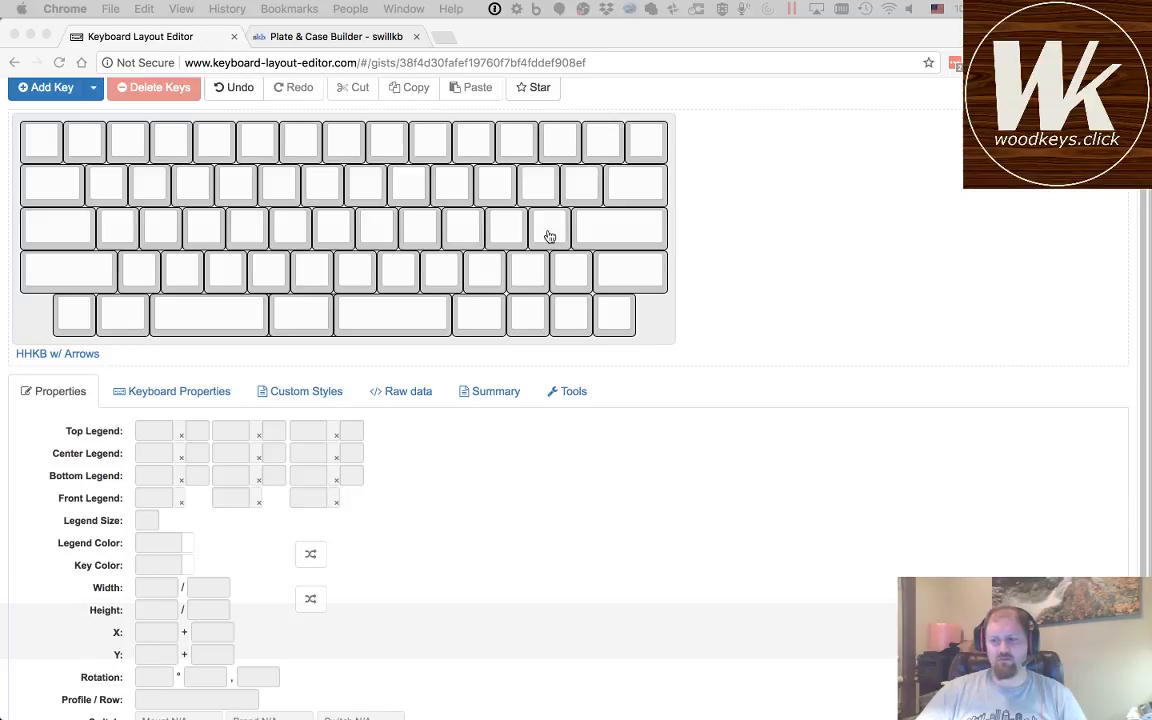
# Step: Switch to KiCad and open the HHKB-Arrows.kicad_pcb board layout
pyautogui.press('super+Tab')
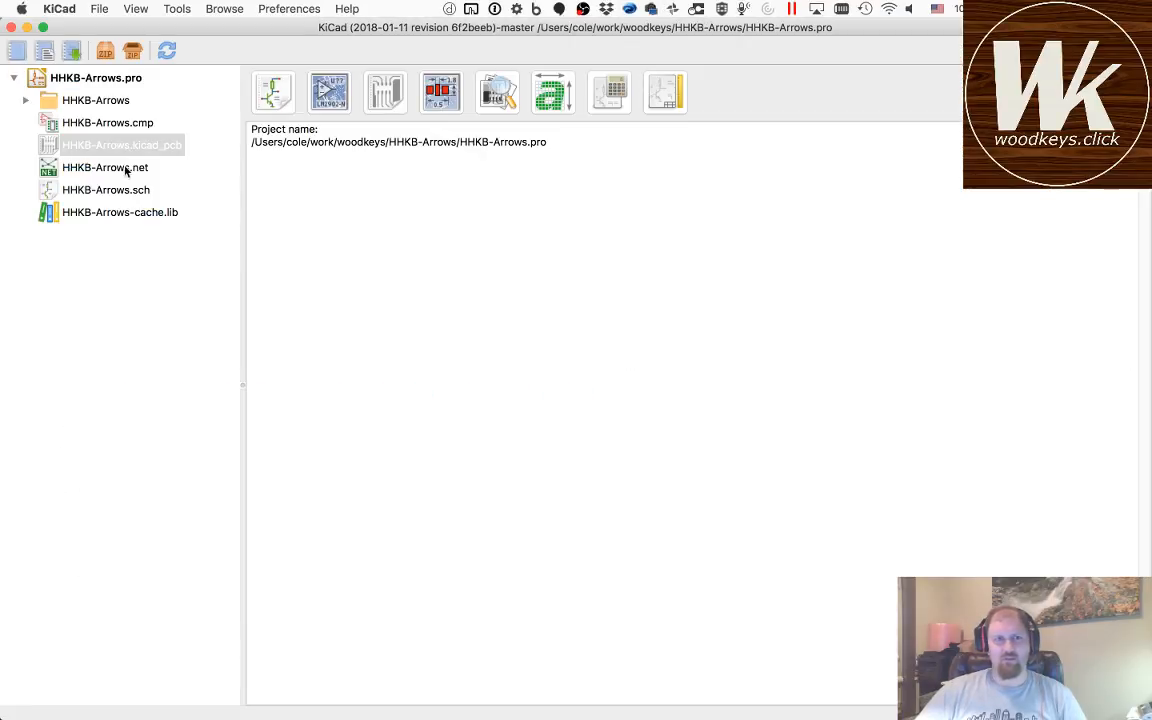
pyautogui.doubleClick(120, 145)
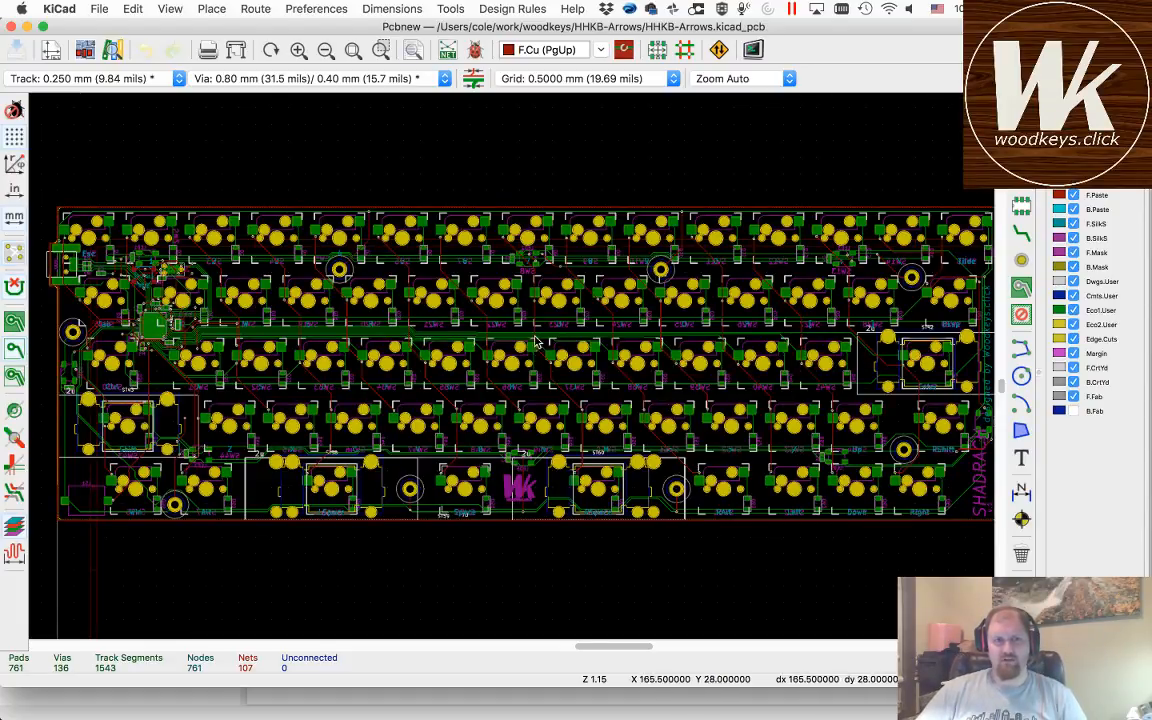
# Step: Examine the keyboard PCB's traces around the microcontroller and USB connector, finishing with the whole board fitted in view
pyautogui.hscroll(-10, 560, 355)
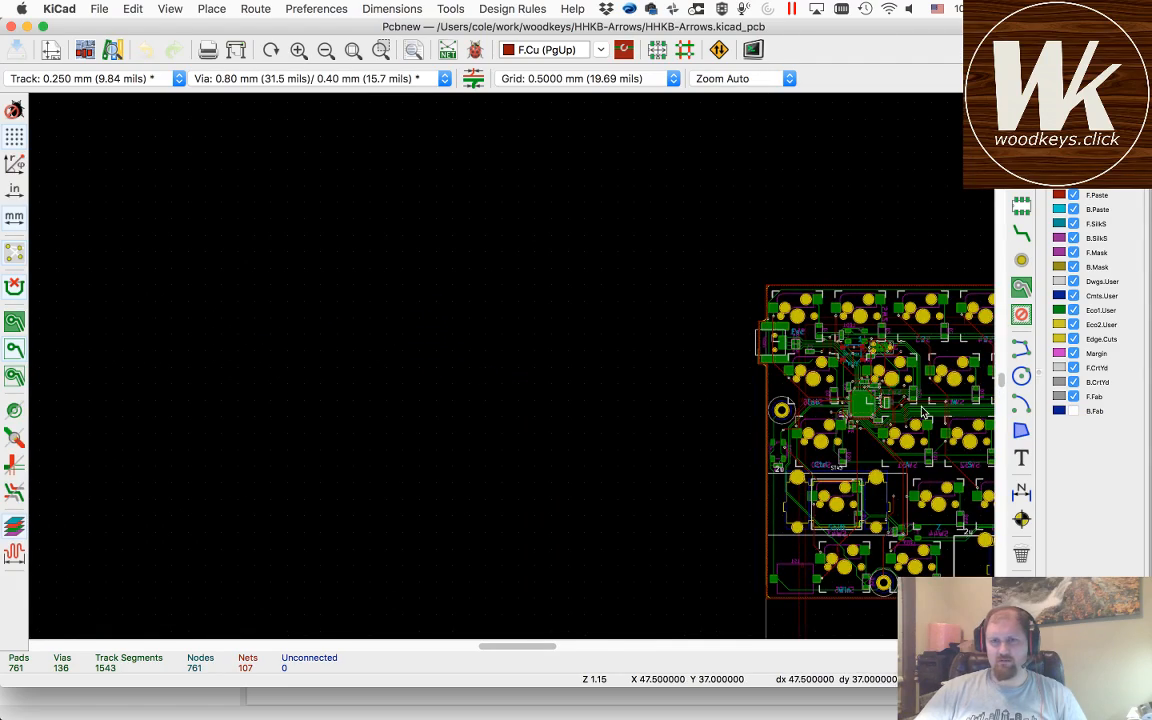
pyautogui.scroll(6, 925, 413)
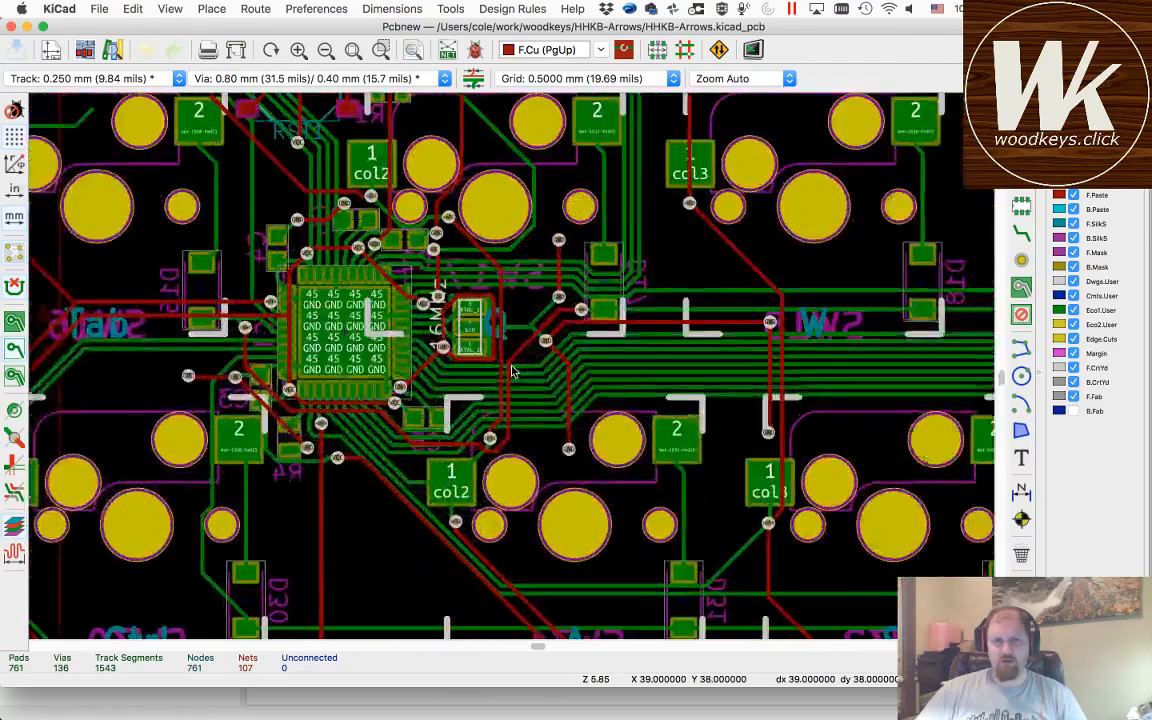
pyautogui.scroll(4, 511, 371)
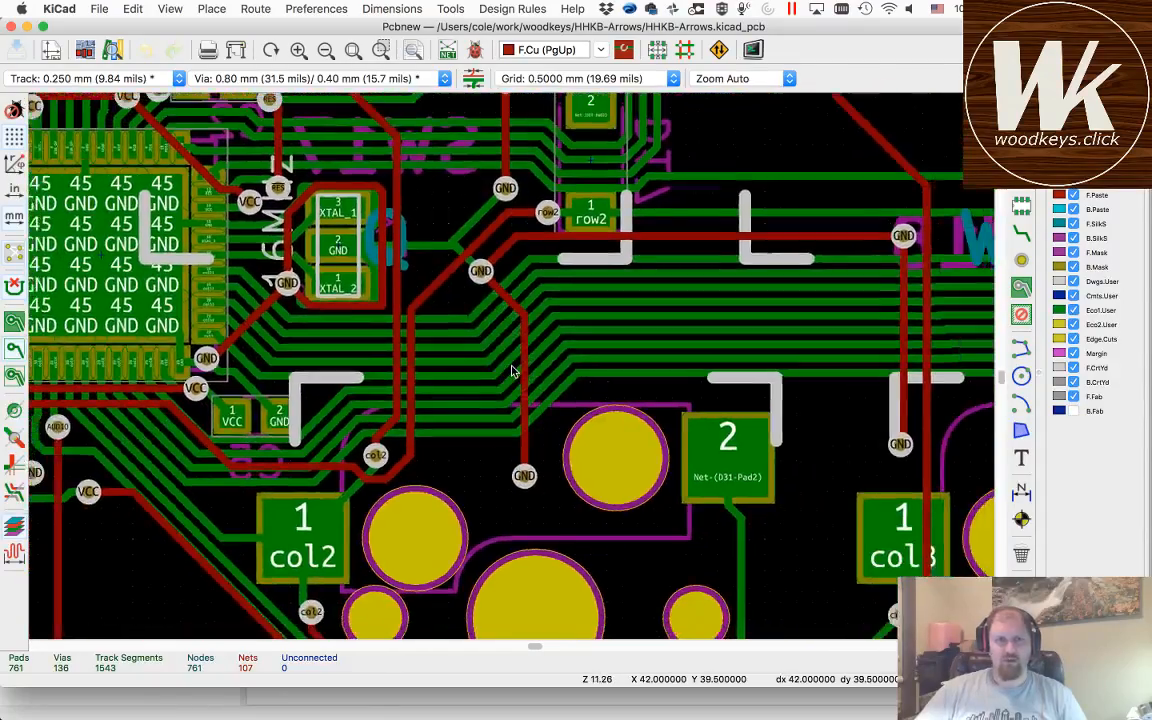
pyautogui.scroll(-4, 511, 371)
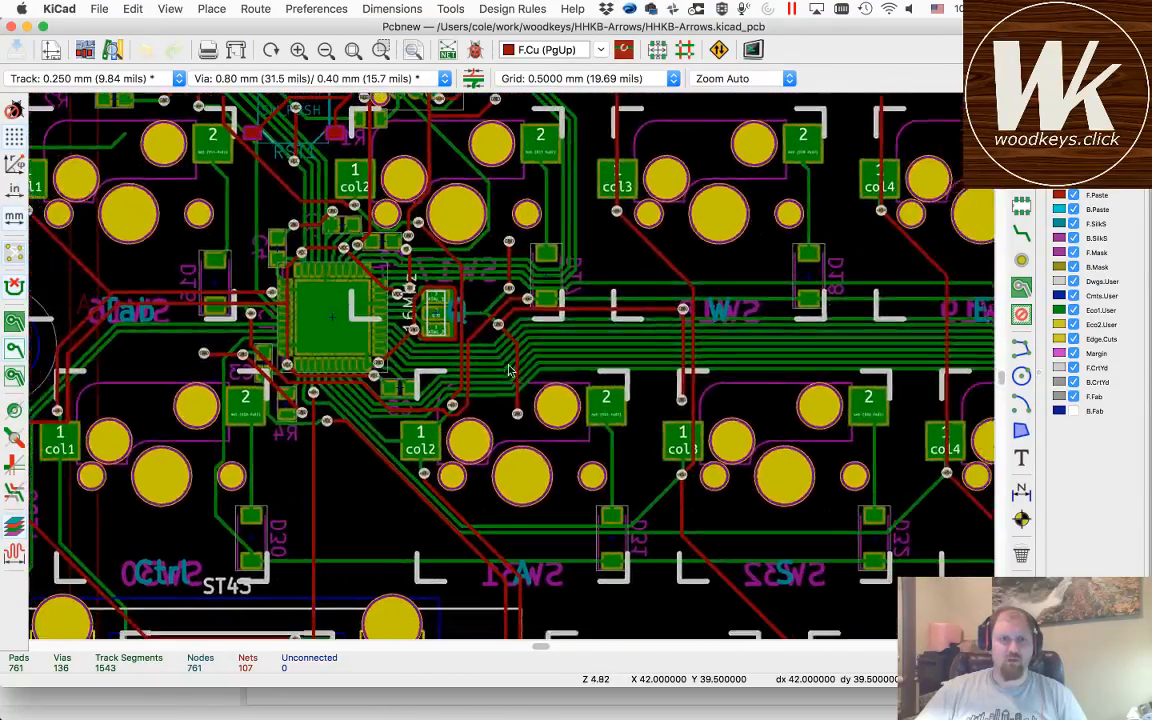
pyautogui.scroll(-2, 505, 370)
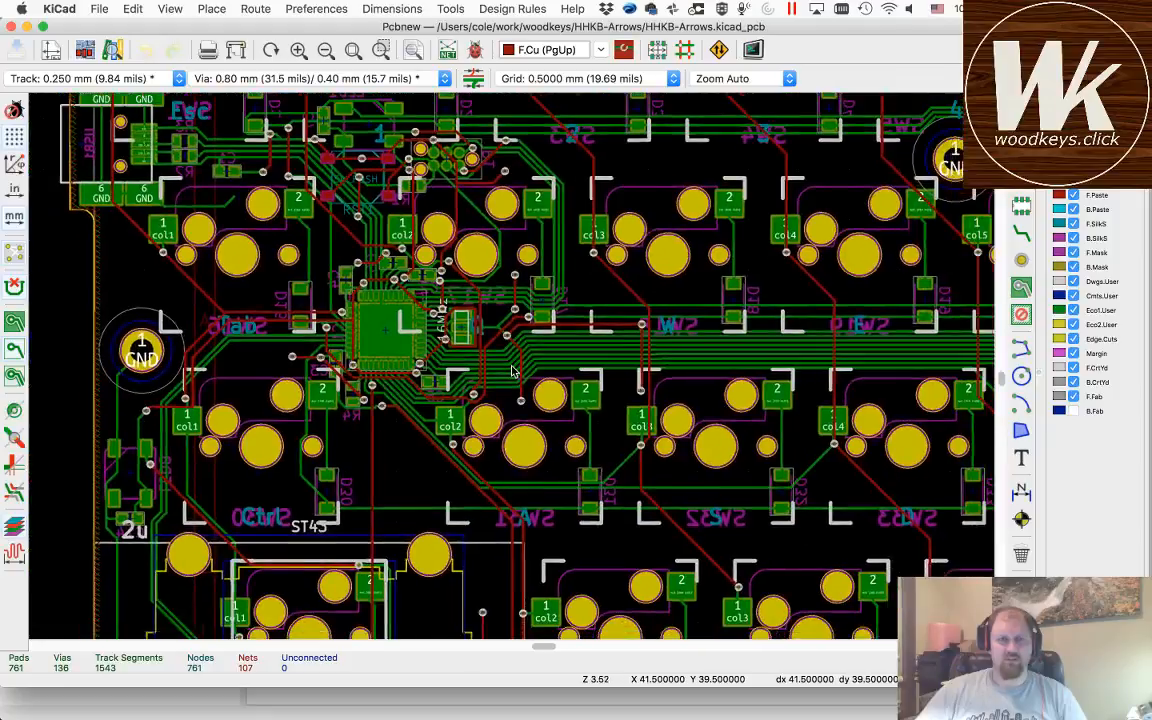
pyautogui.scroll(-7, 511, 371)
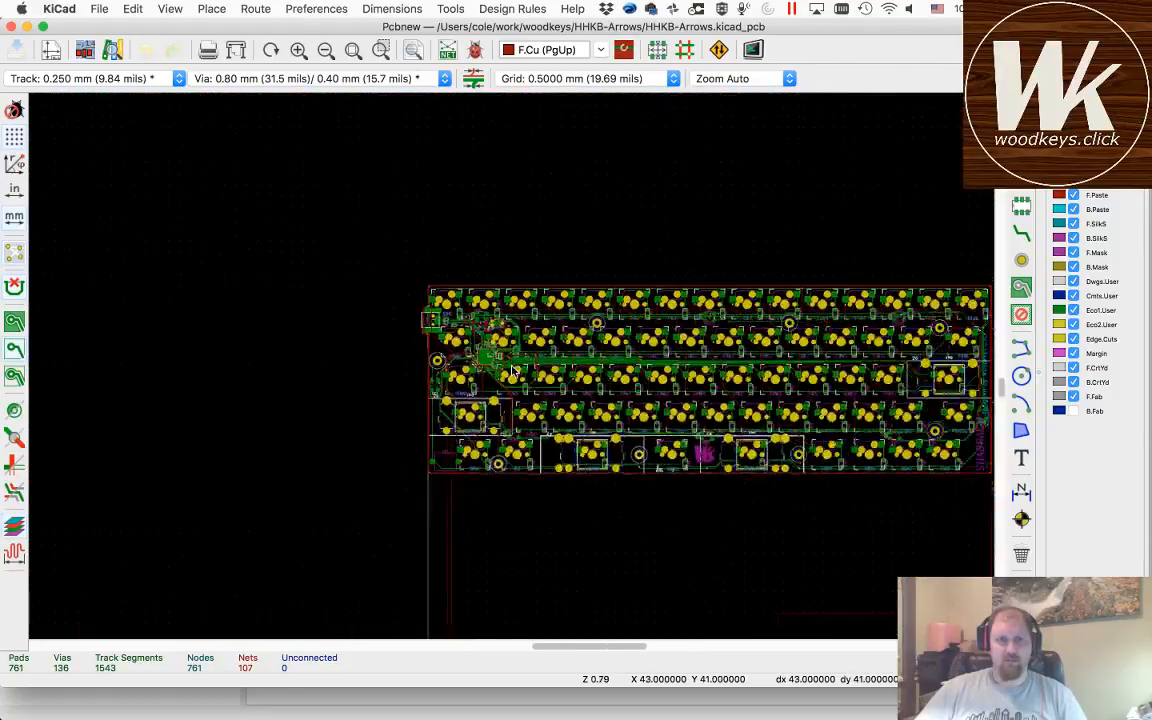
pyautogui.scroll(-2, 511, 371)
pyautogui.scroll(1, 511, 371)
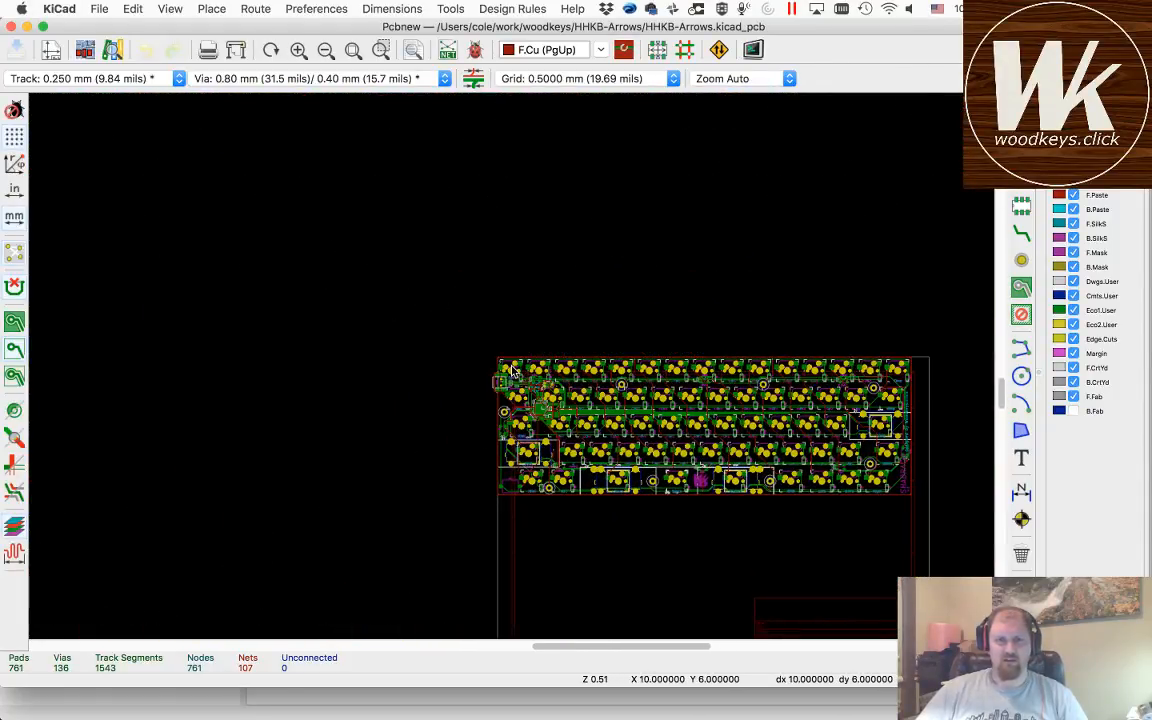
pyautogui.scroll(3, 511, 371)
pyautogui.scroll(4, 511, 371)
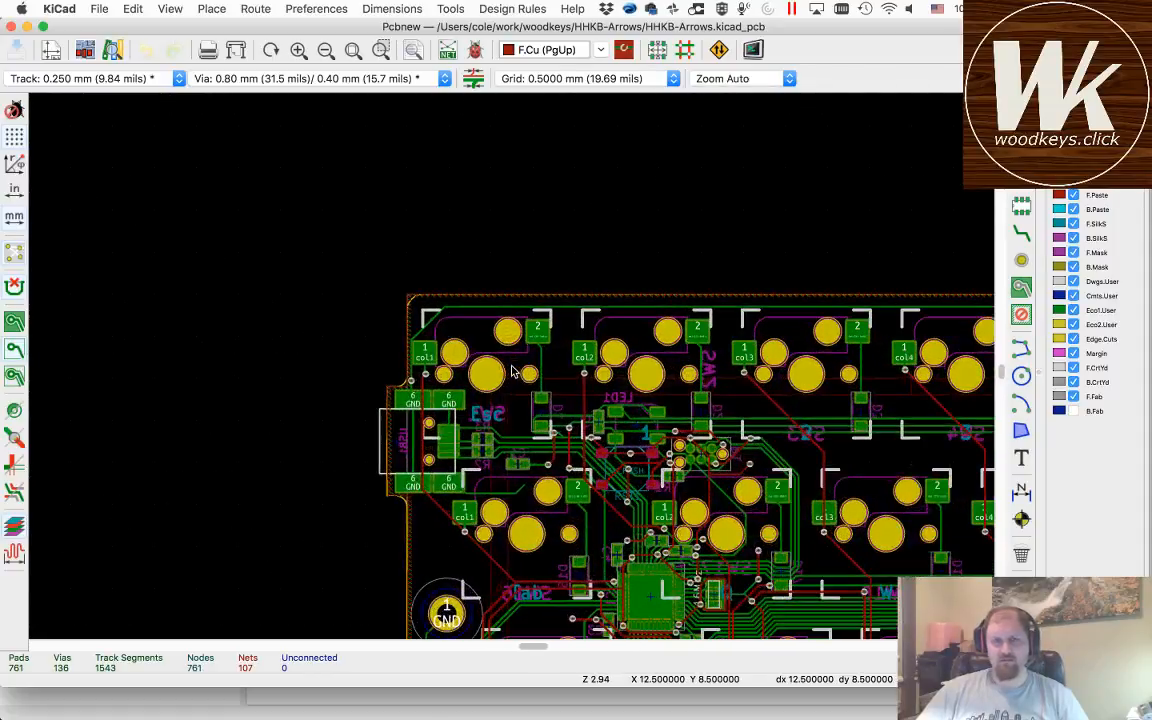
pyautogui.scroll(1, 511, 371)
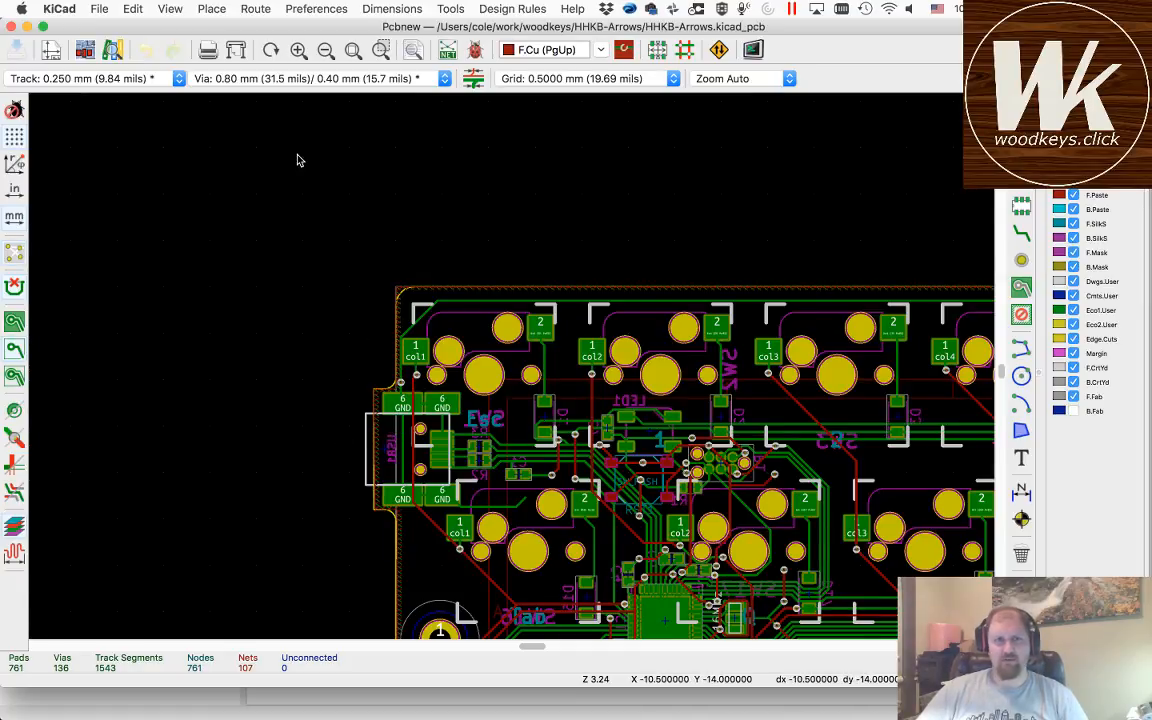
pyautogui.click(357, 56)
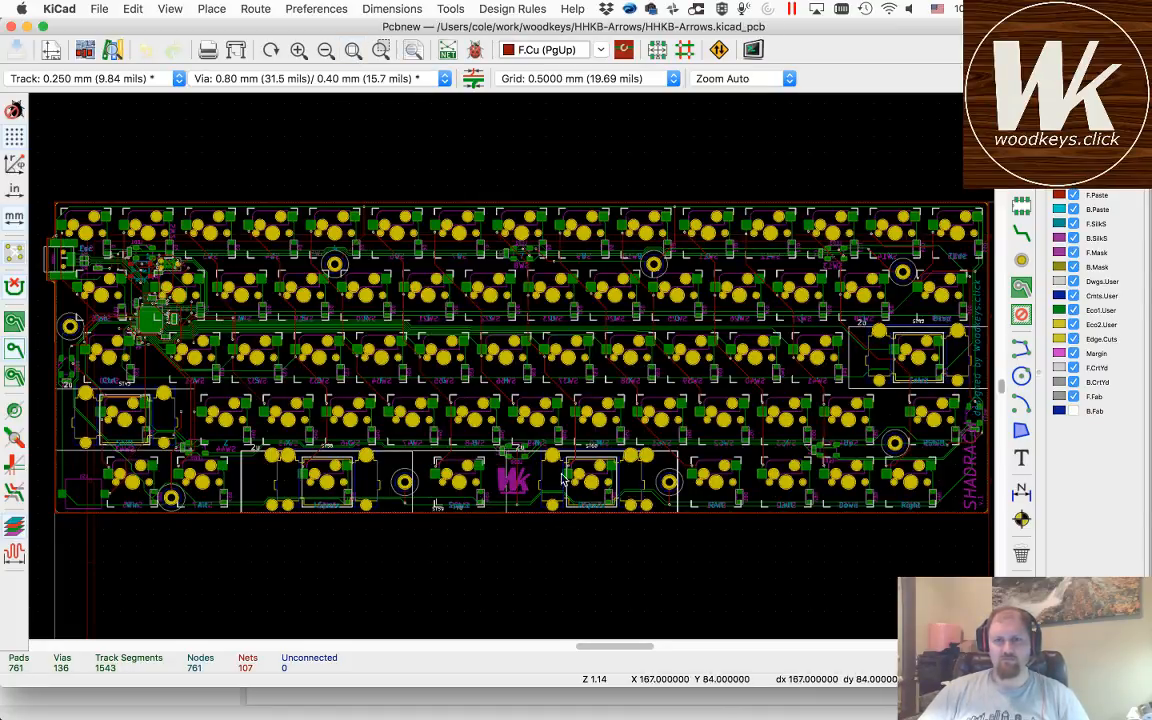
# Step: Open the board's 3D view and flip it about the X axis to show the underside
pyautogui.hotkey('alt', '3')
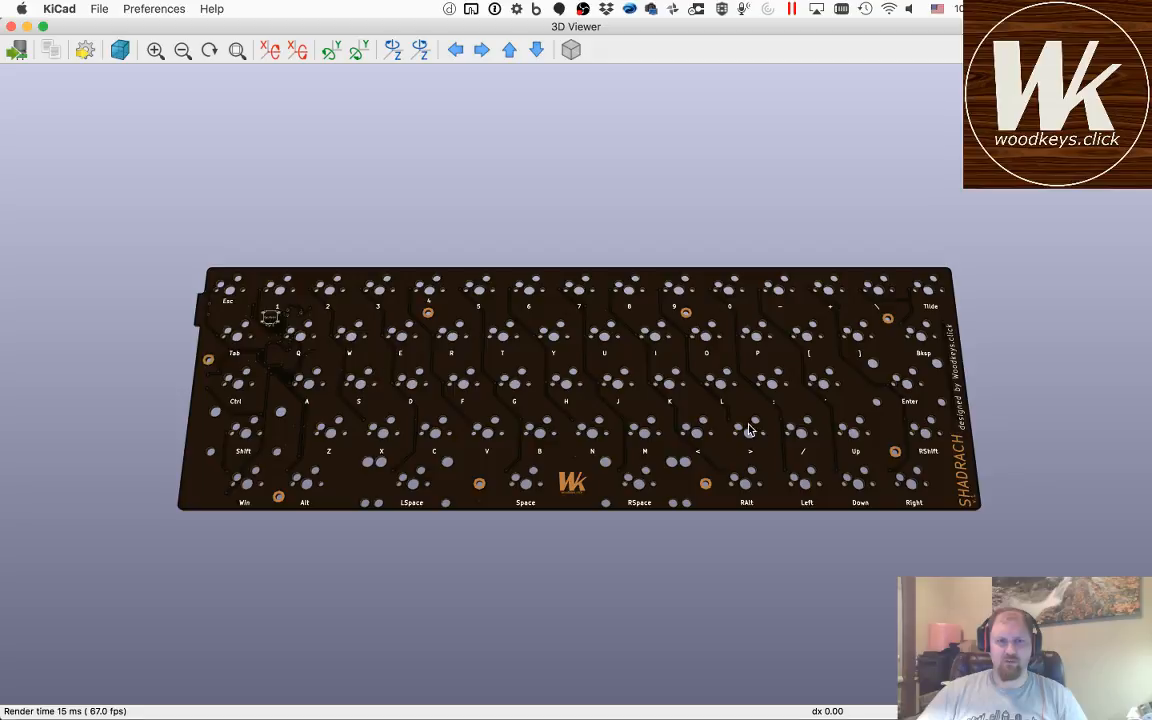
pyautogui.click(396, 53)
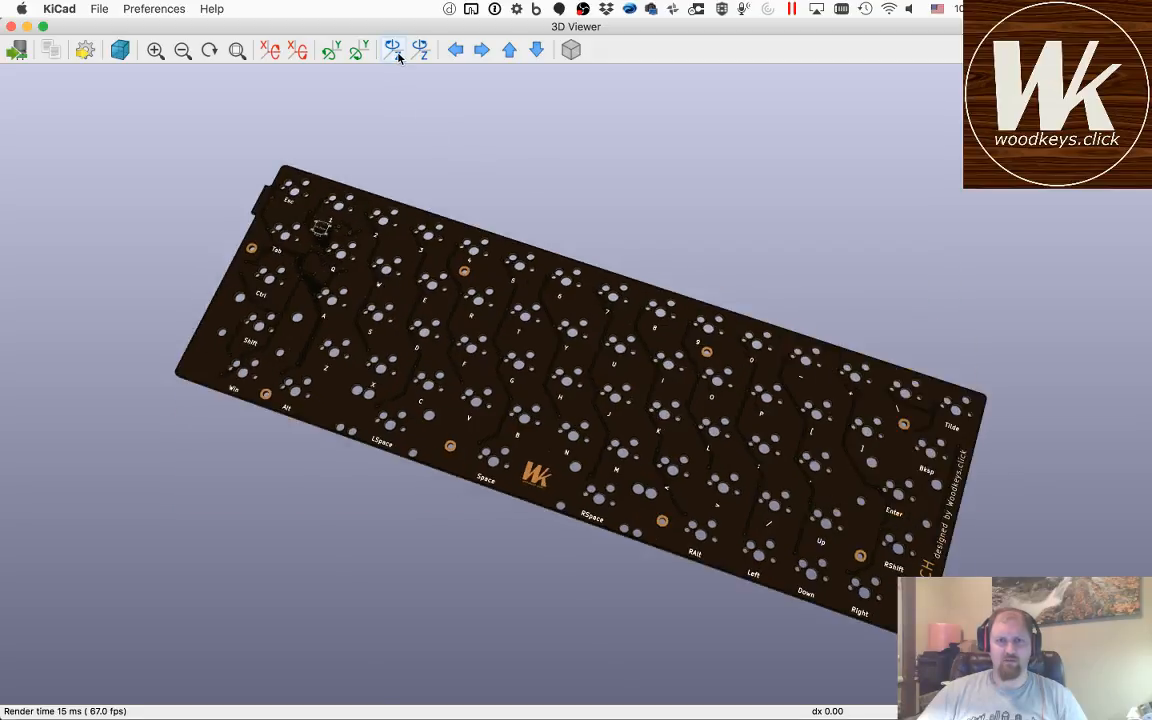
pyautogui.click(420, 50)
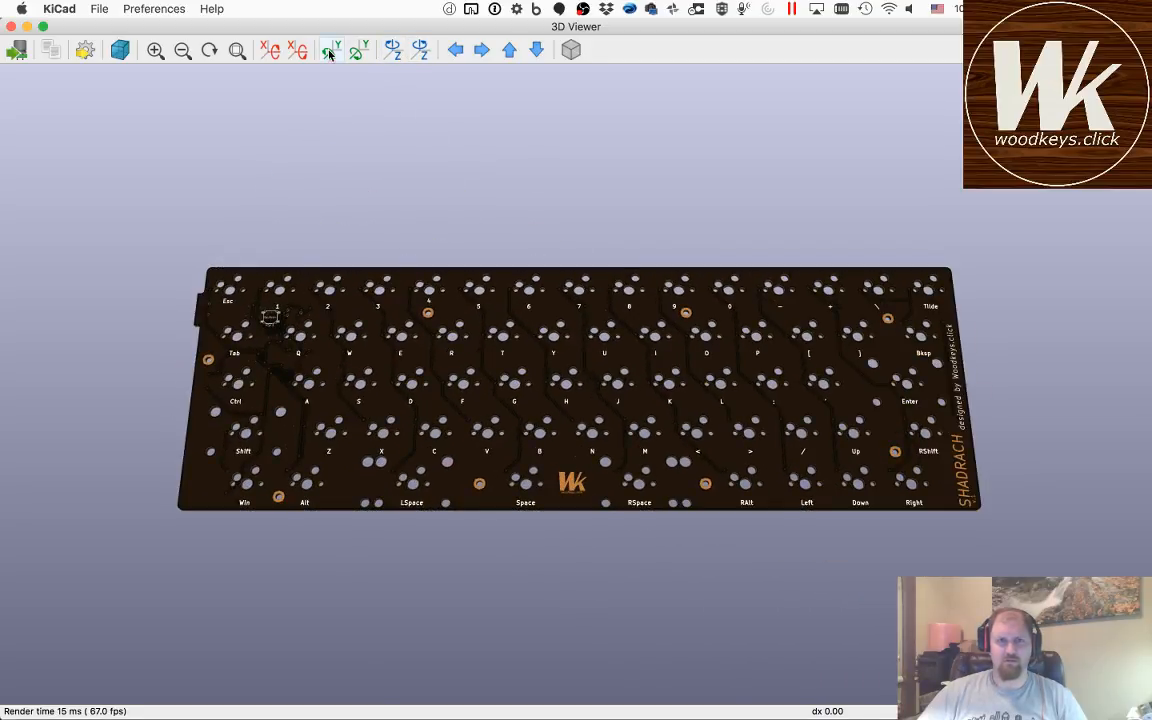
pyautogui.click(272, 52)
pyautogui.click(278, 52)
pyautogui.click(278, 52)
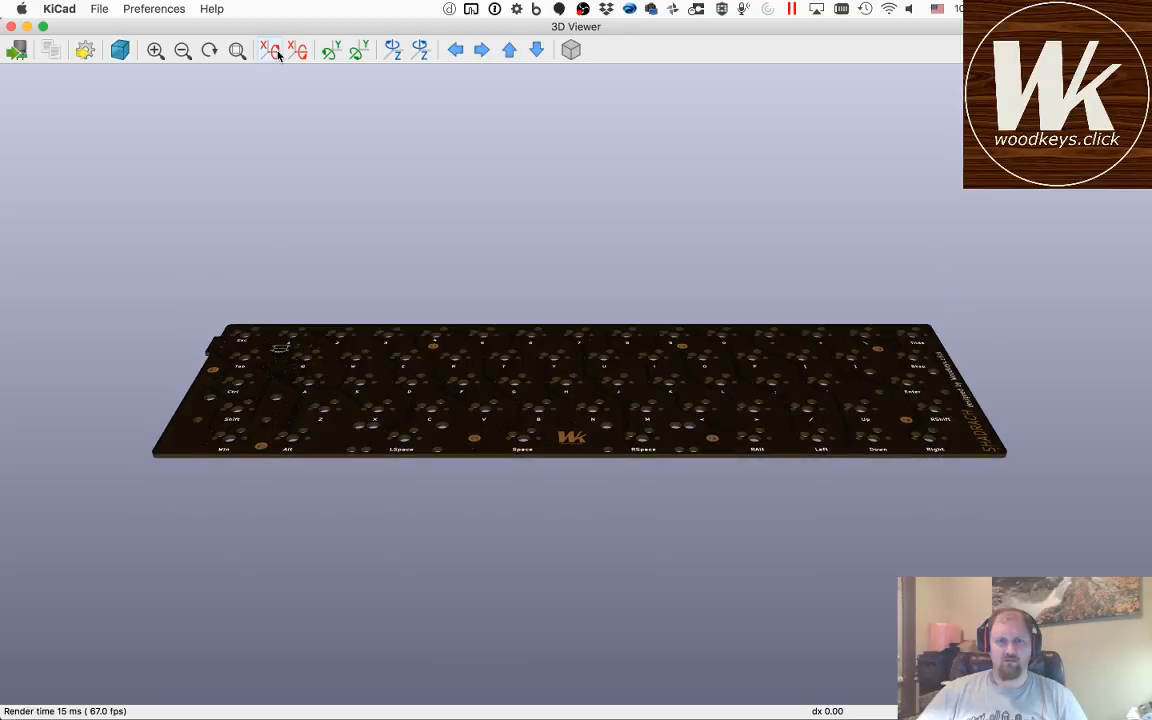
pyautogui.click(277, 52)
pyautogui.click(277, 52)
pyautogui.click(277, 52)
pyautogui.click(277, 52)
pyautogui.click(277, 52)
pyautogui.click(277, 52)
pyautogui.click(277, 52)
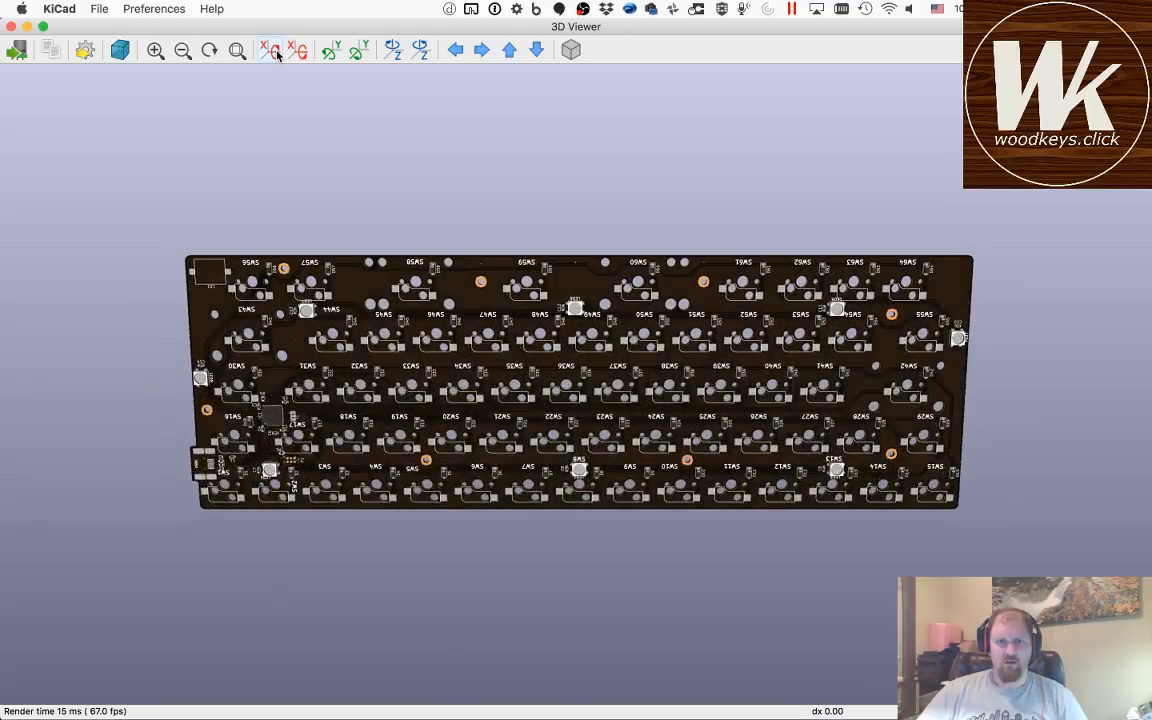
pyautogui.click(277, 52)
# Step: Rotate the flipped board about the Z axis until it is level with the USB connector at the upper right
pyautogui.click(413, 53)
pyautogui.click(413, 53)
pyautogui.click(413, 53)
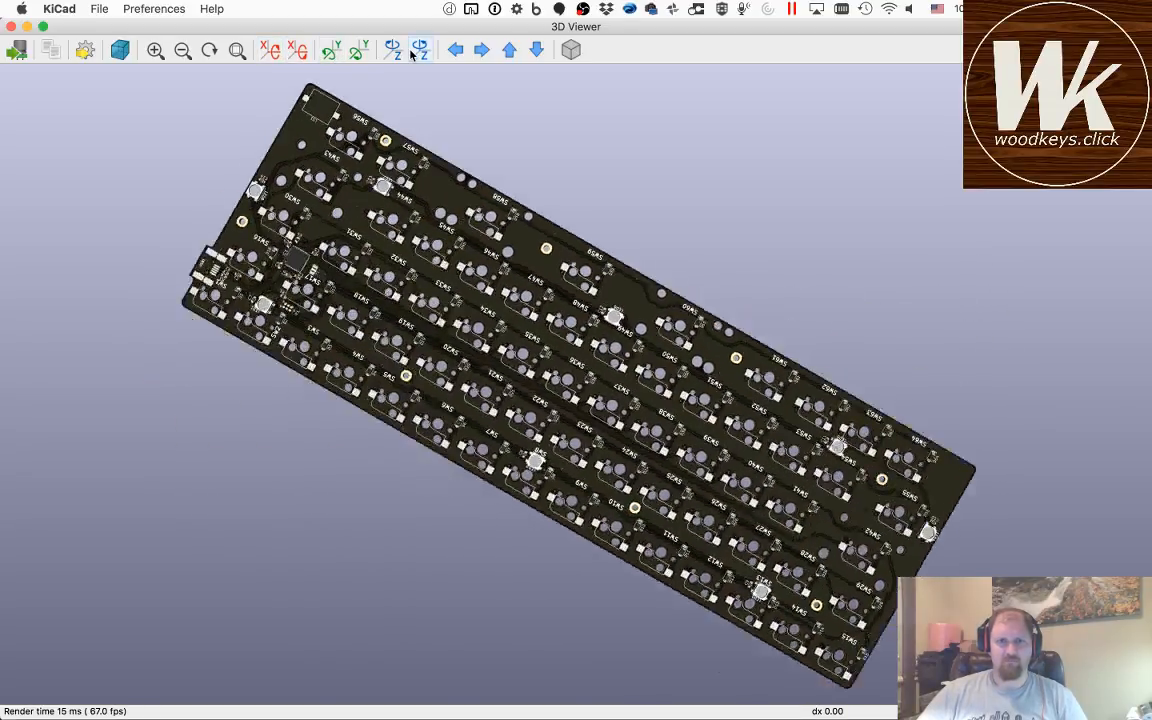
pyautogui.click(412, 54)
pyautogui.click(412, 54)
pyautogui.click(412, 54)
pyautogui.click(412, 54)
pyautogui.click(412, 54)
pyautogui.click(411, 54)
pyautogui.click(411, 54)
pyautogui.click(411, 54)
pyautogui.click(411, 54)
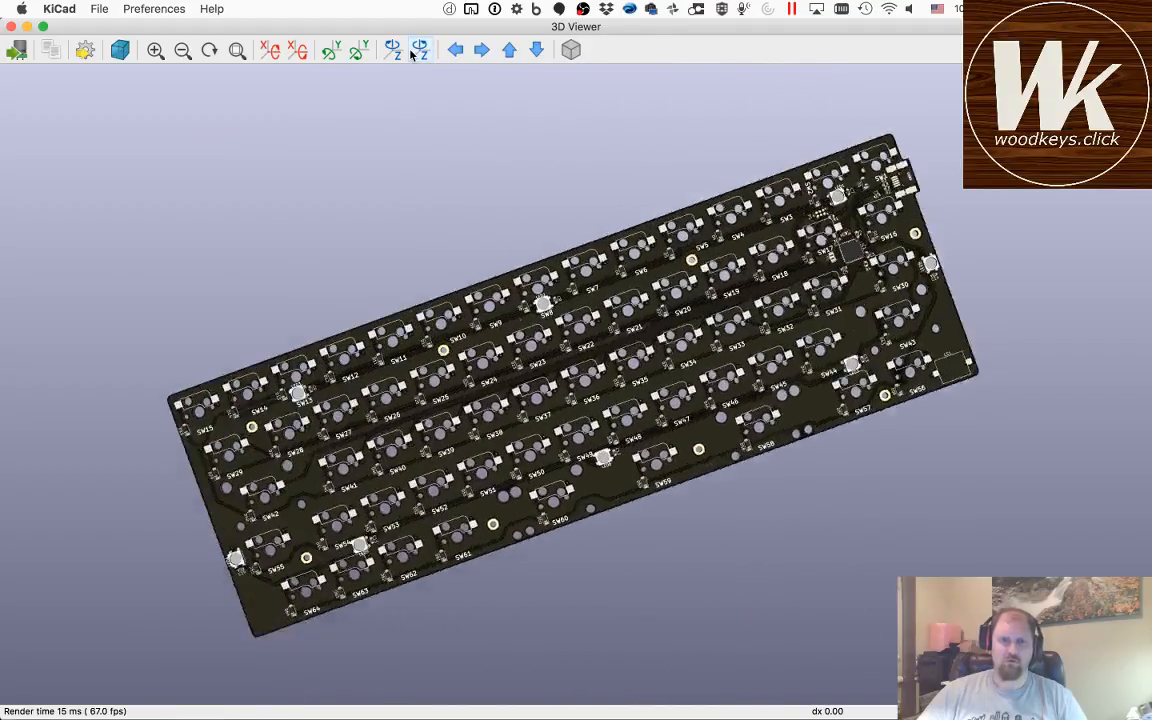
pyautogui.click(411, 54)
pyautogui.click(411, 54)
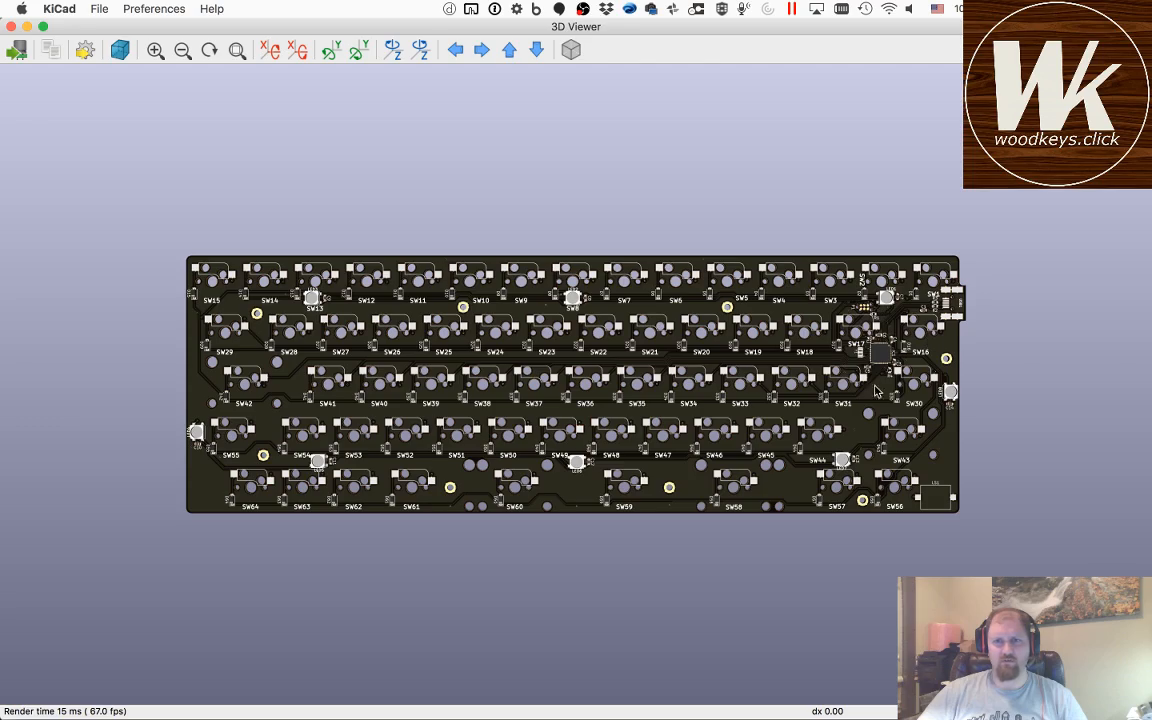
# Step: Inspect the switch sockets, diodes, LEDs and microcontroller on the board's underside up close, and close the 3D view
pyautogui.scroll(2, 790, 327)
pyautogui.scroll(5, 877, 360)
pyautogui.scroll(-3, 877, 360)
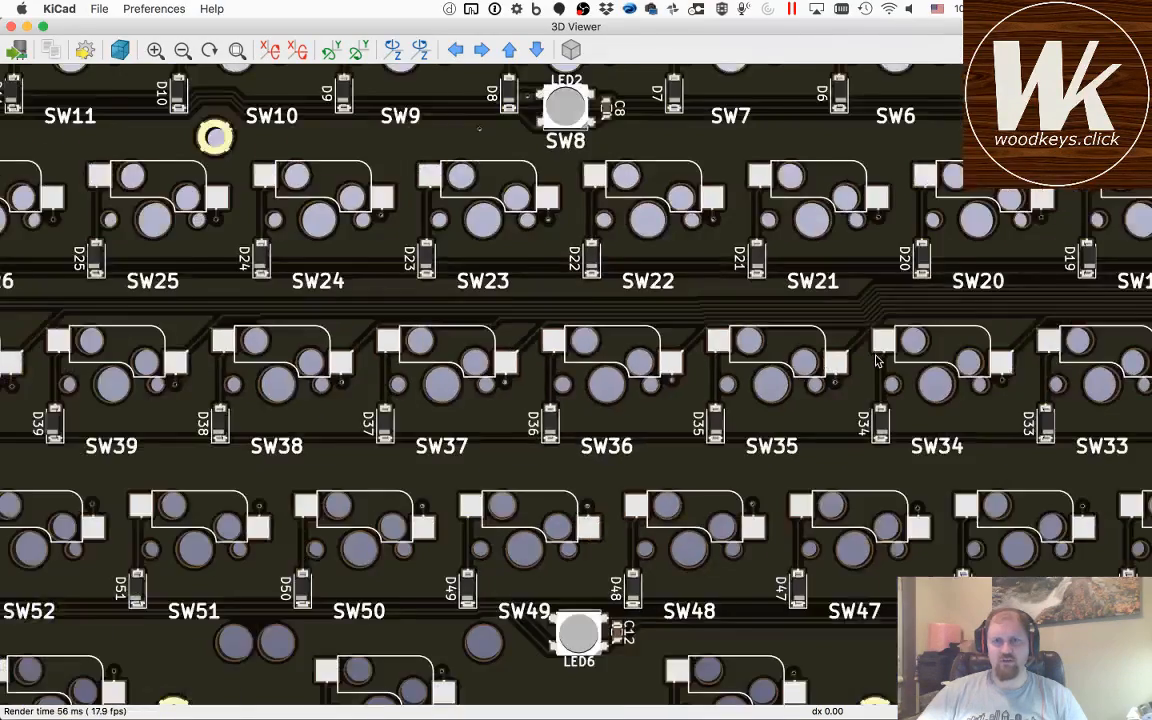
pyautogui.hscroll(-10, 877, 360)
pyautogui.hscroll(20, 877, 360)
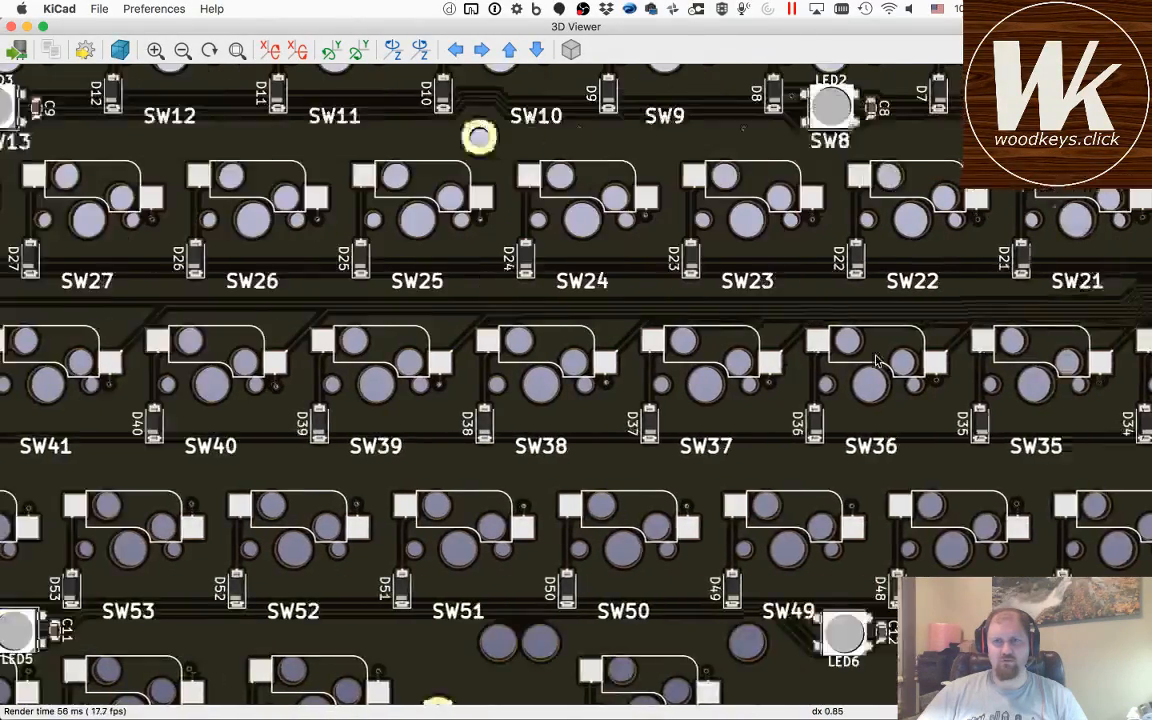
pyautogui.hscroll(8, 876, 360)
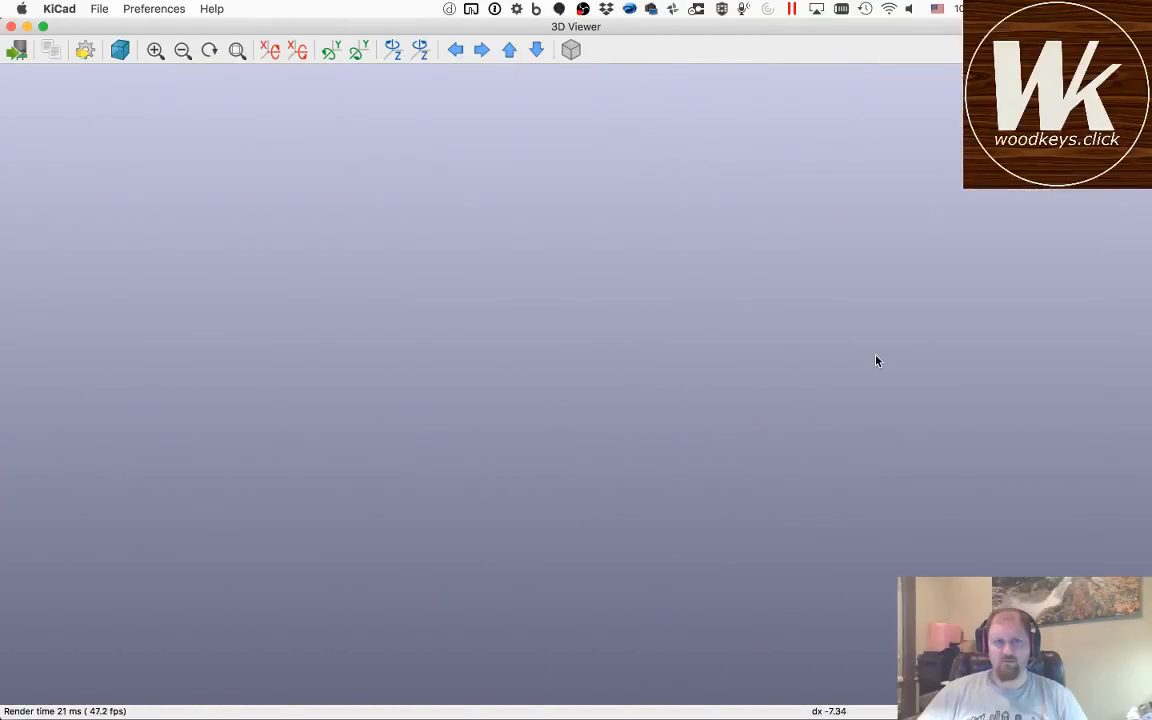
pyautogui.hscroll(-17, 876, 360)
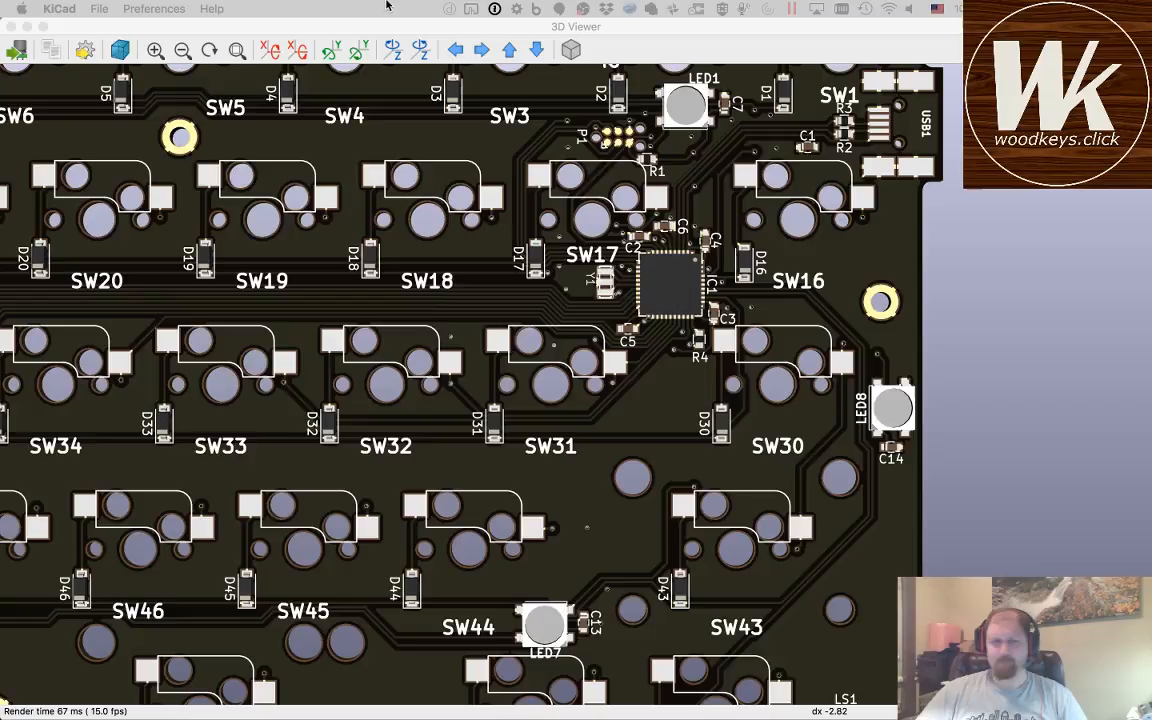
pyautogui.click(28, 34)
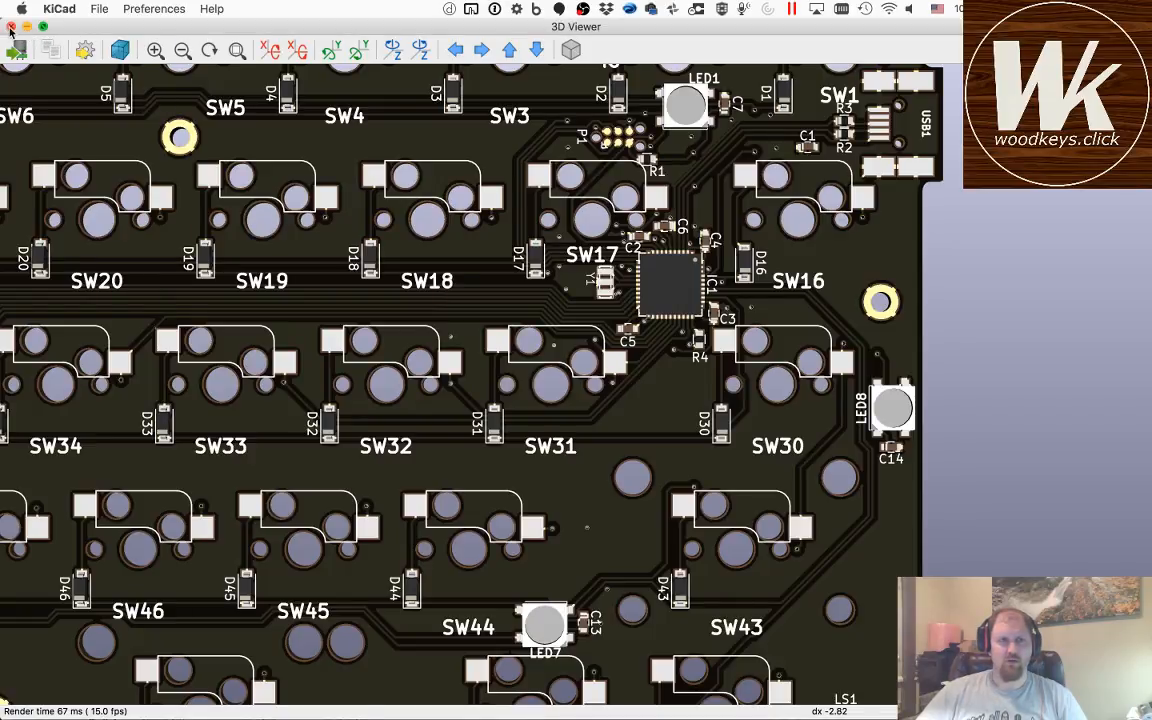
pyautogui.click(12, 27)
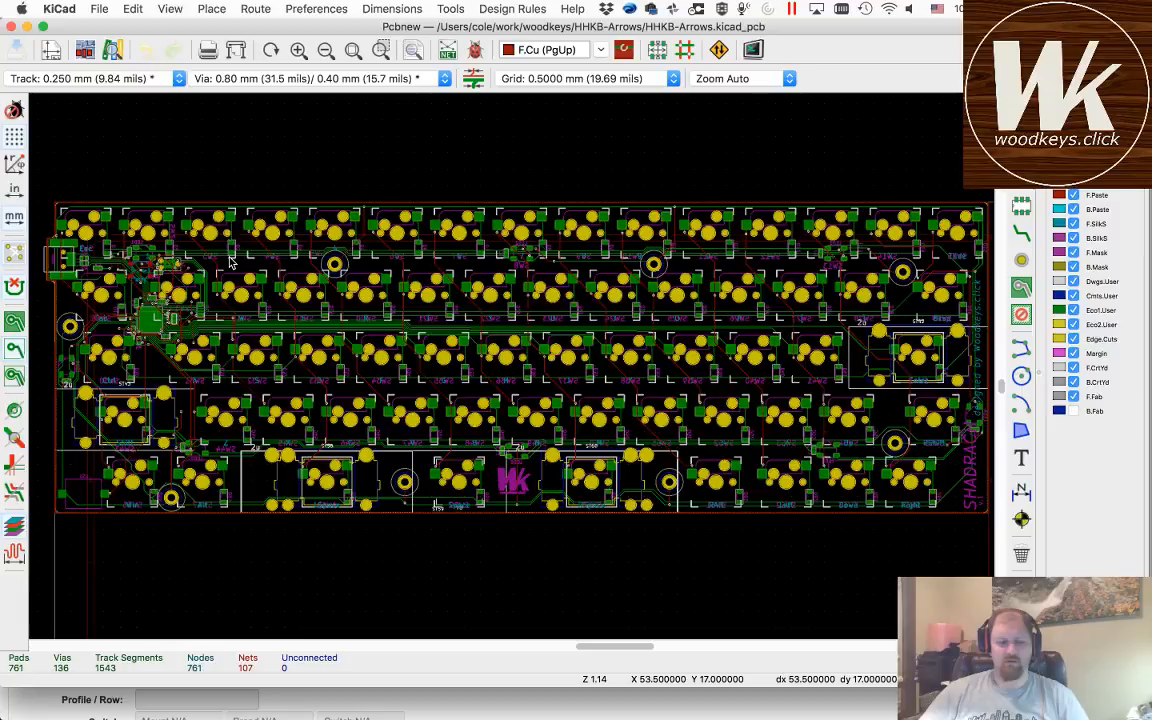
# Step: Review the export formats available for the board, including IDFv3 and STEP, without exporting
pyautogui.click(97, 9)
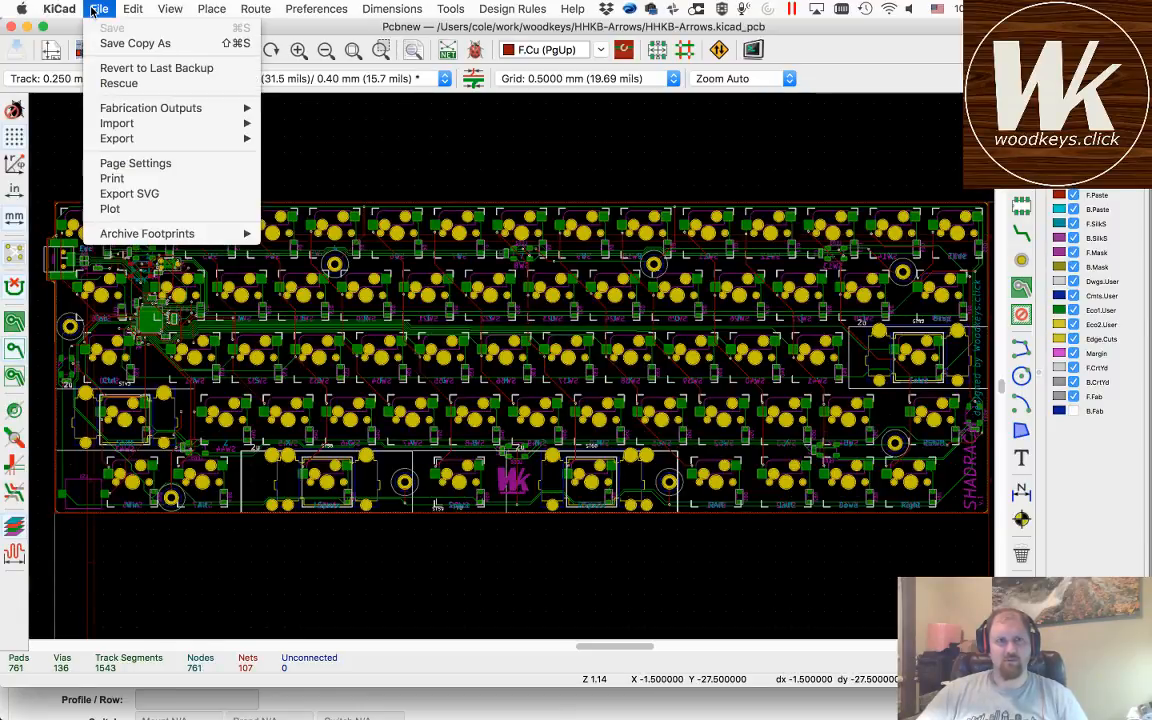
pyautogui.moveTo(152, 143)
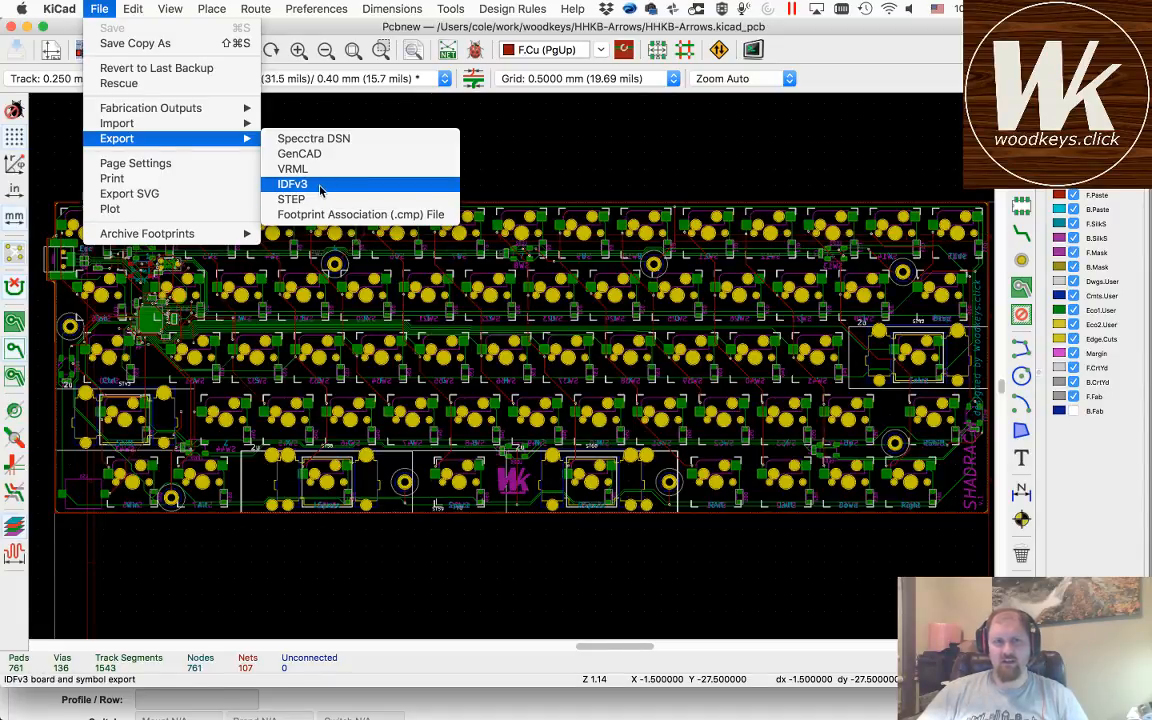
pyautogui.click(97, 9)
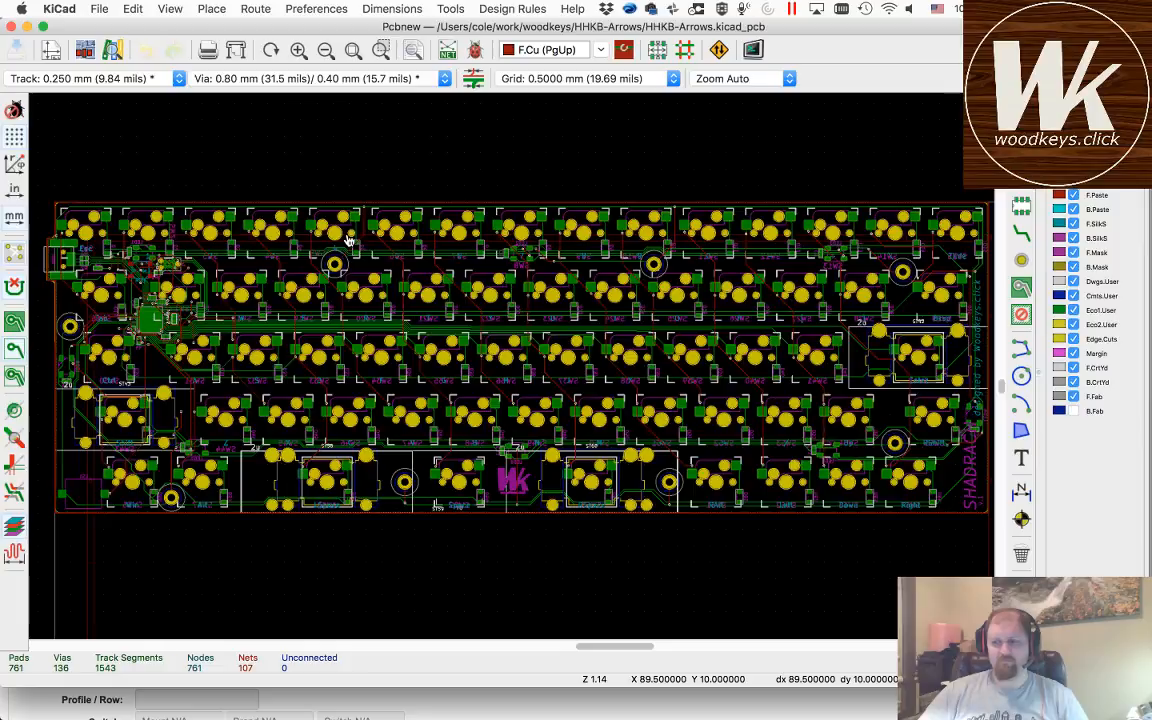
# Step: Switch to Fusion 360 and view the Shadrach PCB design and the file commands for creating a design from a file
pyautogui.press('super+Tab')
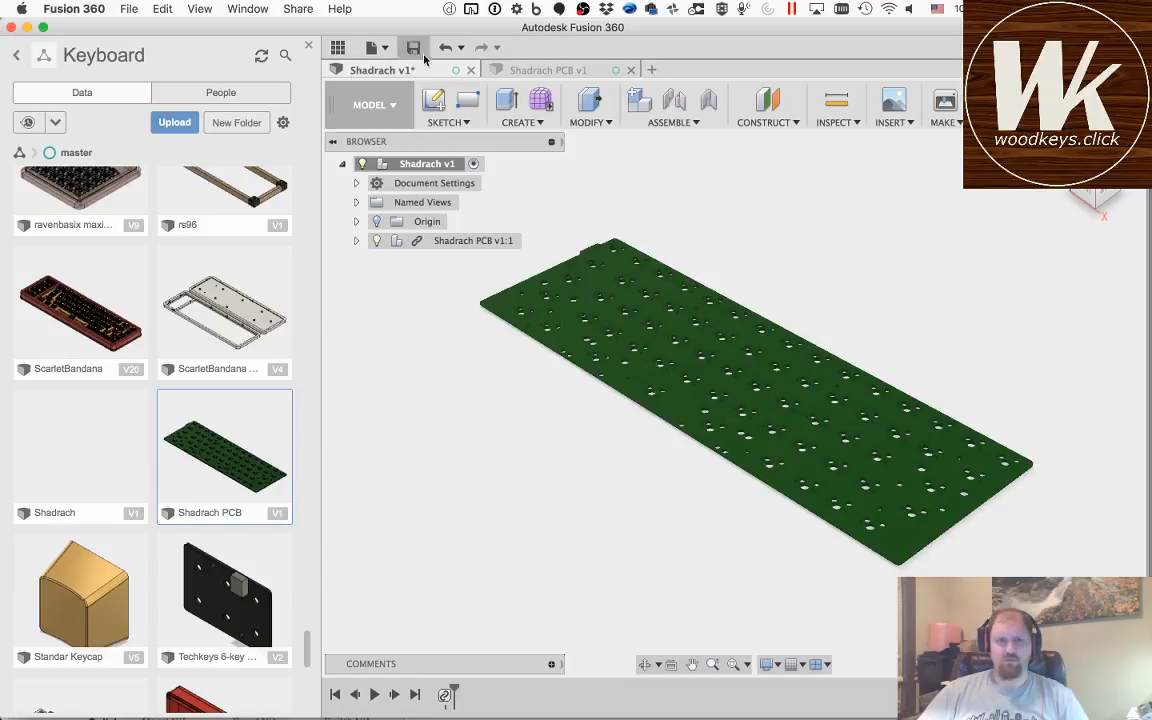
pyautogui.click(556, 72)
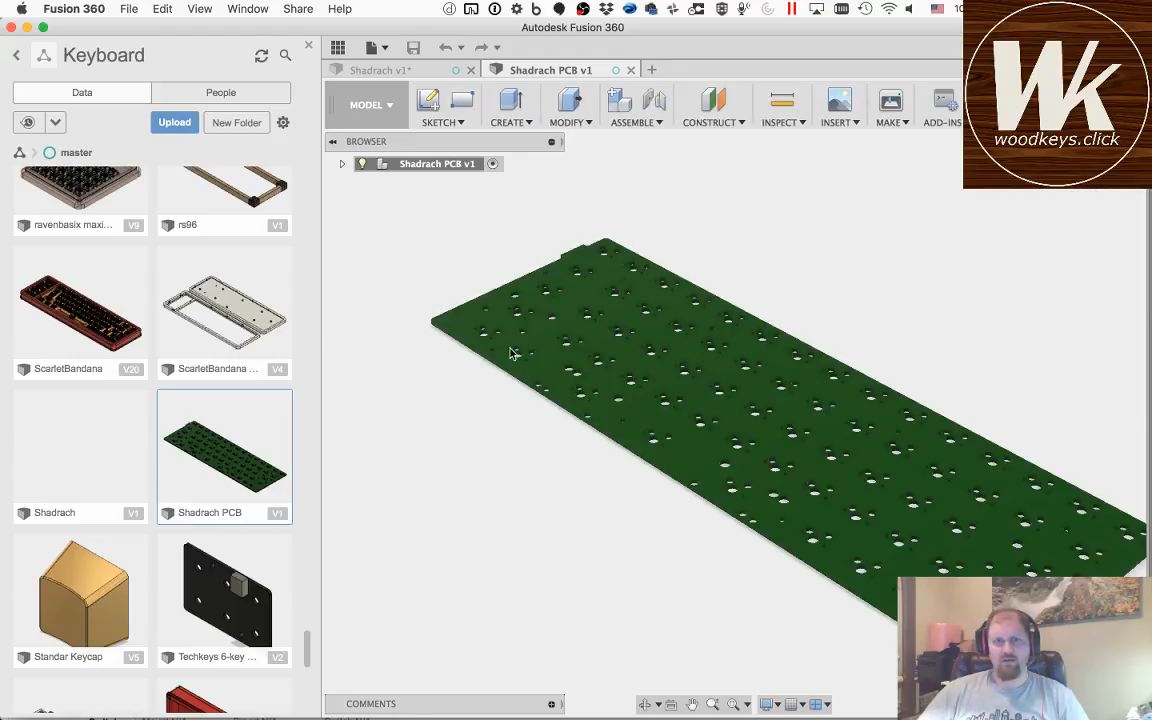
pyautogui.click(382, 48)
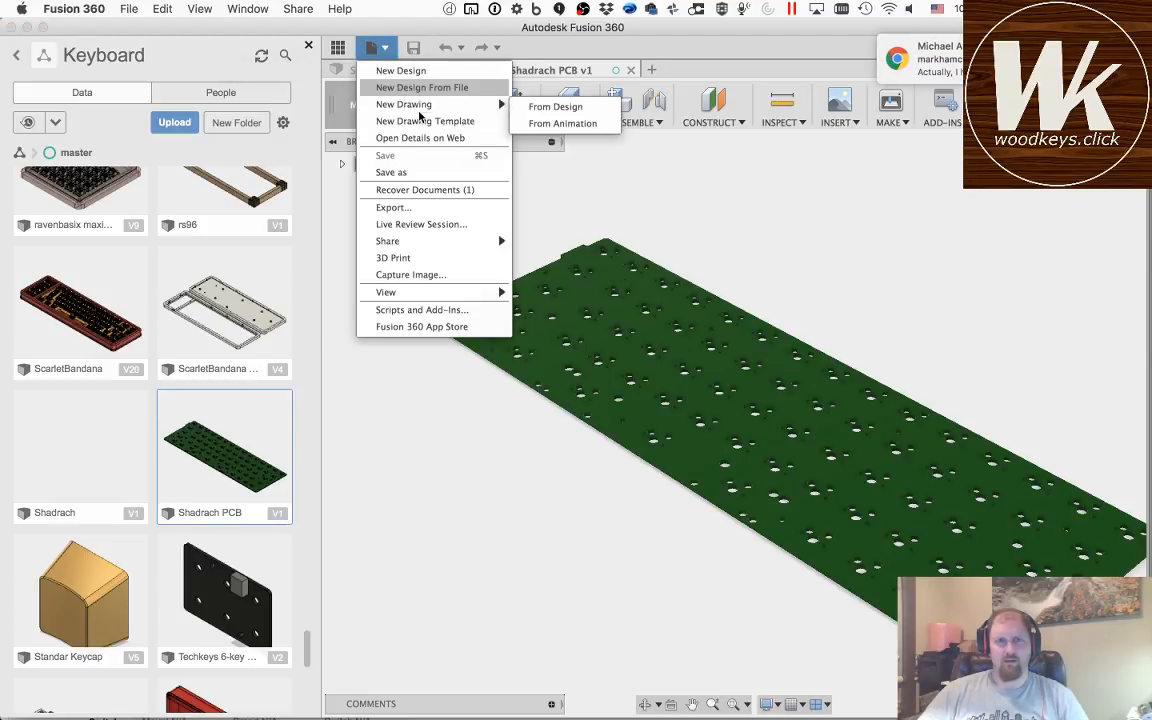
pyautogui.click(392, 28)
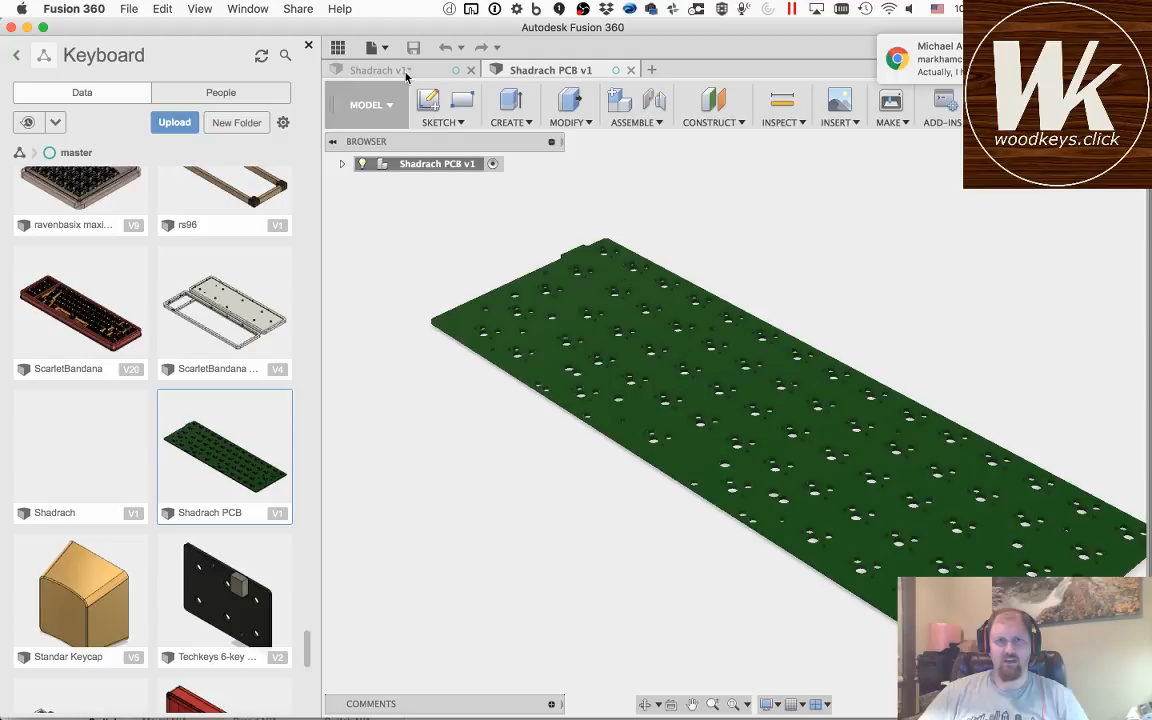
# Step: Return to the Shadrach design and show the actions available for the stored Shadrach PCB design
pyautogui.click(403, 70)
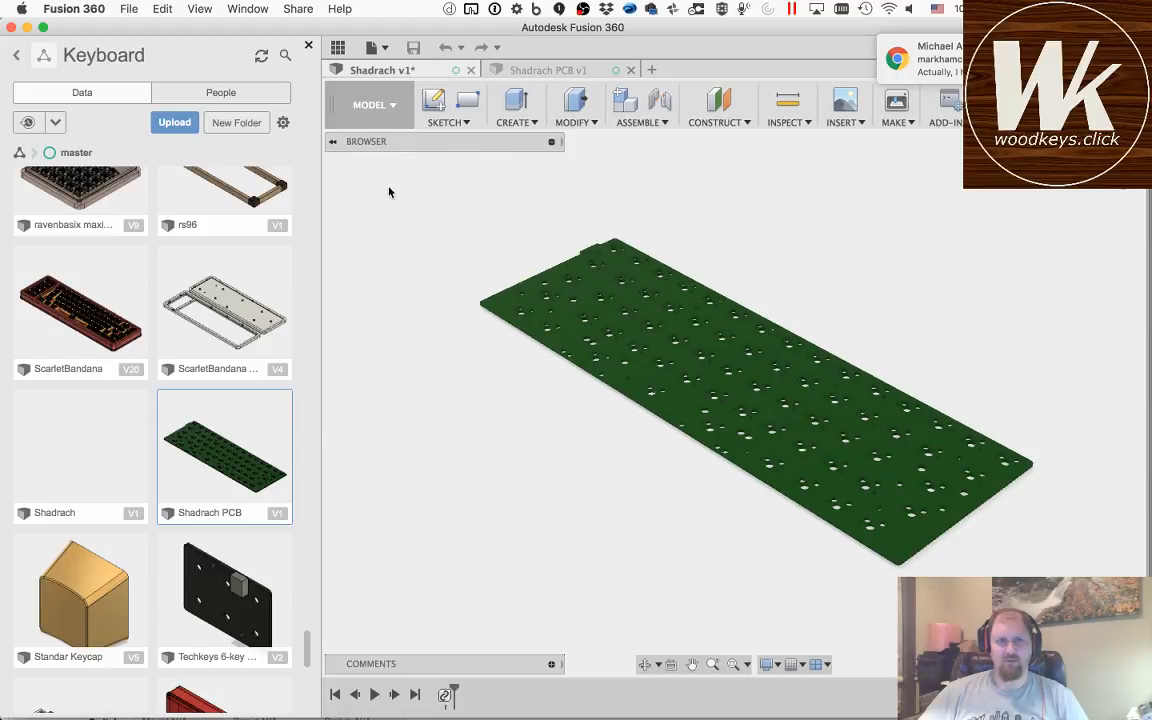
pyautogui.rightClick(231, 470)
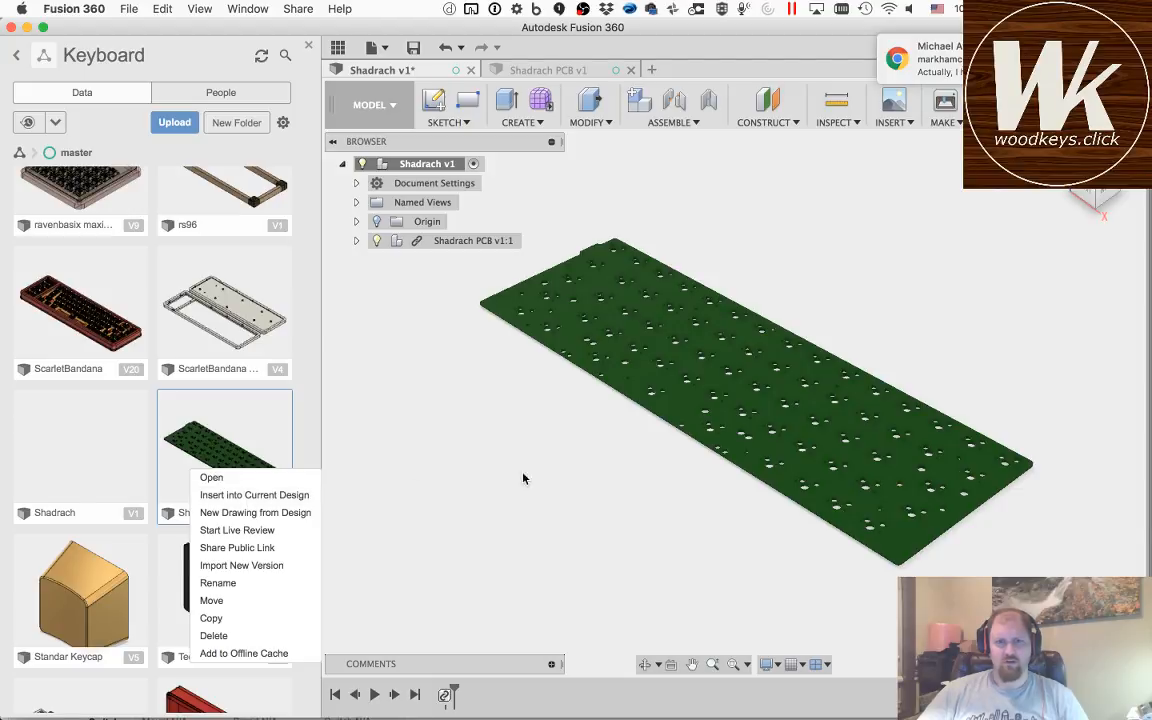
# Step: Dismiss the stored PCB design's action list and hide the data panel
pyautogui.click(350, 421)
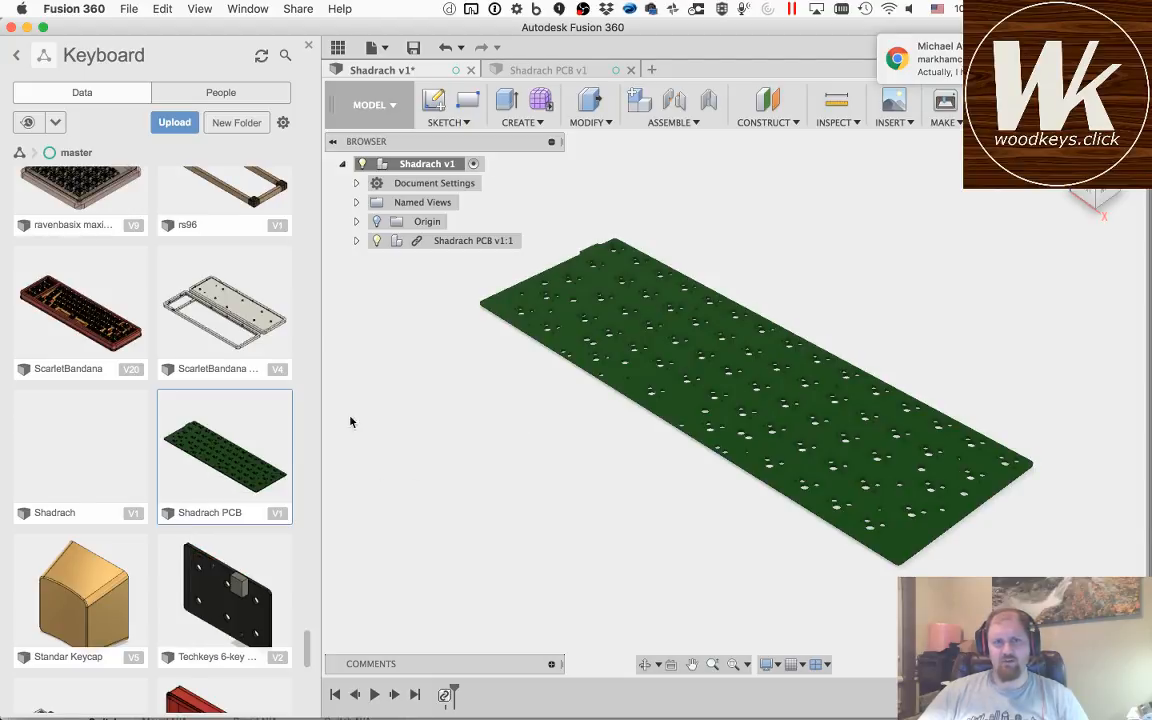
pyautogui.click(309, 48)
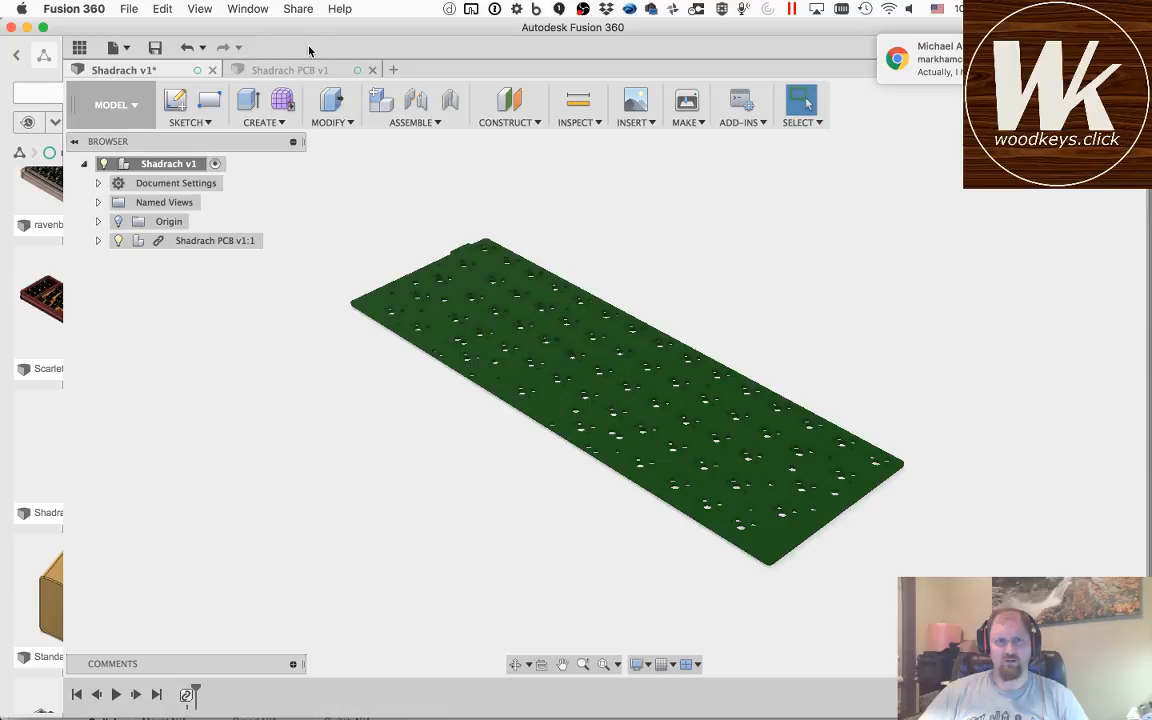
pyautogui.press('super+Tab')
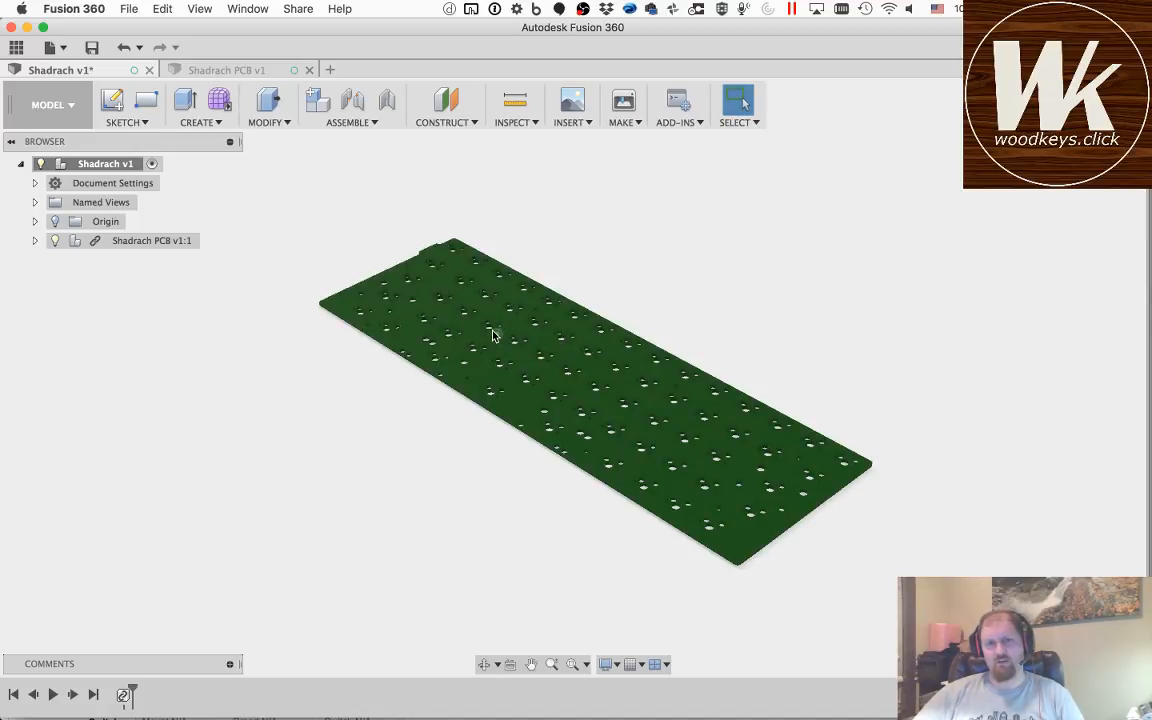
# Step: Create an offset construction plane on the PCB's upper face at a distance of 0 mm
pyautogui.click(441, 103)
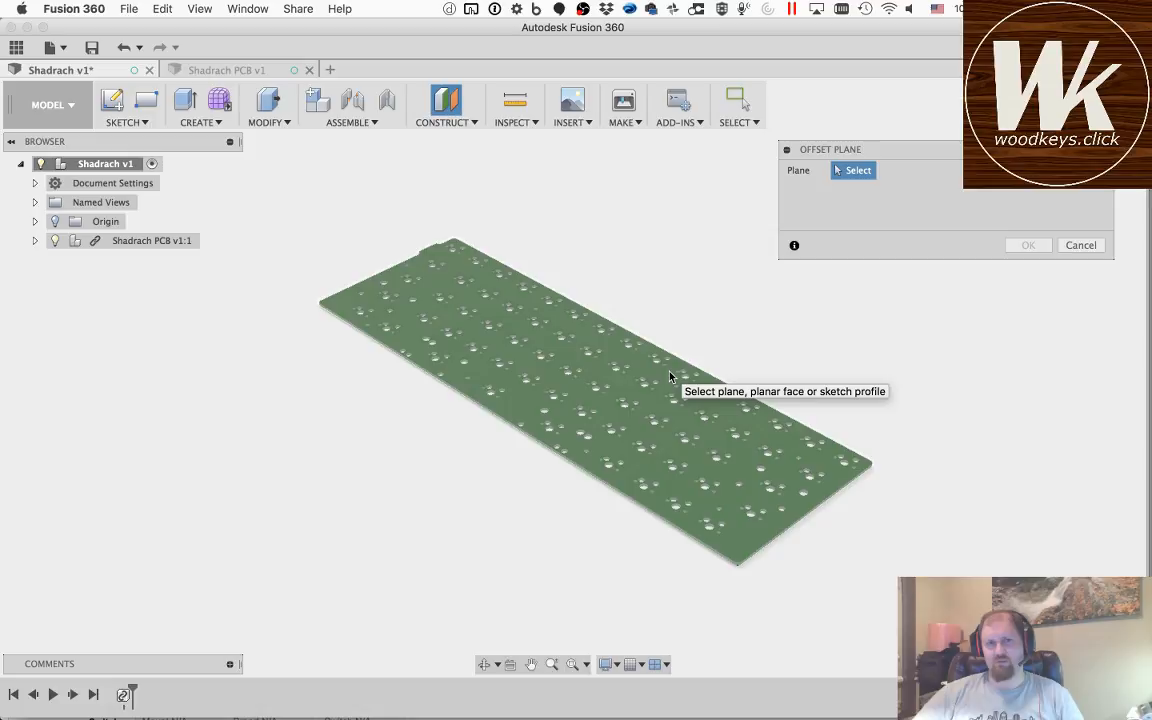
pyautogui.click(670, 377)
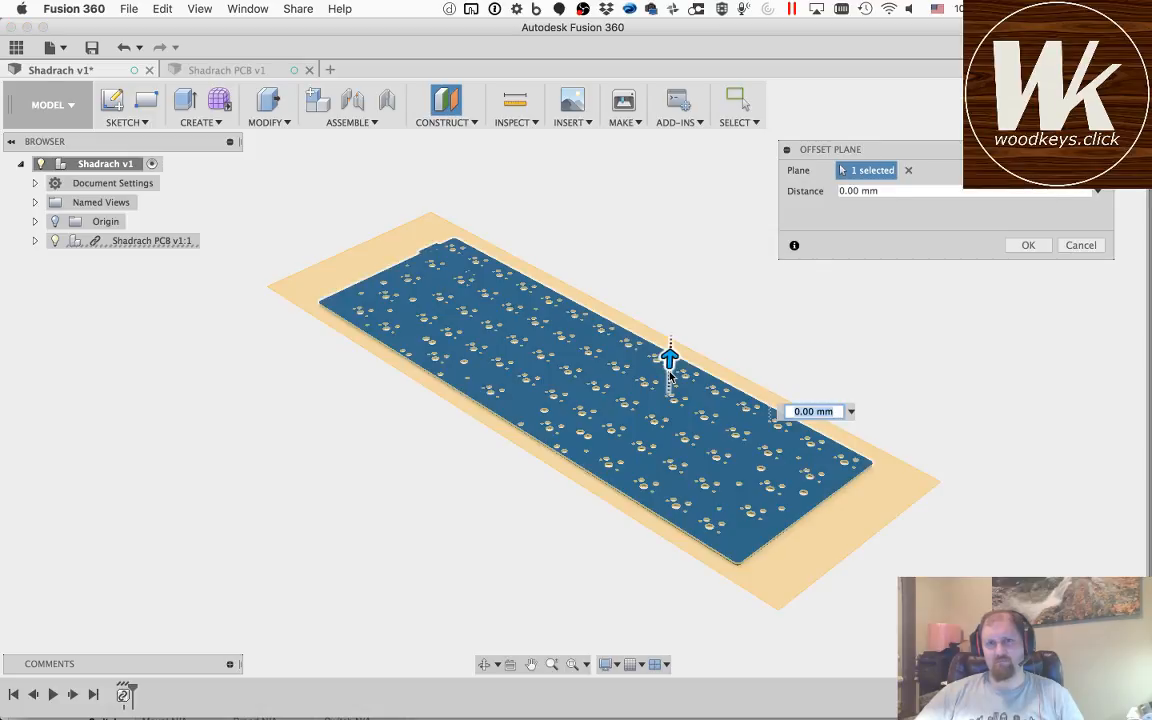
pyautogui.click(1028, 246)
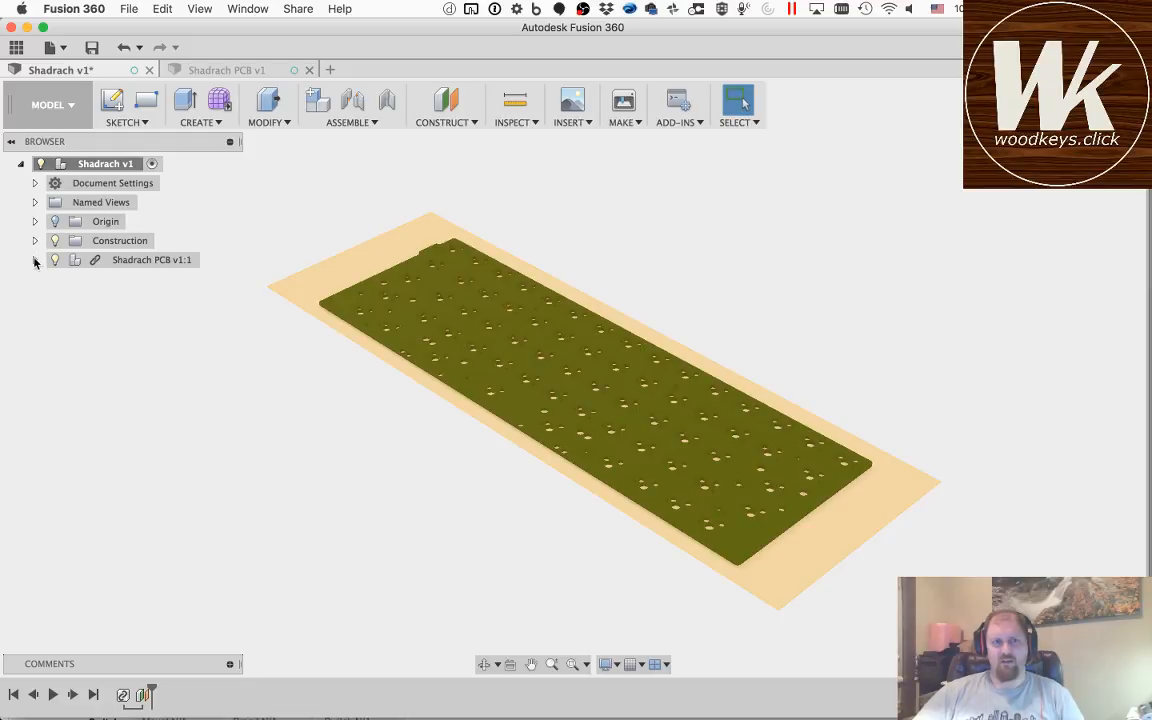
# Step: Expand the Construction folder and rename the new plane PCB Top
pyautogui.click(35, 240)
pyautogui.click(111, 260)
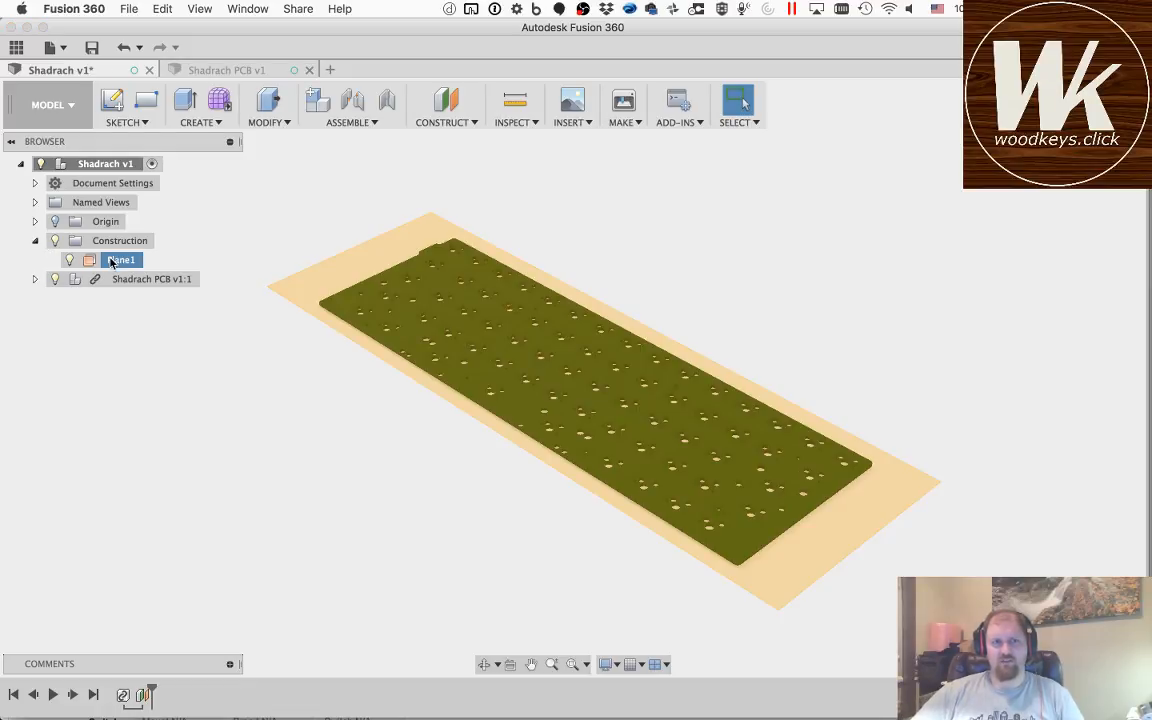
pyautogui.doubleClick(111, 260)
pyautogui.write('P')
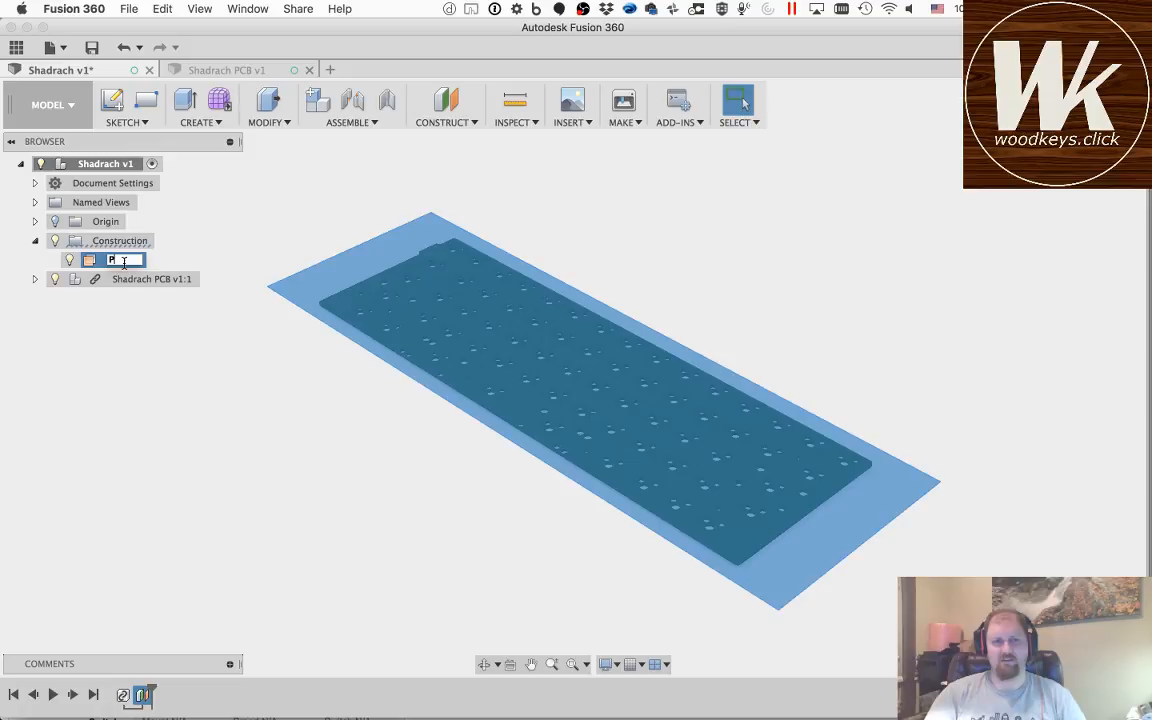
pyautogui.write('CB Top')
pyautogui.press('Return')
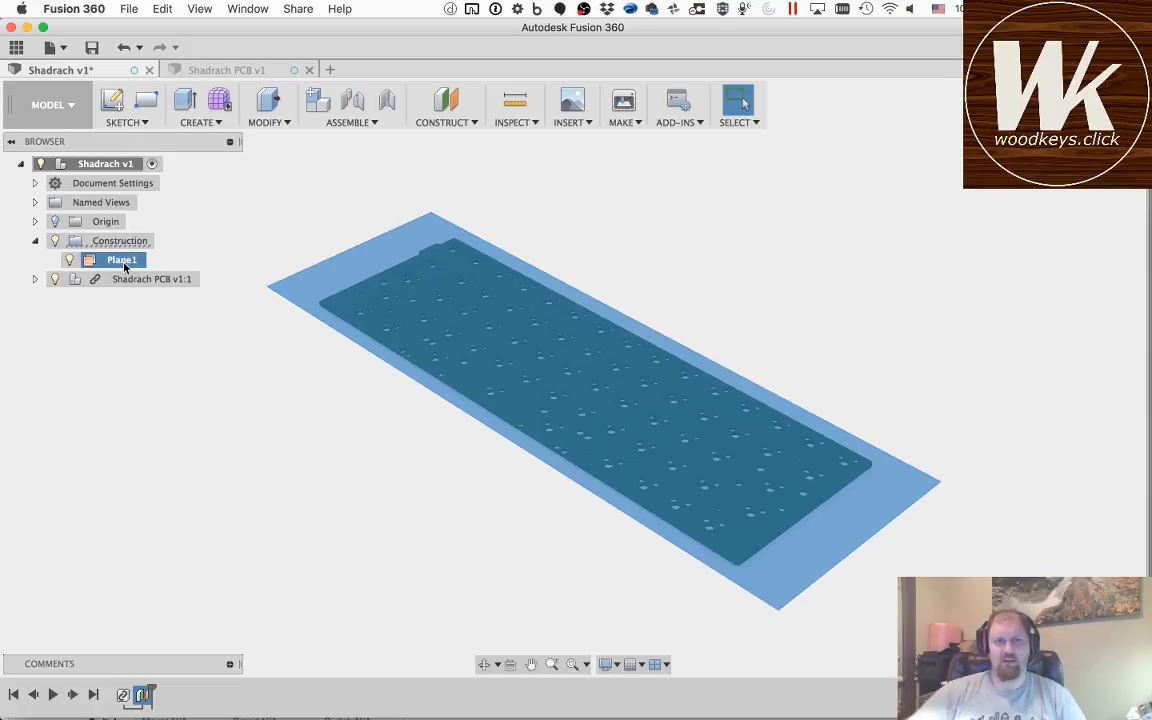
# Step: Create a construction plane offset 5 mm above PCB Top and name it Plate Top
pyautogui.click(438, 105)
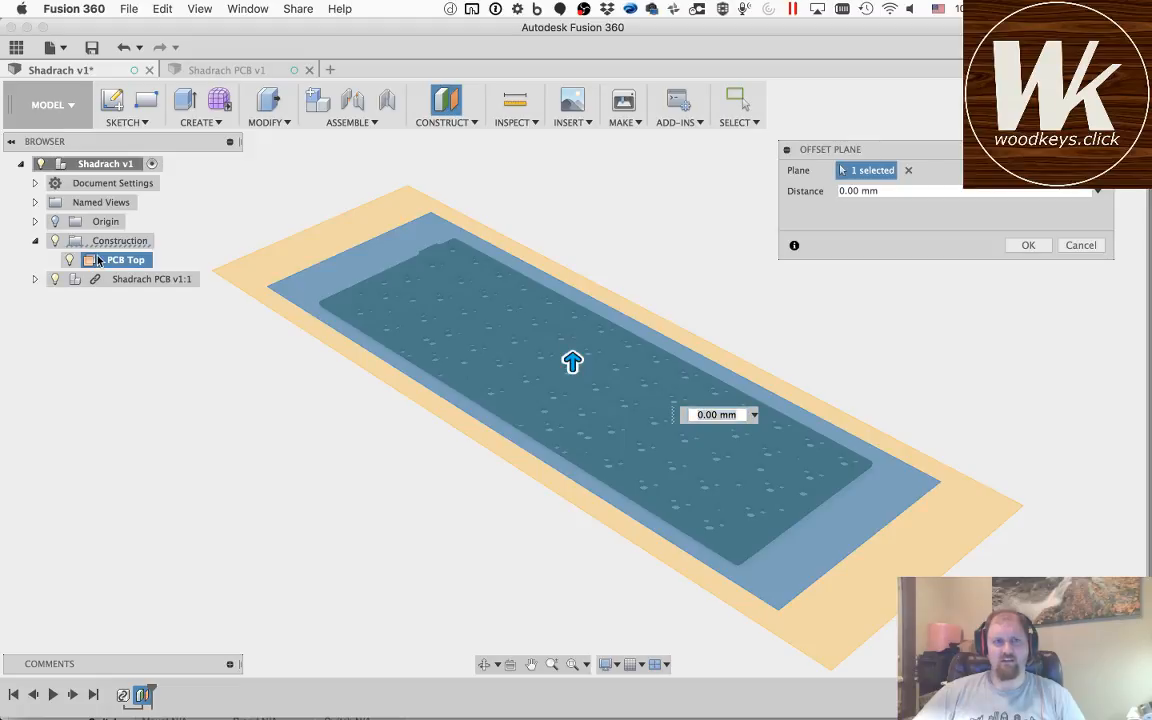
pyautogui.click(839, 190)
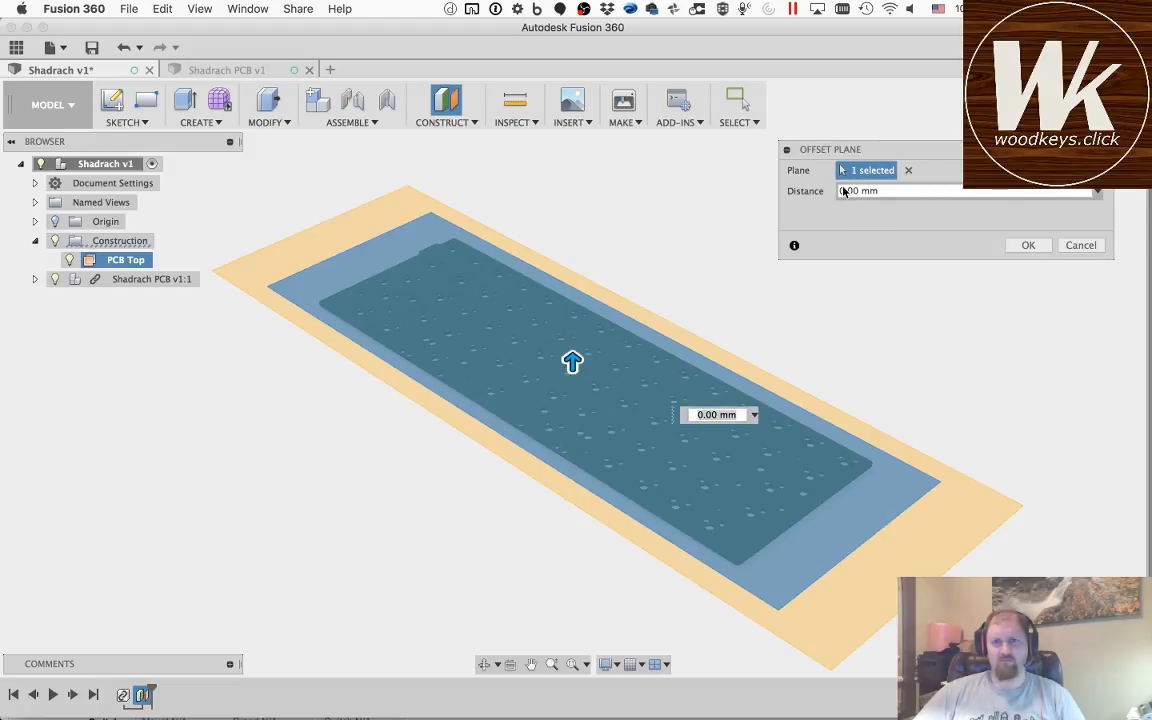
pyautogui.write('5')
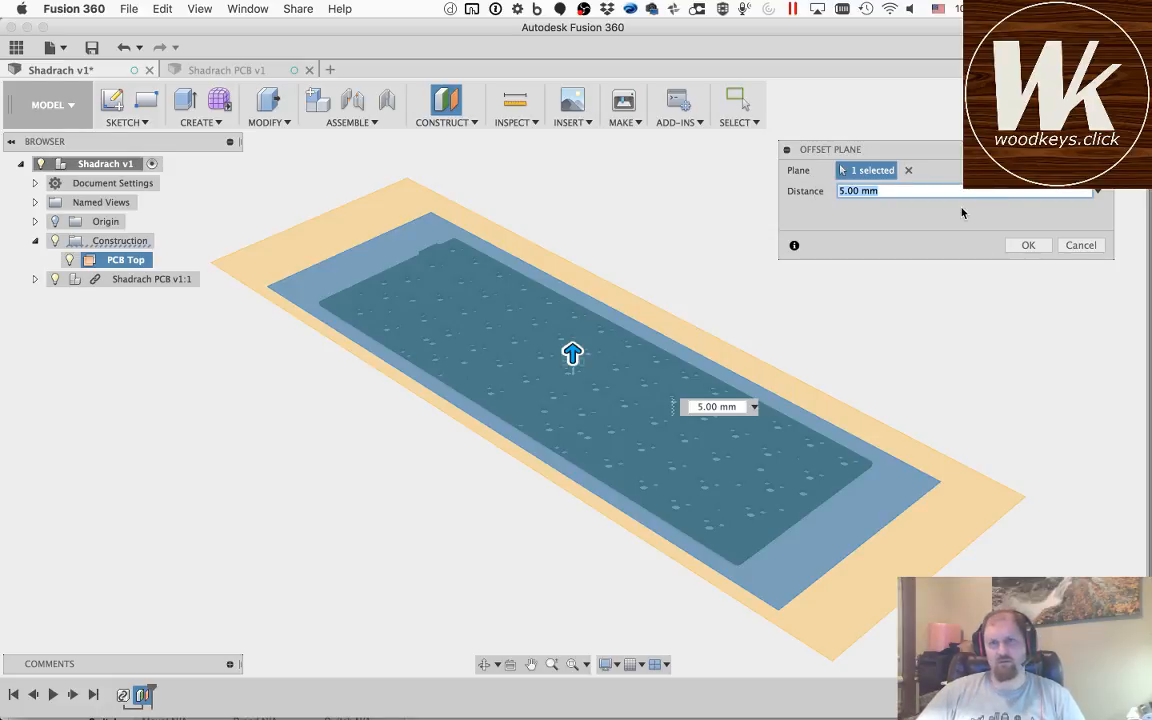
pyautogui.click(1028, 245)
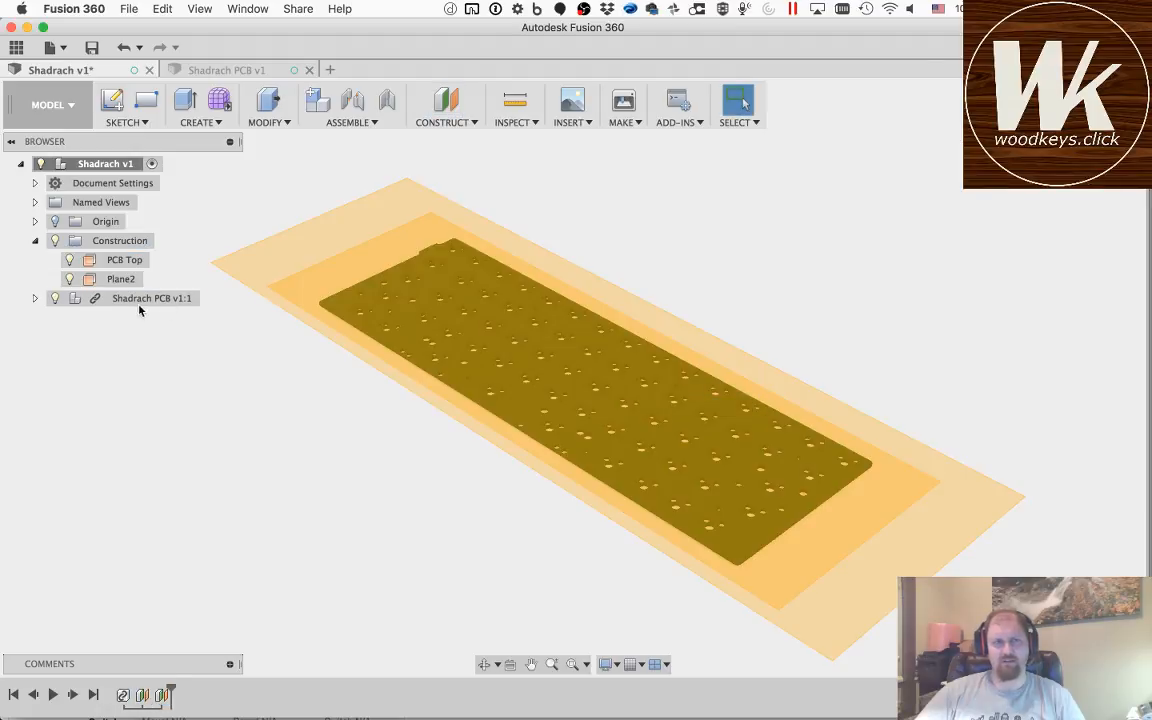
pyautogui.doubleClick(118, 282)
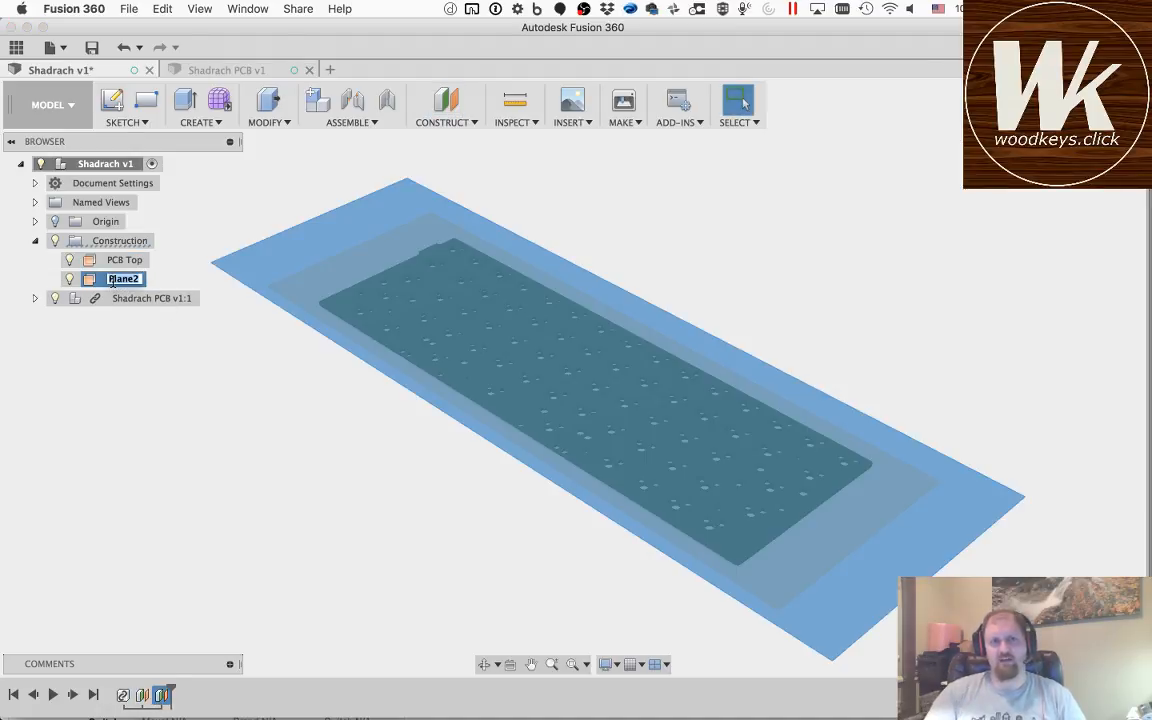
pyautogui.write('Plate Top')
pyautogui.press('Return')
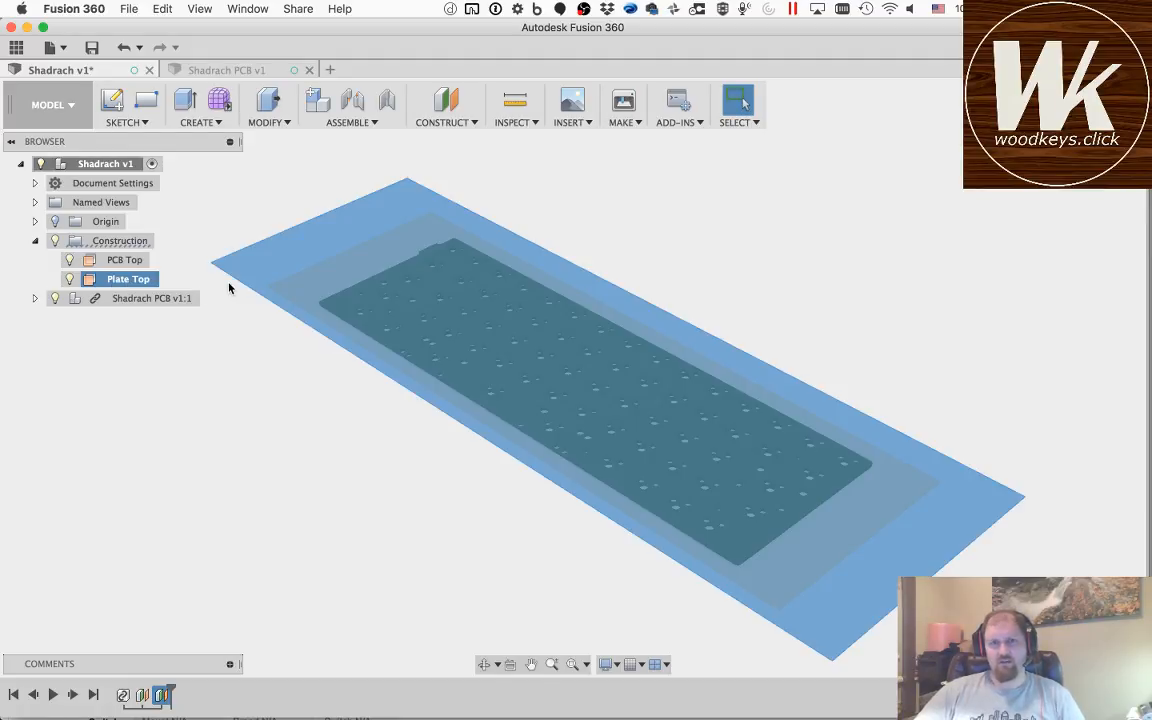
# Step: Start an offset plane from PCB Top with a distance of -1.6 mm
pyautogui.click(118, 262)
pyautogui.click(446, 100)
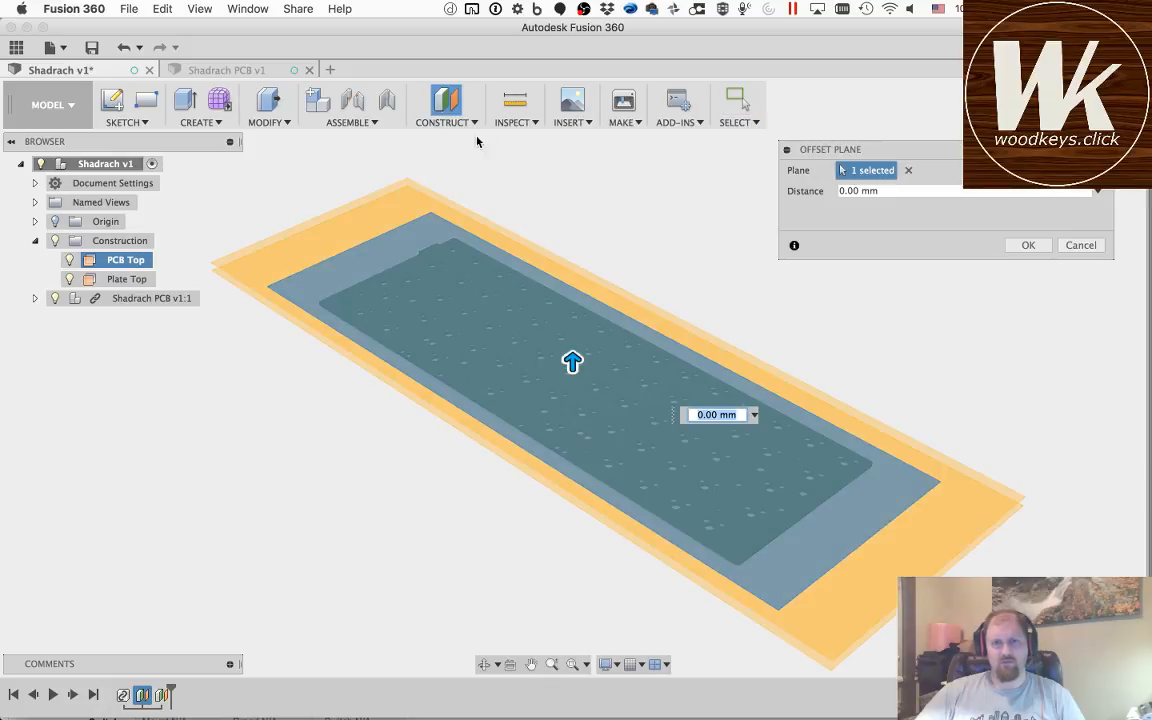
pyautogui.moveTo(887, 191); pyautogui.dragTo(823, 191)
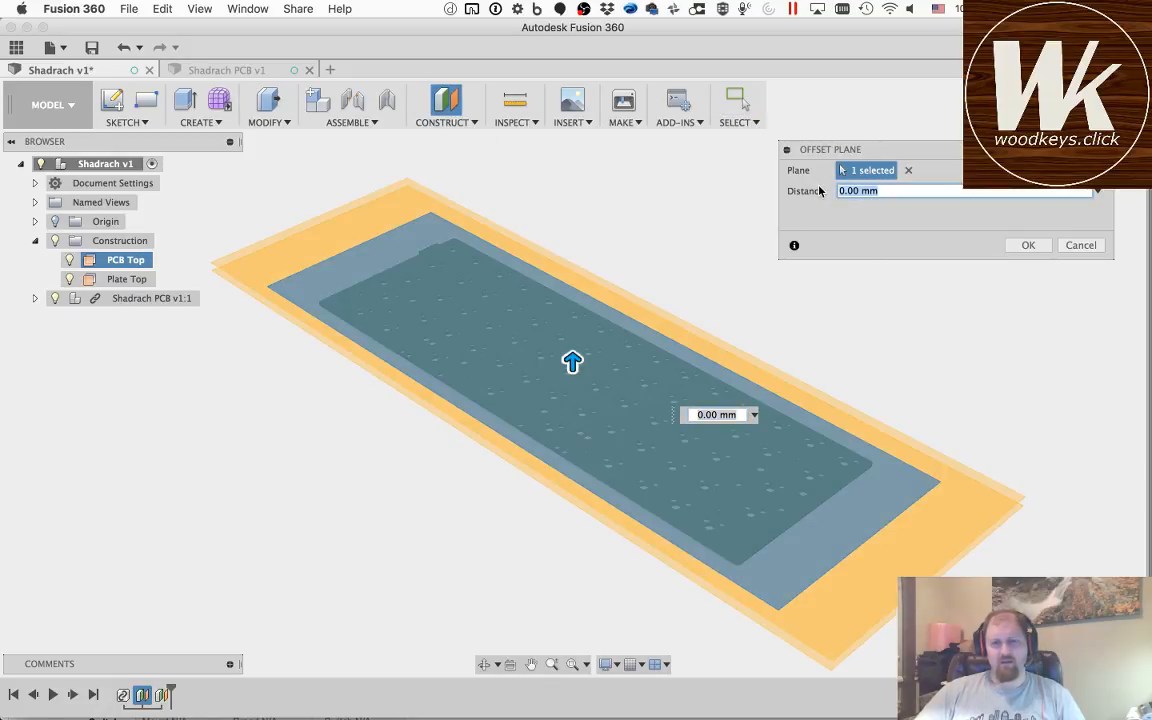
pyautogui.write('-')
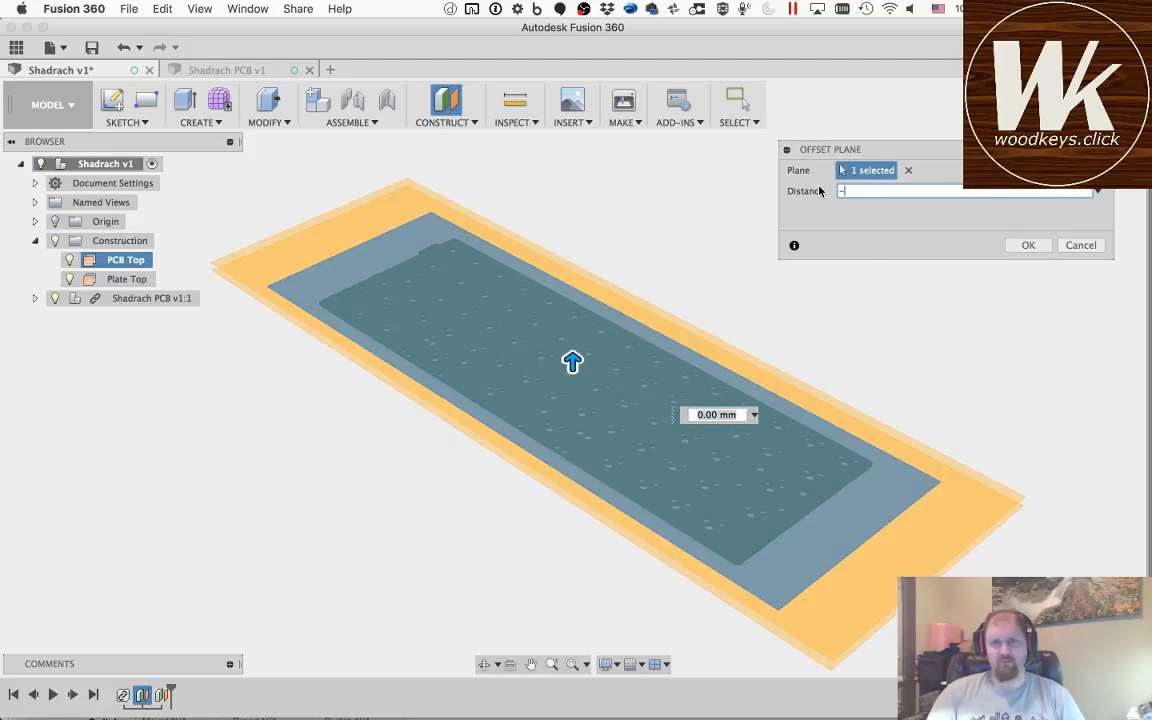
pyautogui.write('1.6')
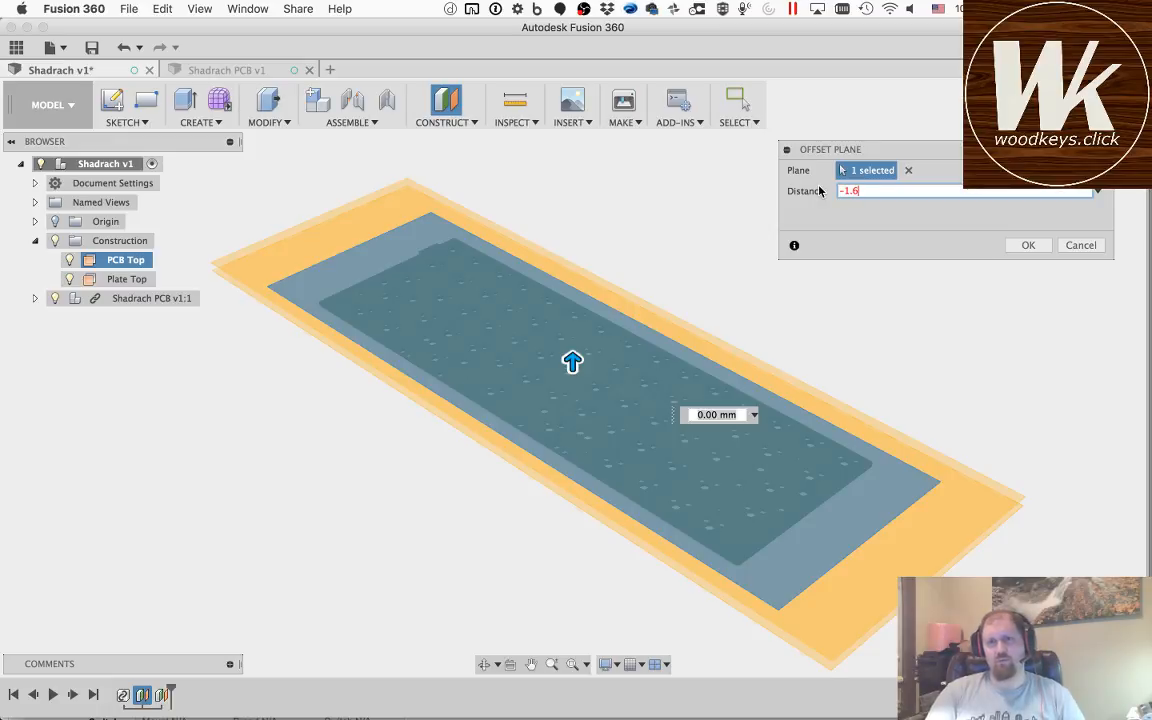
pyautogui.write('mm')
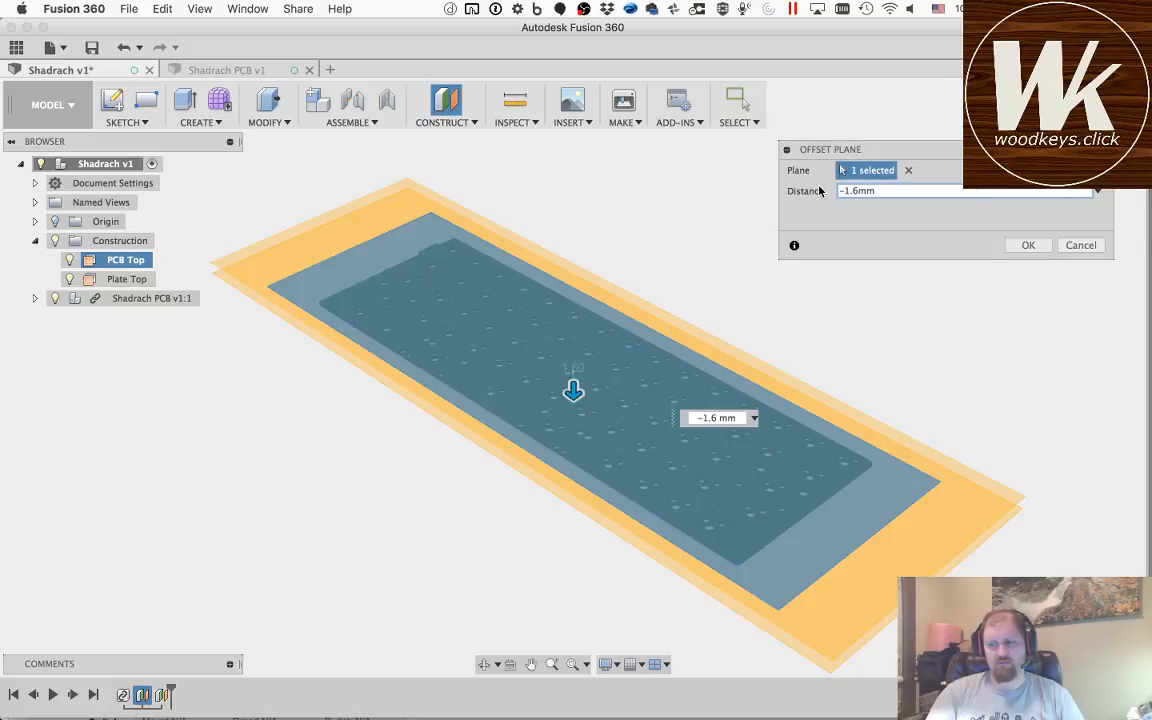
# Step: Extend the plane's offset distance into the expression -(1.6+3)mm
pyautogui.write('+')
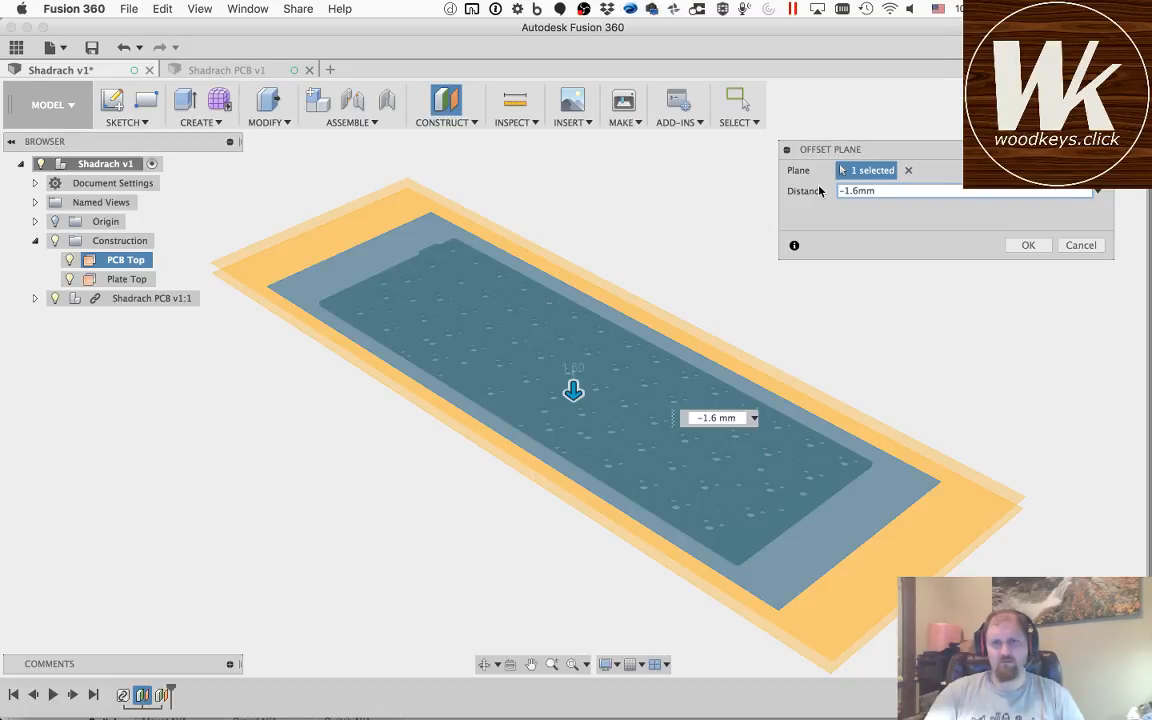
pyautogui.write('(')
pyautogui.press('Right')
pyautogui.press('Right')
pyautogui.press('Right')
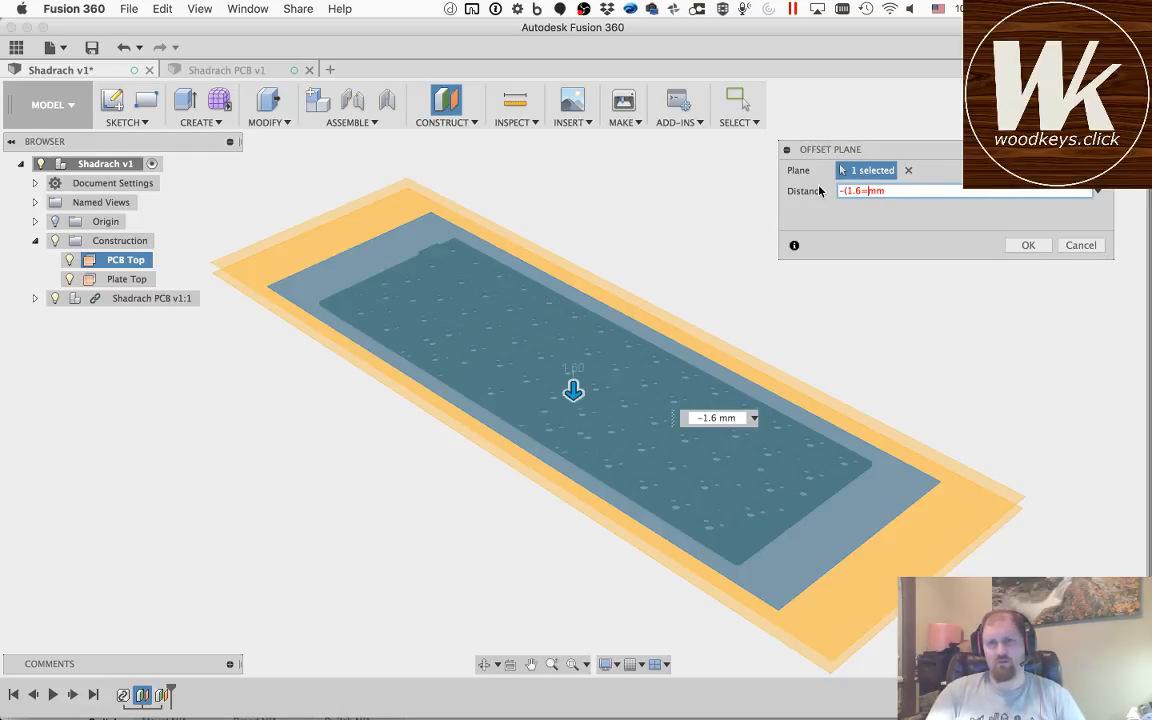
pyautogui.write('+33)')
pyautogui.press('BackSpace')
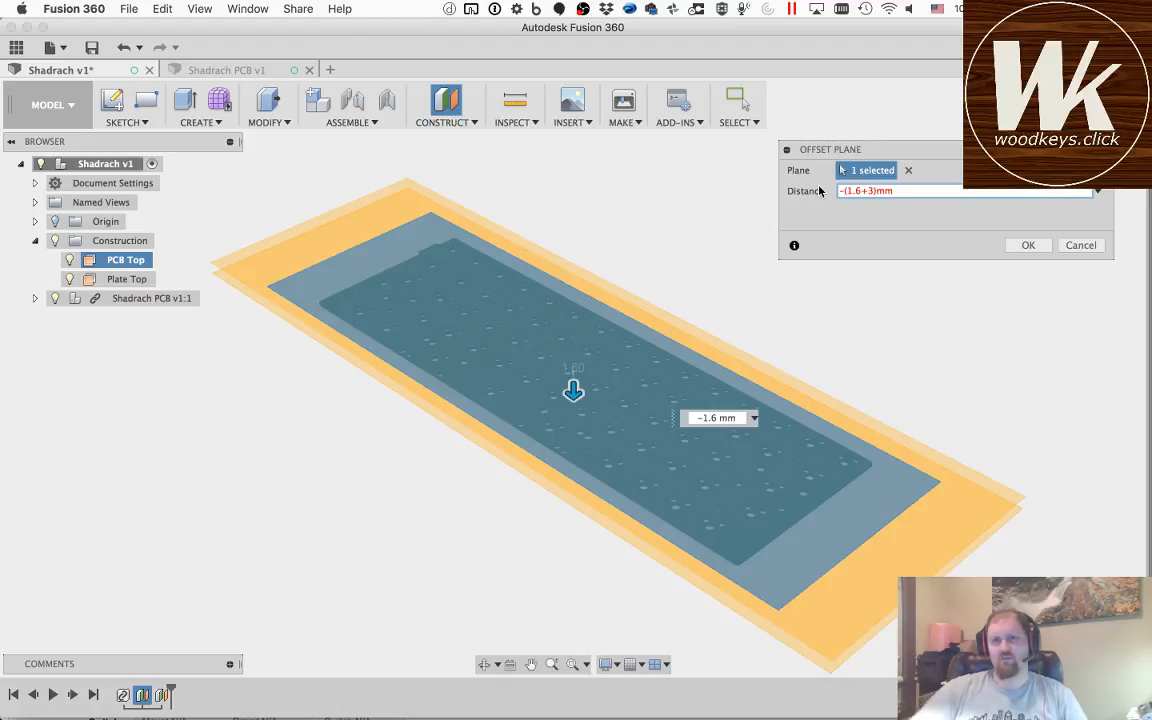
# Step: Rework the offset distance expression to -1mm*(1.6+3) and create the plane
pyautogui.press('Left')
pyautogui.press('Left')
pyautogui.press('Left')
pyautogui.press('Left')
pyautogui.press('Left')
pyautogui.press('Left')
pyautogui.press('Left')
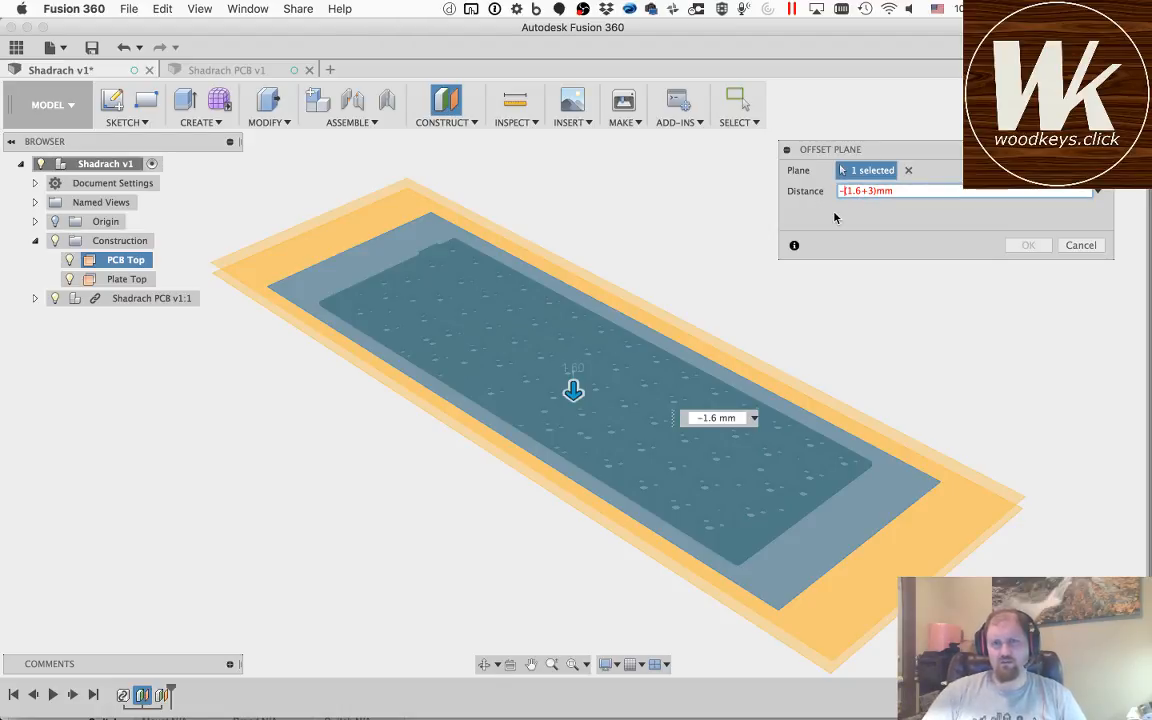
pyautogui.write('1*')
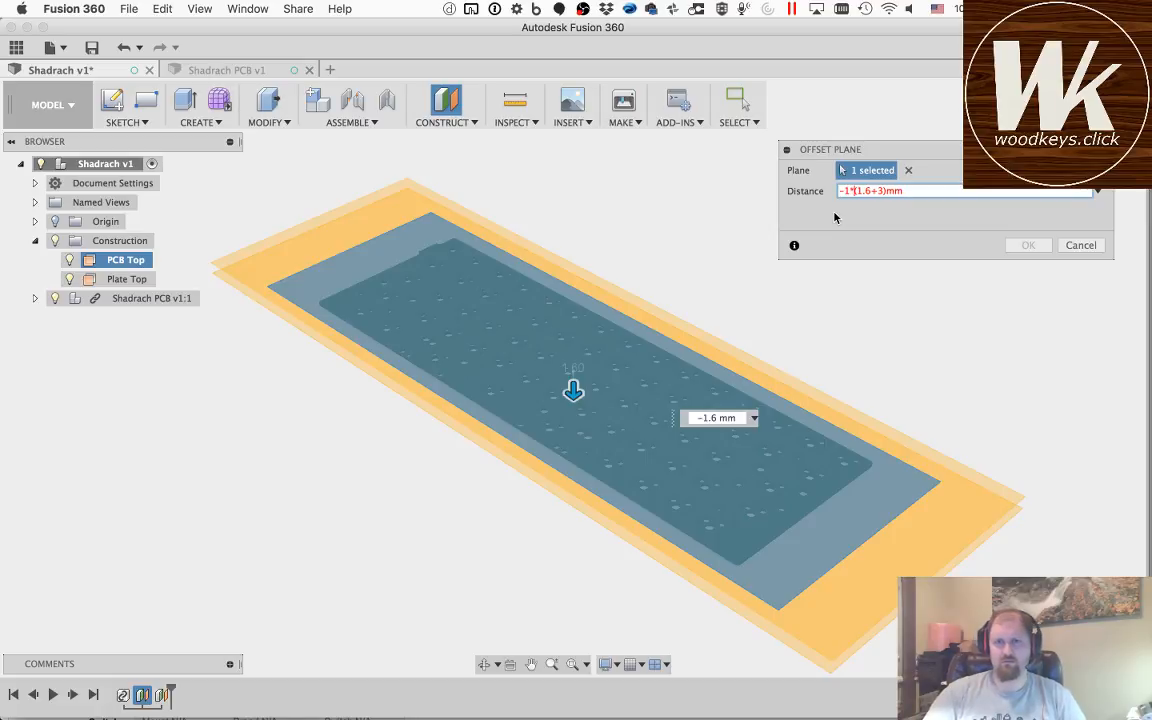
pyautogui.moveTo(887, 190); pyautogui.dragTo(909, 190)
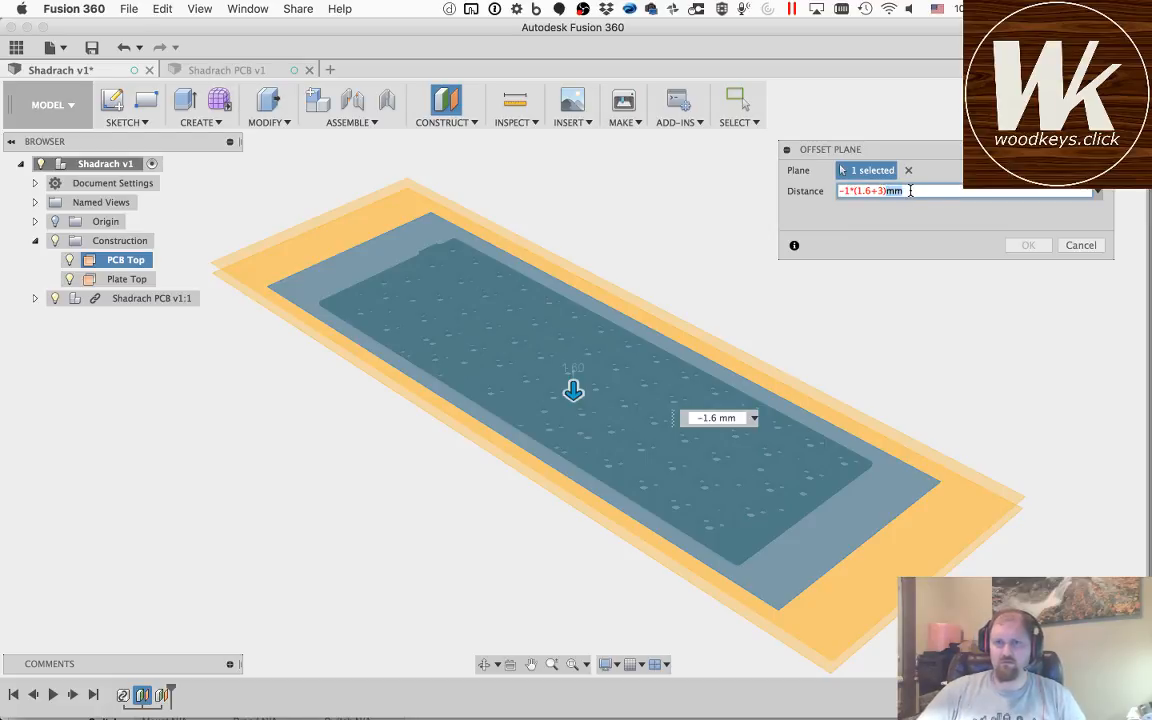
pyautogui.press('BackSpace')
pyautogui.click(848, 190)
pyautogui.write('mm')
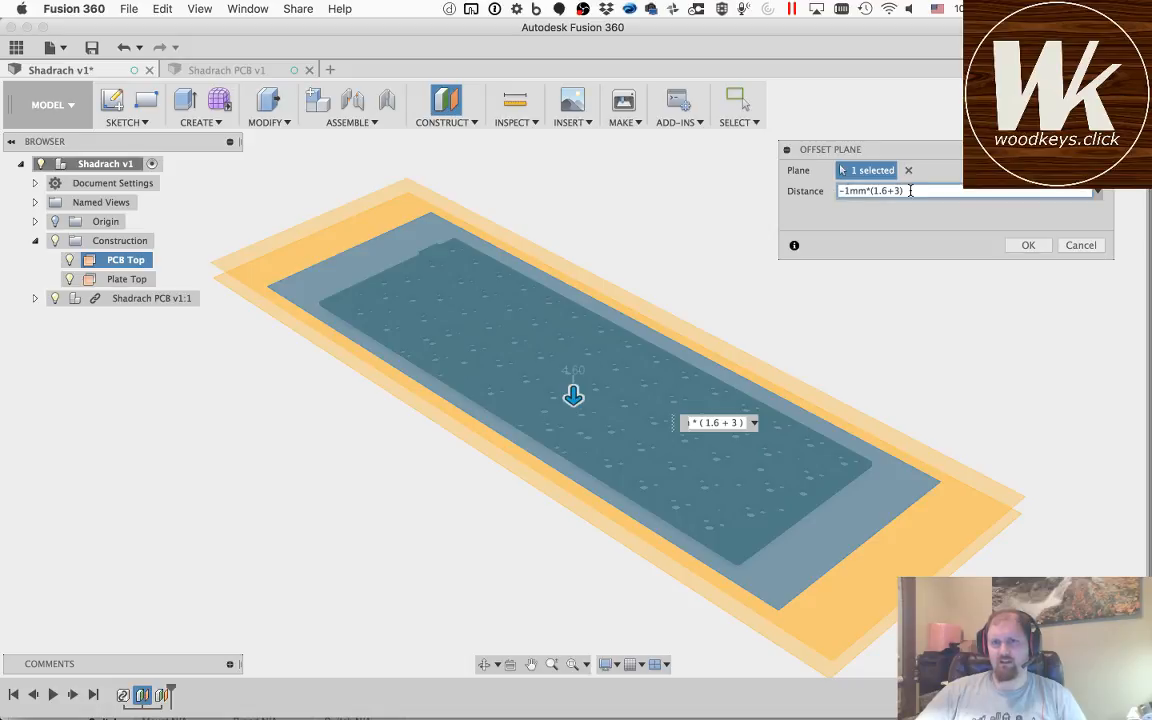
pyautogui.click(1032, 246)
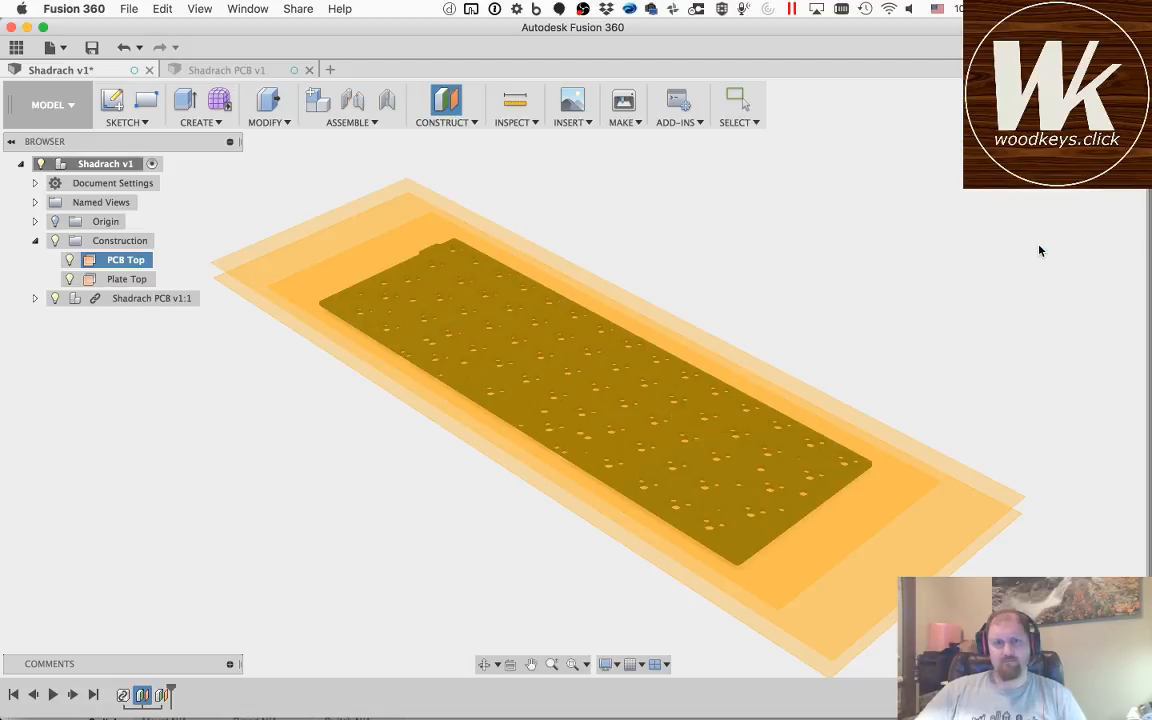
# Step: Rename the newly created plane below the PCB as Inside Bottom
pyautogui.doubleClick(124, 298)
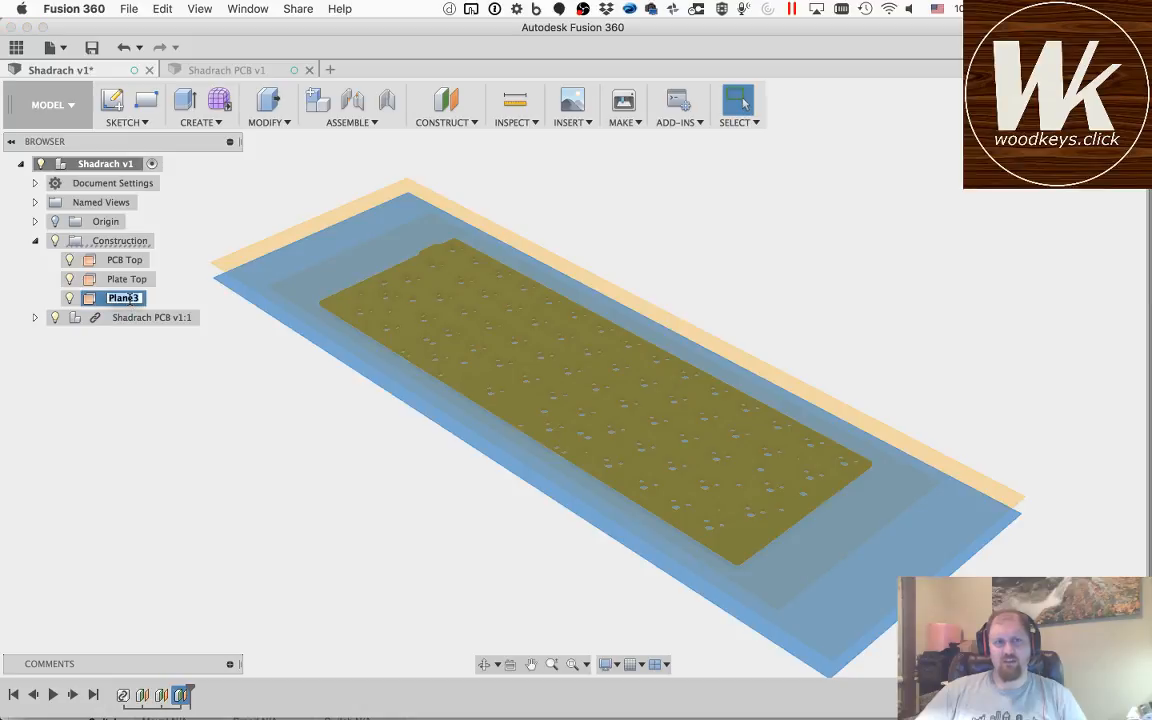
pyautogui.write('Inside Bot')
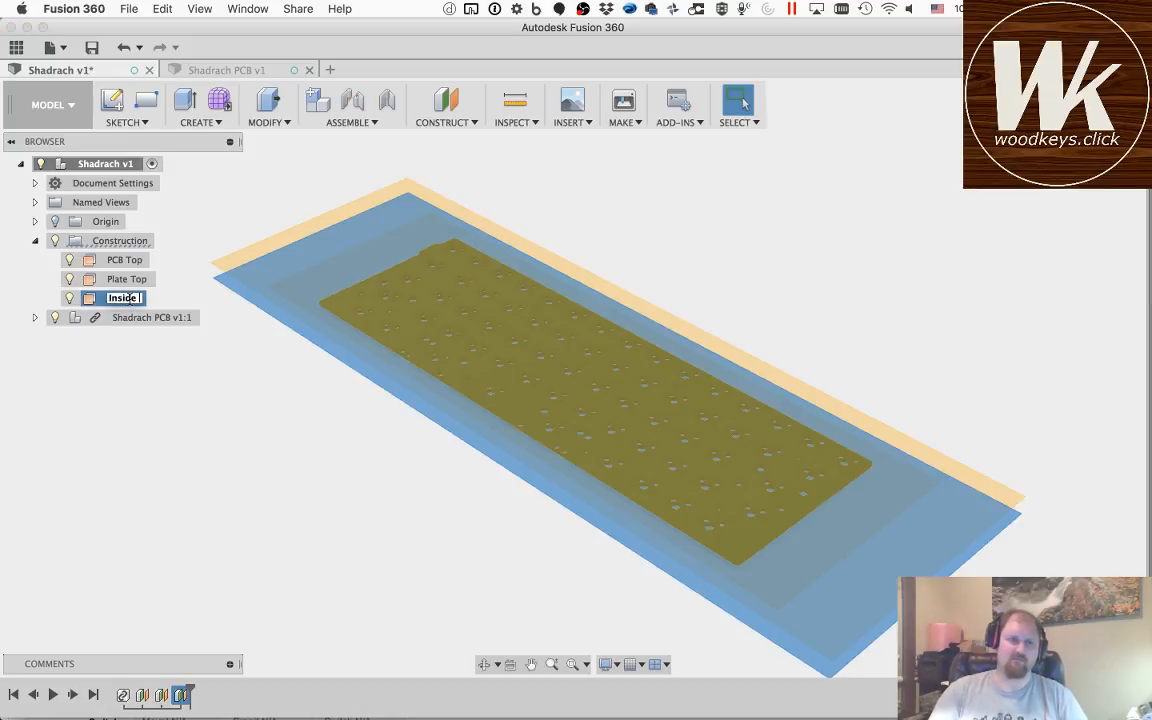
pyautogui.write('tom')
pyautogui.press('Return')
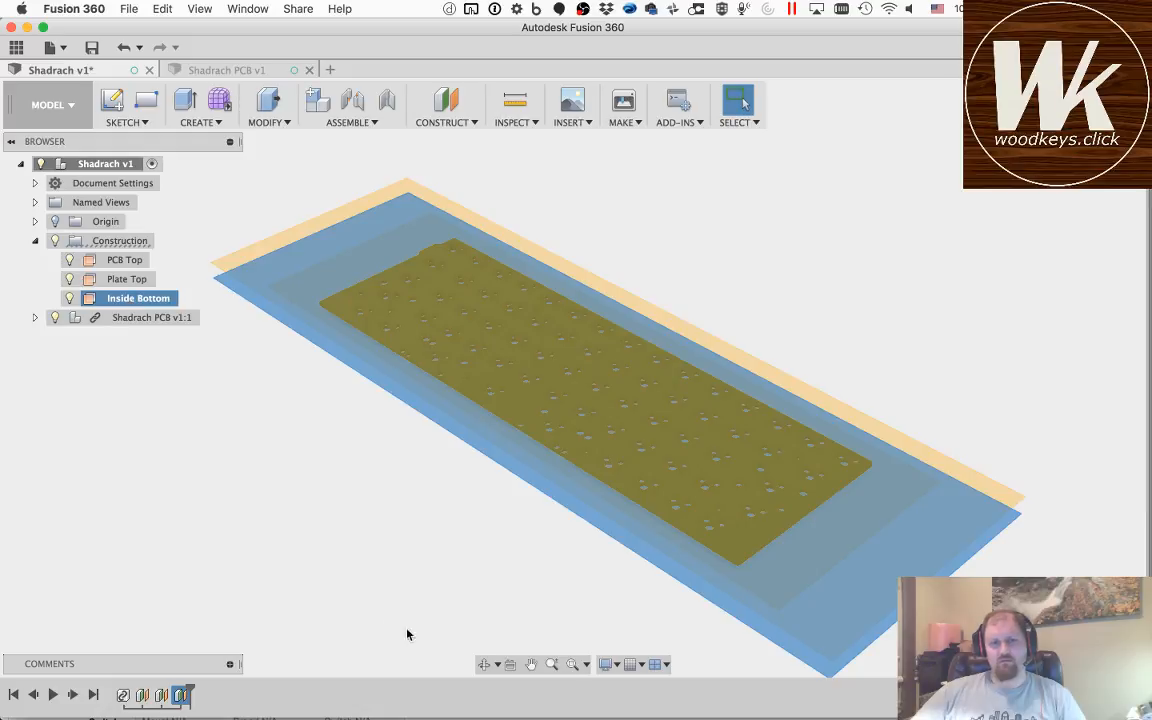
# Step: Examine the PCB and the three construction planes edge-on to check their spacing
pyautogui.click(484, 664)
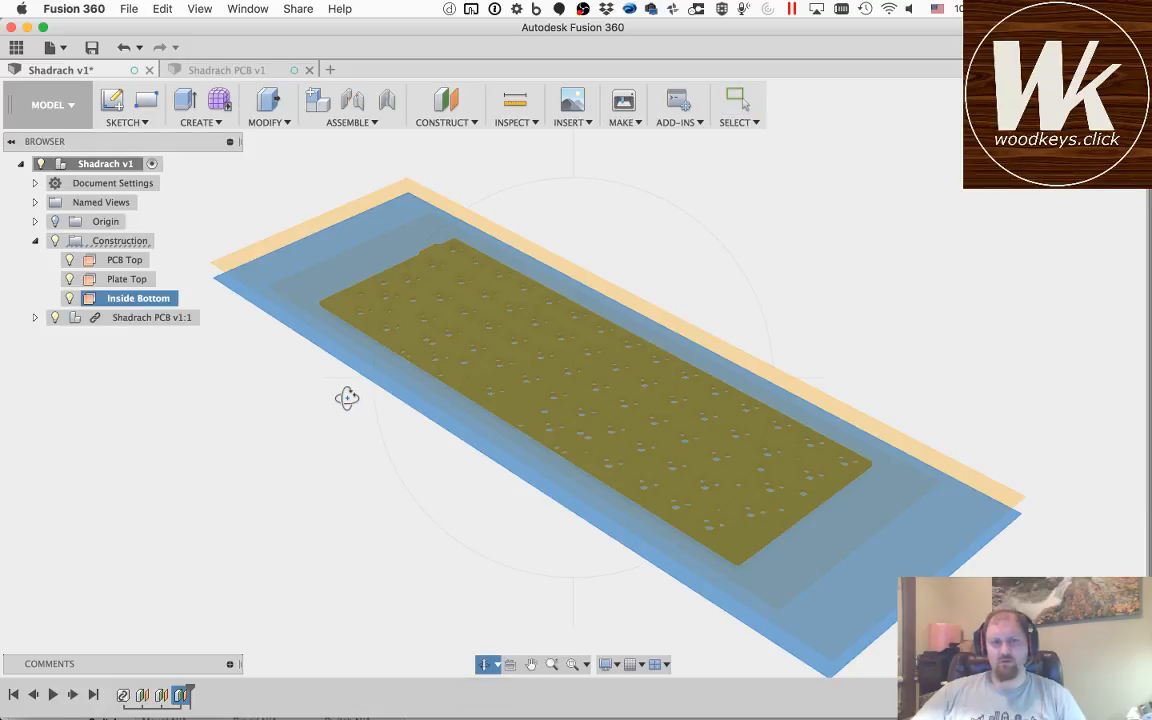
pyautogui.moveTo(424, 455); pyautogui.dragTo(531, 403)
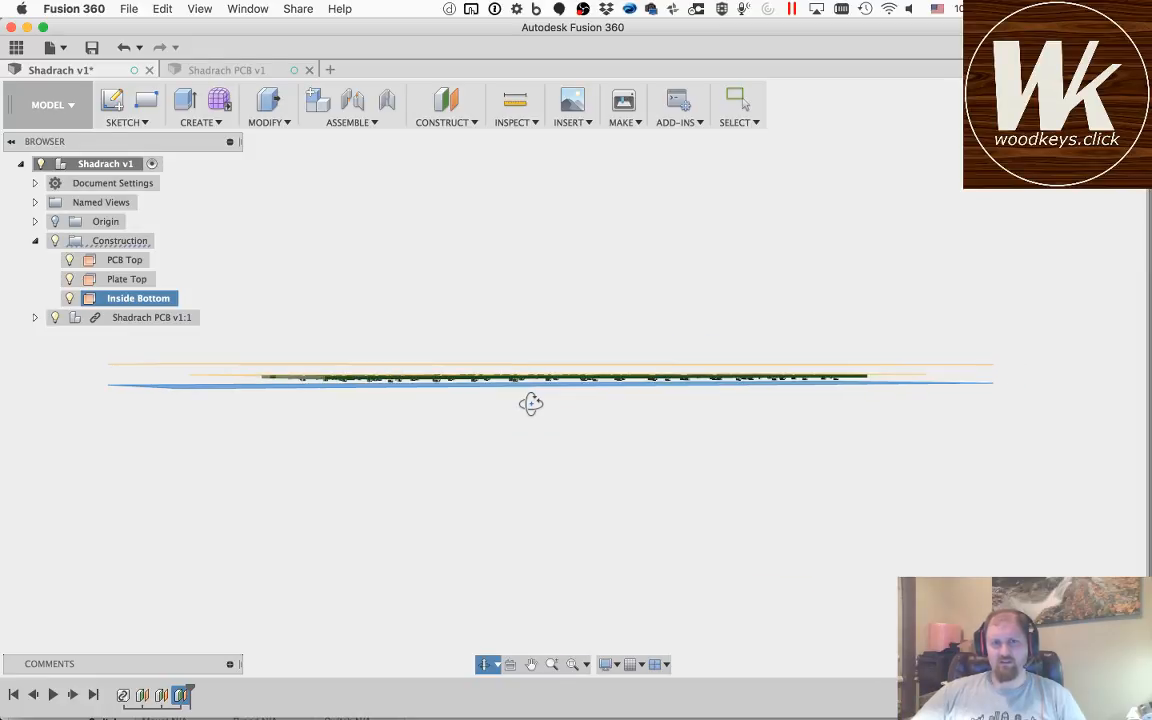
pyautogui.scroll(-4, 368, 377)
pyautogui.scroll(4, 368, 377)
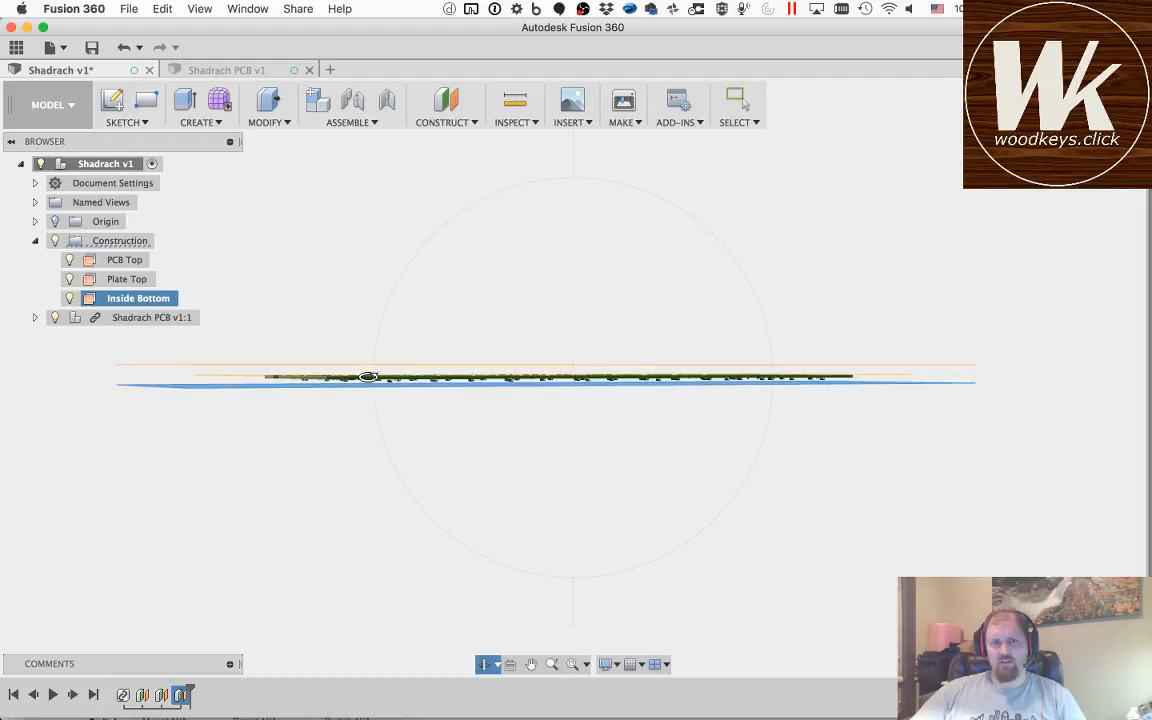
pyautogui.scroll(2, 368, 377)
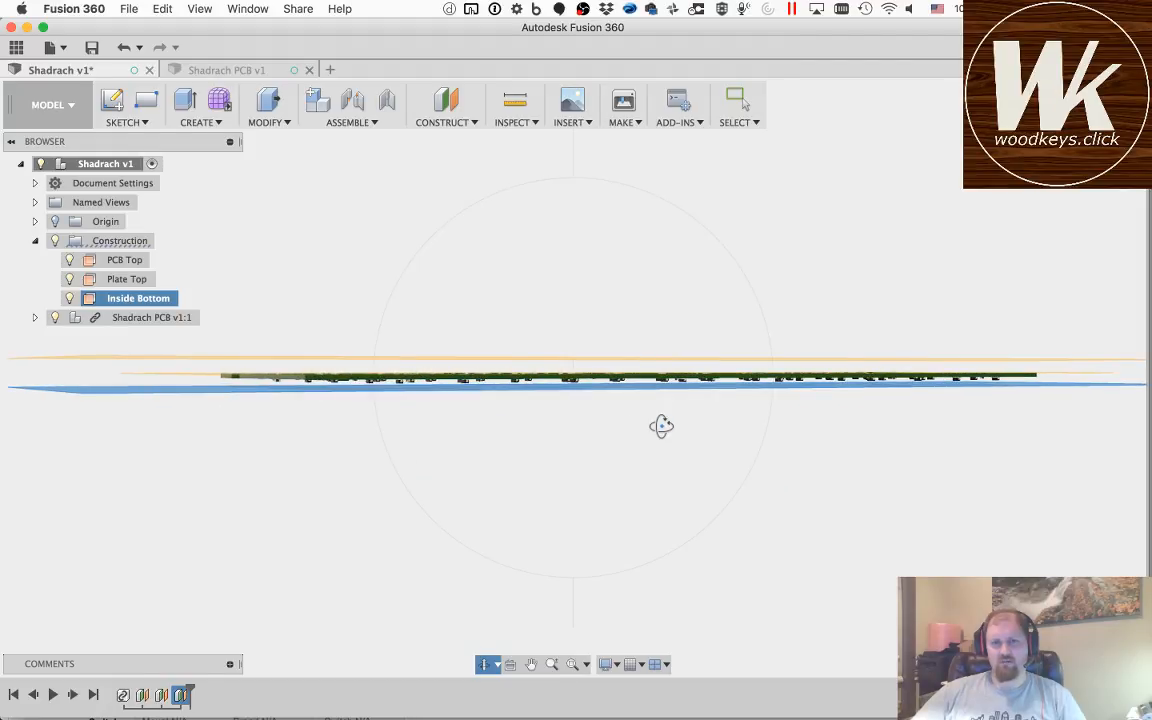
# Step: Create an offset construction plane from the Inside Bottom plane at a distance of -10 mm
pyautogui.moveTo(661, 426); pyautogui.dragTo(568, 458)
pyautogui.press('Escape')
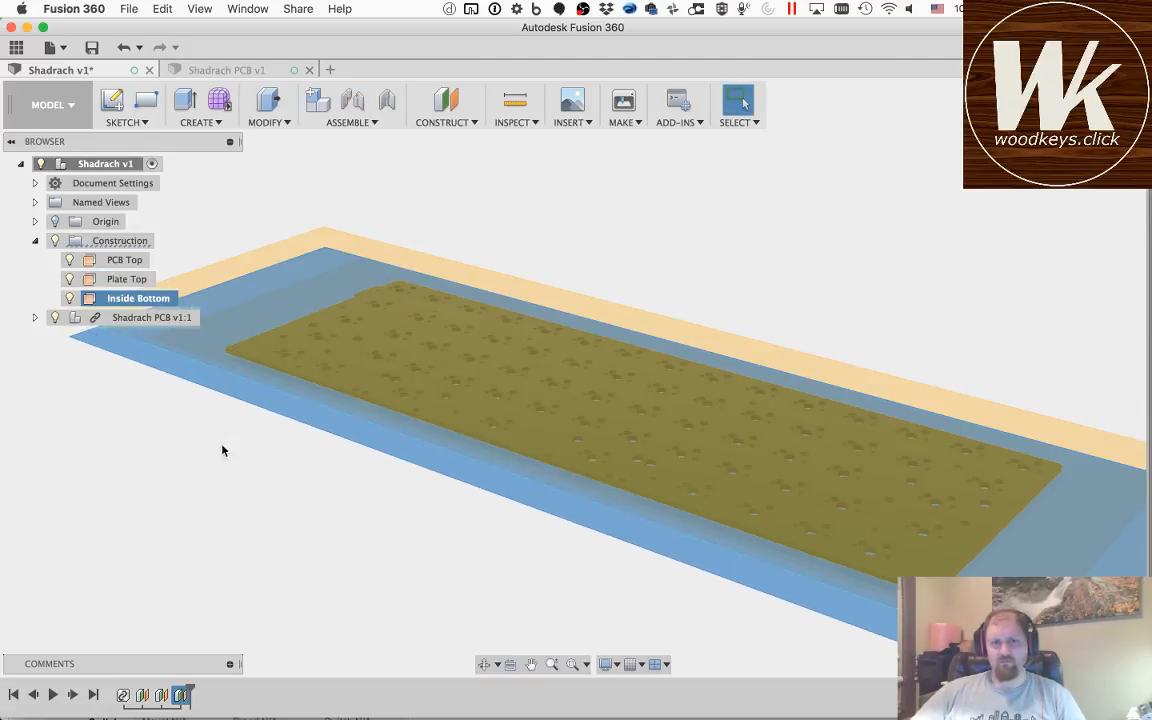
pyautogui.click(239, 507)
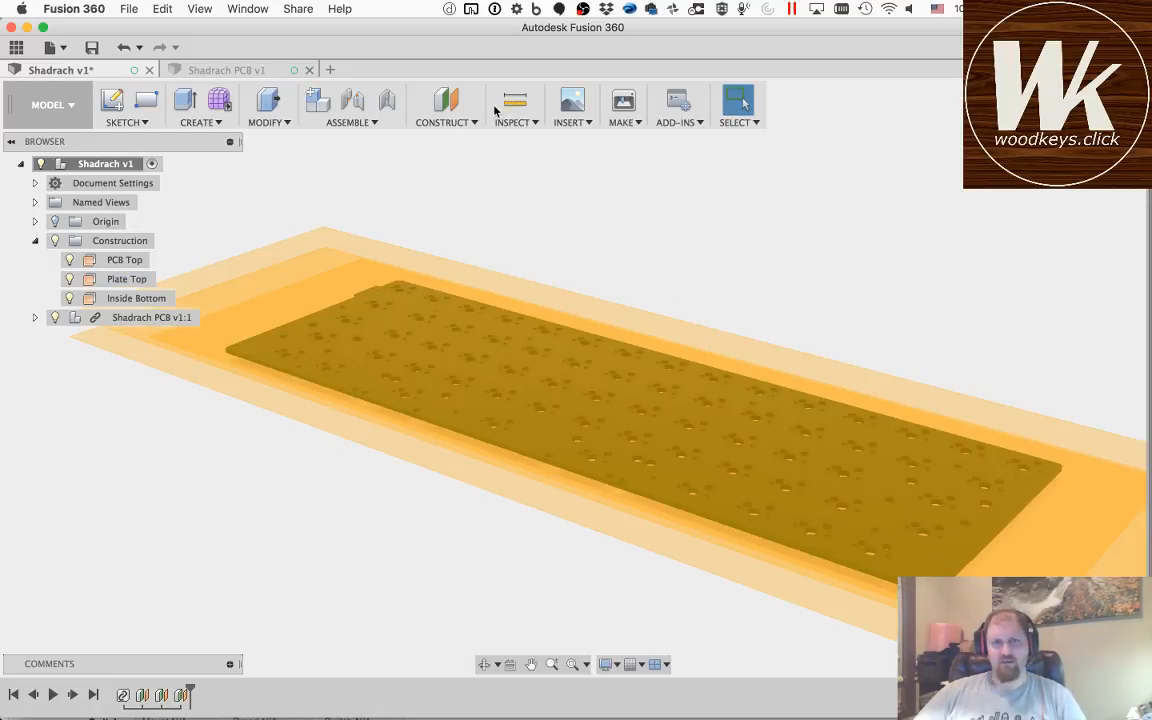
pyautogui.click(445, 105)
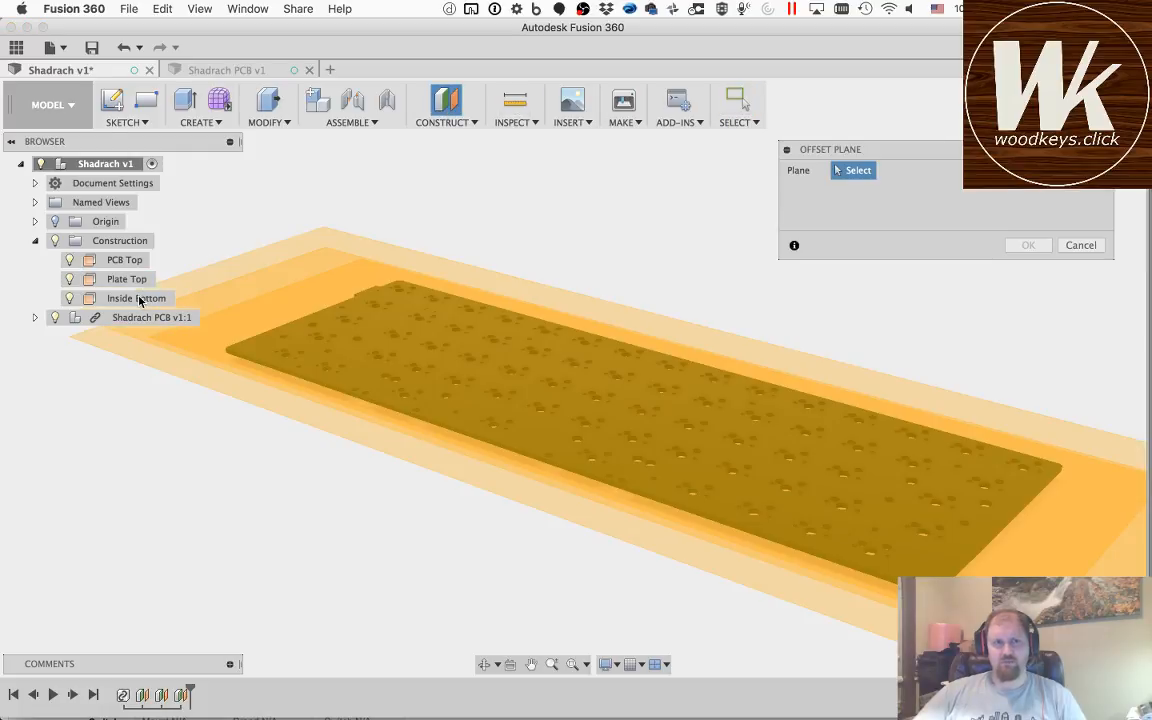
pyautogui.click(140, 298)
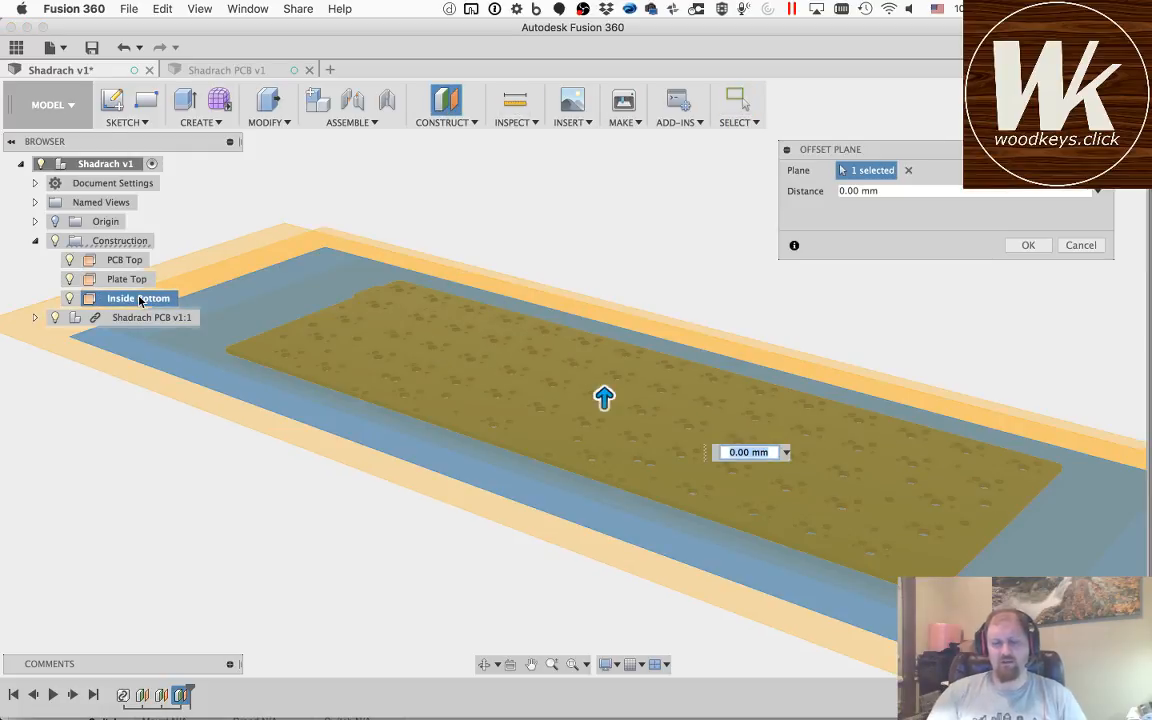
pyautogui.write('-')
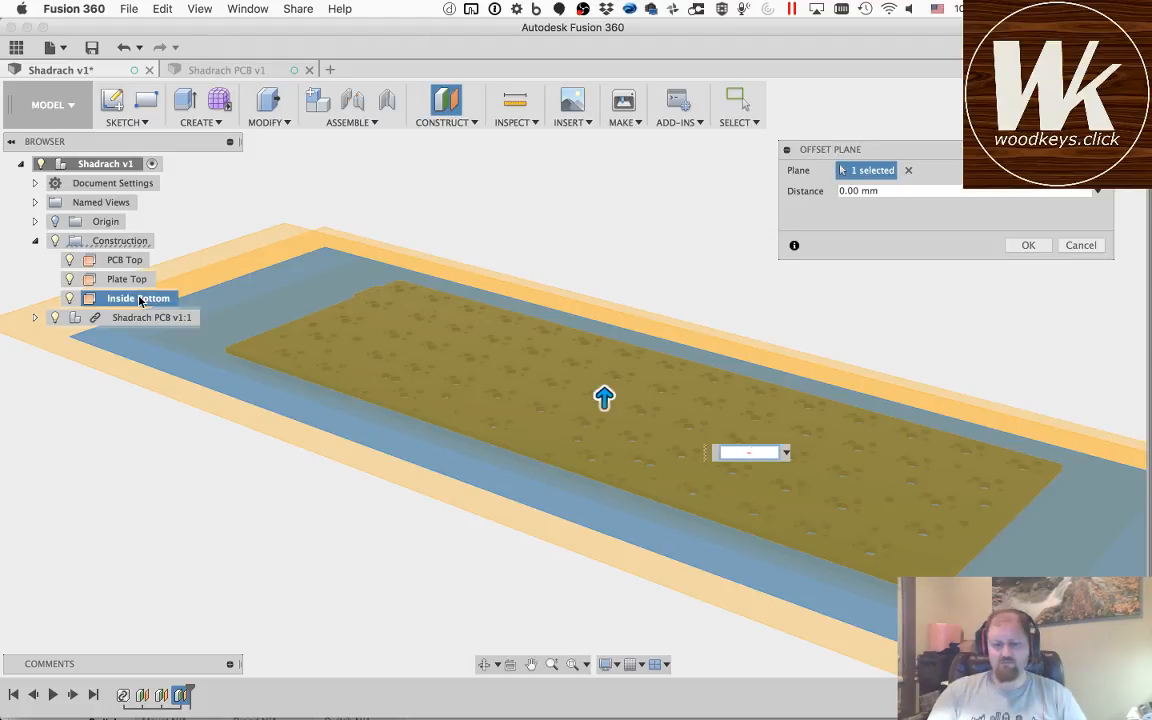
pyautogui.write('6mm')
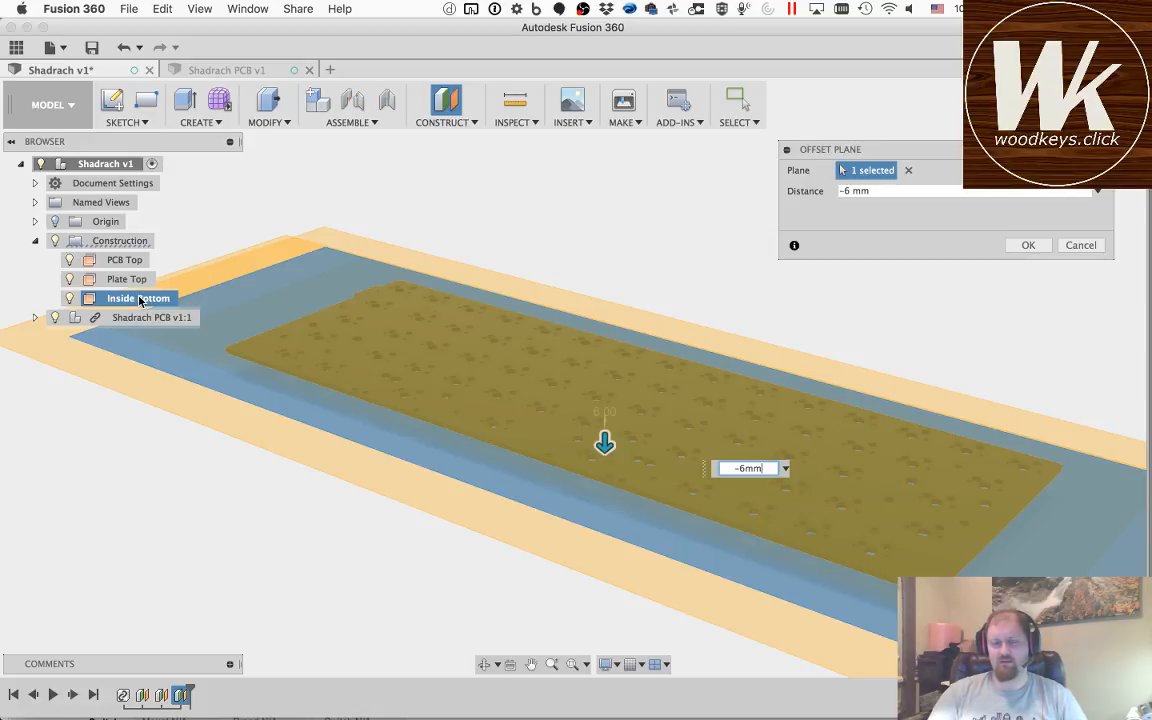
pyautogui.press('BackSpace')
pyautogui.press('BackSpace')
pyautogui.press('BackSpace')
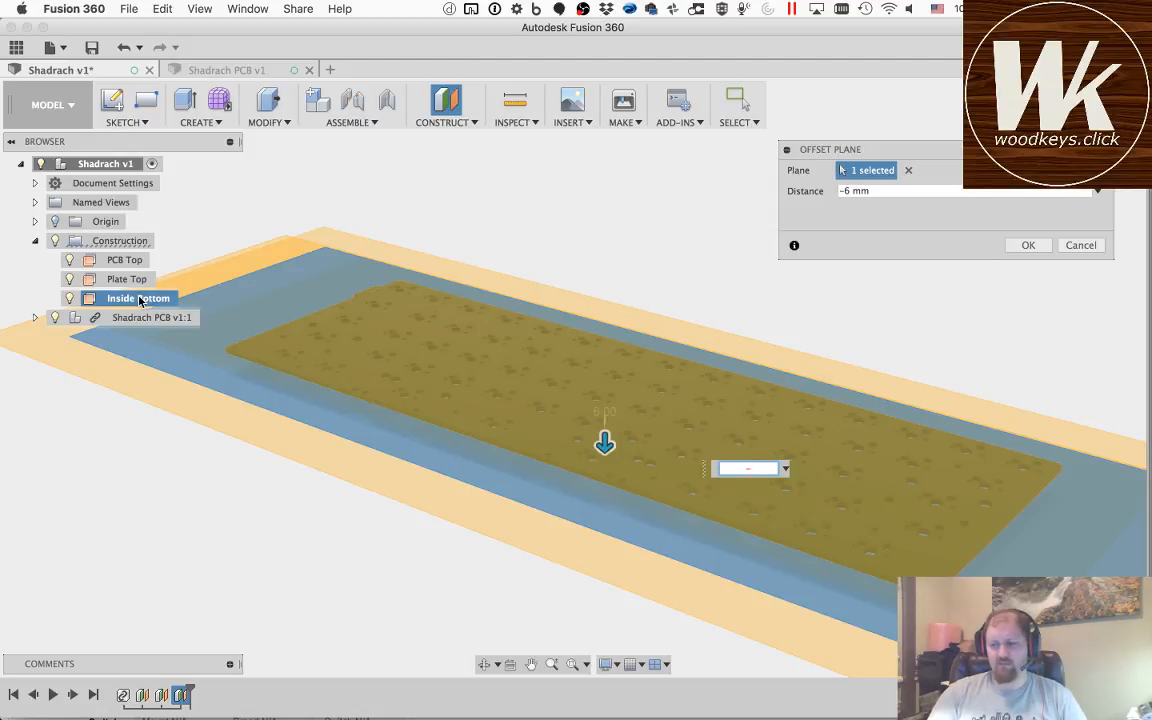
pyautogui.write('10')
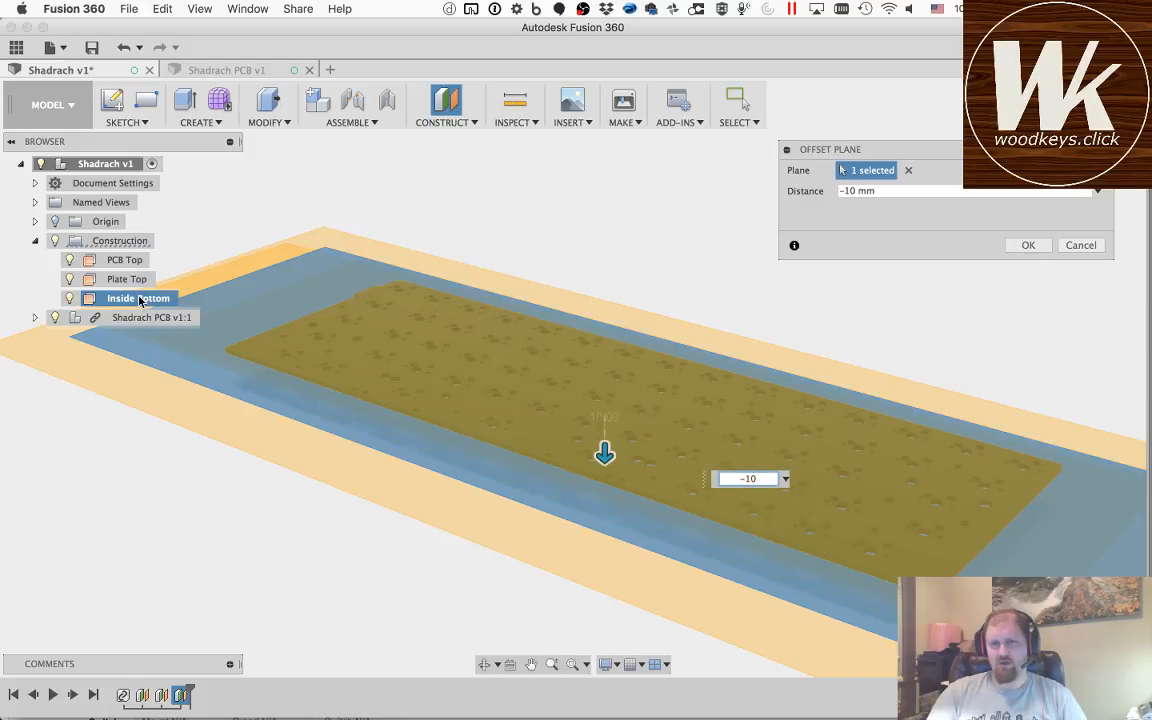
pyautogui.press('Return')
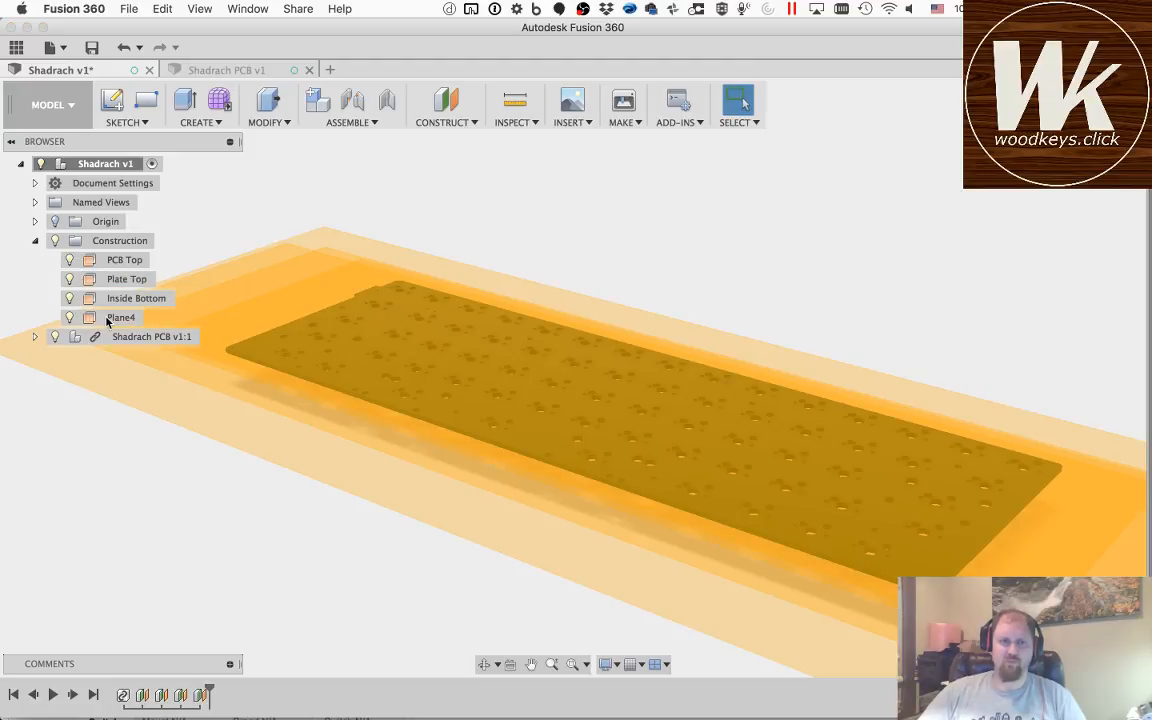
# Step: Rename the new lowest construction plane as Case Bottom and clear the selection
pyautogui.doubleClick(122, 317)
pyautogui.write('Case Bottom')
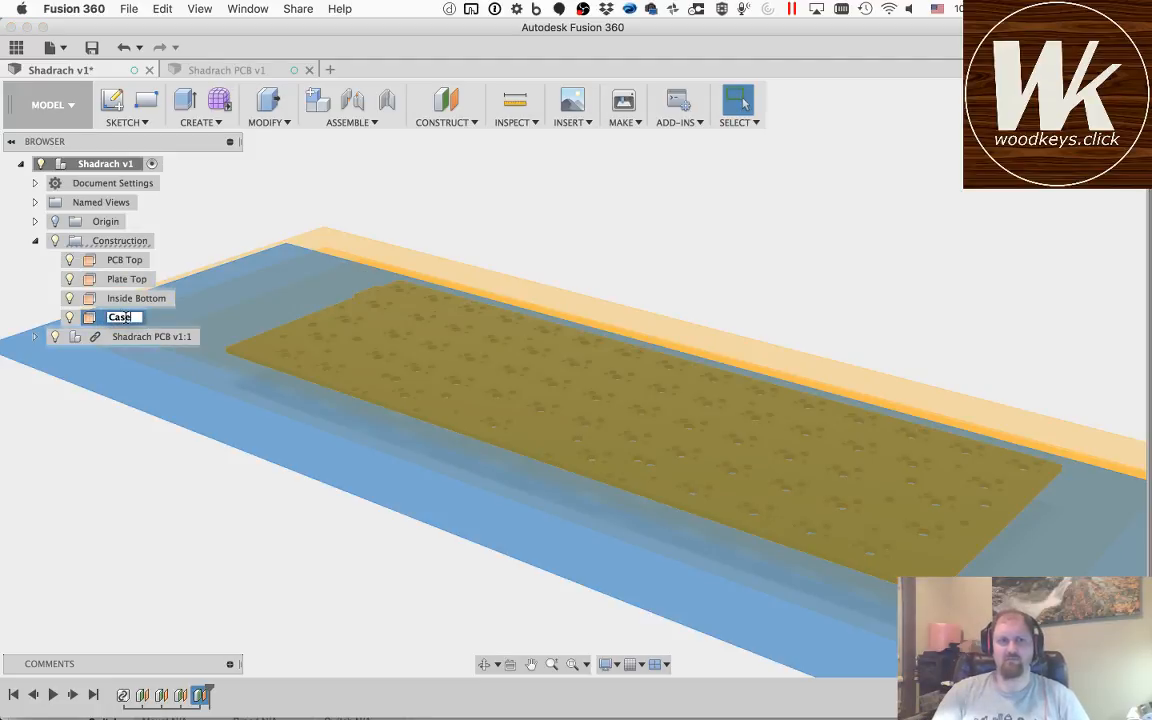
pyautogui.press('Return')
pyautogui.keyDown('super'); pyautogui.click(170, 281); pyautogui.keyUp('super')
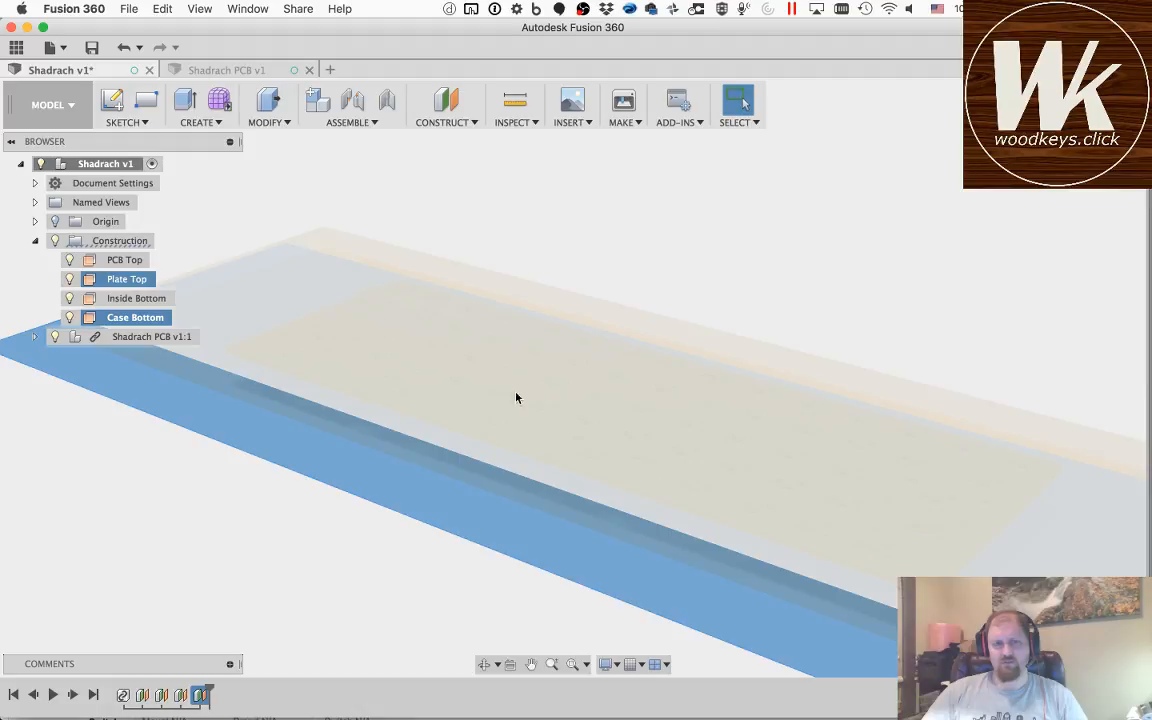
pyautogui.press('Escape')
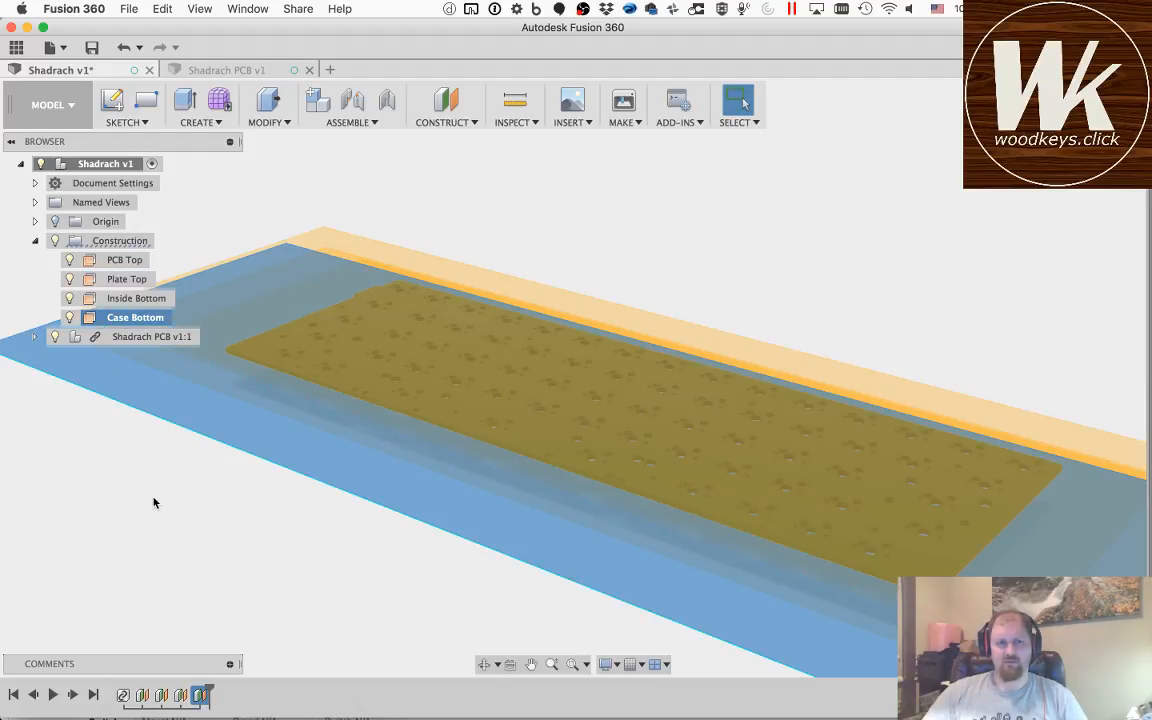
# Step: Create an offset construction plane 8.5 mm above the Plate Top plane
pyautogui.click(118, 280)
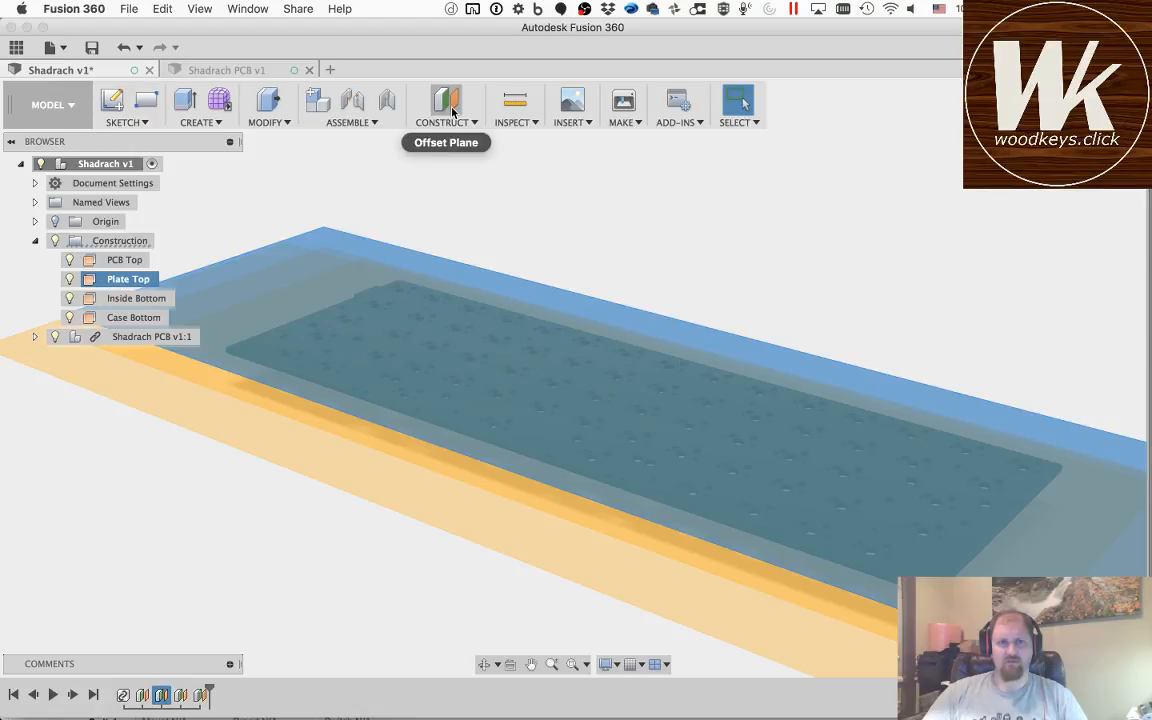
pyautogui.click(446, 100)
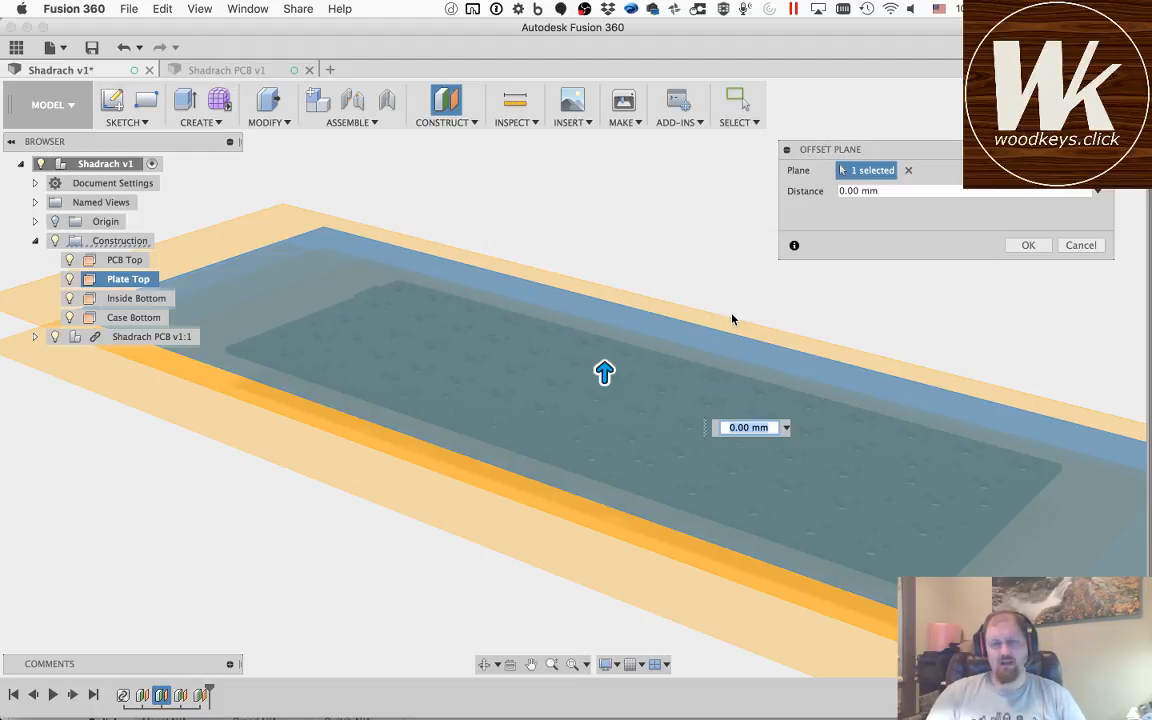
pyautogui.write('8.5mm')
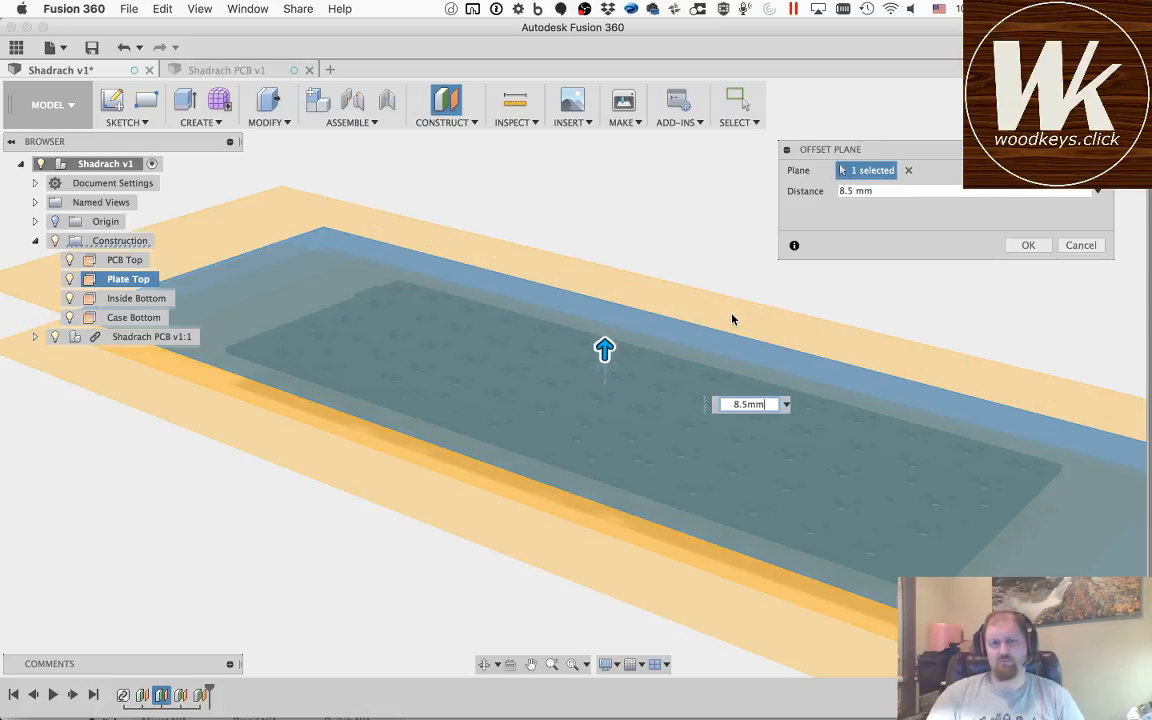
pyautogui.press('Return')
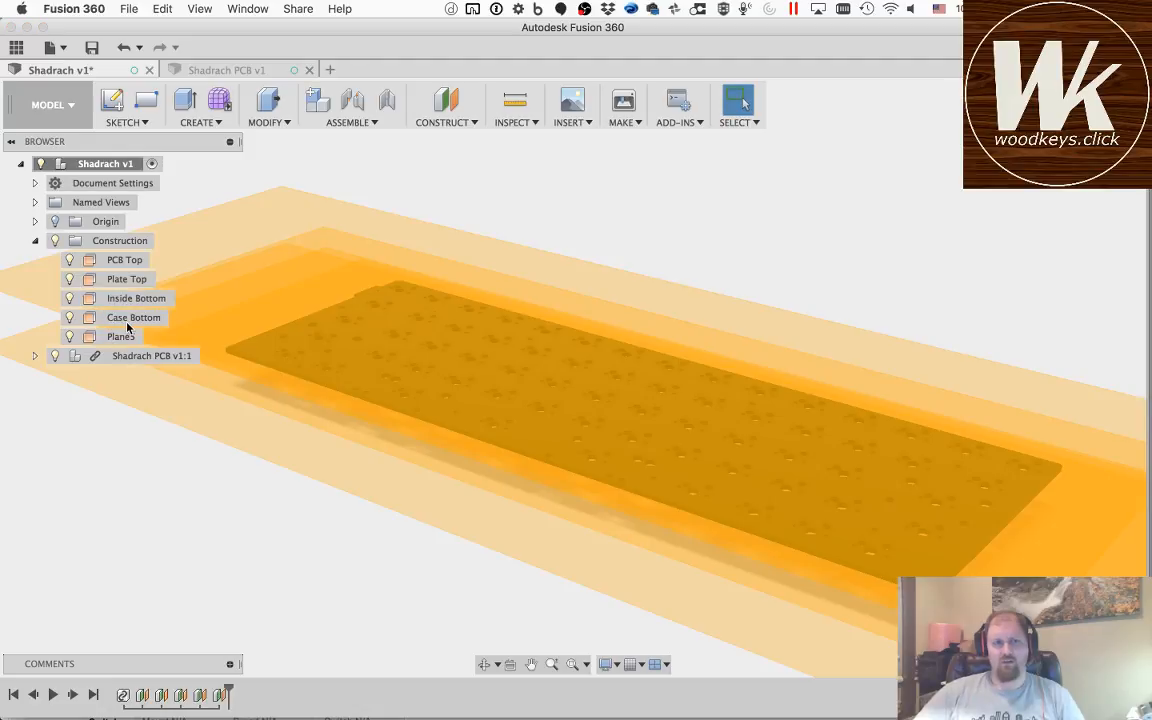
# Step: Rename the new uppermost construction plane as Case Top
pyautogui.click(133, 317)
pyautogui.doubleClick(122, 337)
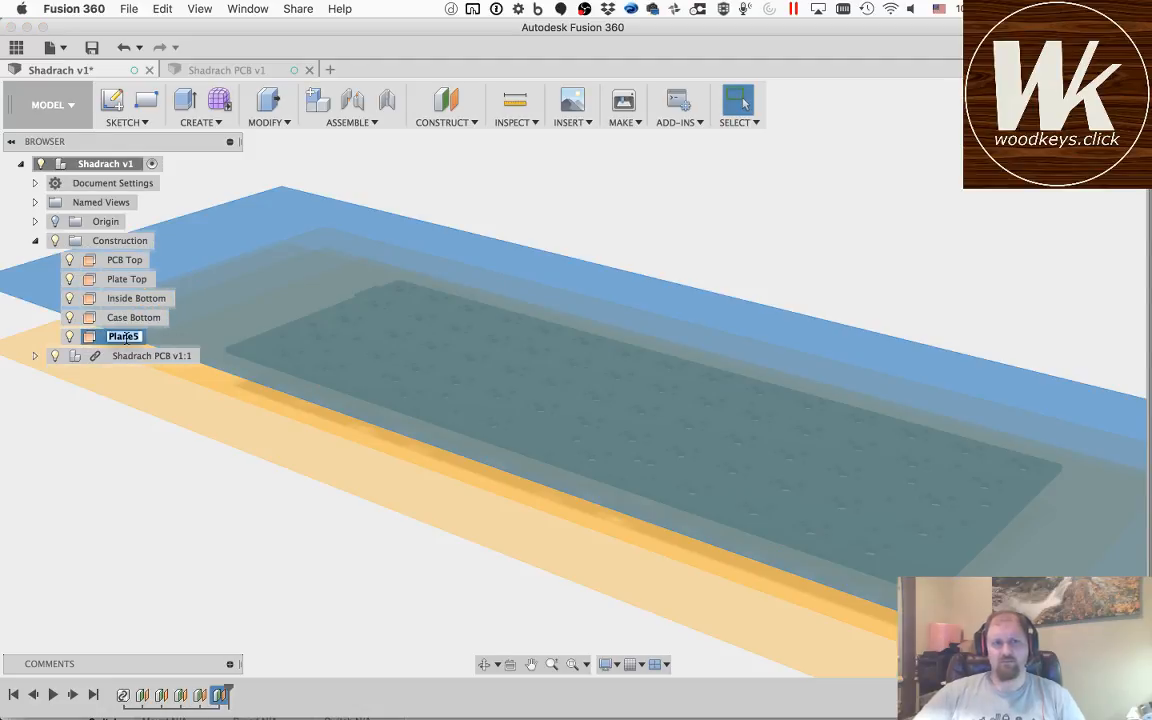
pyautogui.write('Case Top')
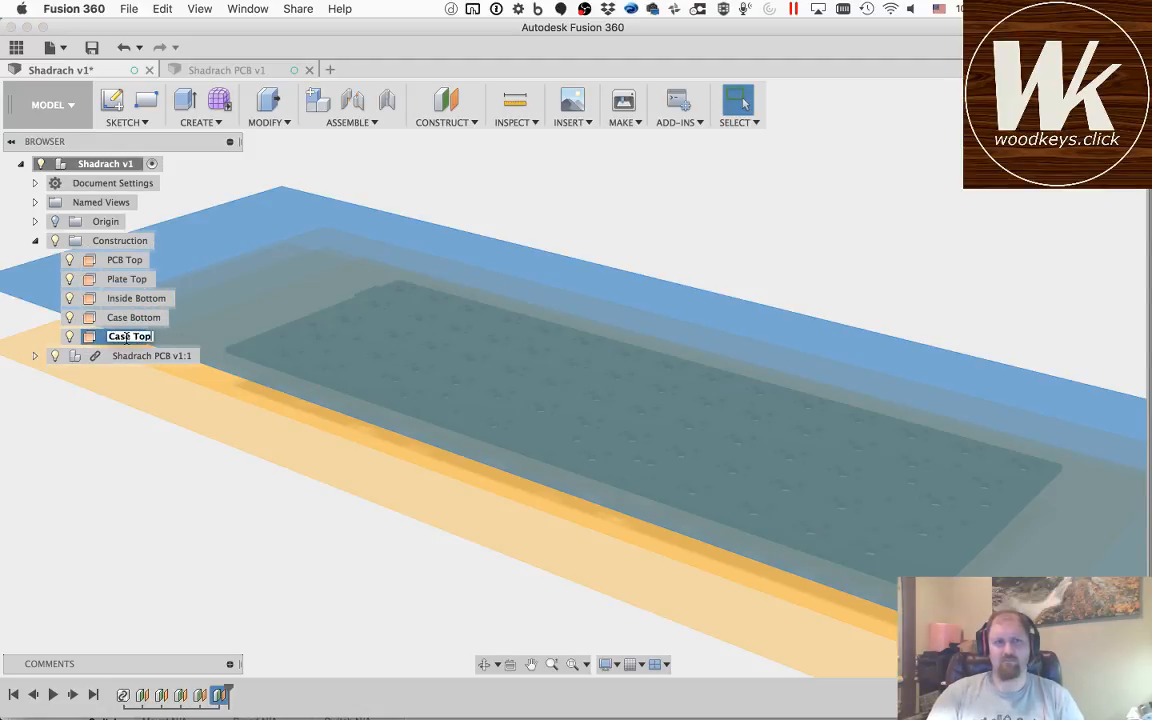
pyautogui.press('Return')
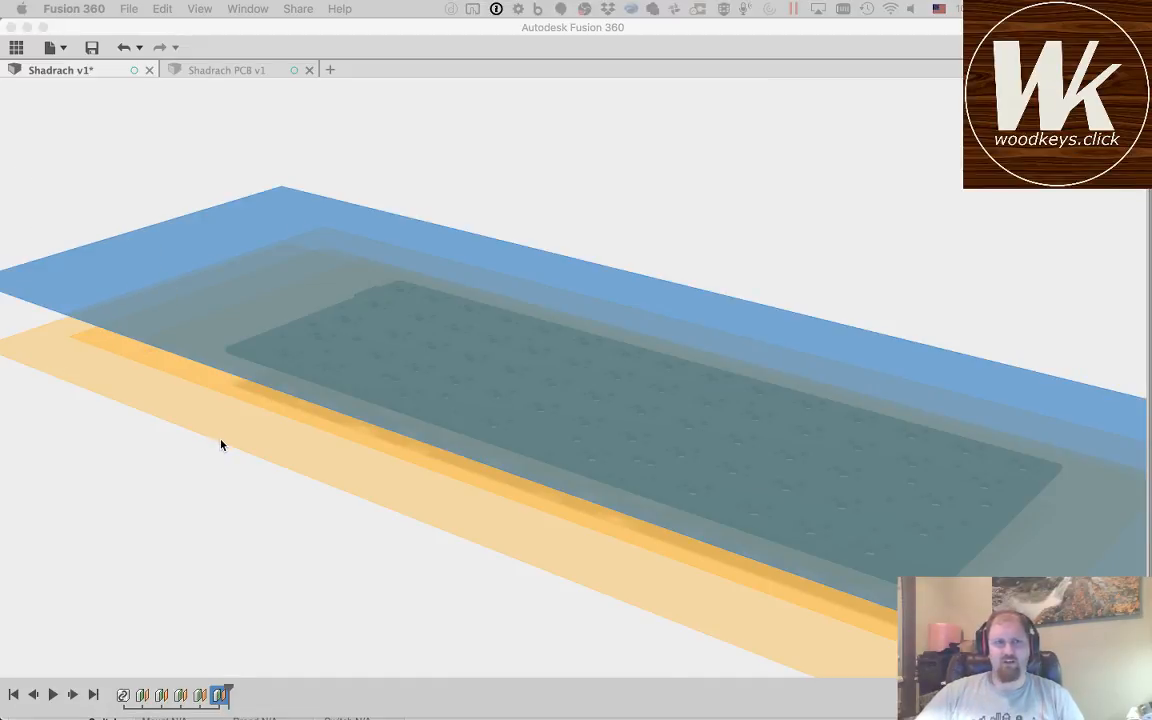
pyautogui.click(221, 445)
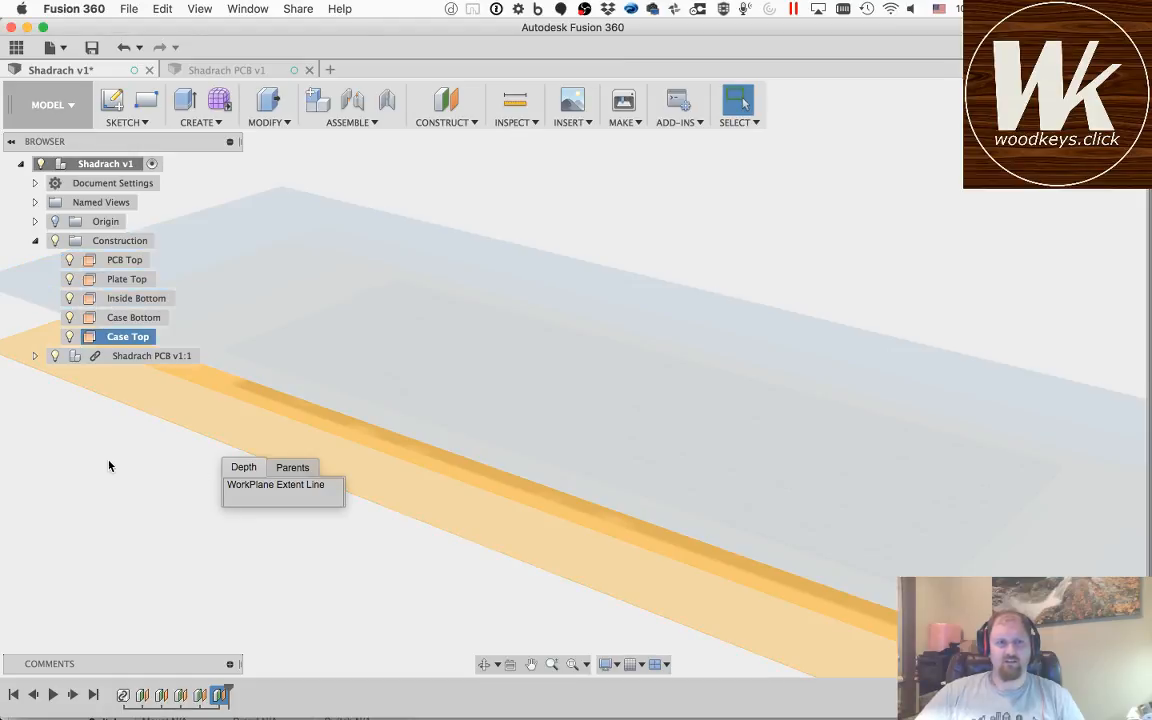
pyautogui.moveTo(108, 461); pyautogui.dragTo(405, 304)
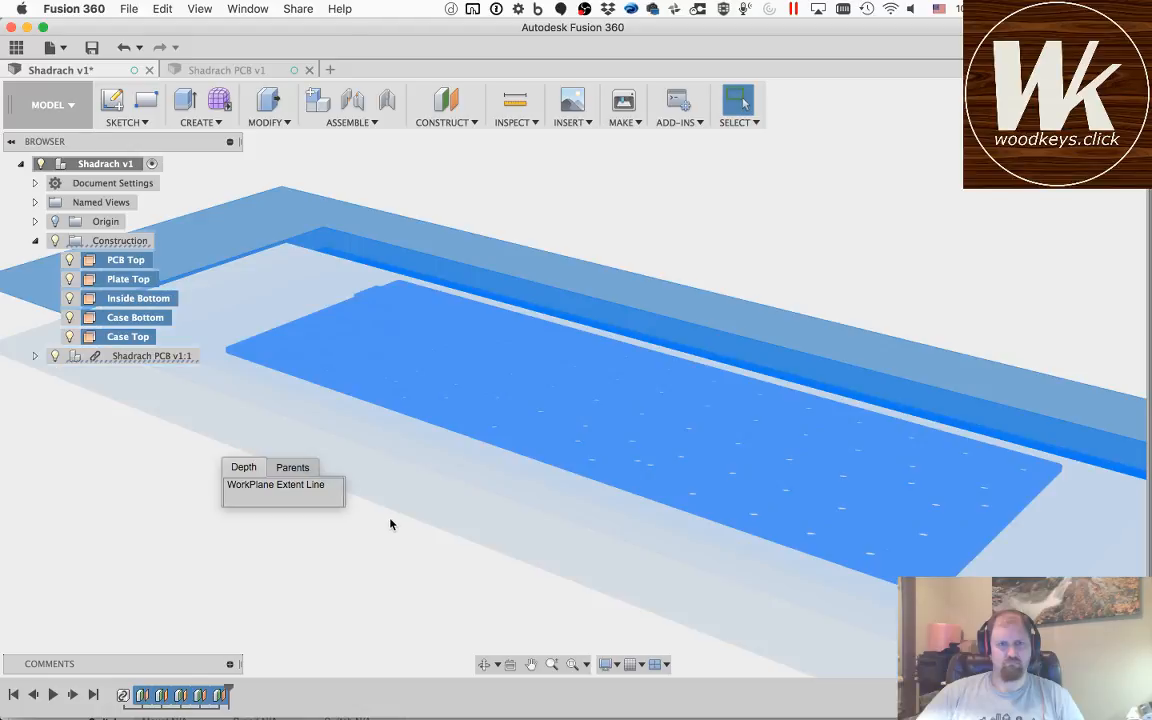
pyautogui.click(391, 524)
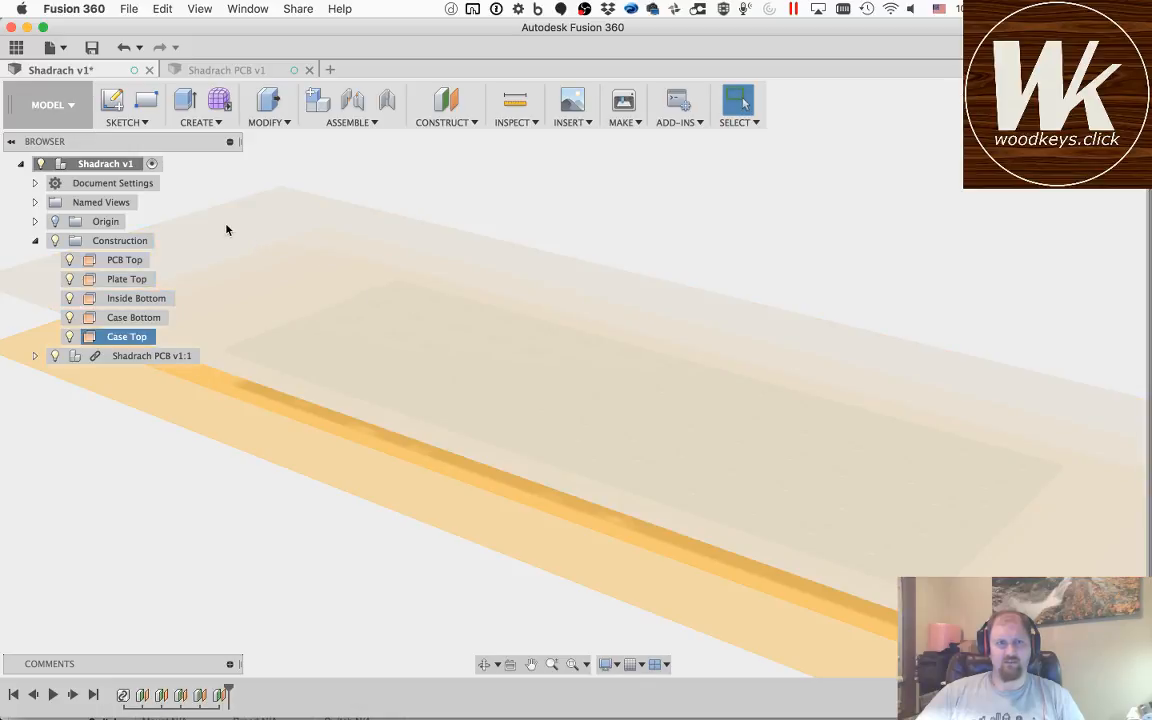
# Step: Measure the distance between the Case Top and Case Bottom planes
pyautogui.click(109, 335)
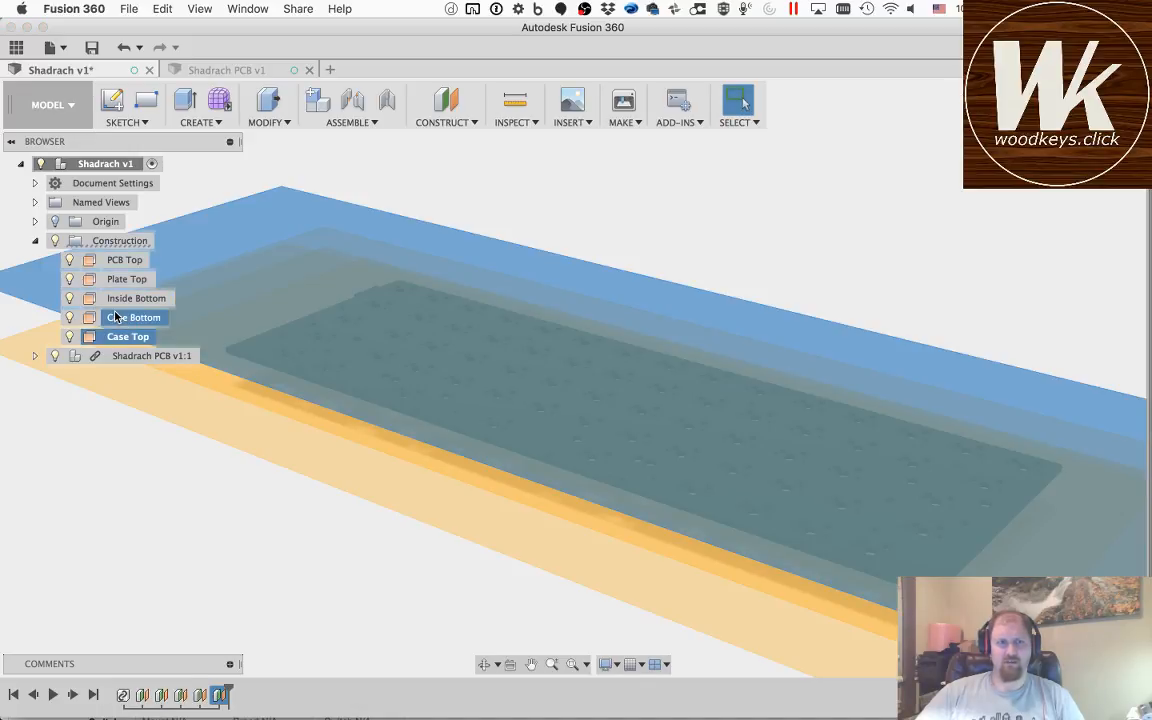
pyautogui.click(115, 317)
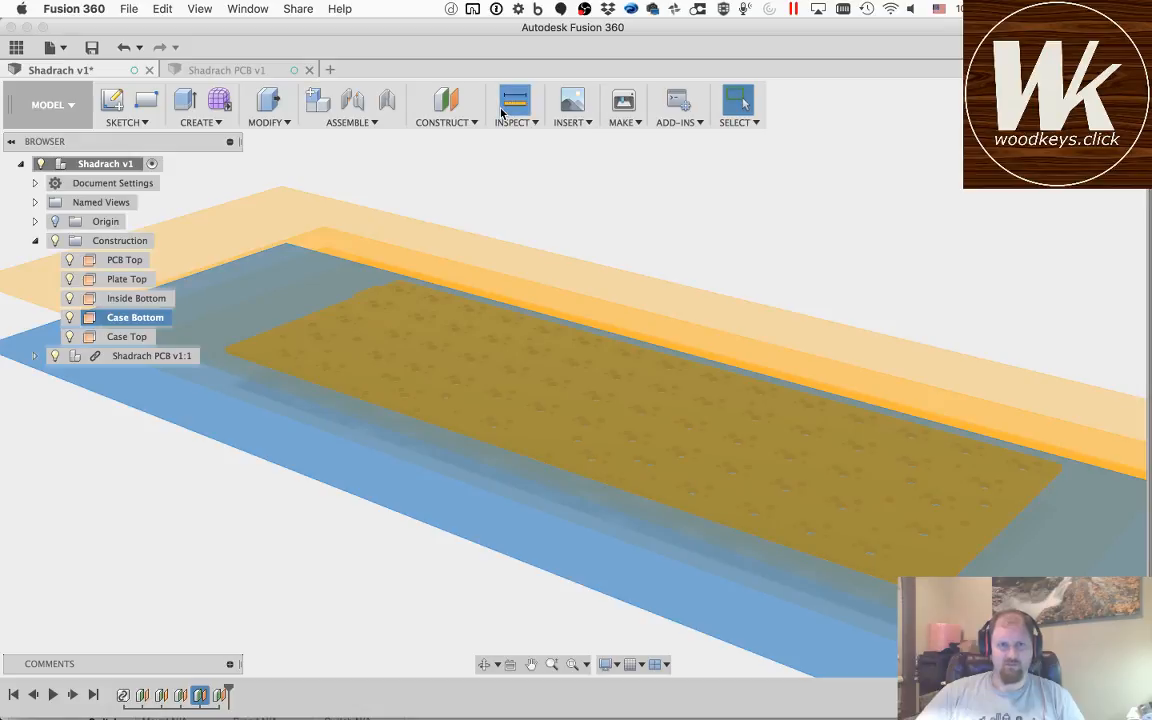
pyautogui.click(502, 112)
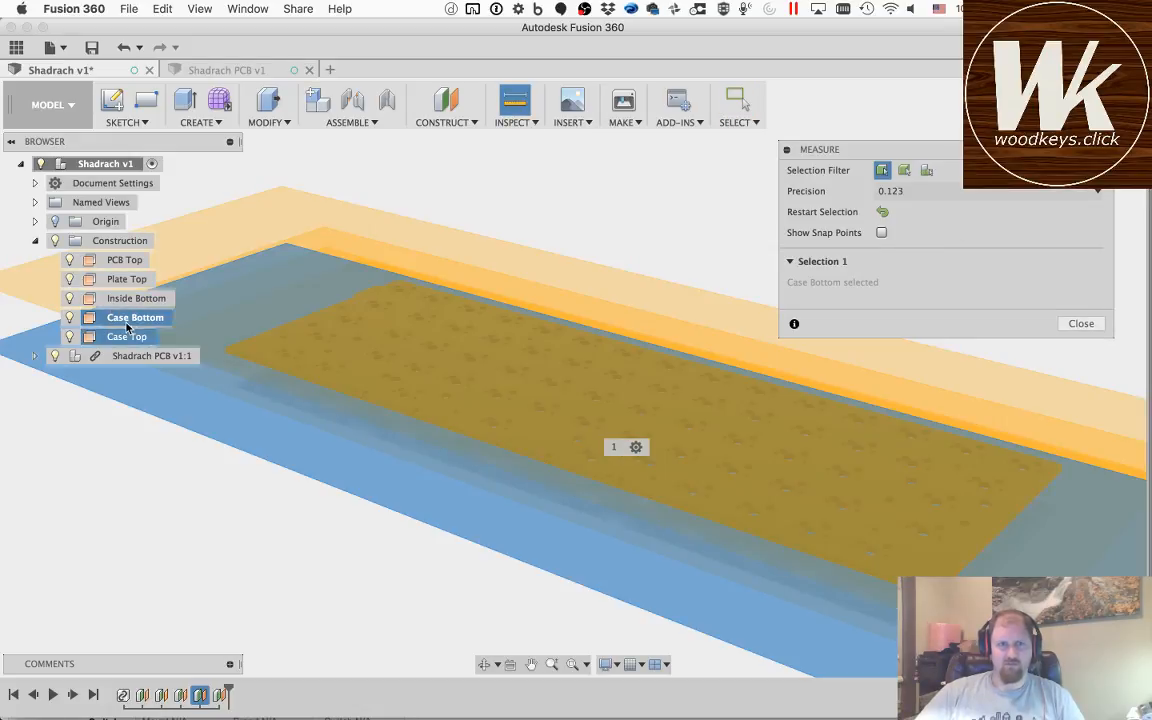
pyautogui.click(100, 317)
pyautogui.click(111, 339)
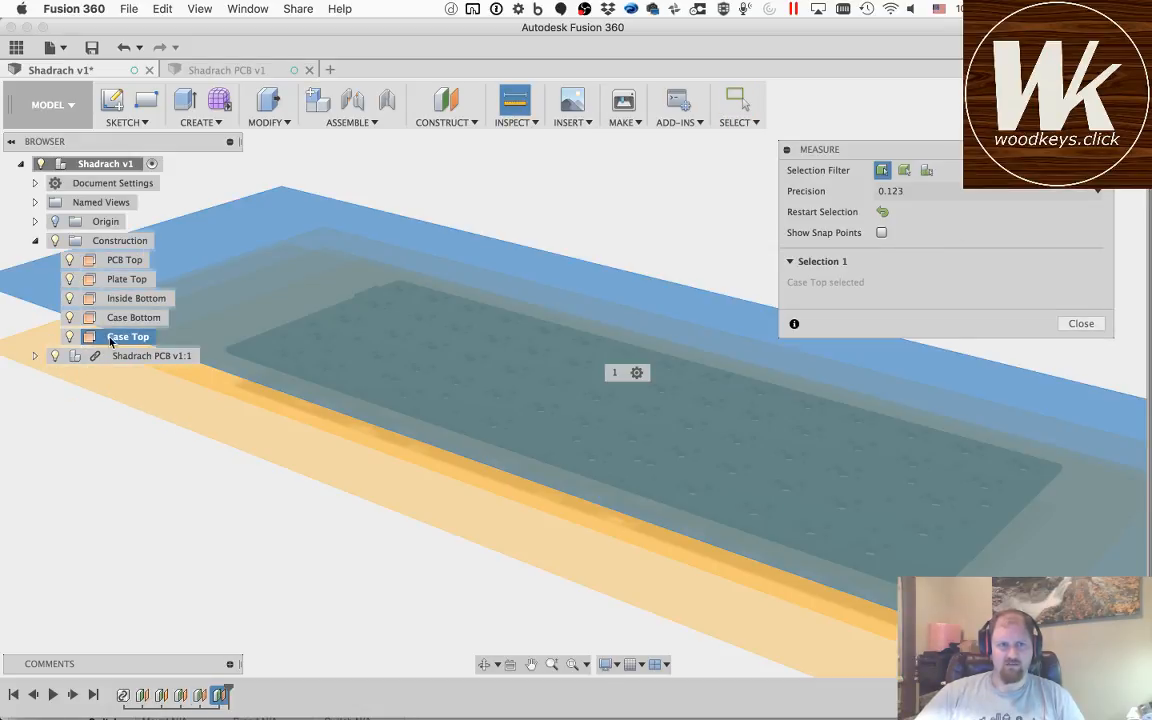
pyautogui.click(882, 212)
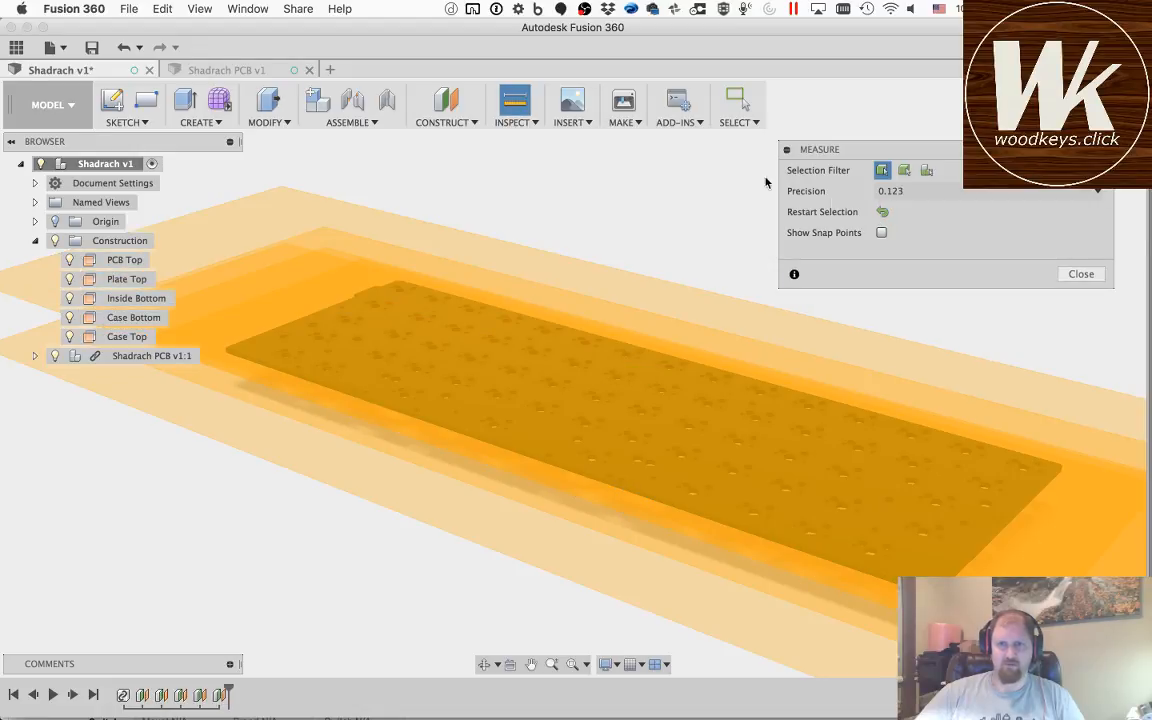
pyautogui.click(252, 217)
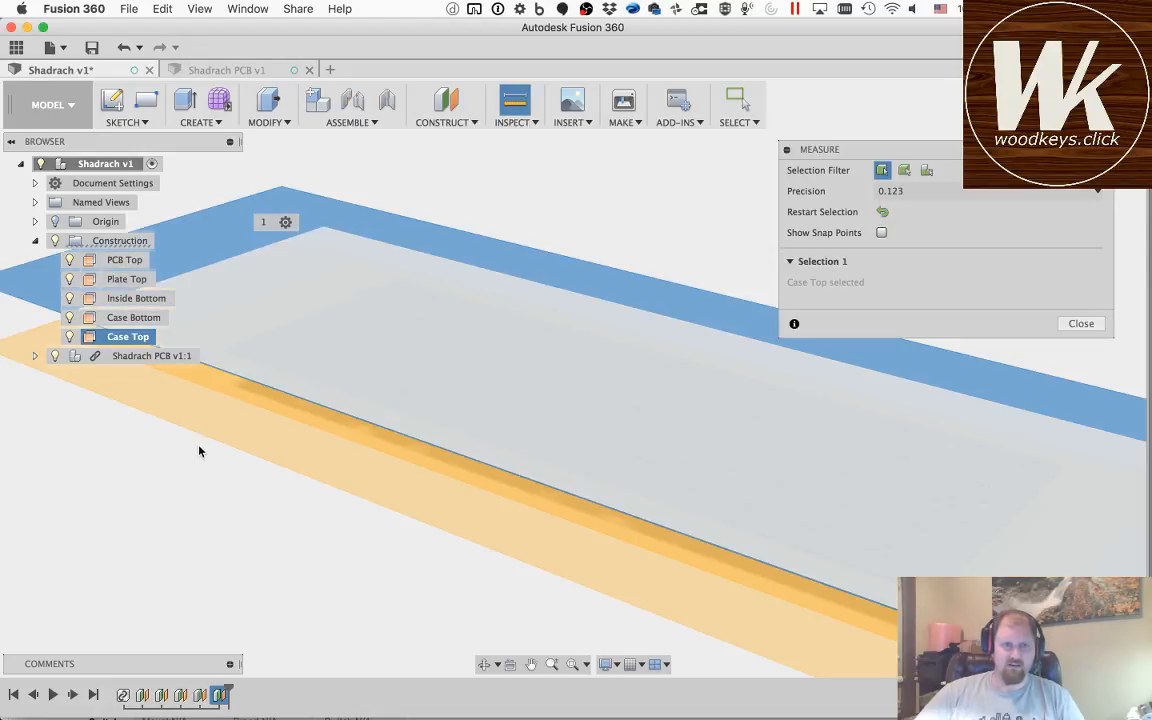
pyautogui.click(204, 435)
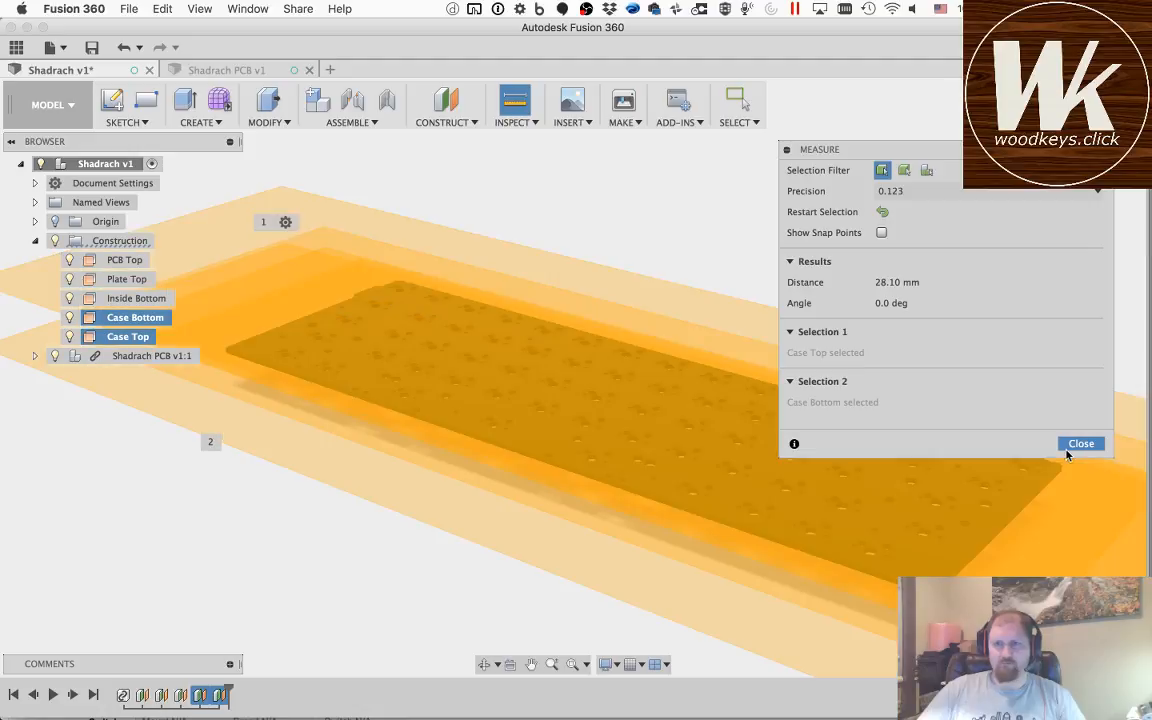
pyautogui.click(1080, 443)
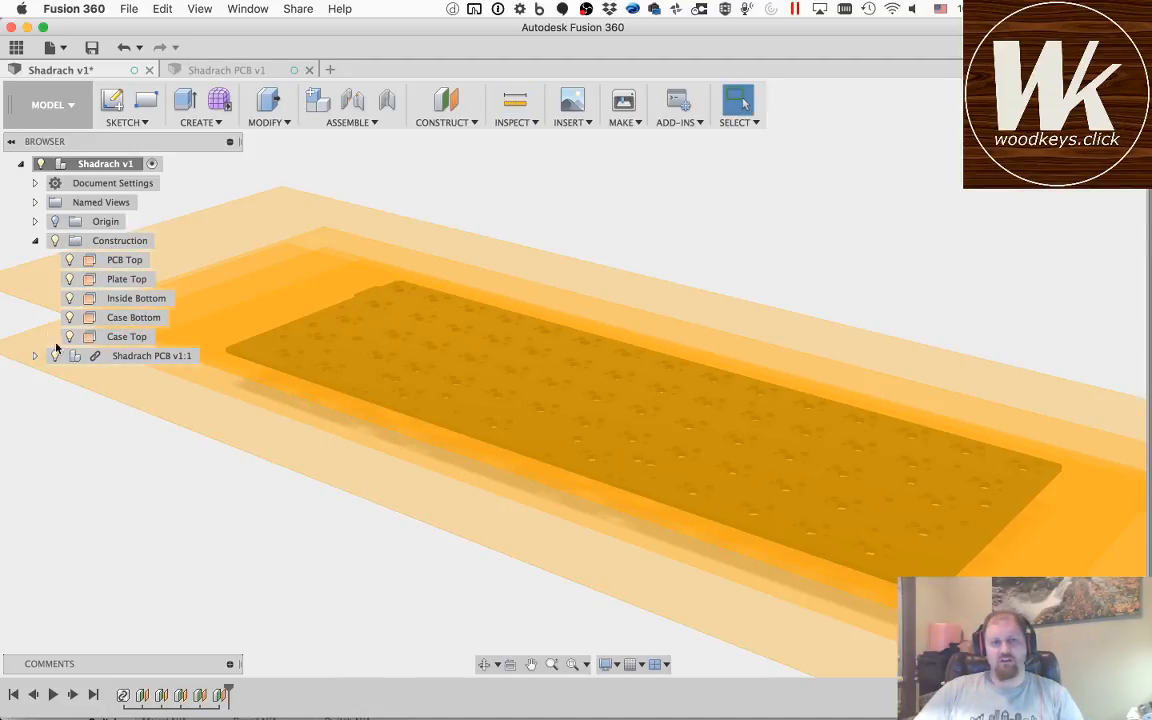
# Step: Hide the PCB Top, Plate Top, Inside Bottom, Case Bottom and Case Top construction planes
pyautogui.click(70, 262)
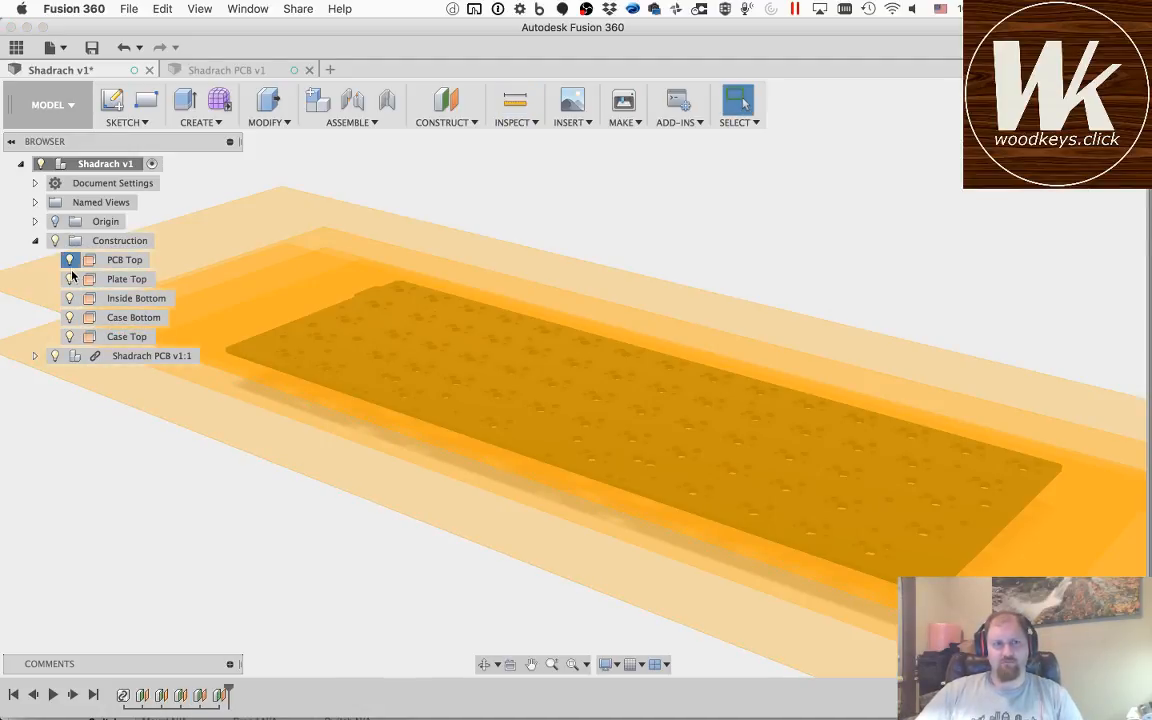
pyautogui.click(70, 281)
pyautogui.click(71, 300)
pyautogui.click(70, 318)
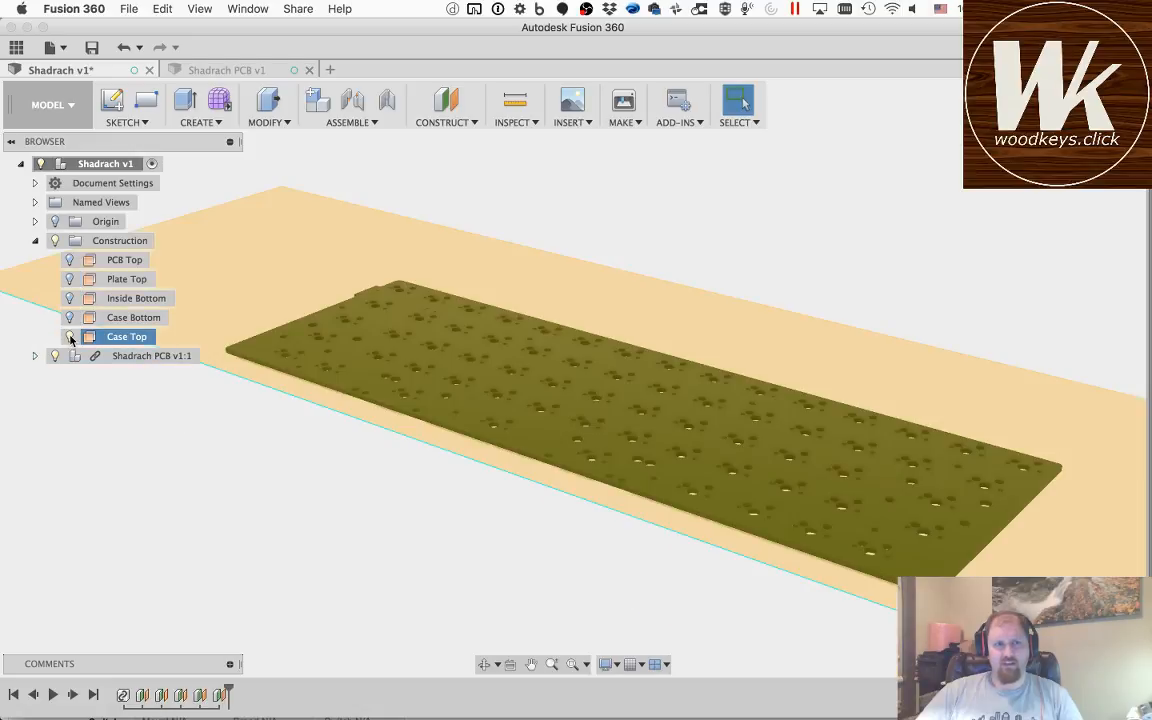
pyautogui.click(69, 337)
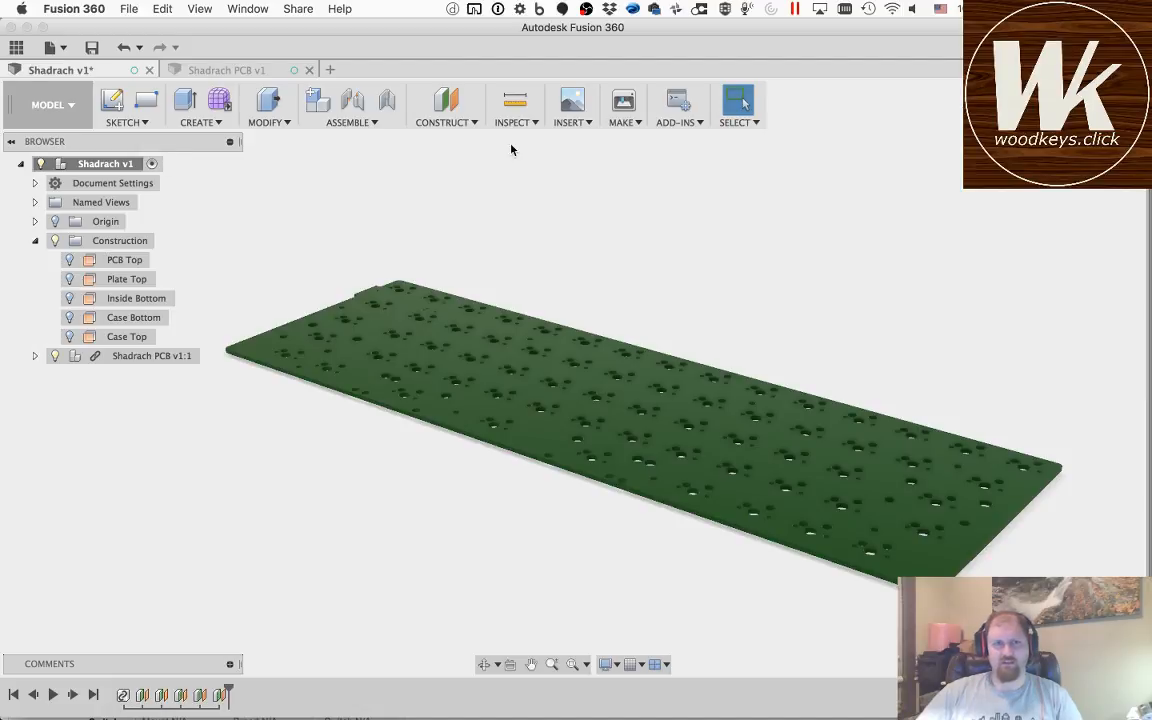
pyautogui.click(459, 235)
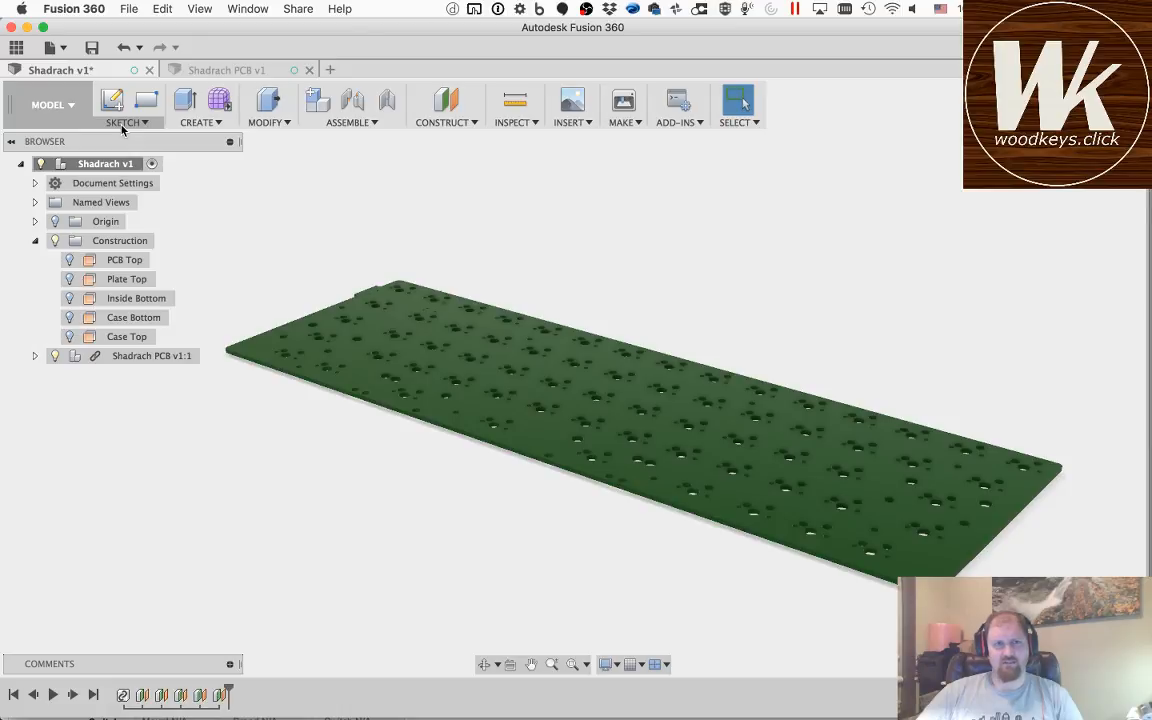
# Step: Start a sketch on the PCB Top plane, fit the whole board in view, and collapse the browser tree and sketch options
pyautogui.click(111, 101)
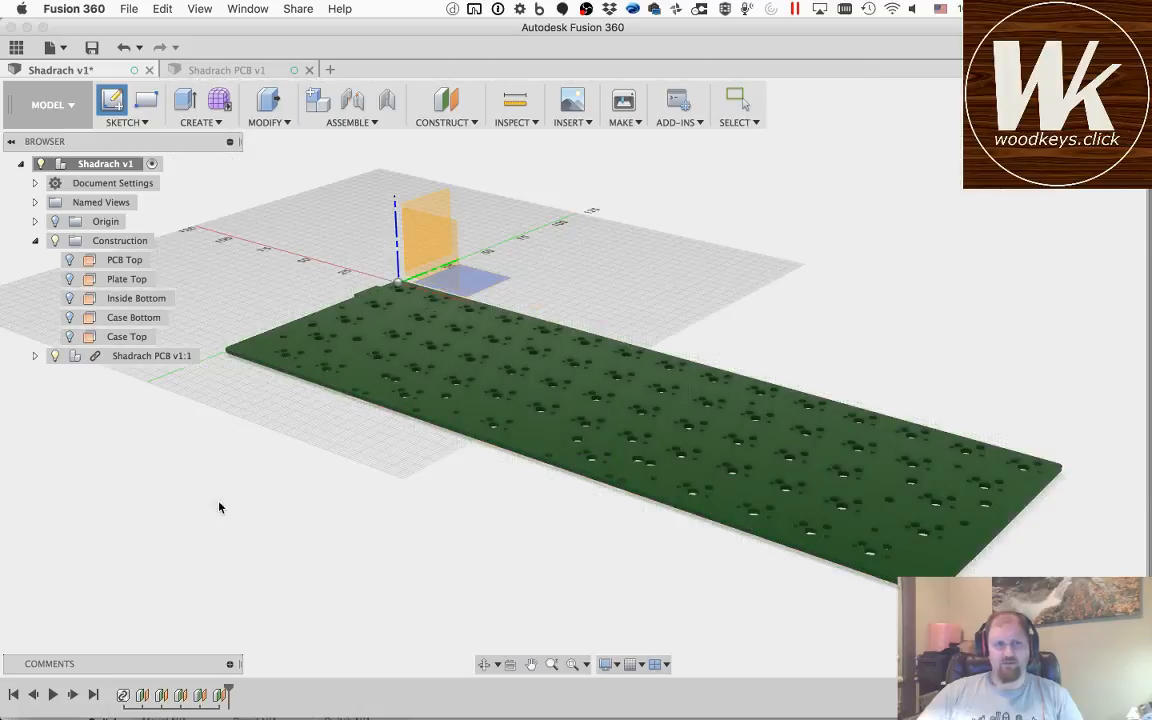
pyautogui.click(117, 262)
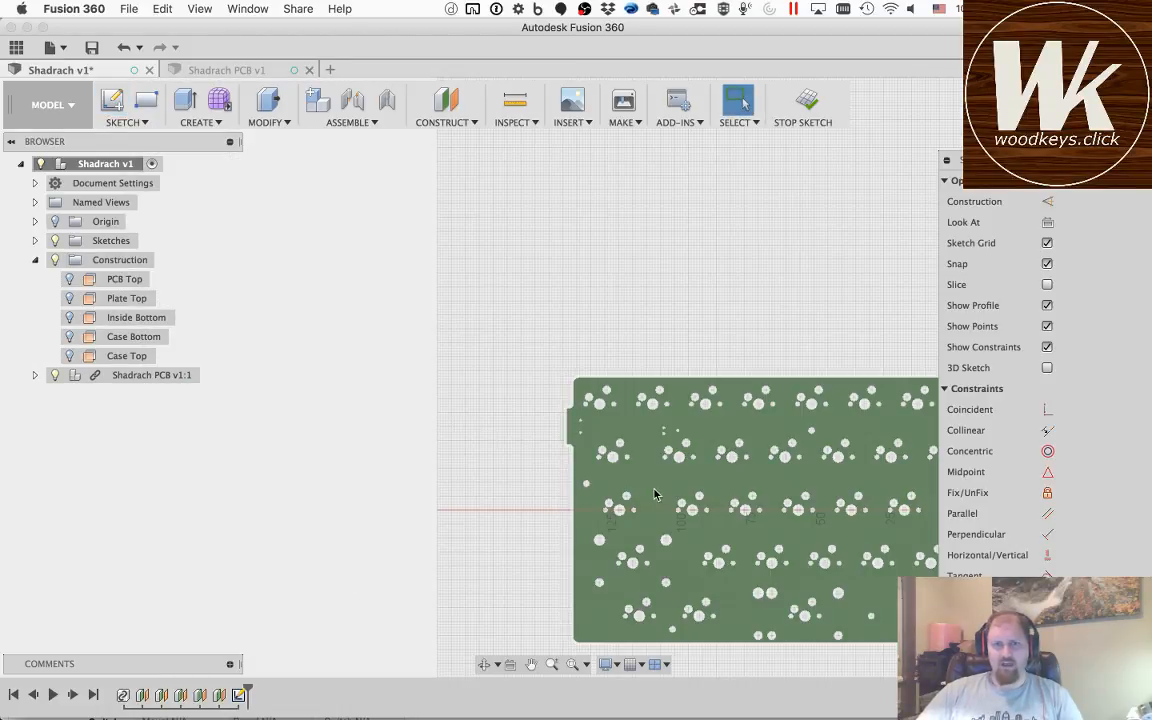
pyautogui.click(571, 665)
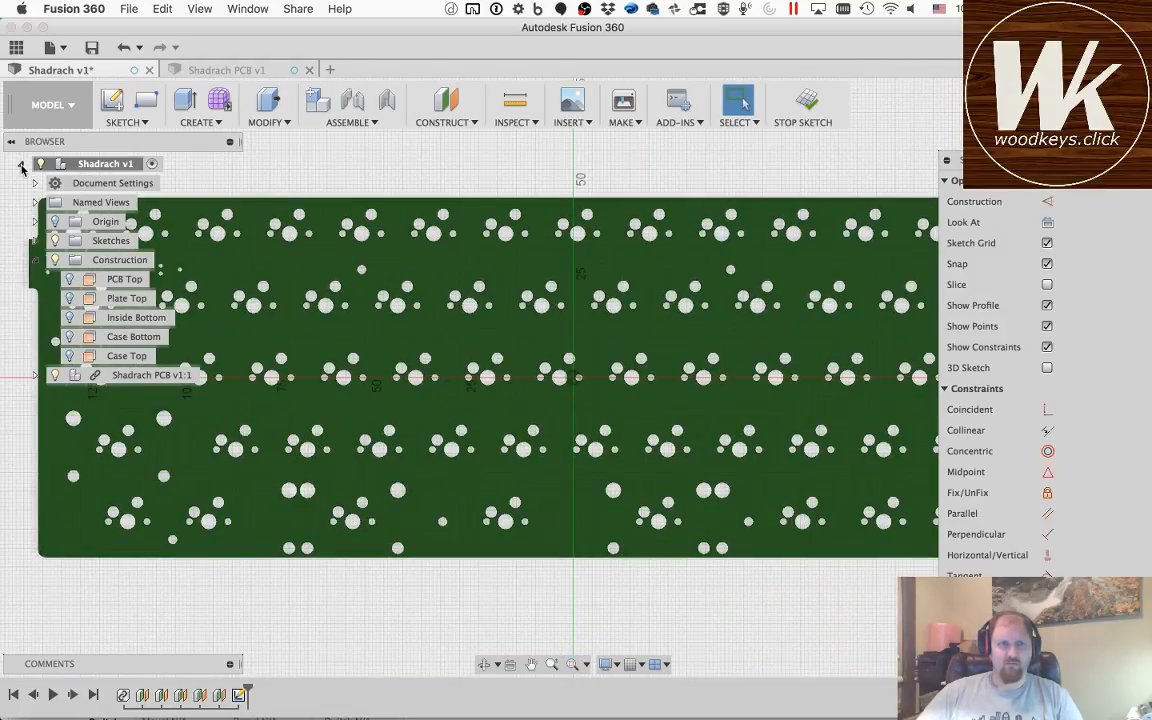
pyautogui.click(20, 164)
pyautogui.click(20, 164)
pyautogui.click(946, 163)
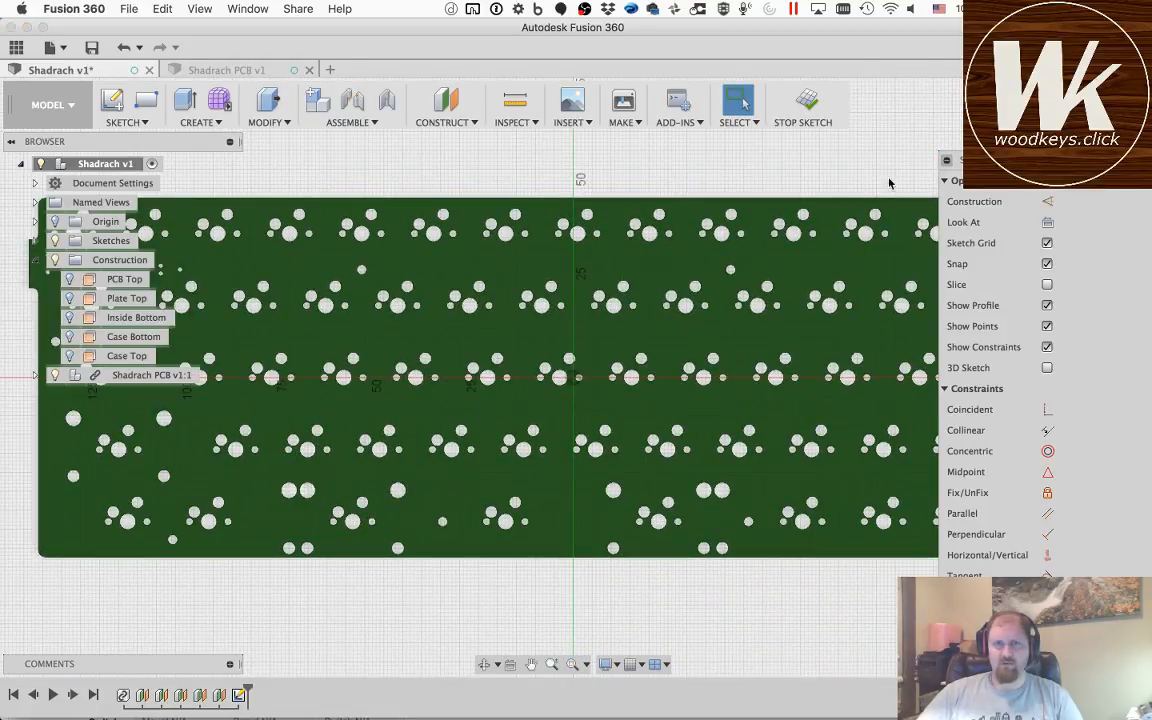
pyautogui.click(20, 164)
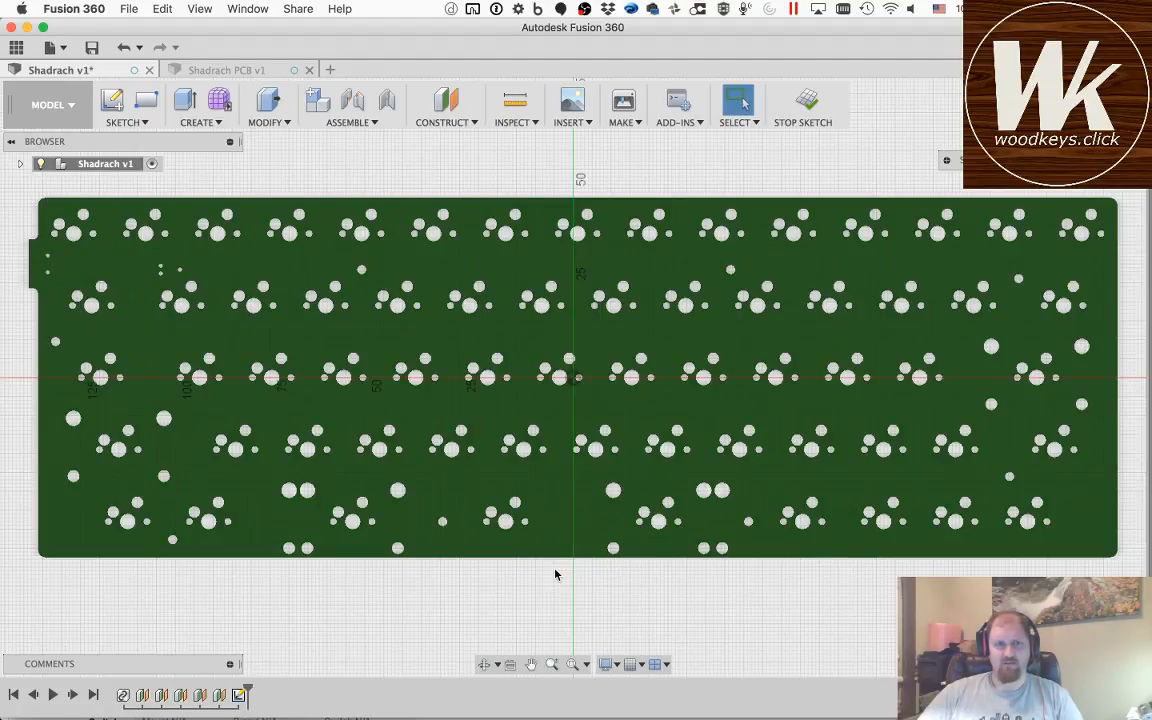
# Step: Project the PCB's long front edge, its lower-left corner arc and the adjoining left edge into the sketch
pyautogui.press('p')
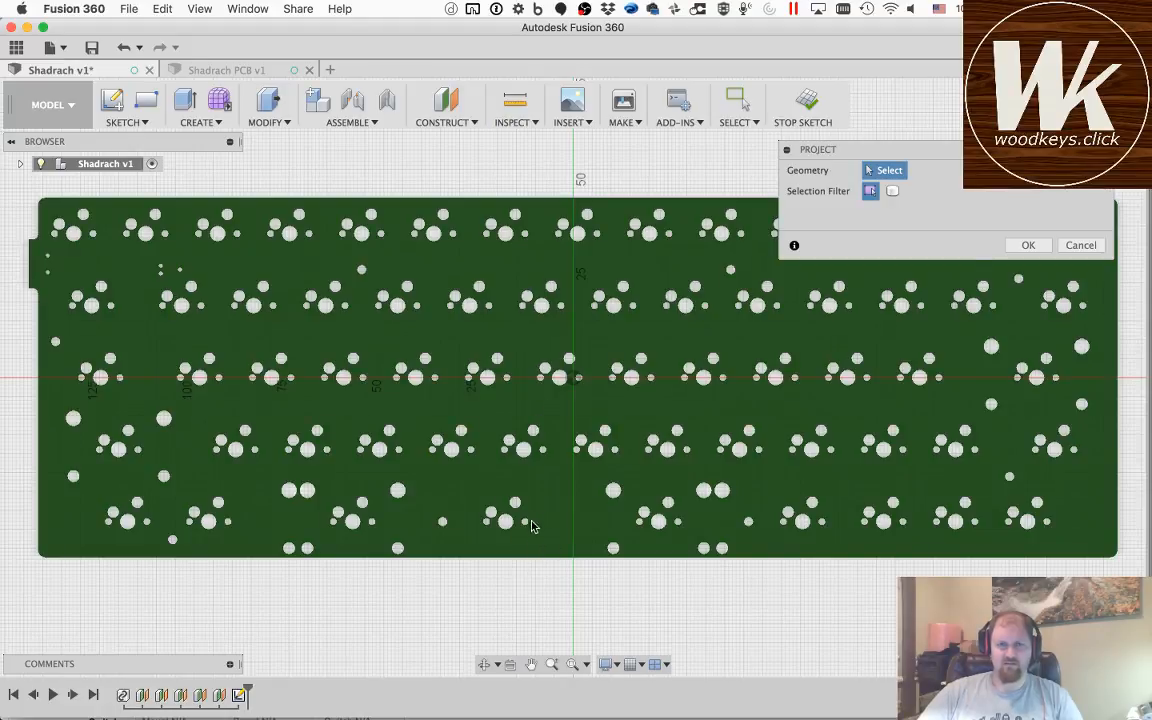
pyautogui.click(485, 665)
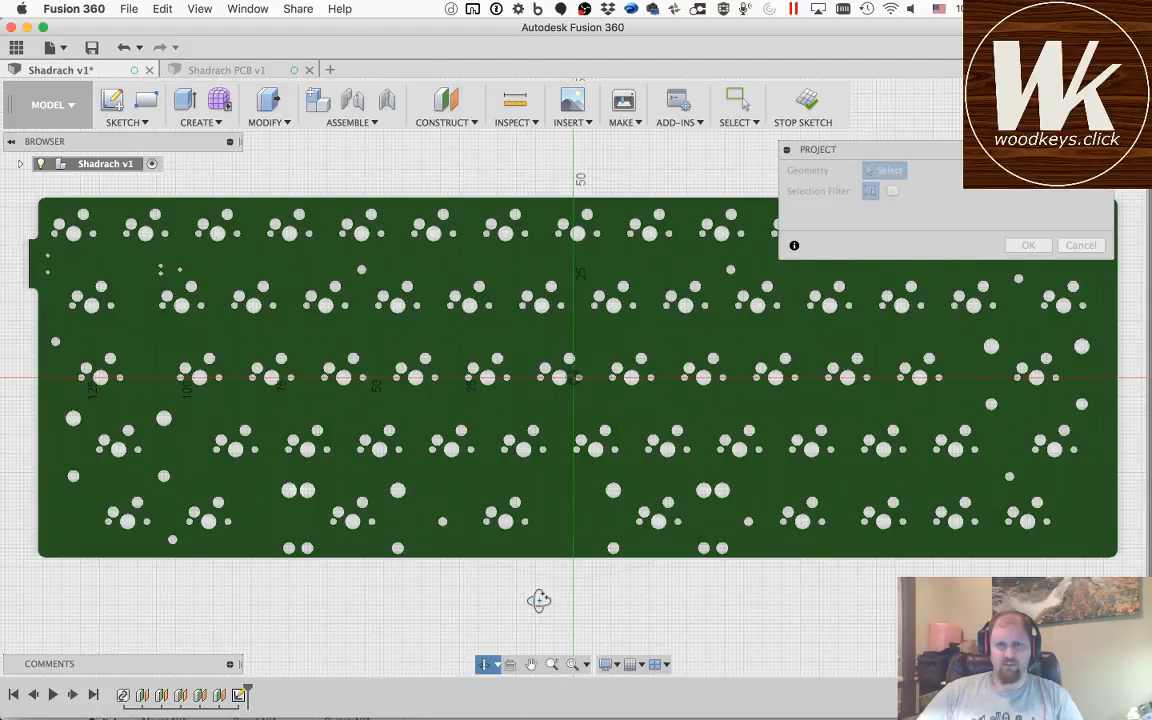
pyautogui.moveTo(540, 602); pyautogui.dragTo(540, 563)
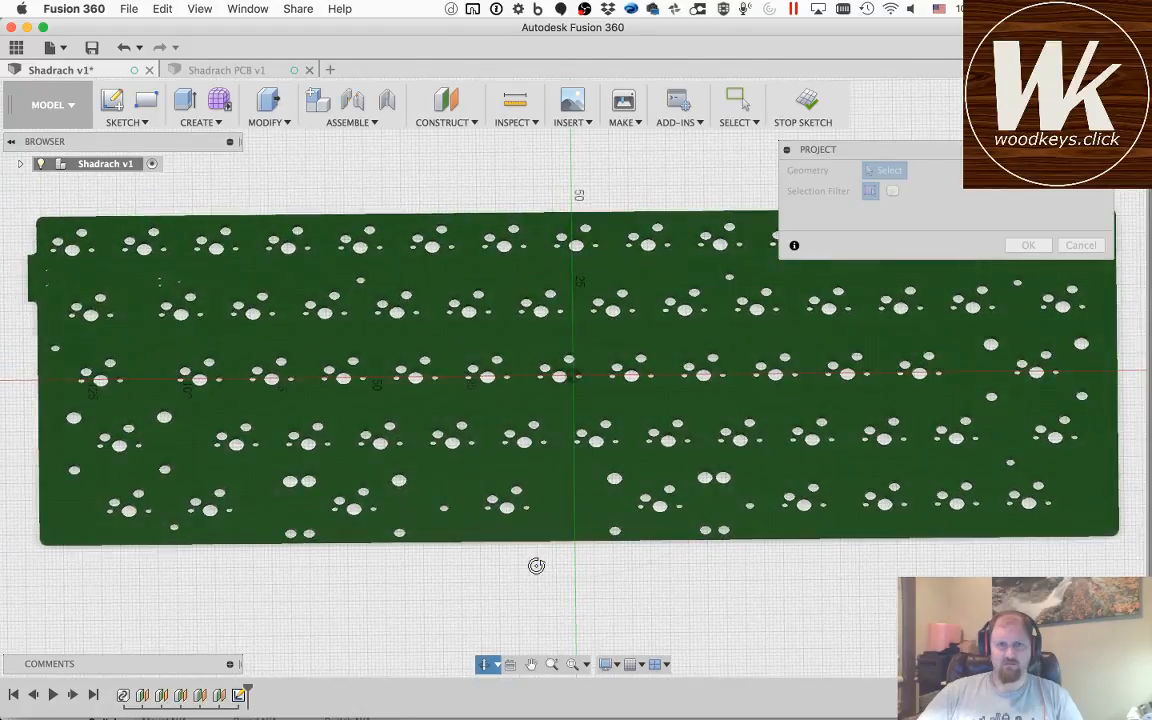
pyautogui.press('Escape')
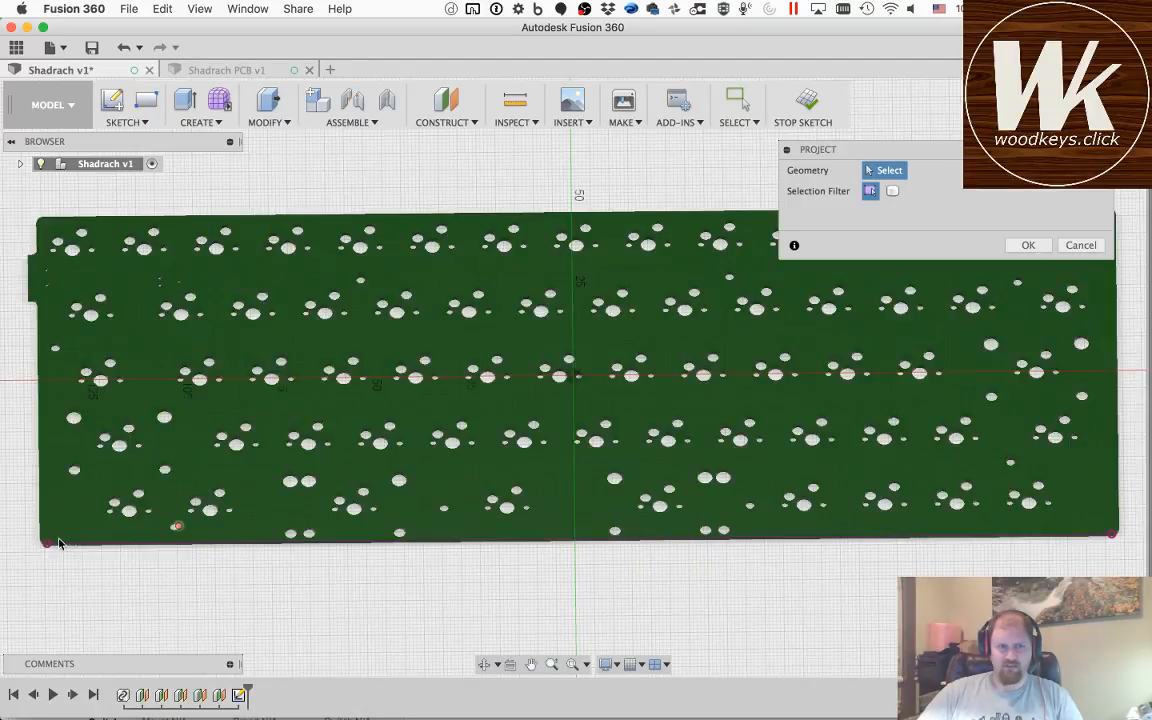
pyautogui.scroll(4, 38, 543)
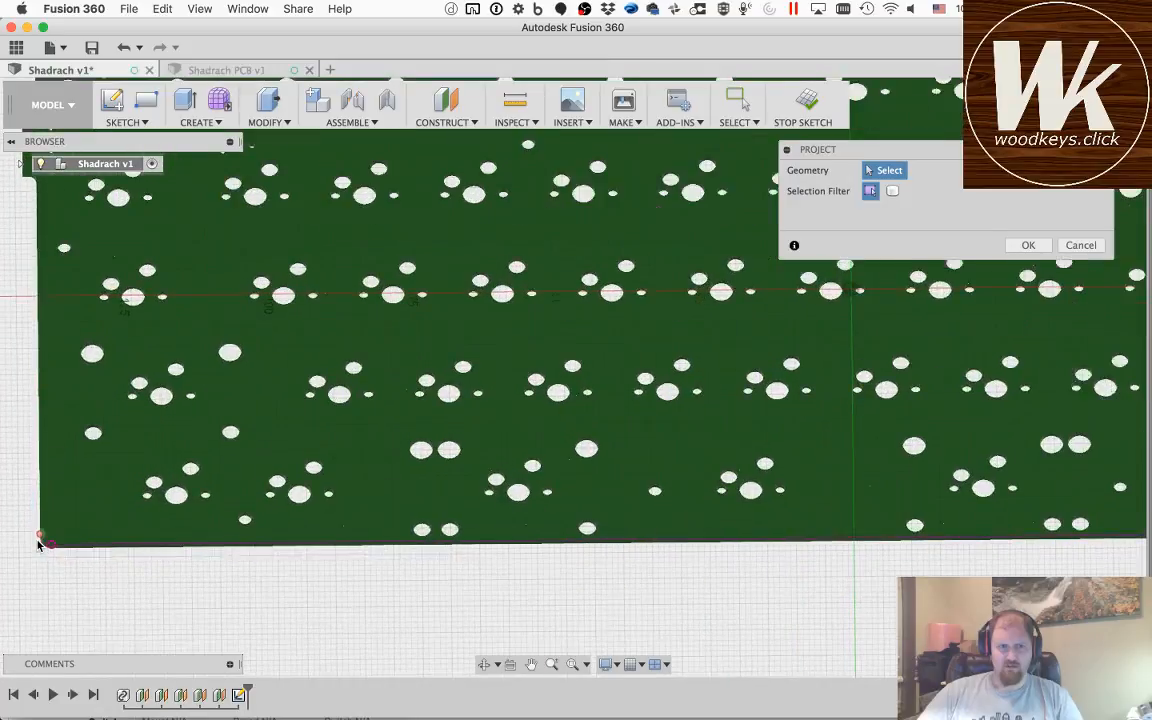
pyautogui.scroll(-2, 38, 543)
pyautogui.scroll(6, 42, 545)
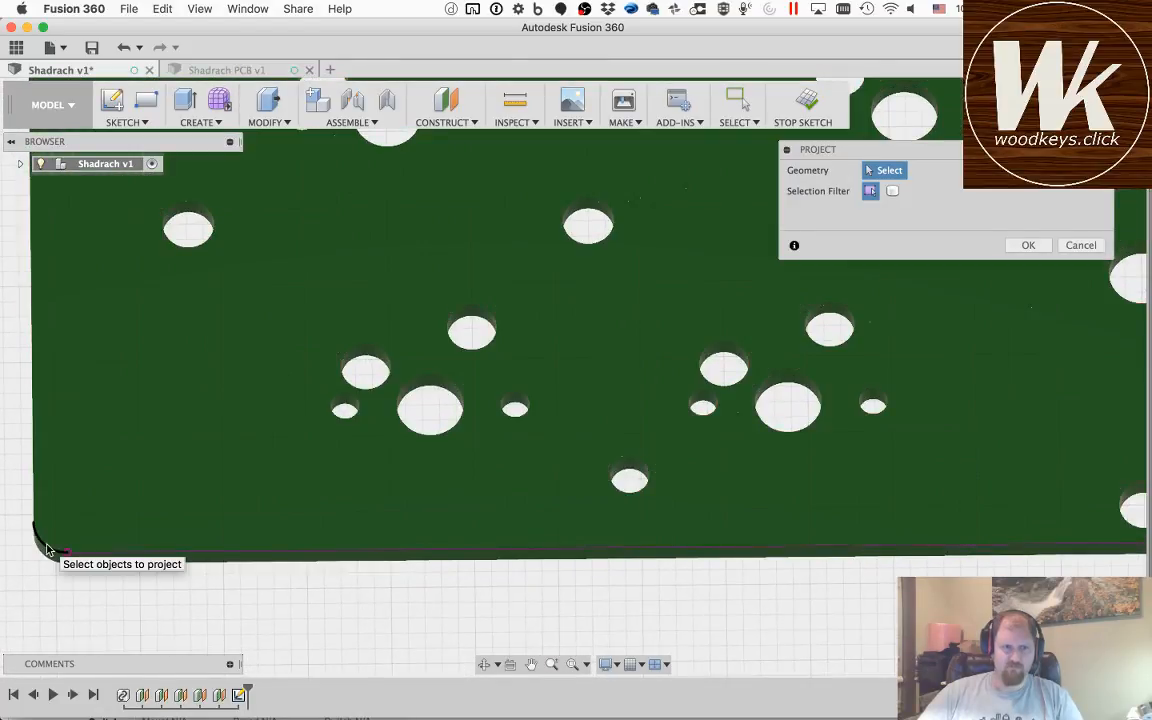
pyautogui.click(47, 549)
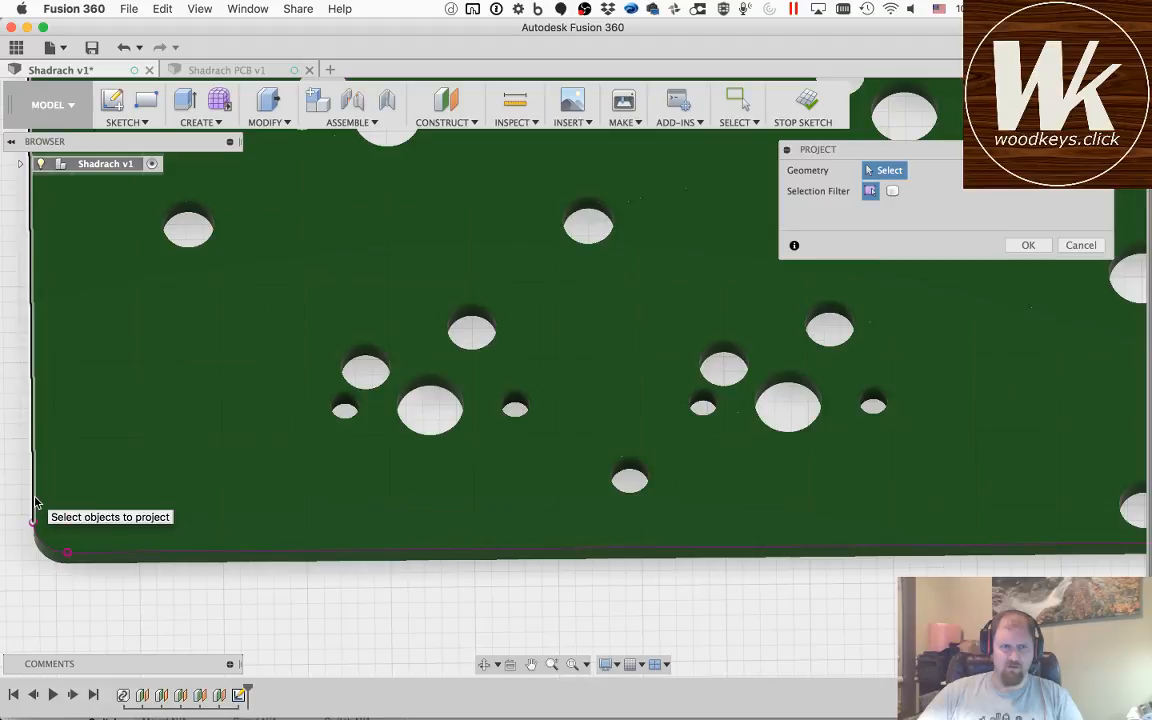
pyautogui.click(34, 499)
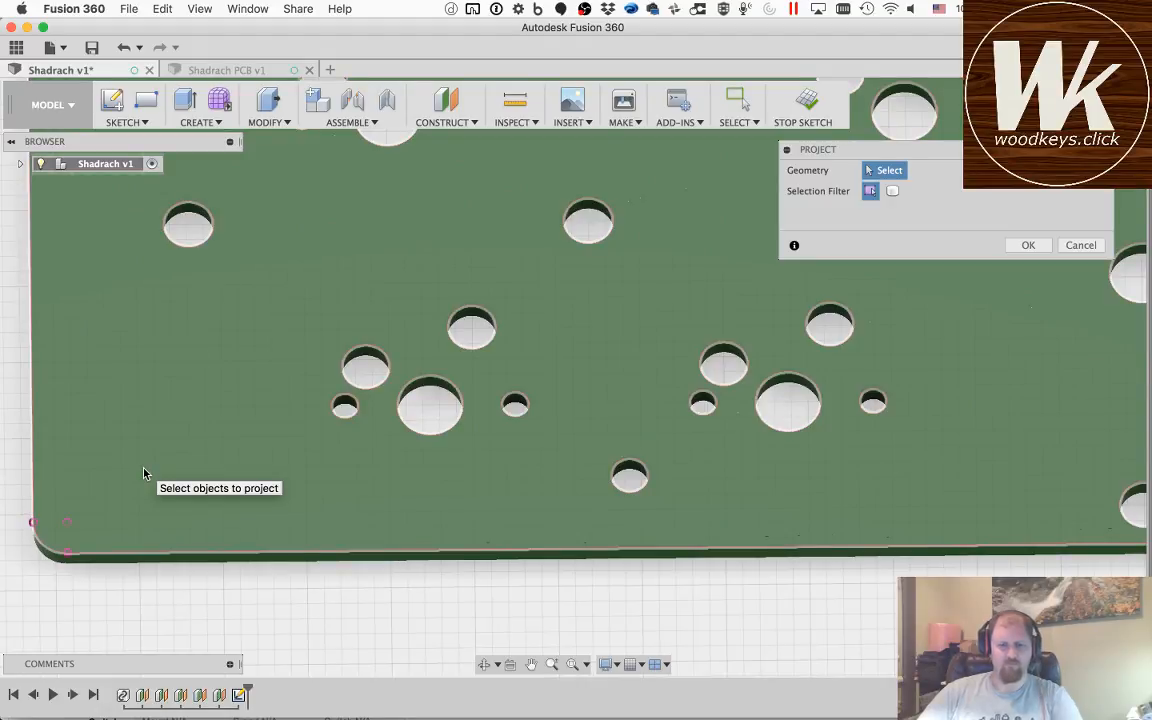
pyautogui.scroll(-3, 143, 473)
pyautogui.click(143, 473)
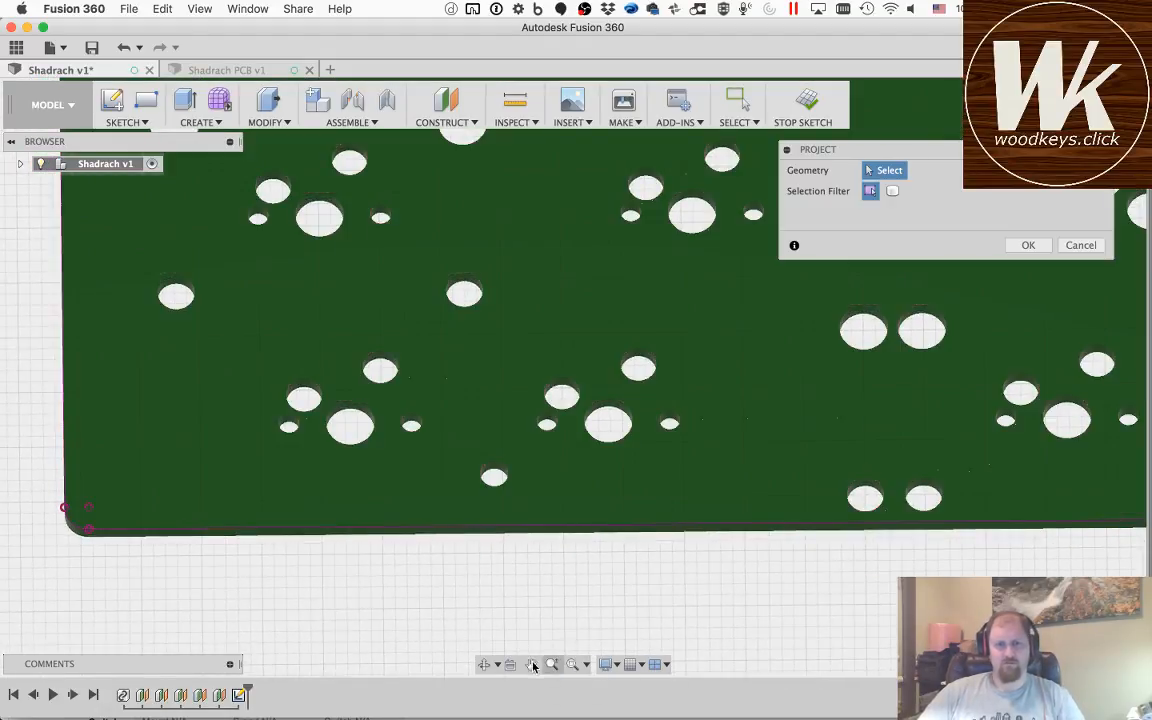
# Step: Project the straight edges and both fillets of the tab protruding from the PCB's left side
pyautogui.moveTo(467, 429); pyautogui.dragTo(603, 713, button='middle')
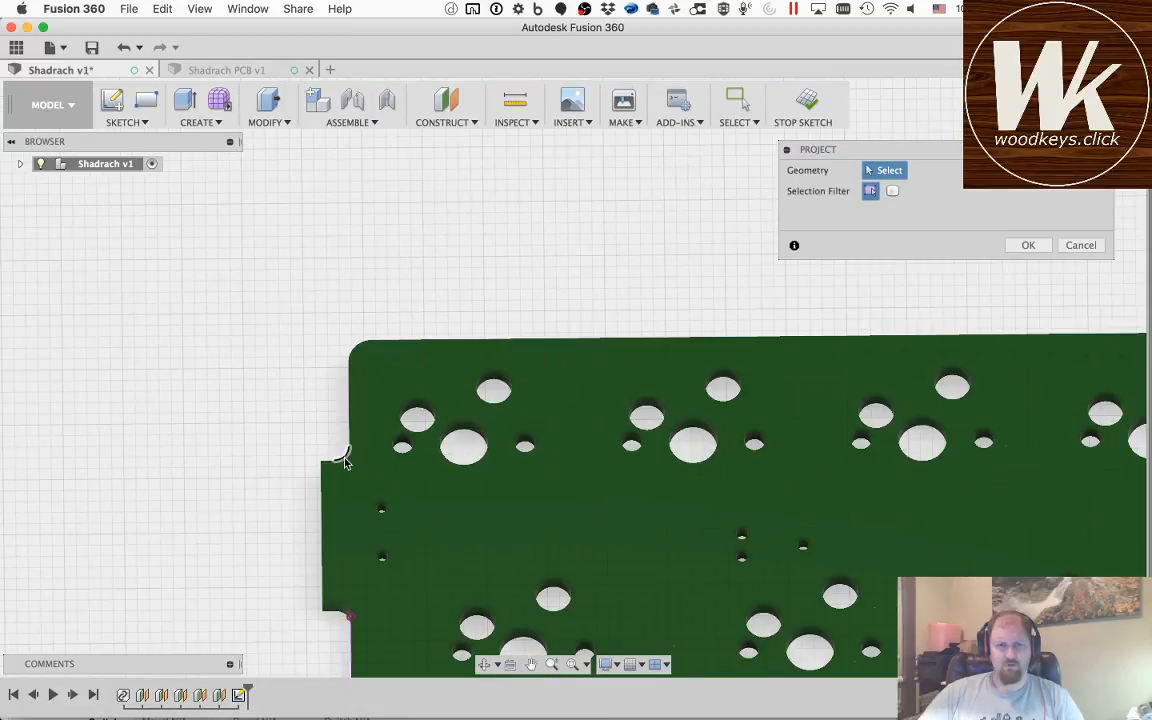
pyautogui.scroll(5, 340, 458)
pyautogui.click(531, 664)
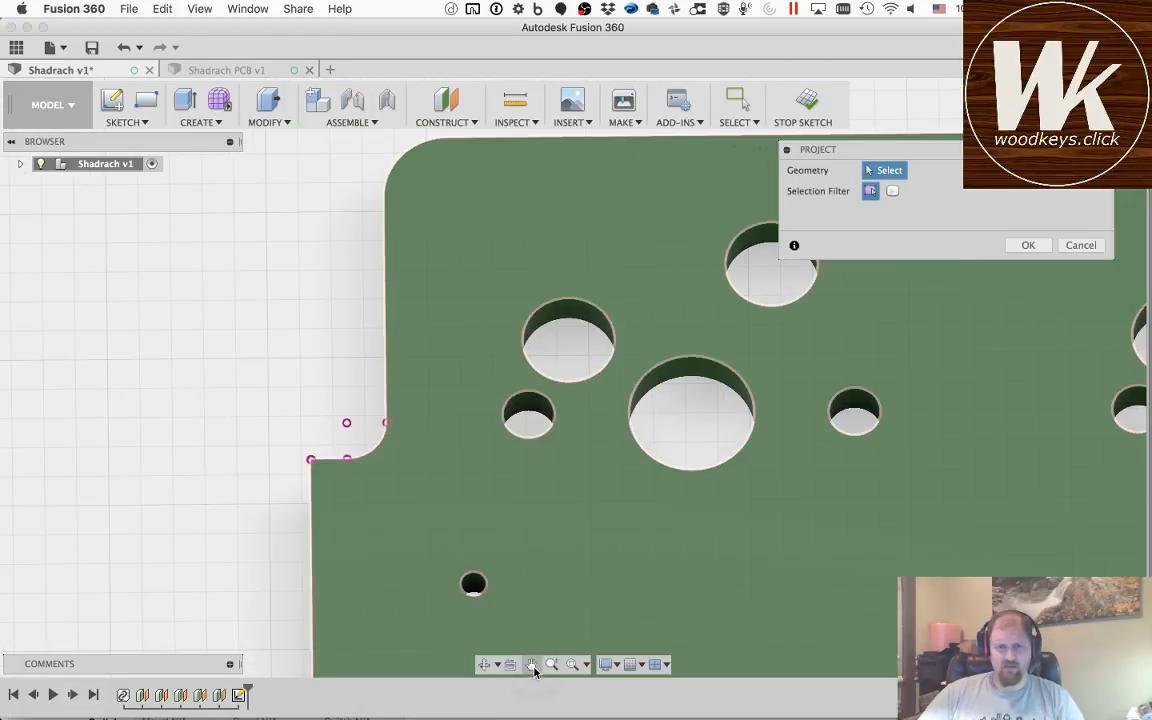
pyautogui.moveTo(545, 578); pyautogui.dragTo(478, 277)
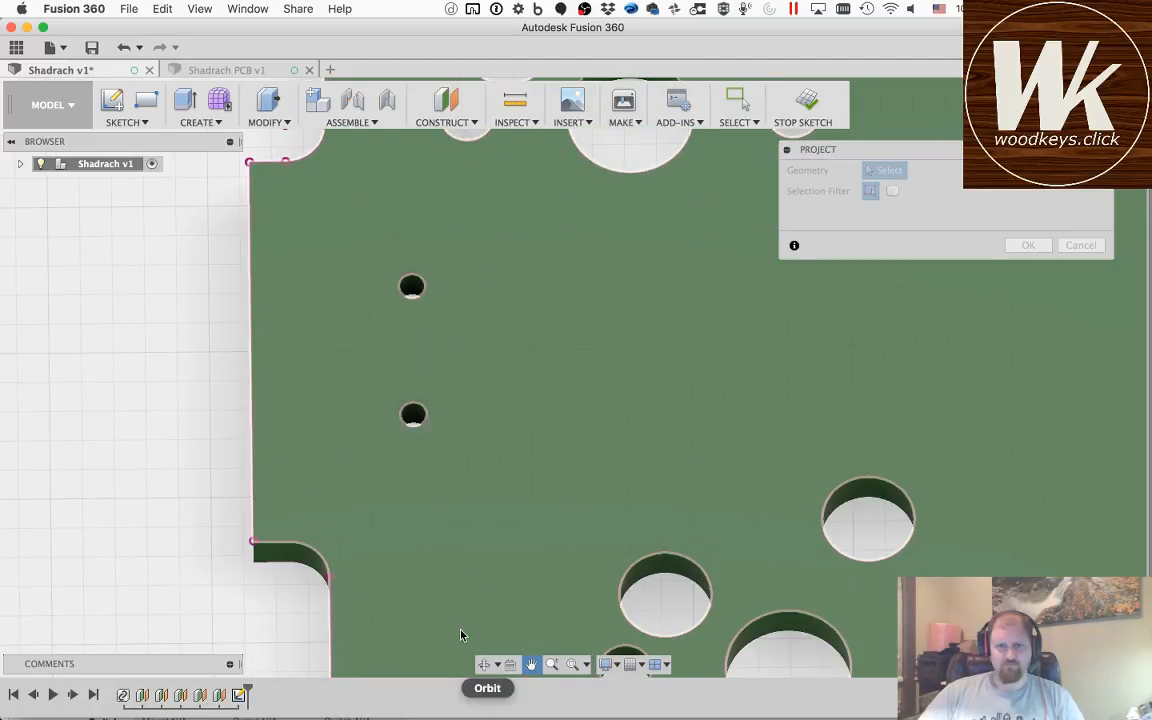
pyautogui.press('Escape')
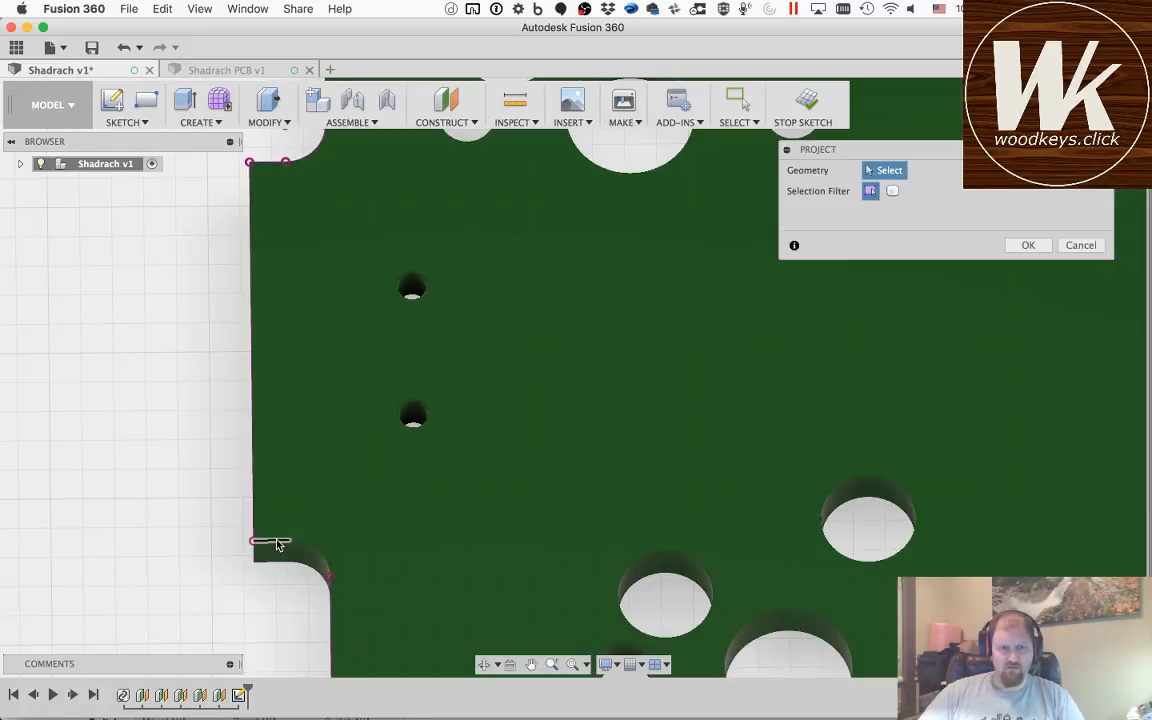
pyautogui.click(318, 554)
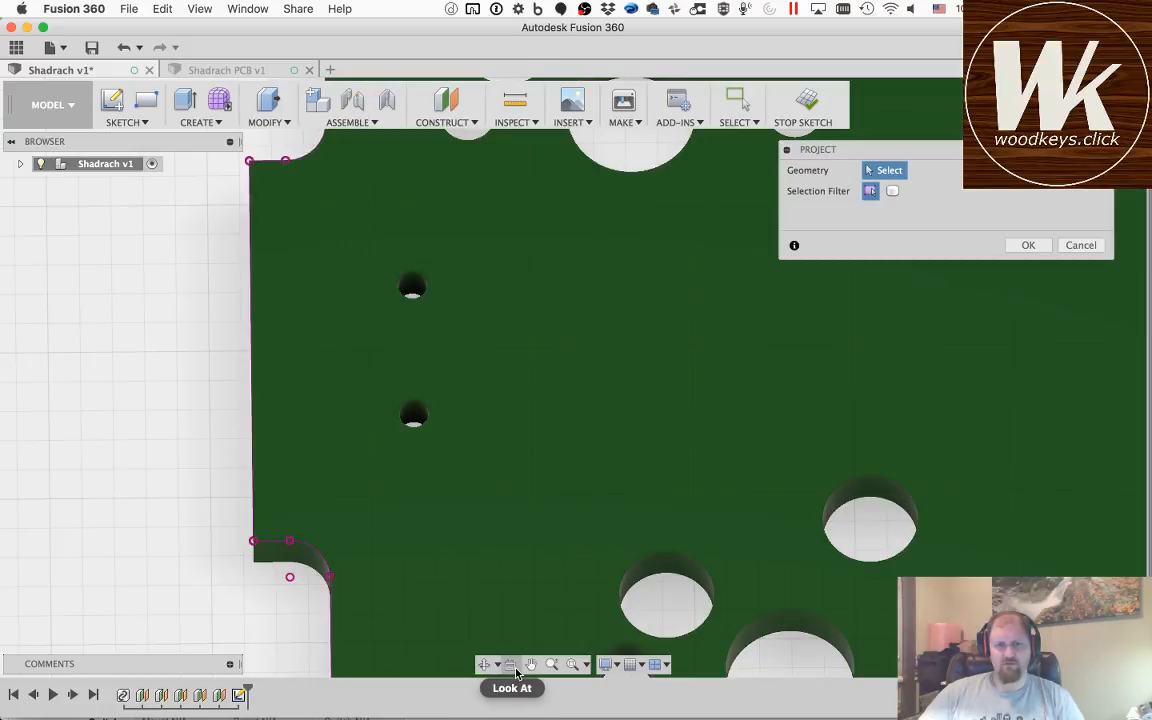
# Step: Project the PCB's upper-left corner arc and long back edge into the sketch
pyautogui.click(531, 664)
pyautogui.moveTo(563, 216); pyautogui.dragTo(489, 591)
pyautogui.press('Escape')
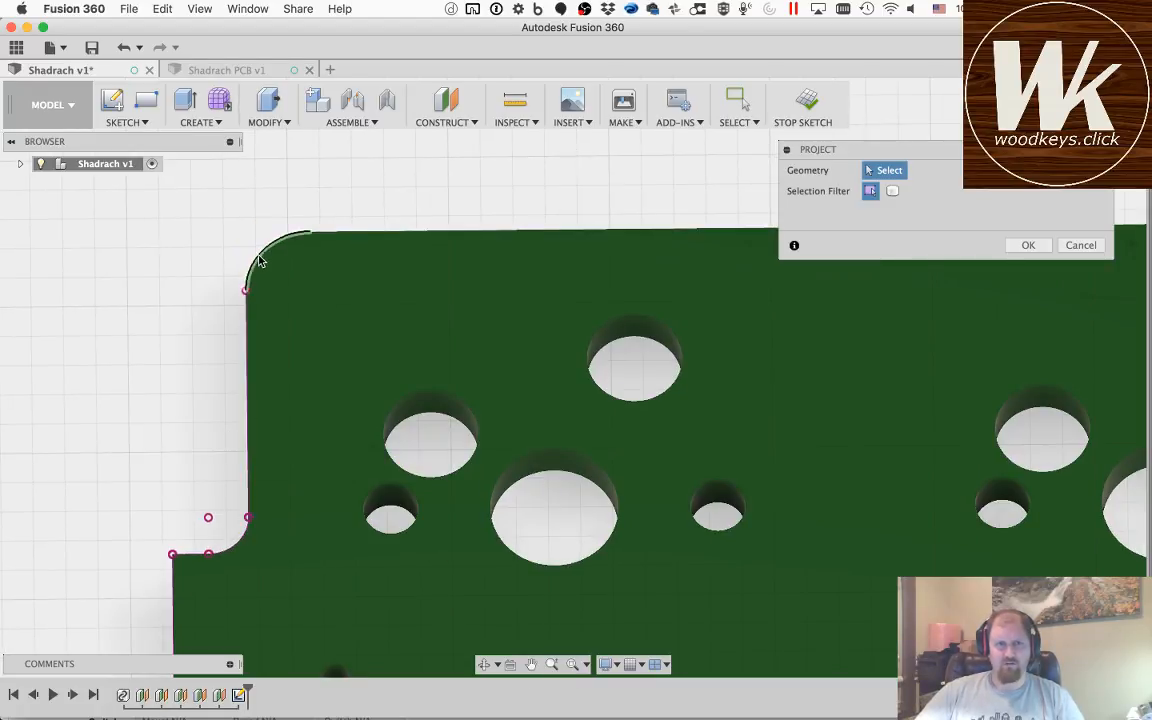
pyautogui.click(364, 243)
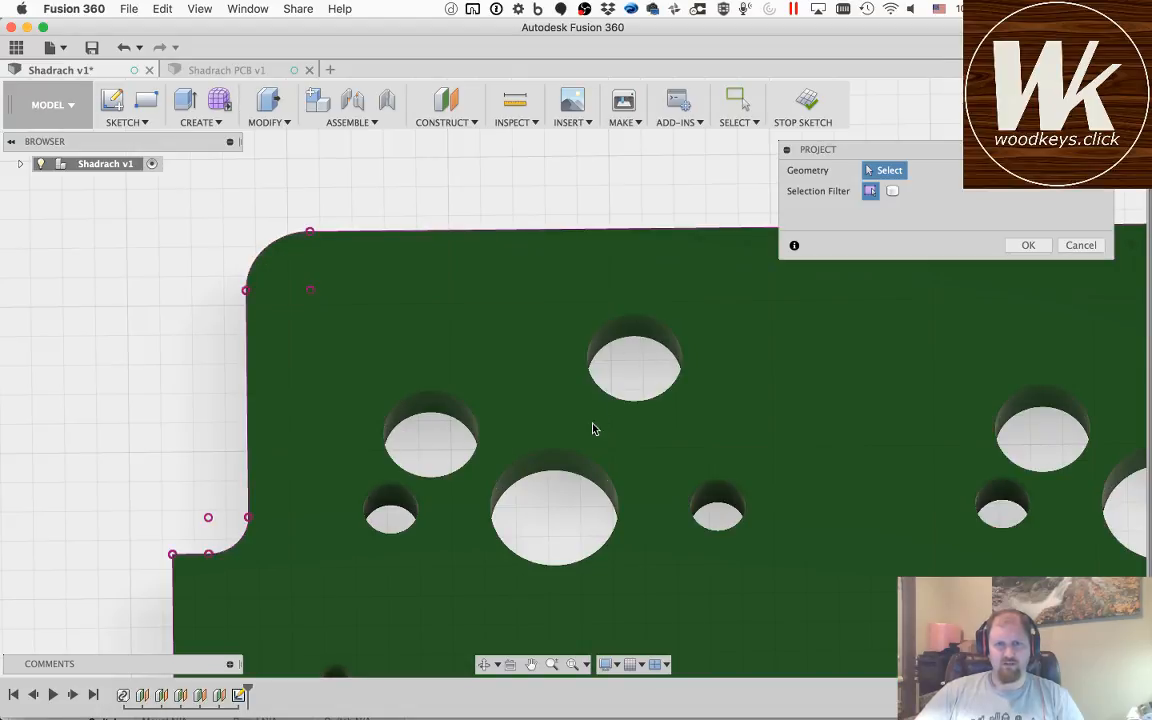
# Step: Project the PCB's upper-right corner arc and right edge into the sketch
pyautogui.scroll(-5, 560, 453)
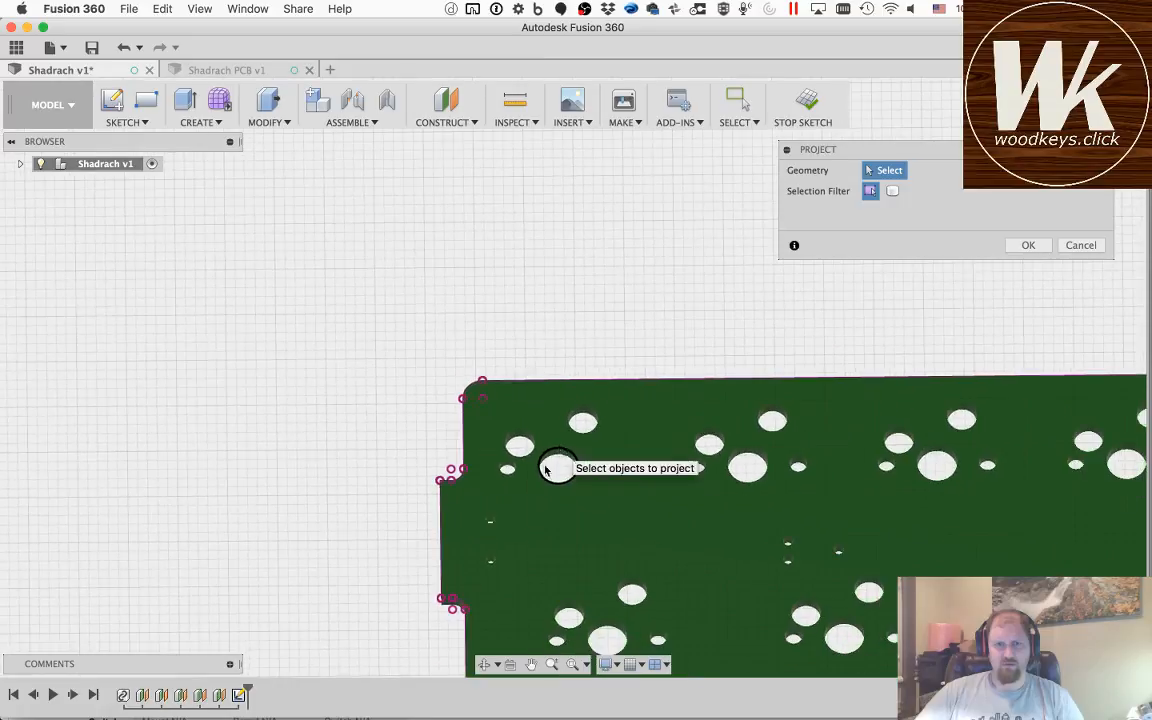
pyautogui.click(532, 665)
pyautogui.moveTo(971, 488); pyautogui.dragTo(496, 478)
pyautogui.moveTo(910, 510); pyautogui.dragTo(360, 504)
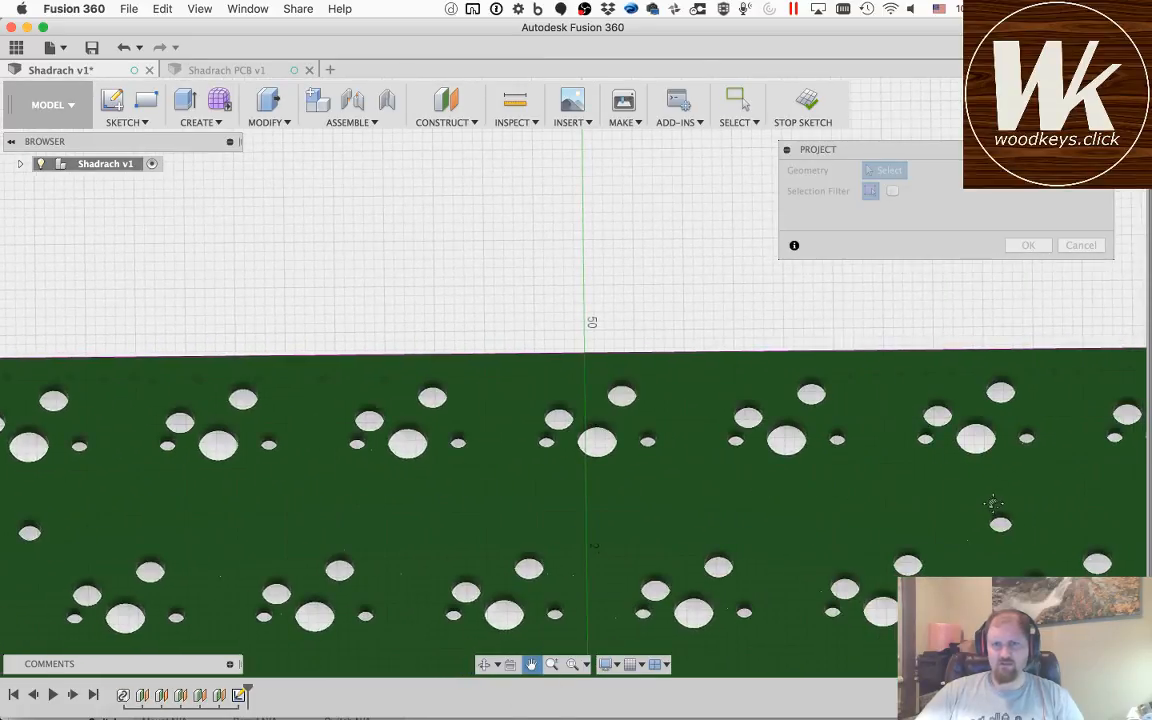
pyautogui.moveTo(993, 507); pyautogui.dragTo(427, 496)
pyautogui.moveTo(1063, 460); pyautogui.dragTo(350, 465)
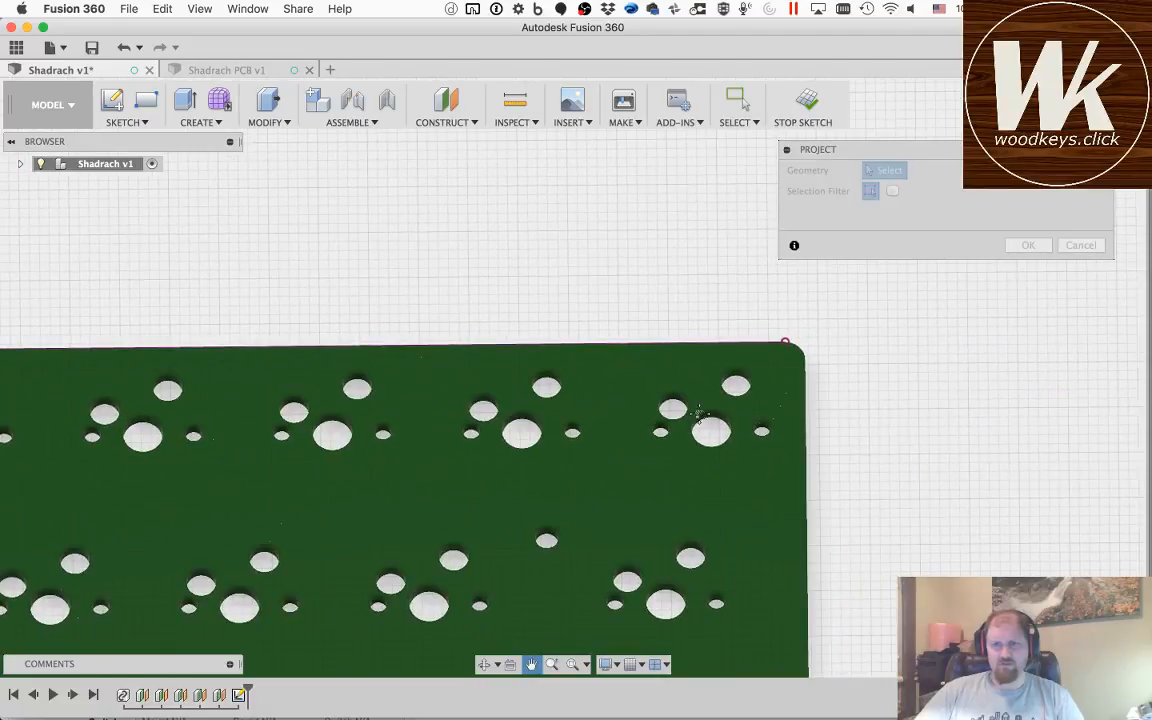
pyautogui.scroll(-5, 795, 347)
pyautogui.scroll(6, 795, 347)
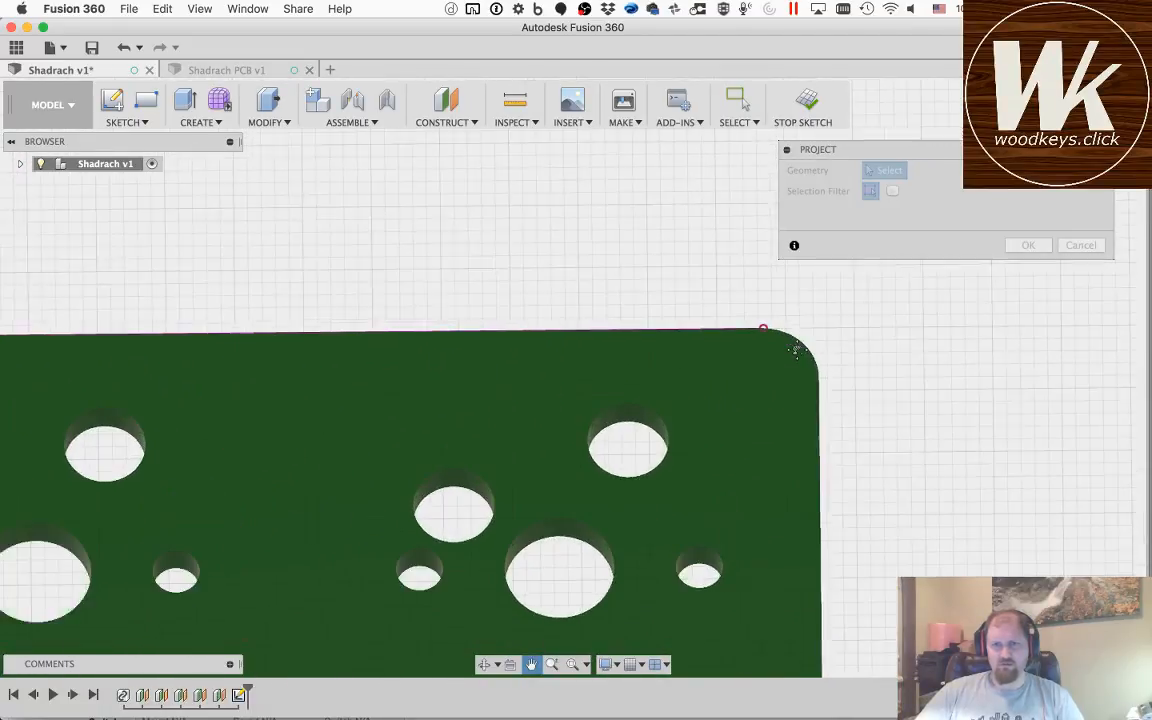
pyautogui.press('Escape')
pyautogui.click(816, 378)
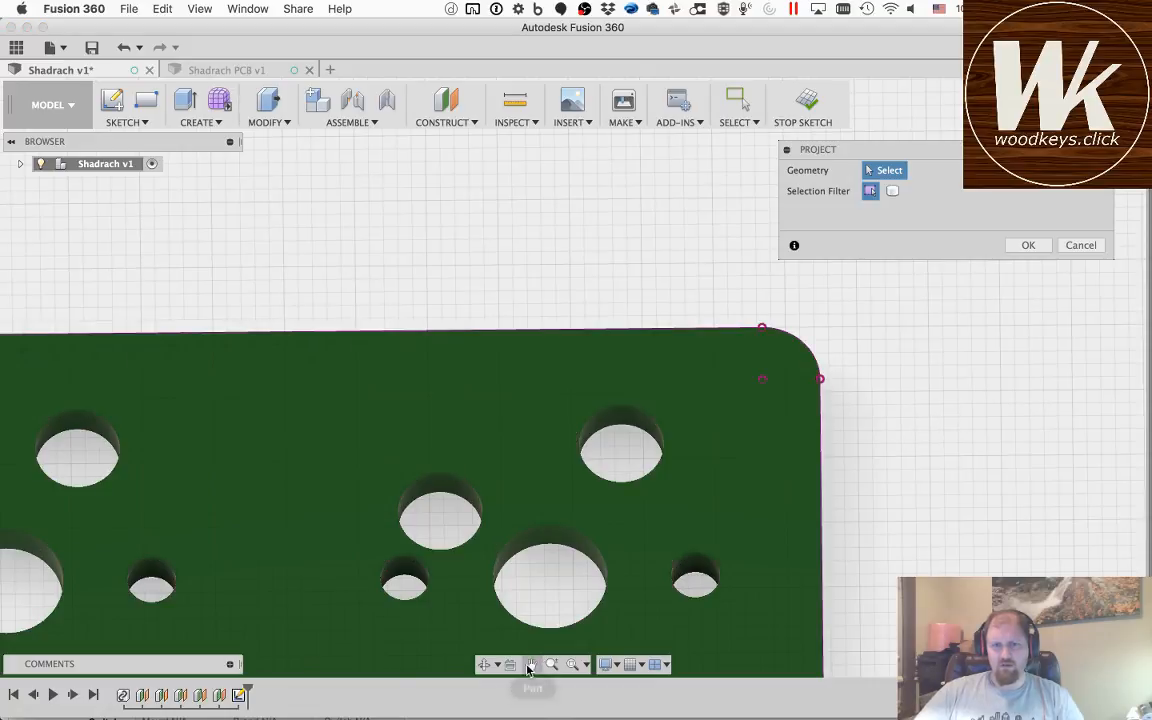
# Step: Project the PCB's lower-right corner arc to close the outline, and finish the projection
pyautogui.click(531, 664)
pyautogui.moveTo(732, 573); pyautogui.dragTo(636, 130)
pyautogui.moveTo(658, 584)
pyautogui.mouseDown()
pyautogui.moveTo(674, 168)
pyautogui.moveTo(658, 261)
pyautogui.mouseUp()
pyautogui.moveTo(632, 458); pyautogui.dragTo(625, 157)
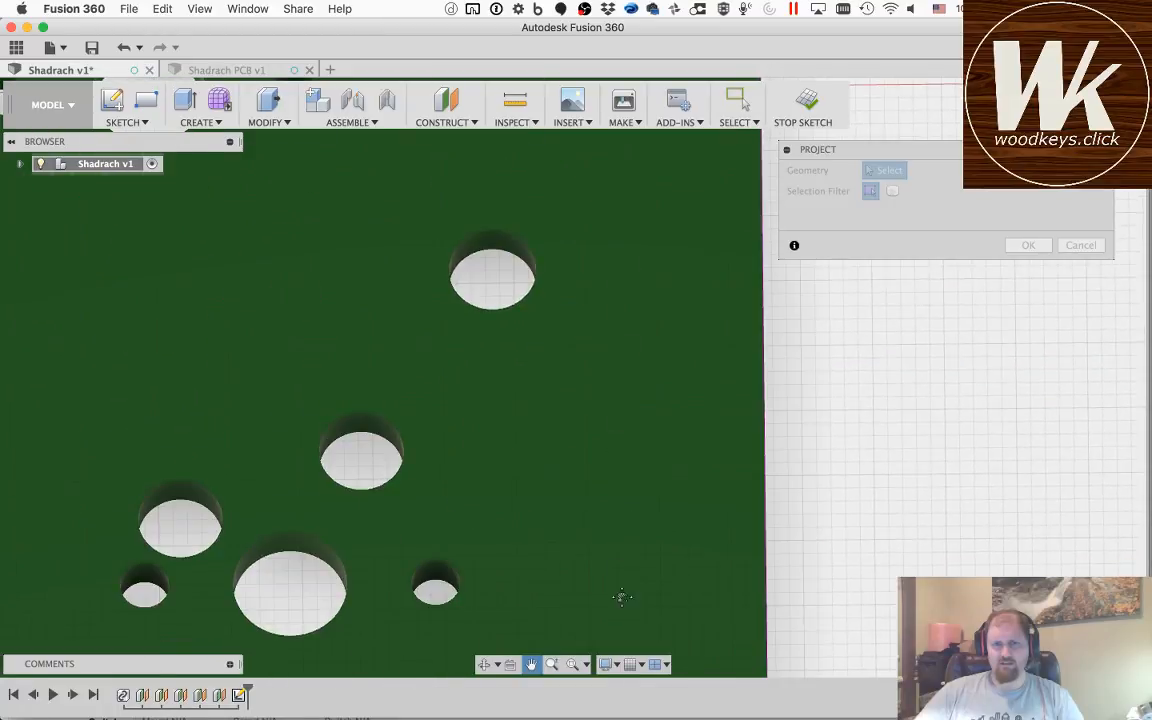
pyautogui.moveTo(620, 599); pyautogui.dragTo(650, 255)
pyautogui.moveTo(653, 574); pyautogui.dragTo(638, 458)
pyautogui.moveTo(645, 535); pyautogui.dragTo(648, 373)
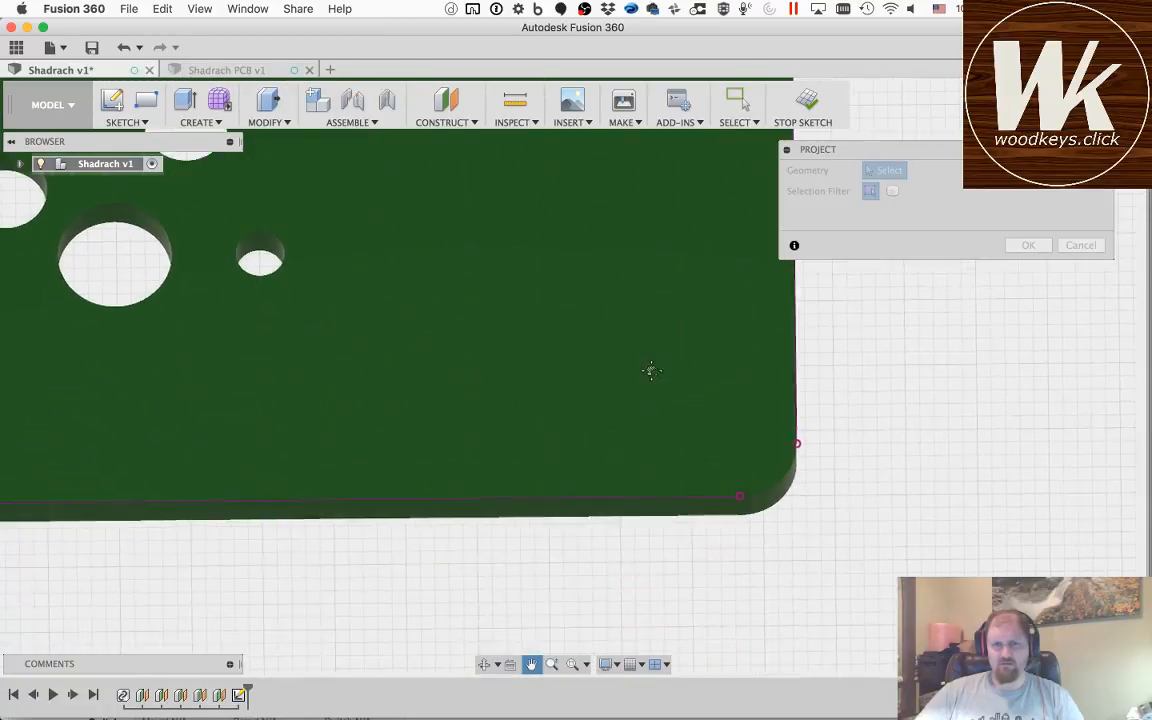
pyautogui.moveTo(654, 421); pyautogui.dragTo(656, 391)
pyautogui.press('Escape')
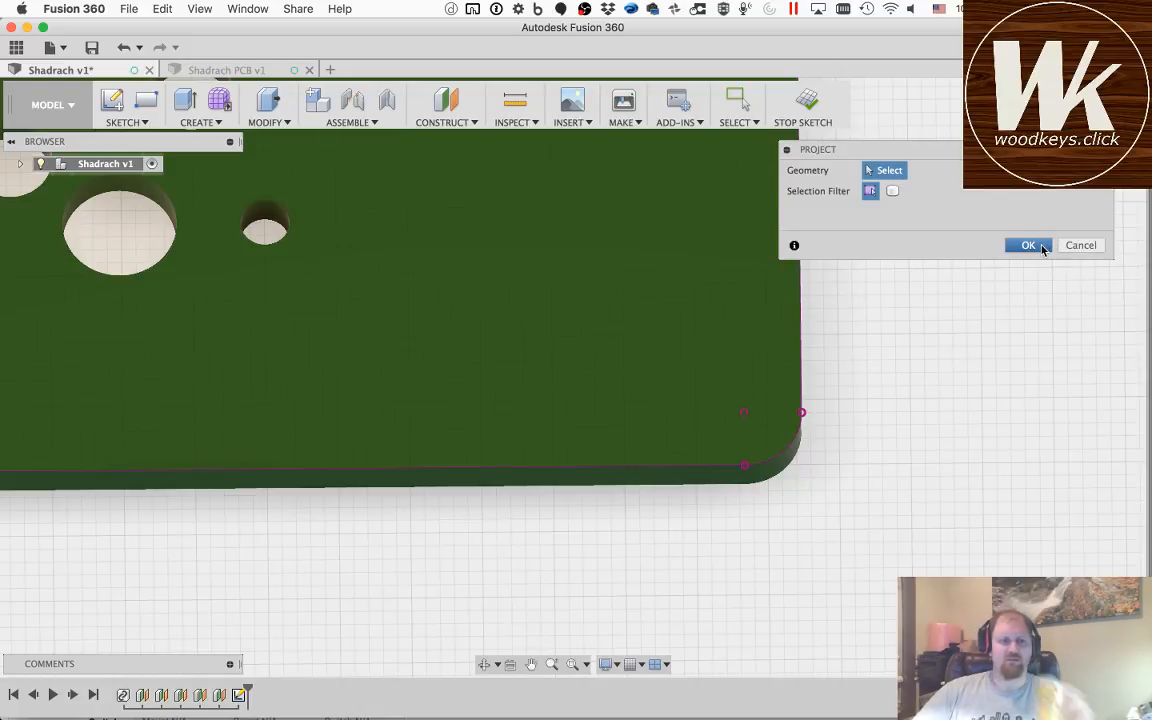
pyautogui.click(1029, 246)
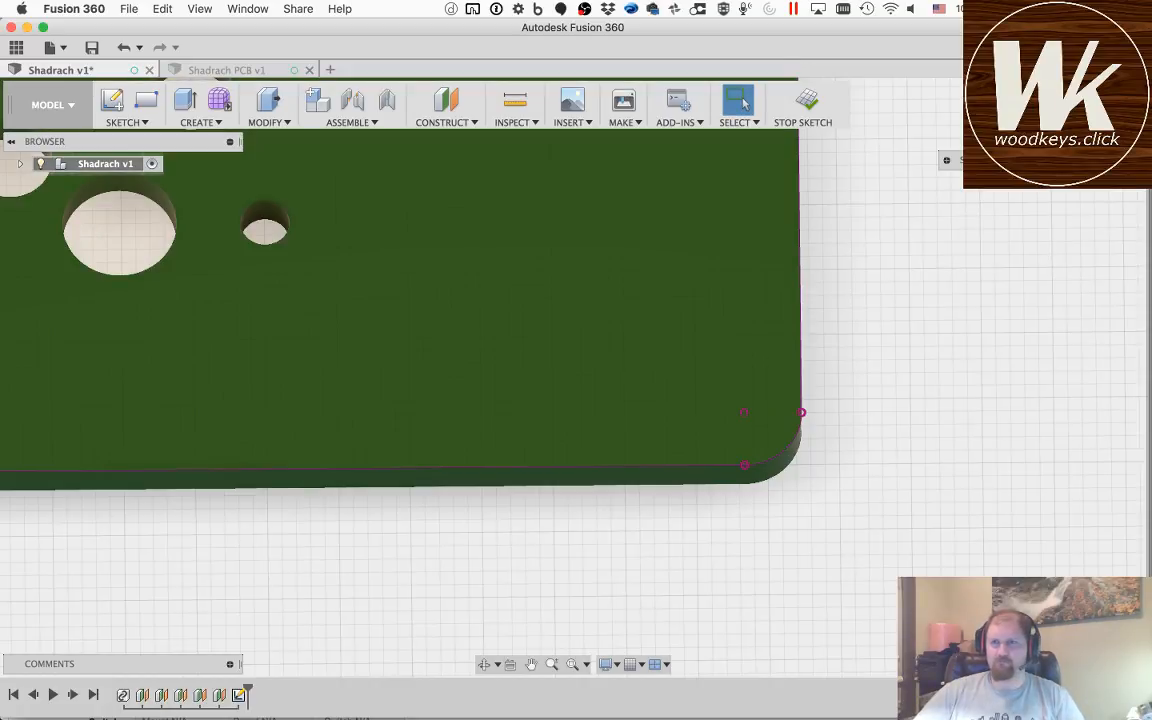
# Step: Project the lone mounting hole between the first and second switch rows in the PCB's left half into the sketch
pyautogui.keyDown('shift'); pyautogui.moveTo(658, 205); pyautogui.dragTo(667, 340, button='middle'); pyautogui.keyUp('shift')
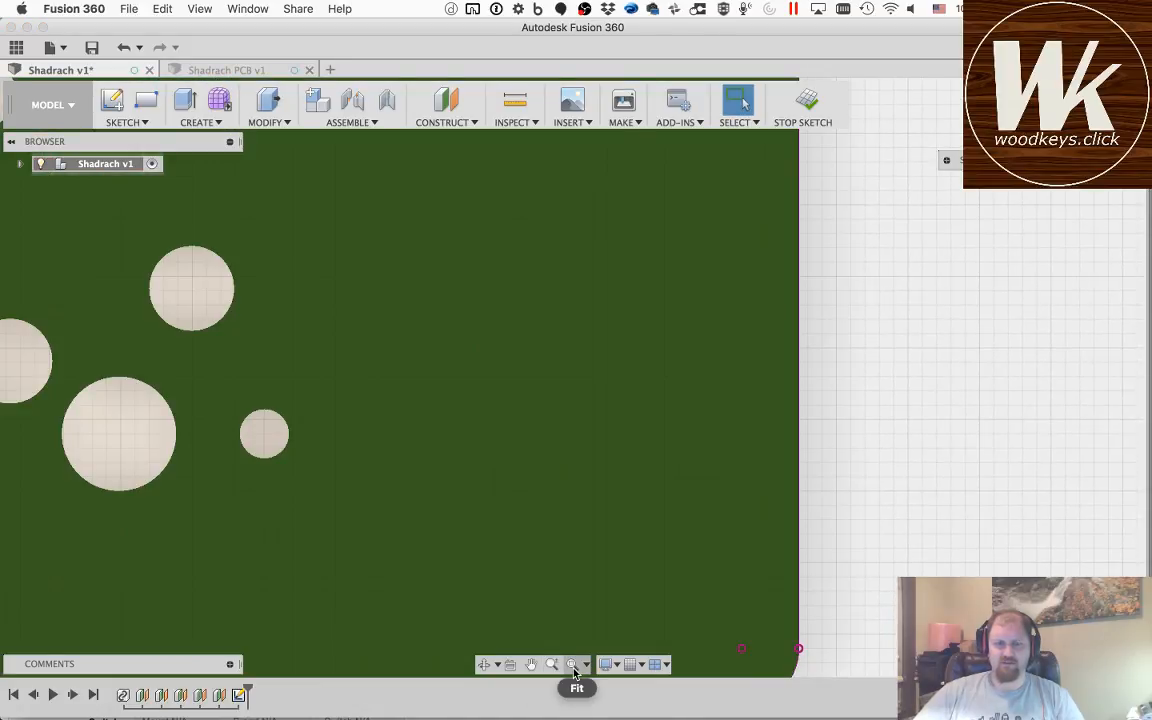
pyautogui.click(572, 664)
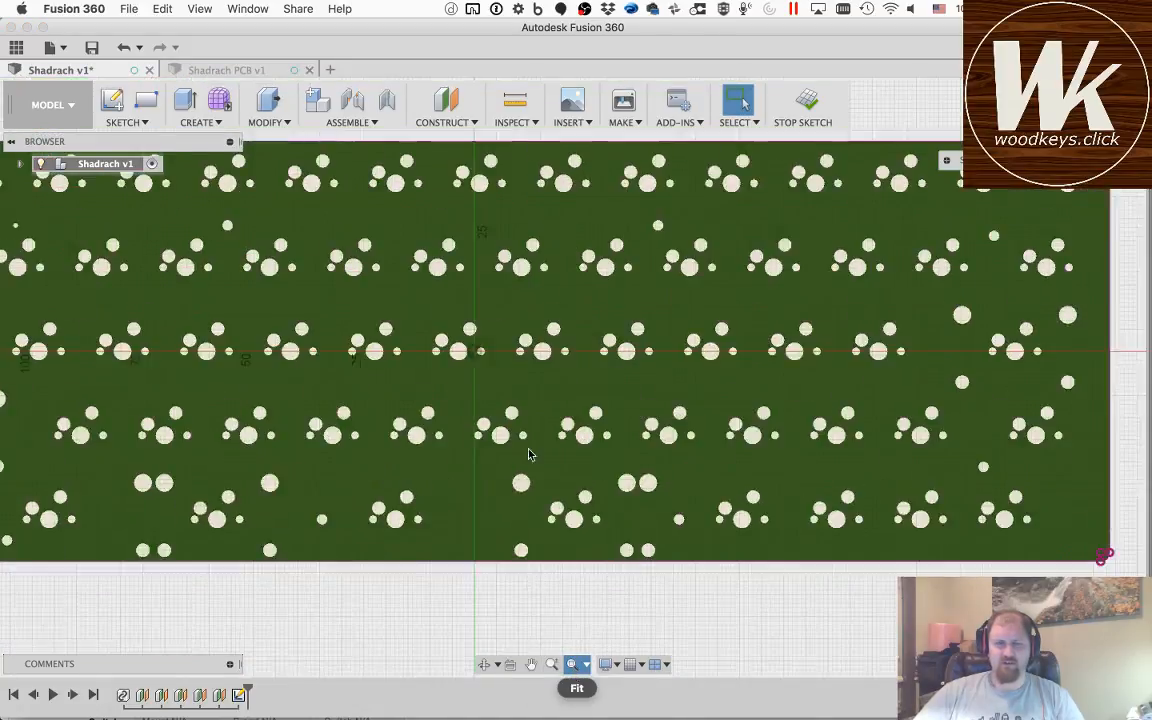
pyautogui.press('p')
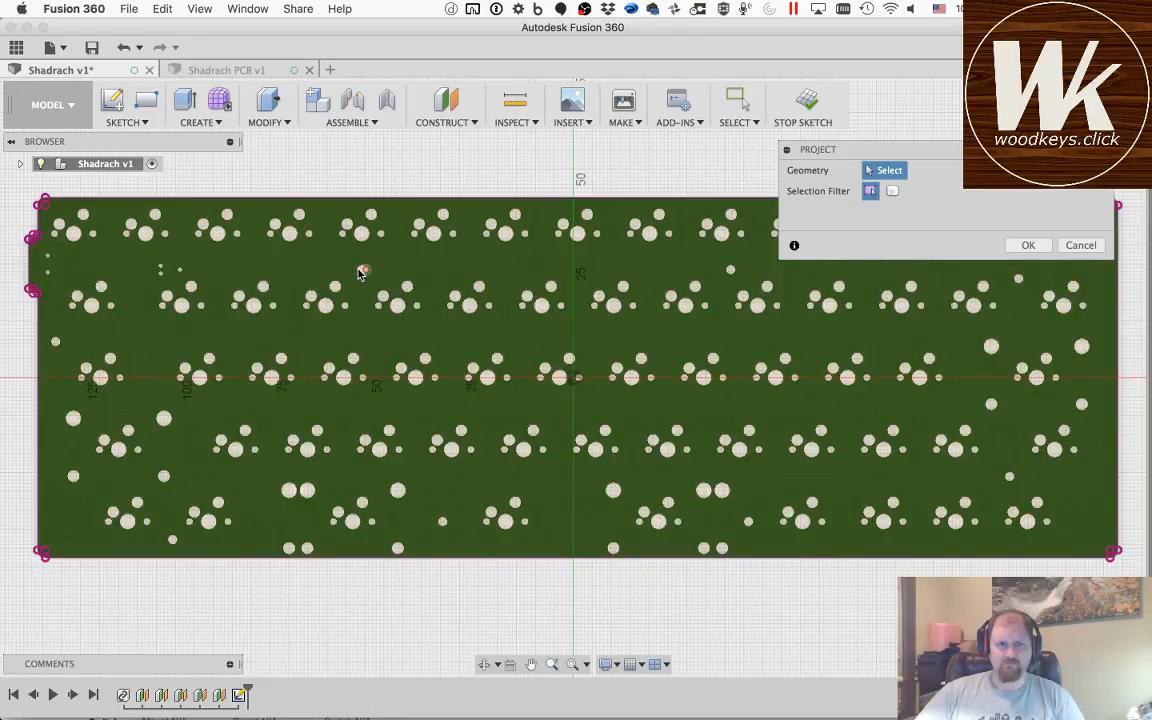
pyautogui.scroll(-3, 362, 273)
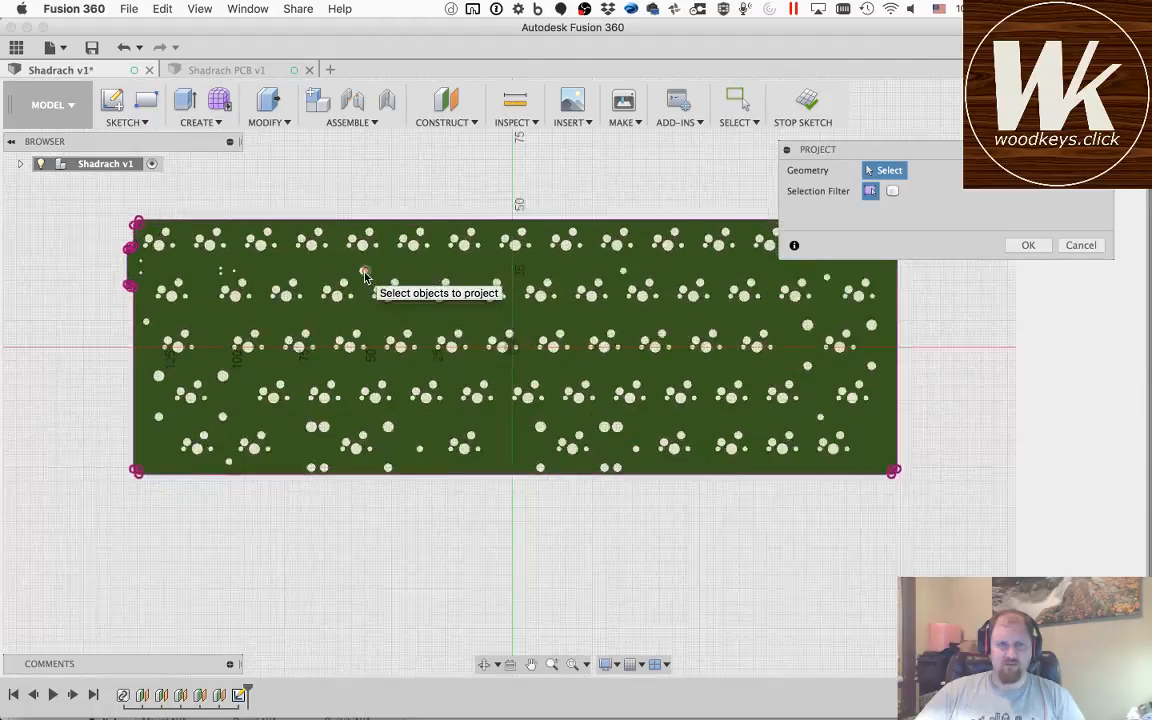
pyautogui.scroll(5, 362, 274)
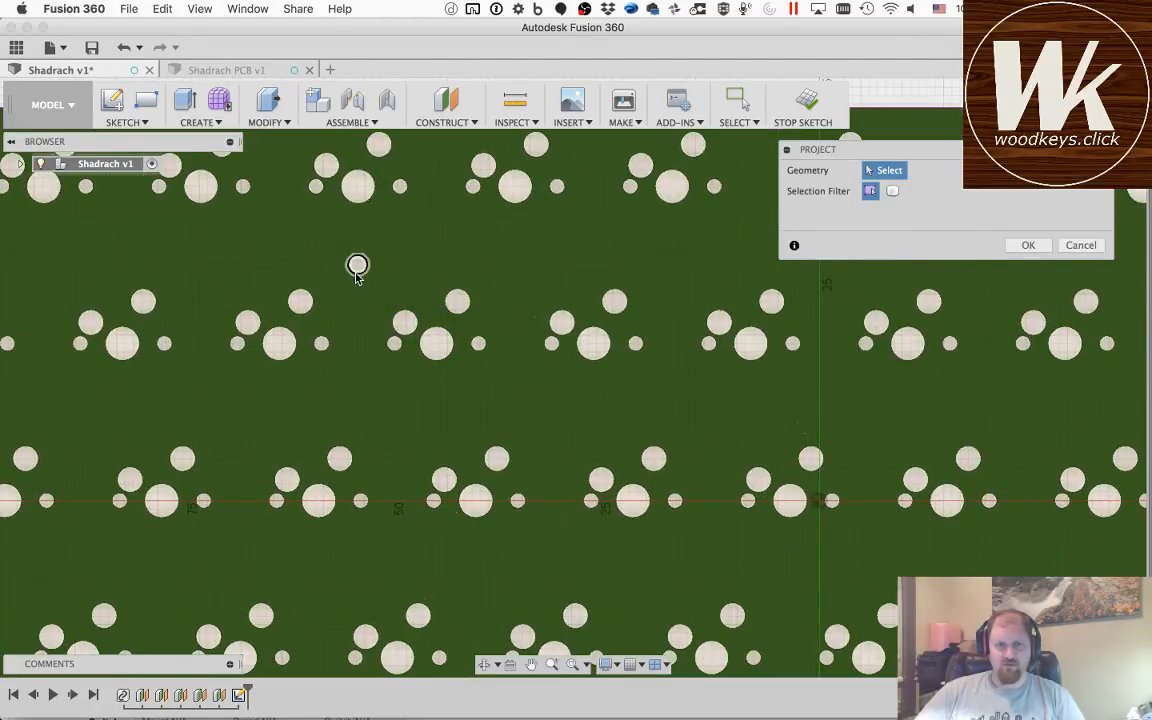
pyautogui.click(357, 266)
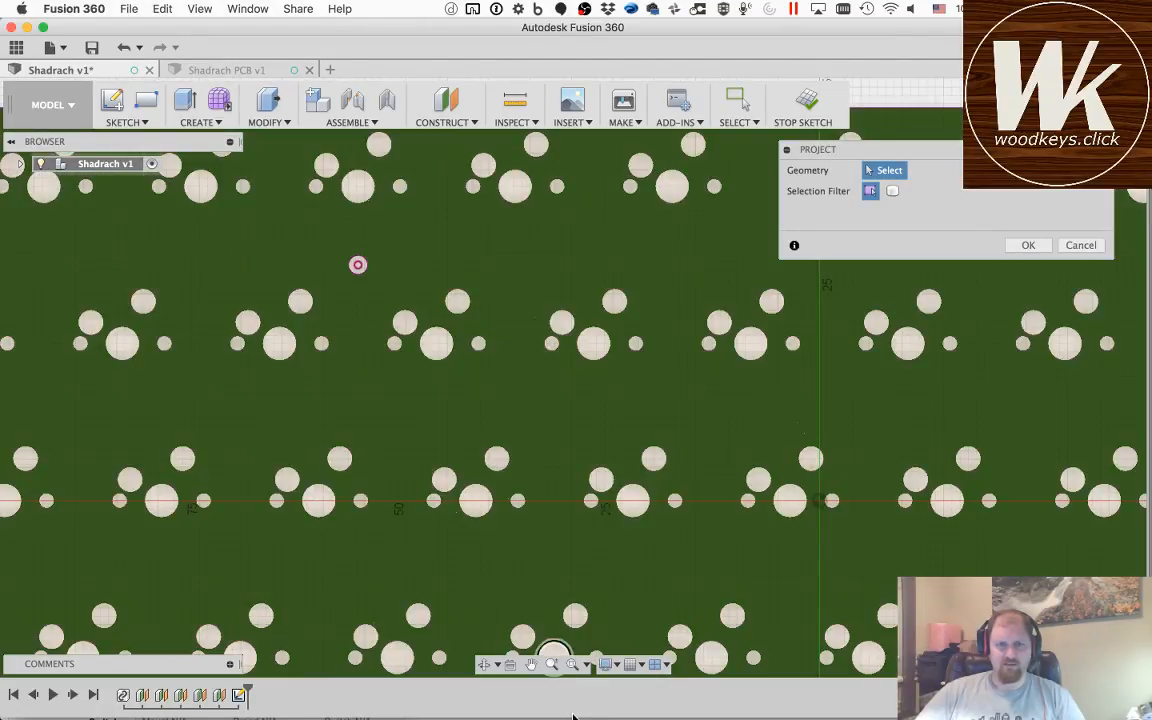
# Step: Project the mounting hole beside the PCB's left edge, just below the protruding tab
pyautogui.click(531, 664)
pyautogui.moveTo(174, 388); pyautogui.dragTo(666, 391)
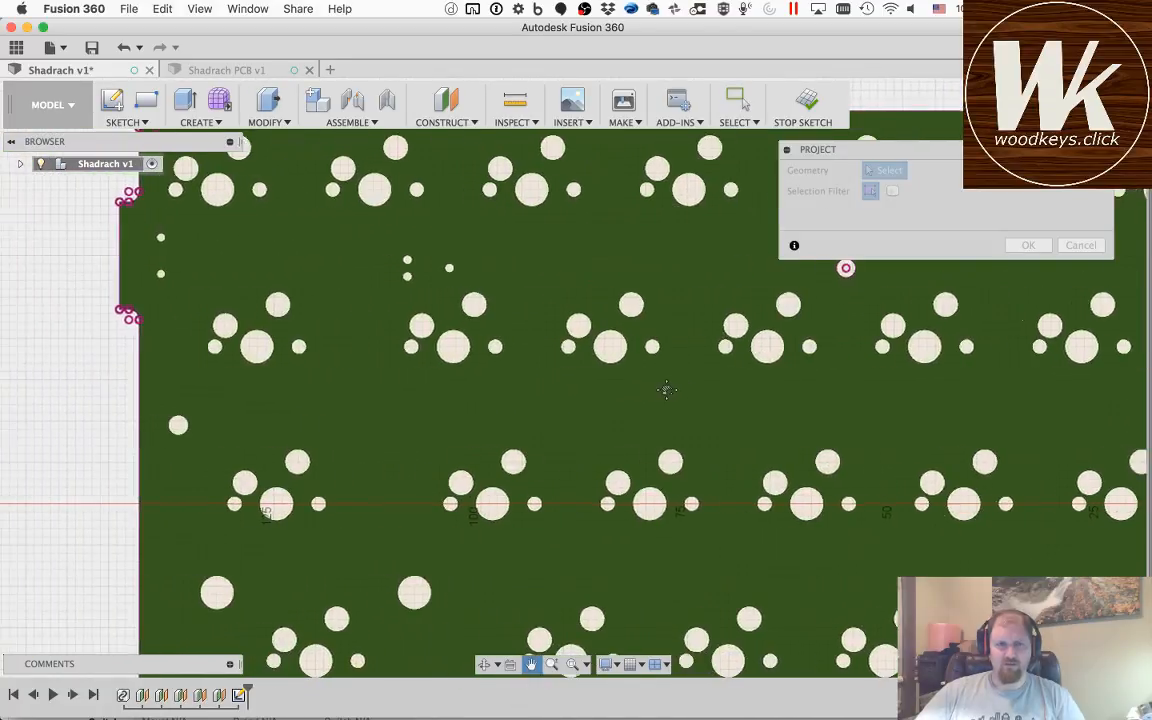
pyautogui.press('Escape')
pyautogui.click(186, 430)
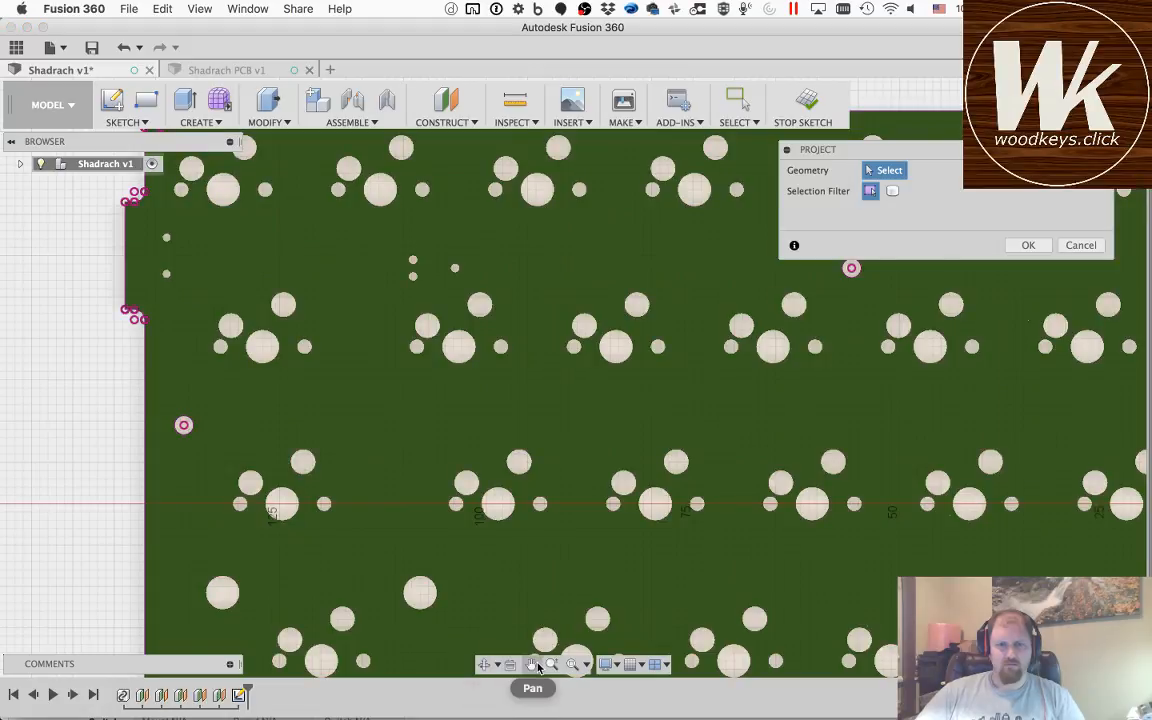
# Step: Project the mounting hole near the PCB's lower-left front edge and the next lone hole along the bottom switch row
pyautogui.click(531, 664)
pyautogui.moveTo(717, 509); pyautogui.dragTo(658, 285)
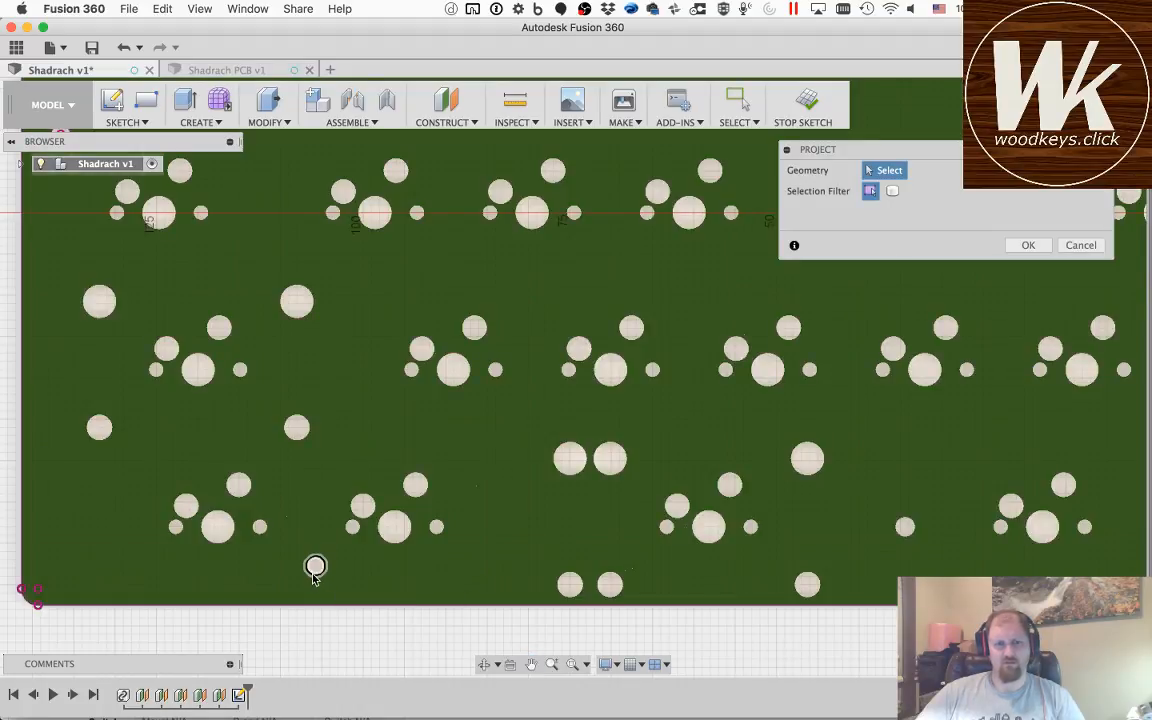
pyautogui.click(316, 566)
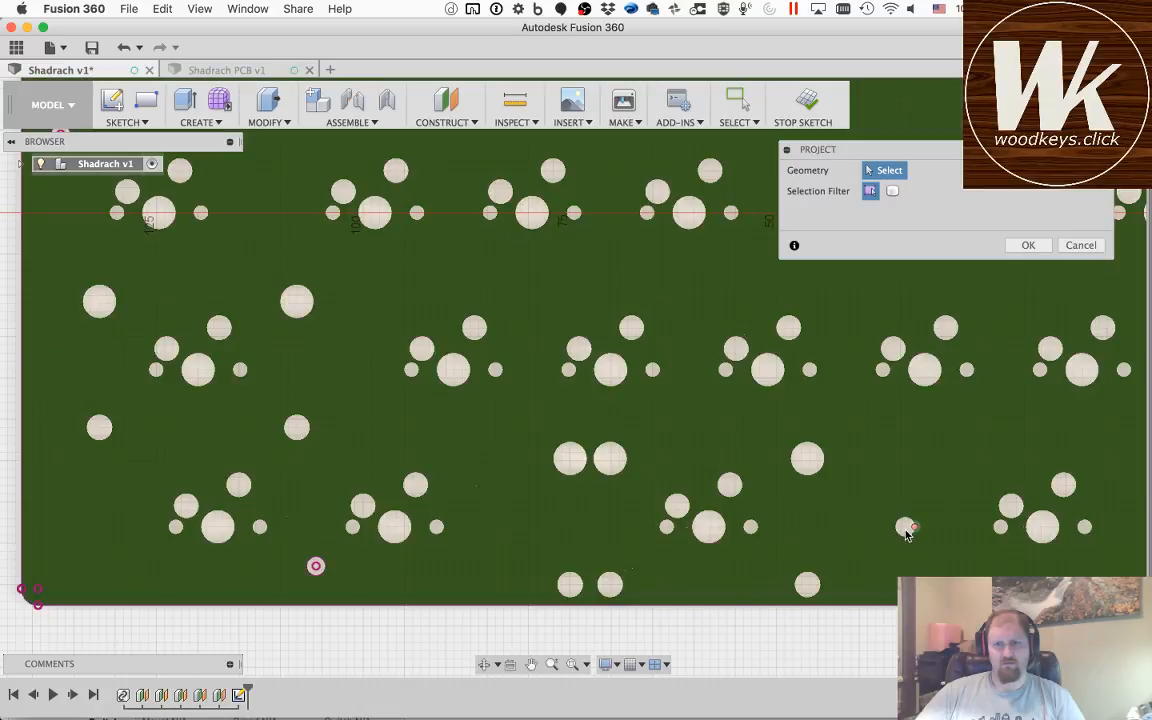
pyautogui.click(904, 526)
# Step: Project the bottom-row mounting hole right of centre and the lone hole near the PCB's lower-right corner
pyautogui.click(531, 664)
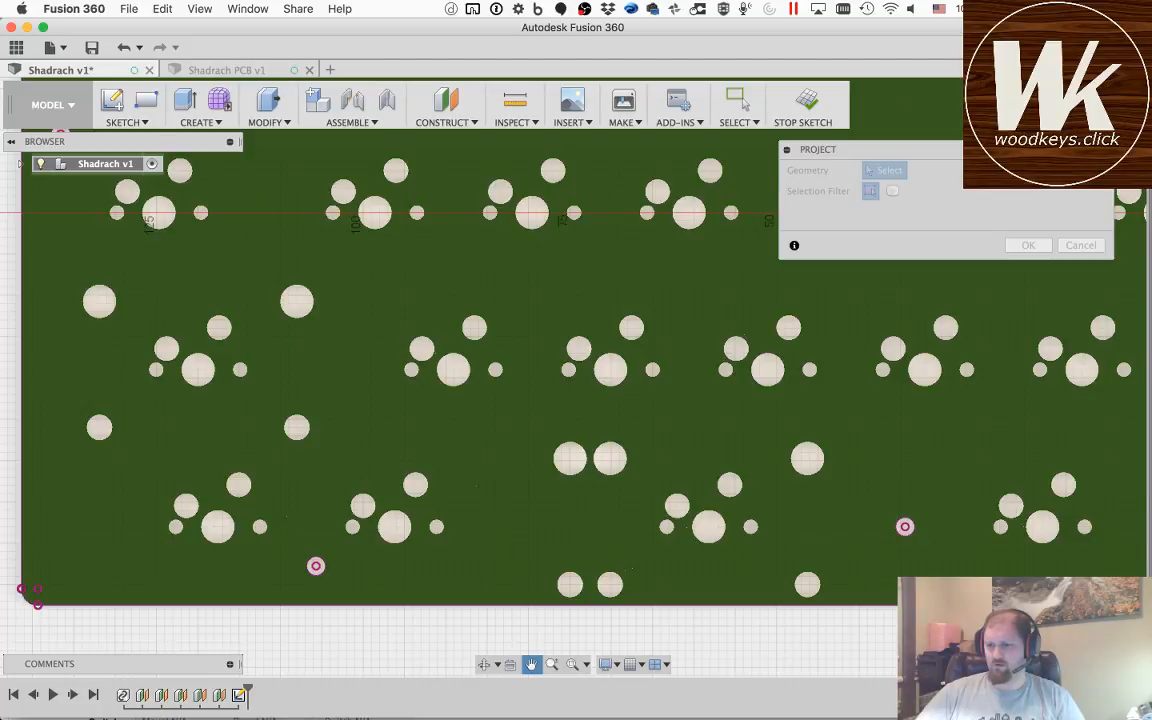
pyautogui.press('super+Tab')
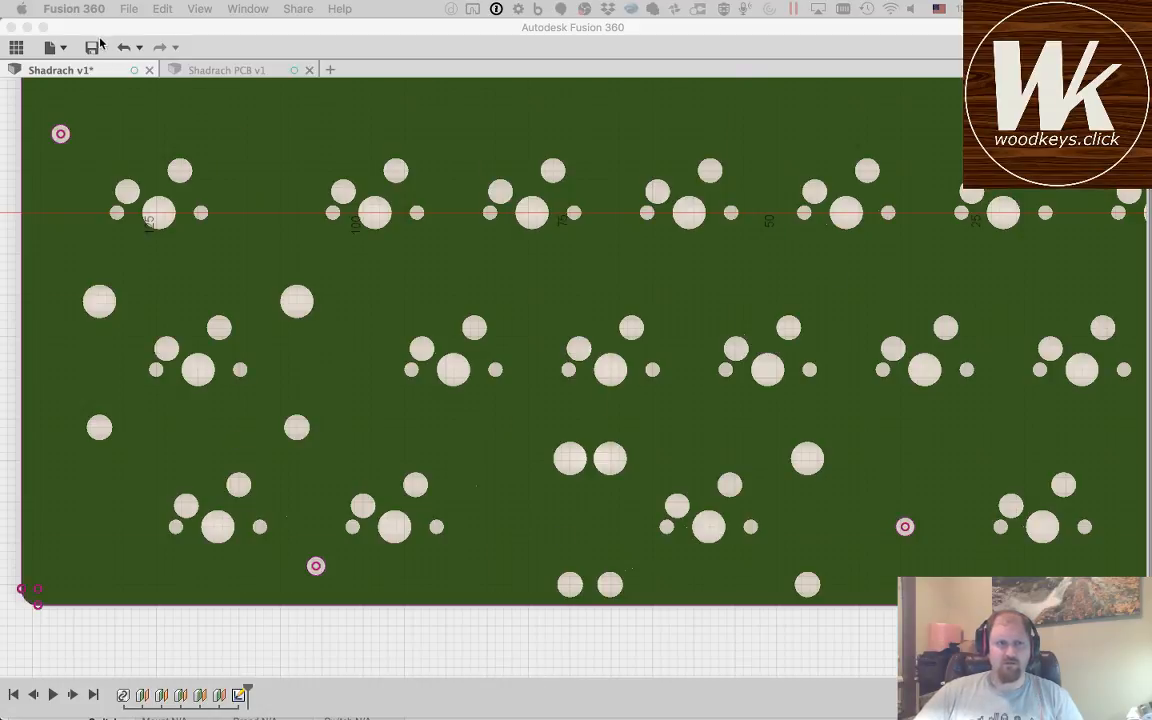
pyautogui.click(333, 26)
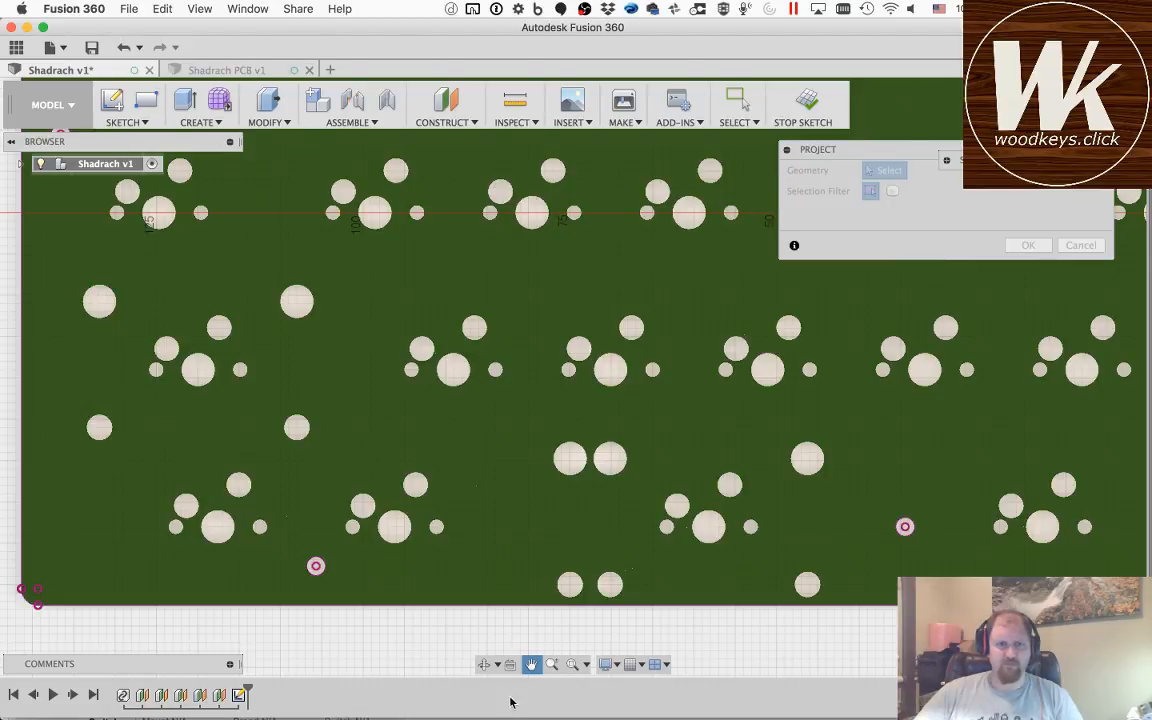
pyautogui.moveTo(967, 445); pyautogui.dragTo(263, 375)
pyautogui.moveTo(848, 406)
pyautogui.mouseDown()
pyautogui.moveTo(419, 399)
pyautogui.moveTo(345, 420)
pyautogui.mouseUp()
pyautogui.press('Escape')
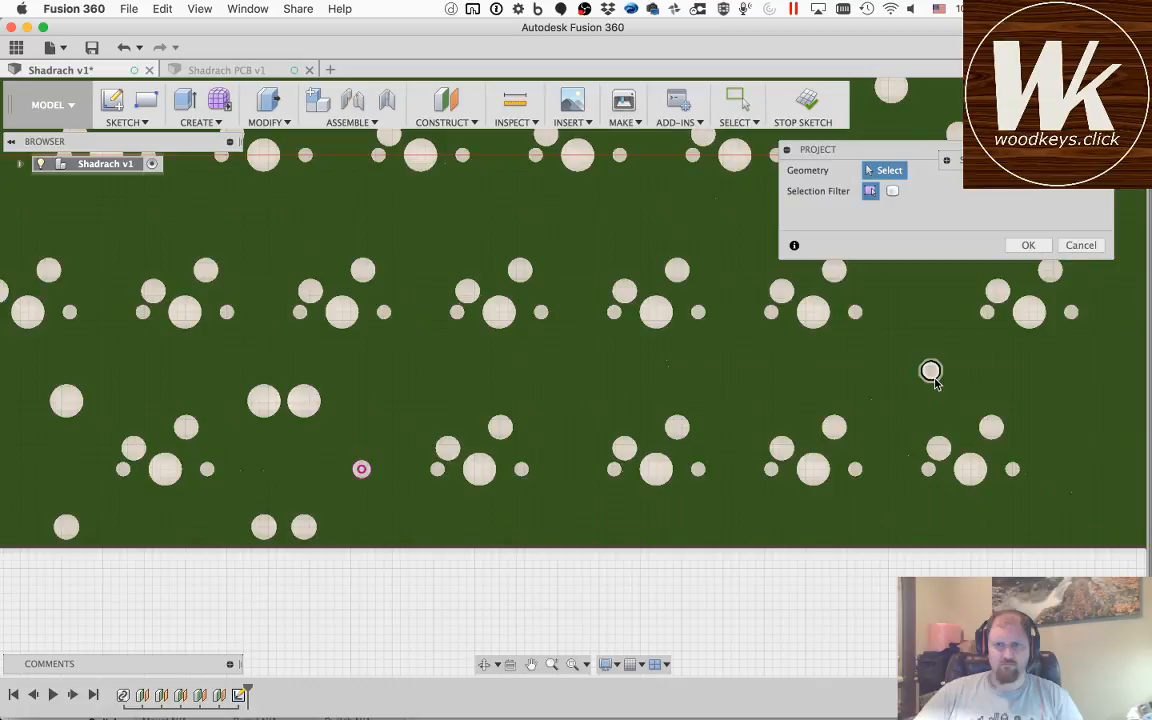
# Step: Project the two mounting holes between the top two switch rows in the PCB's right half
pyautogui.click(531, 664)
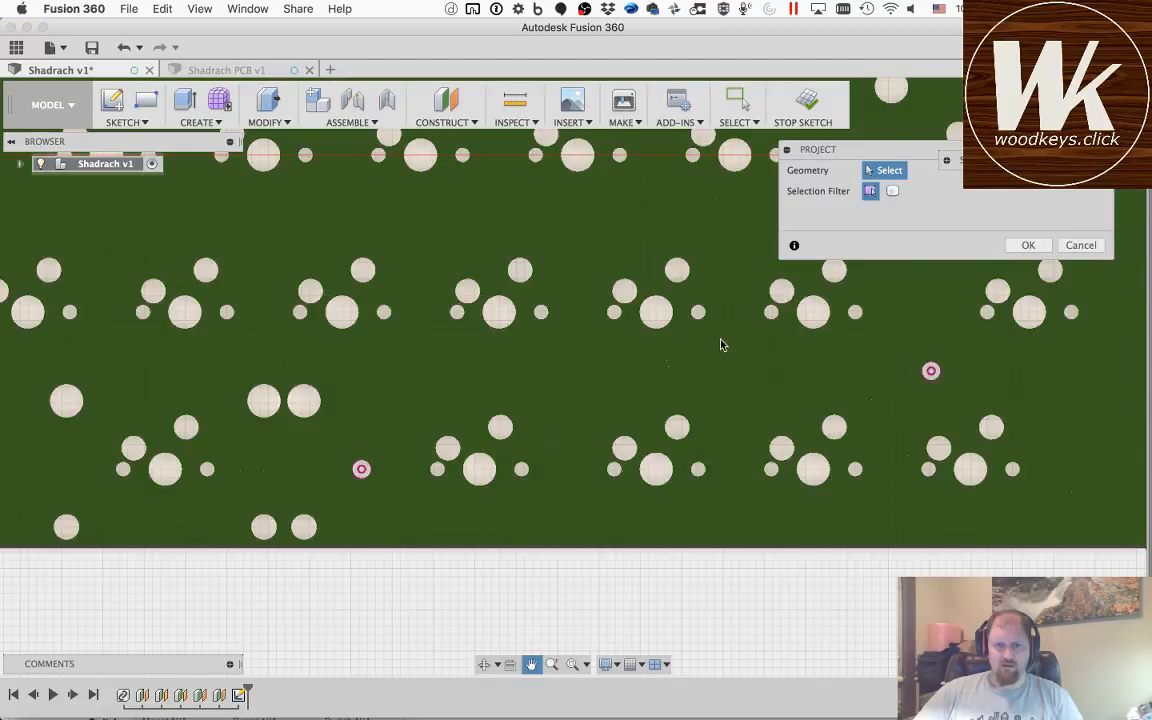
pyautogui.moveTo(708, 257); pyautogui.dragTo(654, 673)
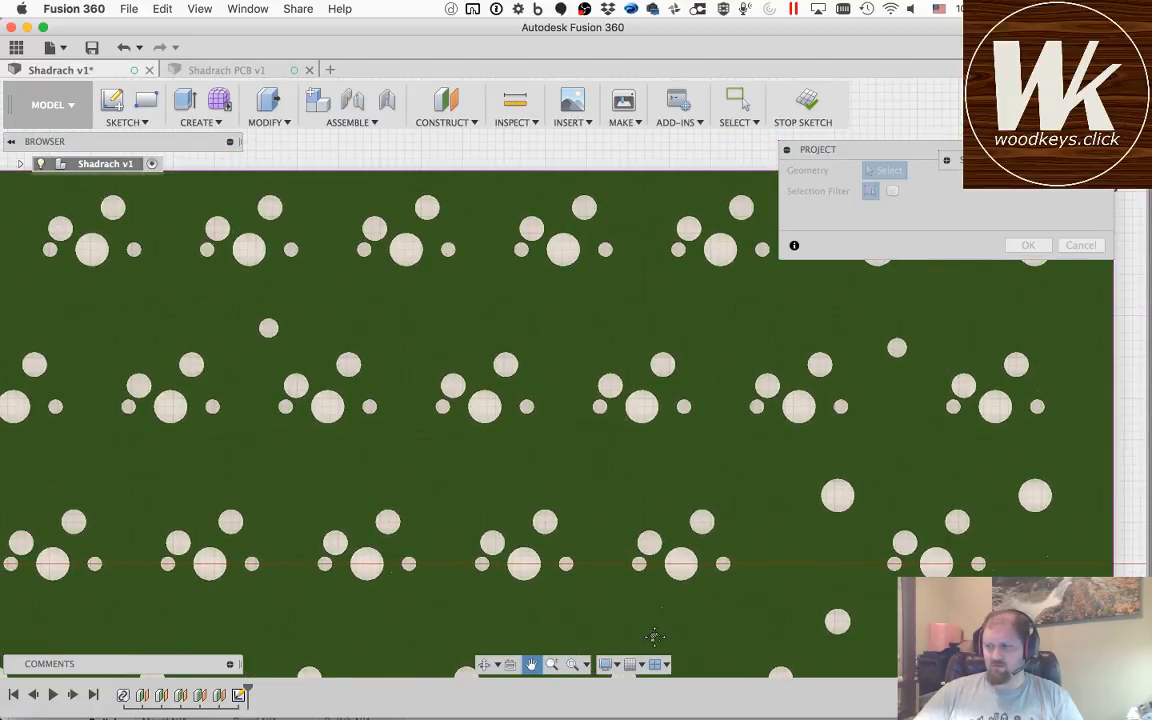
pyautogui.press('Escape')
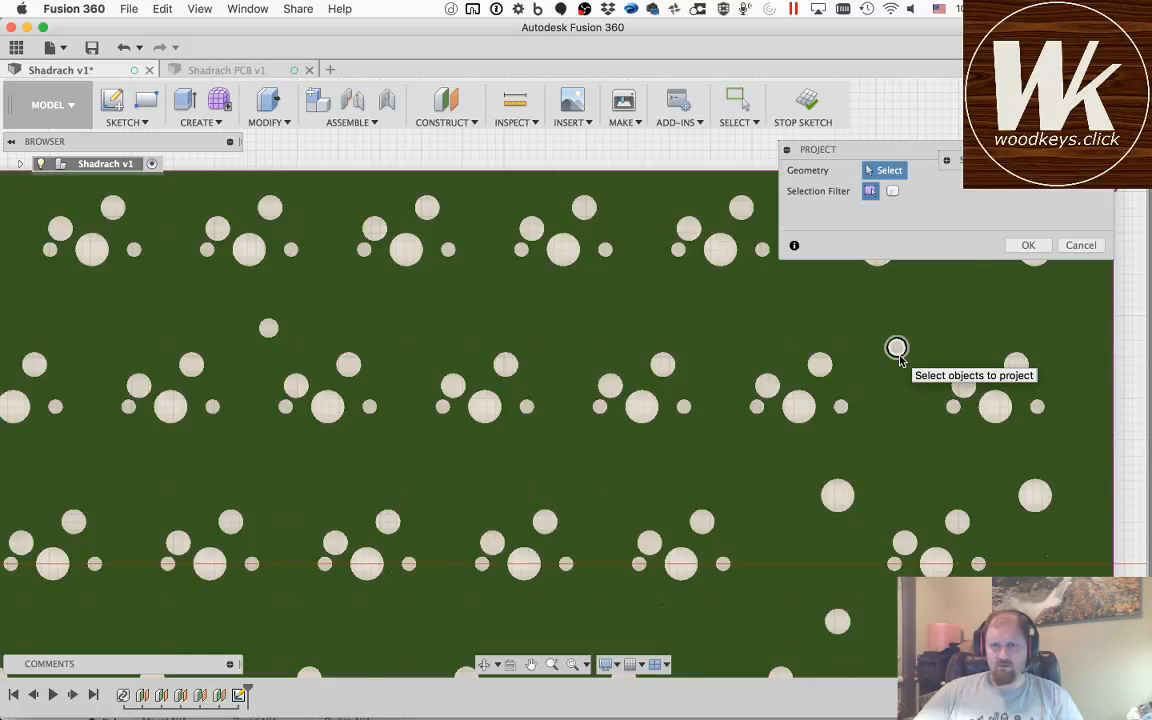
pyautogui.click(897, 348)
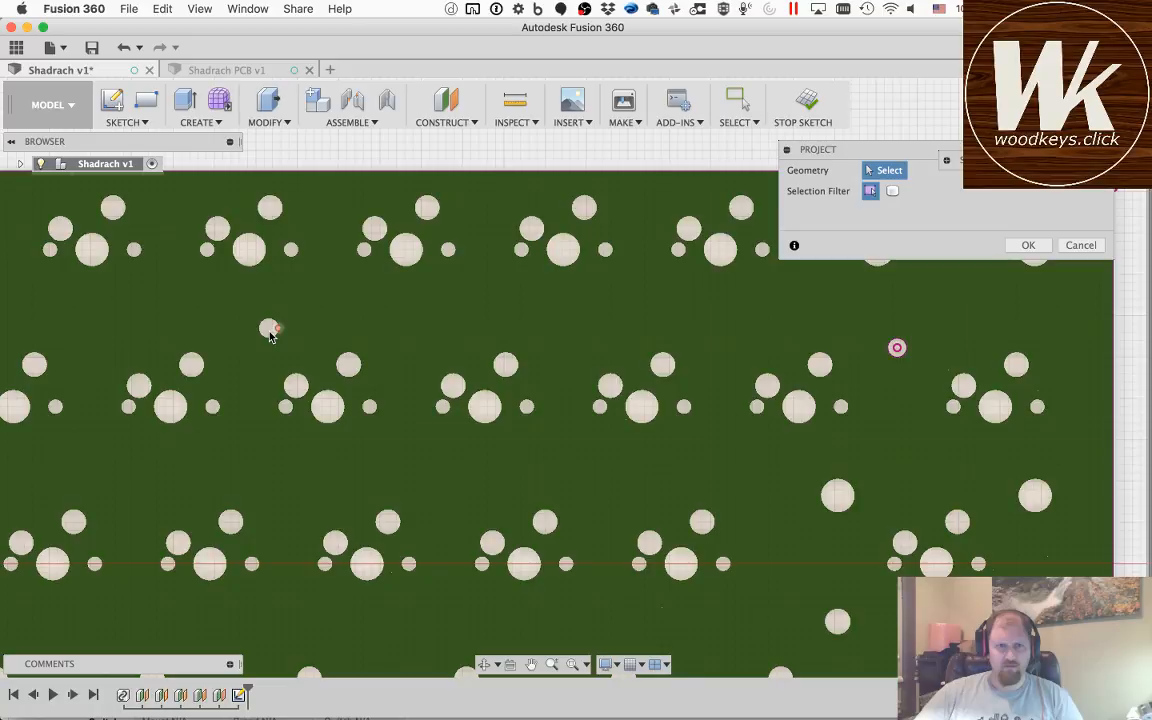
pyautogui.click(269, 331)
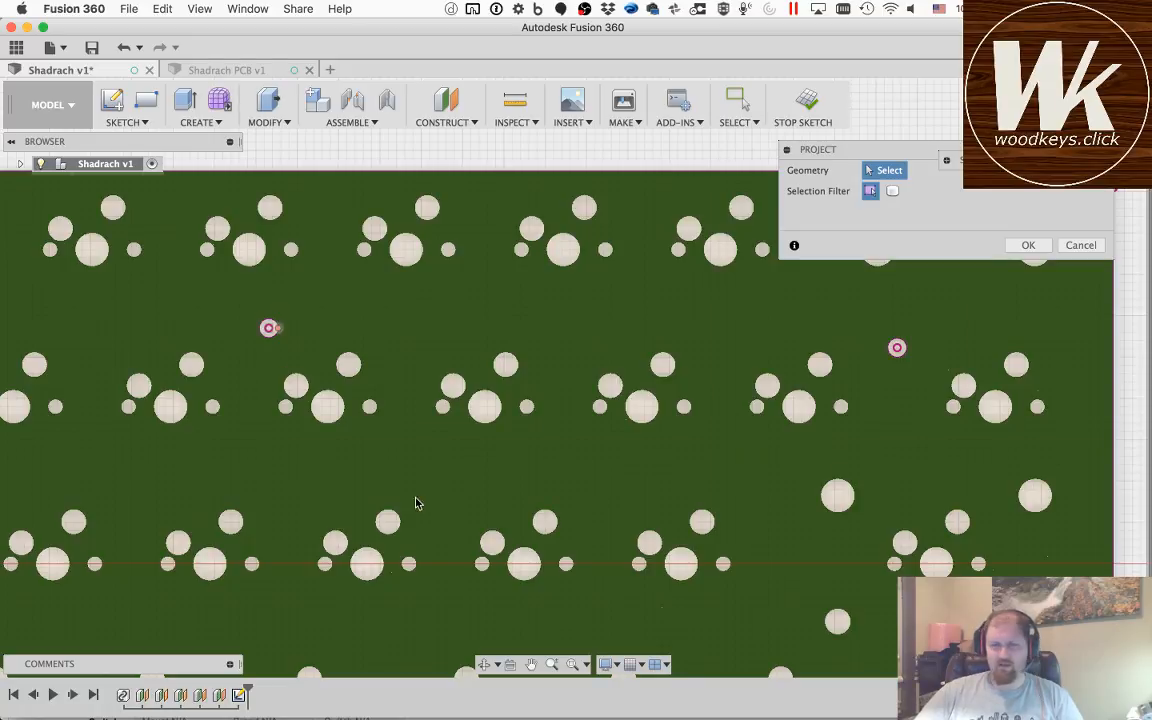
# Step: Examine the whole board to check that every mounting hole has been projected
pyautogui.click(531, 664)
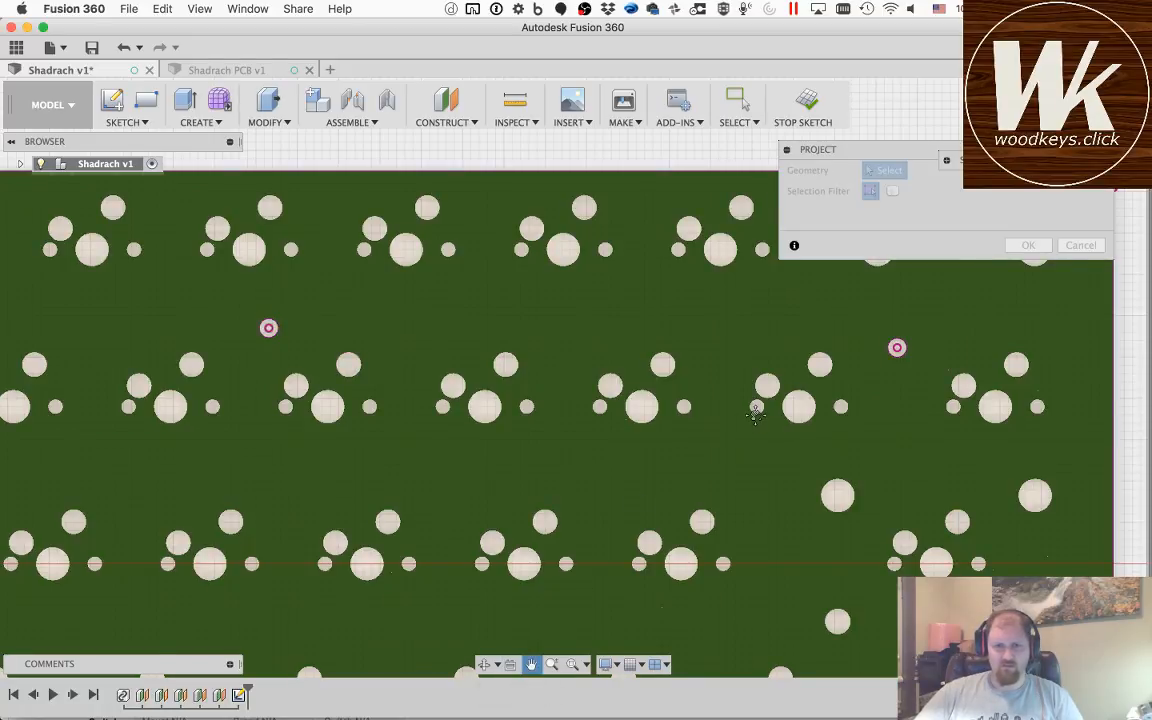
pyautogui.moveTo(755, 414); pyautogui.dragTo(1066, 464)
pyautogui.moveTo(315, 517); pyautogui.dragTo(737, 340)
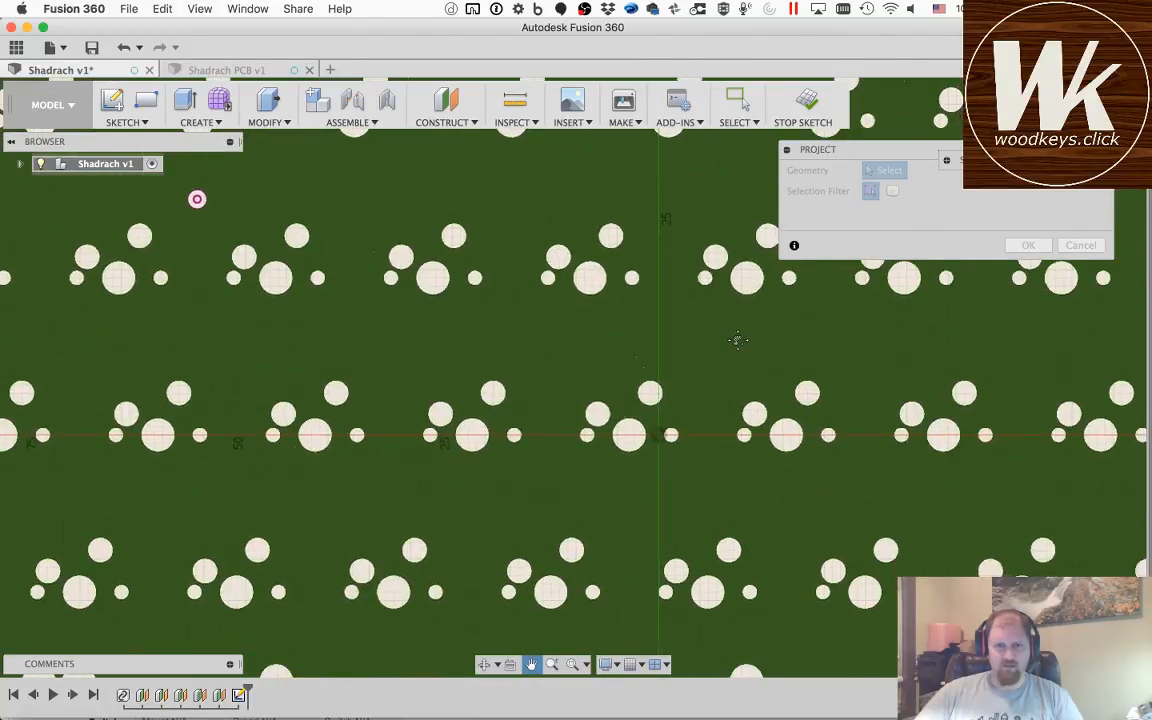
pyautogui.moveTo(737, 534); pyautogui.dragTo(560, 327)
pyautogui.scroll(-3, 559, 327)
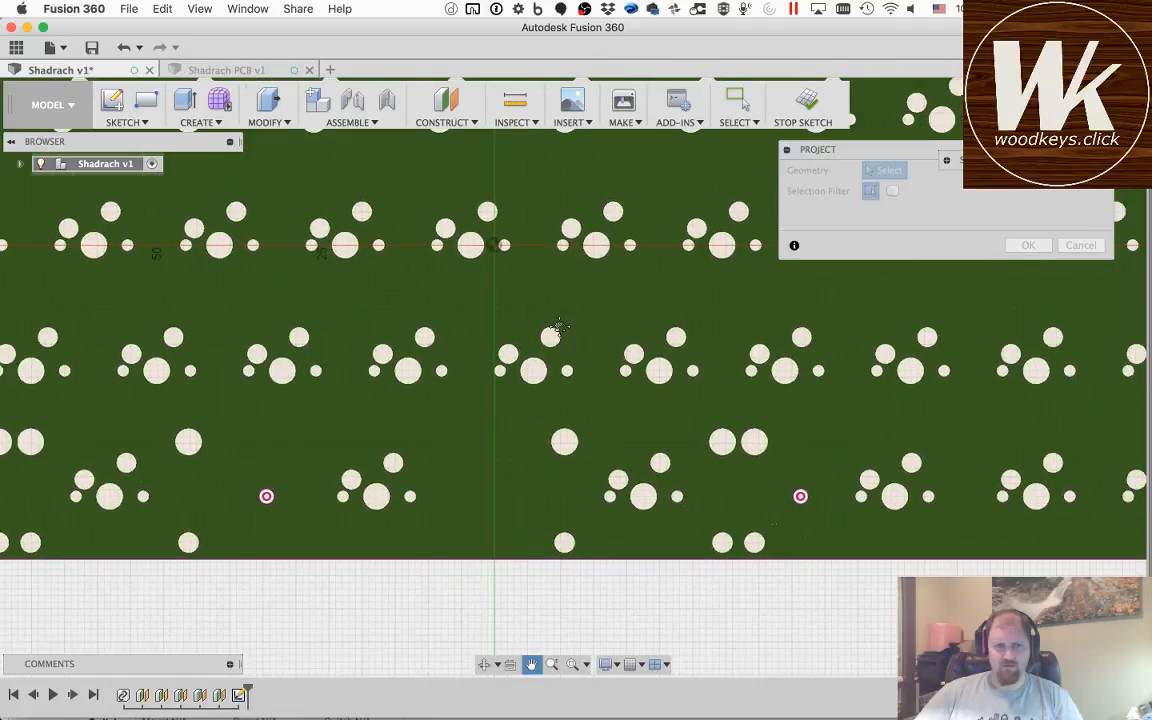
pyautogui.moveTo(250, 292); pyautogui.dragTo(163, 457)
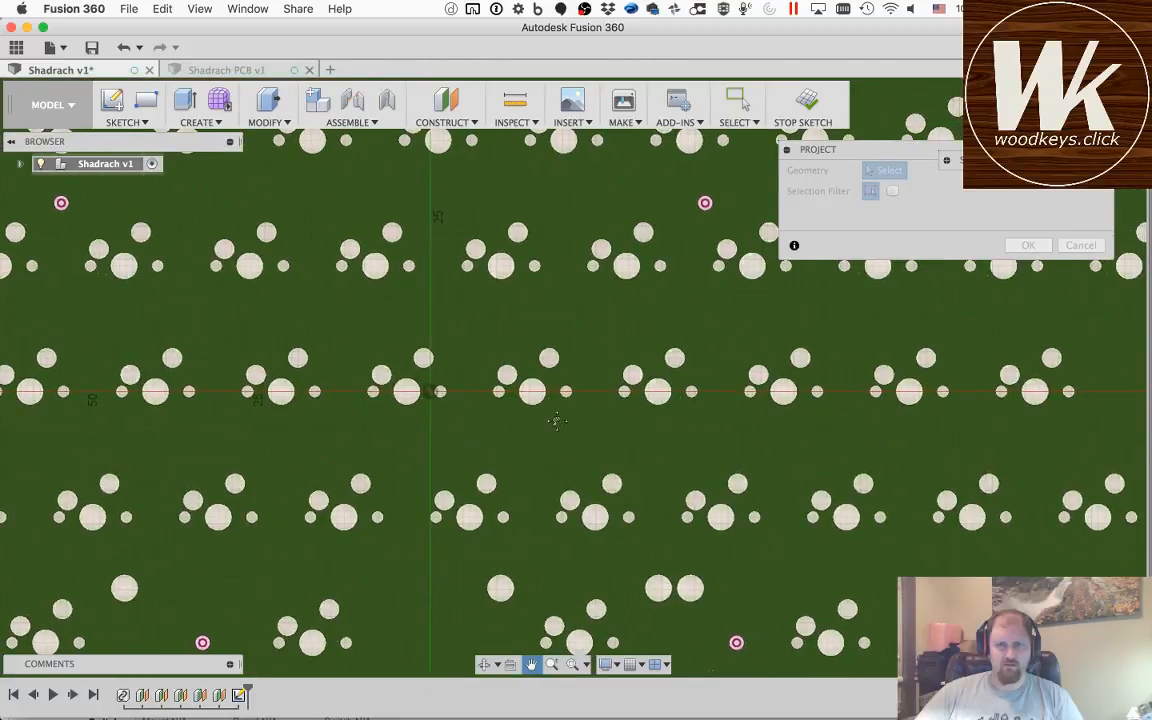
pyautogui.moveTo(806, 449); pyautogui.dragTo(364, 407)
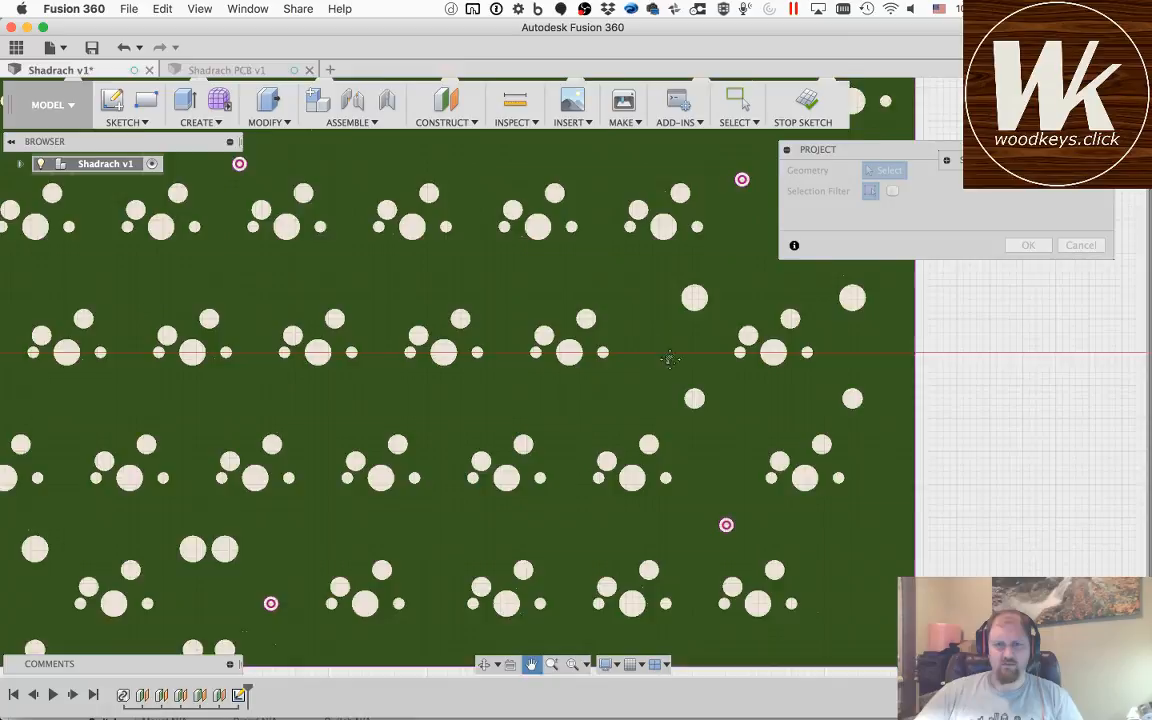
pyautogui.moveTo(660, 316); pyautogui.dragTo(963, 403)
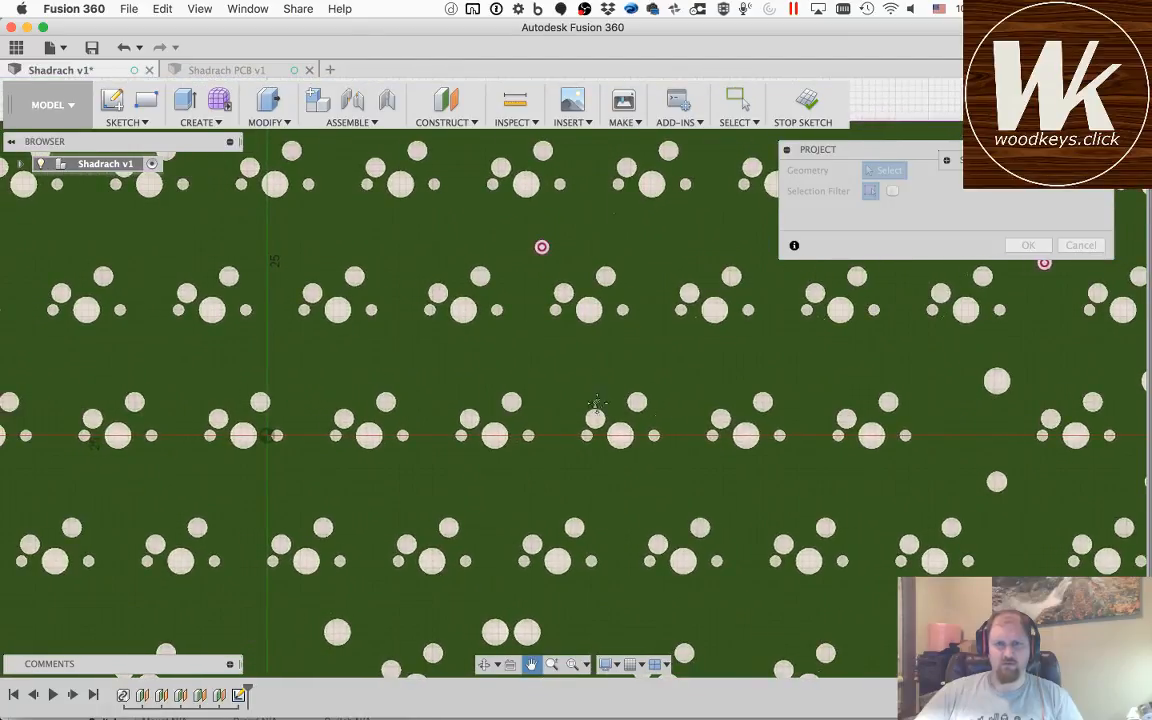
pyautogui.press('Escape')
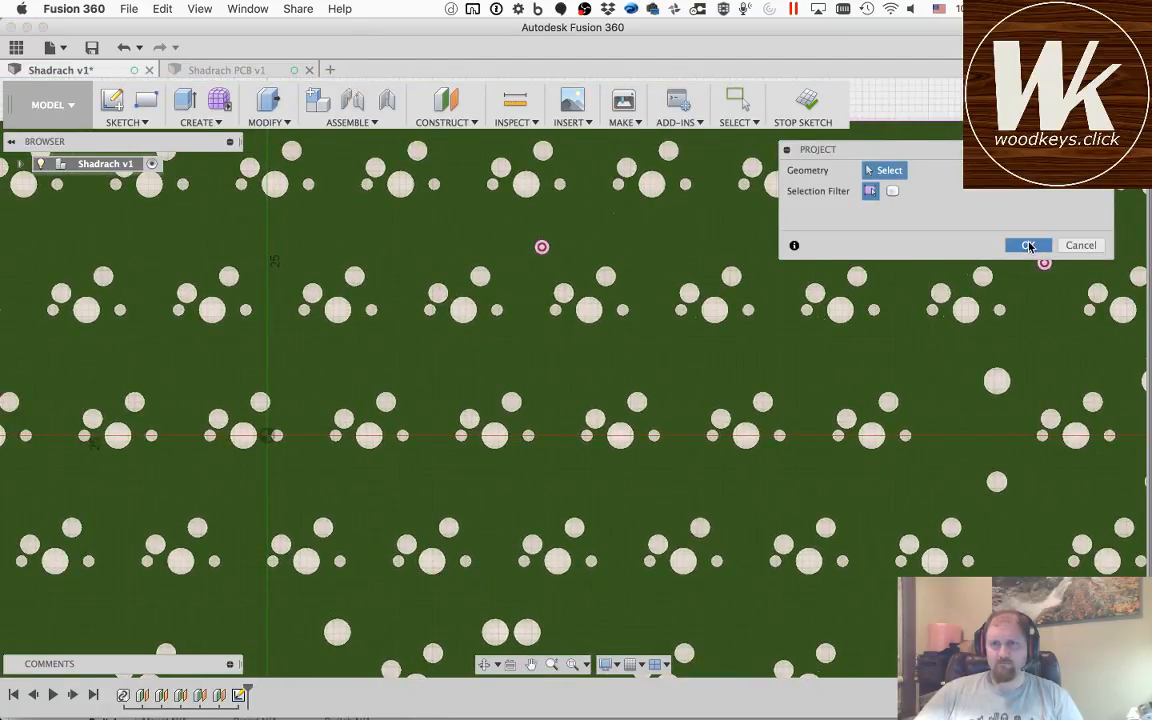
# Step: Finish the projection and hide the Shadrach PCB component so only the projected sketch geometry shows
pyautogui.click(1030, 245)
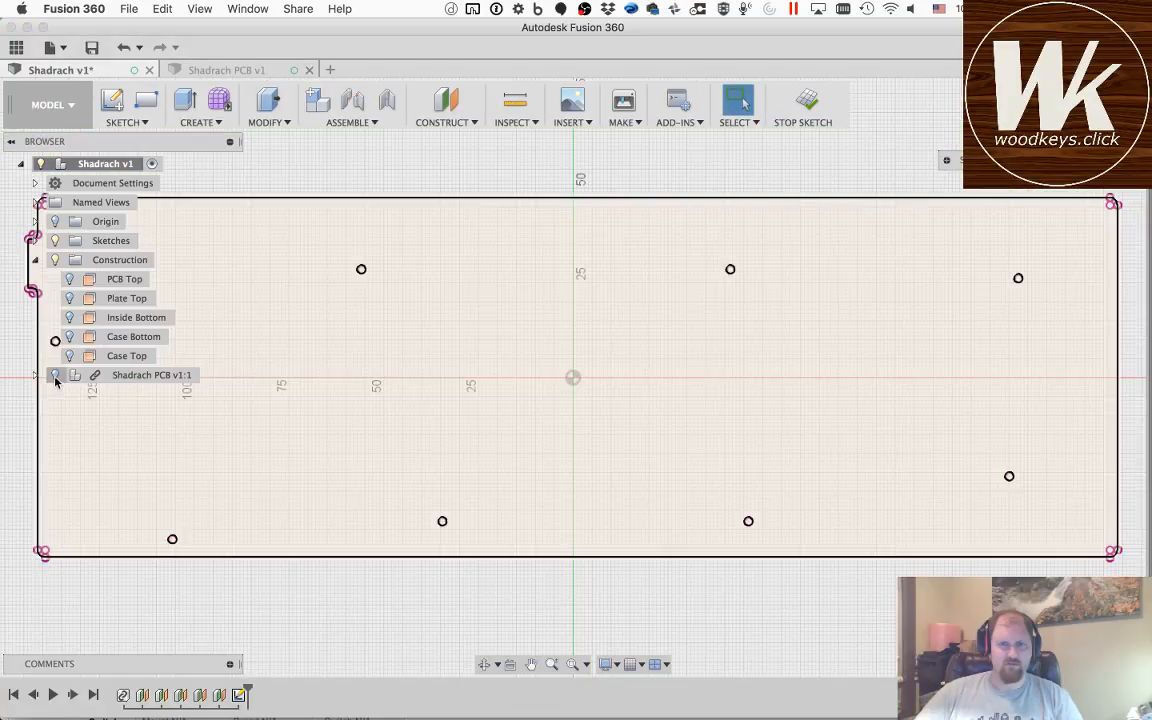
pyautogui.click(21, 164)
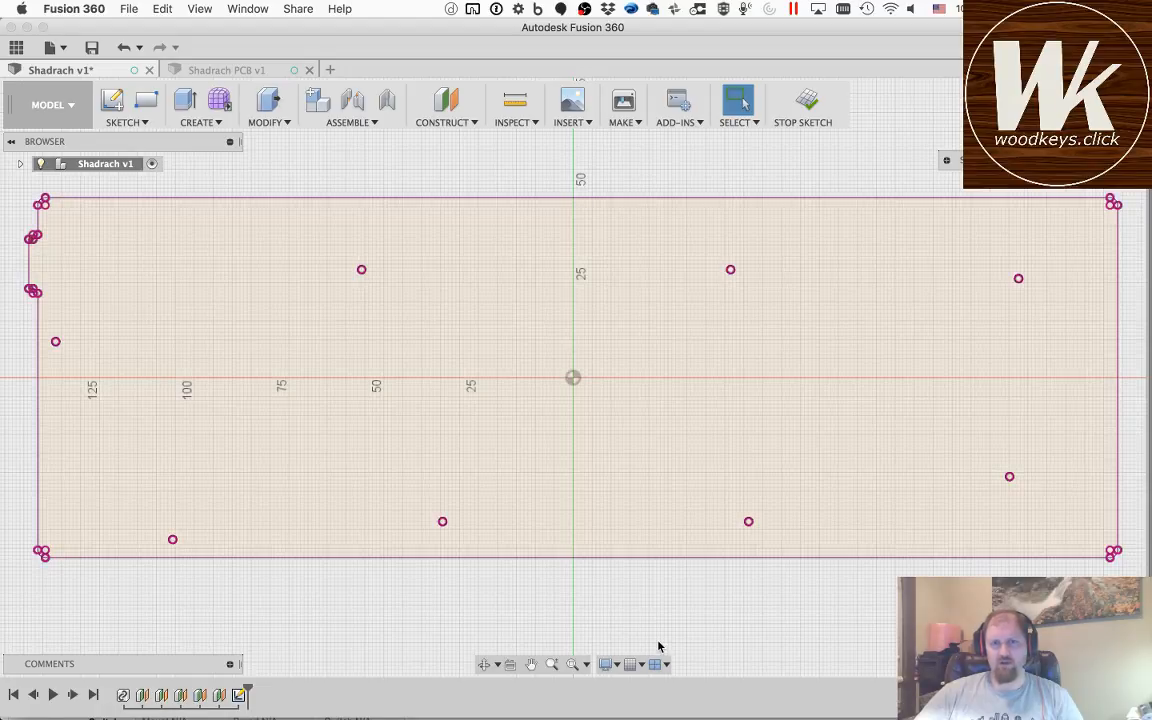
# Step: Offset the outline's front edge, lower-right corner arc and right edge outward by 1 mm
pyautogui.press('o')
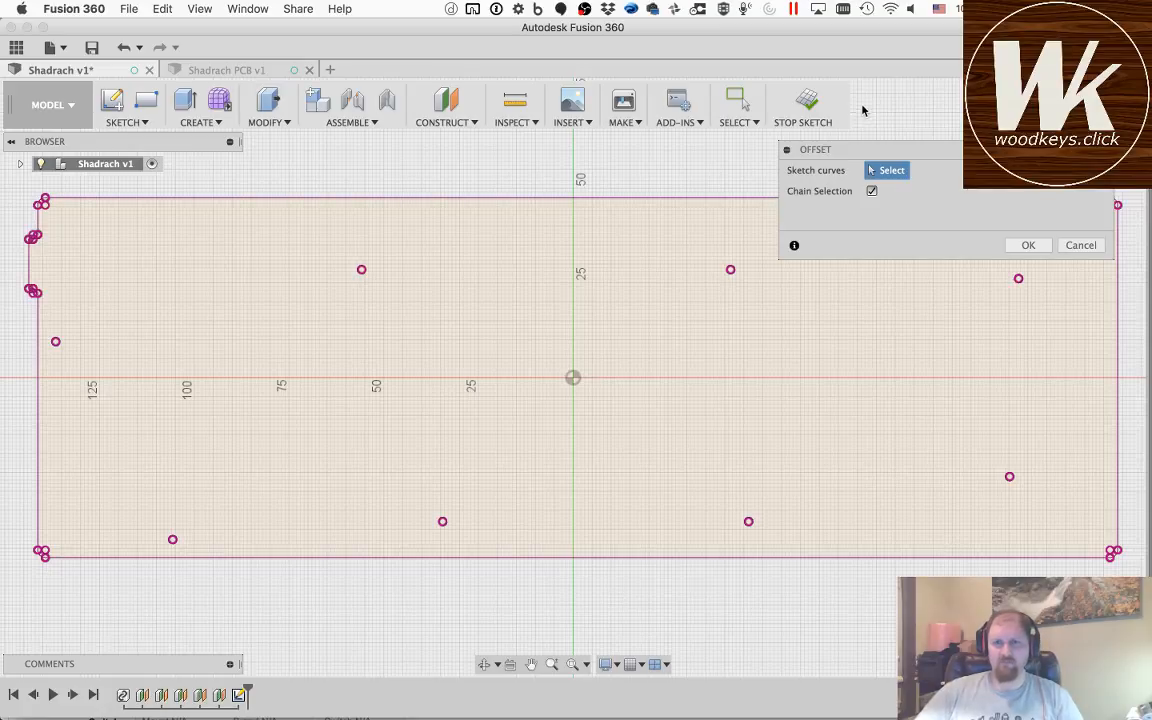
pyautogui.click(786, 560)
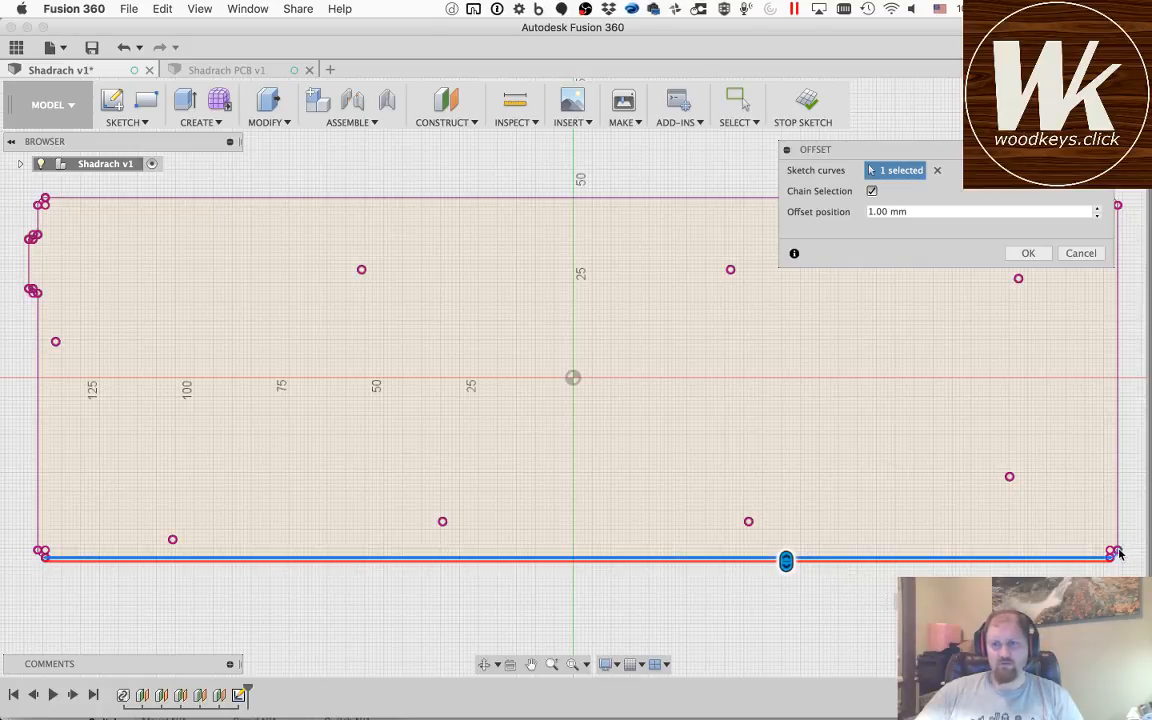
pyautogui.scroll(-3, 1122, 553)
pyautogui.scroll(8, 1120, 554)
pyautogui.scroll(4, 1118, 555)
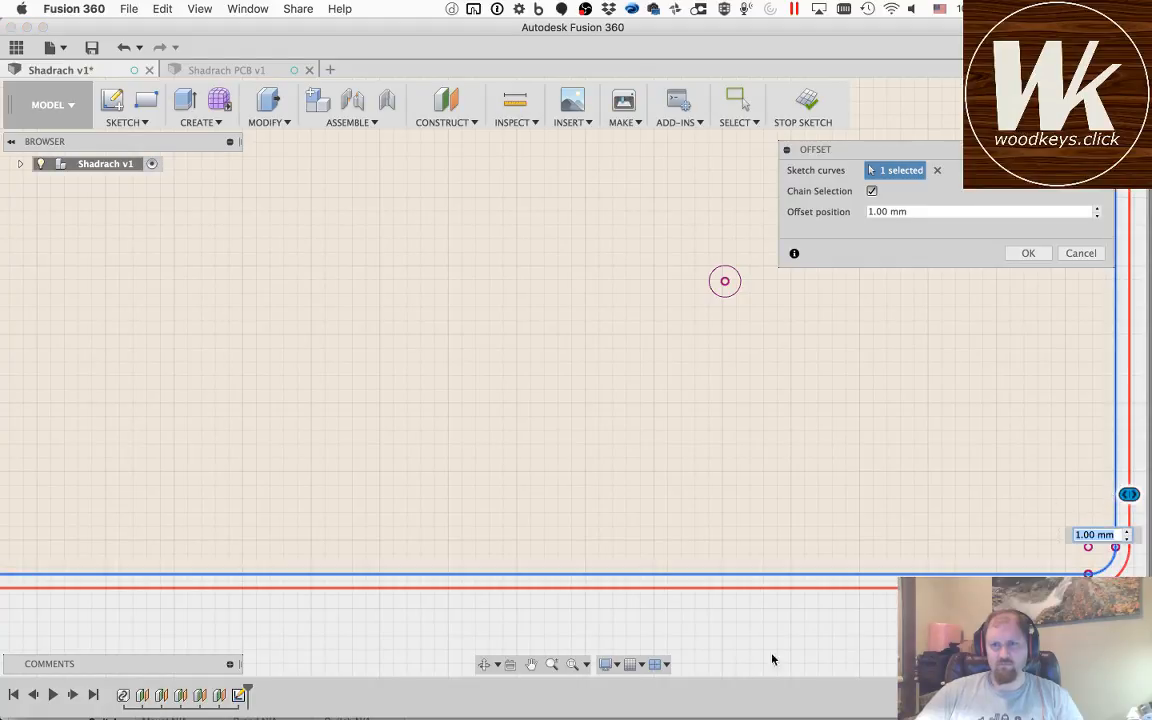
# Step: Add the outline's upper-right corner arc and long back edge to the 1 mm offset
pyautogui.click(531, 664)
pyautogui.moveTo(652, 265)
pyautogui.mouseDown()
pyautogui.moveTo(612, 507)
pyautogui.moveTo(510, 250)
pyautogui.moveTo(615, 544)
pyautogui.mouseUp()
pyautogui.press('Escape')
pyautogui.click(1022, 458)
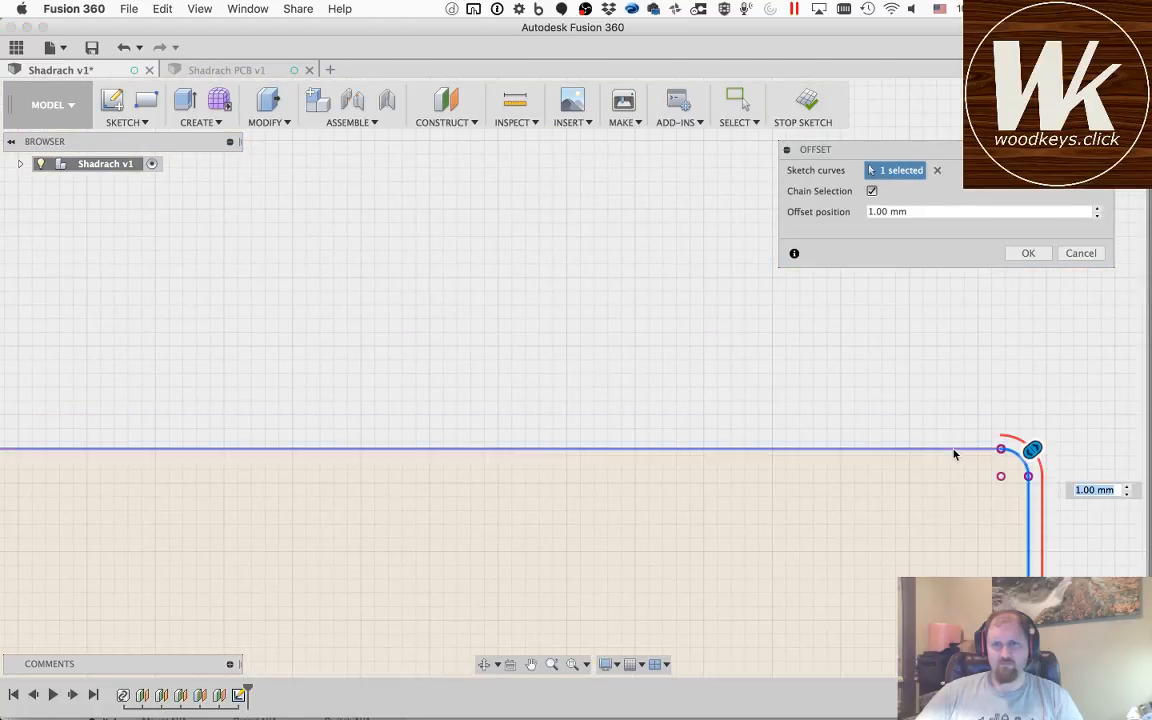
pyautogui.click(954, 450)
pyautogui.scroll(5, 607, 538)
pyautogui.scroll(-5, 605, 560)
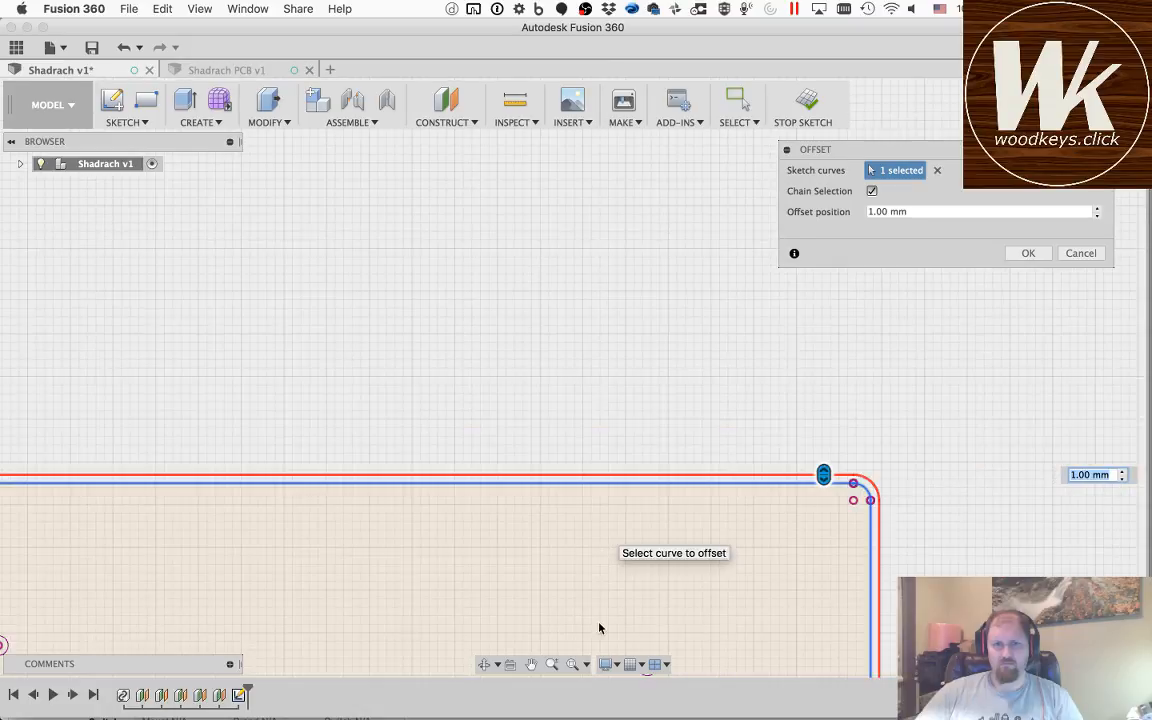
# Step: Add the outline's upper-left corner arc and the short left edge below it to the 1 mm offset
pyautogui.scroll(-1, 600, 628)
pyautogui.moveTo(220, 560); pyautogui.dragTo(875, 490, button='middle')
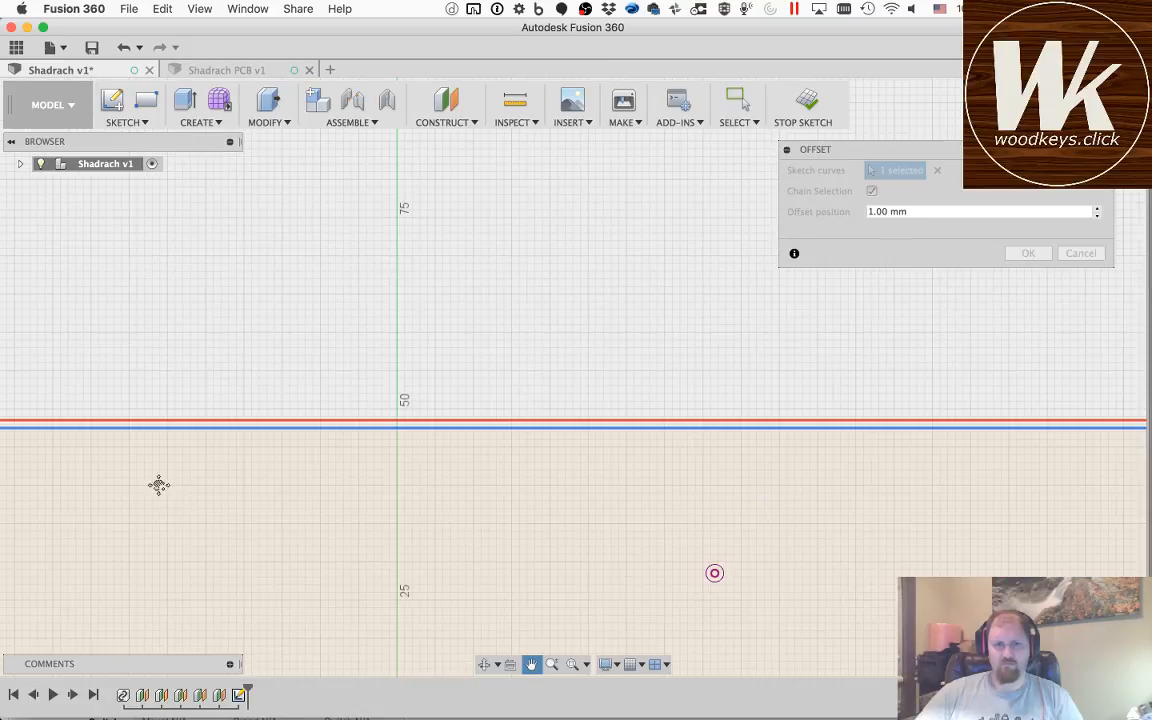
pyautogui.moveTo(132, 484)
pyautogui.mouseDown(button='middle')
pyautogui.moveTo(804, 499)
pyautogui.moveTo(787, 434)
pyautogui.mouseUp(button='middle')
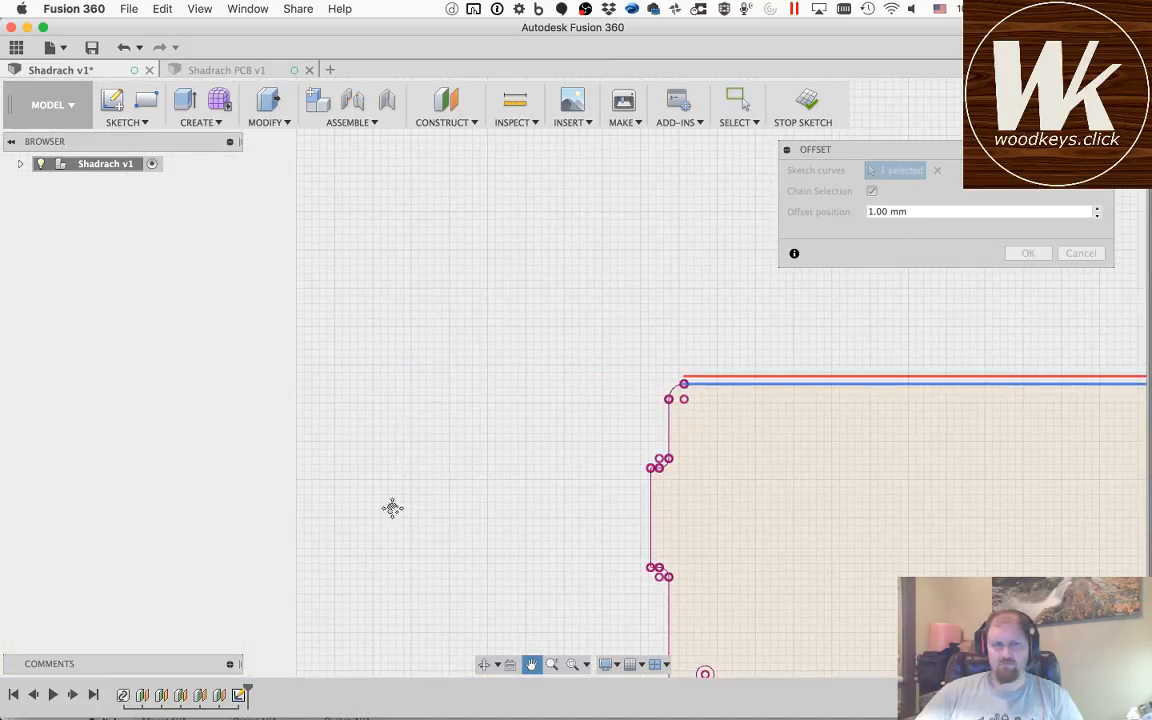
pyautogui.moveTo(671, 443)
pyautogui.mouseDown(button='middle')
pyautogui.moveTo(710, 391)
pyautogui.moveTo(711, 365)
pyautogui.mouseUp(button='middle')
pyautogui.scroll(-2, 711, 364)
pyautogui.scroll(3, 711, 364)
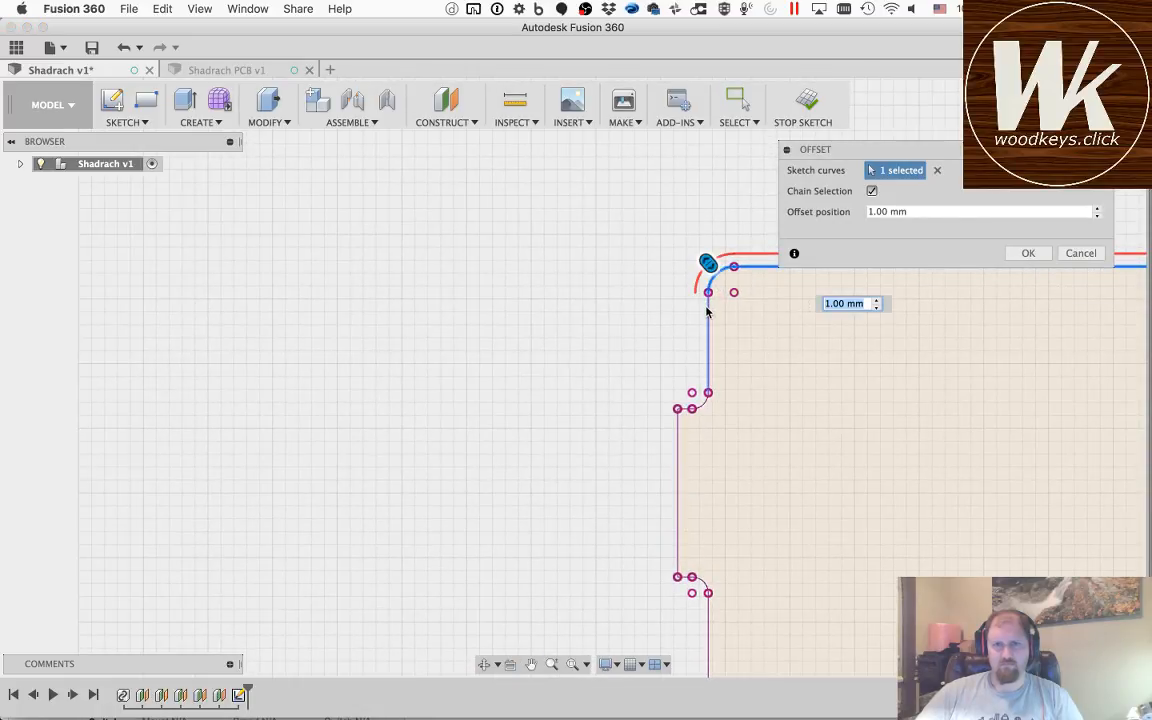
# Step: Add the upper fillet, all three straight edges and the lower fillet of the left side's protruding tab to the offset
pyautogui.click(703, 406)
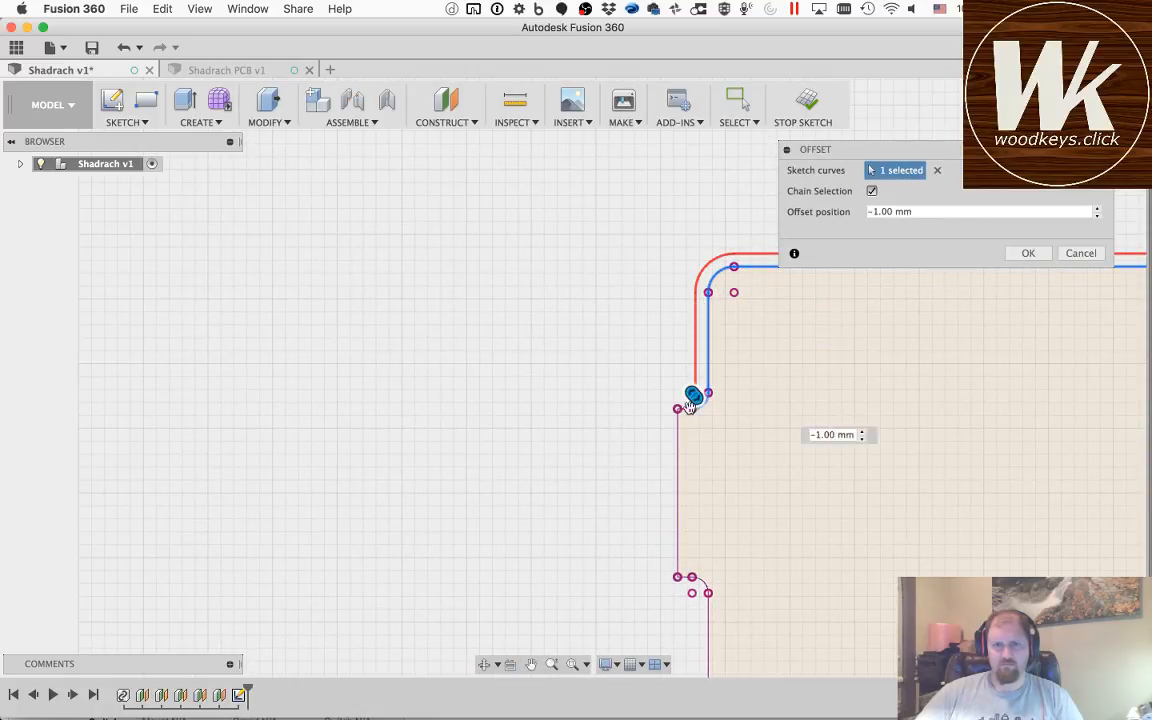
pyautogui.click(685, 410)
pyautogui.click(678, 436)
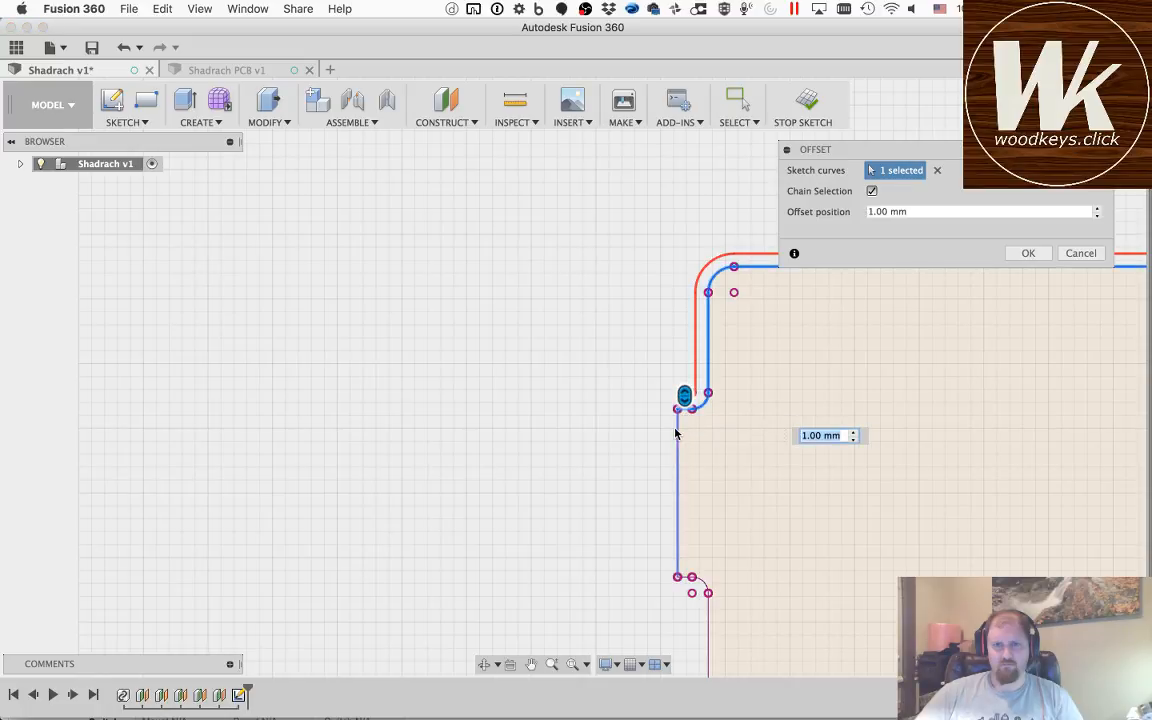
pyautogui.click(691, 585)
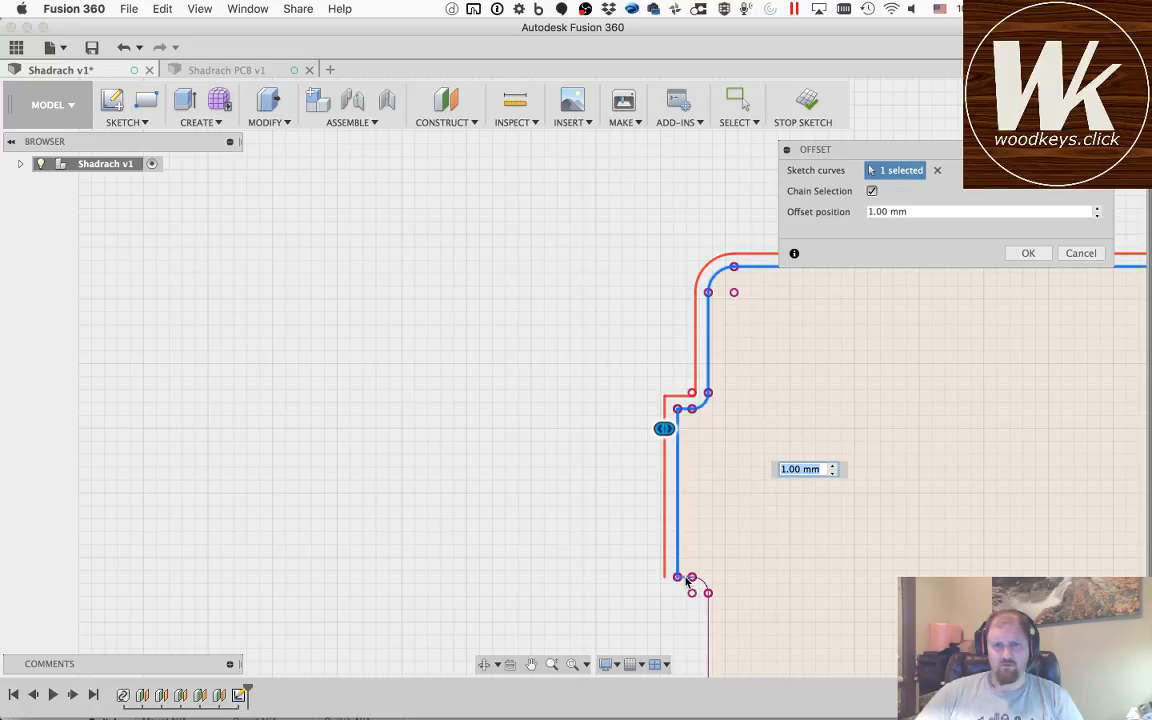
pyautogui.click(700, 587)
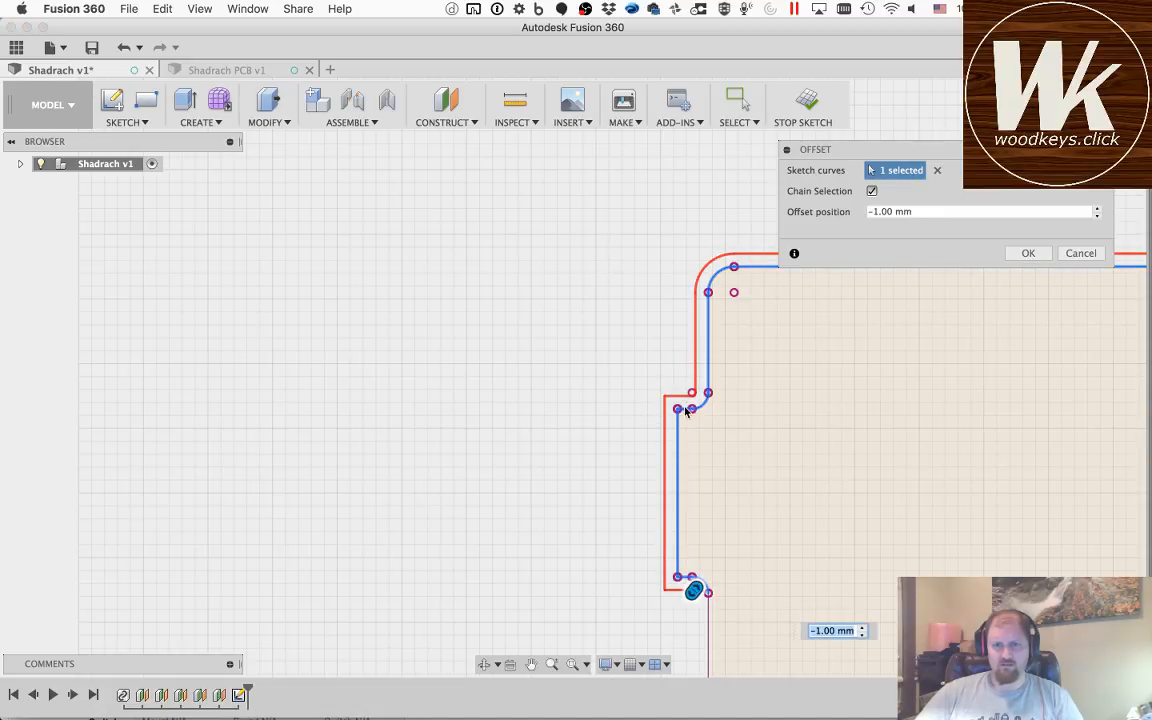
# Step: Add the outline's long left edge below the tab to the offset, keeping it 1 mm outward
pyautogui.click(531, 665)
pyautogui.moveTo(766, 522)
pyautogui.mouseDown()
pyautogui.moveTo(697, 409)
pyautogui.moveTo(697, 281)
pyautogui.mouseUp()
pyautogui.scroll(4, 645, 312)
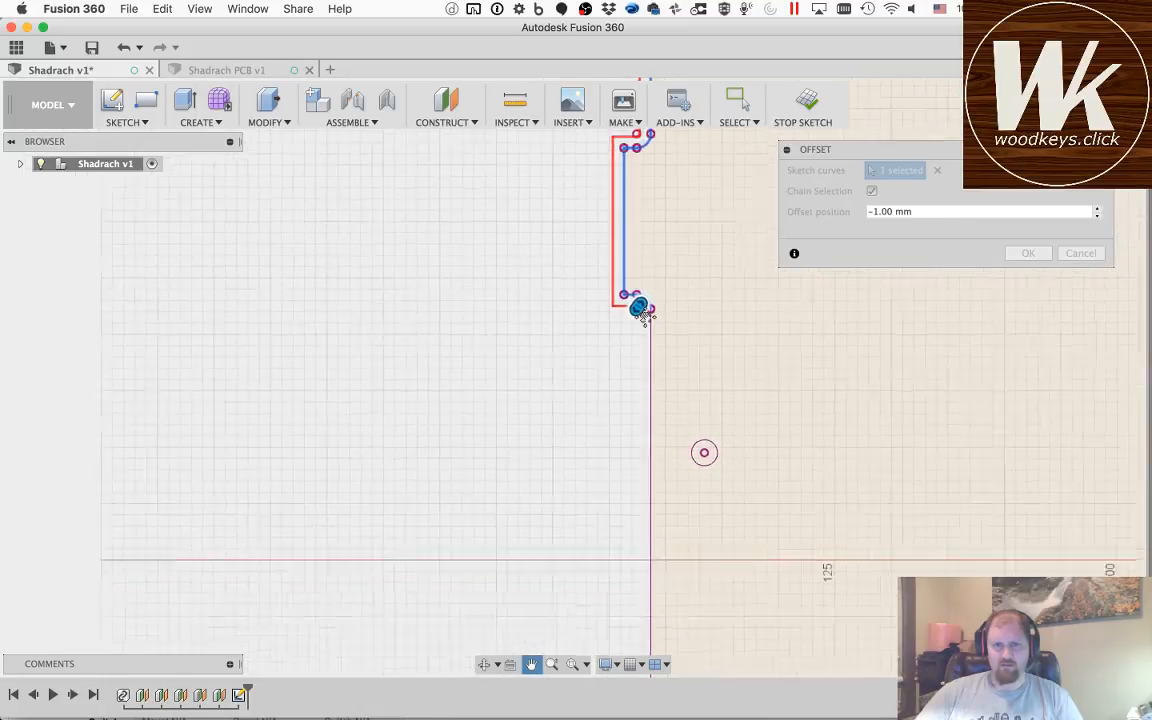
pyautogui.scroll(3, 642, 316)
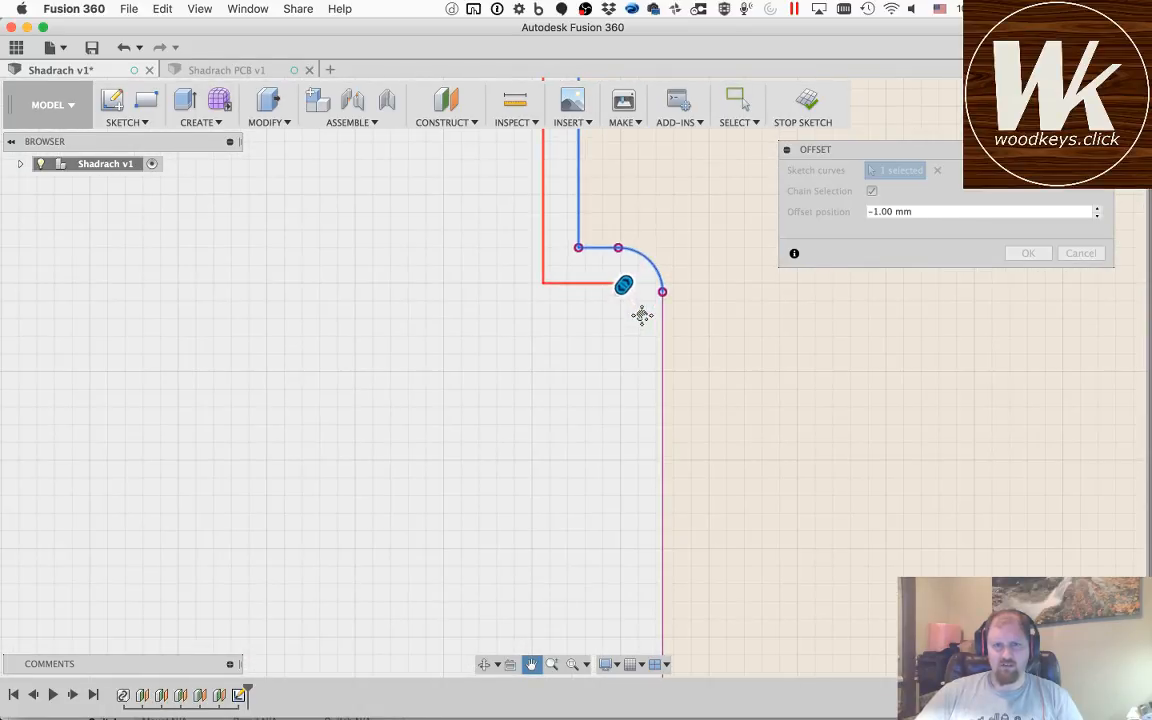
pyautogui.press('Escape')
pyautogui.click(661, 358)
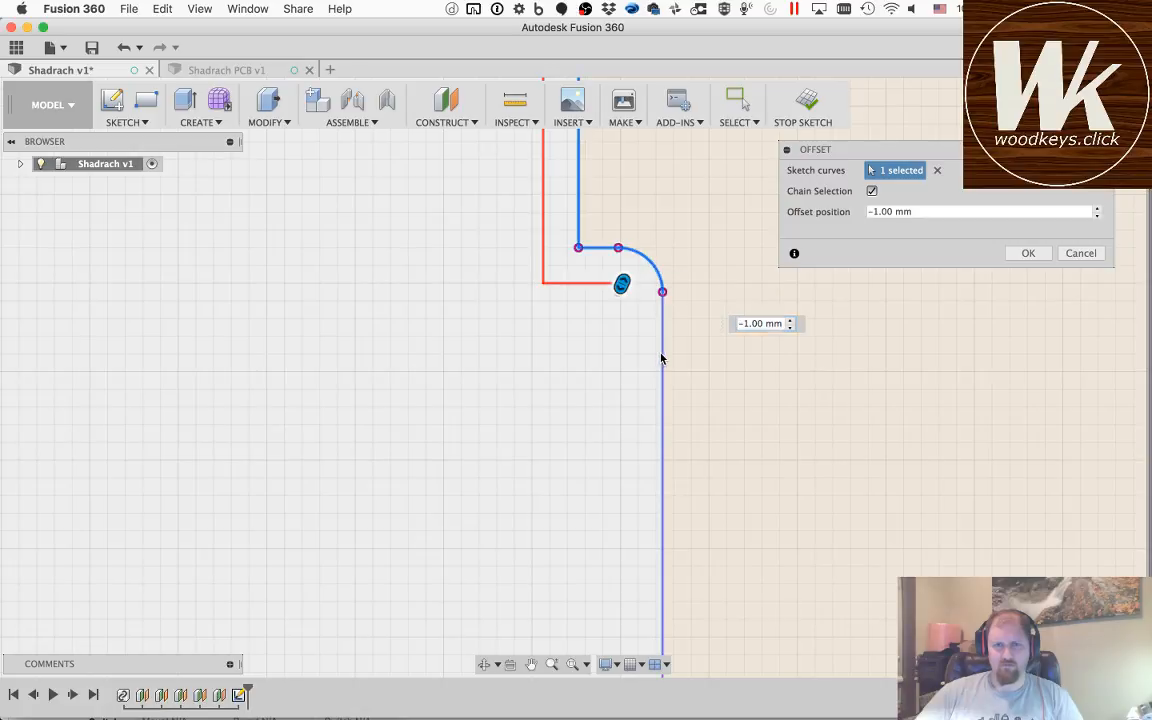
pyautogui.scroll(2, 591, 388)
pyautogui.scroll(-6, 591, 386)
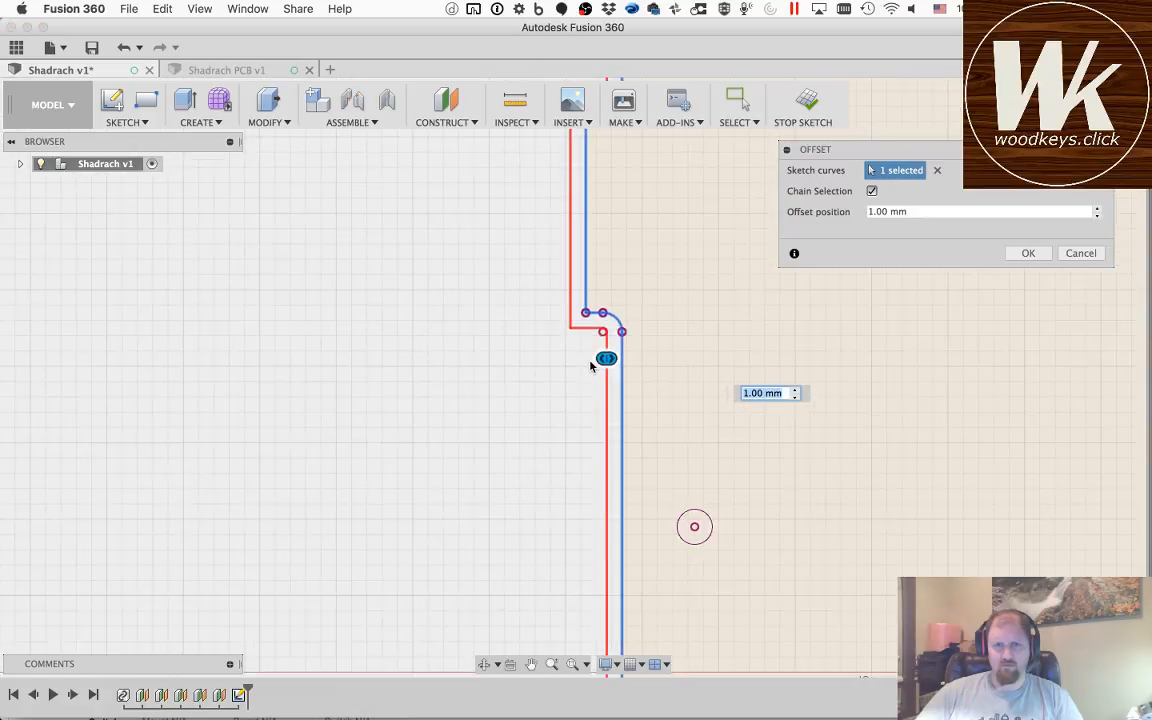
# Step: Add the outline's lower-left corner arc to the offset to close the loop around the board
pyautogui.click(531, 664)
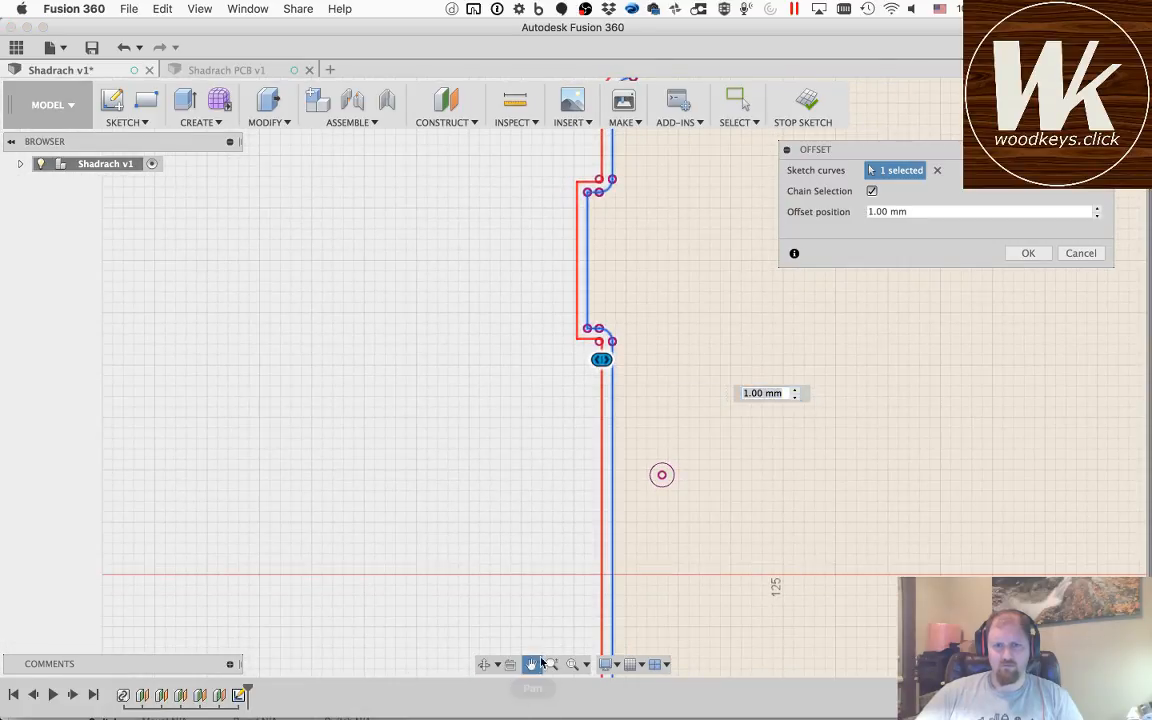
pyautogui.moveTo(681, 571); pyautogui.dragTo(616, 252)
pyautogui.moveTo(645, 550); pyautogui.dragTo(614, 260)
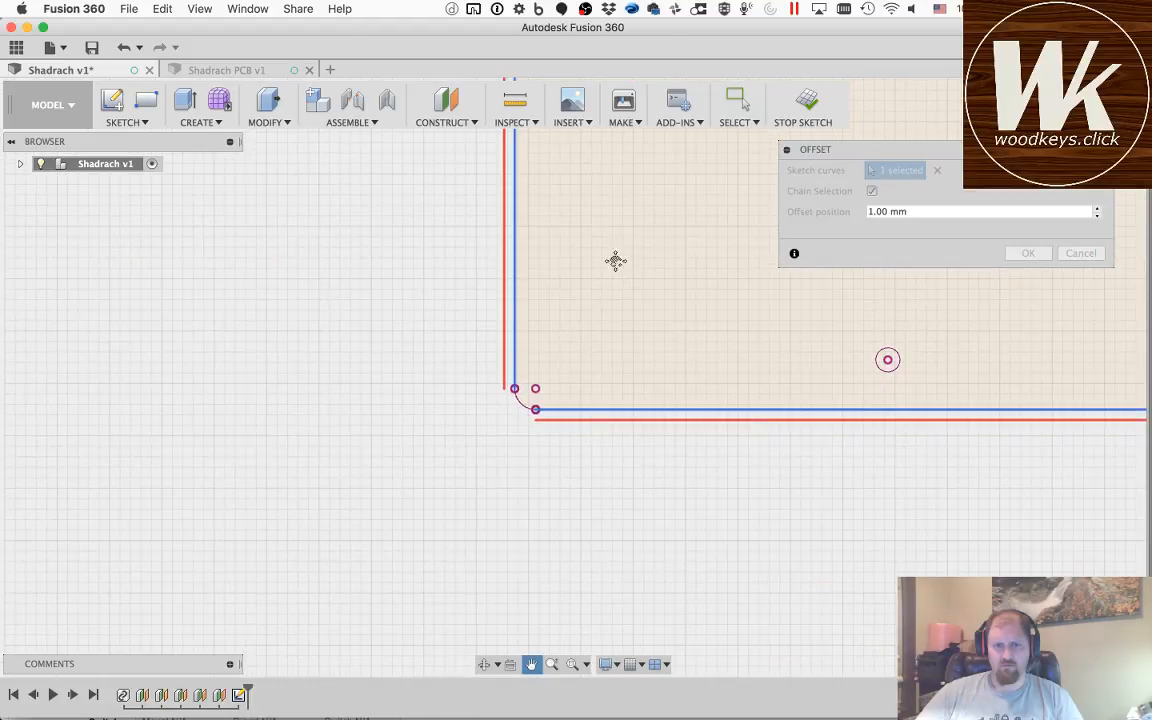
pyautogui.press('Escape')
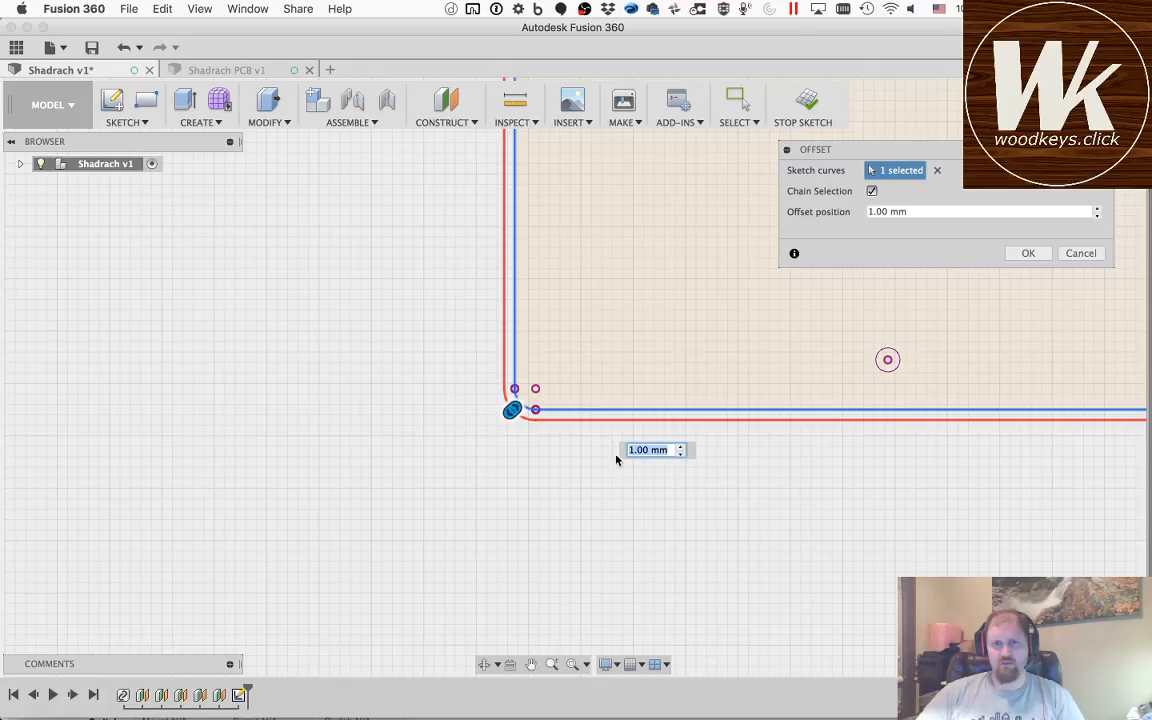
# Step: Set the outline's offset distance to 1.5 mm and finish the offset
pyautogui.click(656, 451)
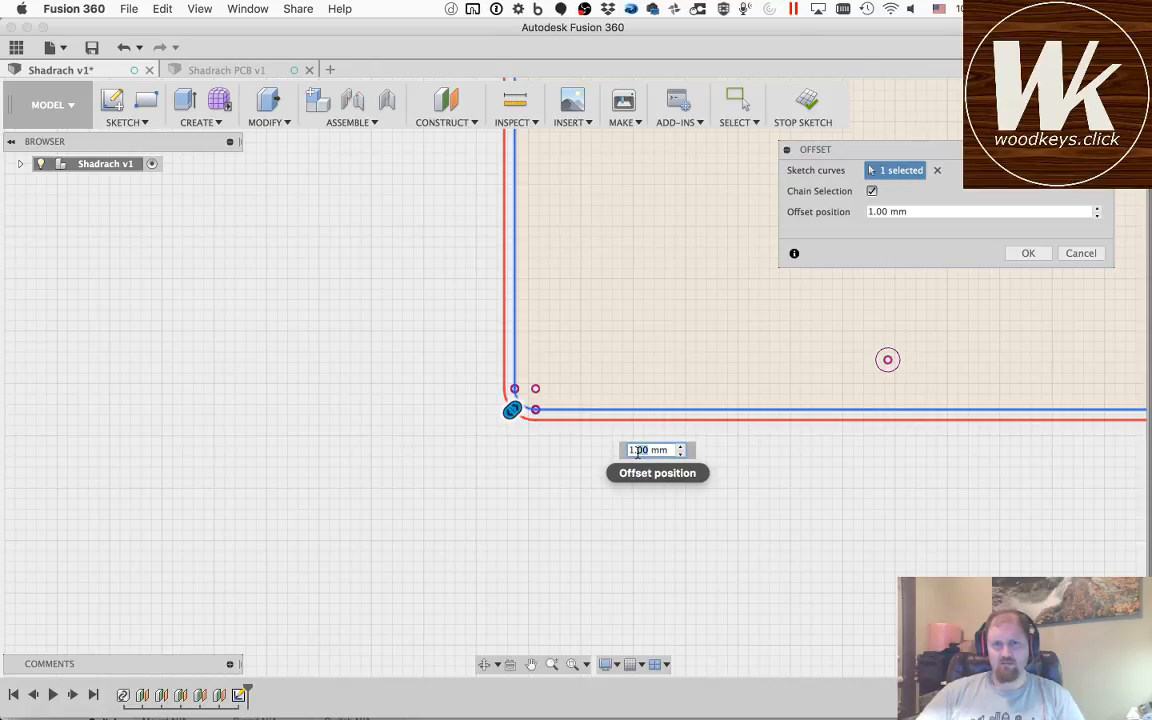
pyautogui.write('5')
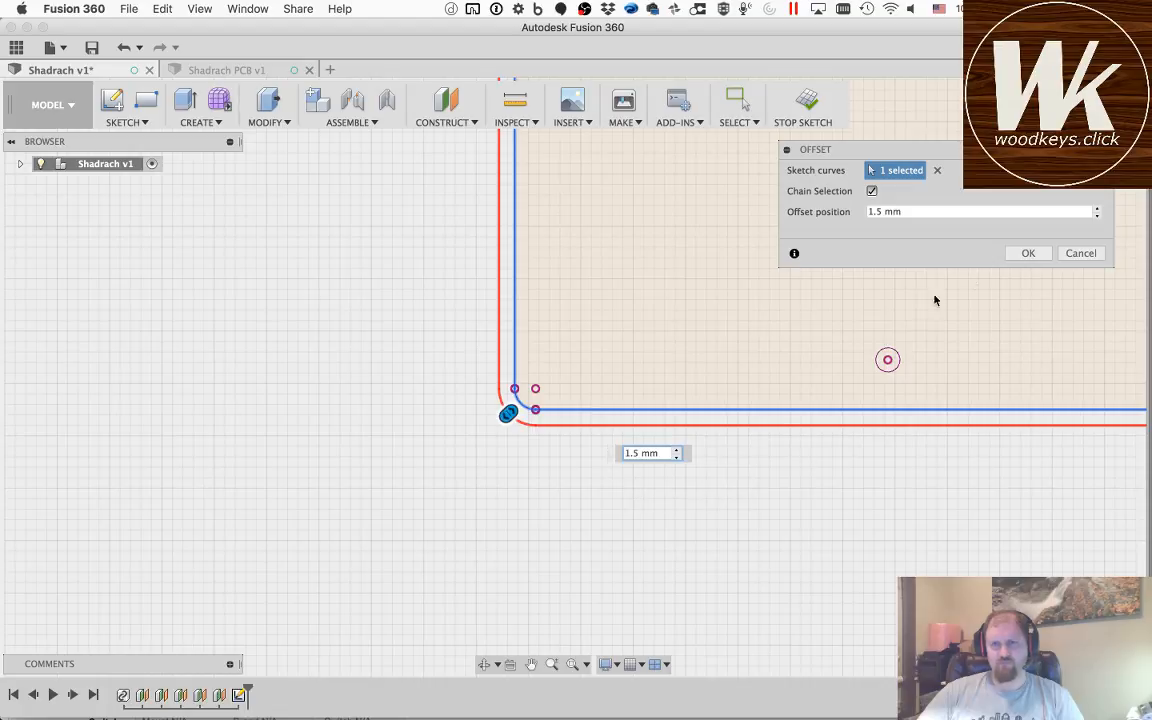
pyautogui.click(1022, 254)
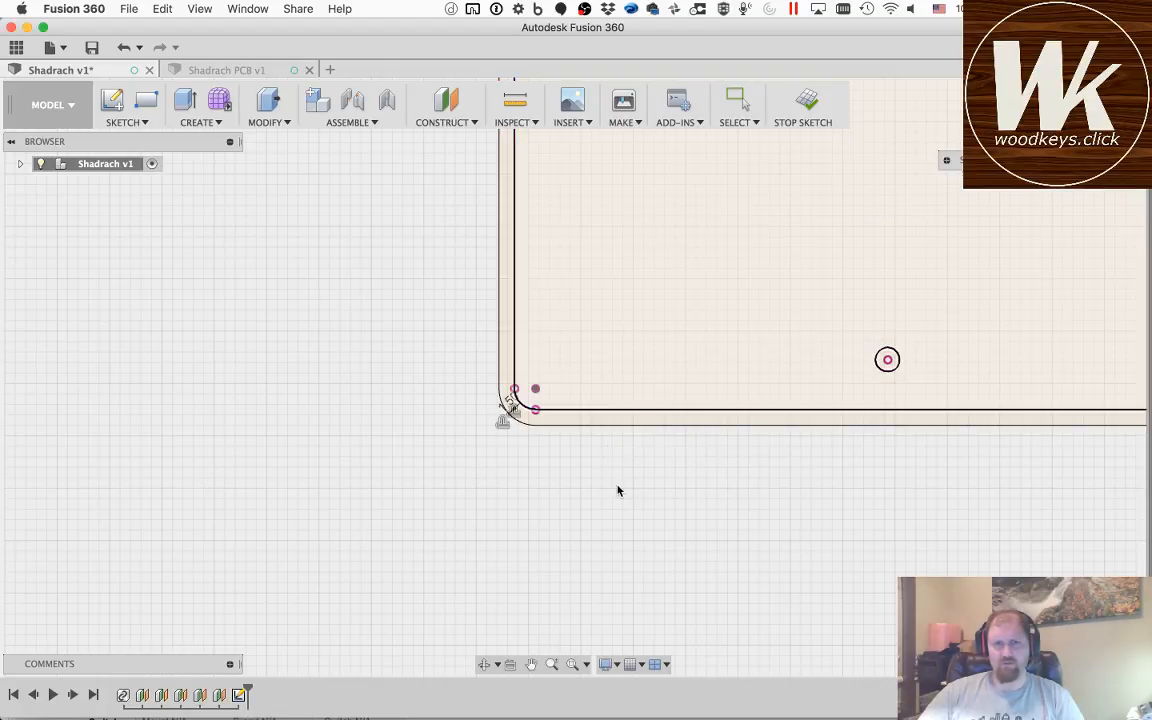
# Step: Examine the offset outline around the whole board and expand the Shadrach v1 design's contents
pyautogui.click(649, 366)
pyautogui.scroll(5, 650, 366)
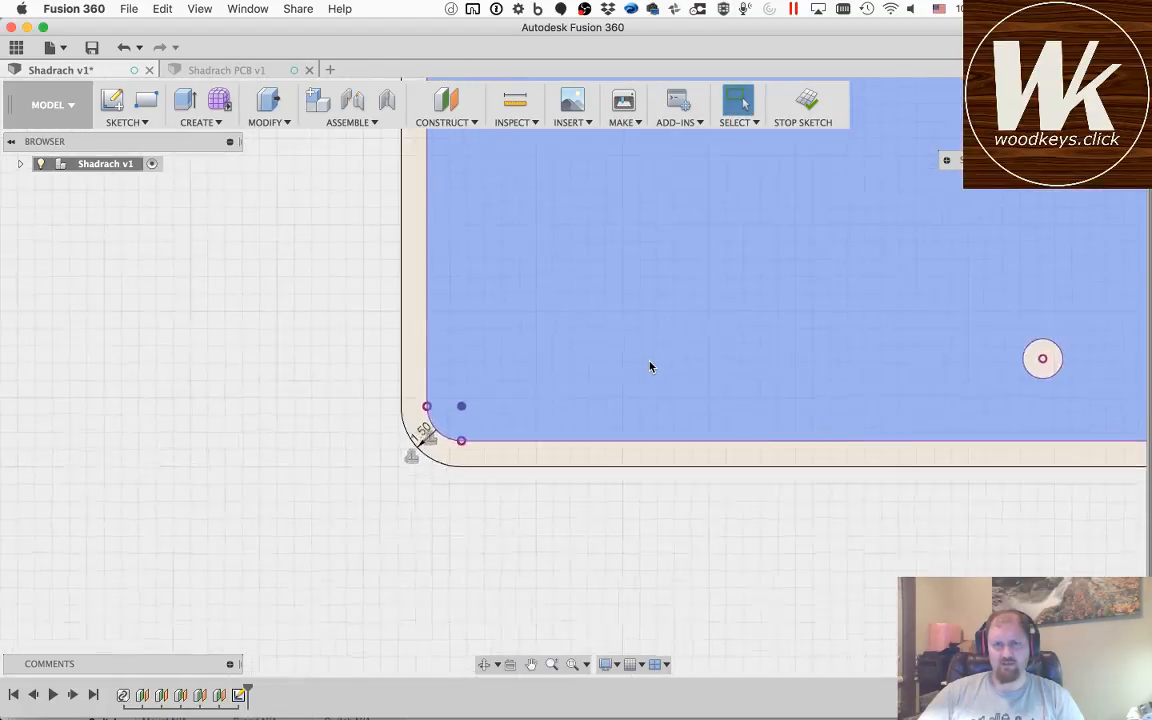
pyautogui.scroll(-10, 650, 366)
pyautogui.click(531, 664)
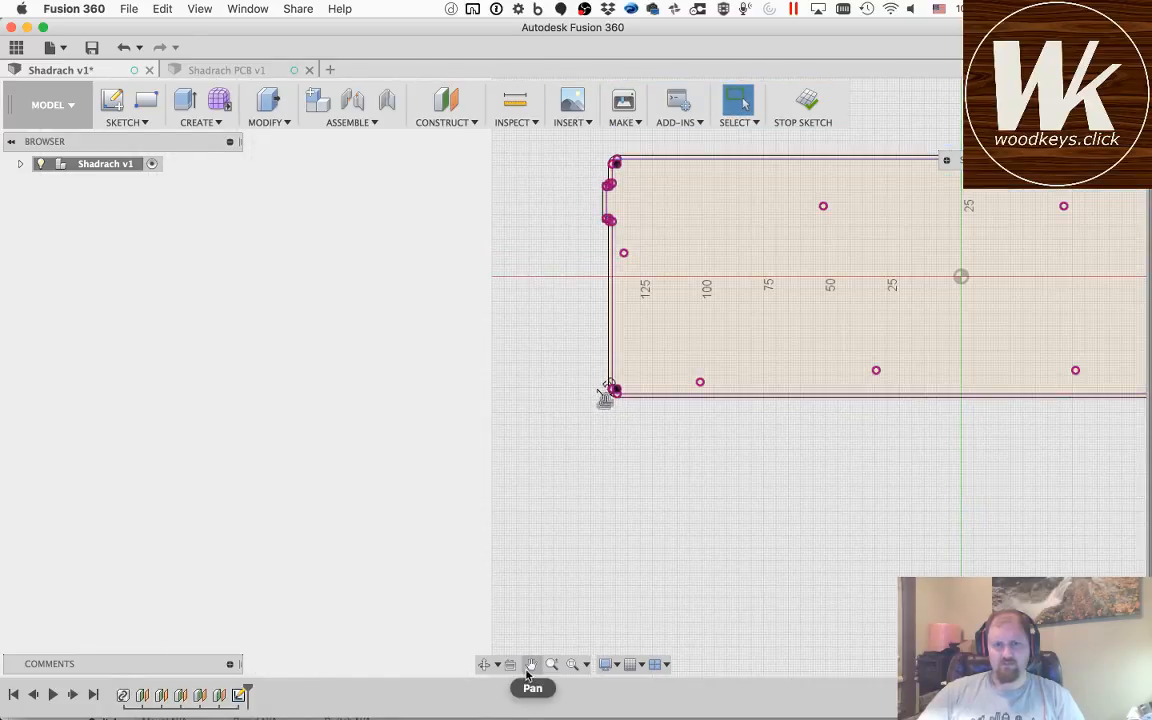
pyautogui.moveTo(748, 356); pyautogui.dragTo(520, 460)
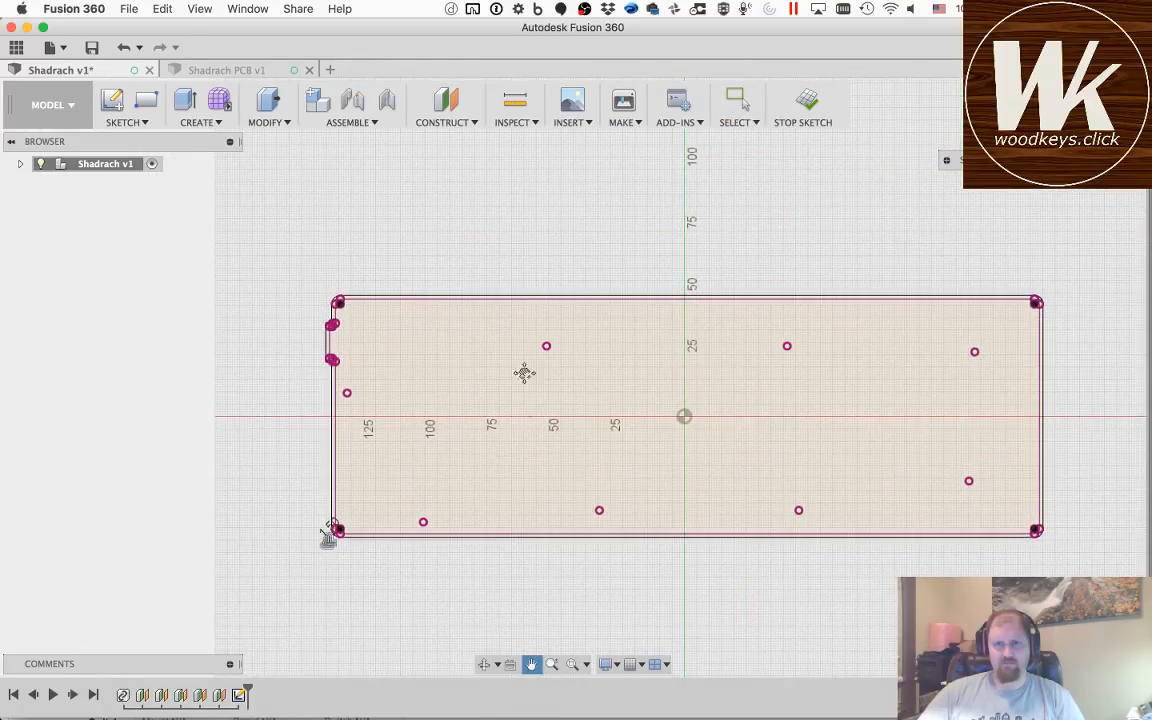
pyautogui.scroll(3, 524, 352)
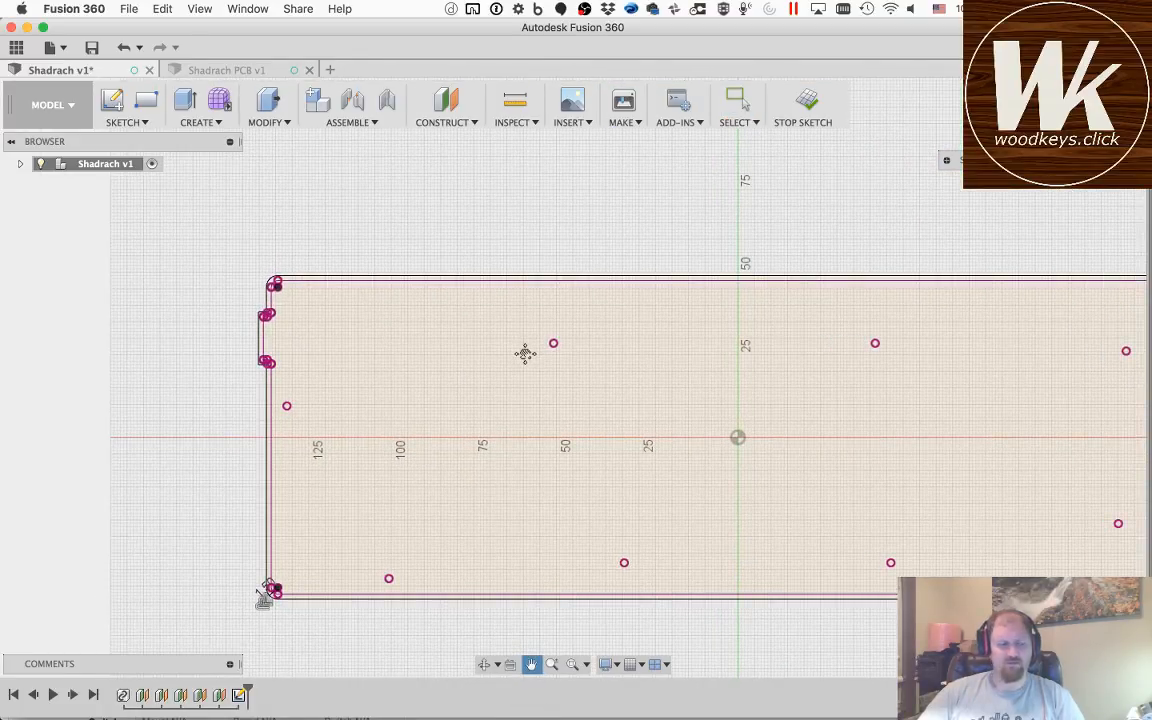
pyautogui.scroll(-3, 265, 323)
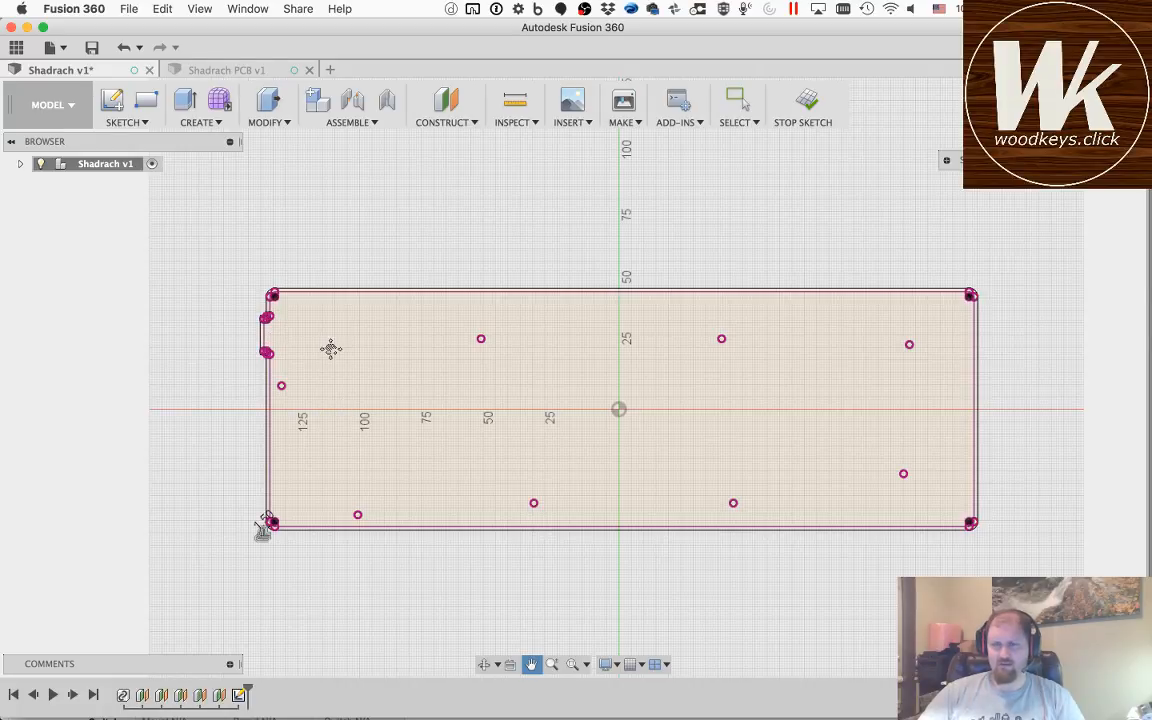
pyautogui.press('Escape')
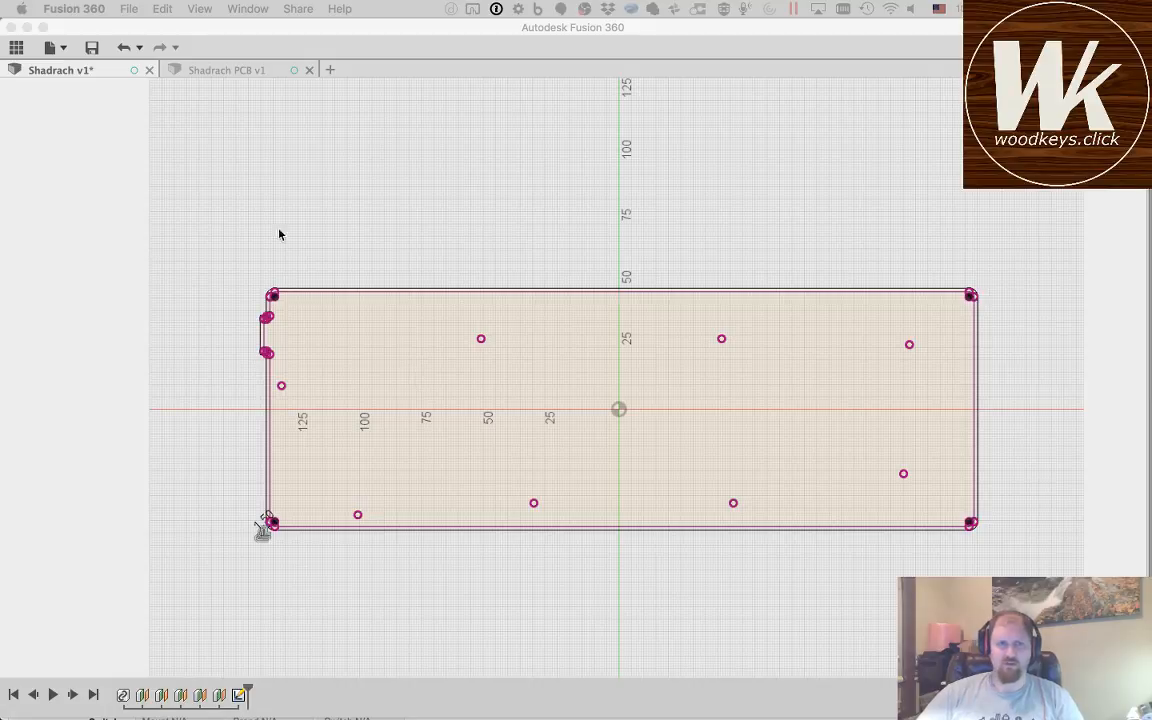
pyautogui.click(63, 89)
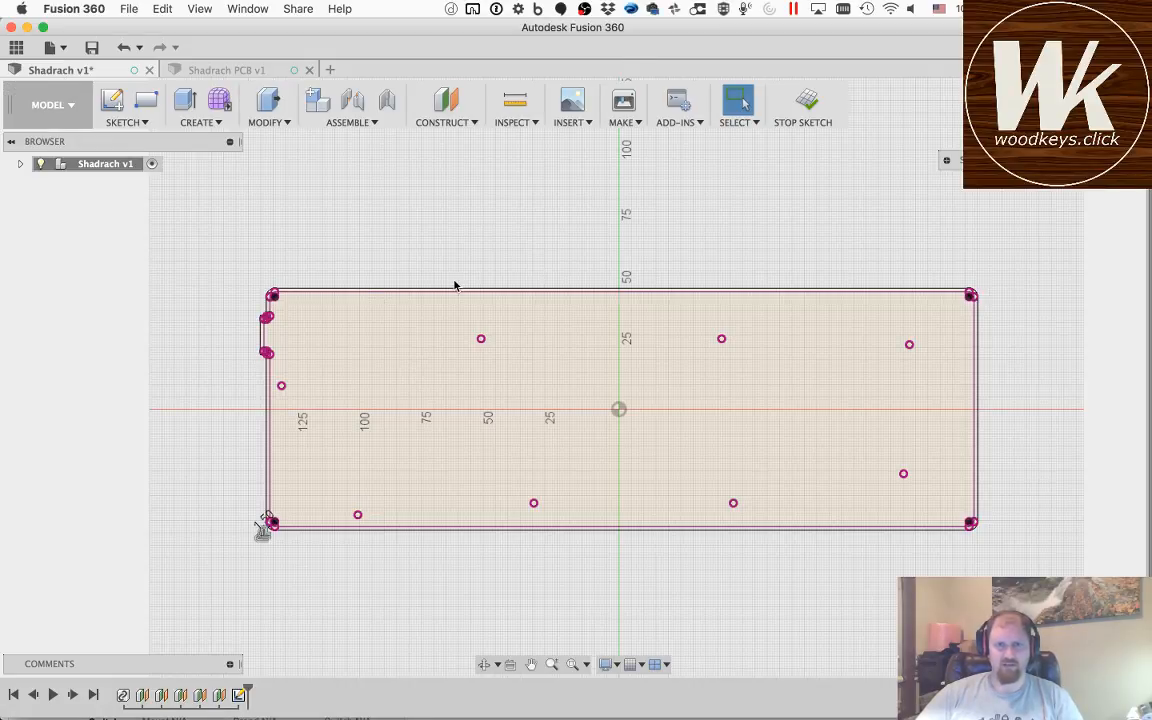
pyautogui.scroll(-2, 454, 286)
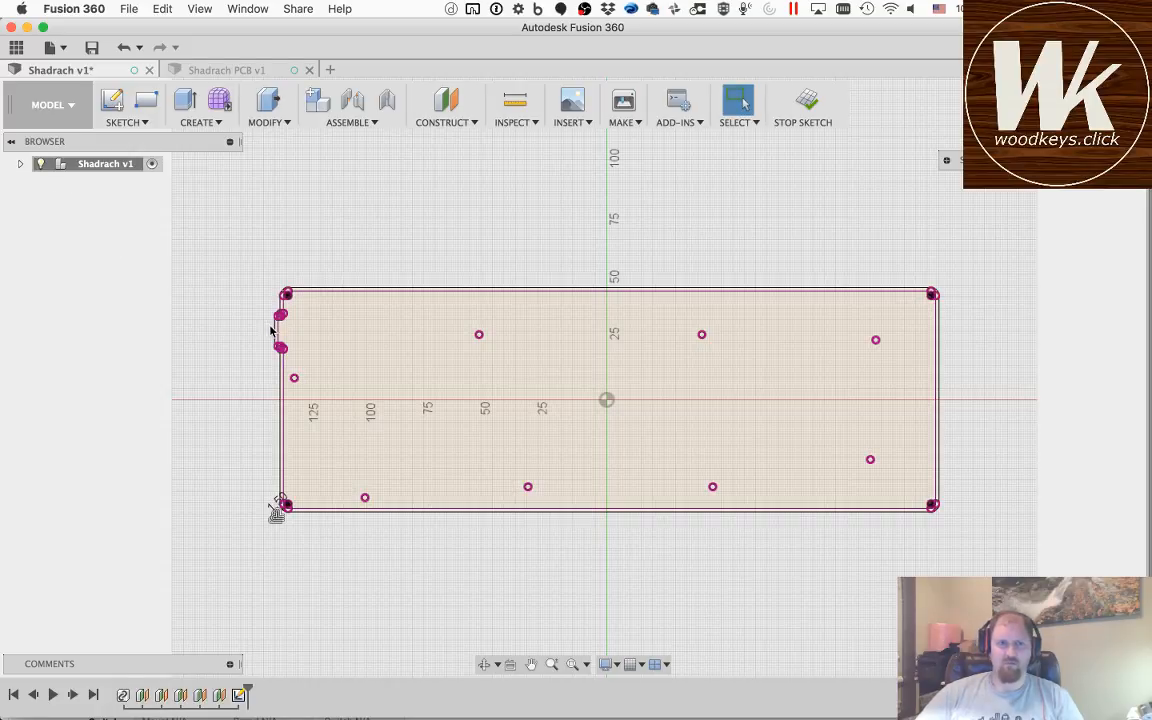
pyautogui.click(21, 164)
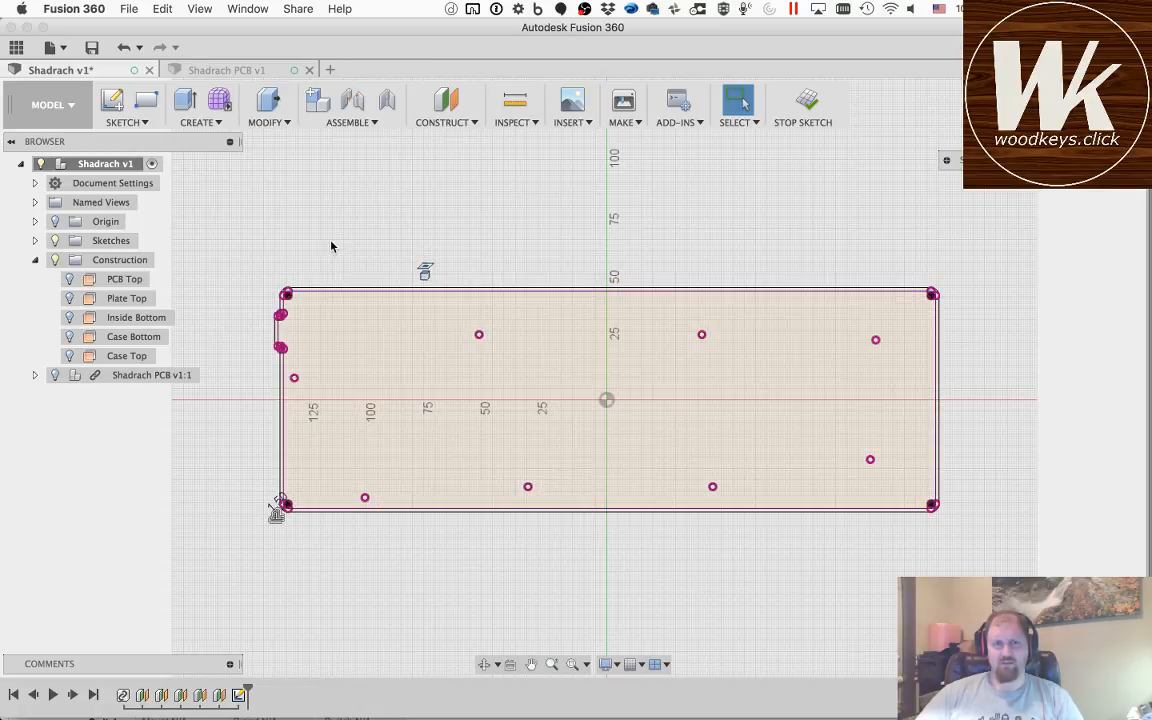
pyautogui.press('o')
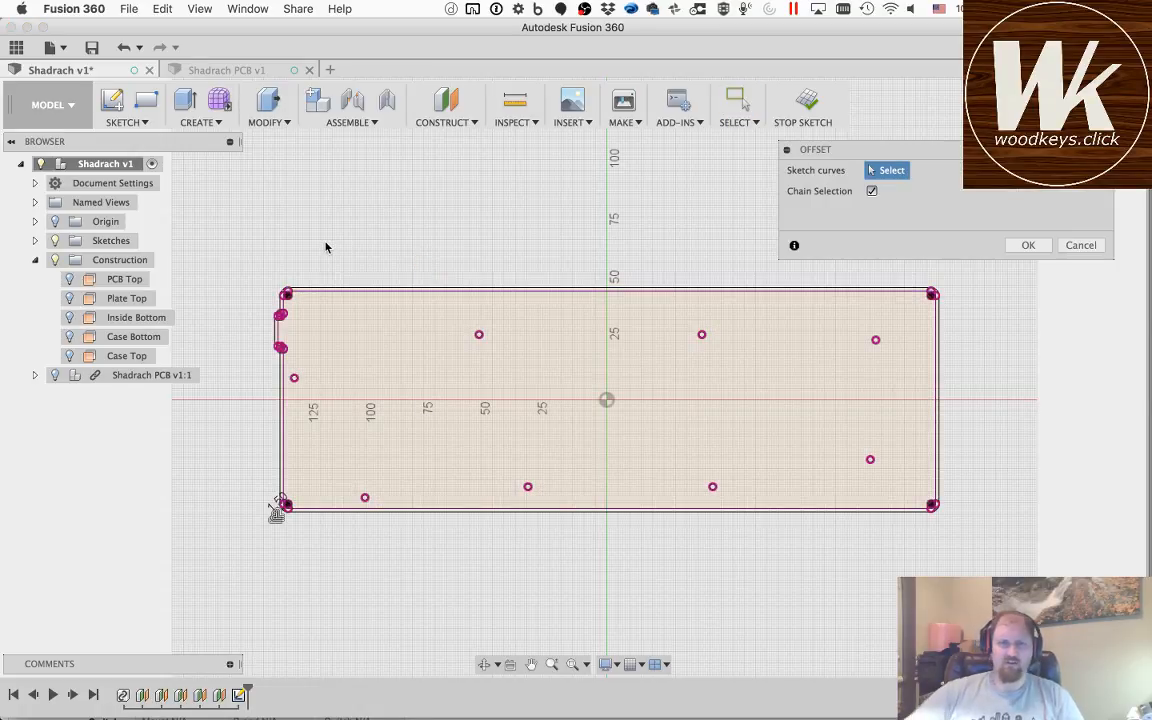
pyautogui.click(347, 289)
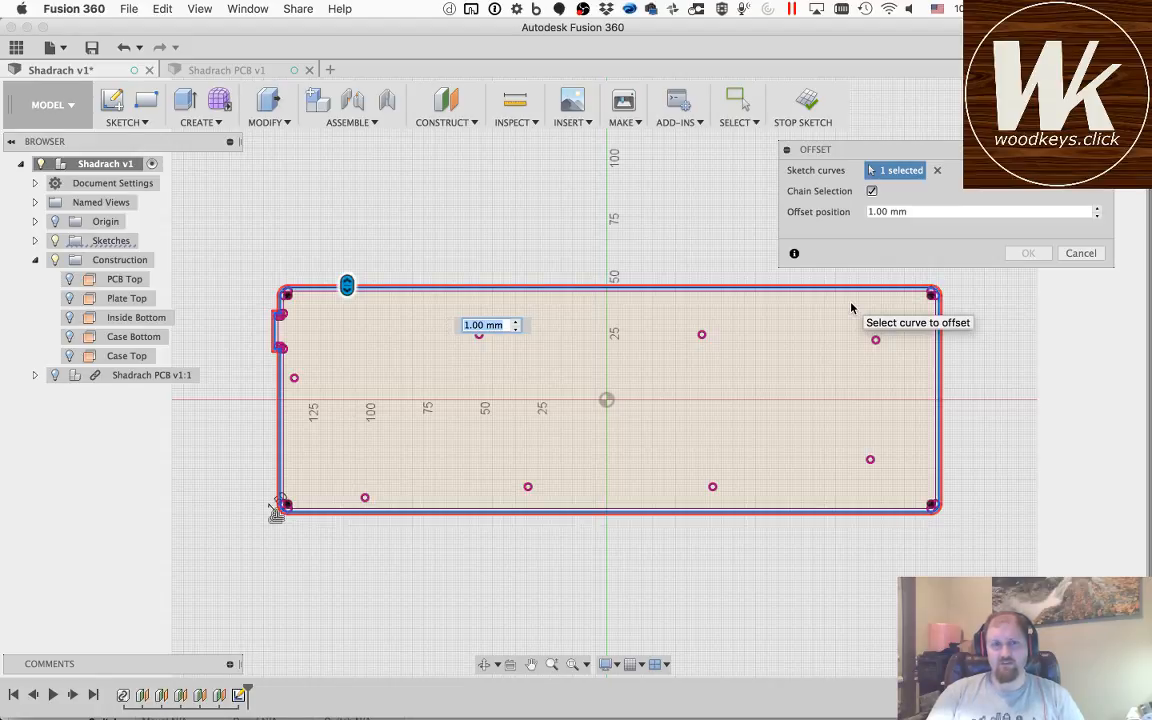
pyautogui.write('10')
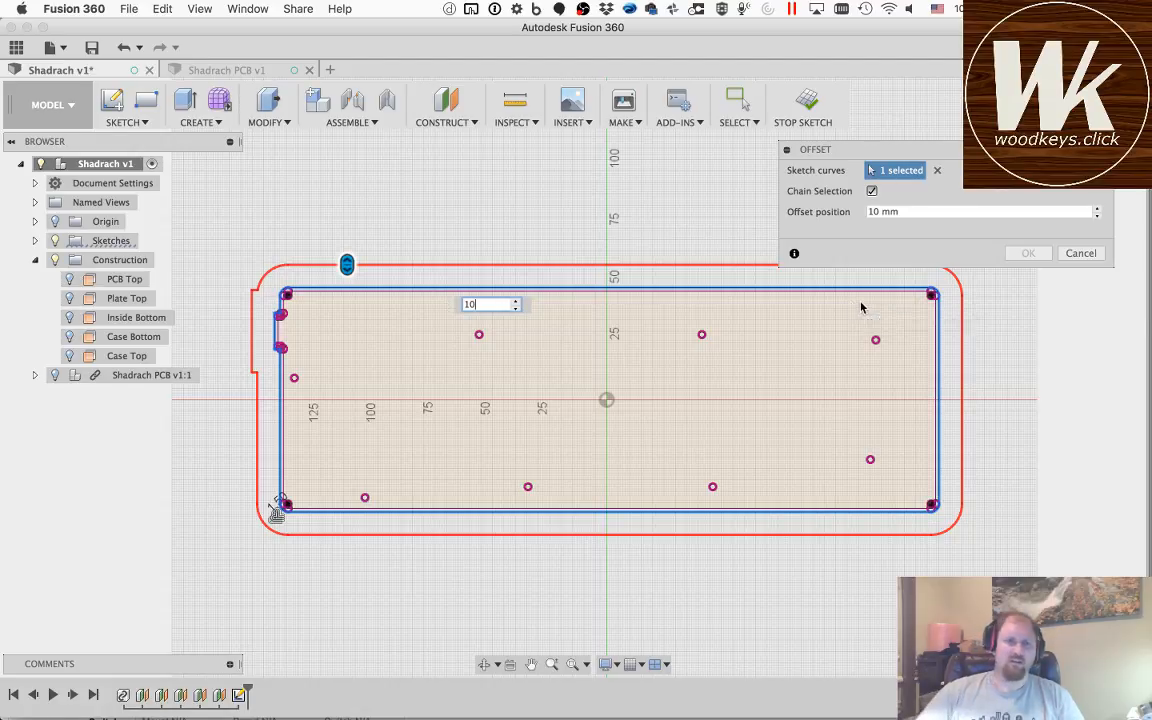
pyautogui.press('Escape')
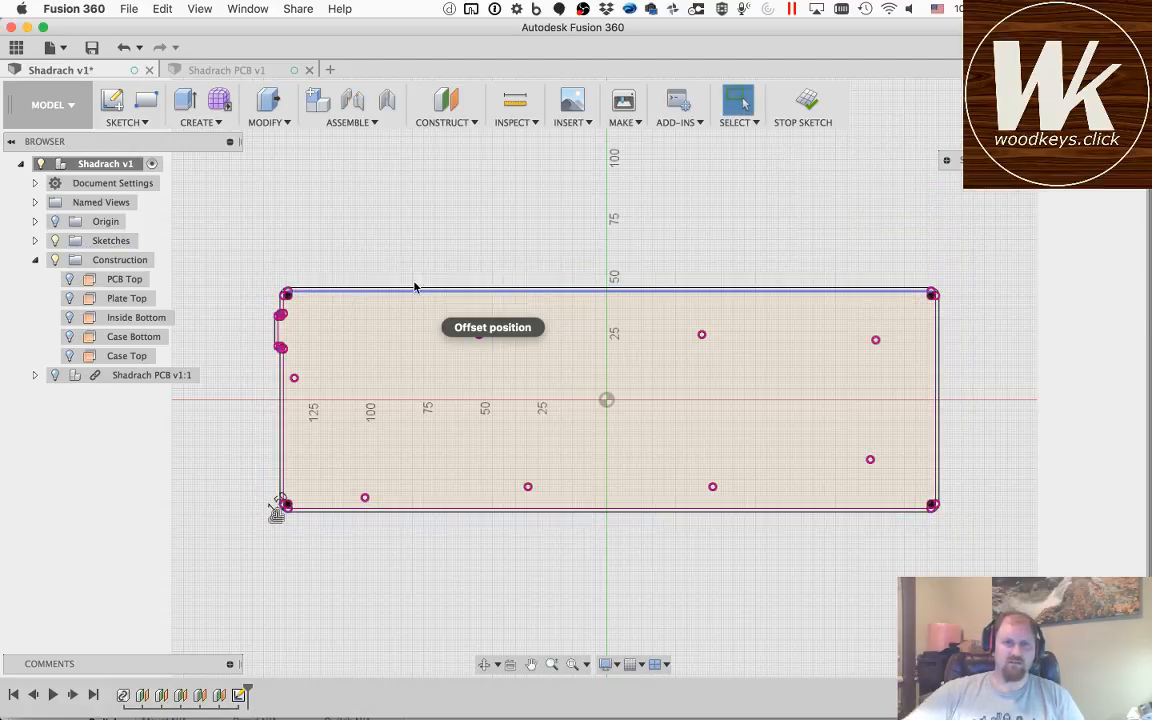
# Step: Draw a vertical line across the left tab's base, joining the outer ends of its two fillets on the projected outline
pyautogui.click(290, 333)
pyautogui.scroll(6, 285, 334)
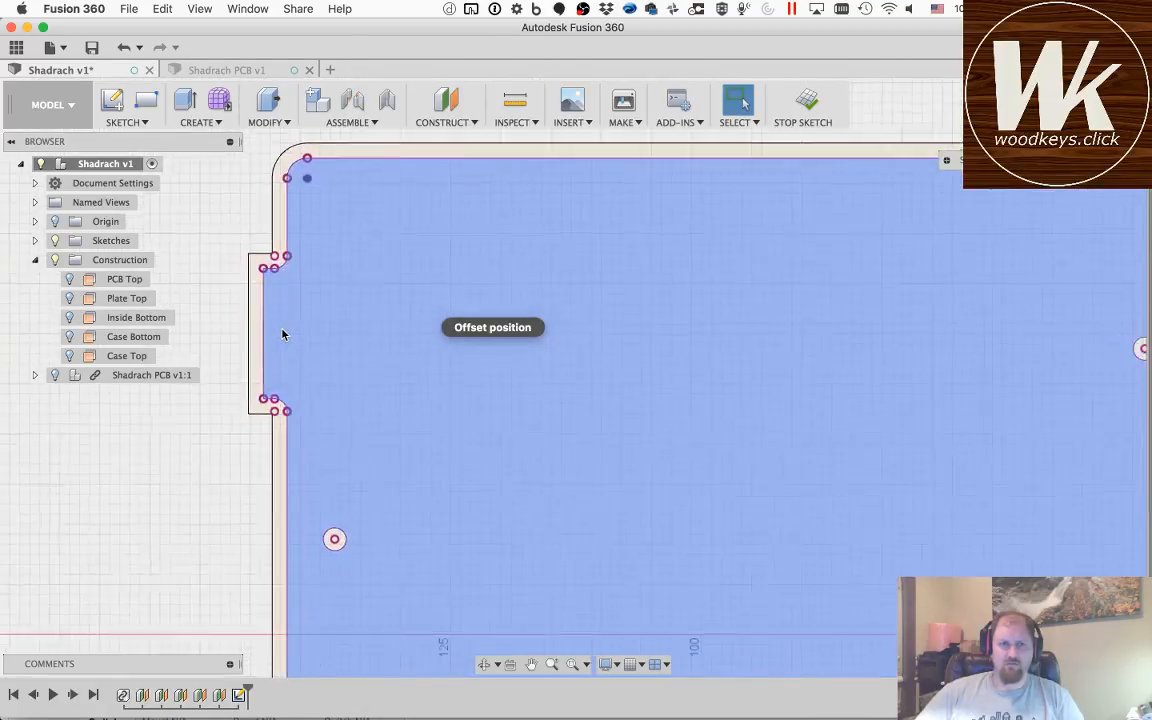
pyautogui.click(283, 335)
pyautogui.scroll(3, 283, 335)
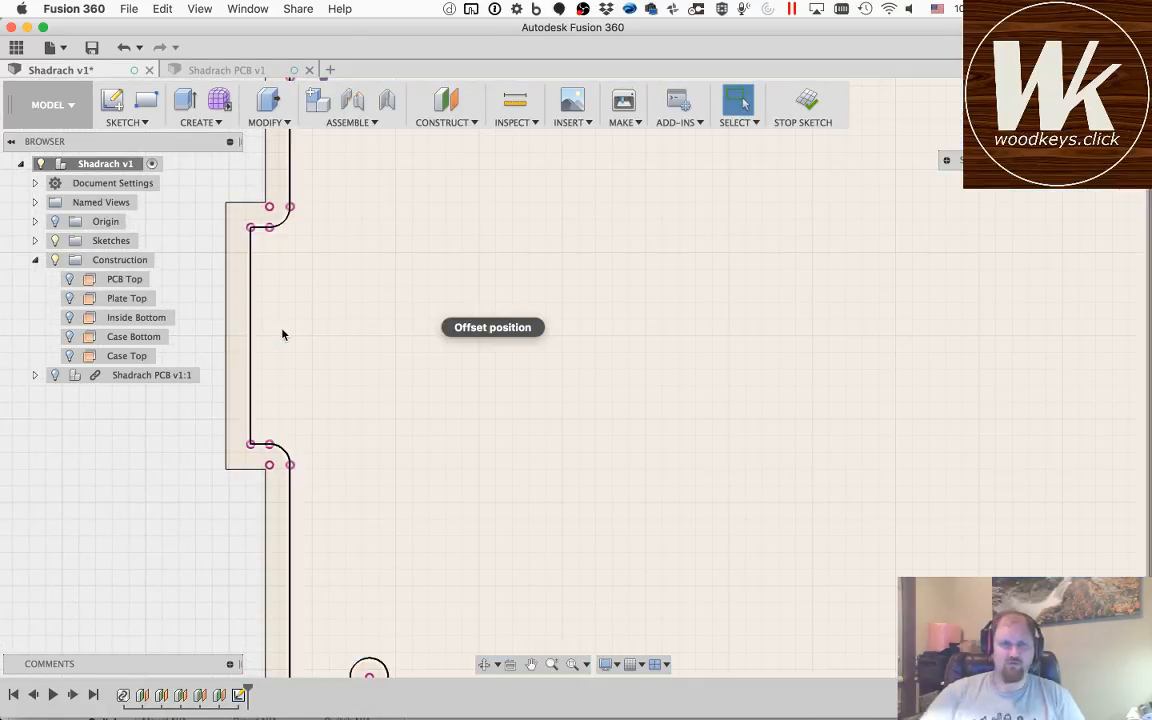
pyautogui.press('l')
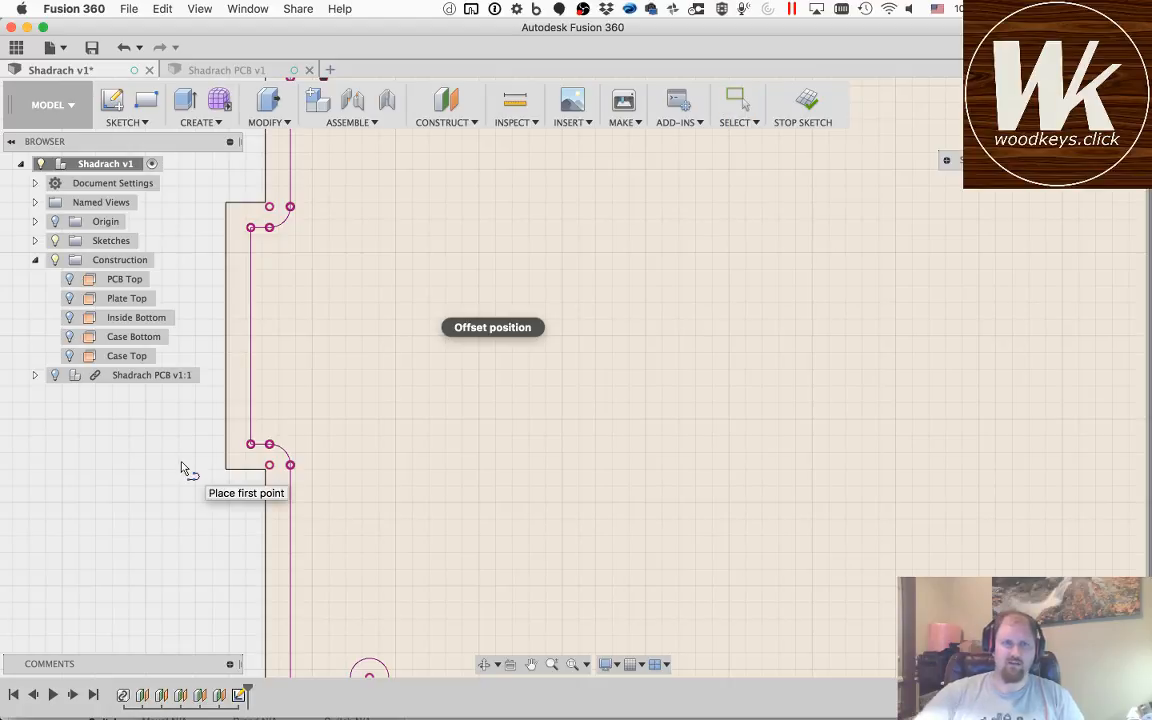
pyautogui.click(290, 207)
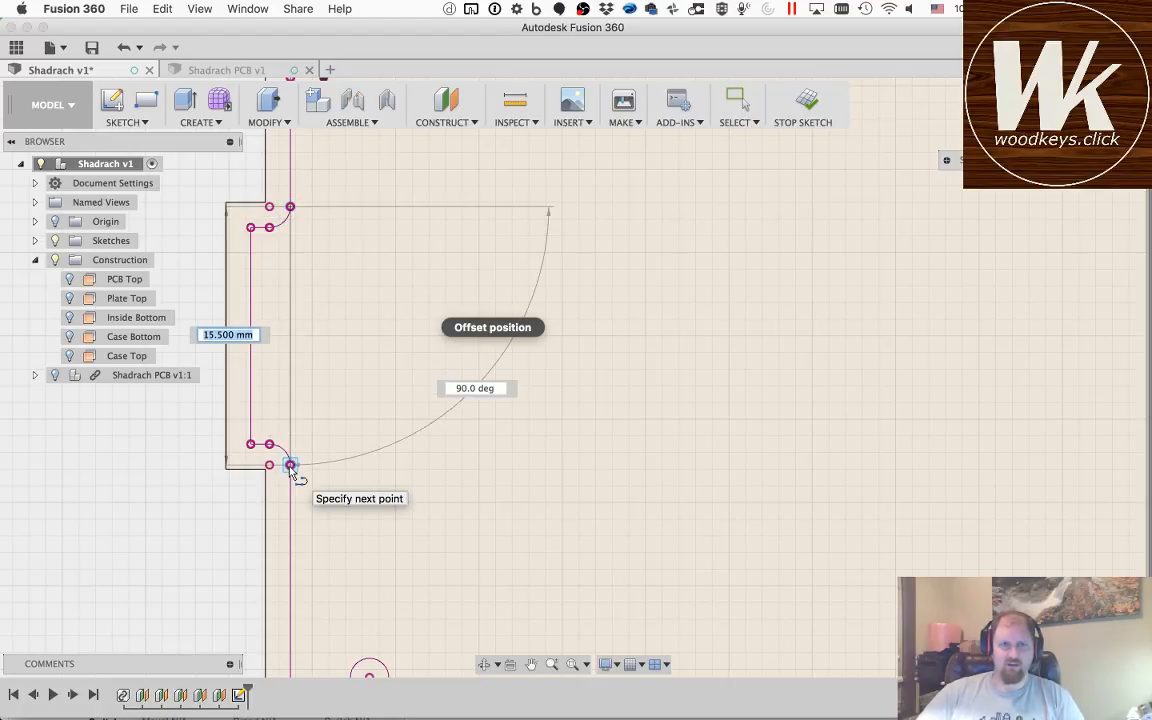
pyautogui.doubleClick(290, 465)
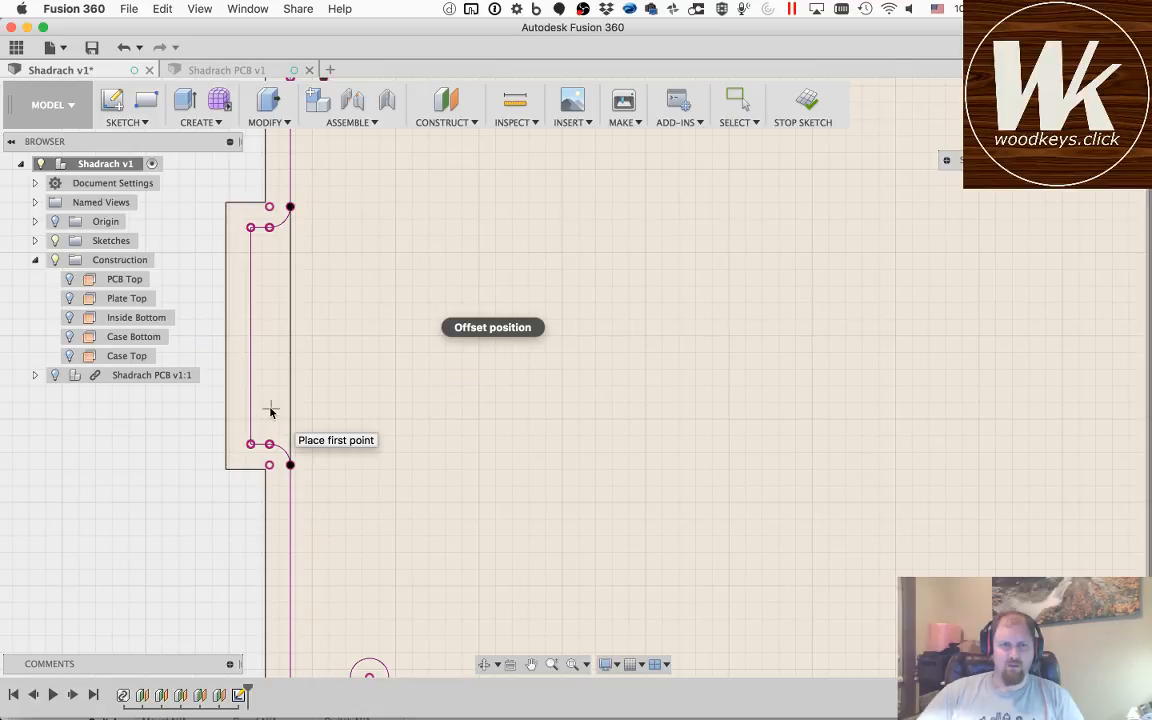
# Step: Start an offset and select the left edge of the projected outline, including the line across the tab's base
pyautogui.press('Escape')
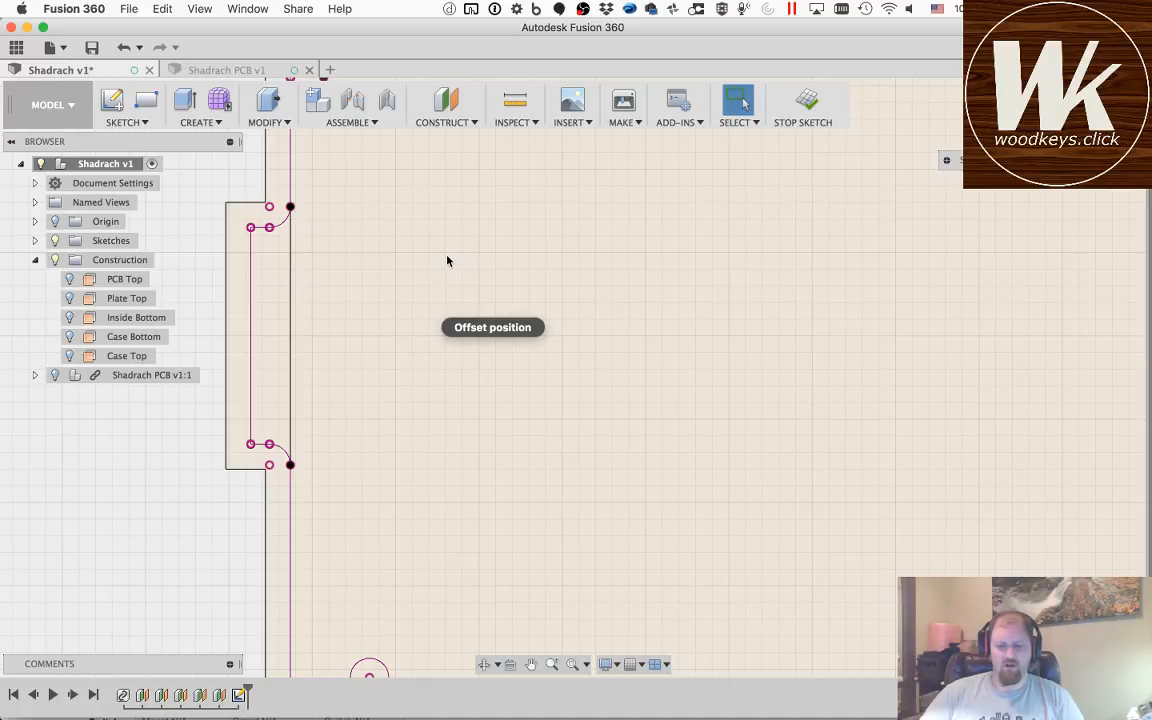
pyautogui.press('o')
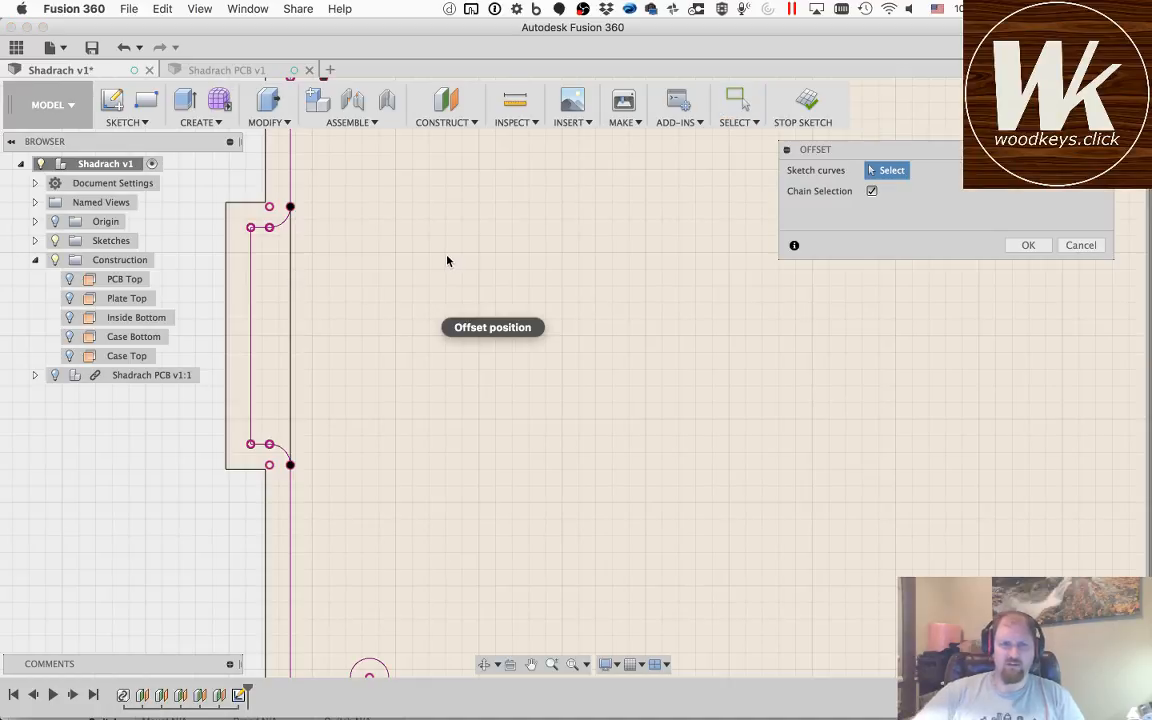
pyautogui.click(290, 250)
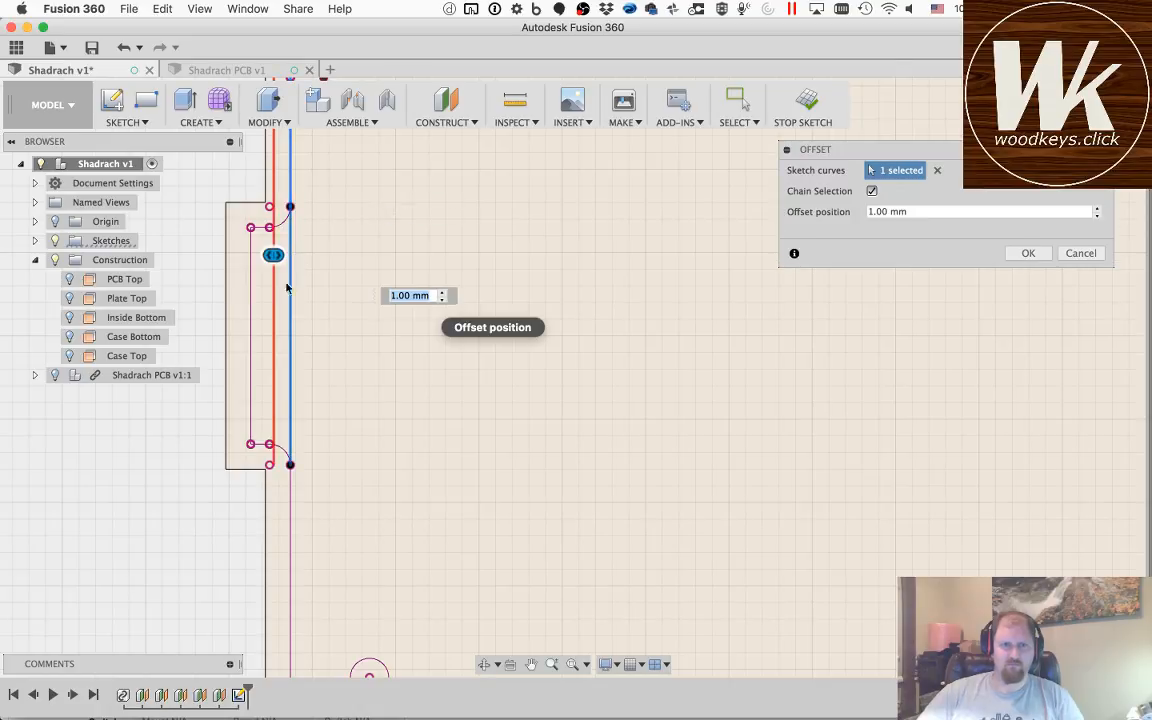
pyautogui.click(290, 510)
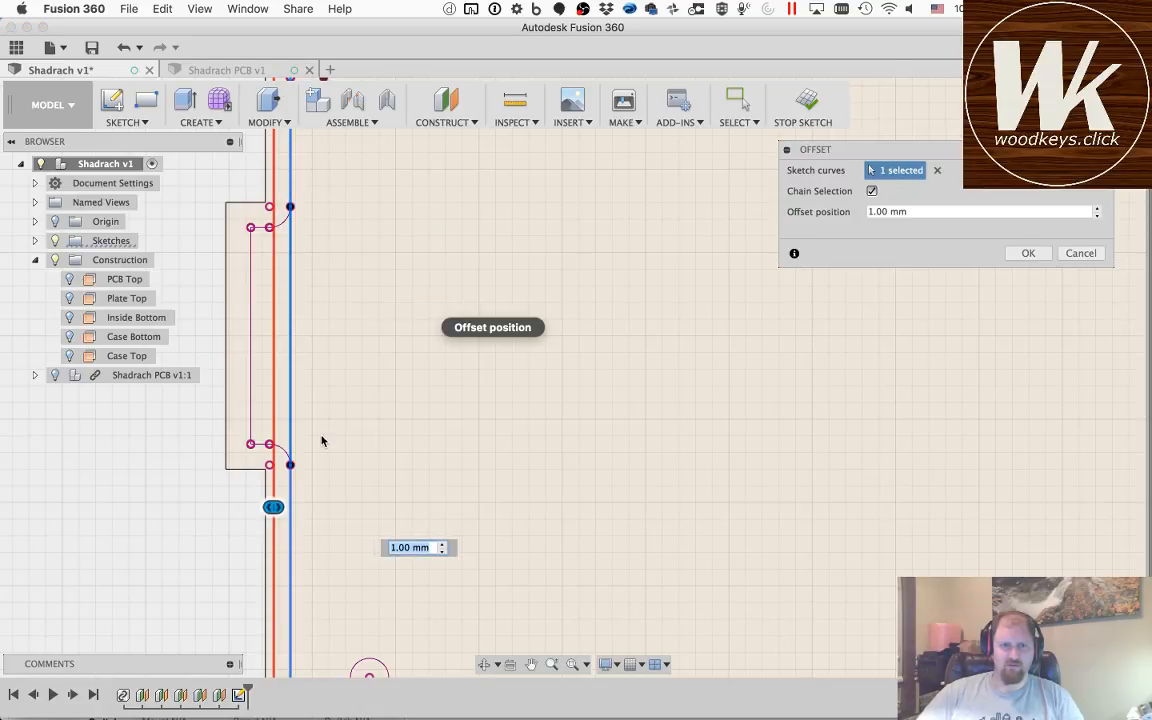
pyautogui.scroll(-10, 321, 440)
pyautogui.scroll(-6, 317, 260)
pyautogui.scroll(10, 317, 258)
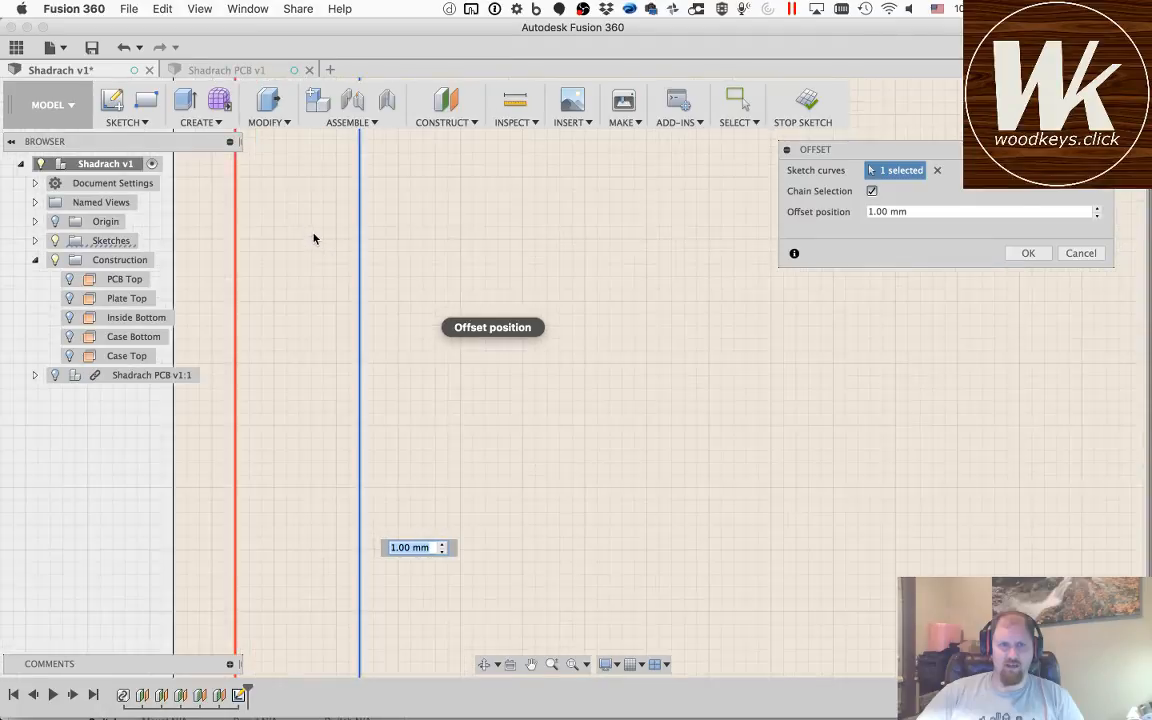
pyautogui.scroll(3, 313, 238)
pyautogui.scroll(-8, 313, 238)
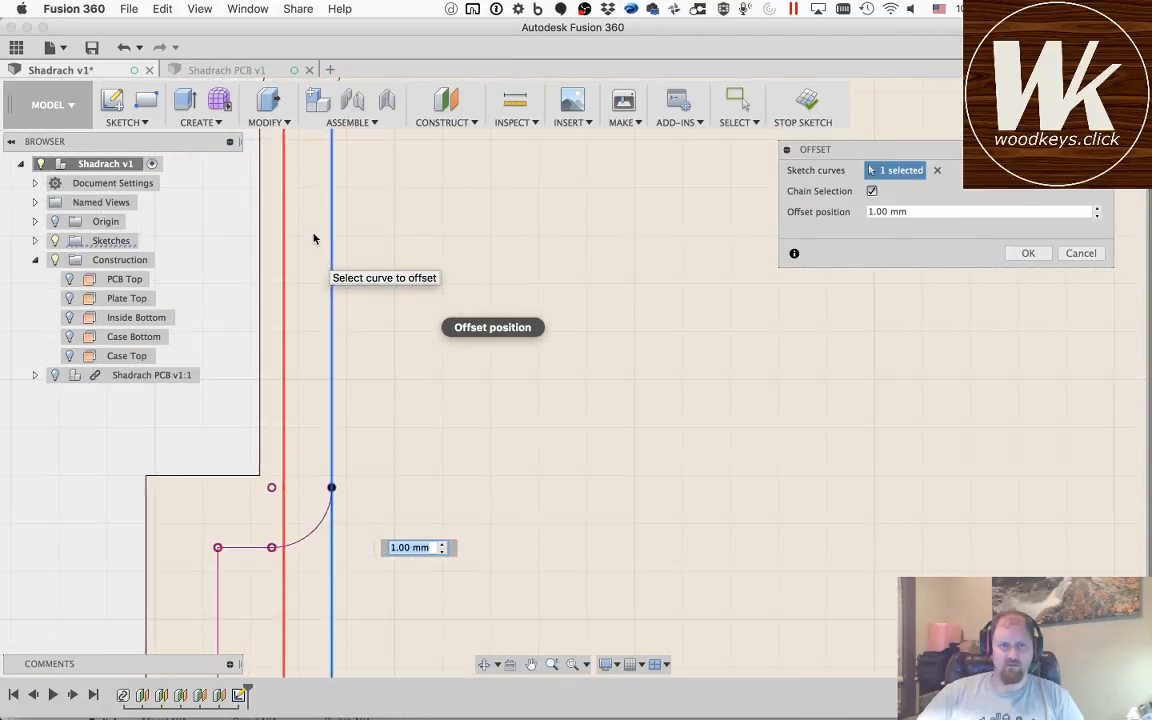
pyautogui.scroll(-2, 311, 237)
pyautogui.scroll(-3, 311, 237)
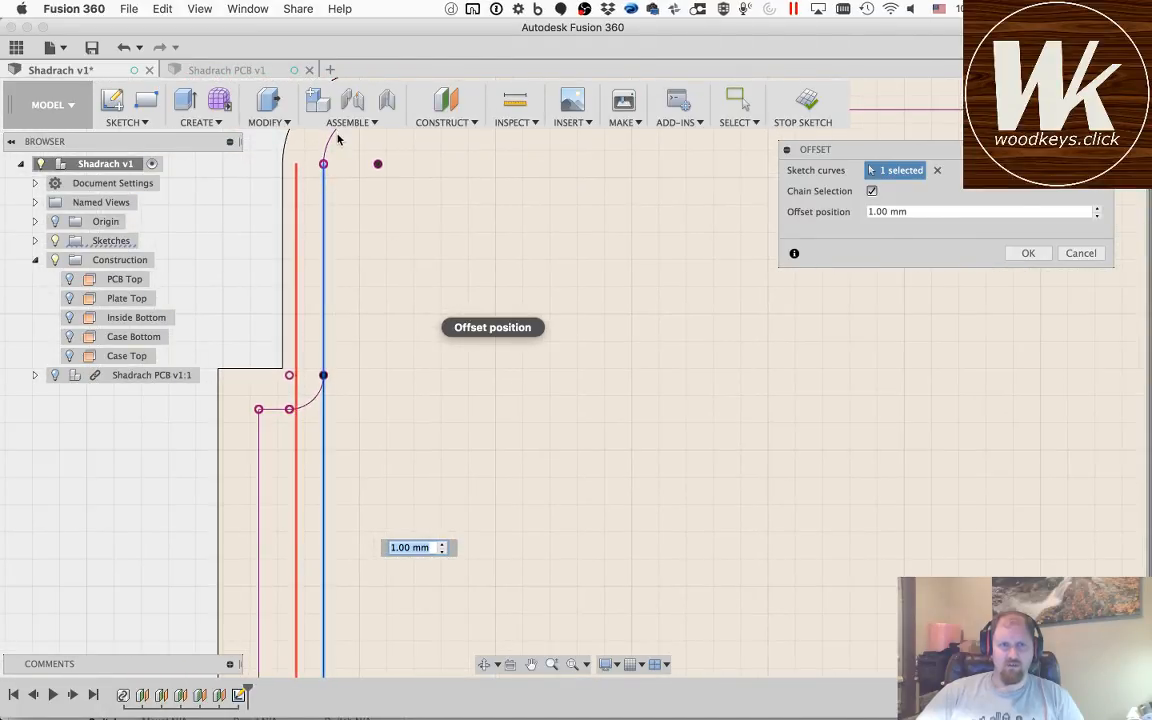
# Step: Add the projected outline's top edge to the offset and set the offset distance to 10 mm + 1.5 mm
pyautogui.click(531, 664)
pyautogui.moveTo(478, 247); pyautogui.dragTo(261, 523)
pyautogui.press('Escape')
pyautogui.click(342, 381)
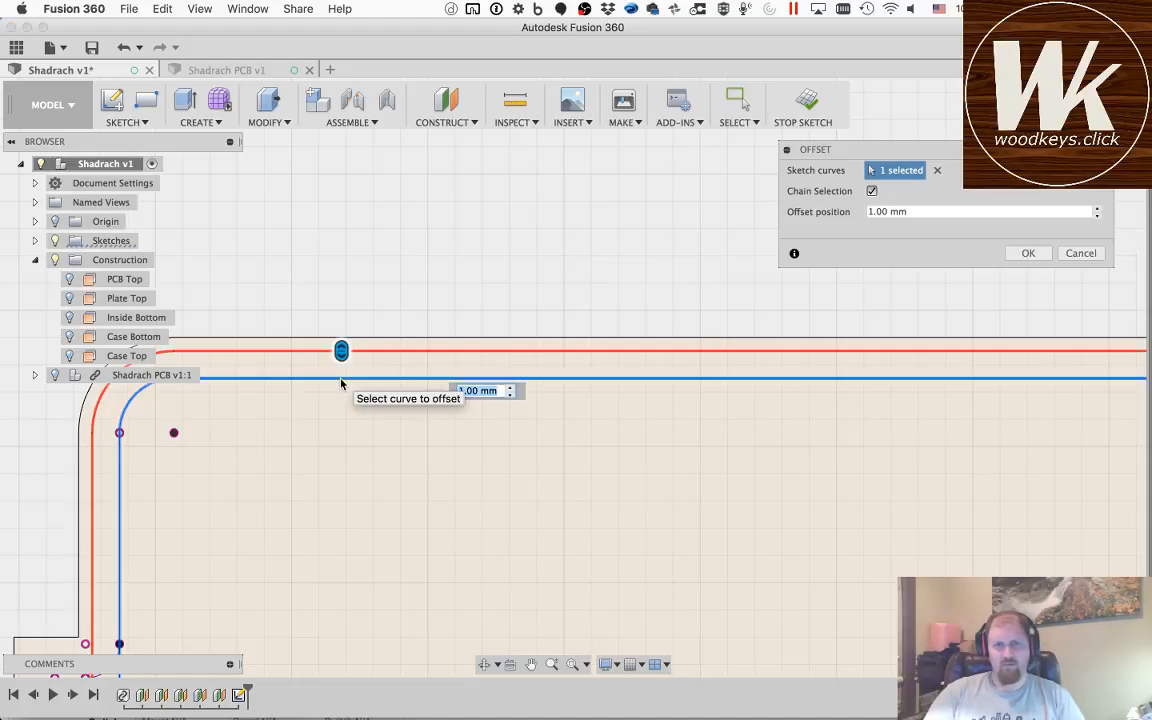
pyautogui.write('10+1.')
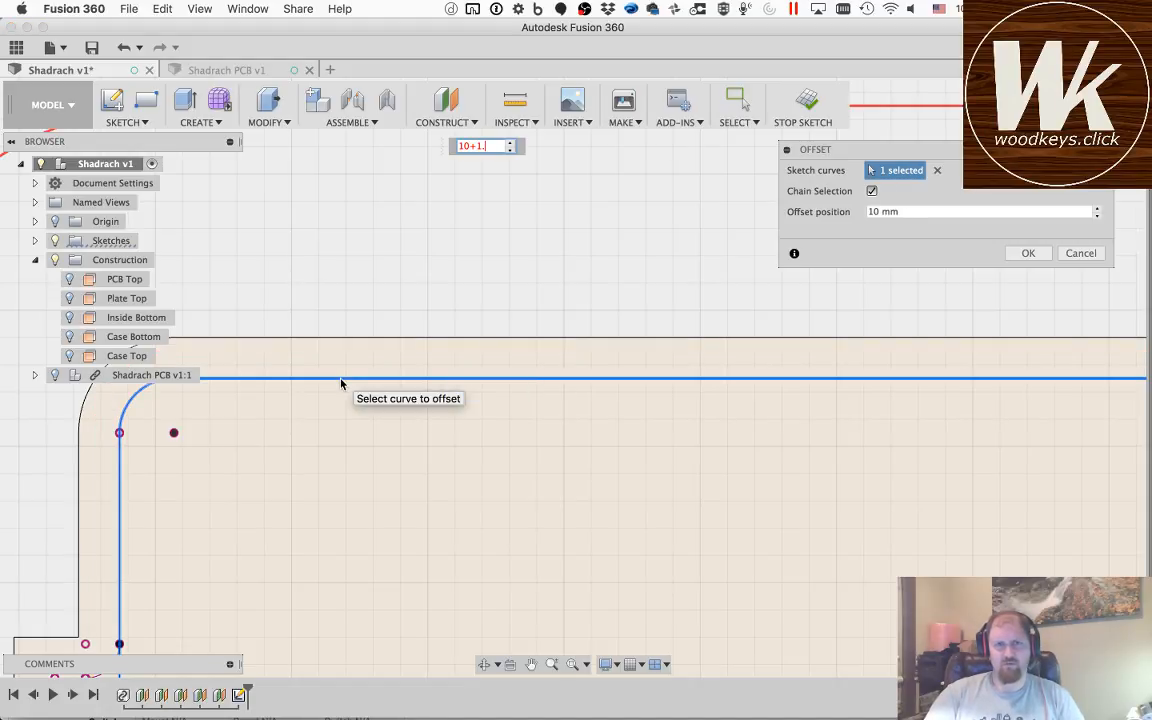
pyautogui.write('5')
pyautogui.scroll(3, 539, 386)
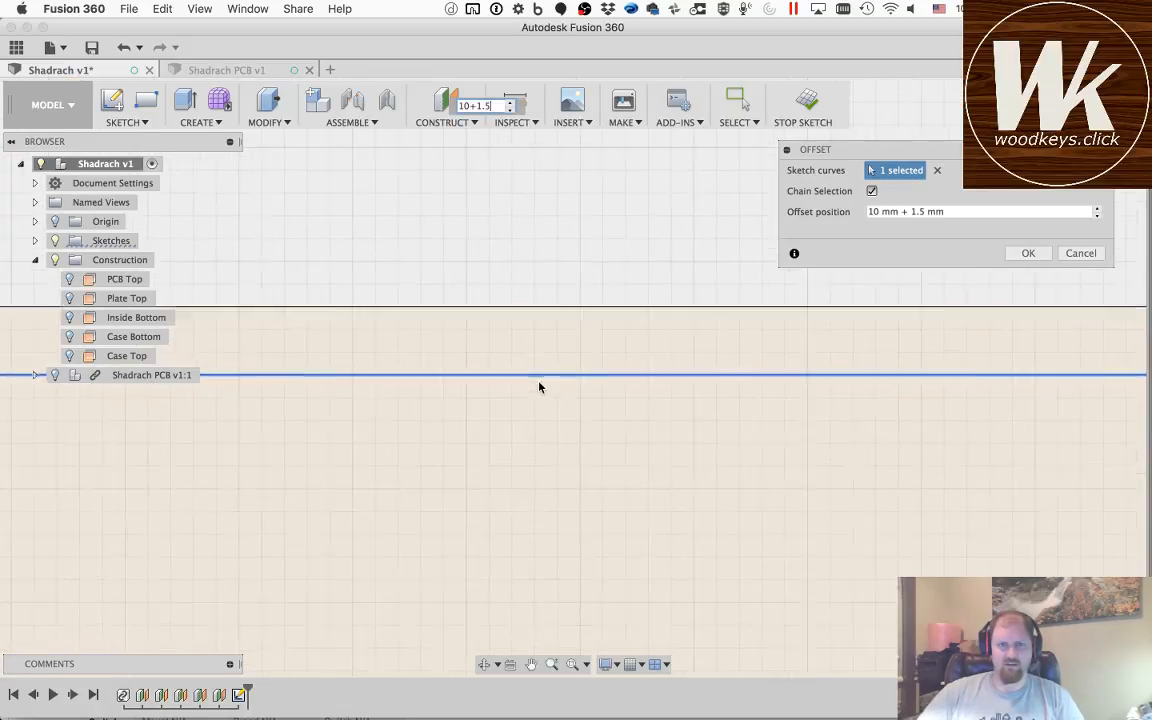
pyautogui.scroll(-5, 539, 386)
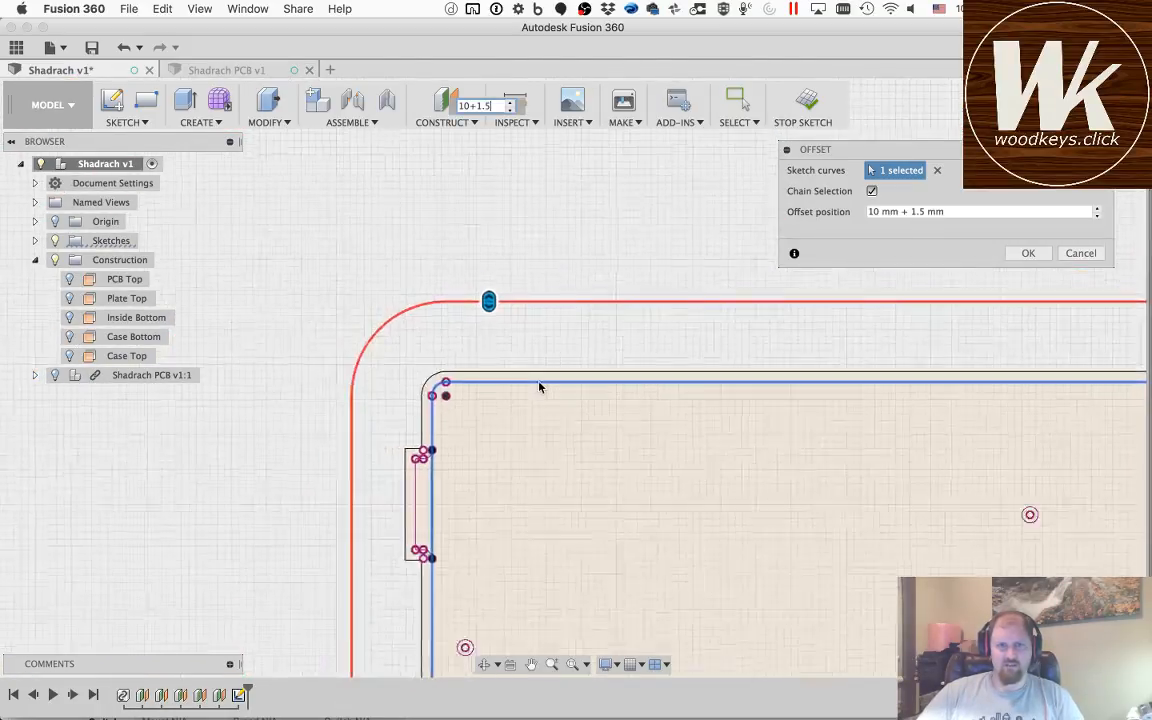
pyautogui.scroll(-1, 539, 386)
# Step: Continue the offset selection around the board, adding the outline's right edge and bottom edge with their corners
pyautogui.click(531, 664)
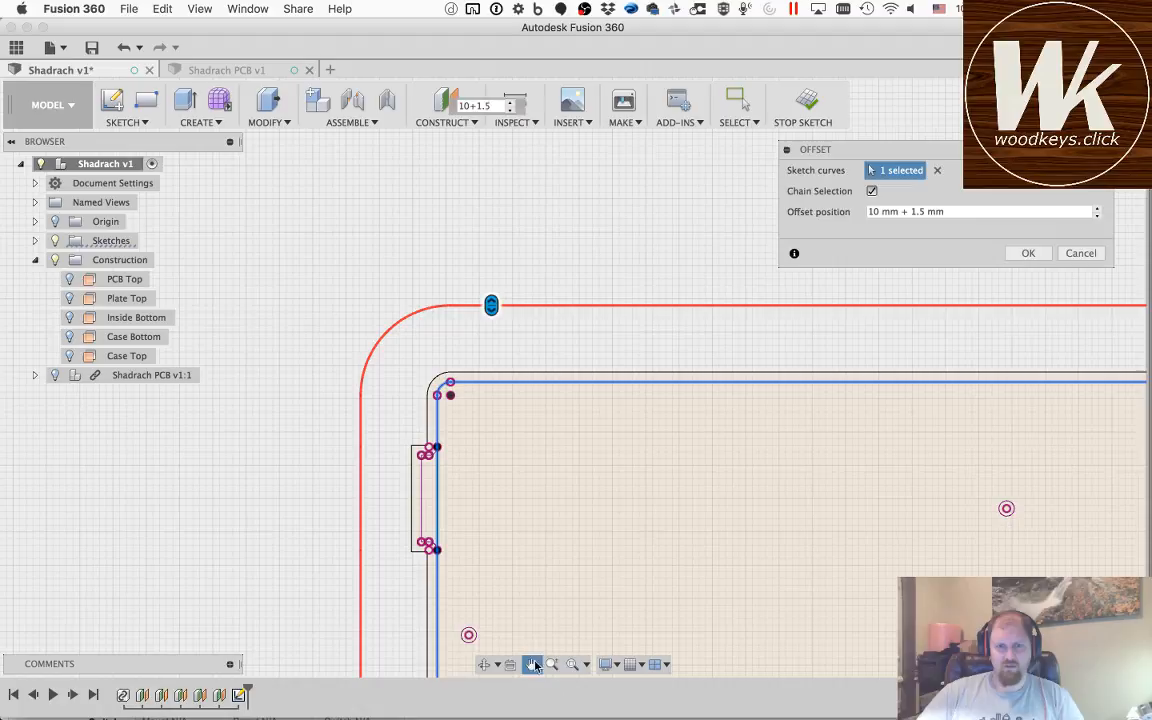
pyautogui.moveTo(879, 442); pyautogui.dragTo(272, 465)
pyautogui.moveTo(1006, 467); pyautogui.dragTo(440, 432)
pyautogui.moveTo(1089, 440)
pyautogui.mouseDown()
pyautogui.moveTo(720, 455)
pyautogui.moveTo(460, 440)
pyautogui.mouseUp()
pyautogui.press('Escape')
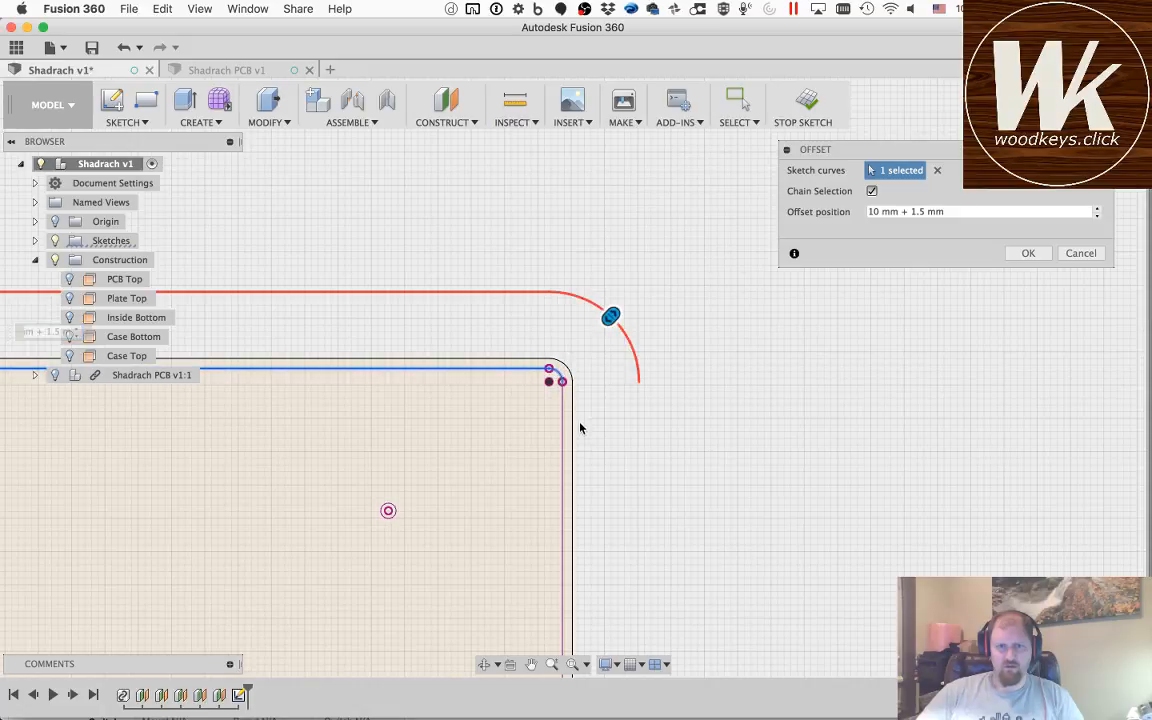
pyautogui.click(531, 664)
pyautogui.moveTo(409, 576)
pyautogui.mouseDown()
pyautogui.moveTo(445, 465)
pyautogui.moveTo(519, 365)
pyautogui.mouseUp()
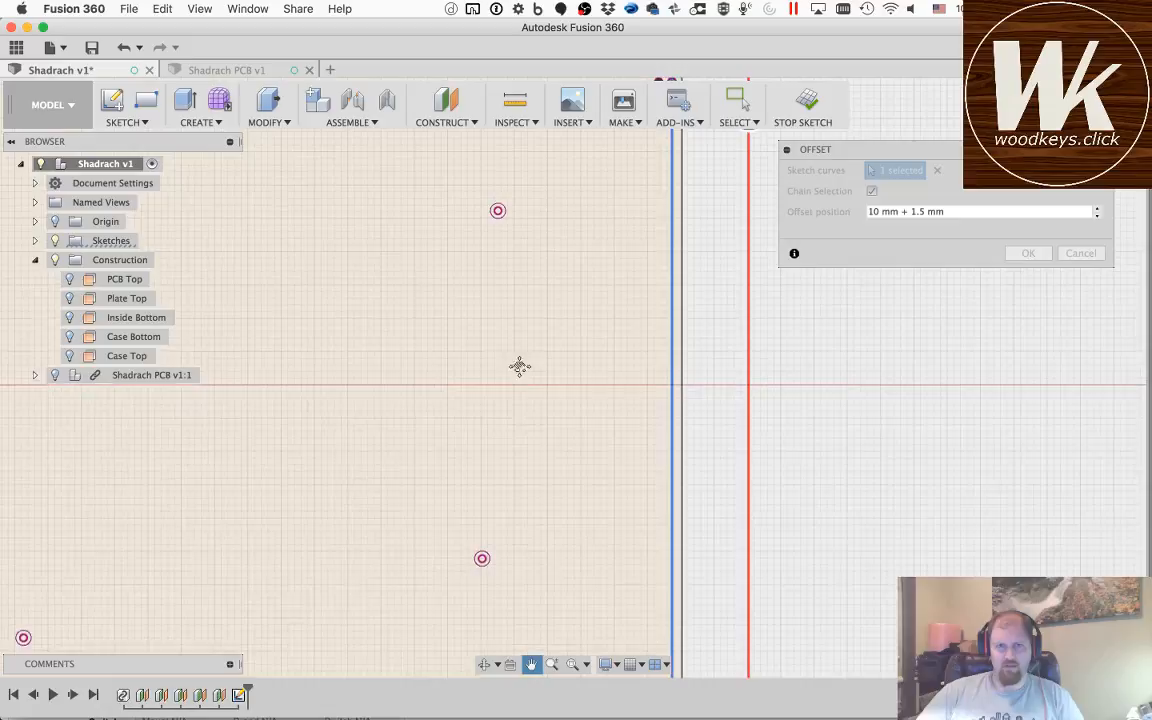
pyautogui.moveTo(540, 545); pyautogui.dragTo(544, 303)
pyautogui.press('Escape')
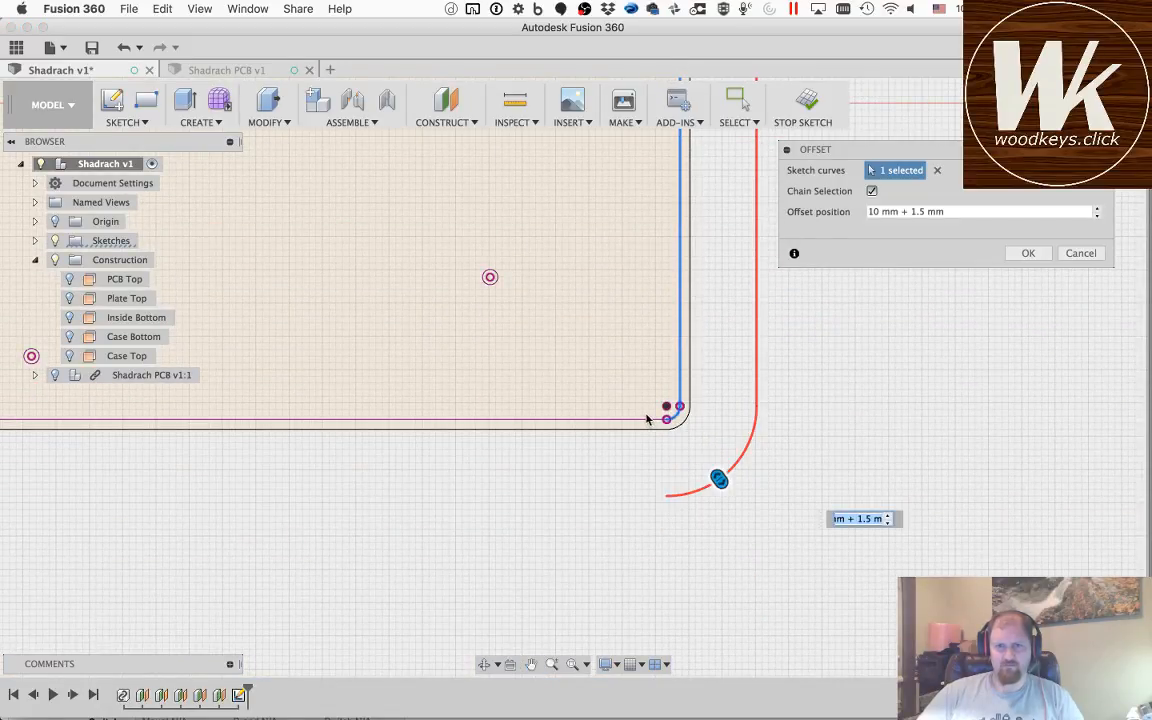
# Step: Follow the offset along the bottom edge, switch to the Shadrach PCB v1 design, and return to the Shadrach v1 sketch
pyautogui.click(531, 665)
pyautogui.moveTo(746, 500); pyautogui.dragTo(829, 502)
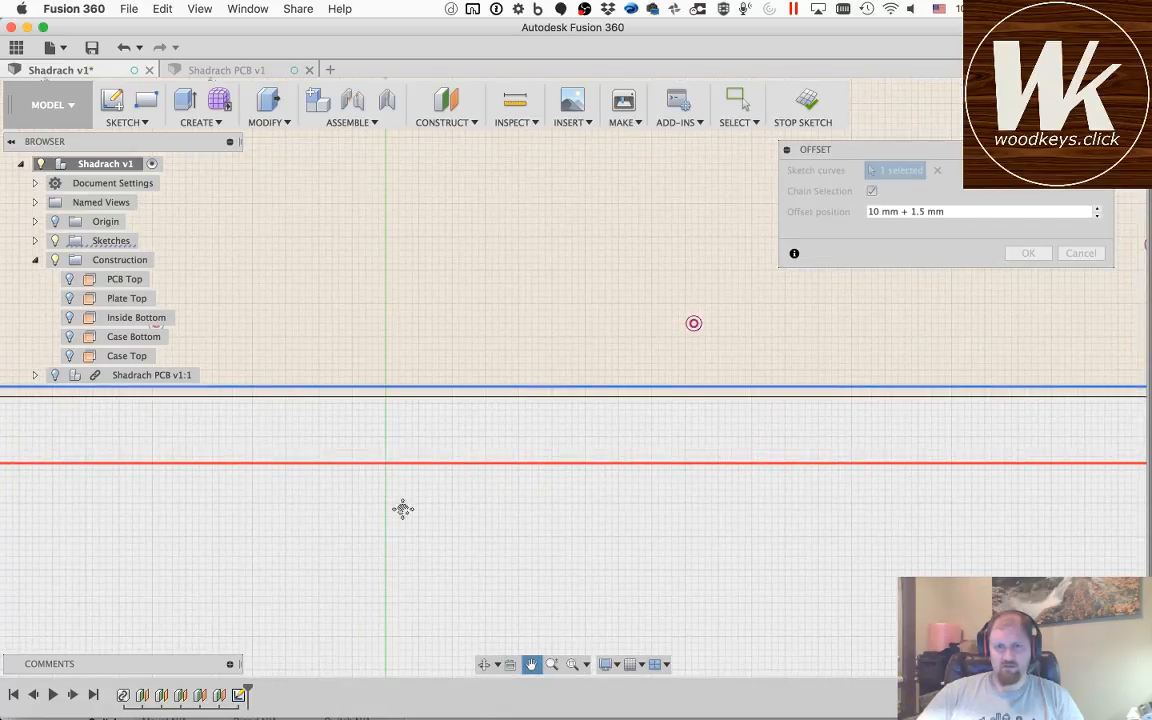
pyautogui.moveTo(237, 508); pyautogui.dragTo(722, 505)
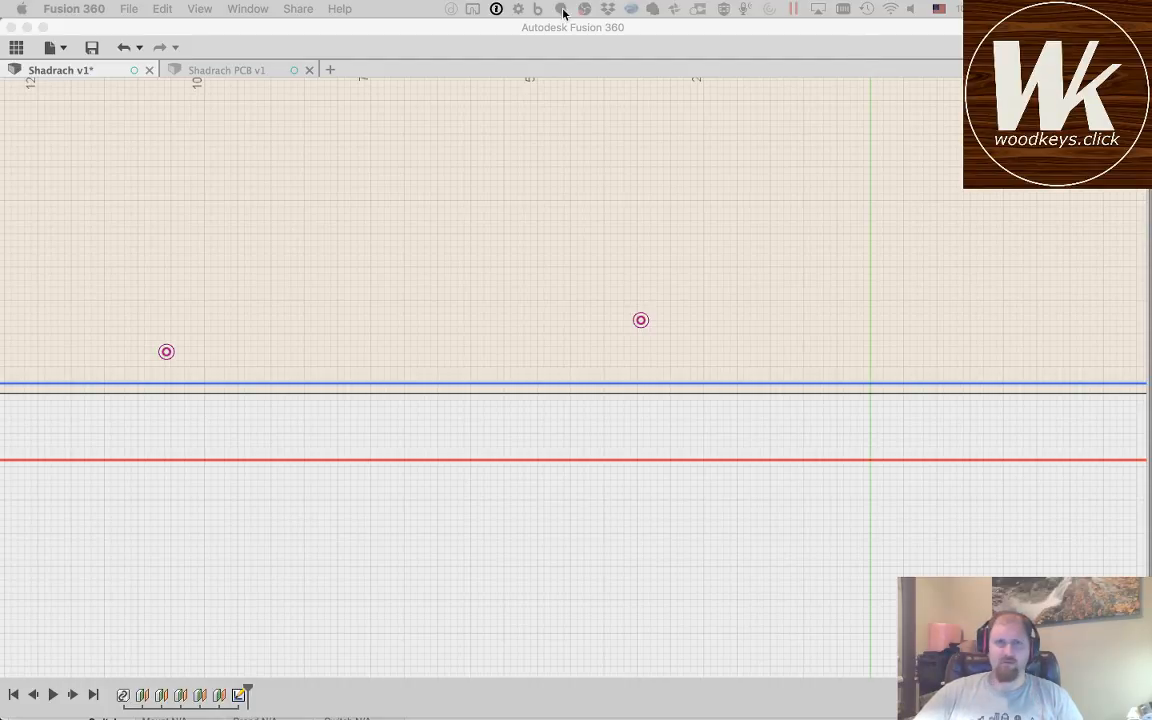
pyautogui.click(458, 27)
pyautogui.click(427, 279)
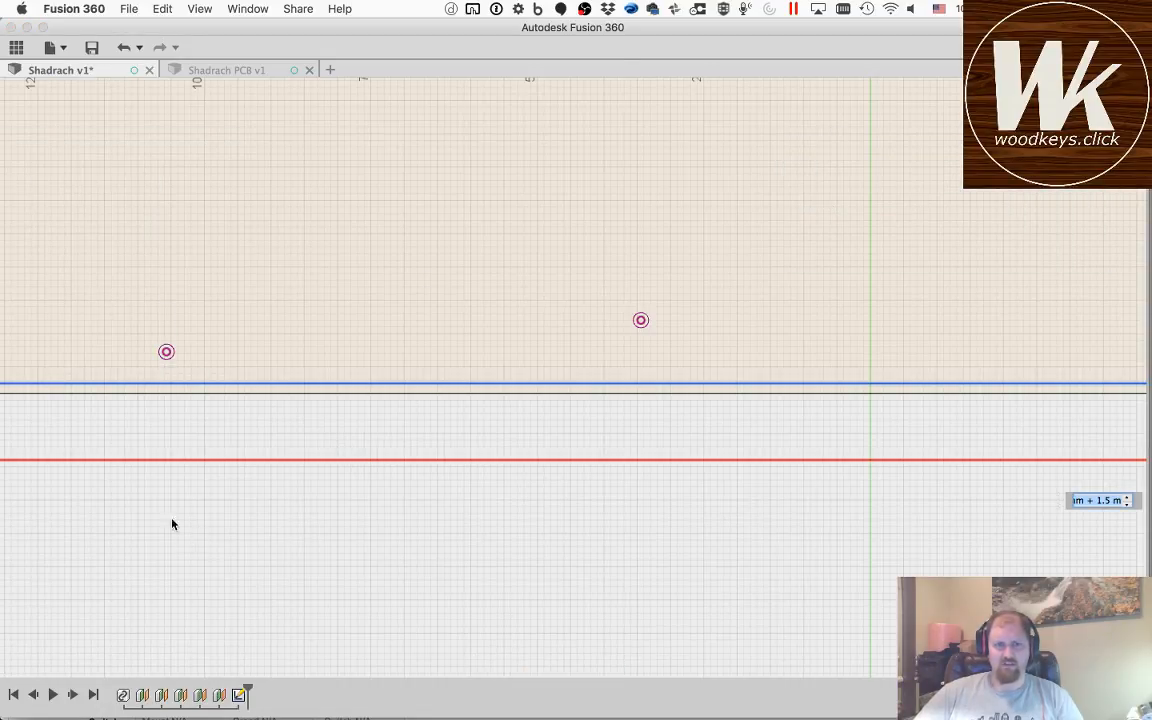
pyautogui.click(74, 71)
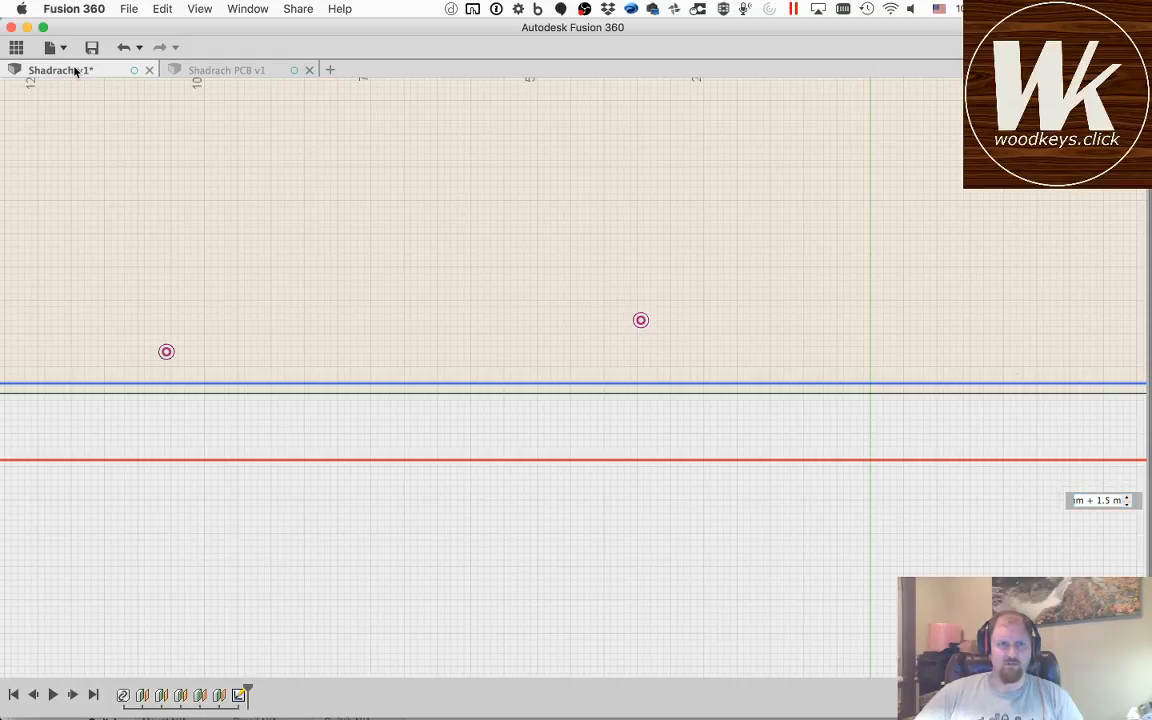
pyautogui.click(286, 70)
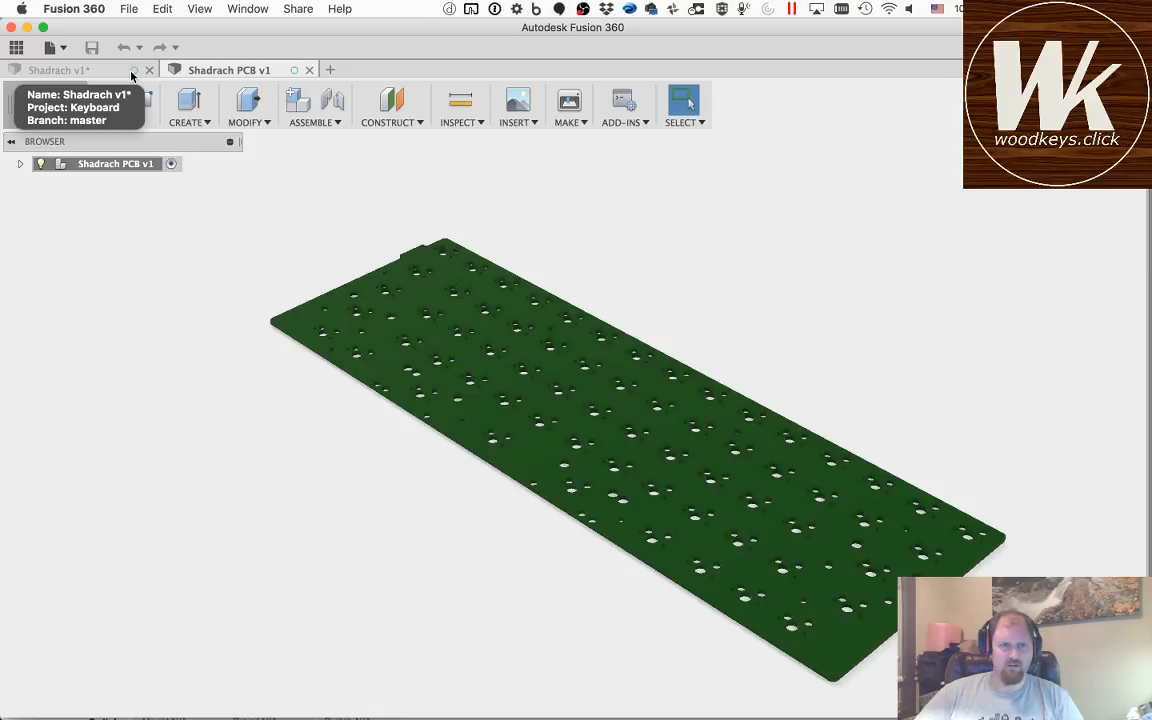
pyautogui.click(95, 72)
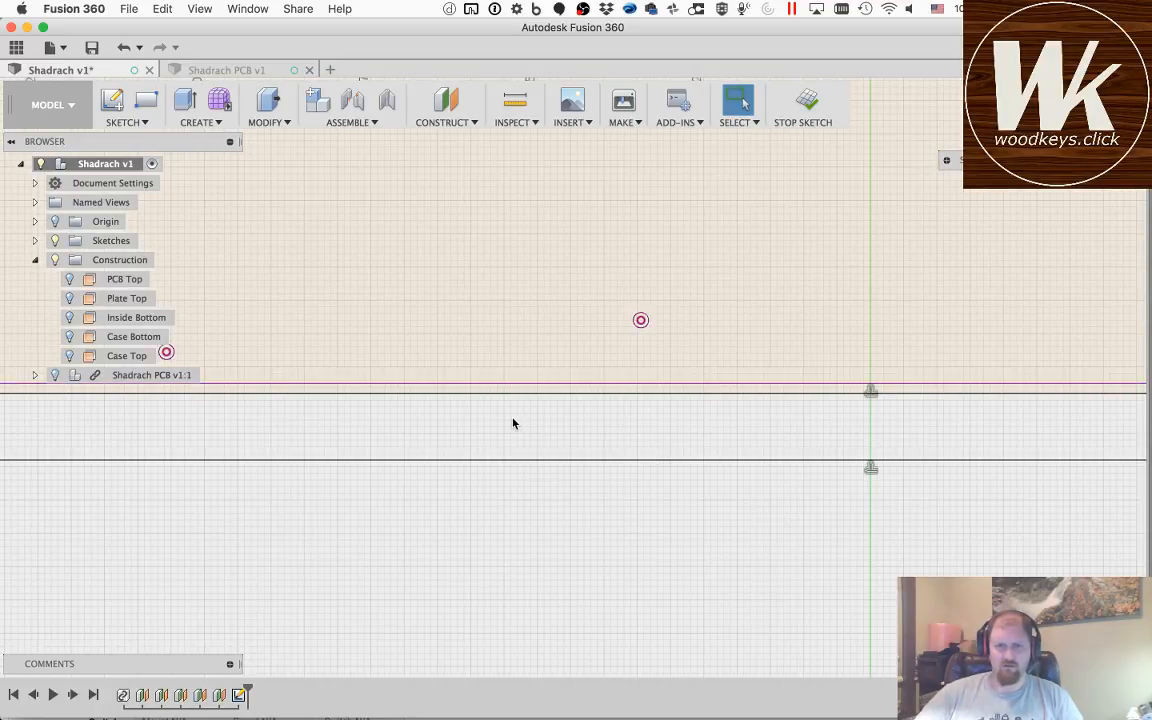
# Step: Examine the outer outline's lower-left corner and undo the 11.5 mm offset
pyautogui.scroll(2, 513, 423)
pyautogui.scroll(-8, 513, 420)
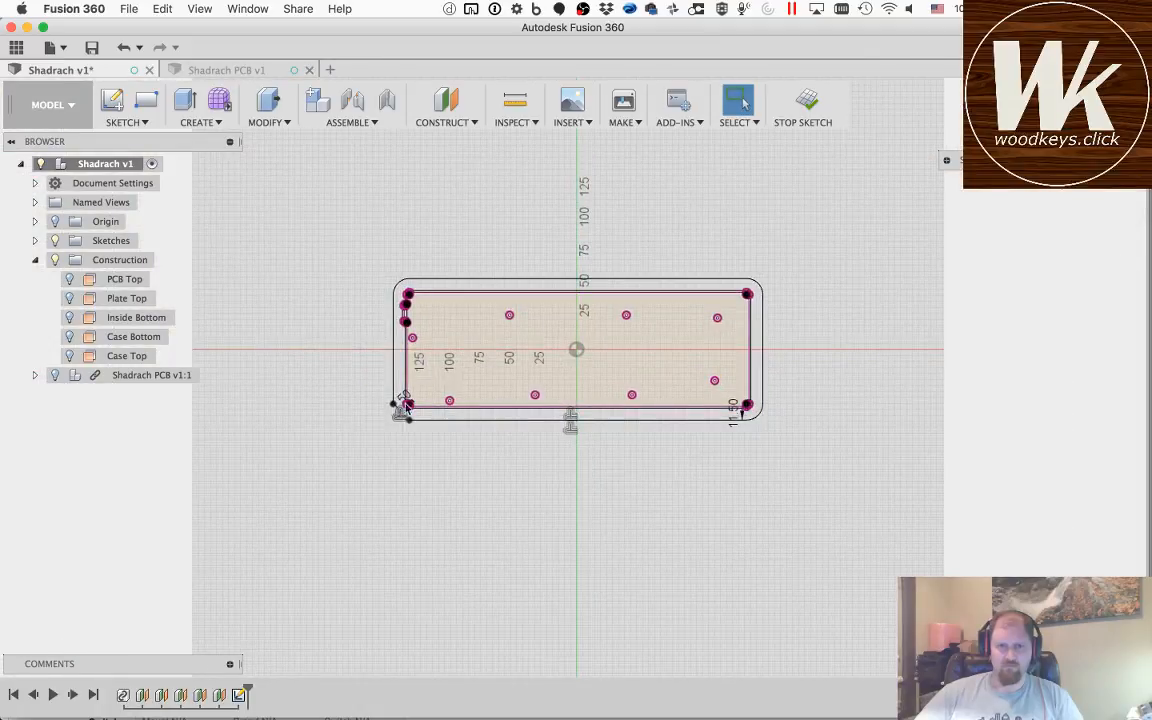
pyautogui.scroll(3, 410, 408)
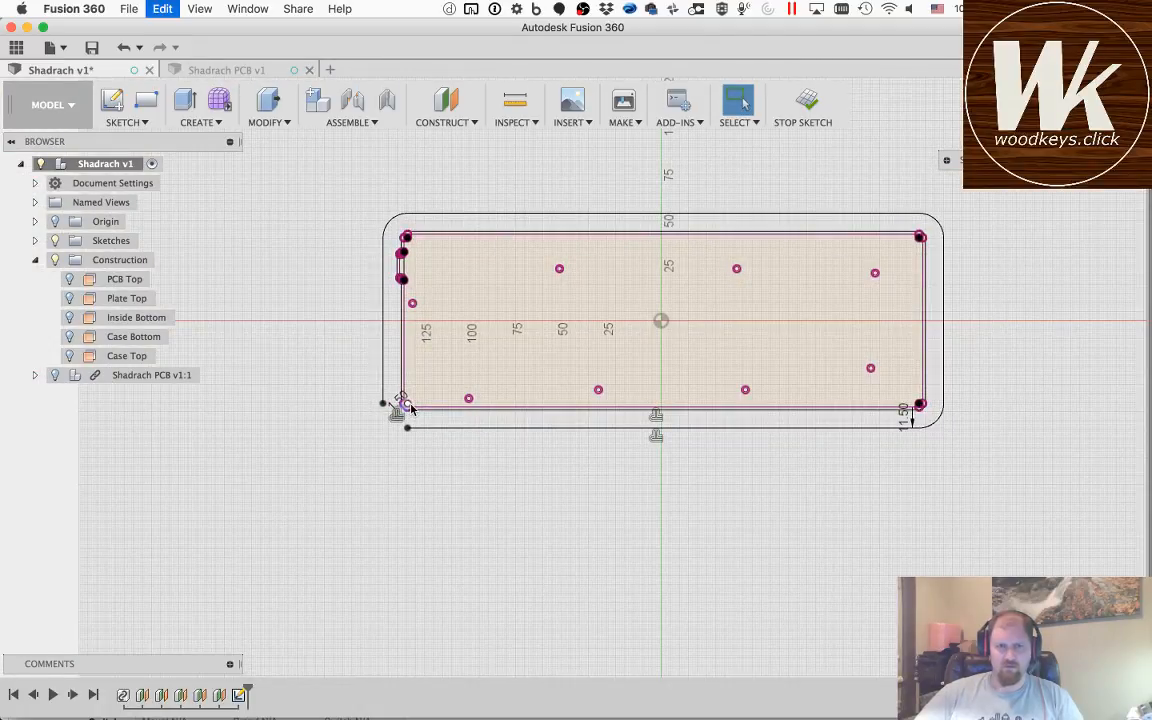
pyautogui.scroll(-4, 404, 235)
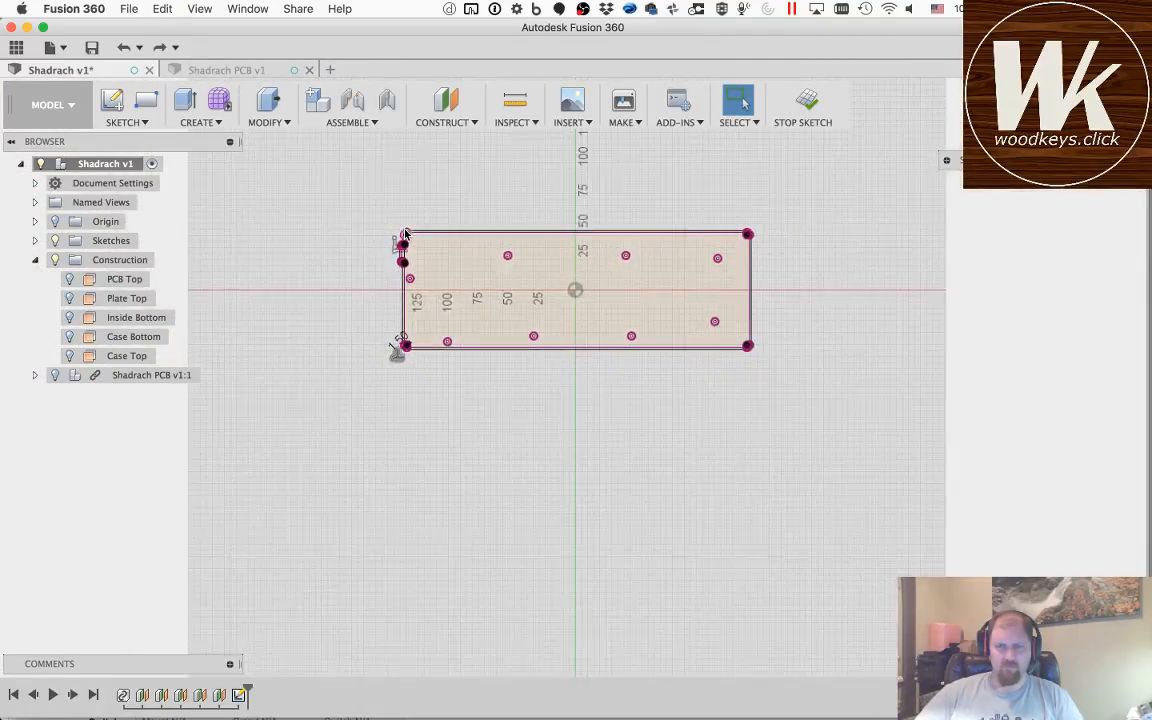
# Step: Try to offset the projected outline outward by 13.5 mm from its upper-left corner, and undo that offset
pyautogui.scroll(6, 404, 235)
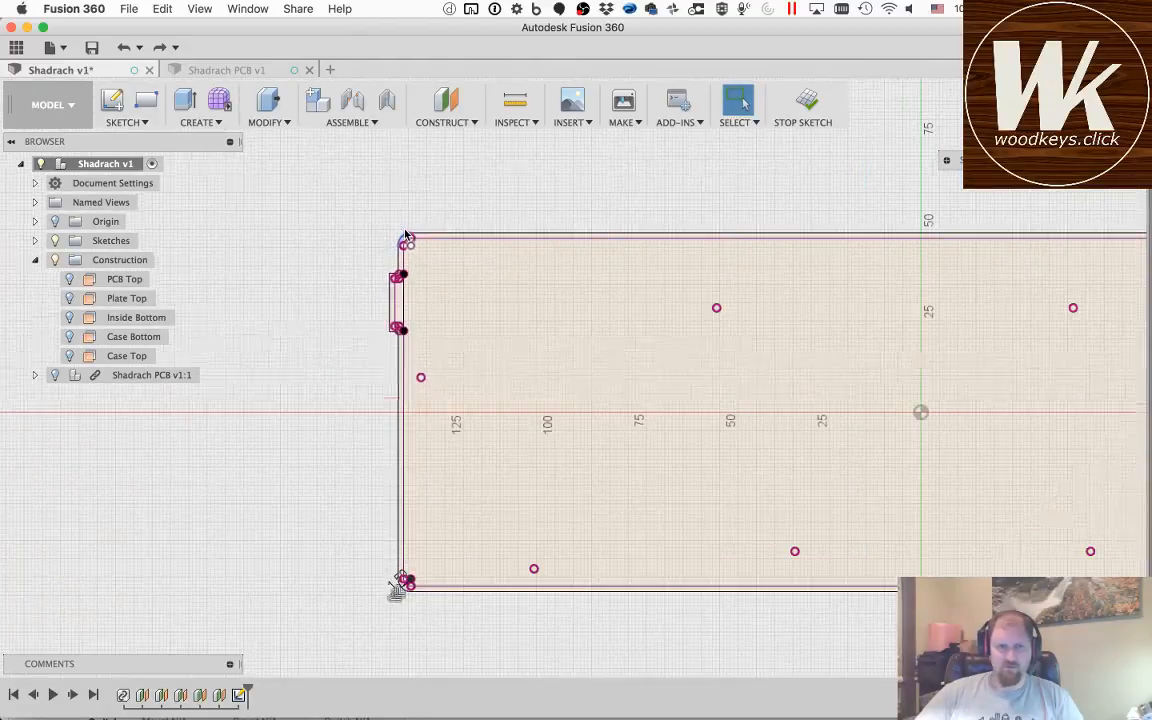
pyautogui.scroll(2, 405, 235)
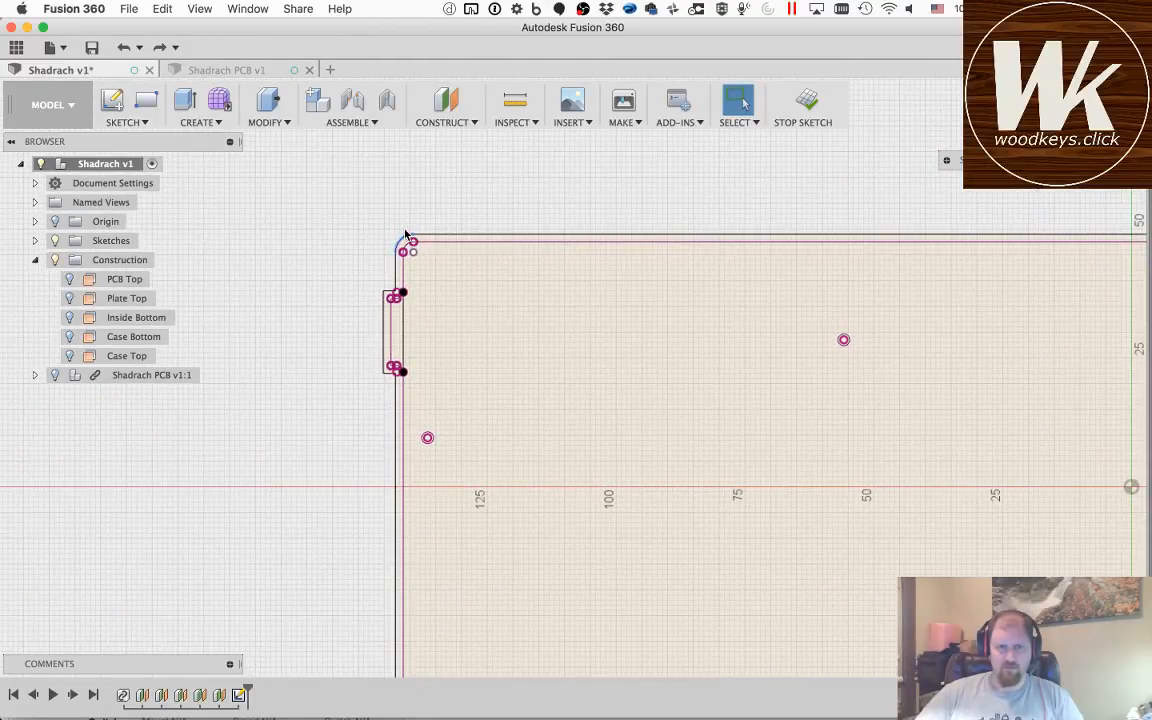
pyautogui.press('o')
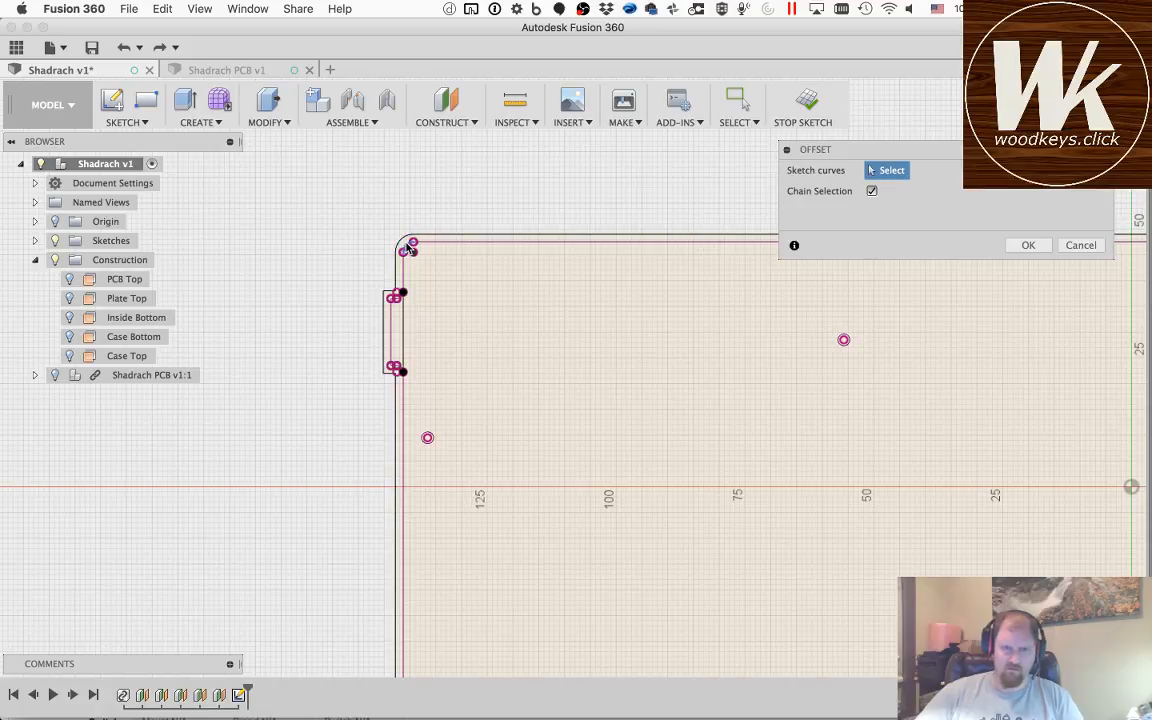
pyautogui.click(408, 246)
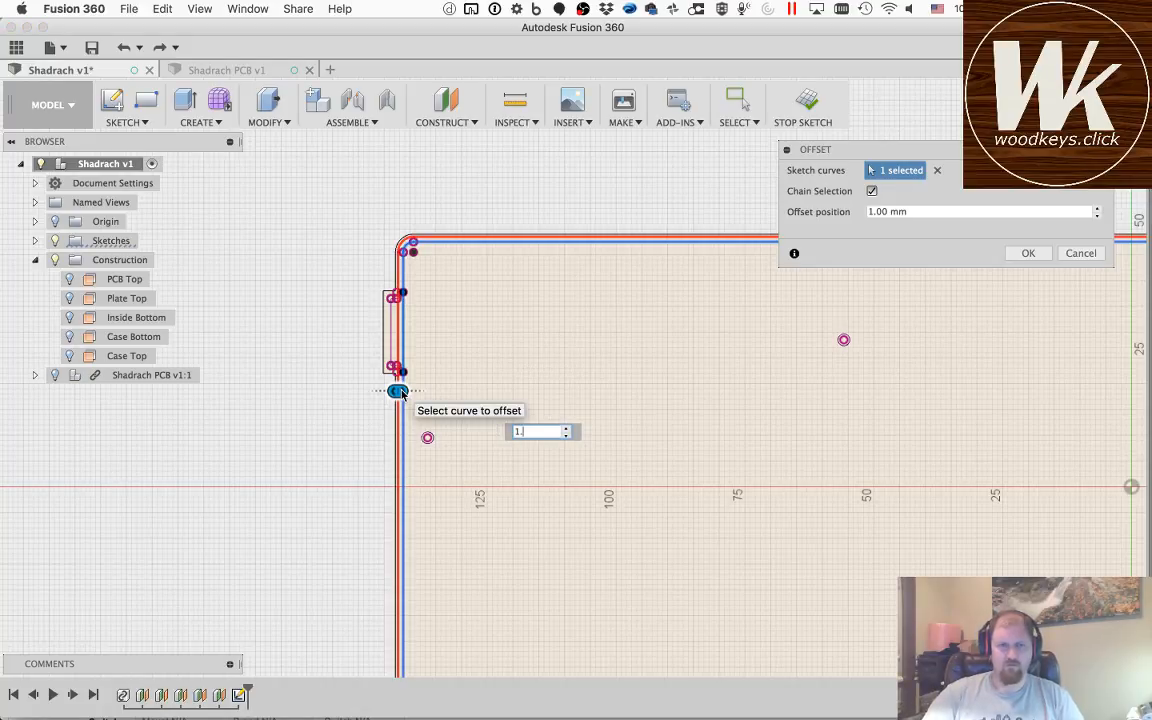
pyautogui.press('Return')
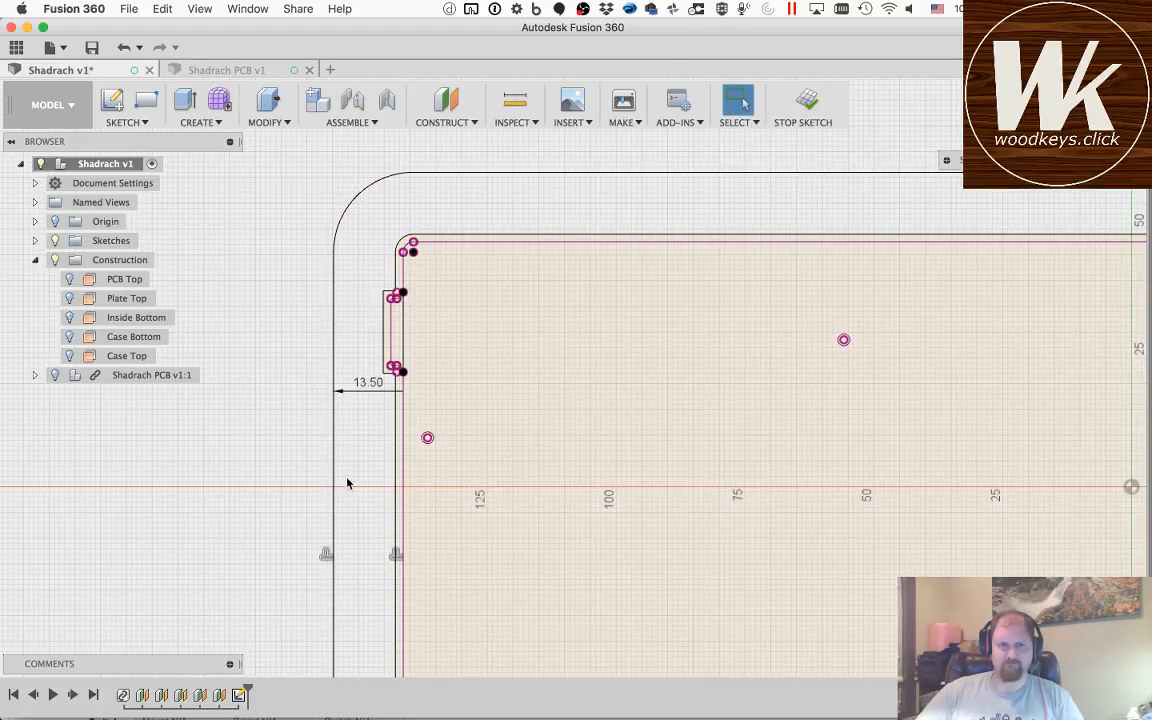
pyautogui.press('super+z')
# Step: Offset the projected outline's upper-left corner arc, left edge segments and tab base line outward by 1.5 mm + 12 mm
pyautogui.press('o')
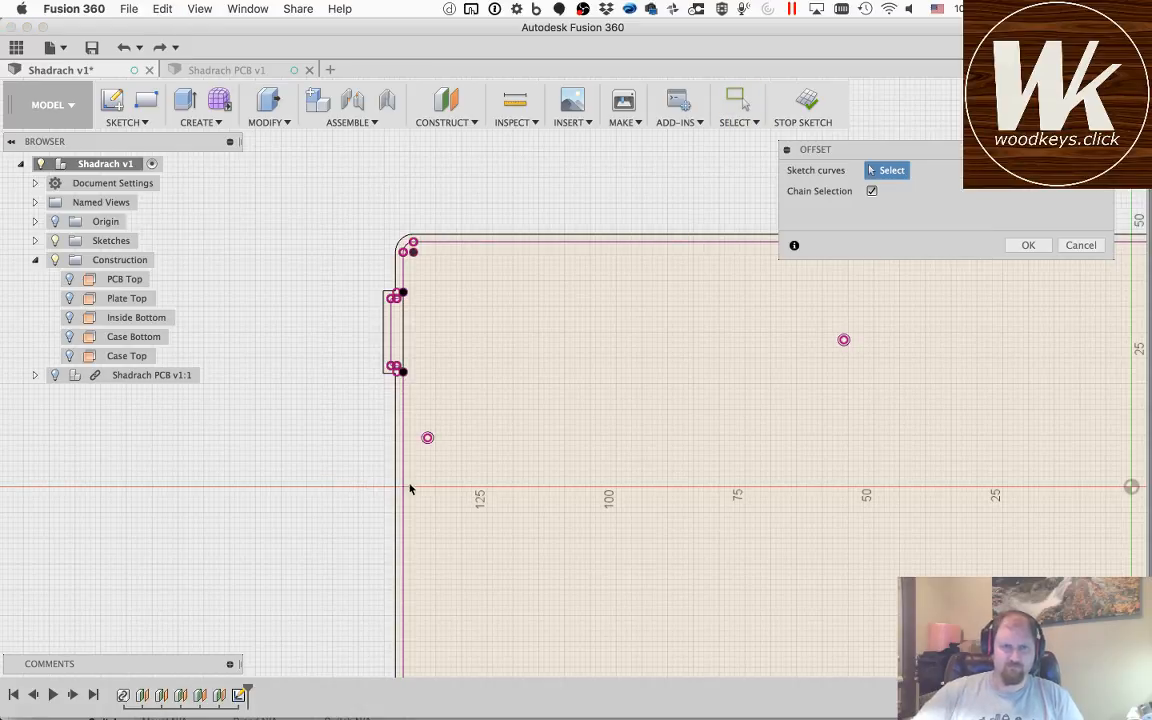
pyautogui.click(410, 249)
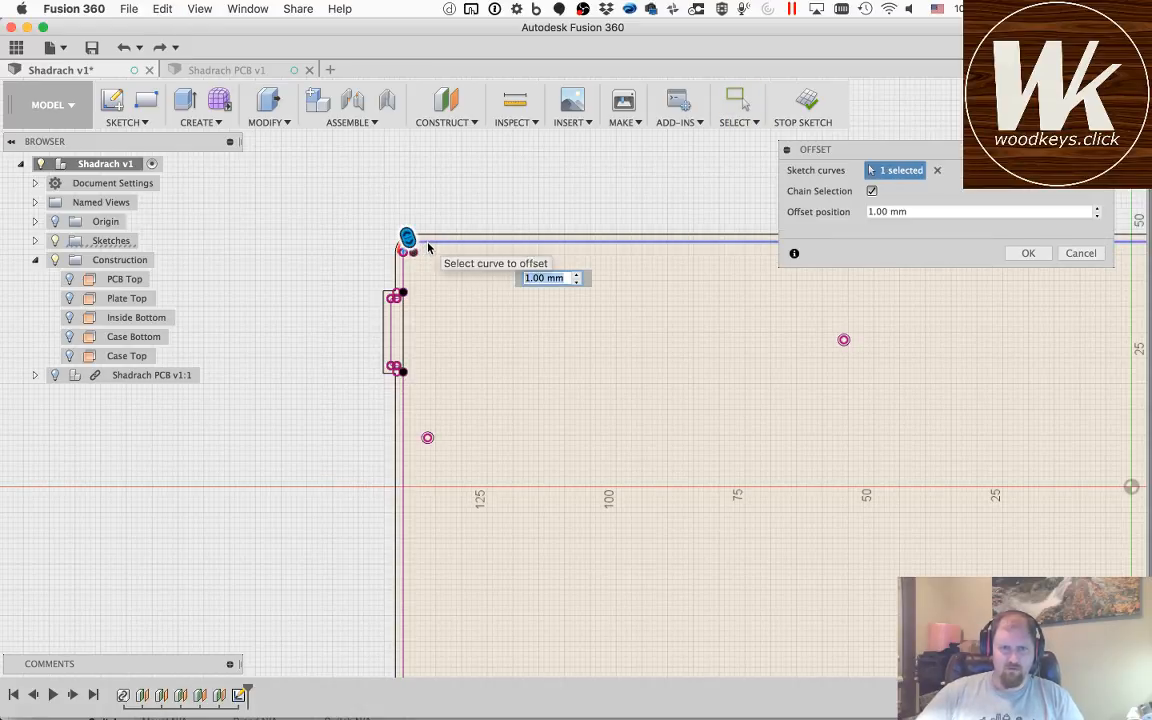
pyautogui.click(404, 277)
pyautogui.click(404, 315)
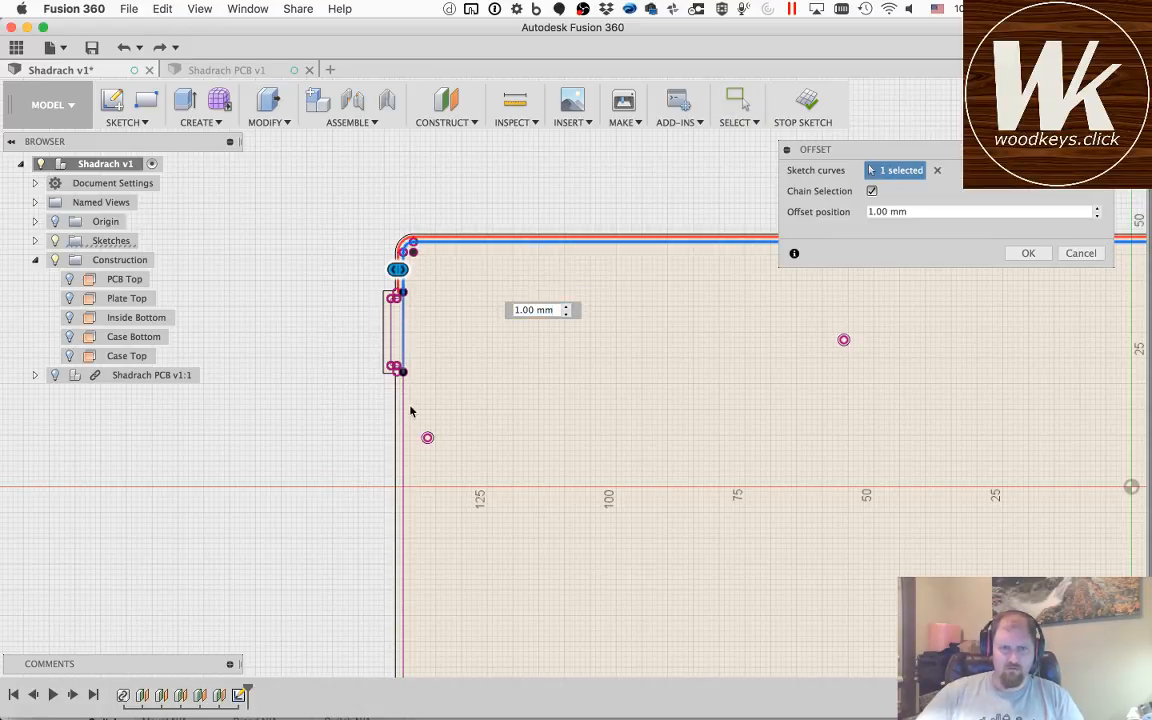
pyautogui.click(404, 408)
pyautogui.write('1.5+12')
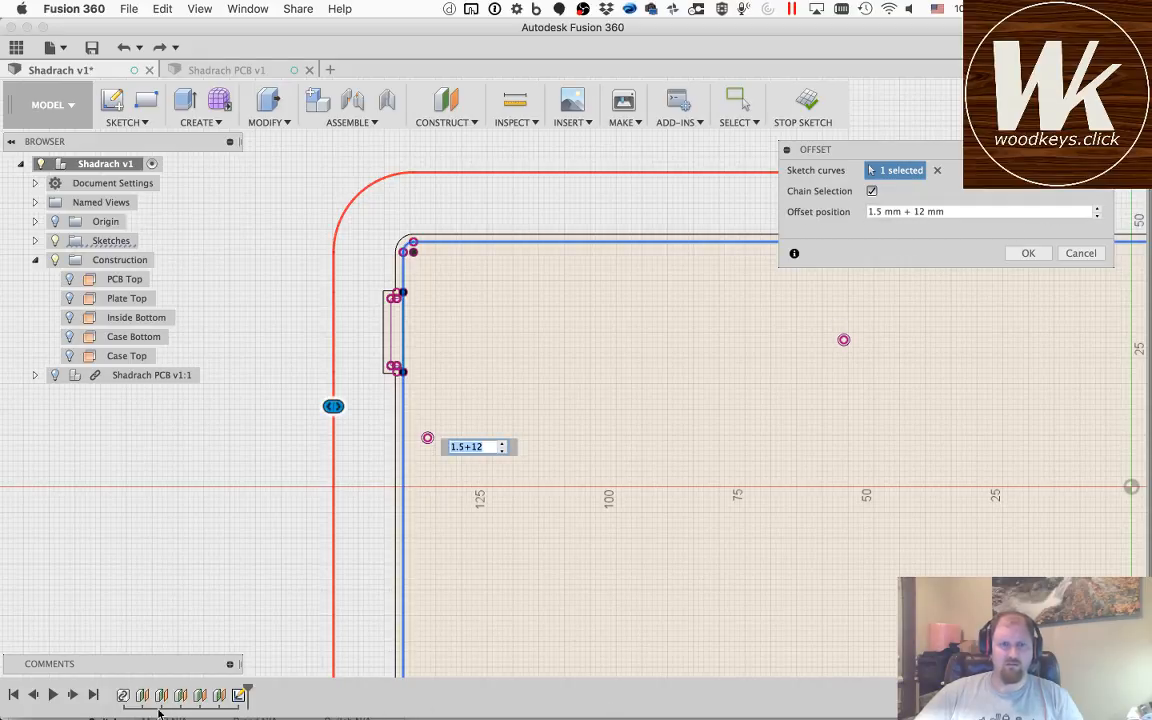
# Step: Turn the navigation bar's display off and back on so the view navigation tools are available
pyautogui.click(199, 10)
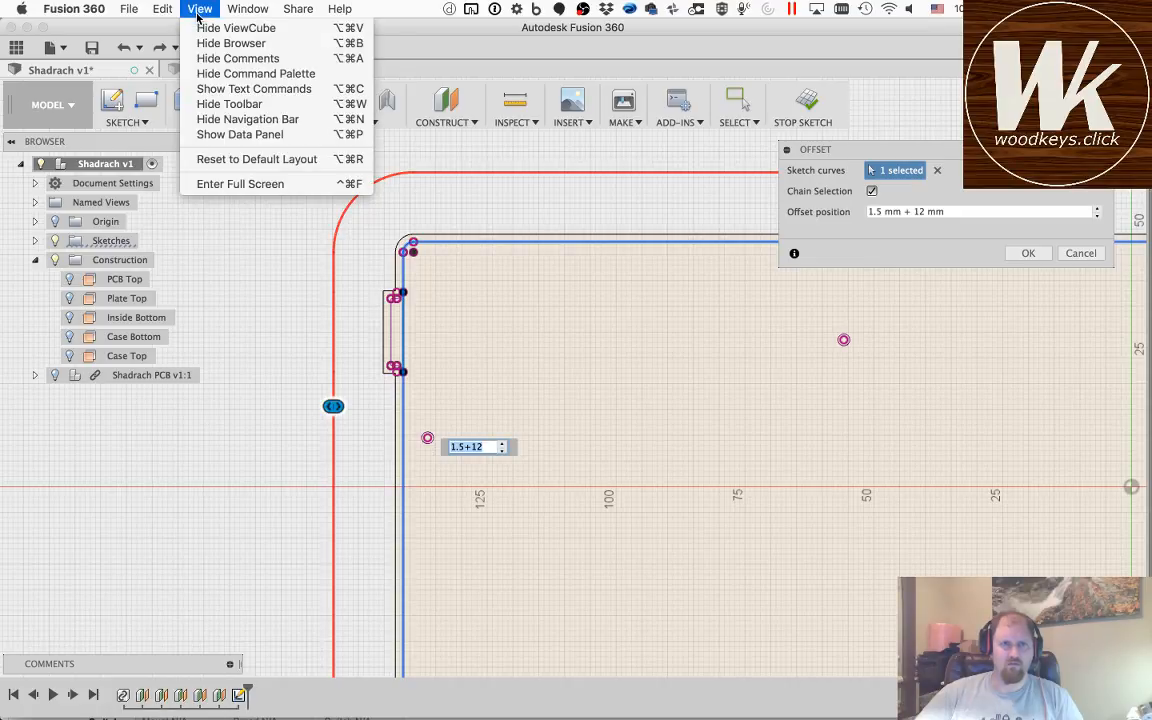
pyautogui.click(227, 119)
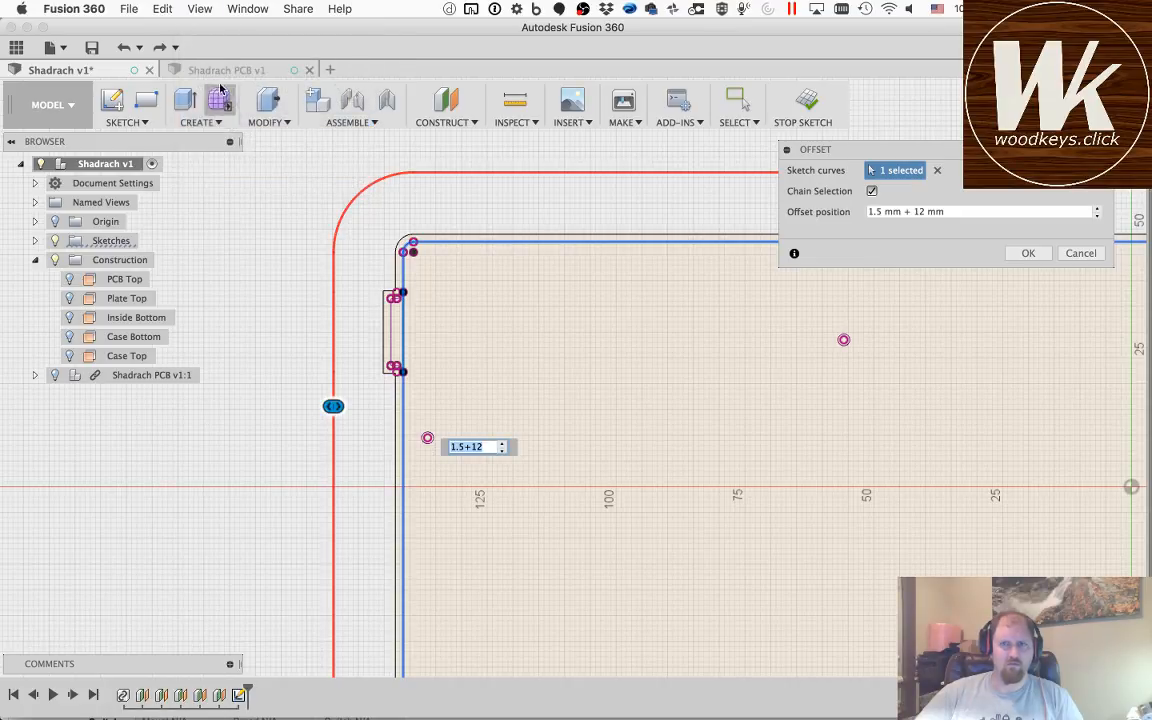
pyautogui.click(200, 9)
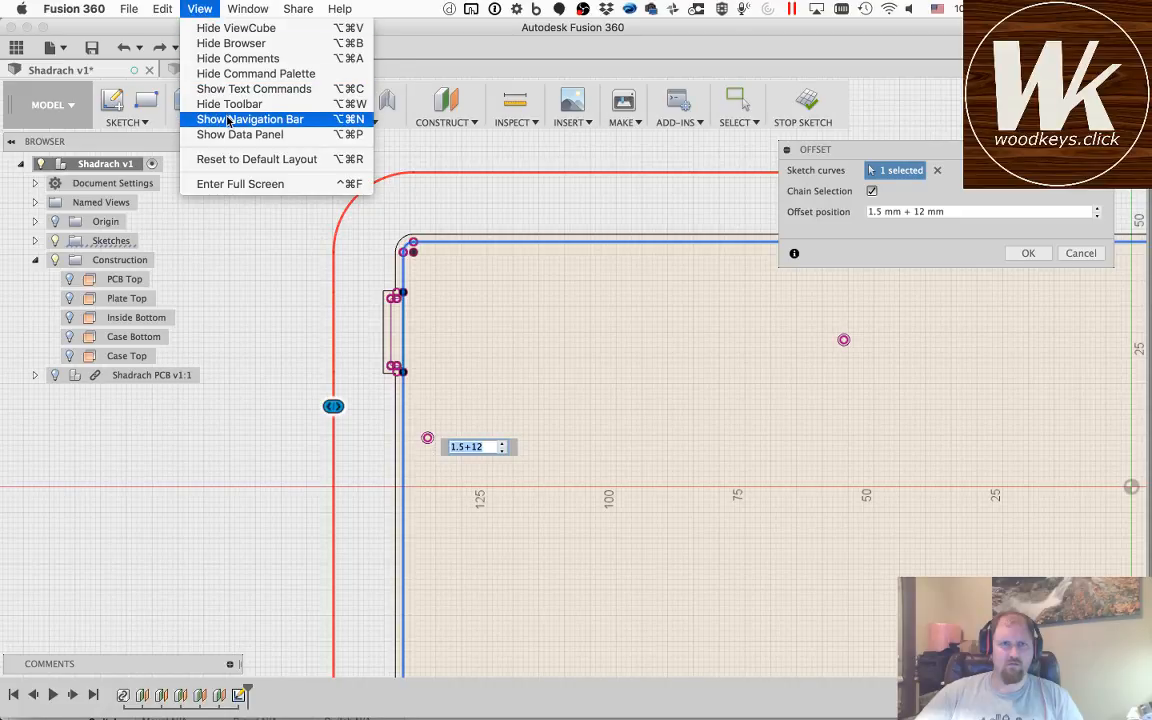
pyautogui.click(227, 119)
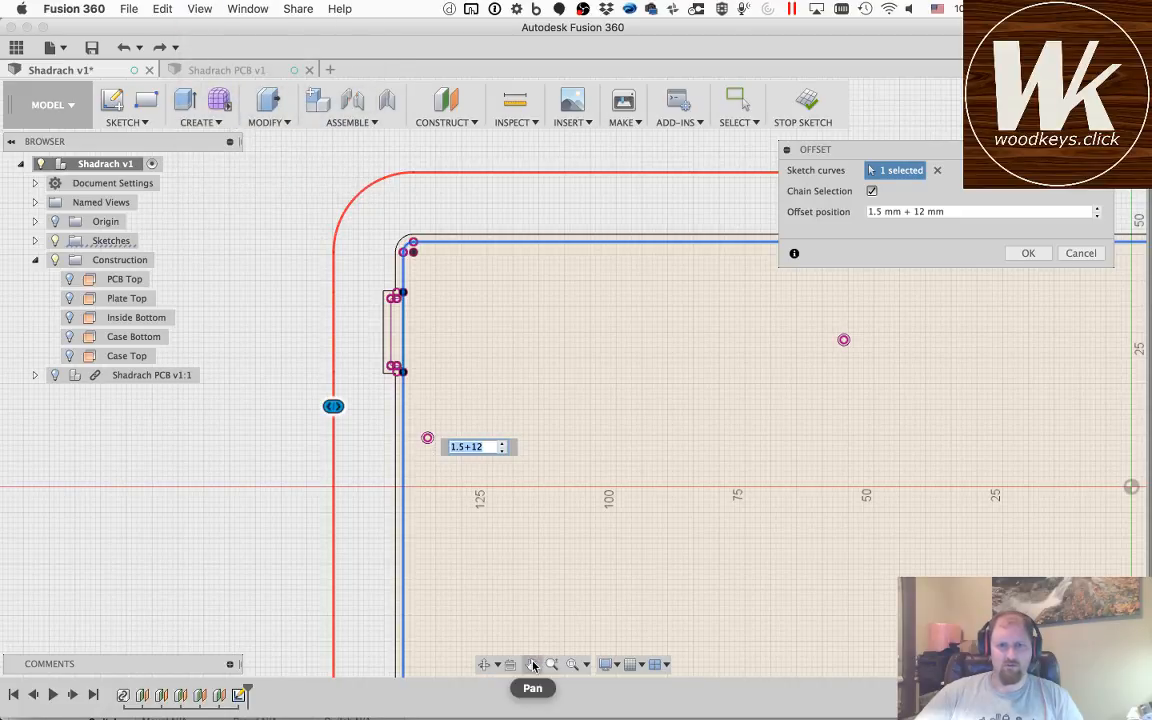
# Step: Extend the 1.5 mm + 12 mm offset around the outline's lower-left corner, along the bottom edge and around the lower-right corner
pyautogui.click(531, 664)
pyautogui.moveTo(705, 627); pyautogui.dragTo(581, 275)
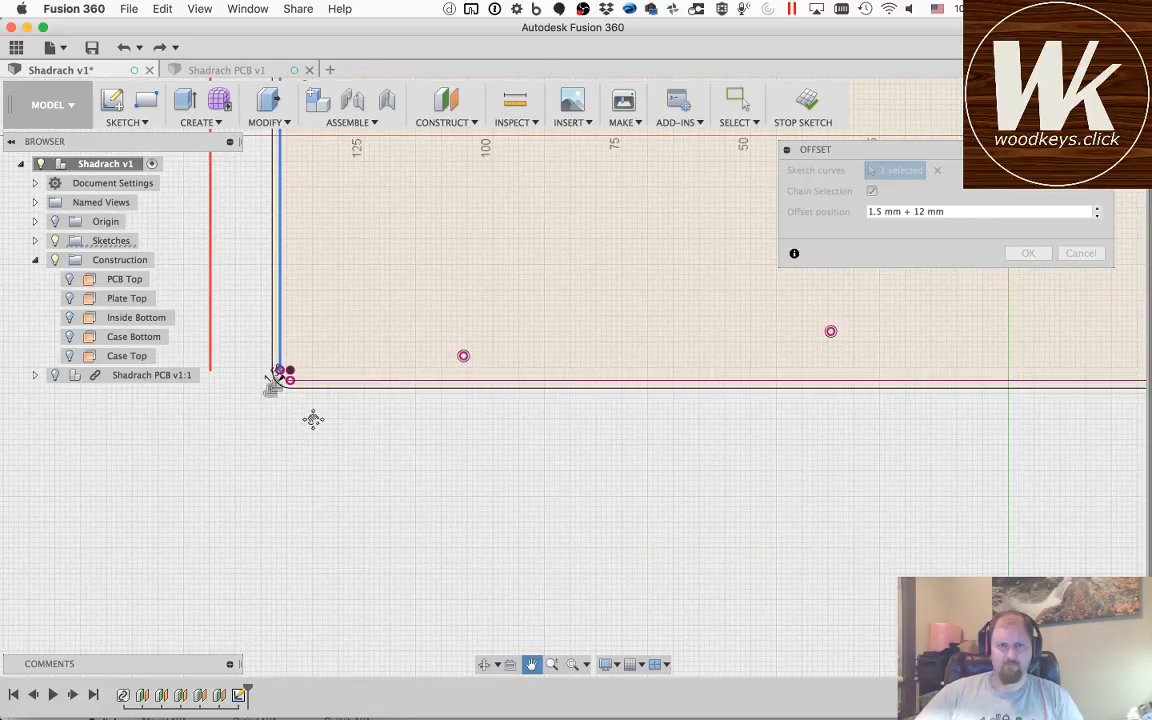
pyautogui.moveTo(311, 417); pyautogui.dragTo(368, 395)
pyautogui.press('Escape')
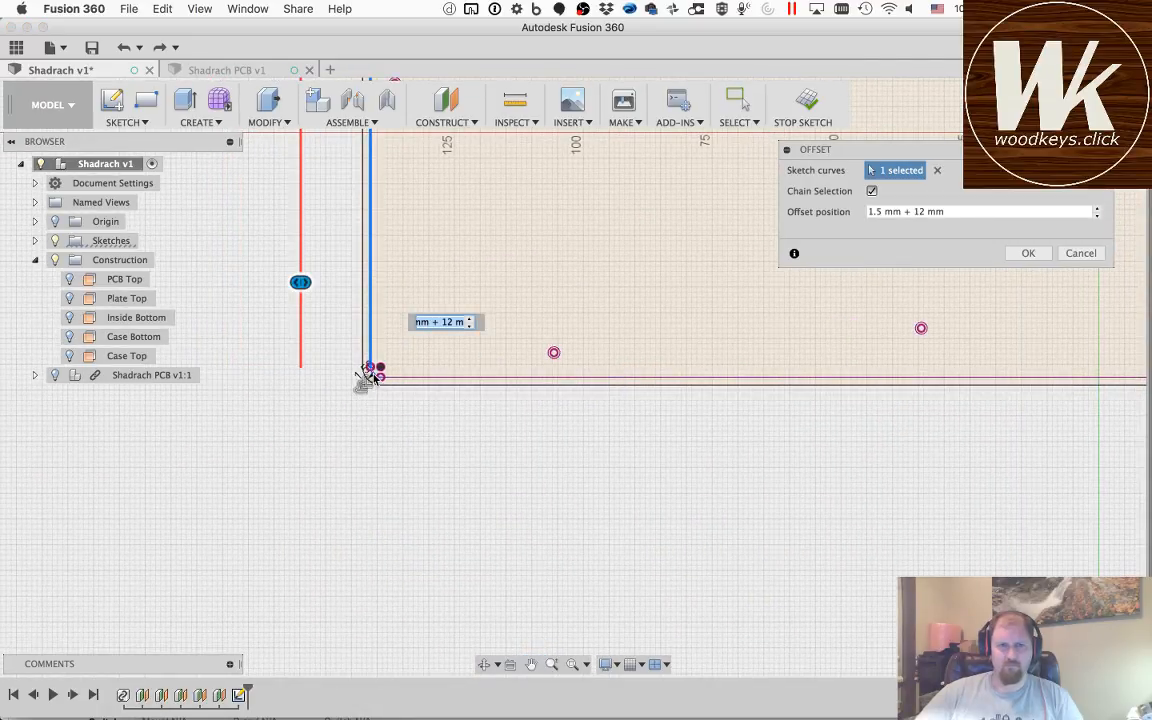
pyautogui.click(531, 664)
pyautogui.moveTo(941, 435); pyautogui.dragTo(370, 483)
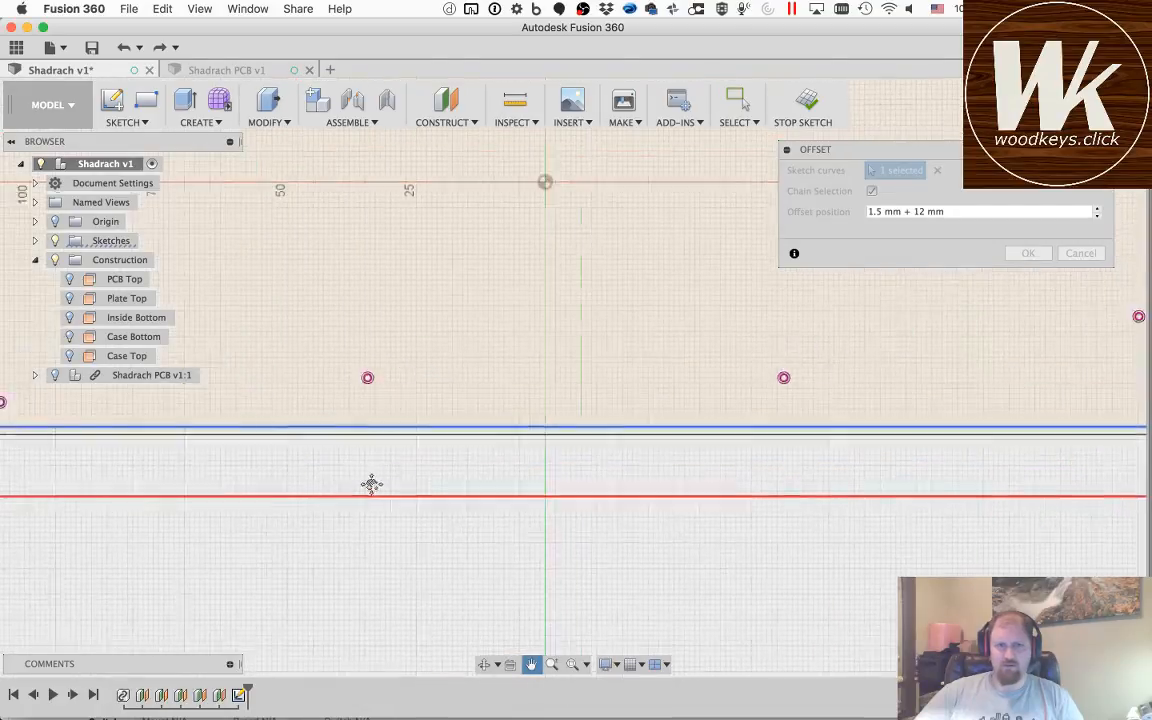
pyautogui.moveTo(1016, 424); pyautogui.dragTo(369, 429)
pyautogui.press('Escape')
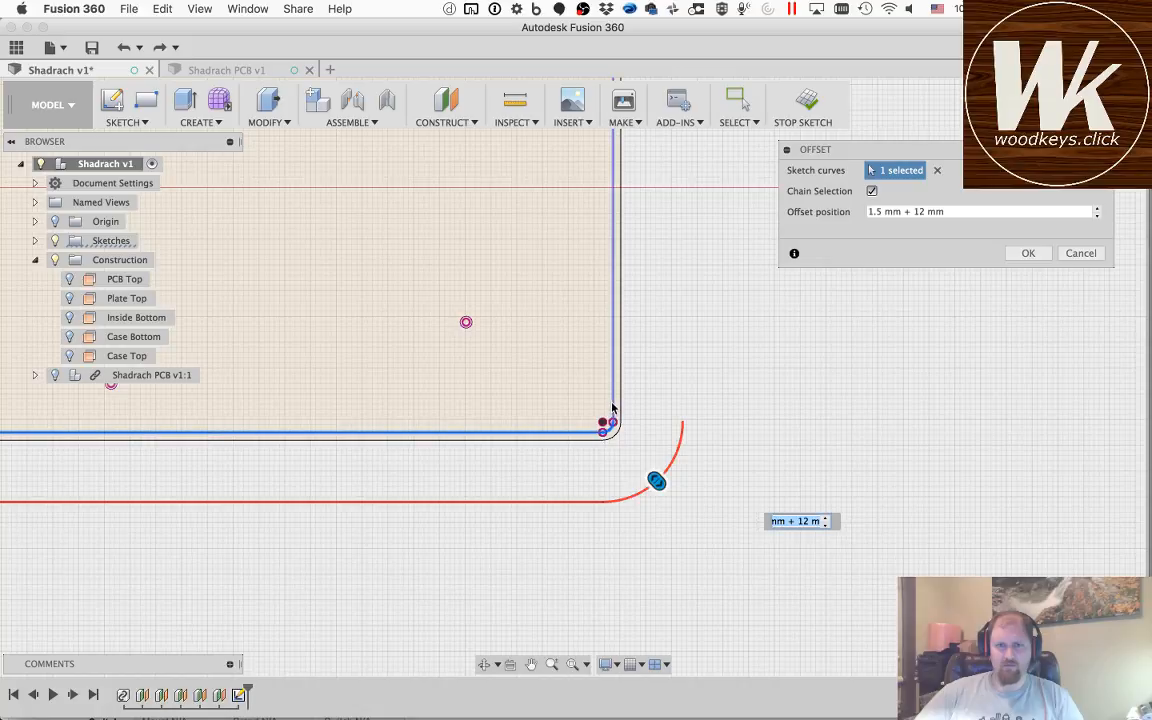
# Step: Extend the offset up the outline's right edge and around the upper-right corner, and follow it back along the top edge
pyautogui.click(531, 667)
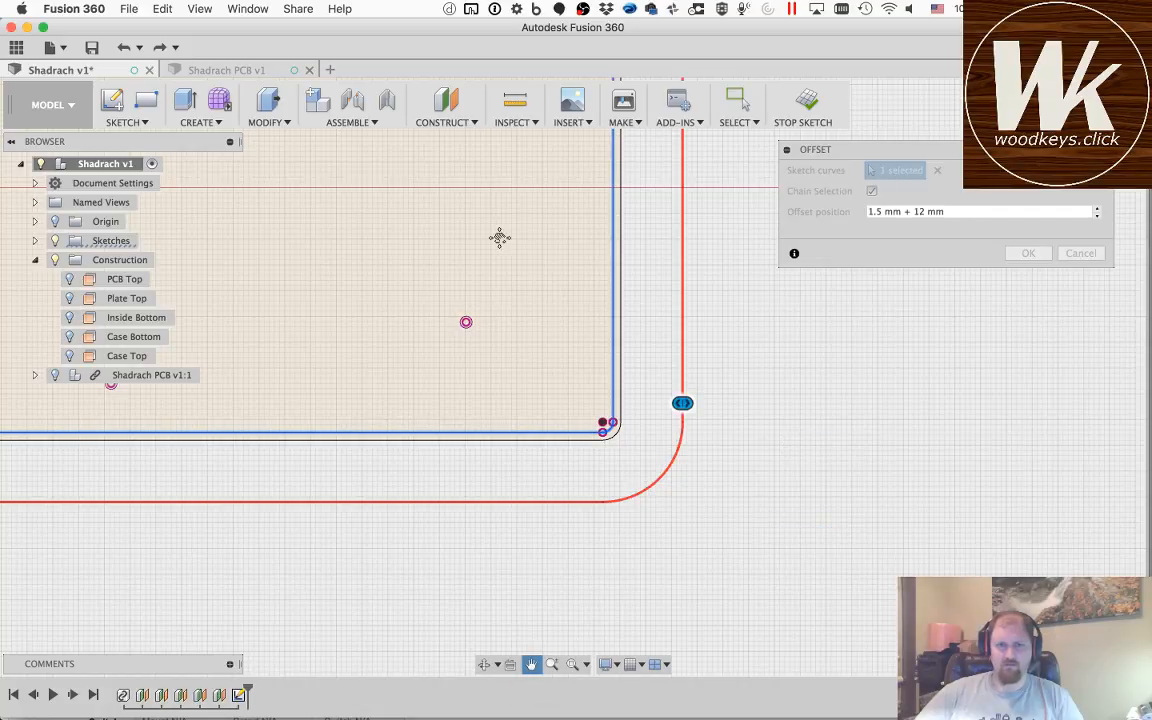
pyautogui.moveTo(499, 237); pyautogui.dragTo(571, 673)
pyautogui.press('Escape')
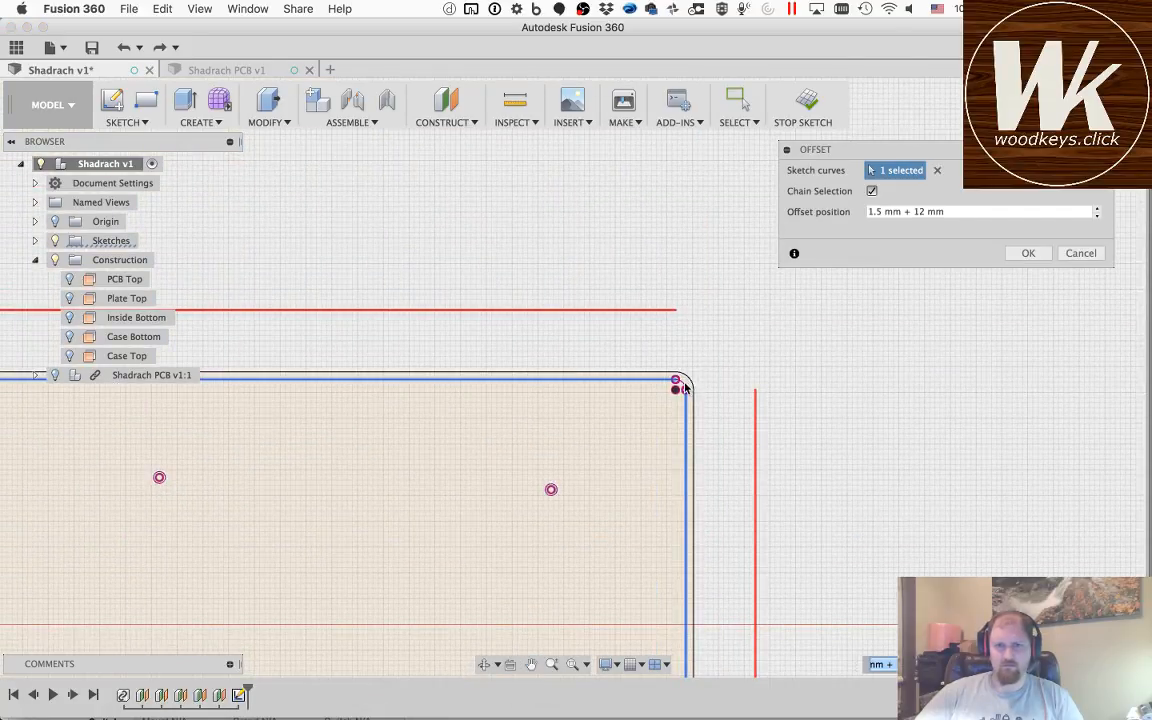
pyautogui.click(531, 665)
pyautogui.moveTo(273, 527); pyautogui.dragTo(897, 519)
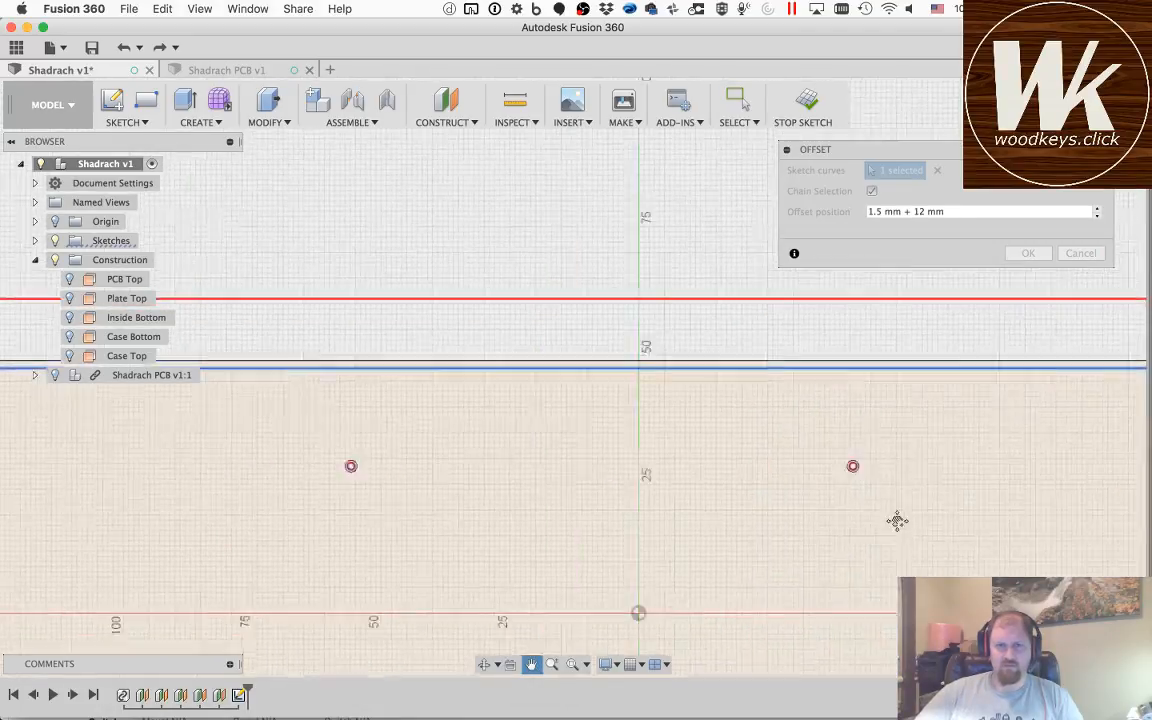
pyautogui.moveTo(252, 535); pyautogui.dragTo(723, 473)
pyautogui.moveTo(638, 537); pyautogui.dragTo(550, 418)
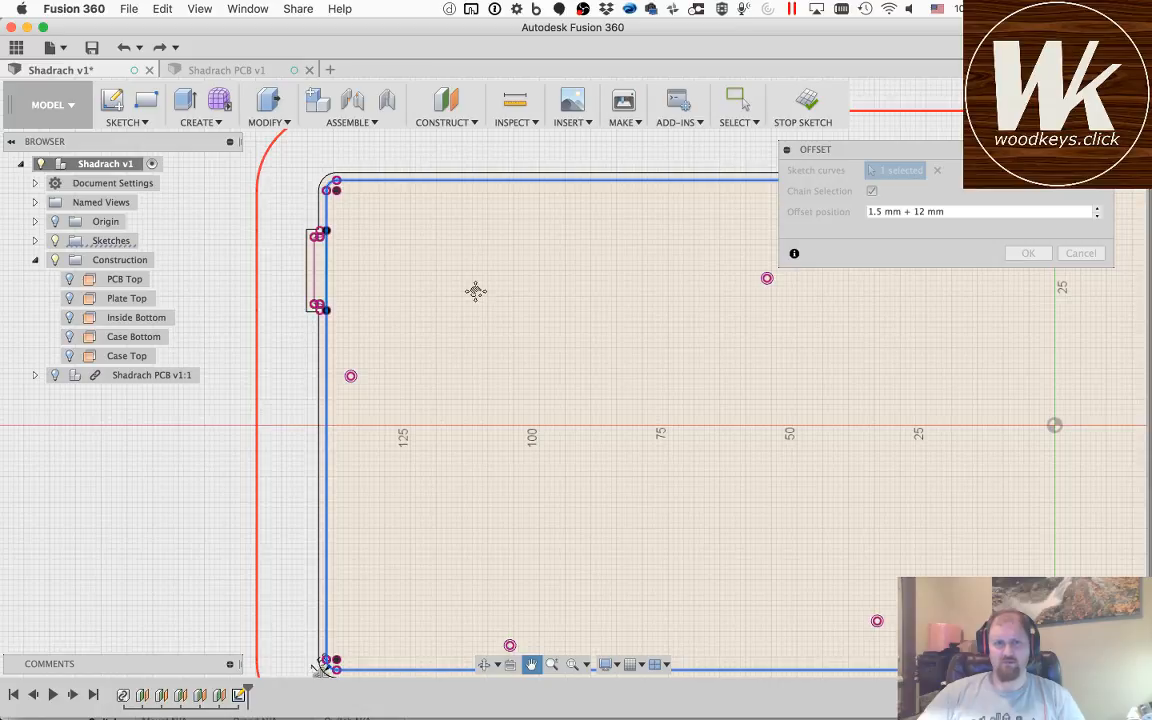
pyautogui.press('Escape')
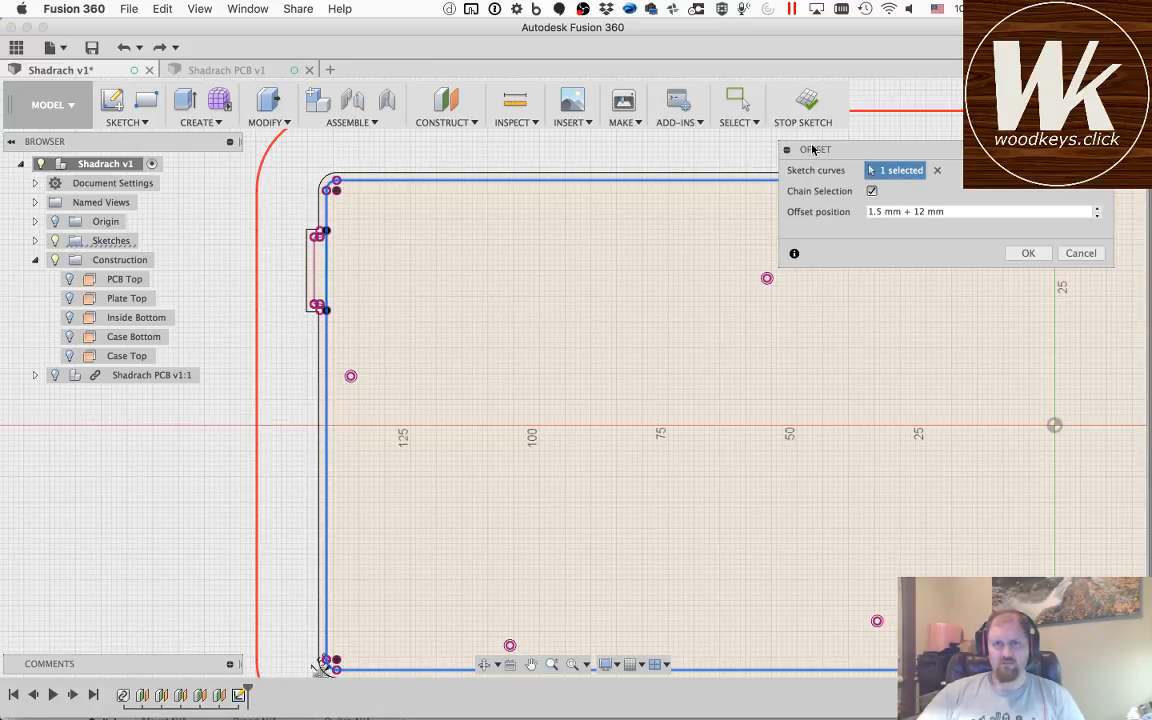
# Step: Set the outer outline's offset to 1.5 mm + 15 mm, apply it and bring the whole outline into view
pyautogui.moveTo(816, 152); pyautogui.dragTo(823, 211)
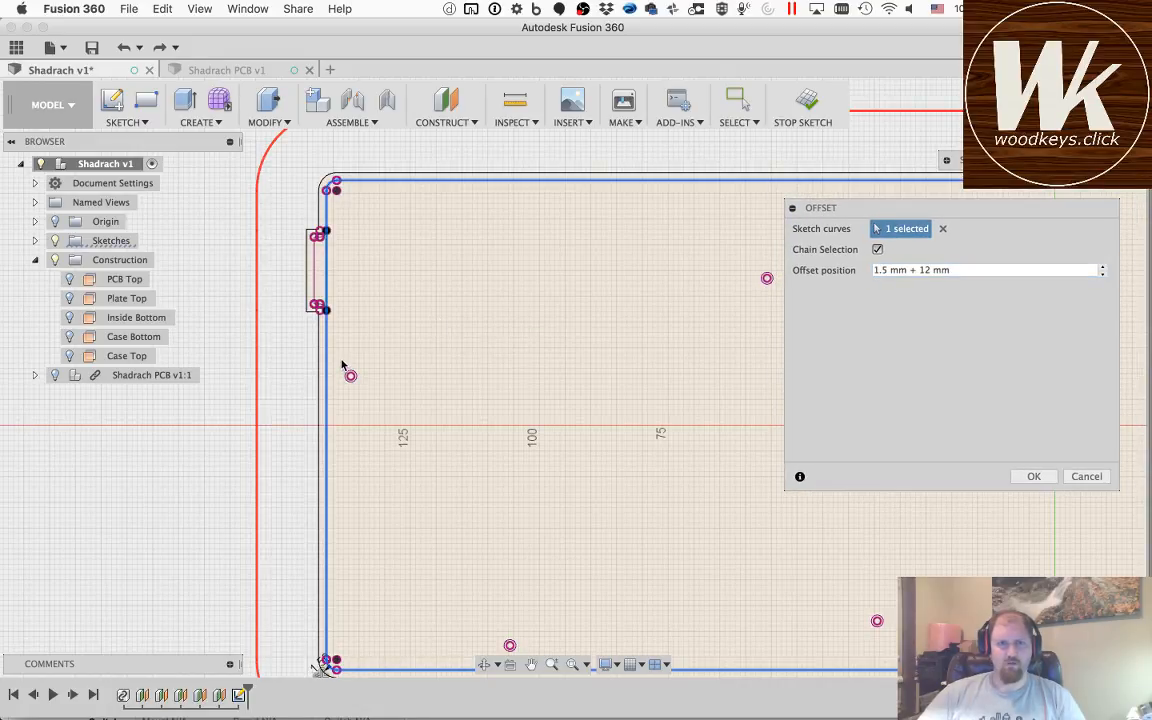
pyautogui.scroll(-3, 342, 365)
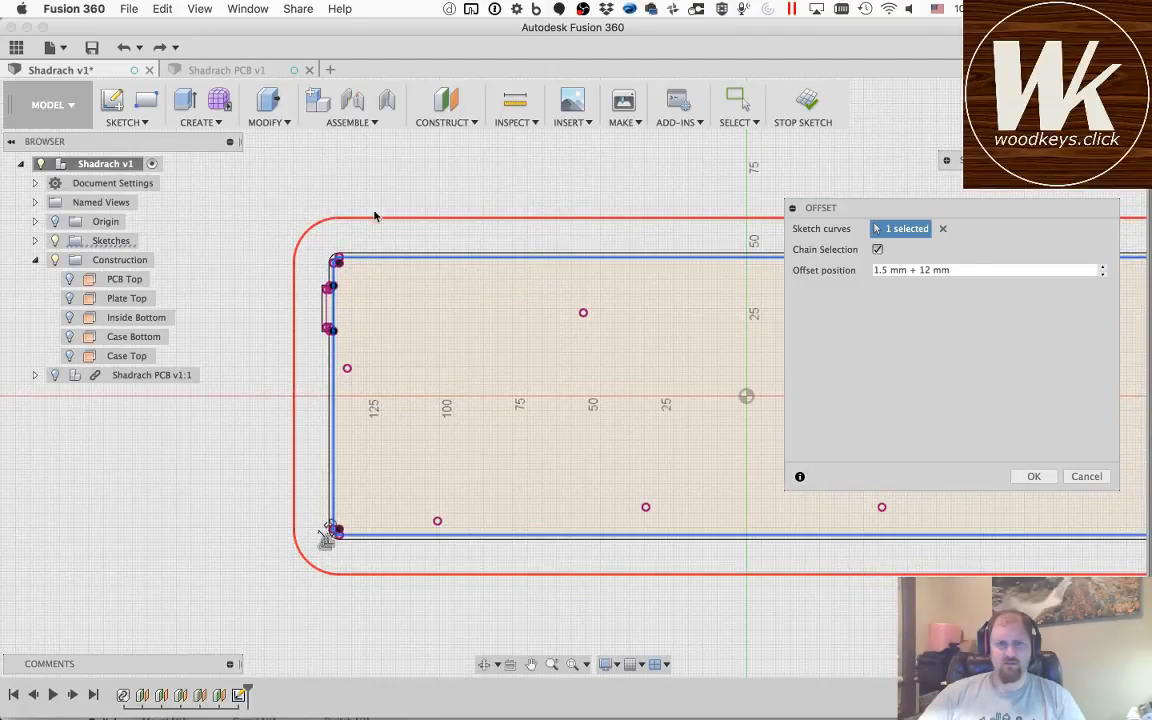
pyautogui.moveTo(858, 204); pyautogui.dragTo(595, 278)
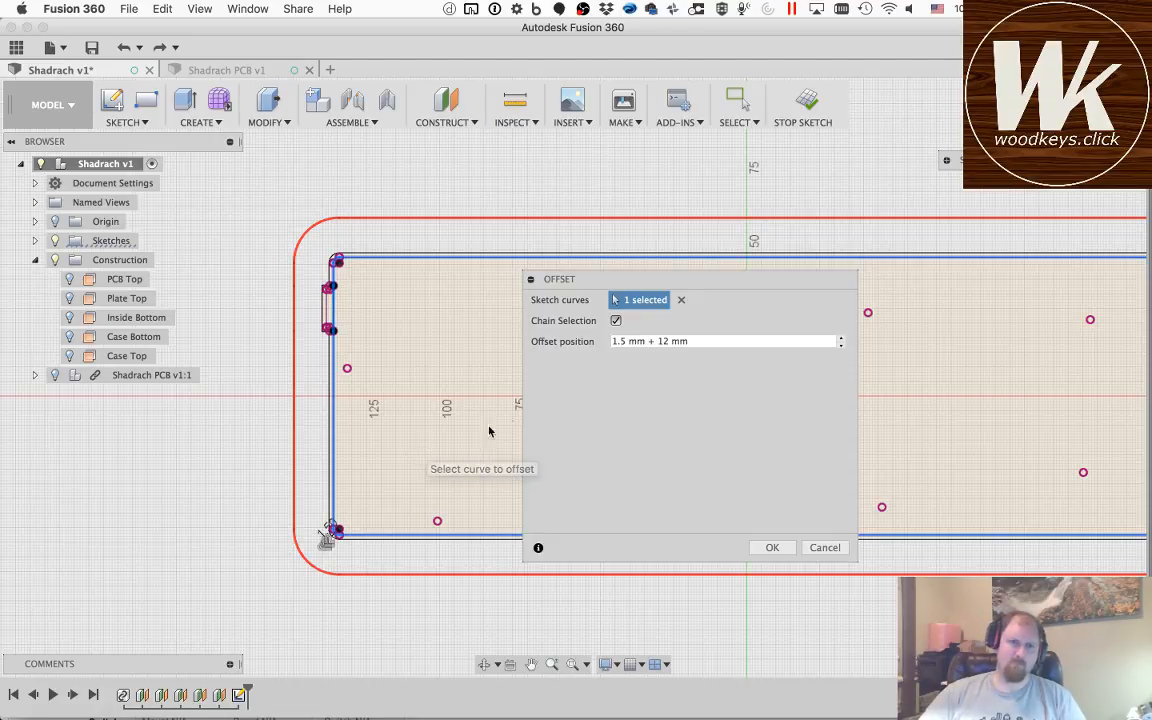
pyautogui.click(667, 341)
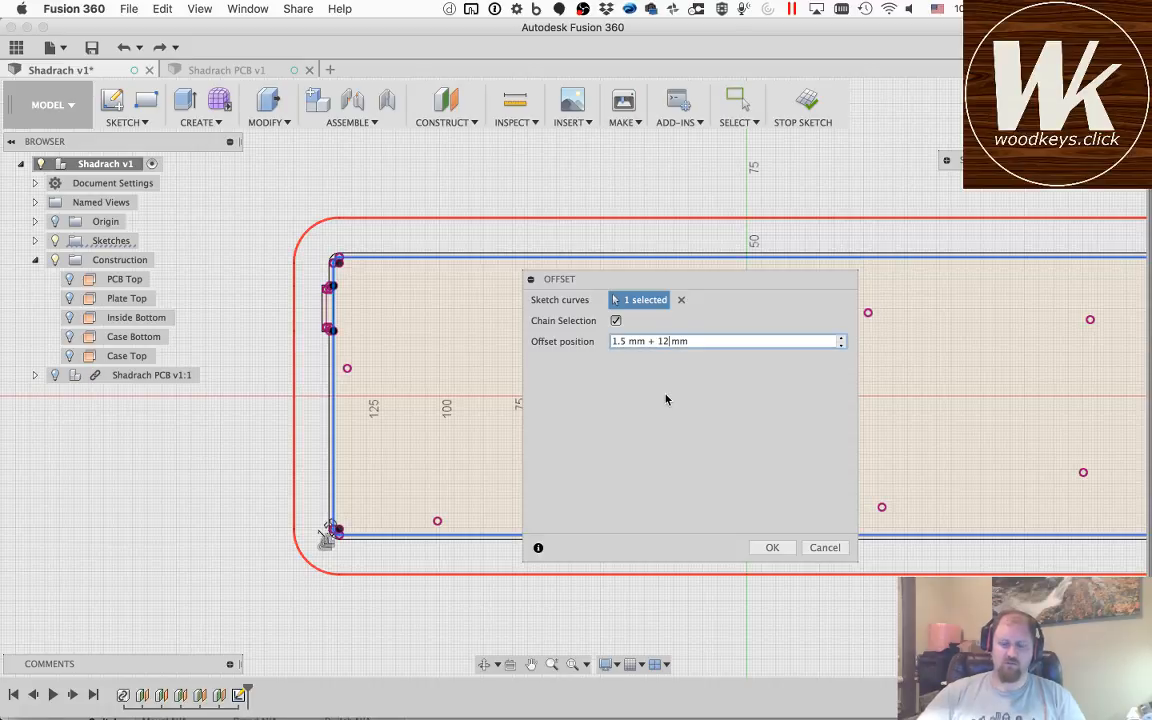
pyautogui.press('BackSpace')
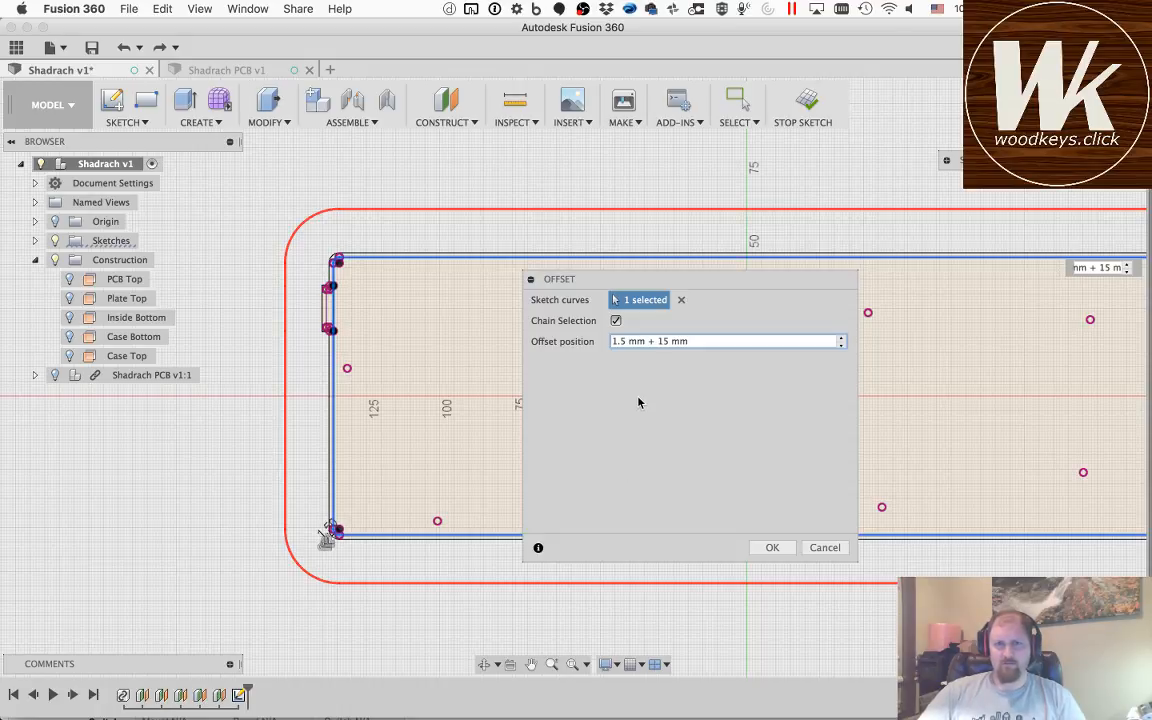
pyautogui.click(770, 548)
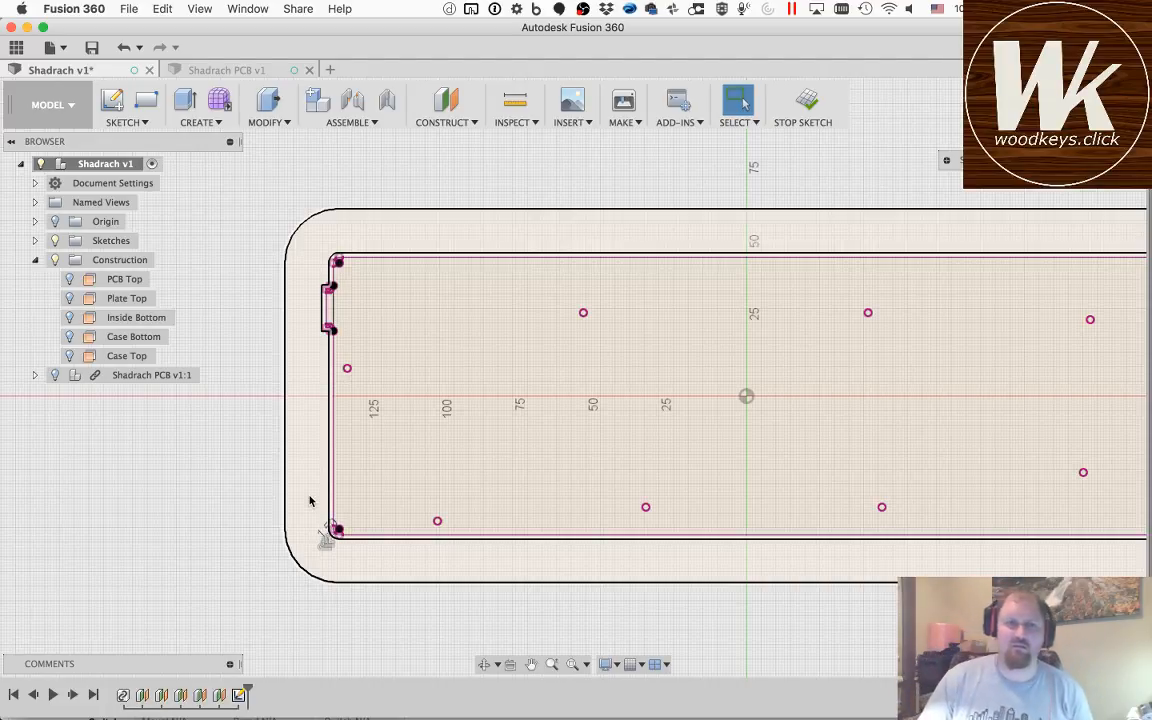
pyautogui.scroll(-3, 716, 437)
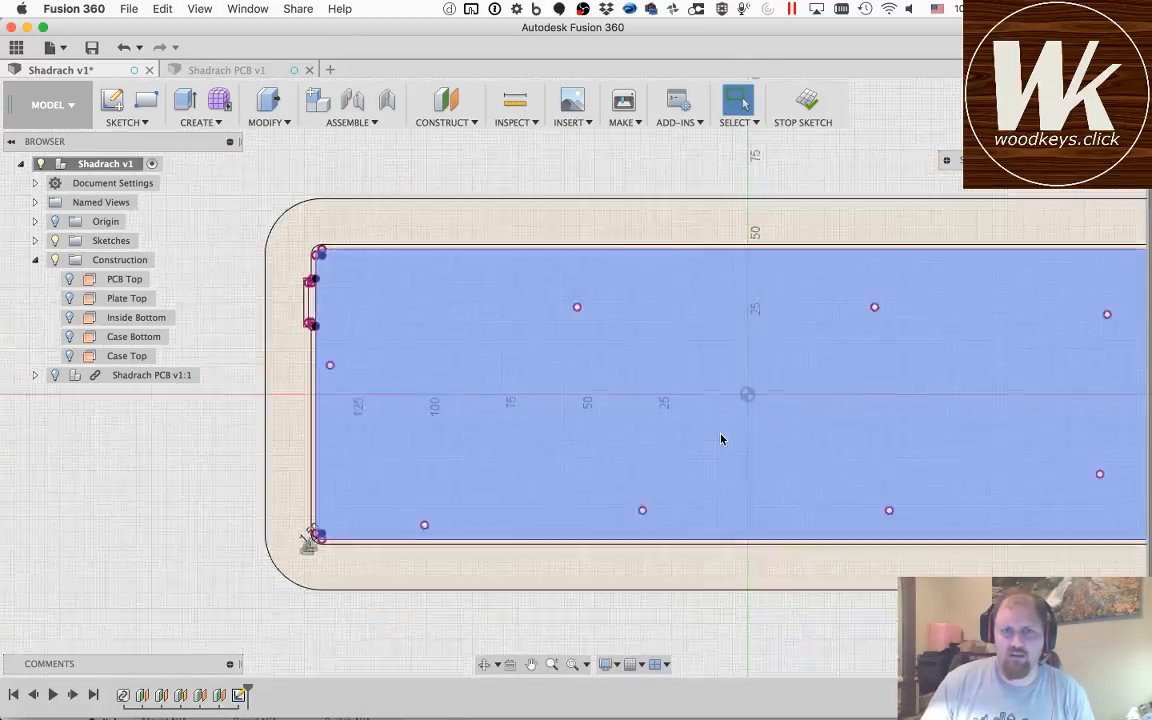
pyautogui.click(531, 664)
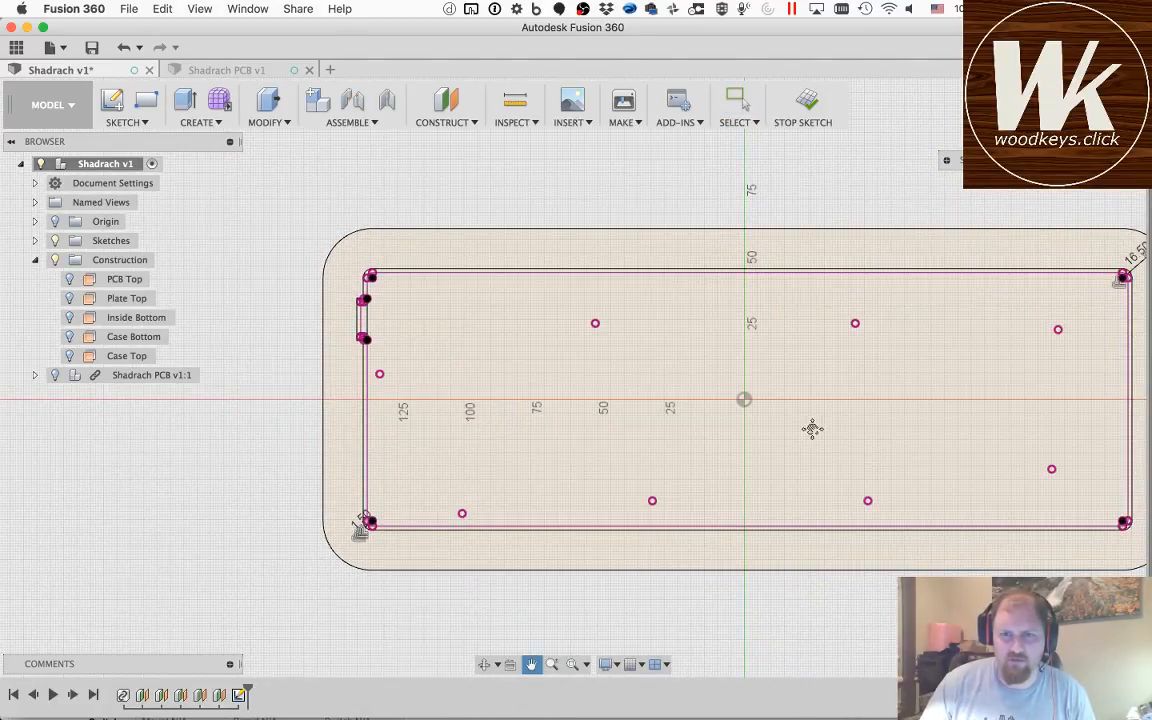
pyautogui.moveTo(812, 427); pyautogui.dragTo(710, 452)
pyautogui.press('Escape')
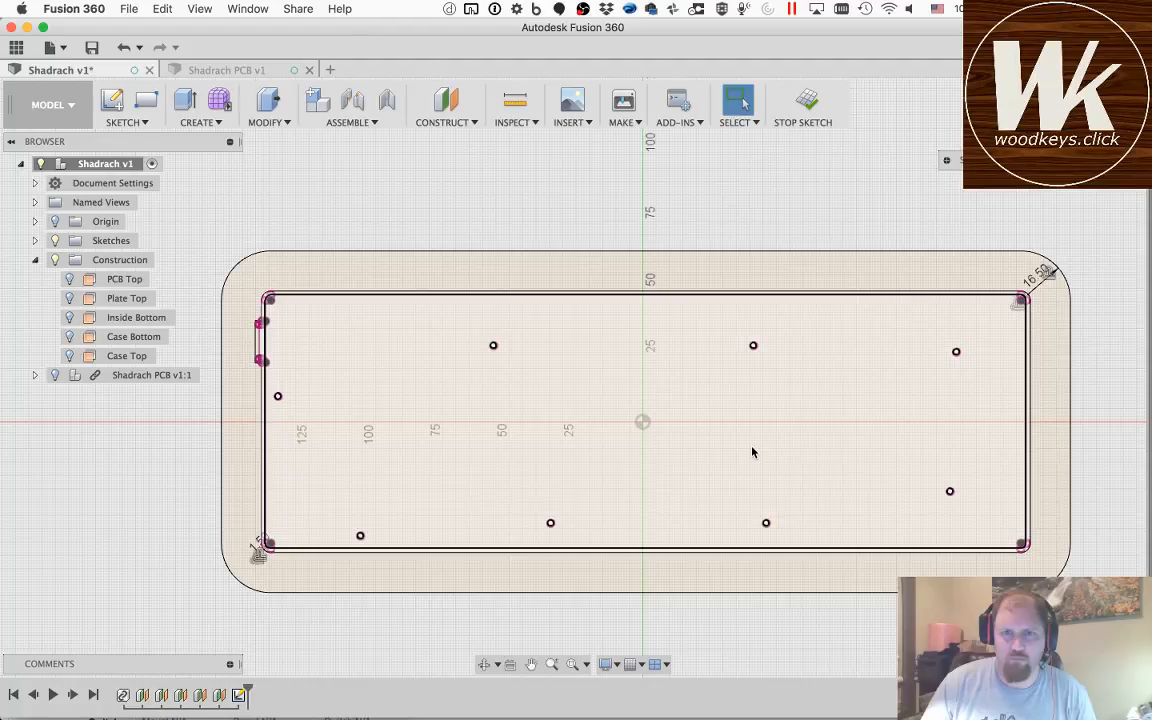
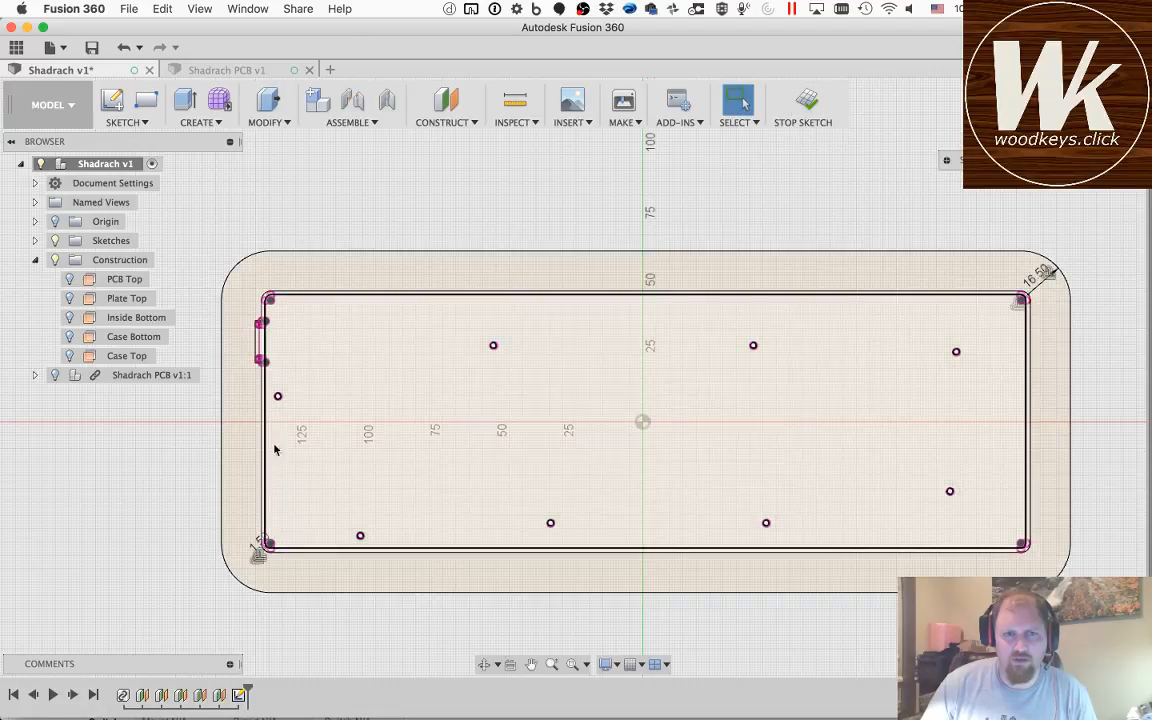
# Step: Finish the sketch, inspect the outlines against the temporarily shown Shadrach PCB component, and hide the component again
pyautogui.click(806, 103)
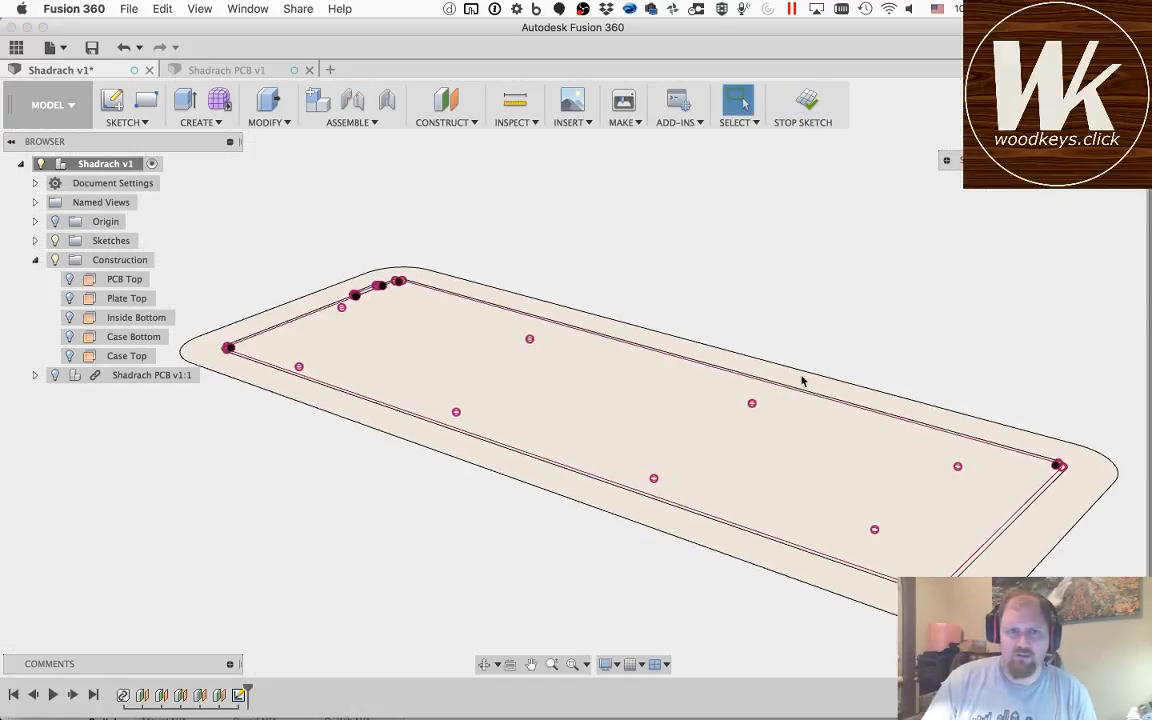
pyautogui.click(53, 375)
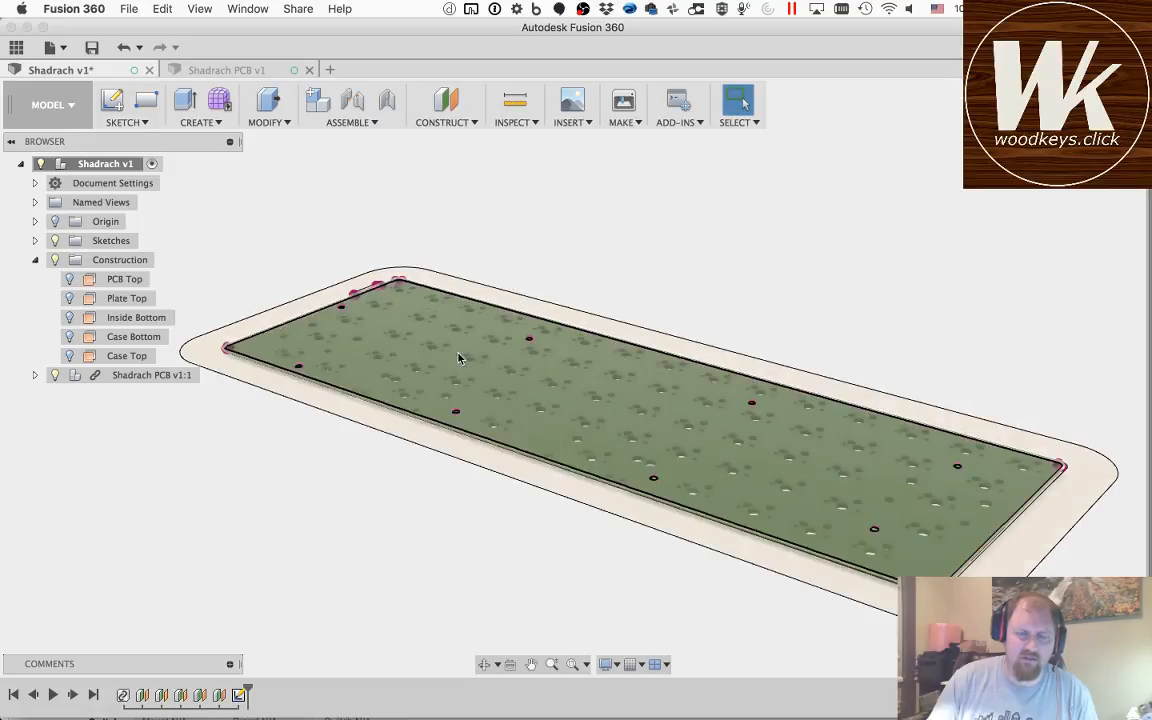
pyautogui.click(483, 664)
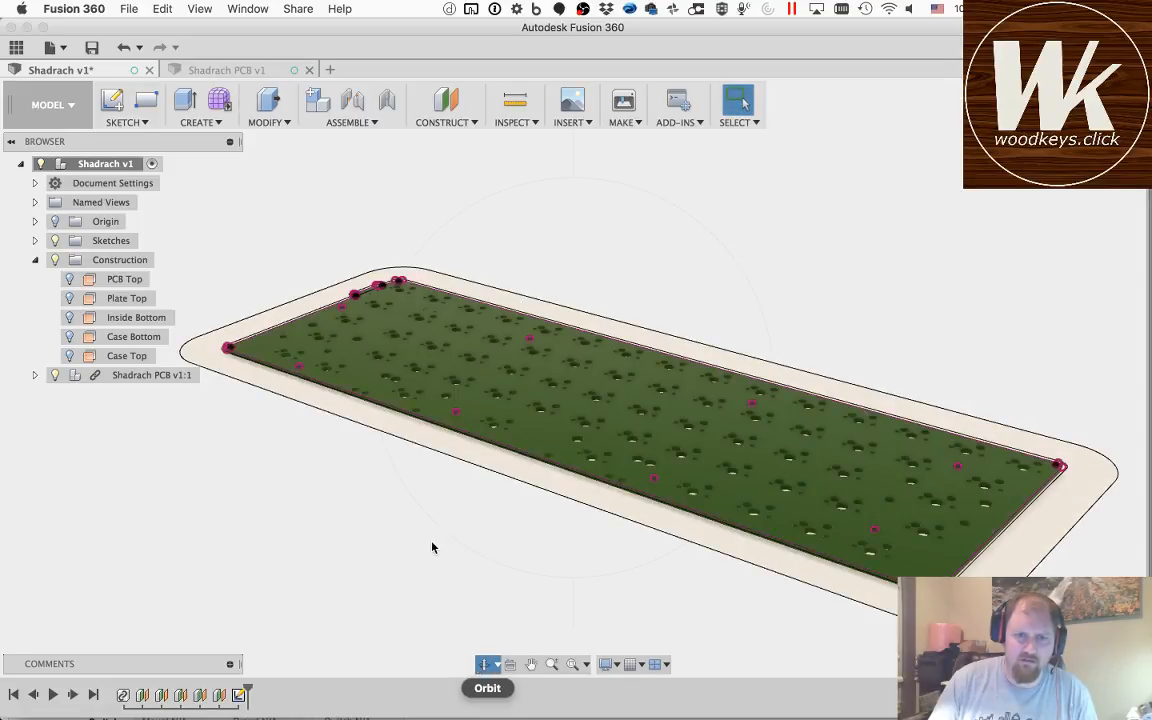
pyautogui.moveTo(378, 525); pyautogui.dragTo(383, 550)
pyautogui.press('Escape')
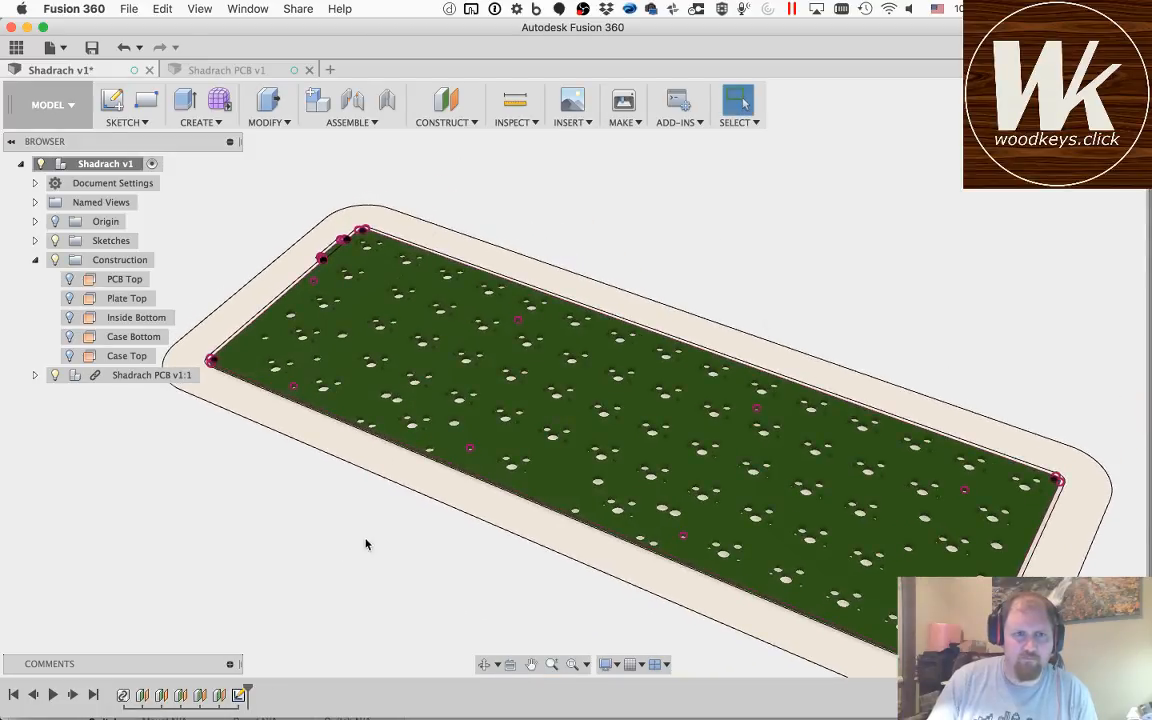
pyautogui.click(55, 375)
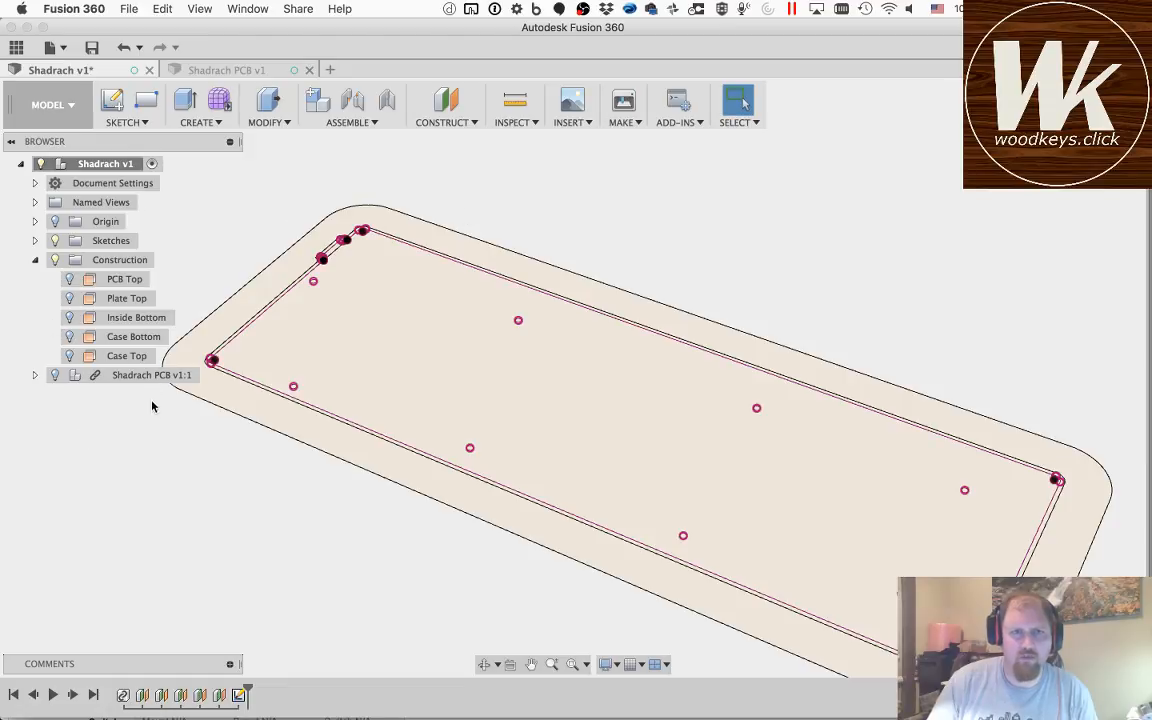
# Step: Reopen the outline sketch and convert the projected top edge, upper-left corner arc and short left edge above the connector tab to construction
pyautogui.doubleClick(239, 697)
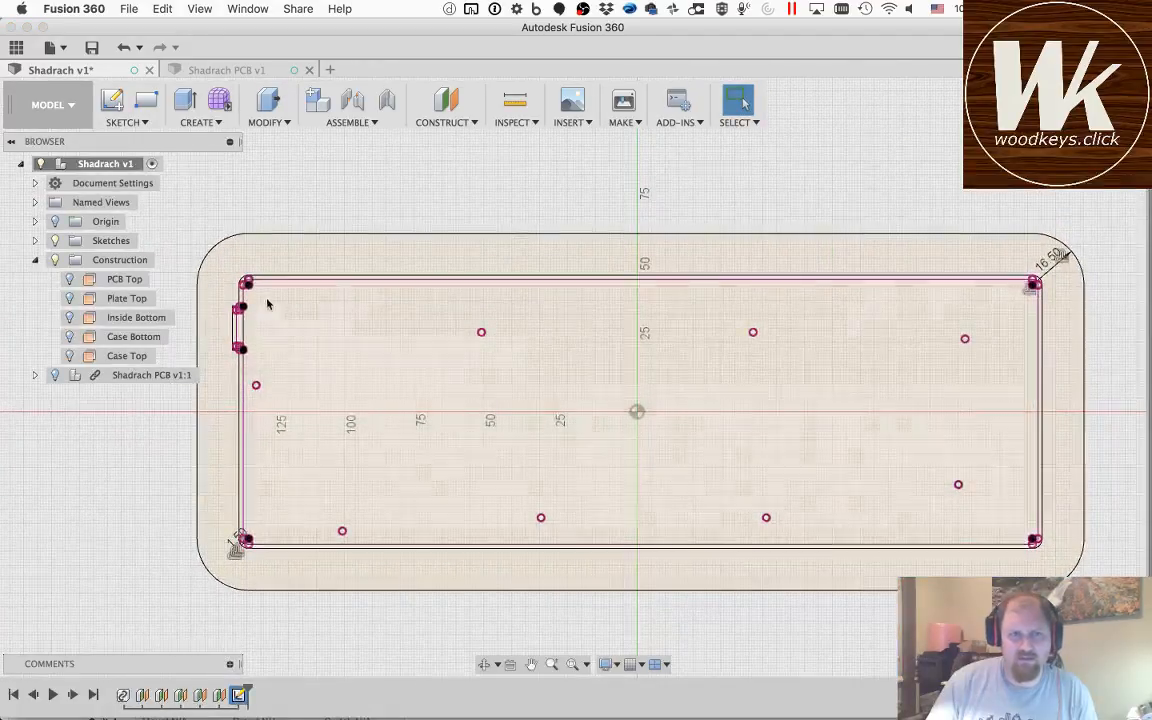
pyautogui.scroll(-2, 240, 290)
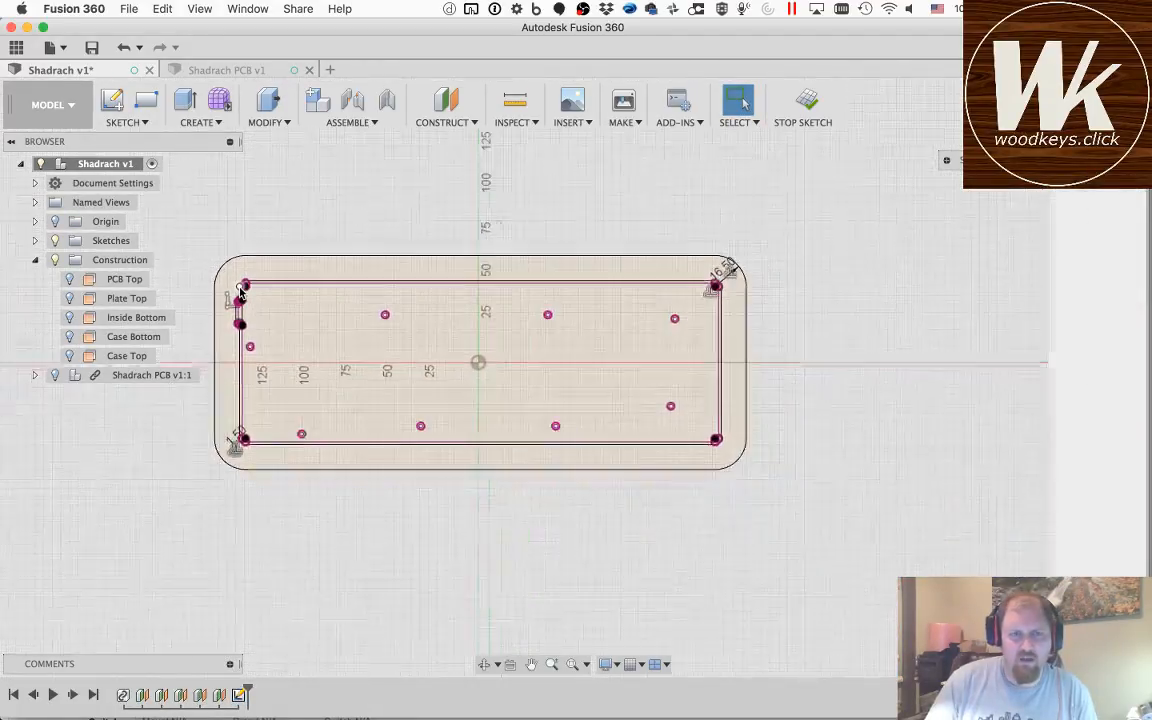
pyautogui.scroll(10, 240, 290)
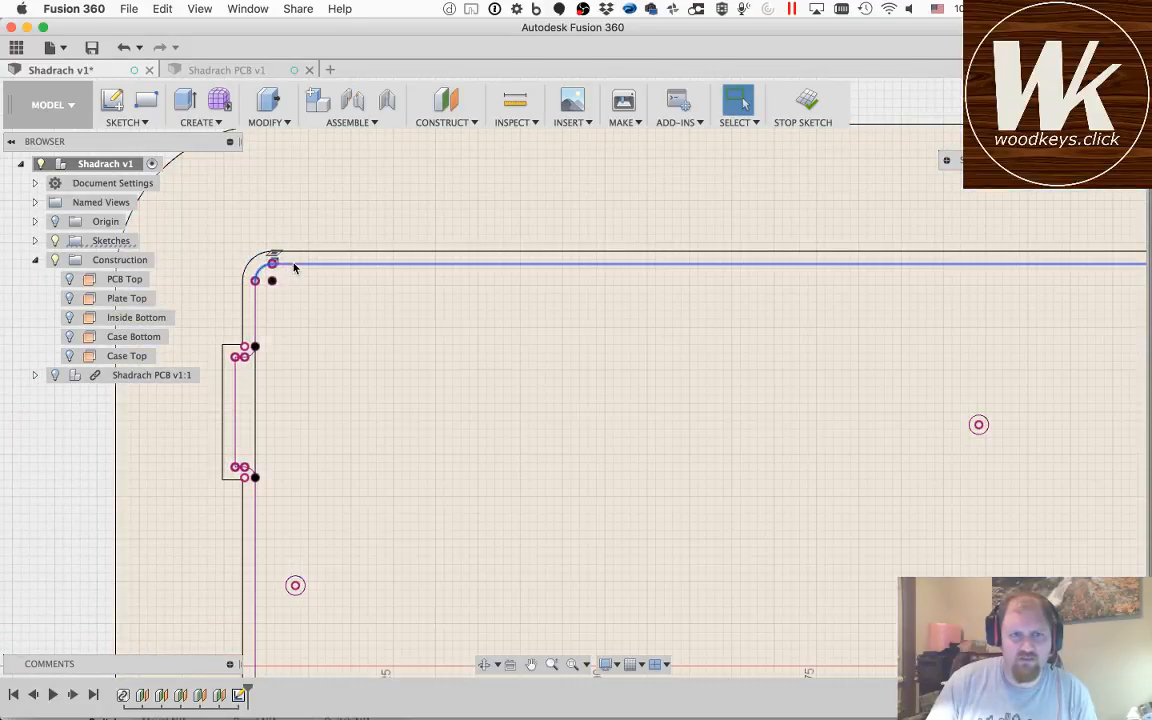
pyautogui.click(295, 265)
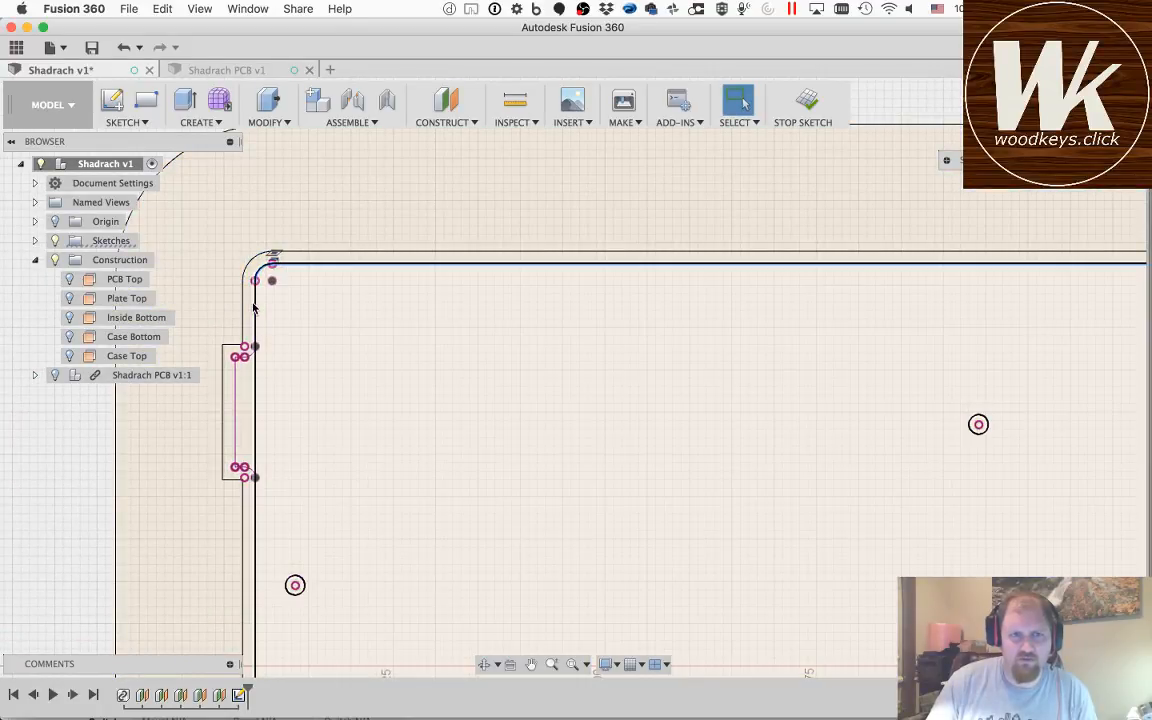
pyautogui.press('x')
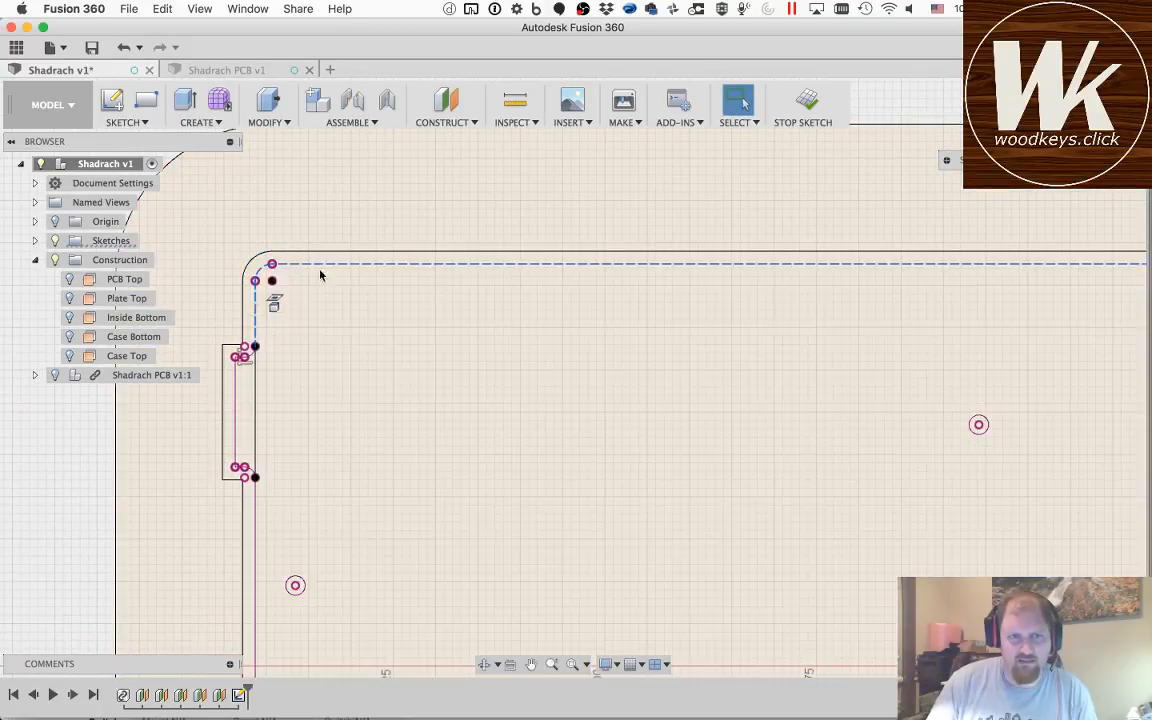
# Step: Convert the projected left-edge segment behind the connector tab, plus the tab's lower edge and corner arc, to construction lines
pyautogui.click(258, 382)
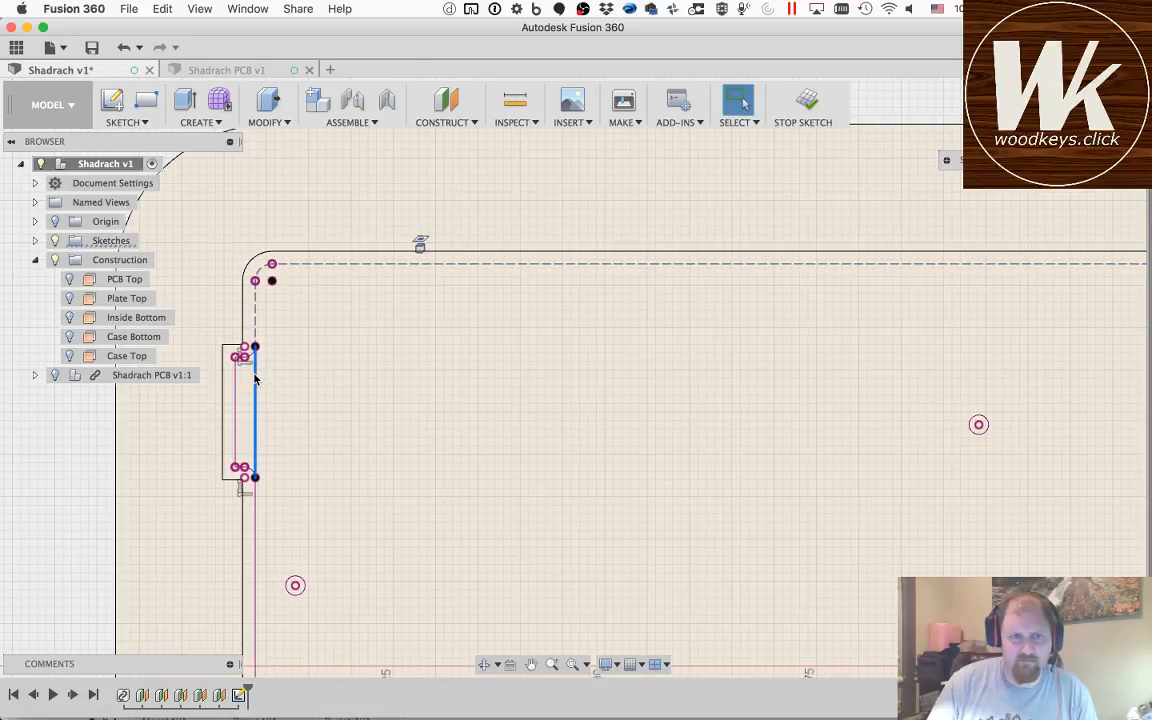
pyautogui.press('x')
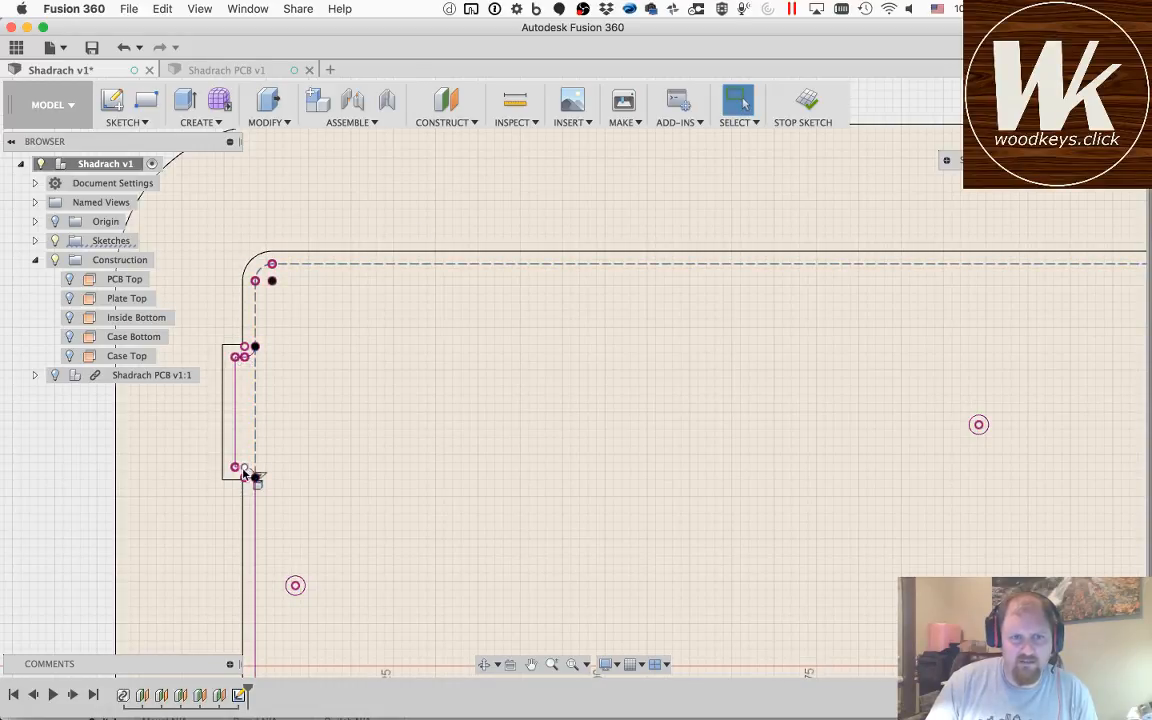
pyautogui.scroll(-4, 245, 474)
pyautogui.scroll(10, 244, 472)
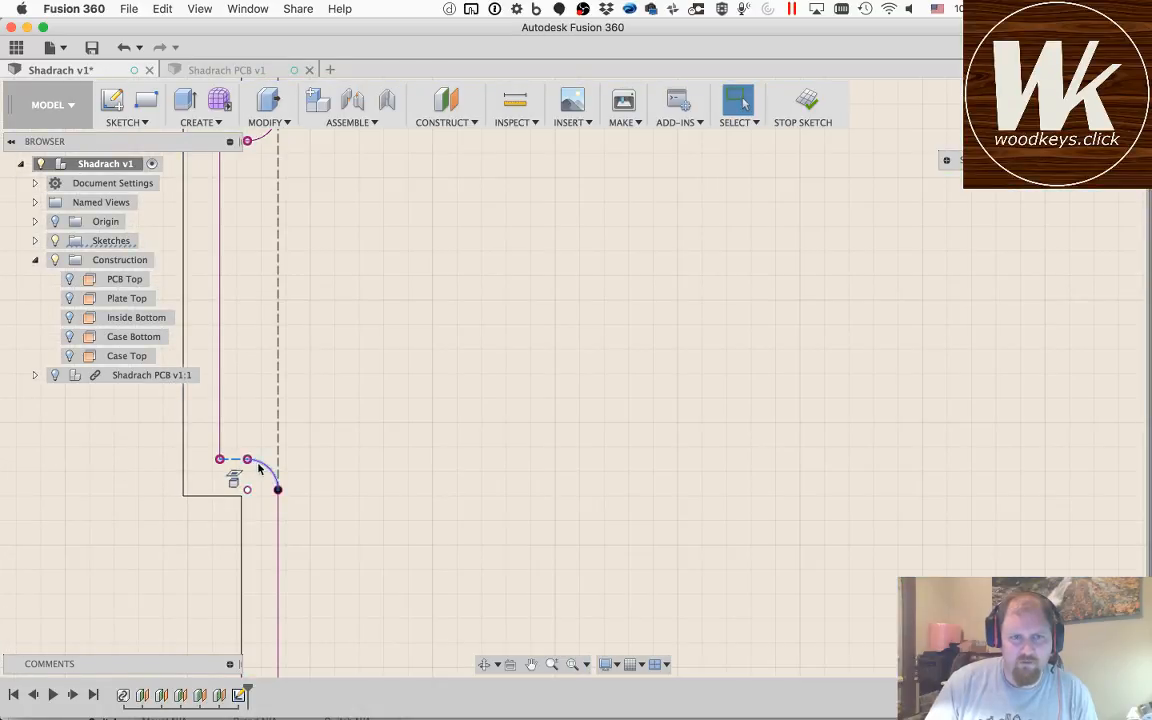
pyautogui.click(262, 464)
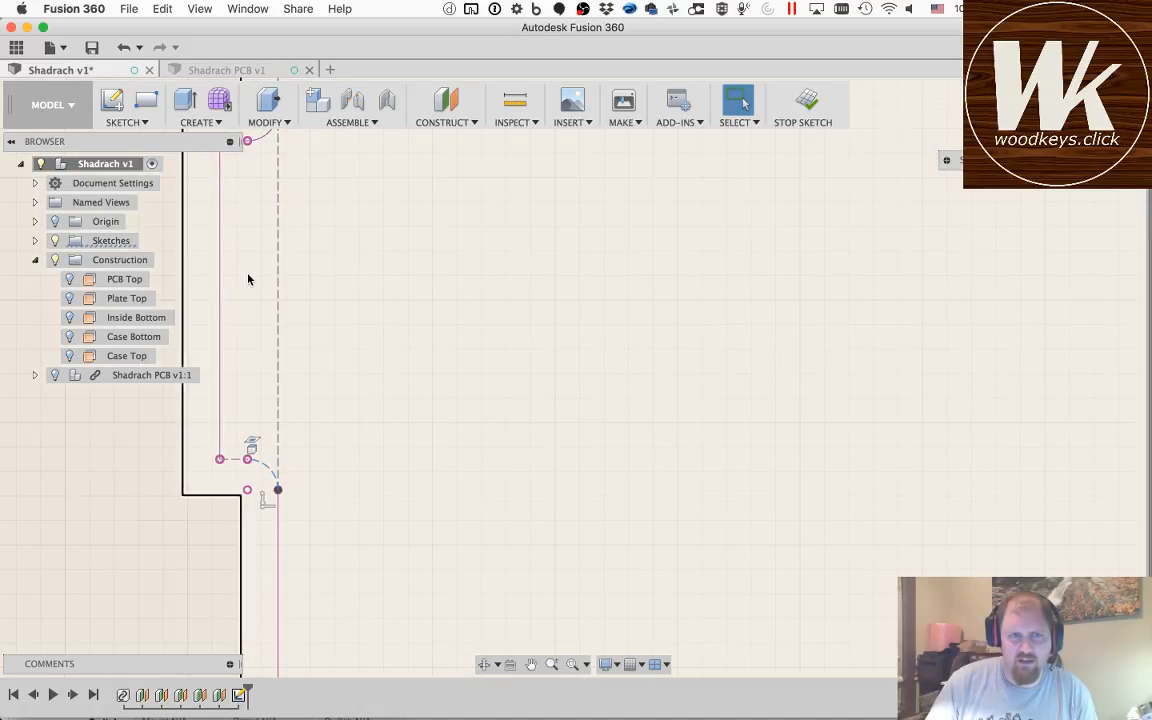
# Step: Convert the connector tab's projected outer edge, upper arc and upper edge to construction lines
pyautogui.click(220, 313)
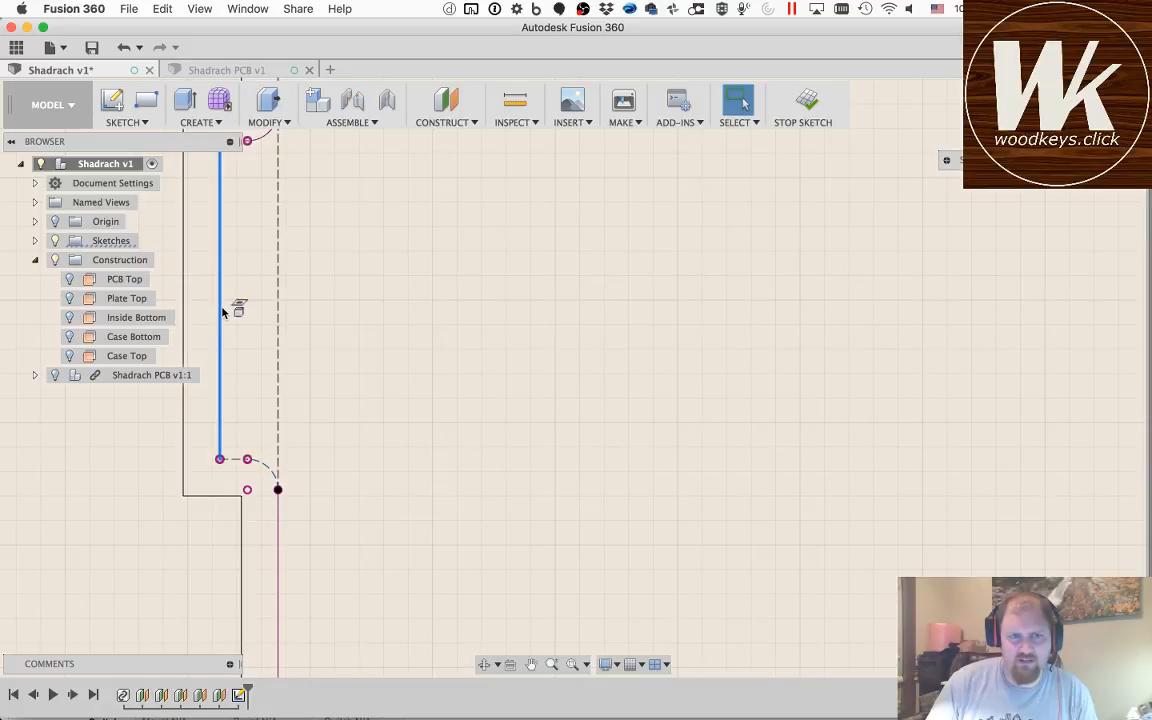
pyautogui.press('x')
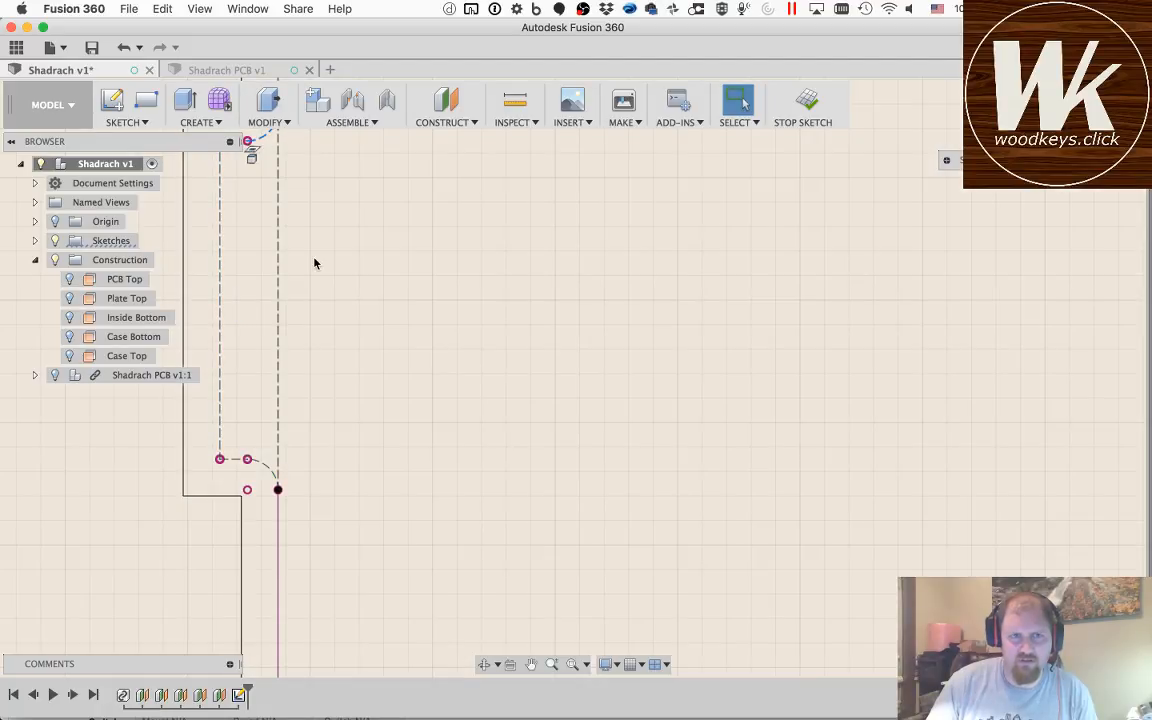
pyautogui.moveTo(446, 356)
pyautogui.mouseDown(button='middle')
pyautogui.moveTo(460, 589)
pyautogui.moveTo(381, 656)
pyautogui.mouseUp(button='middle')
pyautogui.click(170, 443)
pyautogui.press('x')
pyautogui.scroll(2, 322, 431)
pyautogui.scroll(-6, 322, 431)
pyautogui.scroll(-2, 322, 434)
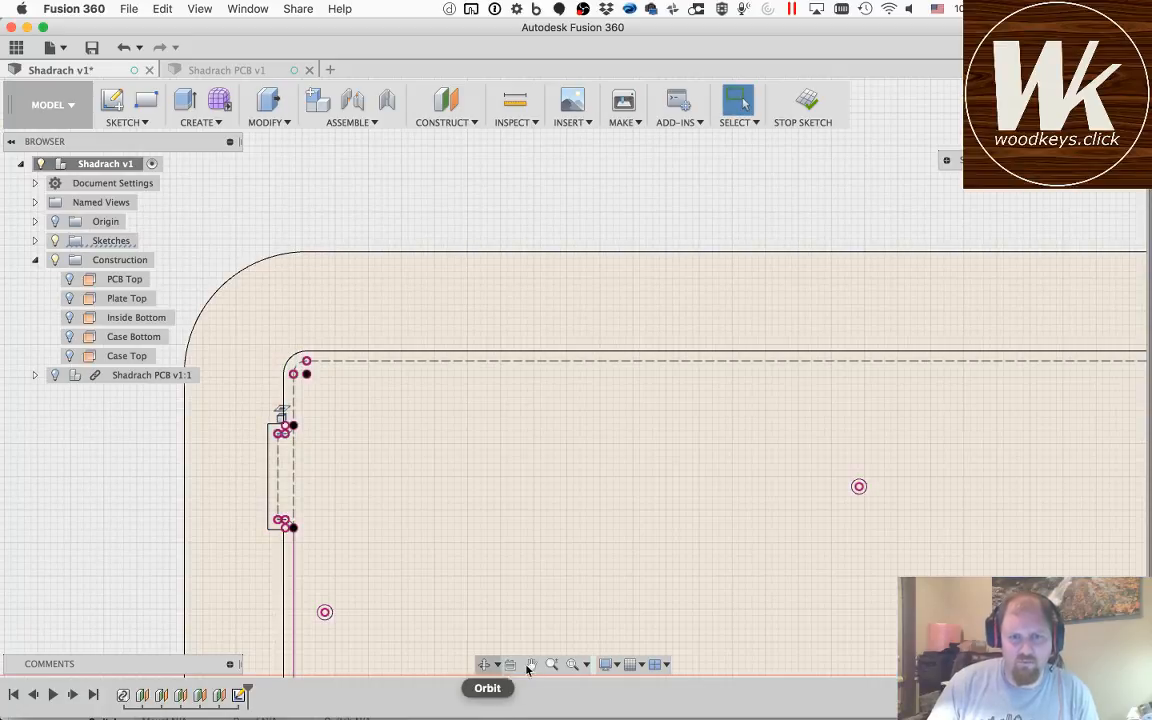
# Step: Convert the PCB outline's projected upper-right corner arc and right edge to construction lines
pyautogui.click(531, 665)
pyautogui.moveTo(965, 505); pyautogui.dragTo(250, 445)
pyautogui.moveTo(908, 399); pyautogui.dragTo(386, 391)
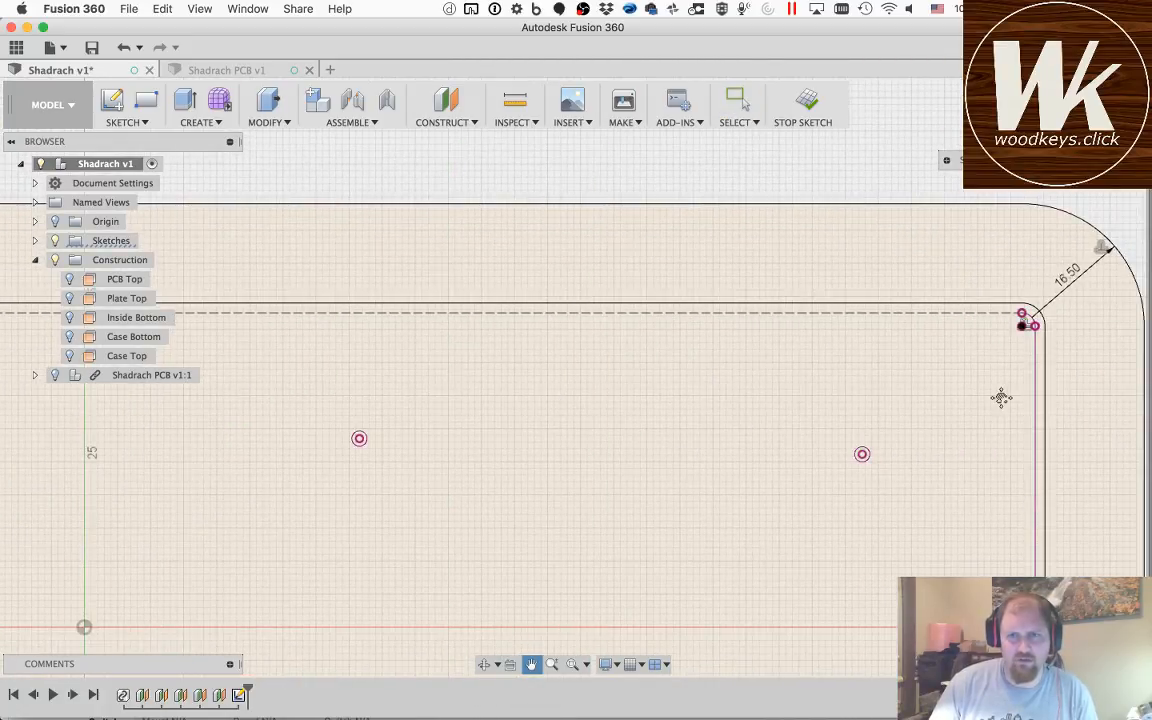
pyautogui.moveTo(1001, 398); pyautogui.dragTo(738, 375)
pyautogui.scroll(-5, 758, 325)
pyautogui.scroll(7, 765, 327)
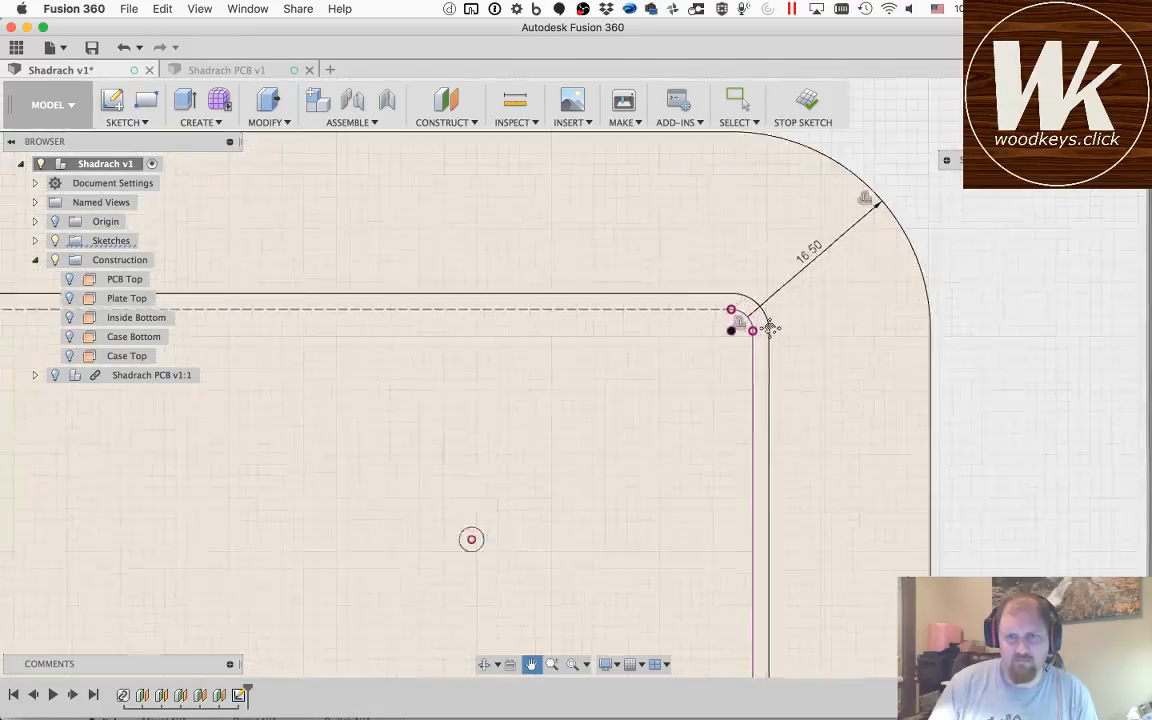
pyautogui.scroll(2, 770, 328)
pyautogui.press('Escape')
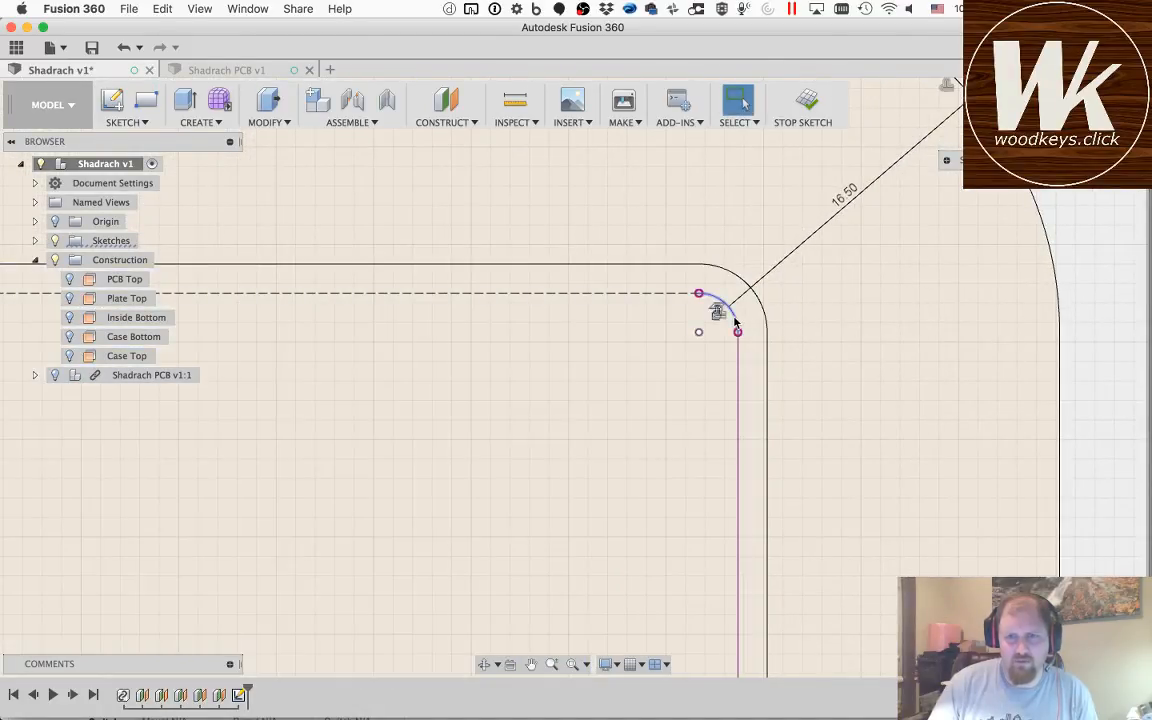
pyautogui.press('x')
pyautogui.click(739, 366)
pyautogui.press('x')
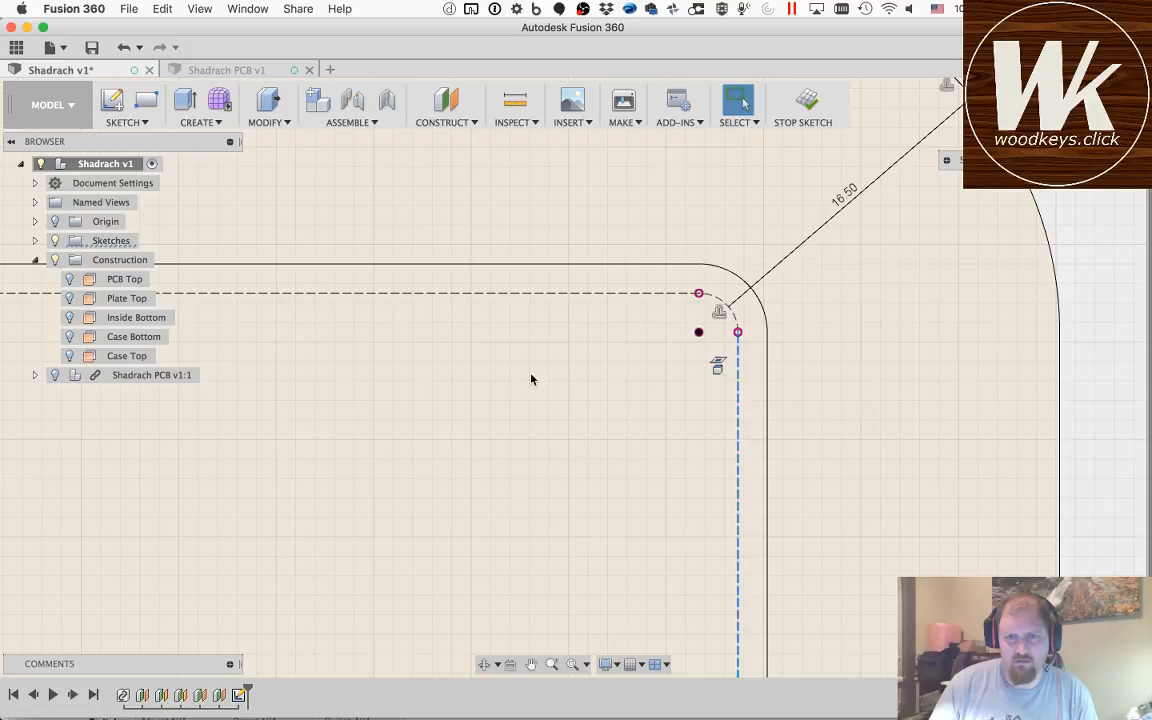
# Step: Convert the PCB outline's projected lower-right corner arc and bottom edge to construction lines
pyautogui.scroll(2, 531, 377)
pyautogui.scroll(2, 531, 378)
pyautogui.scroll(-8, 530, 376)
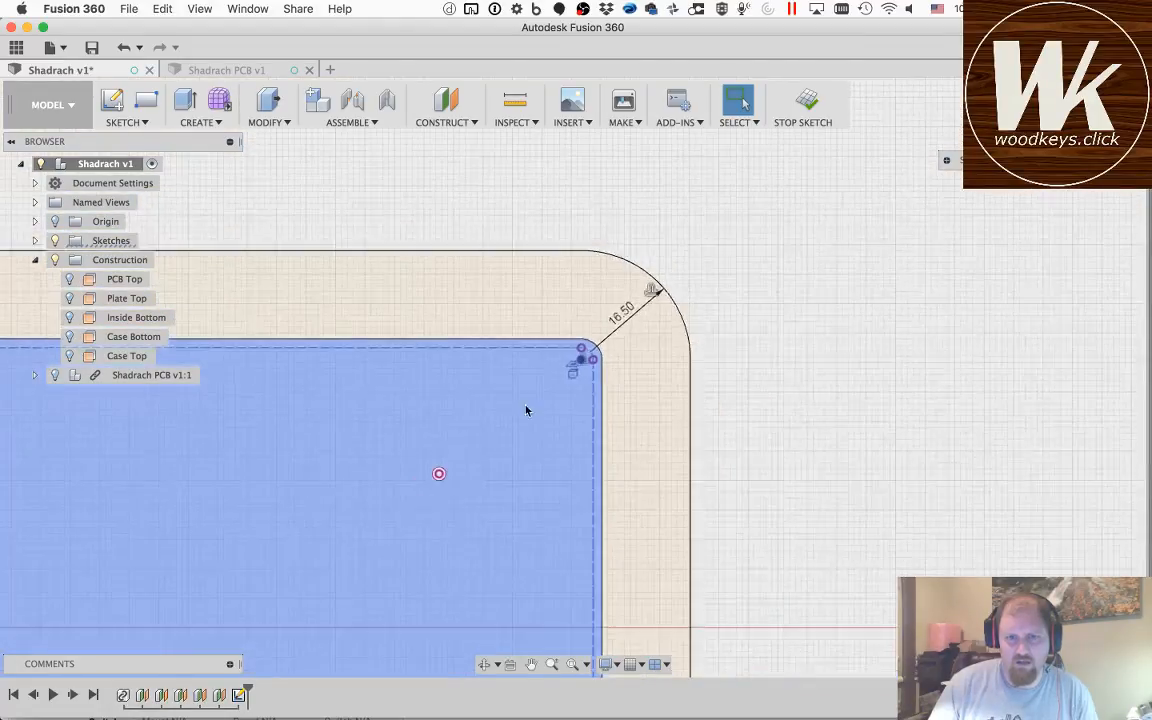
pyautogui.click(532, 665)
pyautogui.moveTo(466, 140); pyautogui.dragTo(481, 337)
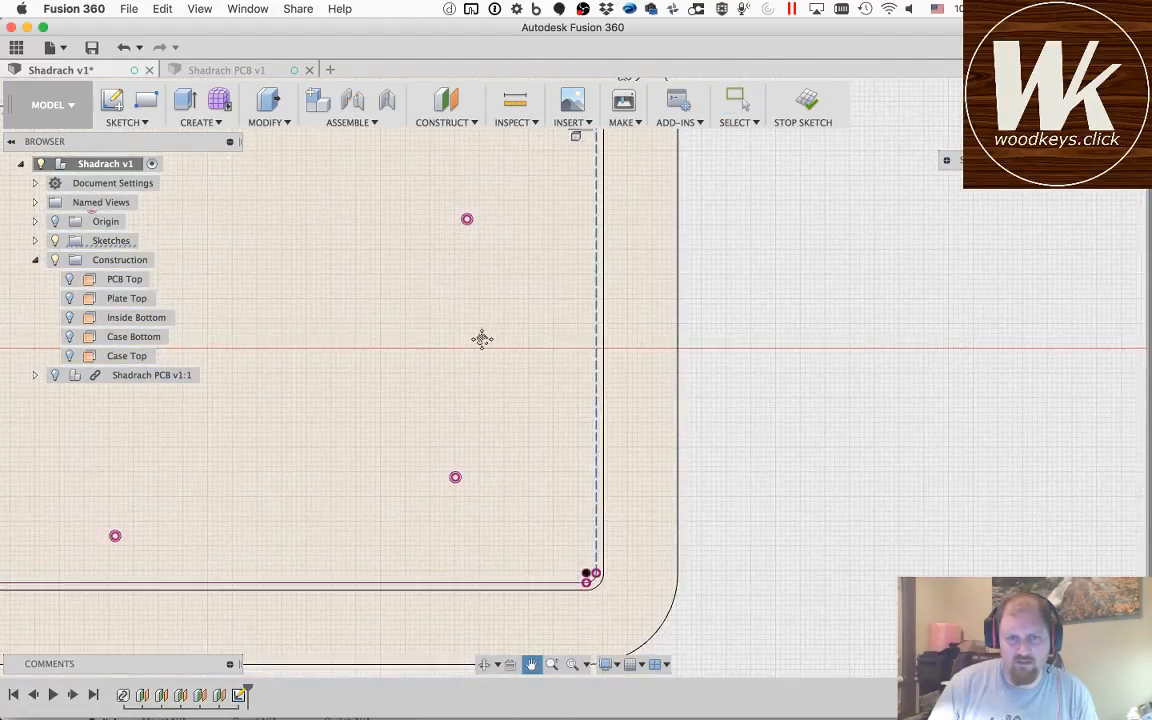
pyautogui.moveTo(548, 606); pyautogui.dragTo(577, 521)
pyautogui.scroll(-3, 620, 488)
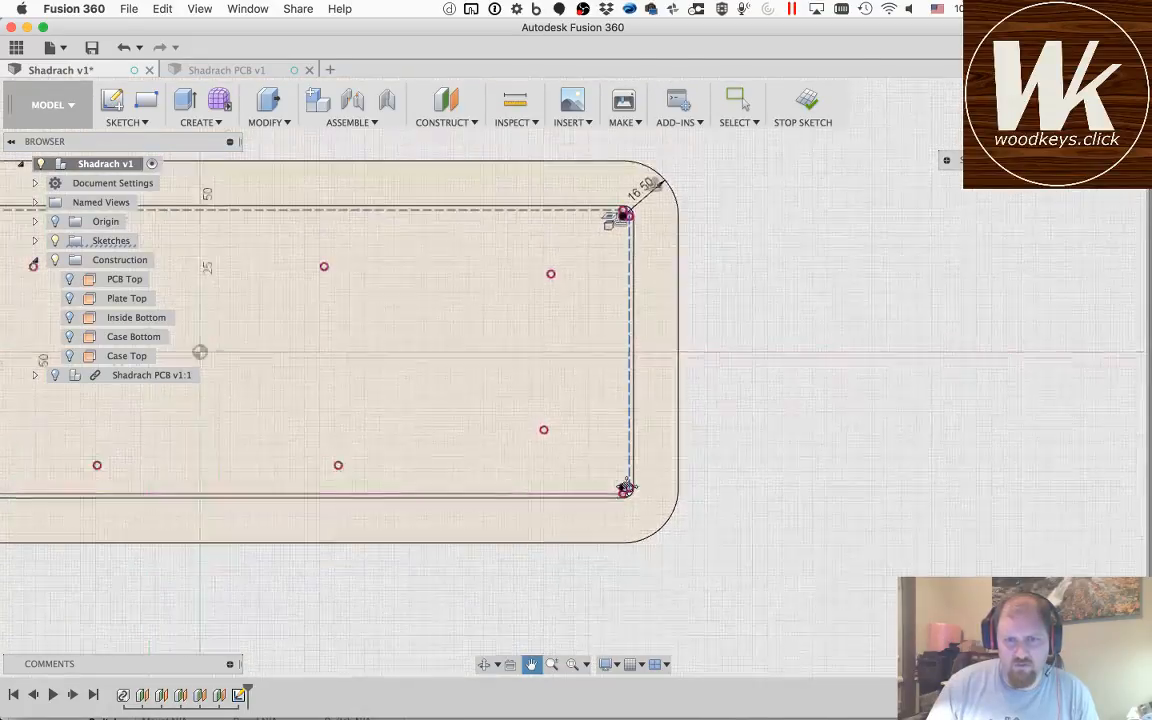
pyautogui.scroll(5, 624, 488)
pyautogui.scroll(3, 627, 487)
pyautogui.press('Escape')
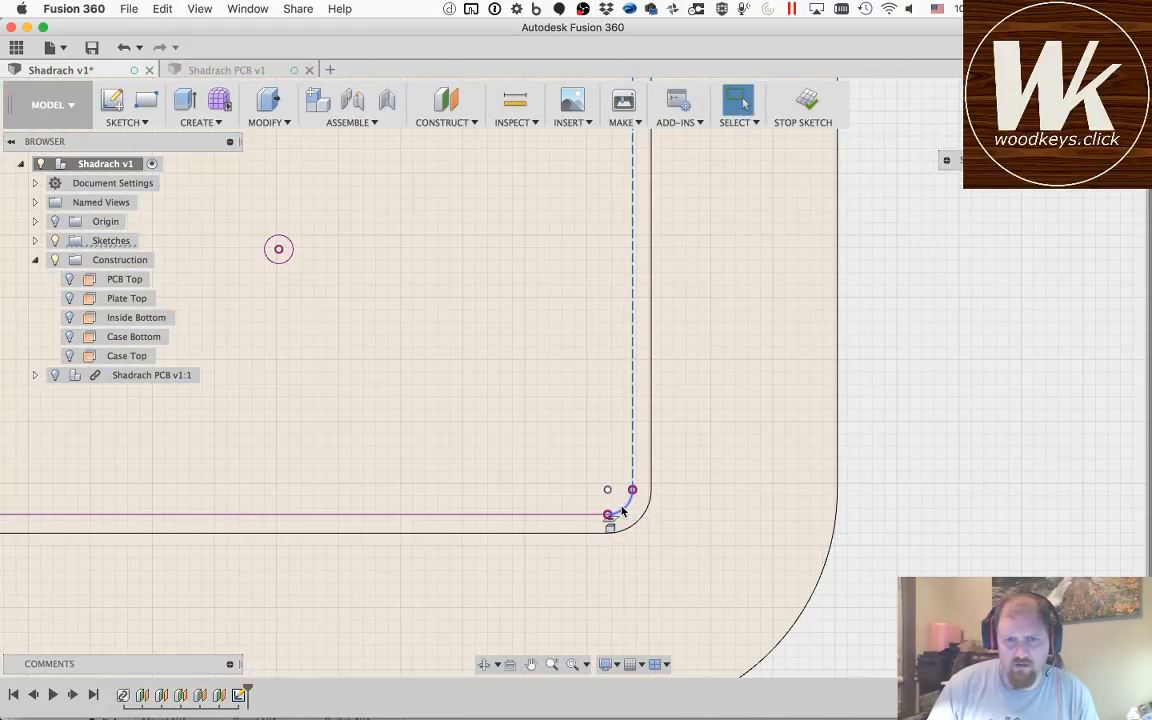
pyautogui.keyDown('shift'); pyautogui.click(622, 511); pyautogui.keyUp('shift')
pyautogui.keyDown('shift'); pyautogui.click(591, 515); pyautogui.keyUp('shift')
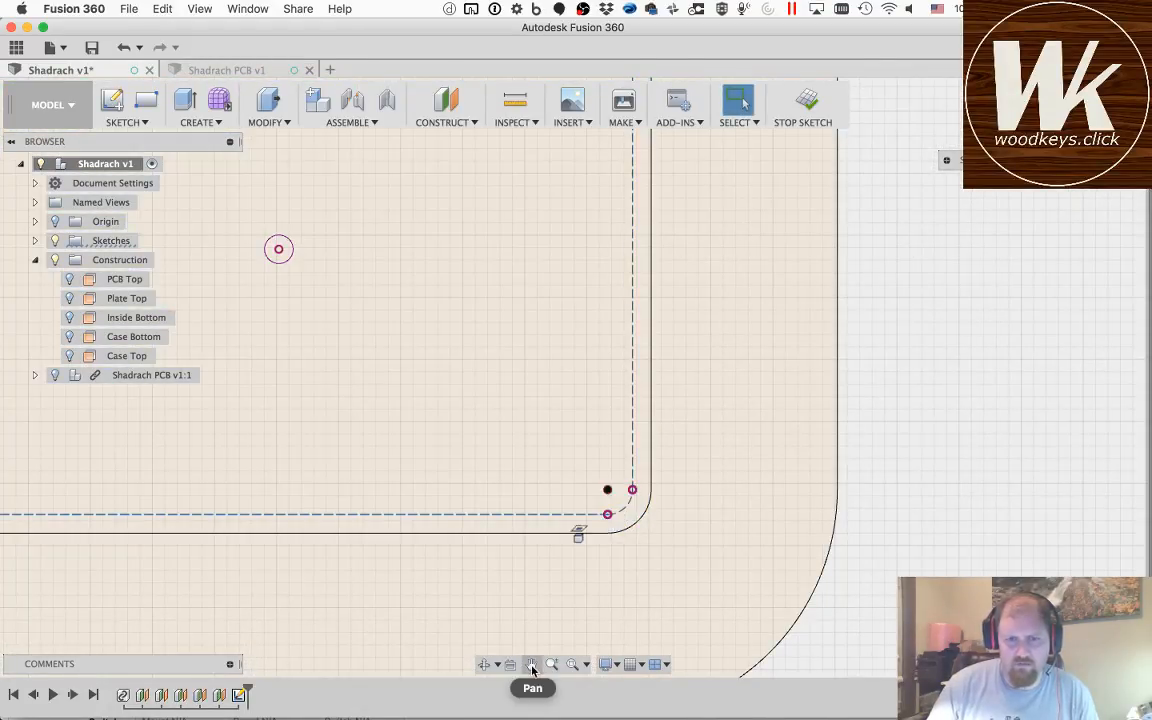
# Step: Convert the PCB outline's projected lower-left corner arc and the left edge below the connector tab to construction lines
pyautogui.click(532, 665)
pyautogui.moveTo(138, 555)
pyautogui.mouseDown()
pyautogui.moveTo(746, 468)
pyautogui.moveTo(870, 465)
pyautogui.mouseUp()
pyautogui.moveTo(215, 476)
pyautogui.mouseDown()
pyautogui.moveTo(697, 496)
pyautogui.moveTo(1026, 527)
pyautogui.mouseUp()
pyautogui.moveTo(188, 540); pyautogui.dragTo(834, 538)
pyautogui.moveTo(237, 555); pyautogui.dragTo(995, 504)
pyautogui.press('Escape')
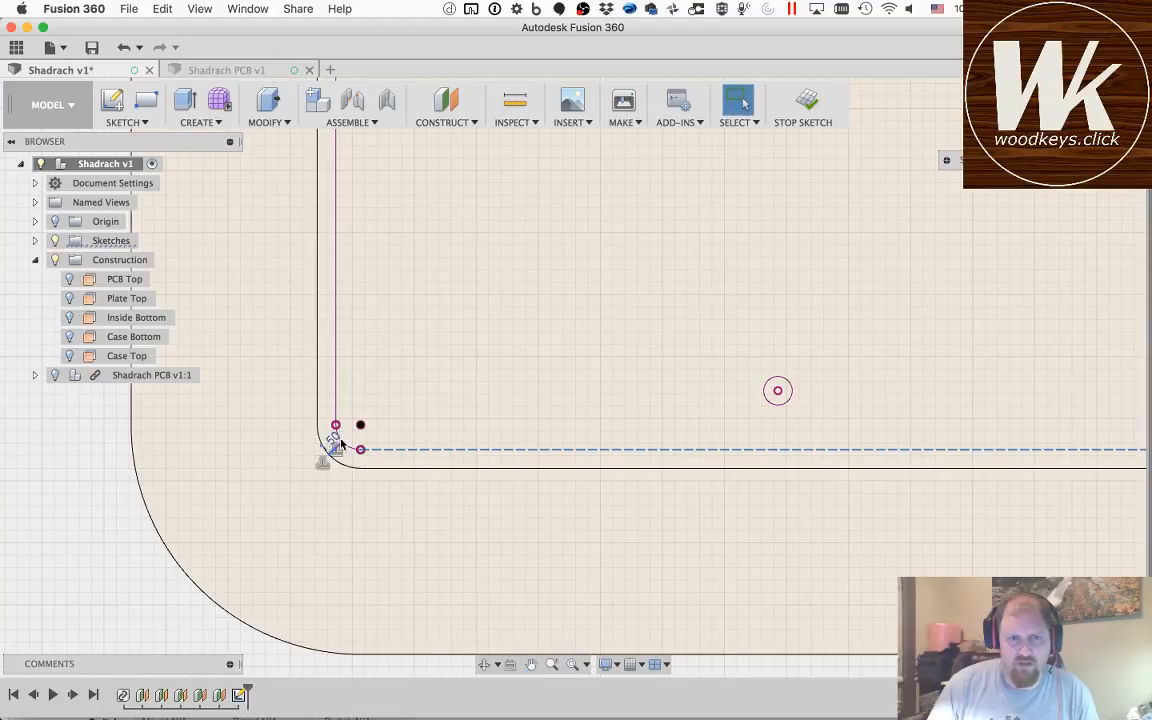
pyautogui.click(335, 390)
pyautogui.press('x')
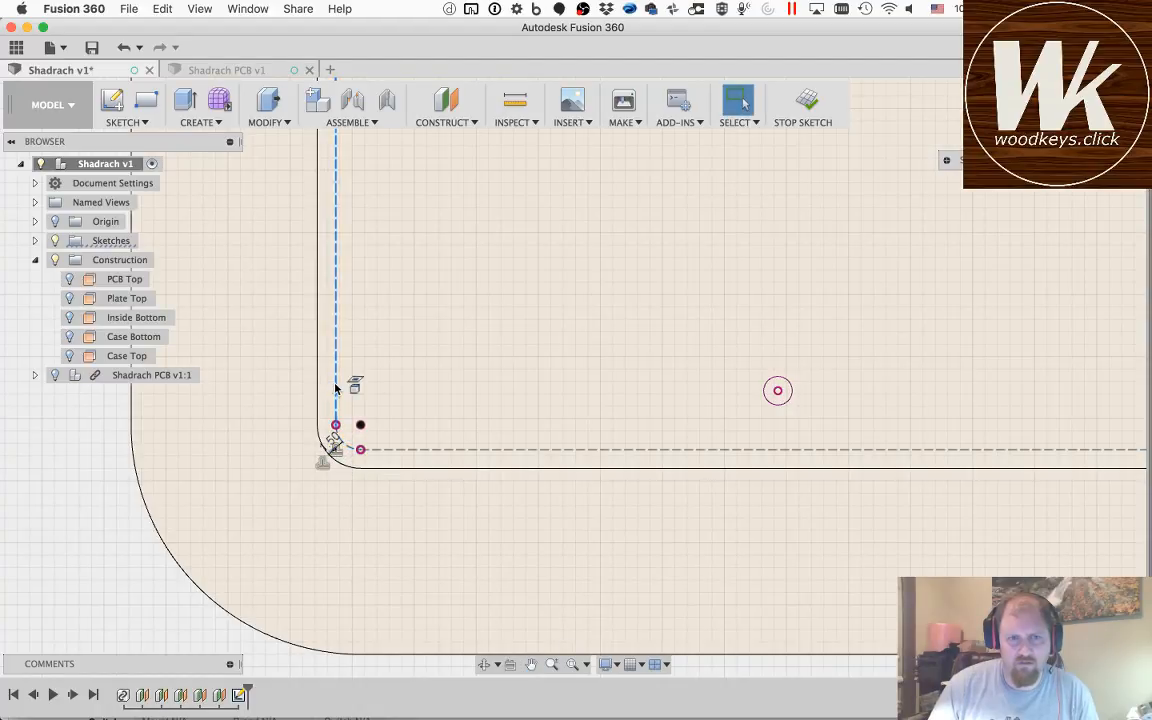
# Step: Measure the mounting-hole circle just below the connector tab, convert it to a construction circle and clear the selection
pyautogui.click(531, 665)
pyautogui.moveTo(536, 275); pyautogui.dragTo(507, 627)
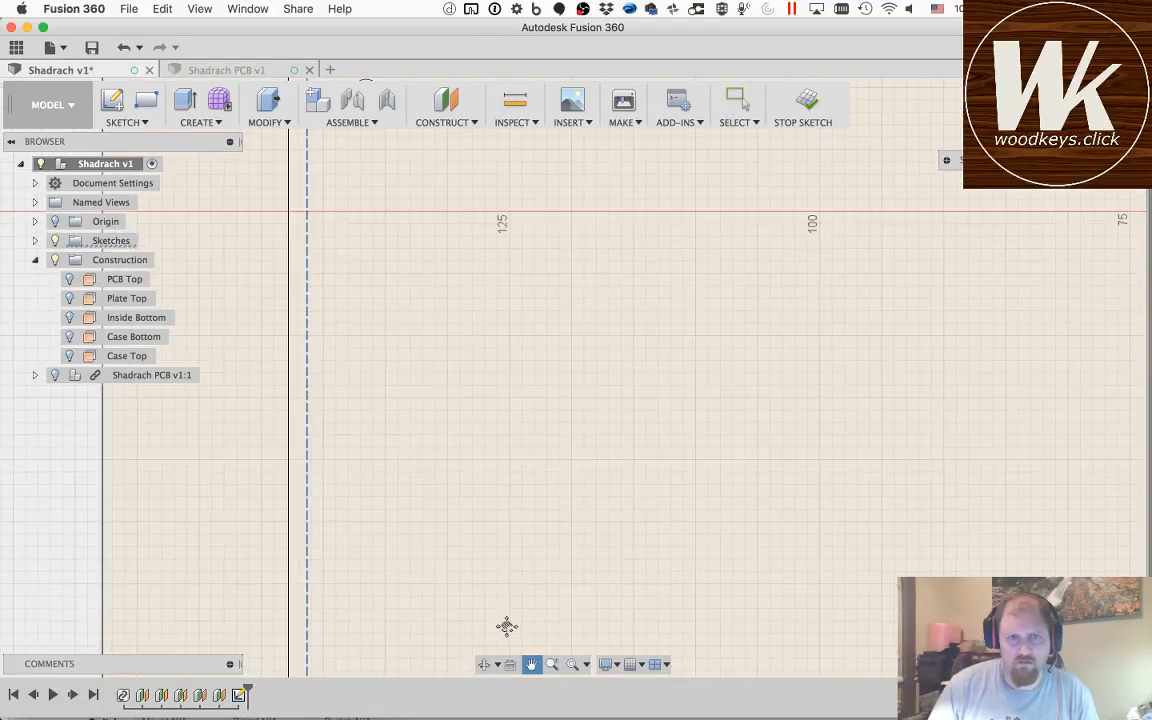
pyautogui.moveTo(512, 204); pyautogui.dragTo(464, 508)
pyautogui.press('Escape')
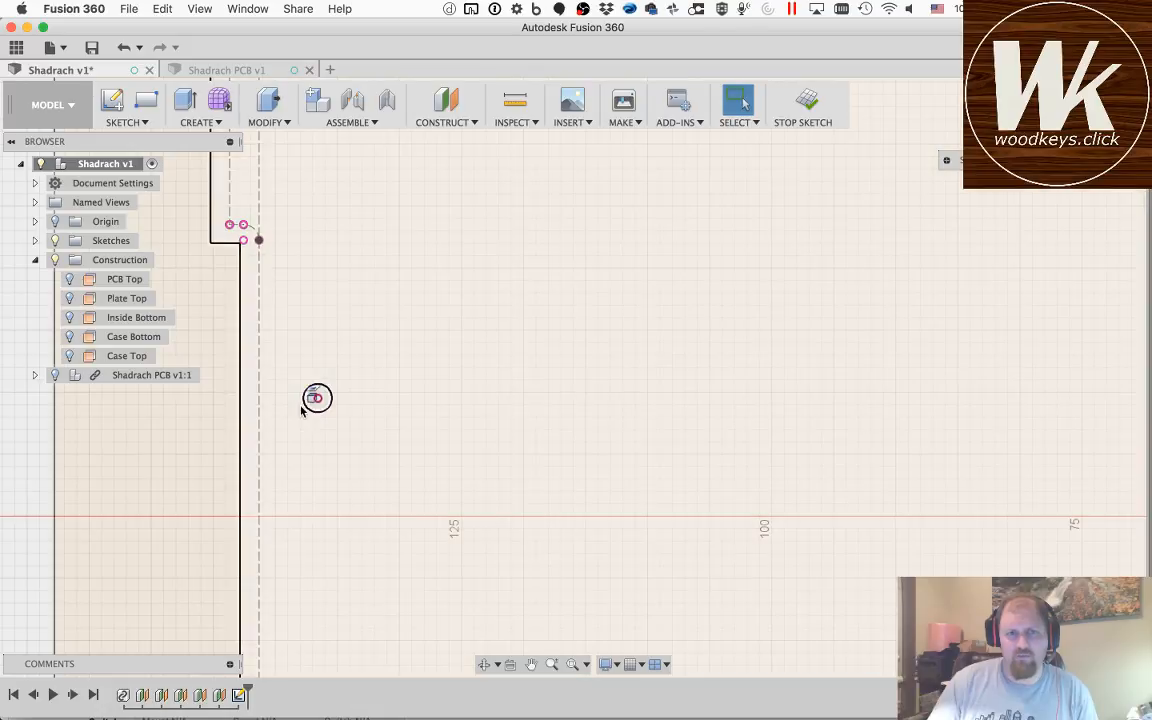
pyautogui.press('i')
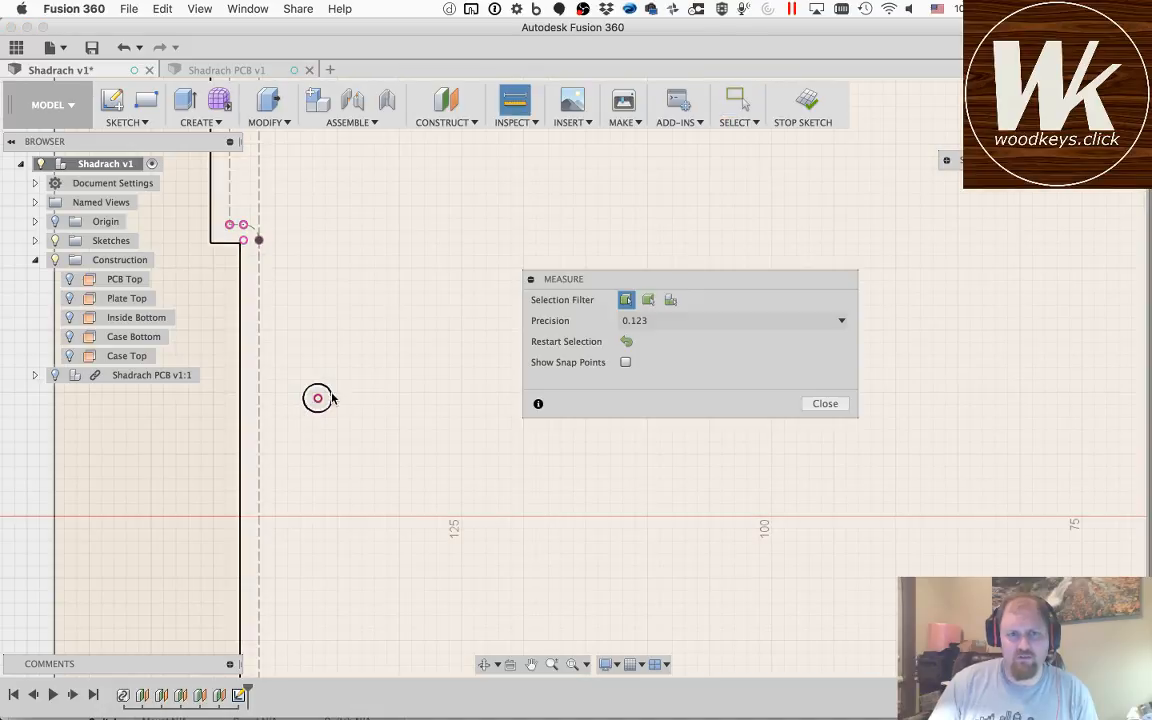
pyautogui.click(330, 398)
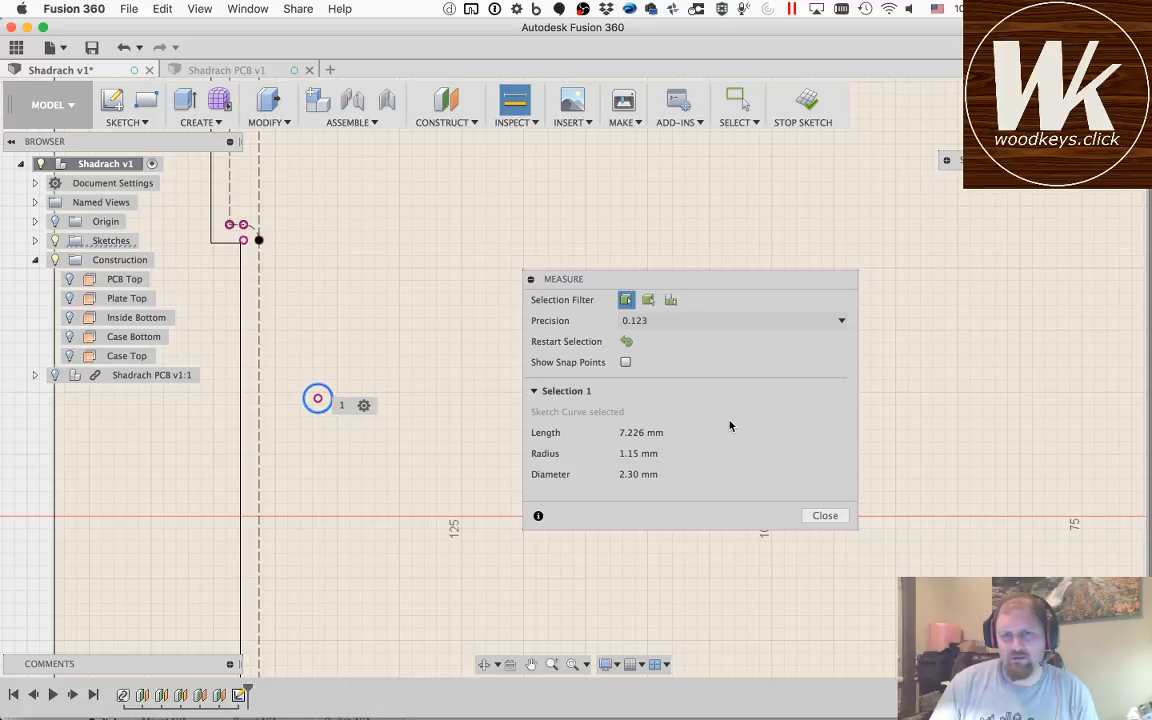
pyautogui.click(822, 516)
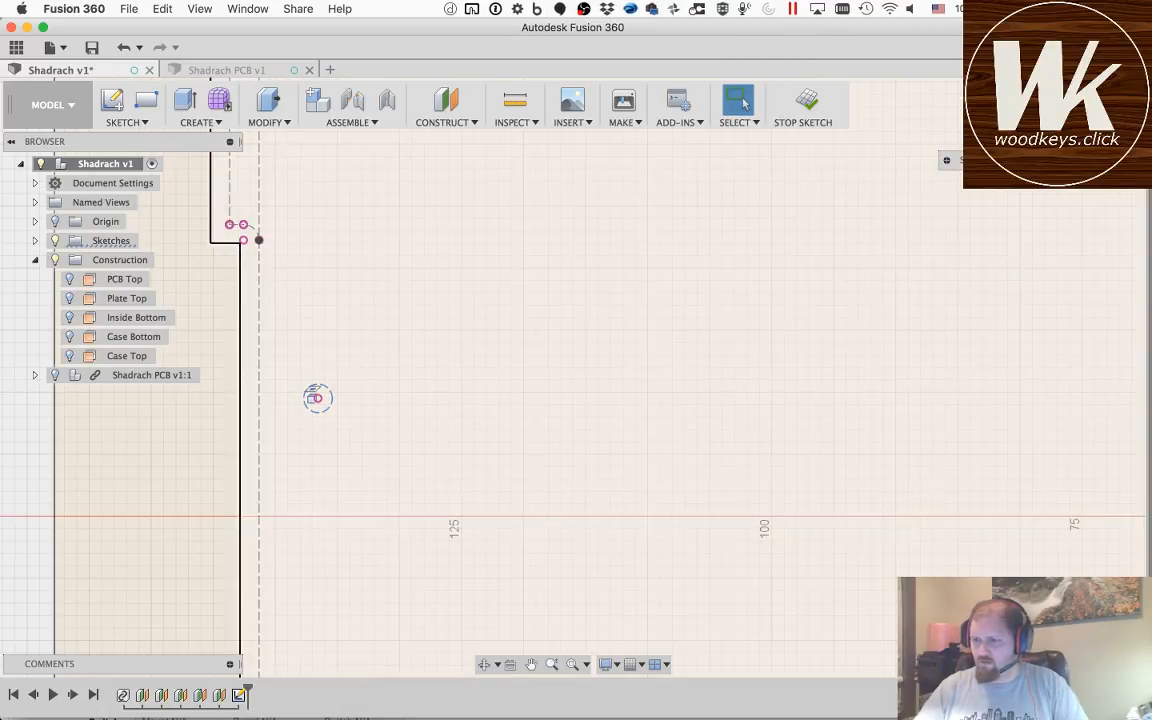
pyautogui.press('super+Tab')
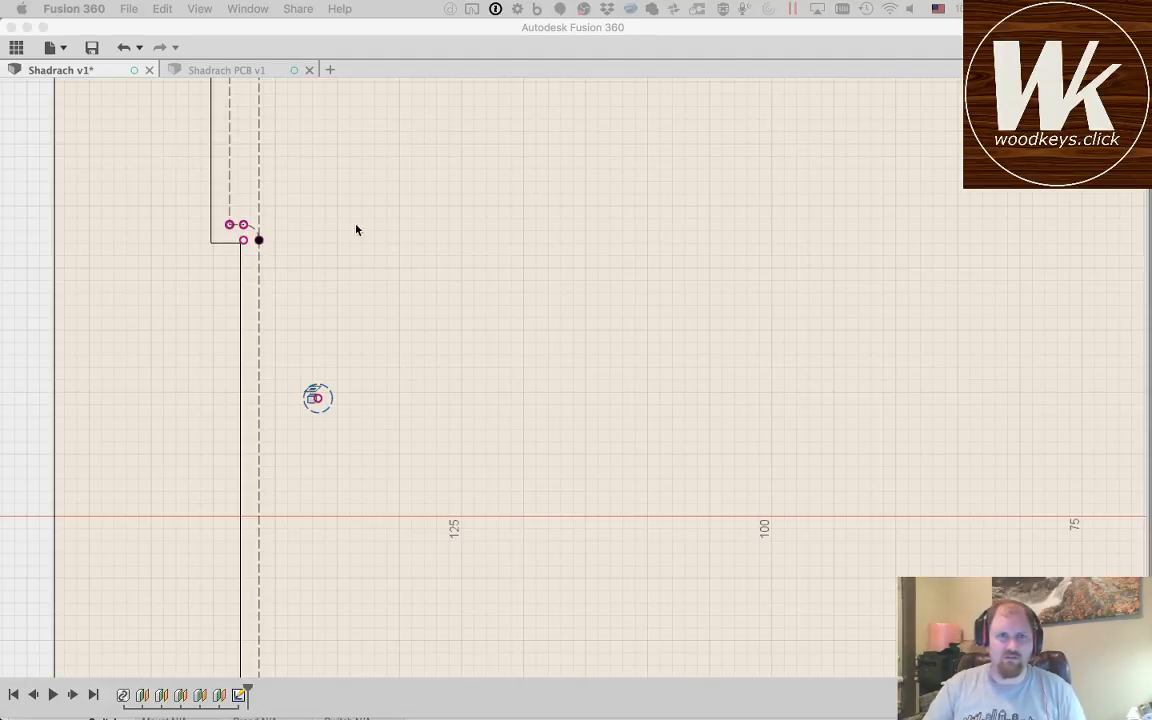
pyautogui.click(391, 375)
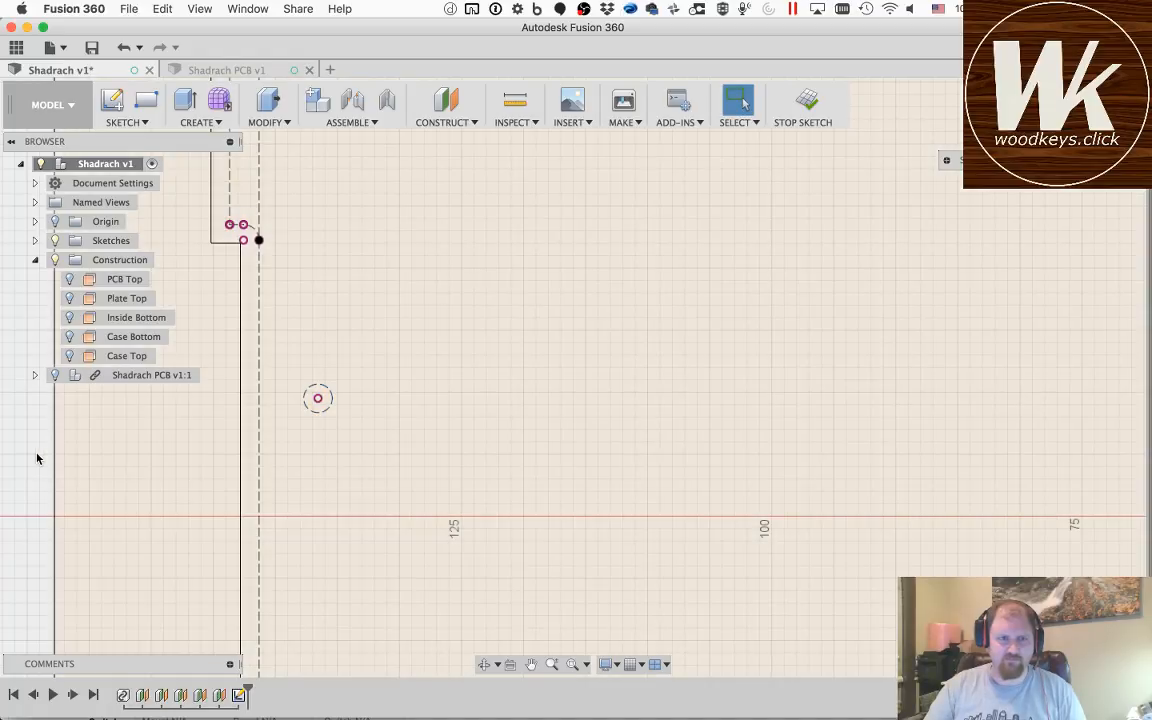
# Step: Draw a 3.1 mm diameter circle centred on the mounting hole just below the connector tab
pyautogui.press('r')
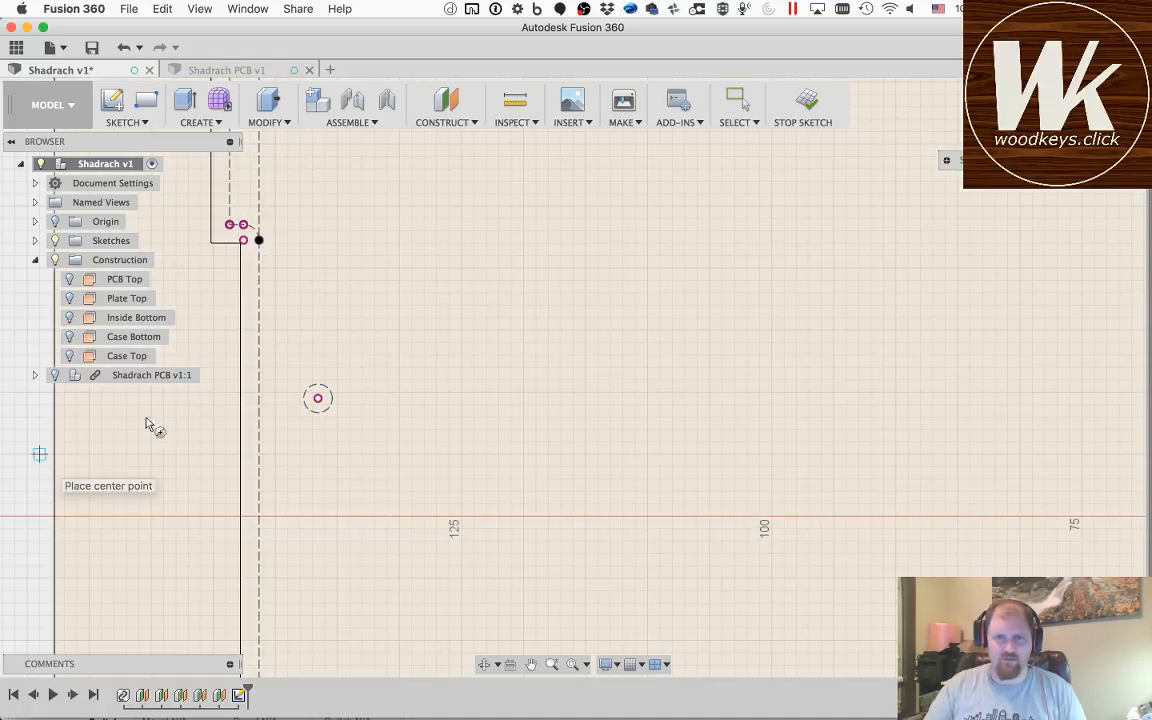
pyautogui.press('c')
pyautogui.click(318, 399)
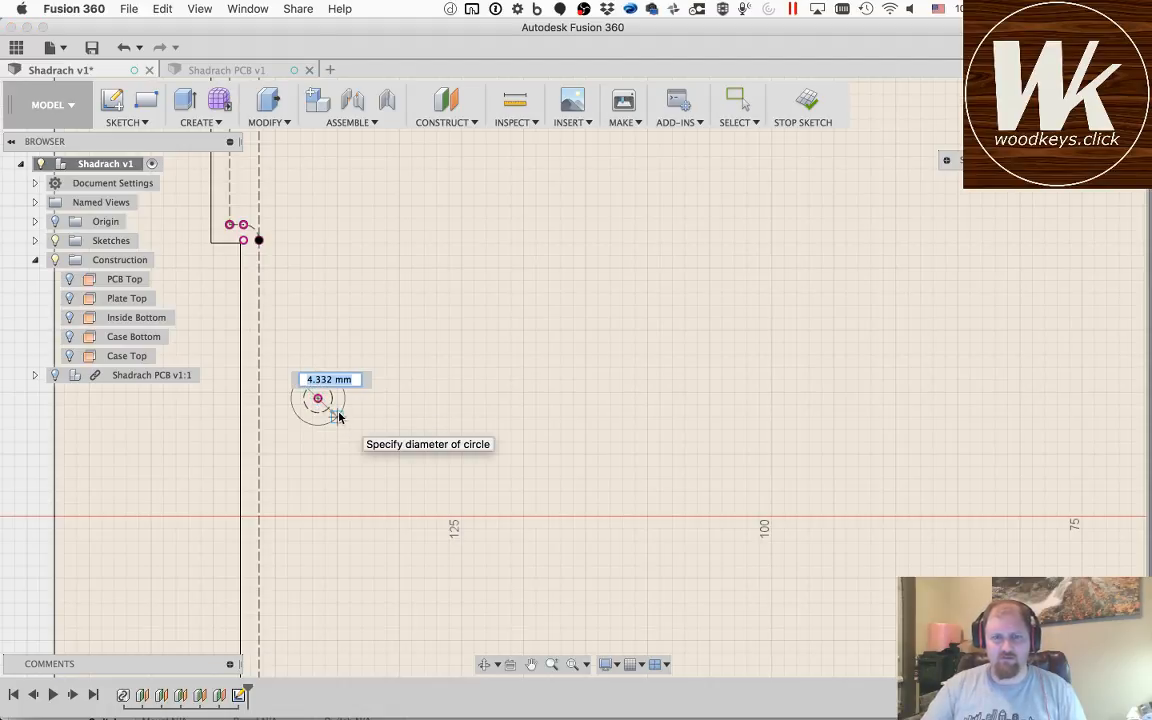
pyautogui.write('3.1mm')
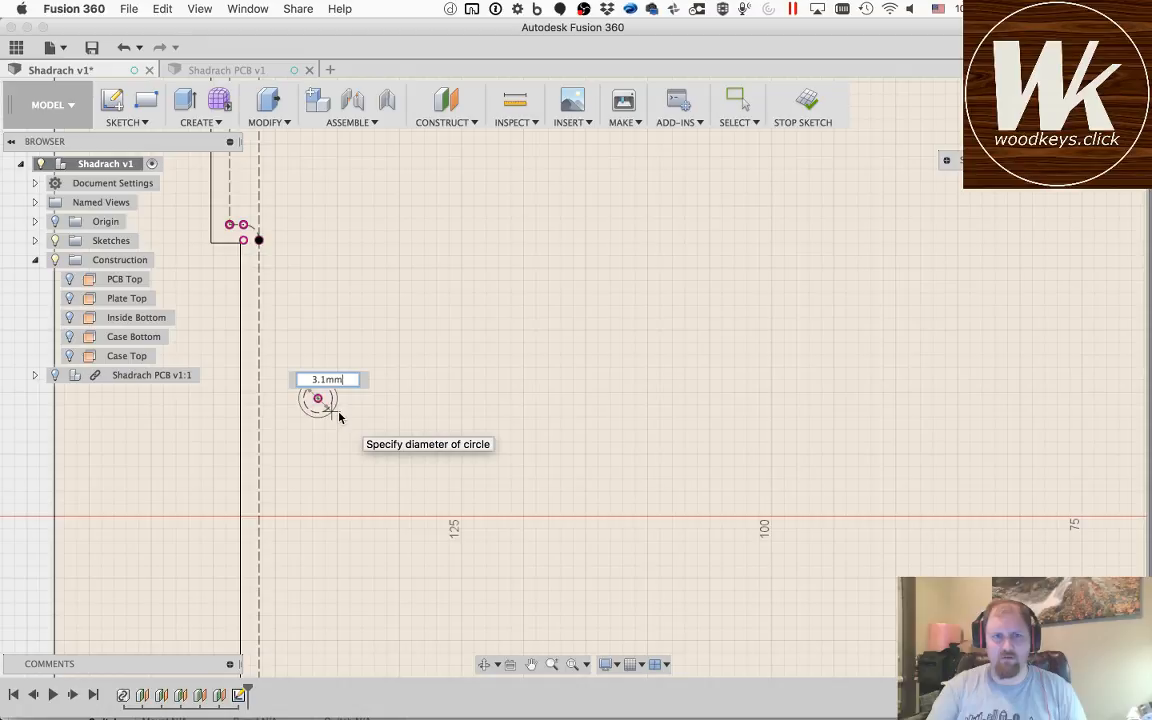
pyautogui.press('Tab')
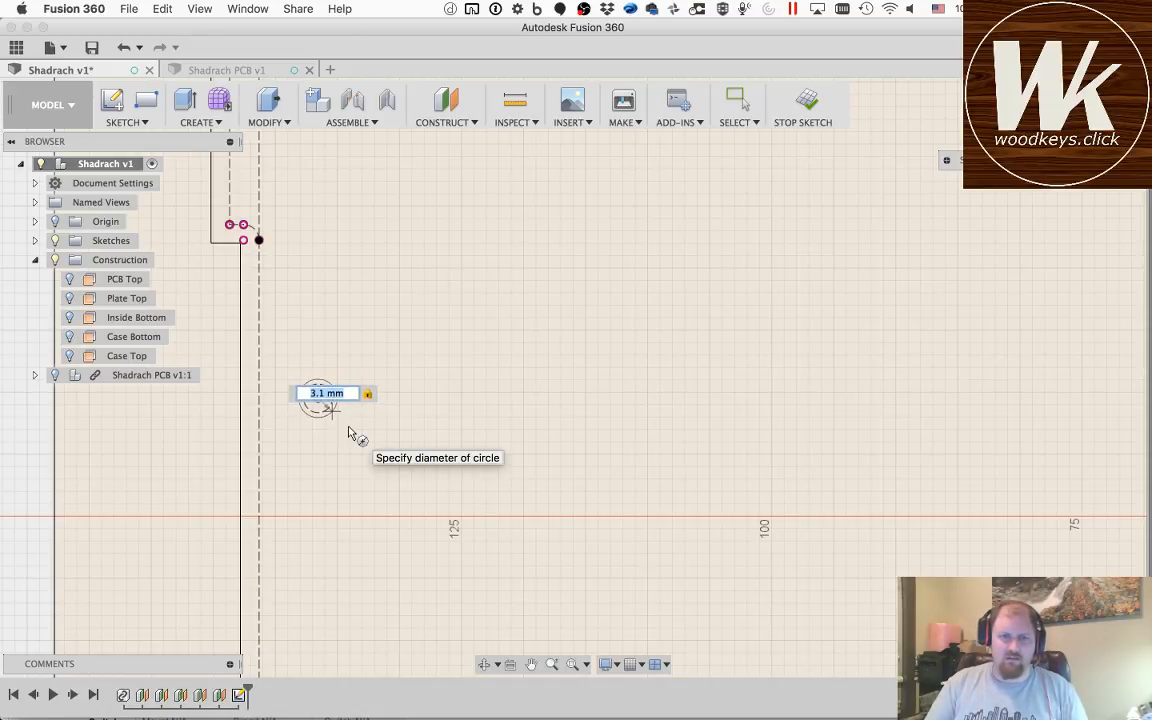
pyautogui.press('Return')
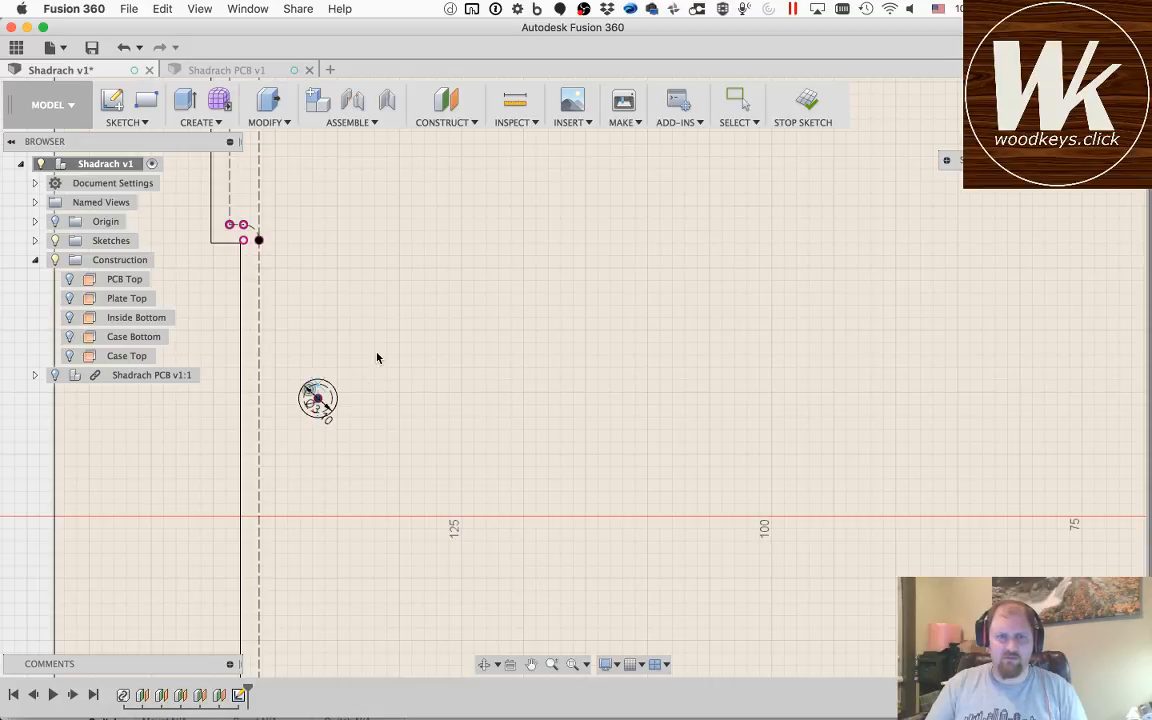
# Step: Draw a 3.1 mm circle centred on the mounting hole near the PCB's upper edge and convert the projected hole circle to construction
pyautogui.scroll(-5, 377, 357)
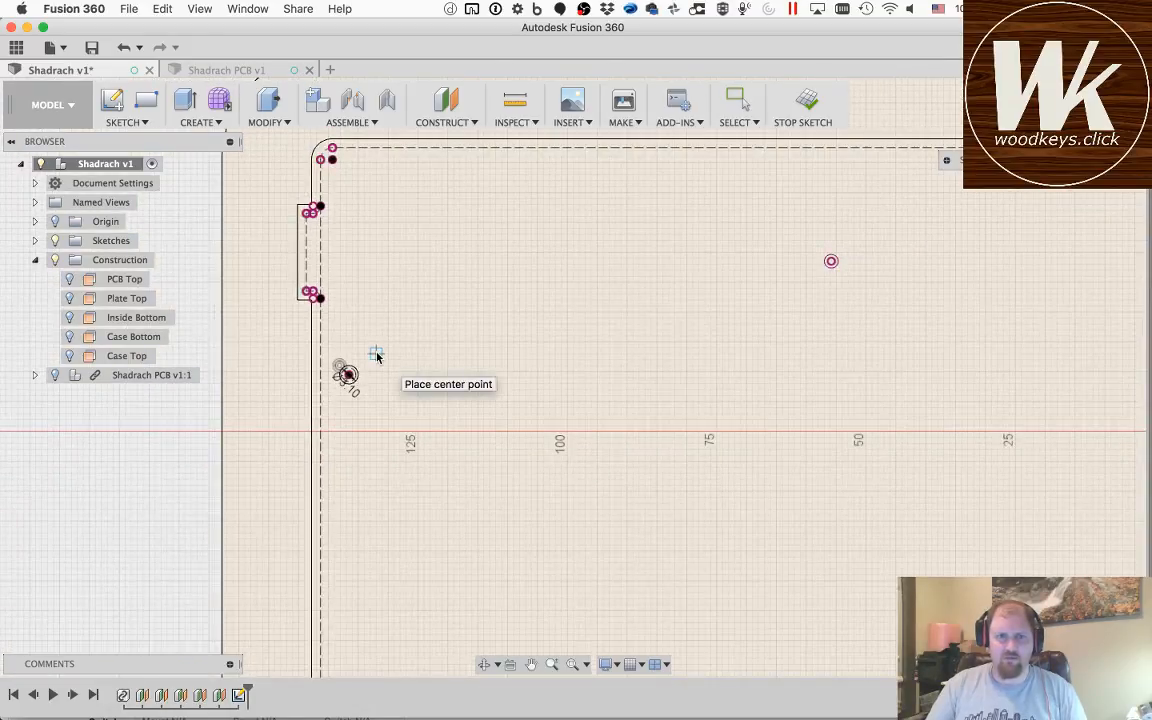
pyautogui.scroll(3, 831, 264)
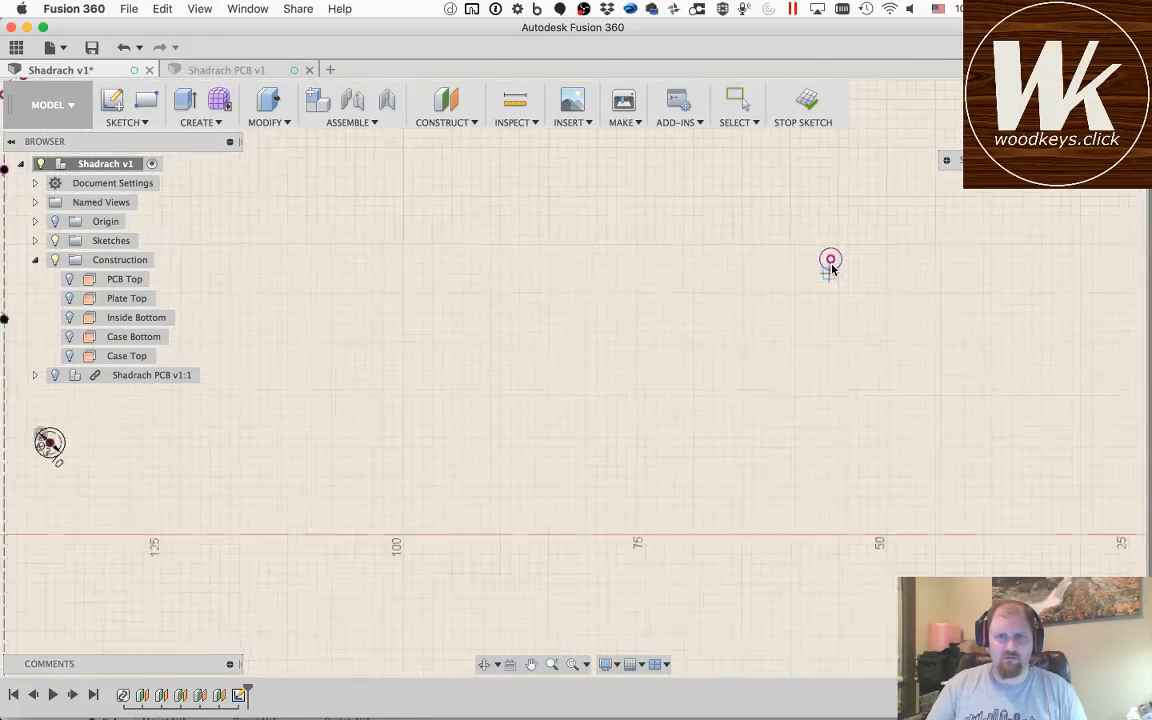
pyautogui.scroll(2, 831, 268)
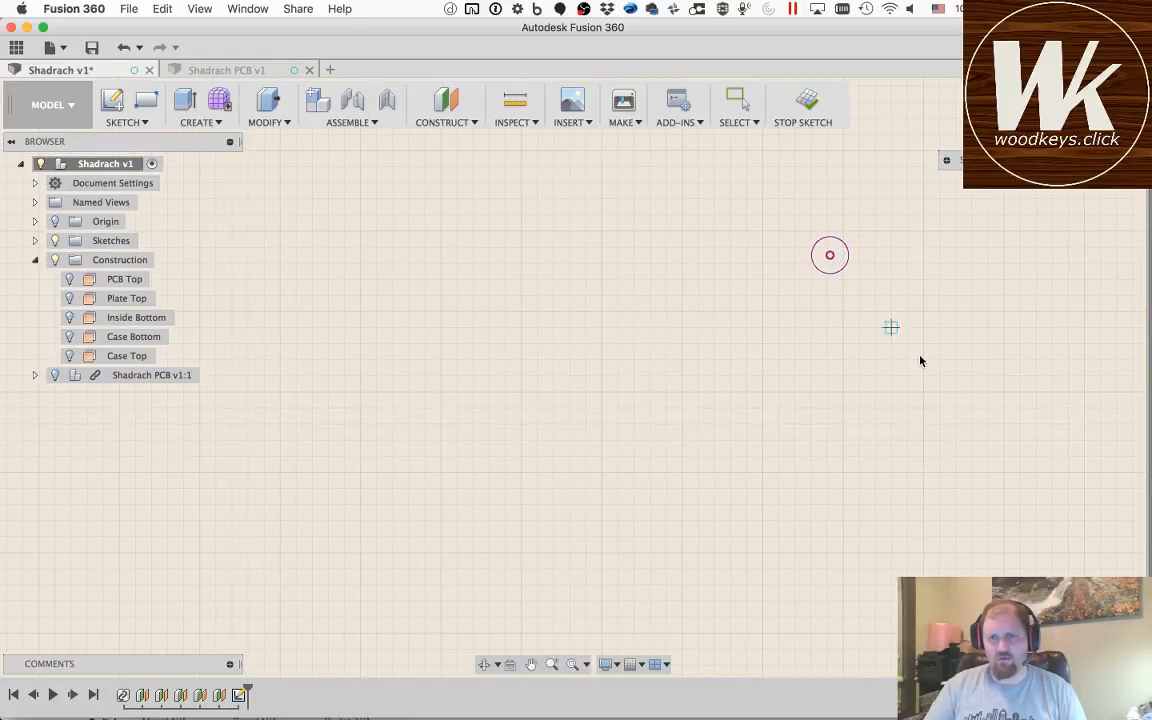
pyautogui.press('Escape')
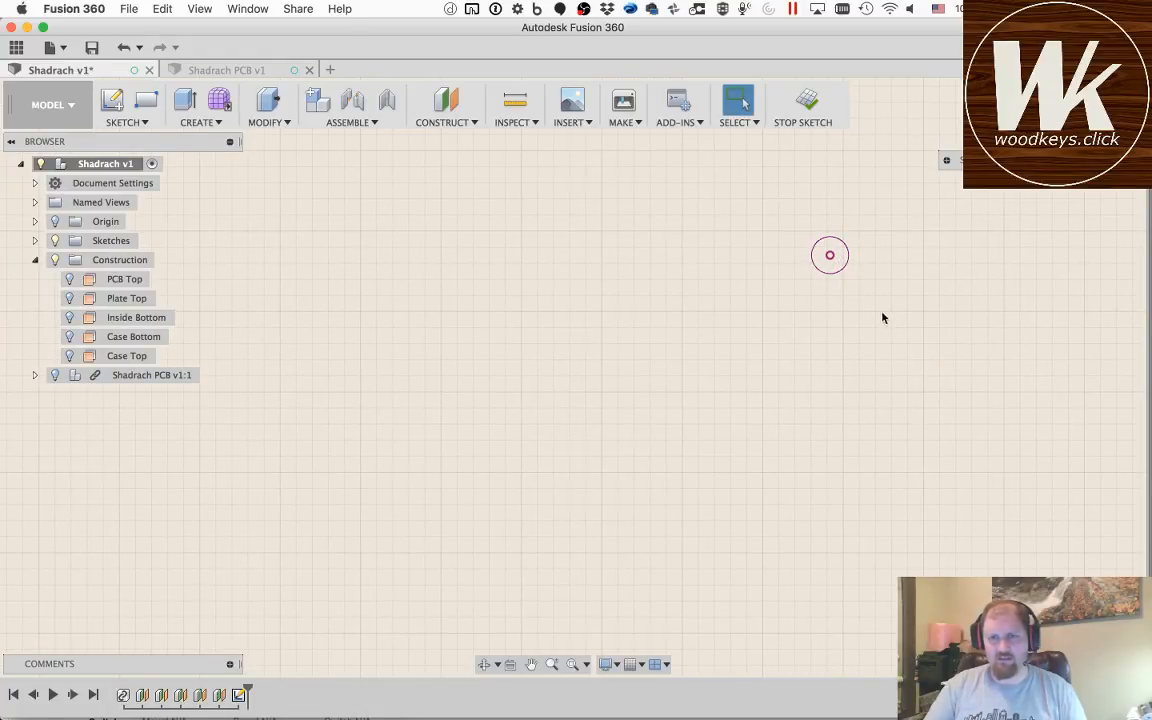
pyautogui.click(837, 272)
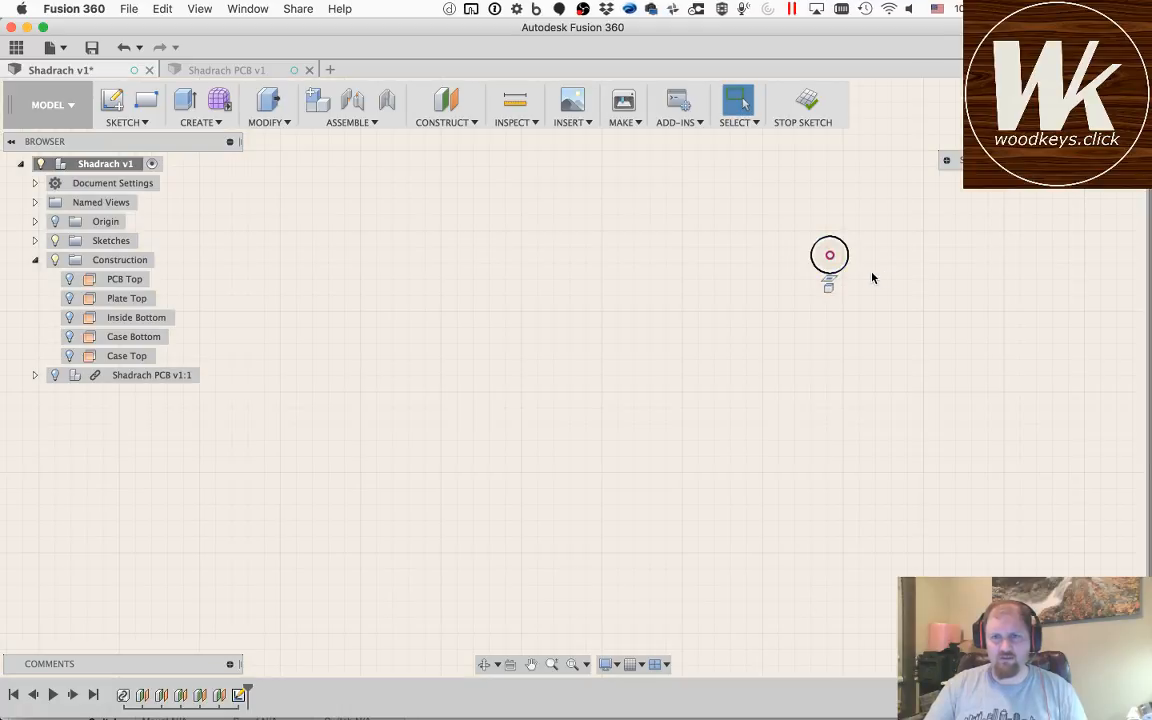
pyautogui.press('d')
pyautogui.click(840, 264)
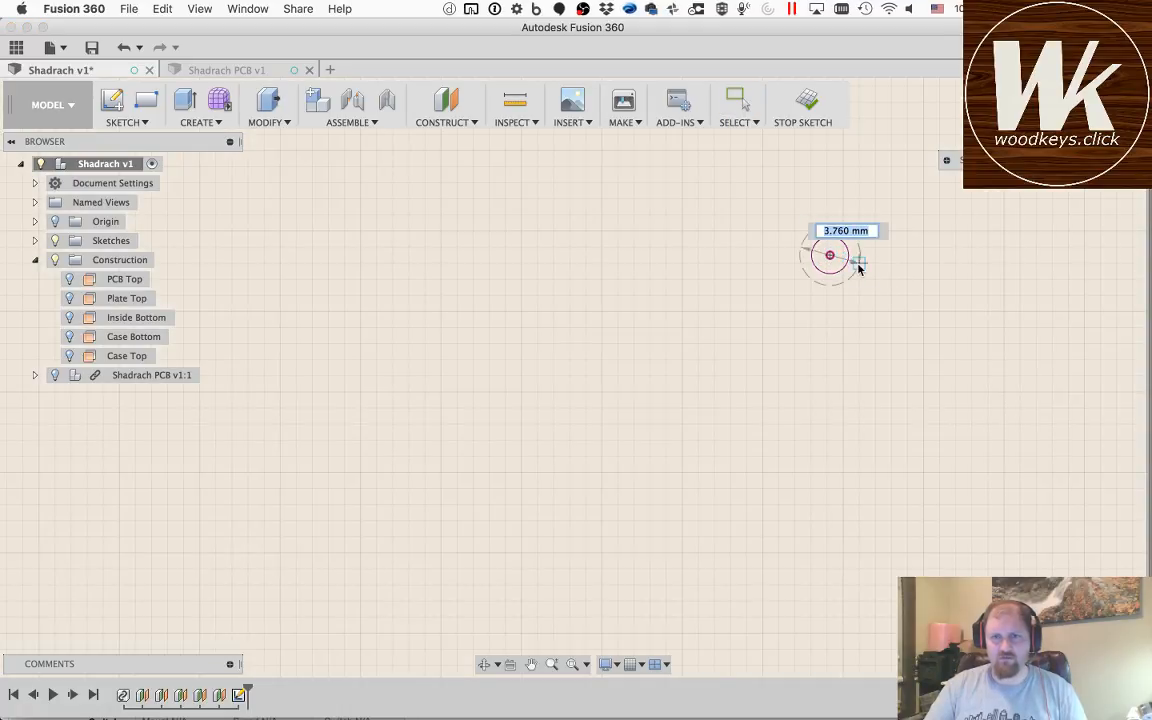
pyautogui.write('3.1')
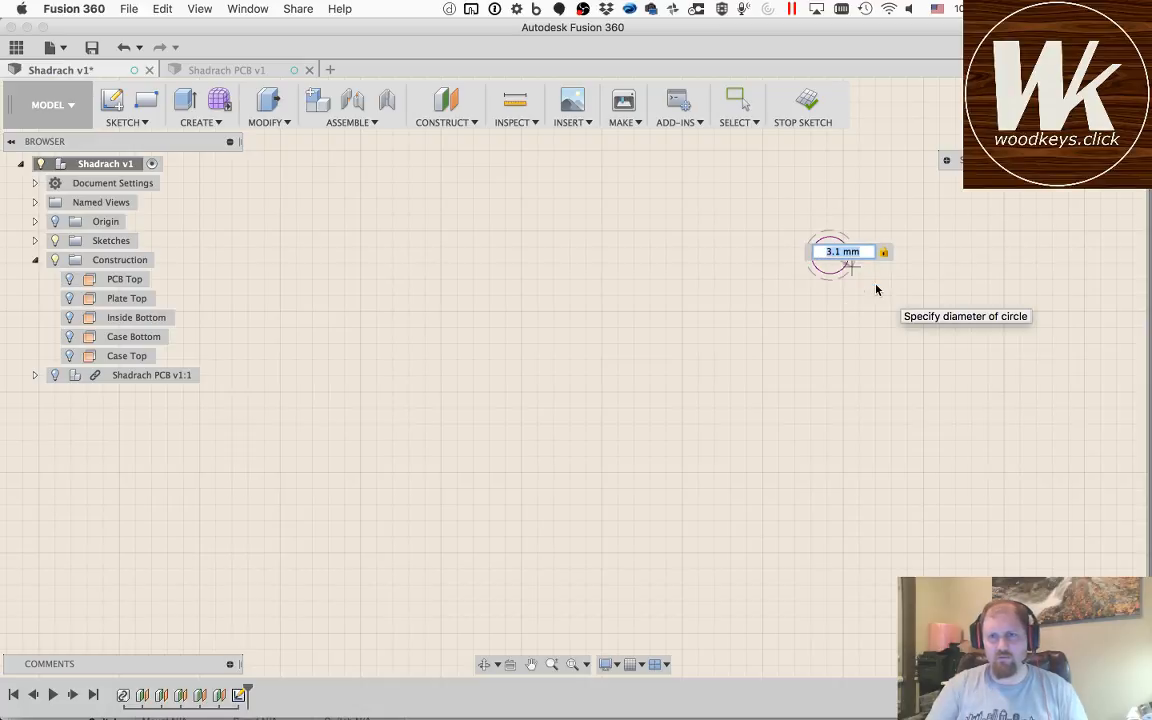
pyautogui.press('Return')
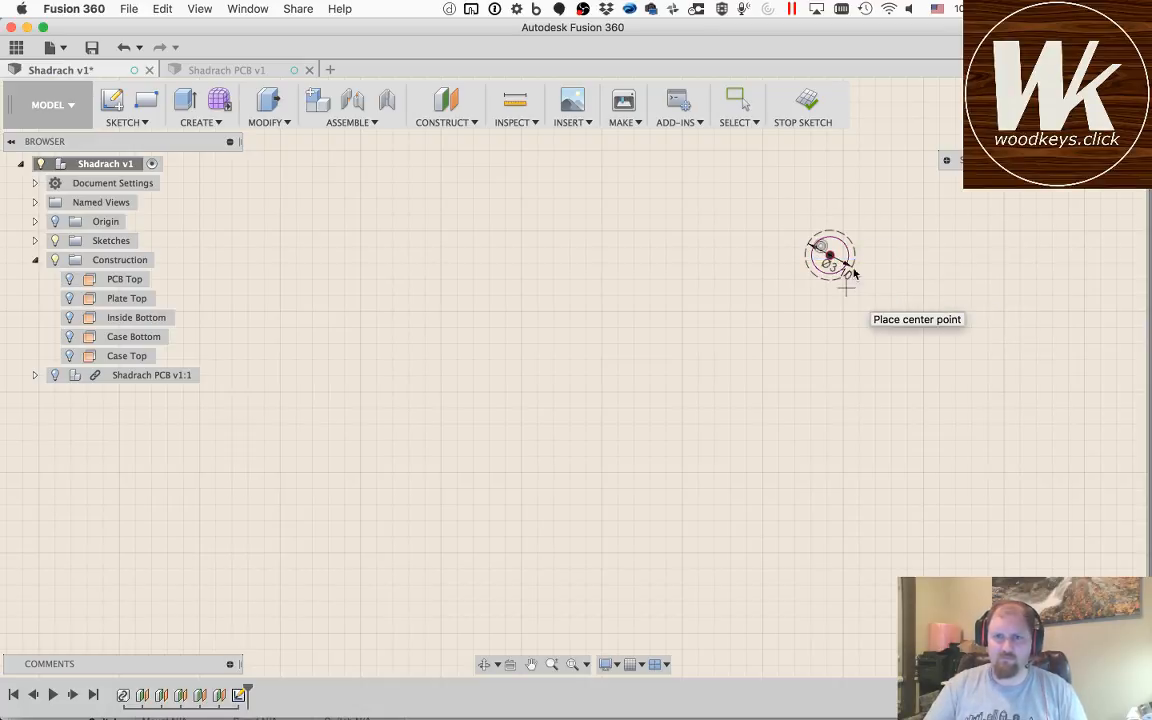
pyautogui.press('Escape')
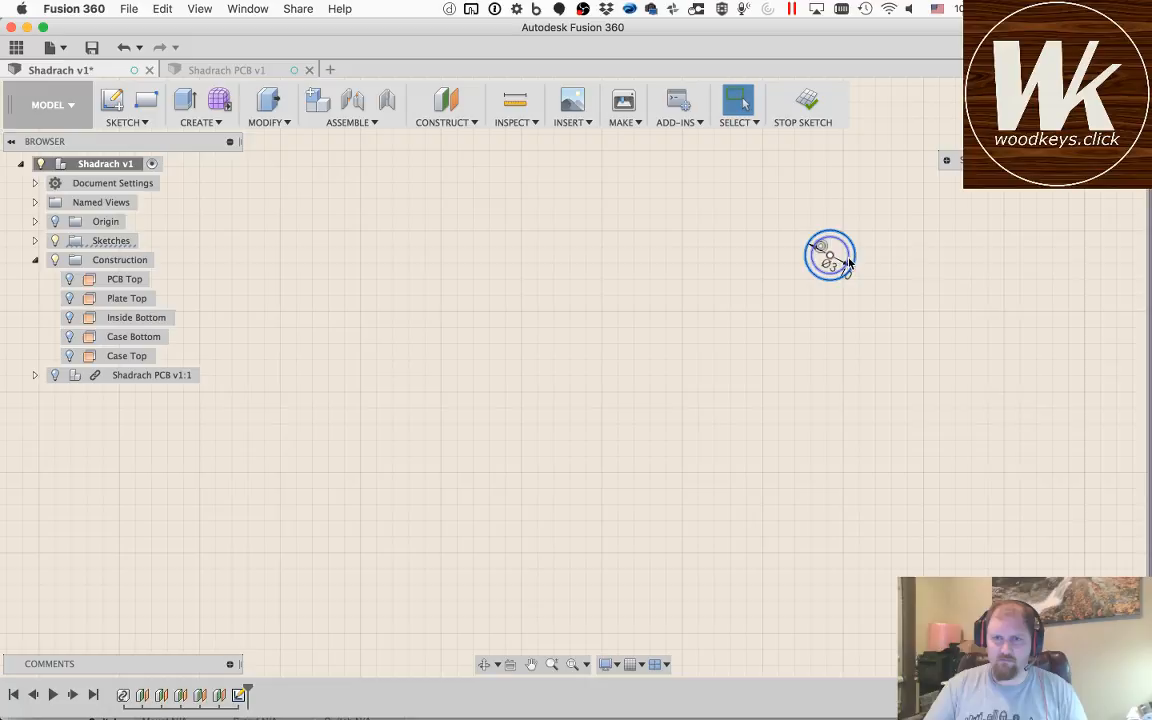
# Step: Convert the projected lower mounting-hole circle just left of the origin to construction and draw a concentric regular circle of 3.1 mm diameter
pyautogui.scroll(2, 874, 298)
pyautogui.scroll(-6, 874, 298)
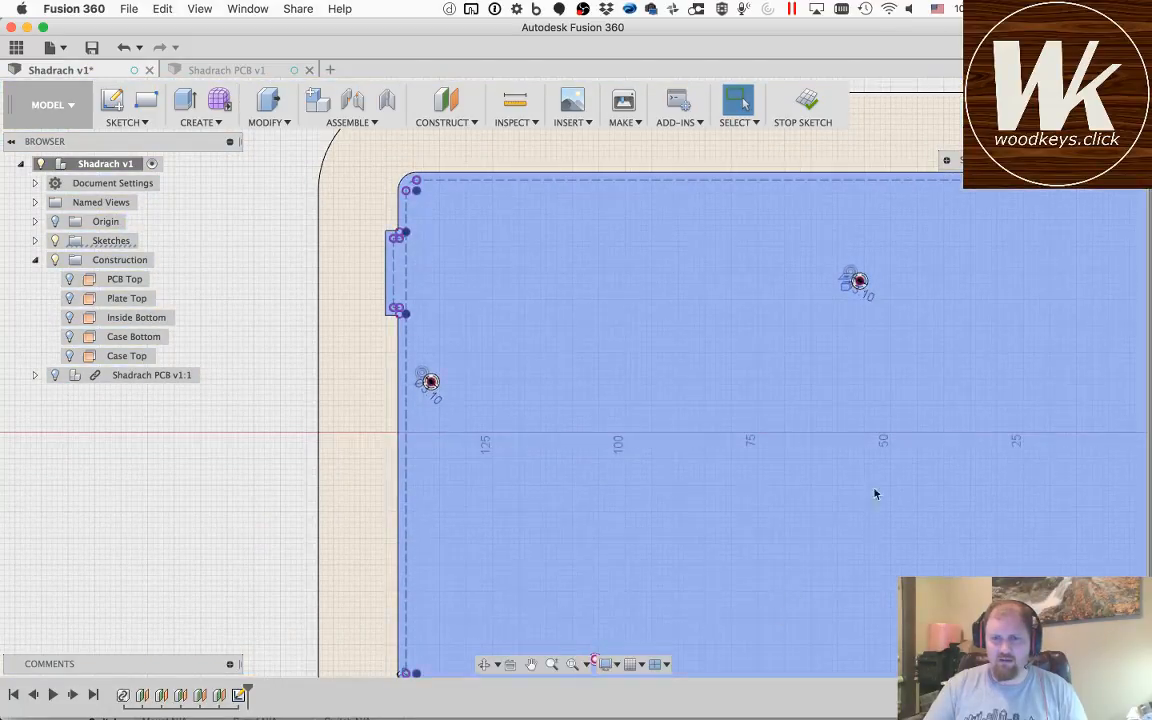
pyautogui.scroll(6, 976, 640)
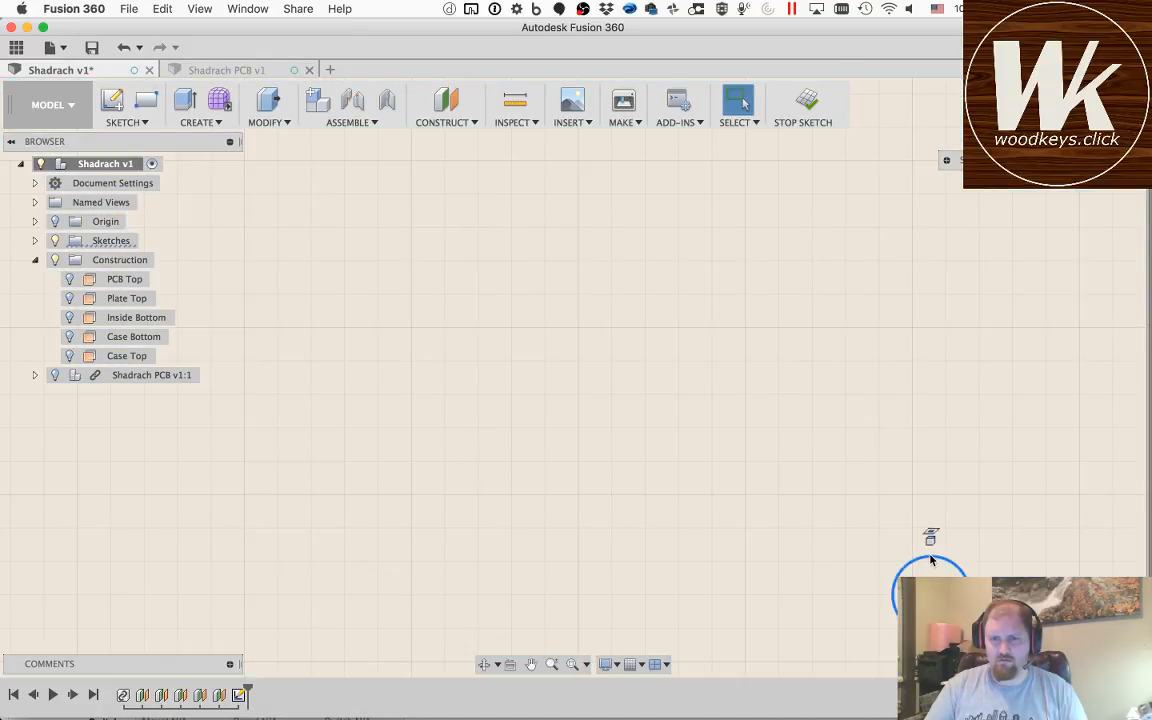
pyautogui.write('d')
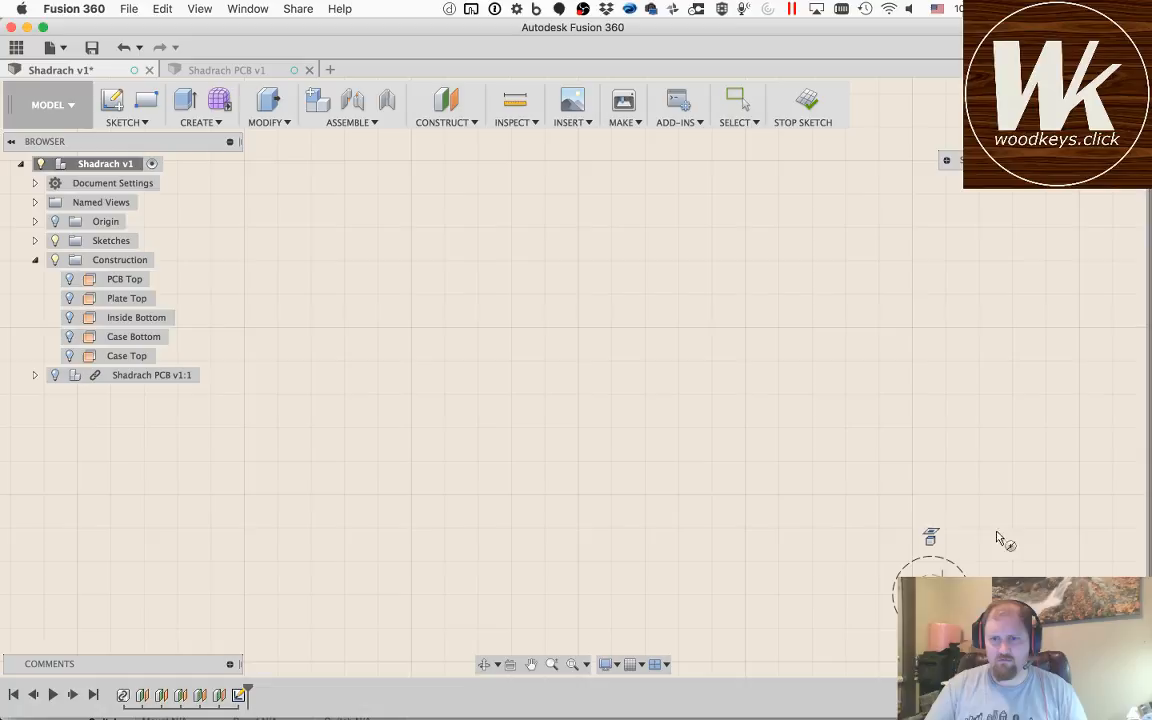
pyautogui.write('3.1')
pyautogui.press('Return')
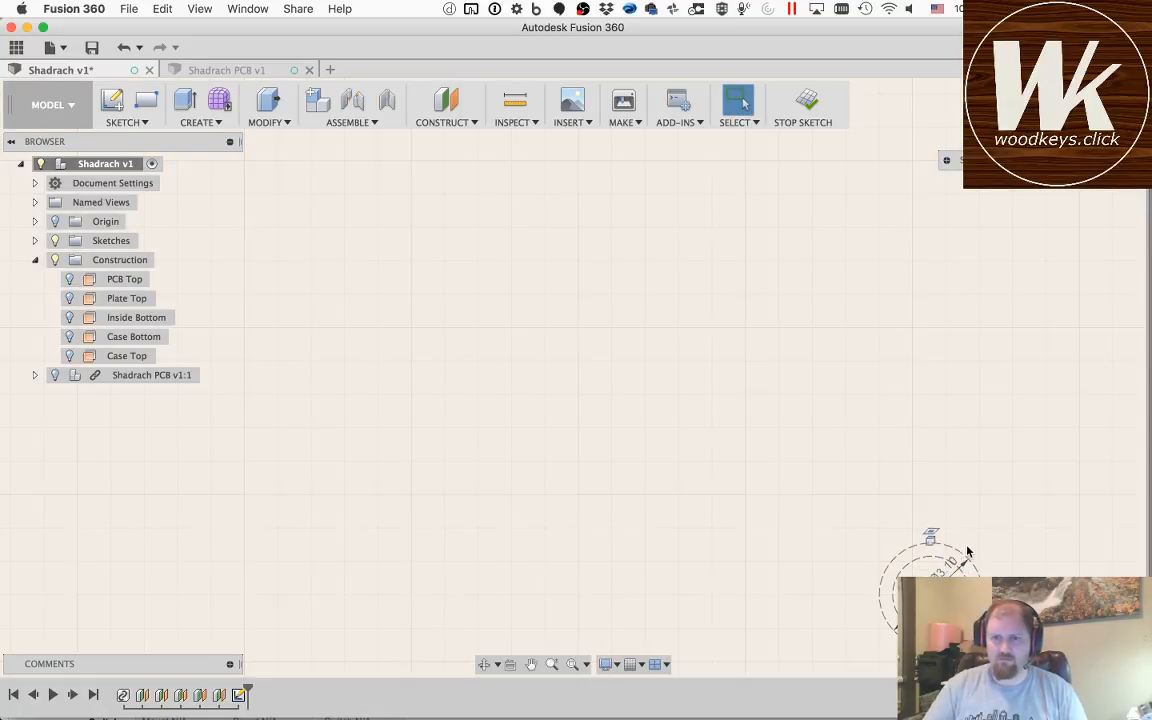
pyautogui.press('Escape')
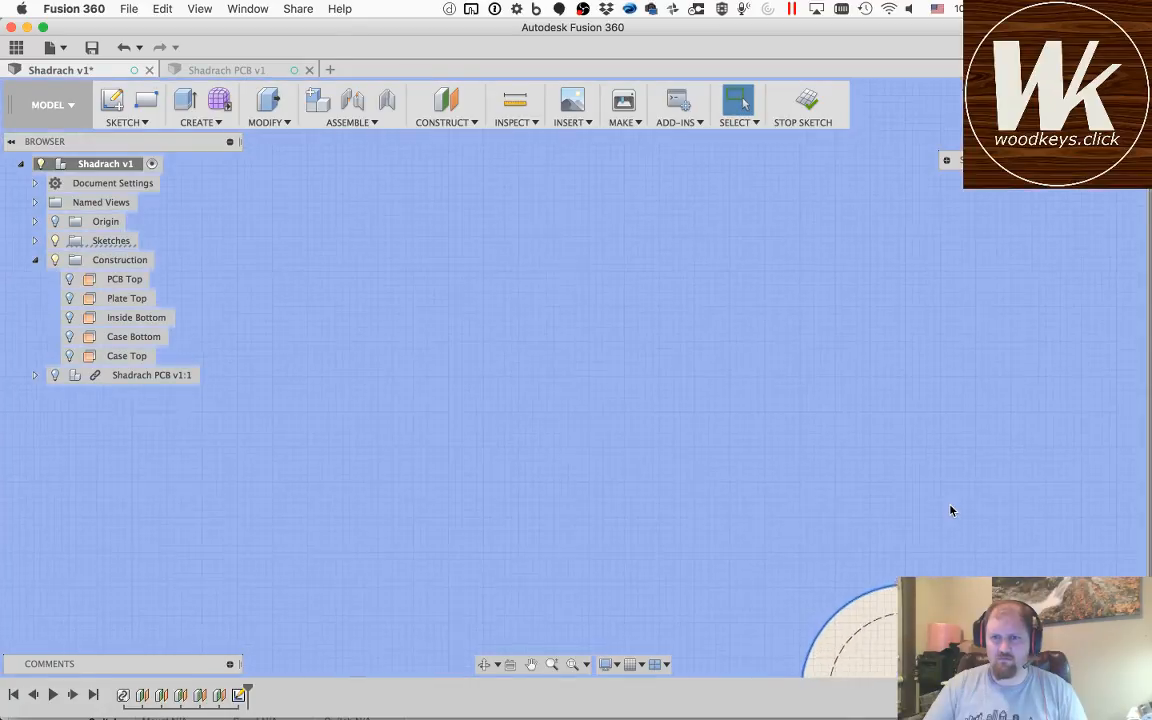
# Step: Convert the projected mounting-hole circle nearest the PCB's lower-left corner to construction and draw a concentric regular circle of 3.1 mm diameter
pyautogui.scroll(-5, 951, 511)
pyautogui.scroll(-10, 951, 511)
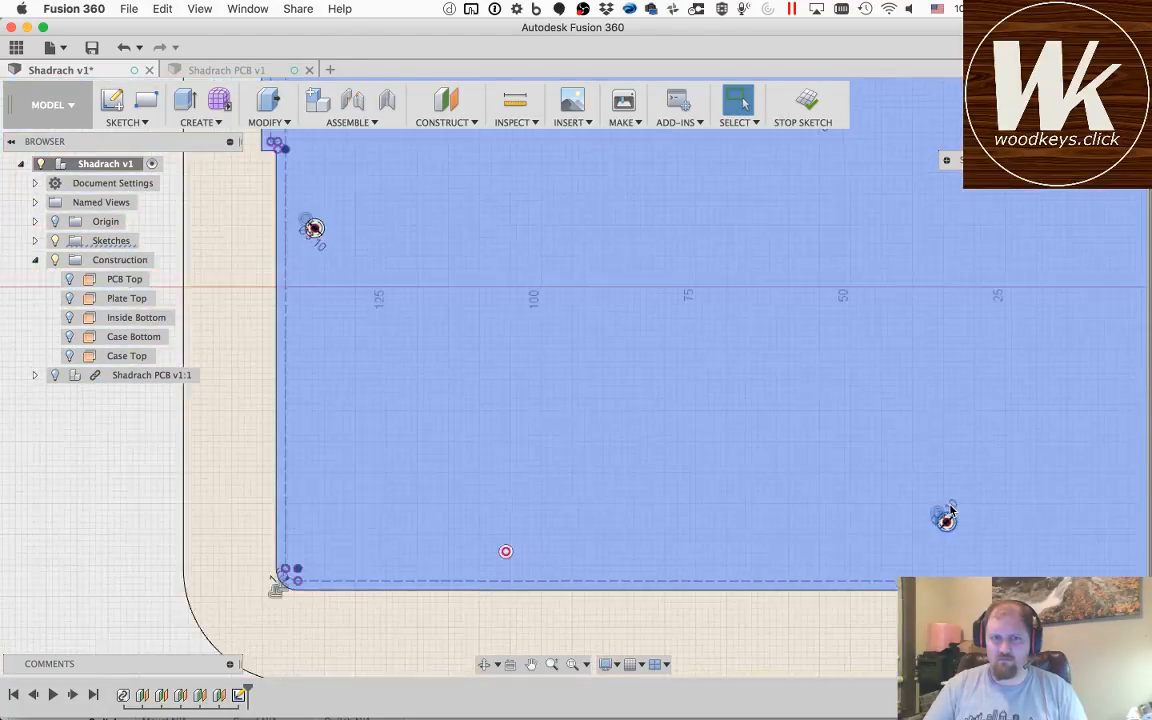
pyautogui.scroll(10, 561, 546)
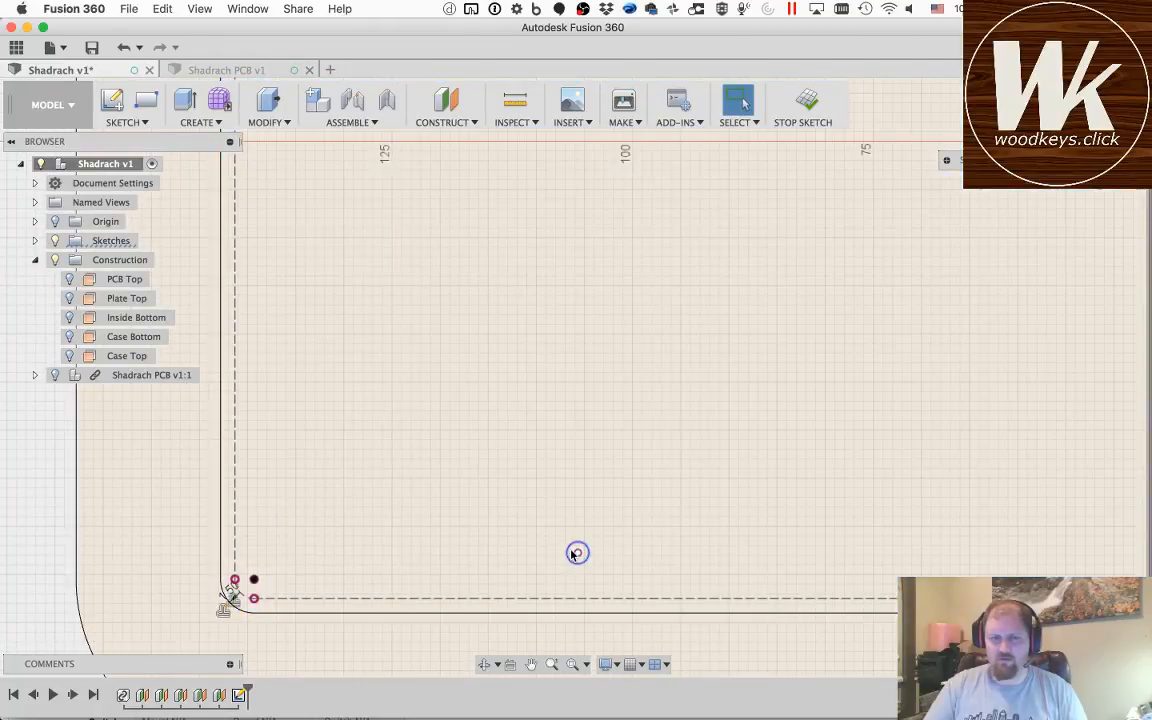
pyautogui.scroll(6, 576, 550)
pyautogui.click(589, 535)
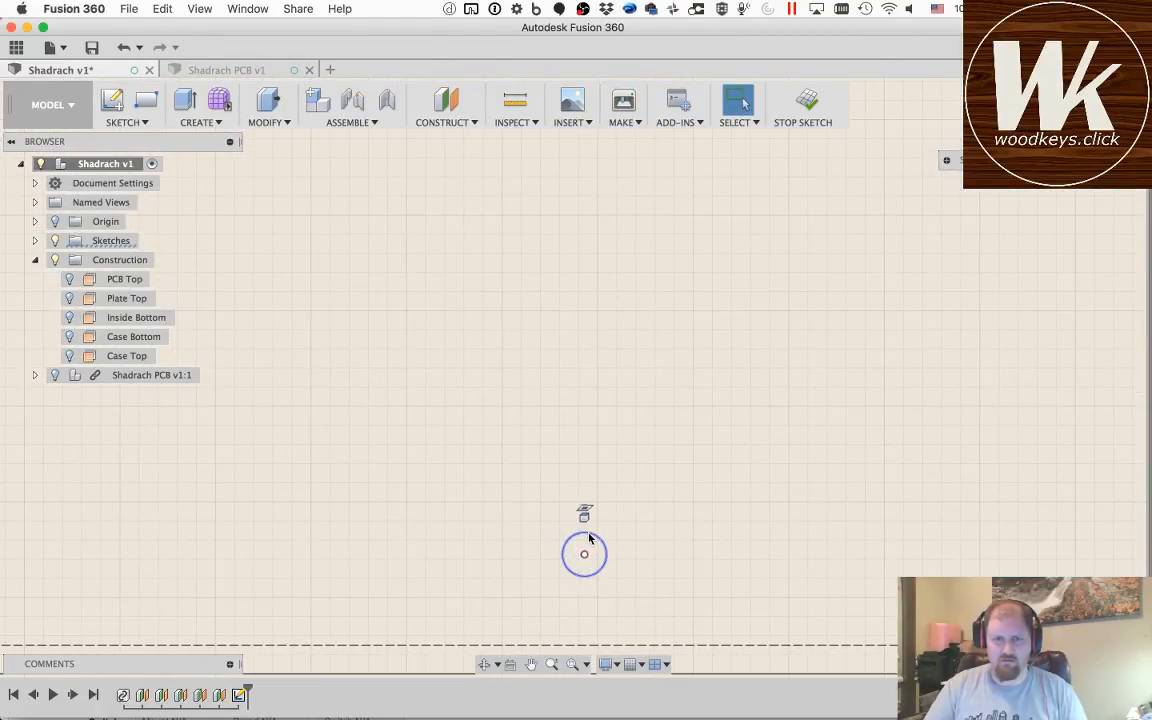
pyautogui.press('c')
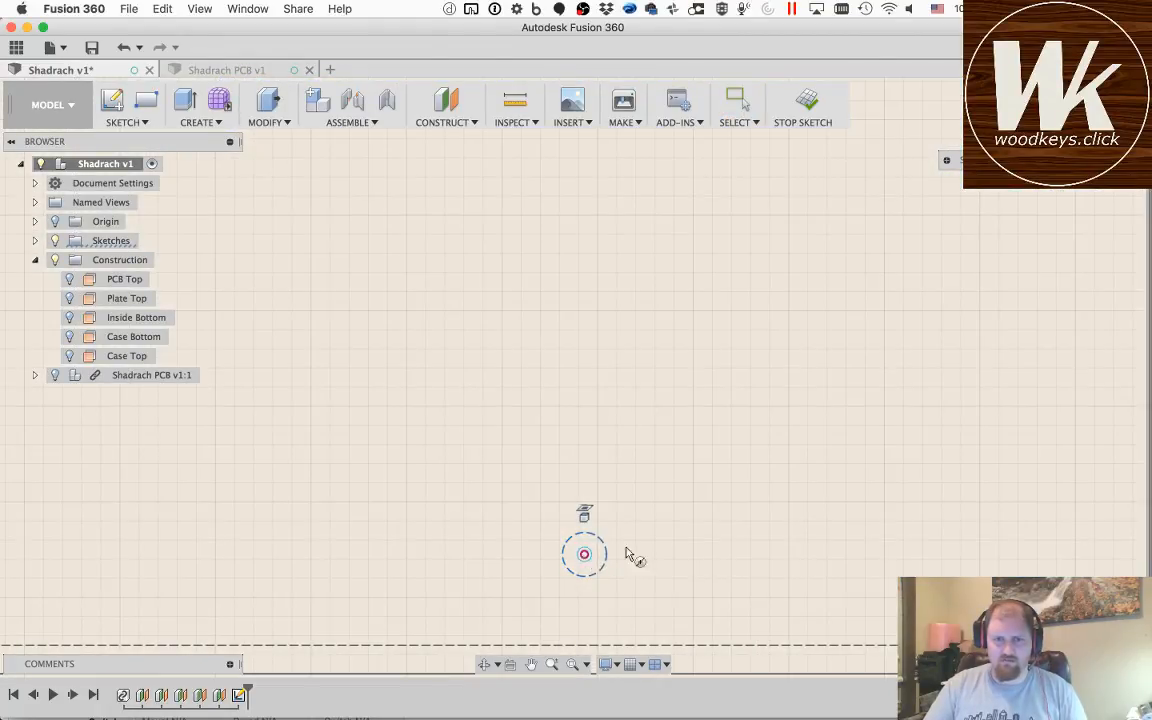
pyautogui.click(585, 555)
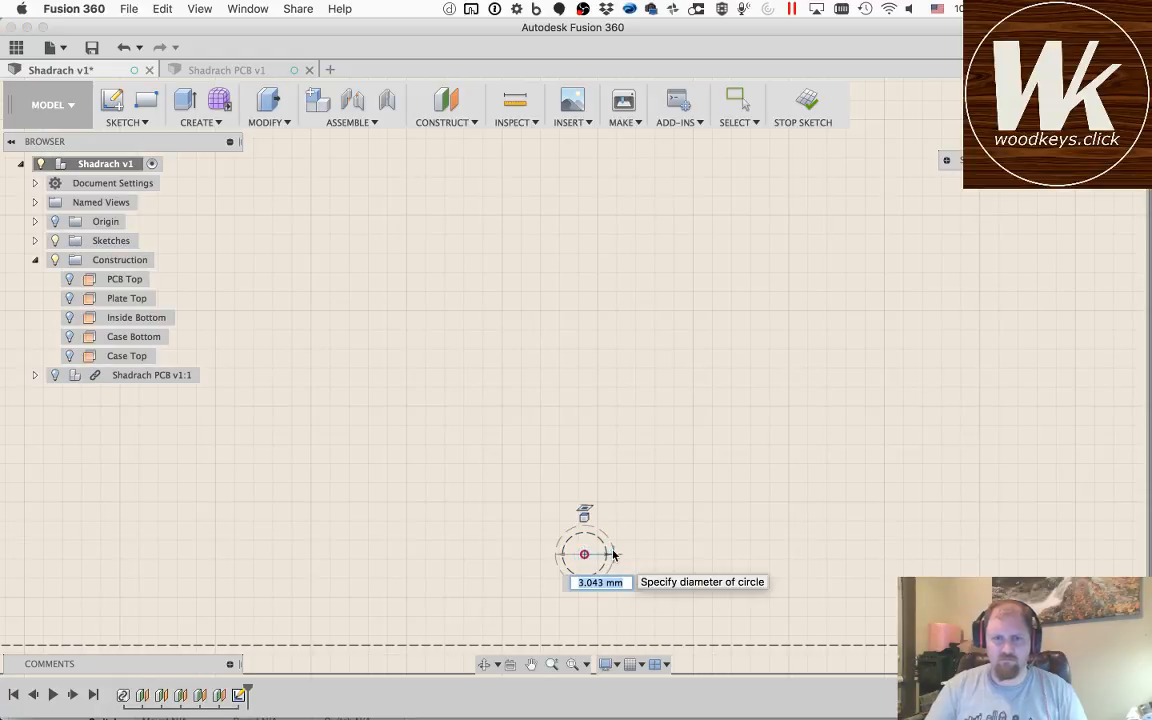
pyautogui.write('3.1')
pyautogui.press('Tab')
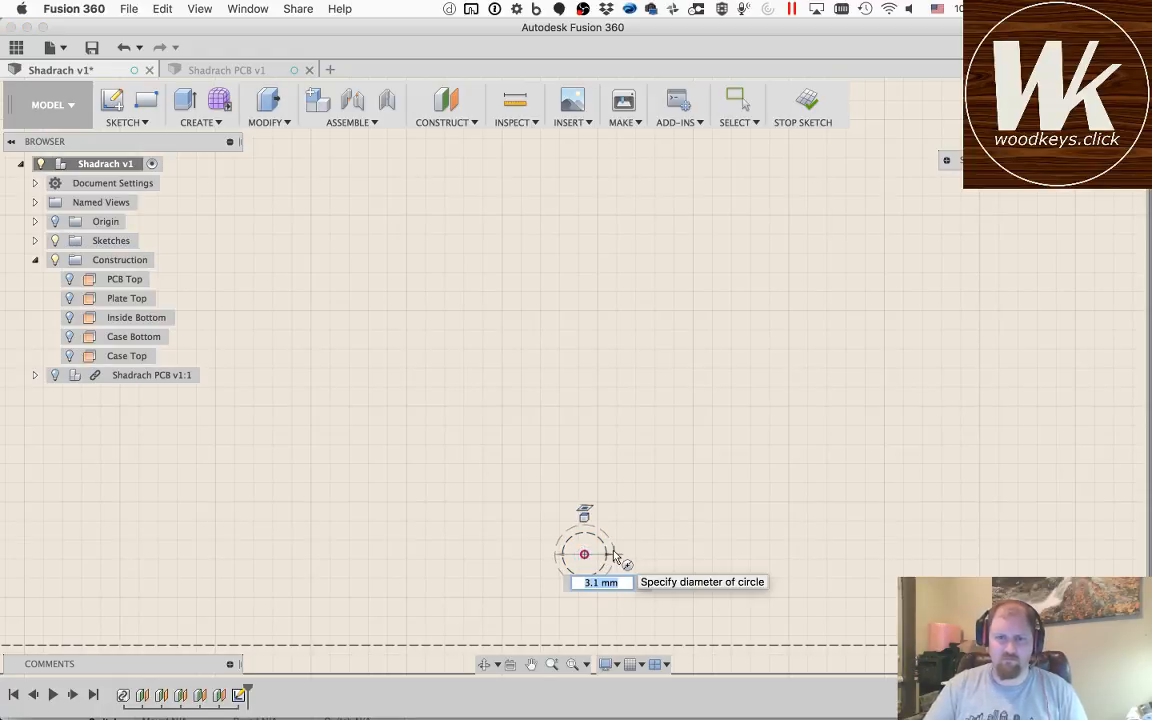
pyautogui.press('Return')
pyautogui.press('Escape')
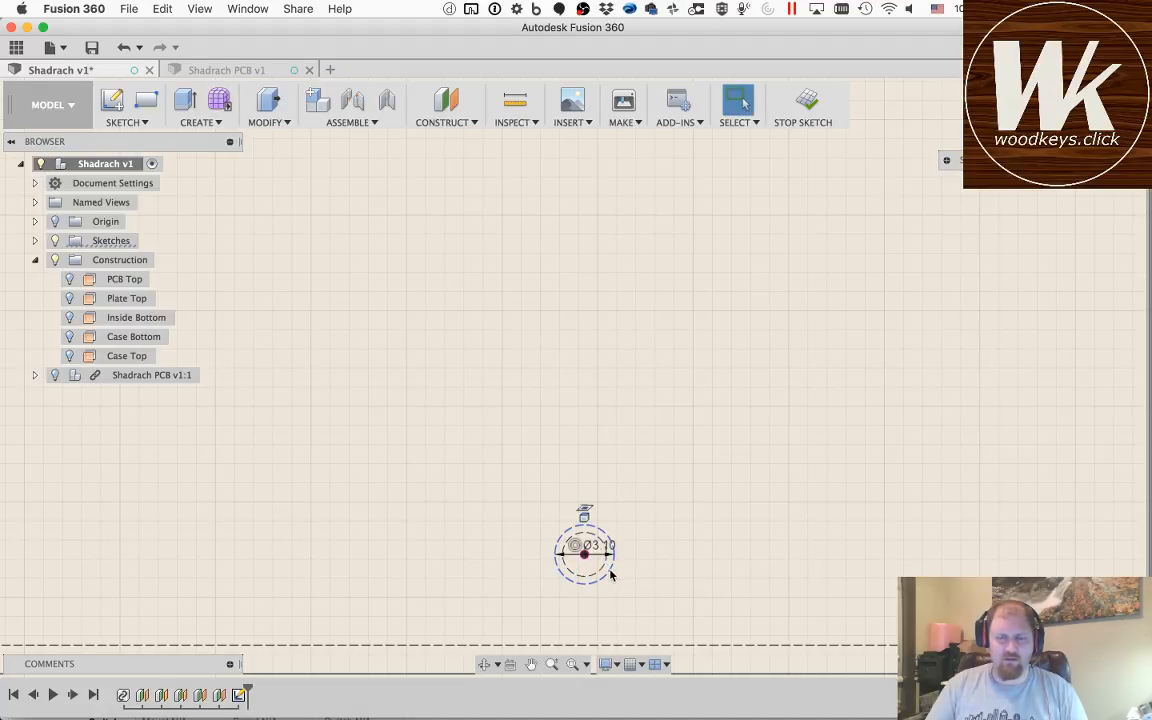
pyautogui.click(622, 494)
pyautogui.scroll(2, 622, 494)
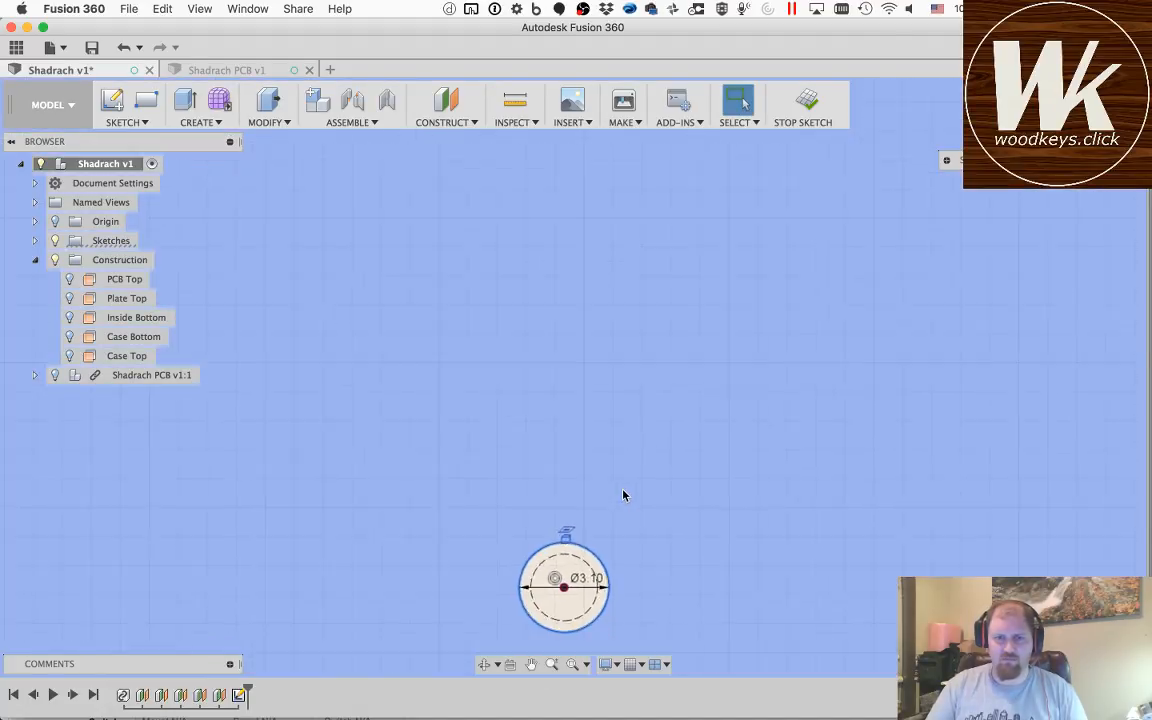
pyautogui.scroll(-3, 622, 494)
pyautogui.click(618, 508)
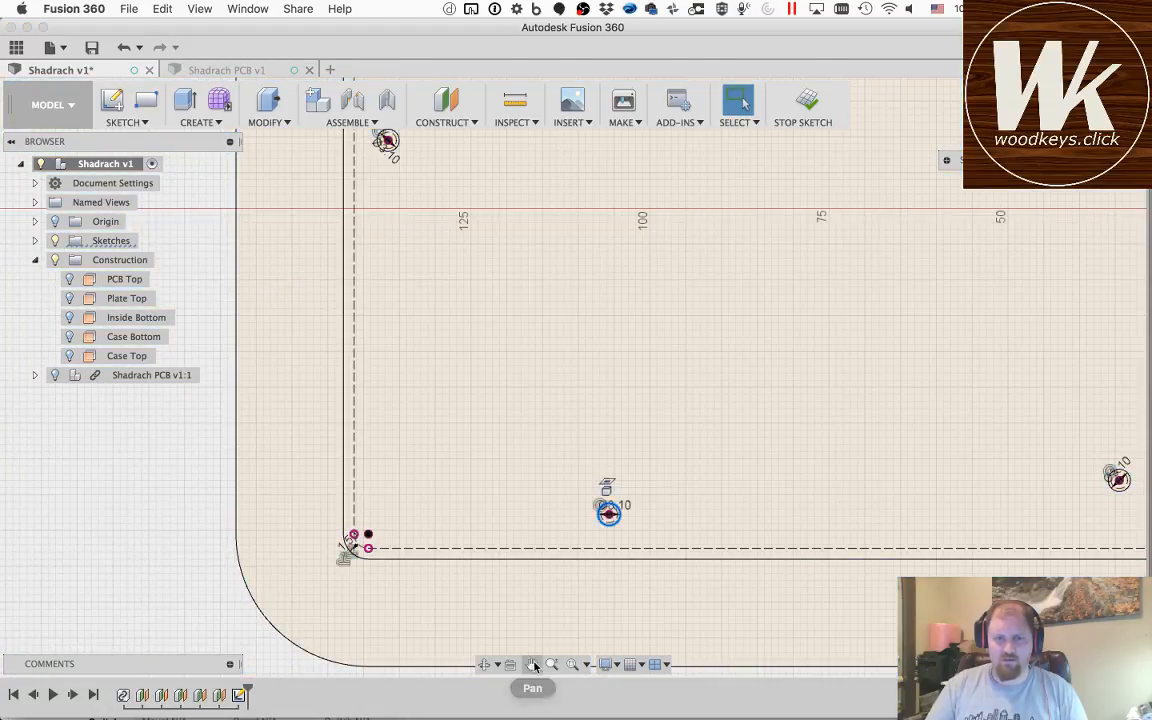
pyautogui.click(532, 665)
pyautogui.moveTo(1054, 378); pyautogui.dragTo(437, 481)
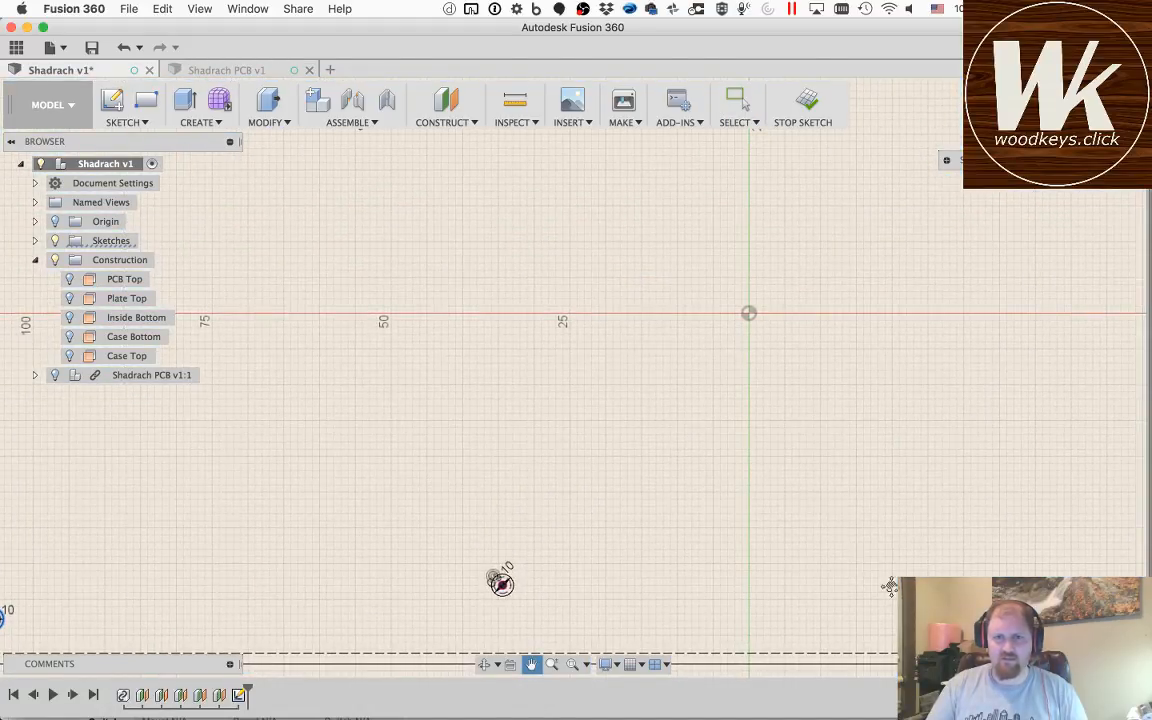
pyautogui.moveTo(890, 586); pyautogui.dragTo(574, 506)
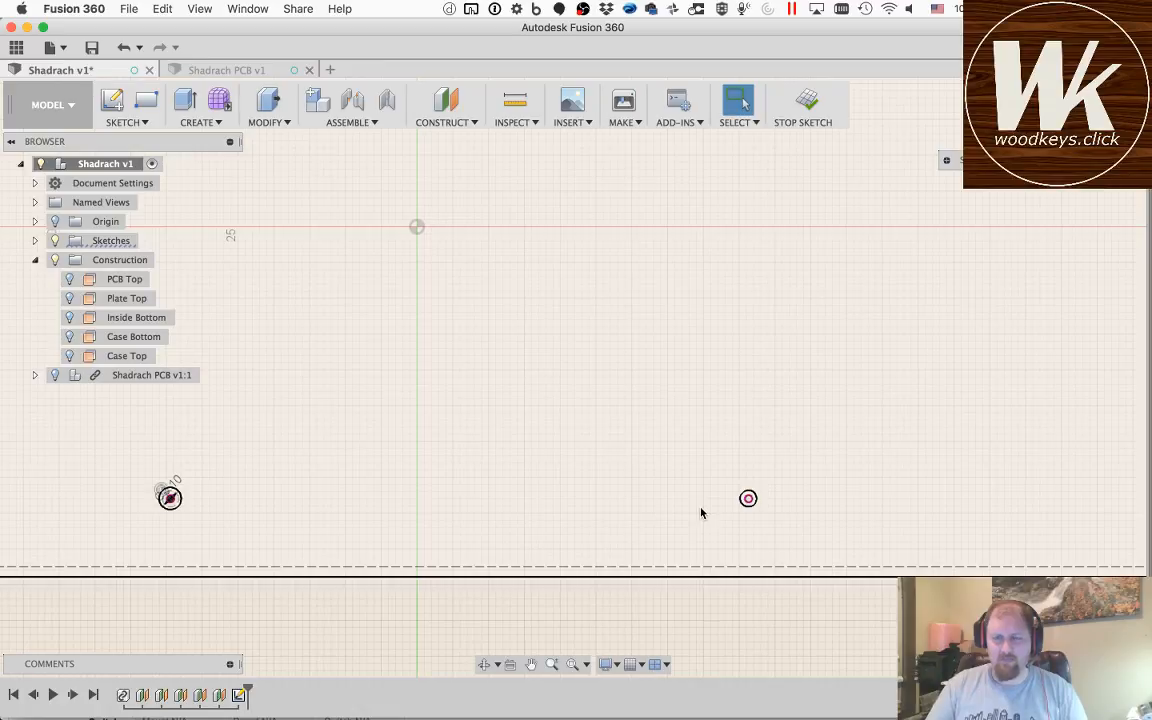
pyautogui.press('Escape')
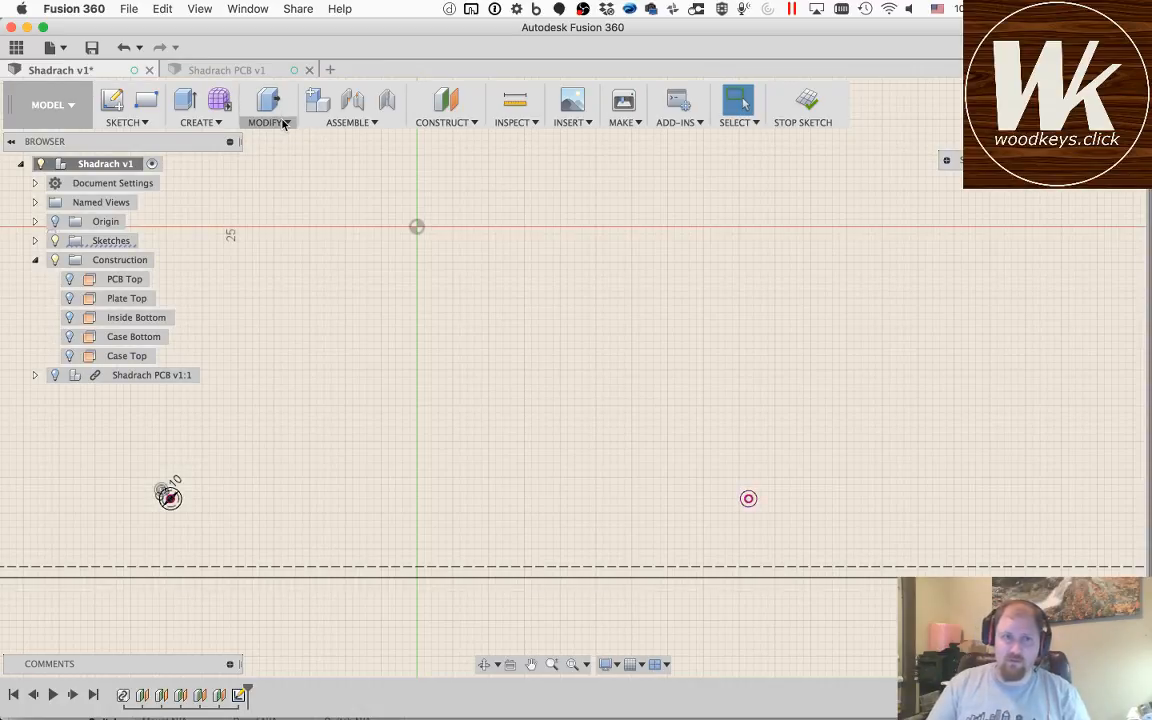
# Step: Create a user parameter named holeSize in mm with the expression 3.1
pyautogui.click(283, 120)
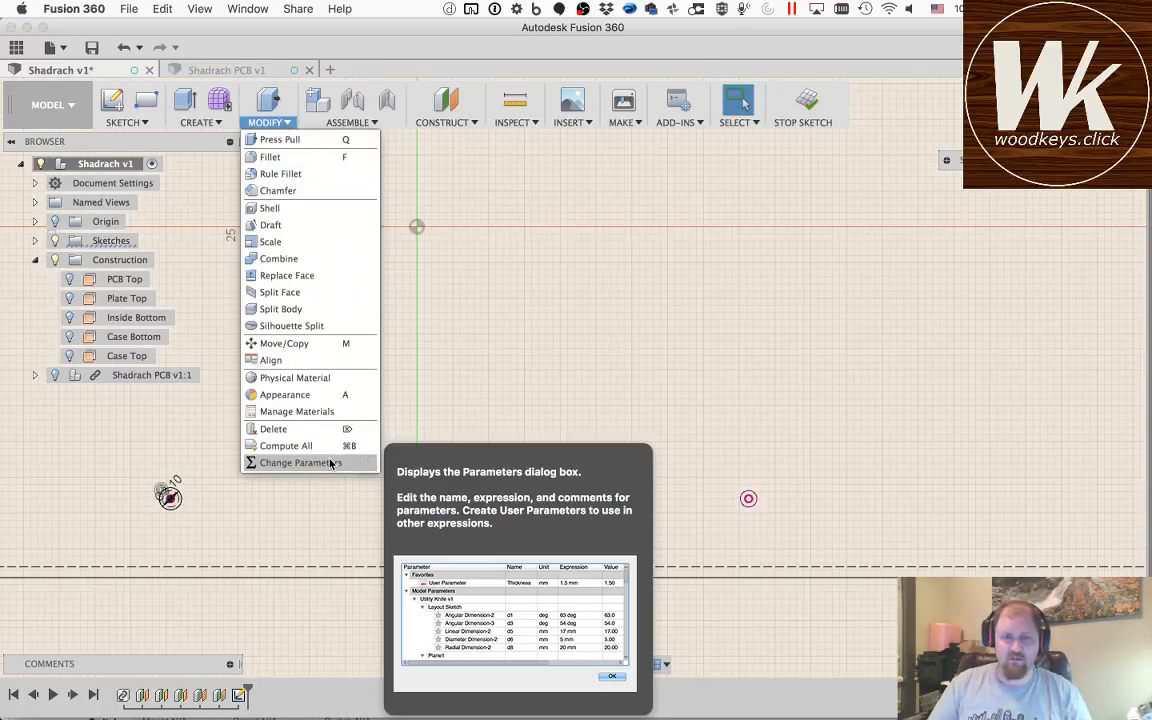
pyautogui.click(331, 463)
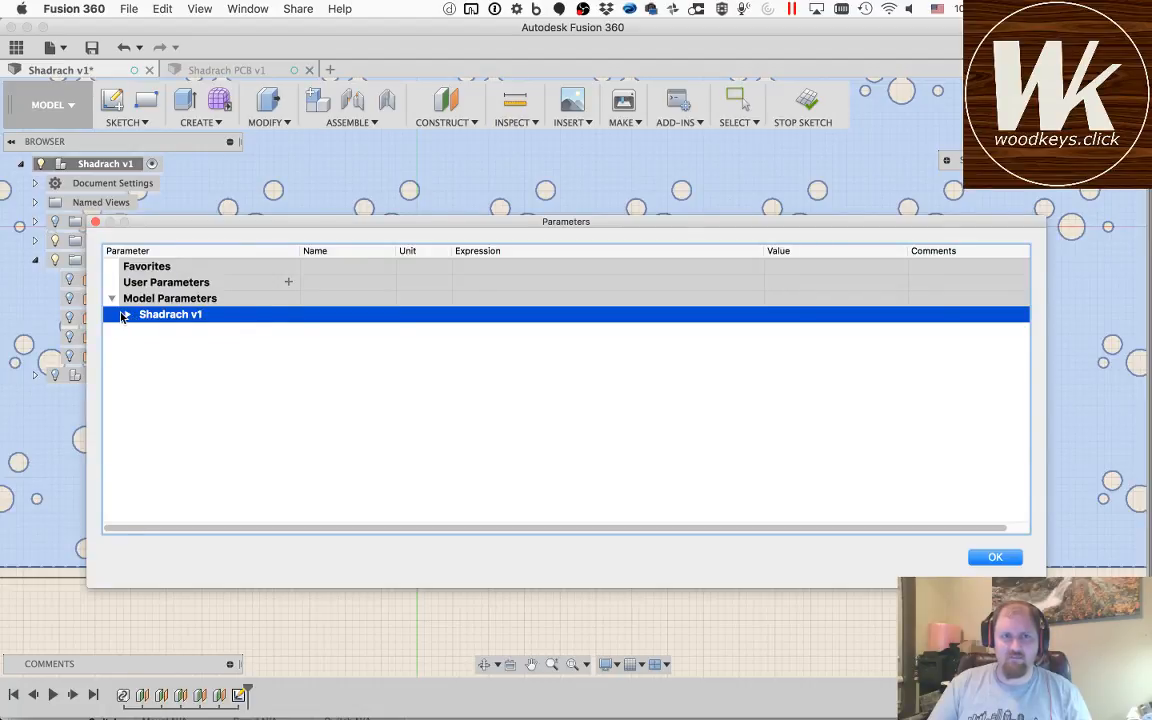
pyautogui.click(288, 284)
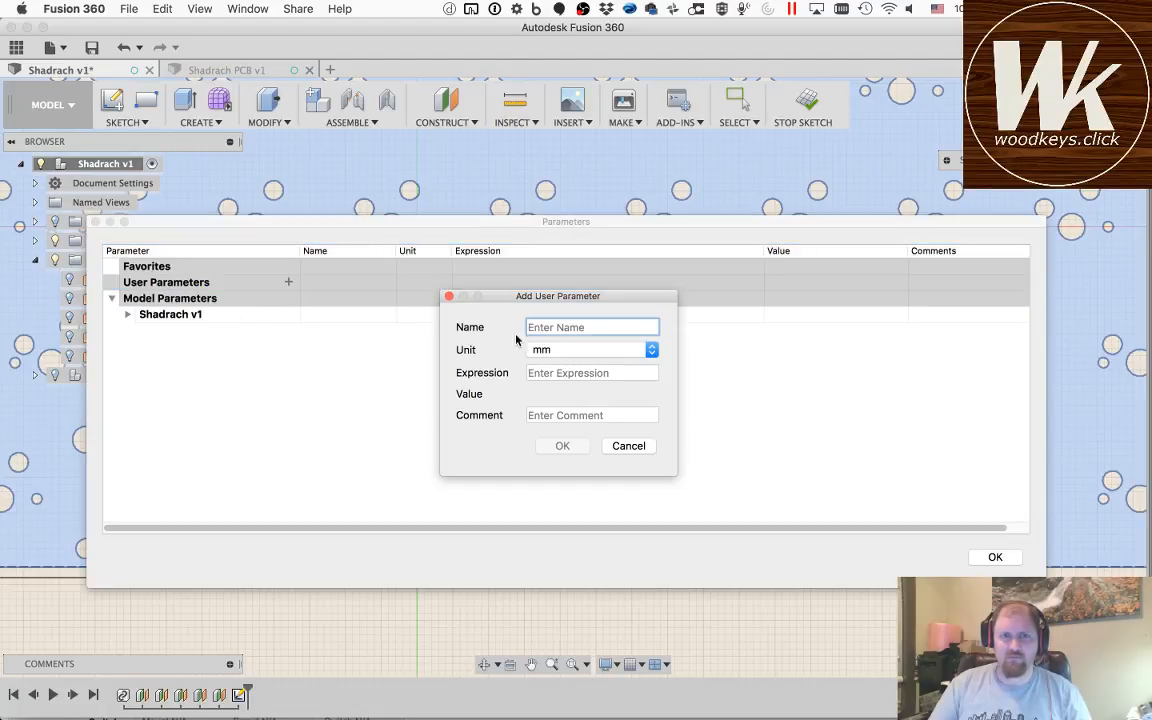
pyautogui.write('holeSize')
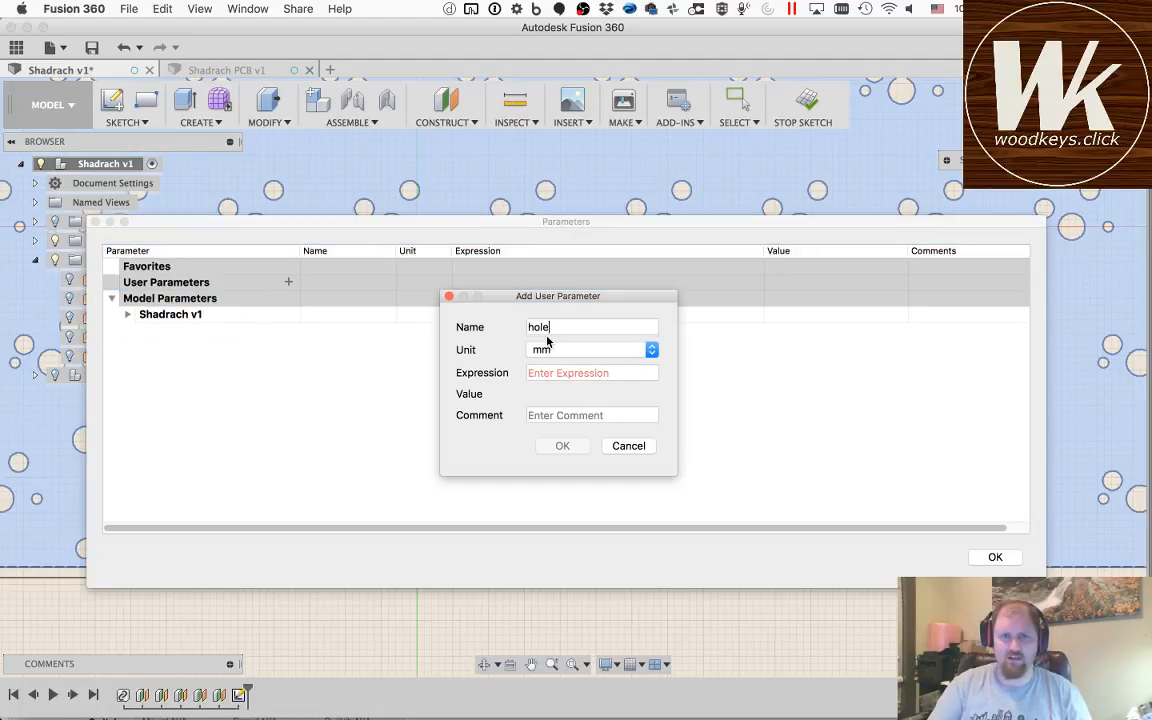
pyautogui.press('Tab')
pyautogui.write('3.1')
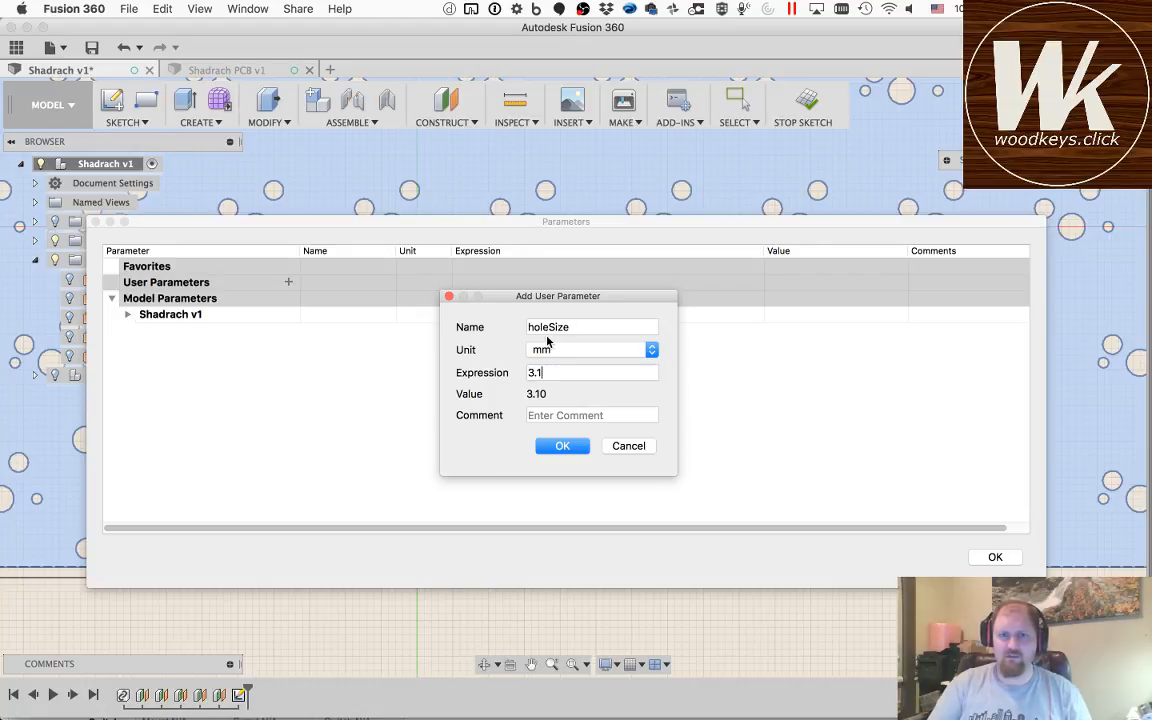
pyautogui.click(575, 445)
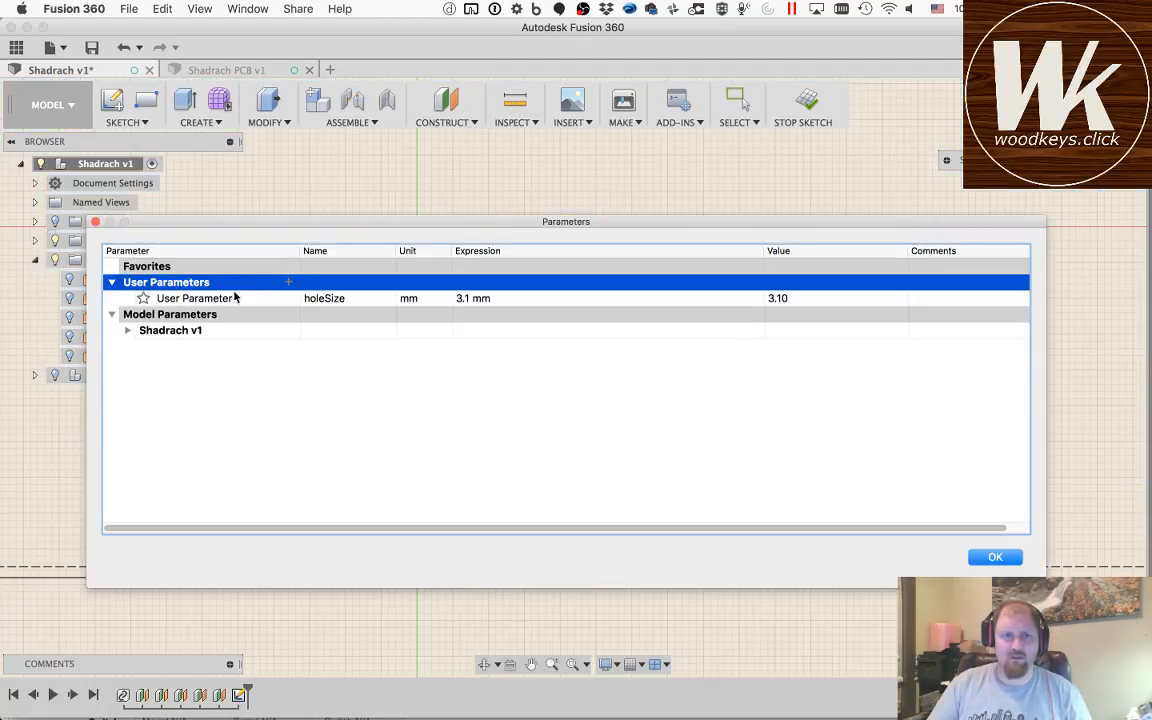
# Step: Set the expression of Sketch1's first diameter dimension, d8, to the holeSize parameter
pyautogui.click(129, 331)
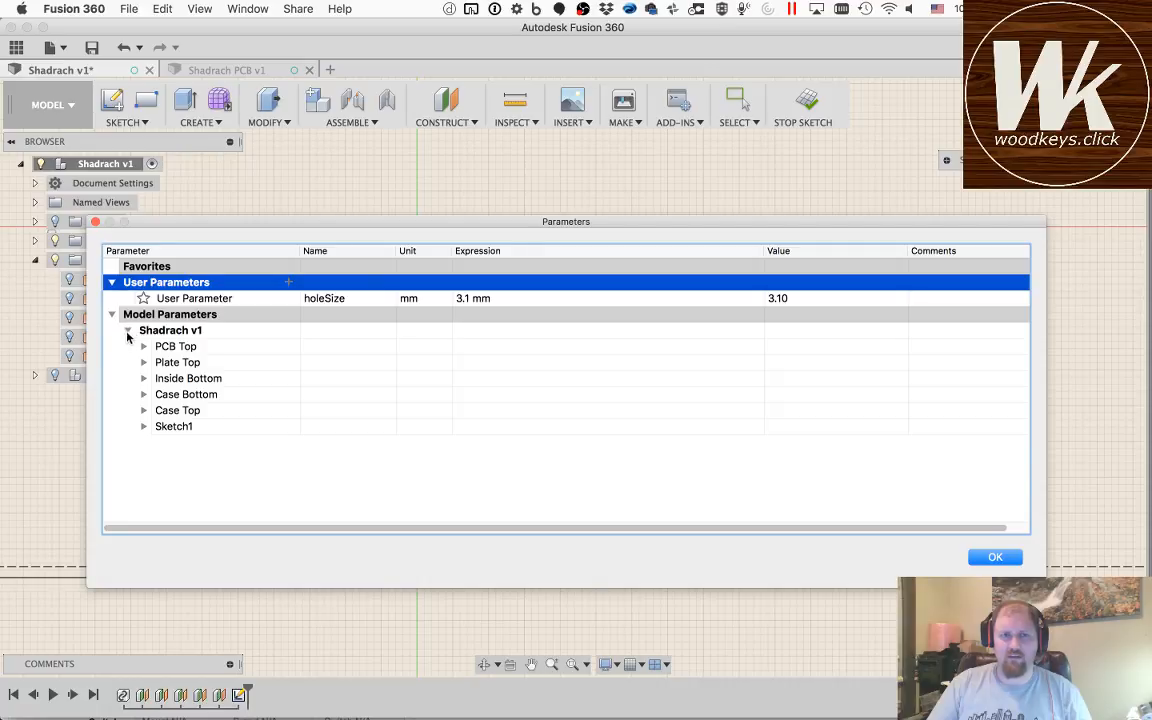
pyautogui.click(143, 427)
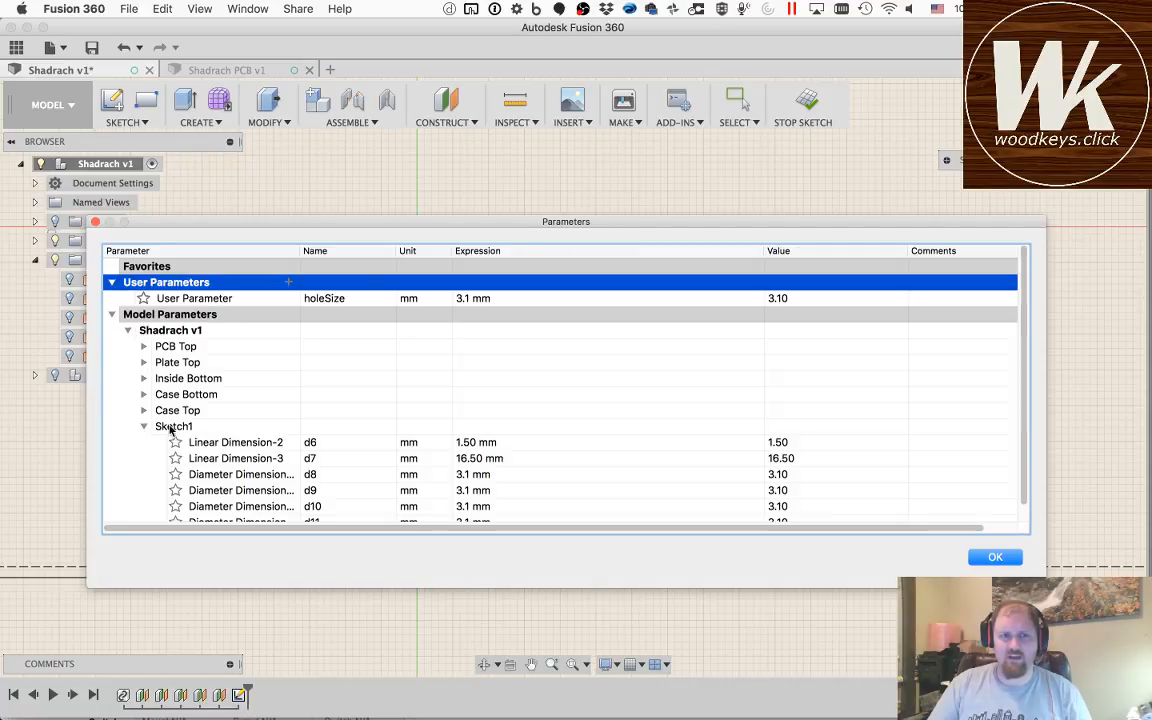
pyautogui.scroll(-1, 172, 428)
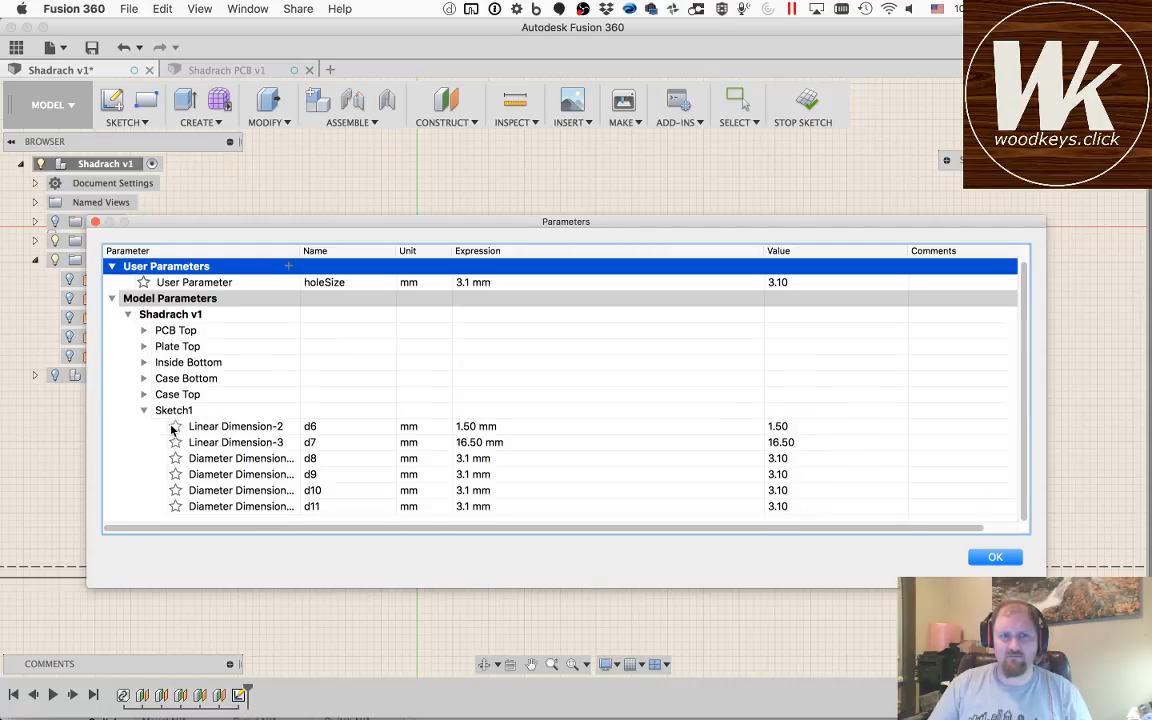
pyautogui.click(478, 458)
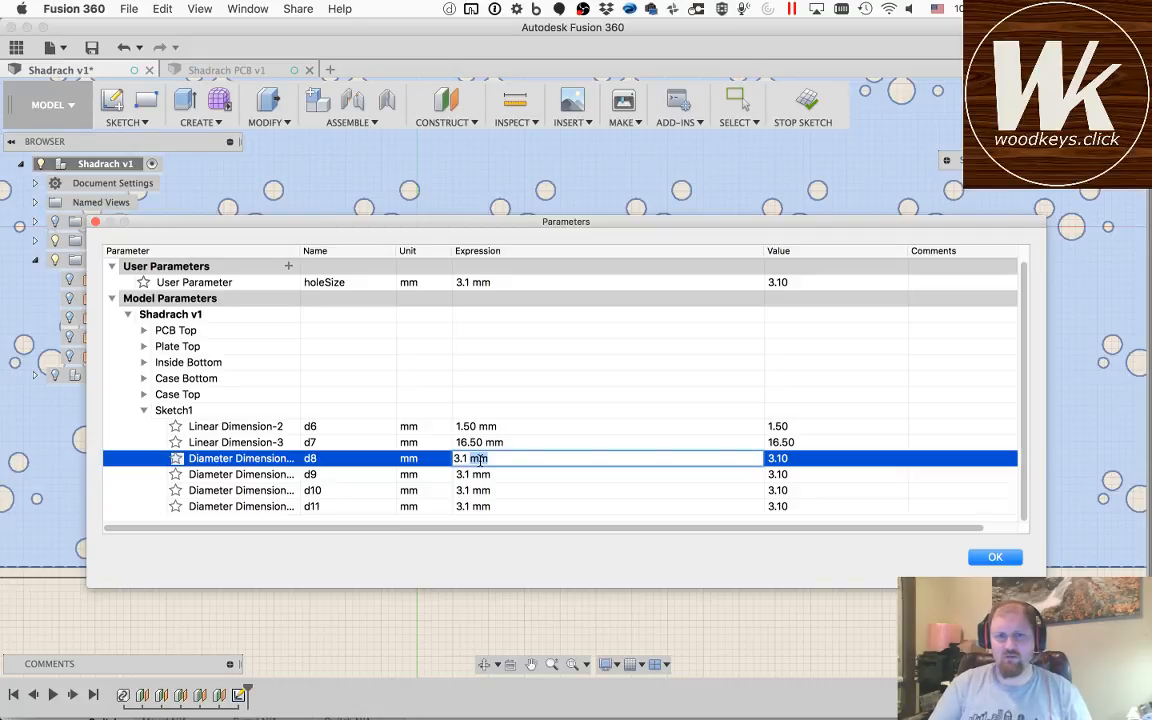
pyautogui.press('super+a')
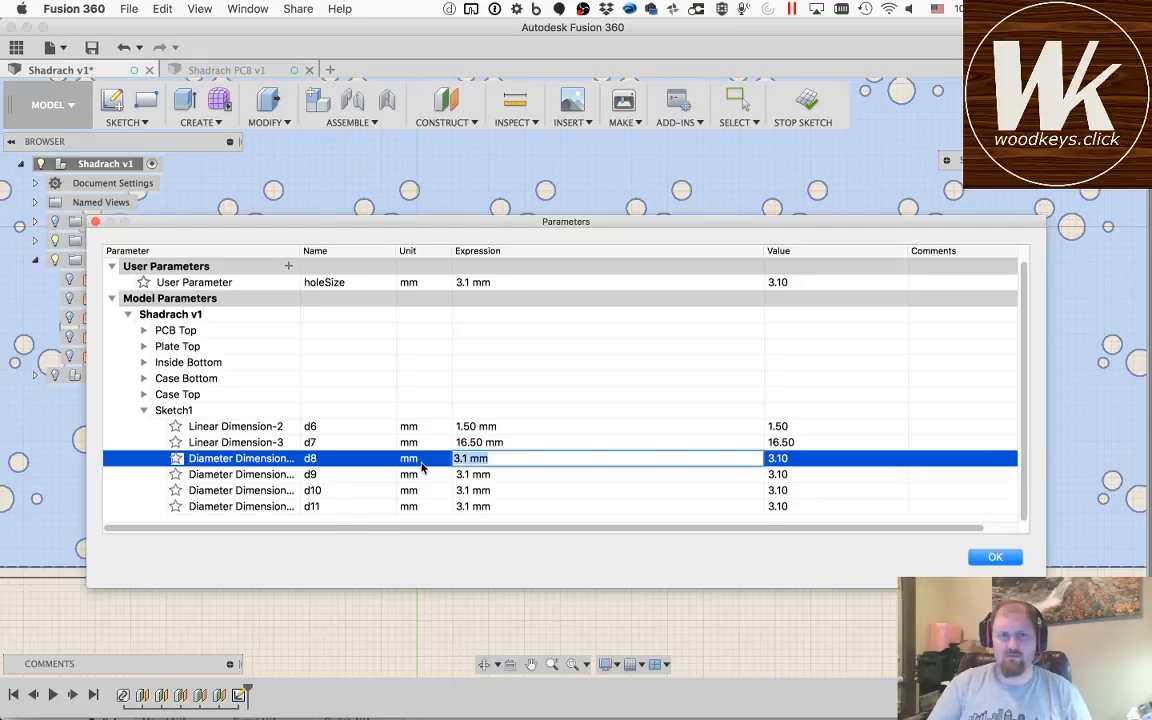
pyautogui.write('hole')
pyautogui.press('Return')
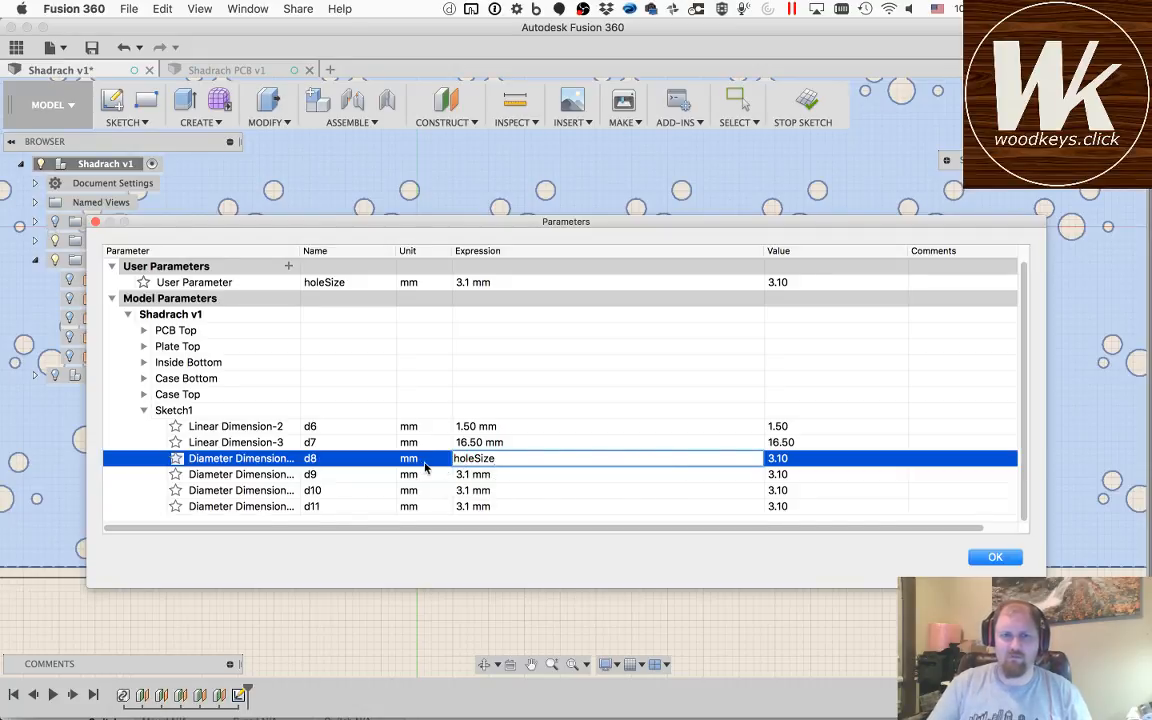
# Step: Set Sketch1's diameter dimensions d9, d10 and d11 to holeSize as well and accept the parameter changes
pyautogui.doubleClick(503, 458)
pyautogui.click(501, 474)
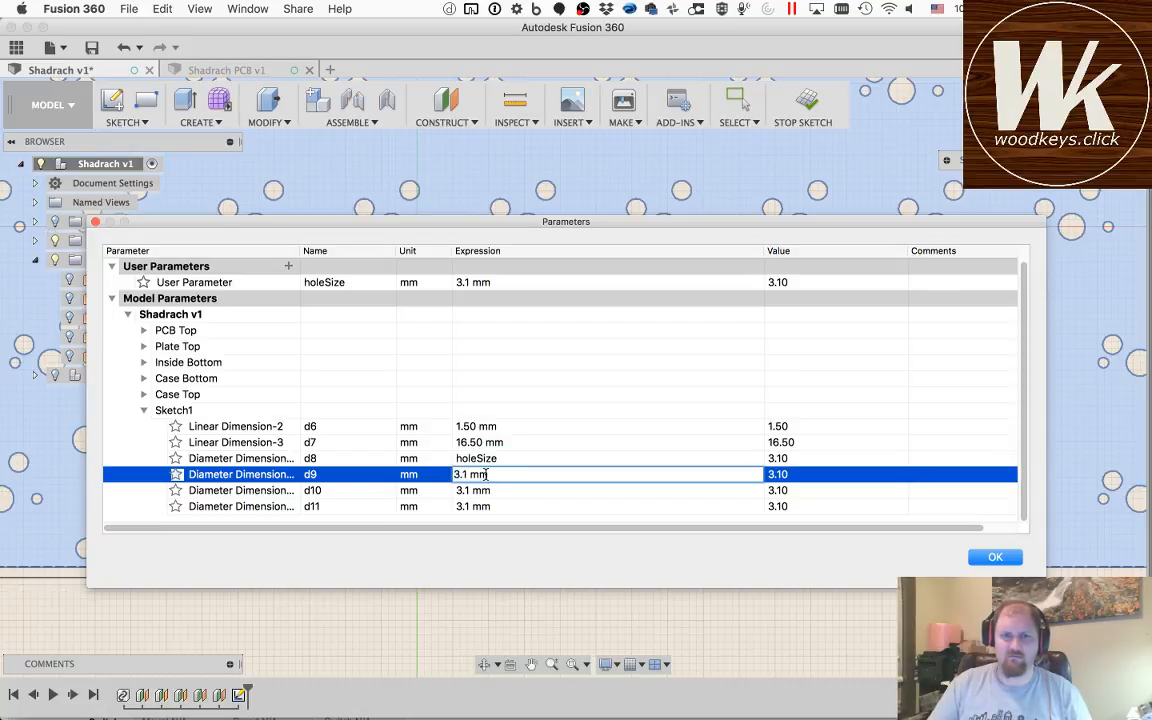
pyautogui.click(490, 491)
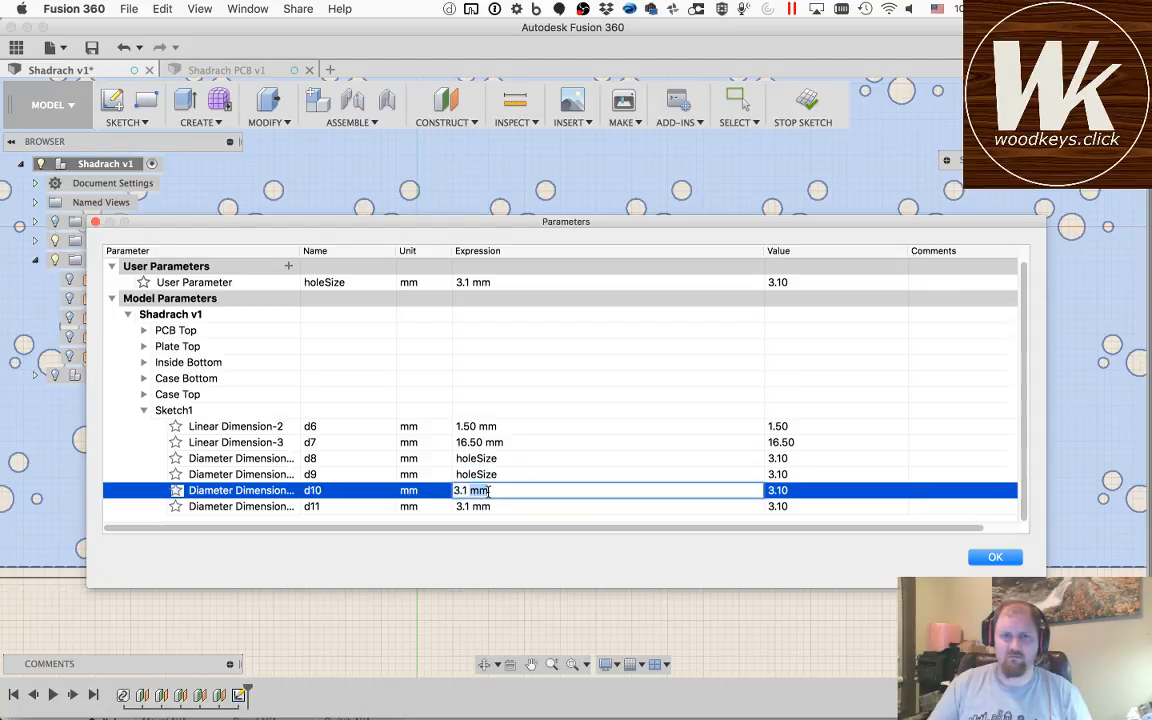
pyautogui.click(494, 508)
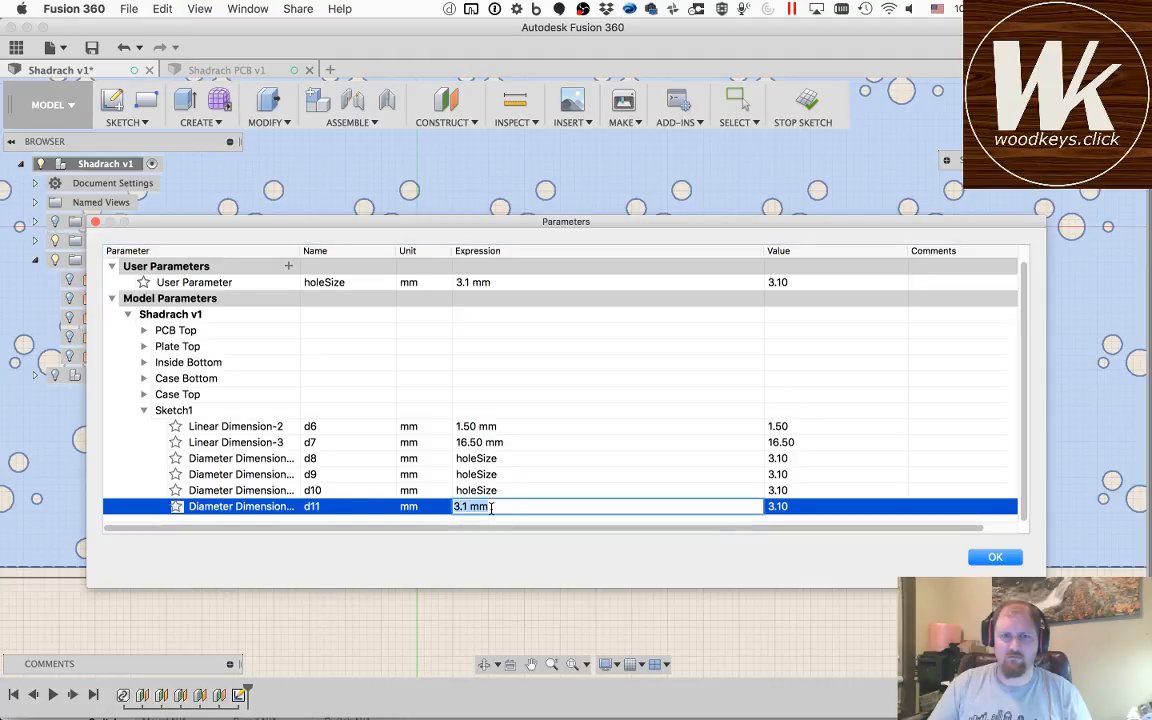
pyautogui.press('Return')
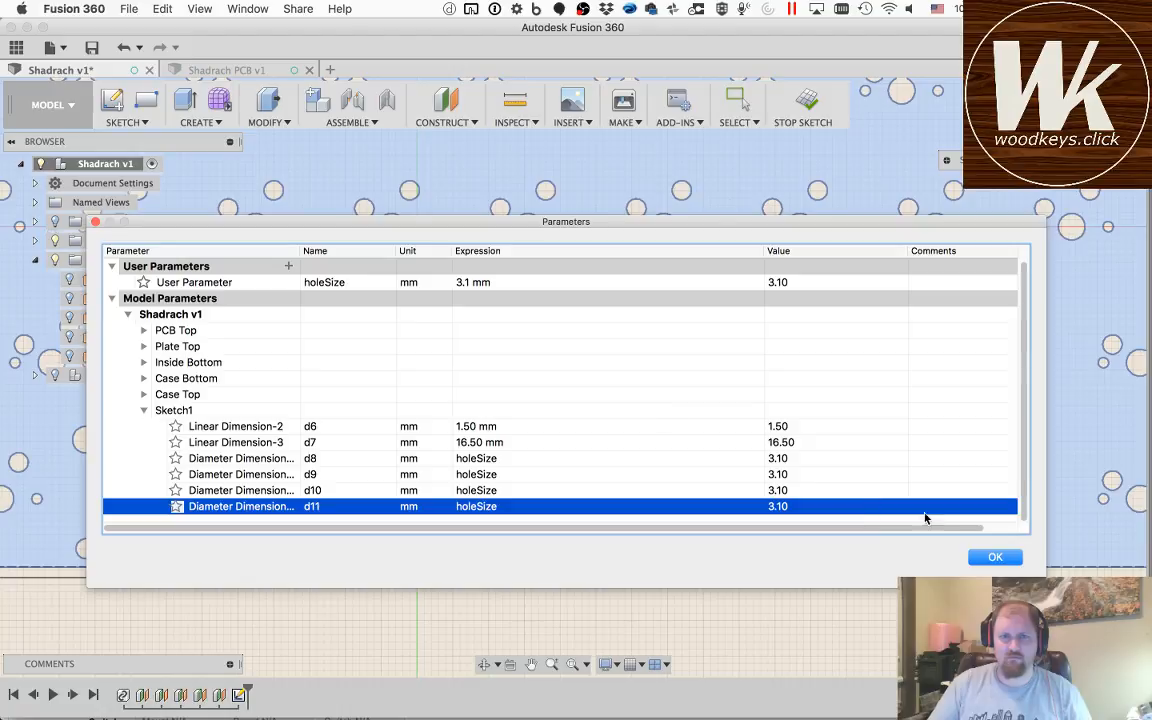
pyautogui.click(970, 559)
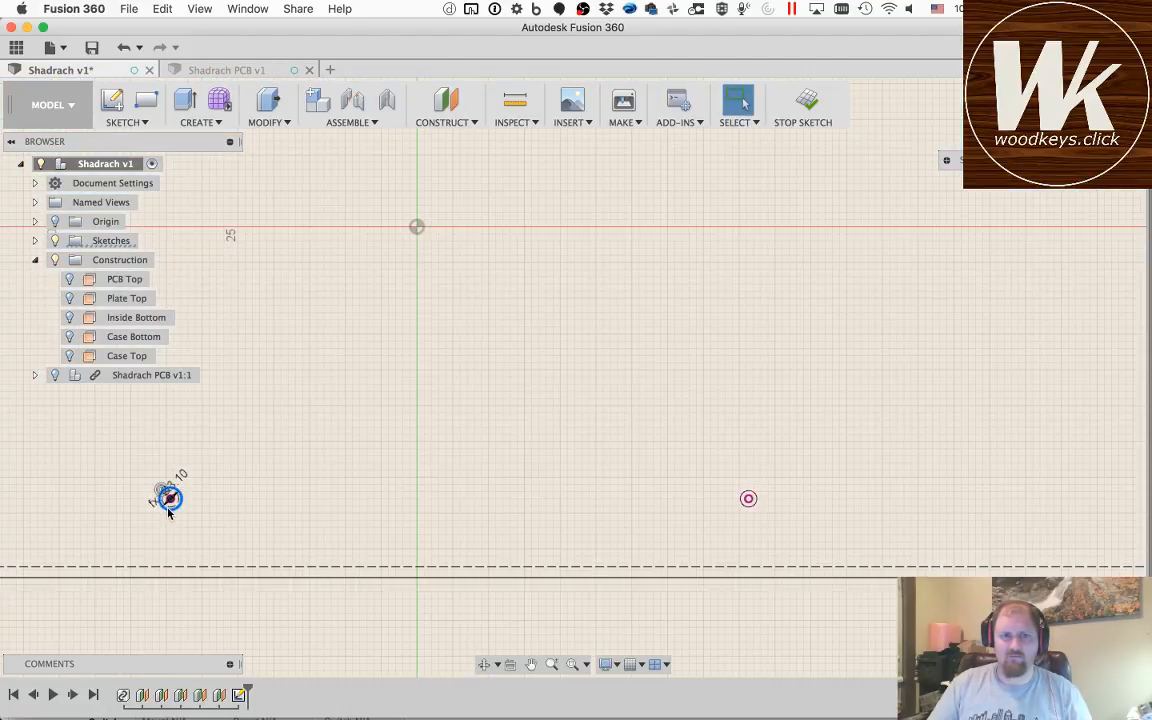
# Step: Check the expression behind the diameter dimension of the lower mounting-hole circle just left of the origin
pyautogui.press('e')
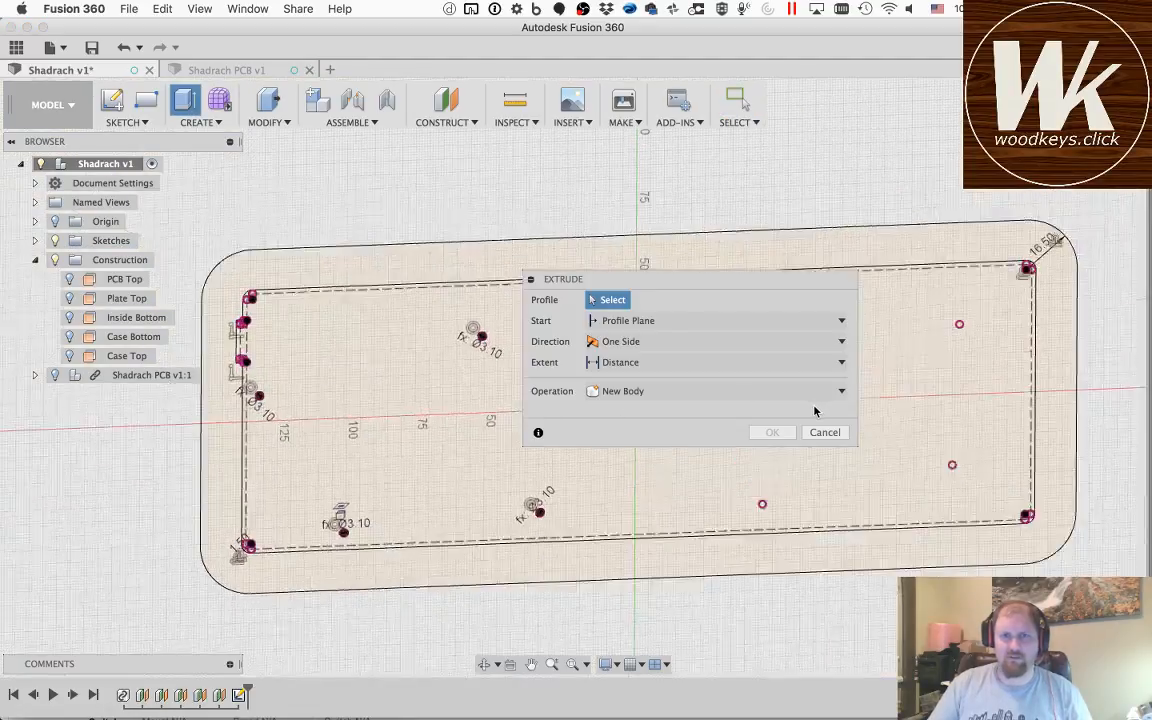
pyautogui.click(825, 432)
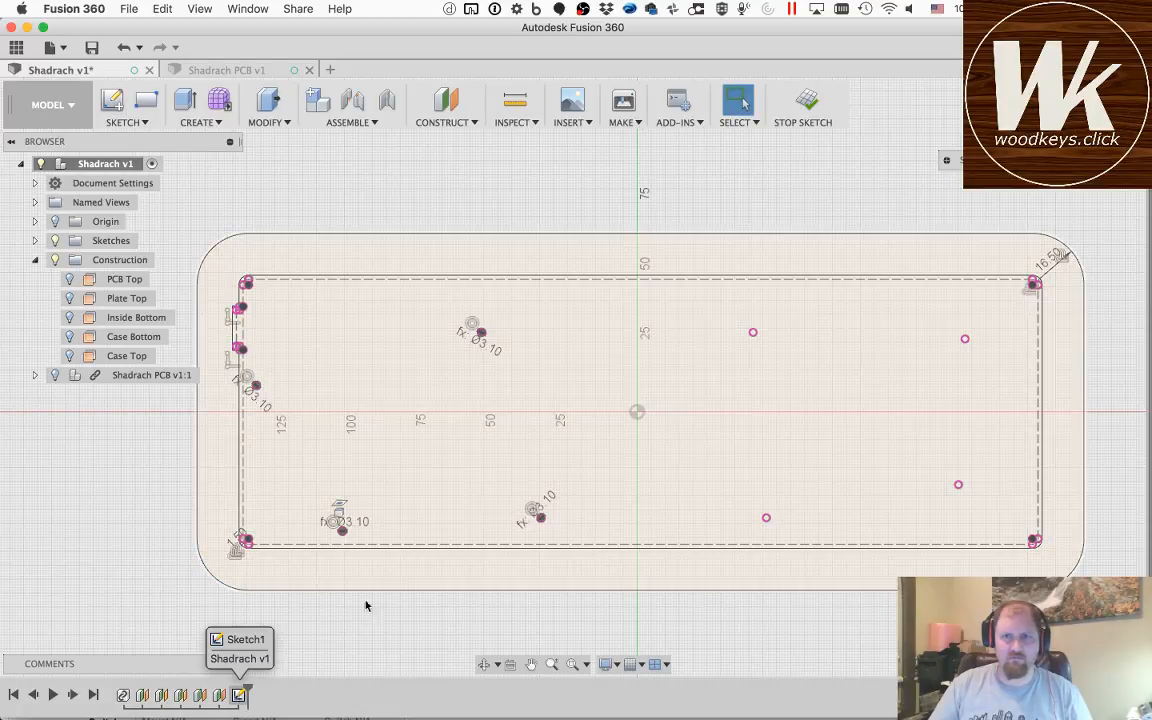
pyautogui.doubleClick(547, 507)
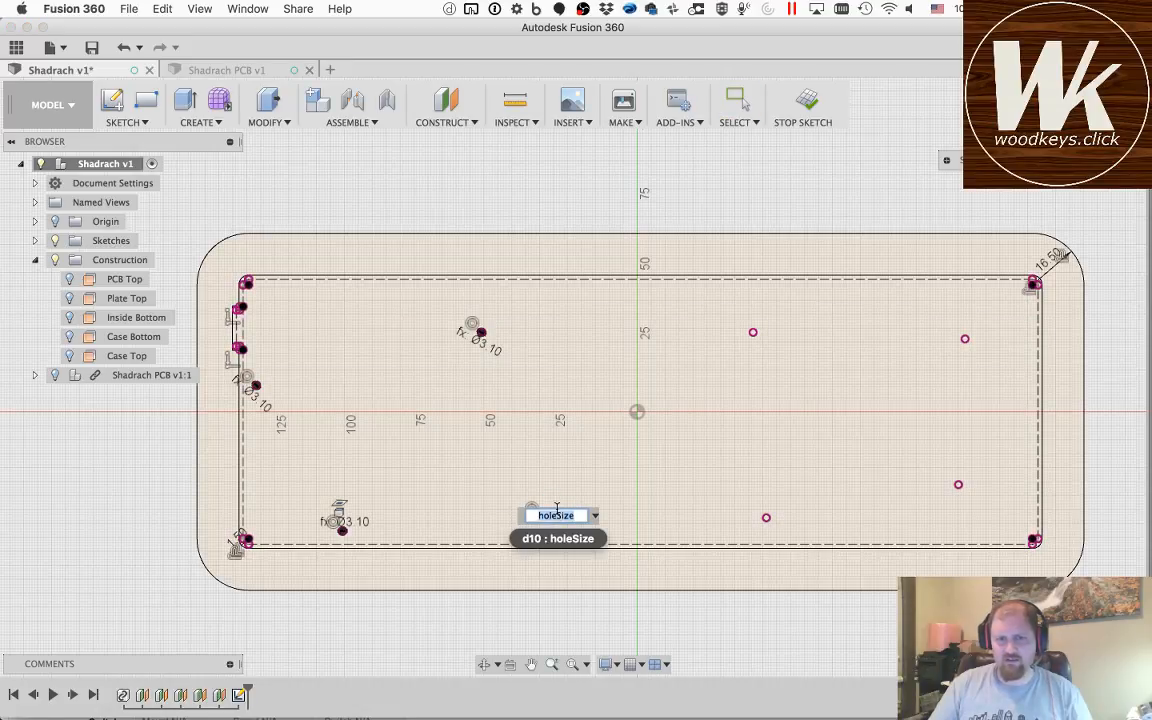
pyautogui.press('Return')
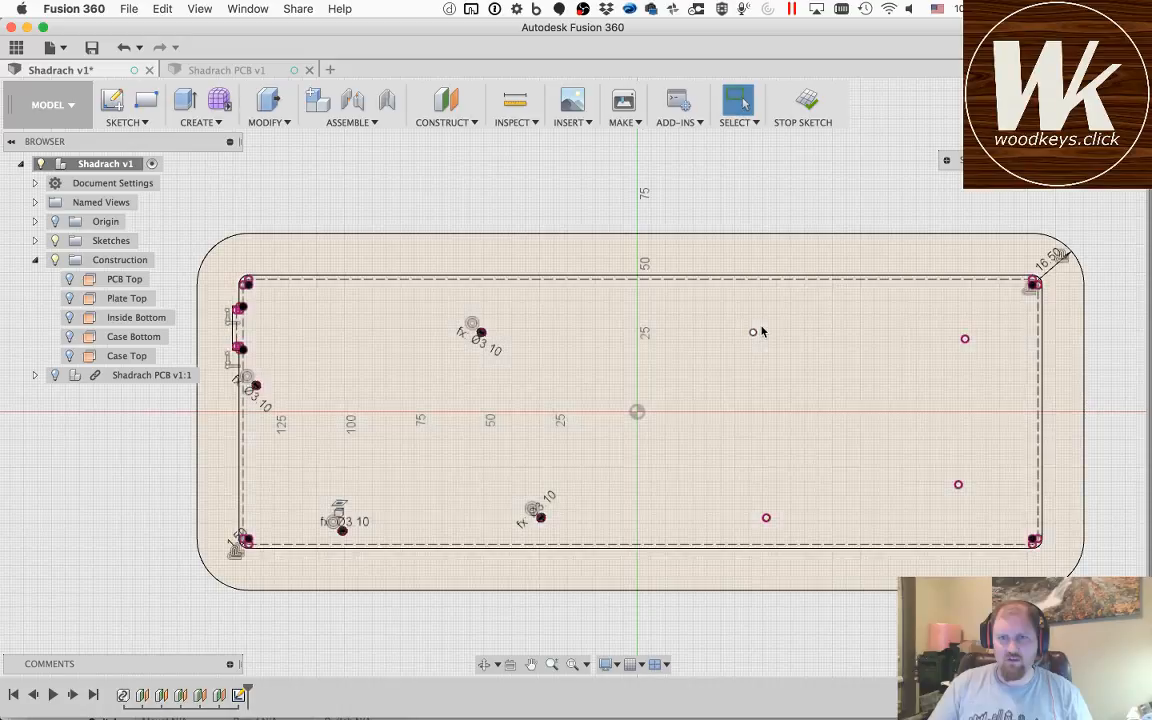
# Step: Draw a circle with diameter holeSize centred on the upper mounting hole just right of the origin
pyautogui.scroll(10, 748, 341)
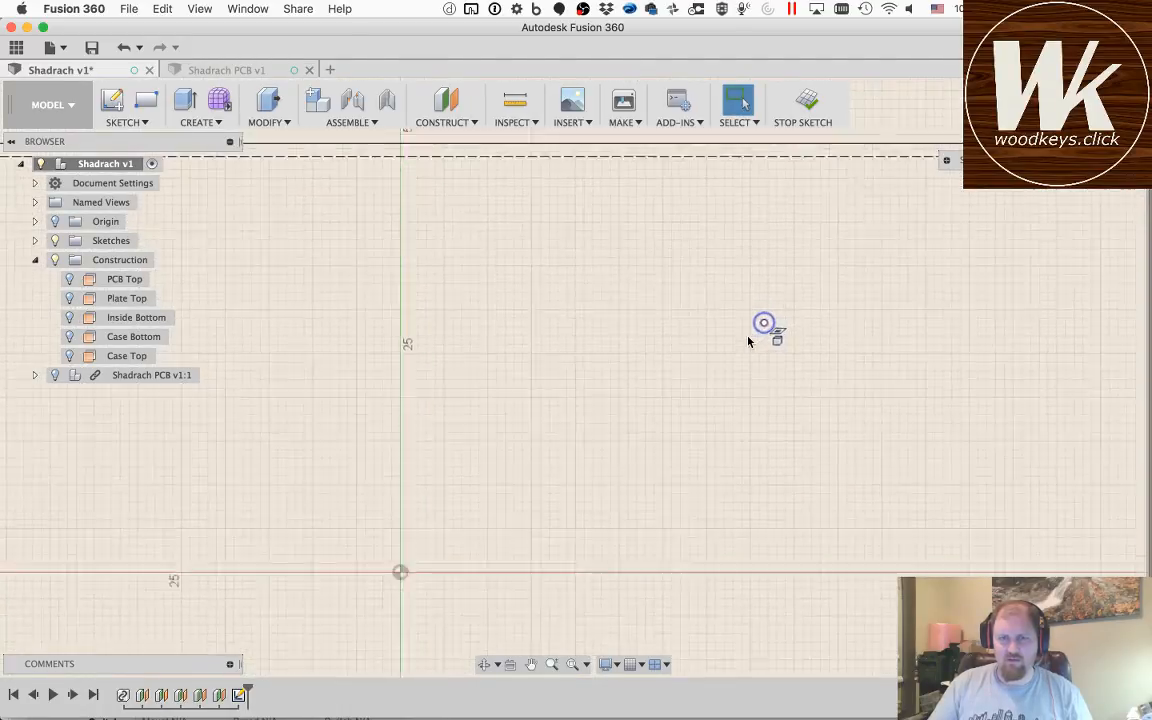
pyautogui.press('c')
pyautogui.click(769, 318)
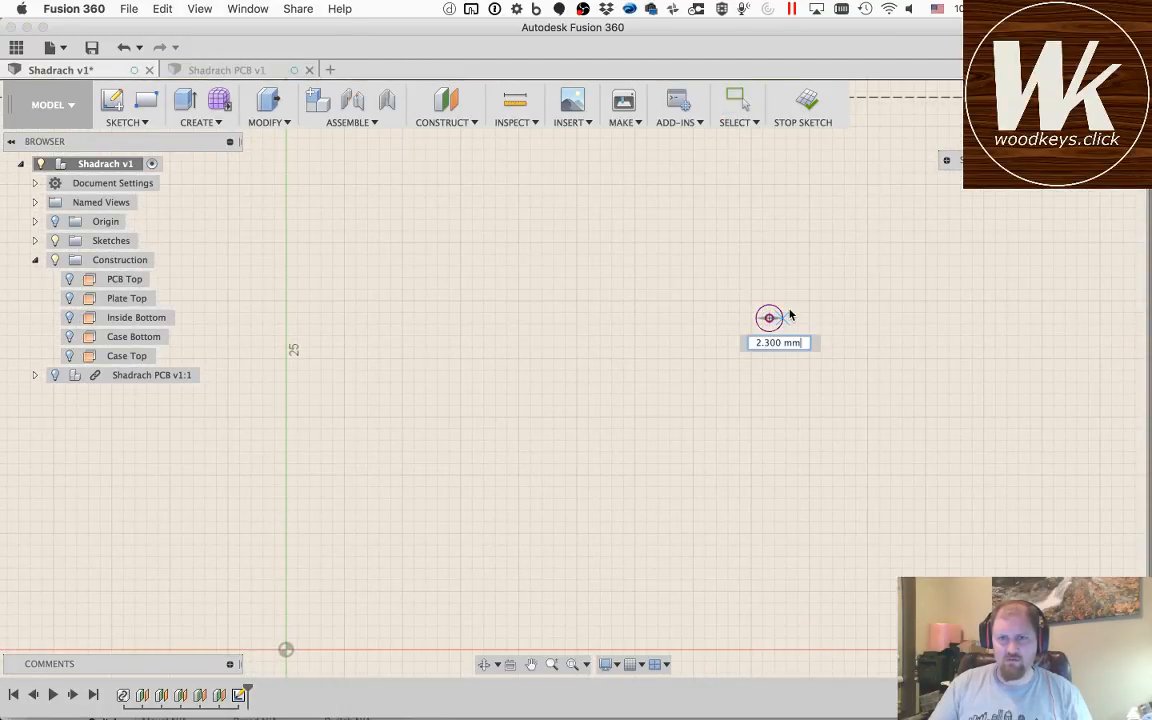
pyautogui.write('hole')
pyautogui.press('Return')
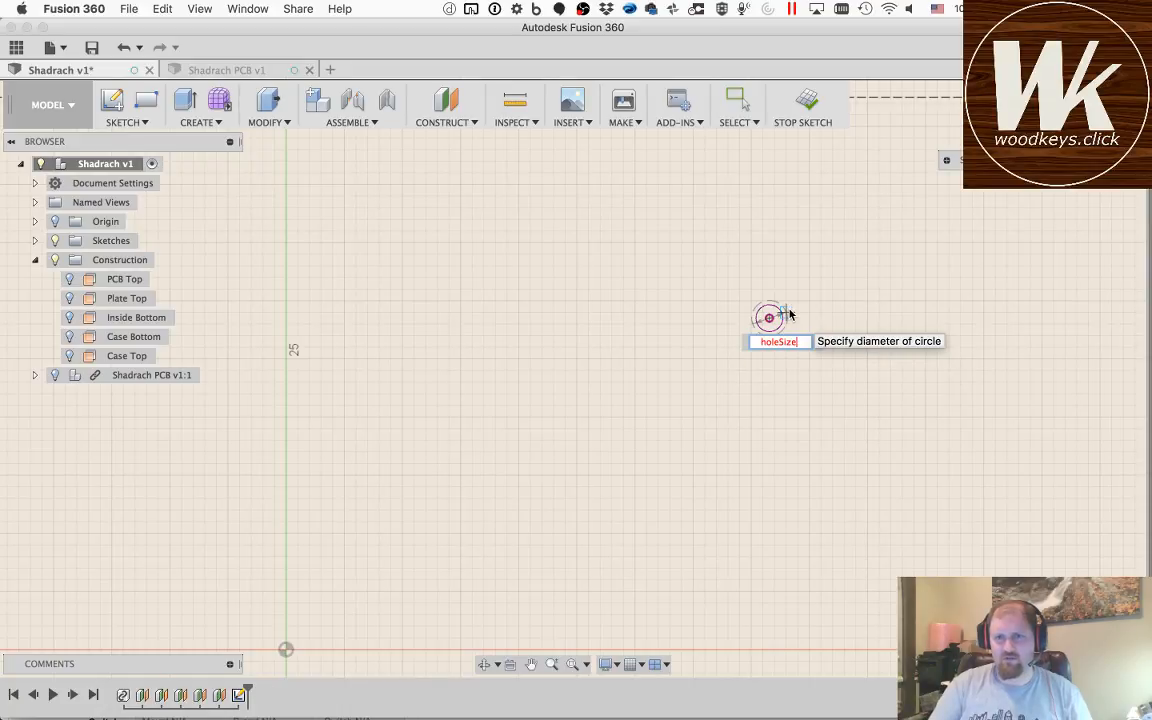
pyautogui.press('Tab')
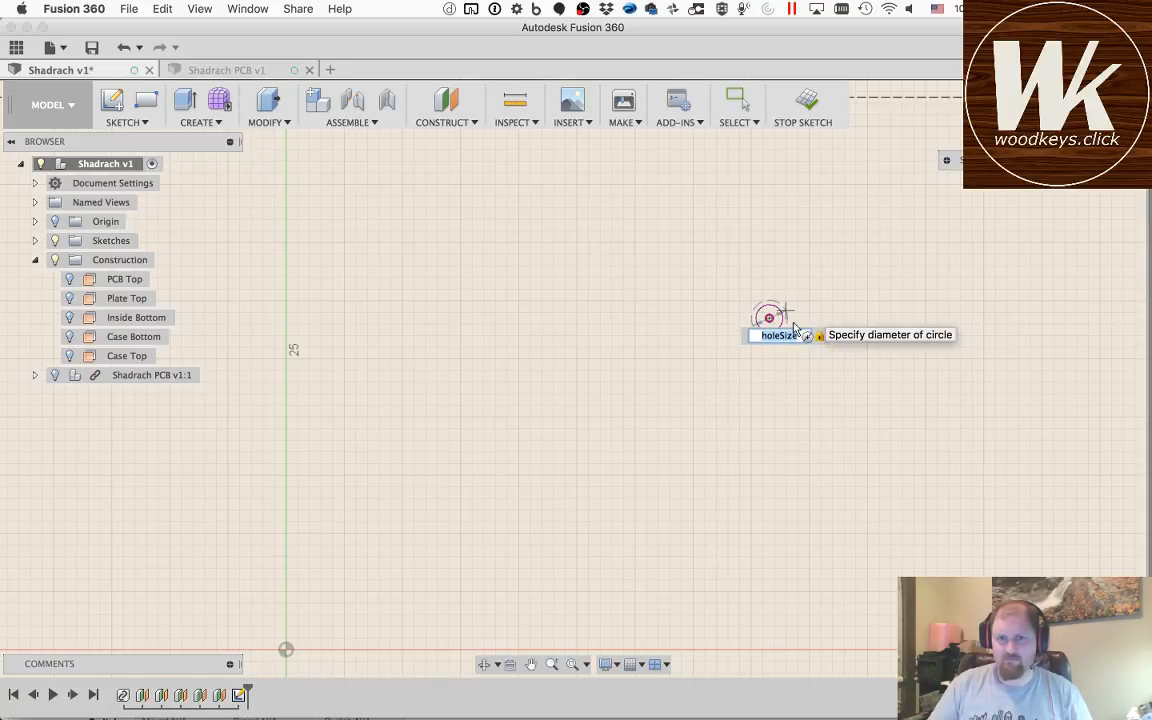
pyautogui.press('Return')
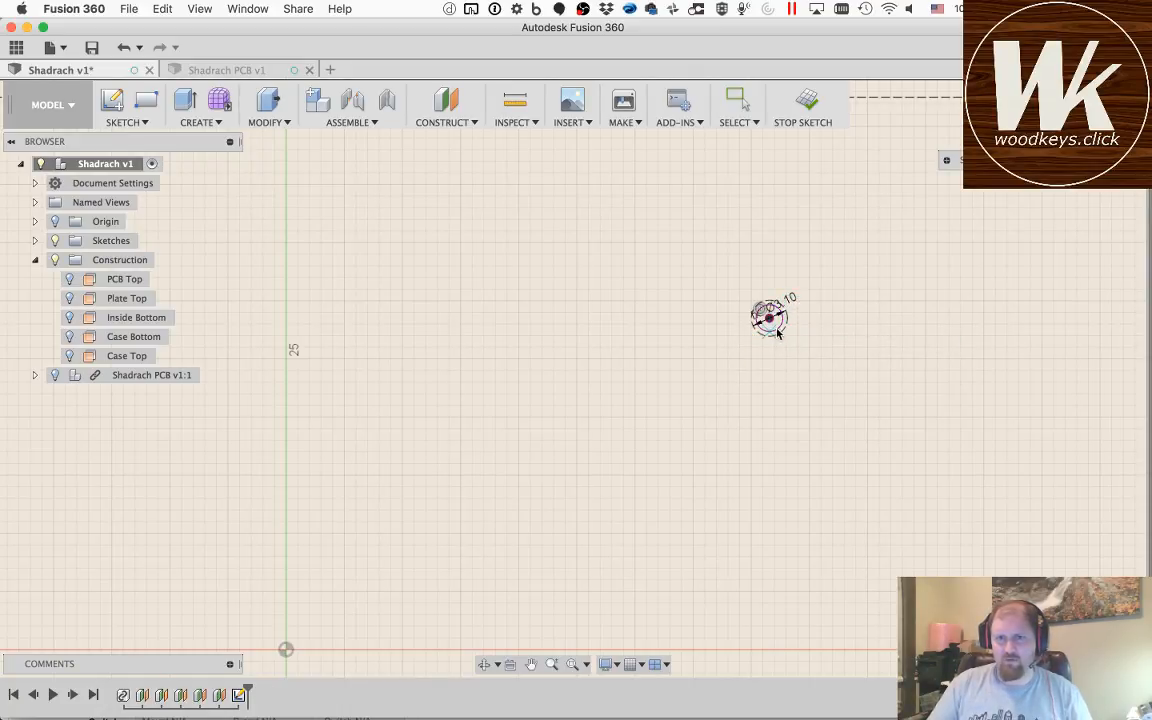
pyautogui.press('Escape')
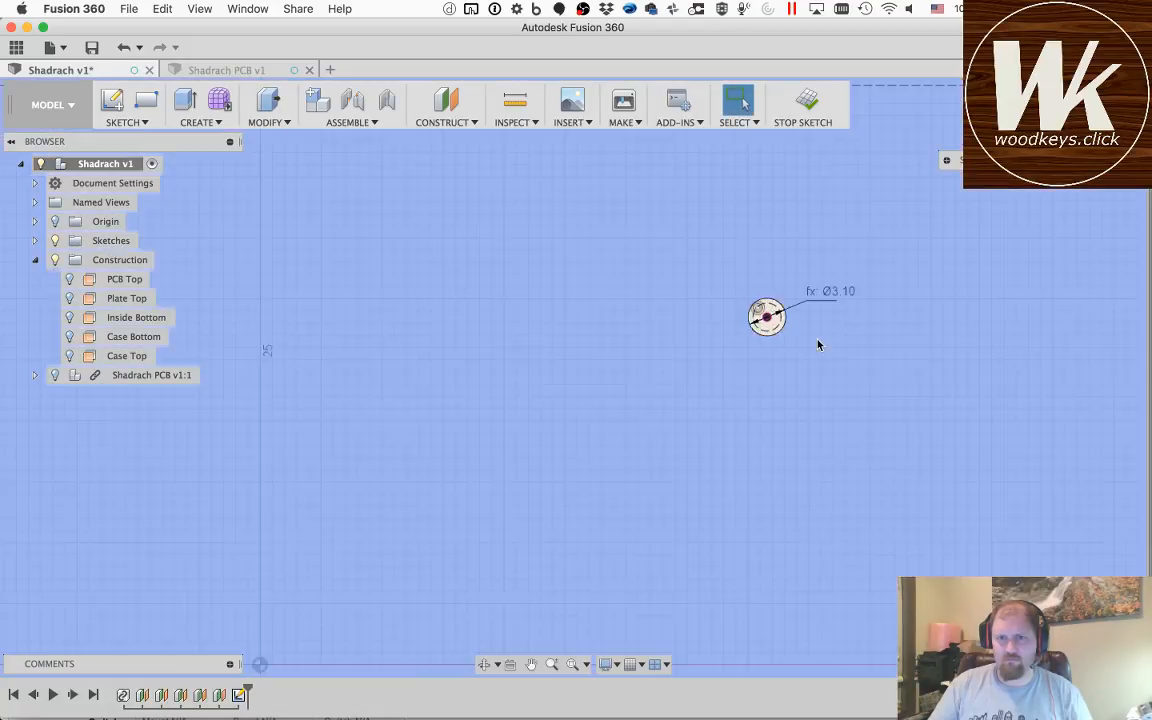
# Step: Move the diameter dimension label of the upper mounting hole left of the origin clear of its circle
pyautogui.scroll(3, 818, 343)
pyautogui.scroll(-5, 818, 345)
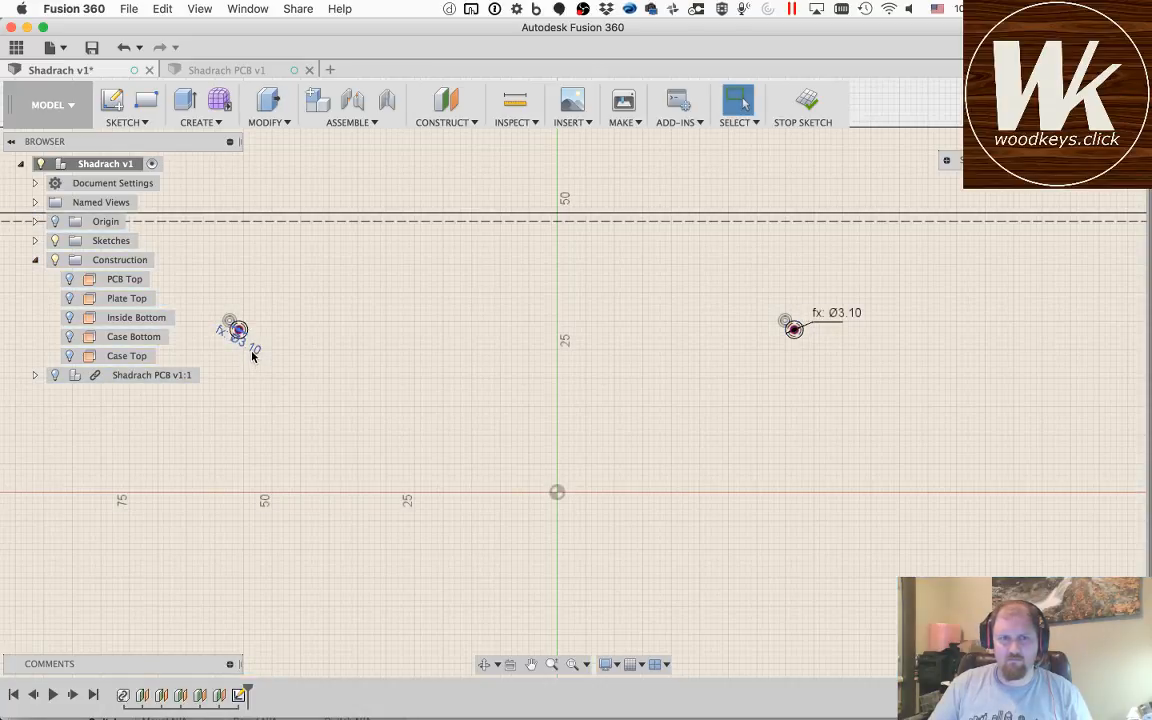
pyautogui.moveTo(251, 350)
pyautogui.mouseDown()
pyautogui.moveTo(269, 361)
pyautogui.moveTo(260, 352)
pyautogui.mouseUp()
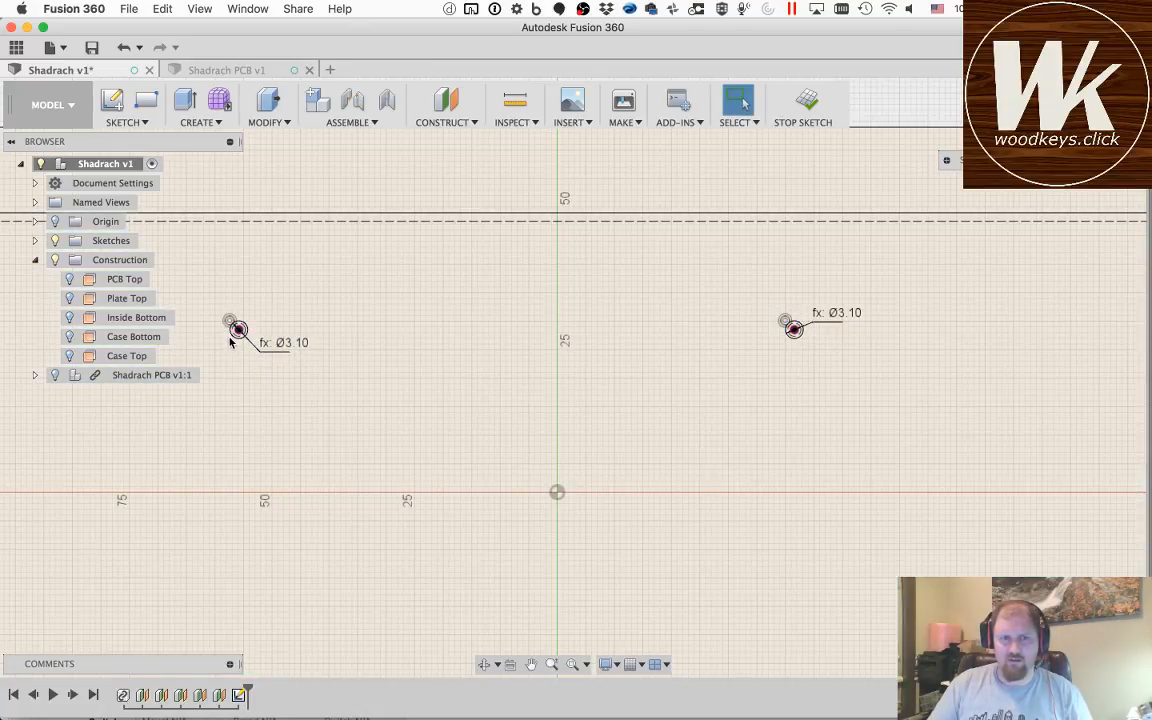
# Step: Convert the projected mounting-hole circle nearest the PCB's upper-right corner to construction
pyautogui.scroll(10, 229, 336)
pyautogui.scroll(-5, 229, 342)
pyautogui.scroll(1, 230, 342)
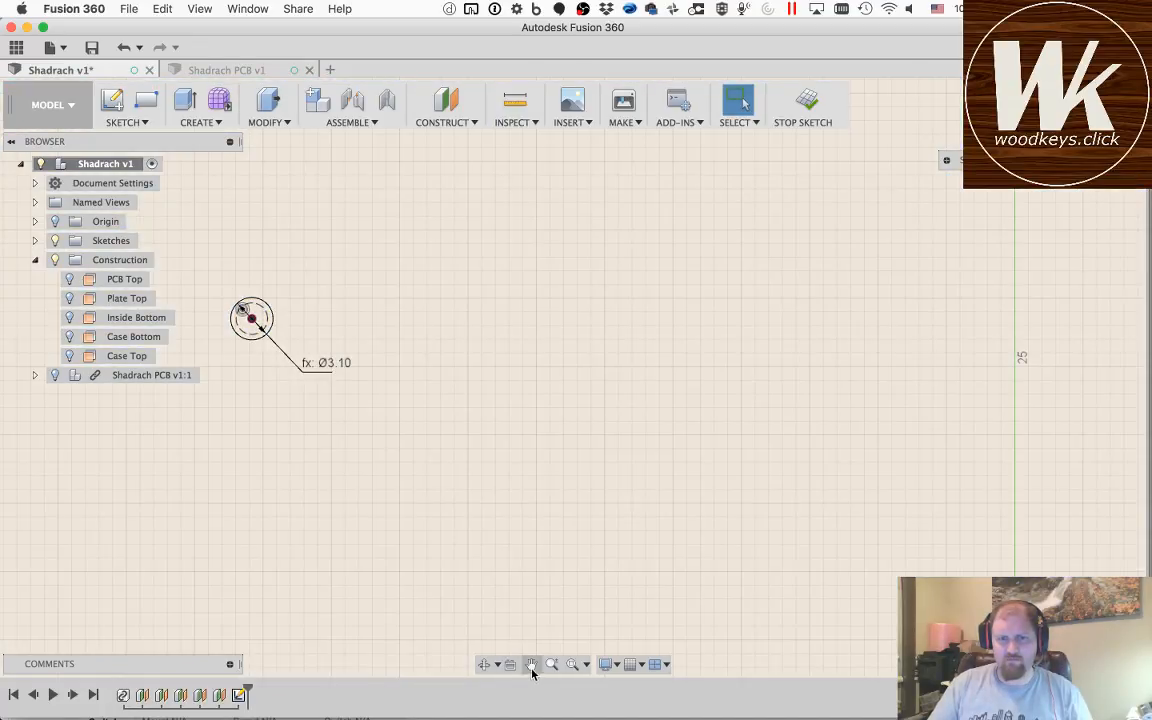
pyautogui.click(532, 667)
pyautogui.moveTo(975, 448); pyautogui.dragTo(453, 415)
pyautogui.moveTo(998, 377)
pyautogui.mouseDown()
pyautogui.moveTo(456, 405)
pyautogui.moveTo(411, 368)
pyautogui.moveTo(913, 398)
pyautogui.moveTo(596, 386)
pyautogui.mouseUp()
pyautogui.press('Escape')
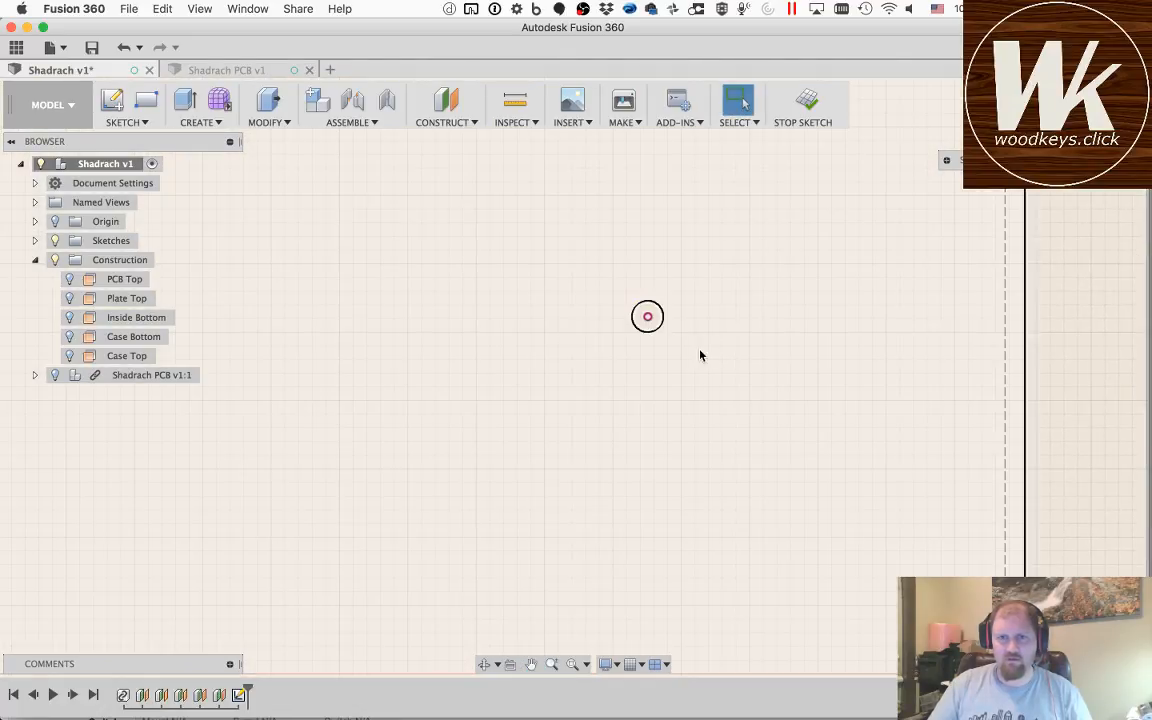
pyautogui.click(658, 334)
pyautogui.click(667, 352)
# Step: Draw a circle with diameter holeSize concentric with the construction circle near the PCB's upper-right corner
pyautogui.press('c')
pyautogui.click(647, 317)
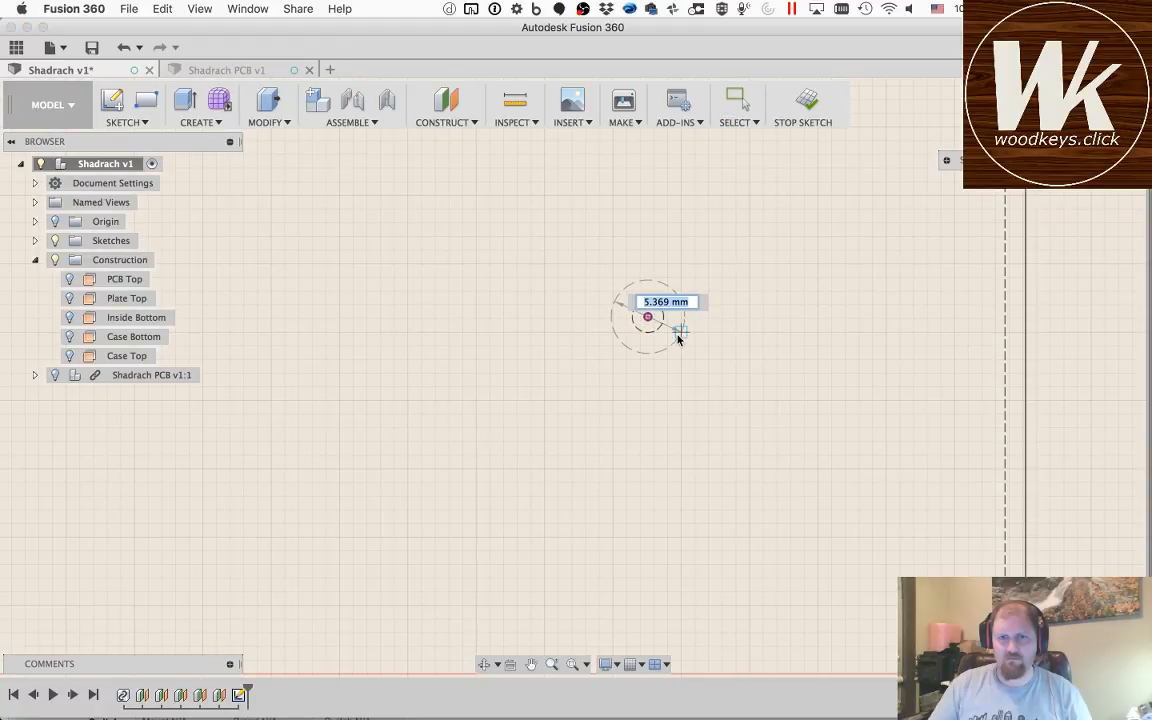
pyautogui.write('holeSize')
pyautogui.press('Tab')
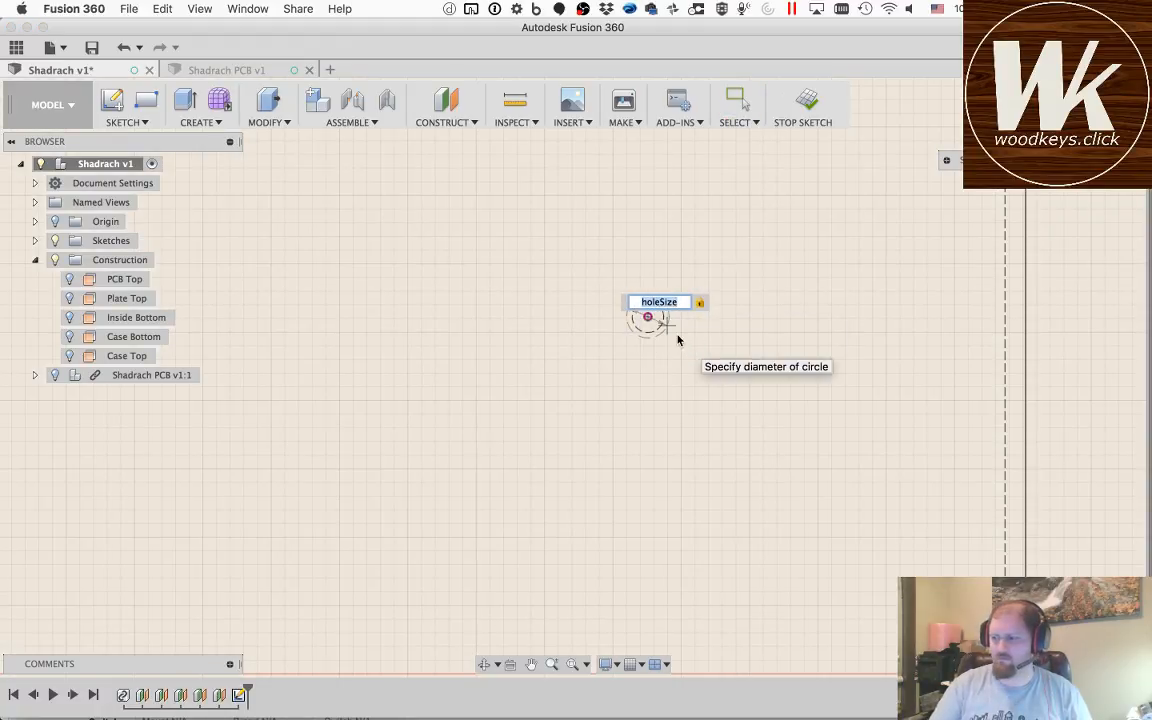
pyautogui.press('Return')
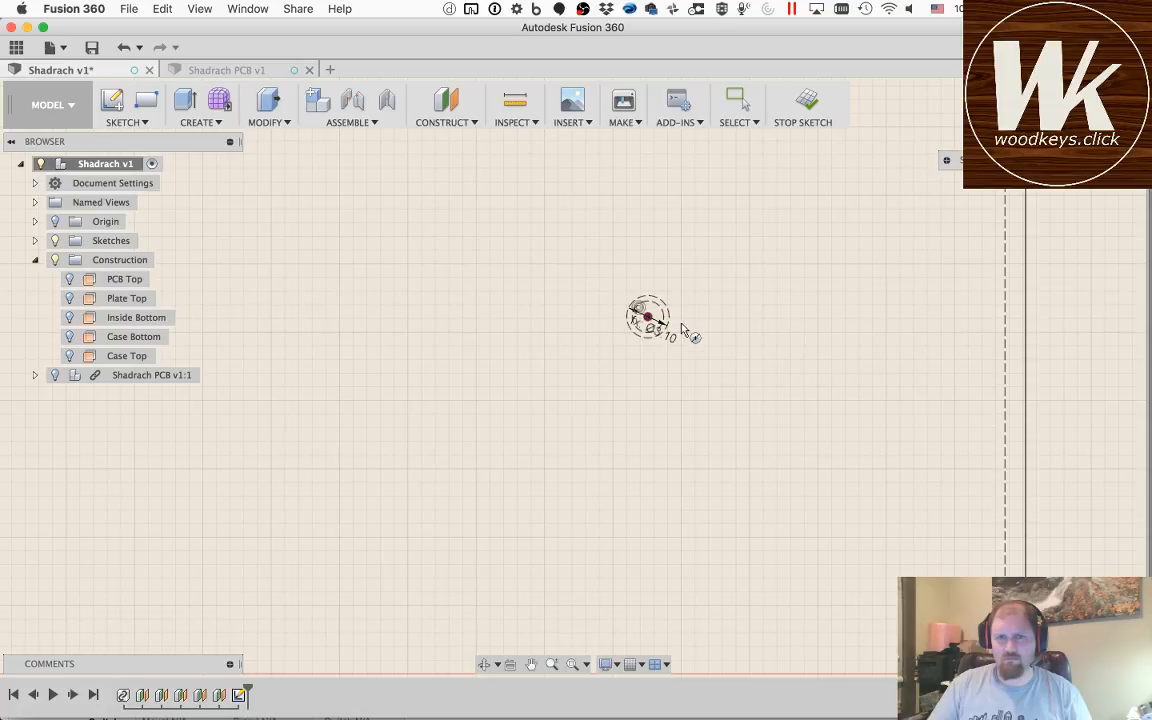
pyautogui.press('Escape')
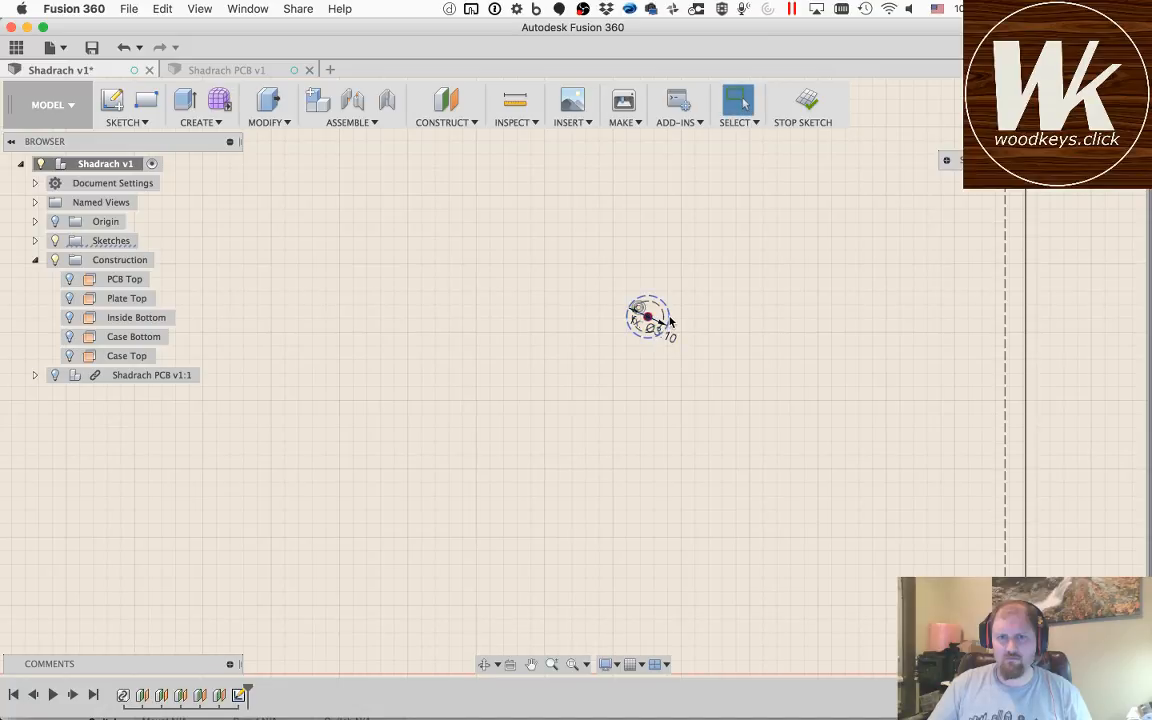
# Step: Move the diameter label of the hole near the PCB's upper-right corner clear of its circle and make the outer circle regular geometry
pyautogui.moveTo(674, 337); pyautogui.dragTo(708, 365)
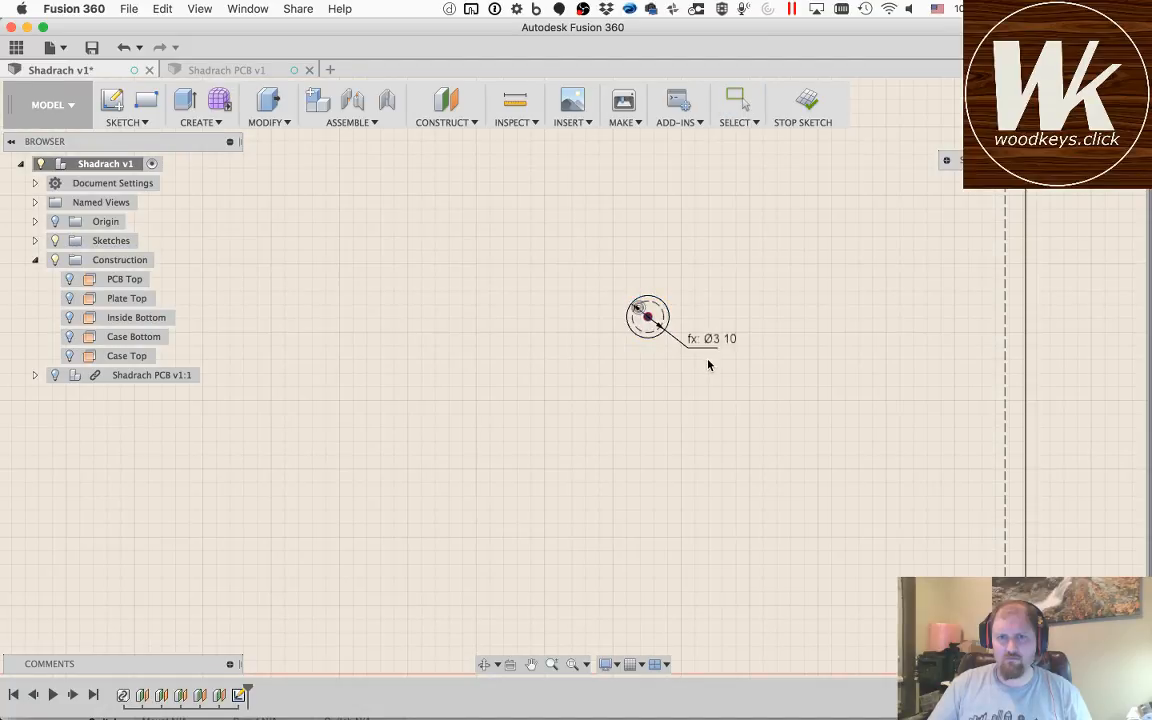
pyautogui.click(690, 418)
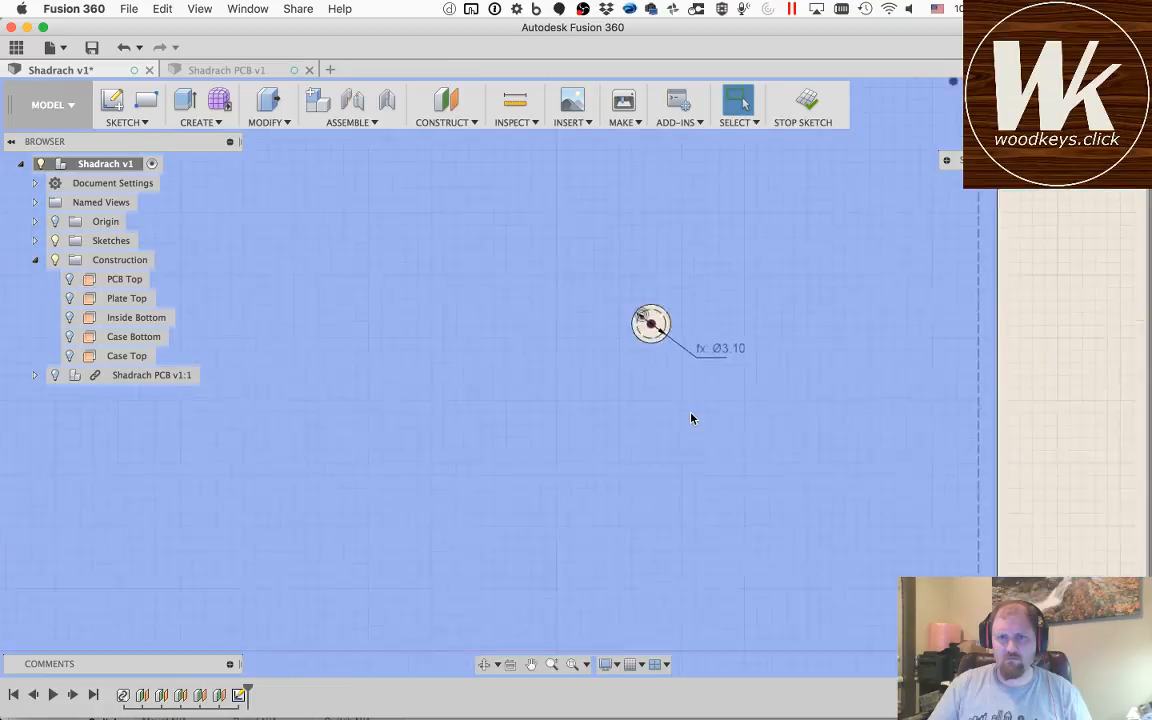
pyautogui.scroll(-3, 690, 418)
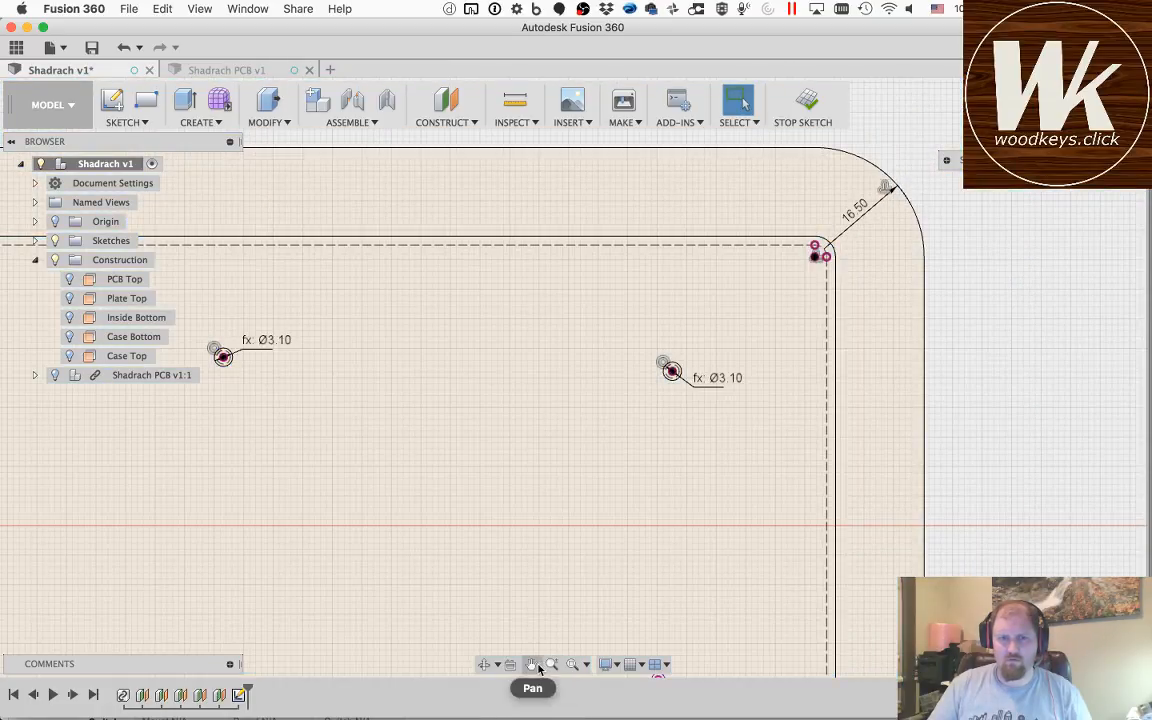
# Step: Convert the projected circle of the lower mounting hole just right of the origin to construction
pyautogui.click(532, 665)
pyautogui.moveTo(568, 478)
pyautogui.mouseDown()
pyautogui.moveTo(656, 337)
pyautogui.moveTo(643, 344)
pyautogui.mouseUp()
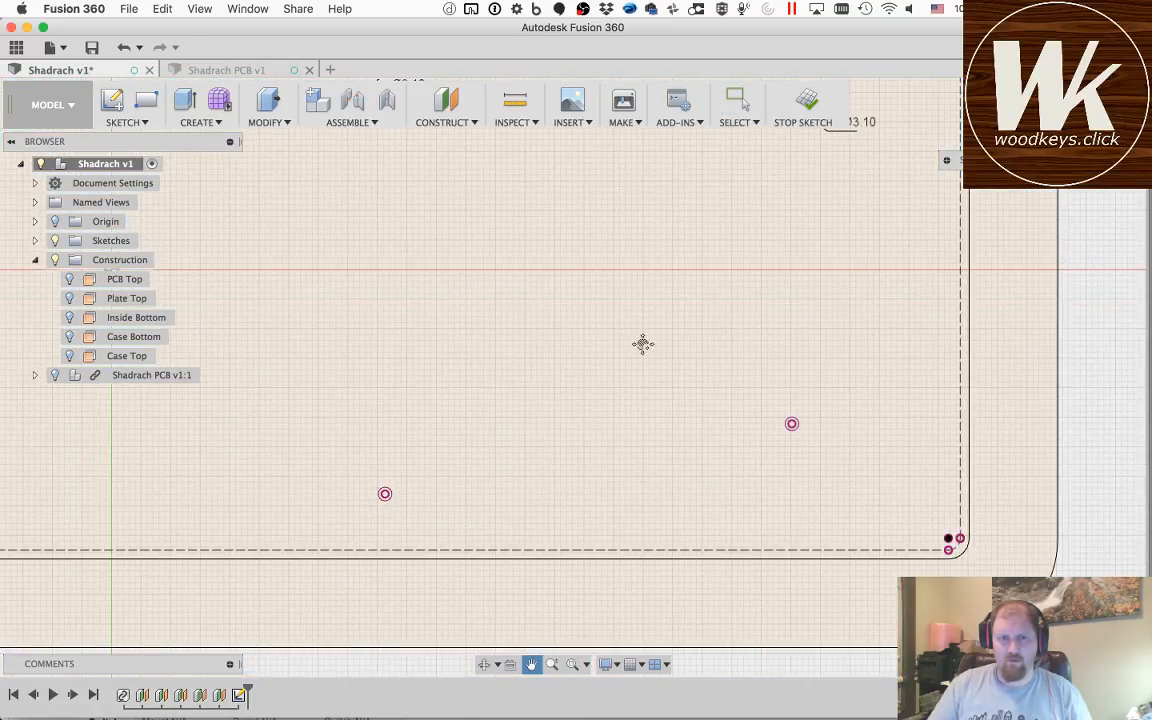
pyautogui.press('Escape')
pyautogui.scroll(-5, 387, 498)
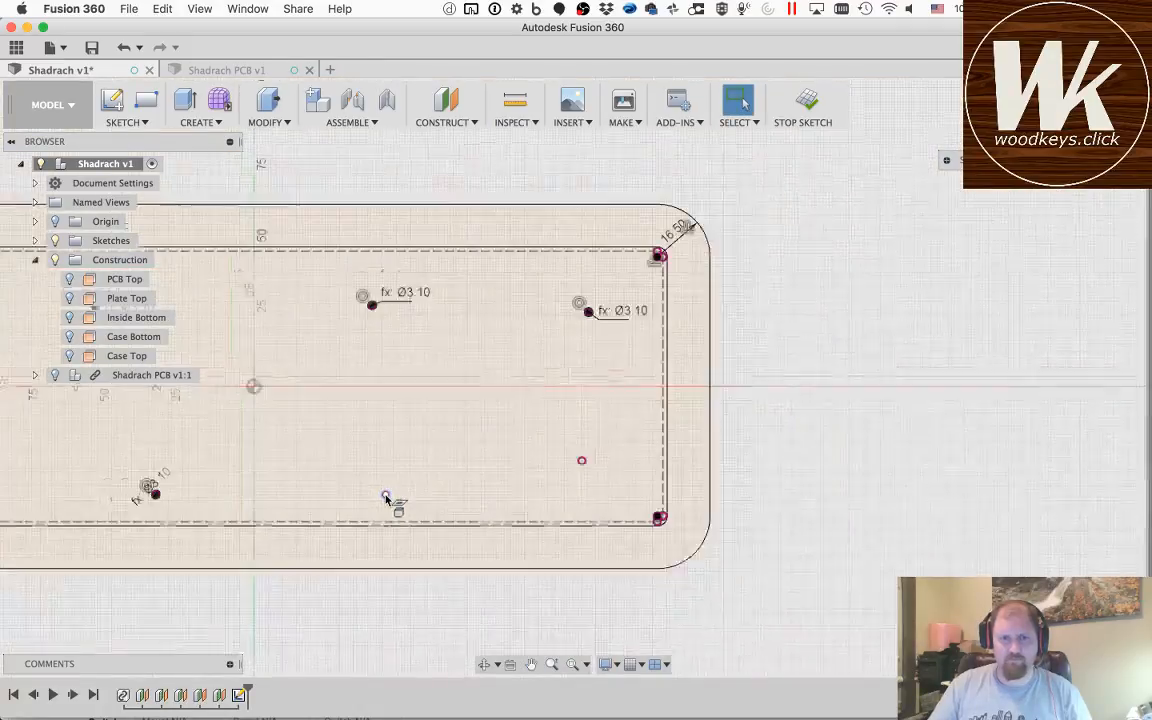
pyautogui.scroll(6, 387, 498)
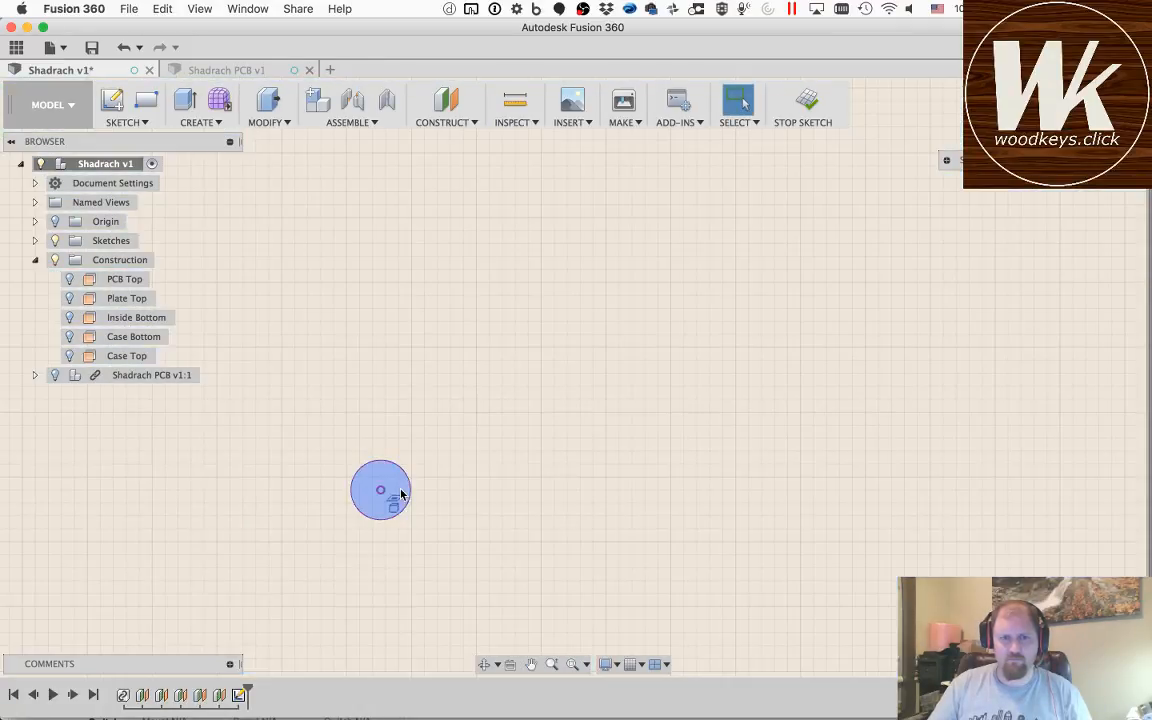
pyautogui.click(411, 492)
pyautogui.press('x')
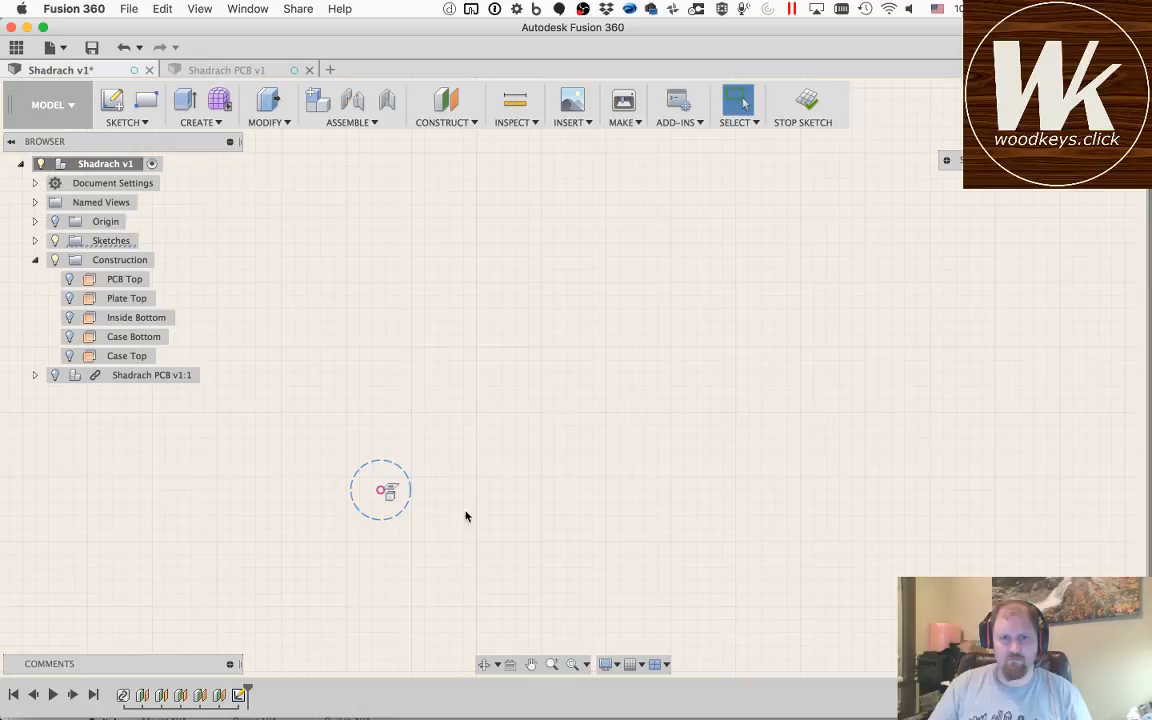
# Step: Draw a circle with diameter holeSize concentric with the construction circle of the lower mounting hole just right of the origin
pyautogui.click(410, 496)
pyautogui.click(417, 500)
pyautogui.write('holeSize')
pyautogui.press('Return')
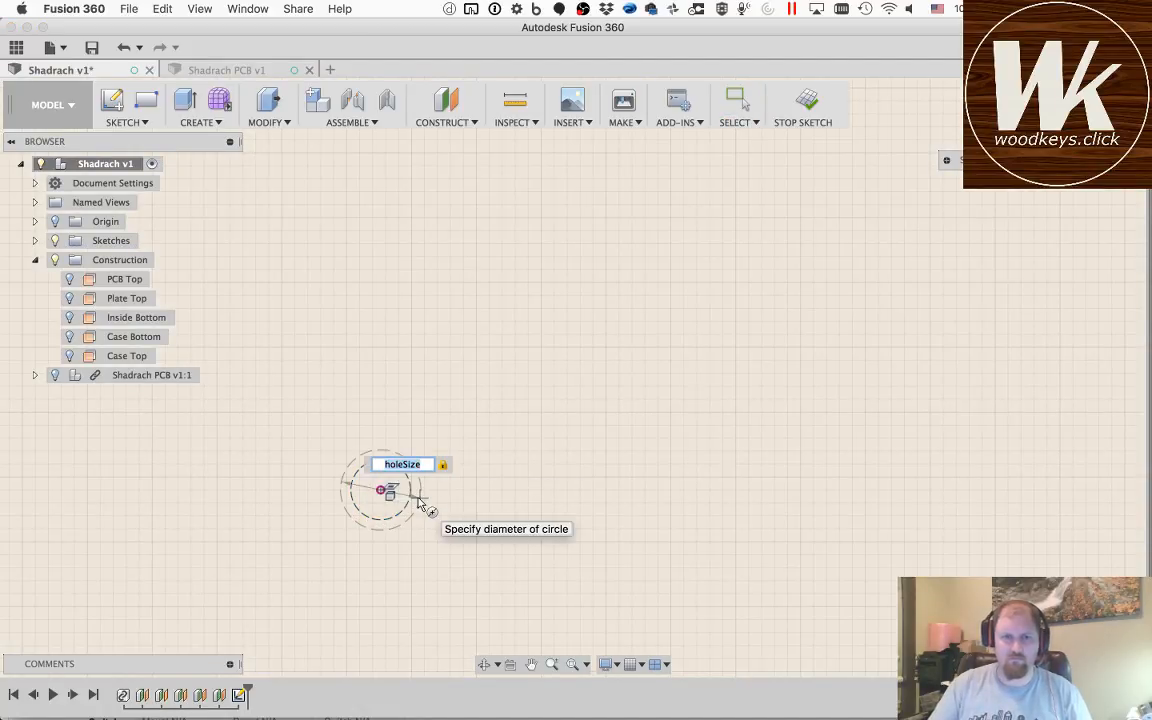
pyautogui.press('Return')
pyautogui.press('Escape')
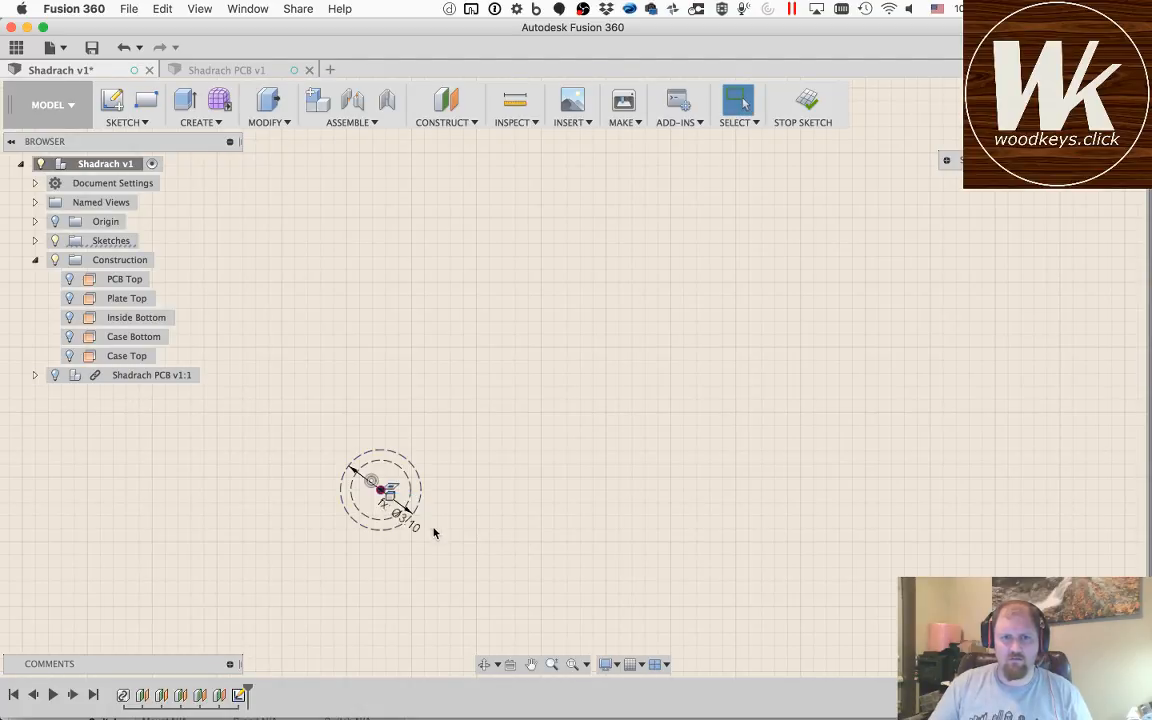
# Step: Move the new circle's diameter label outside the hole and change the outer circle from construction to regular geometry
pyautogui.click(409, 520)
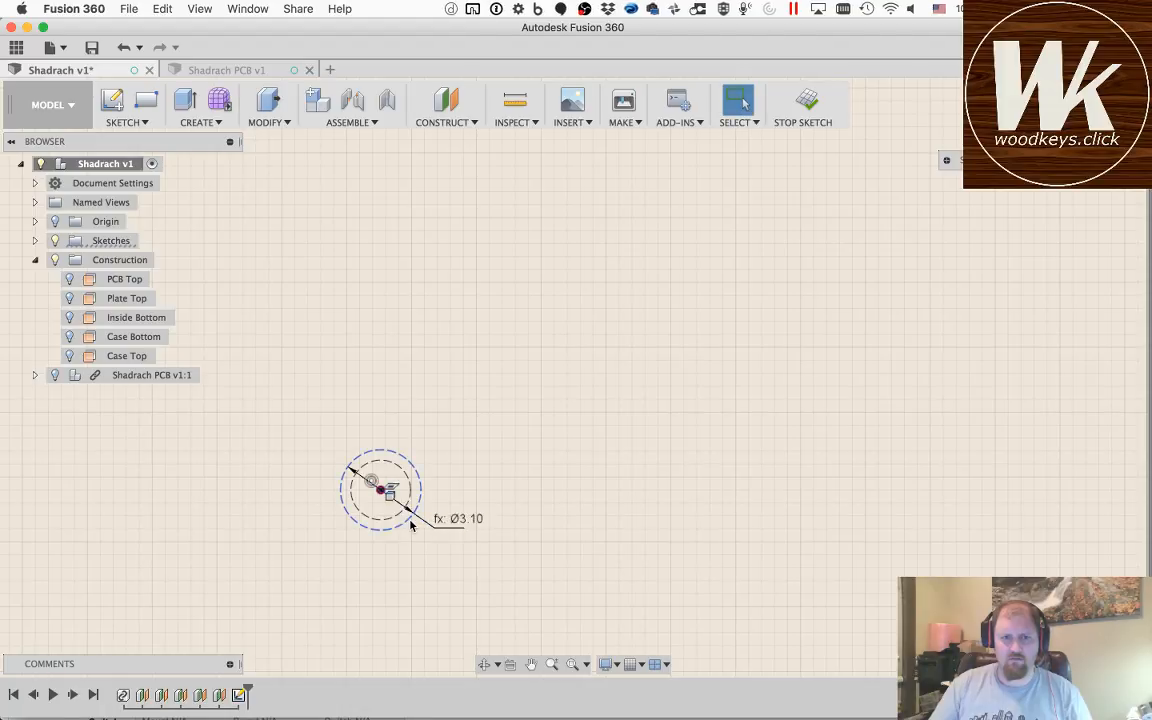
pyautogui.press('x')
pyautogui.scroll(5, 547, 514)
pyautogui.scroll(-6, 547, 514)
pyautogui.scroll(-3, 547, 514)
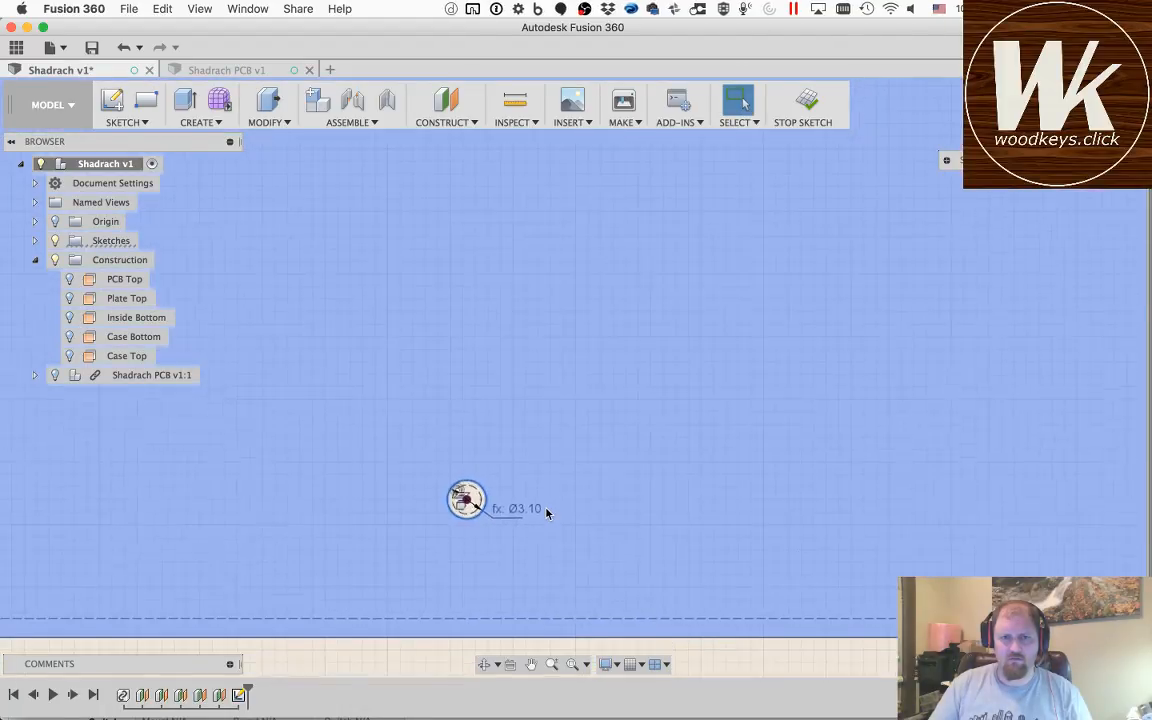
# Step: Convert the projected mounting-hole circle nearest the PCB's lower-right corner to construction
pyautogui.moveTo(628, 543); pyautogui.dragTo(303, 524)
pyautogui.press('Escape')
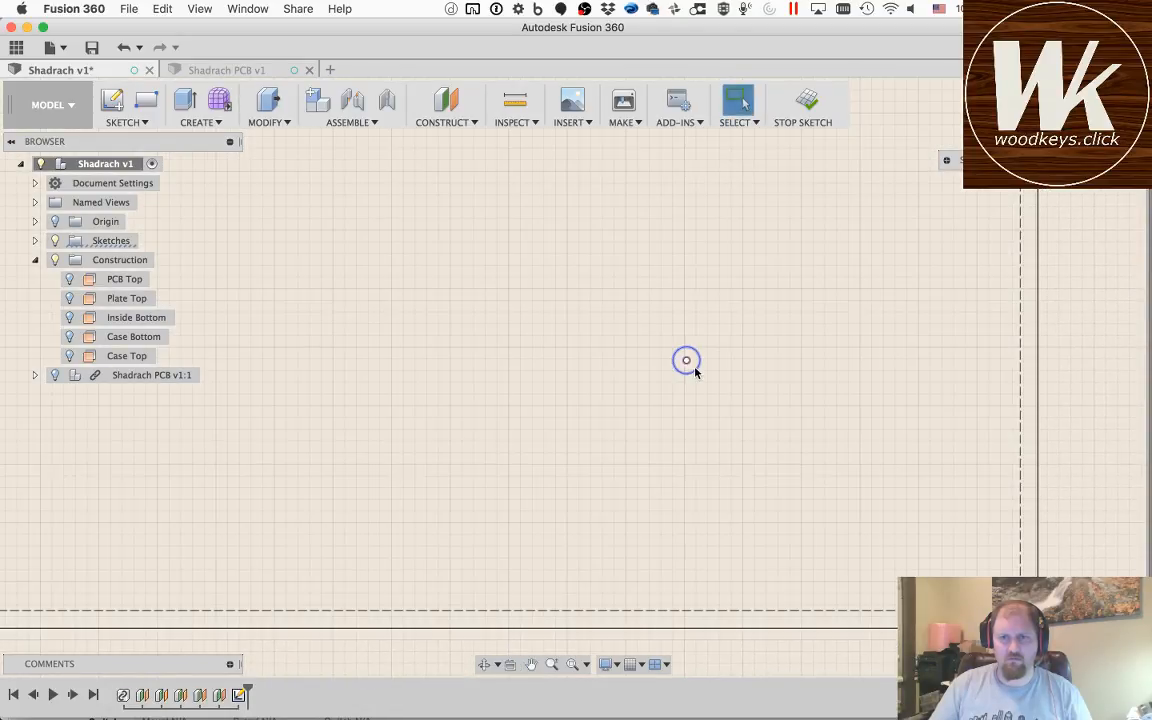
pyautogui.press('x')
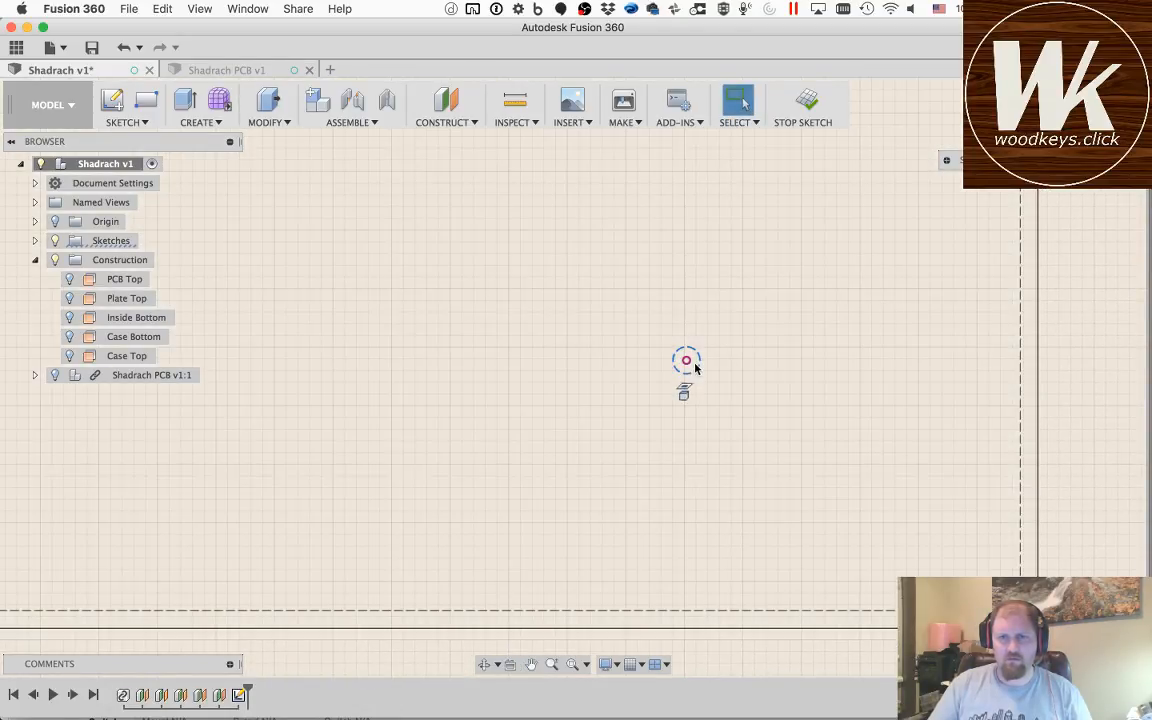
# Step: Draw a 3.1 mm diameter circle concentric with the construction circle near the PCB's lower-right corner
pyautogui.scroll(-2, 694, 368)
pyautogui.scroll(4, 694, 368)
pyautogui.scroll(2, 694, 368)
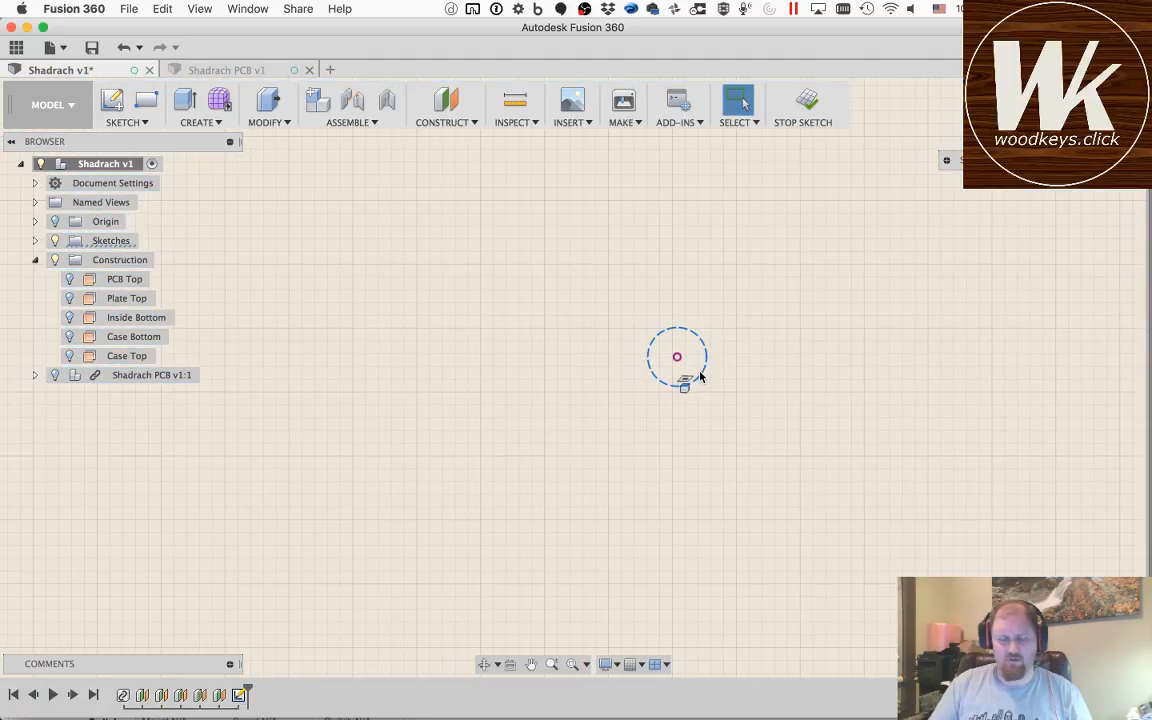
pyautogui.press('c')
pyautogui.click(677, 357)
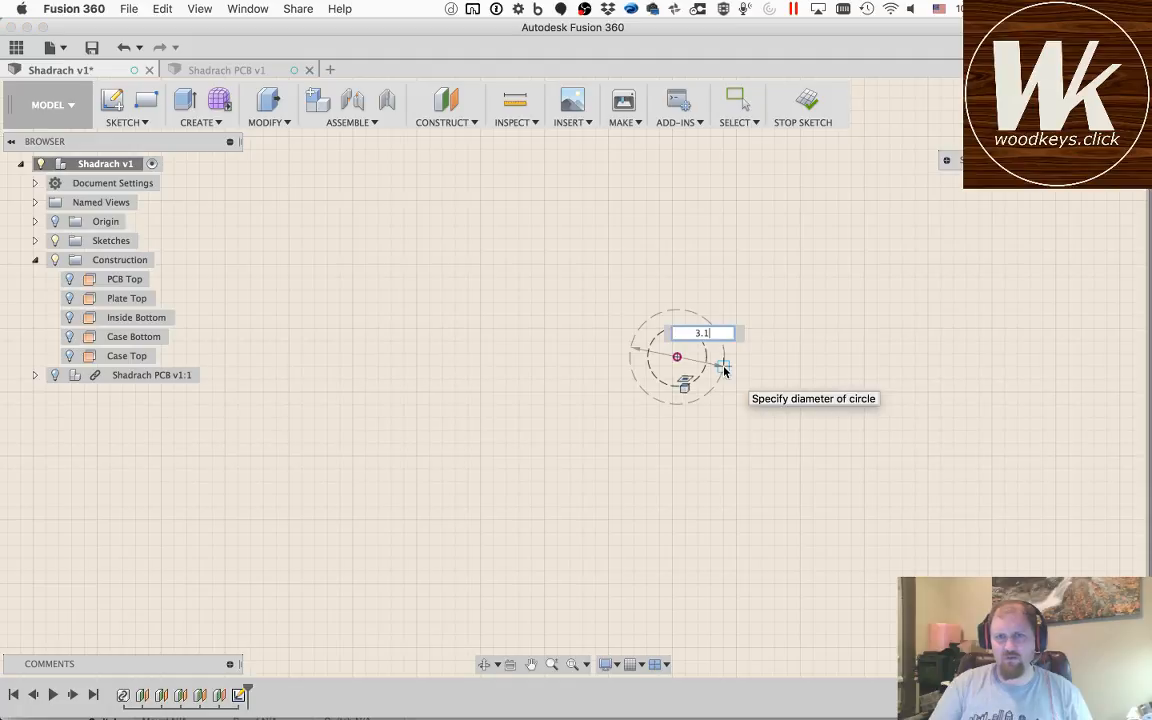
pyautogui.write('3.1')
pyautogui.press('Tab')
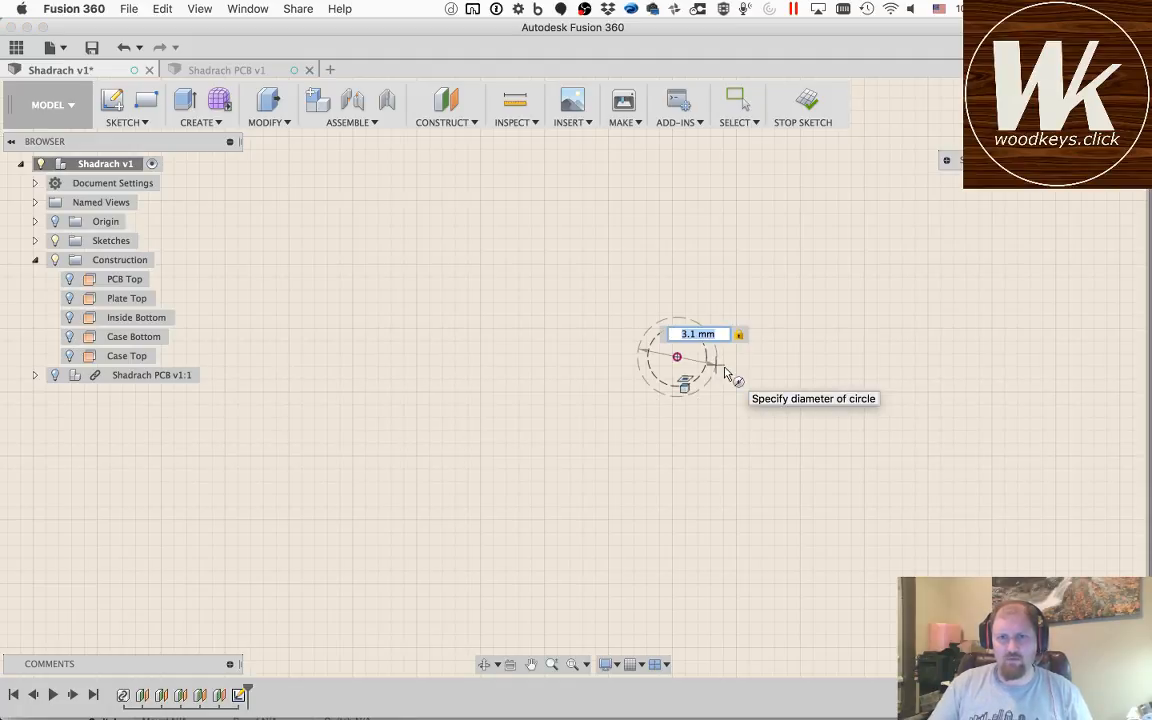
pyautogui.press('Return')
pyautogui.press('Escape')
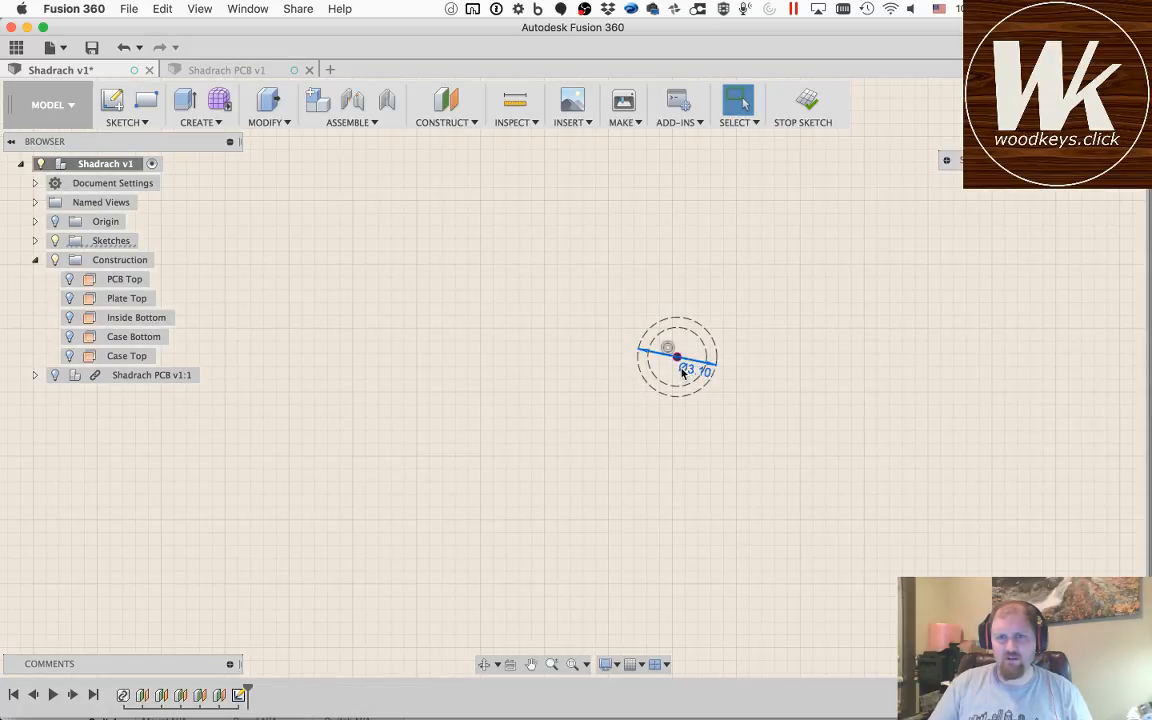
# Step: Move the 3.1 mm circle's diameter label clear of the hole and make that outer circle regular geometry
pyautogui.moveTo(683, 372); pyautogui.dragTo(730, 404)
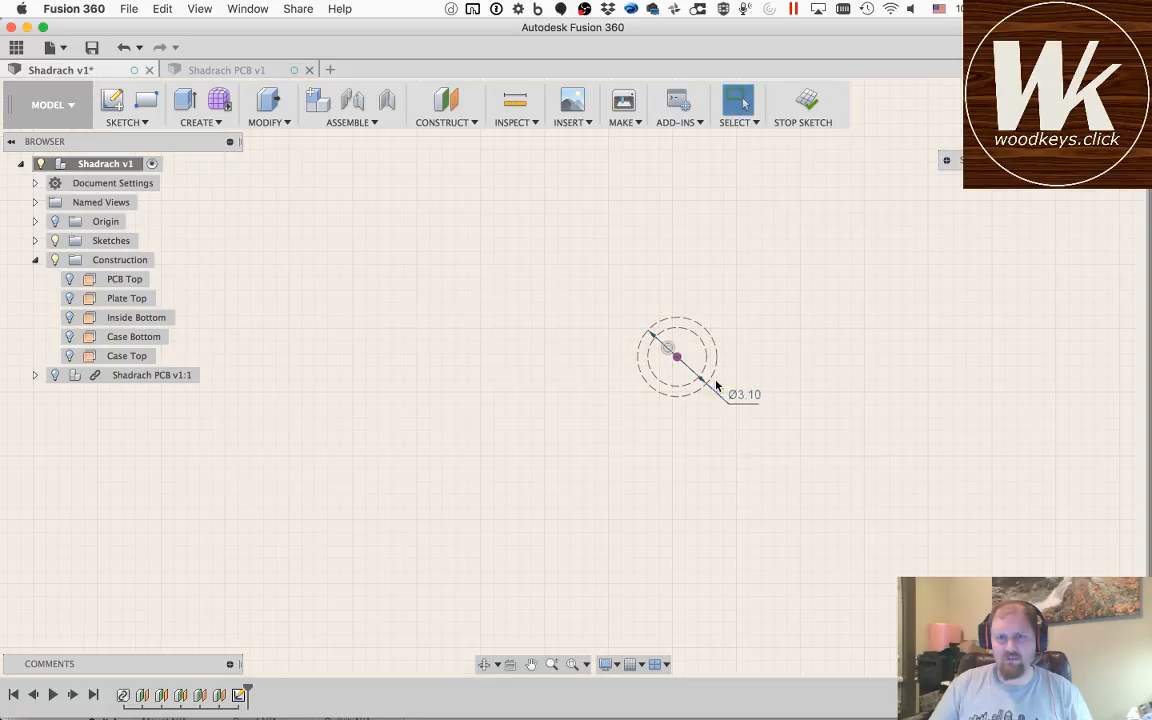
pyautogui.click(715, 372)
pyautogui.press('x')
pyautogui.scroll(3, 728, 417)
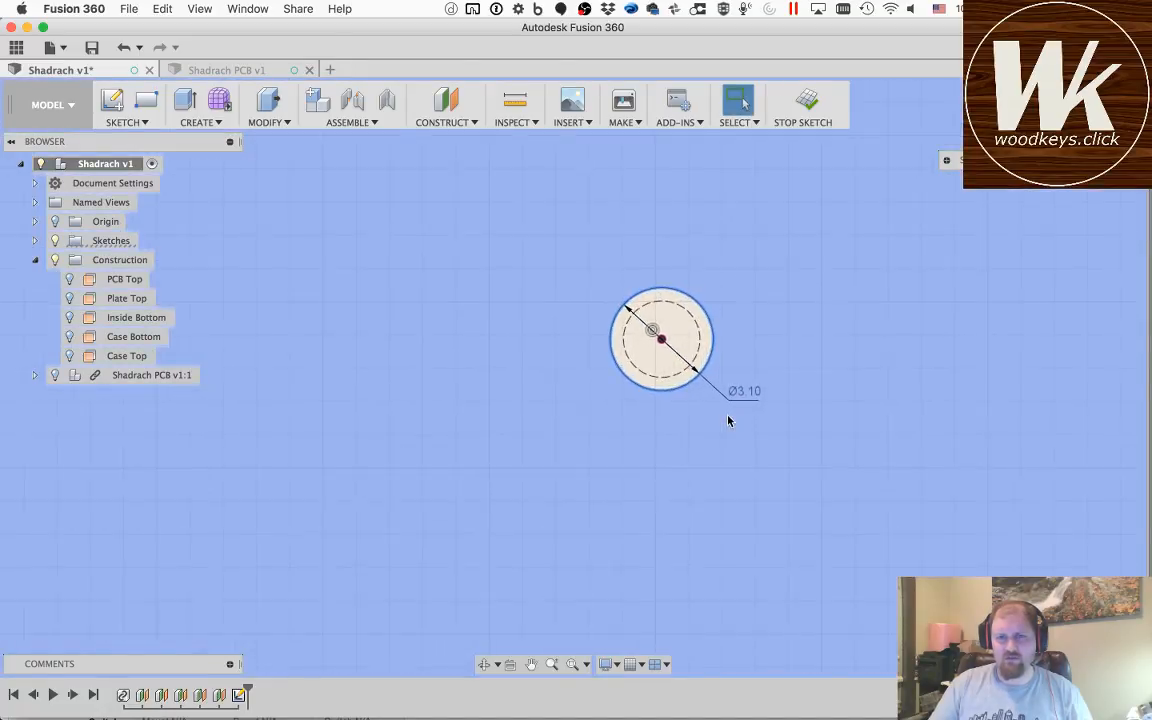
pyautogui.scroll(-5, 728, 421)
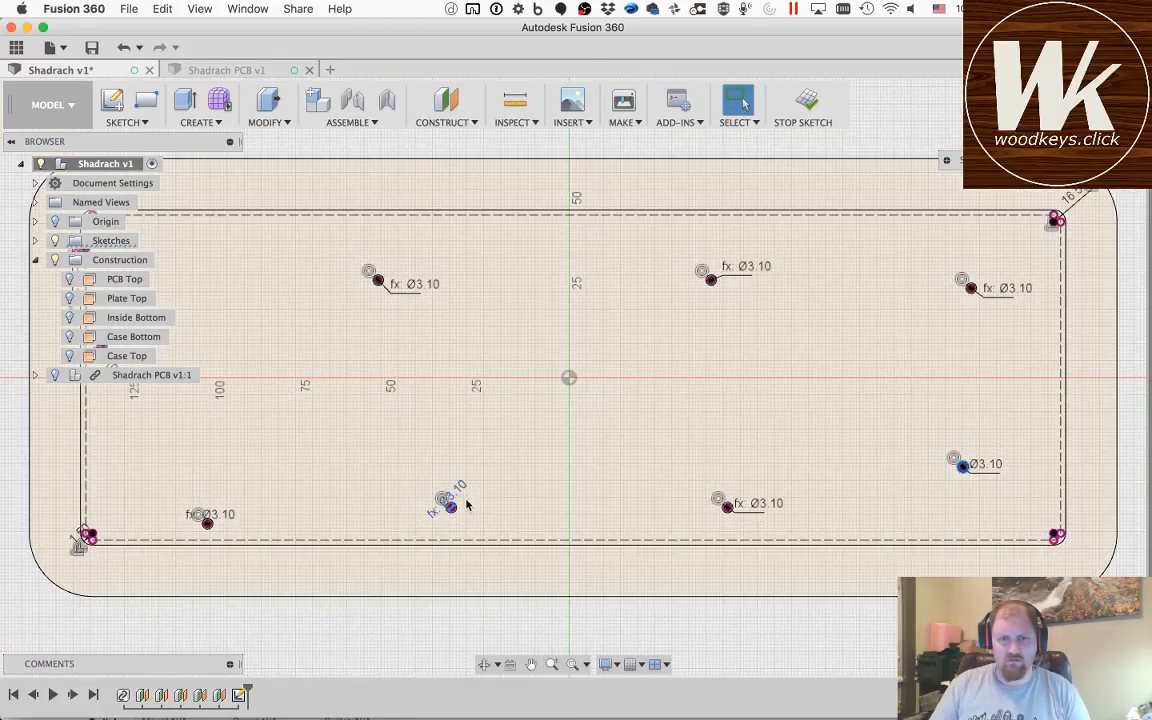
# Step: Move the diameter labels of the two lower holes left of the origin and the hole by the PCB's left edge clear of their circles
pyautogui.moveTo(466, 500); pyautogui.dragTo(462, 517)
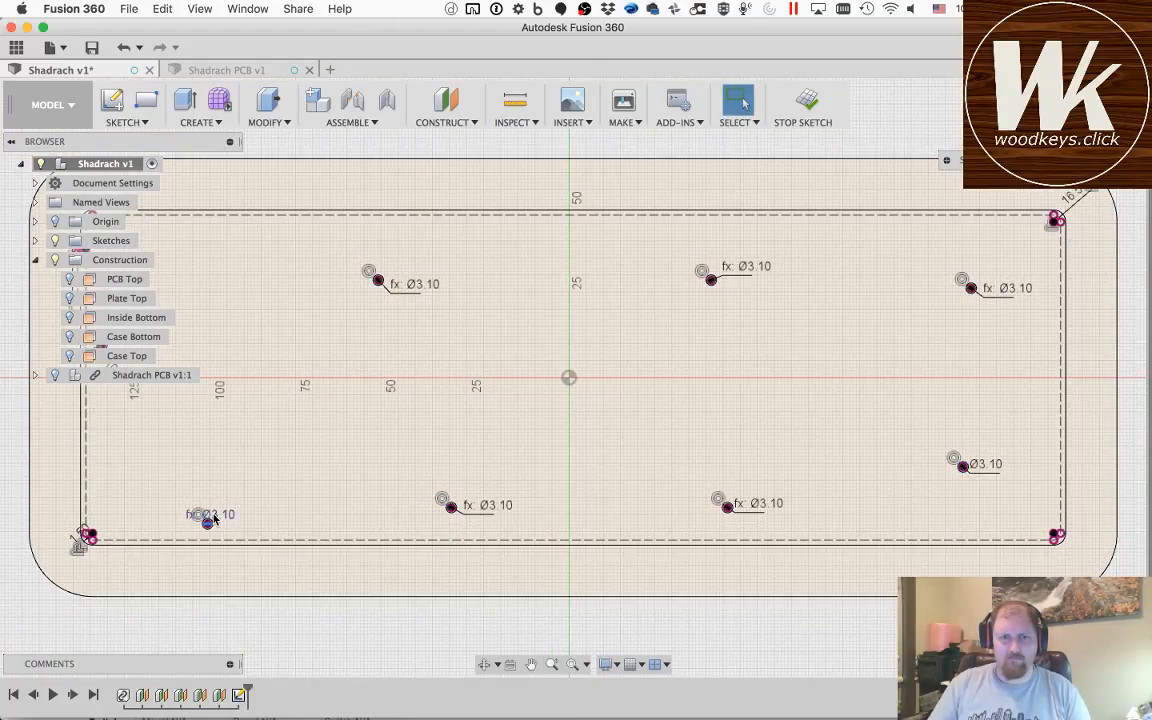
pyautogui.moveTo(224, 518); pyautogui.dragTo(245, 516)
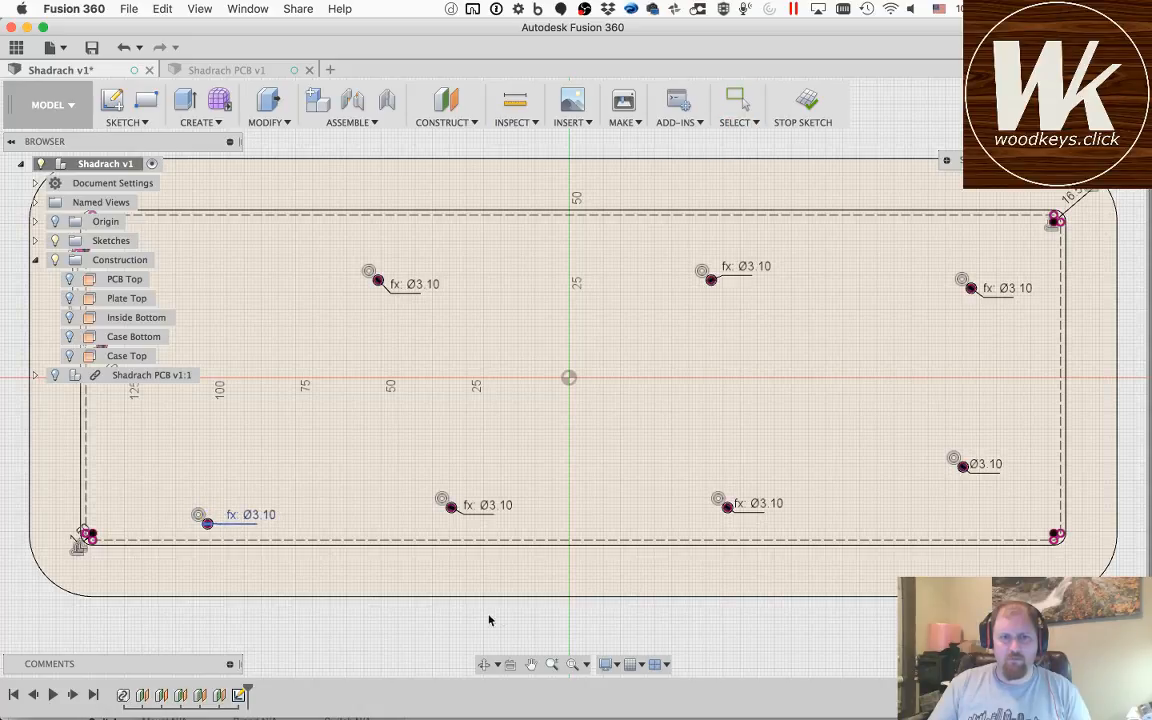
pyautogui.click(531, 664)
pyautogui.moveTo(213, 378)
pyautogui.mouseDown()
pyautogui.moveTo(358, 428)
pyautogui.moveTo(309, 408)
pyautogui.mouseUp()
pyautogui.press('Escape')
pyautogui.moveTo(239, 393); pyautogui.dragTo(257, 419)
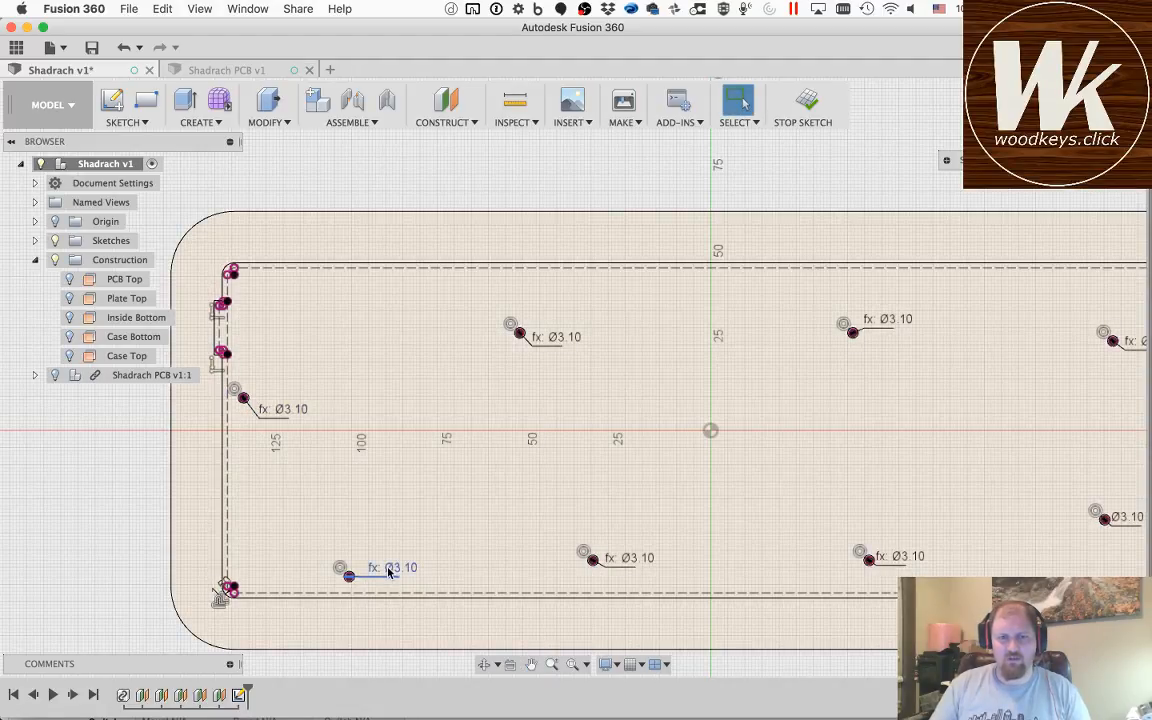
pyautogui.moveTo(386, 563); pyautogui.dragTo(362, 586)
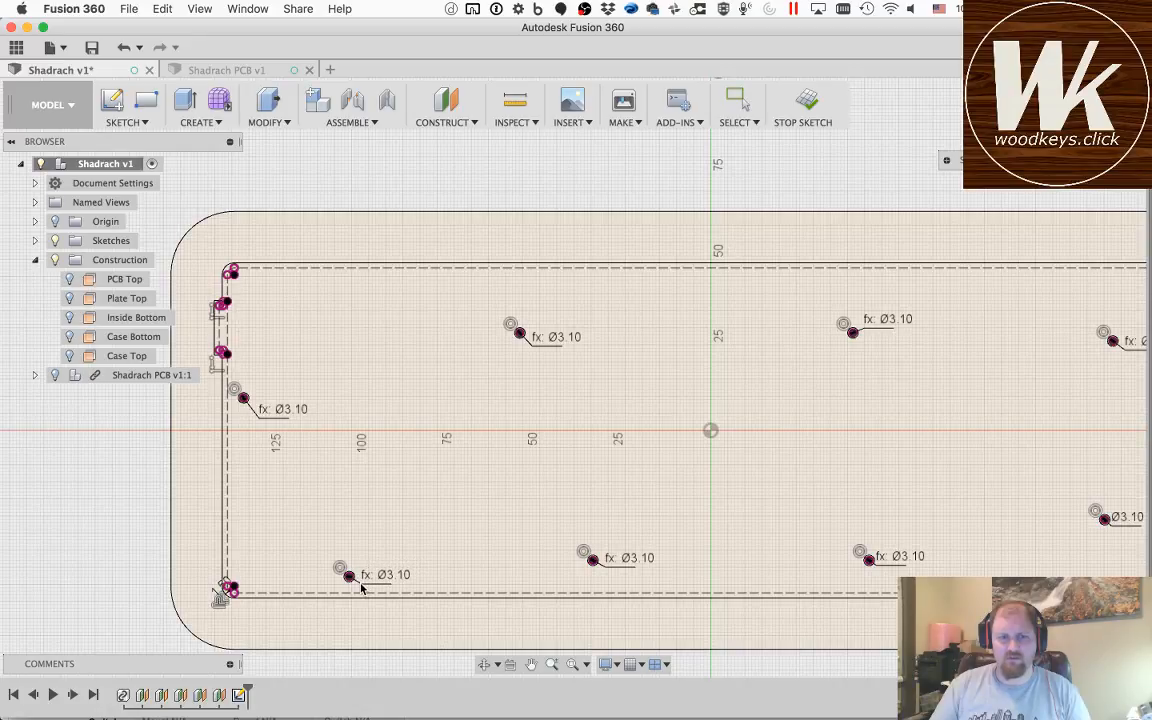
# Step: Save the design as a new version with the description User Saved
pyautogui.press('super+s')
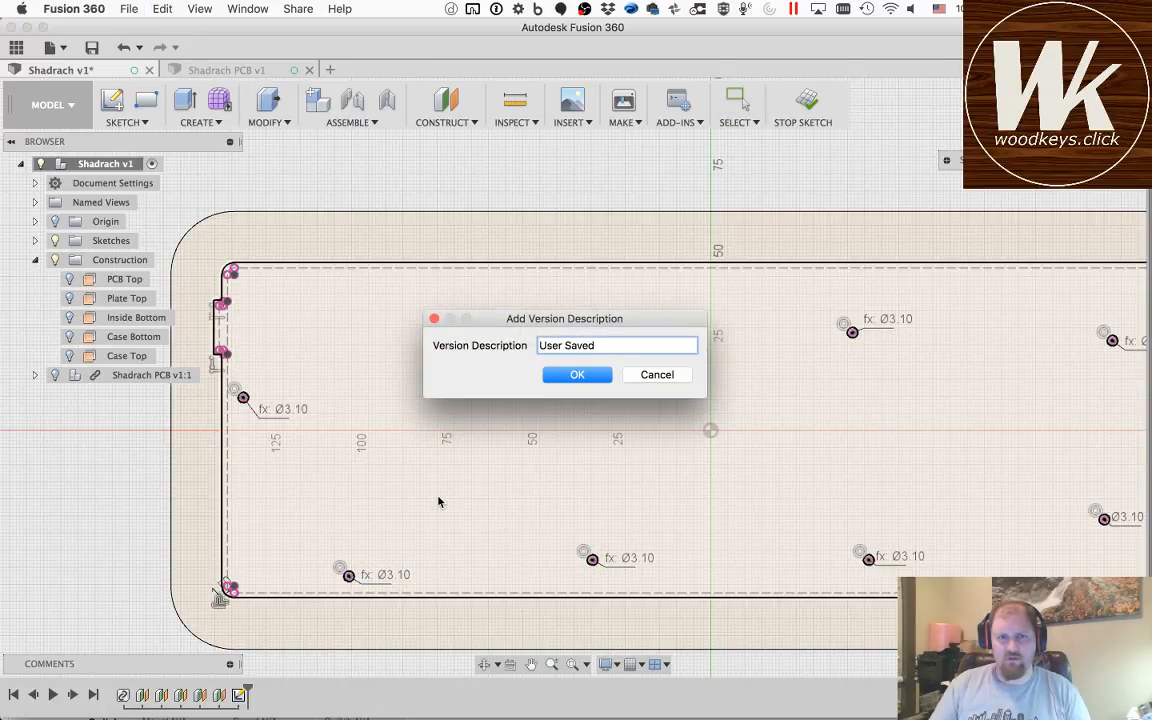
pyautogui.click(598, 377)
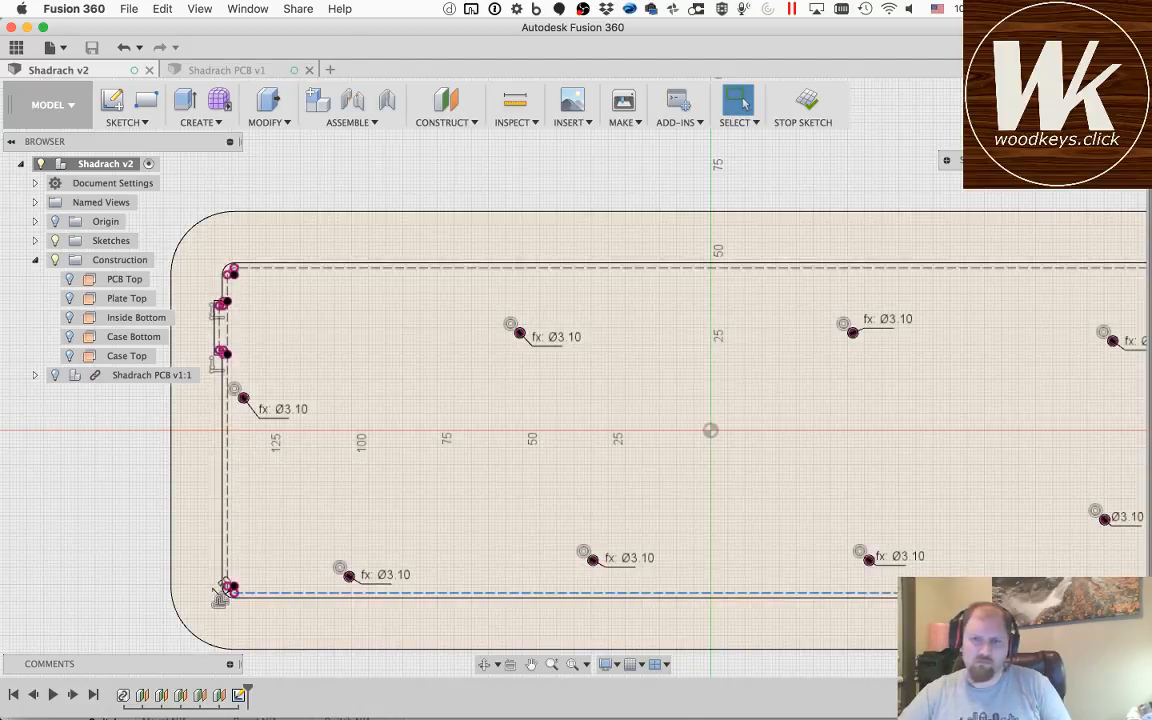
# Step: Set the diameter of the hole near the PCB's lower-right corner to holeSize and move its label clear of the circle
pyautogui.click(531, 664)
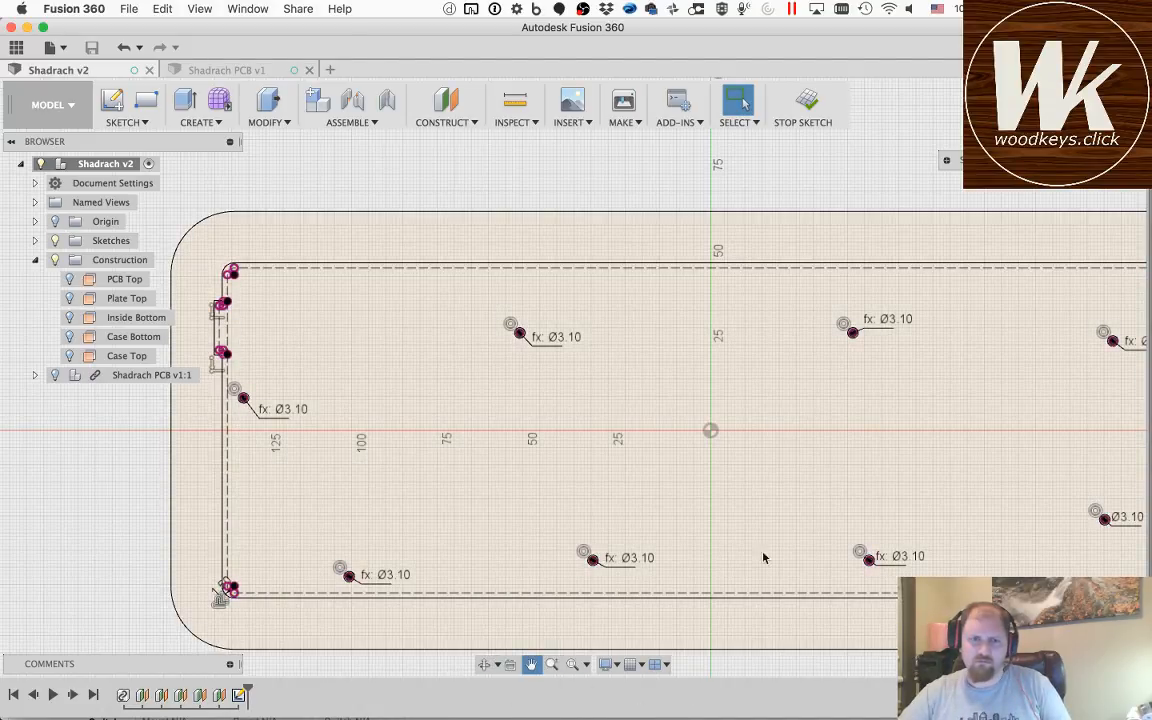
pyautogui.moveTo(753, 540); pyautogui.dragTo(669, 534)
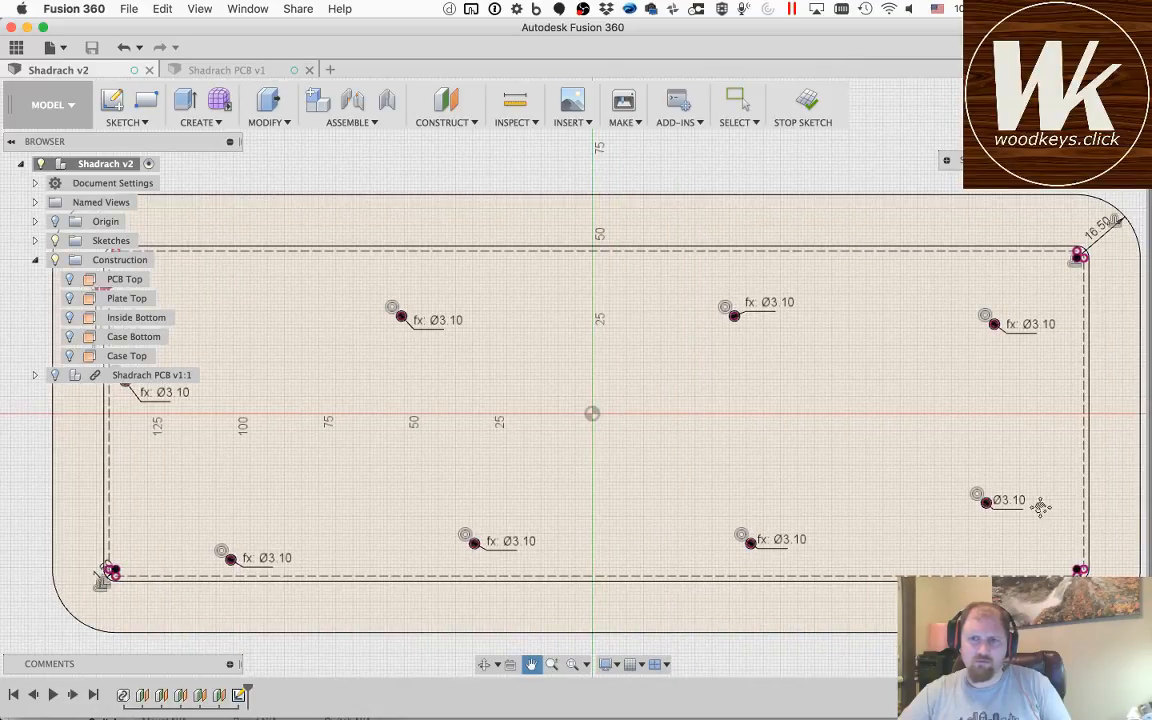
pyautogui.press('Escape')
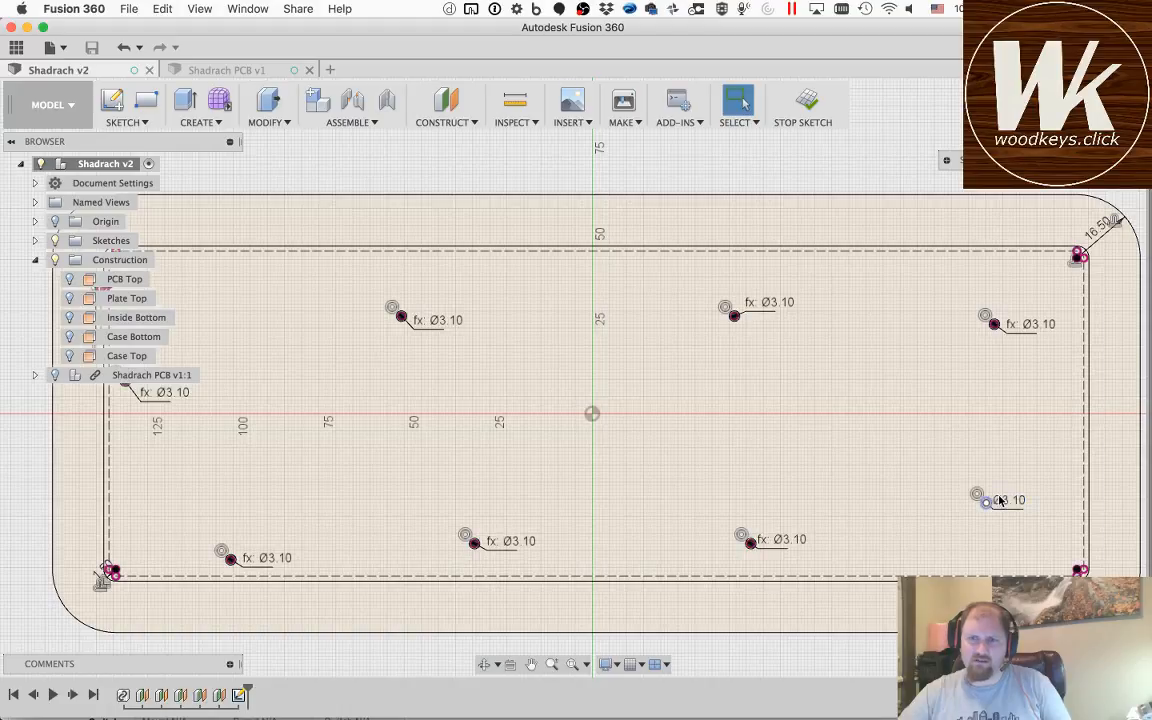
pyautogui.doubleClick(1004, 501)
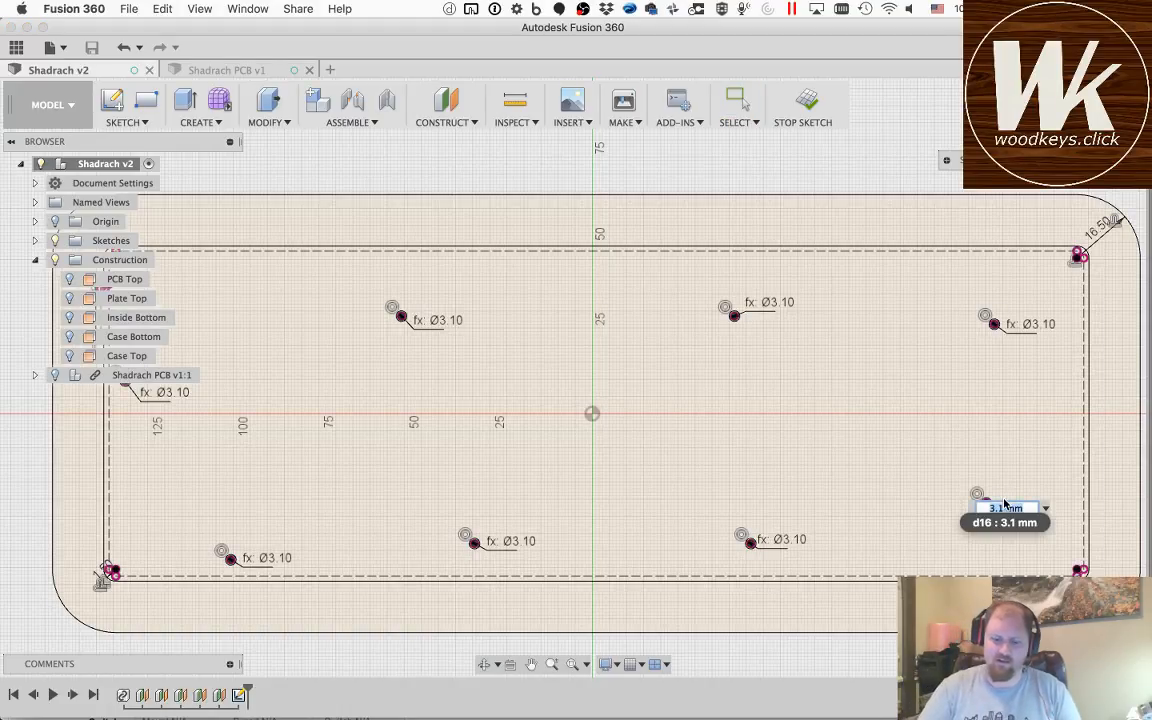
pyautogui.write('holeSize')
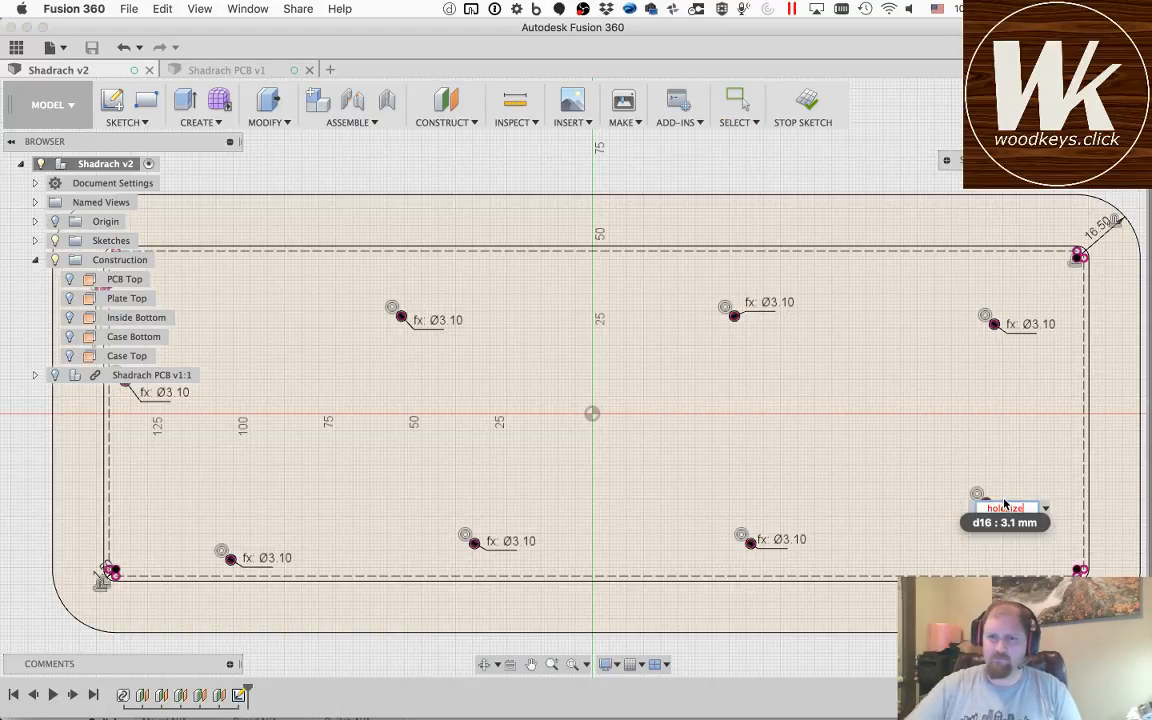
pyautogui.press('Return')
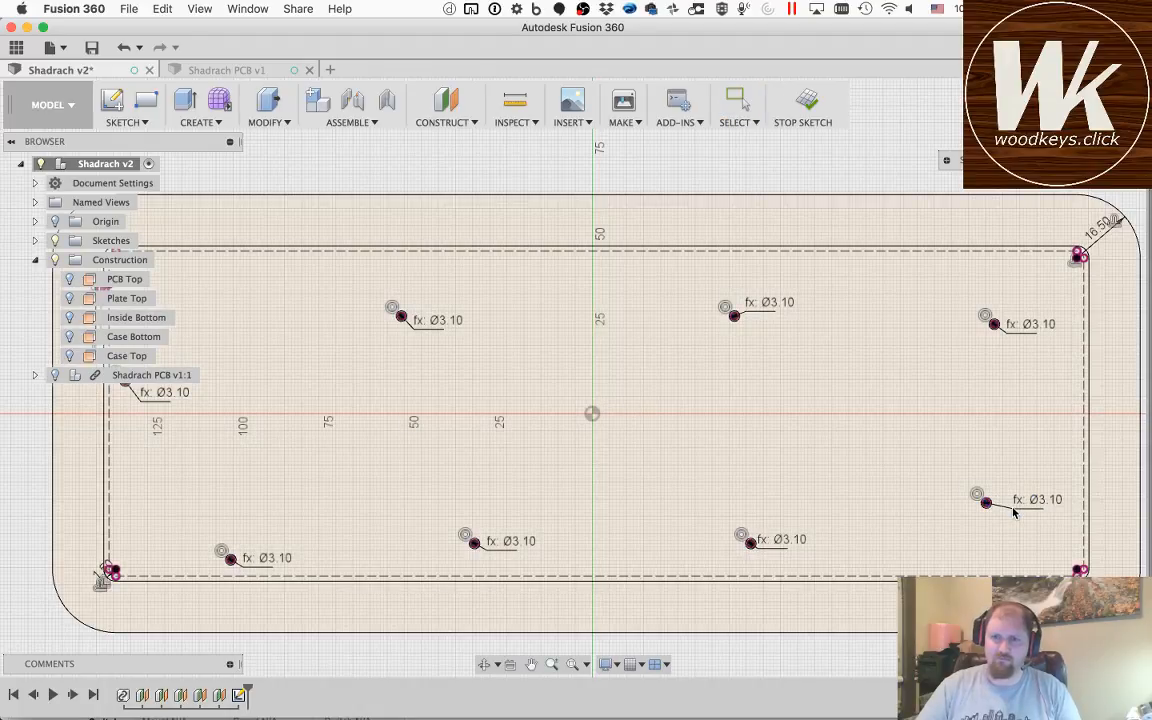
pyautogui.moveTo(1013, 512); pyautogui.dragTo(1005, 518)
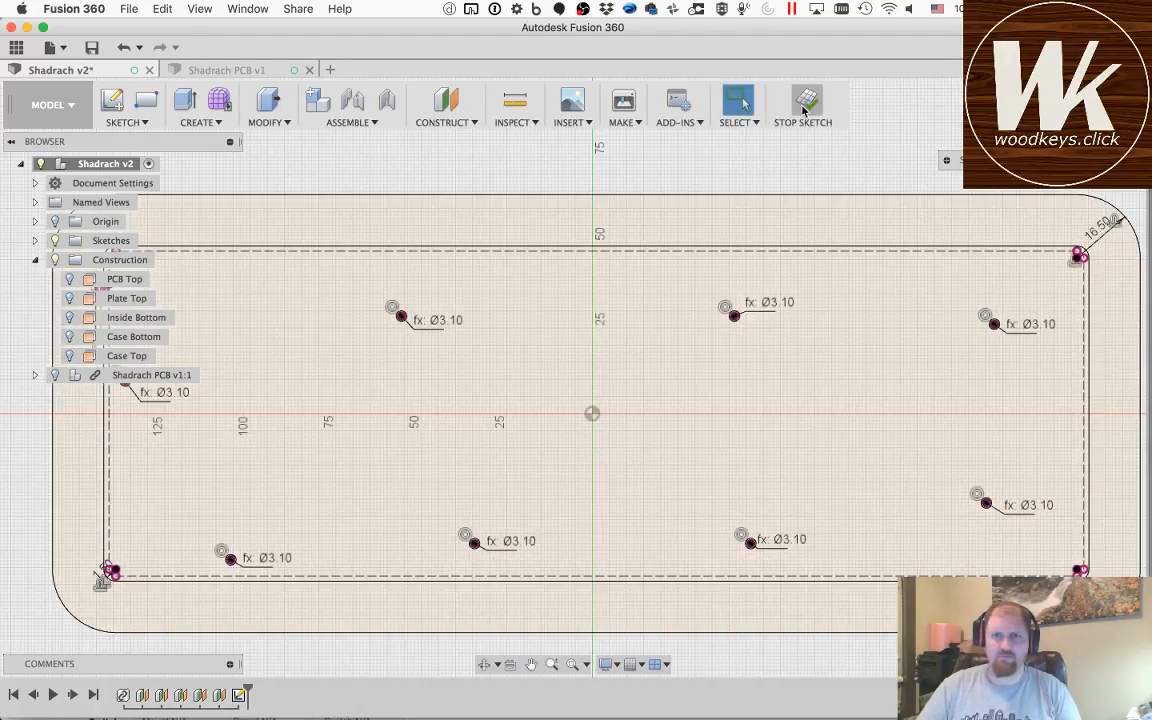
# Step: Finish the sketch and save another version of the design
pyautogui.click(805, 110)
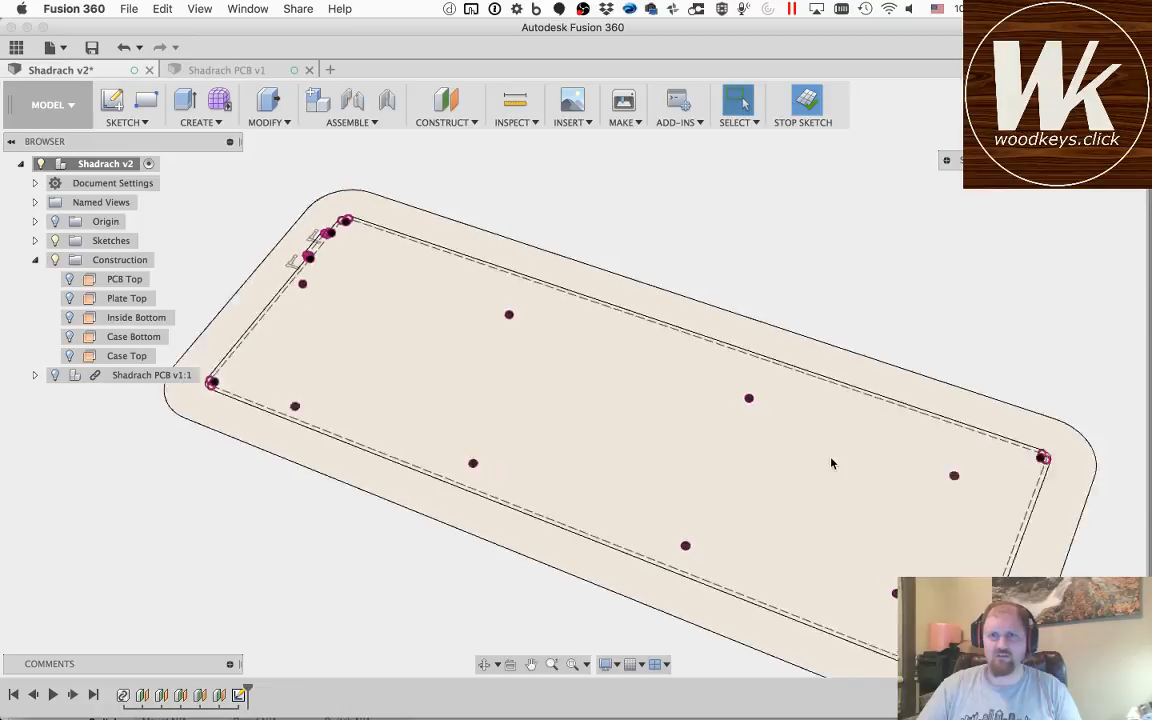
pyautogui.press('cmd+s')
pyautogui.click(577, 374)
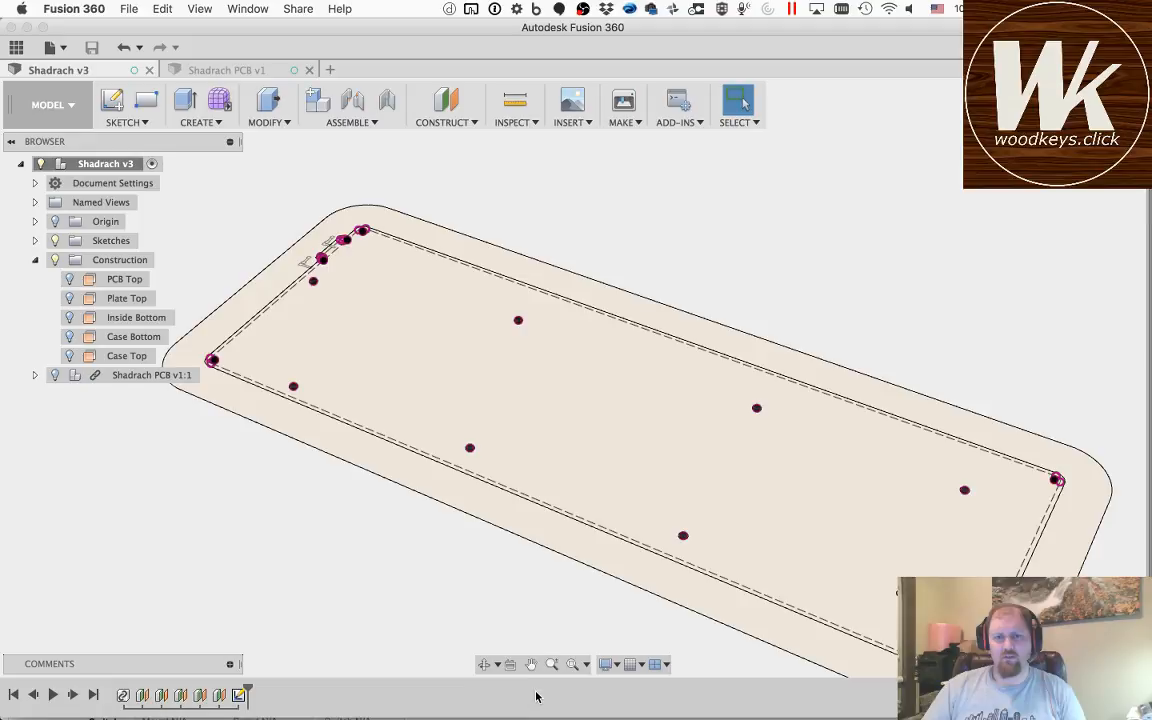
pyautogui.click(531, 664)
pyautogui.moveTo(560, 589); pyautogui.dragTo(579, 556)
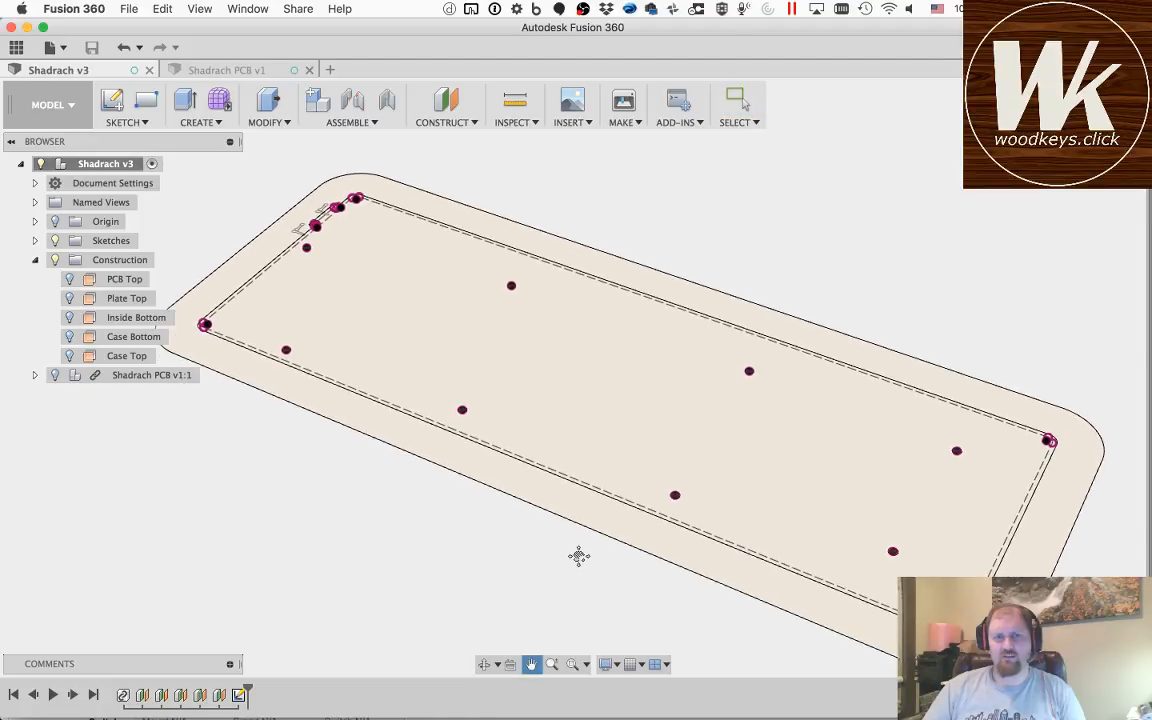
pyautogui.scroll(-4, 620, 397)
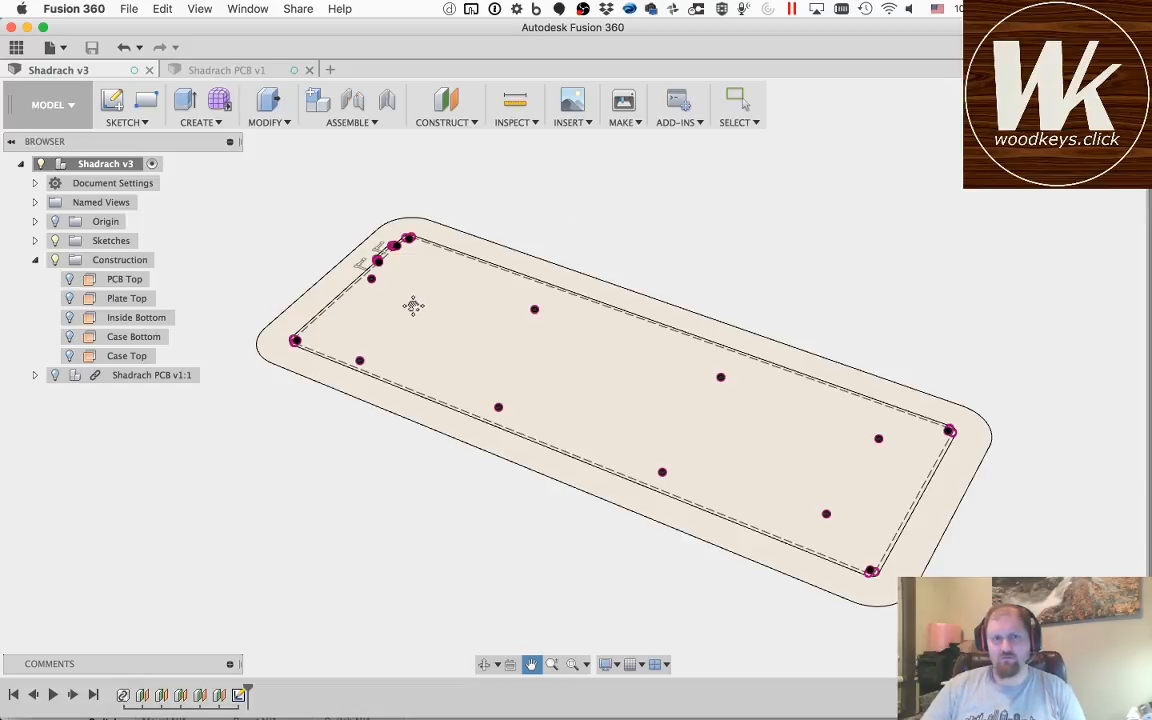
pyautogui.press('Escape')
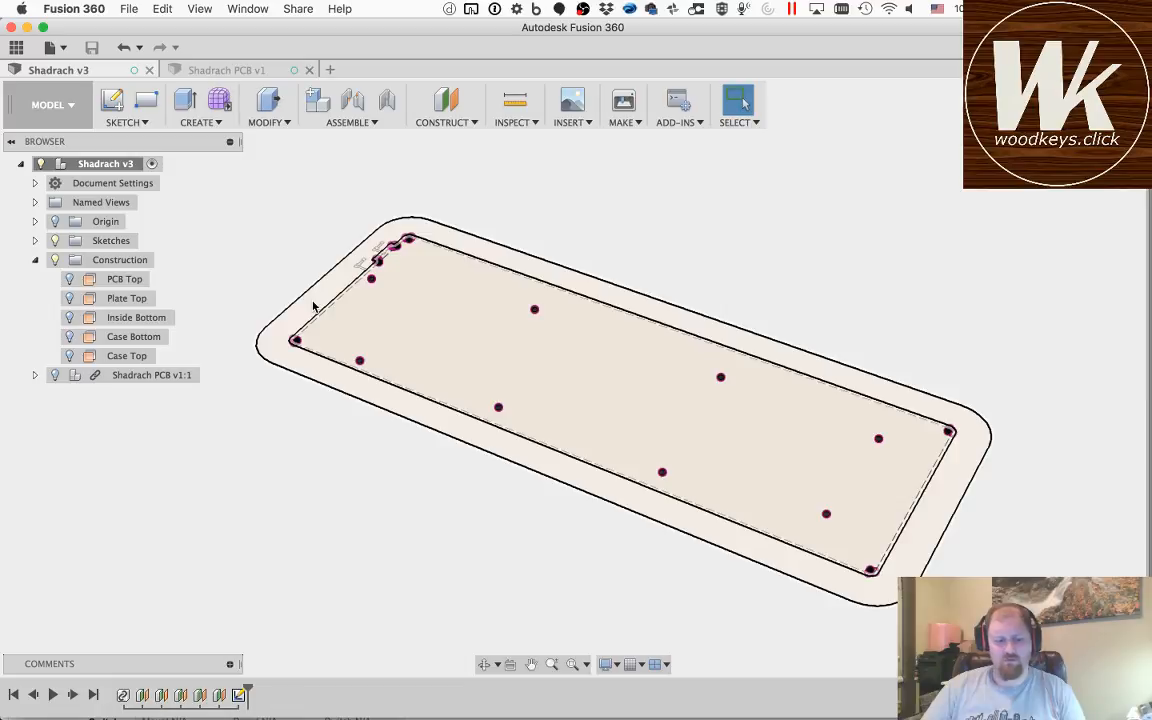
pyautogui.press('q')
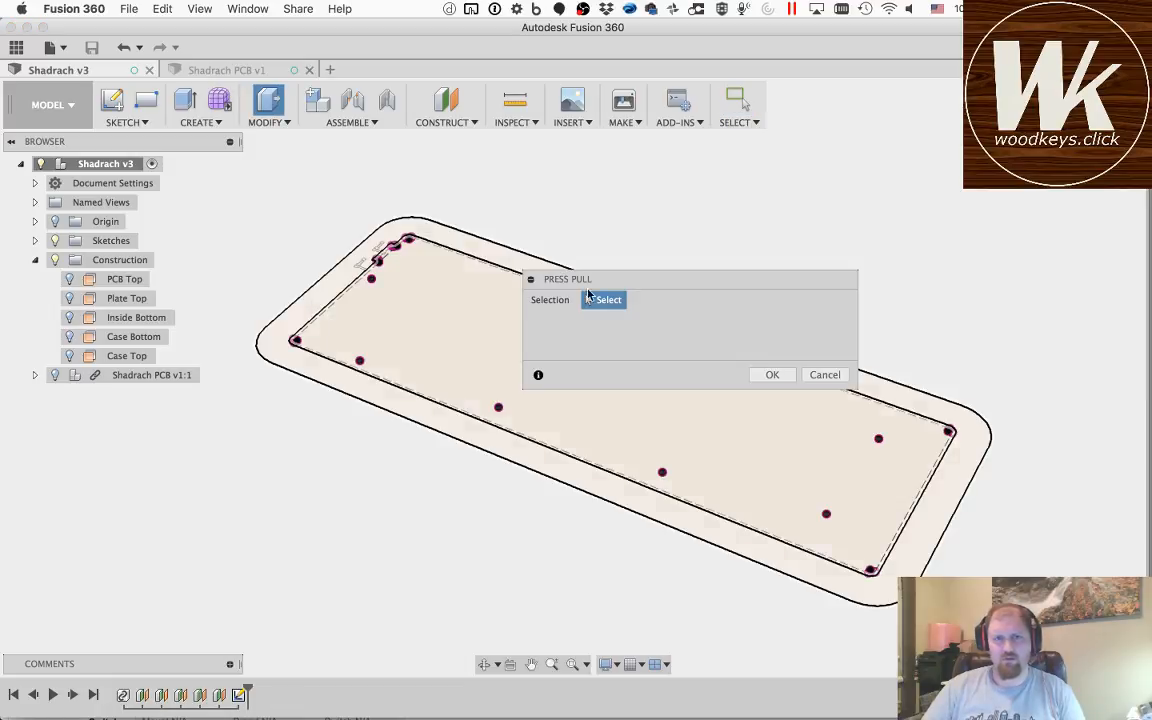
pyautogui.moveTo(676, 259); pyautogui.dragTo(831, 178)
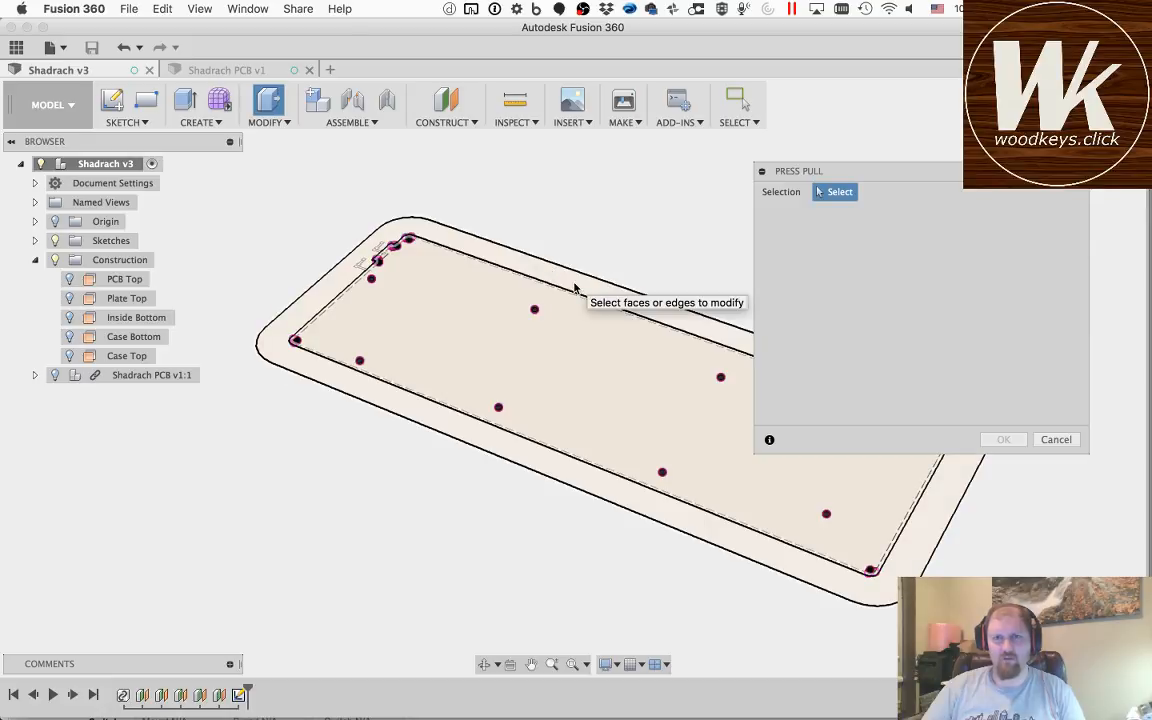
pyautogui.press('Escape')
pyautogui.press('e')
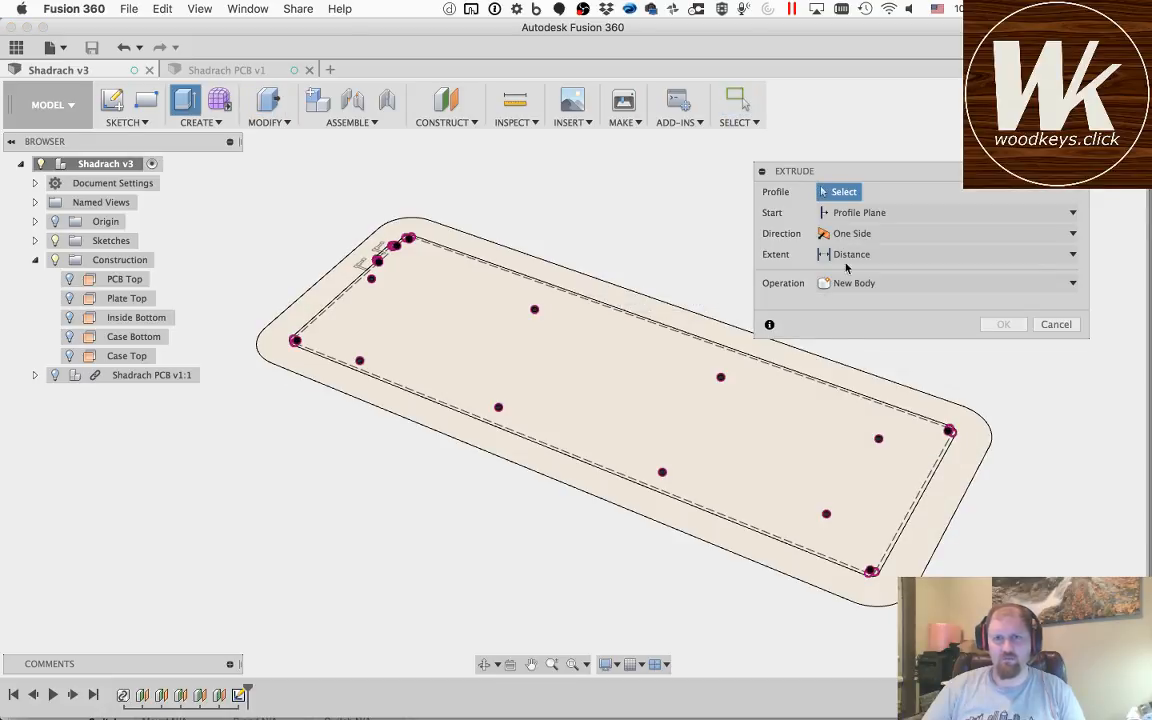
pyautogui.press('Escape')
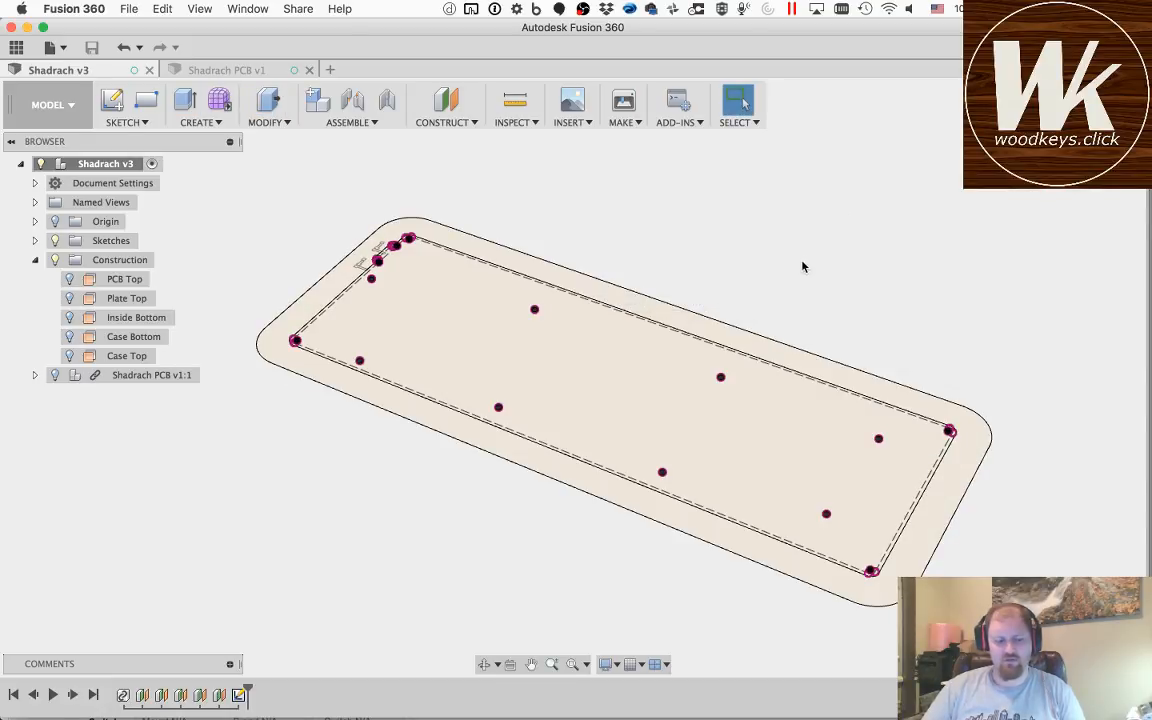
# Step: Select the outer border, the inner PCB area and all eight interior screw-hole circles as profiles for an extrusion
pyautogui.press('q')
pyautogui.click(654, 319)
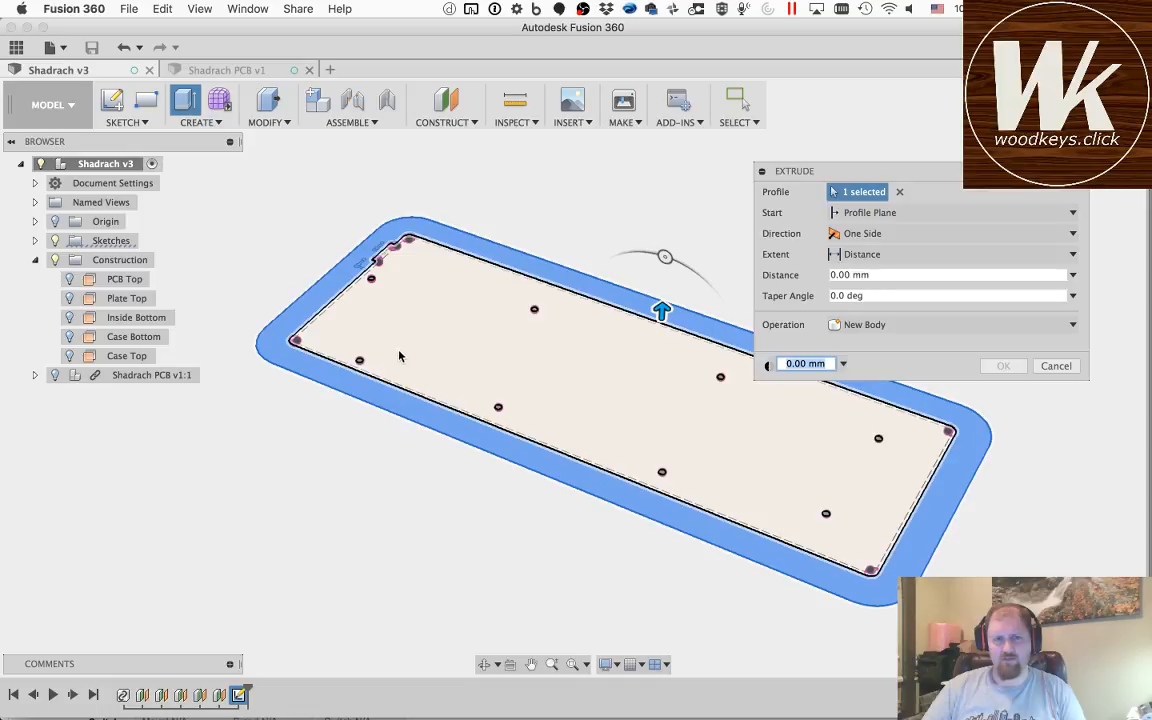
pyautogui.click(392, 320)
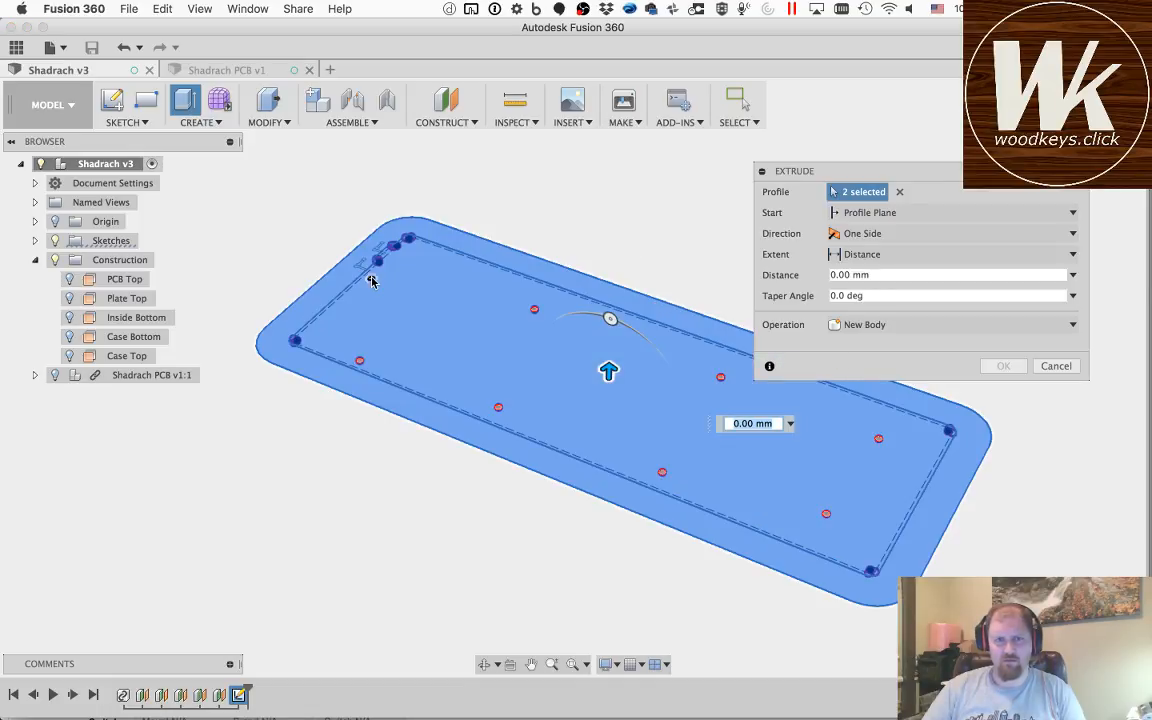
pyautogui.click(371, 278)
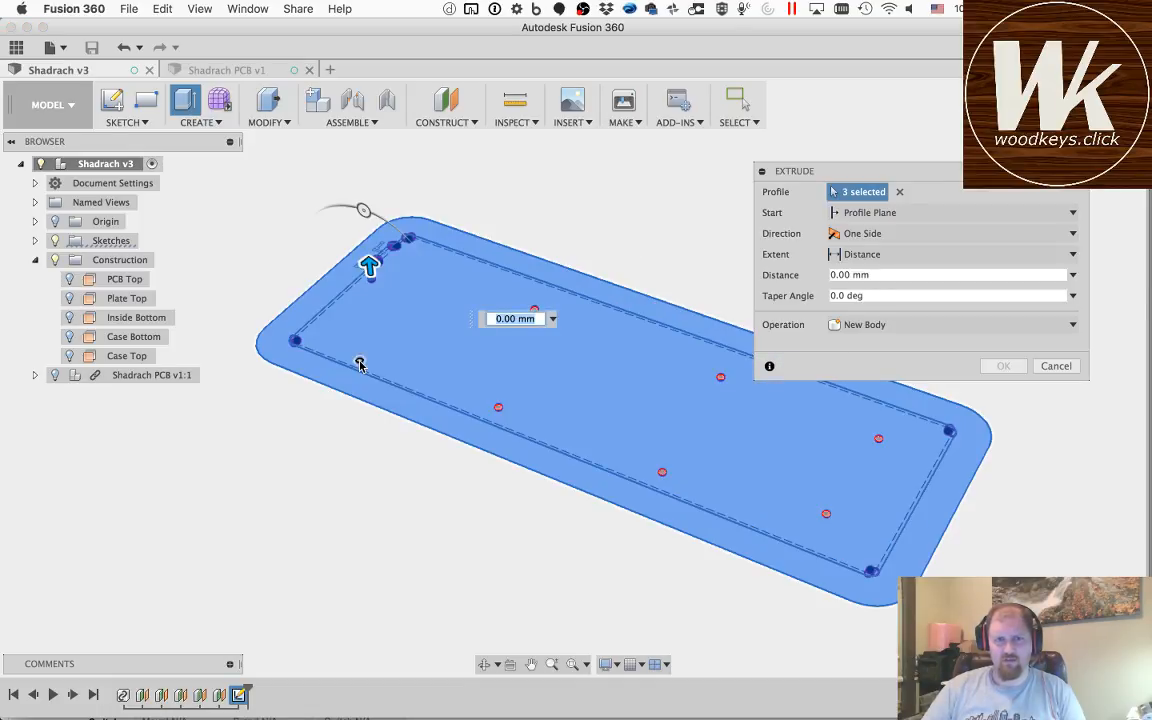
pyautogui.click(360, 362)
pyautogui.click(533, 312)
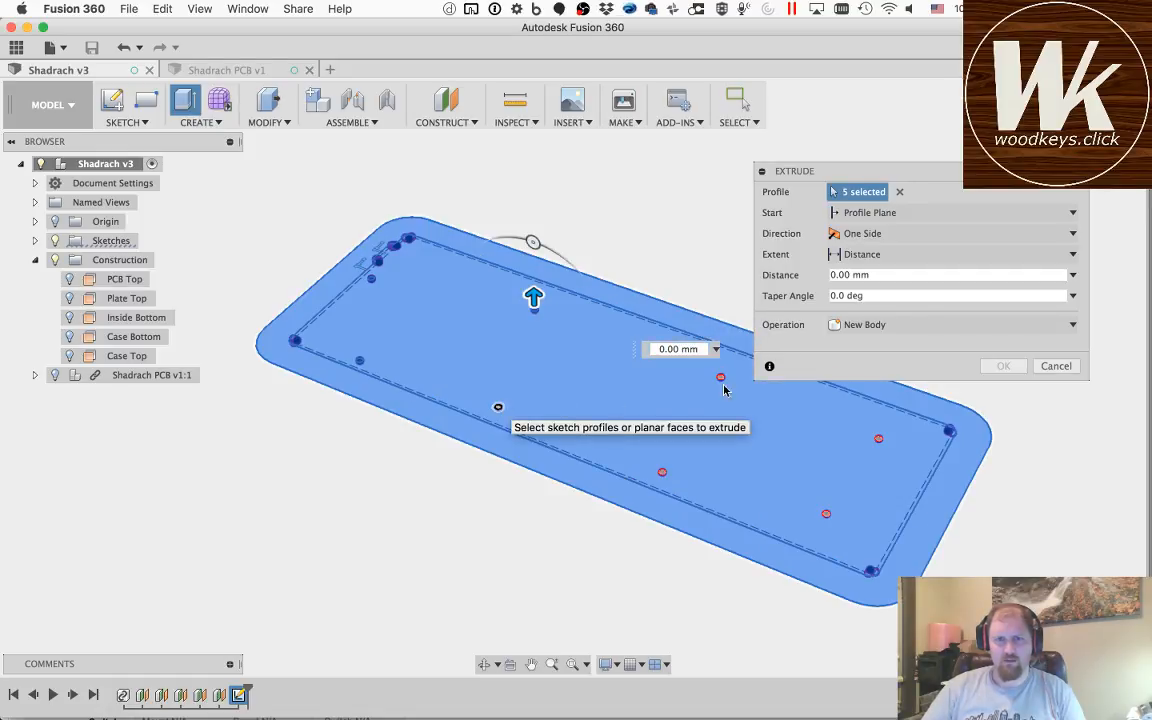
pyautogui.click(498, 410)
pyautogui.click(722, 380)
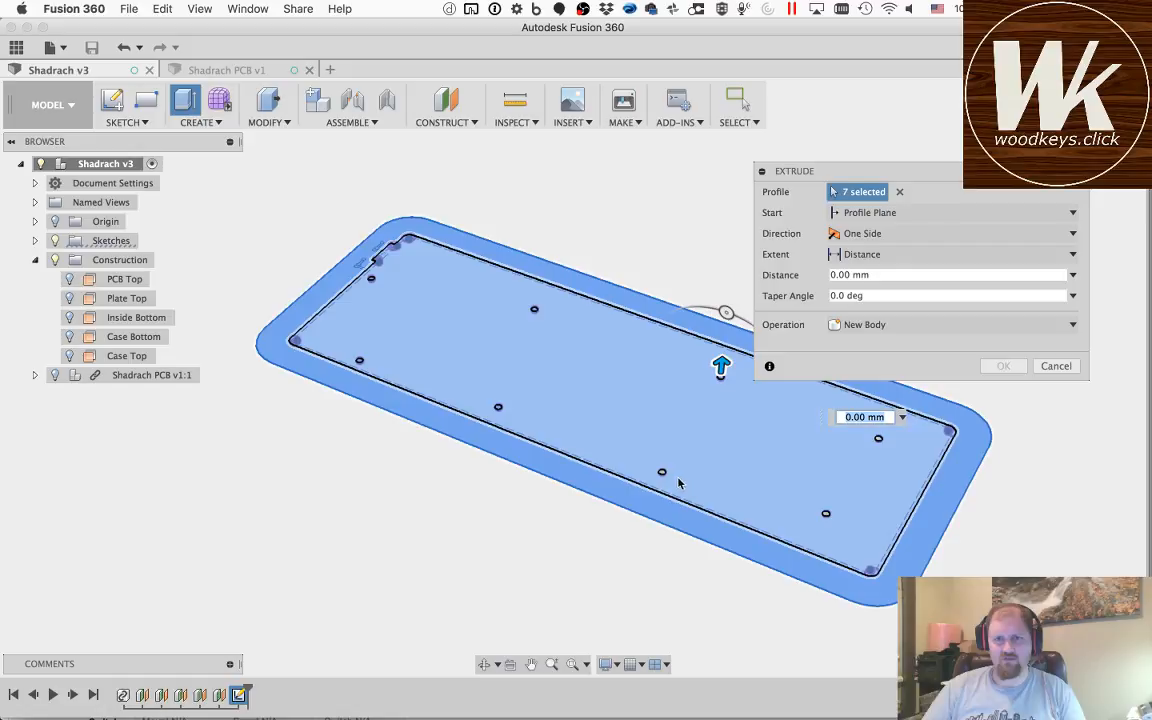
pyautogui.click(662, 475)
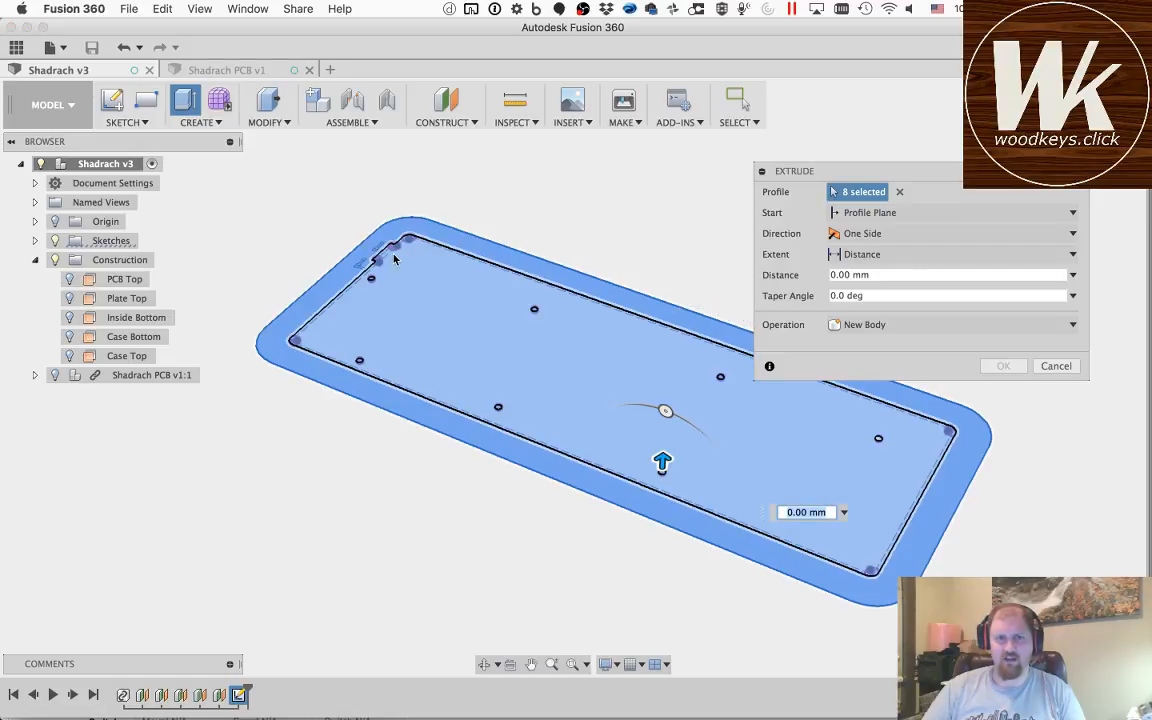
pyautogui.click(879, 442)
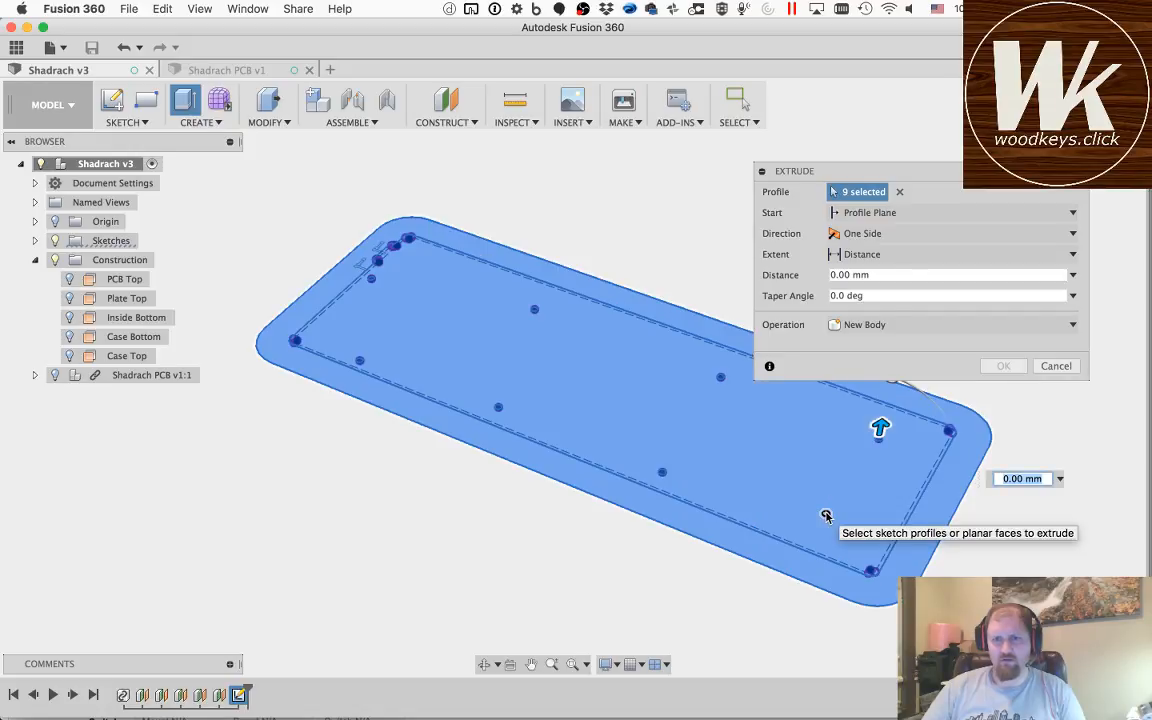
pyautogui.click(827, 516)
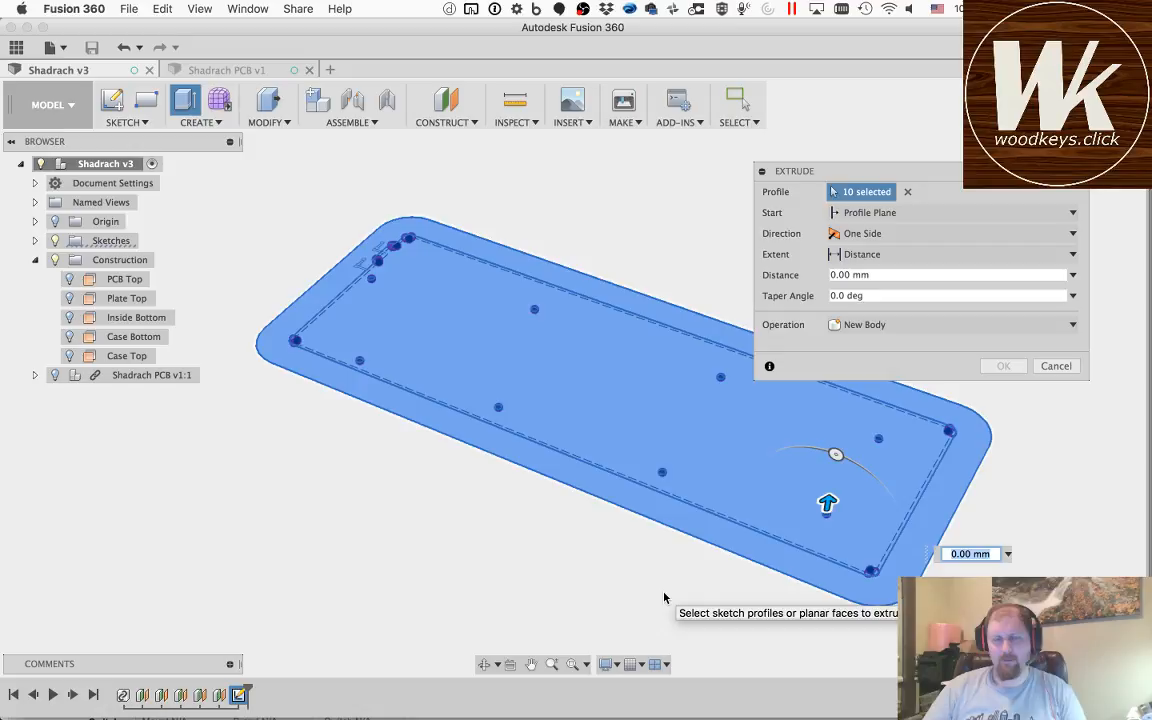
# Step: Extrude the selected profiles as a new body, starting from the Case Bottom plane and extending to the Inside Bottom plane
pyautogui.click(866, 213)
pyautogui.click(866, 262)
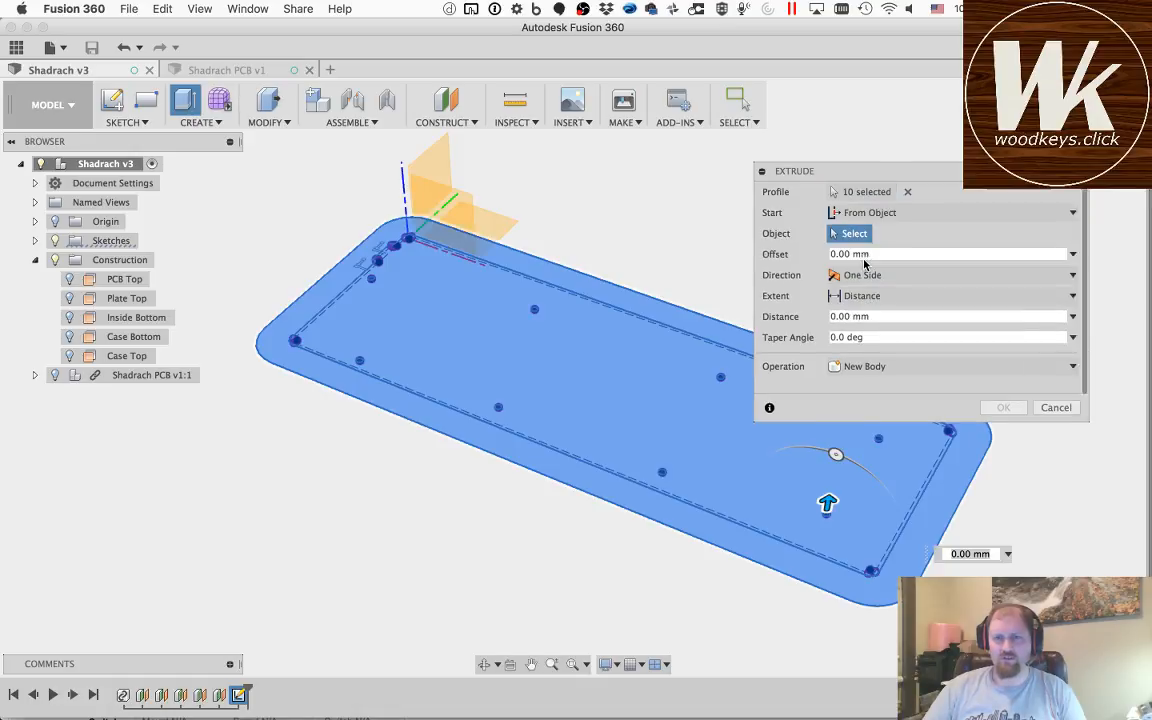
pyautogui.click(130, 337)
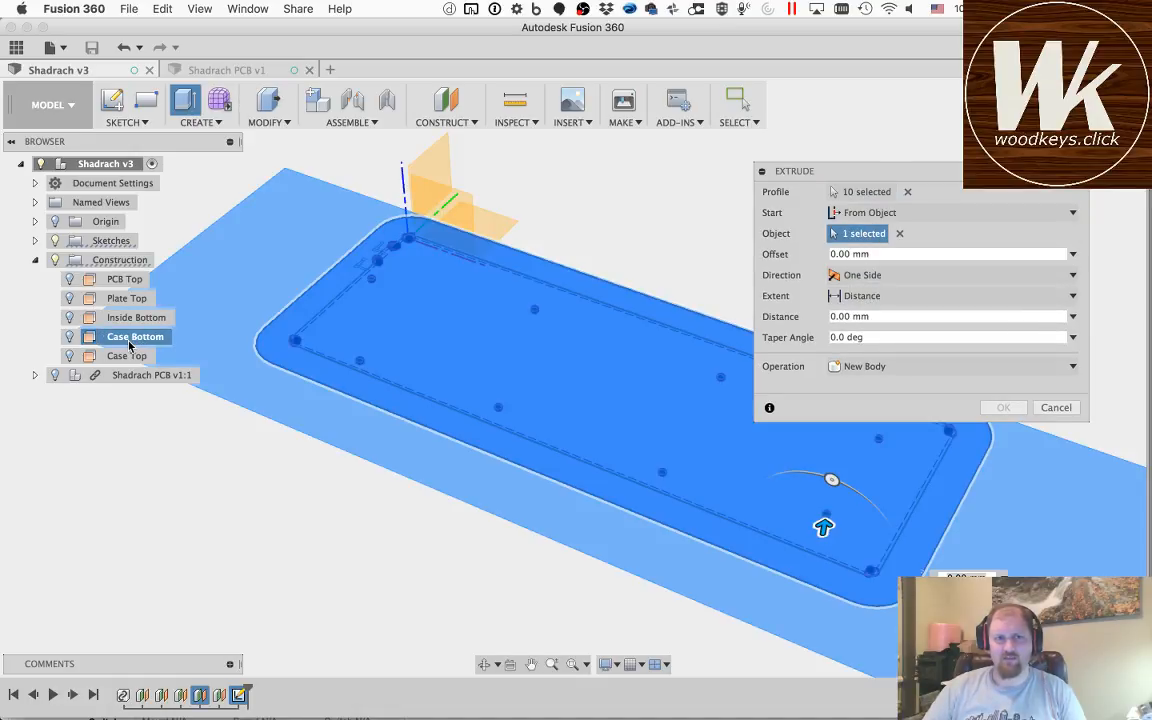
pyautogui.click(860, 297)
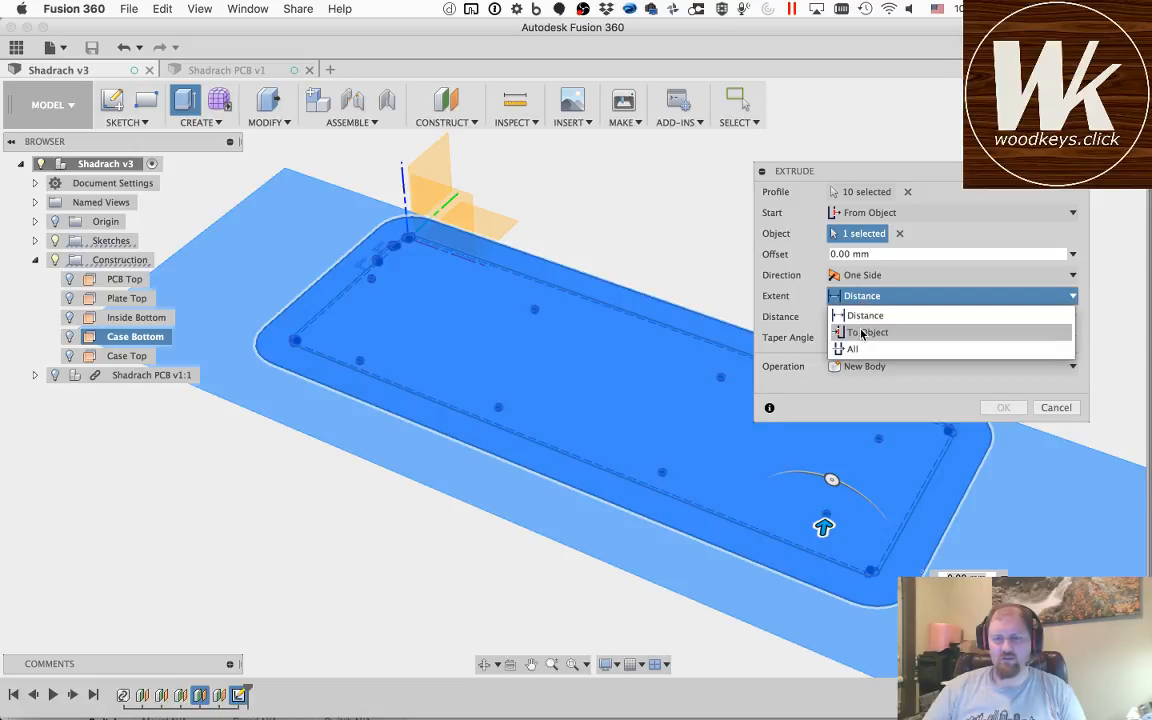
pyautogui.click(862, 333)
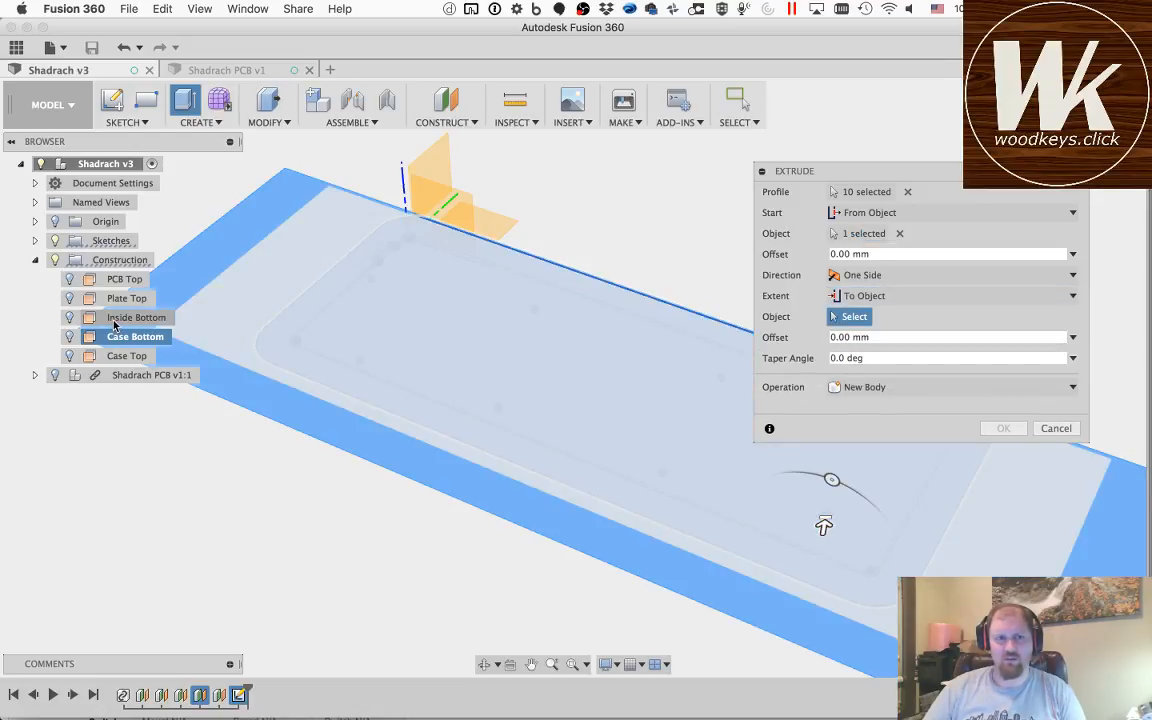
pyautogui.click(114, 322)
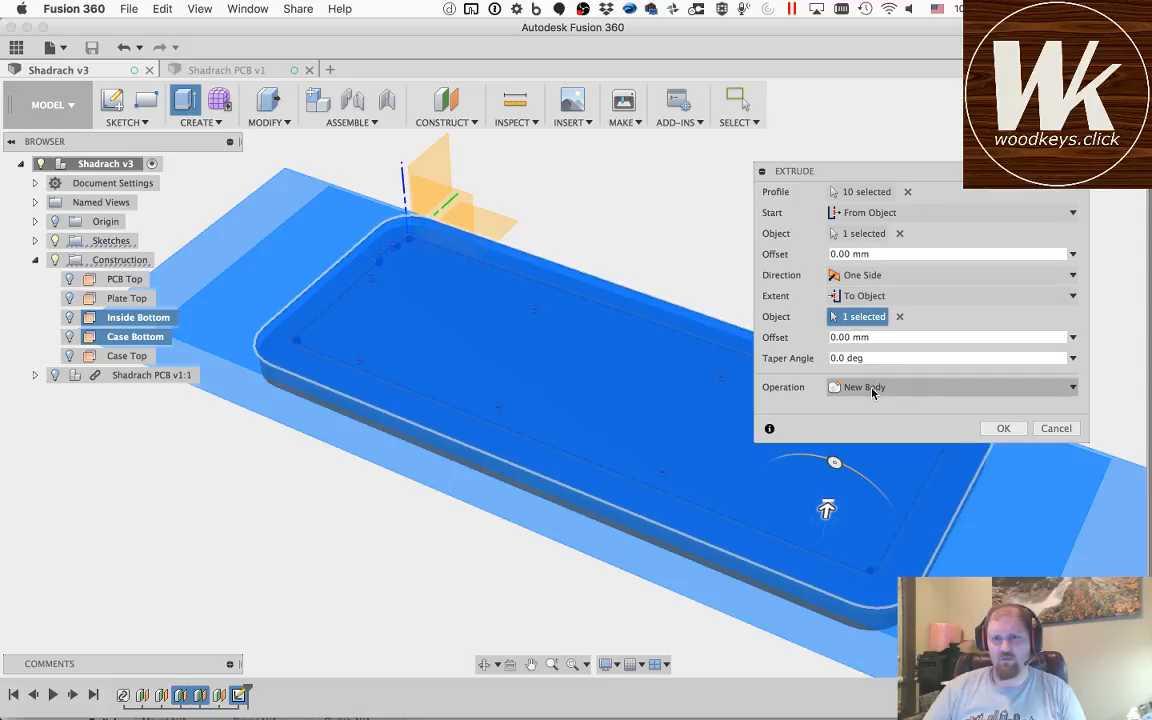
pyautogui.press('Return')
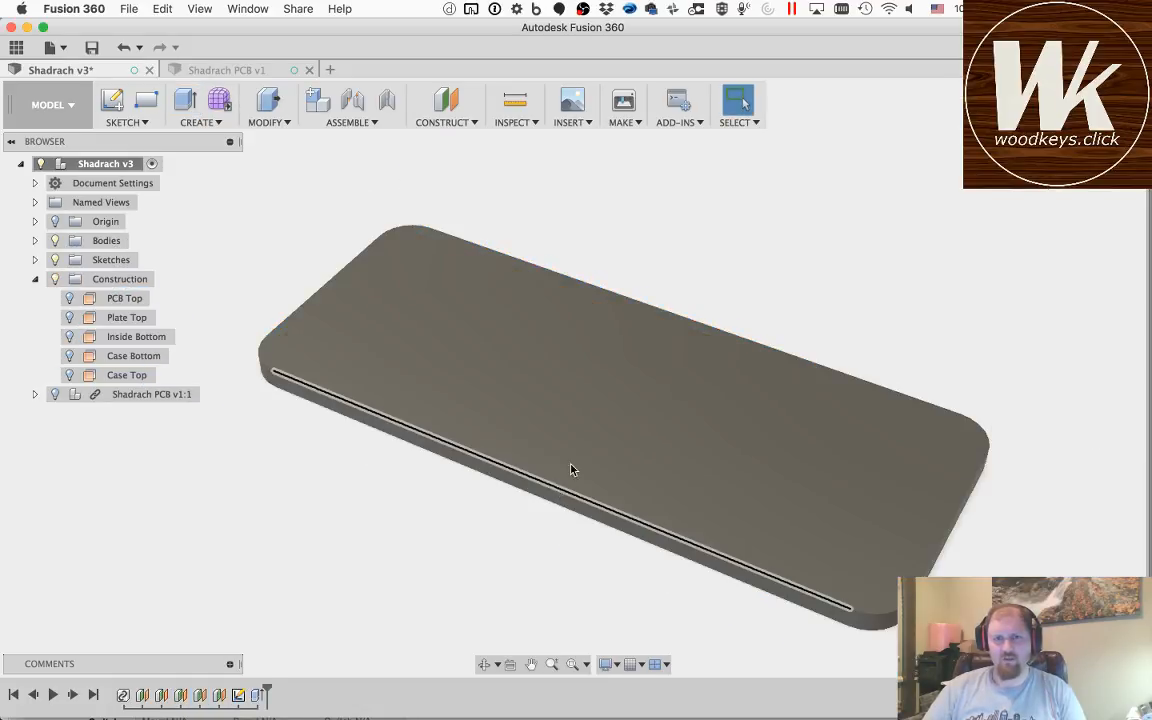
# Step: Show the Shadrach PCB component together with the extruded case floor
pyautogui.click(484, 664)
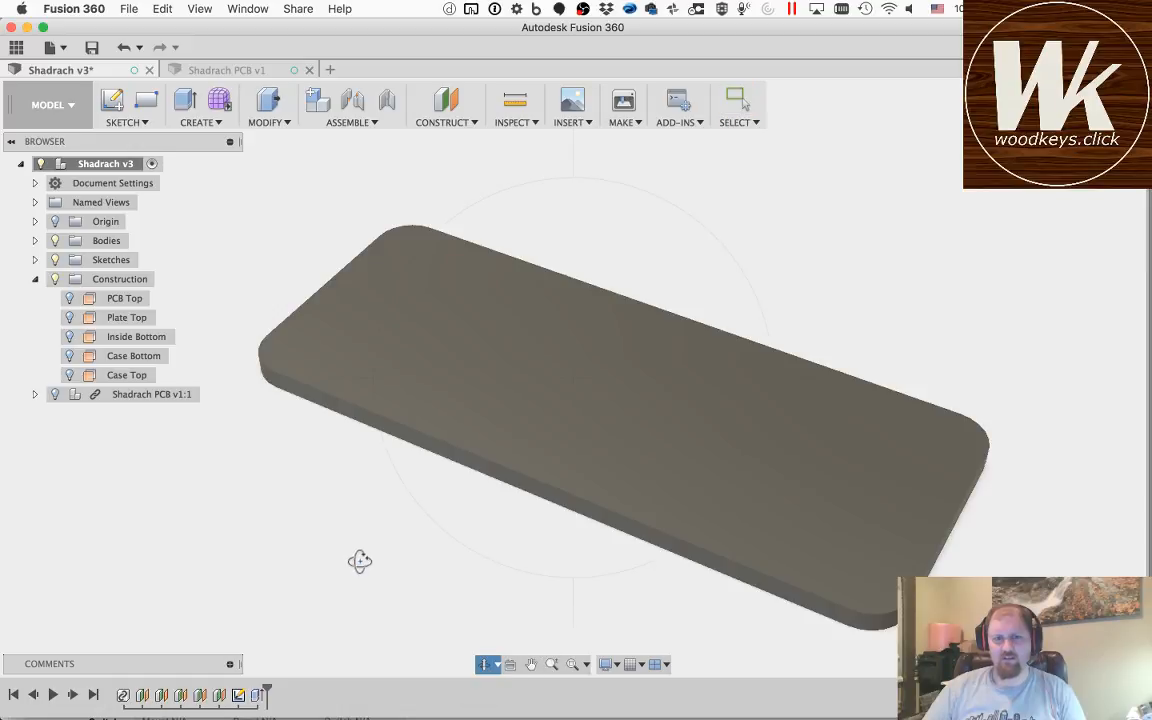
pyautogui.moveTo(360, 560); pyautogui.dragTo(381, 532)
pyautogui.press('Escape')
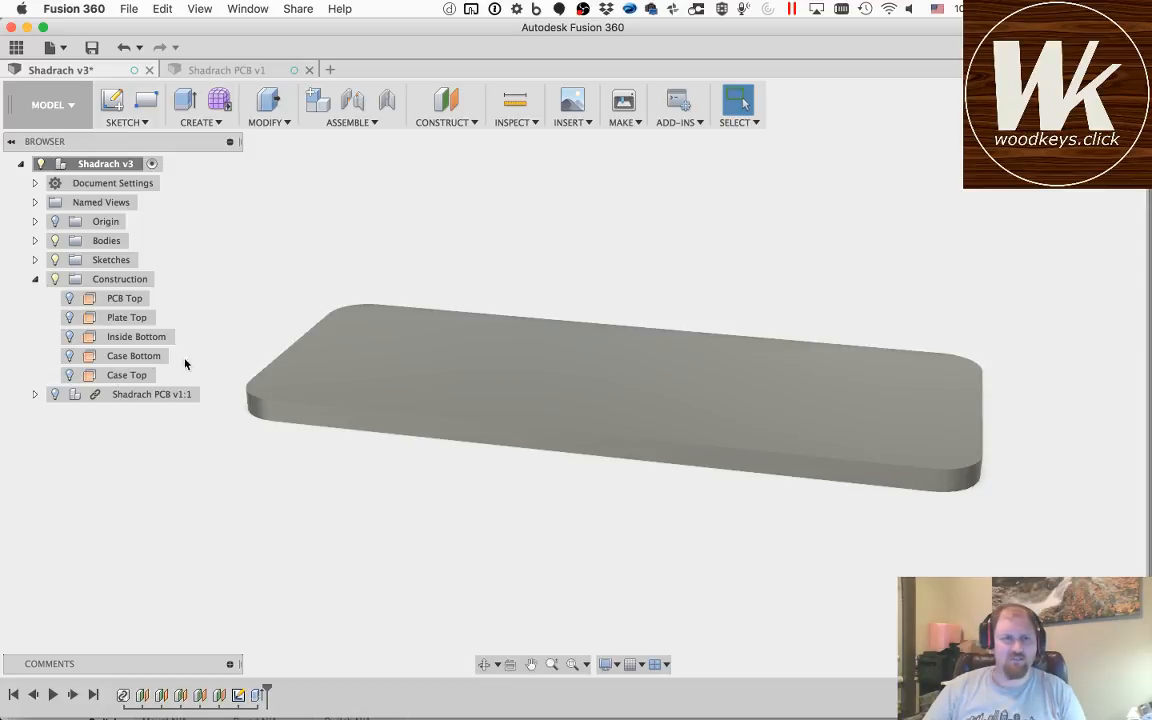
pyautogui.click(57, 395)
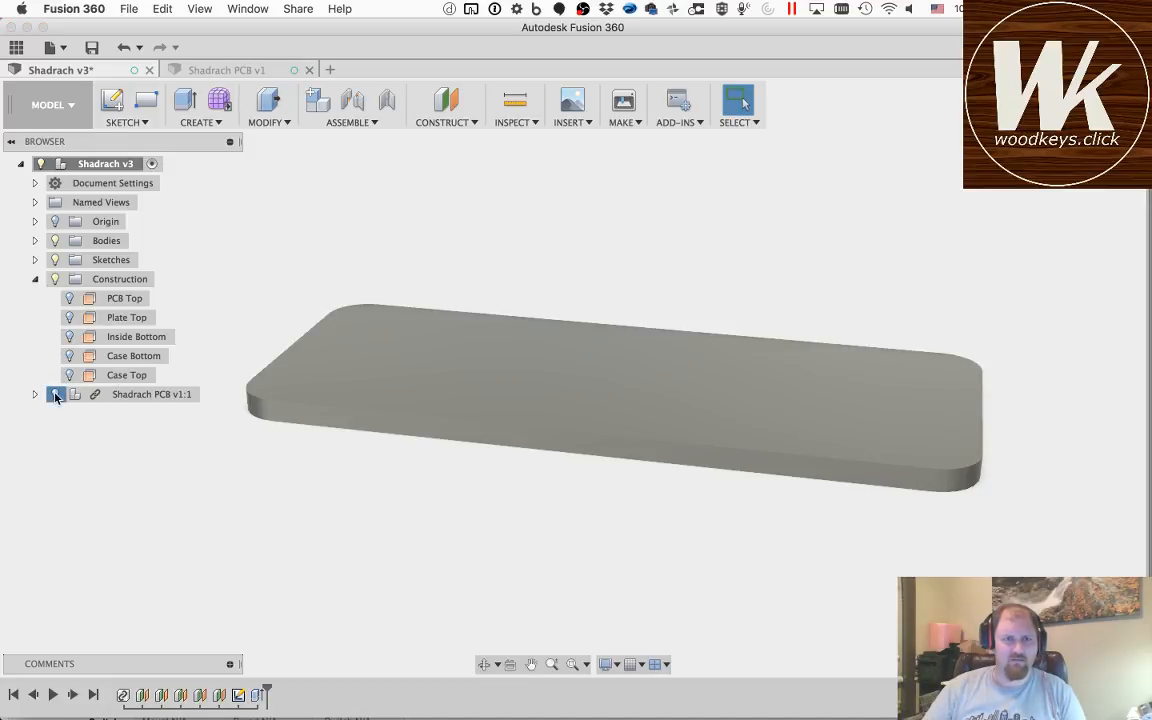
pyautogui.click(484, 664)
pyautogui.moveTo(447, 483); pyautogui.dragTo(411, 483)
pyautogui.press('Escape')
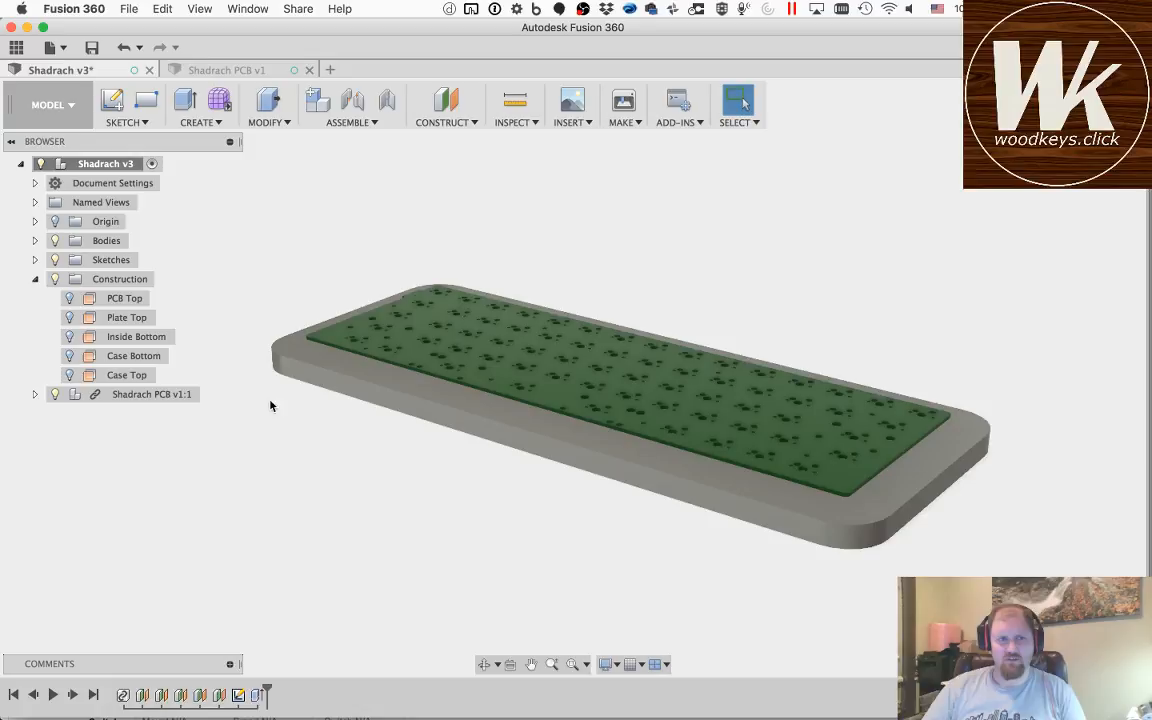
# Step: Make Sketch1 visible again over the case floor and PCB
pyautogui.click(35, 259)
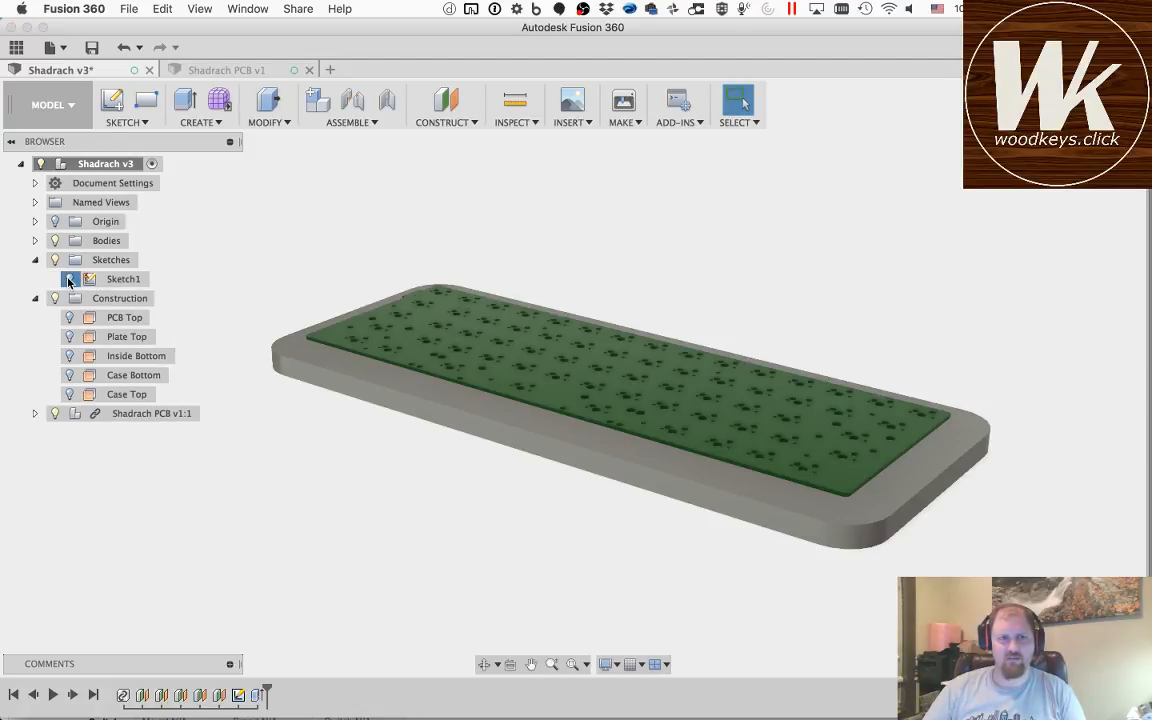
pyautogui.click(68, 279)
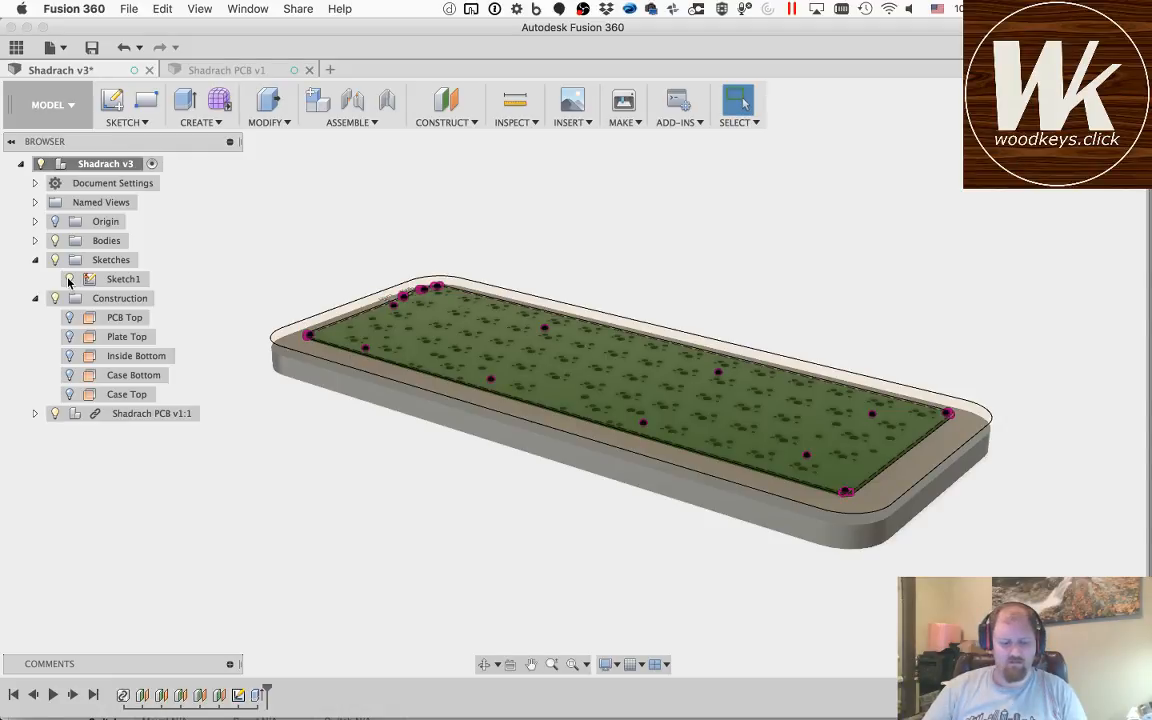
pyautogui.click(69, 280)
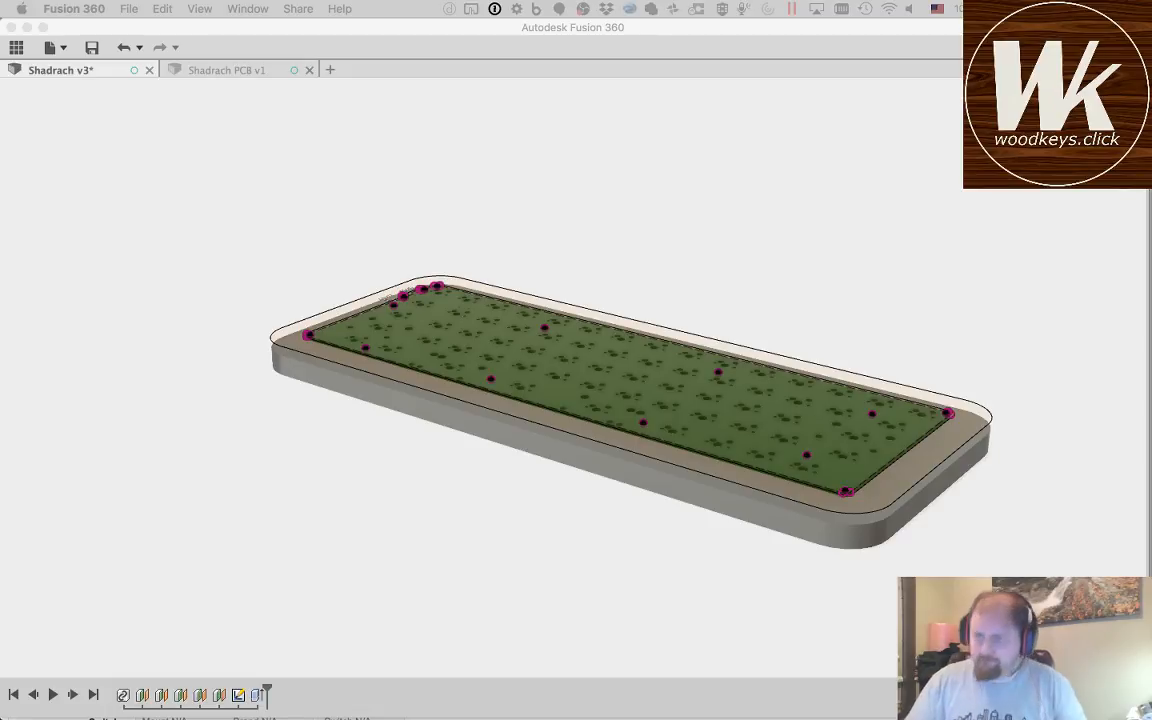
pyautogui.click(190, 80)
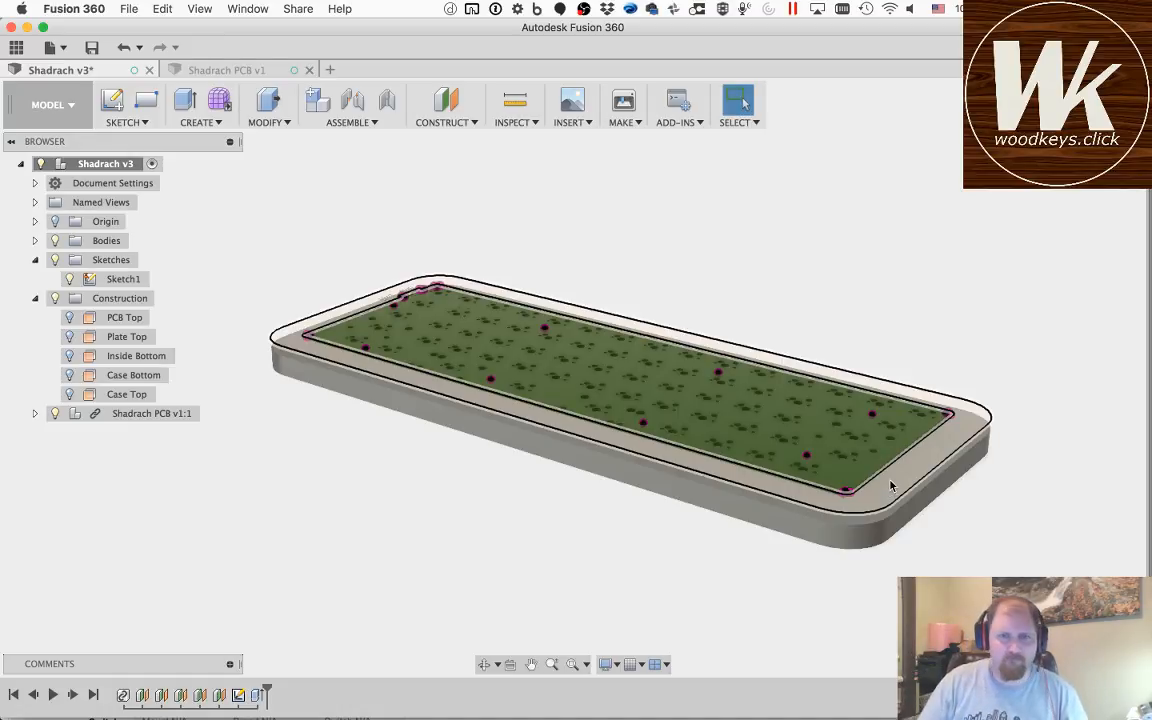
# Step: Try to extrude the outer border profile from the Inside Bottom plane to the Case Top plane, joined to the case floor
pyautogui.press('q')
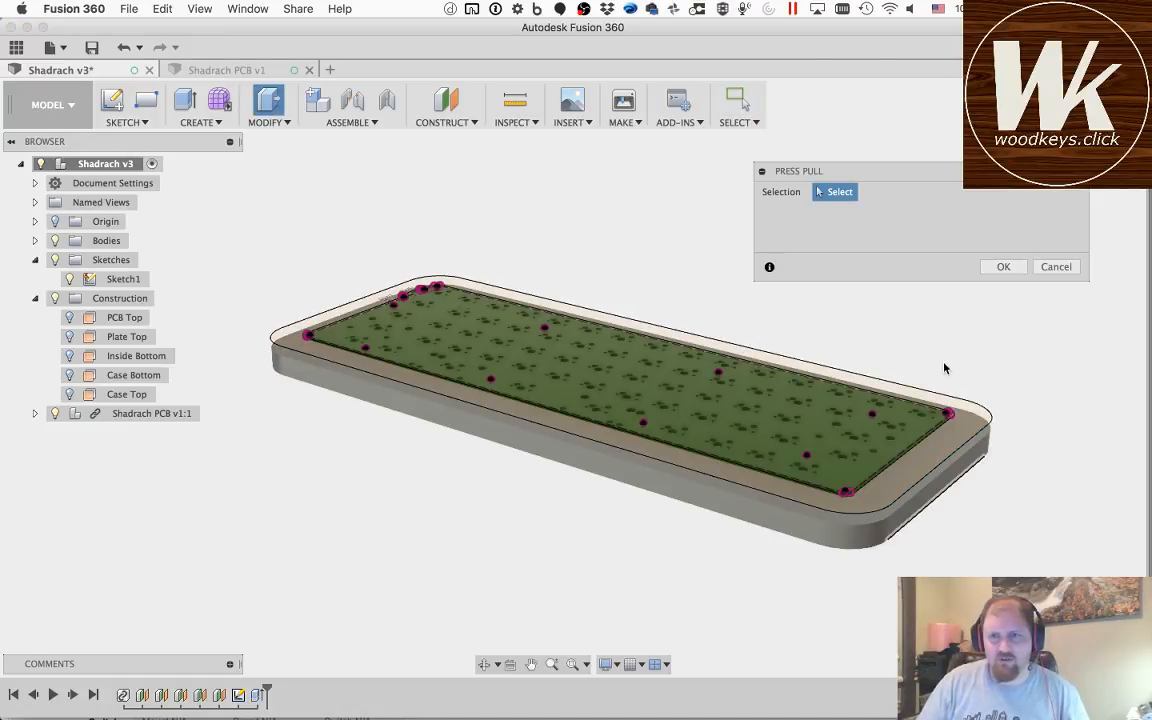
pyautogui.click(946, 448)
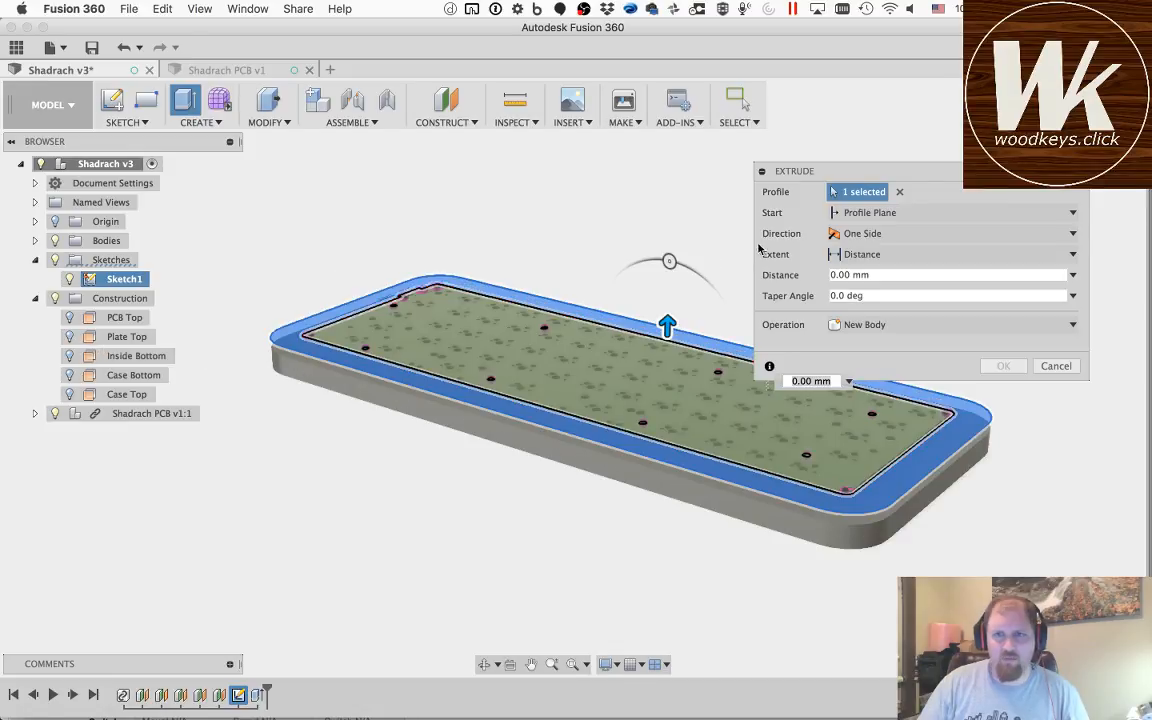
pyautogui.click(874, 211)
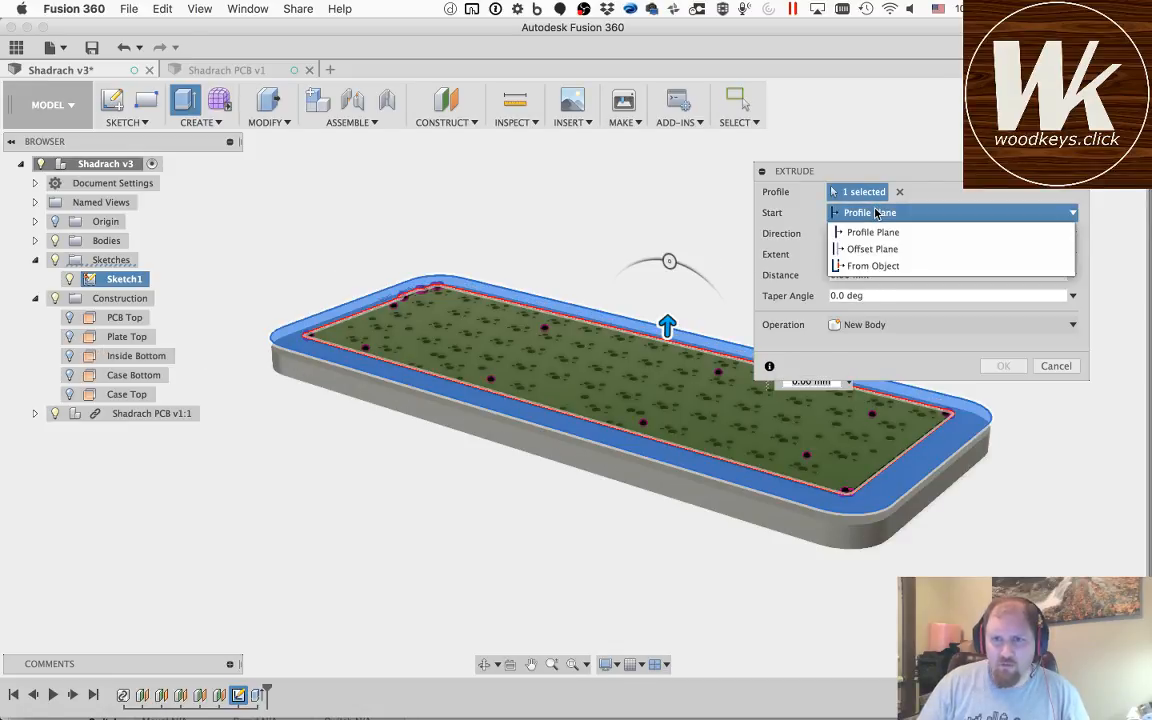
pyautogui.click(872, 266)
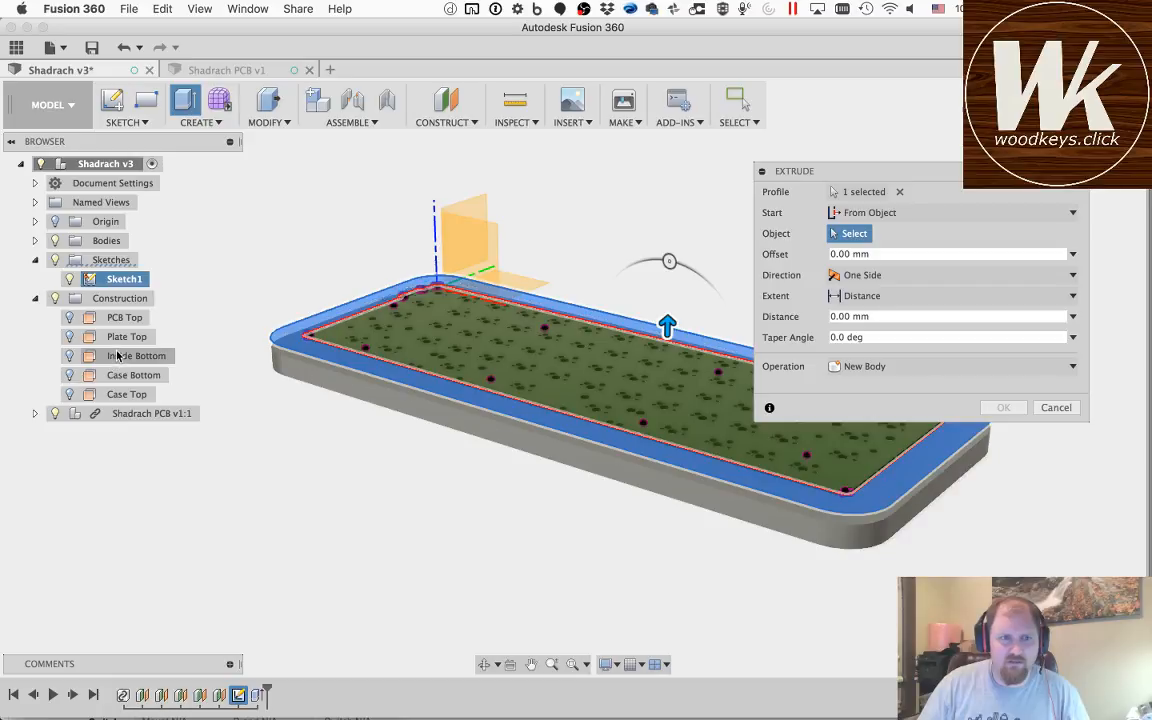
pyautogui.click(138, 356)
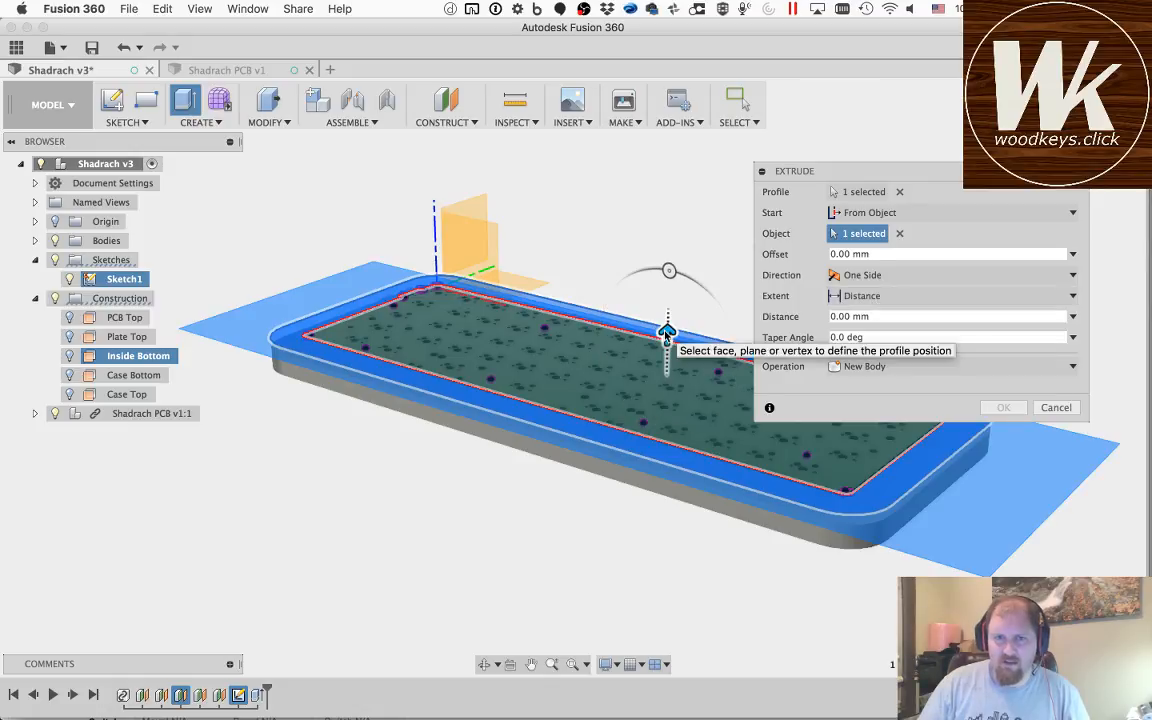
pyautogui.moveTo(667, 336)
pyautogui.mouseDown()
pyautogui.moveTo(667, 268)
pyautogui.moveTo(667, 311)
pyautogui.mouseUp()
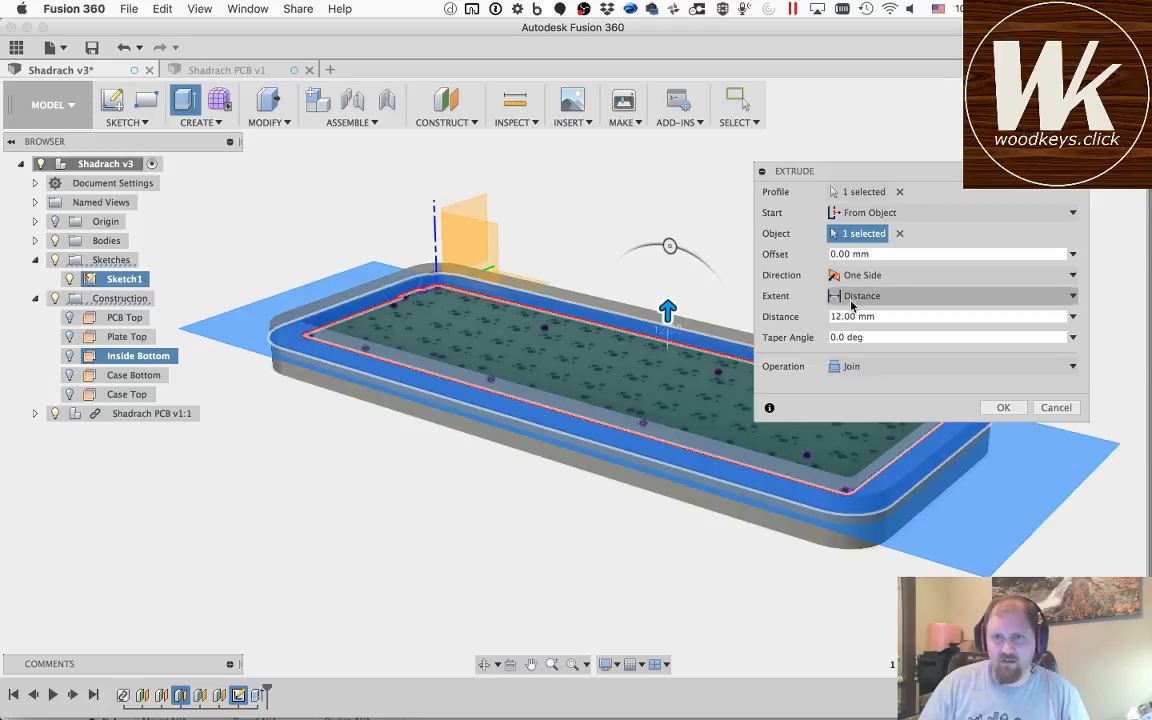
pyautogui.click(851, 297)
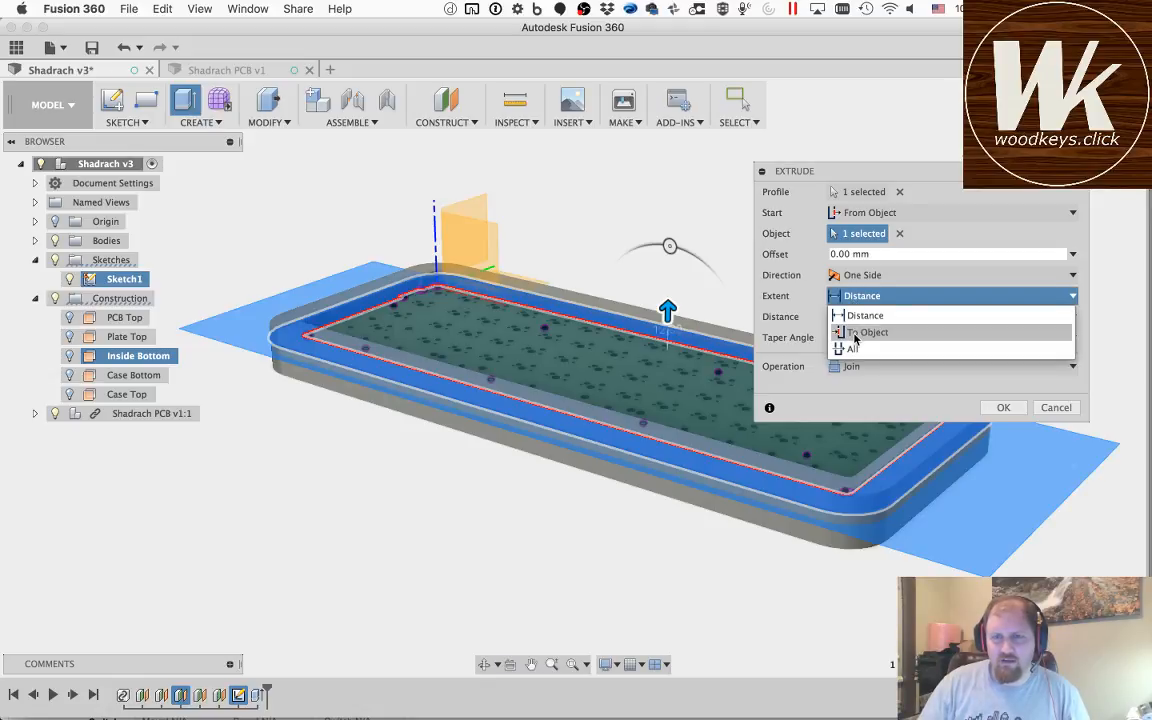
pyautogui.click(862, 333)
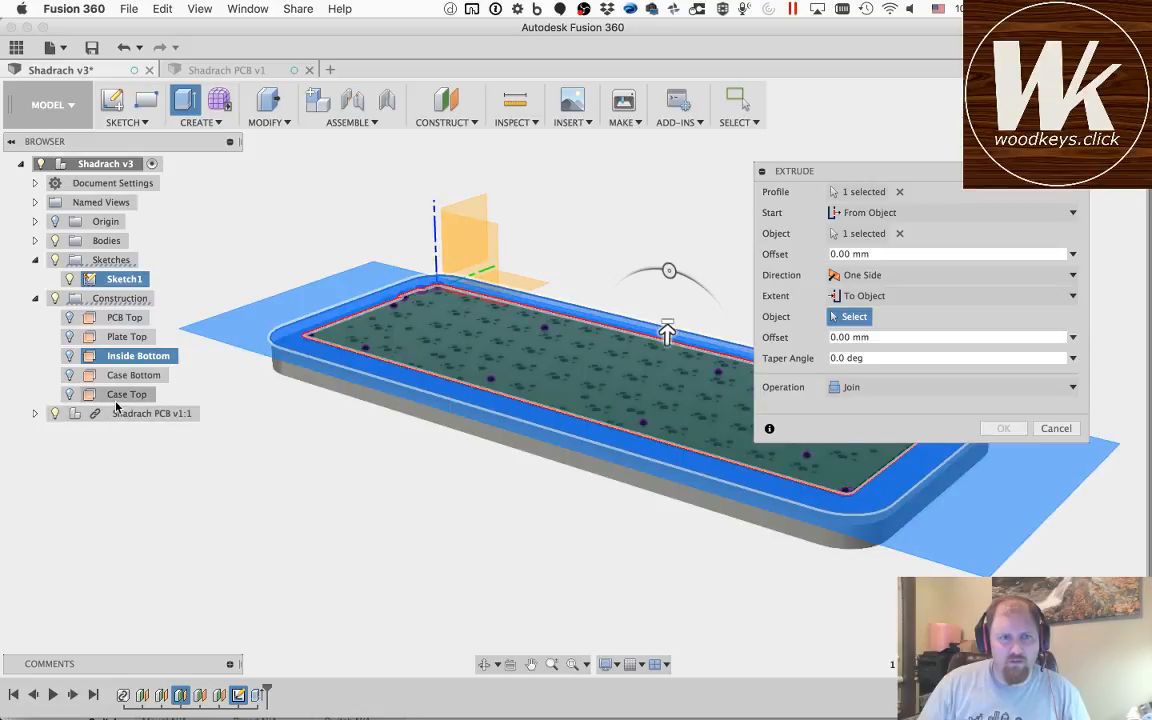
pyautogui.click(120, 396)
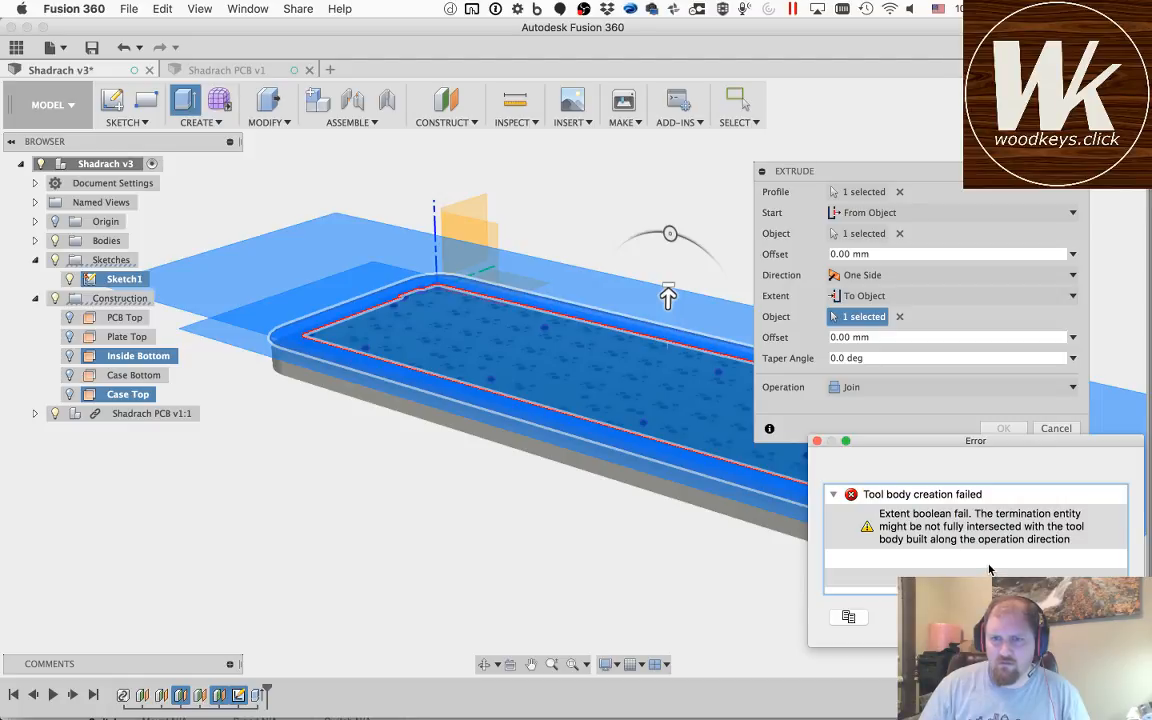
pyautogui.click(1096, 617)
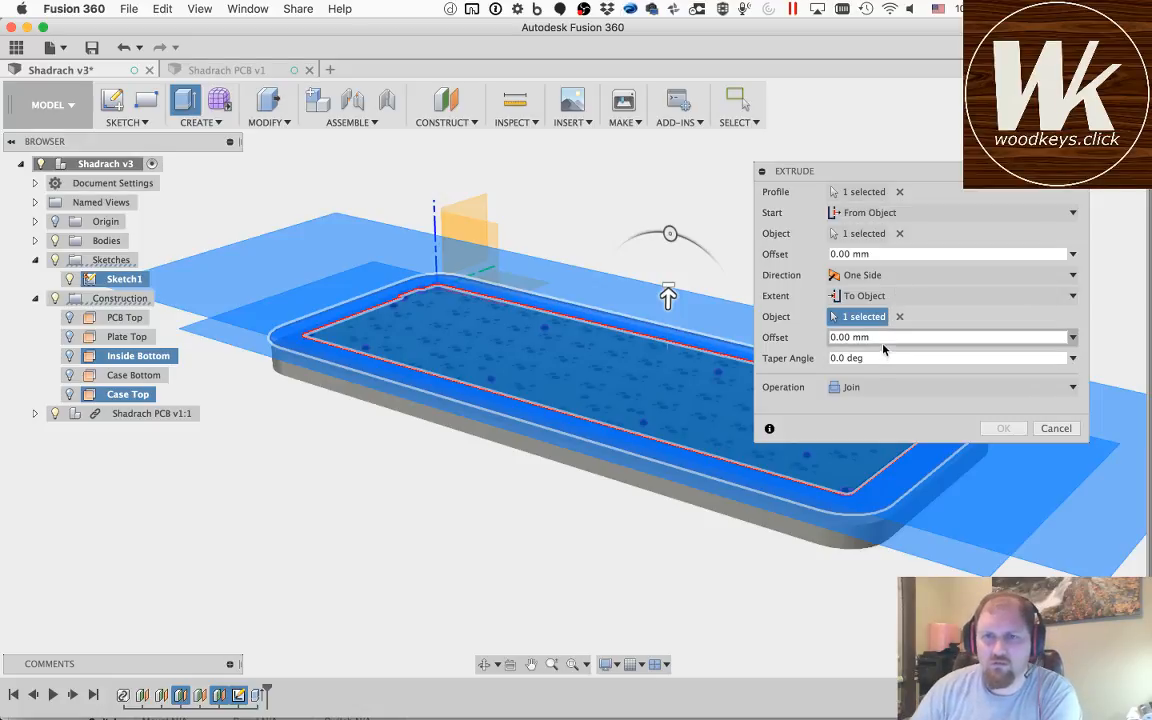
# Step: Clear the extrusion's profile, start object and end object selections, and reselect the outer border as the profile
pyautogui.click(899, 191)
pyautogui.click(890, 233)
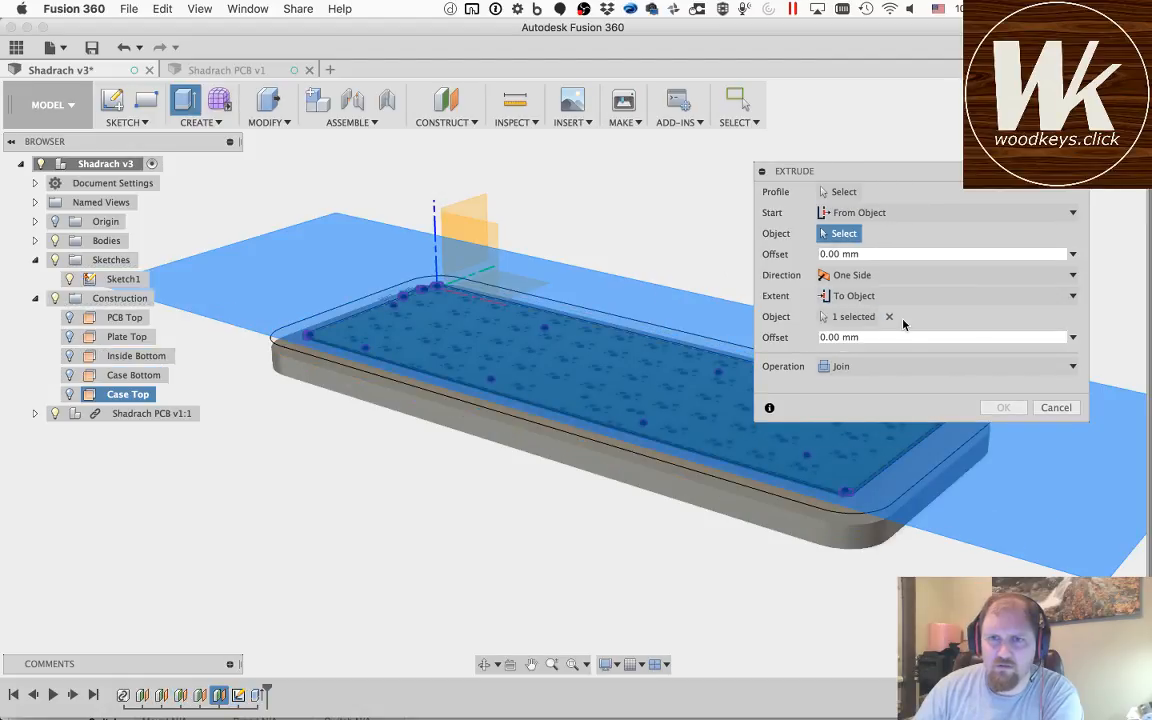
pyautogui.click(889, 316)
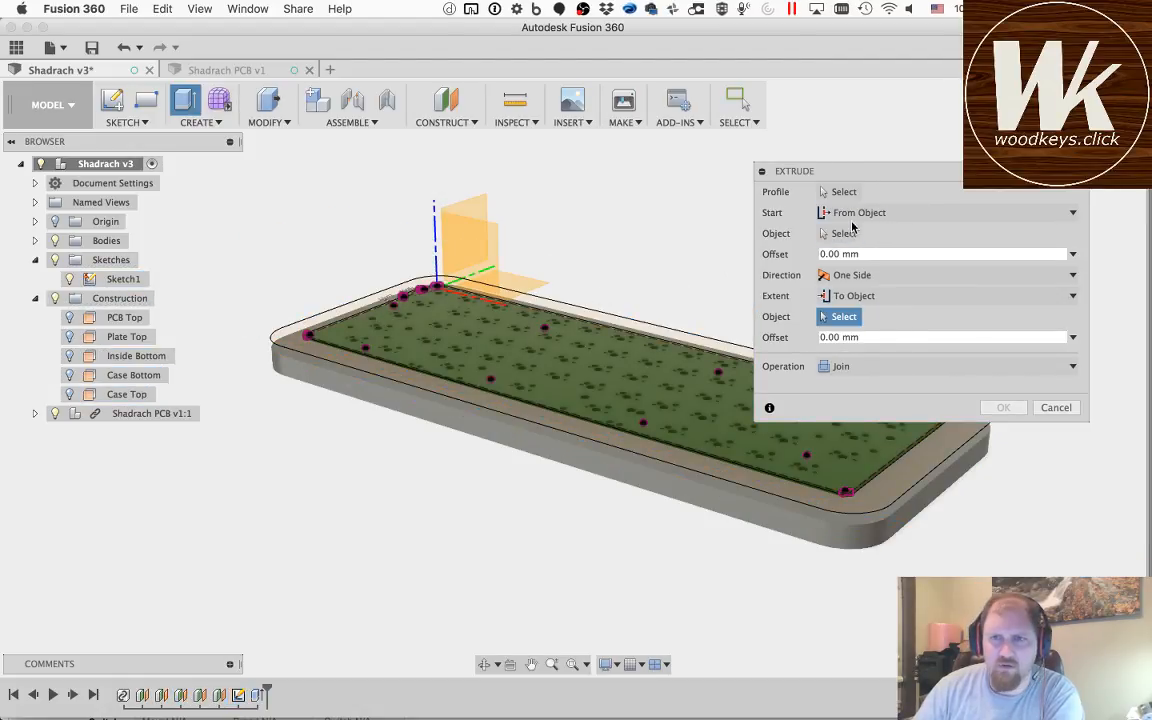
pyautogui.click(770, 191)
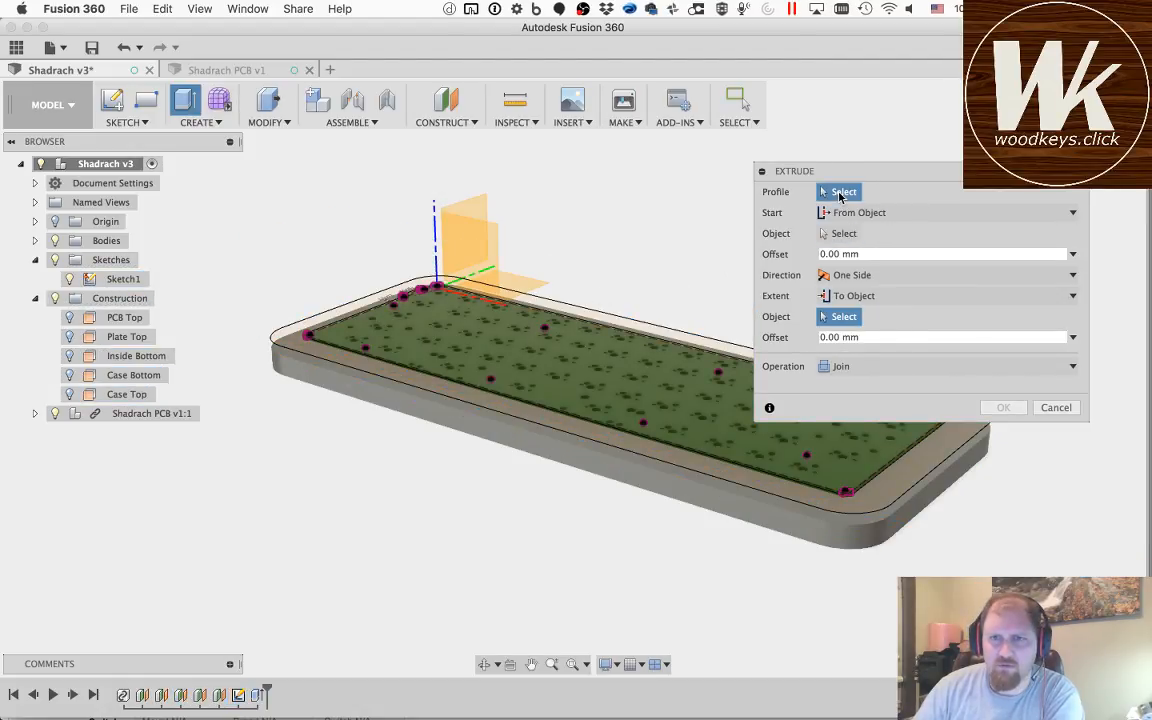
pyautogui.click(314, 342)
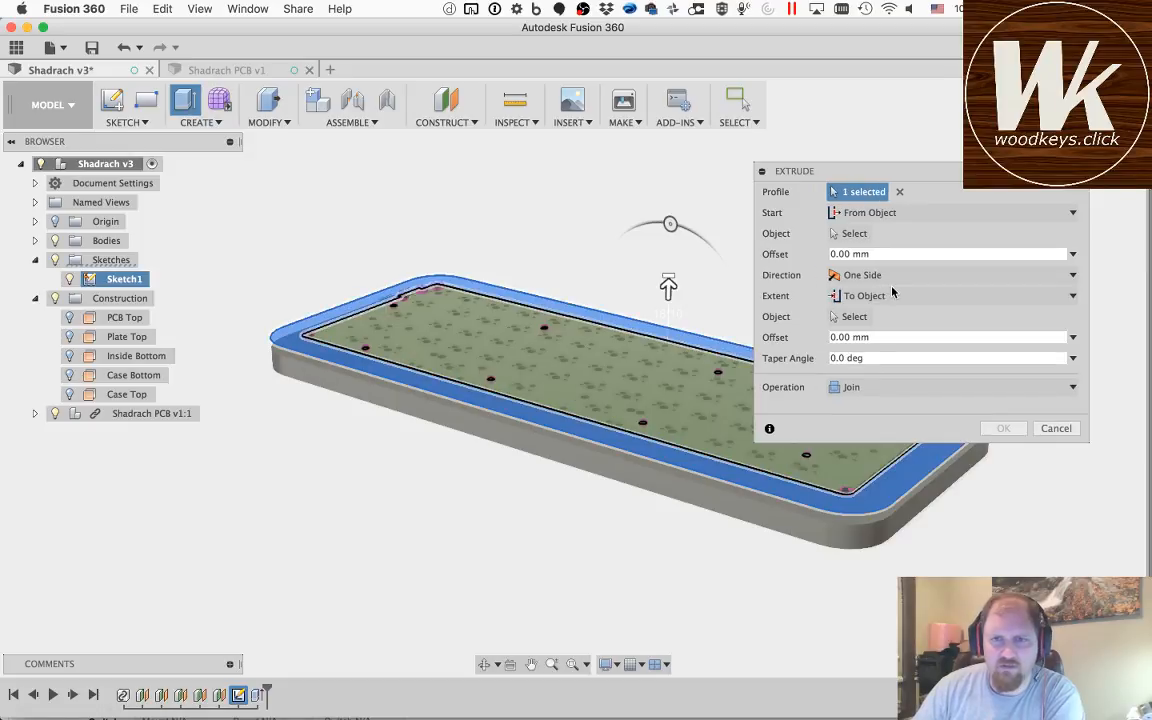
# Step: Set the border extrusion to start from the Inside Bottom plane and end at the Case Top plane as a new body
pyautogui.click(861, 213)
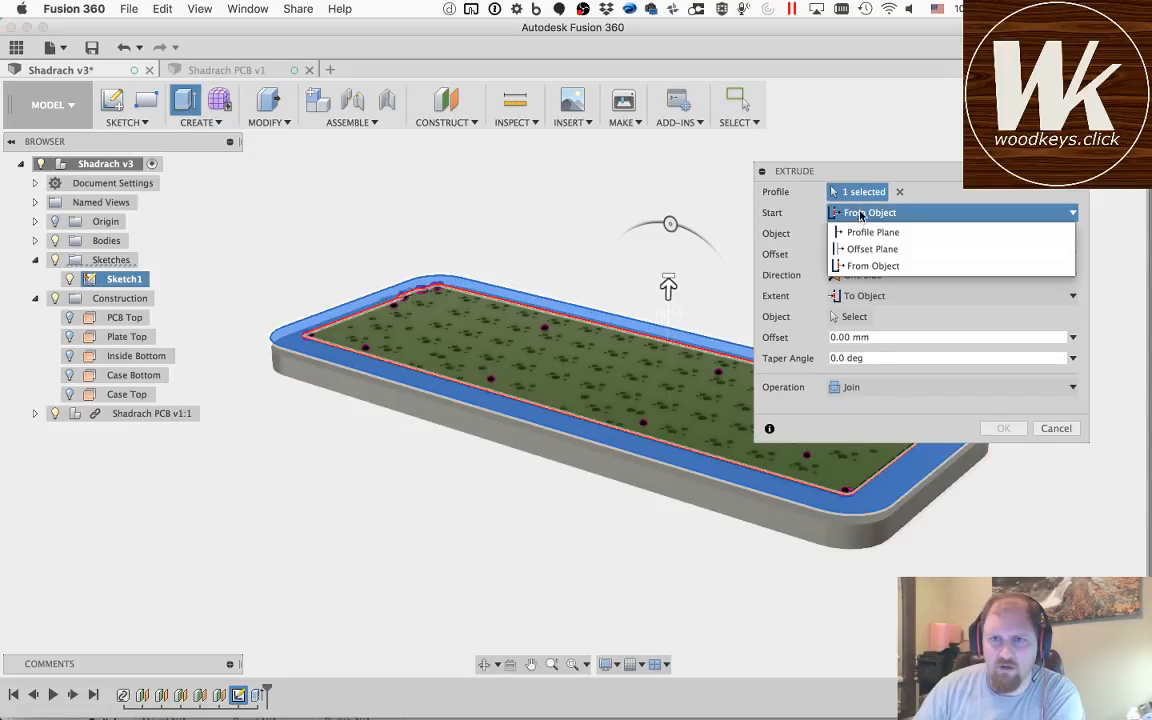
pyautogui.click(861, 213)
pyautogui.click(854, 238)
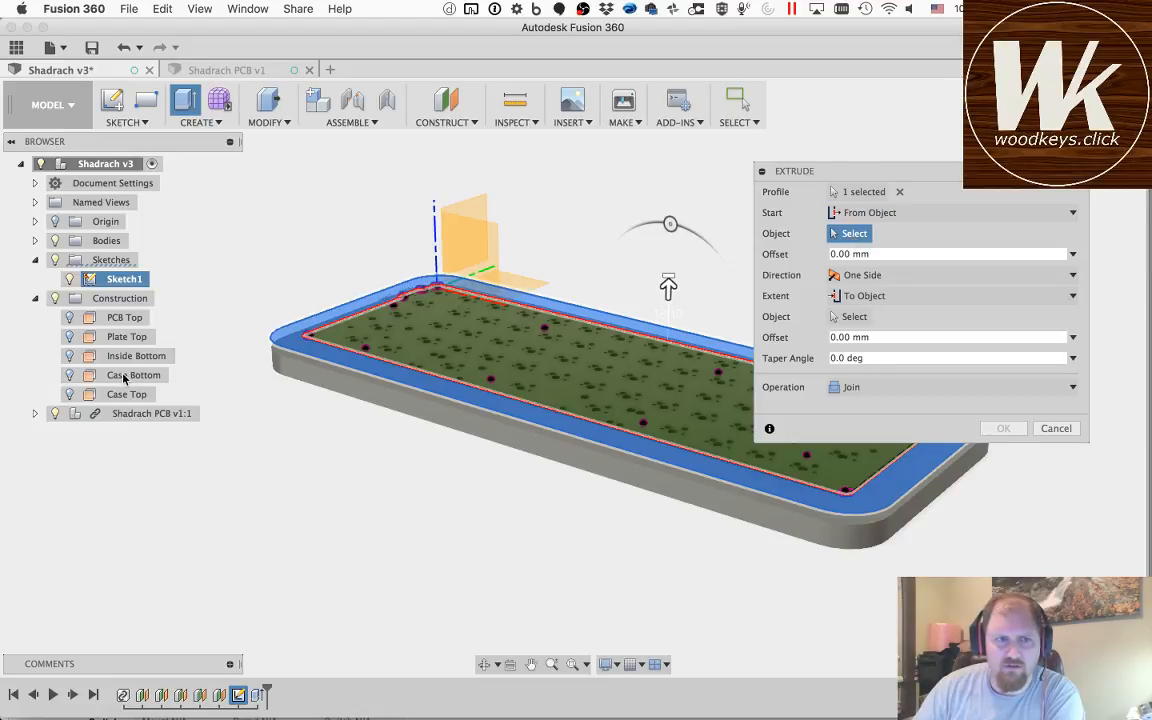
pyautogui.click(116, 356)
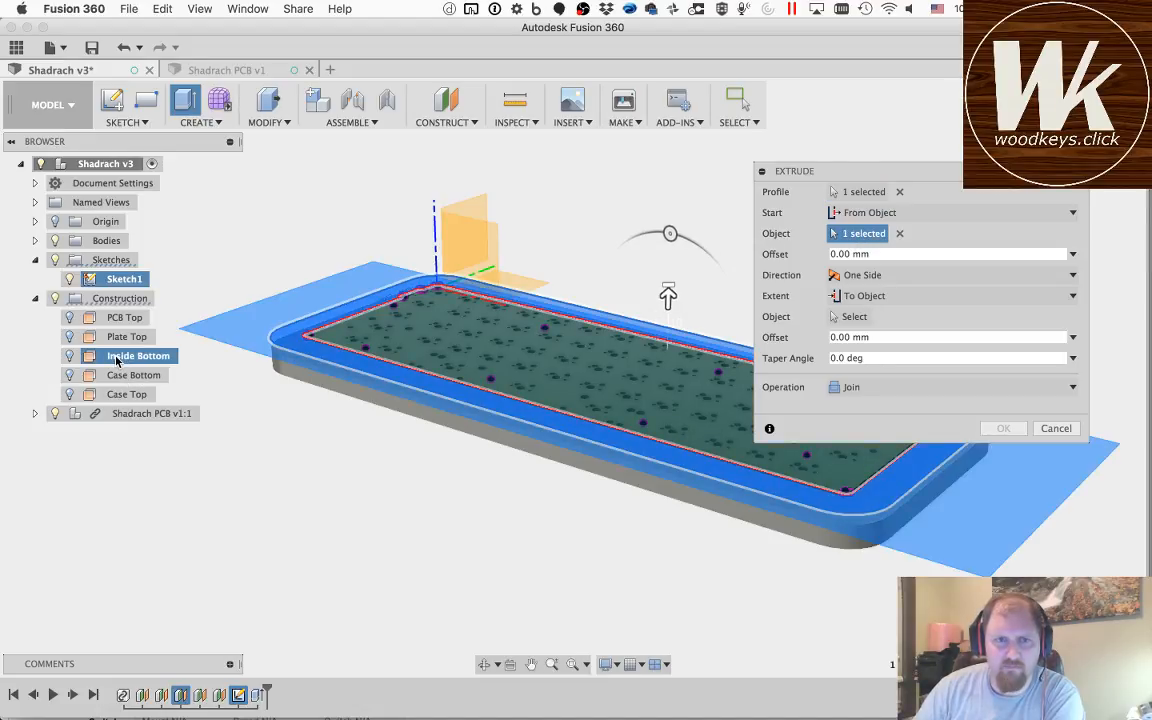
pyautogui.click(855, 316)
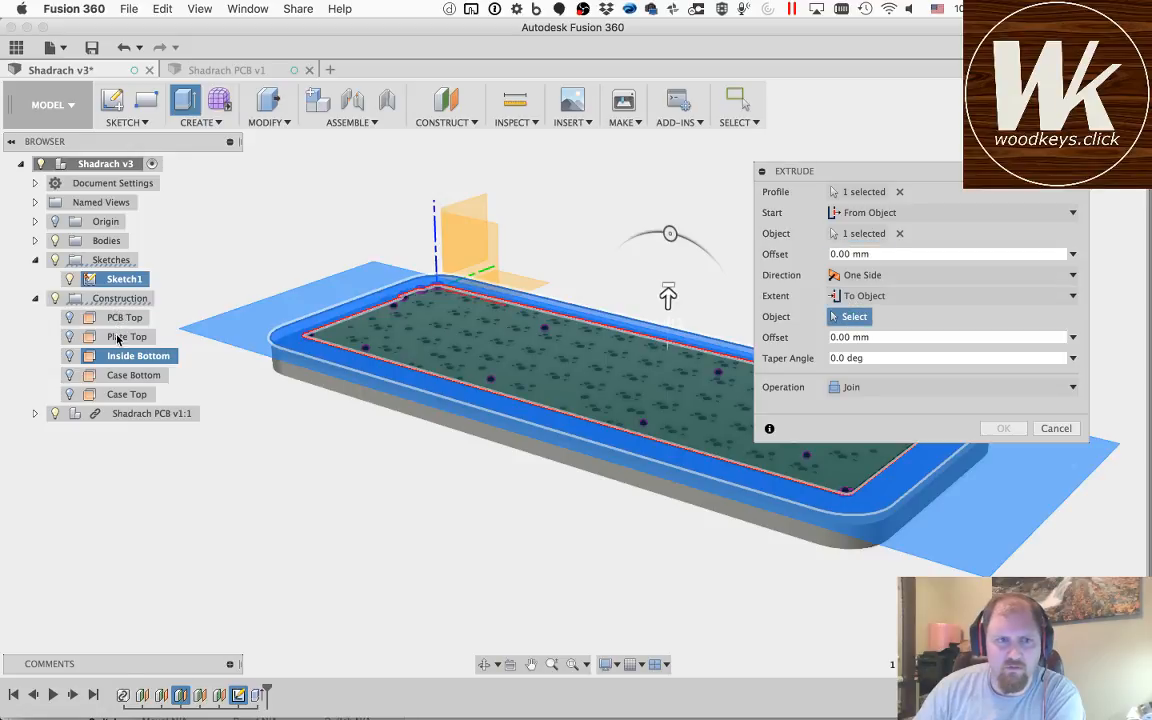
pyautogui.click(118, 397)
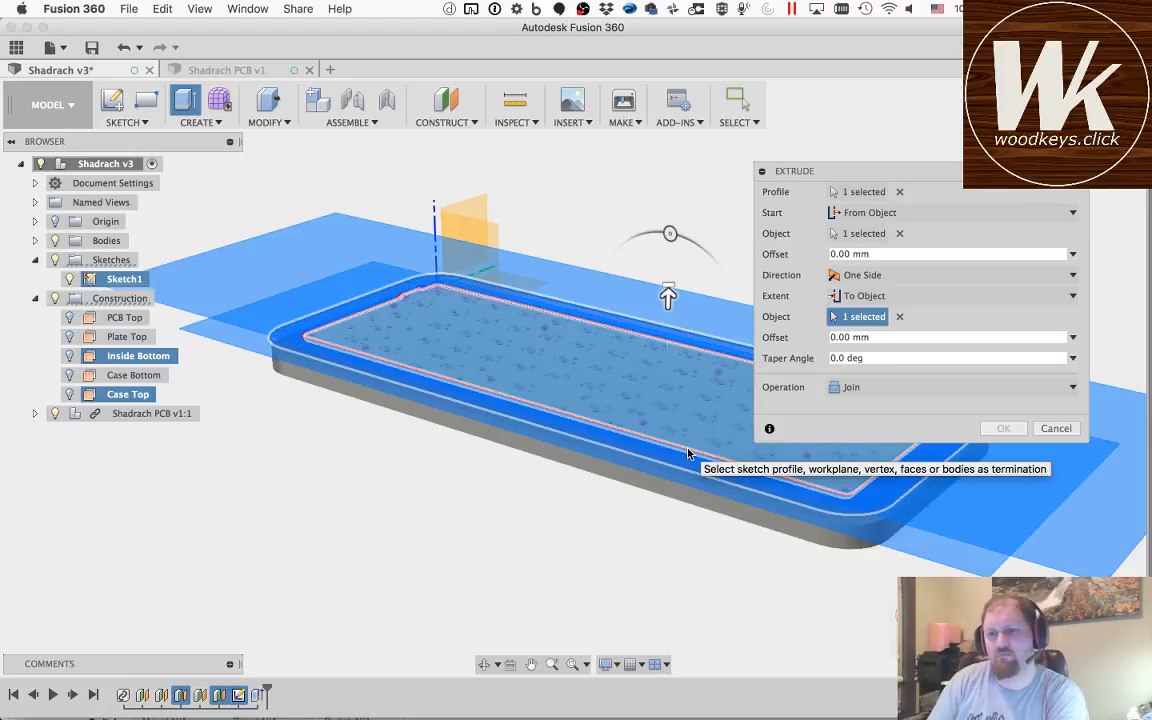
pyautogui.click(851, 388)
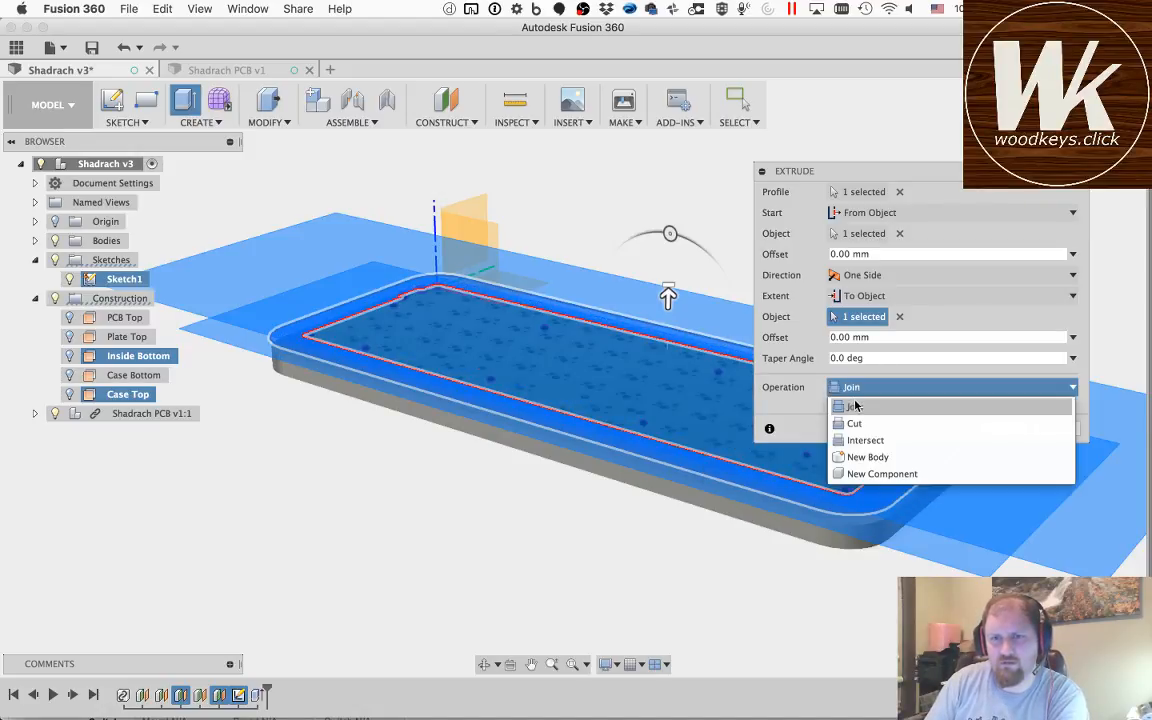
pyautogui.click(868, 457)
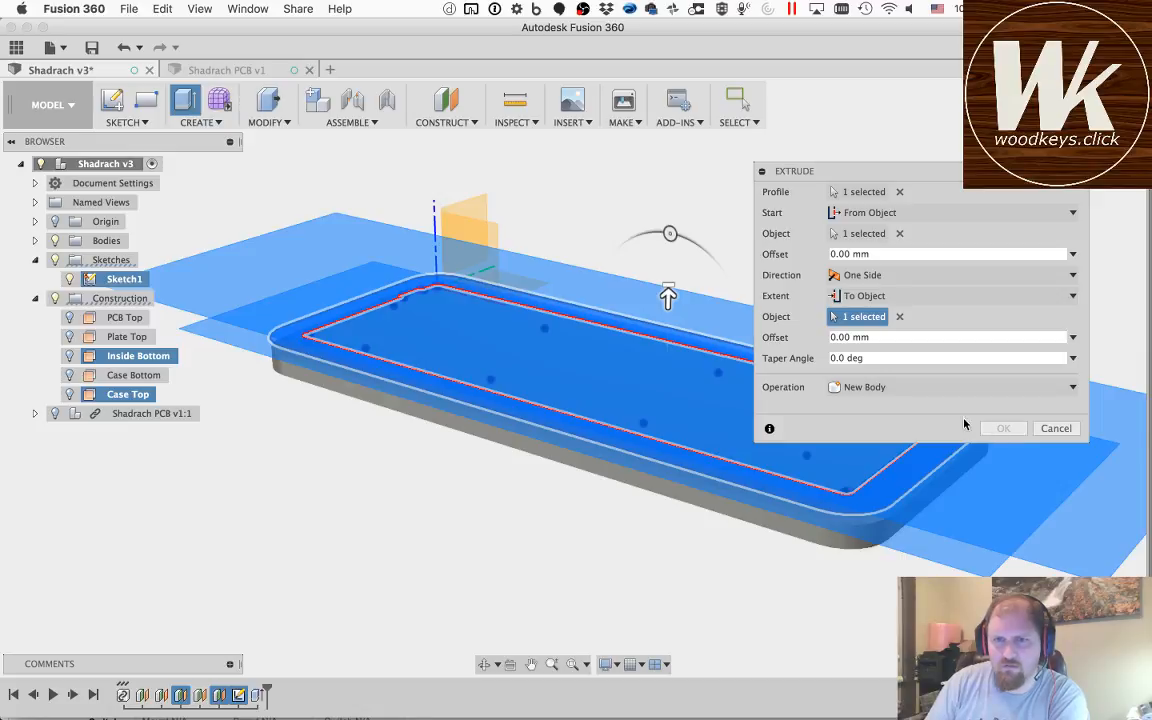
# Step: Try extending the border extrusion by a distance of 24 mm instead of to a plane
pyautogui.click(484, 664)
pyautogui.moveTo(354, 366); pyautogui.dragTo(503, 378)
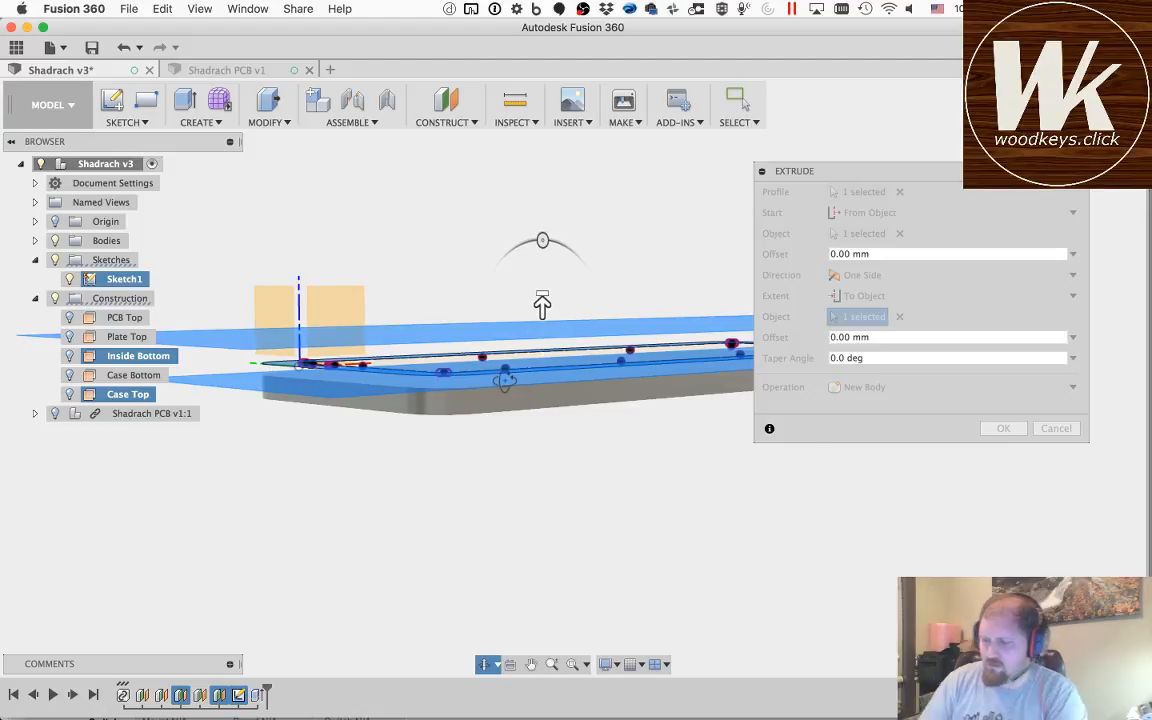
pyautogui.moveTo(540, 301); pyautogui.dragTo(581, 297)
pyautogui.press('Escape')
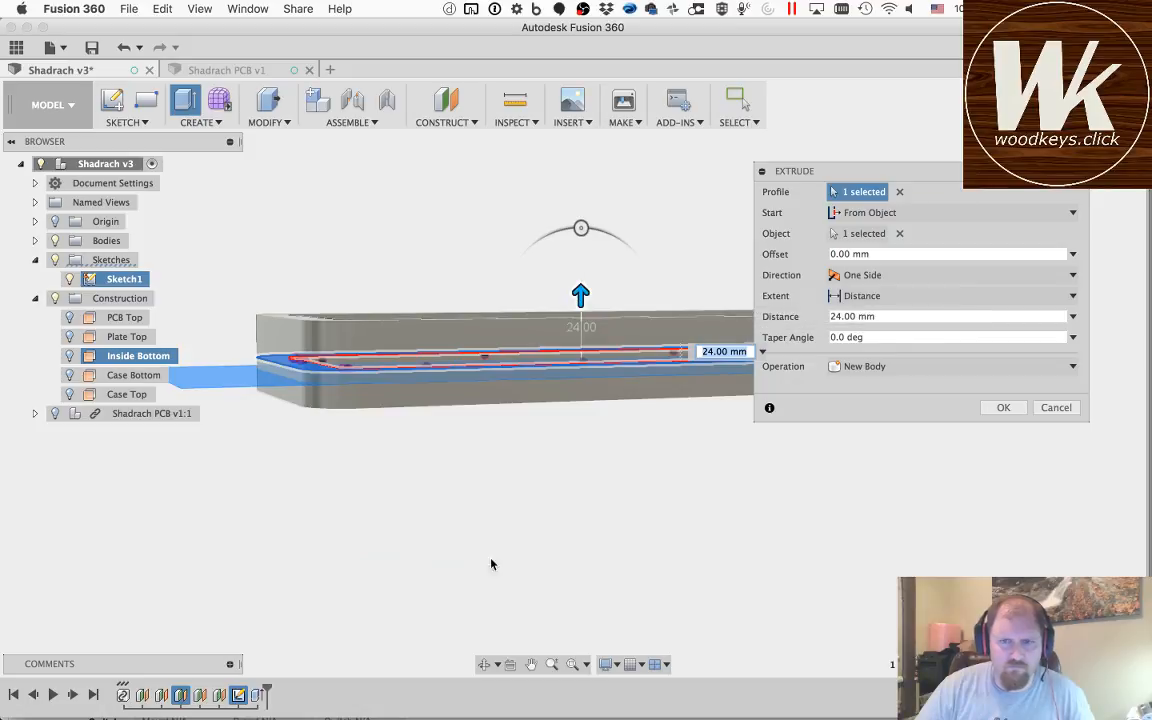
# Step: Switch the extrusion's extent back to an object and choose the Case Top plane as its end
pyautogui.click(838, 298)
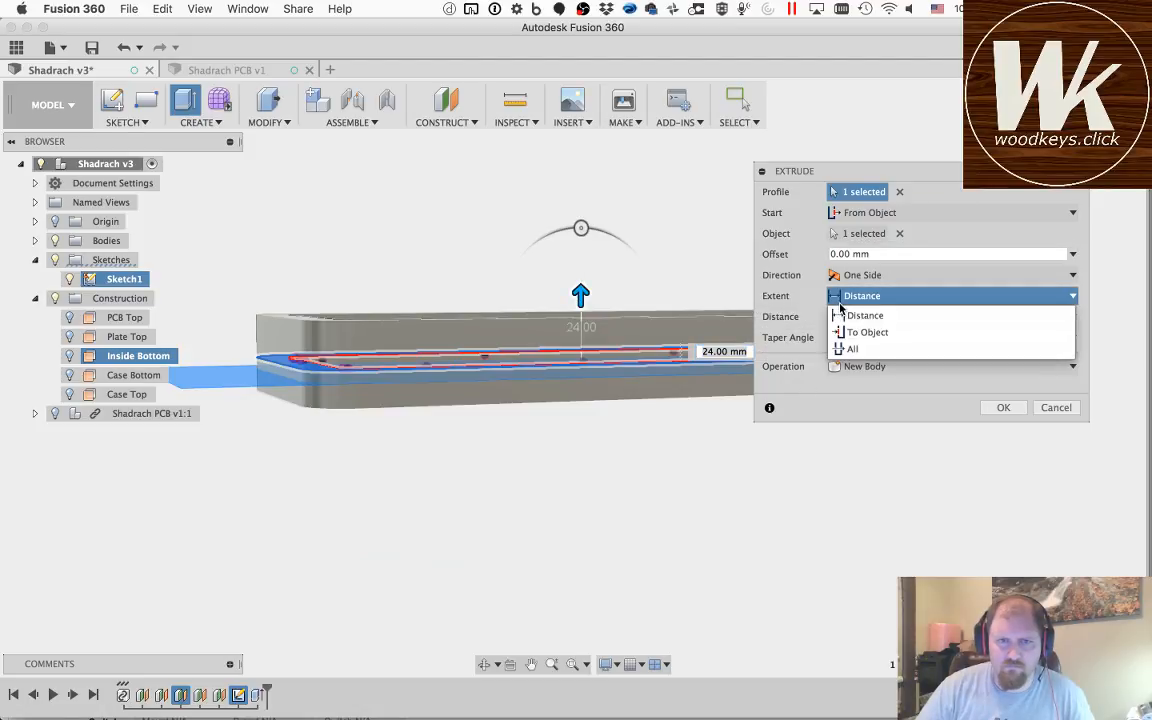
pyautogui.click(866, 332)
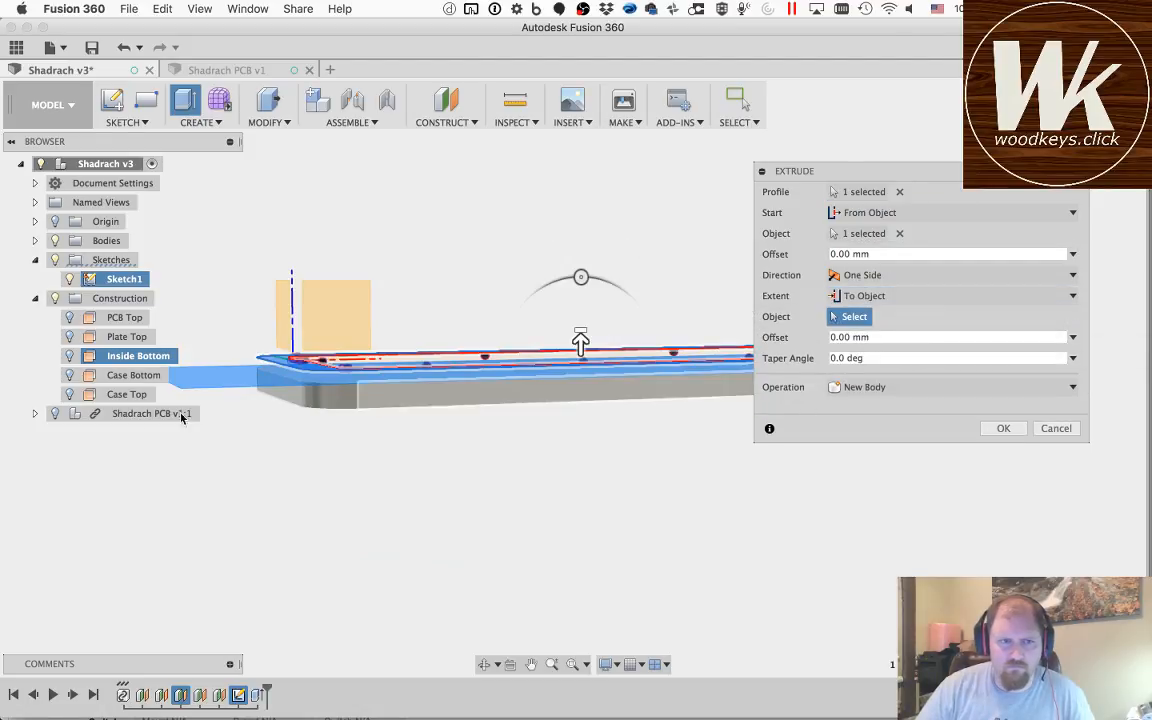
pyautogui.click(120, 394)
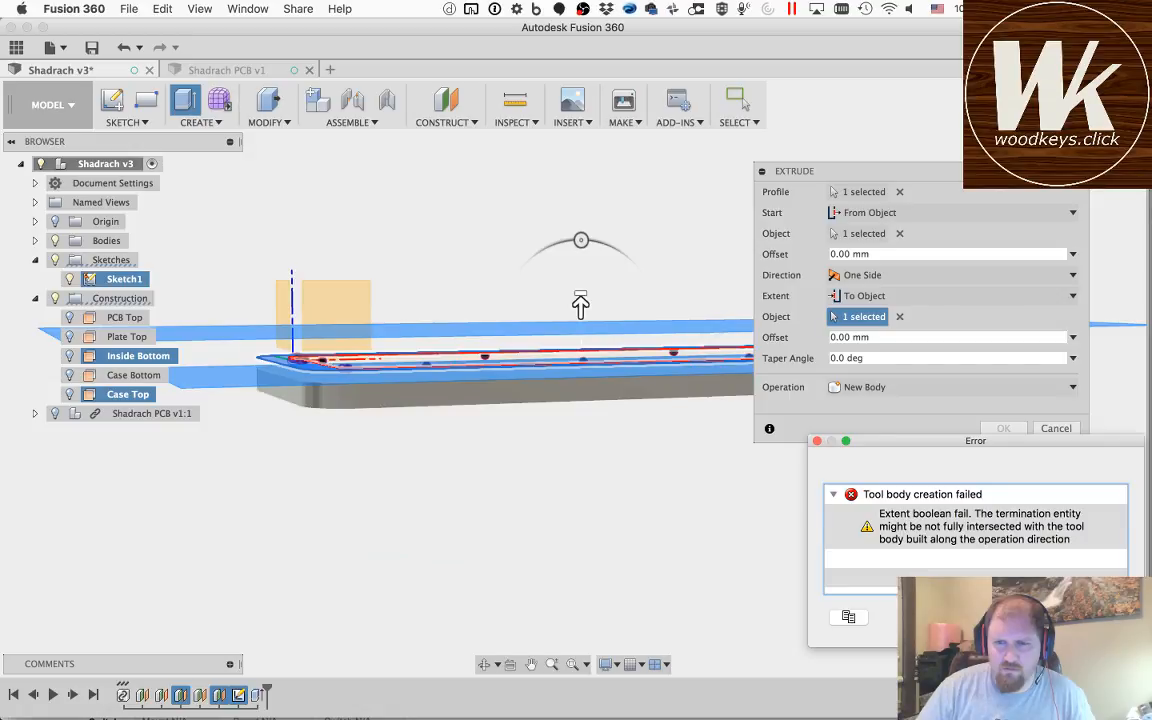
pyautogui.click(1094, 617)
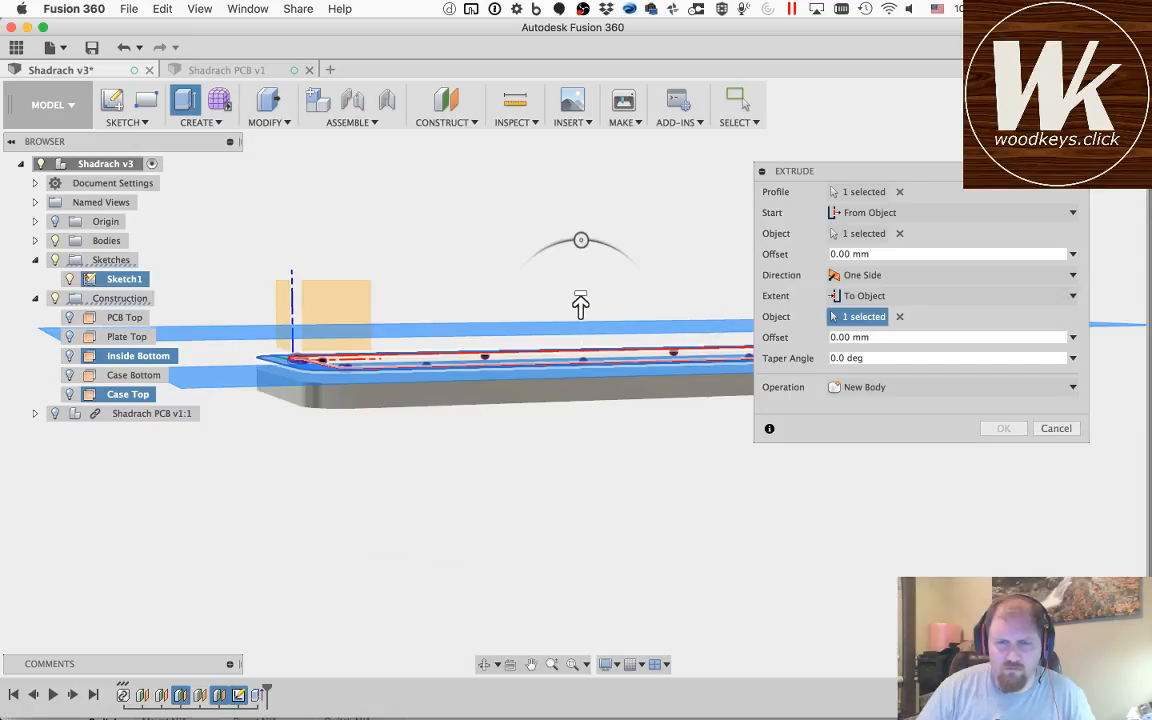
pyautogui.click(484, 664)
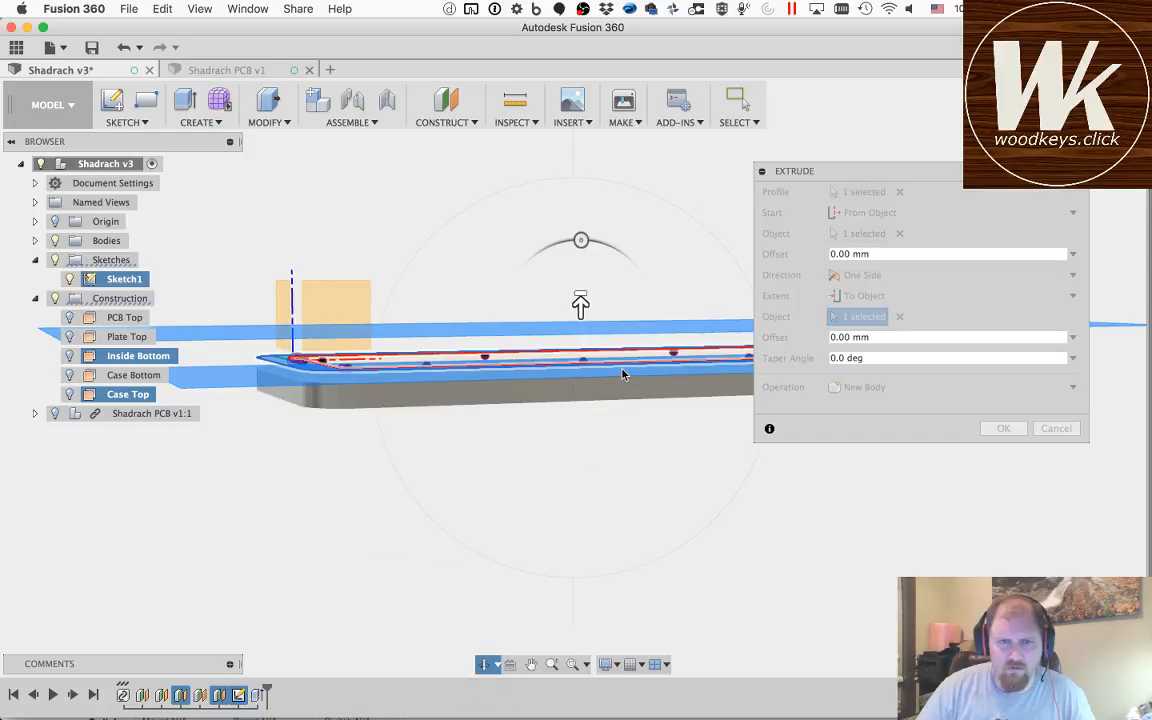
pyautogui.moveTo(580, 305); pyautogui.dragTo(599, 262)
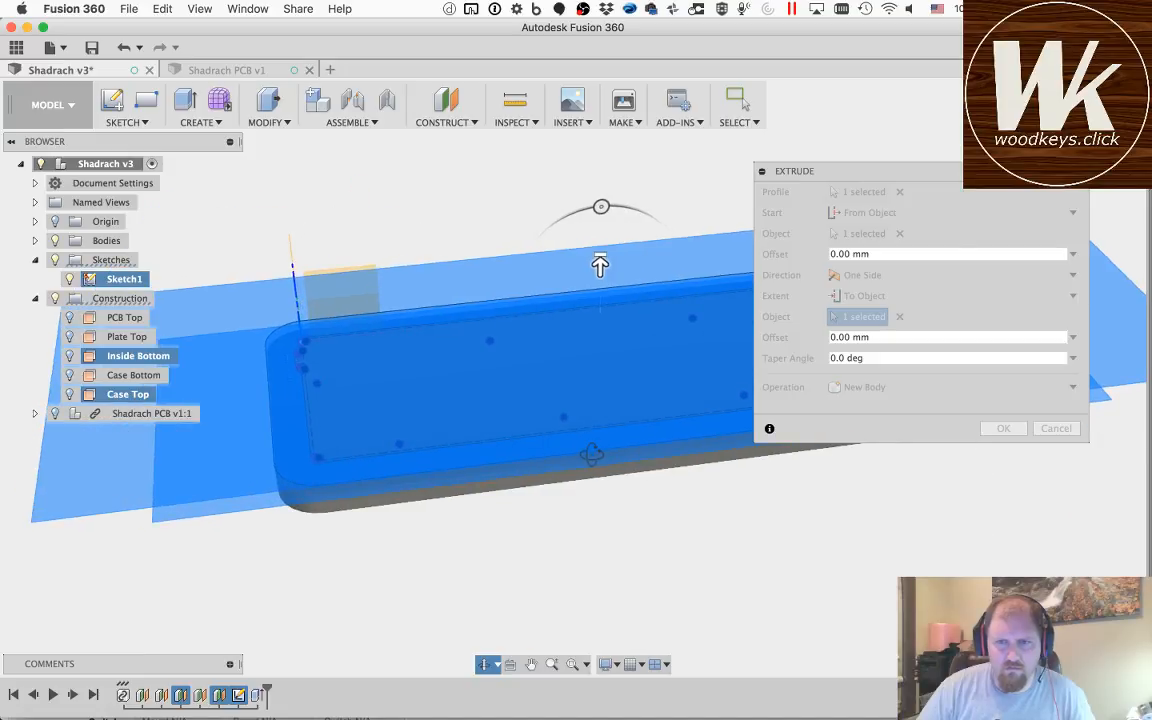
pyautogui.press('Escape')
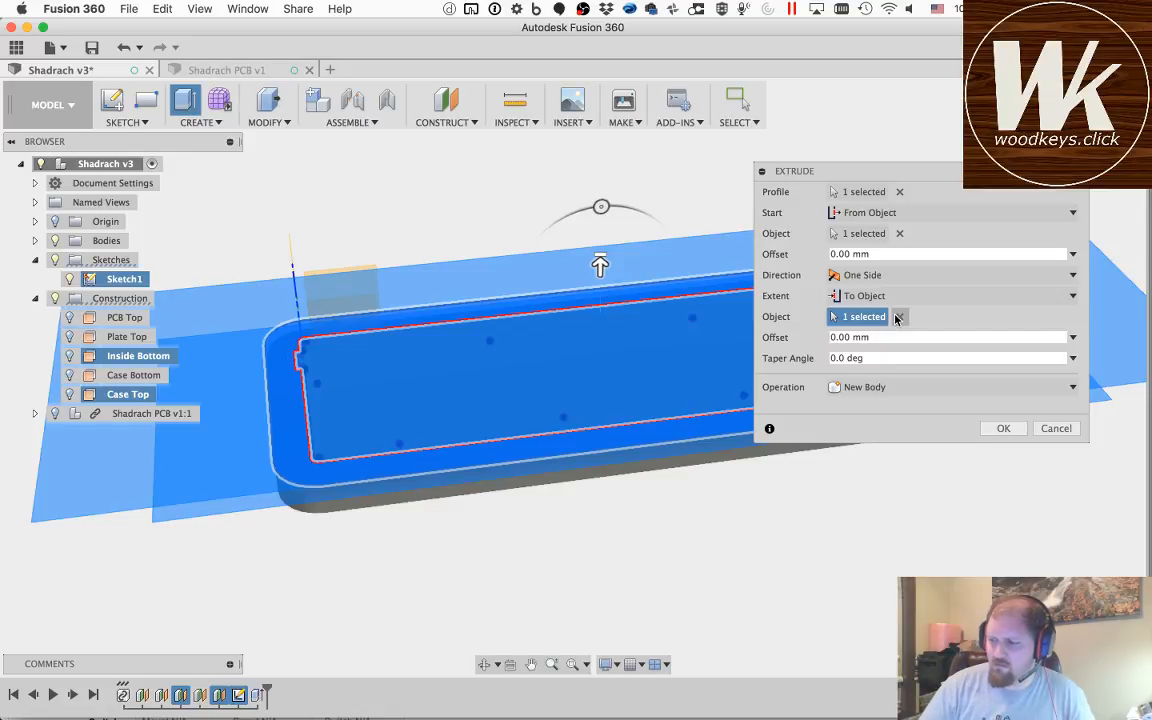
pyautogui.press('super+Tab')
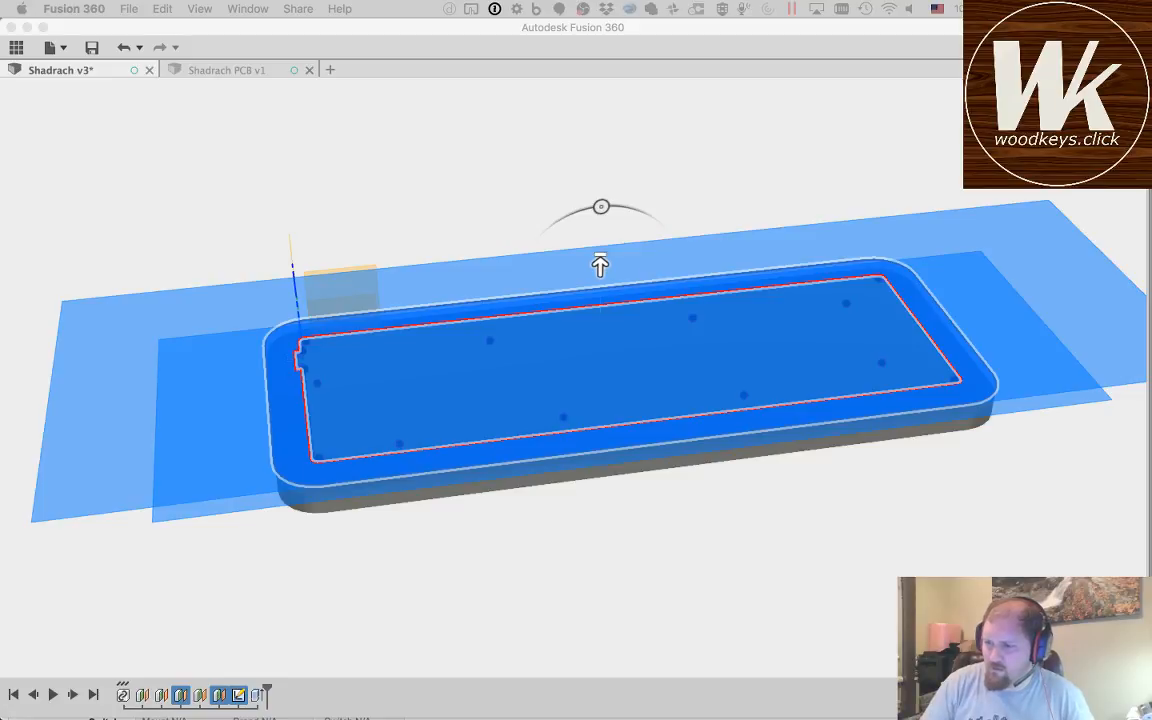
pyautogui.click(635, 34)
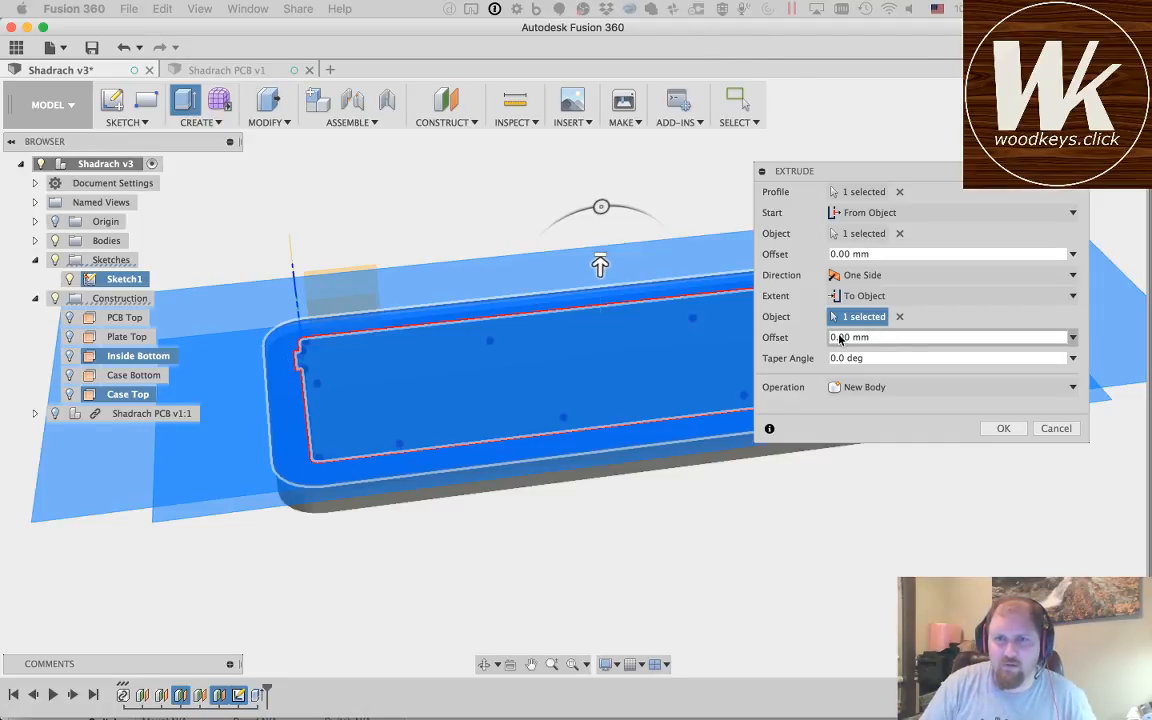
# Step: Try setting the end object's offset to 0, and clear the Case Top plane as the end object
pyautogui.click(1072, 337)
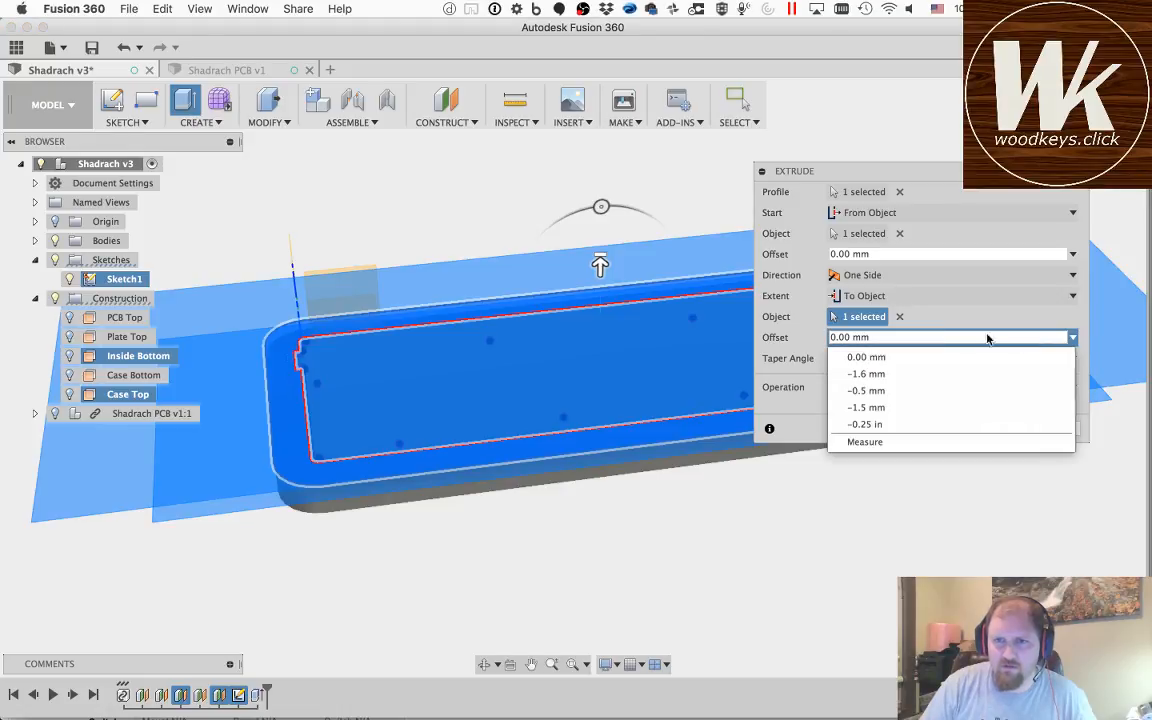
pyautogui.click(883, 352)
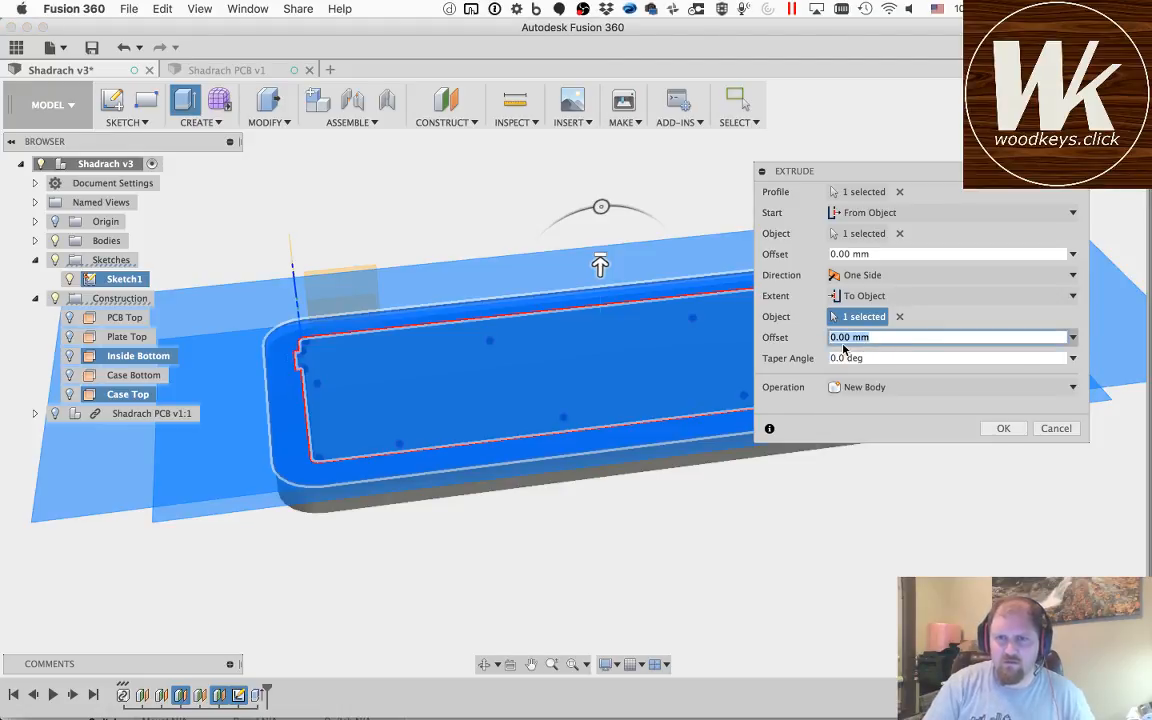
pyautogui.write('1')
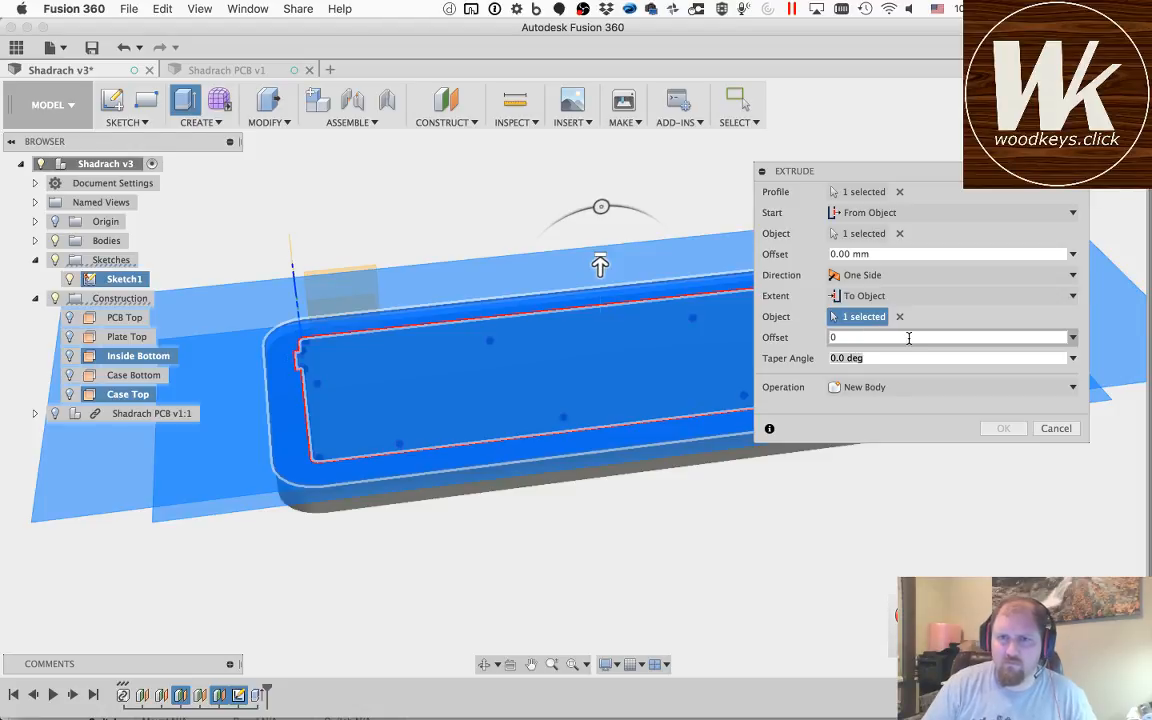
pyautogui.click(899, 316)
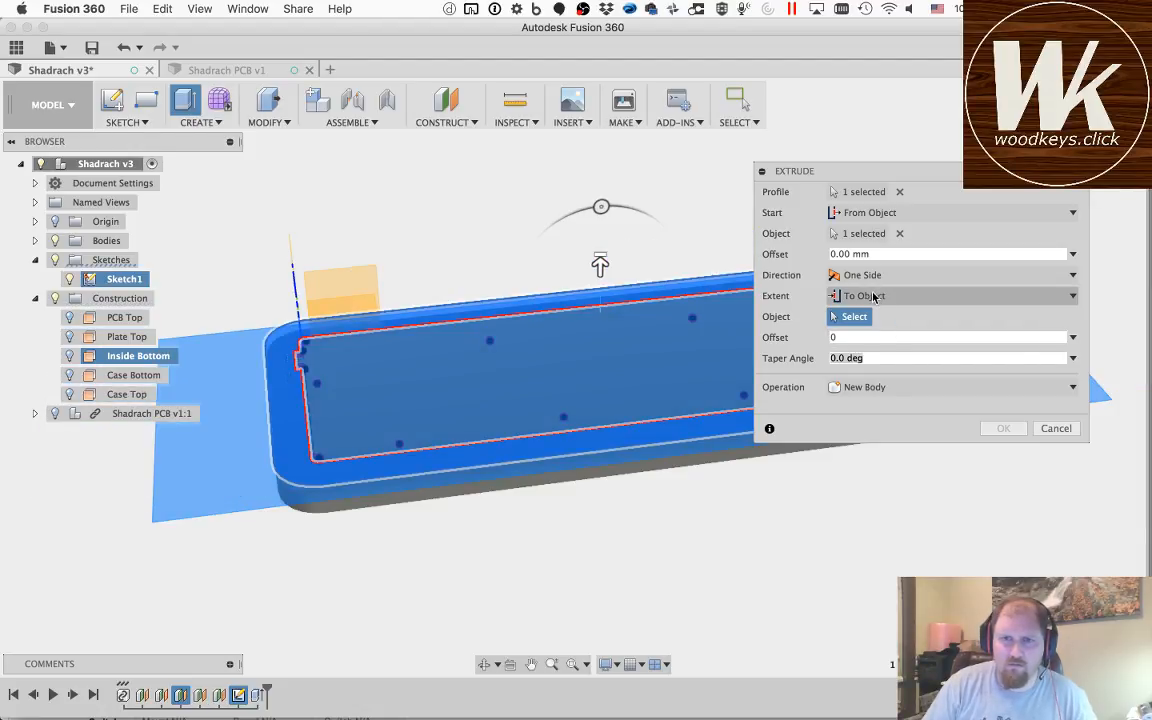
# Step: Switch the border extrusion's extent to a distance of 18.10 mm and complete it as a new body
pyautogui.click(868, 296)
pyautogui.click(870, 316)
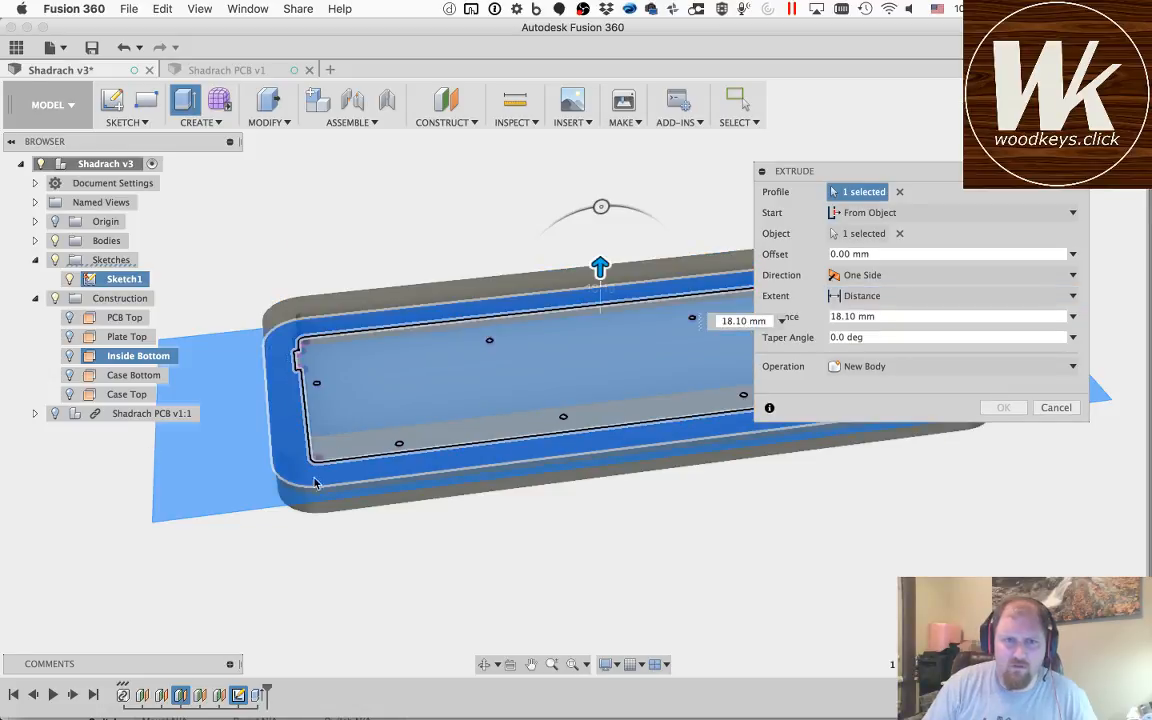
pyautogui.click(484, 664)
pyautogui.moveTo(571, 566); pyautogui.dragTo(540, 485)
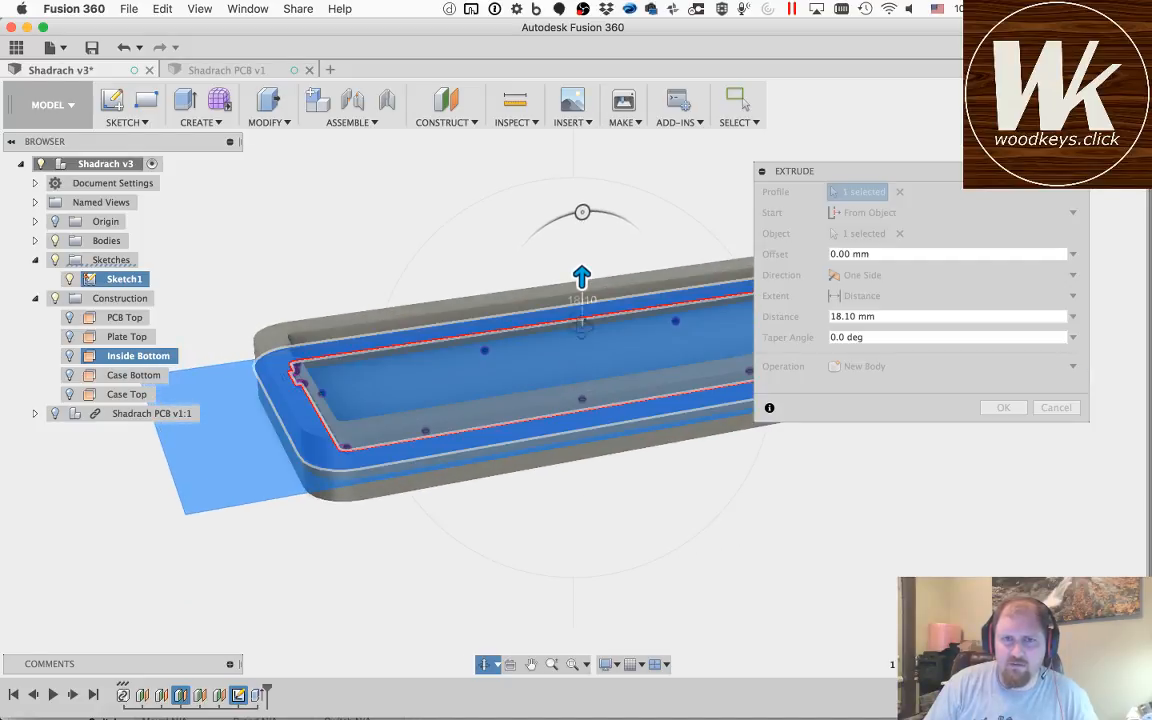
pyautogui.click(846, 341)
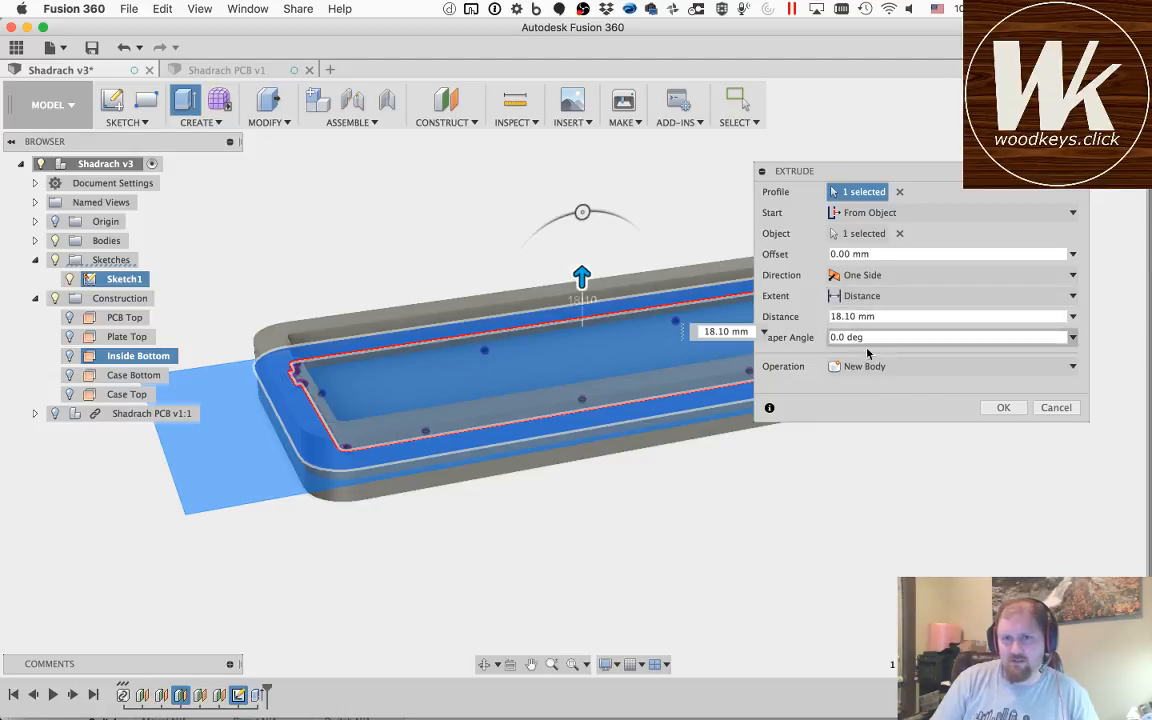
pyautogui.press('Return')
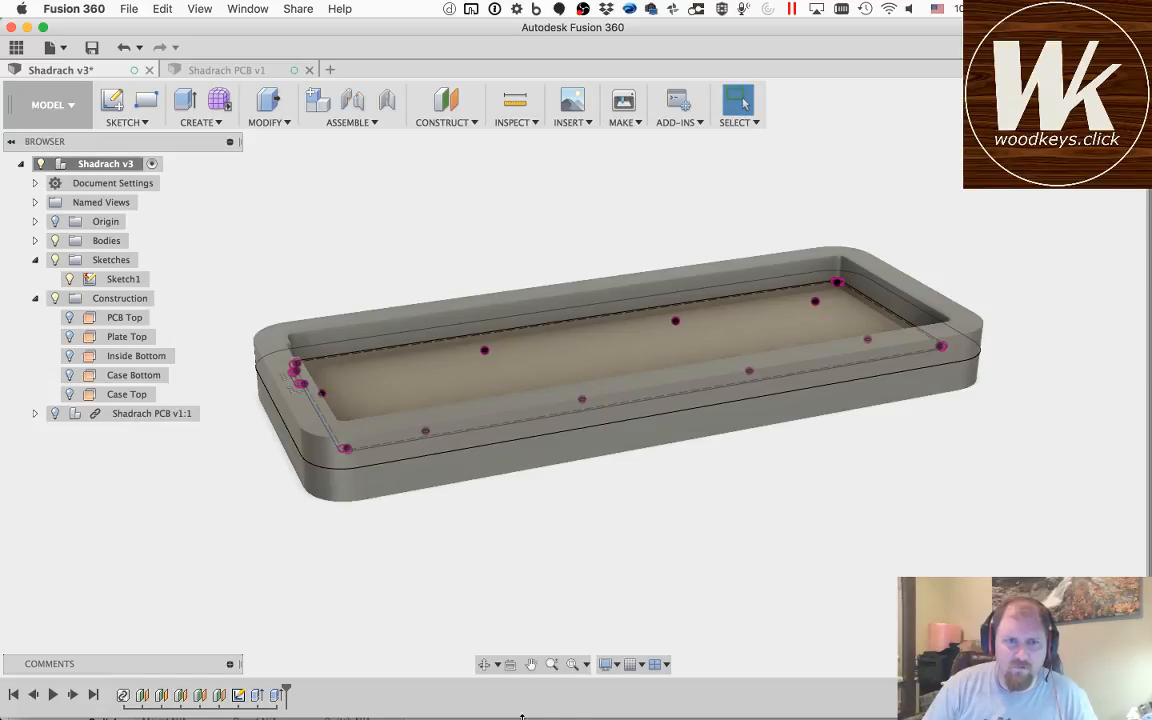
# Step: Start a Press Pull extrusion on two of the small mounting hole circles and hide the bodies
pyautogui.click(484, 664)
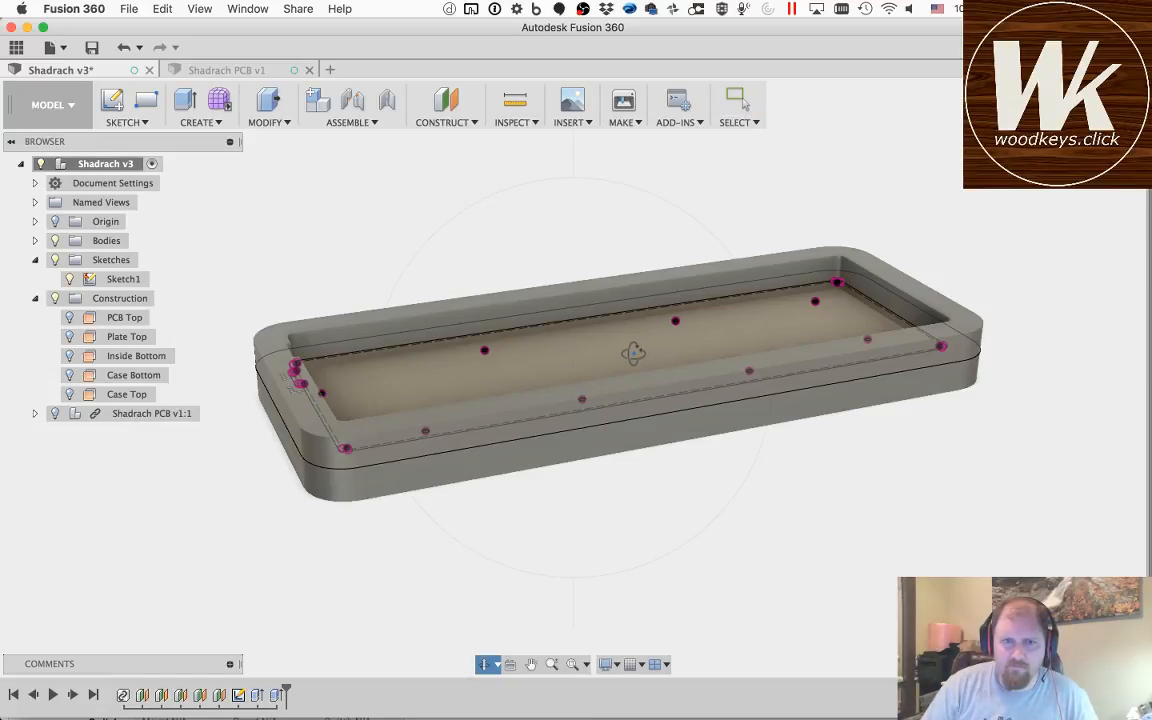
pyautogui.moveTo(633, 352); pyautogui.dragTo(638, 388)
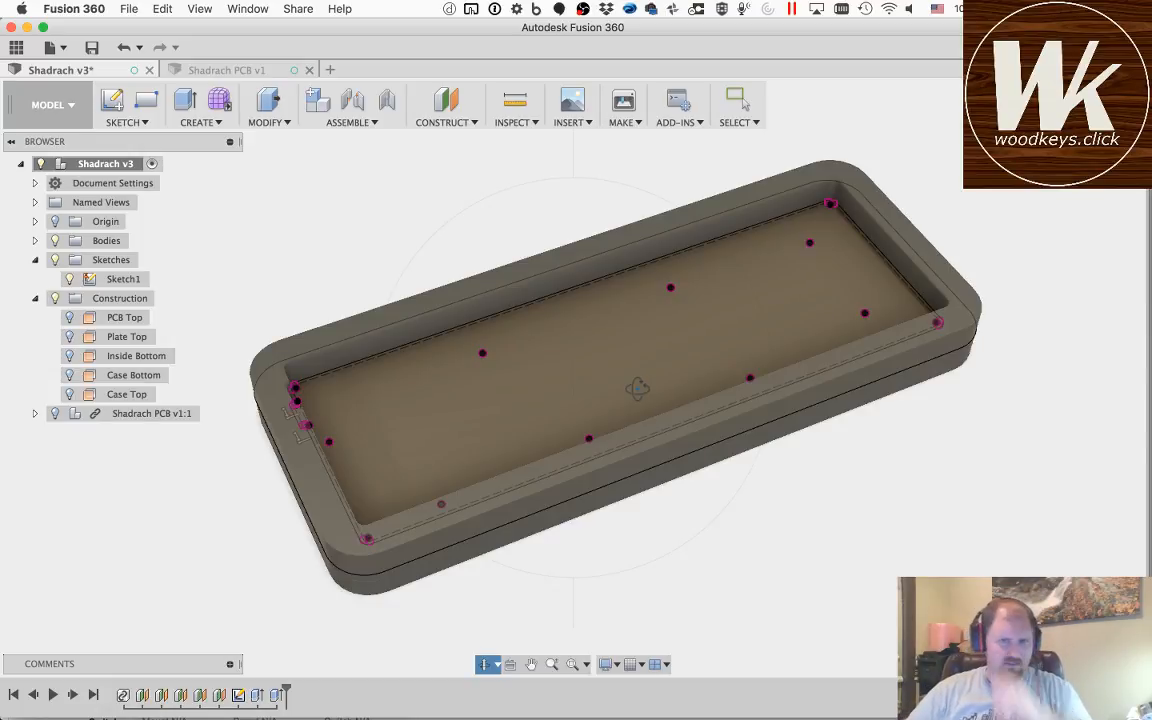
pyautogui.moveTo(395, 410); pyautogui.dragTo(369, 412)
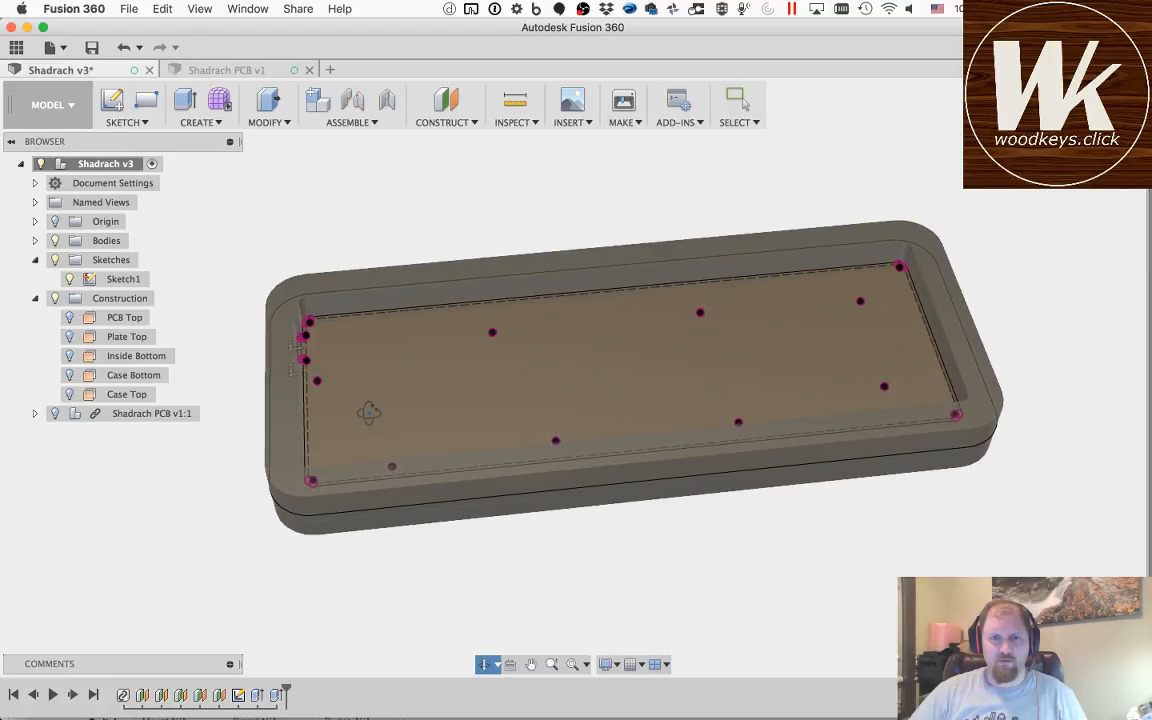
pyautogui.press('Escape')
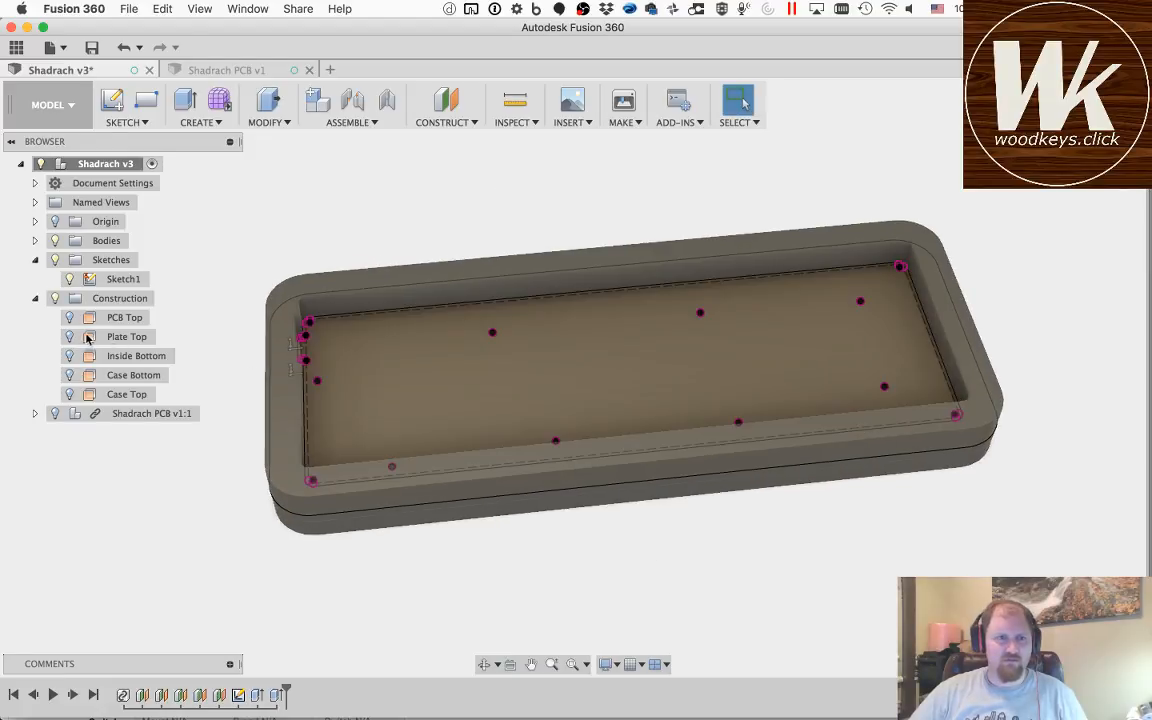
pyautogui.press('q')
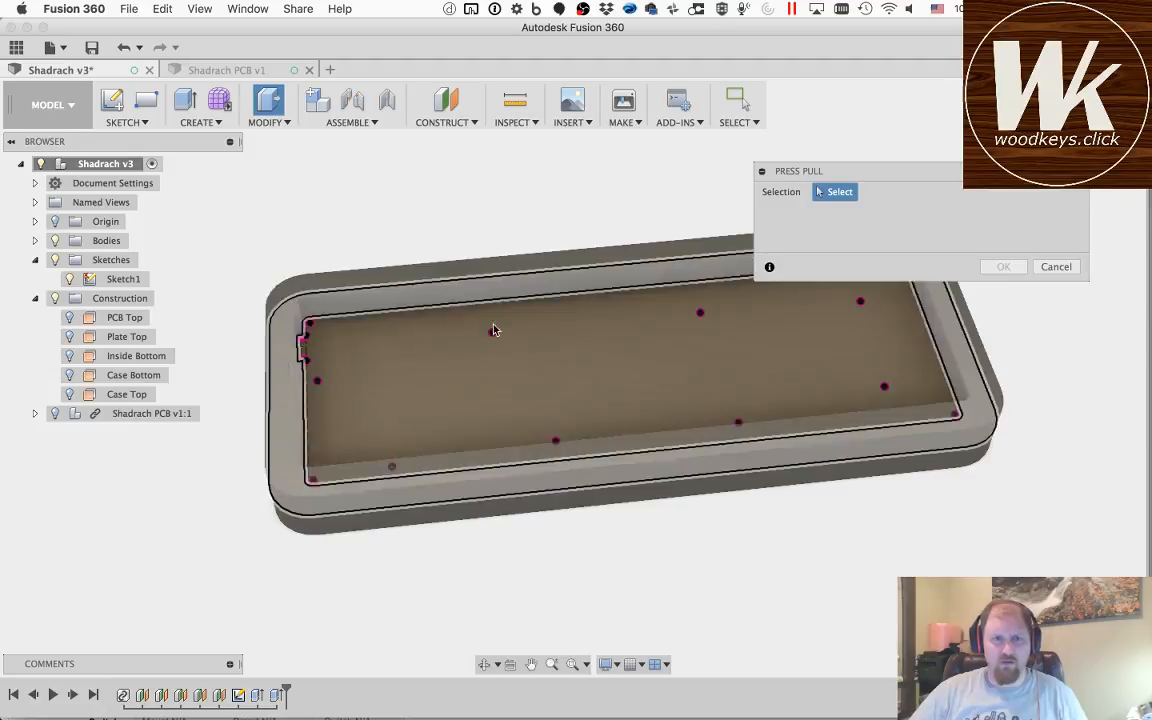
pyautogui.click(341, 327)
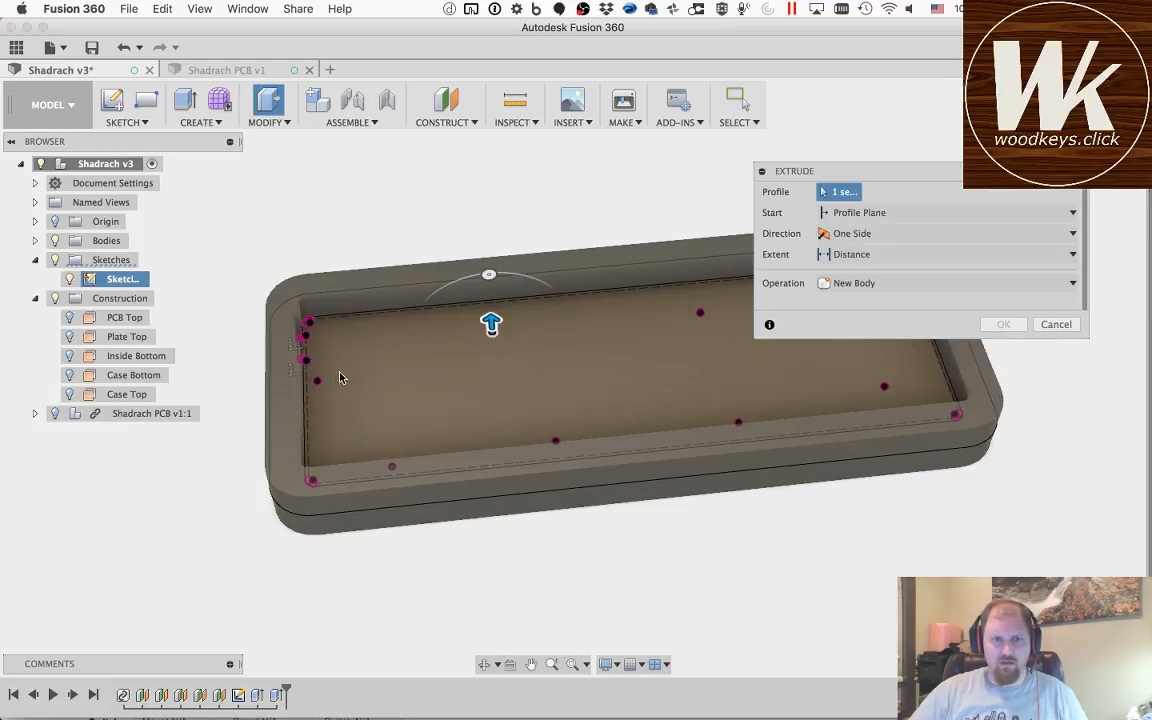
pyautogui.click(318, 383)
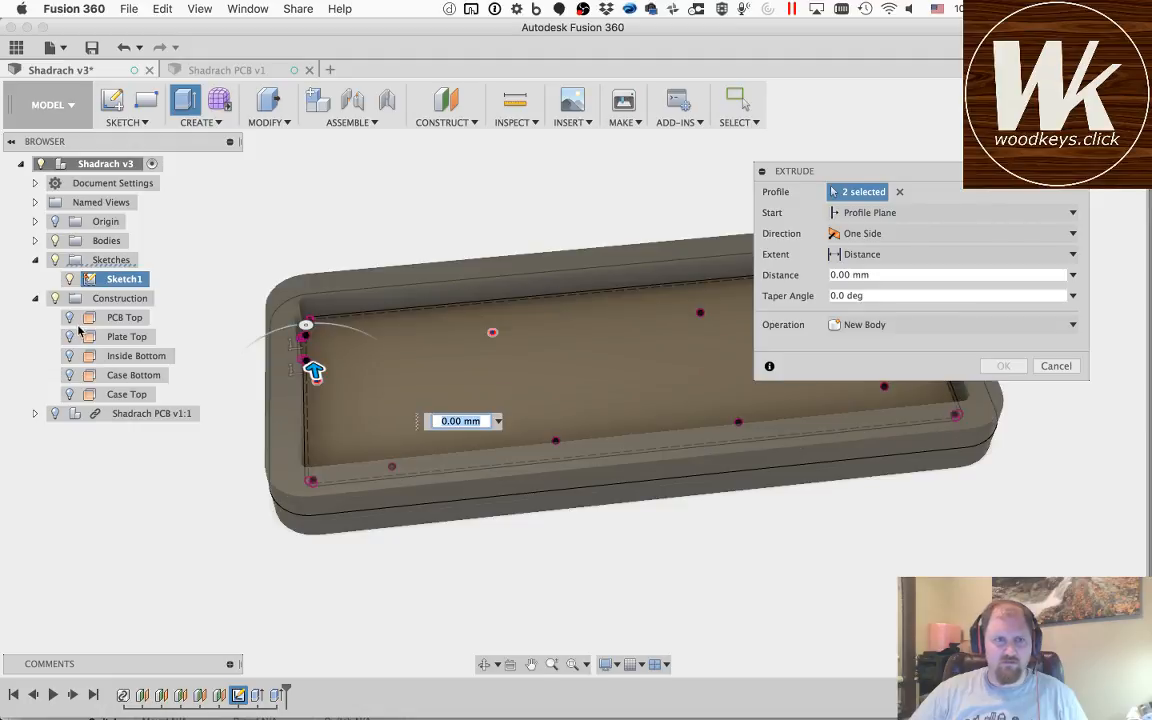
pyautogui.click(55, 240)
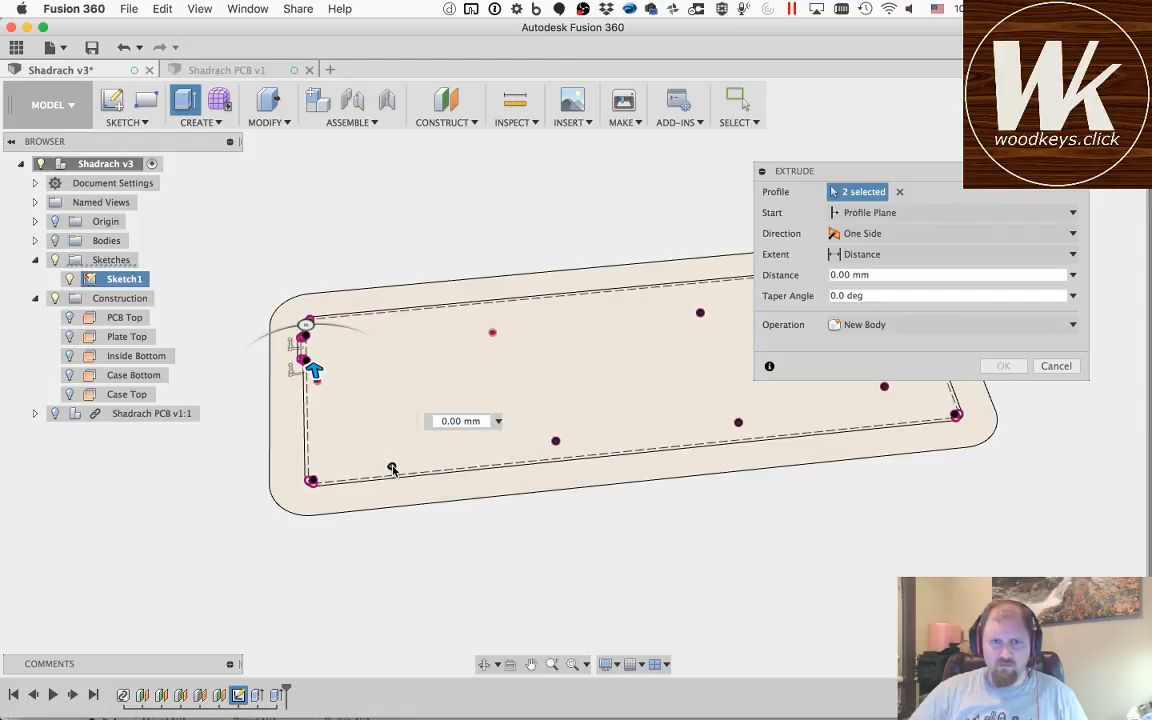
# Step: Add the remaining six mounting hole circles to the extrusion's profile selection
pyautogui.click(391, 467)
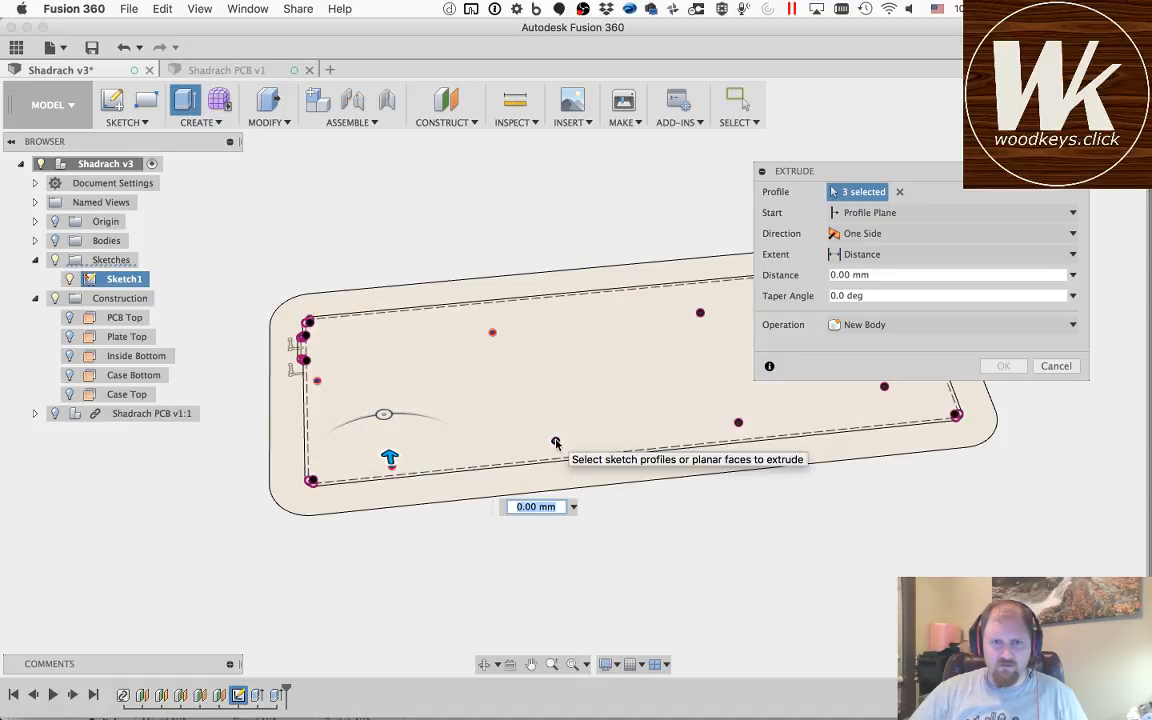
pyautogui.click(556, 443)
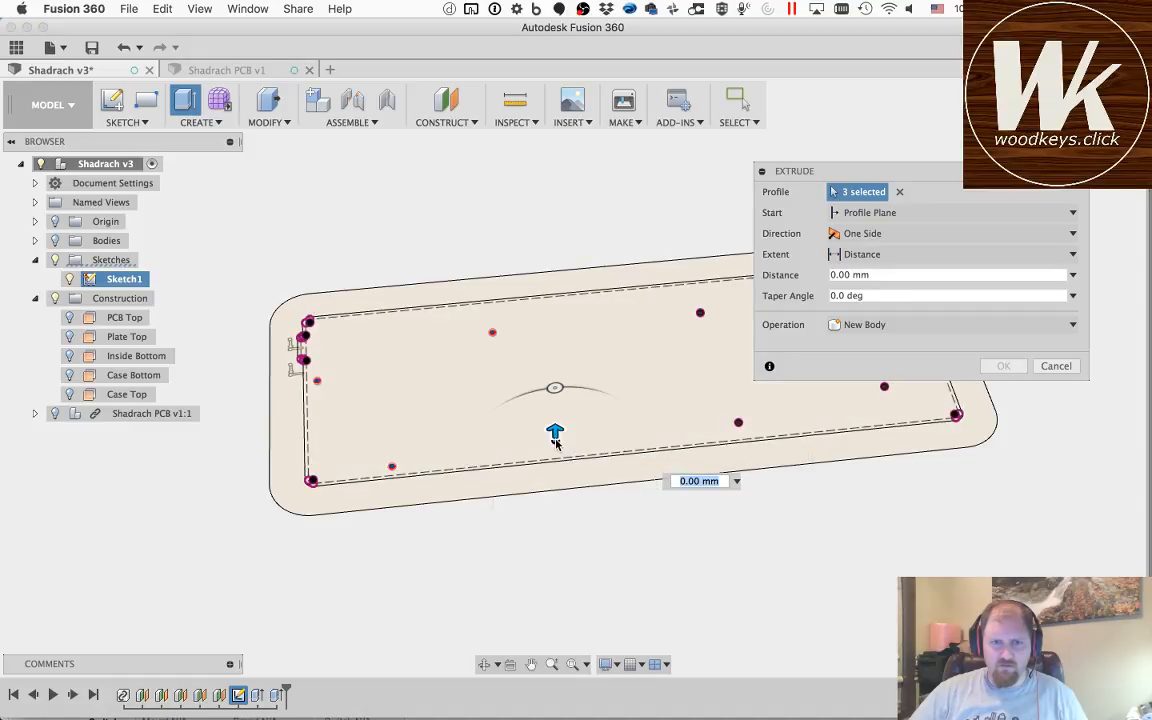
pyautogui.click(699, 313)
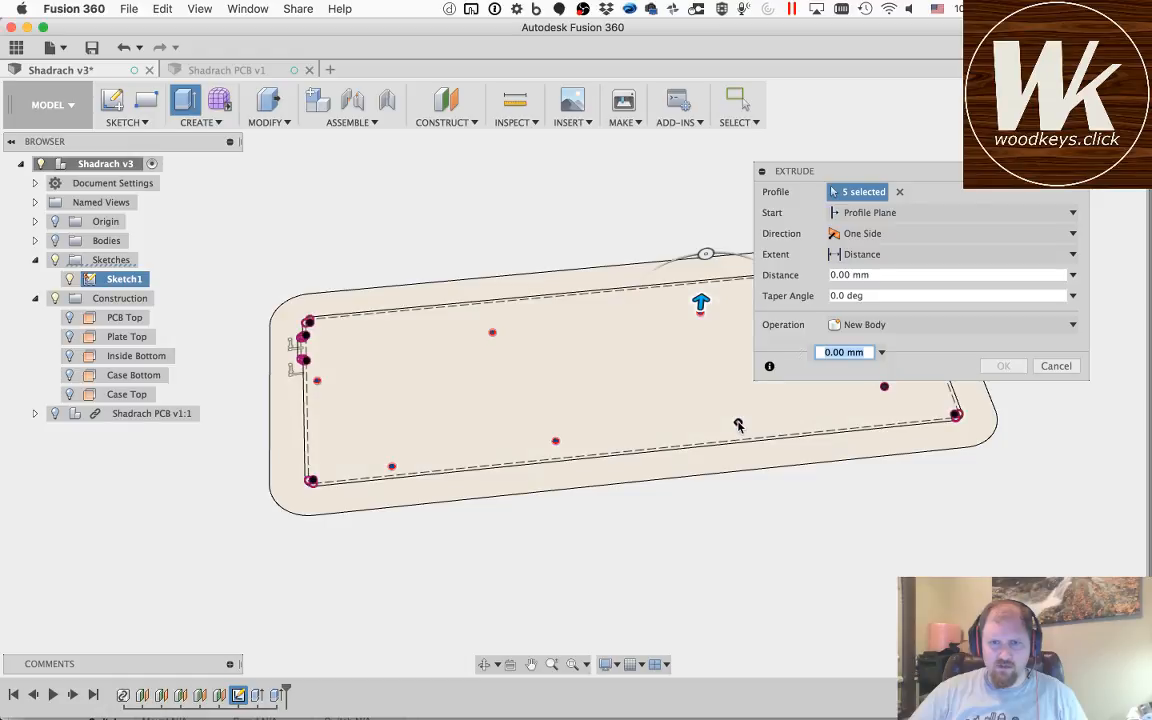
pyautogui.click(740, 424)
pyautogui.click(529, 665)
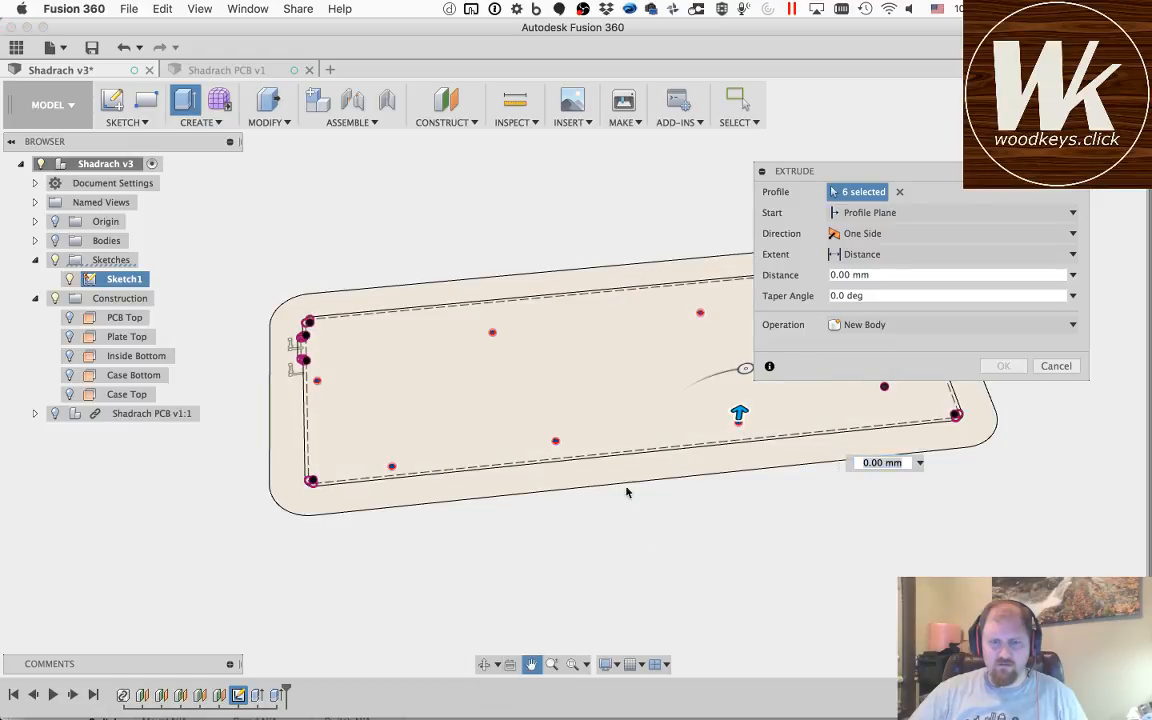
pyautogui.moveTo(679, 386); pyautogui.dragTo(446, 468)
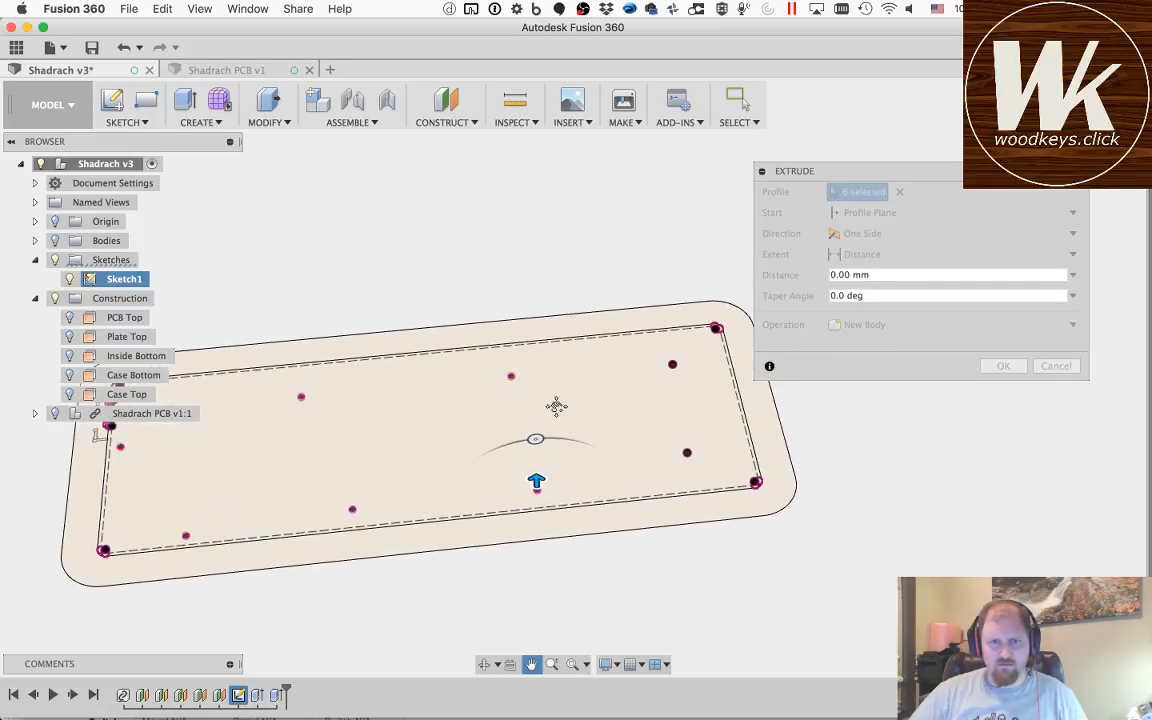
pyautogui.press('Escape')
pyautogui.click(673, 366)
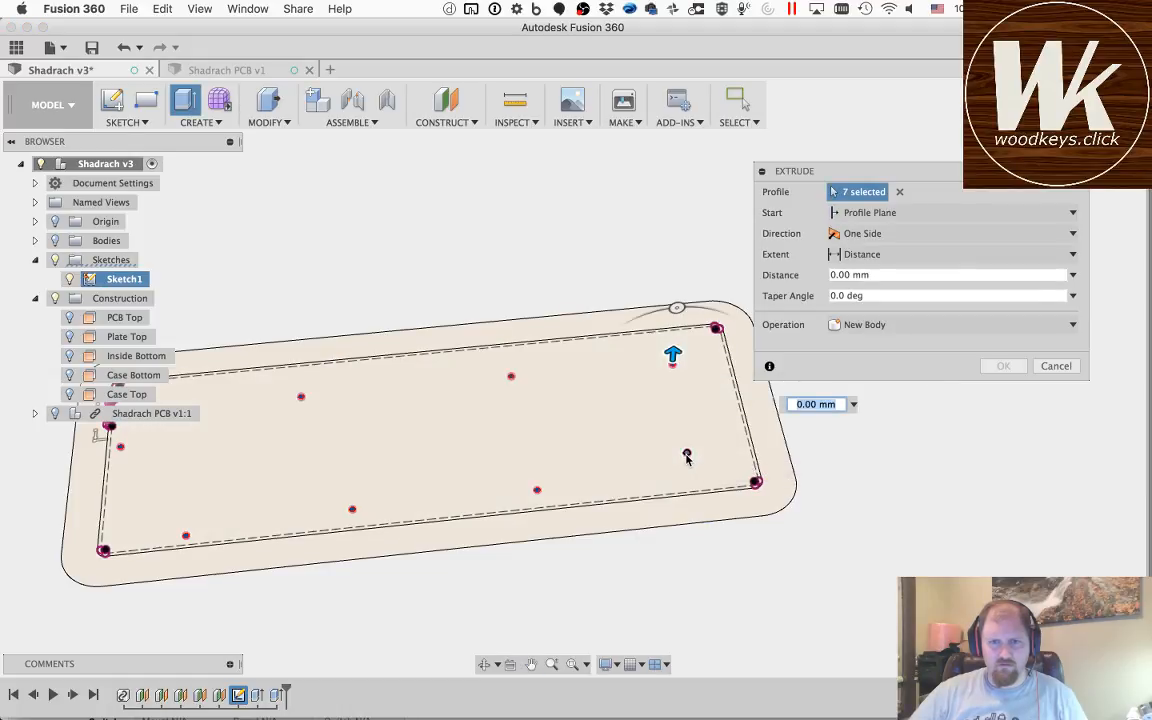
pyautogui.click(687, 456)
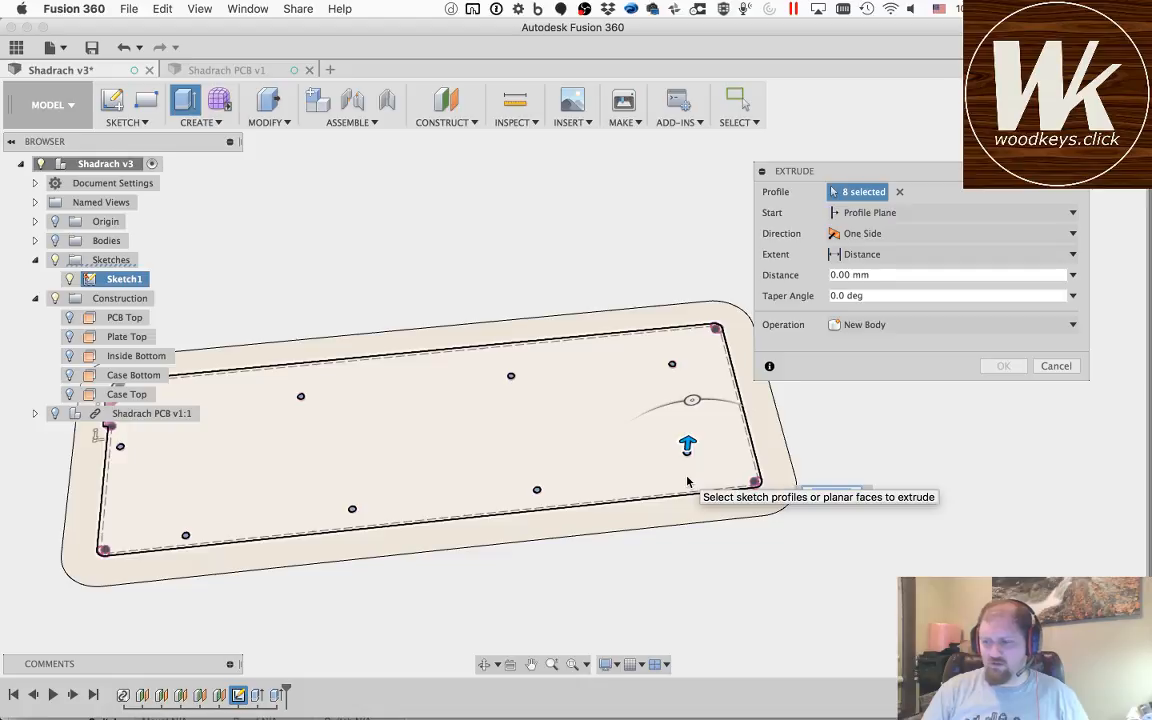
# Step: Set the hole extrusion to a distance of -3.2 mm, show the bodies again, and change the operation to Cut
pyautogui.write('3.2')
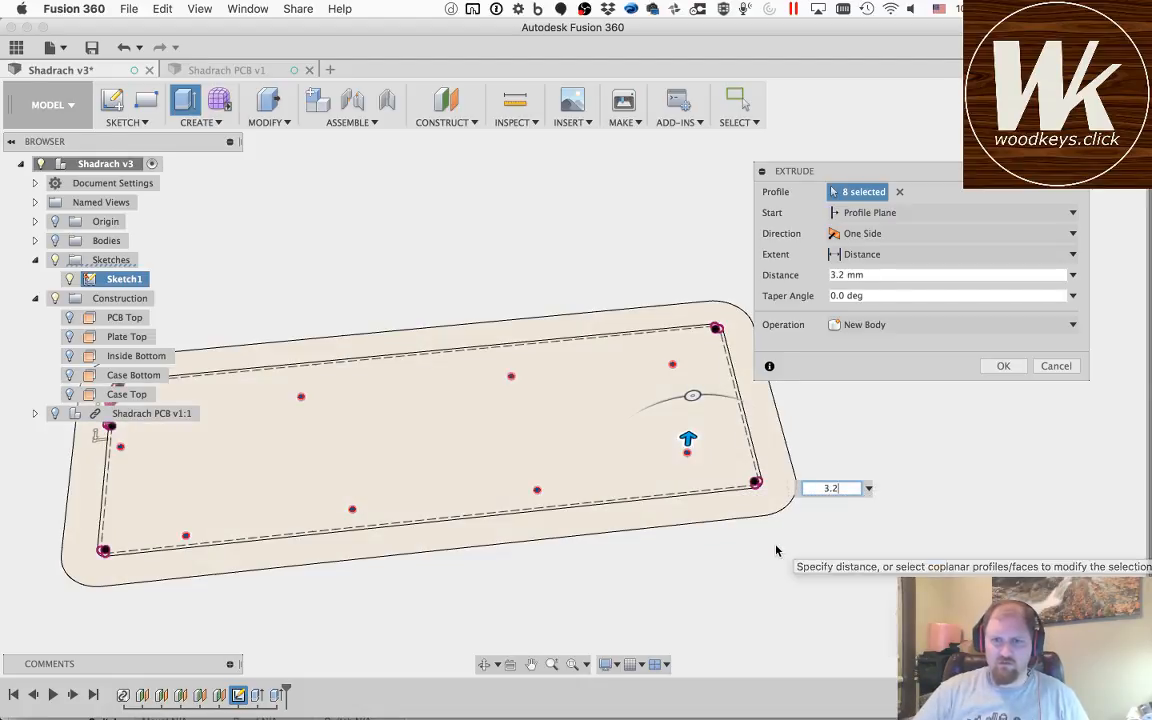
pyautogui.moveTo(688, 450); pyautogui.dragTo(686, 464)
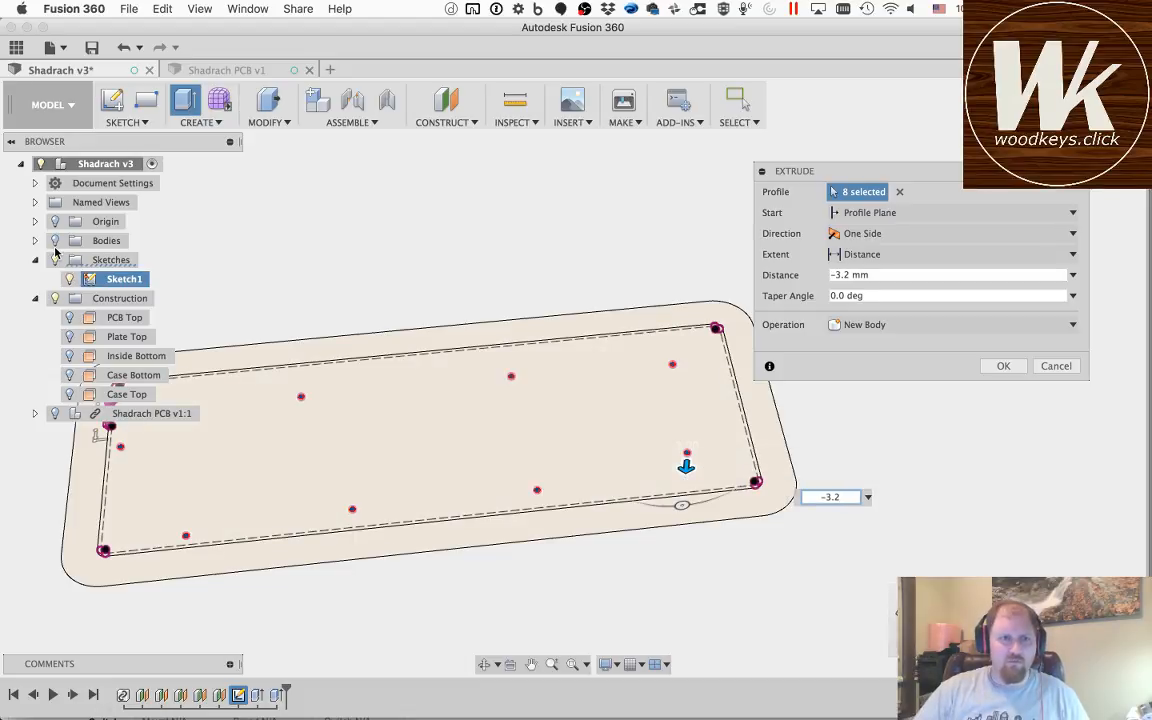
pyautogui.click(55, 241)
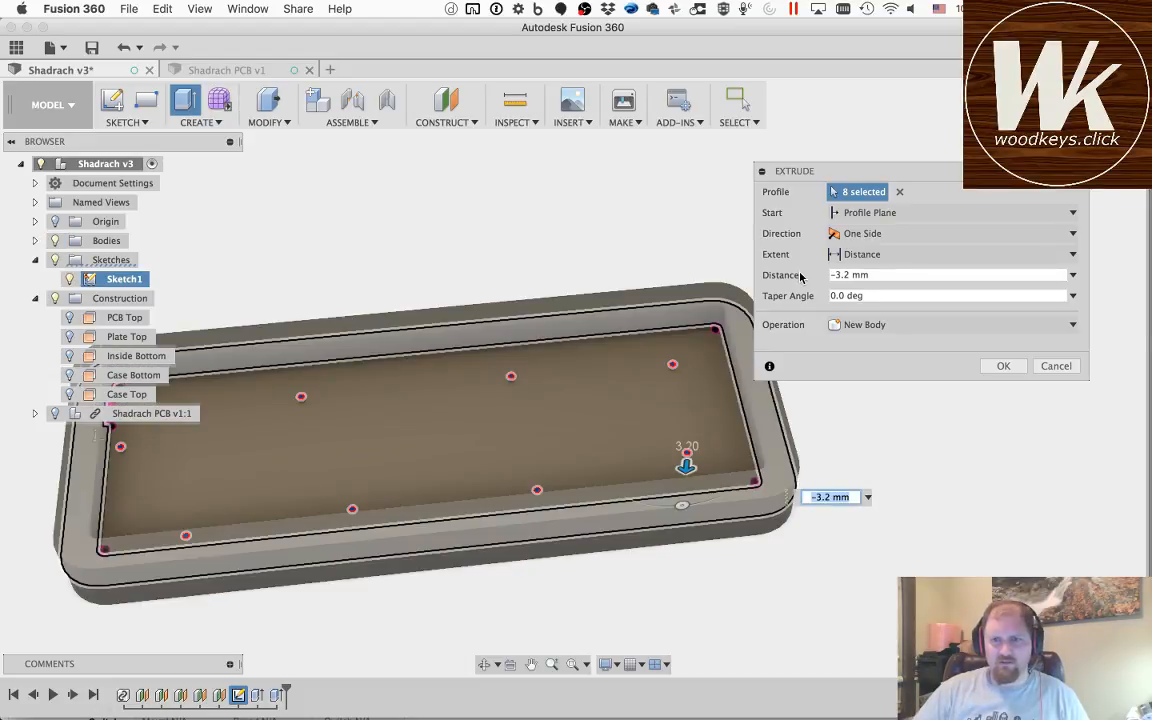
pyautogui.click(865, 324)
pyautogui.click(861, 360)
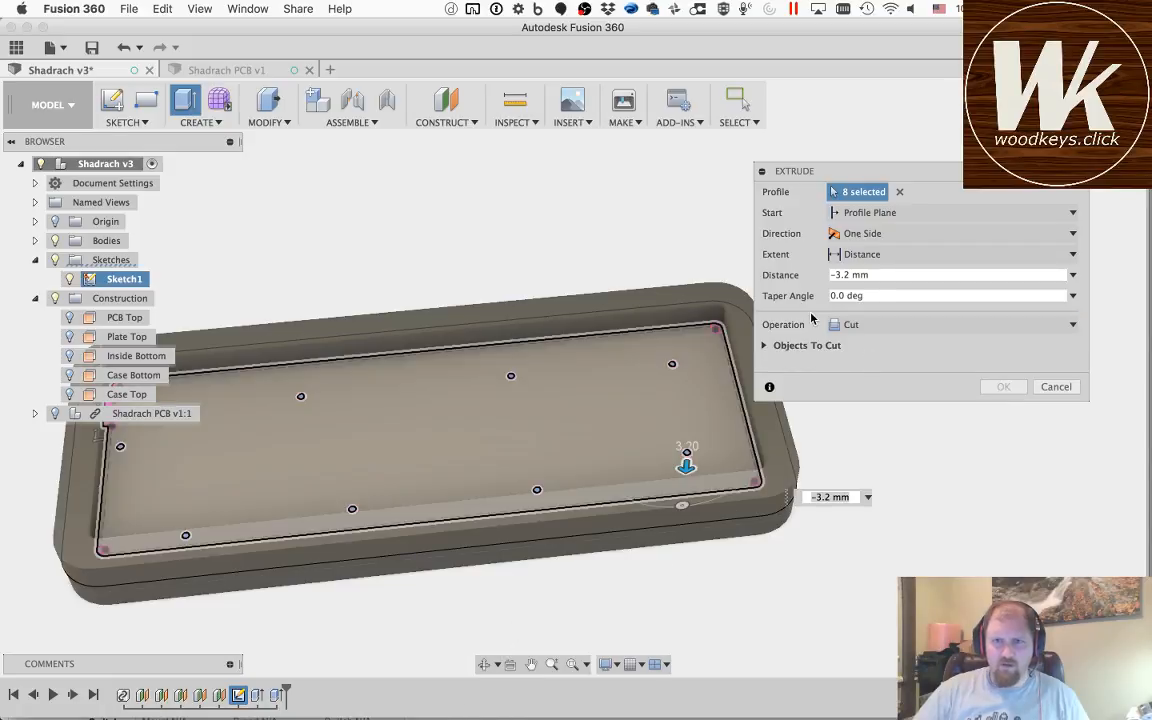
# Step: Start the hole cut from the Inside Bottom plane and complete it
pyautogui.click(865, 213)
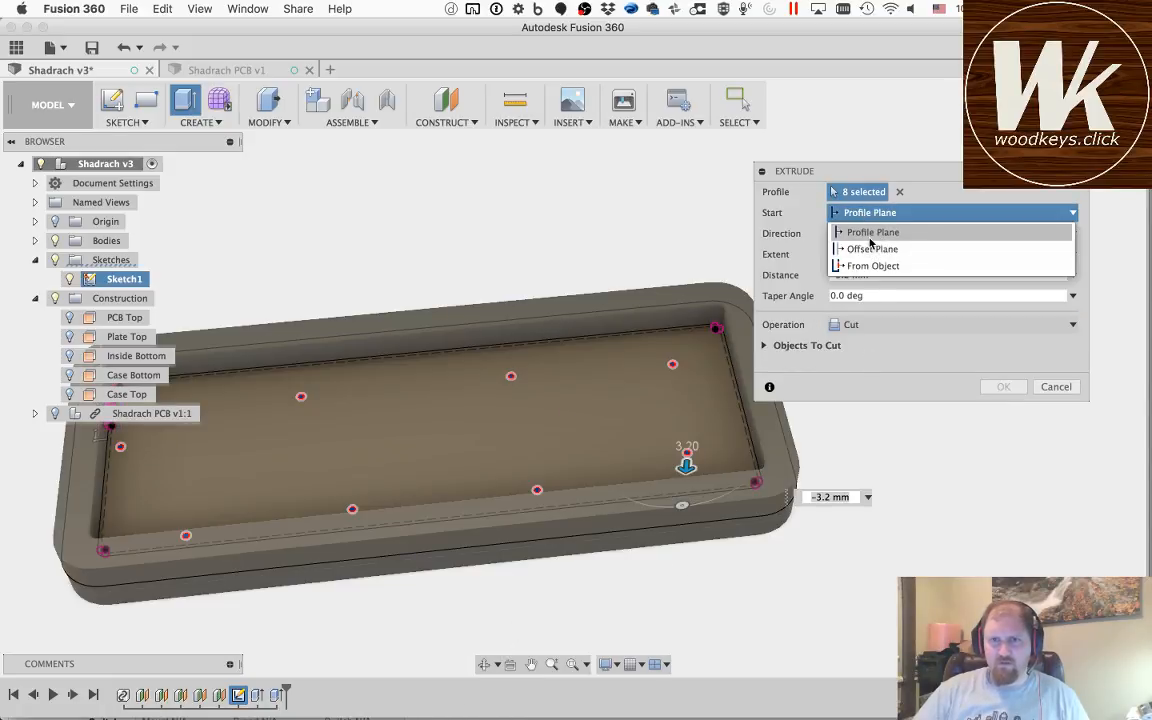
pyautogui.click(855, 265)
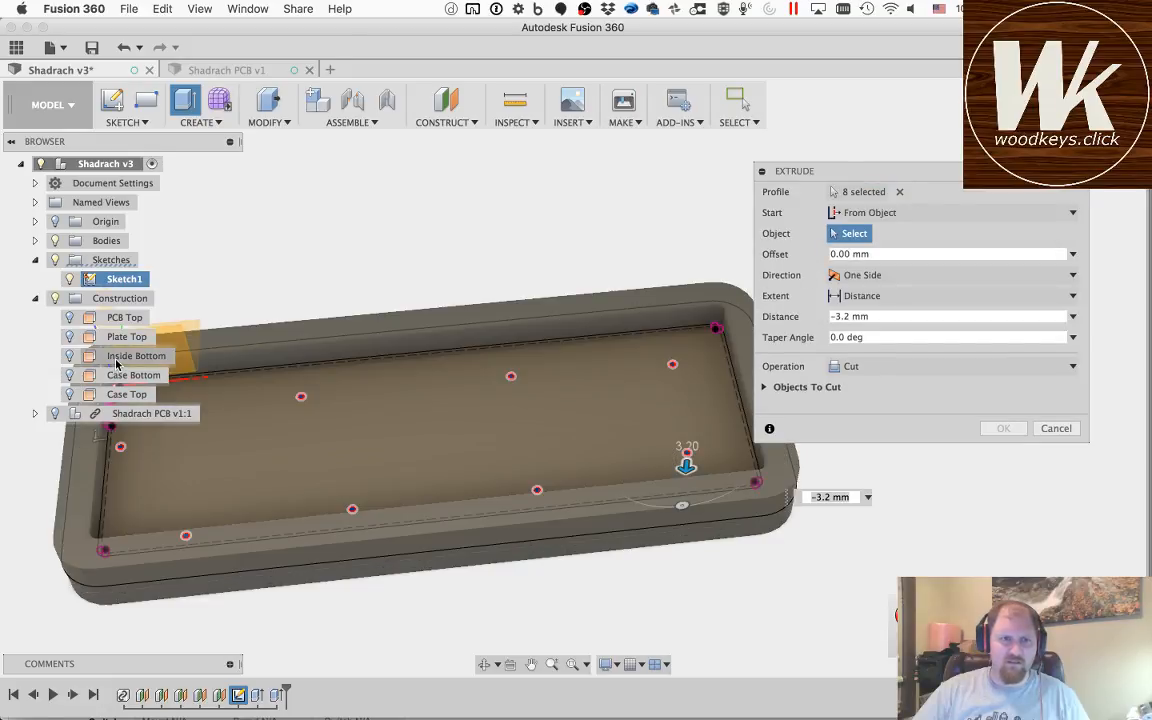
pyautogui.click(117, 359)
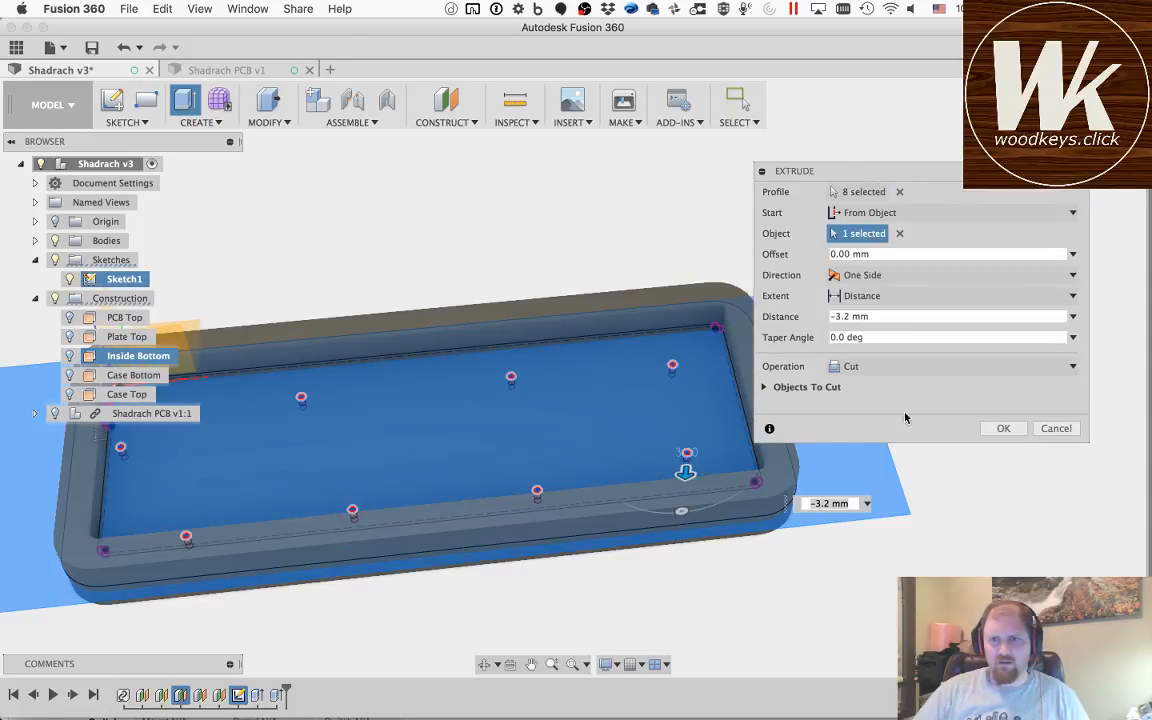
pyautogui.click(1015, 432)
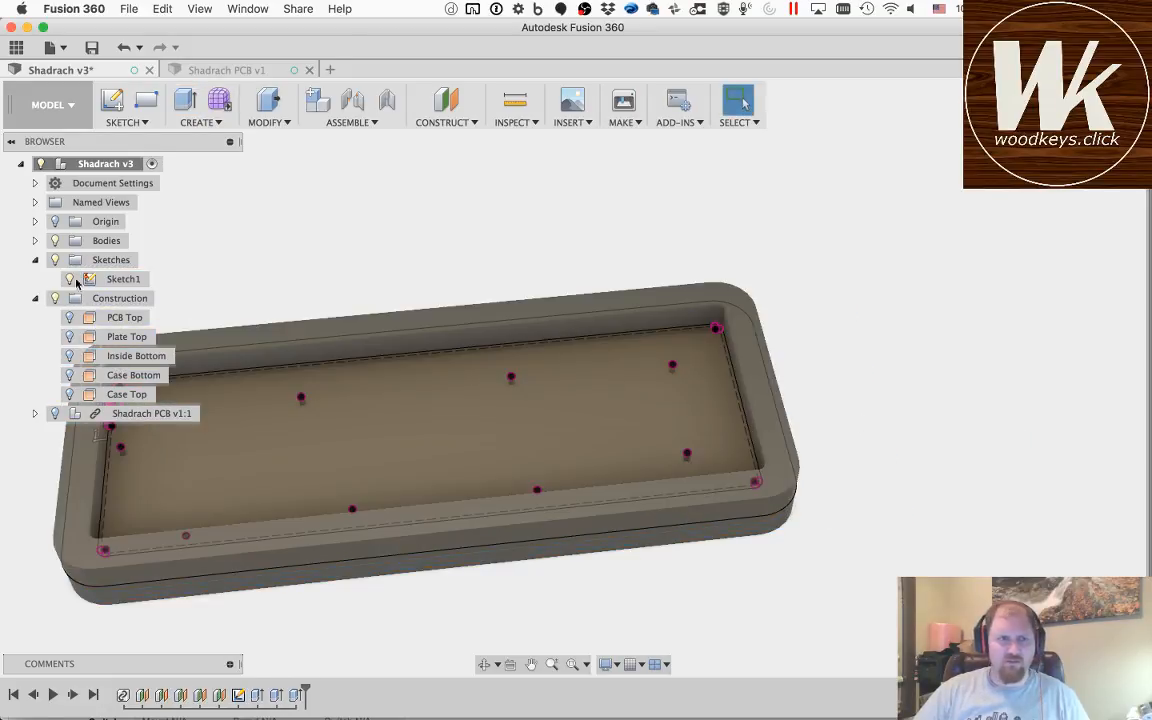
# Step: Hide Sketch1 and inspect the case with its mounting holes from another angle
pyautogui.click(70, 280)
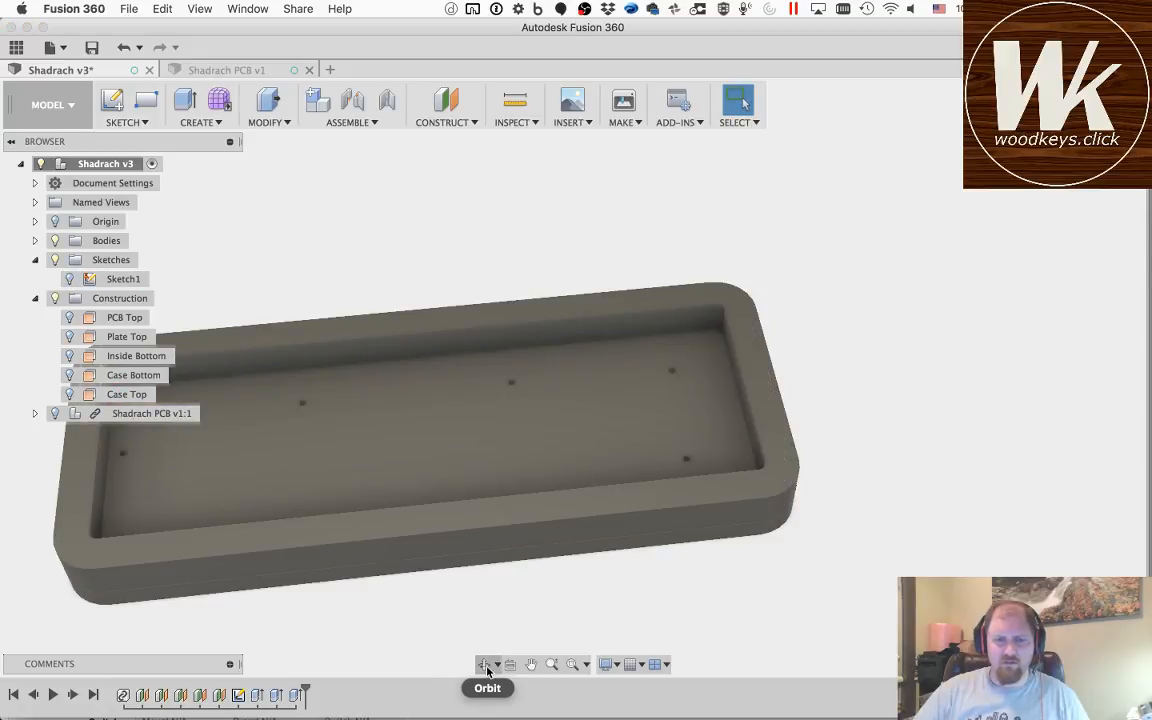
pyautogui.click(485, 664)
pyautogui.moveTo(389, 422)
pyautogui.mouseDown()
pyautogui.moveTo(393, 450)
pyautogui.moveTo(398, 442)
pyautogui.moveTo(386, 452)
pyautogui.moveTo(386, 416)
pyautogui.mouseUp()
pyautogui.press('Escape')
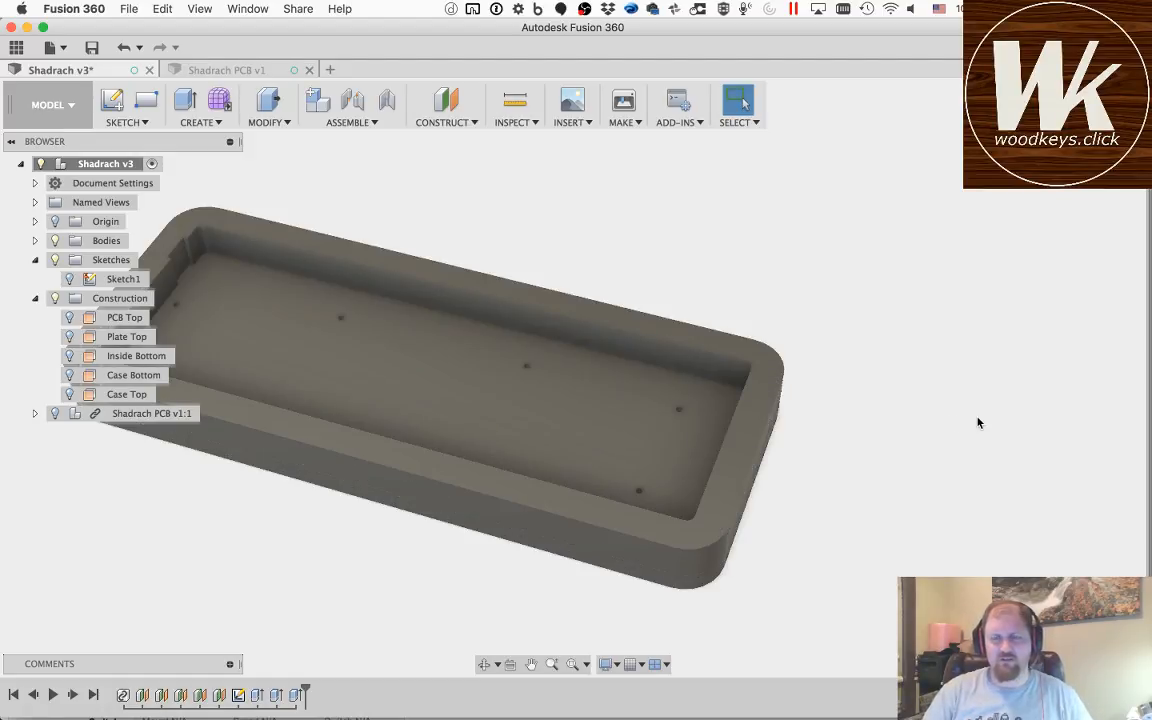
# Step: Search the appearance library for "waln" and apply 3D Walnut - Semigloss to the case's bottom body
pyautogui.press('a')
pyautogui.click(845, 382)
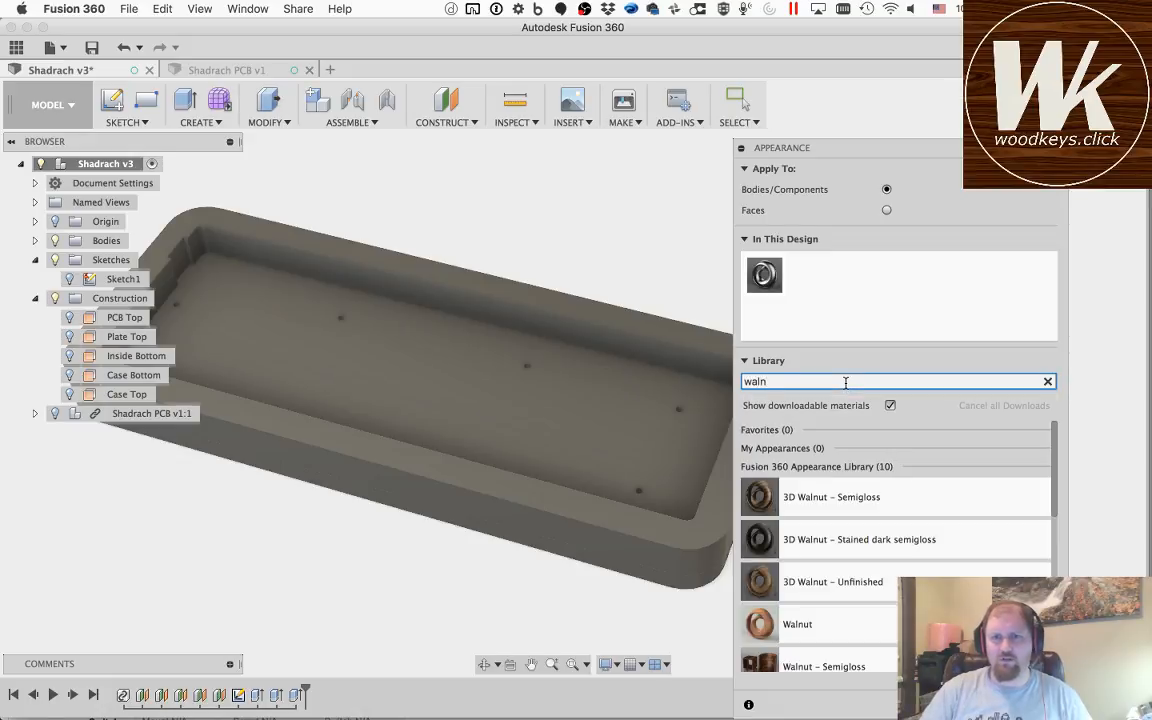
pyautogui.moveTo(853, 497); pyautogui.dragTo(638, 440)
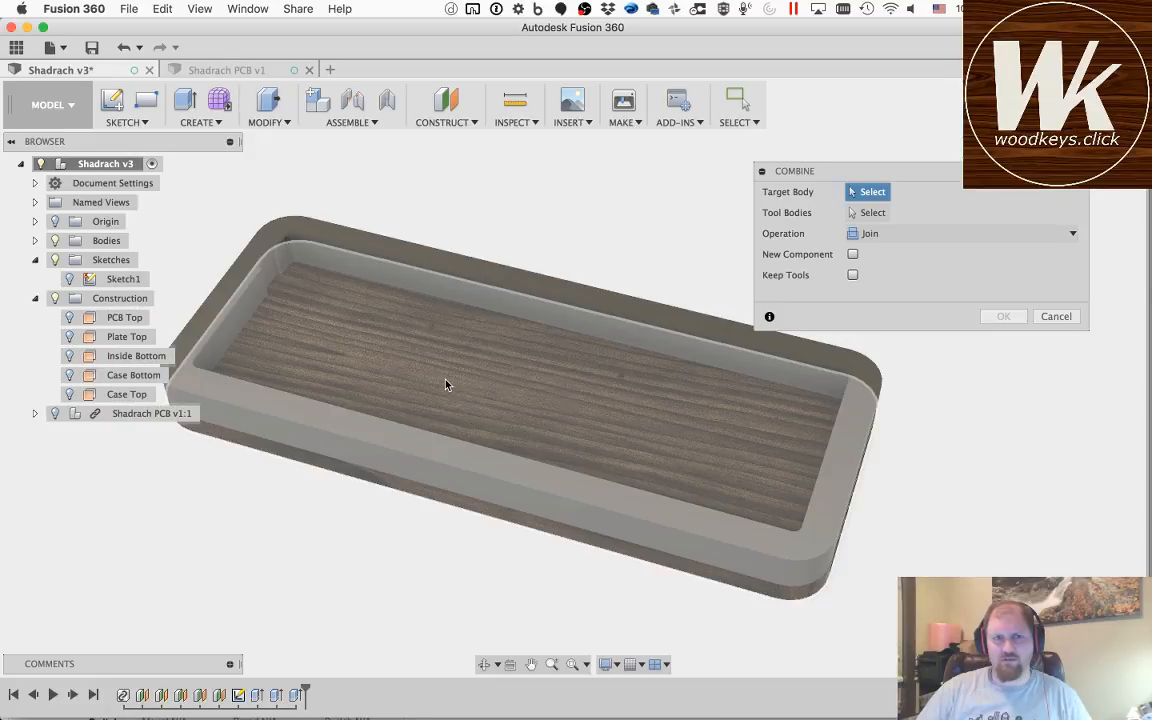
# Step: Combine the case's walnut bottom body with the grey wall body using the Join operation
pyautogui.click(447, 385)
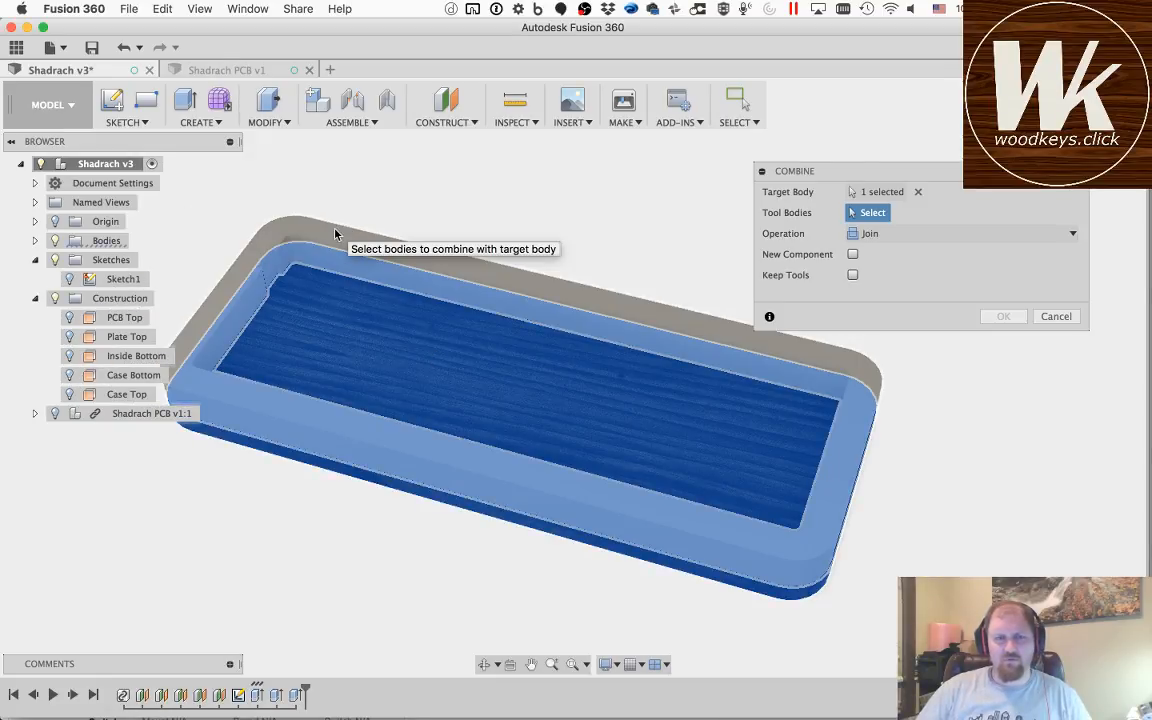
pyautogui.click(337, 234)
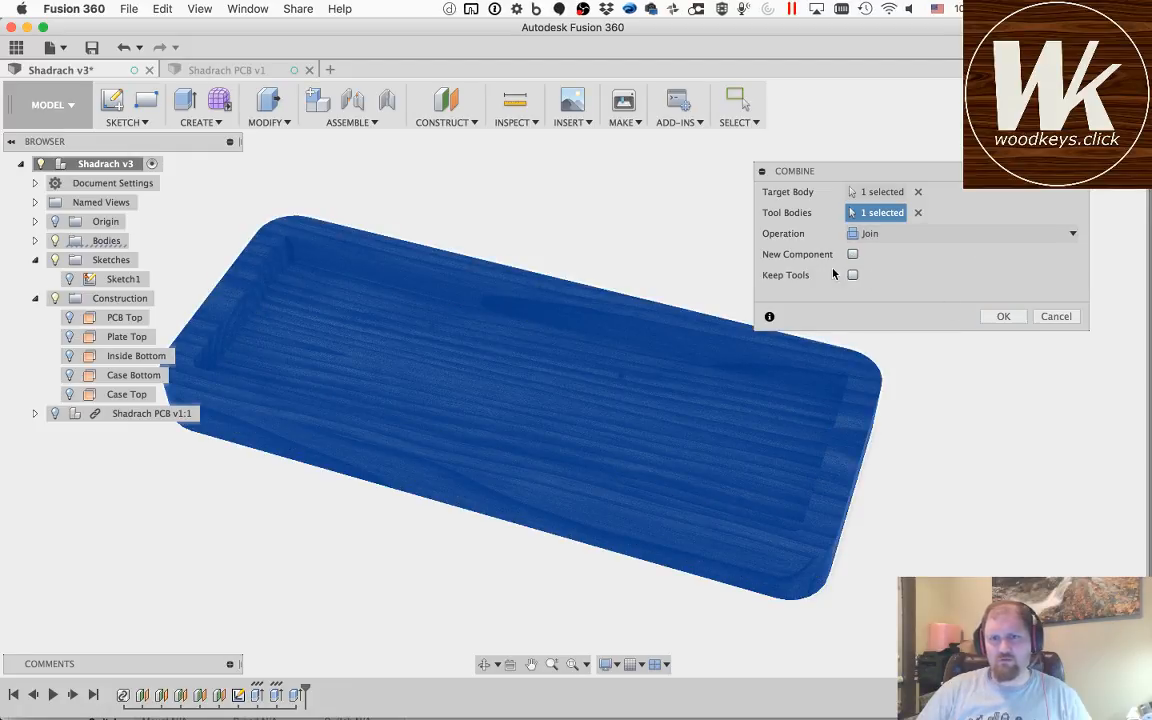
pyautogui.click(1003, 316)
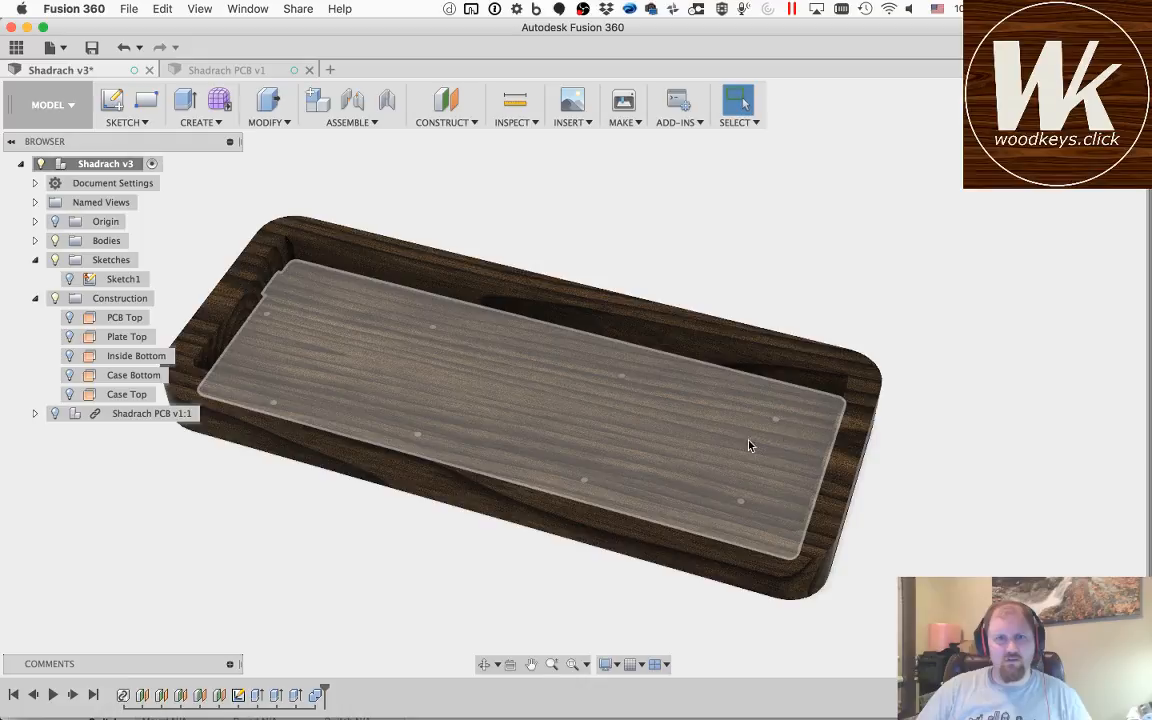
# Step: Inspect the joined walnut case and its interior from several angles
pyautogui.click(485, 664)
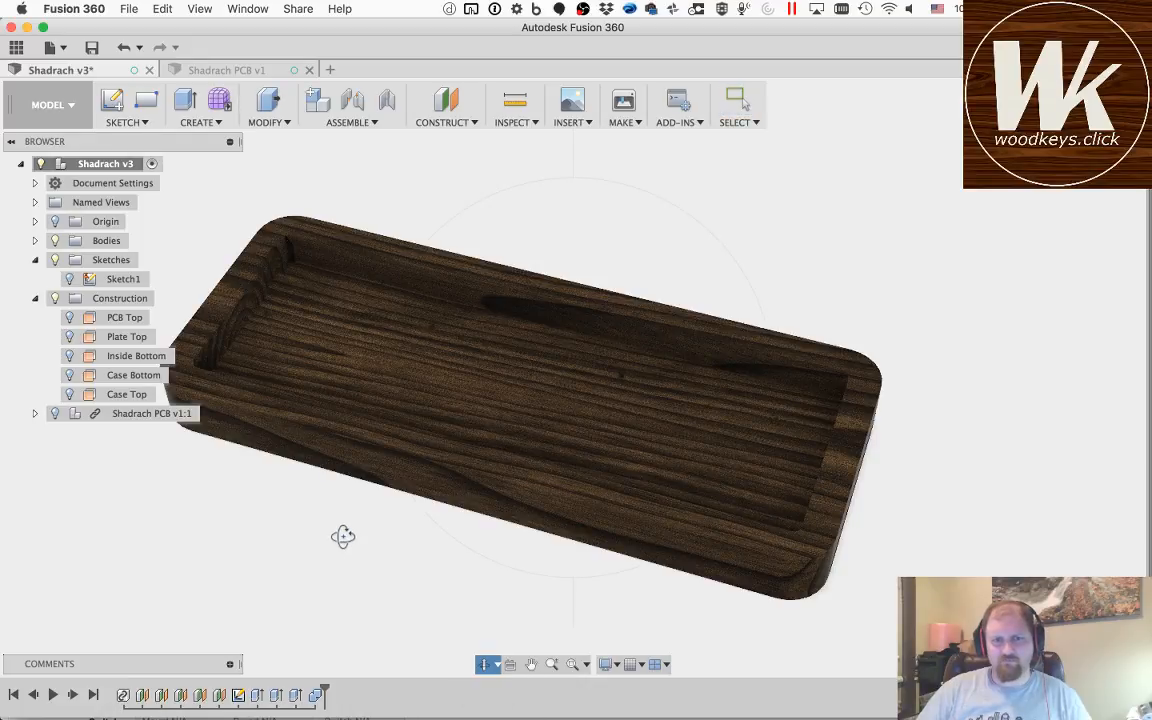
pyautogui.moveTo(342, 537); pyautogui.dragTo(317, 466)
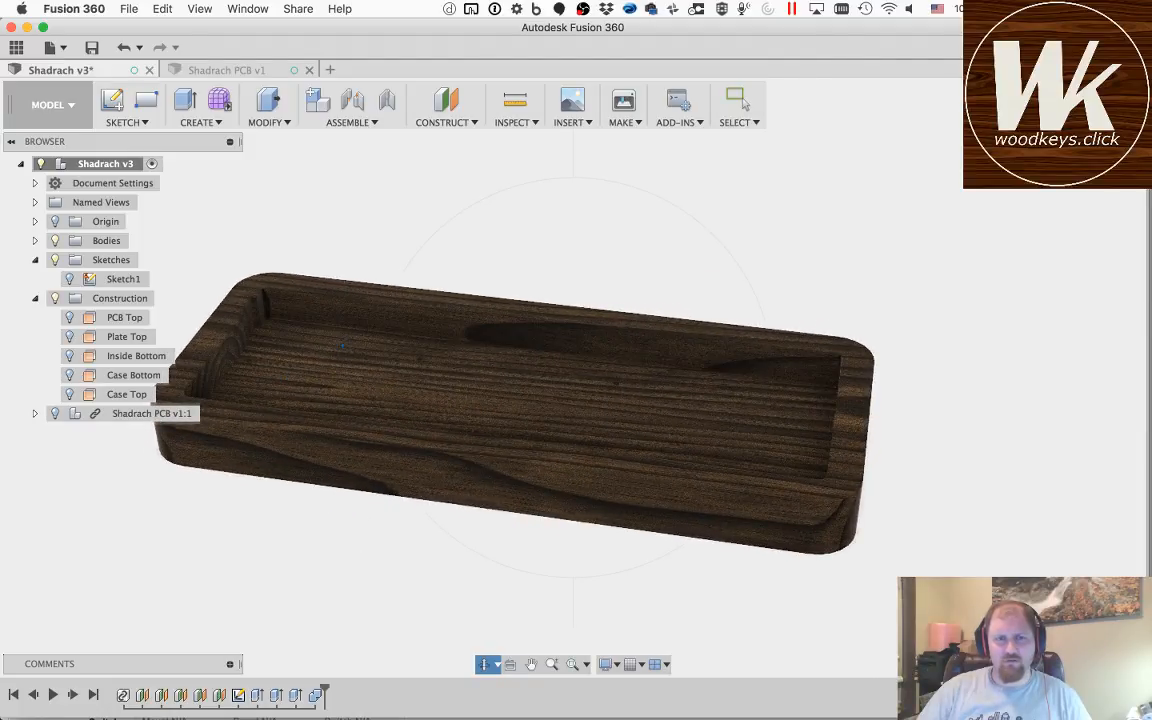
pyautogui.moveTo(342, 345); pyautogui.dragTo(492, 352)
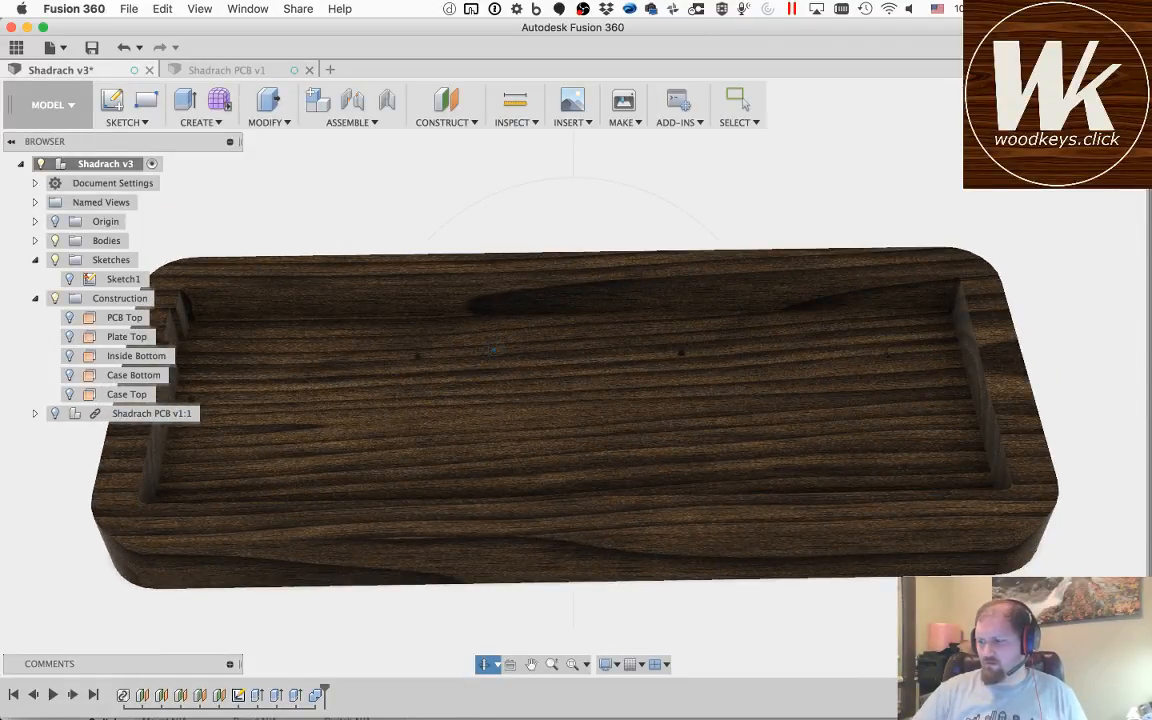
pyautogui.press('super+Tab')
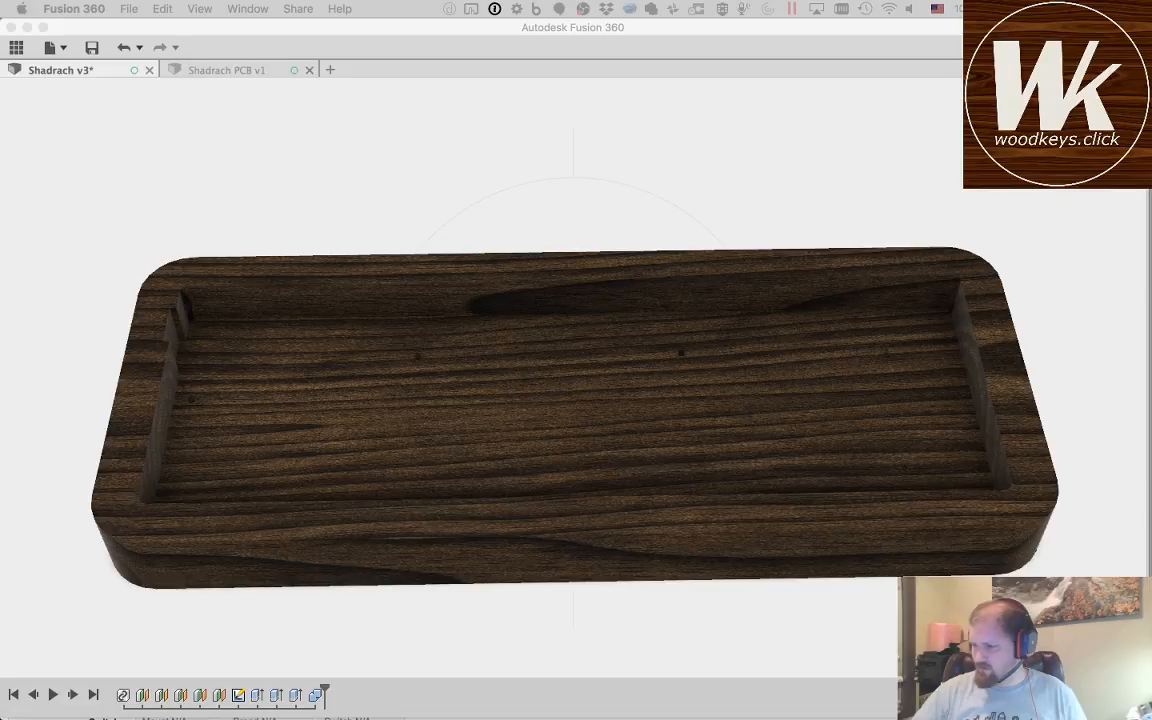
pyautogui.click(79, 82)
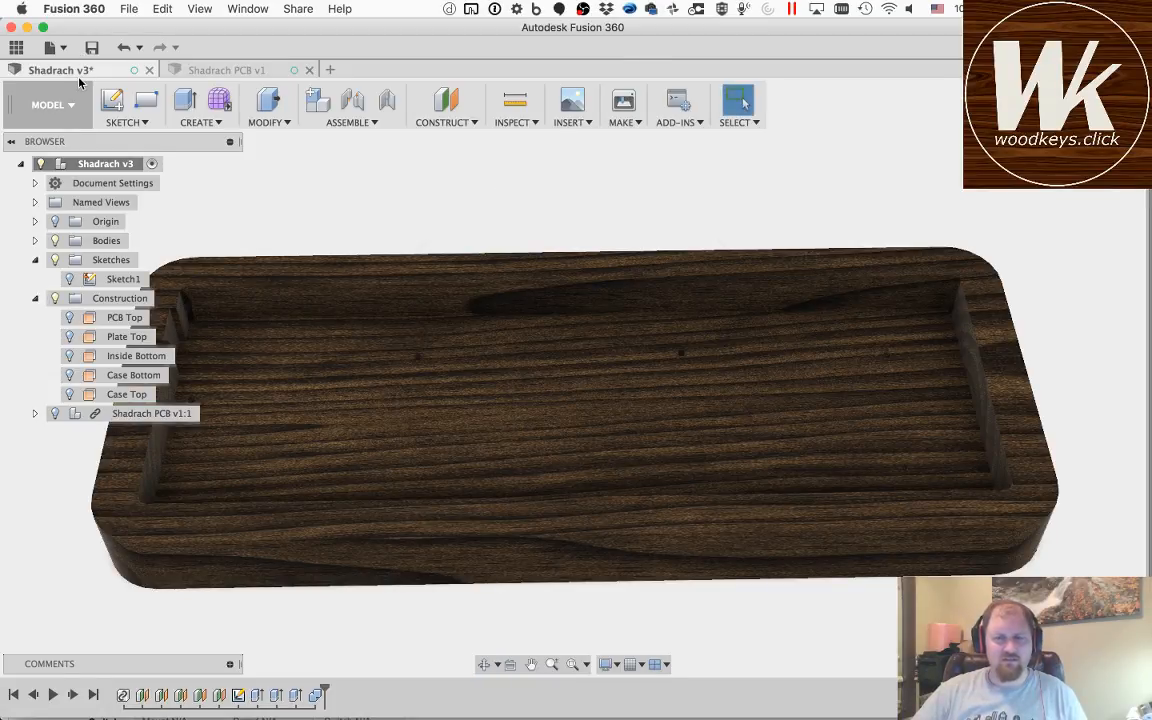
# Step: Show the Shadrach PCB component and view it seated inside the case at an angle
pyautogui.click(484, 664)
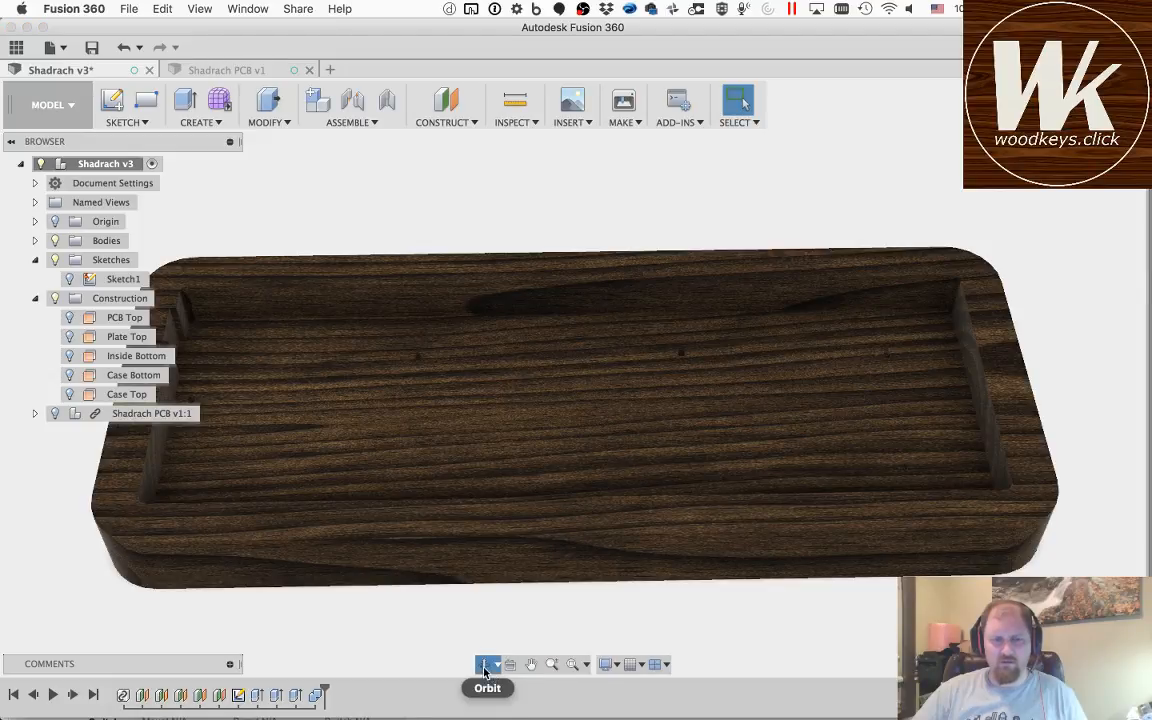
pyautogui.moveTo(485, 423); pyautogui.dragTo(314, 337)
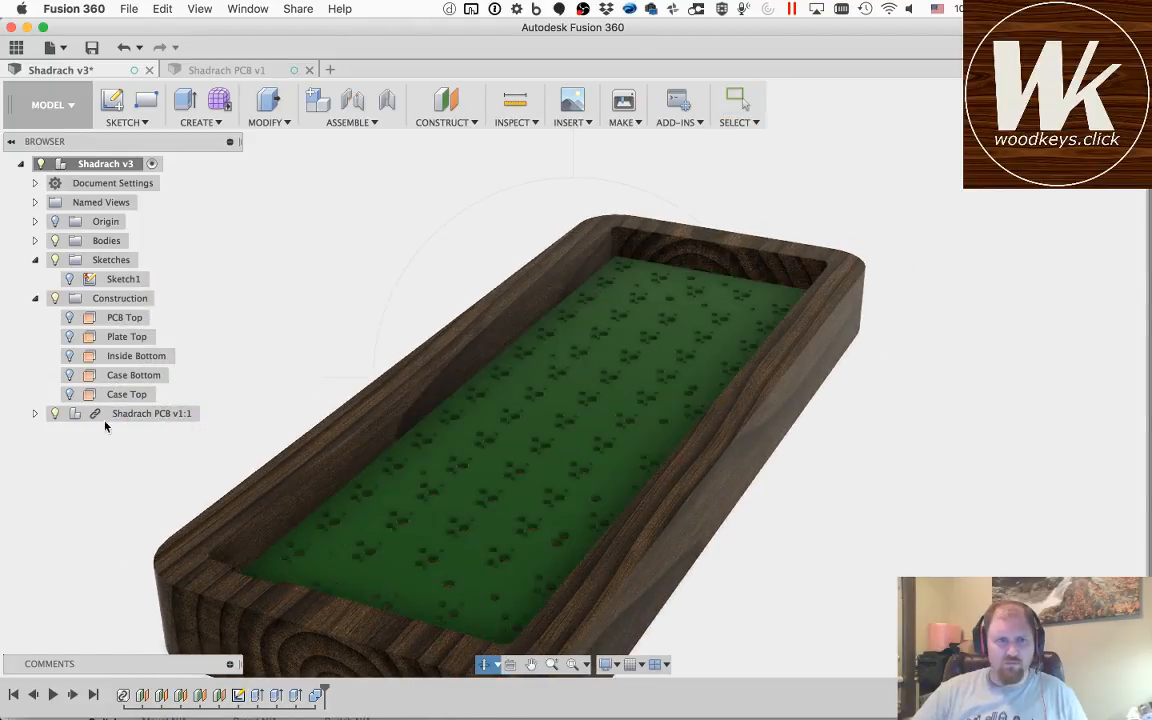
pyautogui.press('Escape')
# Step: Look through the Shadrach PCB's subcomponents, checking the COMPOUND:1 board body and the QFN-44 chip
pyautogui.click(35, 413)
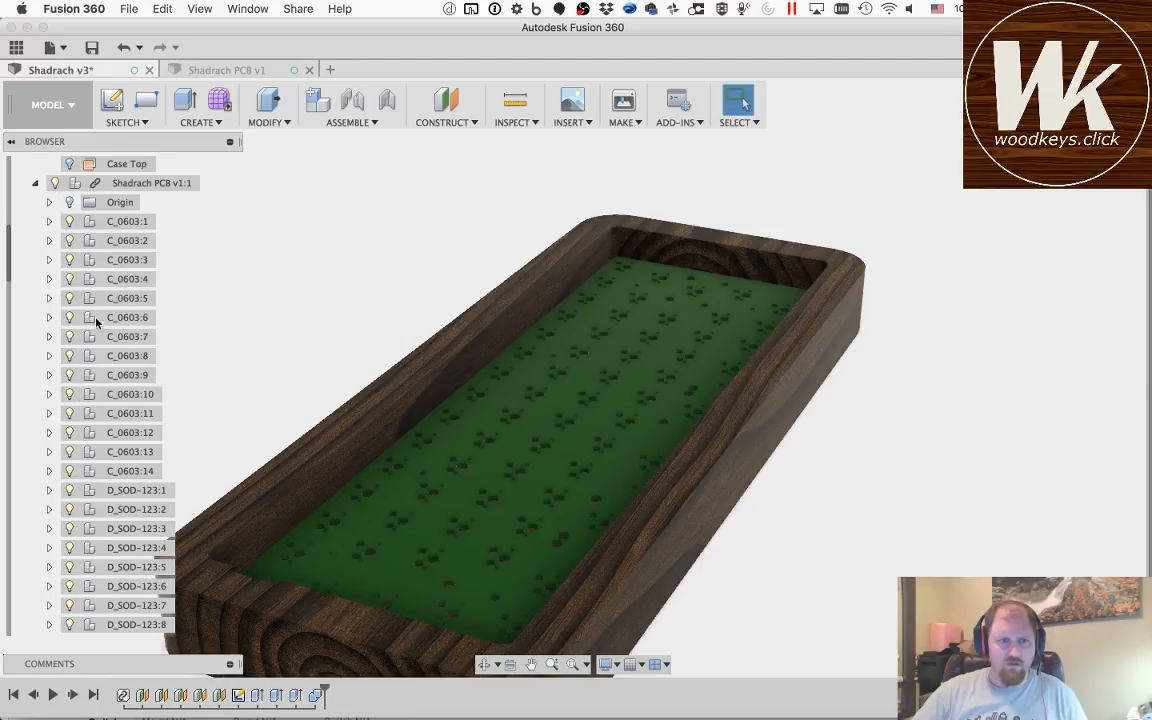
pyautogui.scroll(-10, 110, 490)
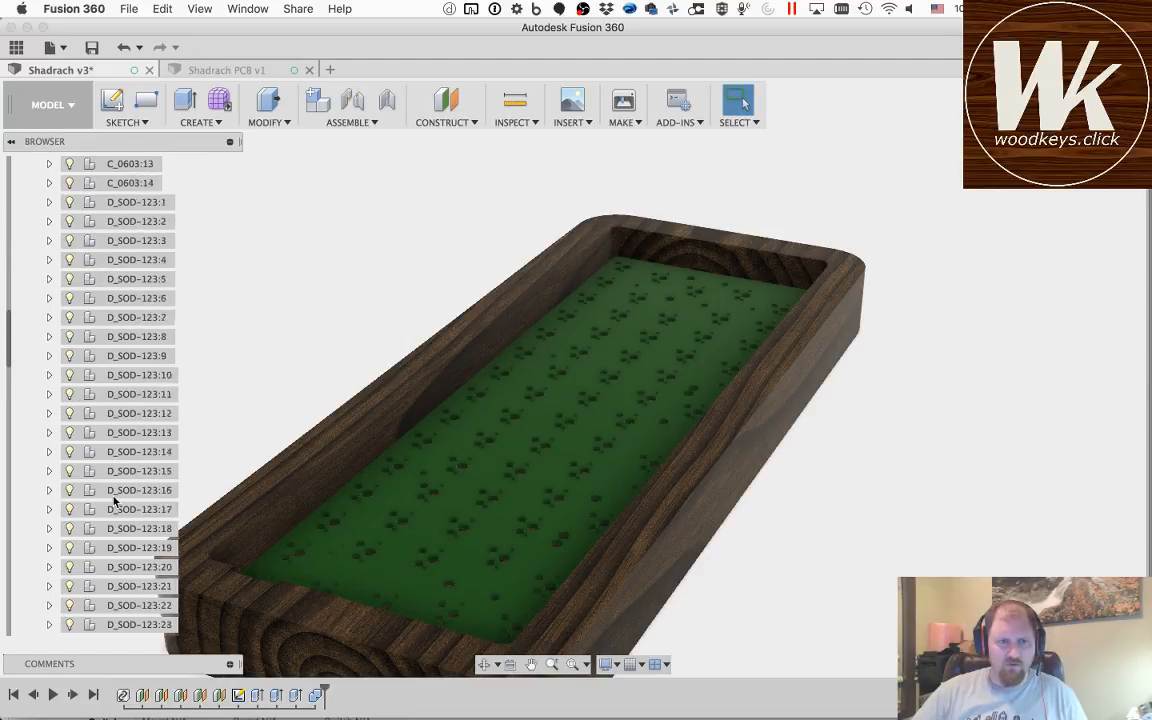
pyautogui.scroll(-7, 114, 502)
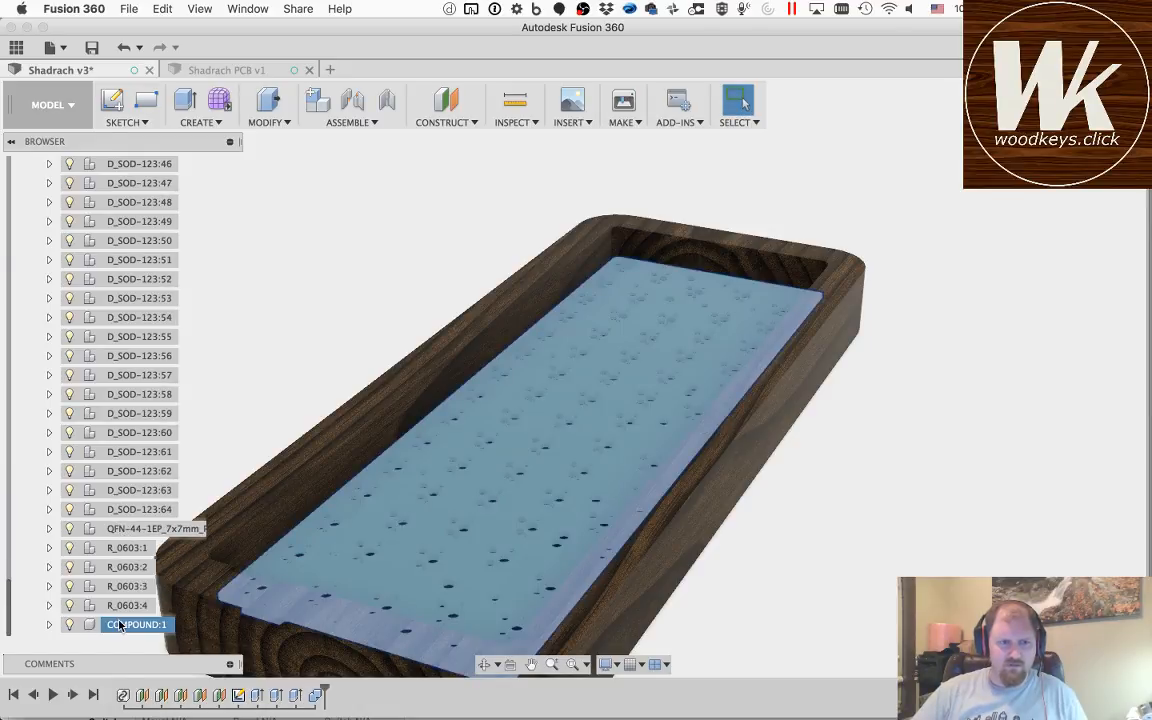
pyautogui.click(49, 624)
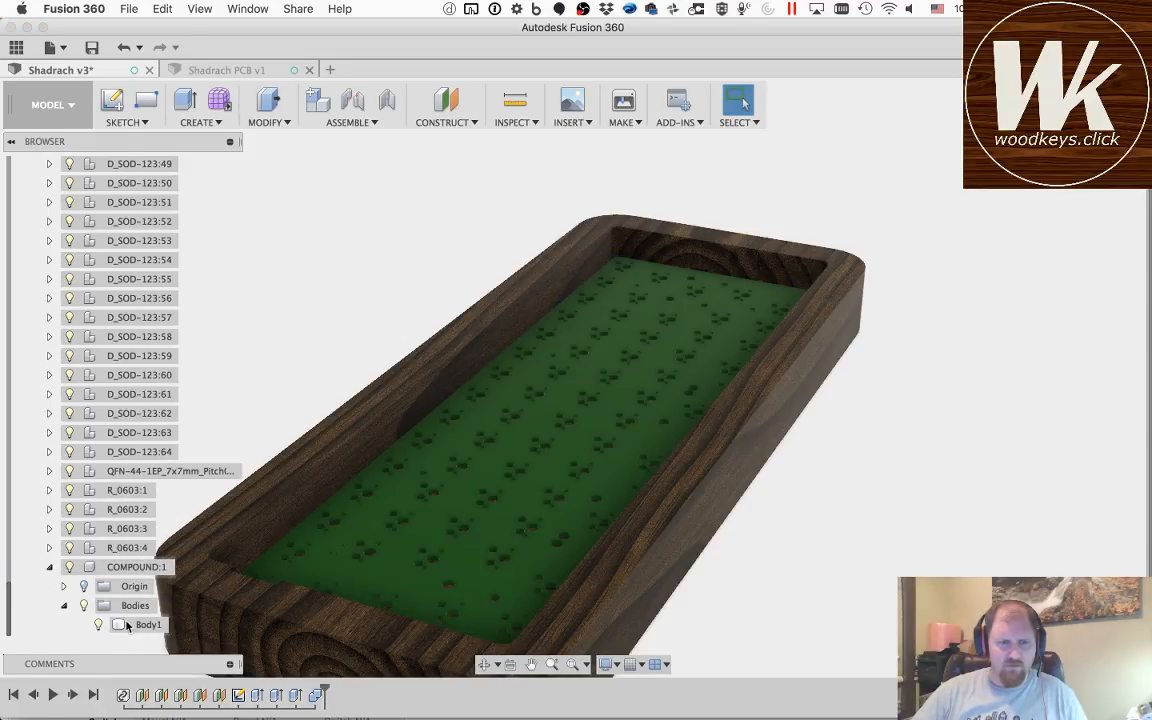
pyautogui.click(127, 625)
pyautogui.click(49, 566)
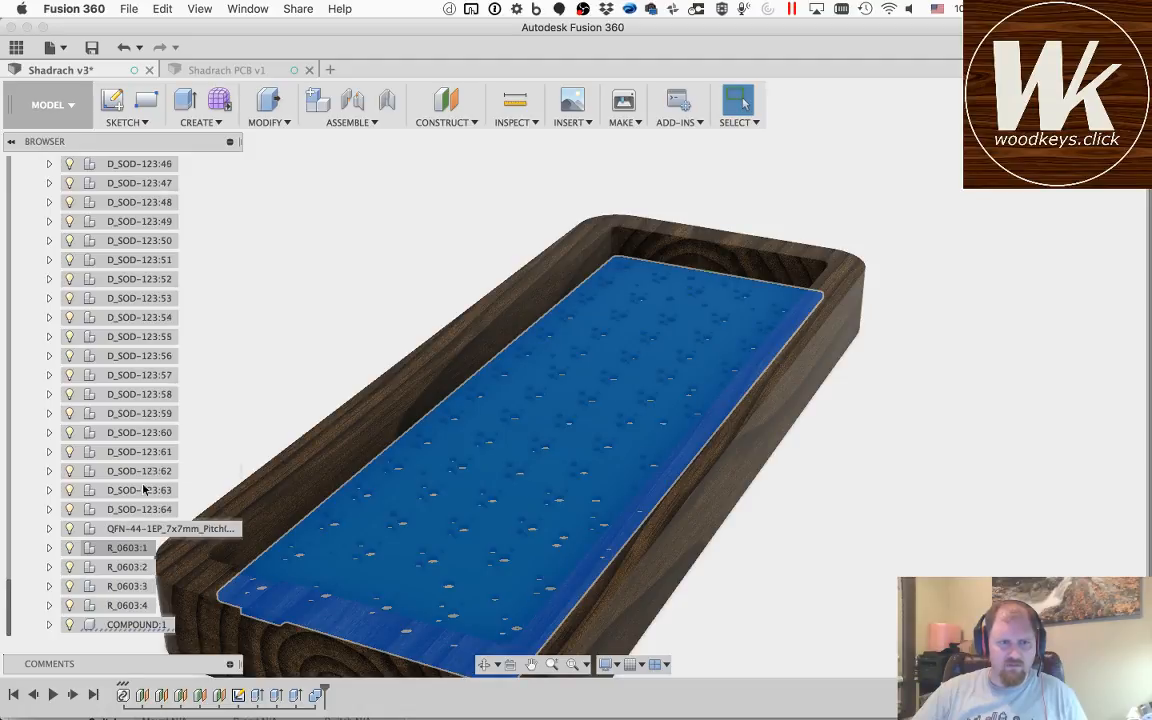
pyautogui.click(123, 530)
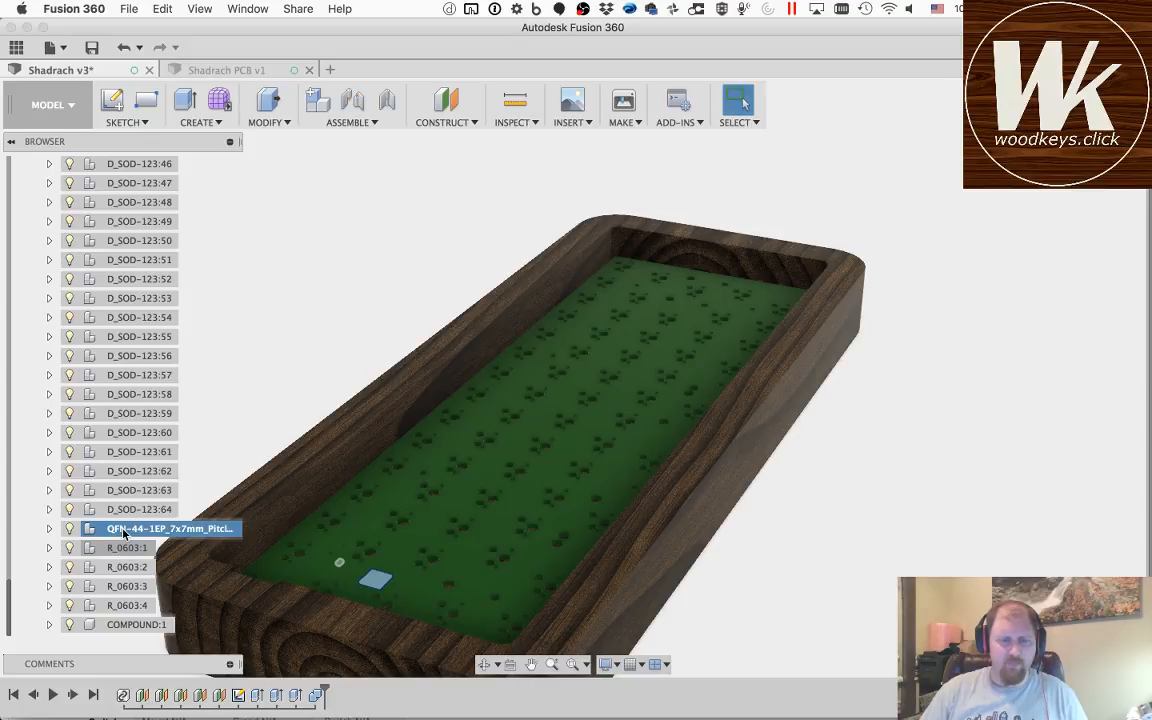
pyautogui.scroll(15, 72, 272)
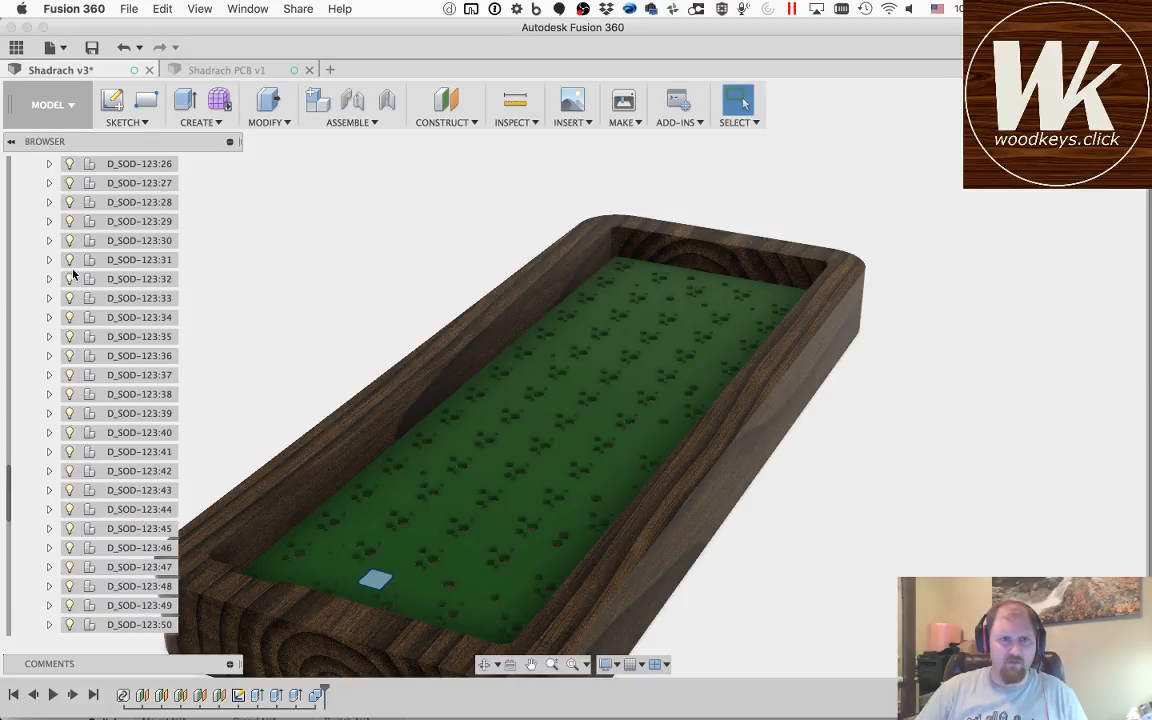
pyautogui.scroll(4, 72, 272)
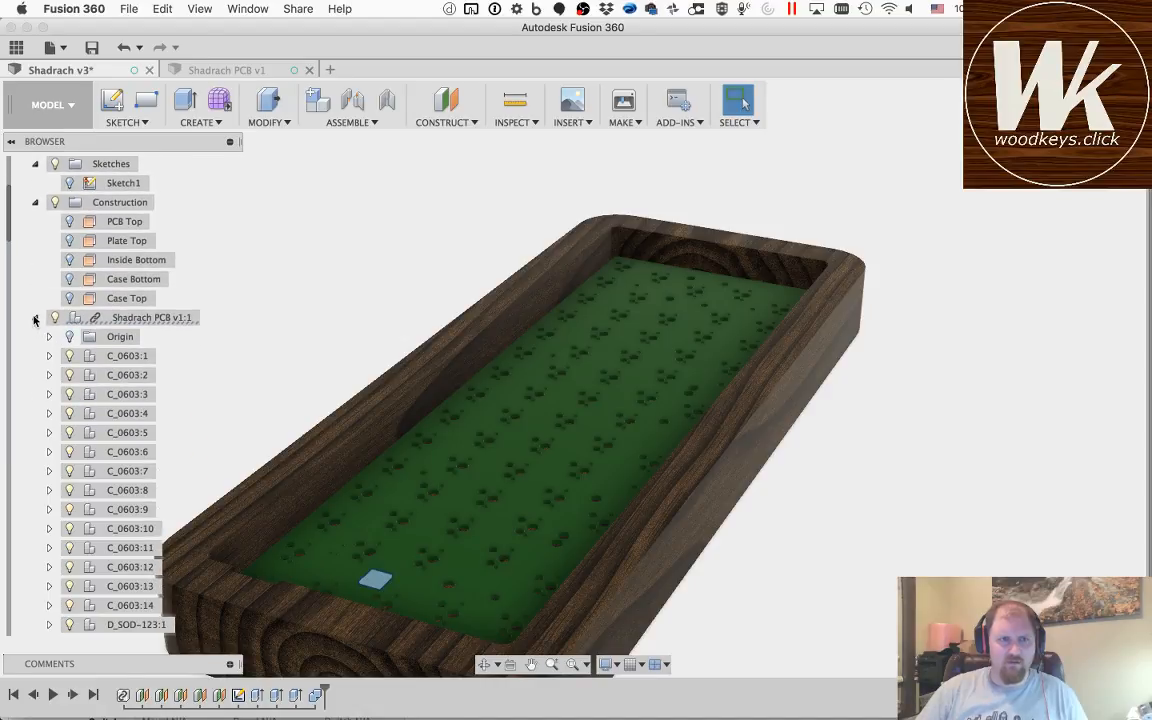
pyautogui.click(35, 318)
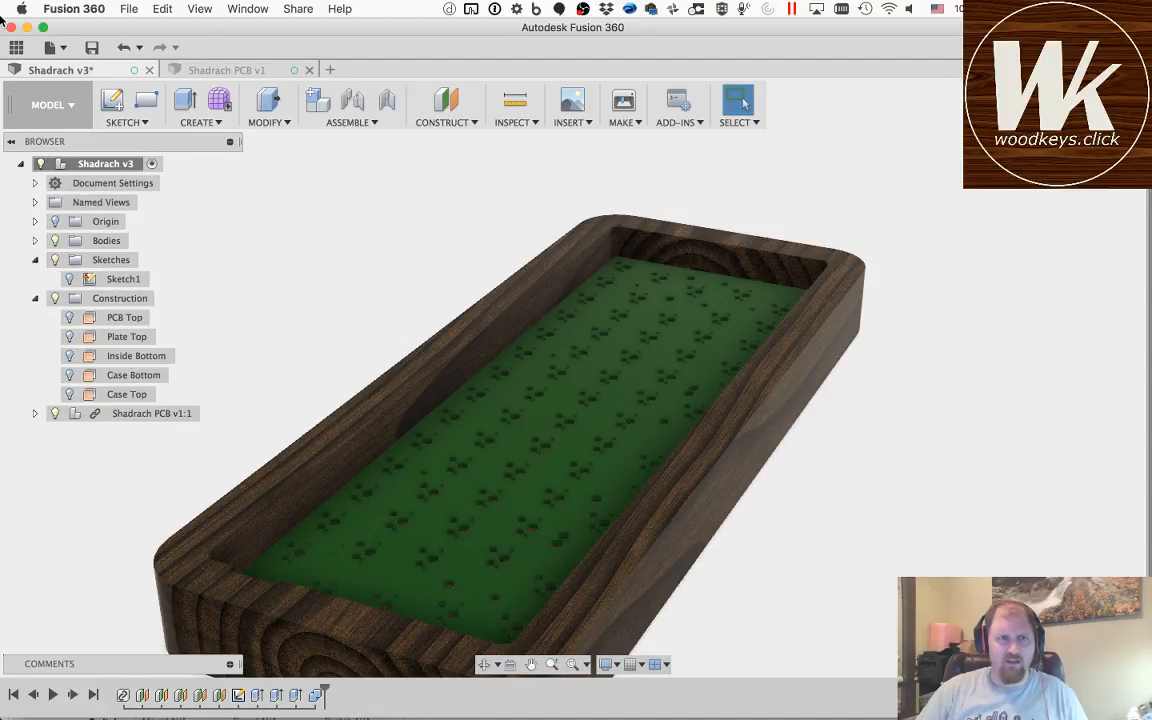
# Step: Browse the Keyboard project's master folder for existing part models, including its componenets and Parts subfolders
pyautogui.click(16, 47)
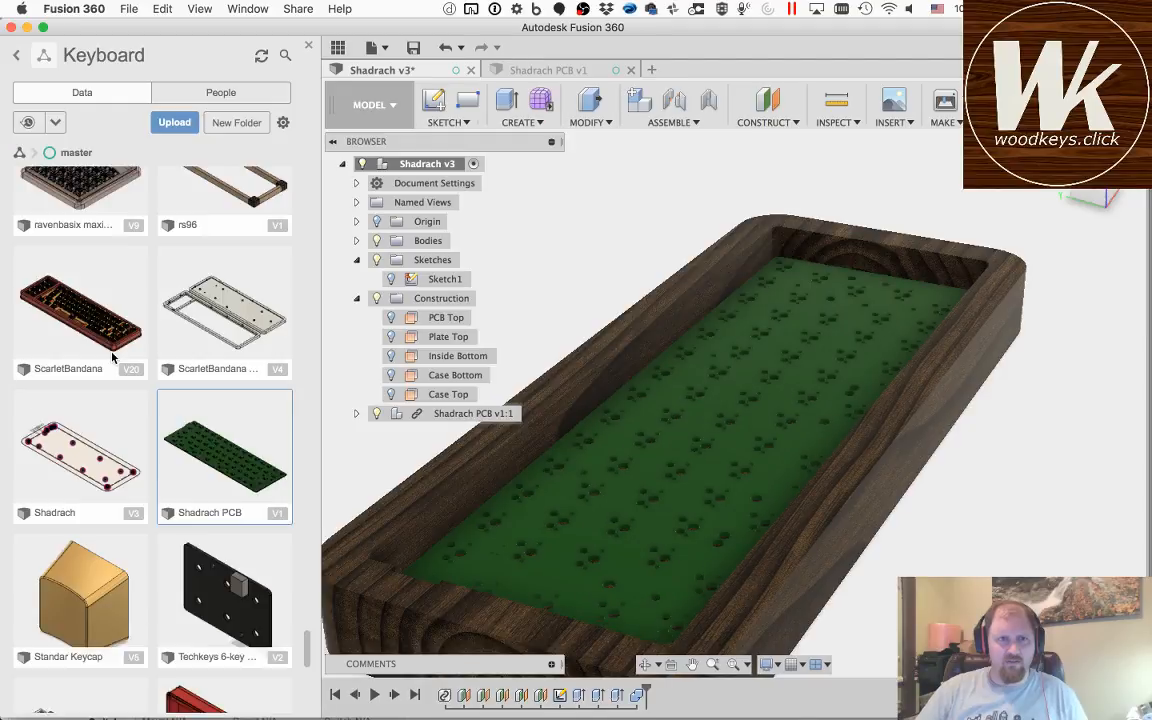
pyautogui.scroll(8, 230, 460)
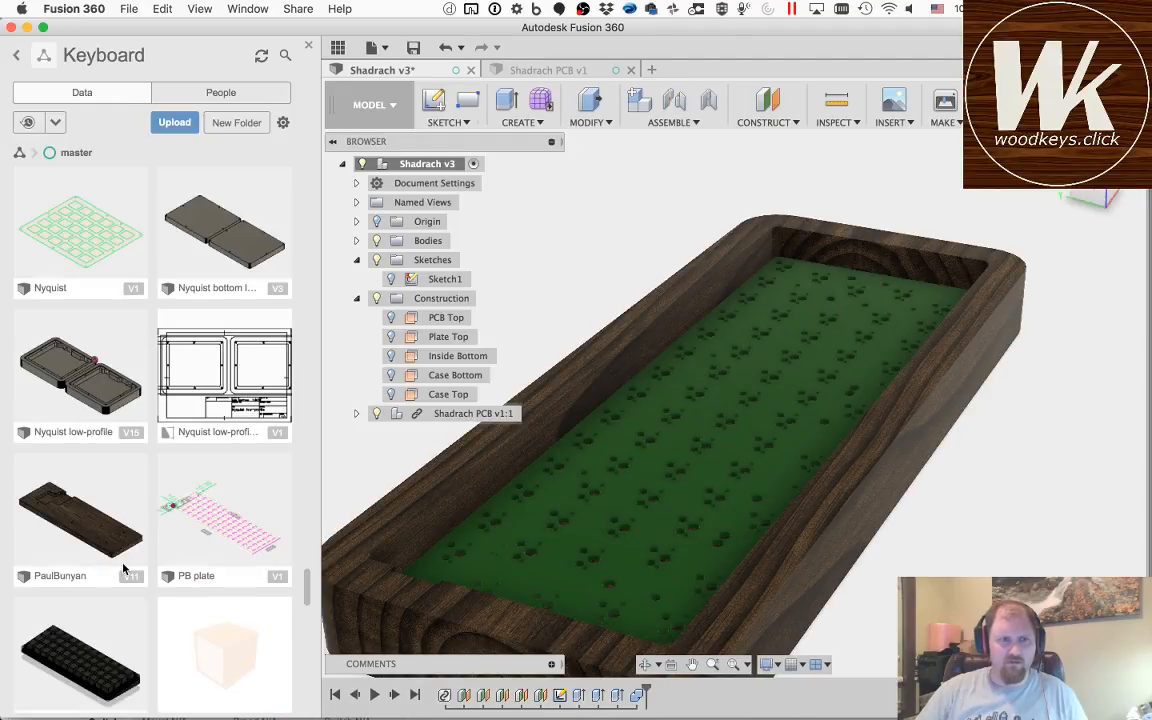
pyautogui.scroll(10, 150, 540)
pyautogui.scroll(10, 138, 590)
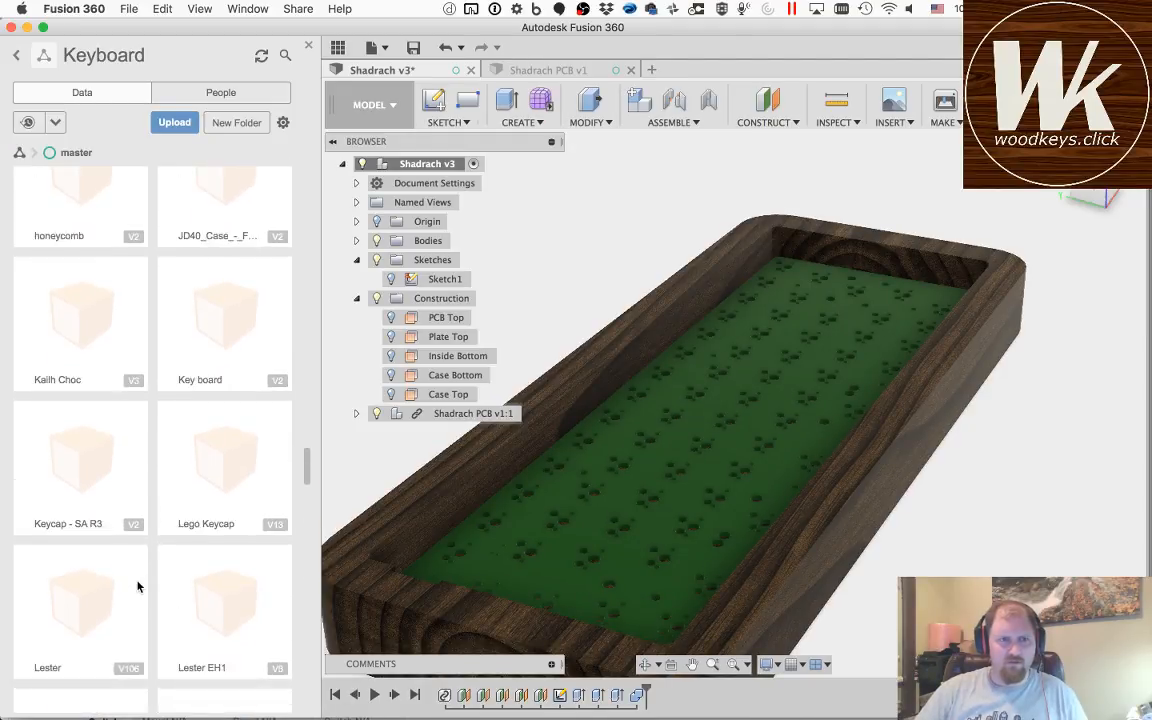
pyautogui.scroll(15, 118, 604)
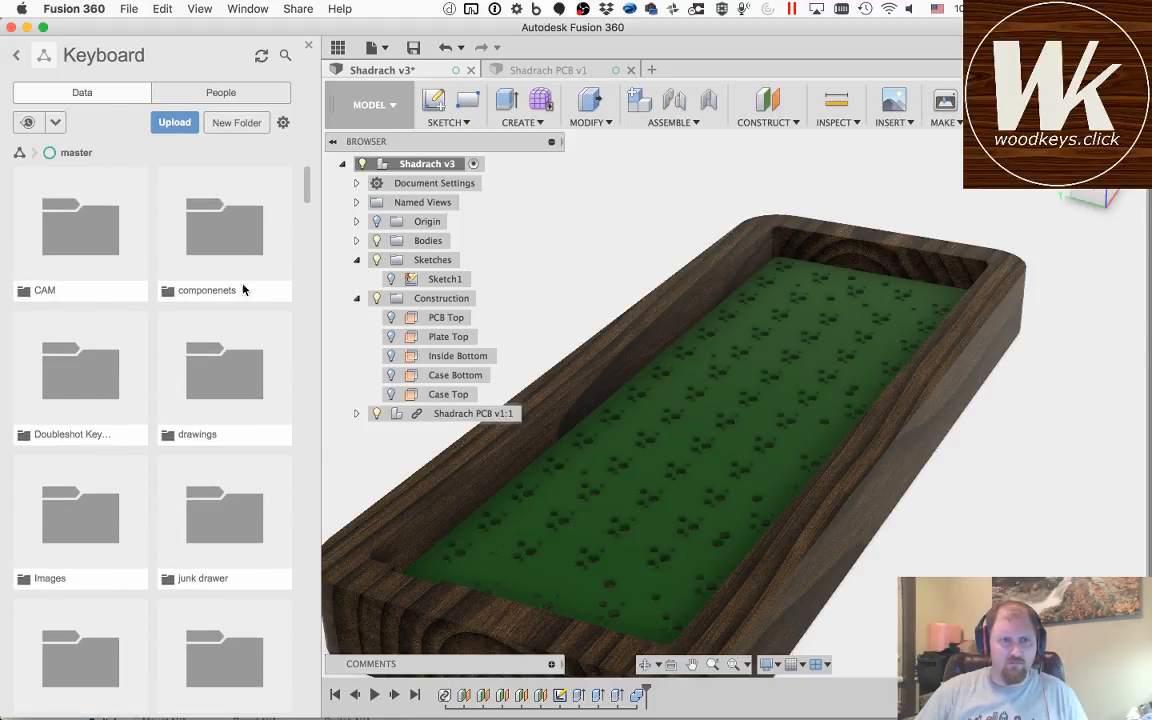
pyautogui.click(247, 233)
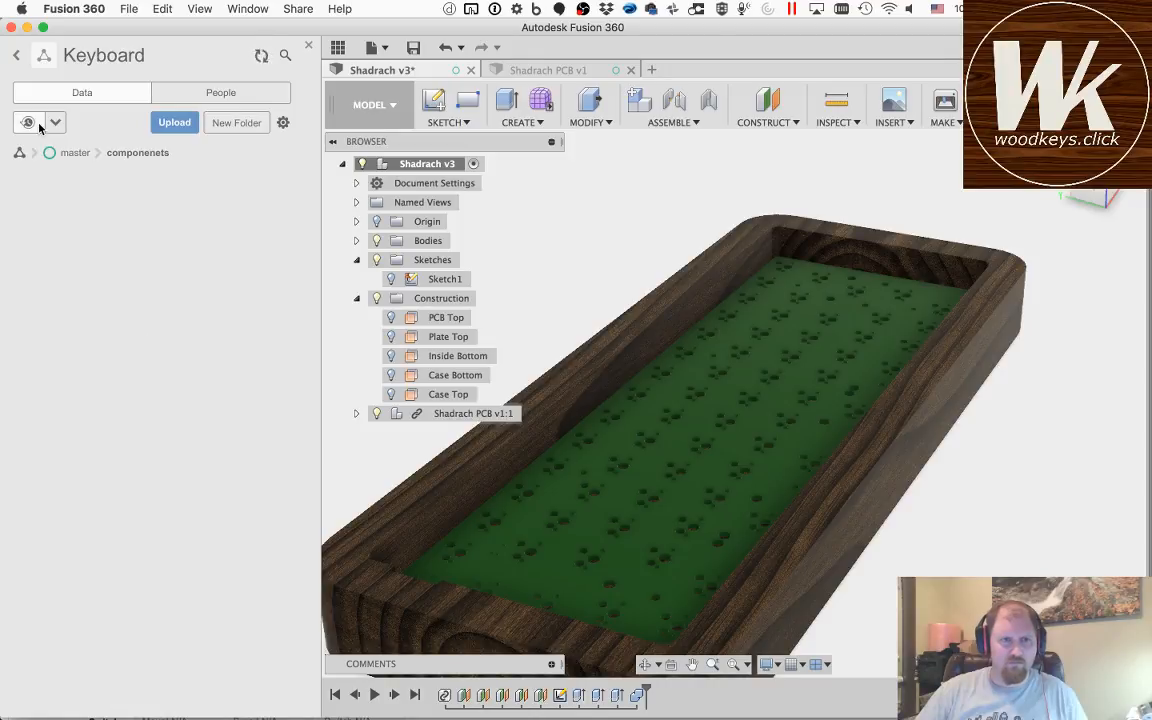
pyautogui.click(75, 154)
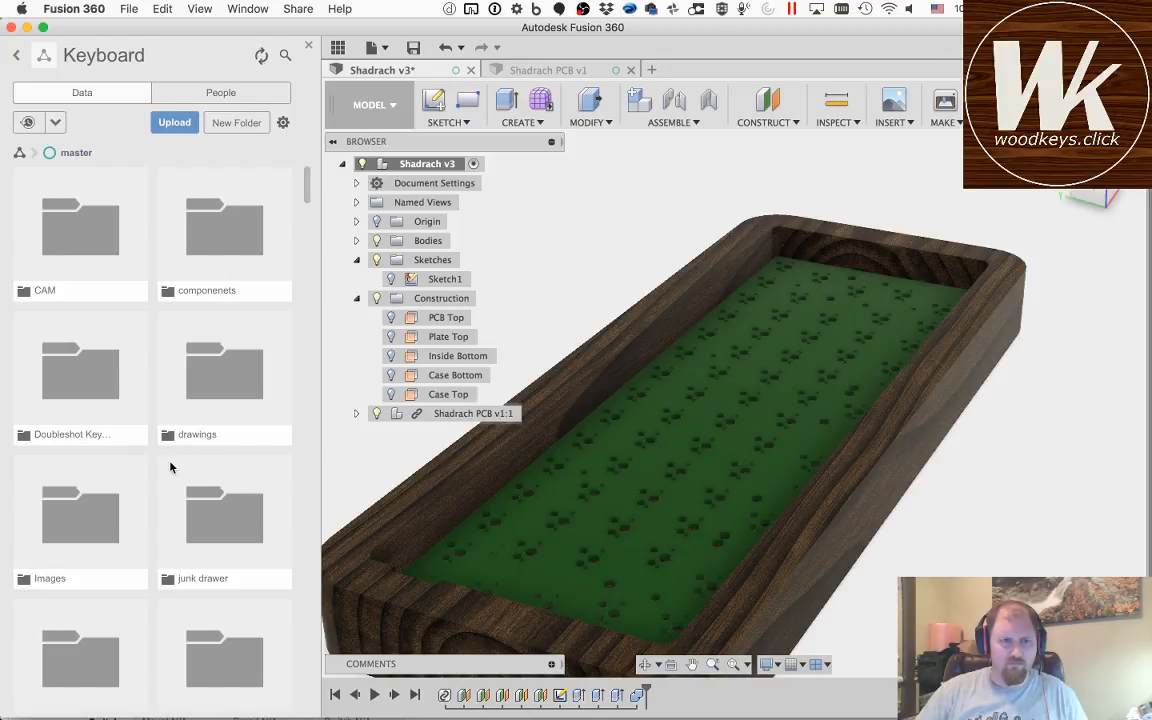
pyautogui.scroll(-5, 121, 594)
pyautogui.click(69, 398)
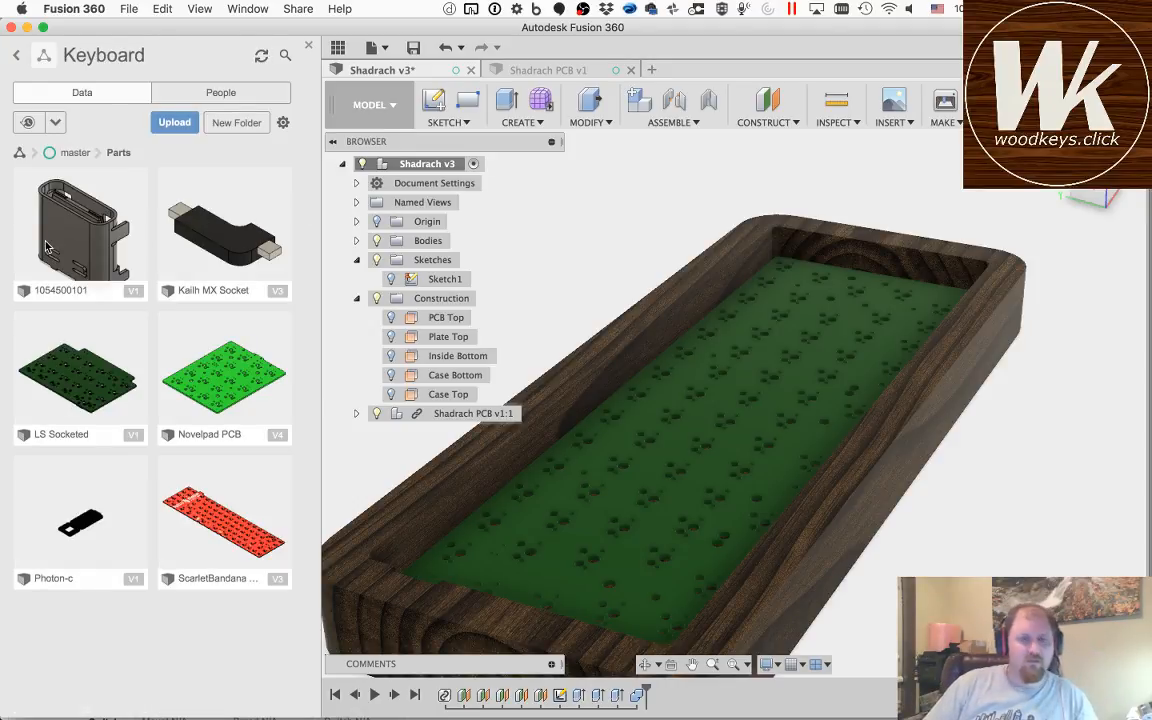
pyautogui.click(70, 152)
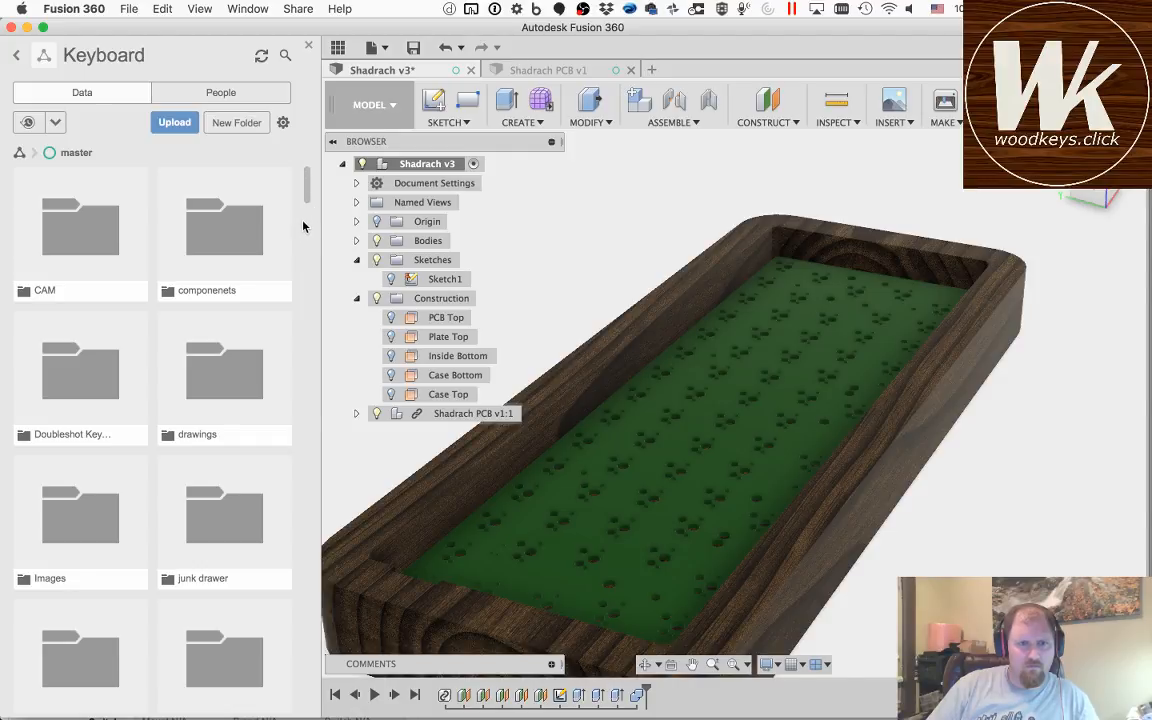
pyautogui.moveTo(308, 182); pyautogui.dragTo(303, 154)
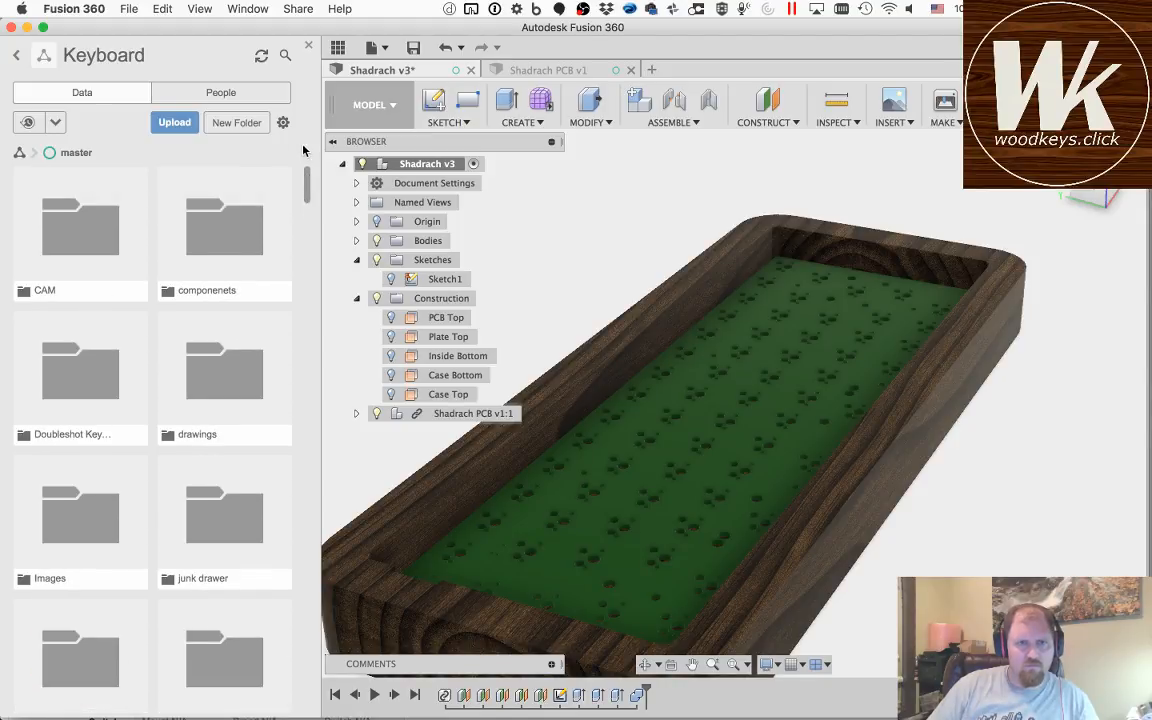
# Step: Save the Shadrach design with the version description "User Saved" and close the Shadrach PCB document
pyautogui.click(413, 48)
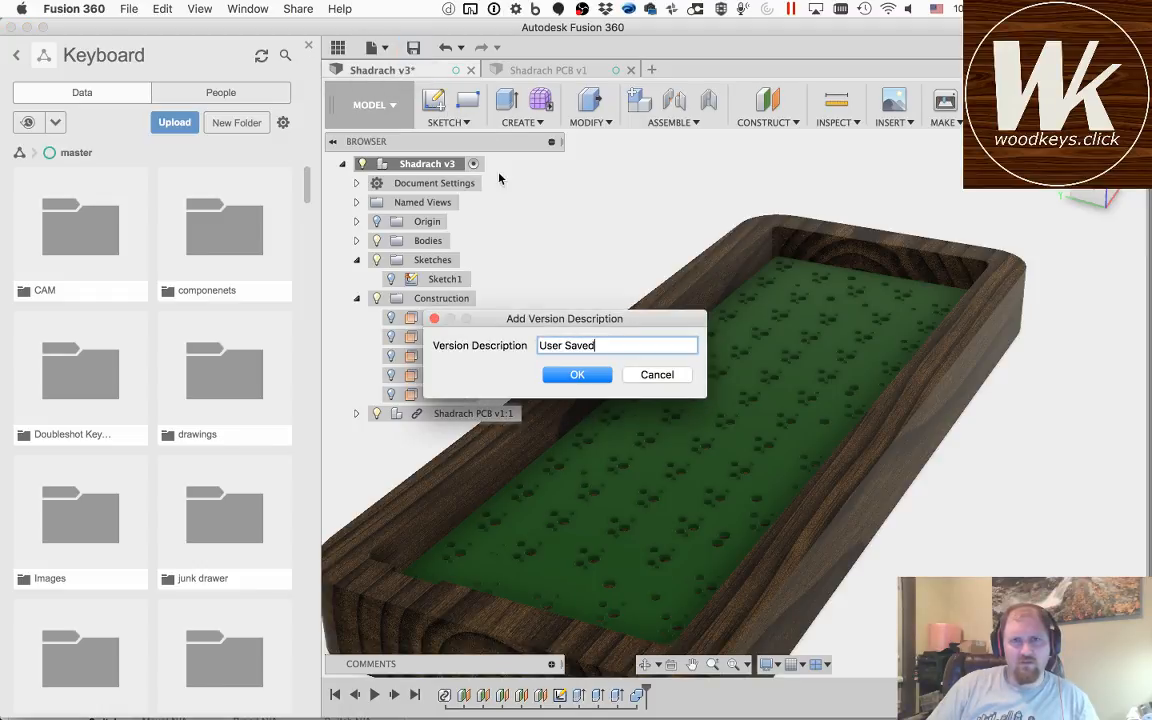
pyautogui.press('Return')
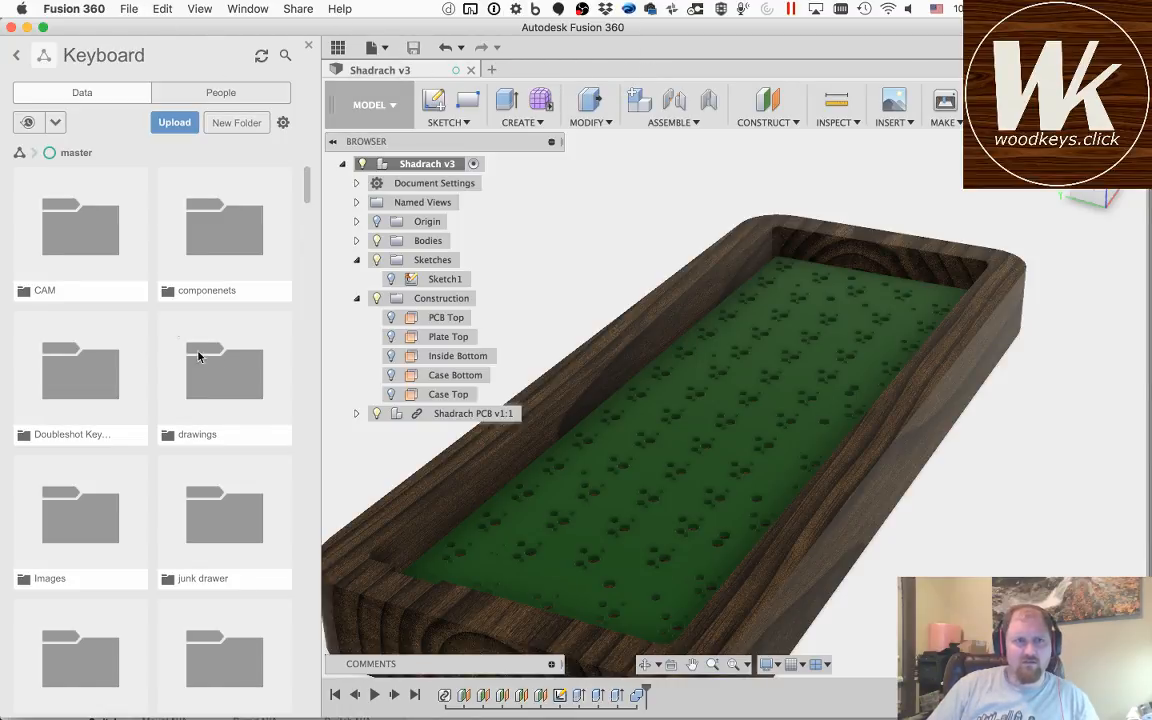
# Step: Start a new design from file, choosing 675031020.stp from the 3D folder of git/keyboard_parts.pretty
pyautogui.click(377, 47)
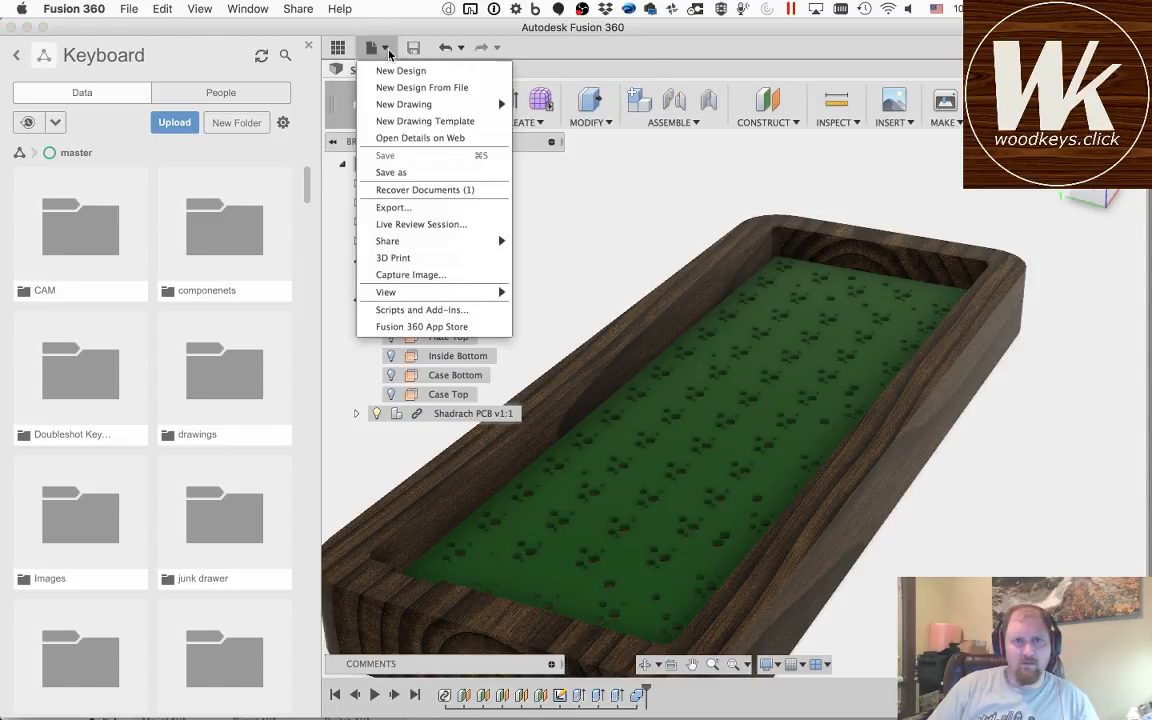
pyautogui.click(417, 88)
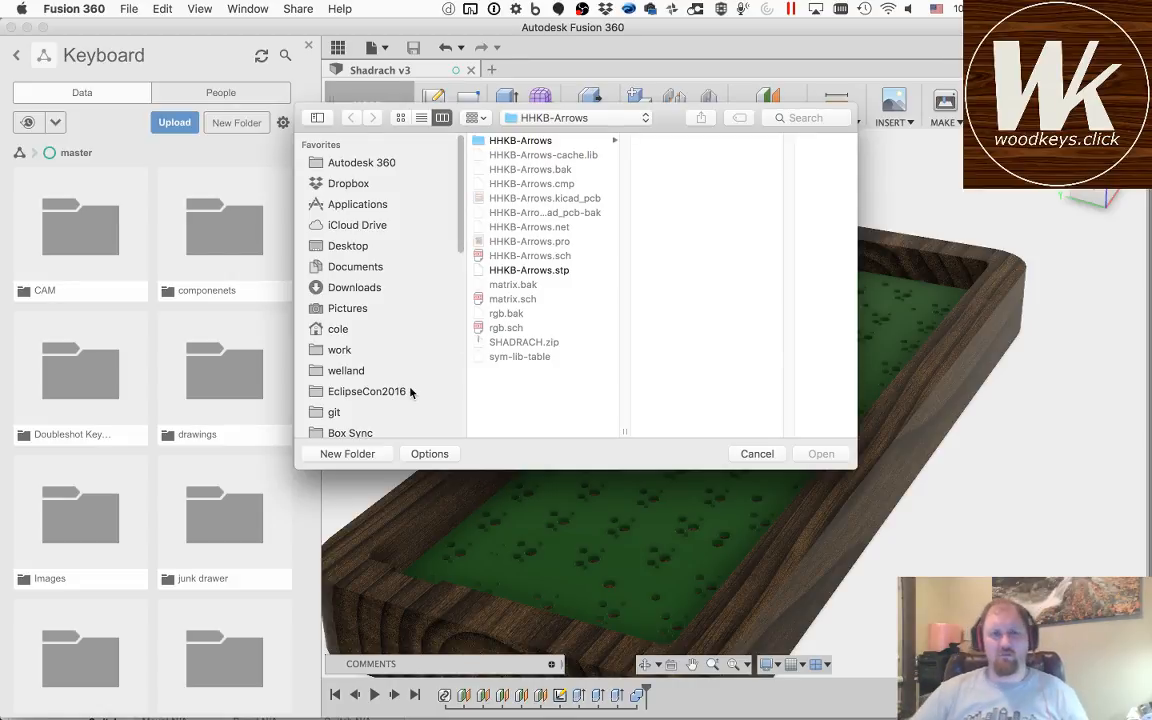
pyautogui.click(333, 412)
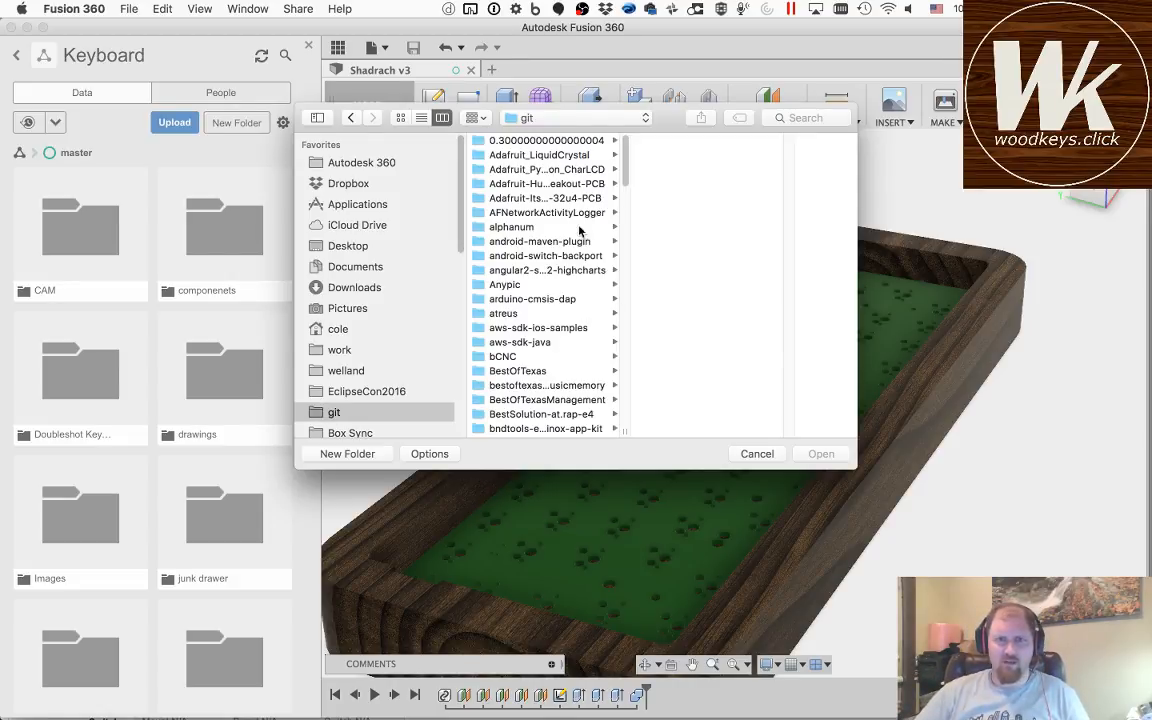
pyautogui.moveTo(632, 155); pyautogui.dragTo(625, 296)
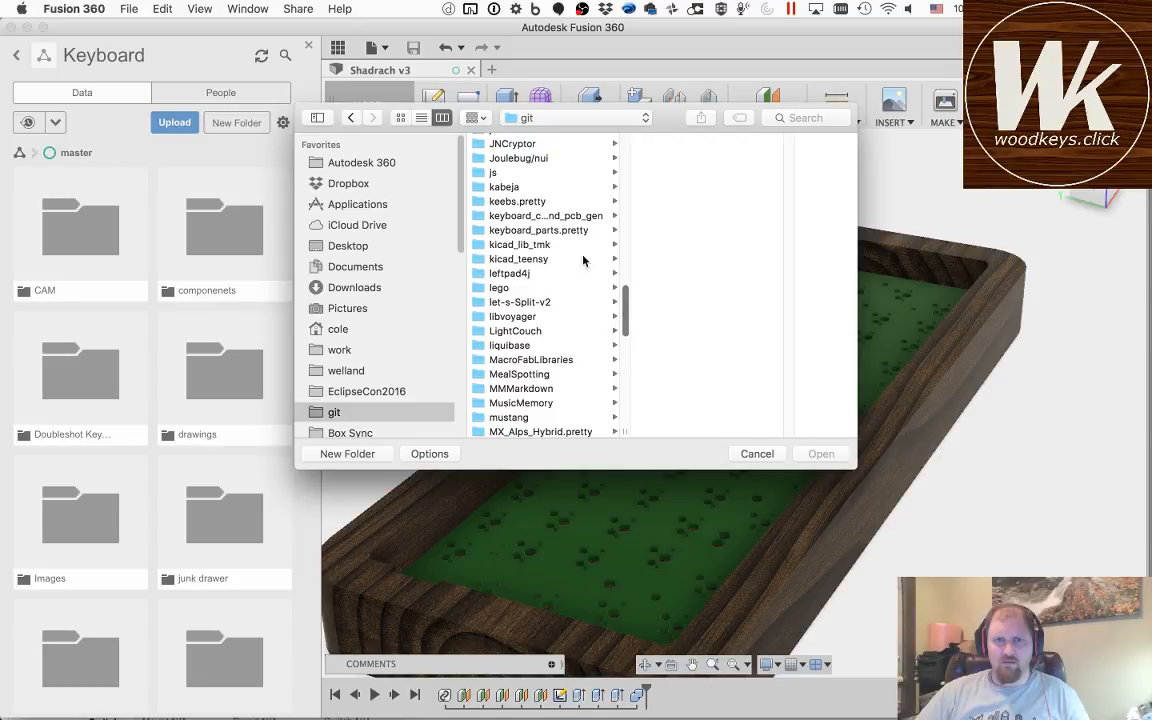
pyautogui.click(528, 231)
pyautogui.click(655, 141)
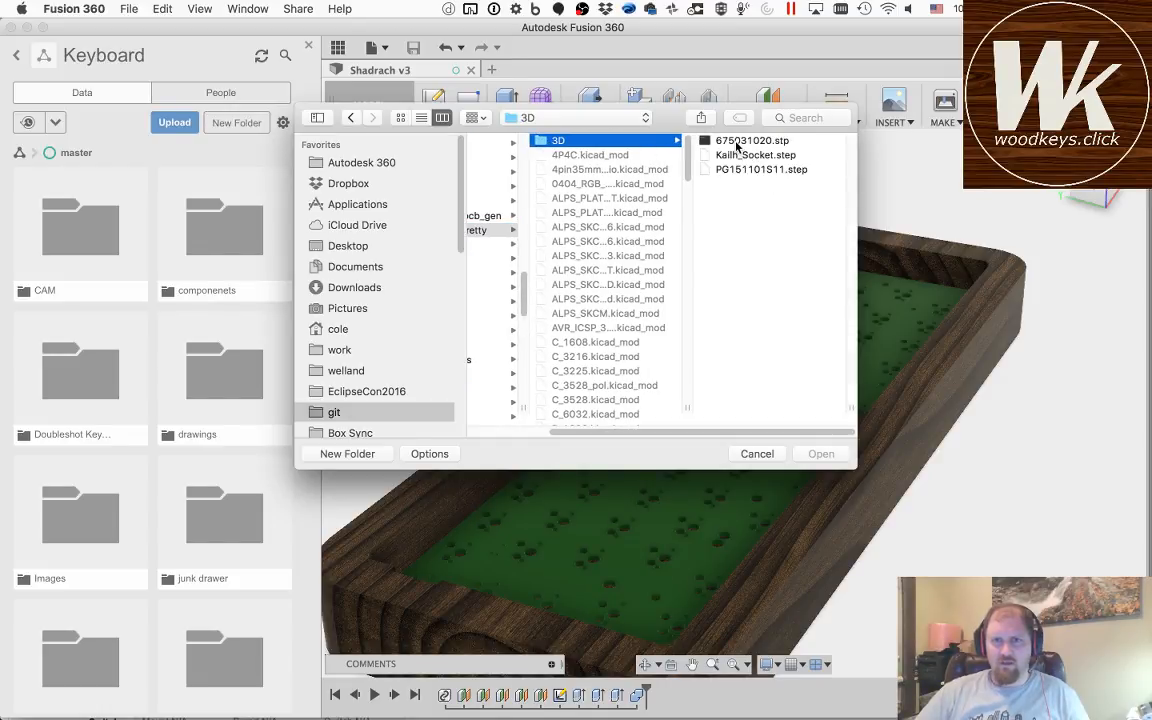
pyautogui.click(736, 143)
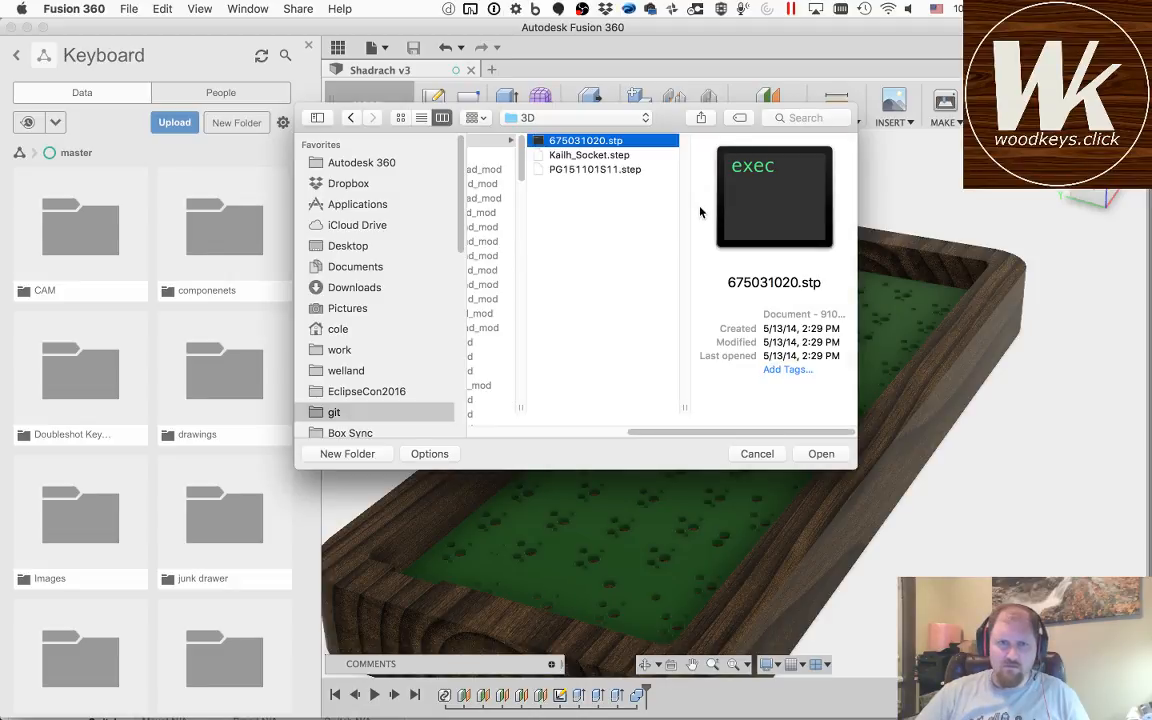
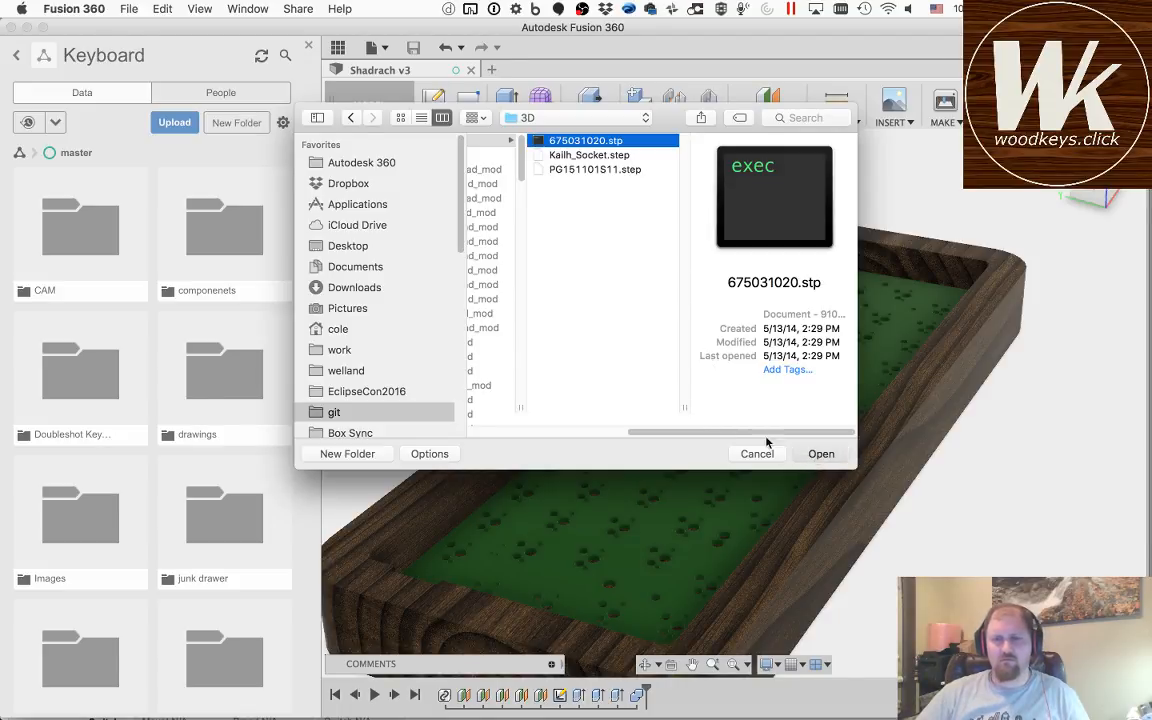
# Step: Open the 675031020.stp model and save it as Mini USB in the Keyboard project's master > Parts folder
pyautogui.click(819, 453)
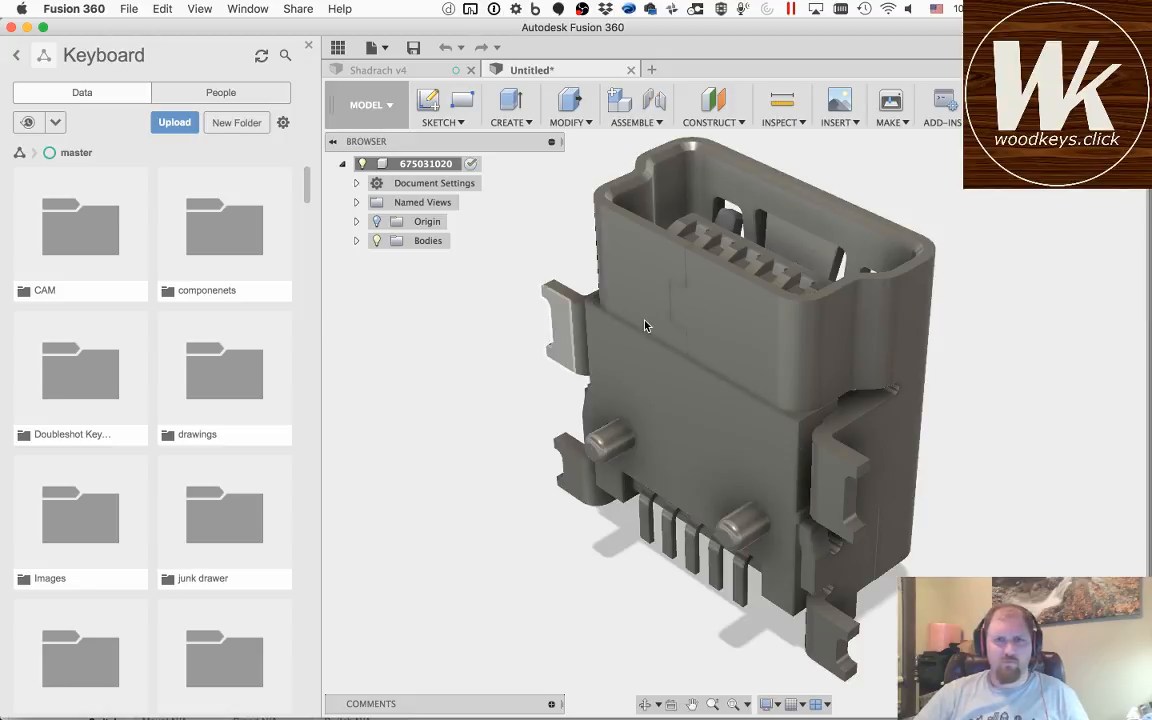
pyautogui.click(409, 49)
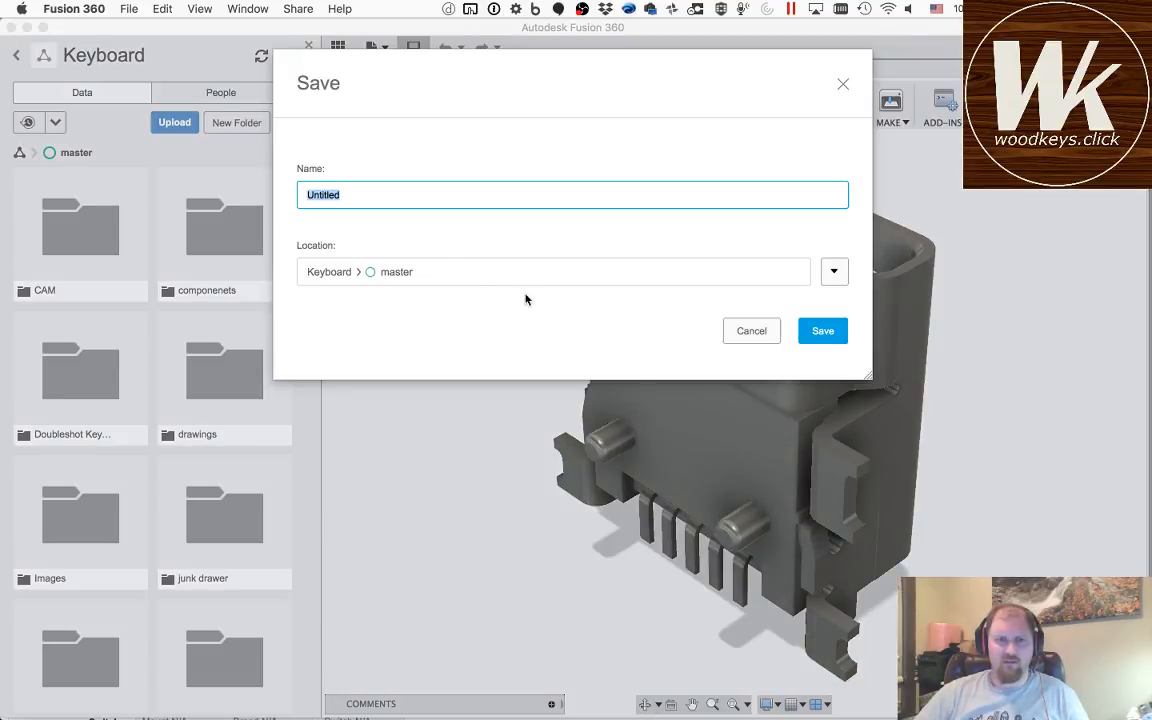
pyautogui.click(834, 271)
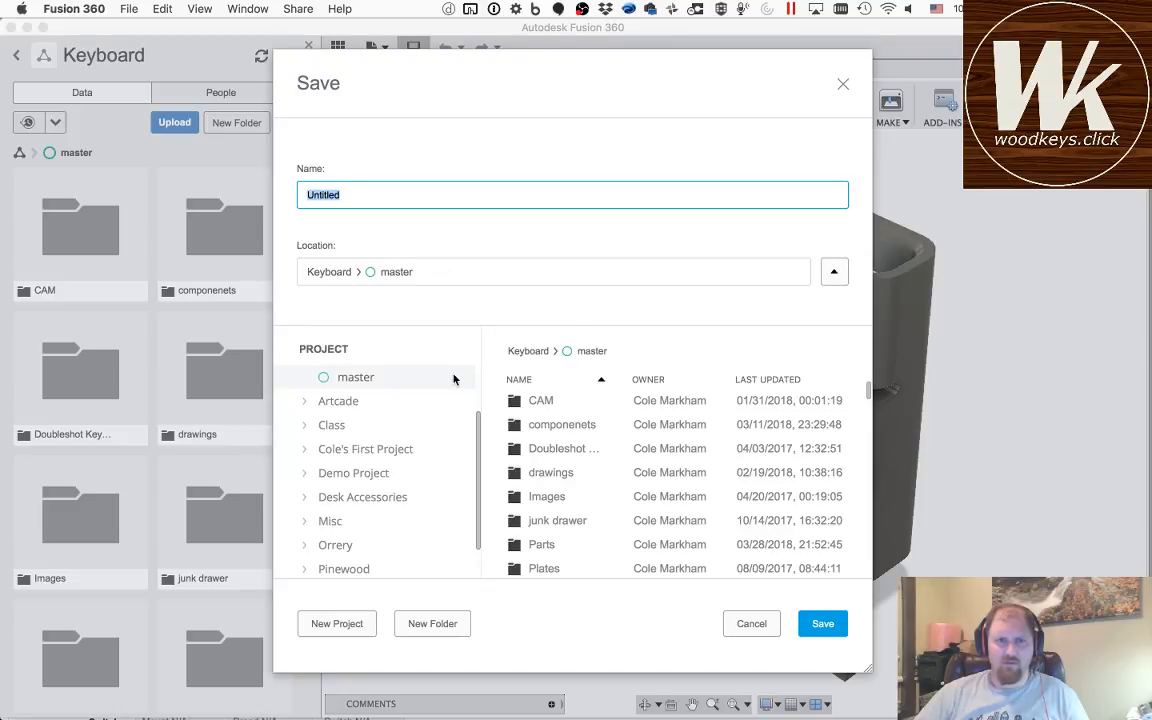
pyautogui.doubleClick(560, 545)
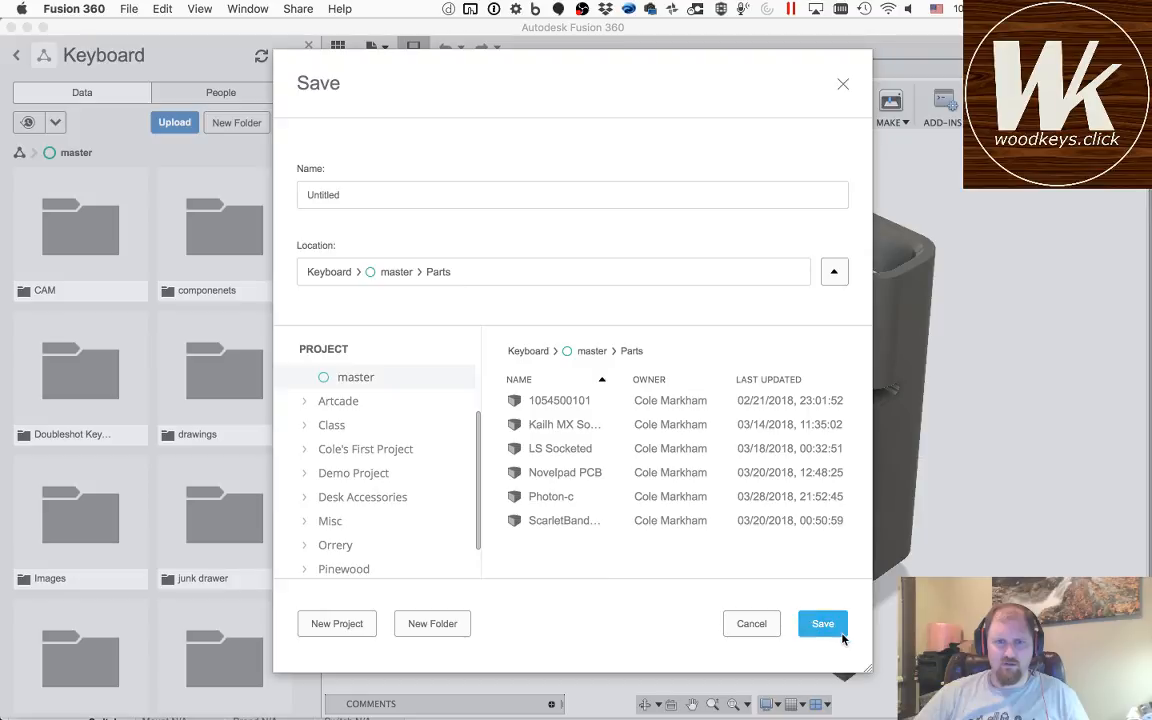
pyautogui.click(367, 206)
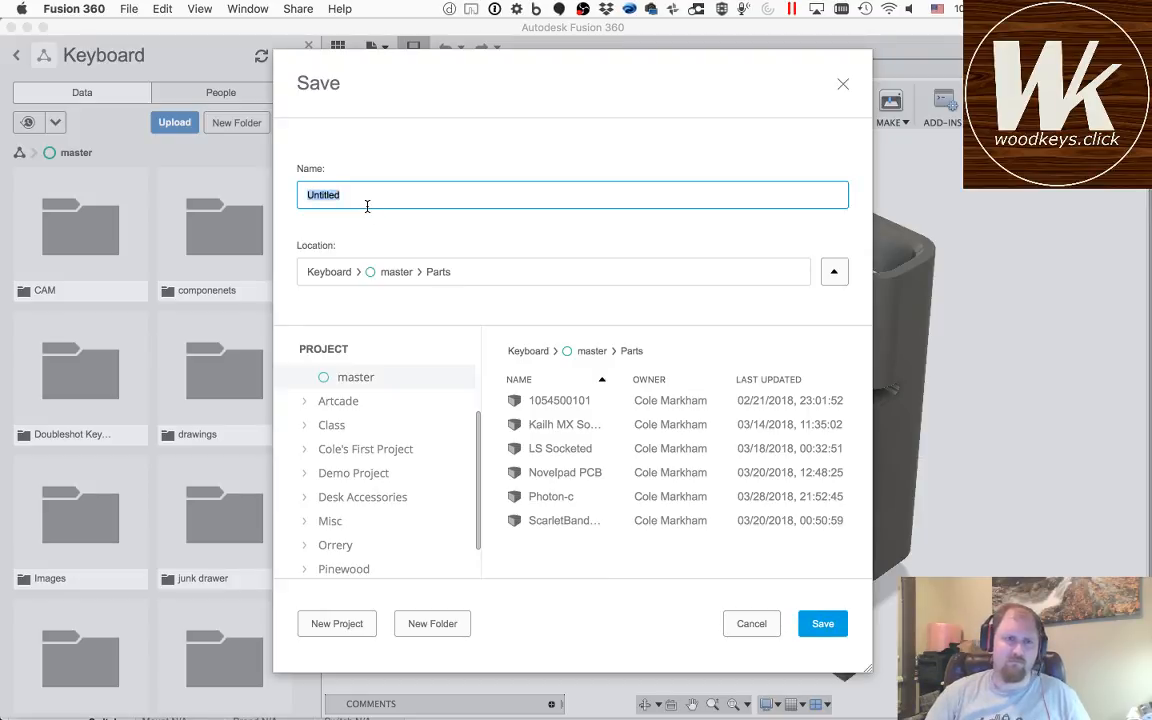
pyautogui.write('Mini USB')
pyautogui.press('Return')
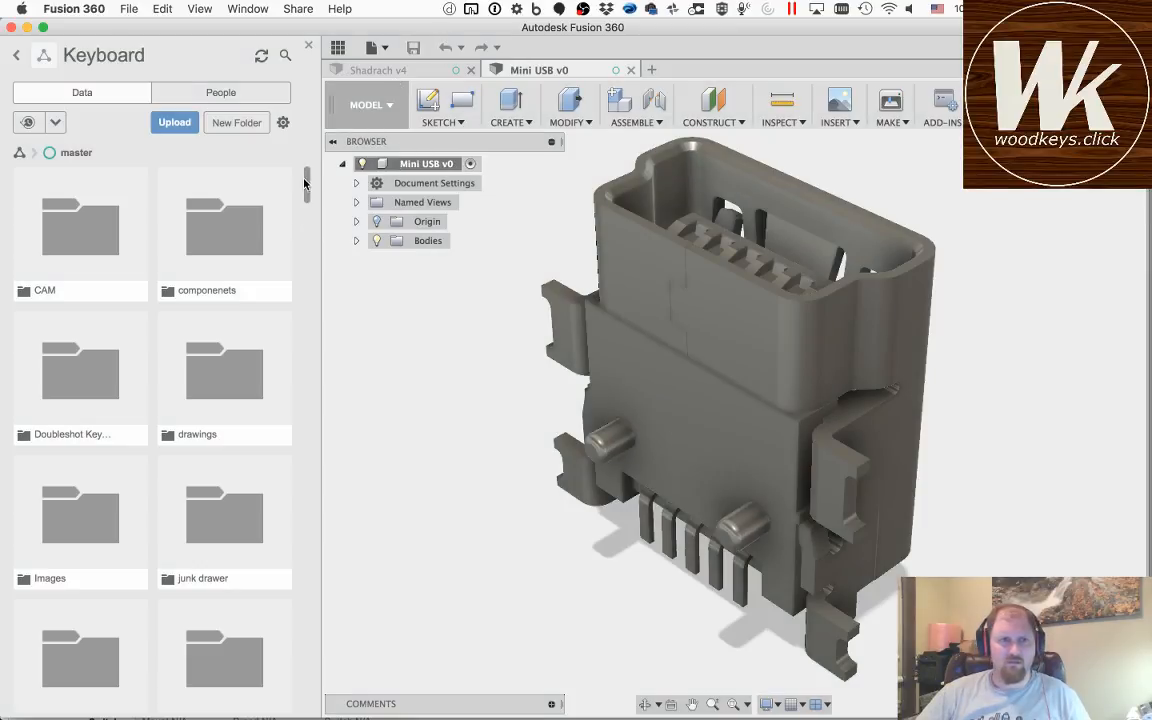
# Step: Insert the Mini USB model from the Parts folder into the Shadrach design and close the project file list
pyautogui.scroll(-5, 86, 577)
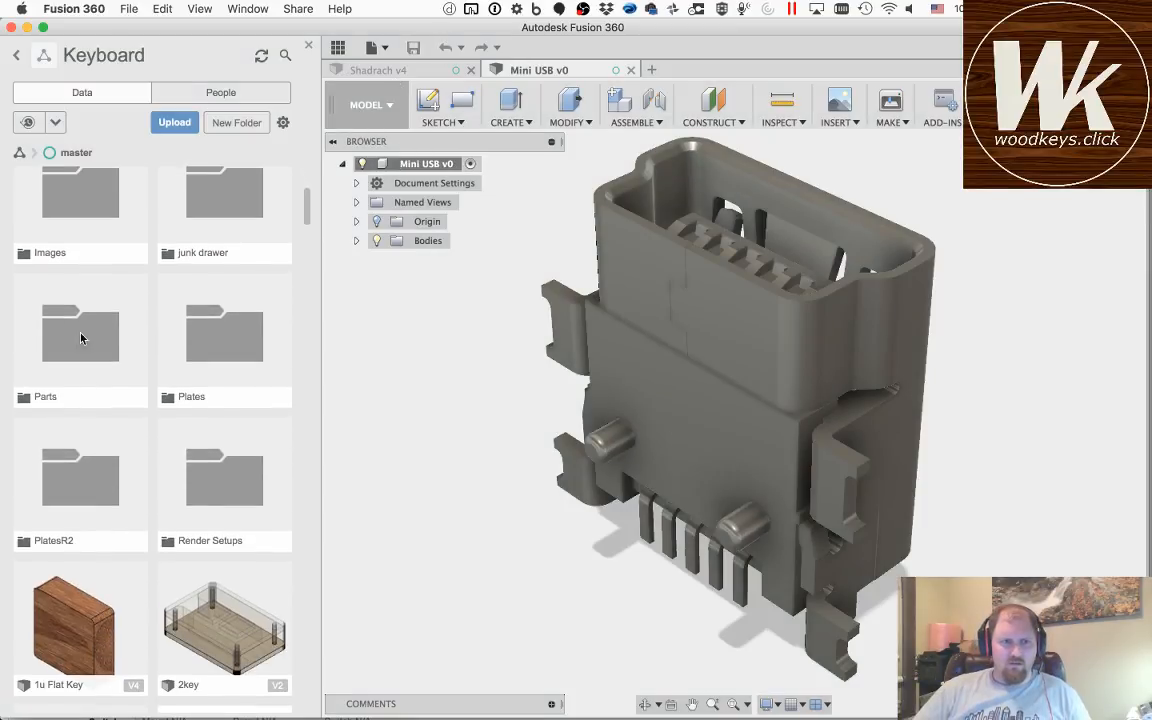
pyautogui.click(70, 296)
pyautogui.click(390, 69)
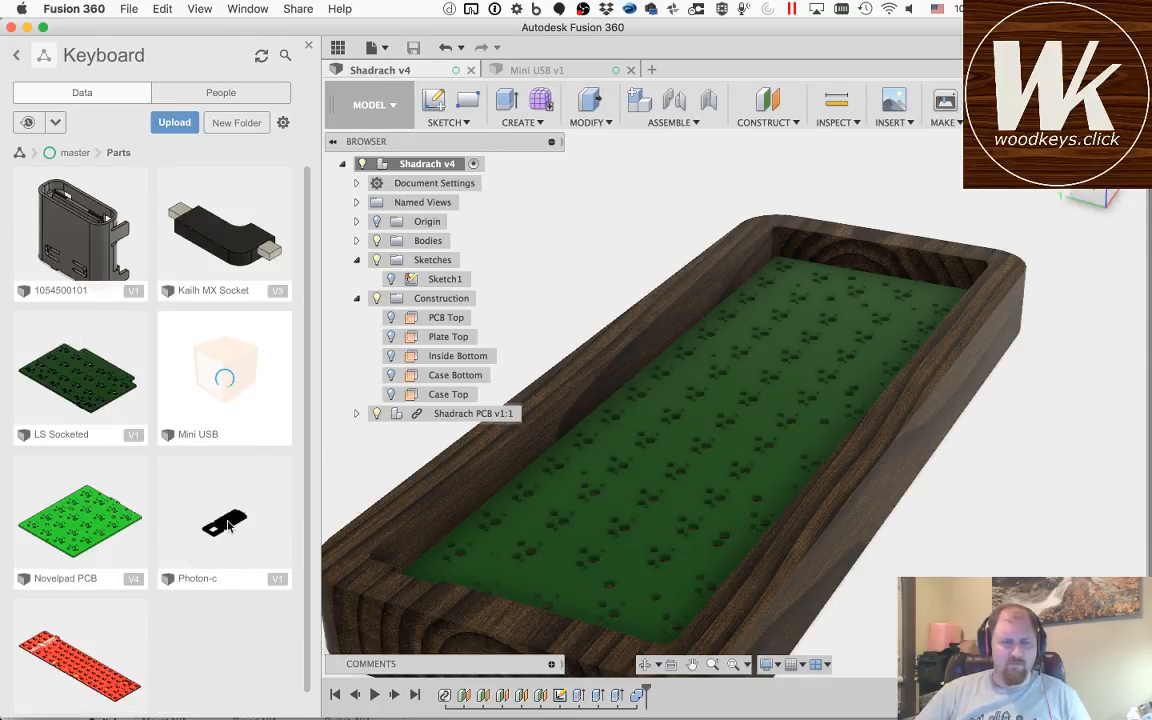
pyautogui.rightClick(193, 396)
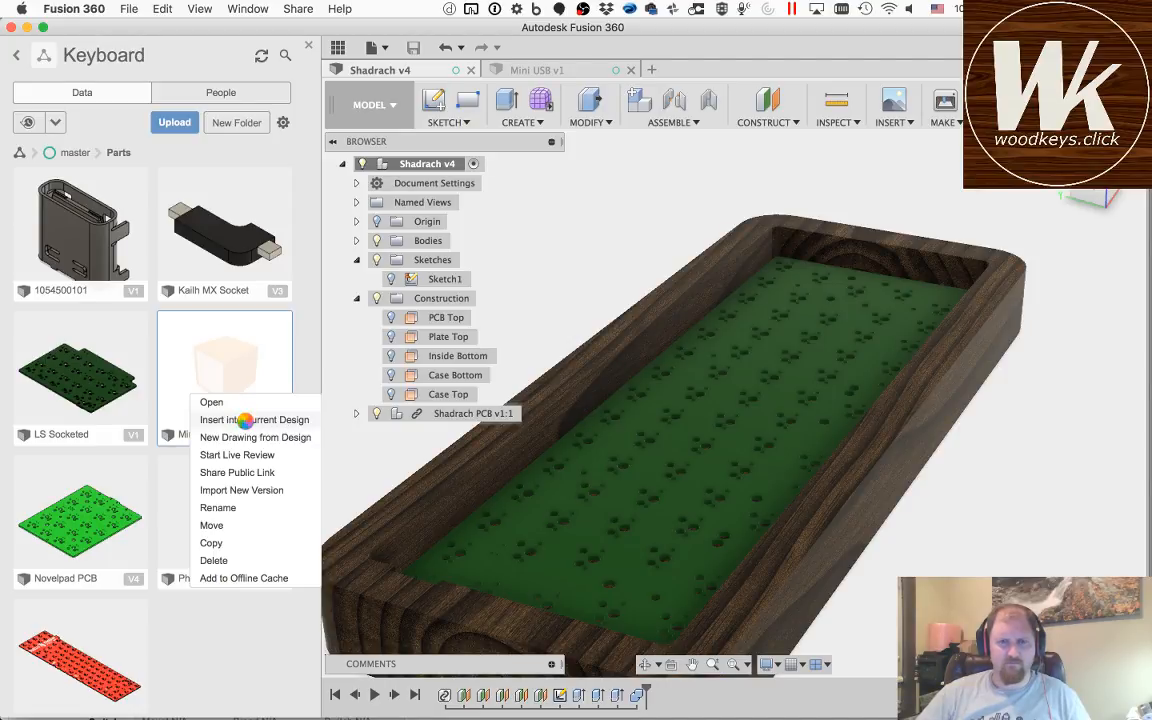
pyautogui.click(245, 421)
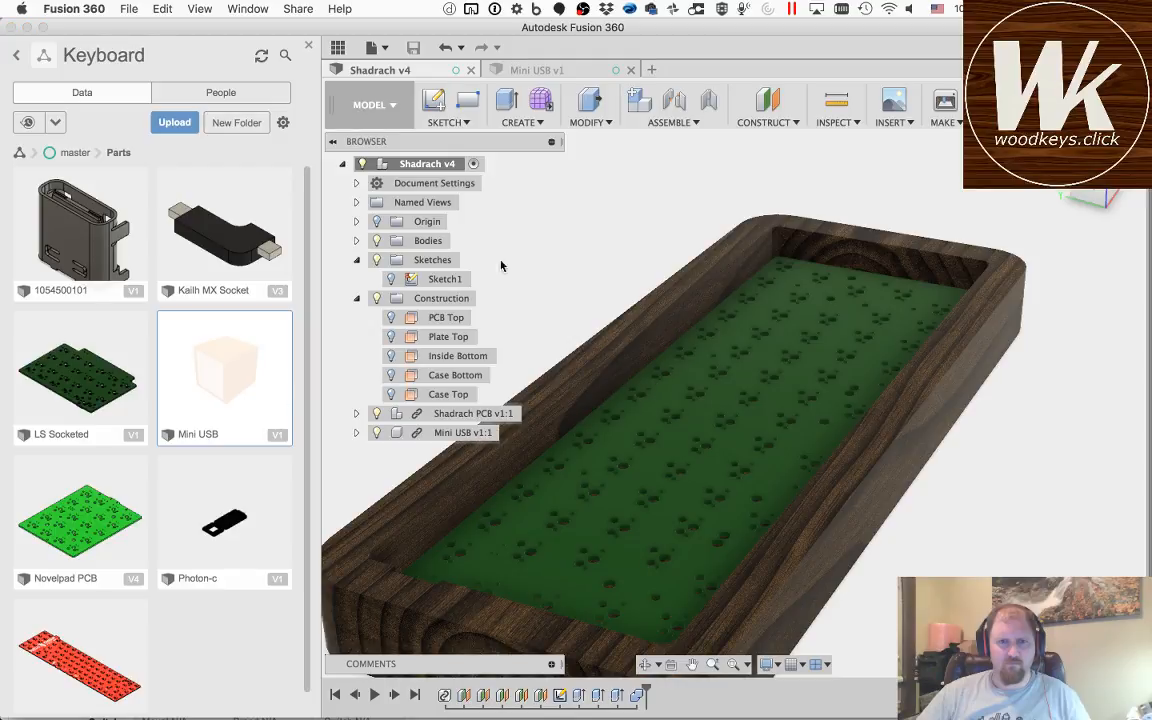
pyautogui.click(309, 47)
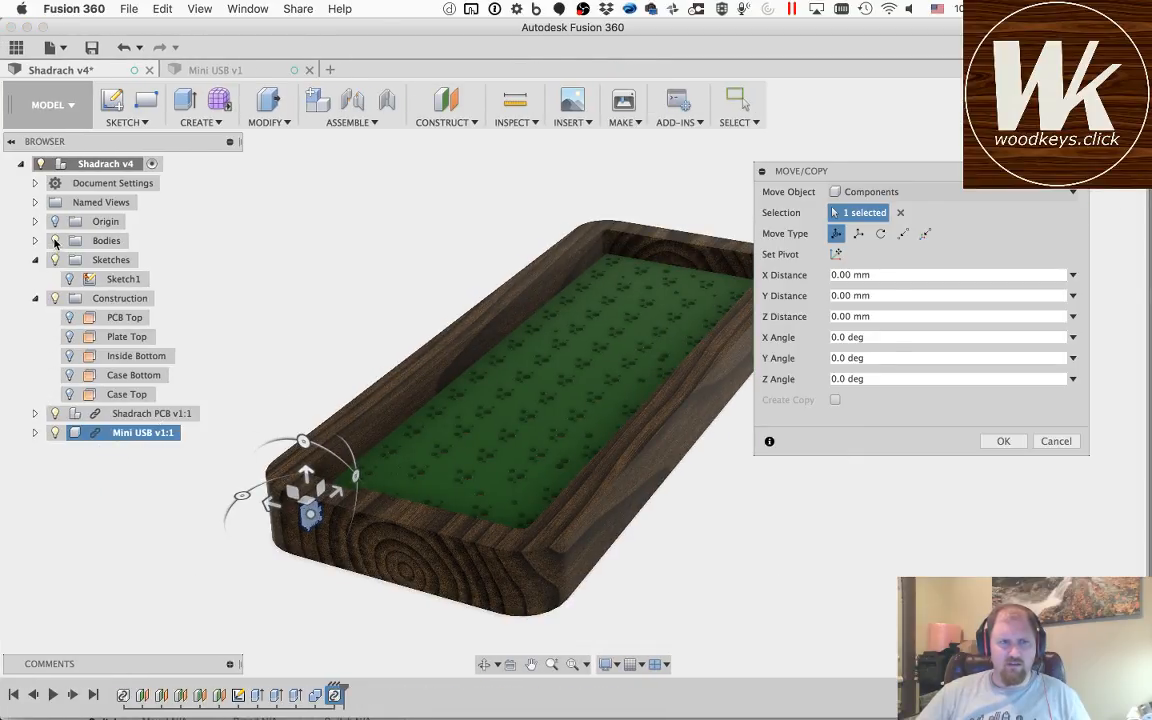
# Step: Hide the Shadrach case bodies and expose the PCB's component side around the connector tab
pyautogui.click(55, 241)
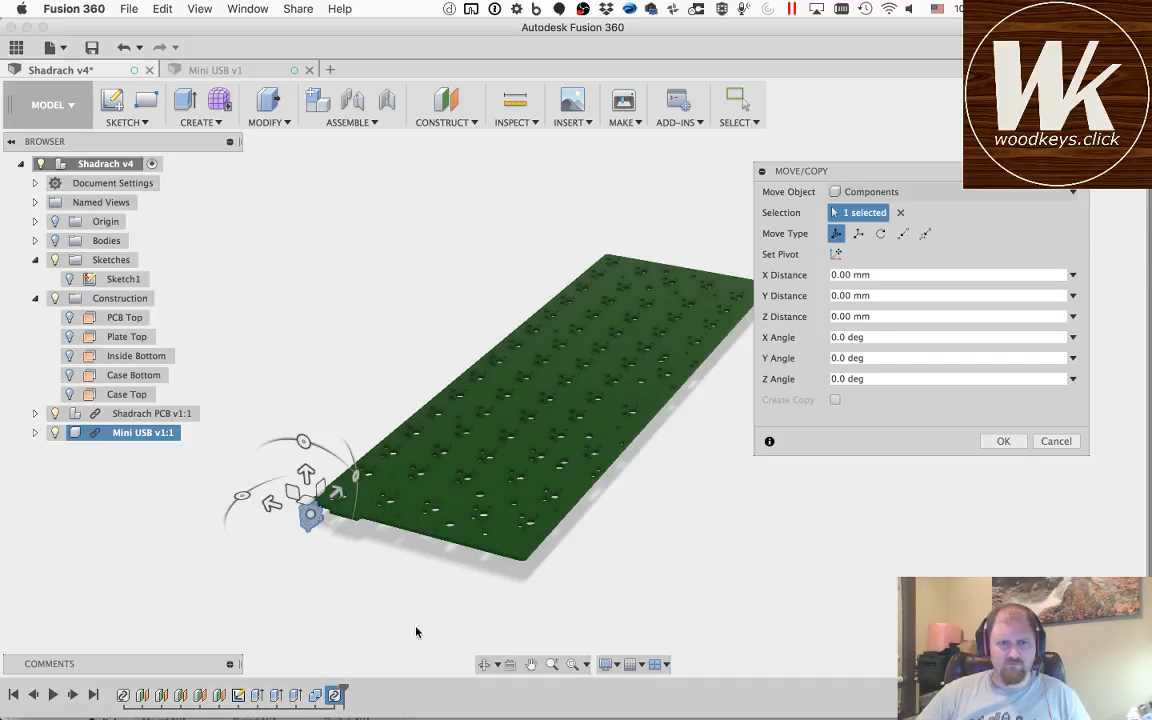
pyautogui.click(484, 664)
pyautogui.moveTo(364, 500); pyautogui.dragTo(391, 416)
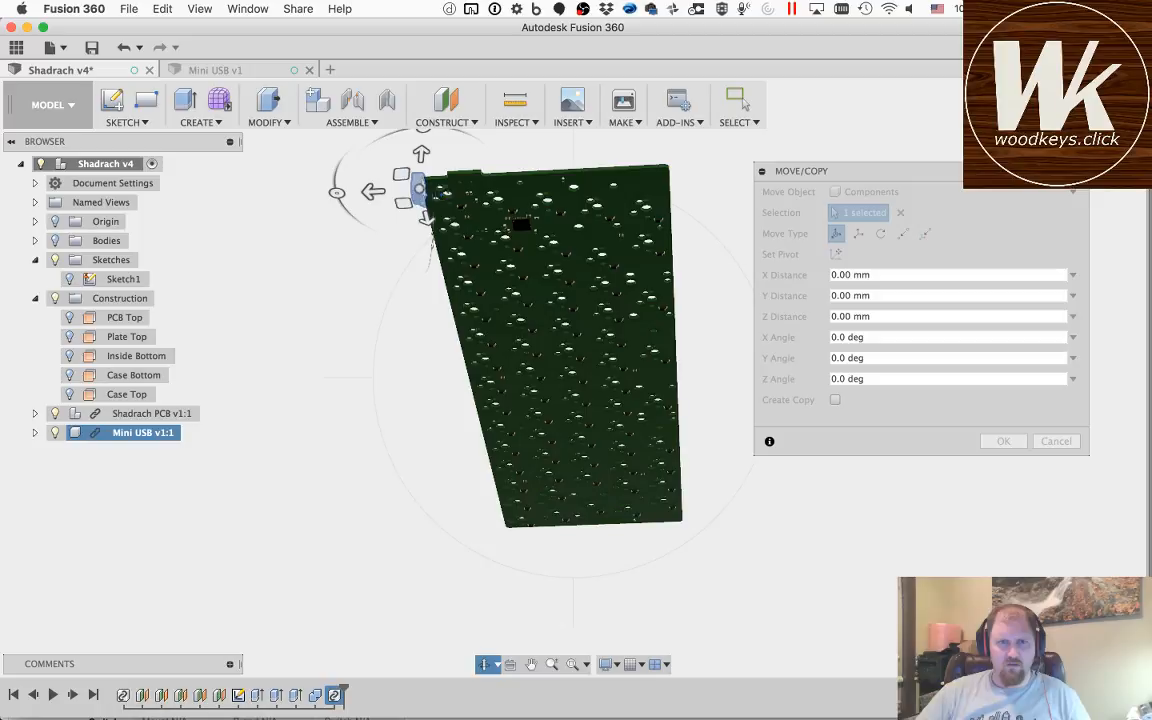
pyautogui.scroll(5, 447, 190)
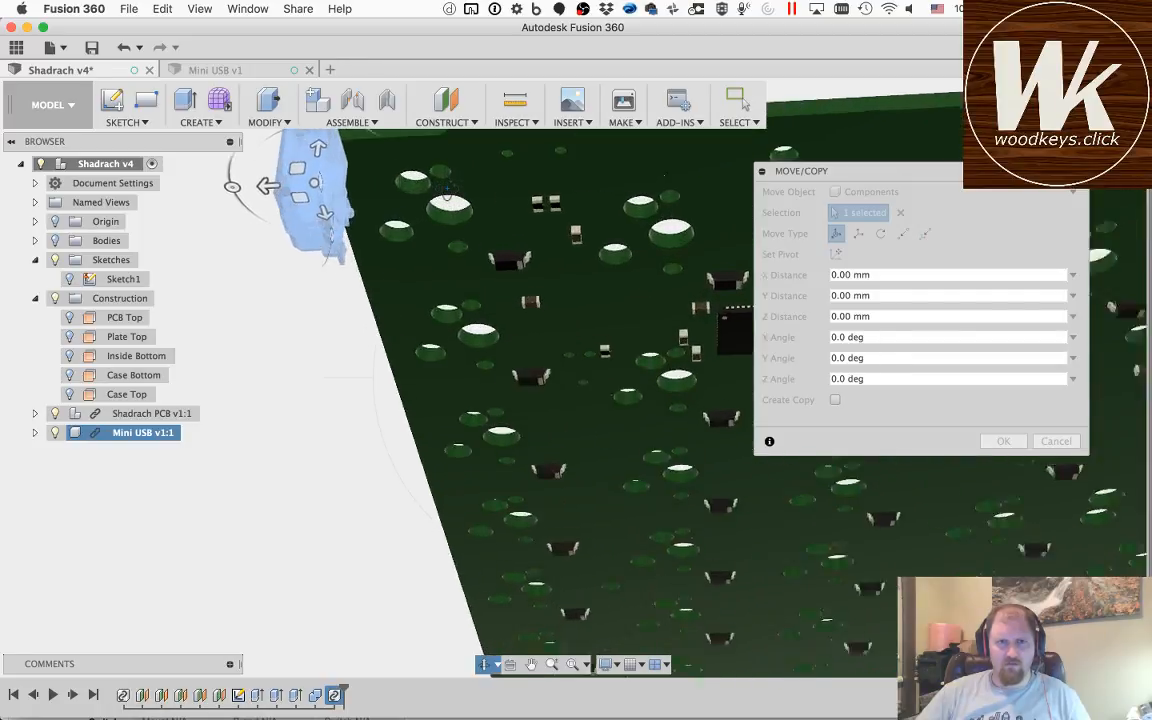
pyautogui.scroll(3, 447, 190)
pyautogui.scroll(-6, 447, 190)
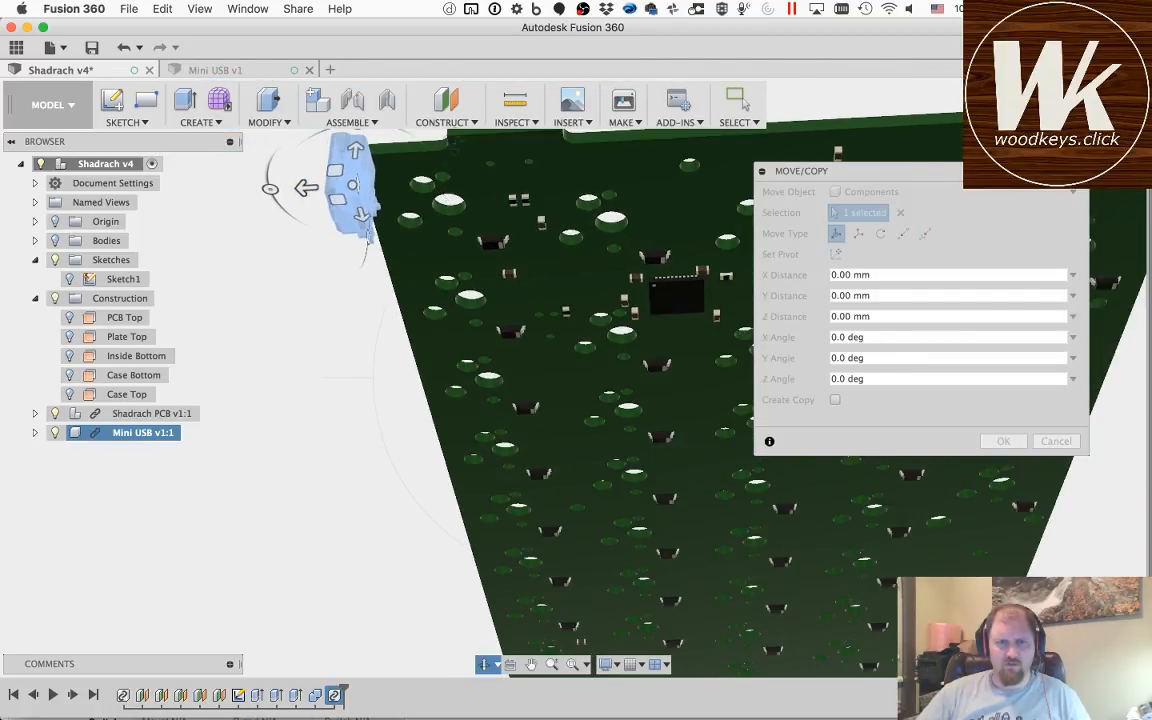
pyautogui.scroll(-5, 465, 216)
pyautogui.moveTo(460, 278); pyautogui.dragTo(623, 477)
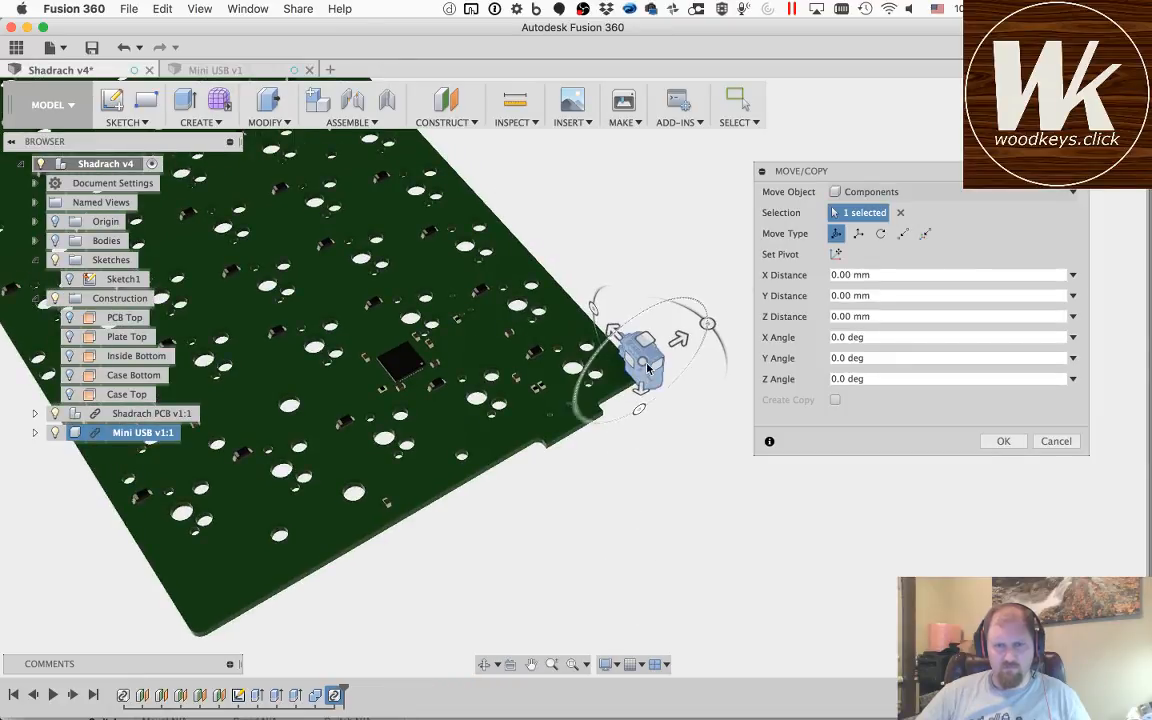
# Step: Rotate the Mini USB so it lies flat with its opening facing the PCB's tab edge, and move it -18 mm in X
pyautogui.scroll(-4, 646, 364)
pyautogui.scroll(5, 646, 364)
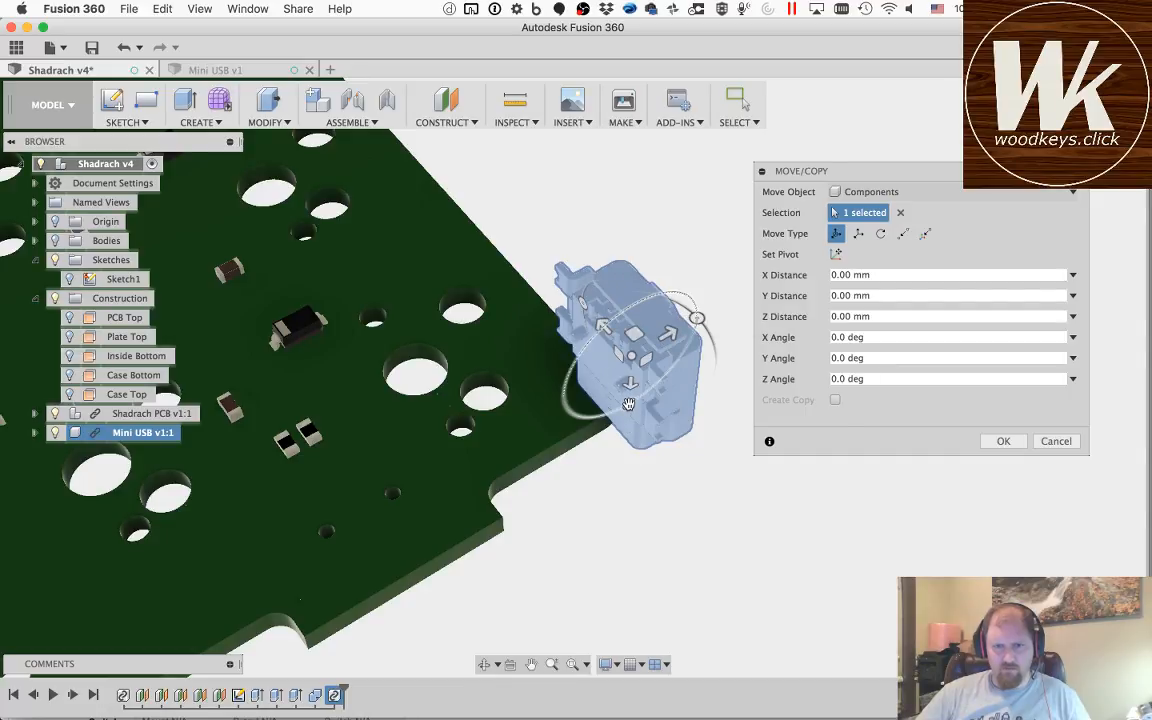
pyautogui.moveTo(628, 404); pyautogui.dragTo(694, 325)
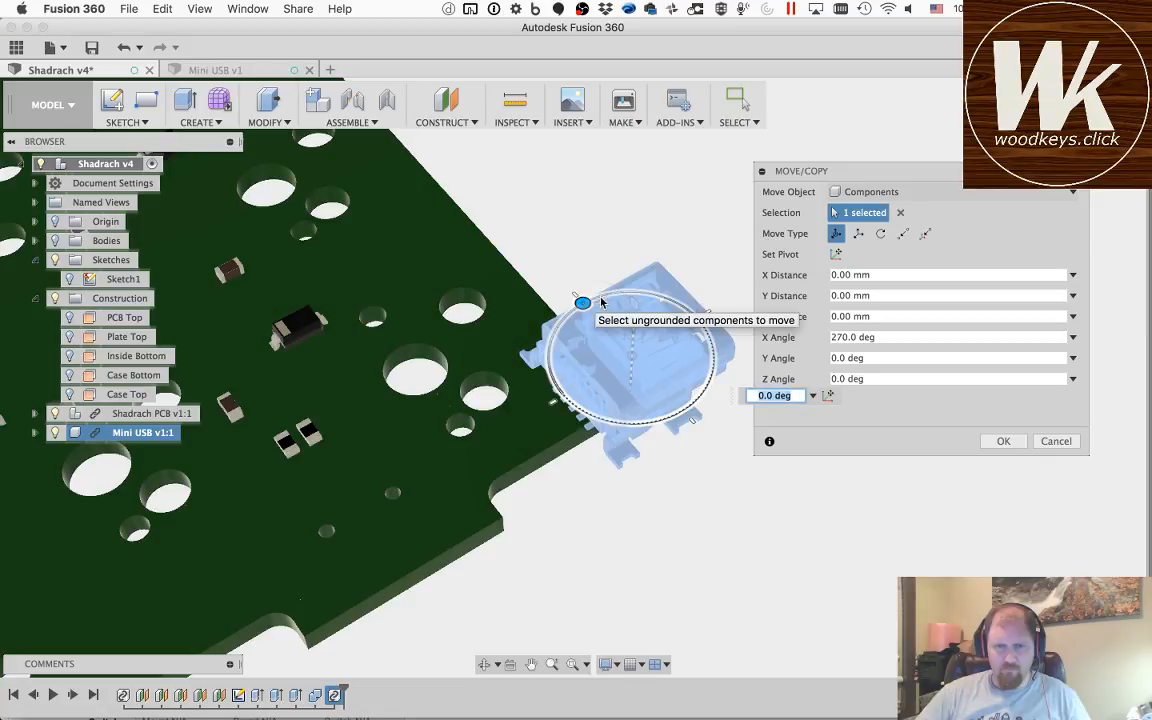
pyautogui.moveTo(585, 303); pyautogui.dragTo(404, 480)
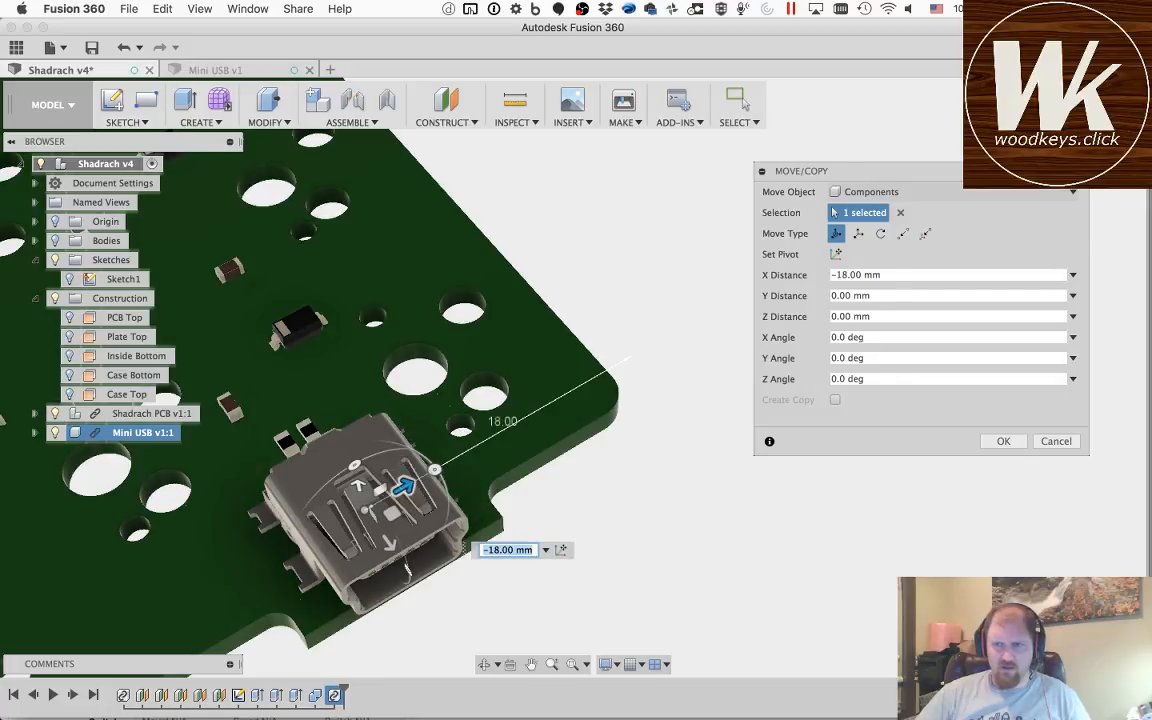
# Step: Lower the Mini USB toward the PCB surface with a Y distance of -2.4 mm
pyautogui.keyDown('shift'); pyautogui.moveTo(407, 568); pyautogui.dragTo(263, 380, button='middle'); pyautogui.keyUp('shift')
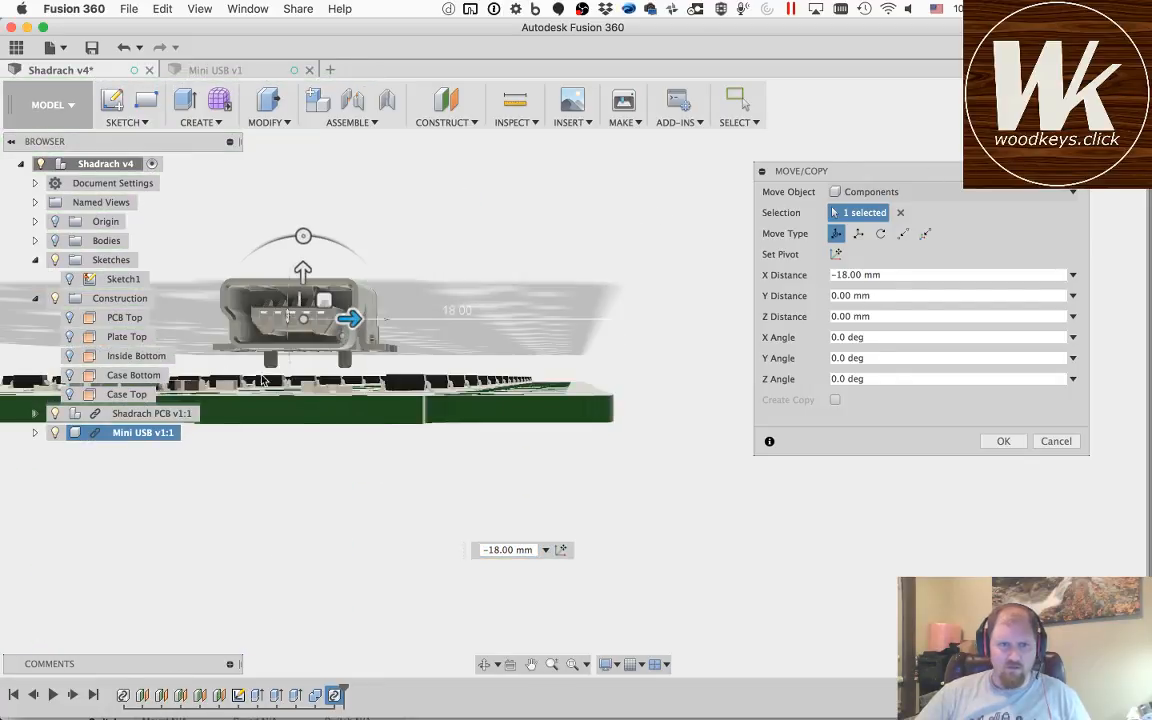
pyautogui.click(531, 664)
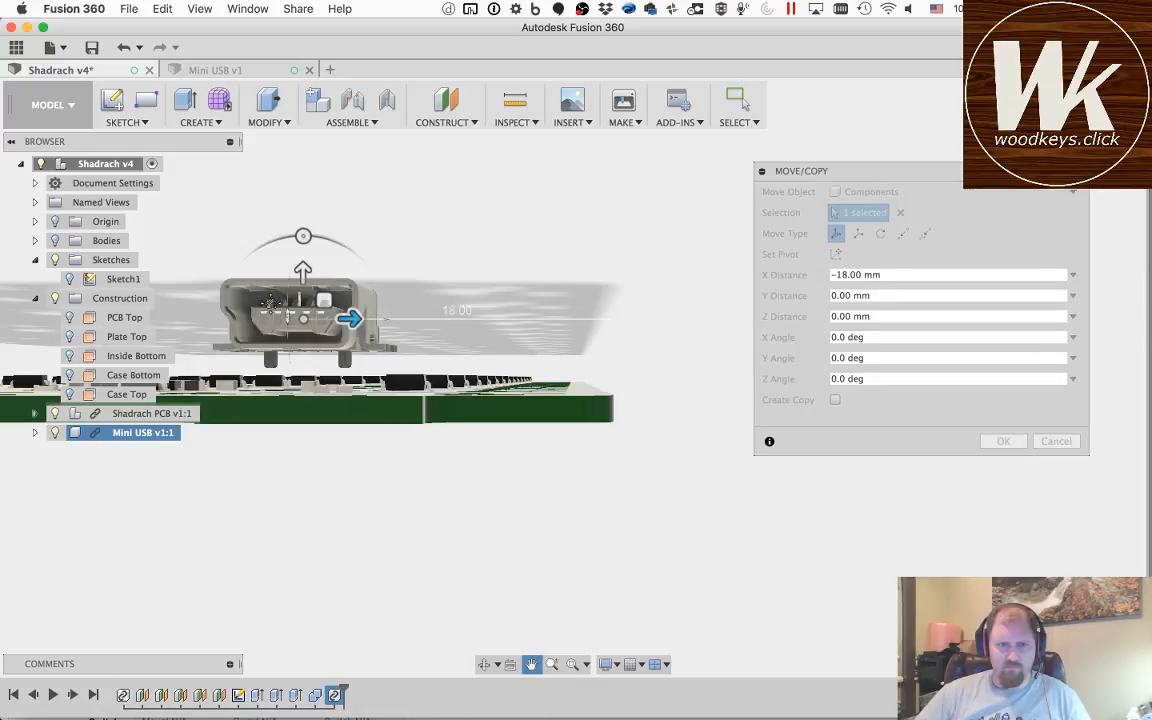
pyautogui.moveTo(281, 322); pyautogui.dragTo(486, 396)
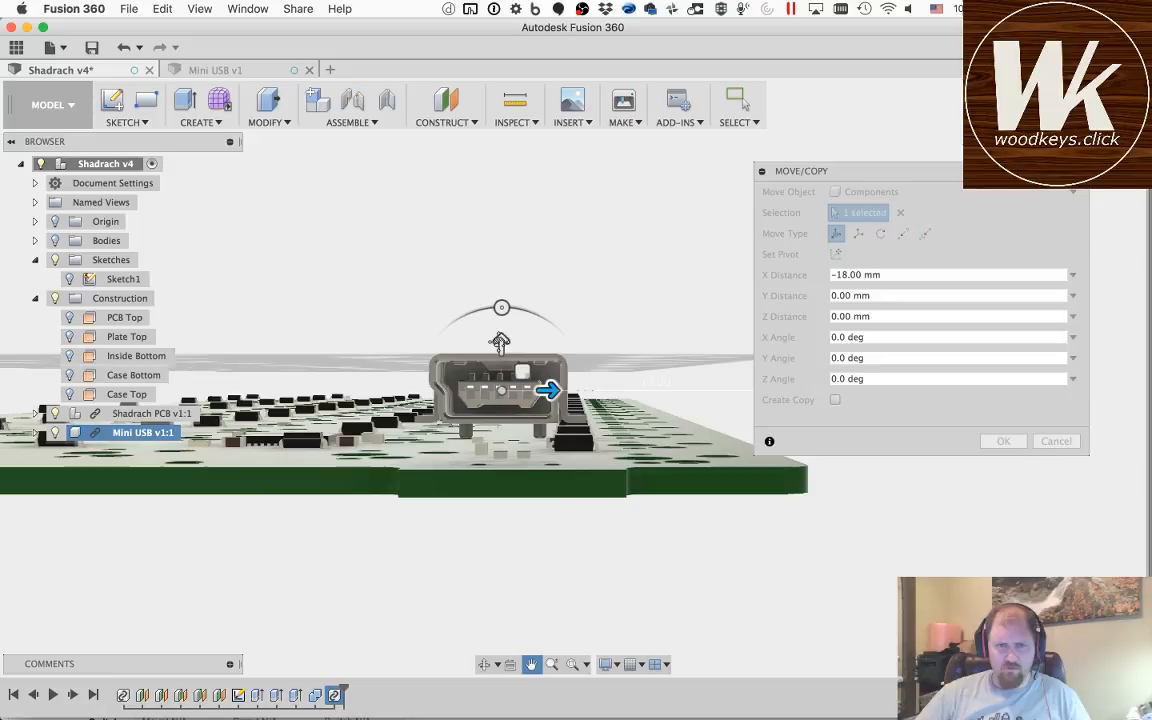
pyautogui.press('Escape')
pyautogui.moveTo(503, 344); pyautogui.dragTo(503, 365)
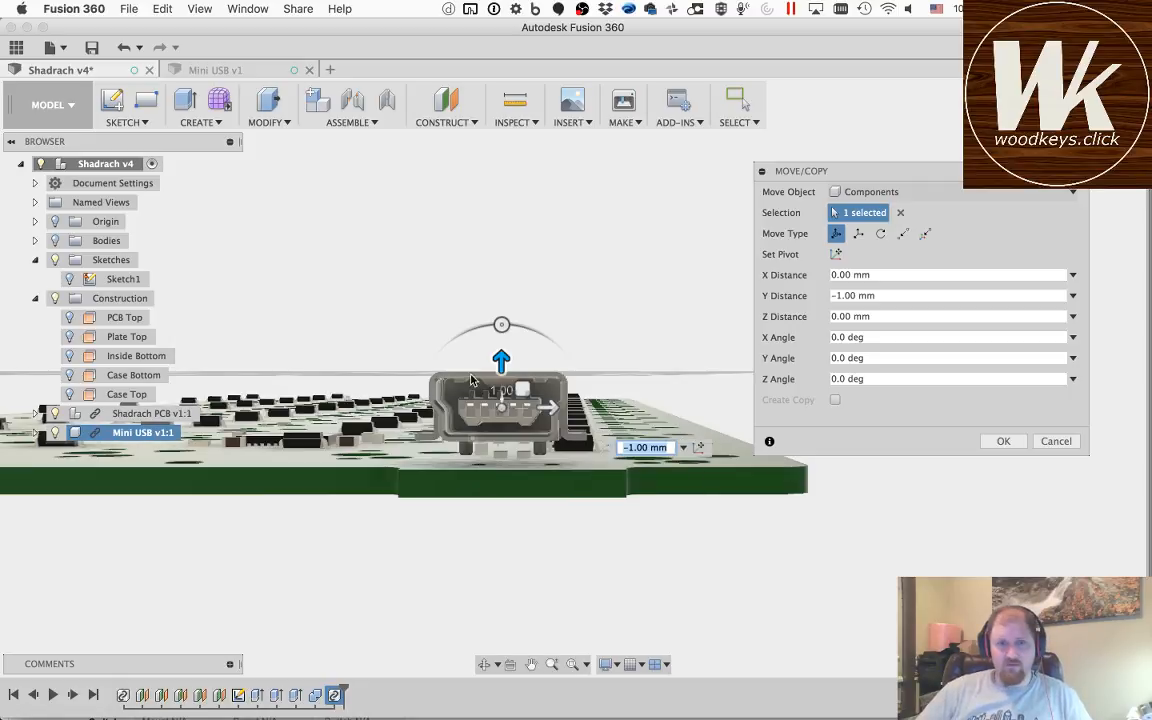
pyautogui.moveTo(502, 372); pyautogui.dragTo(502, 398)
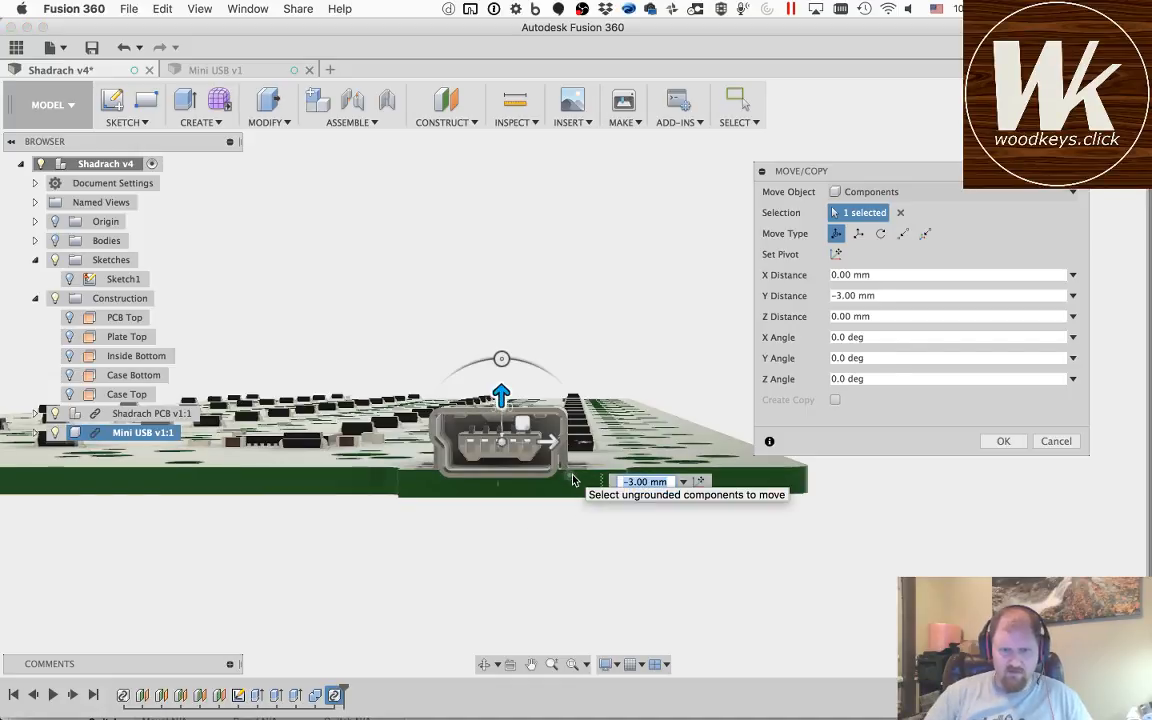
pyautogui.write('-2.6')
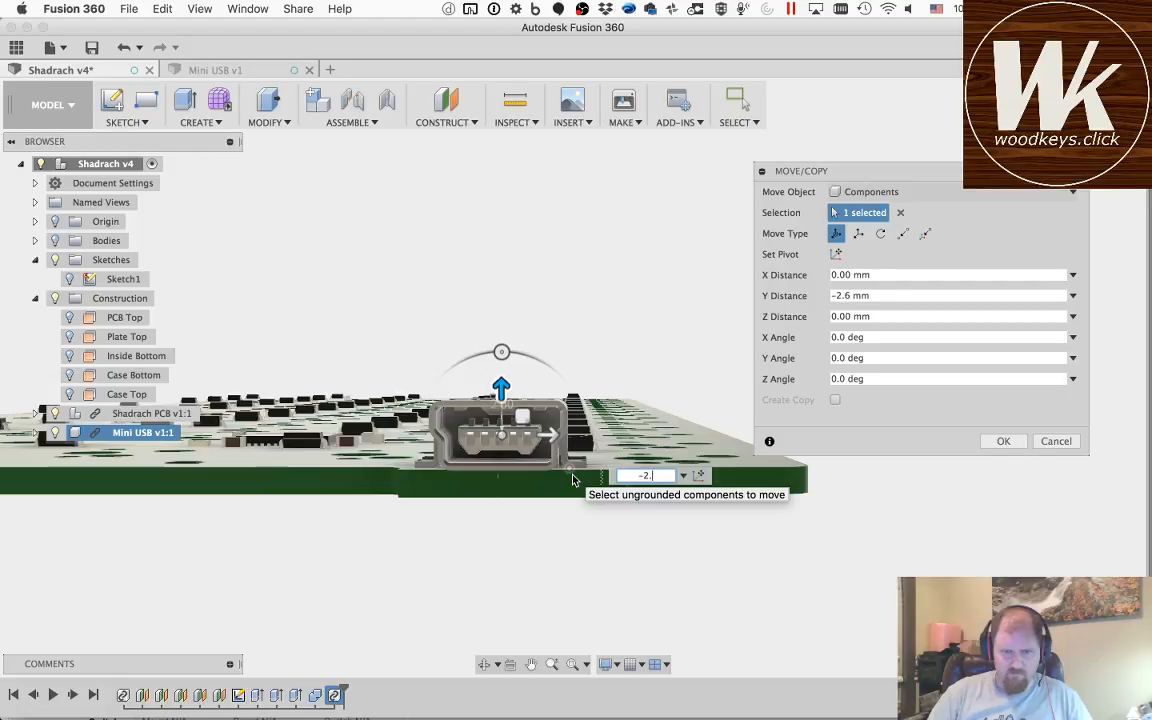
pyautogui.press('Return')
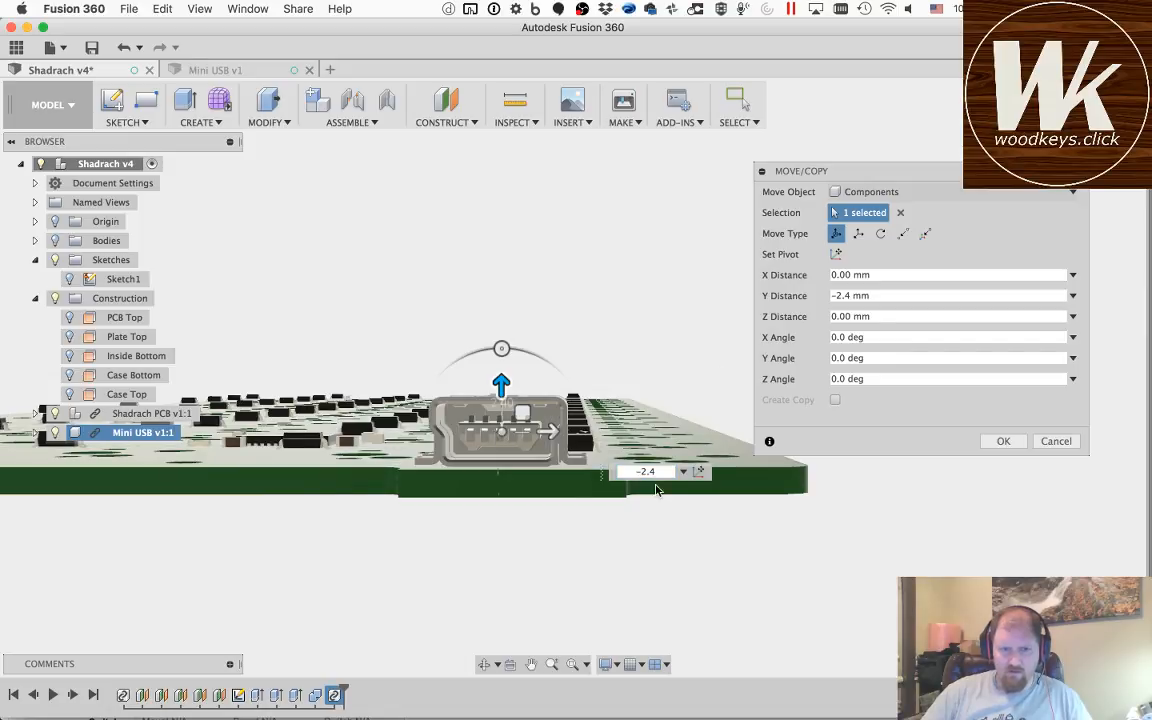
# Step: Switch the camera to orthographic projection for an undistorted edge-on view of the connector and PCB
pyautogui.click(606, 664)
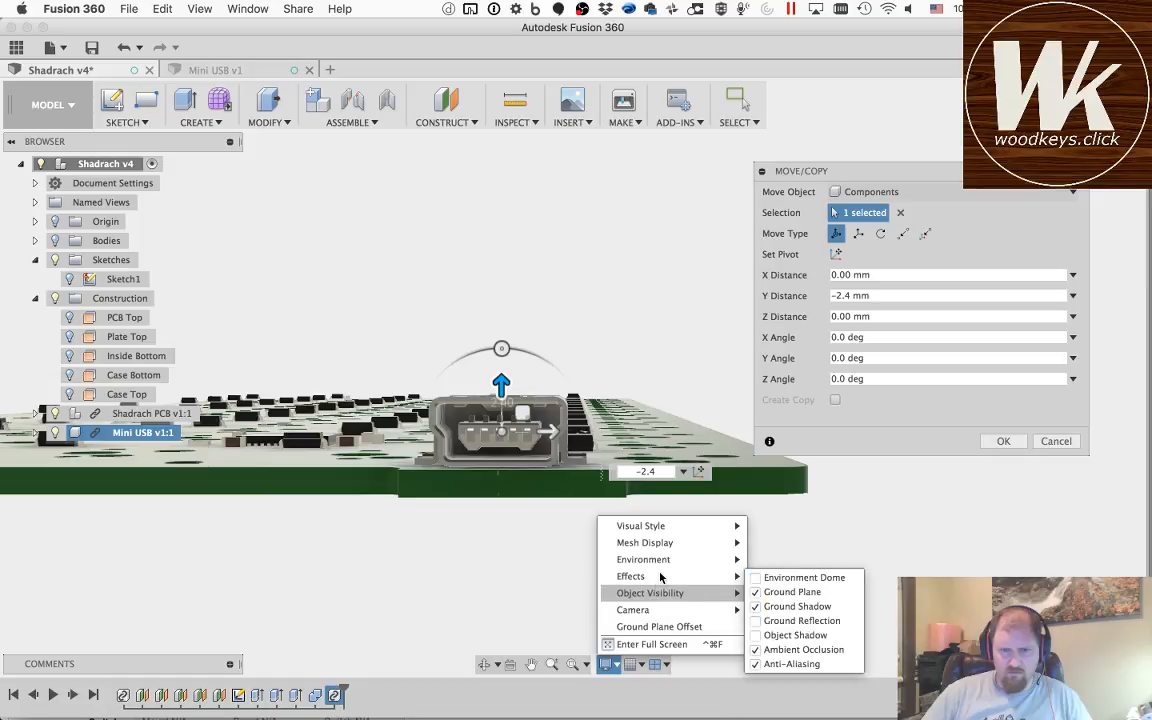
pyautogui.moveTo(673, 533)
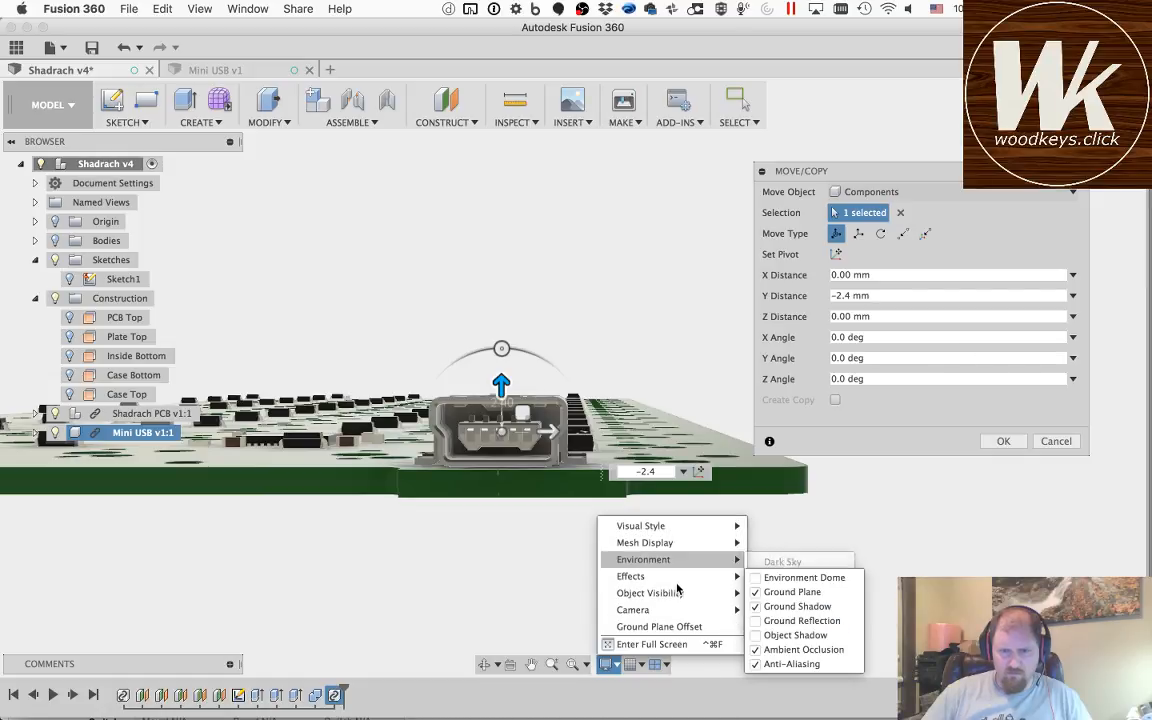
pyautogui.moveTo(690, 593)
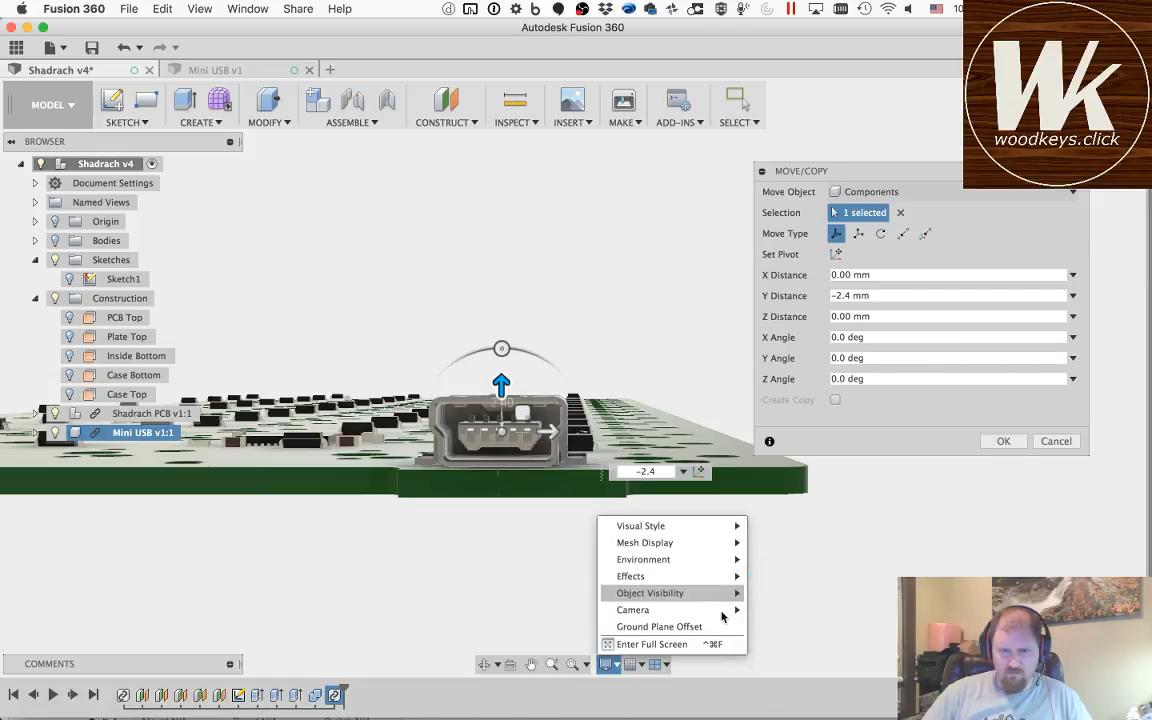
pyautogui.click(759, 613)
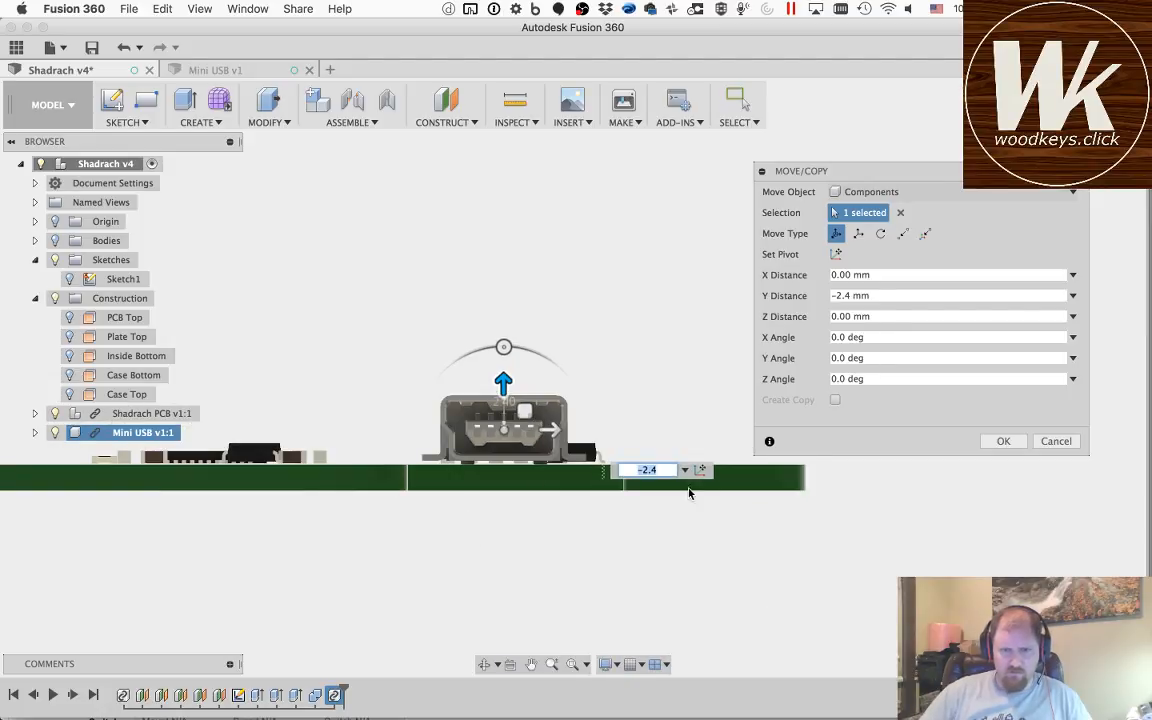
# Step: Set the Mini USB's Y distance to -2.7 mm to seat it on the PCB surface
pyautogui.press('BackSpace')
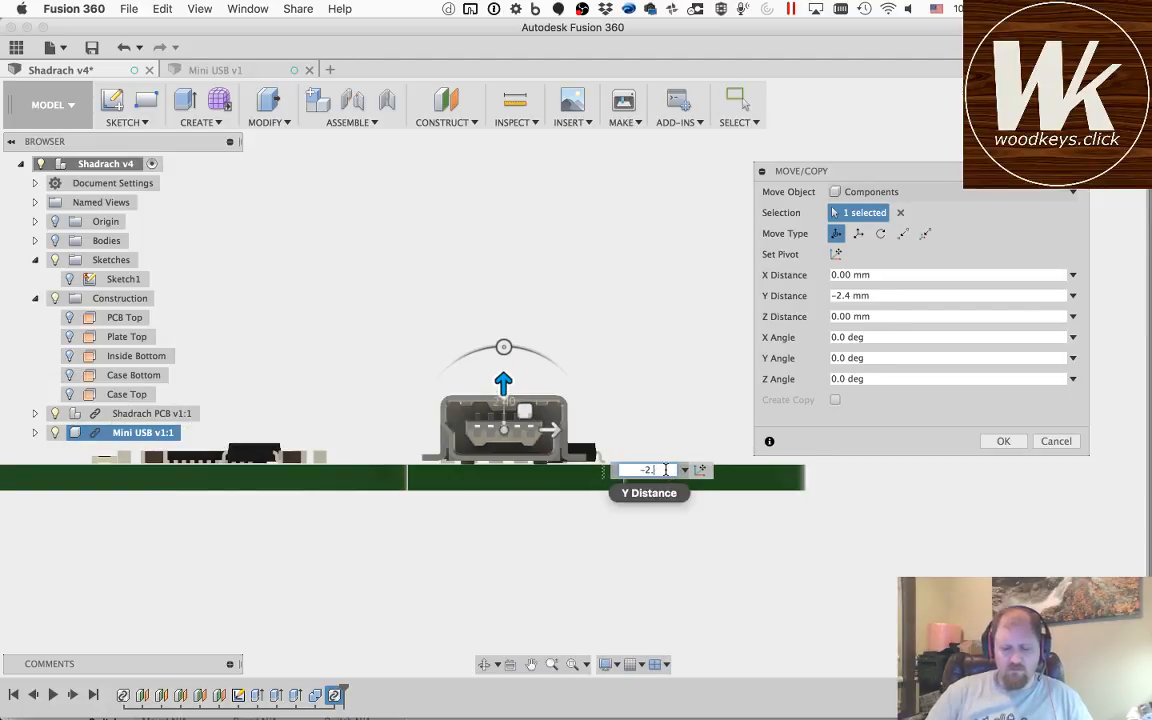
pyautogui.write('6')
pyautogui.press('BackSpace')
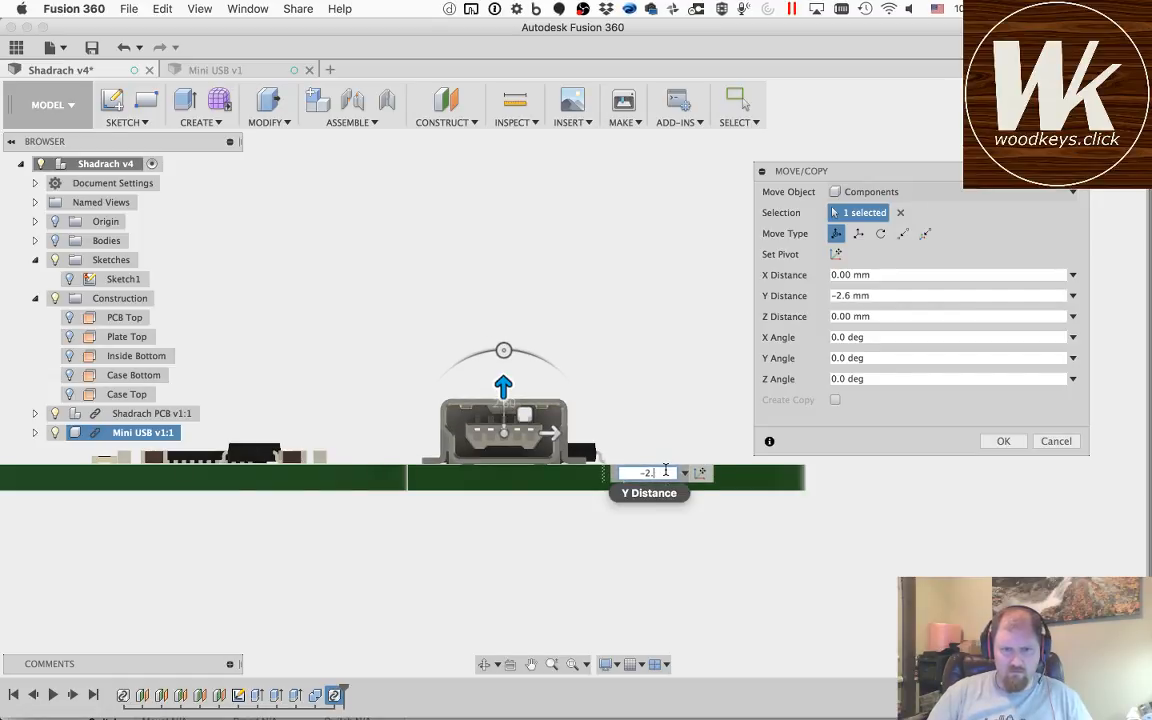
pyautogui.write('7')
pyautogui.press('Return')
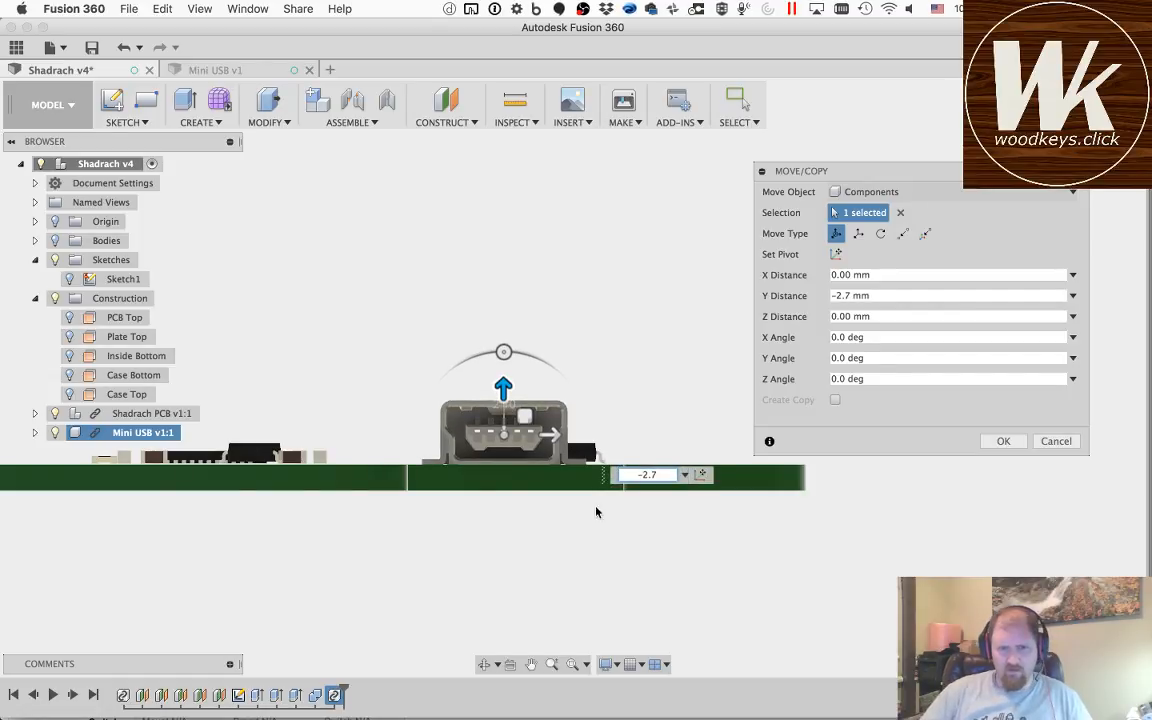
# Step: Move the Mini USB -1 mm in Z, inward from the PCB's tab edge, checking from the board's other side
pyautogui.click(486, 664)
pyautogui.moveTo(503, 291); pyautogui.dragTo(453, 140)
pyautogui.scroll(-3, 505, 365)
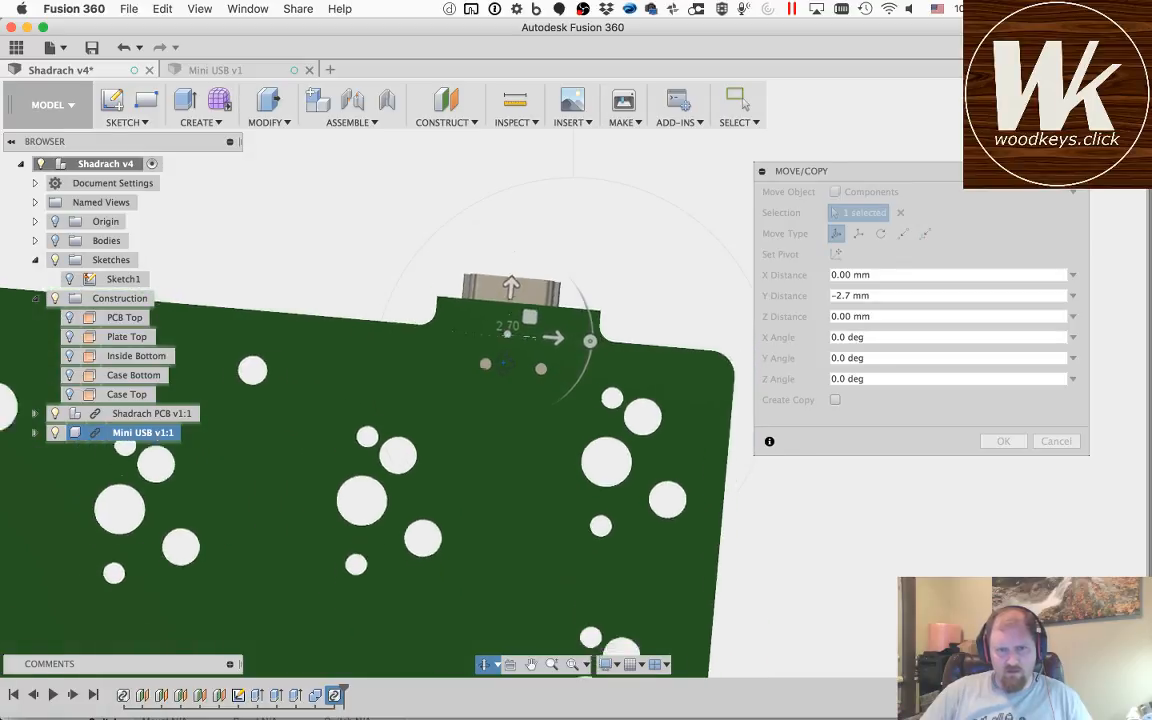
pyautogui.scroll(8, 505, 365)
pyautogui.press('Escape')
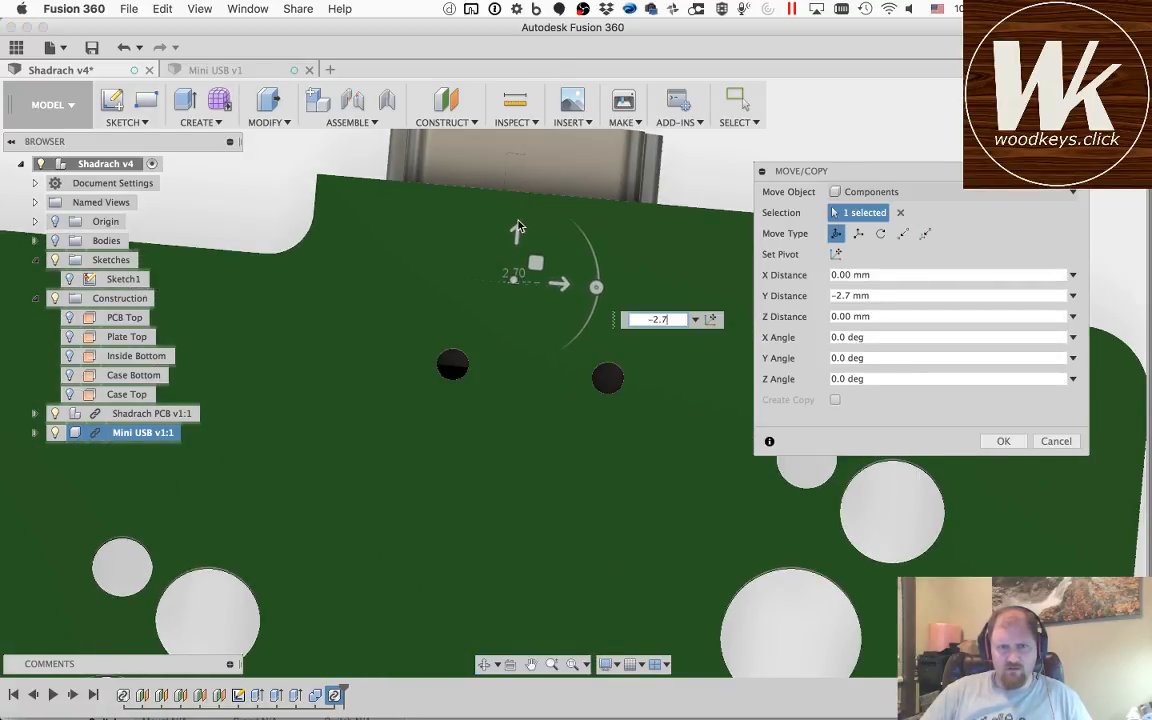
pyautogui.click(517, 234)
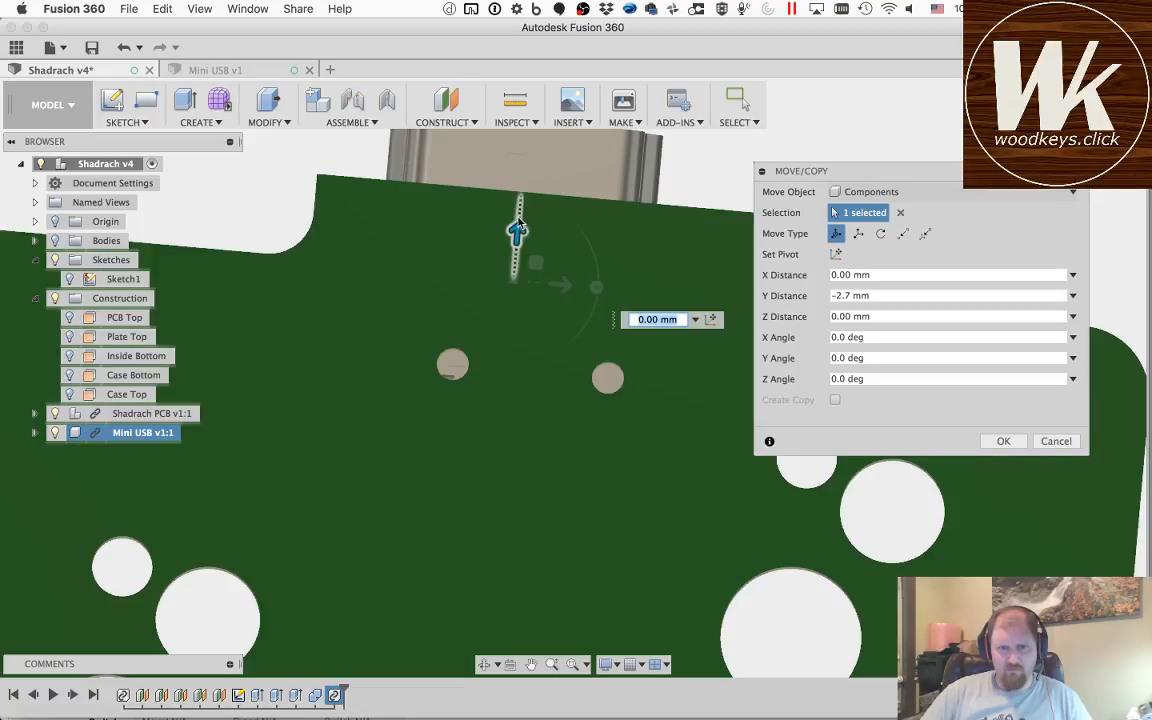
pyautogui.moveTo(520, 224); pyautogui.dragTo(514, 268)
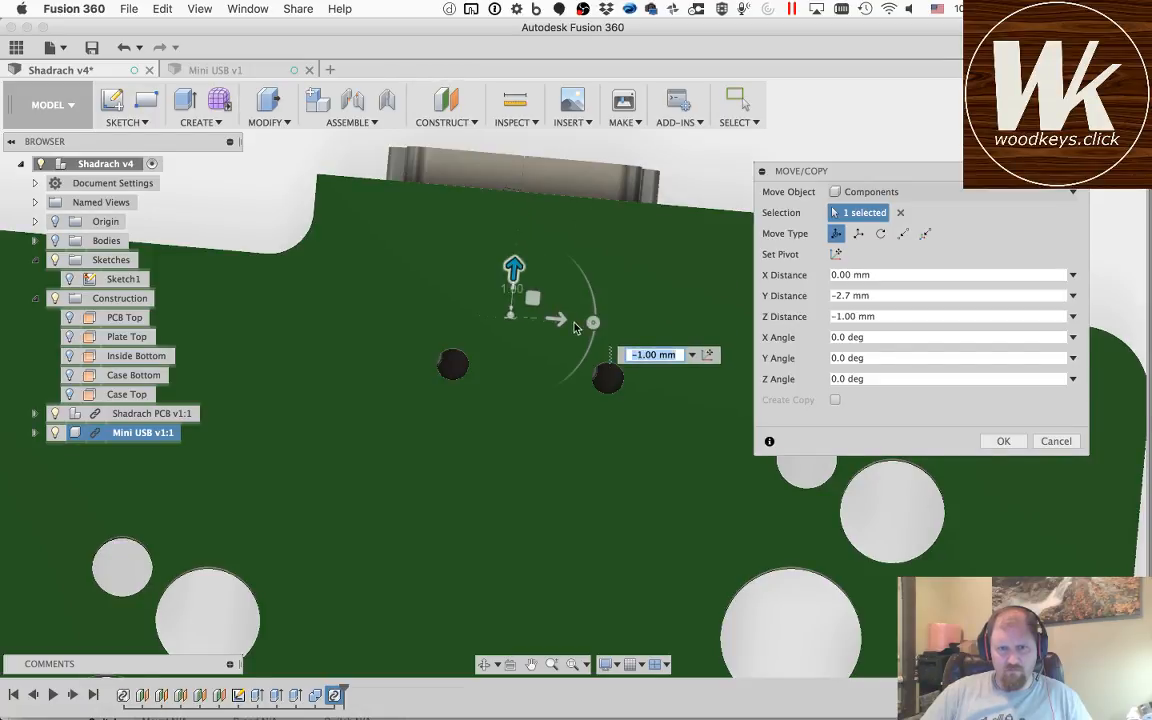
# Step: Shift the Mini USB 0.7 mm in X and a further -0.2 mm in Z to centre its pegs in the PCB holes
pyautogui.moveTo(555, 321); pyautogui.dragTo(579, 326)
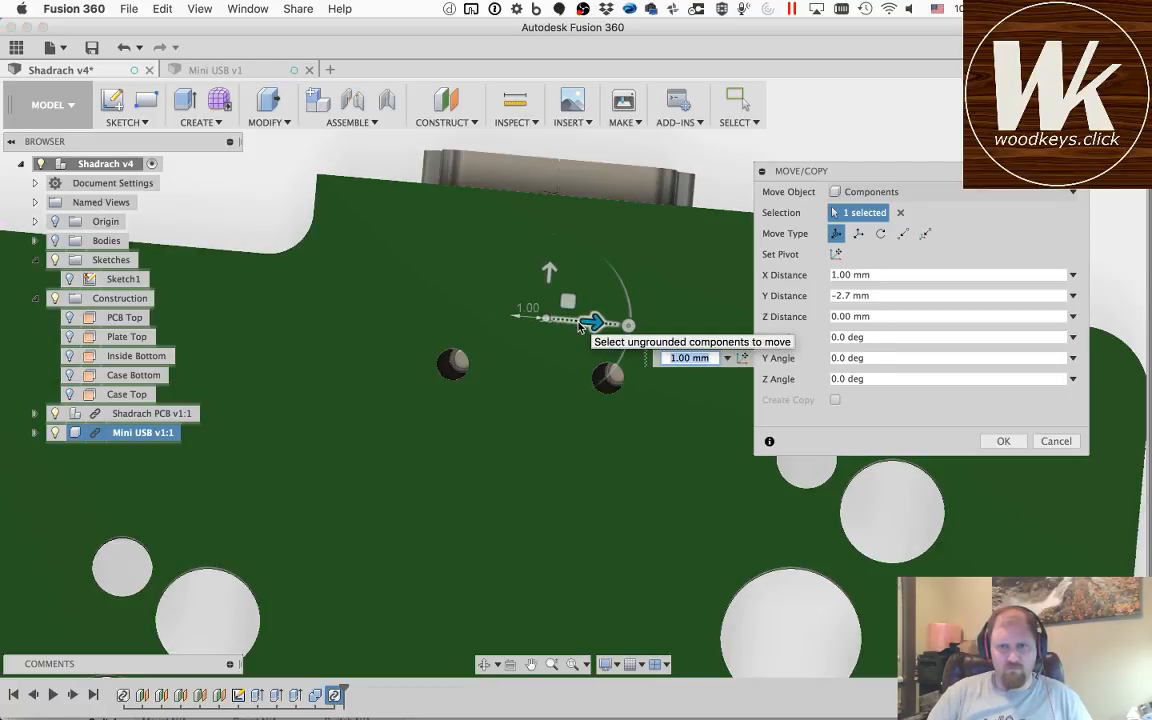
pyautogui.write('.7')
pyautogui.press('Return')
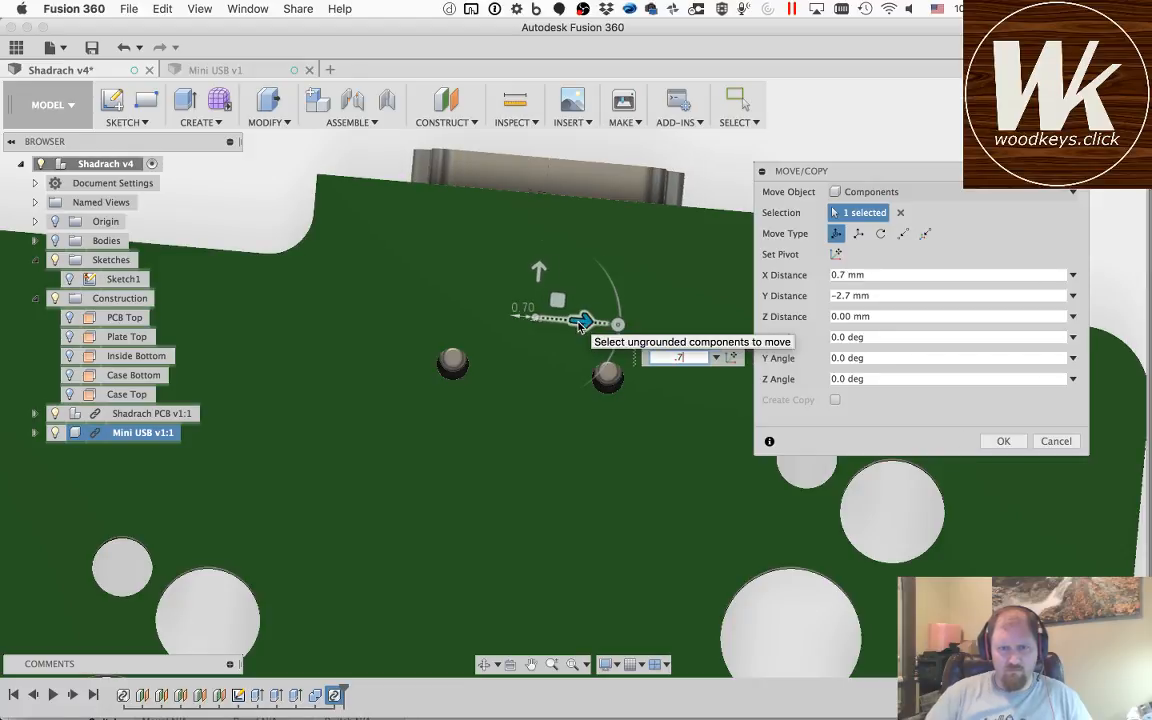
pyautogui.click(538, 272)
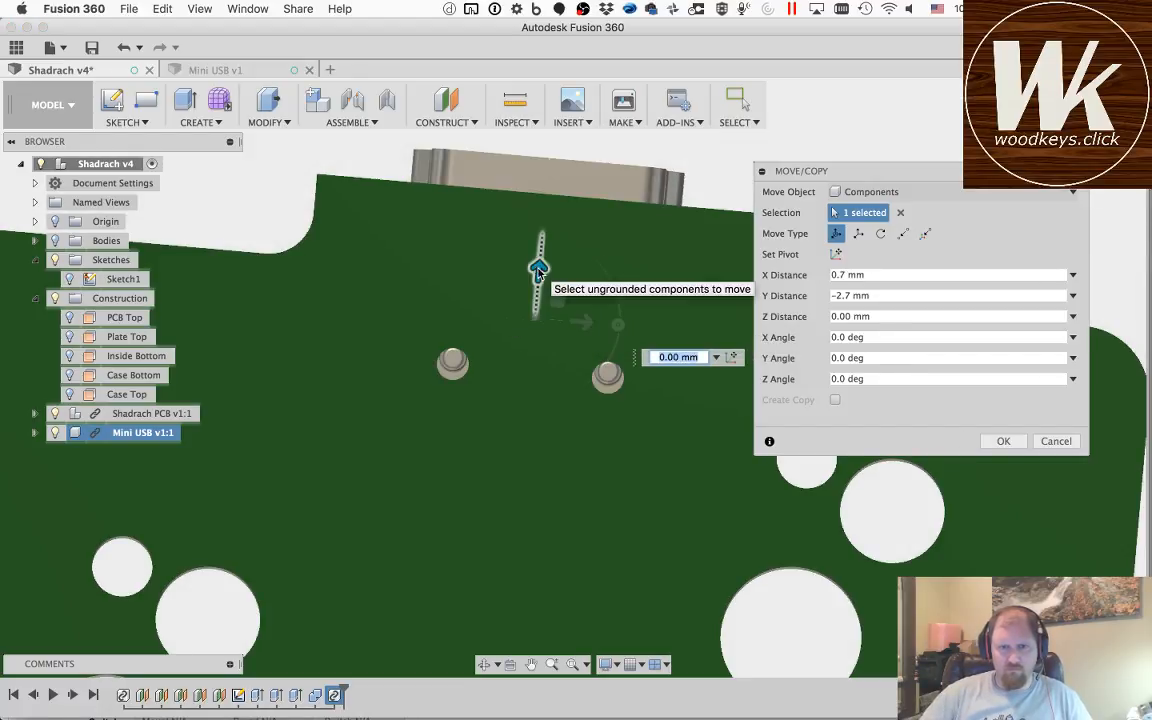
pyautogui.moveTo(538, 272); pyautogui.dragTo(538, 293)
pyautogui.write('-0')
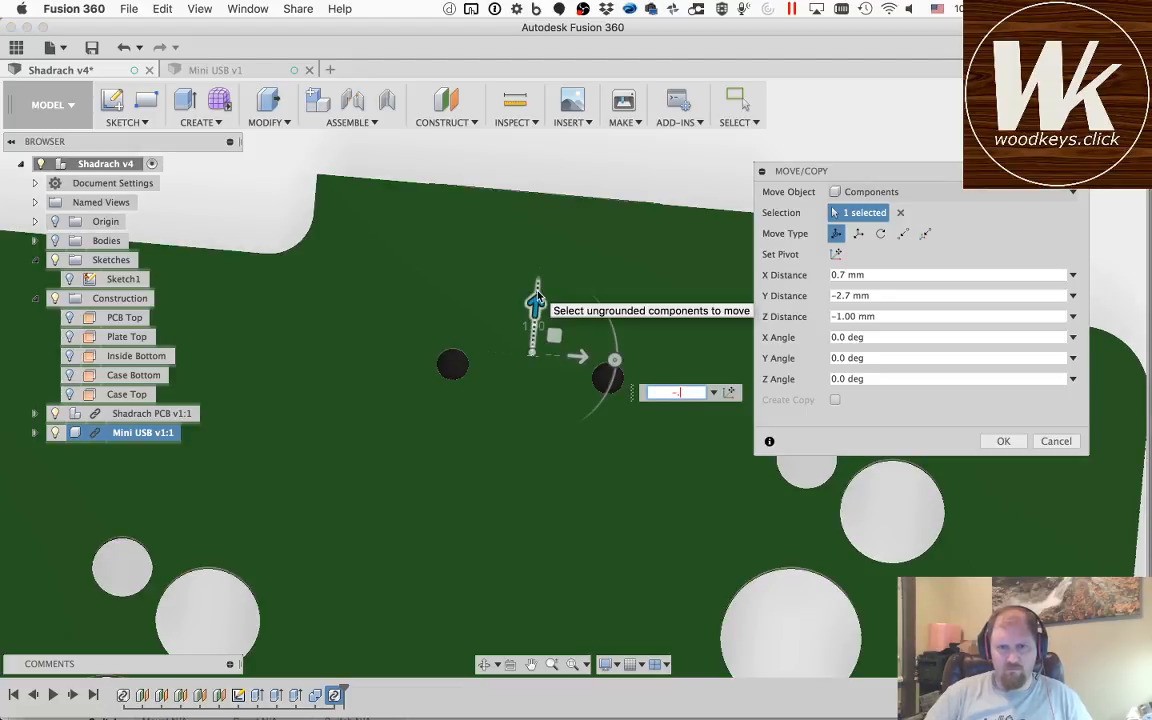
pyautogui.write('.2')
pyautogui.press('BackSpace')
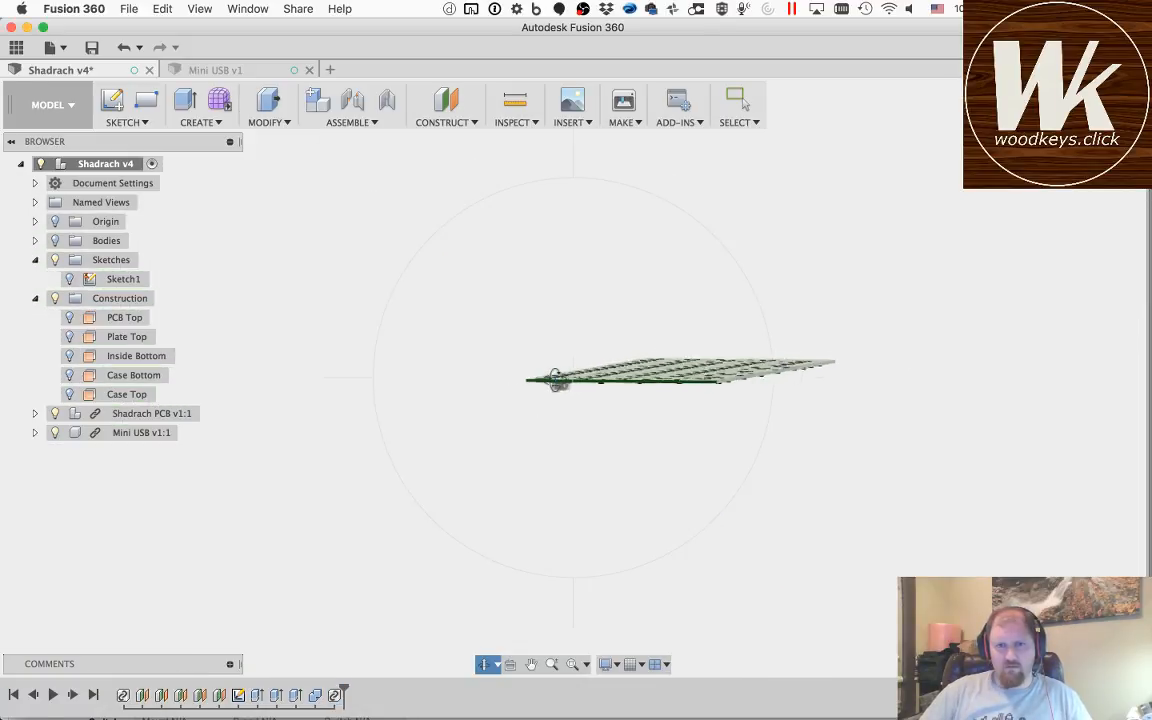
# Step: Finish the Mini USB move and show the case bodies around the PCB
pyautogui.keyDown('shift'); pyautogui.moveTo(555, 381); pyautogui.dragTo(557, 391, button='middle'); pyautogui.keyUp('shift')
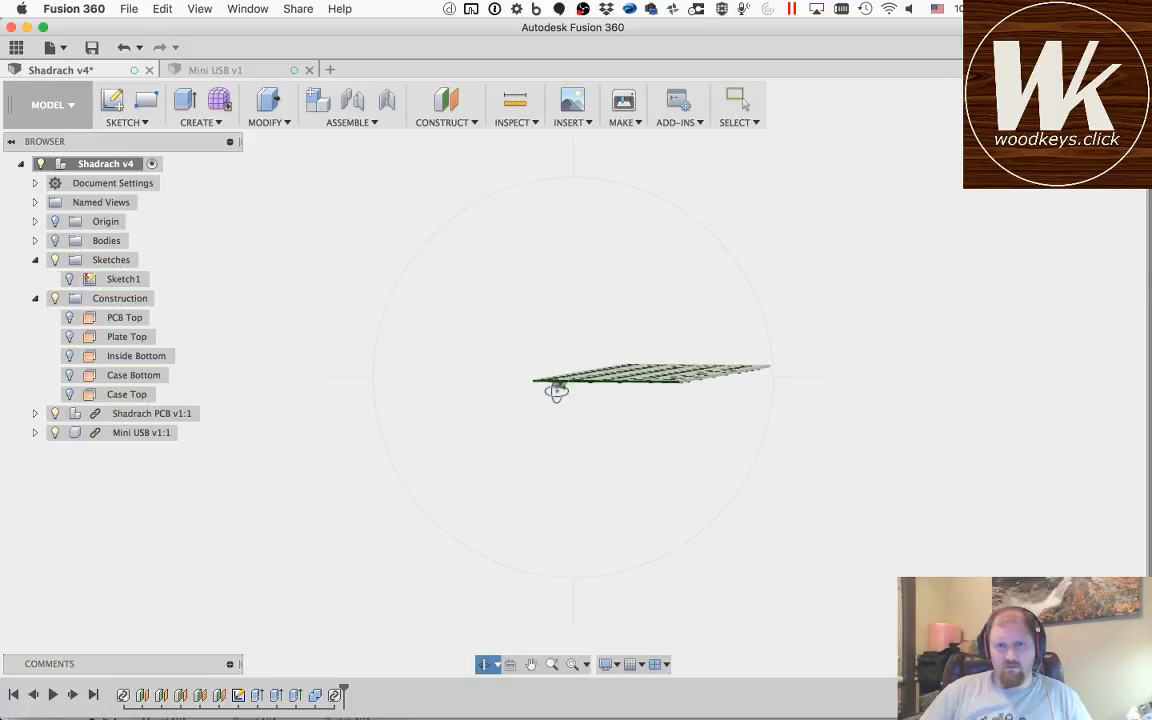
pyautogui.scroll(15, 557, 391)
pyautogui.scroll(-5, 556, 391)
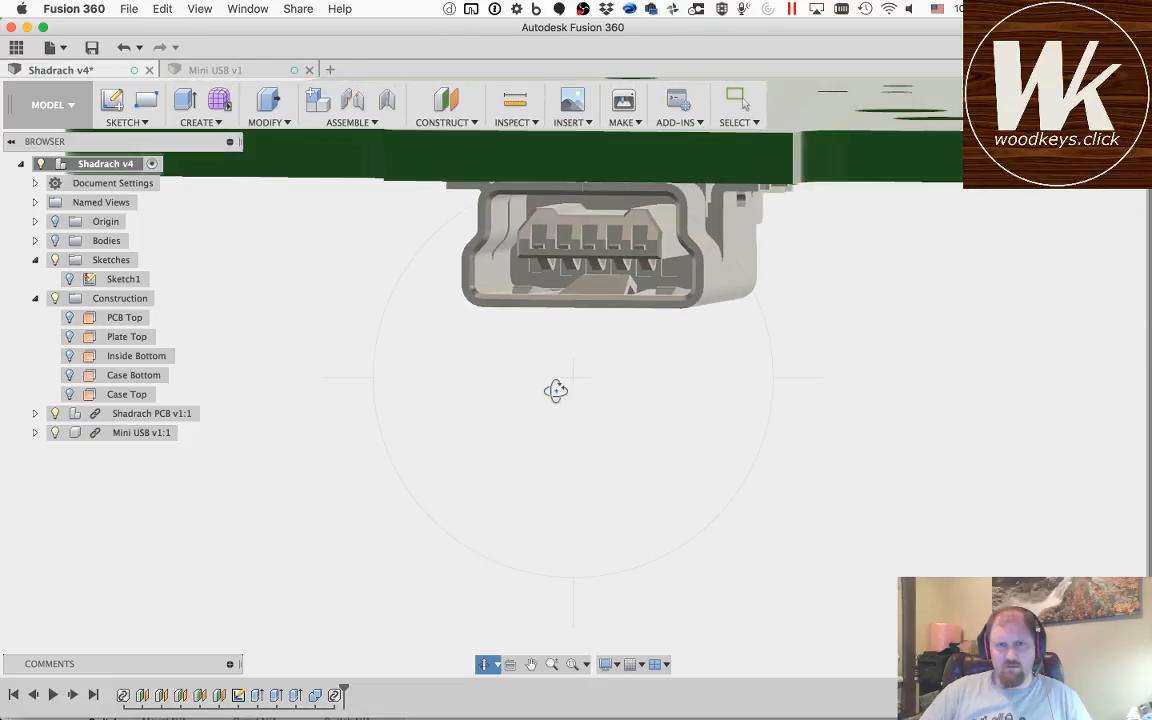
pyautogui.click(744, 103)
pyautogui.click(1060, 98)
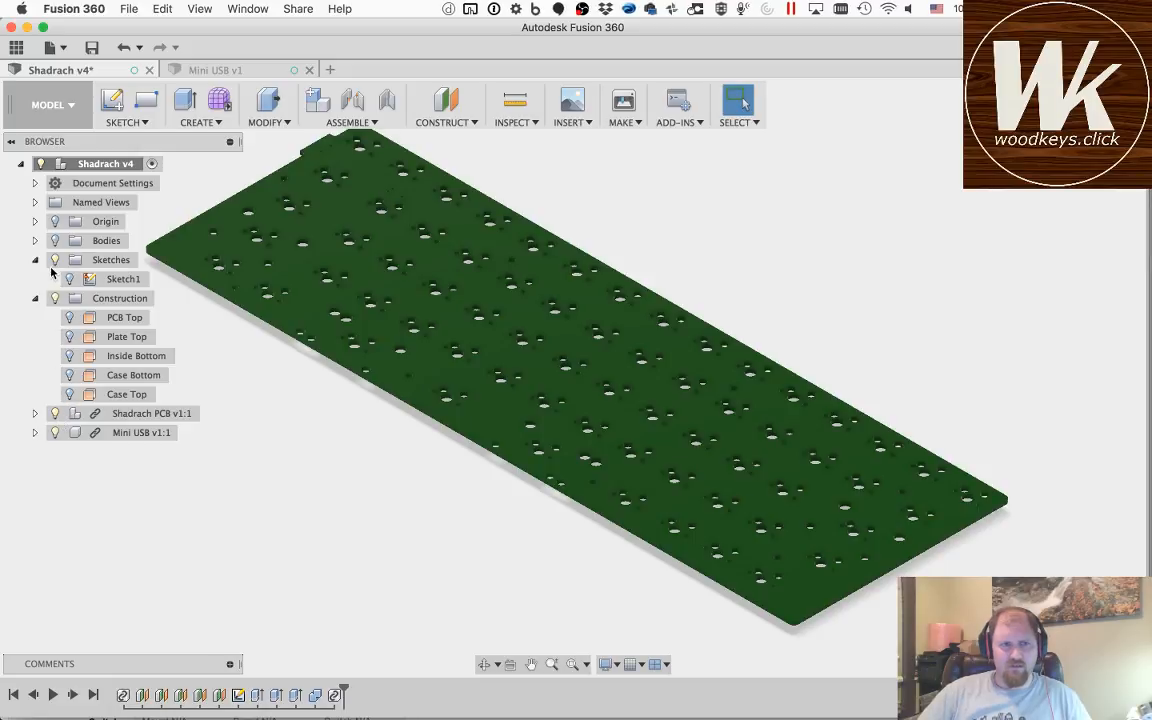
pyautogui.click(56, 241)
pyautogui.click(486, 664)
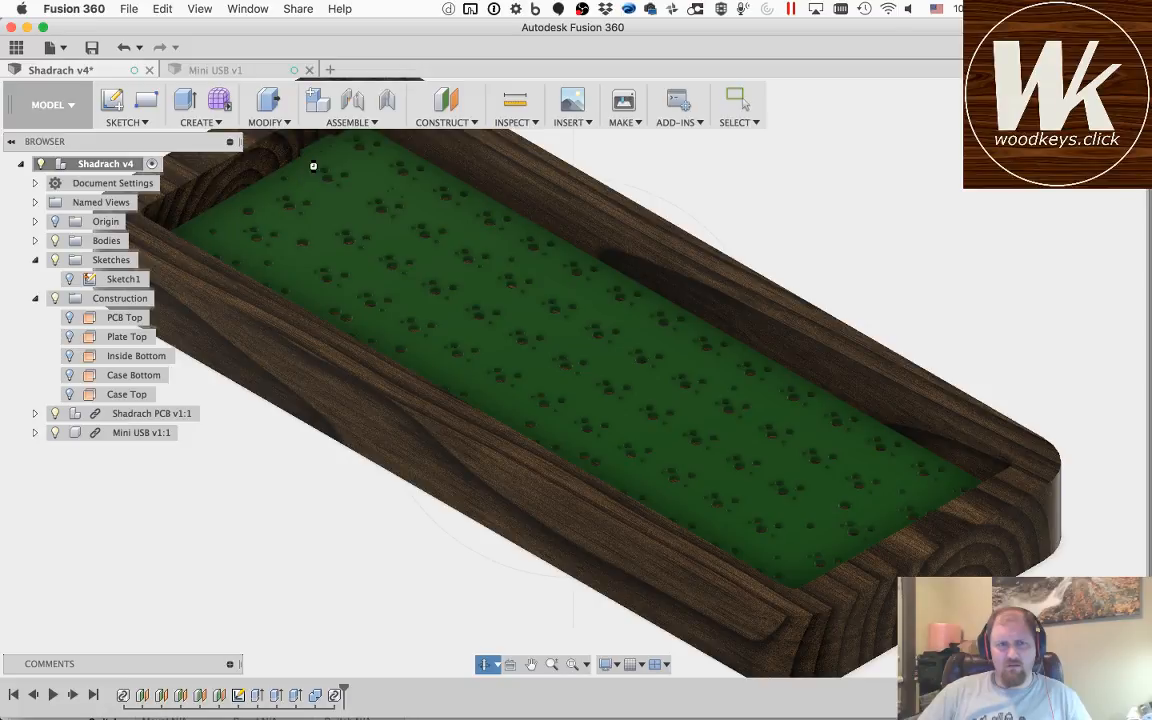
pyautogui.moveTo(313, 166); pyautogui.dragTo(597, 357)
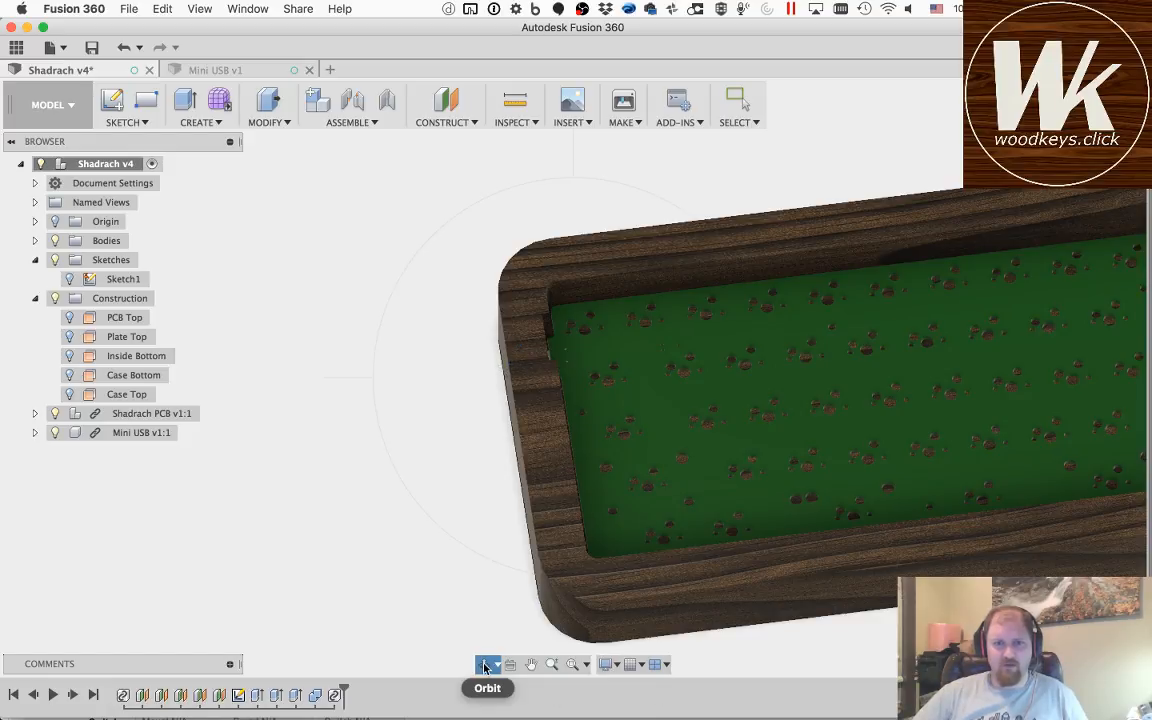
pyautogui.moveTo(493, 357)
pyautogui.mouseDown()
pyautogui.moveTo(563, 391)
pyautogui.moveTo(625, 335)
pyautogui.moveTo(625, 291)
pyautogui.moveTo(617, 301)
pyautogui.mouseUp()
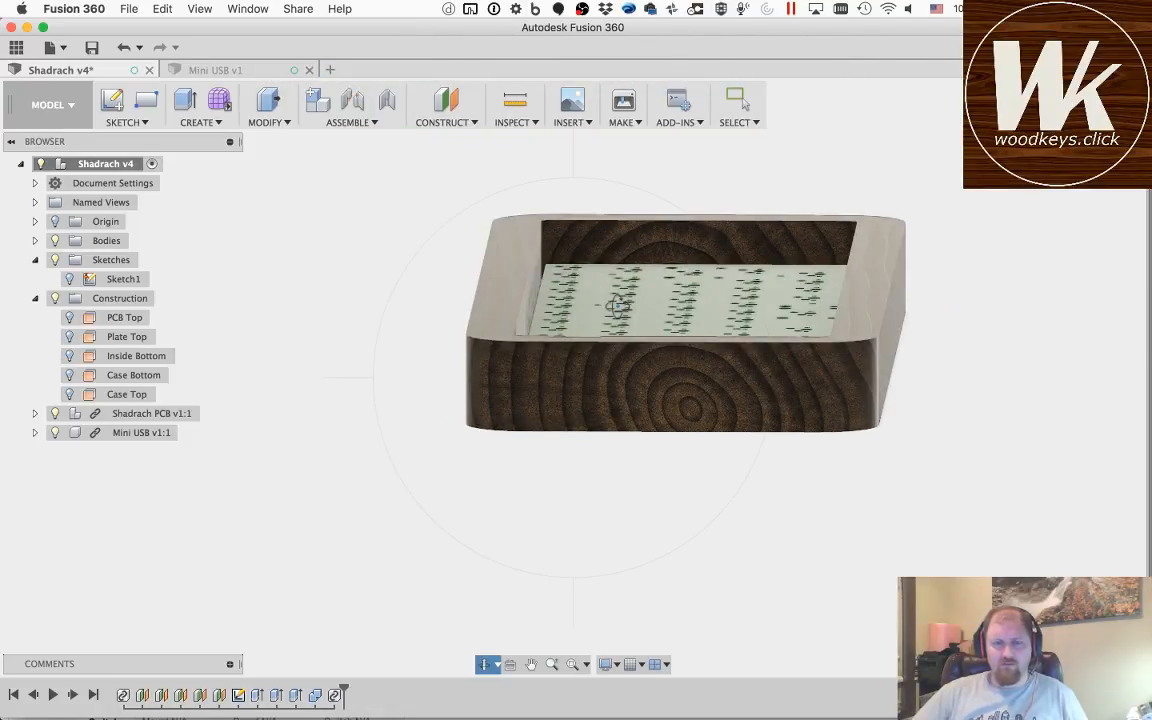
# Step: Start a sketch on the case's flat outer end face beside the Mini USB, and hide the case bodies
pyautogui.click(737, 100)
pyautogui.click(116, 100)
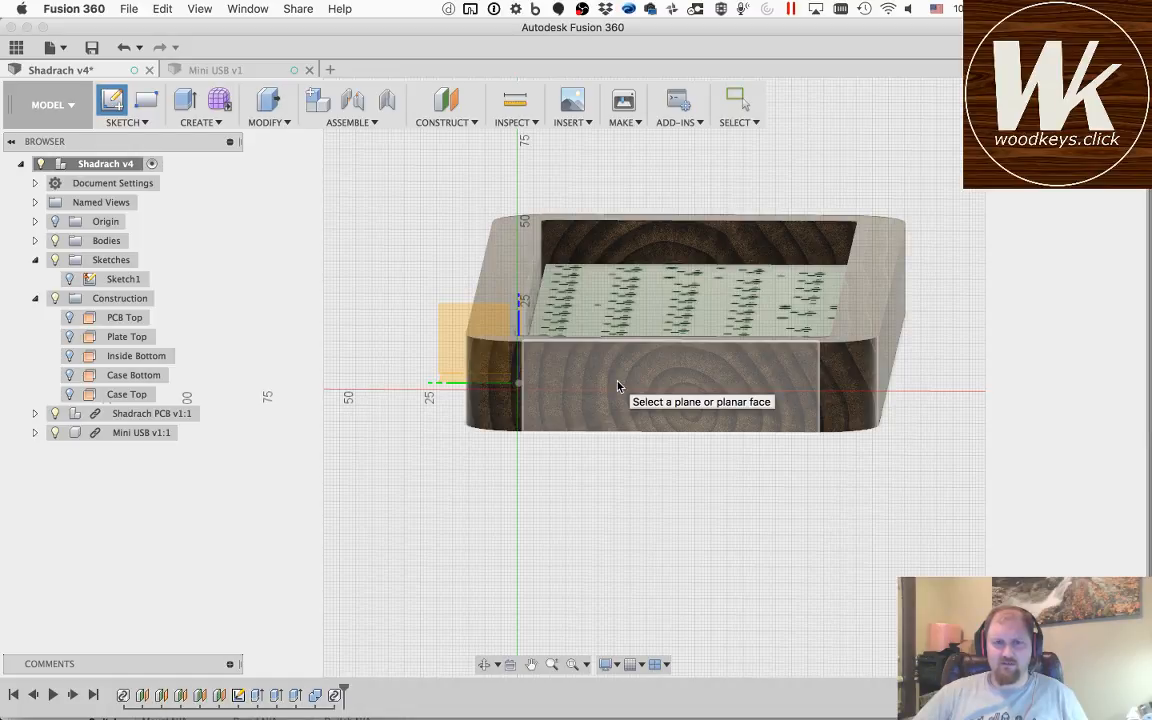
pyautogui.click(618, 387)
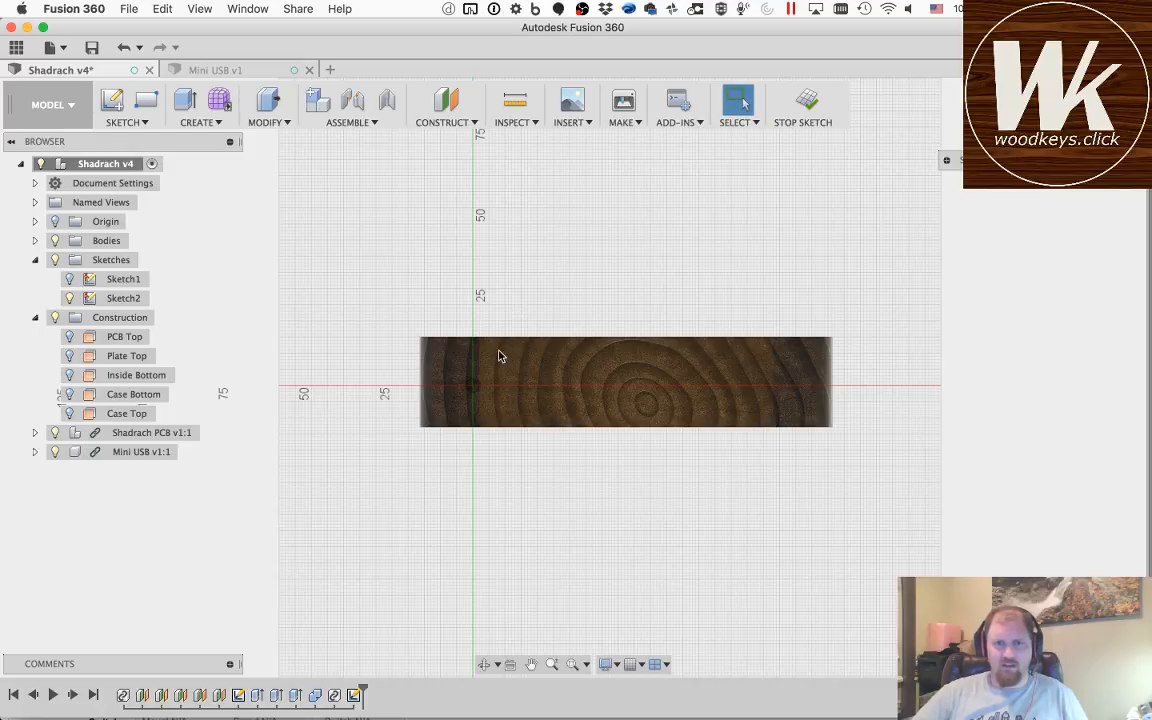
pyautogui.click(507, 382)
pyautogui.scroll(1, 507, 382)
pyautogui.scroll(2, 507, 382)
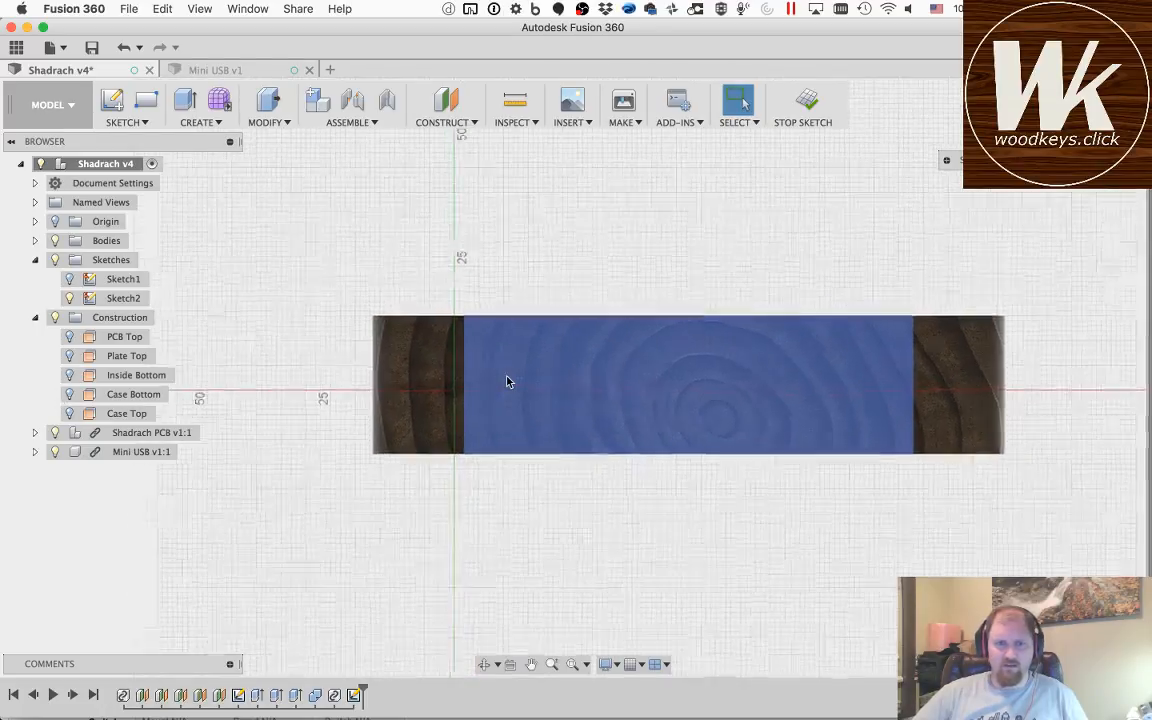
pyautogui.scroll(-1, 507, 382)
pyautogui.scroll(3, 507, 382)
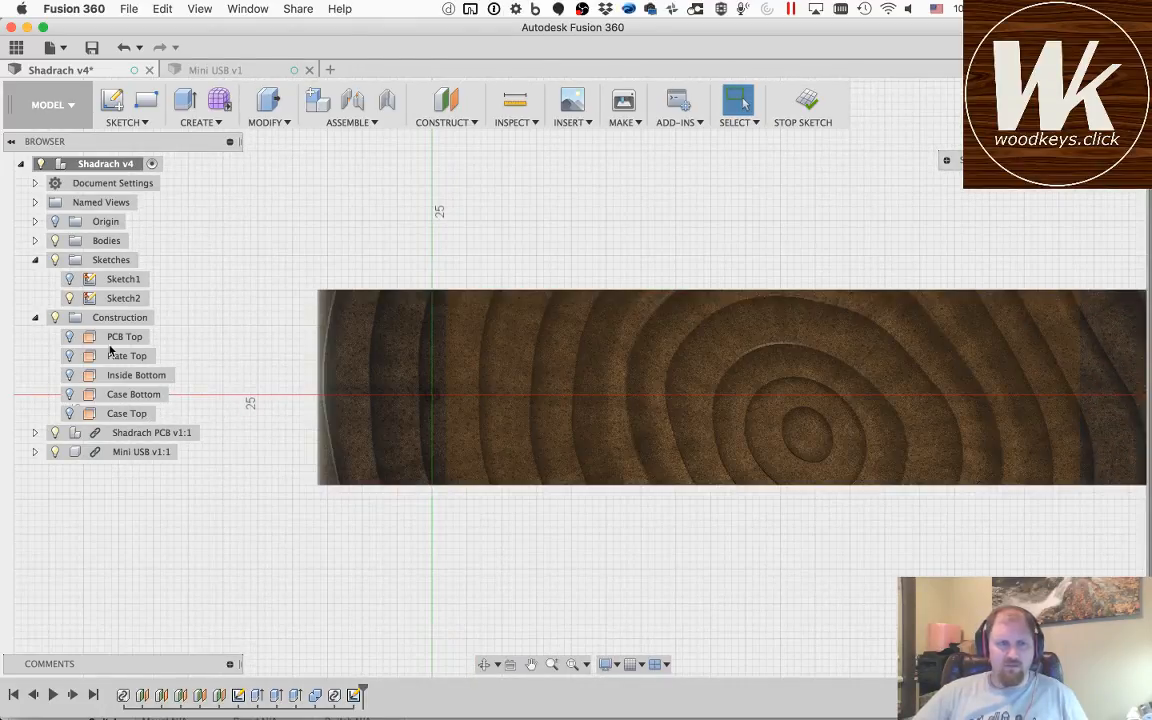
pyautogui.click(55, 242)
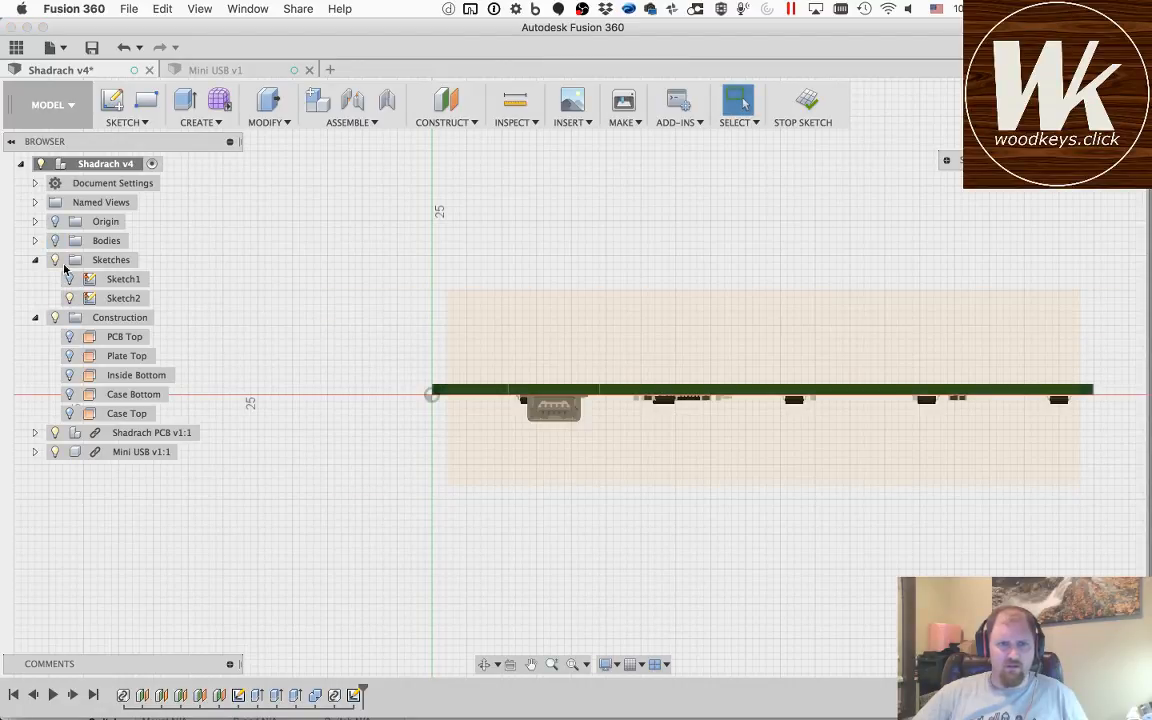
# Step: Project the inner and outer edges of the Mini USB's front opening face into the sketch
pyautogui.press('q')
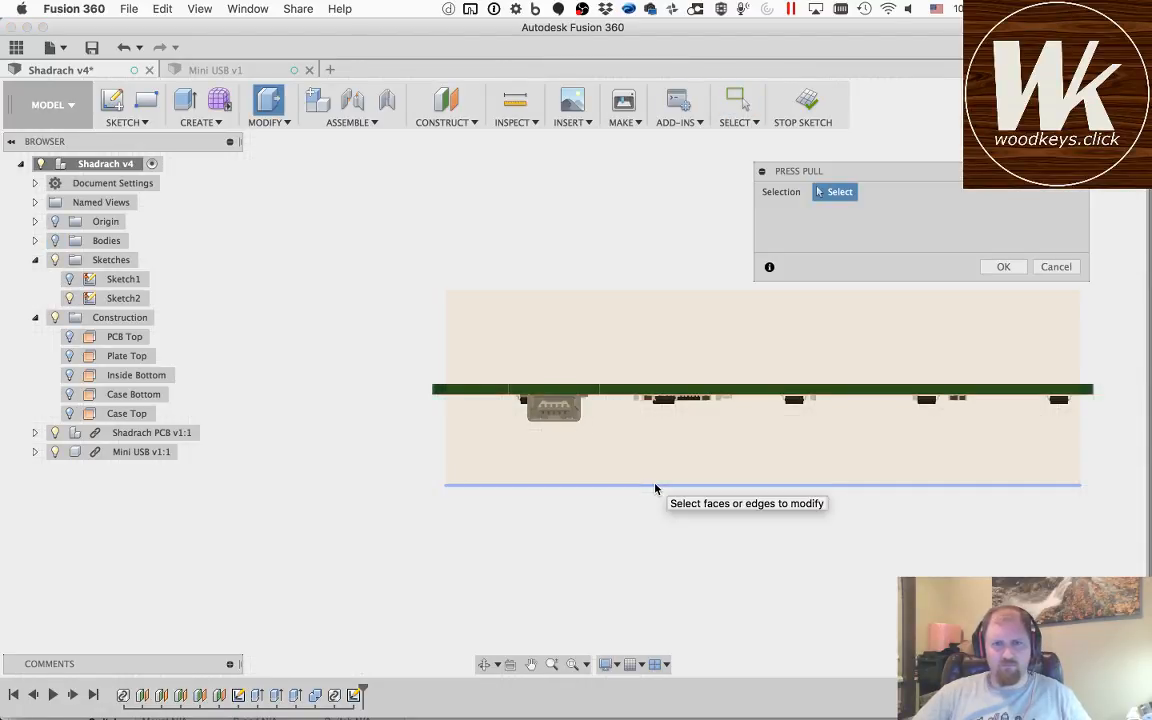
pyautogui.click(1056, 267)
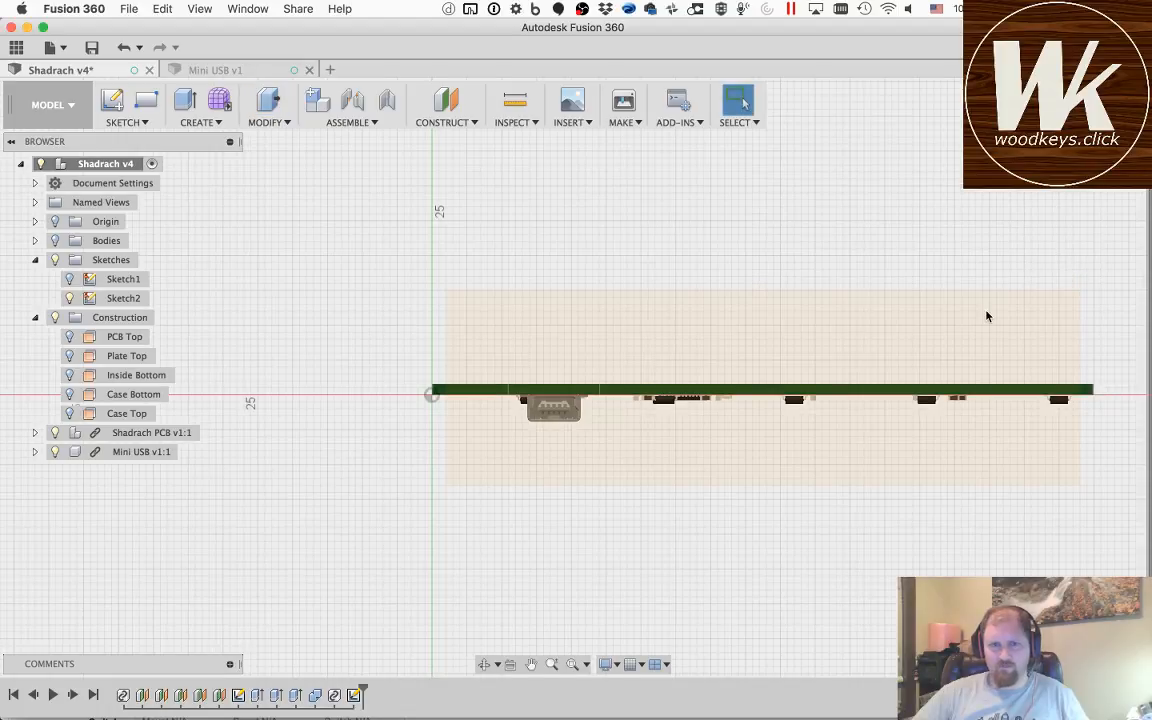
pyautogui.press('p')
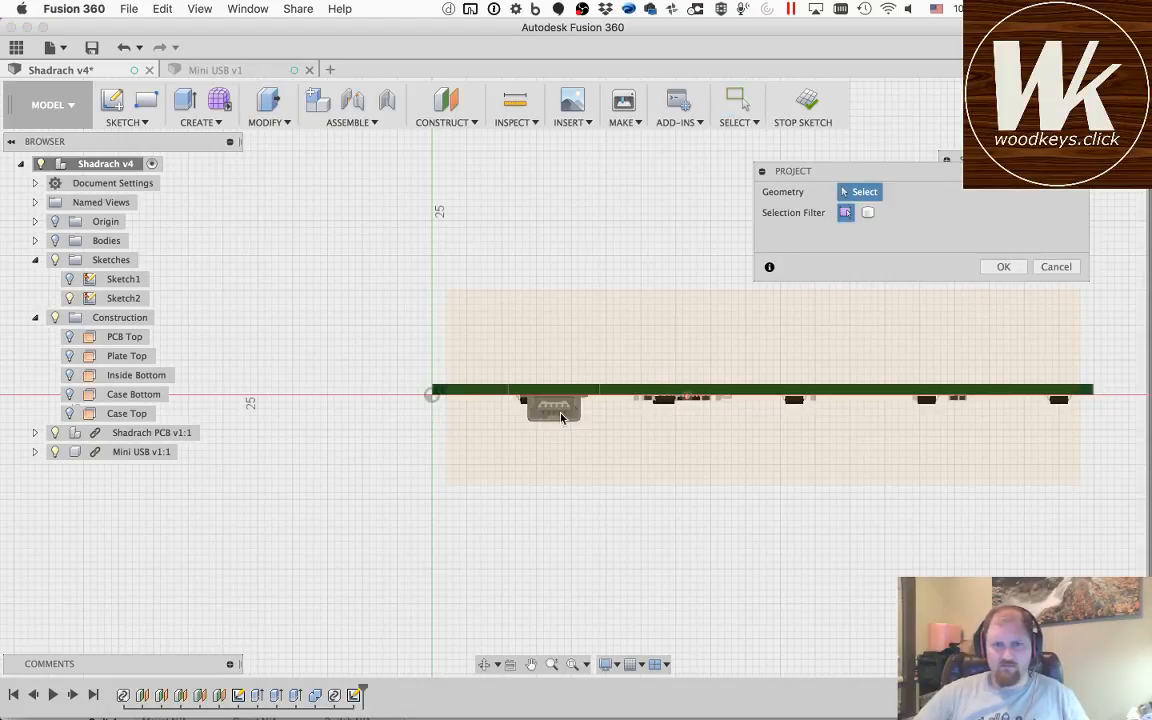
pyautogui.scroll(-2, 559, 416)
pyautogui.scroll(5, 559, 416)
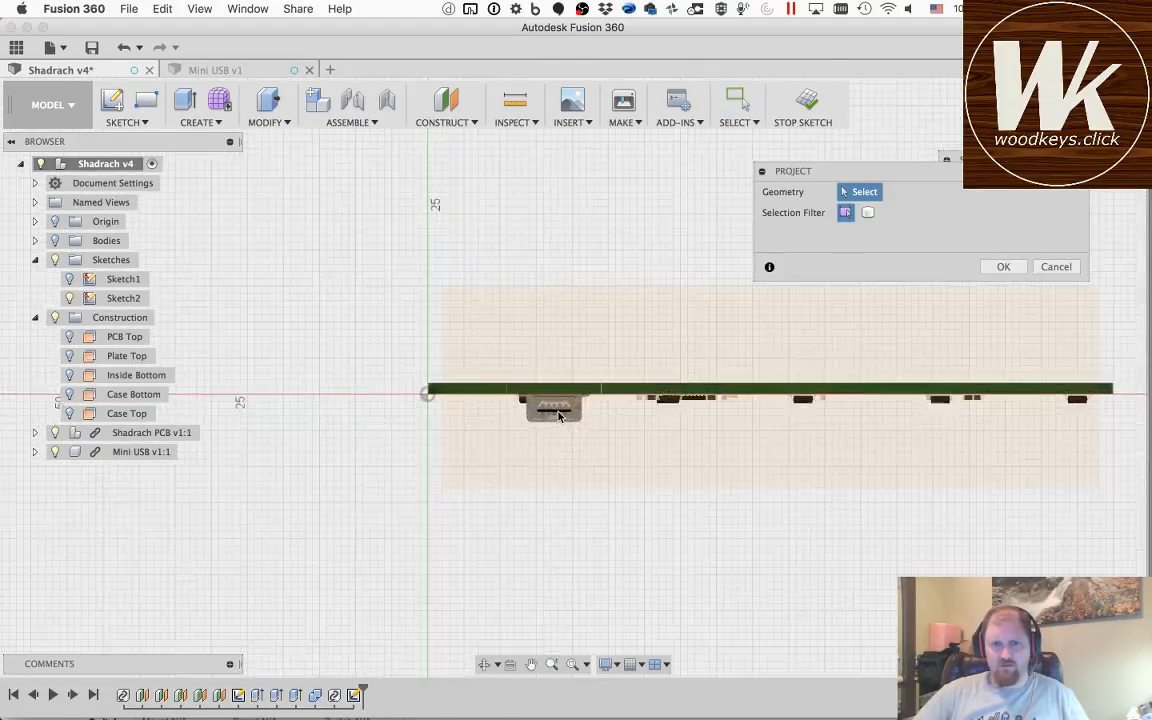
pyautogui.scroll(5, 559, 416)
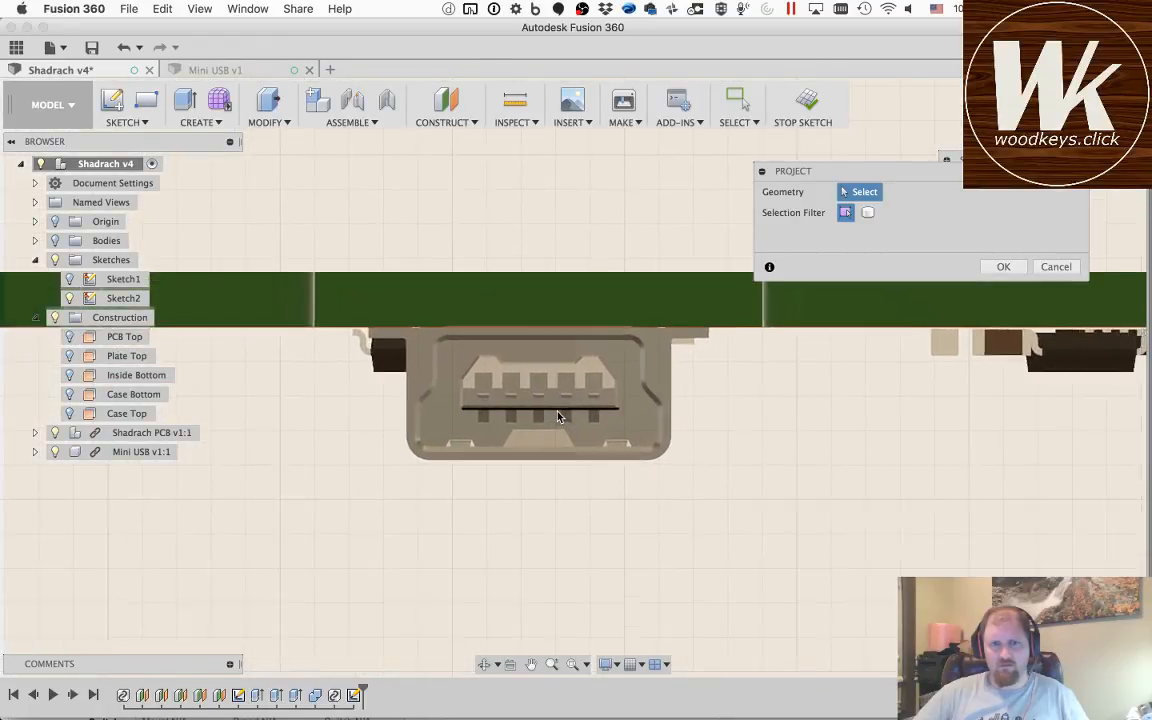
pyautogui.scroll(3, 559, 416)
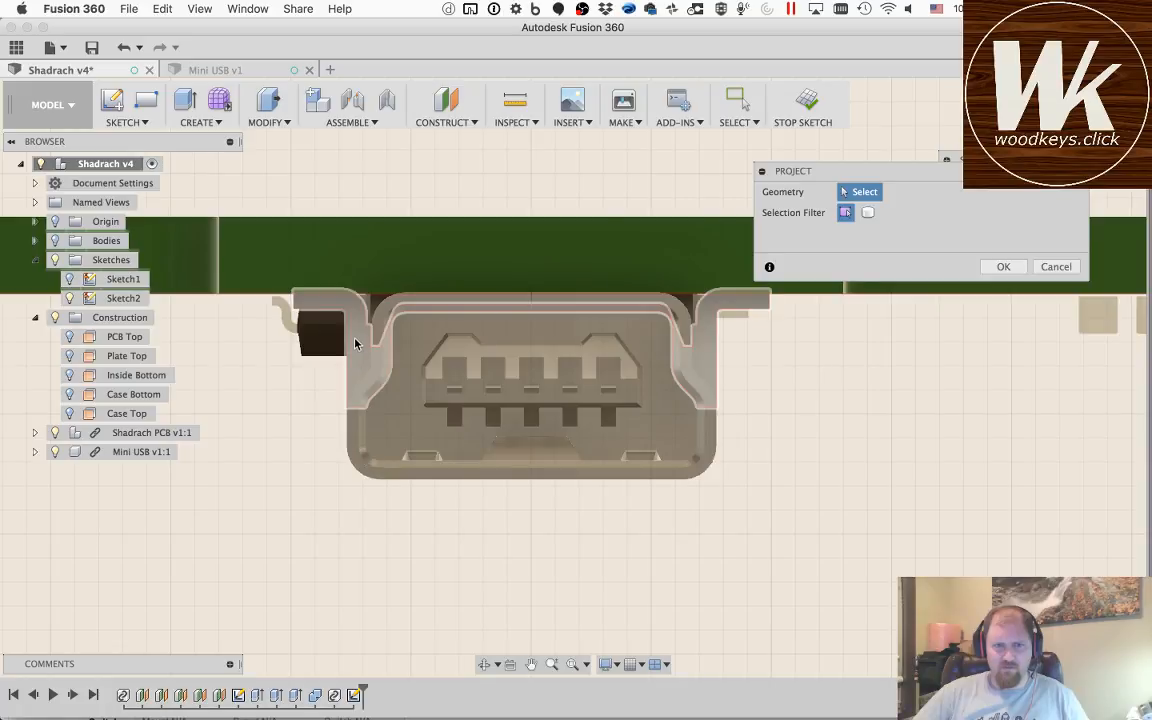
pyautogui.click(383, 477)
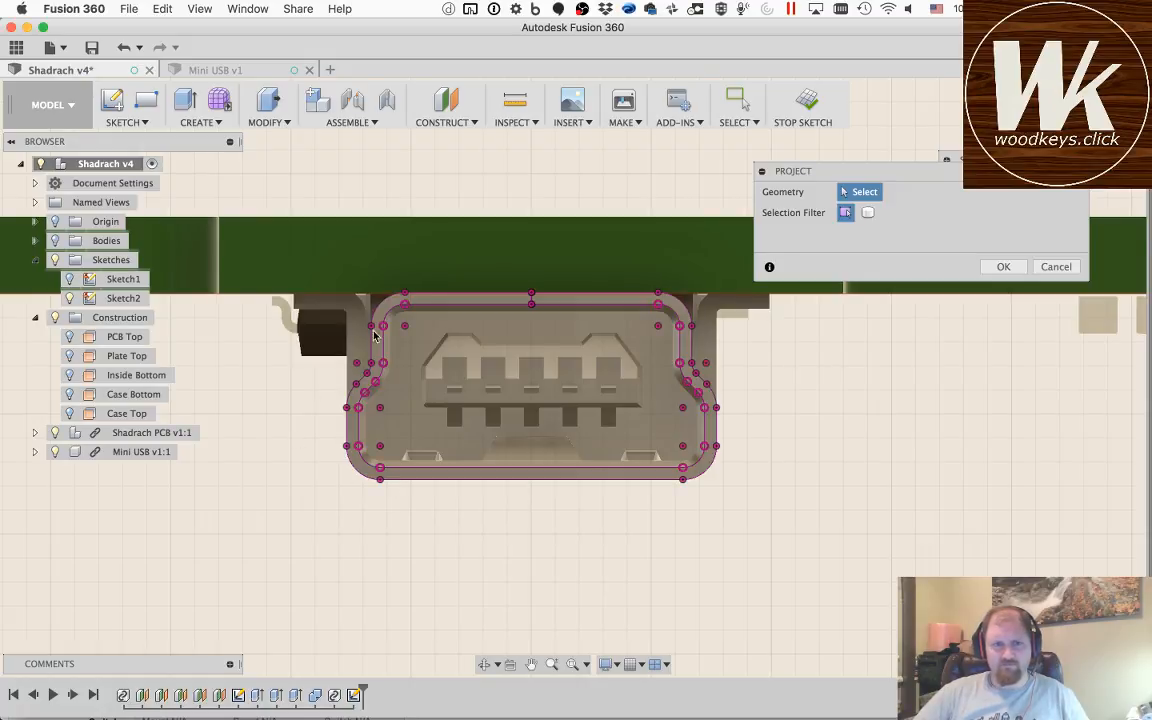
pyautogui.click(1012, 267)
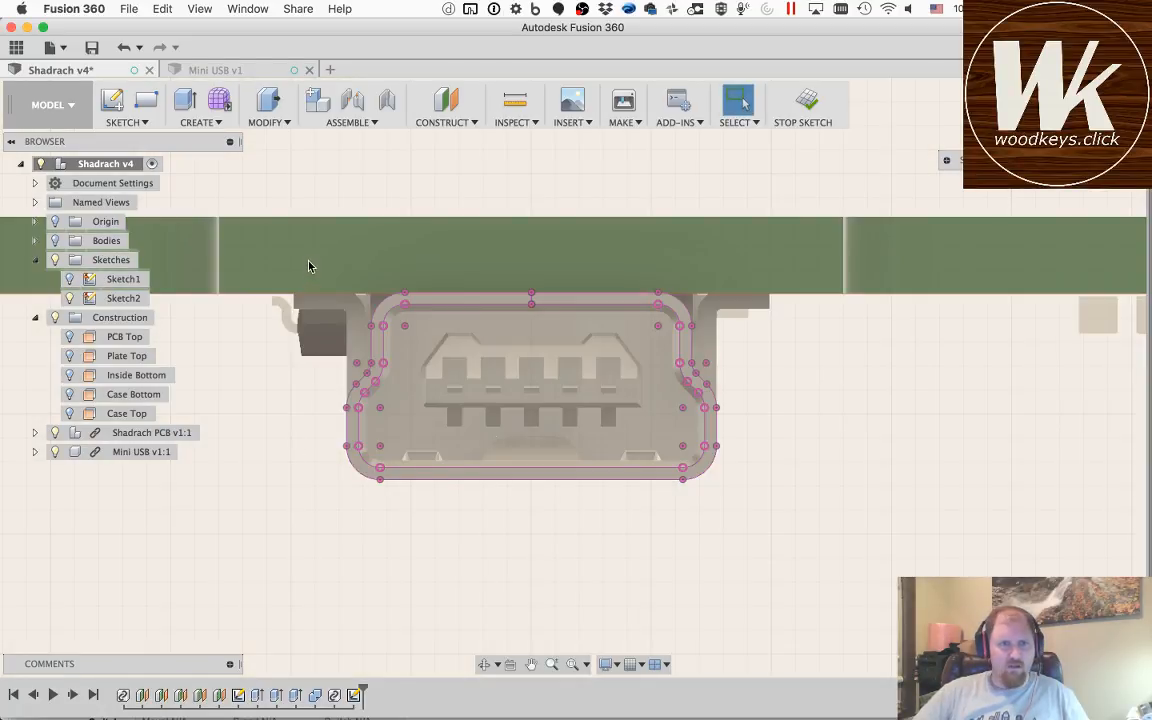
# Step: Convert all the projected Mini USB outline curves to construction lines
pyautogui.moveTo(309, 266)
pyautogui.mouseDown()
pyautogui.moveTo(488, 417)
pyautogui.moveTo(774, 529)
pyautogui.moveTo(755, 522)
pyautogui.mouseUp()
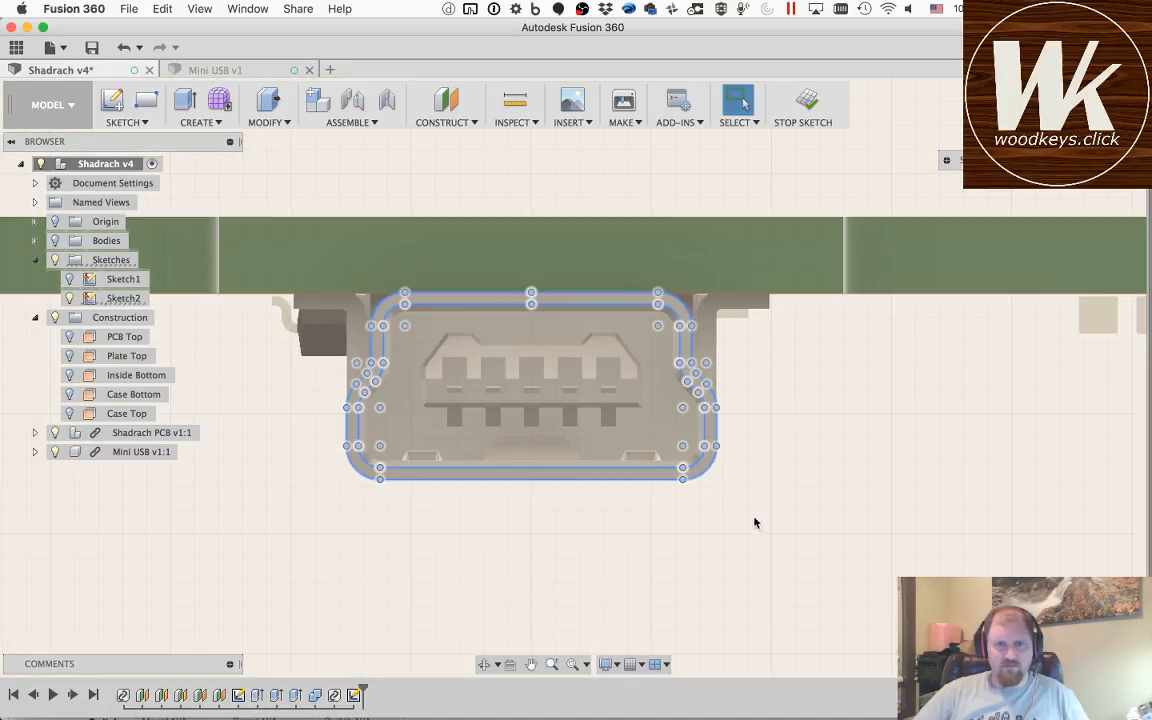
pyautogui.press('x')
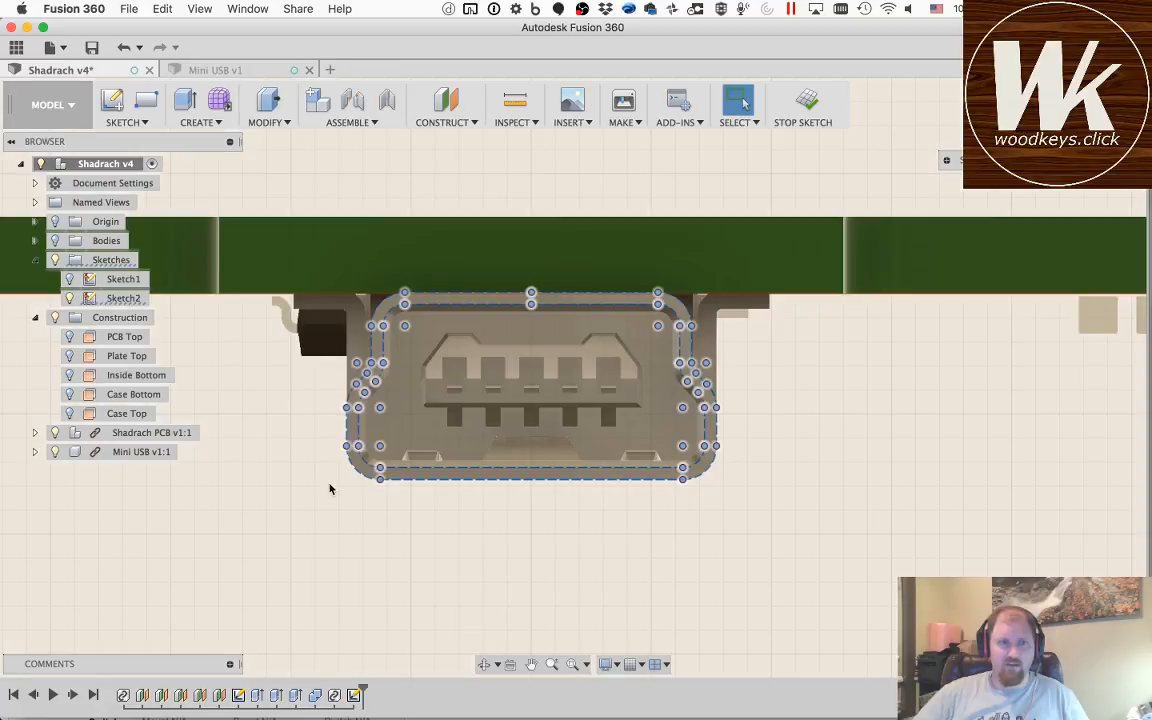
pyautogui.moveTo(314, 494); pyautogui.dragTo(495, 562)
# Step: Sketch a two-point rectangle enclosing the projected Mini USB outline with a small clearance on every side
pyautogui.press('r')
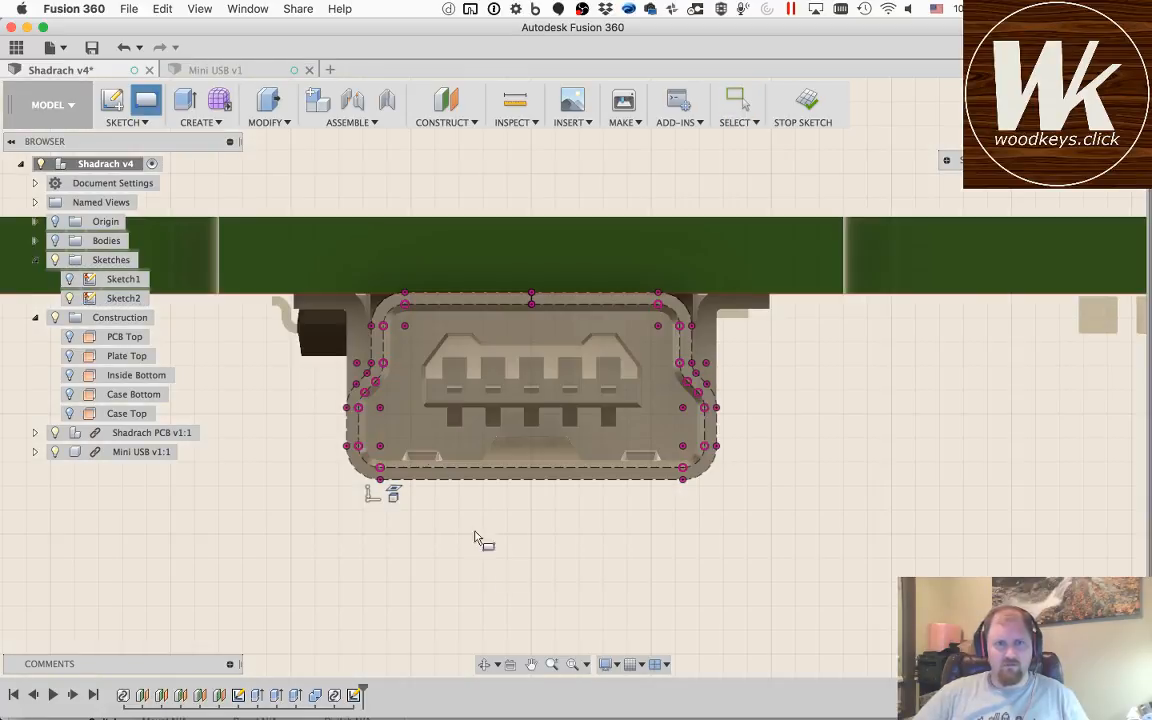
pyautogui.click(325, 289)
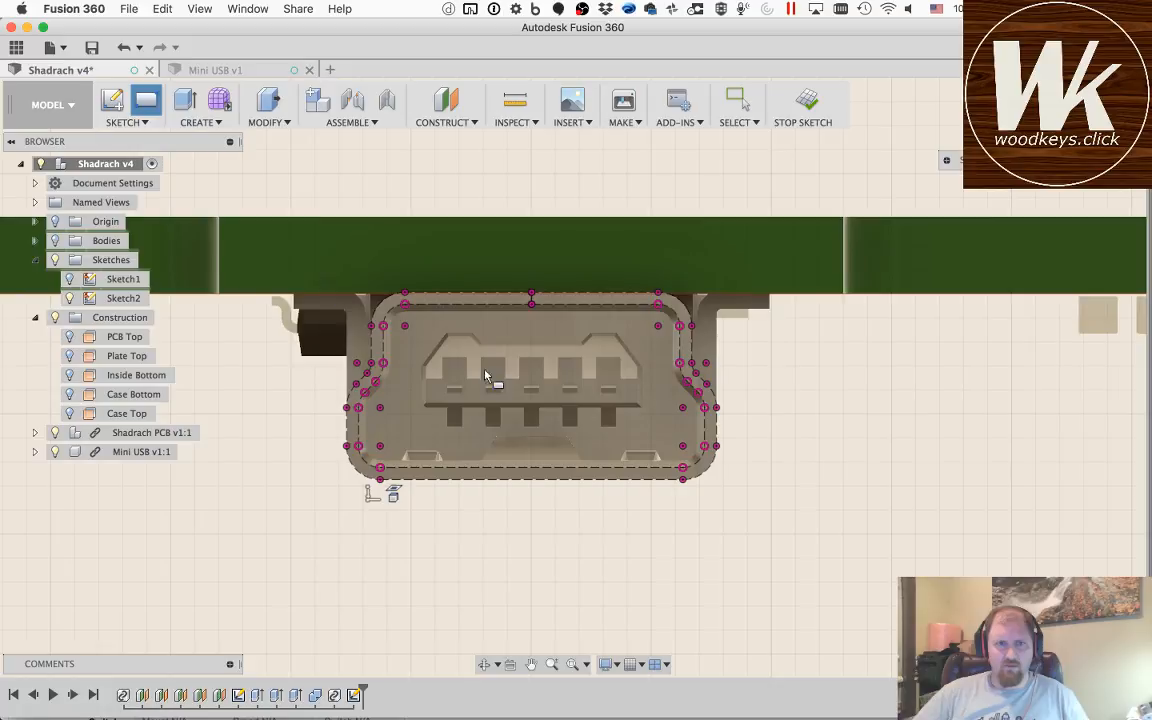
pyautogui.click(731, 493)
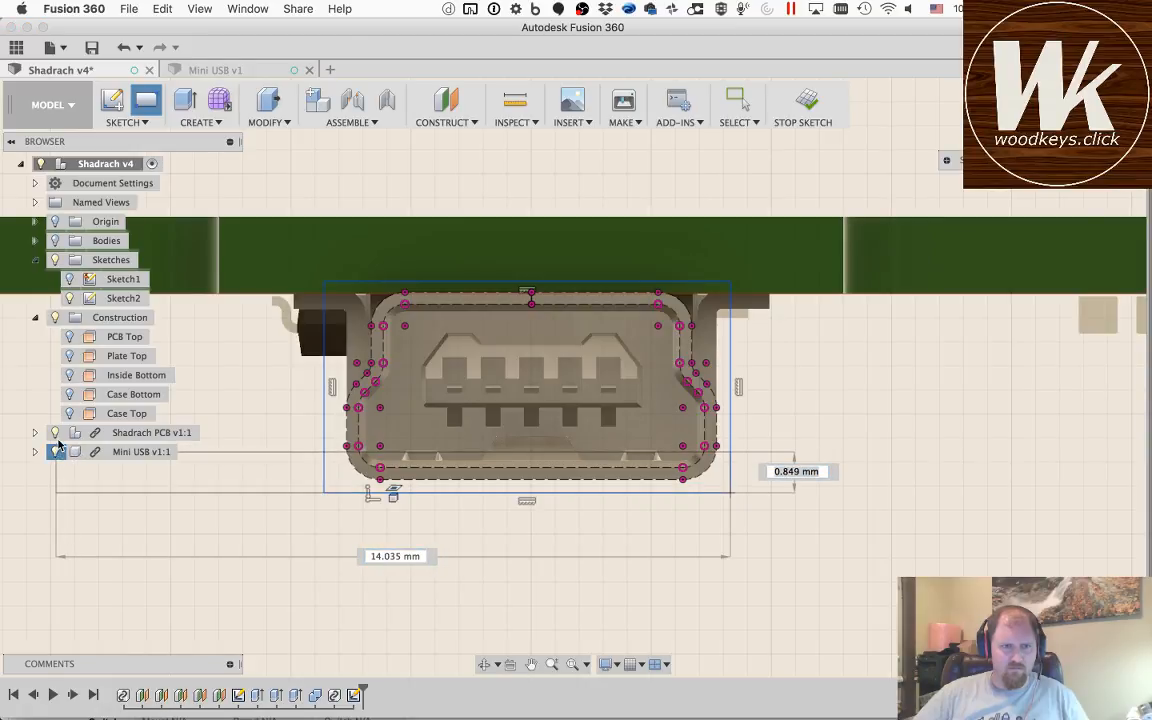
pyautogui.click(56, 450)
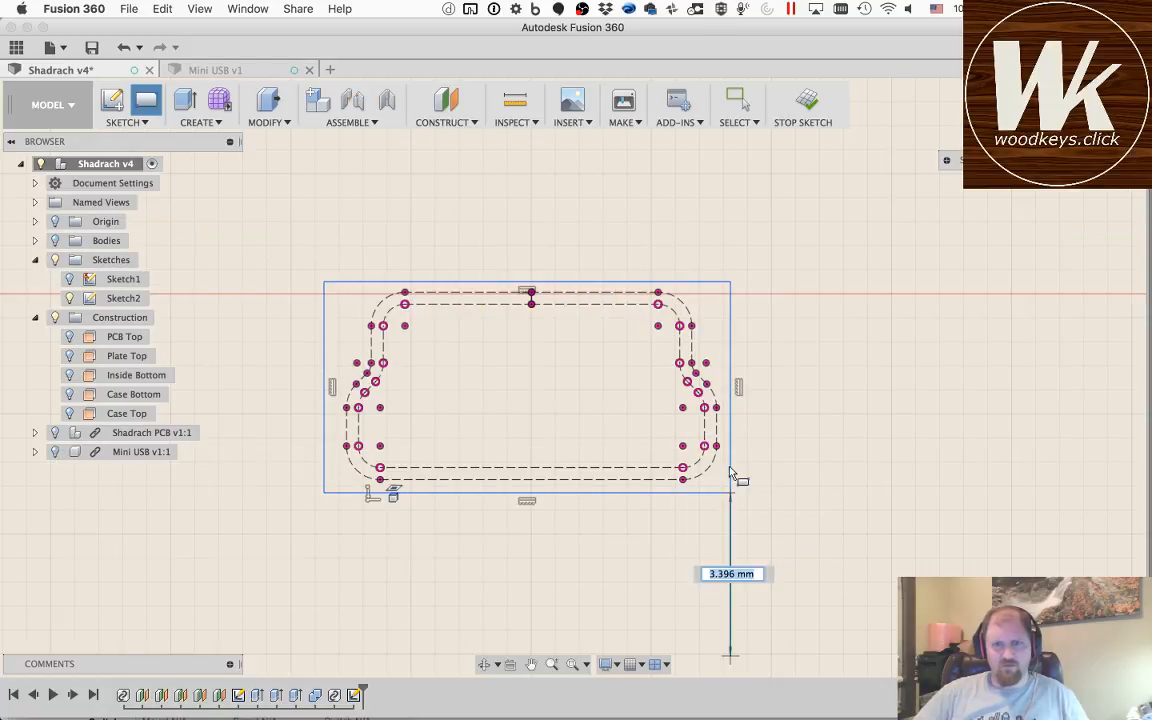
pyautogui.press('Escape')
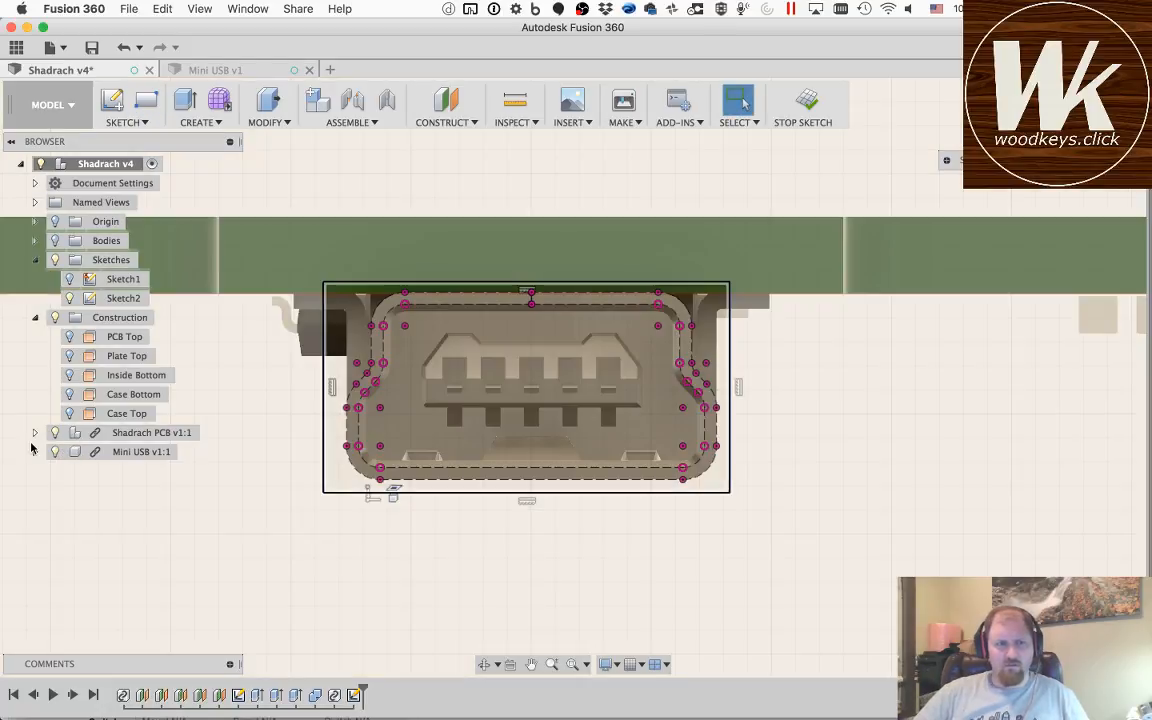
# Step: Hide the PCB and Mini USB components, and dimension the rectangle's top edge 1 mm above the projected outline's top line
pyautogui.click(54, 432)
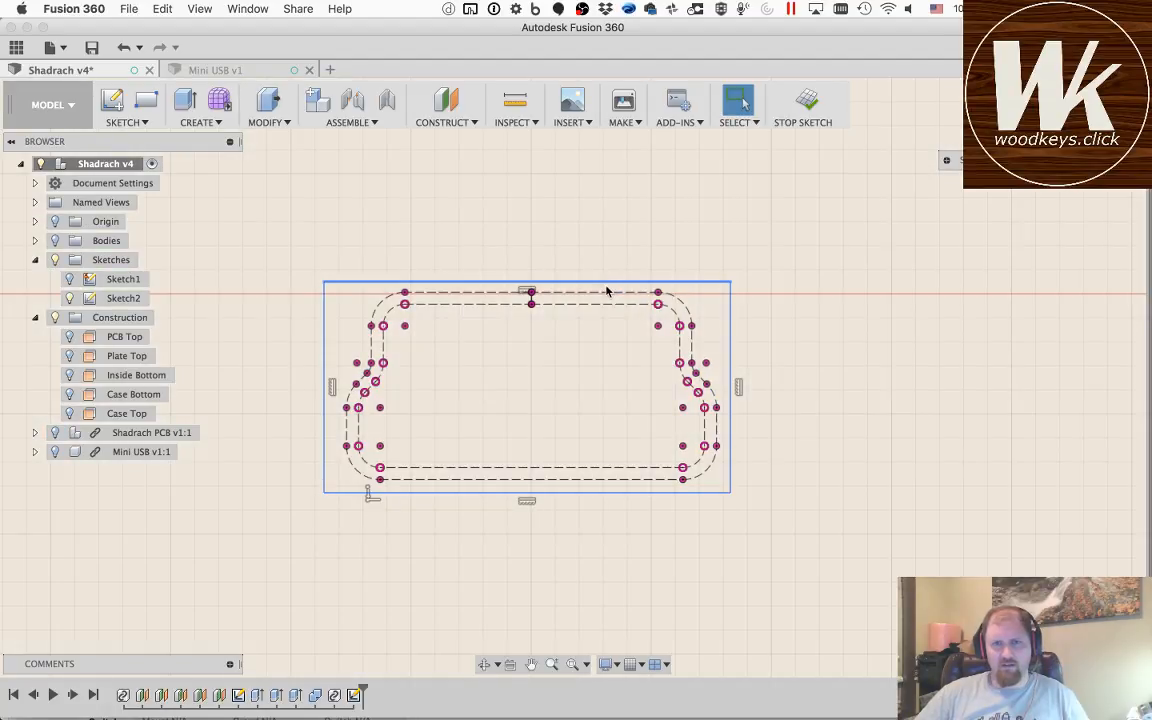
pyautogui.press('d')
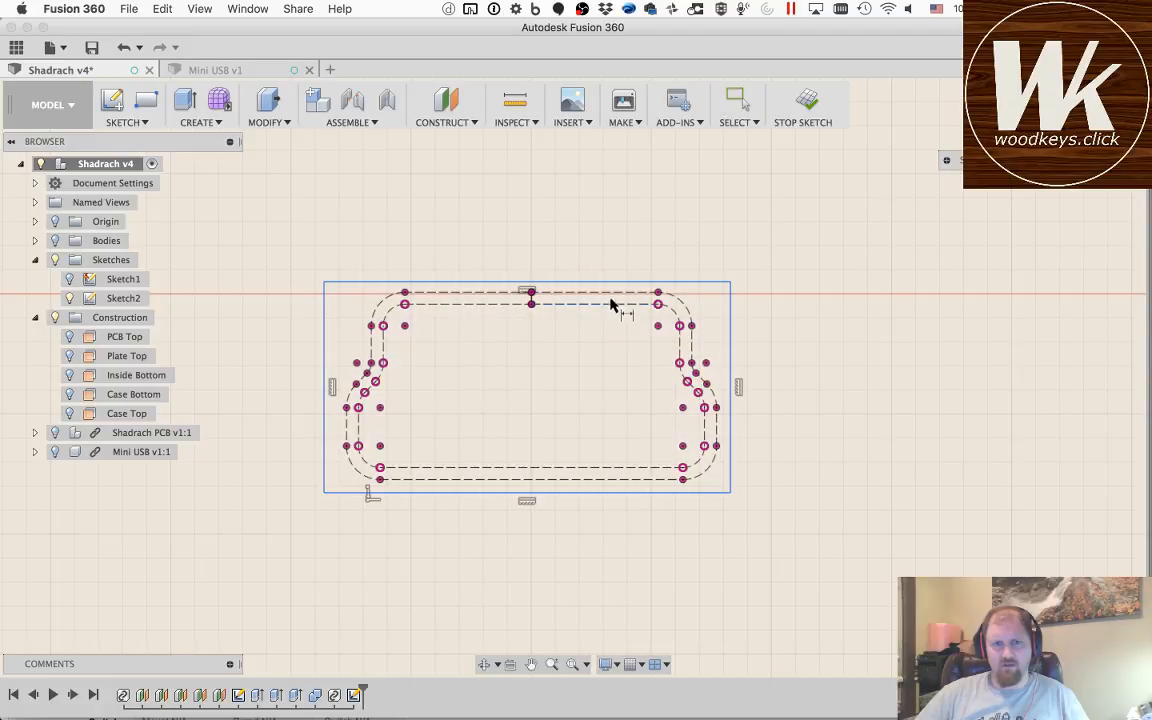
pyautogui.click(611, 292)
pyautogui.click(612, 281)
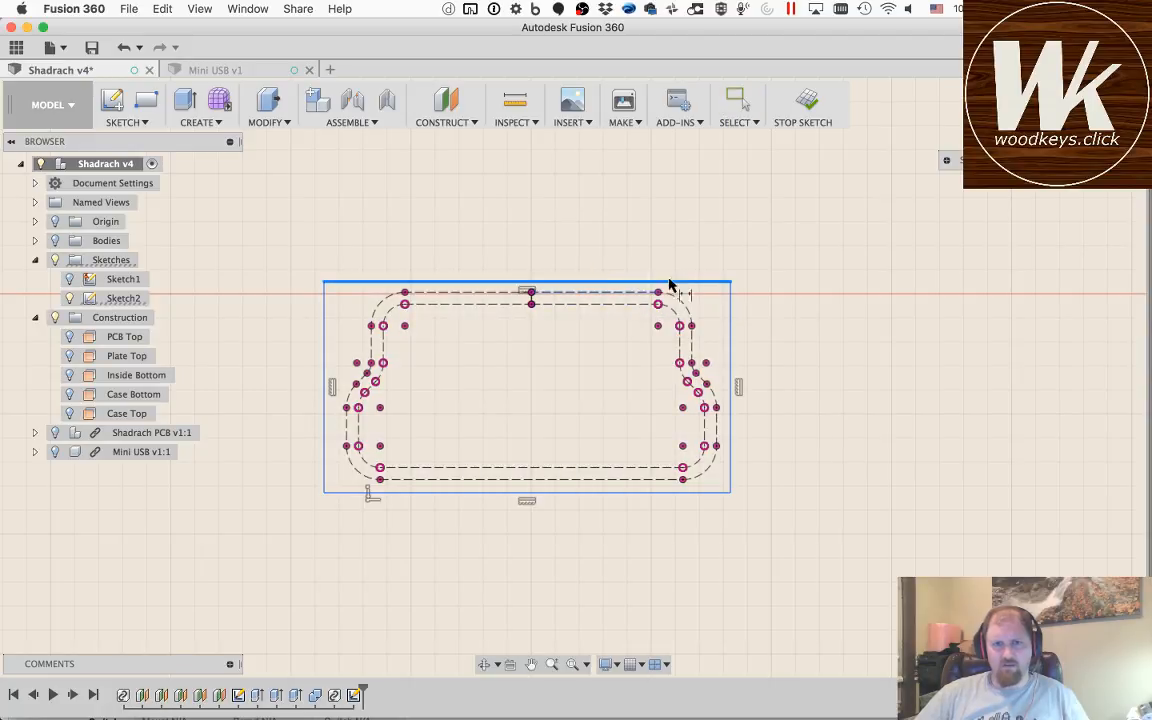
pyautogui.click(789, 299)
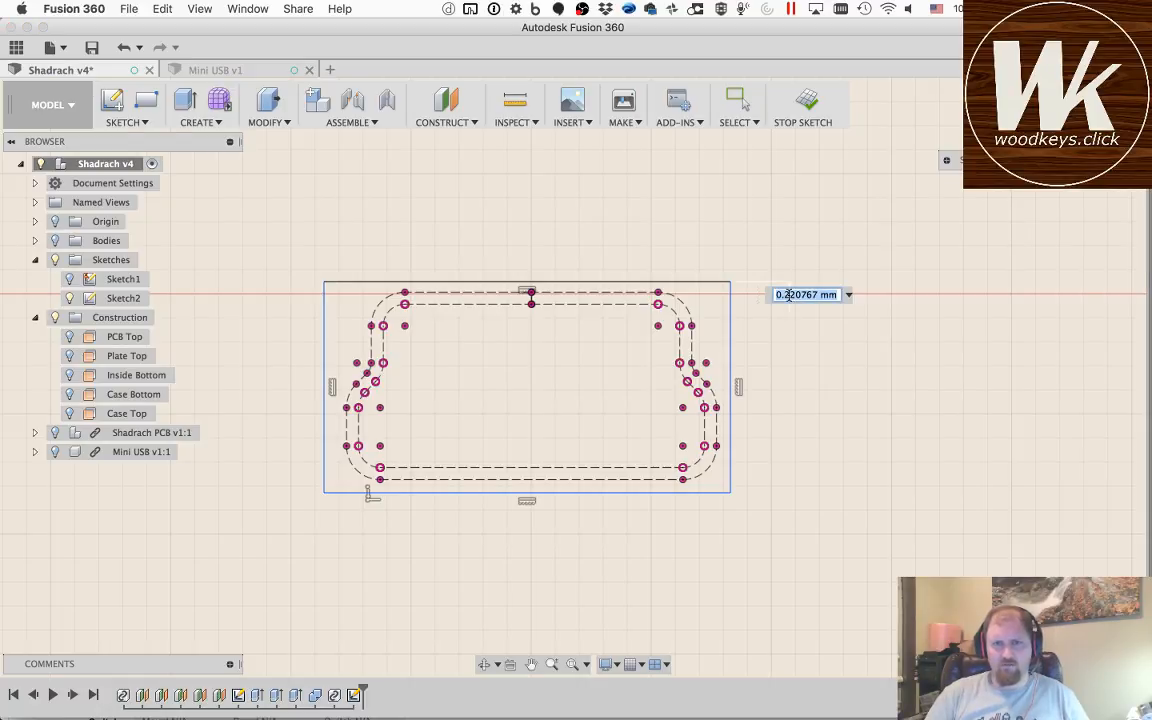
pyautogui.write('1')
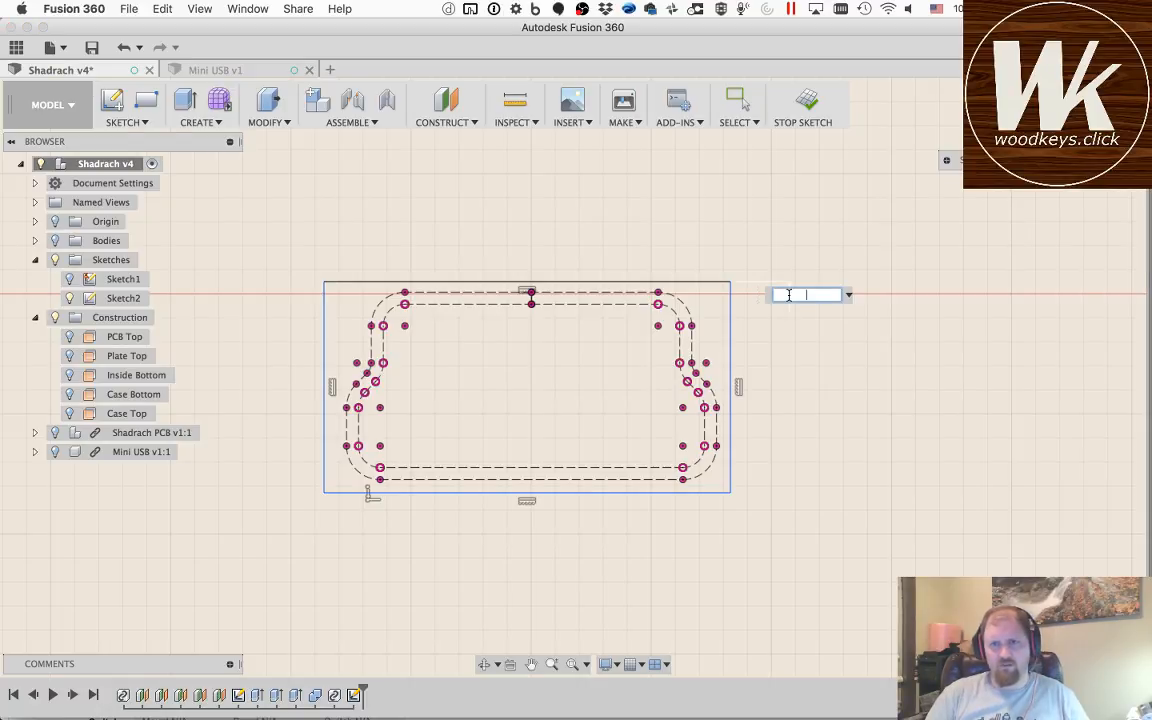
pyautogui.write('.5')
pyautogui.press('Return')
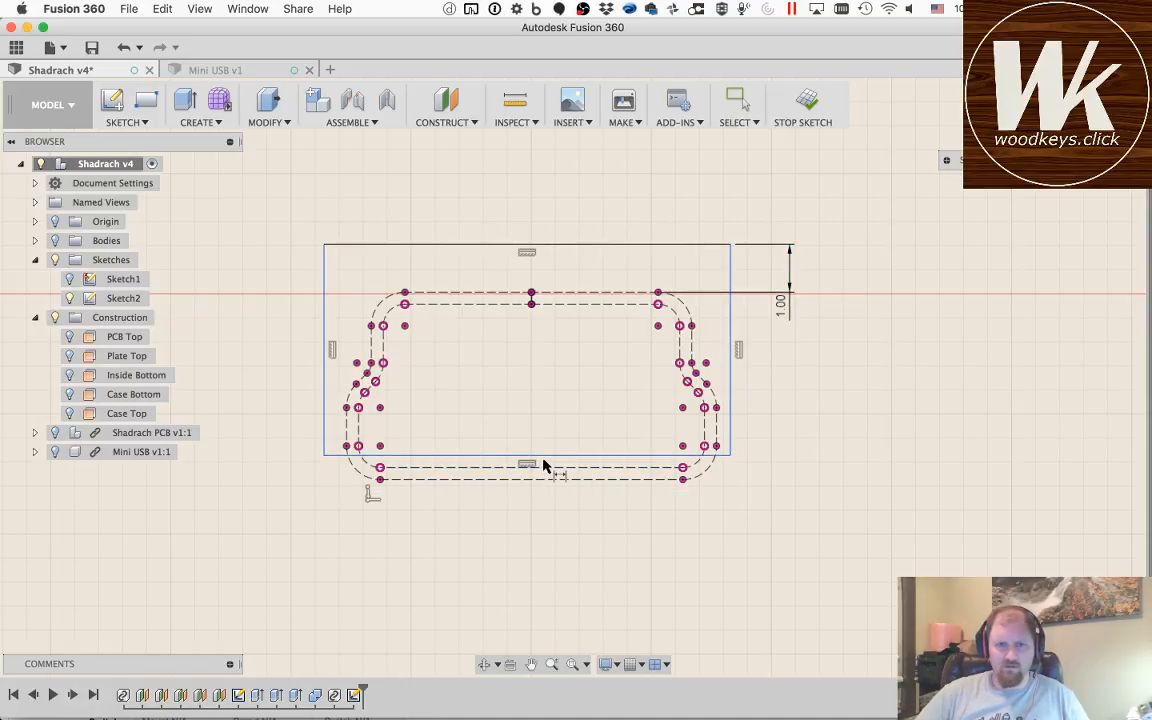
pyautogui.press('Escape')
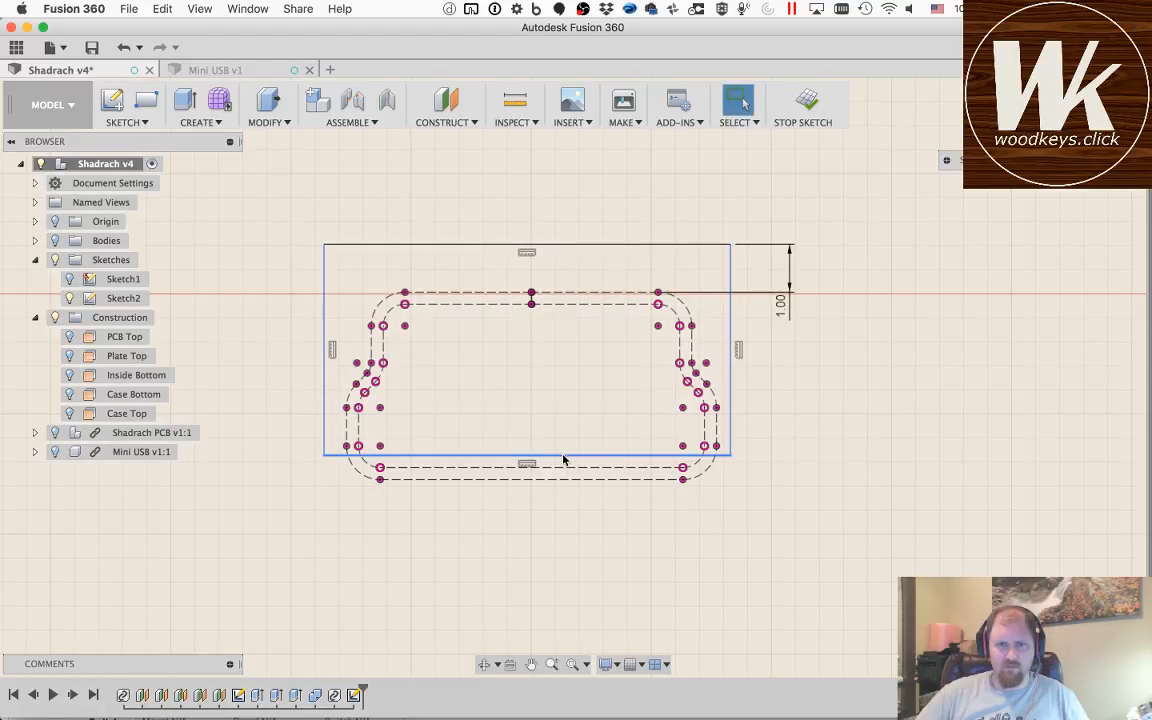
# Step: Move the rectangle's bottom edge below the projected outline, and set the top clearance dimension to 0.5 mm
pyautogui.moveTo(519, 457); pyautogui.dragTo(527, 507)
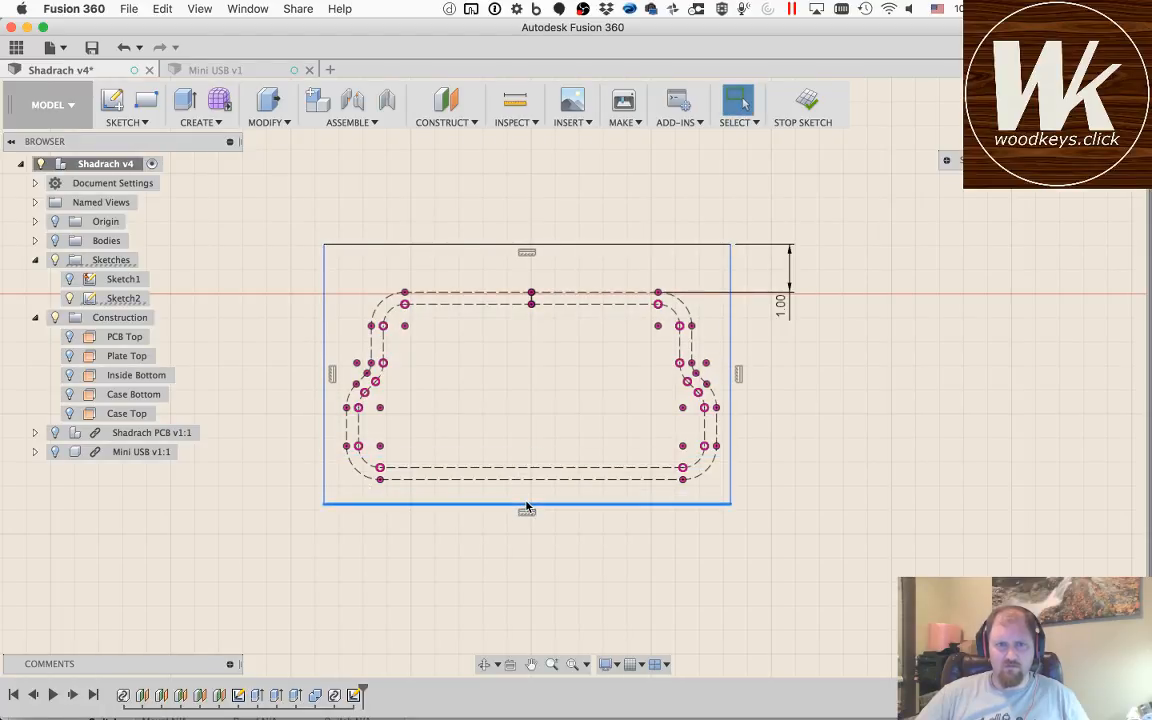
pyautogui.doubleClick(782, 303)
pyautogui.write('.5')
pyautogui.press('Return')
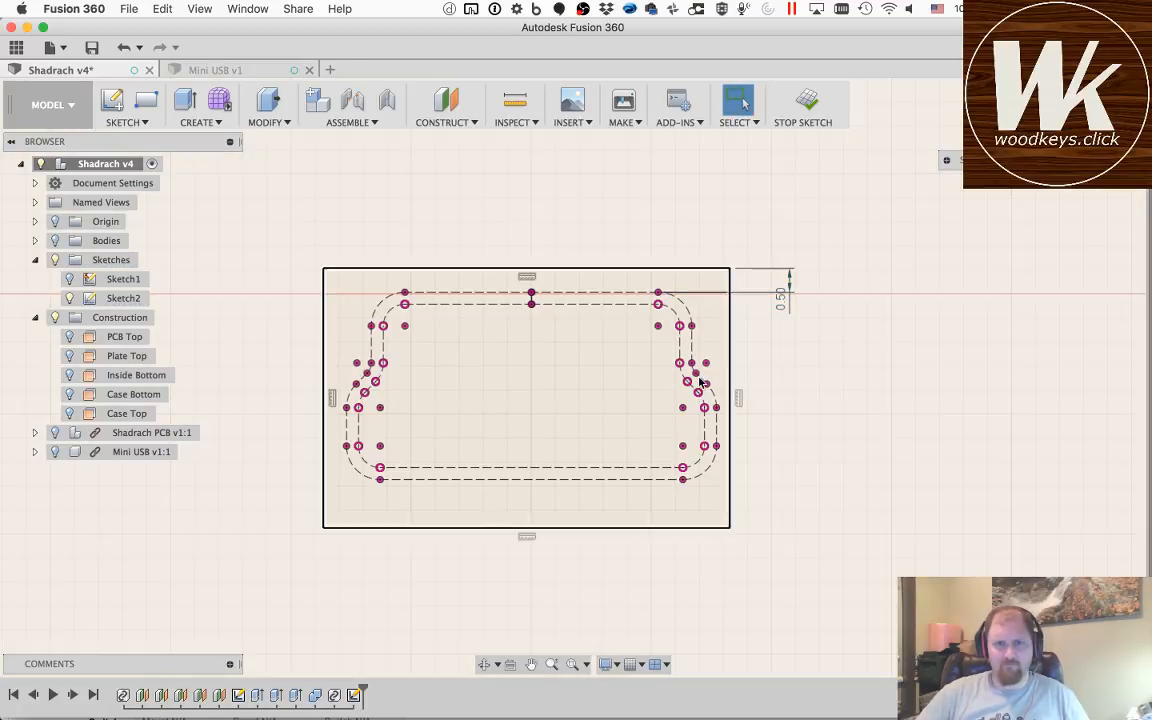
# Step: Dimension the rectangle's bottom edge 0.5 mm below the projected outline's bottom line
pyautogui.click(628, 529)
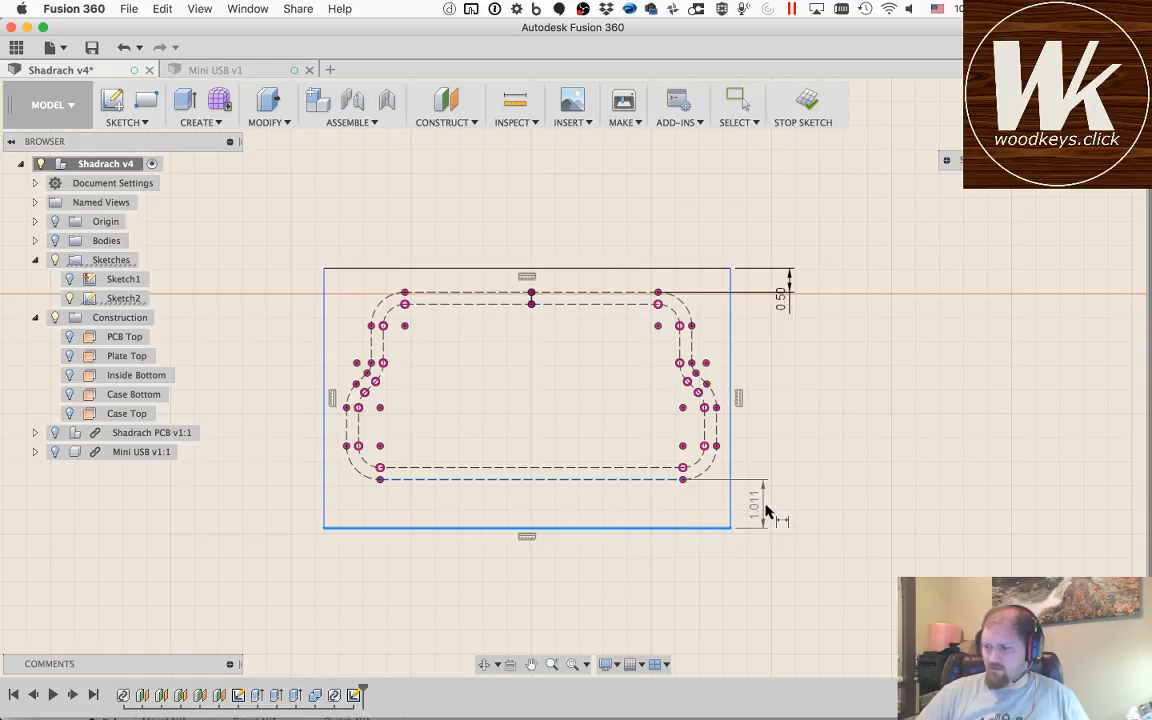
pyautogui.click(787, 503)
pyautogui.write('0.5')
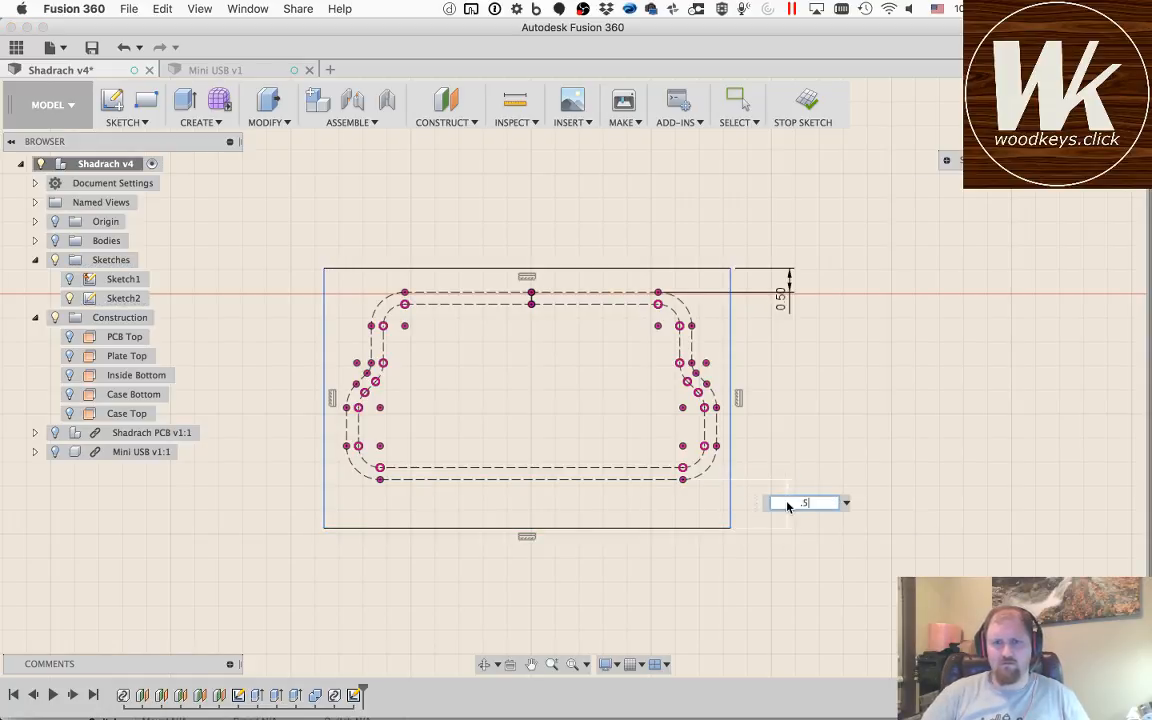
pyautogui.press('Return')
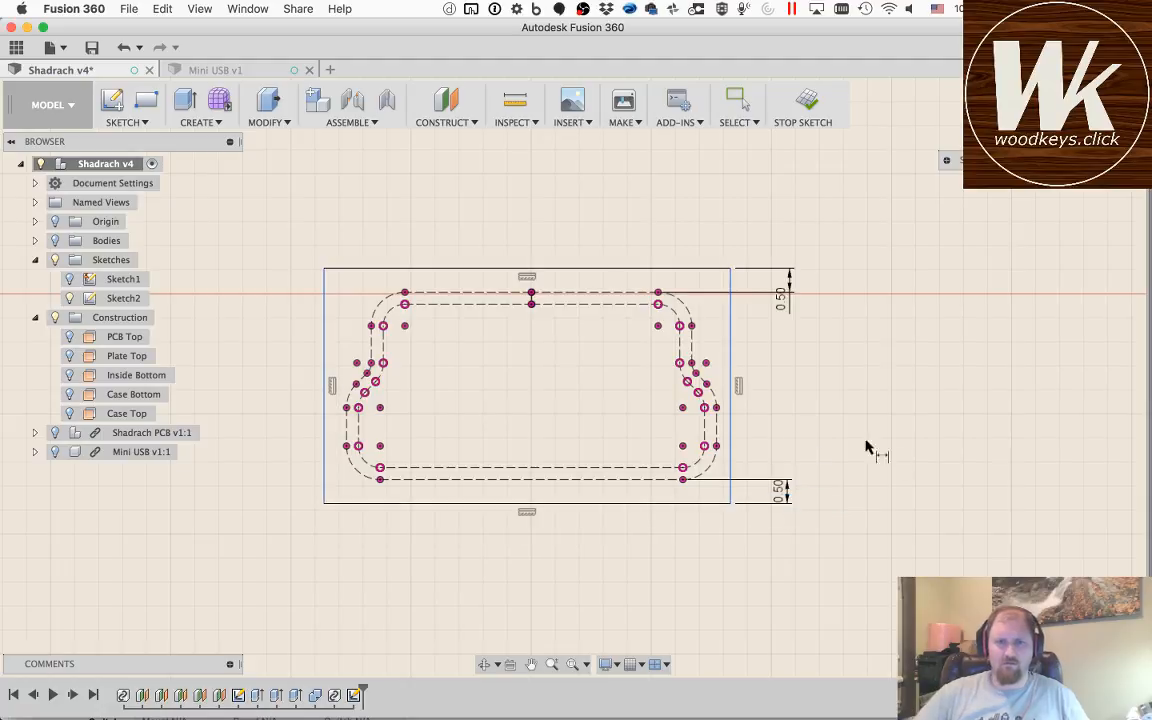
# Step: Dimension the rectangle's right edge 0.5 mm outside the projected outline's right side
pyautogui.click(737, 430)
pyautogui.click(771, 432)
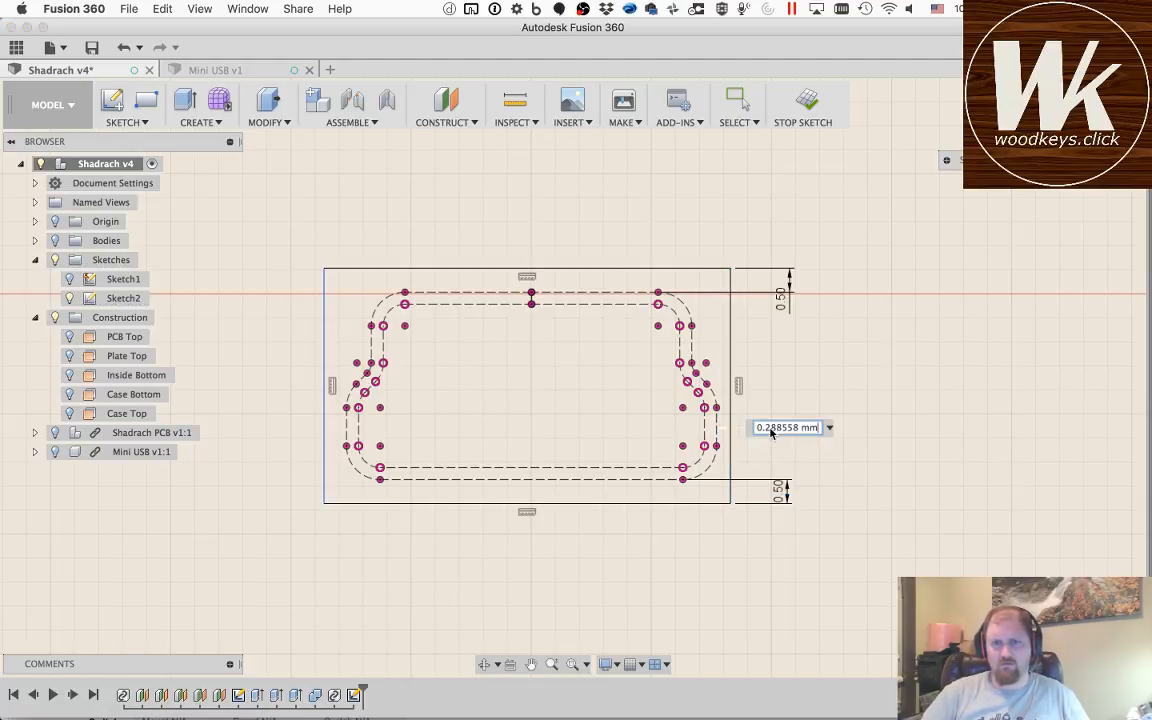
pyautogui.click(770, 429)
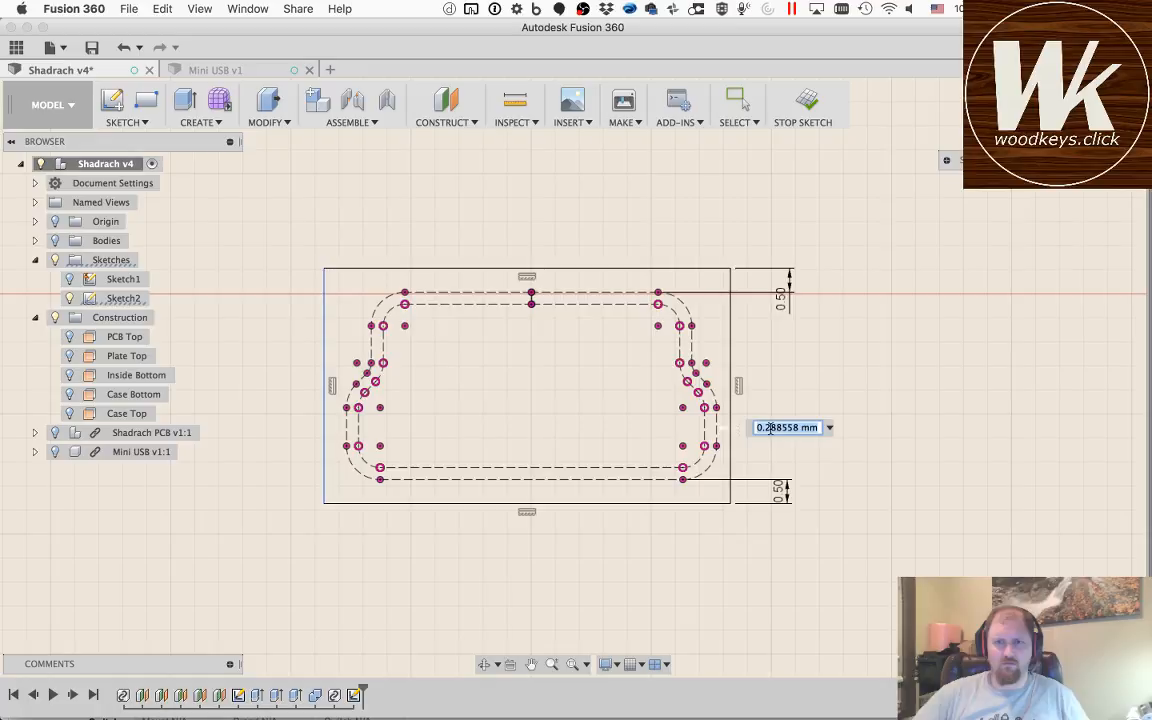
pyautogui.press('Return')
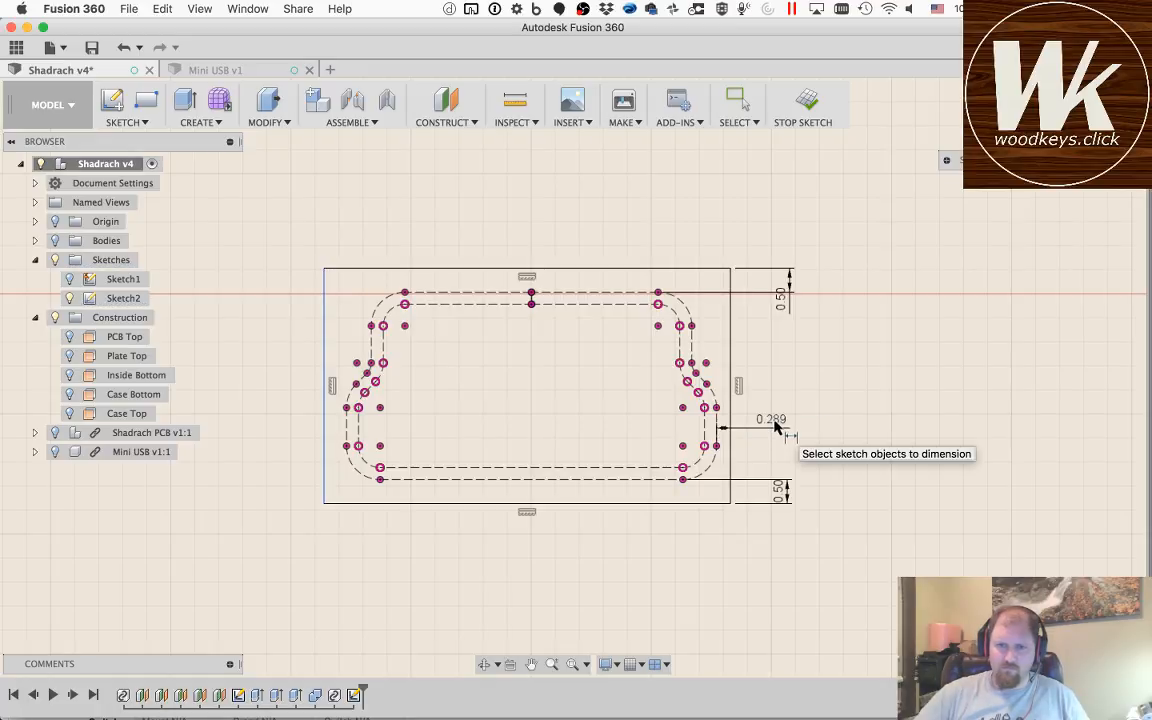
pyautogui.press('super+z')
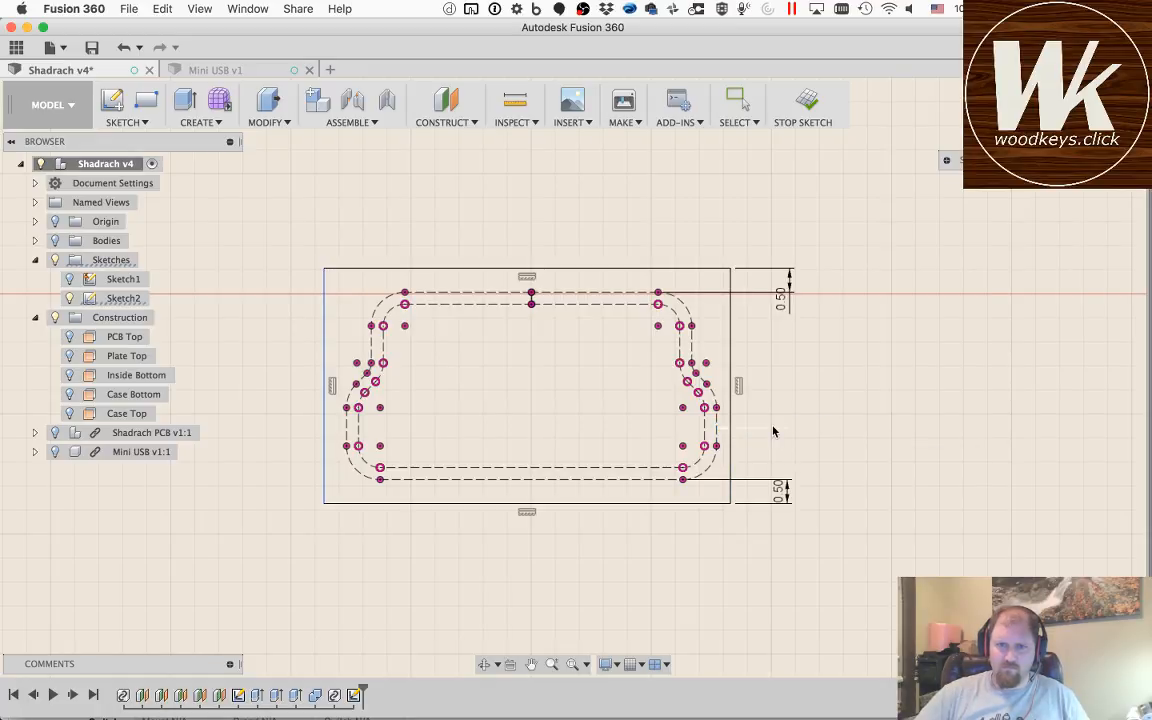
pyautogui.click(773, 432)
pyautogui.write('..5')
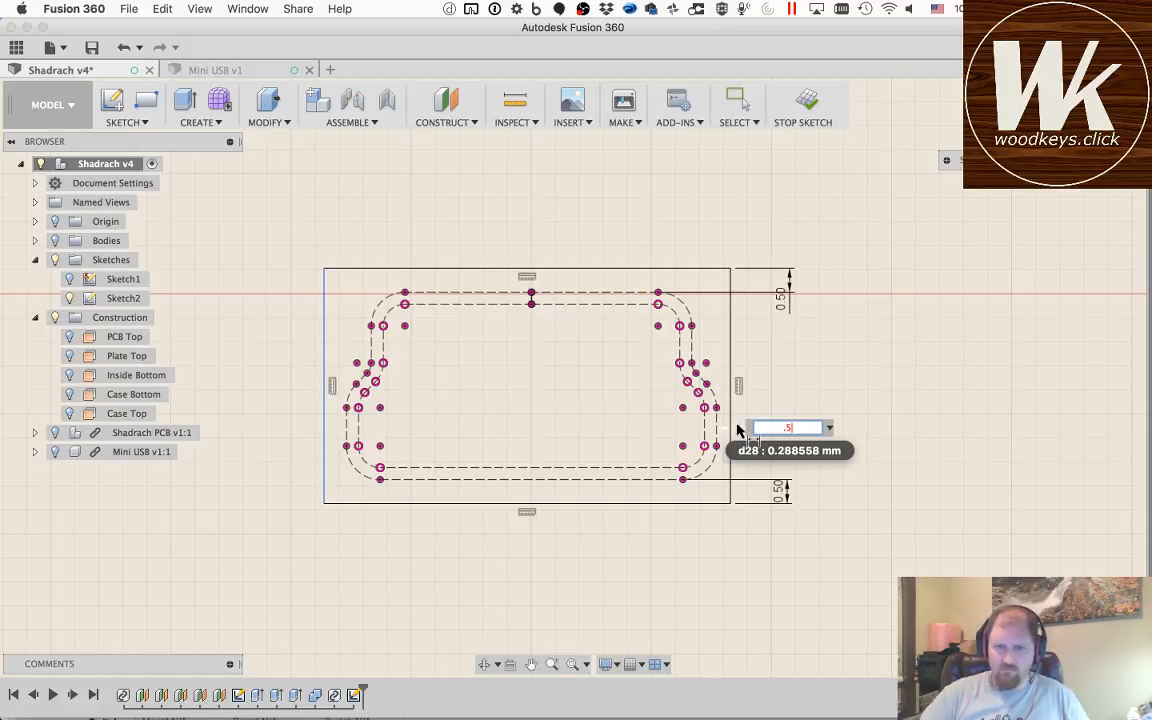
pyautogui.press('Return')
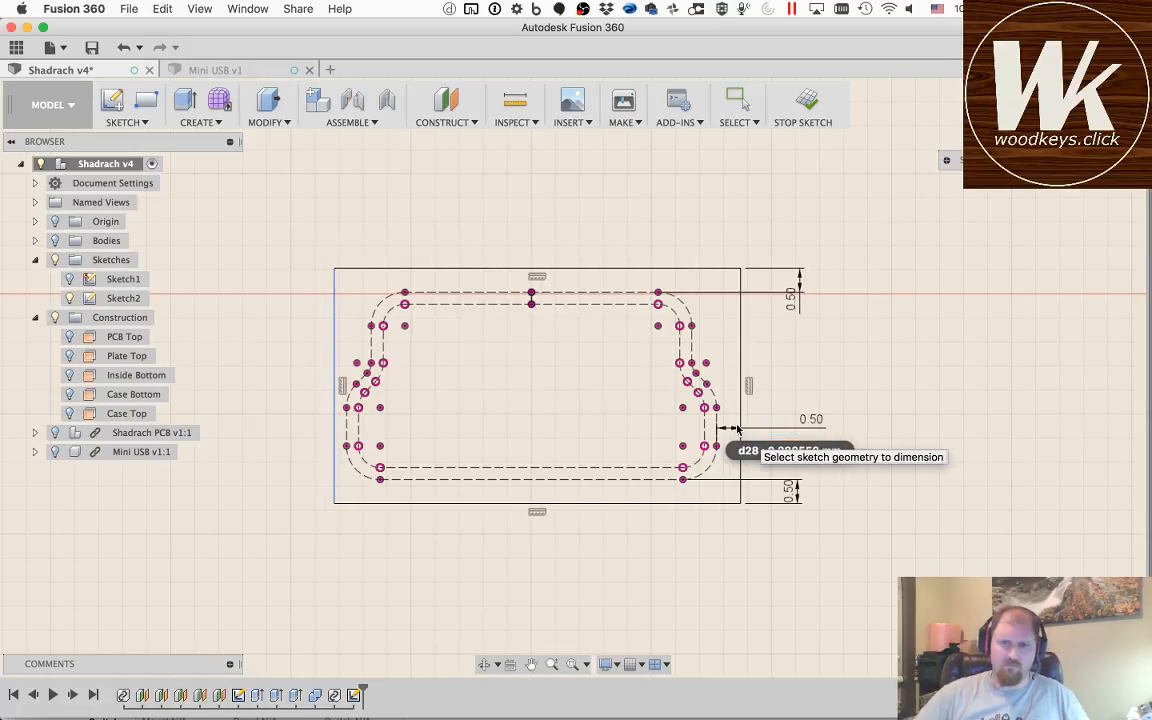
# Step: Dimension the rectangle's left edge 5 mm outside the projected outline's left side
pyautogui.click(334, 432)
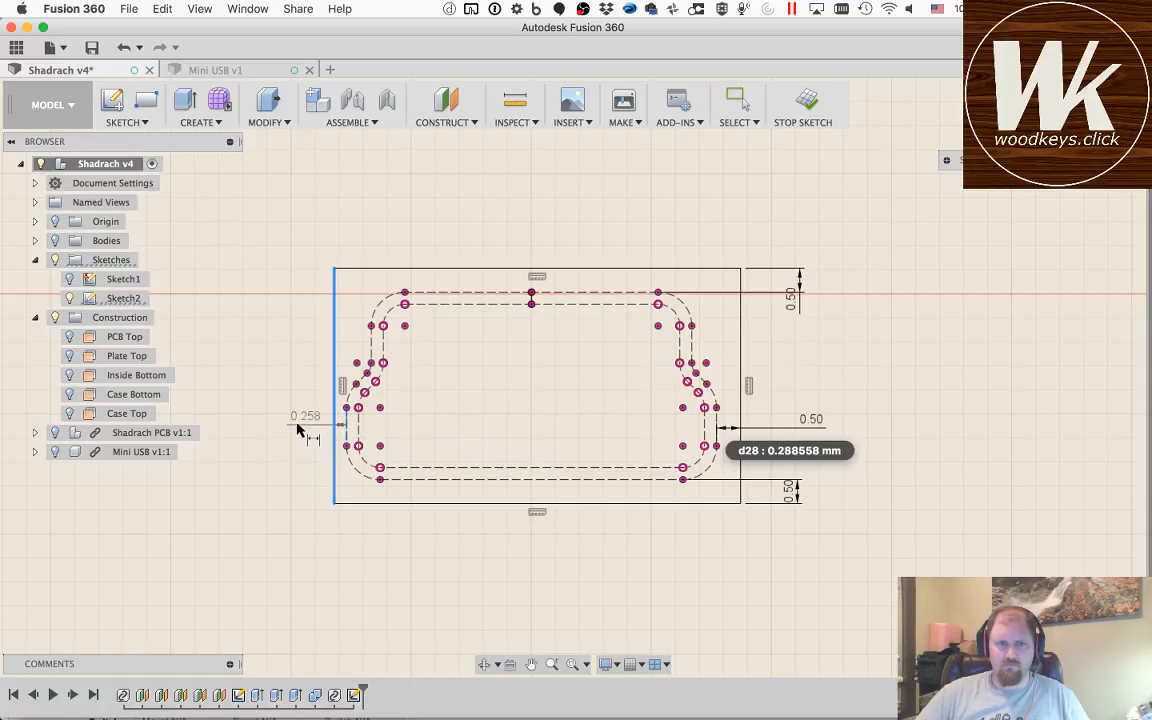
pyautogui.click(297, 430)
pyautogui.write('5')
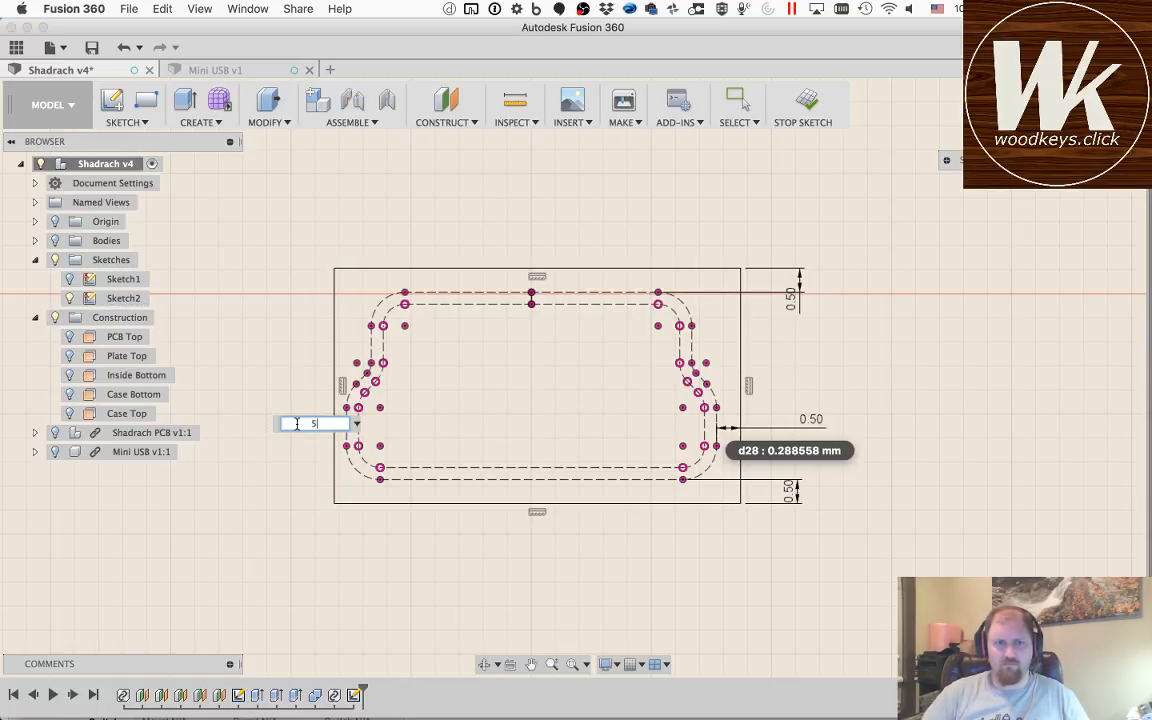
pyautogui.press('Return')
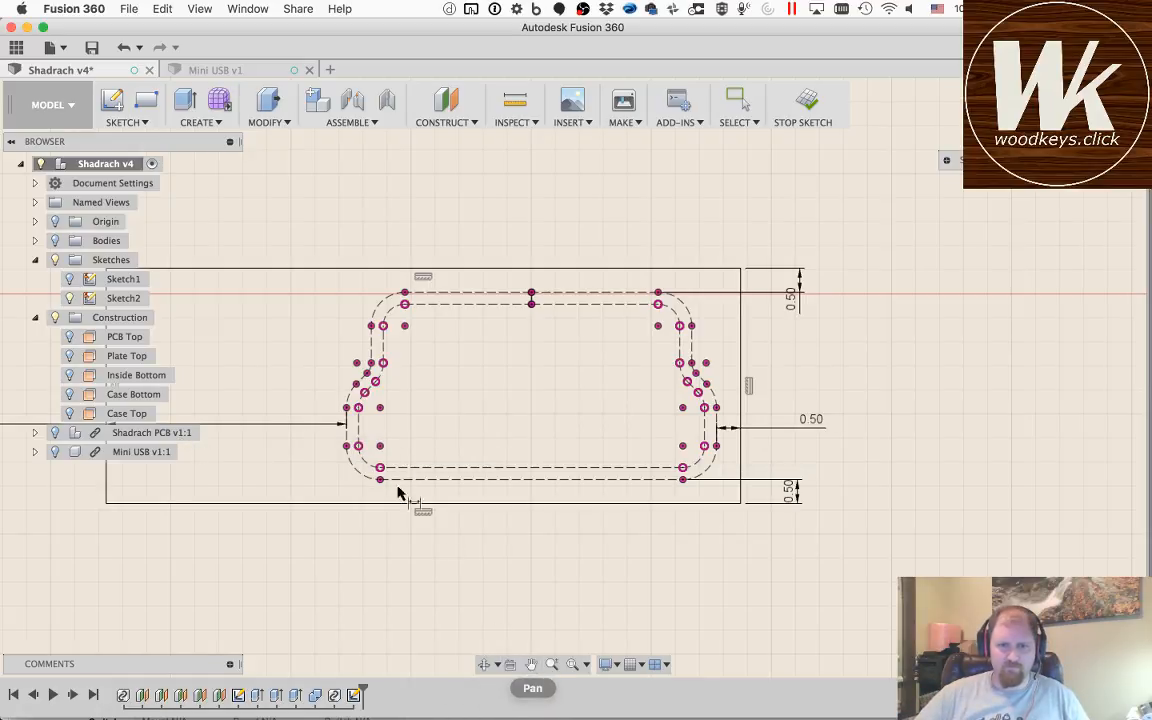
pyautogui.press('Escape')
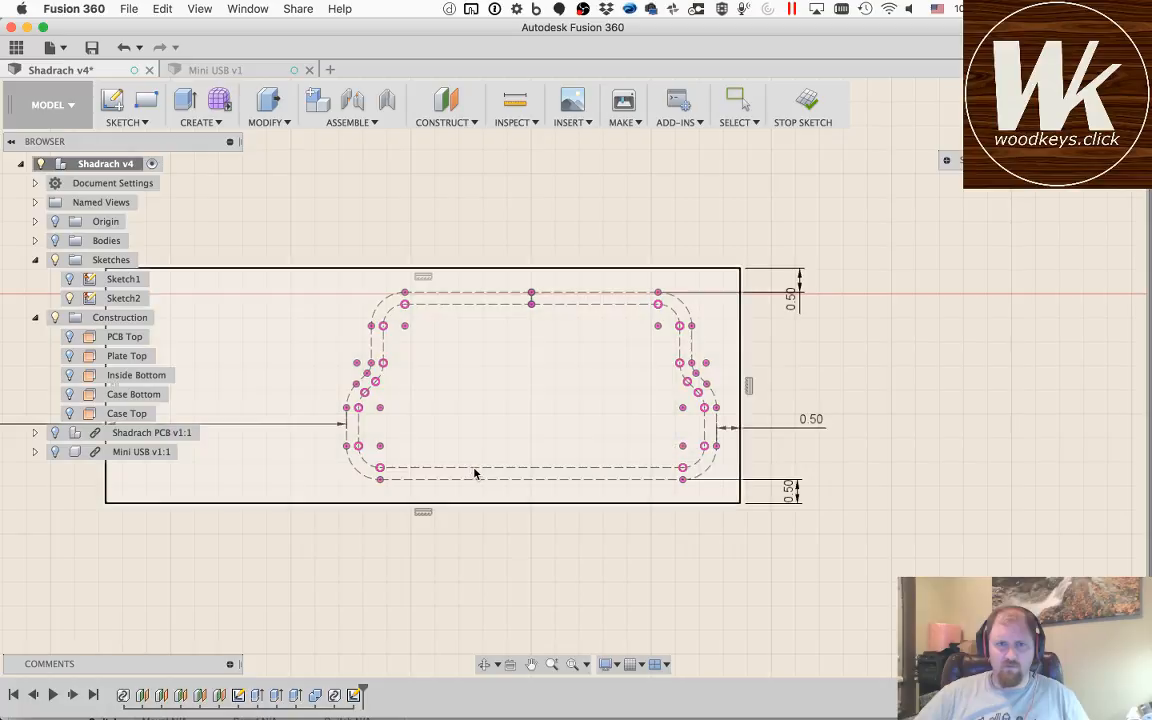
# Step: Set the left clearance dimension between the rectangle and the projected outline to 0.5 mm
pyautogui.click(531, 664)
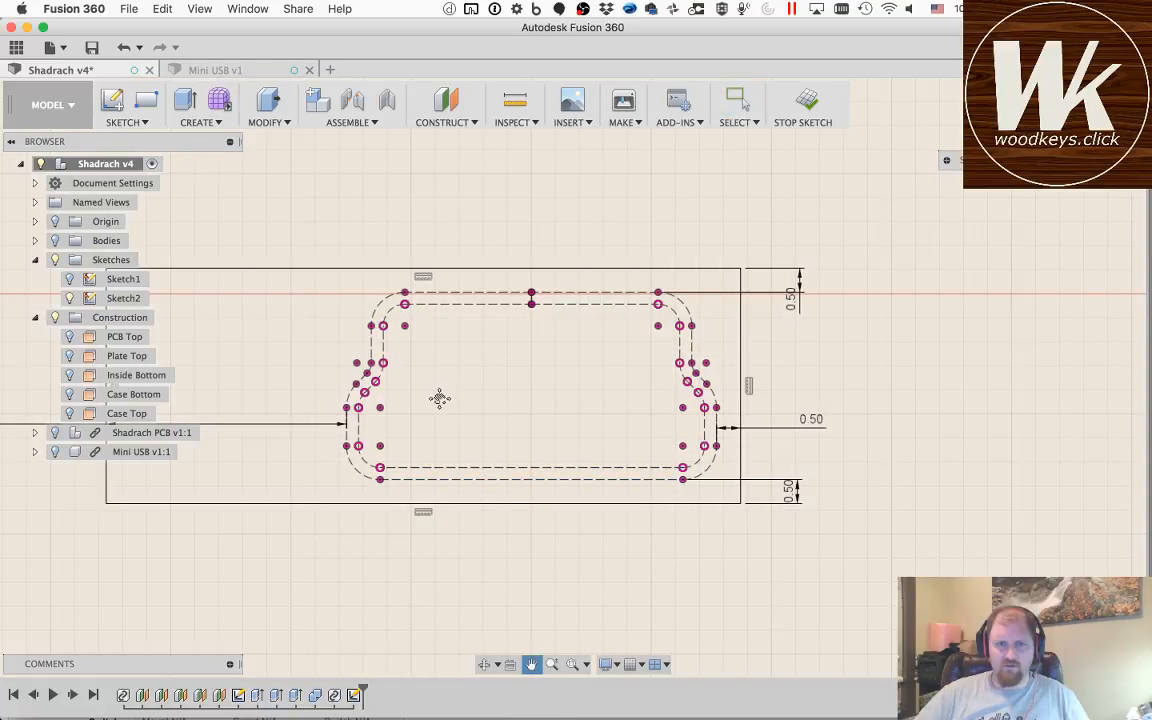
pyautogui.moveTo(469, 398)
pyautogui.mouseDown()
pyautogui.moveTo(633, 398)
pyautogui.moveTo(710, 420)
pyautogui.mouseUp()
pyautogui.moveTo(524, 415); pyautogui.dragTo(700, 410)
pyautogui.moveTo(437, 411); pyautogui.dragTo(890, 405)
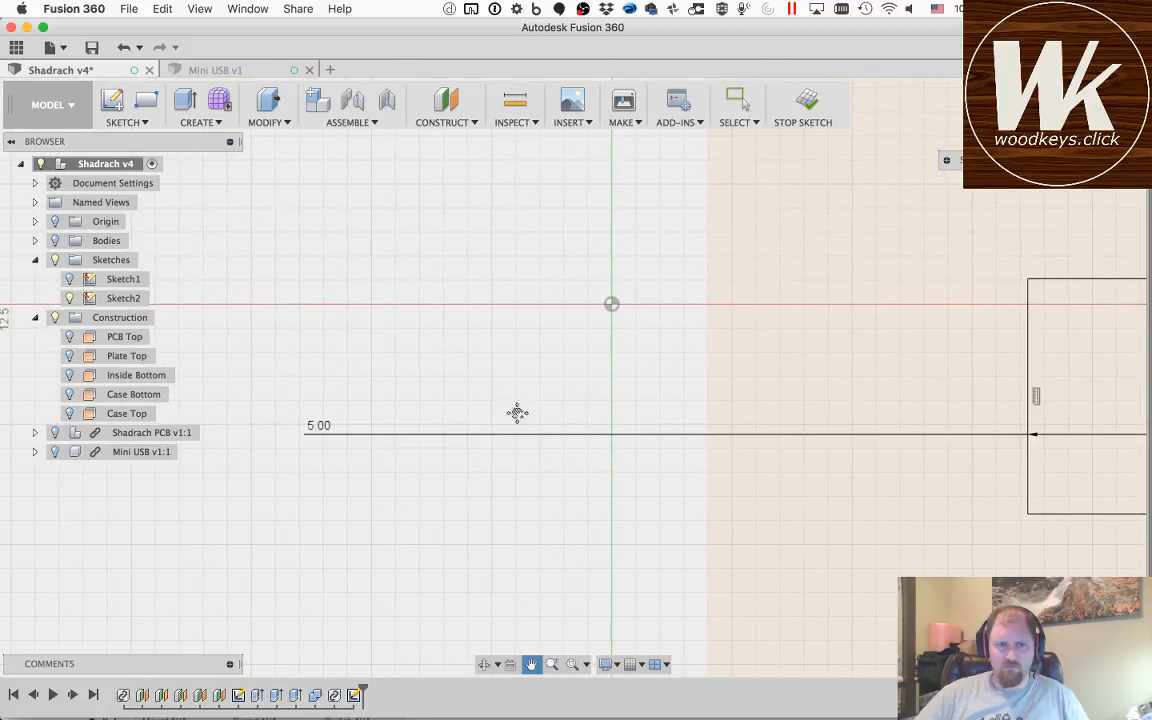
pyautogui.press('Escape')
pyautogui.doubleClick(322, 431)
pyautogui.write('0.5')
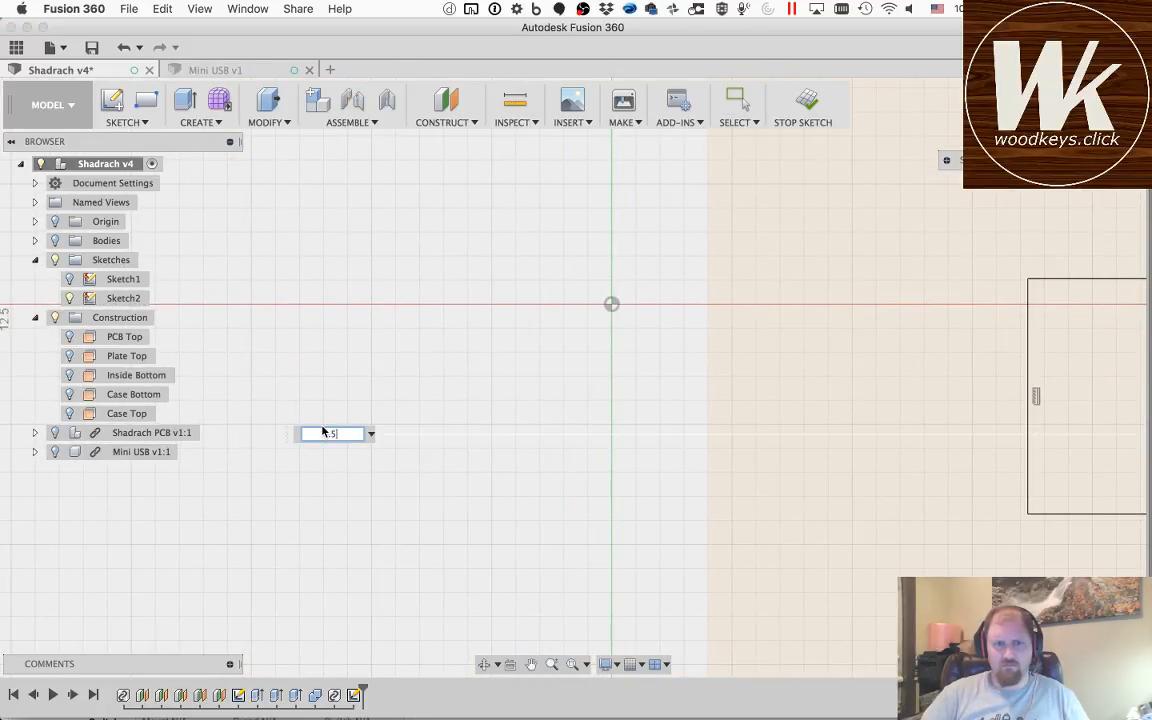
pyautogui.press('Return')
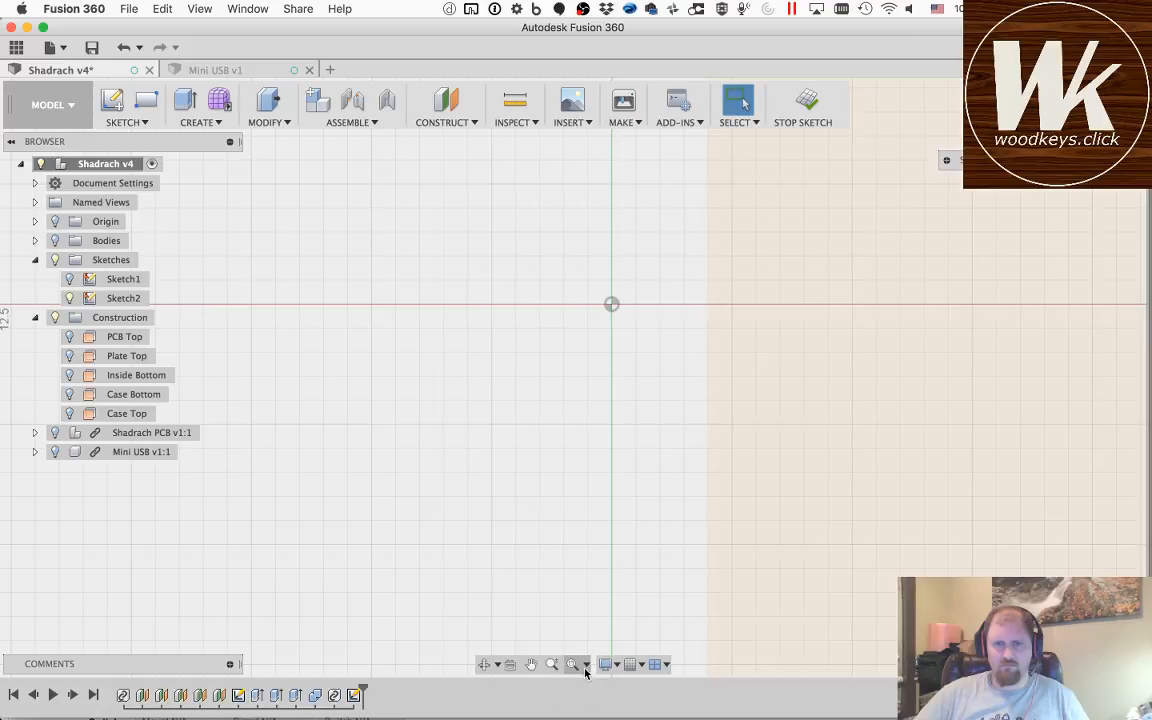
pyautogui.click(531, 664)
pyautogui.moveTo(967, 487)
pyautogui.mouseDown()
pyautogui.moveTo(638, 483)
pyautogui.moveTo(679, 467)
pyautogui.mouseUp()
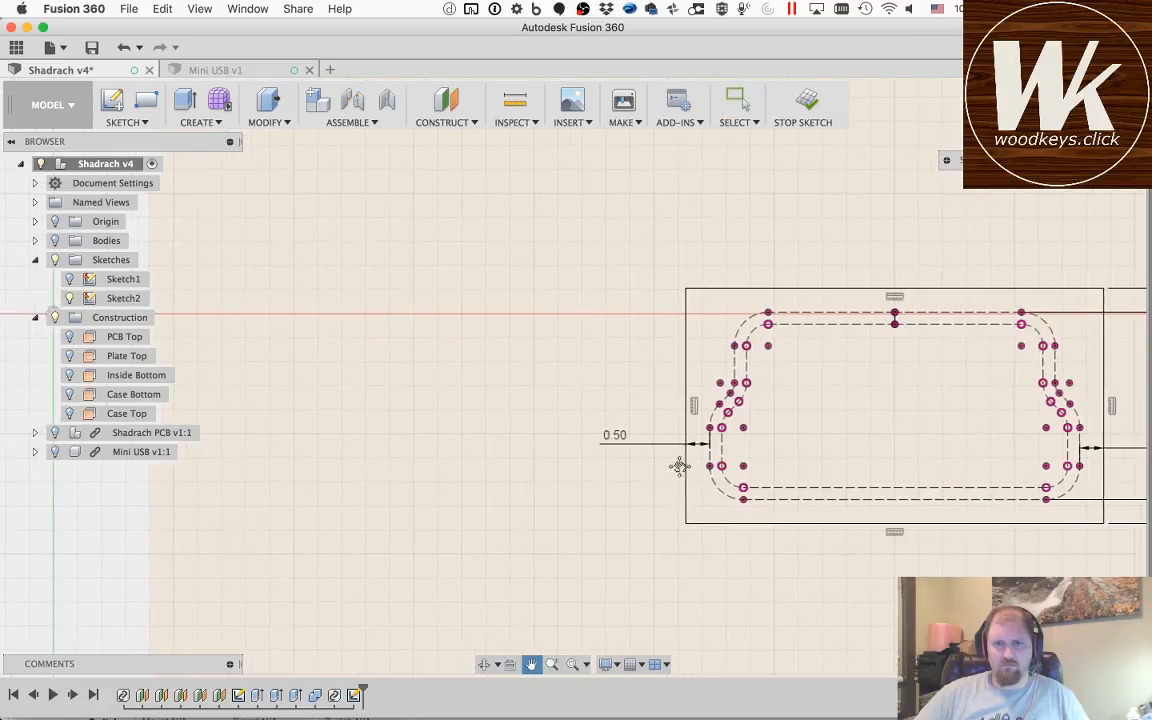
pyautogui.moveTo(858, 444); pyautogui.dragTo(615, 445)
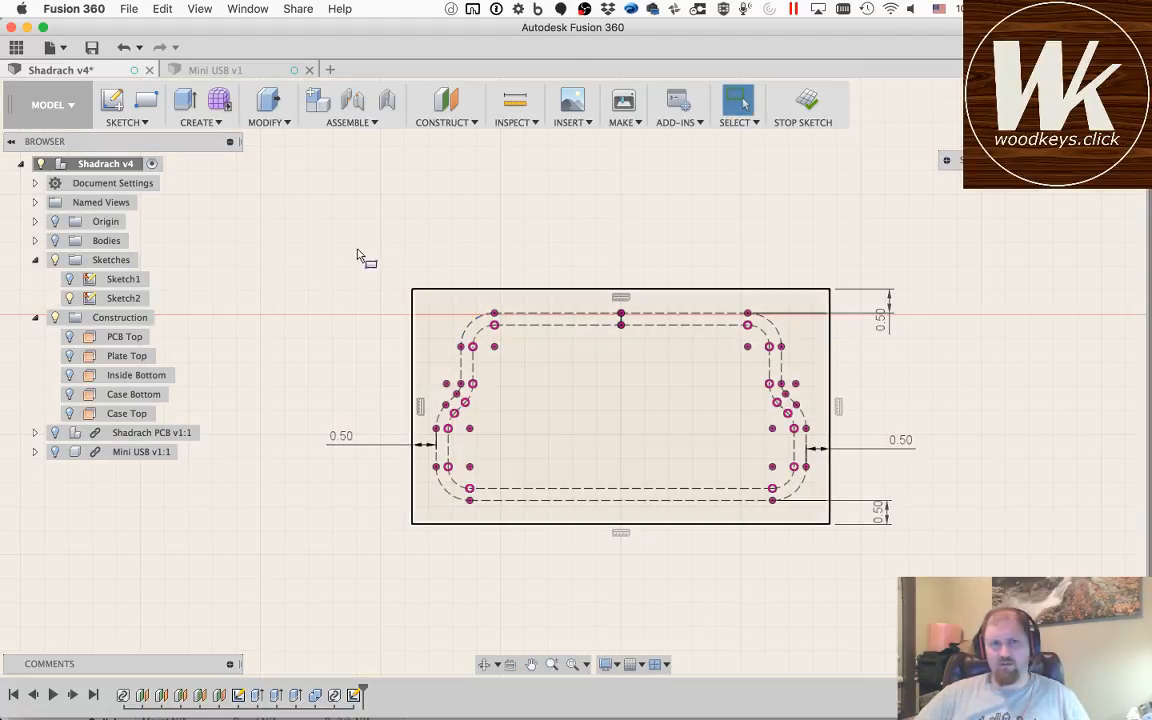
pyautogui.press('r')
pyautogui.click(332, 218)
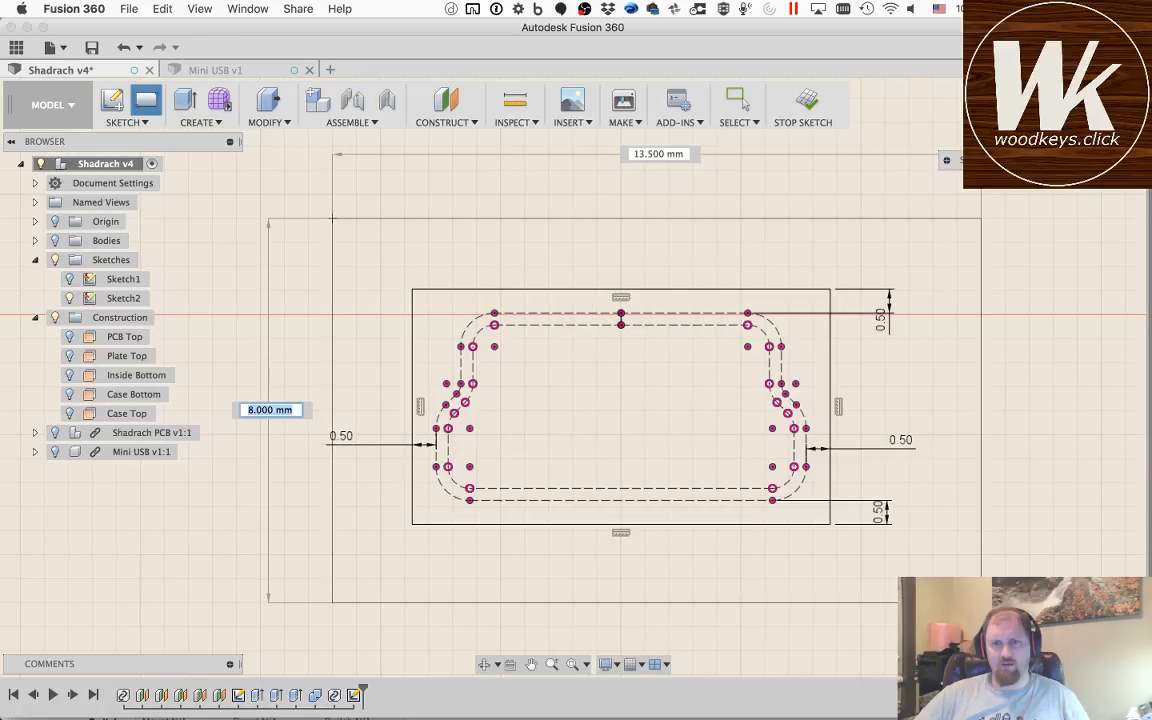
pyautogui.click(920, 584)
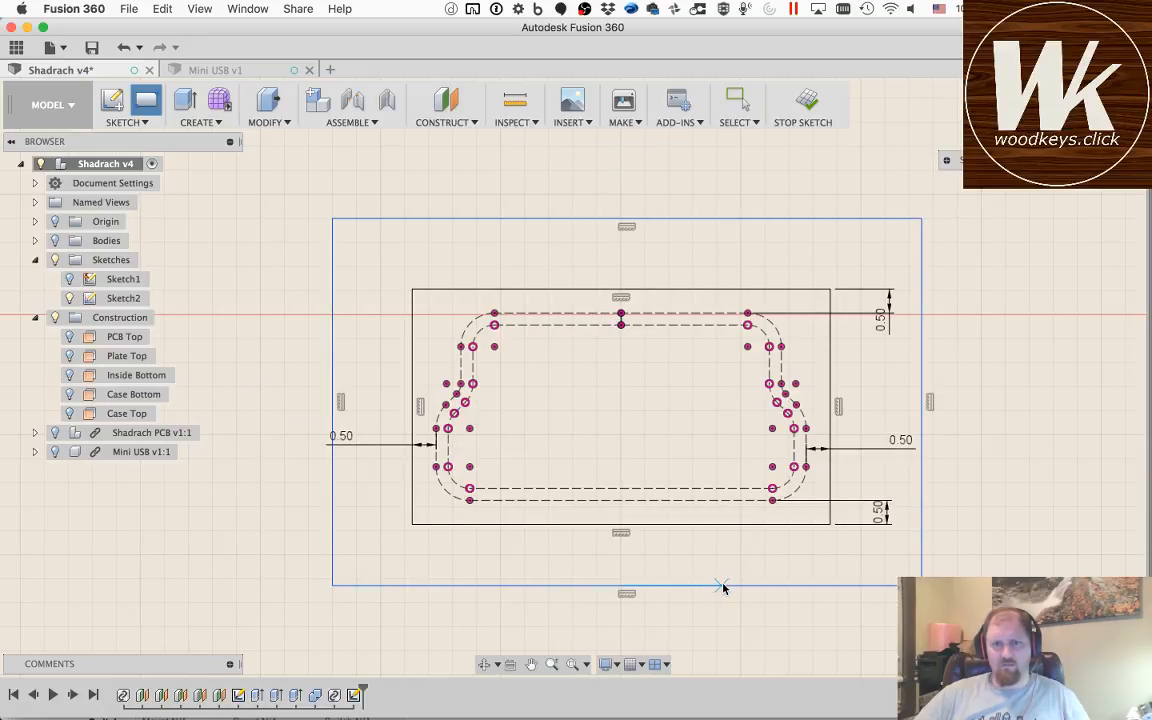
pyautogui.press('Escape')
pyautogui.press('super+z')
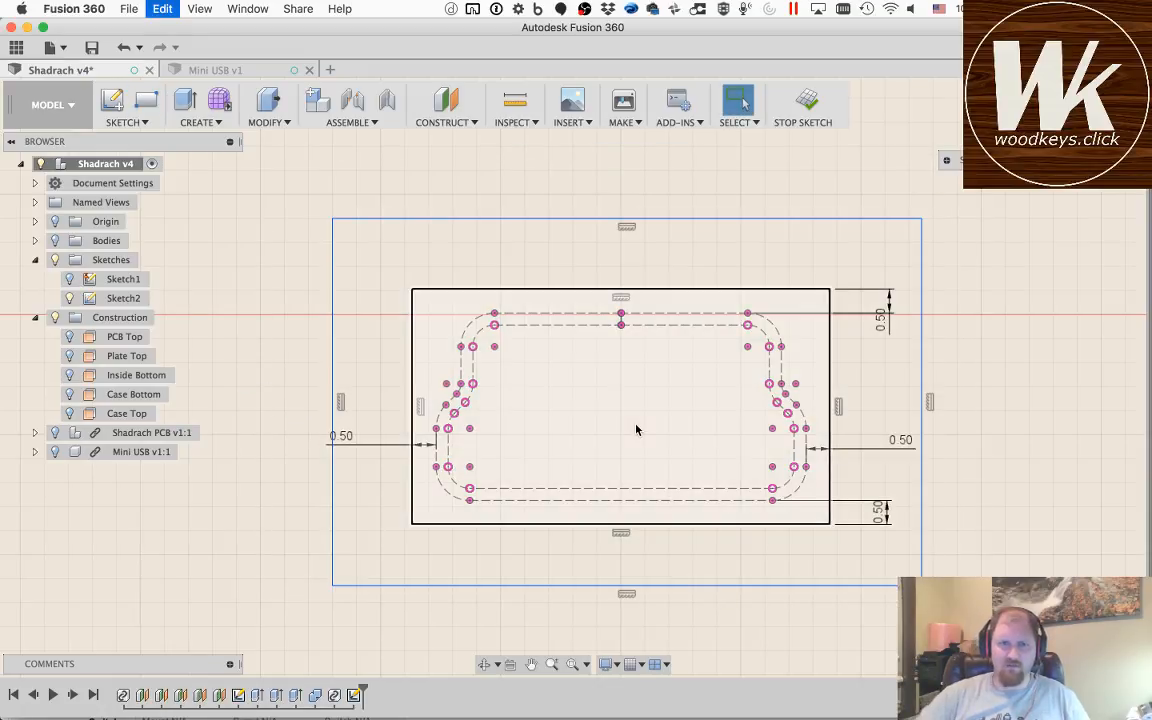
# Step: Offset the Mini USB opening rectangle outward on all sides with an offset position of -2 mm
pyautogui.press('o')
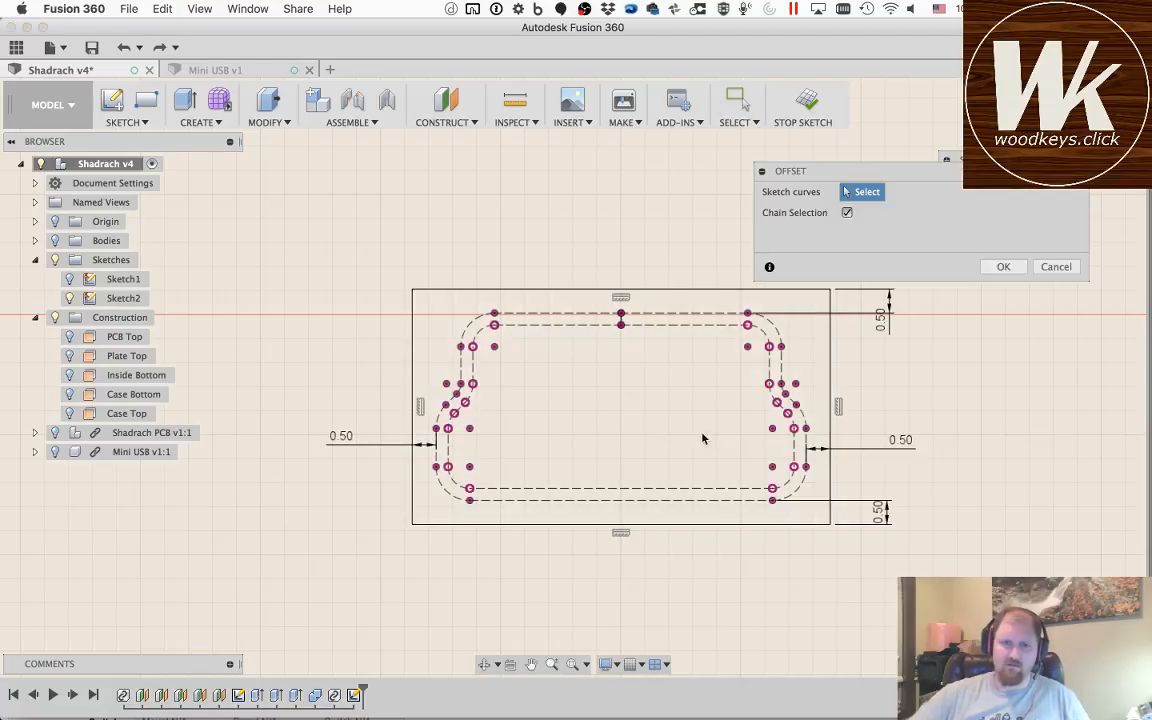
pyautogui.click(689, 291)
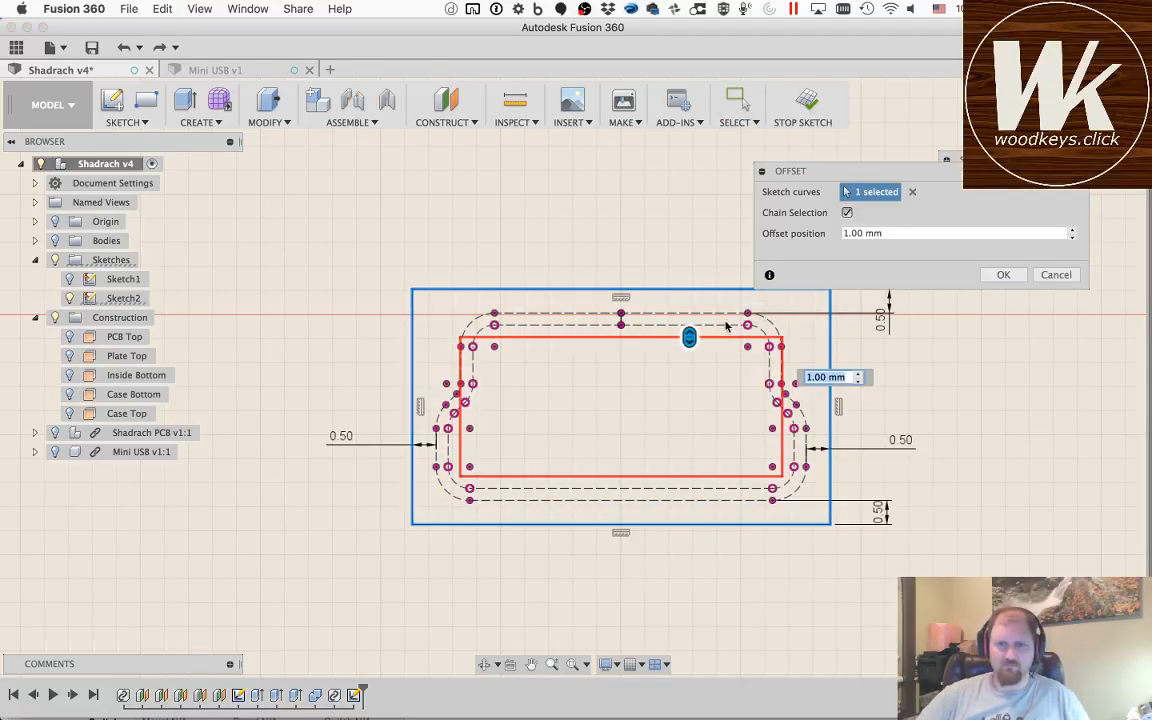
pyautogui.moveTo(689, 337); pyautogui.dragTo(689, 223)
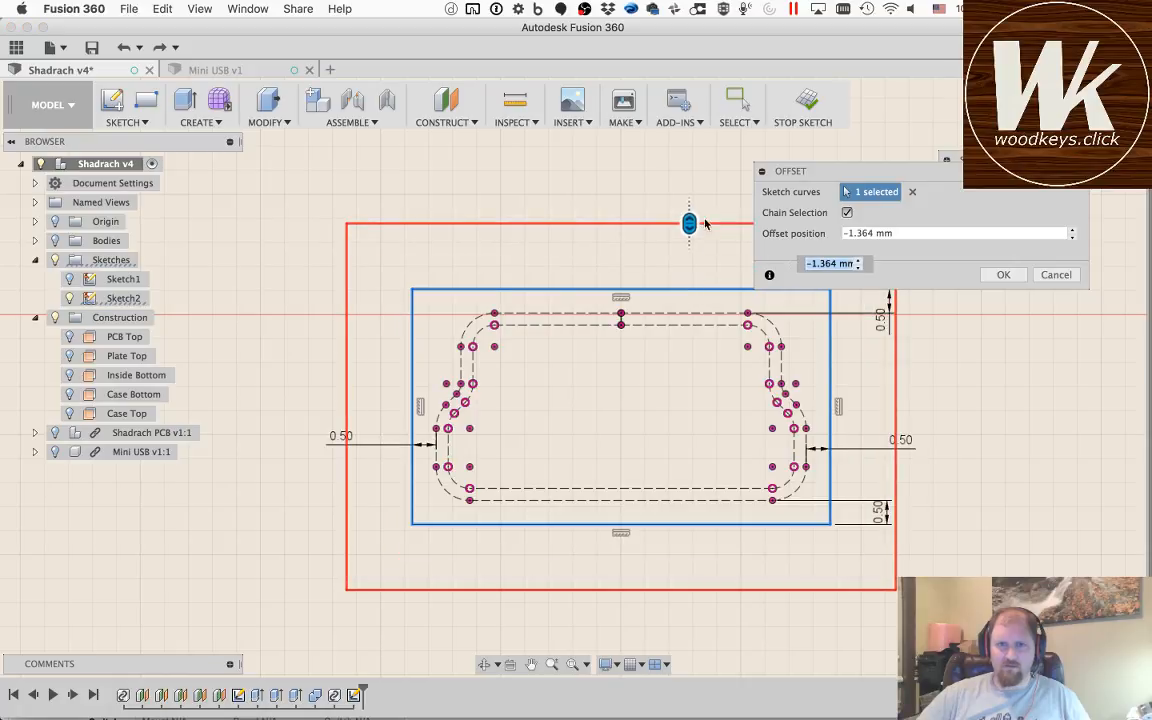
pyautogui.moveTo(843, 169)
pyautogui.mouseDown()
pyautogui.moveTo(943, 141)
pyautogui.moveTo(1029, 135)
pyautogui.moveTo(1016, 152)
pyautogui.mouseUp()
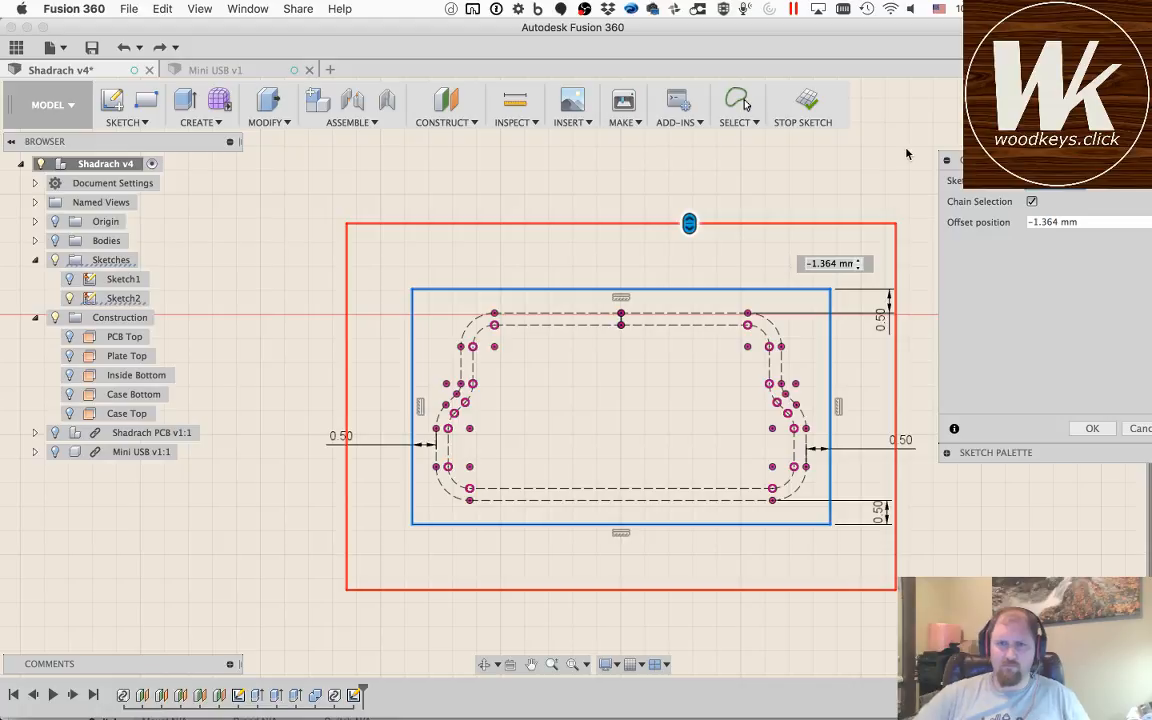
pyautogui.click(833, 263)
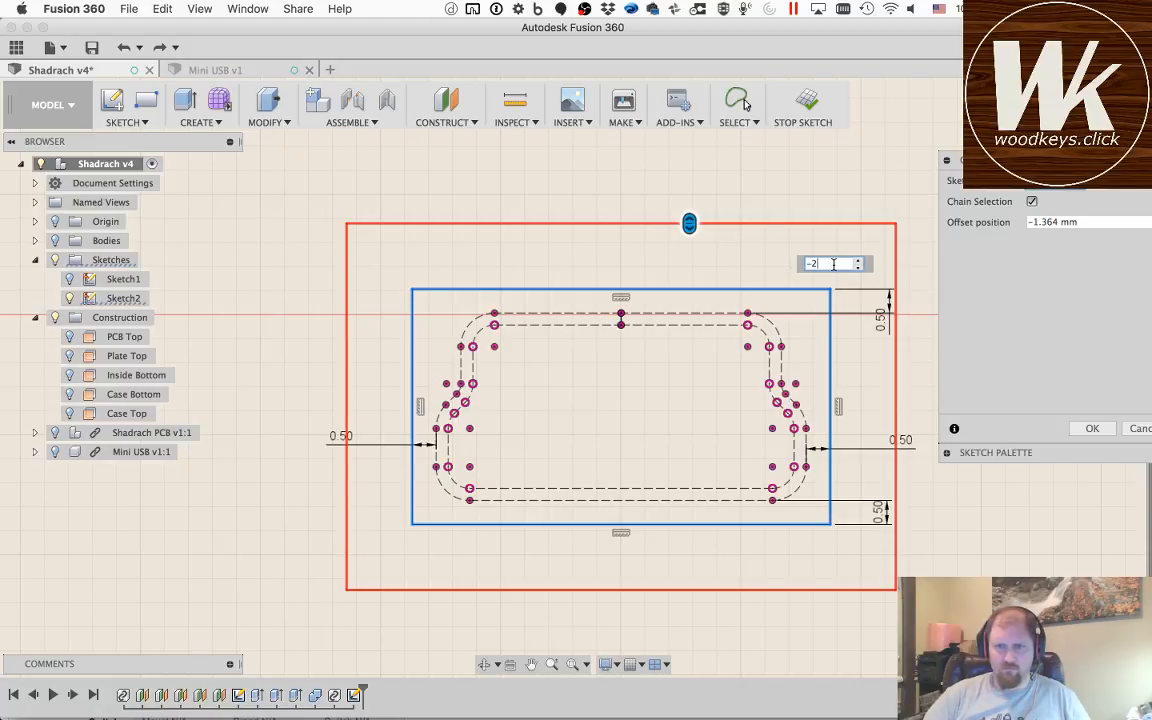
pyautogui.write('-2')
pyautogui.press('Return')
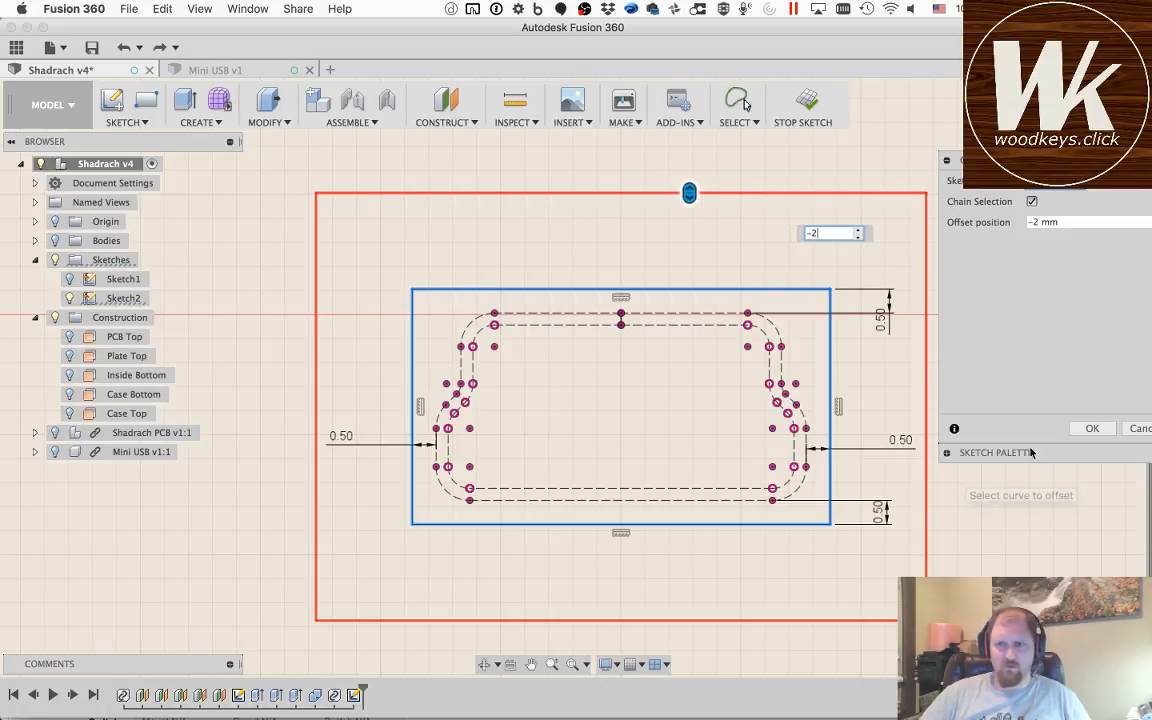
pyautogui.click(1100, 428)
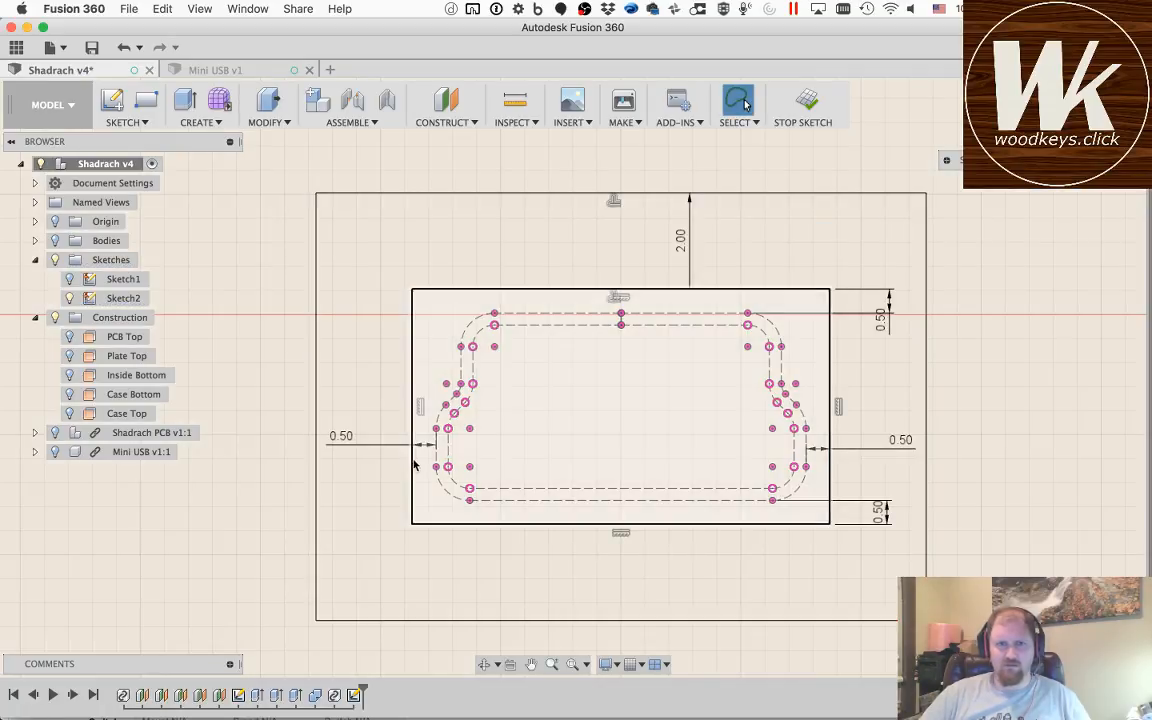
# Step: Show the case bodies and start Press Pull on the inner rectangle profile of the Mini USB sketch
pyautogui.scroll(3, 551, 420)
pyautogui.scroll(-10, 551, 420)
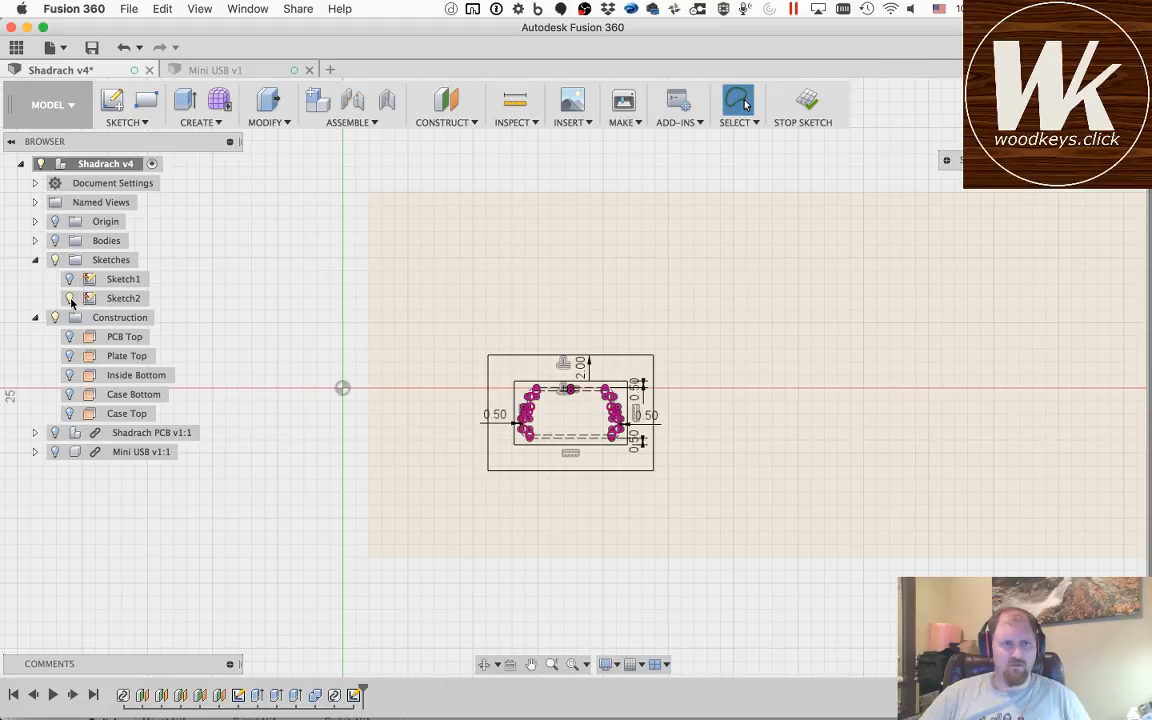
pyautogui.click(71, 302)
pyautogui.click(71, 300)
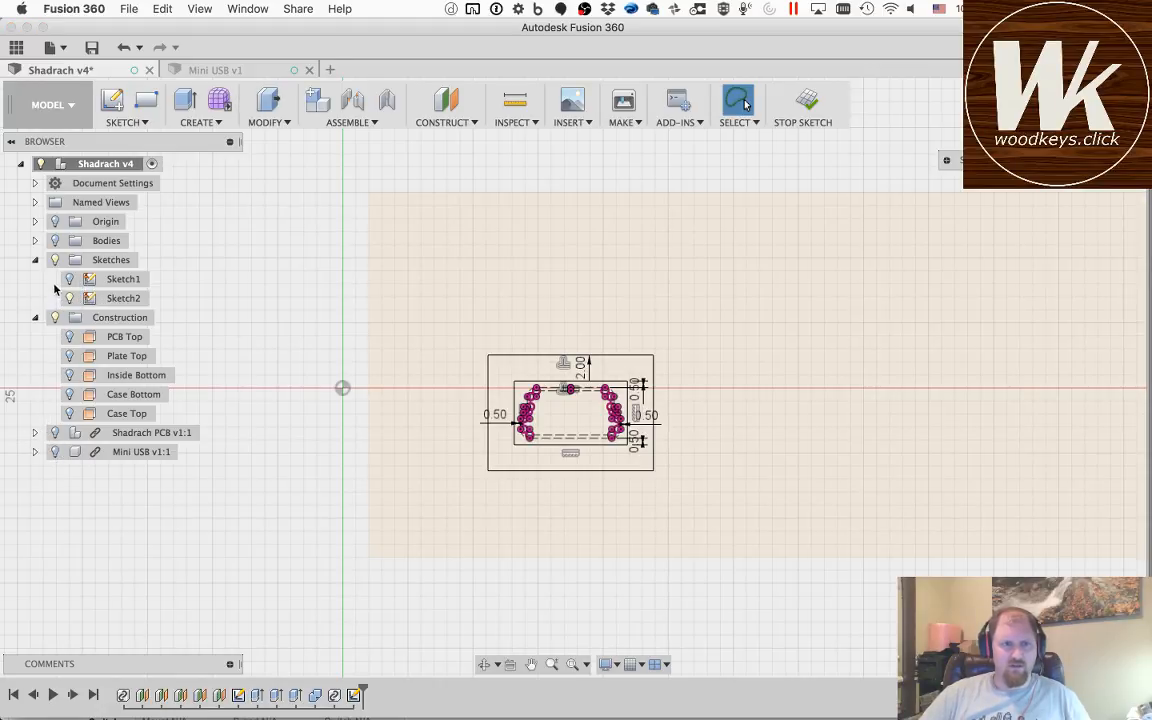
pyautogui.click(54, 241)
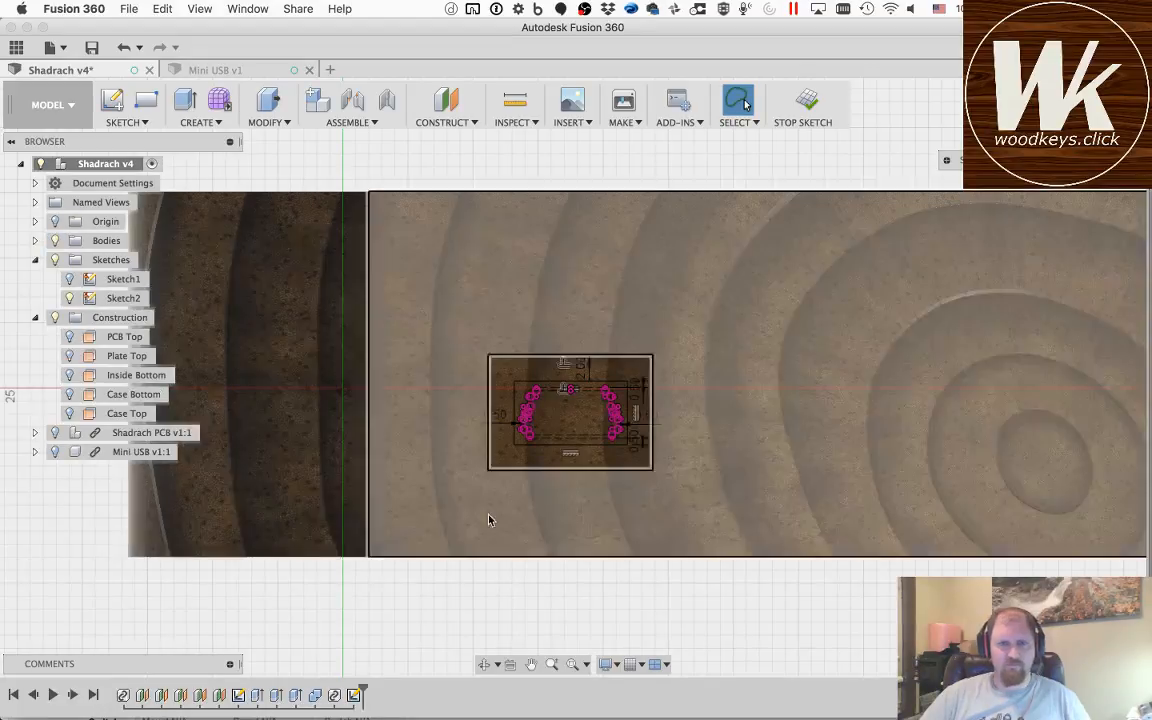
pyautogui.press('q')
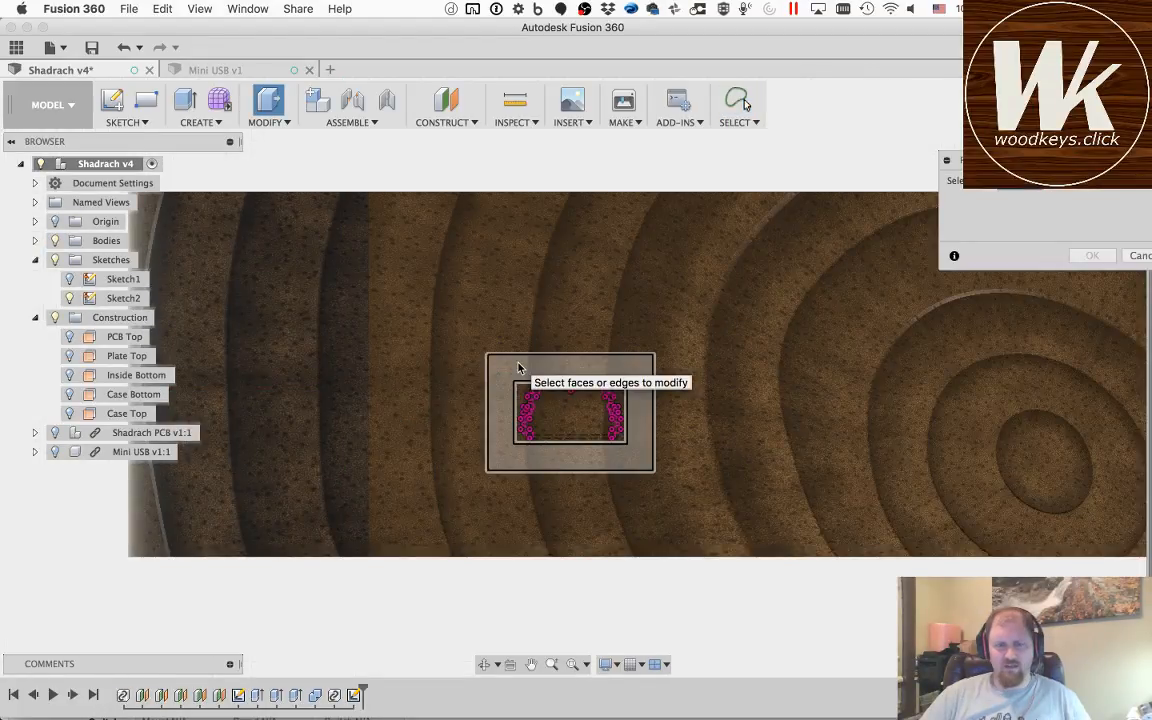
pyautogui.click(575, 427)
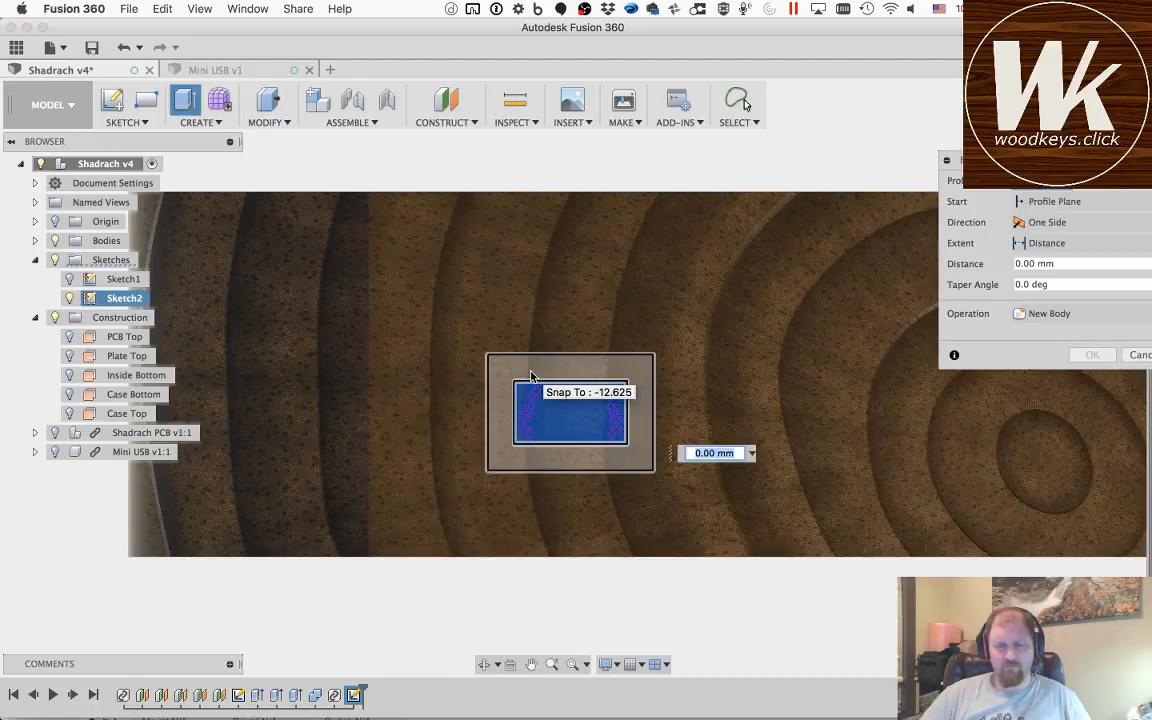
# Step: Show the Shadrach PCB and Mini USB components inside the case while keeping the extrusion open
pyautogui.click(484, 664)
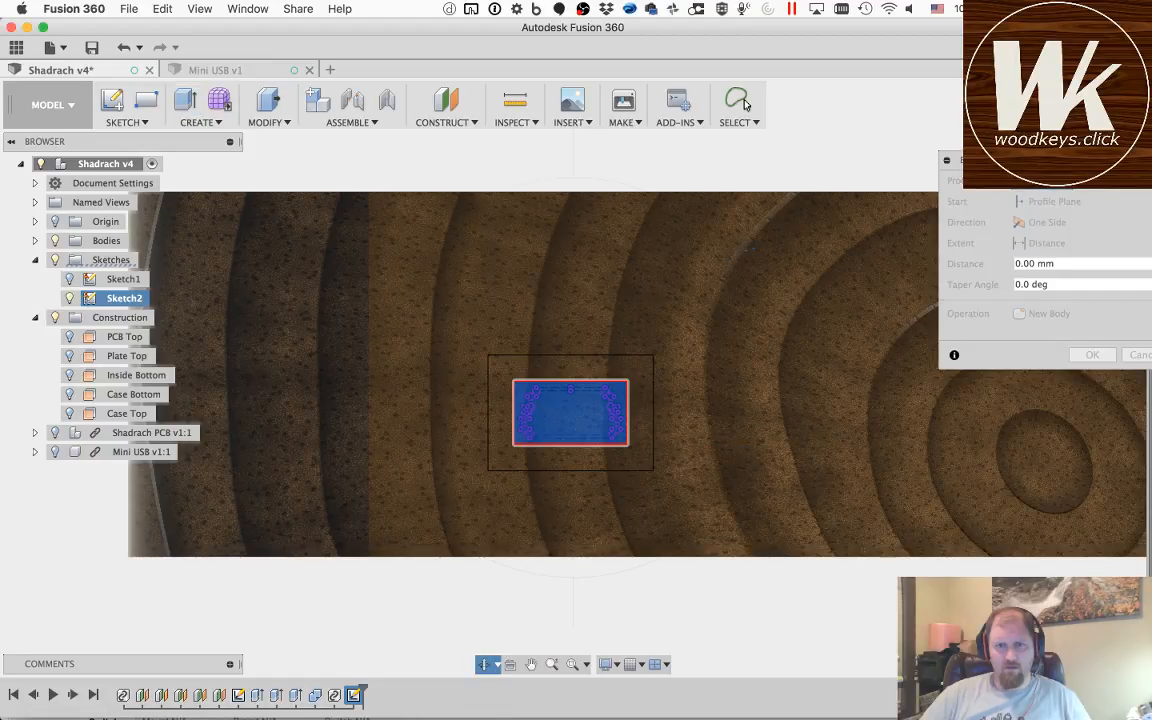
pyautogui.moveTo(753, 248); pyautogui.dragTo(621, 370)
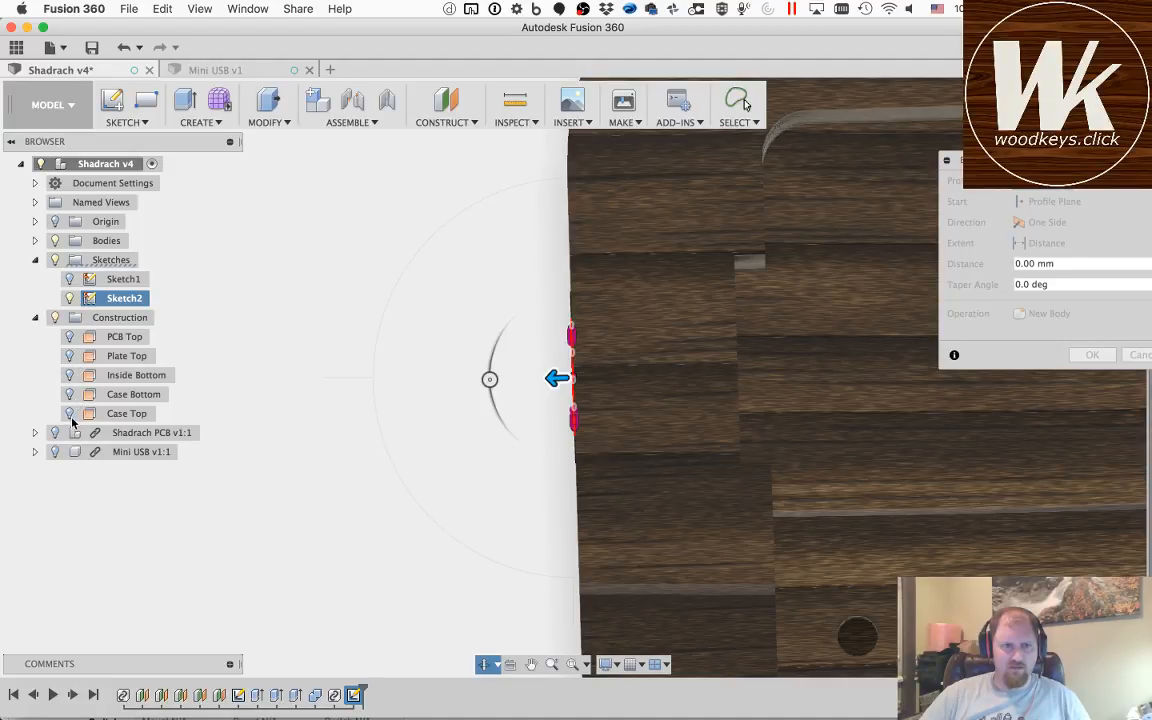
pyautogui.press('Escape')
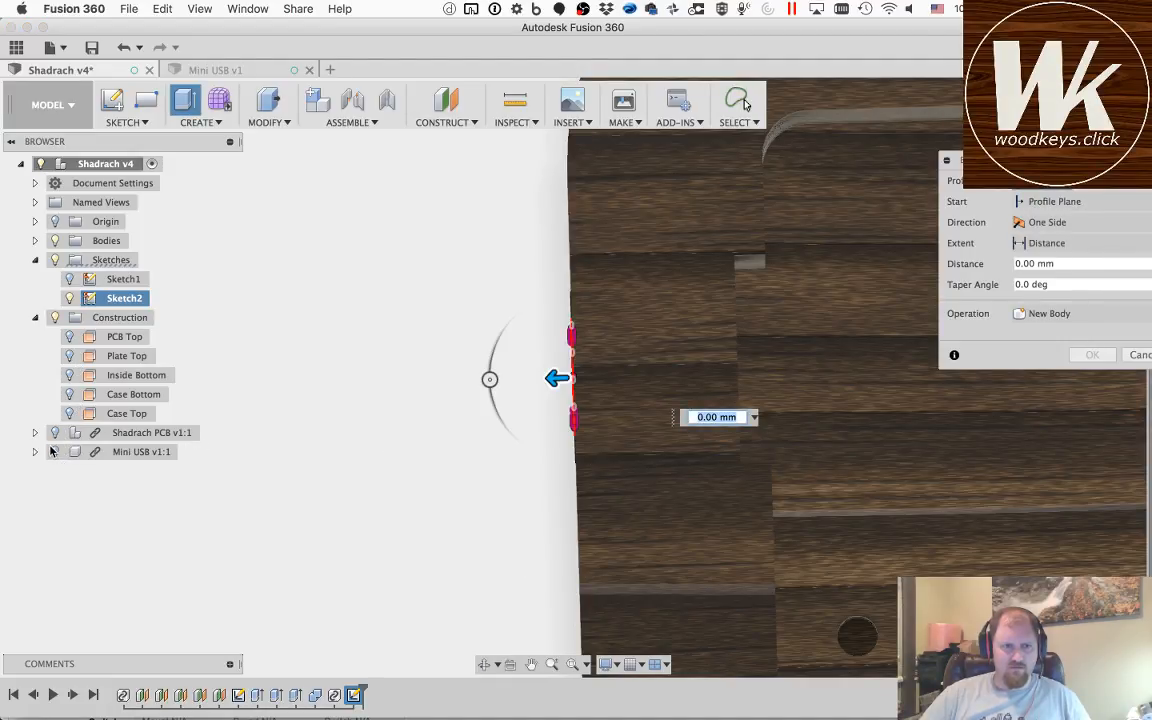
pyautogui.click(54, 432)
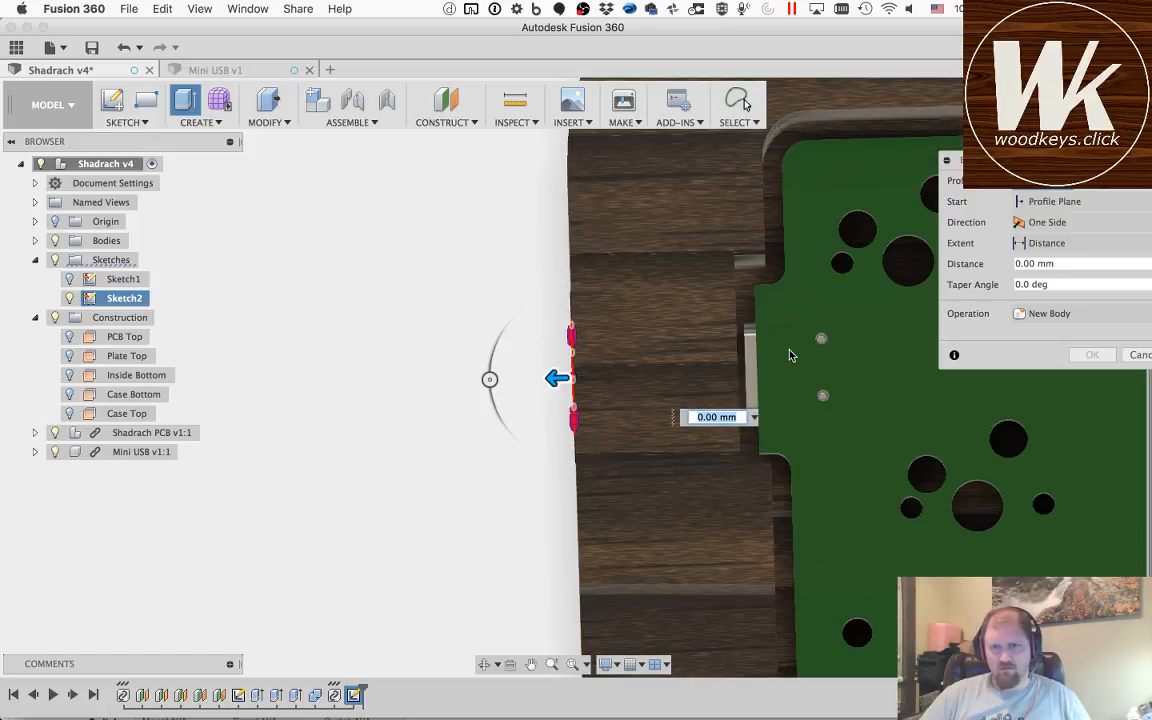
pyautogui.click(531, 664)
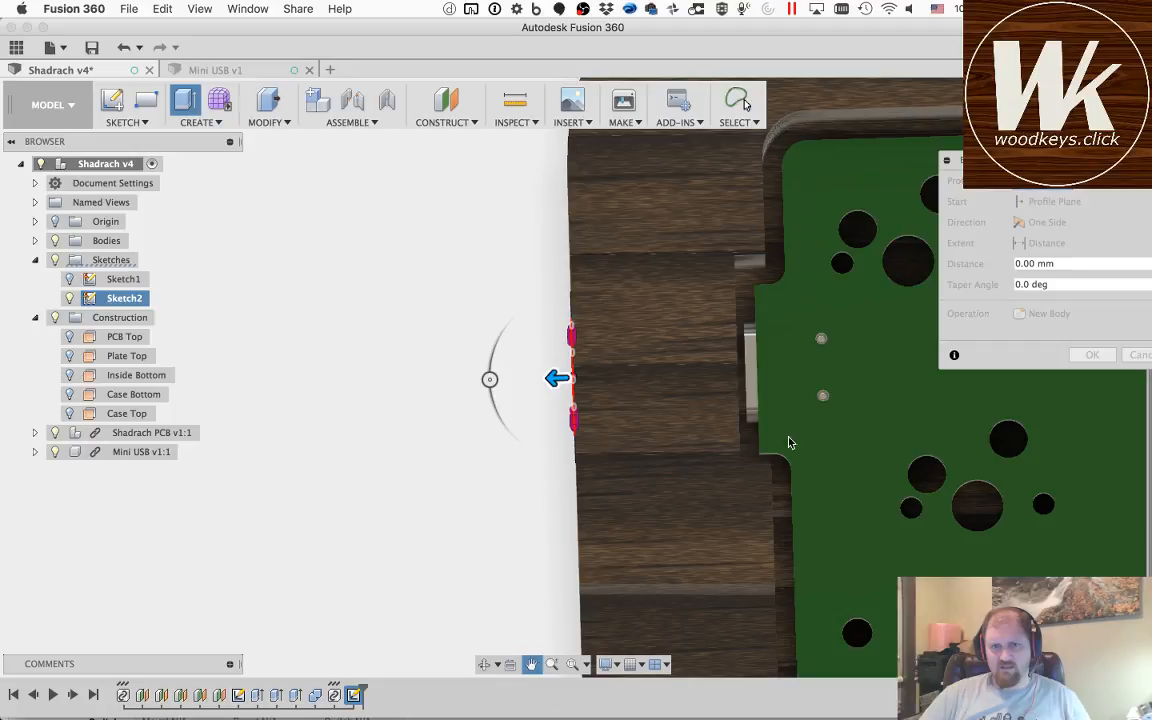
pyautogui.moveTo(769, 380); pyautogui.dragTo(633, 392)
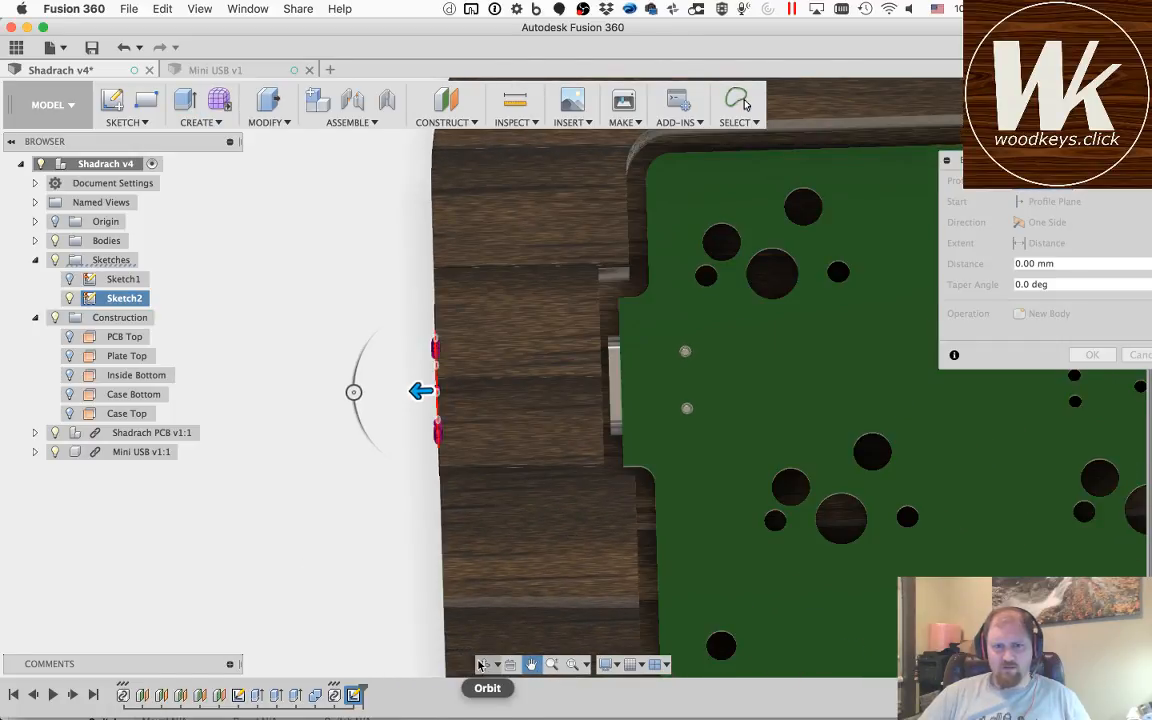
# Step: Add the ring between the inner and outer rectangles to the extrusion's profile selection
pyautogui.click(483, 665)
pyautogui.keyDown('shift'); pyautogui.moveTo(650, 408); pyautogui.dragTo(644, 427, button='middle'); pyautogui.keyUp('shift')
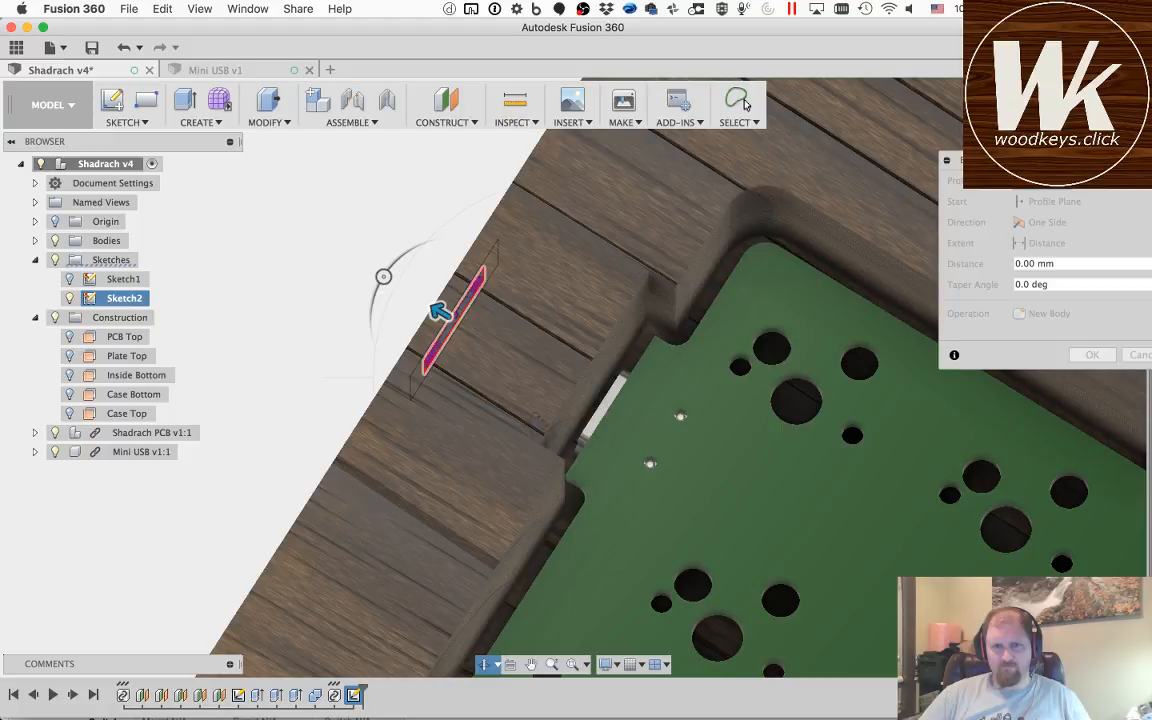
pyautogui.moveTo(507, 370)
pyautogui.keyDown('shift'); pyautogui.mouseDown(button='middle')
pyautogui.moveTo(512, 400)
pyautogui.moveTo(601, 491)
pyautogui.mouseUp(button='middle'); pyautogui.keyUp('shift')
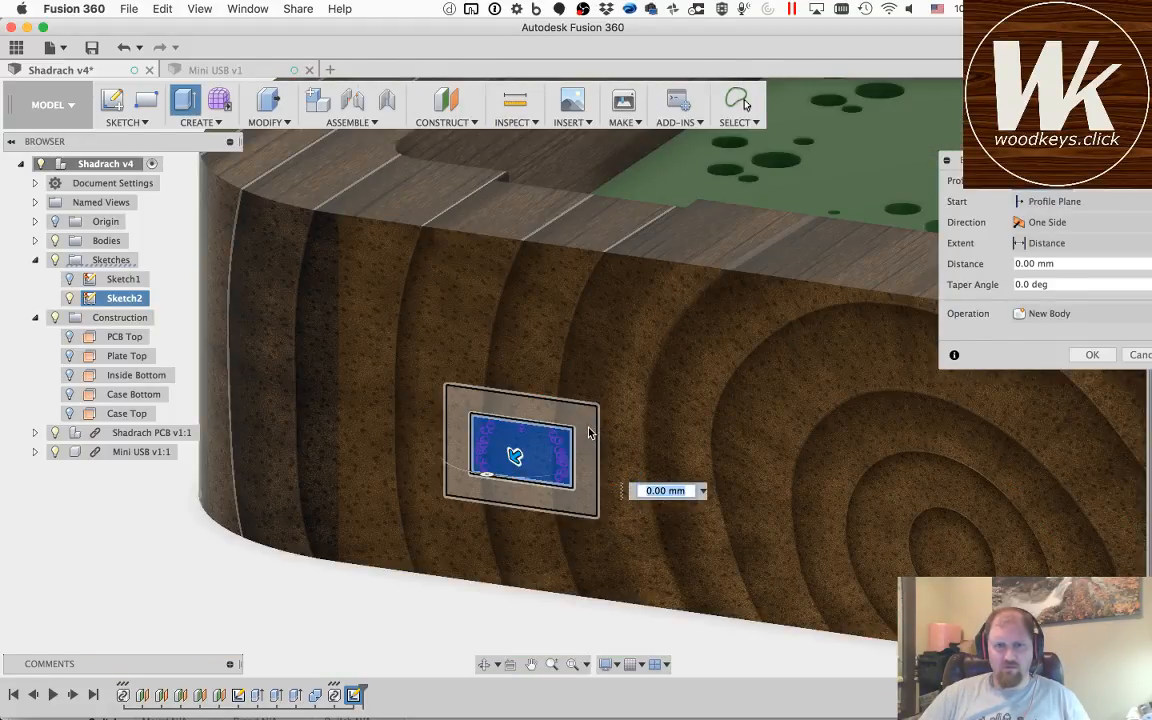
pyautogui.click(589, 433)
pyautogui.click(487, 666)
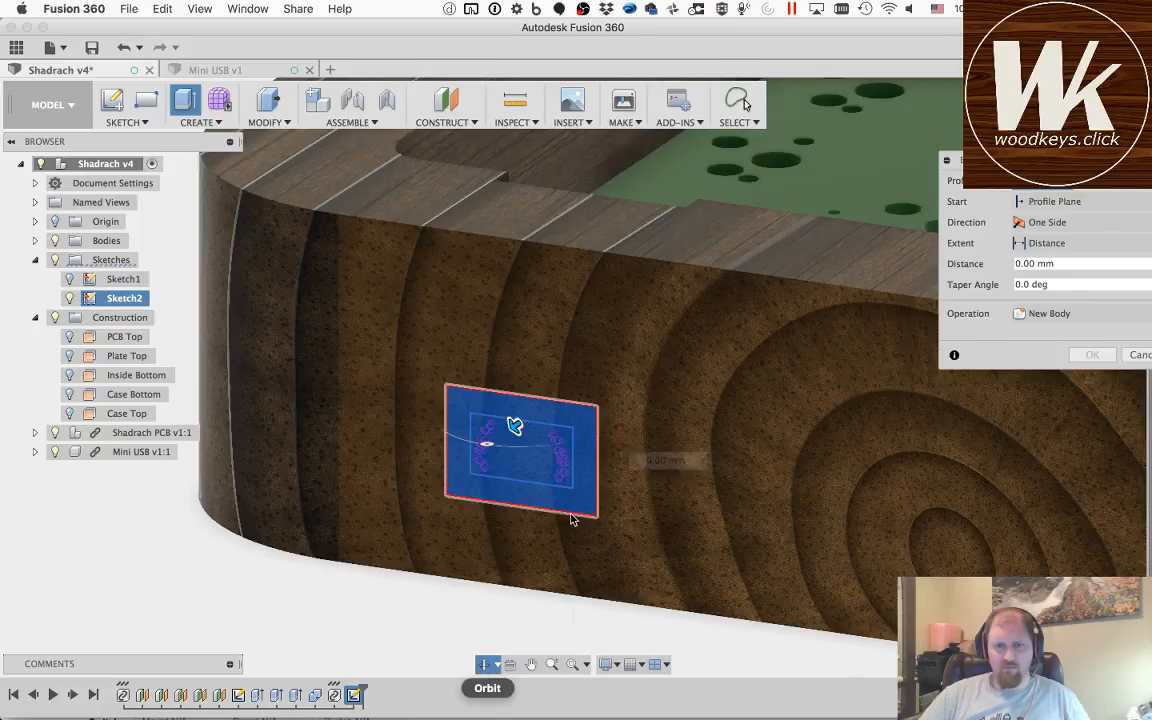
pyautogui.moveTo(514, 426); pyautogui.dragTo(459, 349)
pyautogui.press('Escape')
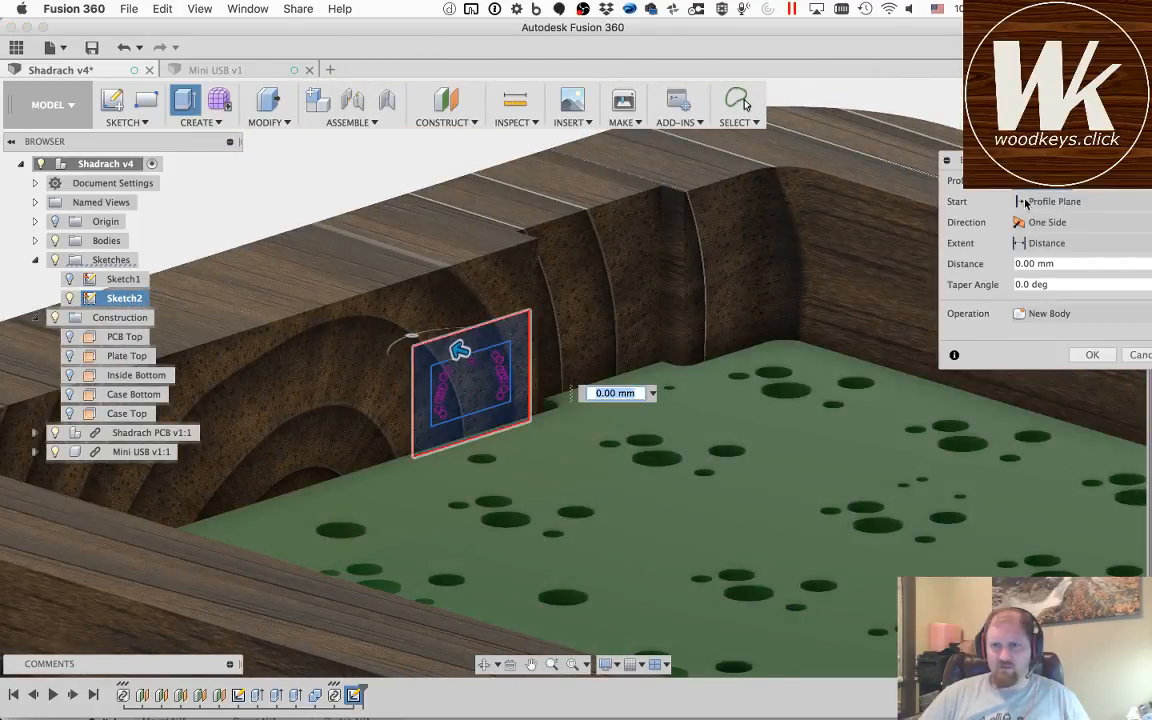
# Step: Cut both profiles through the case wall with the To Object extent, targeting the recessed inner wall face with Extend Faces
pyautogui.click(1040, 246)
pyautogui.click(1048, 280)
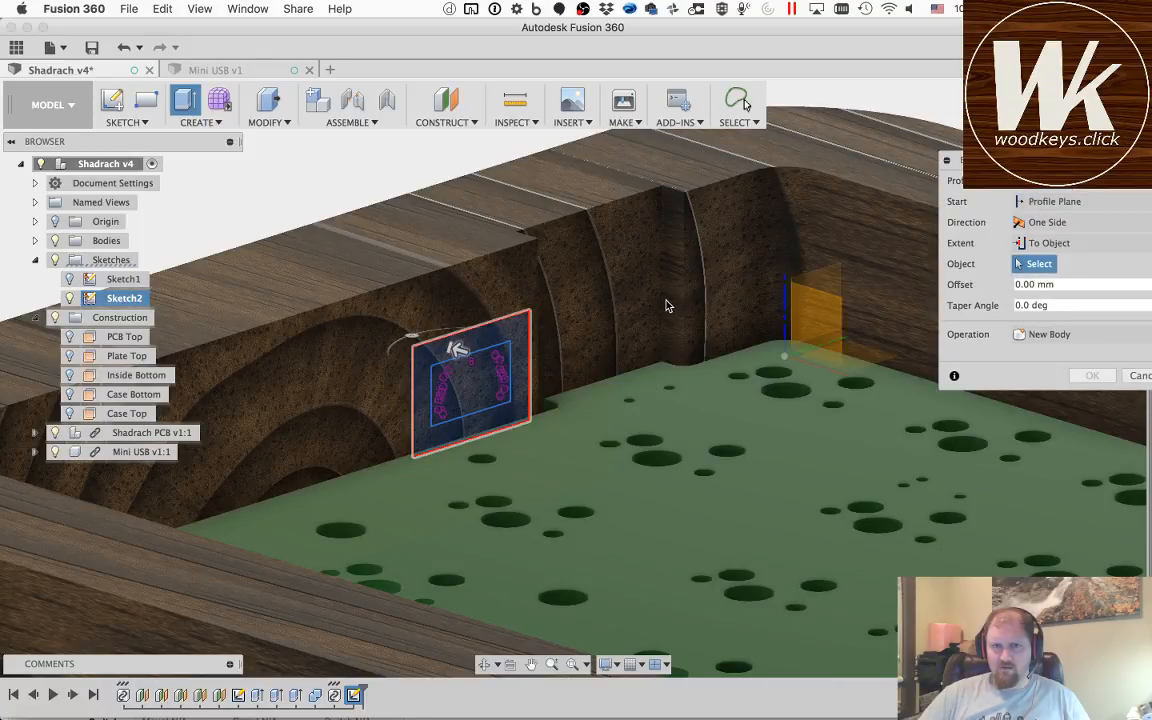
pyautogui.click(618, 306)
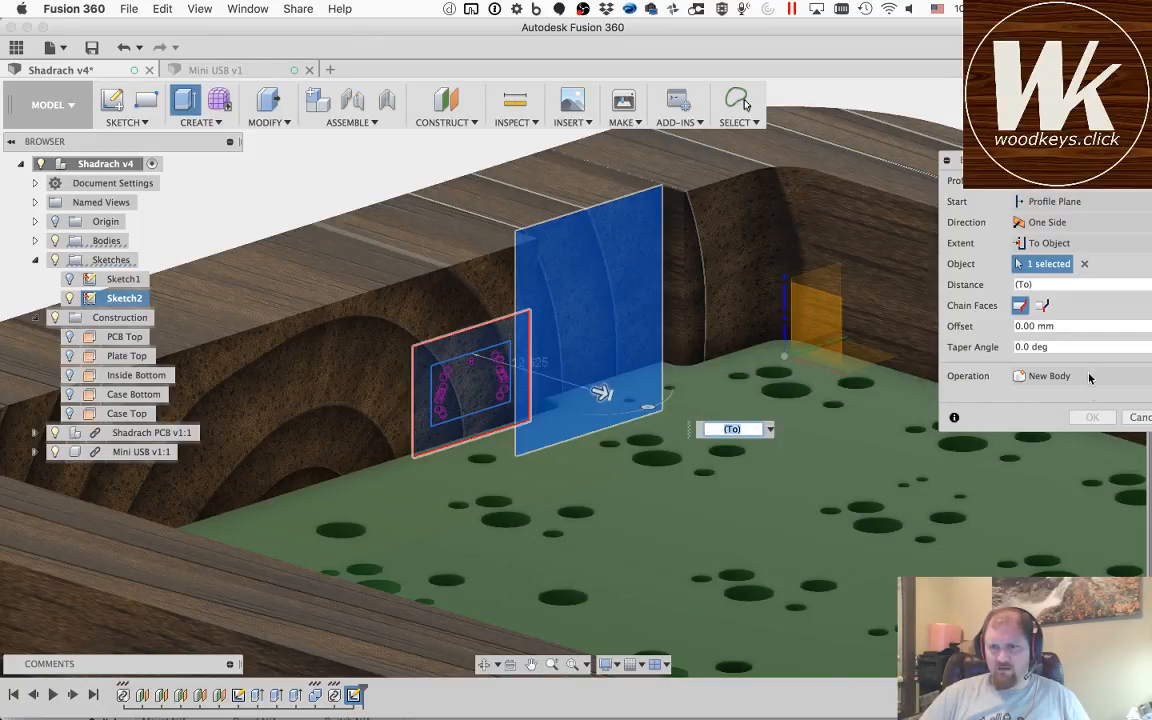
pyautogui.click(1042, 306)
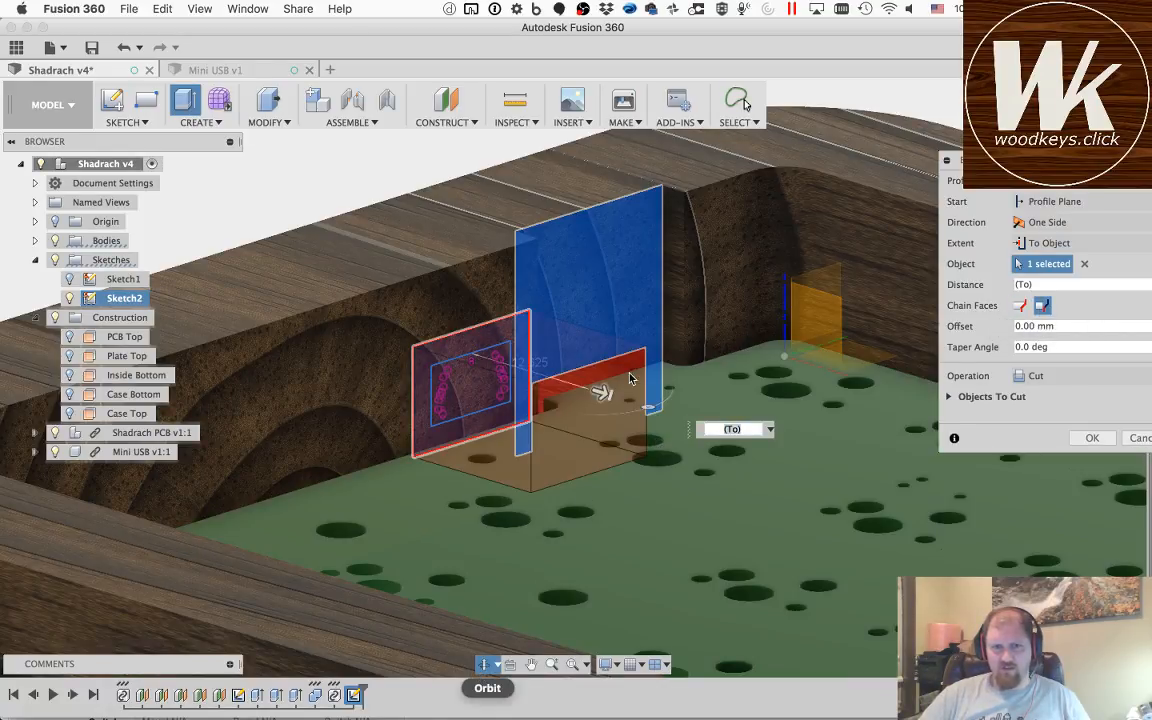
pyautogui.press('Return')
pyautogui.moveTo(609, 265); pyautogui.dragTo(605, 363)
pyautogui.moveTo(591, 418); pyautogui.dragTo(585, 378)
pyautogui.keyDown('shift'); pyautogui.moveTo(585, 380); pyautogui.dragTo(488, 402, button='middle'); pyautogui.keyUp('shift')
pyautogui.keyDown('shift'); pyautogui.moveTo(683, 376); pyautogui.dragTo(760, 240, button='middle'); pyautogui.keyUp('shift')
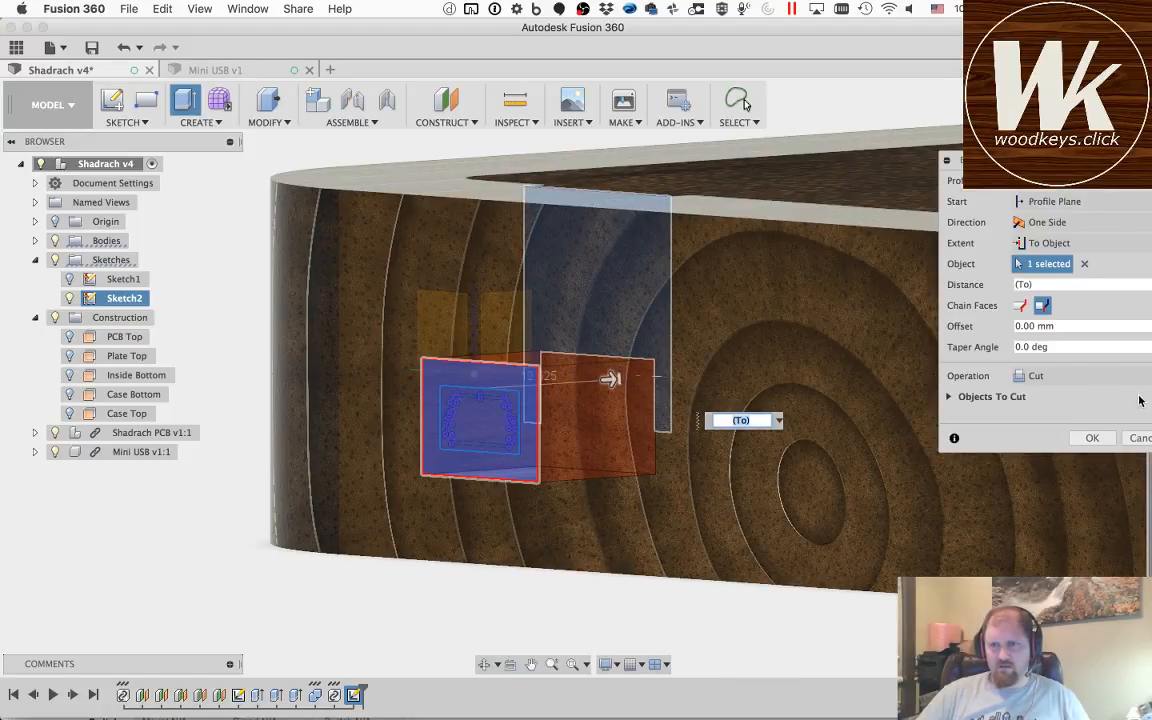
pyautogui.click(1090, 438)
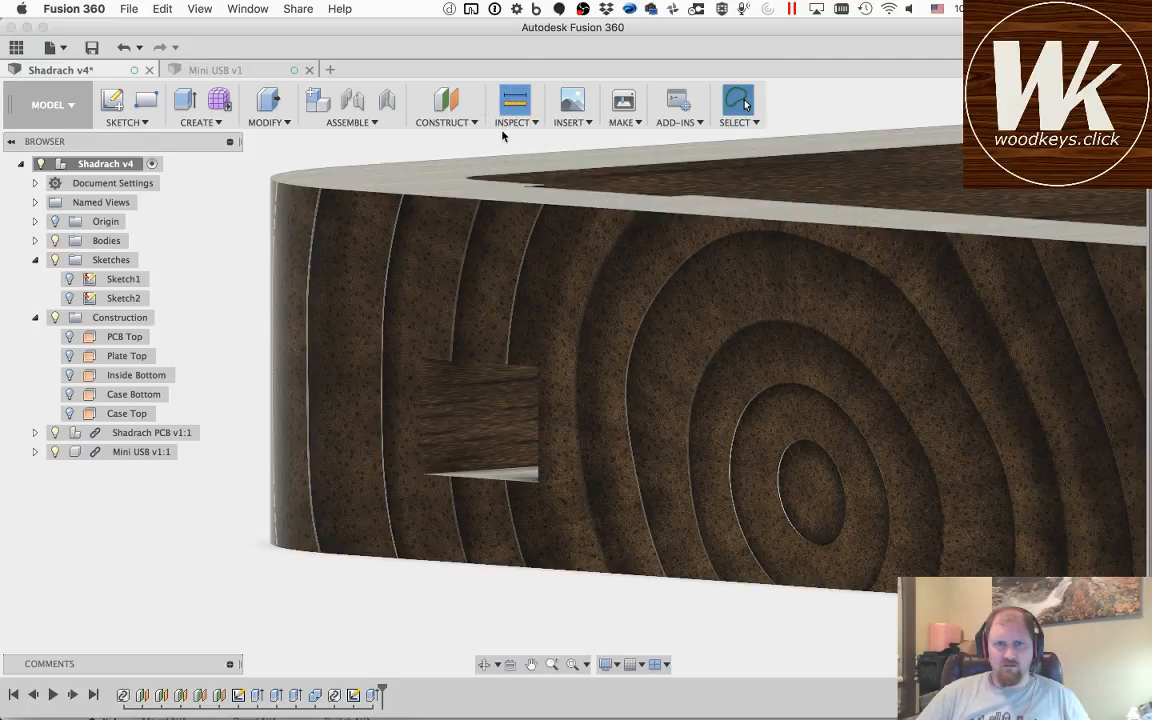
# Step: Measure the width of the USB cutout between its two vertical edges on the case's outer face
pyautogui.click(514, 100)
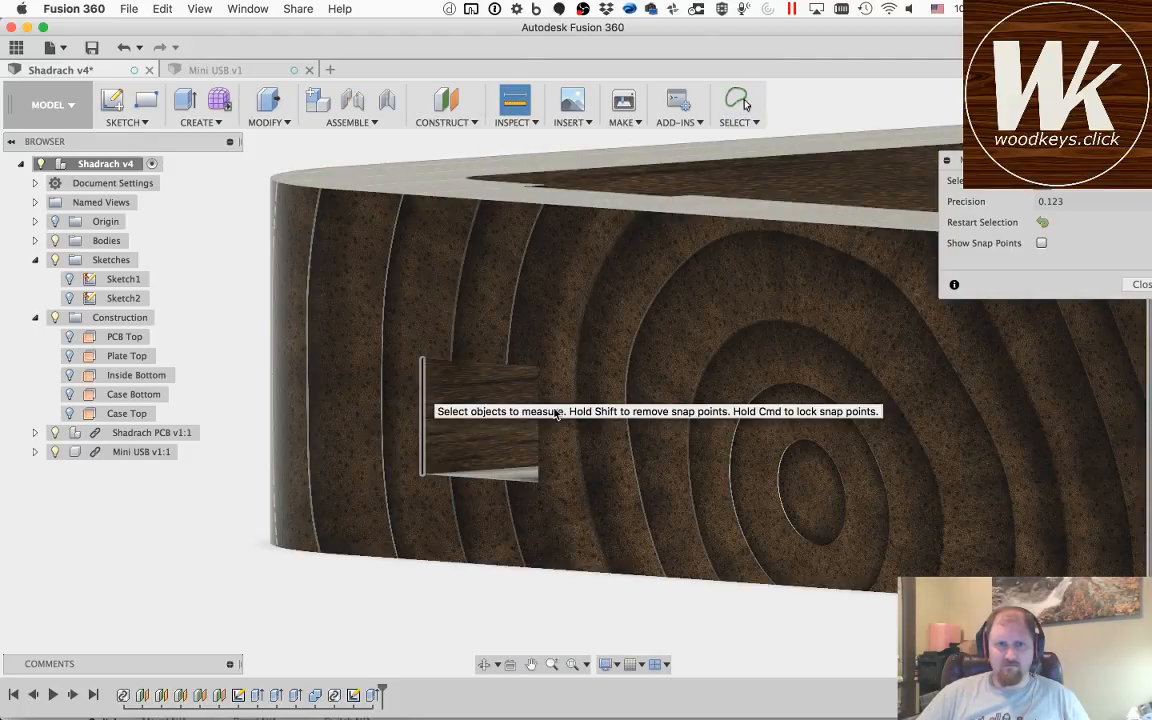
pyautogui.click(539, 392)
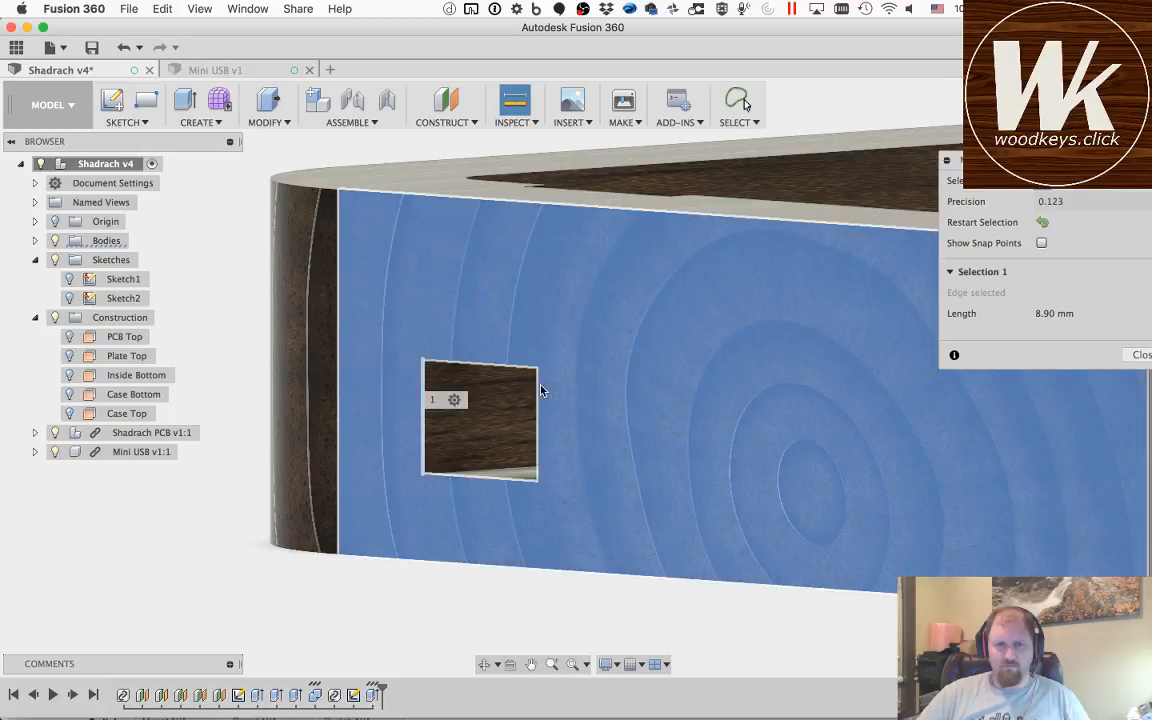
pyautogui.click(541, 391)
pyautogui.click(539, 392)
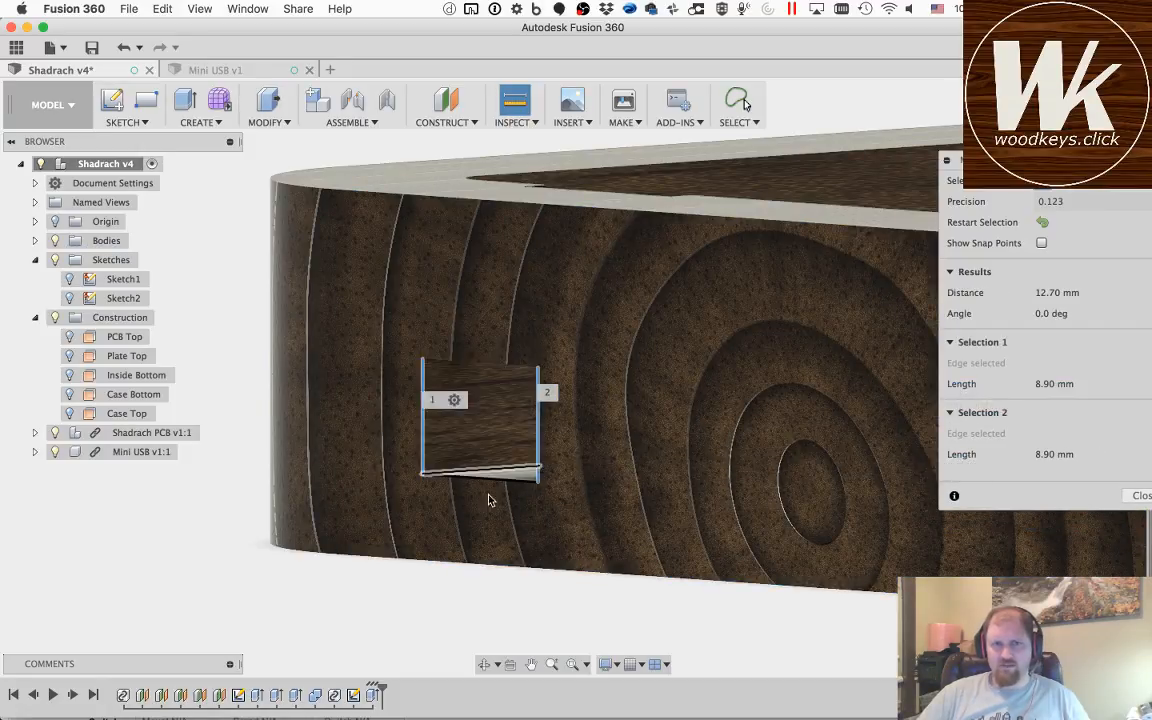
# Step: Restart the measurement and measure the USB cutout's height between its upper and lower edges
pyautogui.click(1043, 223)
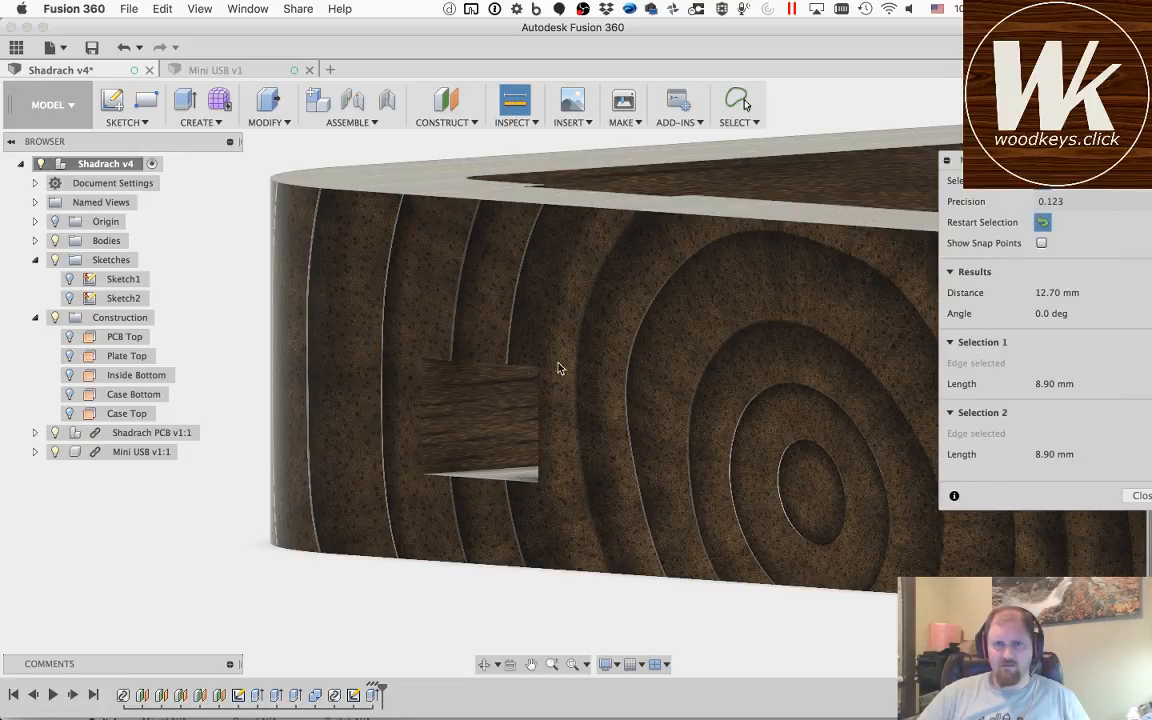
pyautogui.click(480, 361)
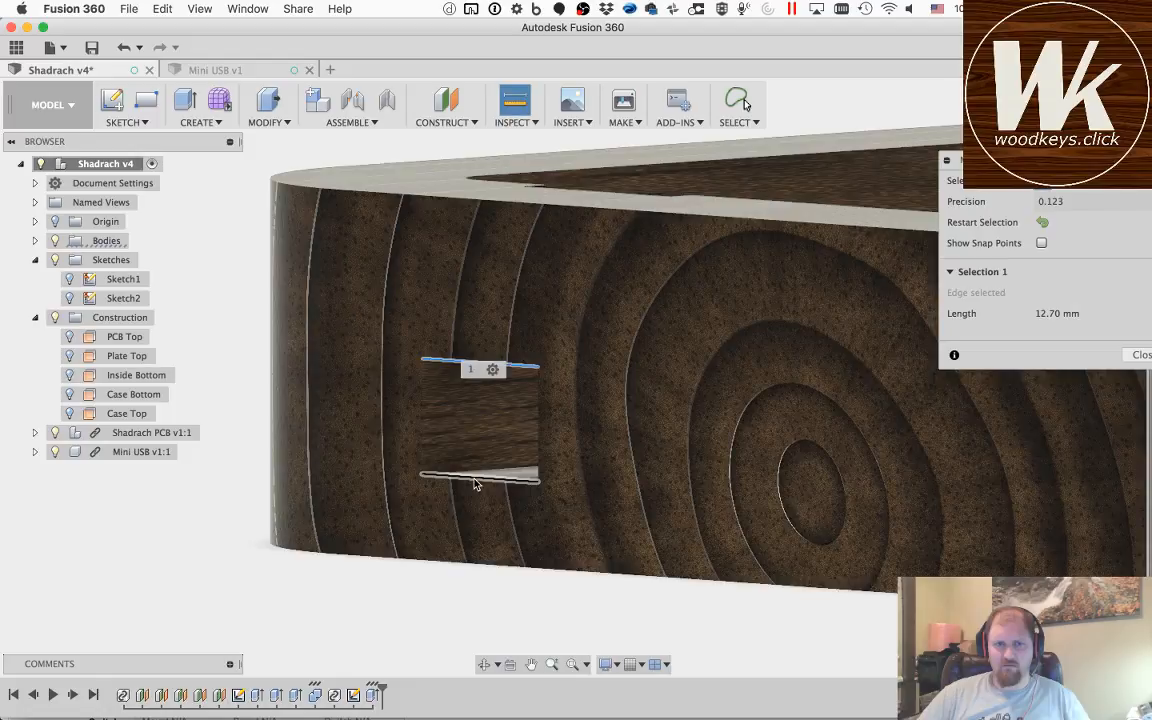
pyautogui.click(476, 481)
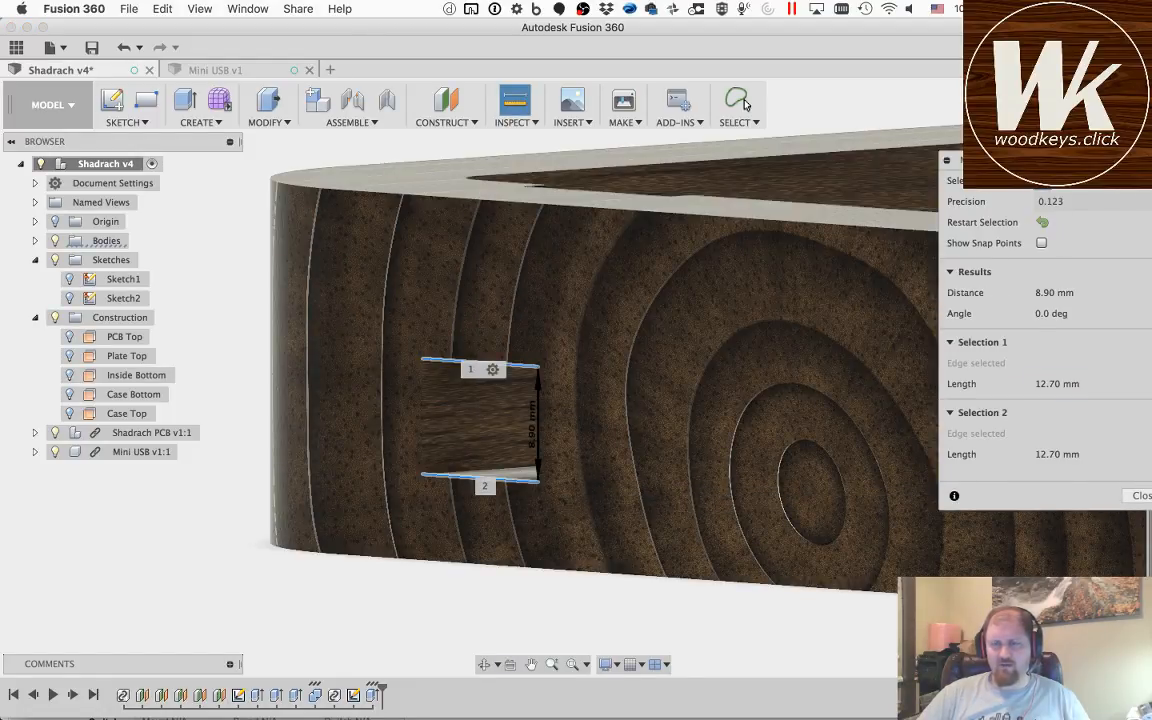
pyautogui.moveTo(1020, 160); pyautogui.dragTo(777, 176)
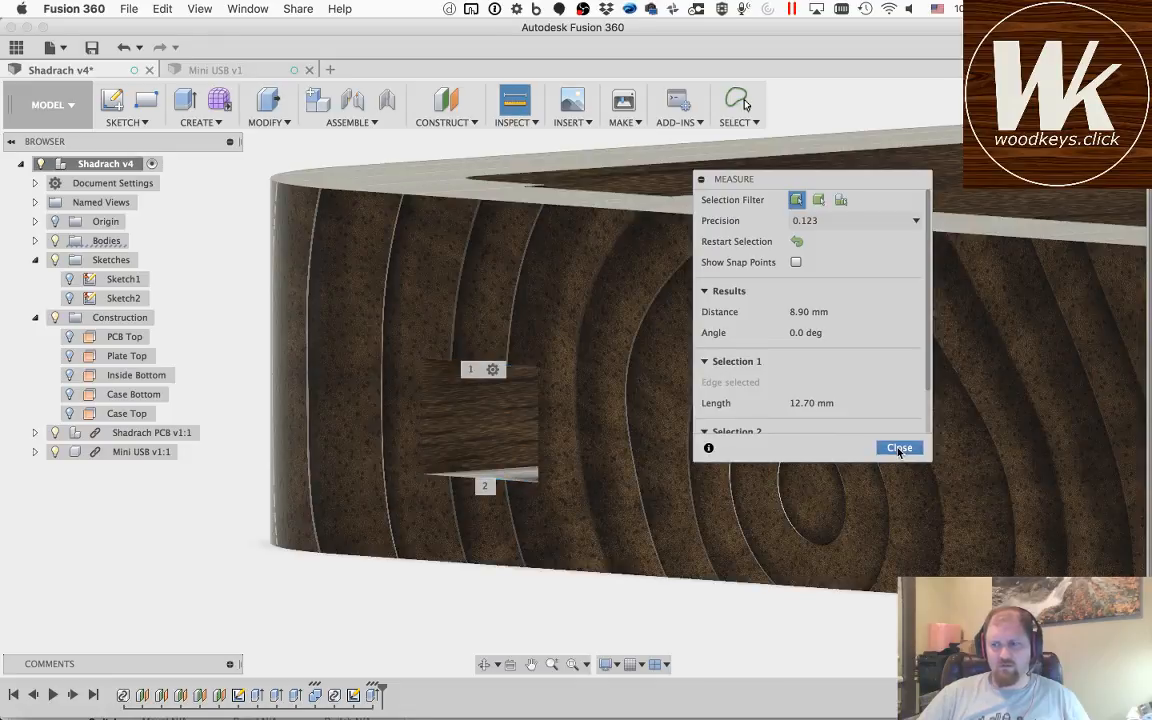
pyautogui.click(899, 448)
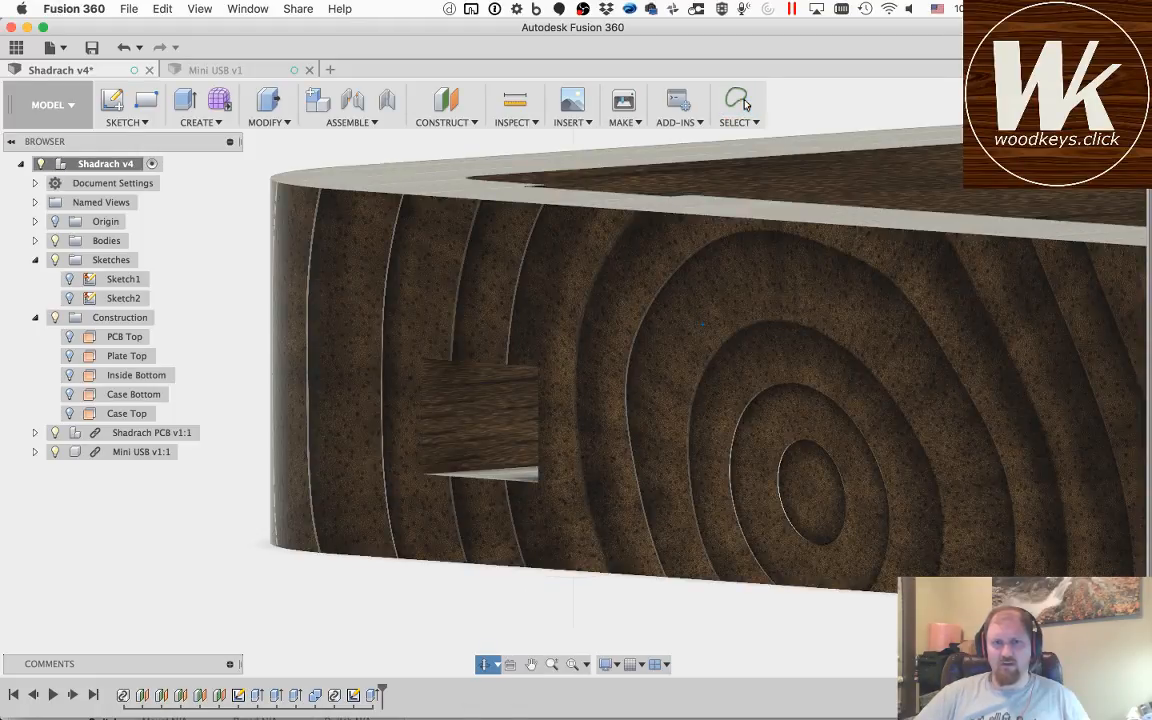
# Step: Hide the Shadrach PCB component while keeping the Mini USB connector shown inside the case
pyautogui.moveTo(820, 270); pyautogui.dragTo(572, 433)
pyautogui.keyDown('shift'); pyautogui.moveTo(572, 433); pyautogui.dragTo(612, 437, button='middle'); pyautogui.keyUp('shift')
pyautogui.scroll(5, 603, 435)
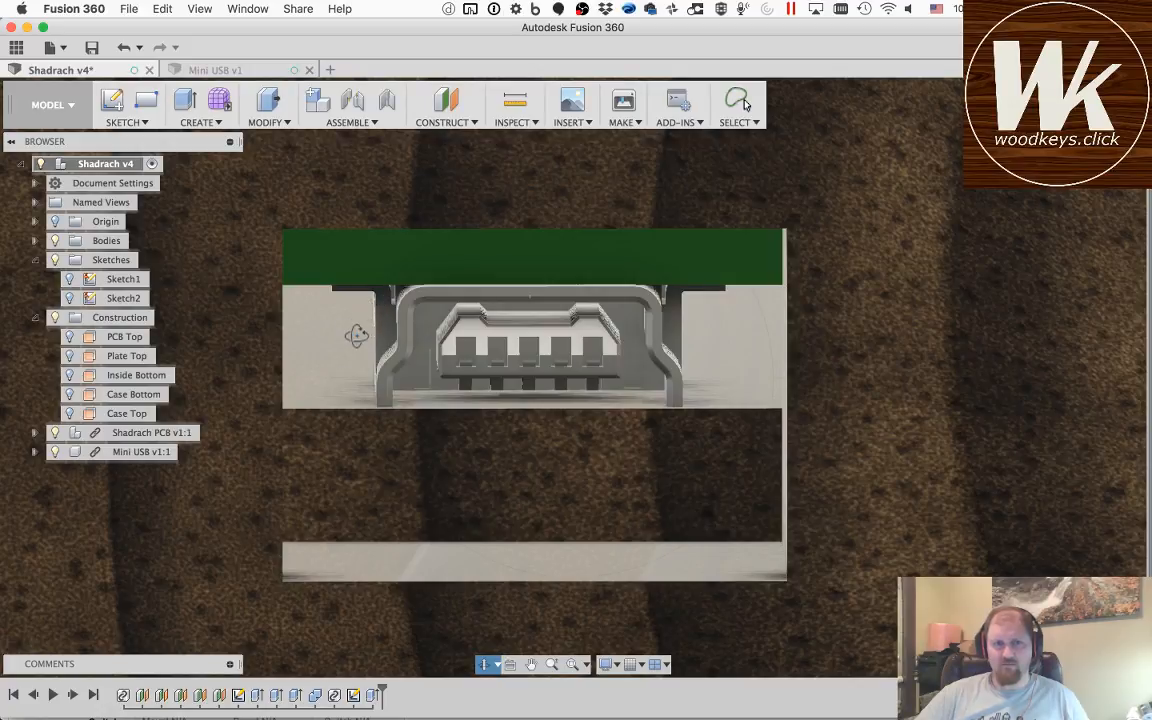
pyautogui.moveTo(747, 350)
pyautogui.keyDown('shift'); pyautogui.mouseDown(button='middle')
pyautogui.moveTo(680, 400)
pyautogui.moveTo(594, 434)
pyautogui.moveTo(737, 348)
pyautogui.mouseUp(button='middle'); pyautogui.keyUp('shift')
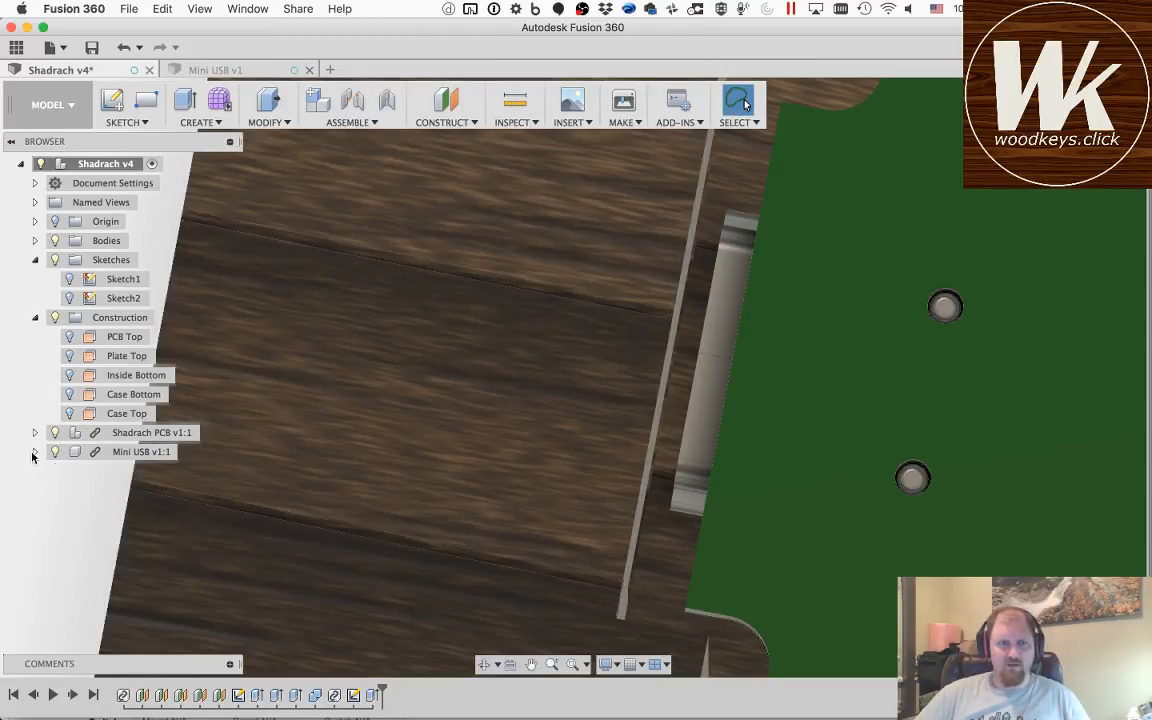
pyautogui.click(54, 432)
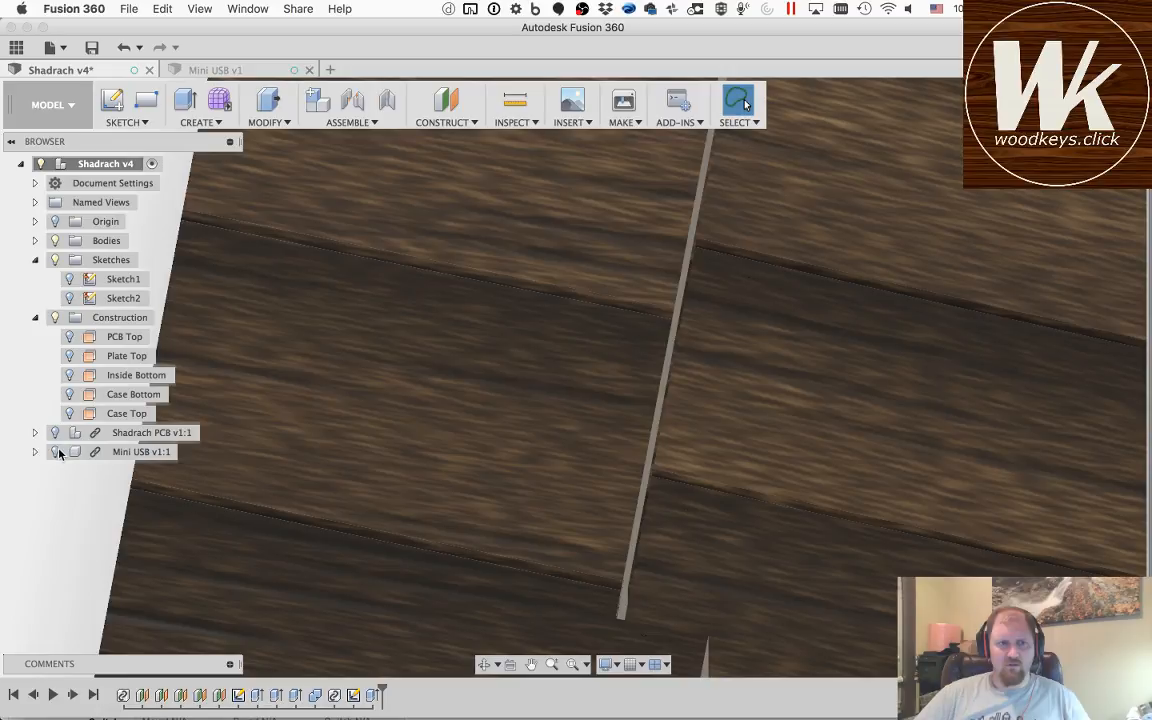
pyautogui.click(57, 452)
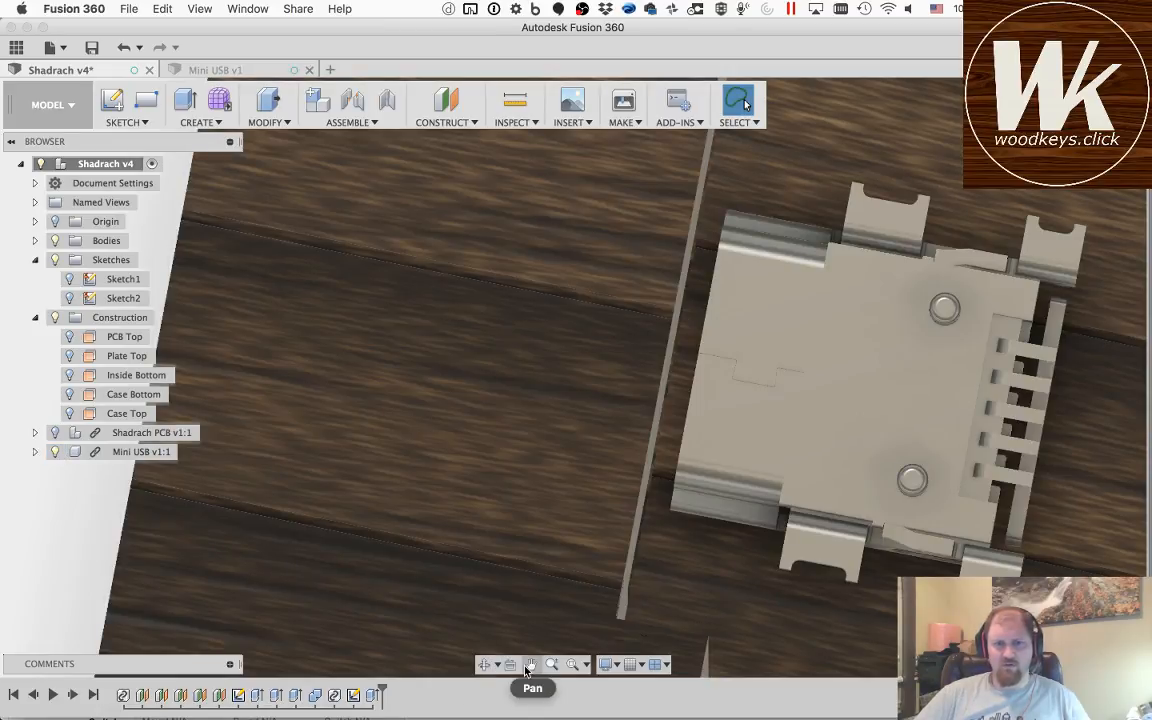
# Step: Create a new sketch on the case's inner floor face beneath the Mini USB connector
pyautogui.click(531, 664)
pyautogui.moveTo(918, 384); pyautogui.dragTo(663, 288)
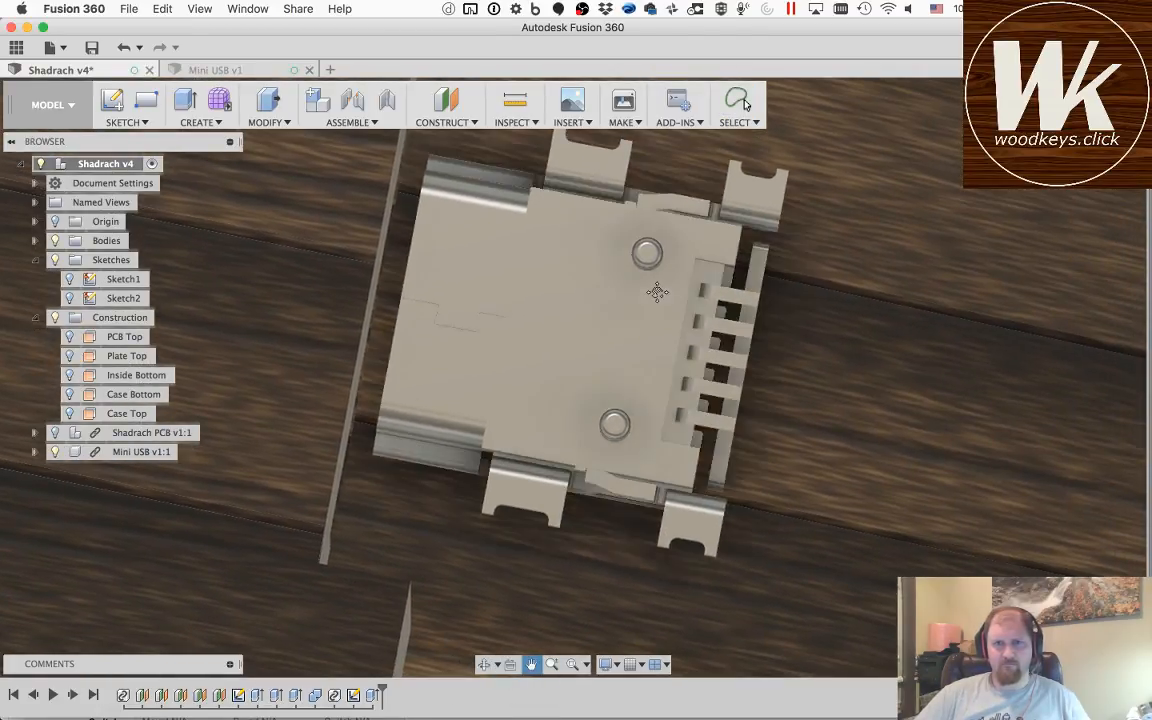
pyautogui.scroll(-3, 661, 288)
pyautogui.scroll(-2, 661, 288)
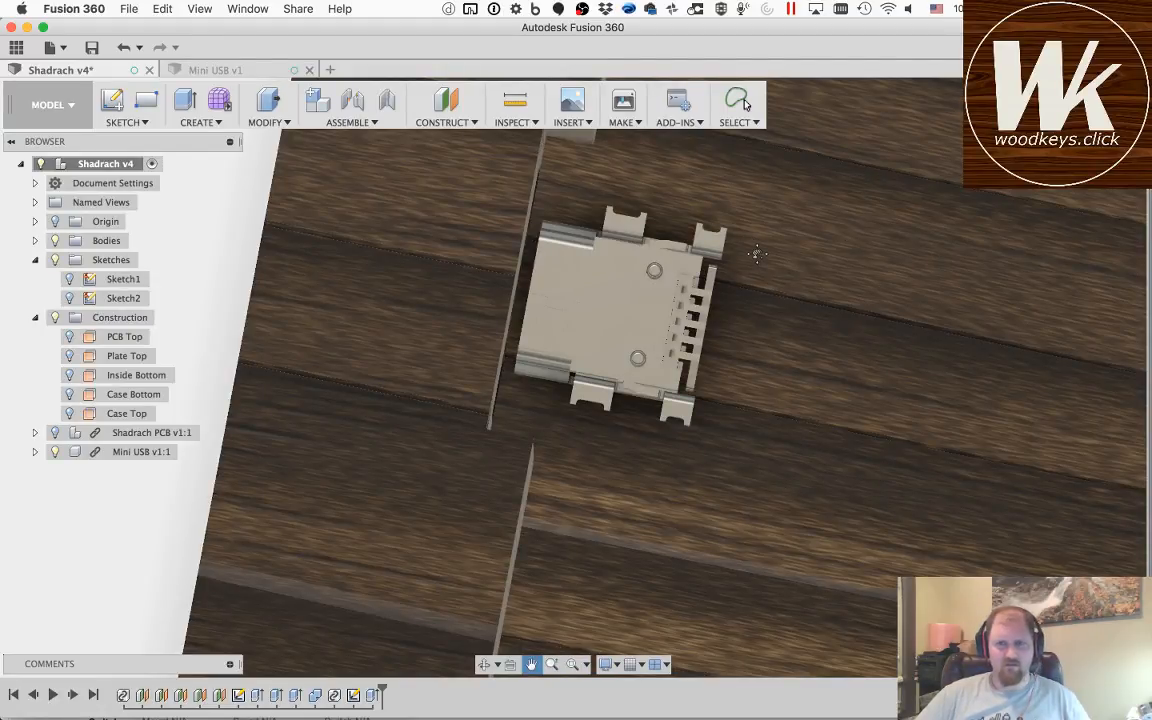
pyautogui.click(737, 101)
pyautogui.click(117, 104)
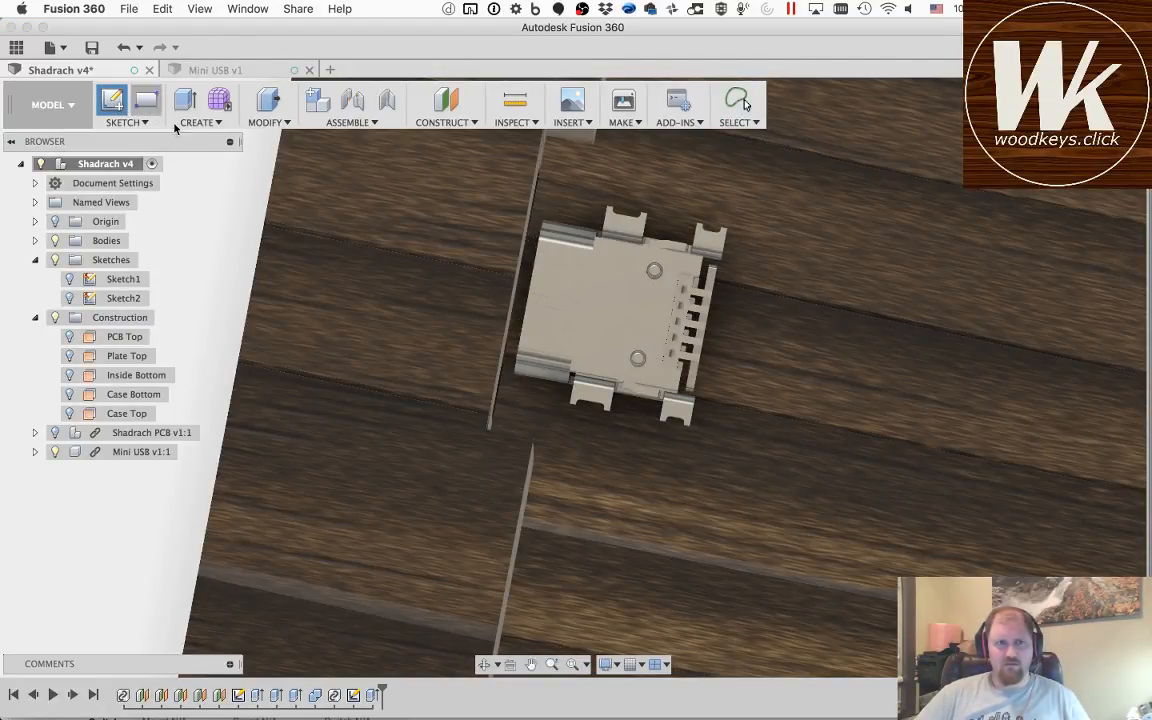
pyautogui.click(753, 250)
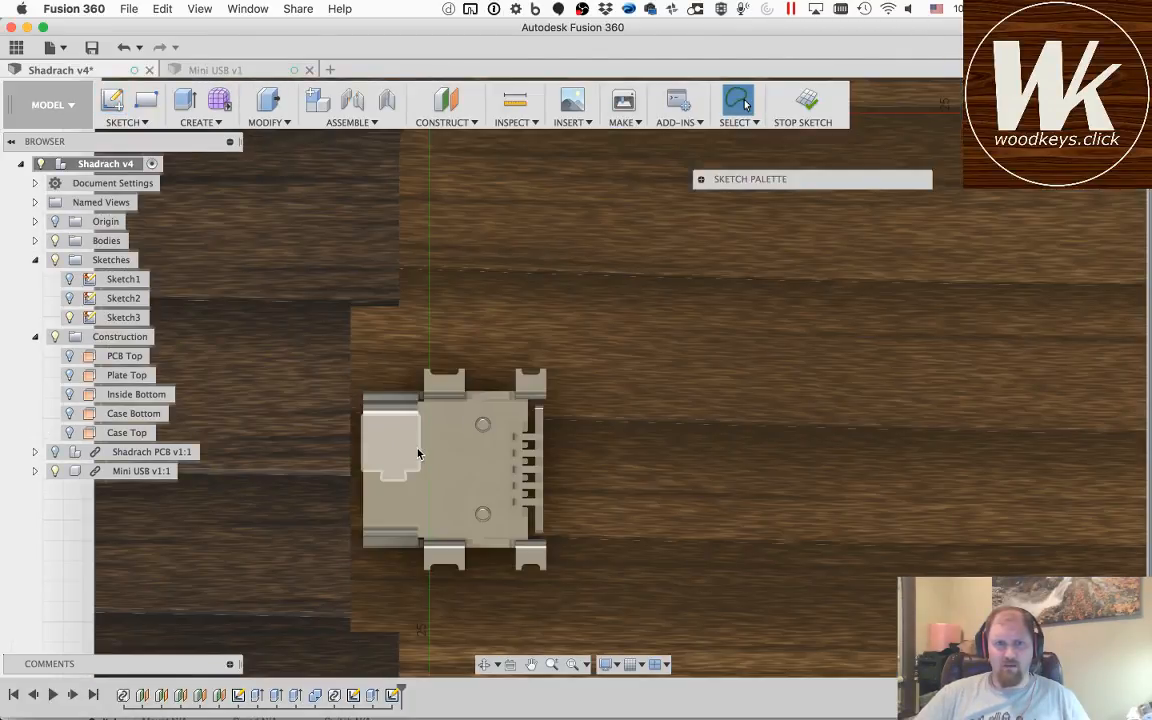
# Step: Project the Mini USB connector's rear edge and the outer corners of its two rear tabs into the sketch
pyautogui.scroll(2, 419, 455)
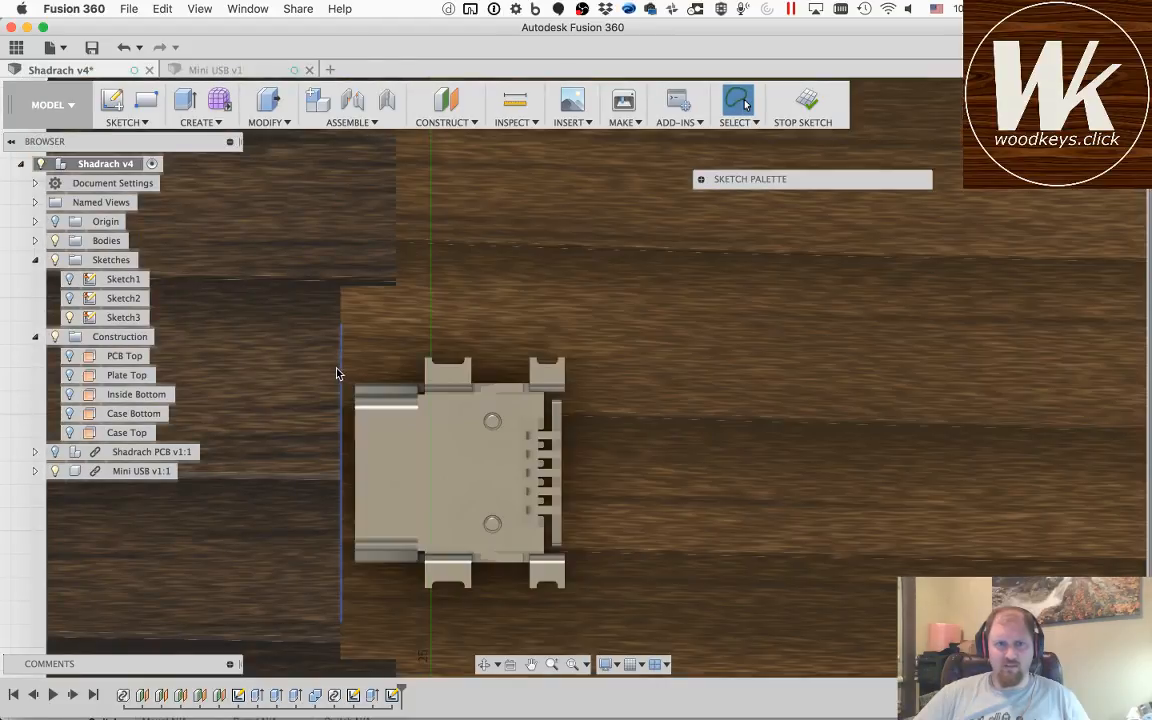
pyautogui.scroll(1, 338, 372)
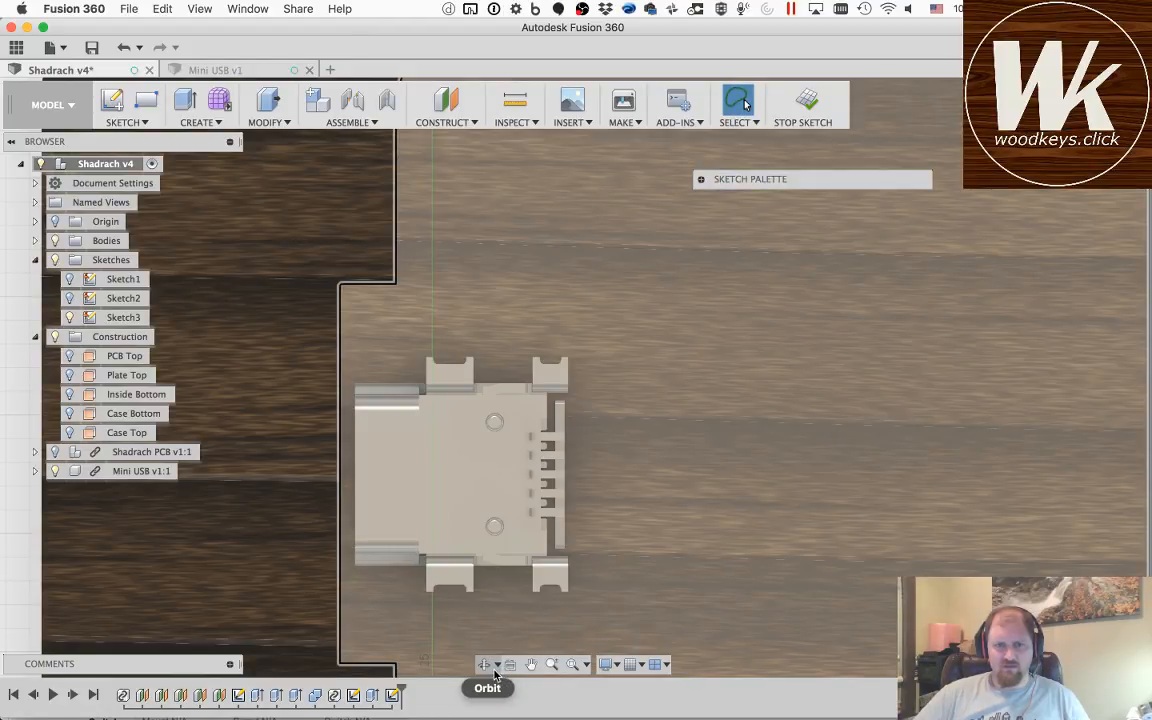
pyautogui.click(484, 665)
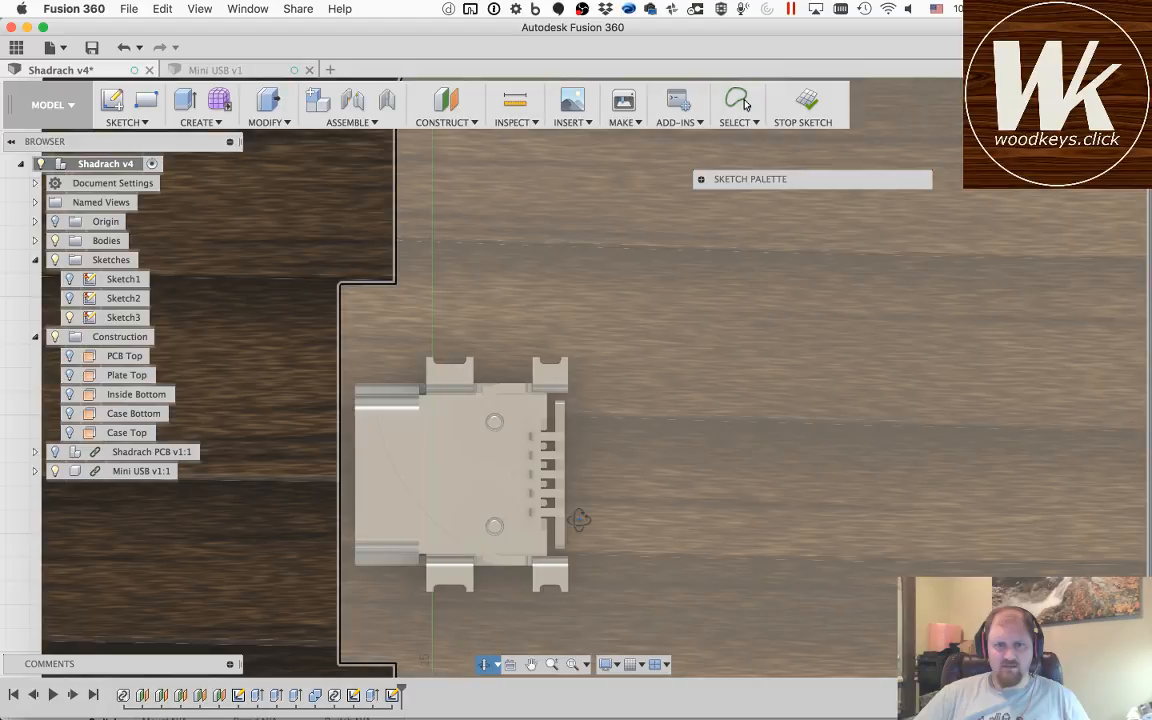
pyautogui.moveTo(576, 514); pyautogui.dragTo(571, 489)
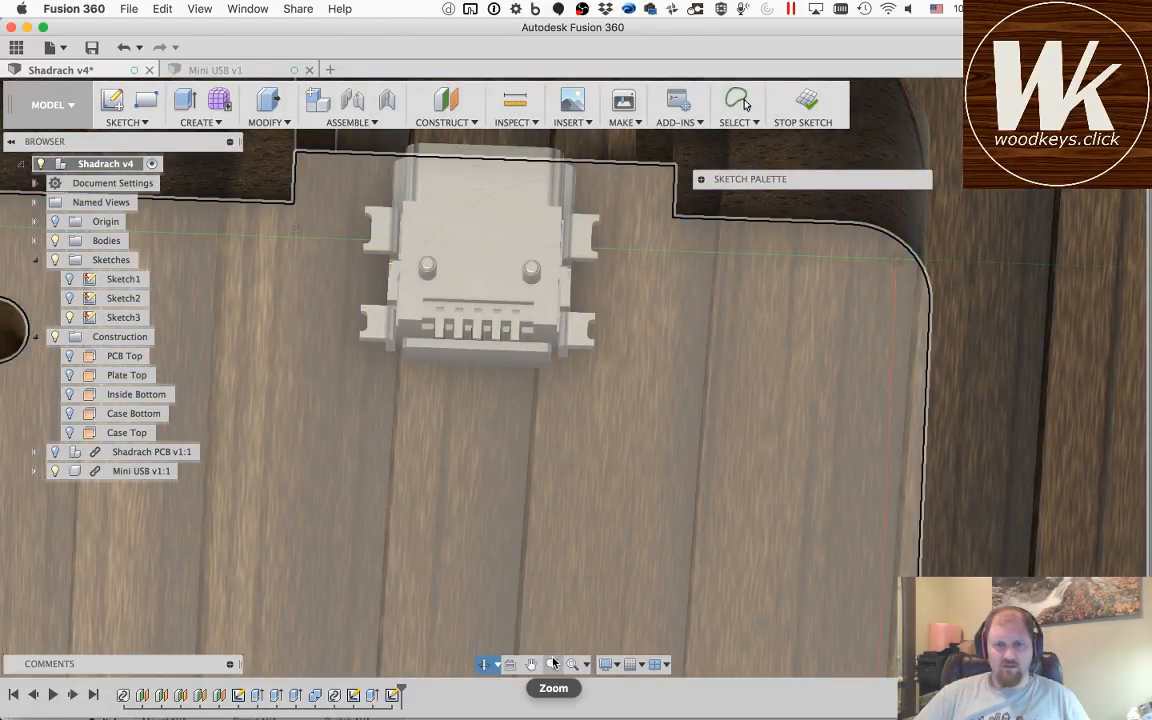
pyautogui.moveTo(502, 185); pyautogui.dragTo(501, 293)
pyautogui.press('Escape')
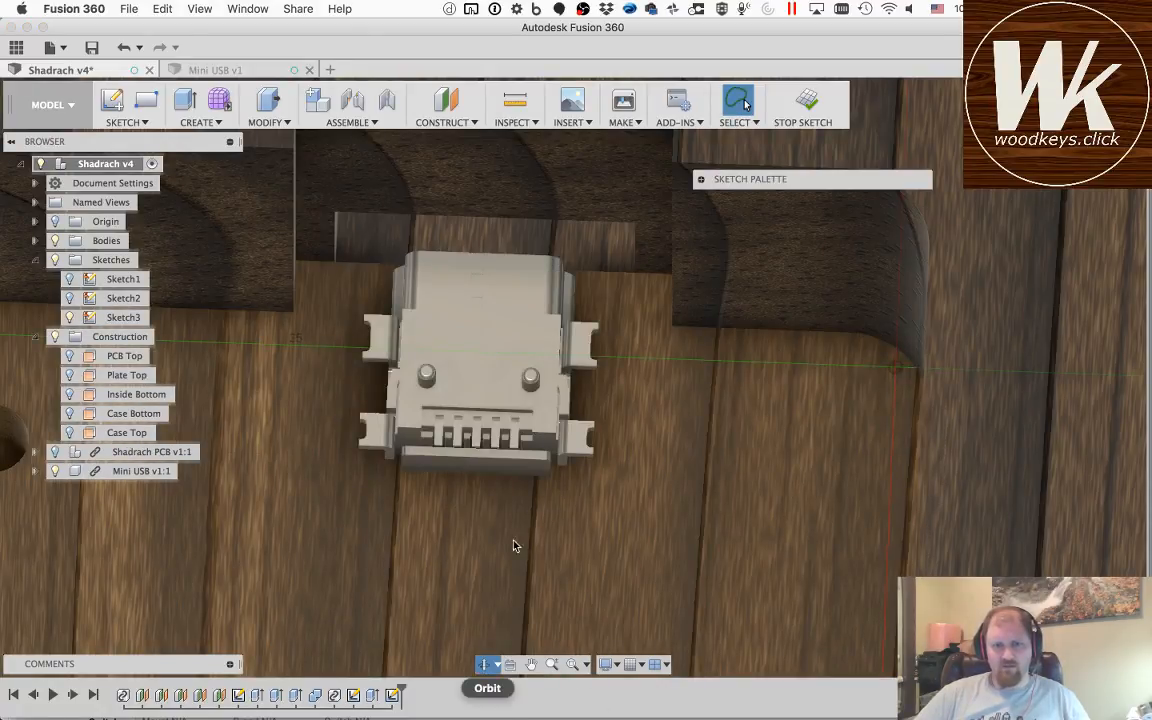
pyautogui.moveTo(355, 492); pyautogui.dragTo(640, 467)
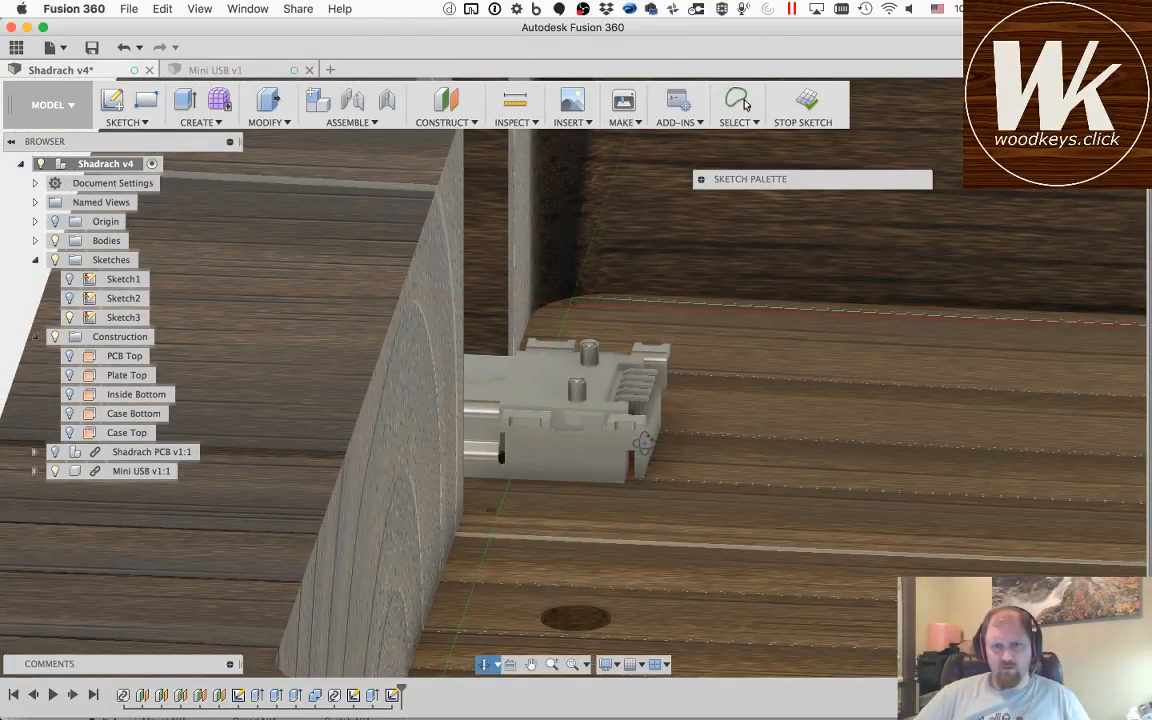
pyautogui.moveTo(641, 374); pyautogui.dragTo(410, 505)
pyautogui.scroll(5, 410, 505)
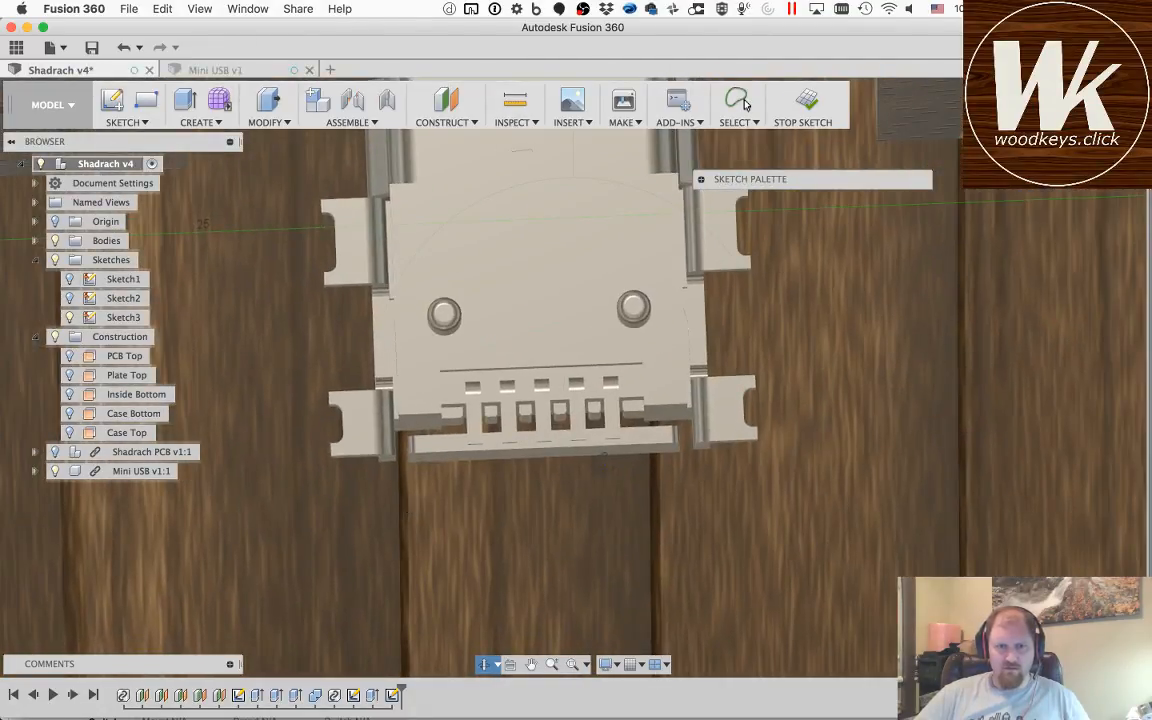
pyautogui.press('Escape')
pyautogui.press('p')
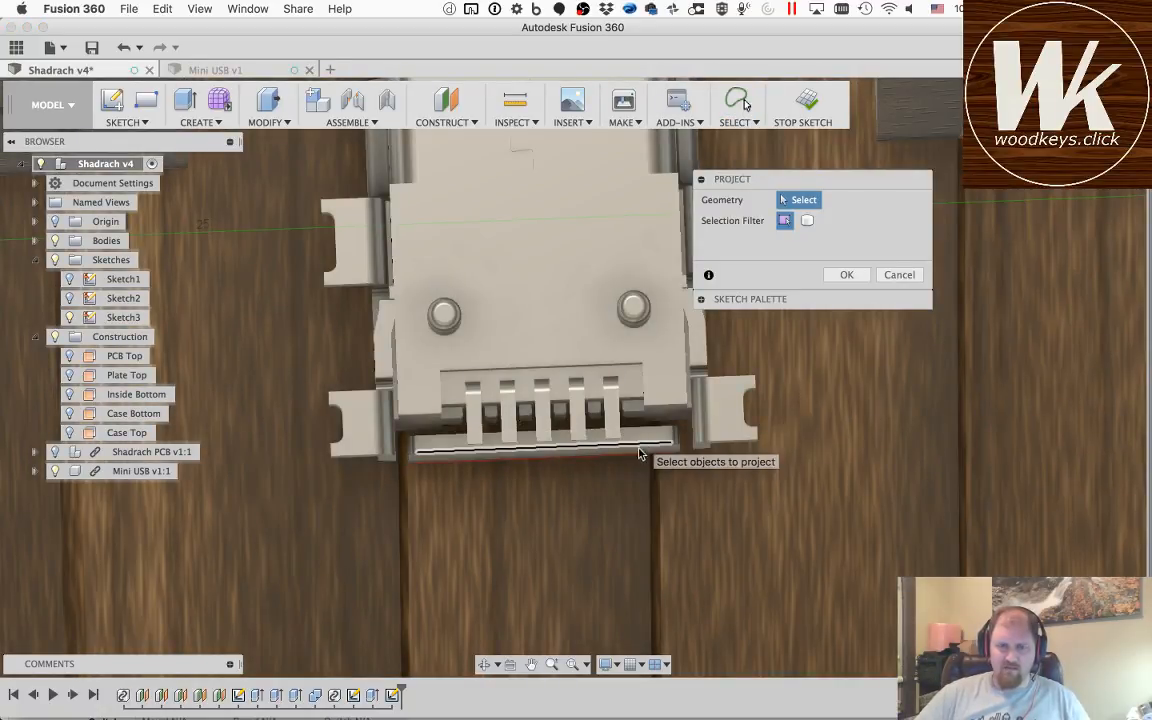
pyautogui.click(641, 456)
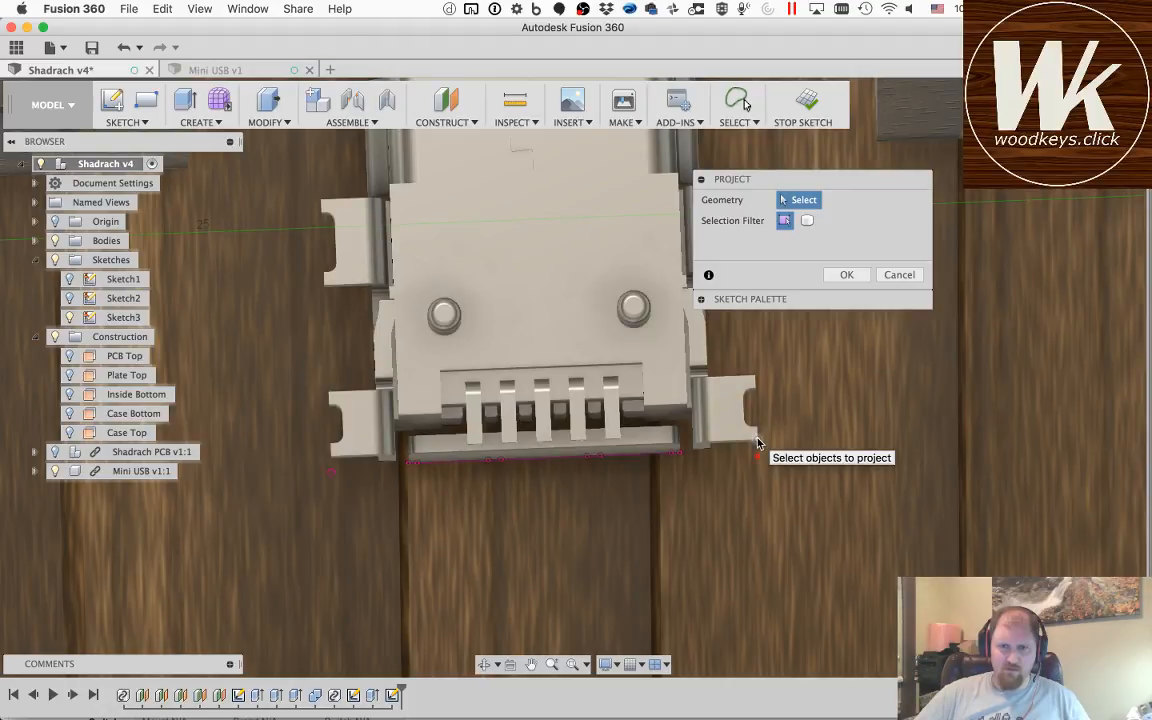
pyautogui.click(865, 274)
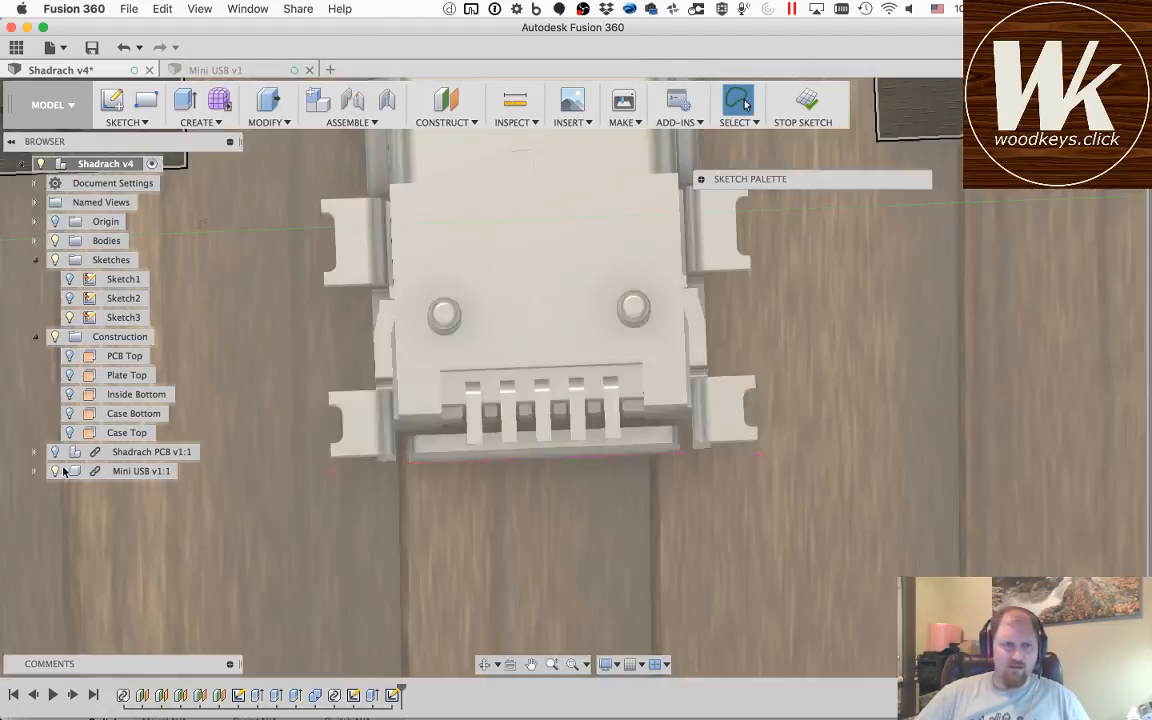
# Step: Hide the Mini USB component and the case bodies, and turn the sketch view so the projected rear edge runs vertically
pyautogui.click(55, 471)
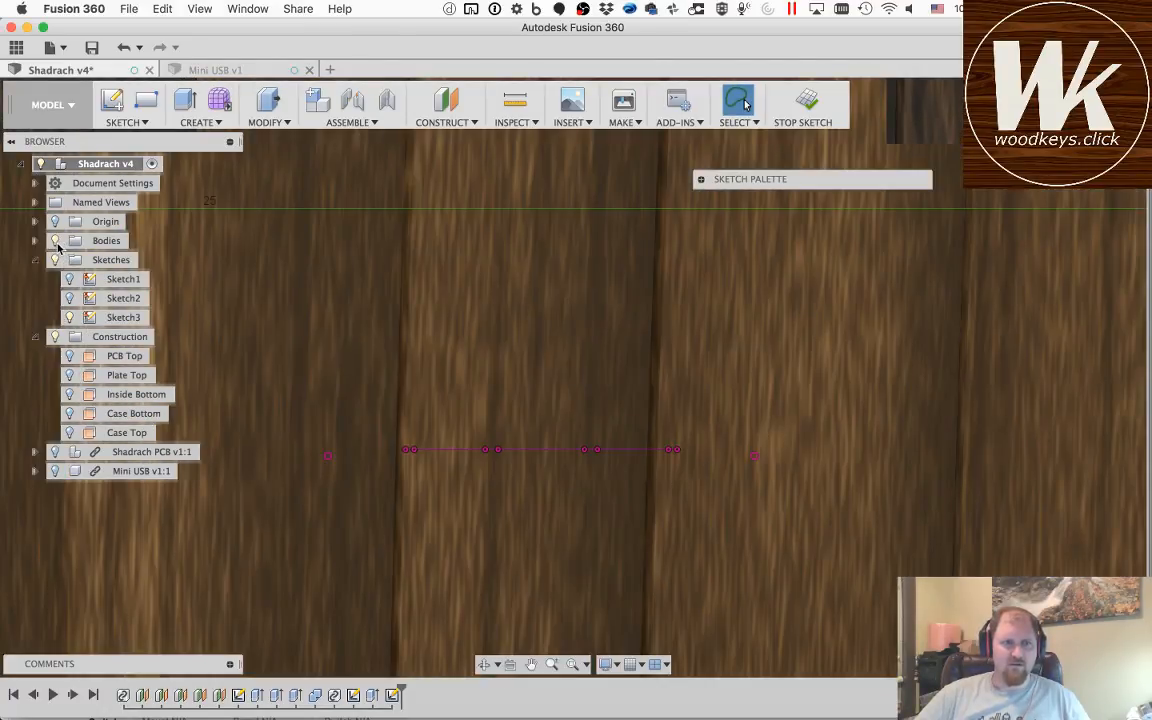
pyautogui.click(55, 241)
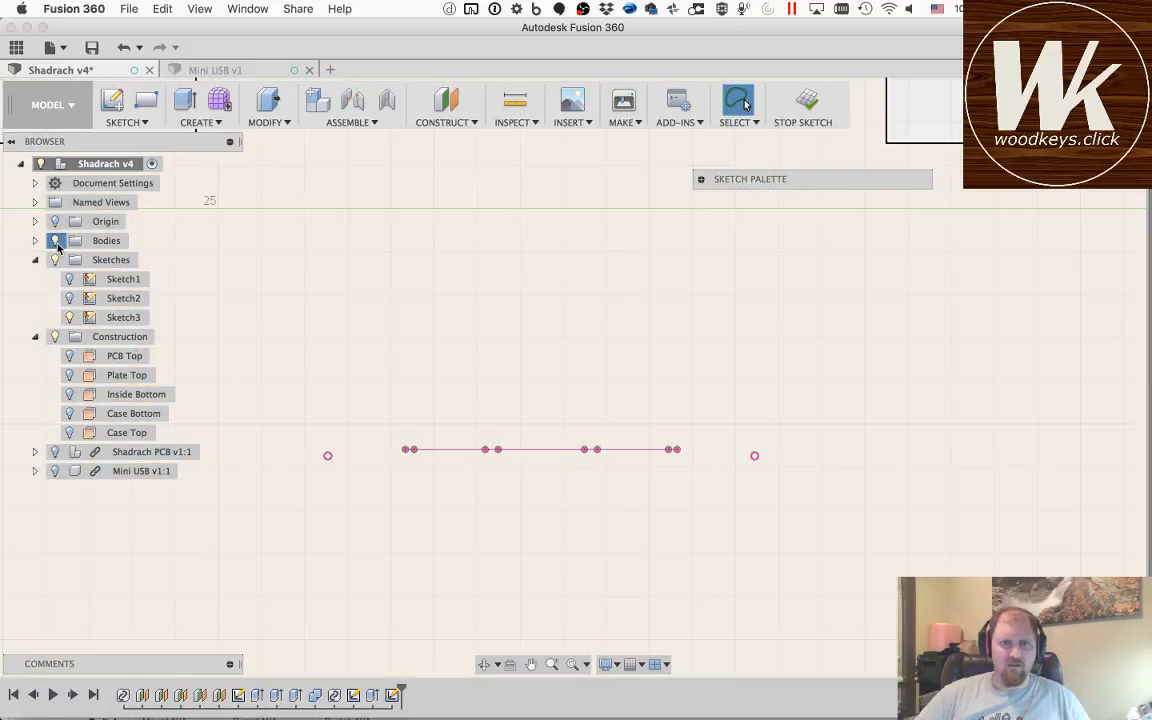
pyautogui.click(485, 665)
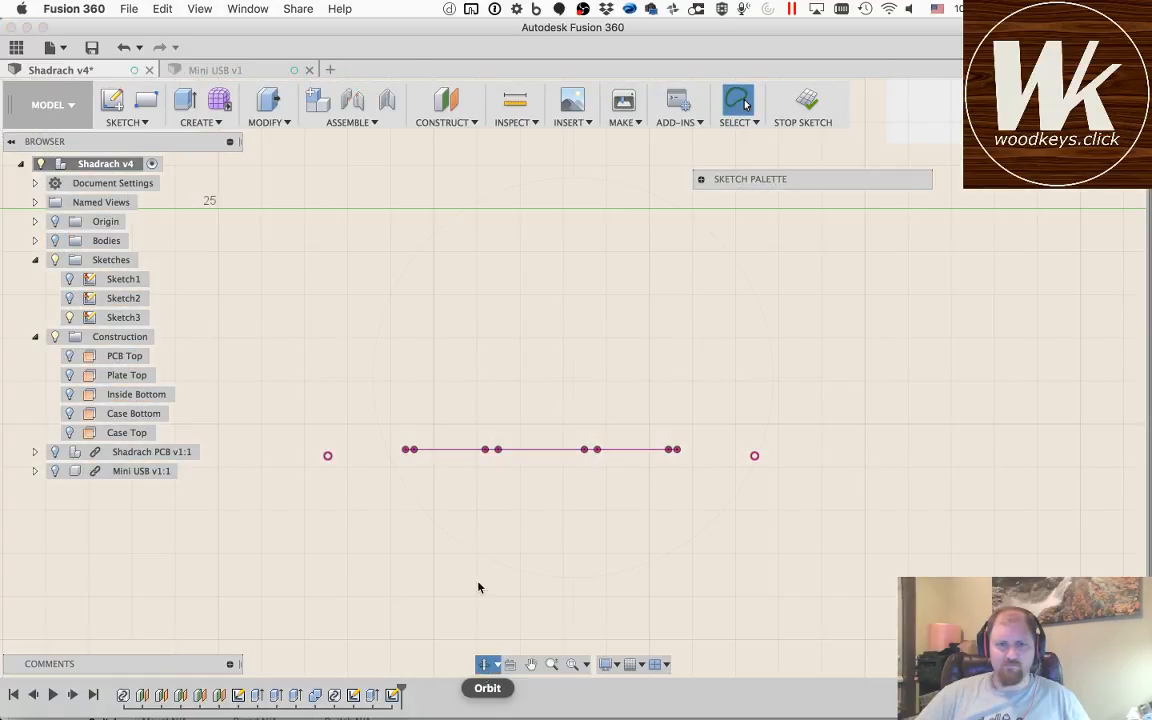
pyautogui.press('Escape')
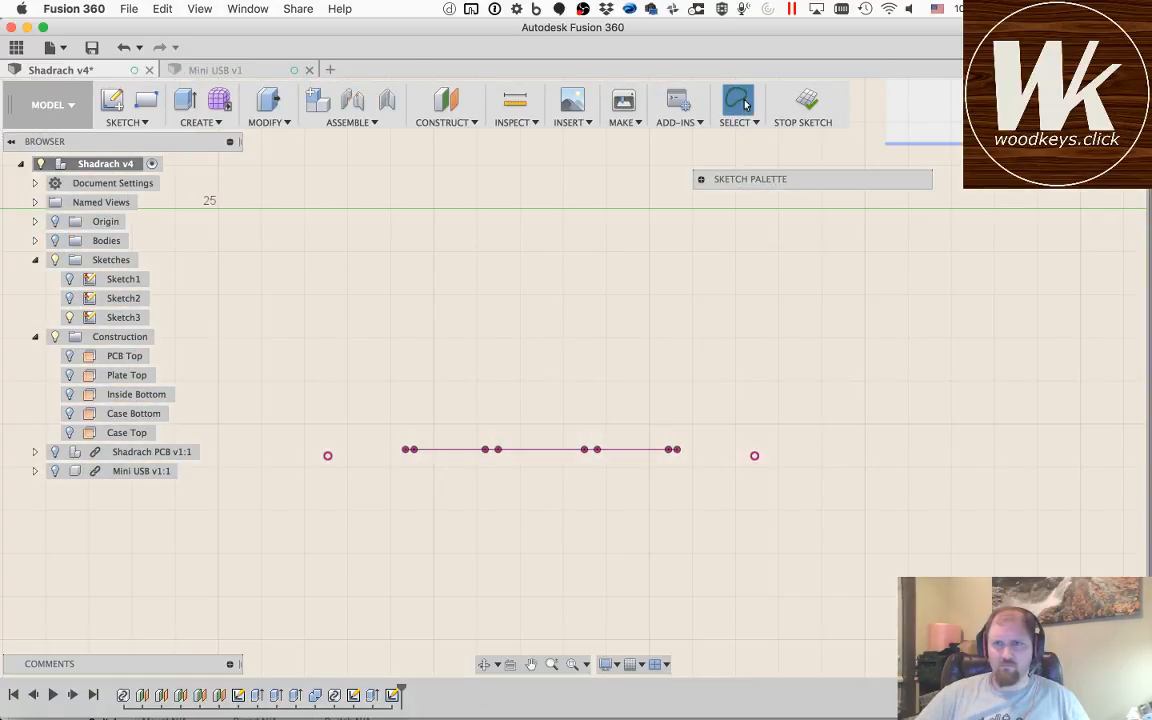
pyautogui.click(1116, 98)
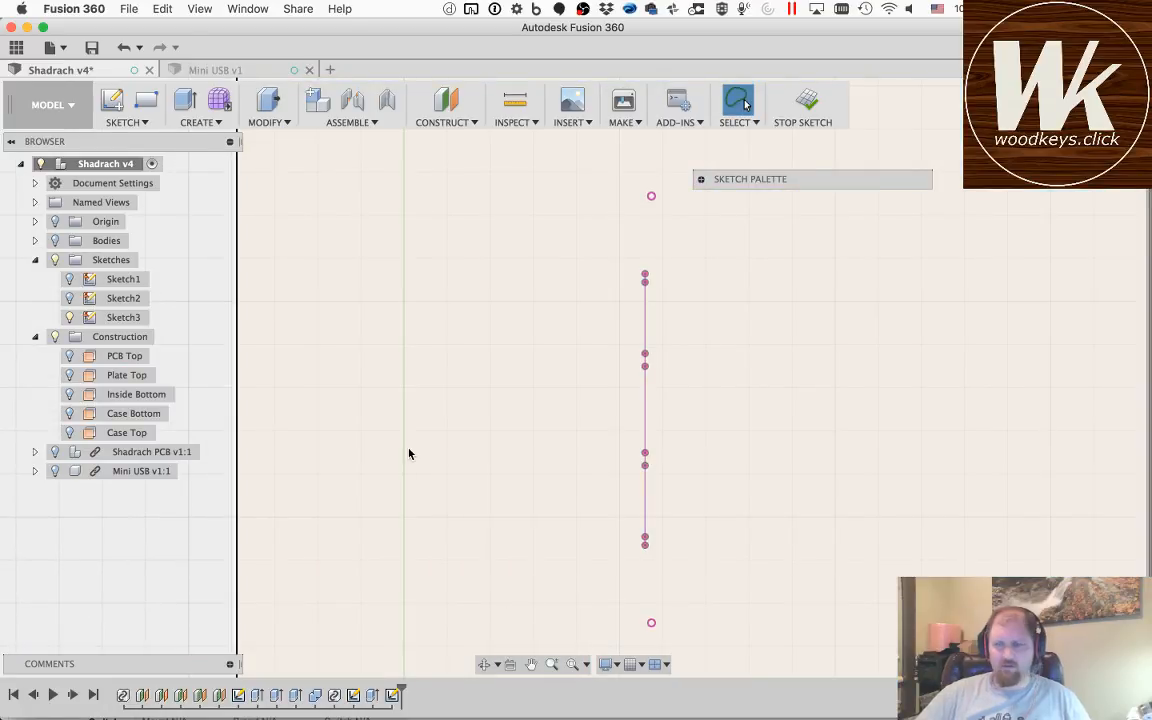
# Step: Sketch a rectangle about 10.8 by 12.1 mm from the recessed wall edge, enclosing the projected connector points
pyautogui.press('r')
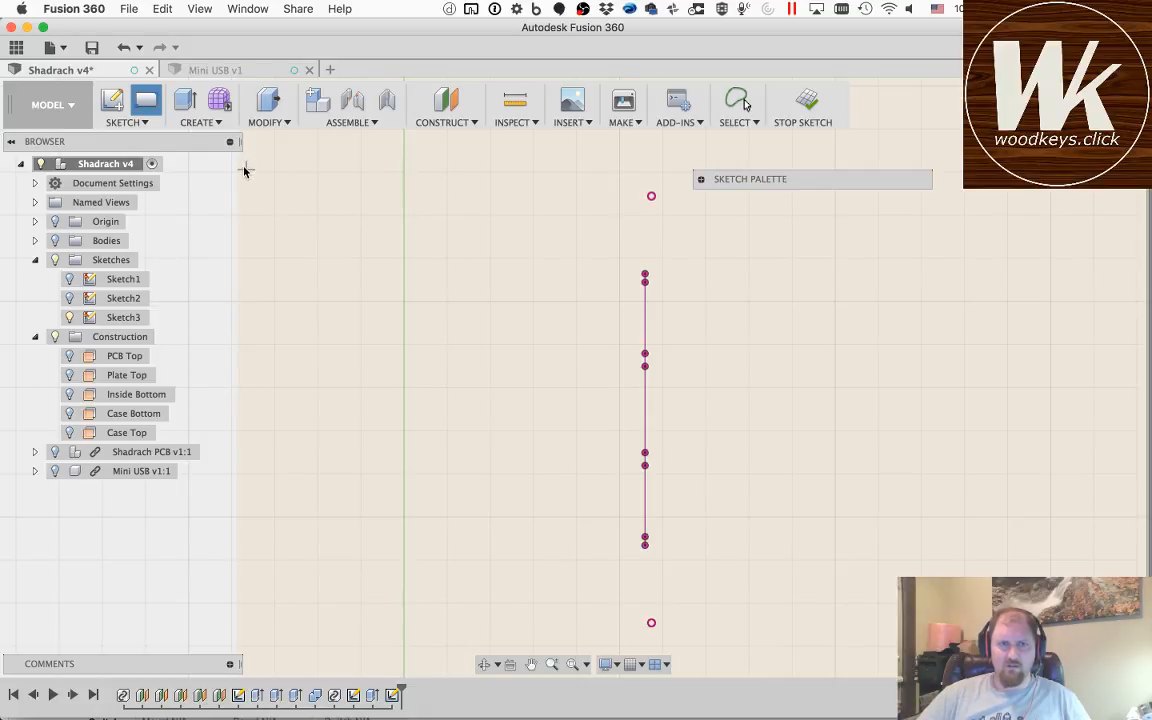
pyautogui.scroll(2, 372, 296)
pyautogui.scroll(-5, 374, 295)
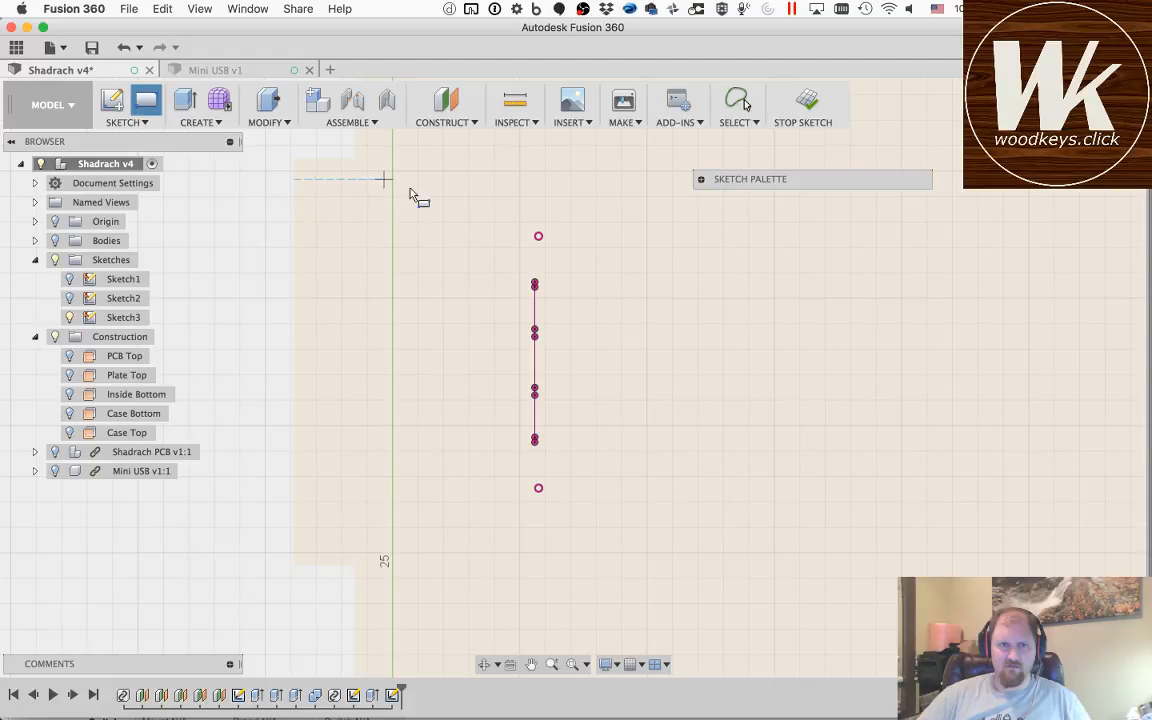
pyautogui.click(294, 201)
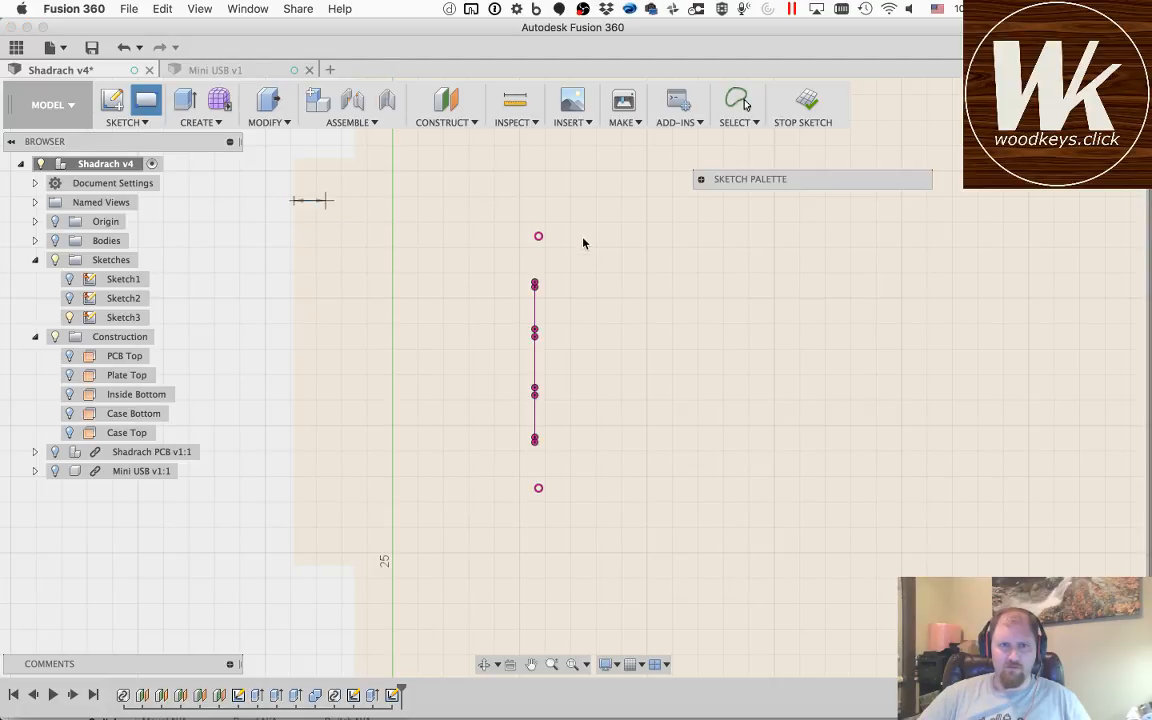
pyautogui.click(569, 509)
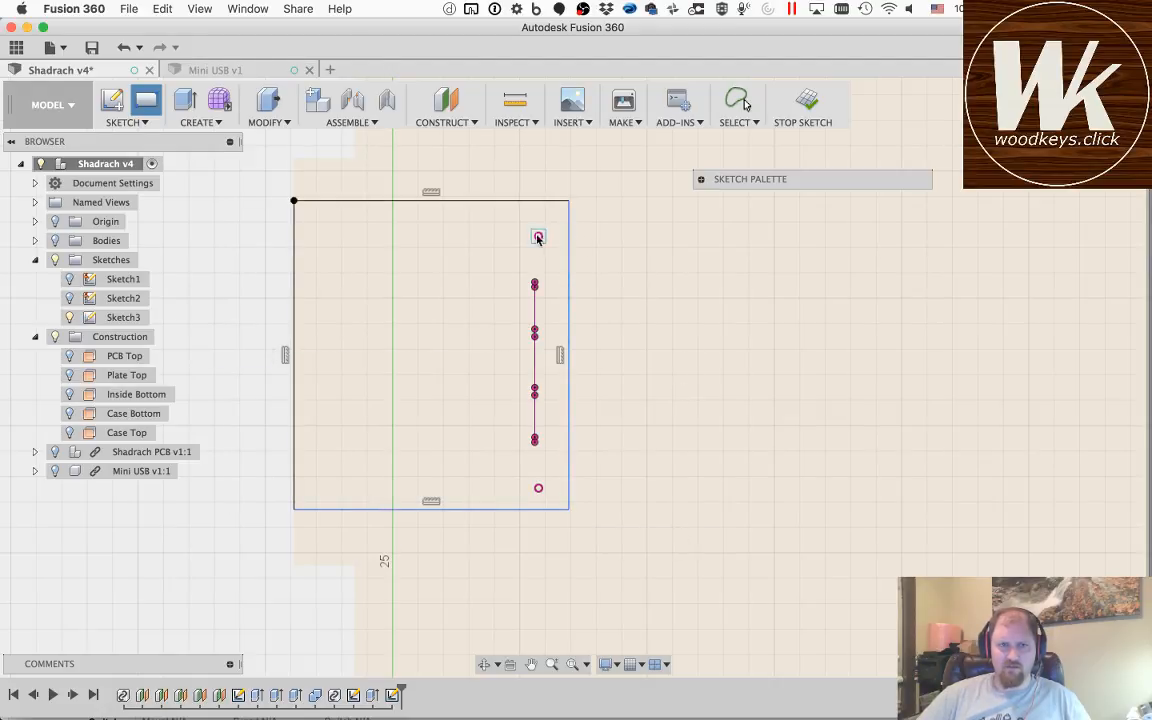
# Step: Try to dimension the distance from the upper projected tab point to the rectangle's upper edge
pyautogui.press('d')
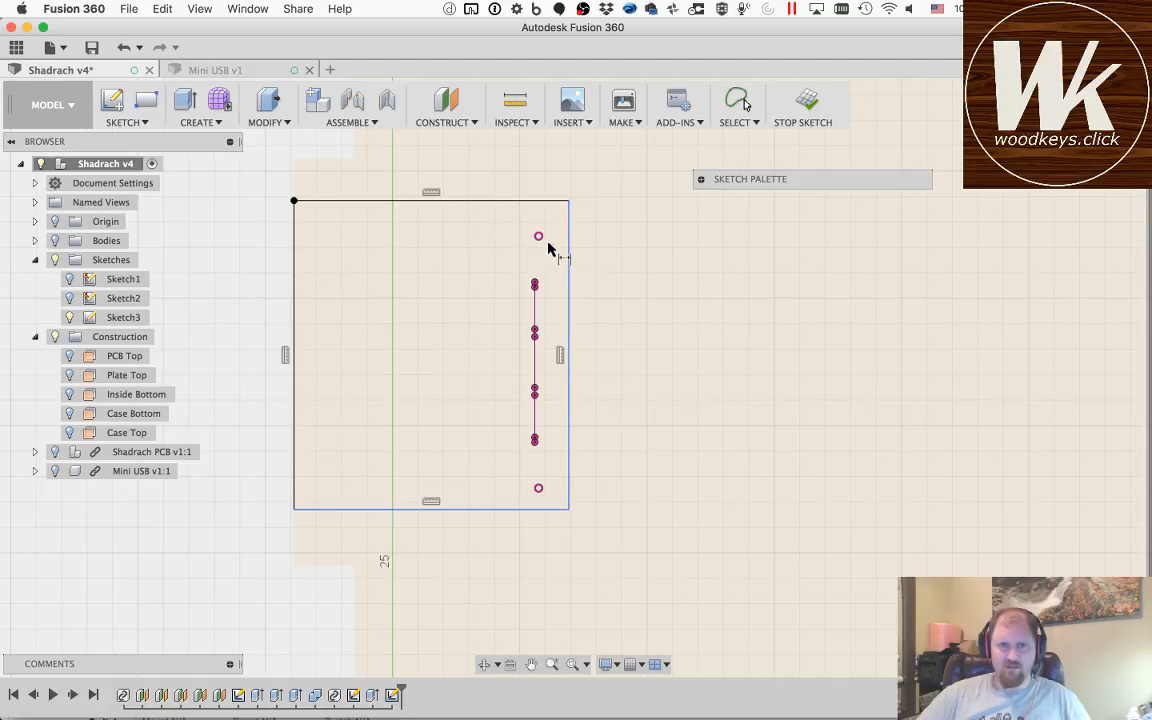
pyautogui.click(538, 237)
pyautogui.click(537, 201)
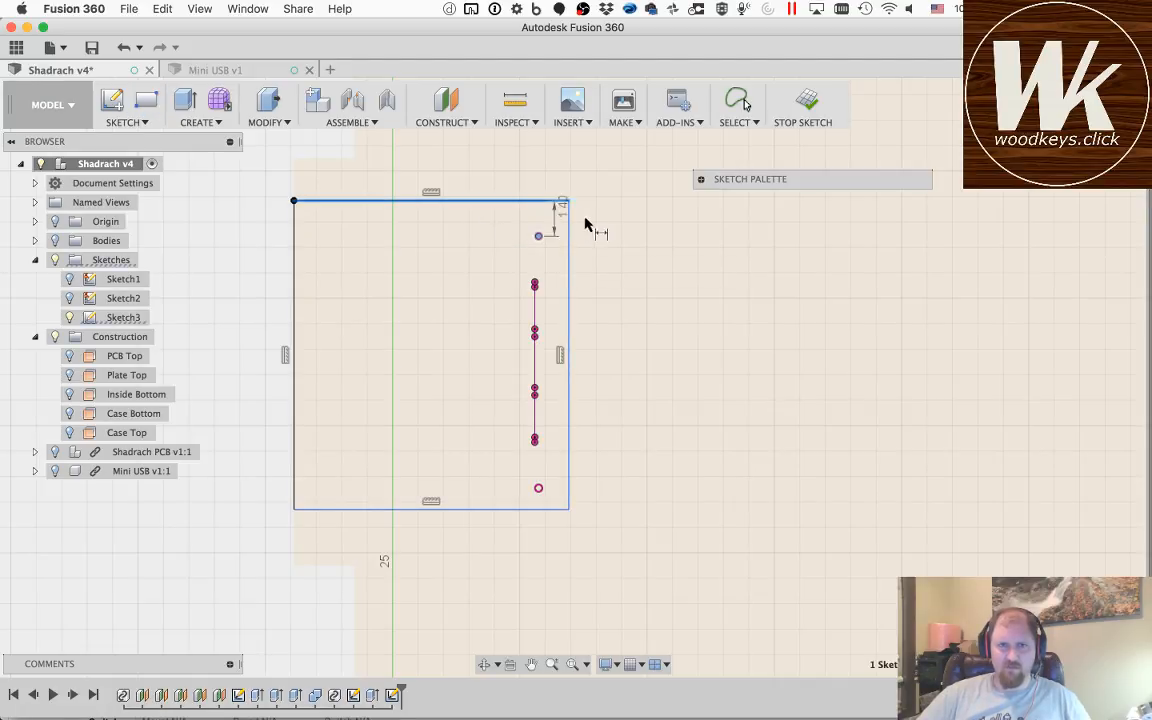
pyautogui.click(600, 224)
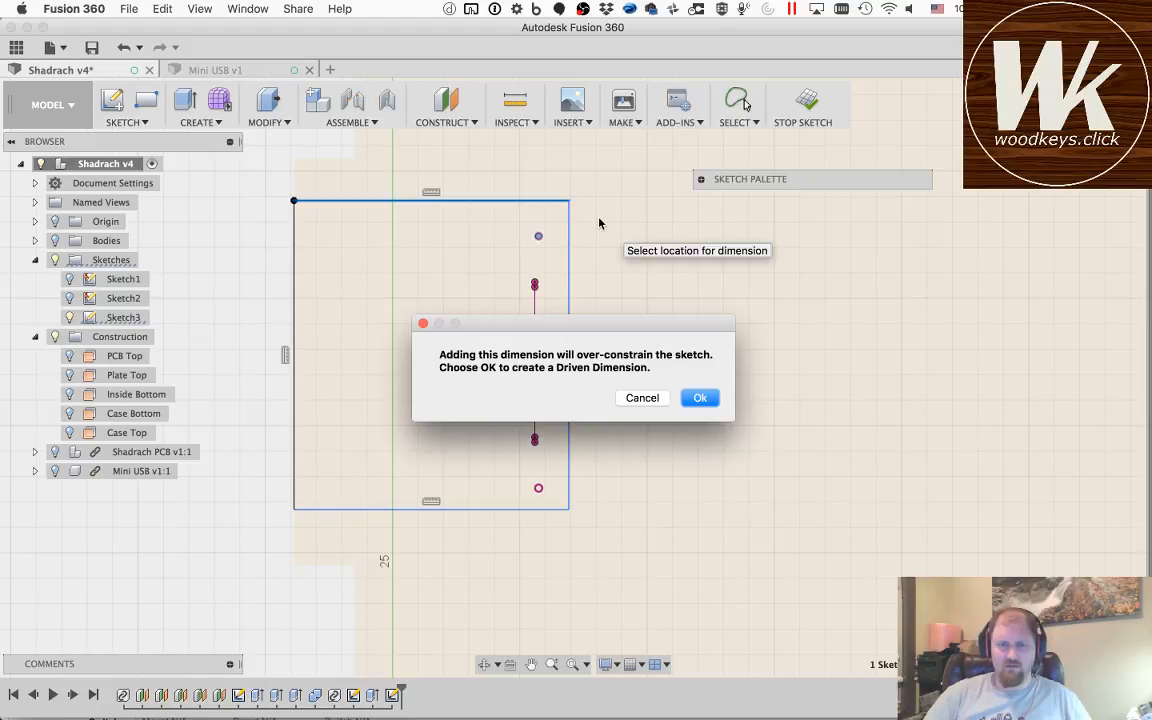
pyautogui.press('Escape')
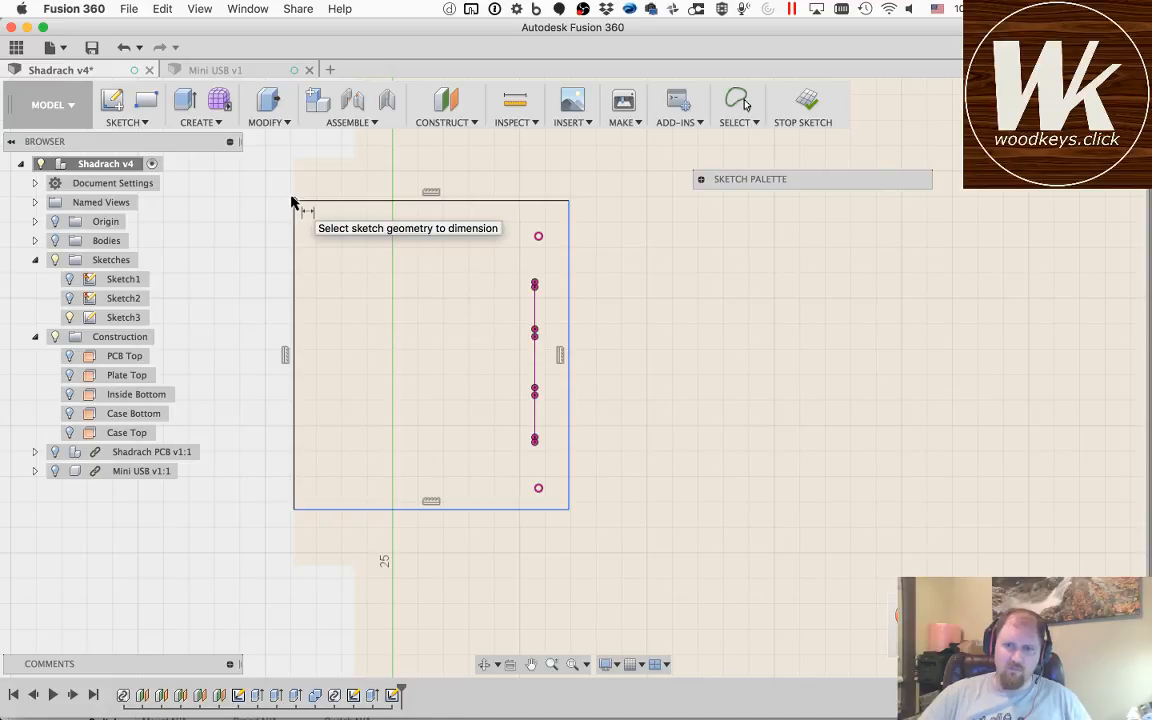
pyautogui.press('Escape')
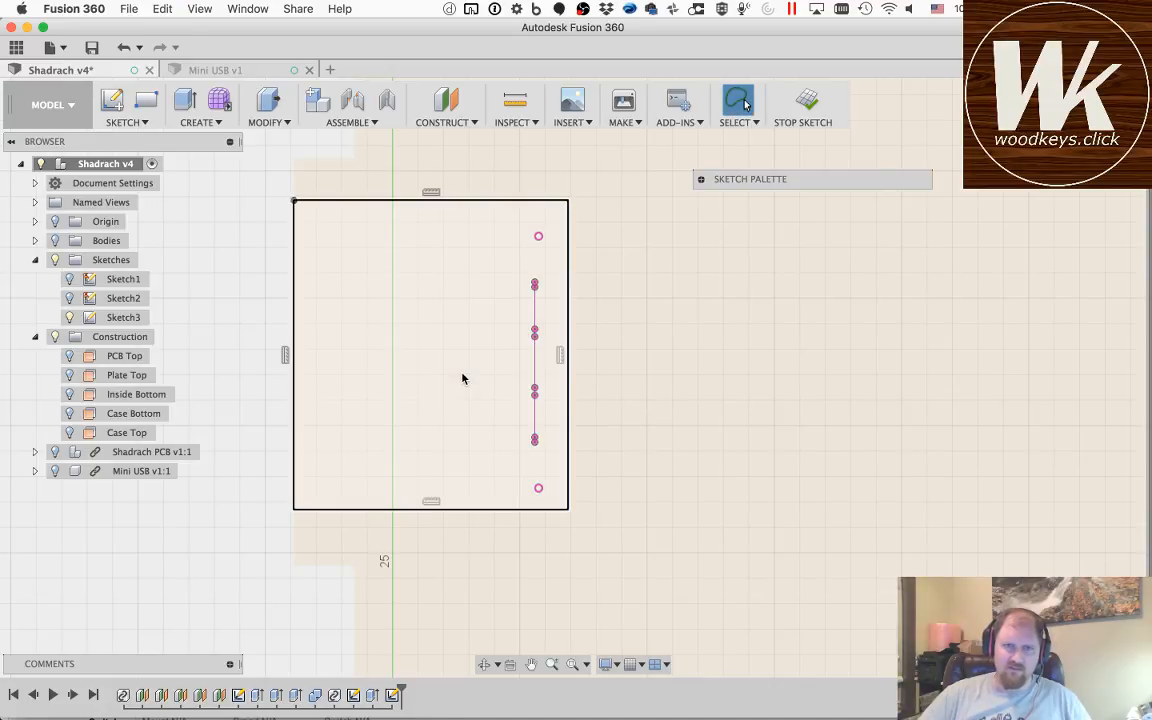
# Step: Undo the rectangle drawn around the projected connector points
pyautogui.press('super+z')
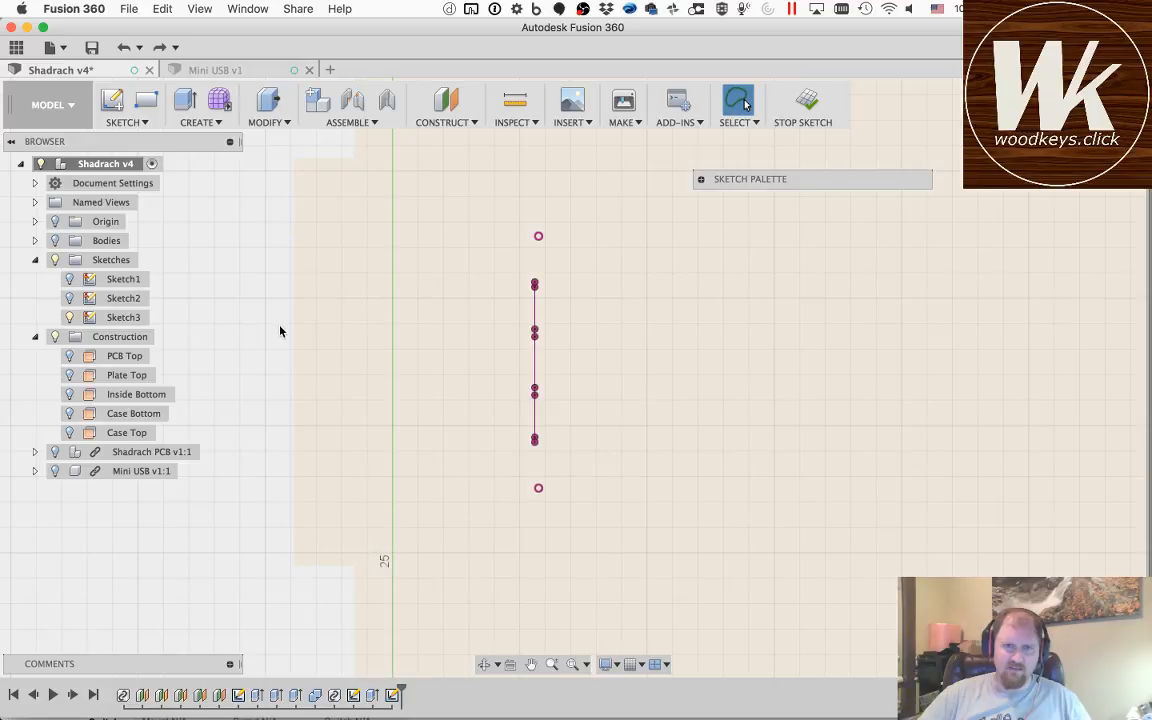
pyautogui.press('d')
pyautogui.press('Escape')
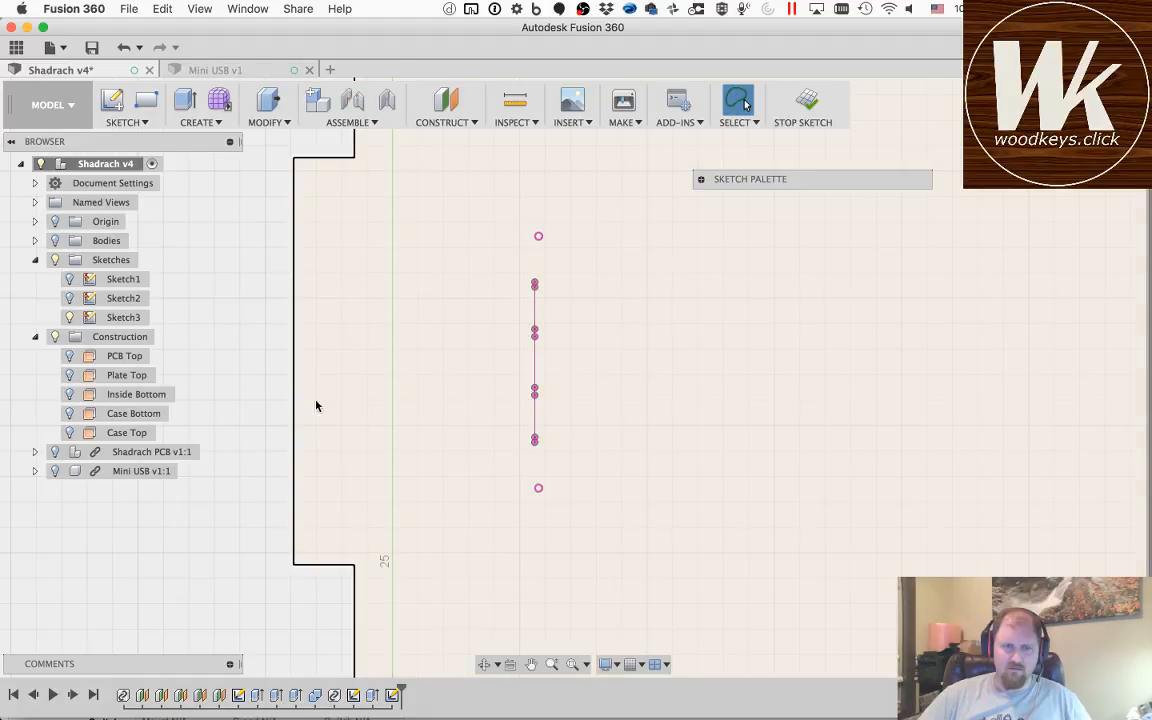
# Step: Sketch a rectangle about 10.5 by 11.6 mm from the recessed wall edge and dimension its upper edge 2 mm from the upper projected tab point
pyautogui.press('r')
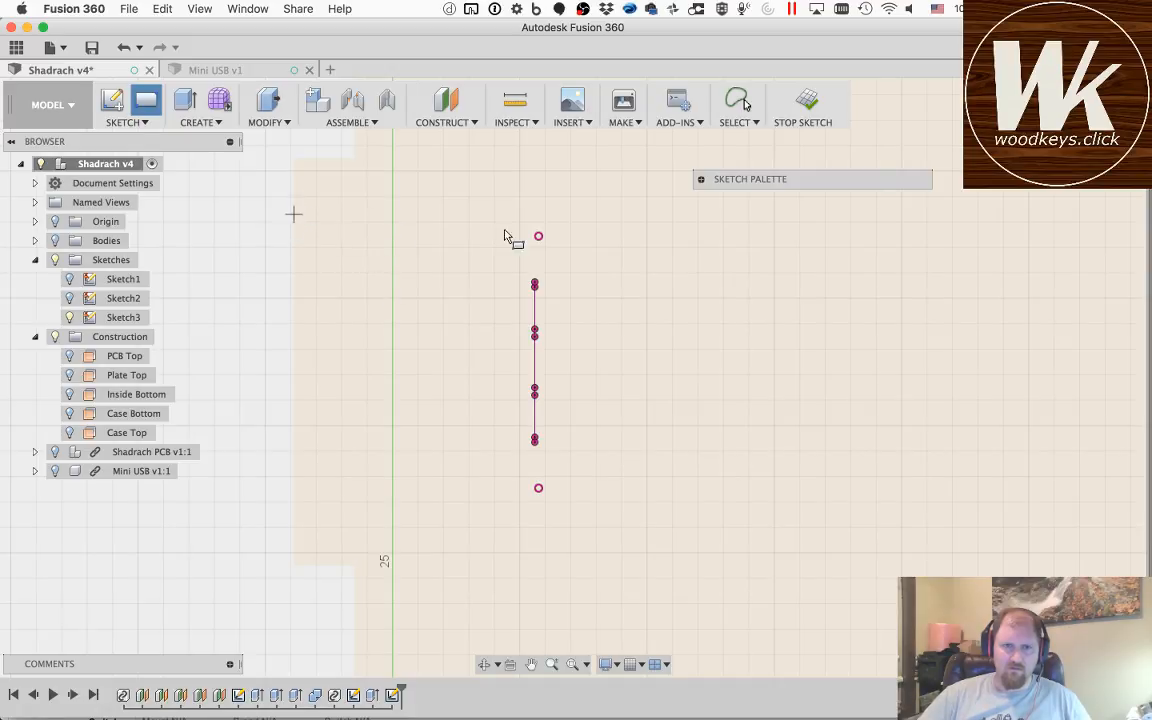
pyautogui.click(559, 510)
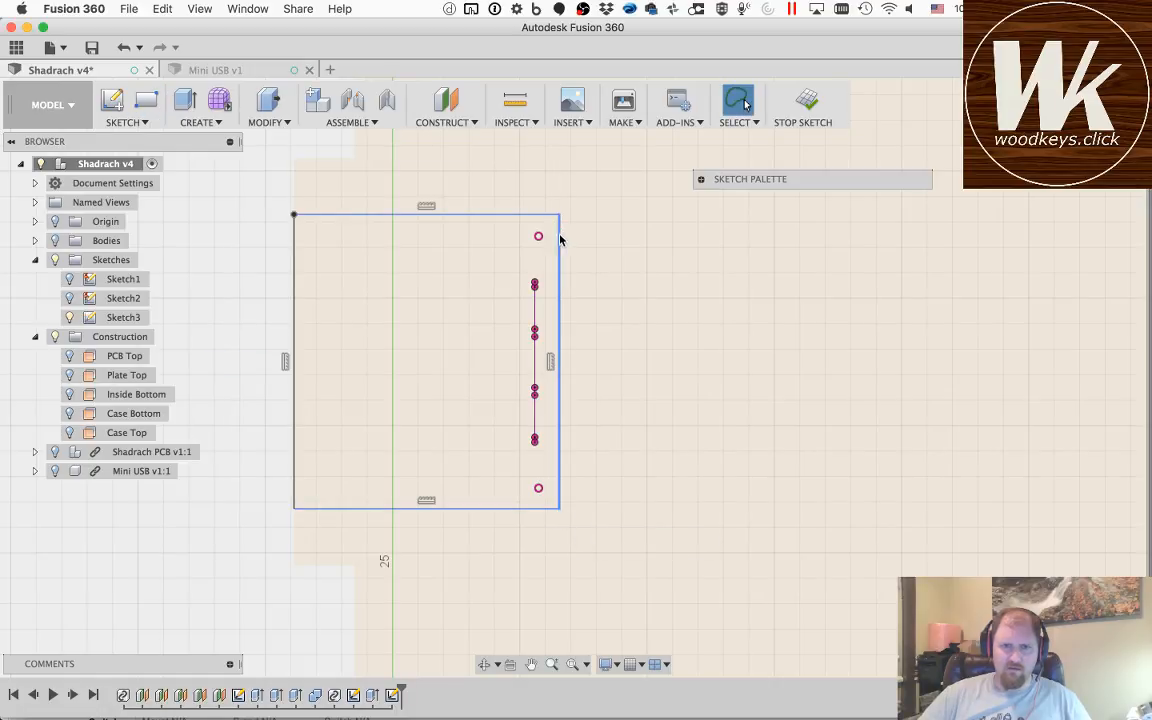
pyautogui.press('d')
pyautogui.click(517, 215)
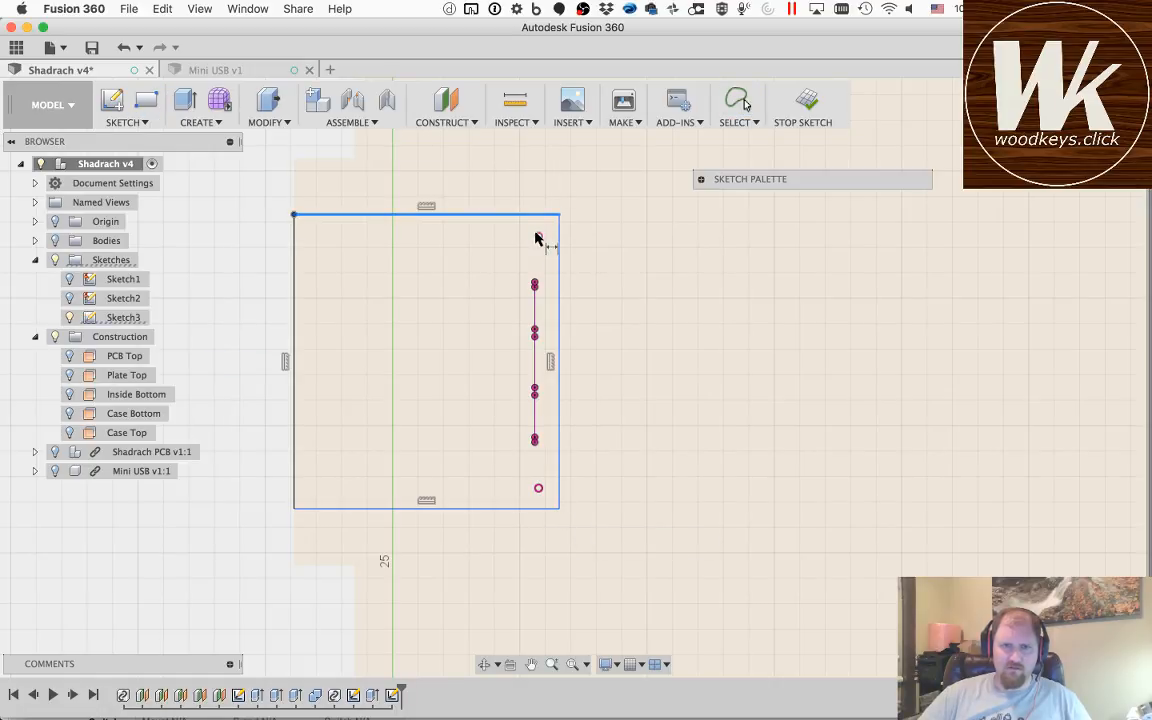
pyautogui.click(538, 236)
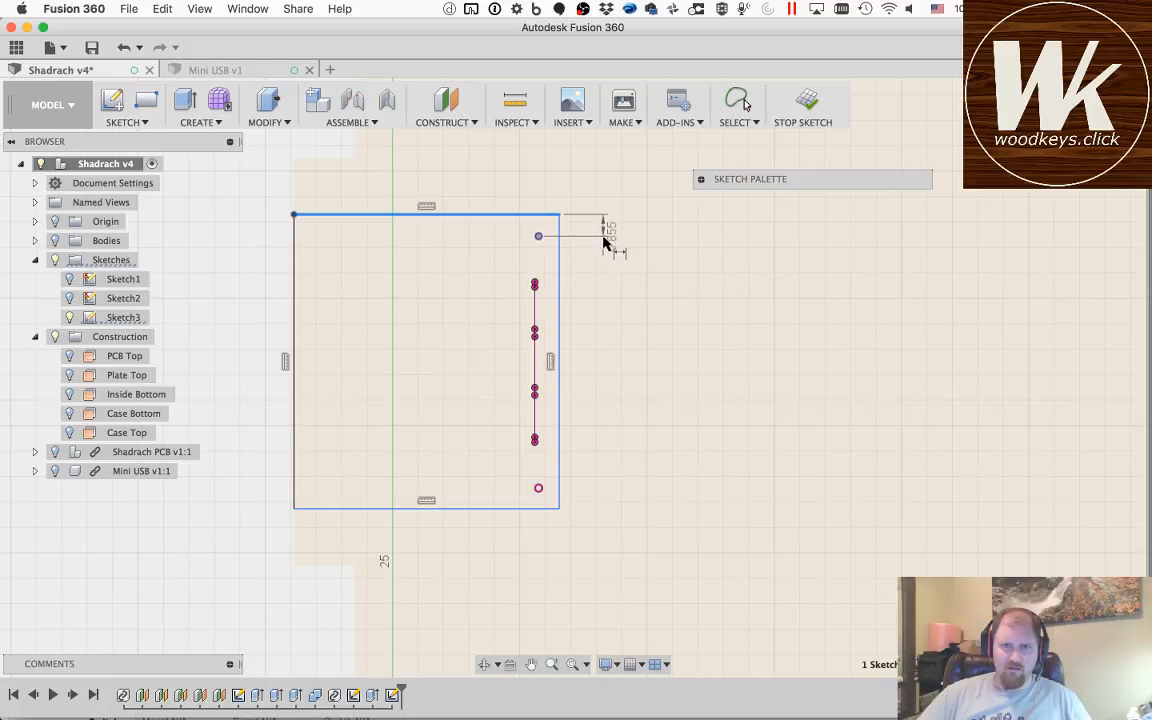
pyautogui.click(604, 233)
pyautogui.write('2')
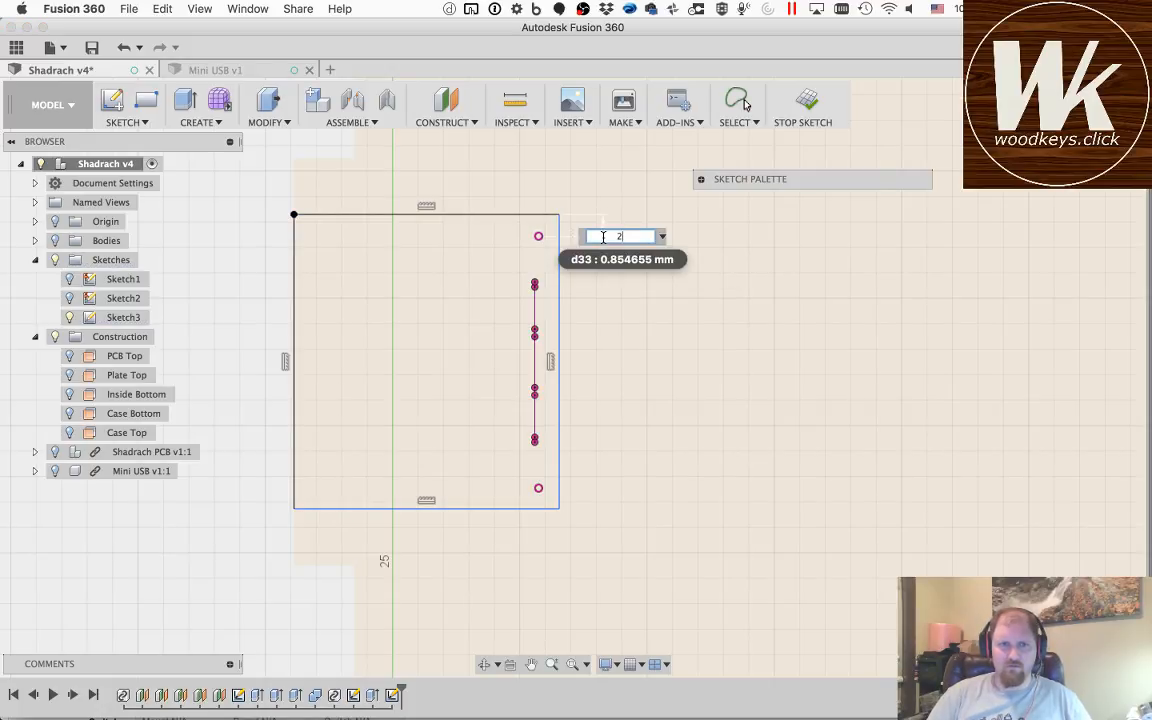
pyautogui.press('Return')
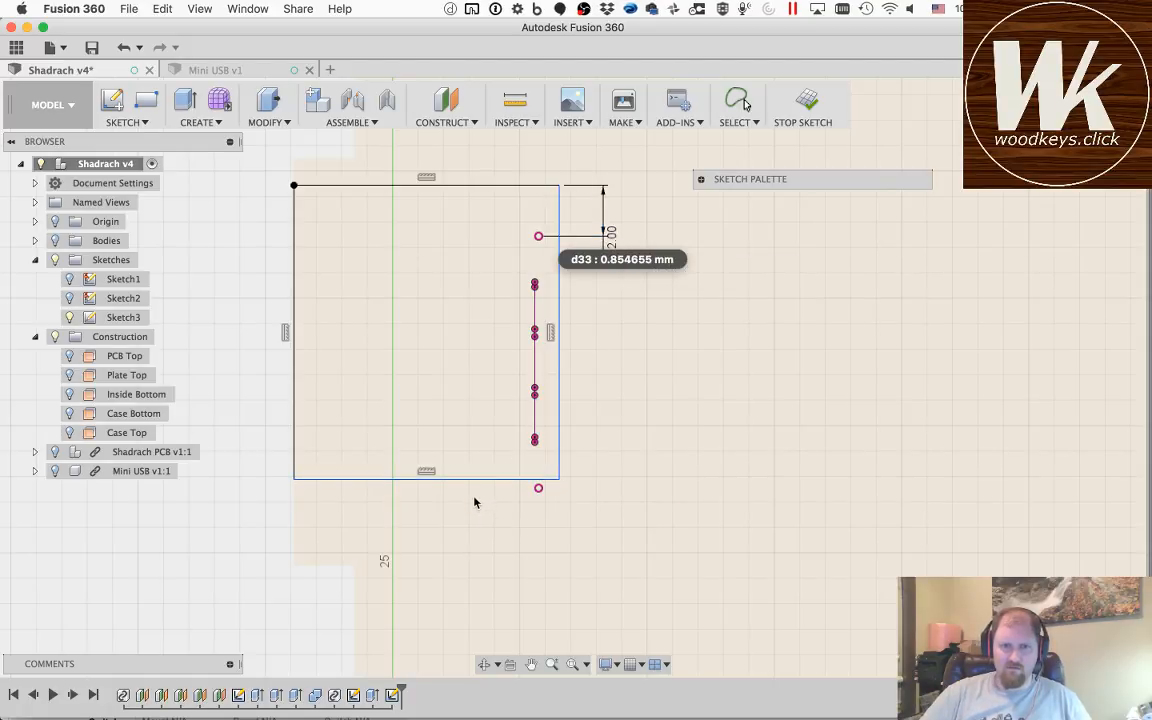
# Step: Move the rectangle's lower edge below the lower projected tab point and try to dimension the gap between them
pyautogui.press('Escape')
pyautogui.moveTo(474, 480)
pyautogui.mouseDown()
pyautogui.moveTo(473, 516)
pyautogui.moveTo(508, 513)
pyautogui.mouseUp()
pyautogui.click(508, 513)
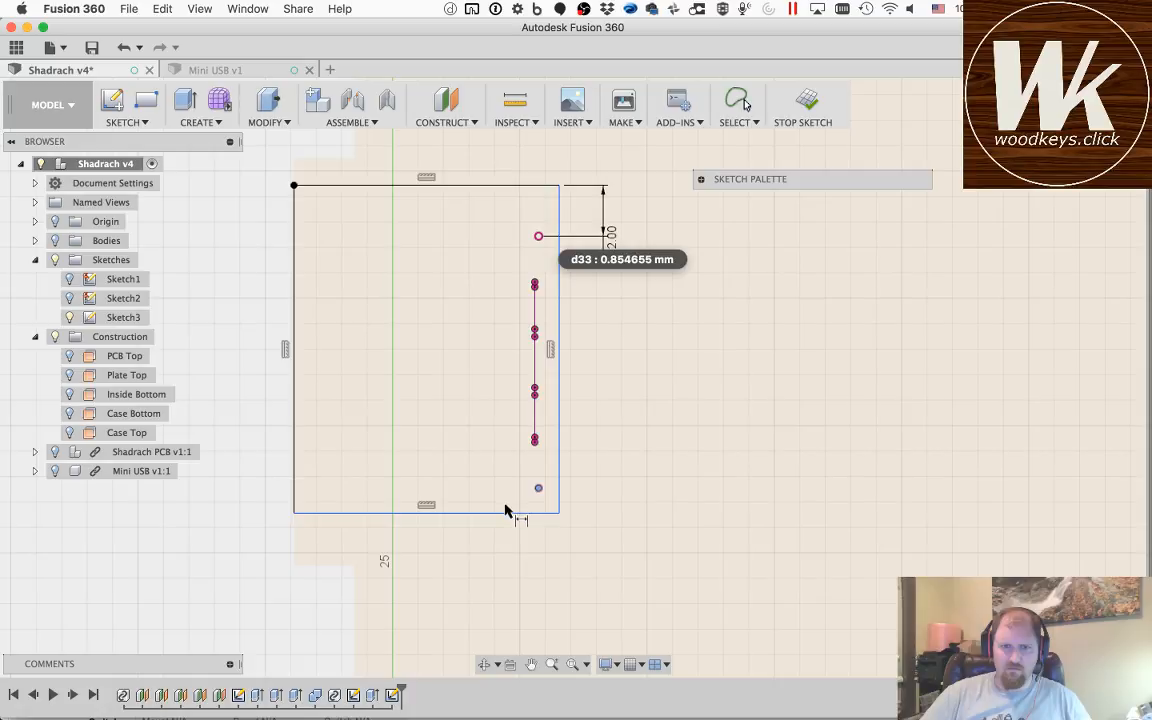
pyautogui.click(617, 509)
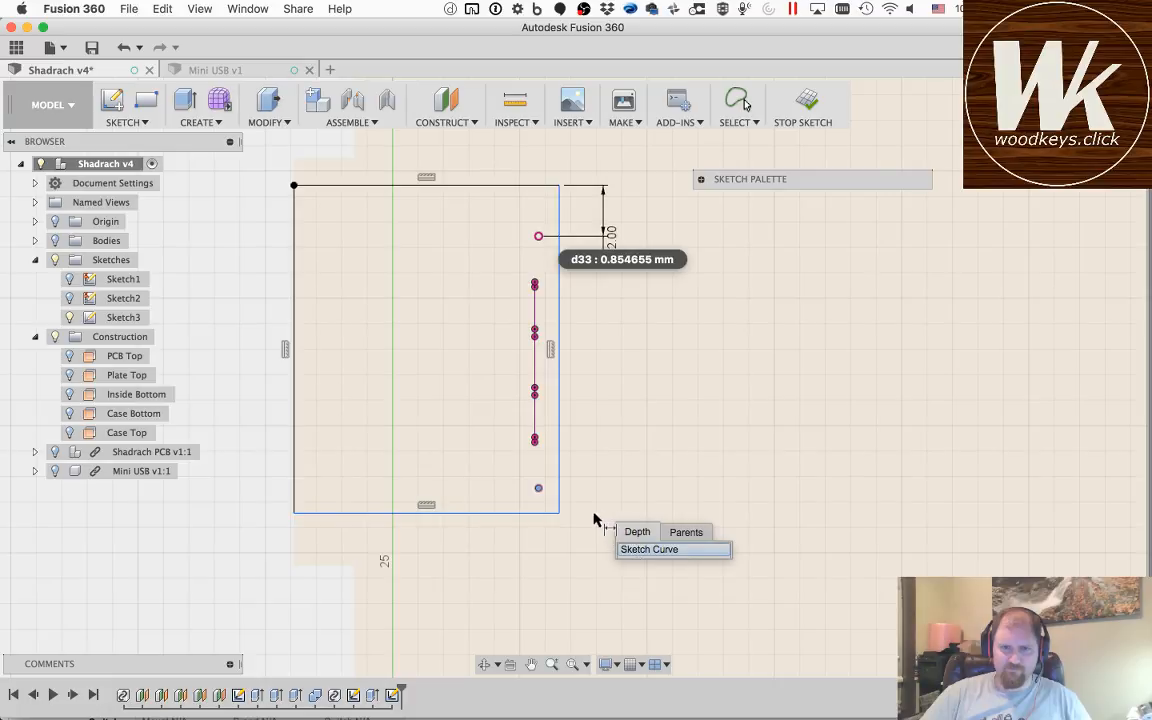
pyautogui.press('q')
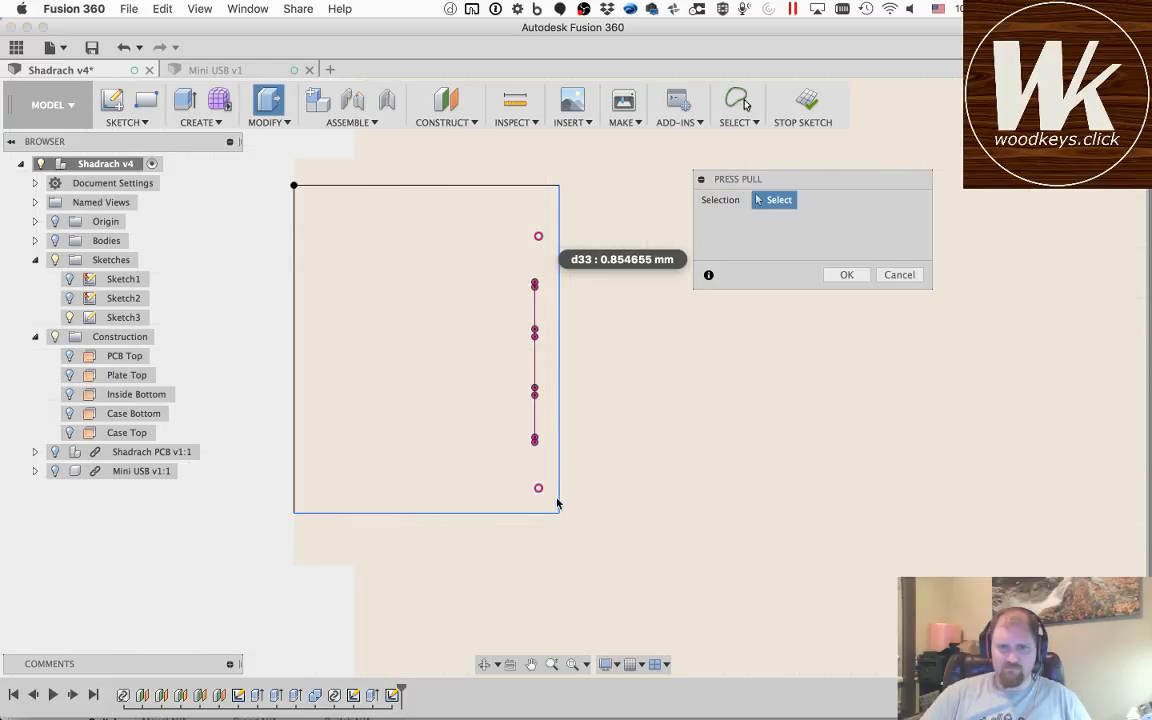
pyautogui.press('Escape')
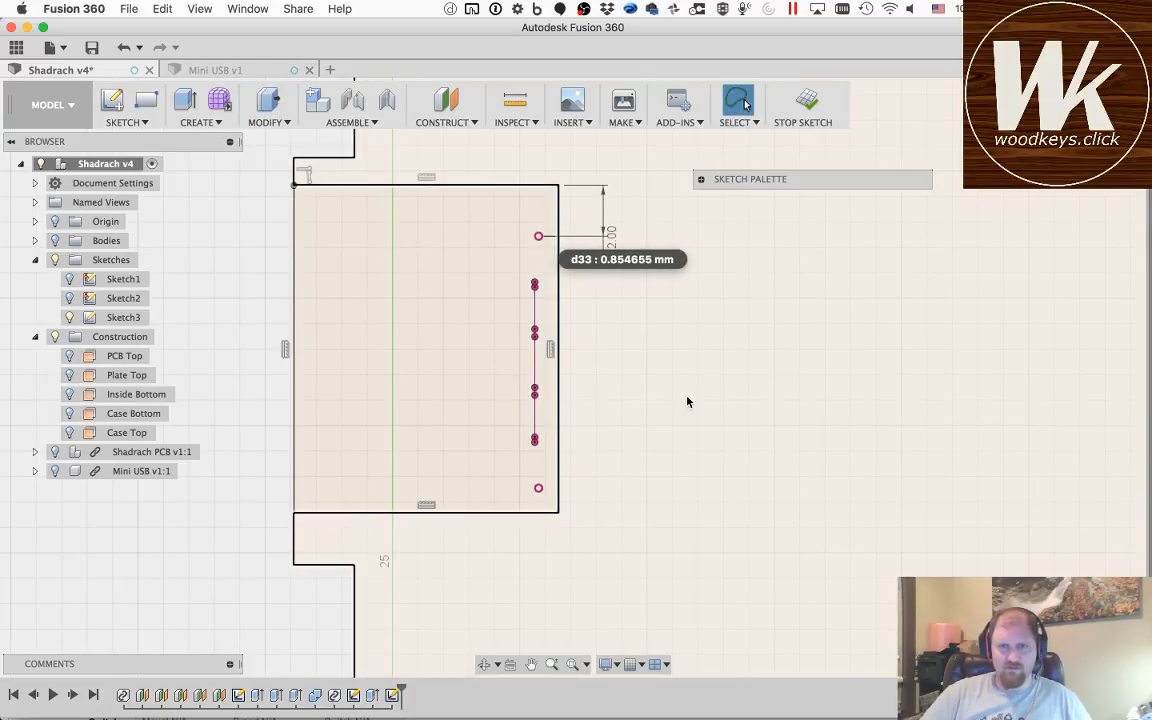
# Step: Dimension the rectangle's lower edge 2 mm from the lower projected tab point
pyautogui.press('d')
pyautogui.click(540, 489)
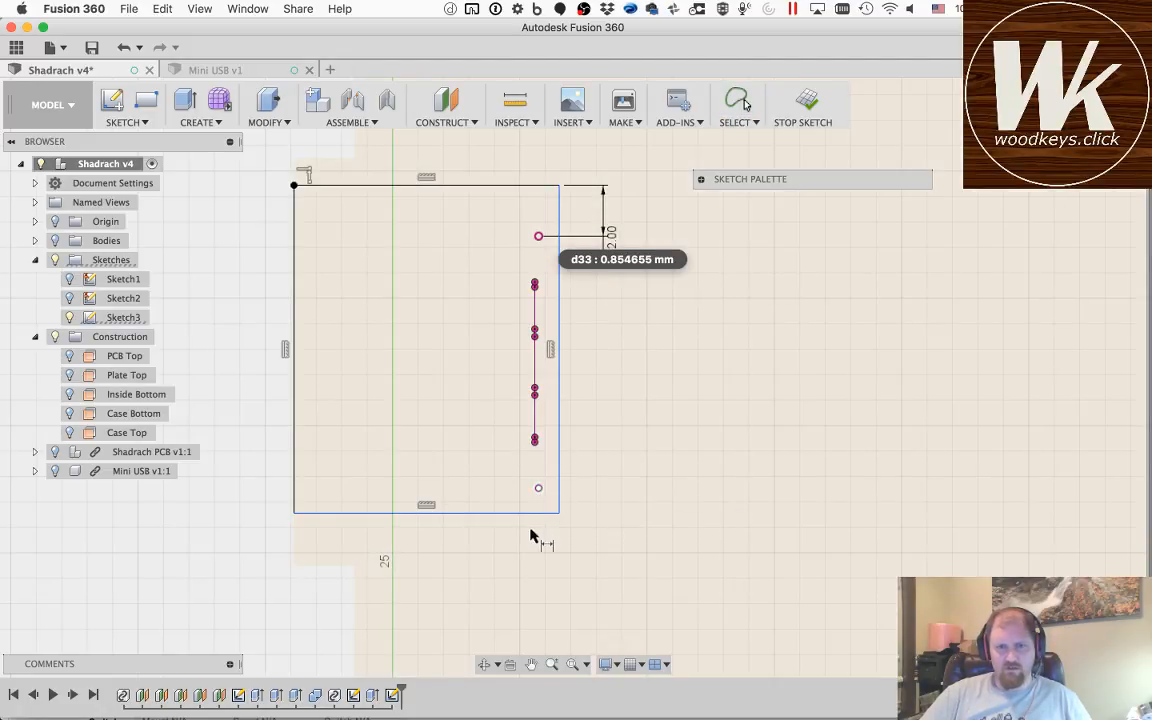
pyautogui.click(532, 513)
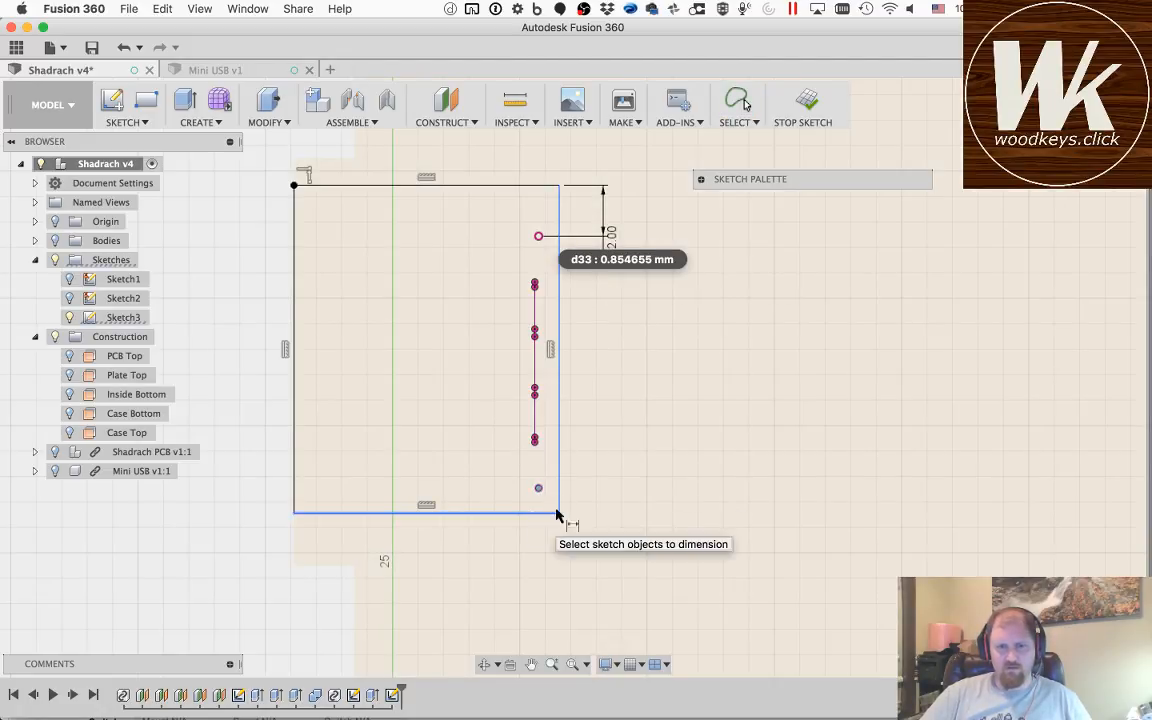
pyautogui.click(620, 506)
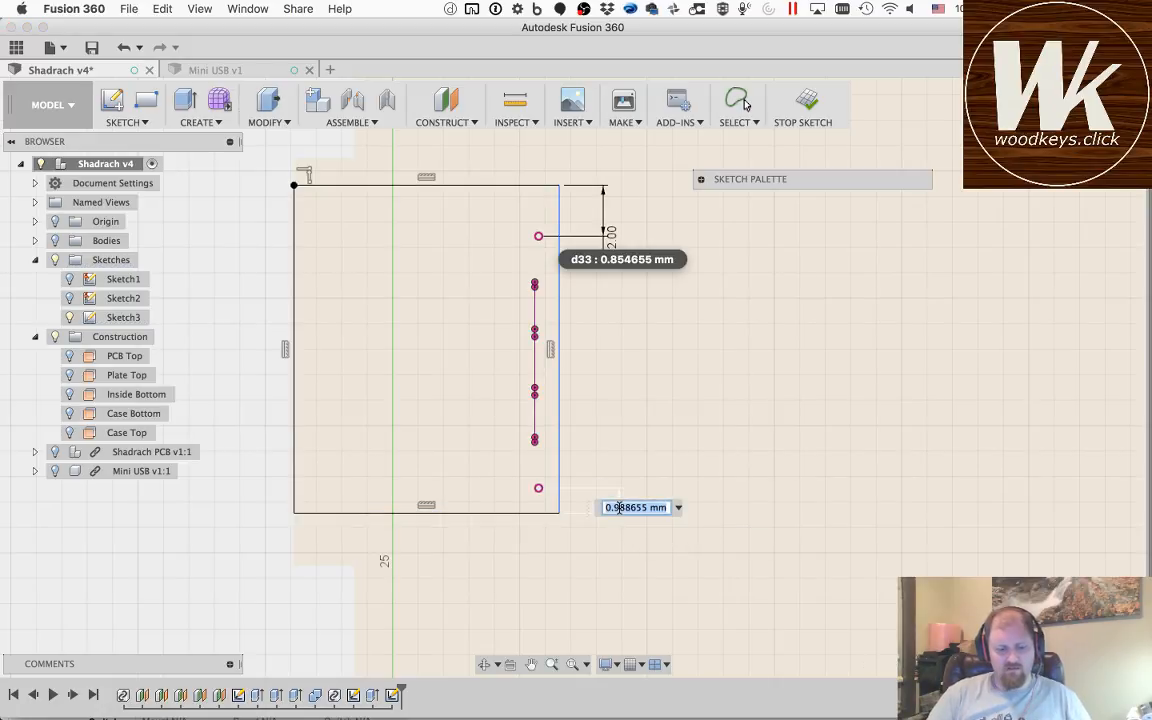
pyautogui.write('2')
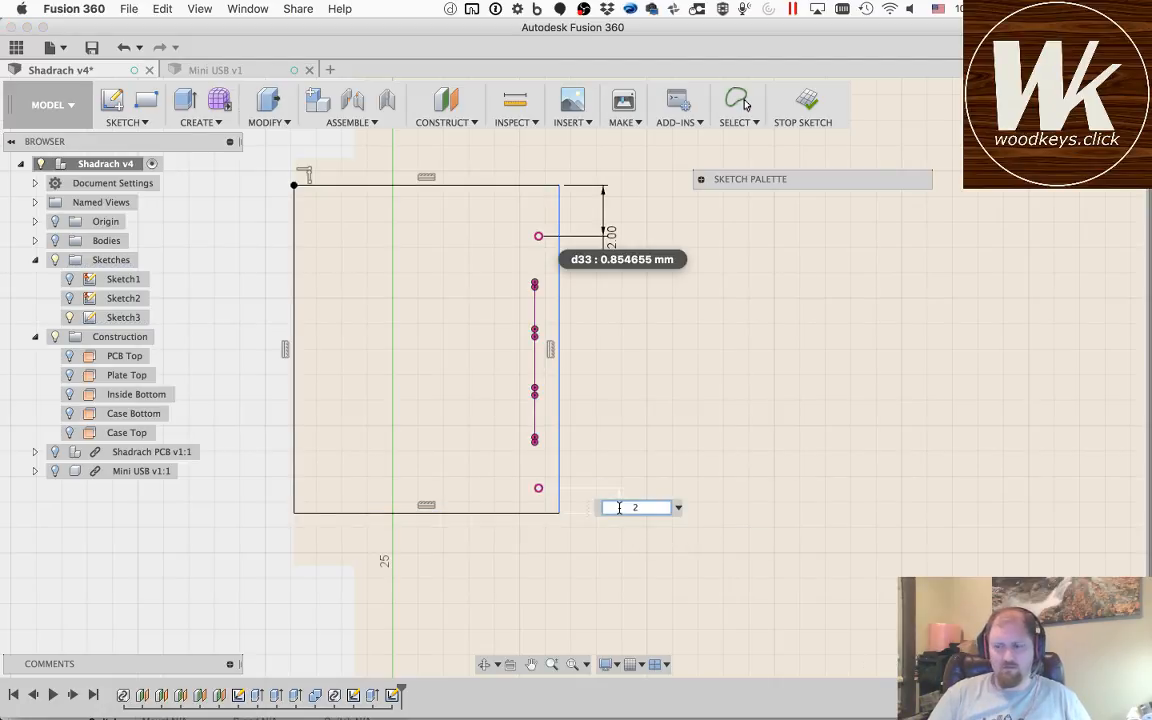
pyautogui.press('Return')
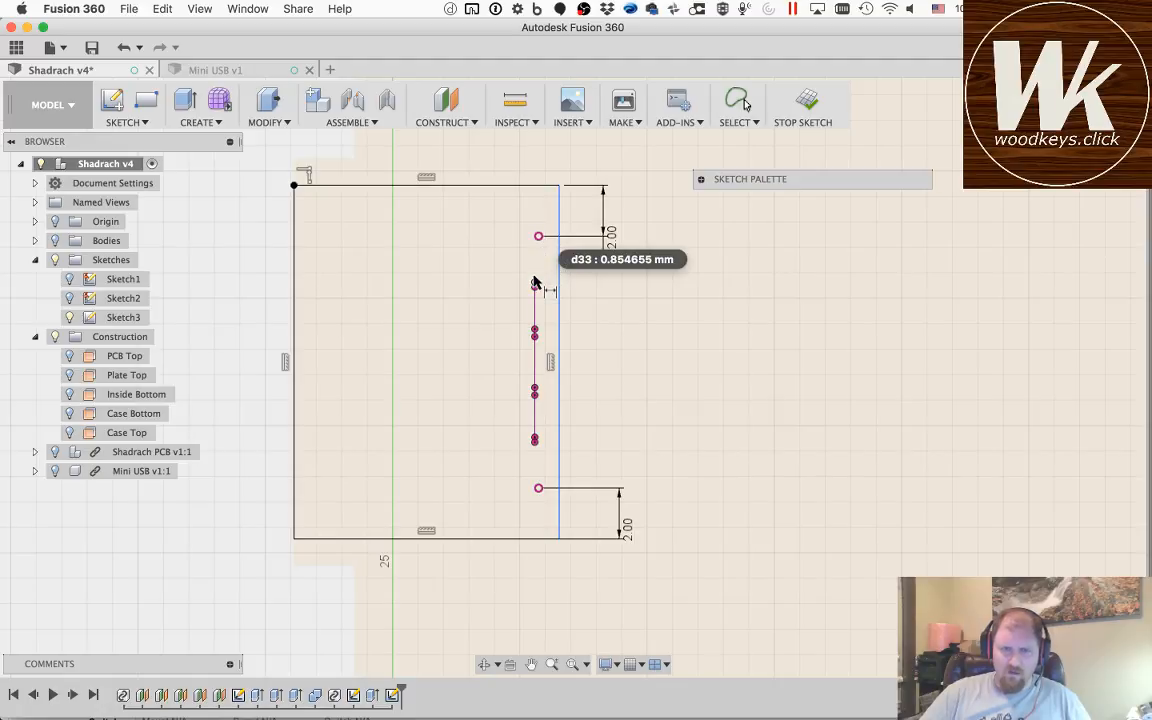
# Step: Dimension the rectangle's inner vertical edge 1 mm from the upper projected tab point
pyautogui.scroll(3, 535, 283)
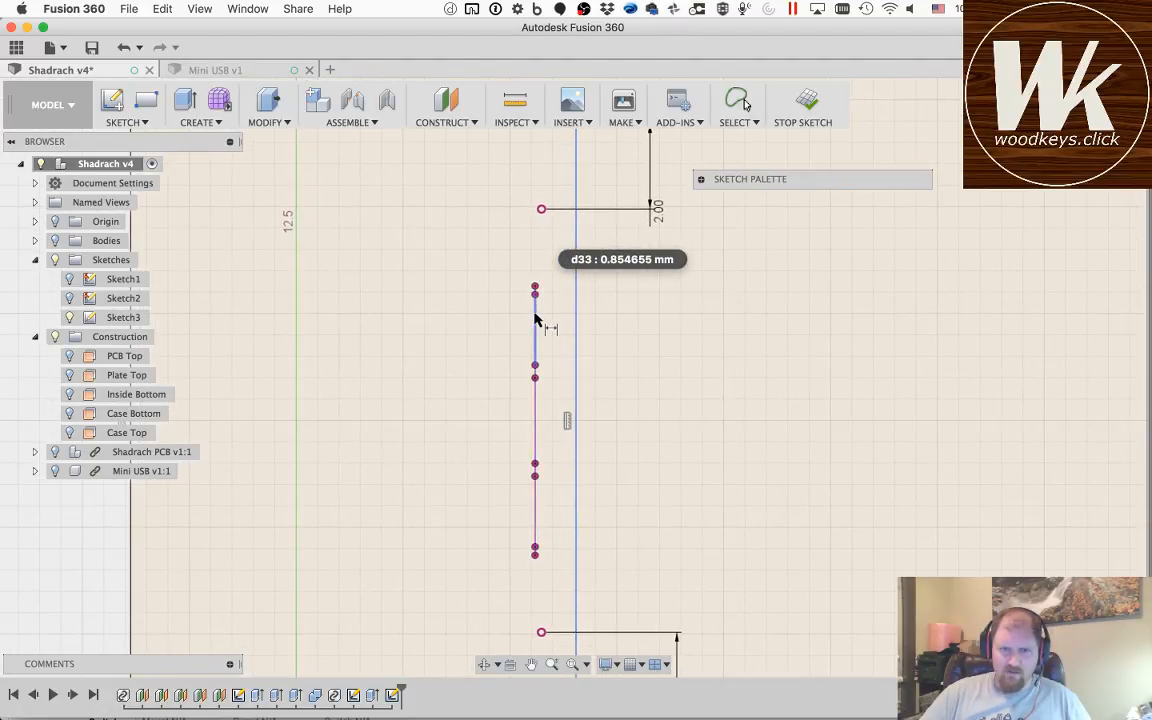
pyautogui.click(577, 200)
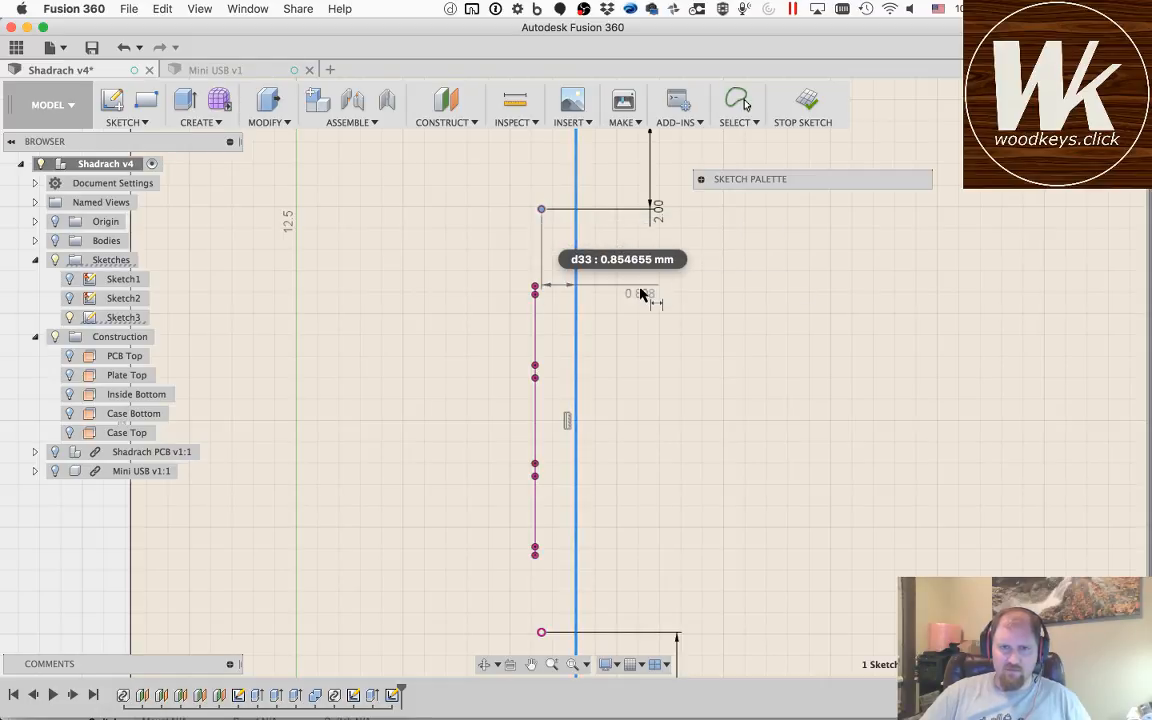
pyautogui.click(633, 350)
pyautogui.write('1')
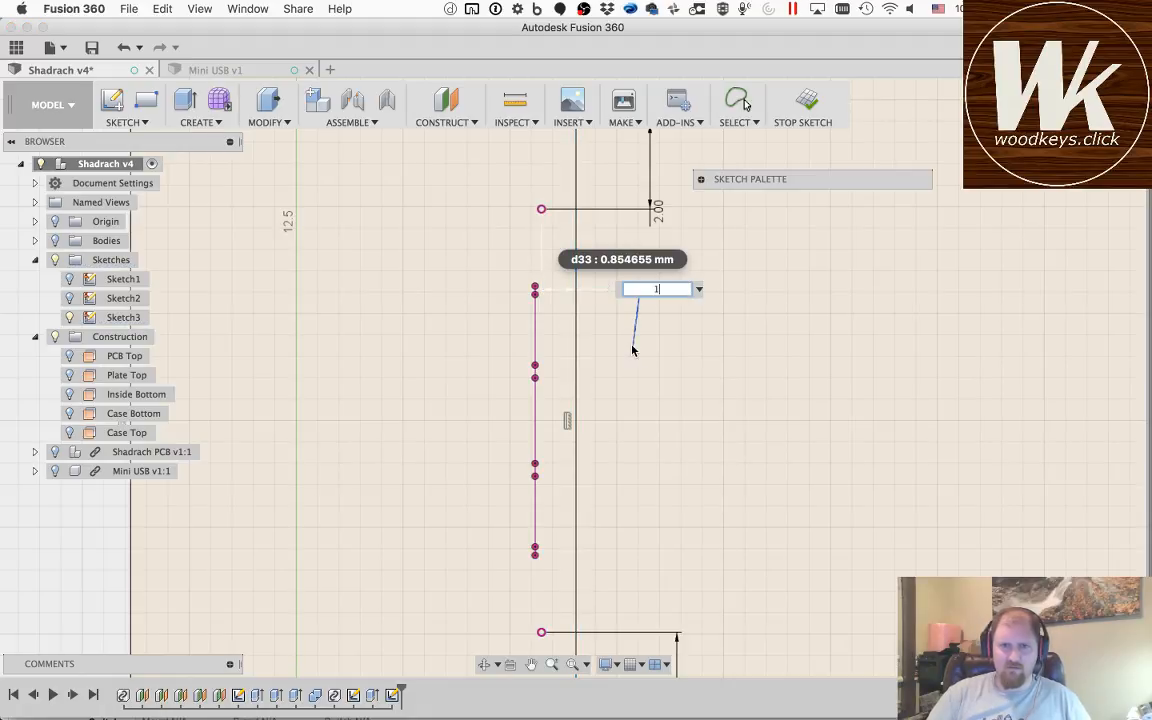
pyautogui.press('Return')
pyautogui.moveTo(598, 328); pyautogui.dragTo(645, 231)
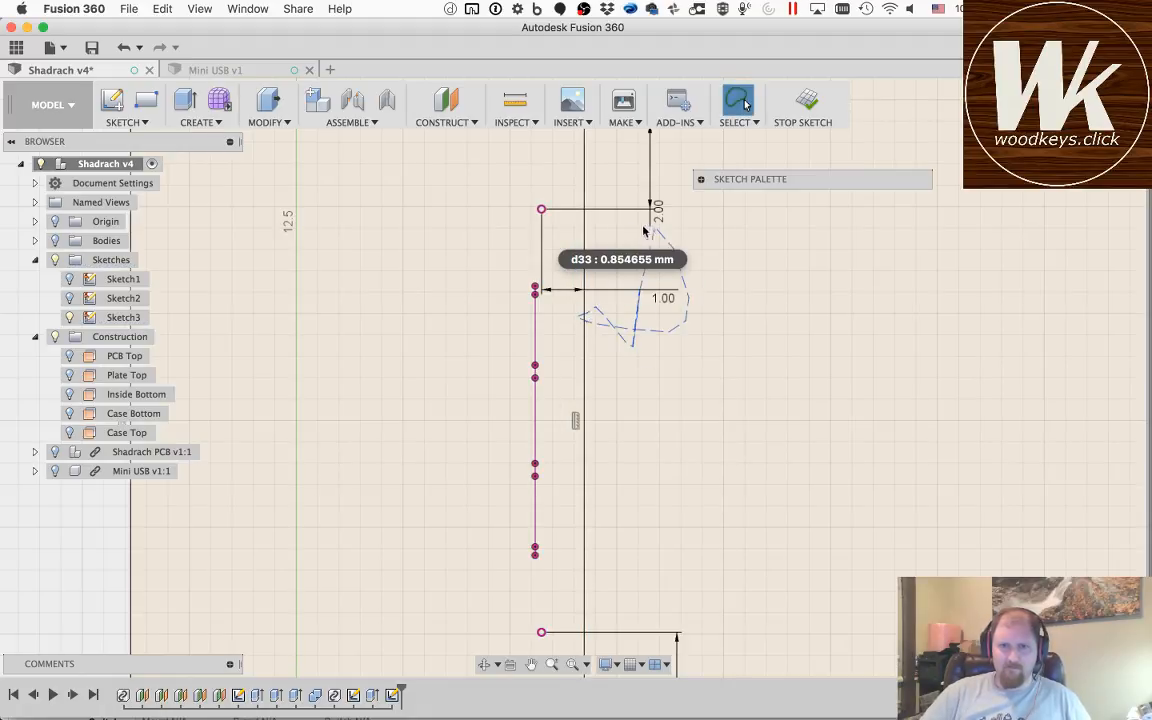
pyautogui.moveTo(613, 333)
pyautogui.mouseDown()
pyautogui.moveTo(658, 316)
pyautogui.moveTo(610, 320)
pyautogui.mouseUp()
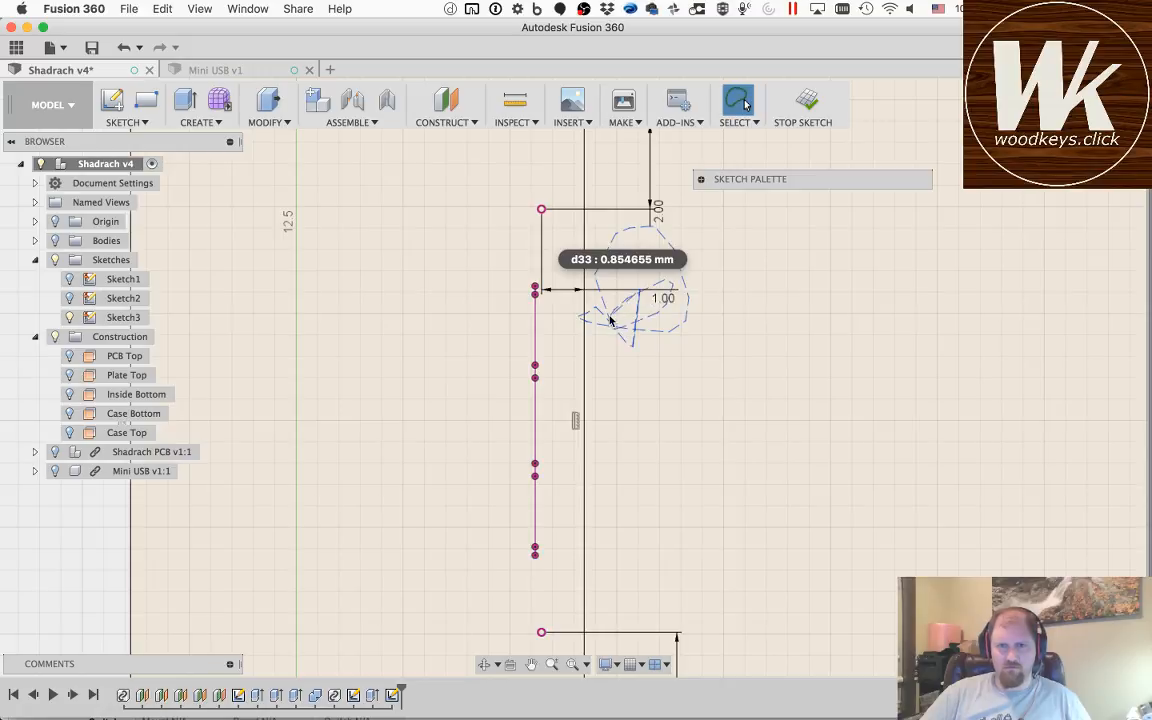
pyautogui.scroll(2, 611, 320)
pyautogui.scroll(-3, 611, 320)
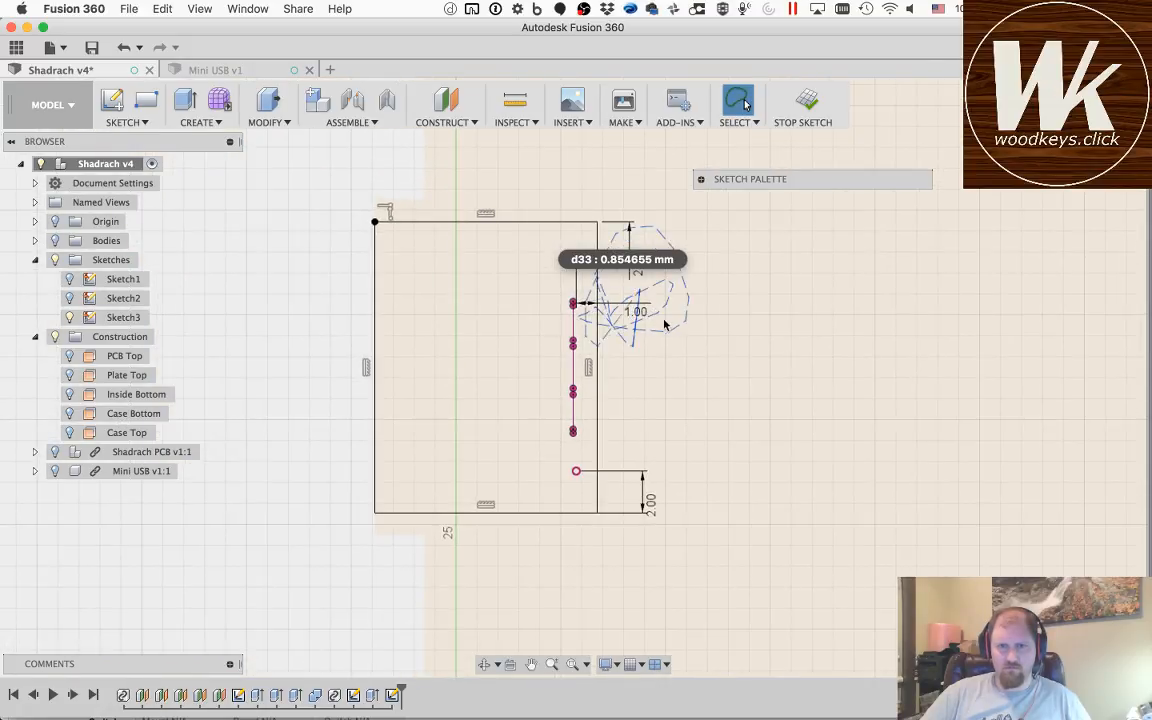
pyautogui.moveTo(608, 245); pyautogui.dragTo(593, 238)
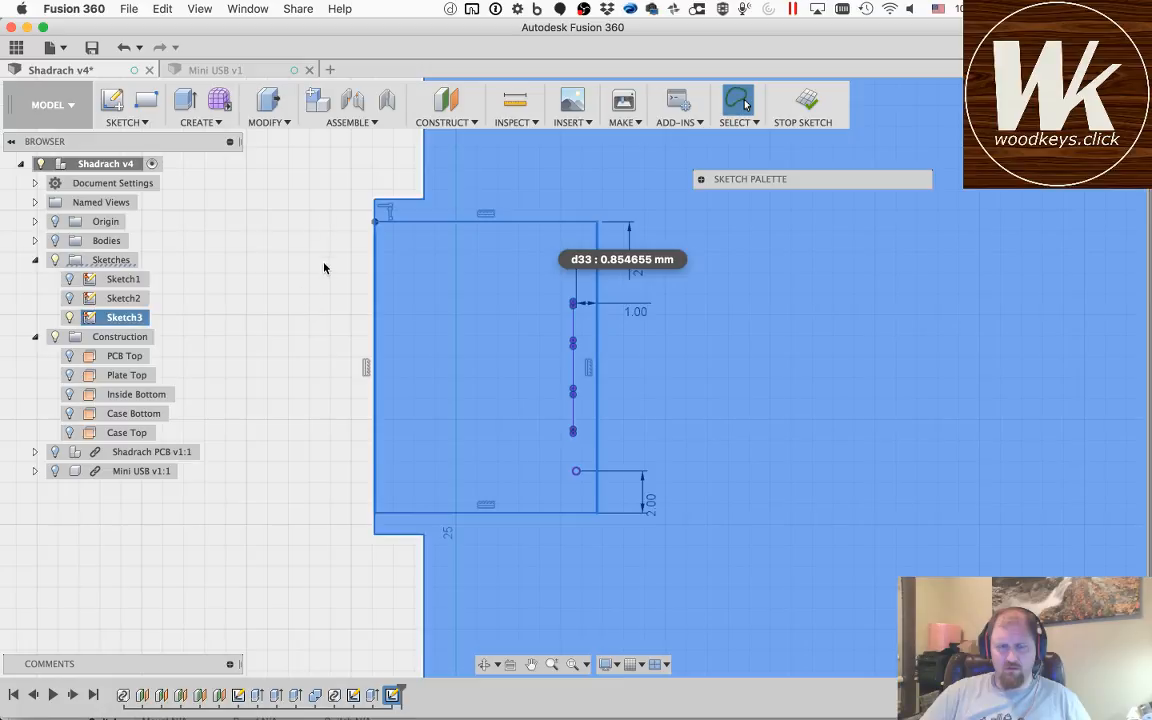
pyautogui.click(324, 268)
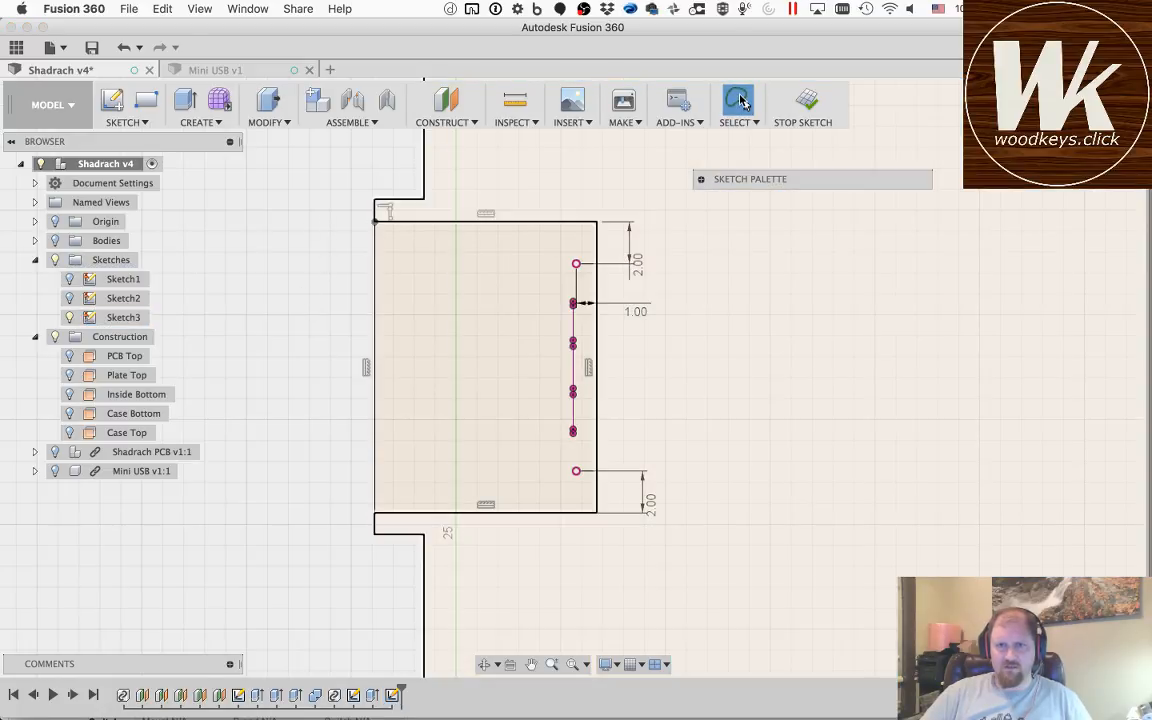
# Step: Switch to Window Selection, set the upper tab clearance to 1 mm and reposition its dimension above the rectangle
pyautogui.click(745, 121)
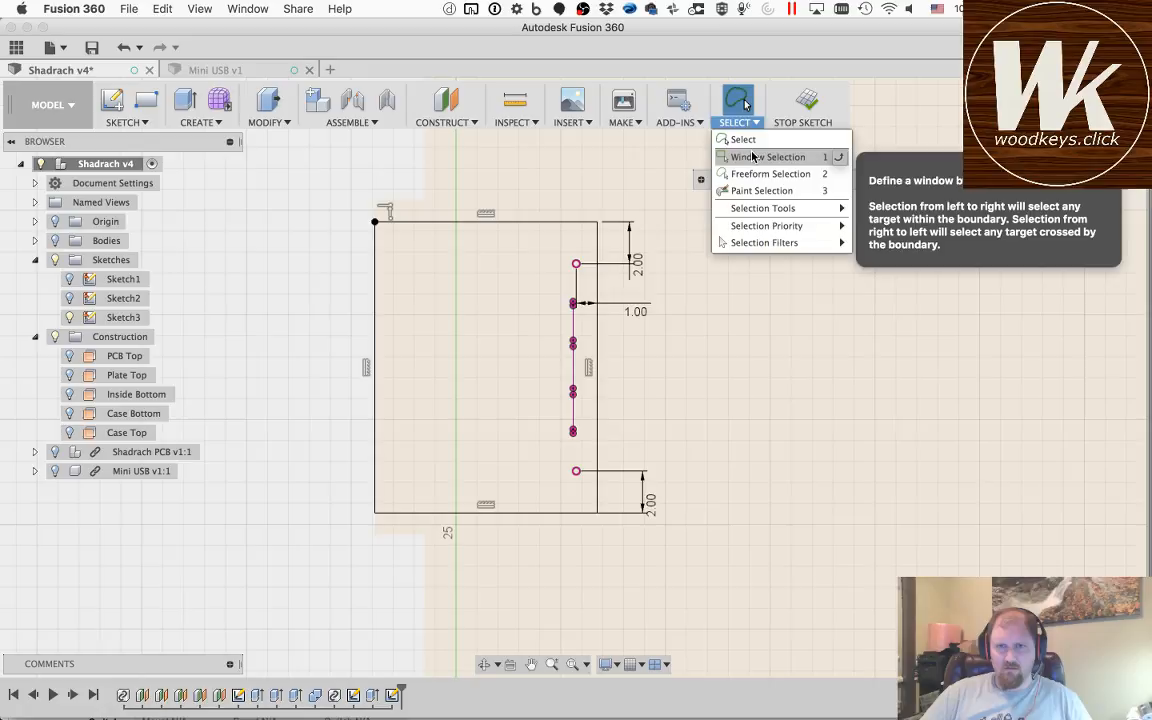
pyautogui.click(753, 157)
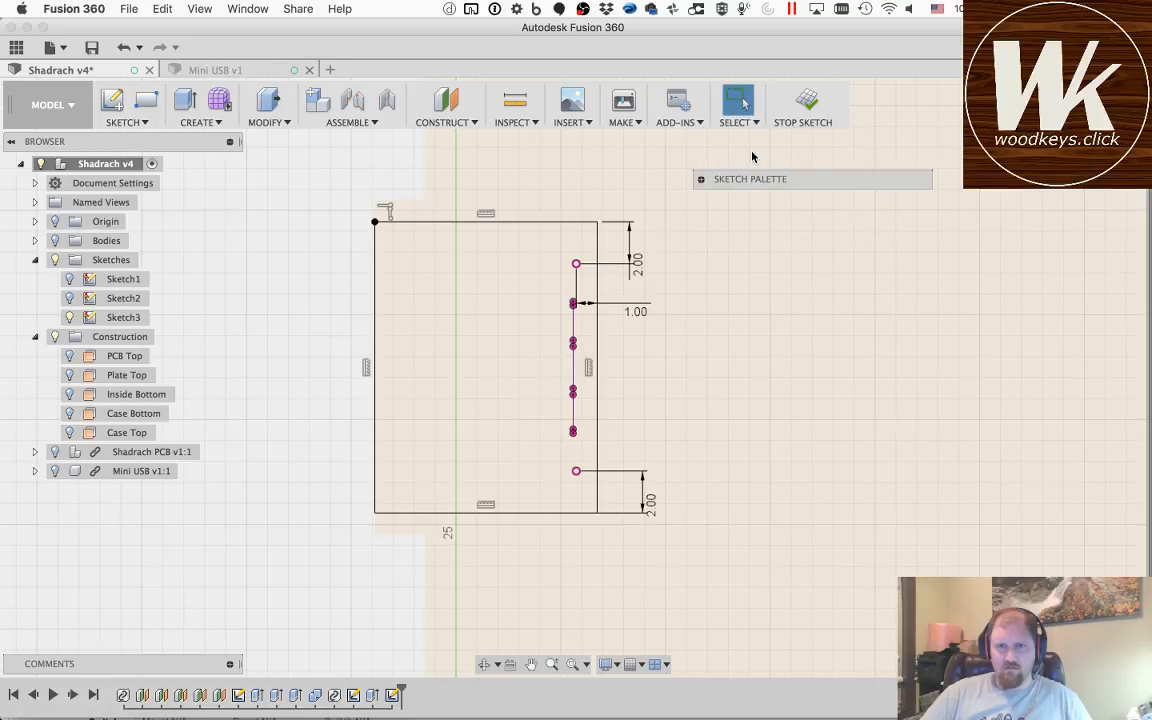
pyautogui.doubleClick(639, 265)
pyautogui.write('1')
pyautogui.press('Return')
pyautogui.moveTo(628, 258); pyautogui.dragTo(568, 226)
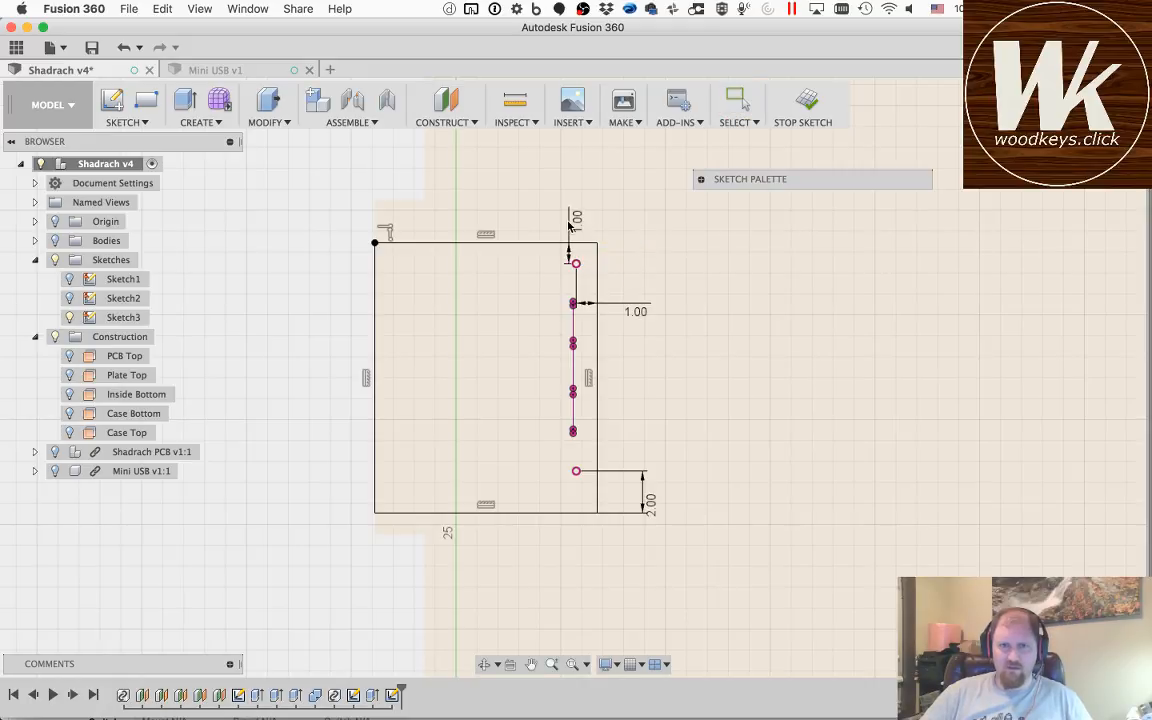
# Step: Set the lower tab clearance to 1 mm and reposition its dimension below the rectangle
pyautogui.doubleClick(651, 504)
pyautogui.write('1')
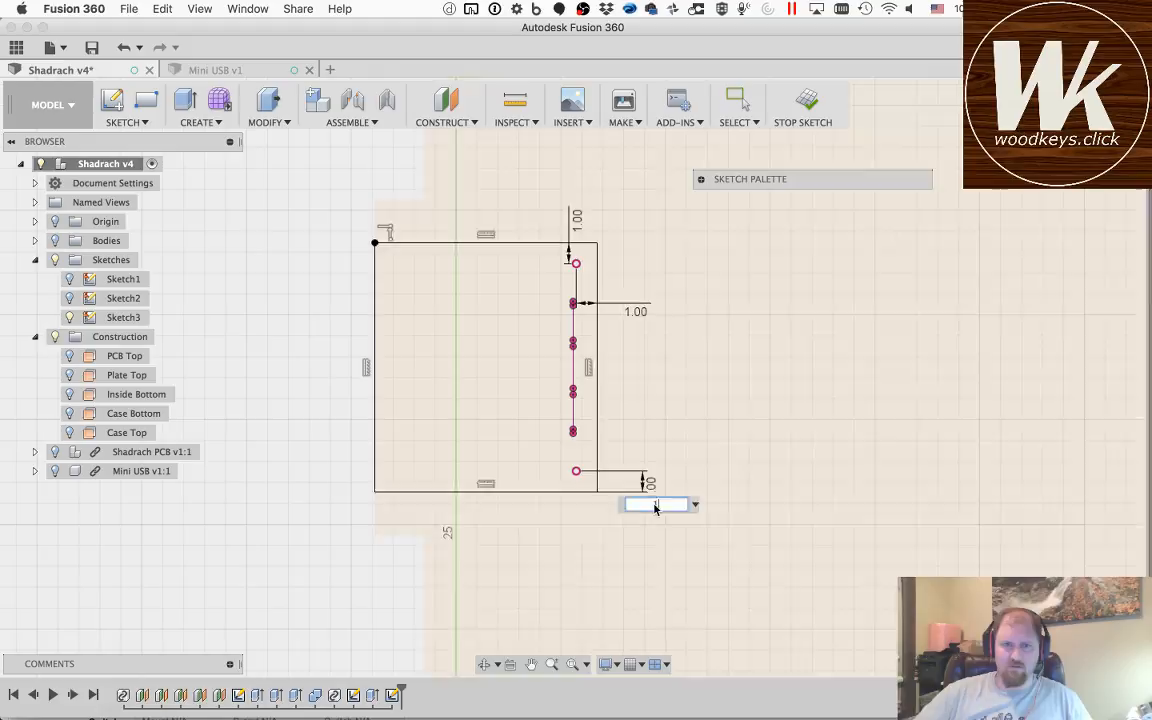
pyautogui.press('Return')
pyautogui.moveTo(649, 485); pyautogui.dragTo(577, 516)
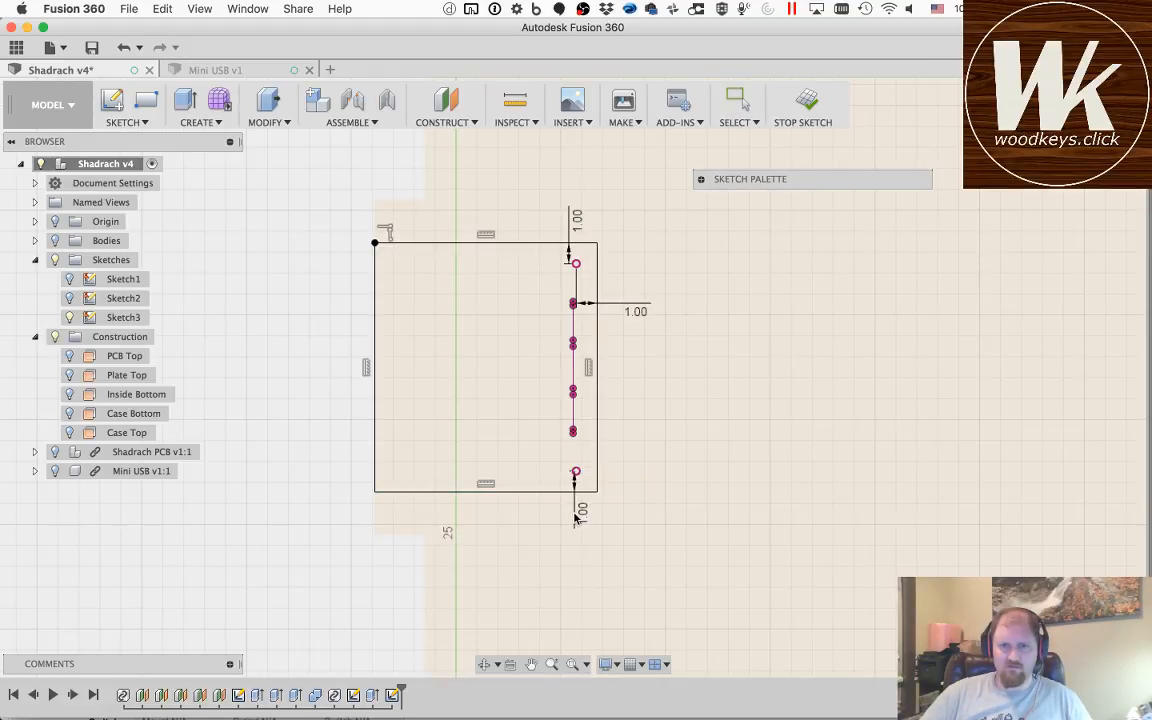
# Step: Finish the sketch and show the case bodies again in an angled view of the connector recess
pyautogui.click(804, 107)
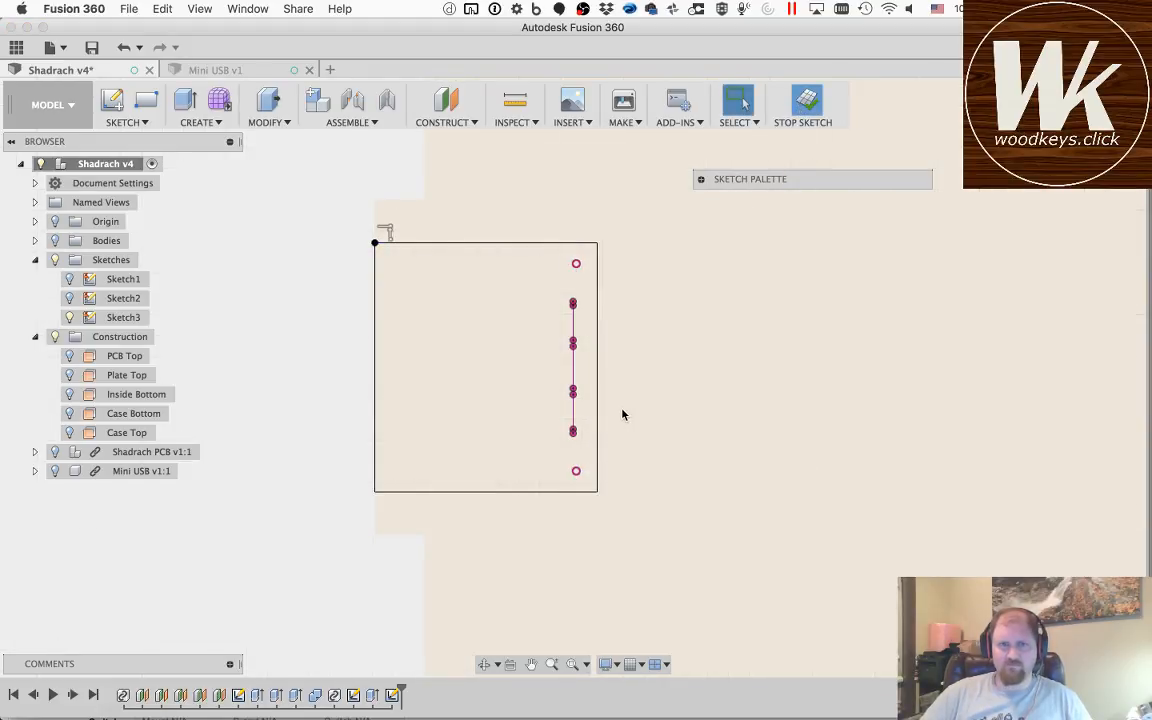
pyautogui.click(483, 664)
pyautogui.moveTo(404, 391)
pyautogui.mouseDown()
pyautogui.moveTo(506, 404)
pyautogui.moveTo(553, 338)
pyautogui.moveTo(558, 303)
pyautogui.moveTo(506, 334)
pyautogui.mouseUp()
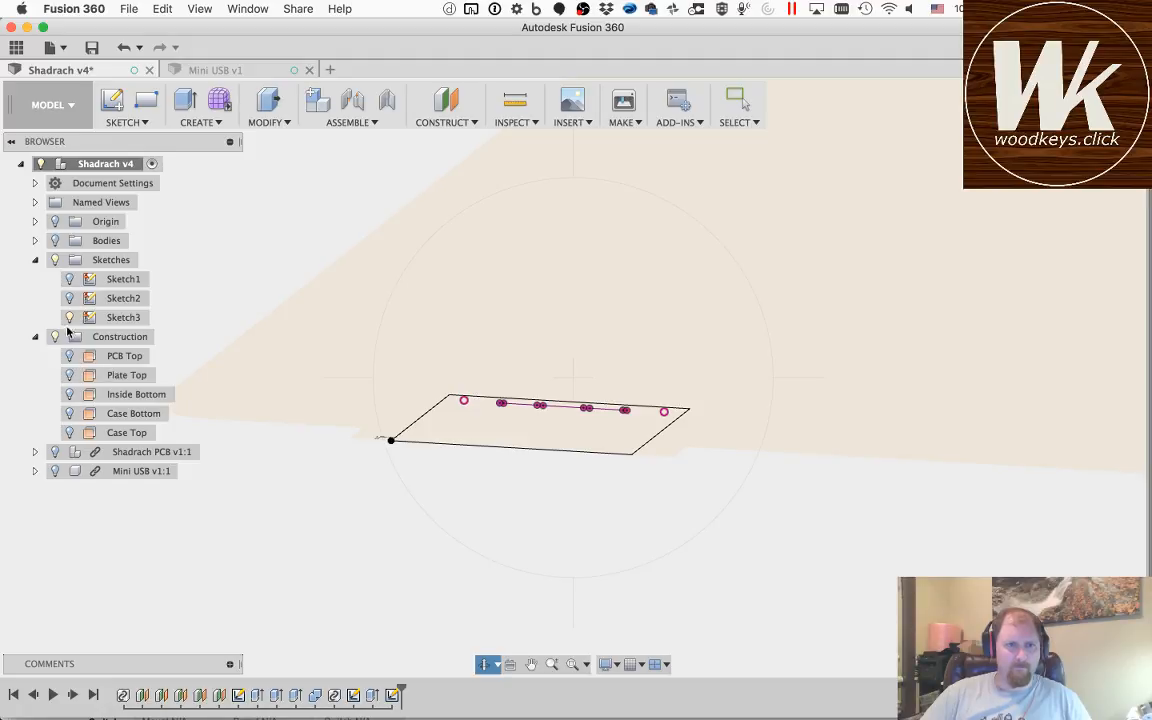
pyautogui.click(55, 241)
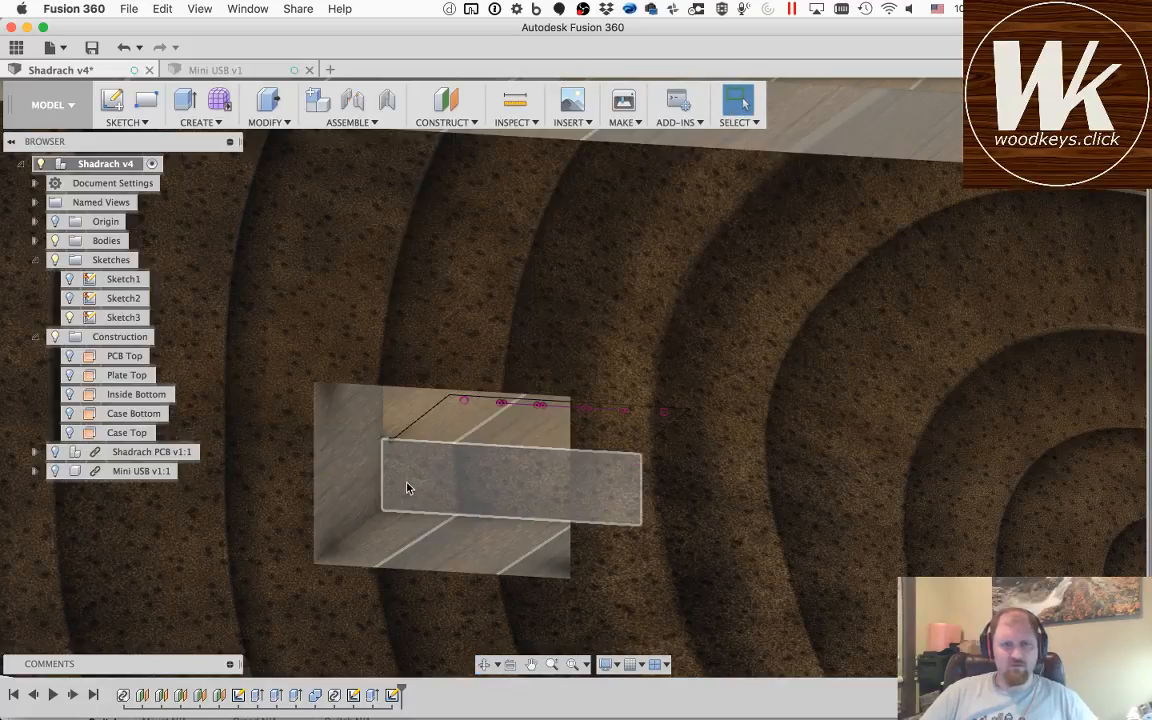
# Step: Cut the clearance rectangle into the case, extruding it to the floor face of the USB opening with extended chain faces
pyautogui.press('q')
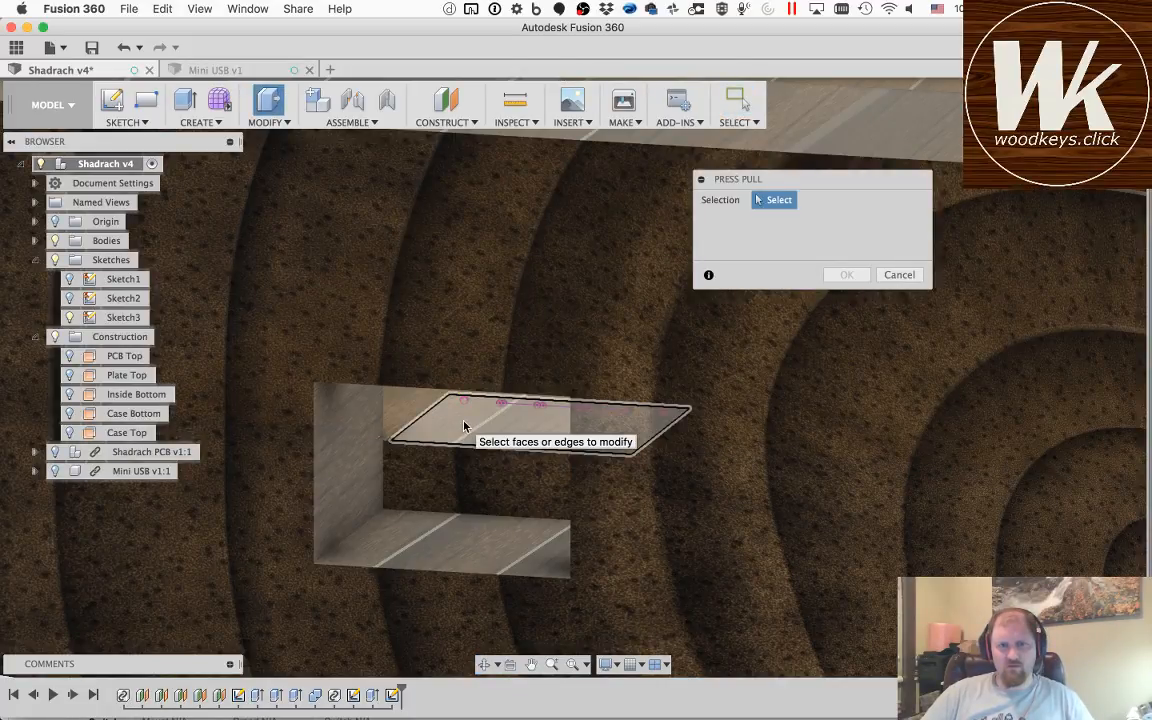
pyautogui.click(465, 425)
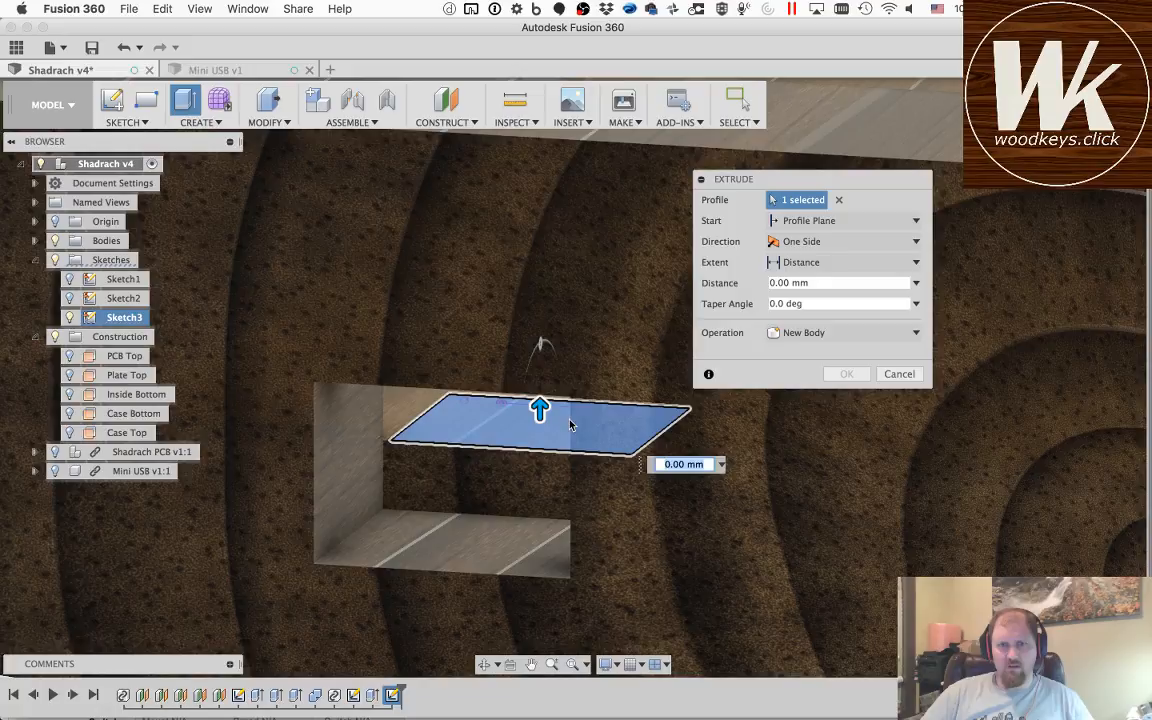
pyautogui.click(800, 262)
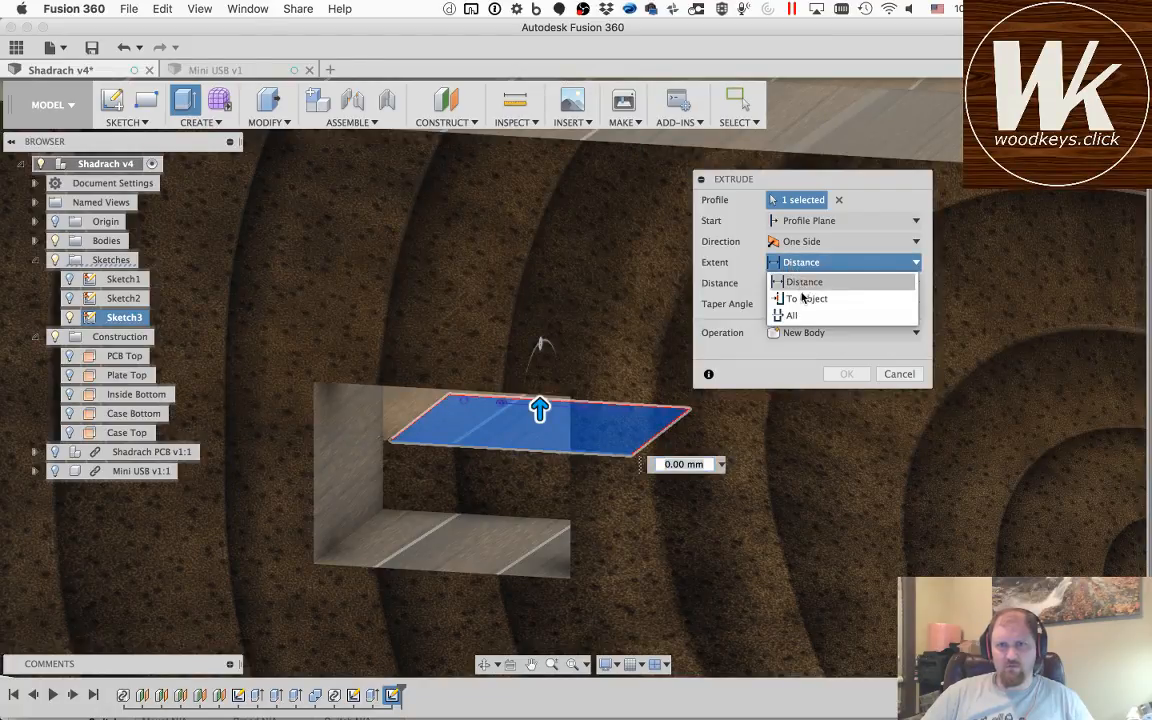
pyautogui.click(805, 296)
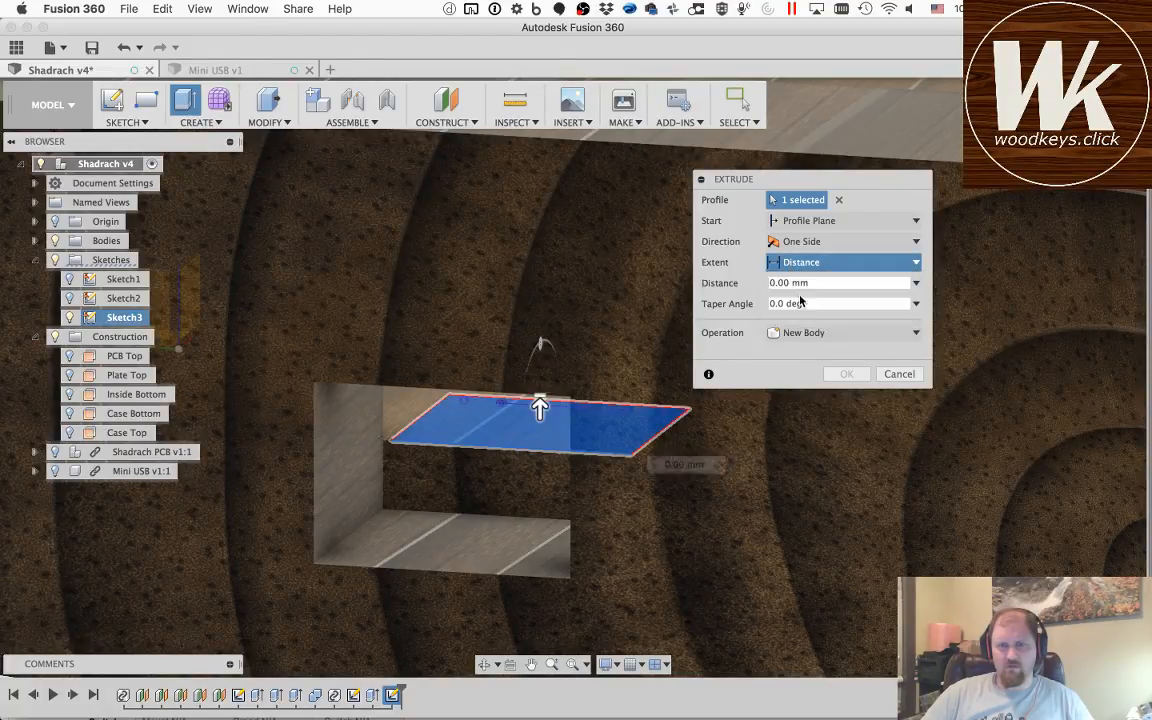
pyautogui.click(468, 555)
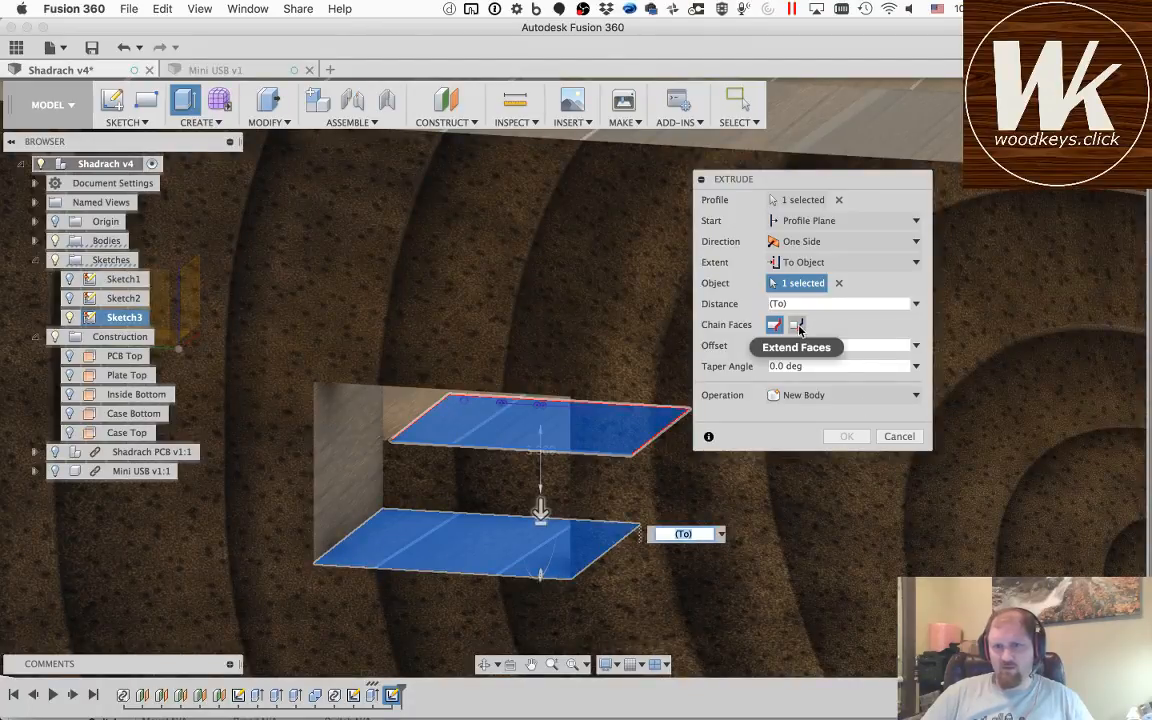
pyautogui.click(797, 325)
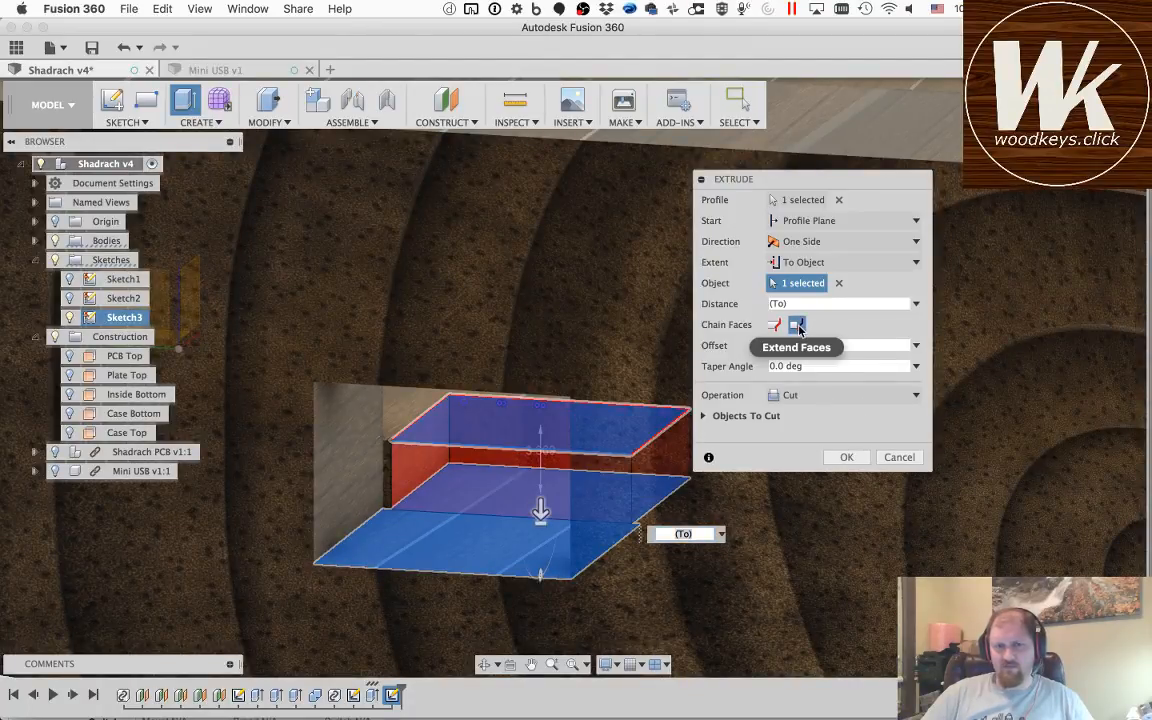
pyautogui.click(847, 457)
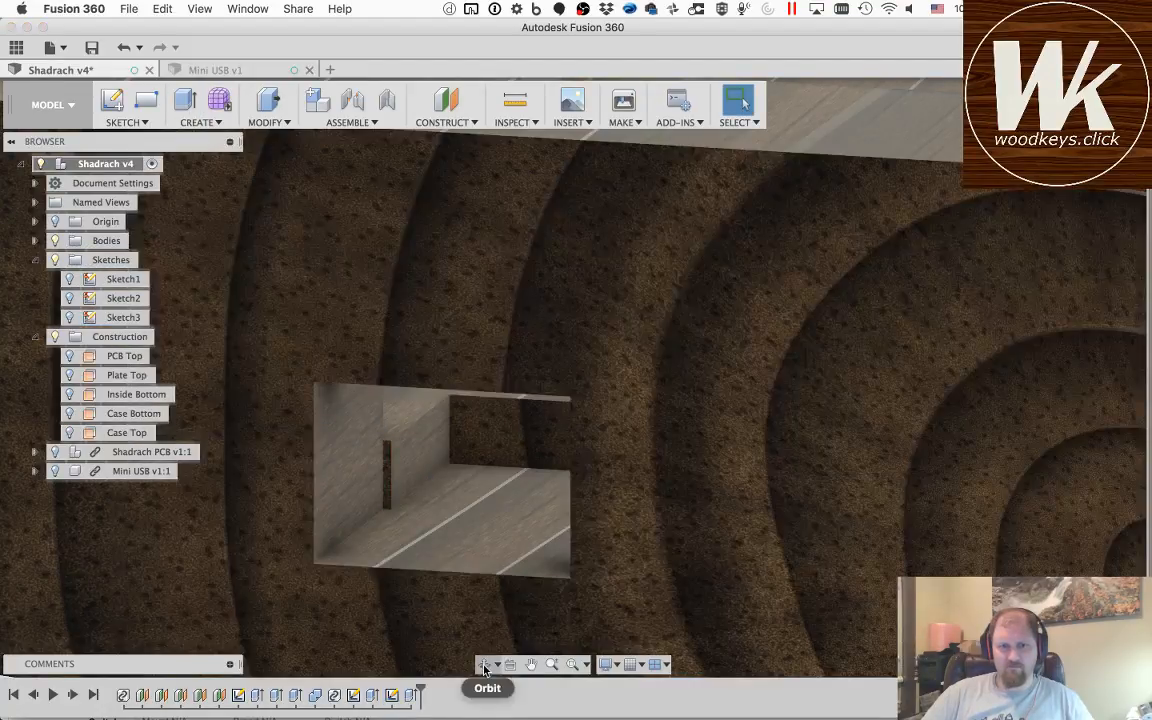
# Step: Show the PCB and Mini USB components again and check the connector's fit from several angles through the case opening
pyautogui.click(484, 665)
pyautogui.moveTo(416, 501); pyautogui.dragTo(491, 480)
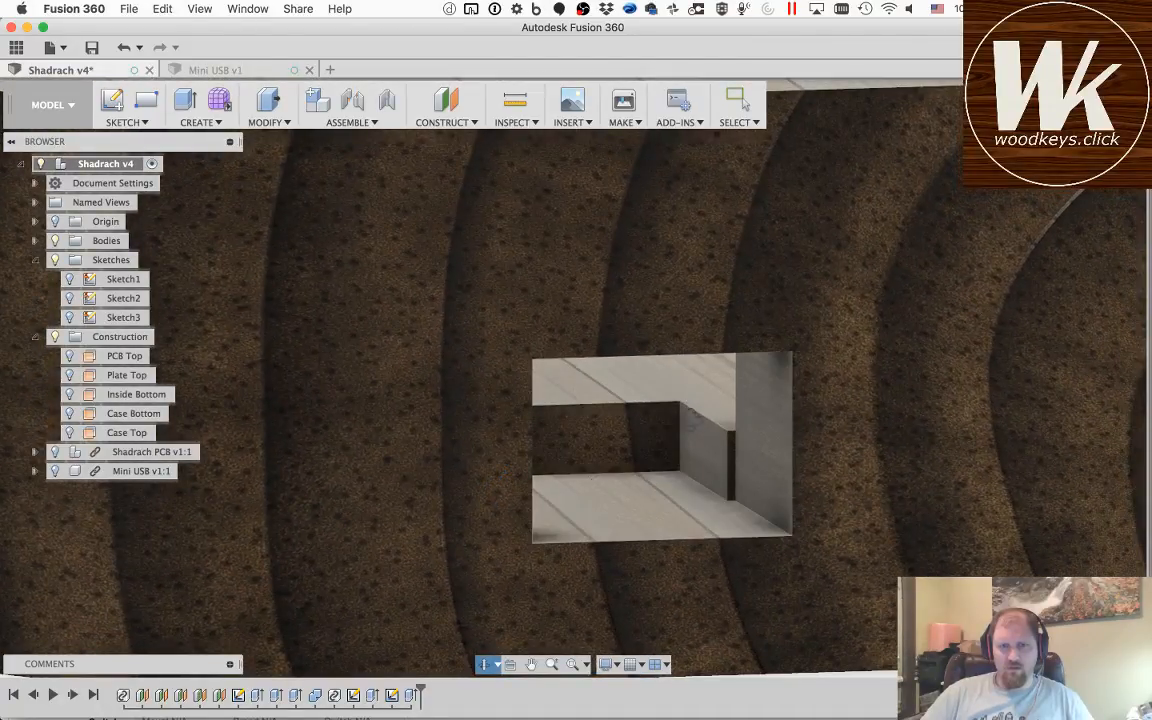
pyautogui.press('Escape')
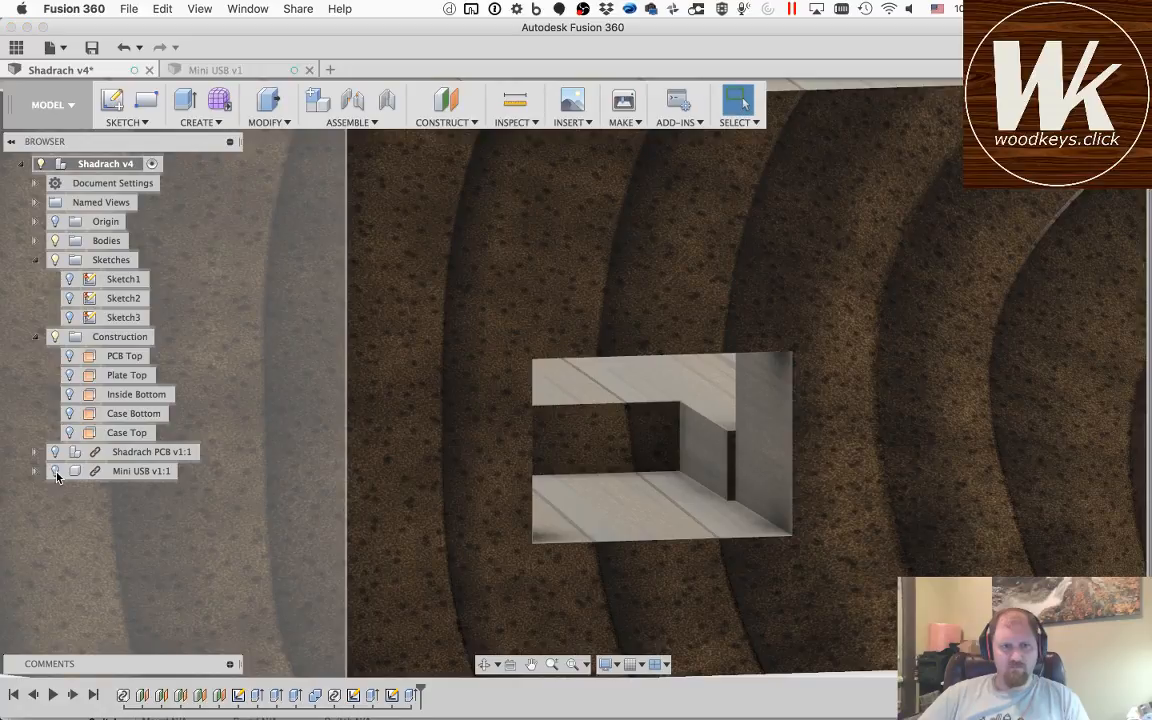
pyautogui.click(55, 472)
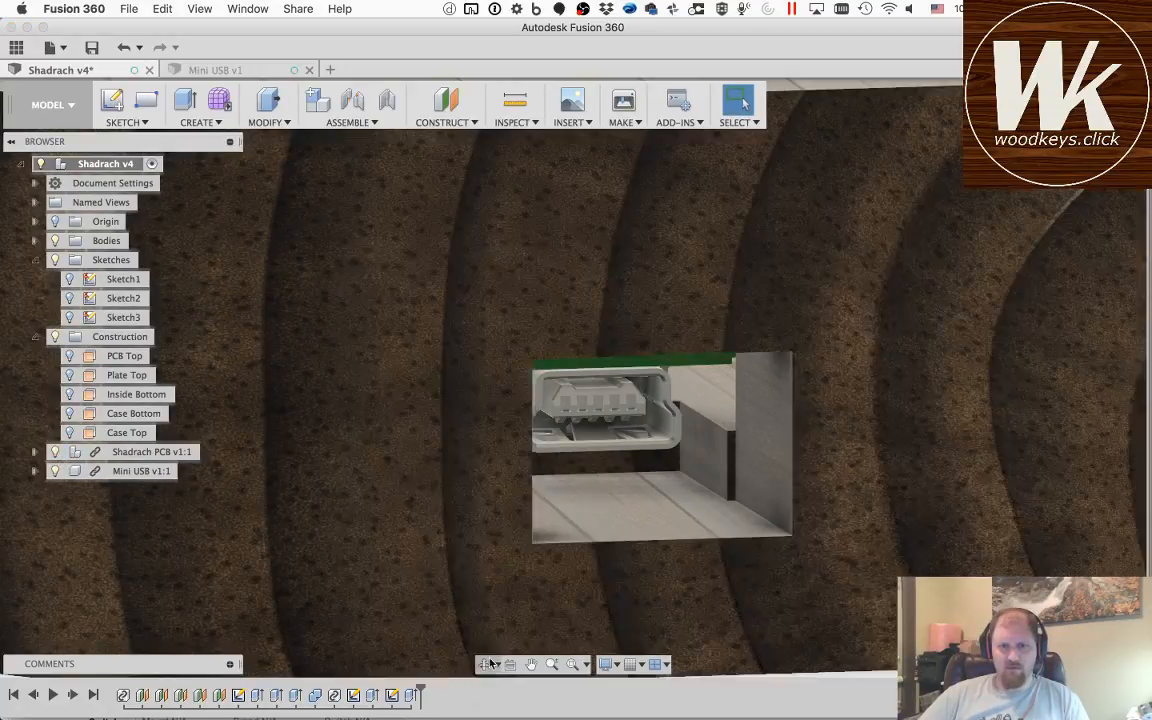
pyautogui.click(485, 665)
pyautogui.moveTo(656, 491); pyautogui.dragTo(640, 478)
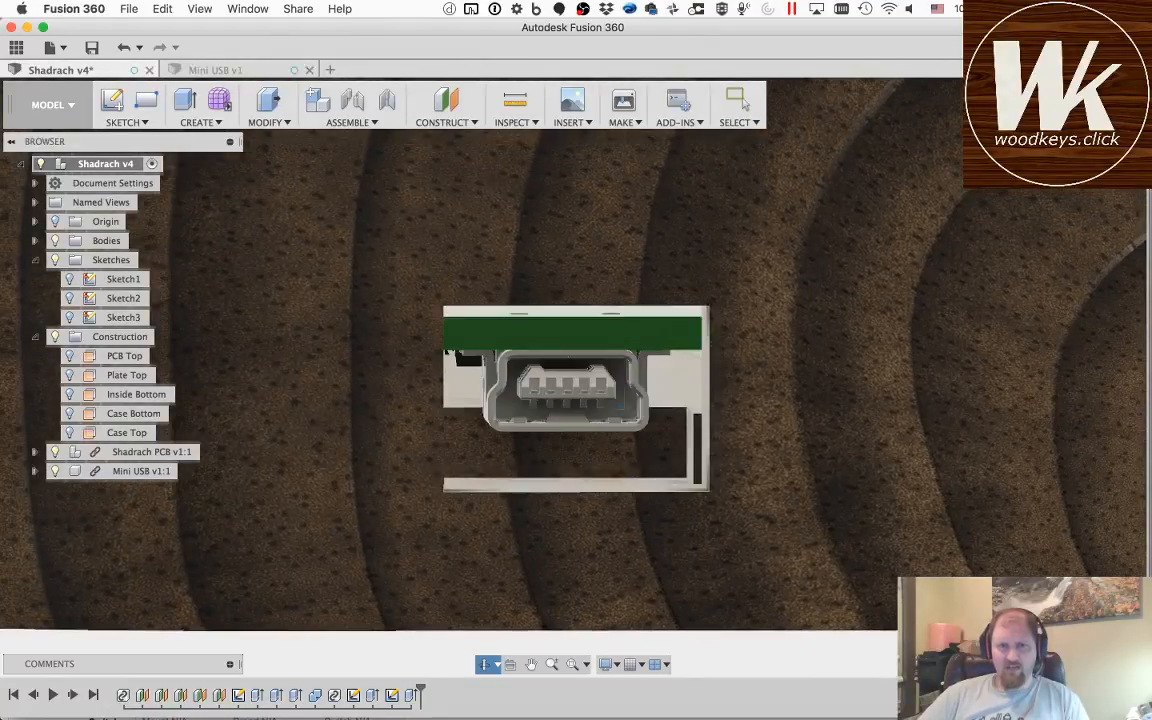
pyautogui.moveTo(545, 424)
pyautogui.mouseDown()
pyautogui.moveTo(575, 497)
pyautogui.moveTo(535, 460)
pyautogui.moveTo(536, 440)
pyautogui.mouseUp()
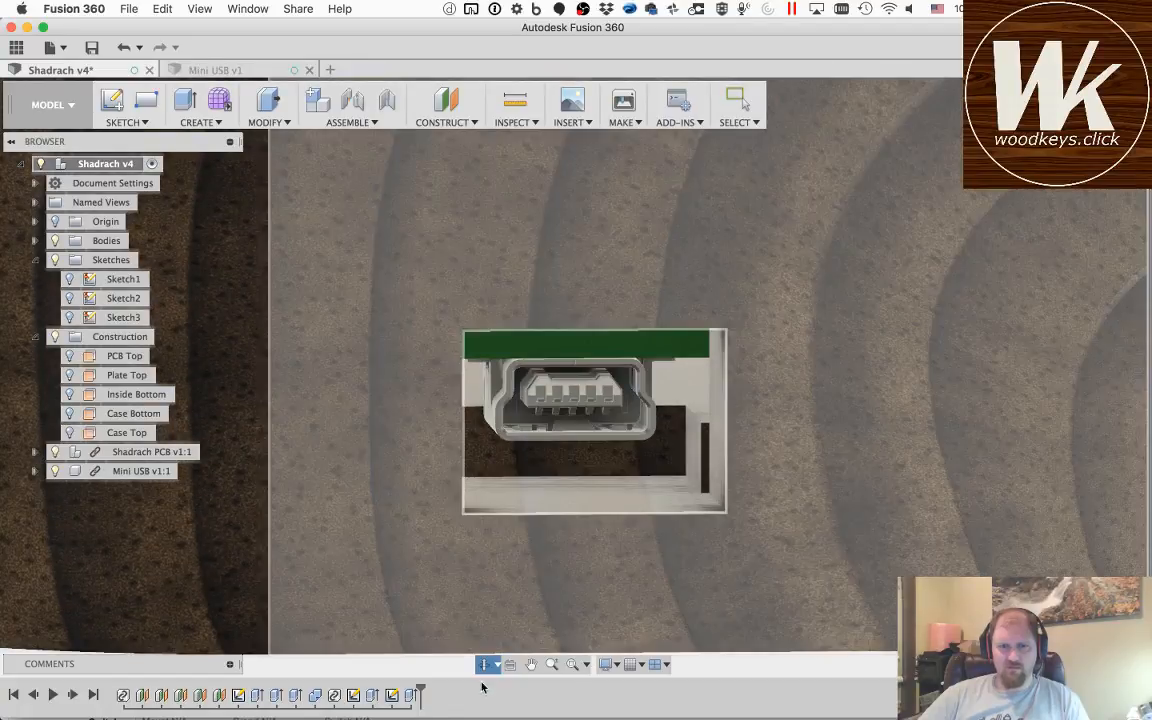
pyautogui.press('Escape')
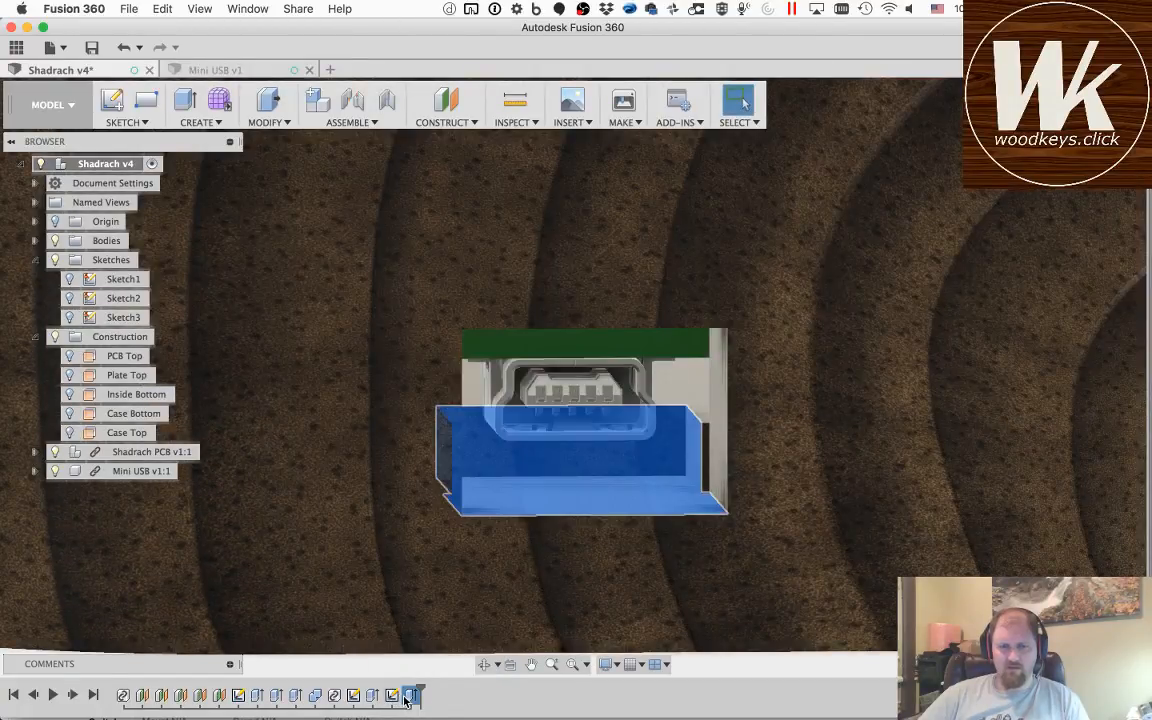
# Step: Edit the clearance cut and replace its termination object with the underside face of the Mini USB connector
pyautogui.doubleClick(410, 695)
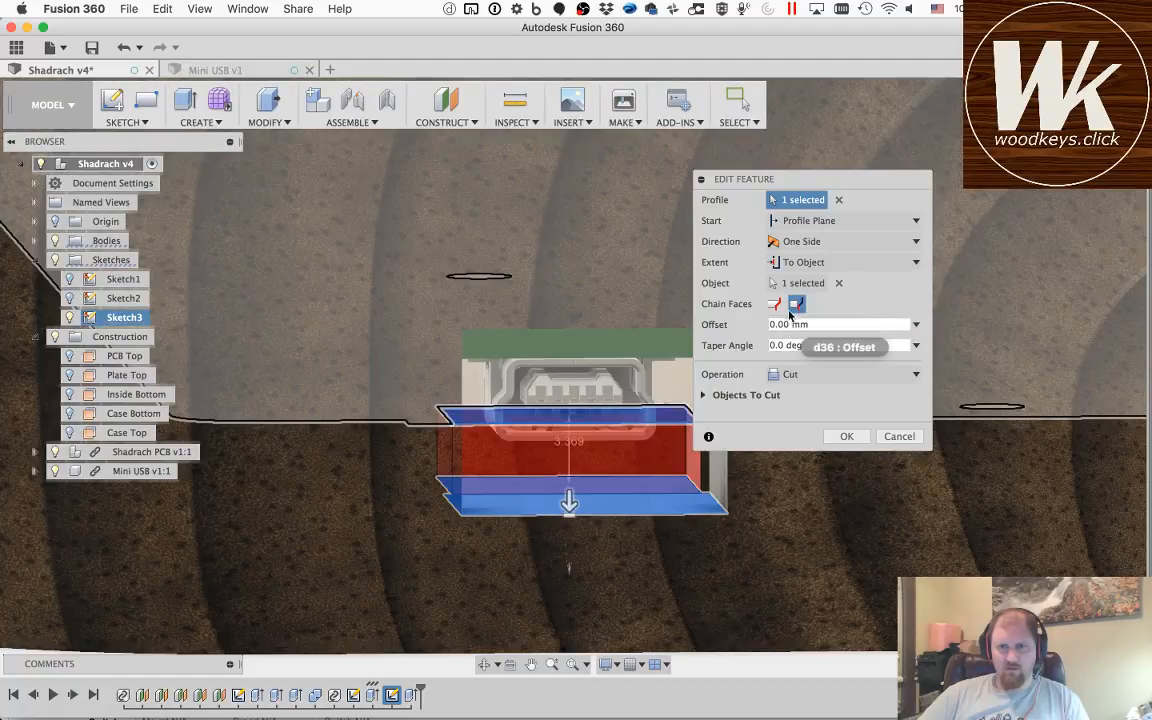
pyautogui.click(839, 285)
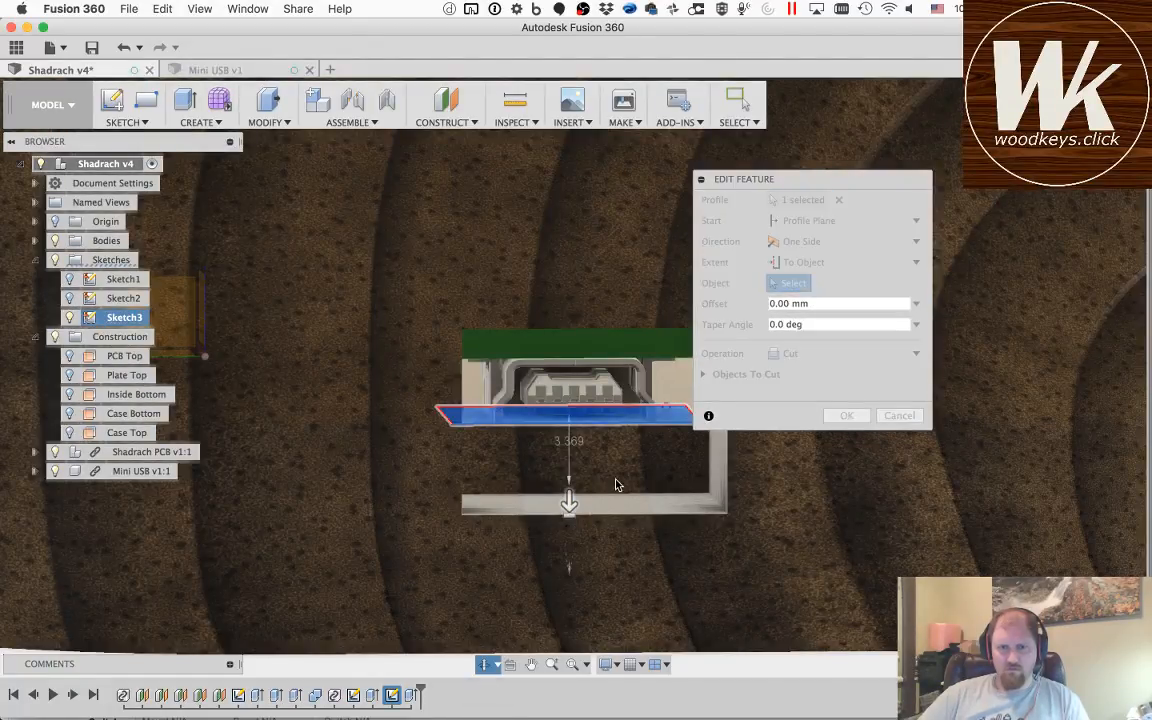
pyautogui.moveTo(617, 483); pyautogui.dragTo(615, 465)
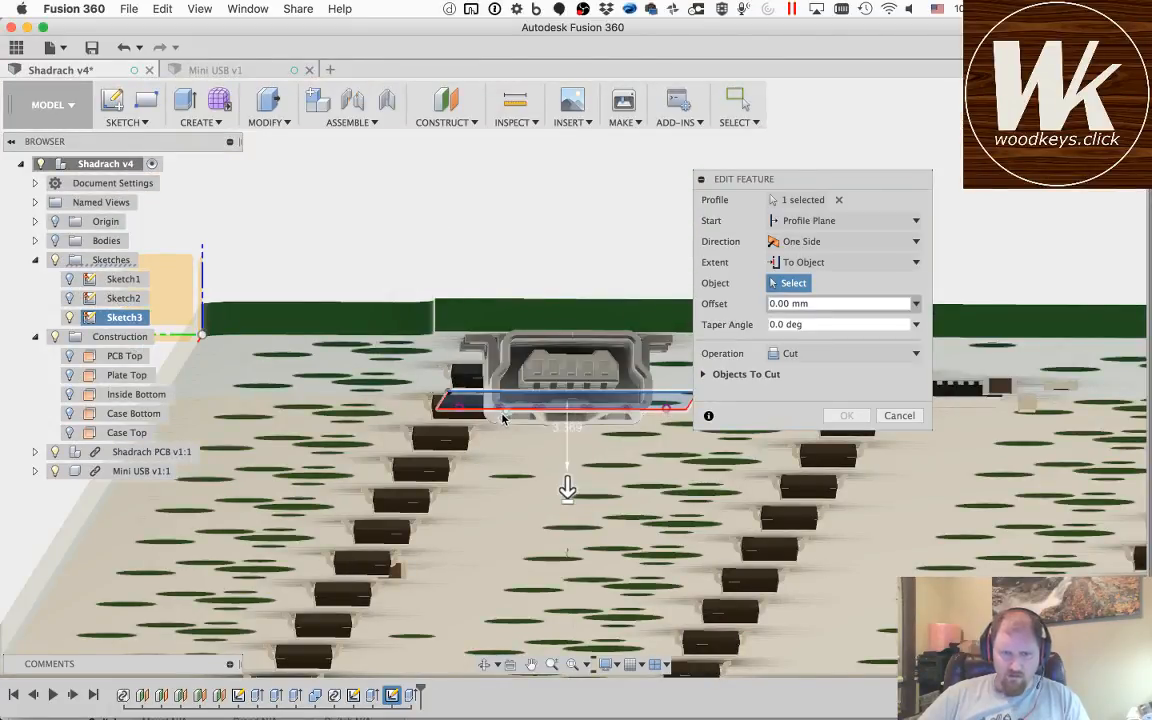
pyautogui.scroll(5, 570, 423)
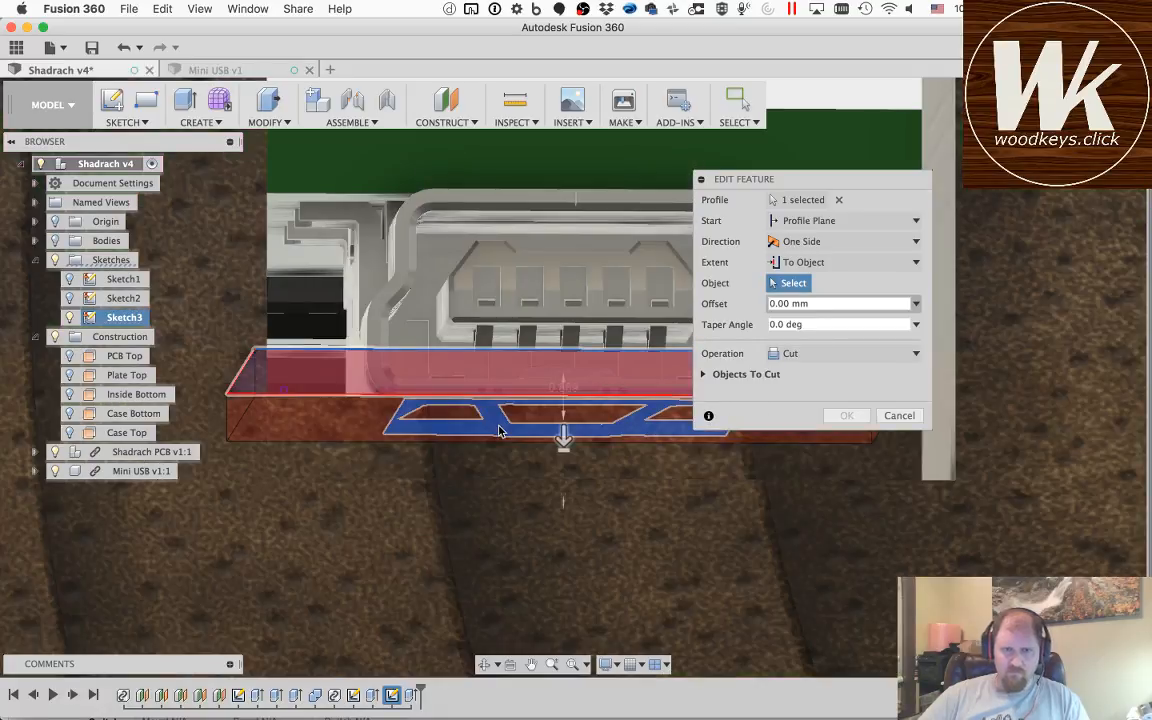
pyautogui.click(500, 431)
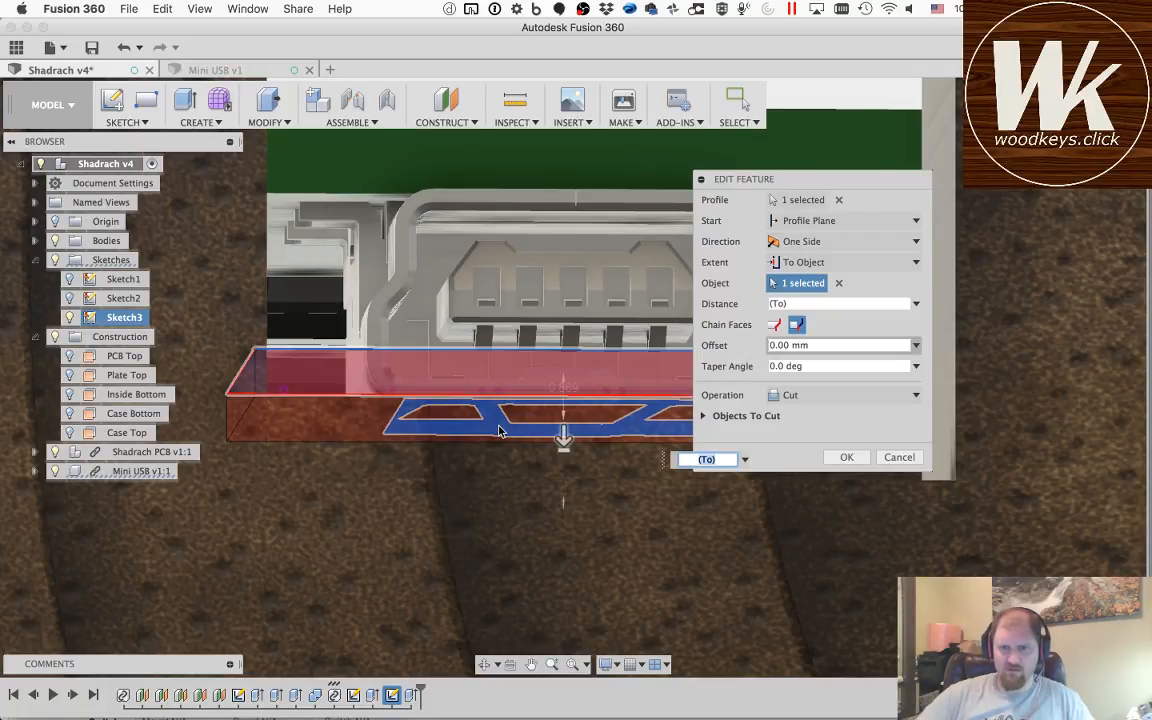
# Step: Set the cut's offset from the connector's underside to -1.00 mm and view the preview from an angle
pyautogui.click(850, 345)
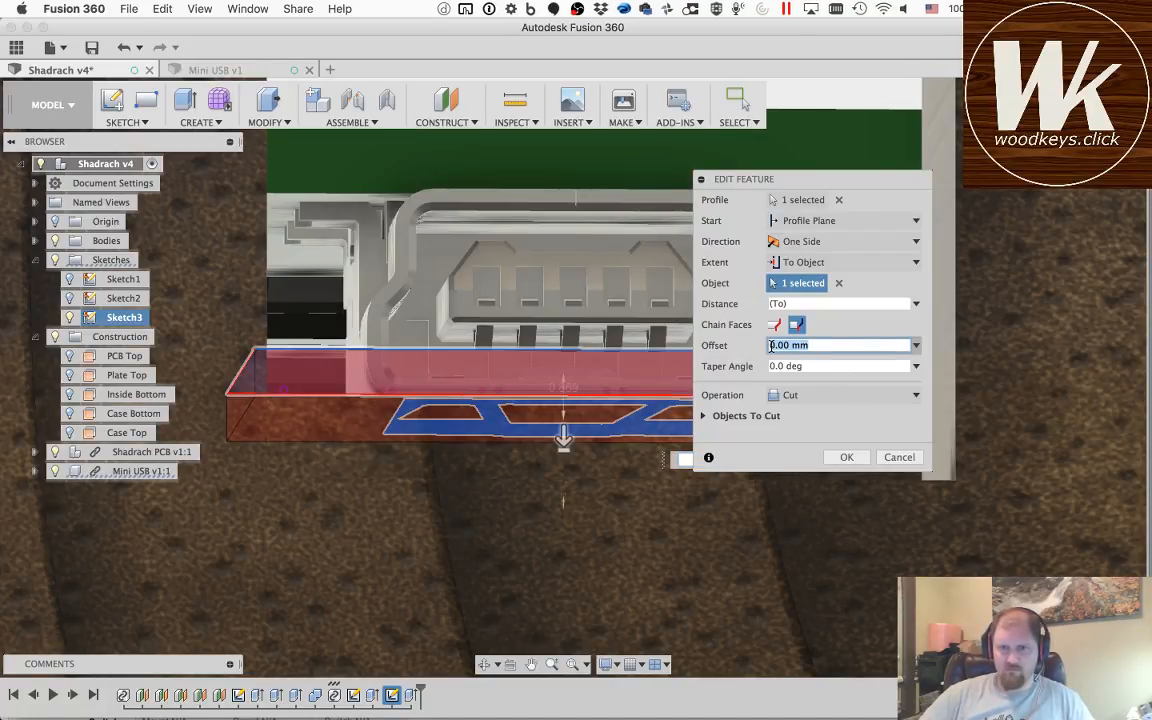
pyautogui.click(771, 345)
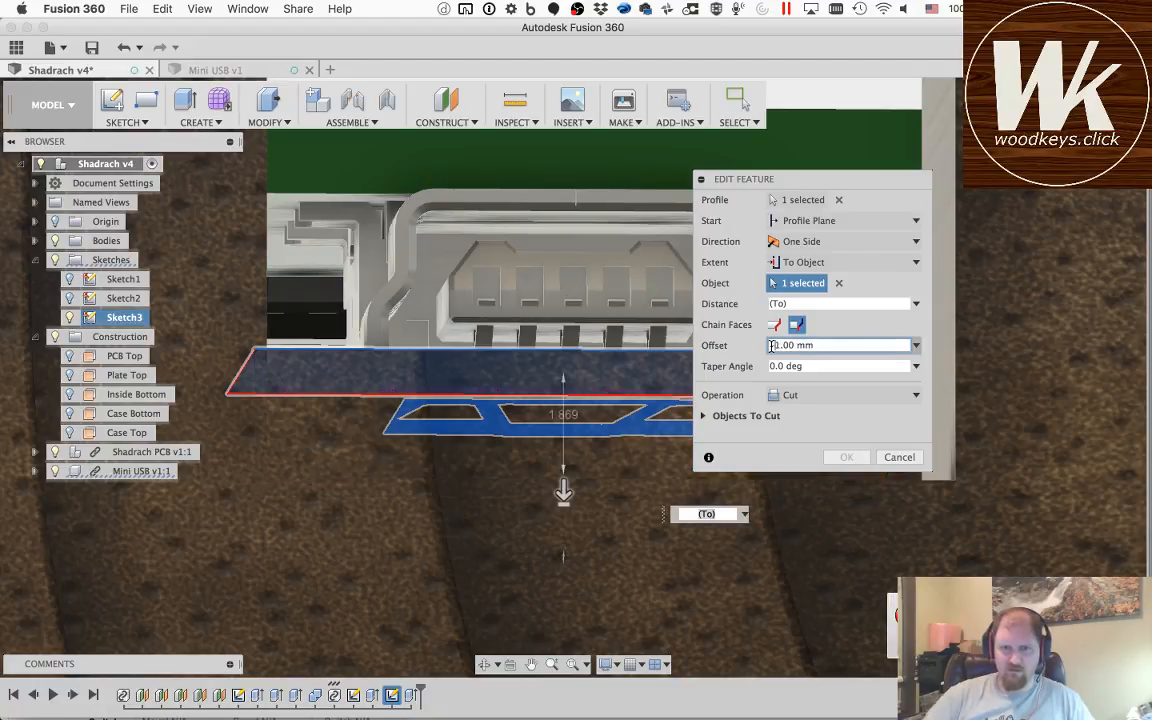
pyautogui.write('-')
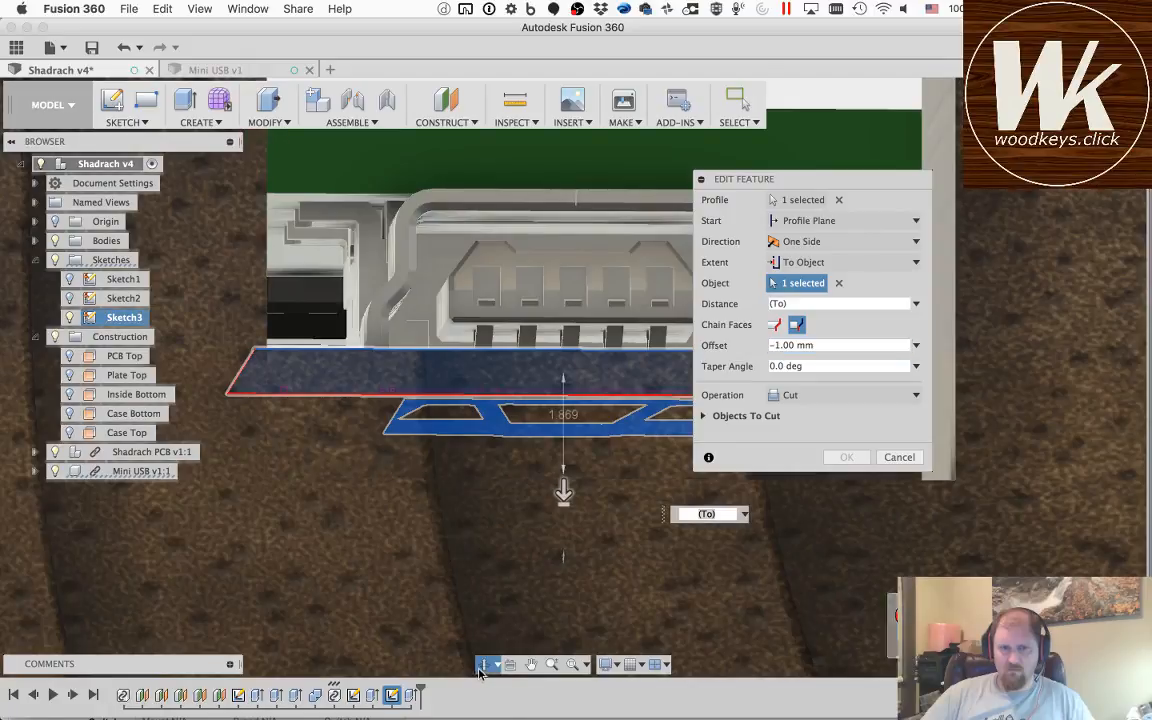
pyautogui.click(484, 664)
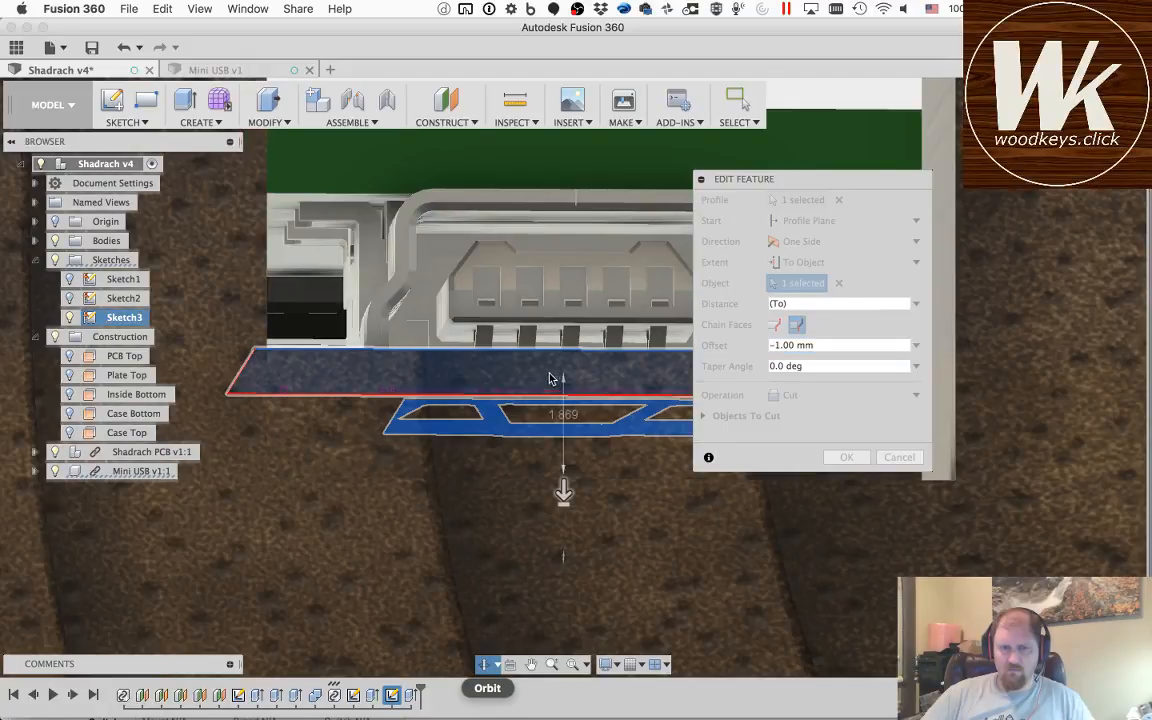
pyautogui.moveTo(549, 378); pyautogui.dragTo(525, 346)
pyautogui.press('Escape')
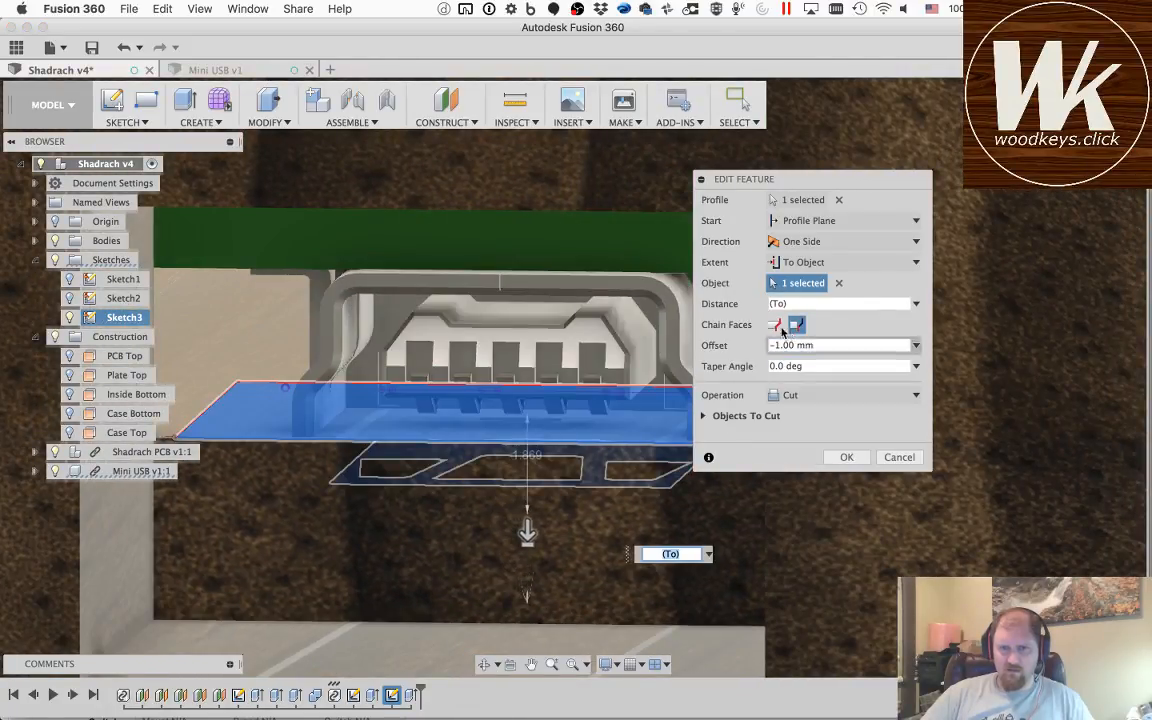
# Step: Switch the clearance cut's extent from To Object to a Distance of -1.869 mm and apply the edit
pyautogui.click(795, 327)
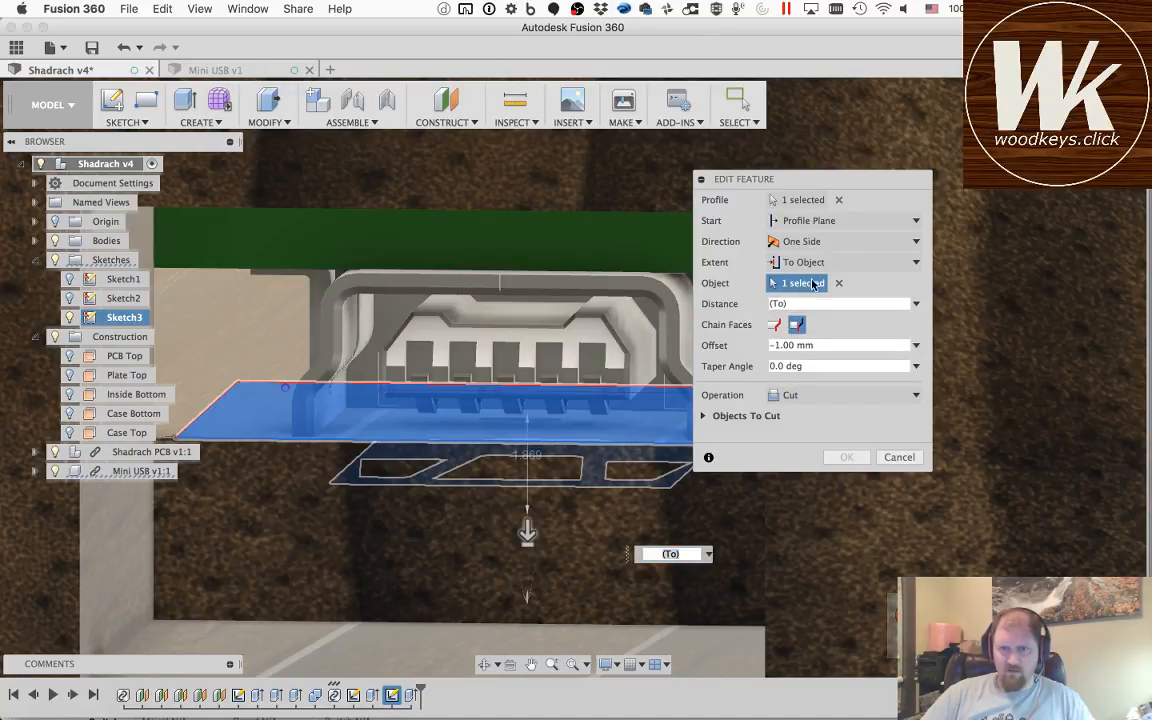
pyautogui.click(815, 303)
pyautogui.click(918, 304)
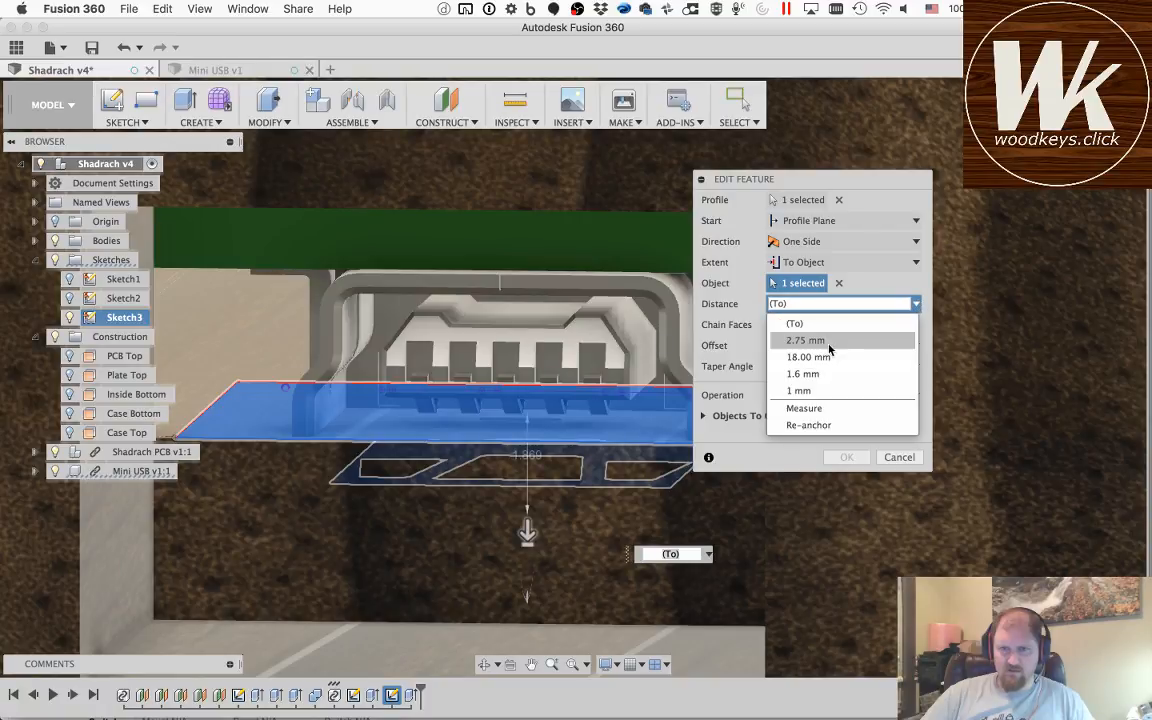
pyautogui.click(815, 304)
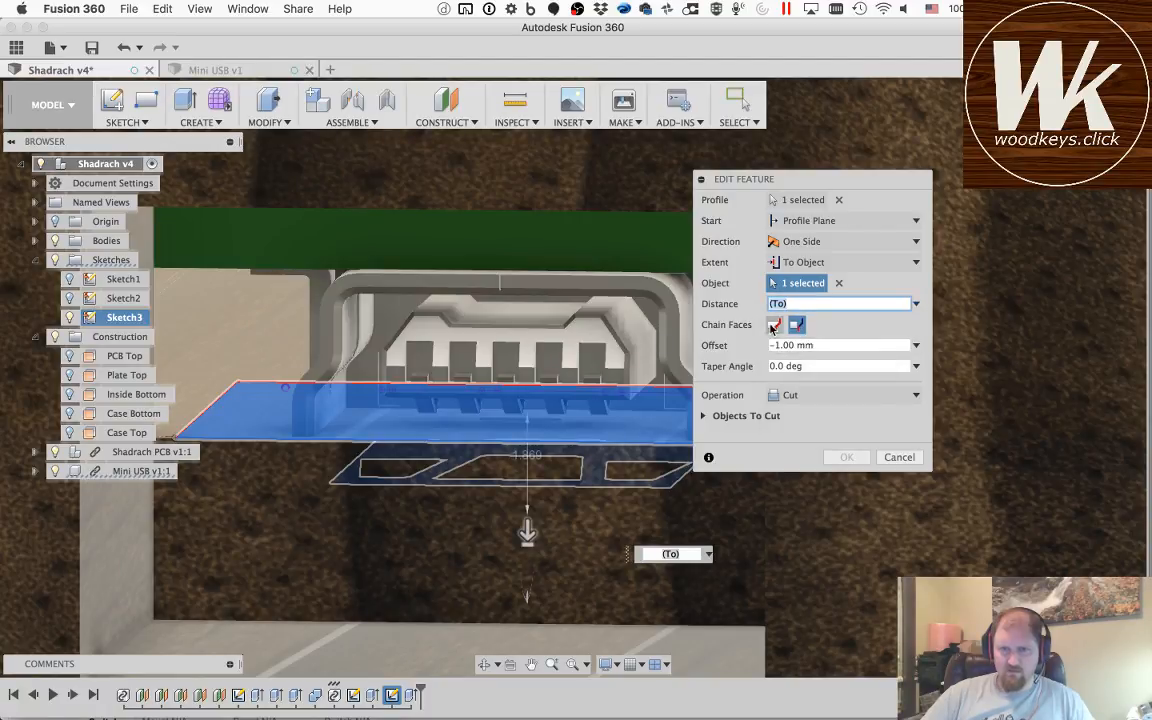
pyautogui.click(802, 262)
pyautogui.click(800, 283)
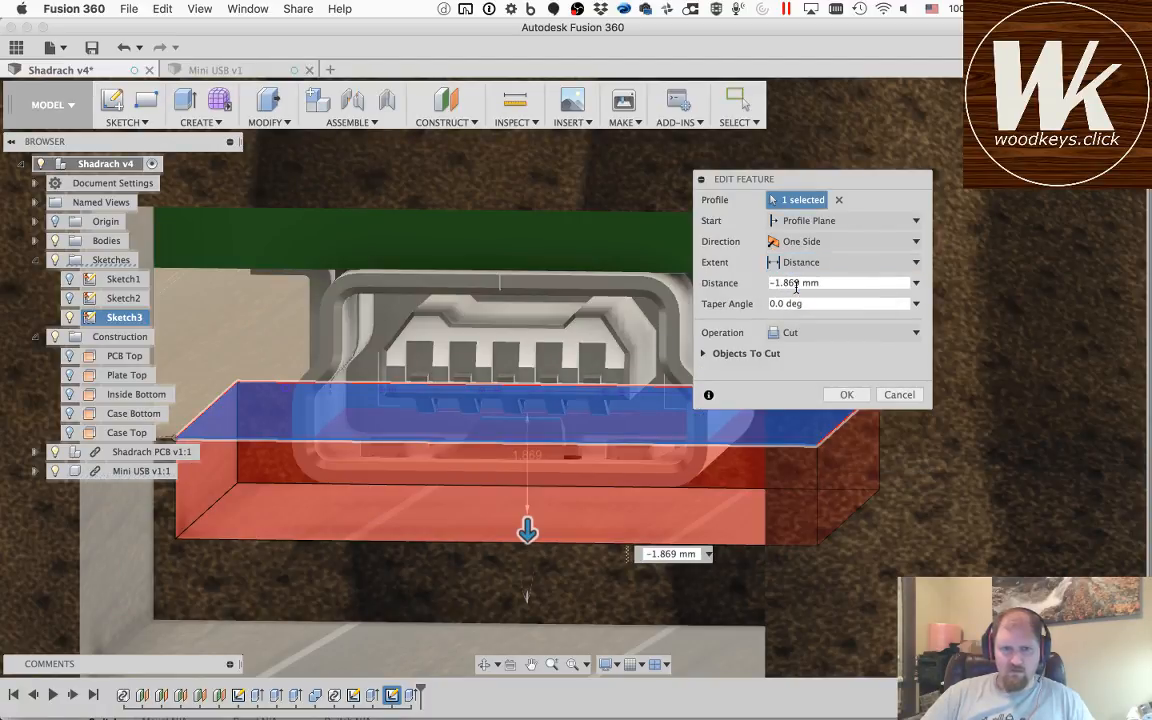
pyautogui.click(846, 396)
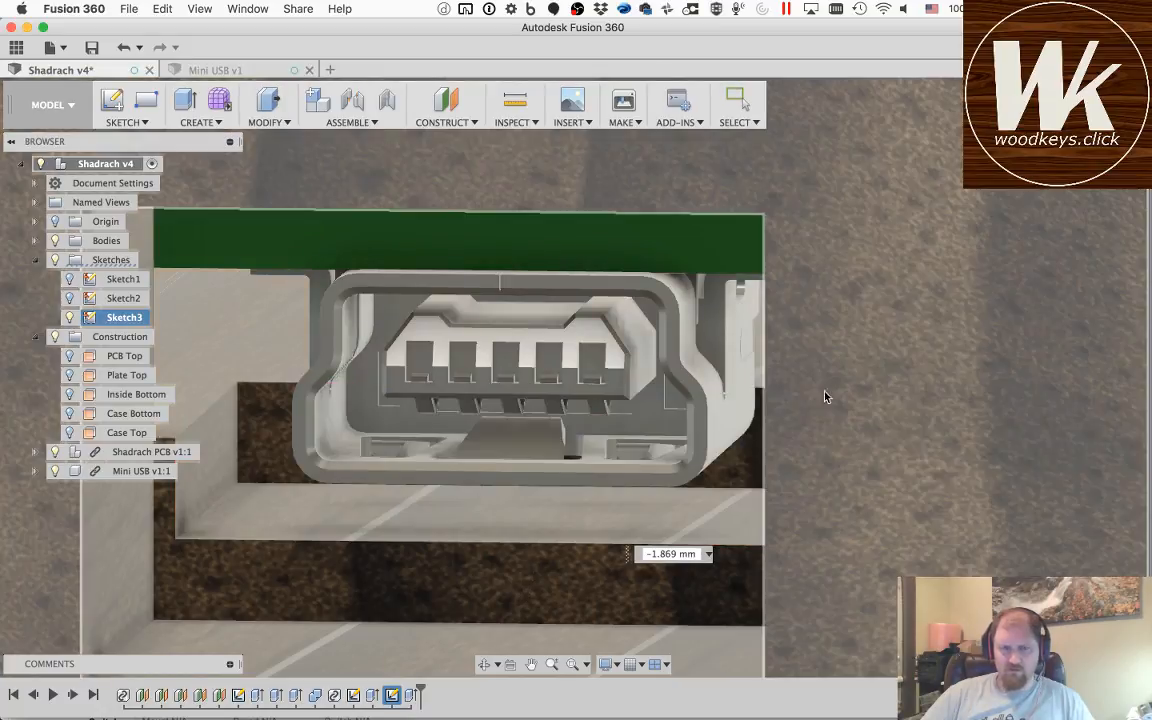
# Step: Examine the connector clearance through the case opening and from above, including the recess corner beside the PCB tab
pyautogui.scroll(2, 484, 408)
pyautogui.scroll(-5, 484, 408)
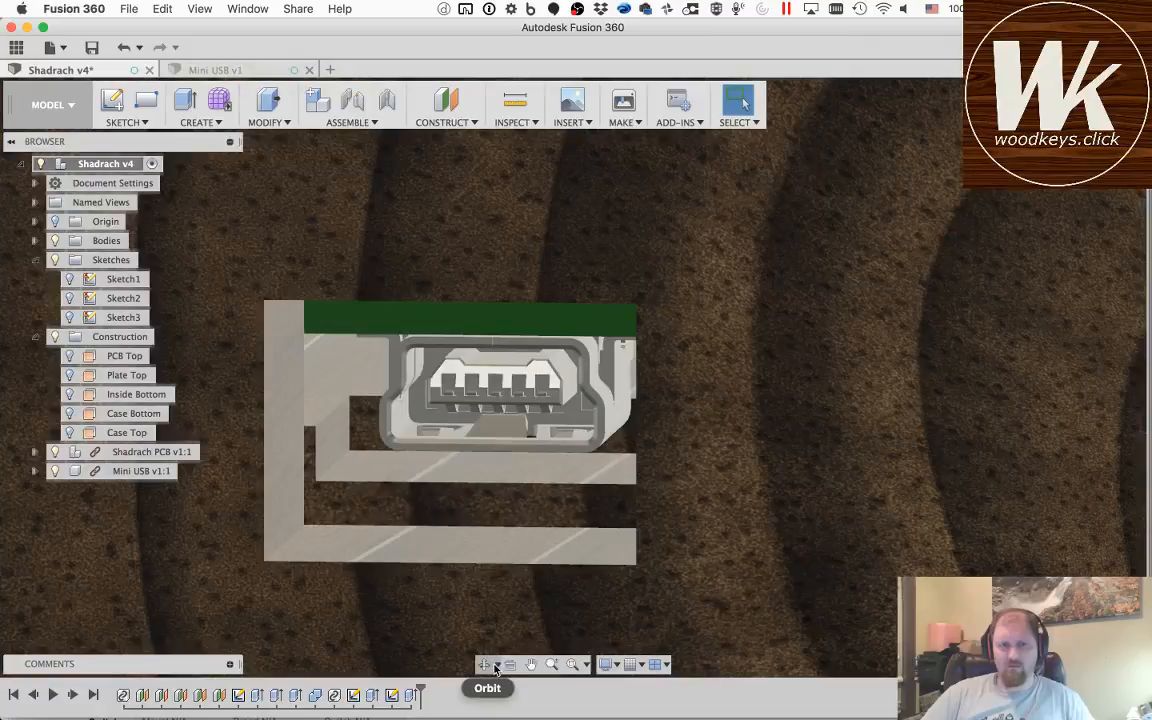
pyautogui.click(490, 665)
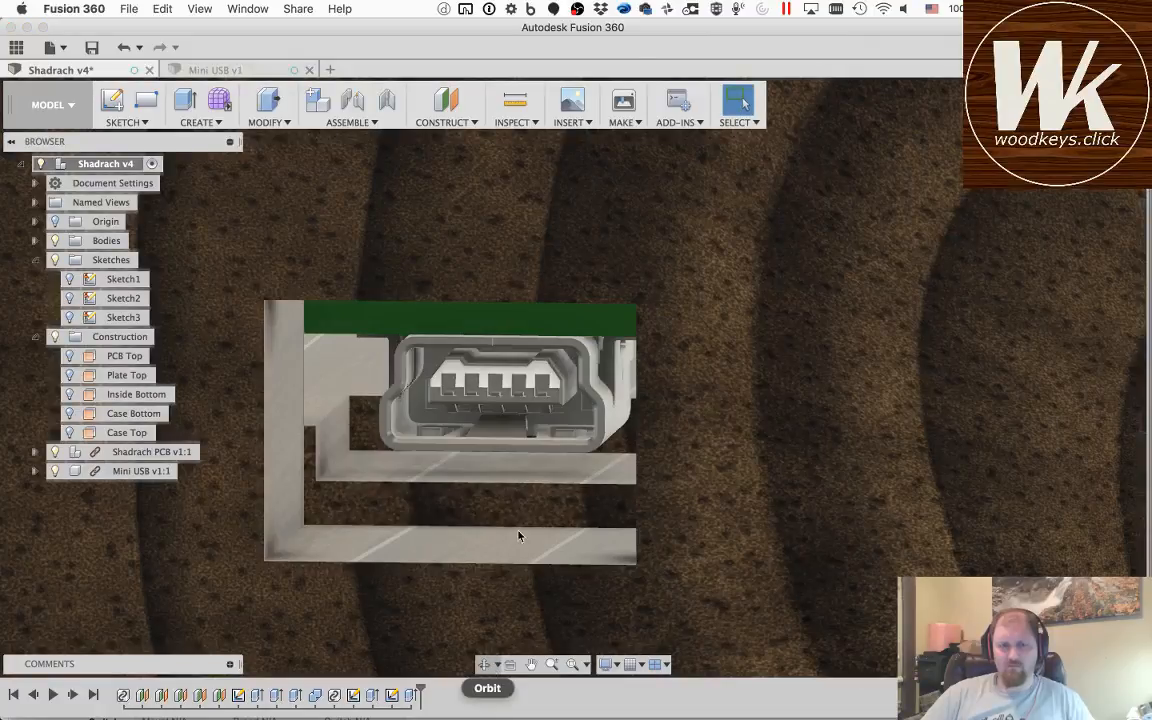
pyautogui.moveTo(556, 405)
pyautogui.mouseDown()
pyautogui.moveTo(595, 398)
pyautogui.moveTo(566, 398)
pyautogui.mouseUp()
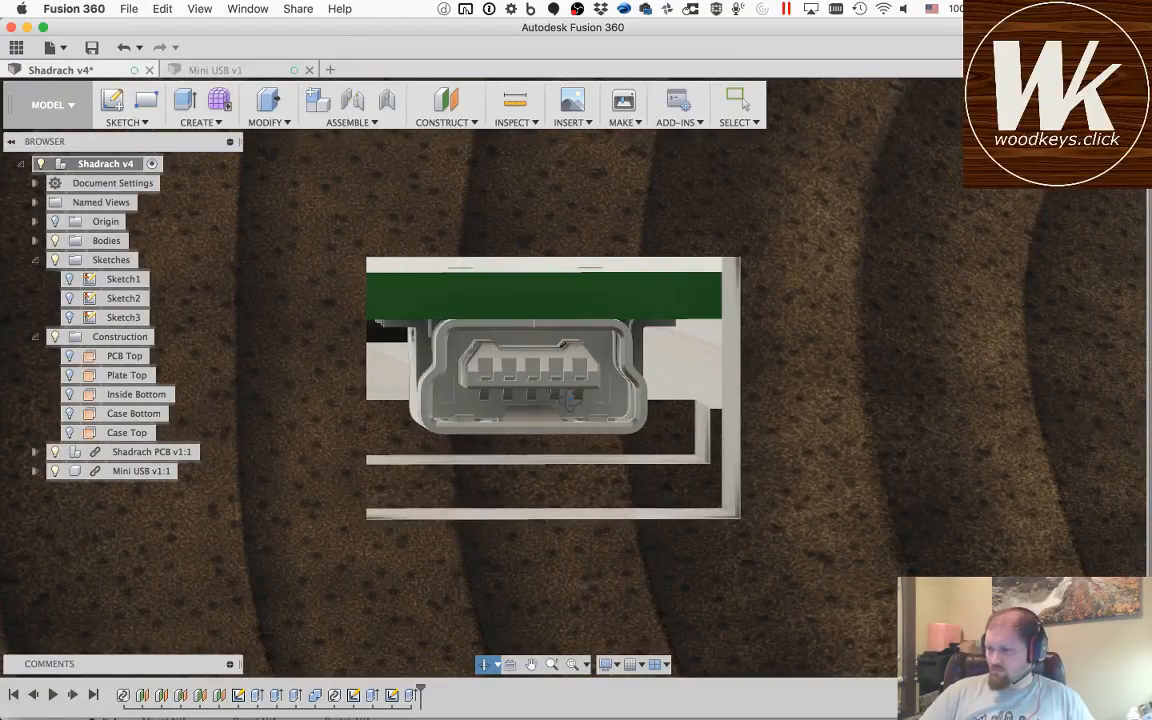
pyautogui.moveTo(681, 373); pyautogui.dragTo(940, 229)
pyautogui.moveTo(657, 260); pyautogui.dragTo(520, 255)
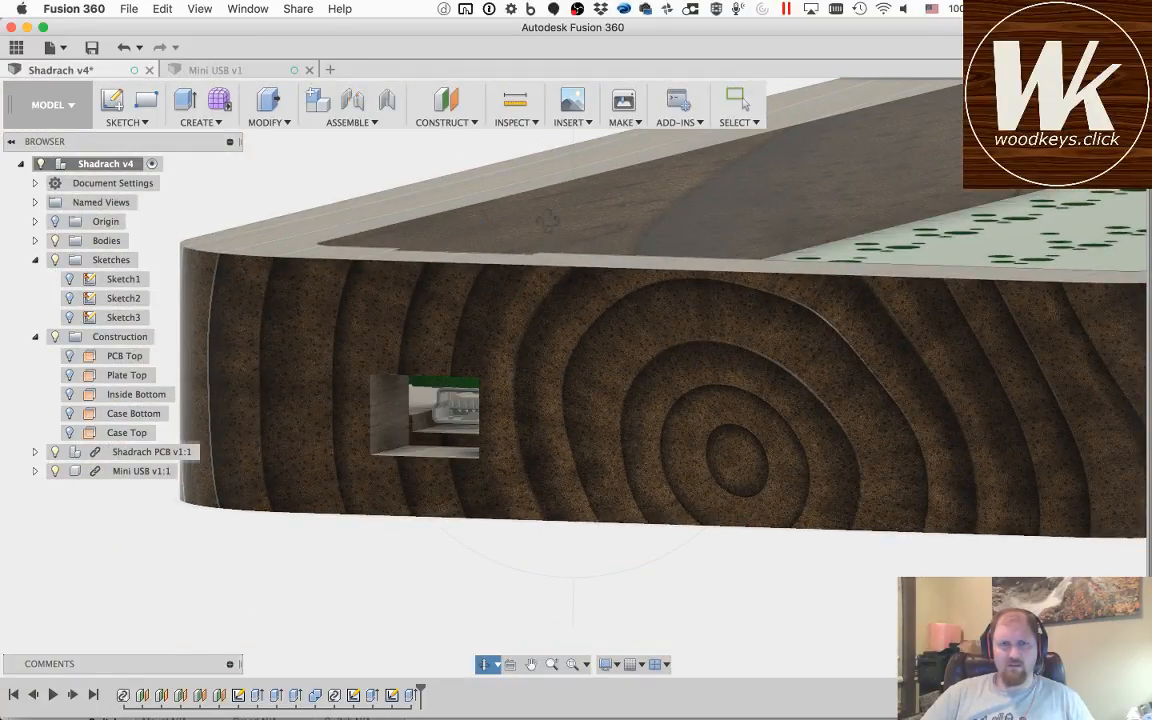
pyautogui.moveTo(578, 195)
pyautogui.mouseDown()
pyautogui.moveTo(528, 298)
pyautogui.moveTo(537, 335)
pyautogui.mouseUp()
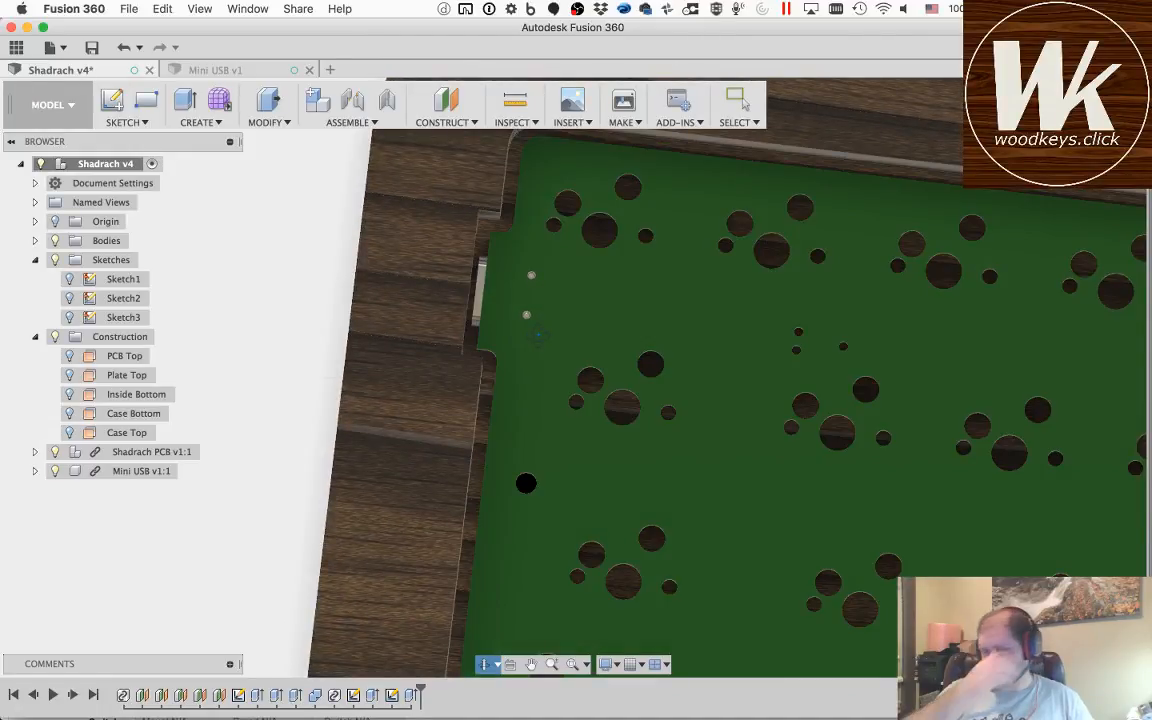
pyautogui.press('Escape')
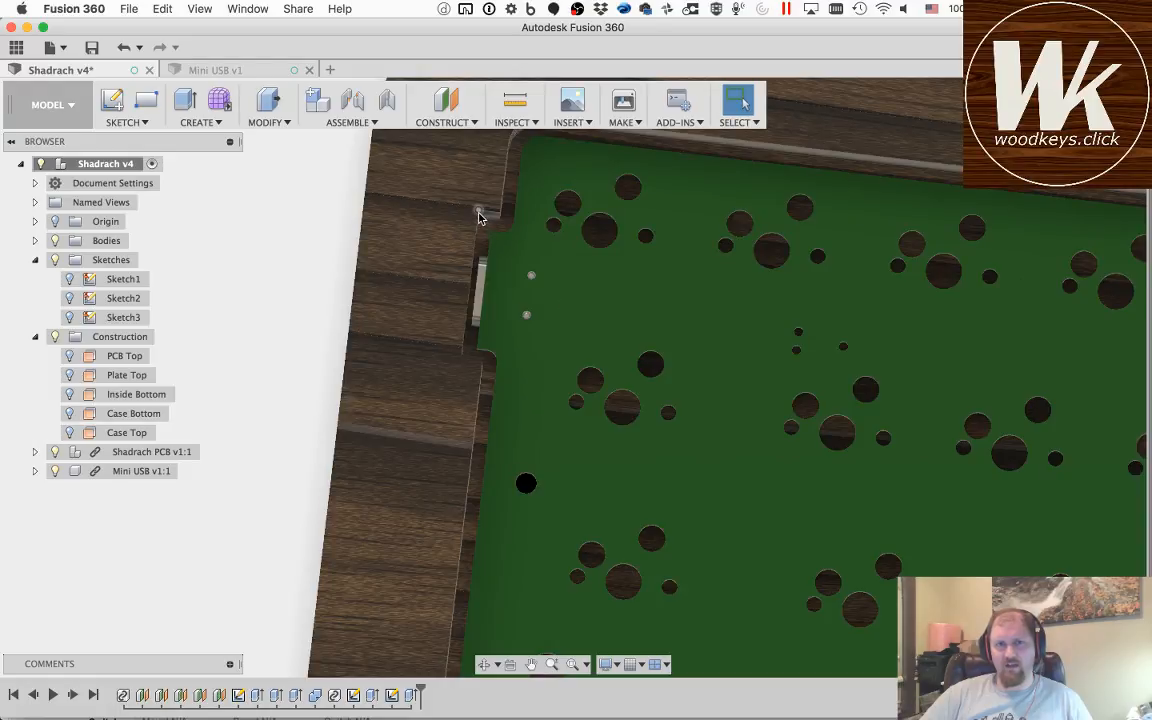
pyautogui.scroll(-3, 479, 215)
pyautogui.scroll(10, 483, 211)
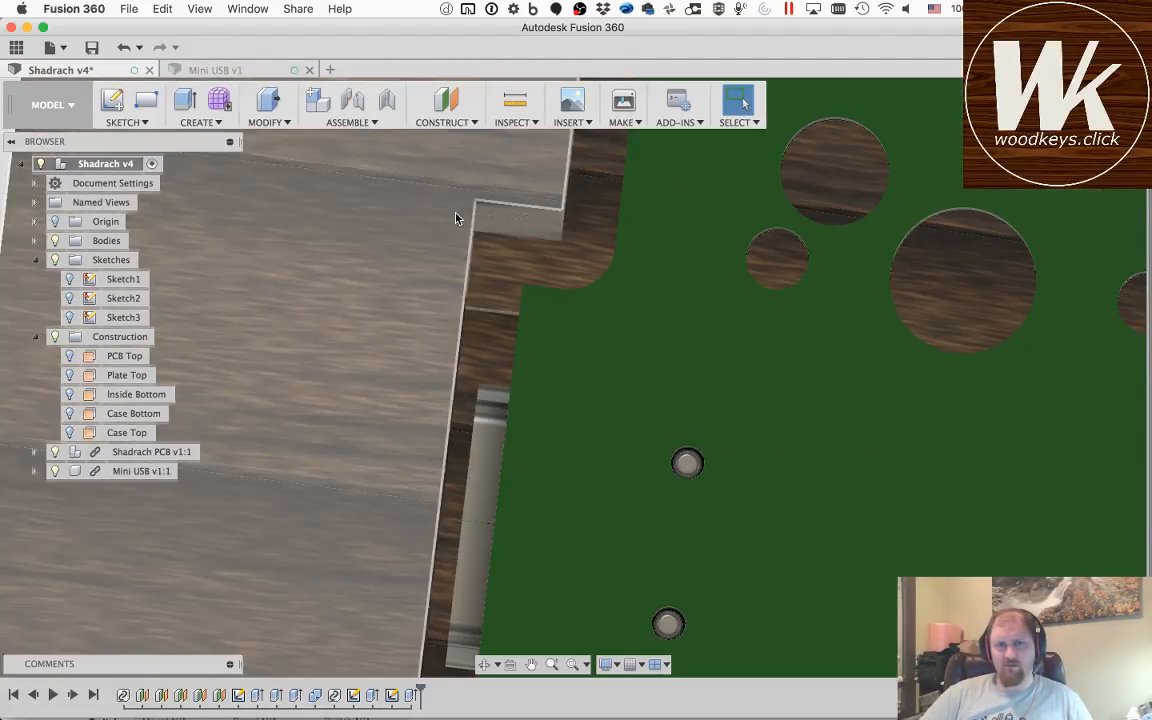
# Step: Measure the radius of the case cavity's rounded inner corner near the Mini USB opening
pyautogui.click(484, 664)
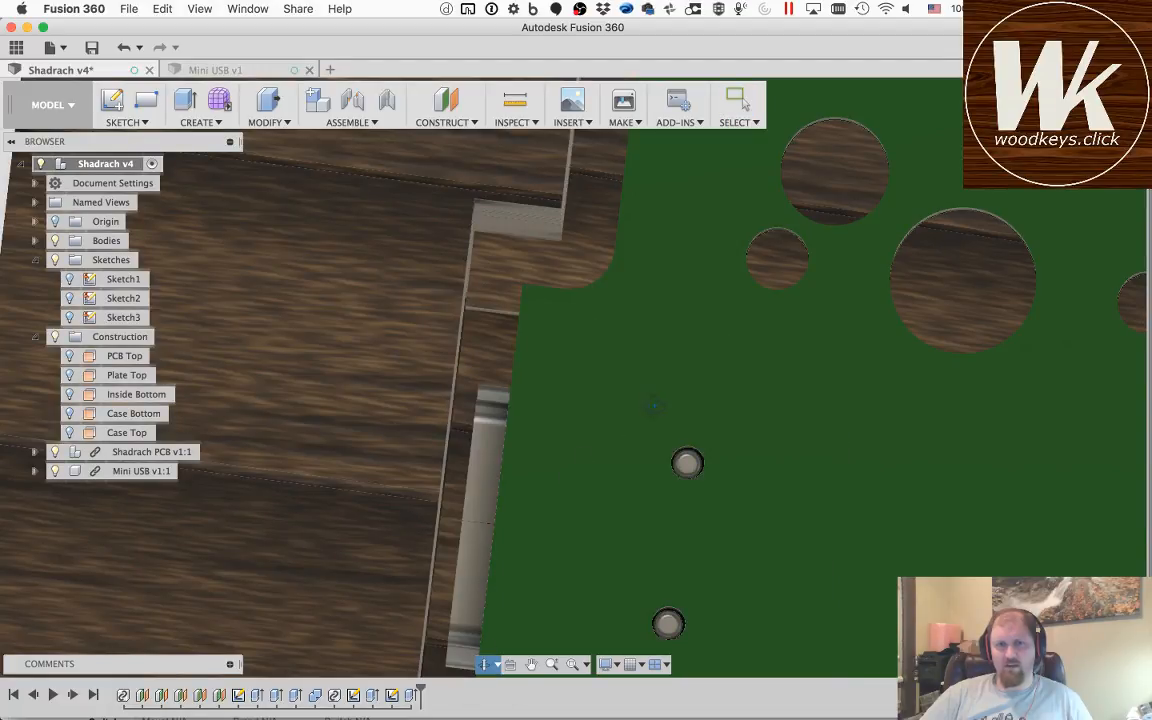
pyautogui.moveTo(705, 409); pyautogui.dragTo(465, 305)
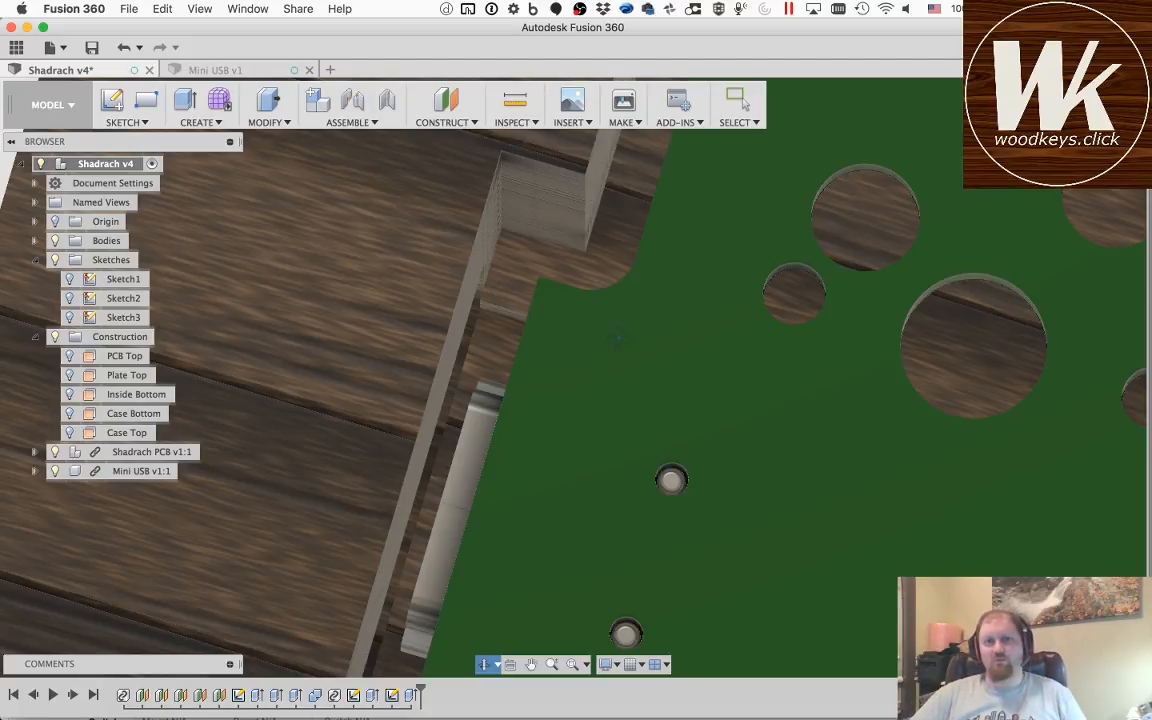
pyautogui.moveTo(603, 358); pyautogui.dragTo(597, 313)
pyautogui.scroll(-8, 596, 312)
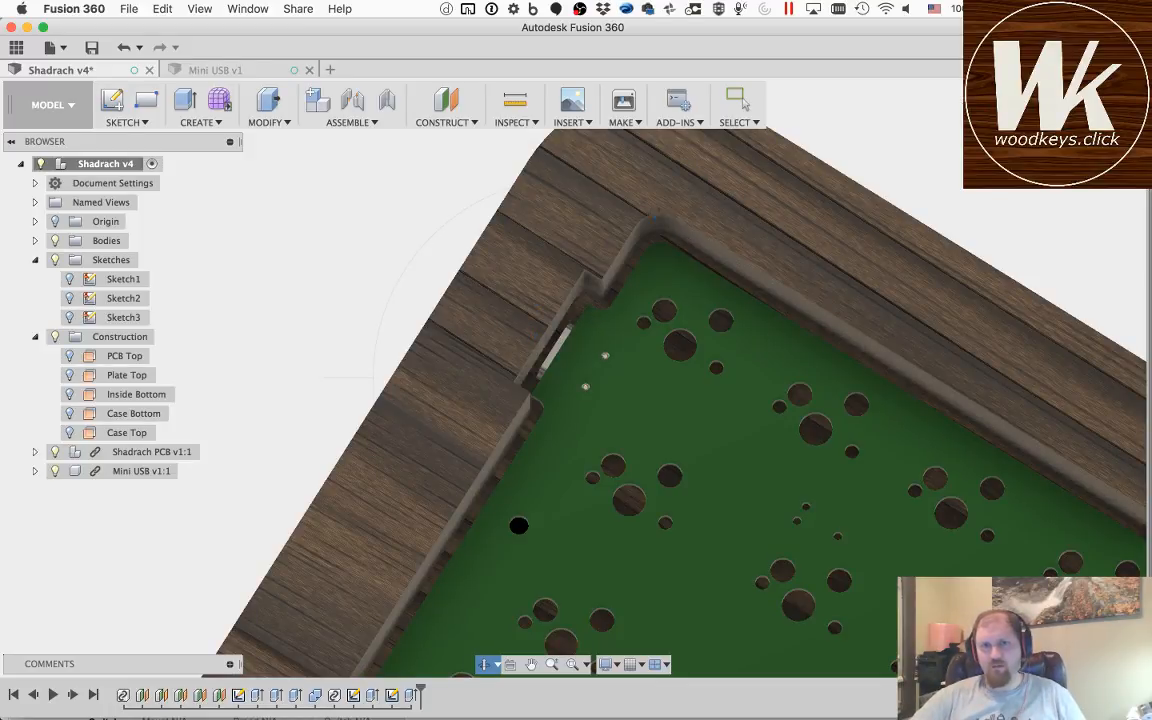
pyautogui.click(515, 100)
pyautogui.click(649, 232)
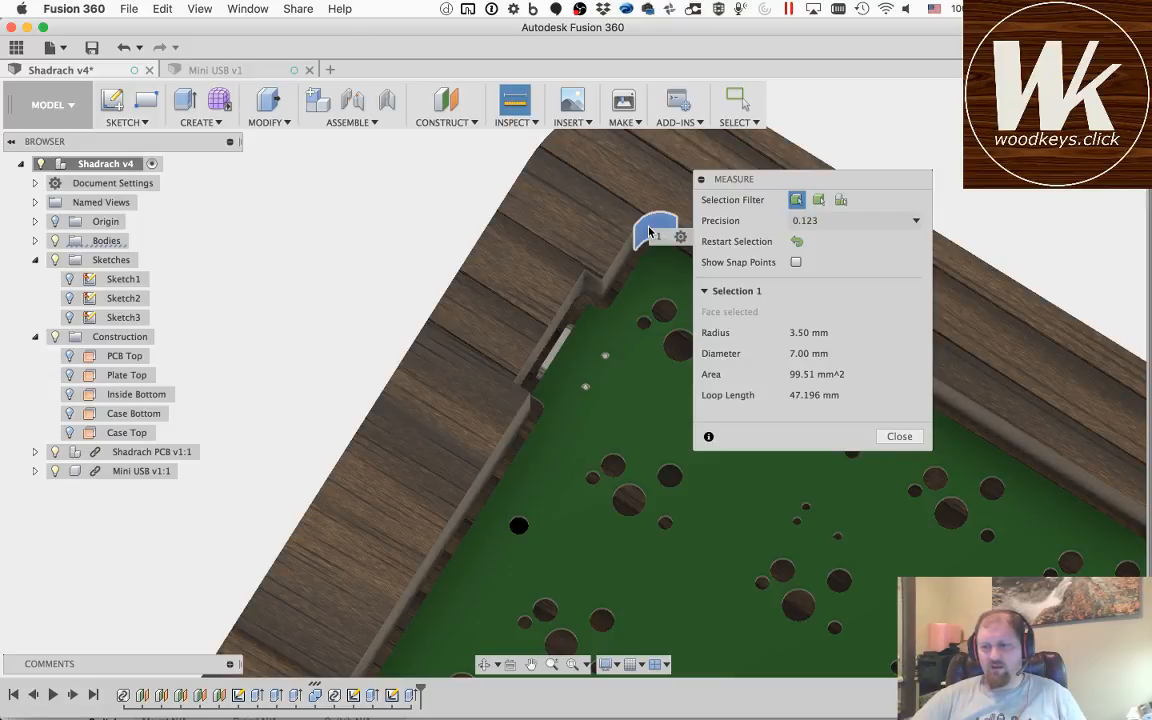
pyautogui.press('super+Tab')
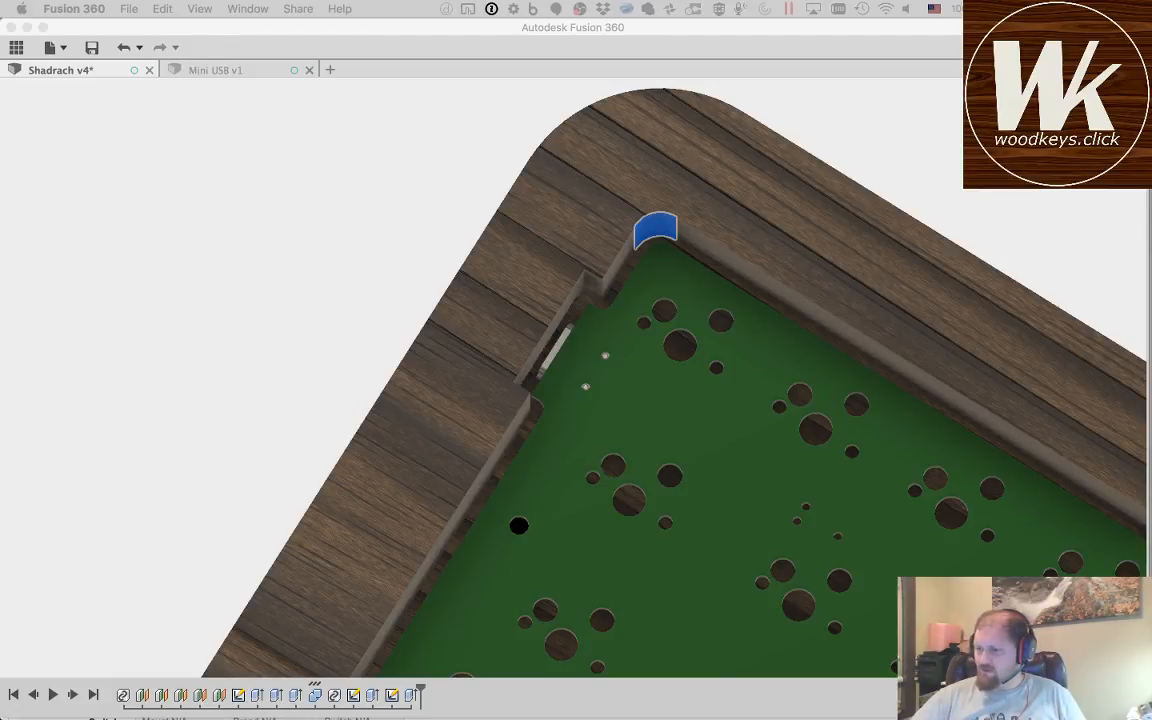
pyautogui.click(478, 41)
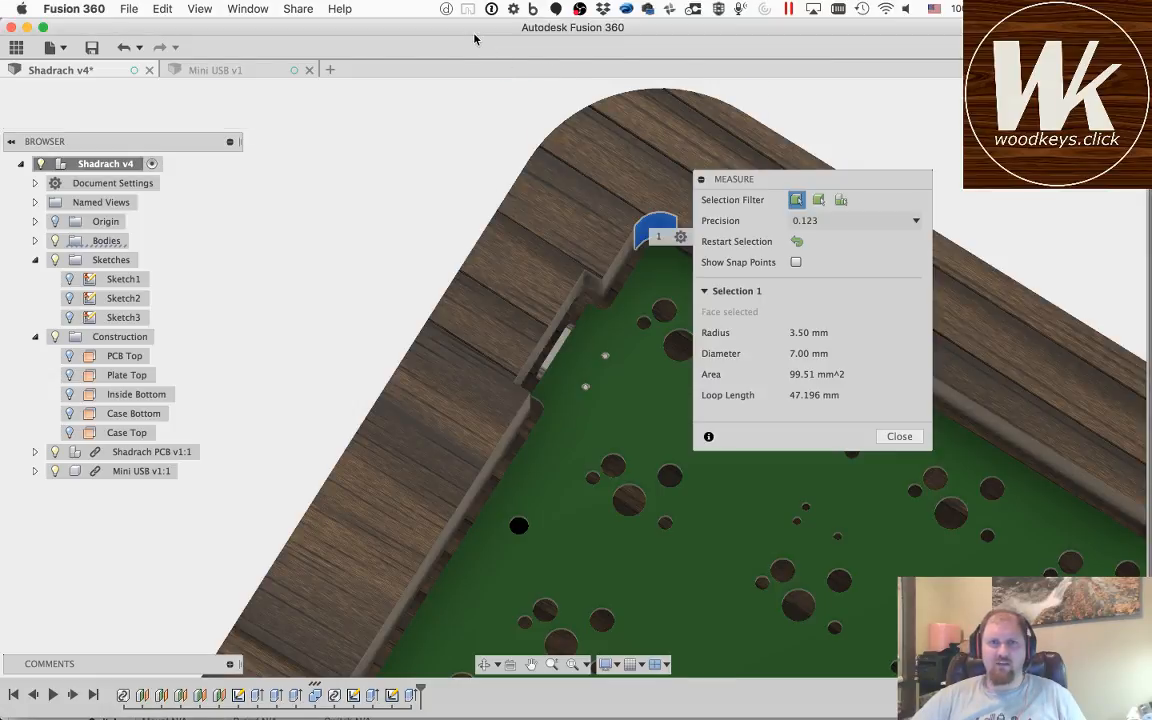
# Step: Examine the cavity corner and the sharp corners of the connector recess from several angles, closing the measurement
pyautogui.click(531, 665)
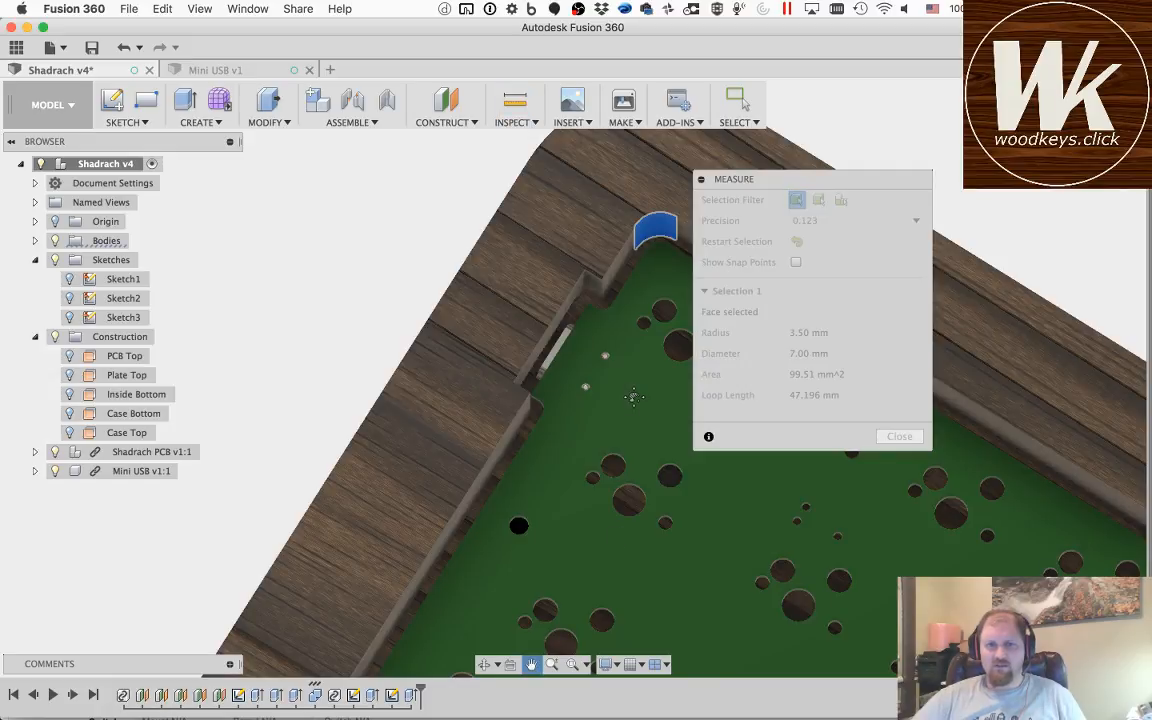
pyautogui.moveTo(633, 397); pyautogui.dragTo(485, 450)
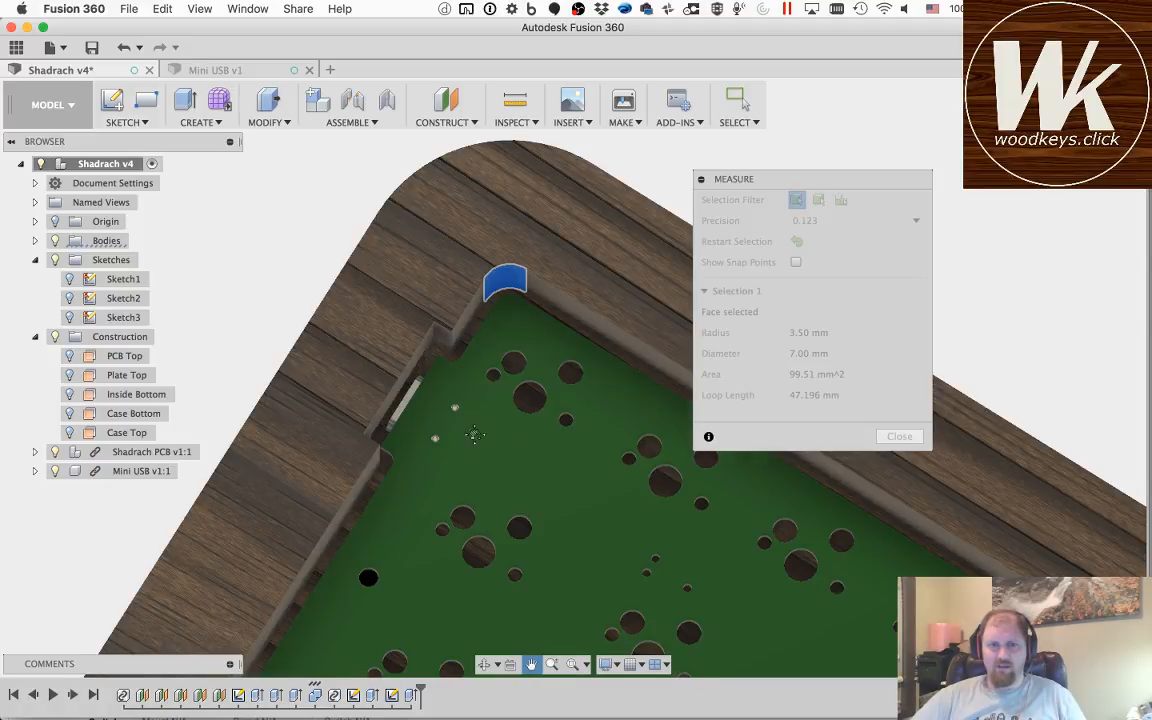
pyautogui.moveTo(475, 435); pyautogui.dragTo(456, 416)
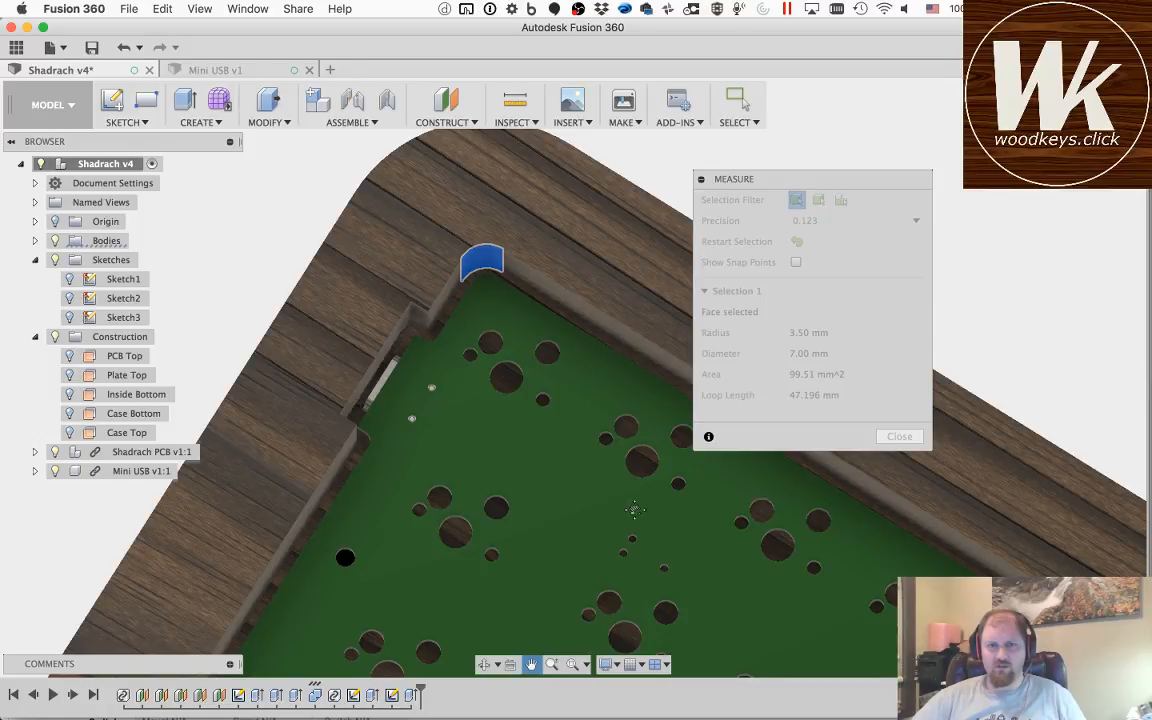
pyautogui.press('Escape')
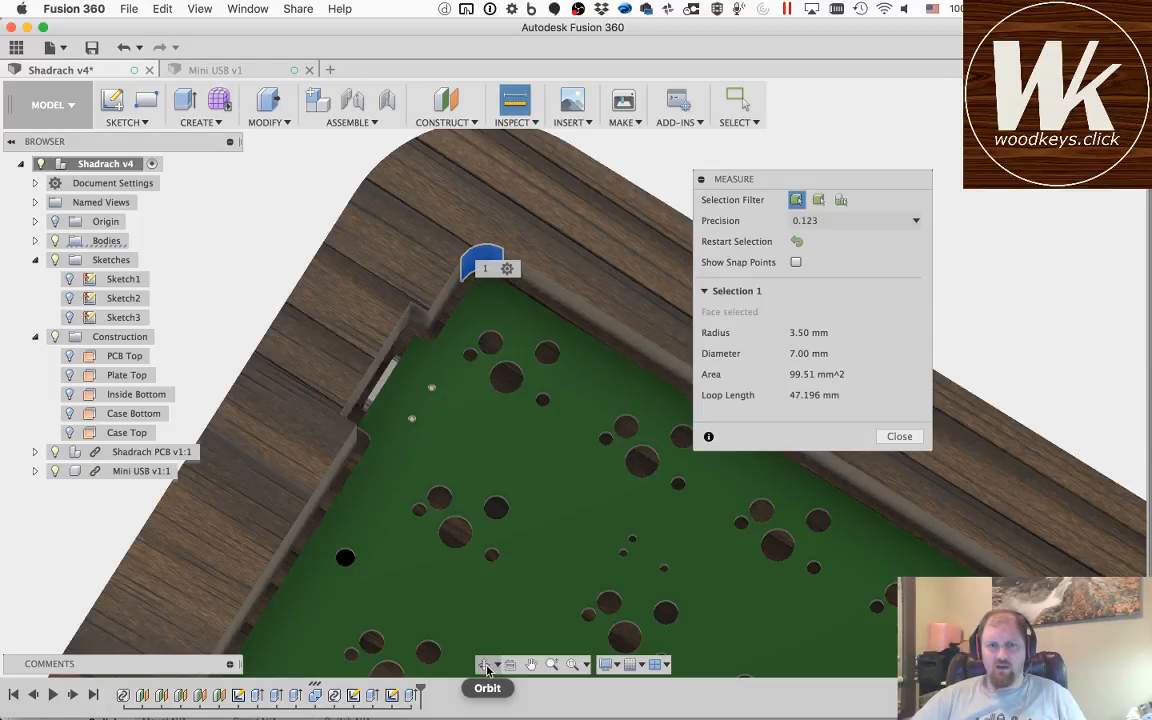
pyautogui.click(486, 665)
pyautogui.moveTo(430, 471); pyautogui.dragTo(372, 374)
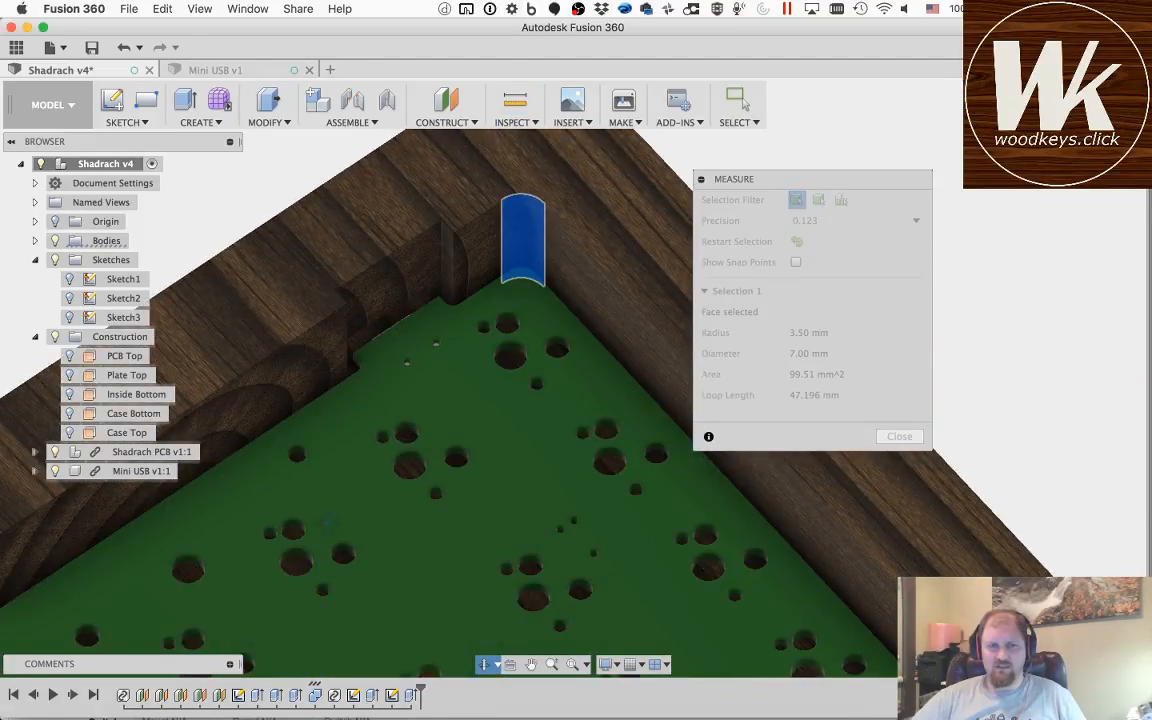
pyautogui.keyDown('shift'); pyautogui.moveTo(429, 313); pyautogui.dragTo(585, 405, button='middle'); pyautogui.keyUp('shift')
pyautogui.keyDown('shift'); pyautogui.moveTo(553, 352); pyautogui.dragTo(586, 378, button='middle'); pyautogui.keyUp('shift')
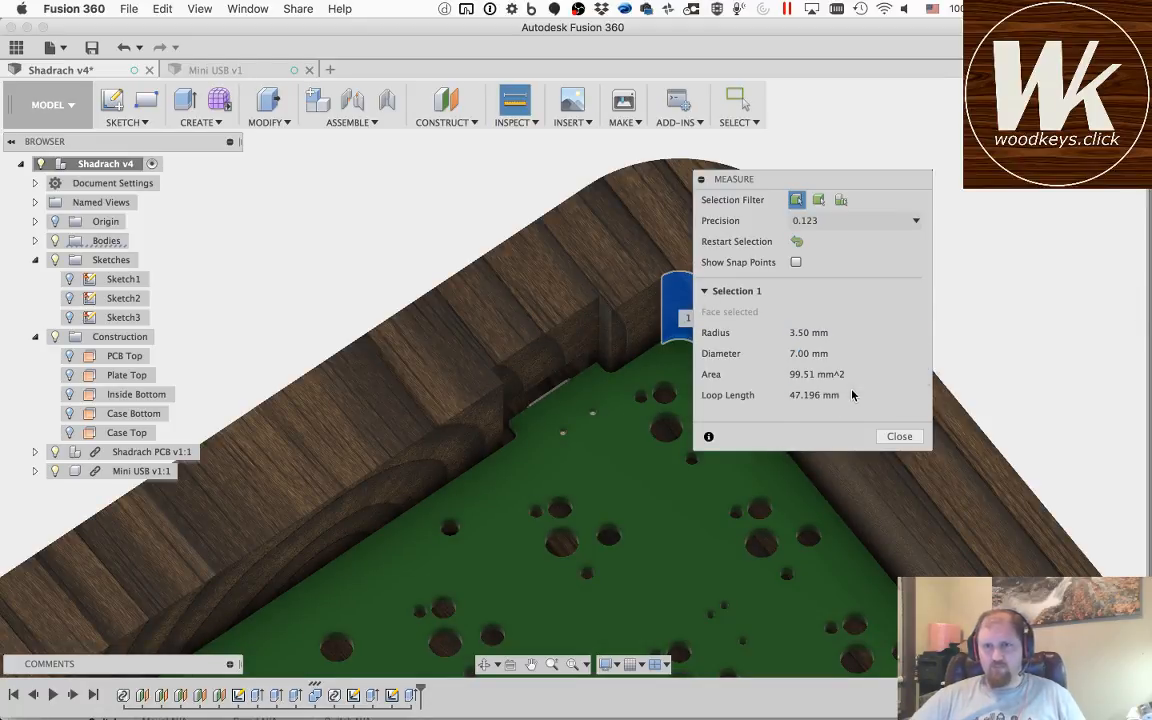
pyautogui.click(899, 436)
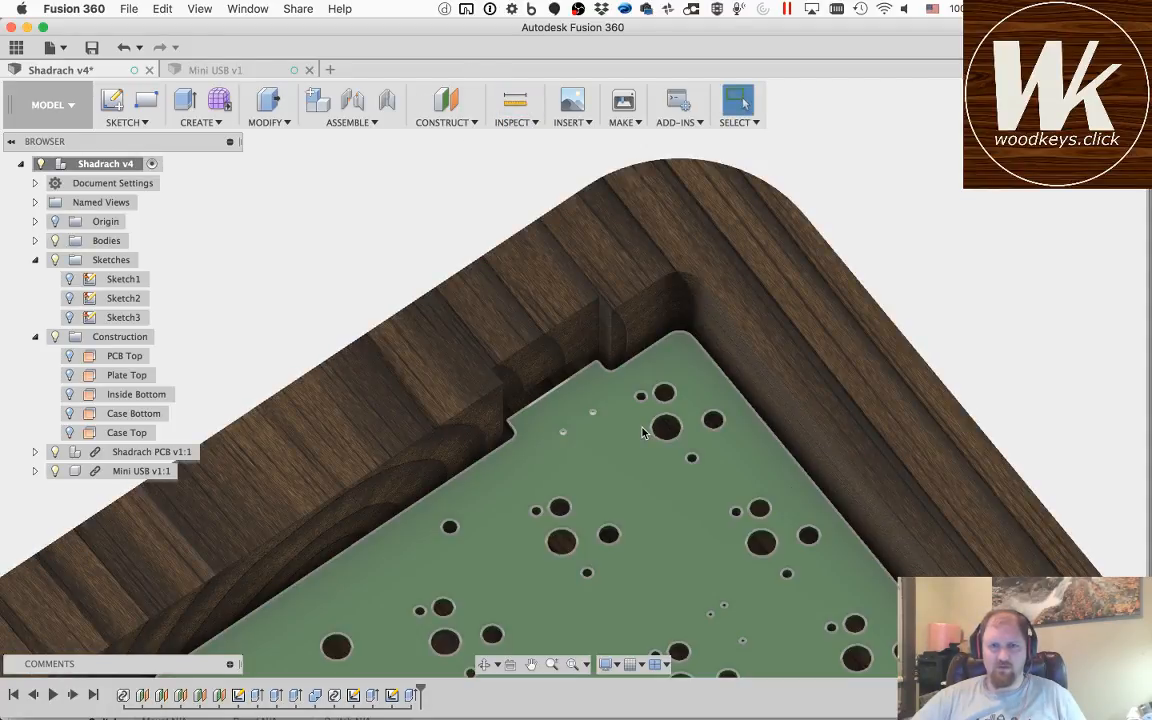
pyautogui.scroll(-2, 601, 345)
pyautogui.scroll(4, 601, 345)
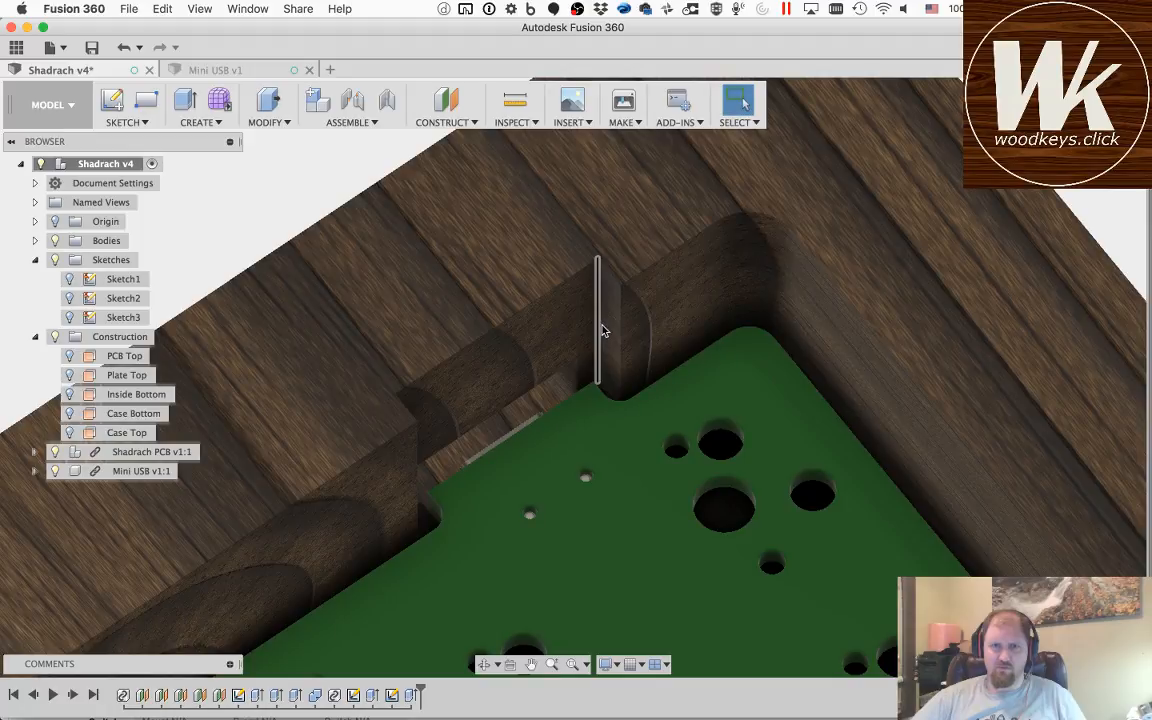
pyautogui.click(529, 666)
pyautogui.moveTo(620, 315); pyautogui.dragTo(615, 397)
pyautogui.click(484, 664)
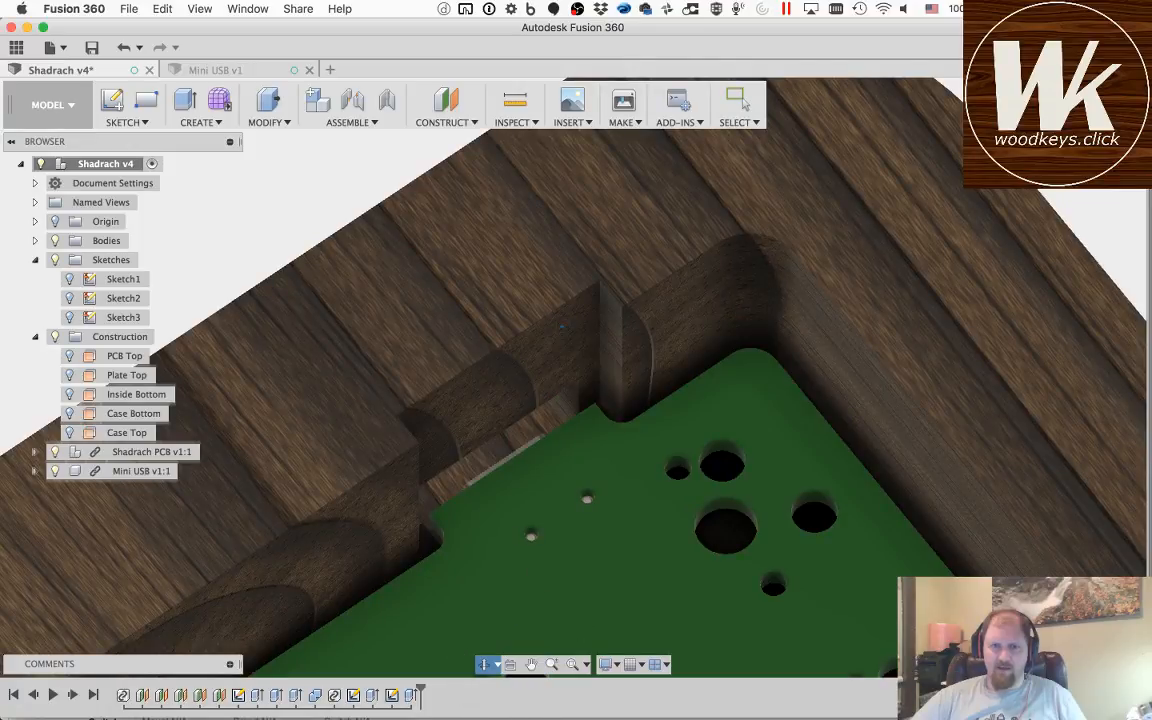
pyautogui.moveTo(584, 322); pyautogui.dragTo(582, 335)
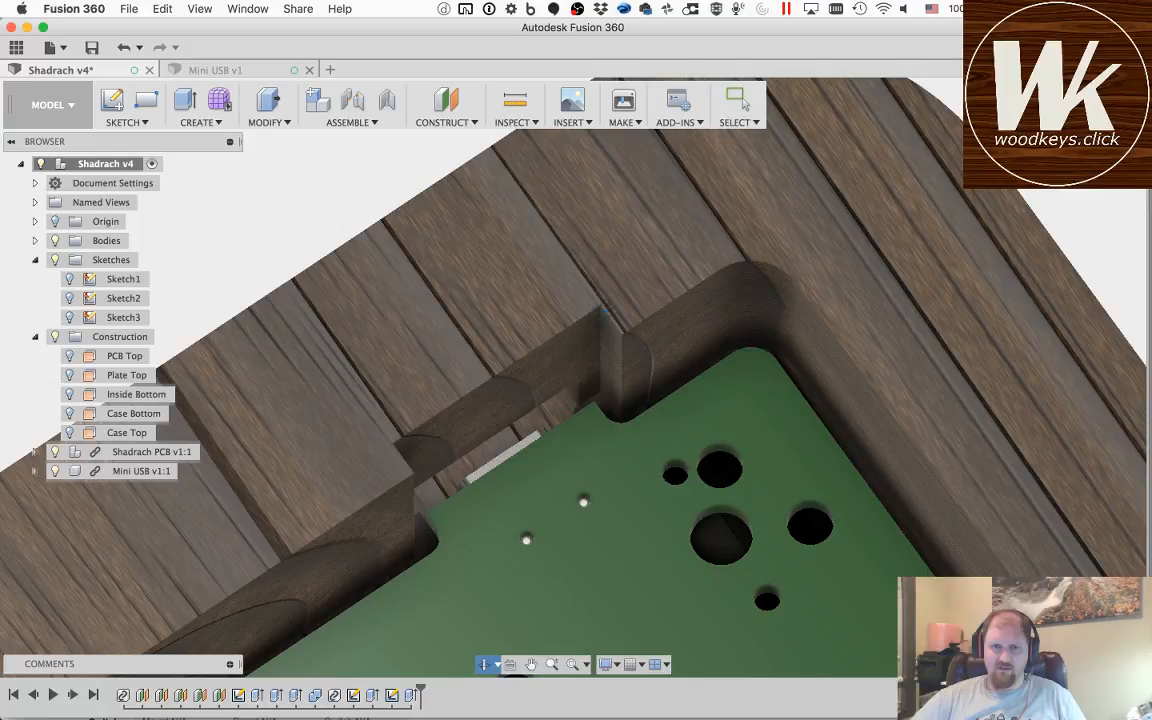
pyautogui.press('Escape')
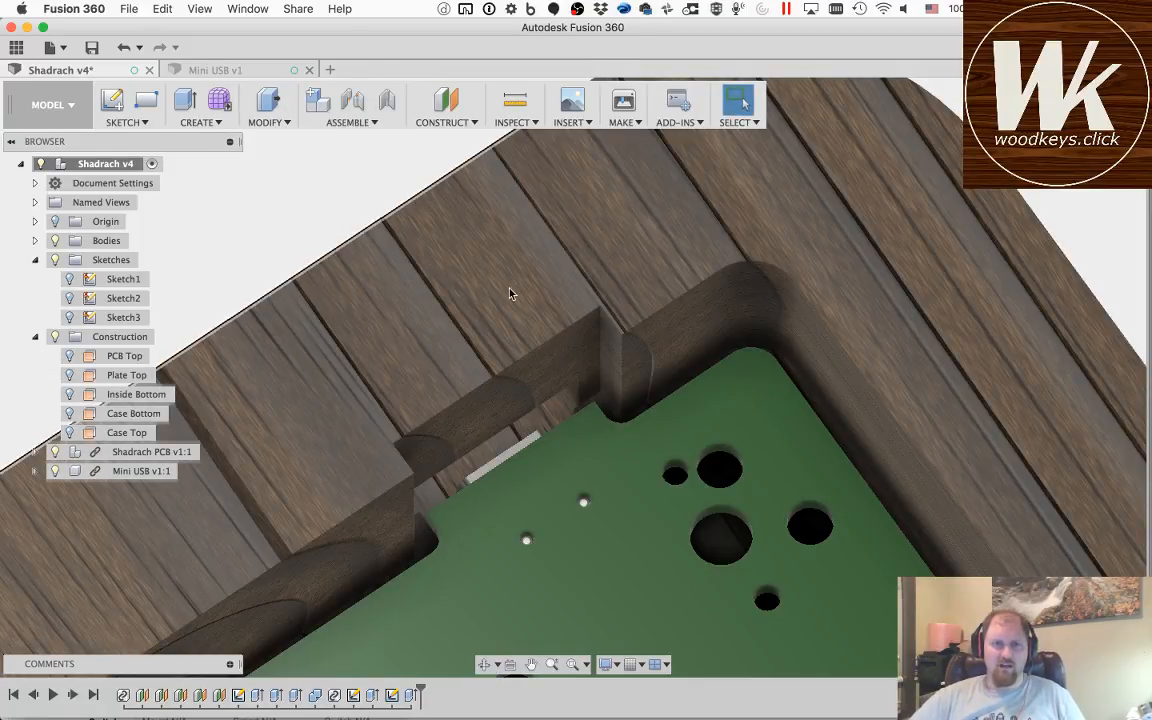
# Step: Fillet the two vertical corner edges of the recess in the case wall around the PCB tab with a 0.13 in radius
pyautogui.press('f')
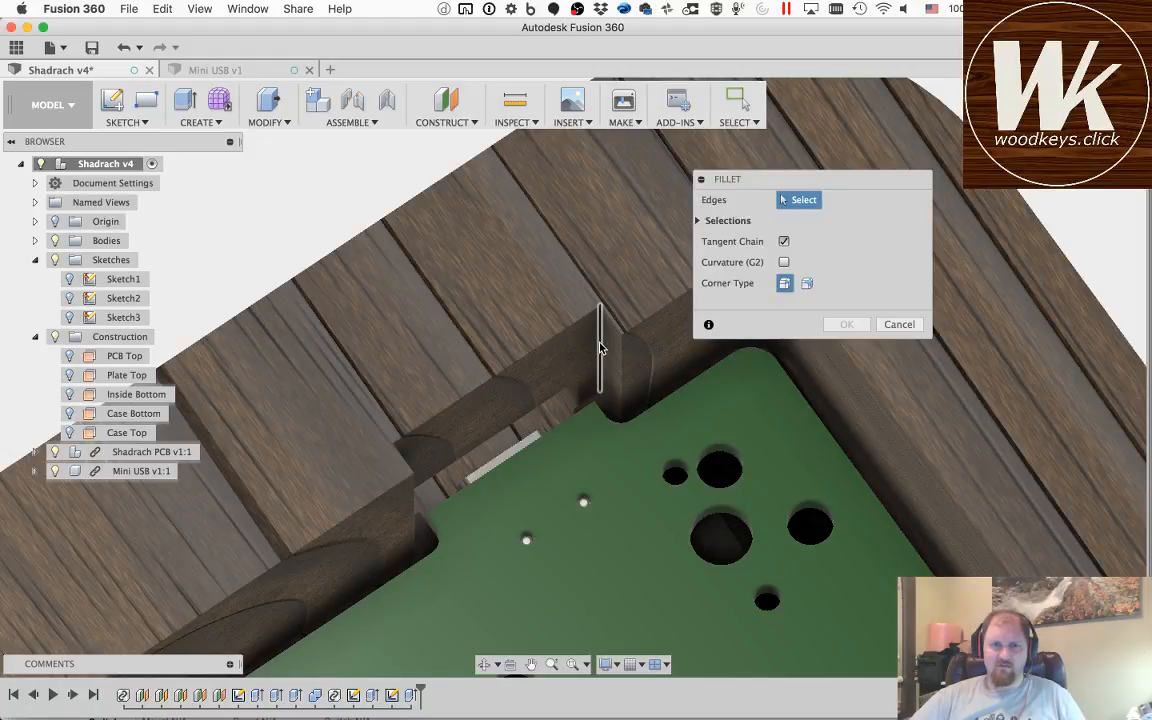
pyautogui.click(600, 348)
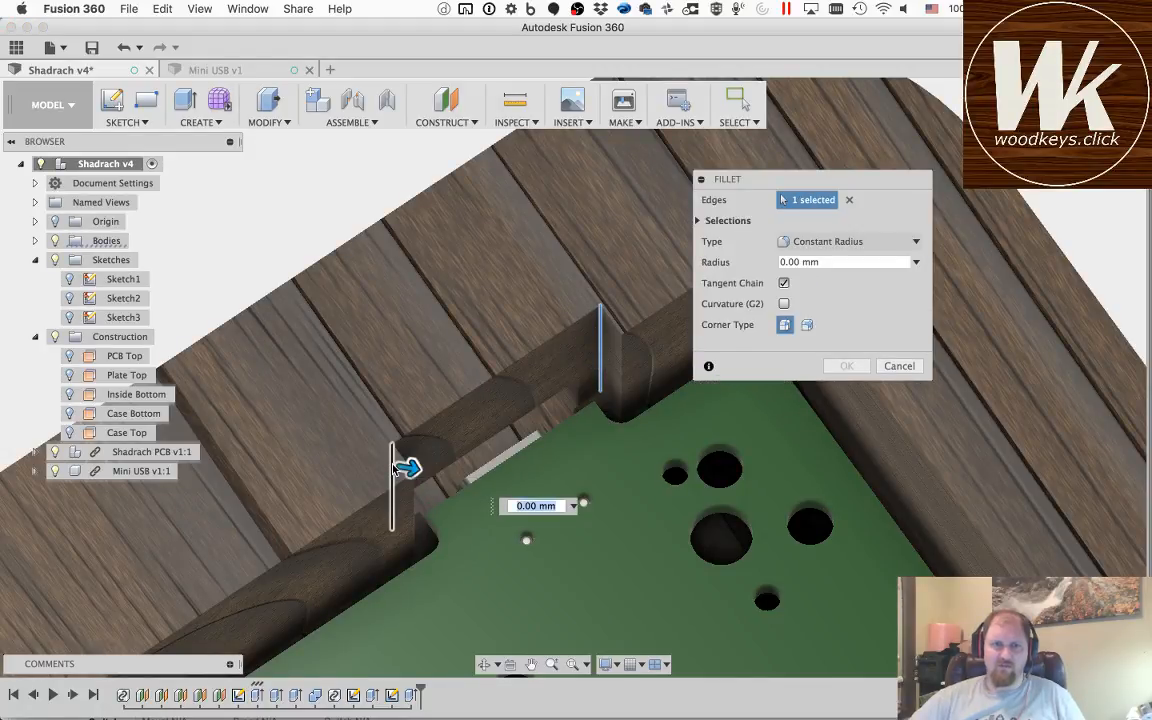
pyautogui.click(393, 468)
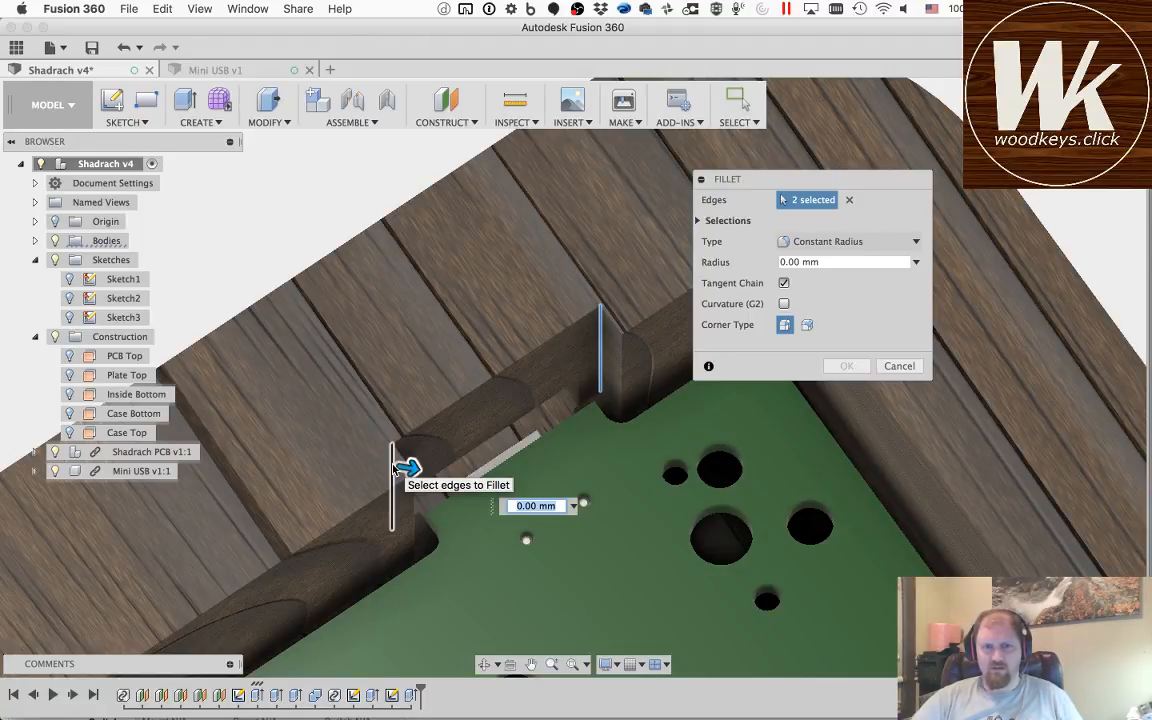
pyautogui.write('.13in')
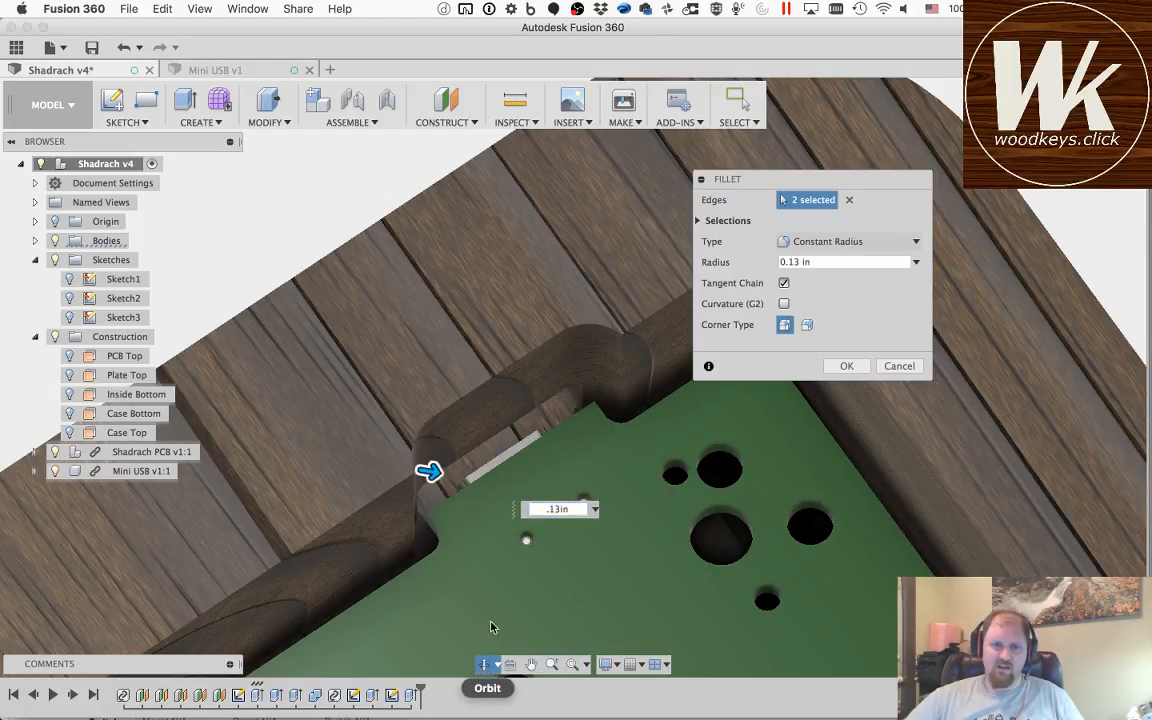
pyautogui.press('Return')
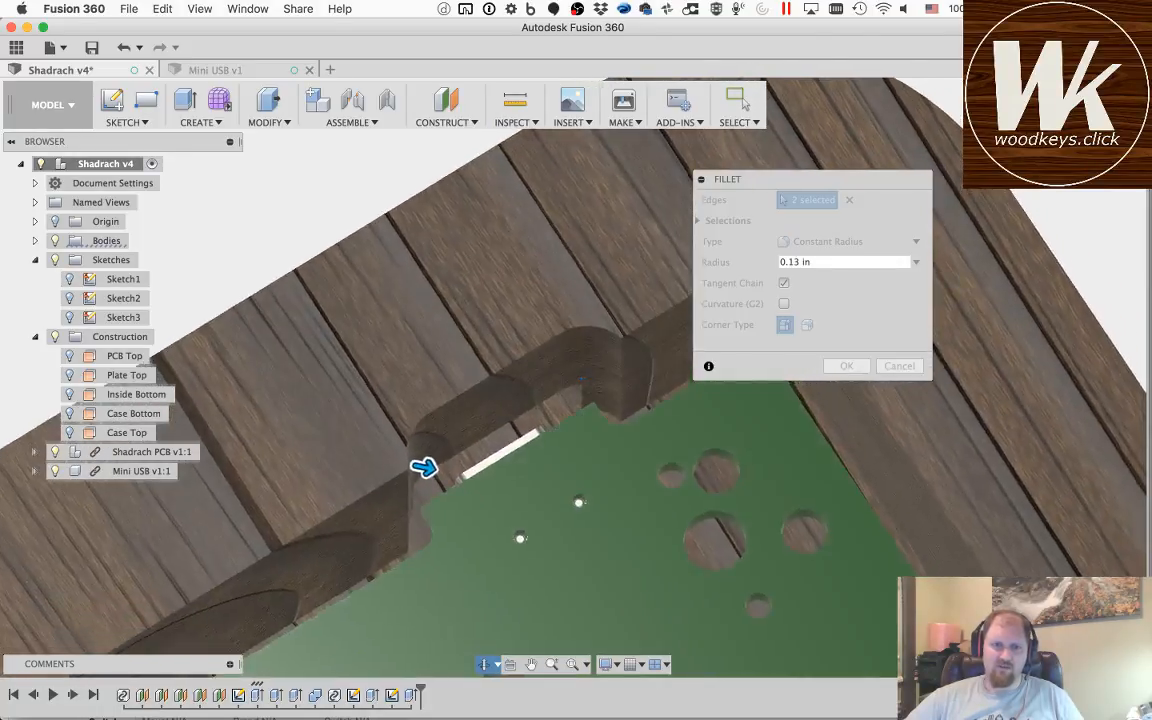
pyautogui.keyDown('shift'); pyautogui.moveTo(583, 380); pyautogui.dragTo(543, 403, button='middle'); pyautogui.keyUp('shift')
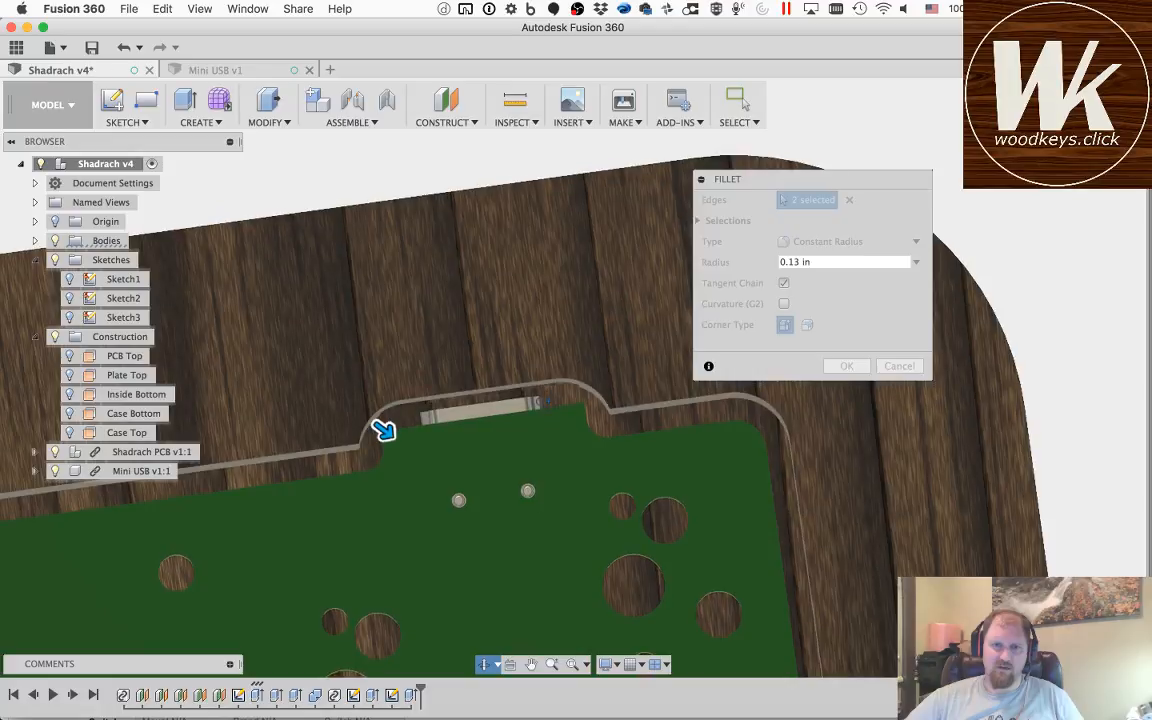
pyautogui.keyDown('shift'); pyautogui.moveTo(380, 429); pyautogui.dragTo(381, 403, button='middle'); pyautogui.keyUp('shift')
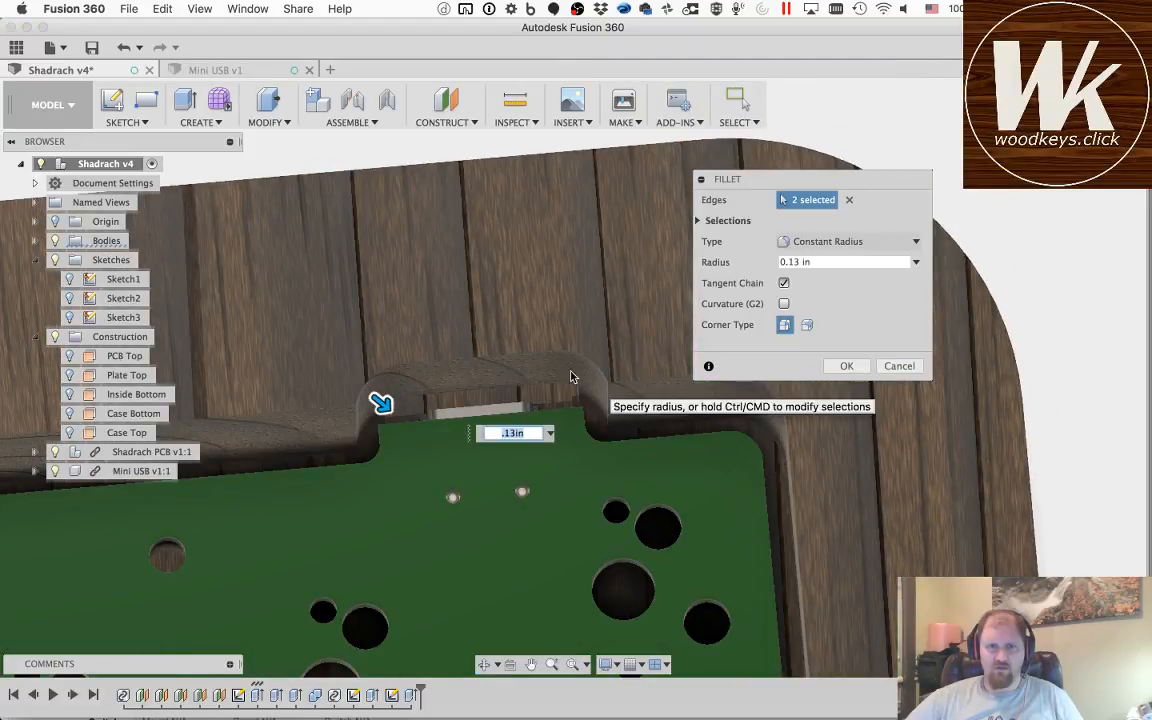
pyautogui.click(845, 366)
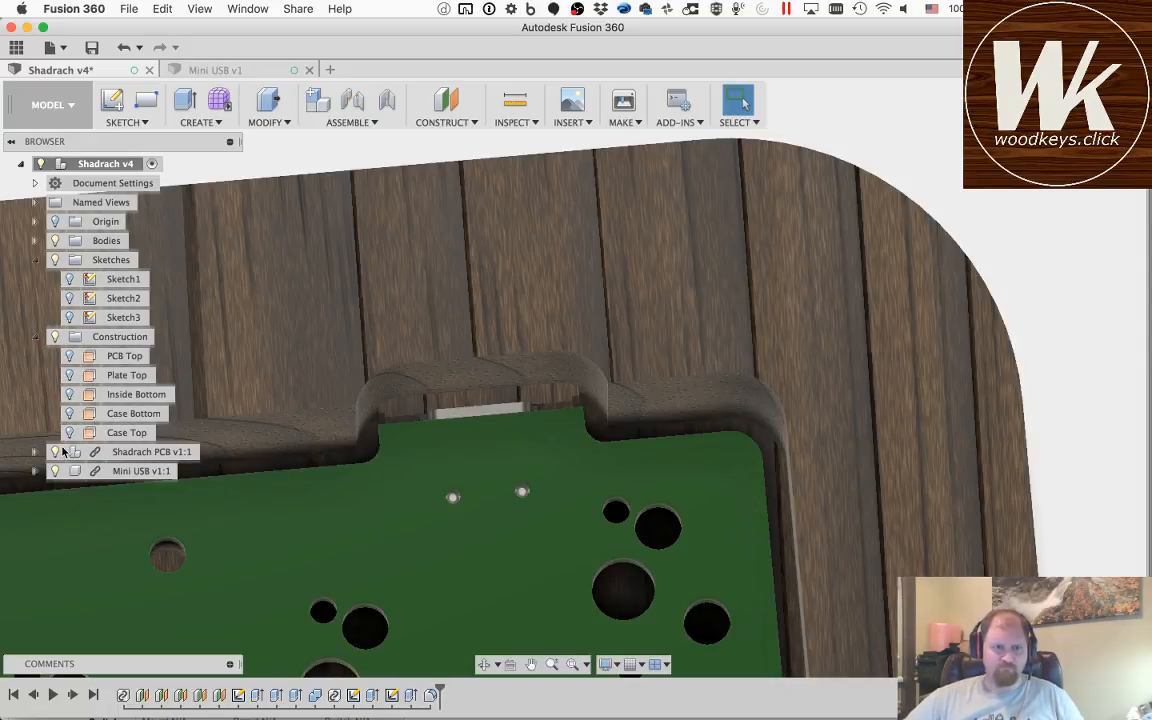
# Step: Hide the Shadrach PCB and Mini USB components to expose the inner corners of the connector pocket in the case floor
pyautogui.click(55, 452)
pyautogui.click(55, 471)
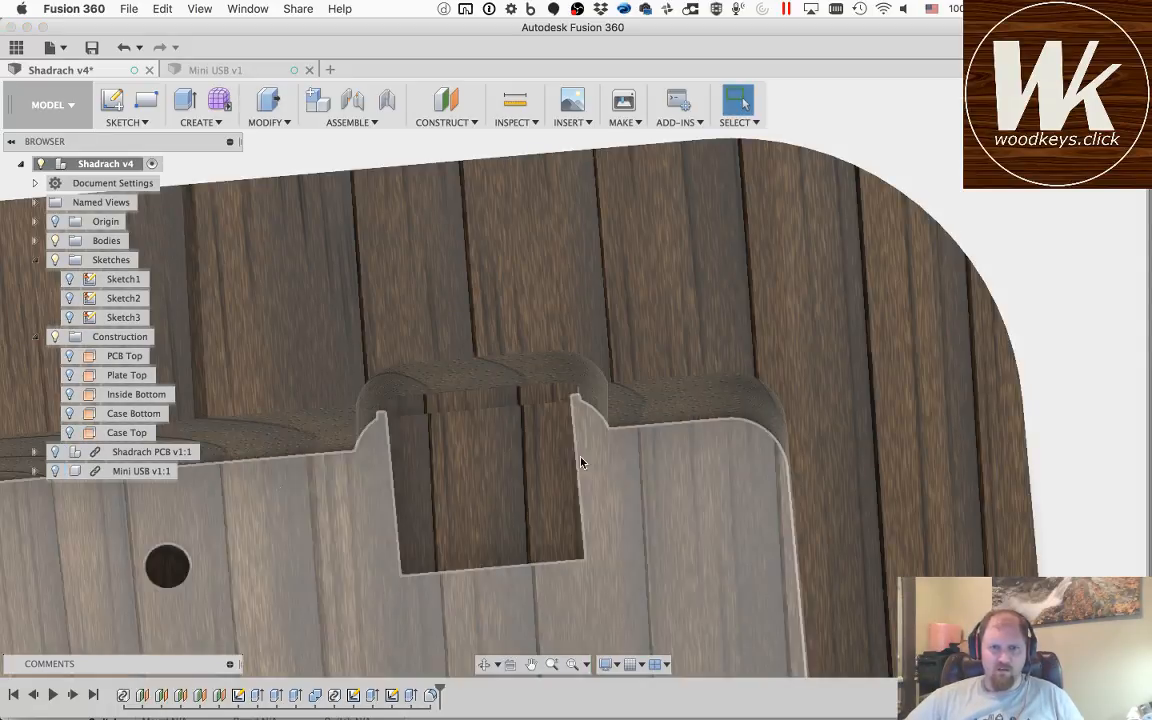
pyautogui.click(484, 666)
pyautogui.moveTo(446, 502); pyautogui.dragTo(562, 508)
pyautogui.press('Escape')
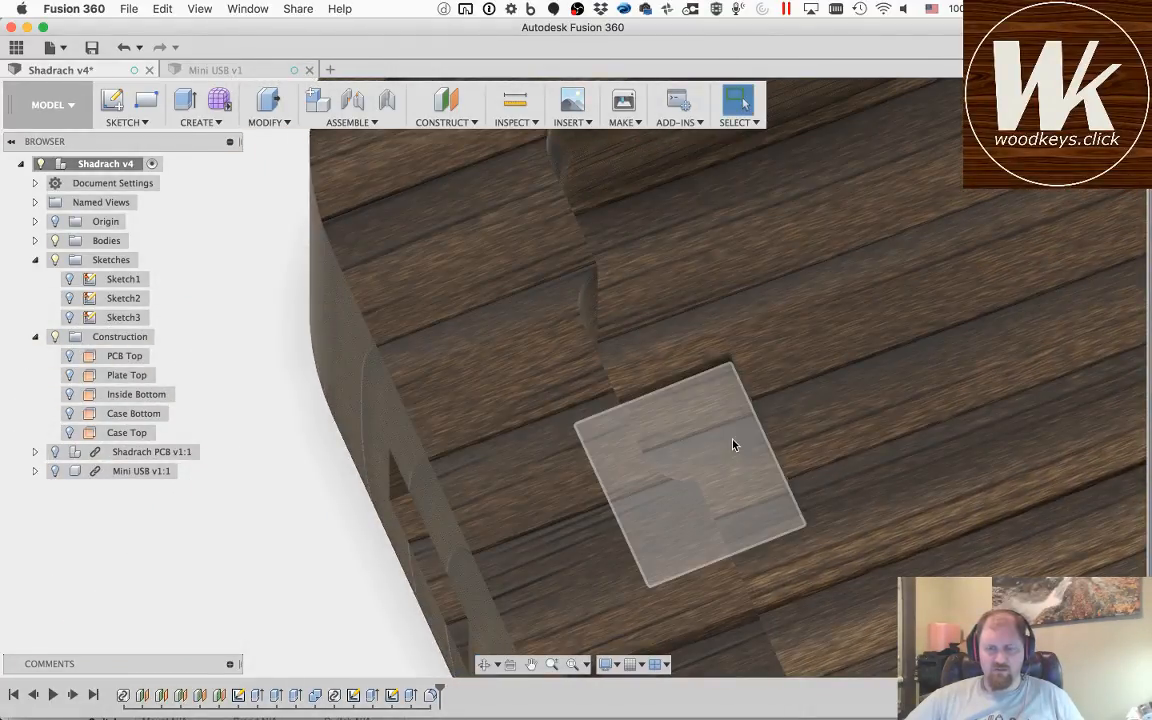
# Step: Fillet the two inner corner edges of the connector pocket in the case floor with a 0.13 in radius
pyautogui.press('f')
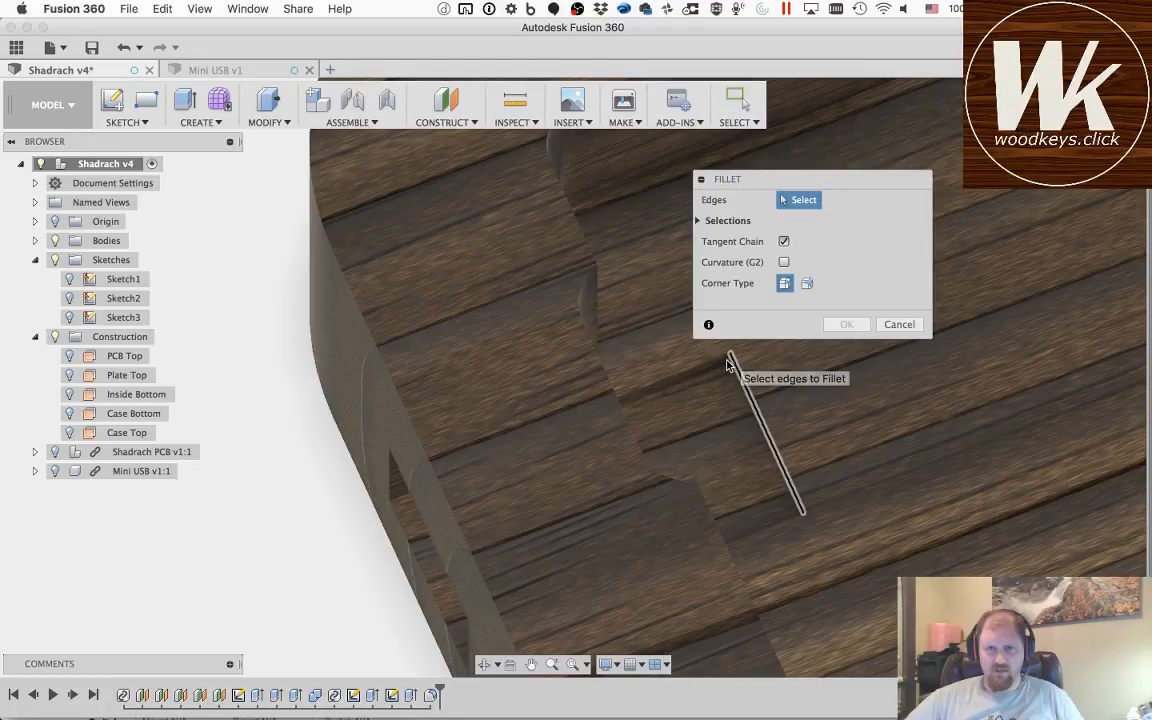
pyautogui.click(728, 360)
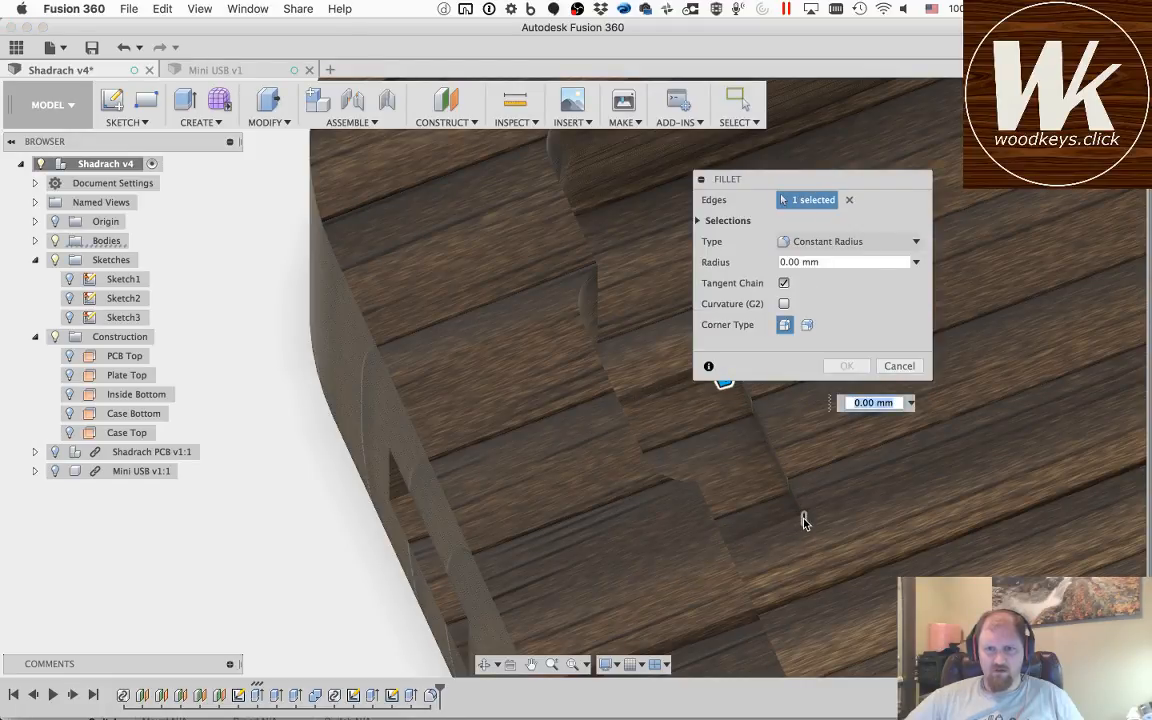
pyautogui.click(803, 519)
pyautogui.write('.13in')
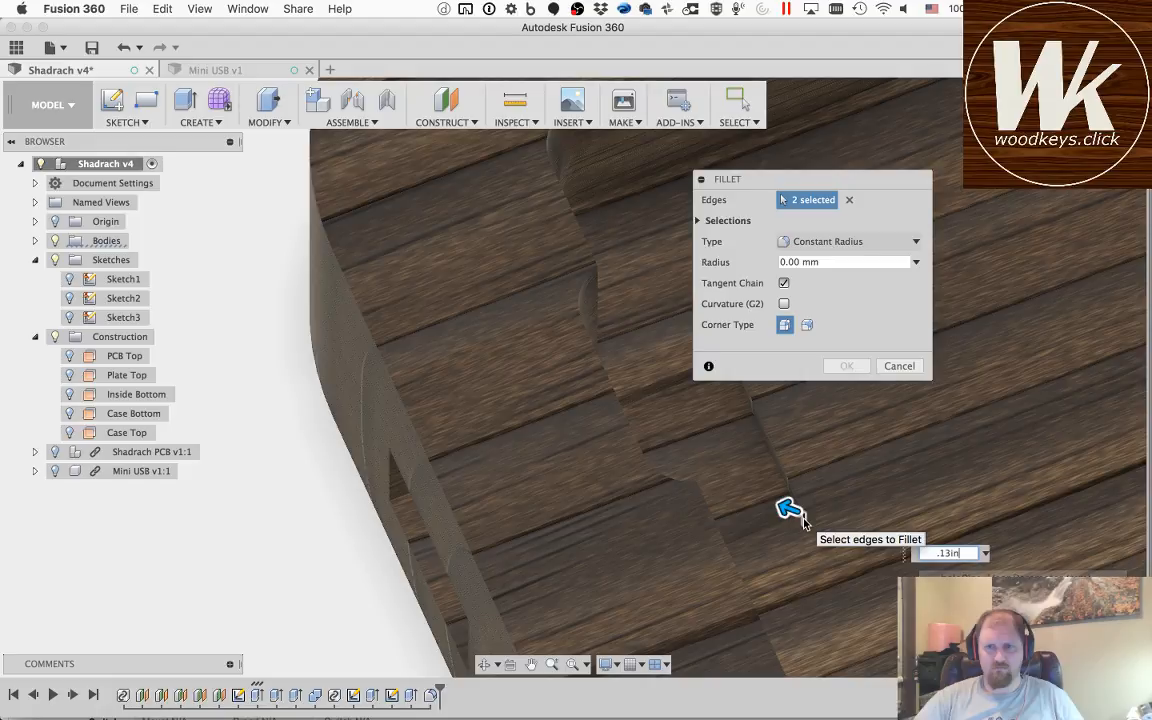
pyautogui.press('Return')
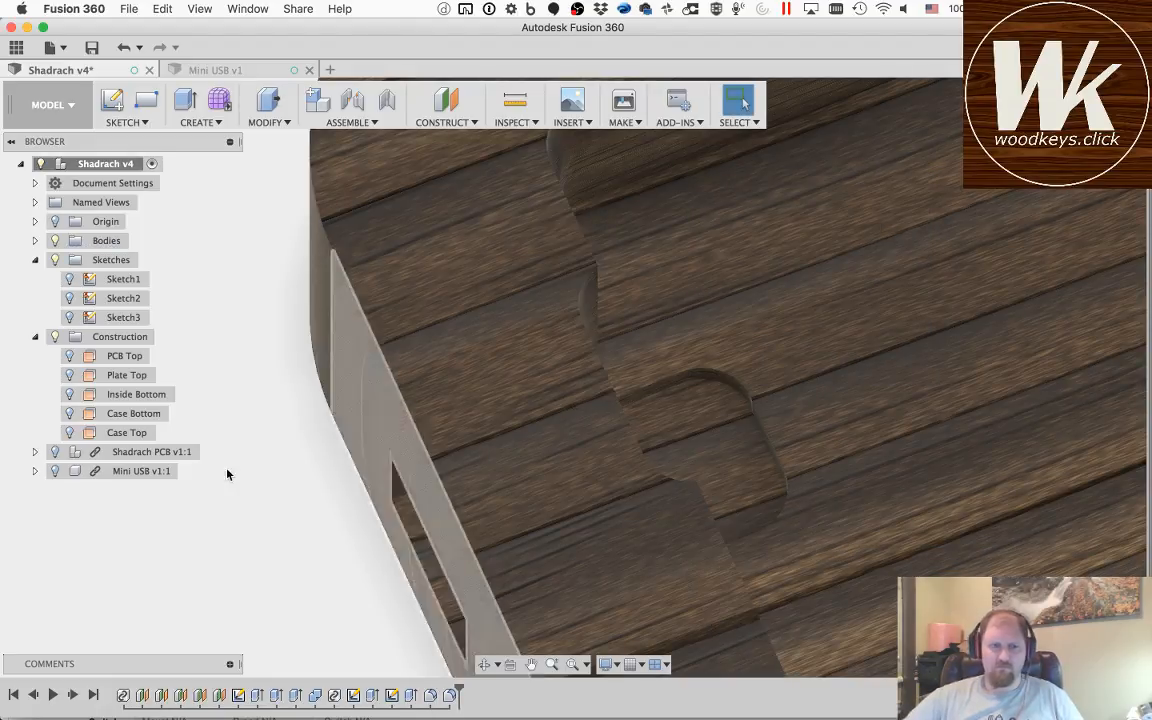
# Step: Show the Mini USB component again and check its fit inside the filleted pocket from above
pyautogui.click(54, 472)
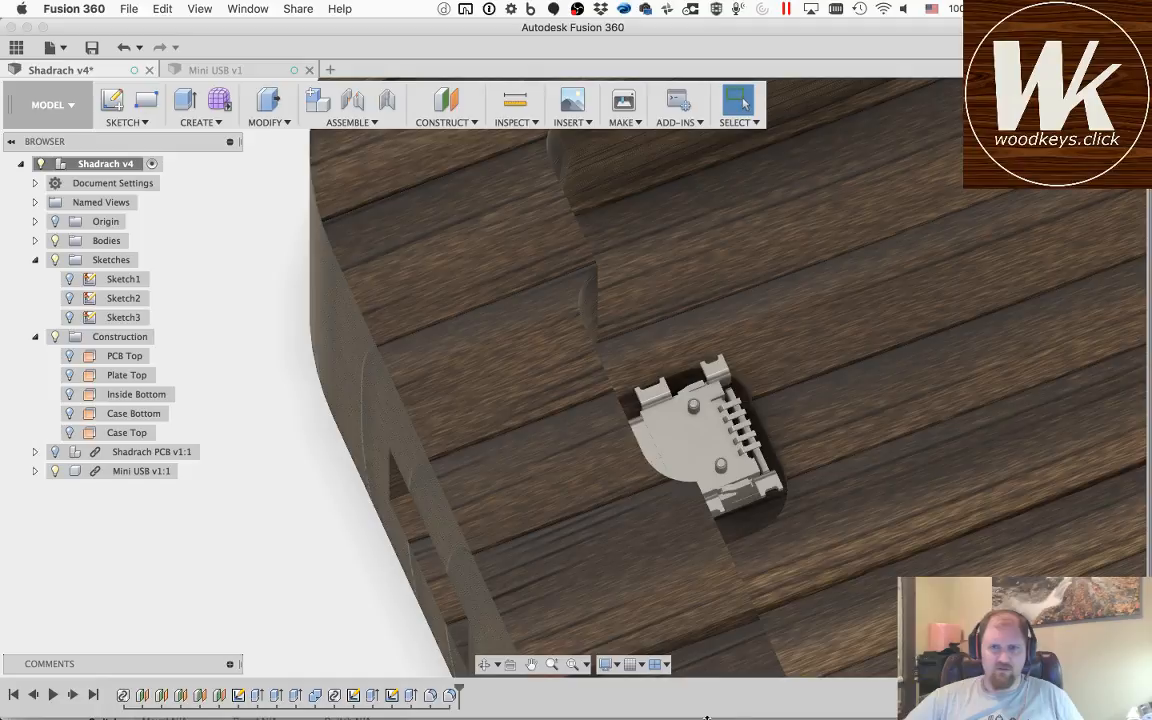
pyautogui.click(486, 666)
pyautogui.moveTo(662, 390); pyautogui.dragTo(558, 325)
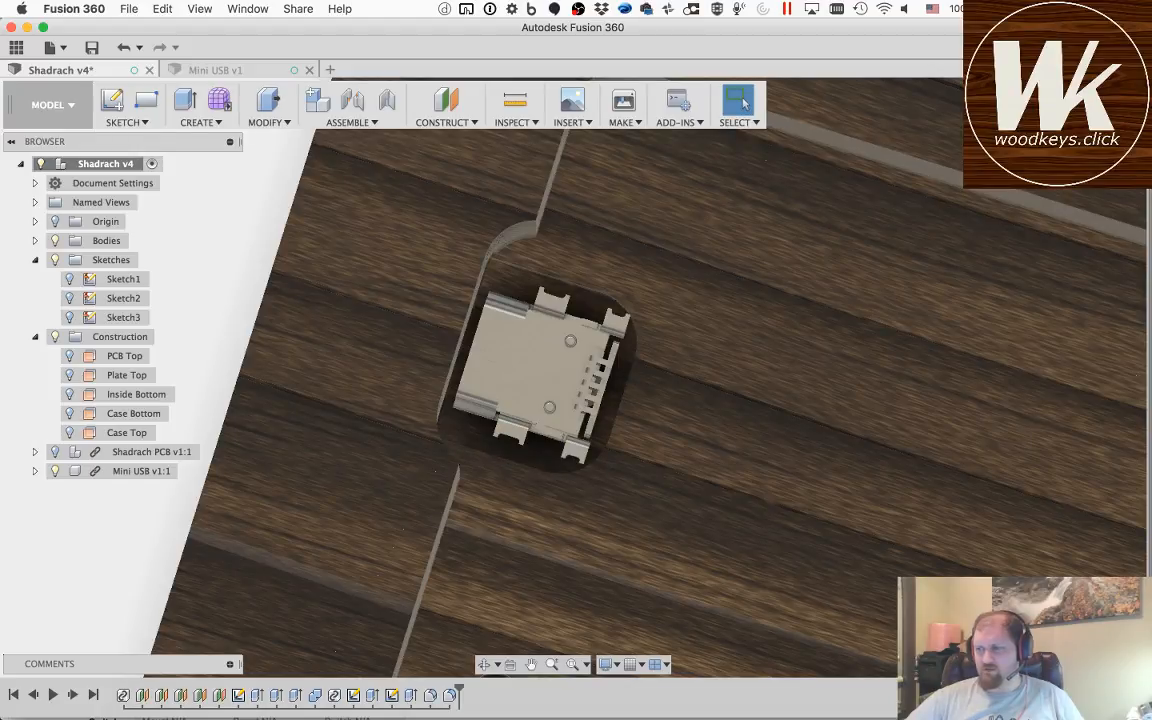
pyautogui.press('super+Tab')
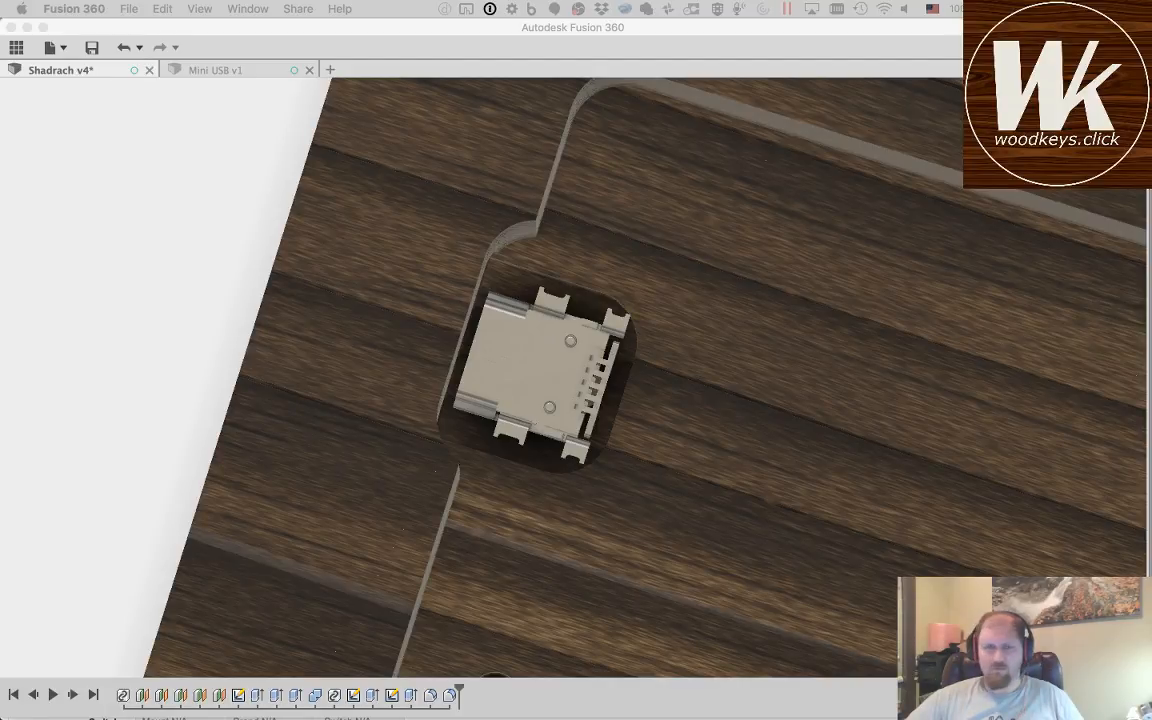
pyautogui.click(137, 28)
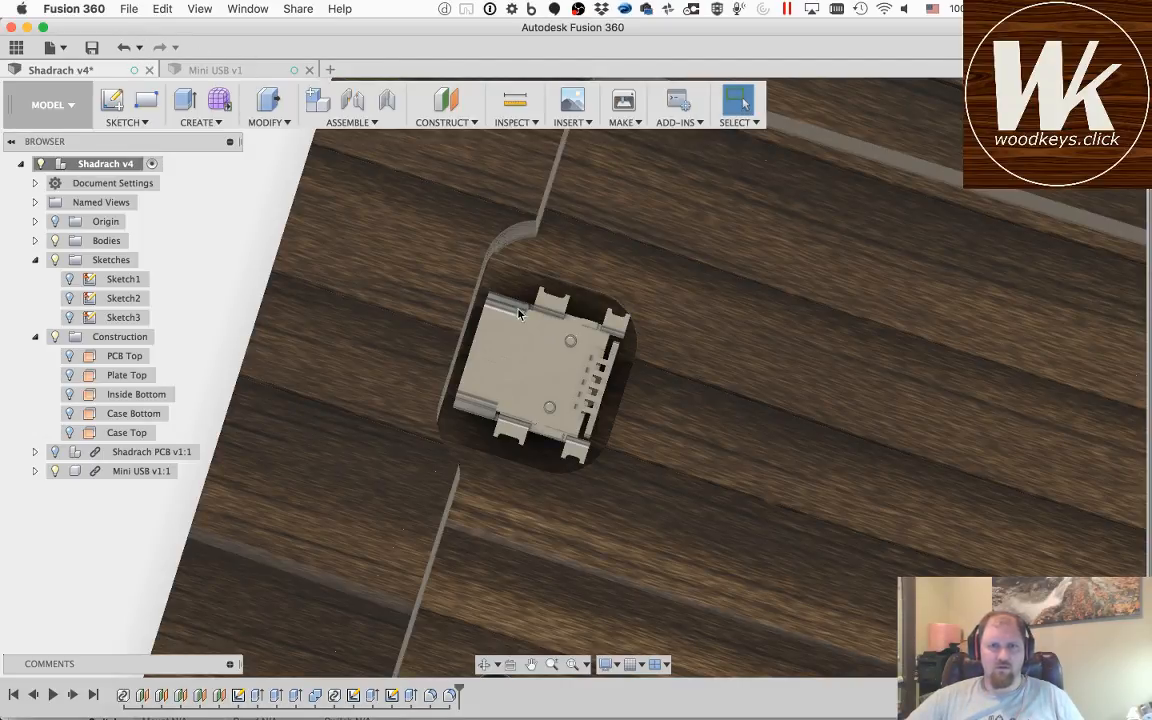
pyautogui.scroll(8, 636, 375)
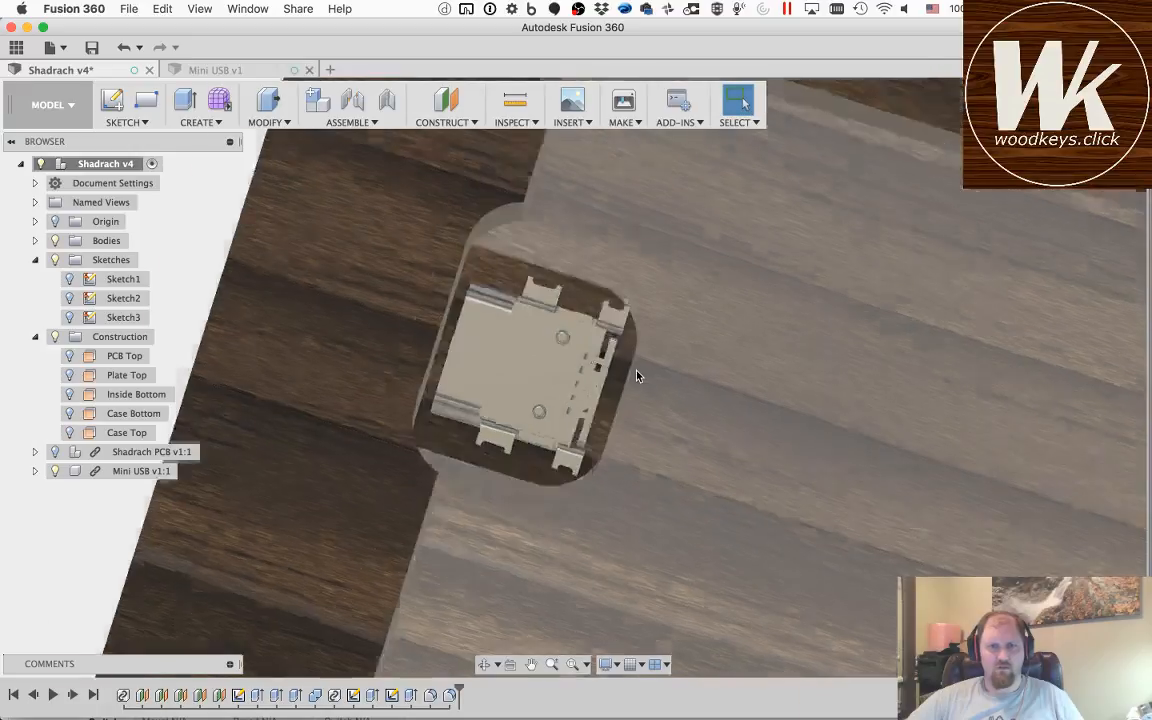
pyautogui.scroll(-10, 636, 375)
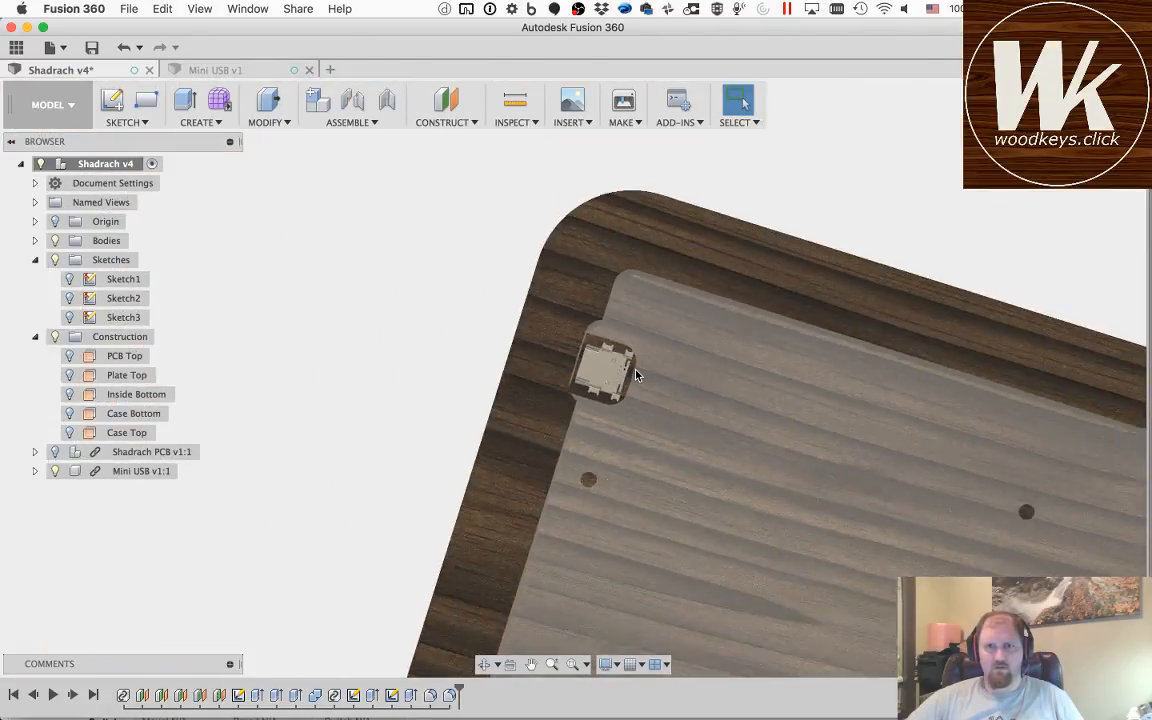
pyautogui.click(1066, 145)
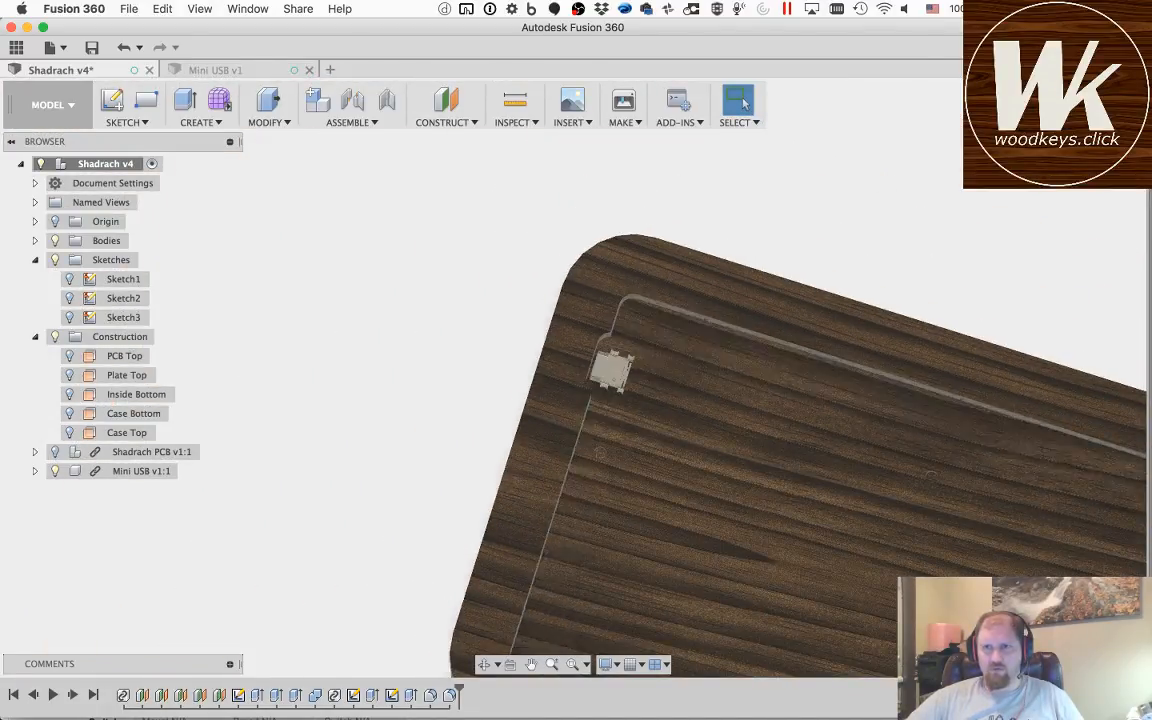
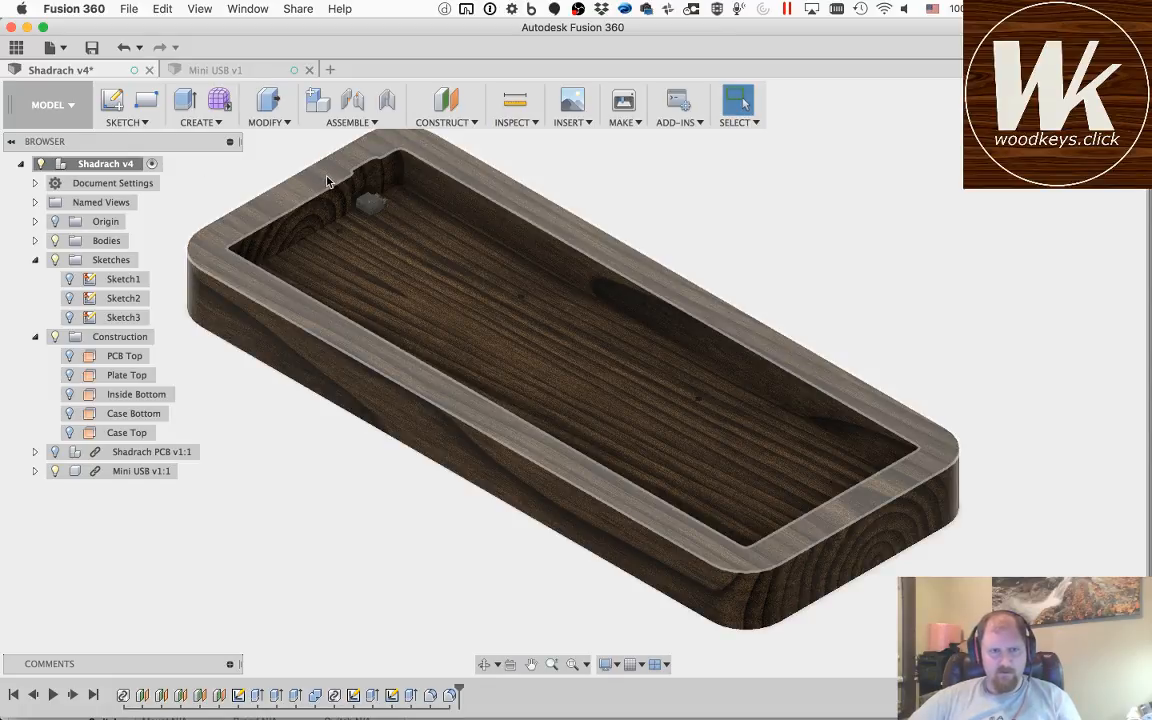
# Step: Show the Shadrach PCB component inside the wooden case
pyautogui.click(484, 664)
pyautogui.moveTo(364, 298); pyautogui.dragTo(425, 337)
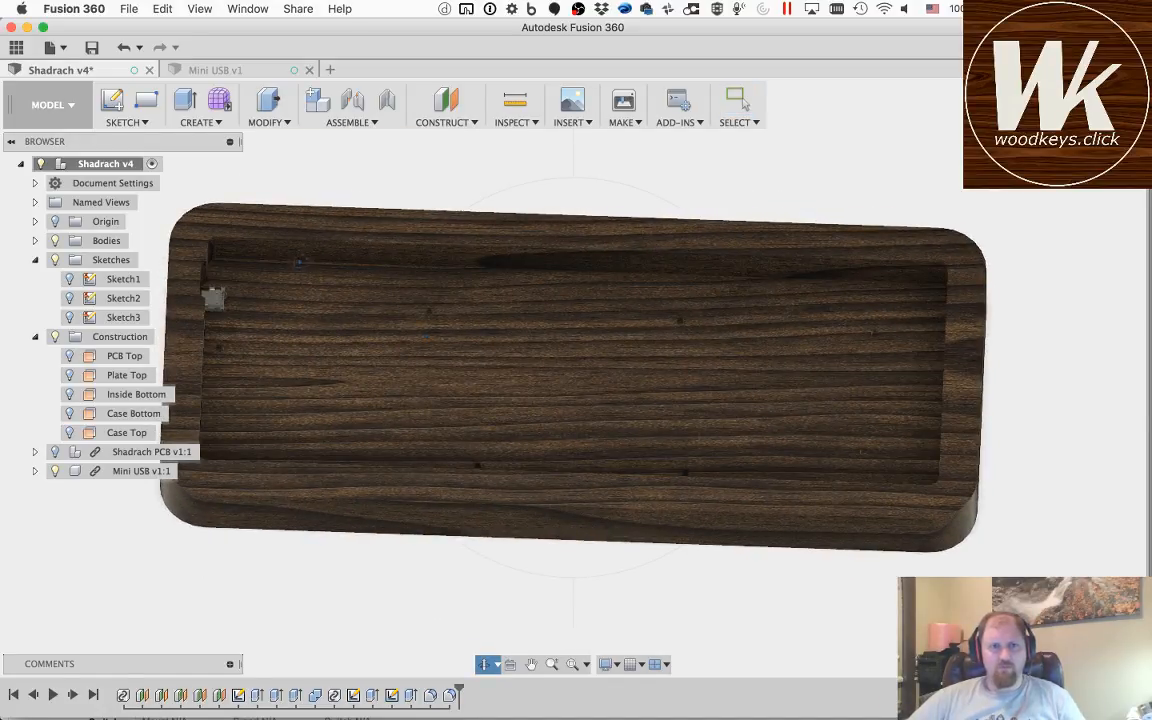
pyautogui.click(531, 664)
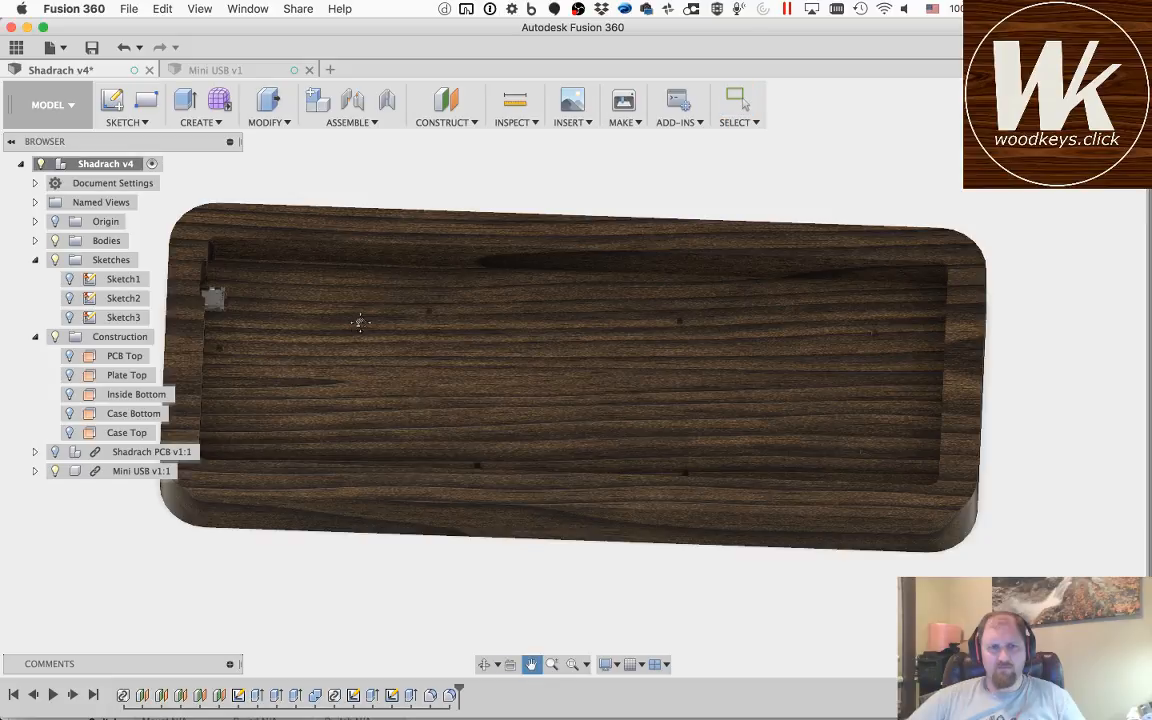
pyautogui.moveTo(360, 322); pyautogui.dragTo(447, 335)
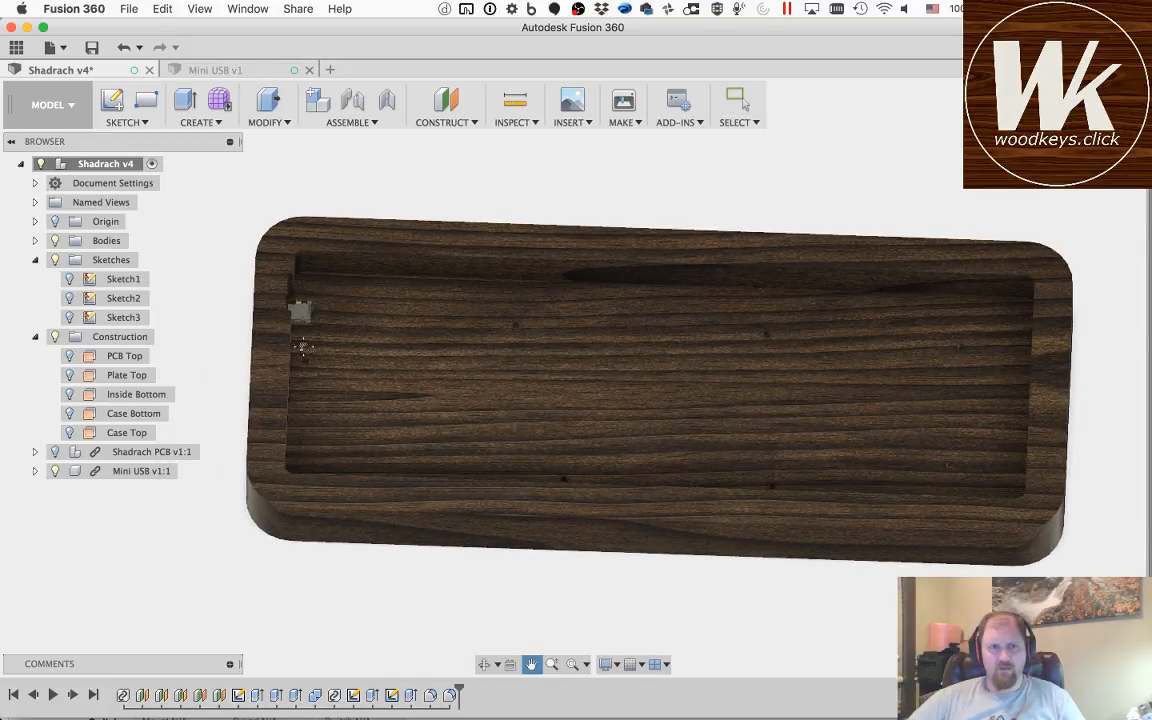
pyautogui.press('Escape')
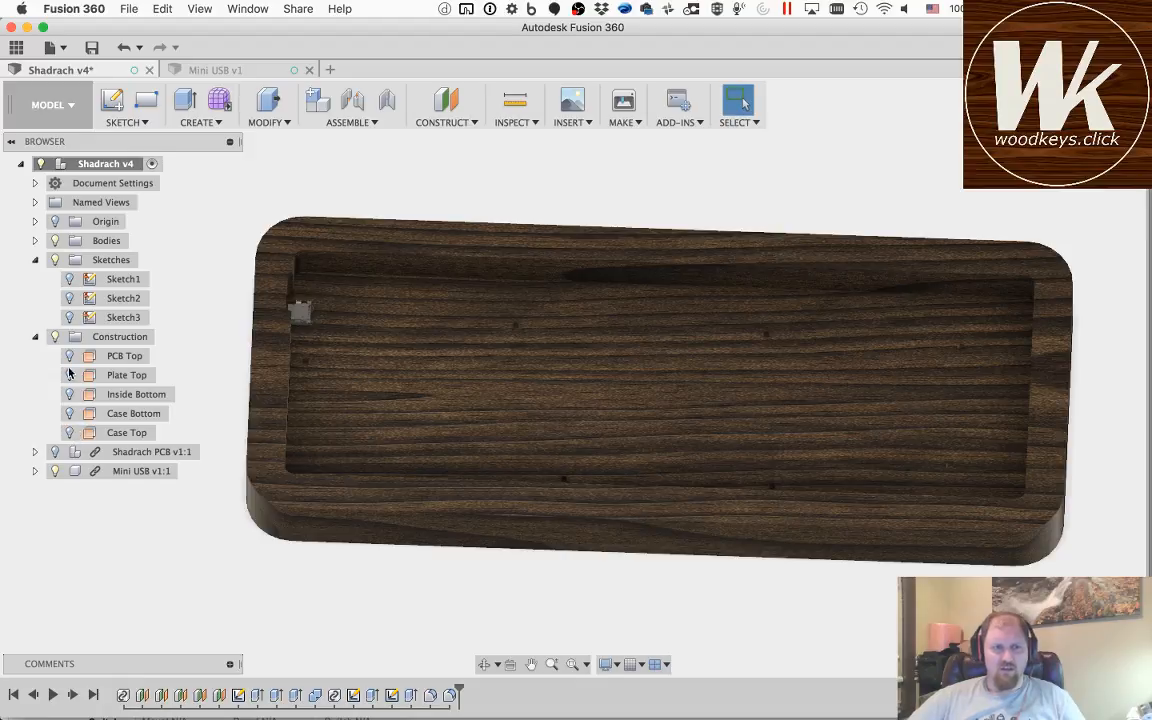
pyautogui.click(56, 452)
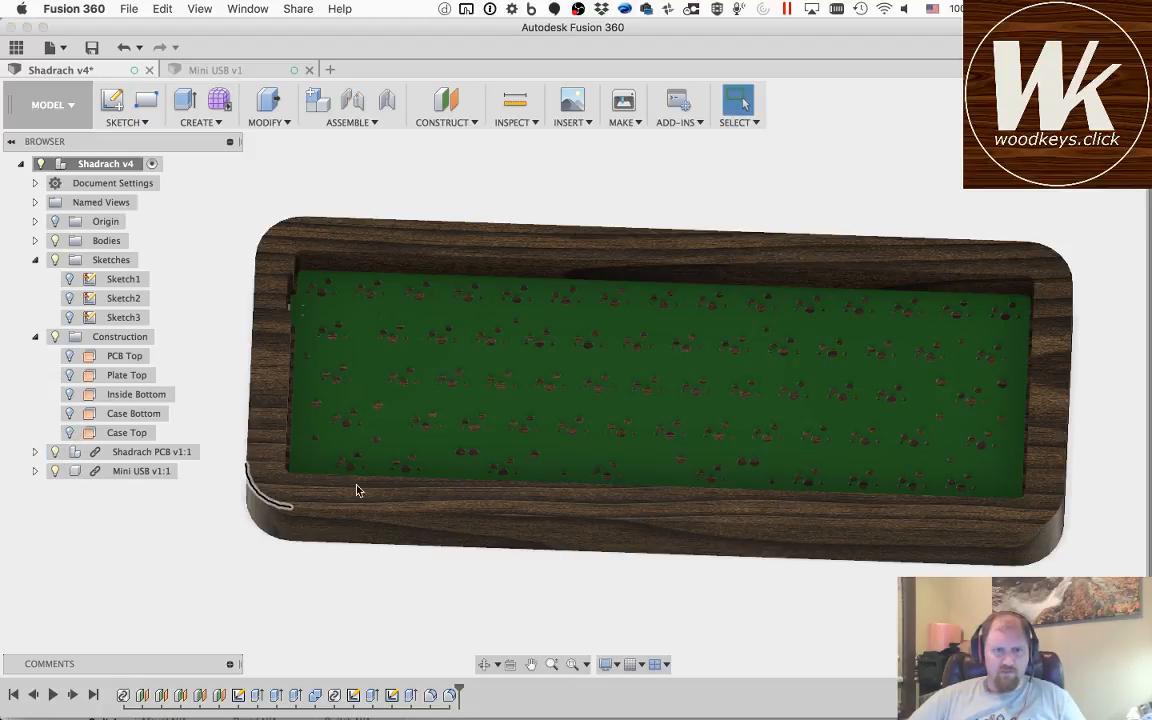
pyautogui.click(484, 664)
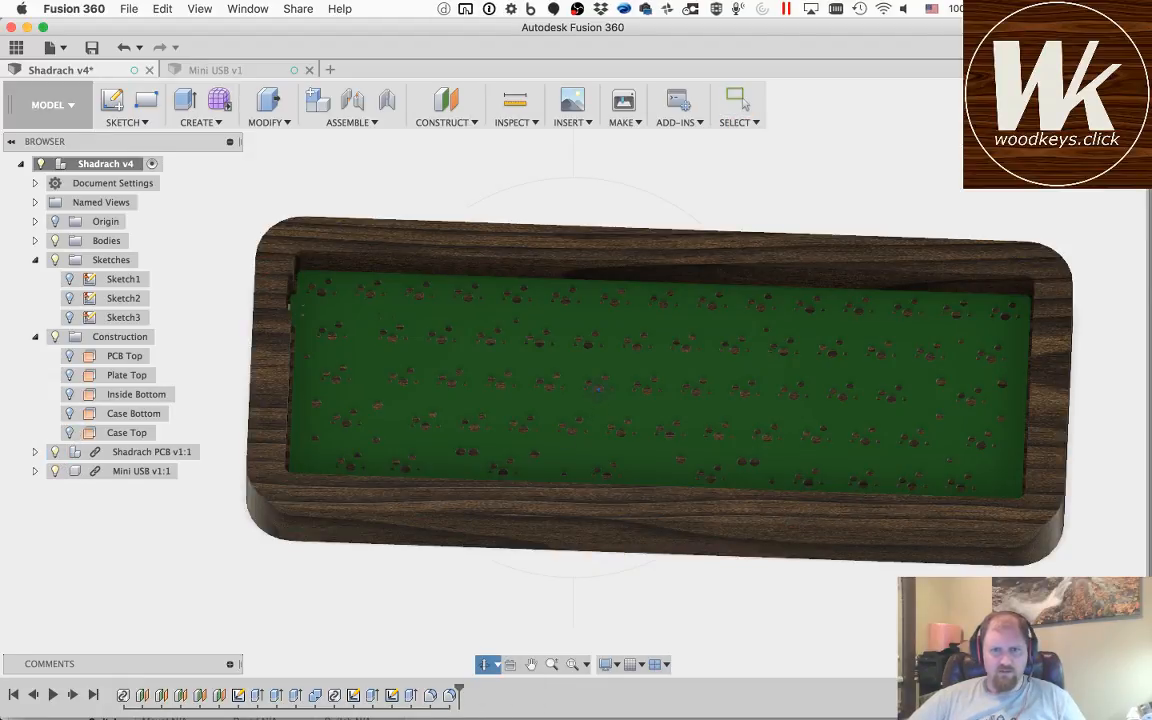
pyautogui.moveTo(590, 398); pyautogui.dragTo(609, 443)
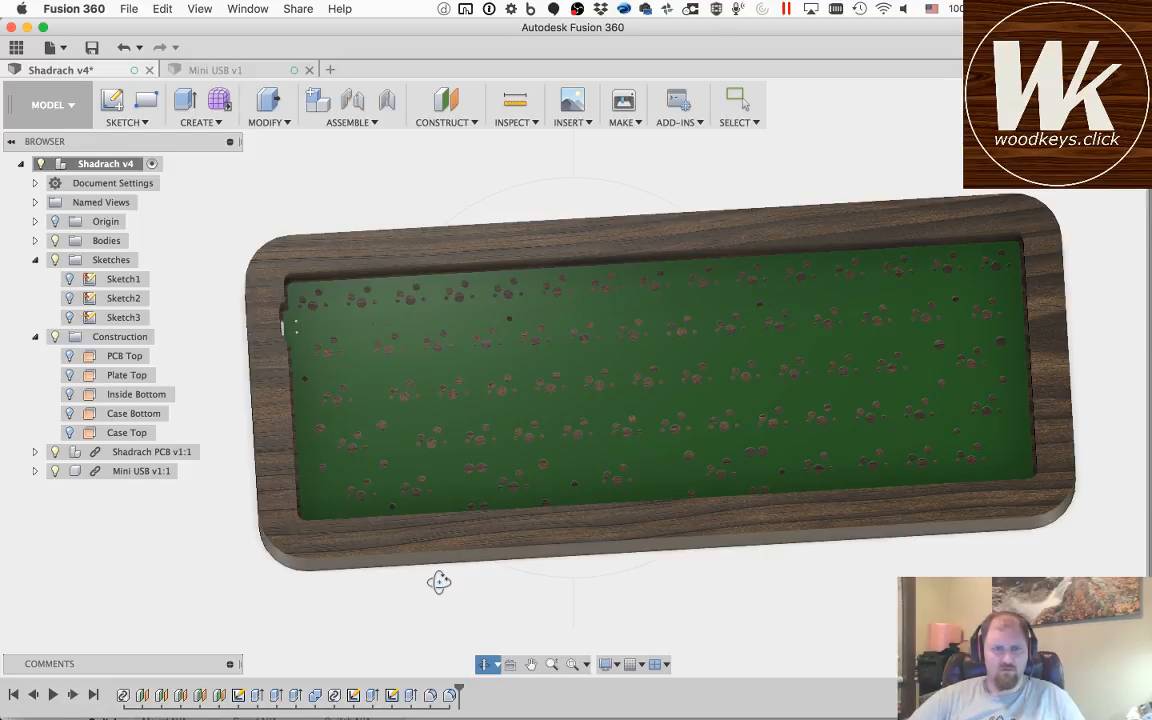
pyautogui.press('Escape')
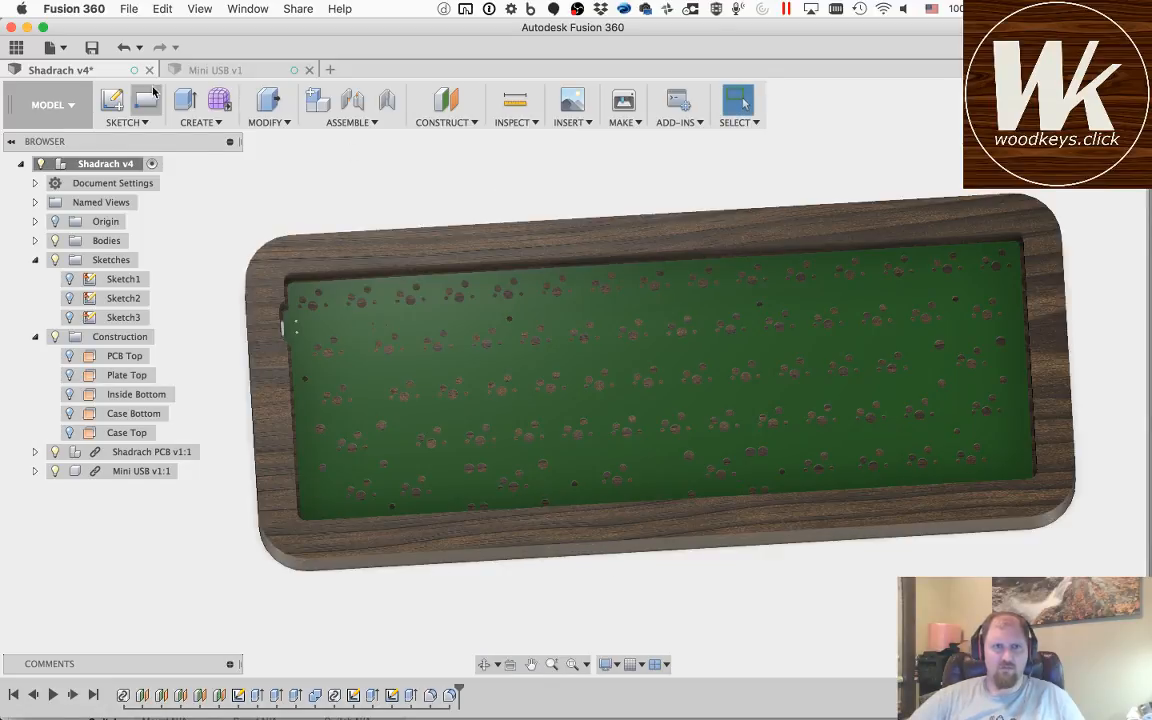
# Step: Start a new sketch on the top face of the wooden case around the PCB
pyautogui.click(111, 99)
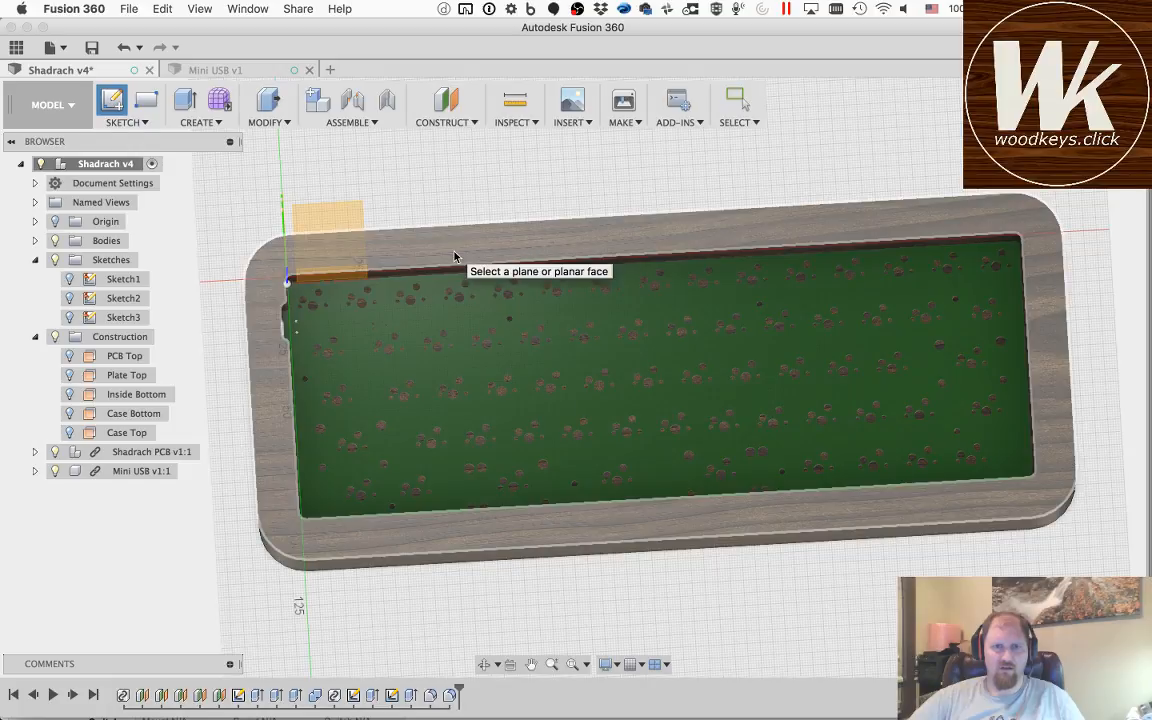
pyautogui.click(454, 257)
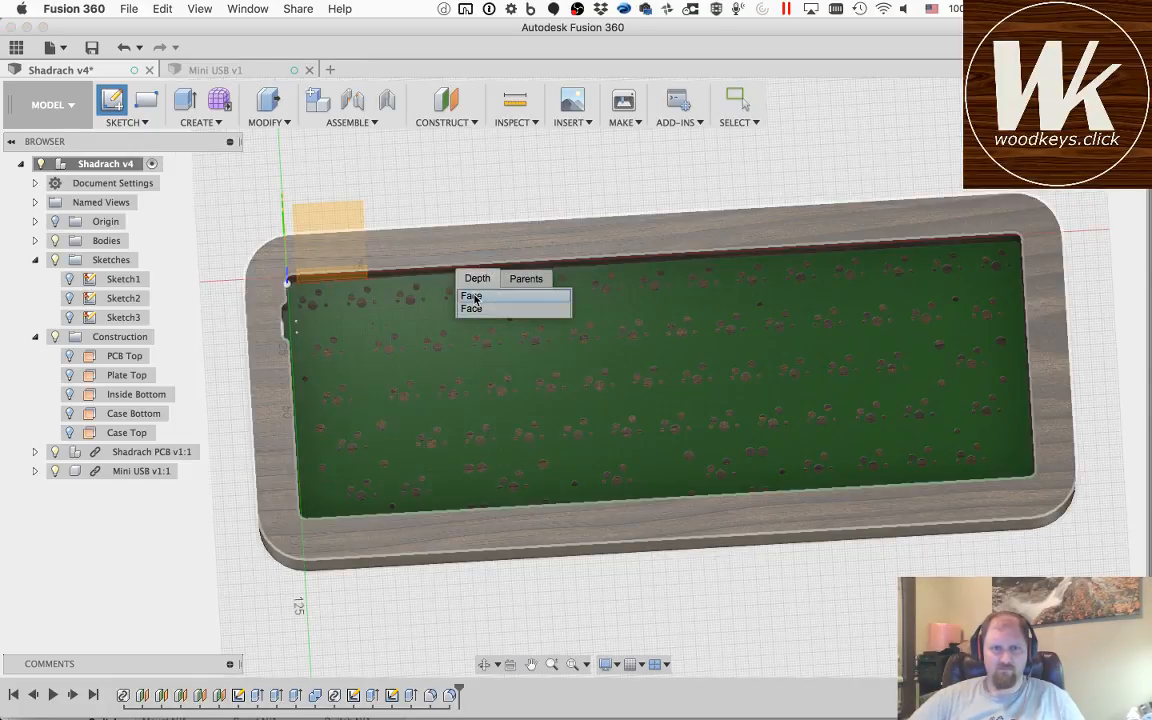
pyautogui.click(475, 297)
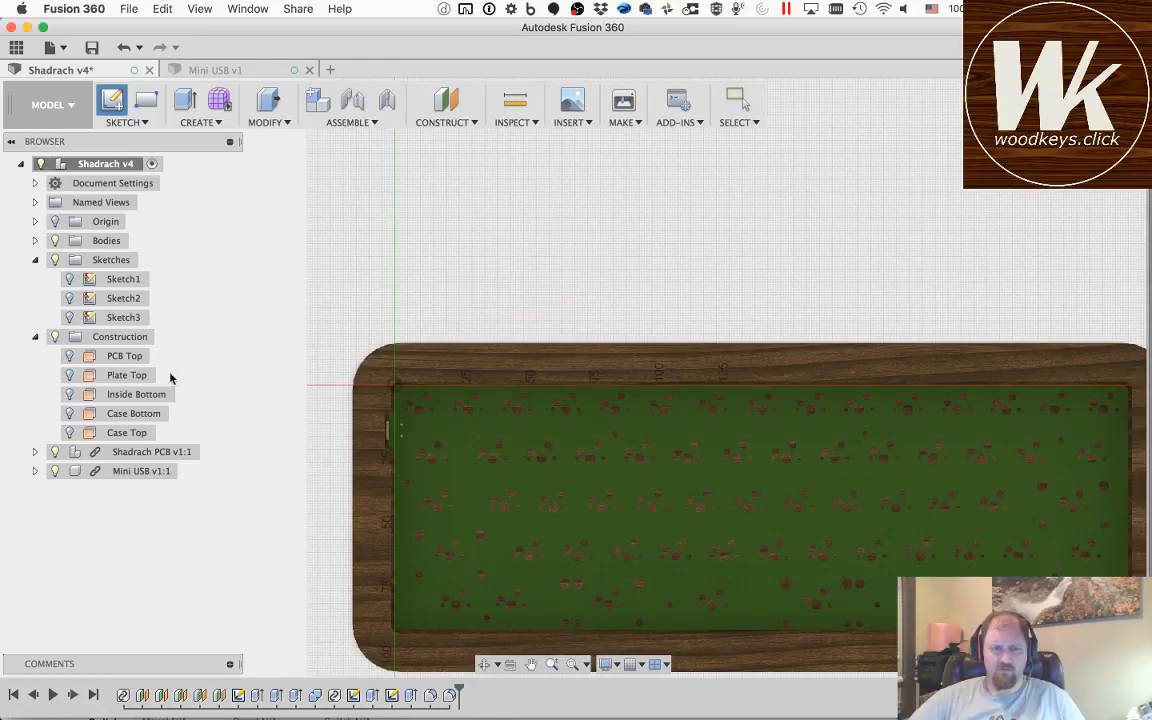
pyautogui.click(531, 664)
pyautogui.moveTo(528, 474); pyautogui.dragTo(403, 389)
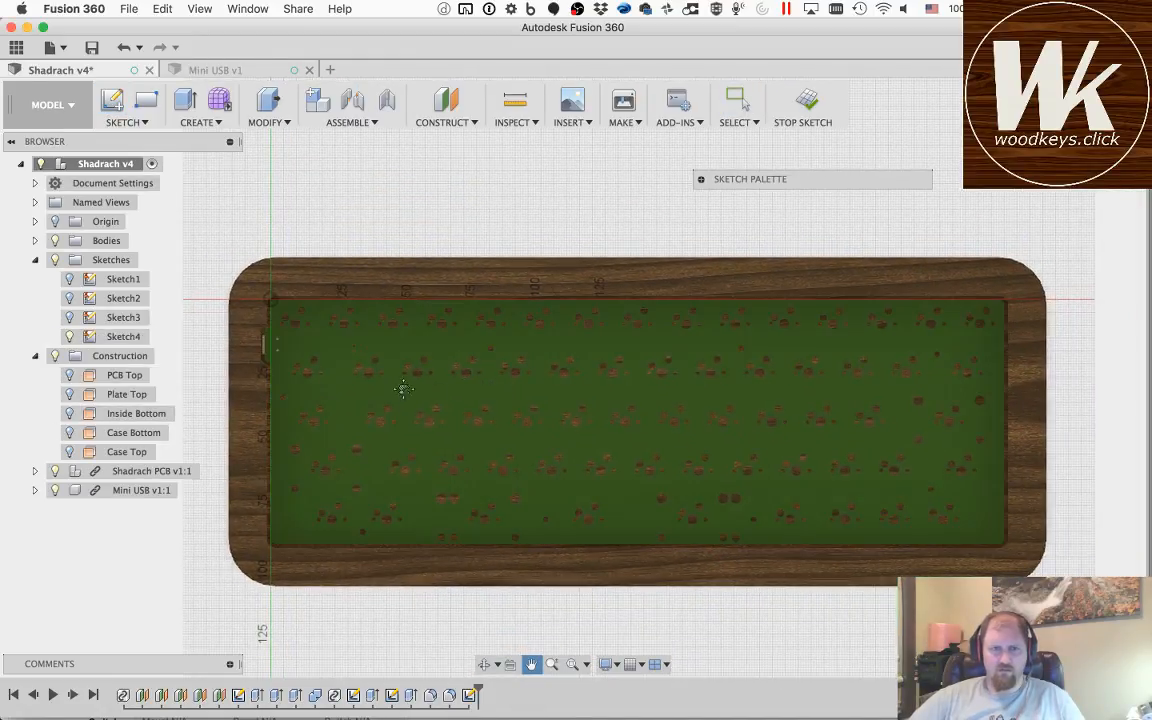
pyautogui.scroll(10, 267, 334)
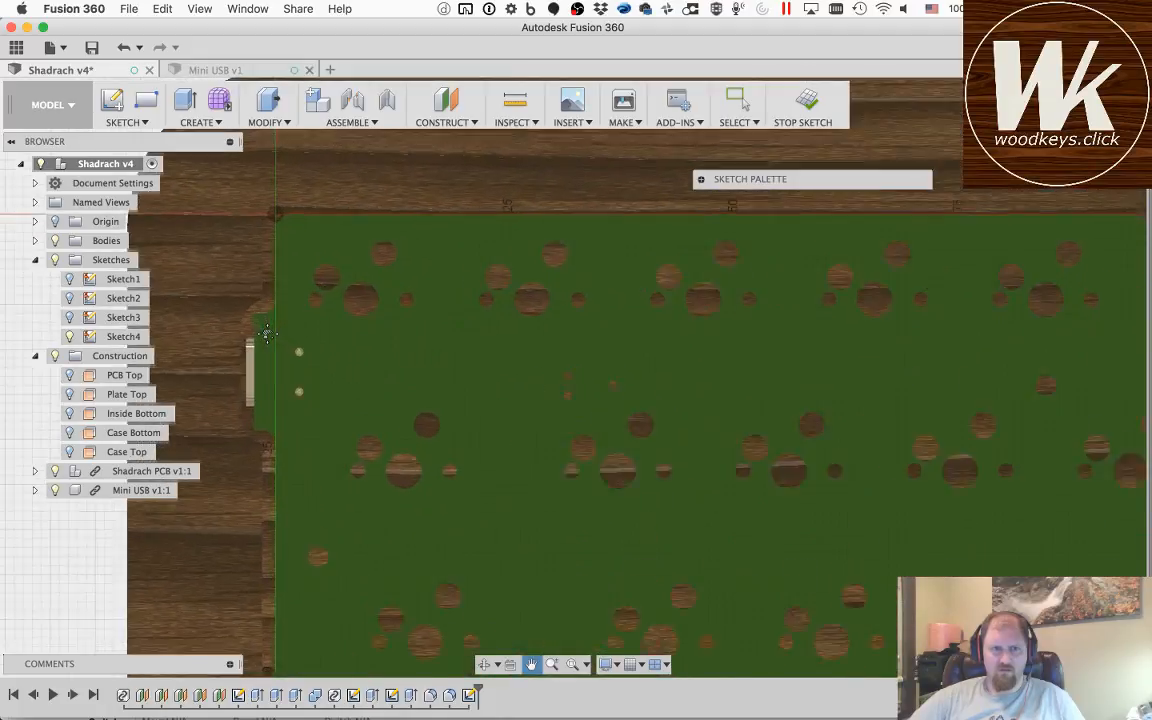
pyautogui.scroll(-3, 244, 334)
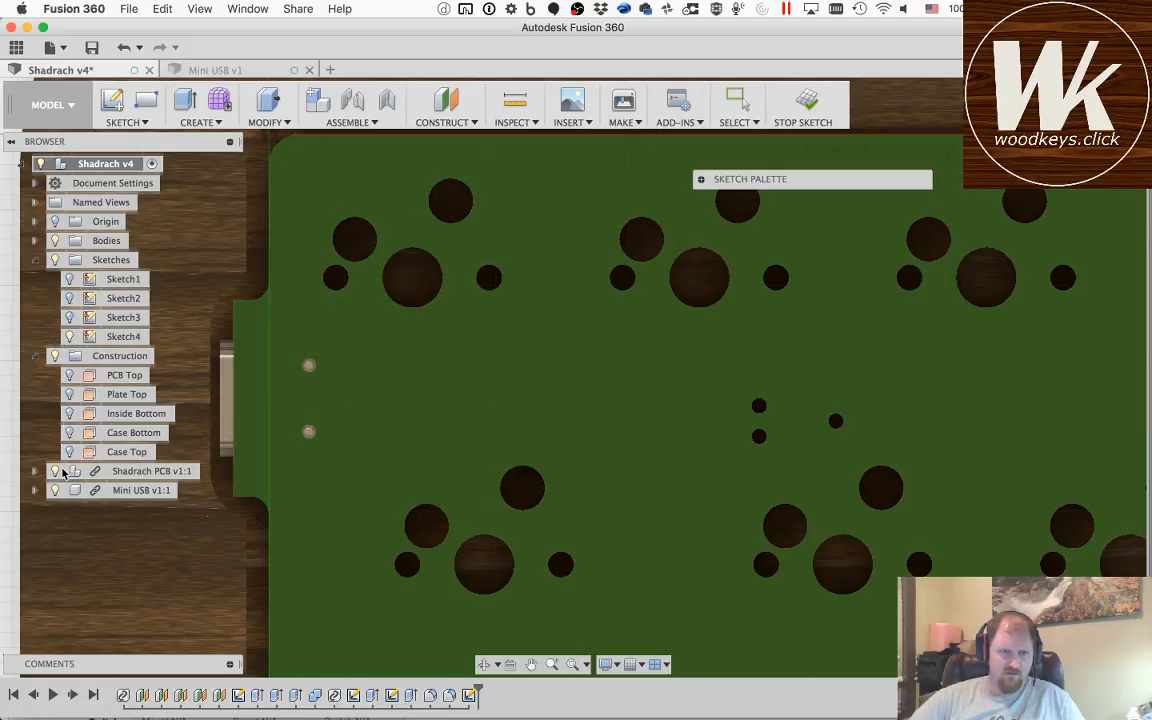
# Step: Hide the case bodies so the sketch outline can be edited around the PCB and Mini USB connector
pyautogui.click(55, 241)
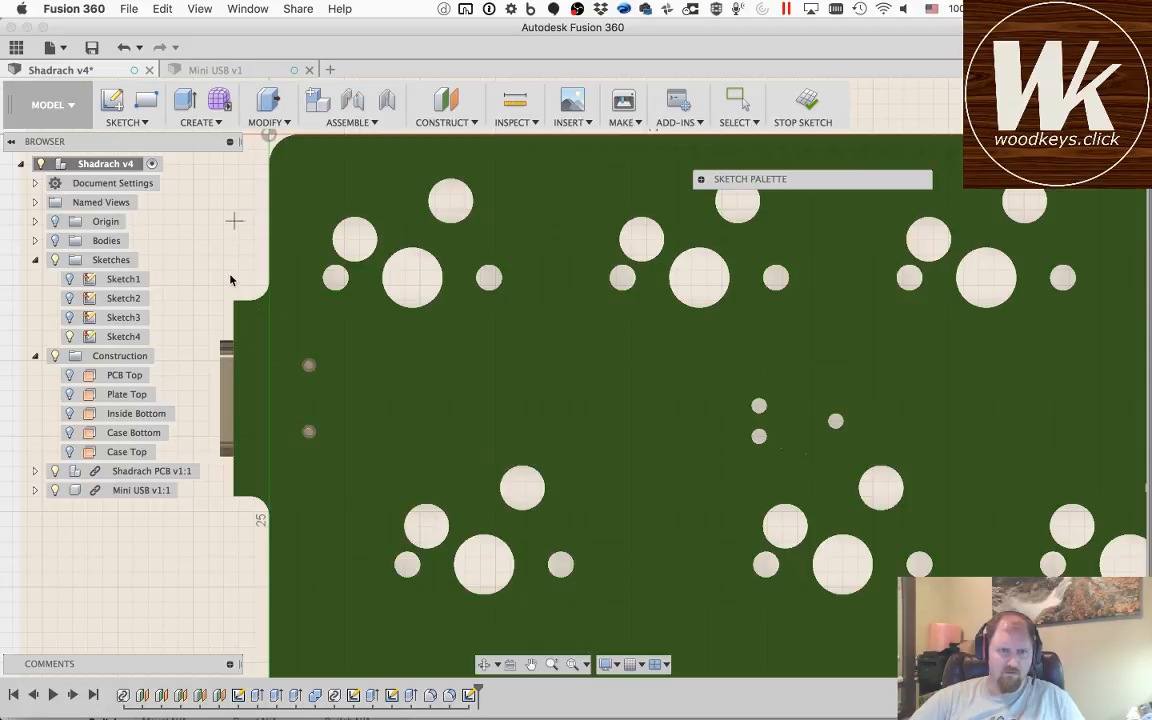
pyautogui.scroll(-5, 230, 280)
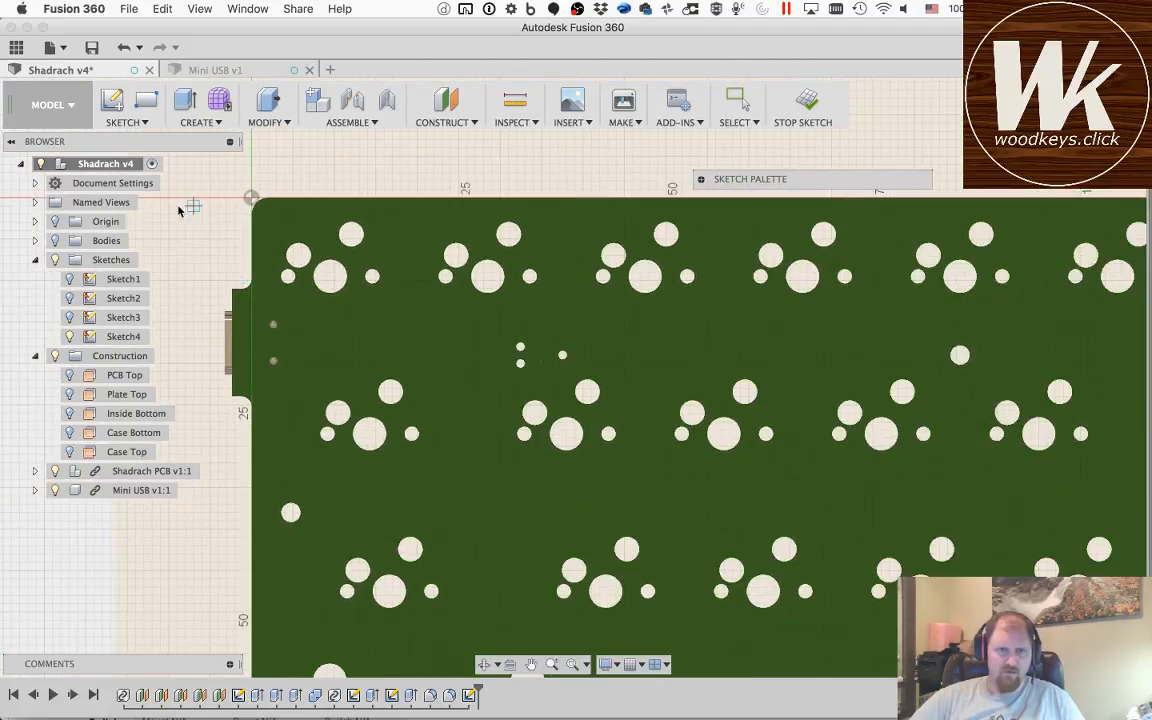
pyautogui.press('Escape')
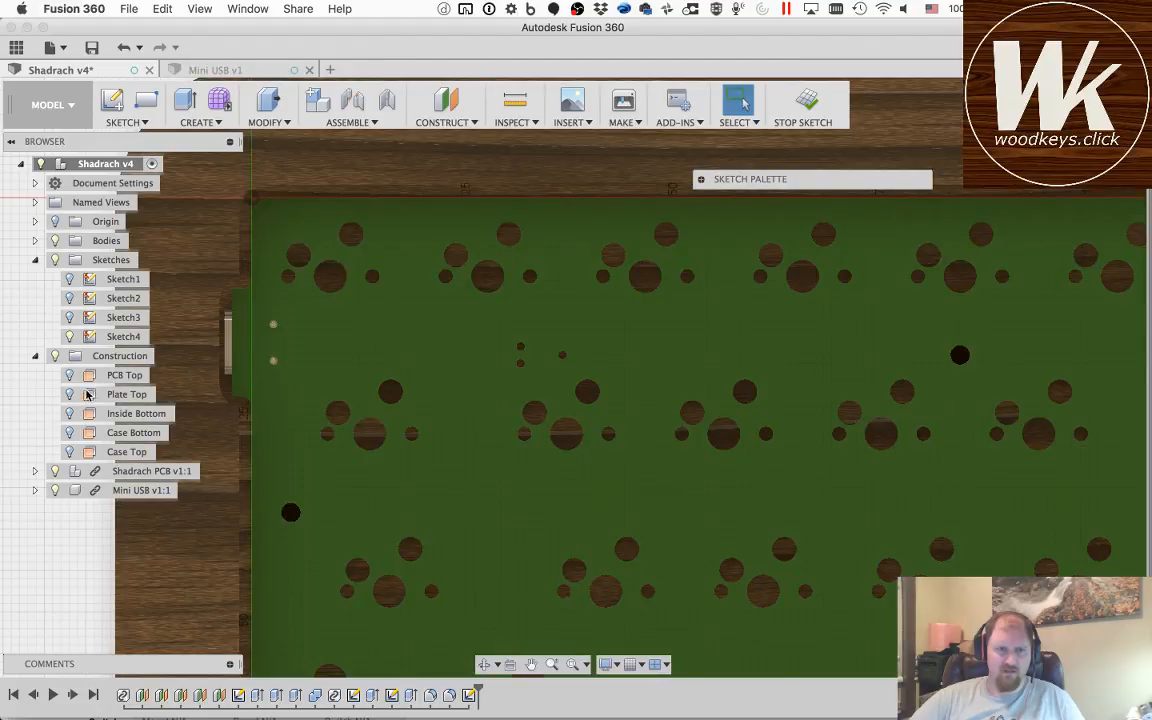
pyautogui.click(55, 241)
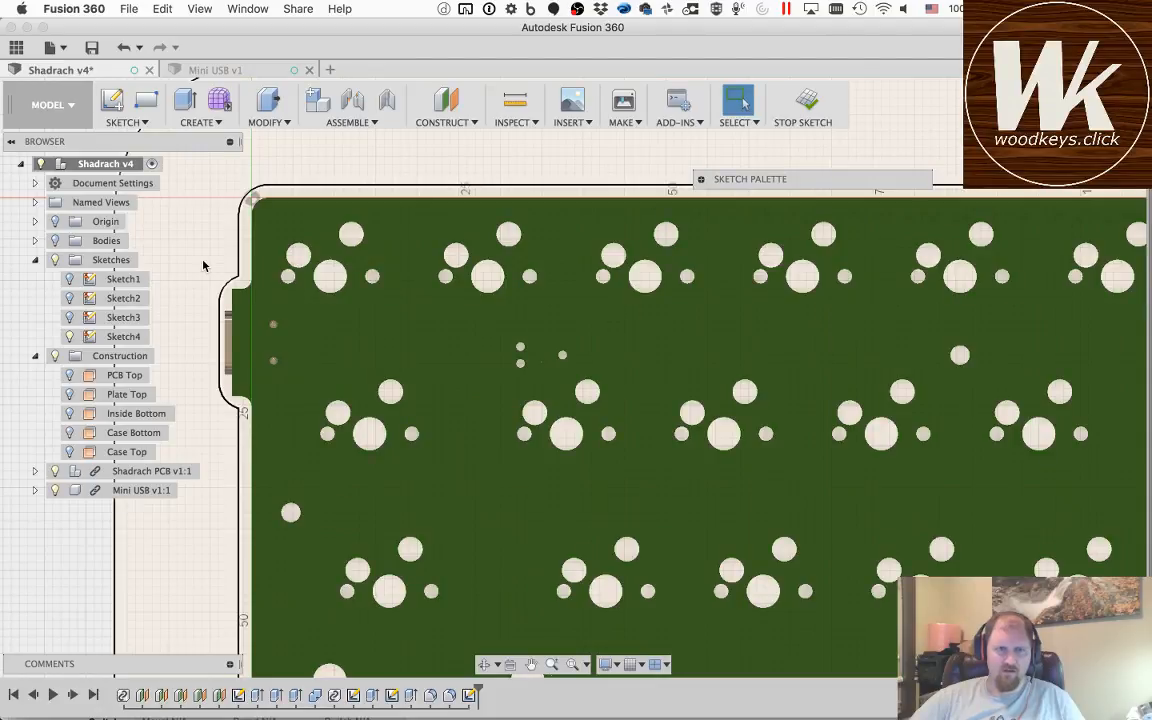
pyautogui.scroll(-5, 238, 283)
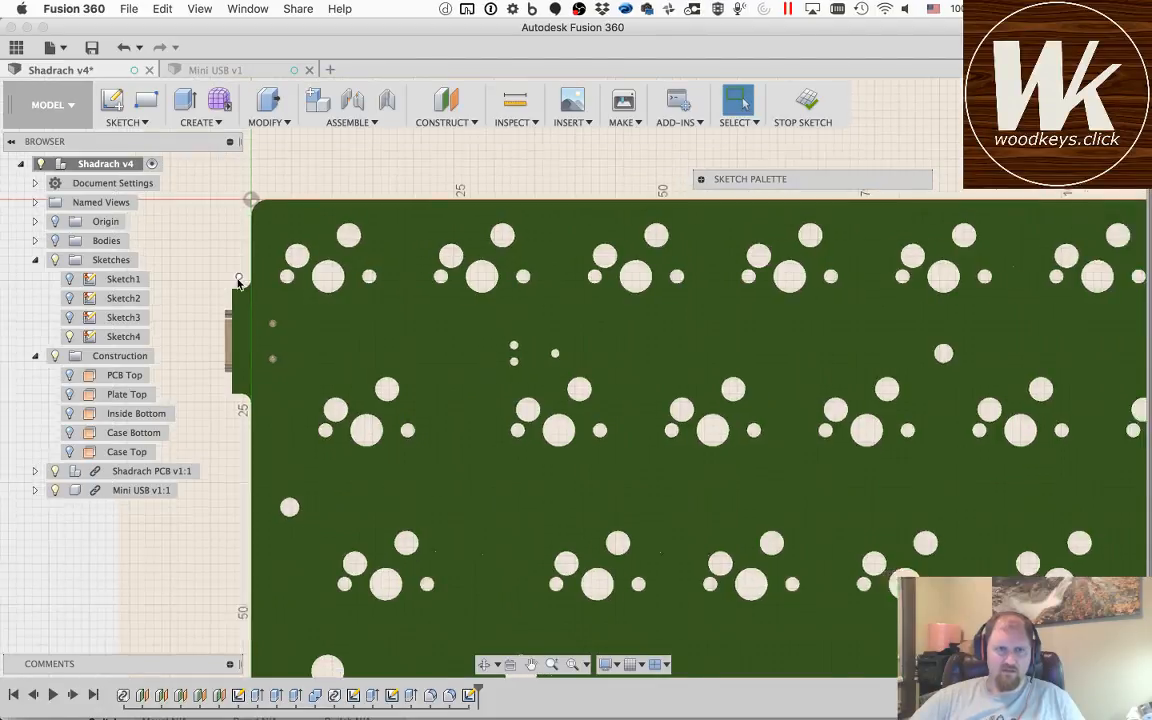
pyautogui.scroll(8, 238, 283)
pyautogui.scroll(-1, 239, 281)
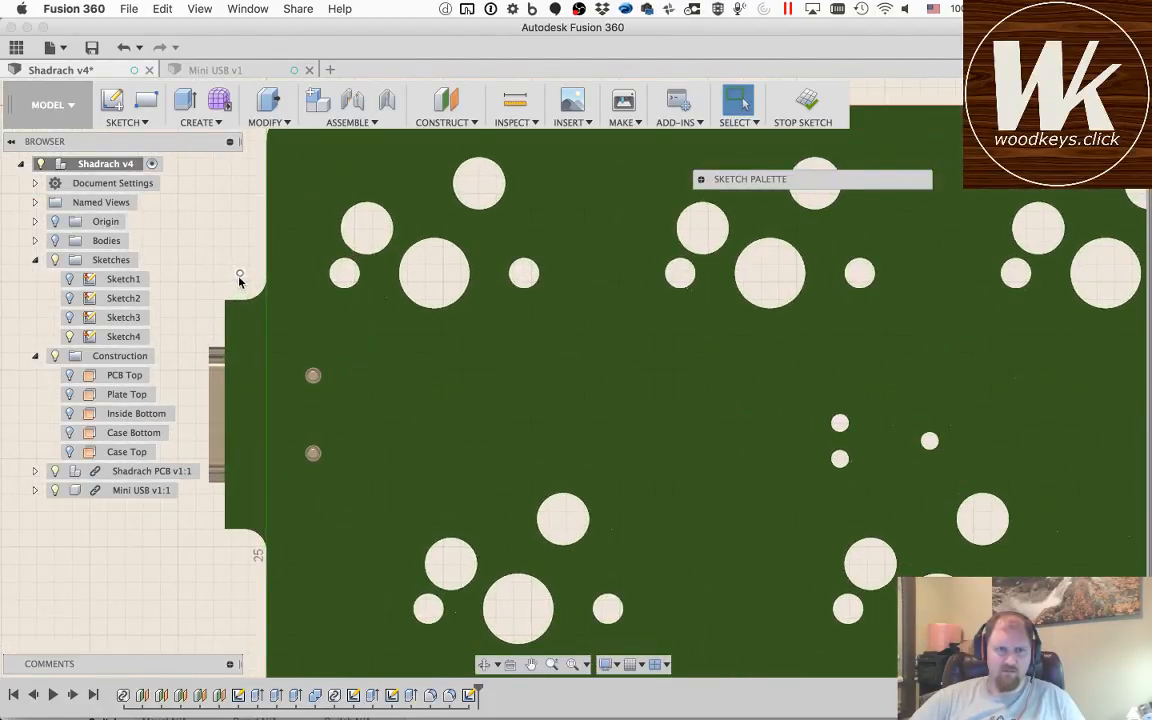
# Step: Sketch a vertical line about 16 mm long across the USB notch, joining the ends of the case's inner outline
pyautogui.press('r')
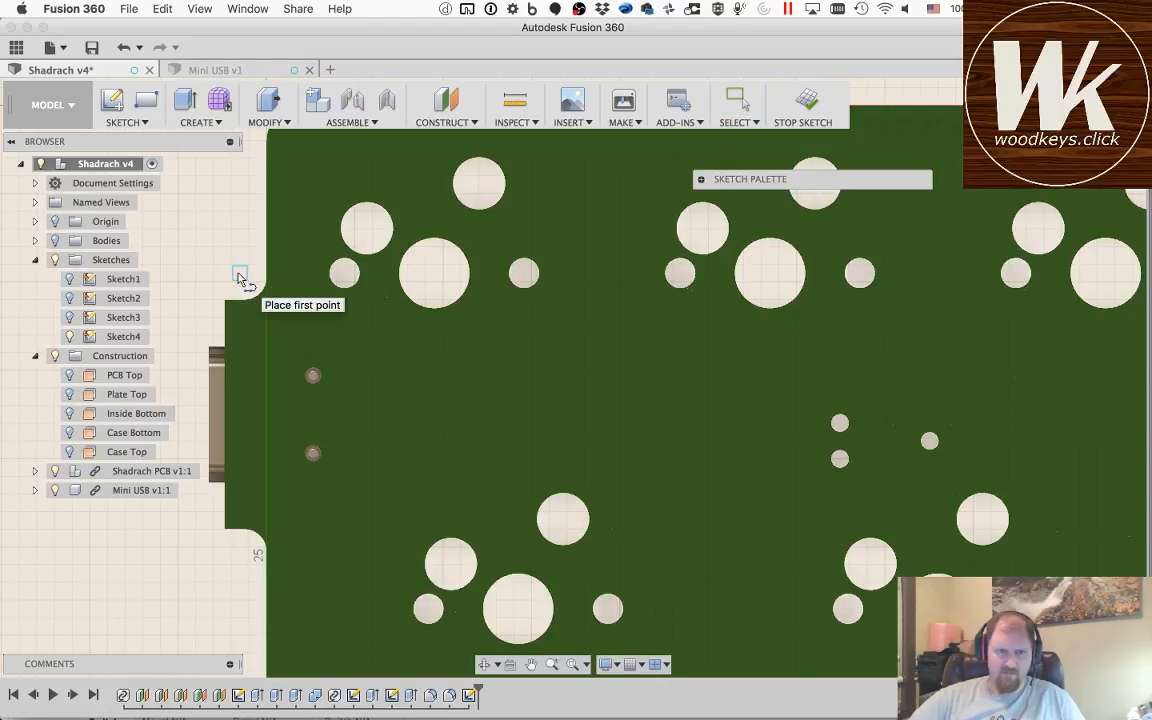
pyautogui.click(239, 276)
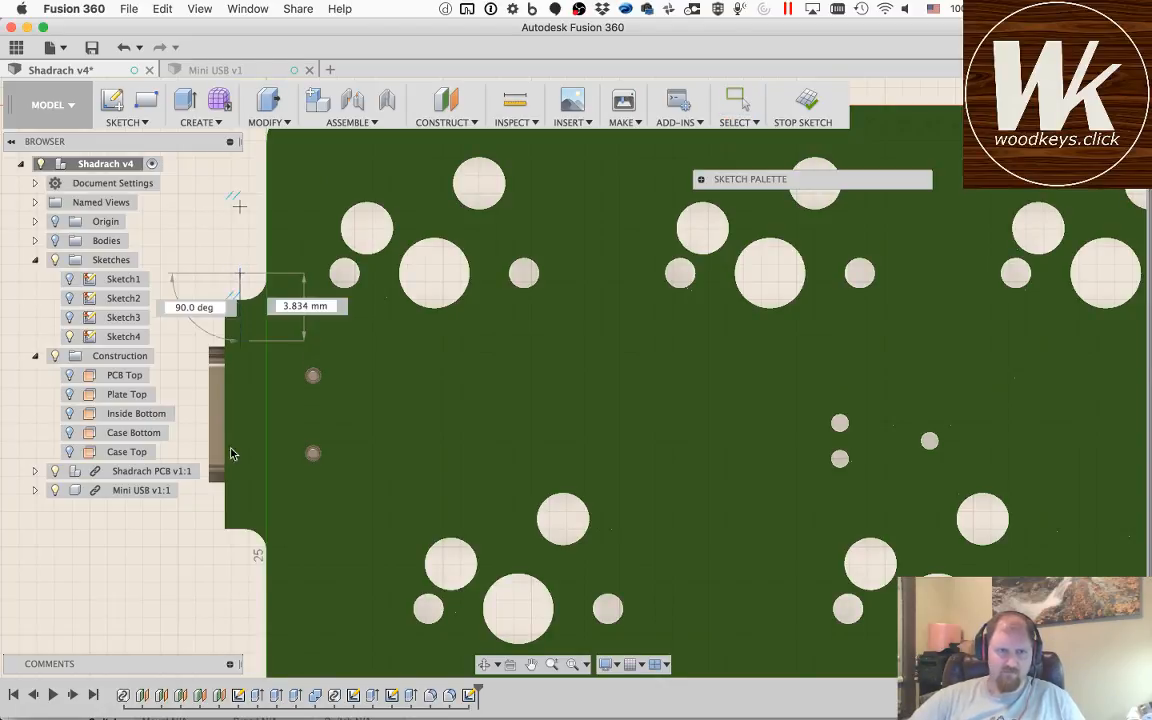
pyautogui.doubleClick(239, 555)
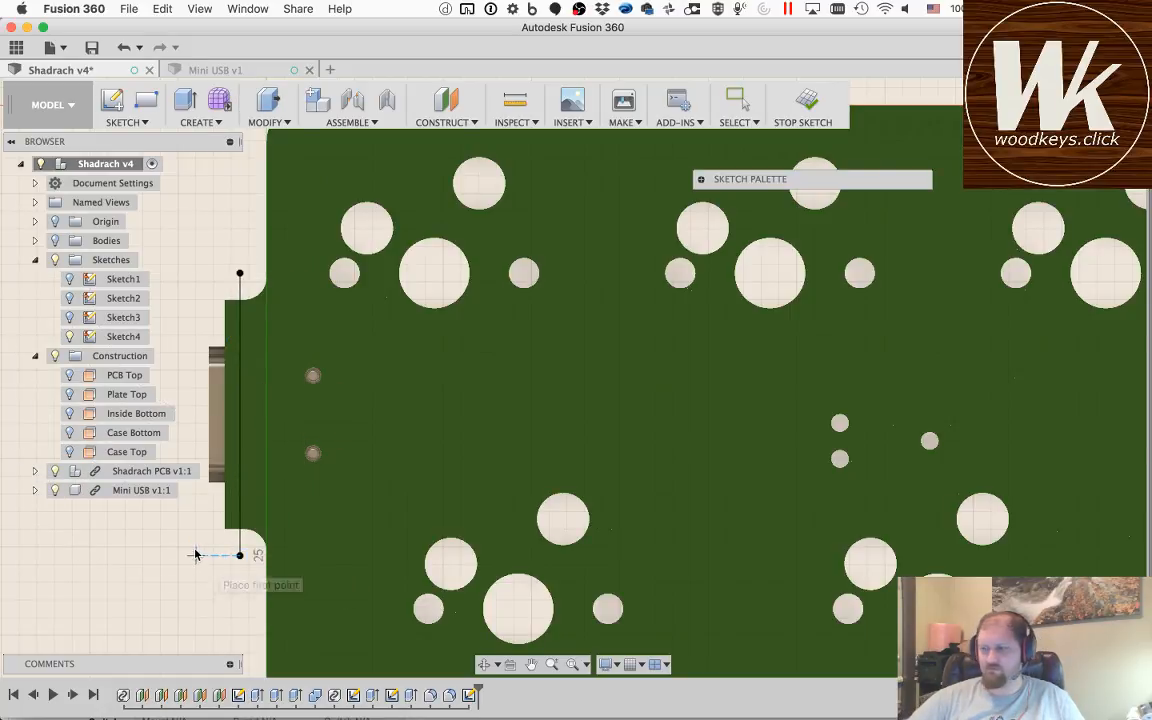
pyautogui.press('Escape')
# Step: Convert the USB notch's lower arc, vertical edge and upper arc to construction geometry
pyautogui.scroll(1, 270, 406)
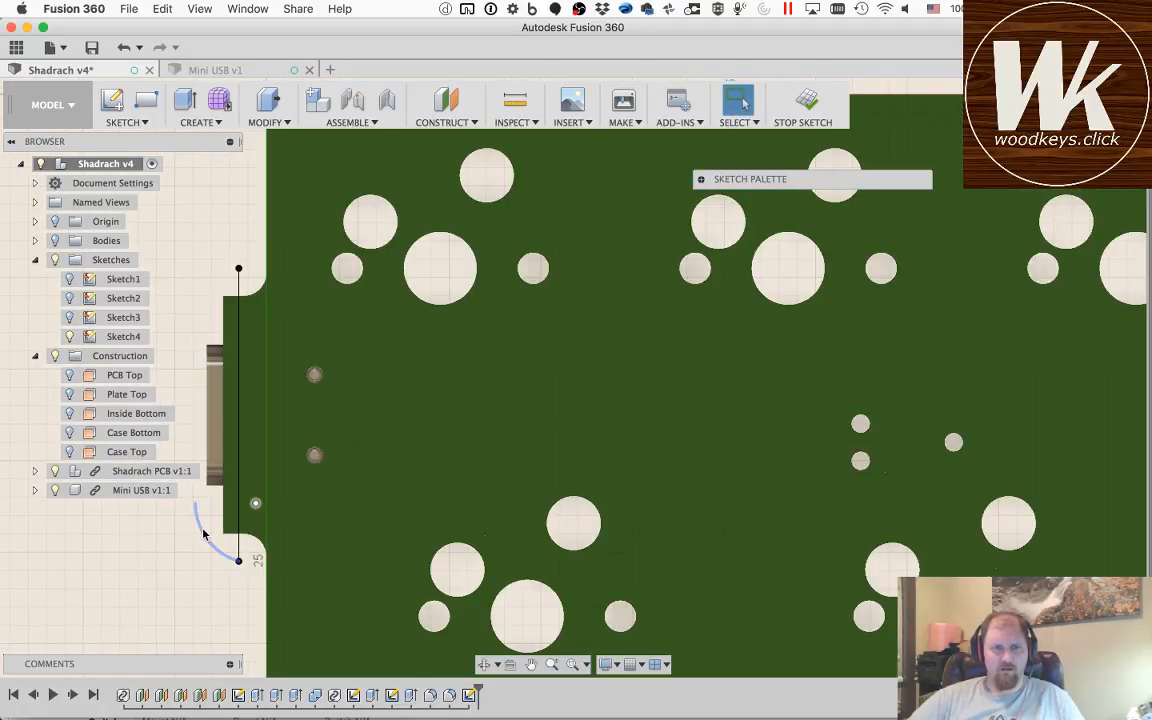
pyautogui.click(203, 535)
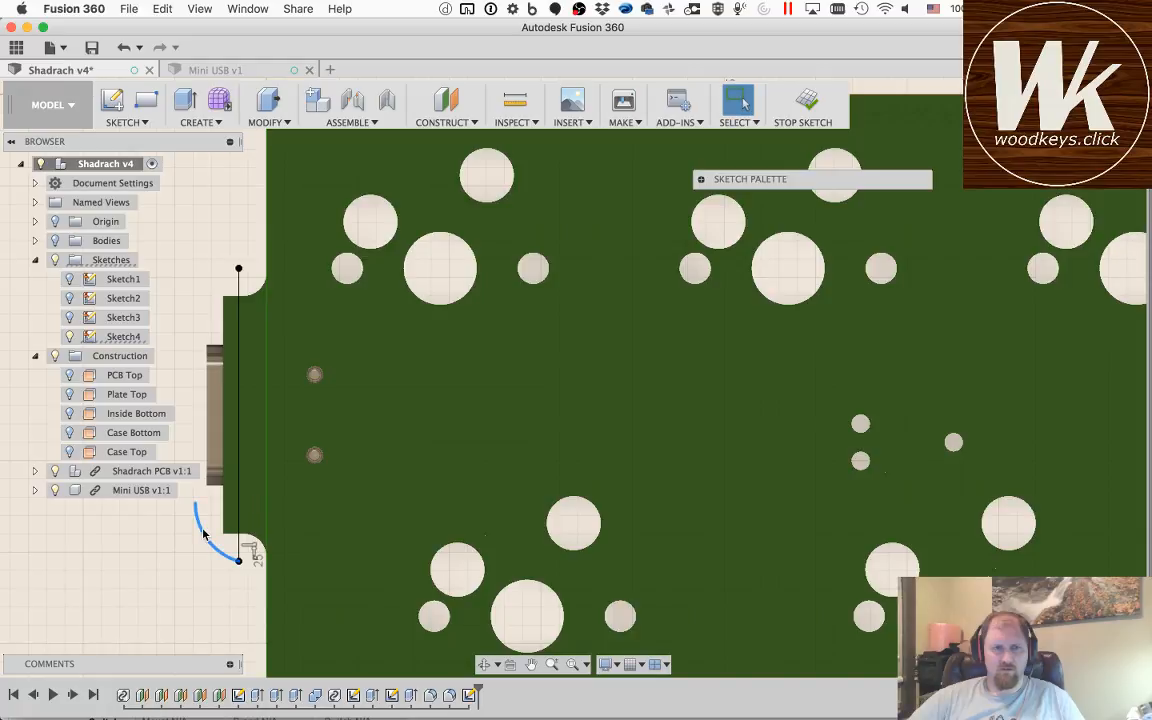
pyautogui.press('x')
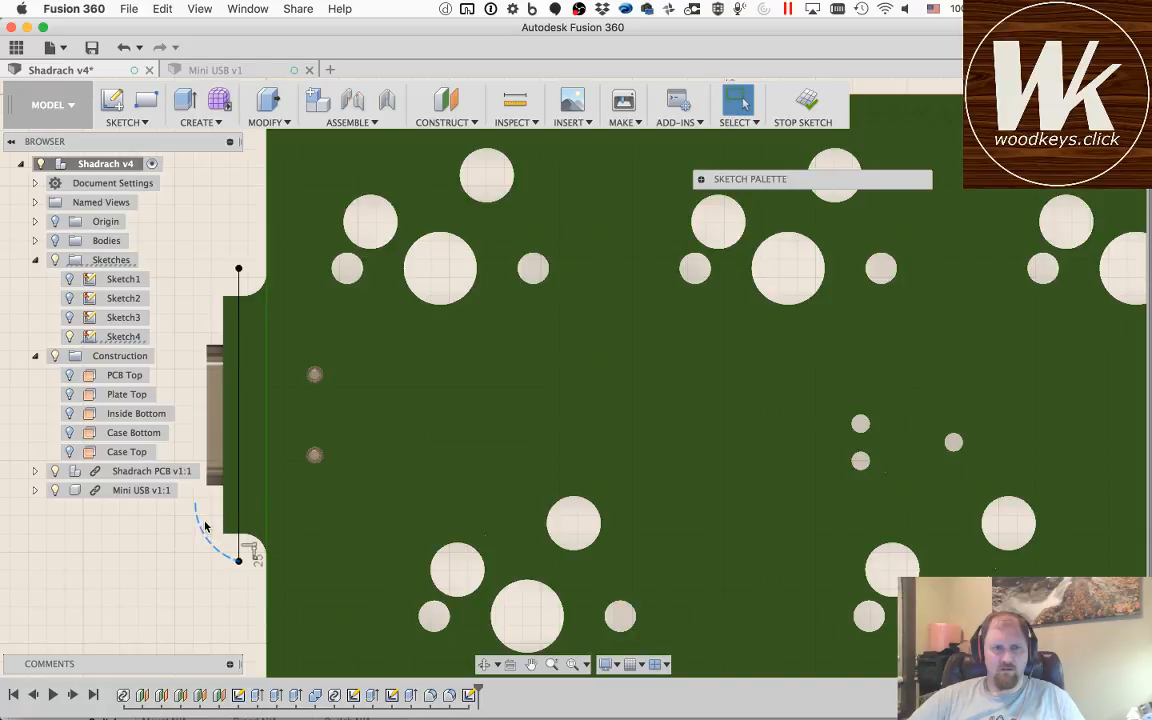
pyautogui.click(197, 440)
pyautogui.press('x')
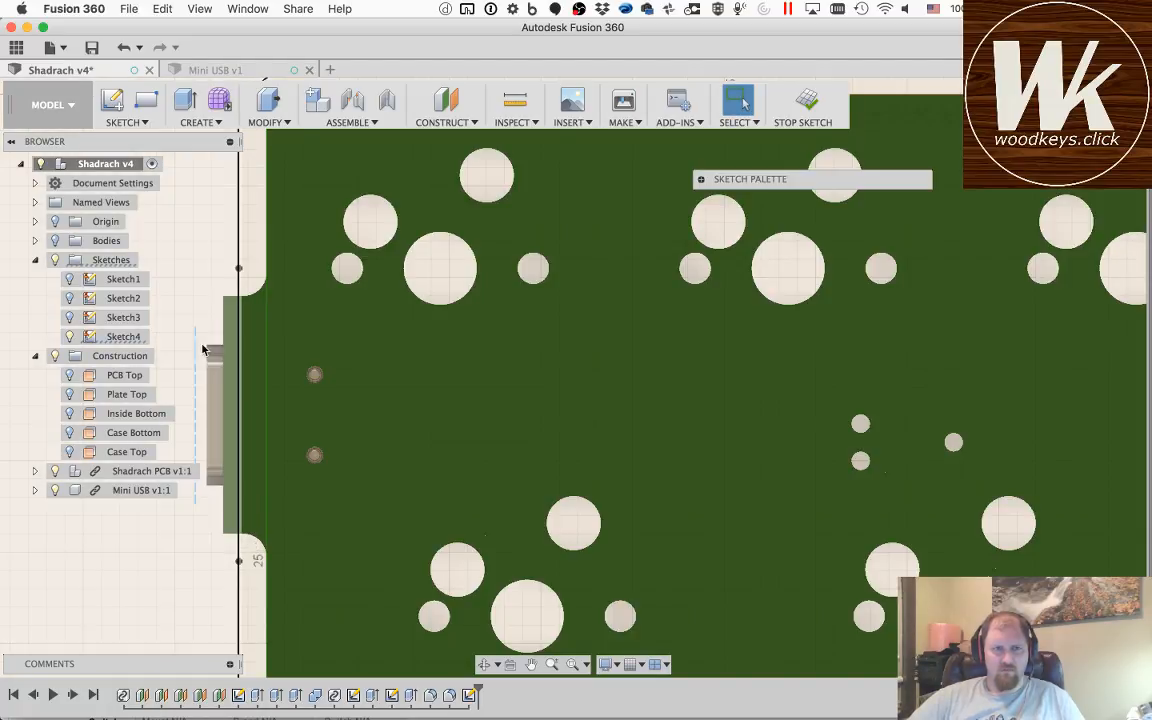
pyautogui.click(206, 293)
pyautogui.press('x')
# Step: Offset the case's chained inner outline, including the line across the USB notch, outward by about 4.2 mm
pyautogui.click(239, 288)
pyautogui.scroll(-10, 240, 305)
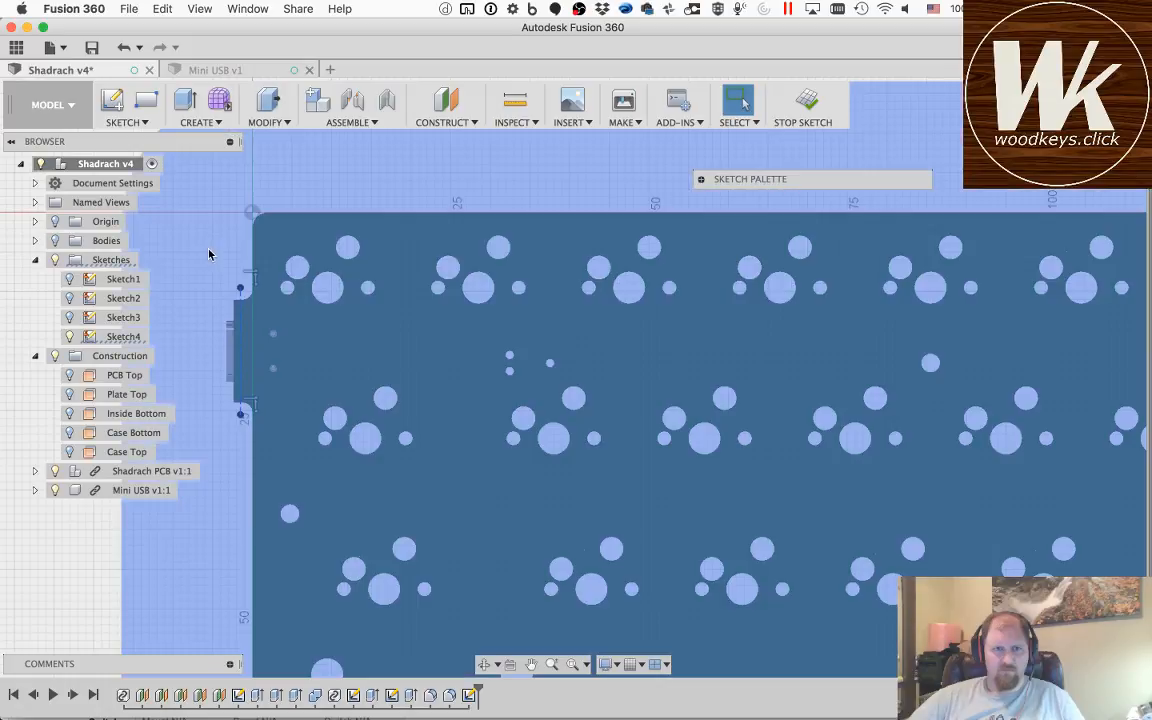
pyautogui.press('o')
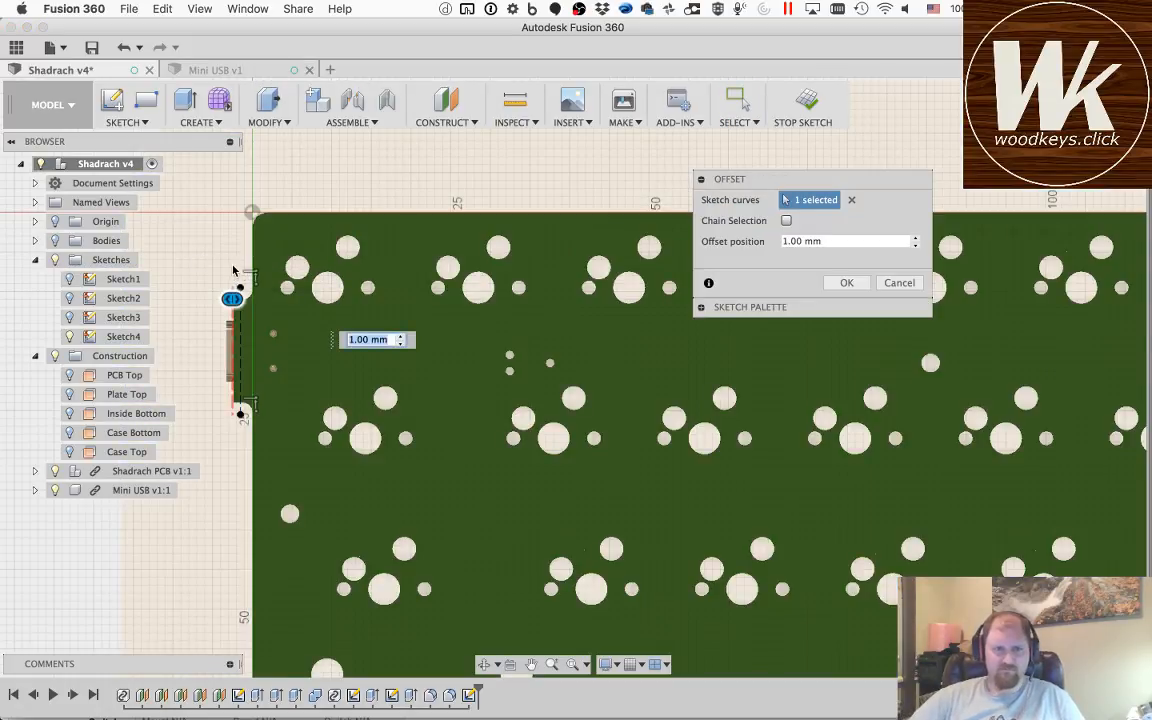
pyautogui.scroll(-4, 234, 272)
pyautogui.scroll(6, 234, 272)
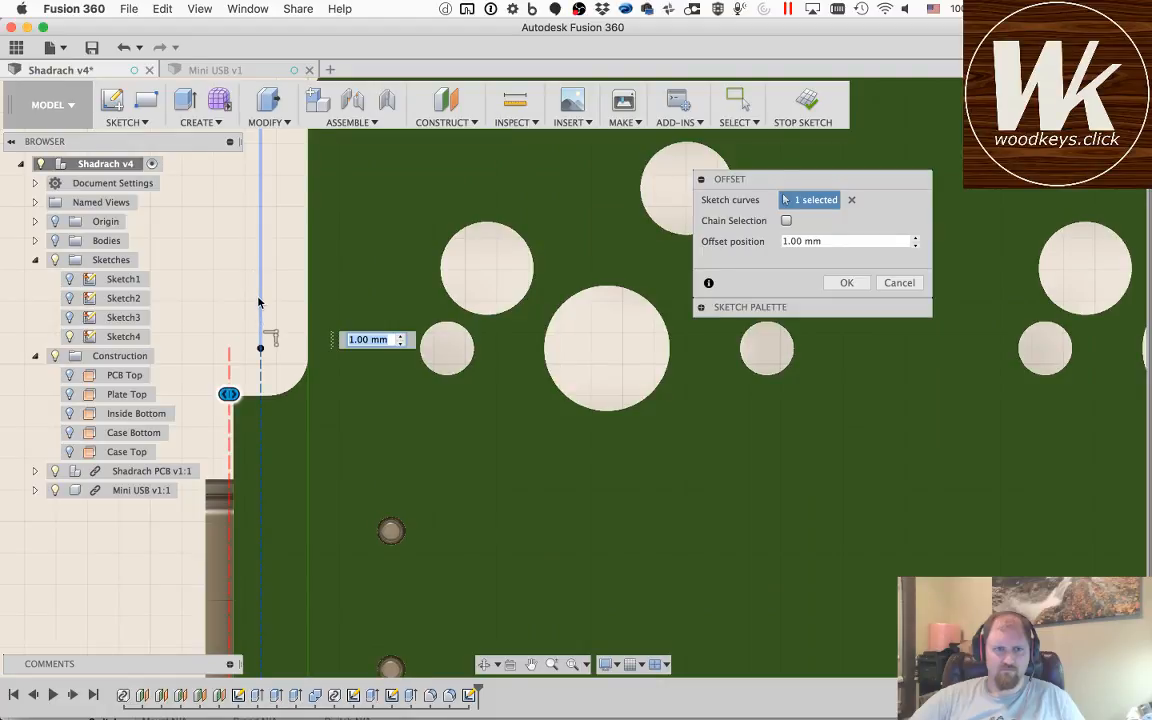
pyautogui.click(258, 298)
pyautogui.scroll(-4, 268, 254)
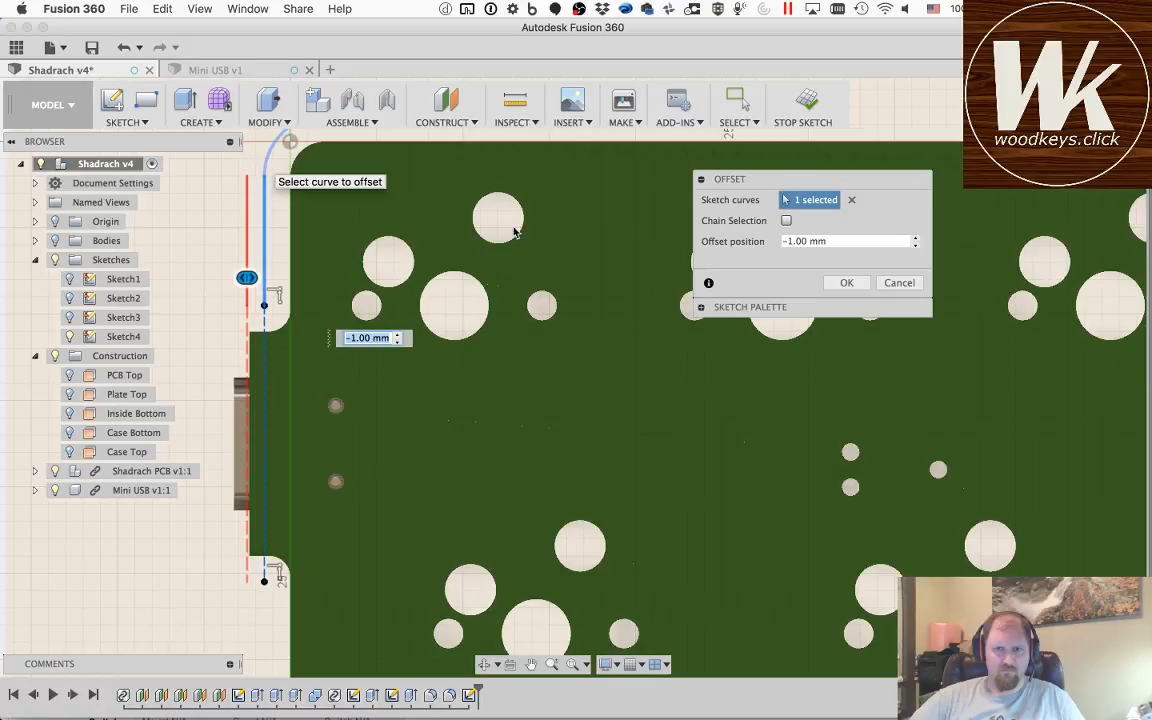
pyautogui.click(786, 221)
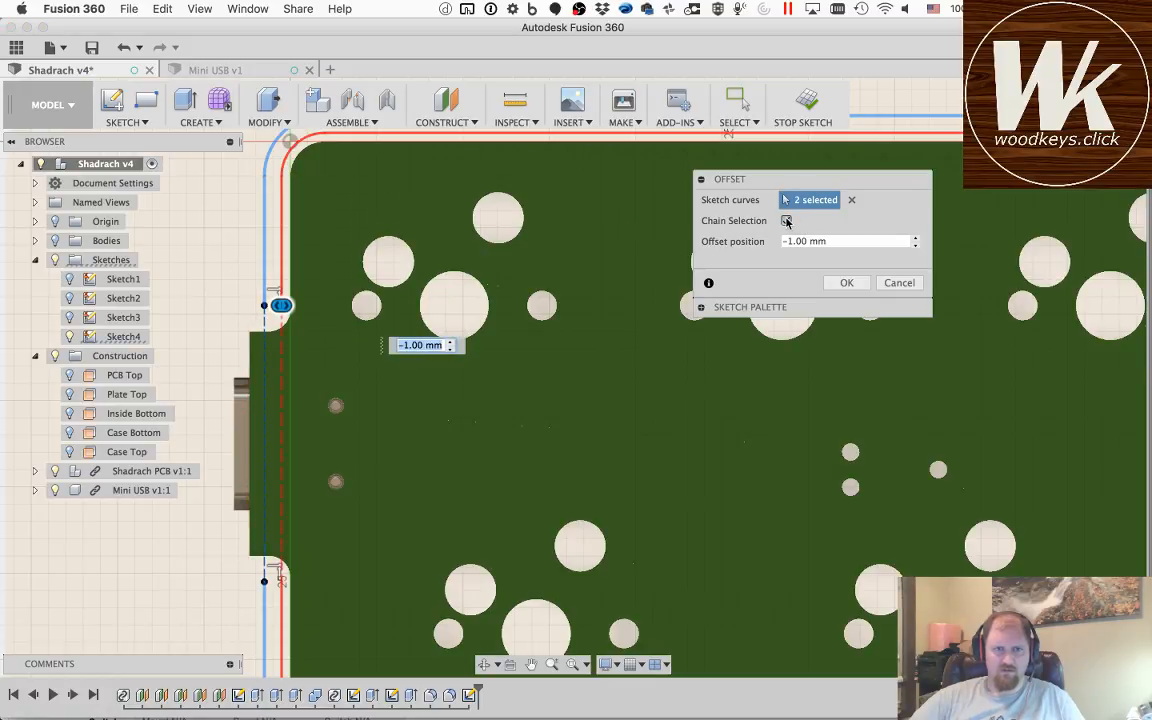
pyautogui.moveTo(285, 307); pyautogui.dragTo(192, 305)
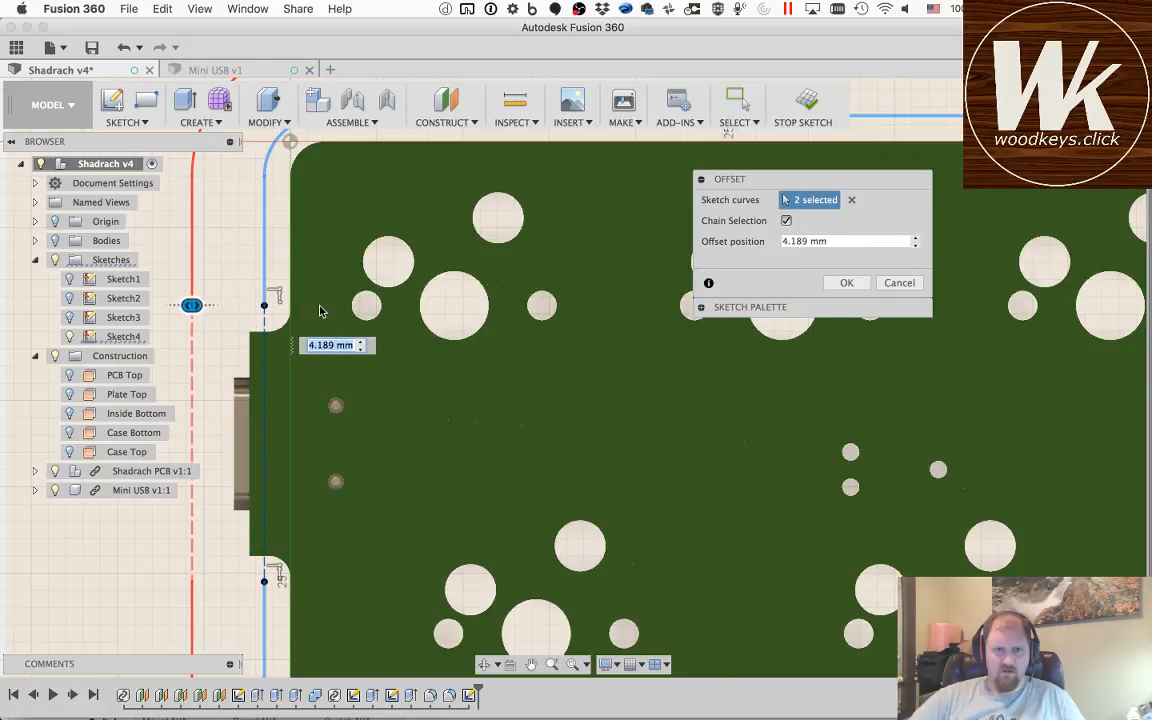
# Step: Set the outline's outward offset distance to 6 mm and complete the offset
pyautogui.scroll(3, 320, 310)
pyautogui.scroll(-5, 320, 310)
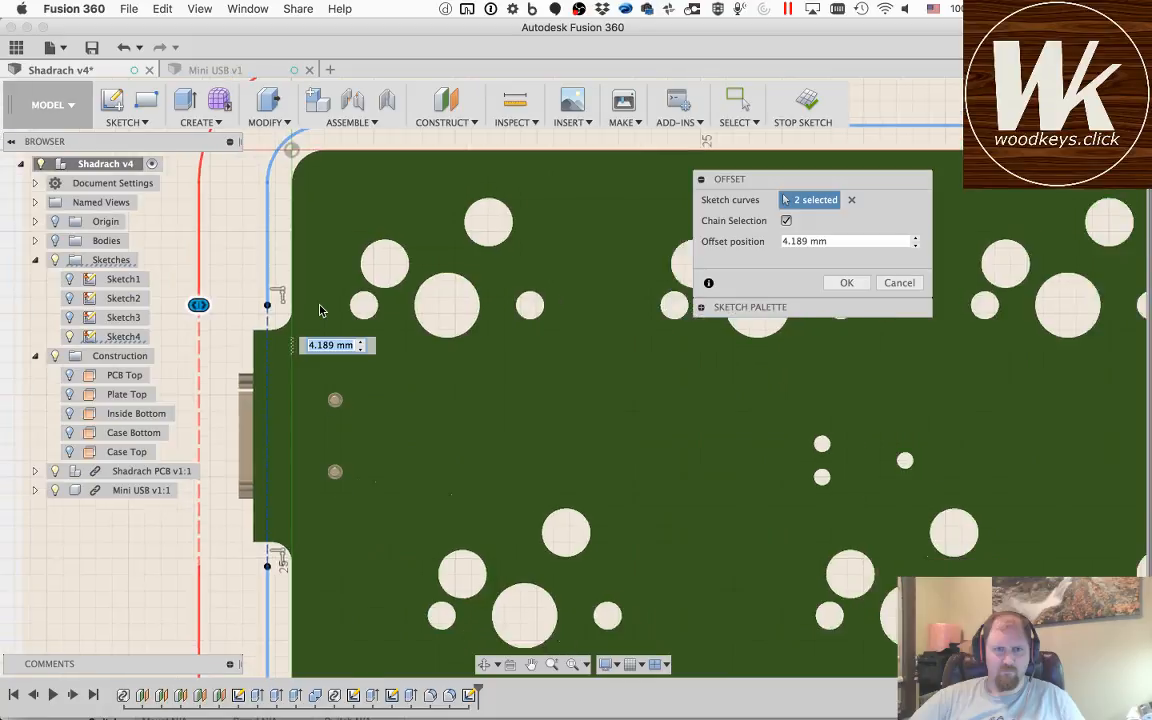
pyautogui.scroll(-2, 320, 310)
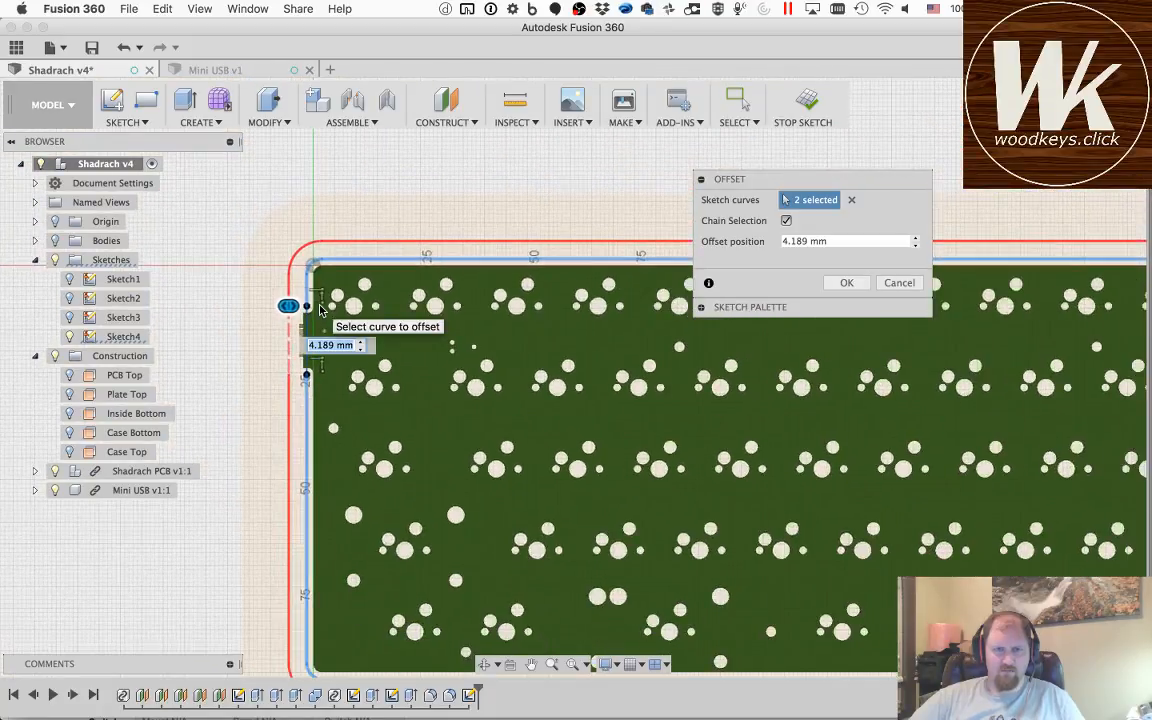
pyautogui.click(531, 664)
pyautogui.moveTo(576, 584)
pyautogui.mouseDown()
pyautogui.moveTo(503, 409)
pyautogui.moveTo(503, 494)
pyautogui.moveTo(507, 474)
pyautogui.moveTo(515, 490)
pyautogui.mouseUp()
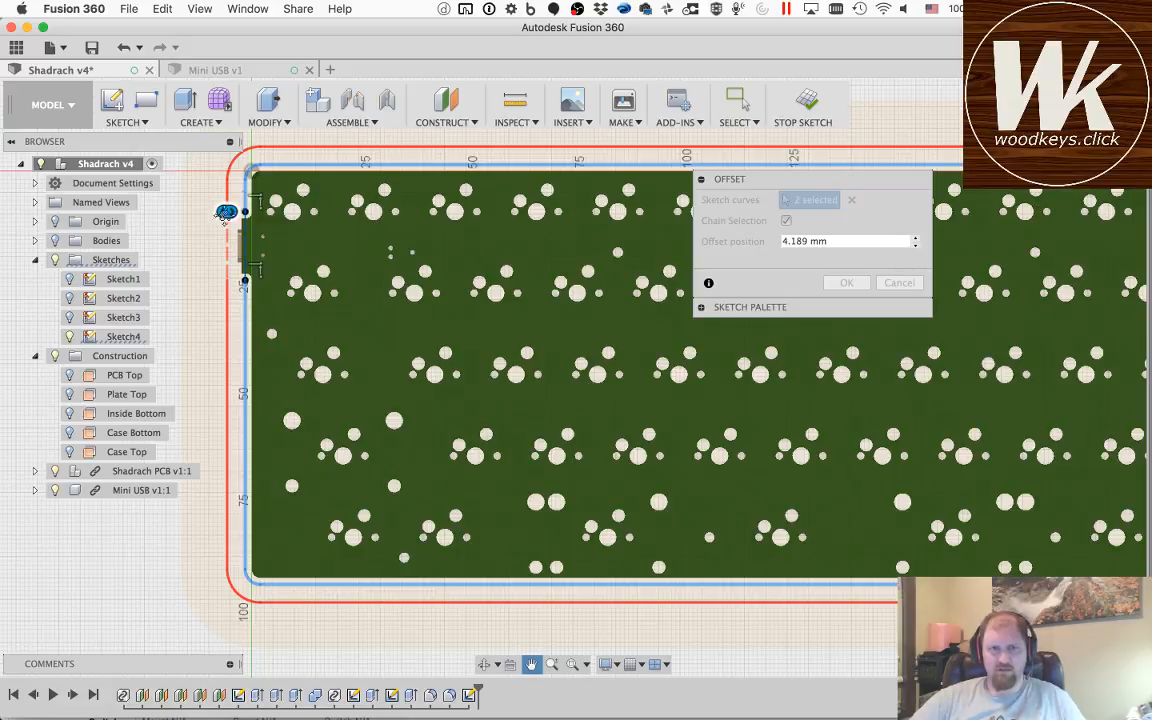
pyautogui.moveTo(227, 211)
pyautogui.mouseDown()
pyautogui.moveTo(262, 211)
pyautogui.moveTo(217, 211)
pyautogui.mouseUp()
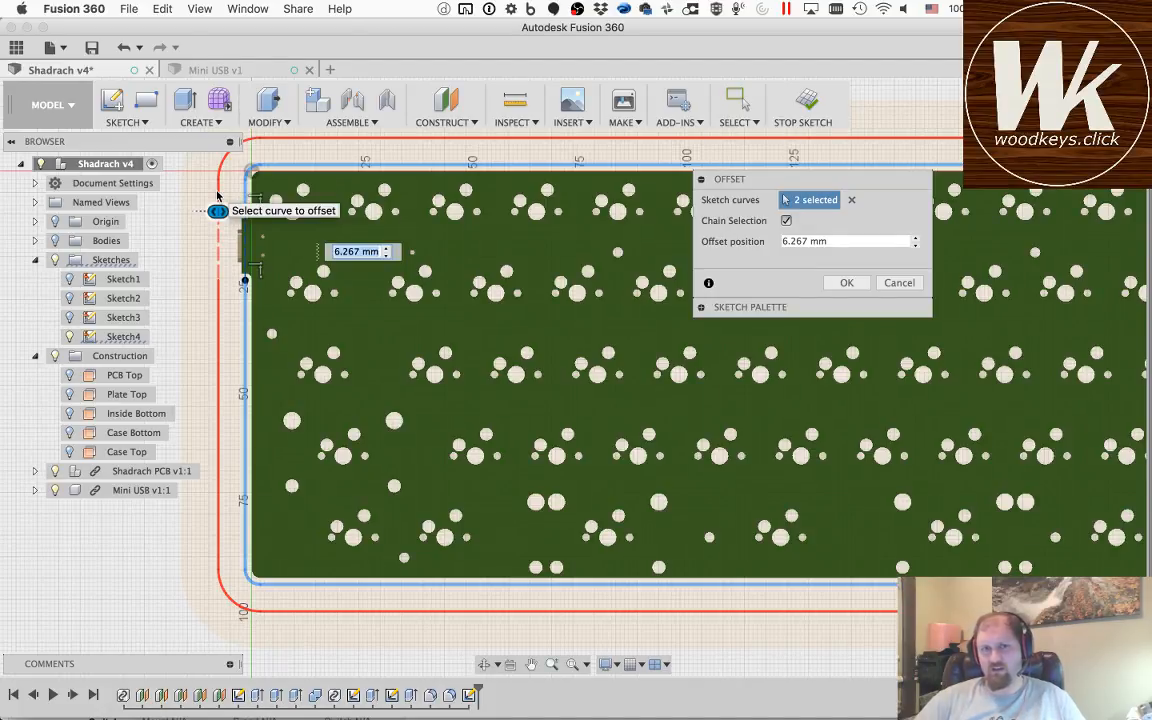
pyautogui.write('6')
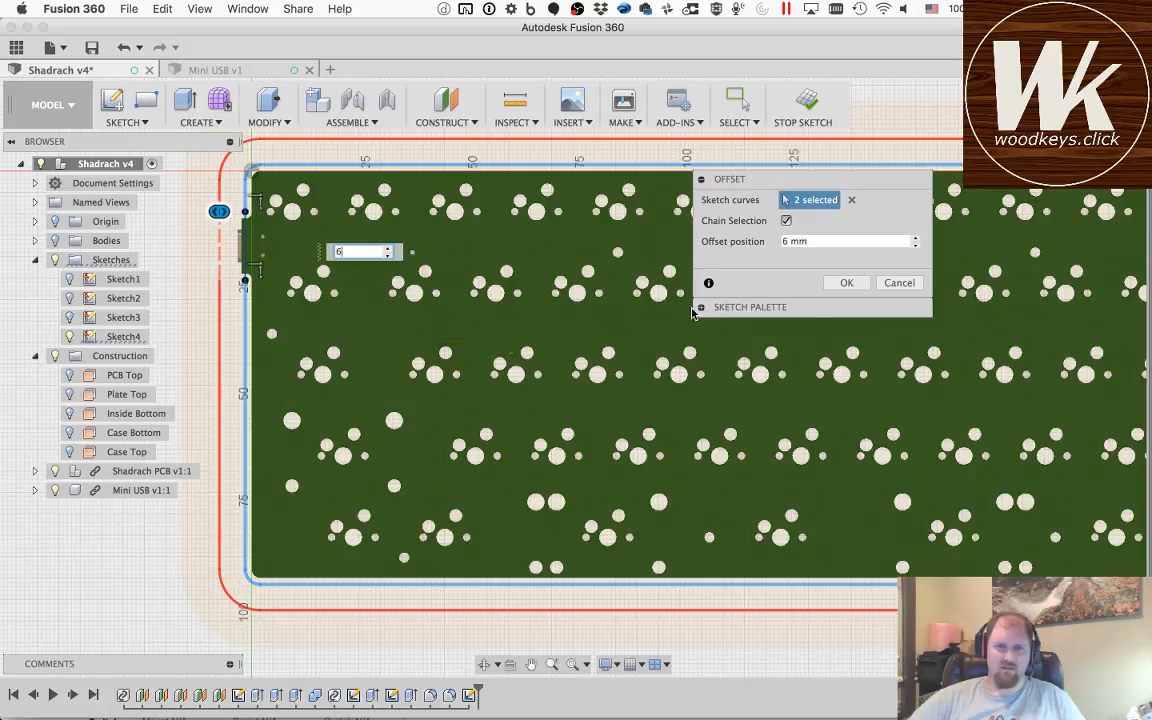
pyautogui.click(845, 284)
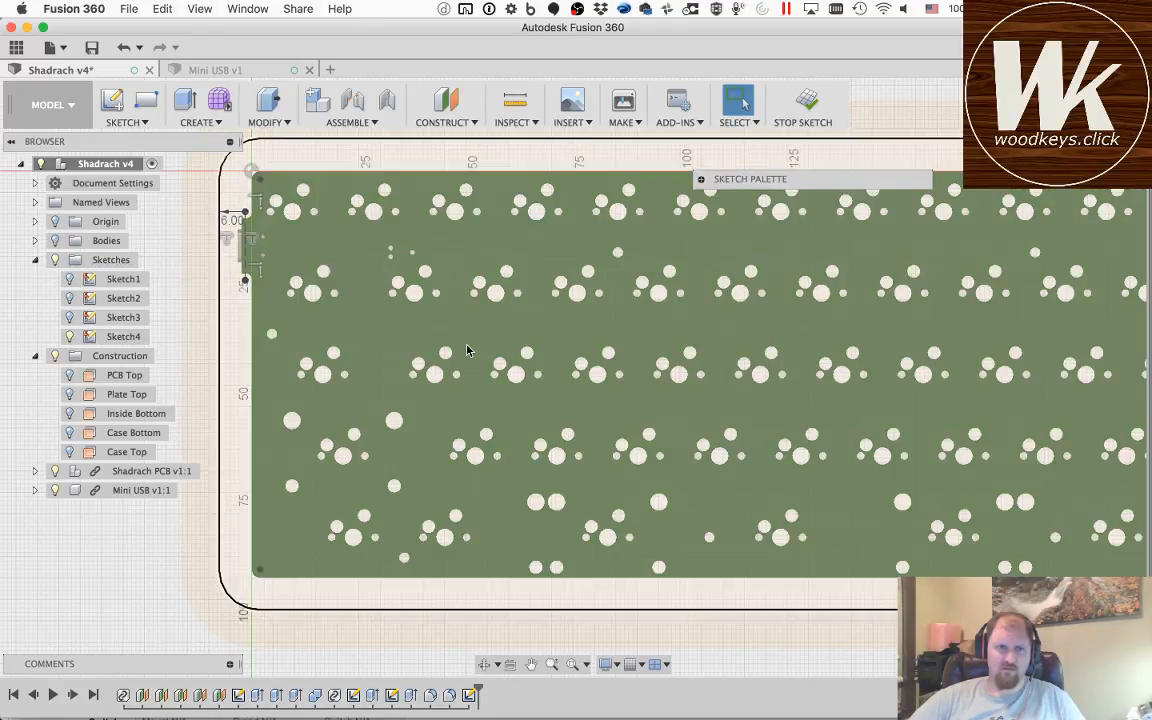
# Step: Examine the offset outline around the whole PCB and at the USB notch corner
pyautogui.click(466, 350)
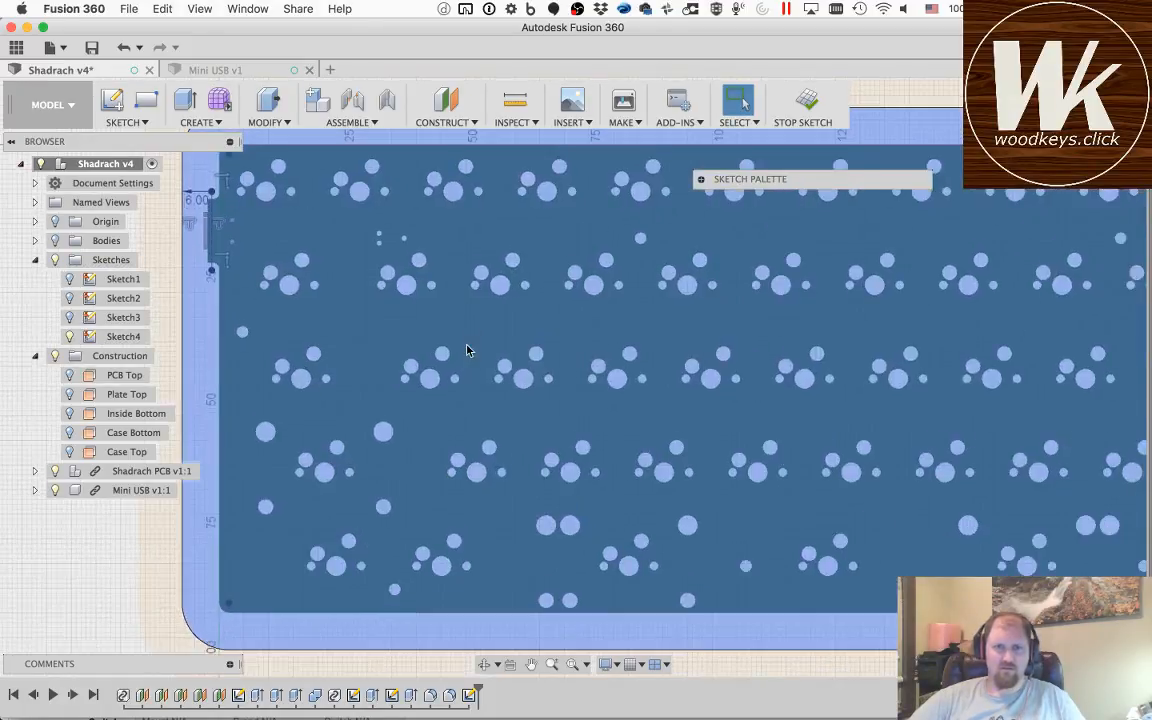
pyautogui.scroll(-5, 465, 347)
pyautogui.scroll(-2, 463, 342)
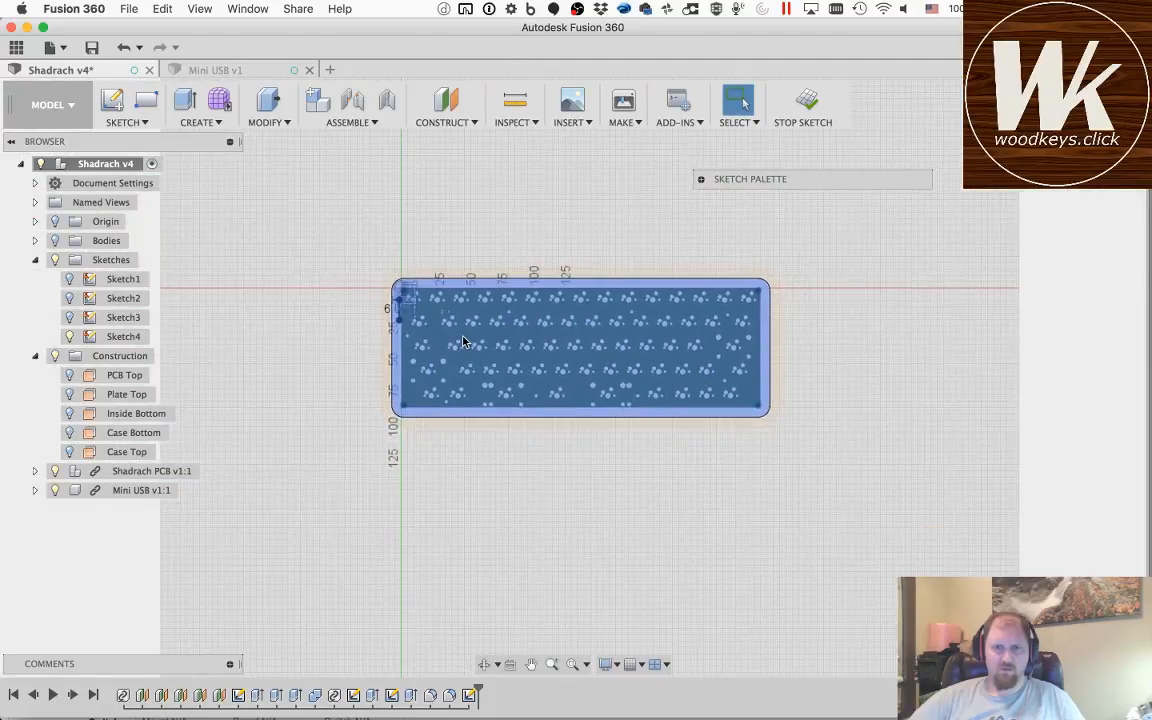
pyautogui.scroll(2, 463, 342)
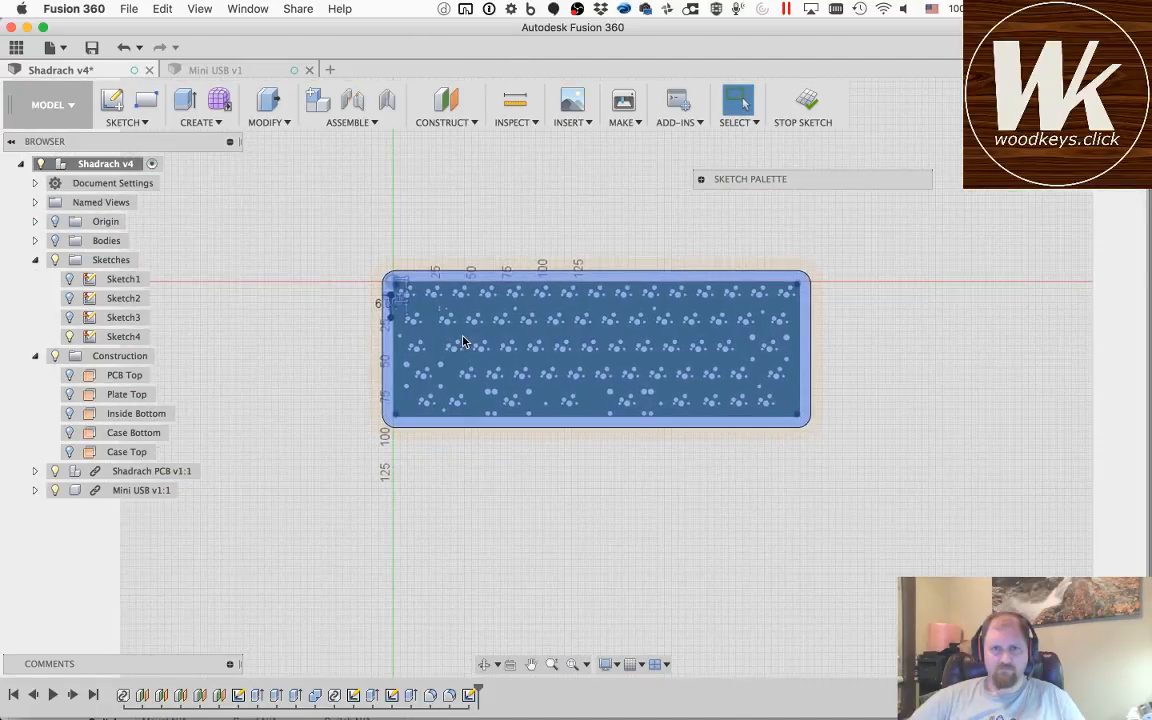
pyautogui.scroll(-3, 390, 305)
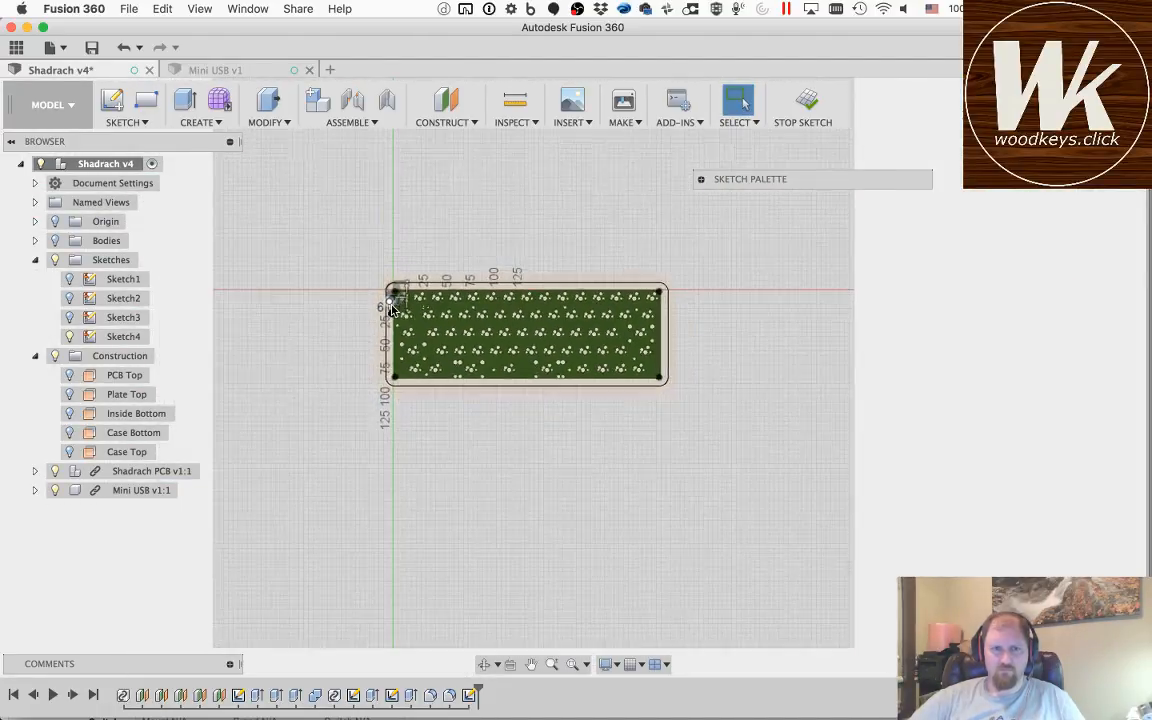
pyautogui.scroll(5, 392, 308)
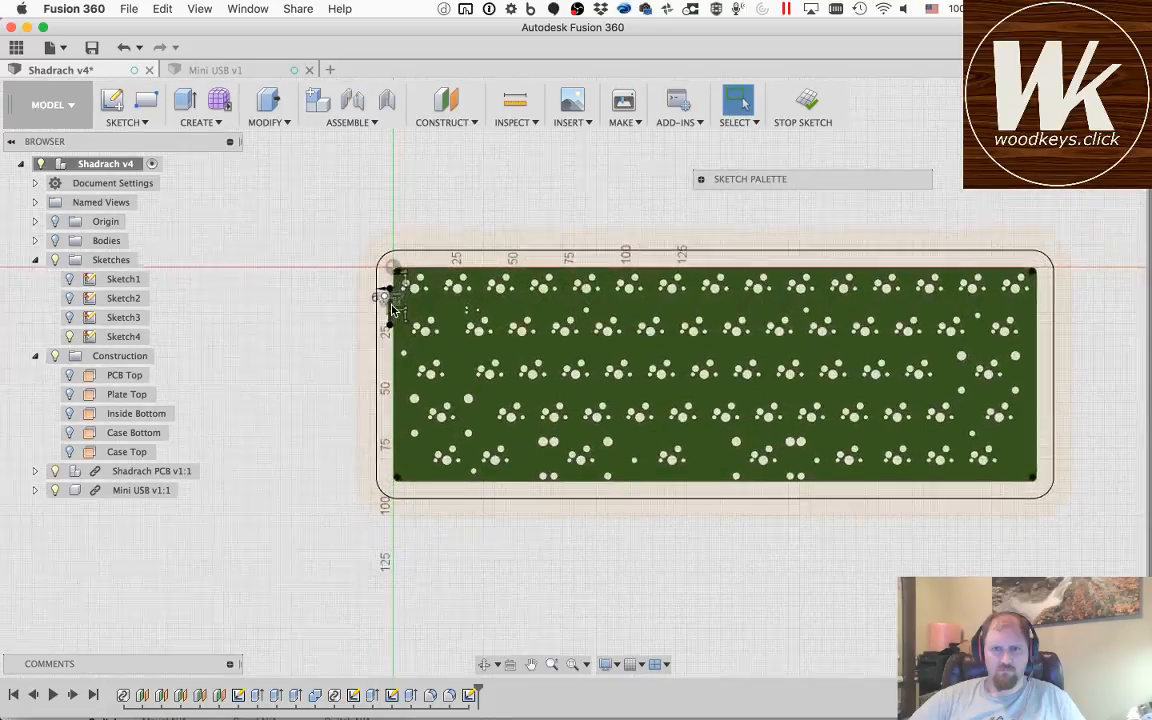
pyautogui.scroll(3, 392, 308)
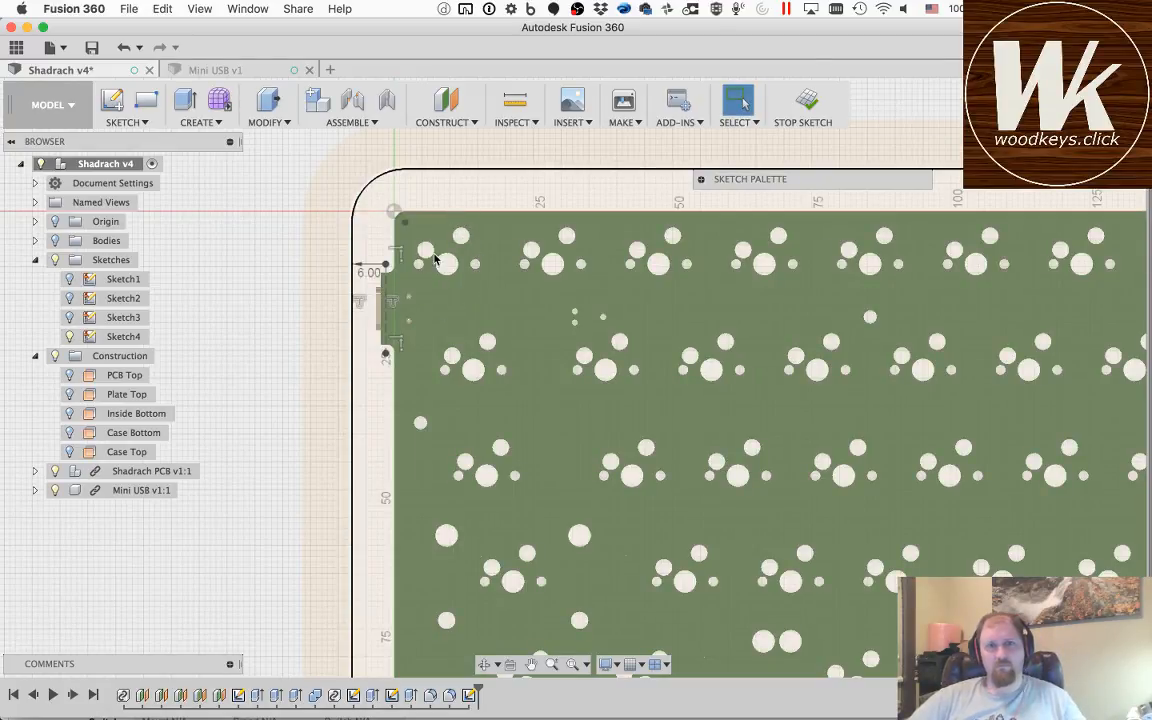
pyautogui.scroll(3, 447, 268)
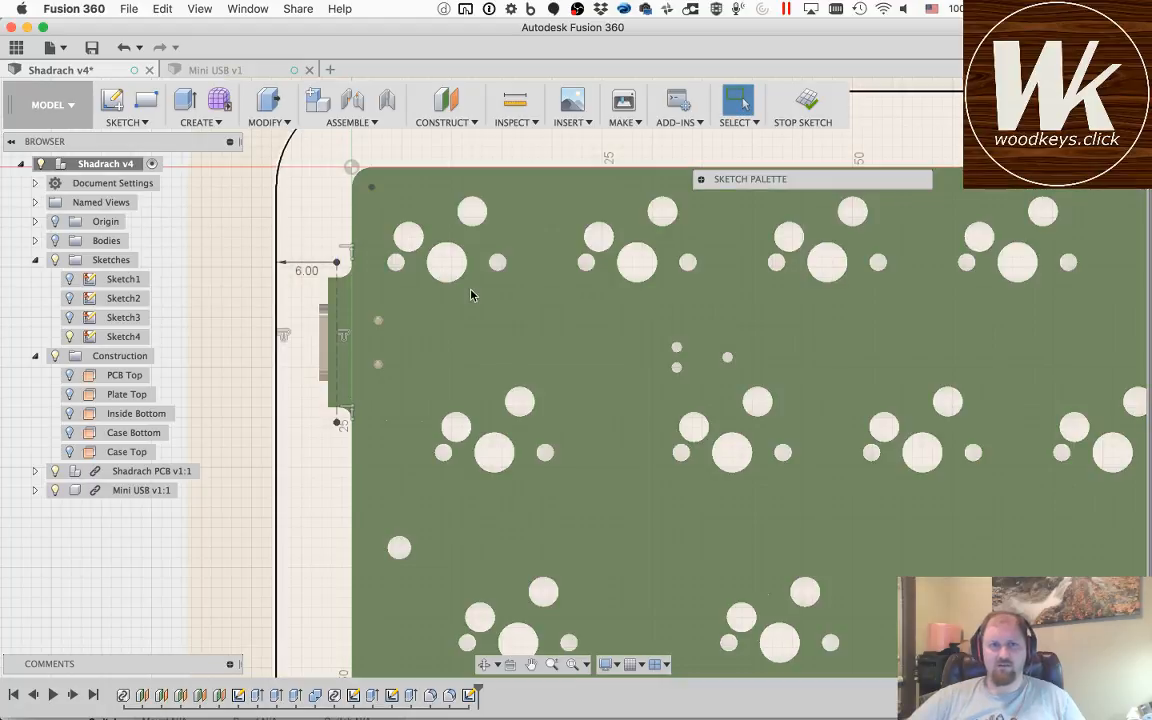
# Step: Project the edge of the large switch hole nearest the PCB's origin corner into the sketch
pyautogui.press('p')
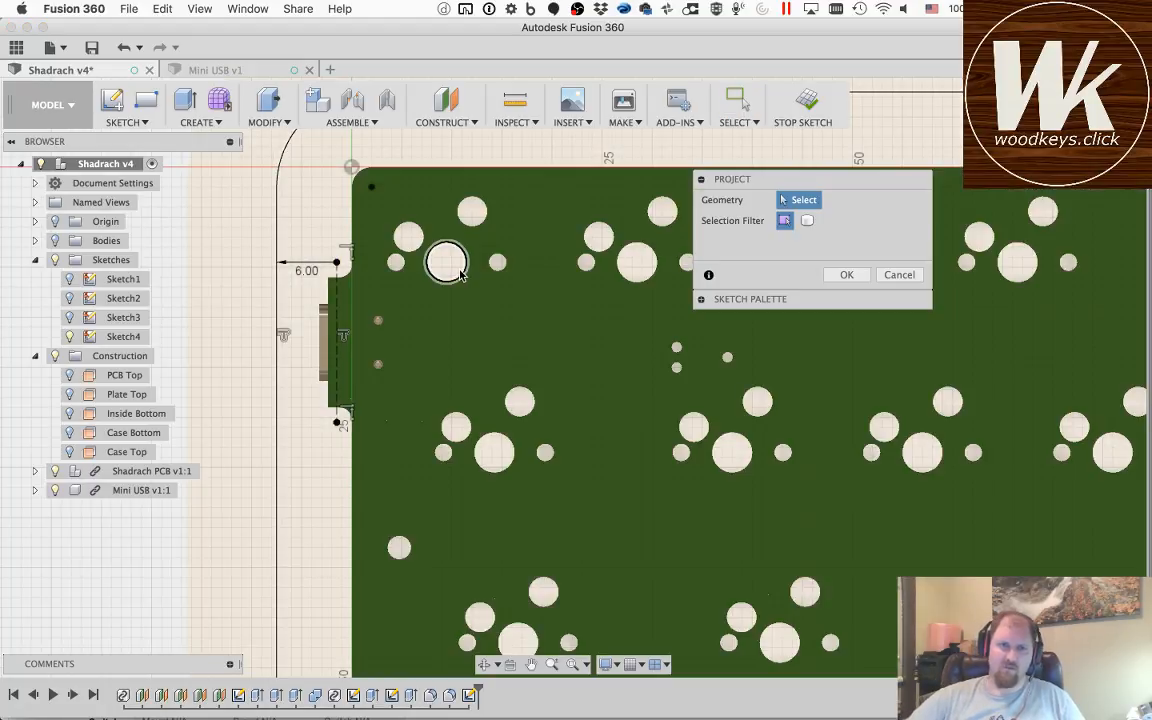
pyautogui.click(460, 274)
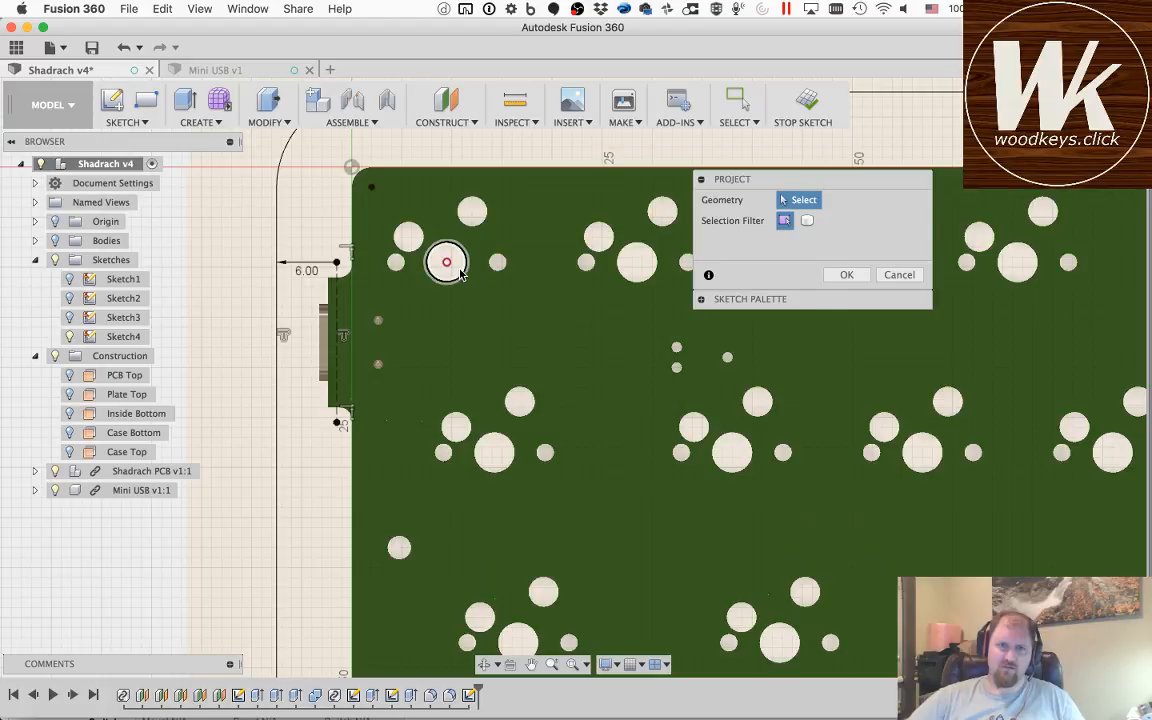
pyautogui.press('Return')
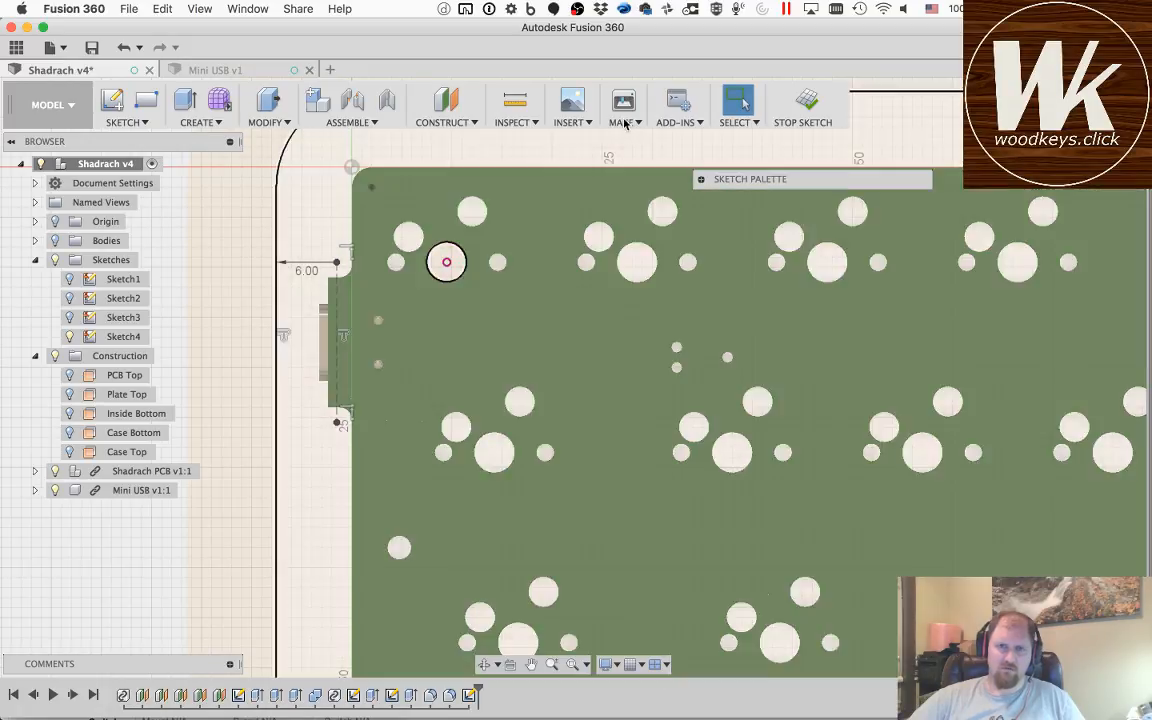
# Step: Try to measure the distance between the inner outline's end point above the USB notch and the projected hole's centre
pyautogui.click(515, 100)
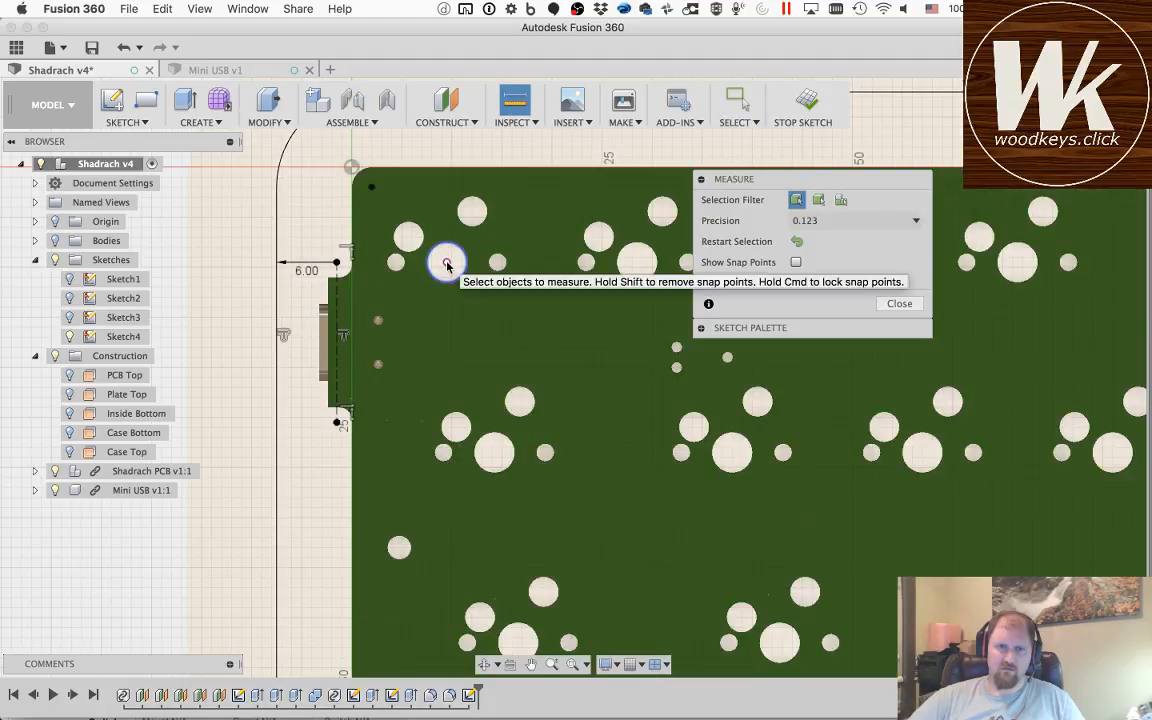
pyautogui.click(340, 262)
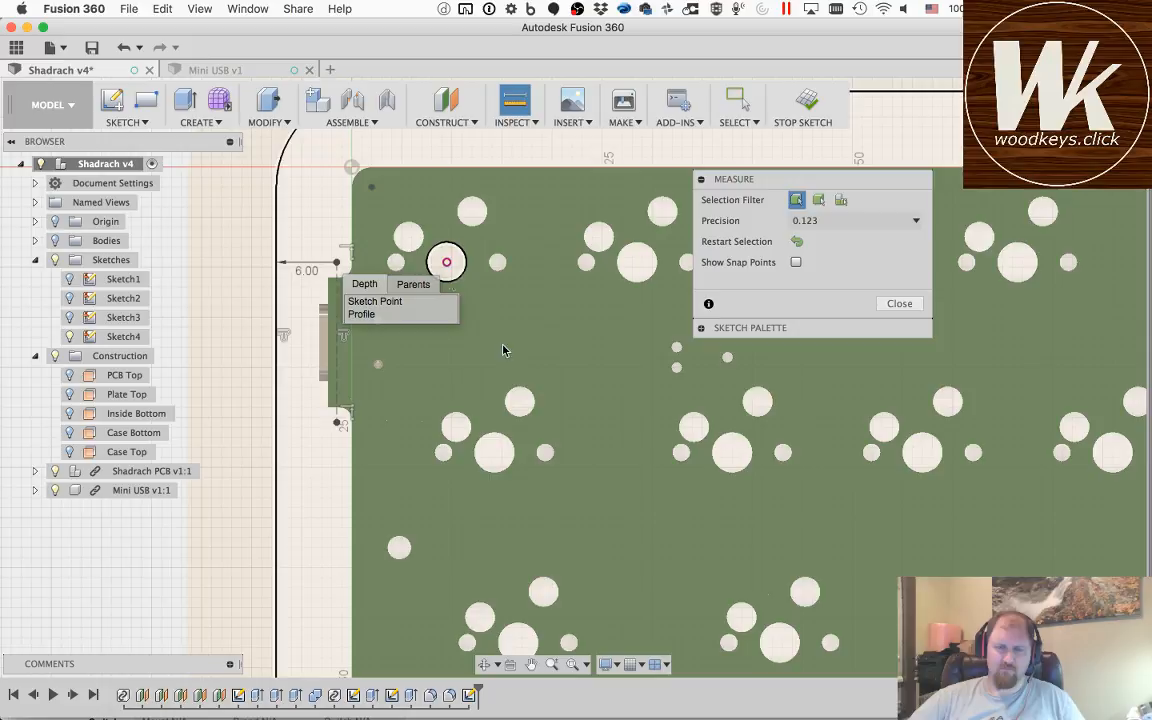
pyautogui.click(430, 262)
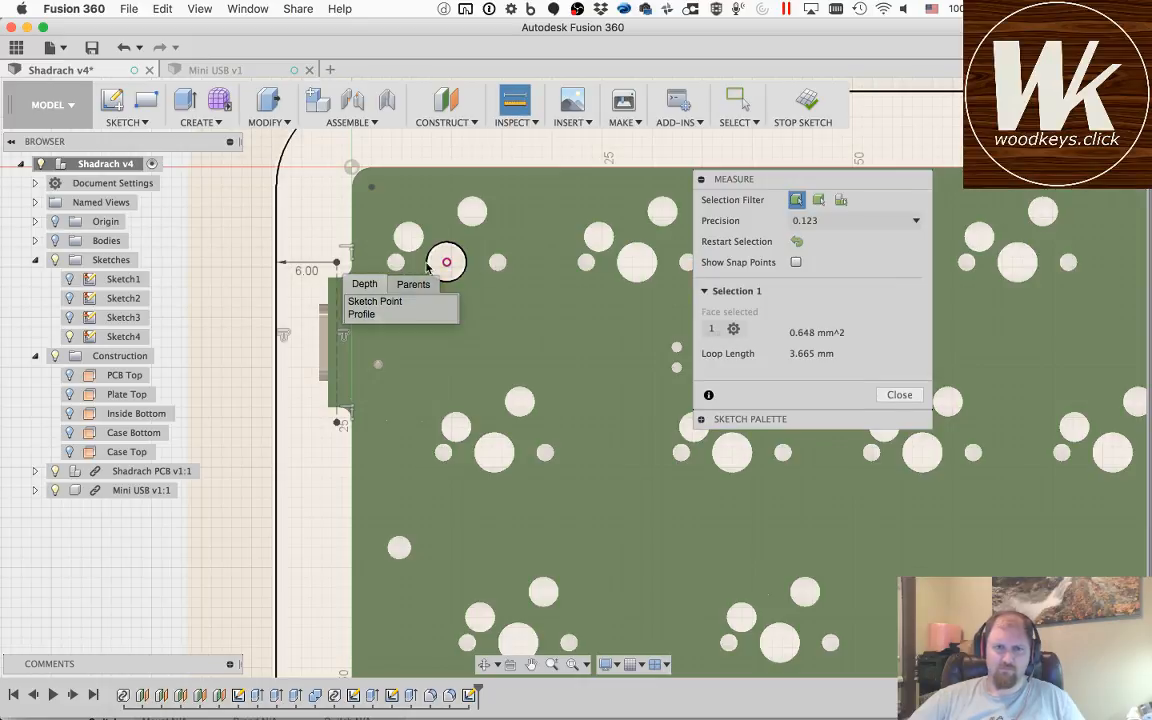
pyautogui.scroll(3, 420, 263)
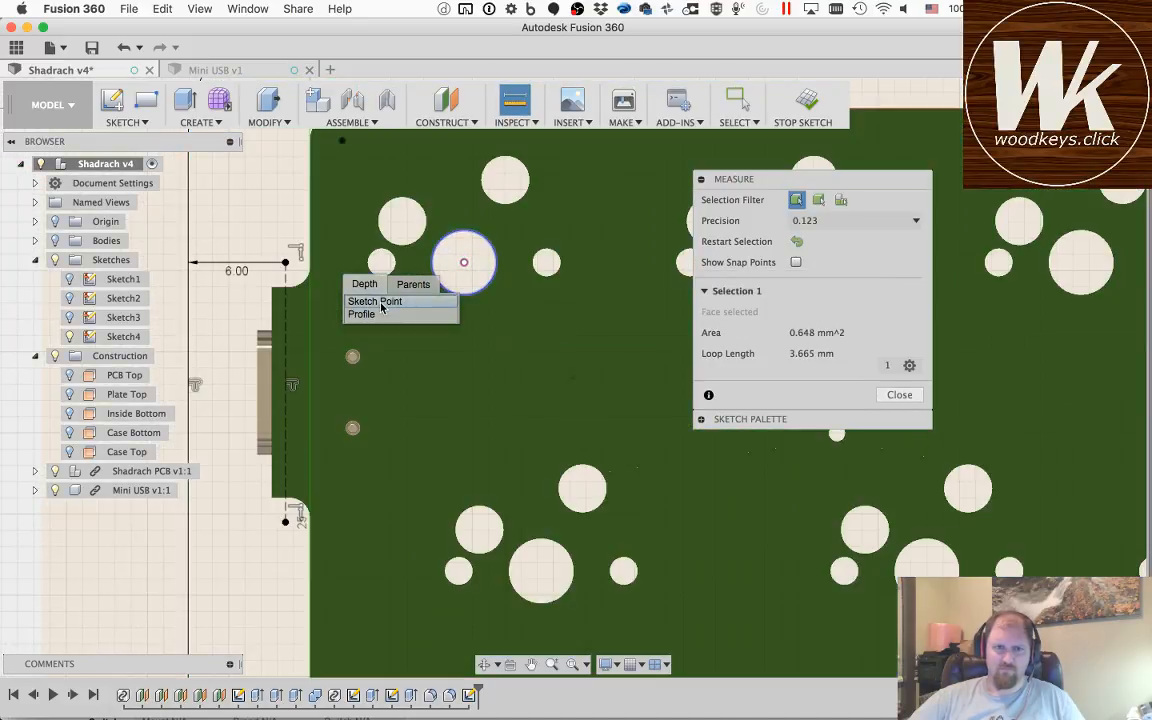
pyautogui.click(381, 306)
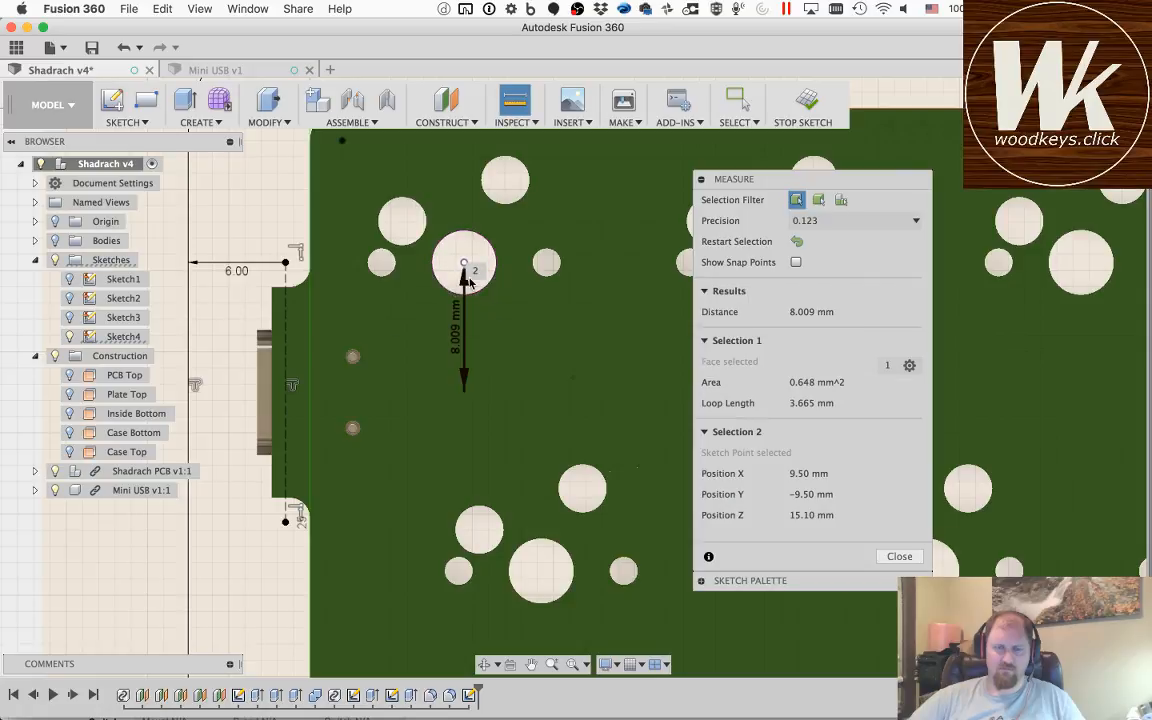
# Step: Try to restart the distance measurement from the inner outline's edge above the USB notch, and leave the Measure tool
pyautogui.click(798, 248)
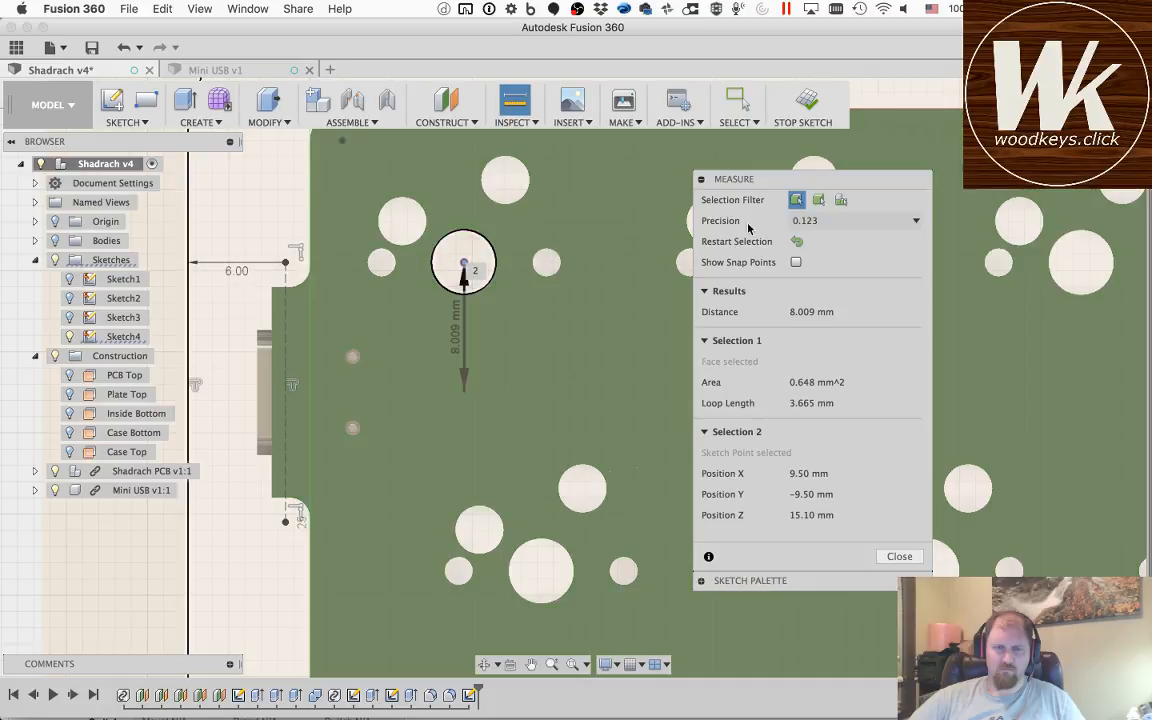
pyautogui.click(791, 245)
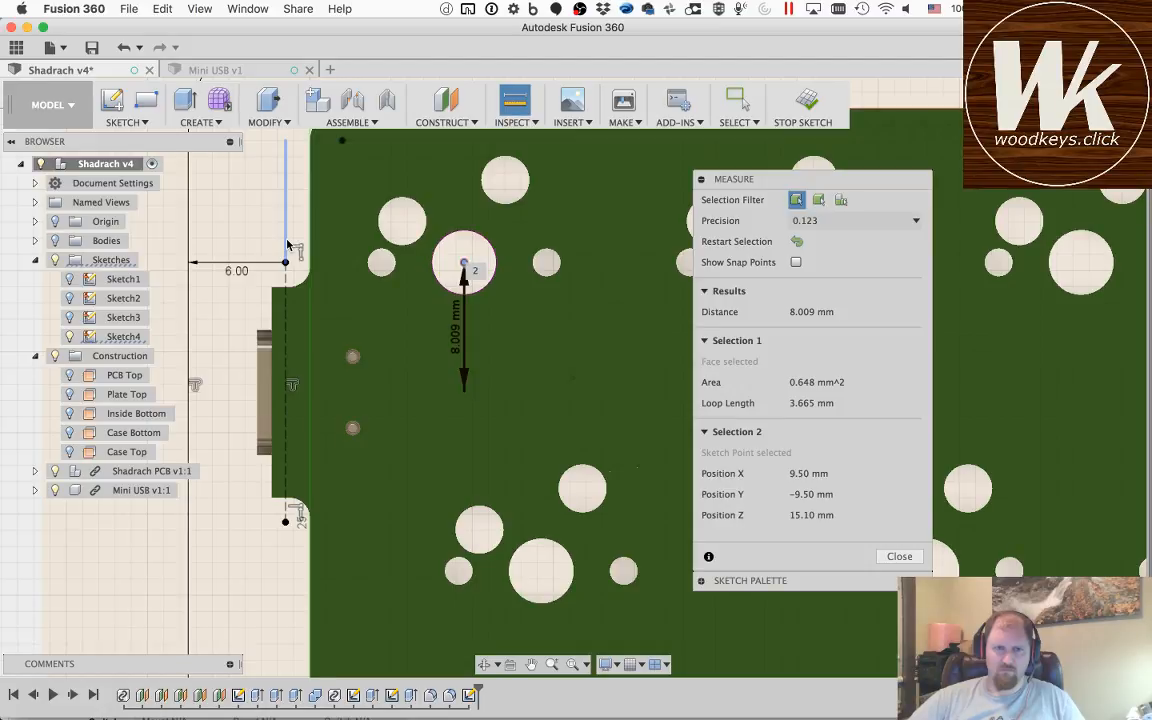
pyautogui.click(287, 244)
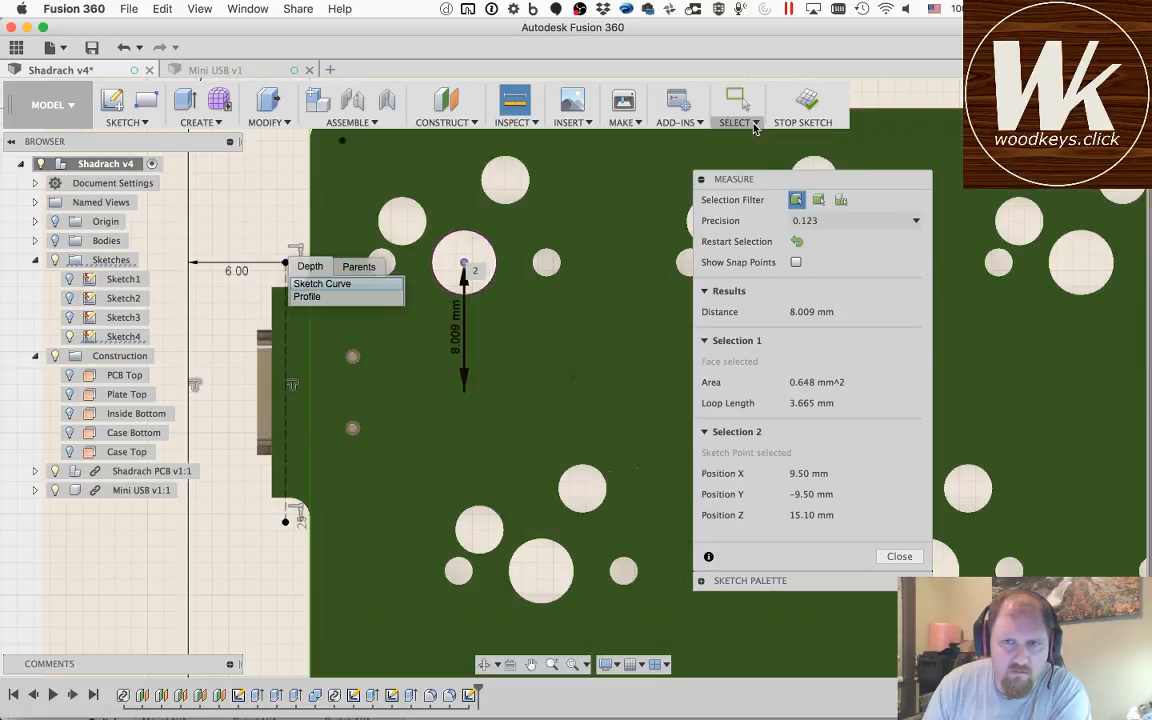
pyautogui.click(755, 124)
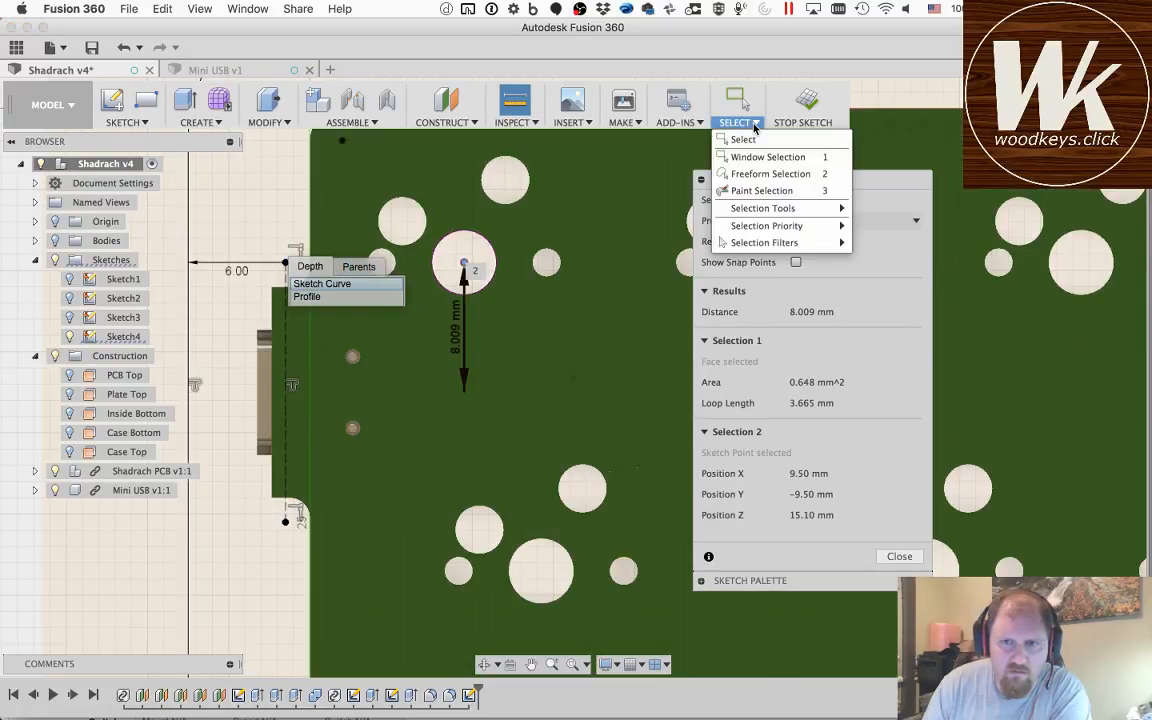
pyautogui.moveTo(763, 212)
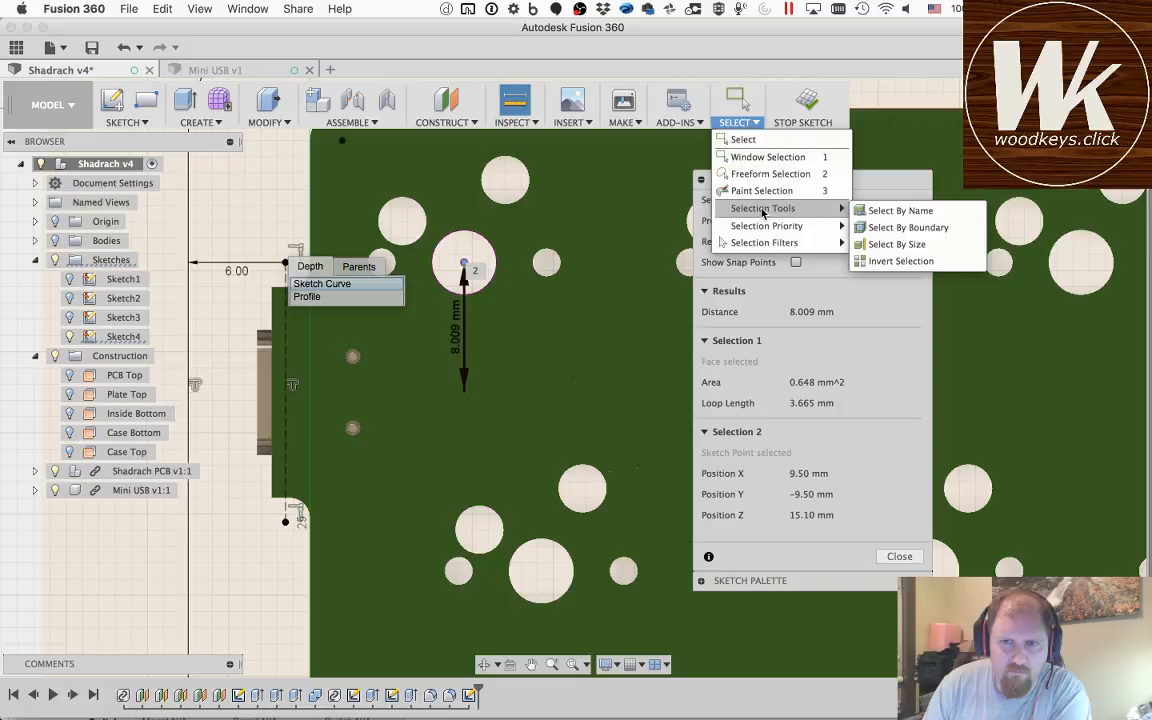
pyautogui.click(738, 141)
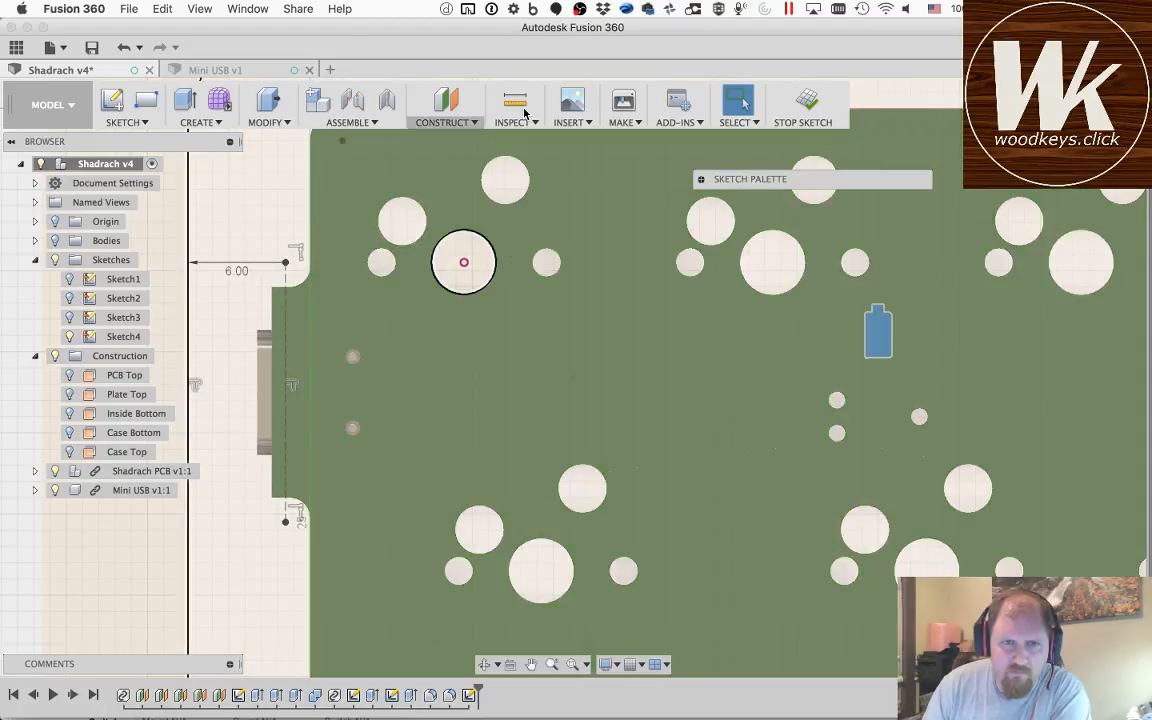
# Step: Try to start a measurement at the projected switch hole's centre and return to the selection tool
pyautogui.click(516, 102)
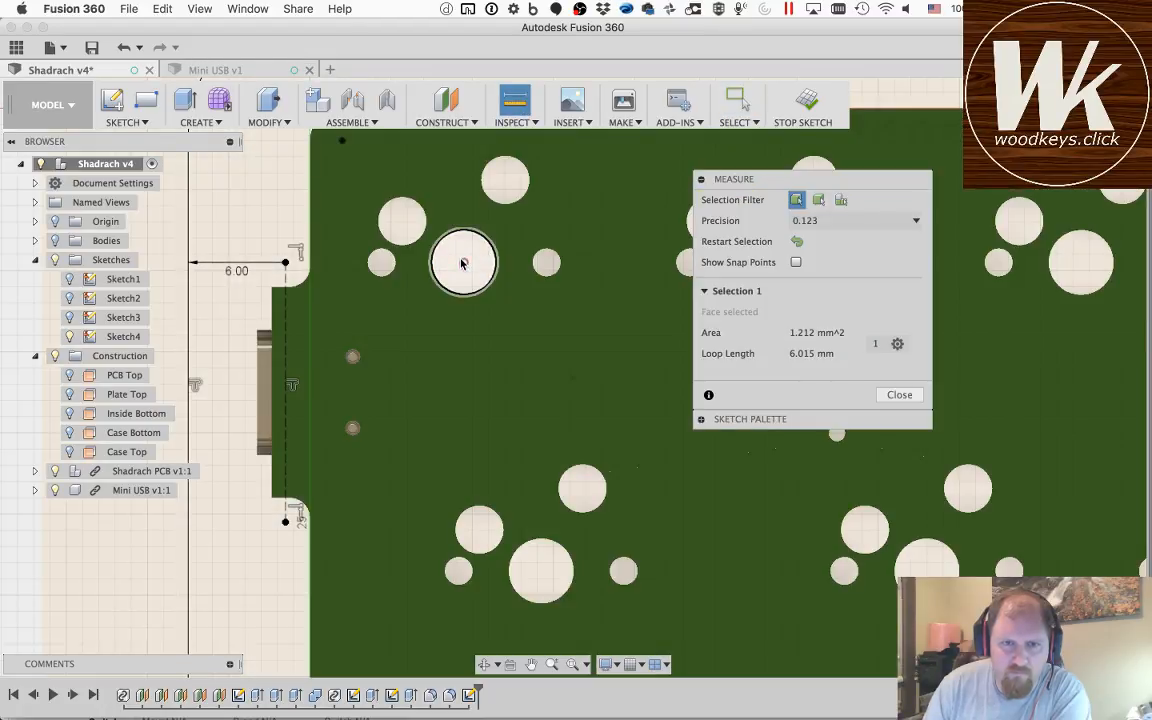
pyautogui.click(463, 264)
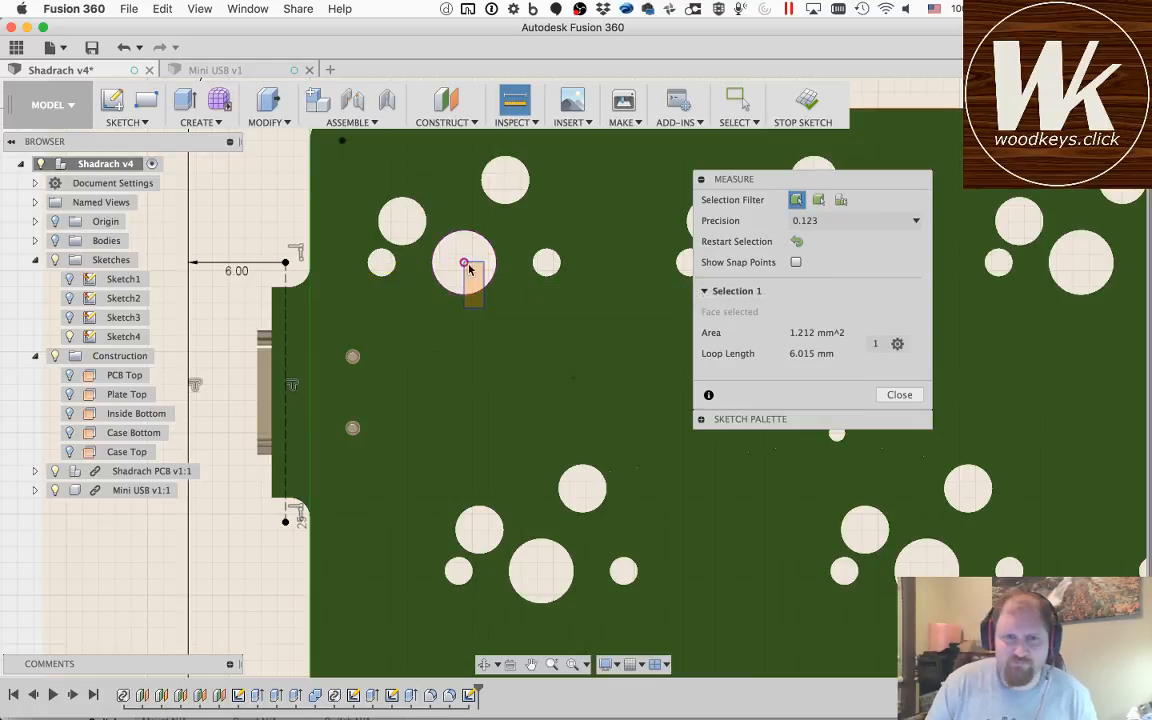
pyautogui.click(745, 121)
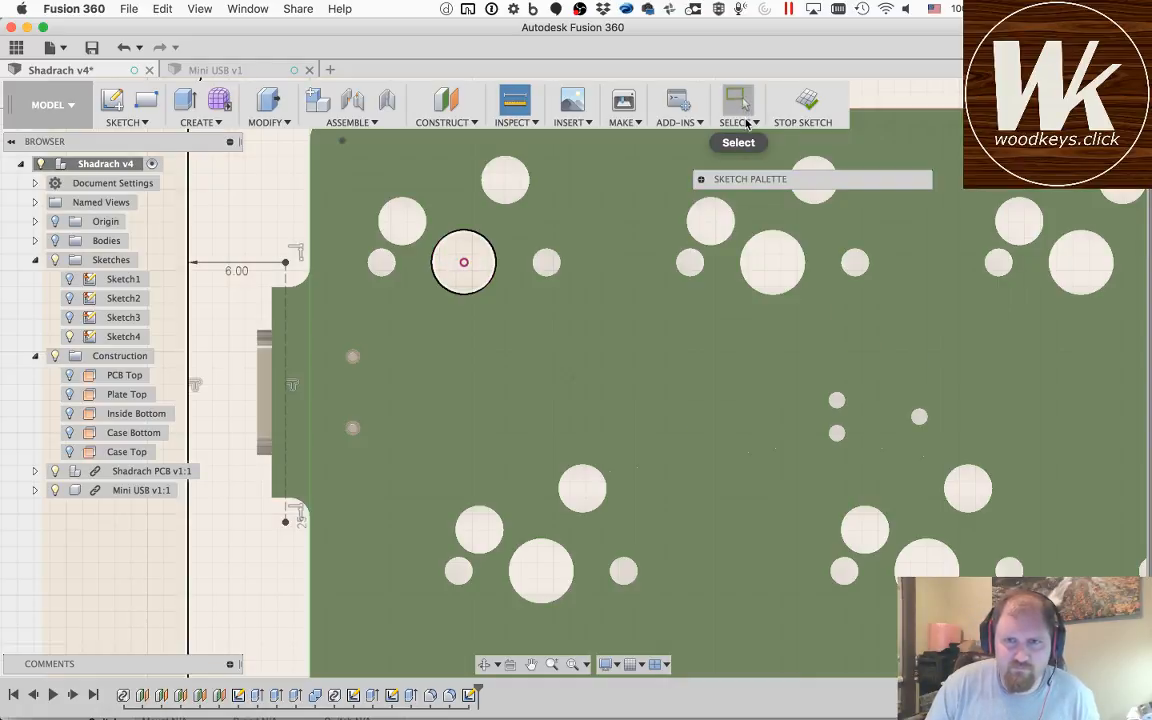
pyautogui.click(745, 121)
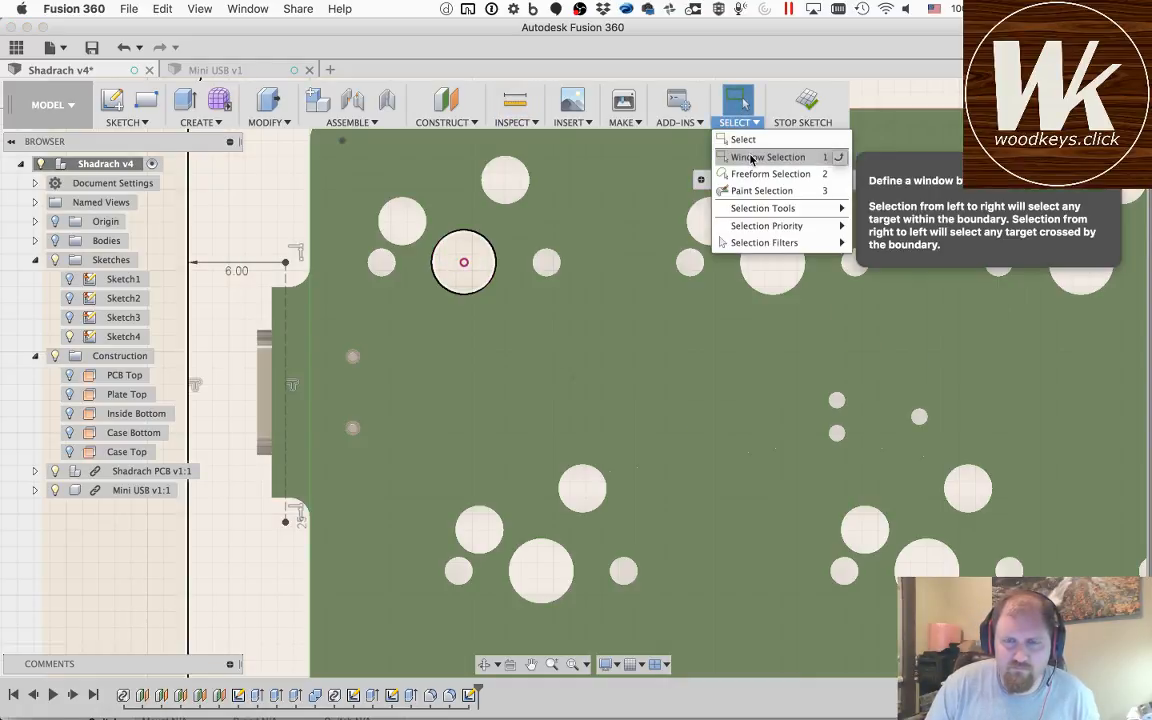
pyautogui.click(752, 158)
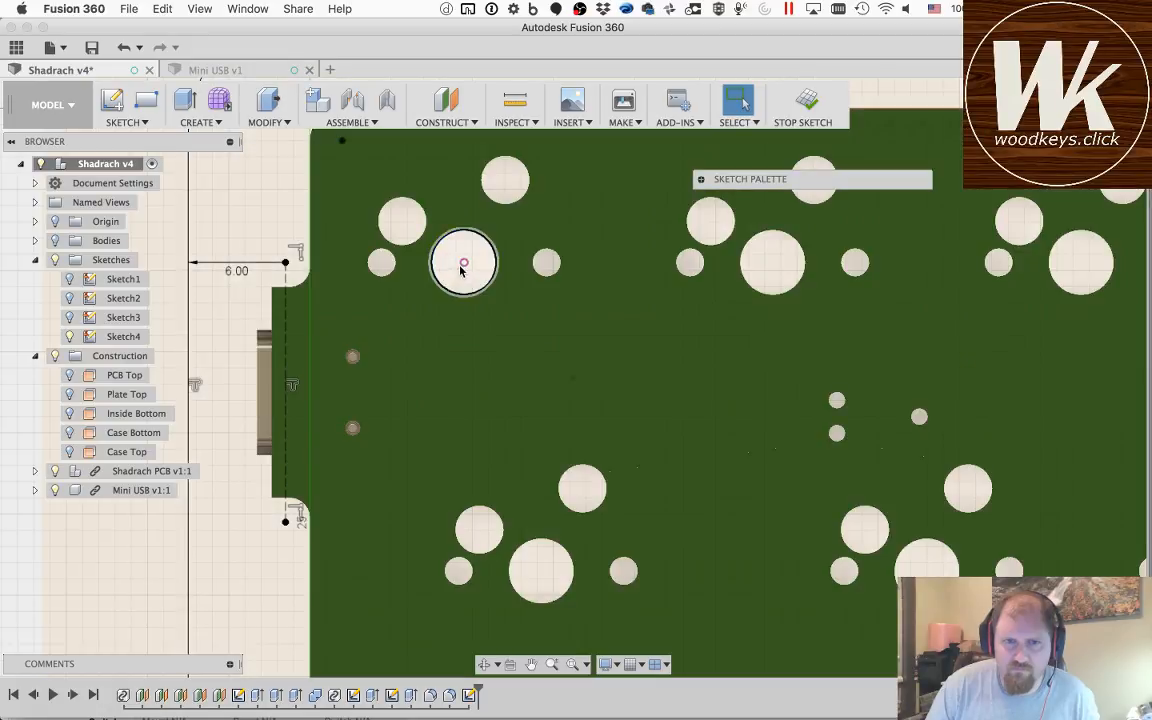
# Step: Clear the sketch selection and try to measure from the inner outline's end point to the projected hole's centre
pyautogui.click(456, 265)
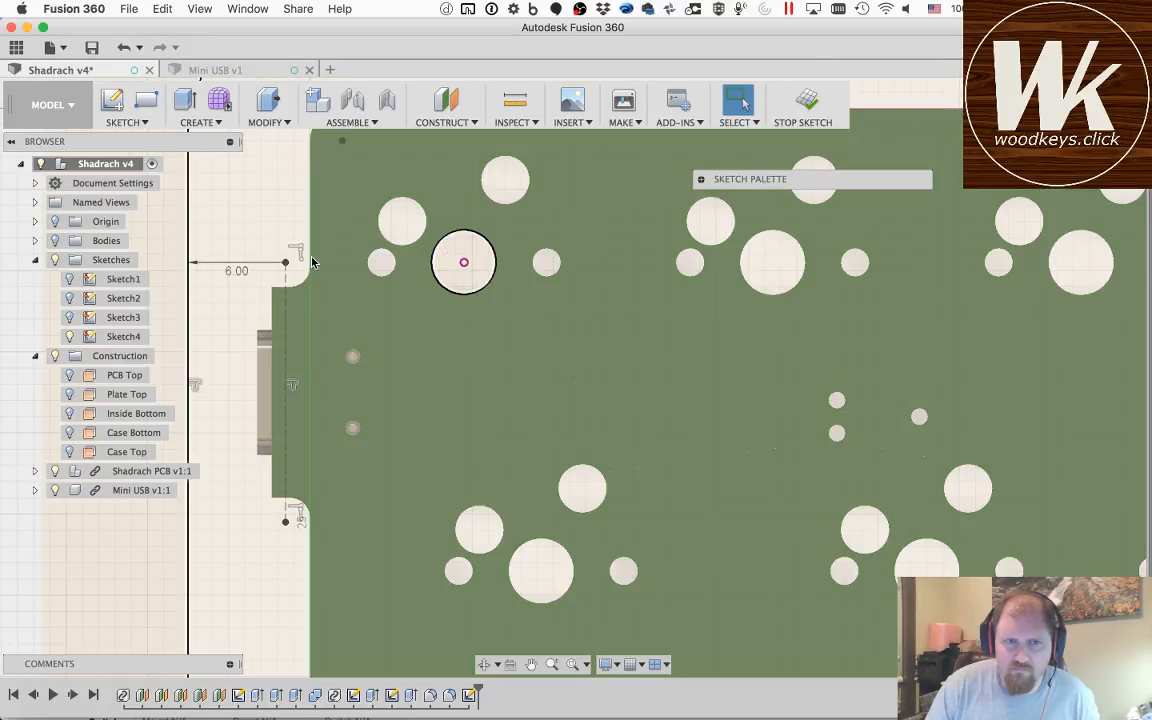
pyautogui.click(310, 323)
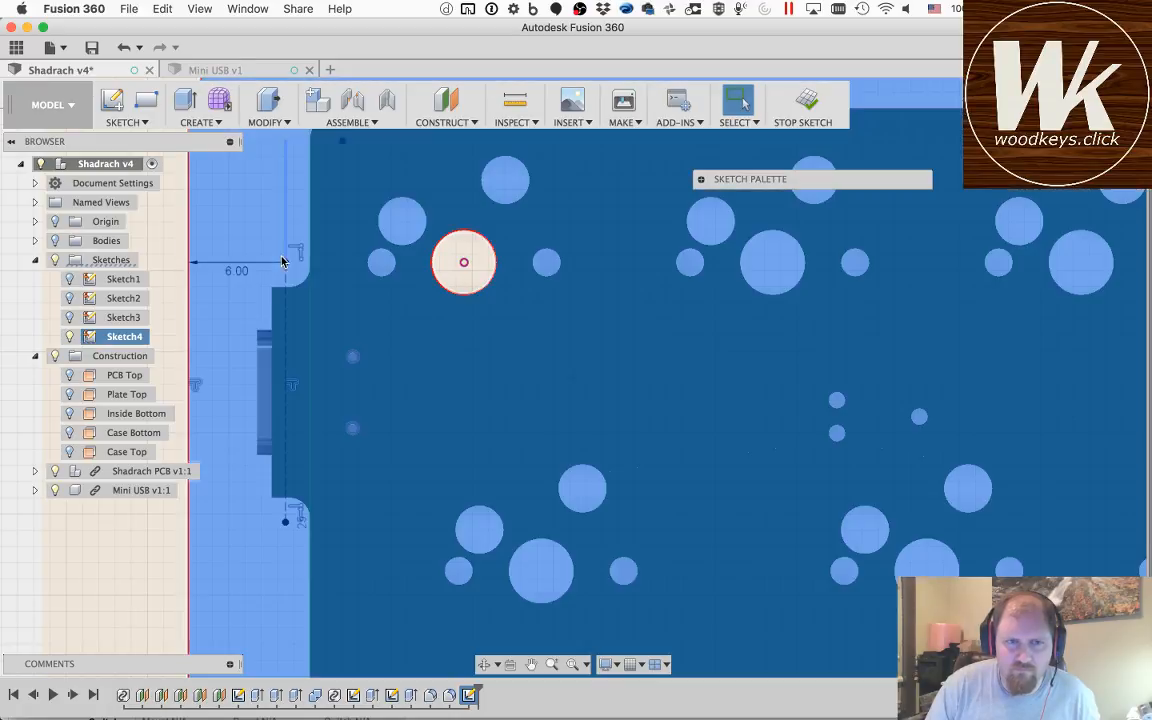
pyautogui.press('Escape')
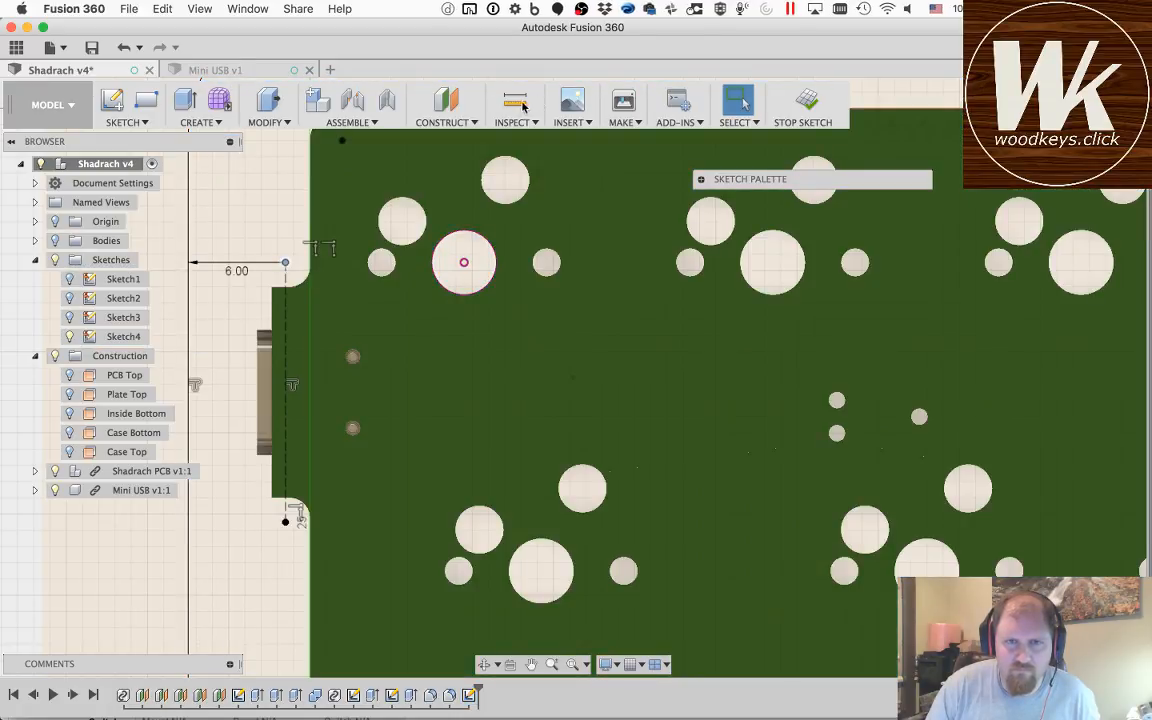
pyautogui.click(515, 97)
pyautogui.click(285, 263)
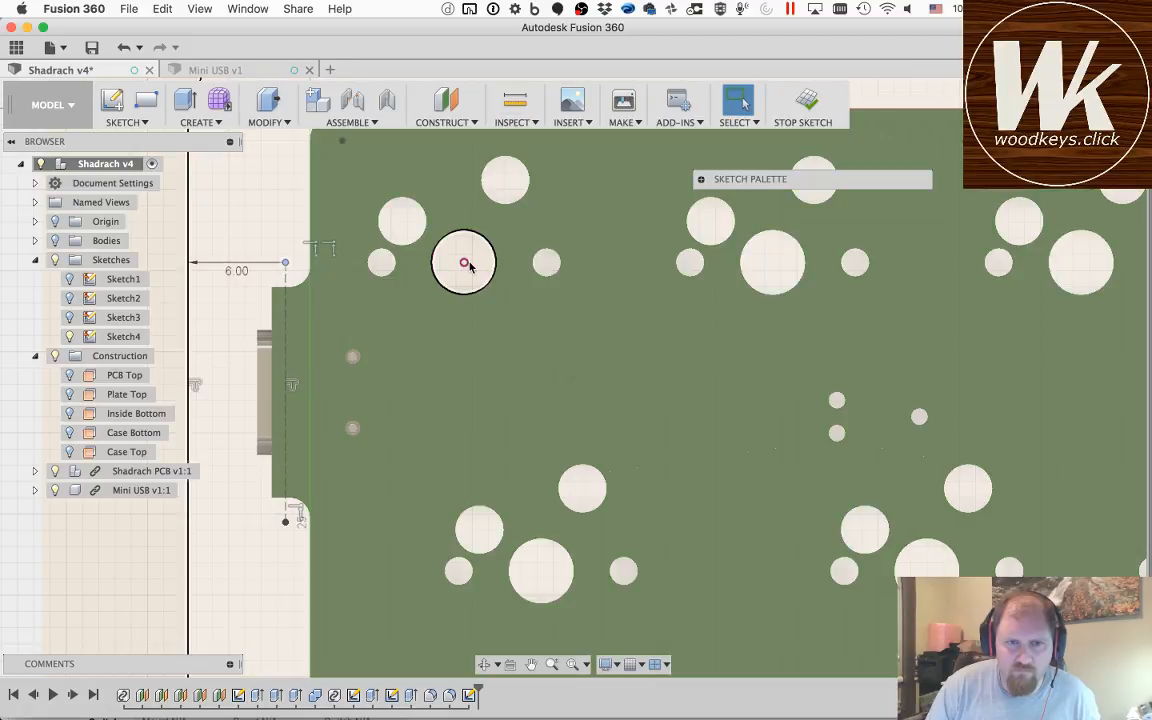
pyautogui.click(464, 264)
pyautogui.press('Escape')
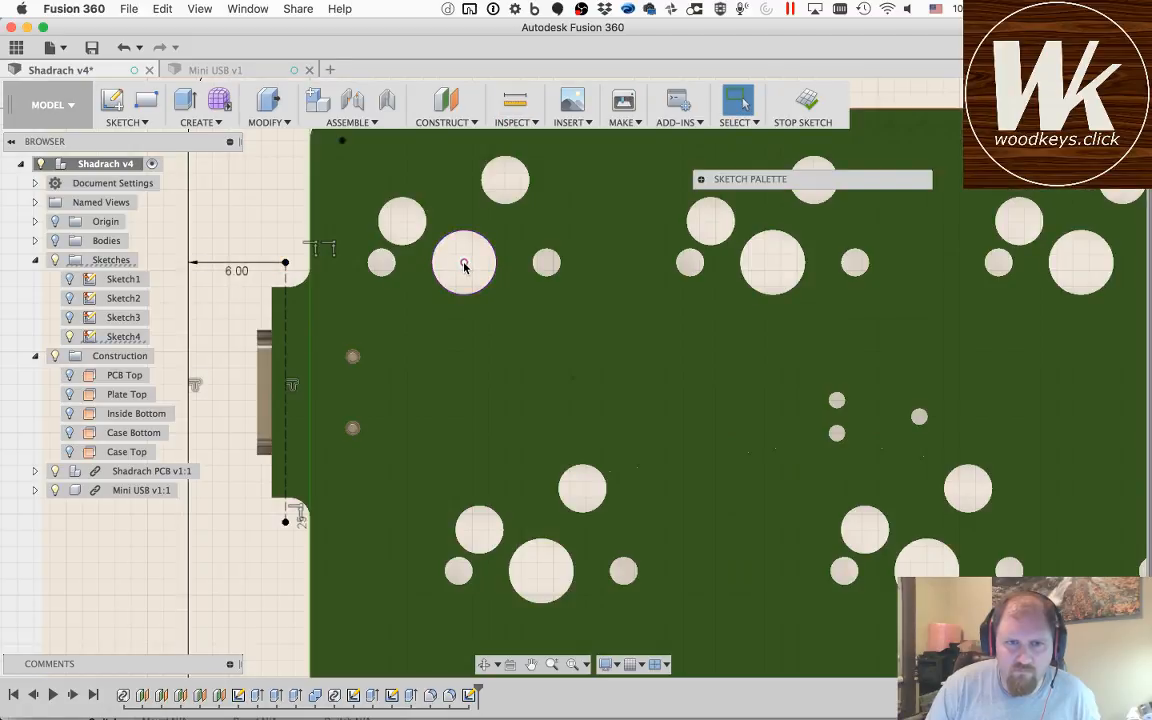
pyautogui.press('d')
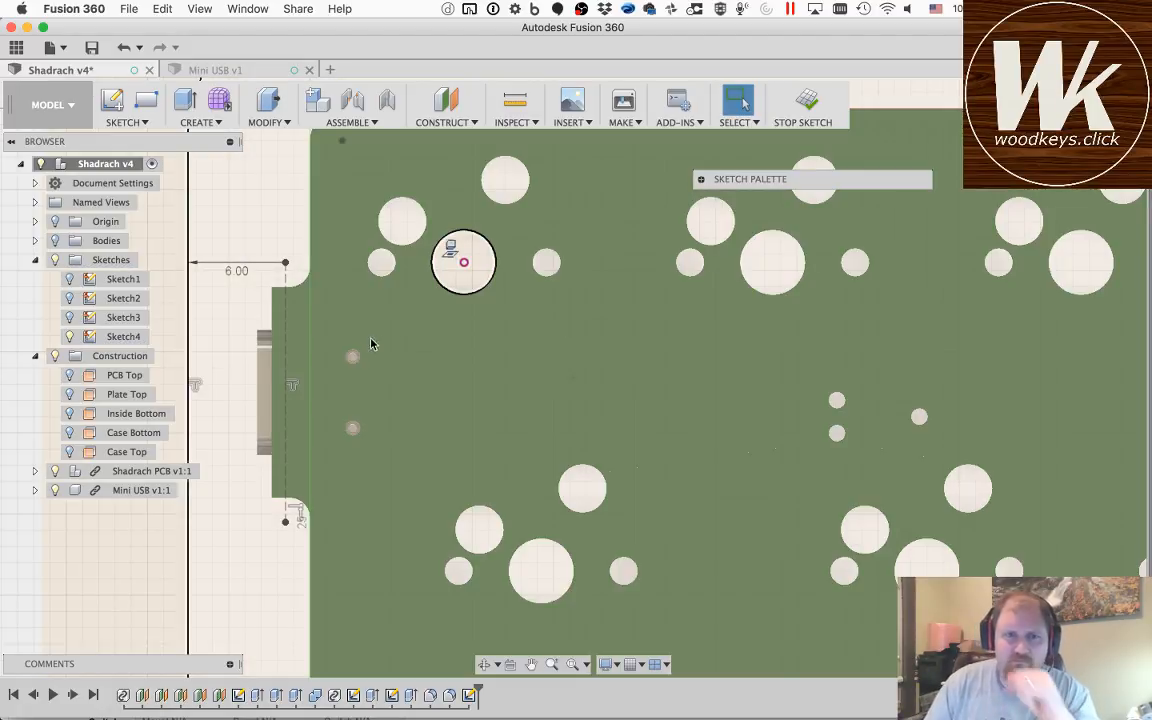
# Step: Measure the distance from the offset outline's straight edge above the USB notch to the projected switch hole's centre
pyautogui.scroll(2, 412, 335)
pyautogui.scroll(-3, 412, 335)
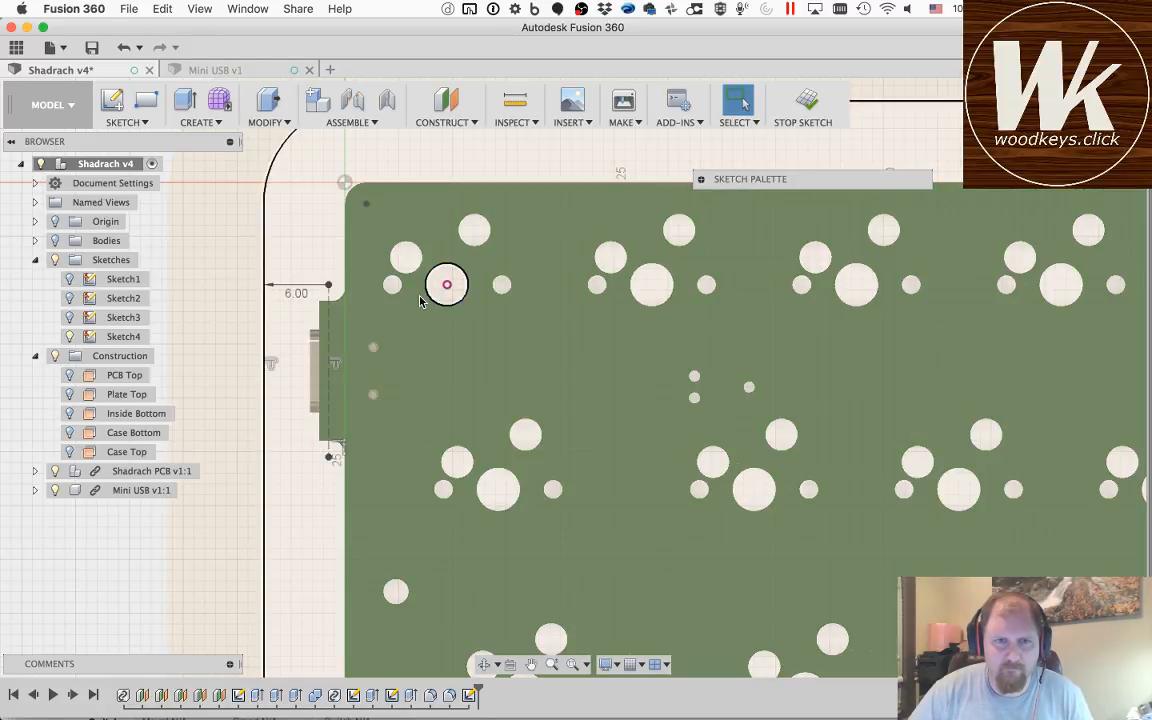
pyautogui.click(420, 300)
pyautogui.scroll(-2, 420, 300)
pyautogui.scroll(-4, 420, 300)
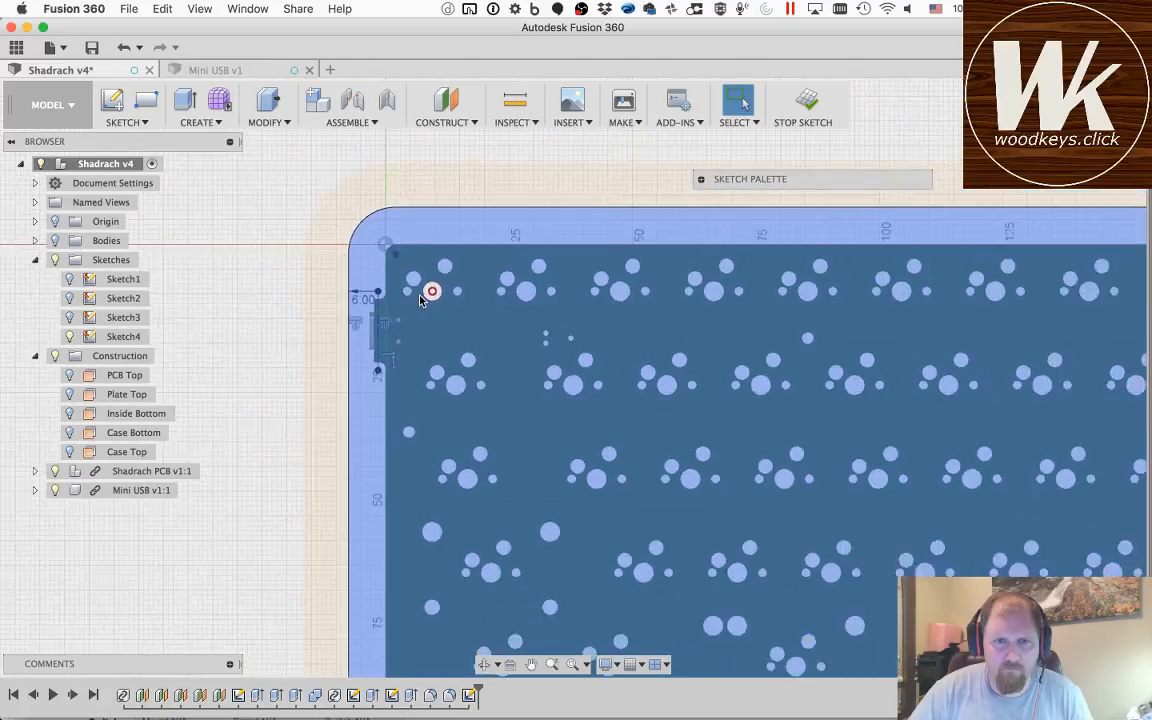
pyautogui.scroll(-1, 420, 300)
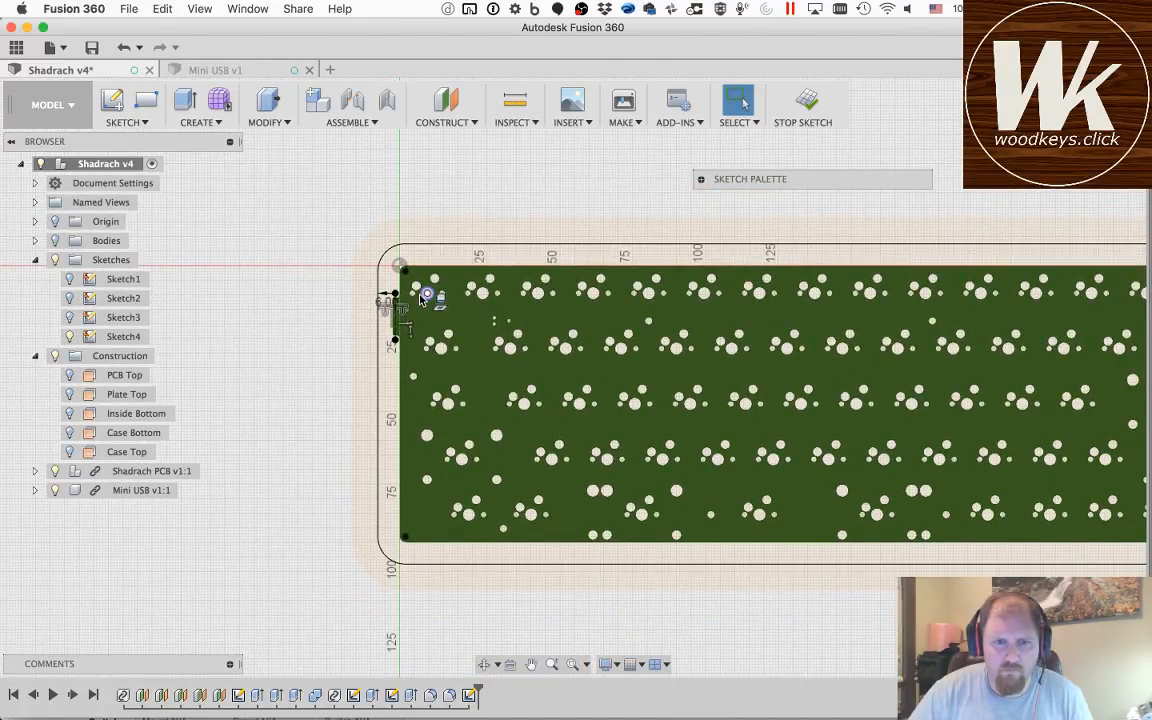
pyautogui.scroll(3, 420, 300)
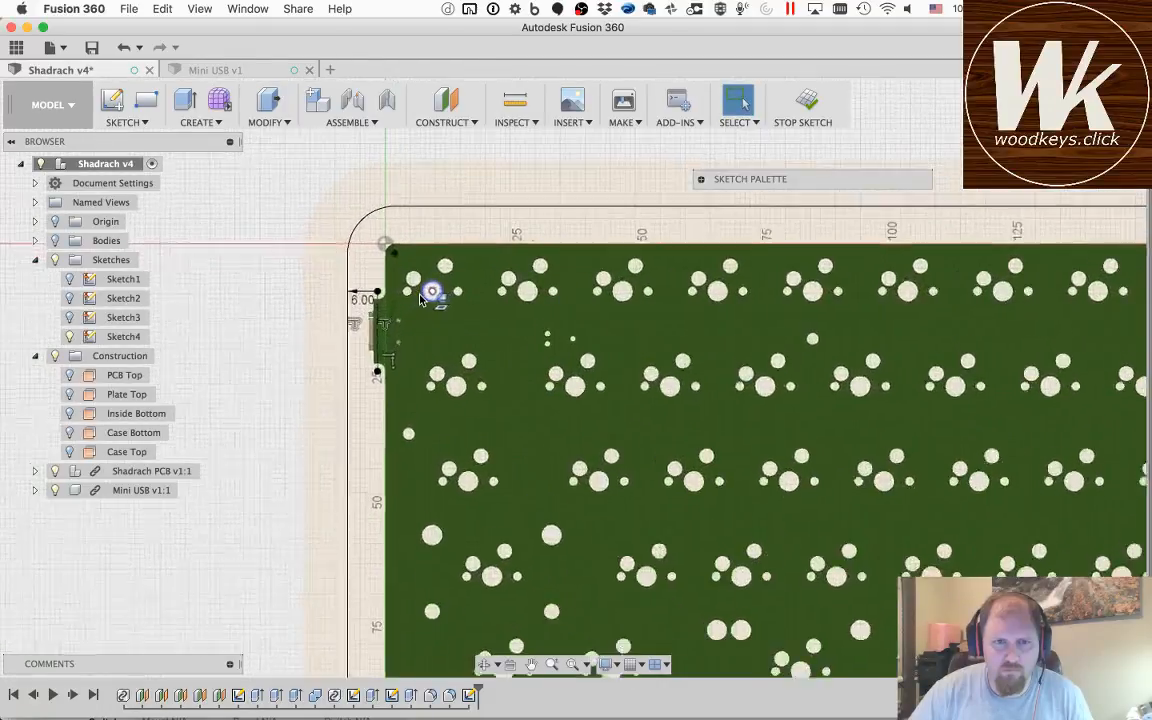
pyautogui.scroll(2, 420, 300)
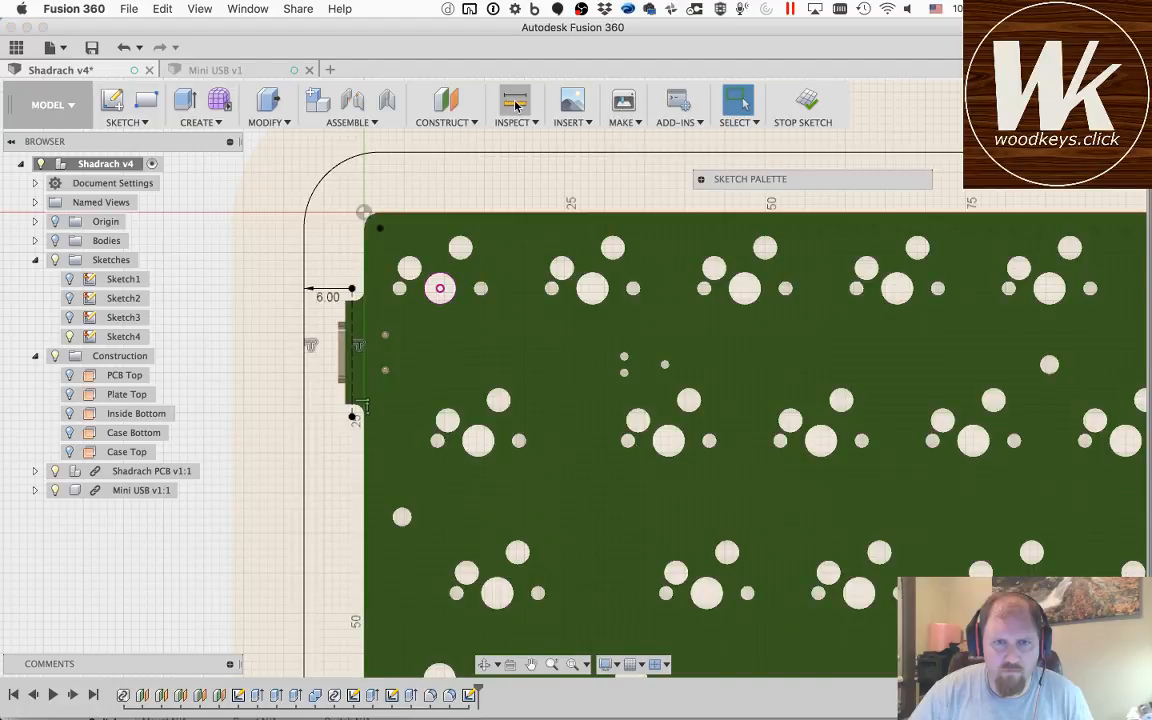
pyautogui.click(514, 102)
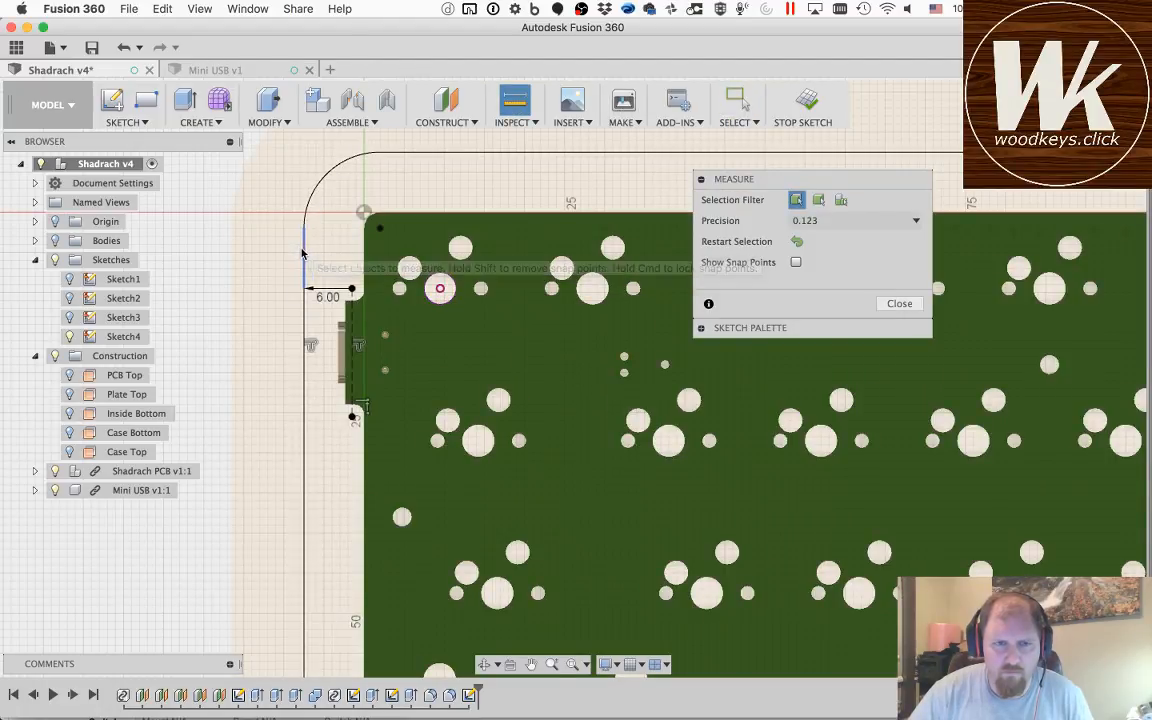
pyautogui.click(303, 246)
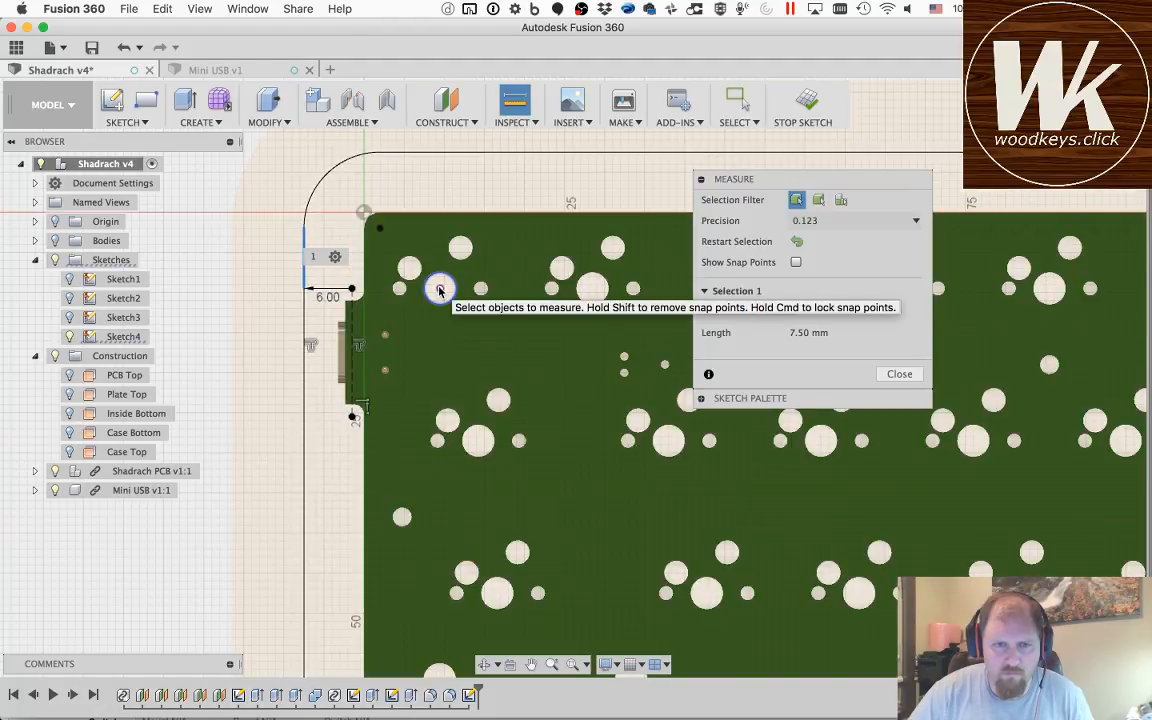
pyautogui.click(440, 290)
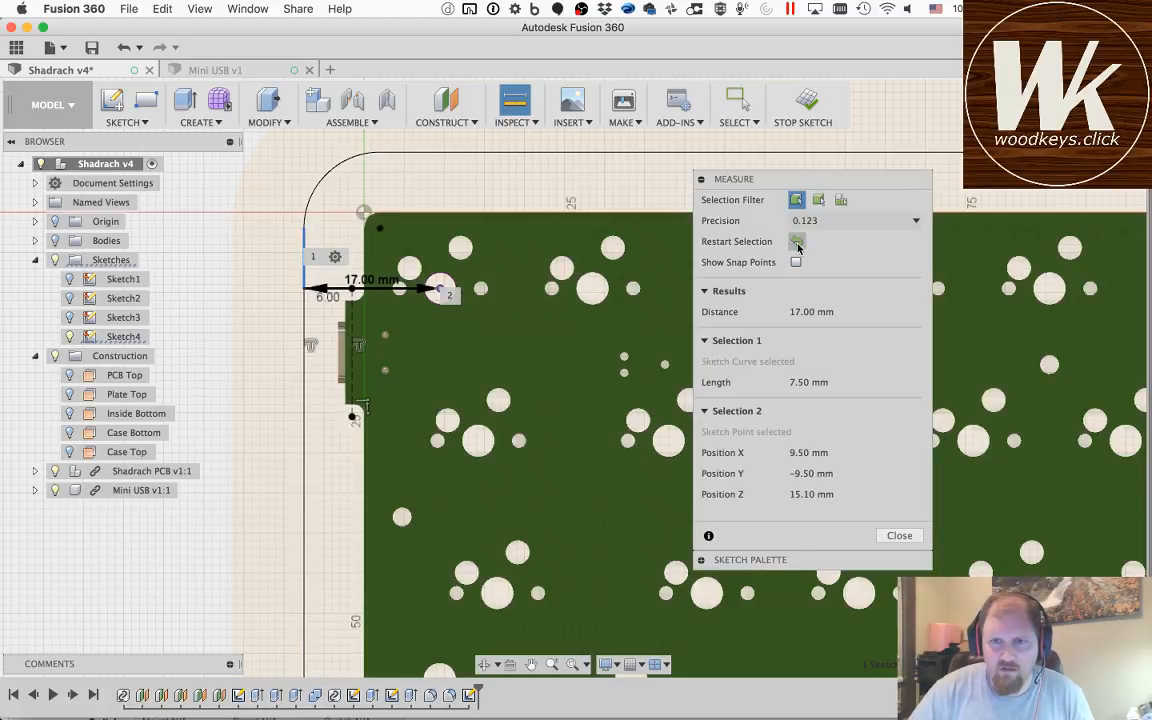
# Step: Measure the distance from the inner outline's edge above the USB notch to the projected hole's centre point
pyautogui.click(797, 244)
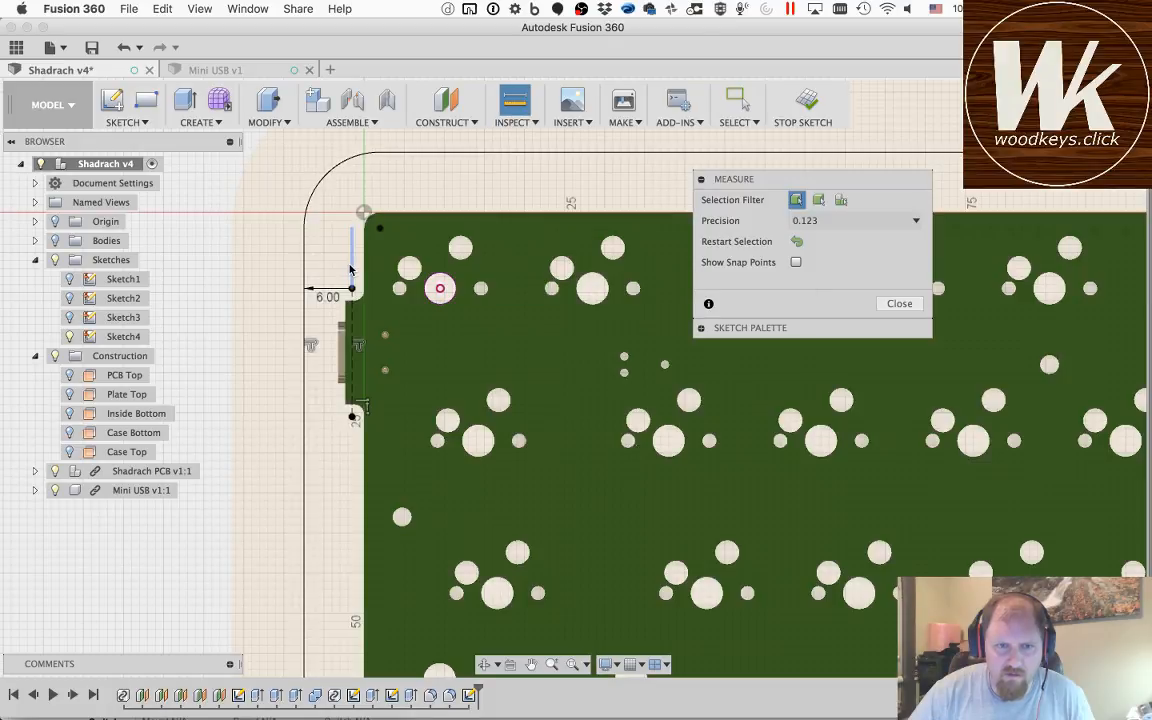
pyautogui.click(352, 262)
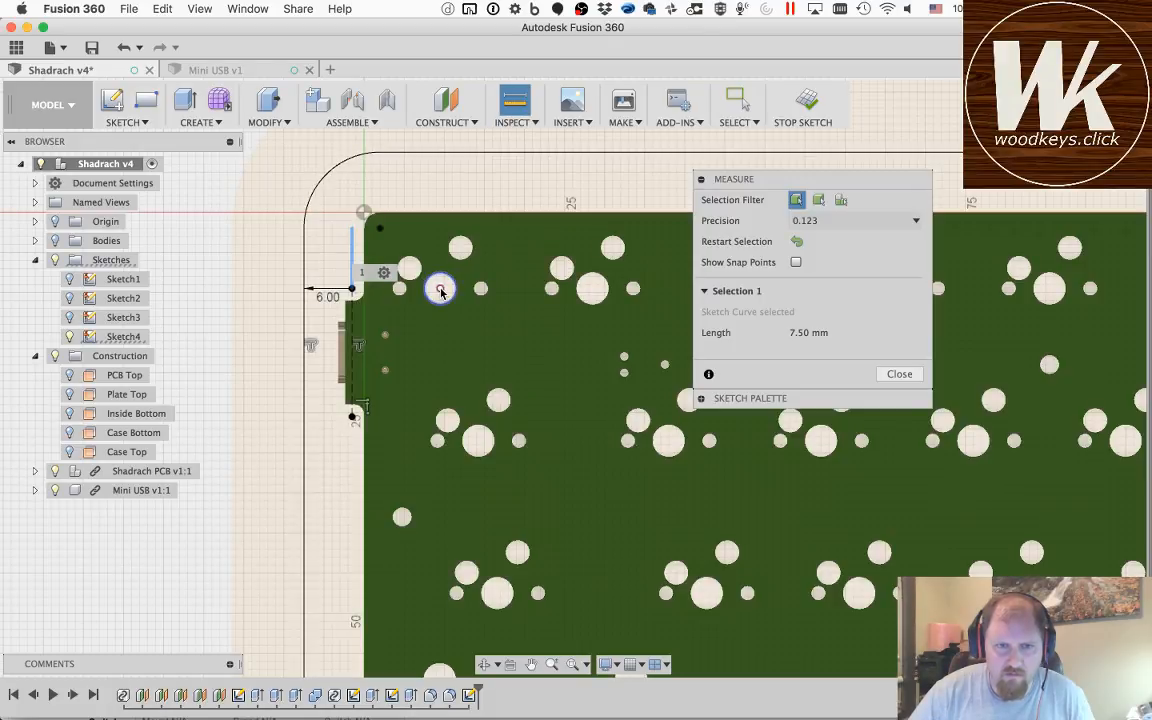
pyautogui.click(440, 289)
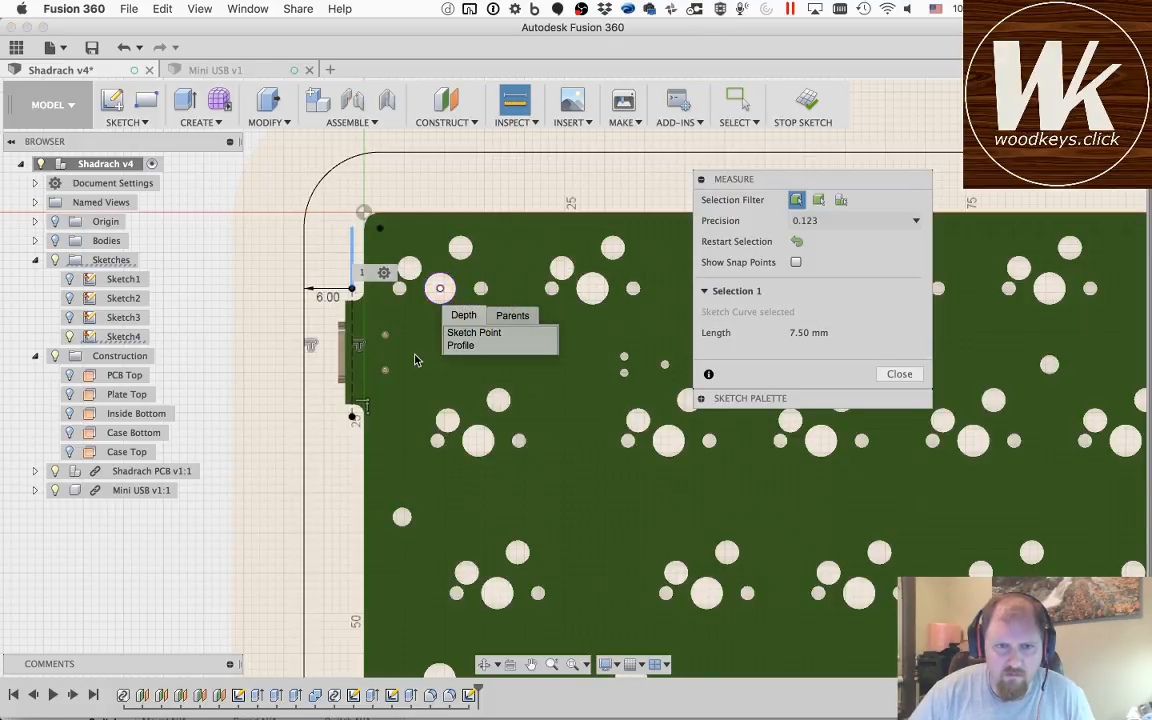
pyautogui.click(476, 334)
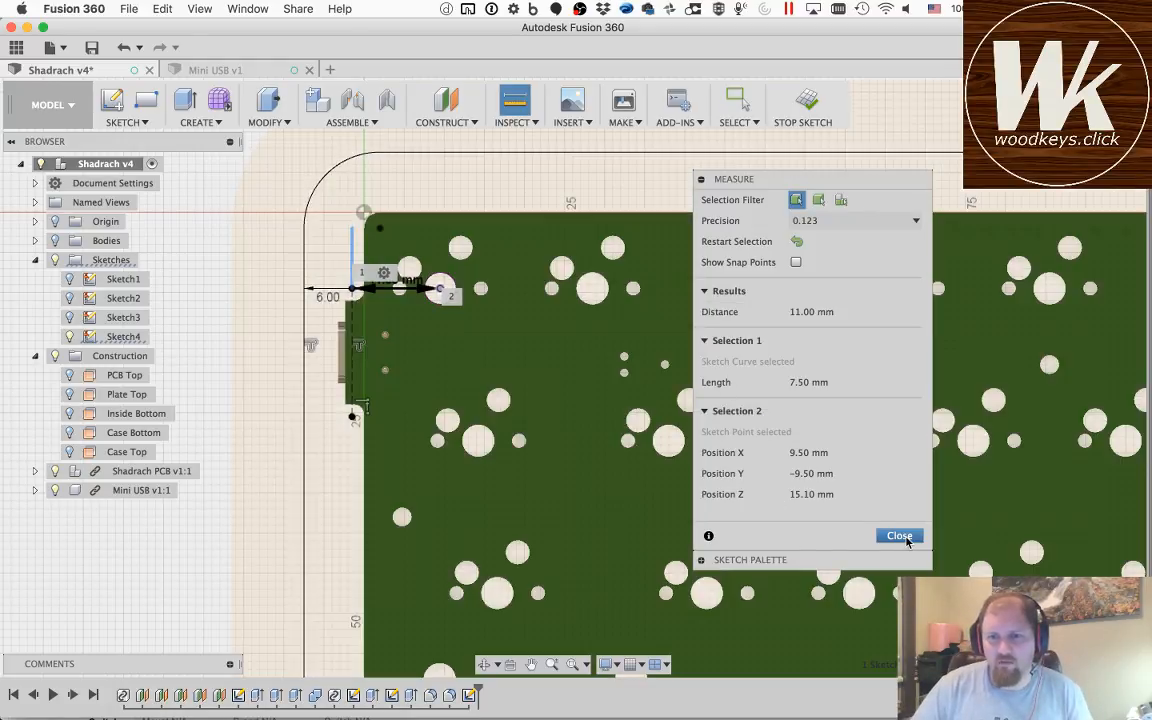
pyautogui.click(900, 535)
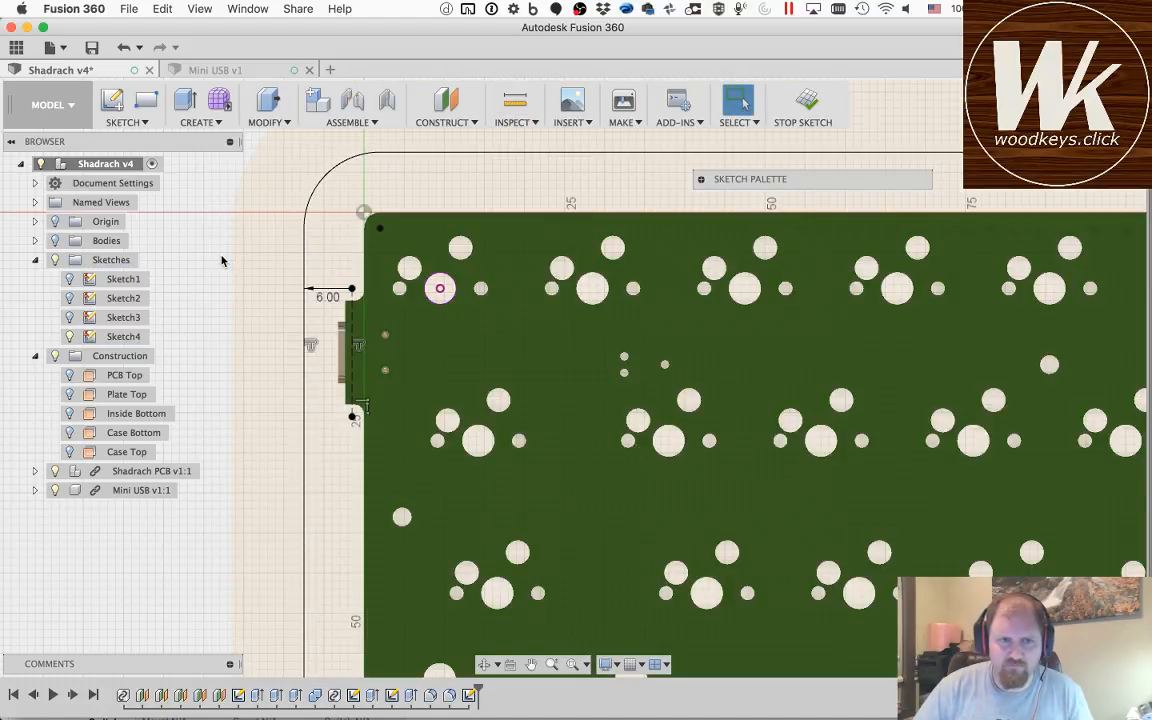
pyautogui.press('l')
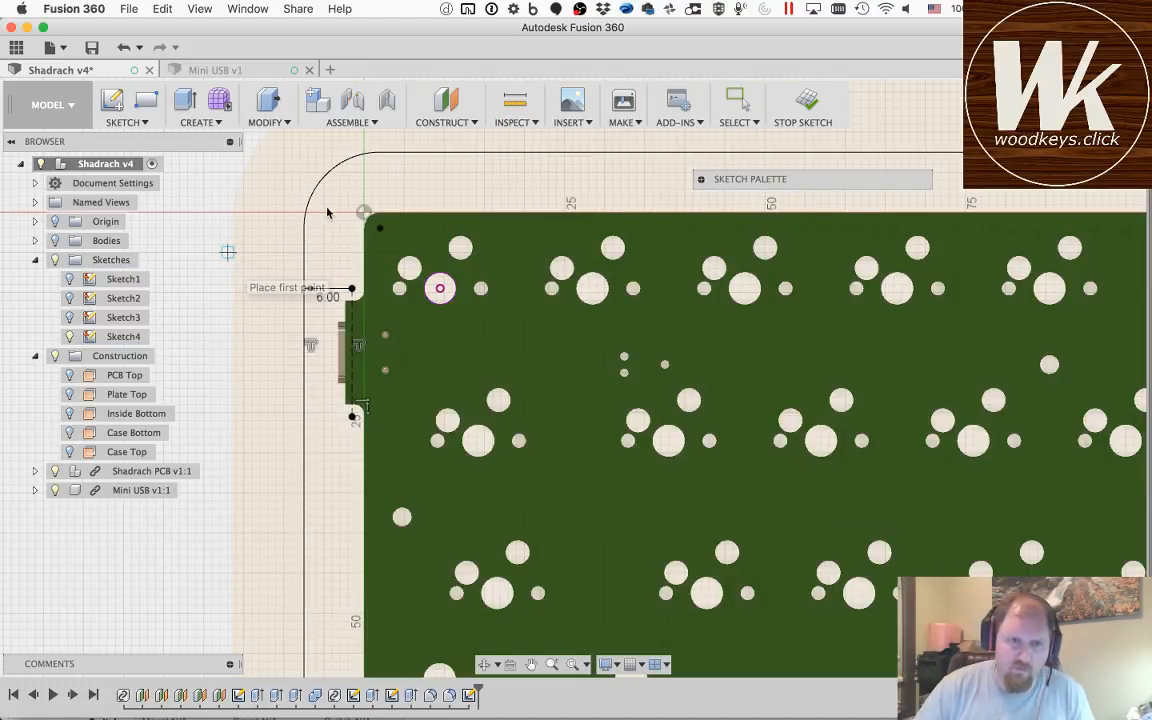
pyautogui.click(353, 267)
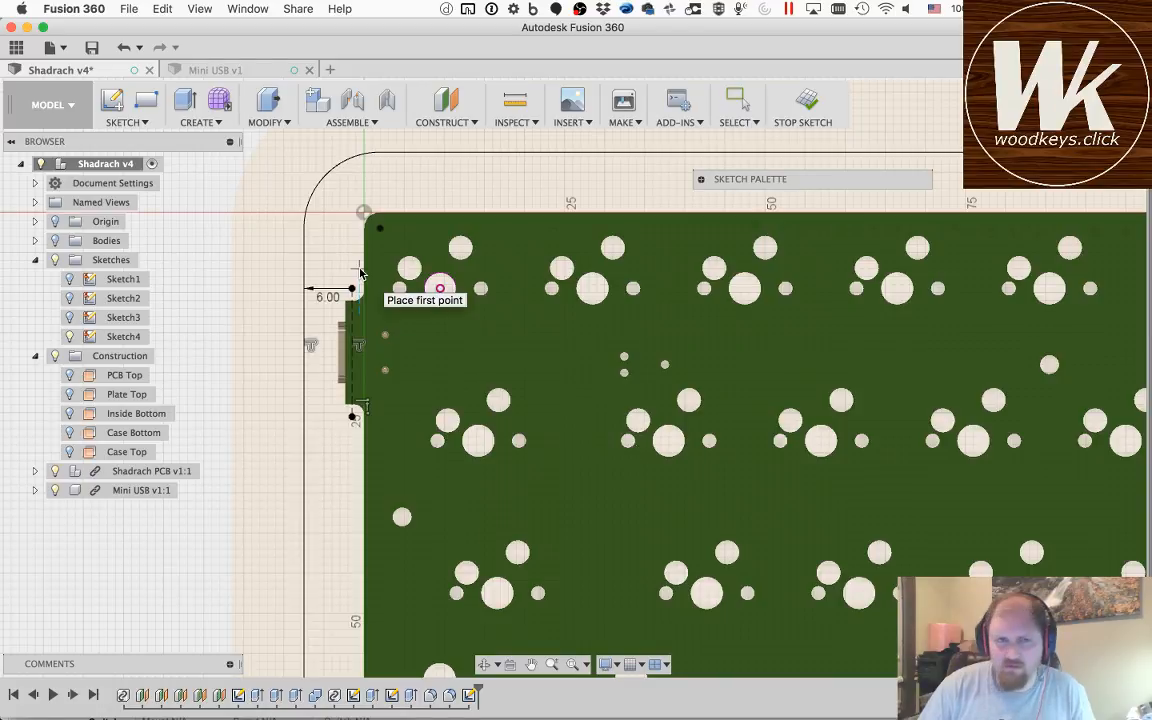
pyautogui.press('Escape')
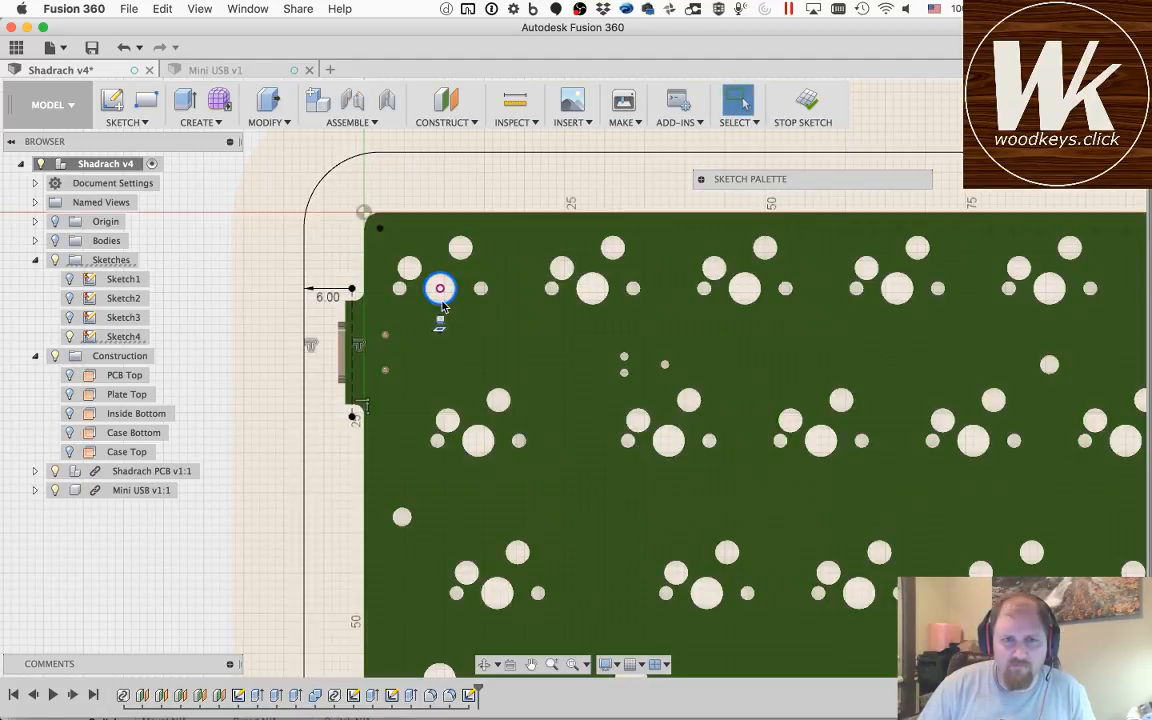
# Step: Delete the projected switch hole and project the PCB's upper, left and lower edges together with both left corner arcs into the sketch
pyautogui.press('Delete')
pyautogui.press('p')
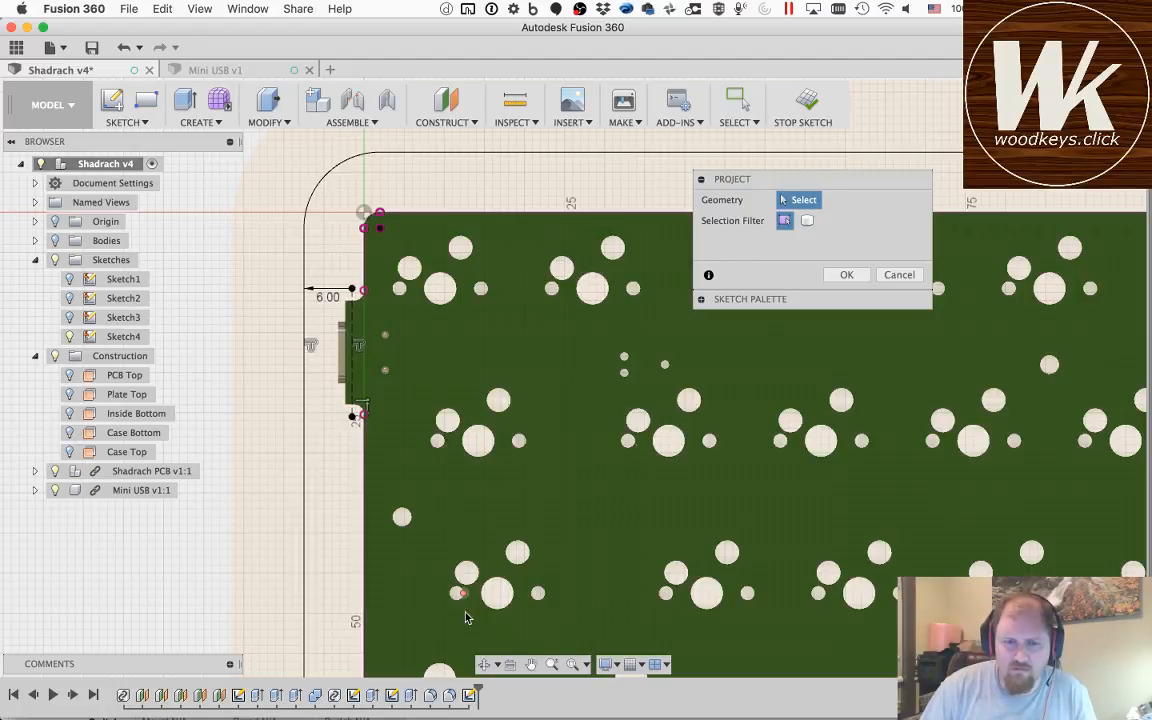
pyautogui.click(532, 665)
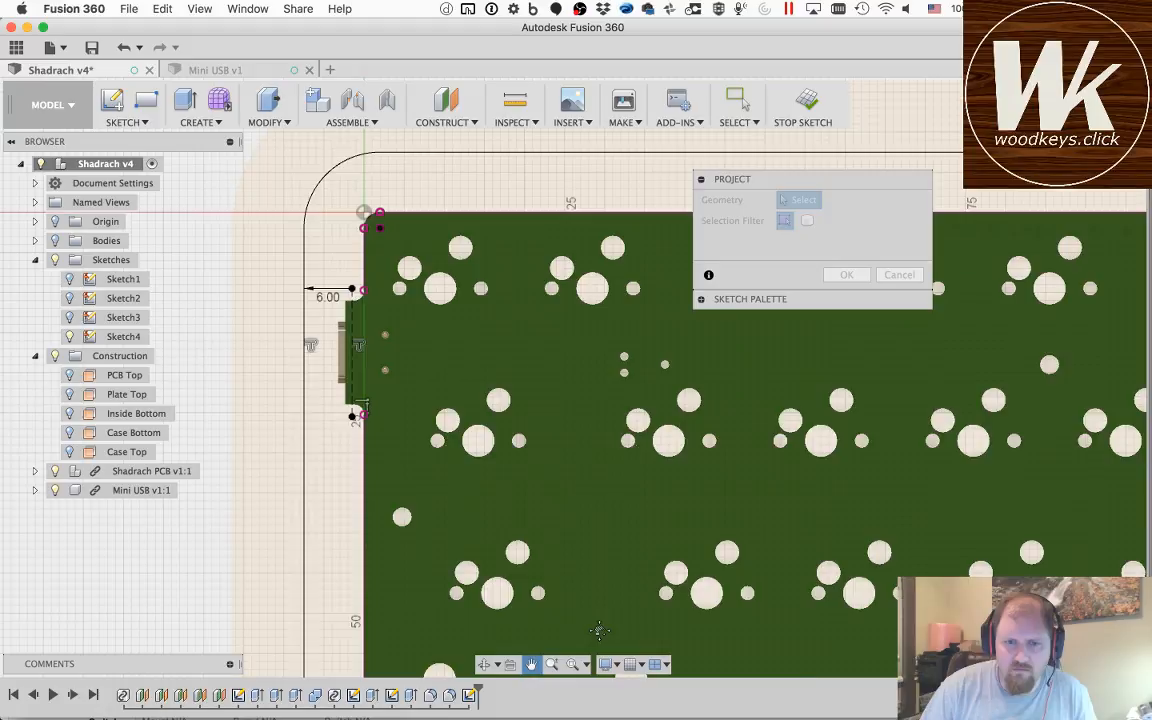
pyautogui.moveTo(599, 631); pyautogui.dragTo(591, 237)
pyautogui.moveTo(406, 527); pyautogui.dragTo(399, 444)
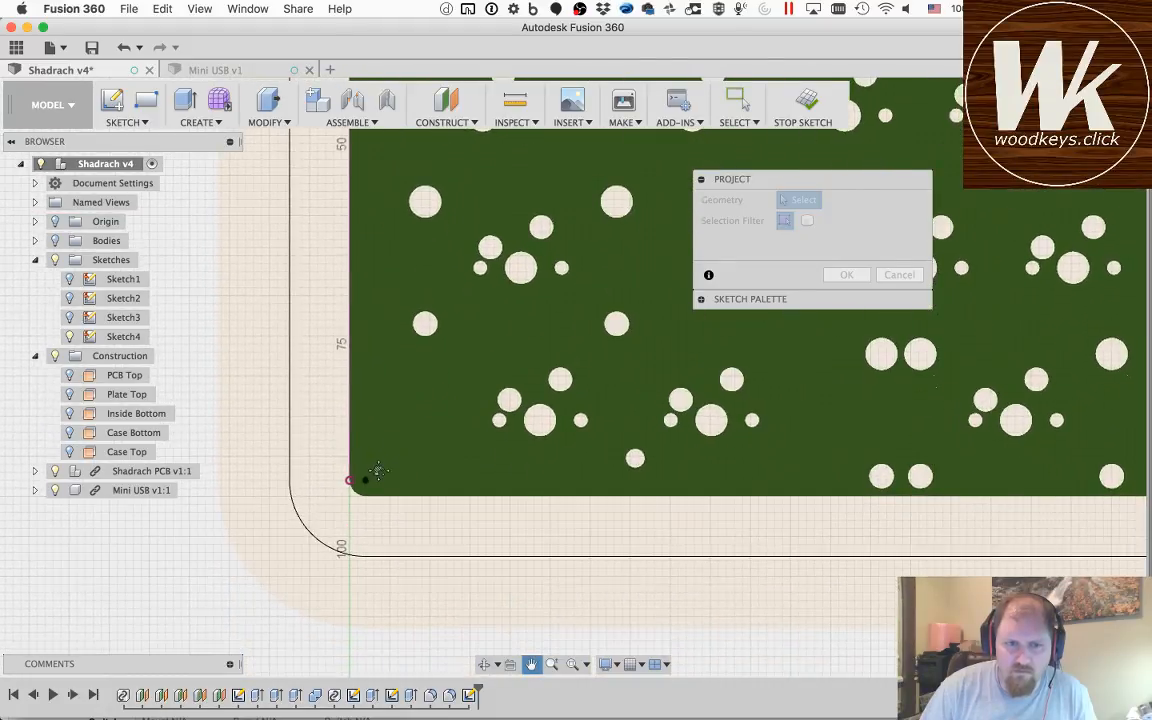
pyautogui.press('Escape')
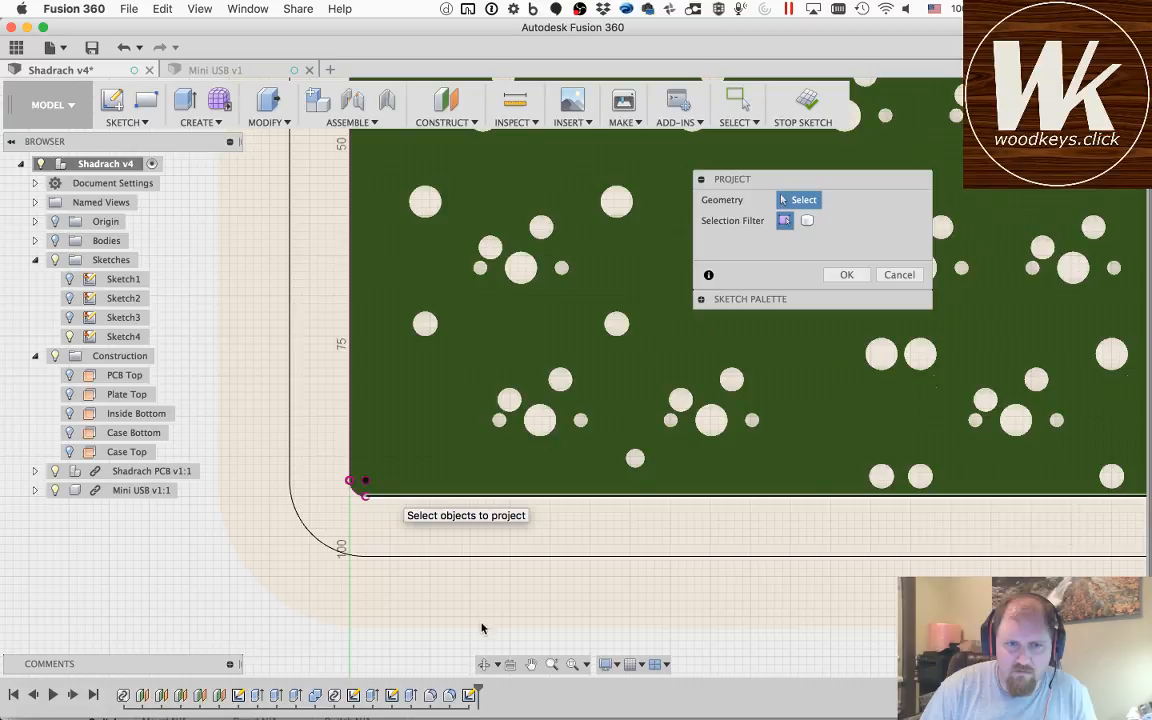
# Step: Project the PCB's right edge and its lower-right and upper-right corner arcs, and complete the projection
pyautogui.click(531, 664)
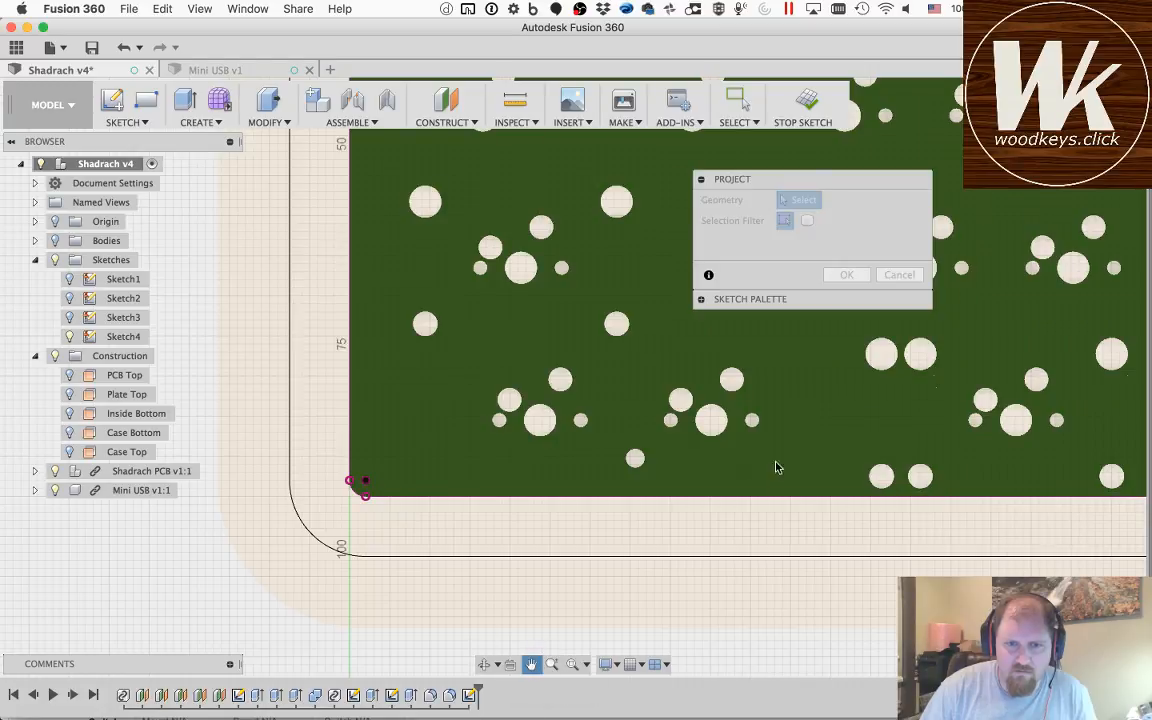
pyautogui.moveTo(792, 456); pyautogui.dragTo(100, 437)
pyautogui.moveTo(723, 434); pyautogui.dragTo(123, 434)
pyautogui.moveTo(870, 407); pyautogui.dragTo(420, 412)
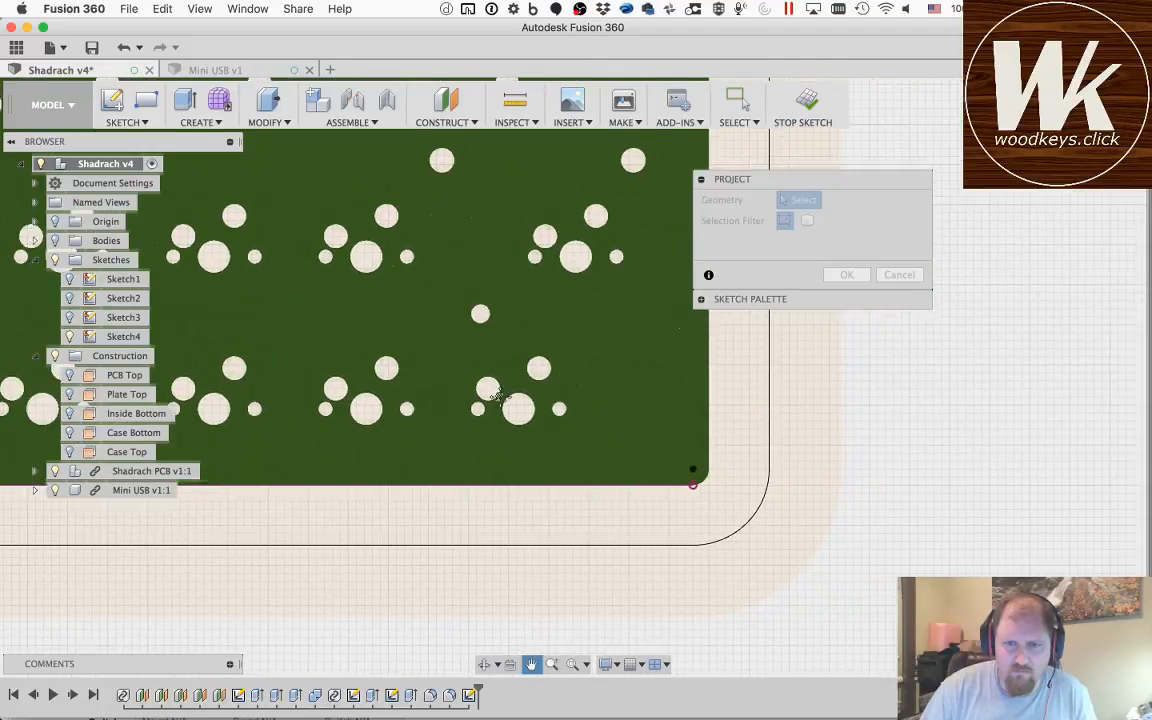
pyautogui.moveTo(598, 405); pyautogui.dragTo(434, 405)
pyautogui.press('Escape')
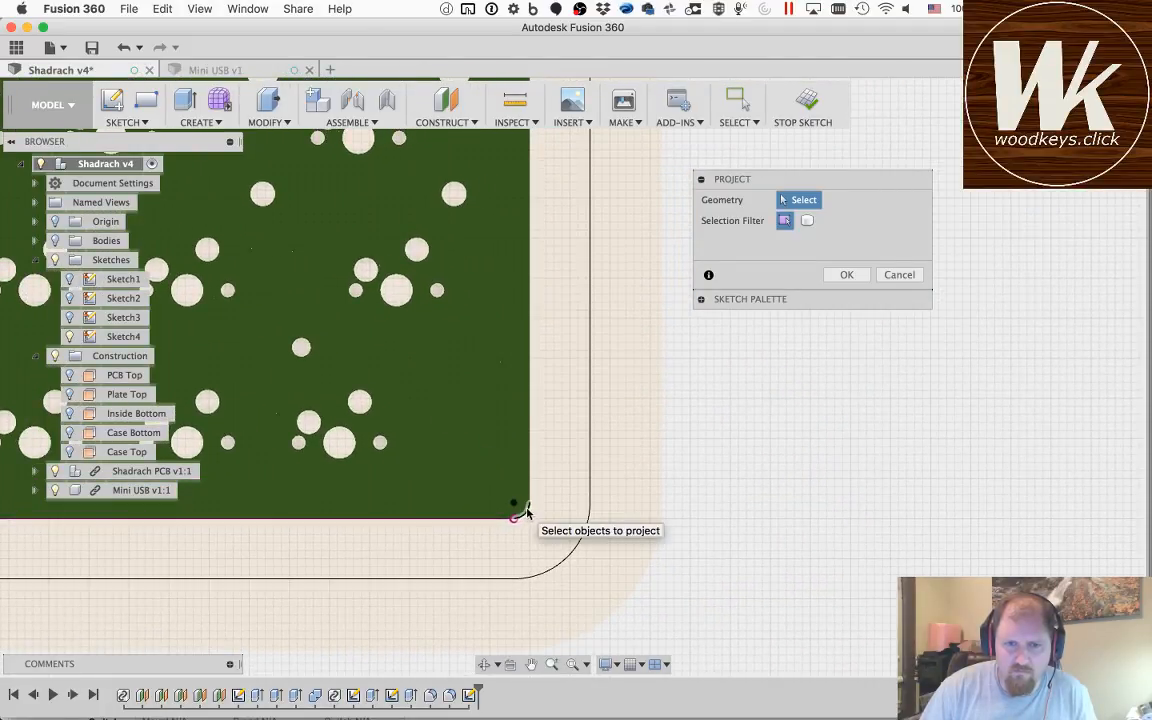
pyautogui.click(531, 665)
pyautogui.moveTo(511, 310); pyautogui.dragTo(522, 641)
pyautogui.press('Escape')
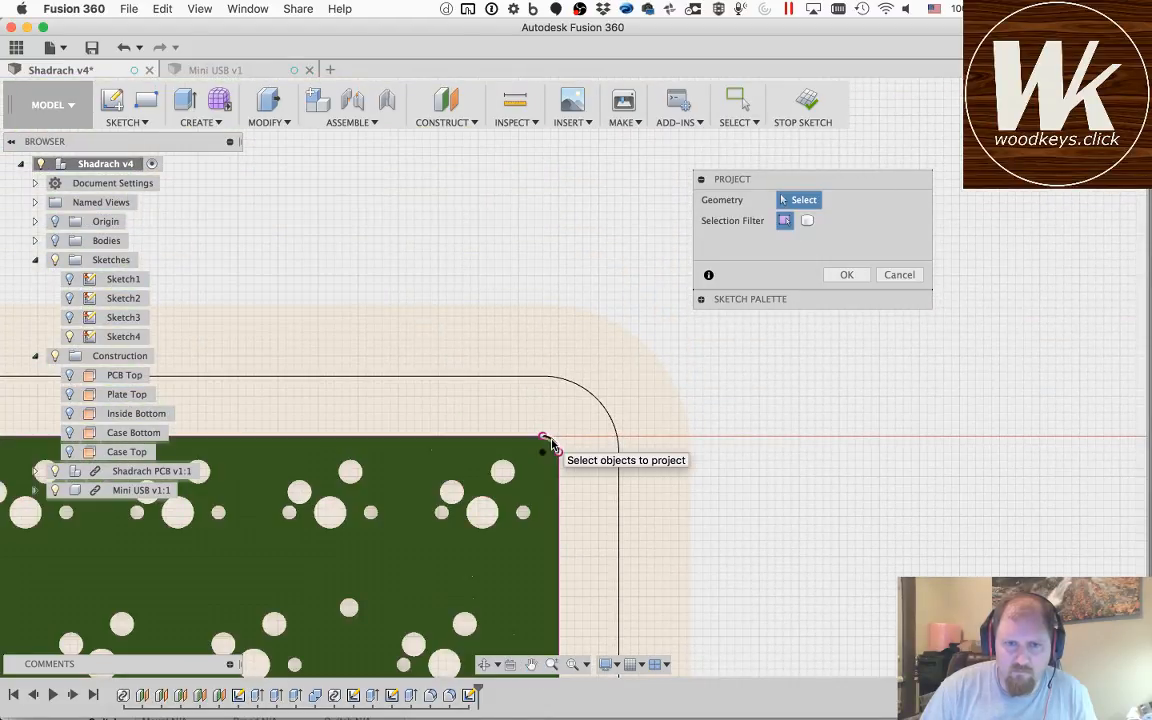
pyautogui.click(847, 274)
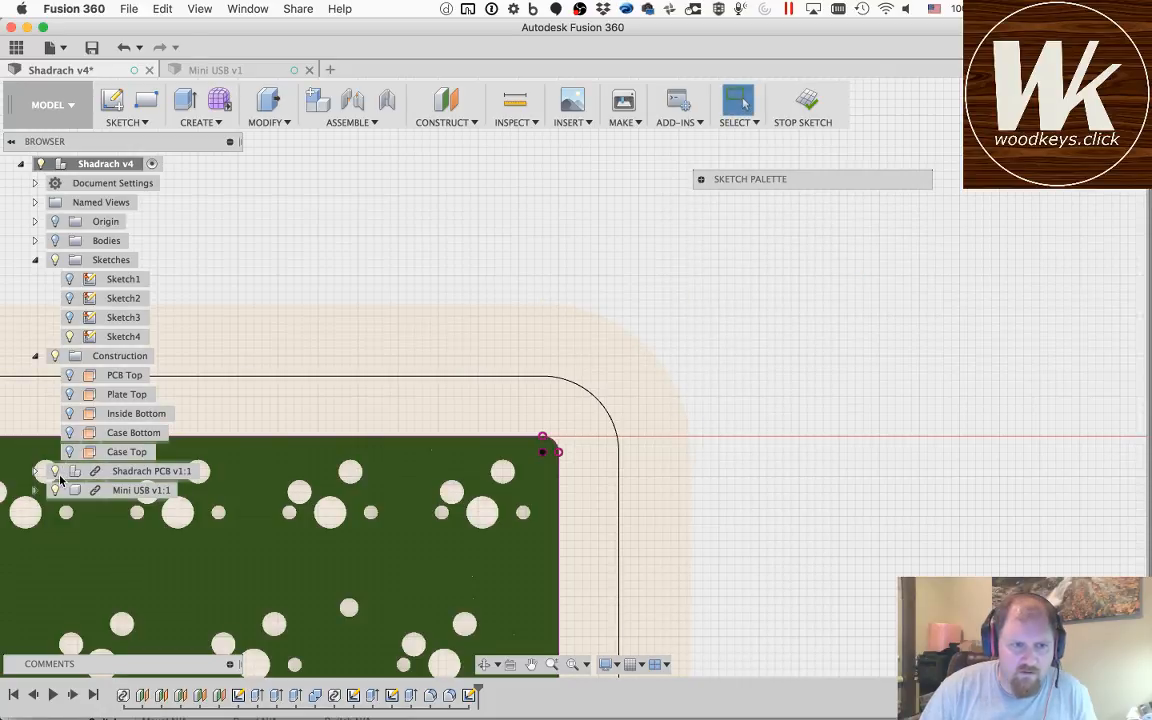
# Step: Hide the Shadrach PCB and Mini USB components and show the whole sketch from above
pyautogui.click(55, 471)
pyautogui.click(55, 490)
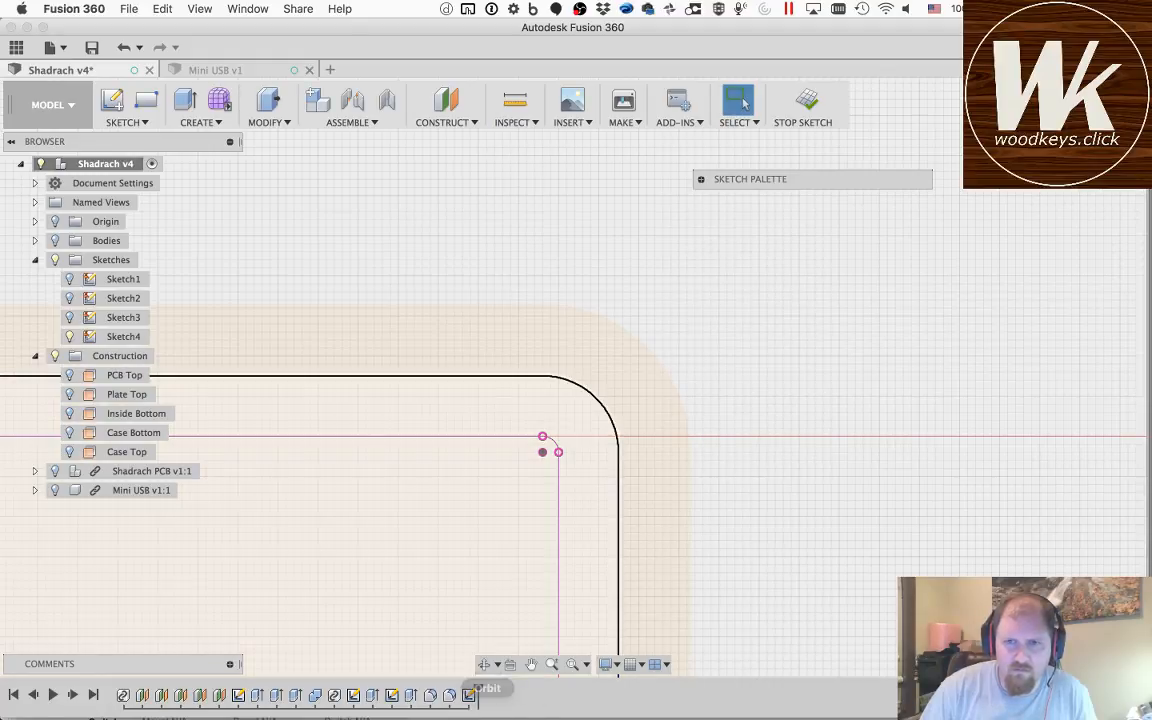
pyautogui.click(1053, 97)
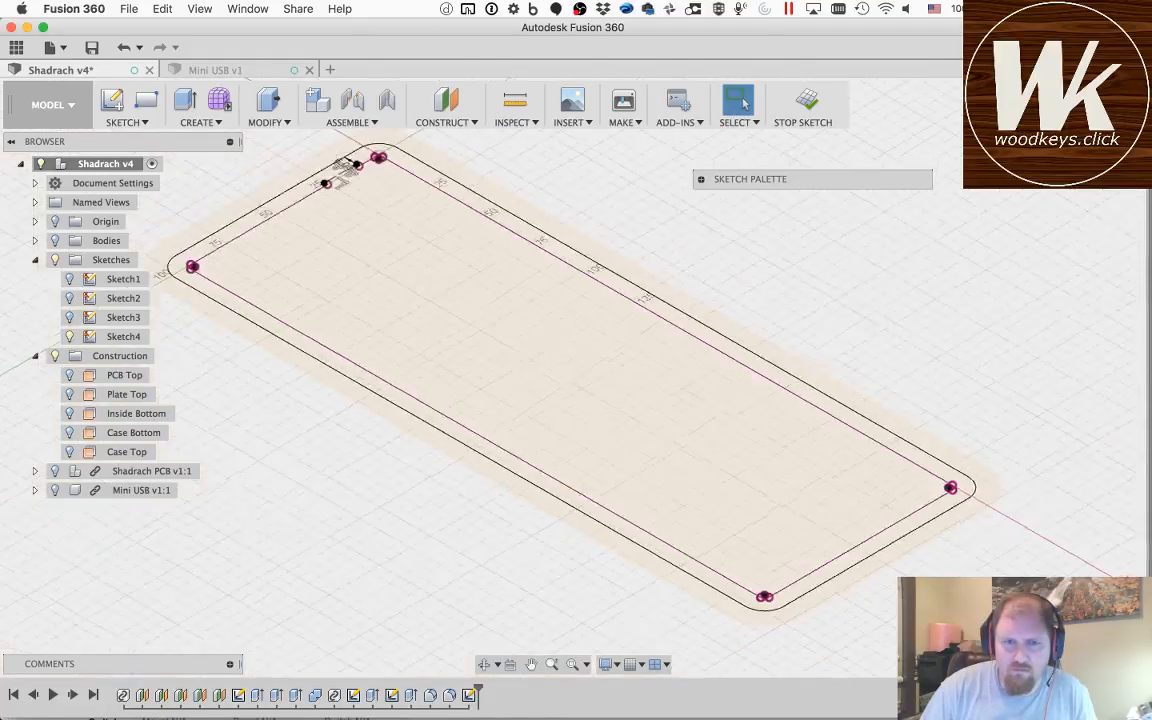
pyautogui.click(1093, 124)
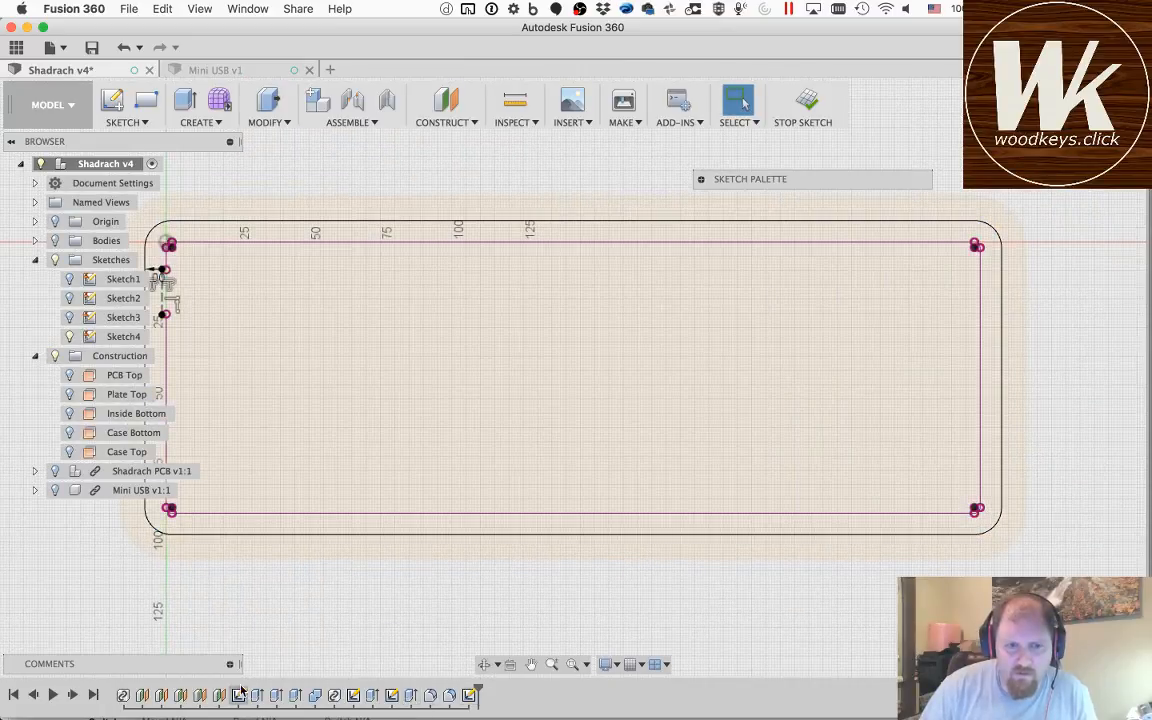
pyautogui.click(570, 667)
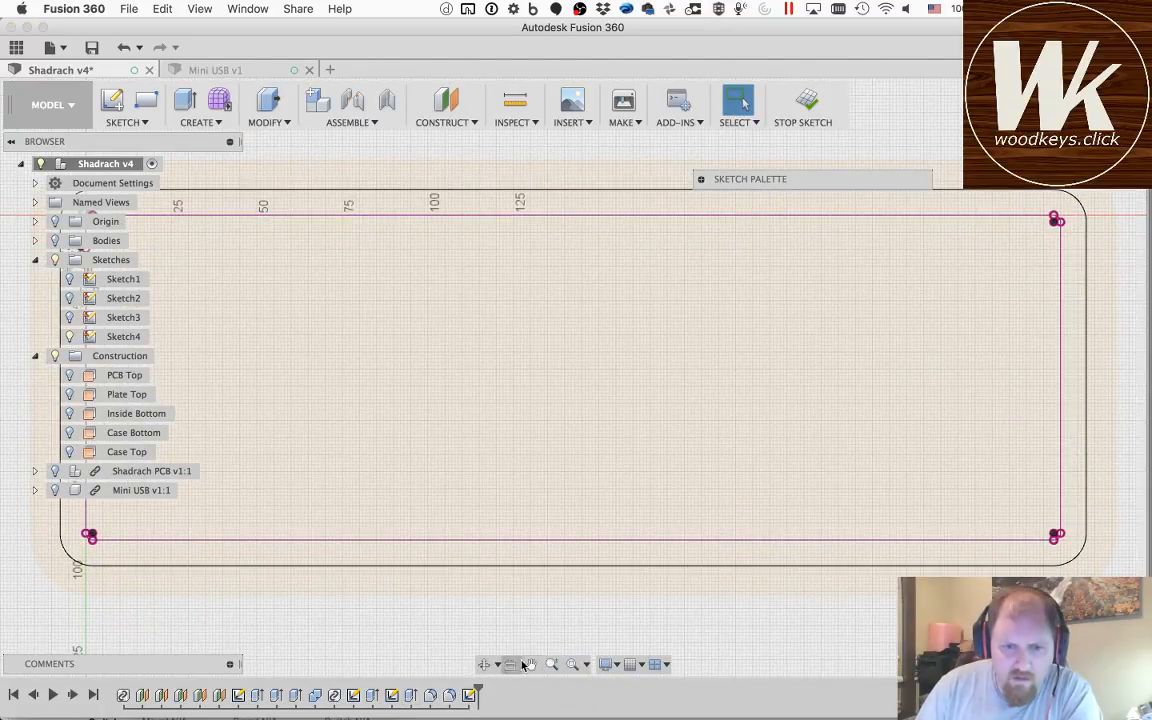
# Step: Try to bridge the gap at the USB notch with a 15.5 mm line between the projected left edge's open end points
pyautogui.click(530, 665)
pyautogui.moveTo(249, 337); pyautogui.dragTo(621, 400)
pyautogui.scroll(-5, 447, 342)
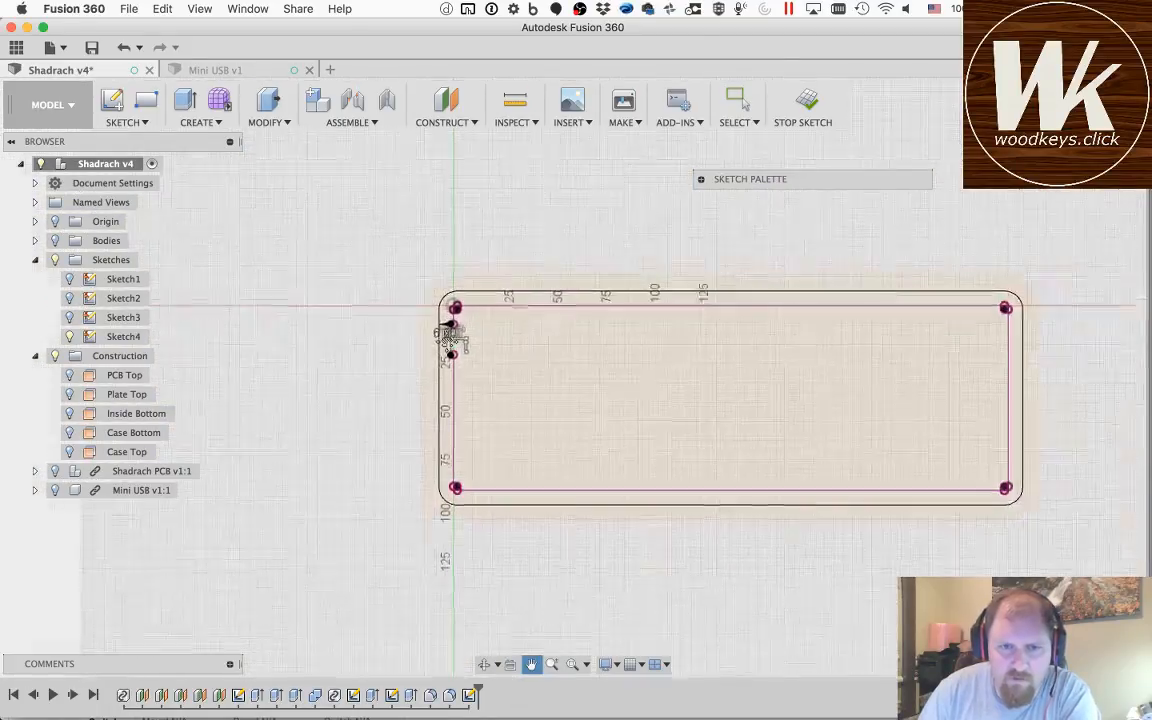
pyautogui.scroll(10, 447, 342)
pyautogui.scroll(-4, 447, 342)
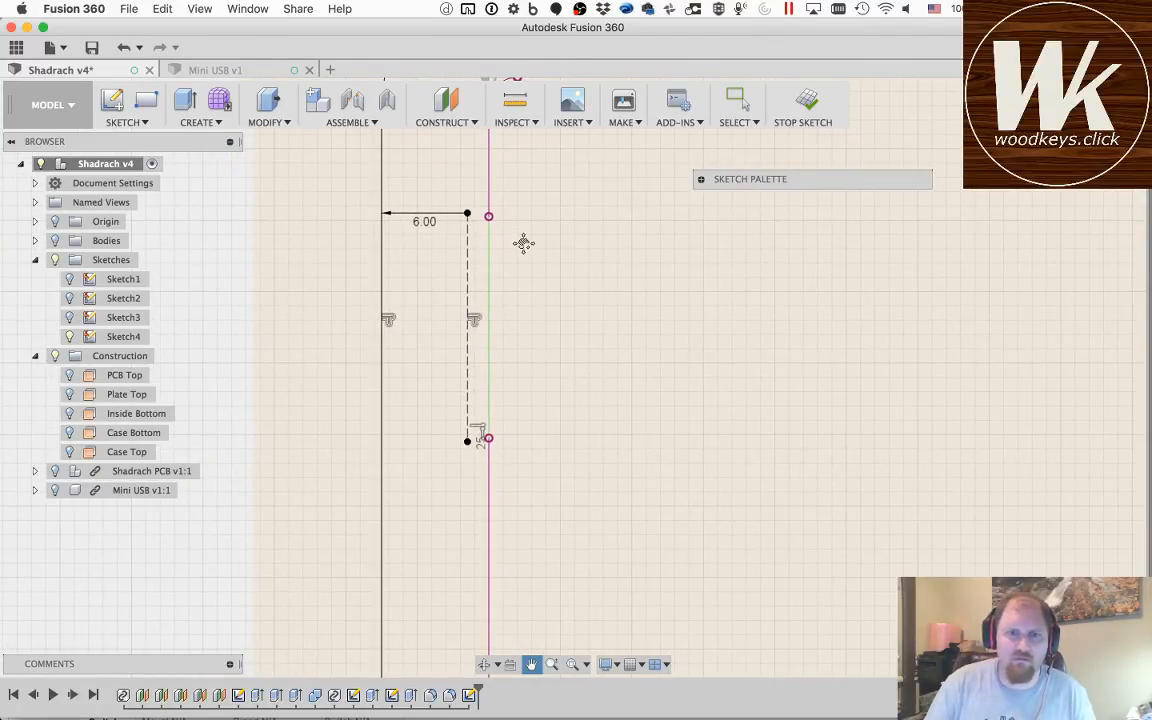
pyautogui.press('Escape')
pyautogui.press('l')
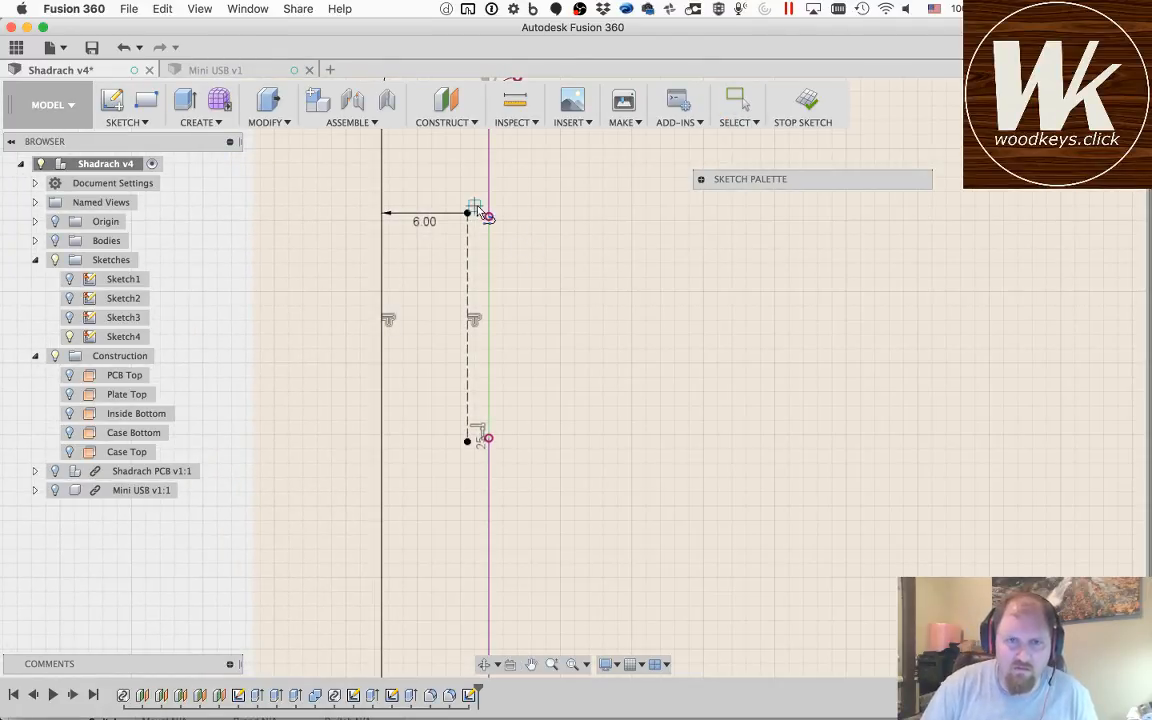
pyautogui.click(488, 216)
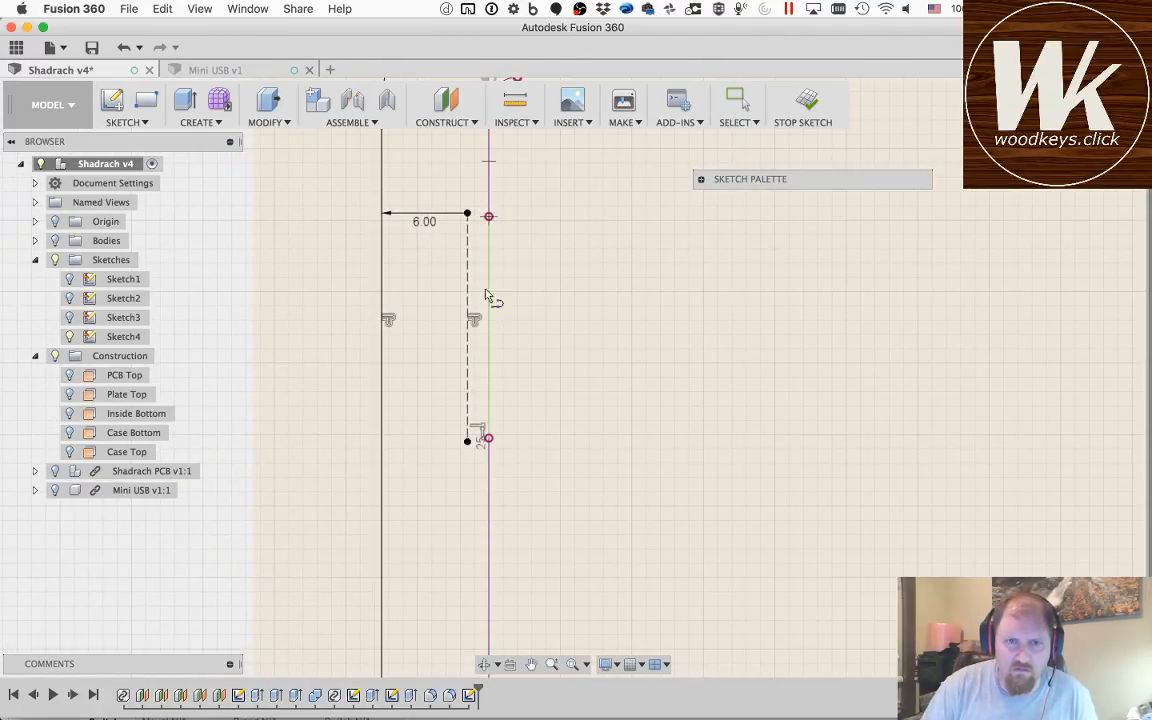
pyautogui.click(489, 439)
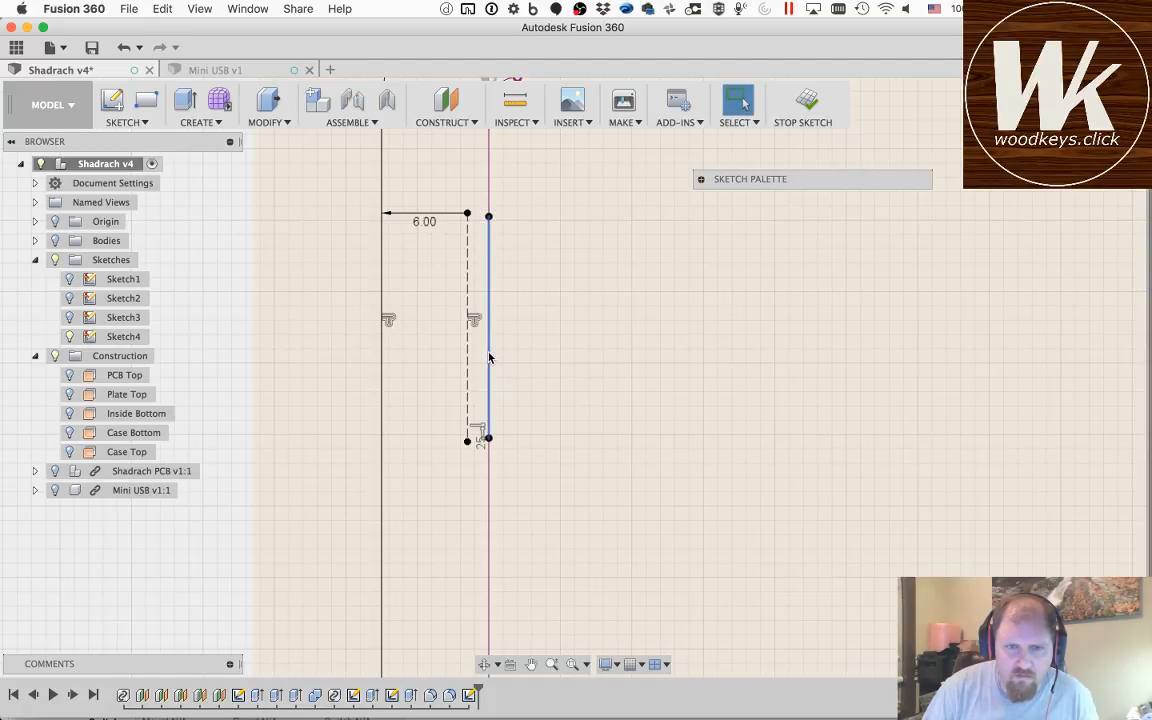
pyautogui.press('Escape')
# Step: Redraw the vertical line between the open end points at the USB notch to close the projected PCB outline
pyautogui.press('l')
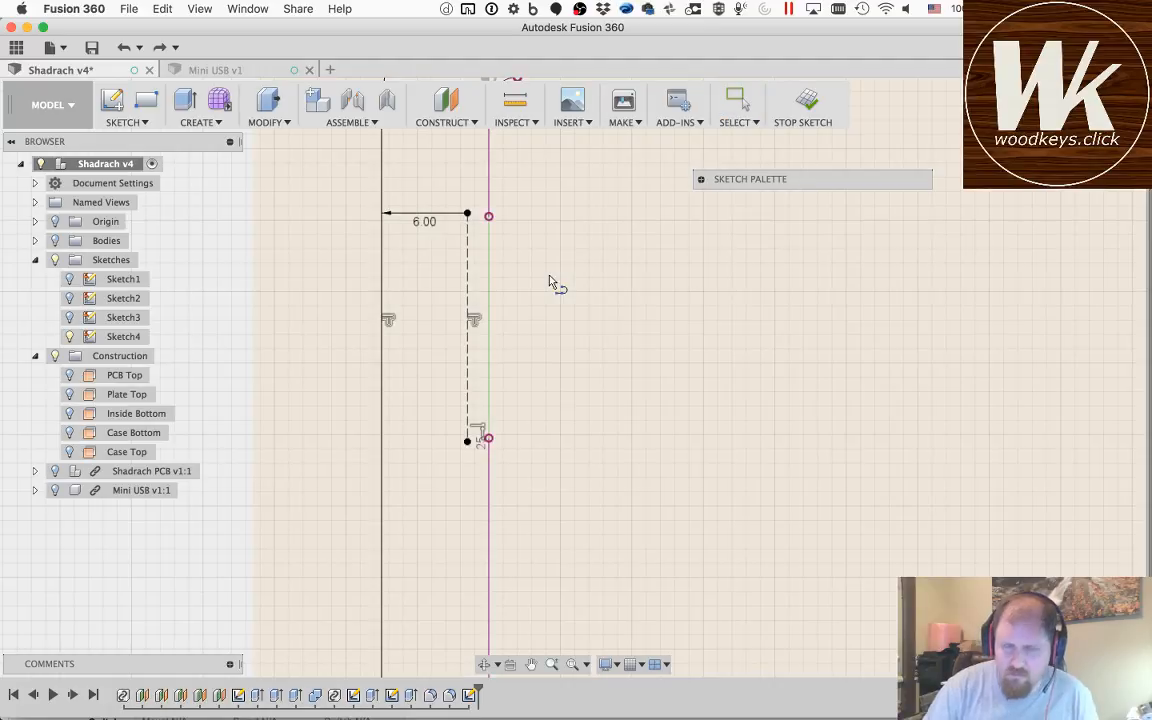
pyautogui.moveTo(489, 217); pyautogui.dragTo(489, 440)
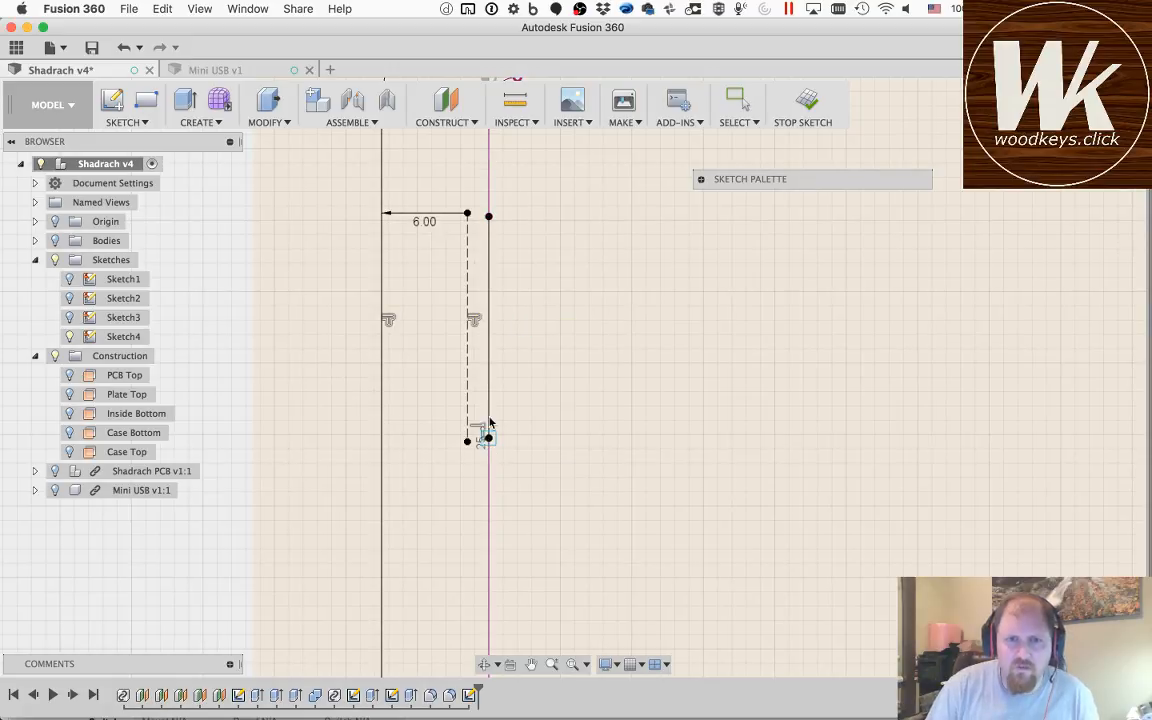
pyautogui.press('Escape')
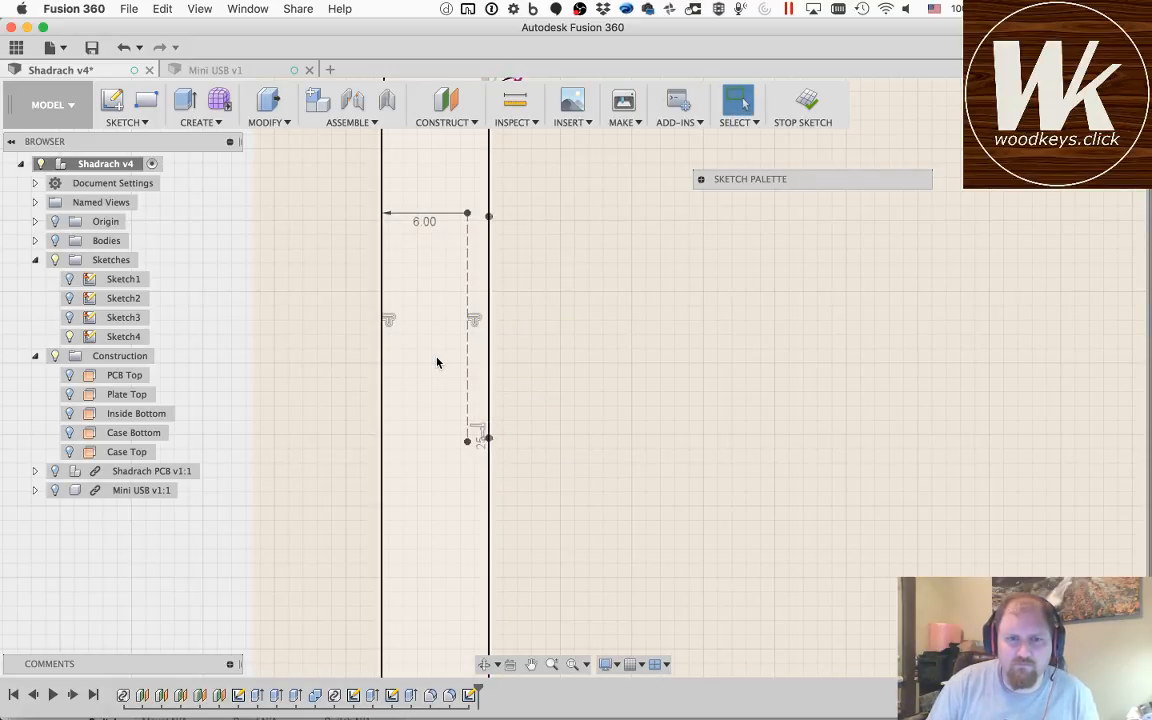
pyautogui.scroll(-5, 437, 362)
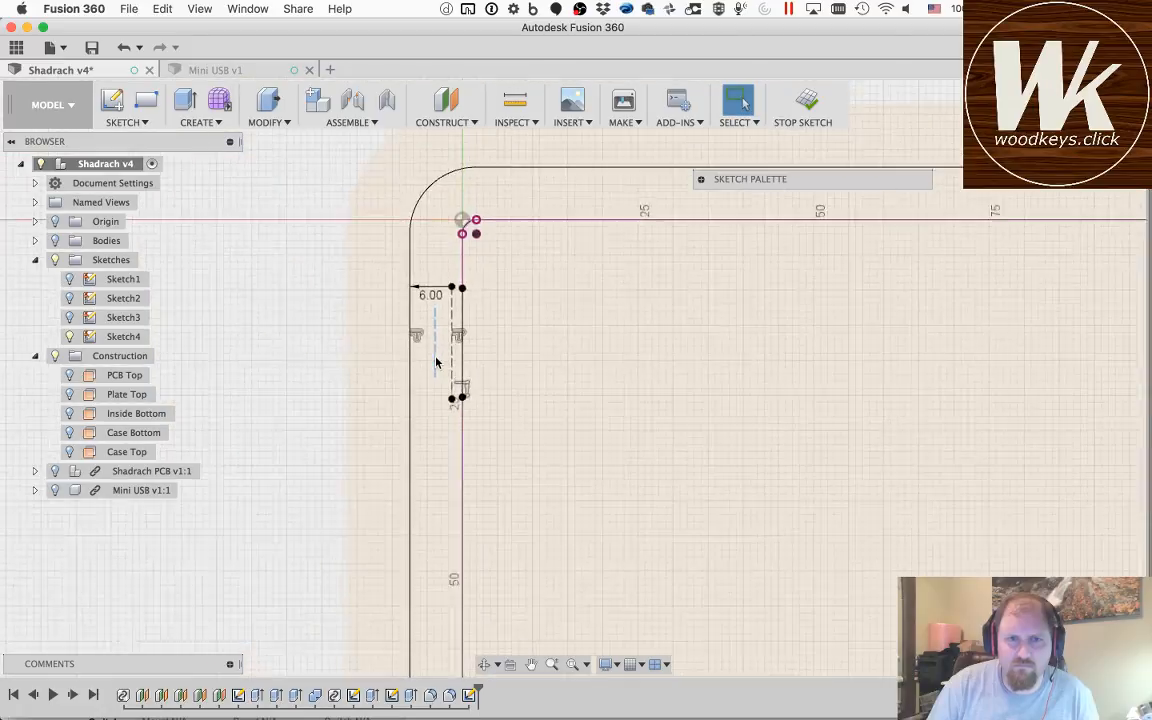
pyautogui.scroll(3, 470, 580)
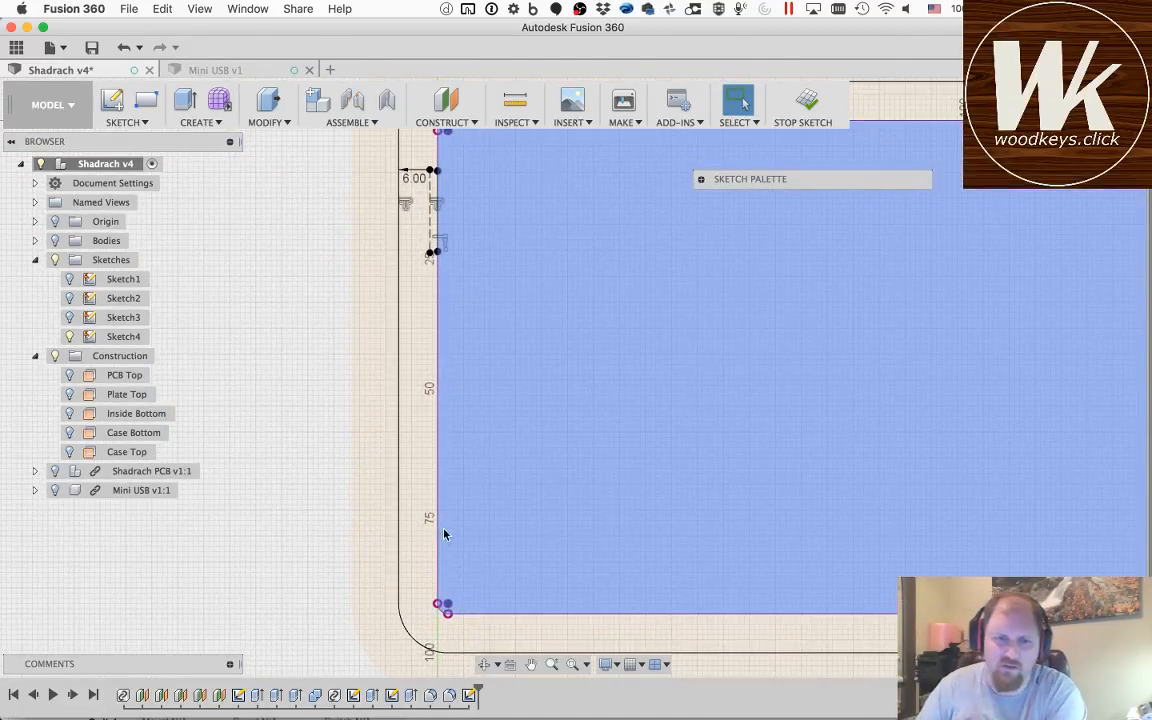
pyautogui.scroll(2, 470, 560)
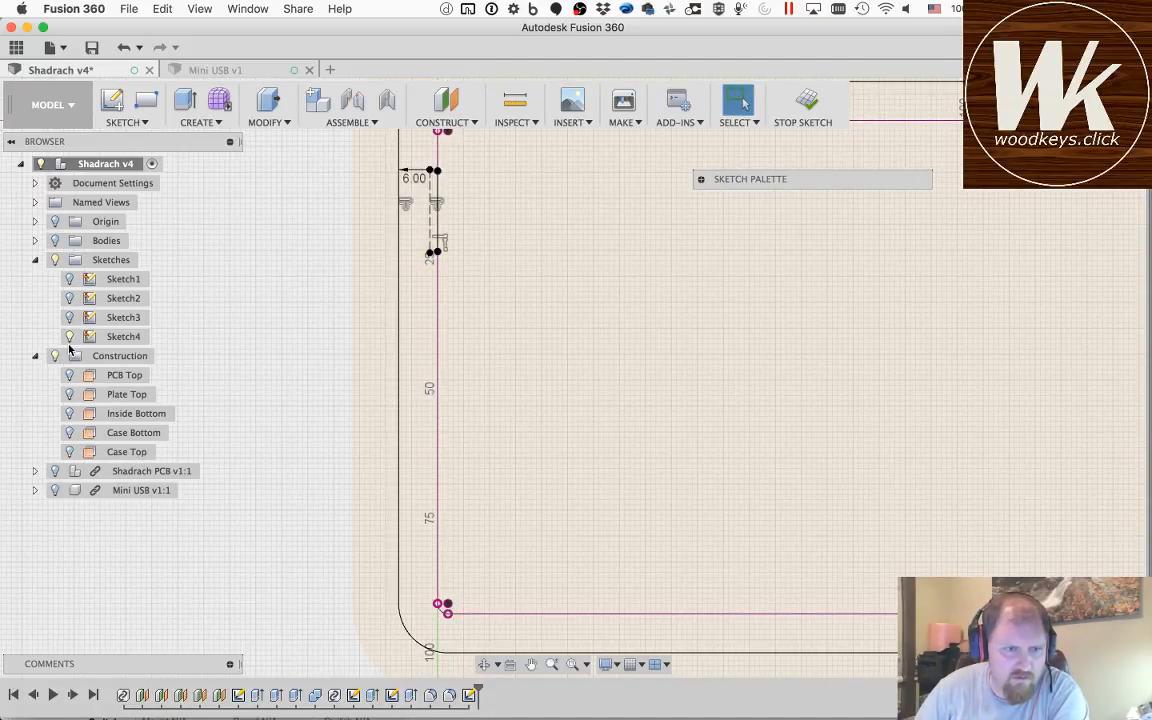
# Step: Show the Shadrach PCB again and project the leftmost large switch holes of its two lowest rows into the sketch
pyautogui.click(55, 472)
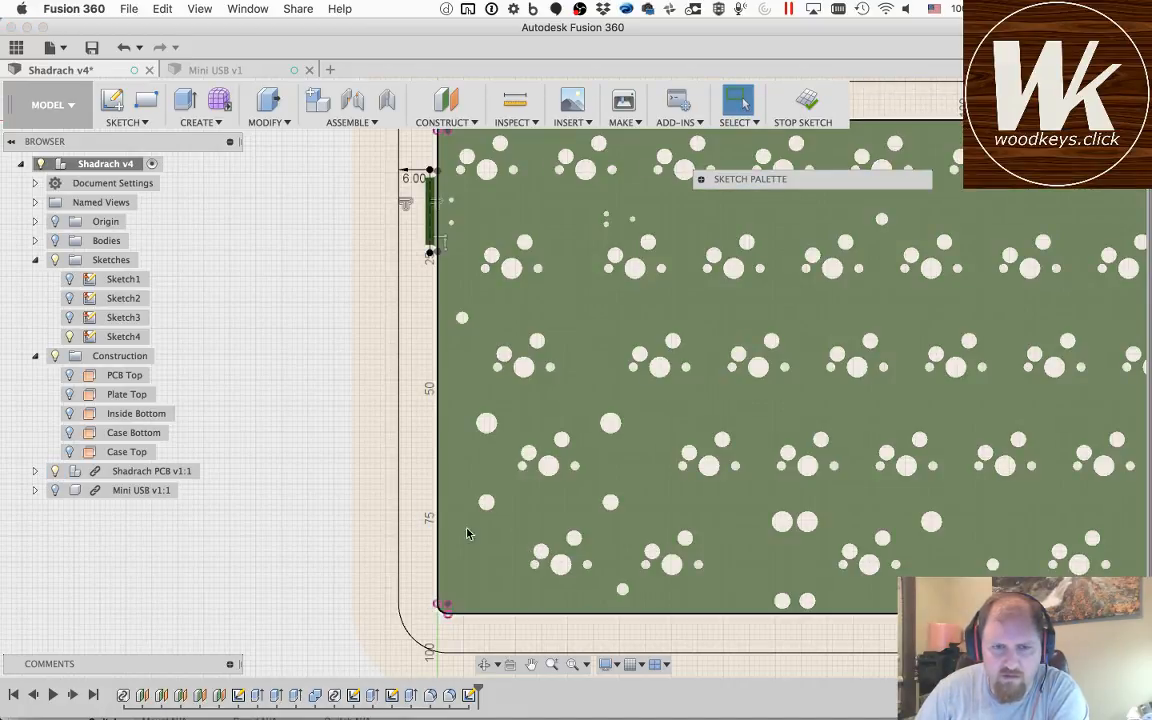
pyautogui.press('p')
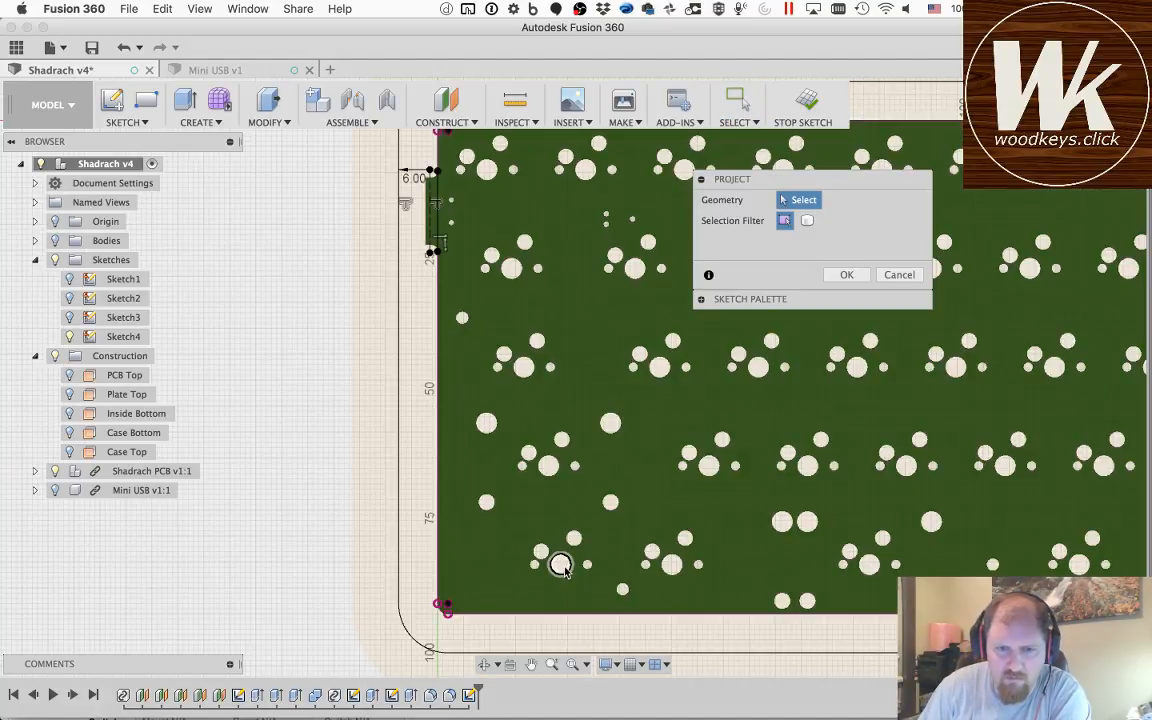
pyautogui.scroll(-5, 556, 567)
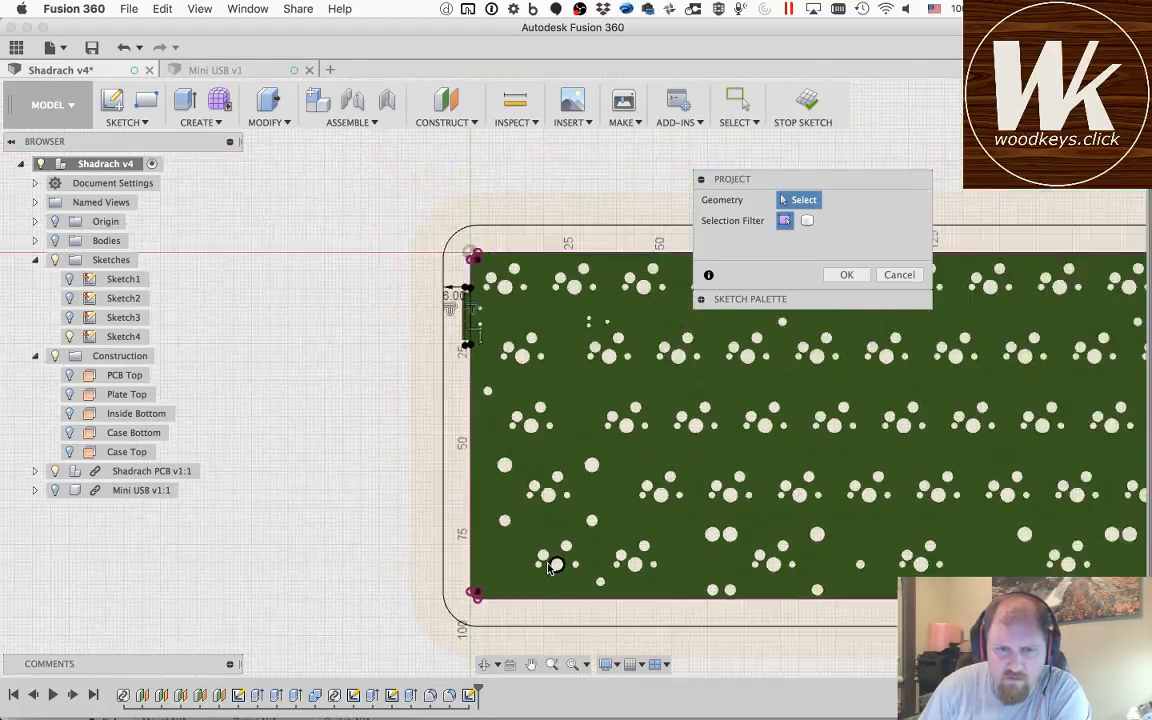
pyautogui.scroll(10, 556, 565)
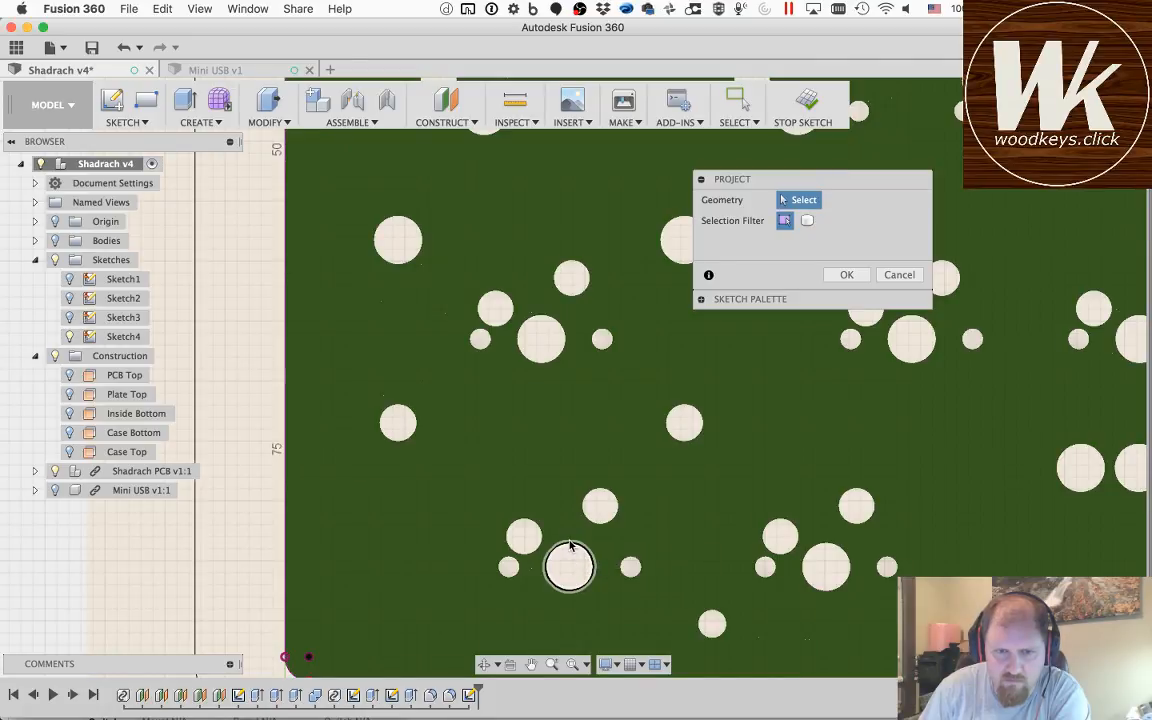
pyautogui.click(570, 546)
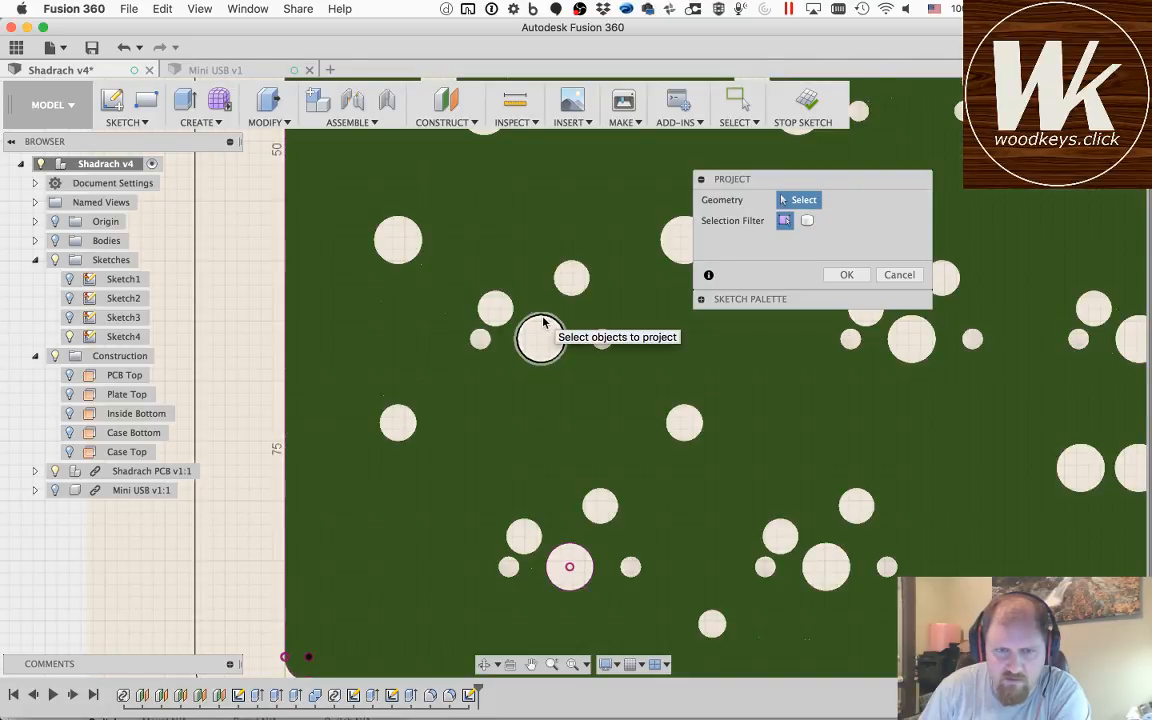
pyautogui.click(540, 336)
pyautogui.scroll(-1, 545, 440)
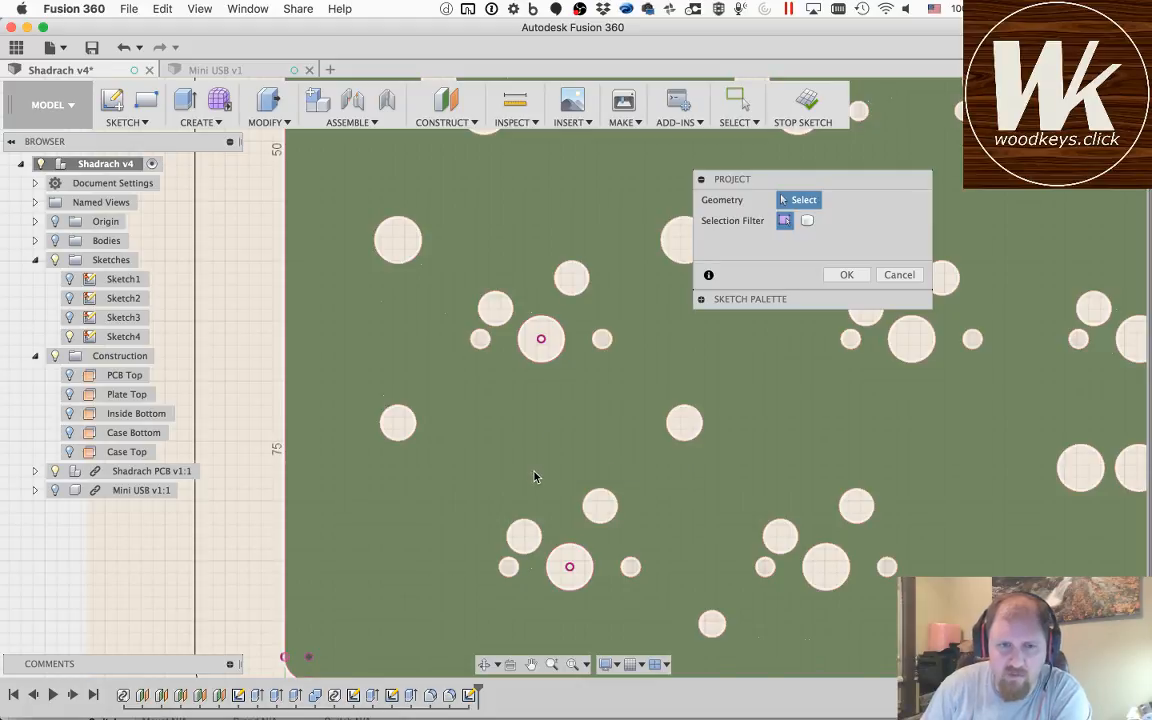
pyautogui.scroll(-6, 535, 472)
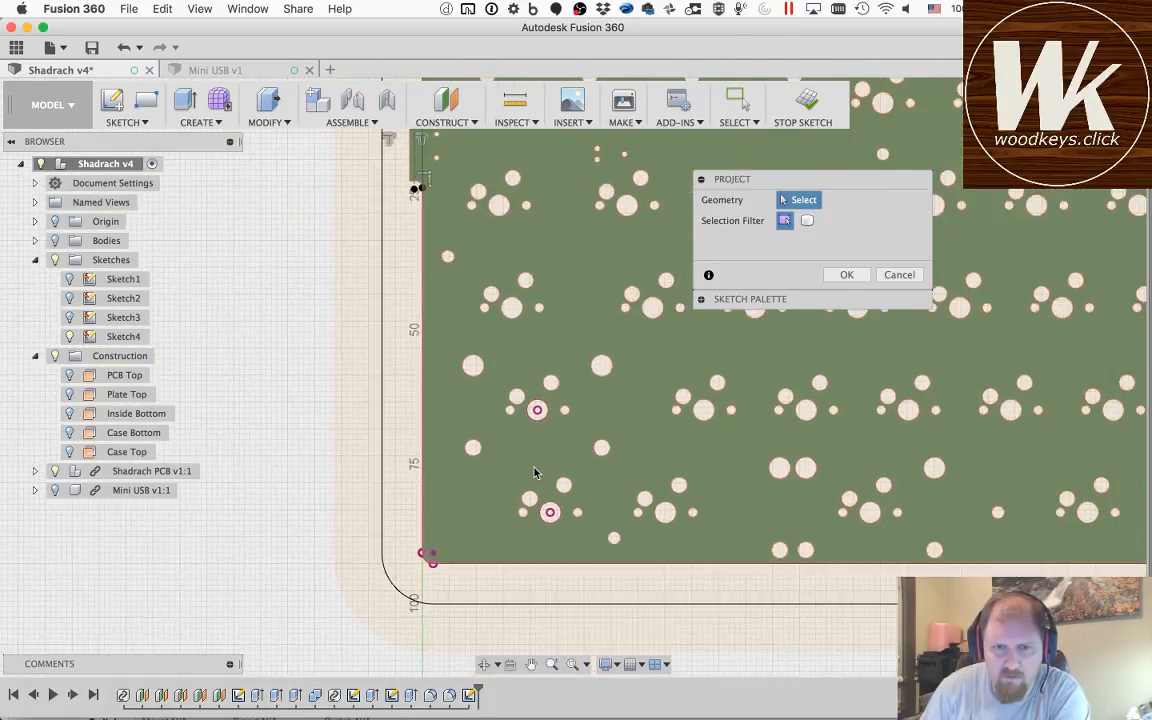
# Step: Project the rightmost large switch holes of the two lowest rows into the sketch and hide the Shadrach PCB
pyautogui.click(531, 665)
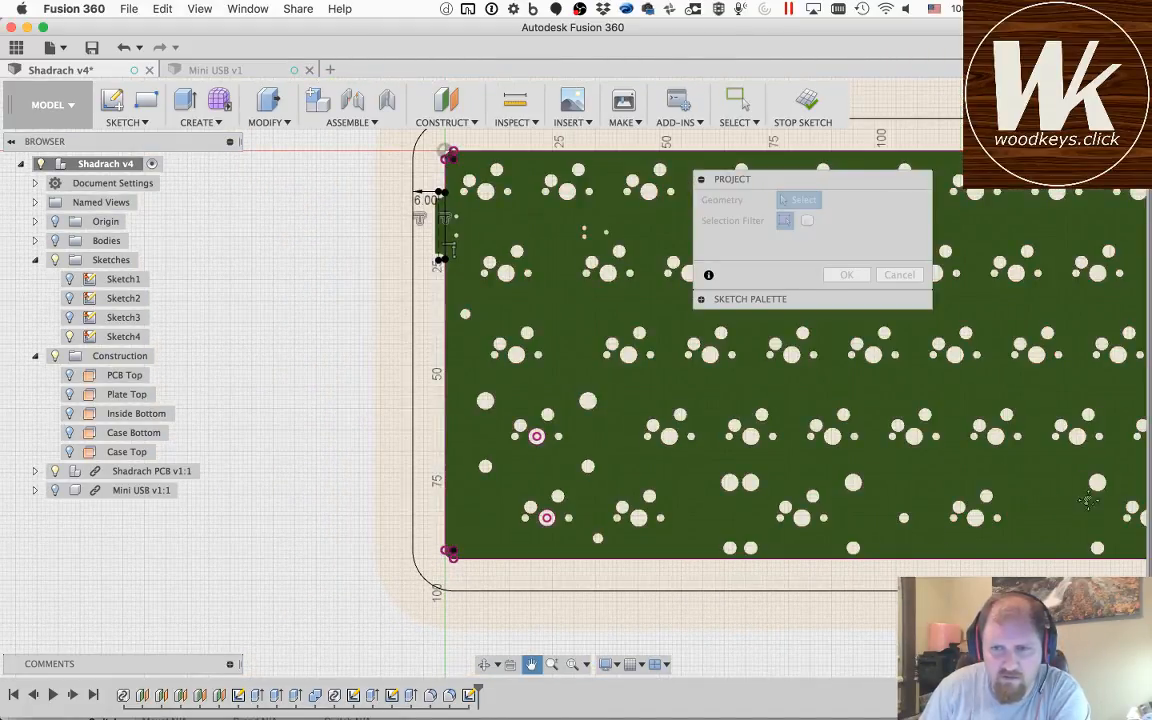
pyautogui.moveTo(1091, 502); pyautogui.dragTo(411, 483)
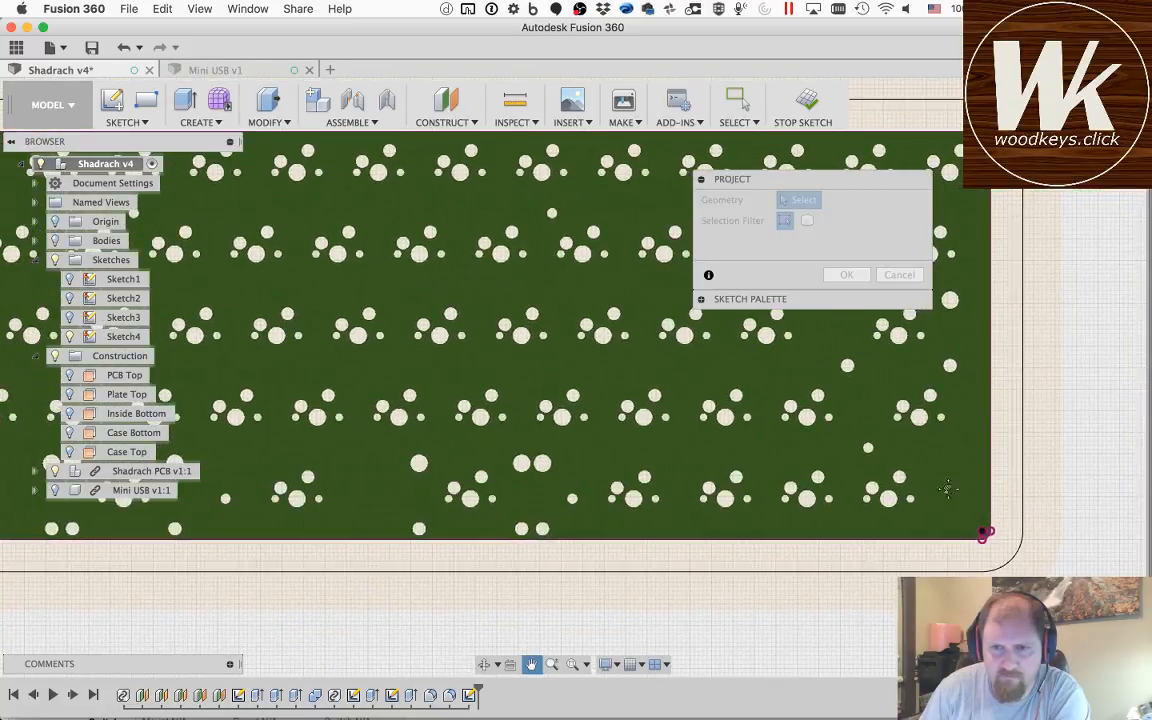
pyautogui.scroll(-3, 901, 480)
pyautogui.scroll(10, 925, 420)
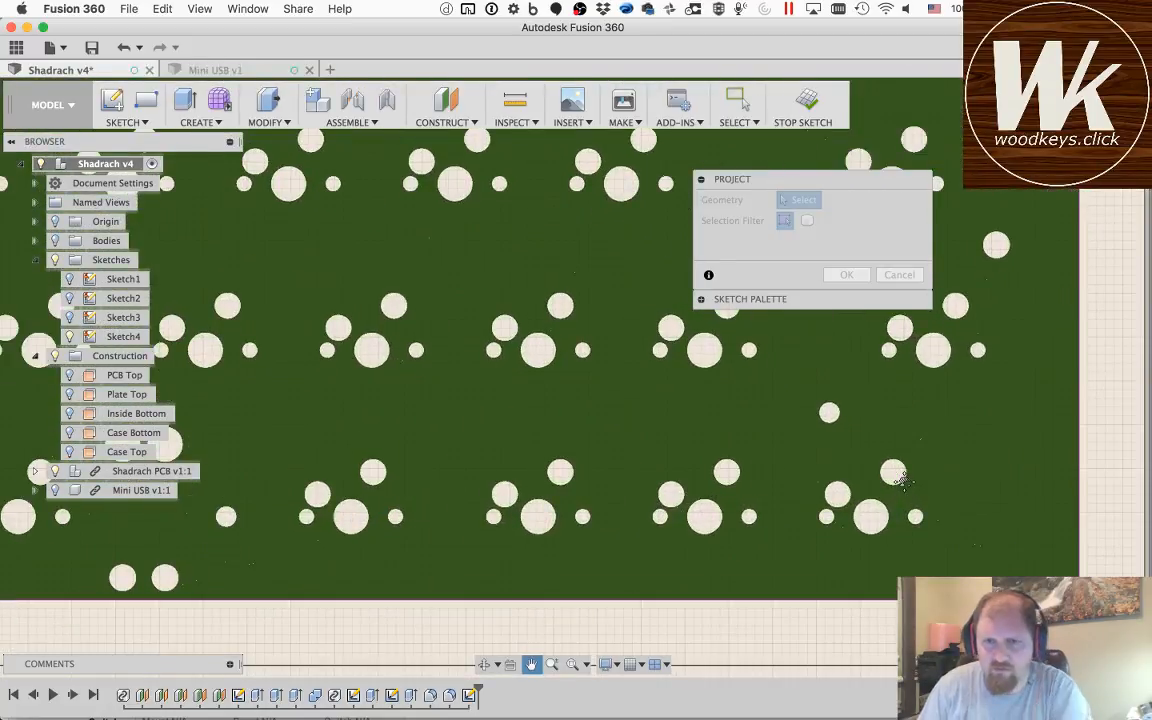
pyautogui.press('Escape')
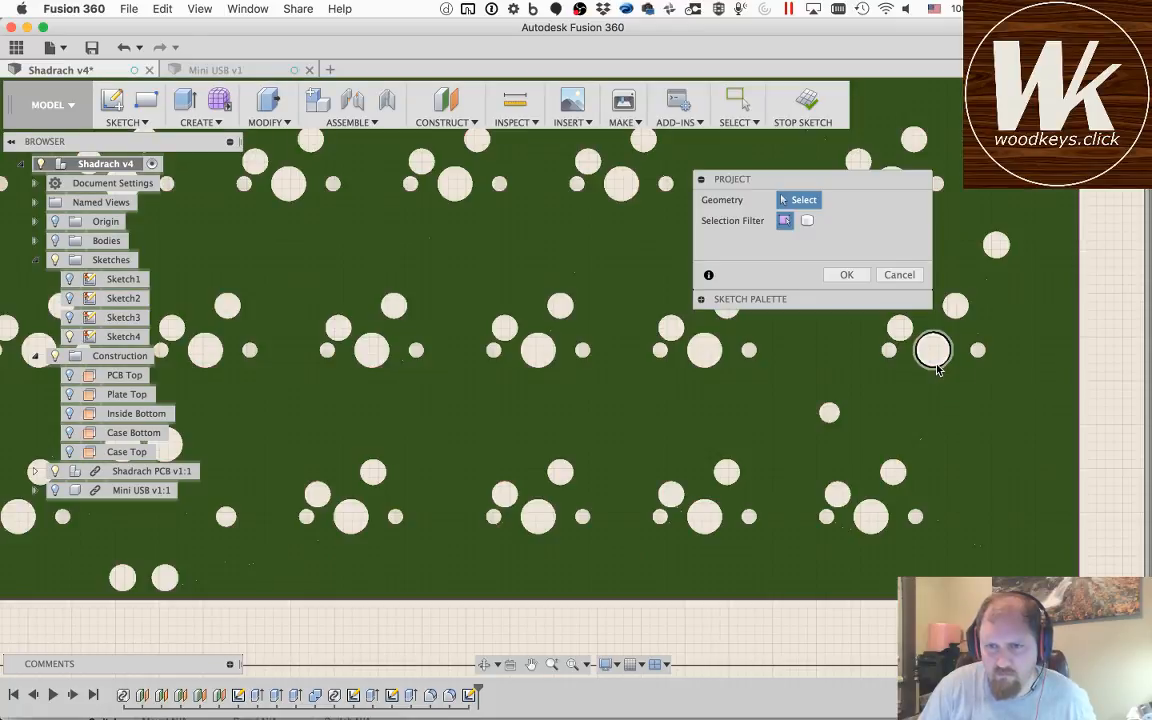
pyautogui.click(937, 368)
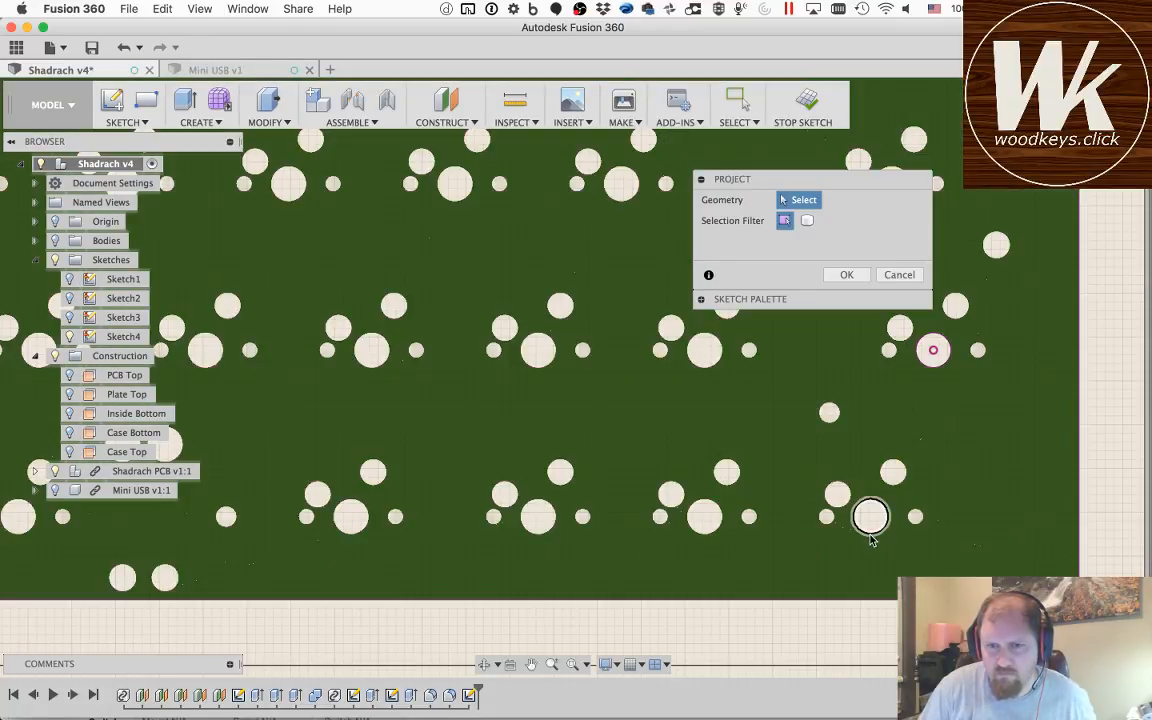
pyautogui.click(871, 540)
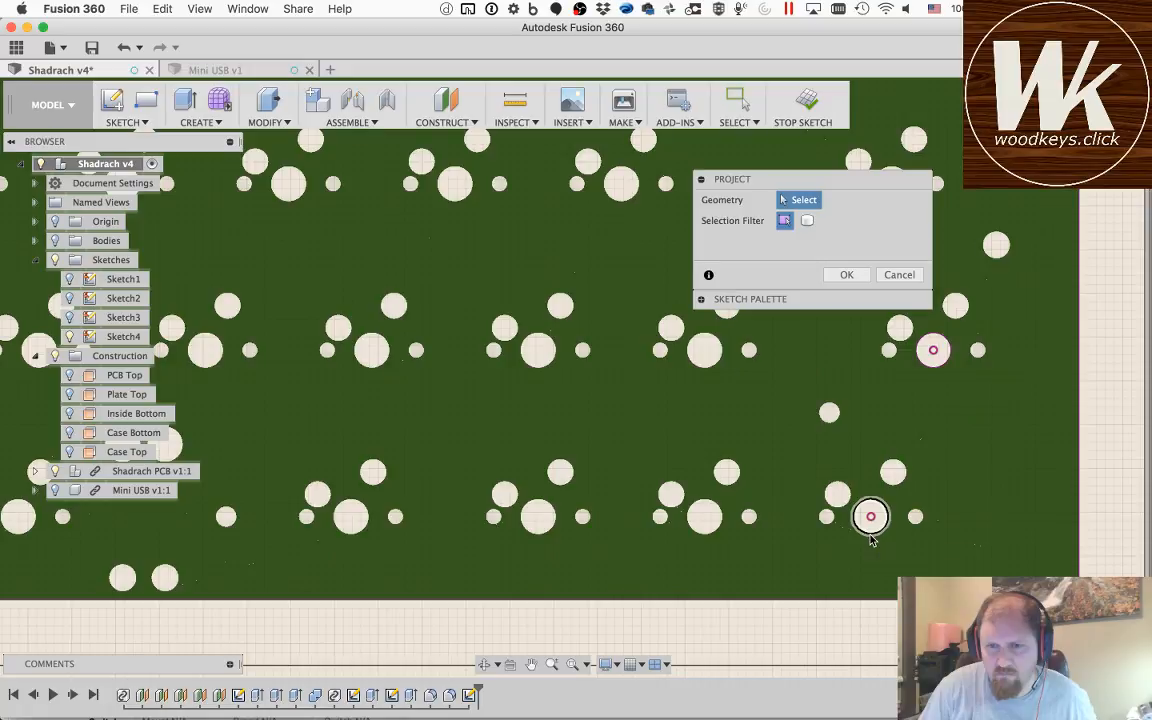
pyautogui.click(846, 274)
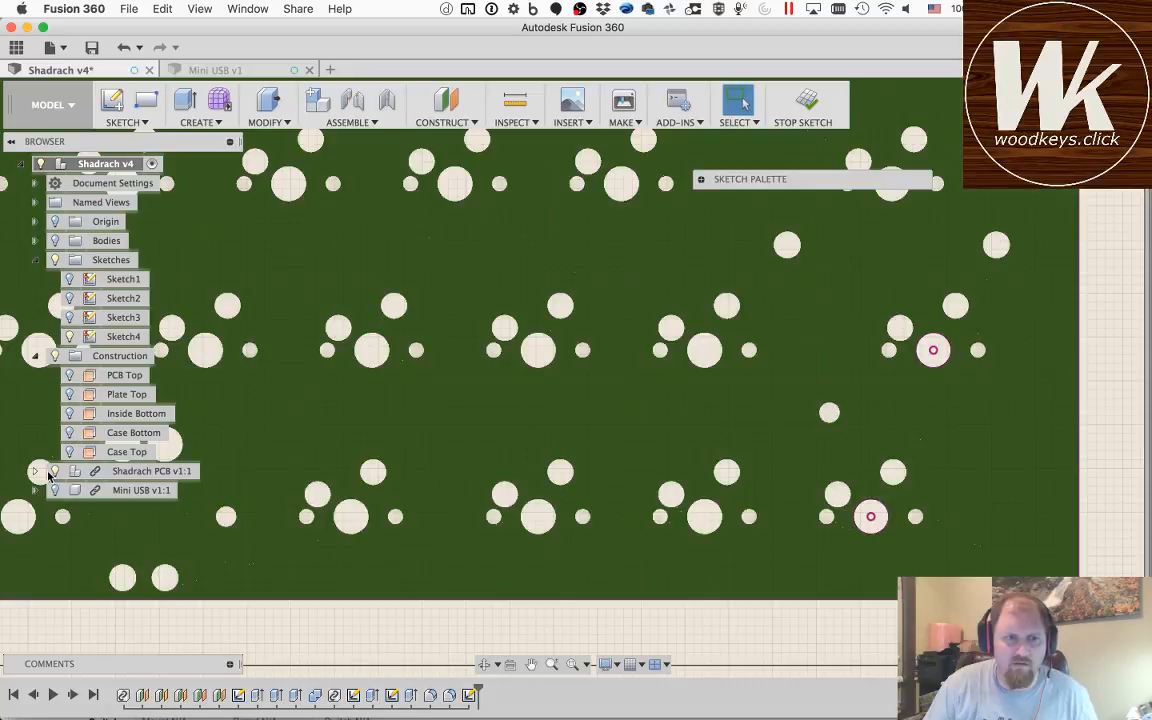
pyautogui.click(55, 473)
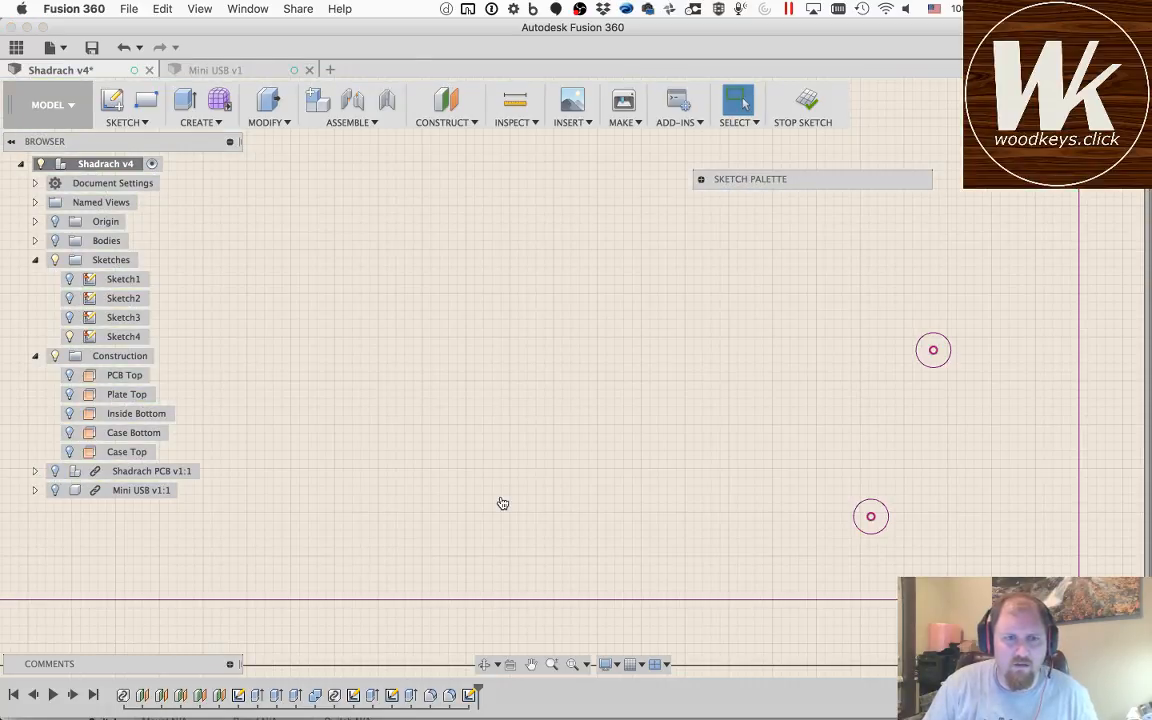
# Step: Switch to Keyboard Layout Editor in Chrome and examine the bottom row of the HHKB w/ Arrows layout, then return to Fusion 360
pyautogui.press('super+Tab')
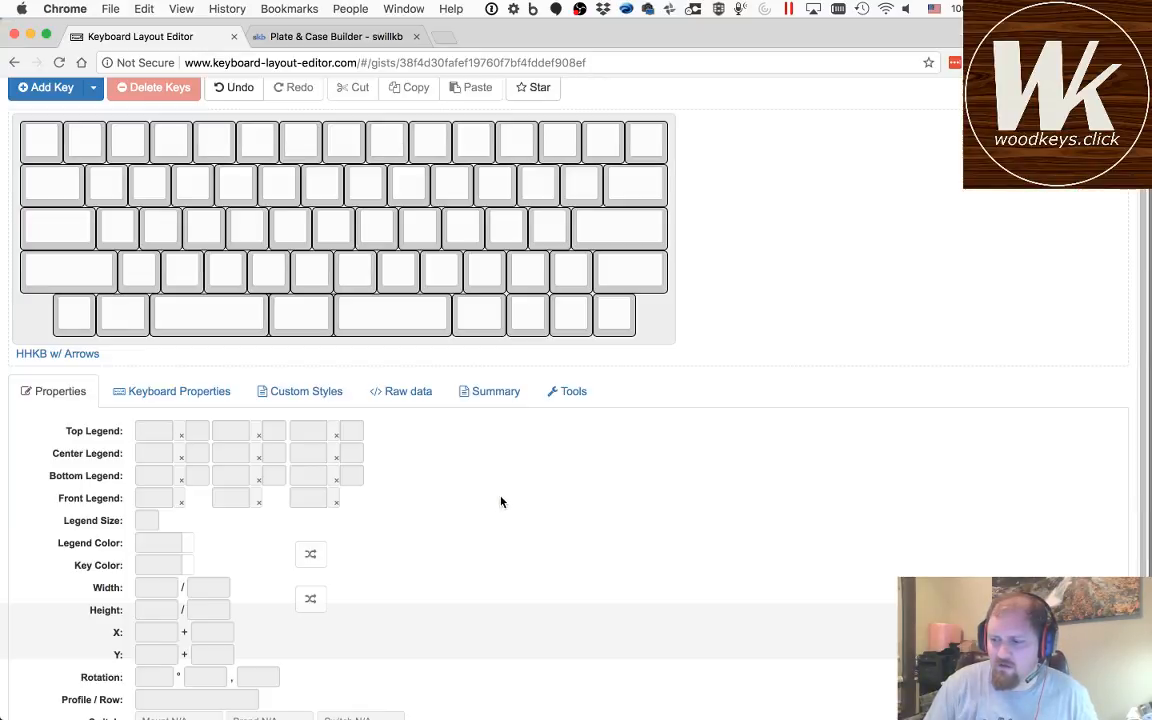
pyautogui.press('super+Tab')
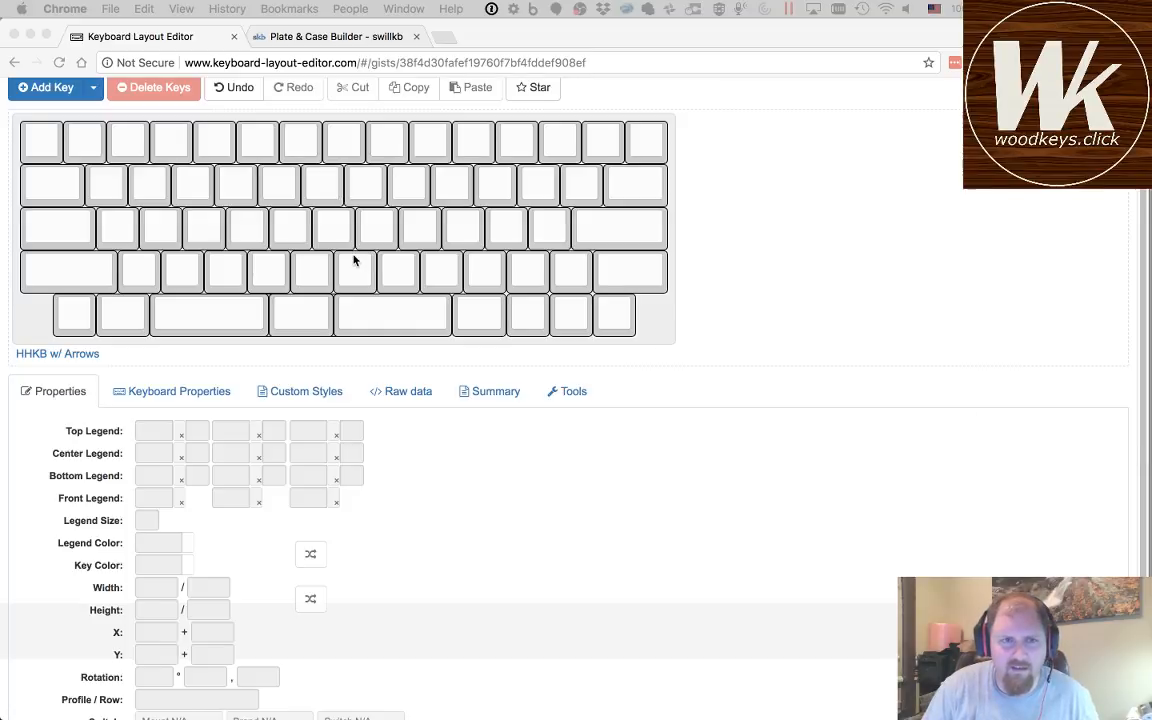
pyautogui.click(78, 314)
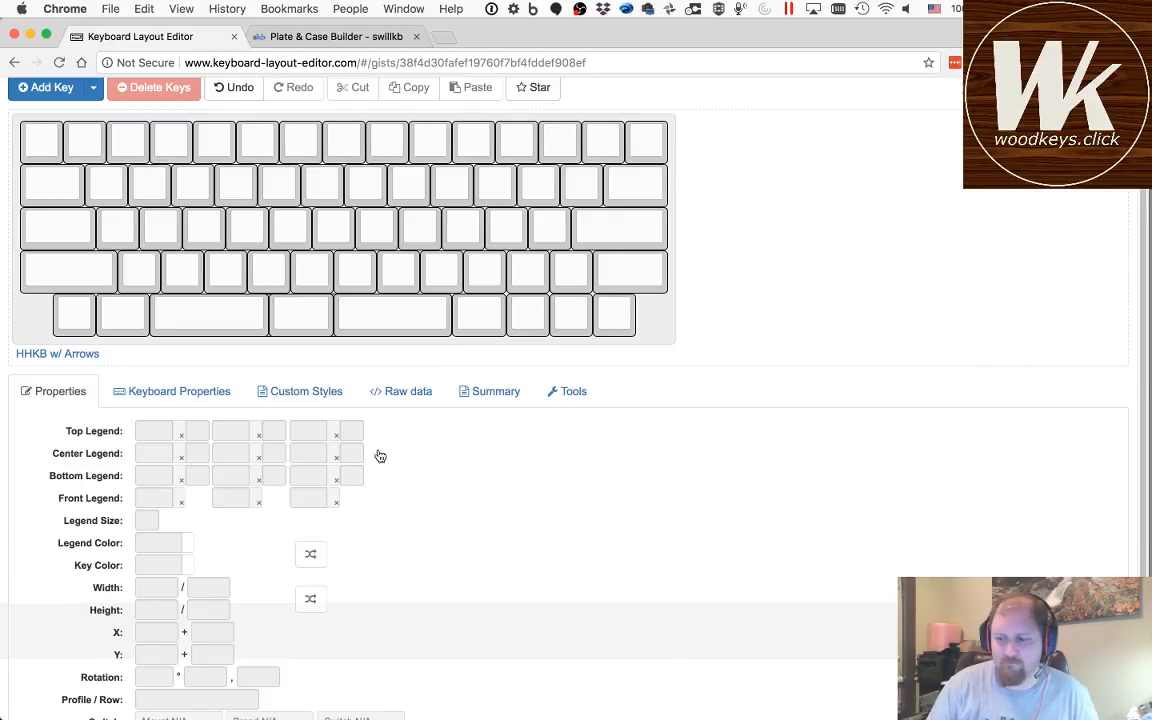
pyautogui.press('super+Tab')
pyautogui.press('r')
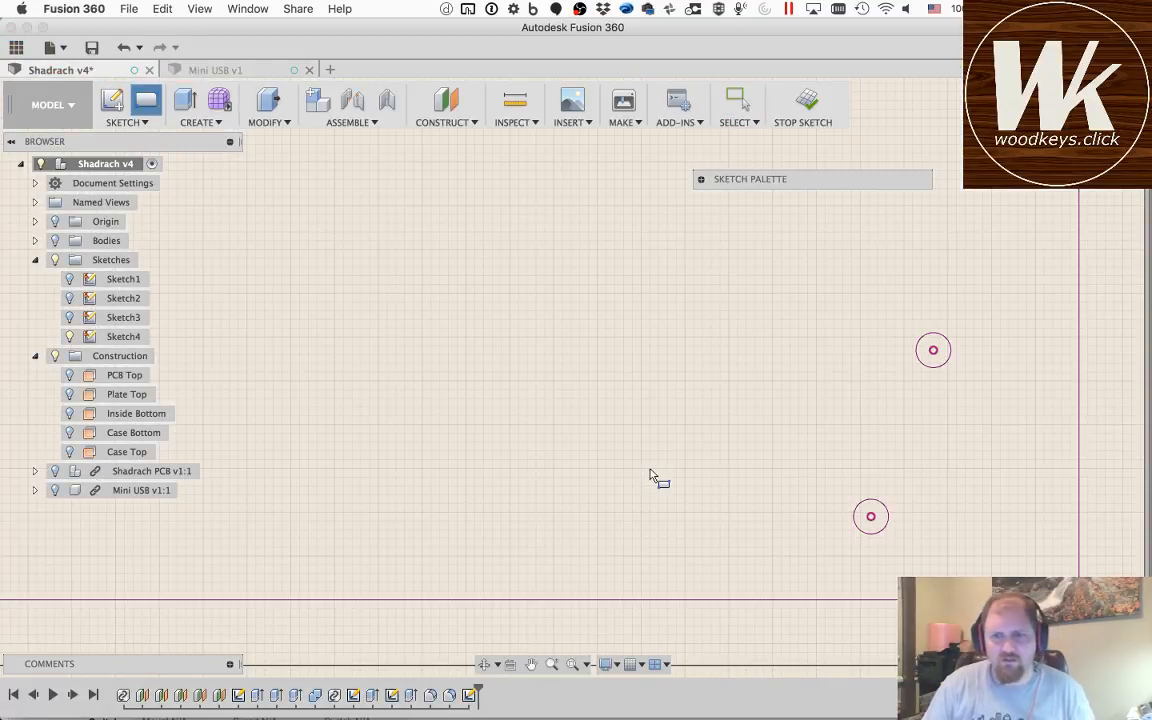
pyautogui.click(904, 407)
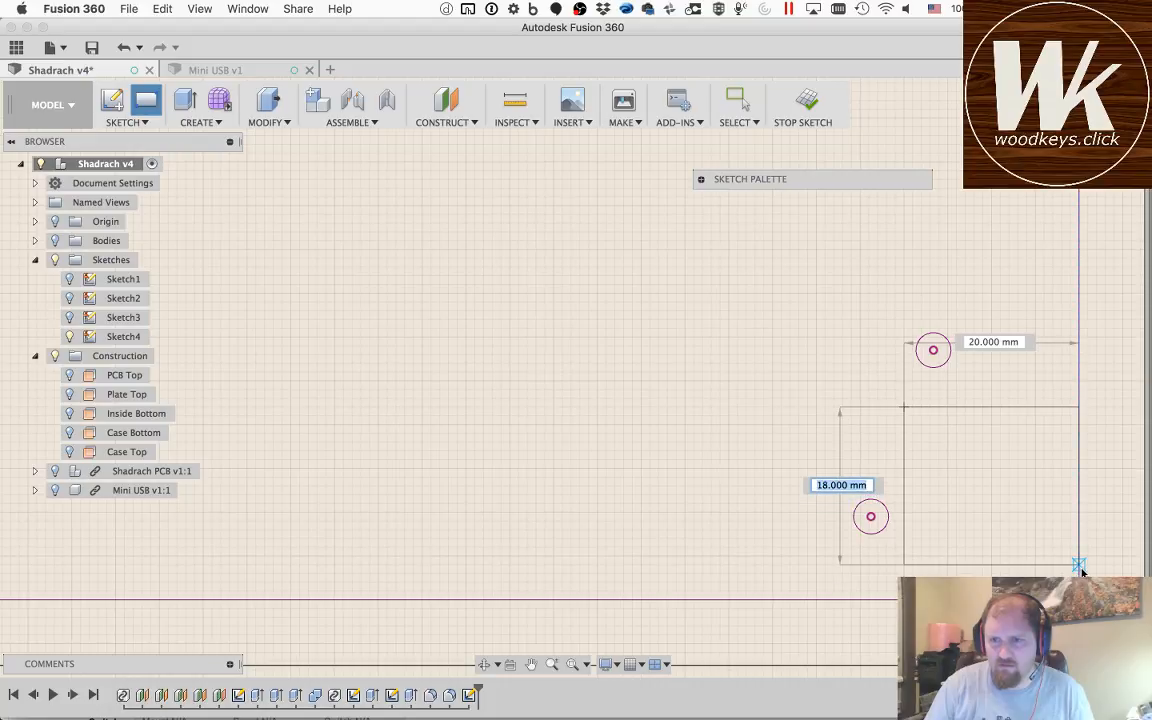
pyautogui.press('Escape')
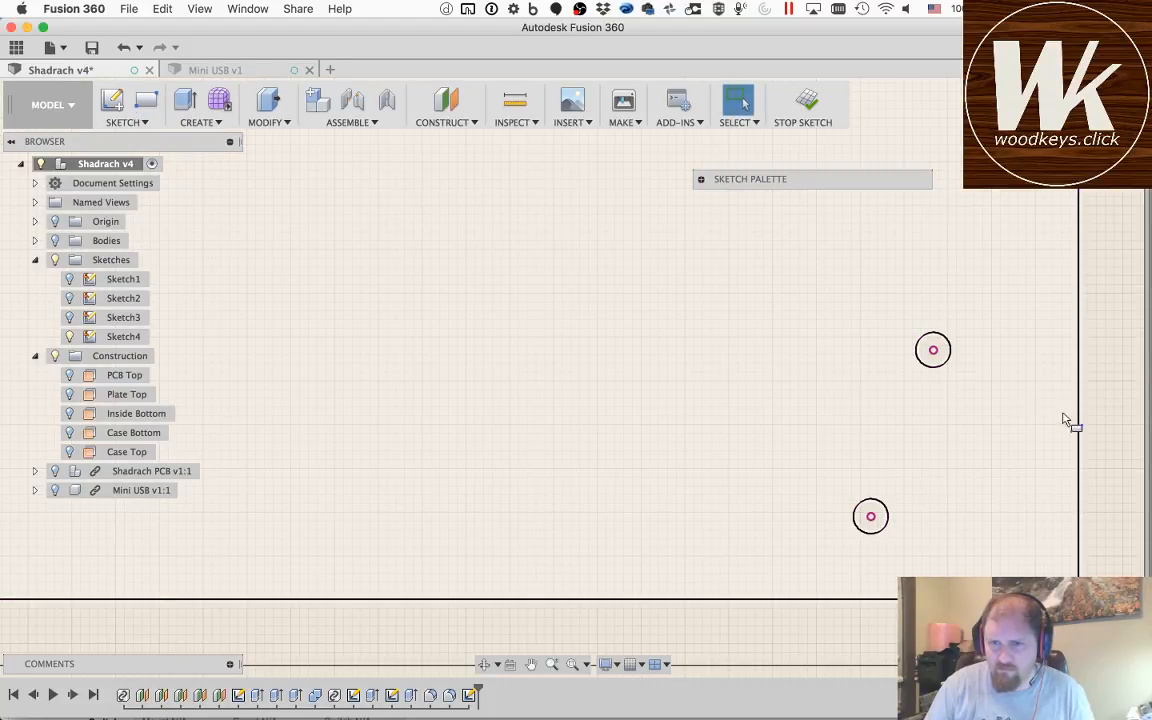
# Step: Sketch a rectangle in the PCB outline's lower right corner, spanning from the projected right edge to the projected bottom edge
pyautogui.press('r')
pyautogui.click(1079, 394)
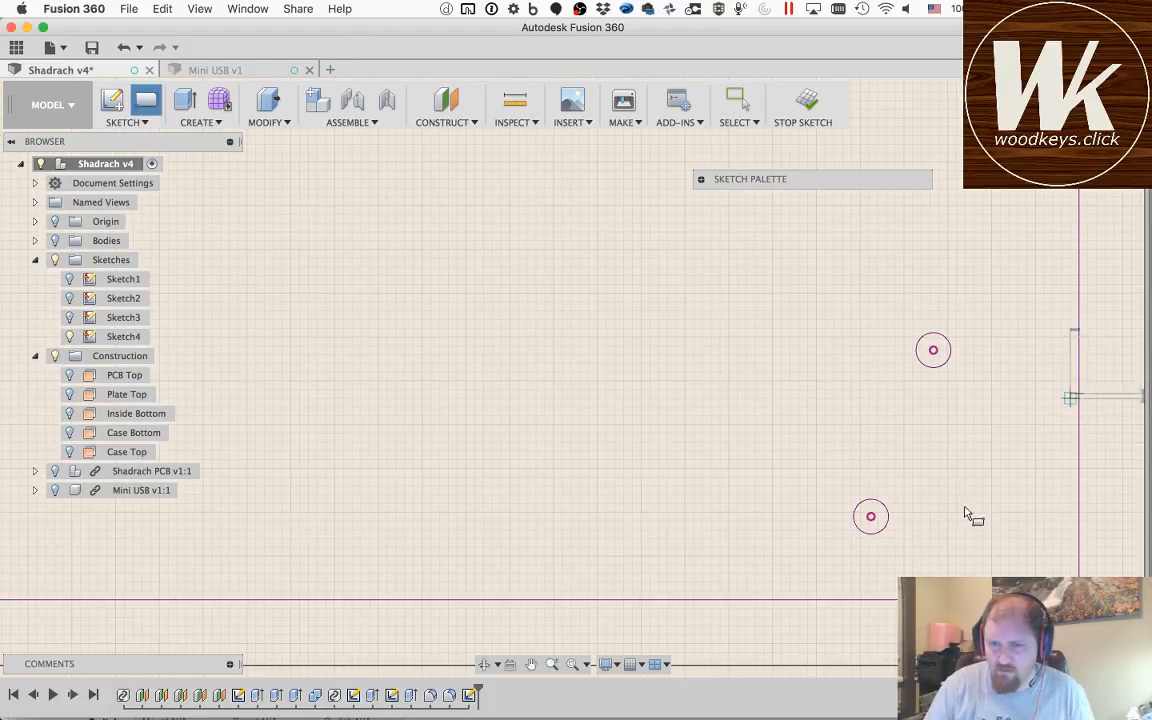
pyautogui.click(903, 576)
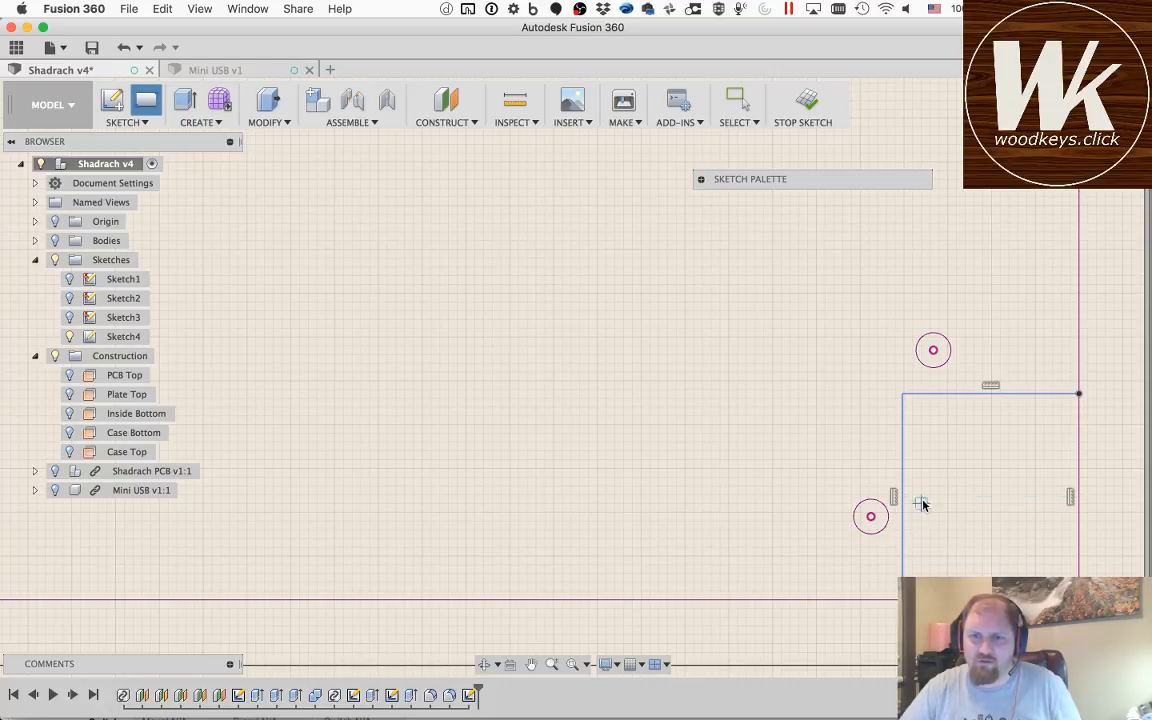
pyautogui.press('Escape')
# Step: Dimension the corner rectangle's left side at 9.5 mm from the centre of the lower projected switch hole
pyautogui.press('d')
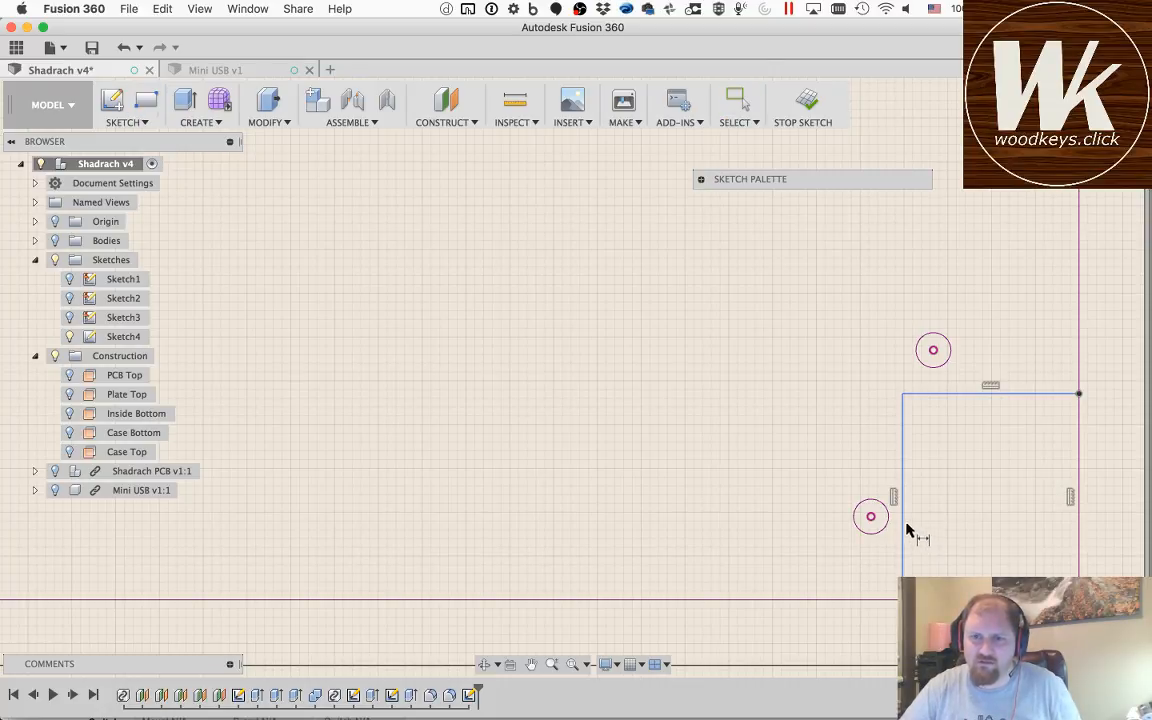
pyautogui.click(904, 529)
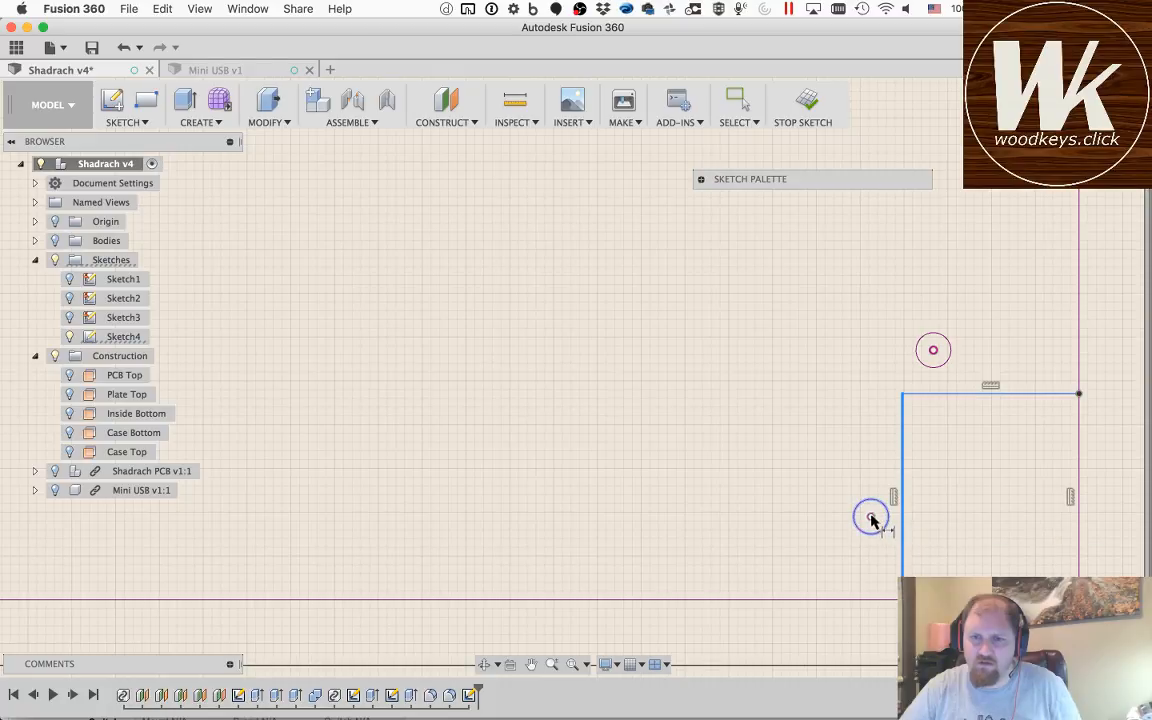
pyautogui.click(871, 518)
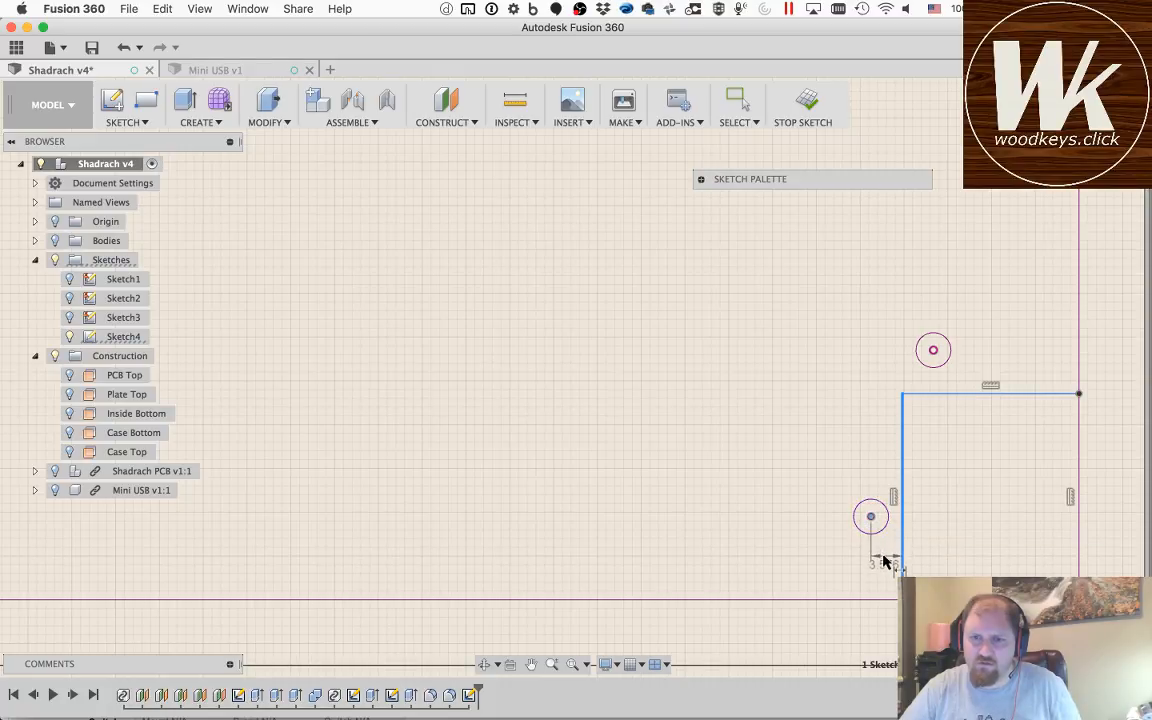
pyautogui.click(883, 559)
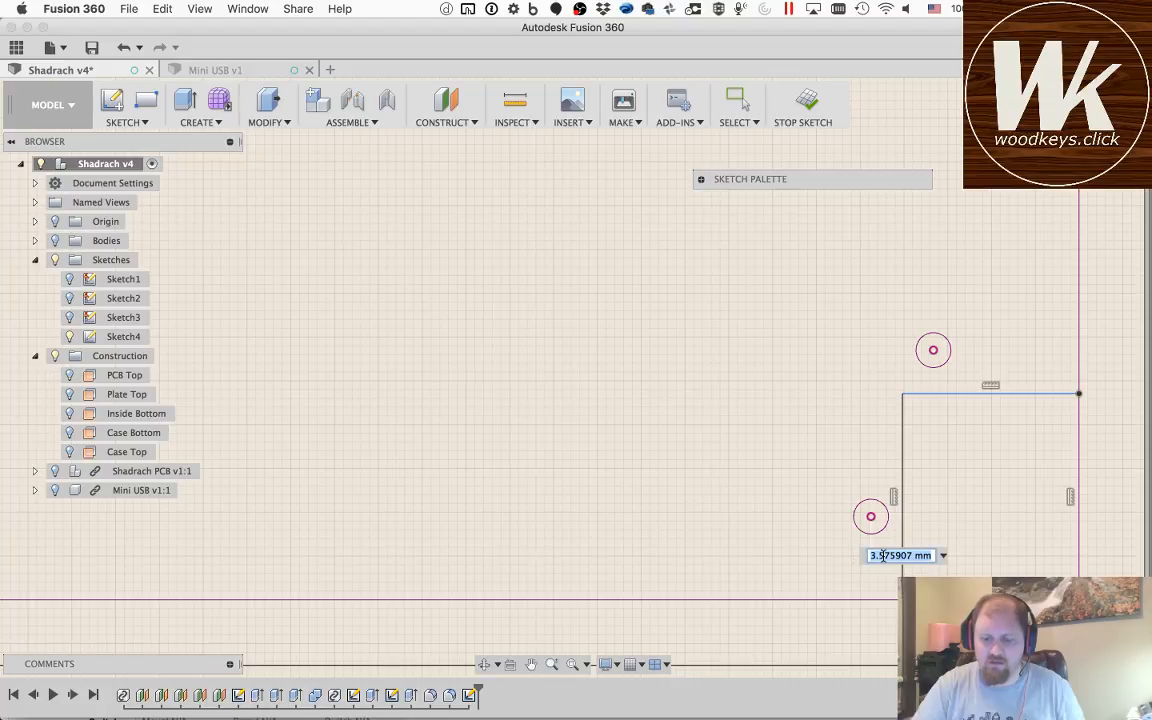
pyautogui.write('9.')
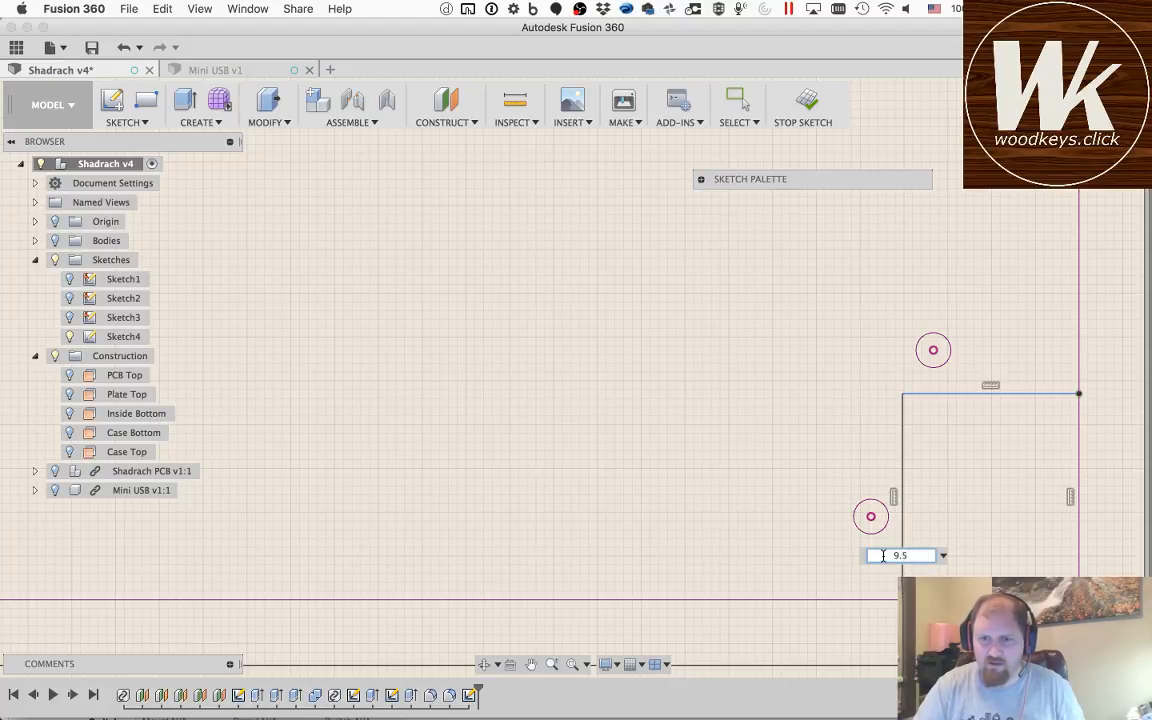
pyautogui.write('5')
pyautogui.press('Return')
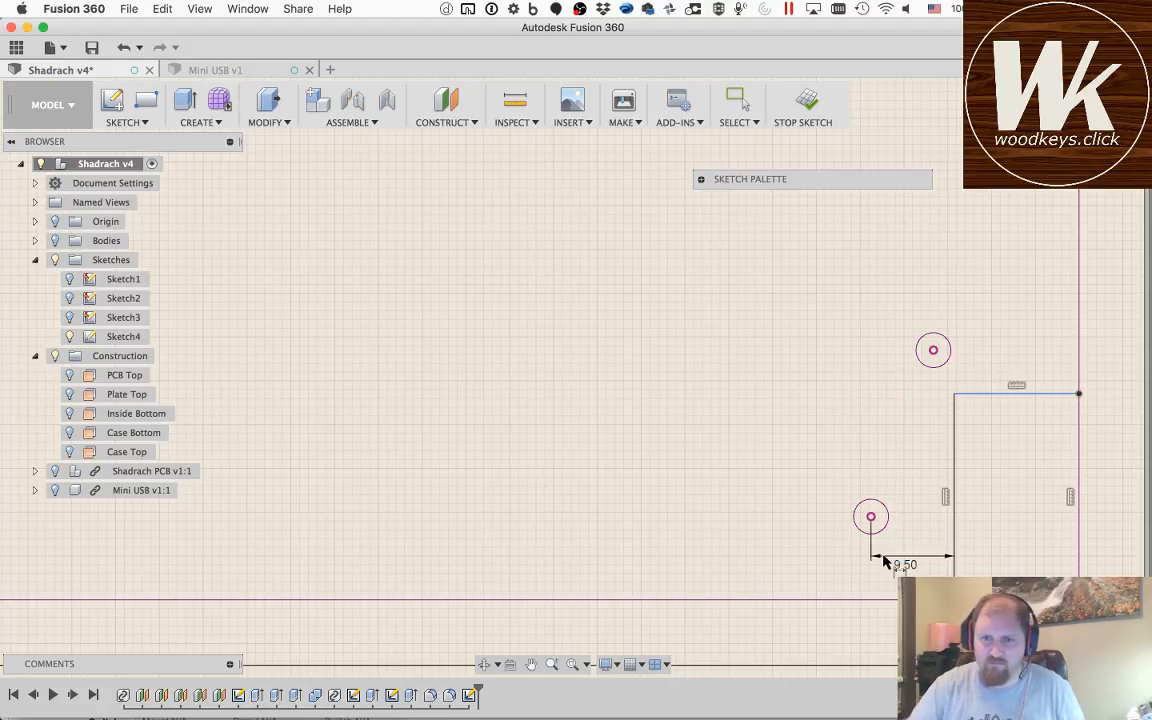
# Step: Dimension the corner rectangle's top side at 9.5 mm from the centre of the upper projected switch hole
pyautogui.click(933, 350)
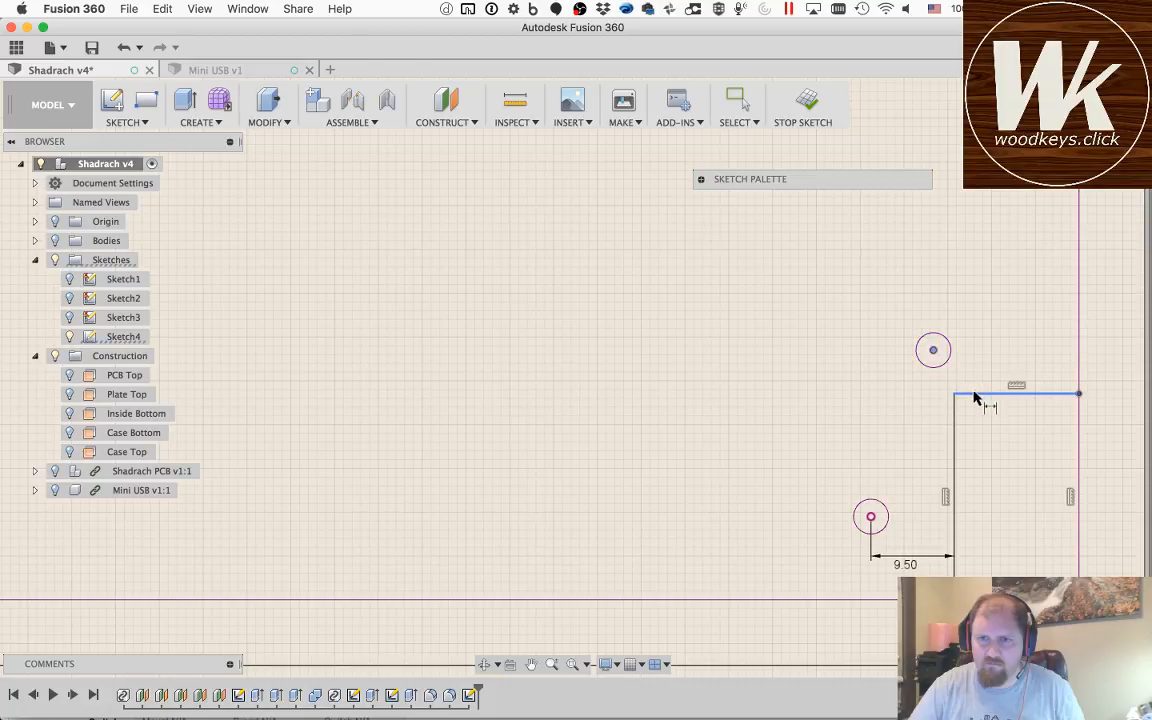
pyautogui.click(975, 395)
pyautogui.click(990, 369)
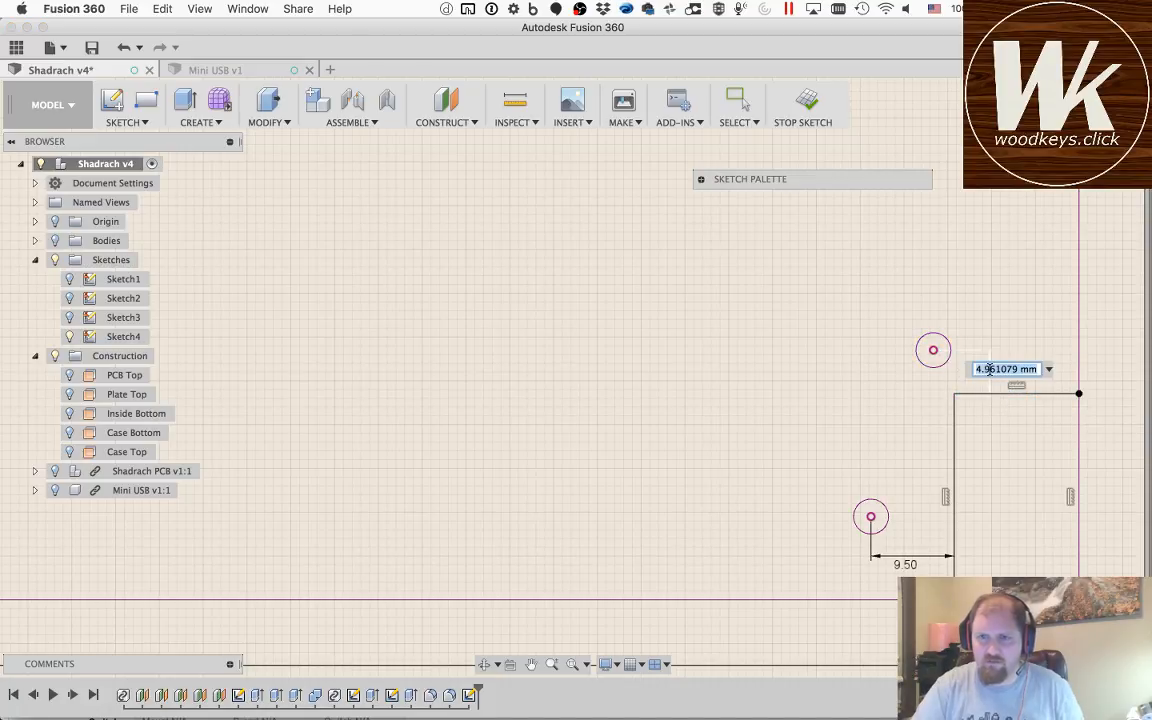
pyautogui.write('9.5')
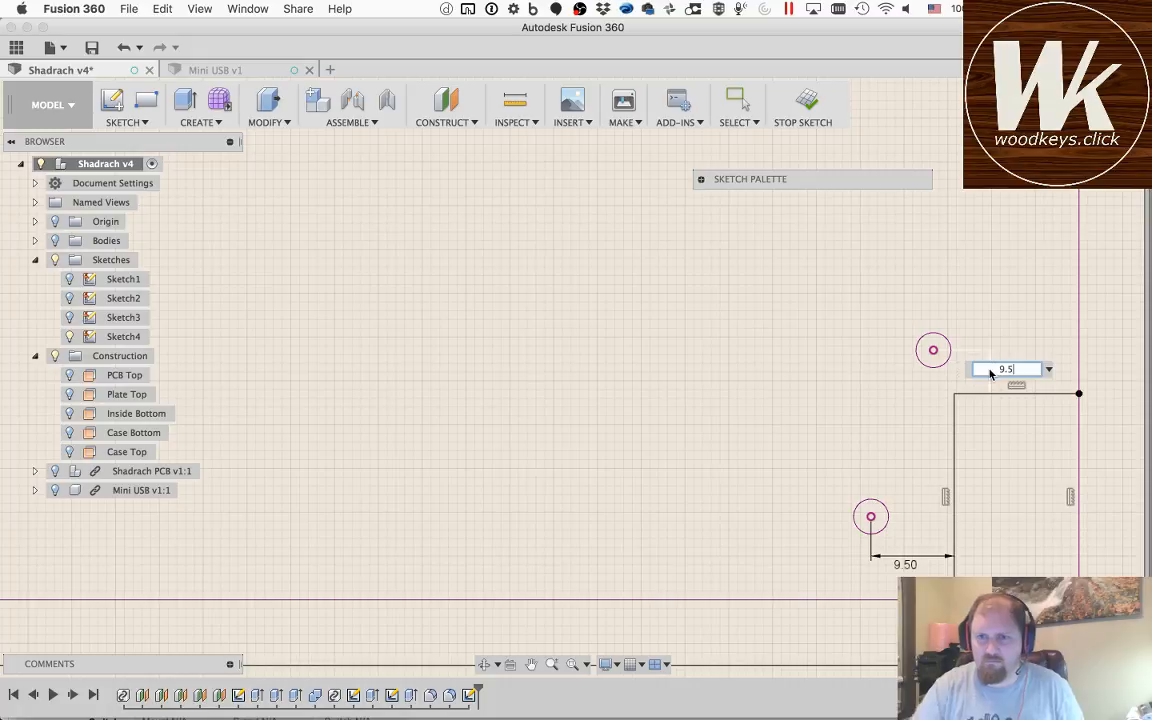
pyautogui.press('Return')
# Step: Sketch a rectangle about 16.7 mm wide and 23 mm high in the lower left corner, between the projected left and bottom edges
pyautogui.scroll(-3, 795, 504)
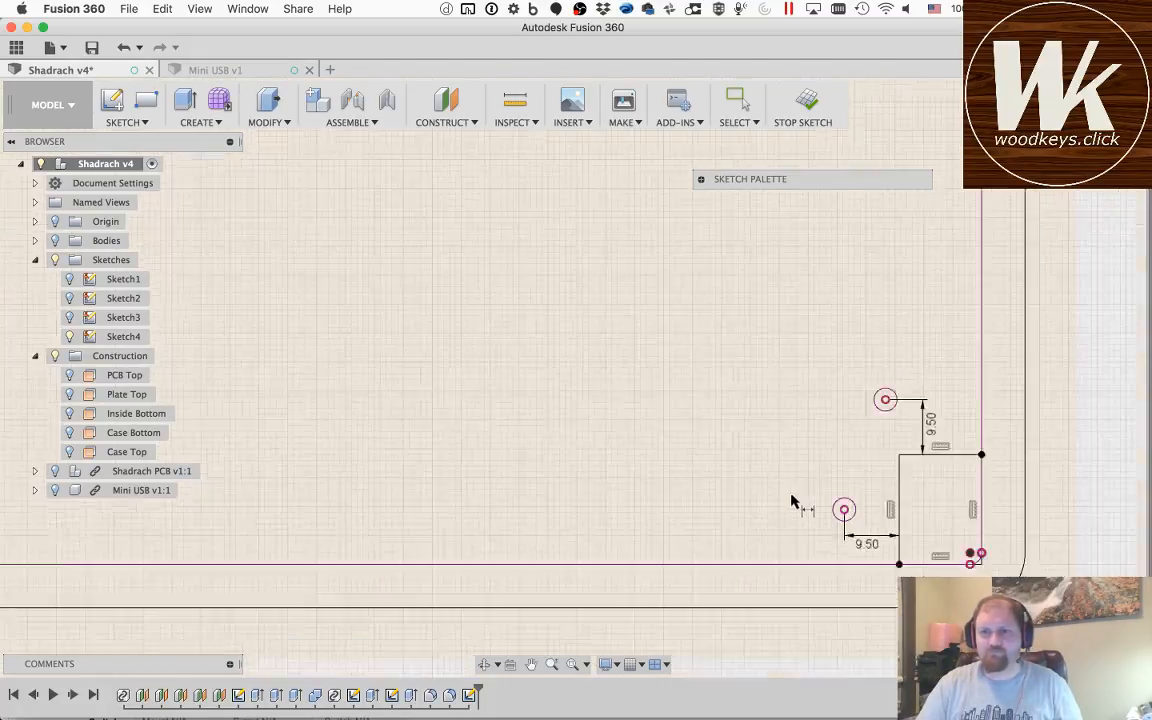
pyautogui.scroll(3, 792, 501)
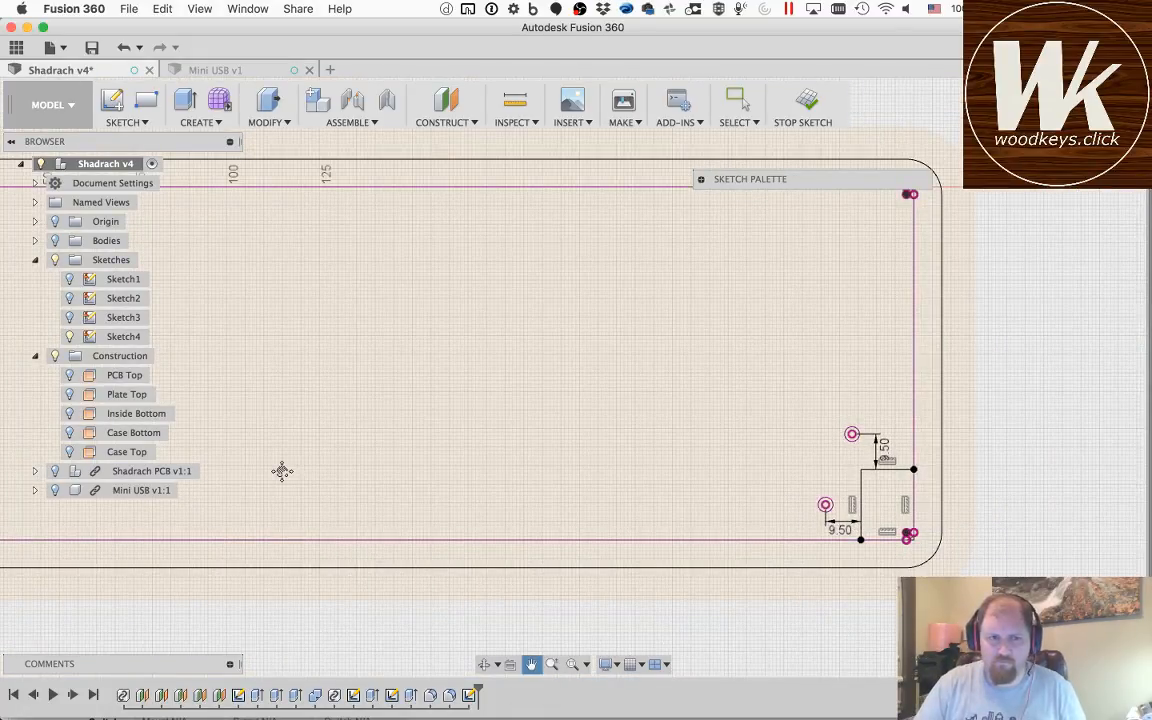
pyautogui.moveTo(283, 471); pyautogui.dragTo(921, 458)
pyautogui.scroll(-3, 549, 483)
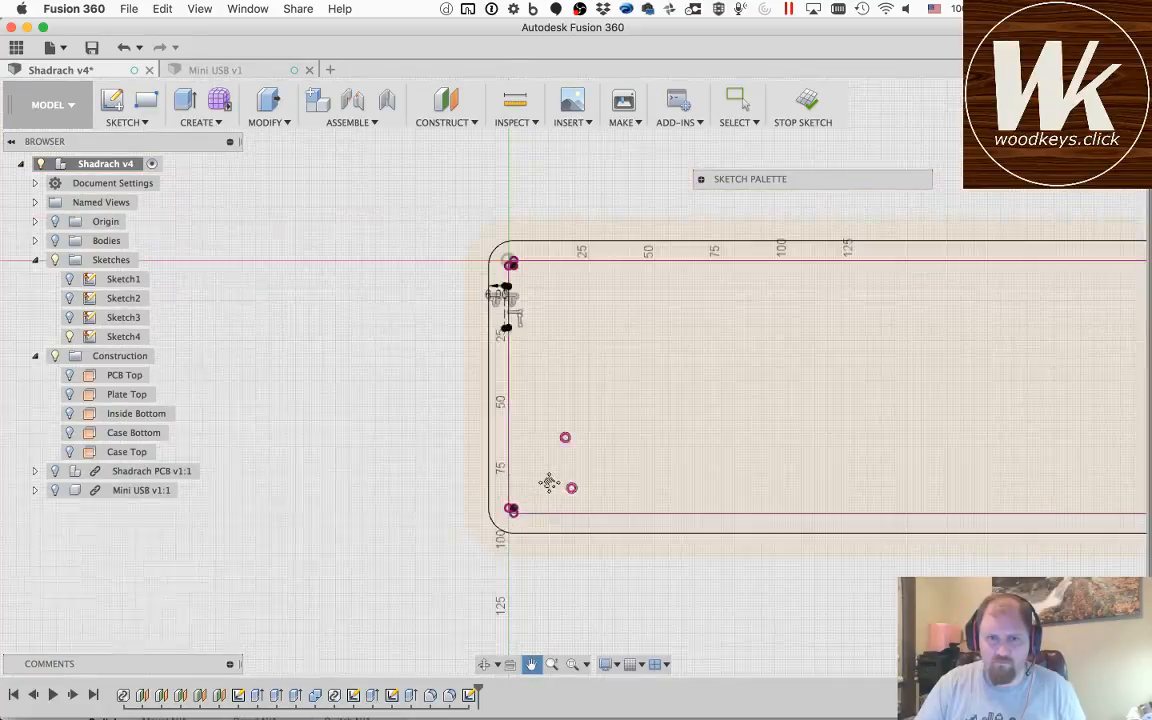
pyautogui.scroll(5, 549, 483)
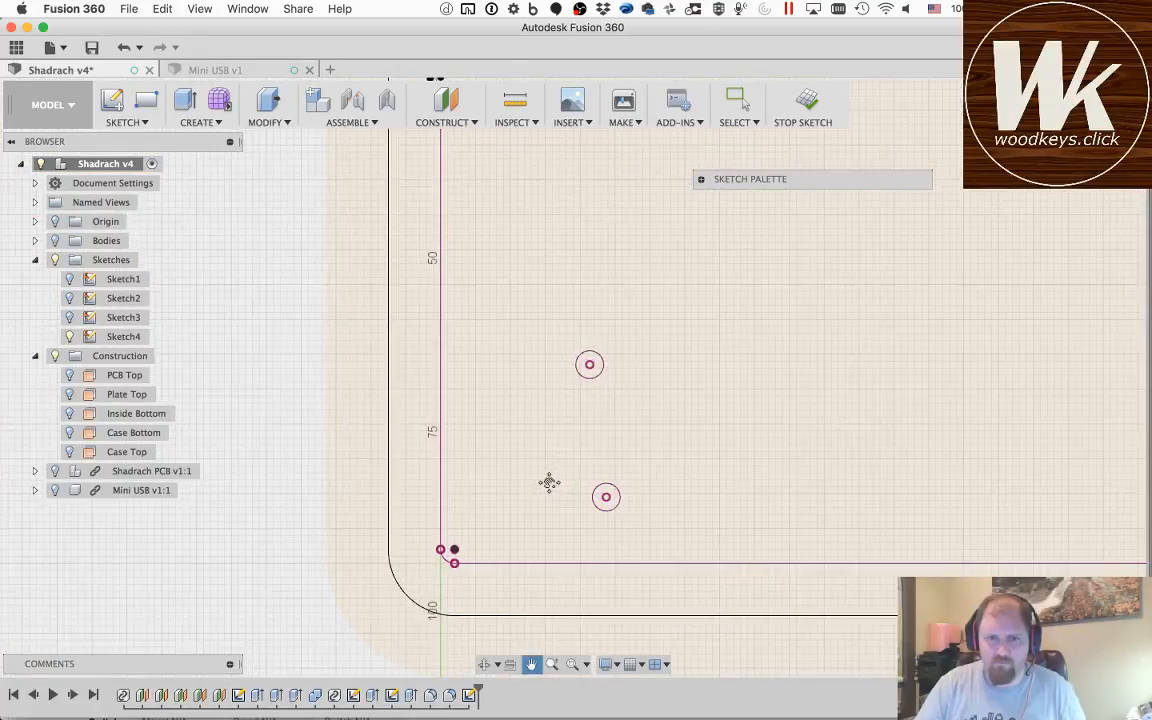
pyautogui.click(441, 388)
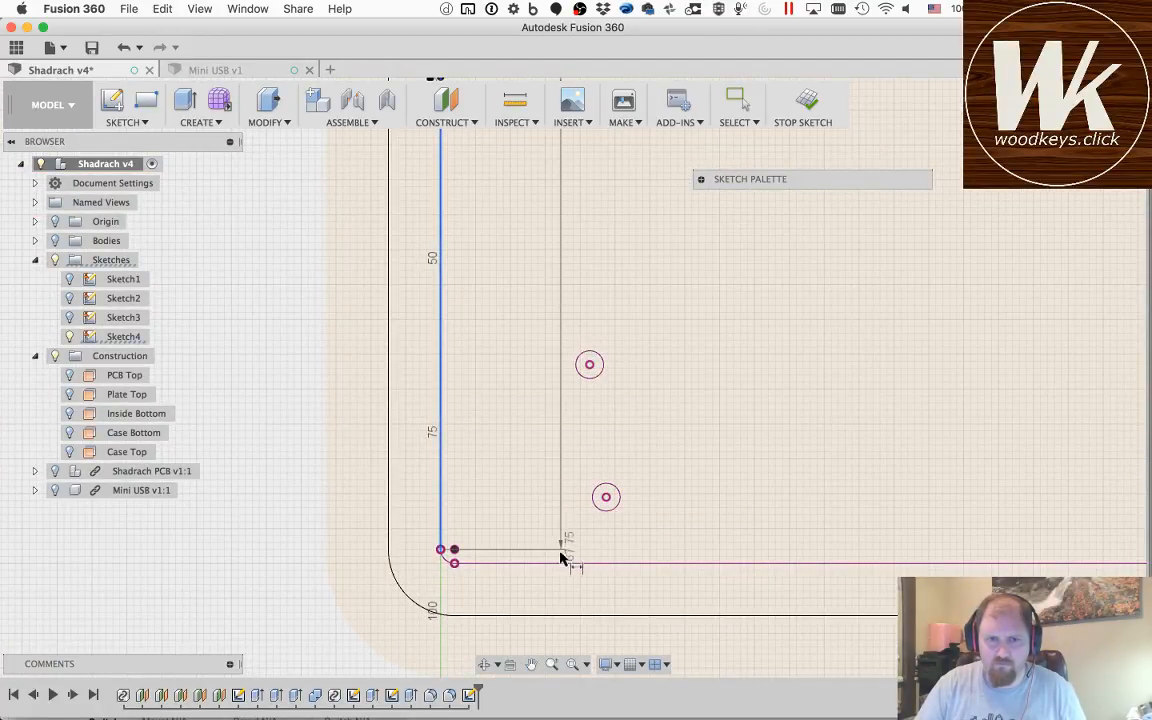
pyautogui.press('Escape')
pyautogui.press('r')
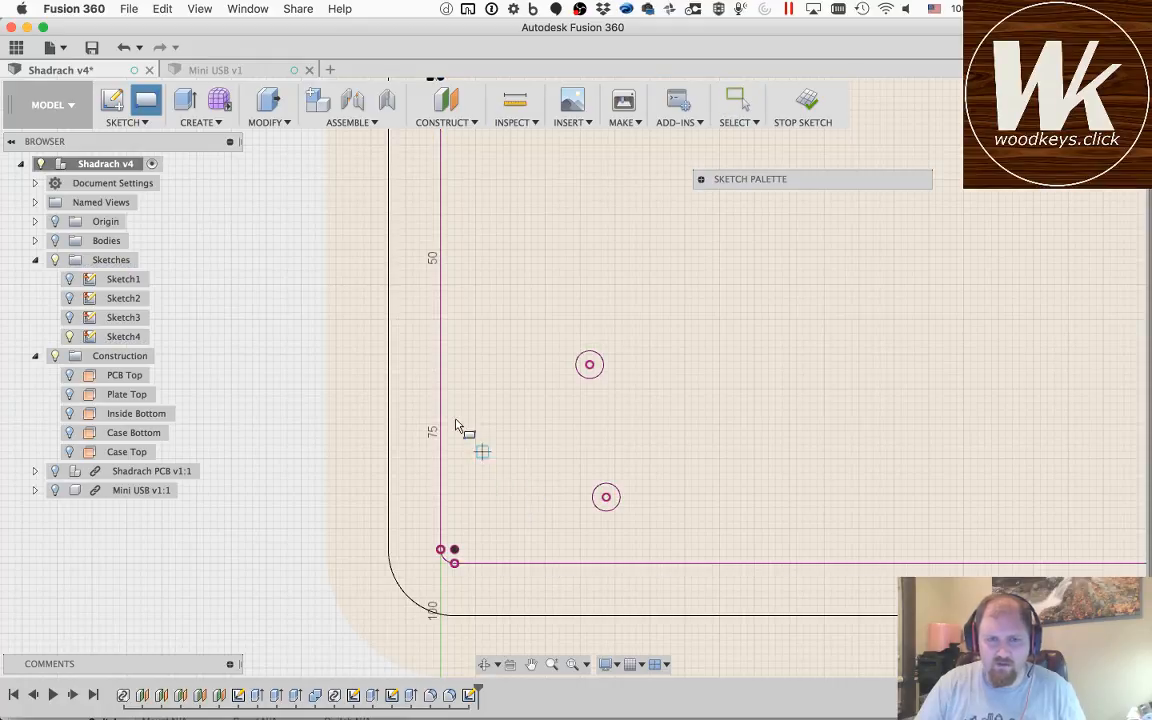
pyautogui.click(441, 403)
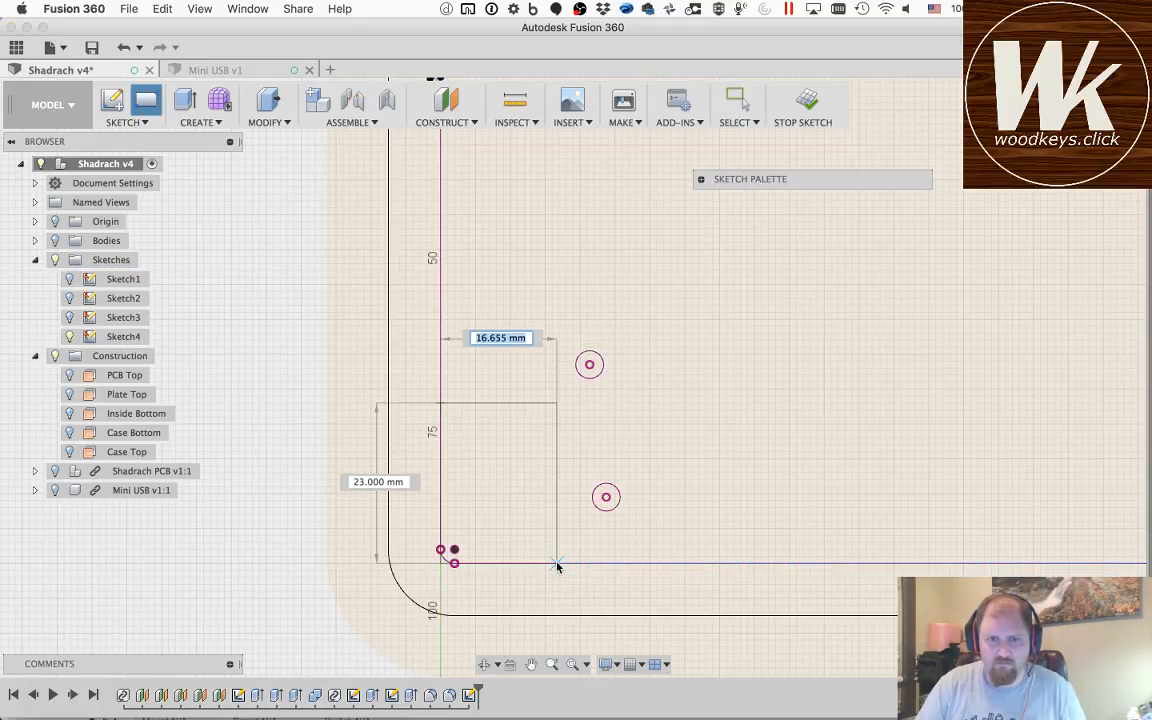
pyautogui.click(557, 561)
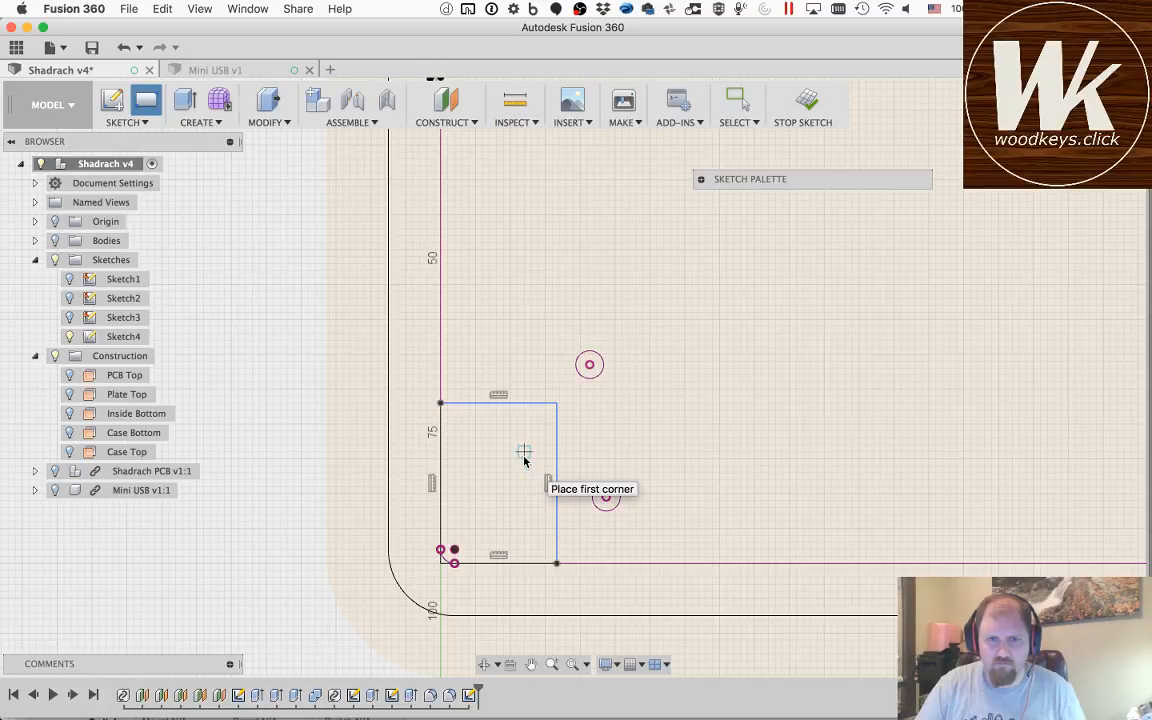
# Step: Dimension the lower left corner rectangle's top side at 9.5 mm from the centre of the upper projected switch hole
pyautogui.press('d')
pyautogui.click(530, 403)
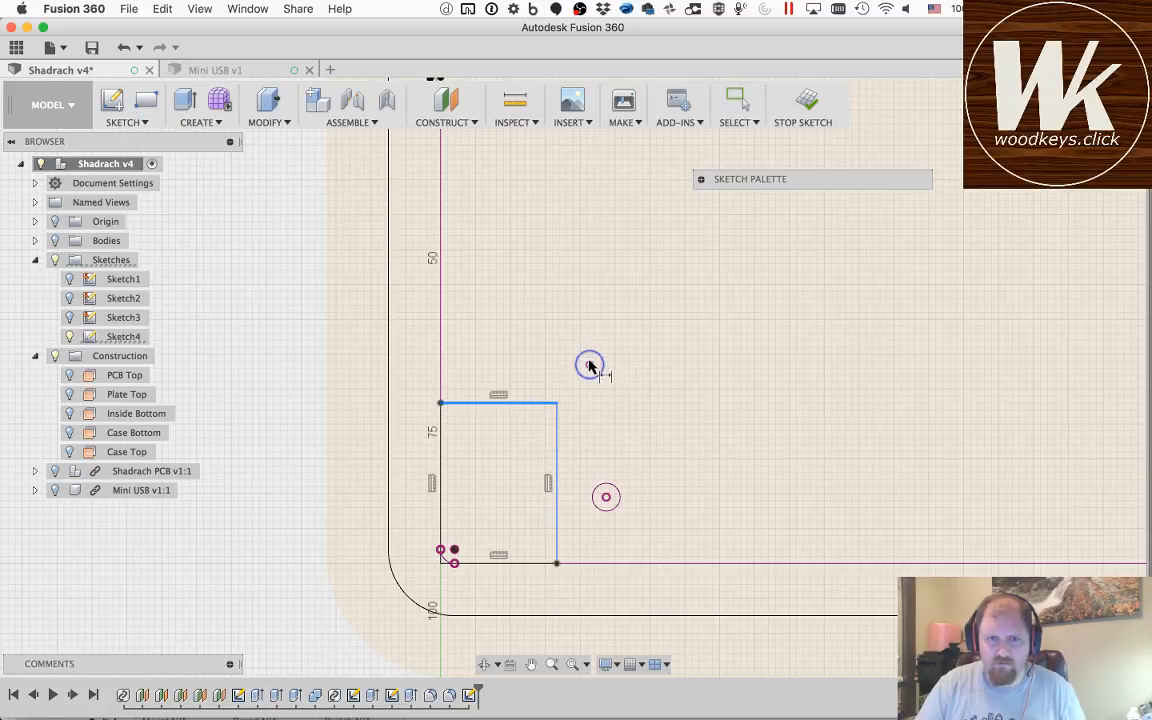
pyautogui.click(589, 364)
pyautogui.click(535, 369)
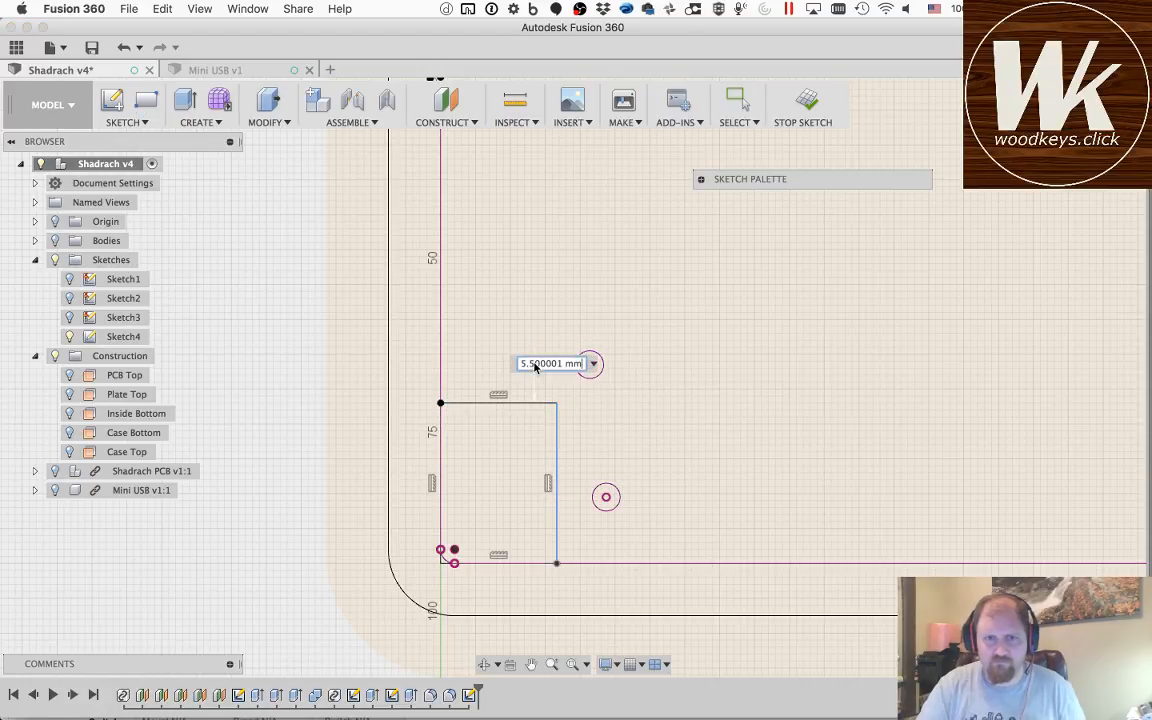
pyautogui.write('99.5')
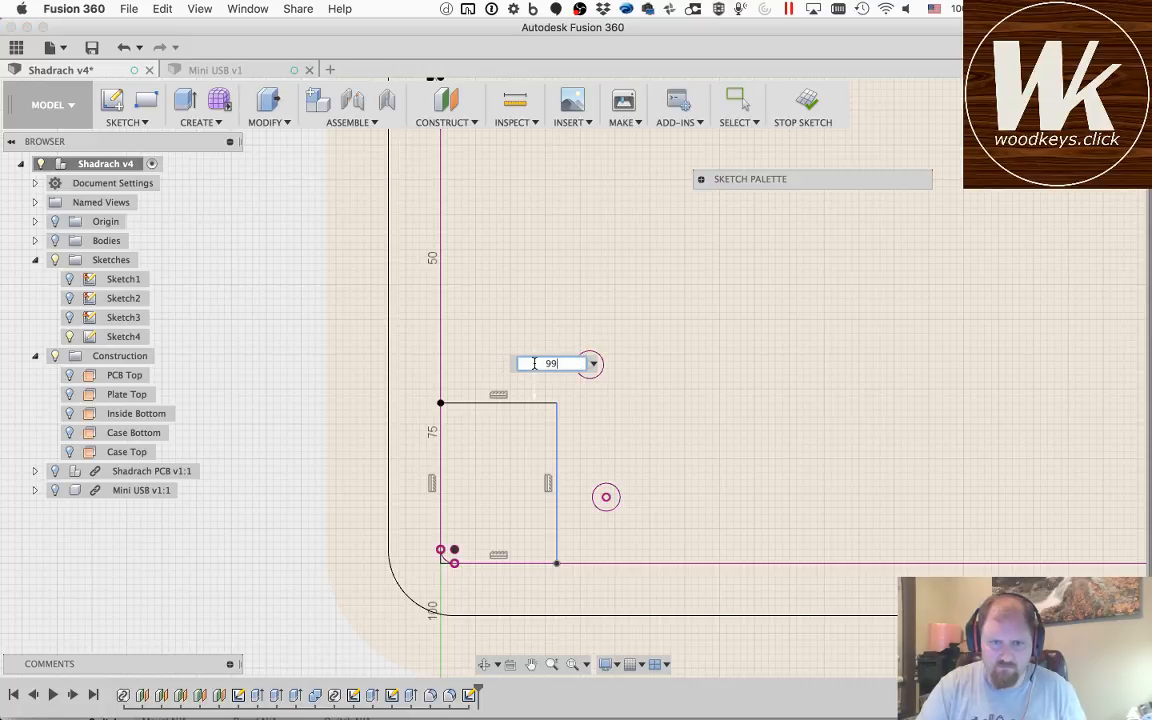
pyautogui.press('Return')
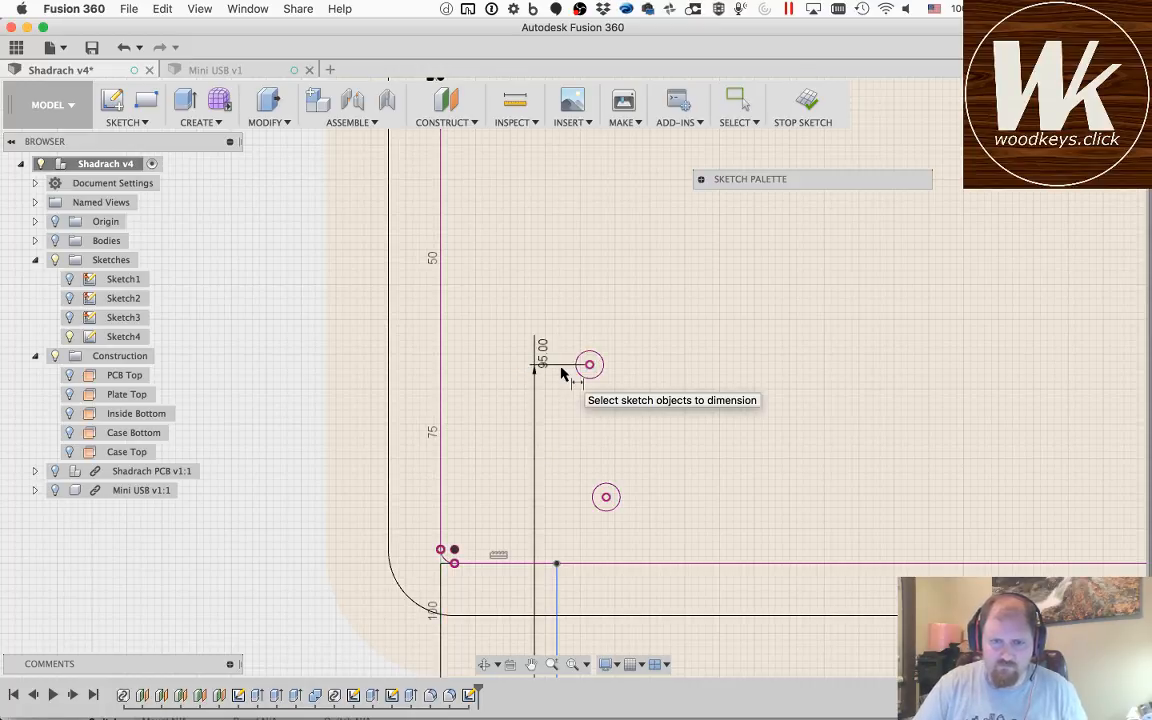
pyautogui.press('Escape')
pyautogui.doubleClick(541, 352)
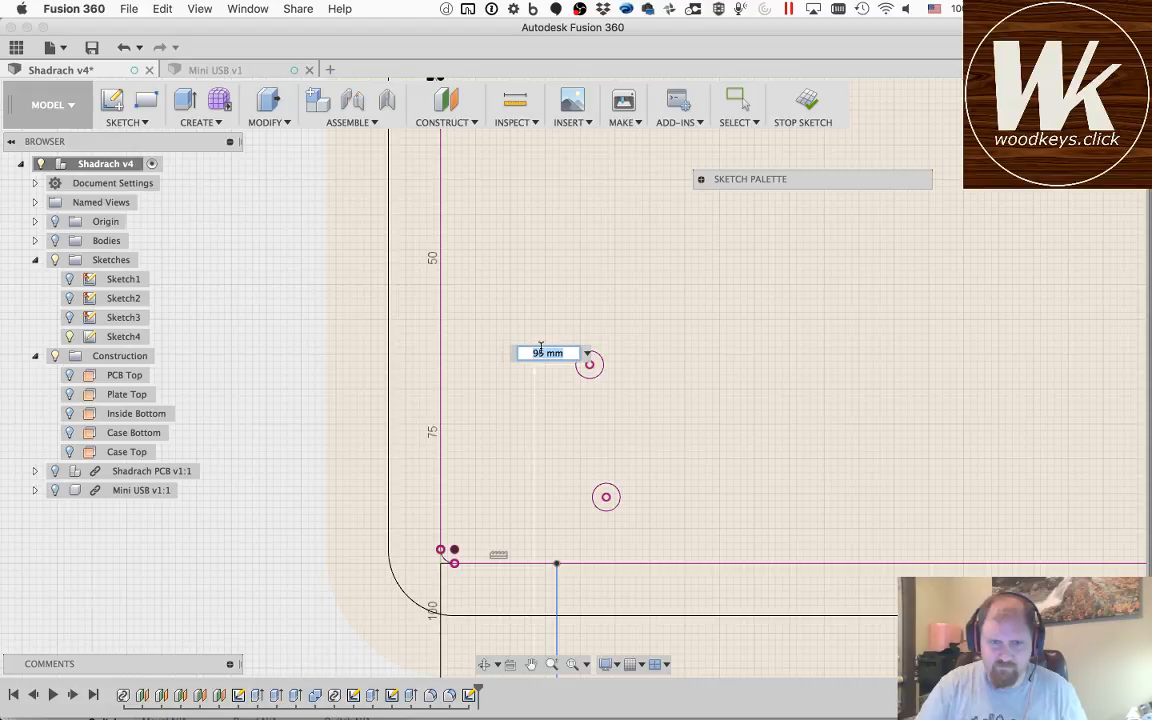
pyautogui.write('9.5')
pyautogui.press('Return')
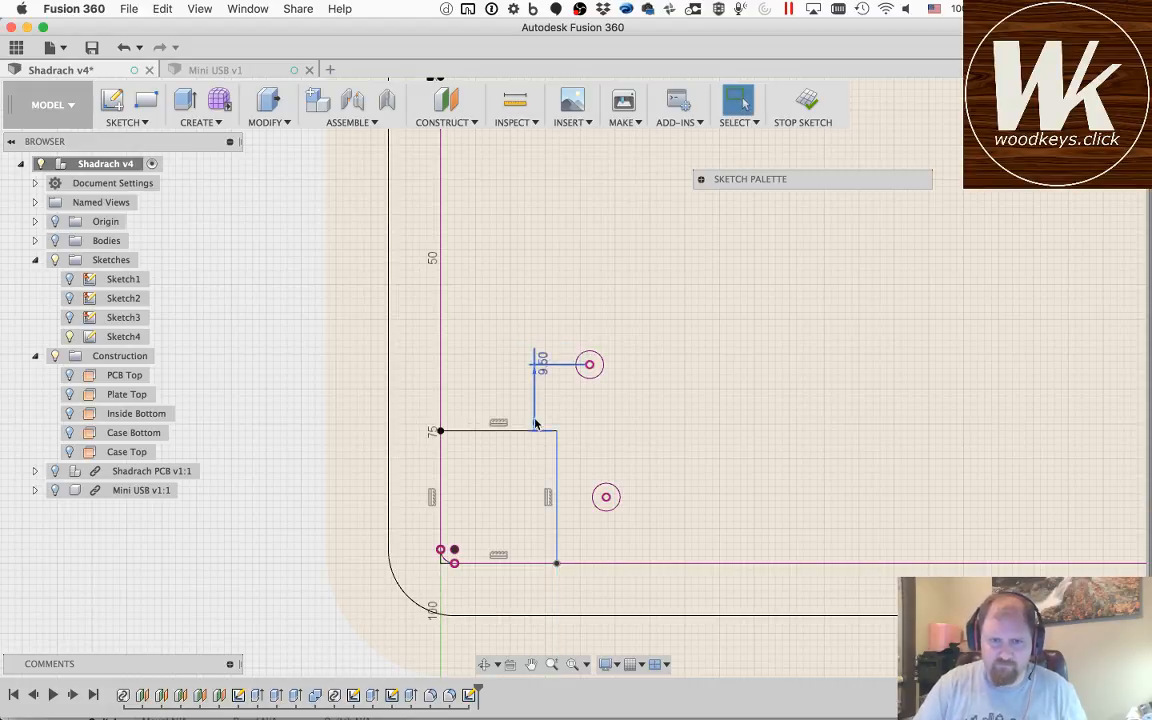
# Step: Dimension the corner rectangle's right side at 9.5 mm from the centre of the lower projected switch hole and finish the sketch
pyautogui.click(606, 497)
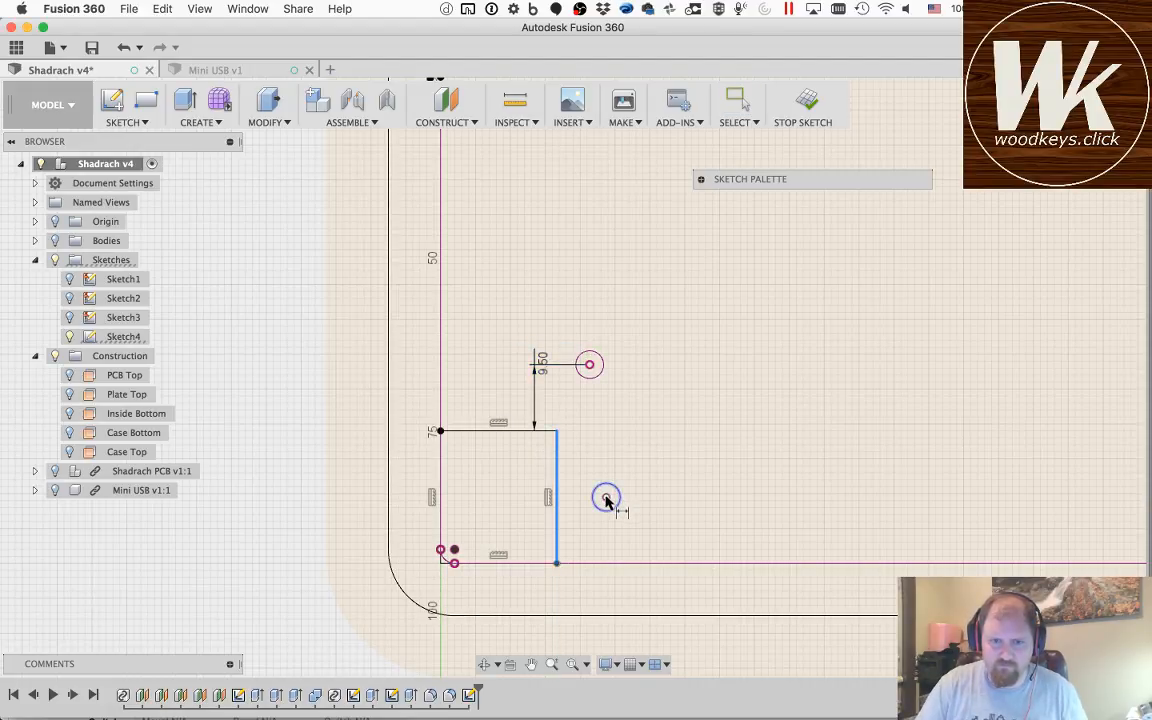
pyautogui.click(597, 539)
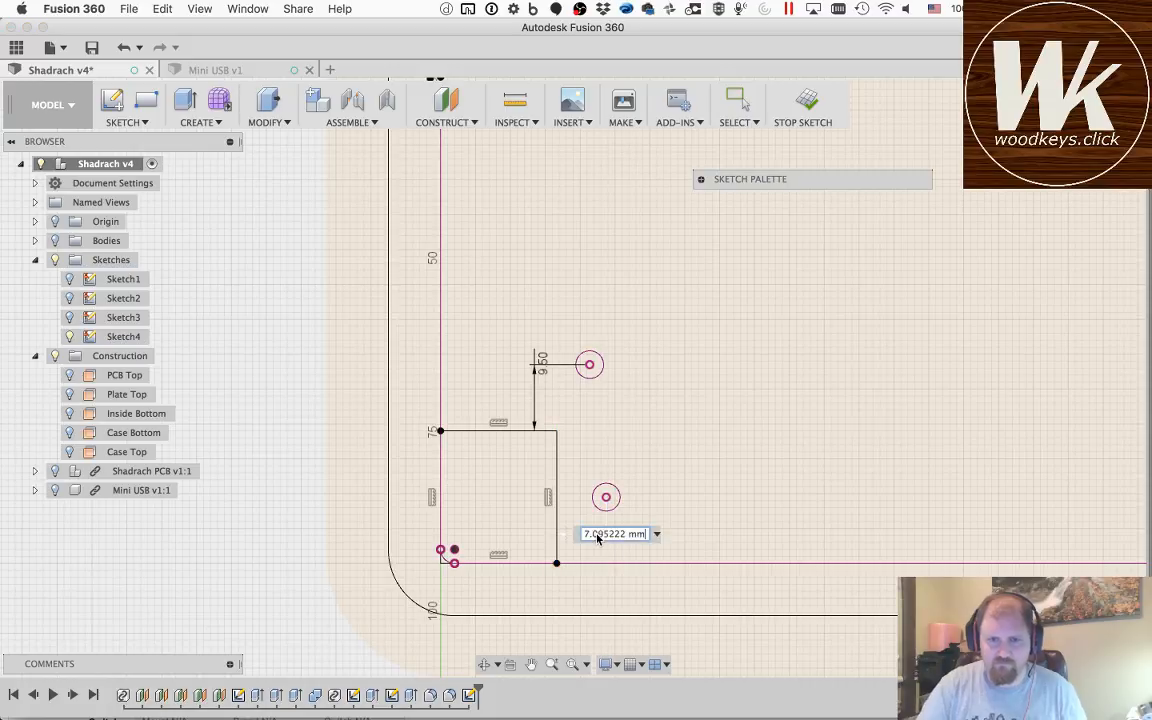
pyautogui.press('Return')
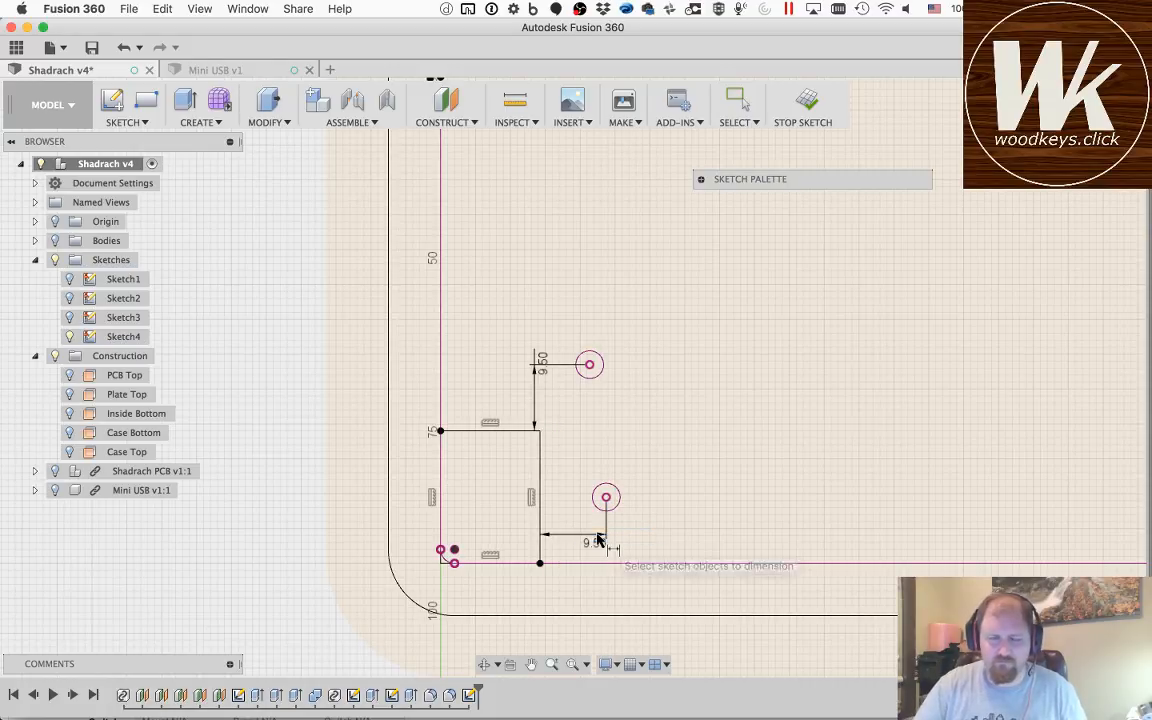
pyautogui.click(805, 101)
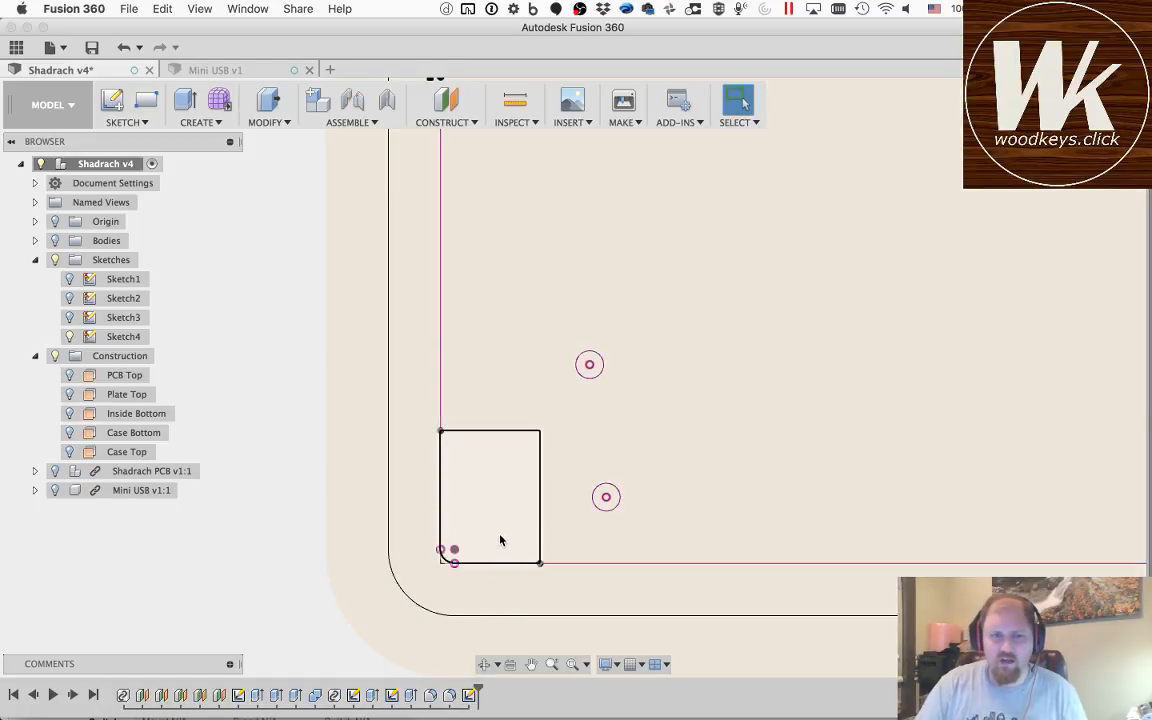
# Step: Save the design as a new version with the description "User Saved"
pyautogui.scroll(-5, 494, 530)
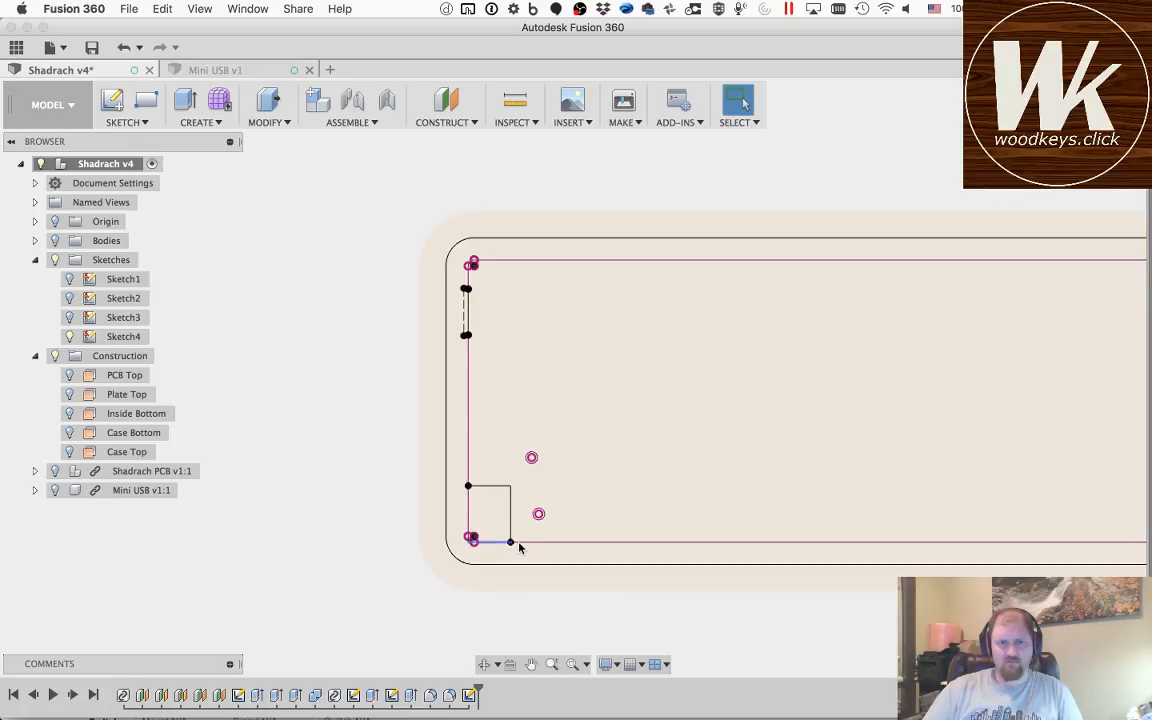
pyautogui.press('super+s')
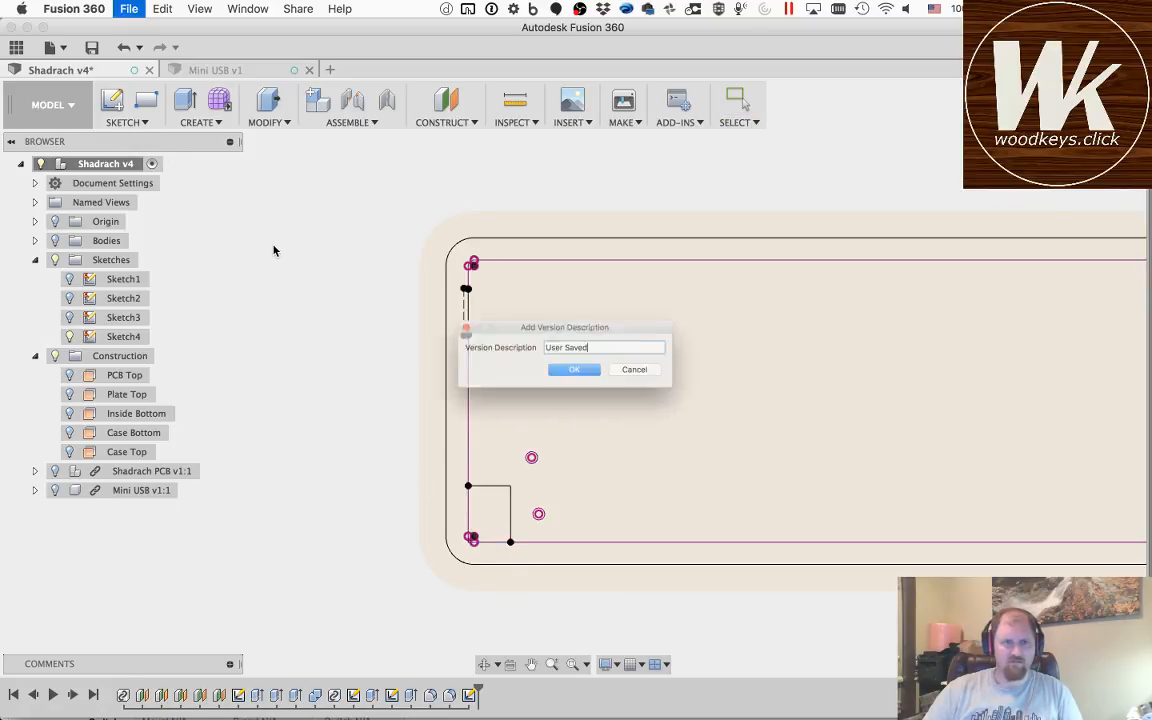
pyautogui.click(566, 376)
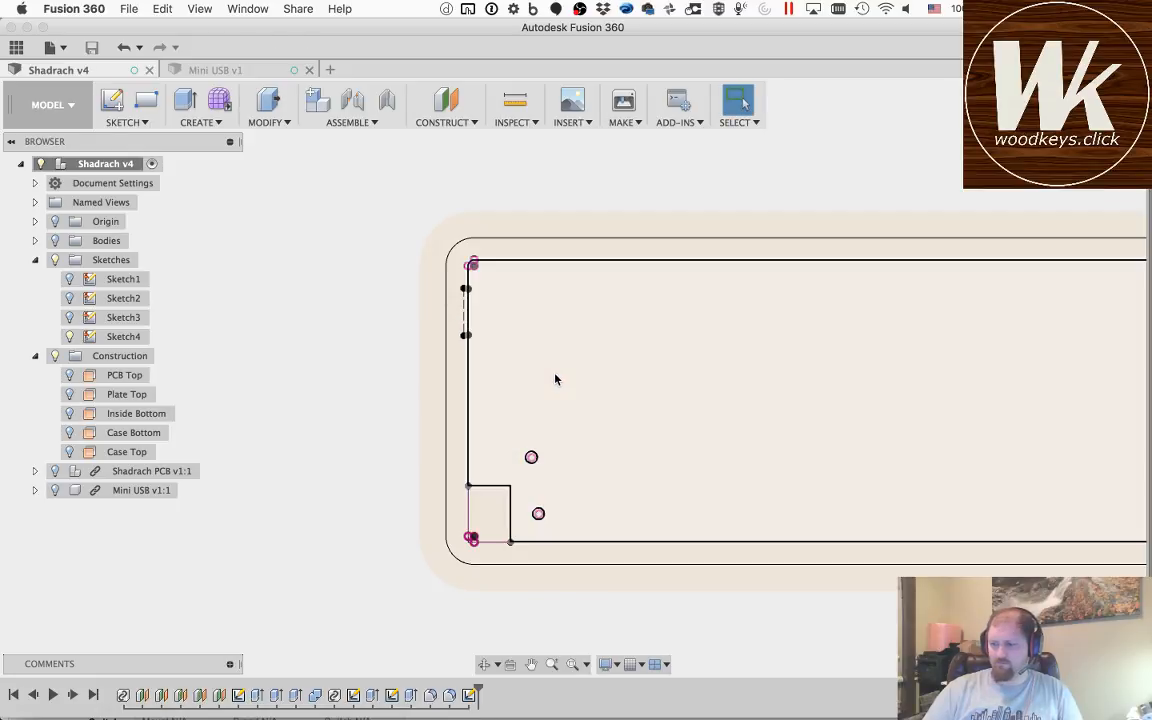
pyautogui.press('super+Tab')
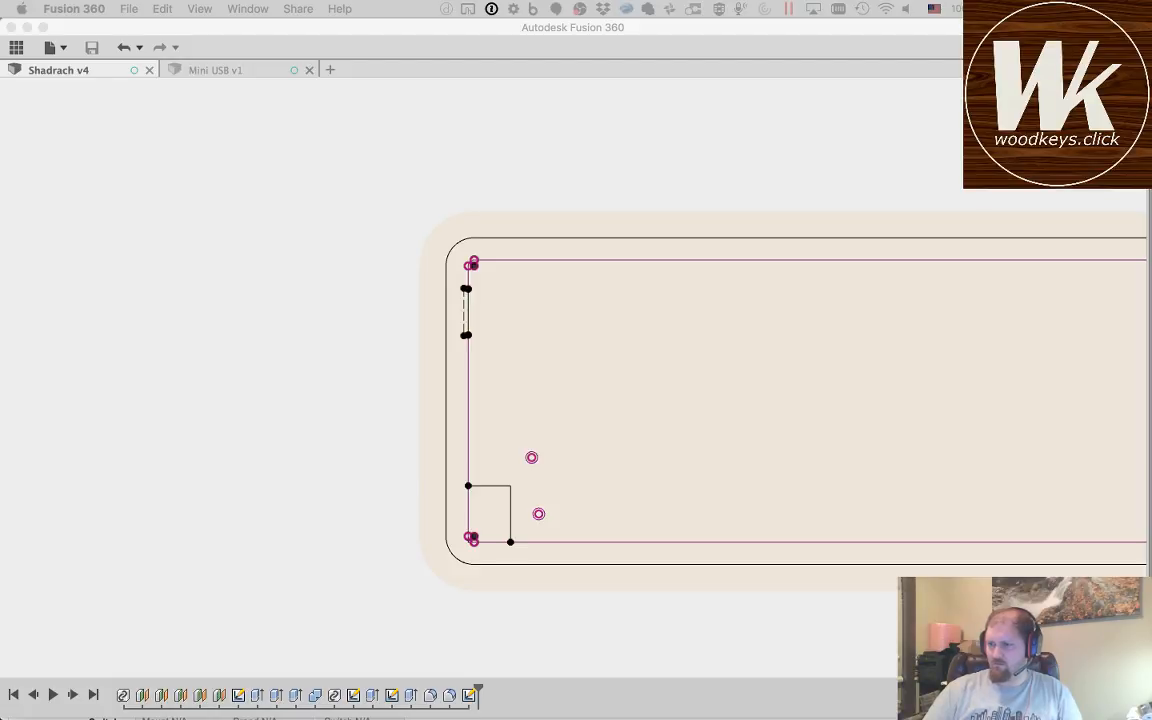
pyautogui.click(515, 40)
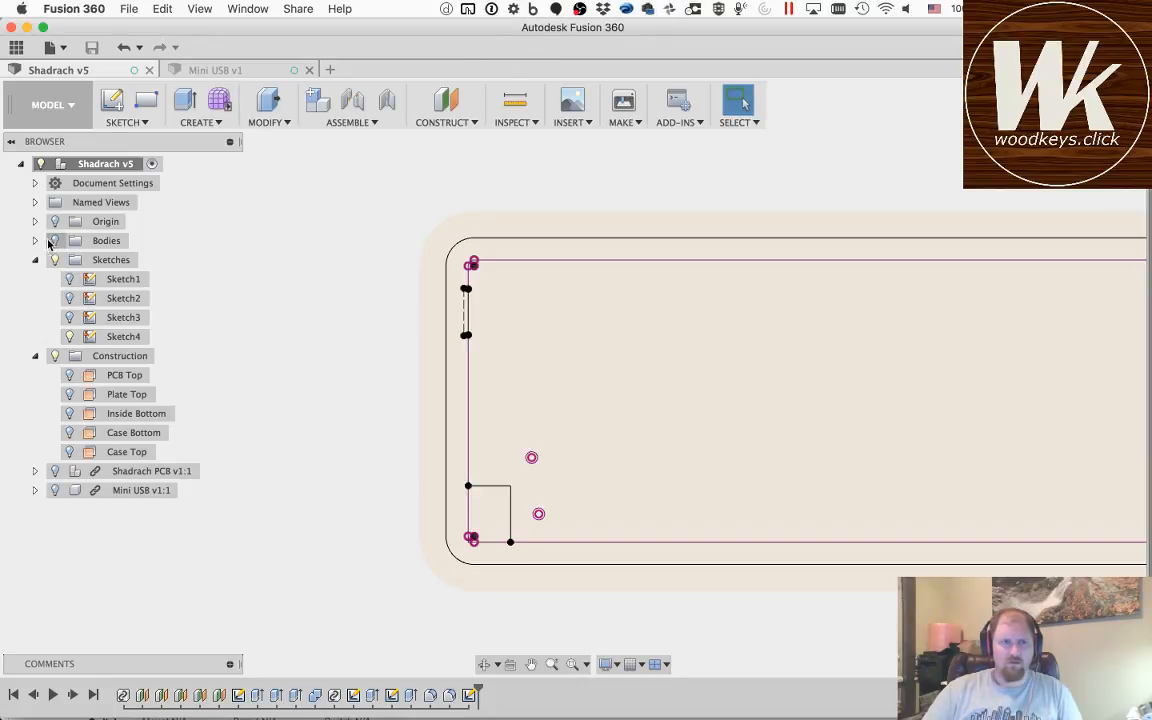
# Step: Show the bodies and start an extrusion of the rim profile, the lower left corner rectangle and its small corner sliver
pyautogui.click(55, 241)
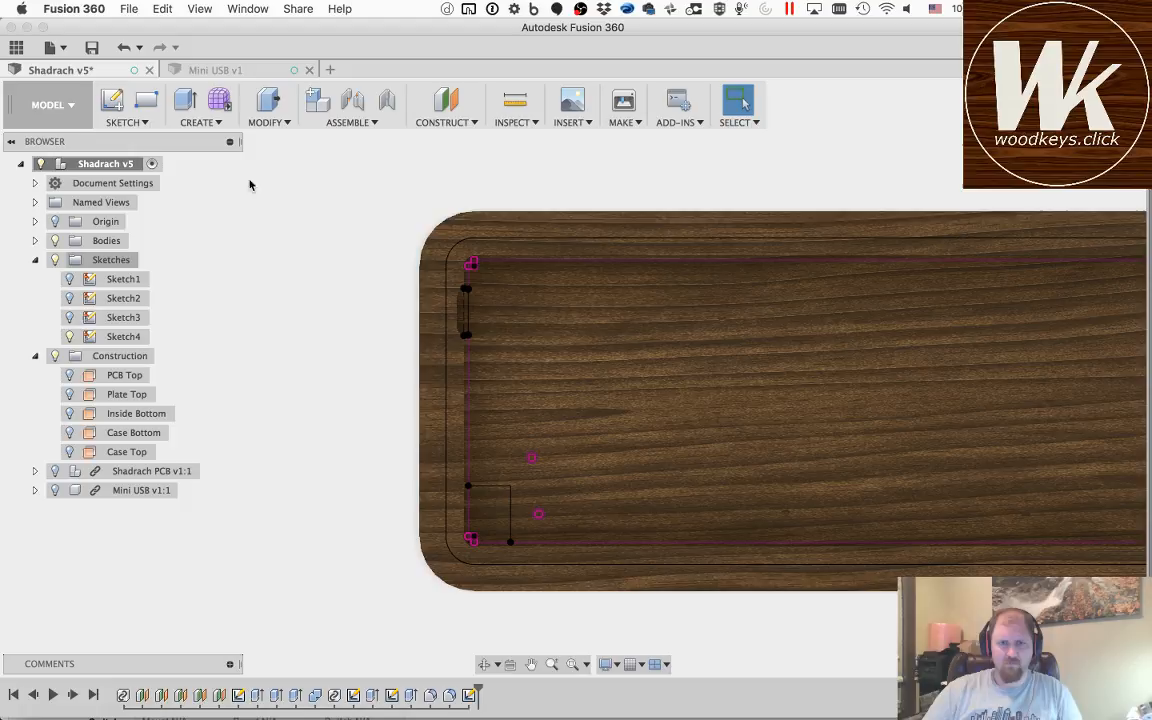
pyautogui.press('q')
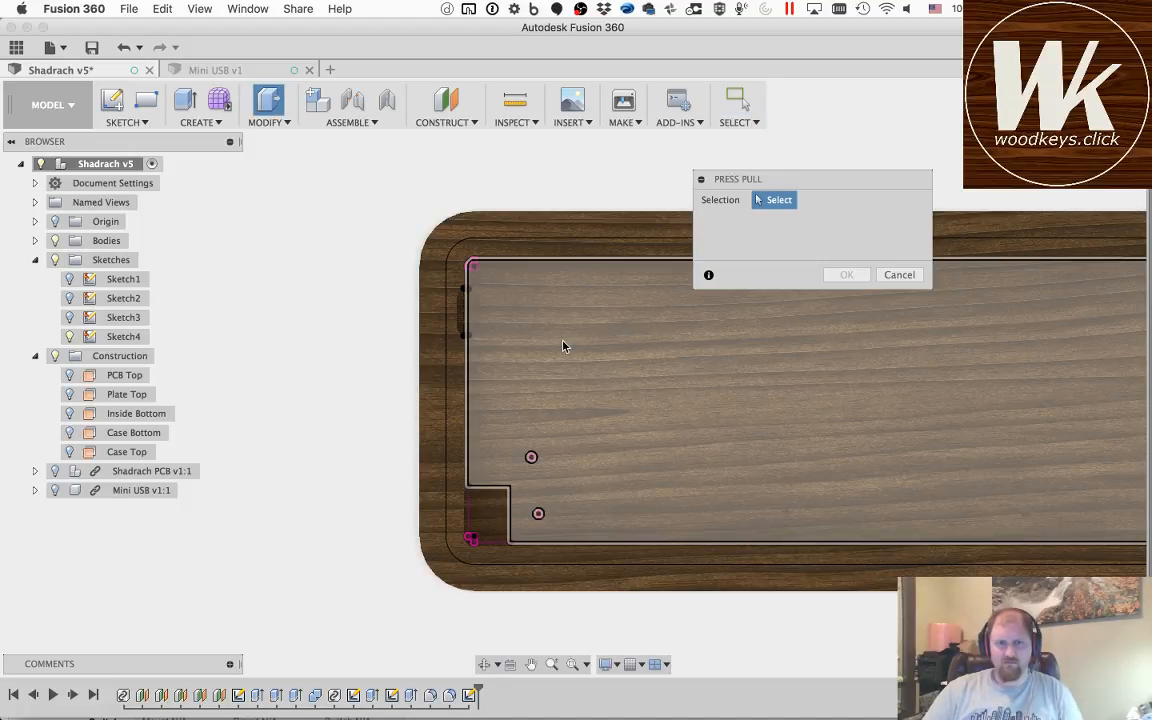
pyautogui.click(460, 440)
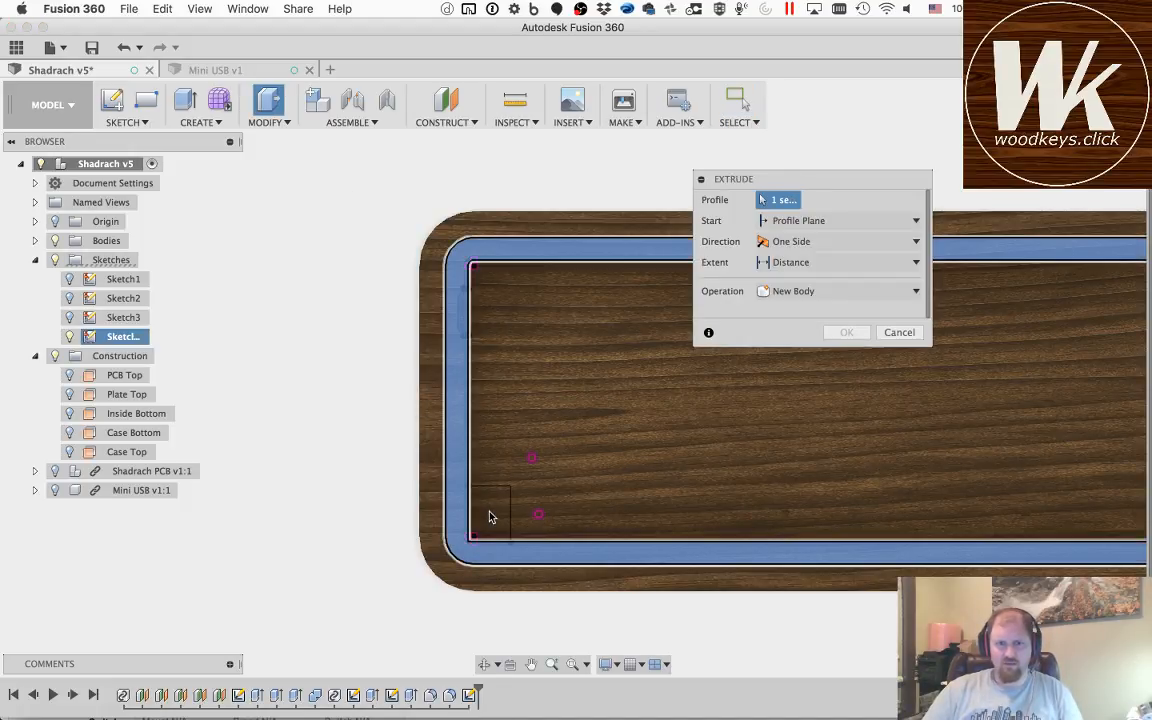
pyautogui.click(490, 540)
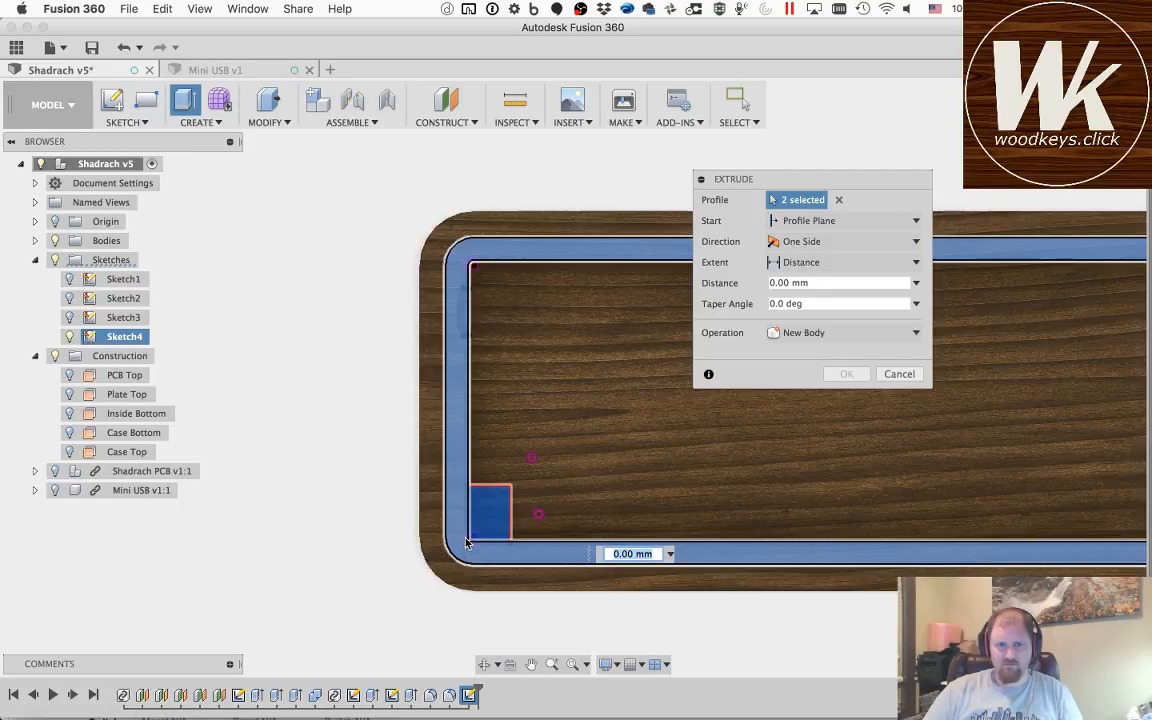
pyautogui.scroll(5, 470, 543)
pyautogui.scroll(5, 468, 545)
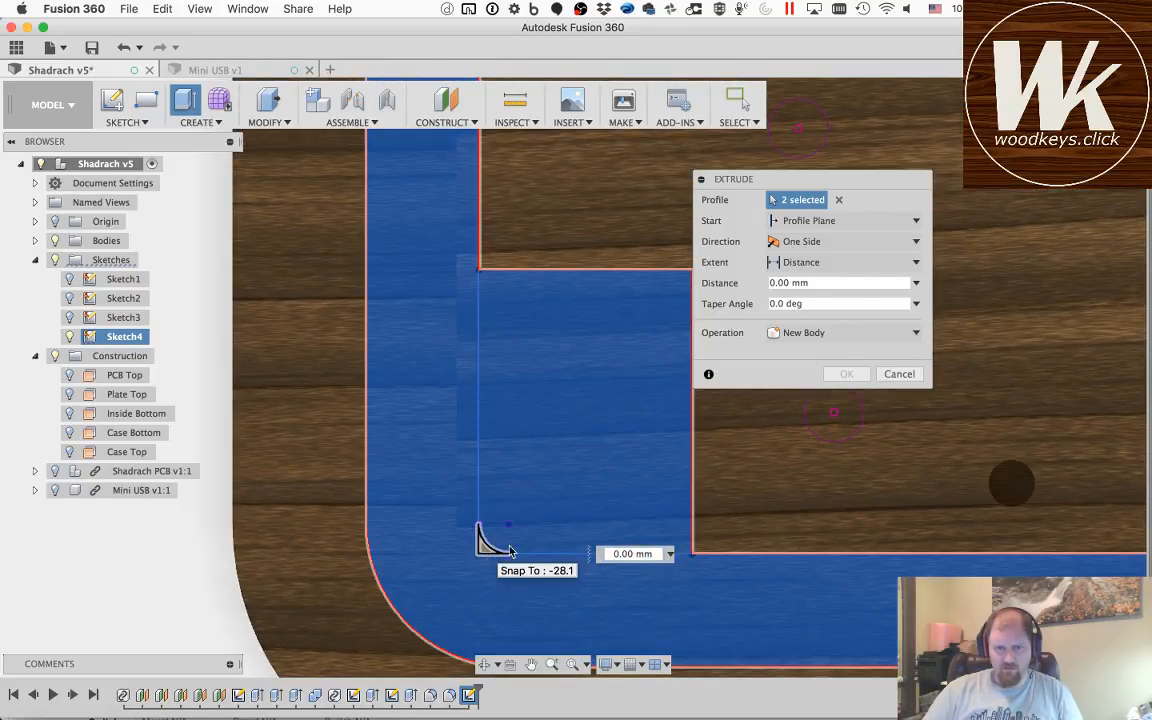
pyautogui.click(537, 445)
pyautogui.scroll(-8, 545, 446)
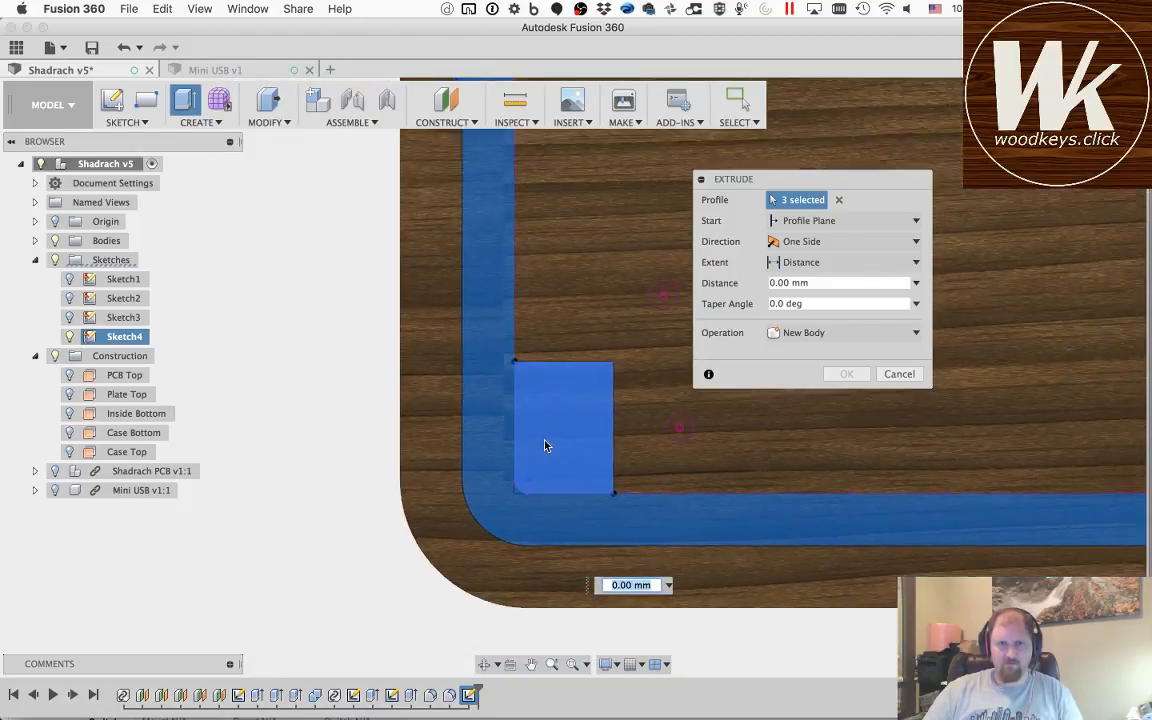
# Step: Add the lower right corner rectangle and its small corner sliver to the extrusion's profiles
pyautogui.click(531, 664)
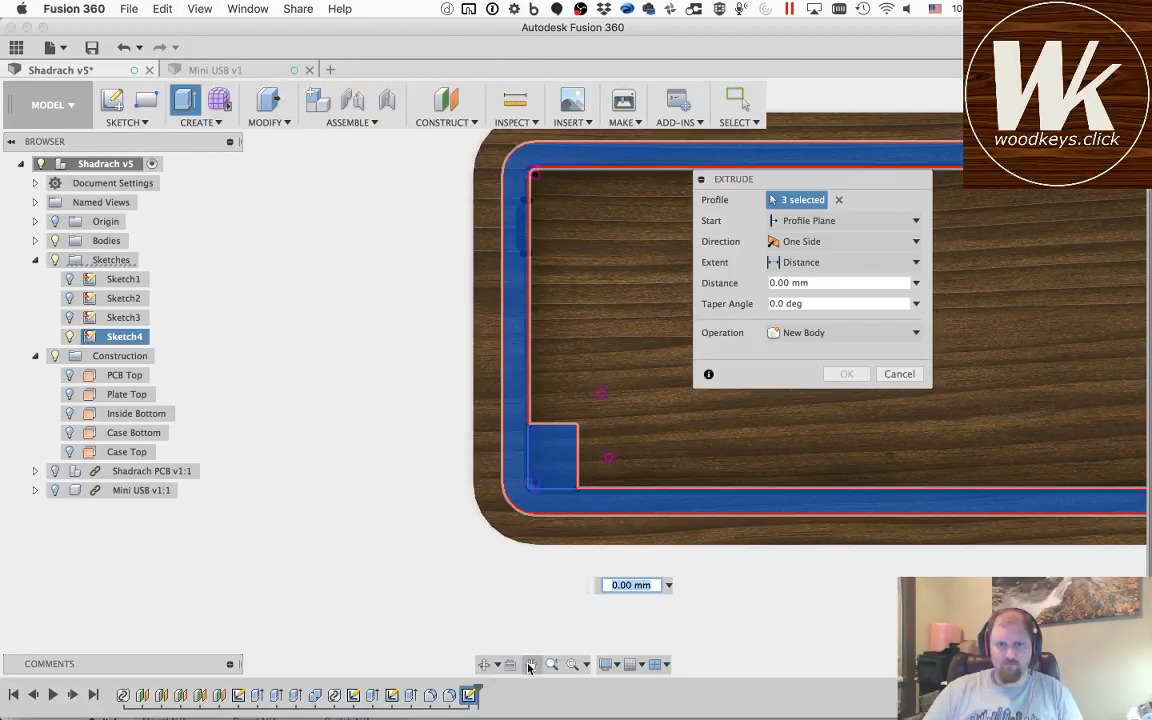
pyautogui.moveTo(840, 464); pyautogui.dragTo(391, 442)
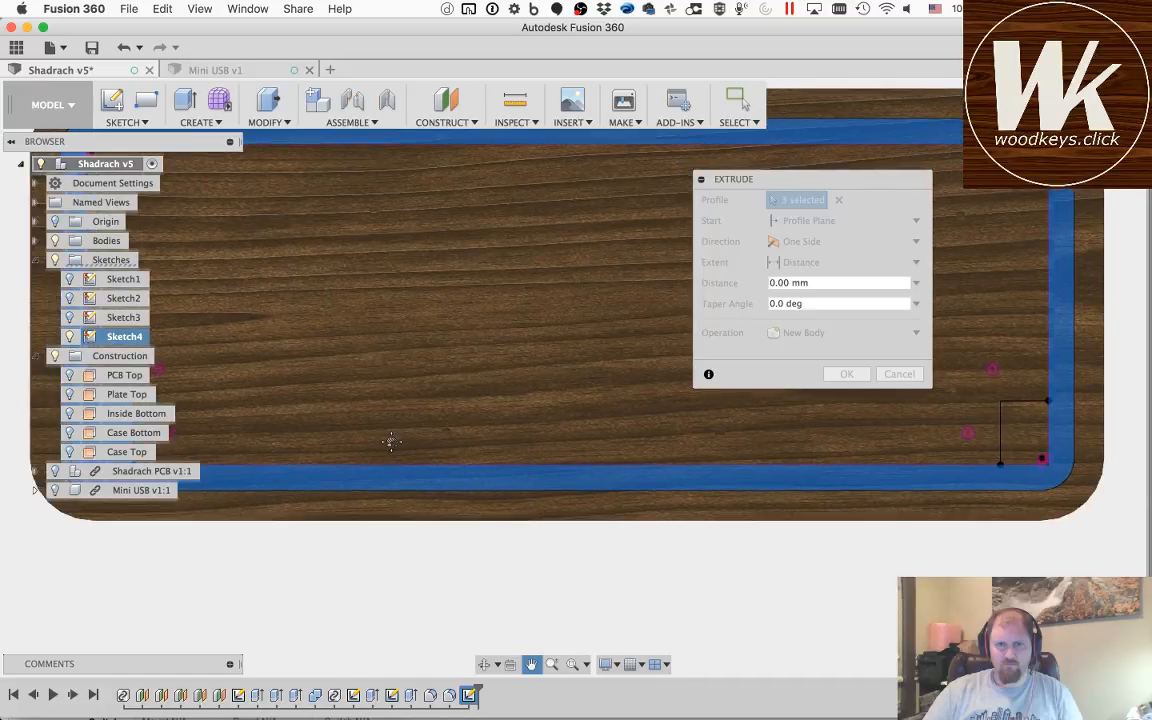
pyautogui.moveTo(988, 456); pyautogui.dragTo(676, 478)
pyautogui.scroll(5, 672, 470)
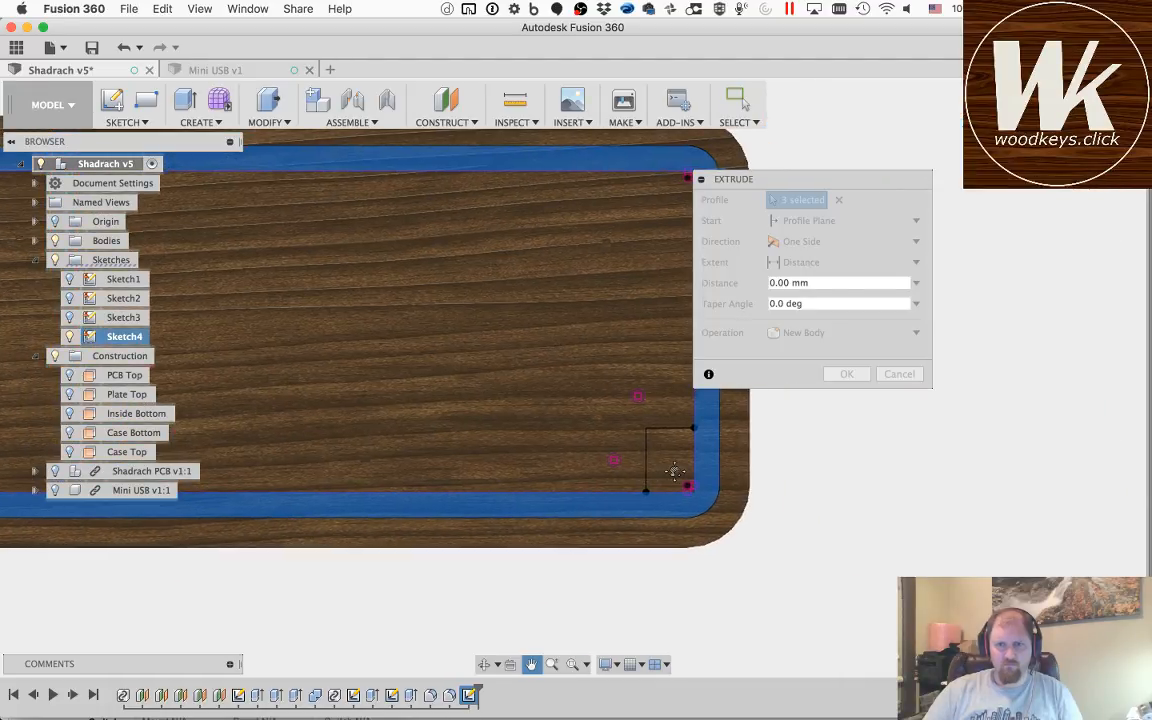
pyautogui.scroll(6, 666, 465)
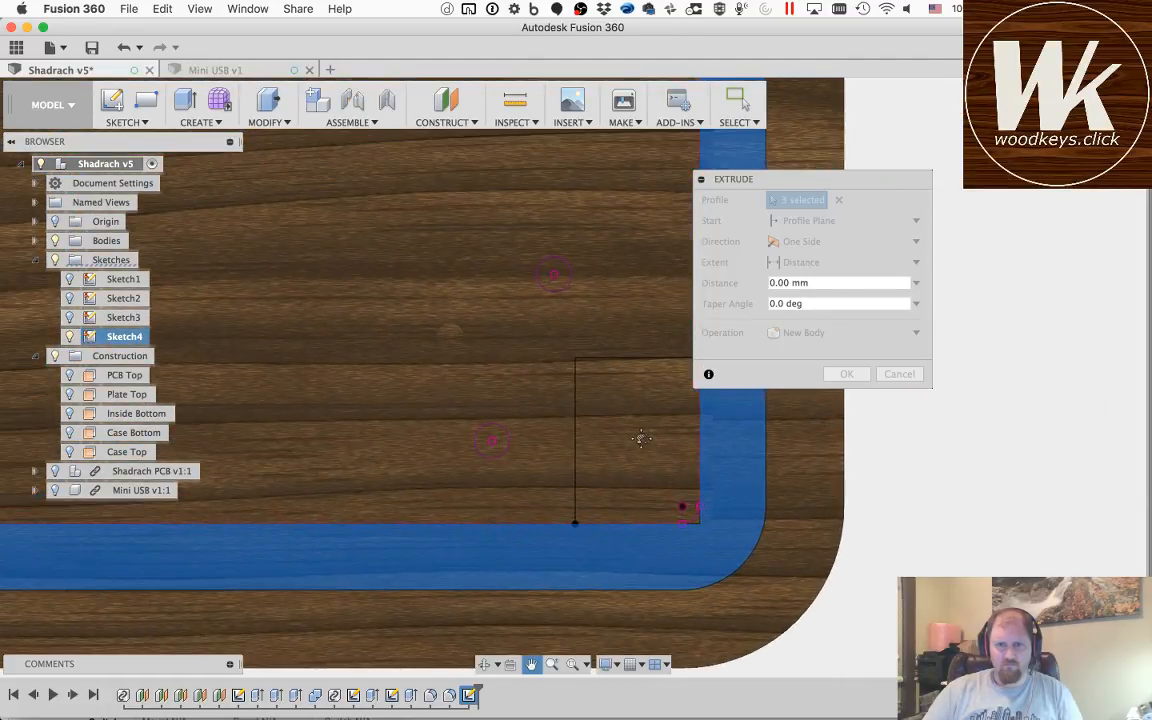
pyautogui.press('Escape')
pyautogui.click(626, 446)
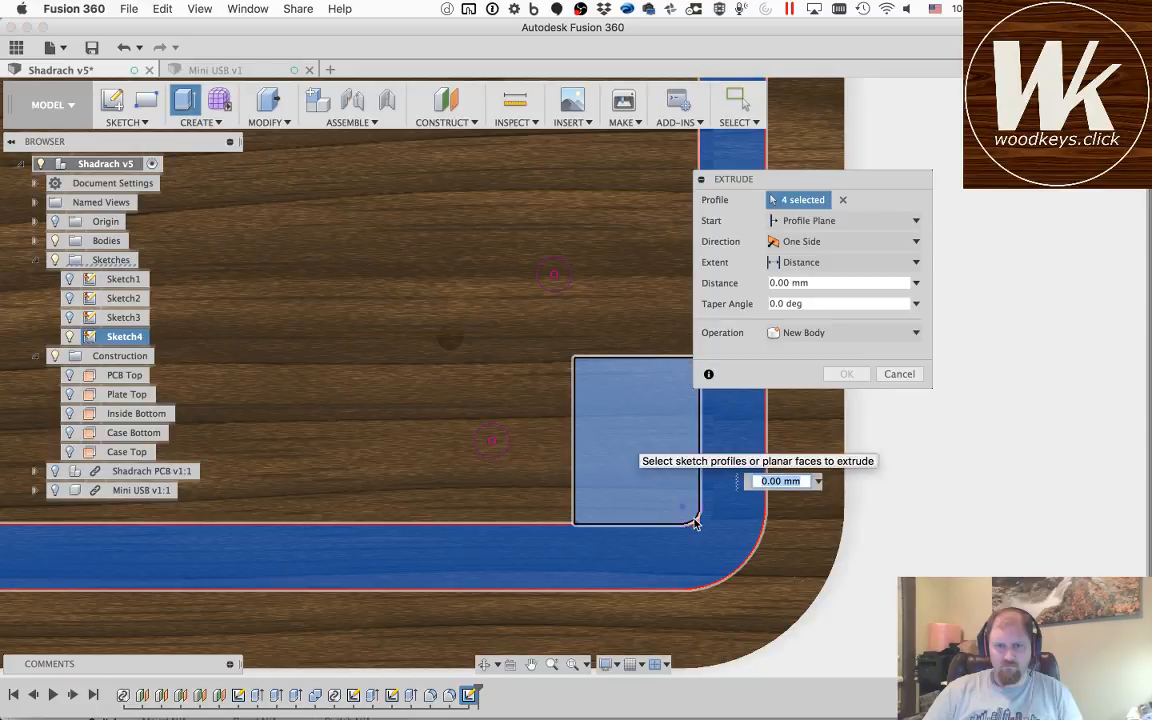
pyautogui.click(693, 515)
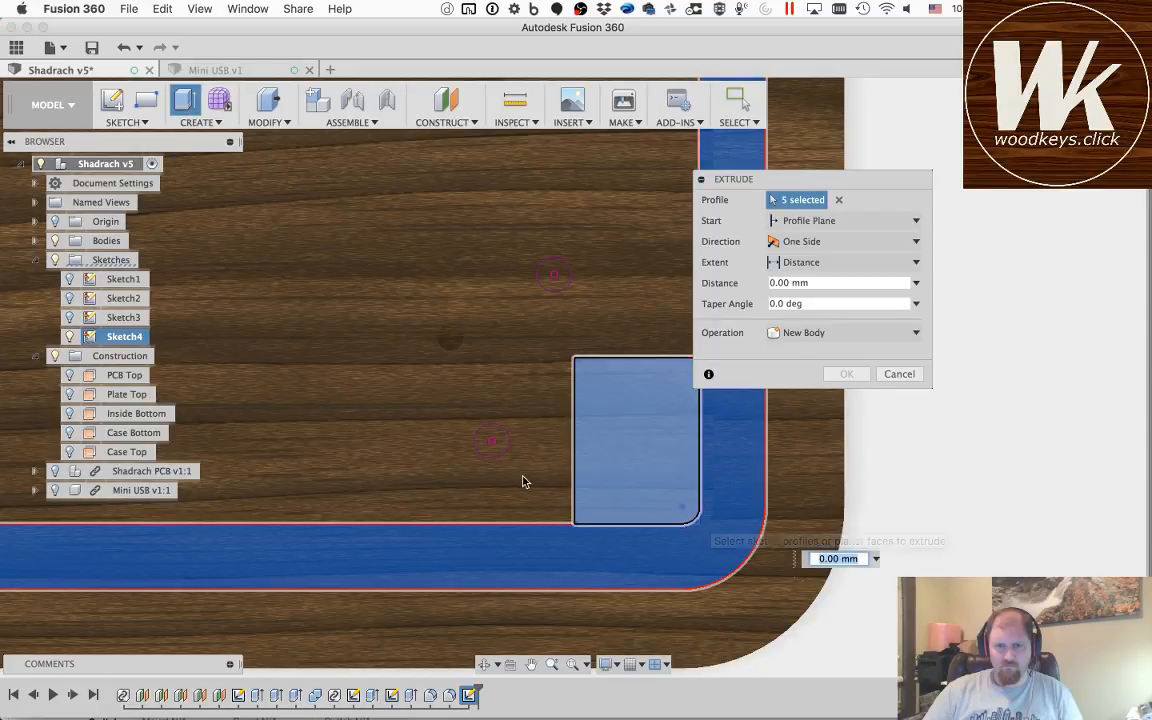
# Step: Extrude the selected rim and corner profiles by -3 mm as a cut into the case
pyautogui.scroll(-5, 512, 478)
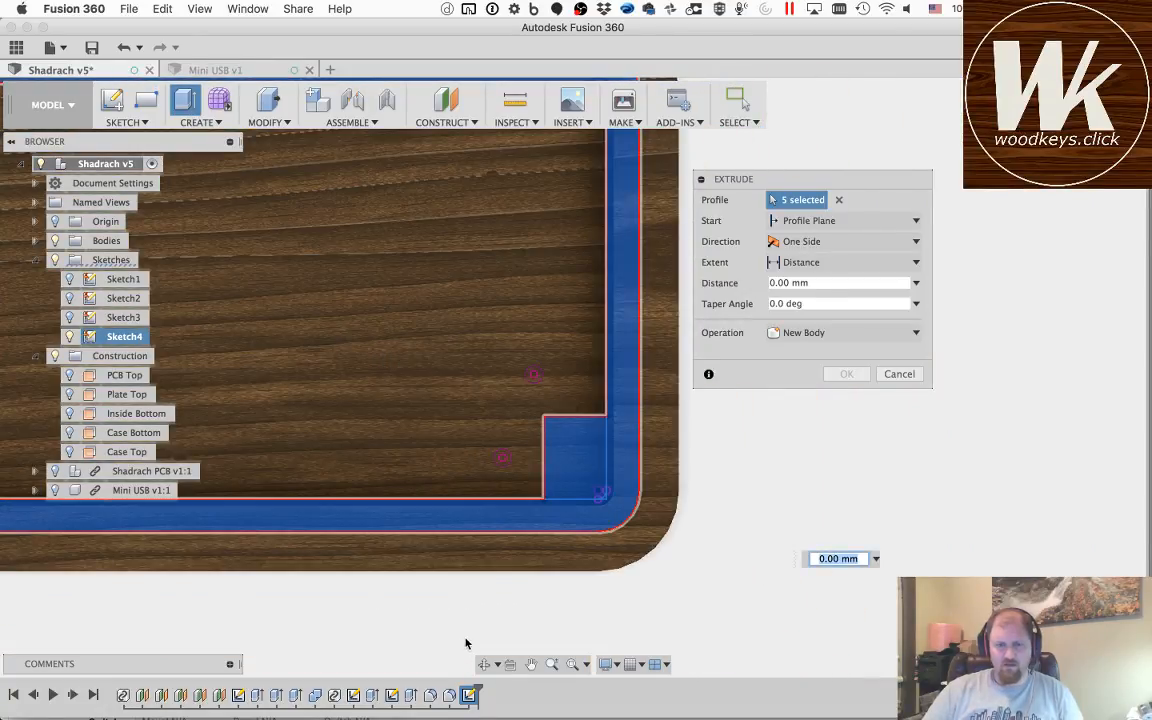
pyautogui.click(485, 665)
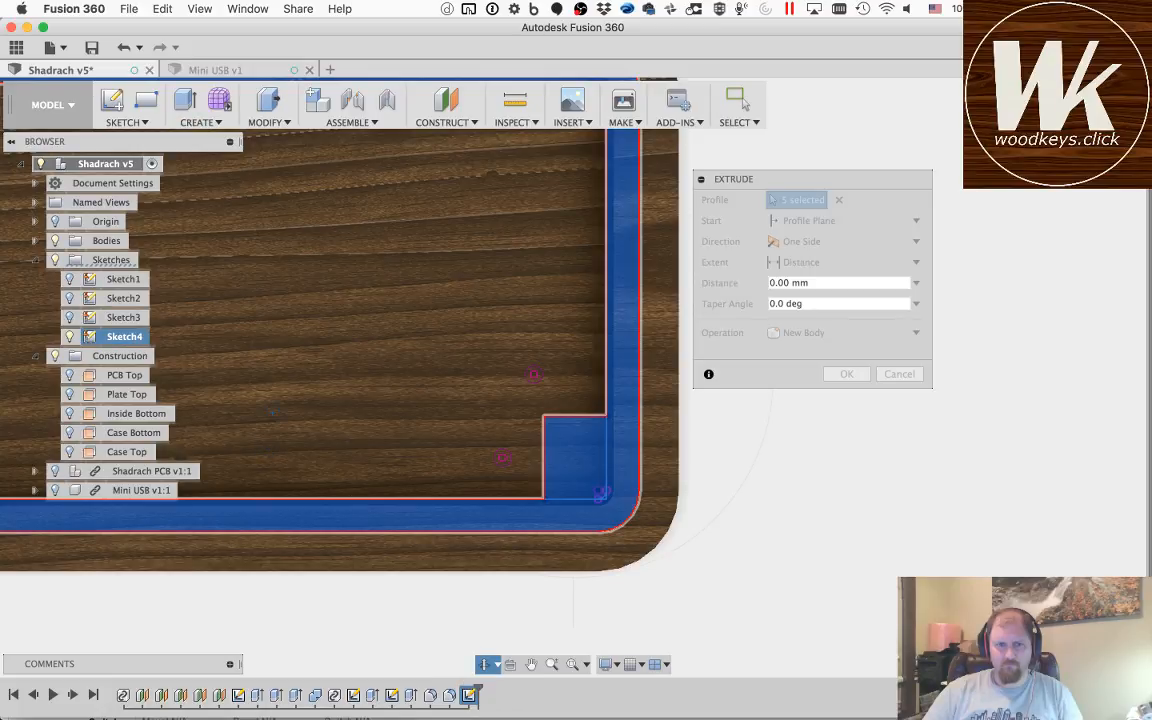
pyautogui.moveTo(601, 493); pyautogui.dragTo(671, 411)
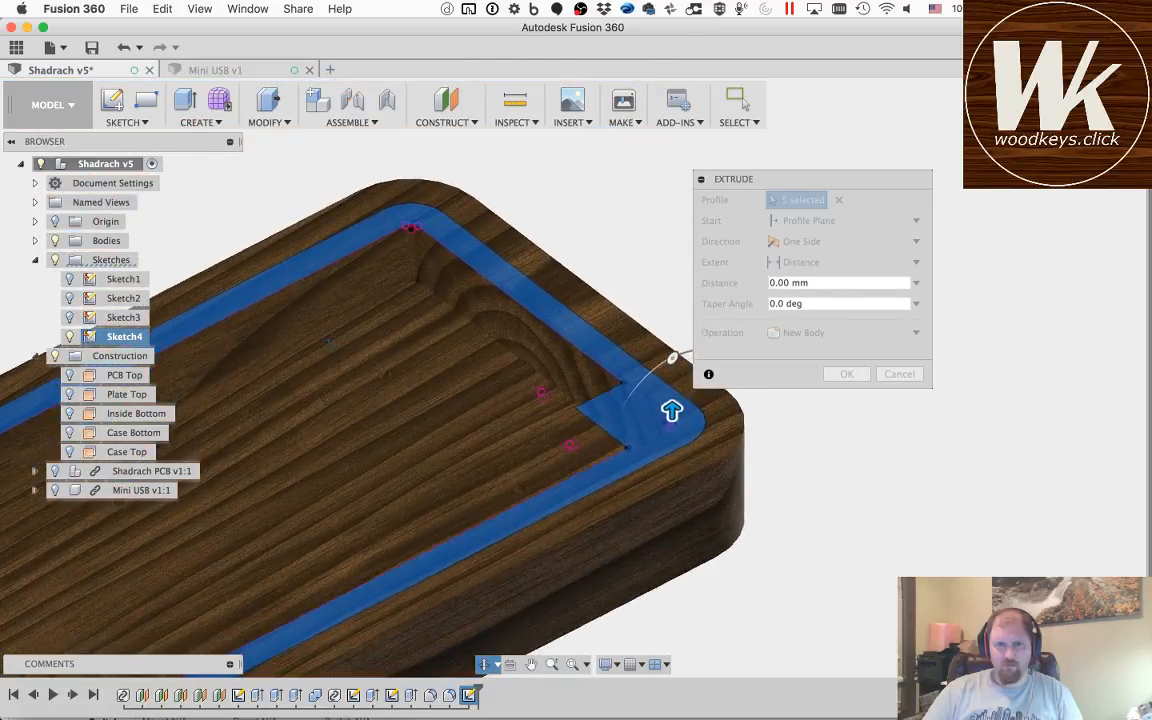
pyautogui.press('Escape')
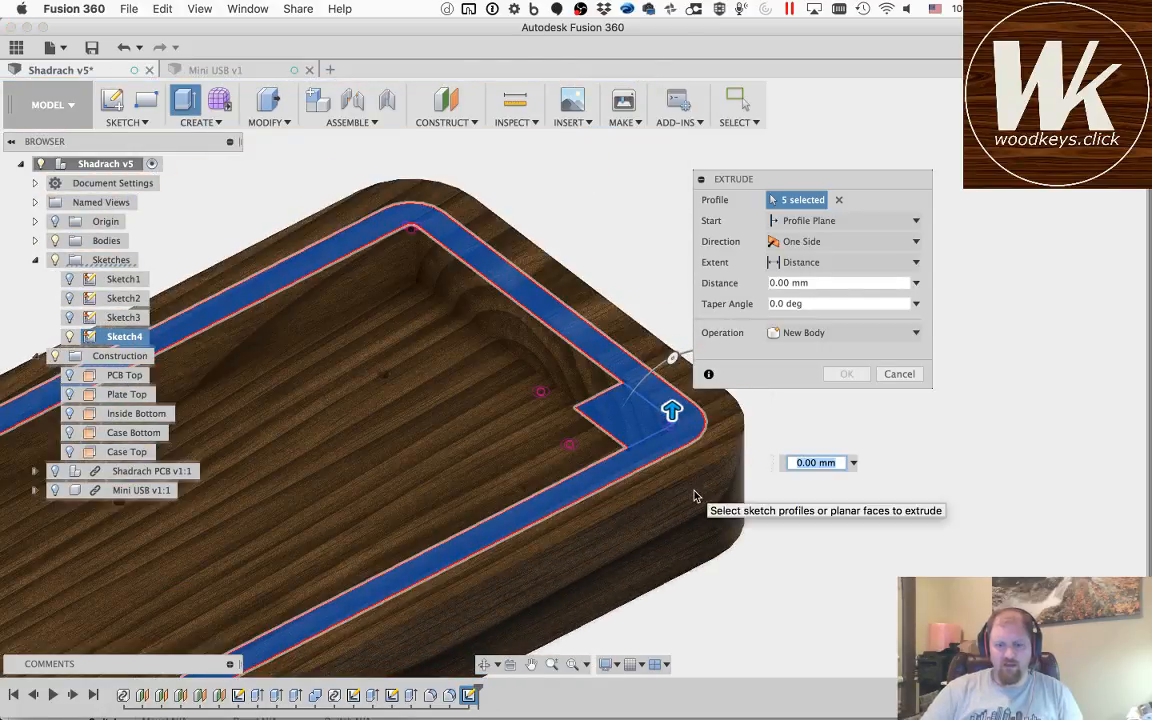
pyautogui.write('-.')
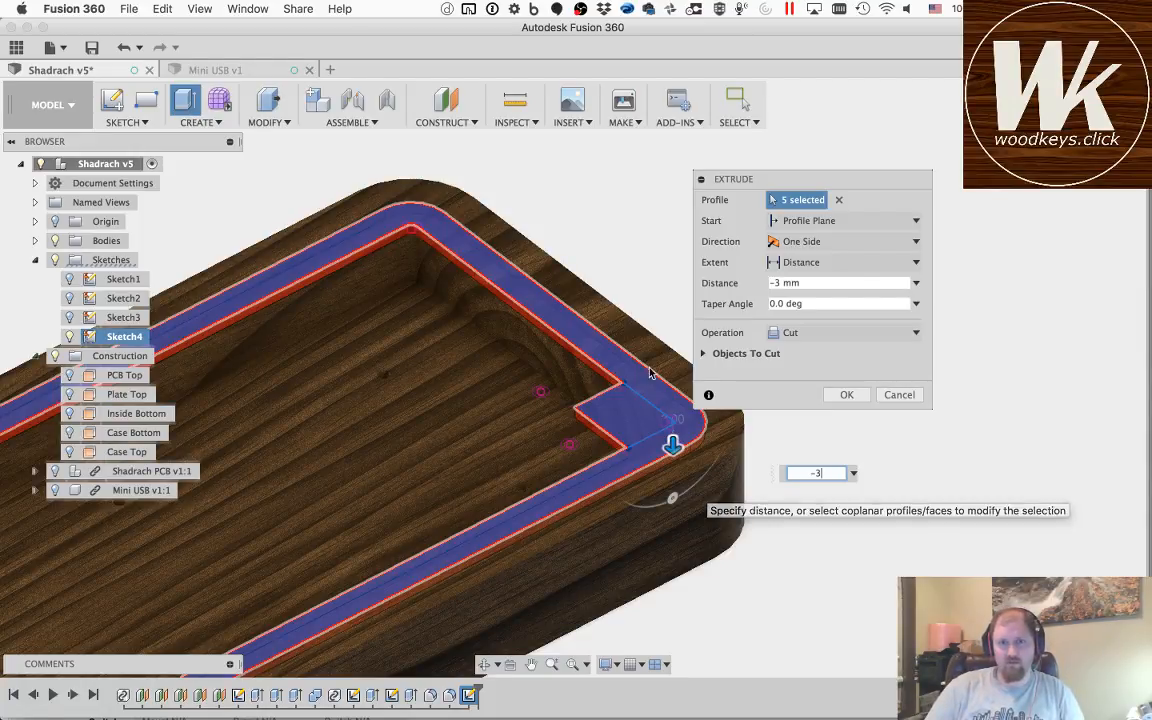
pyautogui.click(845, 395)
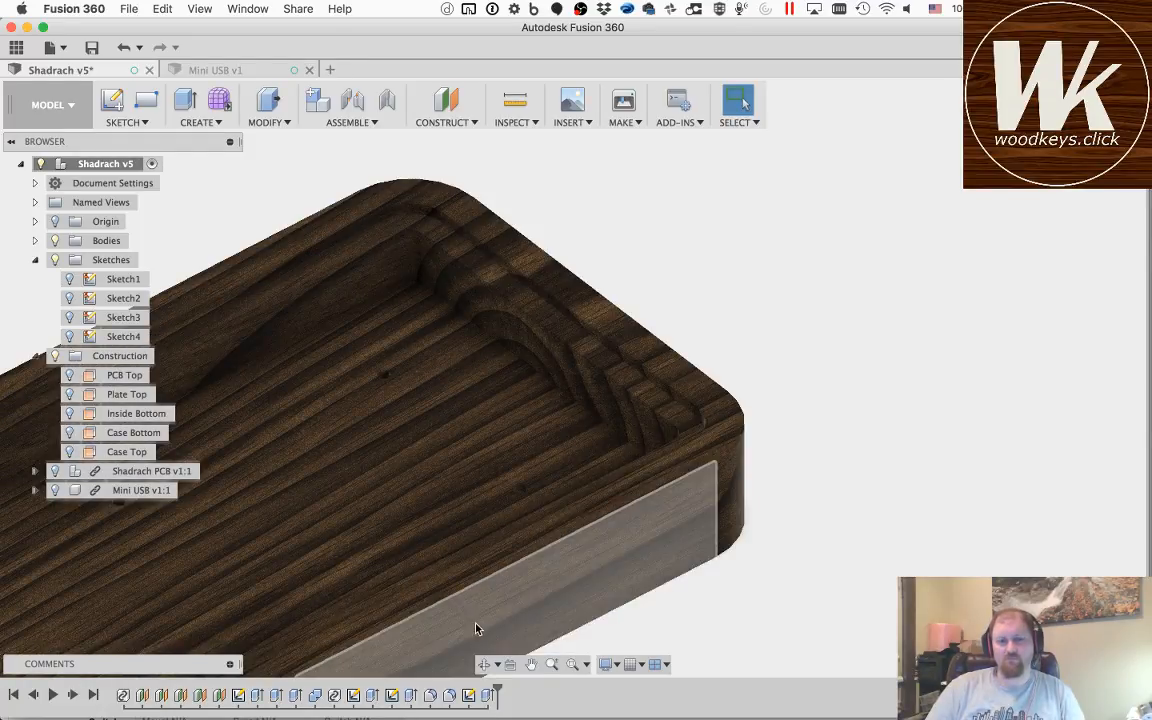
pyautogui.click(485, 667)
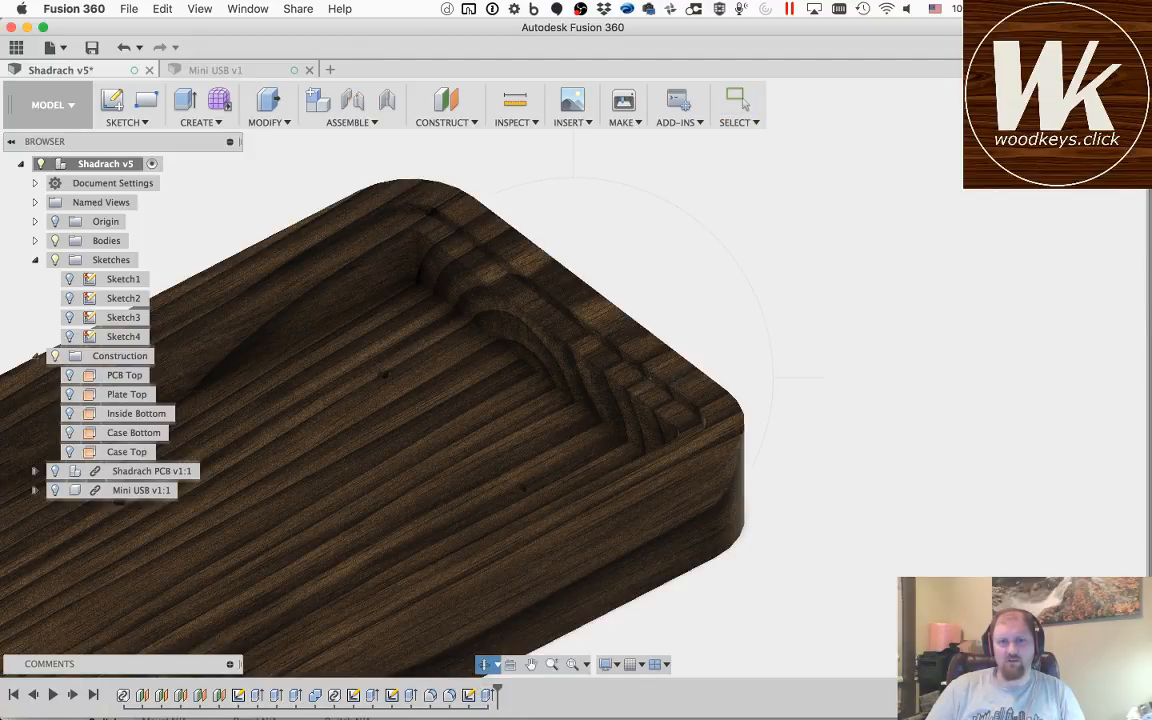
pyautogui.moveTo(648, 378); pyautogui.dragTo(687, 335)
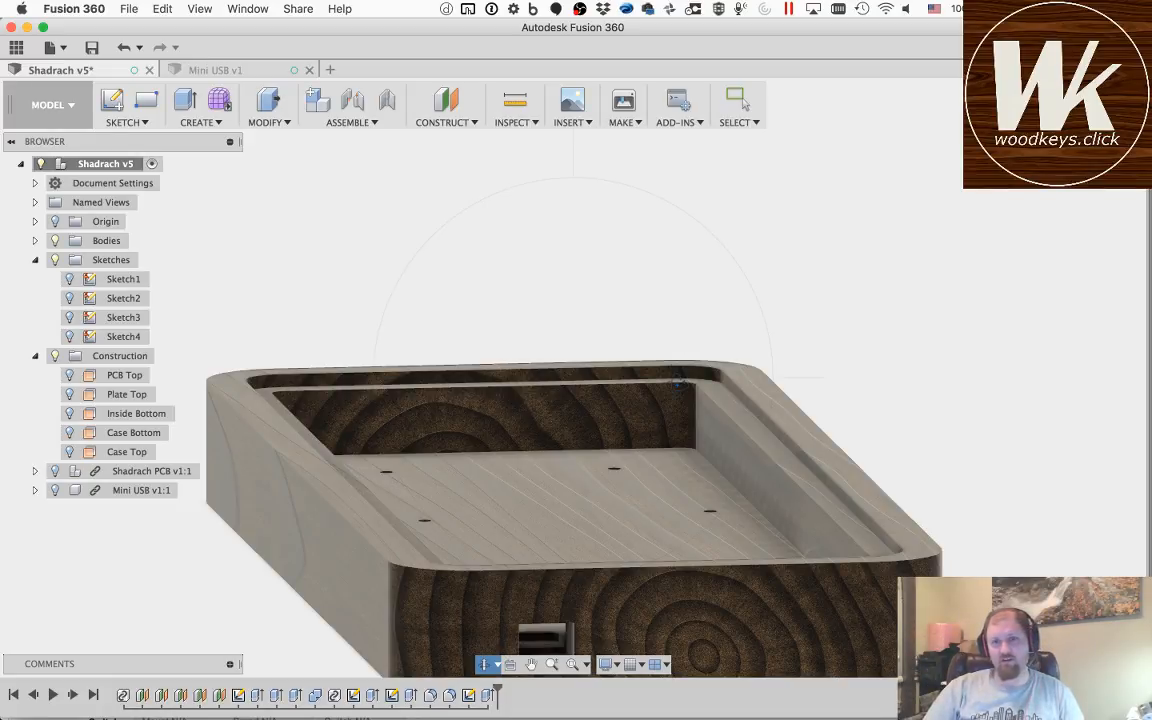
# Step: Inspect the recess cut into the case's top rim from several angles
pyautogui.scroll(-3, 695, 378)
pyautogui.scroll(1, 694, 379)
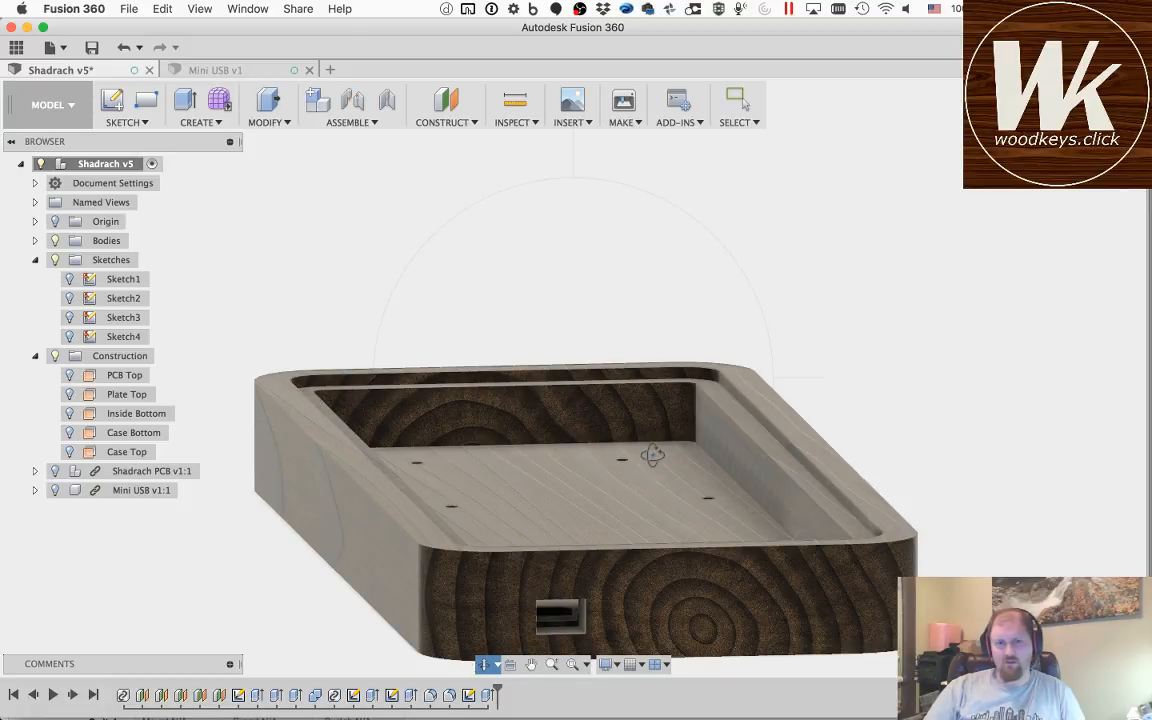
pyautogui.moveTo(716, 511); pyautogui.dragTo(385, 379)
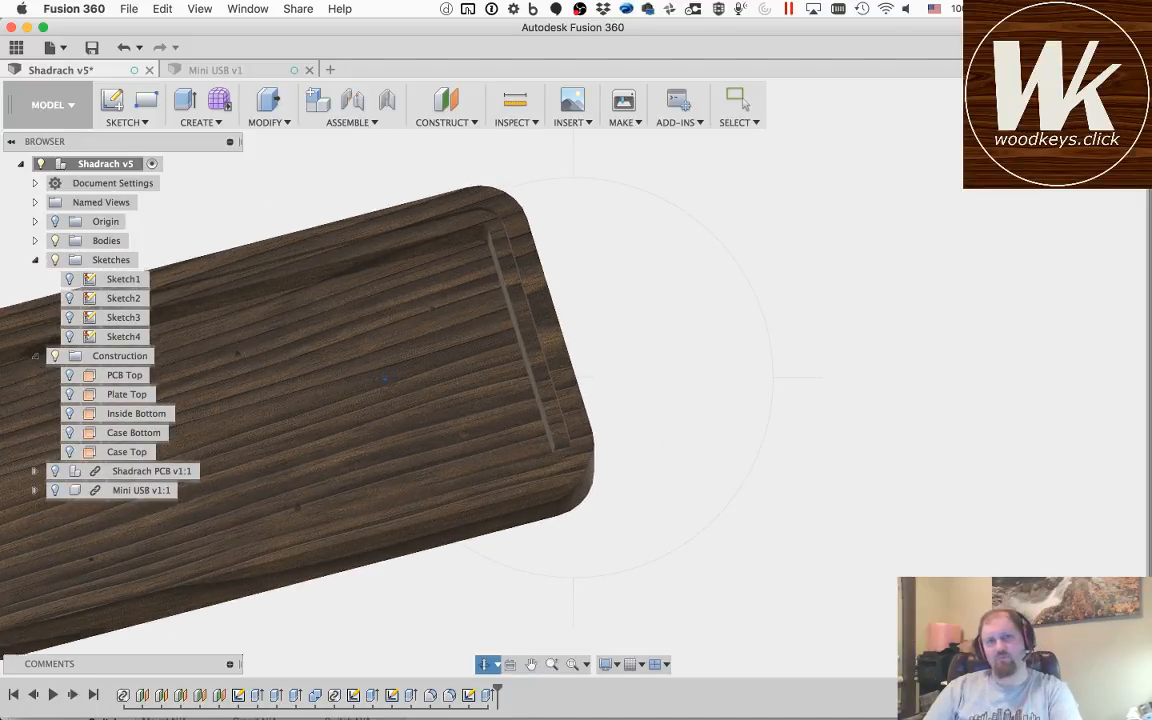
pyautogui.scroll(1, 385, 379)
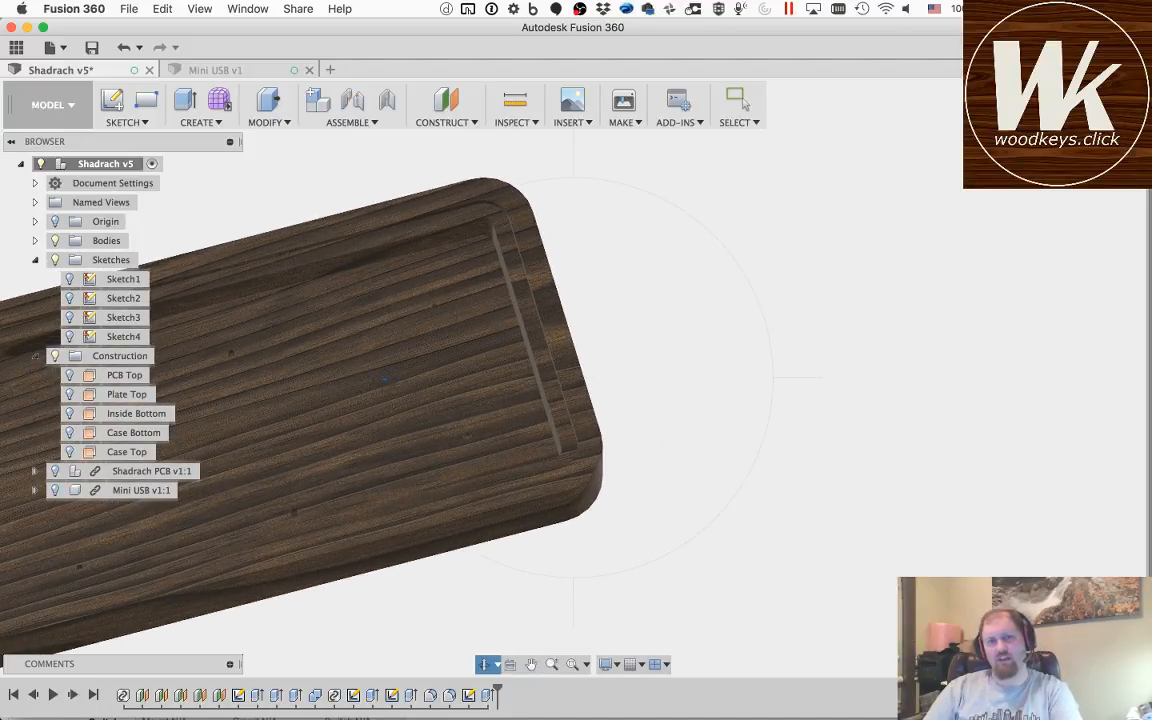
pyautogui.click(531, 664)
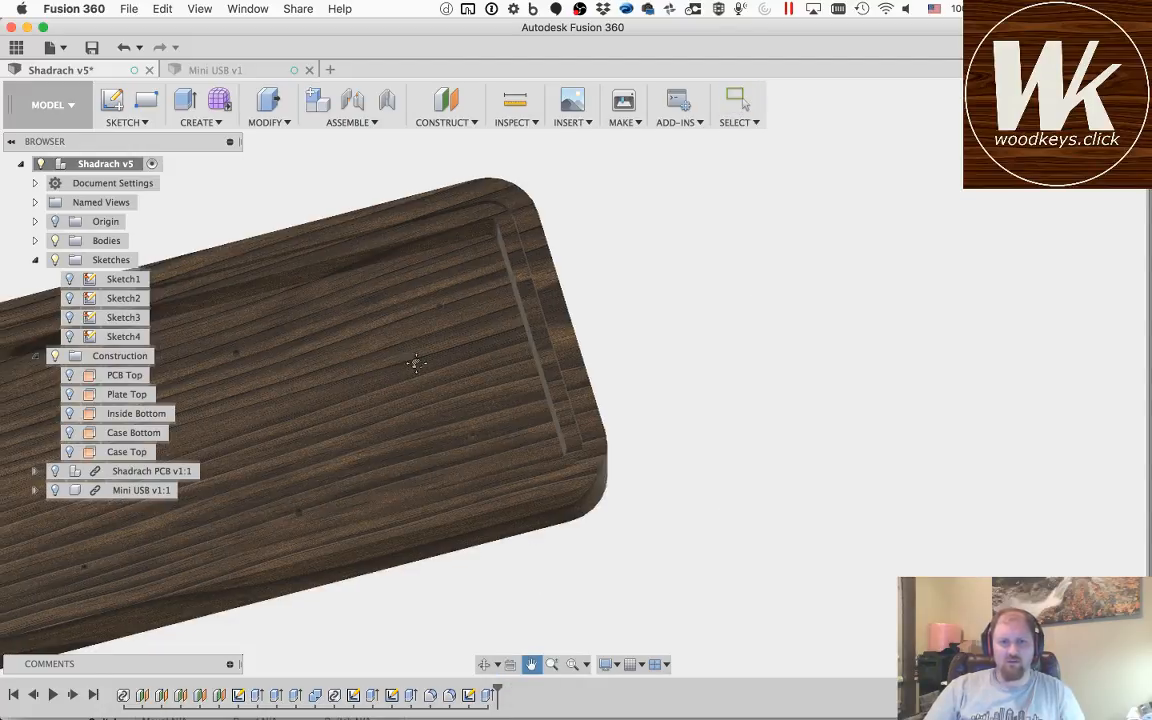
pyautogui.moveTo(416, 363); pyautogui.dragTo(734, 390)
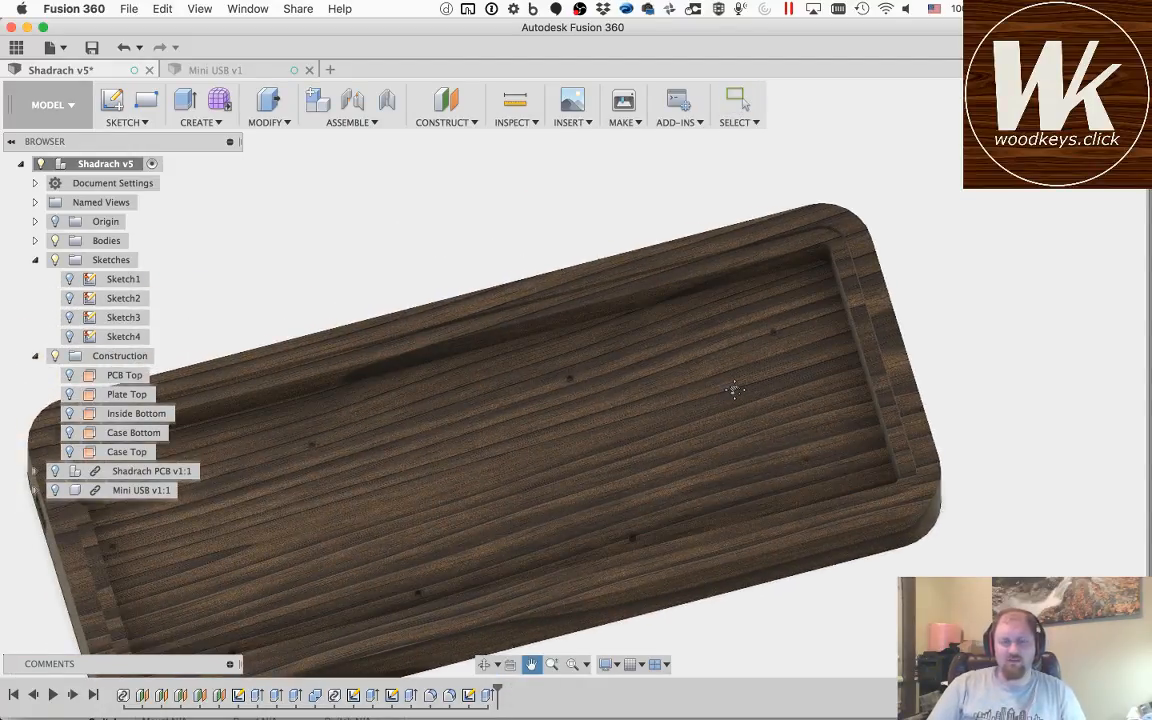
pyautogui.scroll(5, 838, 249)
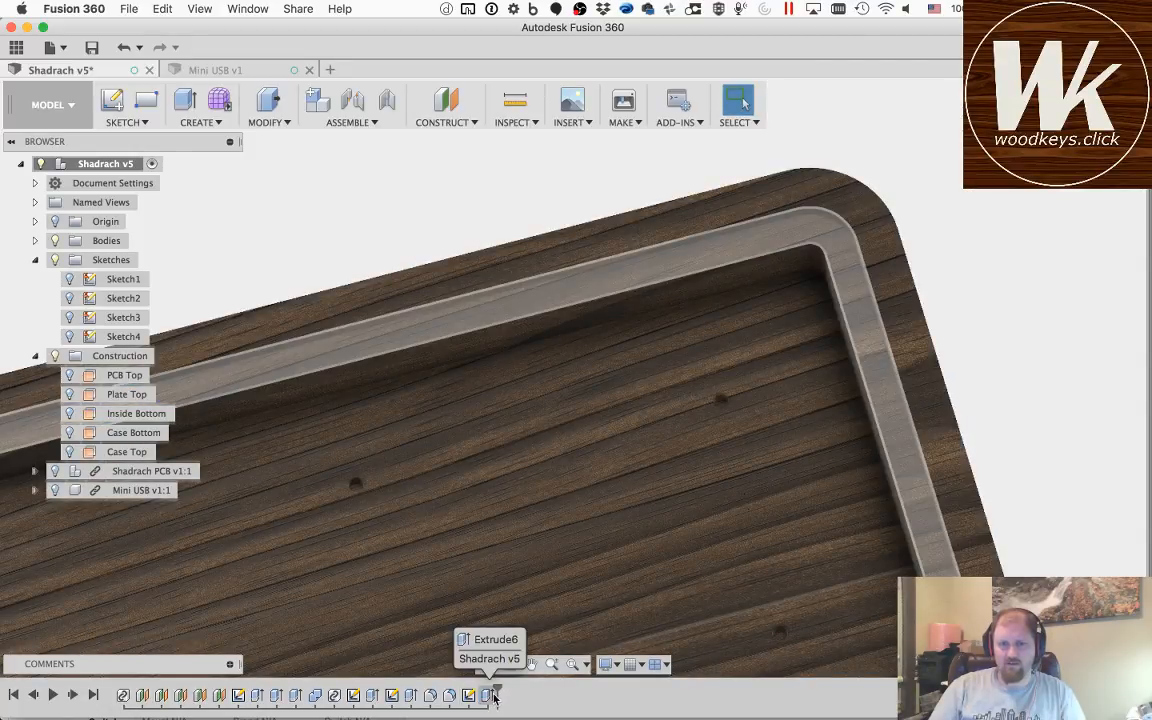
# Step: Edit the rim extrusion to create a New Body and exclude the large inner area and the holes near the lower right corner rectangle
pyautogui.doubleClick(487, 695)
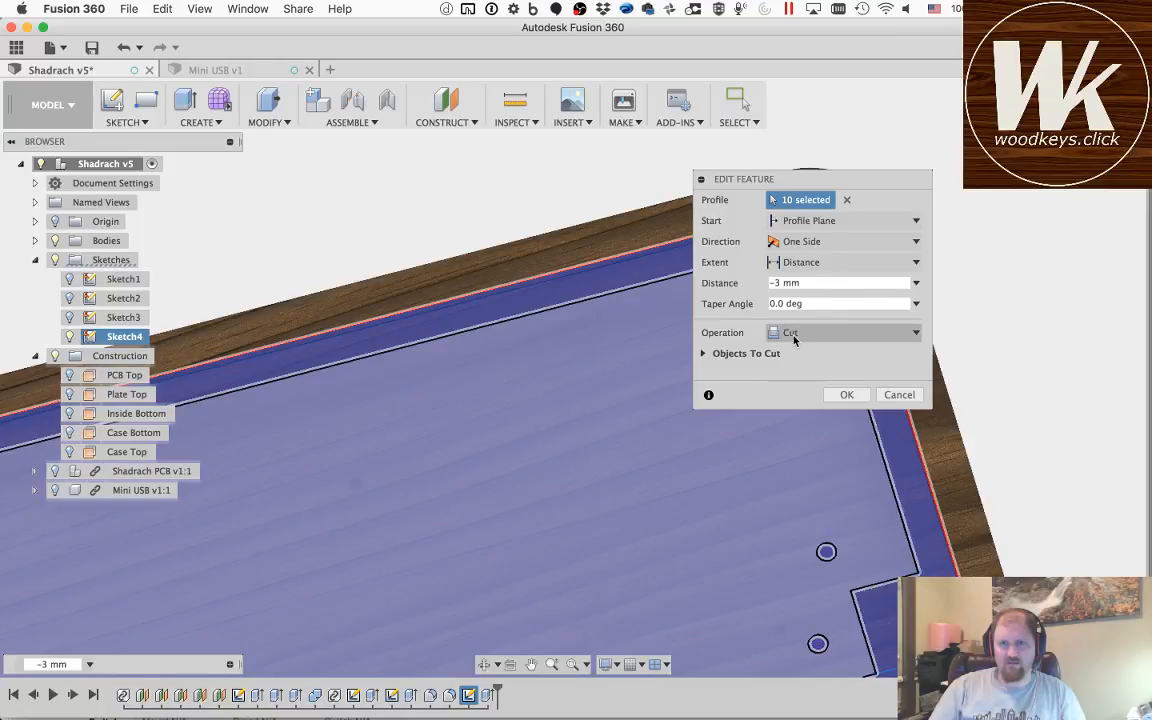
pyautogui.click(796, 337)
pyautogui.click(804, 403)
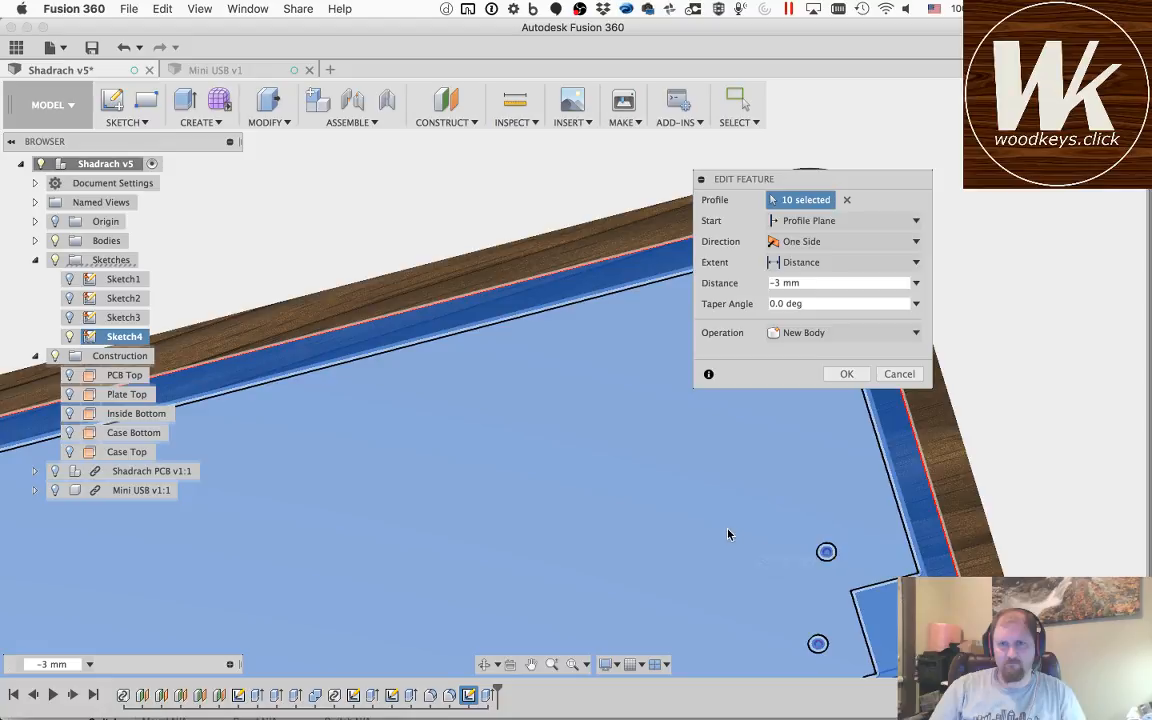
pyautogui.click(726, 533)
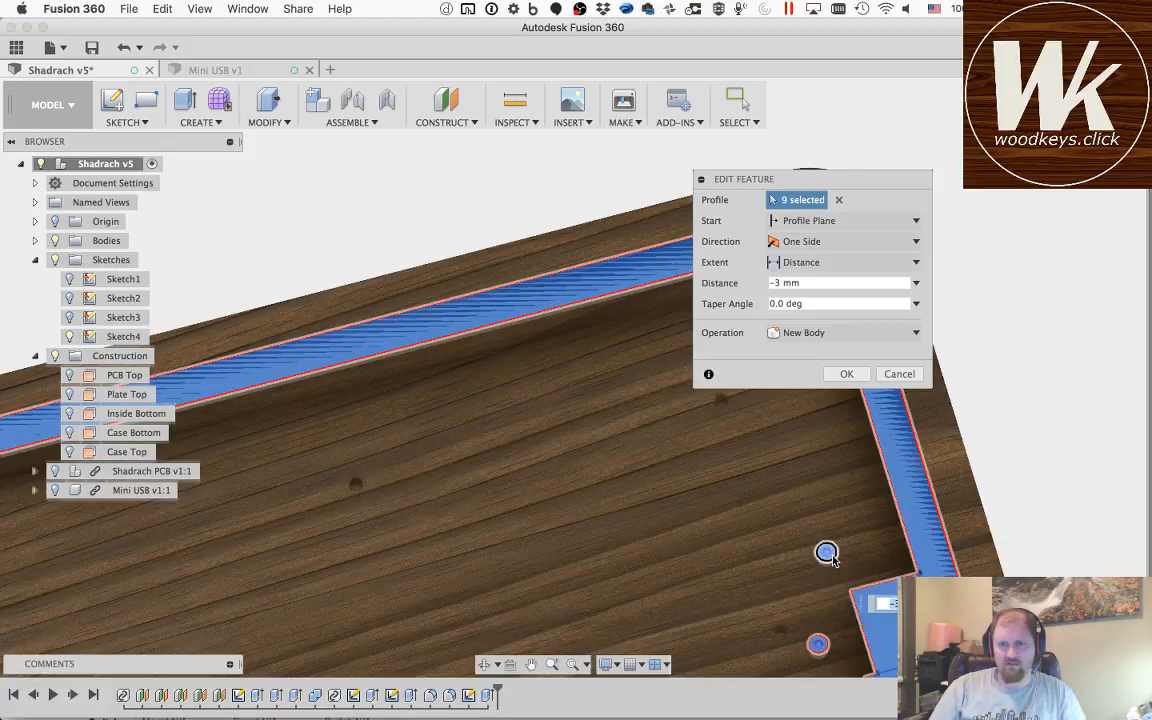
pyautogui.click(830, 555)
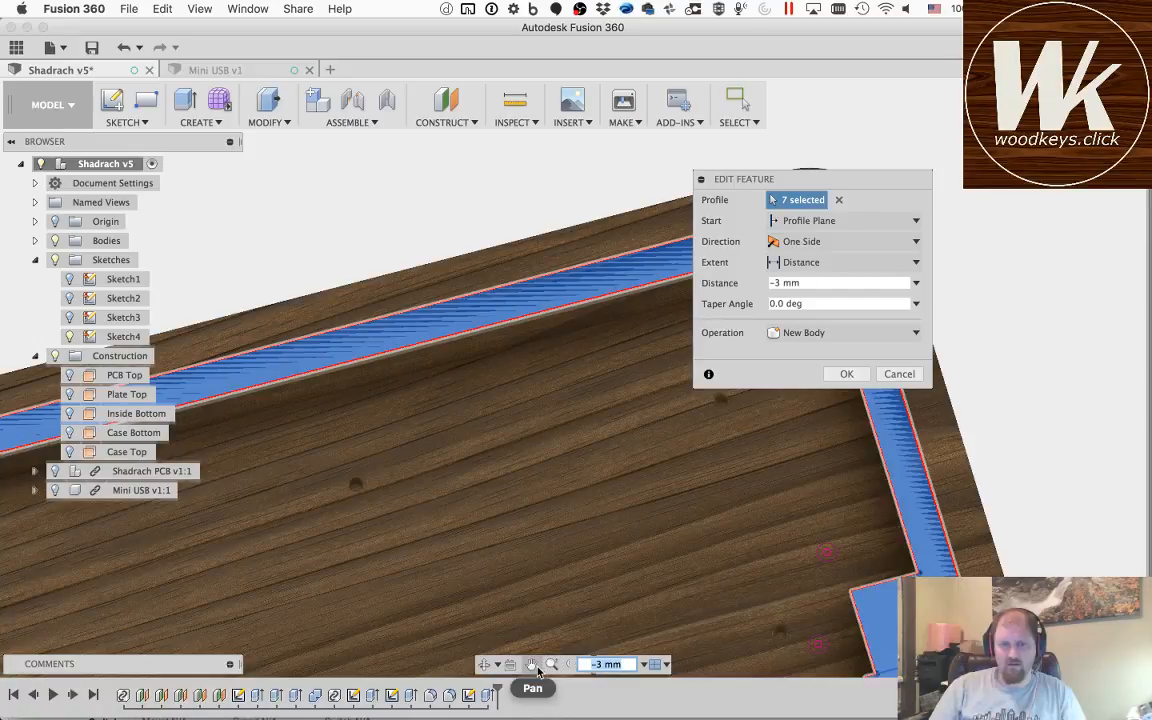
# Step: Exclude the two hole circles near the lower left corner rectangle from the extrusion and apply the edit
pyautogui.click(532, 665)
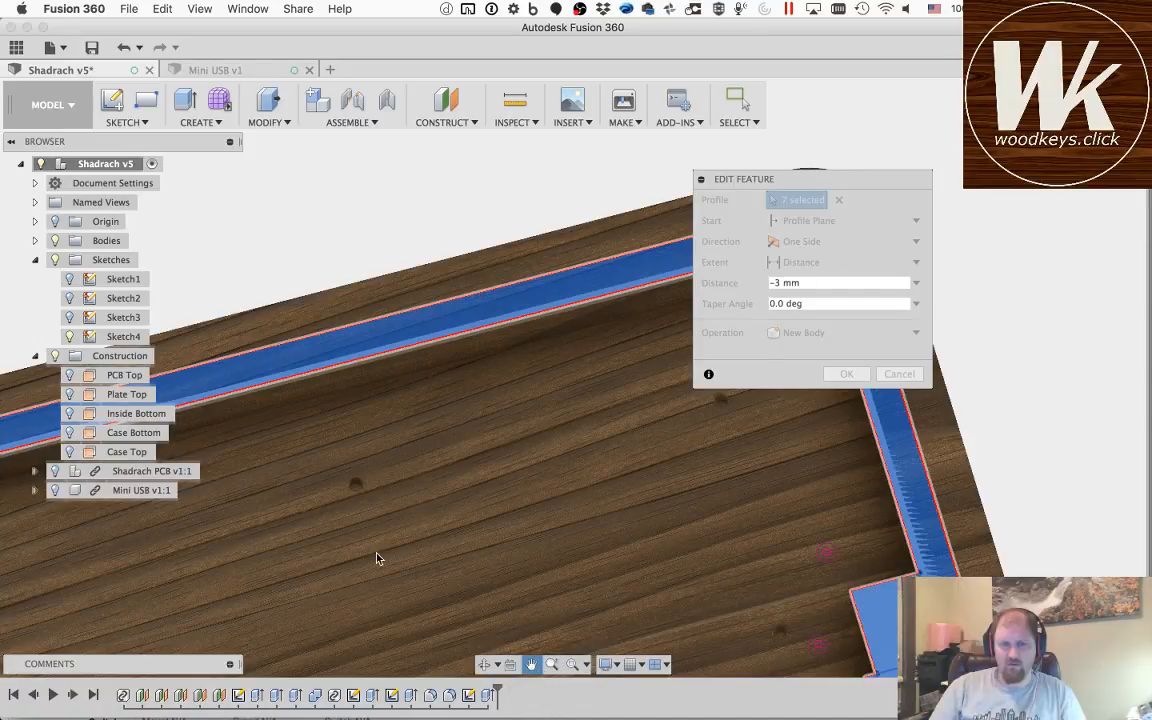
pyautogui.moveTo(600, 515); pyautogui.dragTo(866, 409)
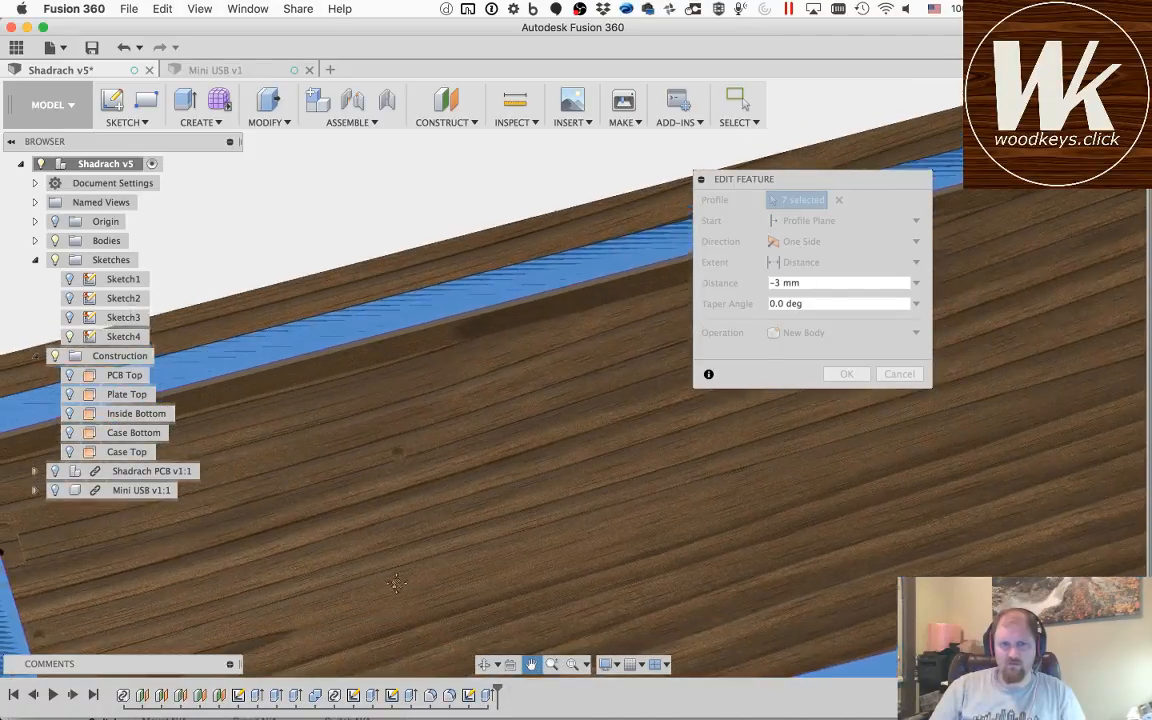
pyautogui.moveTo(537, 448); pyautogui.dragTo(632, 355)
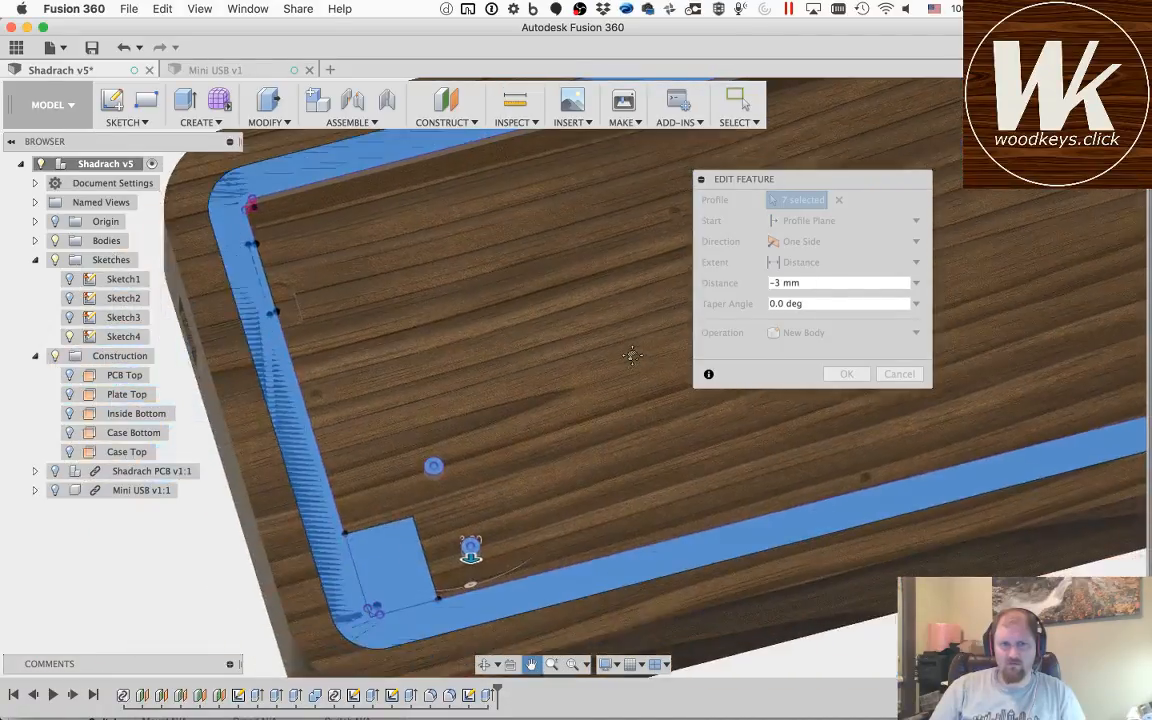
pyautogui.press('Escape')
pyautogui.click(434, 470)
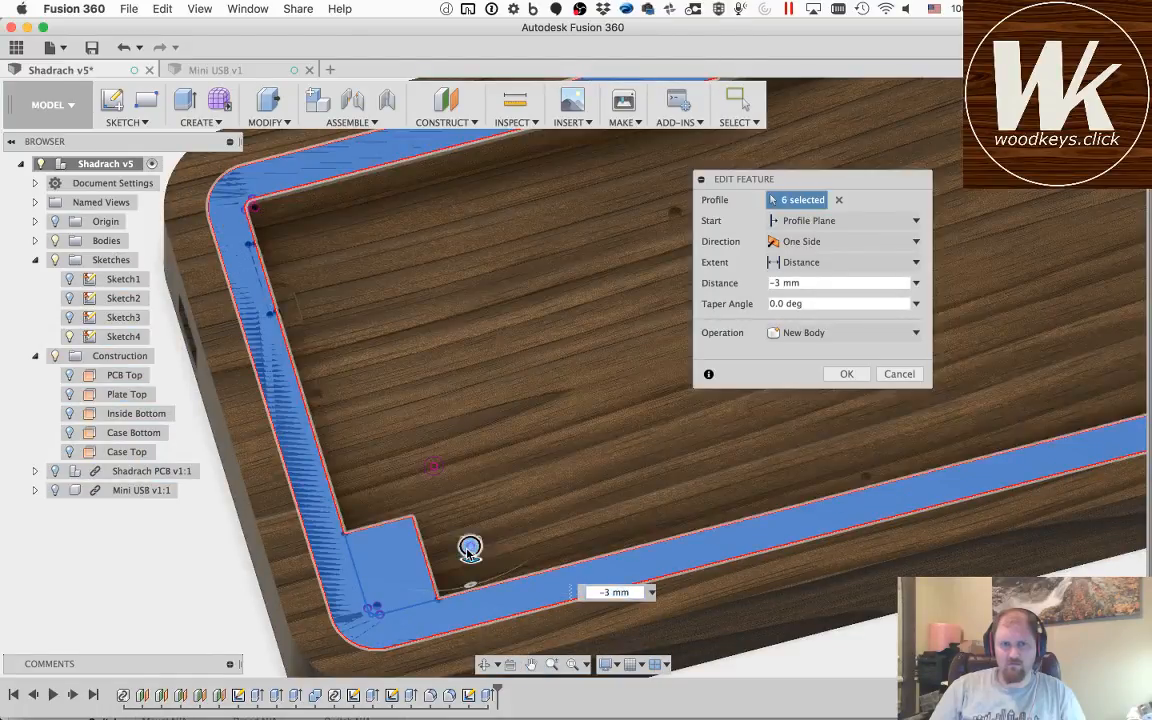
pyautogui.click(467, 550)
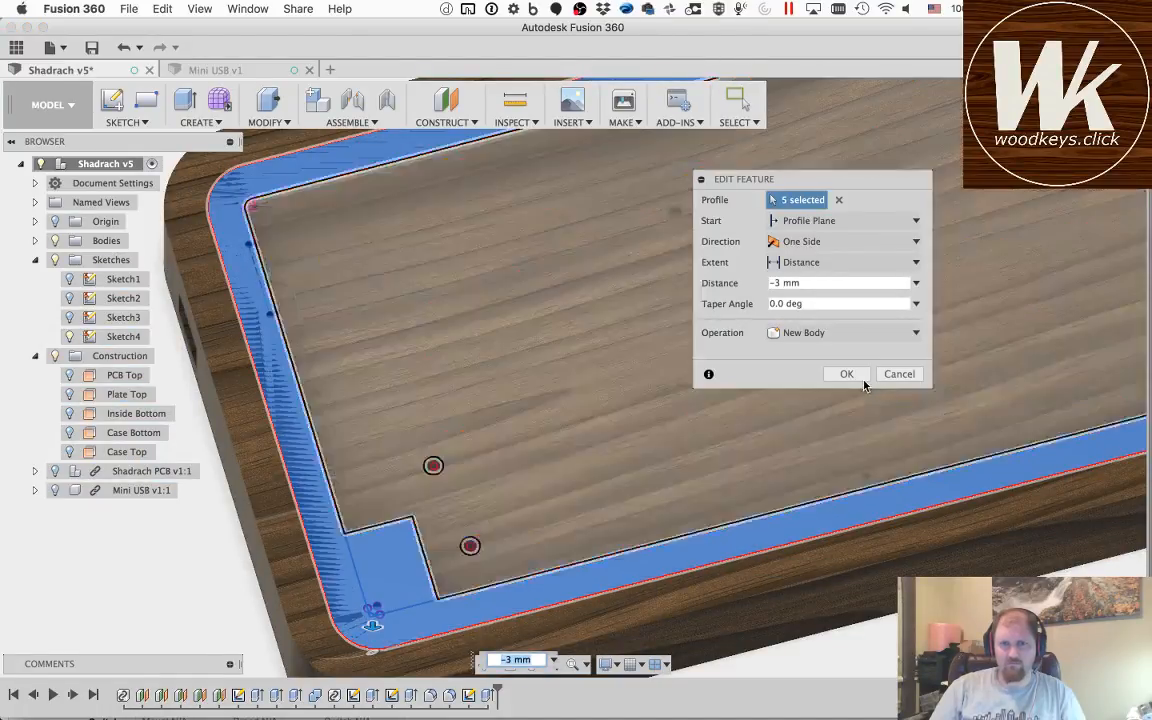
pyautogui.click(846, 373)
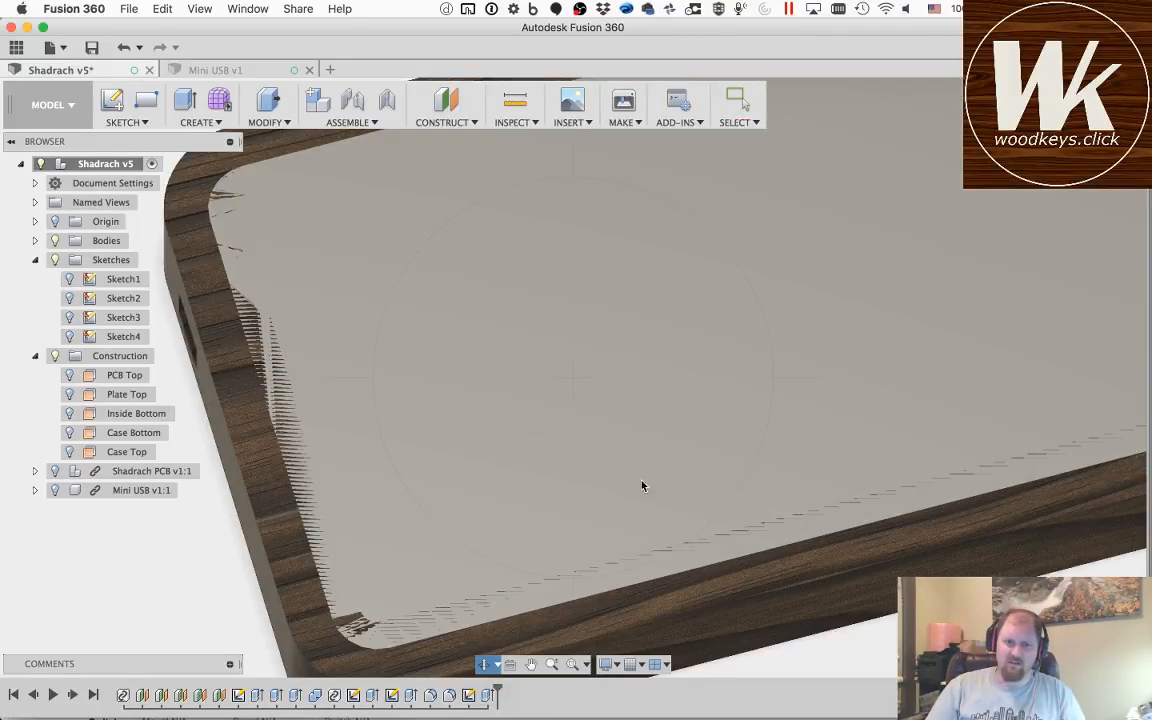
# Step: Check the new body, reopen its extrusion and exclude the inner area and the two holes near the lower left corner rectangle
pyautogui.moveTo(609, 433)
pyautogui.mouseDown()
pyautogui.moveTo(671, 411)
pyautogui.moveTo(672, 310)
pyautogui.moveTo(723, 450)
pyautogui.moveTo(710, 476)
pyautogui.moveTo(699, 481)
pyautogui.moveTo(607, 419)
pyautogui.moveTo(655, 437)
pyautogui.moveTo(607, 434)
pyautogui.mouseUp()
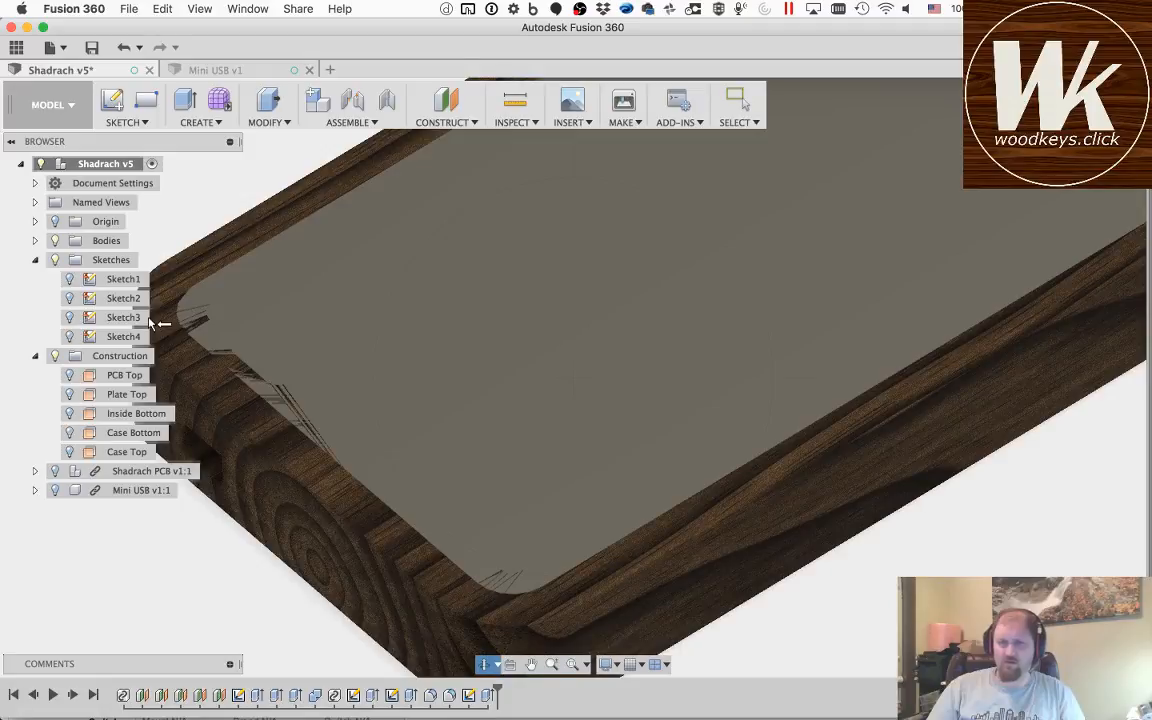
pyautogui.moveTo(401, 418); pyautogui.dragTo(386, 417)
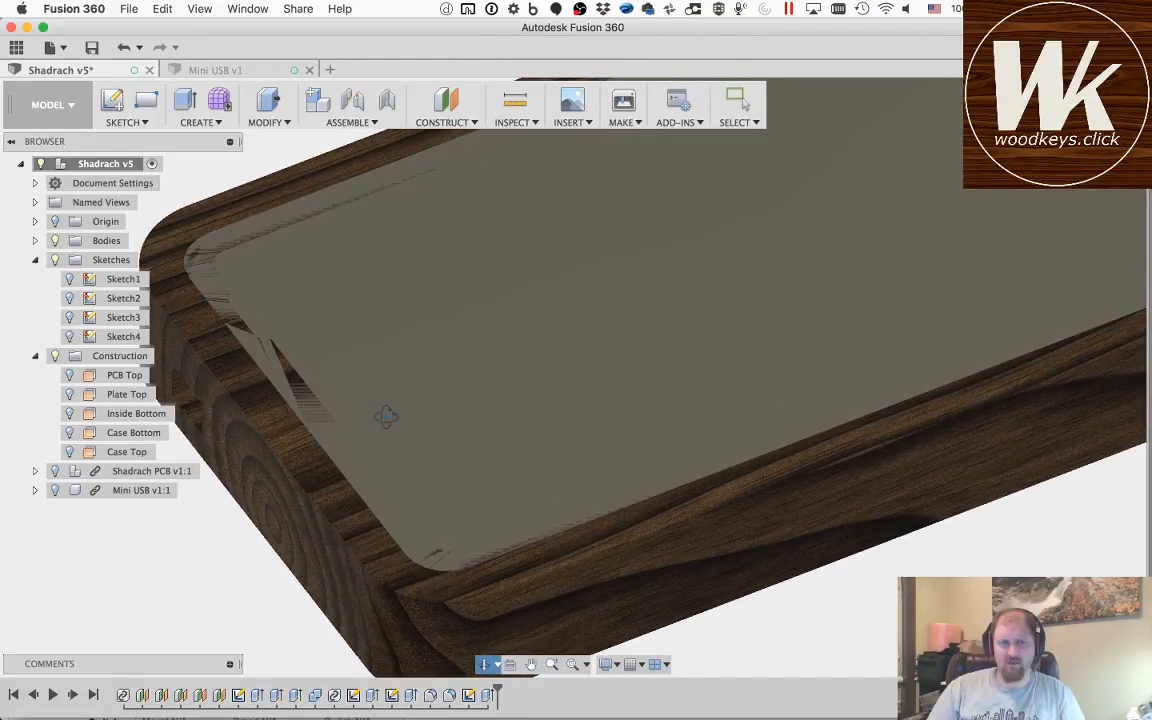
pyautogui.press('Escape')
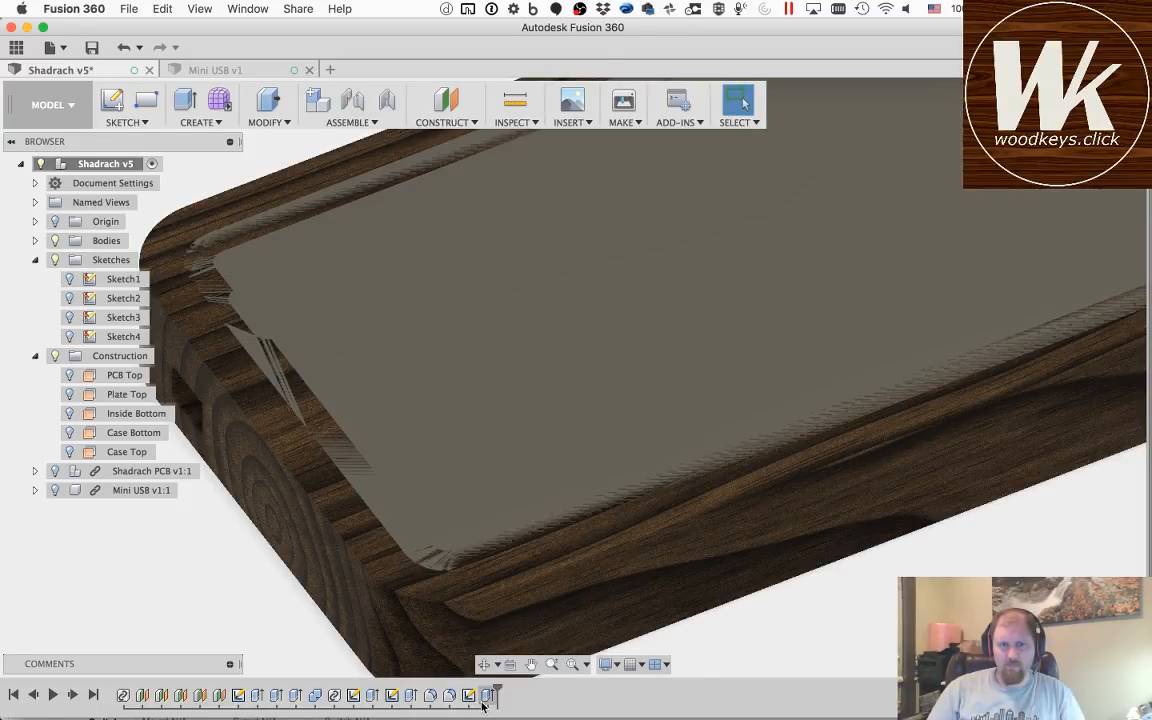
pyautogui.doubleClick(487, 697)
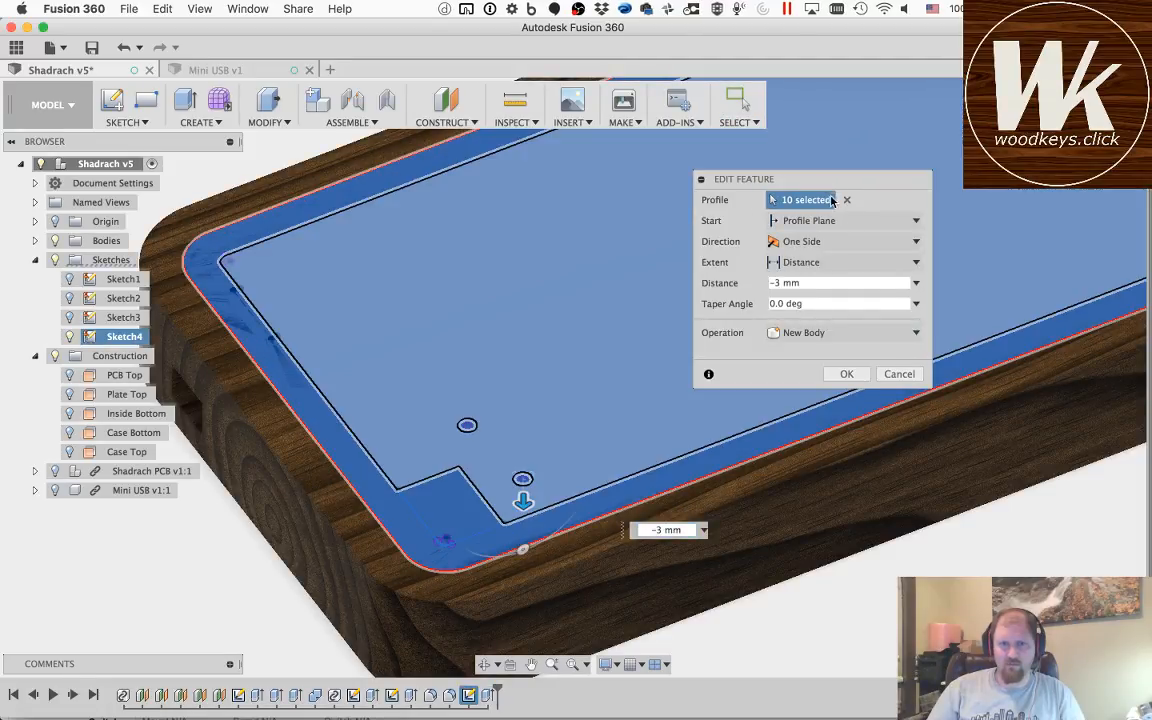
pyautogui.click(515, 408)
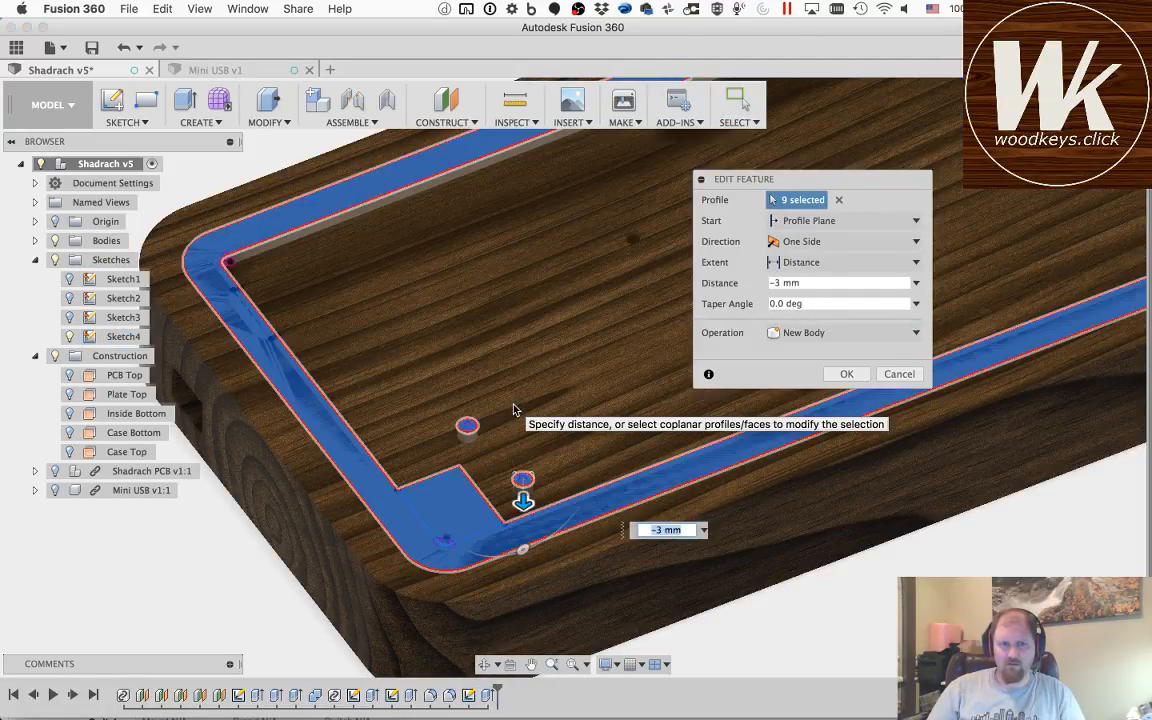
pyautogui.click(514, 476)
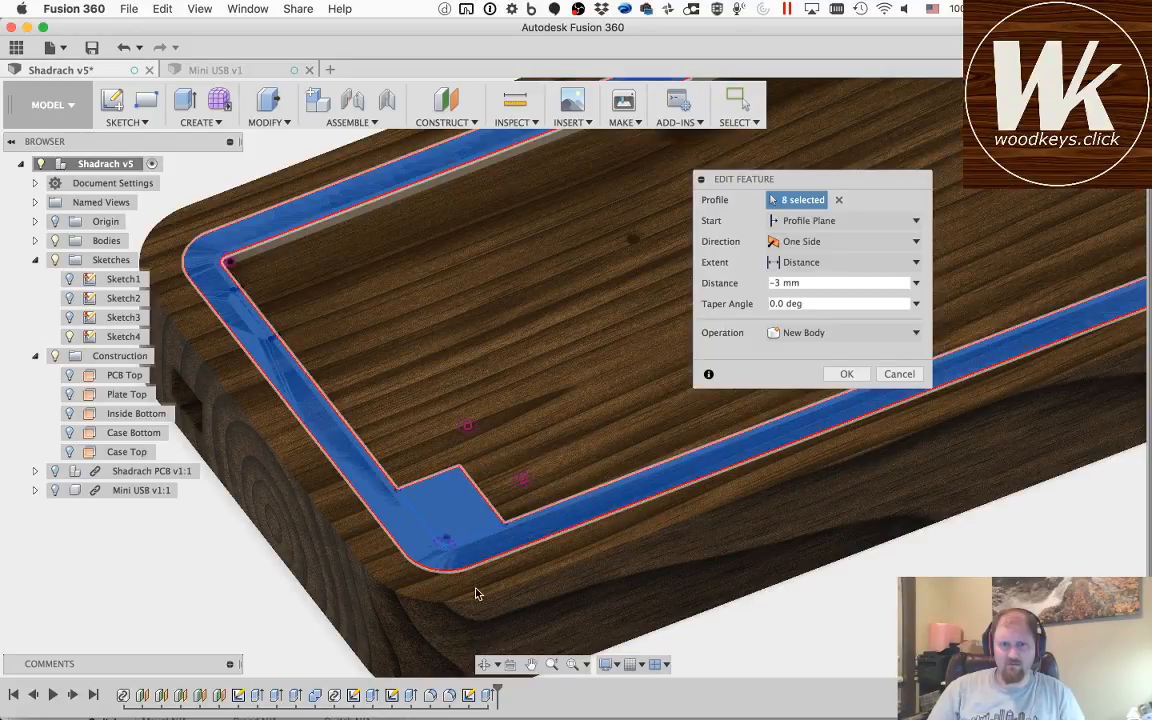
pyautogui.click(522, 479)
# Step: Exclude the two hole circles near the lower right corner rectangle from the extrusion and apply the edit
pyautogui.click(531, 664)
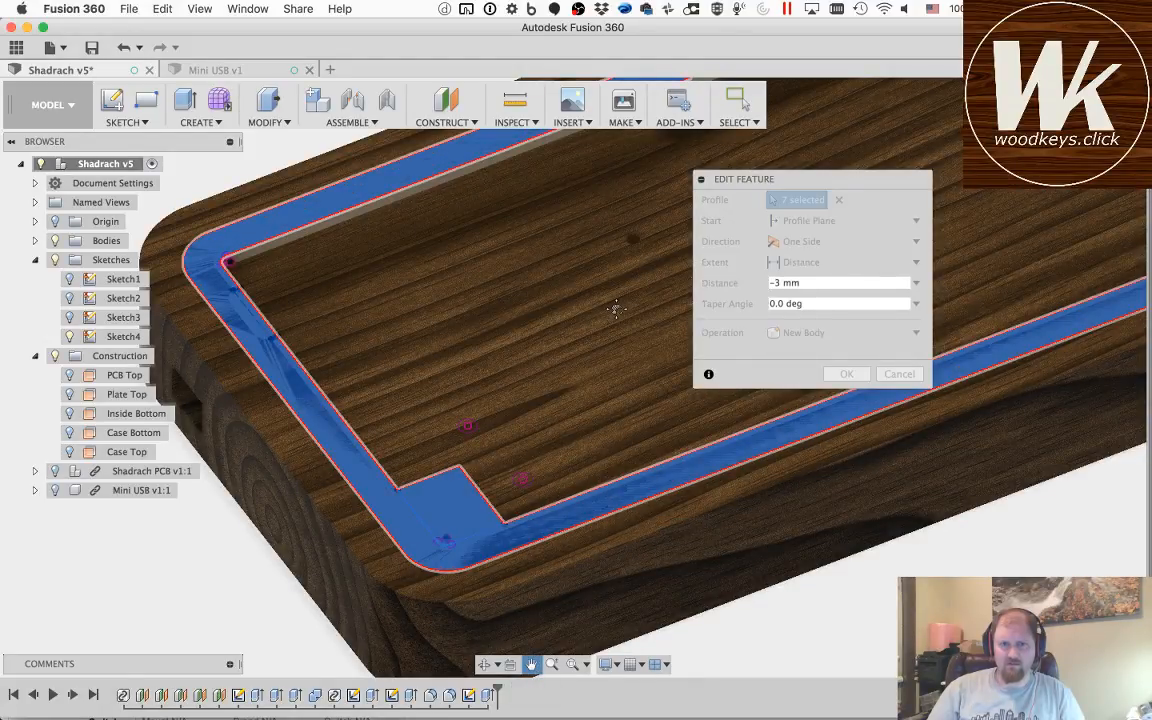
pyautogui.moveTo(611, 312); pyautogui.dragTo(293, 440)
pyautogui.moveTo(612, 283); pyautogui.dragTo(68, 393)
pyautogui.moveTo(545, 283)
pyautogui.mouseDown()
pyautogui.moveTo(409, 350)
pyautogui.moveTo(111, 438)
pyautogui.mouseUp()
pyautogui.press('Escape')
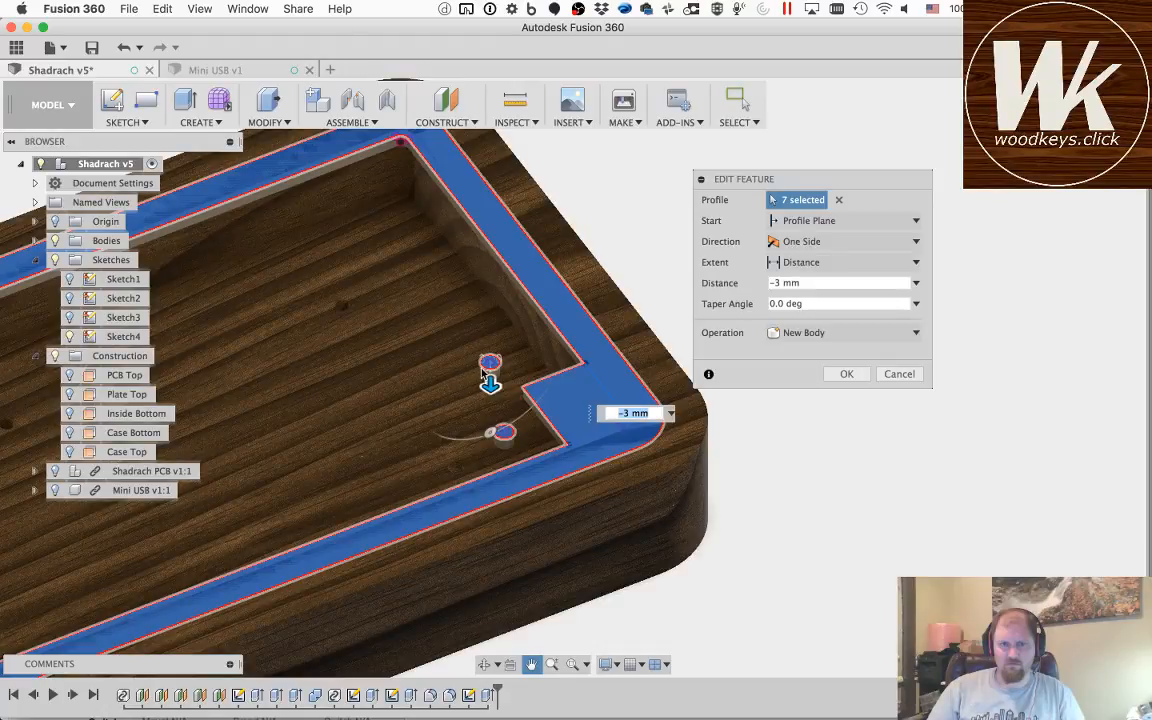
pyautogui.click(505, 432)
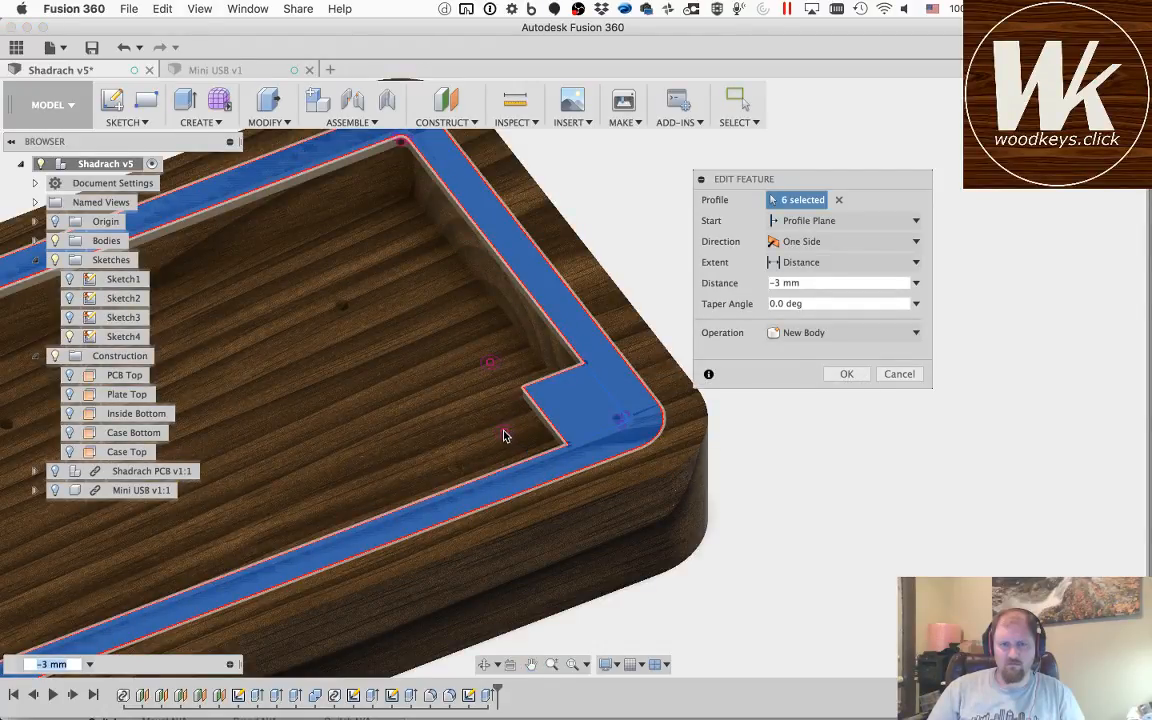
pyautogui.click(845, 375)
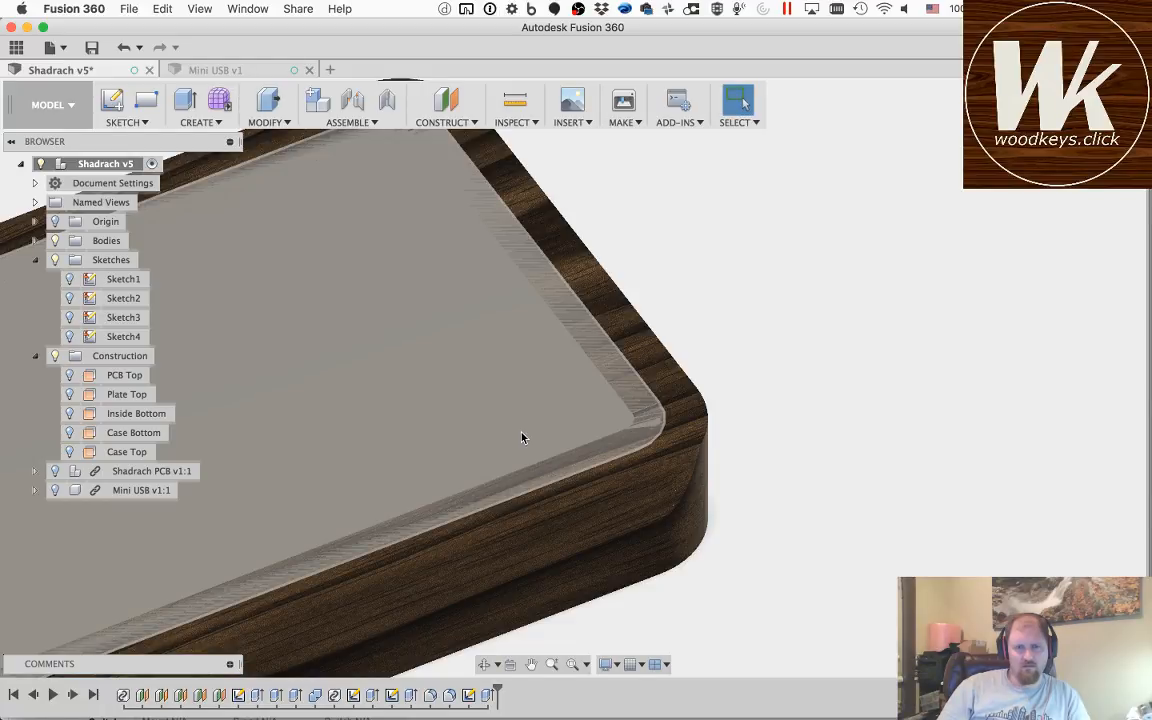
# Step: Undo both edits and the rim extrusion itself, going back to the finished rim sketch
pyautogui.press('super+z')
pyautogui.press('super+z')
pyautogui.press('super+z')
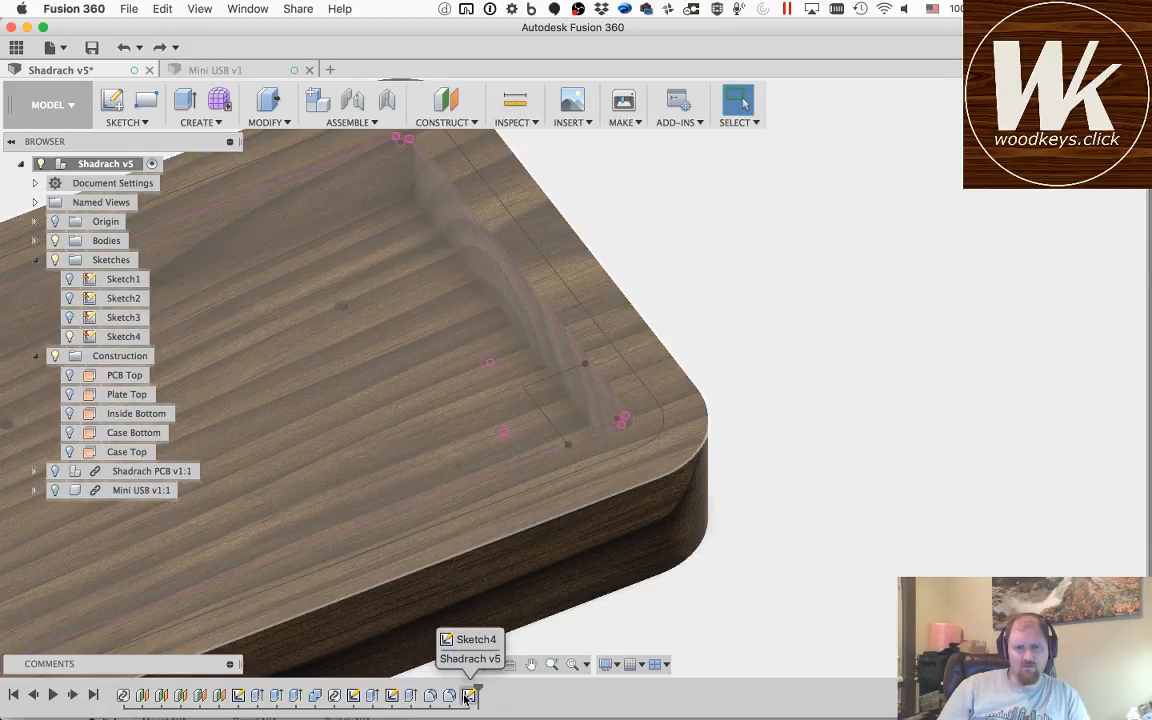
# Step: Start a new extrusion with the lower right corner rectangle and the rim band as profiles
pyautogui.press('q')
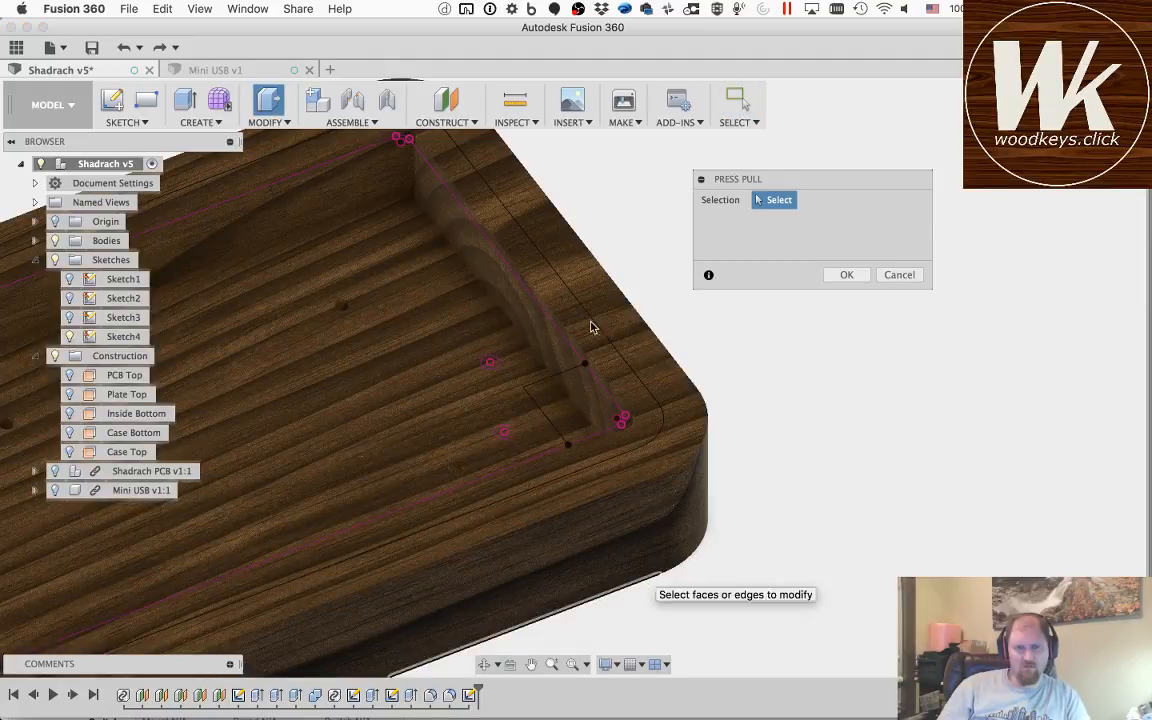
pyautogui.click(612, 395)
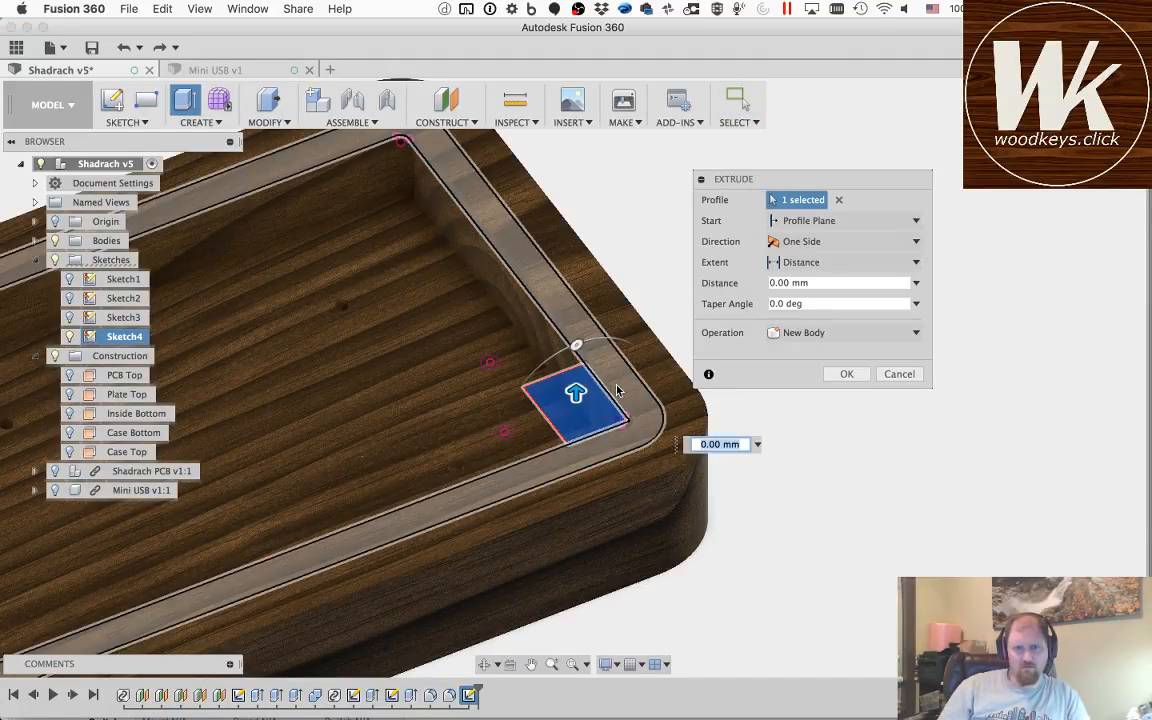
pyautogui.click(617, 388)
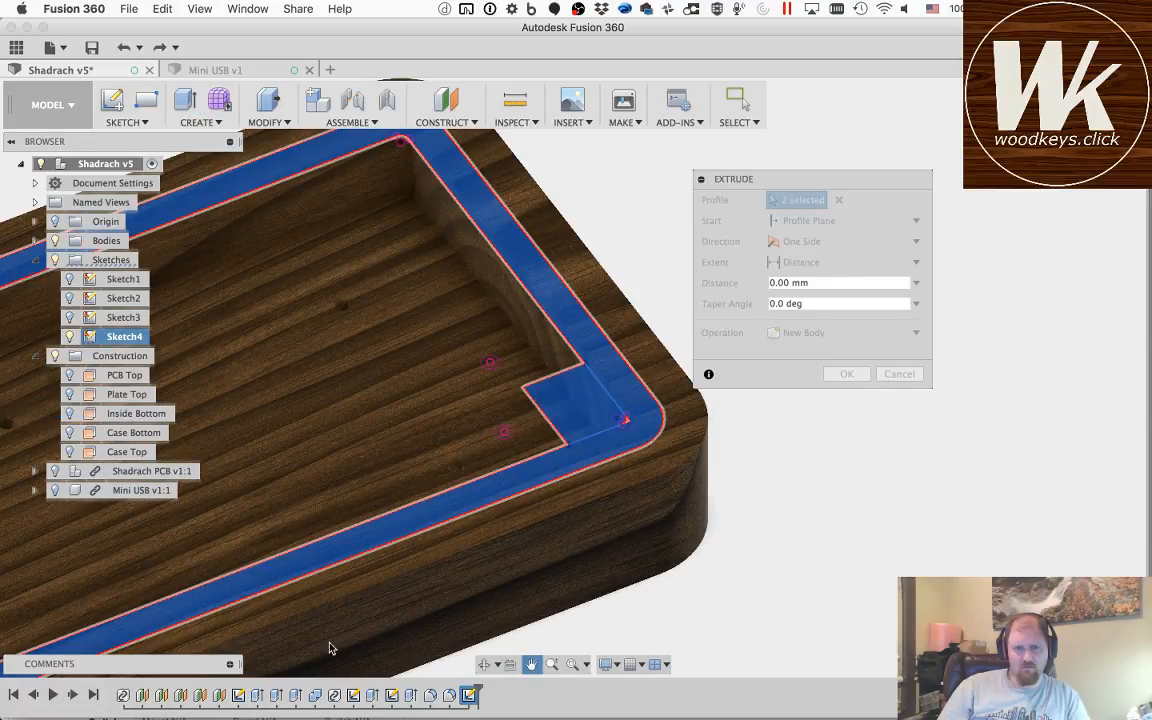
# Step: Add the lower left corner rectangle and the tiny sliver at its rounded corner to the extrusion profiles
pyautogui.scroll(10, 288, 626)
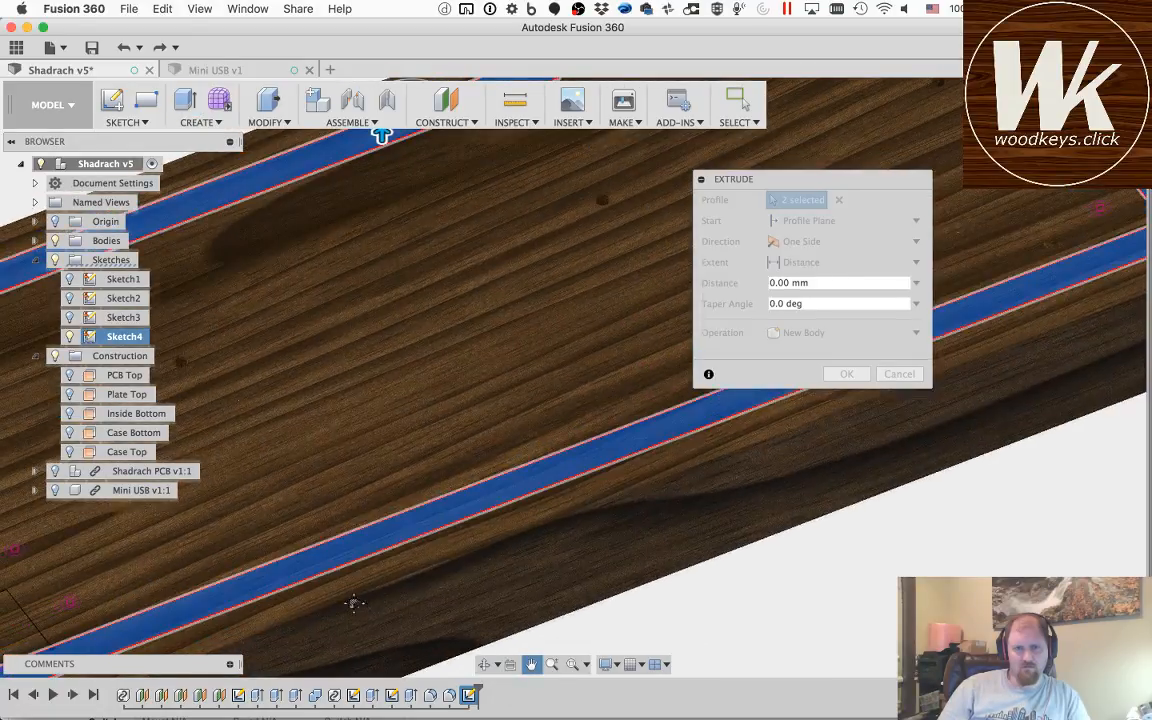
pyautogui.scroll(-5, 548, 495)
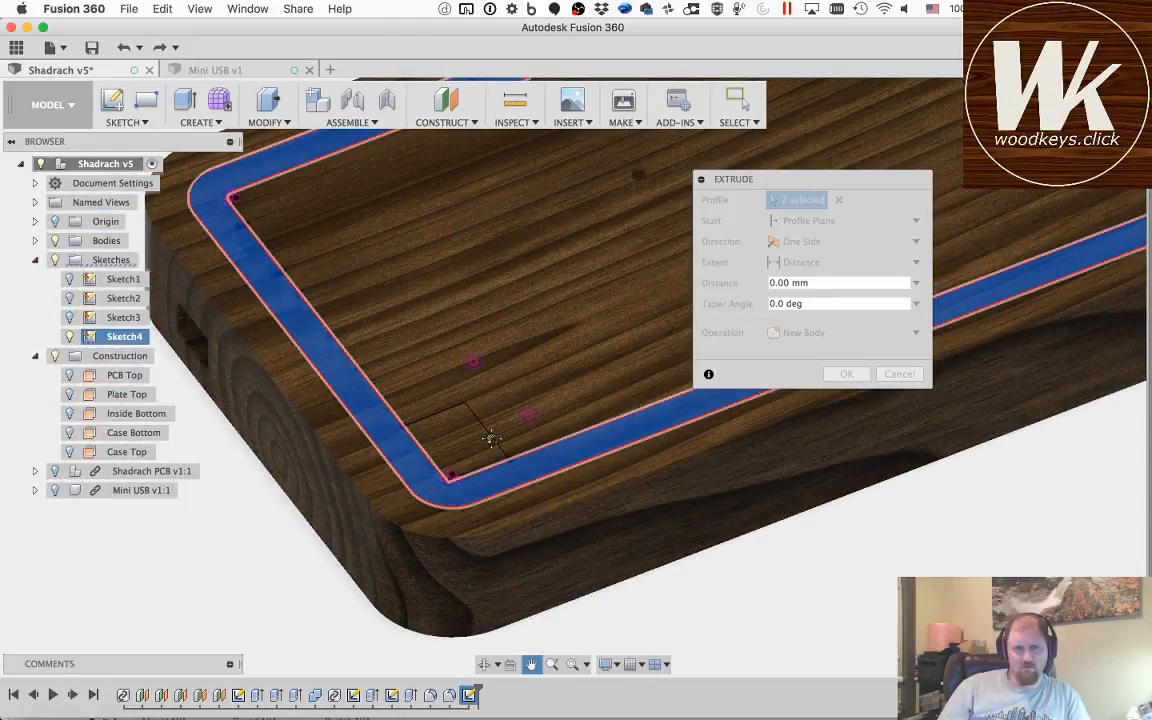
pyautogui.click(458, 442)
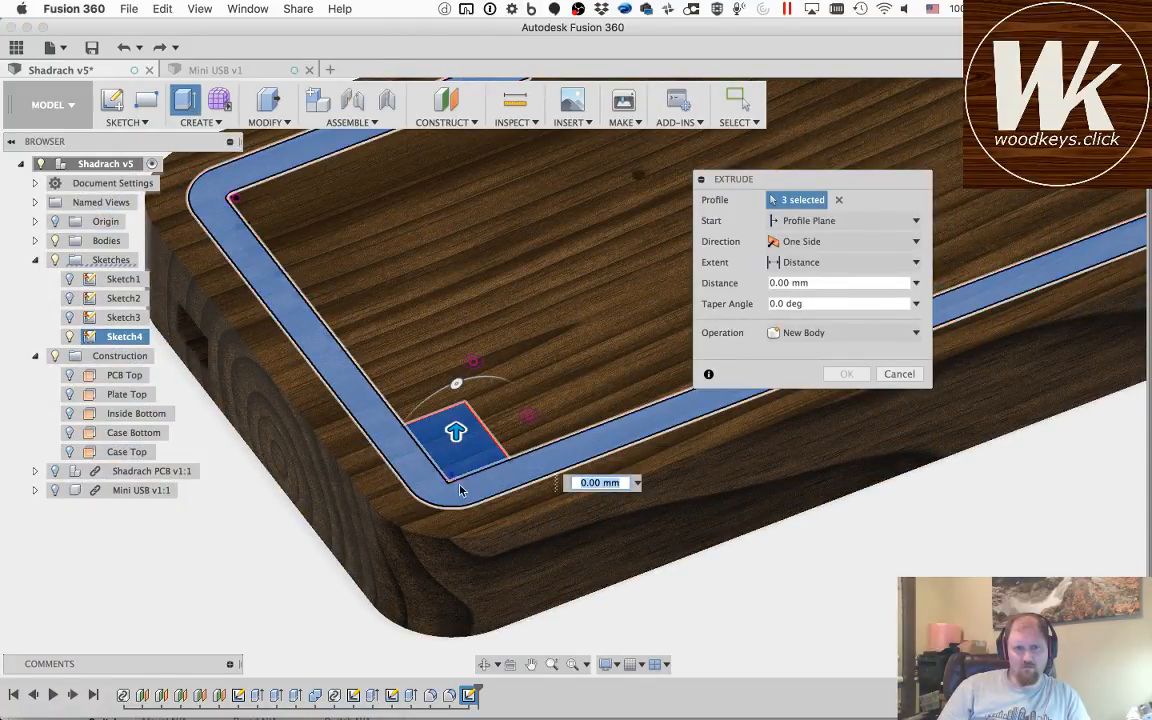
pyautogui.scroll(-3, 450, 484)
pyautogui.scroll(4, 450, 484)
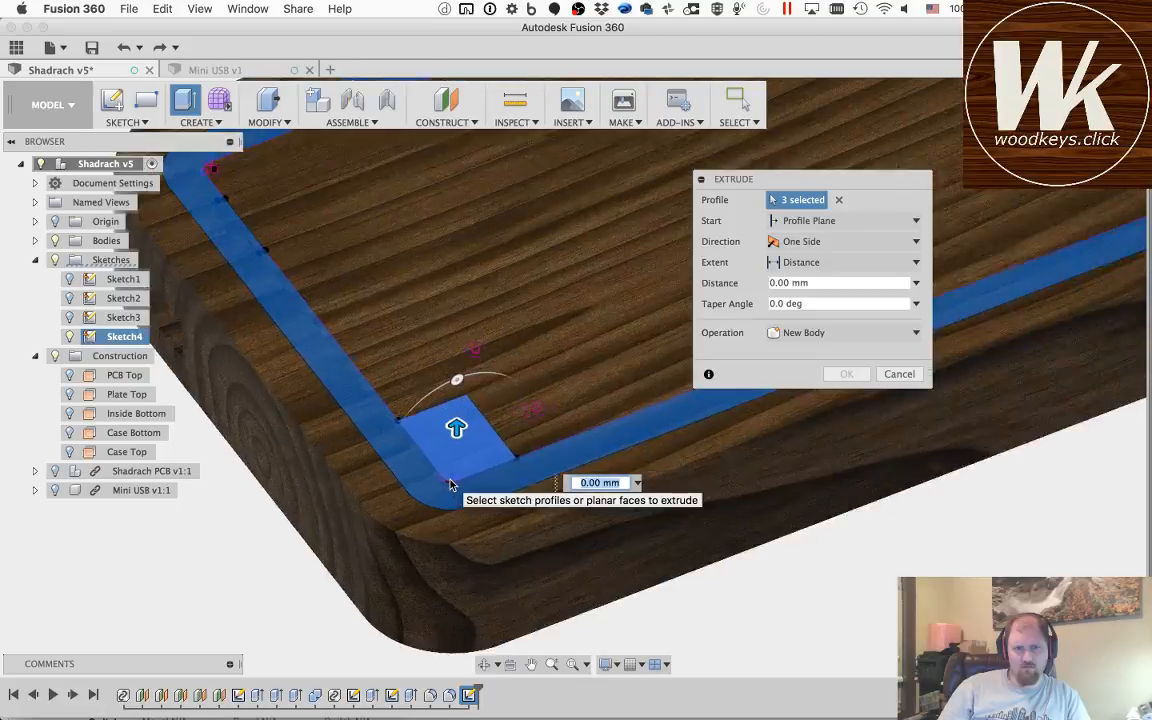
pyautogui.scroll(2, 450, 484)
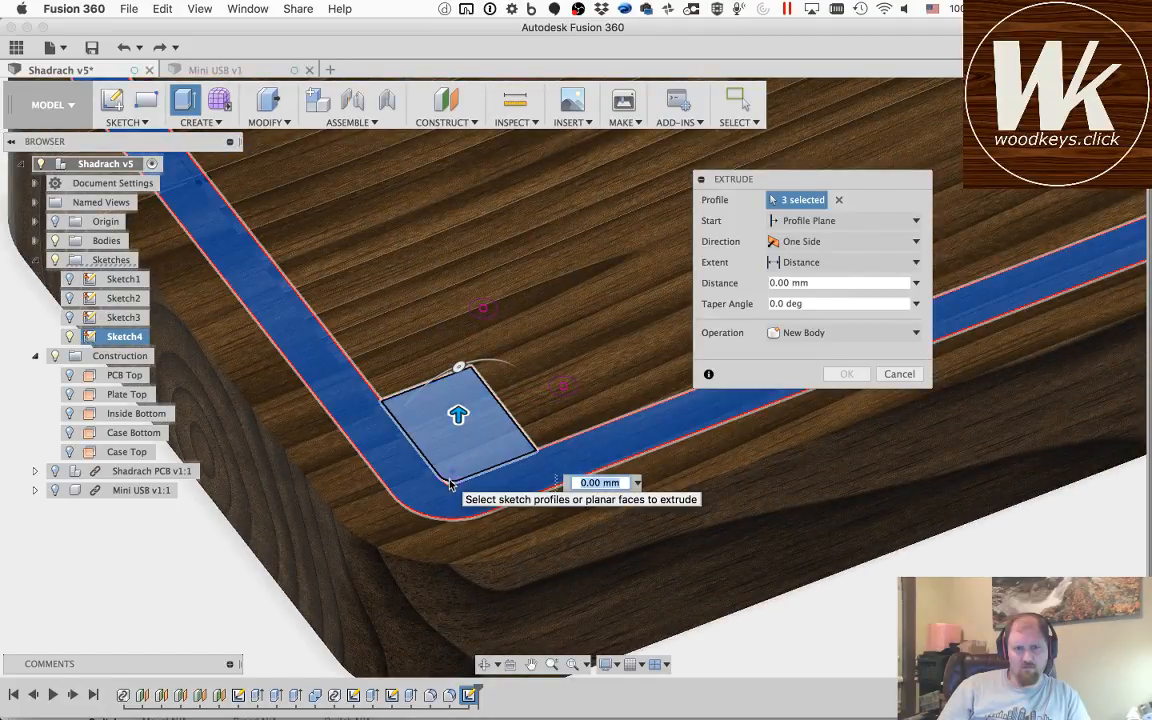
pyautogui.click(448, 481)
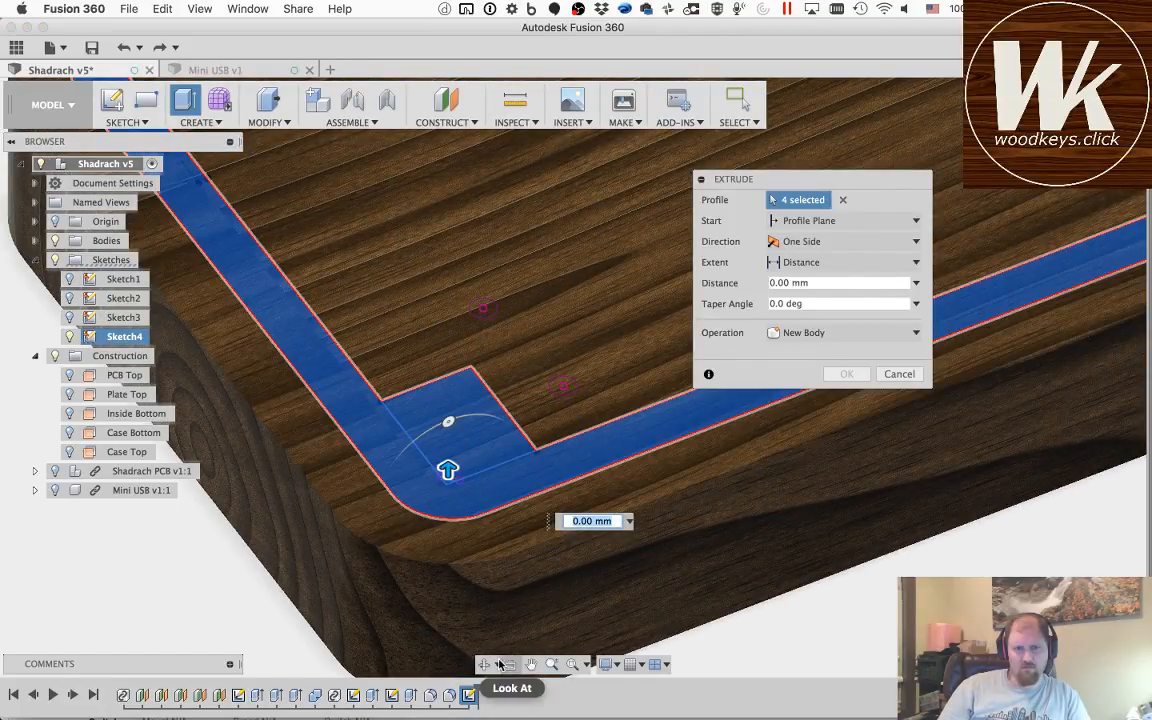
# Step: Add the tiny sliver at the lower right corner, extrude all profiles -3 mm as a cut, and undo the extrusion
pyautogui.moveTo(618, 348); pyautogui.dragTo(144, 429, button='middle')
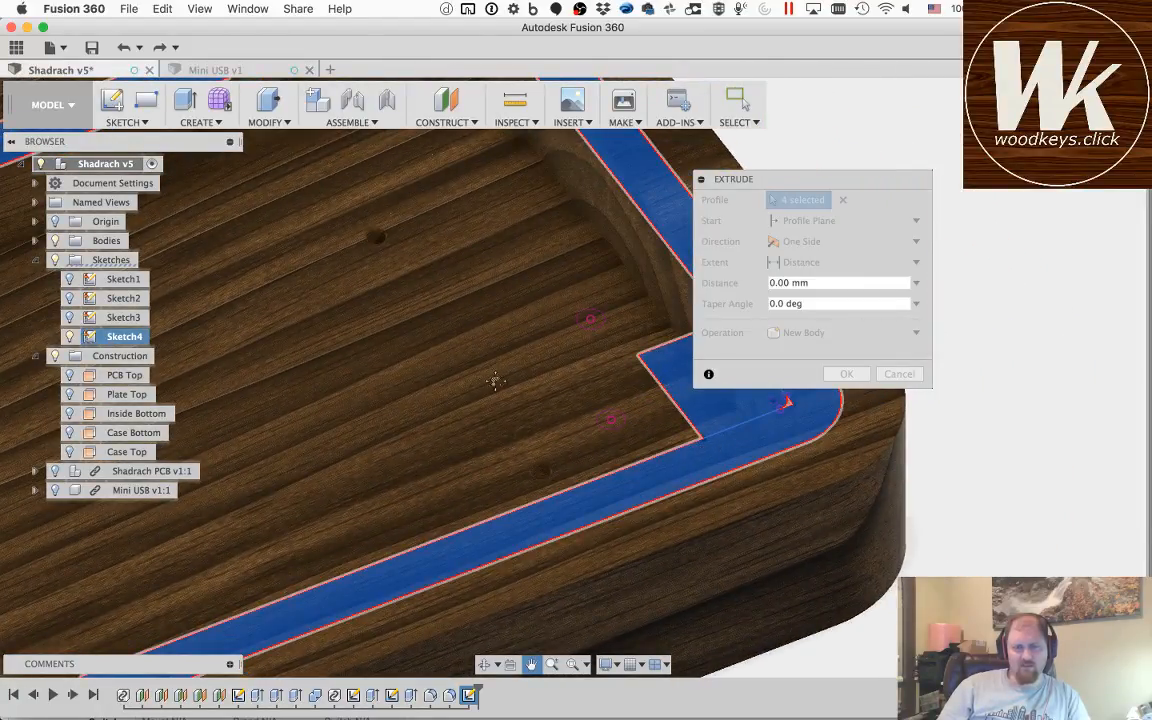
pyautogui.moveTo(495, 380); pyautogui.dragTo(460, 410, button='middle')
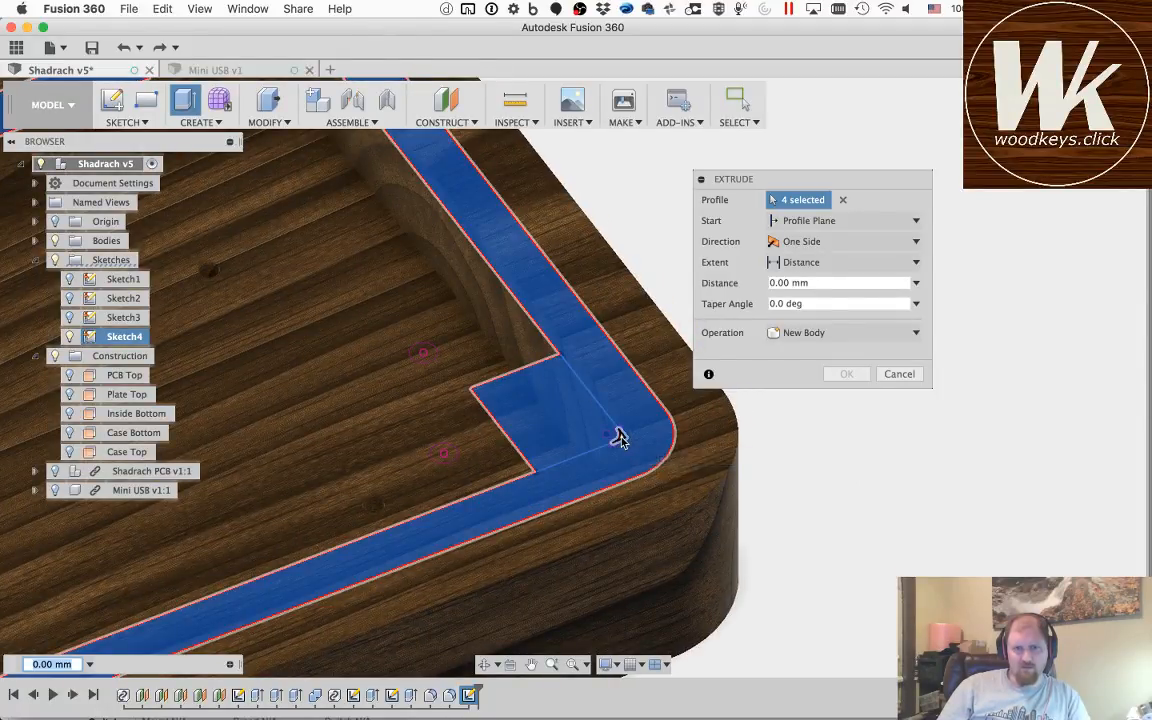
pyautogui.click(585, 447)
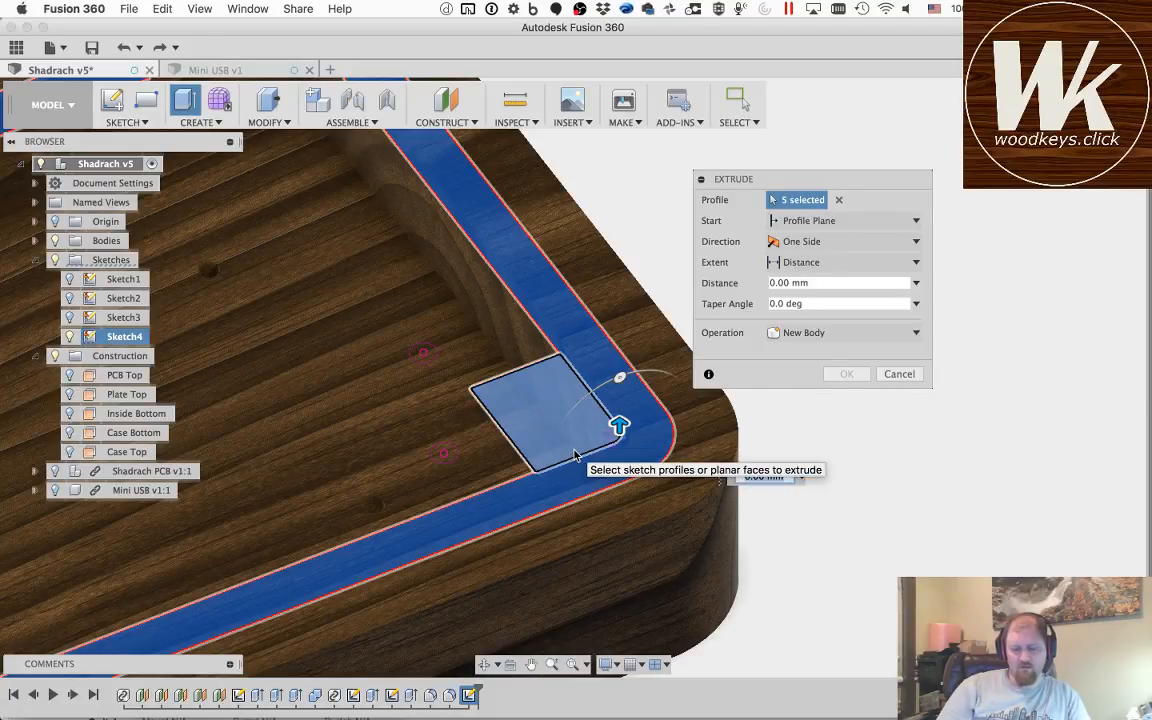
pyautogui.write('-3')
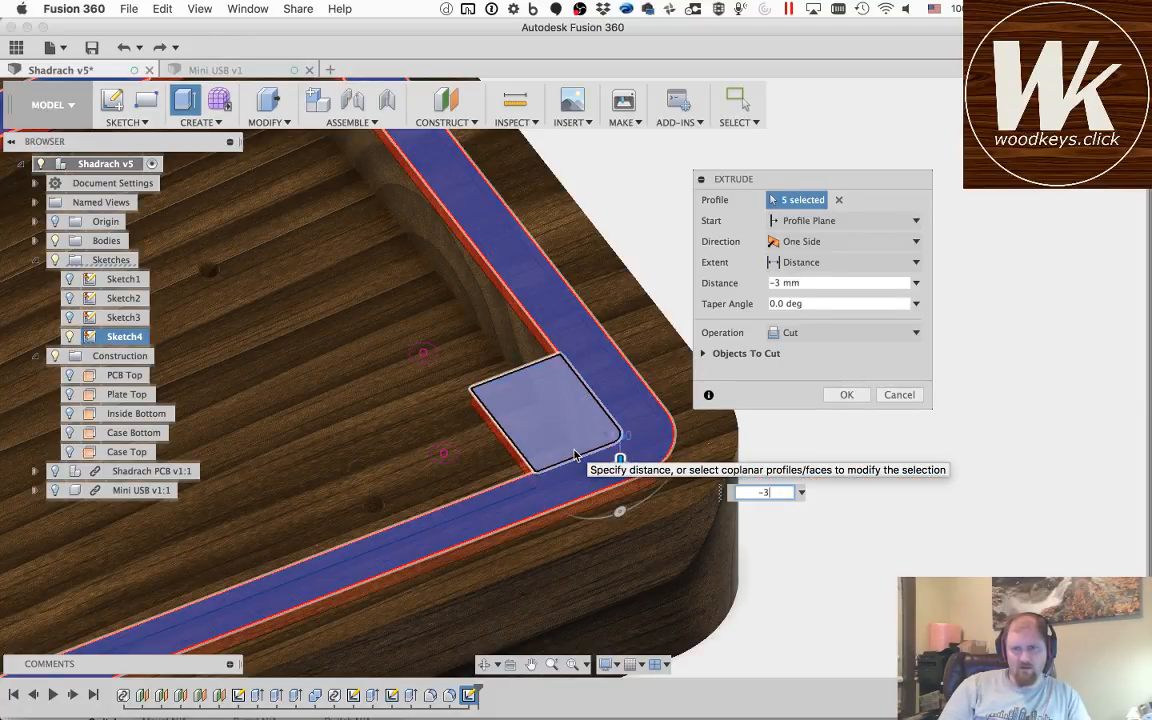
pyautogui.press('Return')
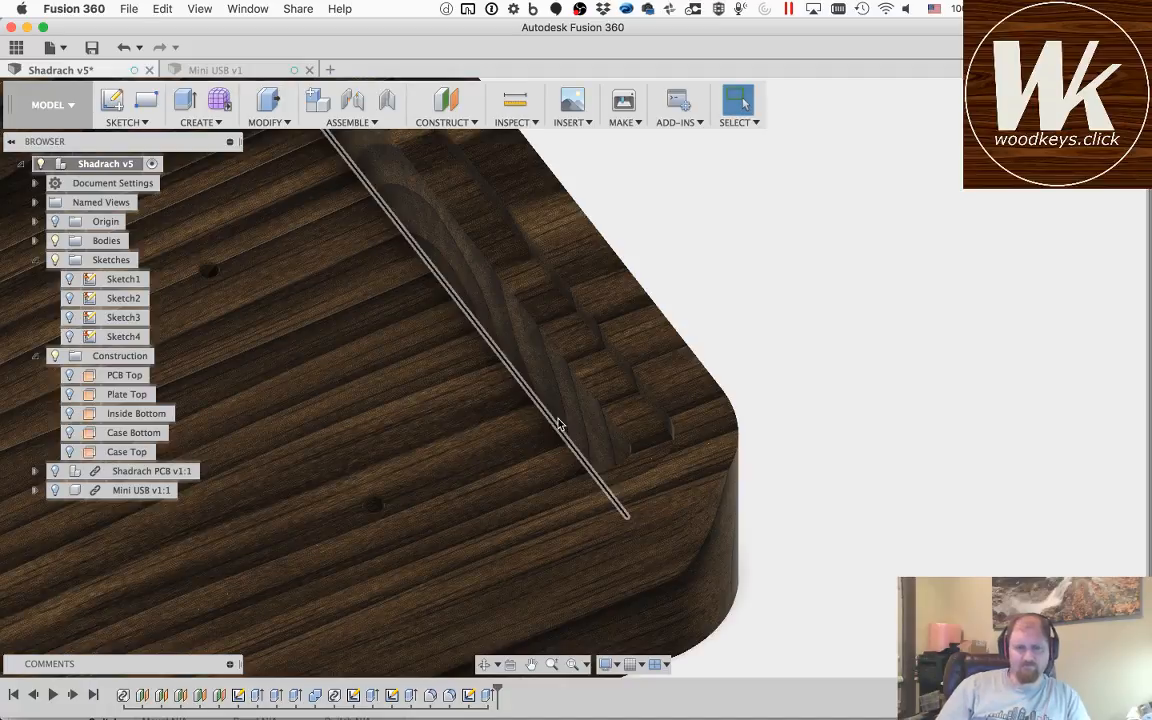
pyautogui.press('super+z')
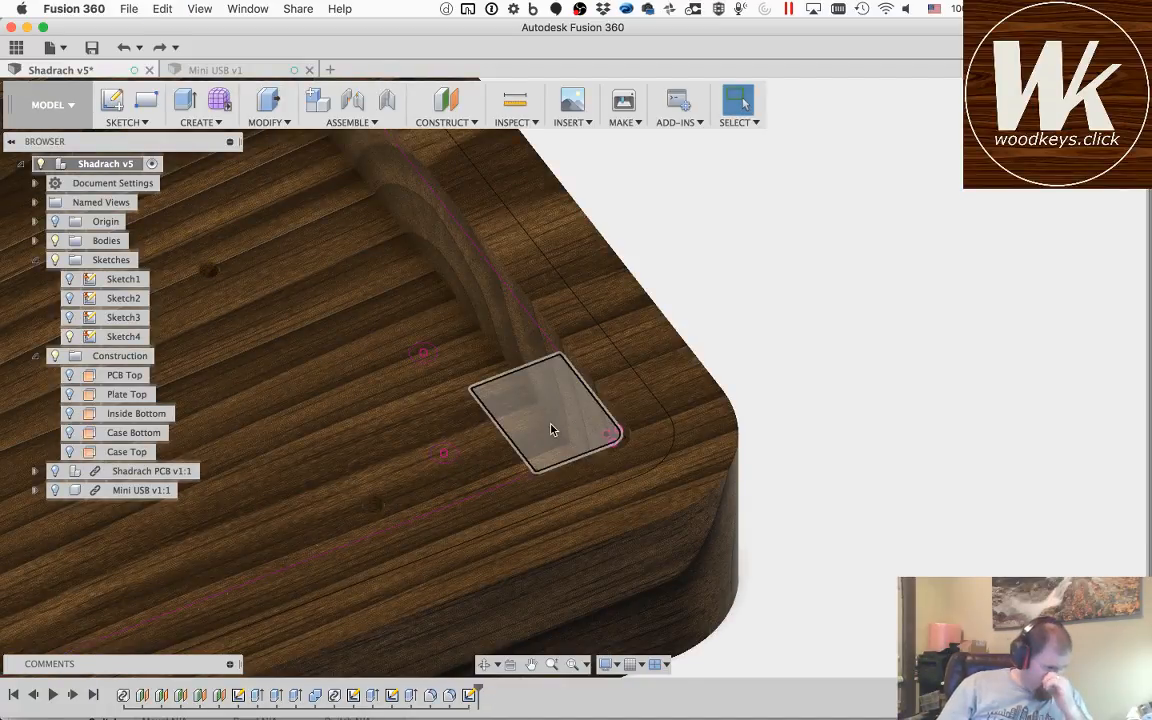
# Step: Start a new extrusion with the rim band, the lower right corner rectangle and its tiny corner sliver as profiles
pyautogui.press('q')
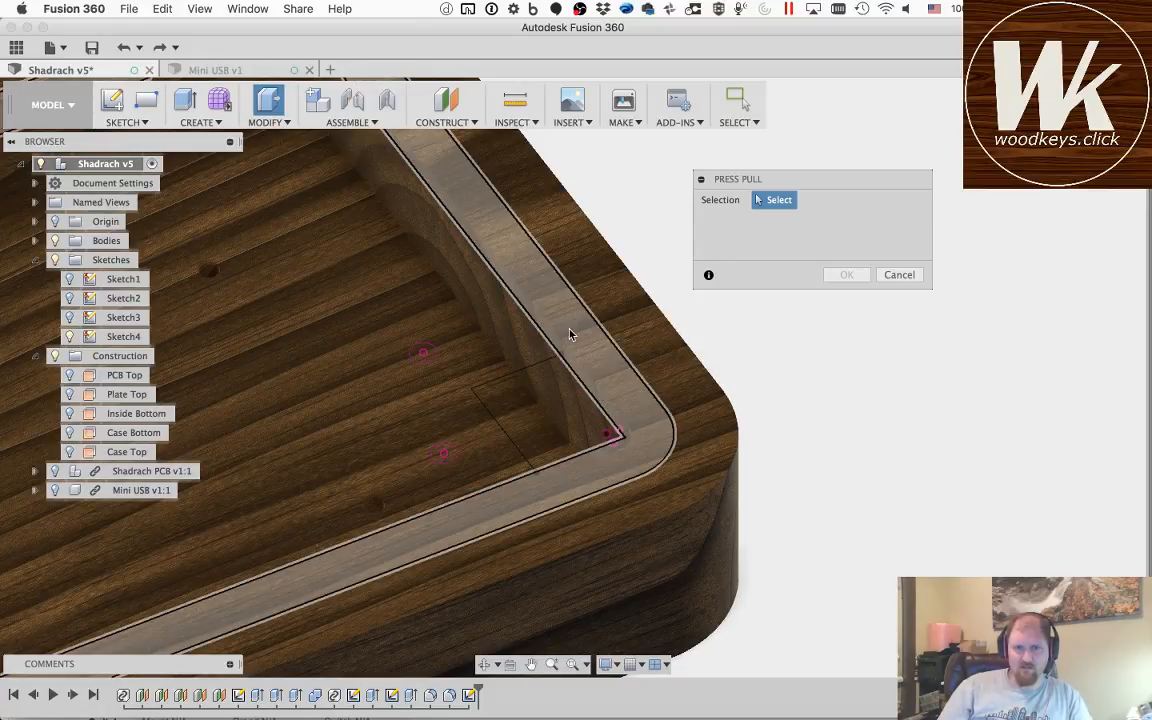
pyautogui.click(568, 331)
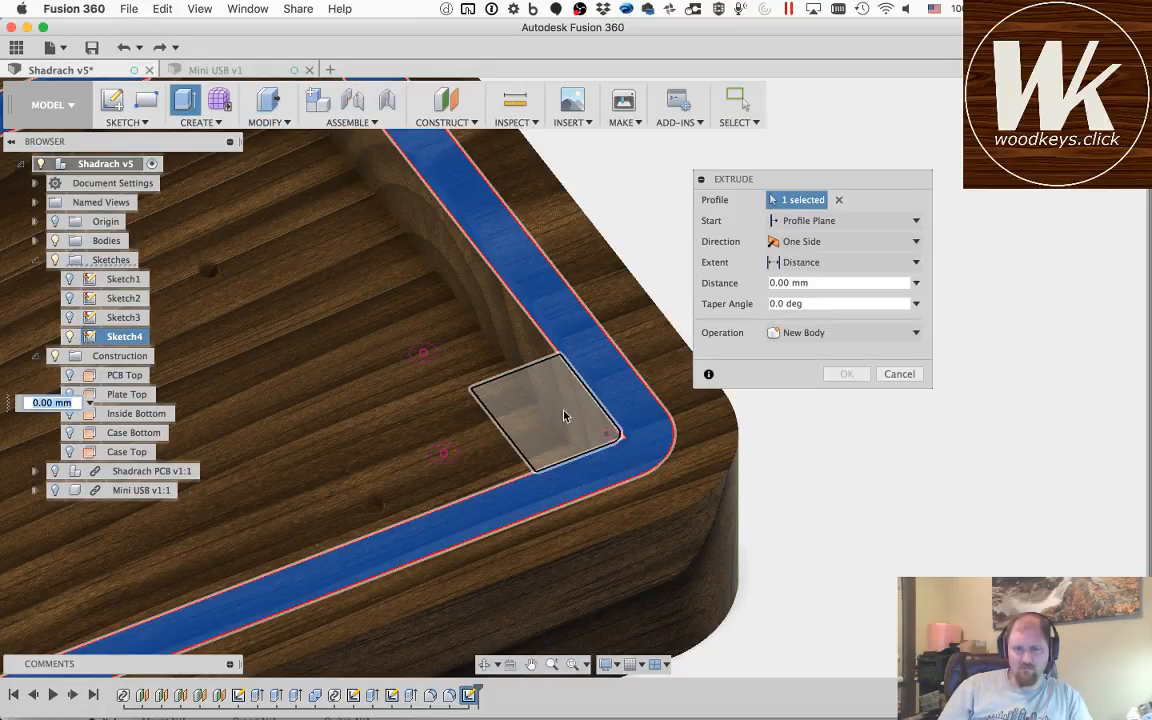
pyautogui.click(566, 417)
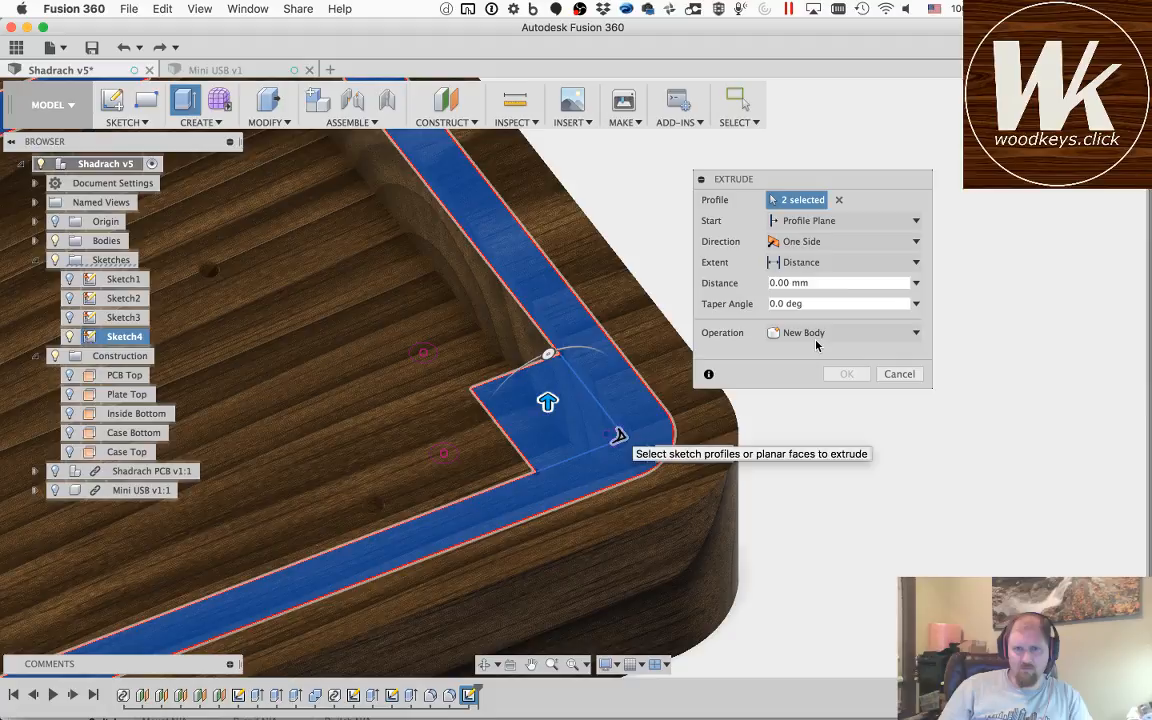
pyautogui.click(618, 437)
pyautogui.click(813, 336)
pyautogui.click(813, 340)
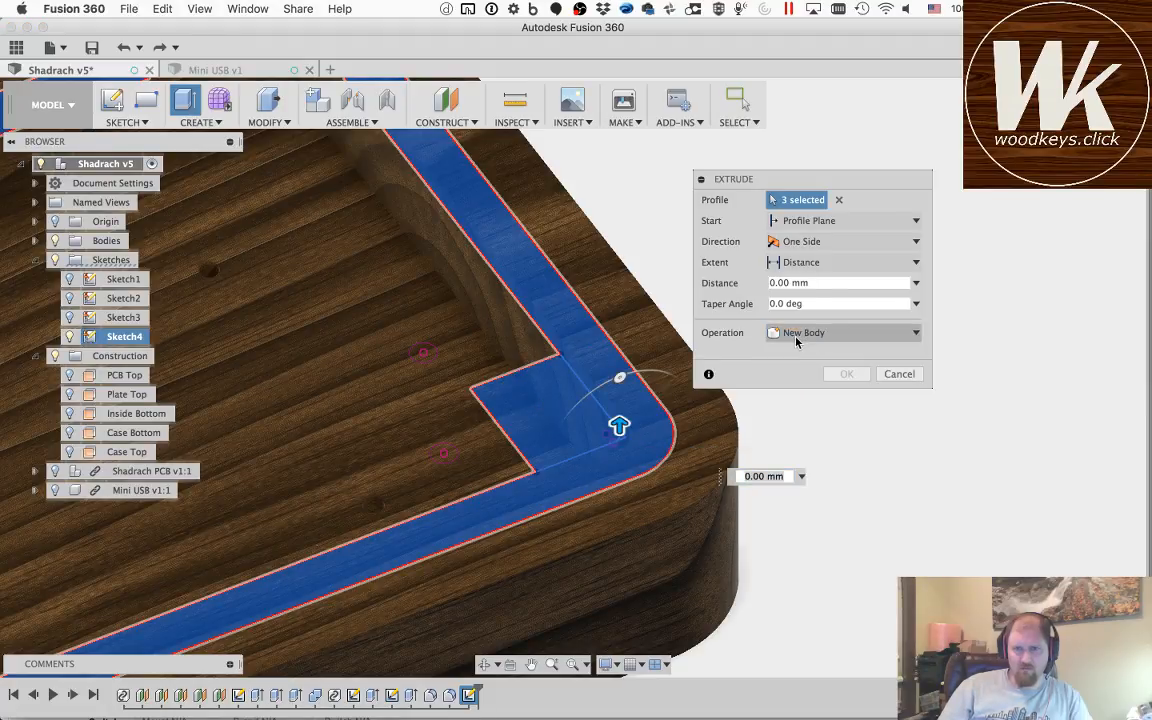
# Step: Set the extrusion distance to -3 mm and the operation to New Body
pyautogui.click(800, 284)
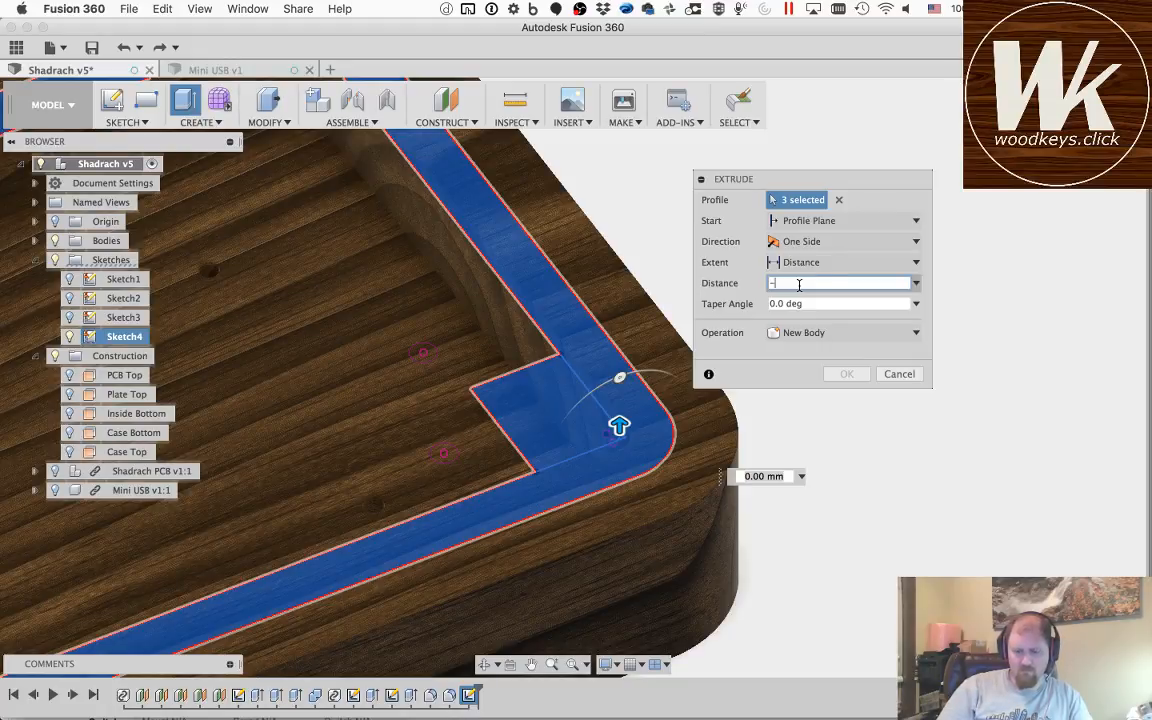
pyautogui.press('Tab')
pyautogui.click(805, 332)
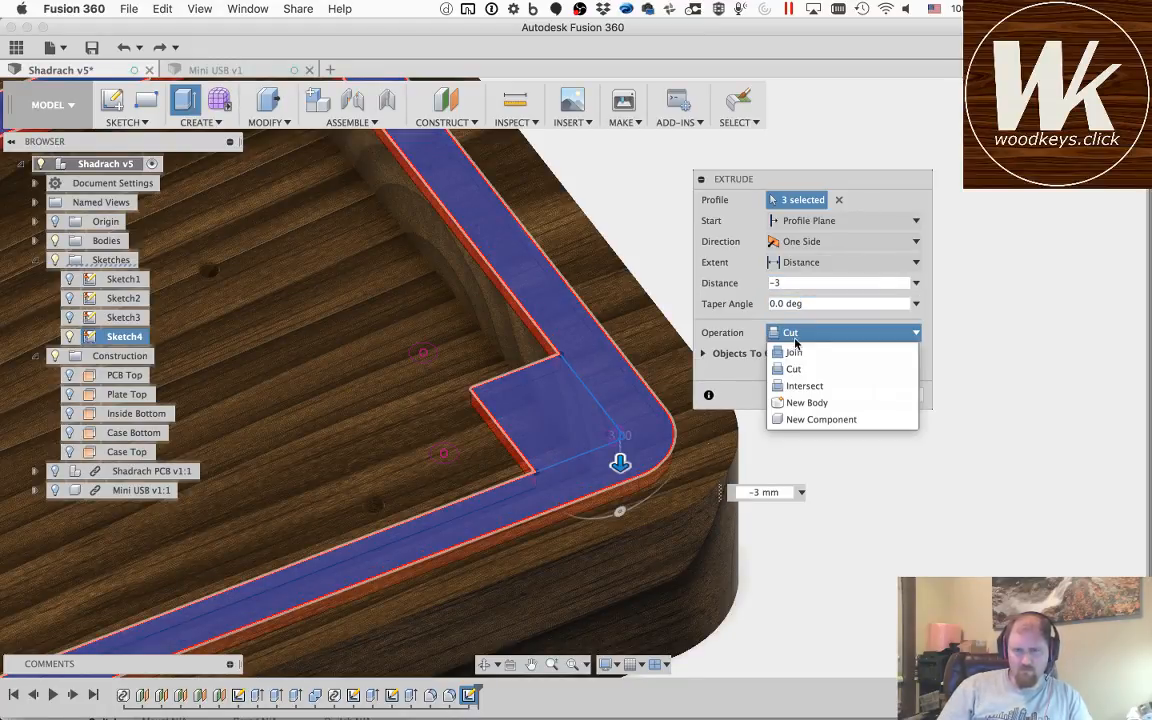
pyautogui.click(806, 402)
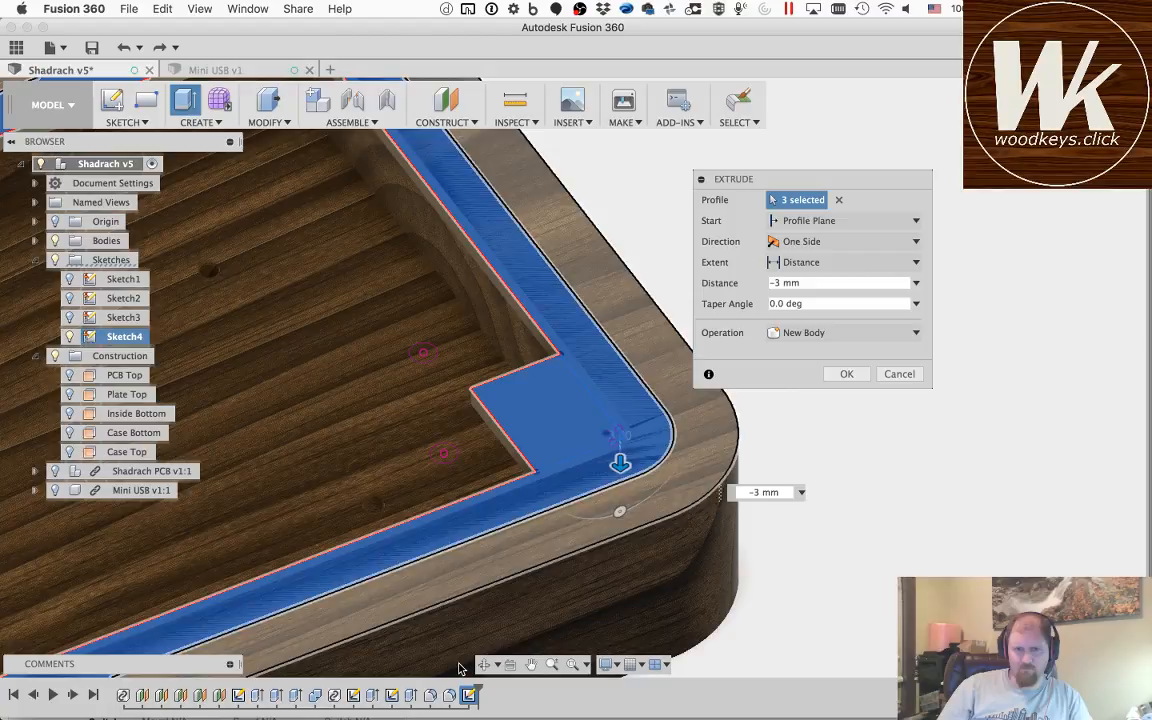
# Step: Add the lower left corner rectangle and its tiny corner sliver to the -3 mm extrusion profiles
pyautogui.click(485, 666)
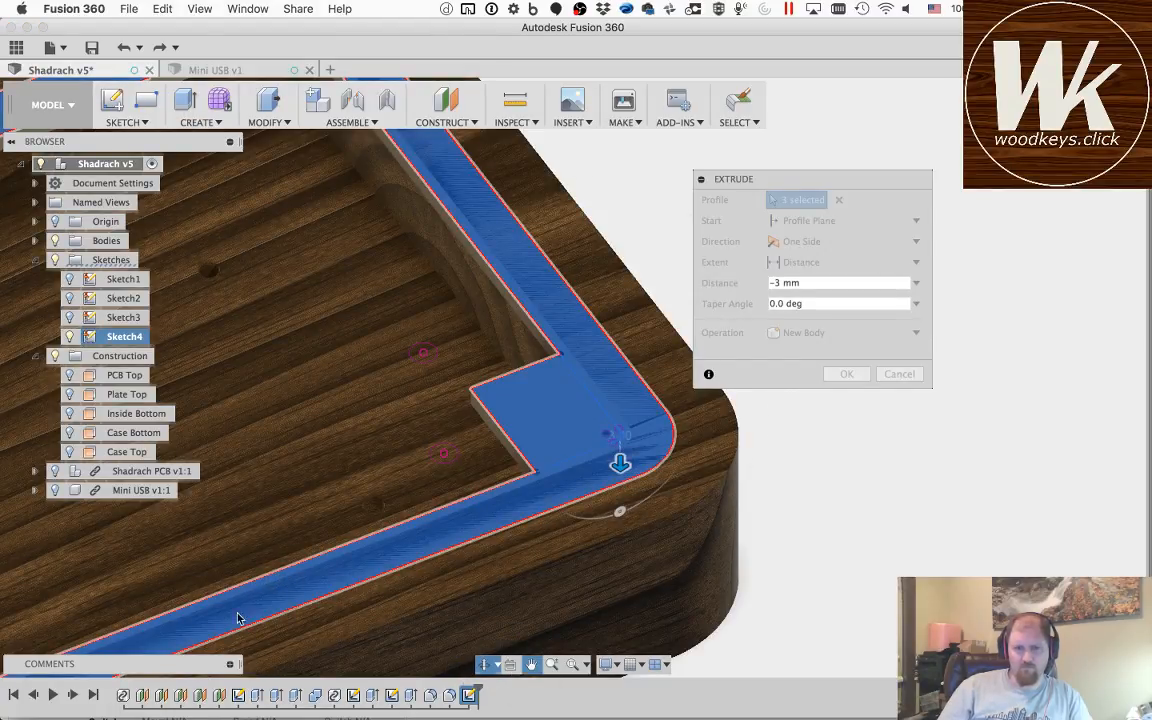
pyautogui.moveTo(167, 620); pyautogui.dragTo(604, 428)
pyautogui.moveTo(339, 589)
pyautogui.mouseDown()
pyautogui.moveTo(496, 452)
pyautogui.moveTo(541, 431)
pyautogui.mouseUp()
pyautogui.moveTo(175, 596); pyautogui.dragTo(674, 440)
pyautogui.moveTo(330, 550); pyautogui.dragTo(738, 428)
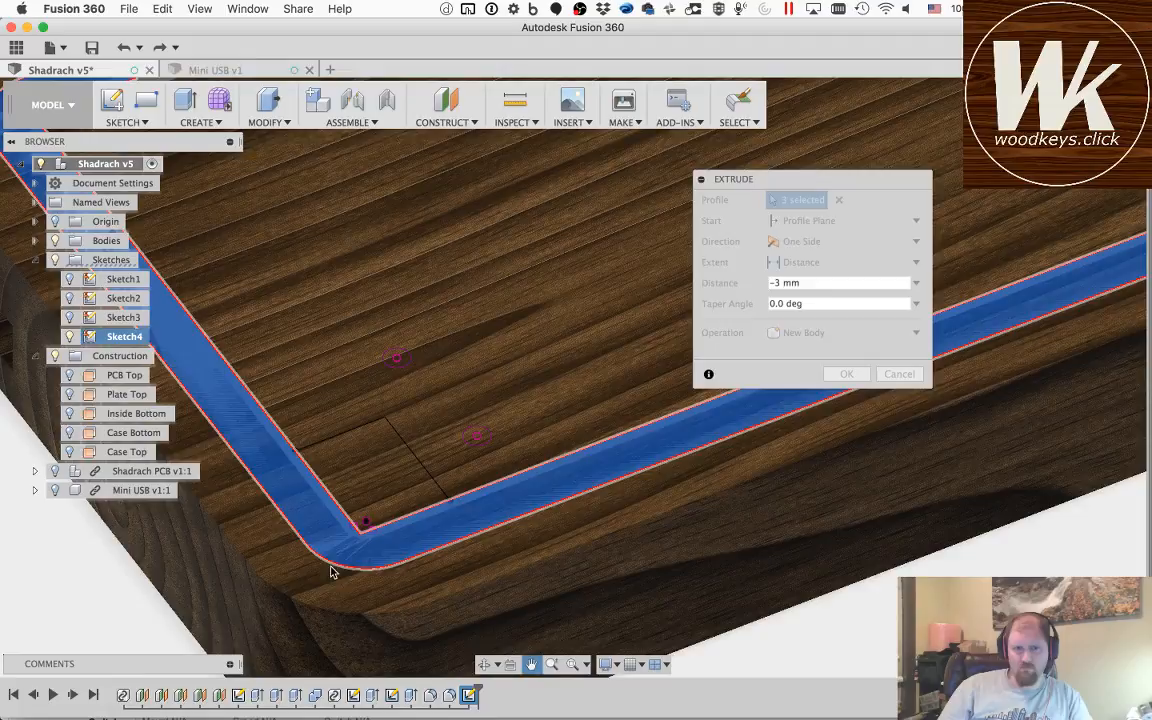
pyautogui.press('Escape')
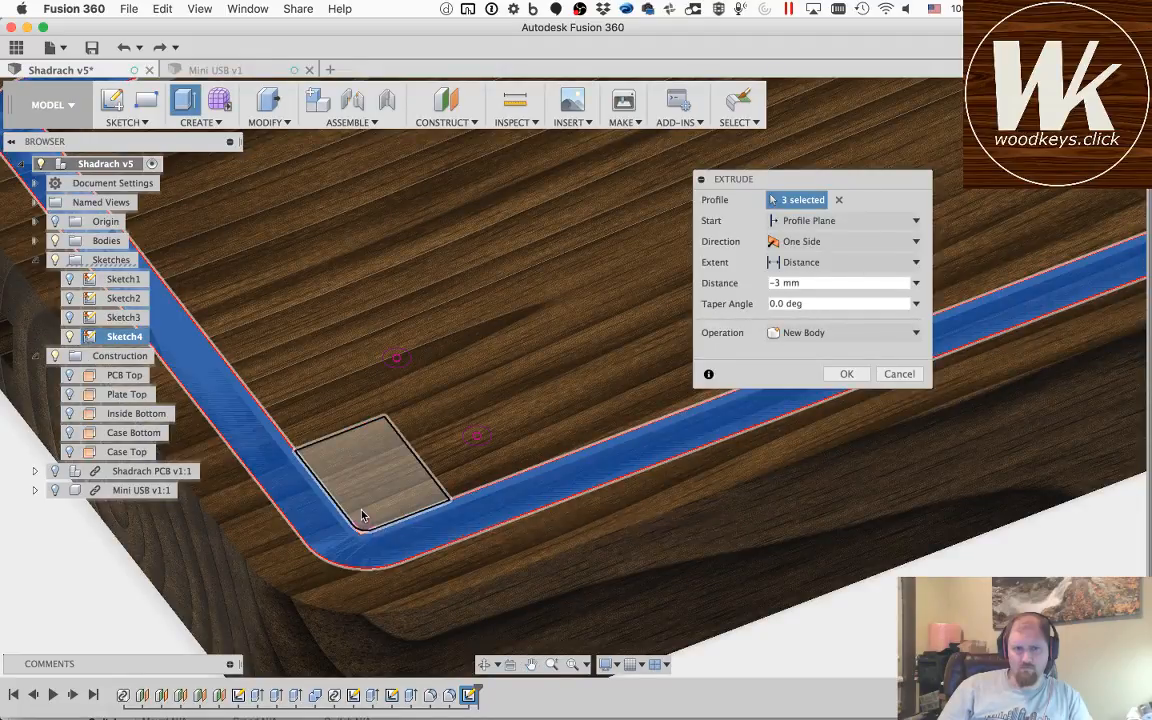
pyautogui.click(361, 513)
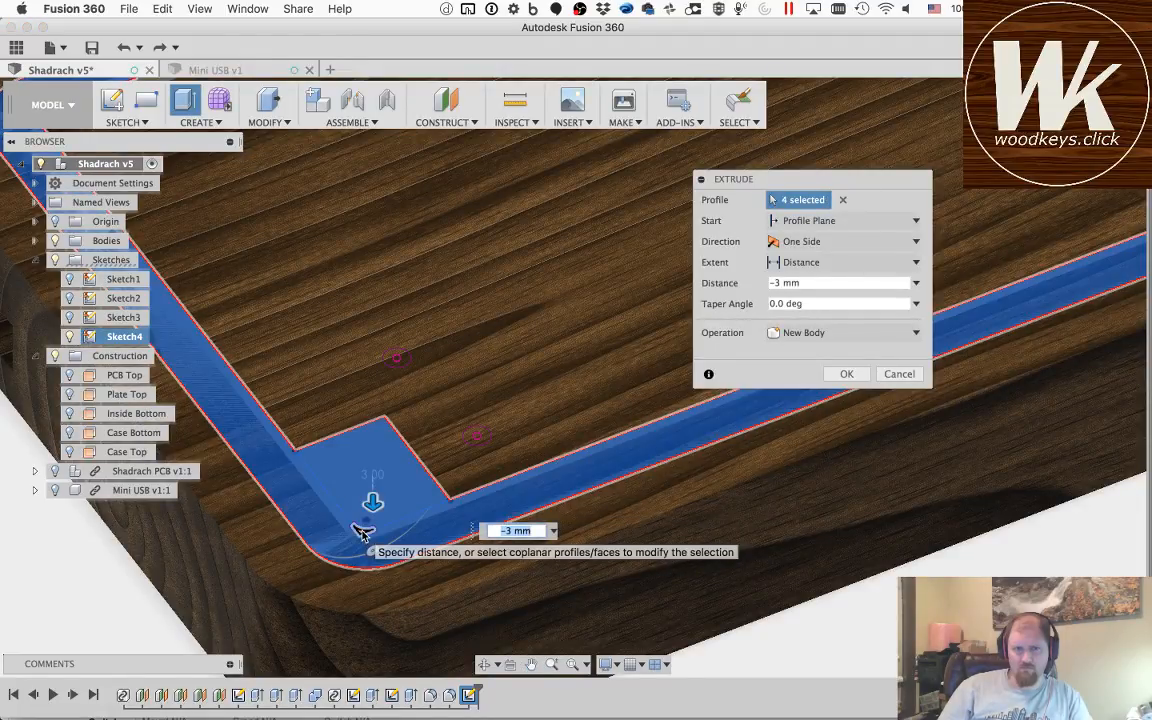
pyautogui.click(362, 532)
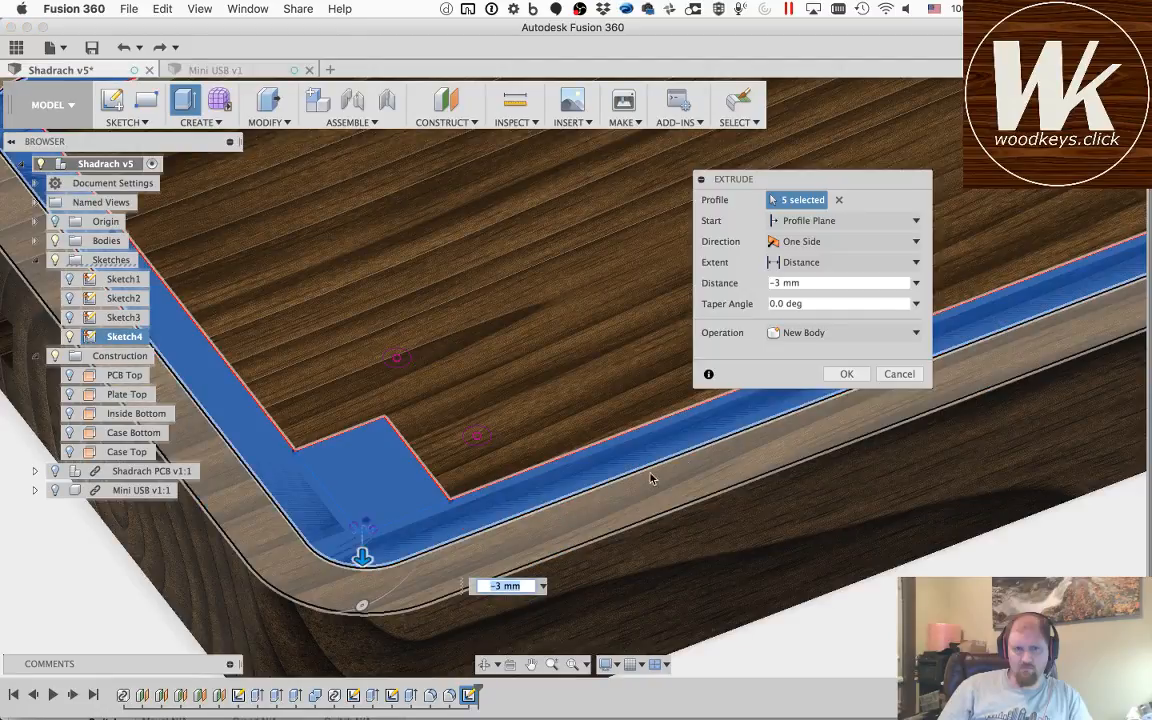
# Step: Create the extruded body, and reopen its extrusion feature to check which profiles are included without changing it
pyautogui.click(847, 374)
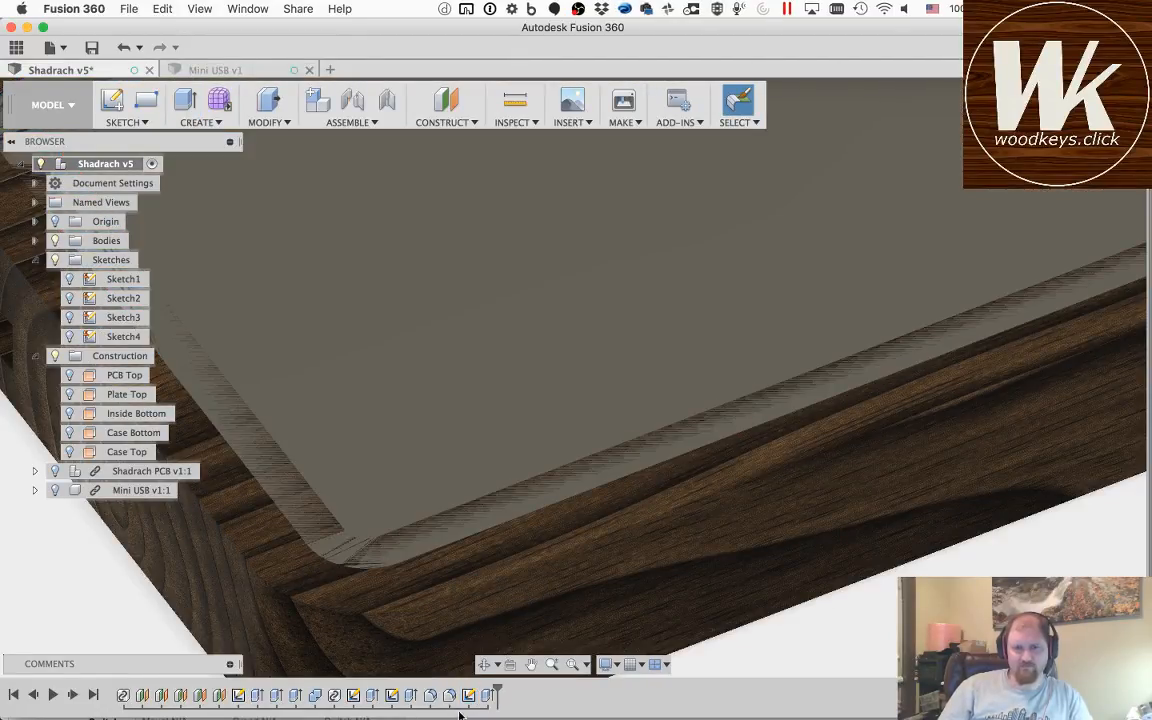
pyautogui.doubleClick(487, 695)
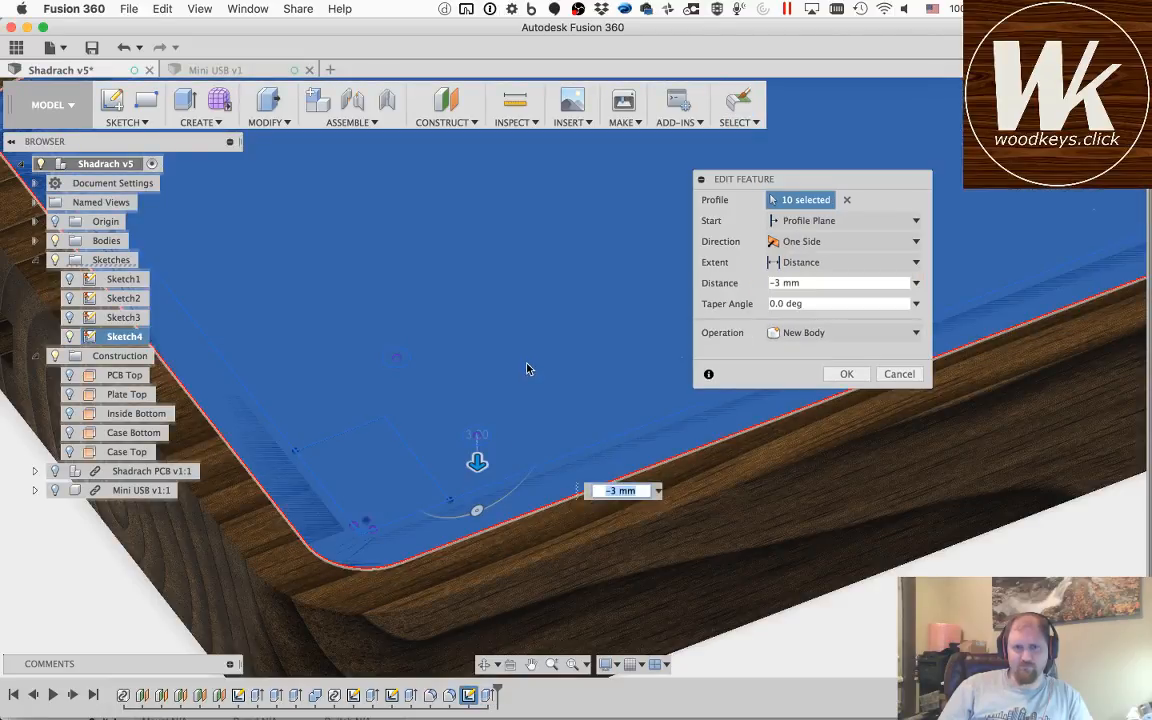
pyautogui.click(899, 375)
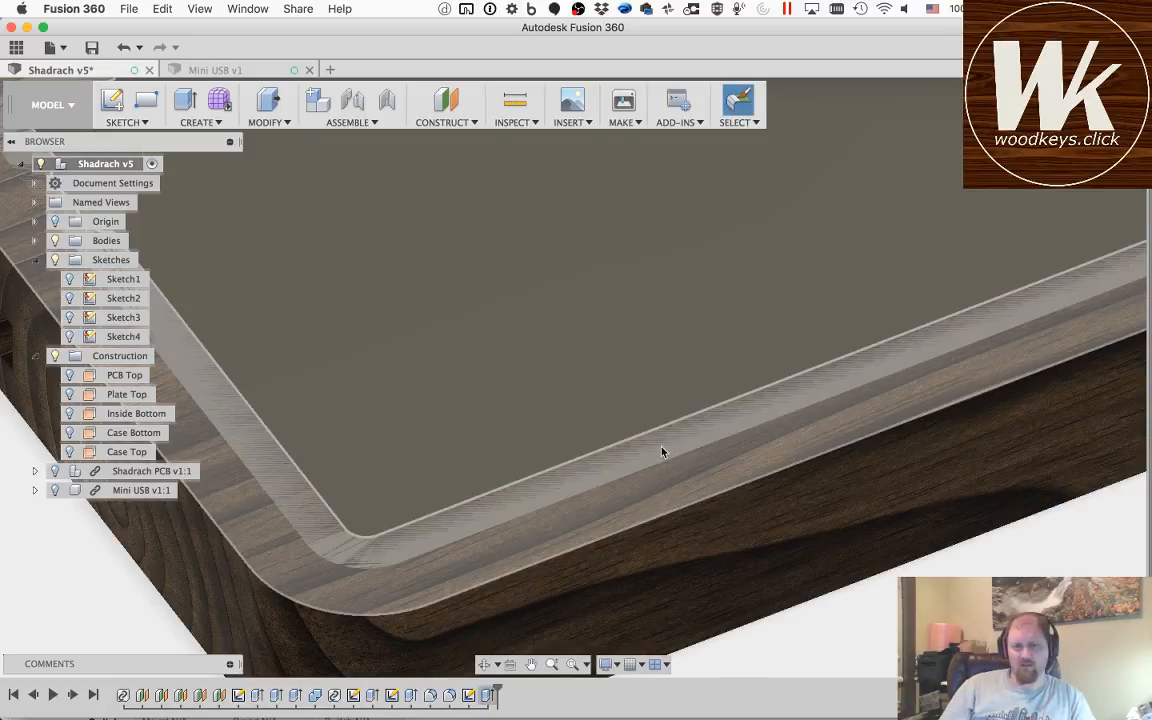
# Step: Show Sketch4 and start an extrusion with the inner area and the two hole circles near the lower left corner rectangle
pyautogui.press('q')
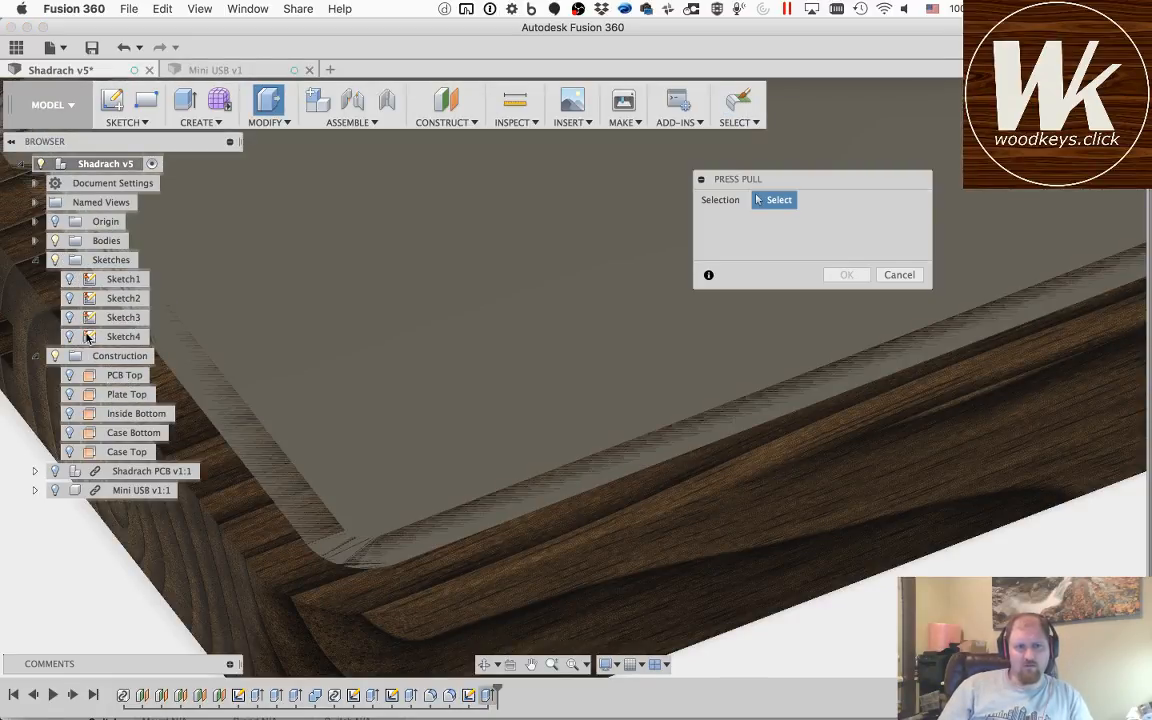
pyautogui.click(70, 337)
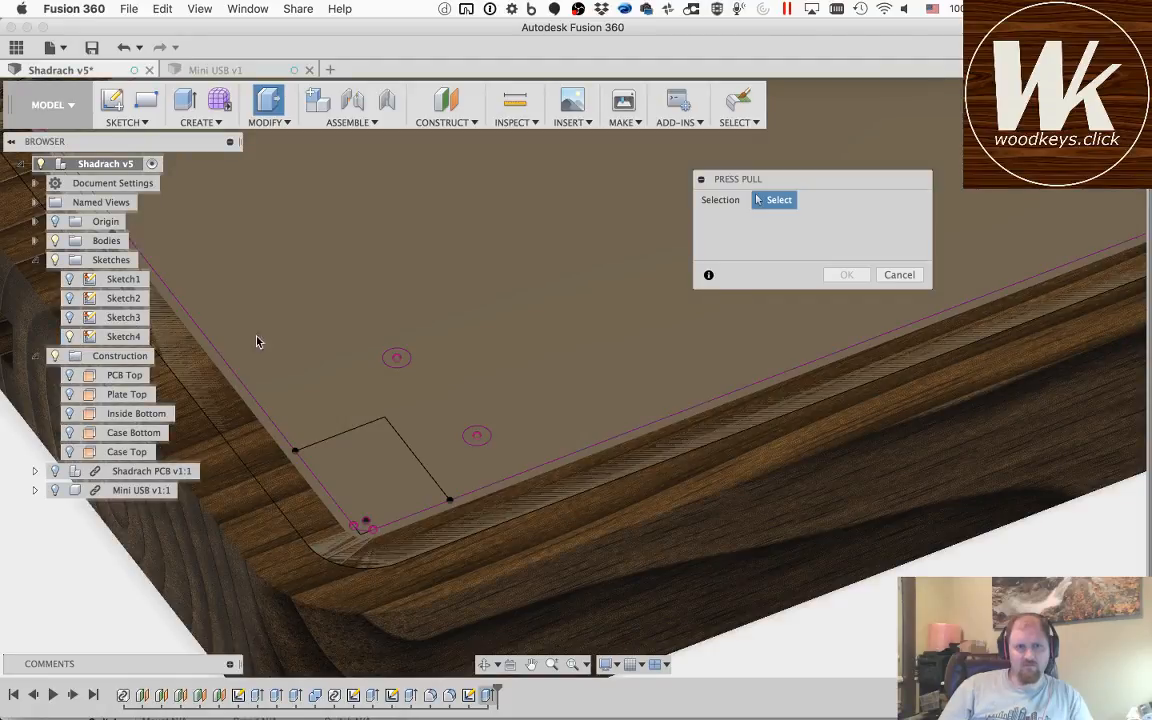
pyautogui.click(400, 362)
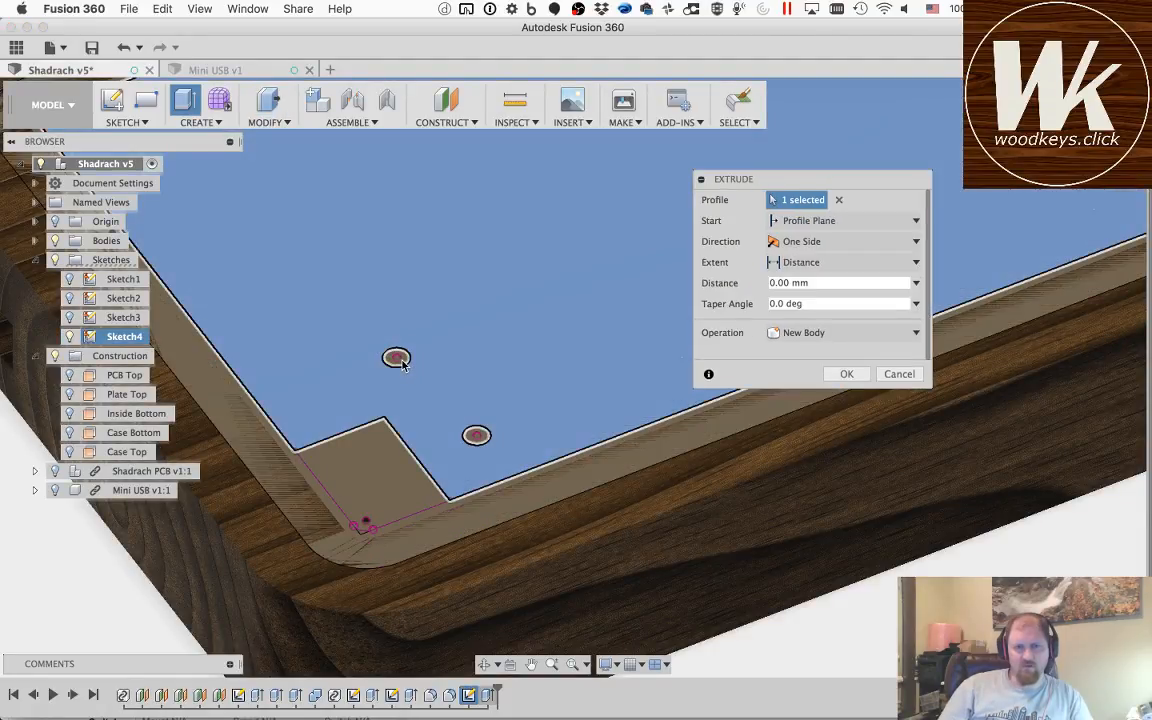
pyautogui.click(470, 437)
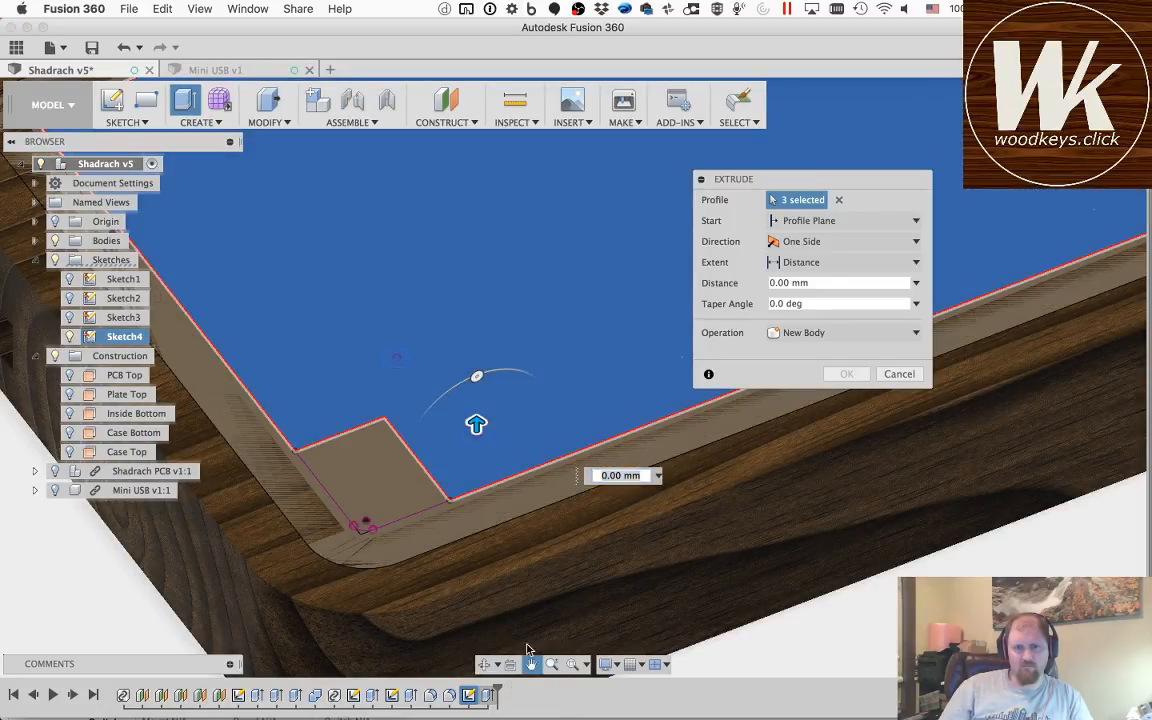
# Step: Add the two hole circles near the opposite corner rectangle of the lower edge to the extrusion profiles
pyautogui.click(531, 664)
pyautogui.moveTo(603, 287); pyautogui.dragTo(228, 545)
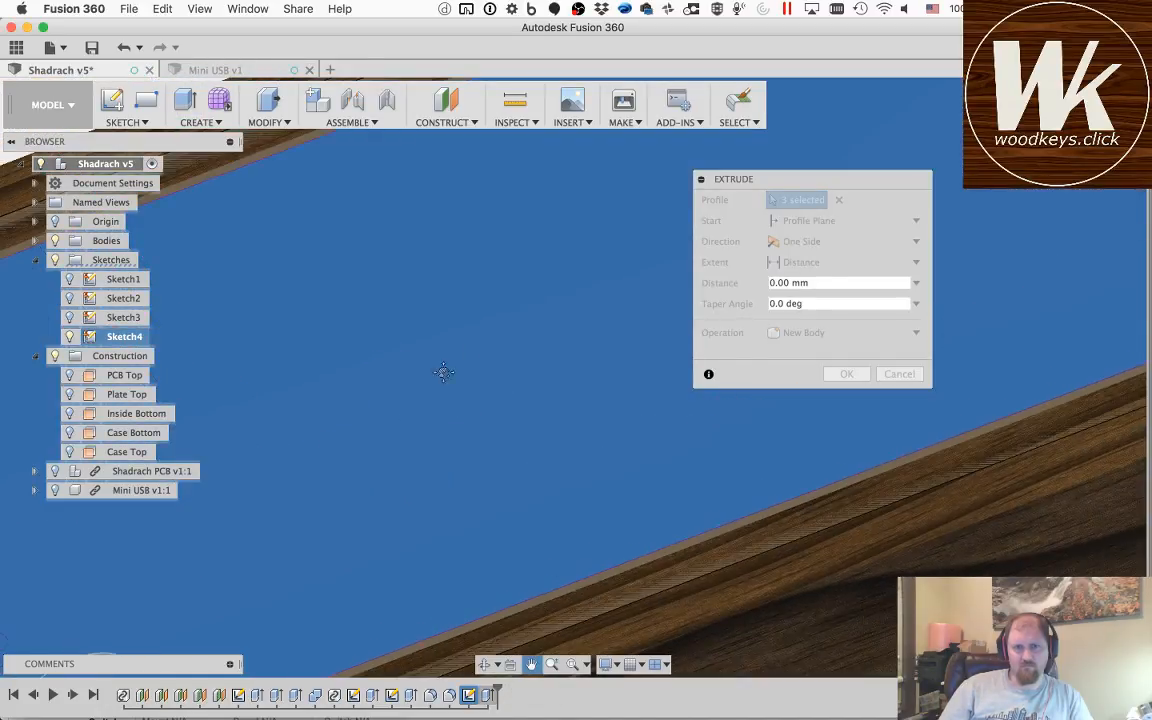
pyautogui.moveTo(604, 293); pyautogui.dragTo(300, 448)
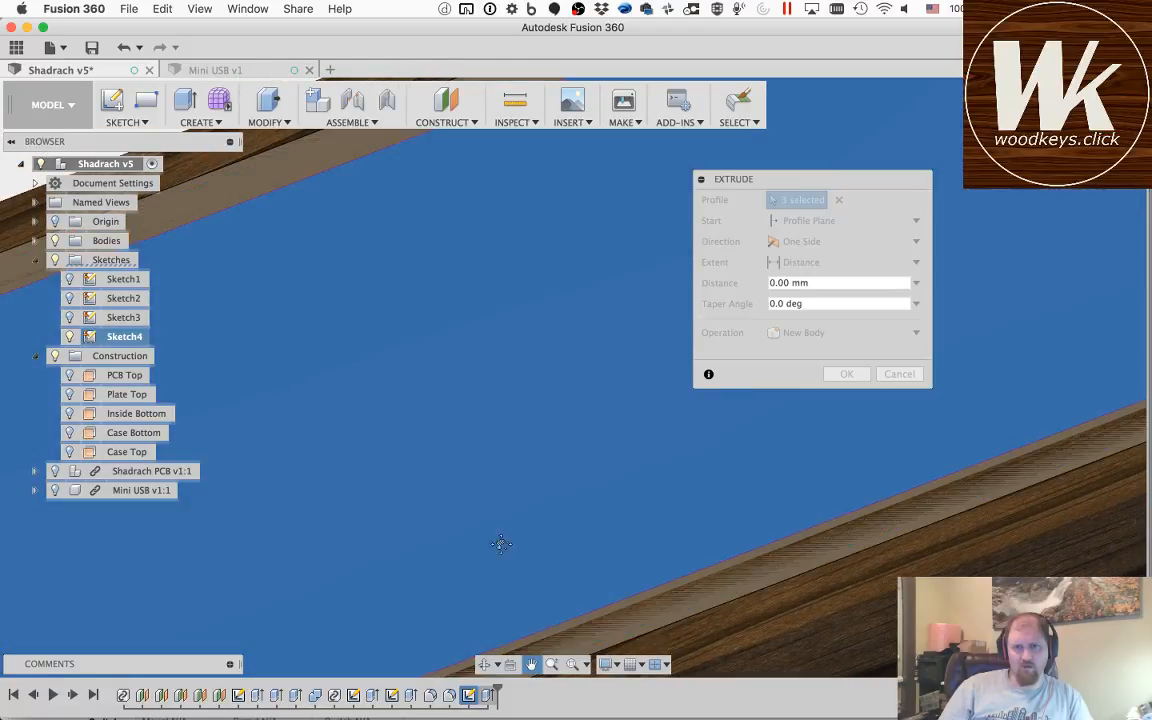
pyautogui.moveTo(499, 543); pyautogui.dragTo(267, 558)
pyautogui.moveTo(463, 347); pyautogui.dragTo(352, 432)
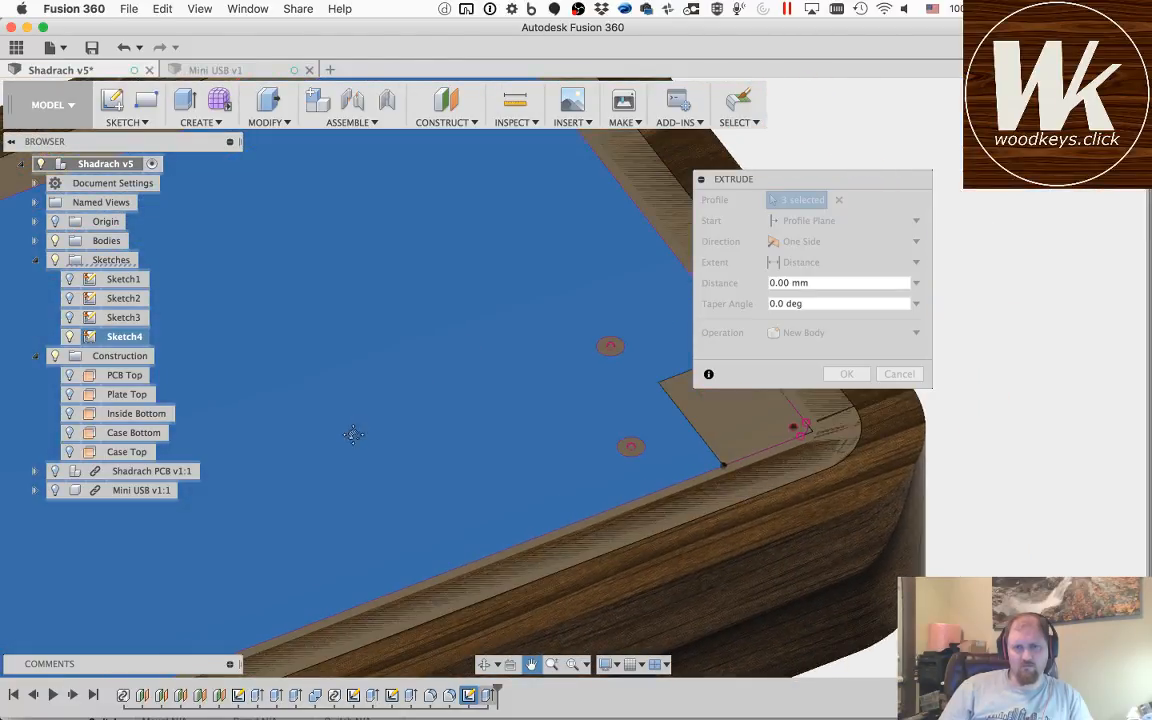
pyautogui.press('Escape')
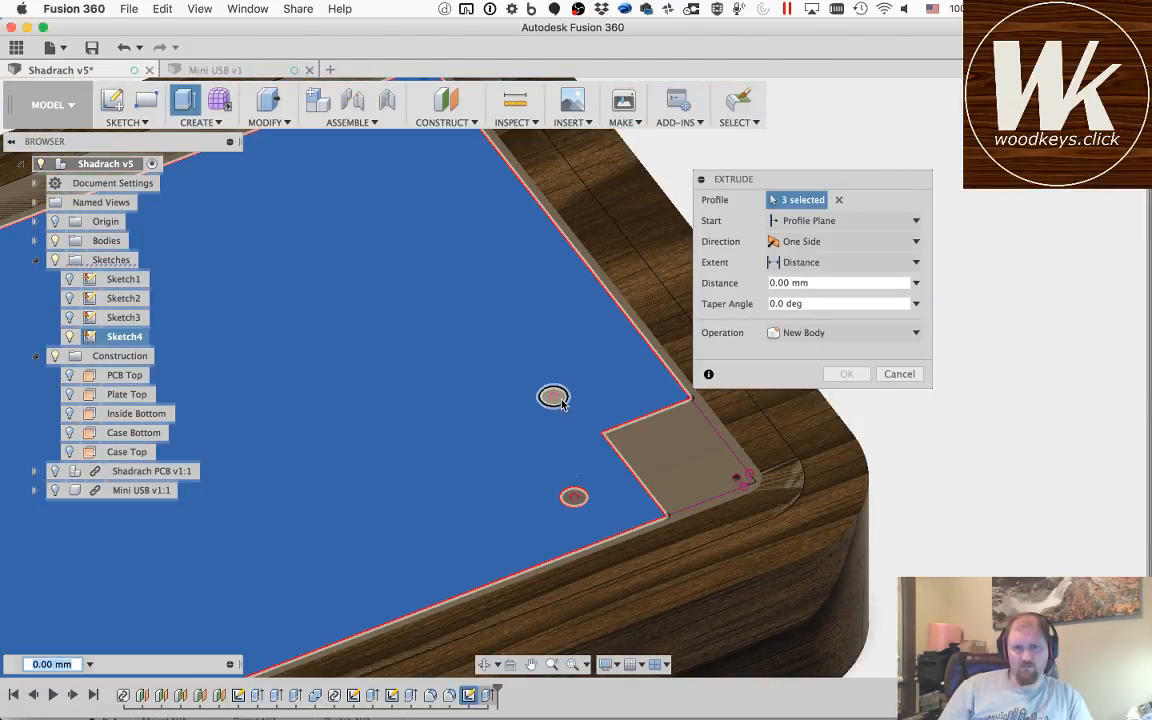
pyautogui.click(553, 396)
pyautogui.click(582, 505)
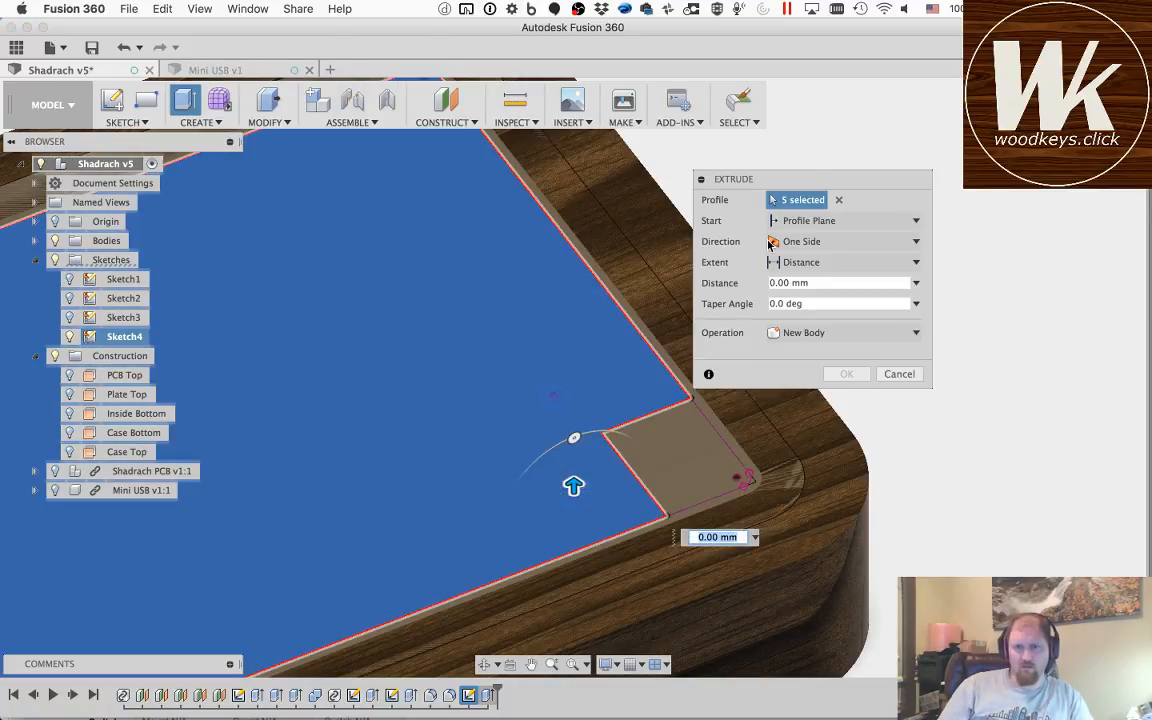
pyautogui.click(508, 664)
pyautogui.moveTo(380, 368); pyautogui.dragTo(362, 396)
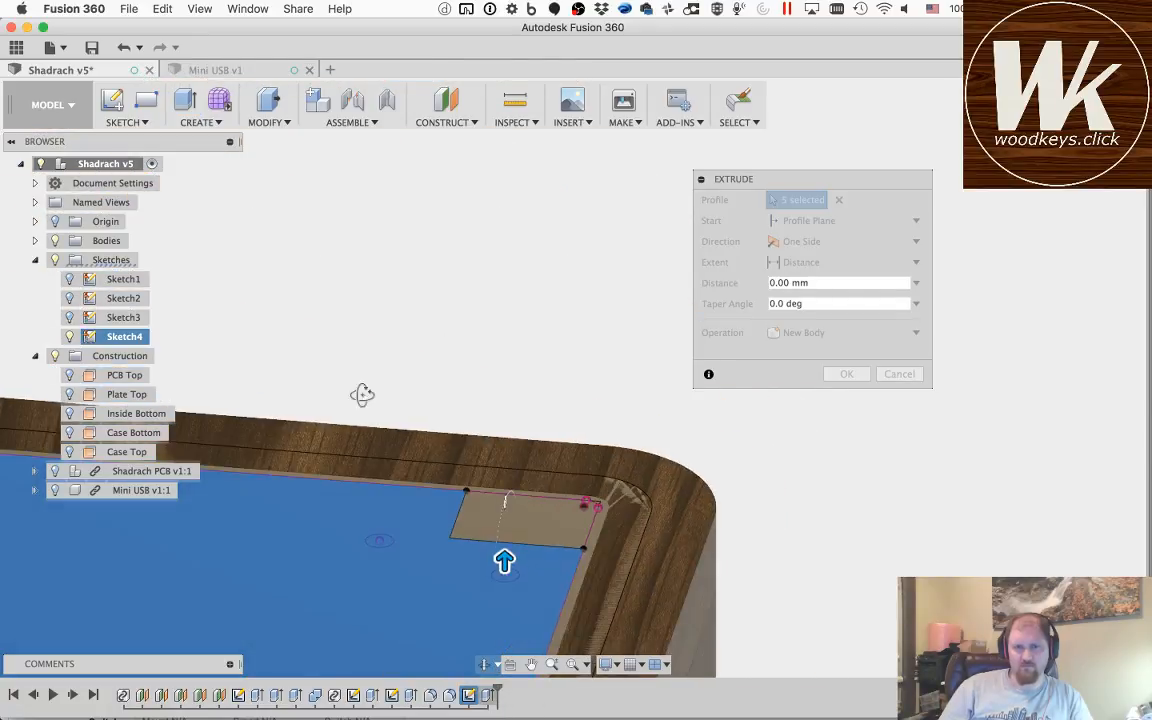
pyautogui.moveTo(276, 513); pyautogui.dragTo(350, 360)
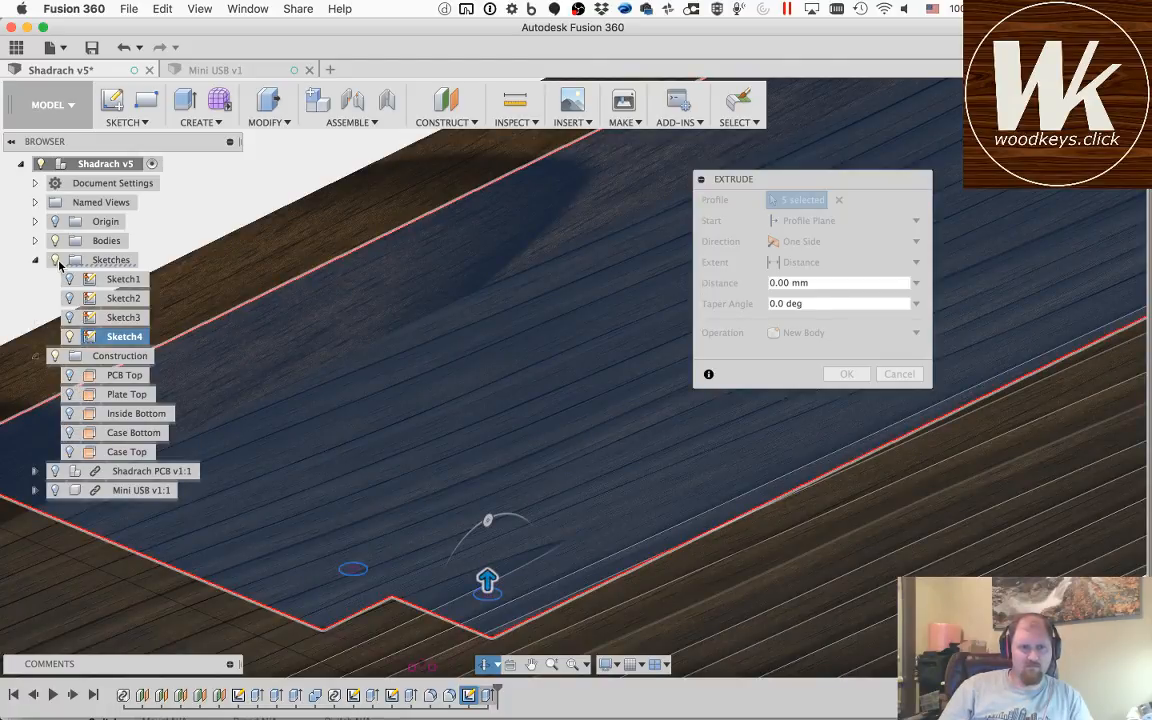
pyautogui.click(55, 242)
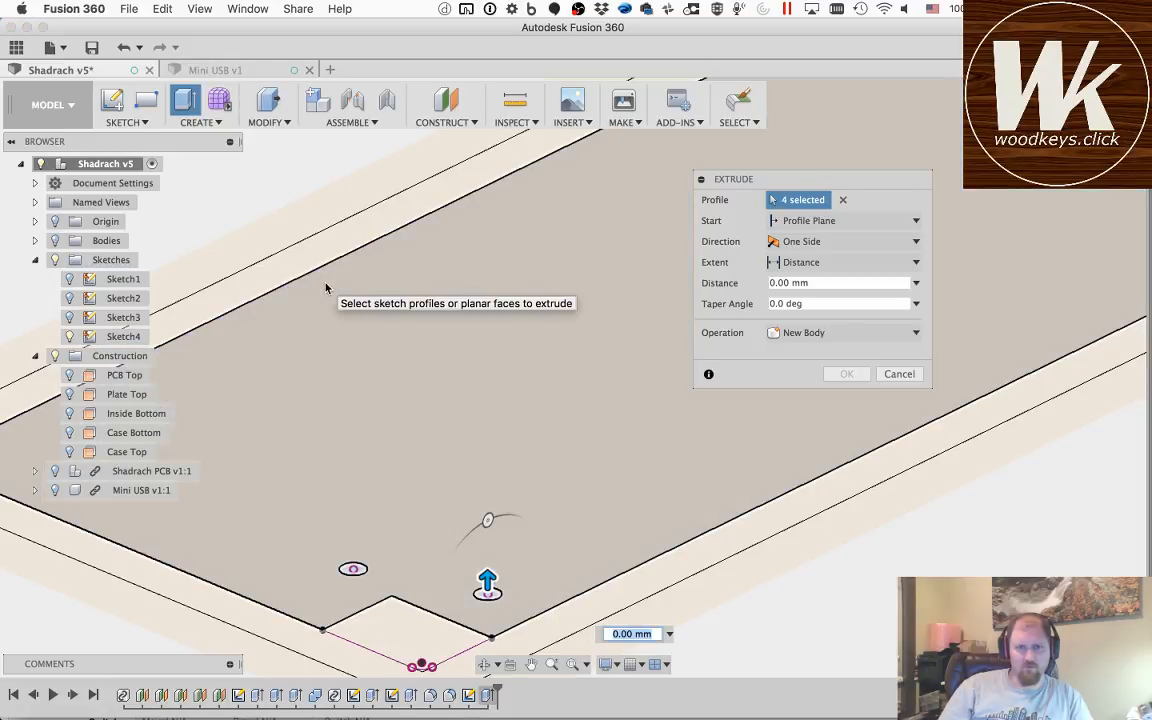
pyautogui.click(420, 606)
pyautogui.click(485, 666)
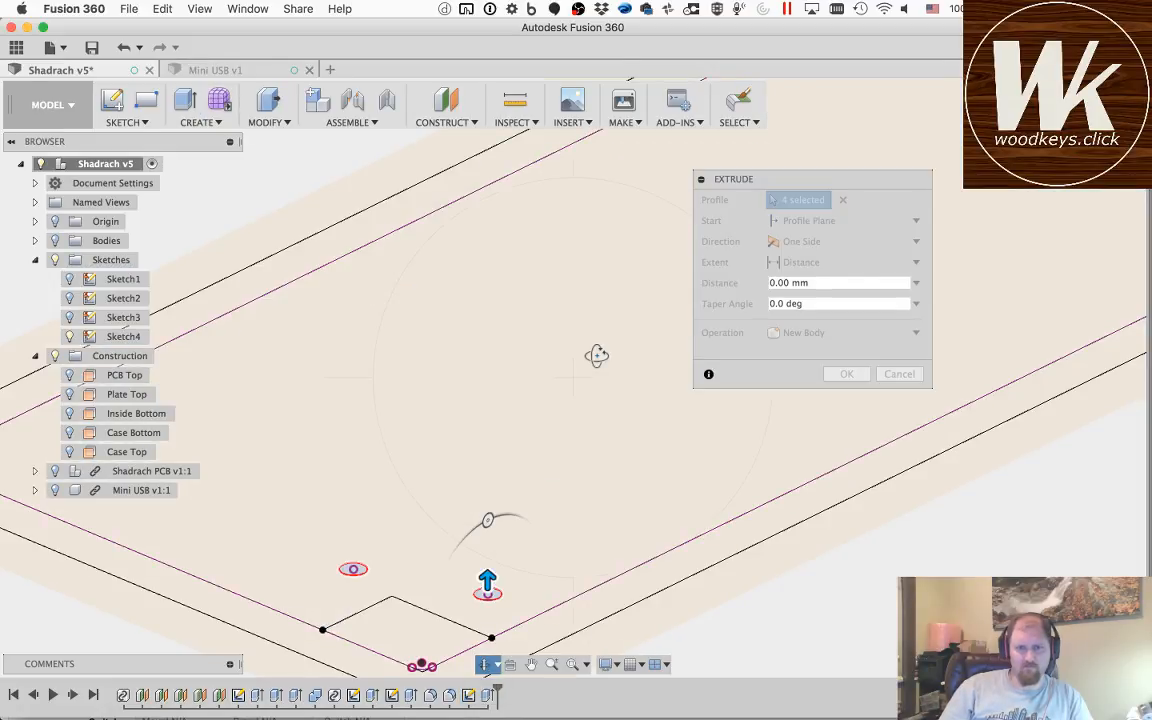
pyautogui.moveTo(581, 366)
pyautogui.mouseDown()
pyautogui.moveTo(476, 450)
pyautogui.moveTo(427, 445)
pyautogui.moveTo(517, 512)
pyautogui.moveTo(536, 488)
pyautogui.moveTo(532, 443)
pyautogui.moveTo(566, 455)
pyautogui.moveTo(599, 411)
pyautogui.moveTo(668, 367)
pyautogui.moveTo(705, 324)
pyautogui.mouseUp()
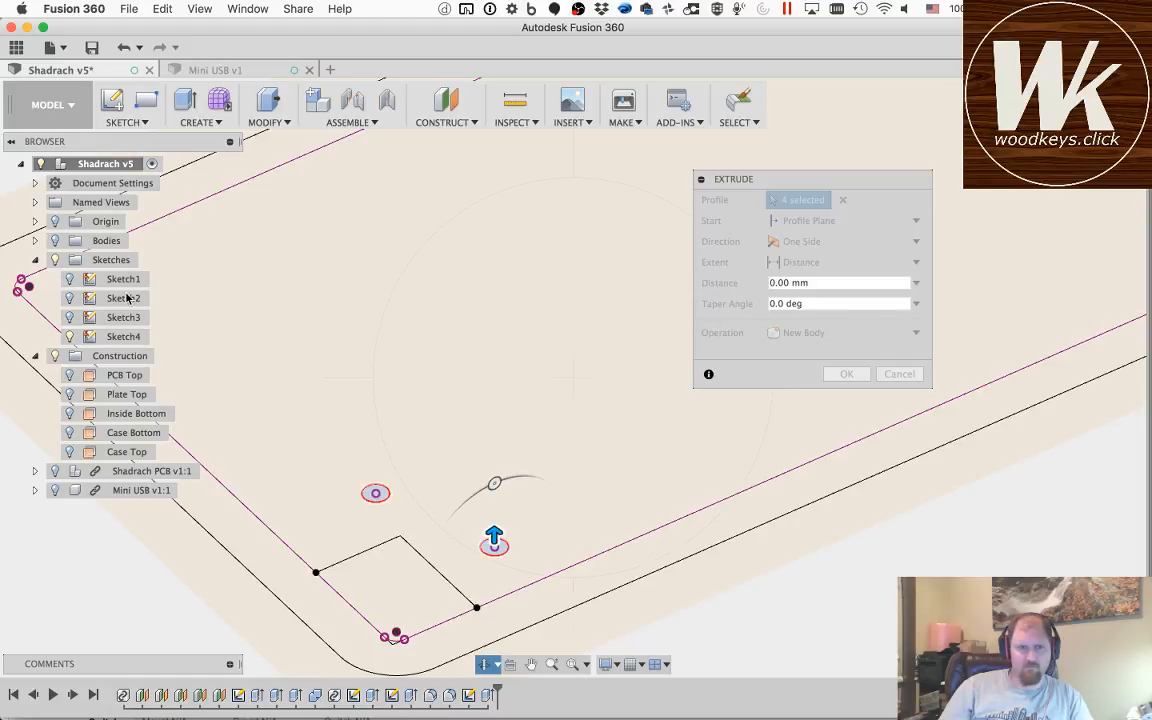
pyautogui.press('Escape')
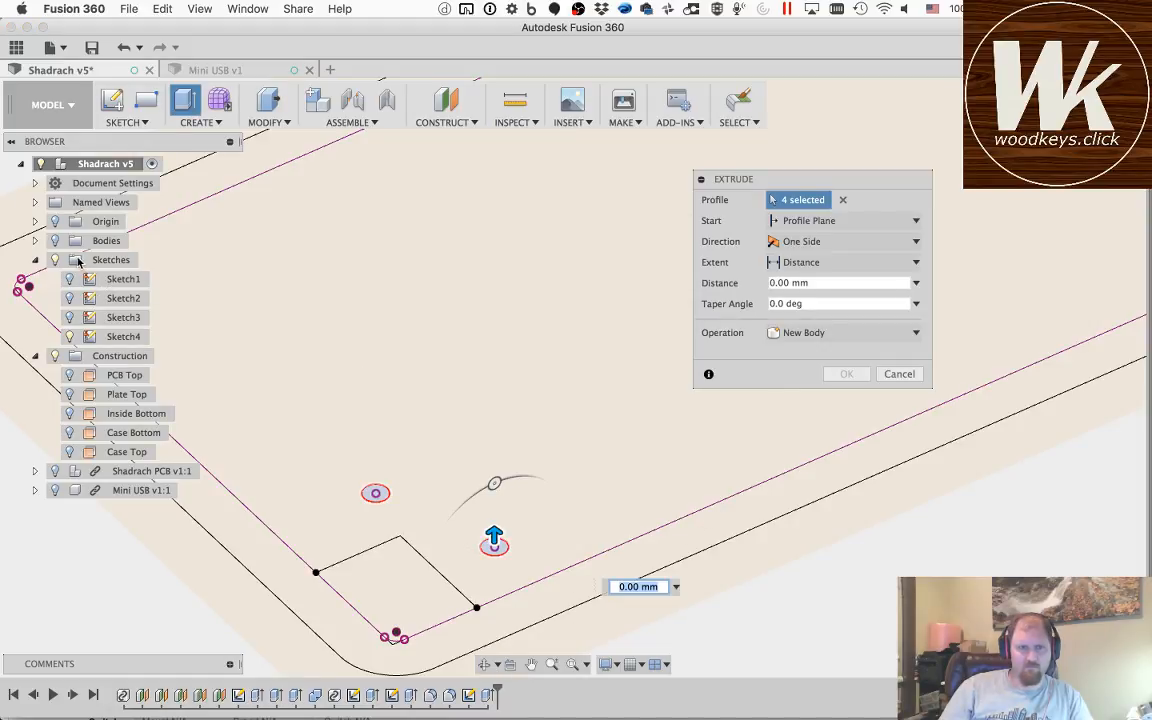
pyautogui.click(55, 240)
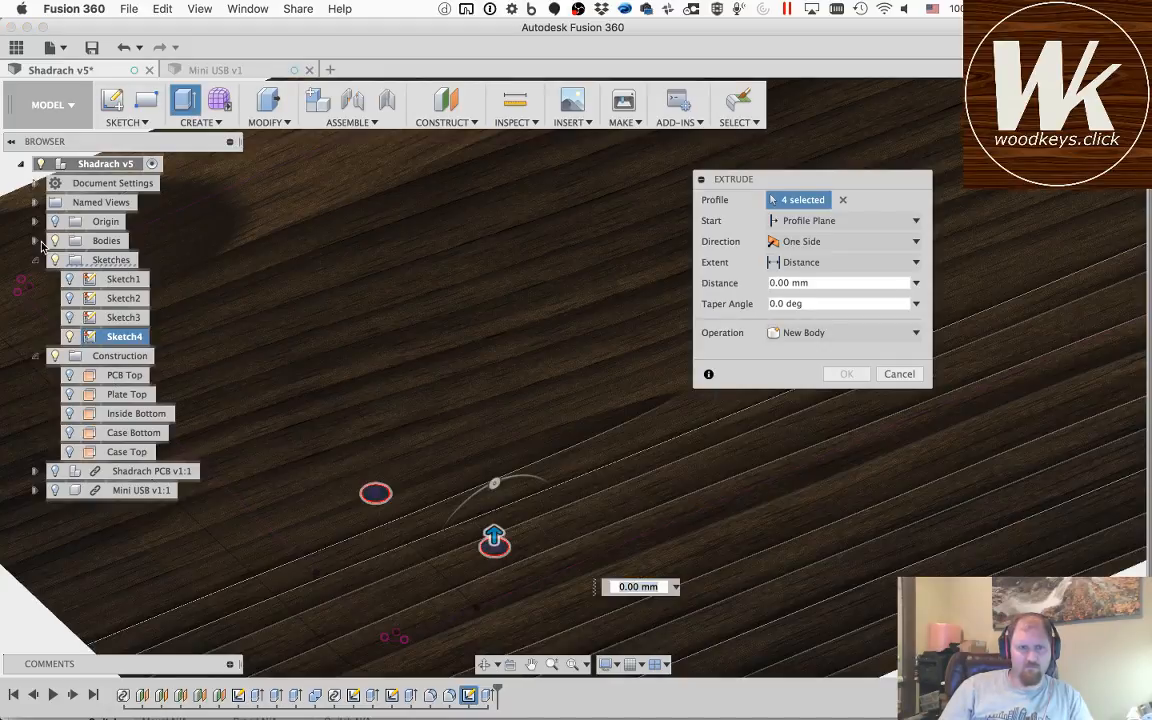
# Step: Hide Body1, leaving Body3 shown, and add the large inner area back to the extrusion profiles
pyautogui.click(37, 241)
pyautogui.click(69, 260)
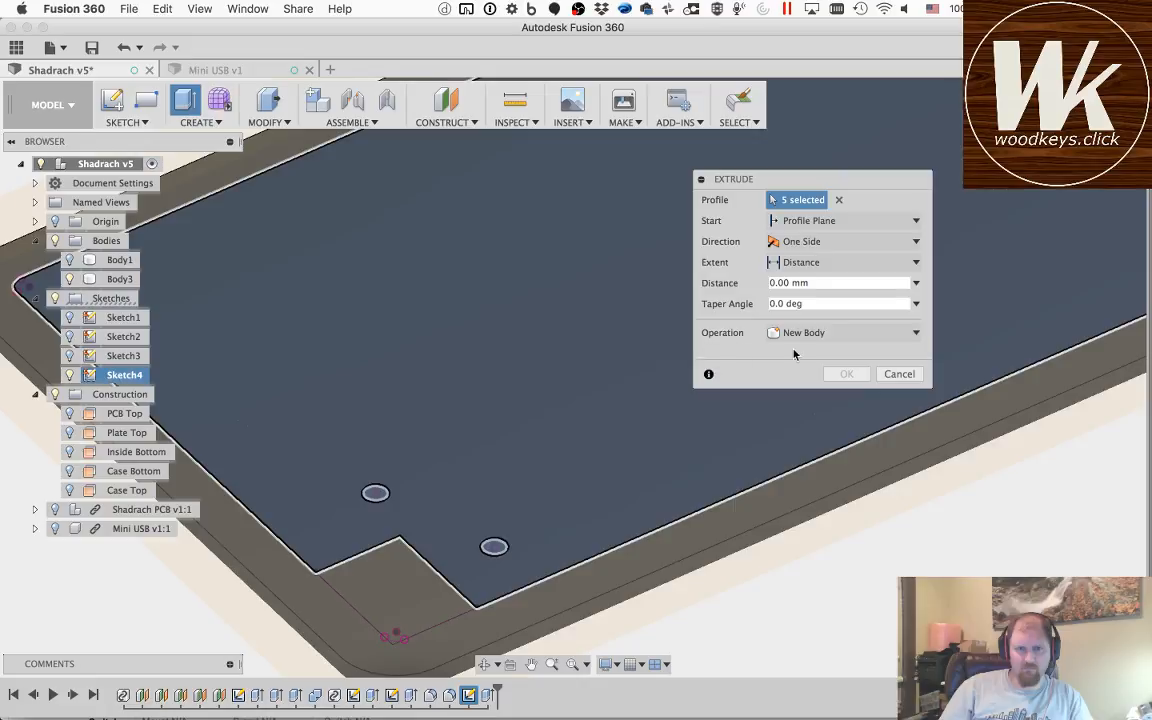
pyautogui.click(486, 340)
# Step: Cut the inner area and four hole circles out of Body3, with the extent set to To Object at its inner face
pyautogui.click(840, 262)
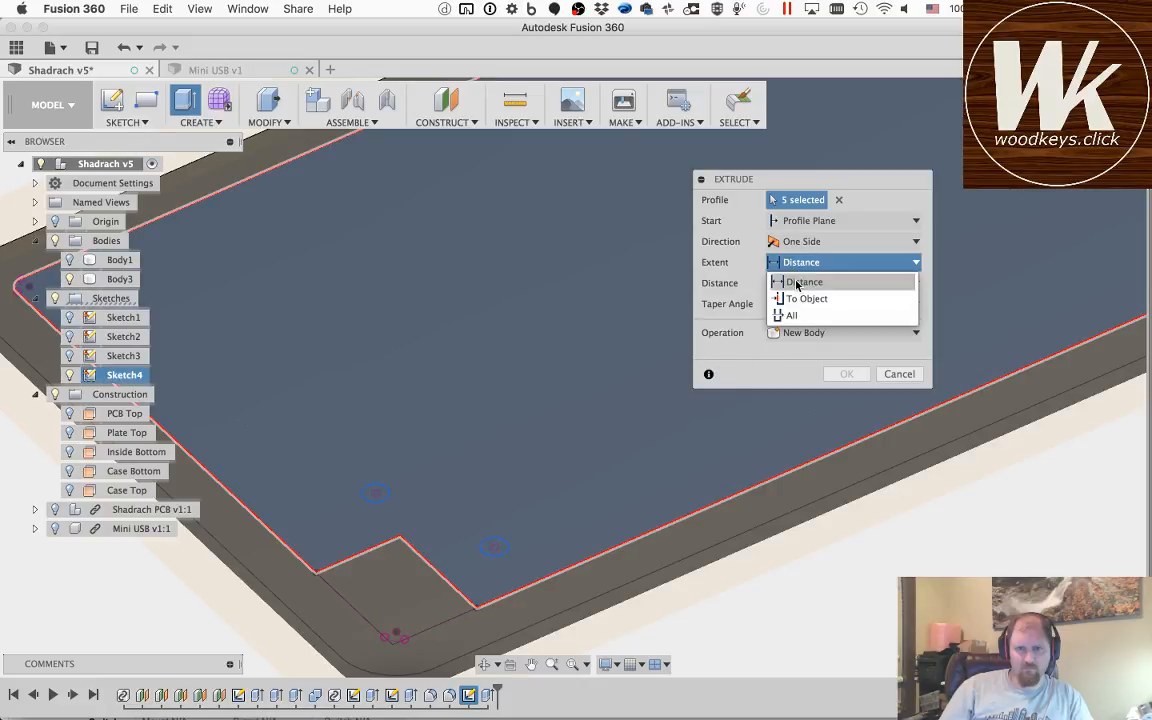
pyautogui.click(790, 299)
pyautogui.click(431, 375)
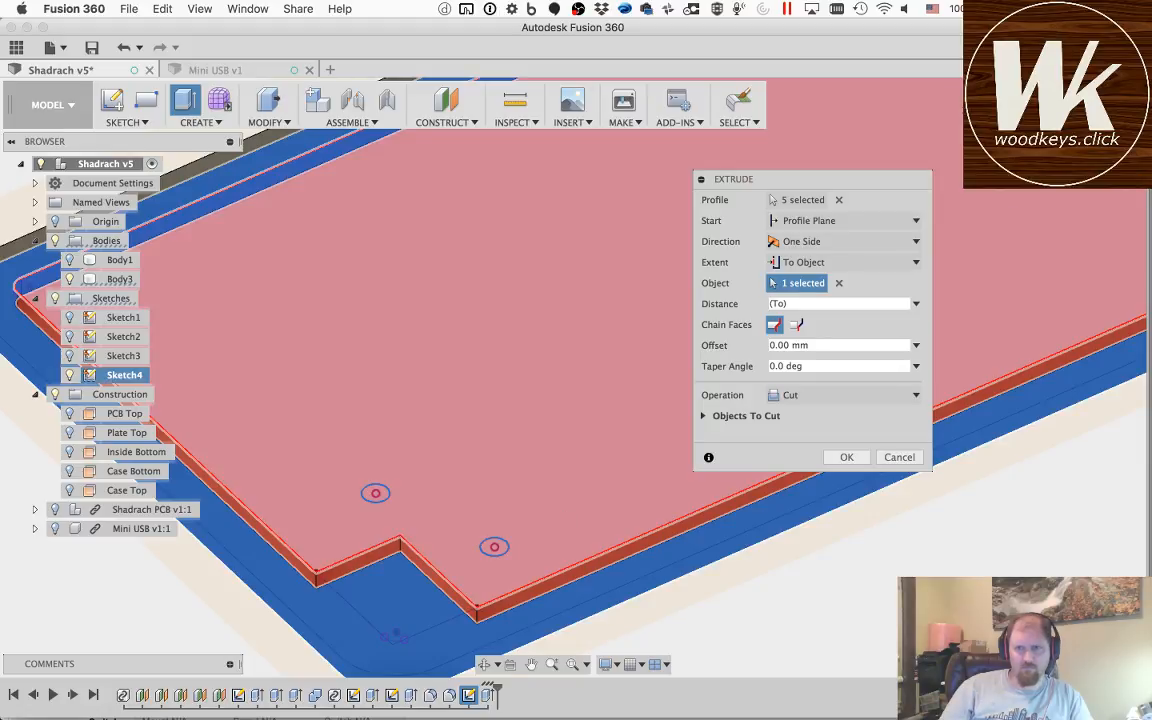
pyautogui.click(1056, 101)
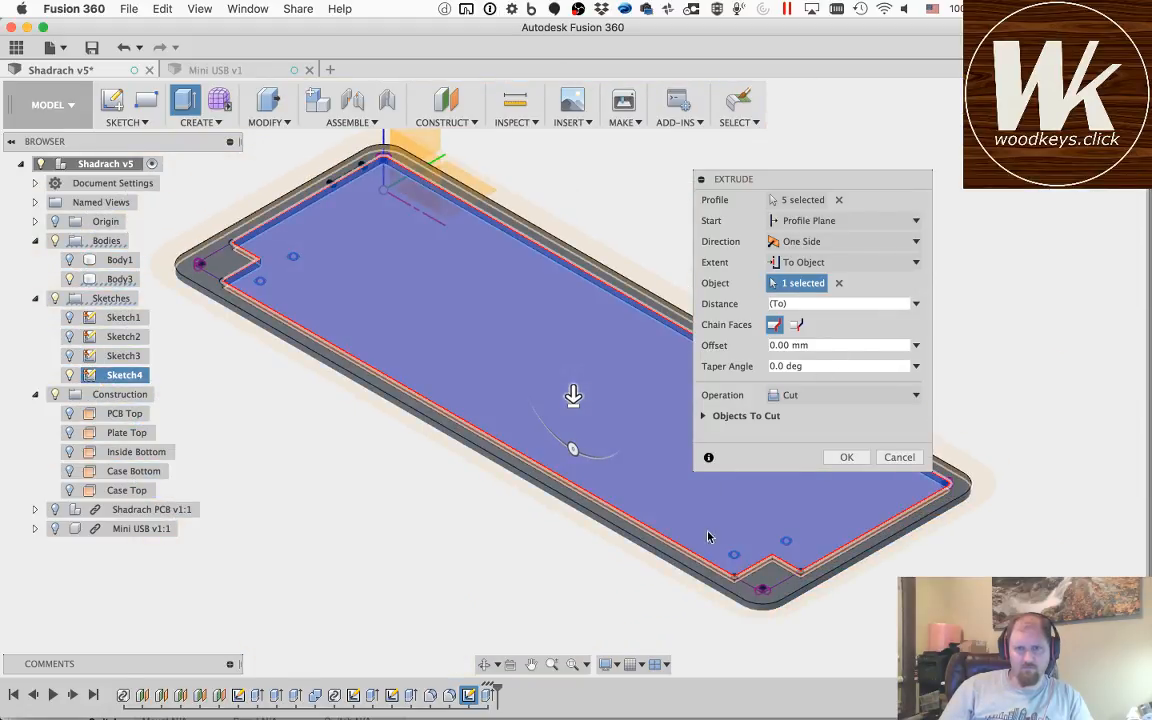
pyautogui.click(846, 458)
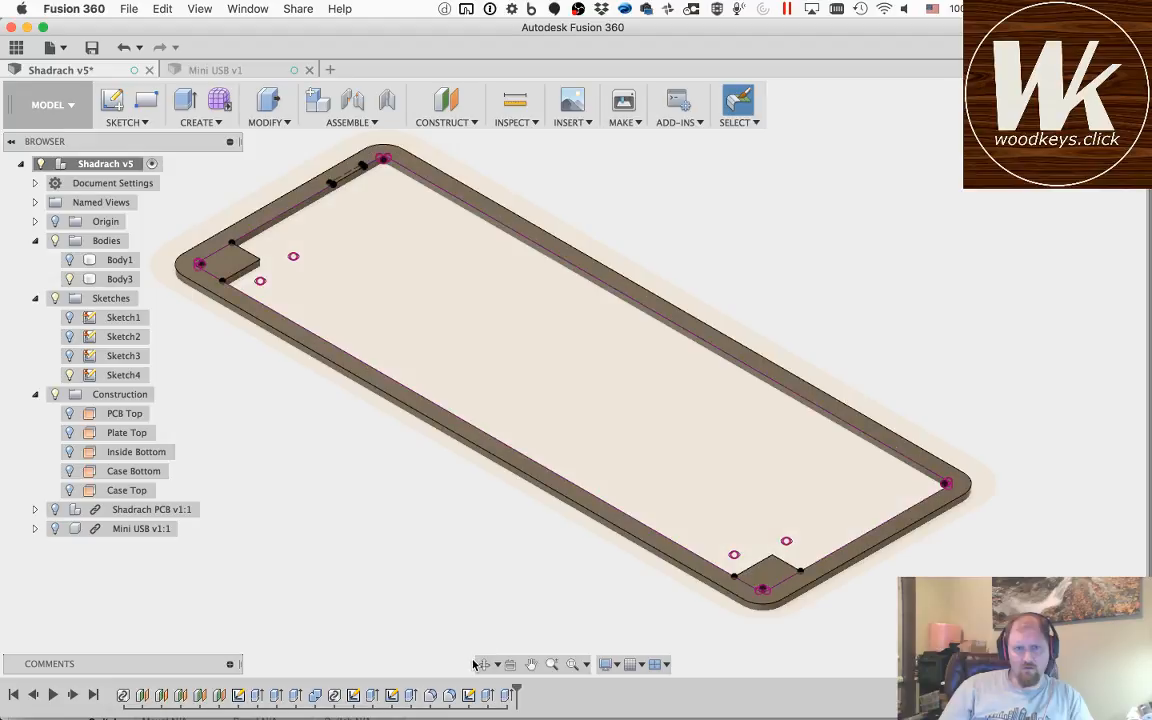
# Step: Hide Sketch4, show Body1 again, and inspect the cut rim in place on the case
pyautogui.click(69, 375)
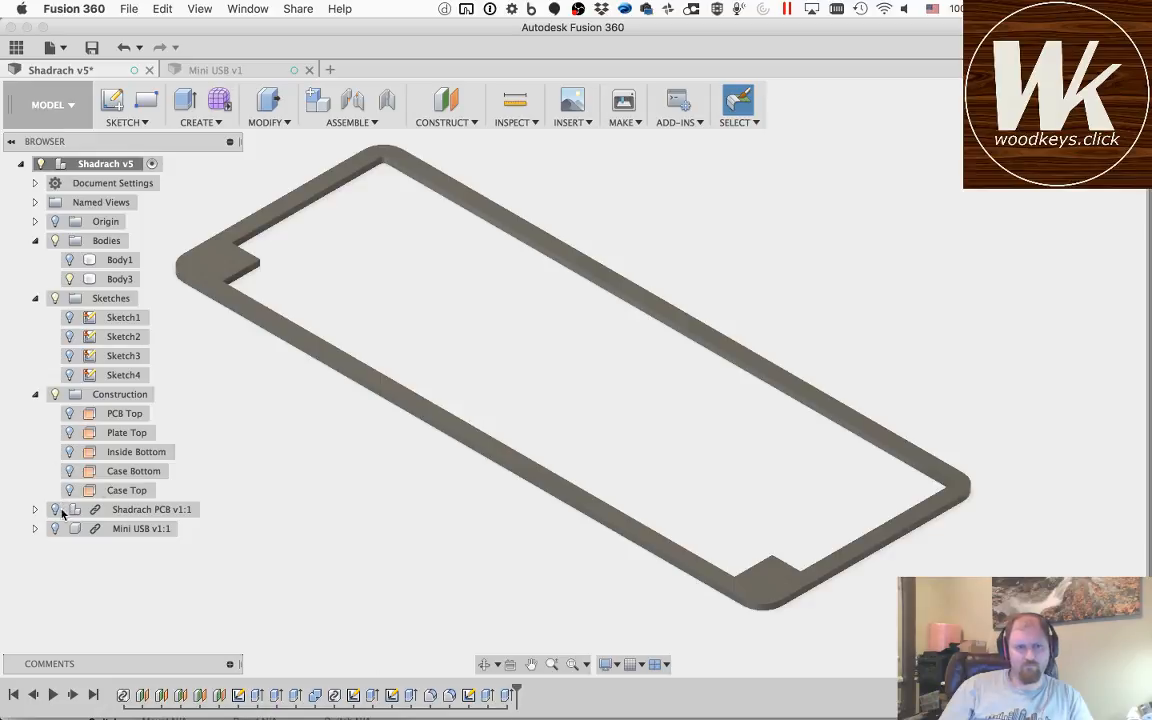
pyautogui.click(71, 260)
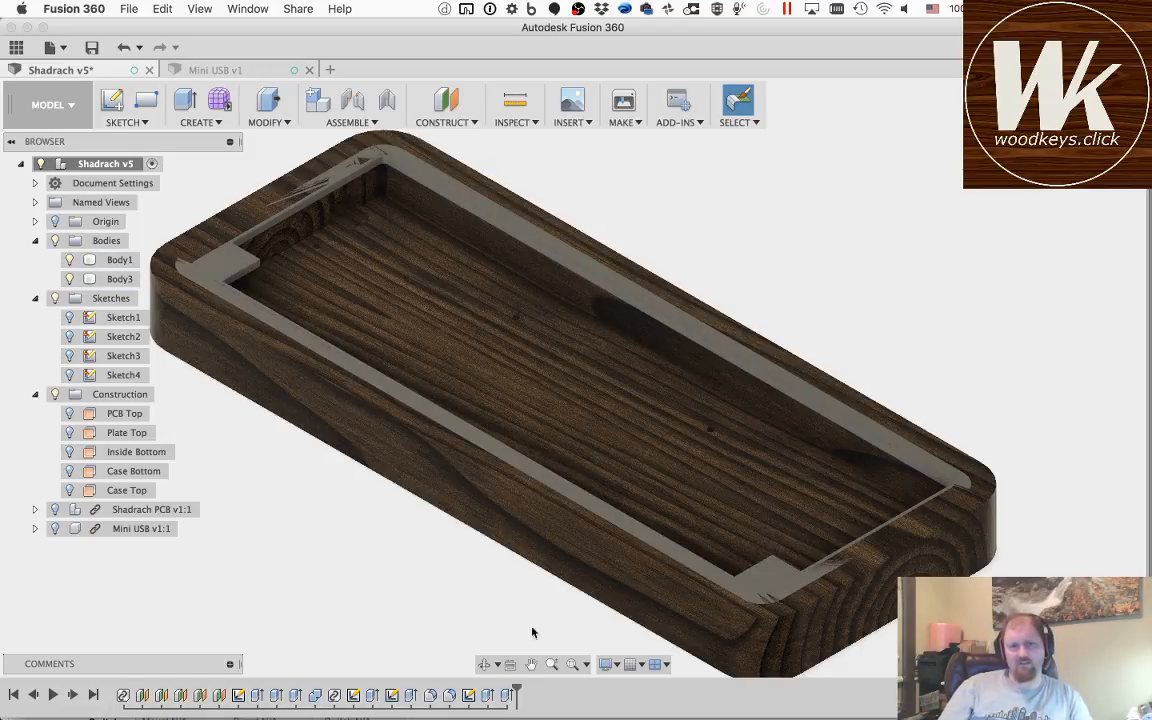
pyautogui.click(480, 668)
pyautogui.moveTo(560, 360); pyautogui.dragTo(458, 272)
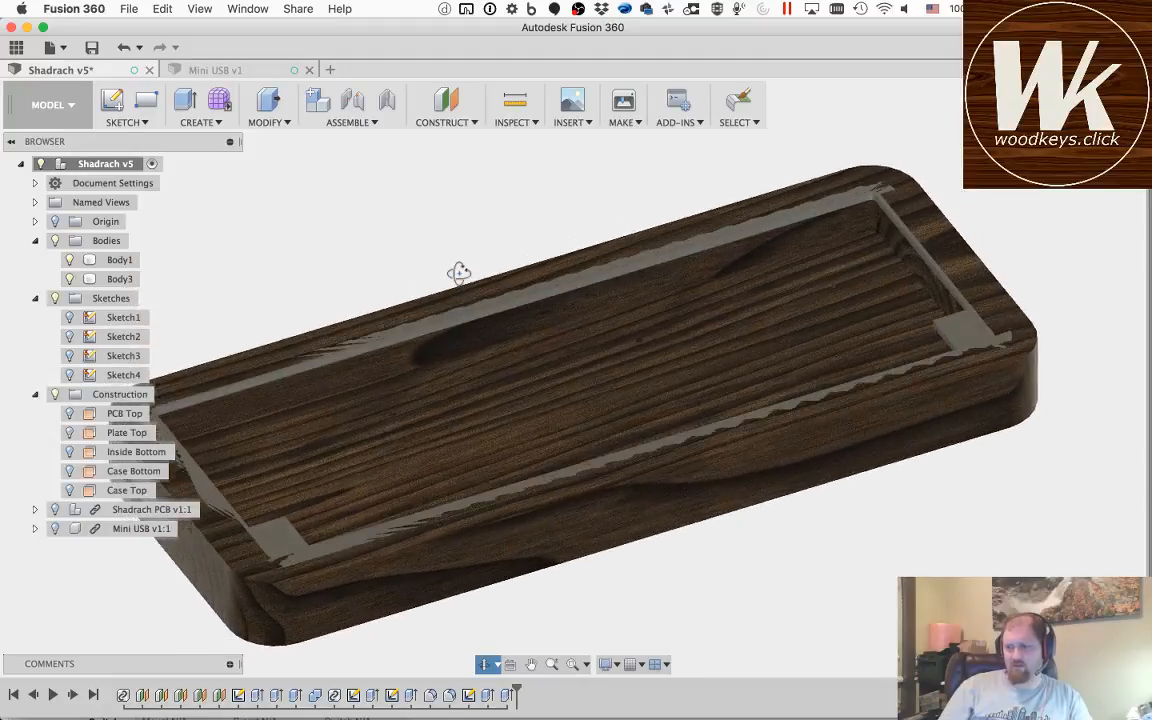
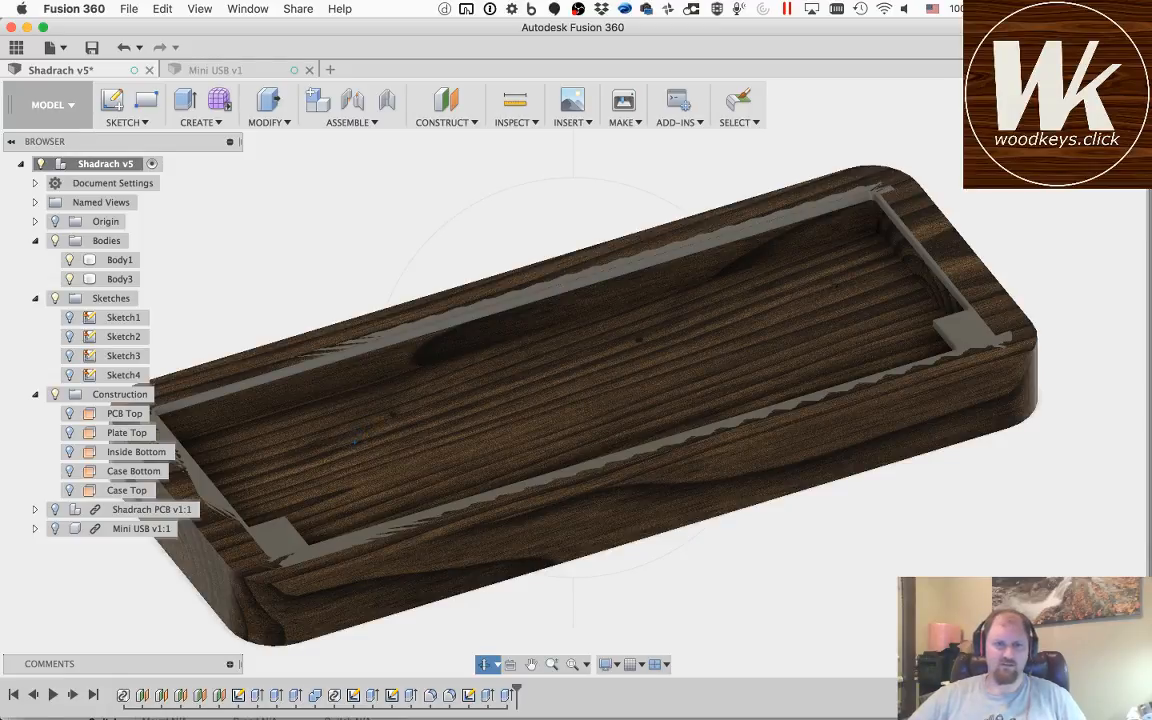
pyautogui.moveTo(573, 400); pyautogui.dragTo(455, 400)
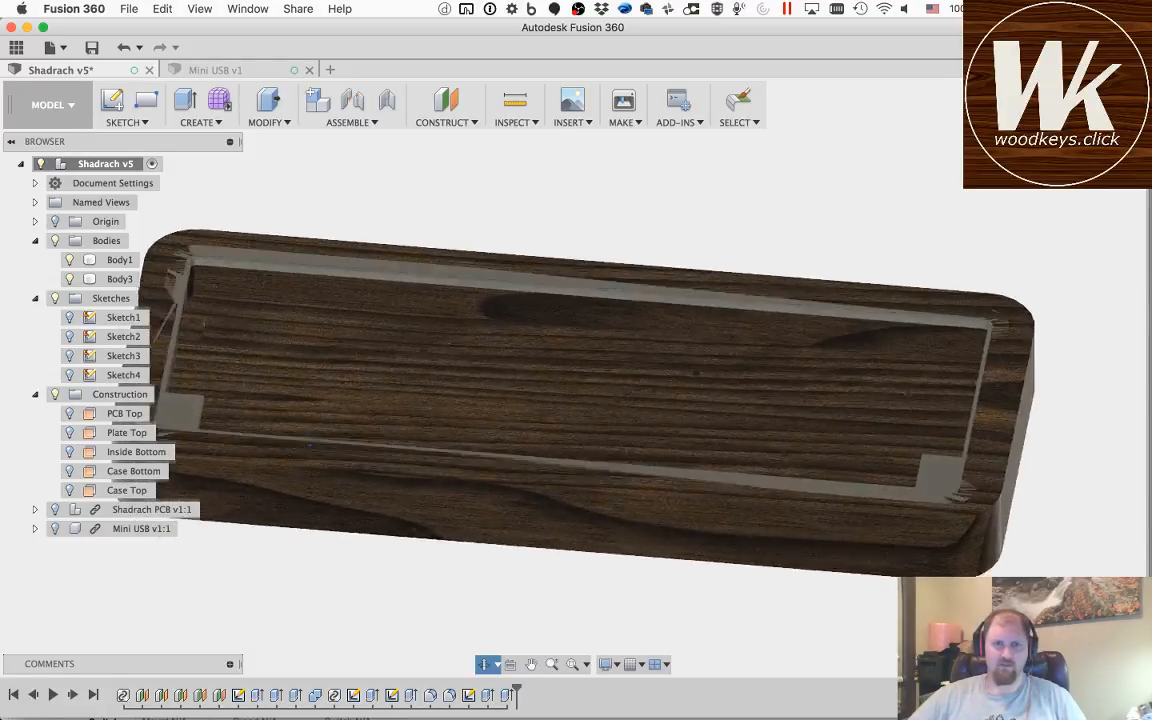
pyautogui.moveTo(310, 445); pyautogui.dragTo(339, 445)
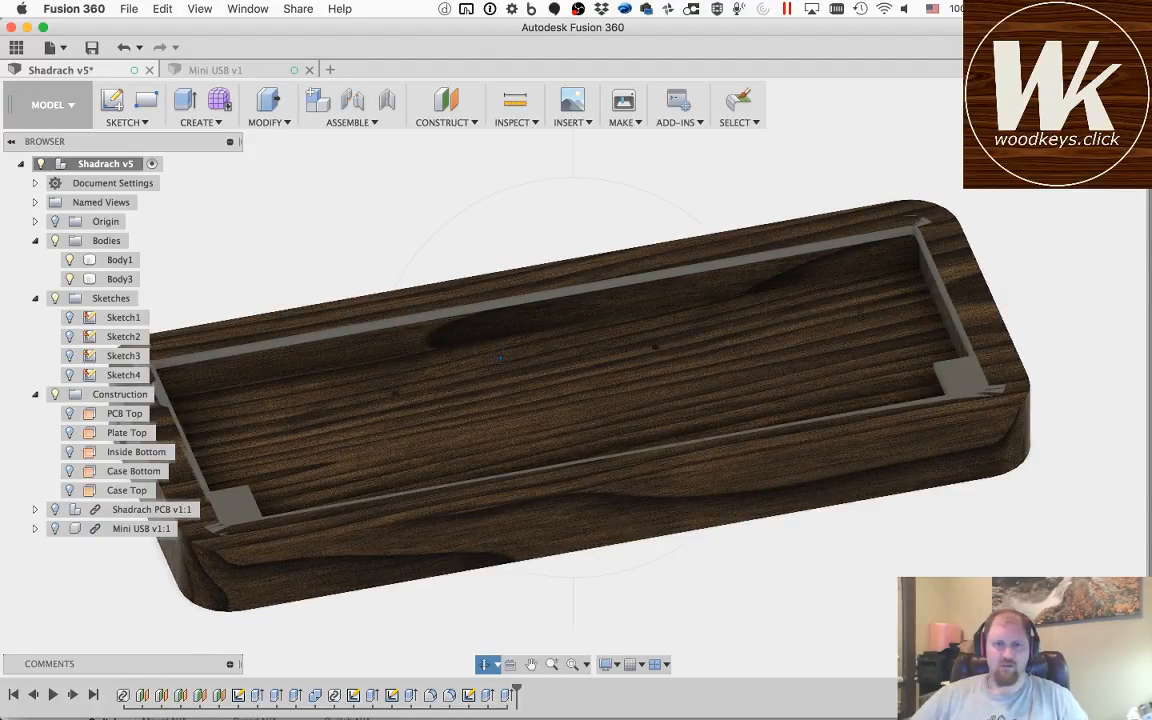
pyautogui.press('Escape')
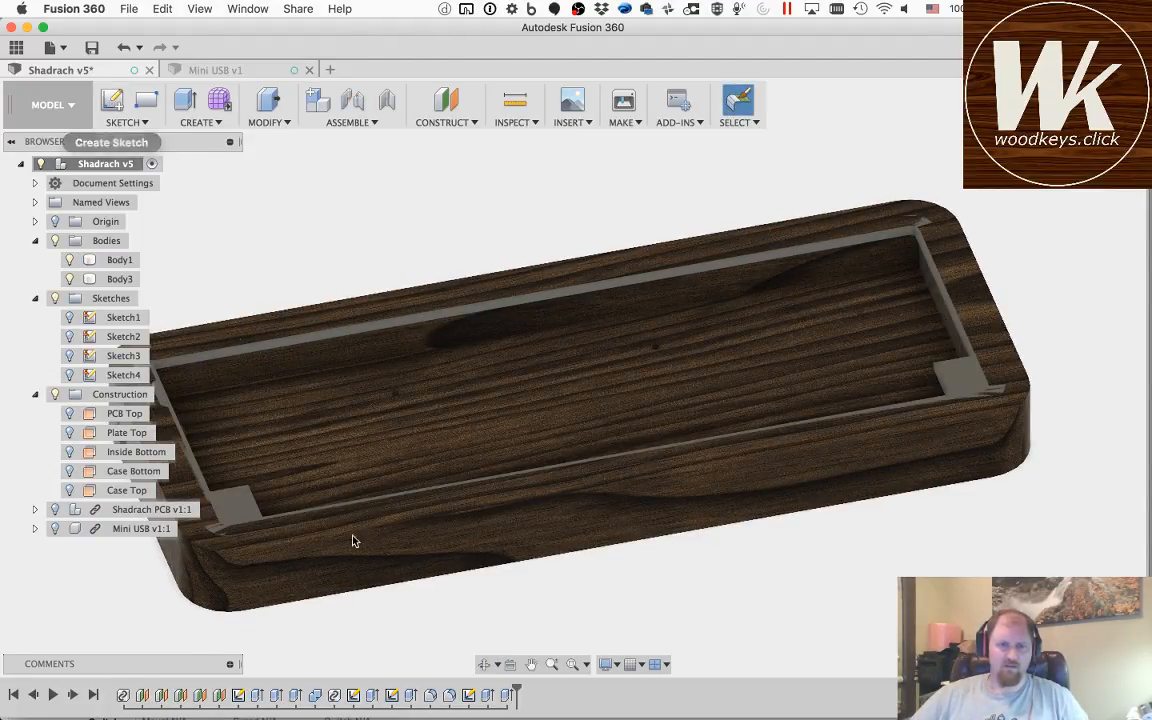
# Step: Reopen Sketch4 for editing and try to offset the rim's outer curve outward by 0.5 mm
pyautogui.doubleClick(468, 695)
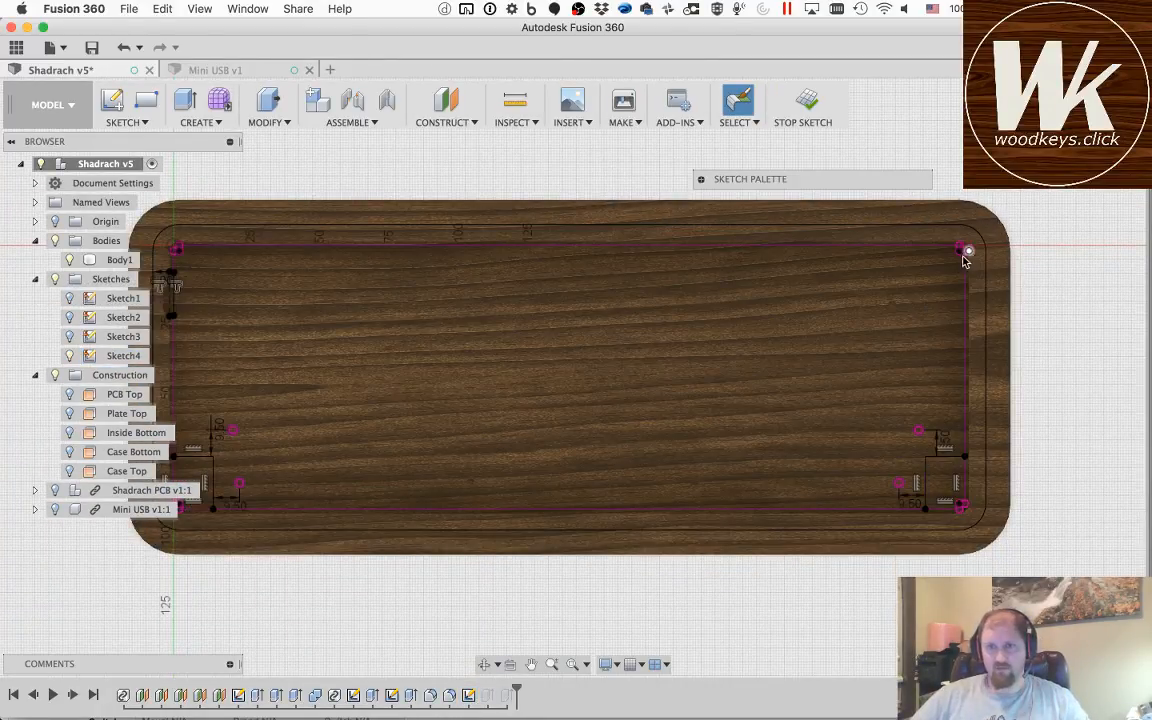
pyautogui.scroll(5, 960, 250)
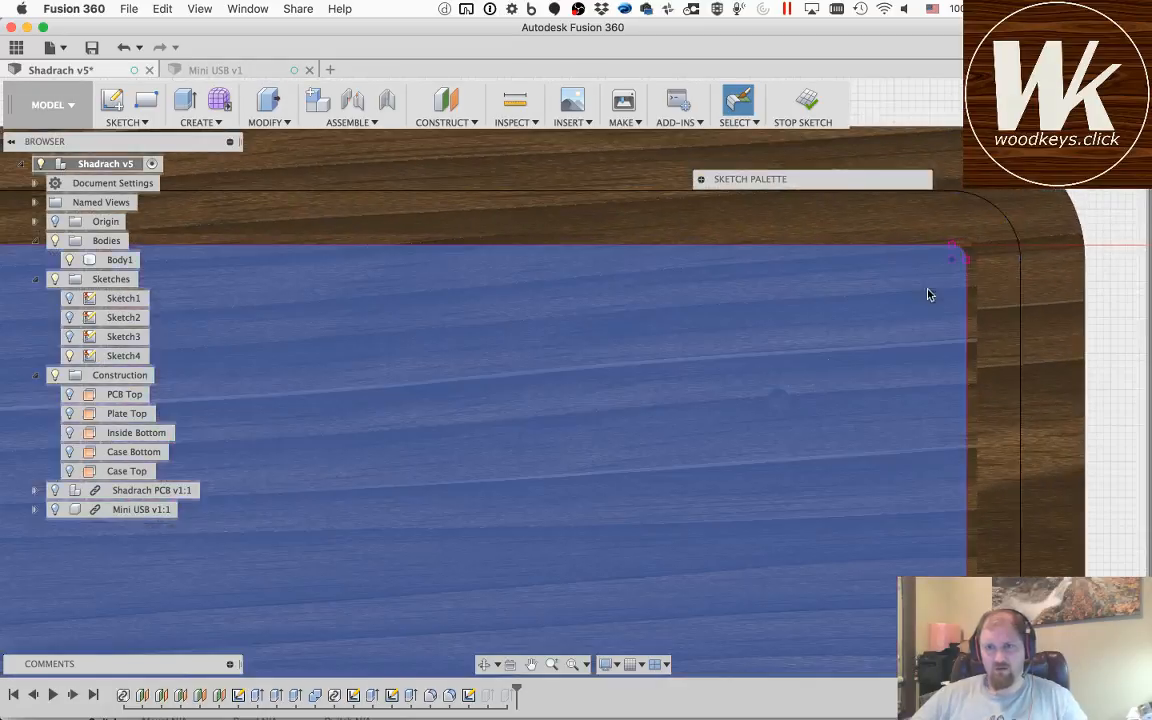
pyautogui.press('o')
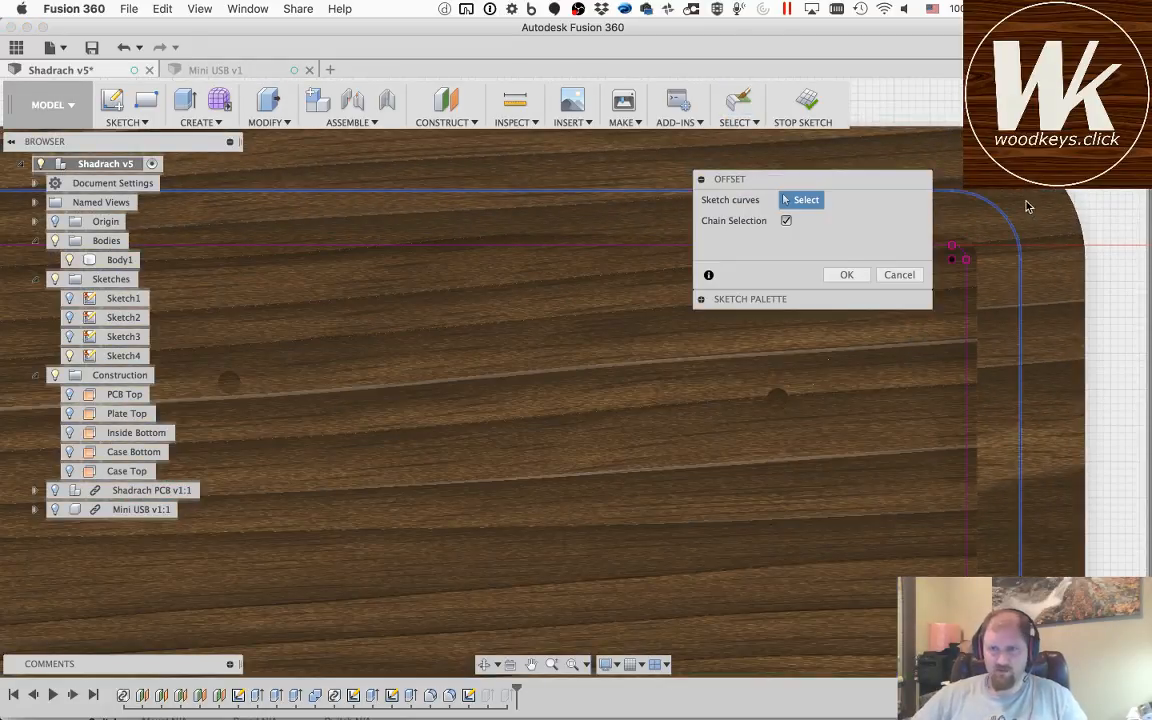
pyautogui.click(1005, 217)
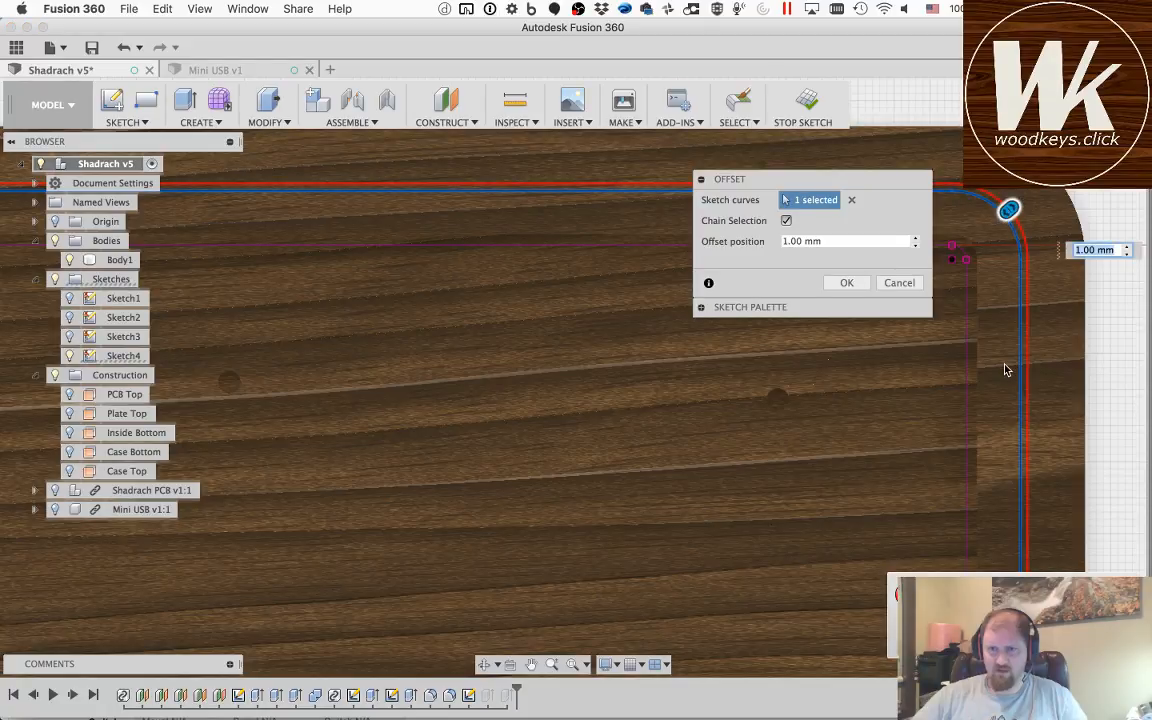
pyautogui.click(786, 241)
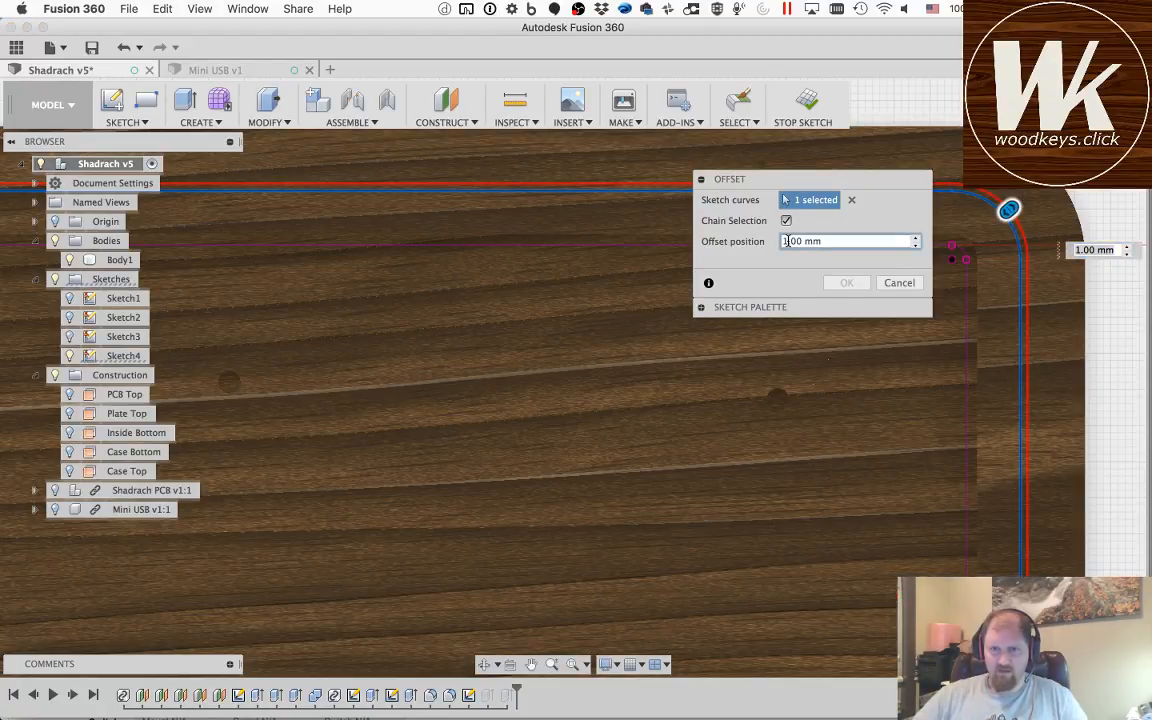
pyautogui.write('.5')
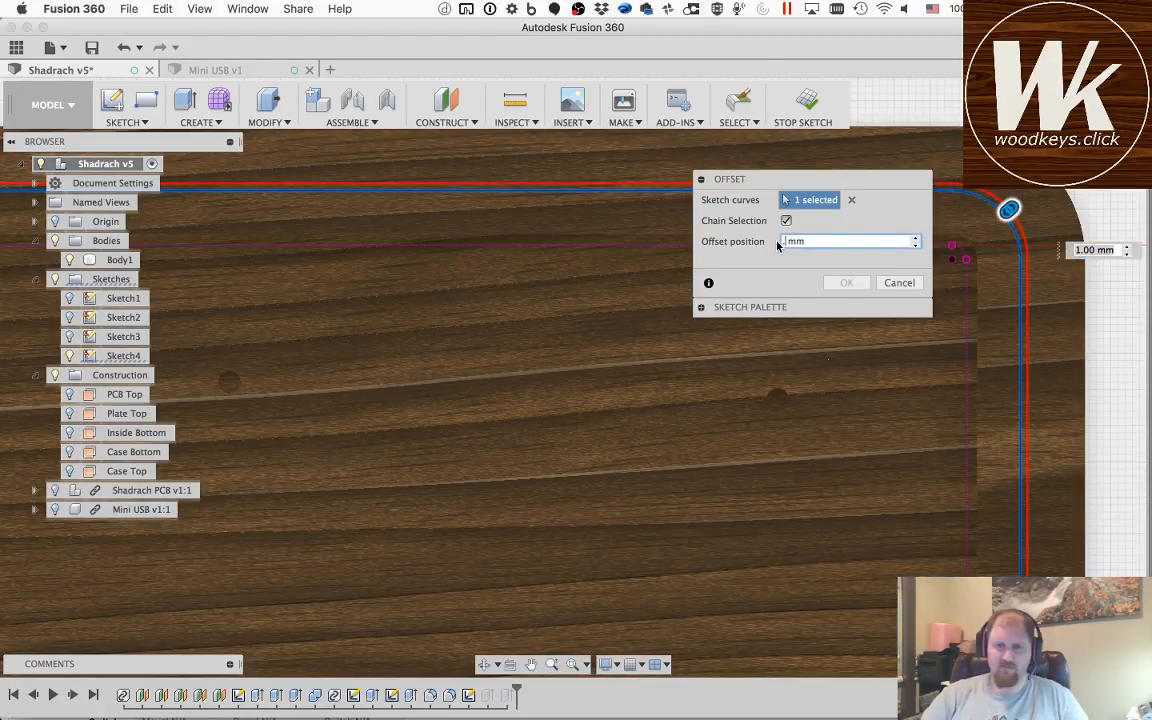
pyautogui.press('Return')
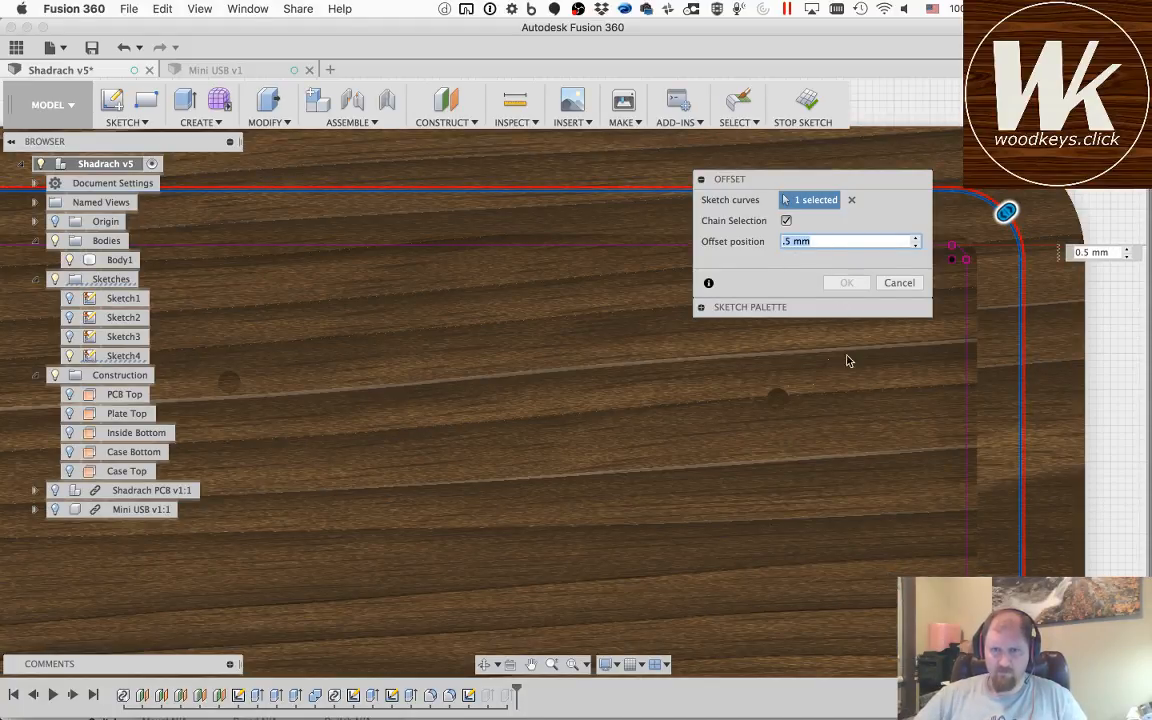
pyautogui.press('Return')
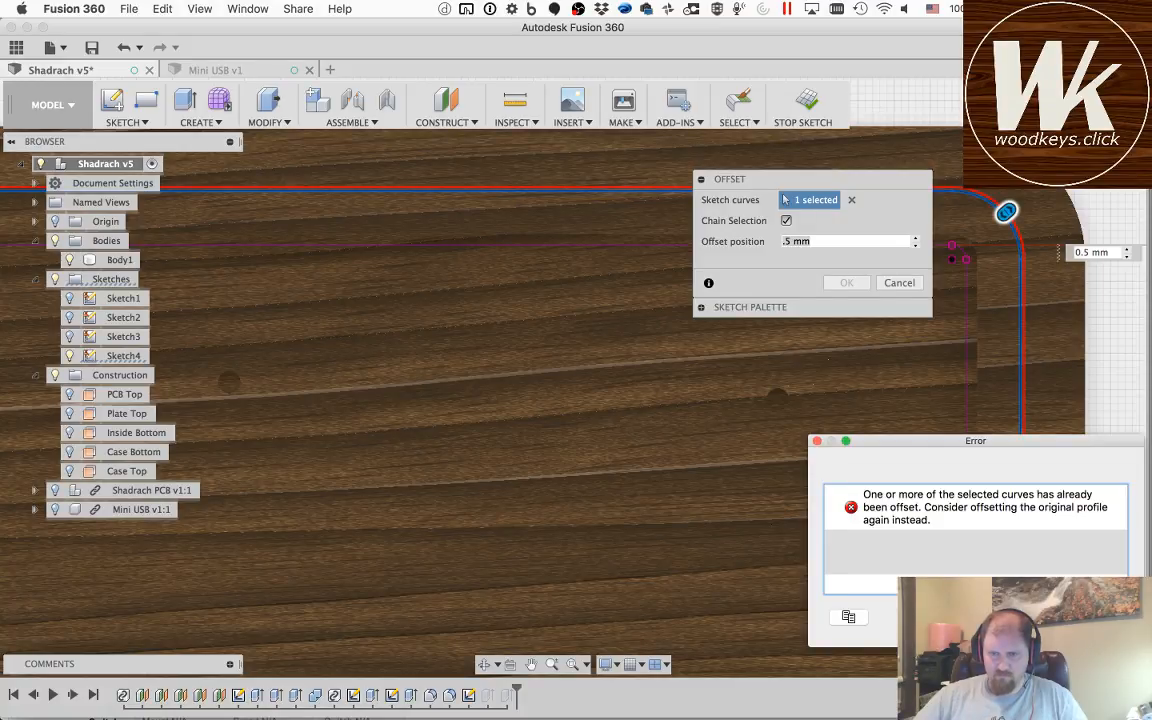
pyautogui.press('Return')
pyautogui.click(831, 240)
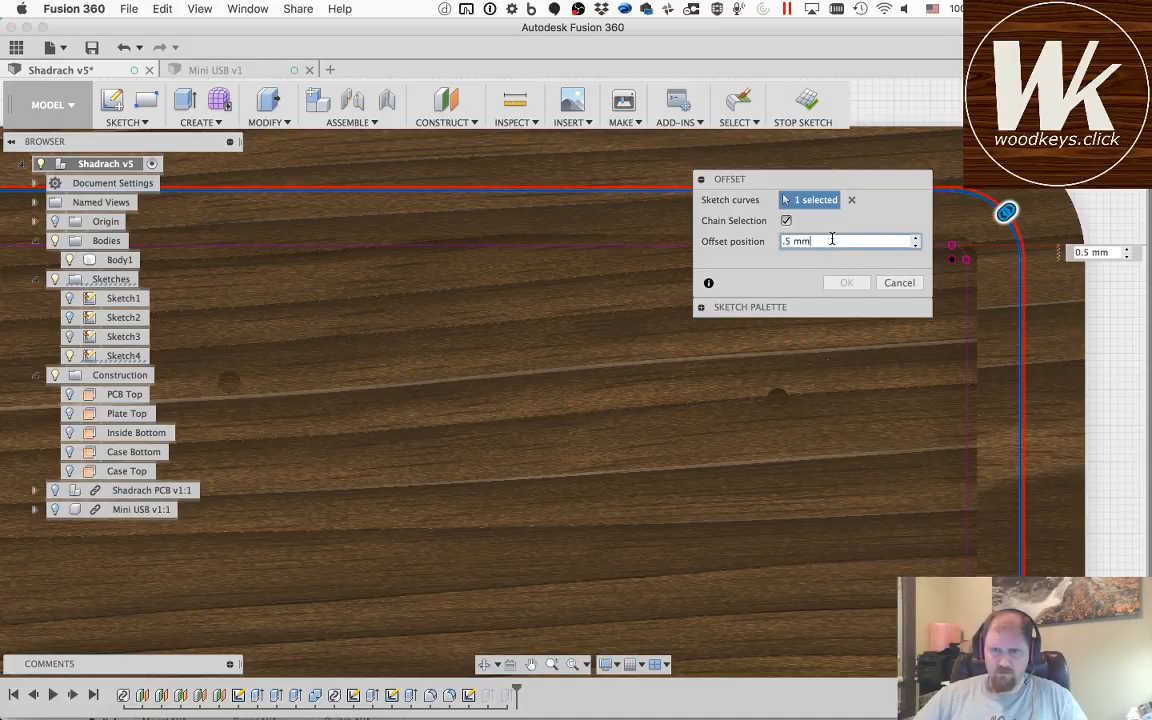
pyautogui.click(880, 287)
pyautogui.press('o')
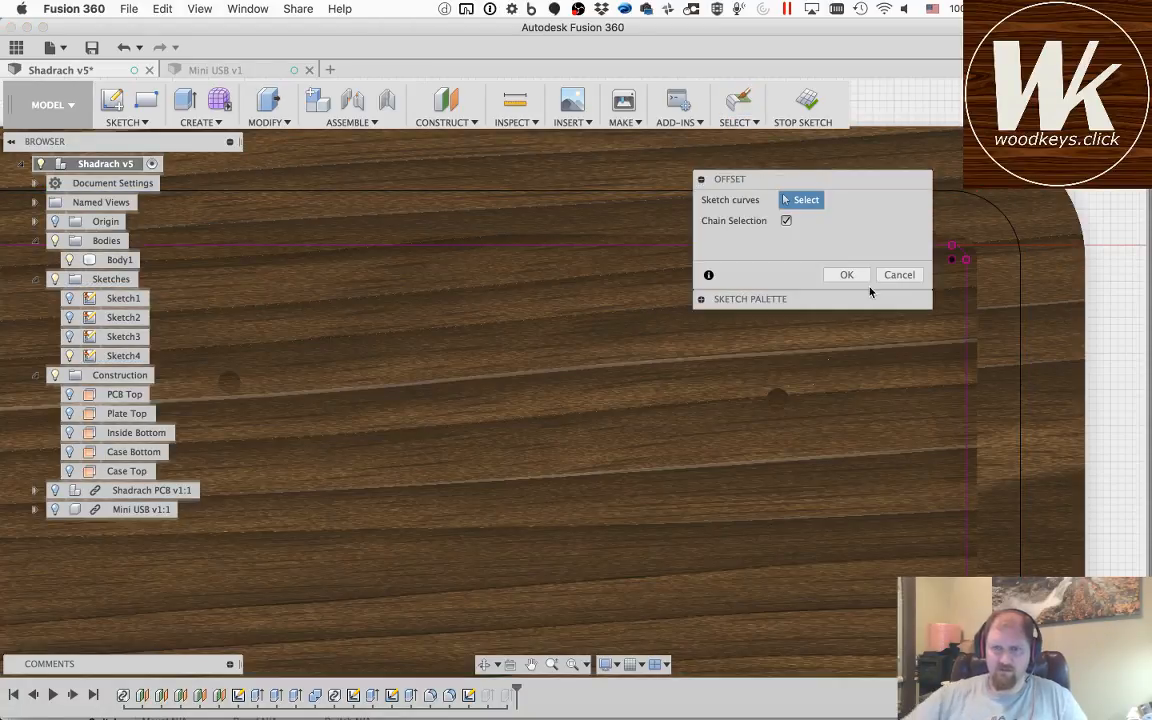
pyautogui.click(976, 249)
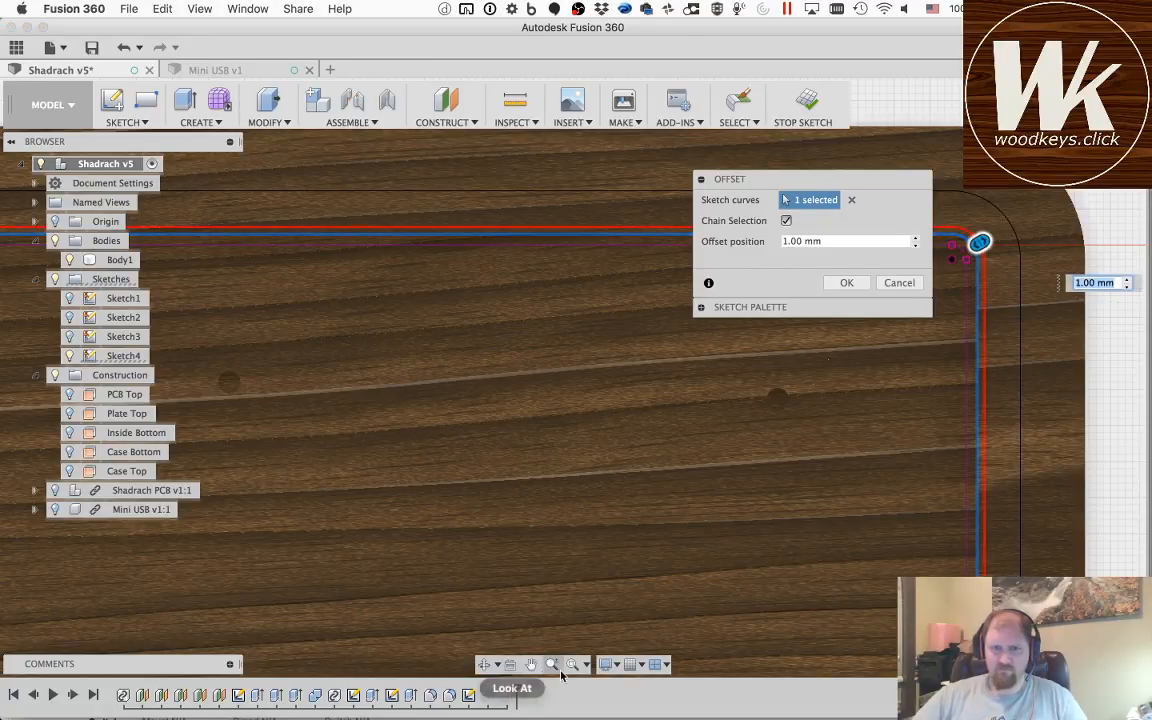
pyautogui.click(531, 664)
pyautogui.moveTo(257, 402); pyautogui.dragTo(1033, 432)
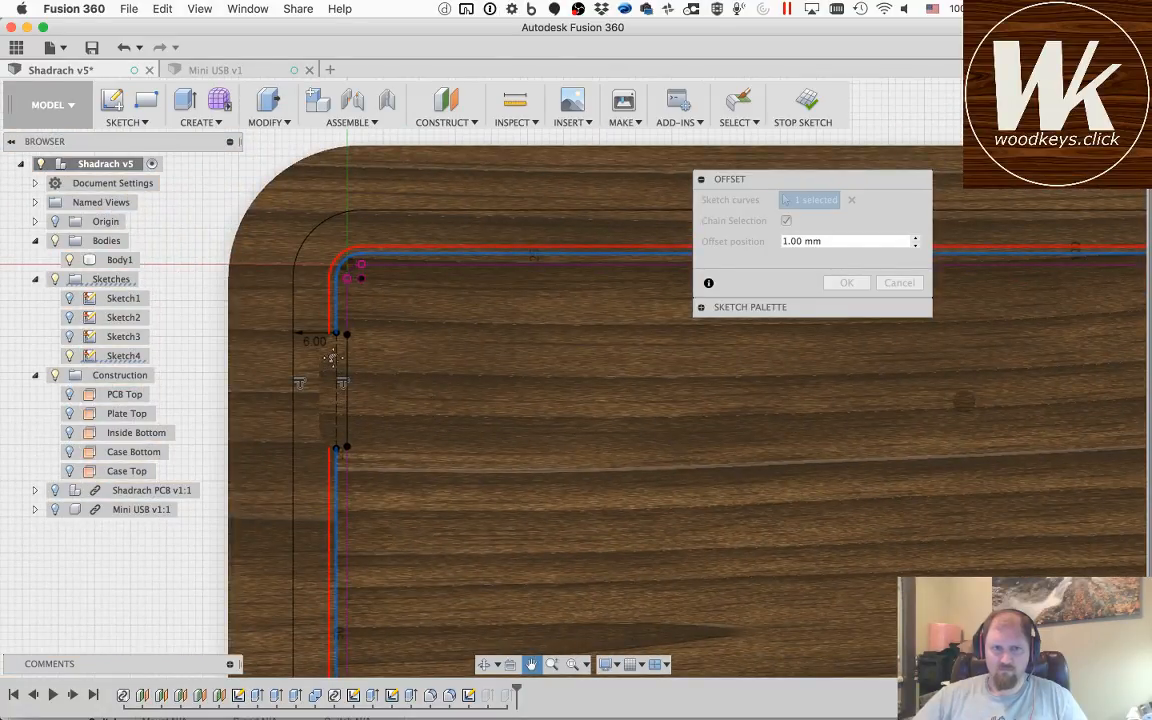
pyautogui.press('Escape')
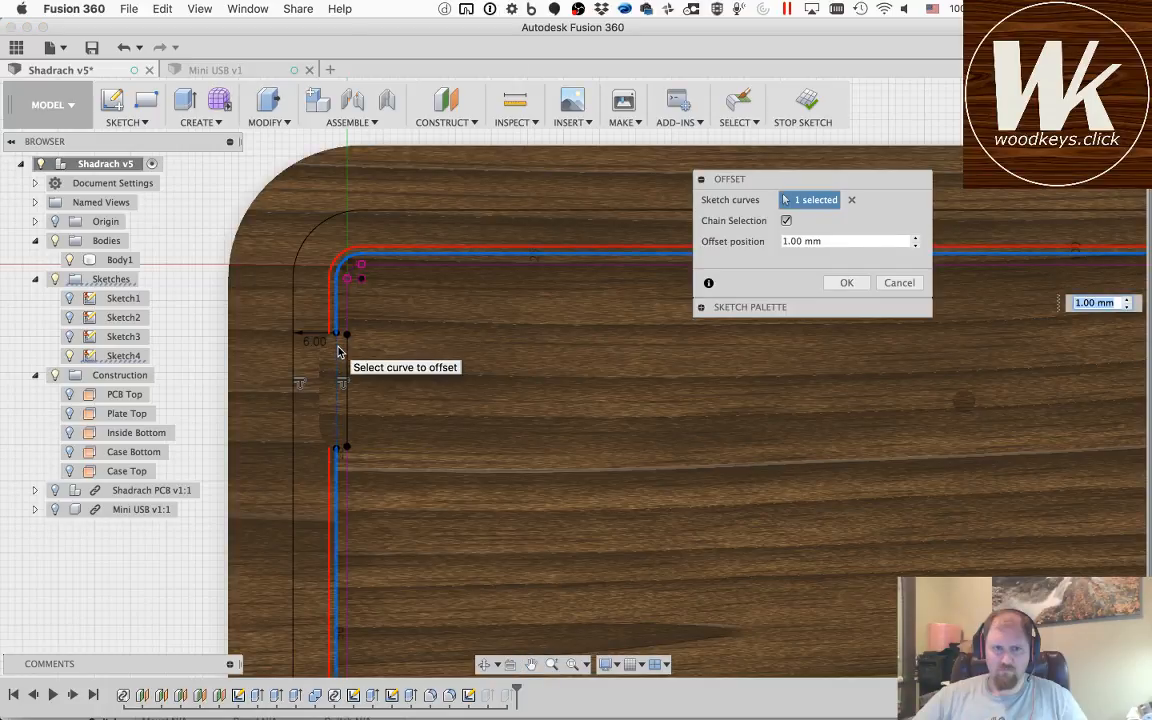
pyautogui.click(338, 347)
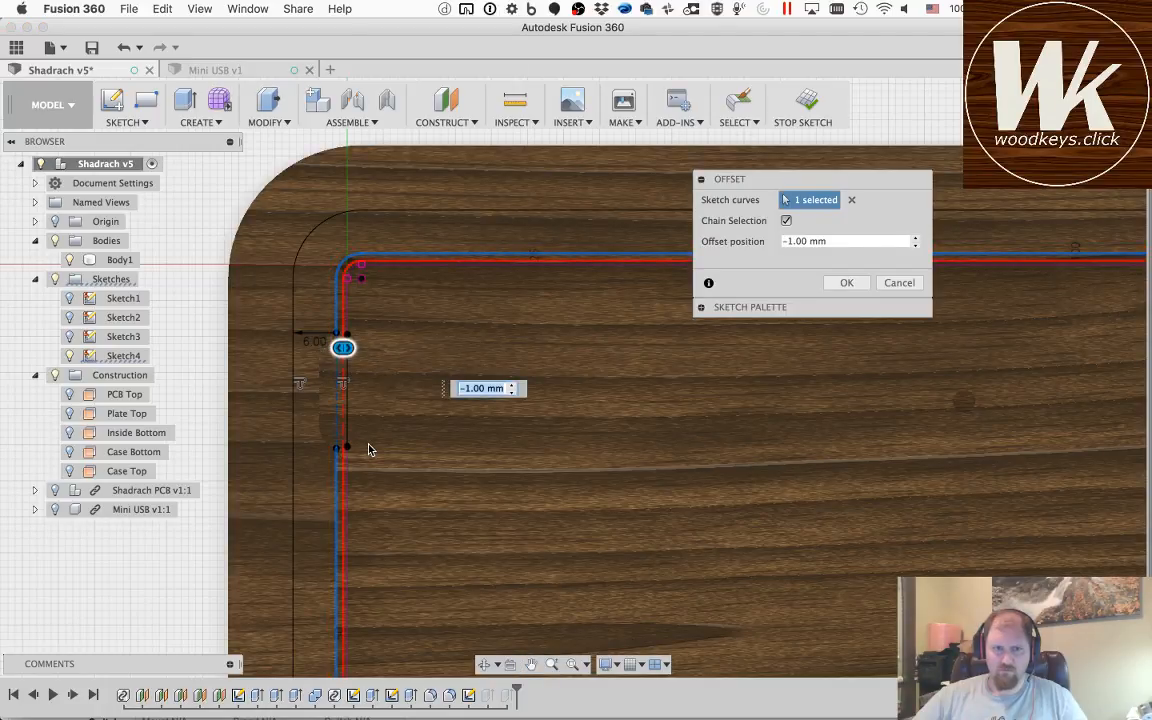
pyautogui.scroll(3, 303, 382)
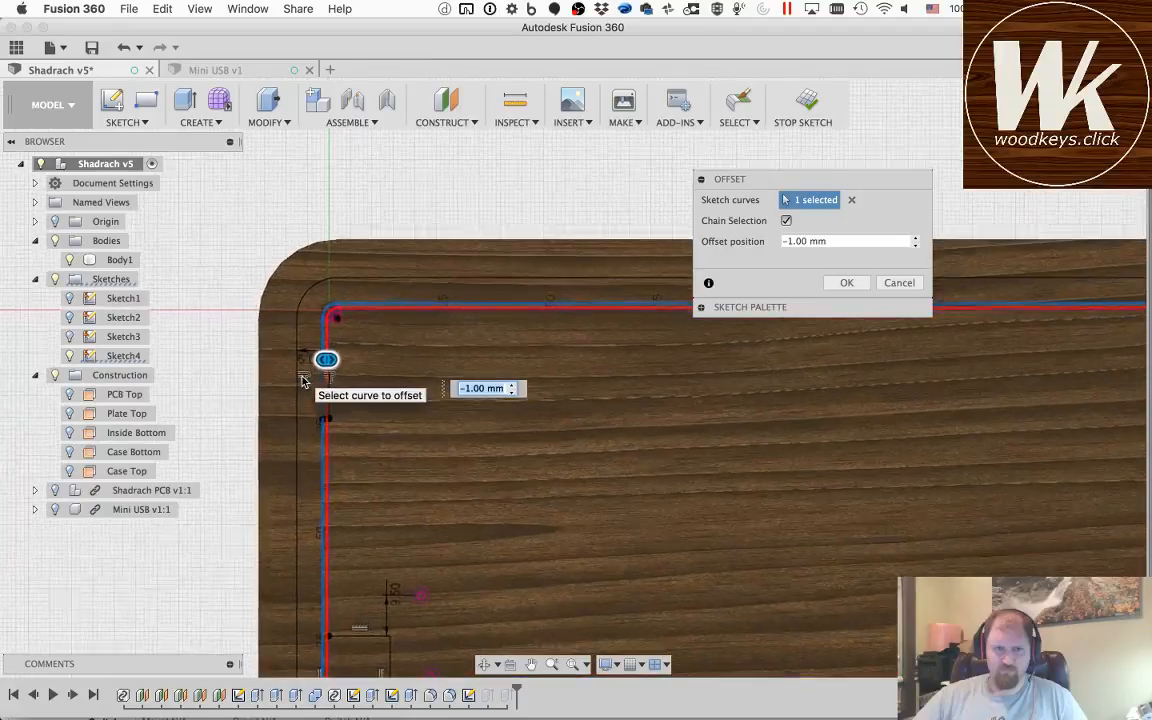
pyautogui.scroll(5, 303, 382)
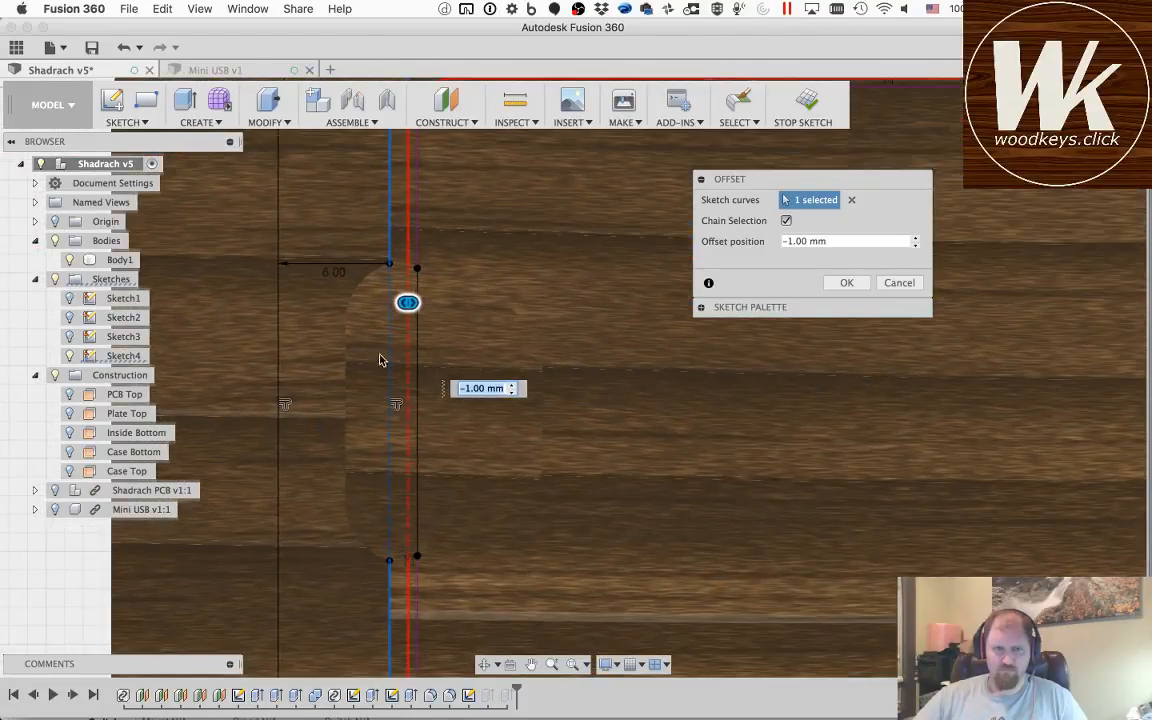
pyautogui.moveTo(407, 302); pyautogui.dragTo(369, 303)
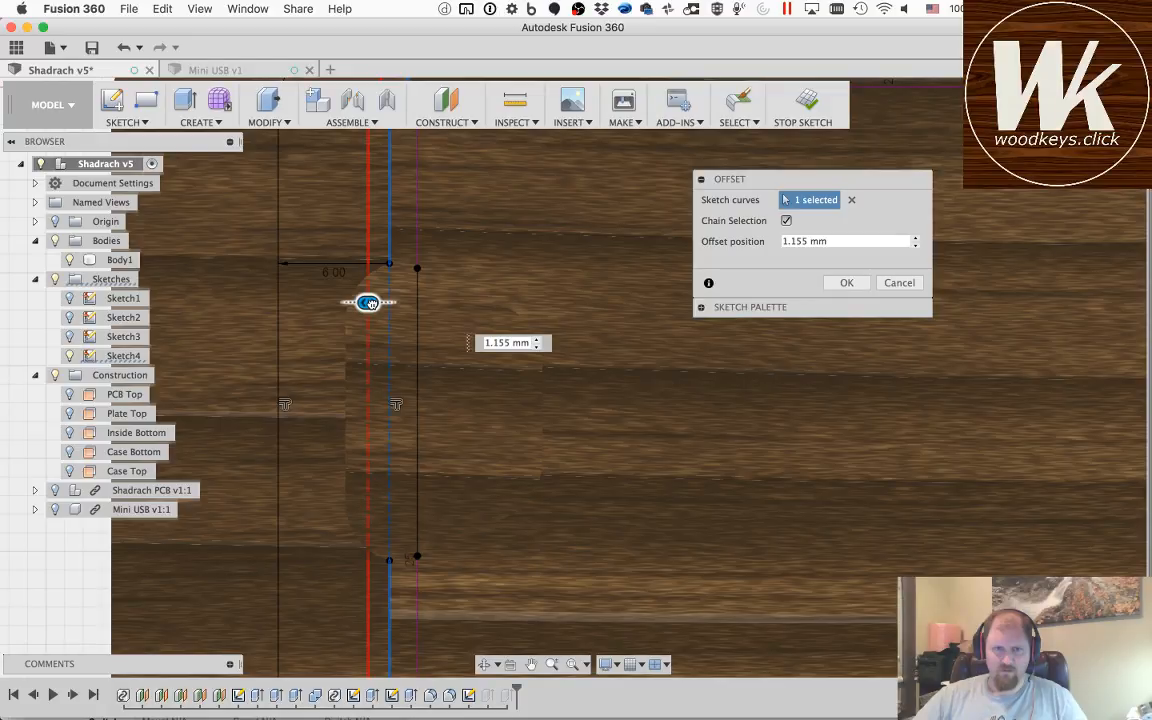
pyautogui.moveTo(369, 303); pyautogui.dragTo(370, 304)
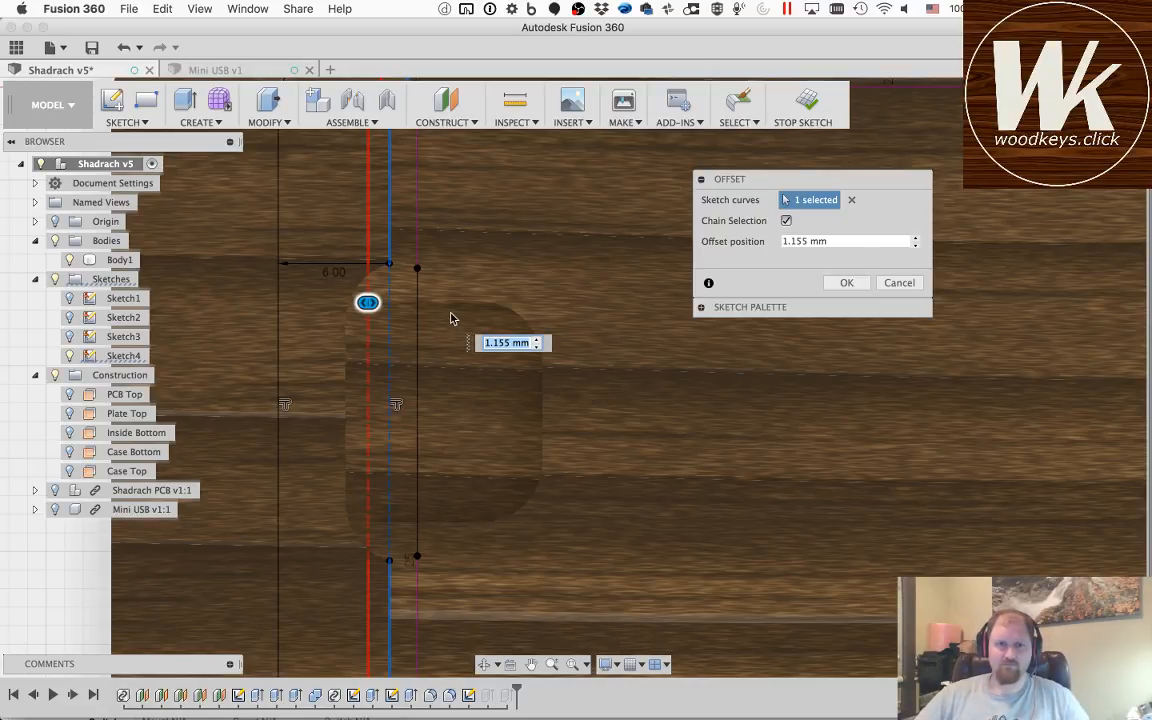
pyautogui.scroll(-2, 448, 328)
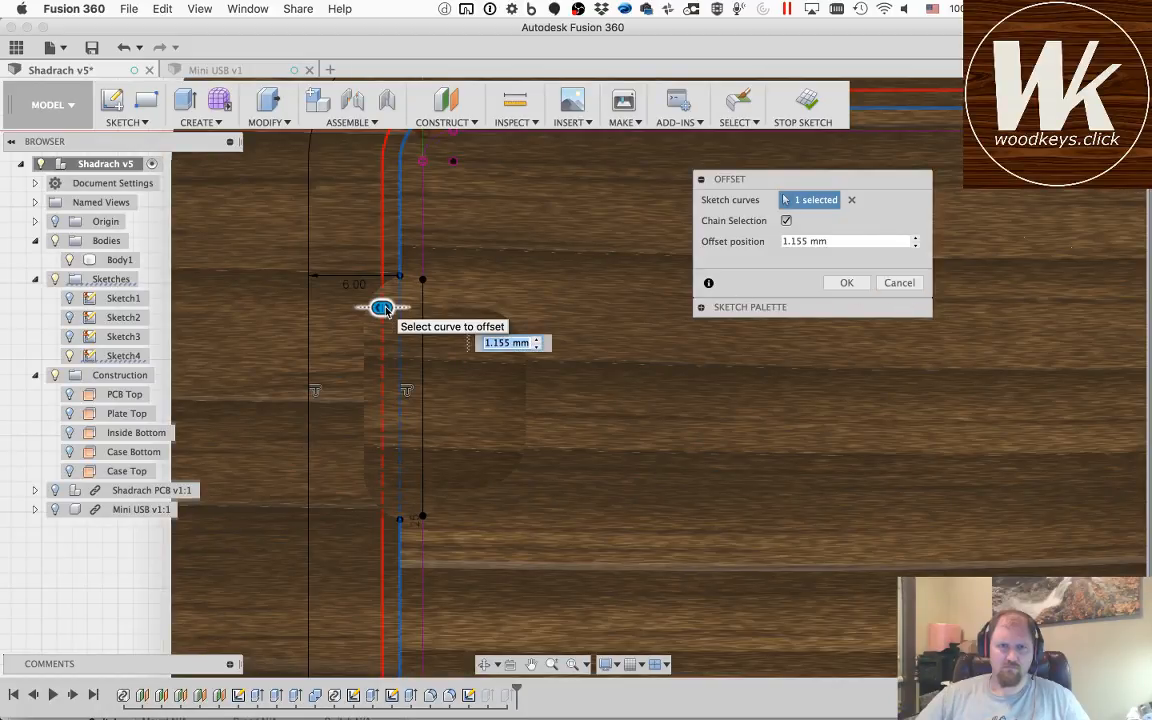
pyautogui.moveTo(388, 307)
pyautogui.mouseDown()
pyautogui.moveTo(422, 309)
pyautogui.moveTo(410, 309)
pyautogui.mouseUp()
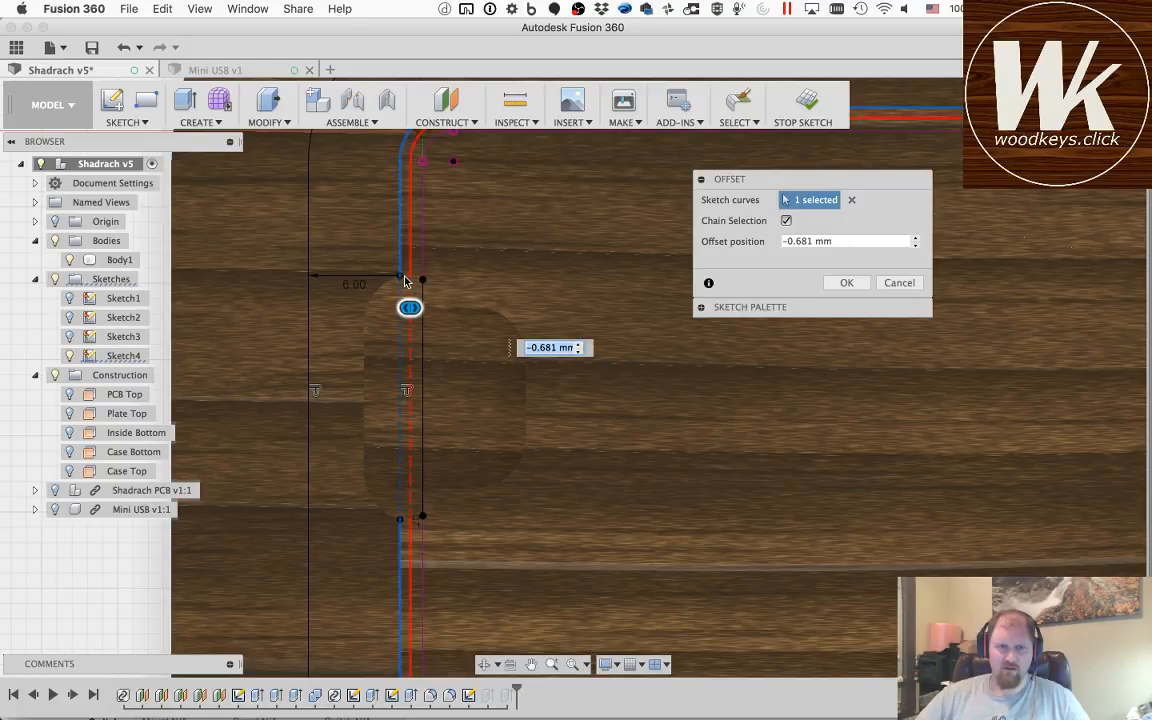
pyautogui.click(899, 283)
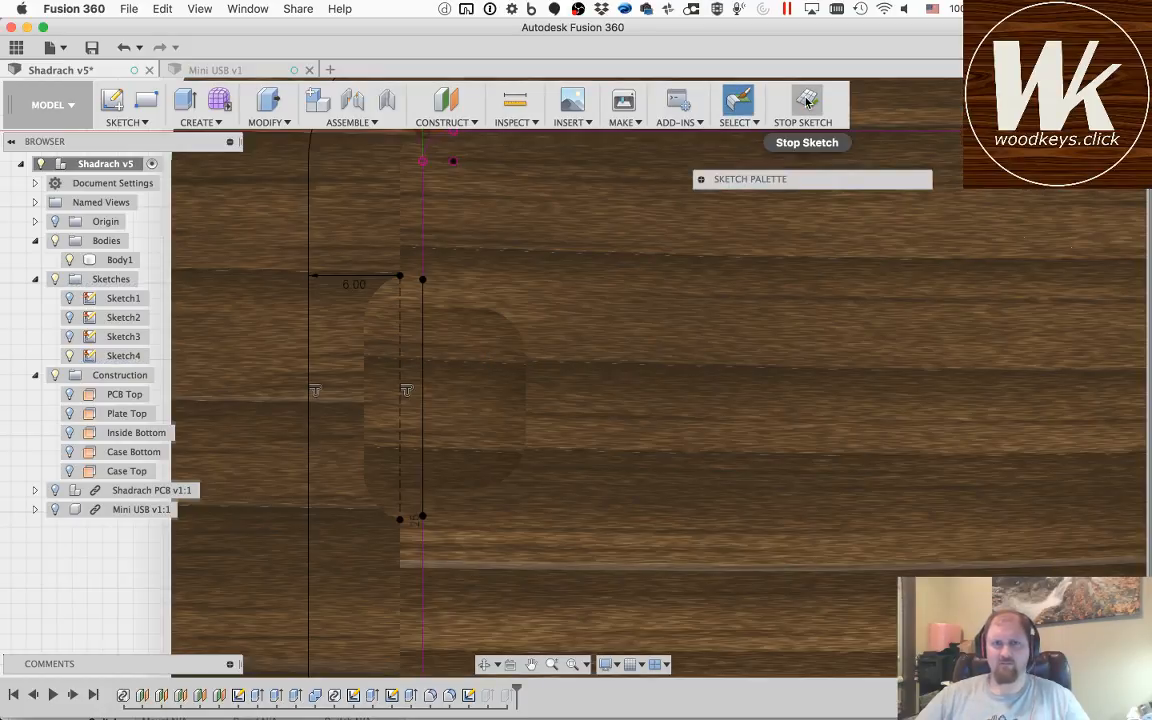
pyautogui.click(807, 100)
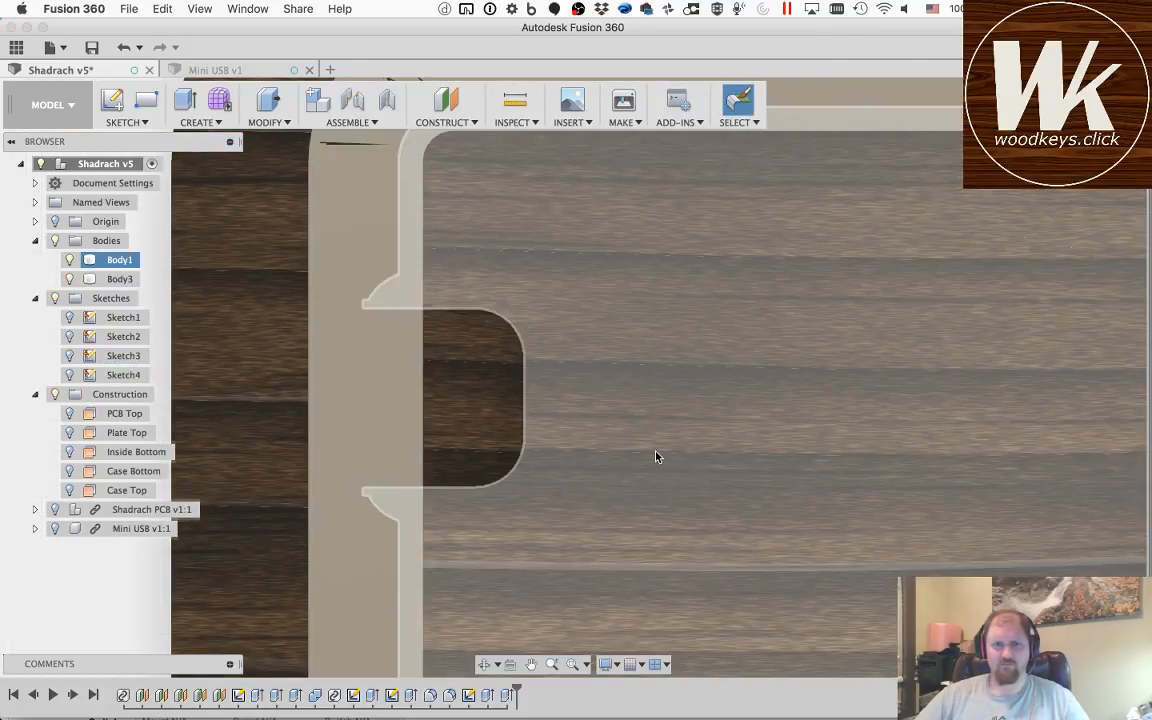
# Step: Start a new sketch on the top face of Body3's rim
pyautogui.scroll(3, 656, 457)
pyautogui.scroll(-3, 640, 440)
pyautogui.click(352, 337)
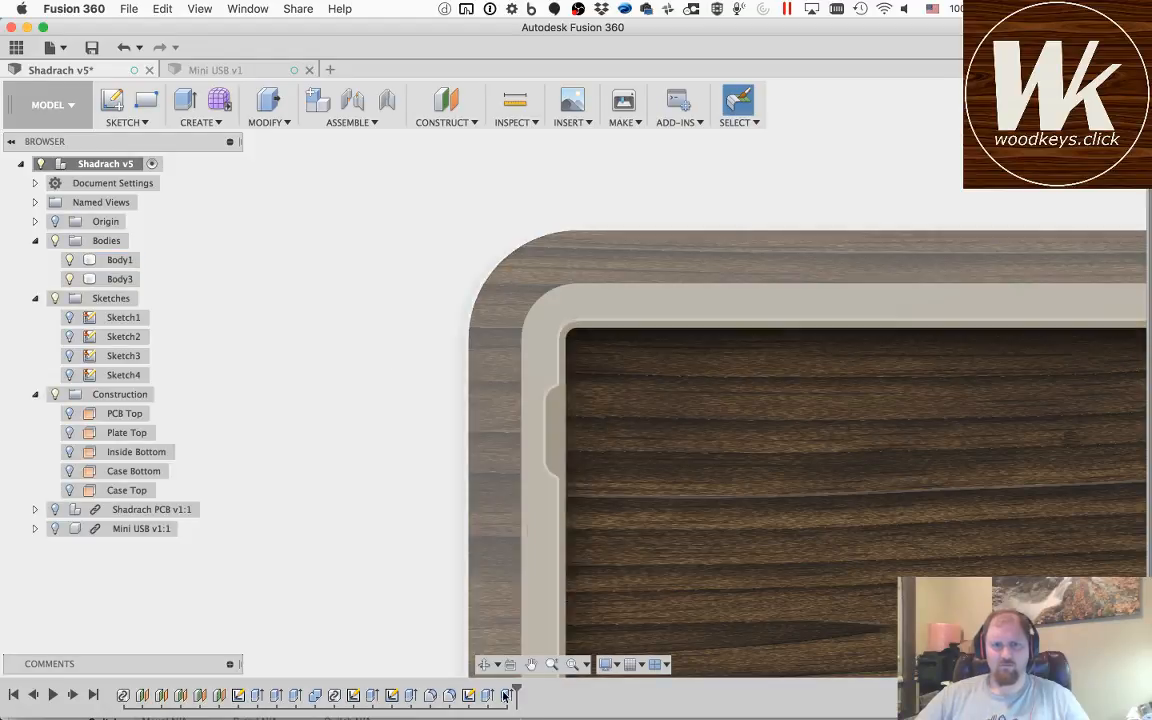
pyautogui.click(538, 665)
pyautogui.moveTo(825, 496); pyautogui.dragTo(540, 342)
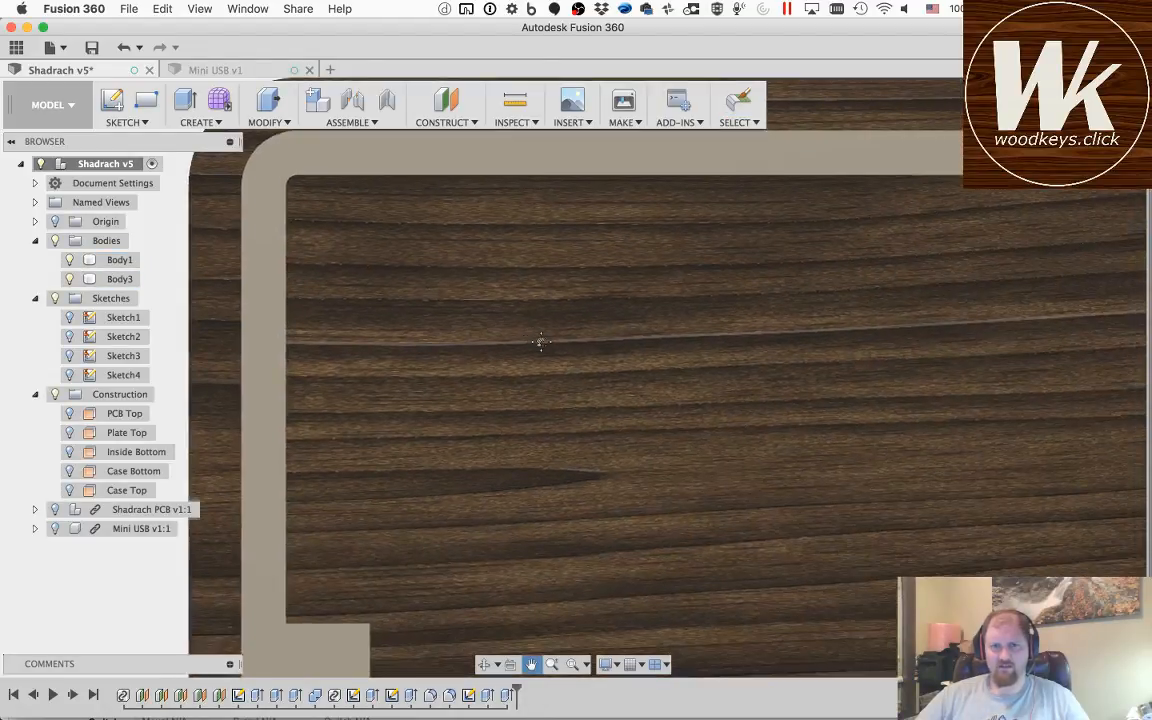
pyautogui.press('Escape')
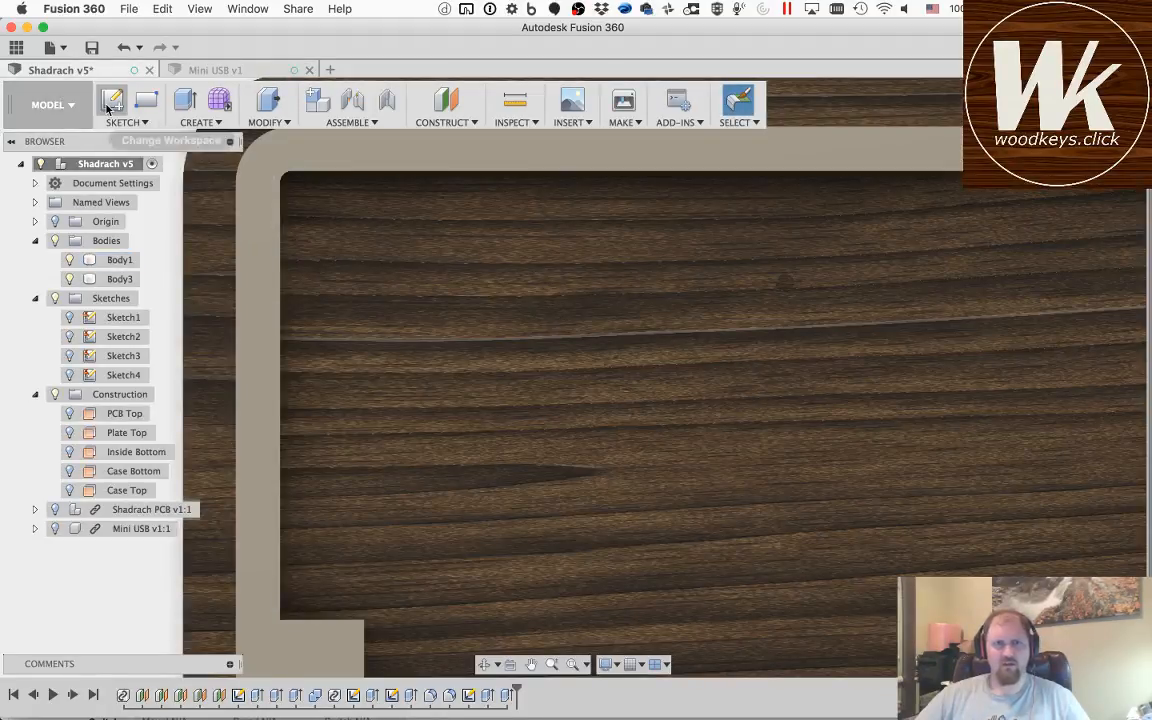
pyautogui.click(108, 104)
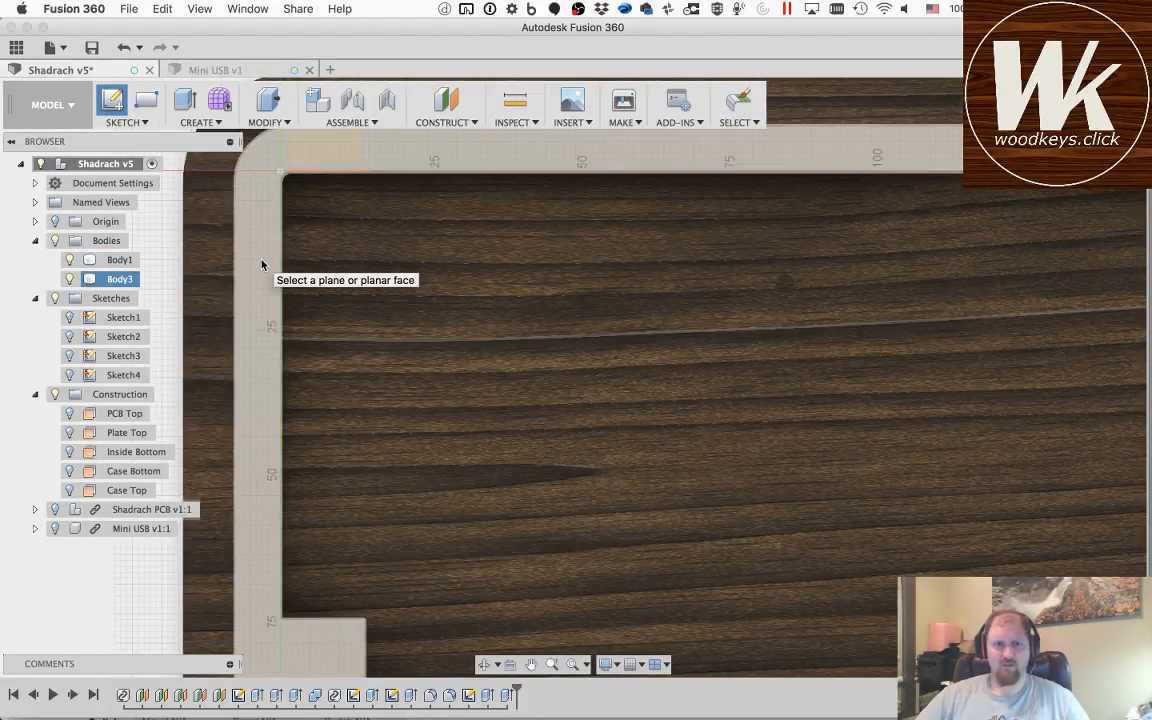
pyautogui.click(262, 265)
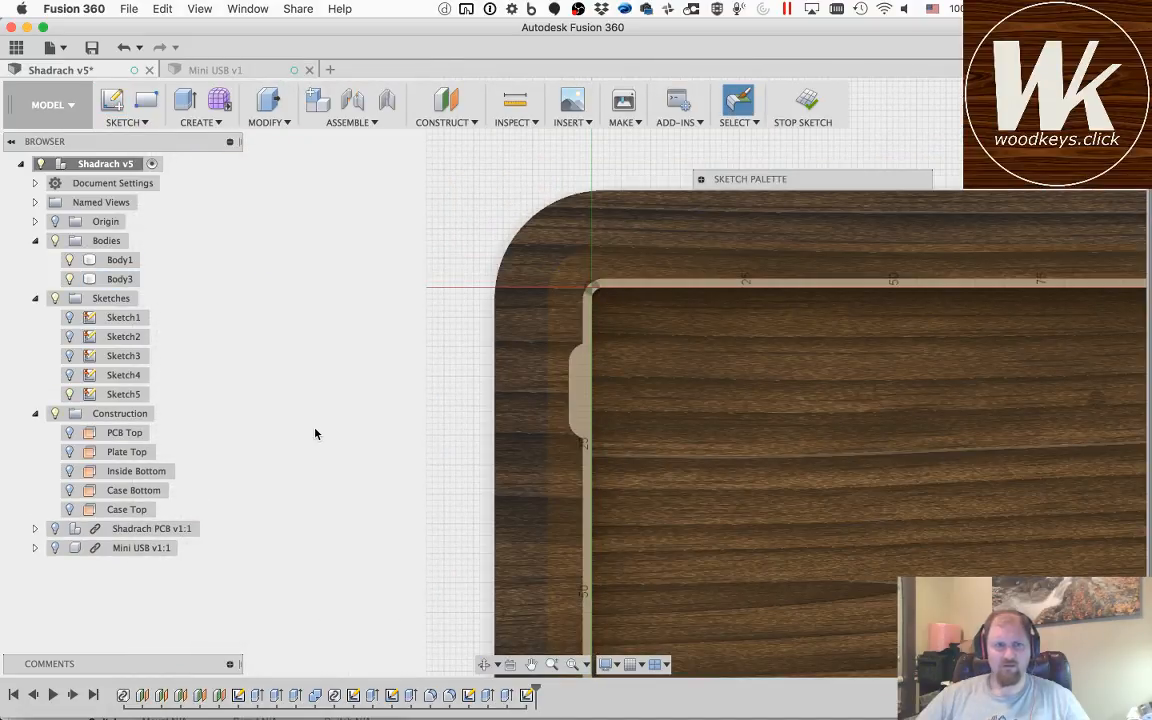
# Step: Offset the rim's outer edge chain outward by 0.5 mm in the new sketch
pyautogui.press('o')
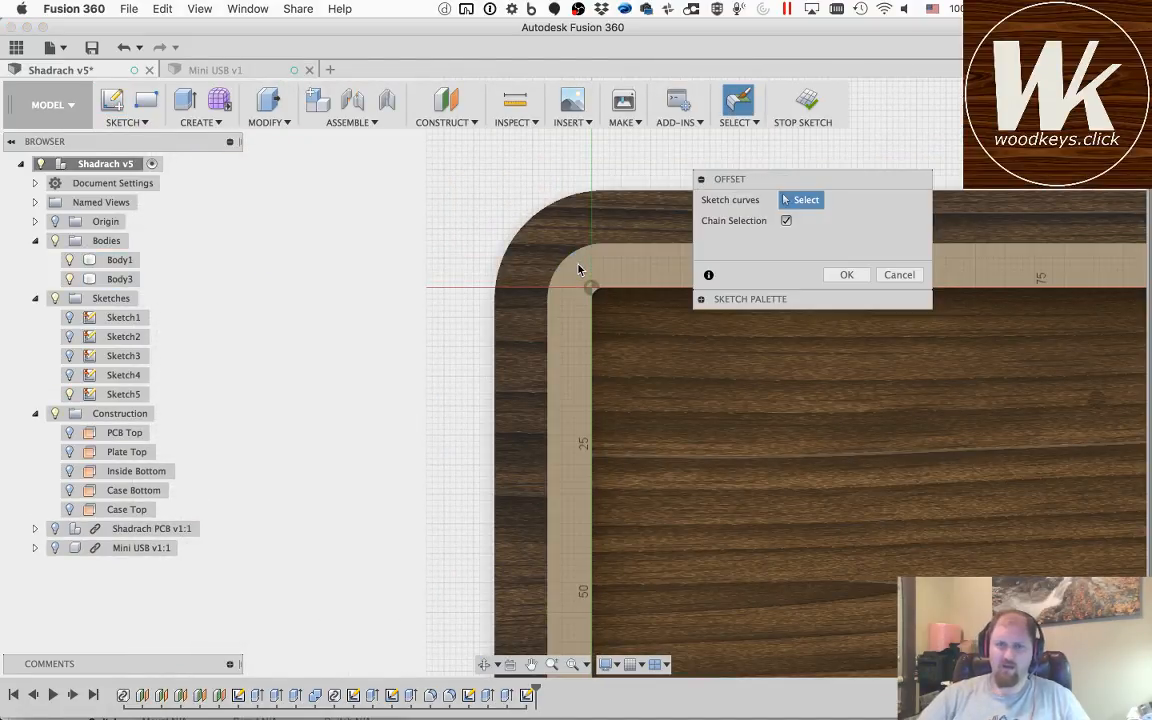
pyautogui.click(576, 246)
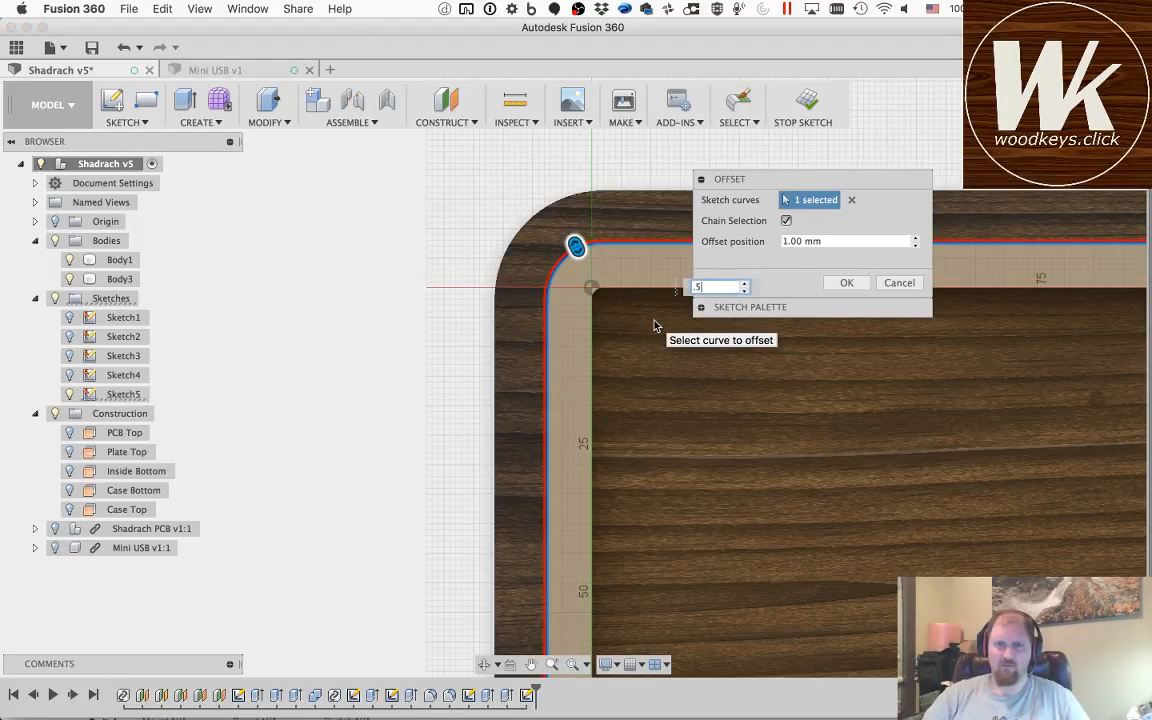
pyautogui.write('.5')
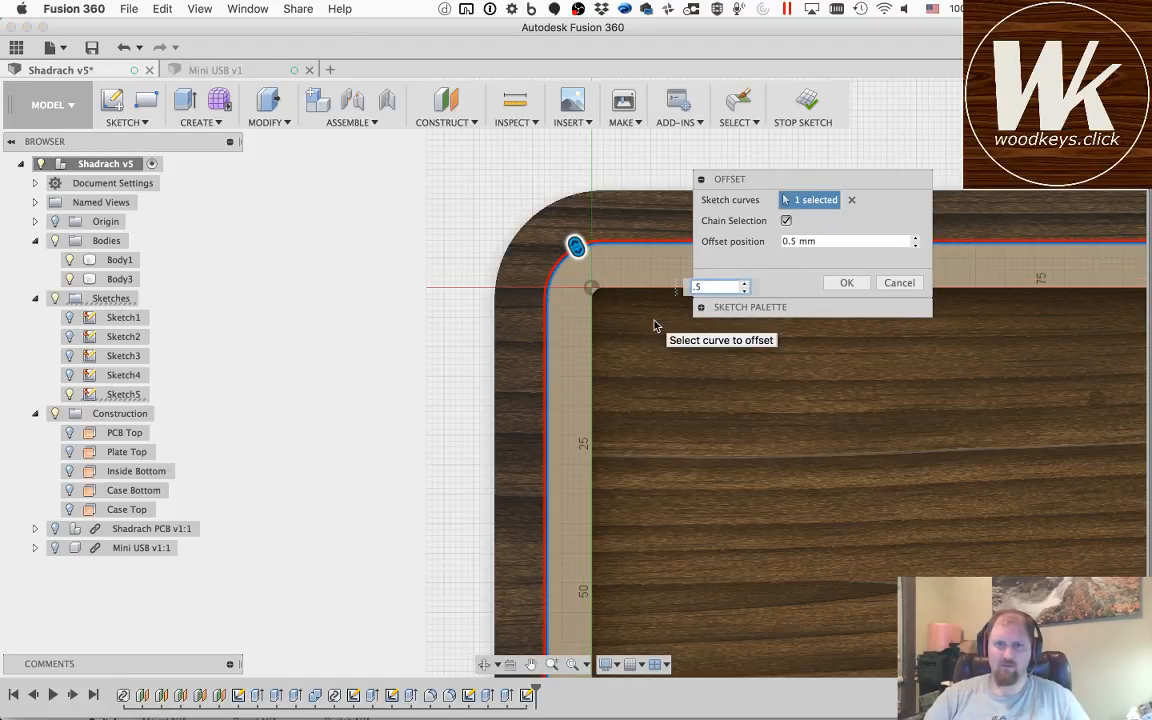
pyautogui.click(845, 283)
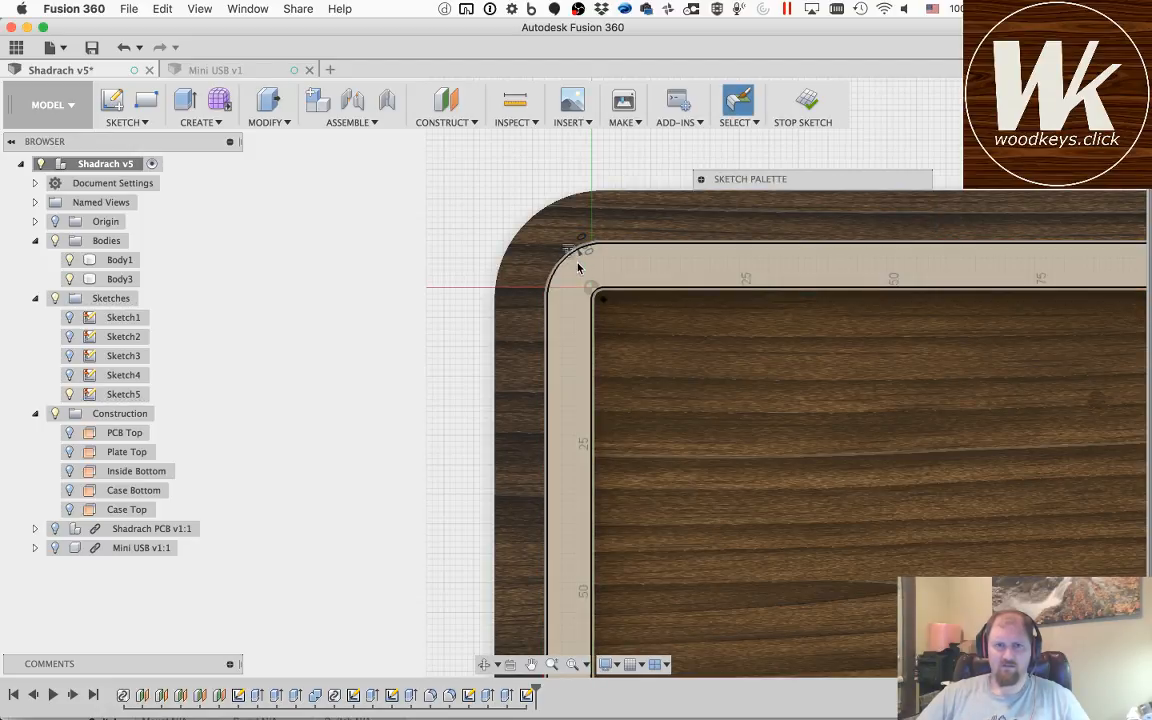
pyautogui.click(582, 262)
pyautogui.scroll(3, 580, 263)
pyautogui.scroll(3, 578, 263)
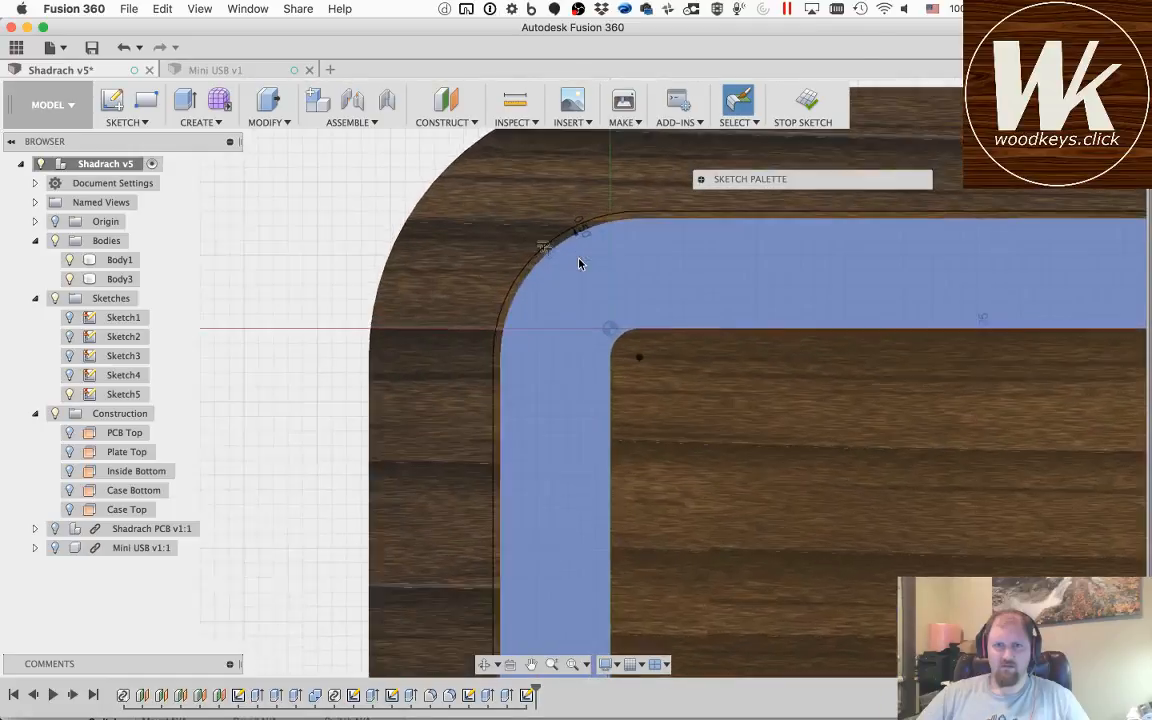
# Step: Hide Body1 and Body3 so that only the offset sketch remains in view
pyautogui.click(612, 220)
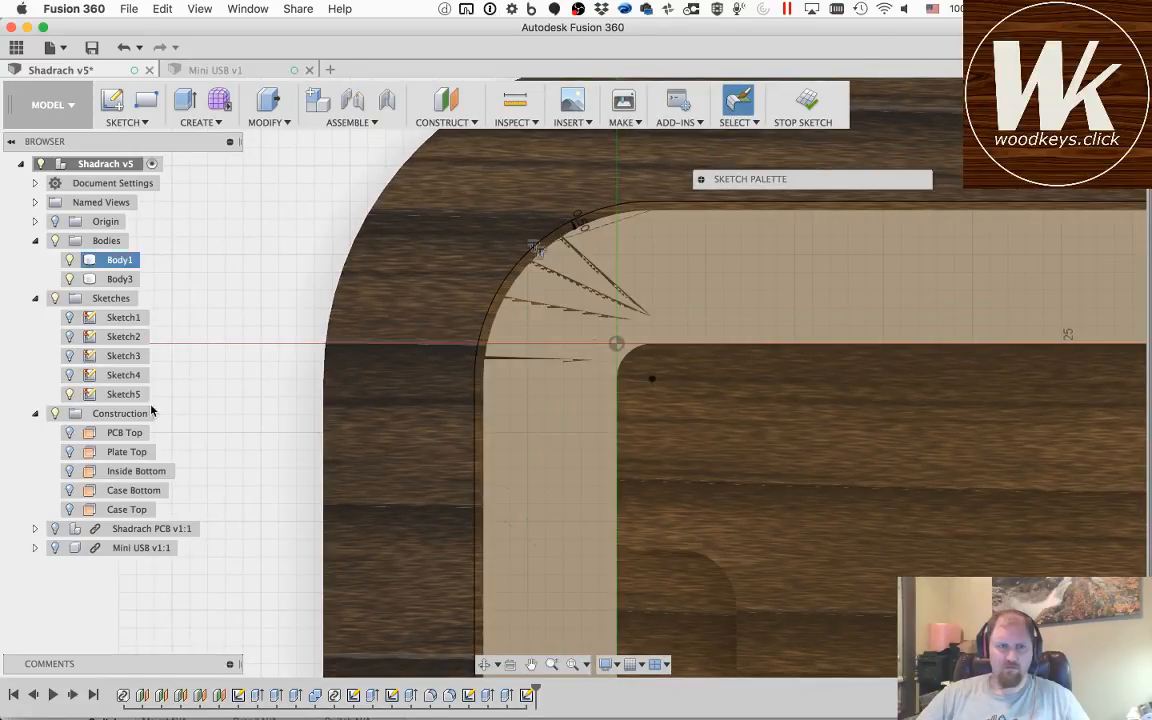
pyautogui.click(69, 278)
pyautogui.click(69, 259)
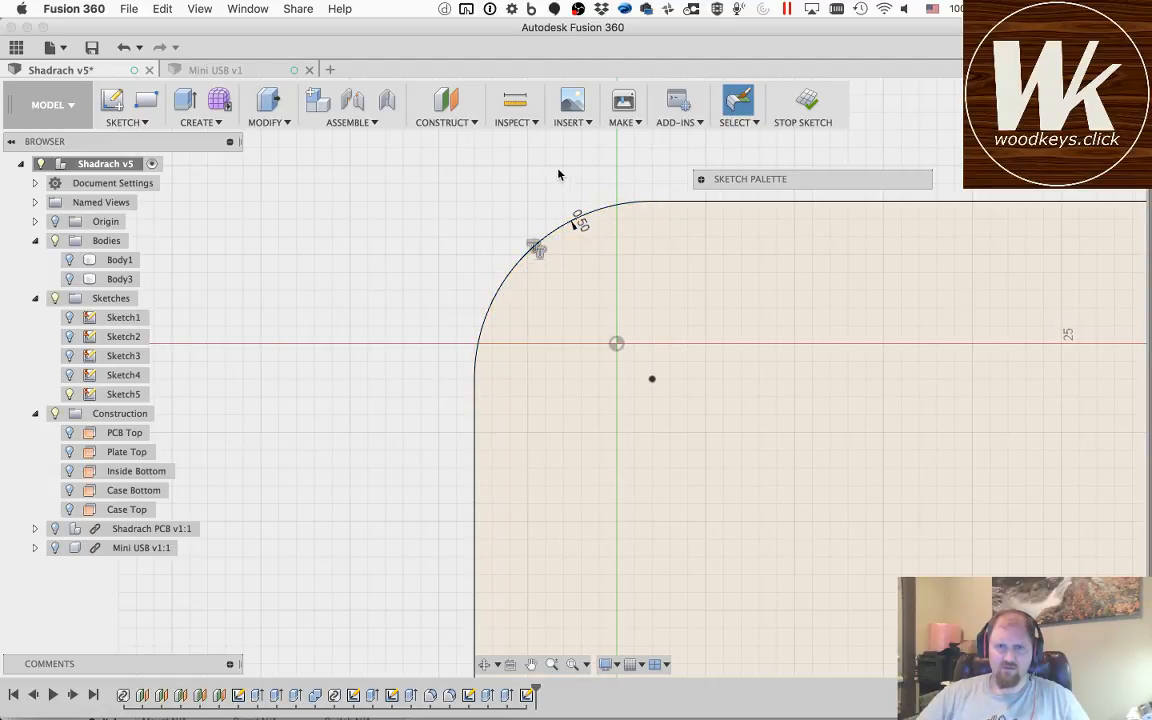
# Step: Convert the projected outer and inner rim outlines to construction geometry, keeping the offset outline solid, and finish the sketch
pyautogui.click(601, 222)
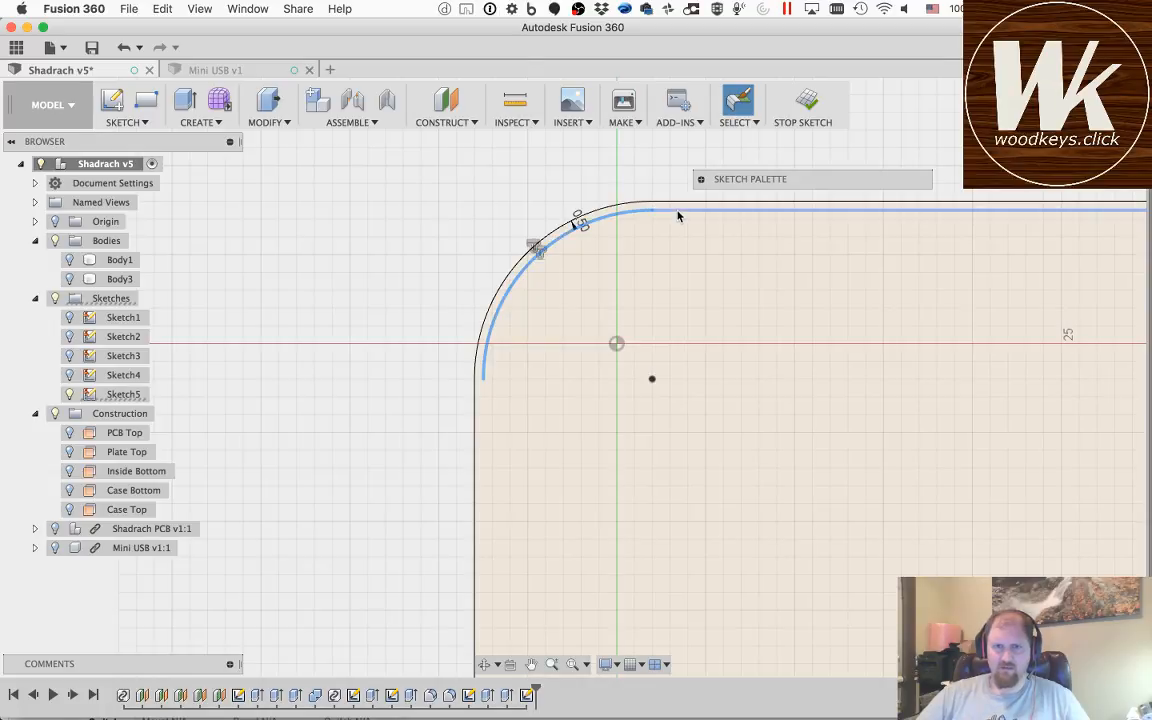
pyautogui.click(661, 343)
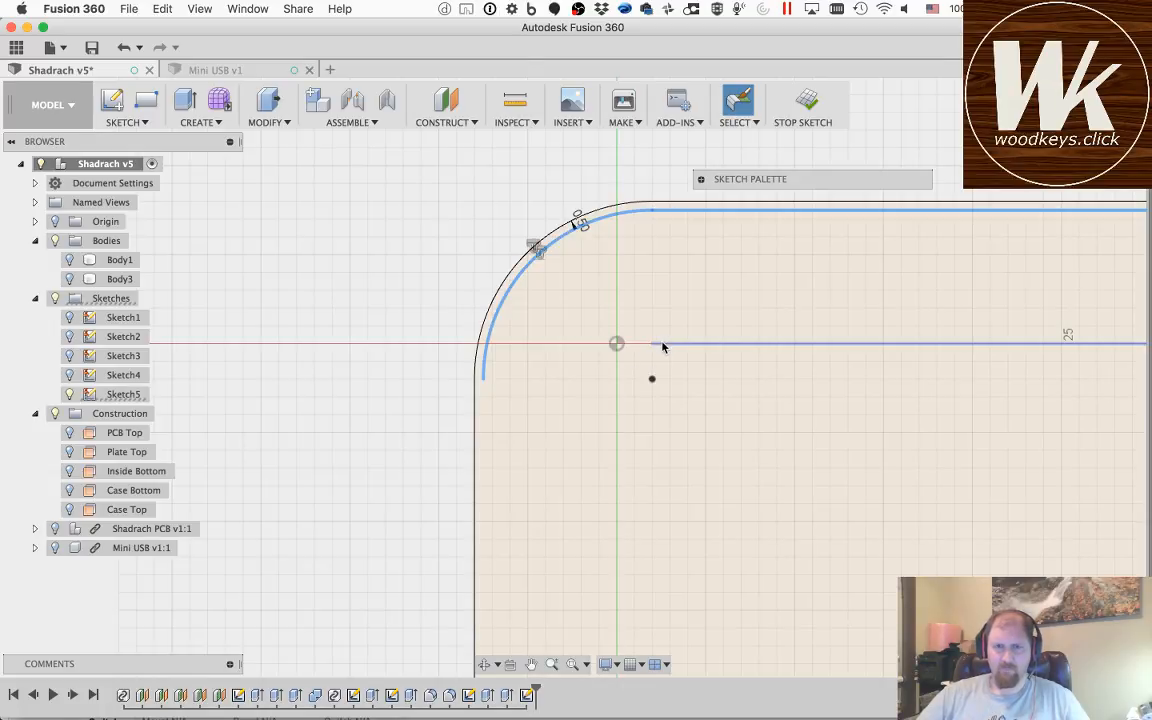
pyautogui.click(639, 351)
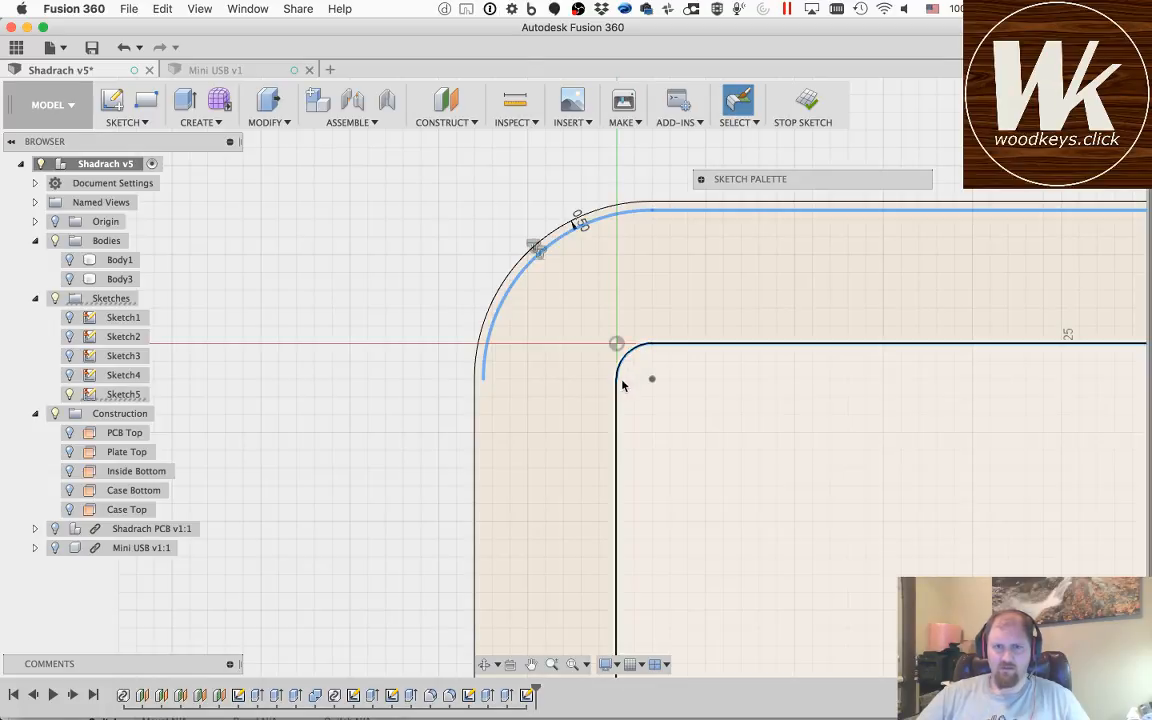
pyautogui.press('x')
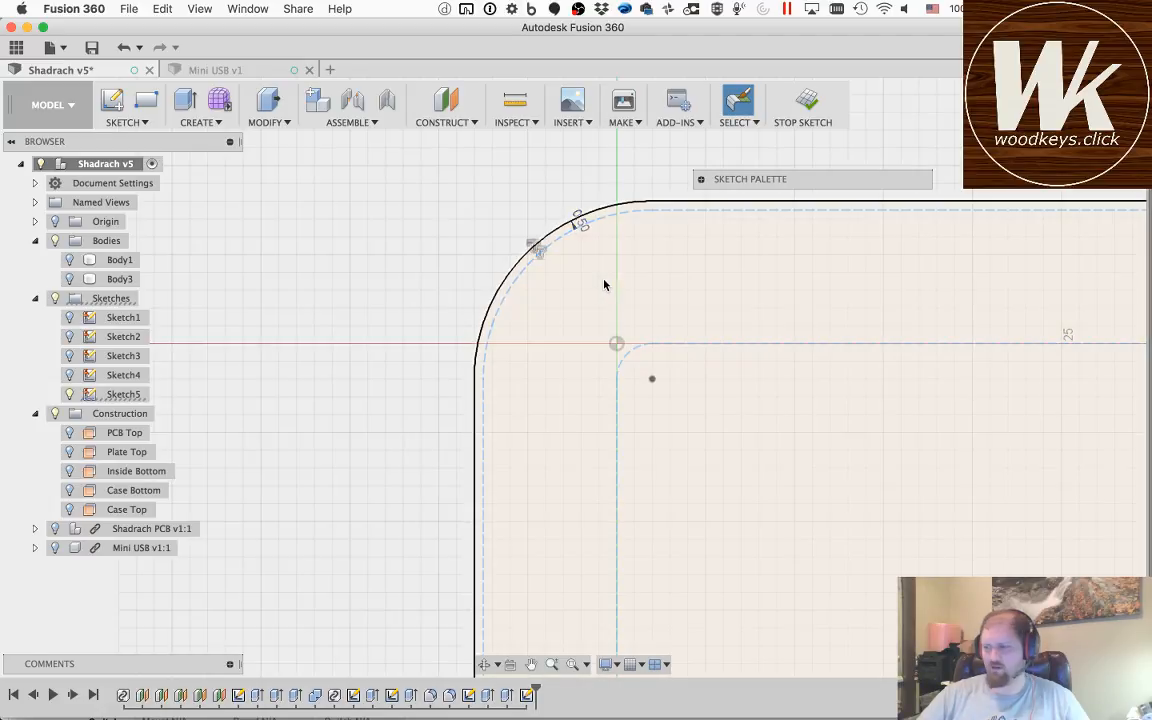
pyautogui.click(806, 102)
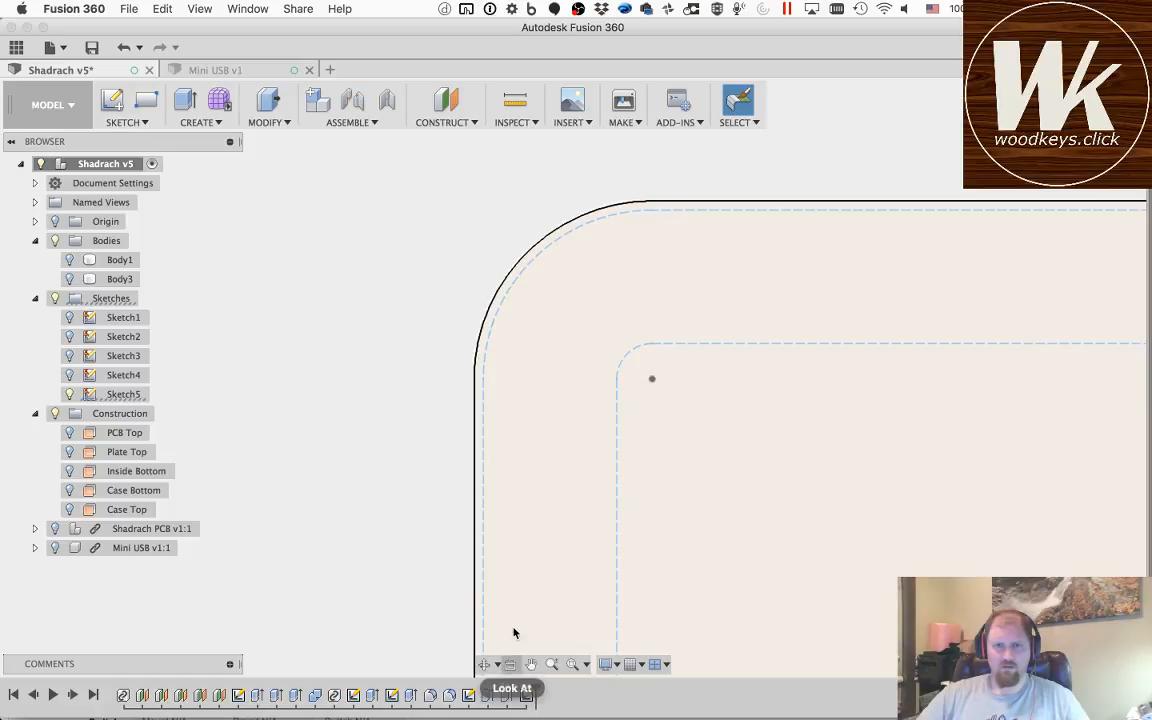
# Step: Show Body1 again and extrude the offset outline profile -3 mm as a cut into Body1
pyautogui.click(70, 260)
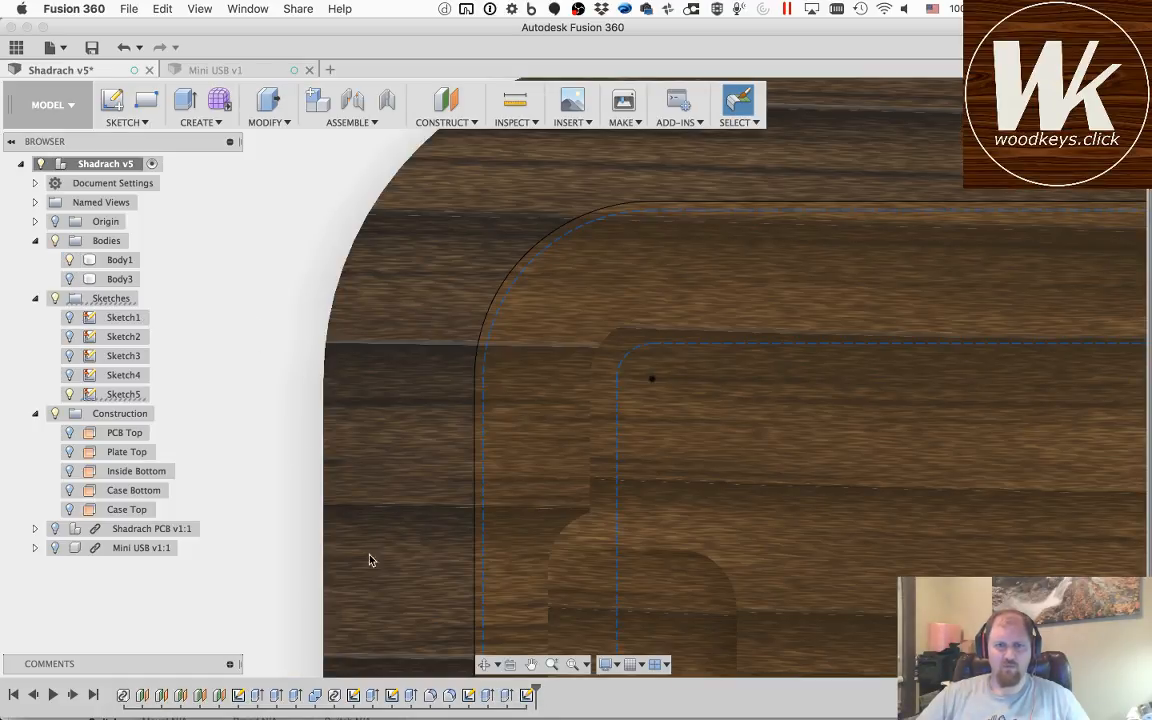
pyautogui.click(119, 260)
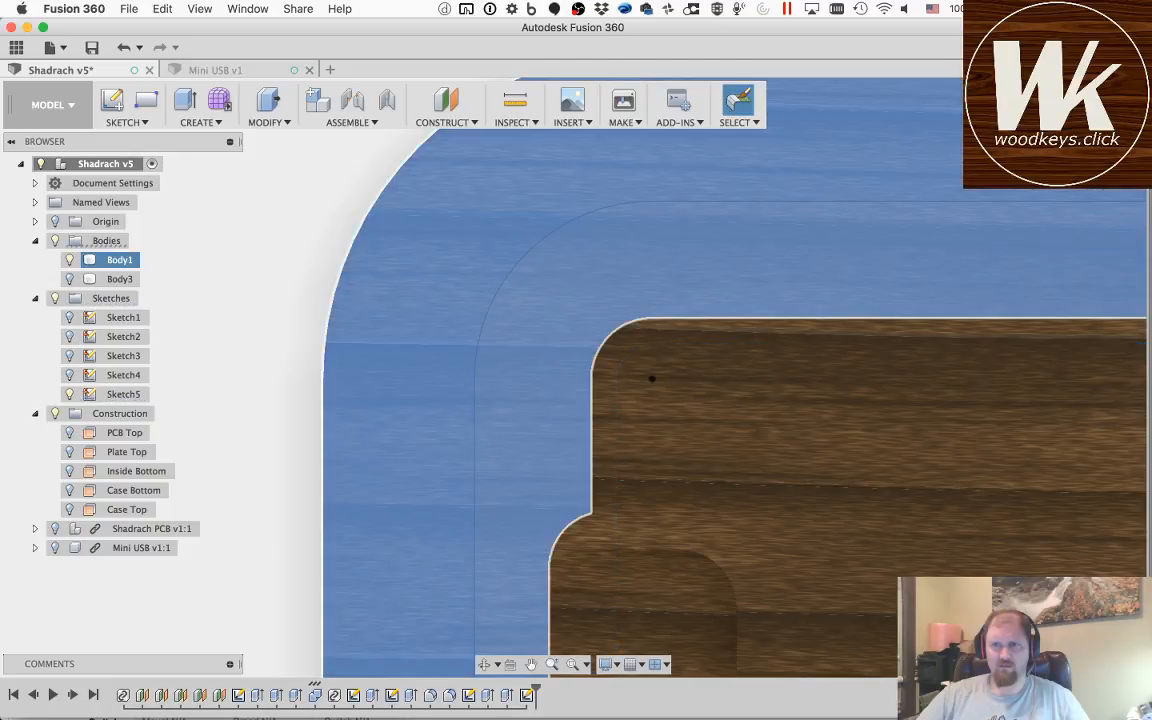
pyautogui.click(1057, 100)
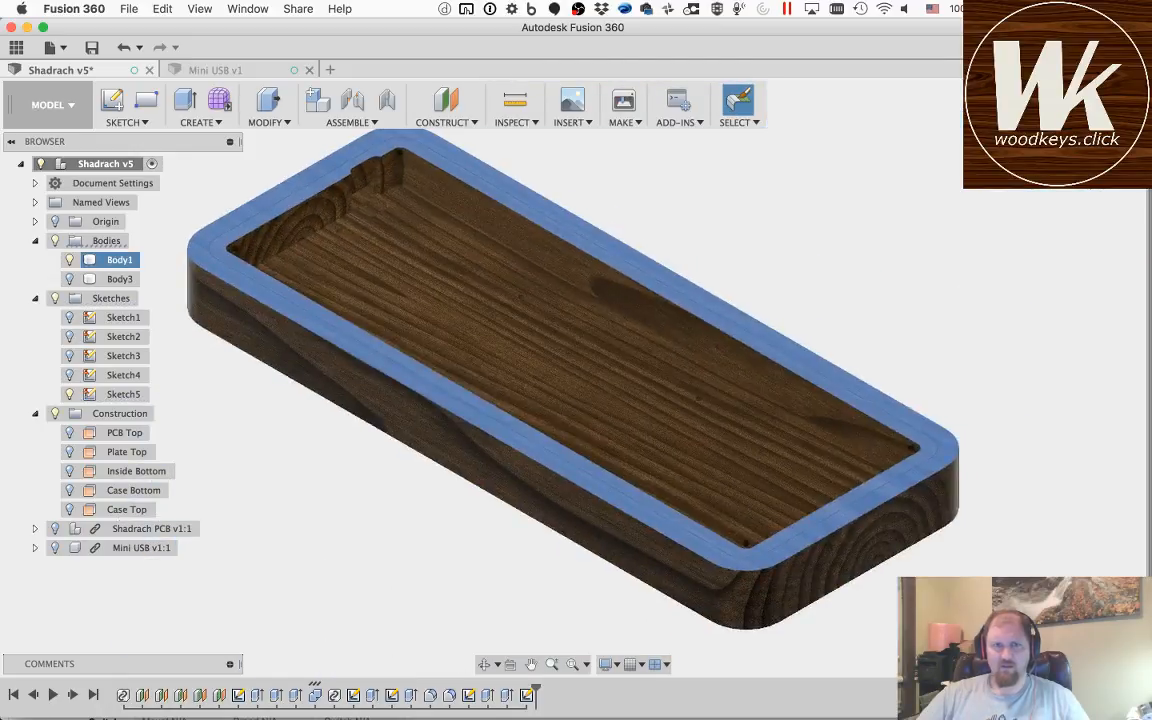
pyautogui.press('Escape')
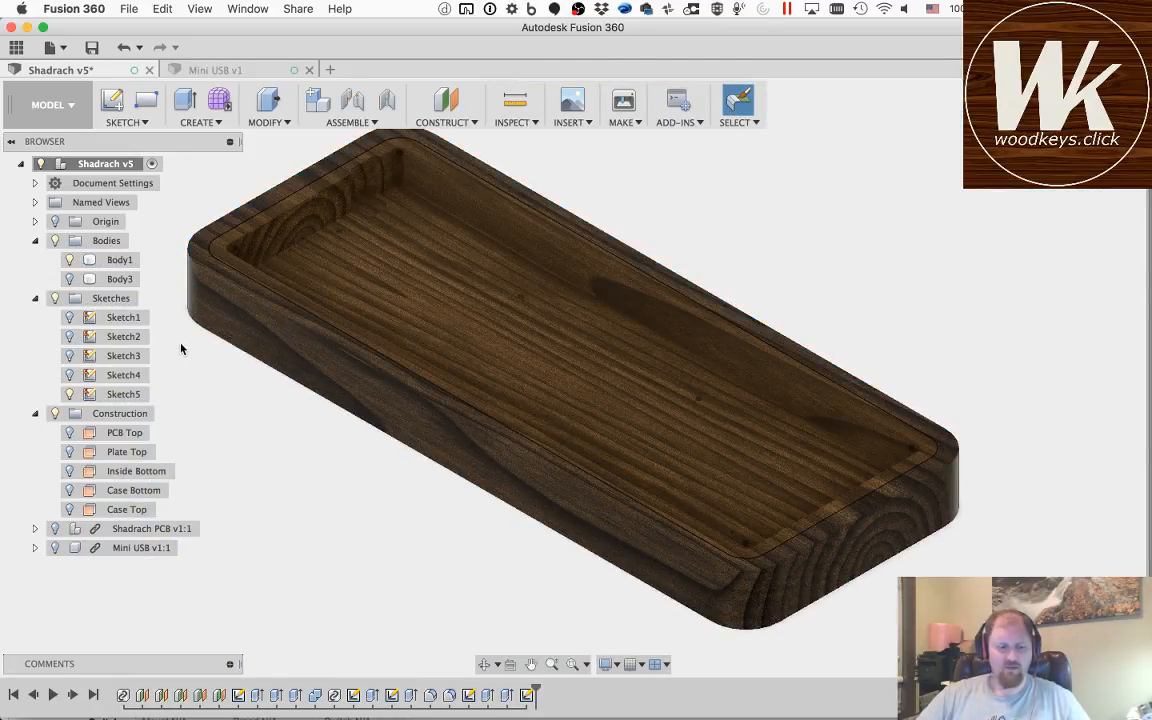
pyautogui.press('q')
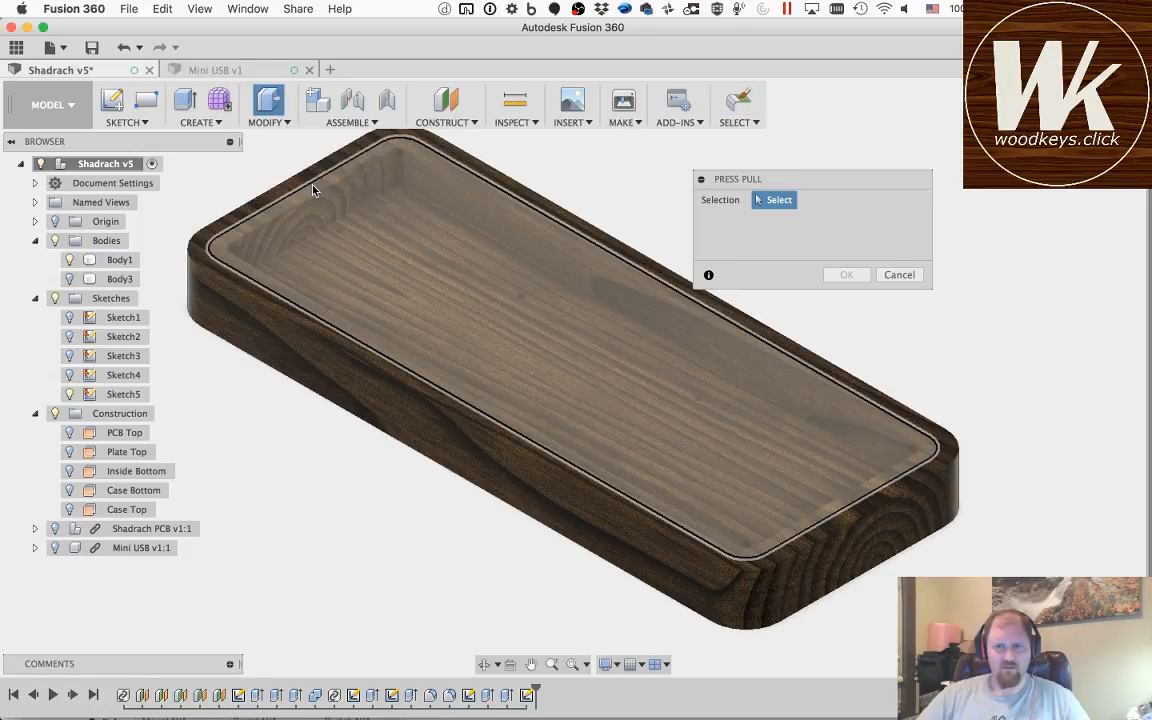
pyautogui.click(313, 190)
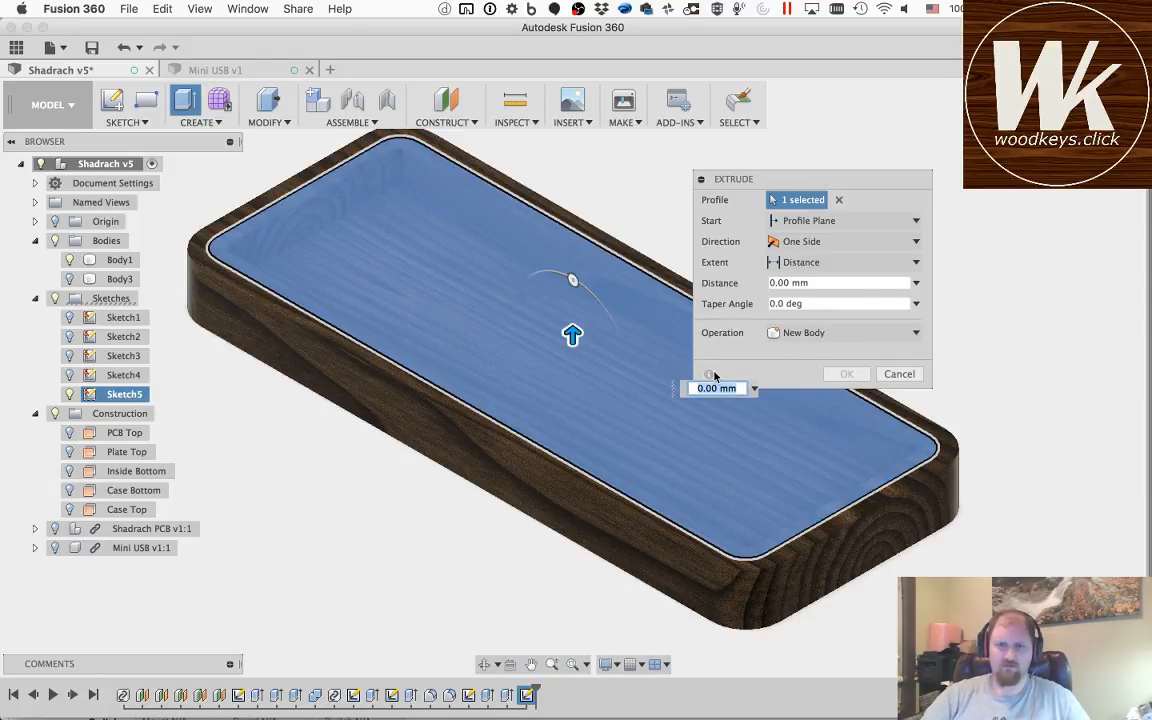
pyautogui.press('Return')
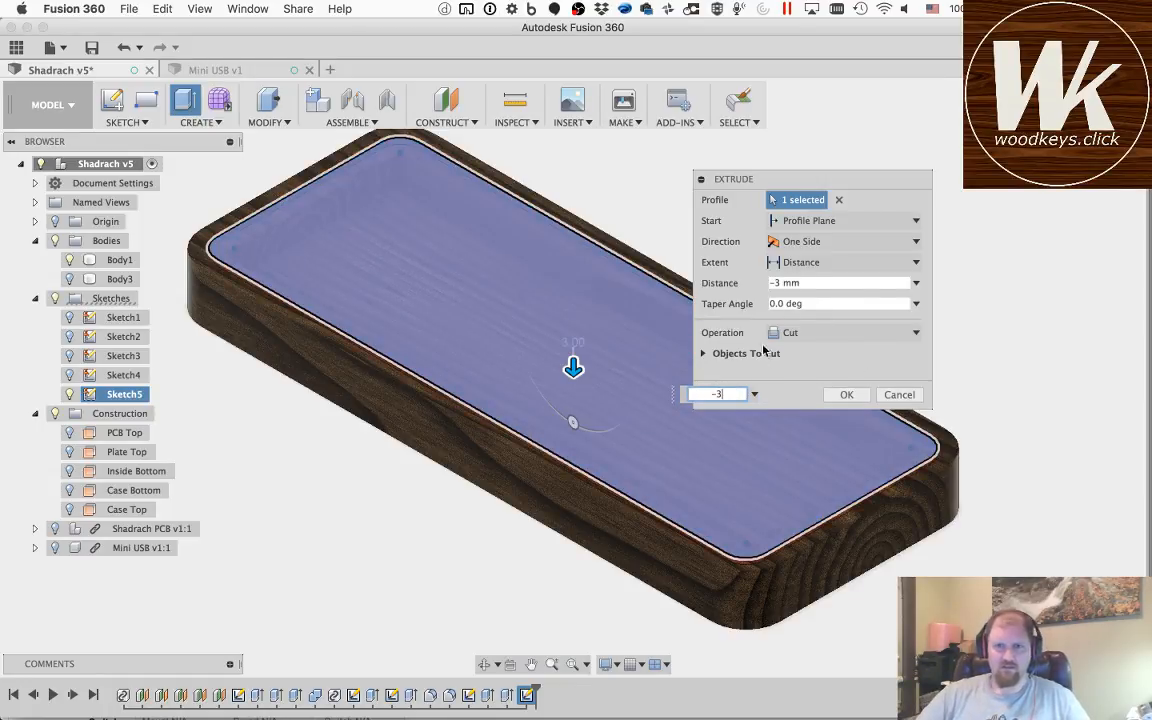
pyautogui.click(704, 354)
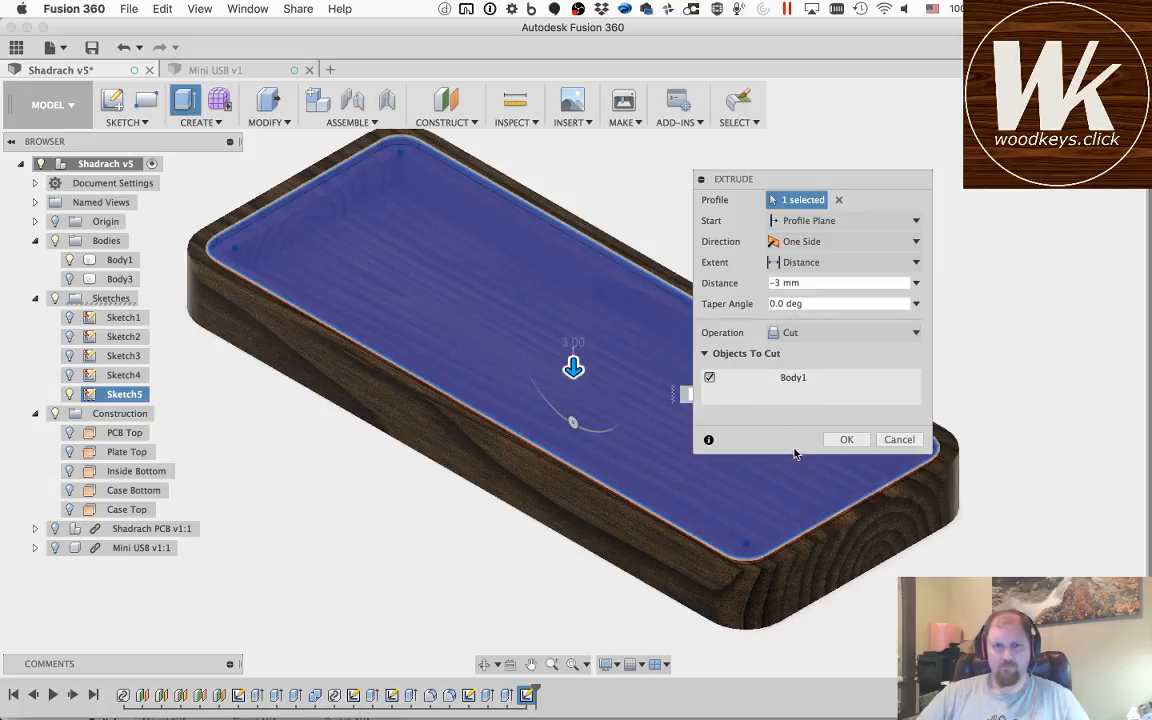
pyautogui.click(856, 450)
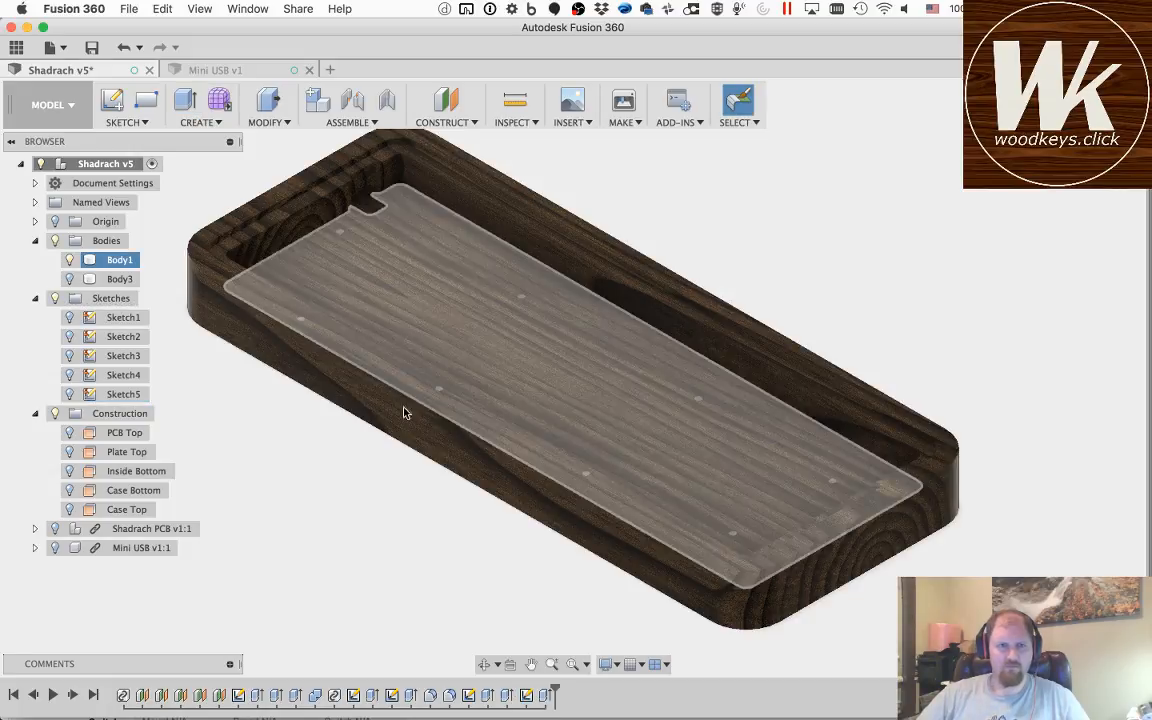
# Step: Show Body3 and examine the gap between the rim and the recess walls in Body1
pyautogui.click(70, 280)
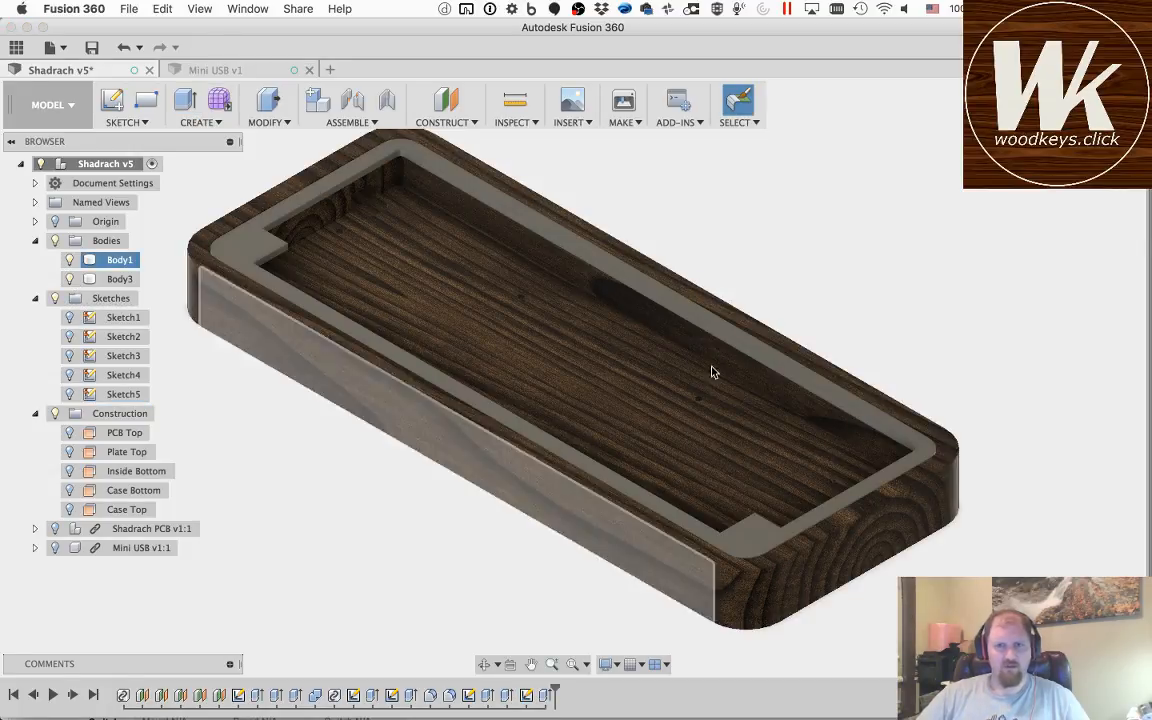
pyautogui.click(484, 664)
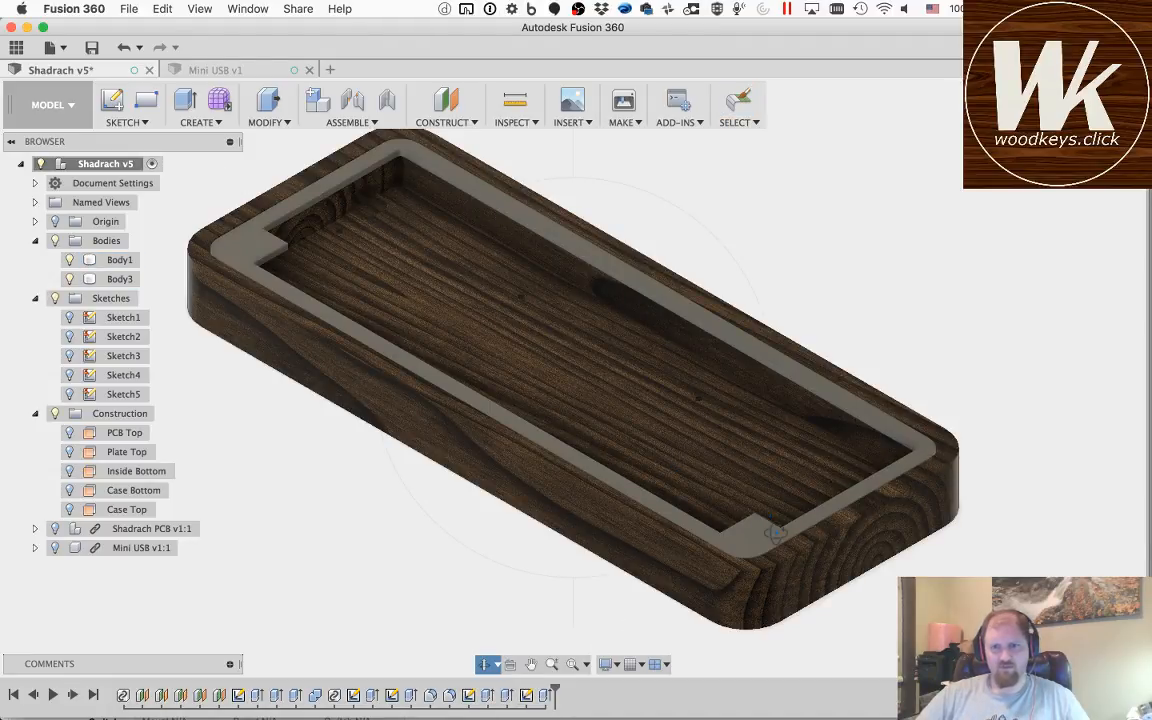
pyautogui.moveTo(757, 543); pyautogui.dragTo(908, 517)
pyautogui.scroll(-5, 910, 518)
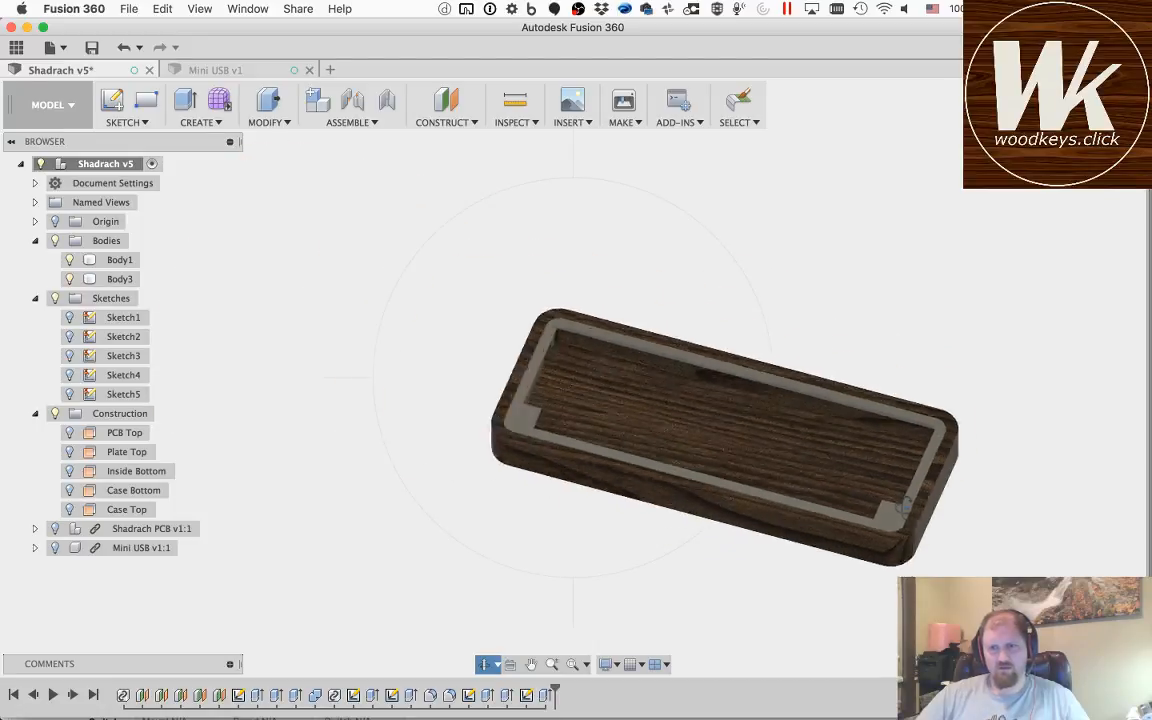
pyautogui.scroll(10, 912, 519)
pyautogui.scroll(5, 912, 519)
pyautogui.moveTo(627, 366); pyautogui.dragTo(655, 415)
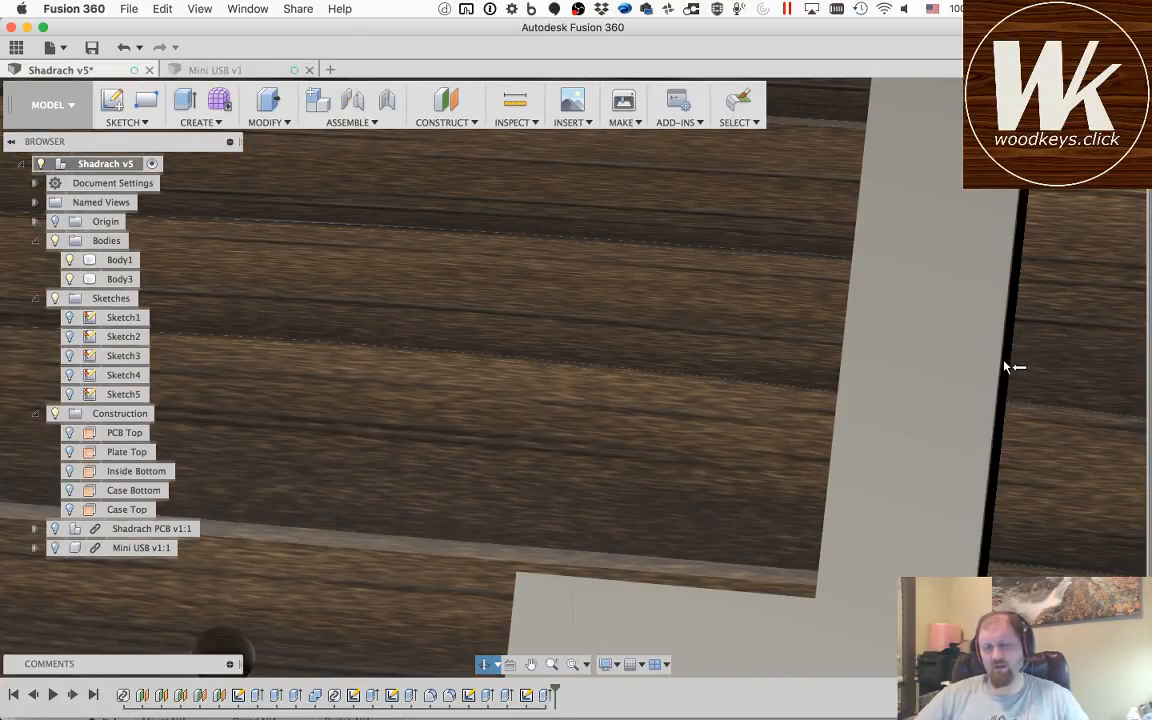
pyautogui.scroll(-10, 802, 315)
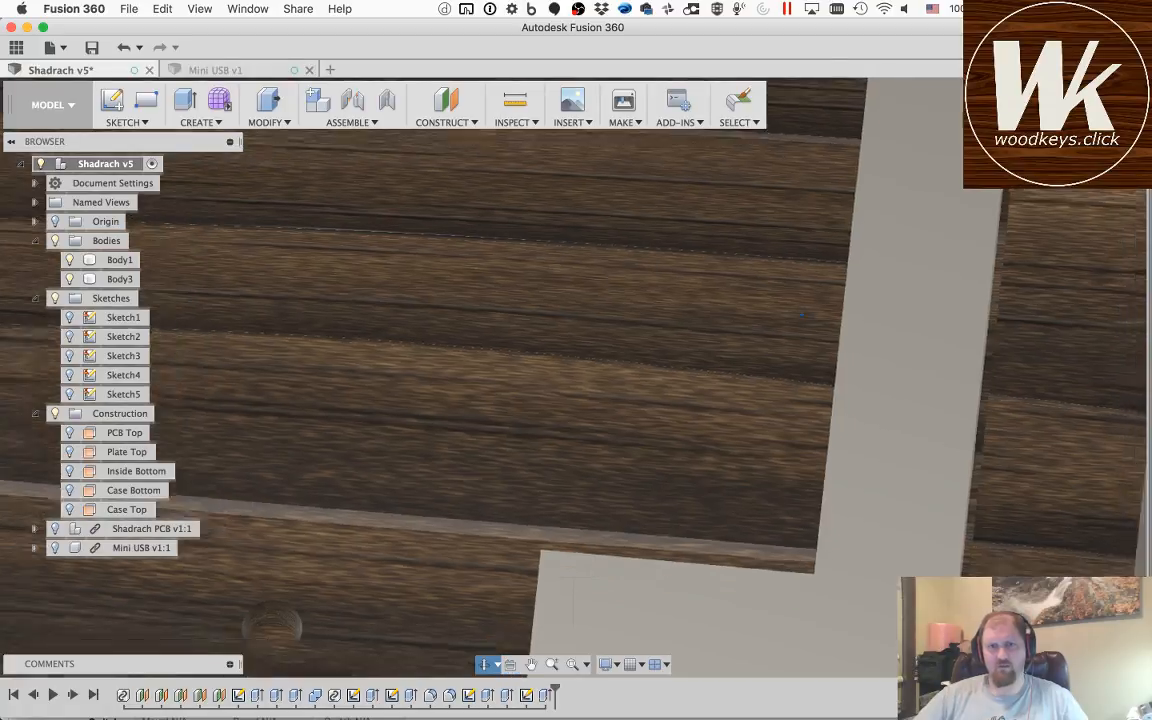
pyautogui.scroll(-5, 802, 315)
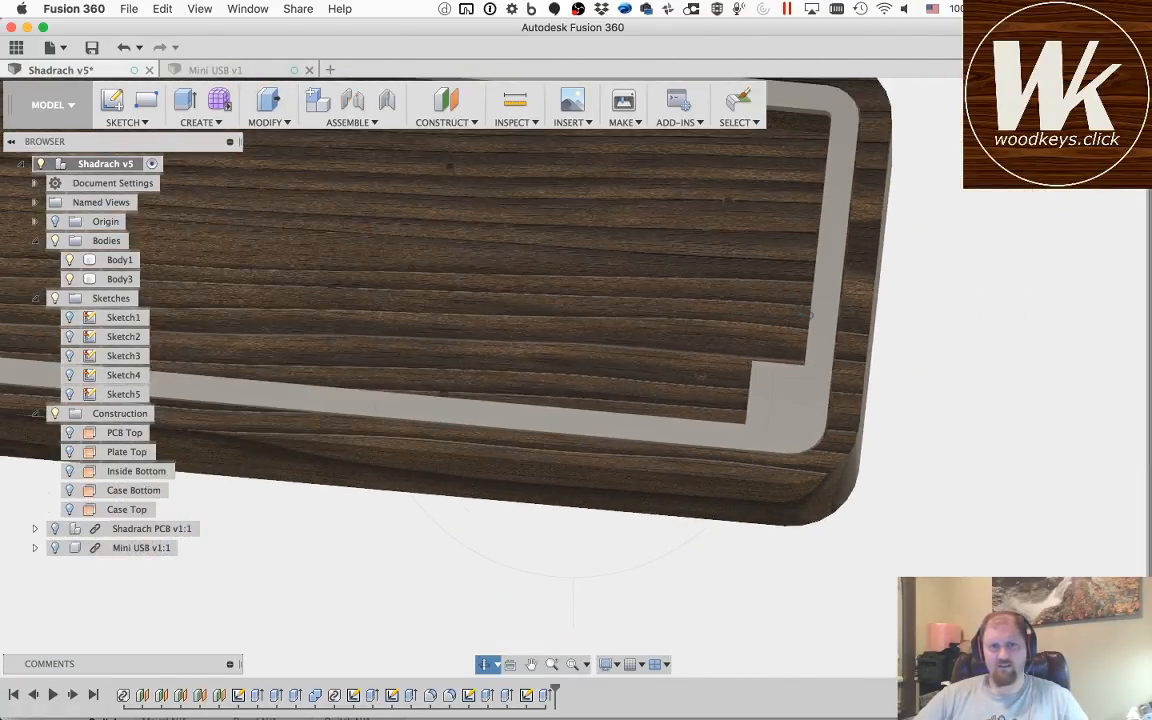
pyautogui.click(770, 320)
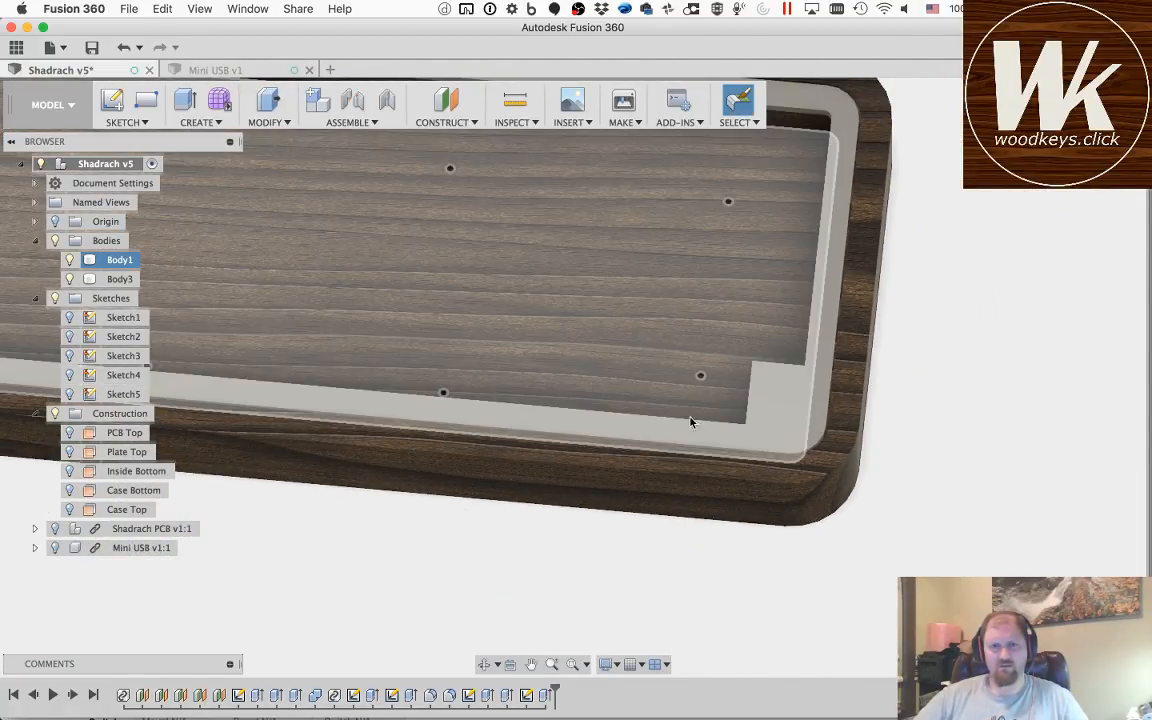
# Step: Reopen Sketch5 for editing and hide both bodies to leave its full outline in view
pyautogui.doubleClick(528, 697)
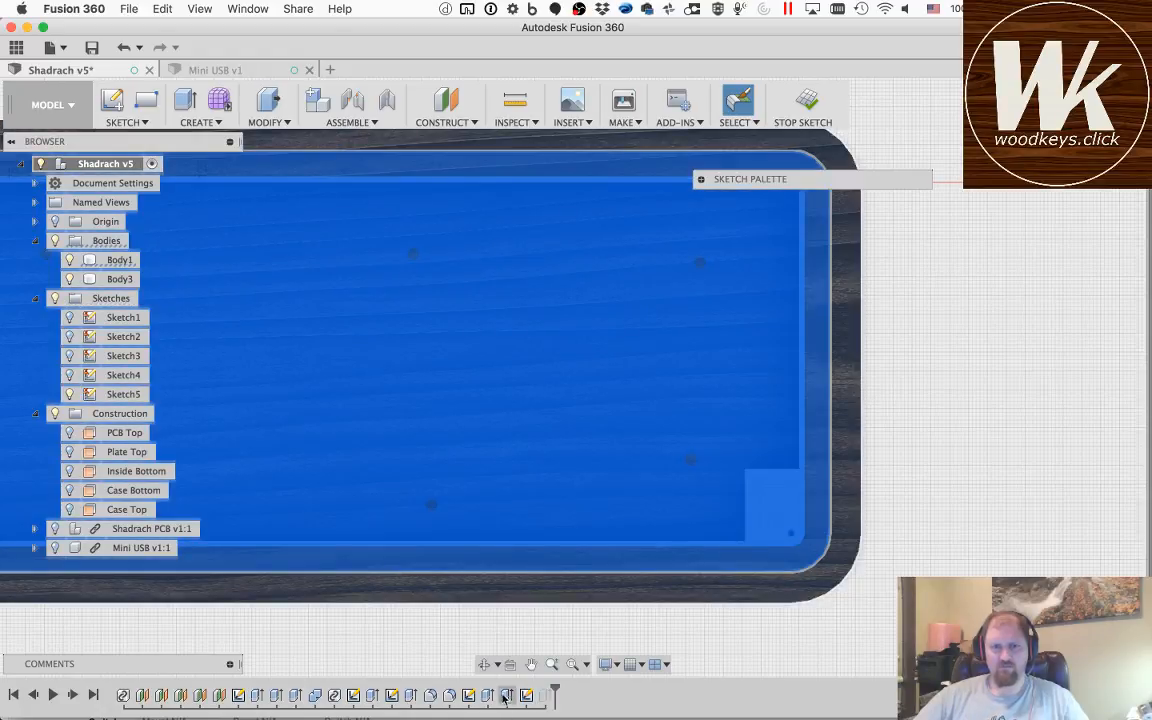
pyautogui.click(531, 664)
pyautogui.moveTo(321, 375); pyautogui.dragTo(693, 369)
pyautogui.scroll(-3, 693, 369)
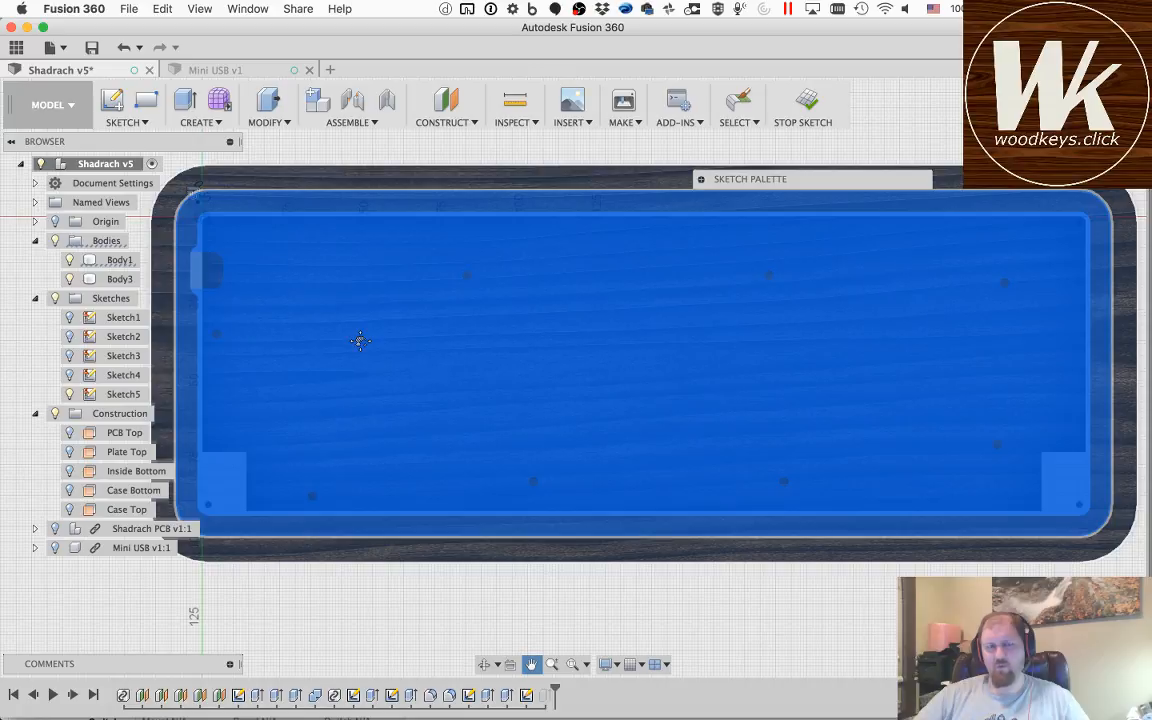
pyautogui.click(69, 261)
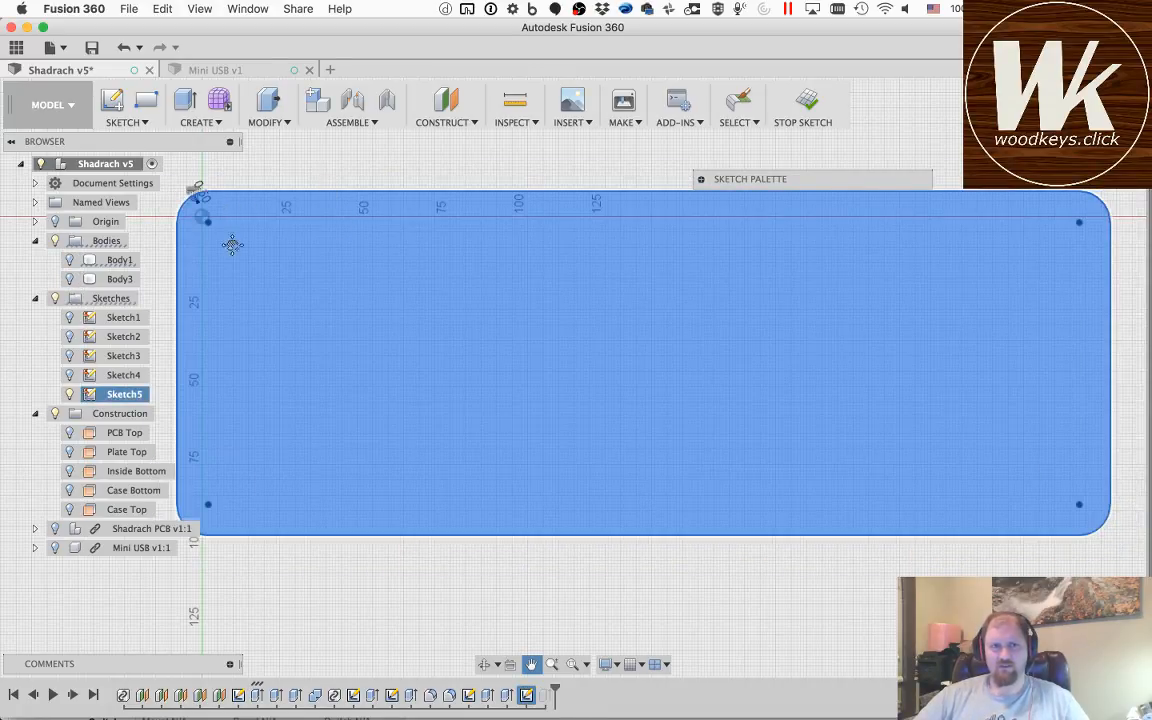
pyautogui.press('Escape')
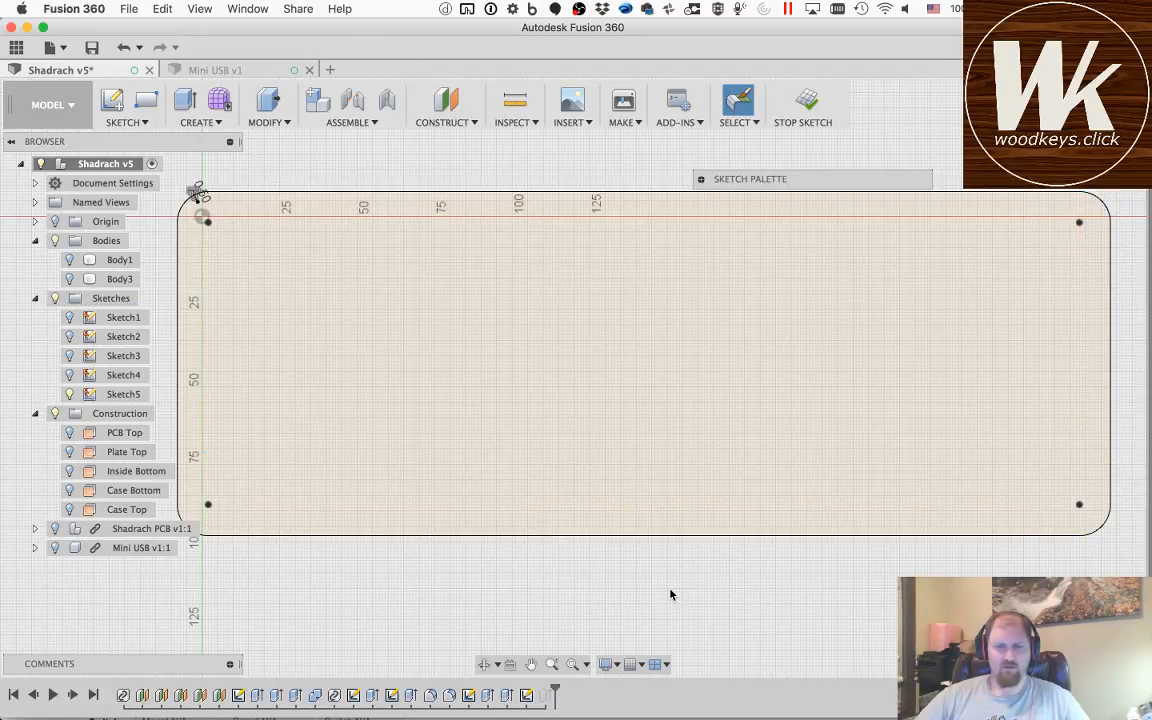
# Step: Try to draw a 95 mm vertical line inside the outline and start a second parallel line at mid-width
pyautogui.press('l')
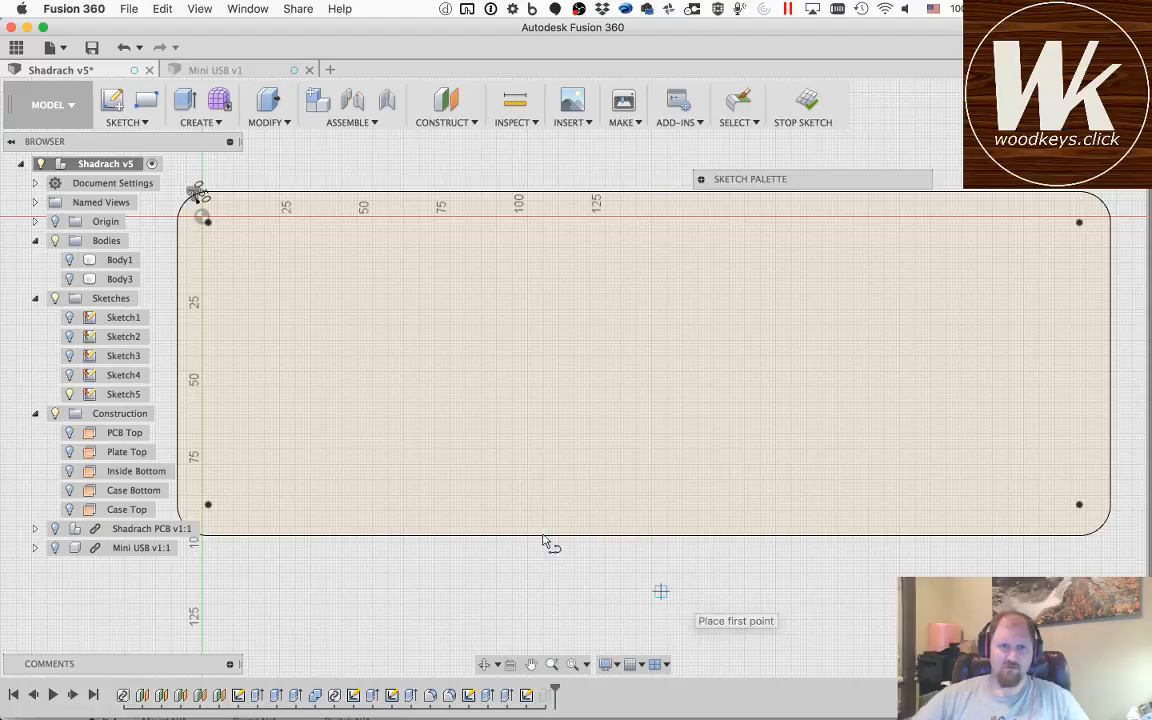
pyautogui.click(329, 218)
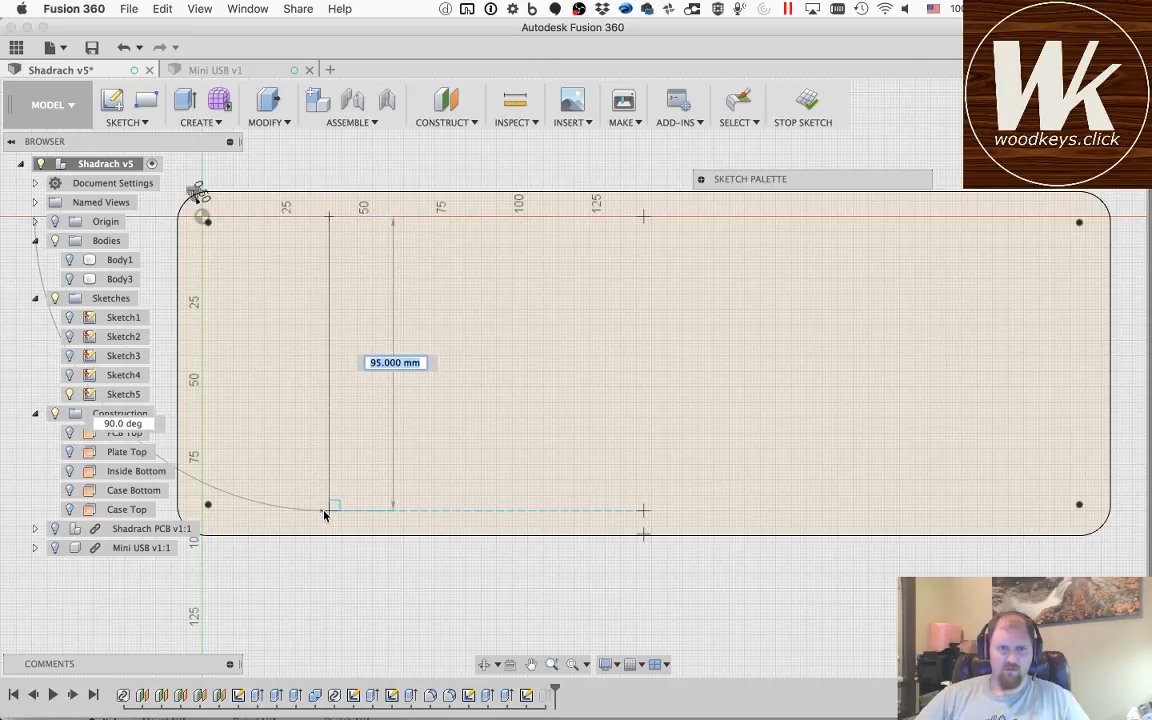
pyautogui.doubleClick(329, 510)
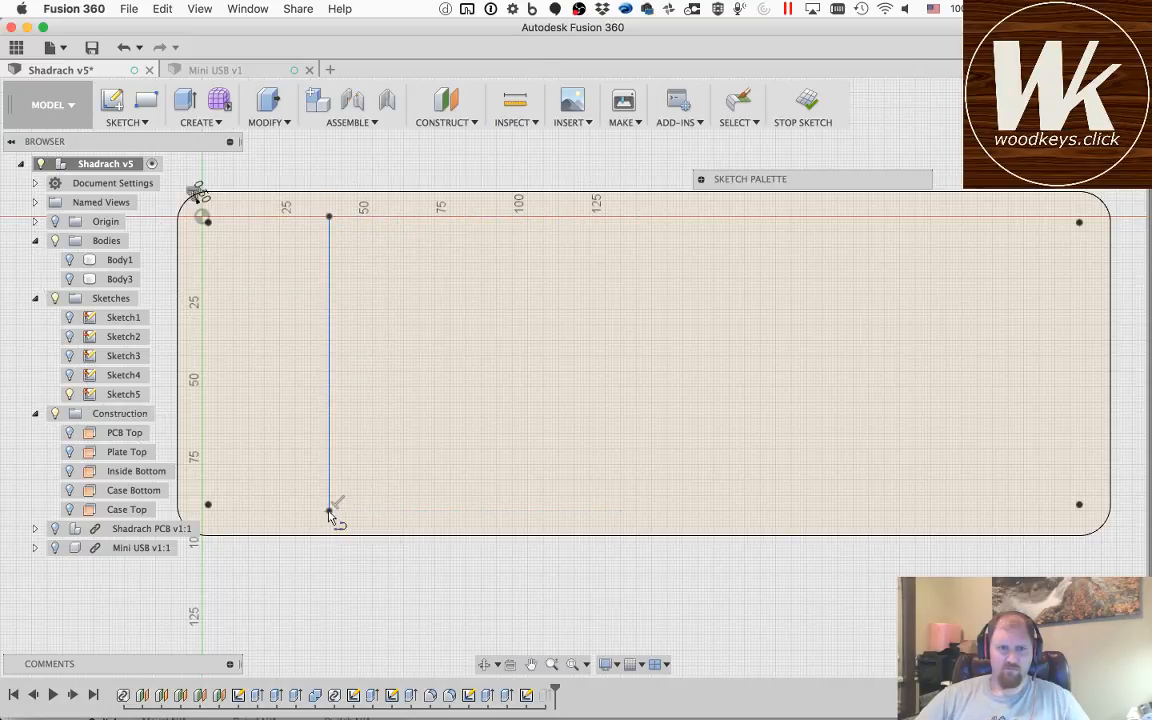
pyautogui.click(642, 218)
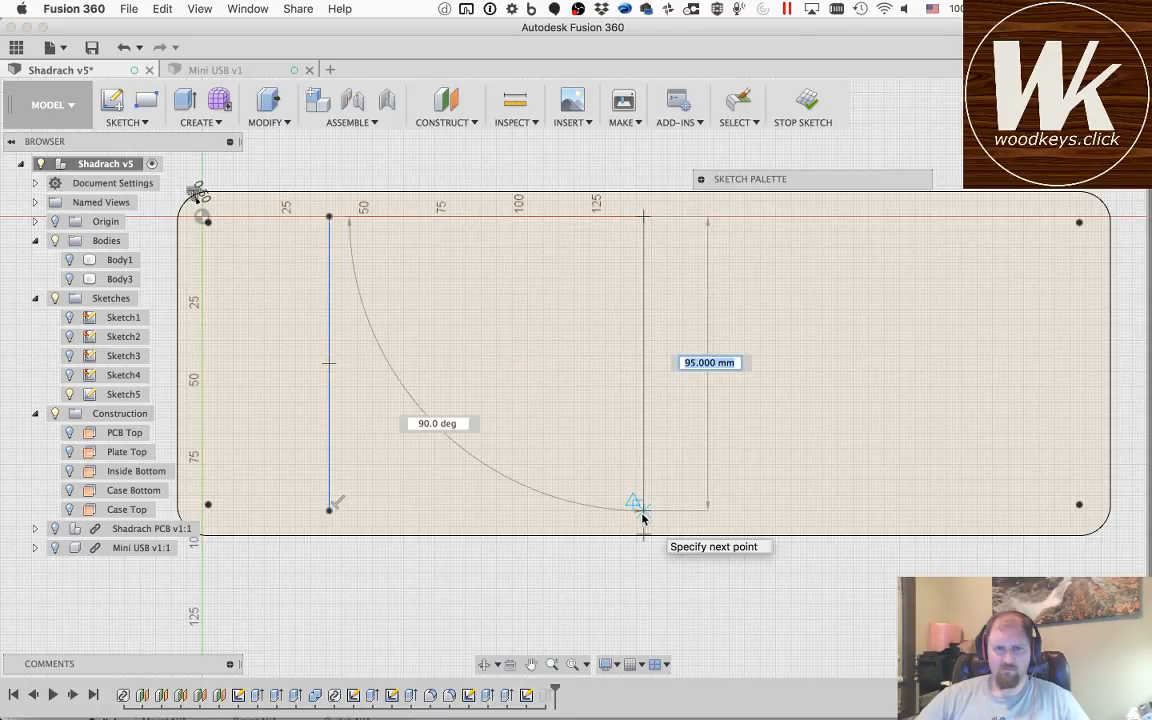
pyautogui.press('Escape')
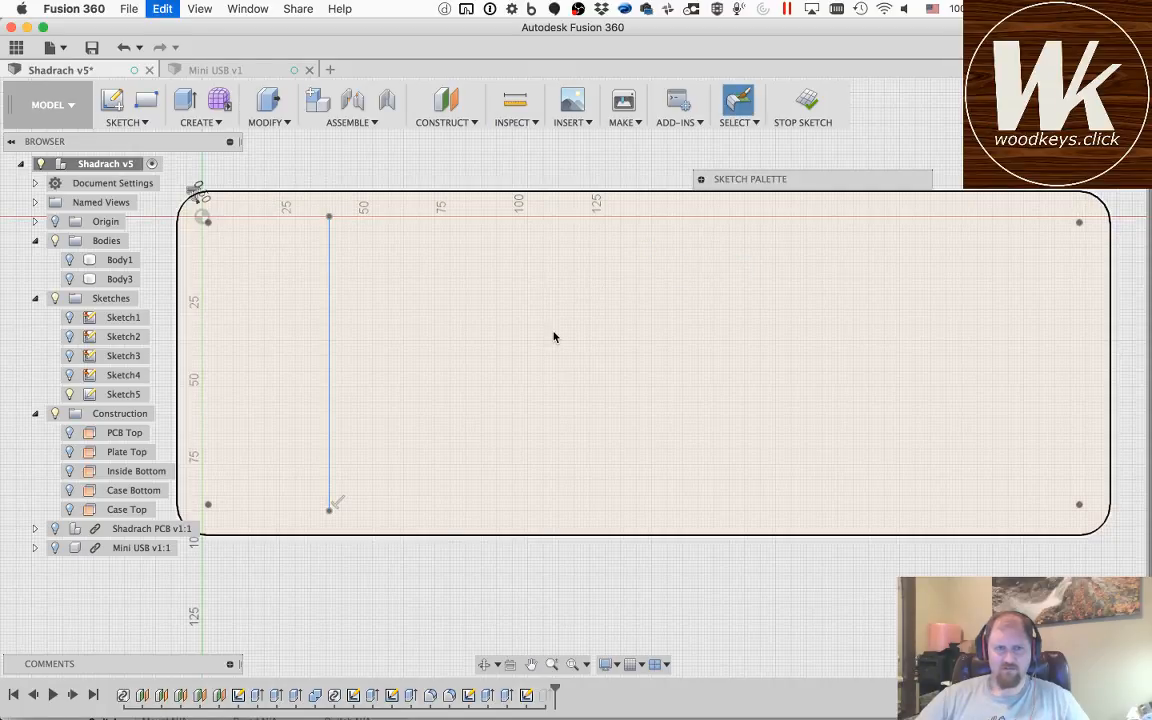
pyautogui.press('super+z')
# Step: Draw a 111 mm vertical line near the outline's left end, joining its upper and lower edges
pyautogui.press('o')
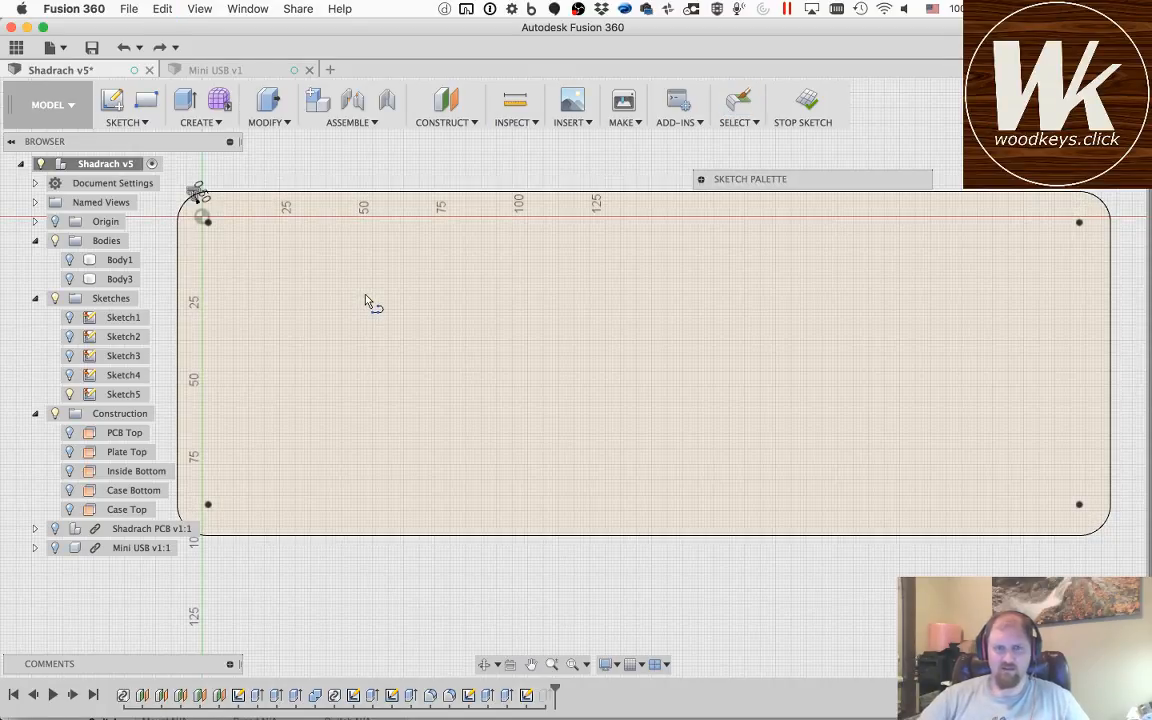
pyautogui.click(303, 190)
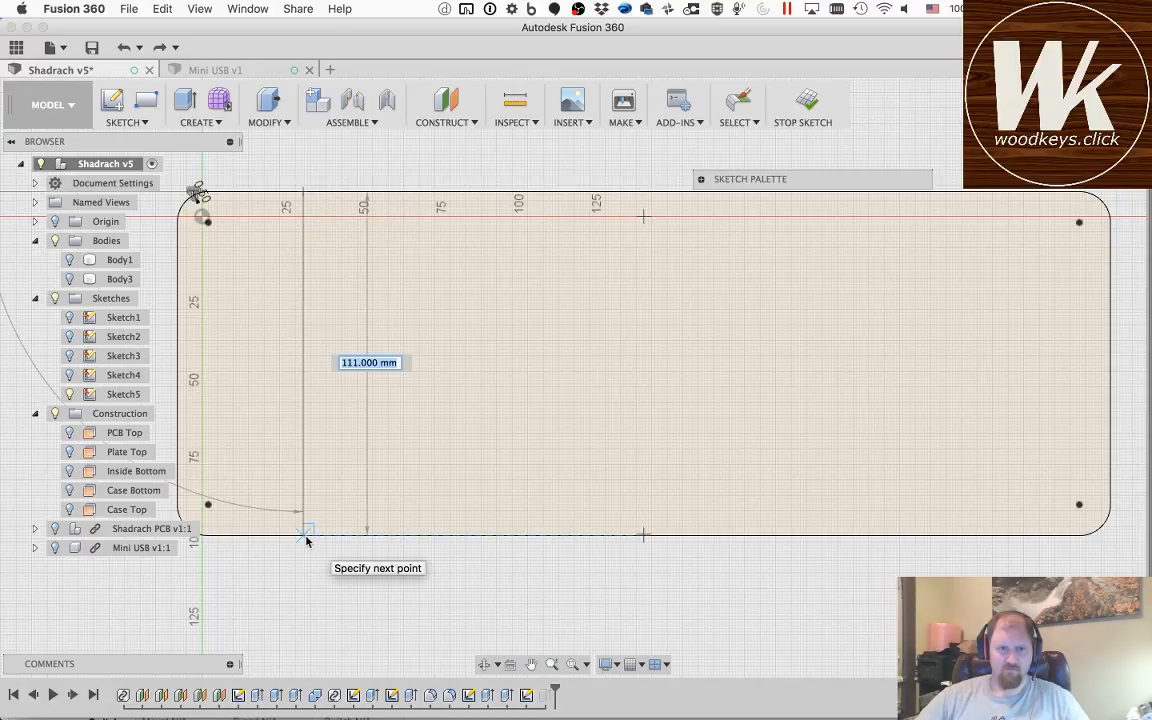
pyautogui.doubleClick(306, 539)
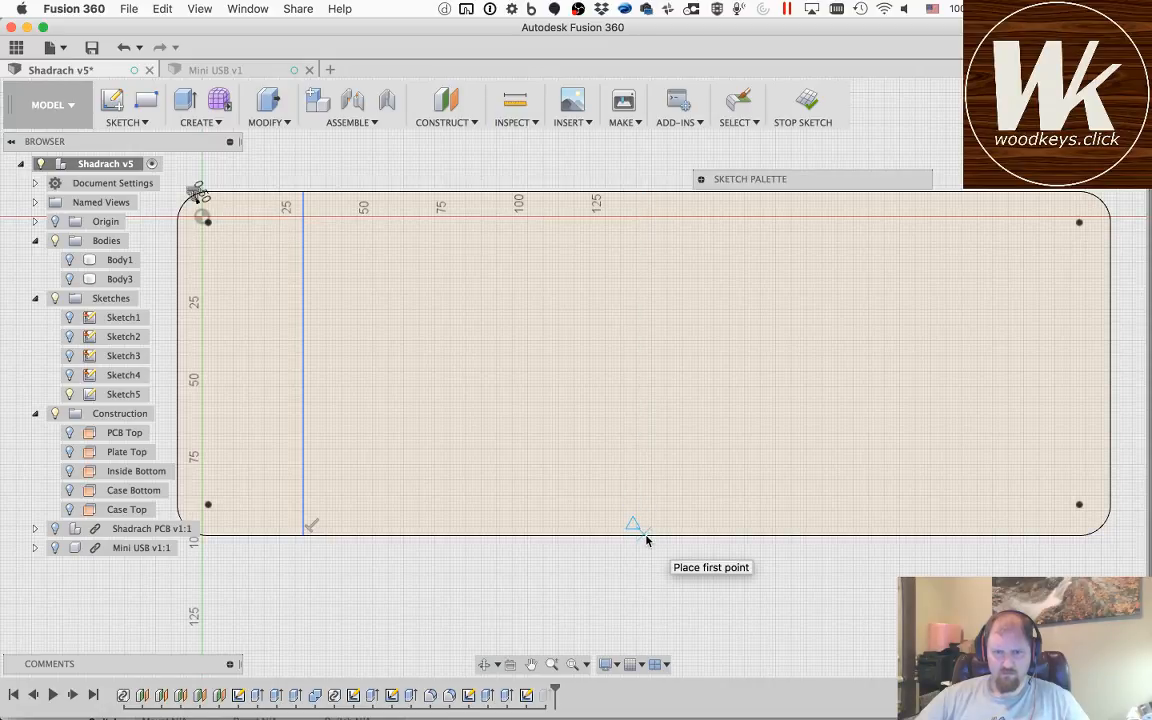
# Step: Draw a vertical line about 110.5 mm long joining the midpoints of the outline's lower and upper edges, and undo the stray extra segment
pyautogui.scroll(-3, 646, 541)
pyautogui.scroll(5, 646, 542)
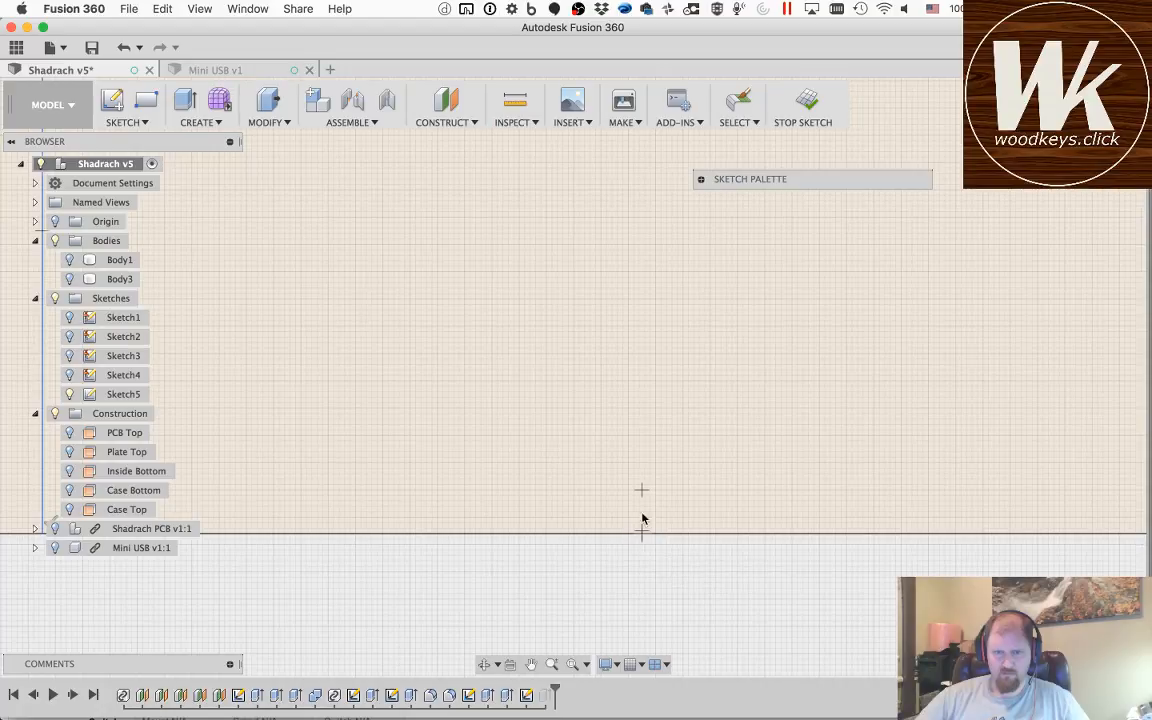
pyautogui.click(642, 519)
pyautogui.scroll(-4, 643, 321)
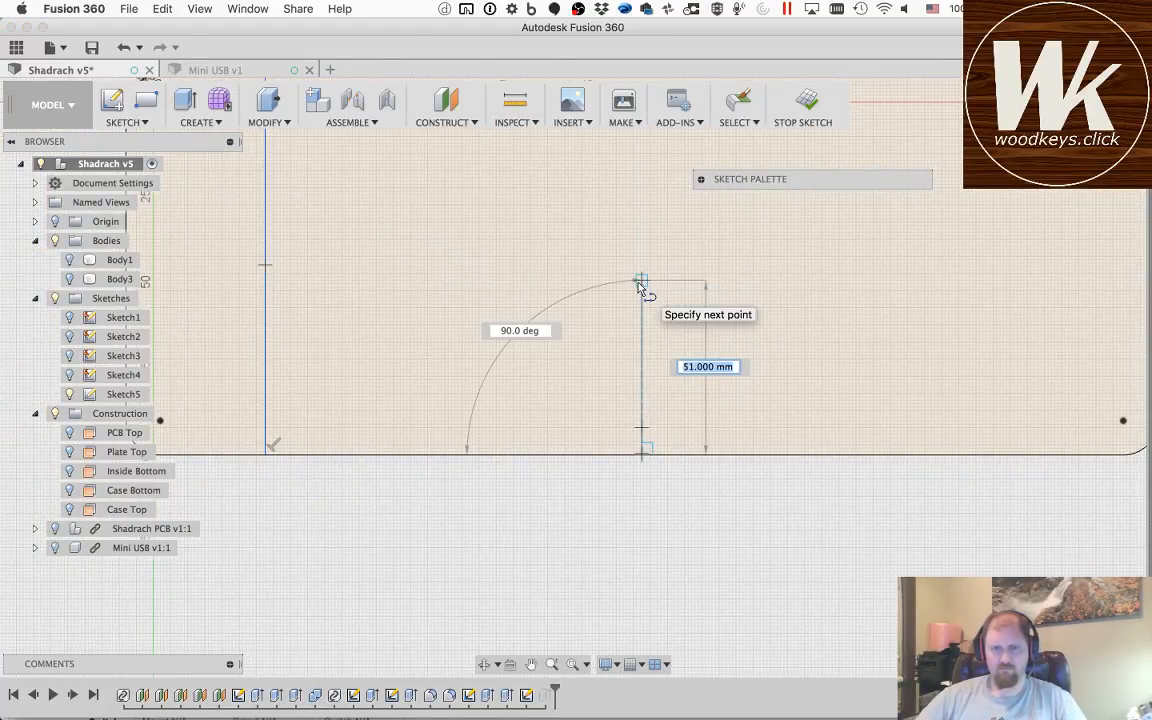
pyautogui.scroll(-5, 642, 288)
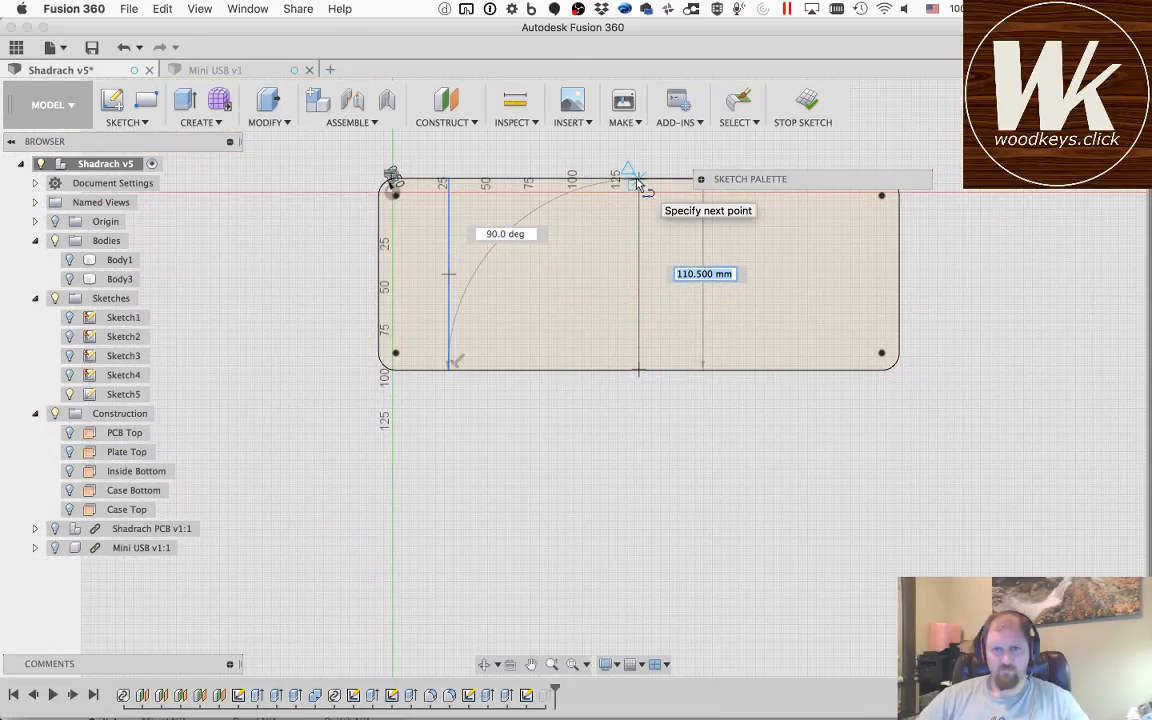
pyautogui.doubleClick(638, 185)
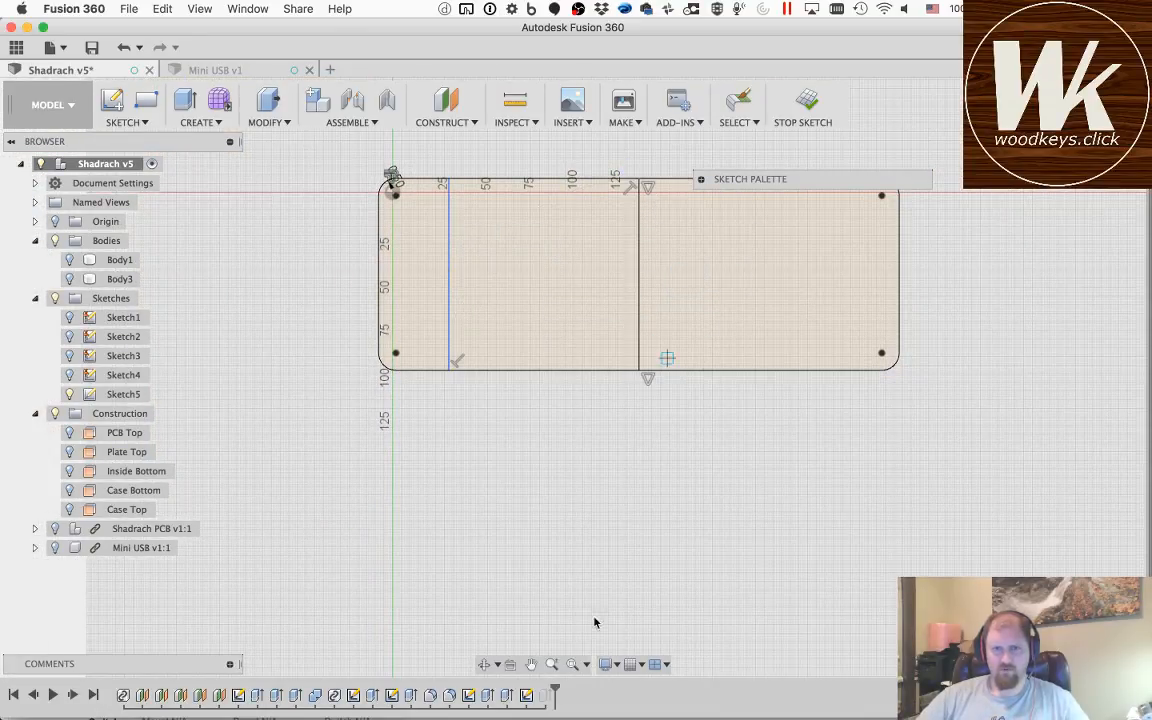
pyautogui.click(545, 656)
pyautogui.press('Escape')
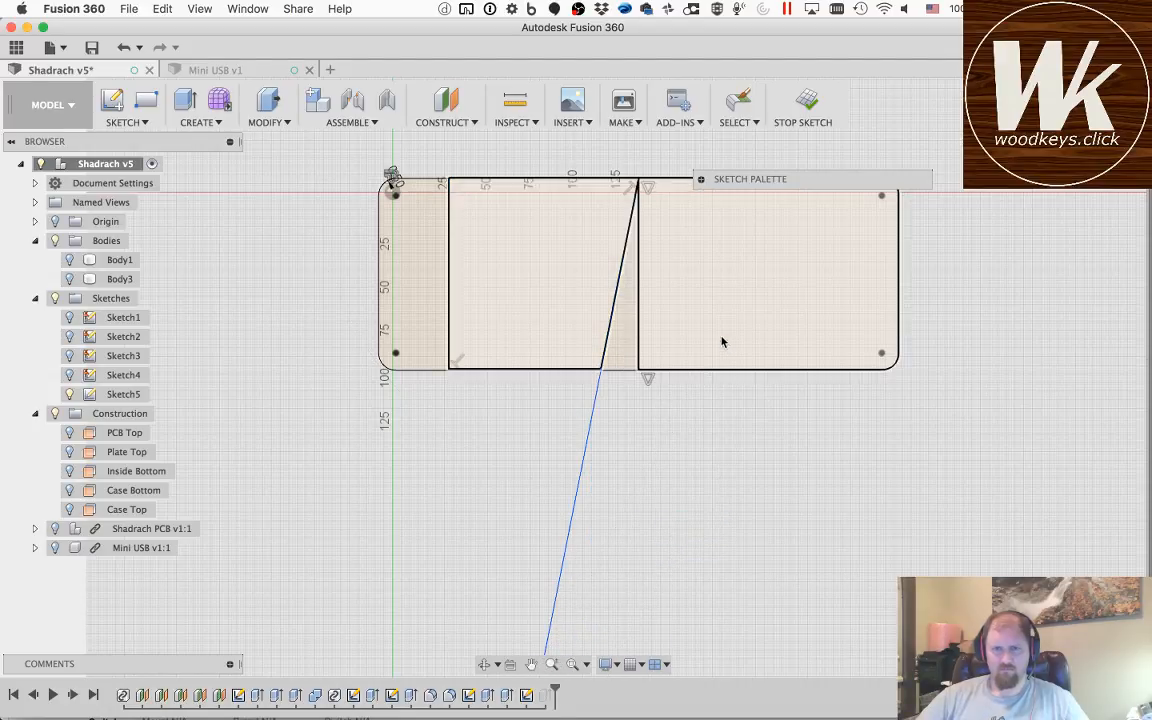
pyautogui.press('super+z')
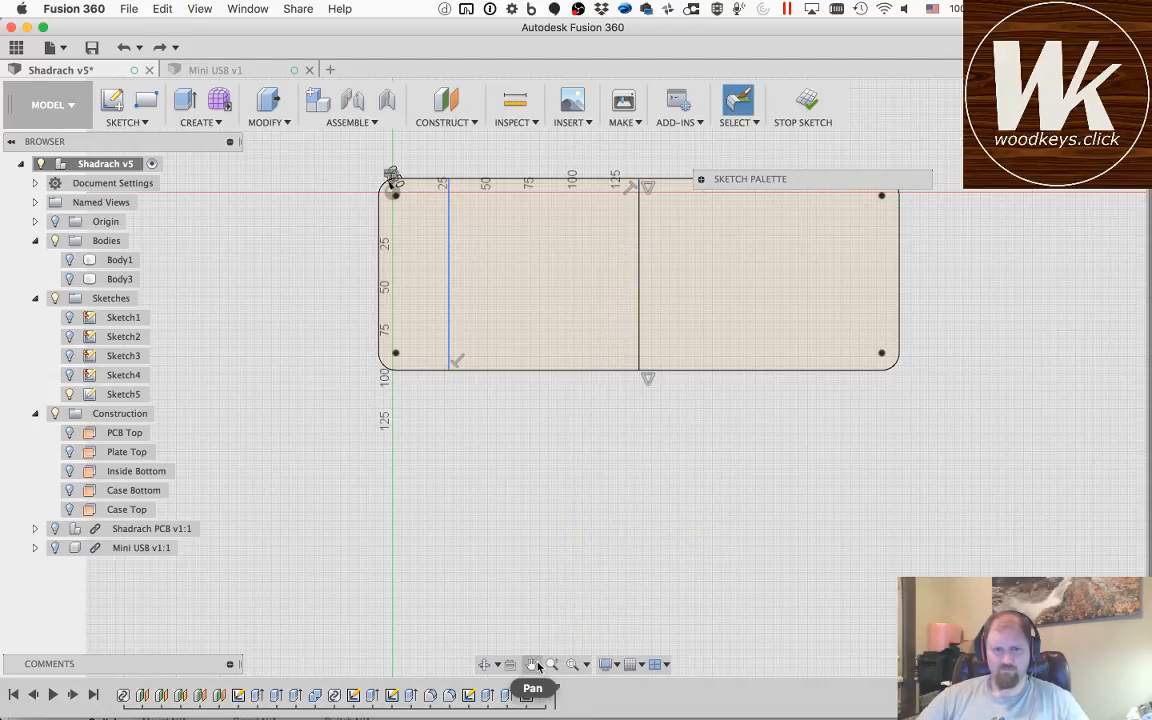
# Step: Draw a 111 mm vertical line near the outline's right end, joining its upper and lower edges
pyautogui.click(531, 664)
pyautogui.moveTo(694, 267)
pyautogui.mouseDown()
pyautogui.moveTo(681, 381)
pyautogui.moveTo(614, 444)
pyautogui.mouseUp()
pyautogui.scroll(-1, 614, 444)
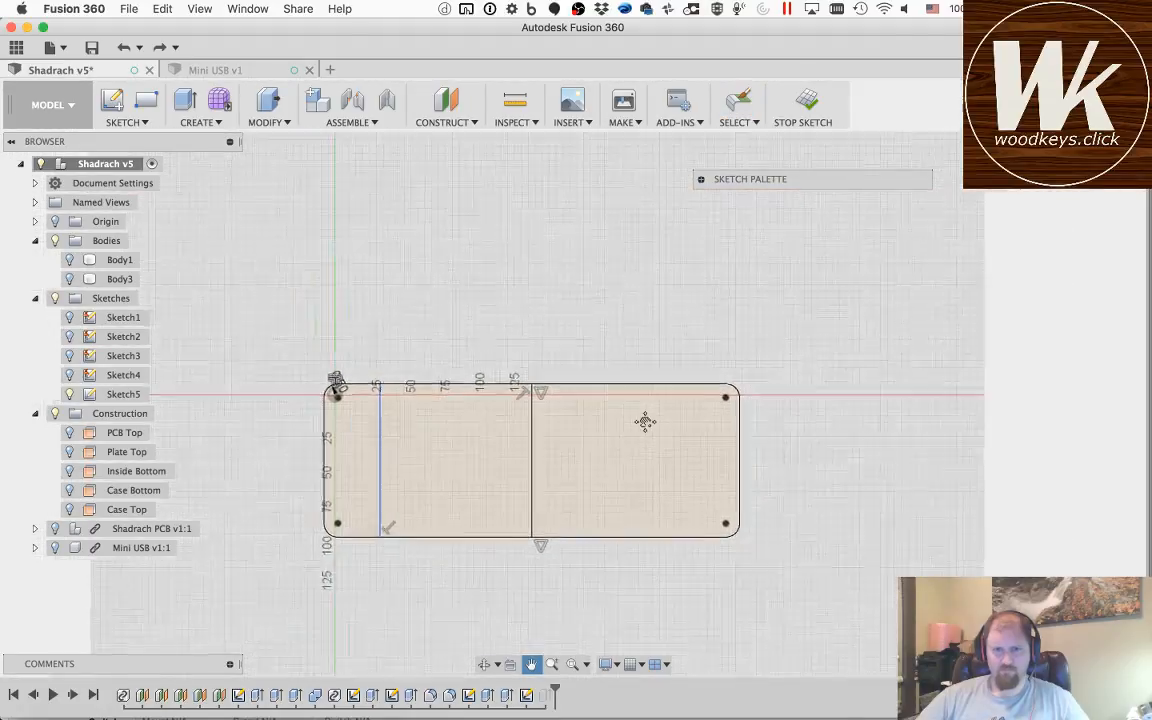
pyautogui.scroll(4, 635, 440)
pyautogui.moveTo(594, 486); pyautogui.dragTo(594, 456)
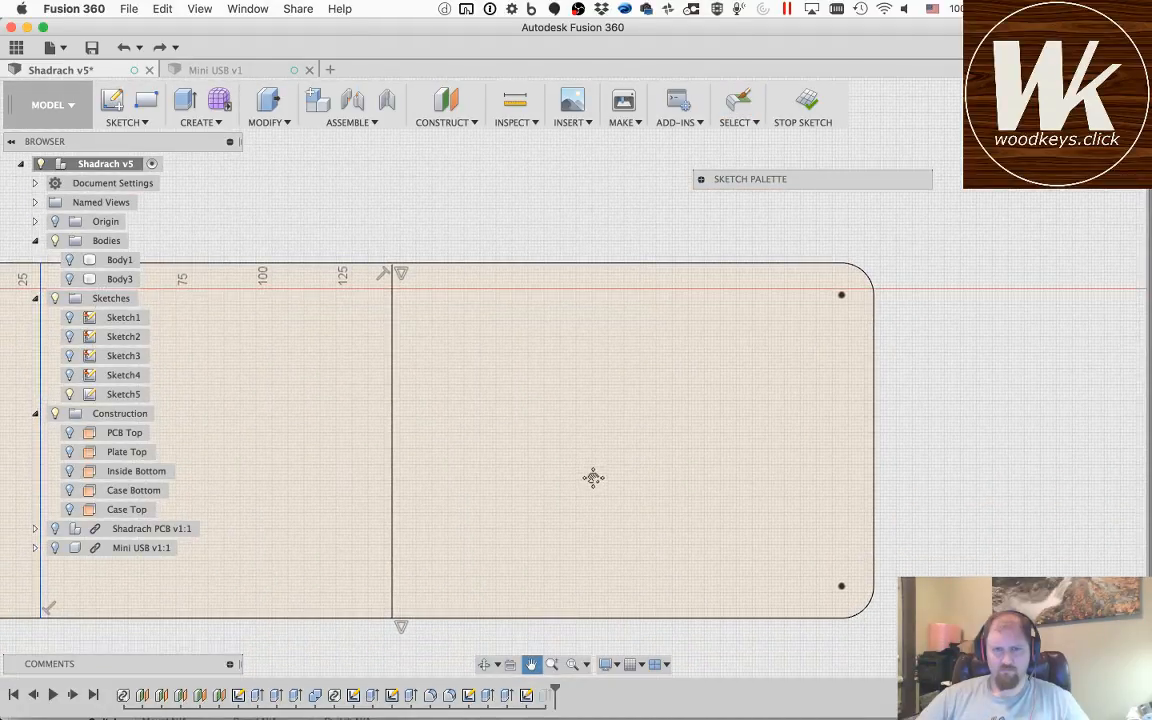
pyautogui.press('Escape')
pyautogui.press('l')
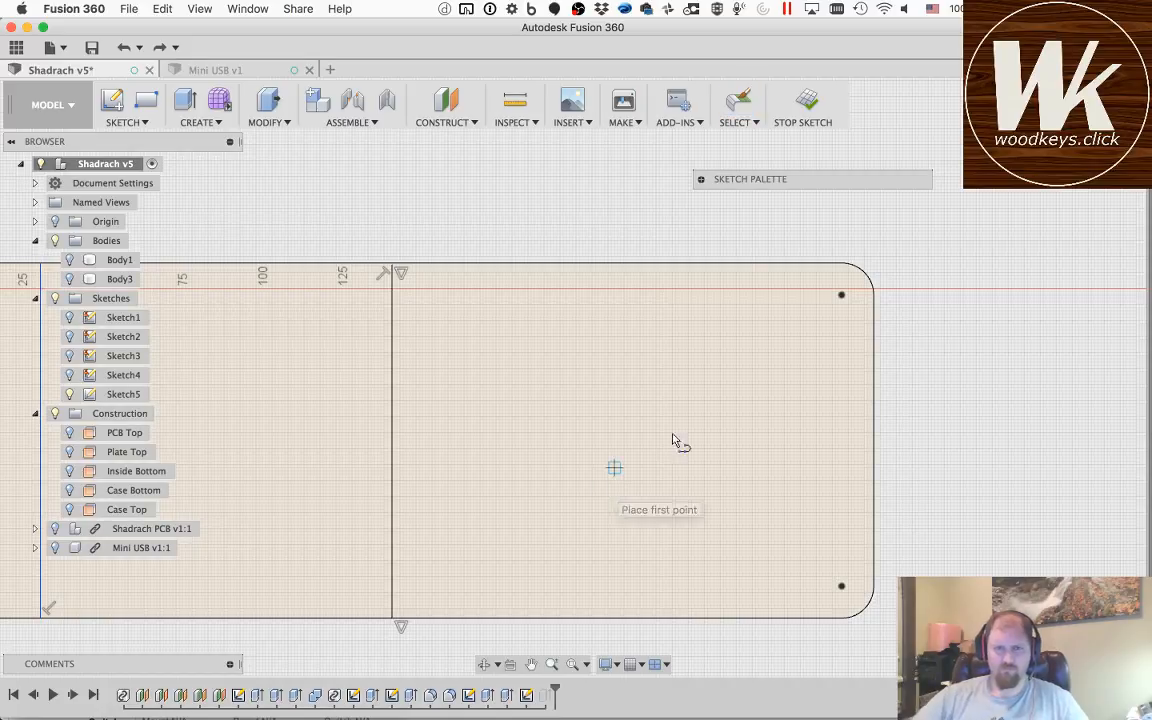
pyautogui.click(667, 264)
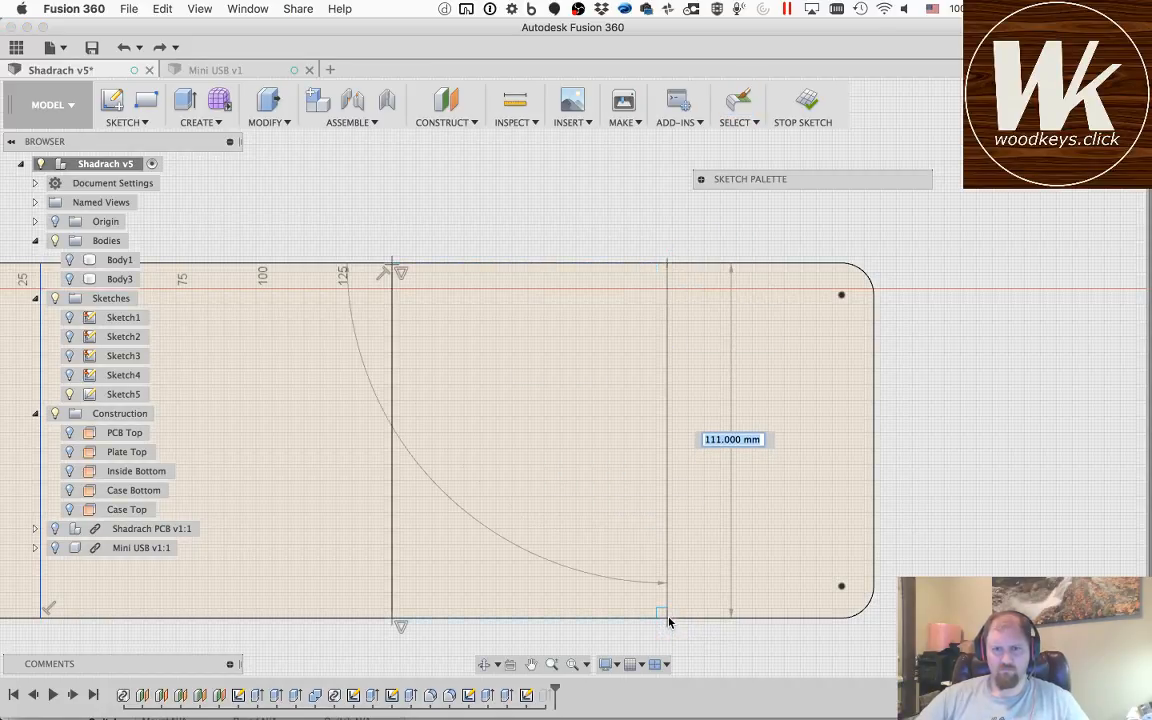
pyautogui.click(560, 607)
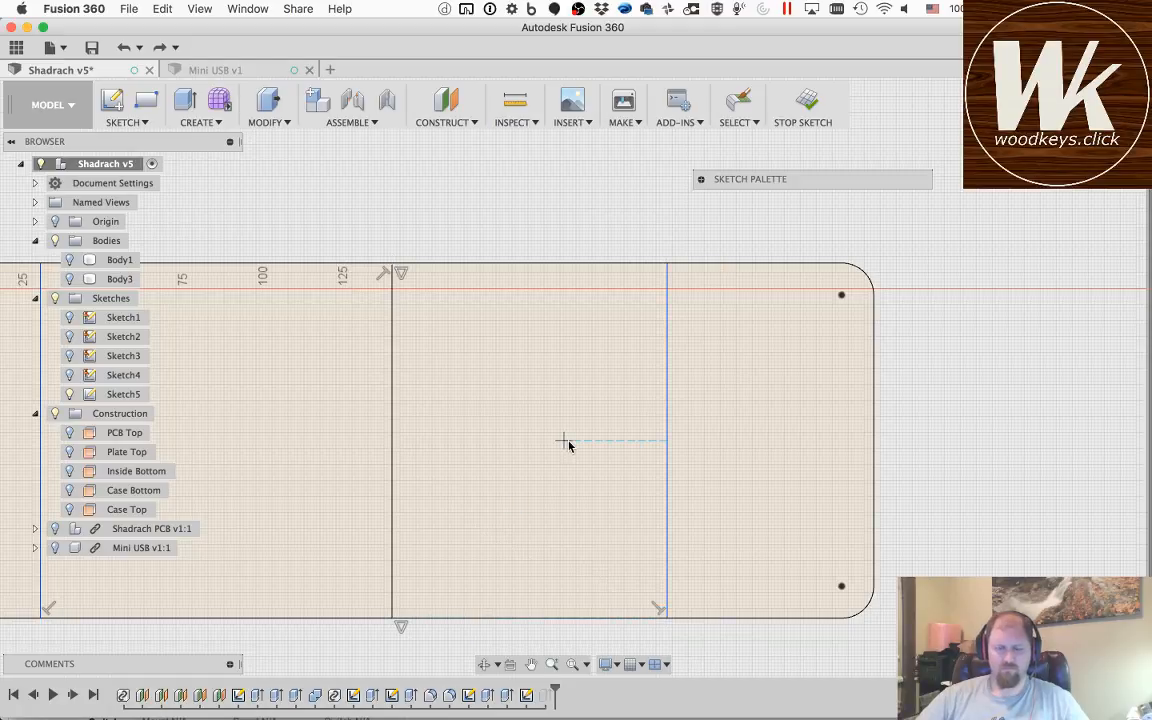
pyautogui.press('Escape')
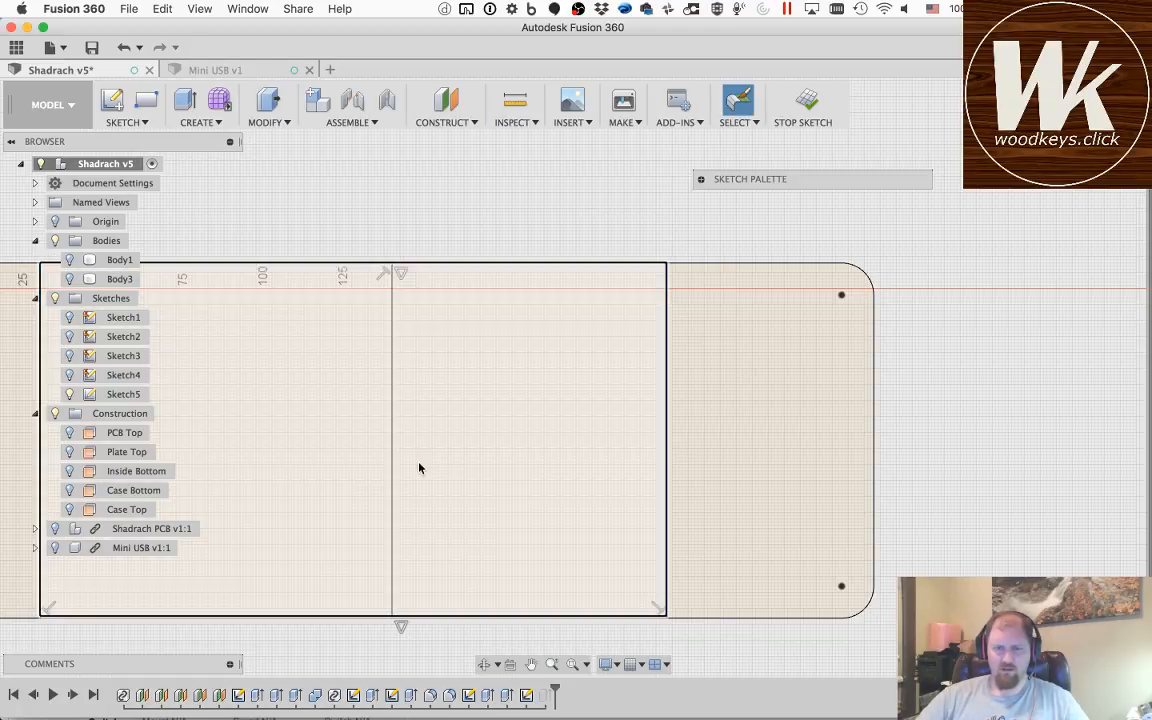
# Step: Convert the mid-width and left vertical lines to construction lines
pyautogui.click(392, 465)
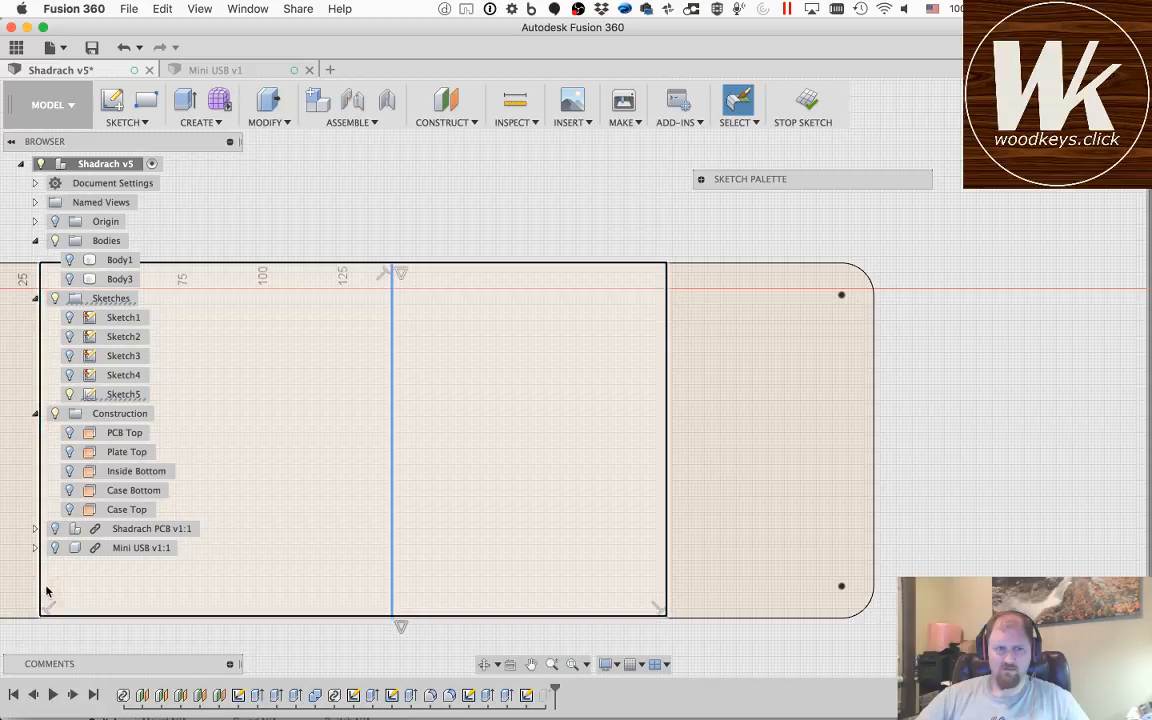
pyautogui.keyDown('shift'); pyautogui.click(36, 583); pyautogui.keyUp('shift')
pyautogui.press('x')
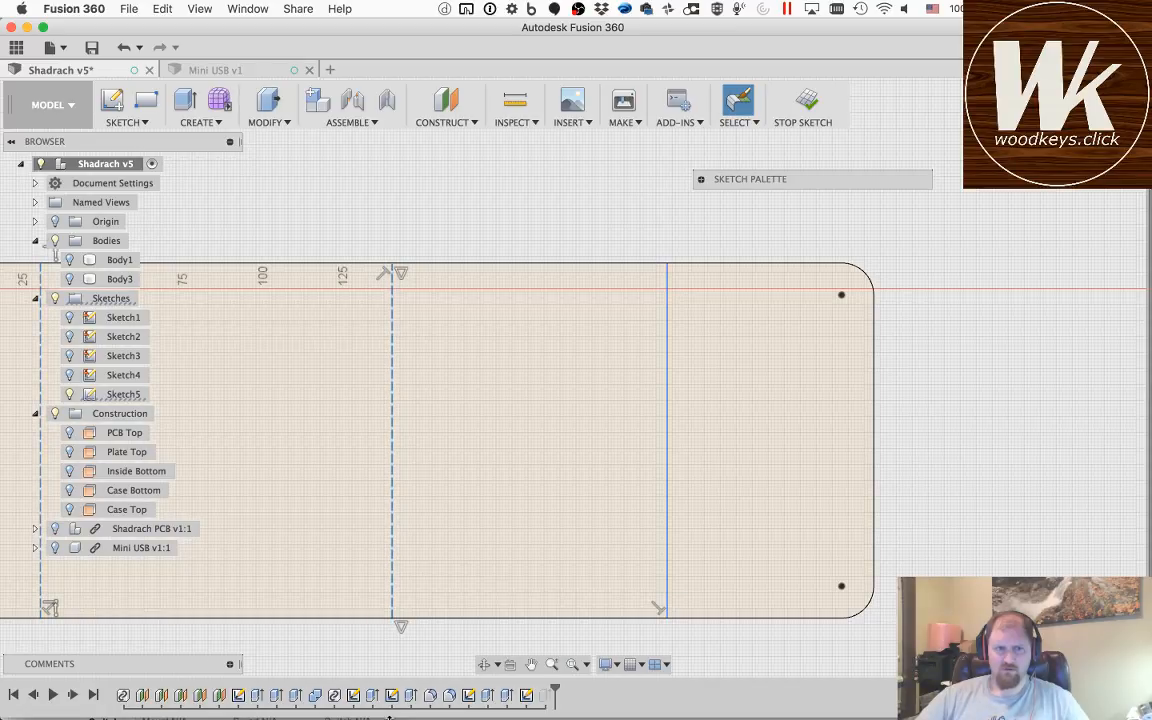
# Step: Draw two 195.865 mm horizontal lines between the left and right vertical lines, just inside the outline's upper and lower edges
pyautogui.click(531, 665)
pyautogui.moveTo(537, 468)
pyautogui.mouseDown()
pyautogui.moveTo(826, 458)
pyautogui.moveTo(816, 464)
pyautogui.mouseUp()
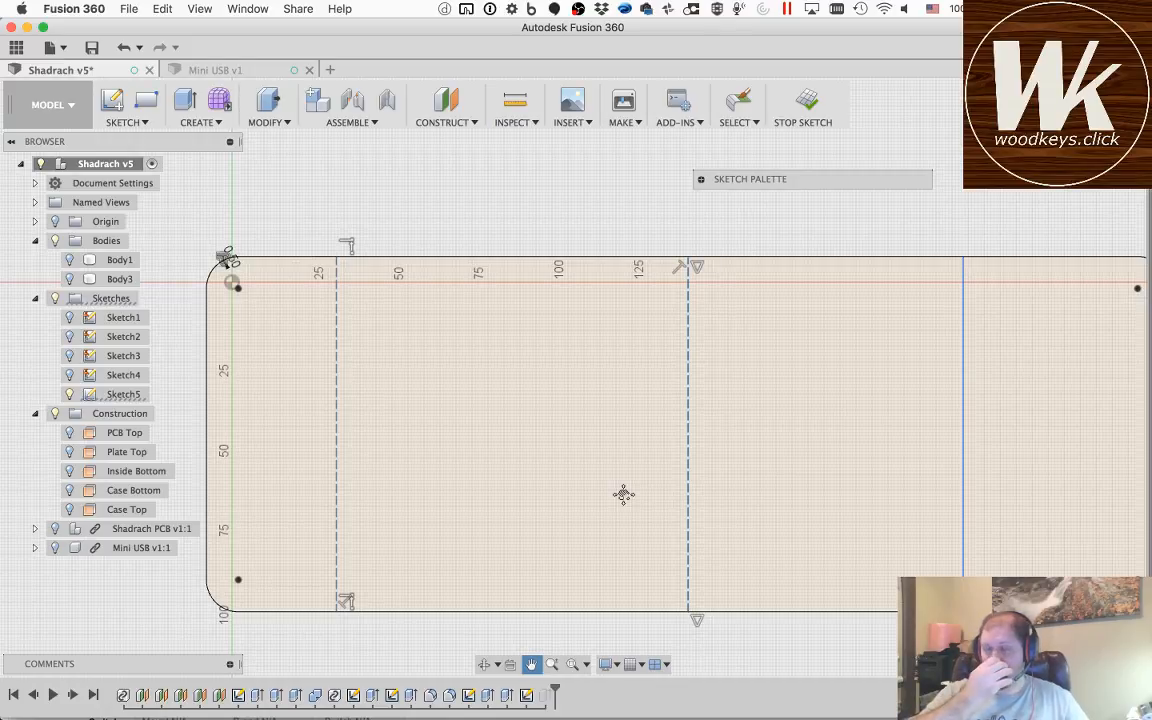
pyautogui.press('Escape')
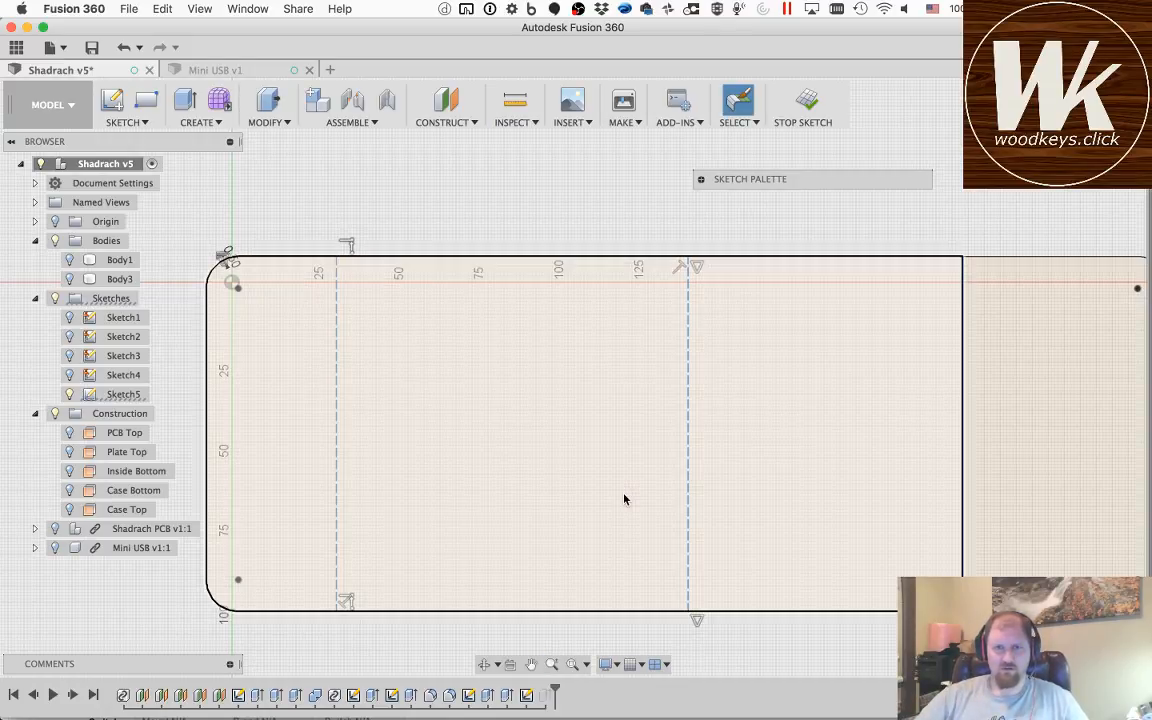
pyautogui.press('l')
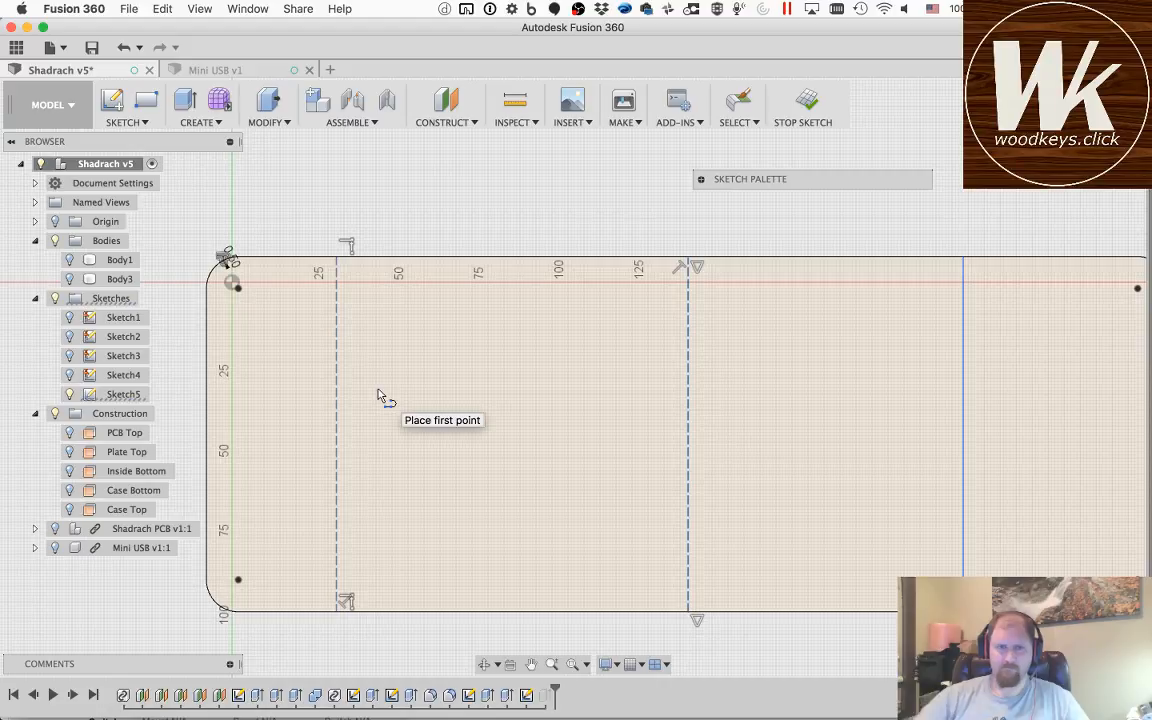
pyautogui.click(338, 276)
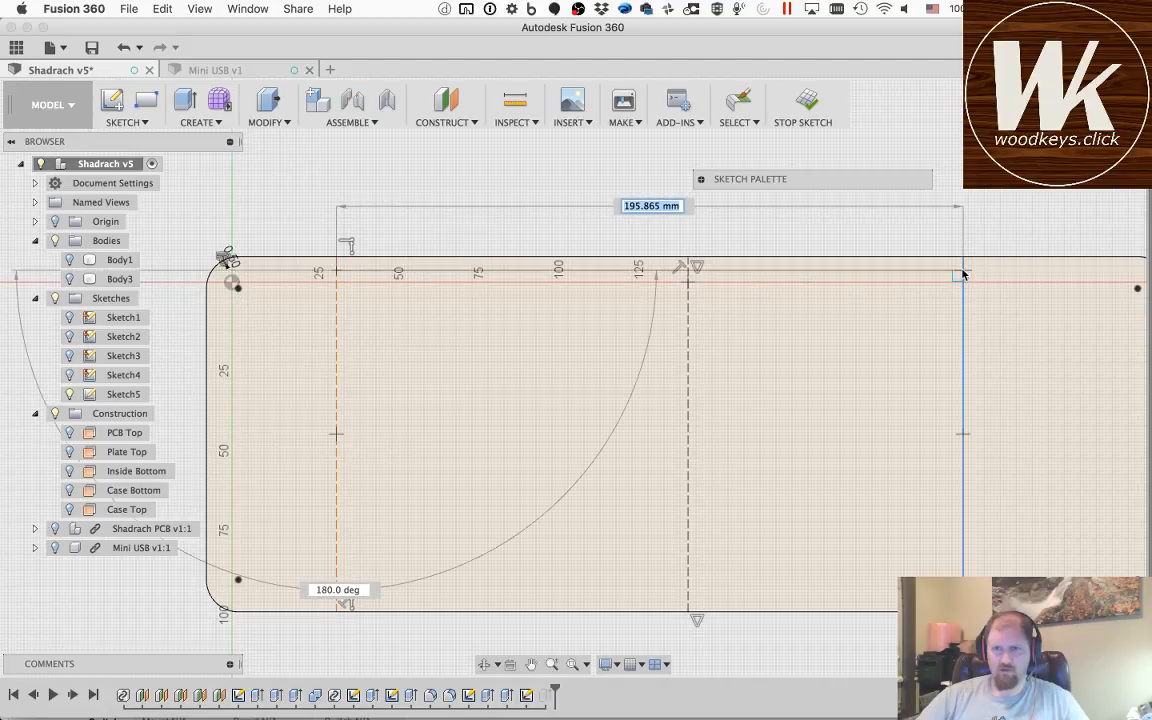
pyautogui.press('Escape')
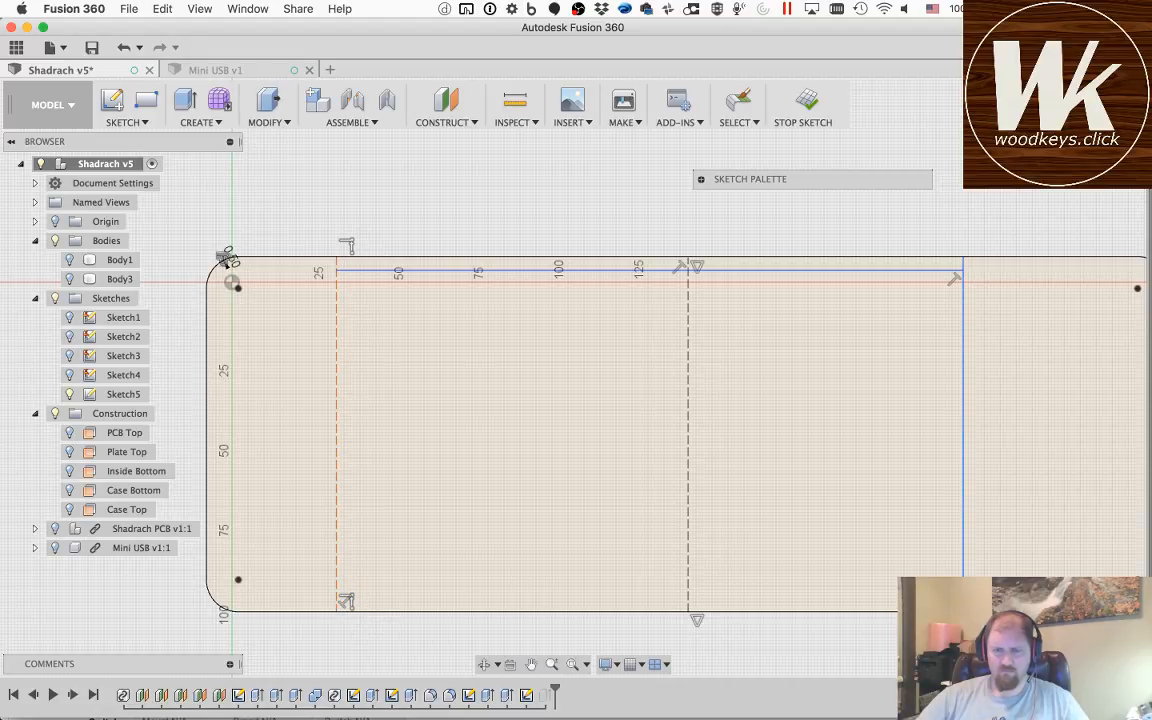
pyautogui.click(963, 598)
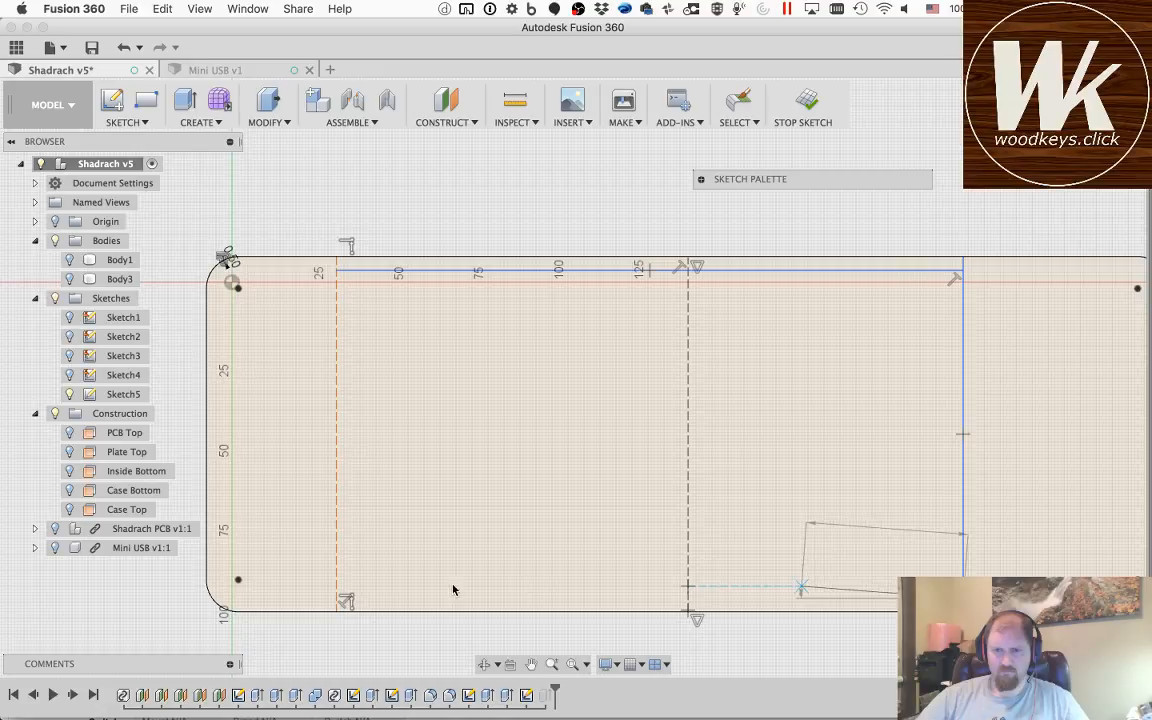
pyautogui.click(337, 598)
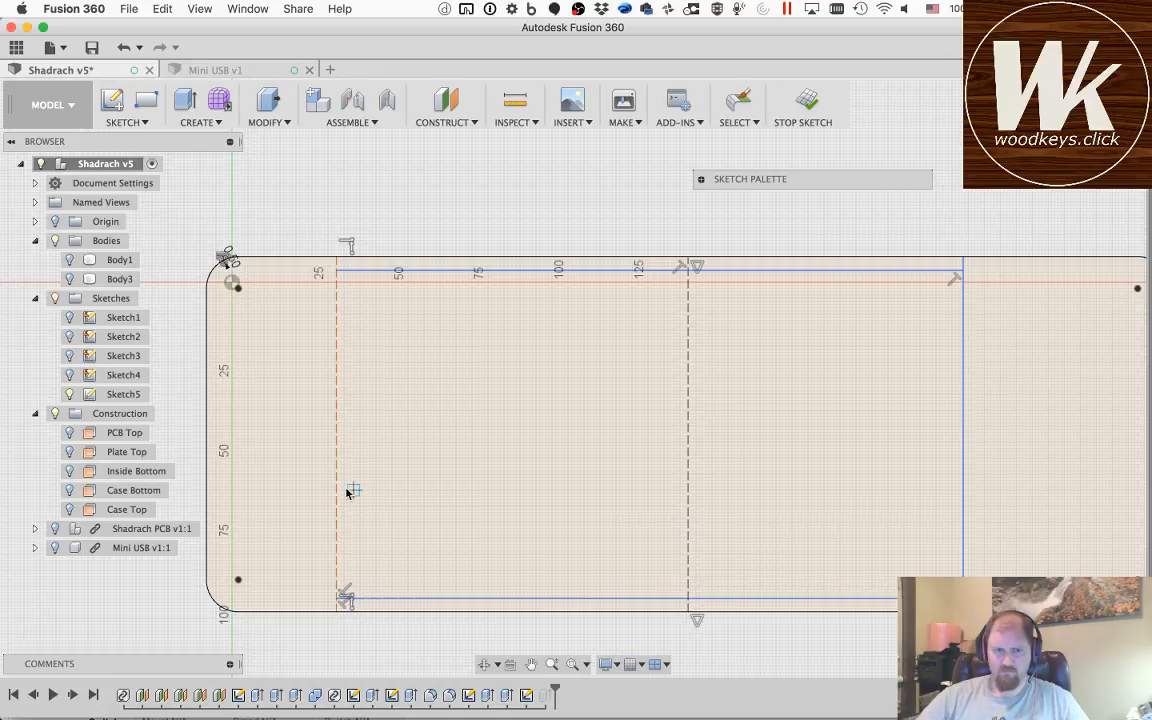
# Step: Try to draw a vertical line down from the origin at the outline's left end, and undo all the resulting segments
pyautogui.click(216, 473)
pyautogui.click(232, 282)
pyautogui.doubleClick(232, 465)
pyautogui.click(272, 464)
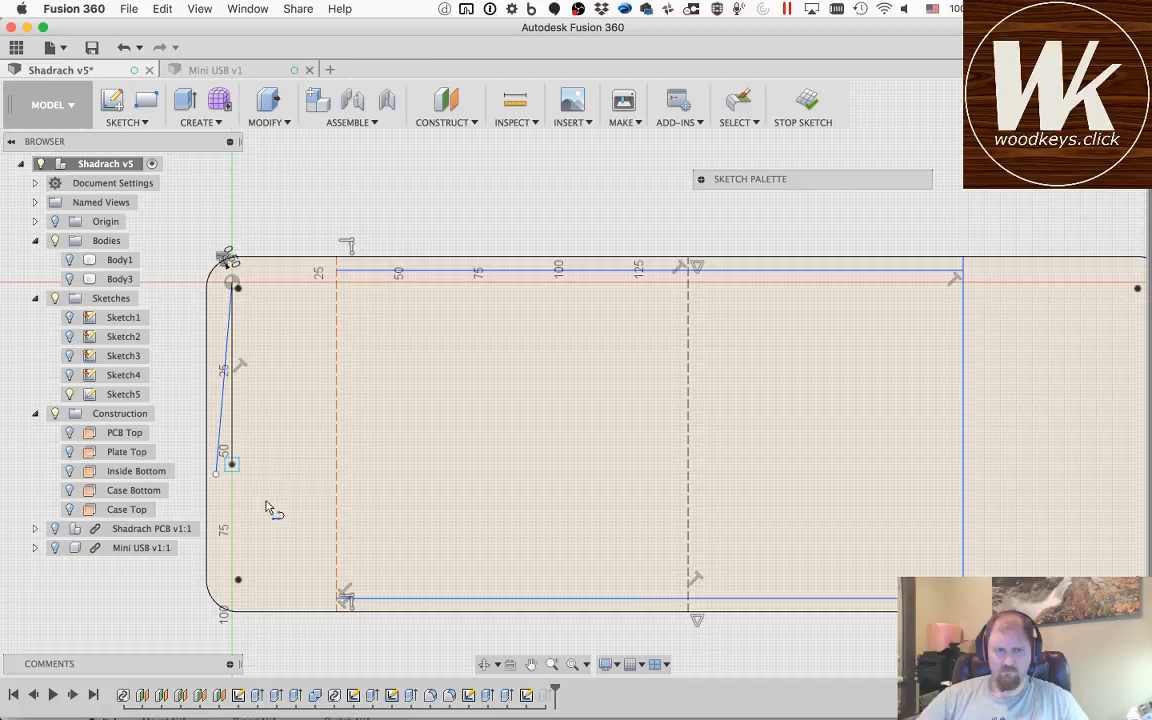
pyautogui.press('Escape')
pyautogui.press('Escape')
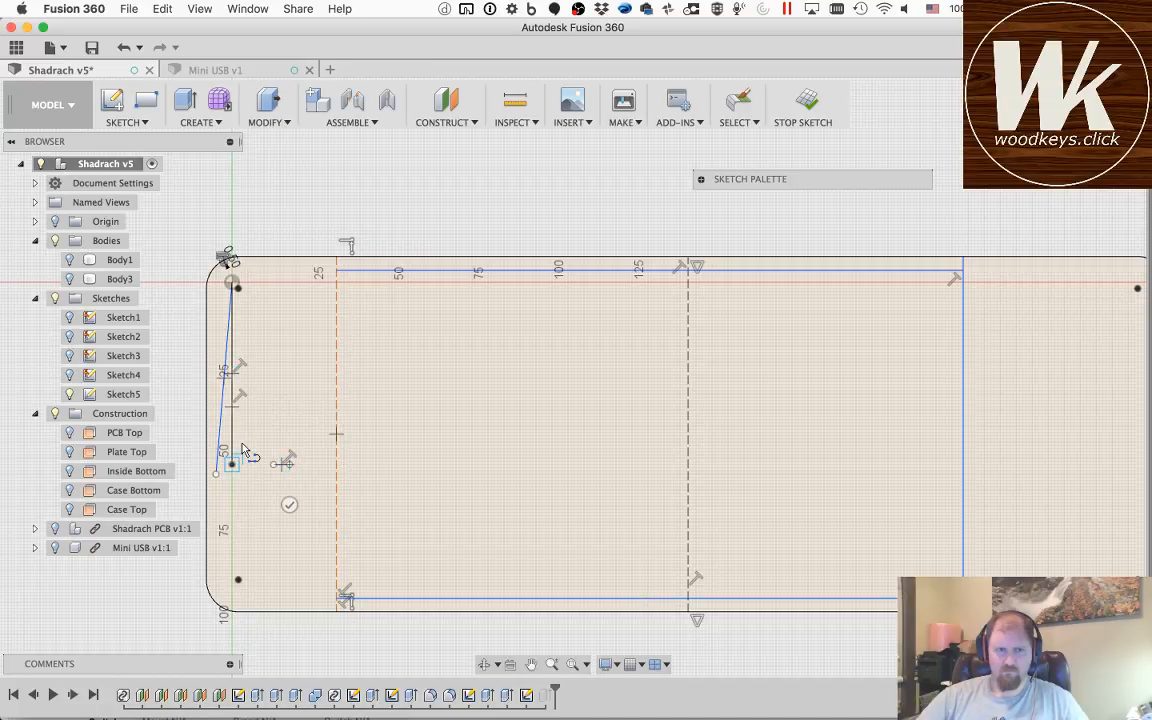
pyautogui.click(275, 411)
pyautogui.press('super+z')
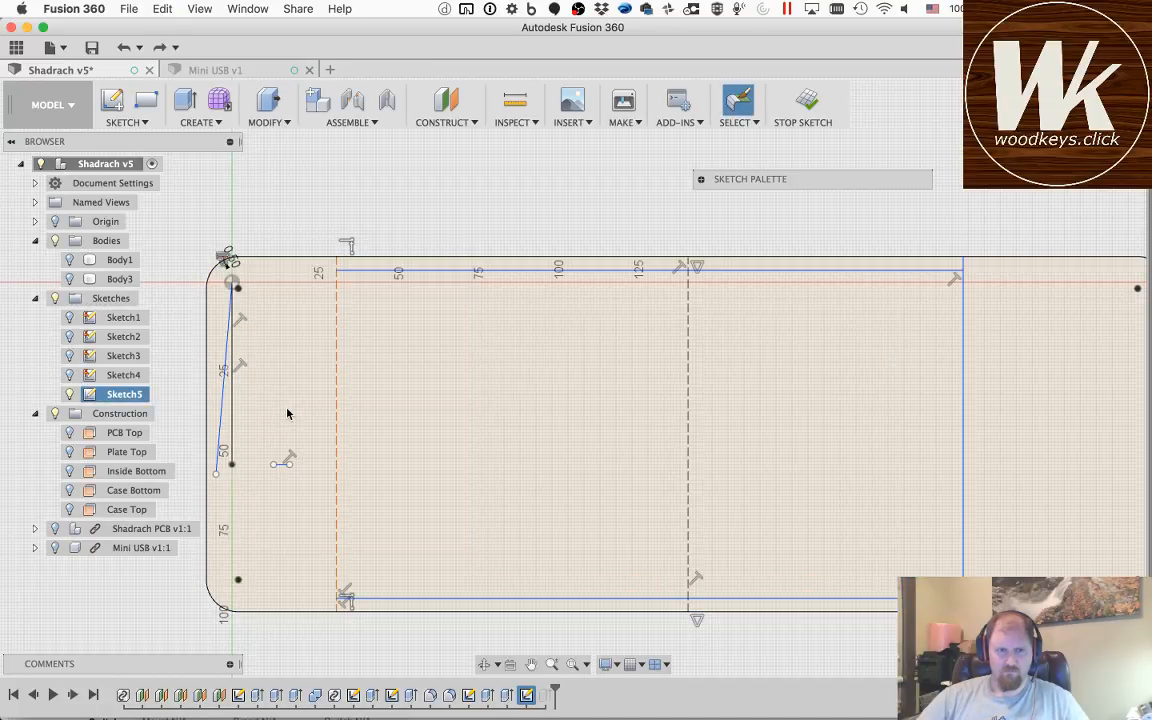
pyautogui.press('super+z')
pyautogui.press('super+z')
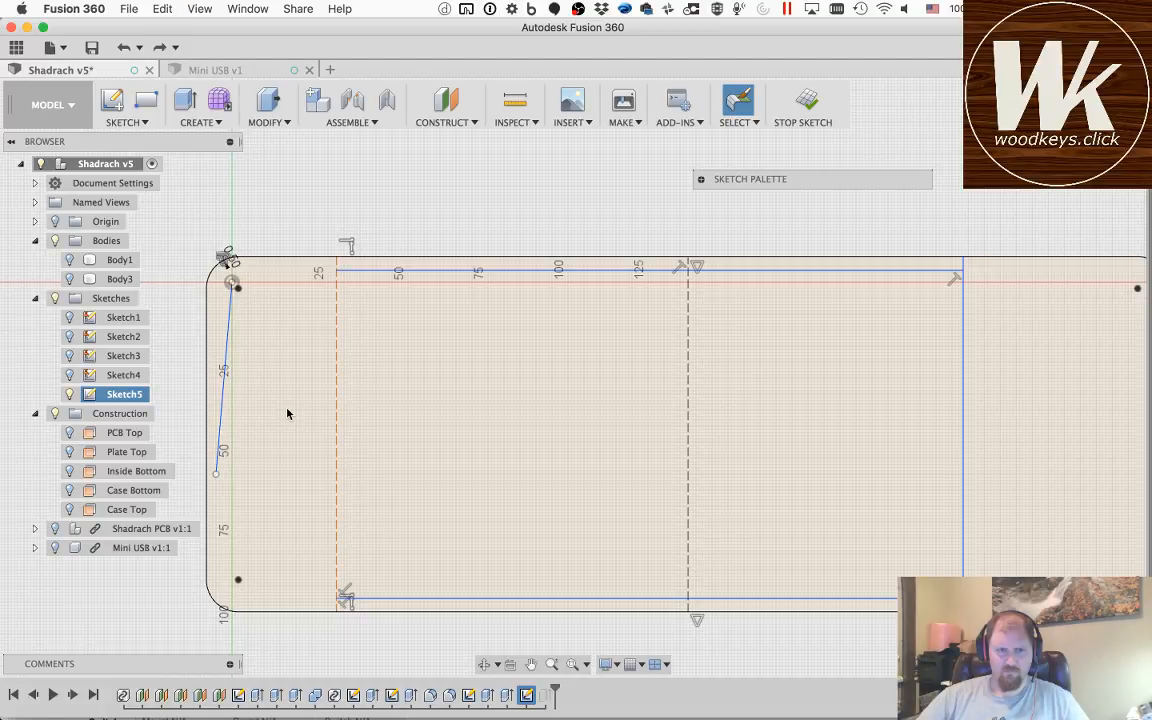
pyautogui.press('super+z')
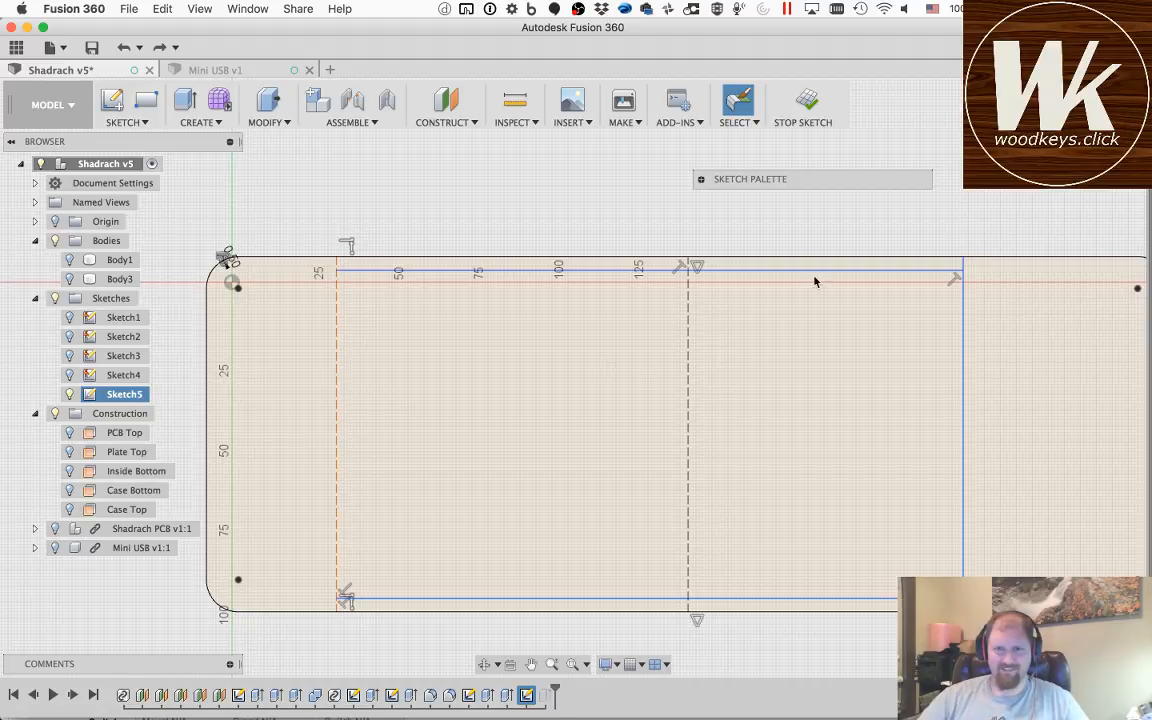
# Step: Convert the right vertical line and both horizontal lines to construction lines
pyautogui.click(965, 338)
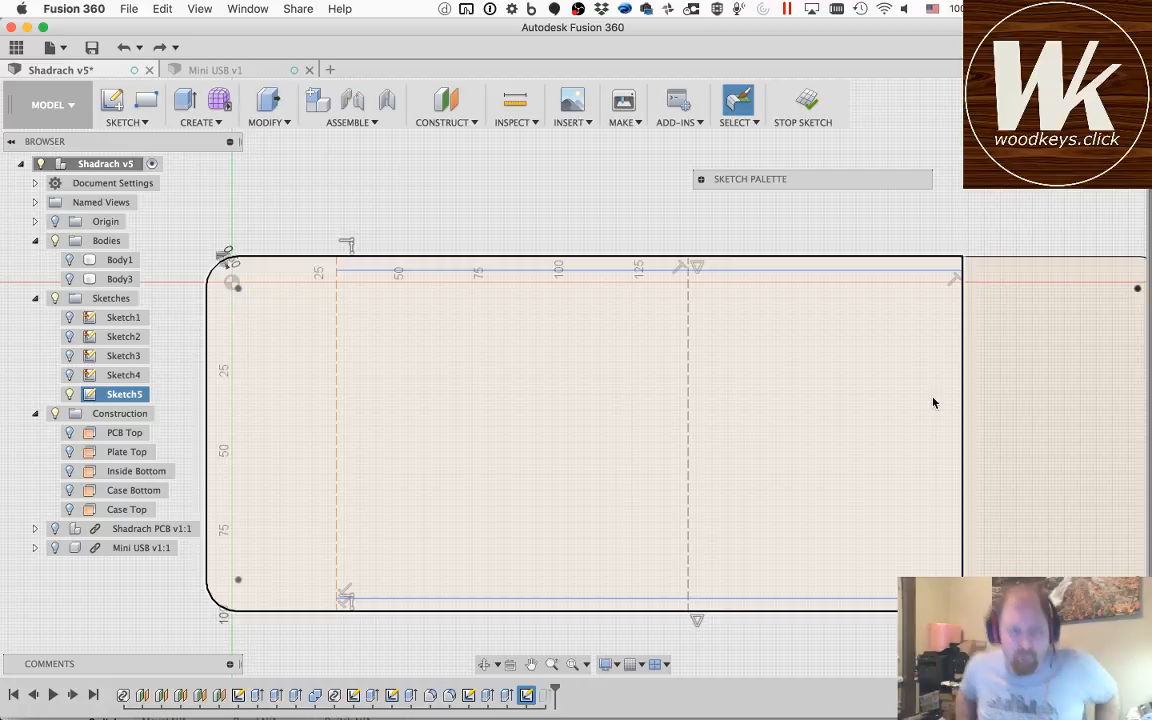
pyautogui.click(964, 357)
pyautogui.press('x')
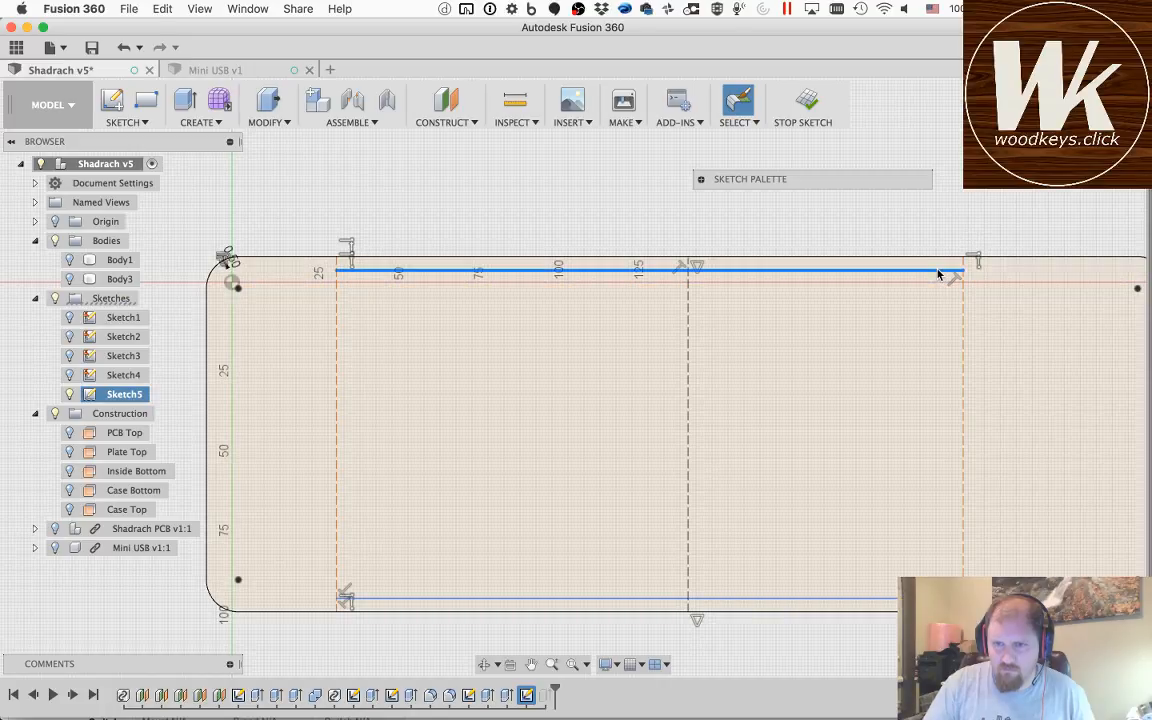
pyautogui.click(938, 271)
pyautogui.press('x')
pyautogui.click(886, 598)
pyautogui.press('x')
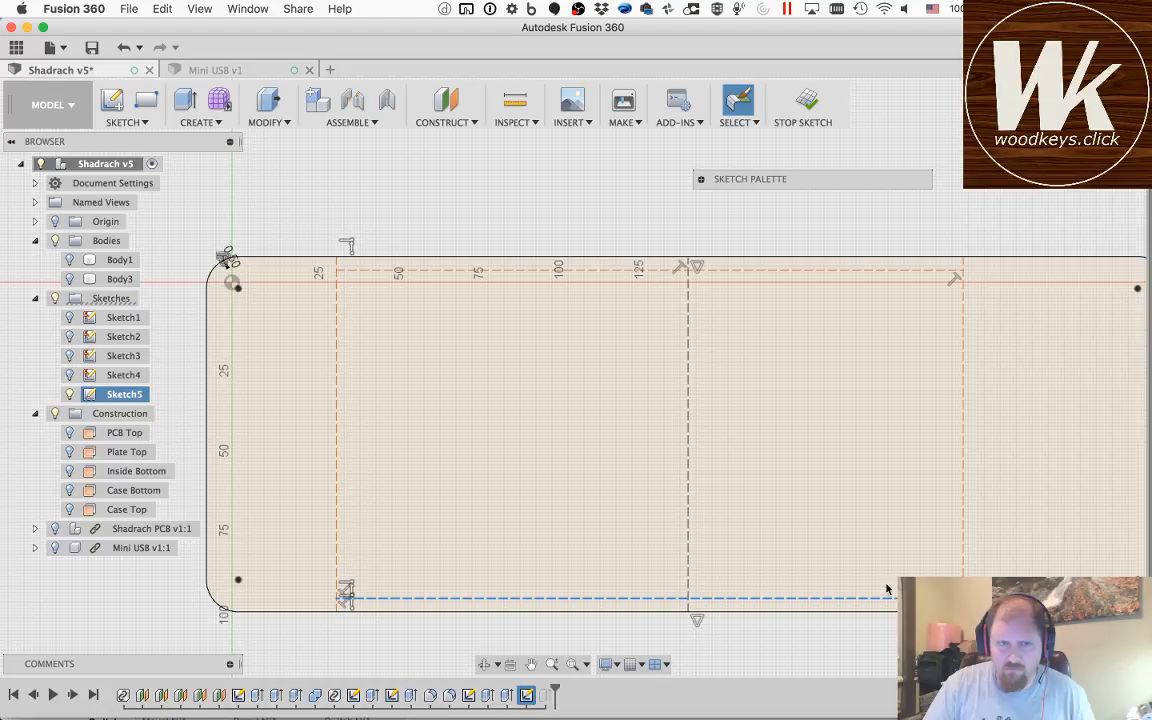
# Step: Draw an 8 mm horizontal line inward from the midpoint of the outline's left edge
pyautogui.click(447, 238)
pyautogui.press('o')
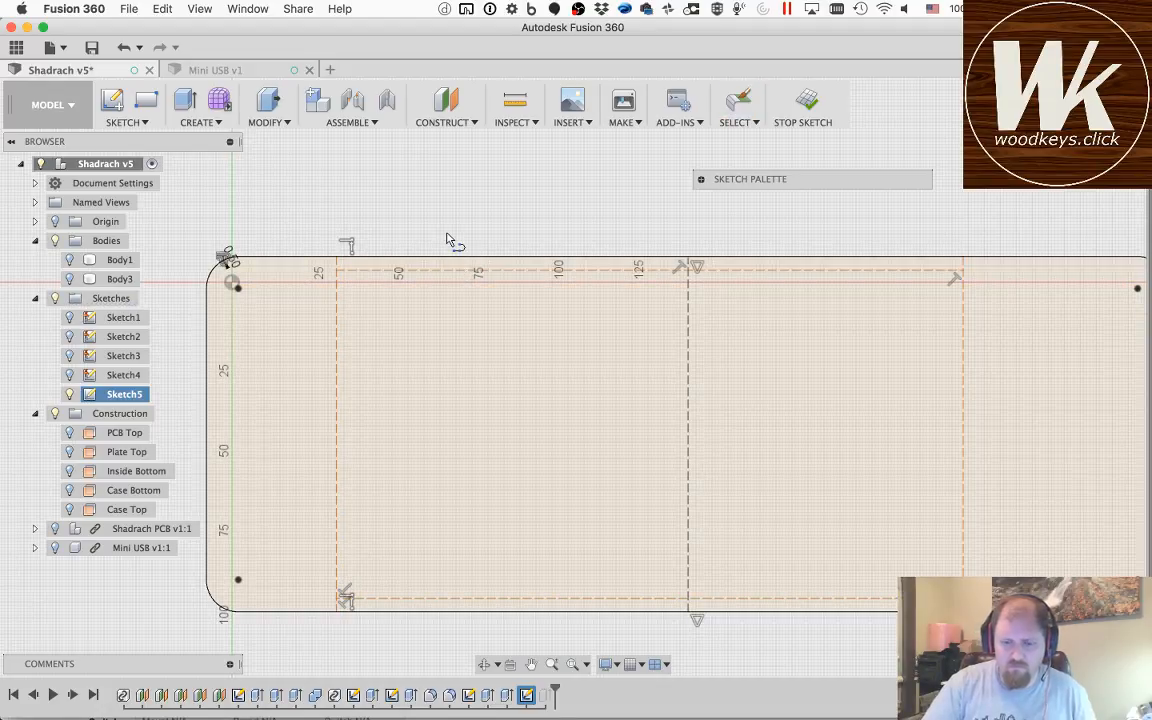
pyautogui.click(701, 179)
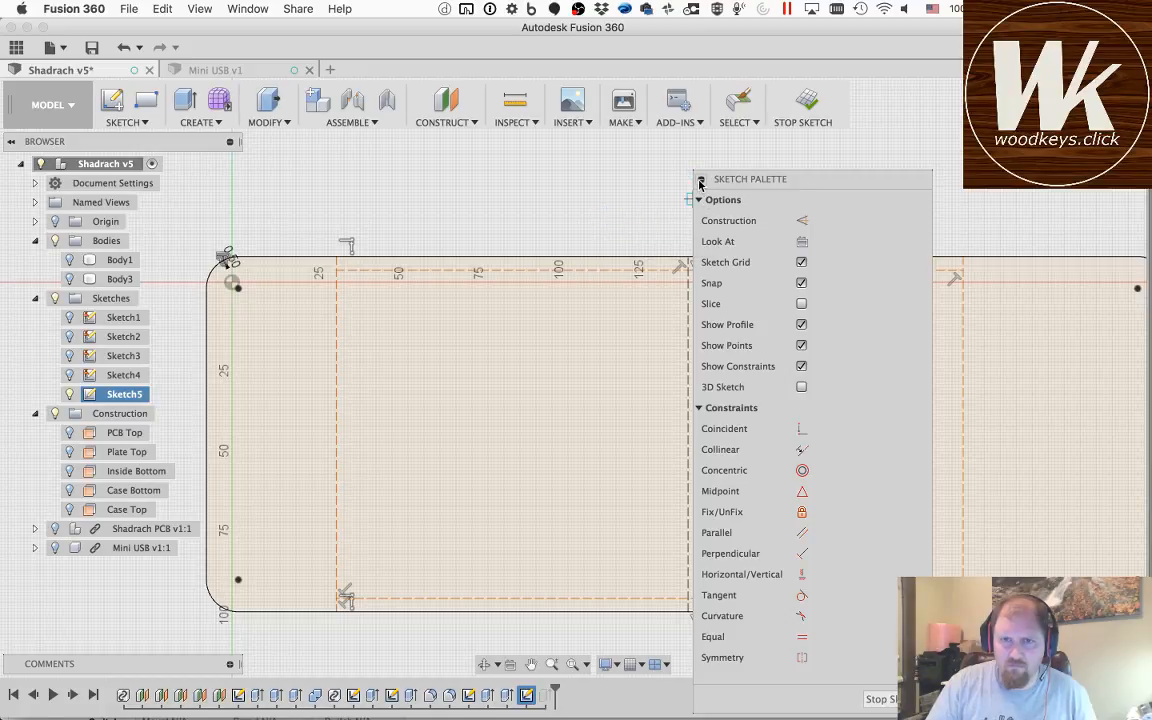
pyautogui.click(701, 180)
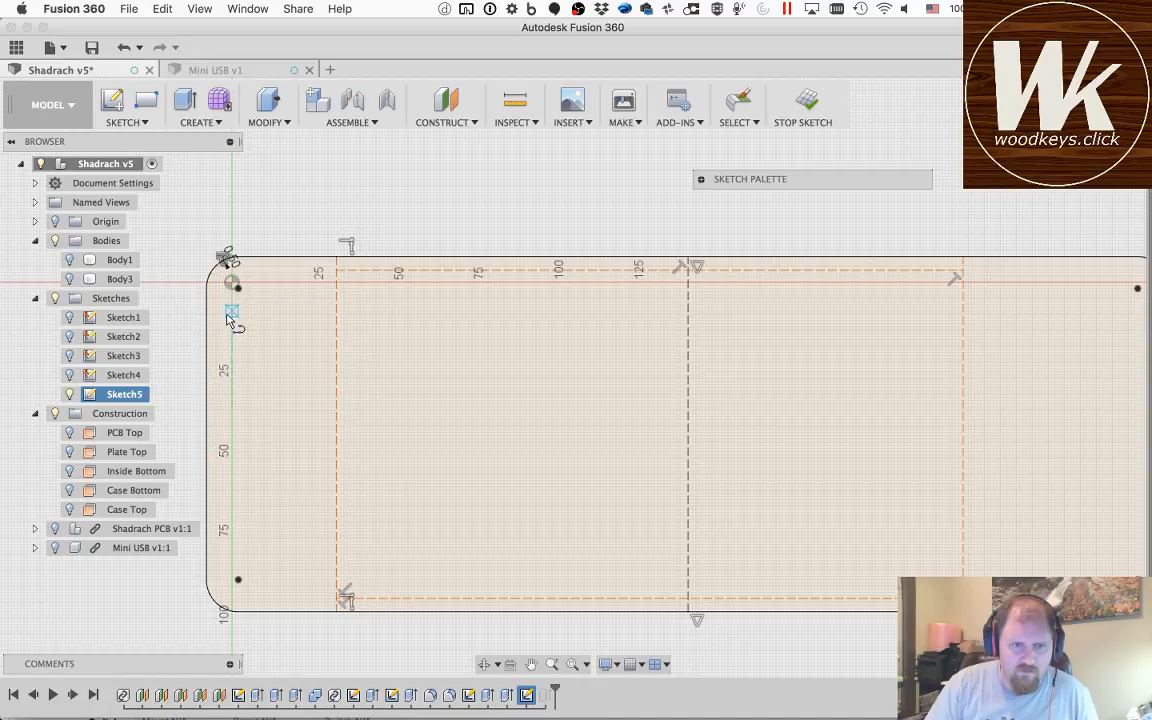
pyautogui.click(211, 438)
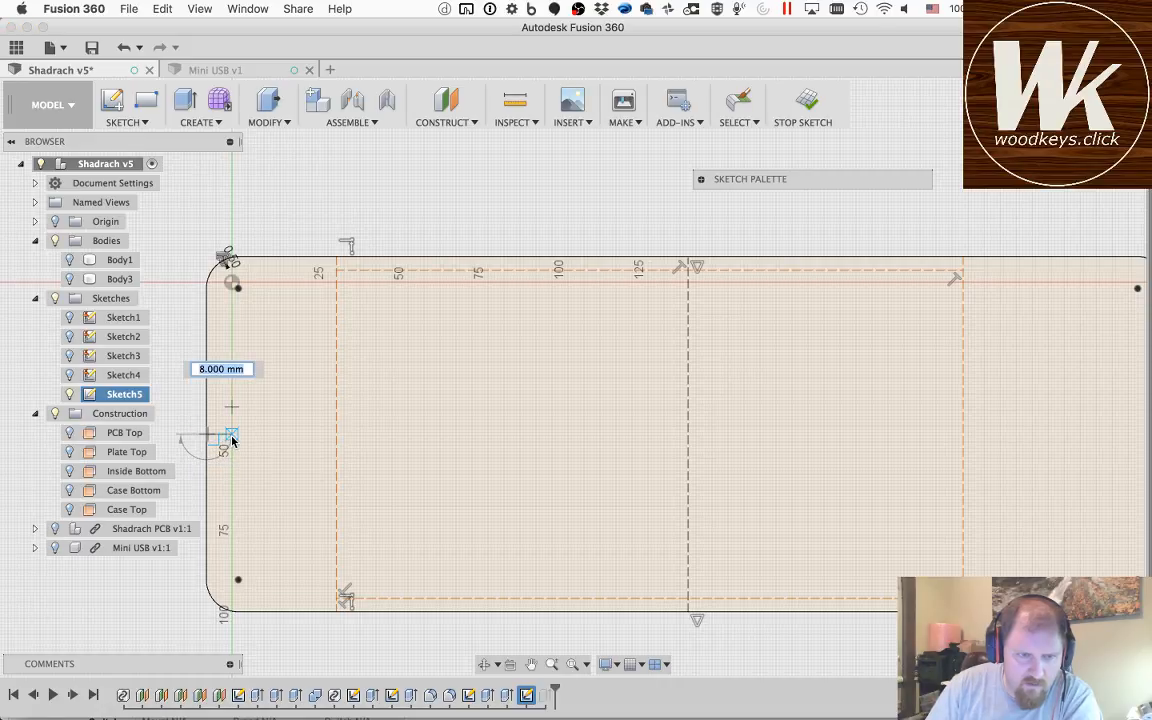
pyautogui.press('Escape')
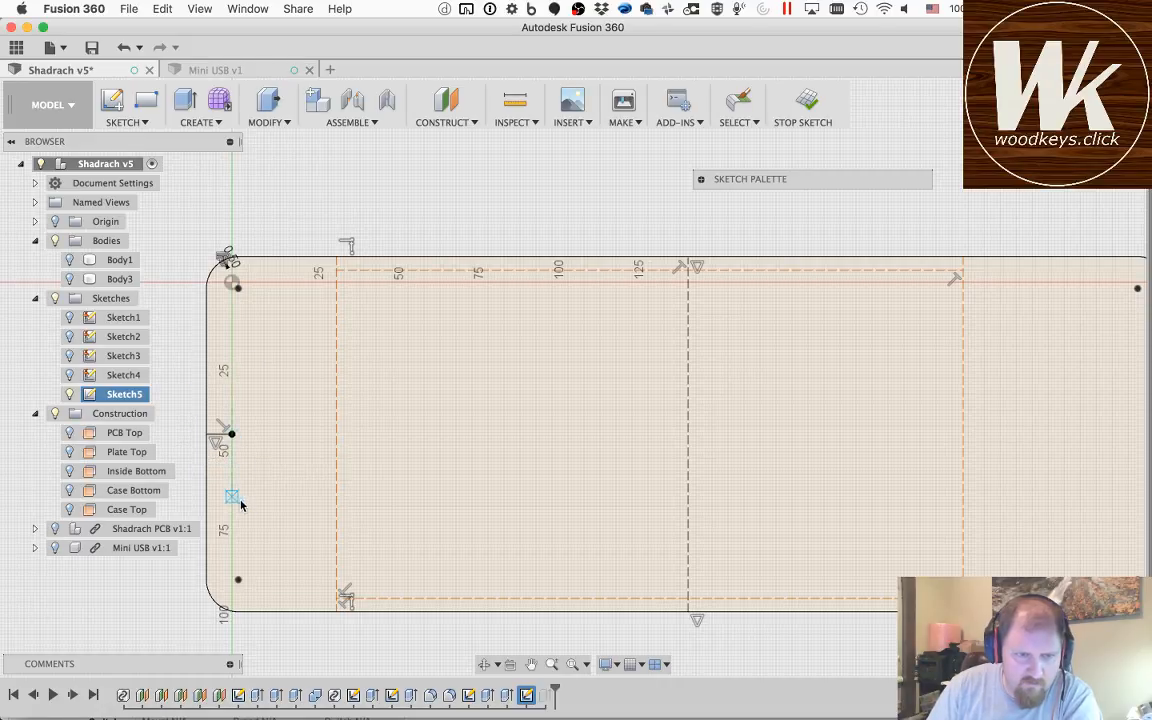
pyautogui.click(533, 665)
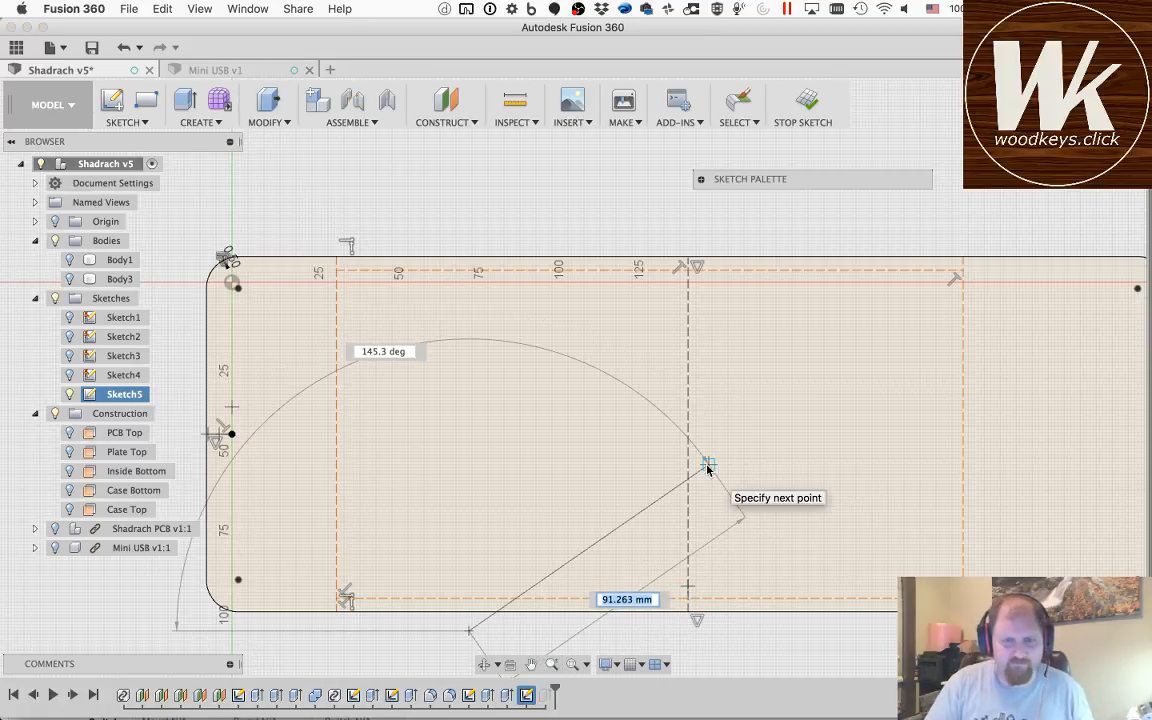
# Step: Draw an 8 mm horizontal line inward from the midpoint of the outline's right edge
pyautogui.press('Escape')
pyautogui.click(531, 665)
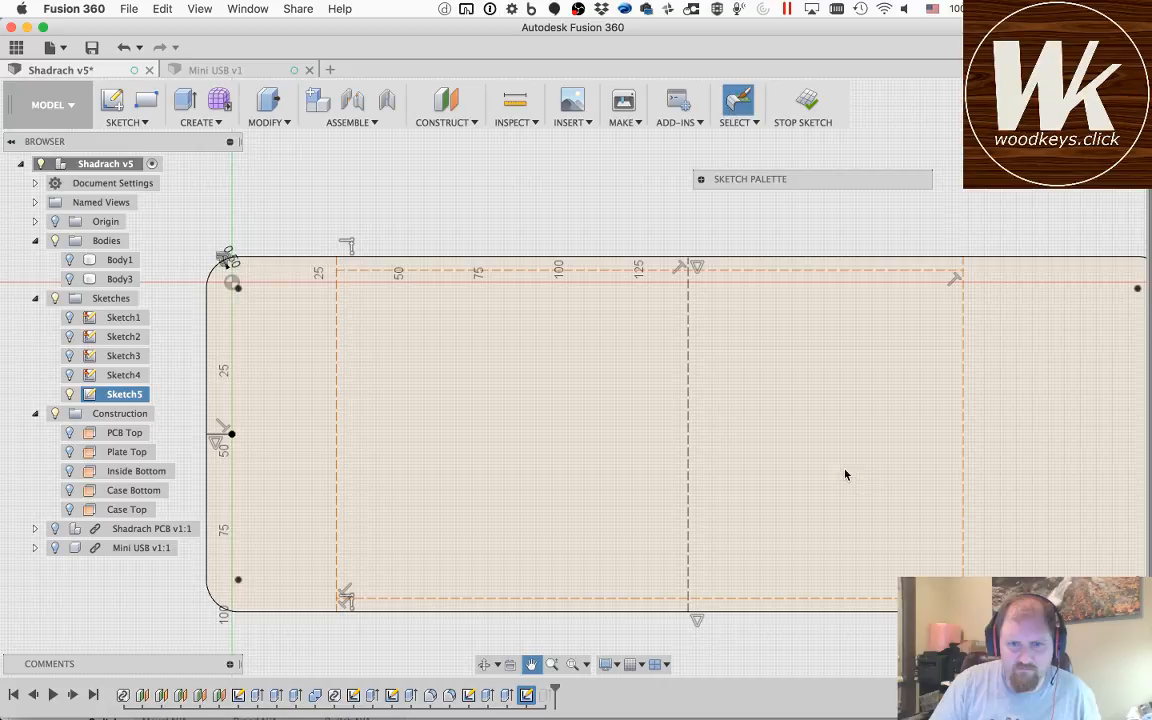
pyautogui.moveTo(701, 476); pyautogui.dragTo(435, 461)
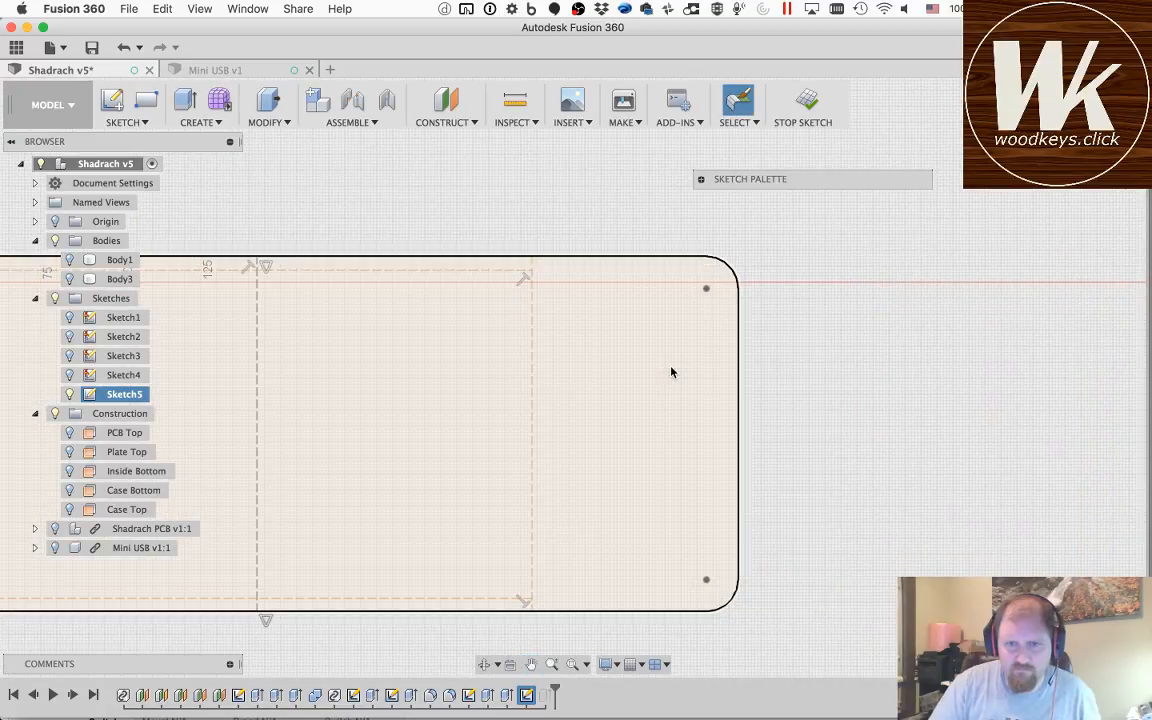
pyautogui.press('l')
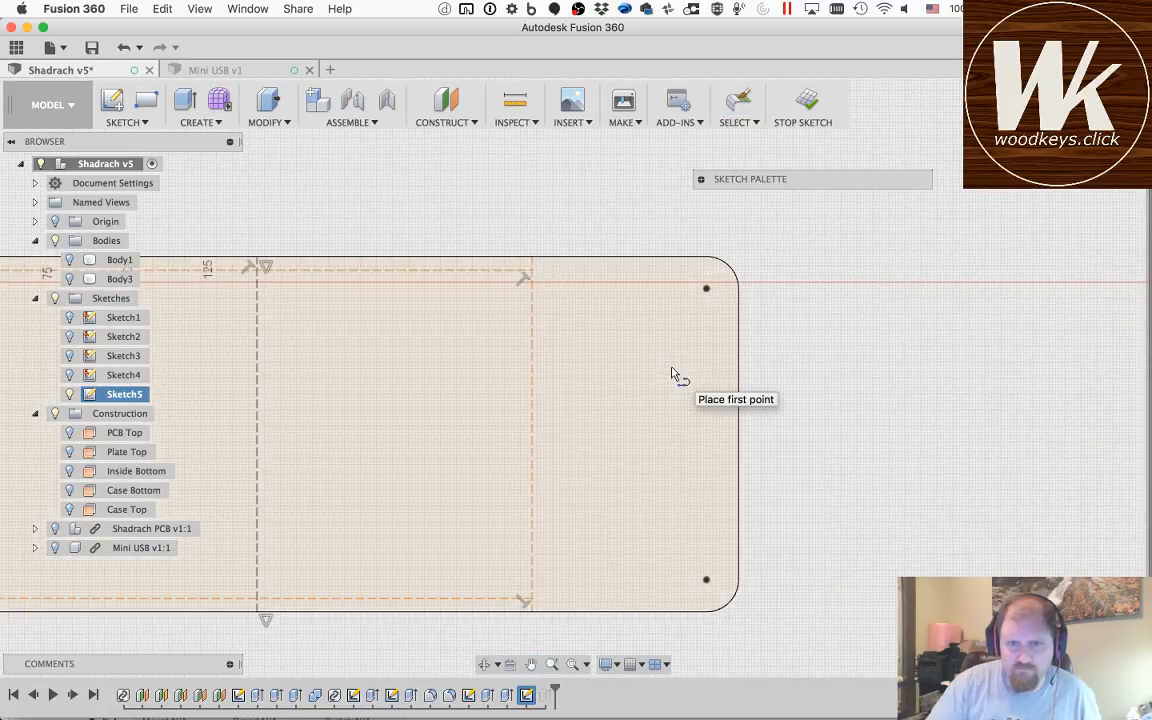
pyautogui.click(735, 436)
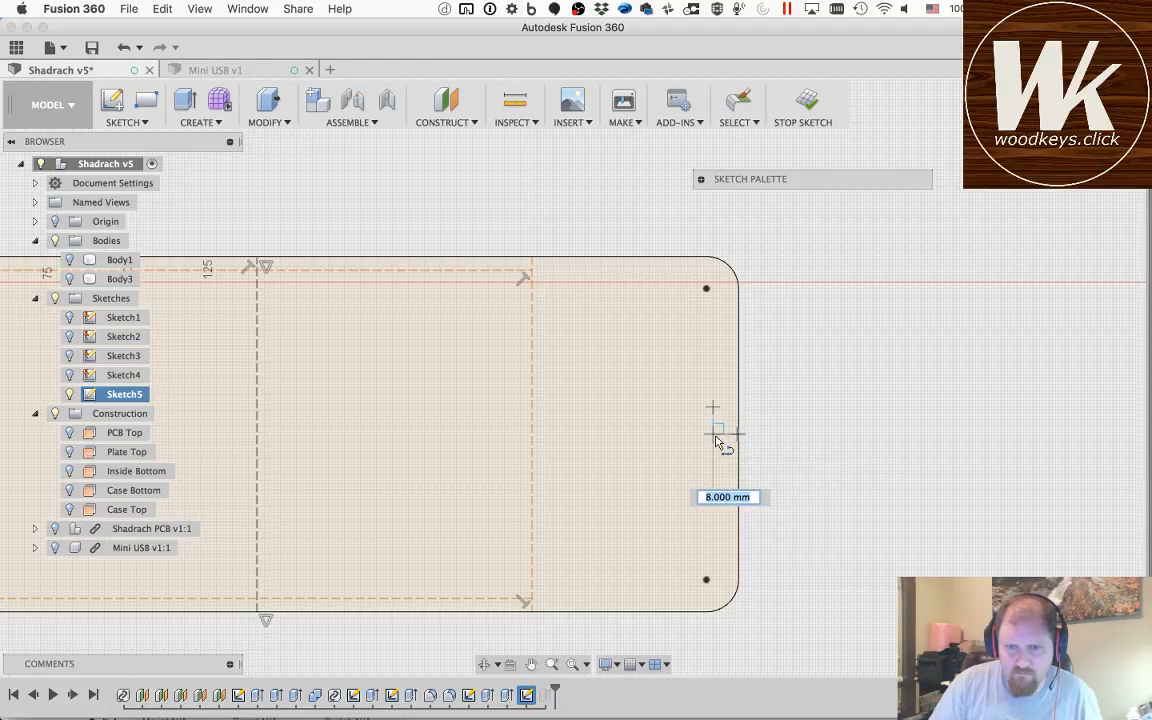
pyautogui.click(714, 435)
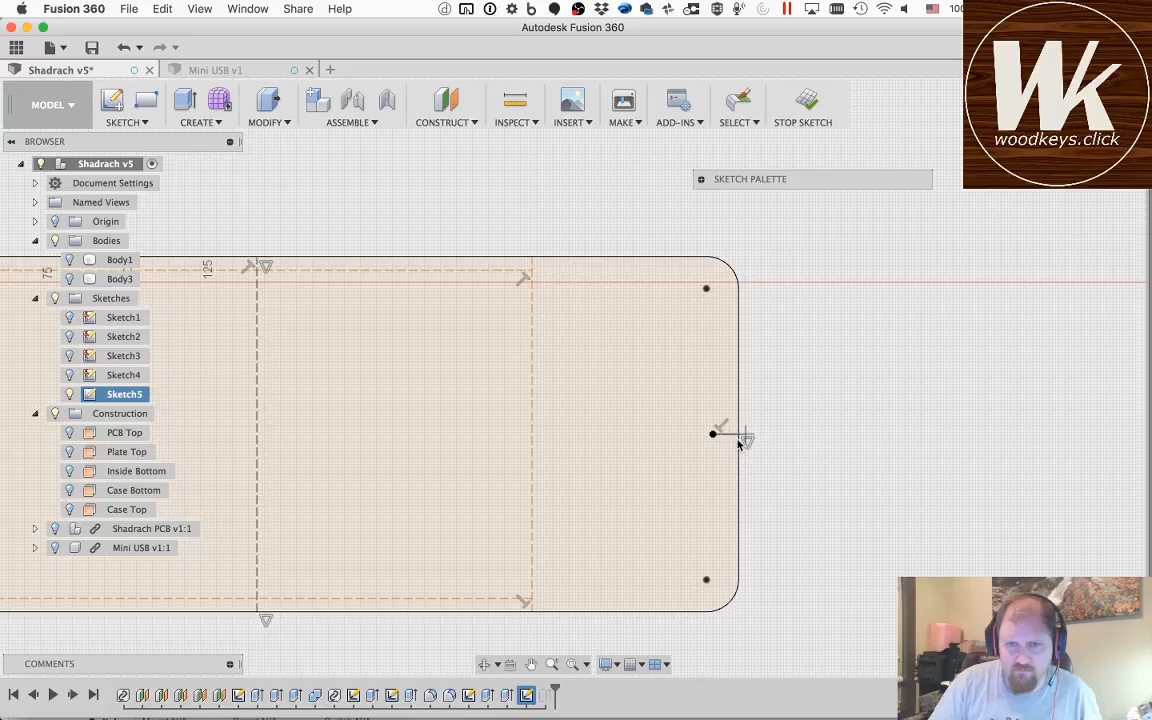
# Step: Convert the short horizontal line at the outline's right edge to a construction line
pyautogui.scroll(5, 739, 444)
pyautogui.press('Escape')
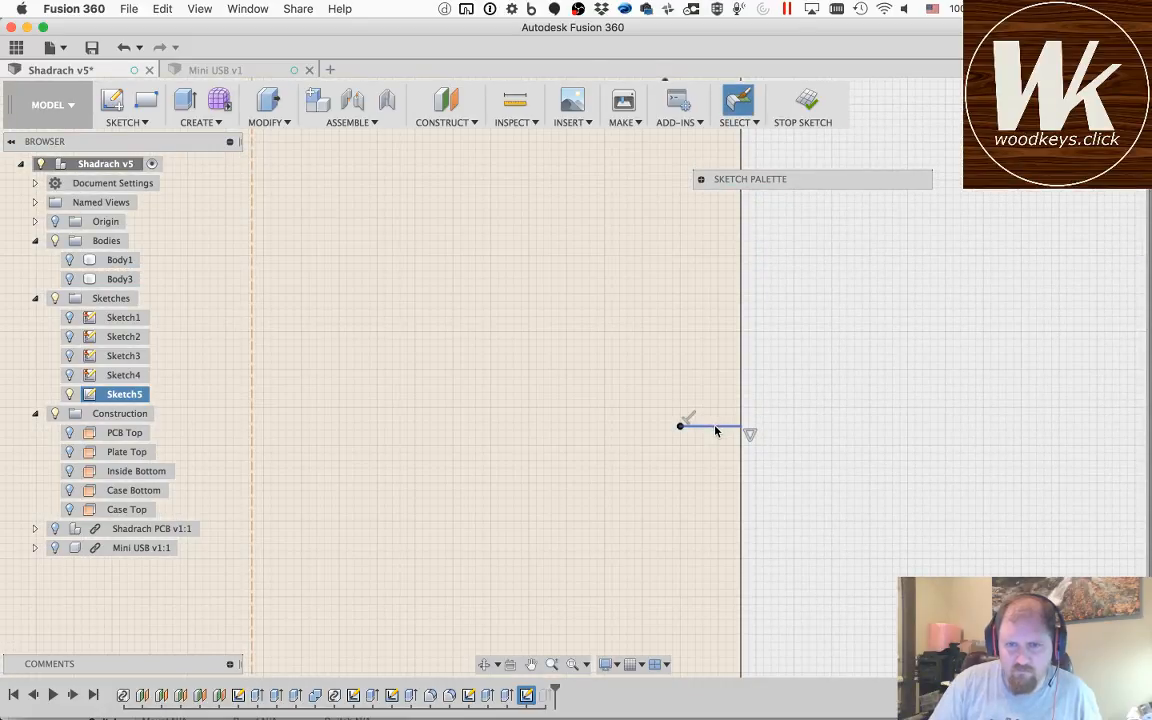
pyautogui.click(715, 428)
pyautogui.press('x')
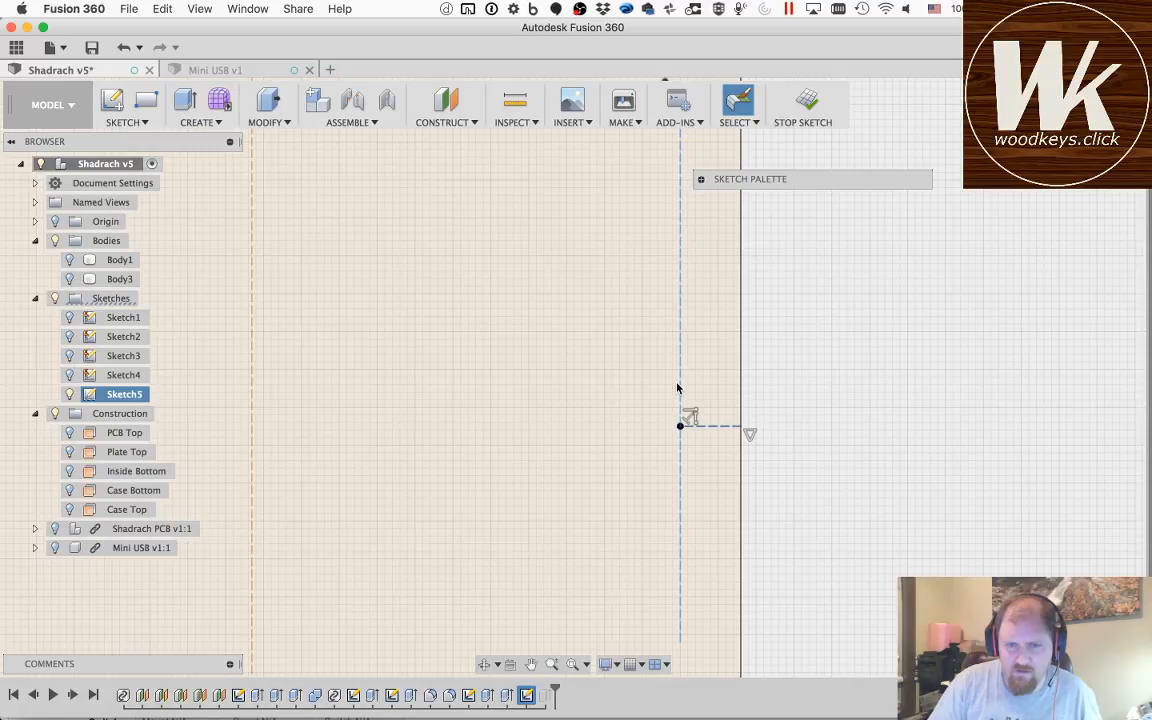
# Step: Shift the left vertical construction line inward toward the centre line
pyautogui.scroll(-5, 664, 498)
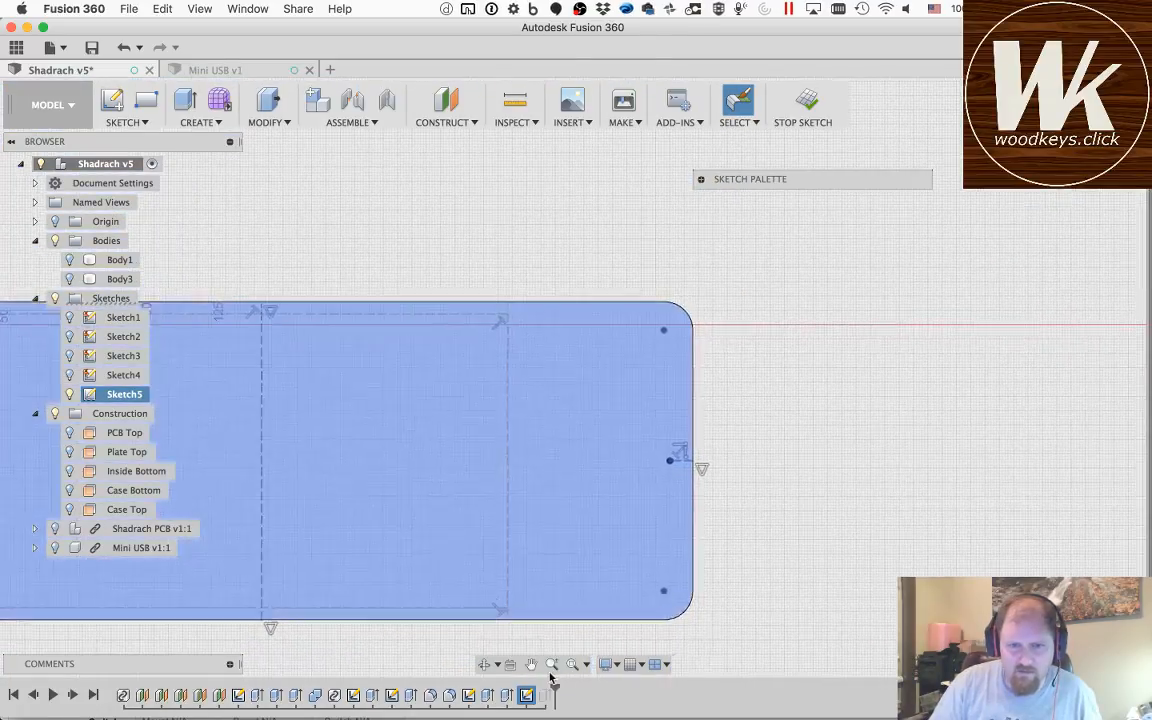
pyautogui.click(531, 665)
pyautogui.moveTo(418, 414); pyautogui.dragTo(704, 406)
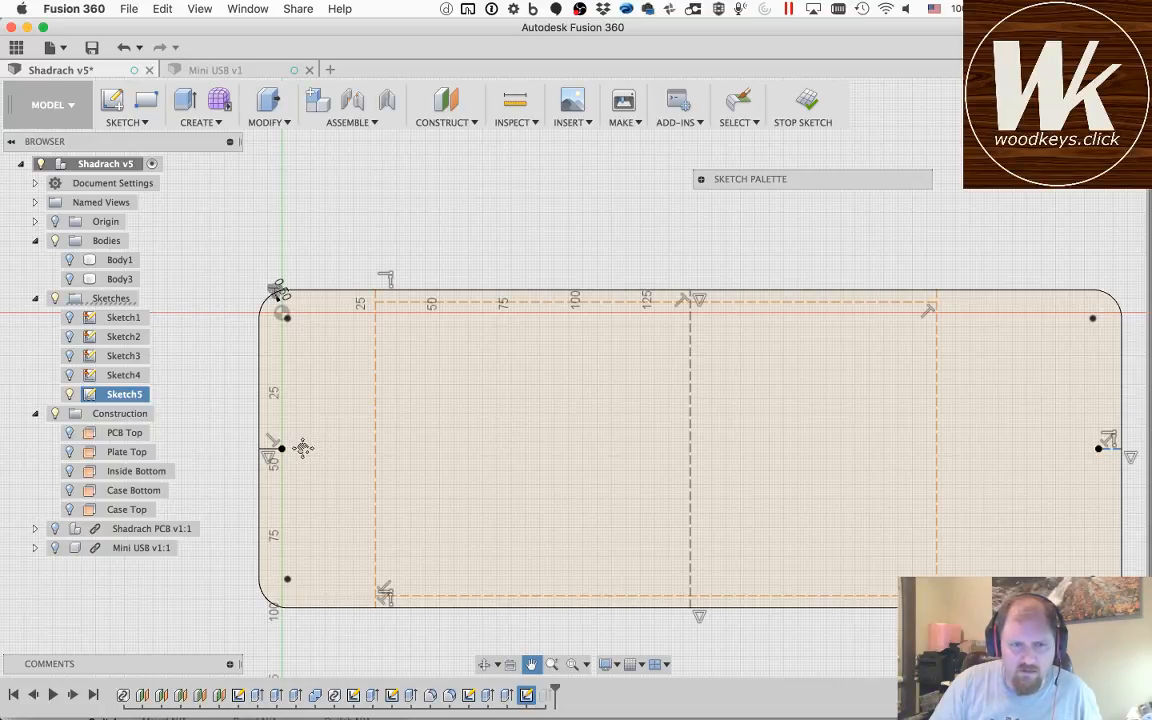
pyautogui.press('Escape')
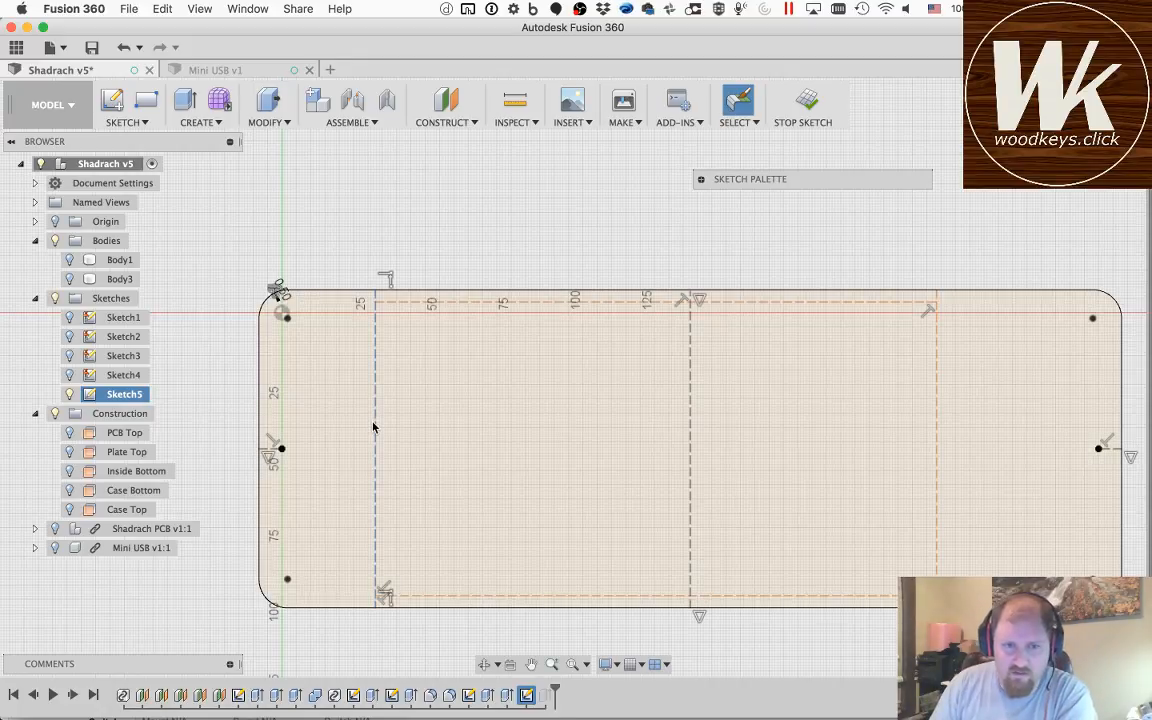
pyautogui.moveTo(373, 428)
pyautogui.mouseDown()
pyautogui.moveTo(532, 440)
pyautogui.moveTo(429, 442)
pyautogui.moveTo(512, 442)
pyautogui.moveTo(445, 452)
pyautogui.moveTo(481, 452)
pyautogui.moveTo(464, 452)
pyautogui.mouseUp()
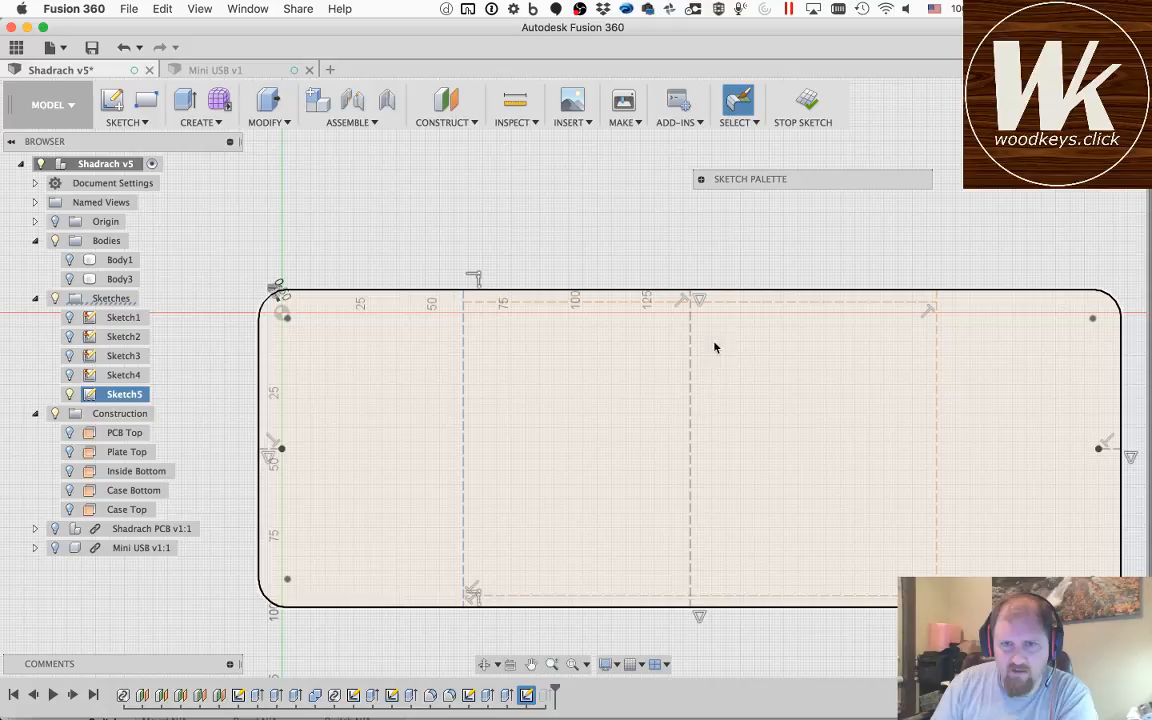
# Step: Apply a symmetry constraint between the outline's left edge and the centre line, using the left vertical construction line as the symmetry line
pyautogui.click(689, 404)
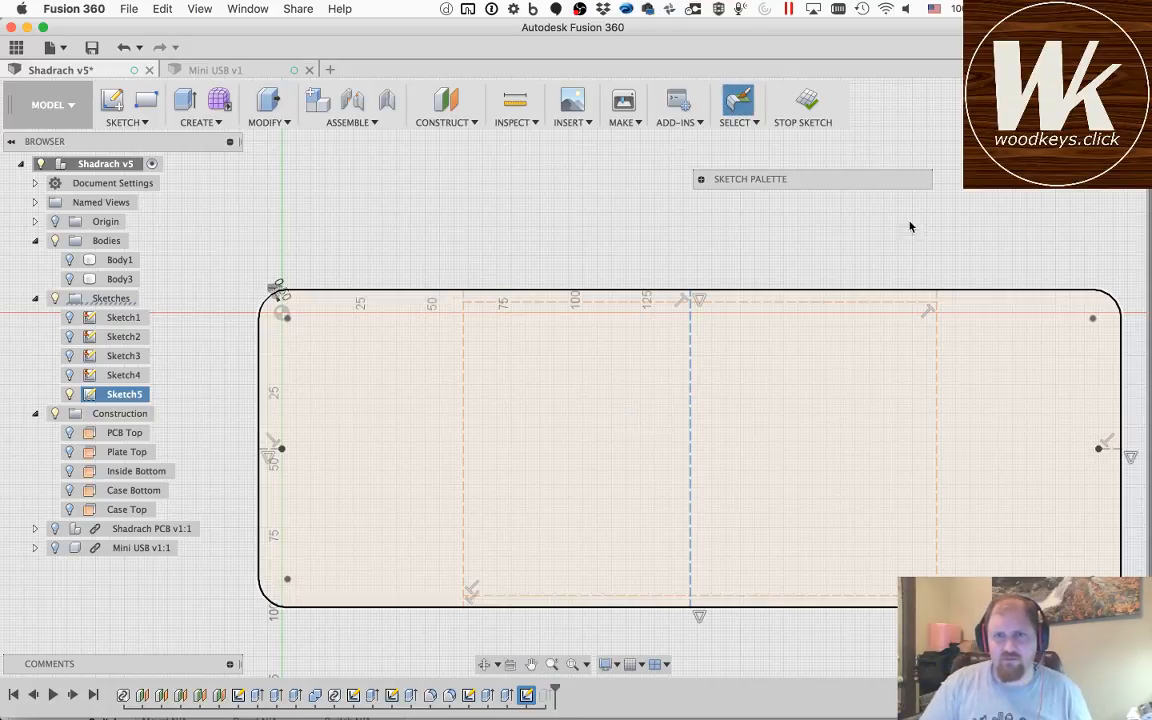
pyautogui.click(700, 180)
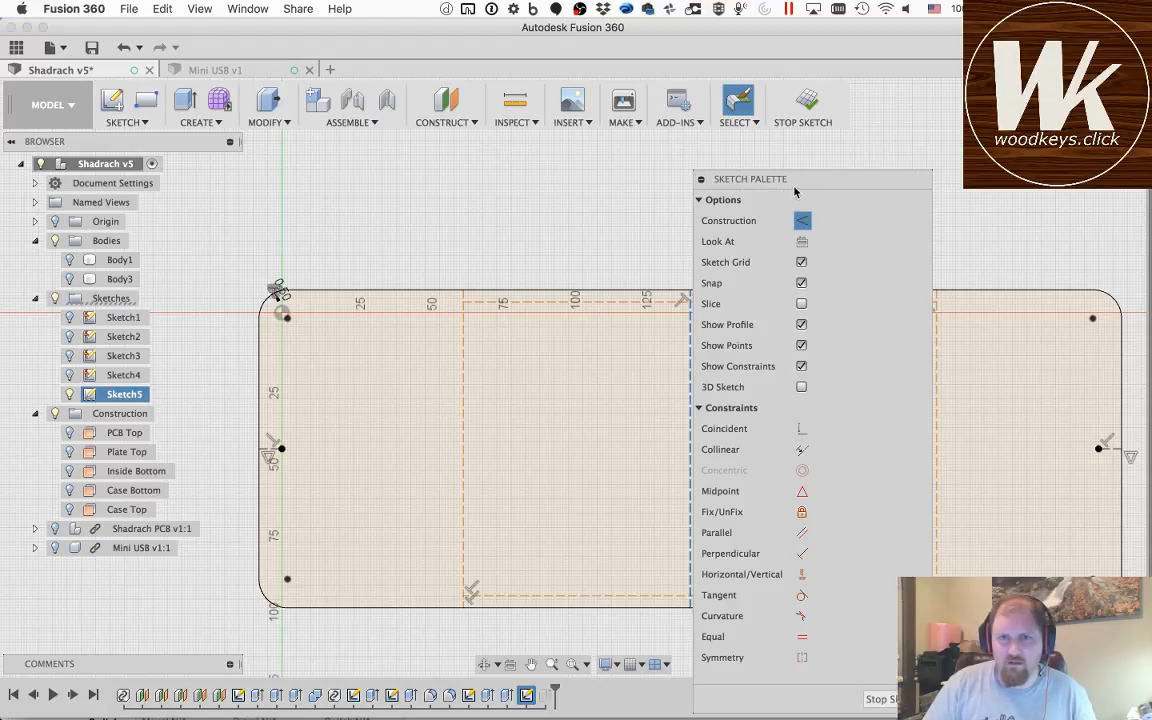
pyautogui.moveTo(760, 179)
pyautogui.mouseDown()
pyautogui.moveTo(922, 164)
pyautogui.moveTo(958, 131)
pyautogui.mouseUp()
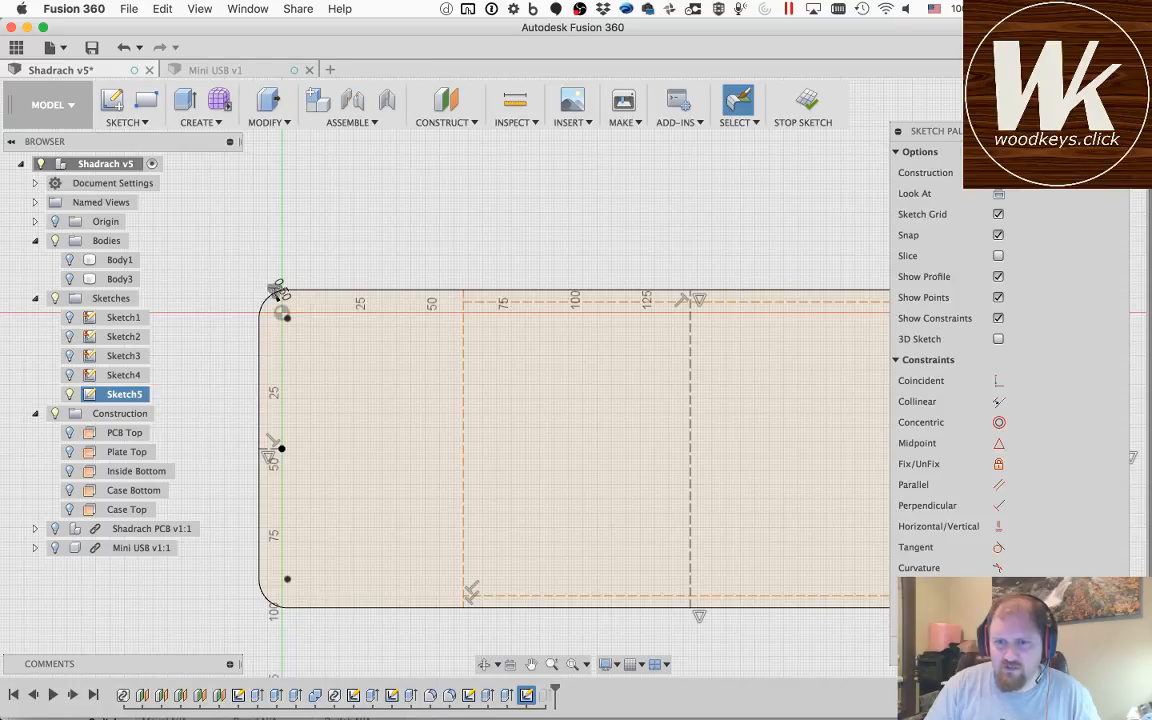
pyautogui.click(261, 404)
pyautogui.click(689, 440)
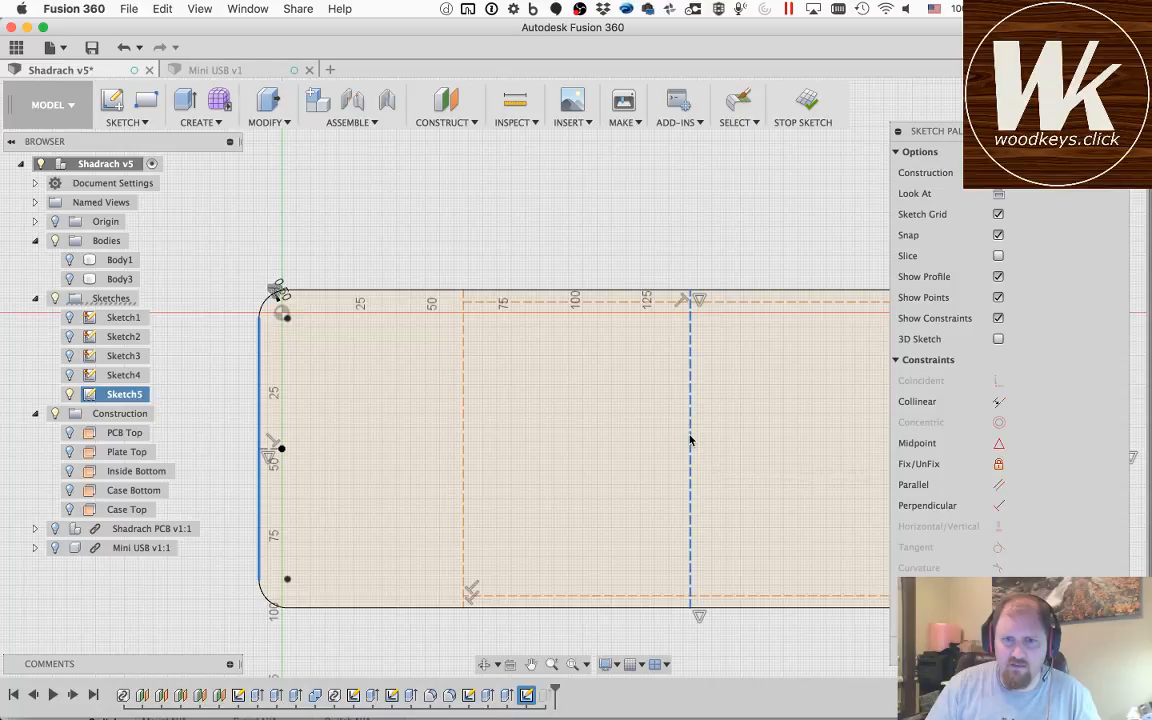
pyautogui.click(463, 417)
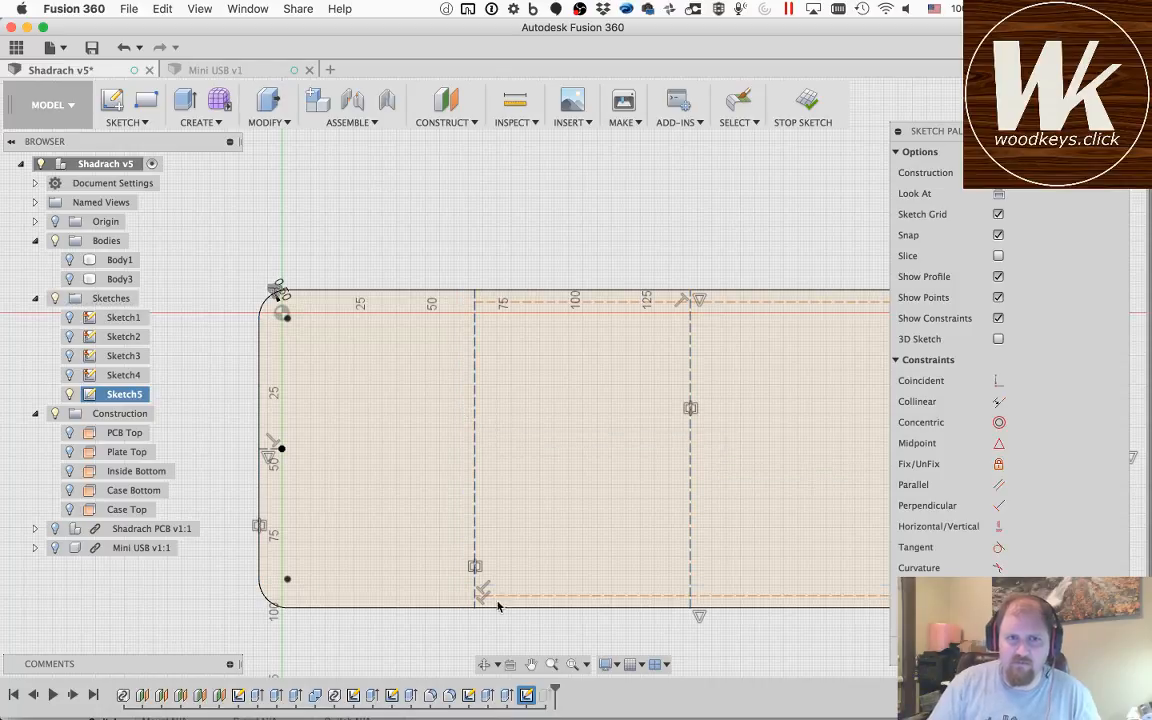
# Step: Make the centre line and the outline's right edge symmetric about the right vertical construction line
pyautogui.click(532, 665)
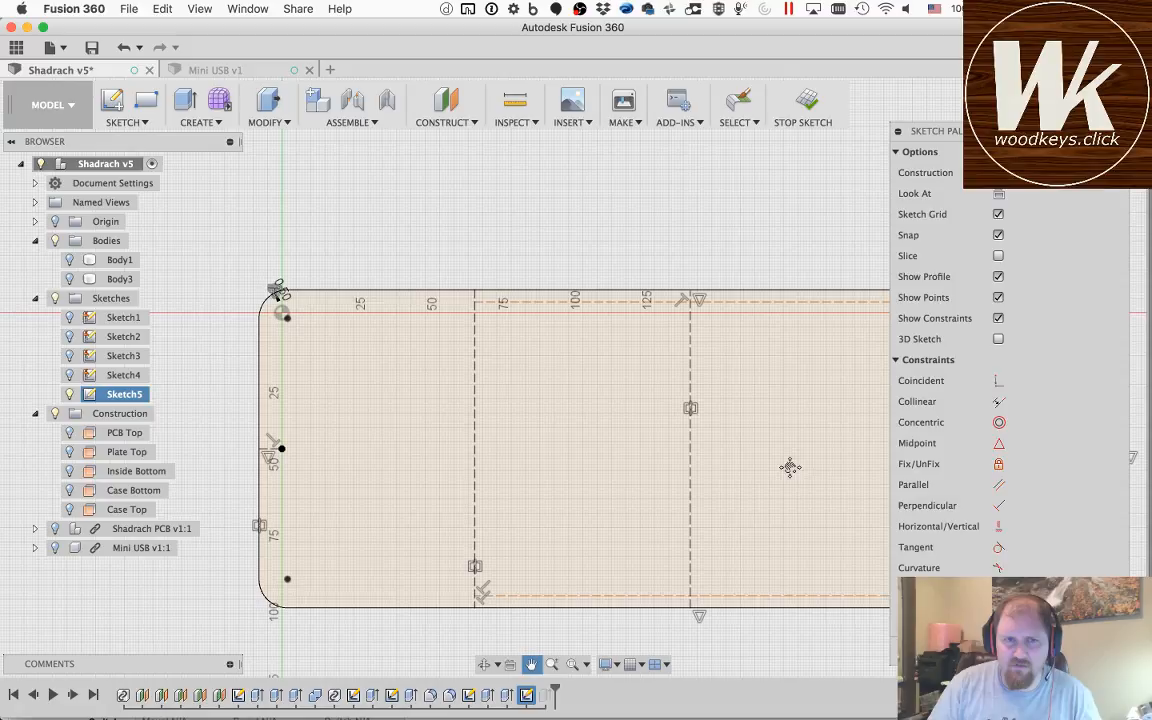
pyautogui.moveTo(790, 467); pyautogui.dragTo(473, 427)
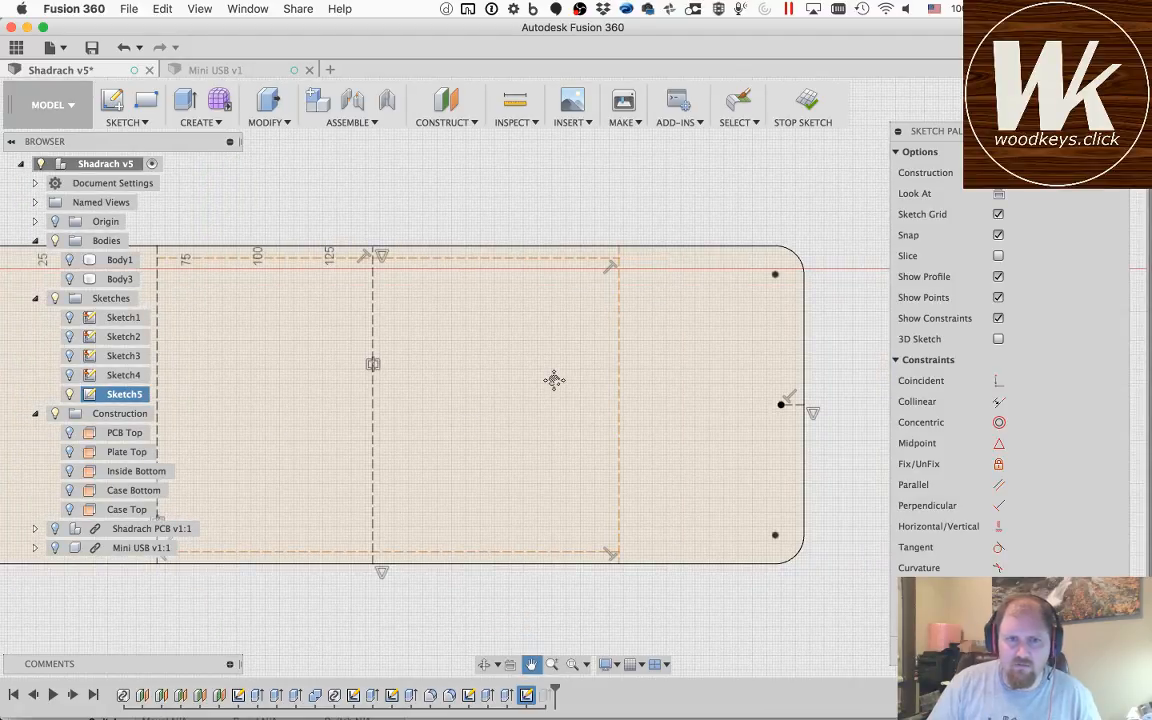
pyautogui.press('Escape')
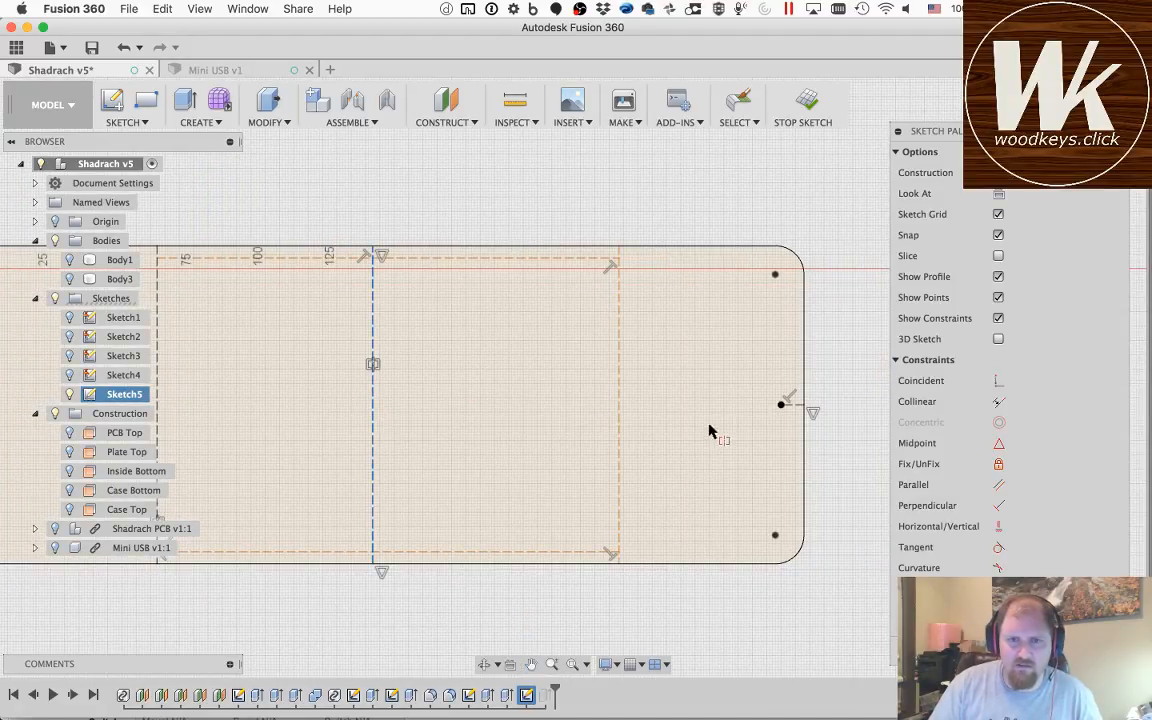
pyautogui.click(804, 378)
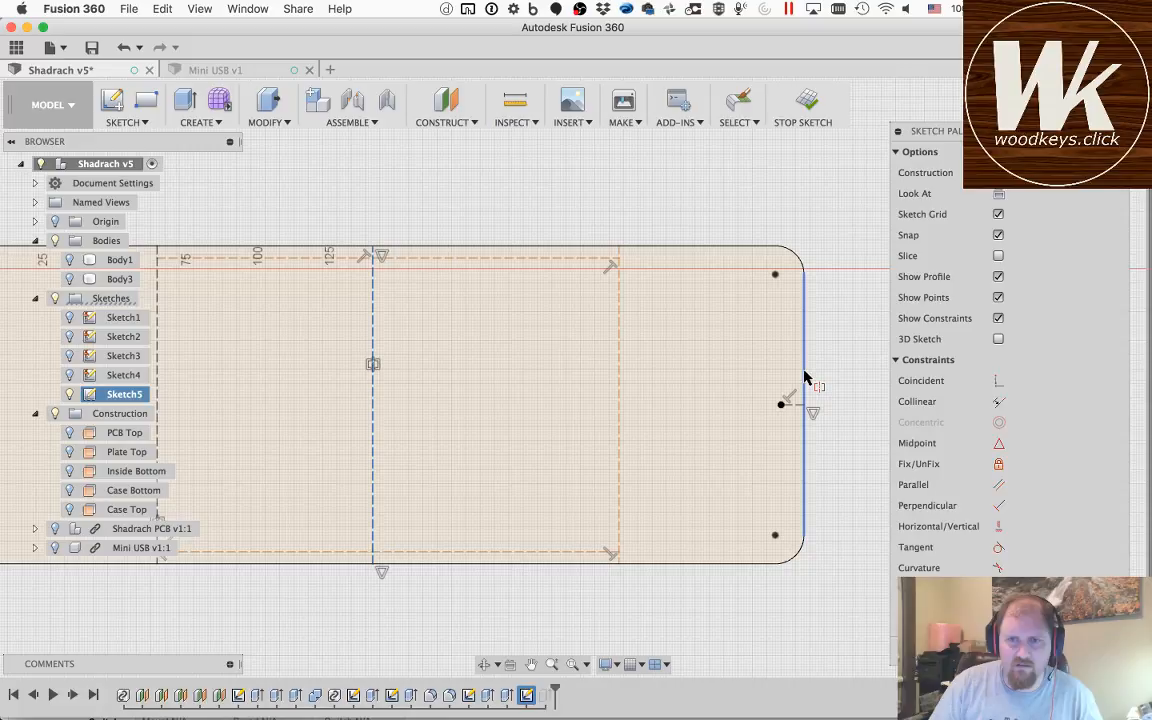
pyautogui.click(617, 371)
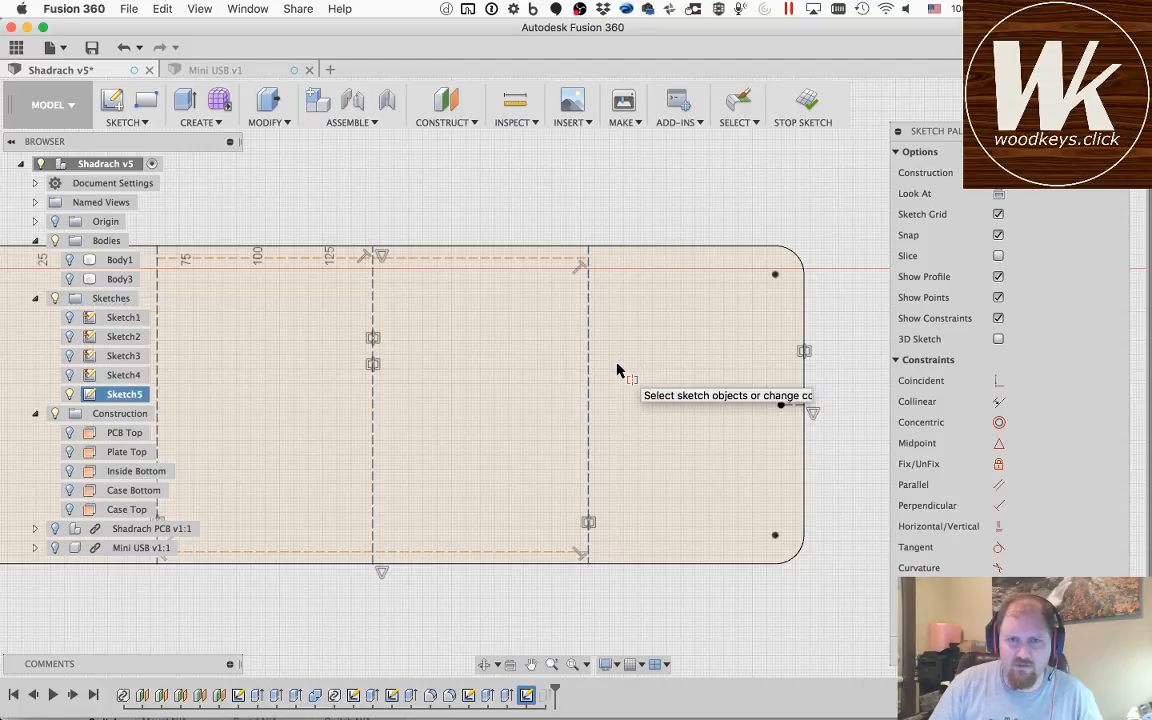
# Step: Make the outline's upper and lower edges each symmetric with the reference line just inside them, about the horizontal construction line between
pyautogui.click(433, 257)
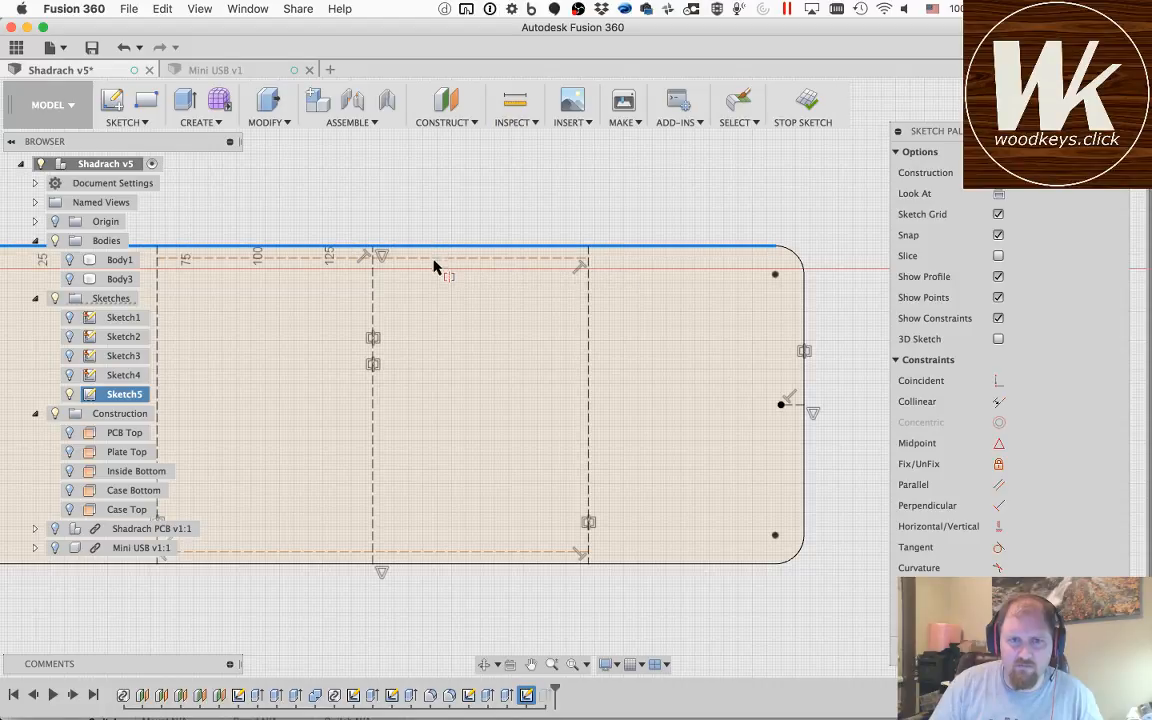
pyautogui.click(435, 270)
pyautogui.click(436, 259)
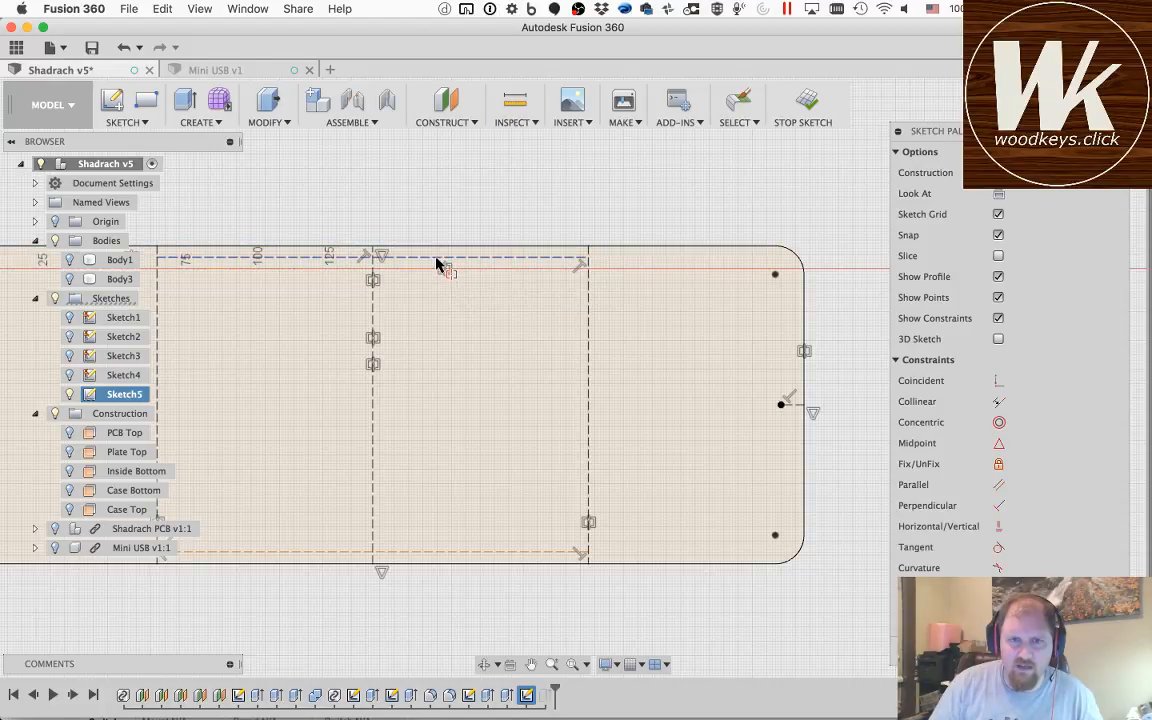
pyautogui.click(472, 561)
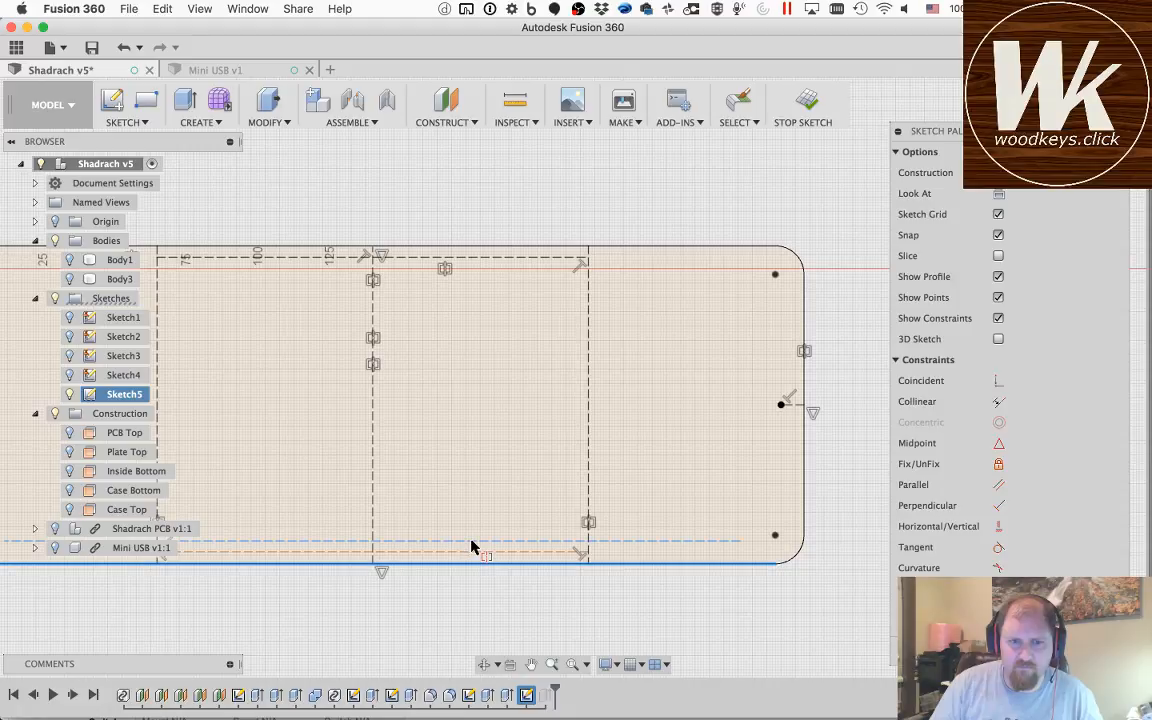
pyautogui.click(471, 541)
pyautogui.click(471, 551)
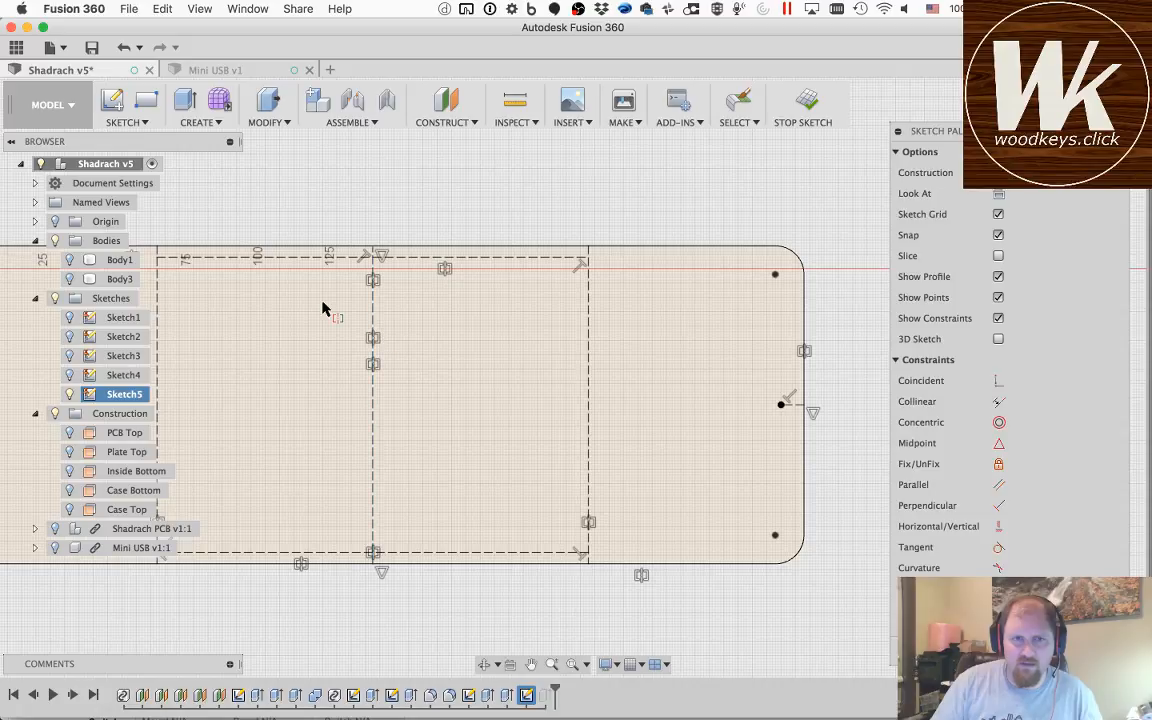
pyautogui.press('Escape')
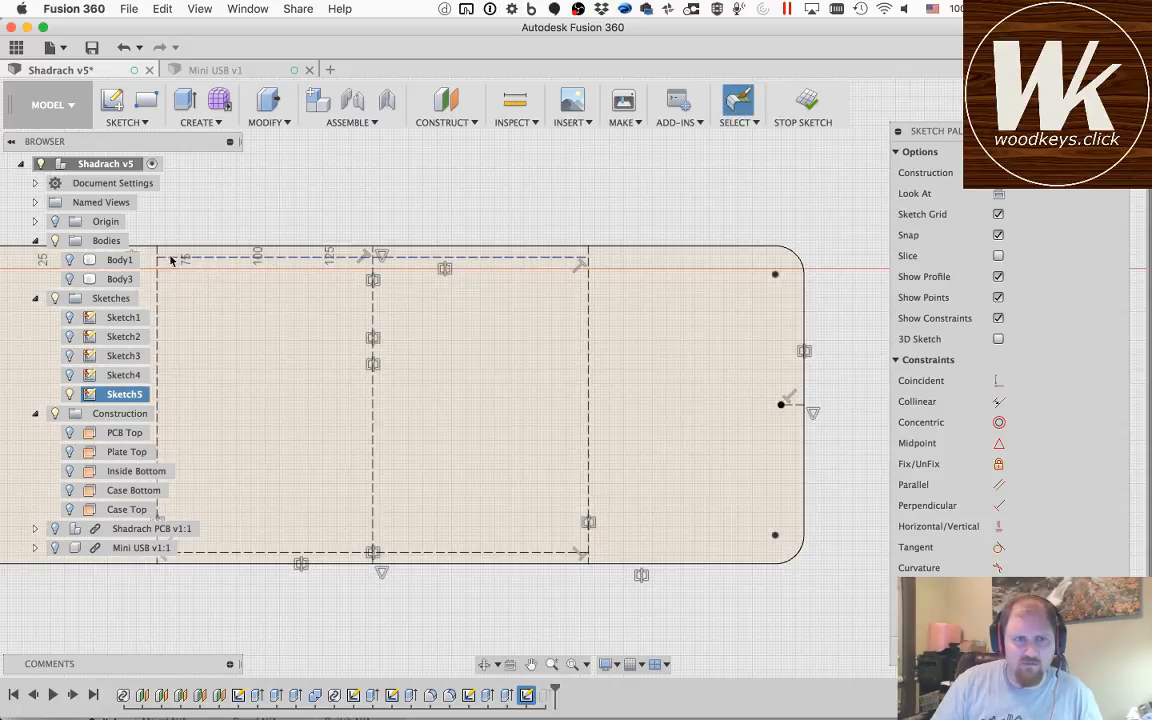
# Step: Draw a 3.1 mm diameter circle centred where the upper horizontal and left vertical construction lines meet
pyautogui.scroll(-3, 161, 258)
pyautogui.scroll(6, 160, 250)
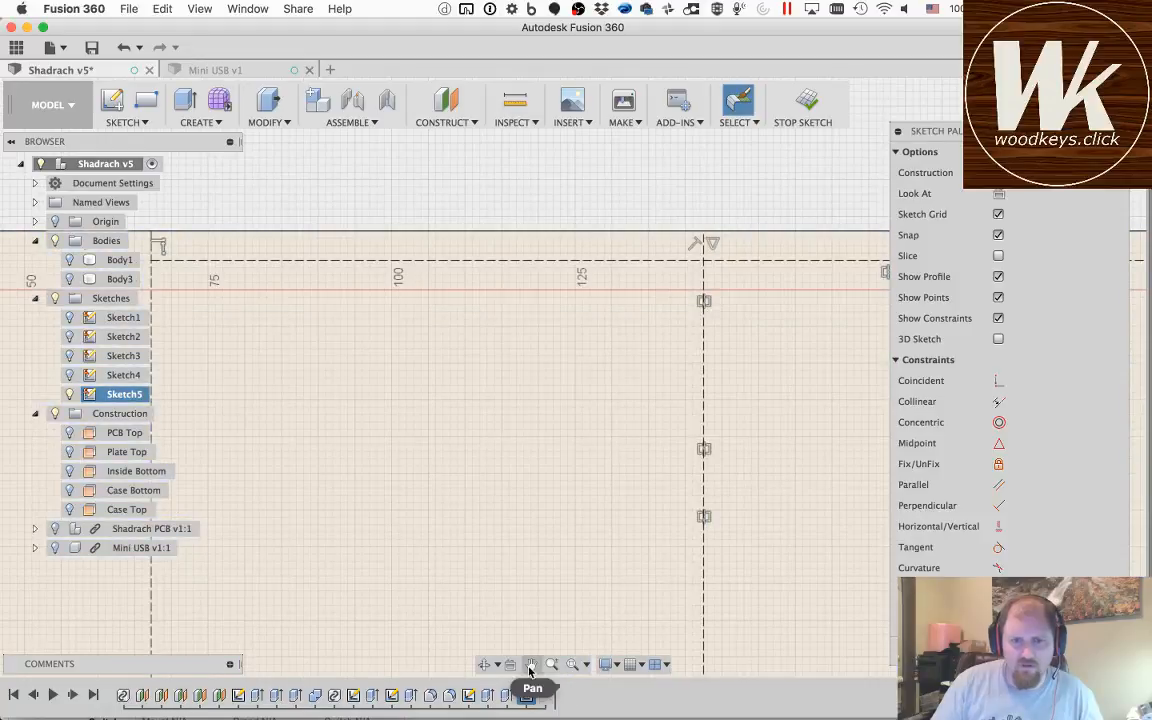
pyautogui.click(531, 664)
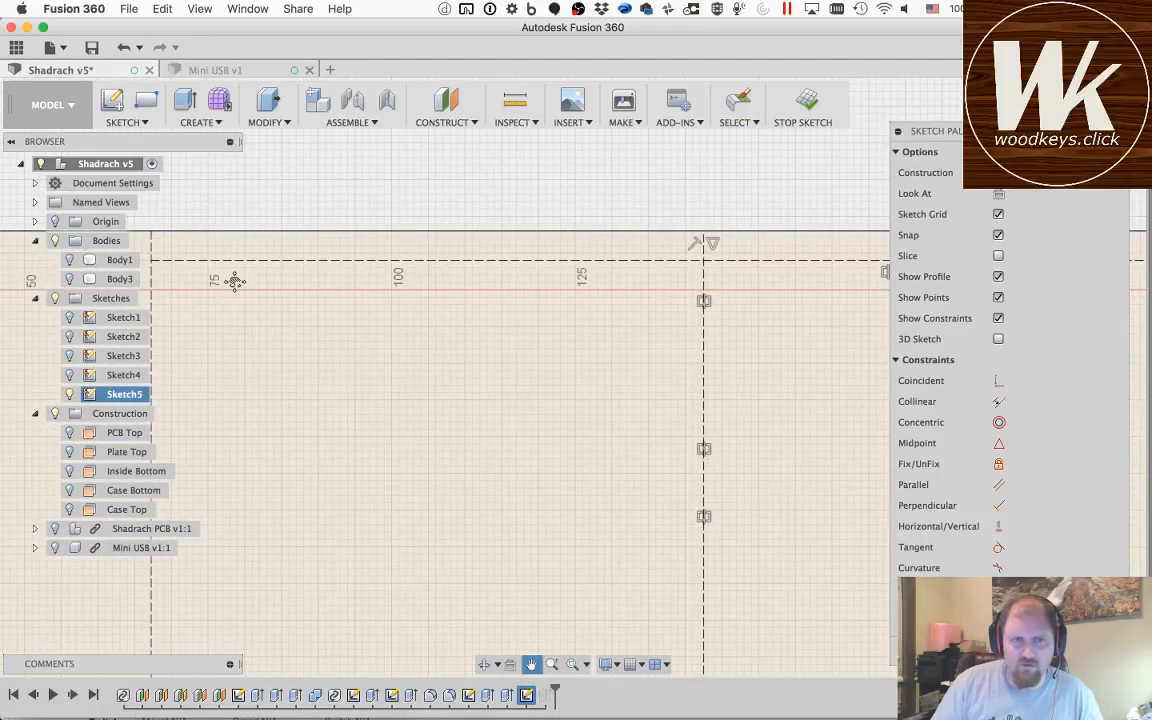
pyautogui.moveTo(231, 278); pyautogui.dragTo(481, 313)
pyautogui.press('Escape')
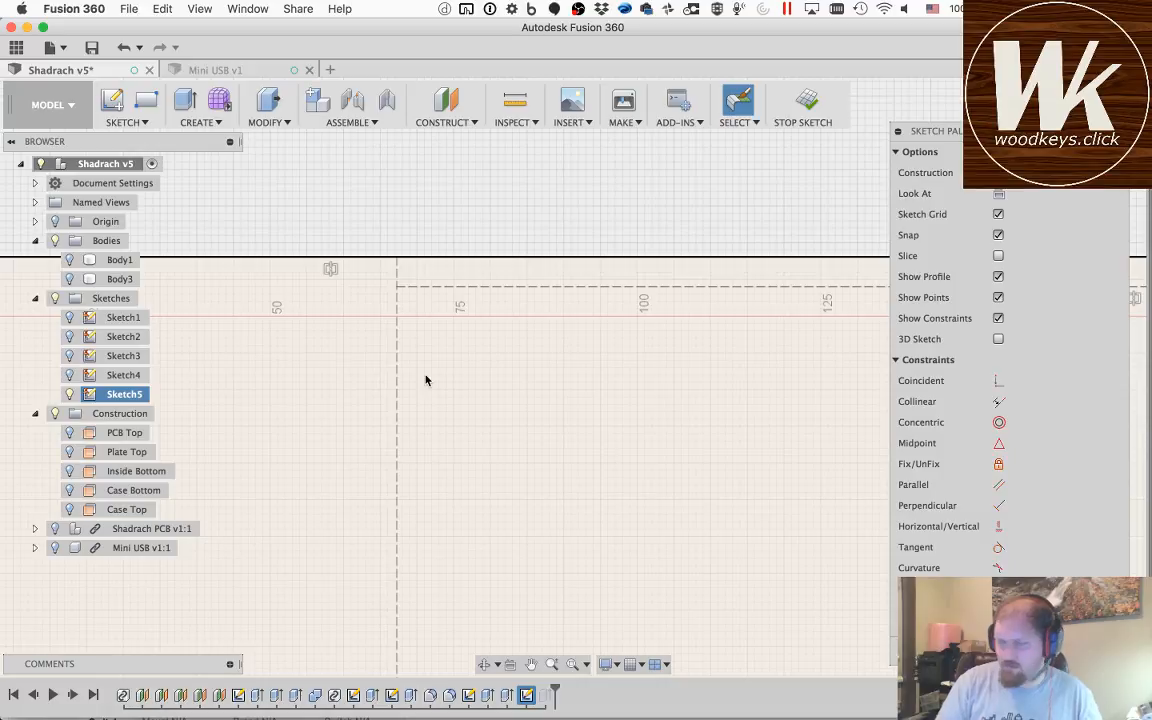
pyautogui.press('c')
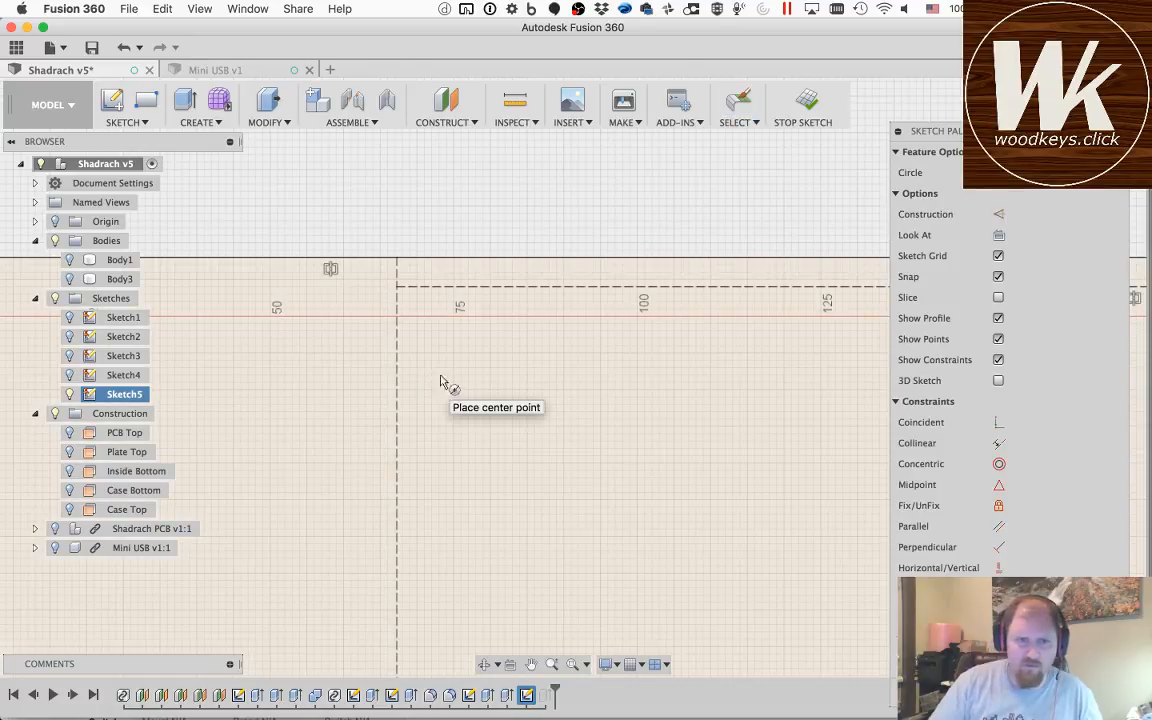
pyautogui.click(397, 287)
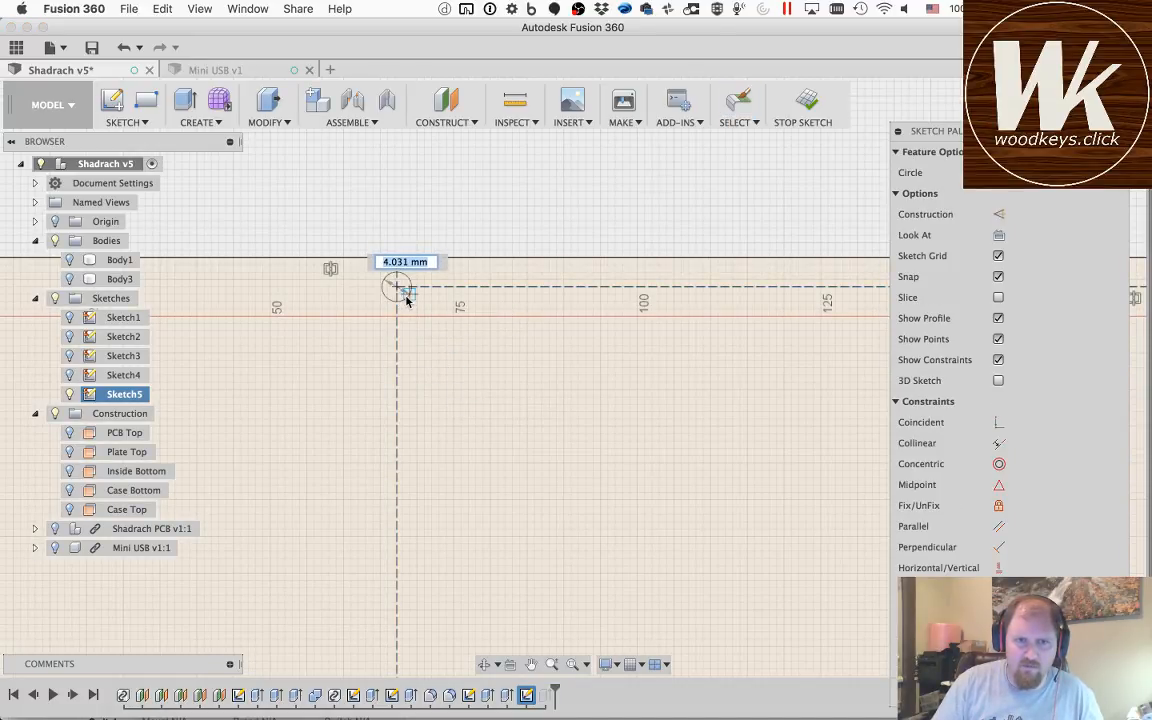
pyautogui.write('3.1')
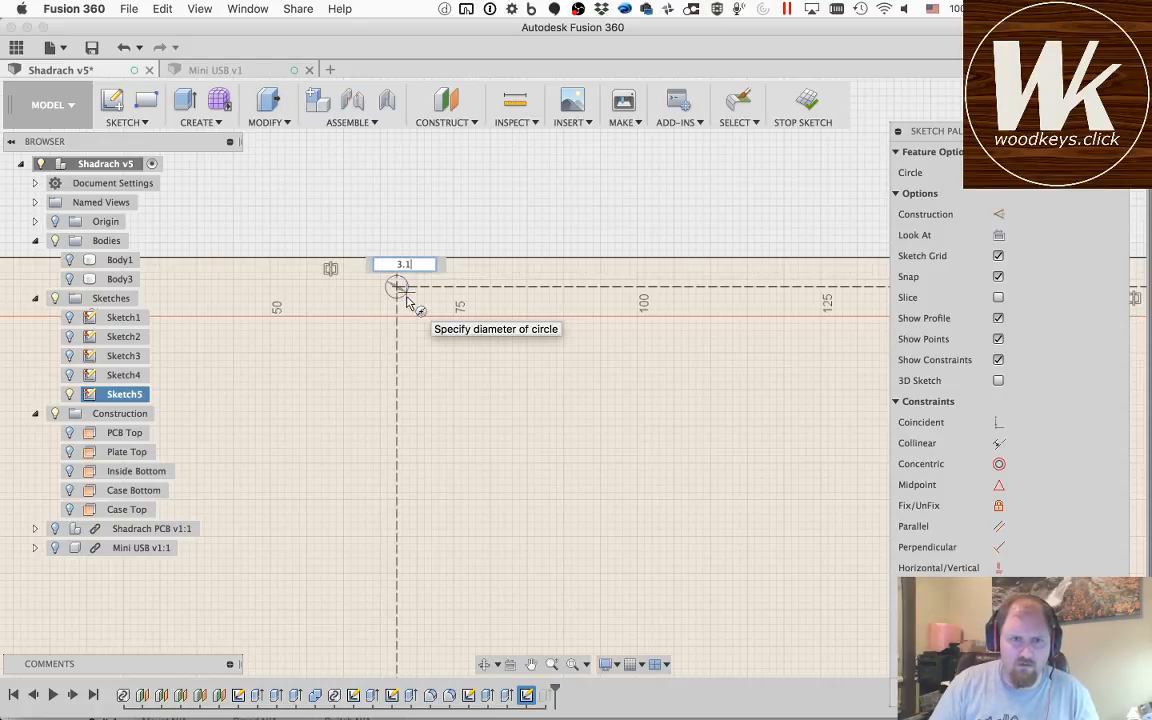
pyautogui.press('Return')
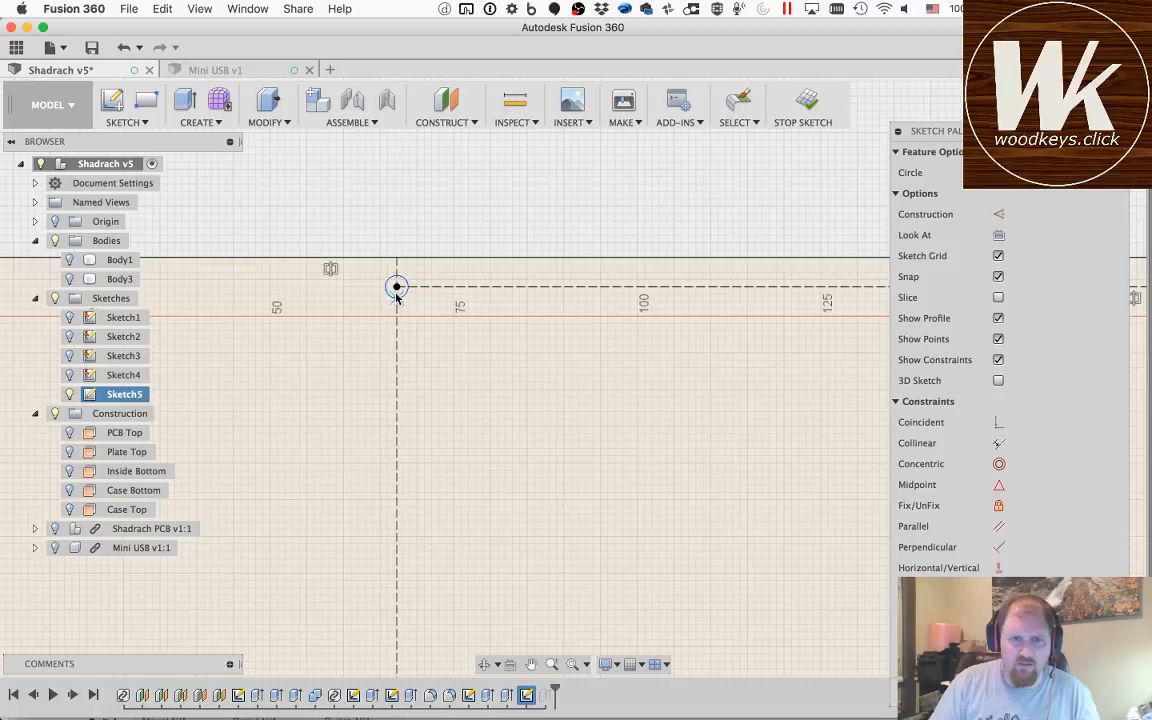
# Step: Draw a 2.3 mm diameter circle concentric with the existing circle where the upper horizontal and left vertical construction lines meet
pyautogui.scroll(5, 397, 286)
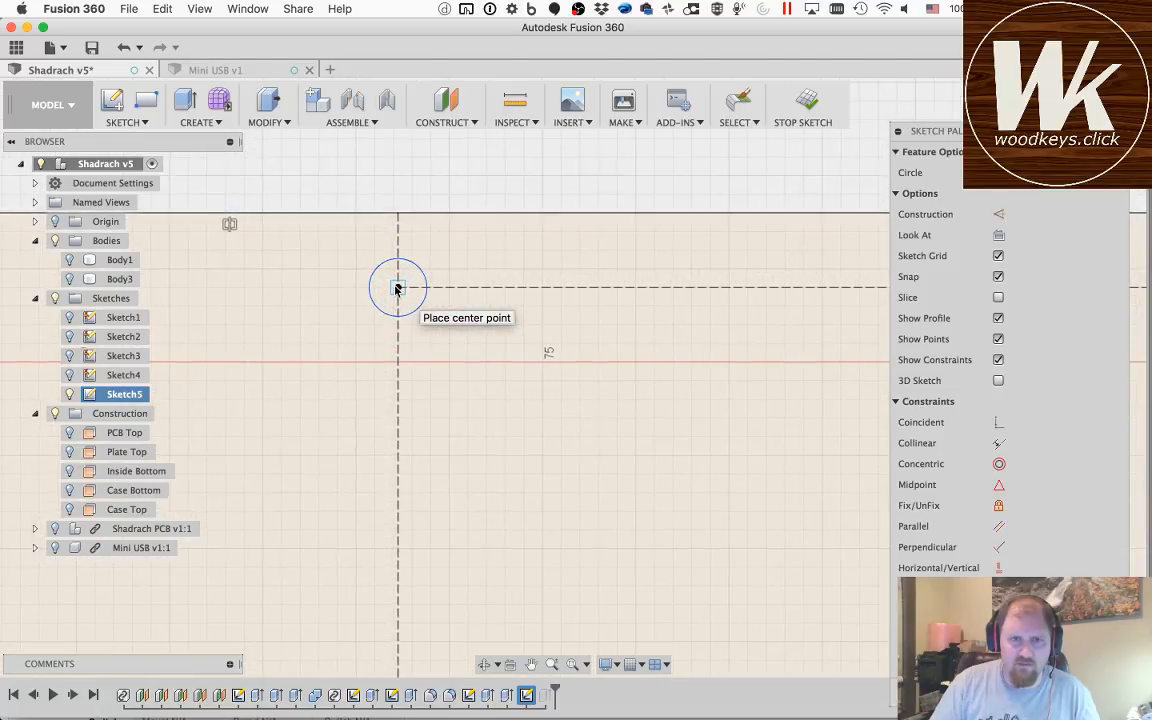
pyautogui.click(398, 287)
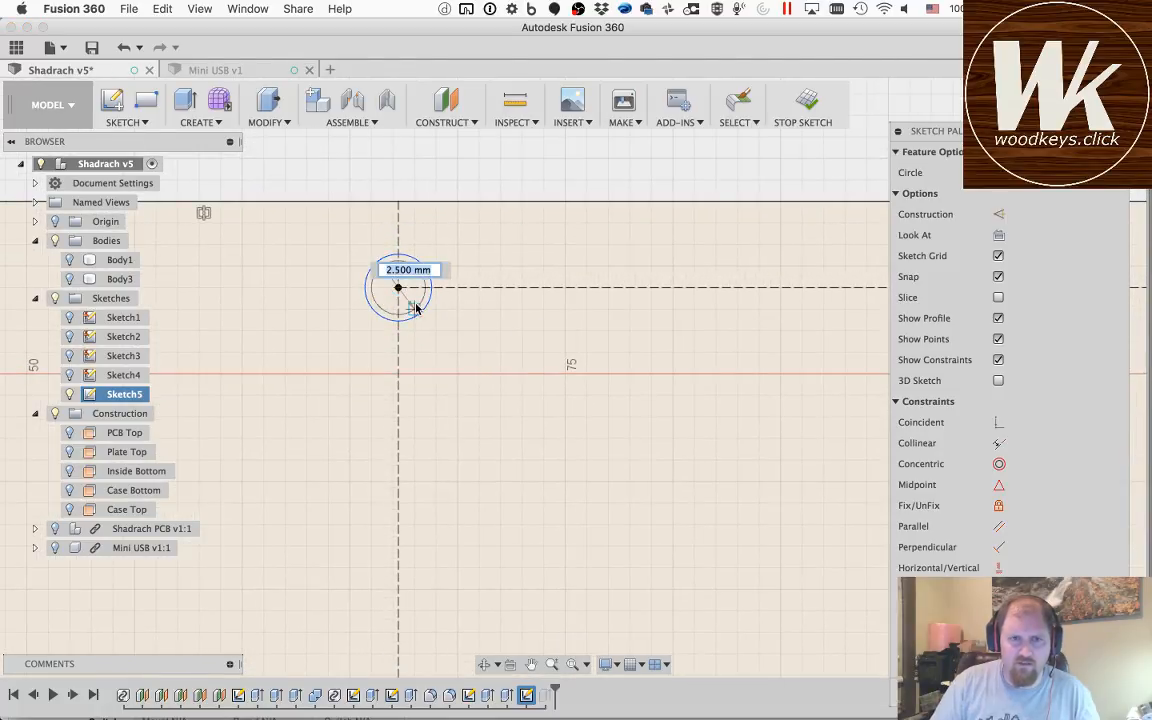
pyautogui.write('2.')
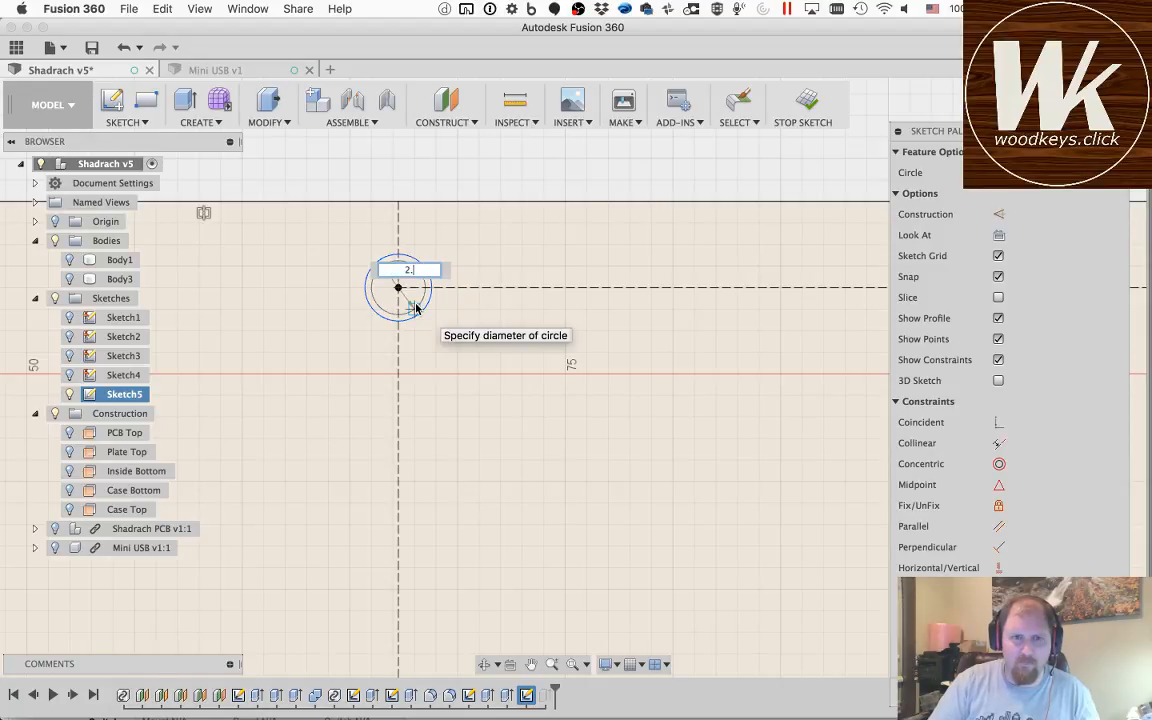
pyautogui.write('3')
pyautogui.press('Return')
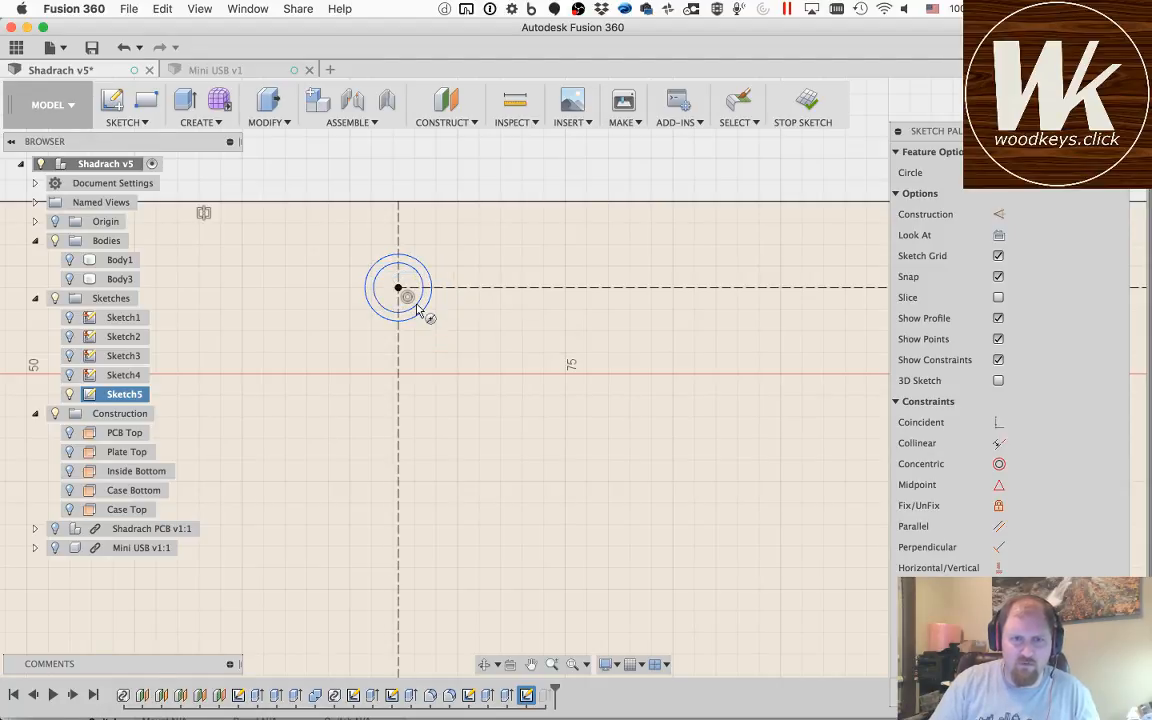
# Step: Dimension the outer circle's diameter and set it to the holeSize parameter
pyautogui.scroll(1, 450, 352)
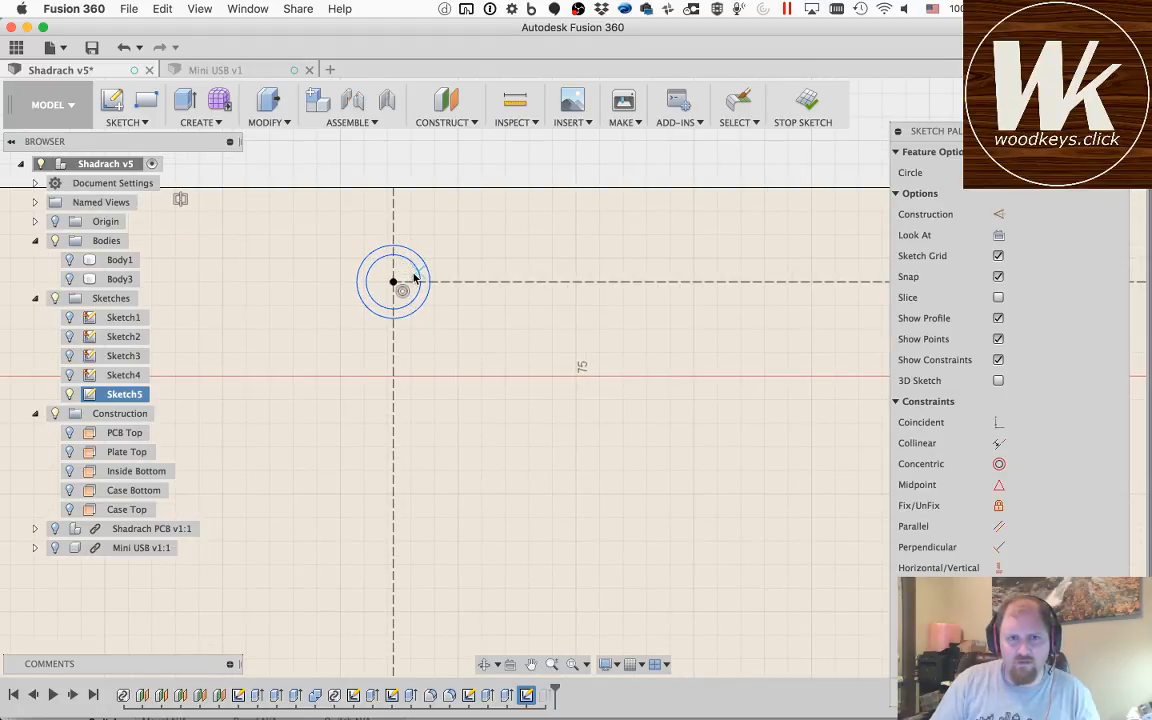
pyautogui.press('Escape')
pyautogui.press('d')
pyautogui.click(420, 306)
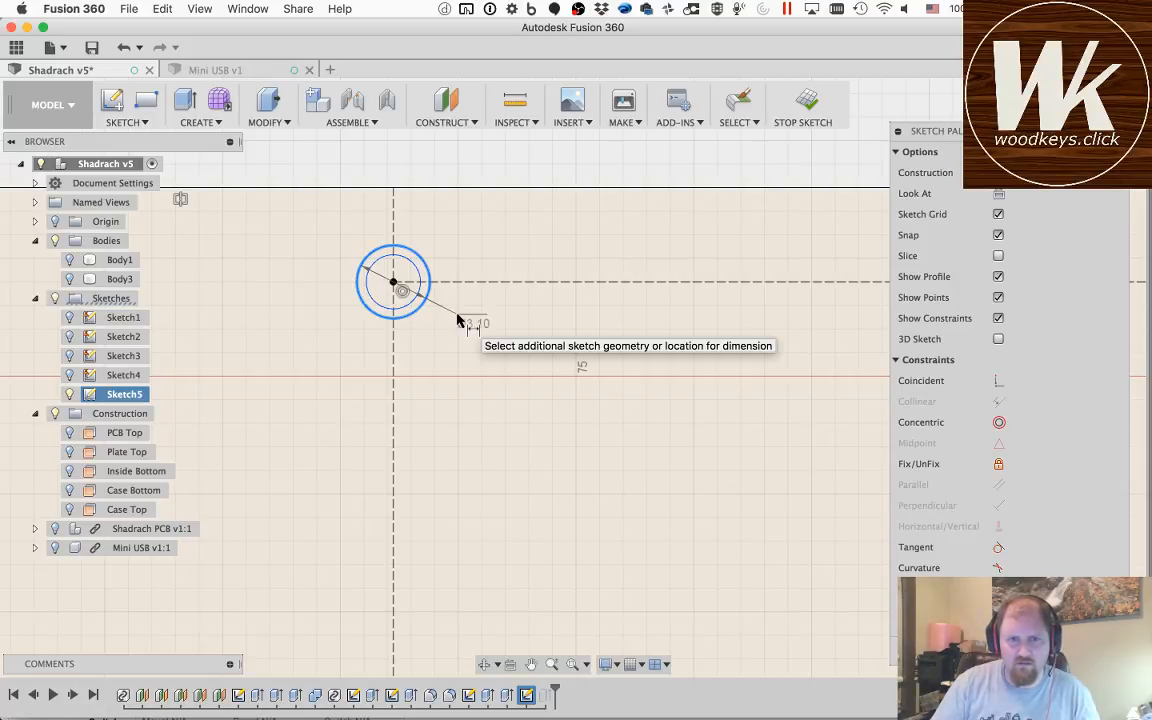
pyautogui.click(455, 316)
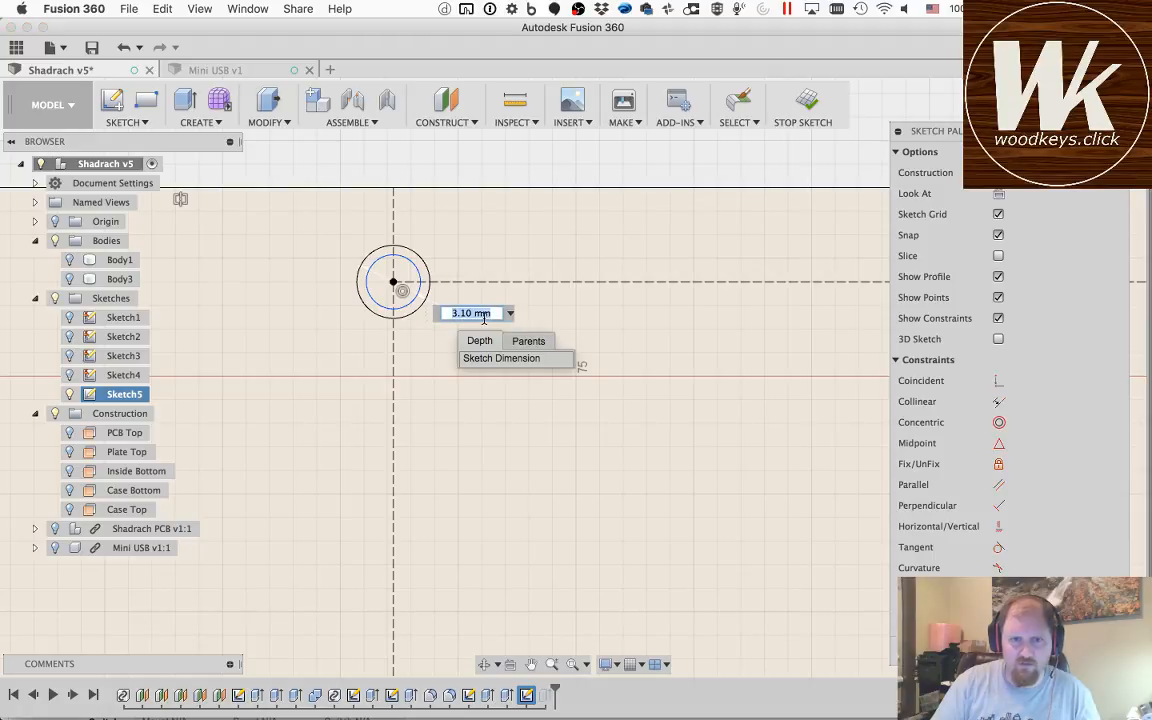
pyautogui.write('holeSize')
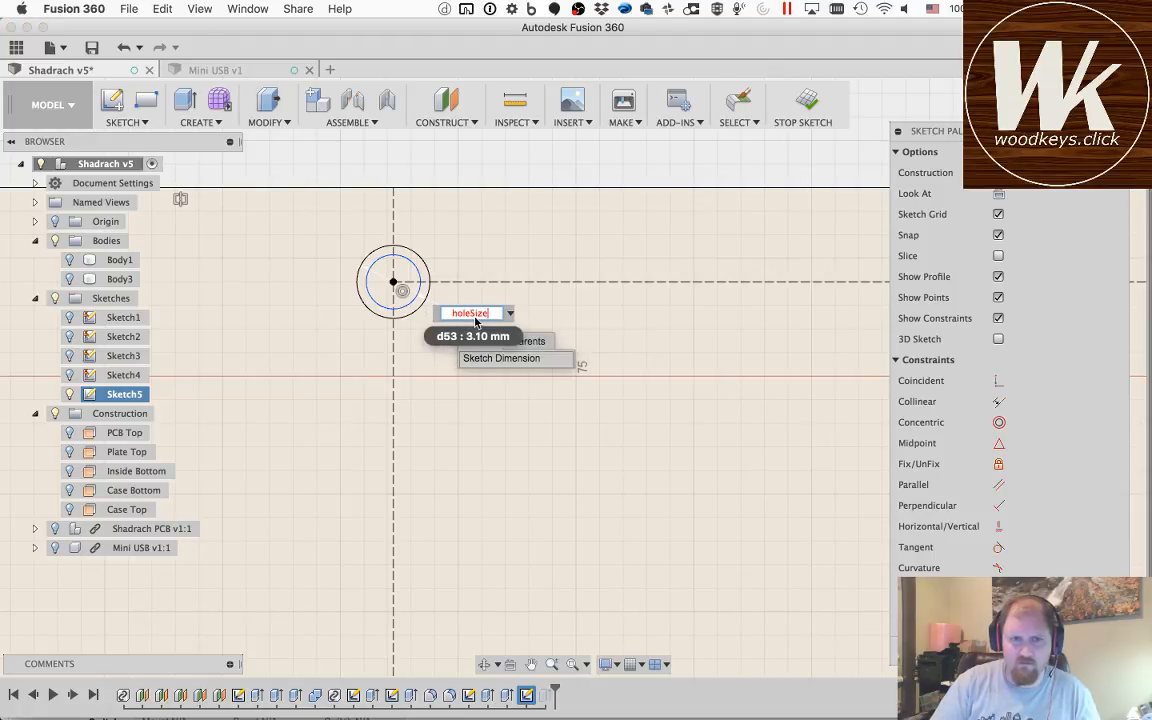
pyautogui.press('Return')
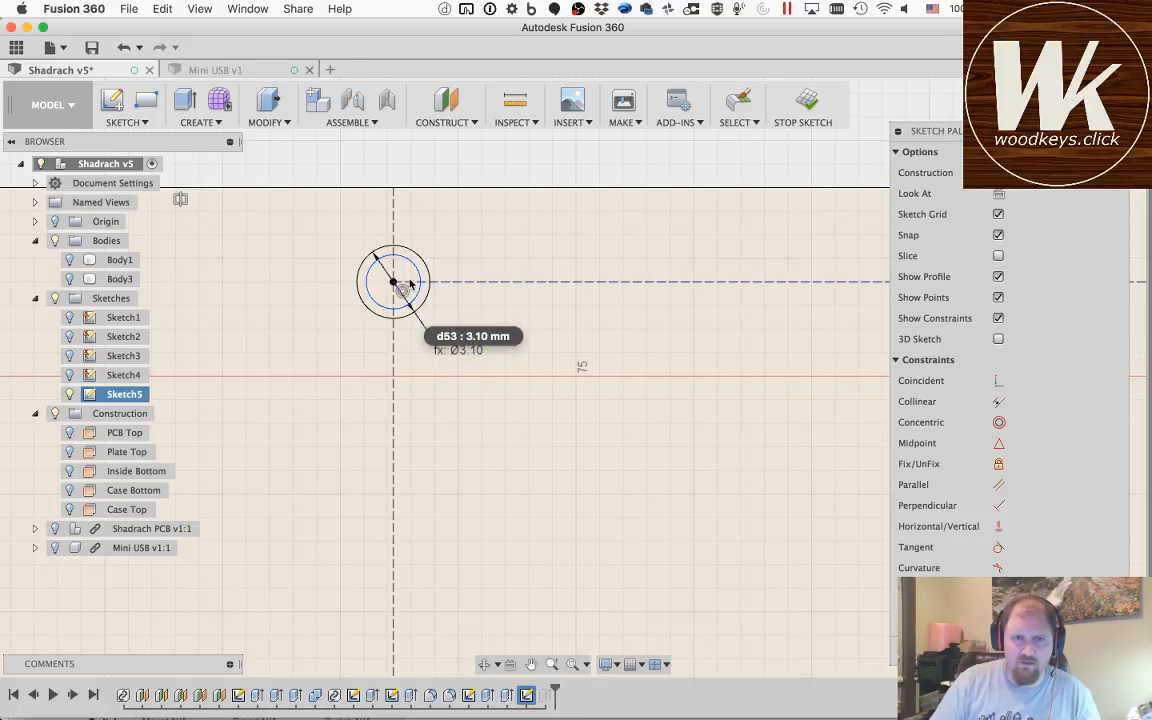
# Step: Dimension the inner circle's diameter, accepting 2.30 mm
pyautogui.click(418, 272)
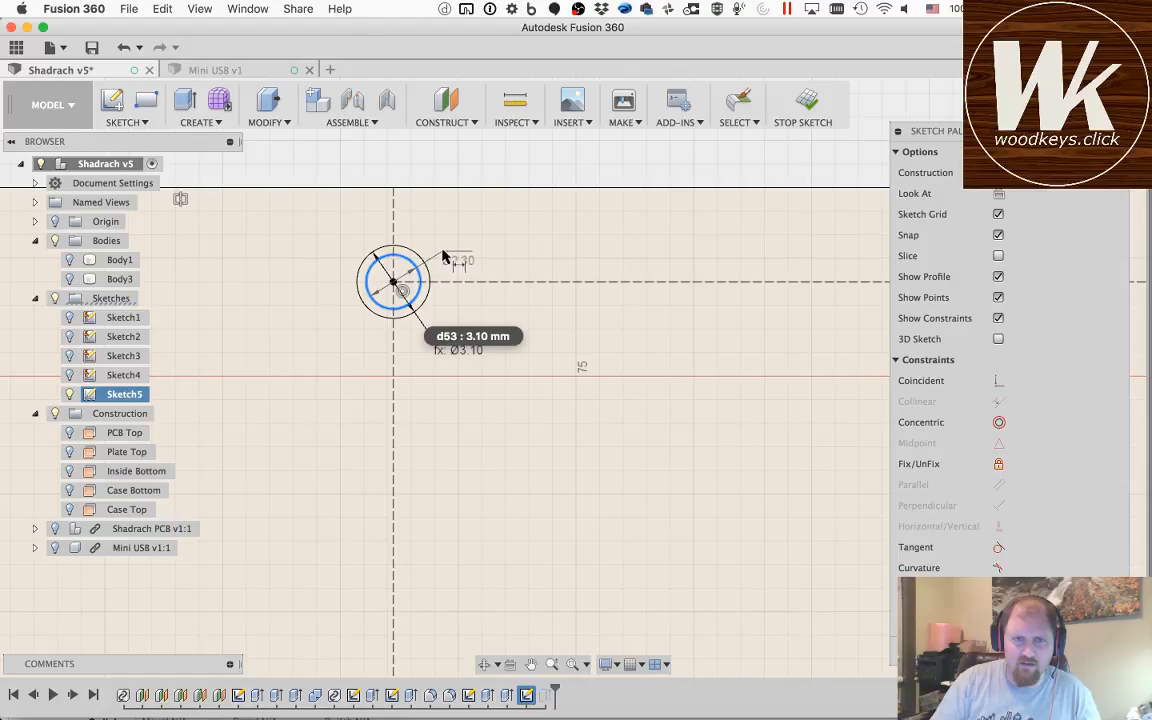
pyautogui.click(443, 257)
pyautogui.press('Return')
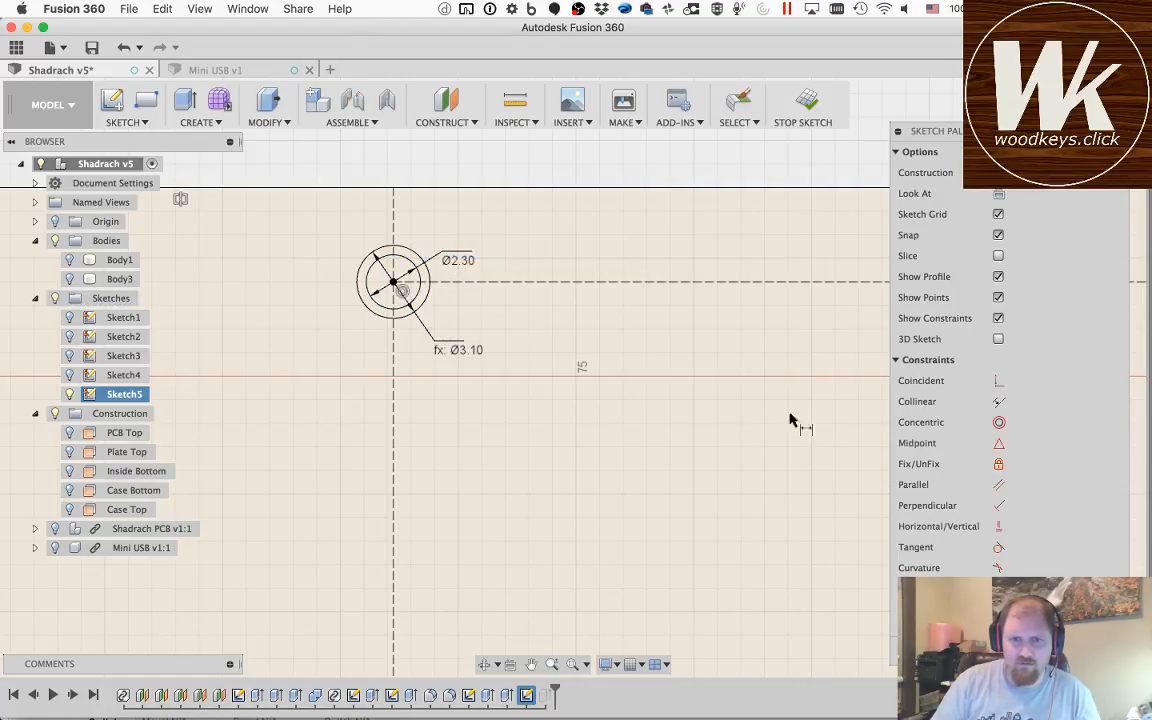
pyautogui.press('Escape')
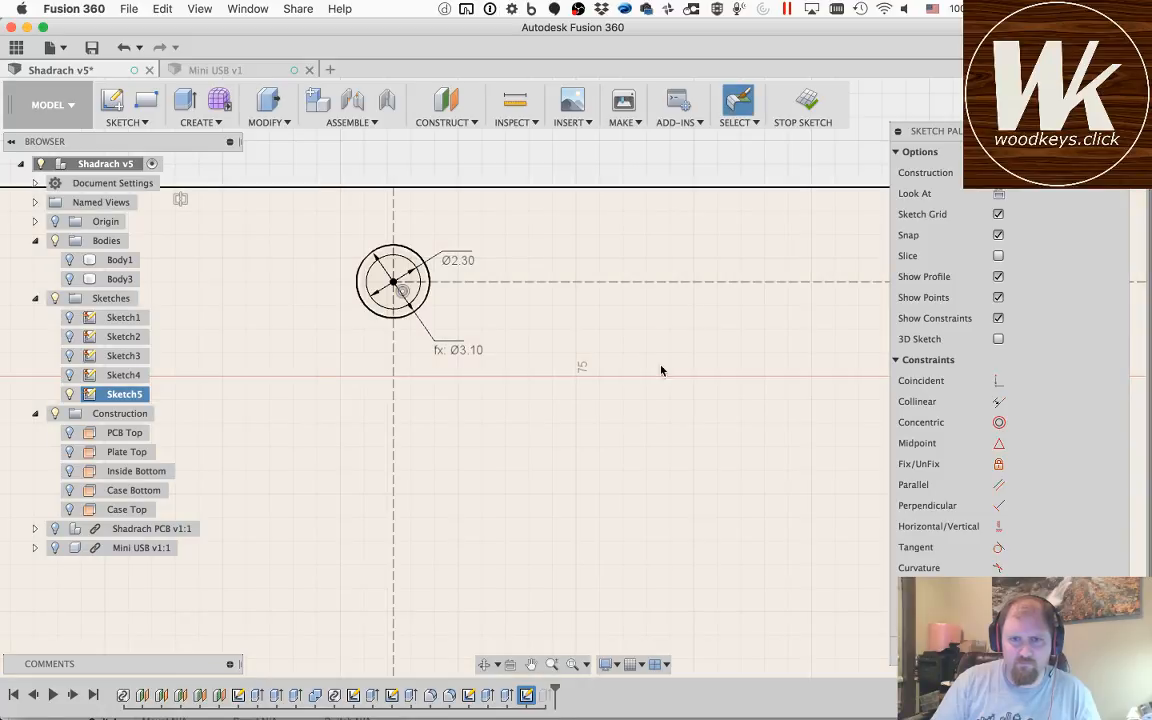
# Step: Draw a 2.3 mm diameter circle centred where the upper horizontal construction line crosses the vertical centre line
pyautogui.click(531, 664)
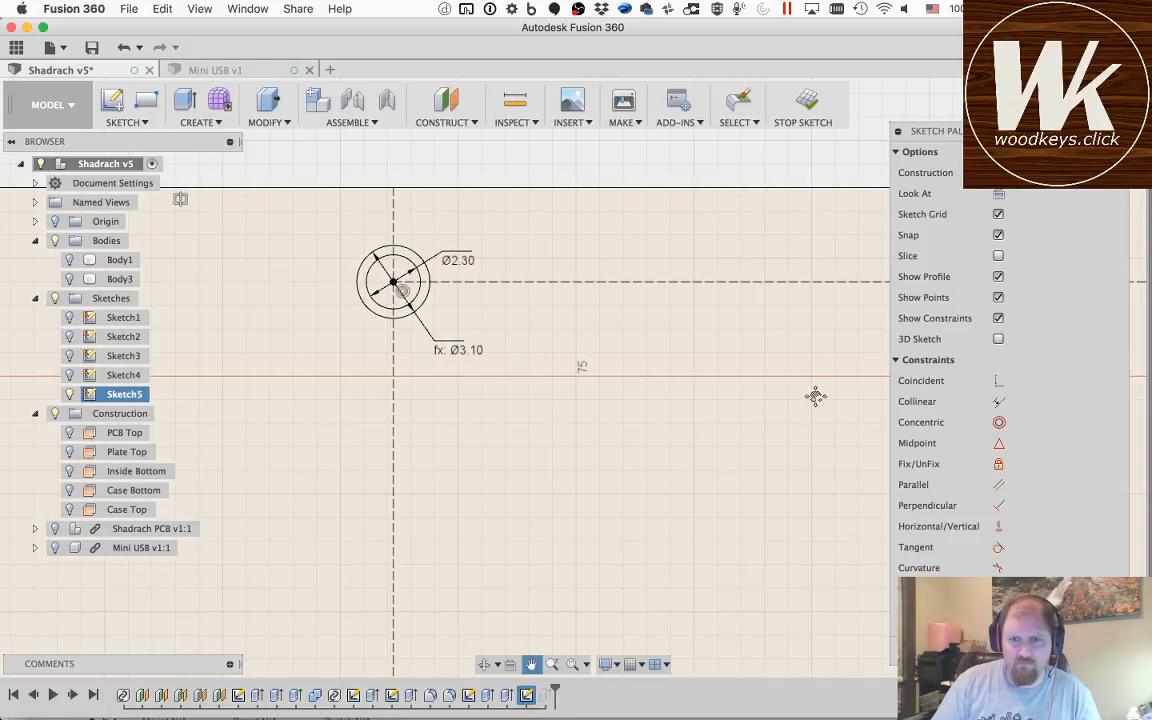
pyautogui.moveTo(815, 393); pyautogui.dragTo(310, 483)
pyautogui.moveTo(793, 508)
pyautogui.mouseDown()
pyautogui.moveTo(357, 473)
pyautogui.moveTo(609, 496)
pyautogui.moveTo(256, 492)
pyautogui.mouseUp()
pyautogui.moveTo(765, 481); pyautogui.dragTo(612, 499)
pyautogui.press('Escape')
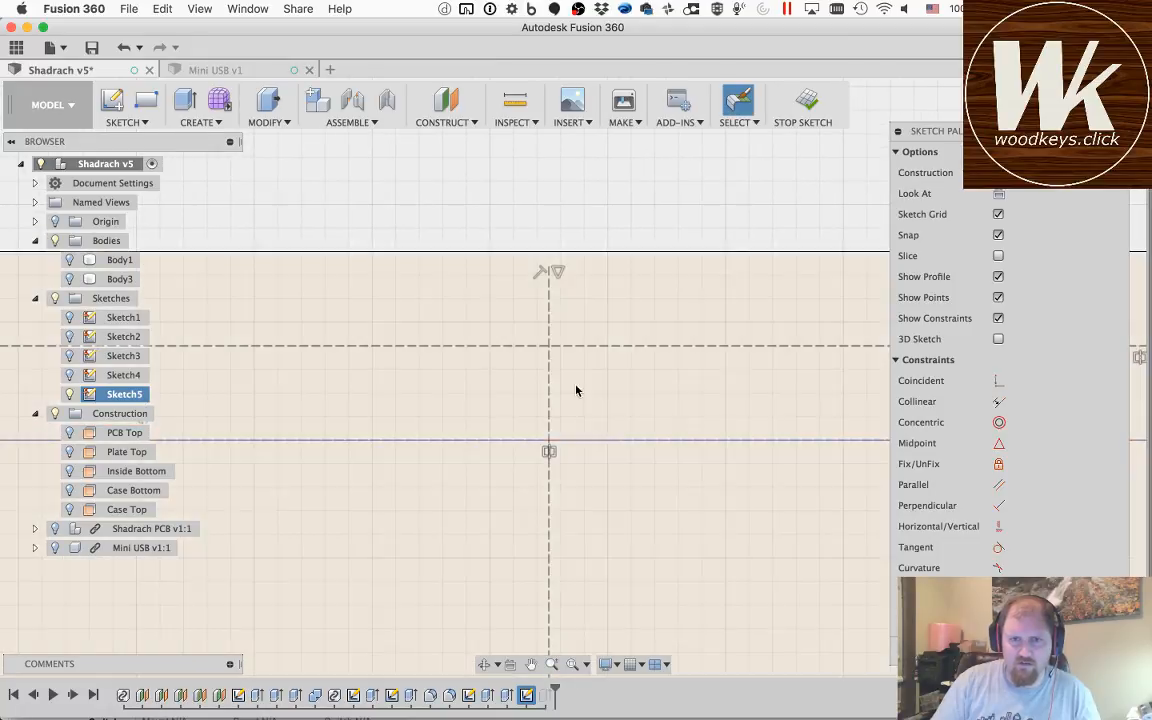
pyautogui.press('c')
pyautogui.click(548, 346)
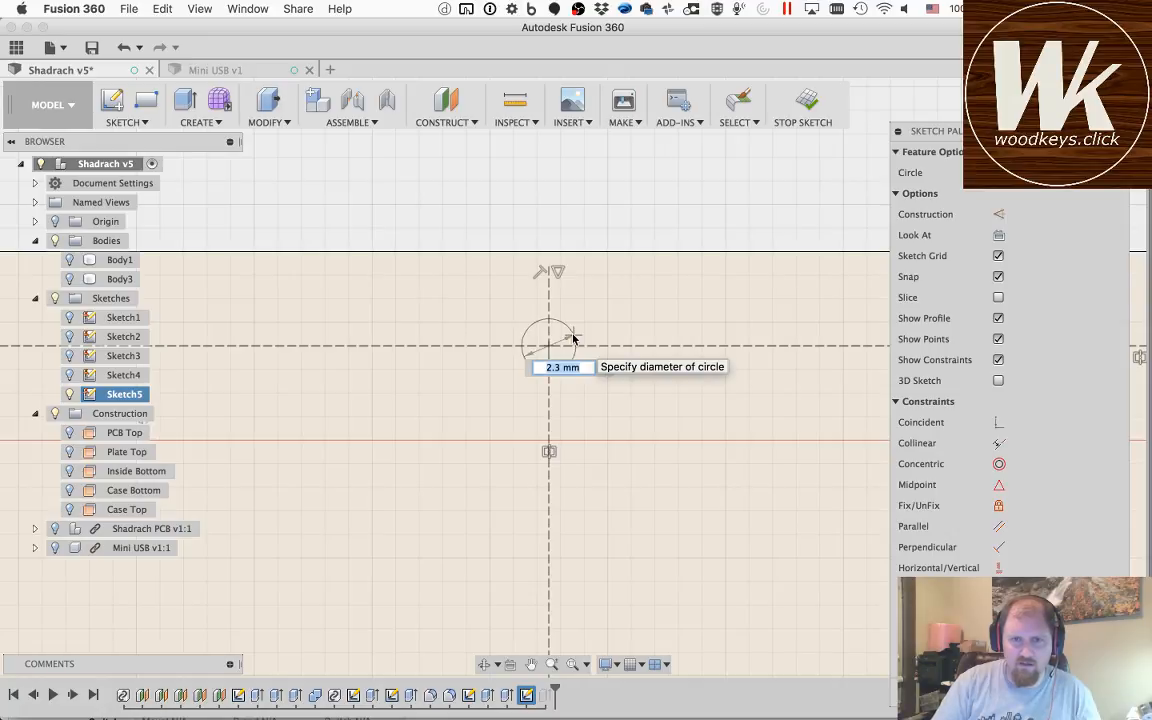
pyautogui.press('Return')
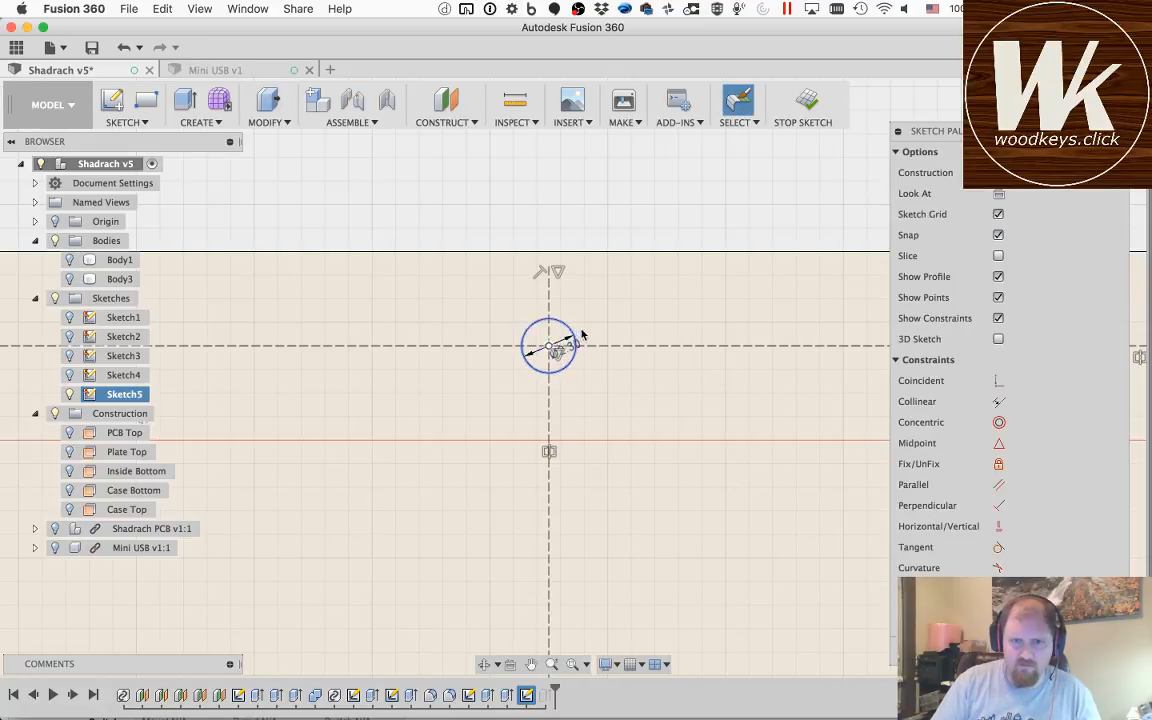
# Step: Add a concentric outer circle with diameter holeSize around the 2.3 mm circle on the centre line
pyautogui.press('c')
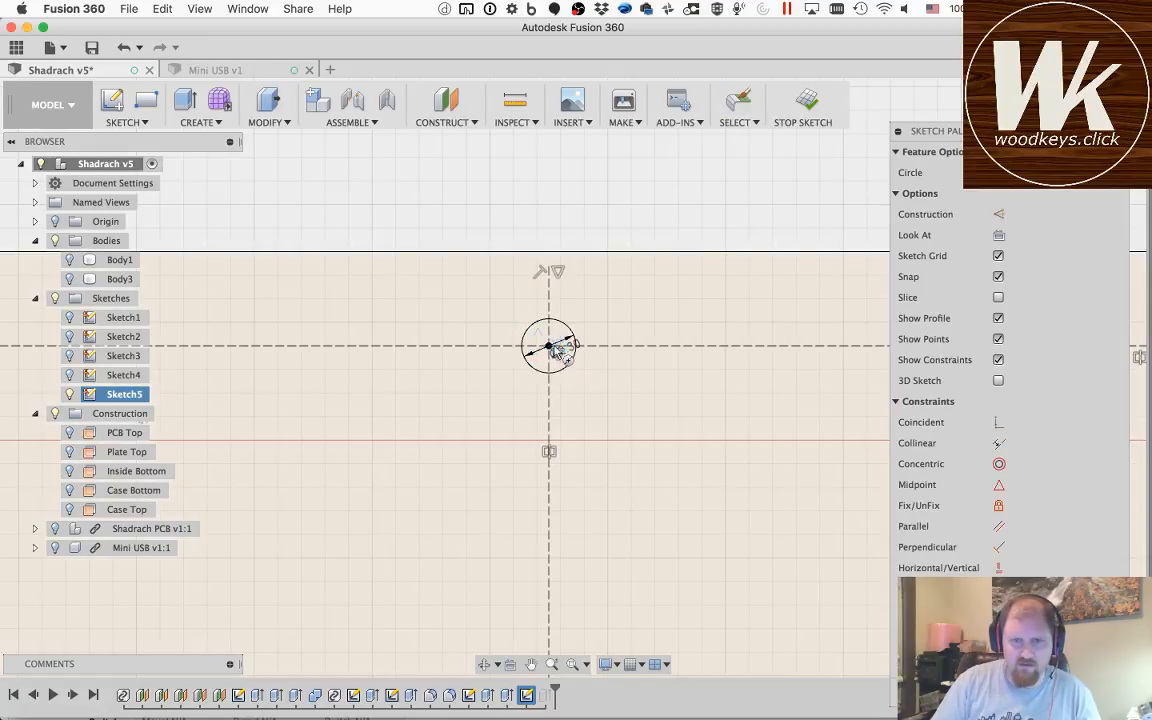
pyautogui.click(548, 346)
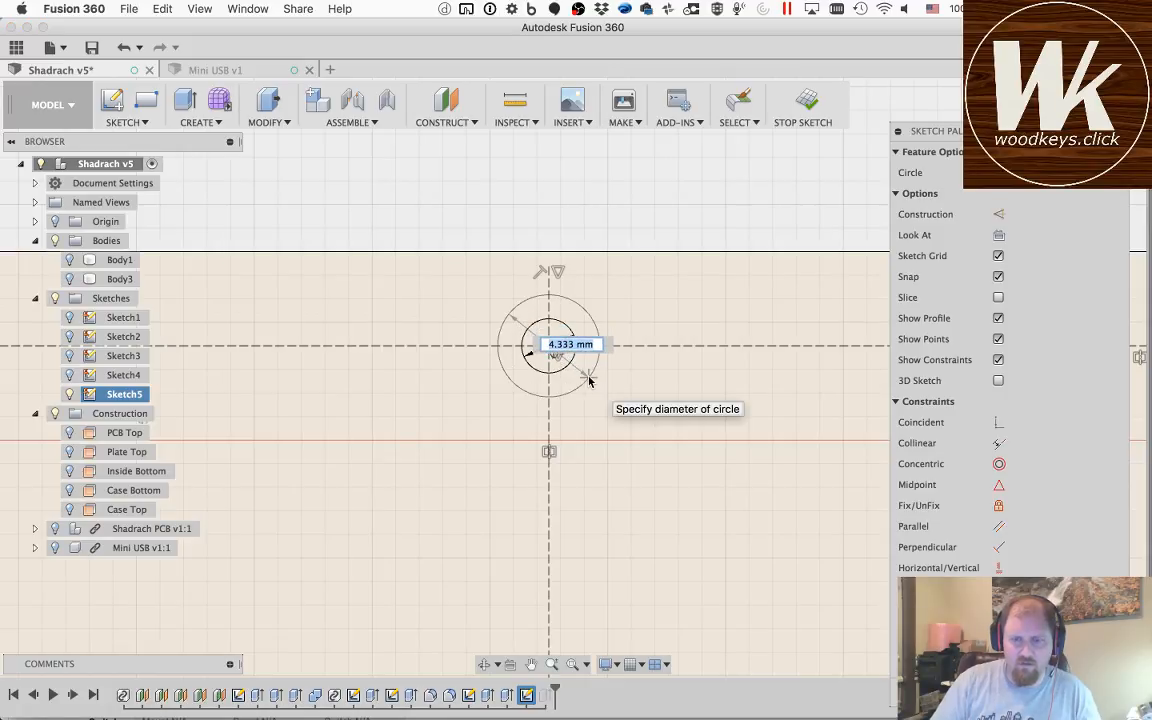
pyautogui.write('holeSize')
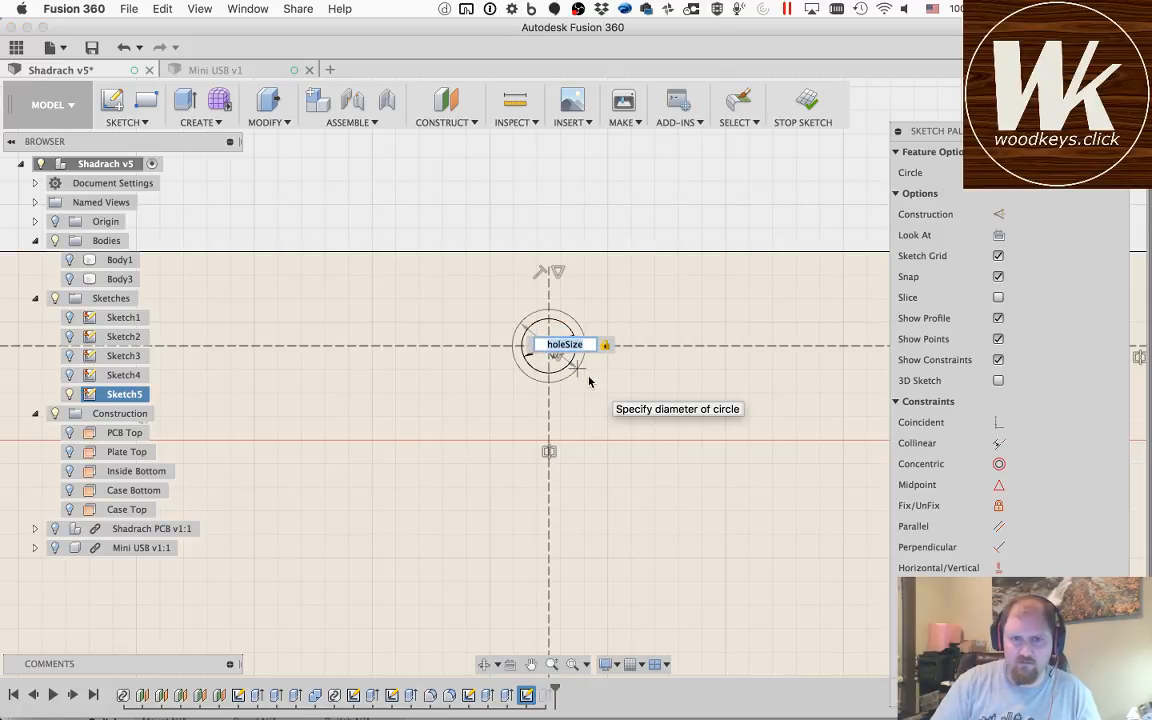
pyautogui.press('Return')
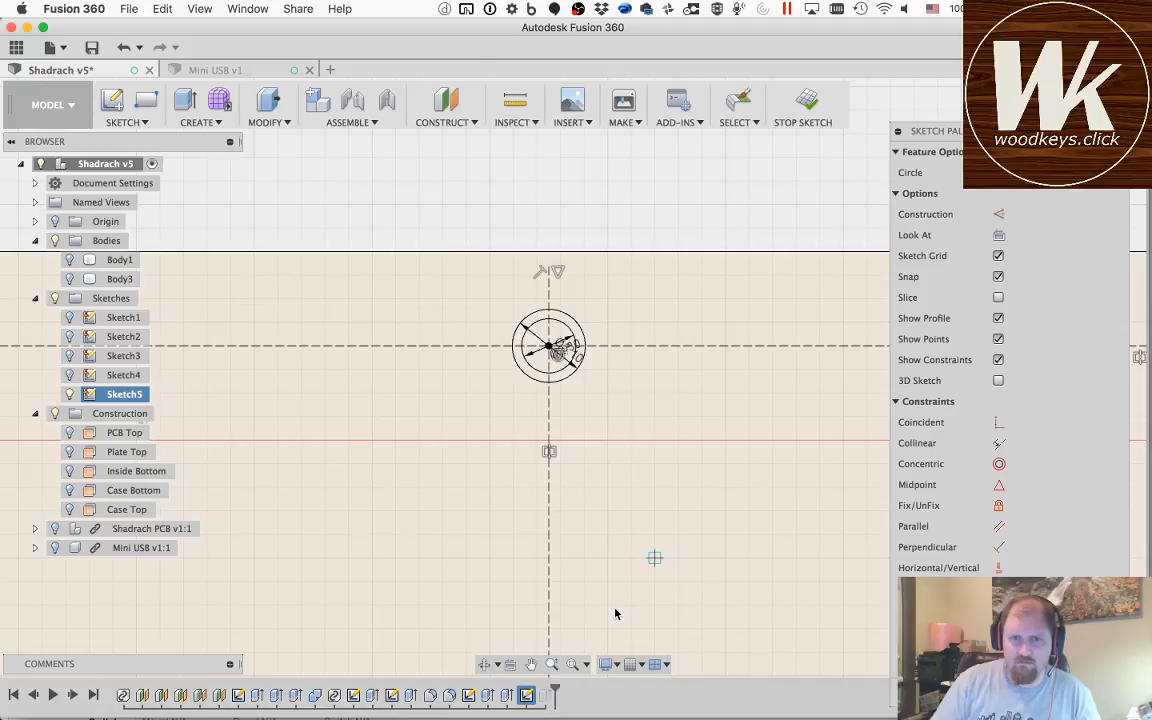
pyautogui.click(549, 668)
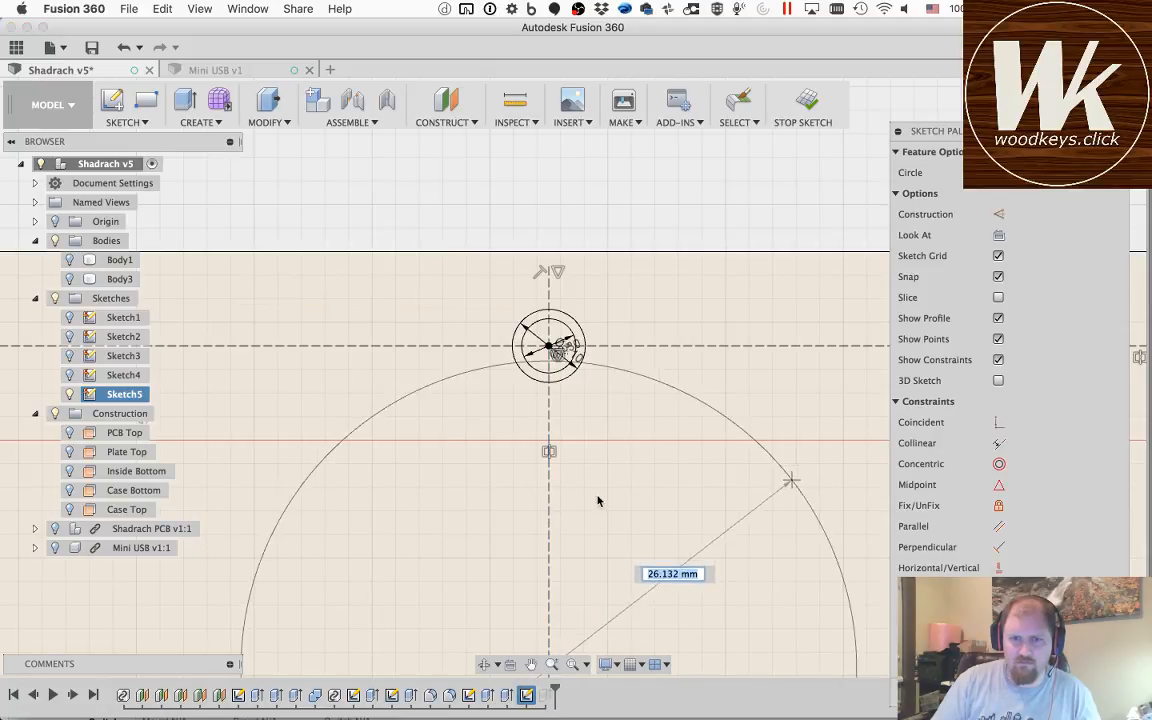
pyautogui.press('Escape')
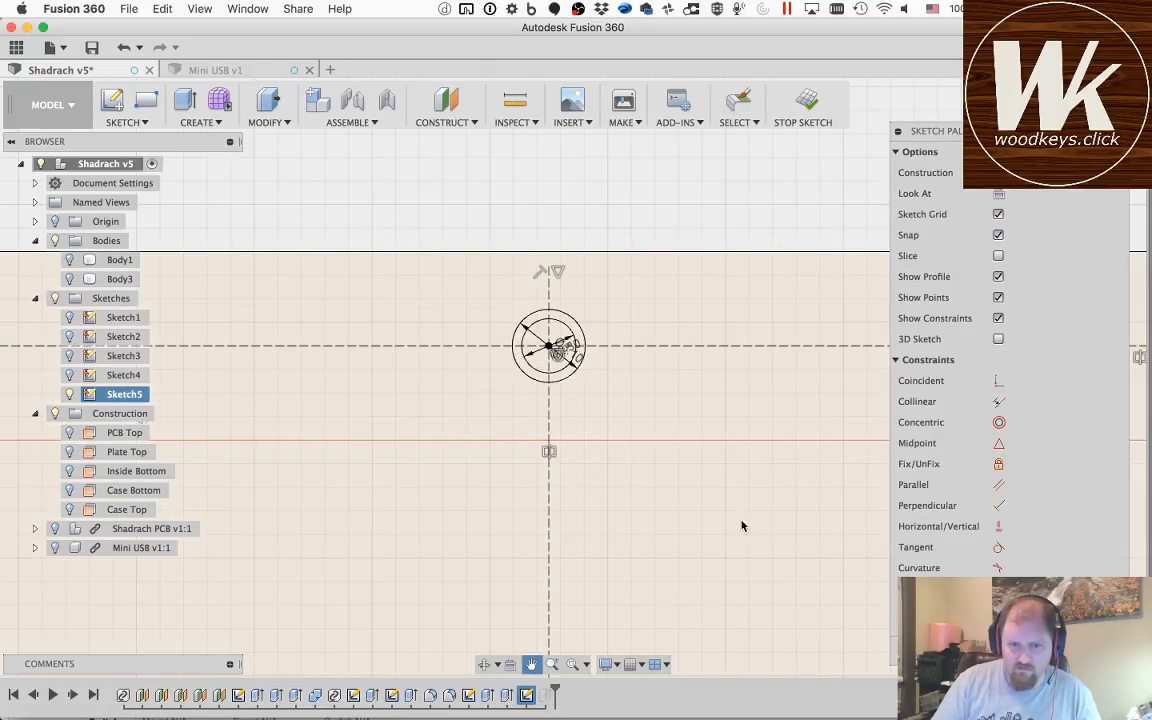
# Step: Draw a 2.3 mm diameter circle centred where the upper horizontal and right vertical construction lines meet
pyautogui.moveTo(743, 522); pyautogui.dragTo(324, 496)
pyautogui.moveTo(850, 446); pyautogui.dragTo(410, 491)
pyautogui.moveTo(764, 450); pyautogui.dragTo(350, 411)
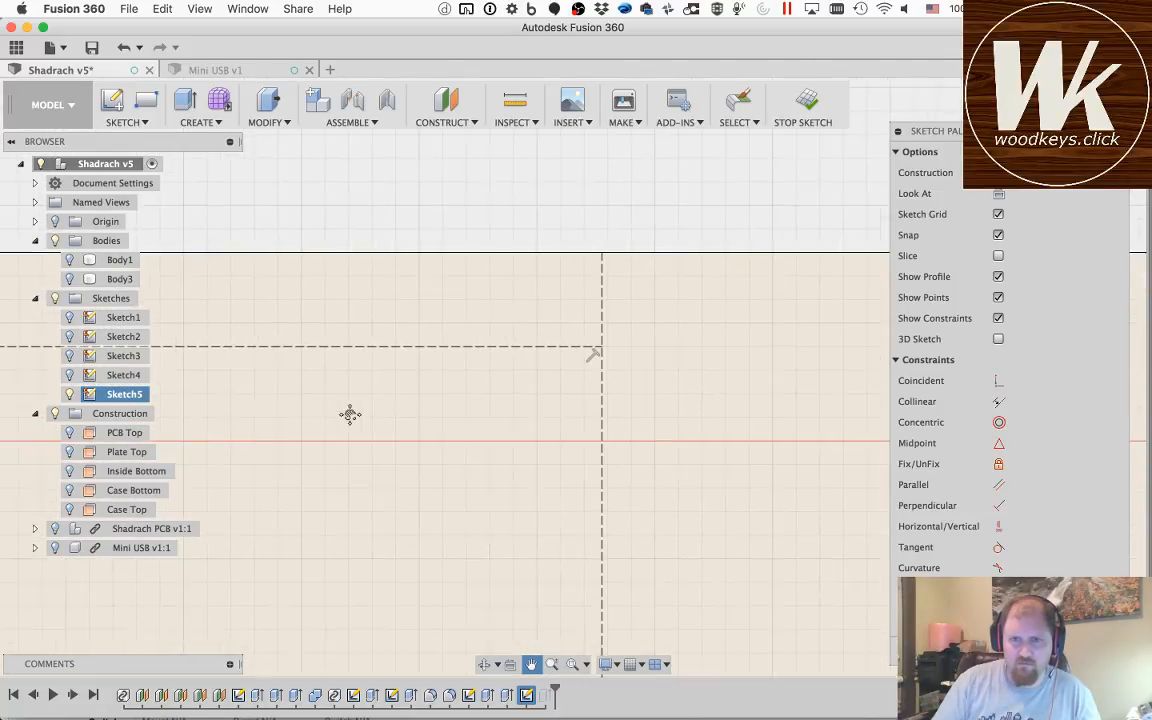
pyautogui.press('Escape')
pyautogui.press('c')
pyautogui.click(594, 347)
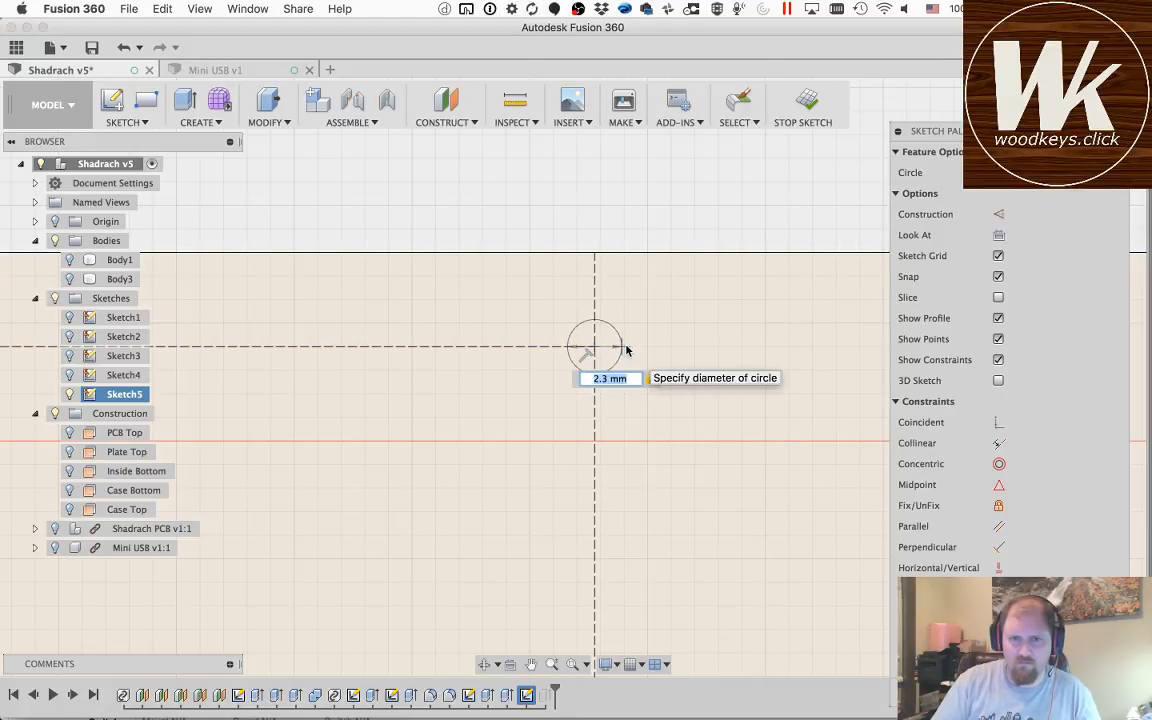
pyautogui.click(630, 360)
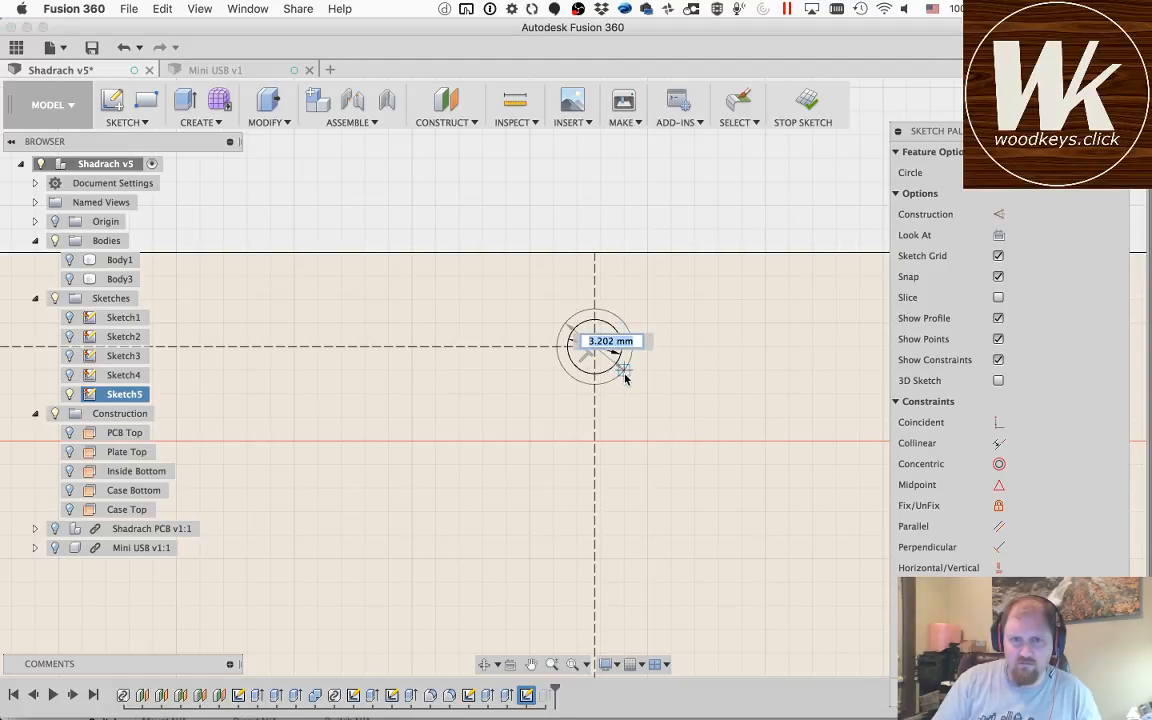
# Step: Add a concentric outer circle with diameter holeSize around the 2.3 mm circle on the right vertical construction line
pyautogui.write('1')
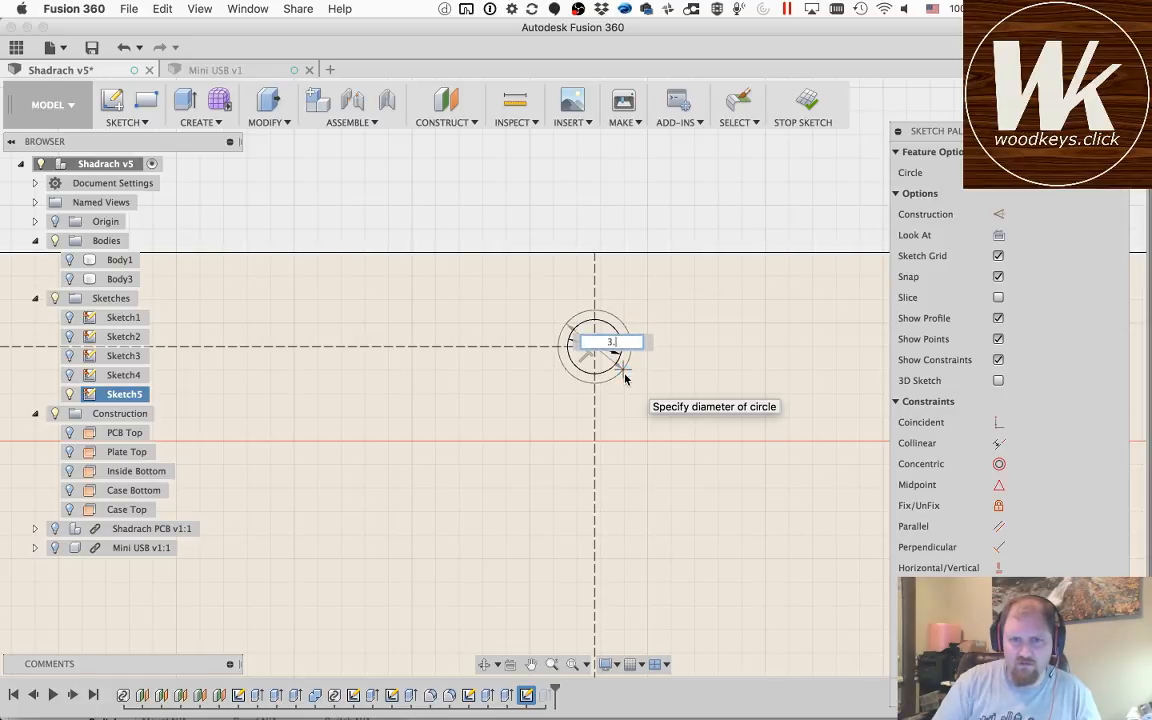
pyautogui.press('BackSpace')
pyautogui.press('BackSpace')
pyautogui.press('BackSpace')
pyautogui.write('hole')
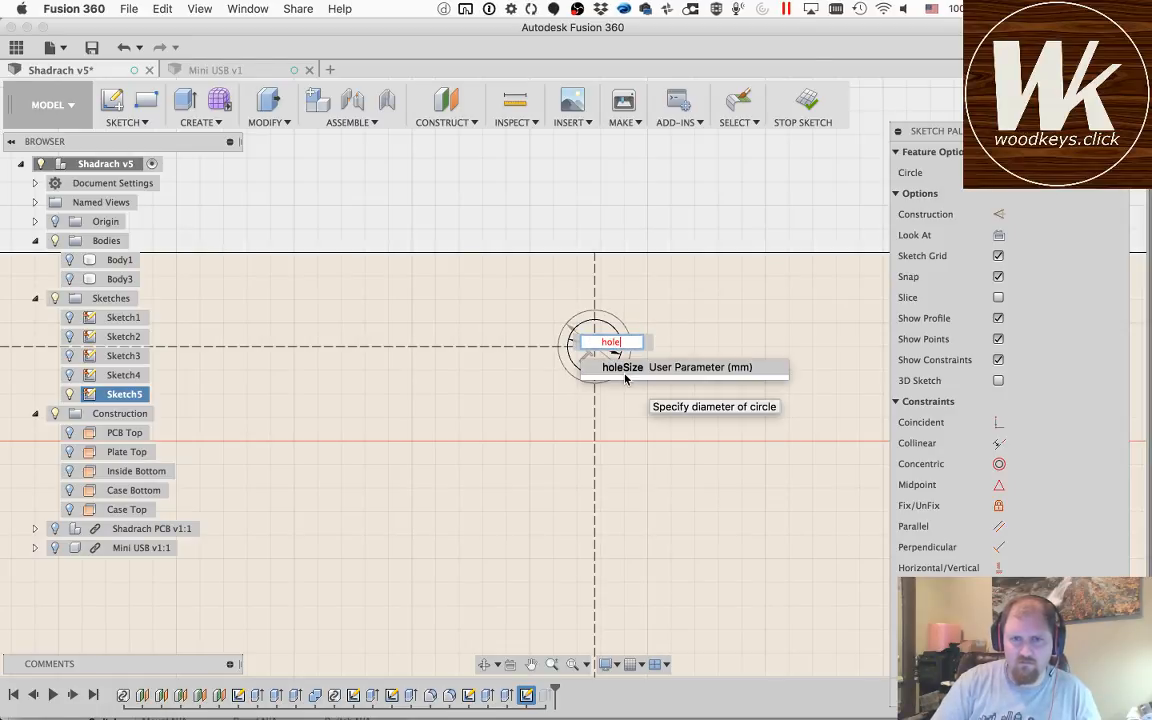
pyautogui.press('Return')
pyautogui.press('Tab')
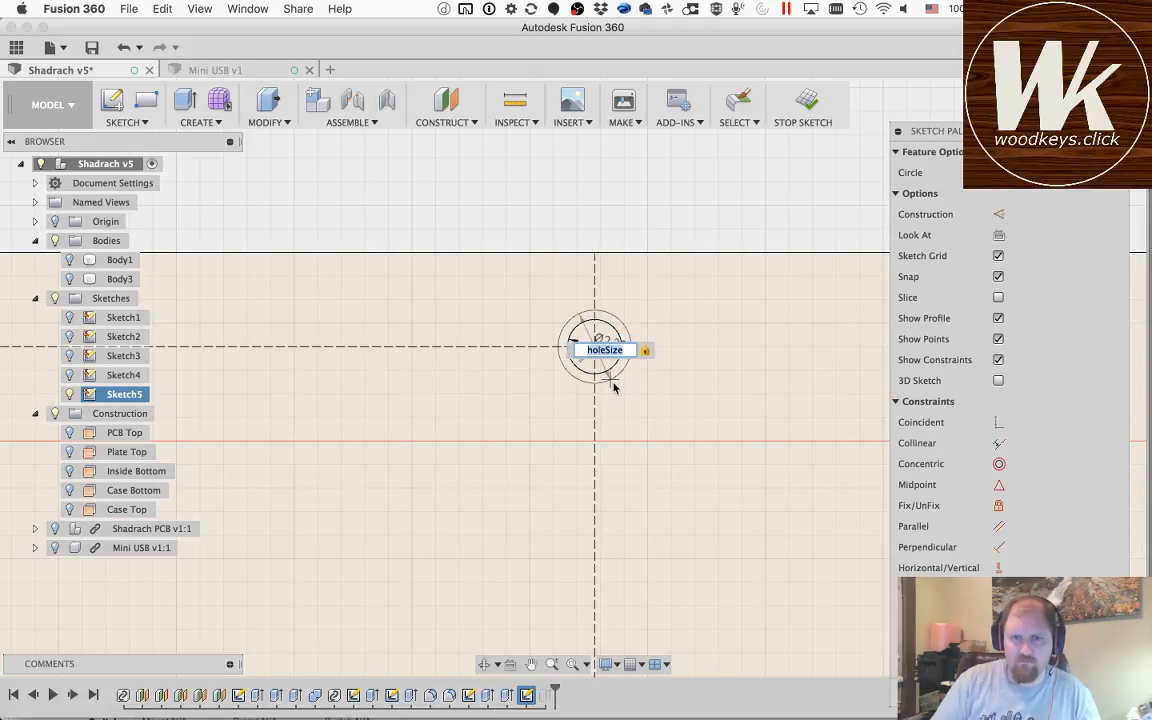
pyautogui.press('Return')
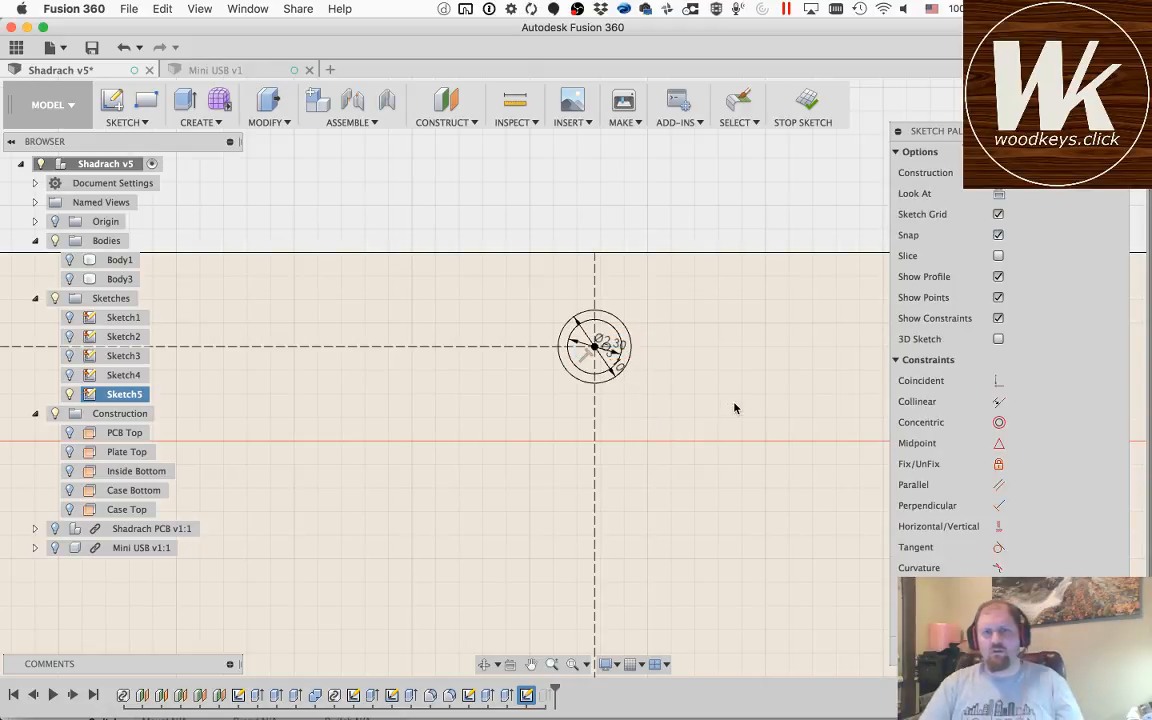
pyautogui.press('Escape')
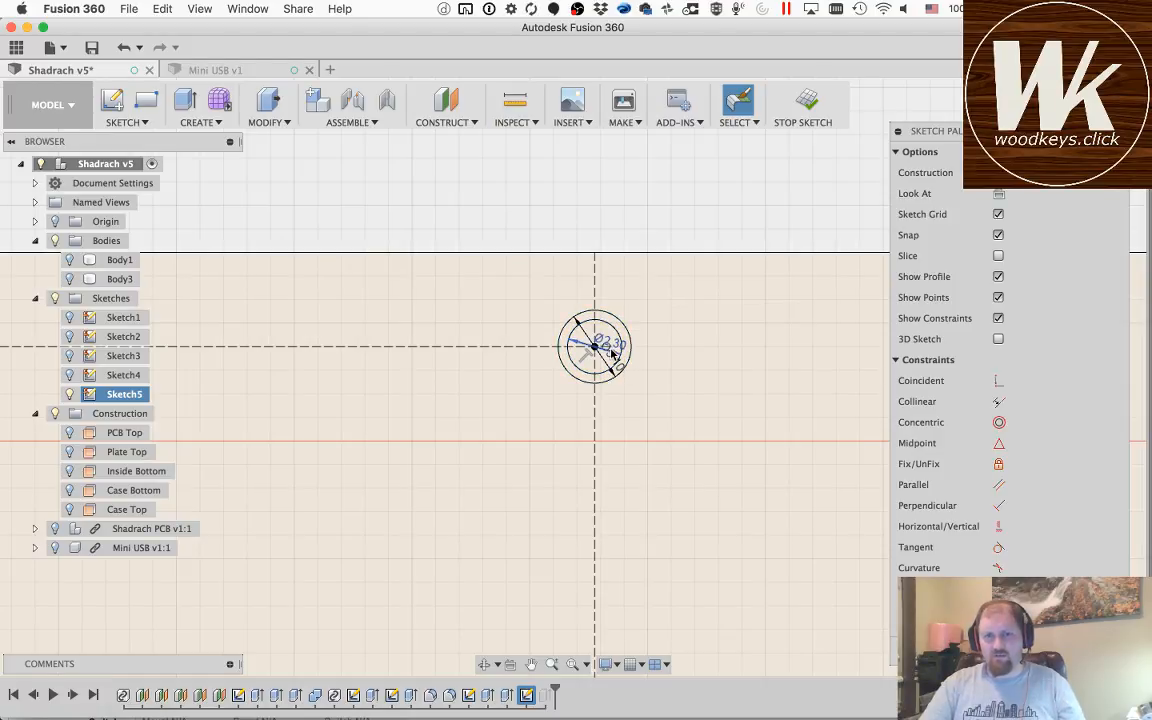
# Step: Move the inner and outer diameter dimensions of the right construction line's hole clear of the circles
pyautogui.moveTo(634, 386); pyautogui.dragTo(645, 390)
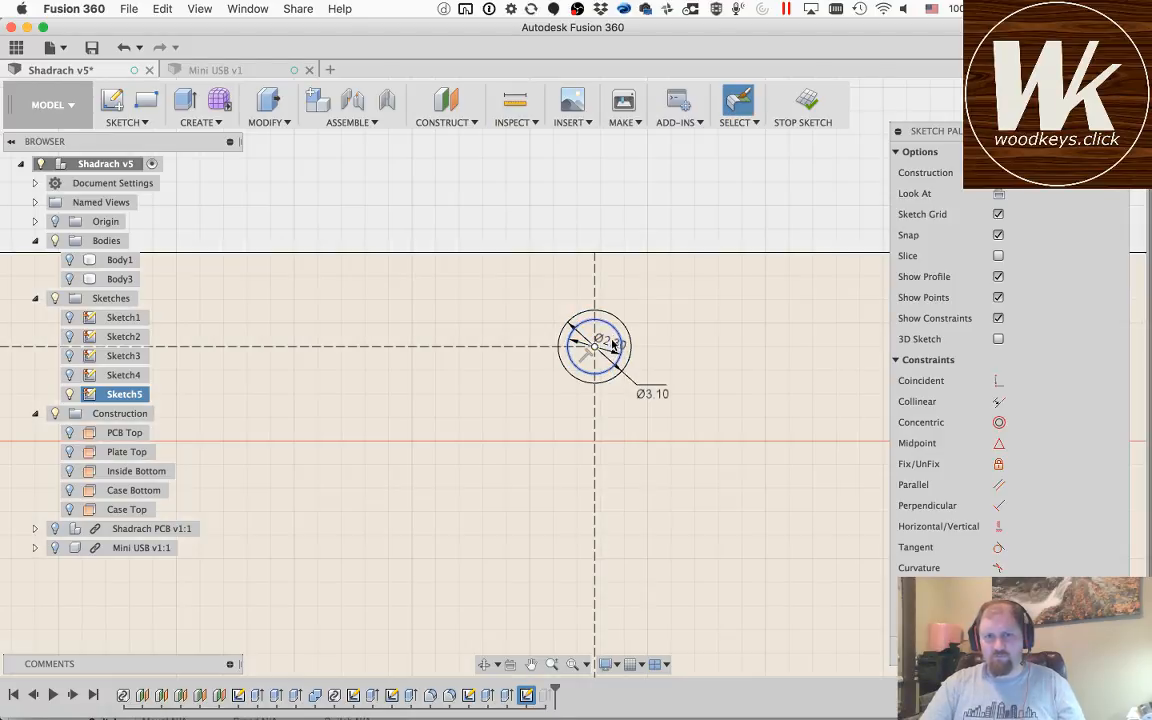
pyautogui.moveTo(613, 347); pyautogui.dragTo(661, 338)
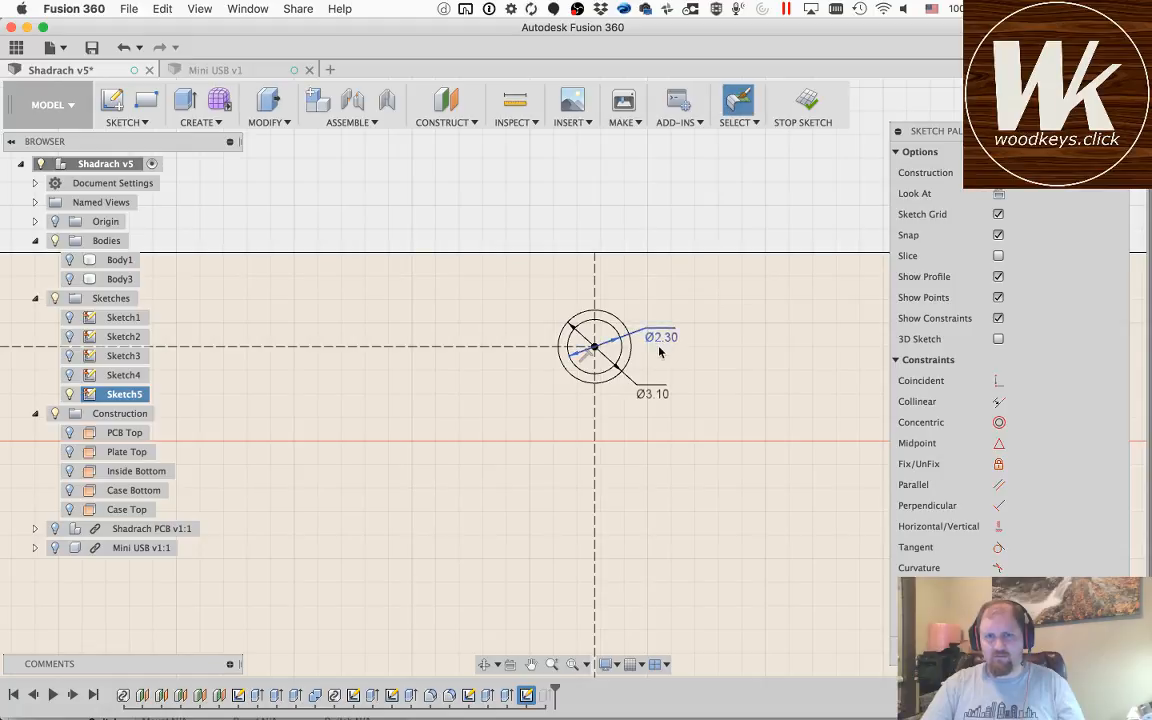
pyautogui.scroll(2, 659, 351)
pyautogui.scroll(-5, 659, 351)
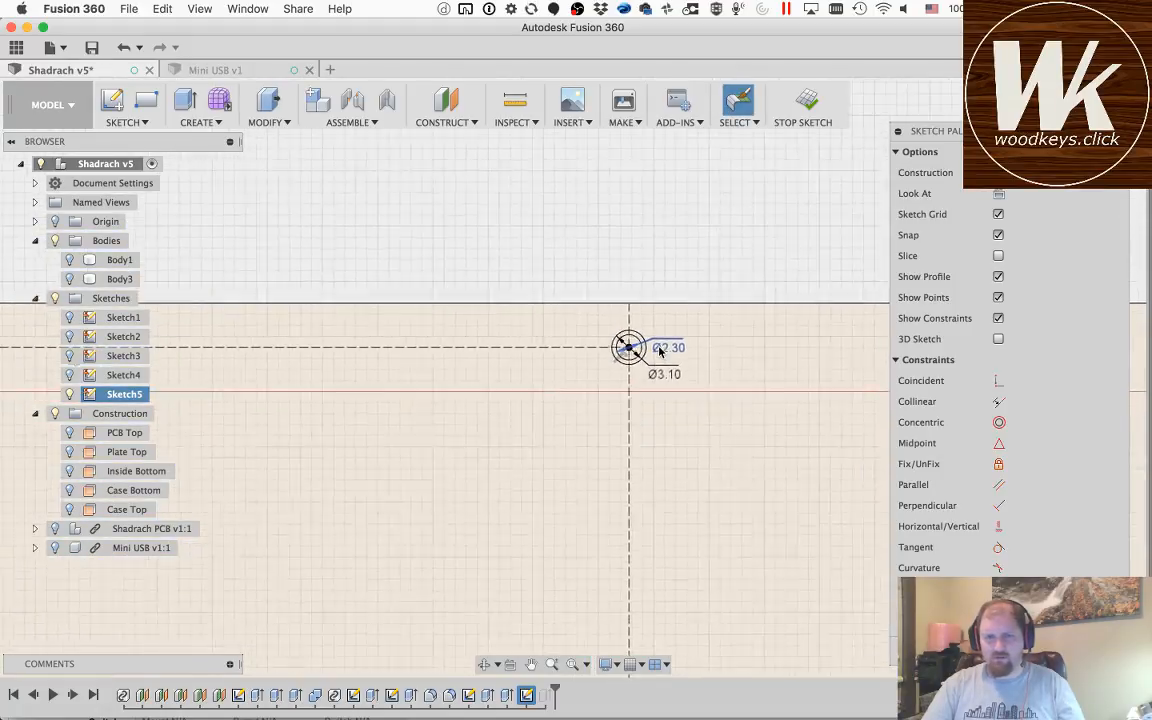
pyautogui.scroll(-2, 659, 351)
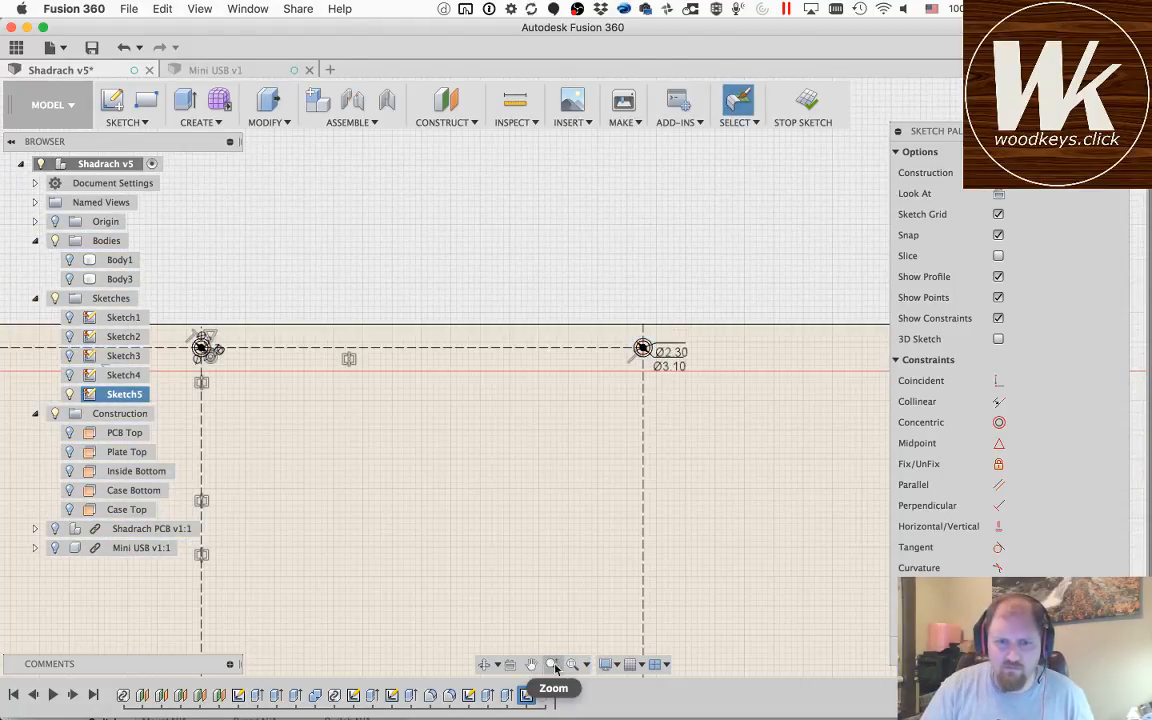
pyautogui.click(532, 666)
pyautogui.moveTo(830, 524); pyautogui.dragTo(509, 370)
pyautogui.moveTo(691, 535)
pyautogui.mouseDown()
pyautogui.moveTo(640, 517)
pyautogui.moveTo(569, 451)
pyautogui.mouseUp()
pyautogui.scroll(-5, 597, 391)
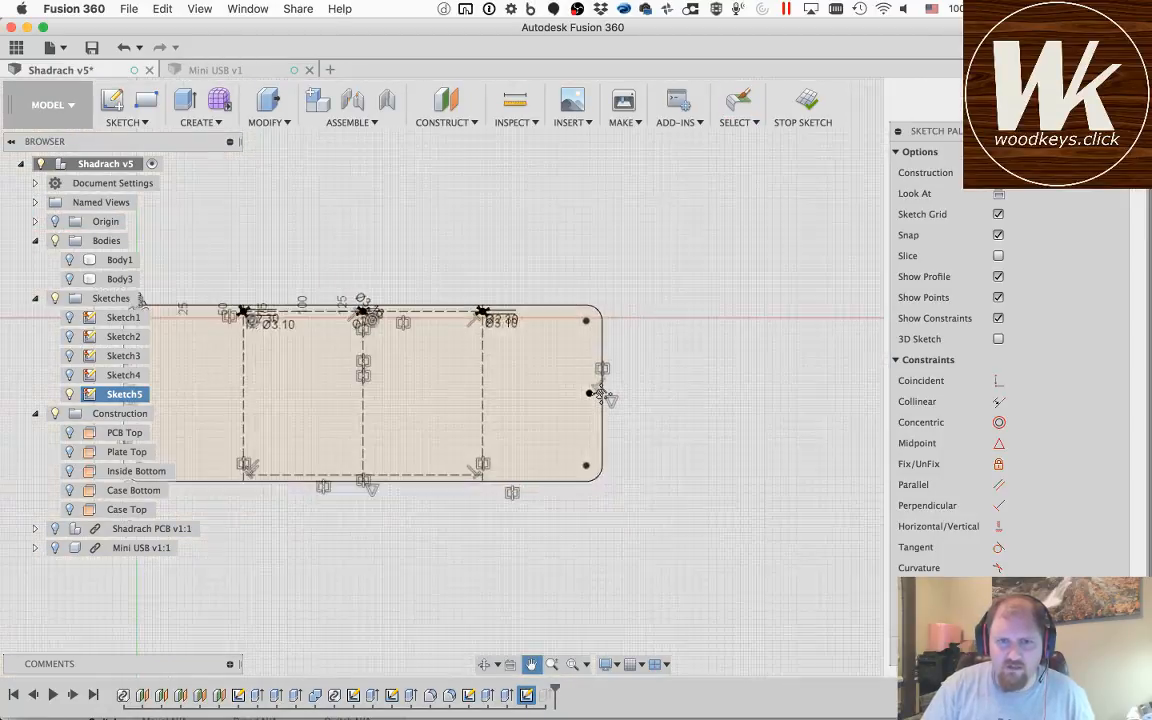
# Step: Draw a 2.3 mm diameter circle centred on the midpoint of the short horizontal construction line at the case's right edge
pyautogui.scroll(5, 607, 393)
pyautogui.scroll(5, 601, 394)
pyautogui.press('Escape')
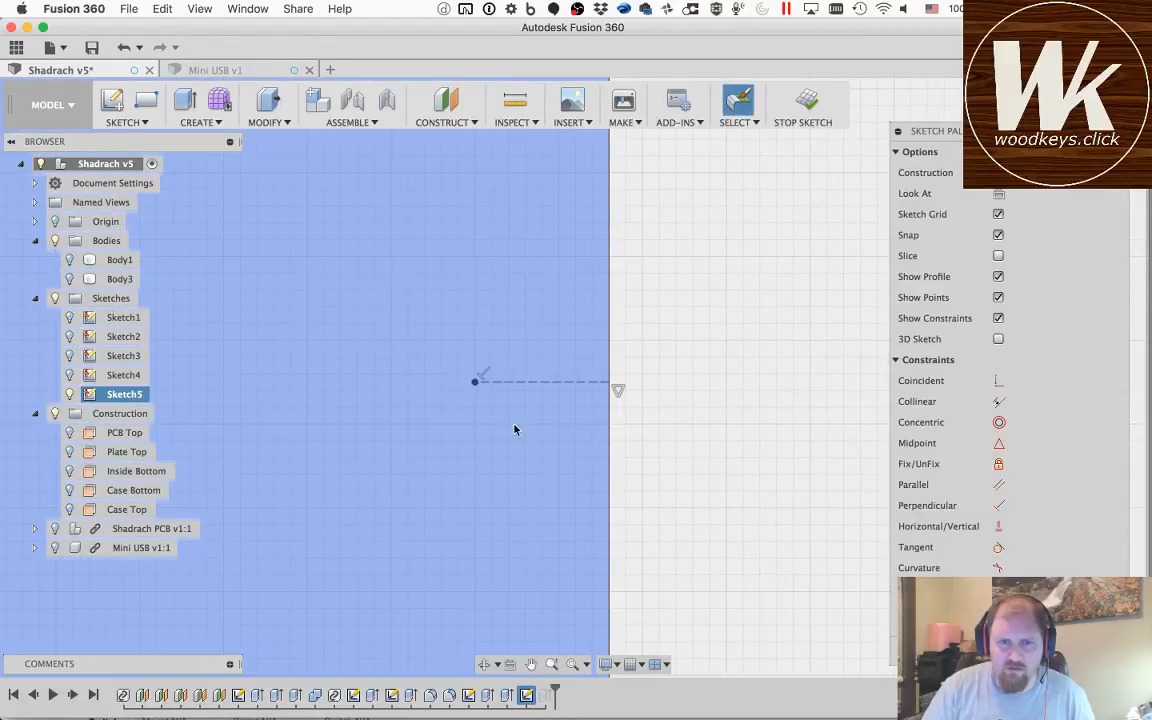
pyautogui.press('c')
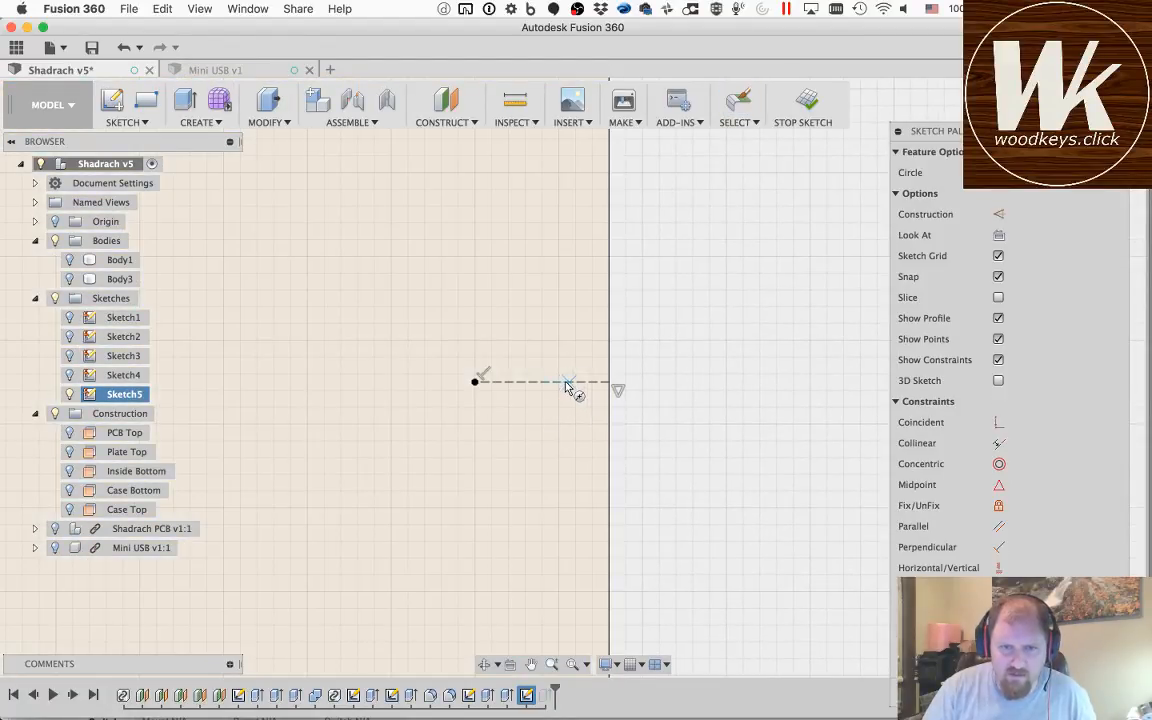
pyautogui.click(543, 383)
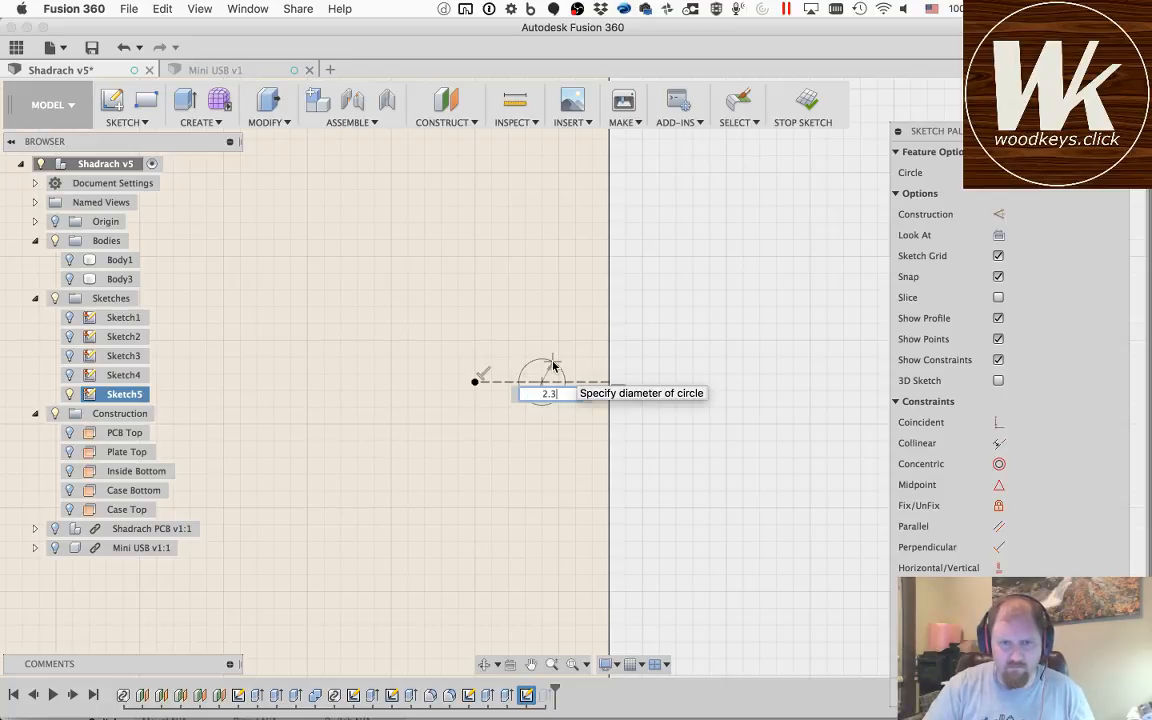
pyautogui.press('Return')
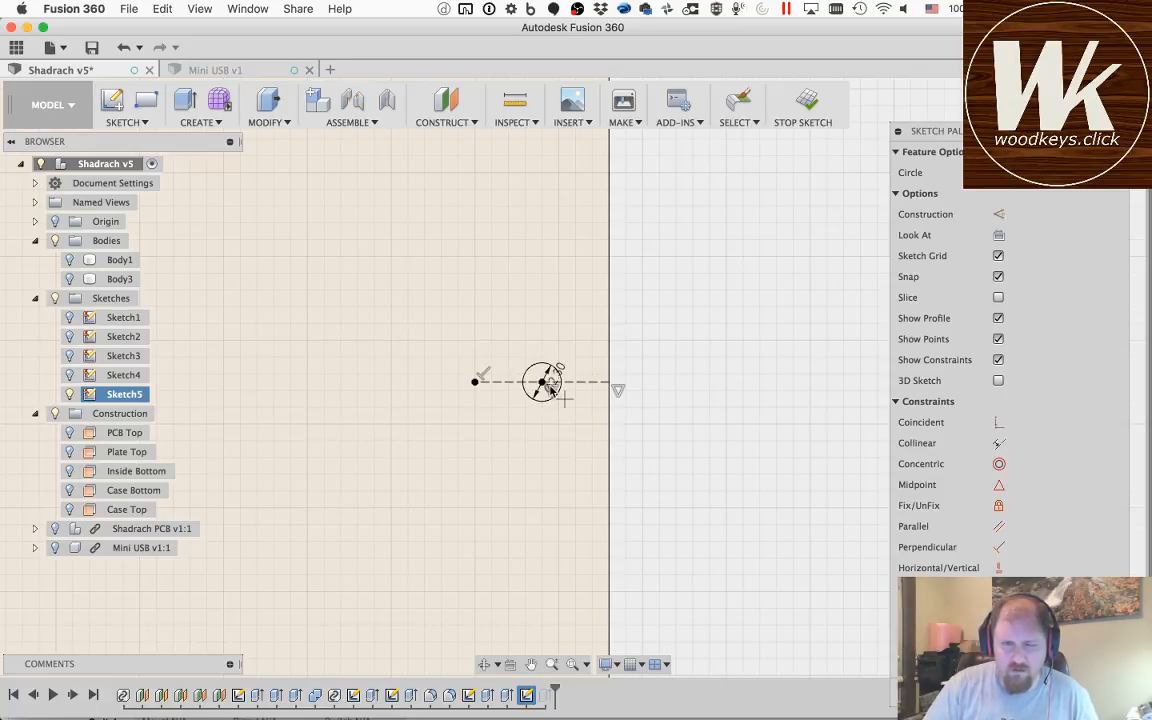
# Step: Add a concentric outer circle with diameter holeSize around the 2.3 mm circle at the case's right edge
pyautogui.click(541, 383)
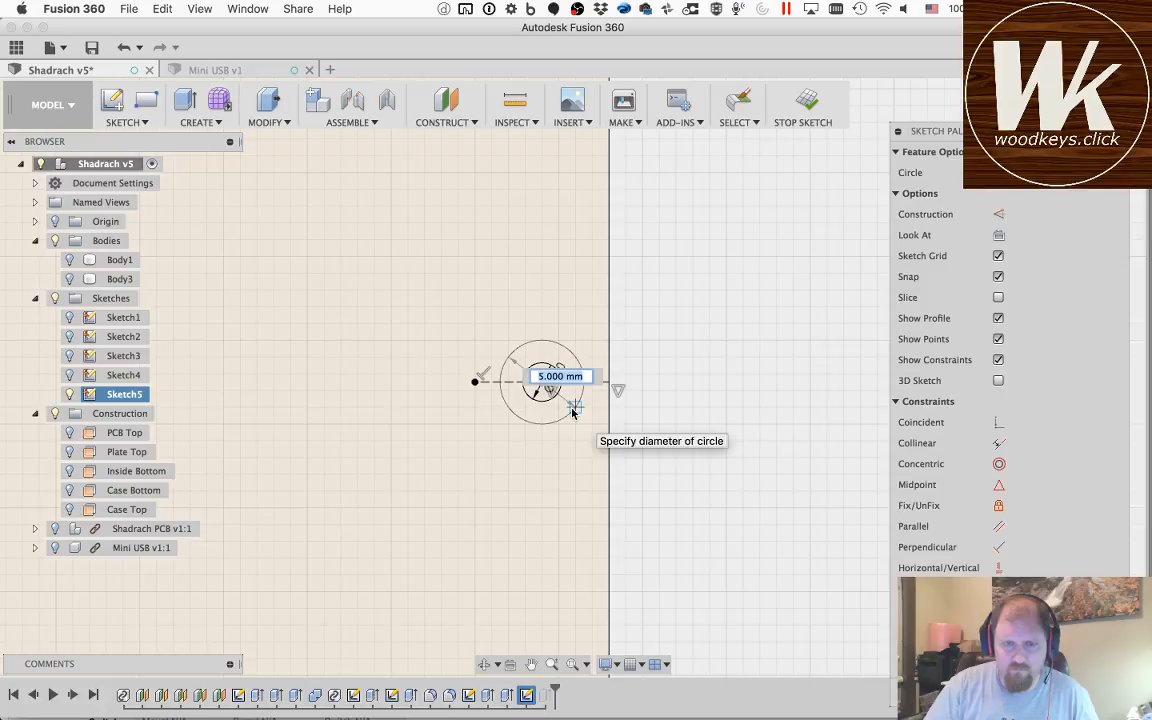
pyautogui.write('hol')
pyautogui.press('Tab')
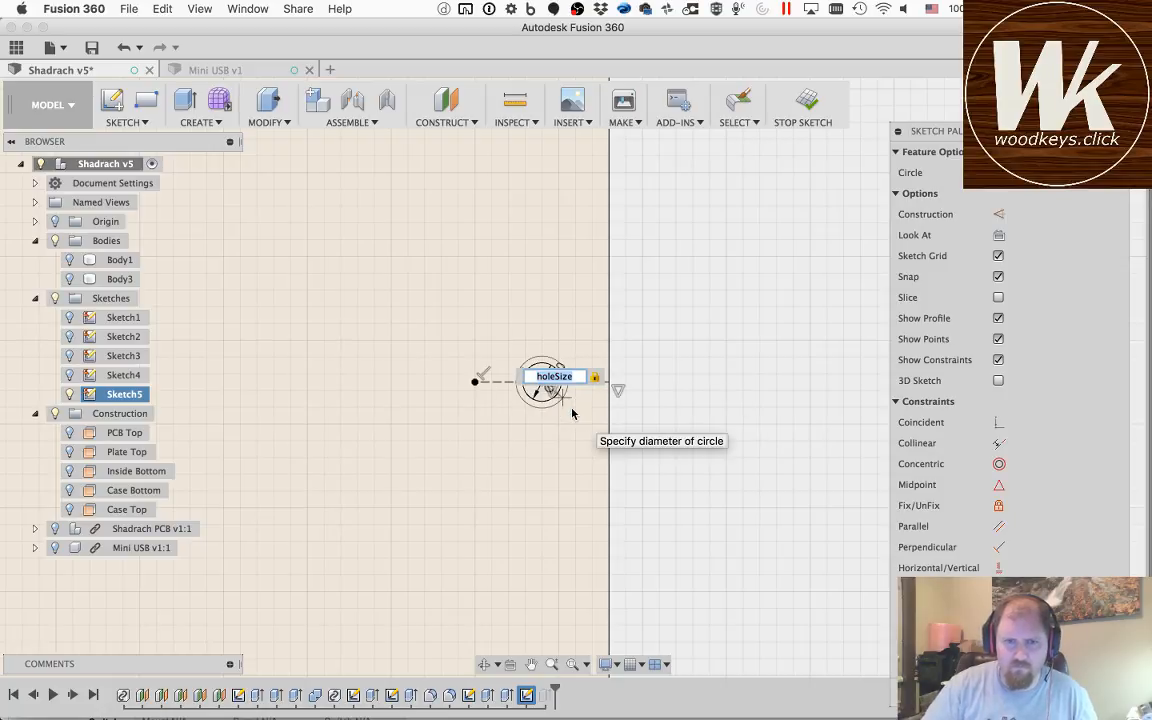
pyautogui.press('Return')
pyautogui.press('Escape')
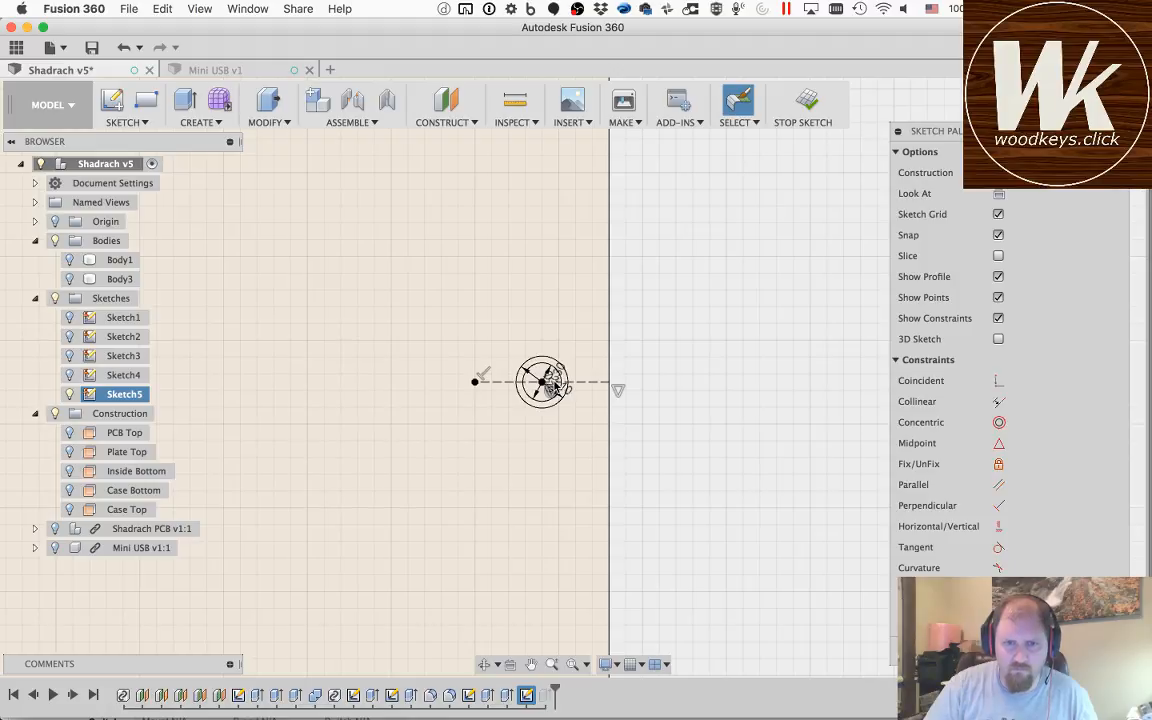
# Step: Move the inner and outer diameter dimensions of the right edge's hole clear of the circles
pyautogui.scroll(5, 549, 388)
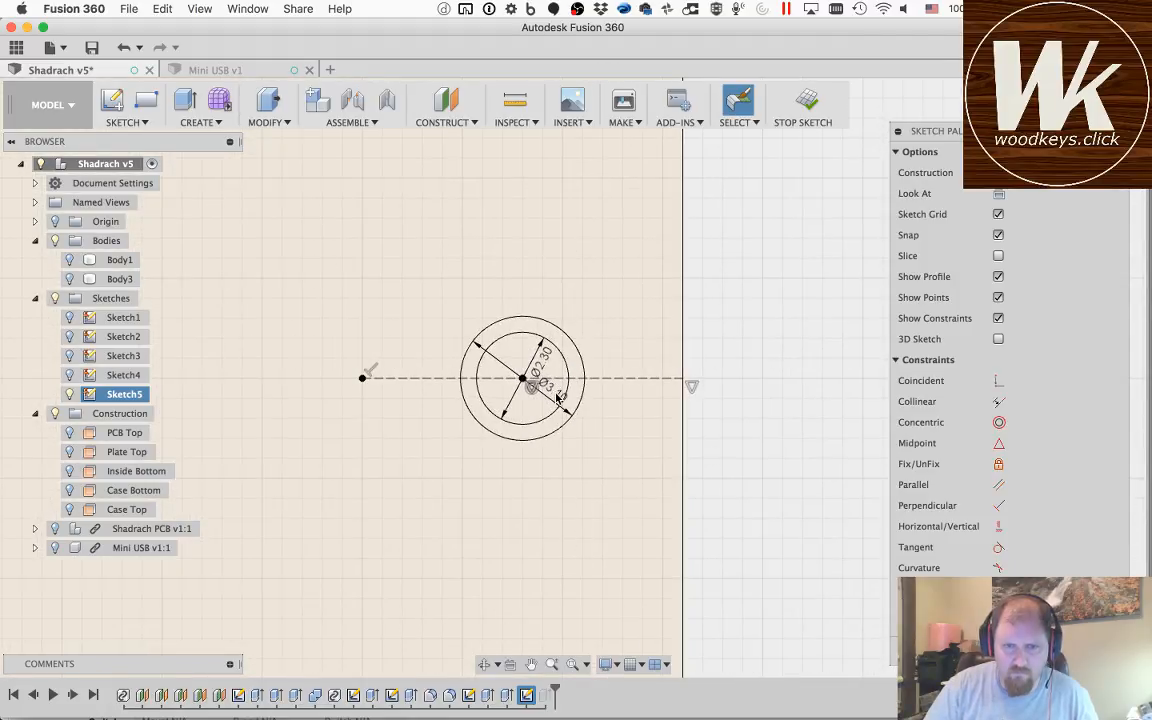
pyautogui.moveTo(557, 395); pyautogui.dragTo(618, 460)
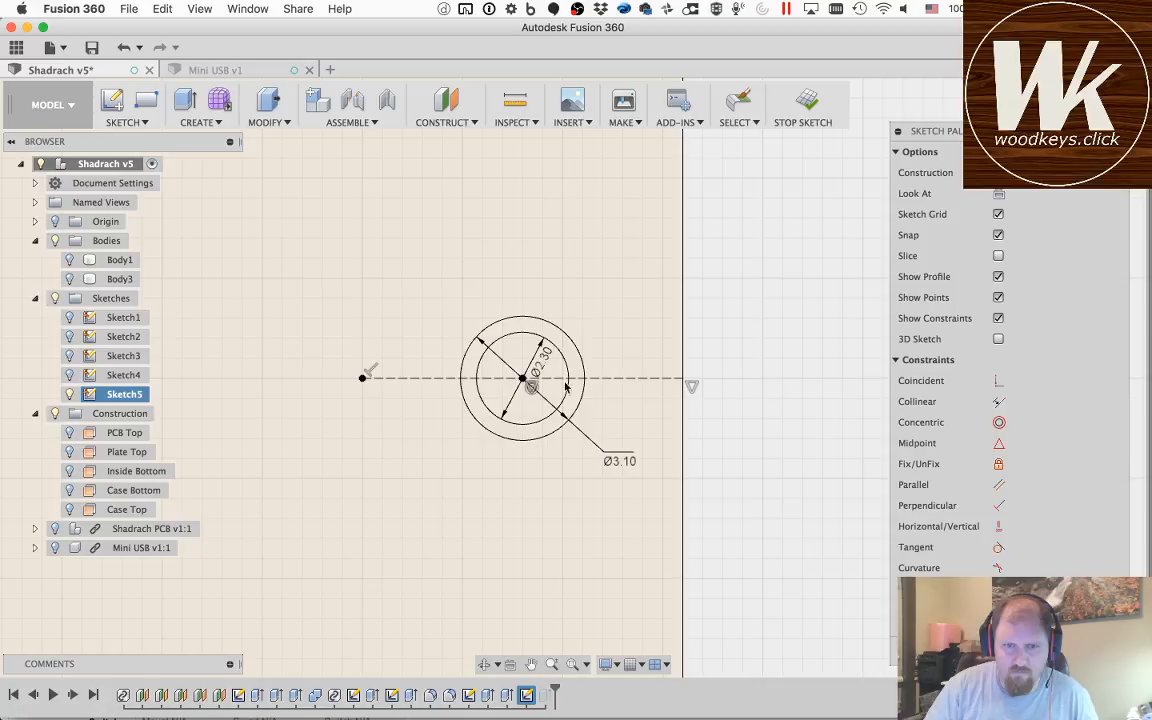
pyautogui.moveTo(546, 362); pyautogui.dragTo(626, 408)
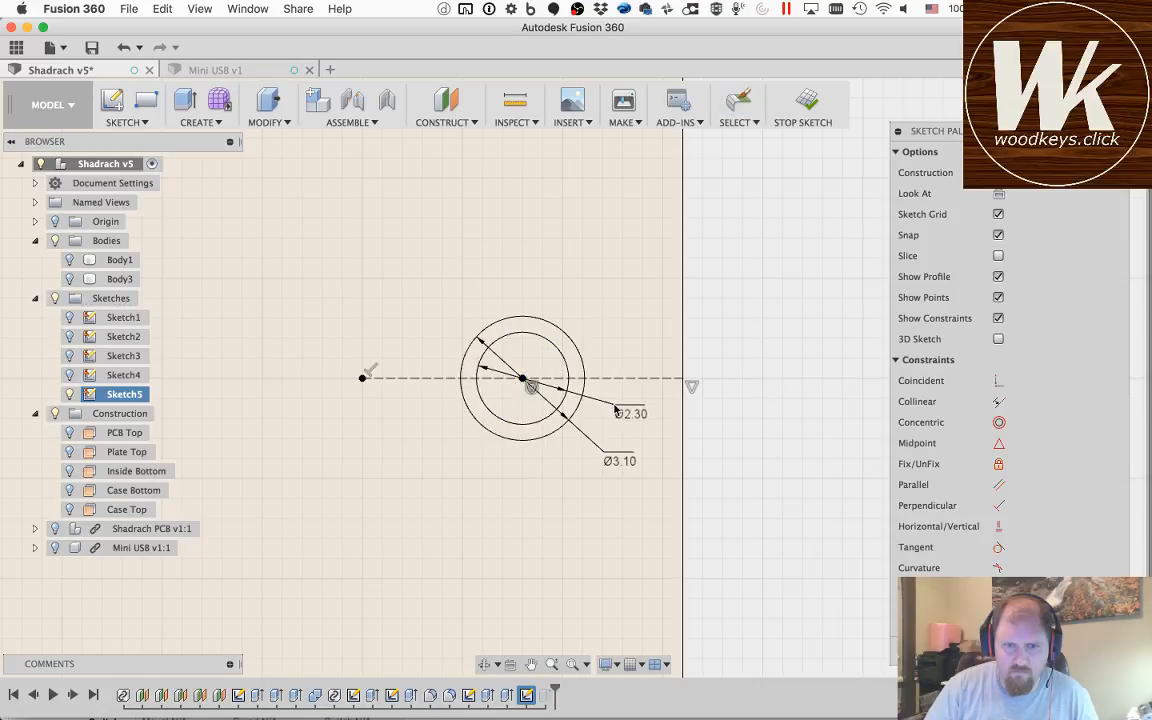
pyautogui.scroll(2, 561, 420)
pyautogui.scroll(-8, 561, 420)
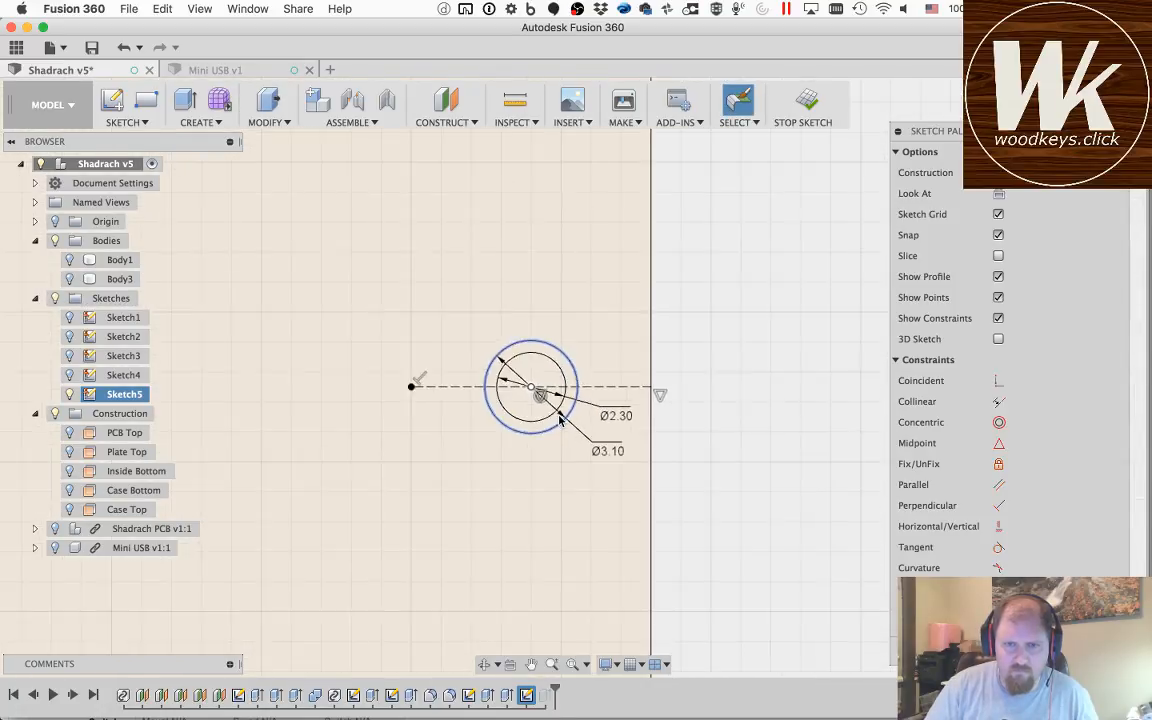
# Step: Draw a 2.3 mm diameter circle centred where the lower horizontal and right vertical construction lines meet
pyautogui.scroll(-3, 560, 420)
pyautogui.scroll(-2, 540, 655)
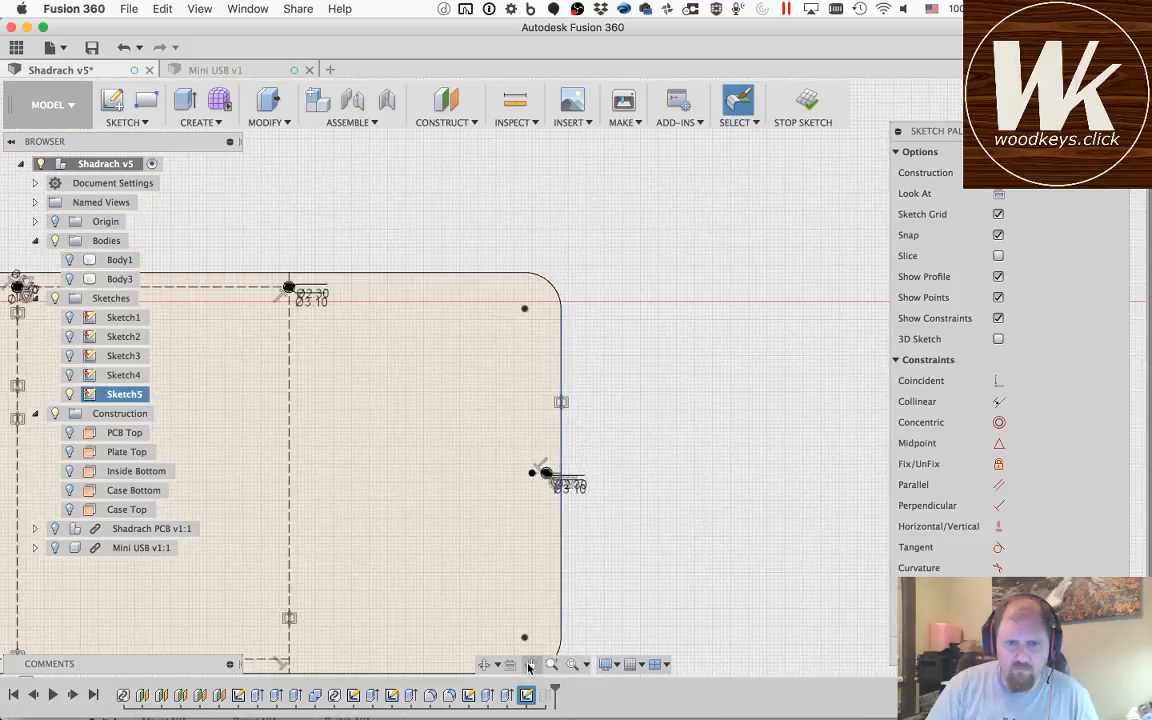
pyautogui.click(532, 665)
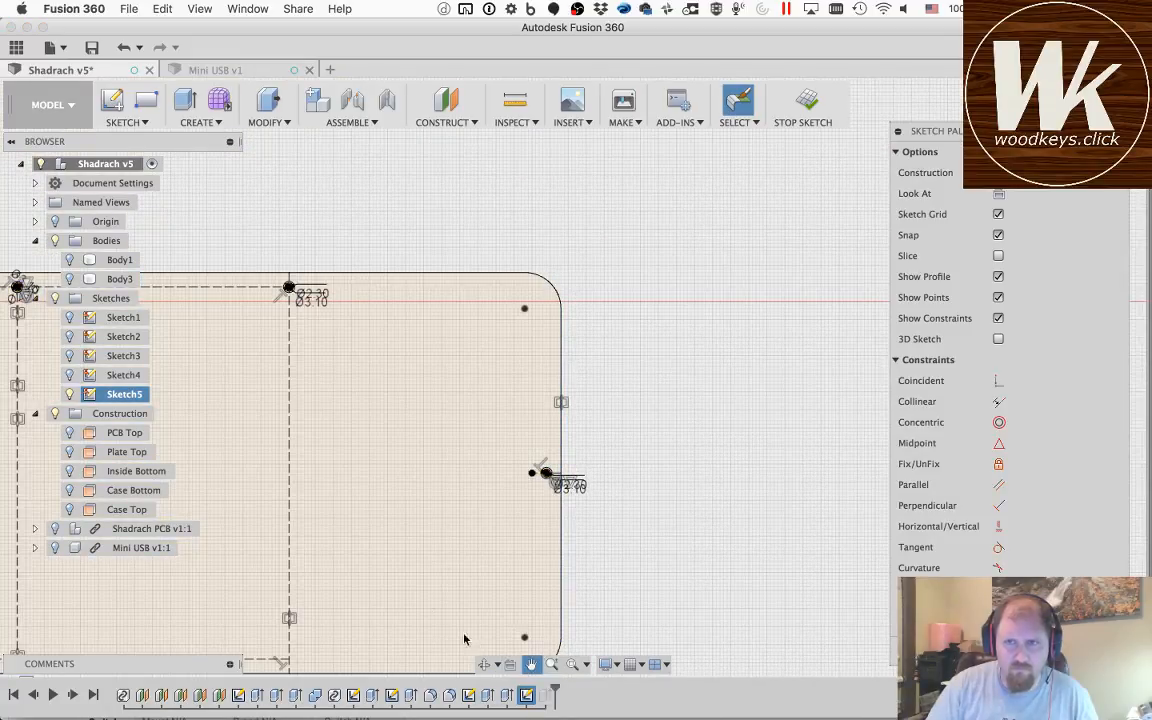
pyautogui.moveTo(384, 605); pyautogui.dragTo(667, 392)
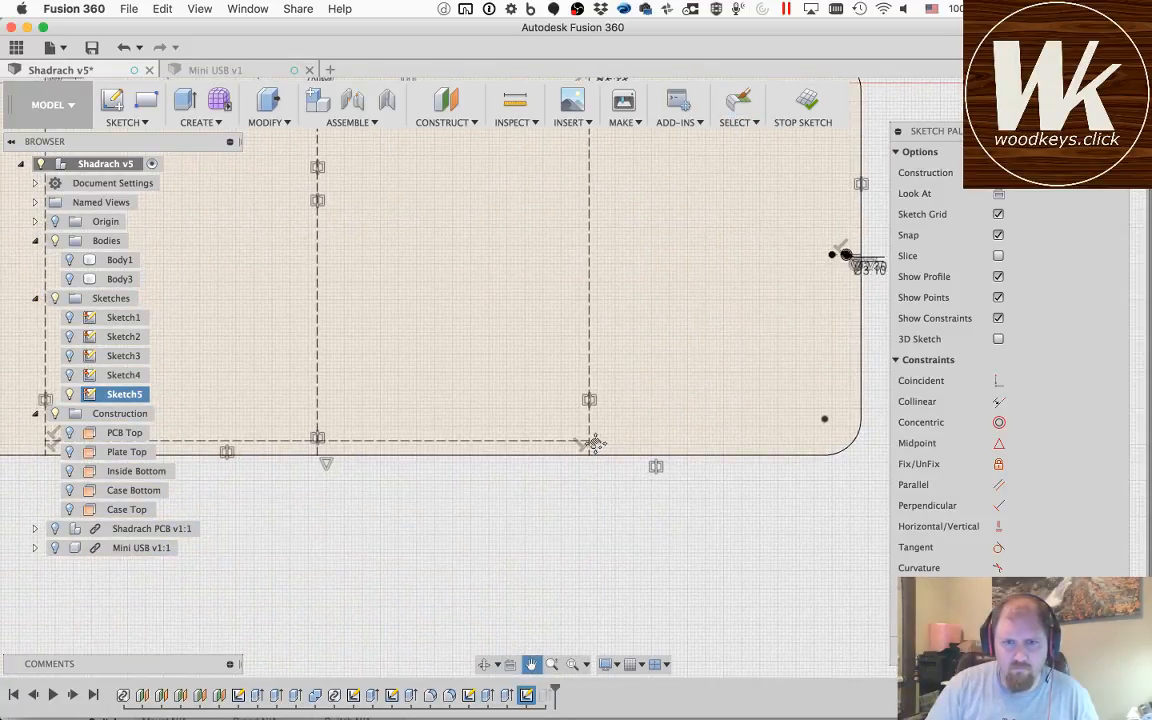
pyautogui.scroll(-3, 594, 444)
pyautogui.scroll(8, 594, 444)
pyautogui.press('Escape')
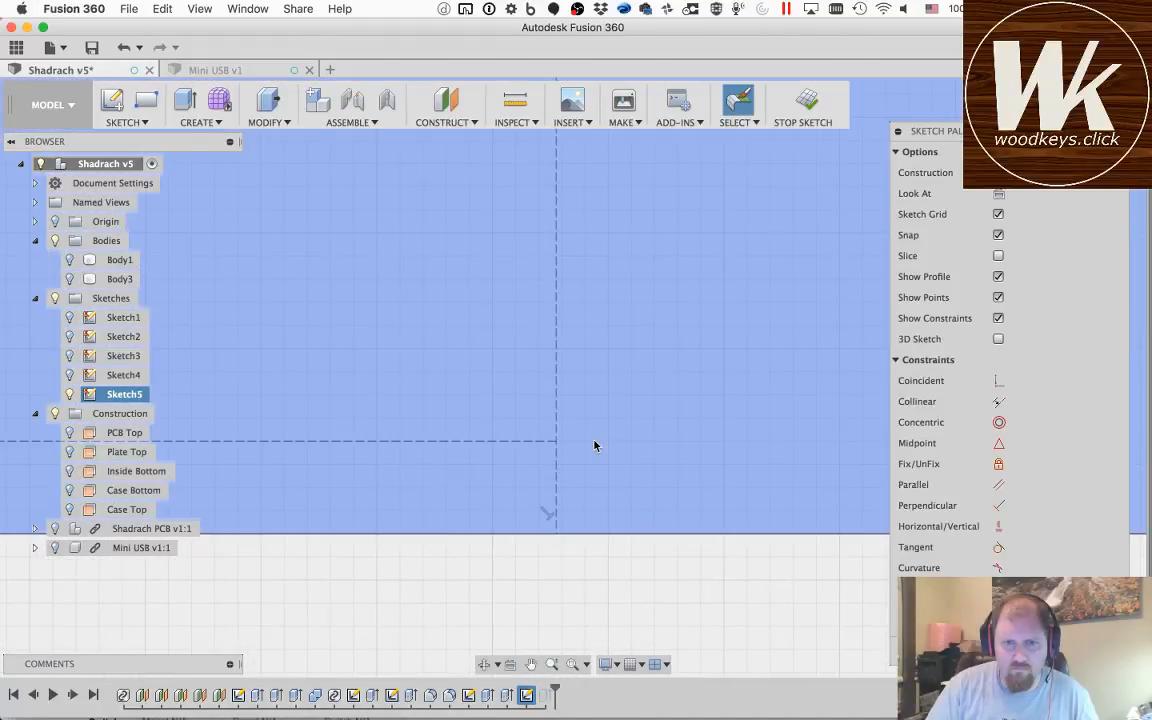
pyautogui.press('c')
pyautogui.click(556, 440)
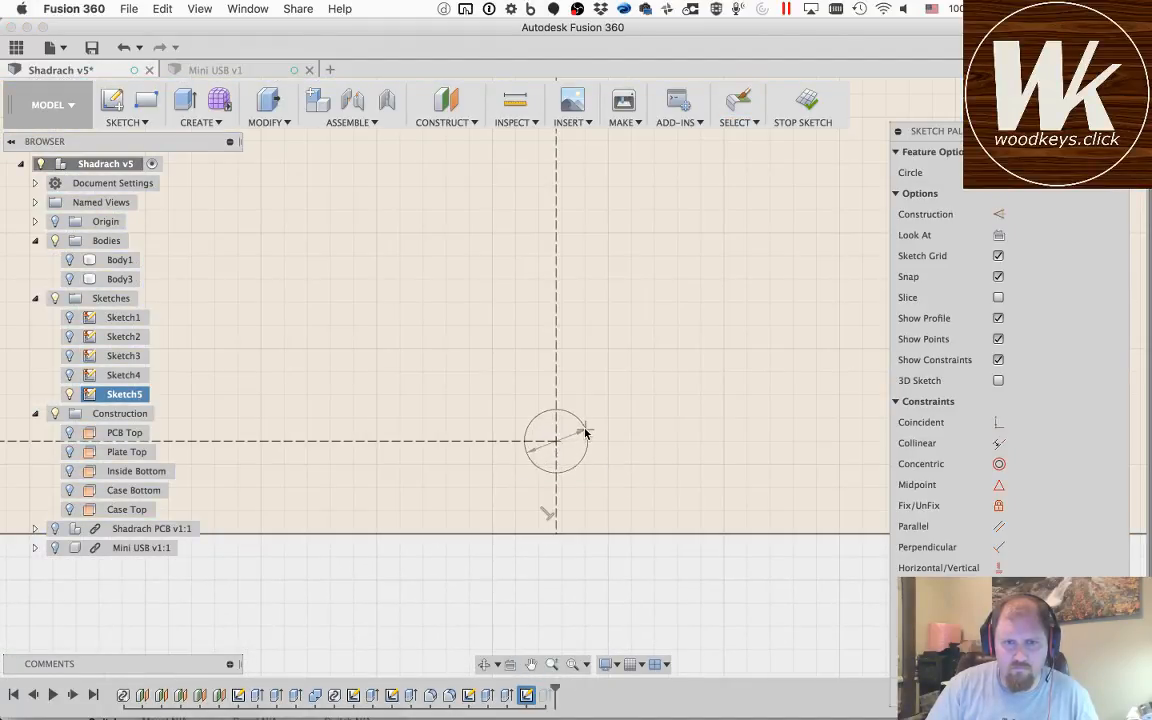
pyautogui.write('2.3')
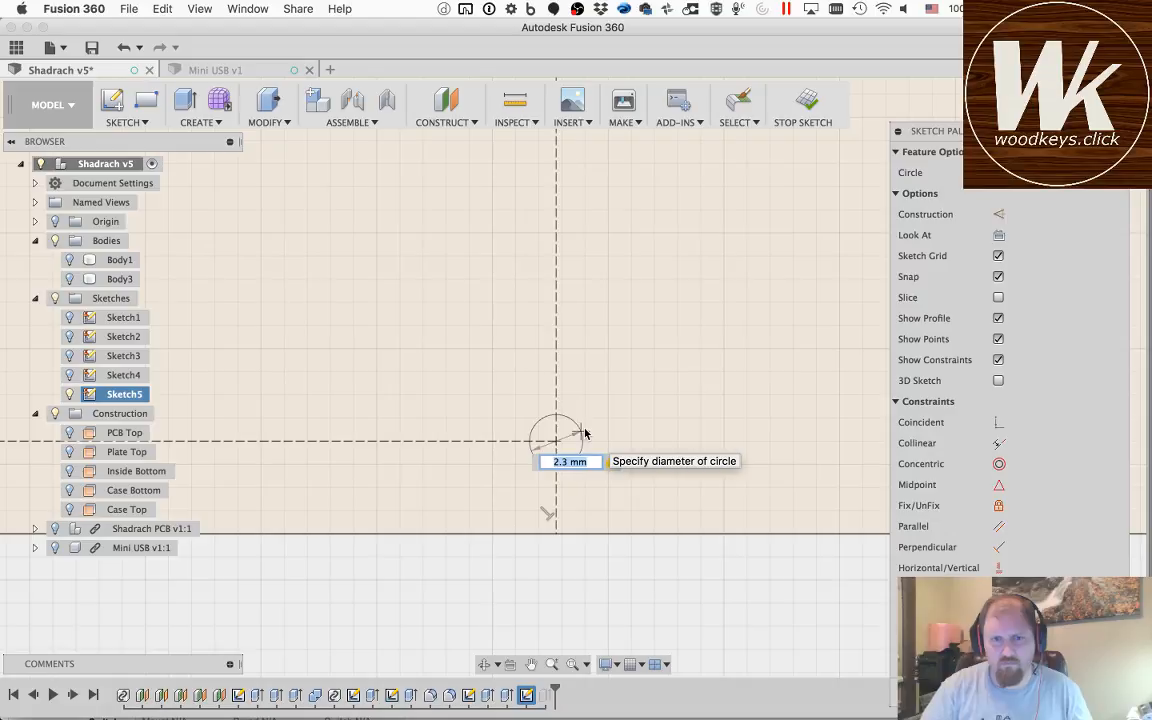
pyautogui.press('Return')
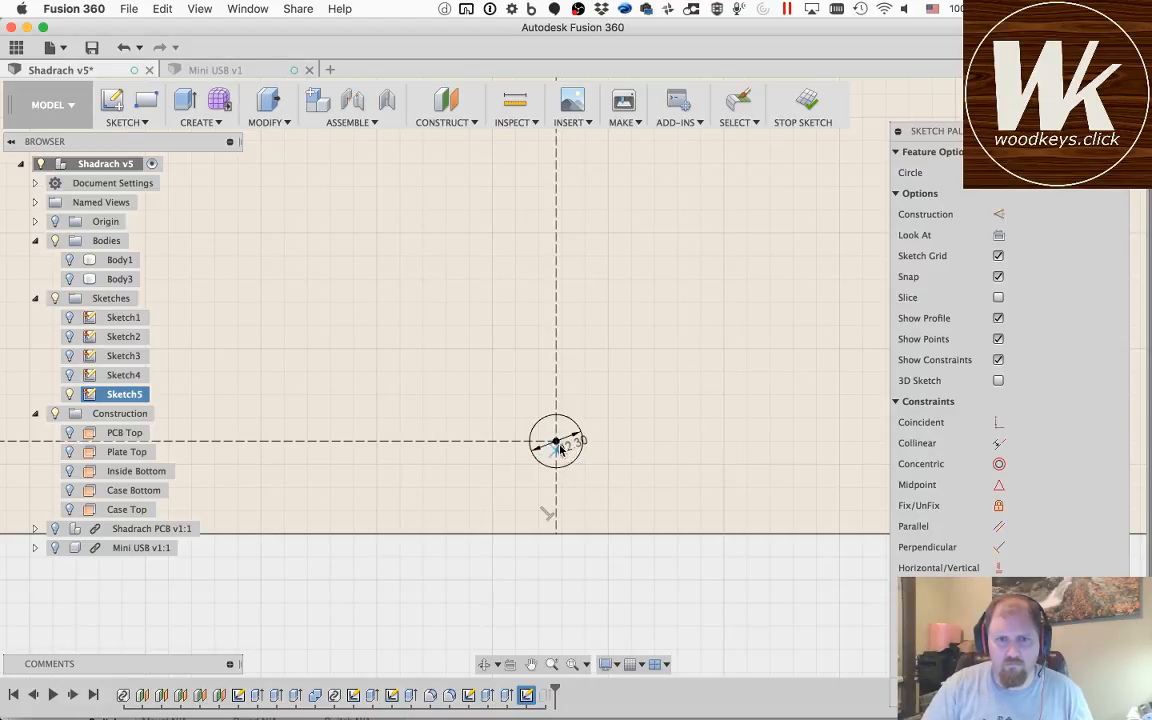
# Step: Add a concentric outer circle with diameter holeSize around the 2.3 mm circle at the lower end of the right vertical construction line
pyautogui.doubleClick(587, 470)
pyautogui.write('holeSize')
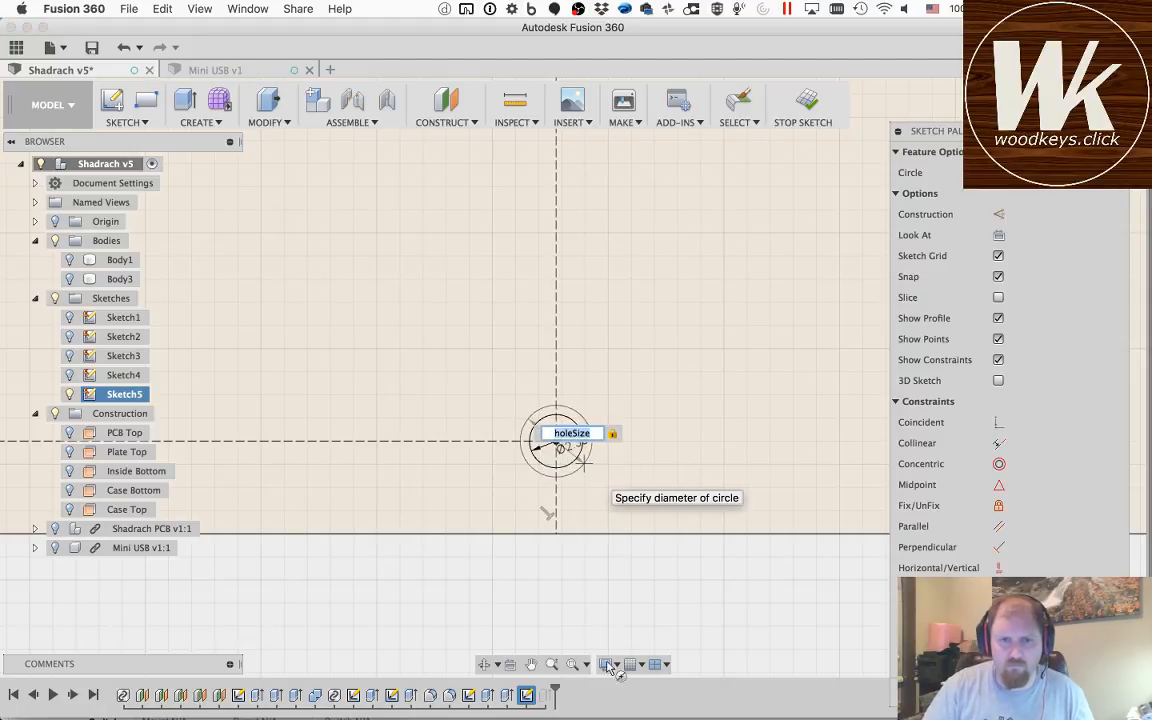
pyautogui.press('Return')
pyautogui.click(585, 462)
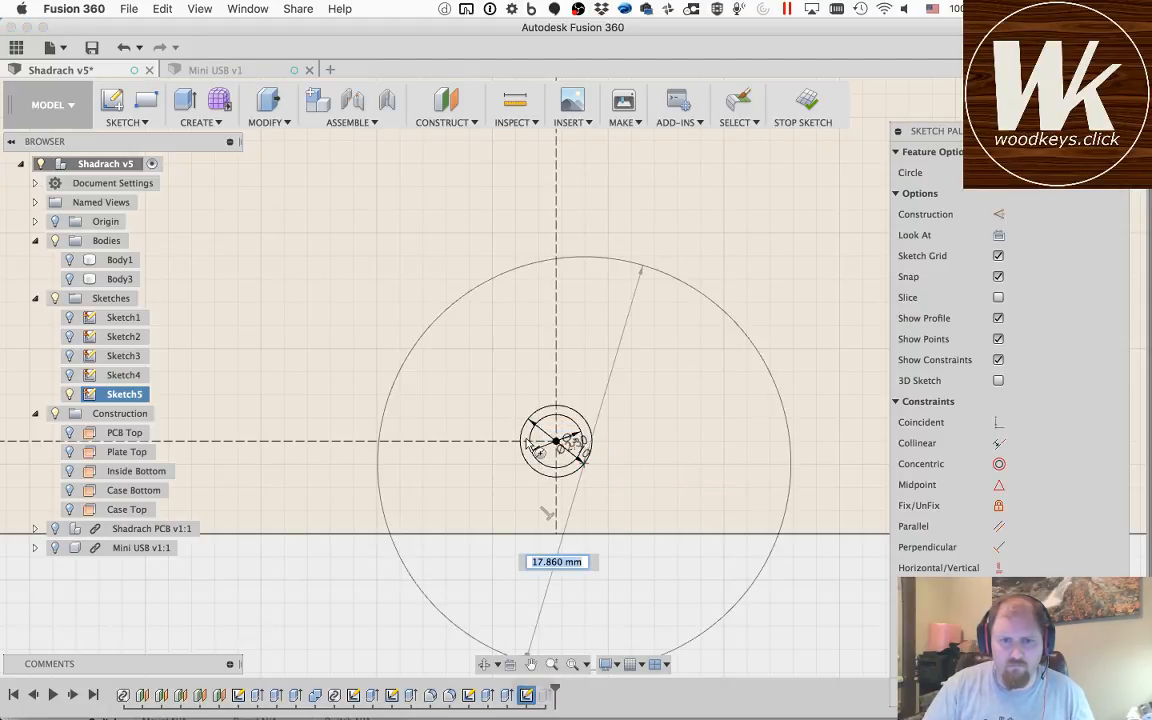
pyautogui.click(528, 601)
pyautogui.press('Escape')
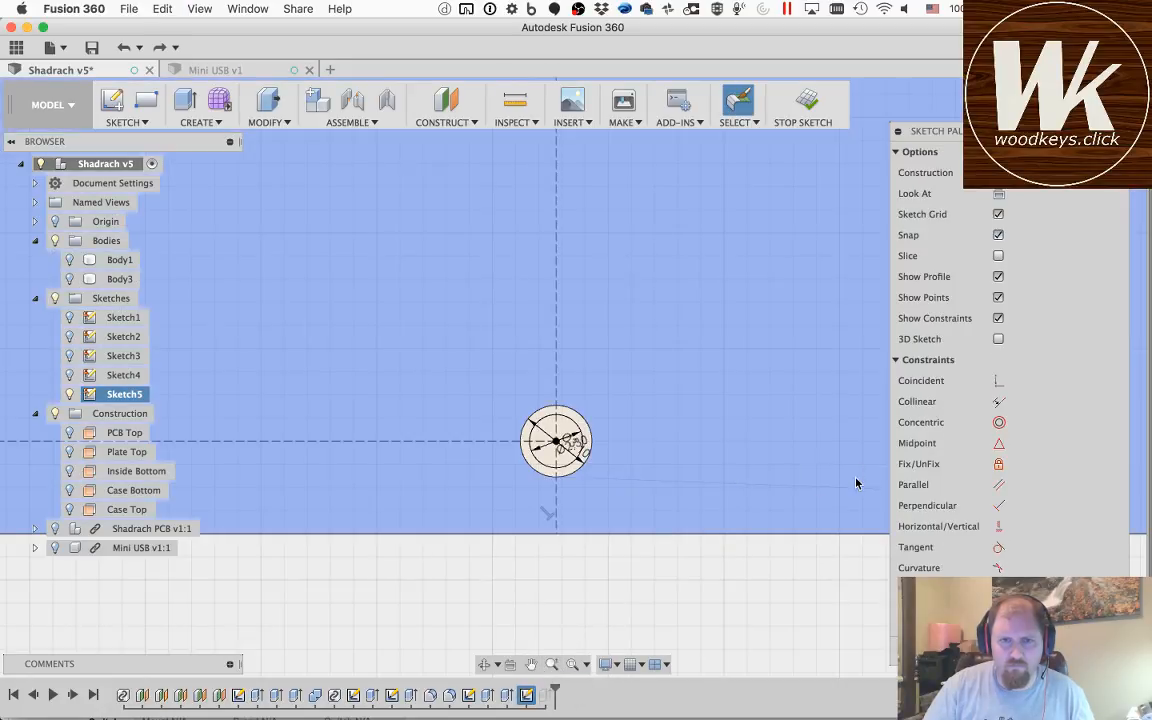
pyautogui.click(856, 483)
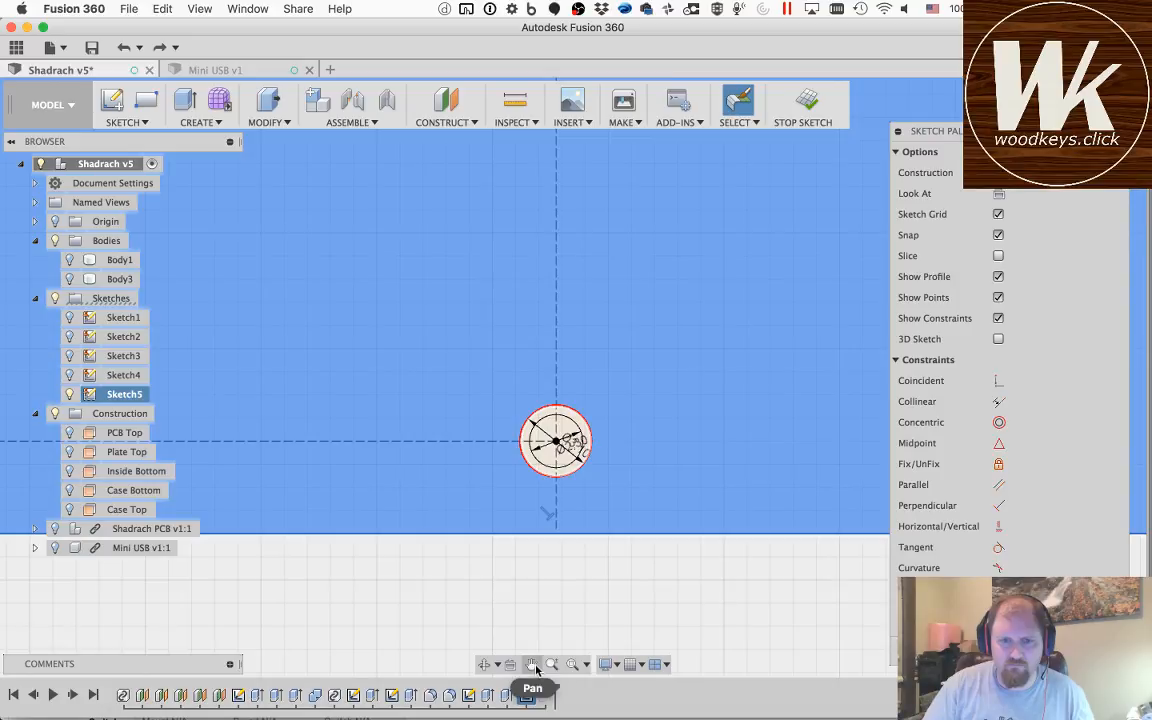
# Step: Draw a 2.3 mm diameter circle centred where the lower horizontal construction line crosses the vertical centre line
pyautogui.moveTo(278, 496); pyautogui.dragTo(890, 485)
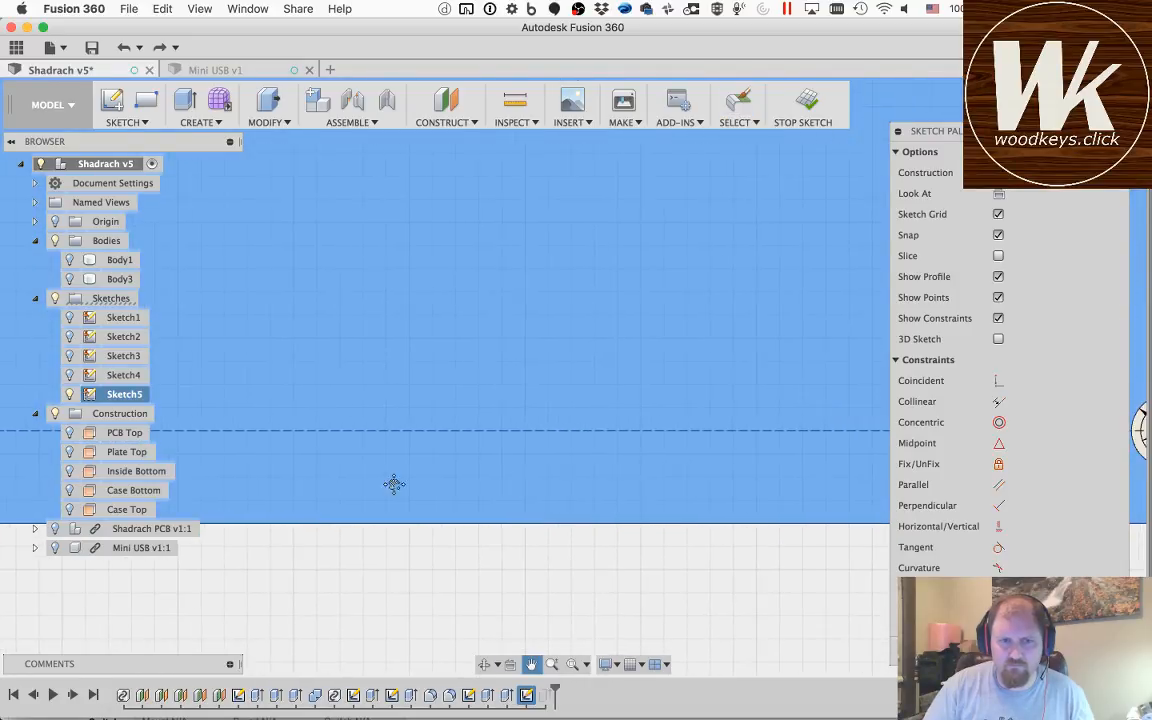
pyautogui.scroll(3, 303, 490)
pyautogui.scroll(2, 303, 490)
pyautogui.scroll(-5, 303, 490)
pyautogui.moveTo(265, 481); pyautogui.dragTo(885, 474)
pyautogui.moveTo(327, 497); pyautogui.dragTo(438, 492)
pyautogui.press('Escape')
pyautogui.press('c')
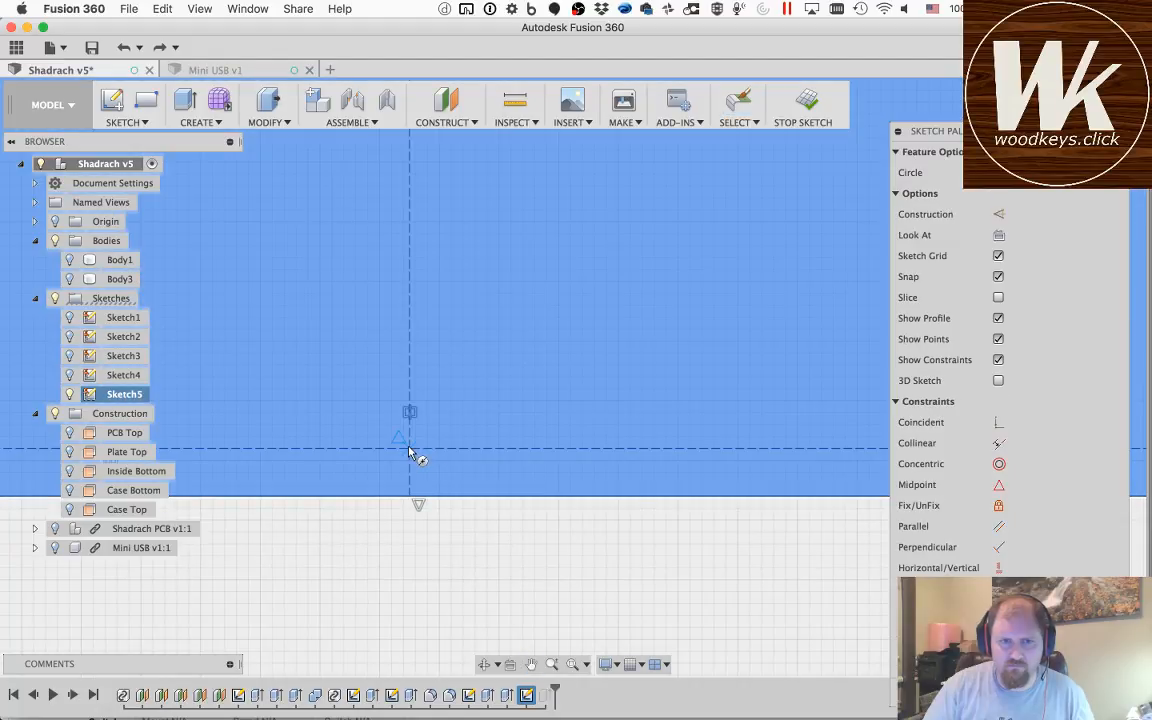
pyautogui.click(409, 449)
pyautogui.write('2.3')
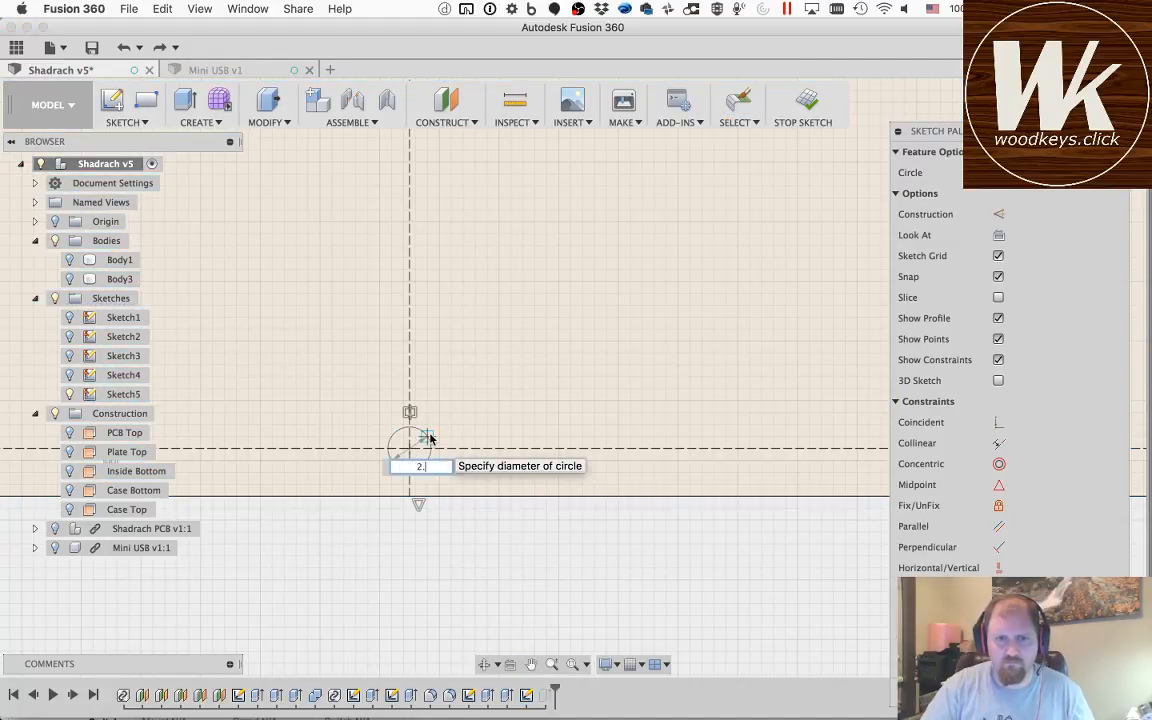
pyautogui.press('Return')
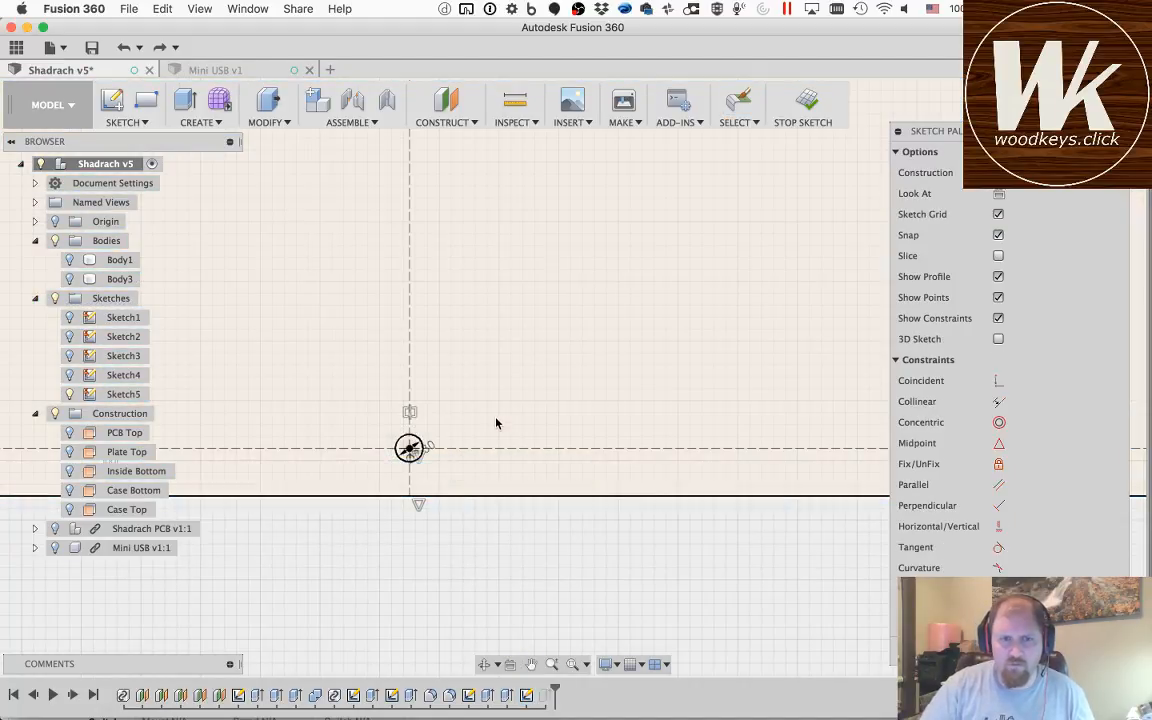
pyautogui.press('Escape')
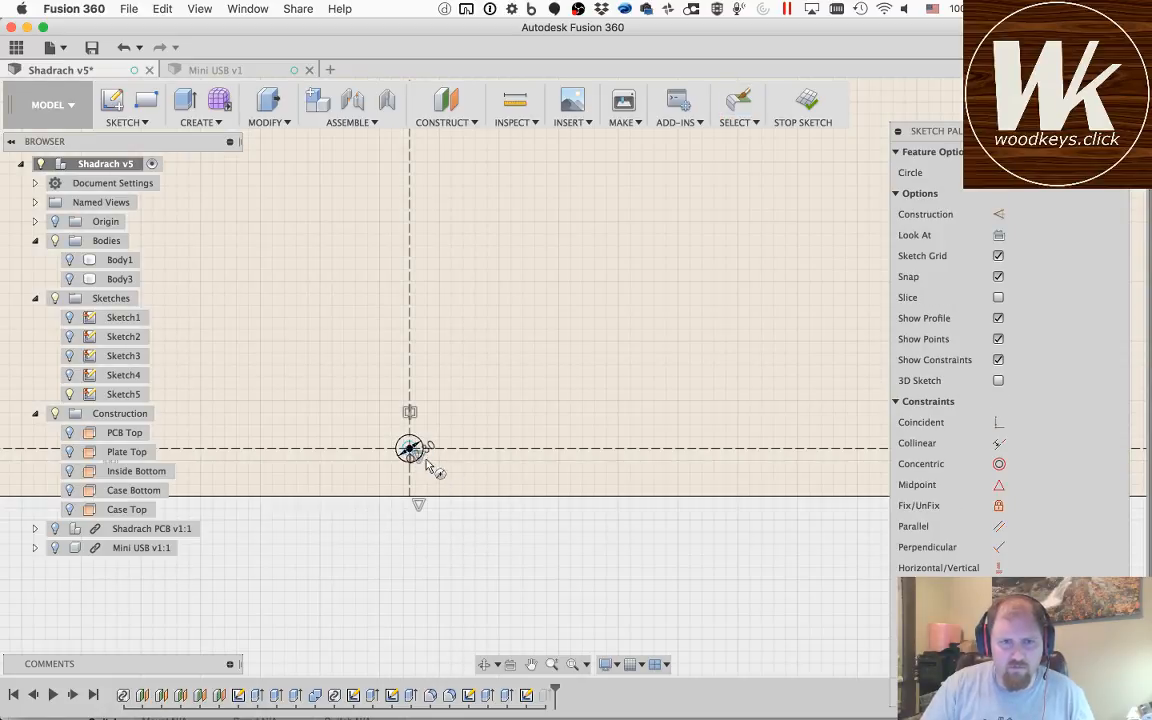
# Step: Add a concentric outer circle with diameter holeSize around the 2.3 mm circle at the lower end of the vertical centre line
pyautogui.doubleClick(428, 465)
pyautogui.write('holeSize')
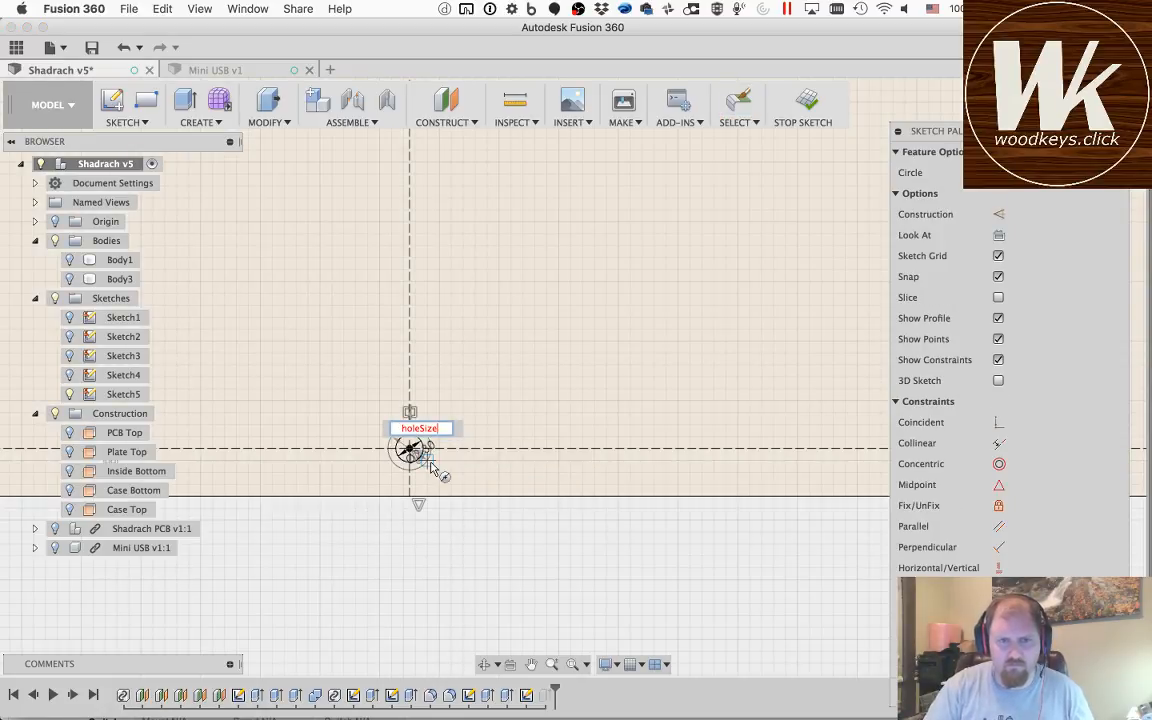
pyautogui.press('Tab')
pyautogui.press('Return')
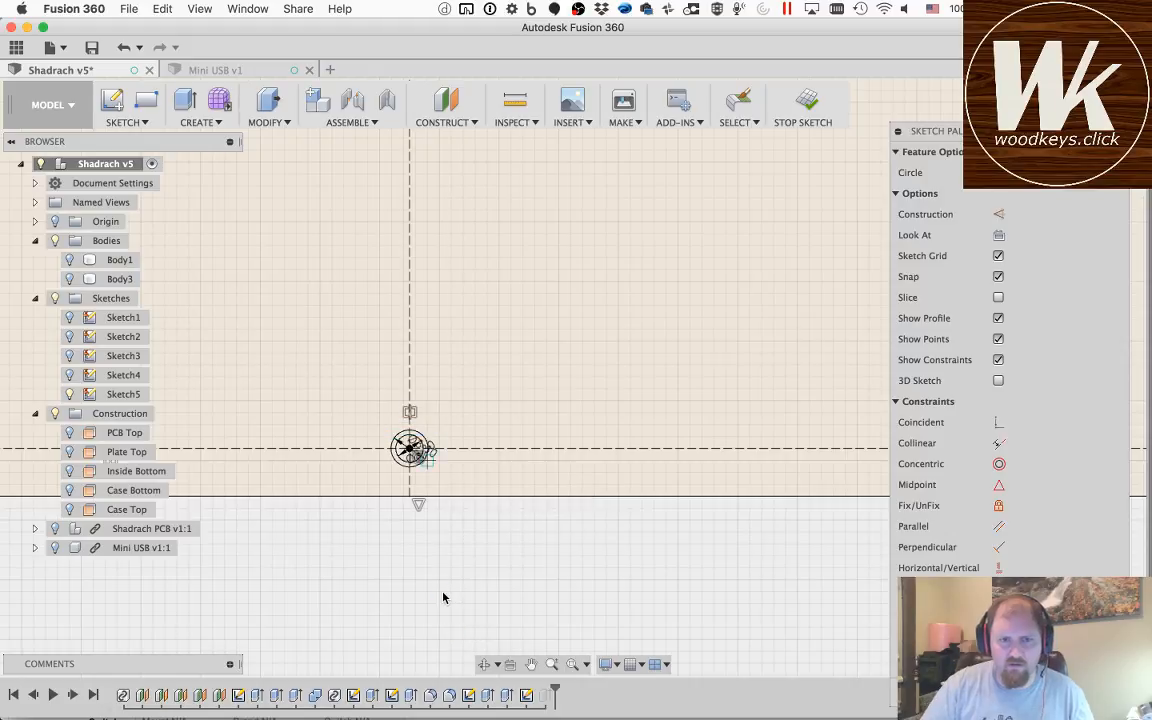
pyautogui.press('Escape')
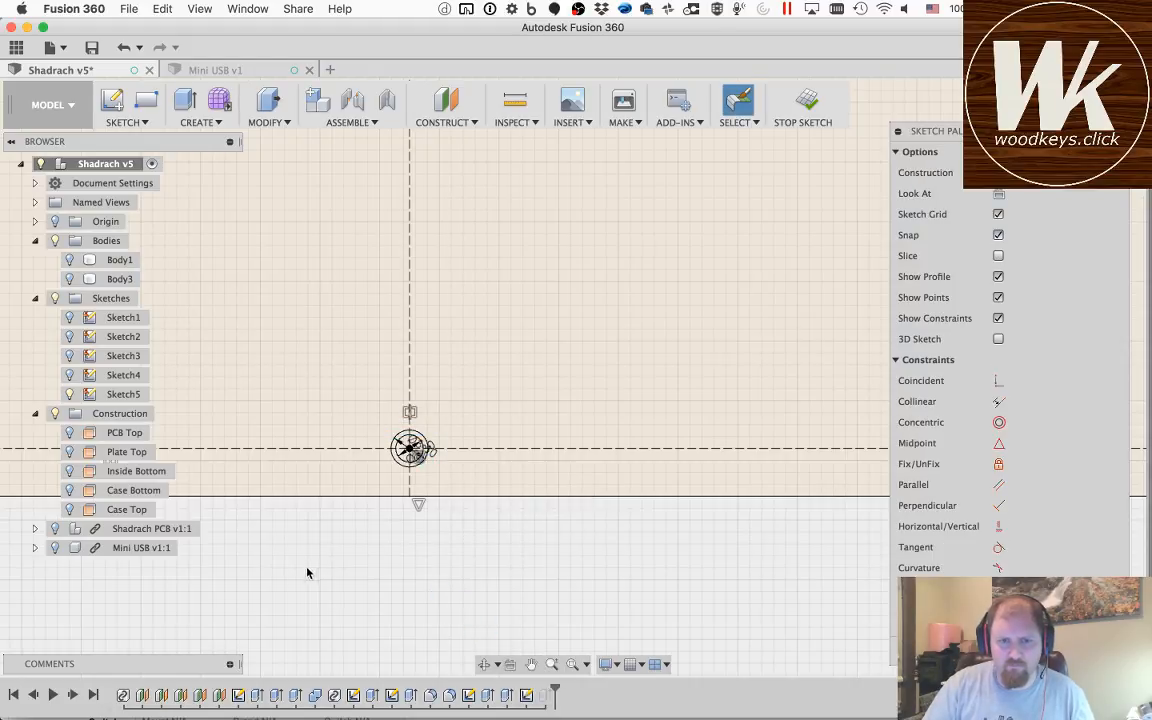
# Step: Draw a 2.3 mm diameter circle centred where the lower horizontal and left vertical construction lines meet
pyautogui.click(531, 664)
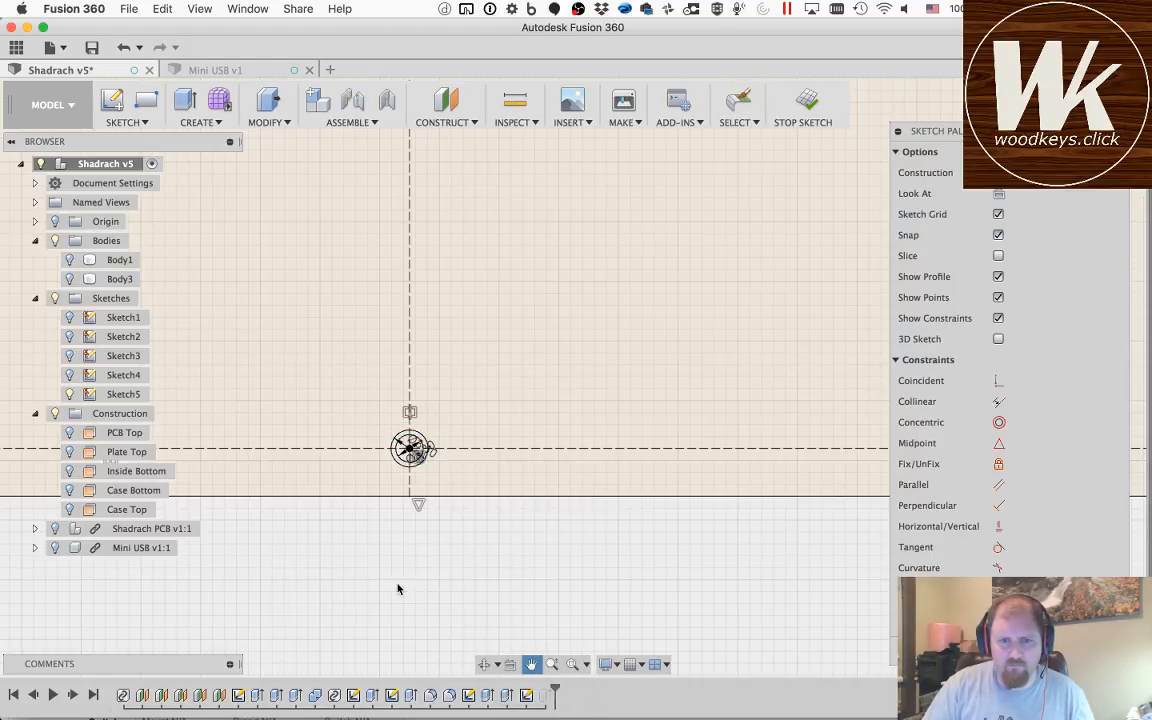
pyautogui.moveTo(262, 591); pyautogui.dragTo(812, 530)
pyautogui.moveTo(288, 524); pyautogui.dragTo(824, 546)
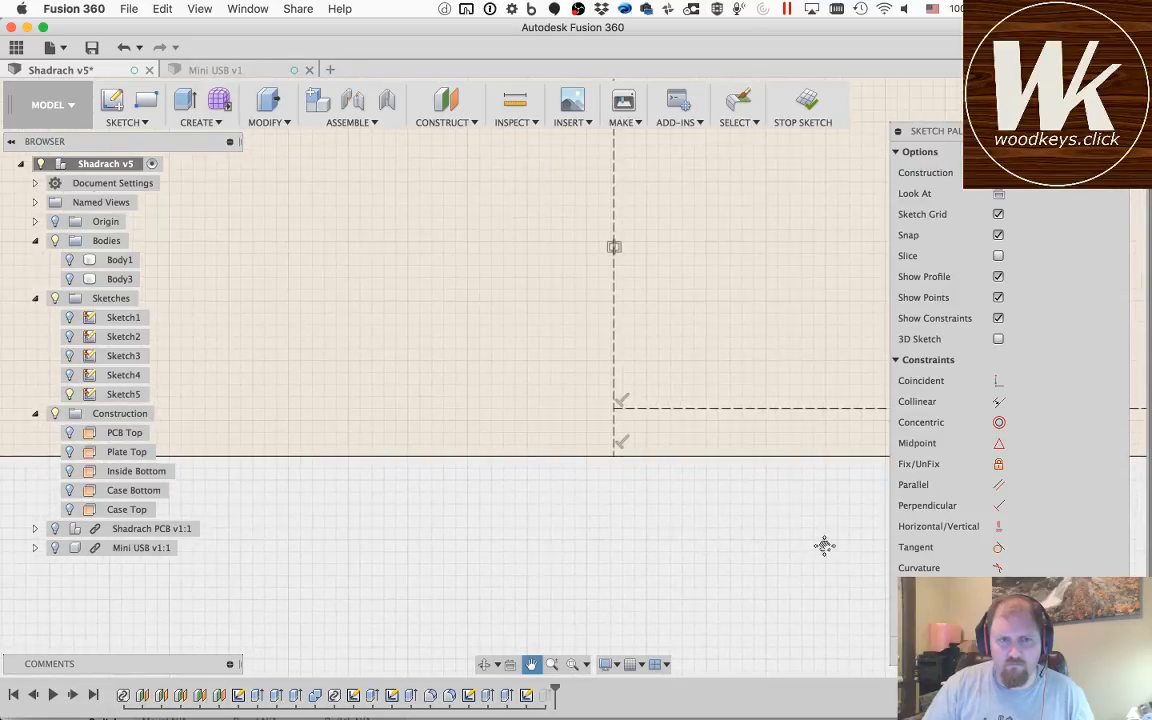
pyautogui.press('c')
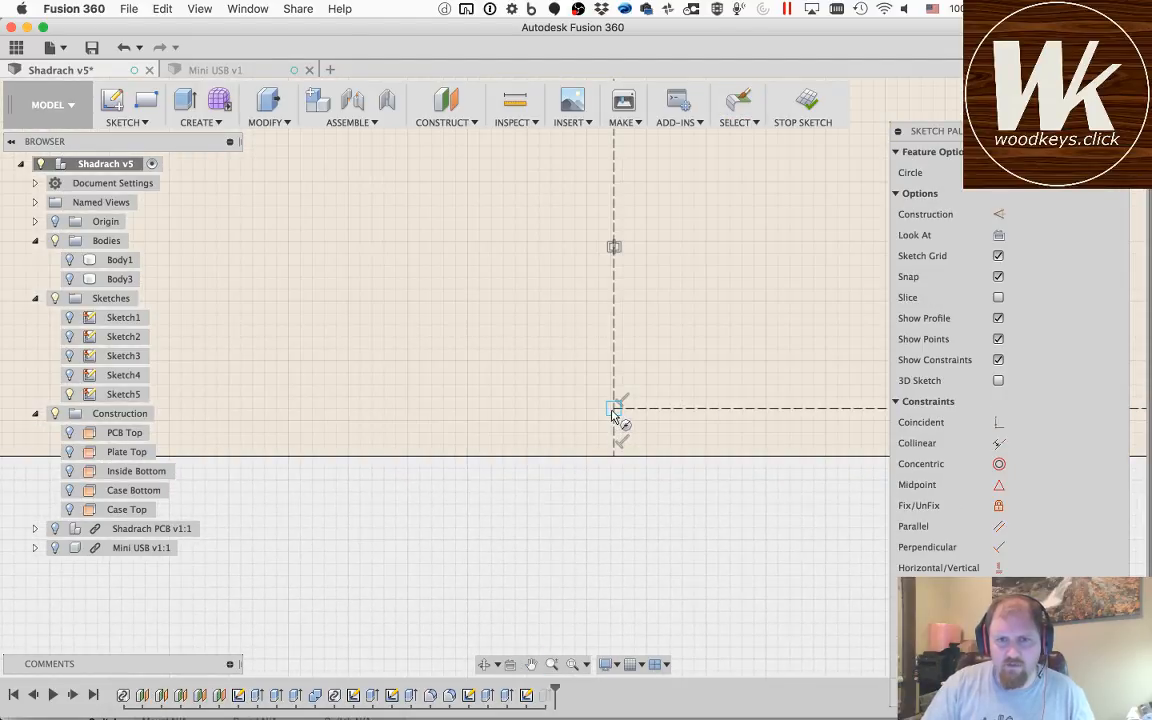
pyautogui.click(614, 410)
pyautogui.write('2.3')
pyautogui.press('Tab')
pyautogui.press('Return')
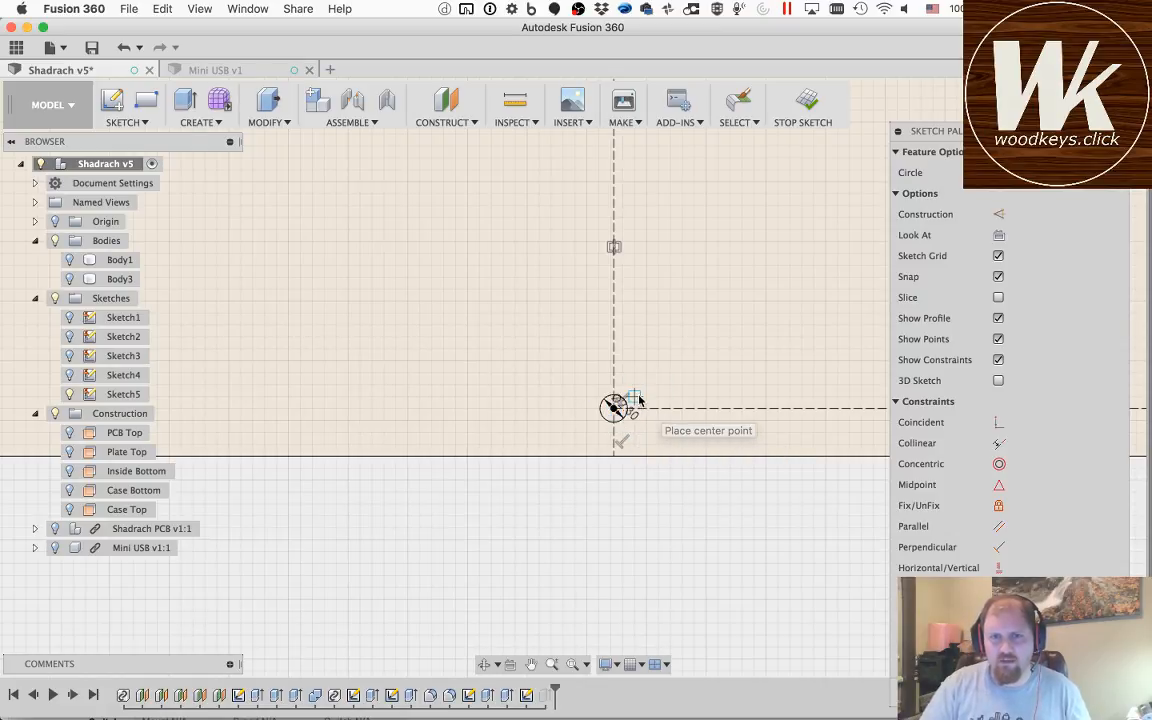
# Step: Add a concentric outer circle with diameter holeSize around the 2.3 mm circle at the lower end of the left vertical construction line
pyautogui.click(614, 410)
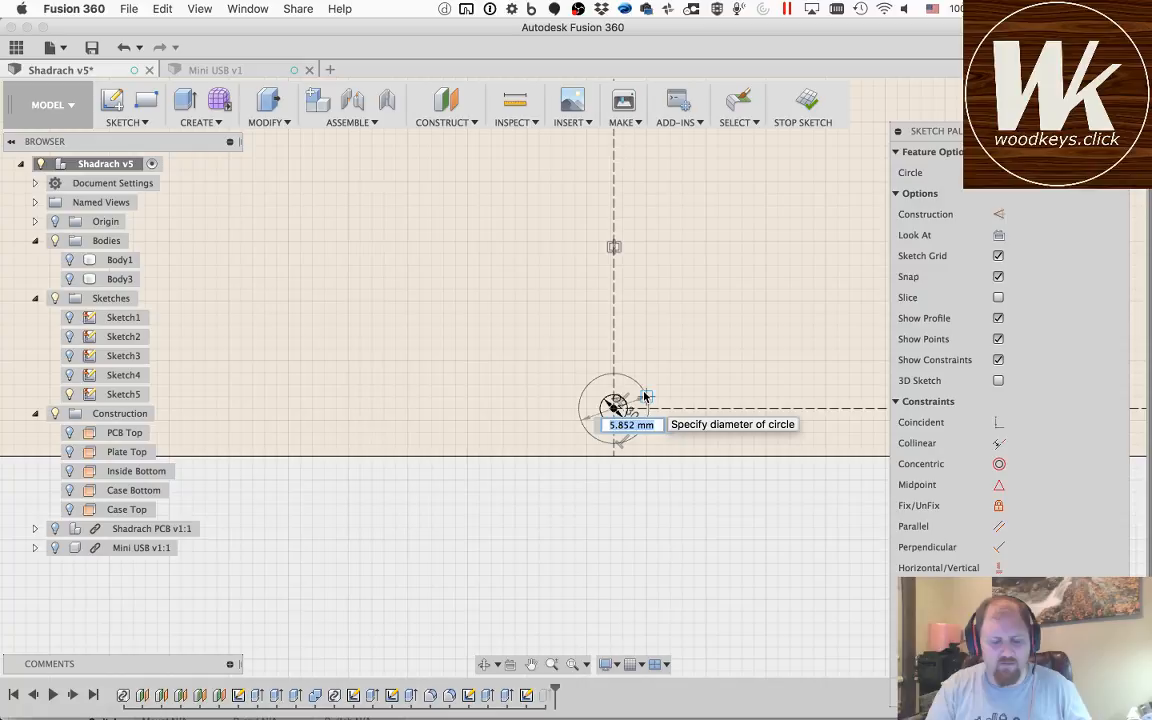
pyautogui.press('Tab')
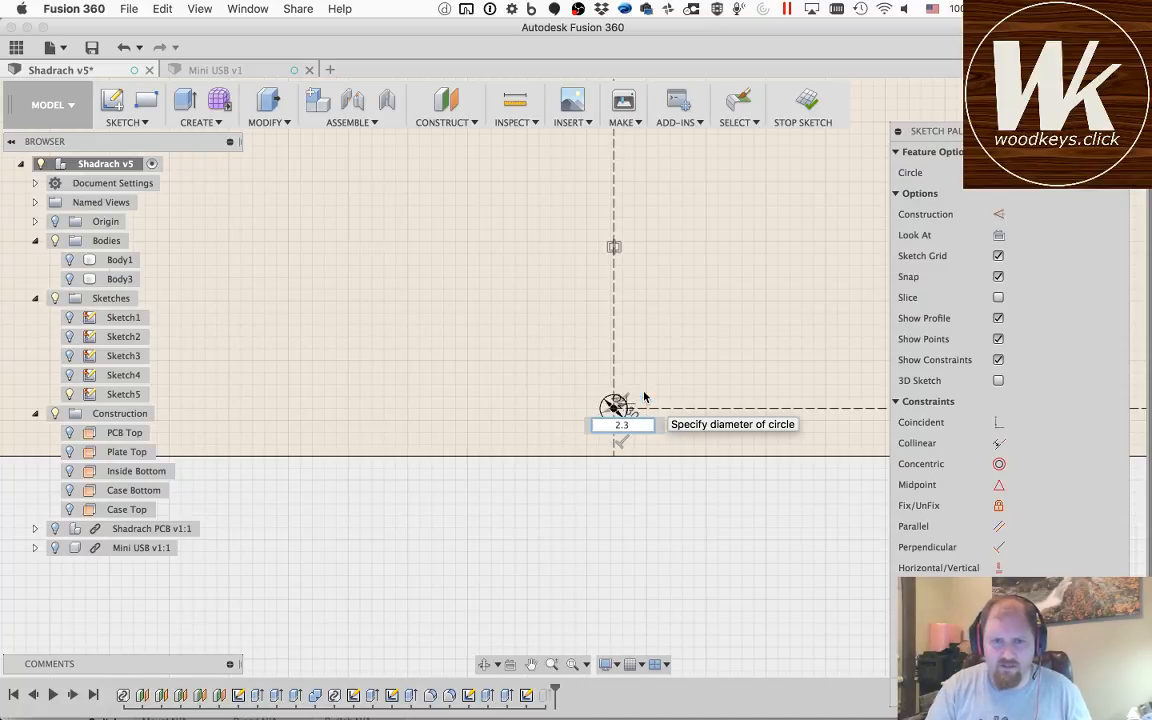
pyautogui.press('BackSpace')
pyautogui.write('holeSize')
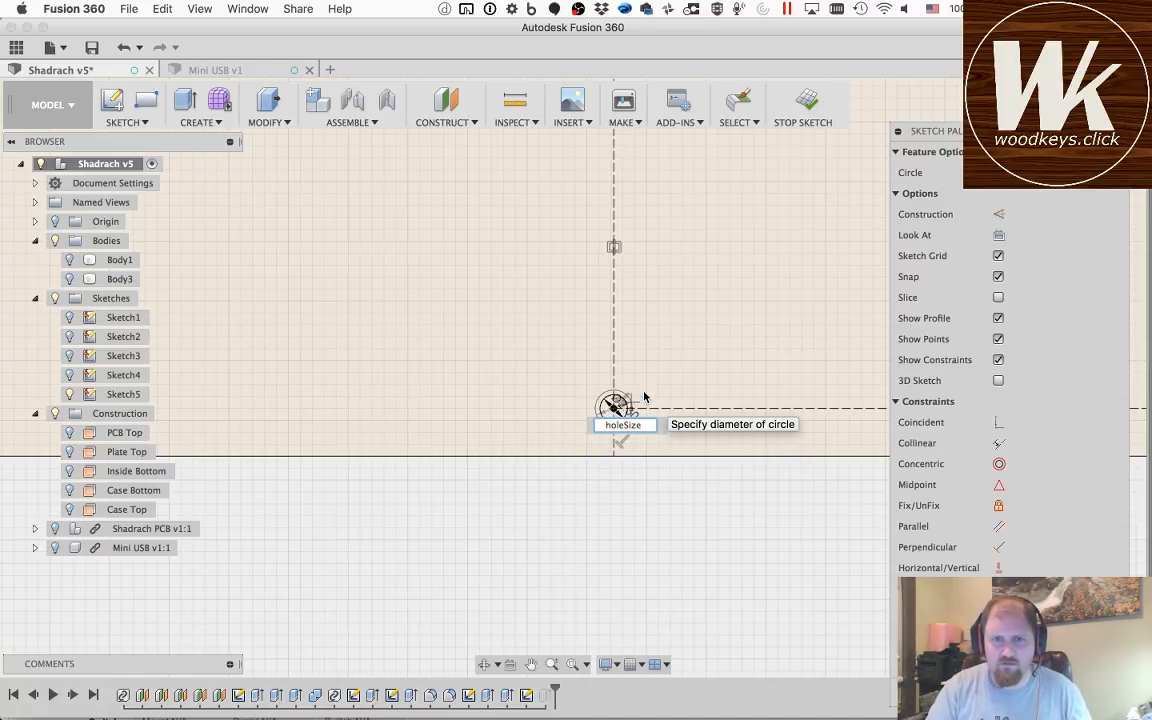
pyautogui.press('Return')
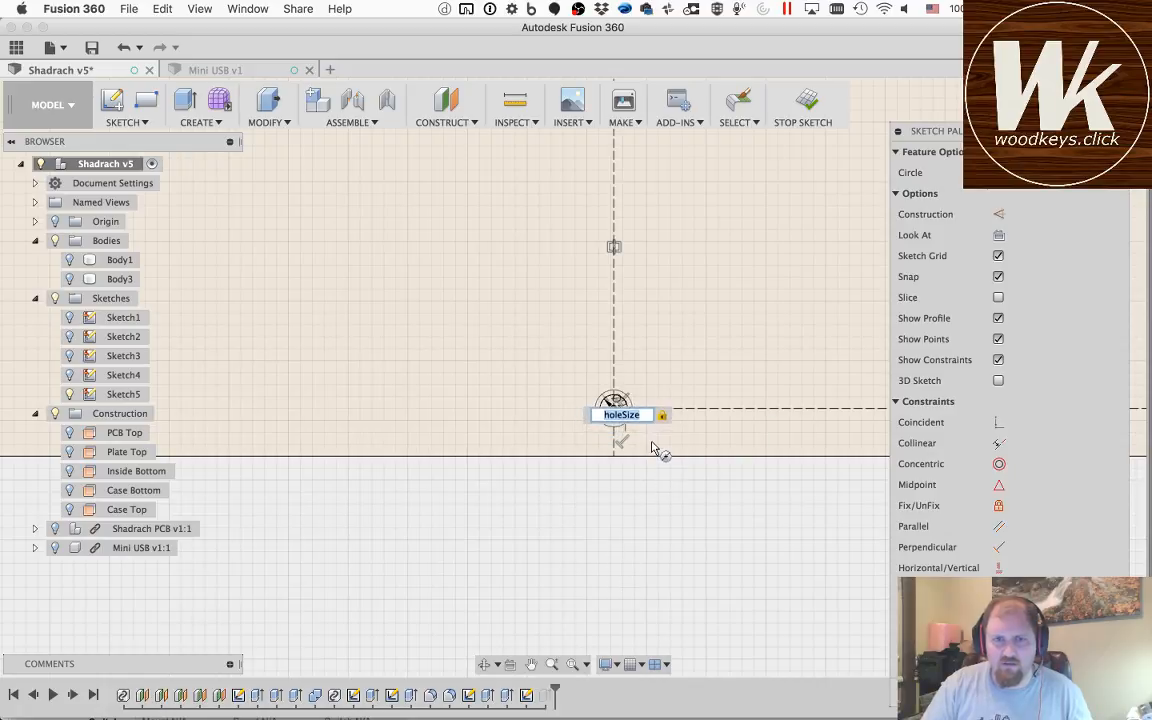
pyautogui.click(646, 443)
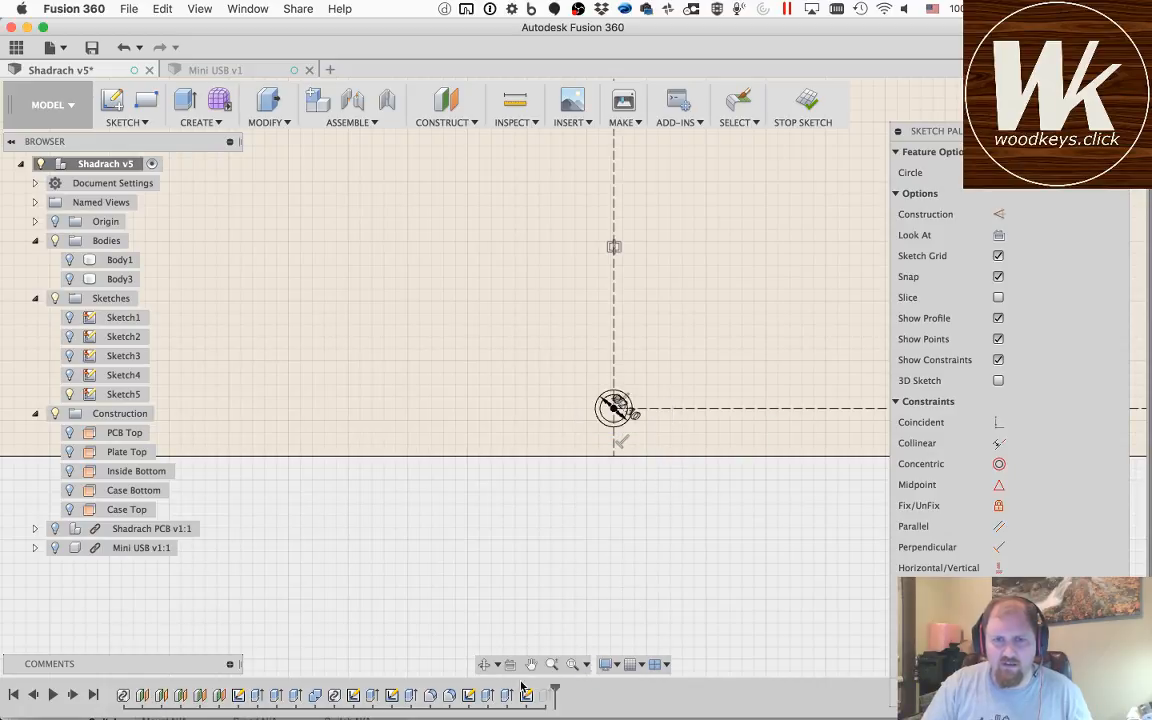
pyautogui.click(450, 553)
pyautogui.press('Escape')
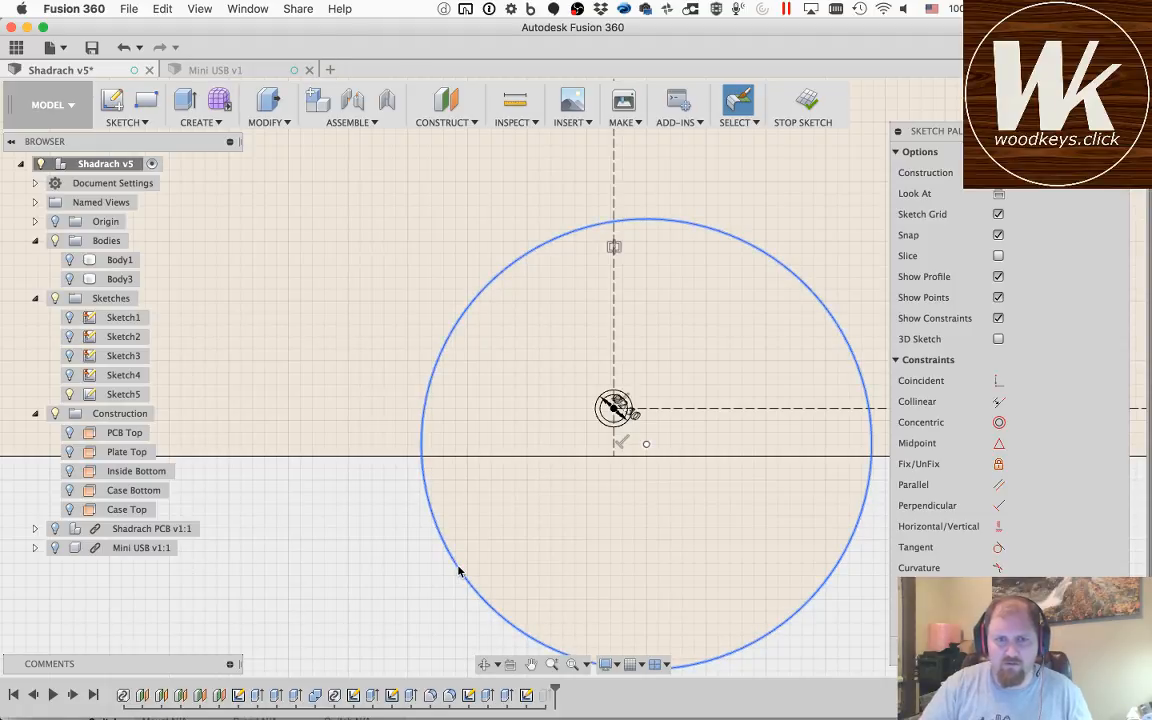
pyautogui.click(456, 566)
pyautogui.press('Delete')
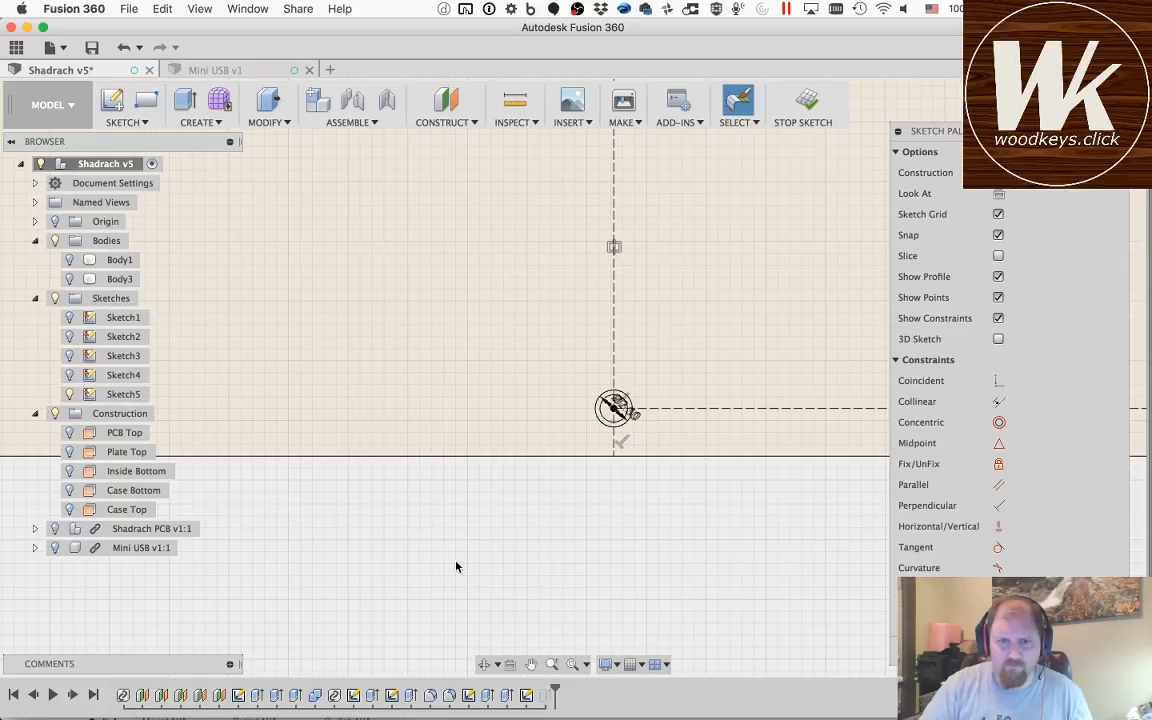
# Step: Draw a 2.3 mm diameter circle centred on the midpoint of the short horizontal construction line at the outline's left edge
pyautogui.scroll(3, 456, 566)
pyautogui.scroll(-5, 456, 566)
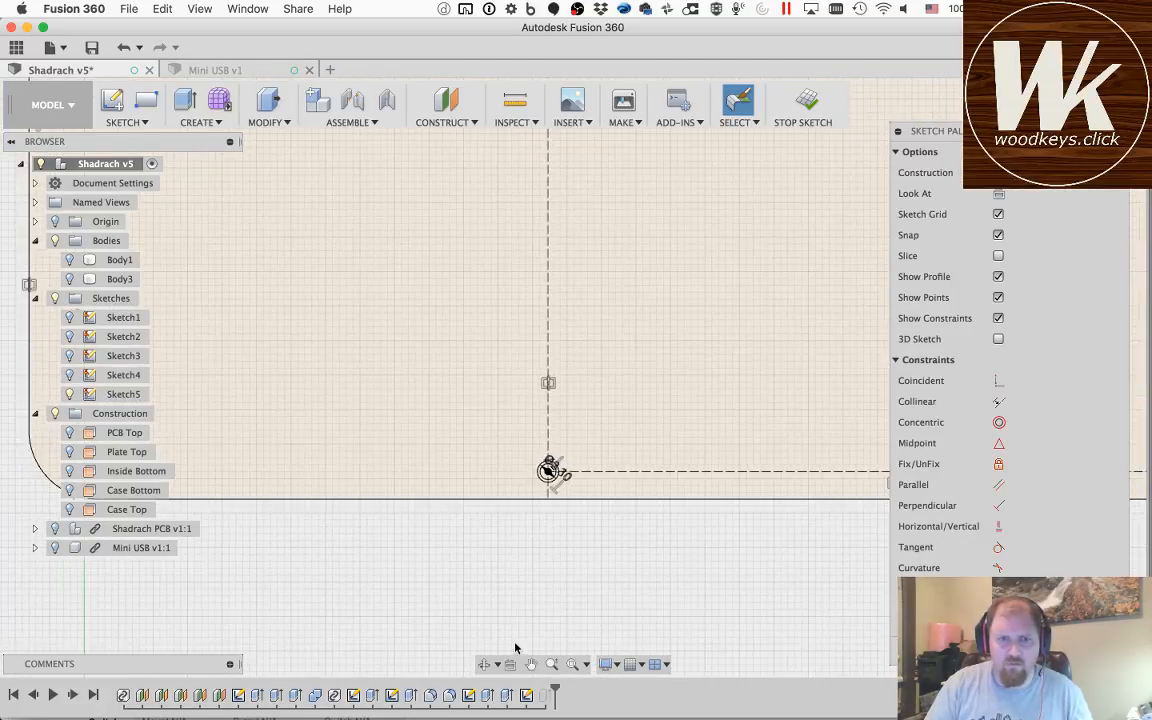
pyautogui.moveTo(240, 312); pyautogui.dragTo(596, 422, button='middle')
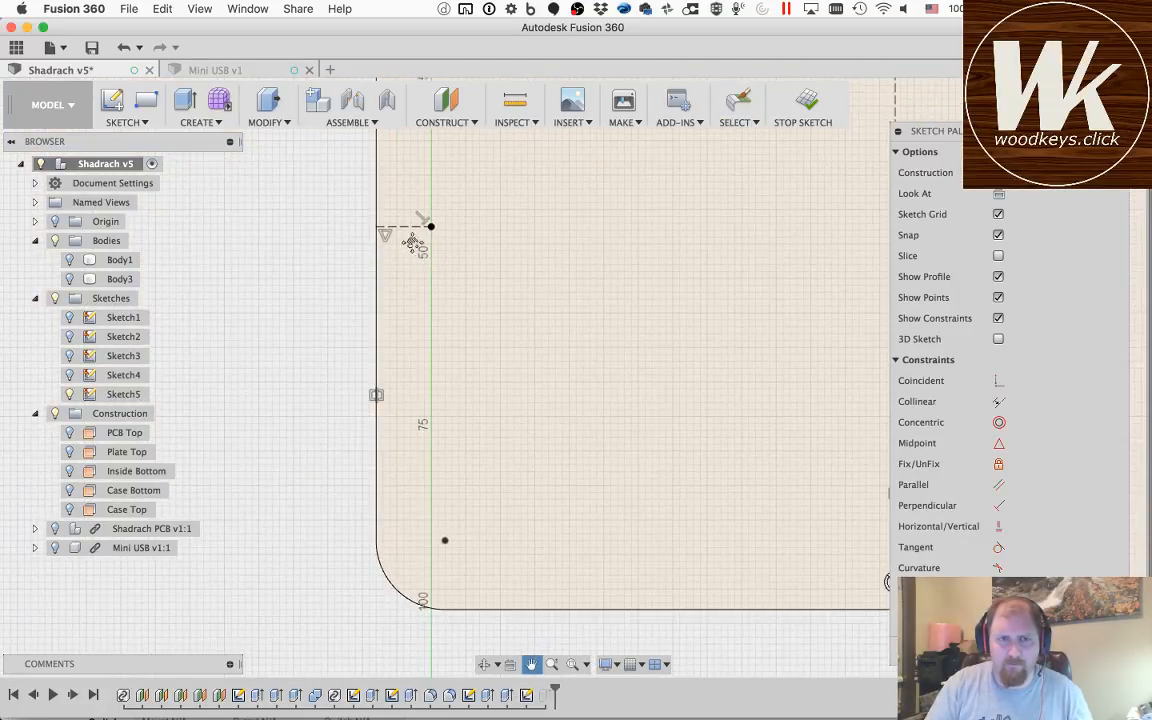
pyautogui.scroll(5, 413, 237)
pyautogui.moveTo(413, 237); pyautogui.dragTo(409, 357, button='middle')
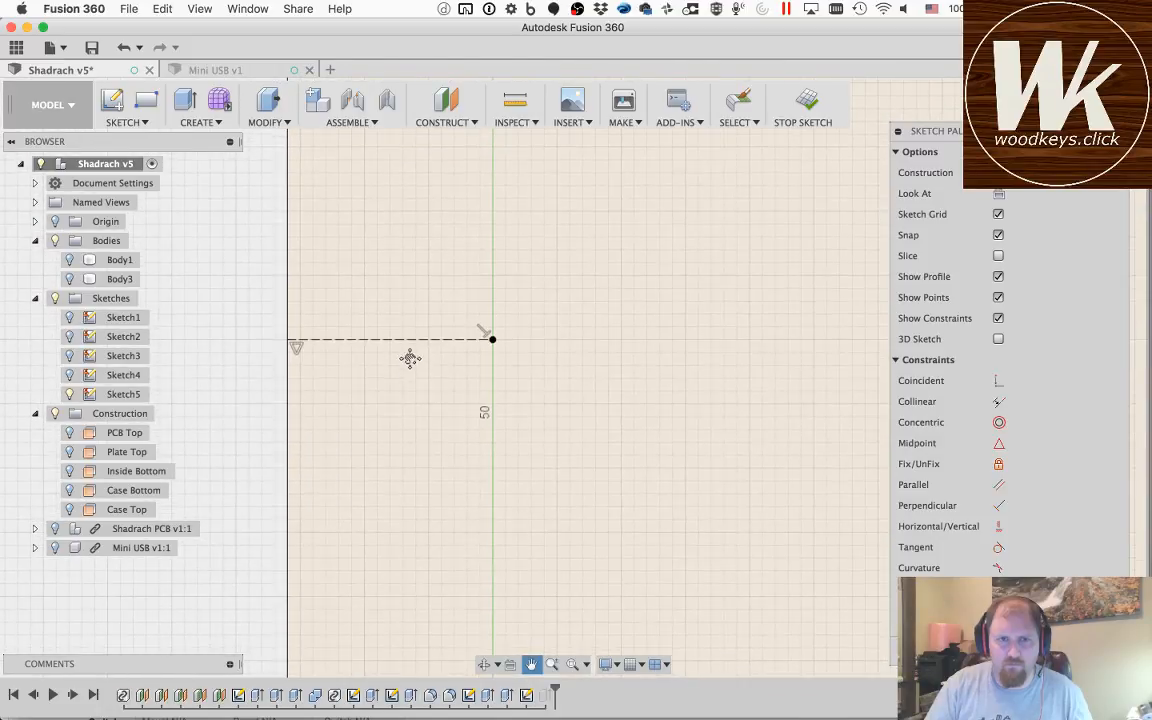
pyautogui.press('c')
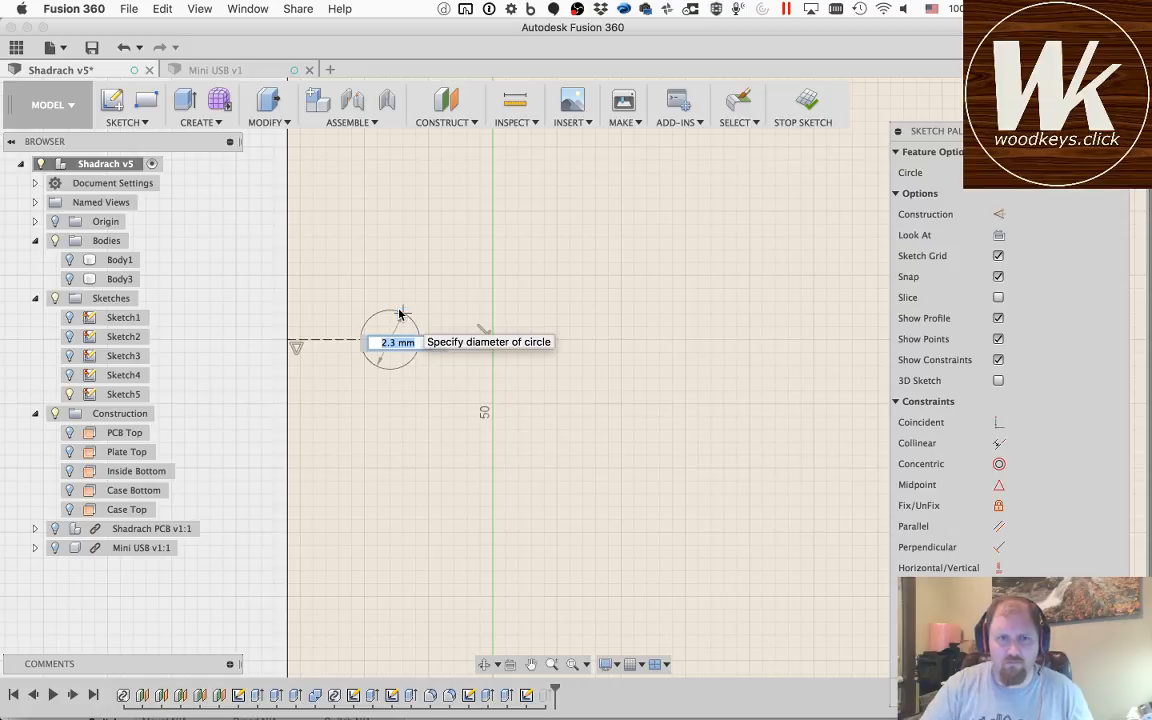
pyautogui.press('Return')
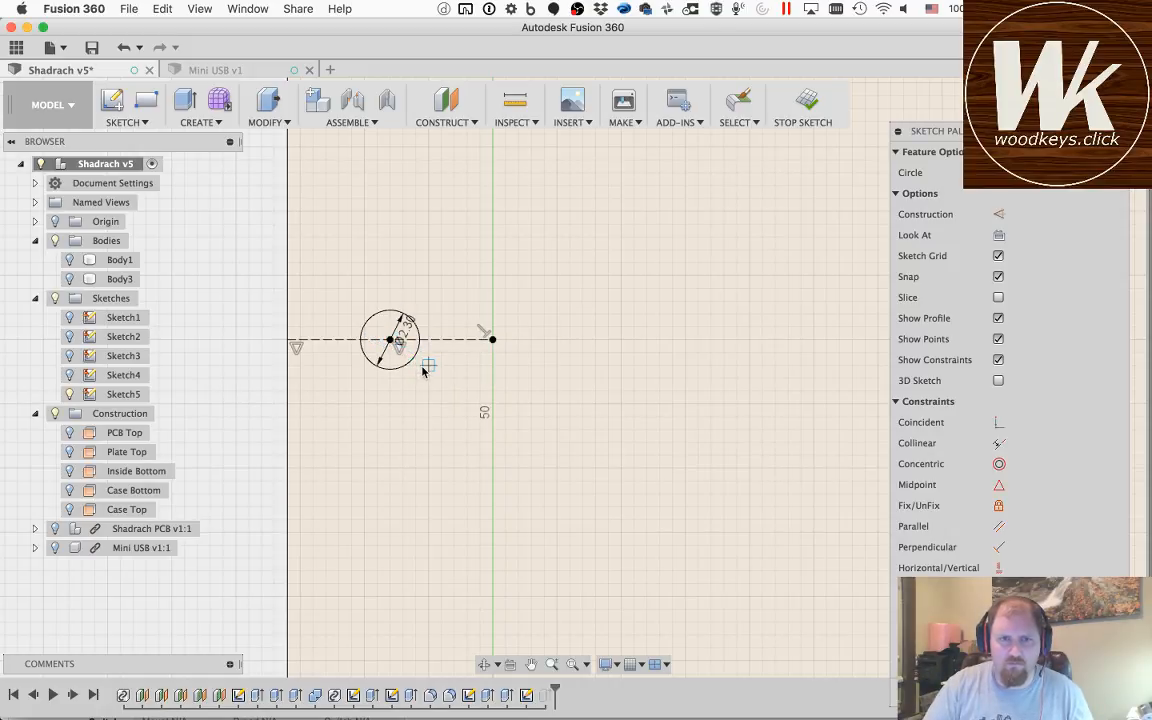
# Step: Add a concentric outer circle with diameter holeSize around the 2.3 mm circle at the outline's left edge
pyautogui.click(392, 343)
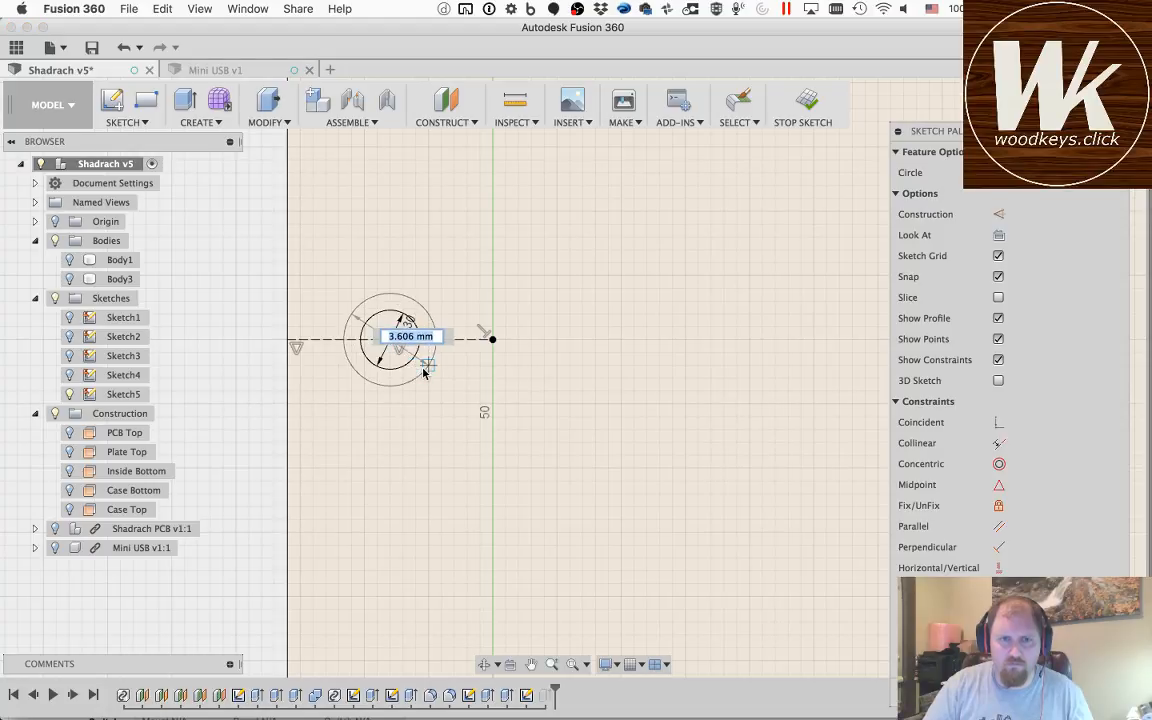
pyautogui.write('holeSize')
pyautogui.press('Tab')
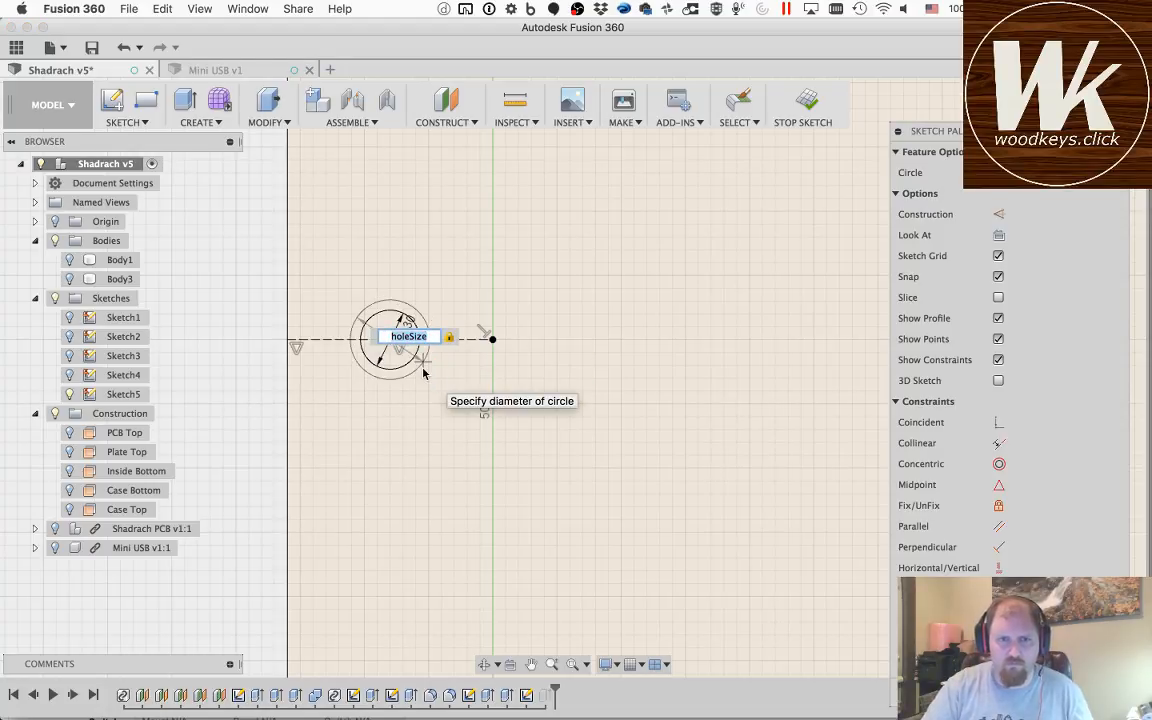
pyautogui.press('Return')
pyautogui.press('Escape')
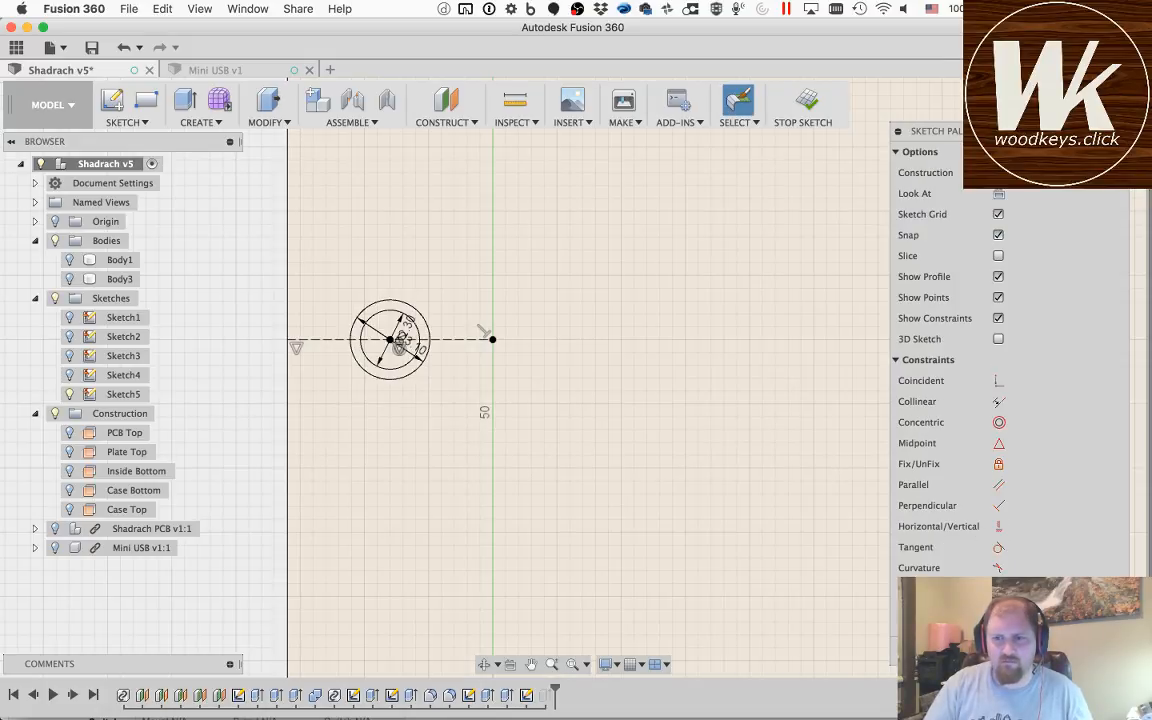
# Step: Finish the sketch and make Body1, Body3 and Sketch5 visible
pyautogui.click(1090, 651)
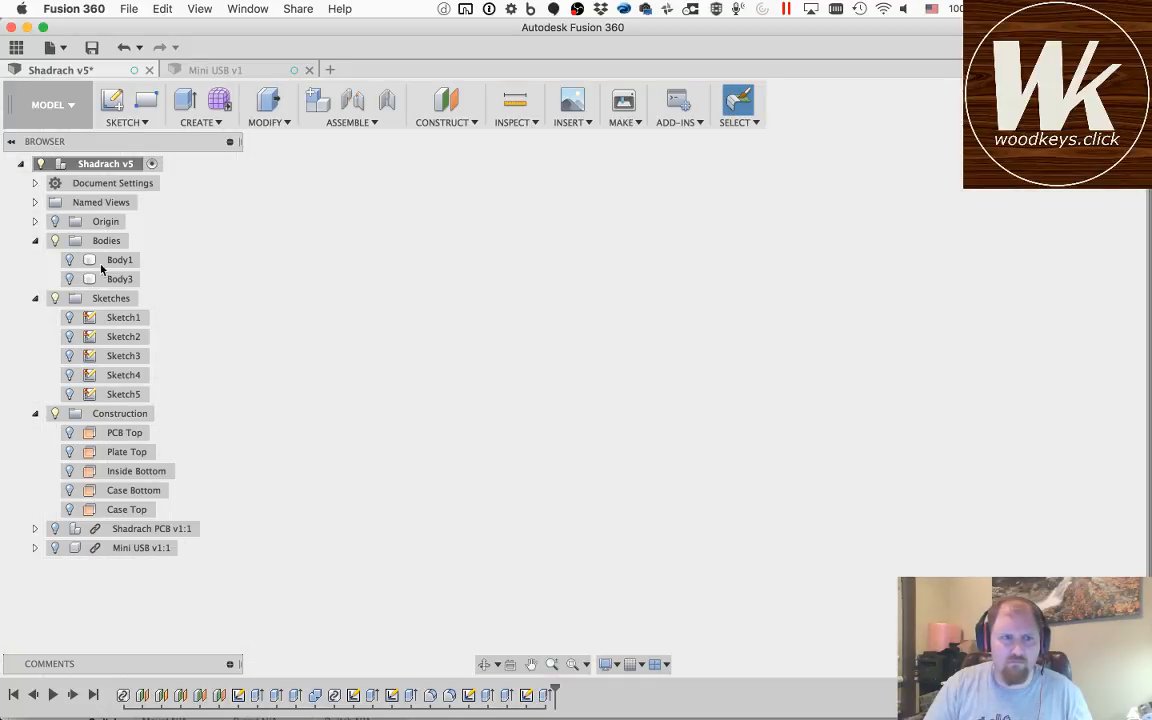
pyautogui.click(69, 260)
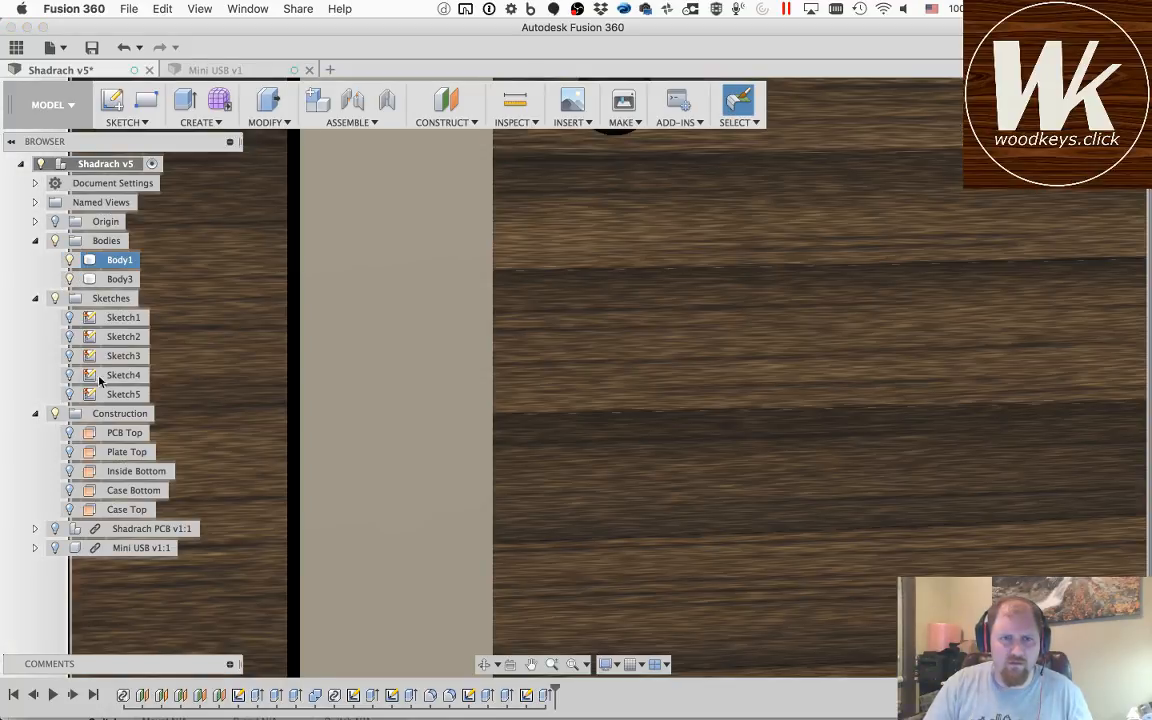
pyautogui.click(79, 405)
pyautogui.click(69, 395)
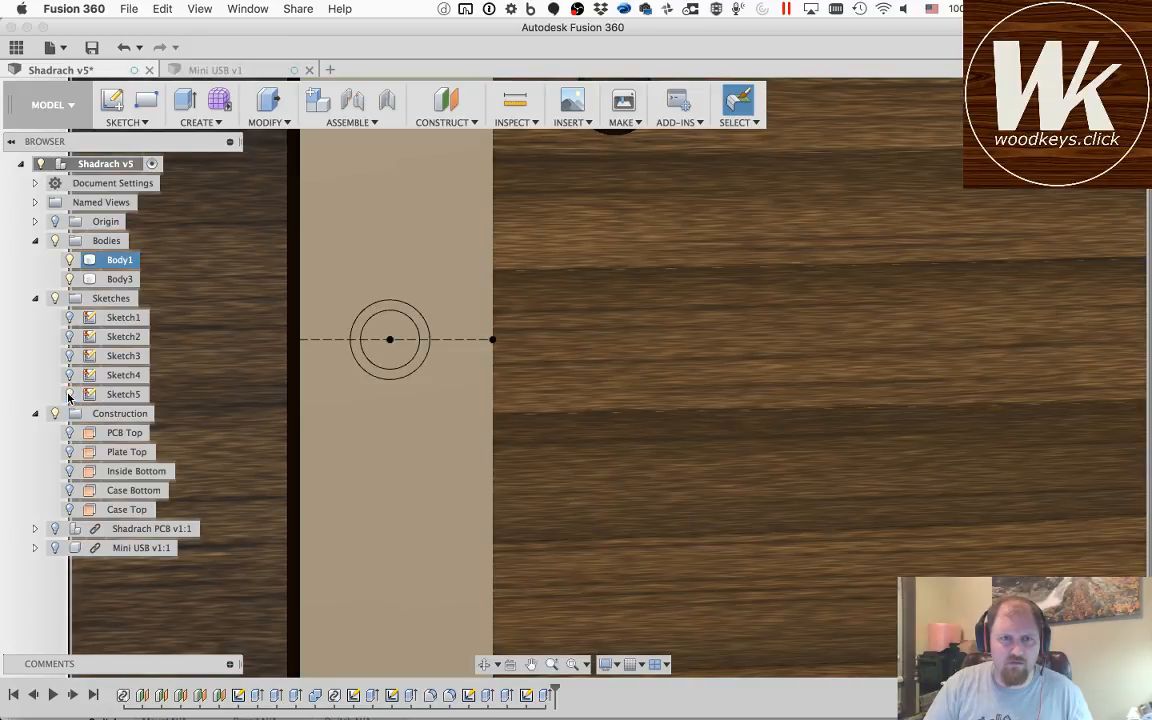
# Step: Start a Press Pull extrusion with the inner 2.3 mm circle at the case's left edge as its profile
pyautogui.press('q')
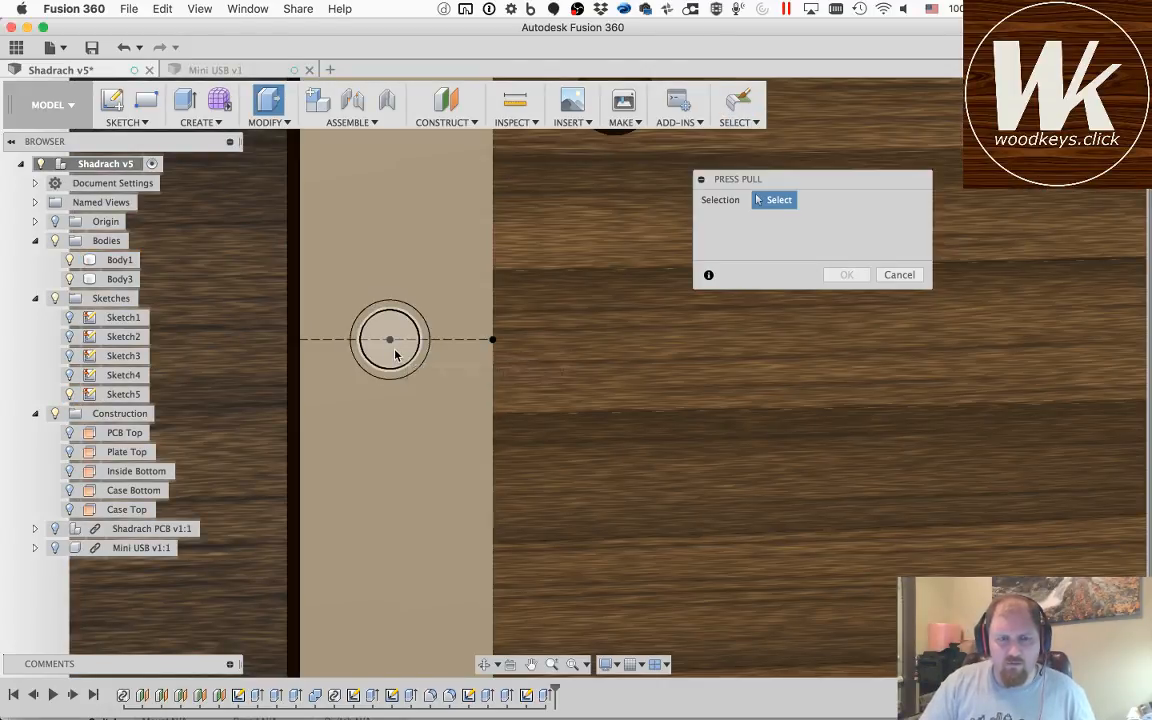
pyautogui.click(395, 354)
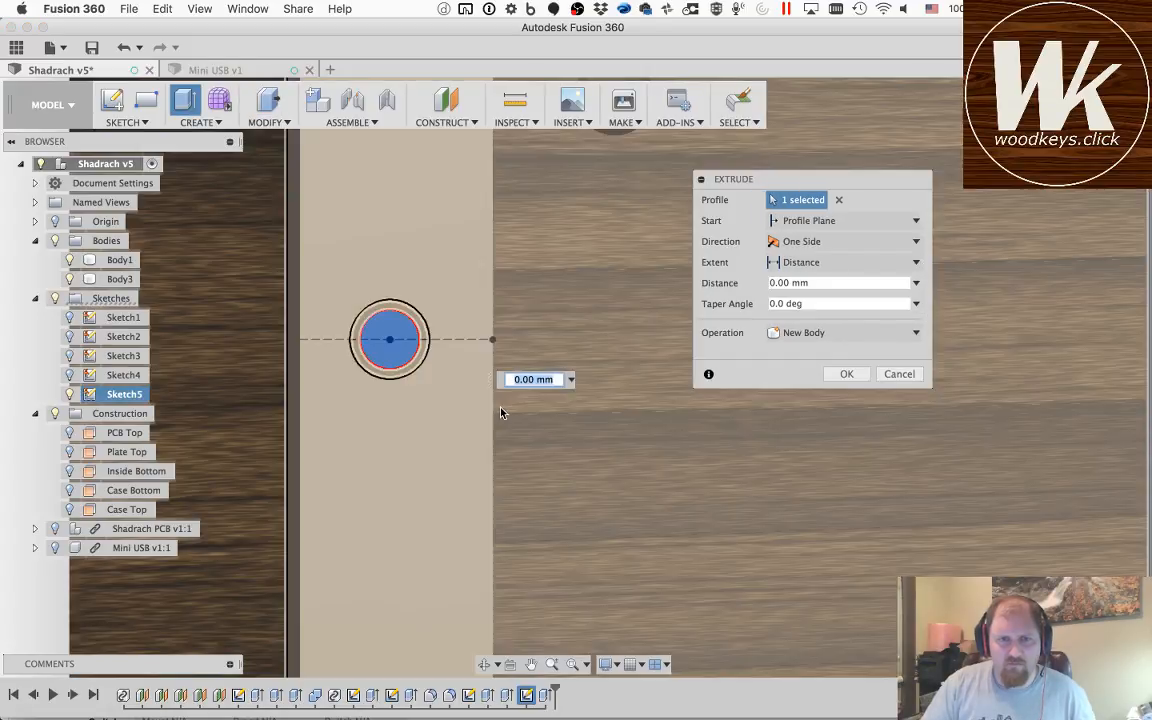
pyautogui.scroll(3, 497, 410)
pyautogui.scroll(-10, 497, 410)
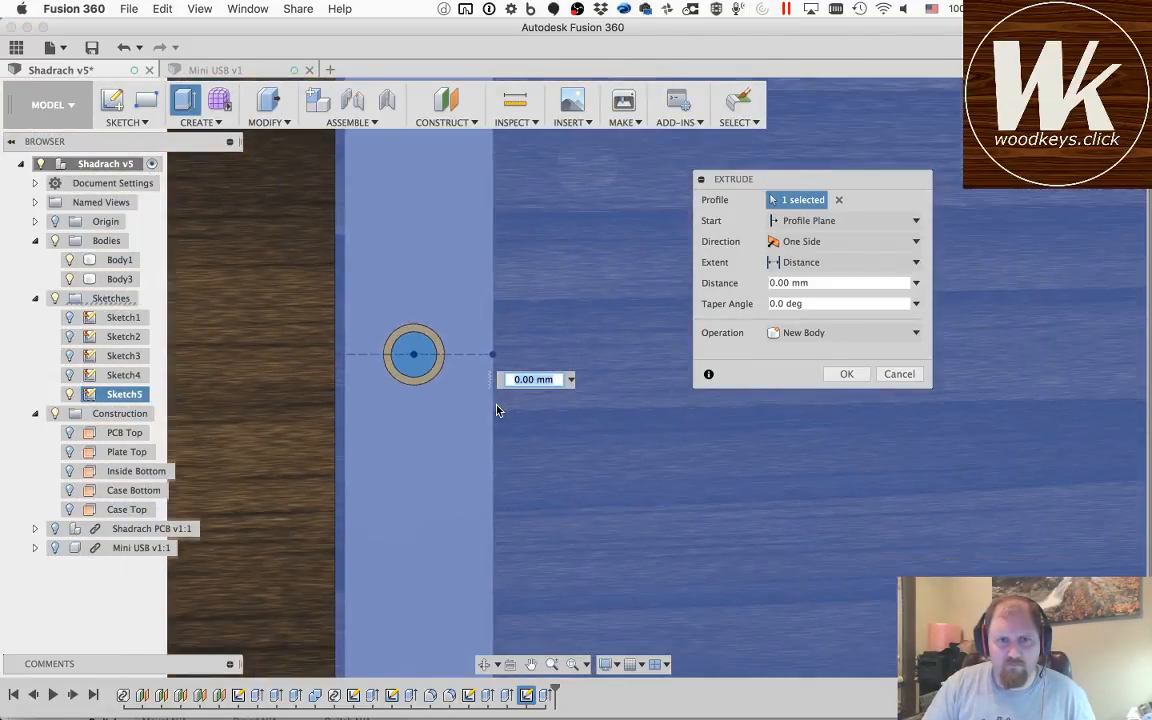
pyautogui.scroll(-5, 497, 410)
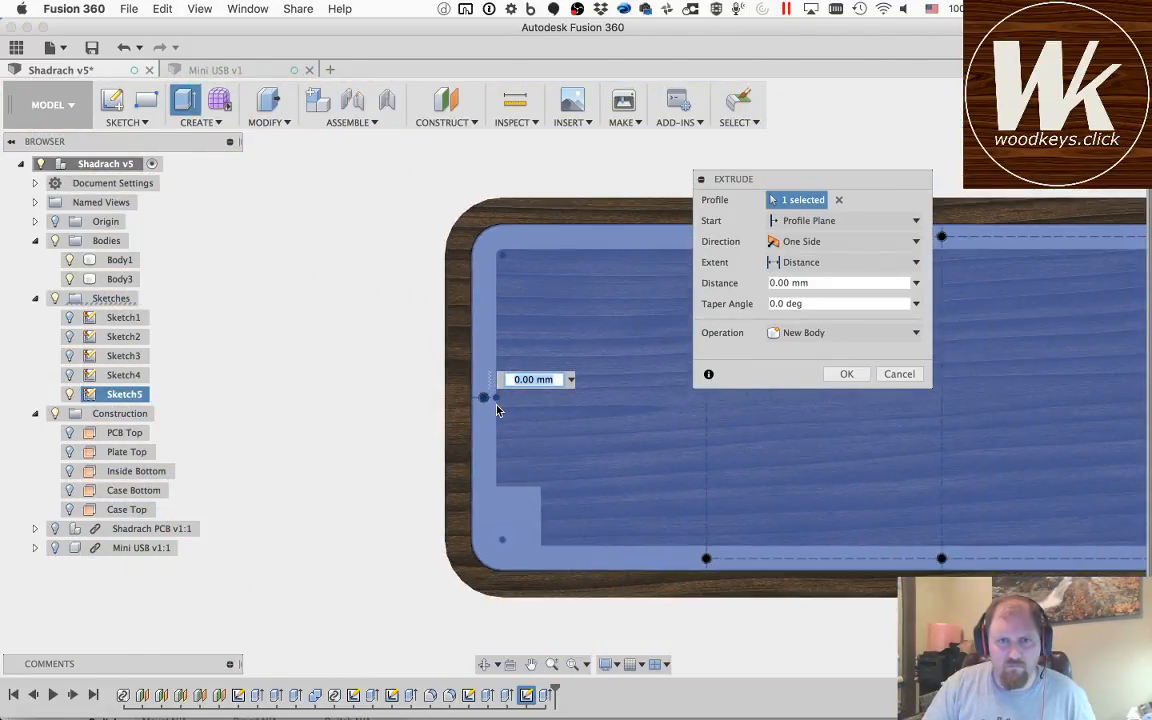
pyautogui.scroll(2, 497, 410)
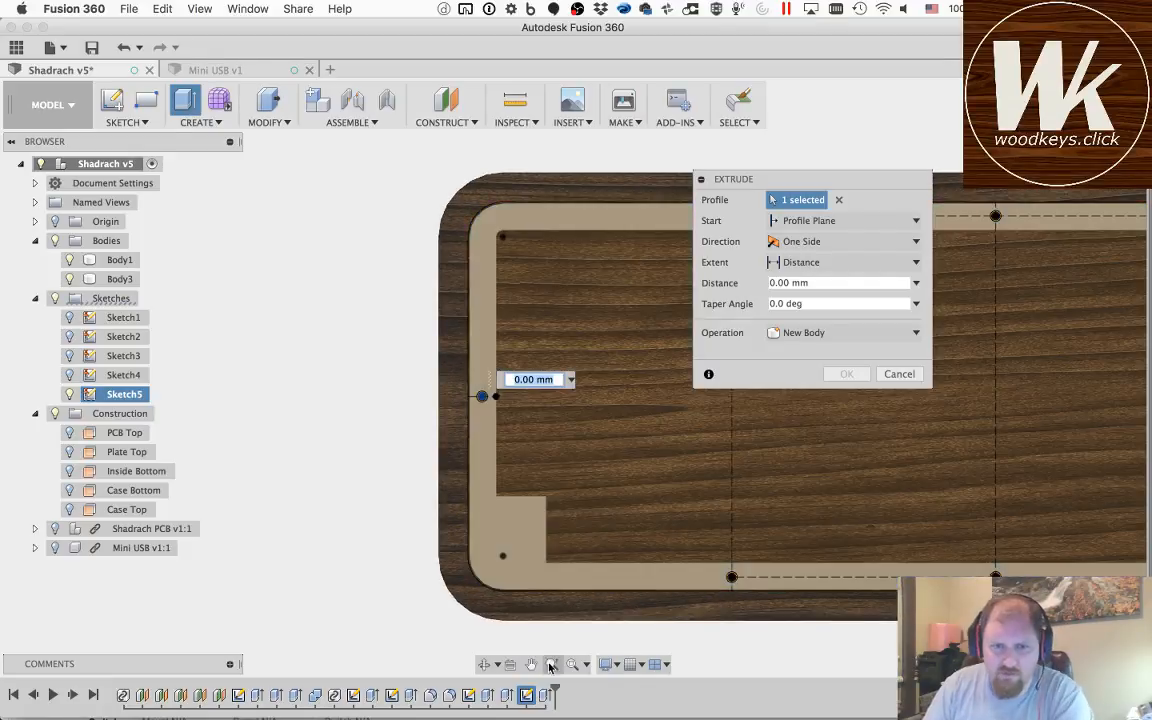
# Step: Add the inner circle at the lower end of the left vertical construction line to the extrusion profiles
pyautogui.click(533, 665)
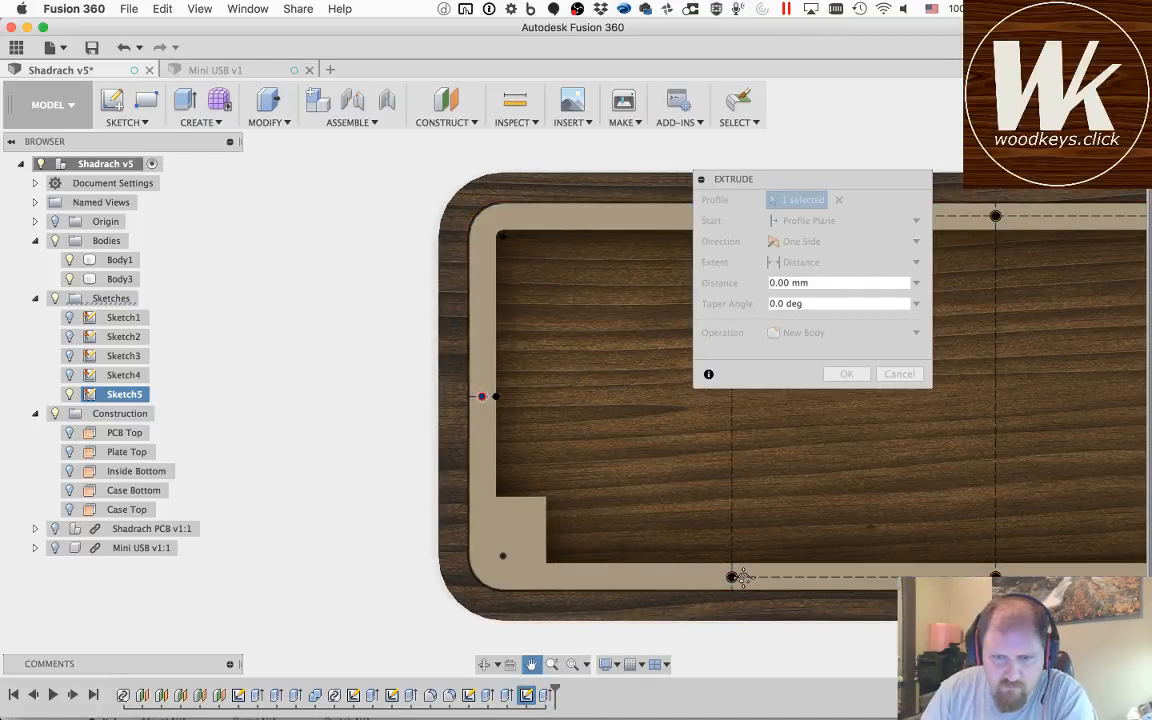
pyautogui.moveTo(743, 578)
pyautogui.mouseDown()
pyautogui.moveTo(665, 550)
pyautogui.moveTo(665, 560)
pyautogui.mouseUp()
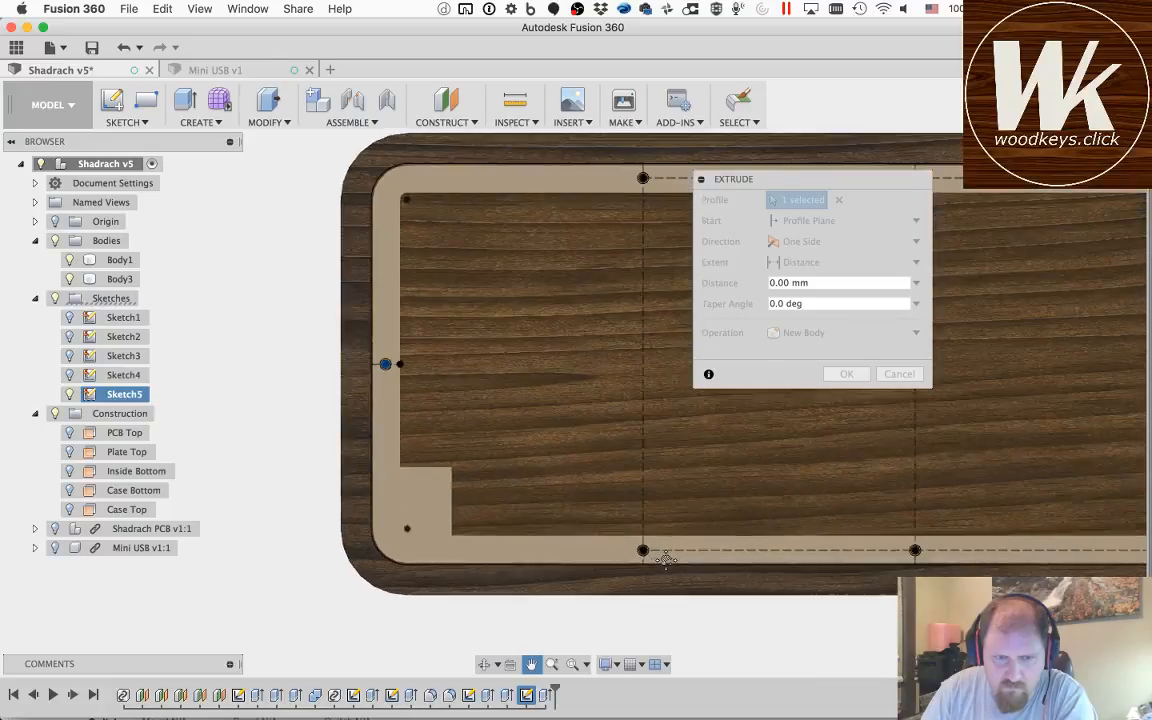
pyautogui.scroll(3, 665, 560)
pyautogui.moveTo(383, 527)
pyautogui.mouseDown()
pyautogui.moveTo(566, 525)
pyautogui.moveTo(447, 527)
pyautogui.mouseUp()
pyautogui.press('Escape')
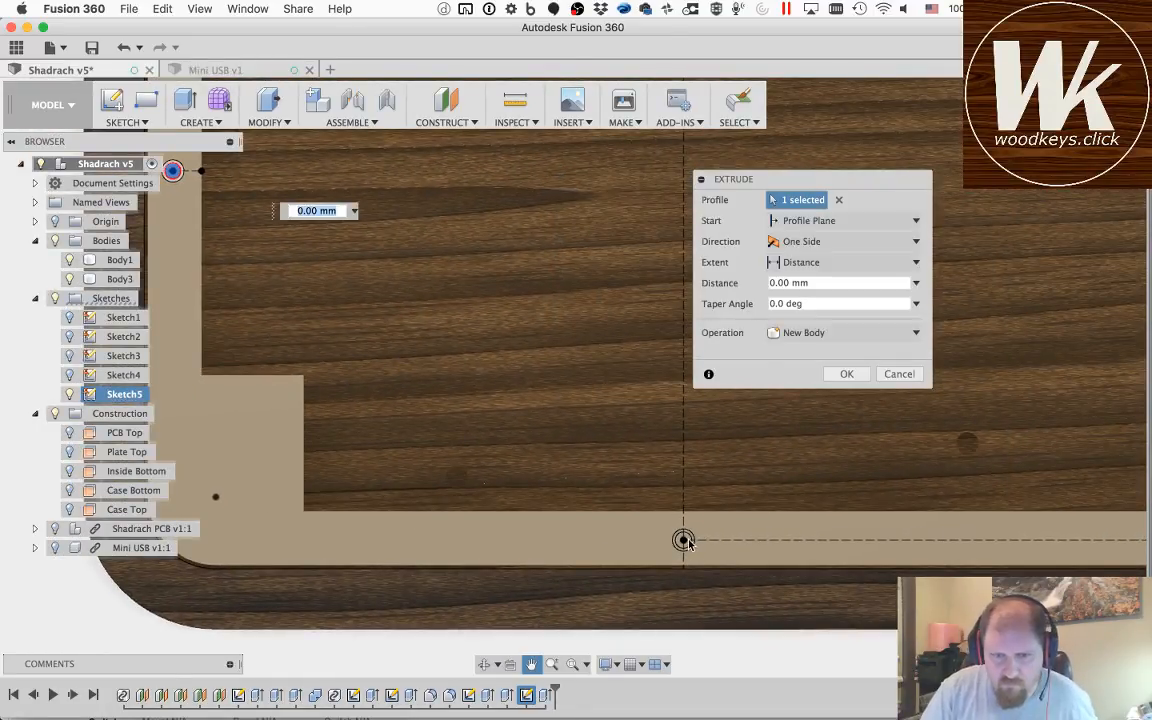
pyautogui.click(683, 540)
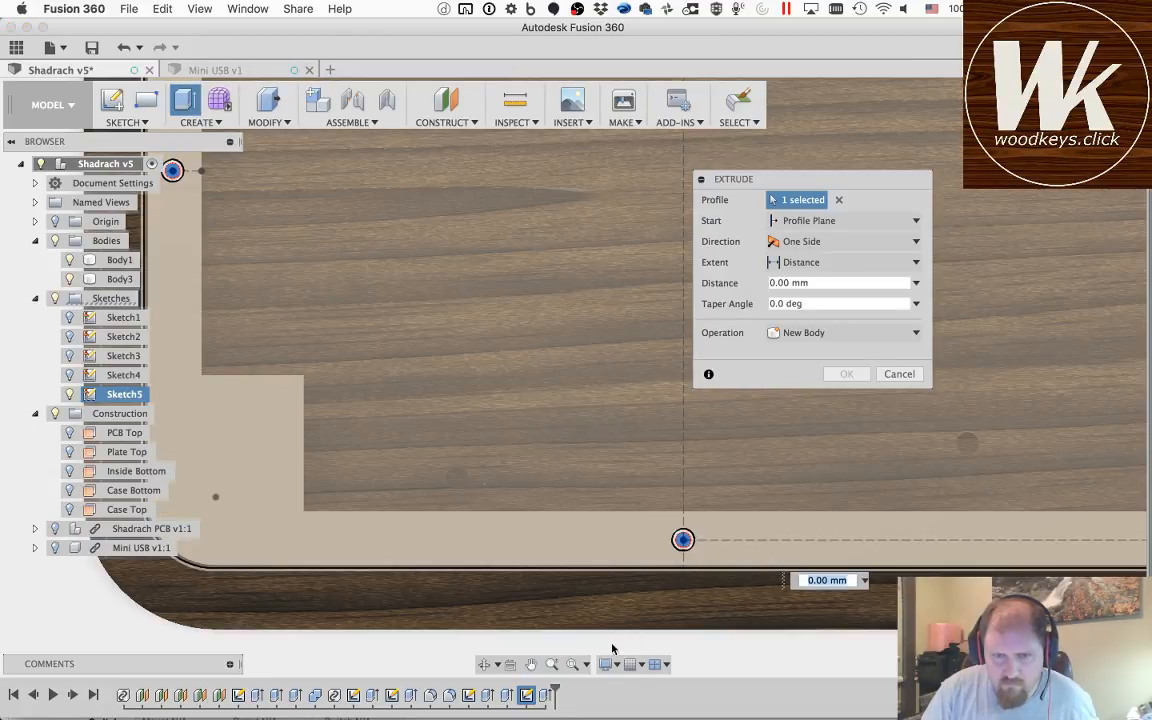
# Step: Add the inner circles at the lower ends of the vertical centre line and the right vertical construction line to the extrusion profiles
pyautogui.click(538, 665)
pyautogui.moveTo(913, 523)
pyautogui.mouseDown()
pyautogui.moveTo(527, 507)
pyautogui.moveTo(306, 473)
pyautogui.mouseUp()
pyautogui.press('Escape')
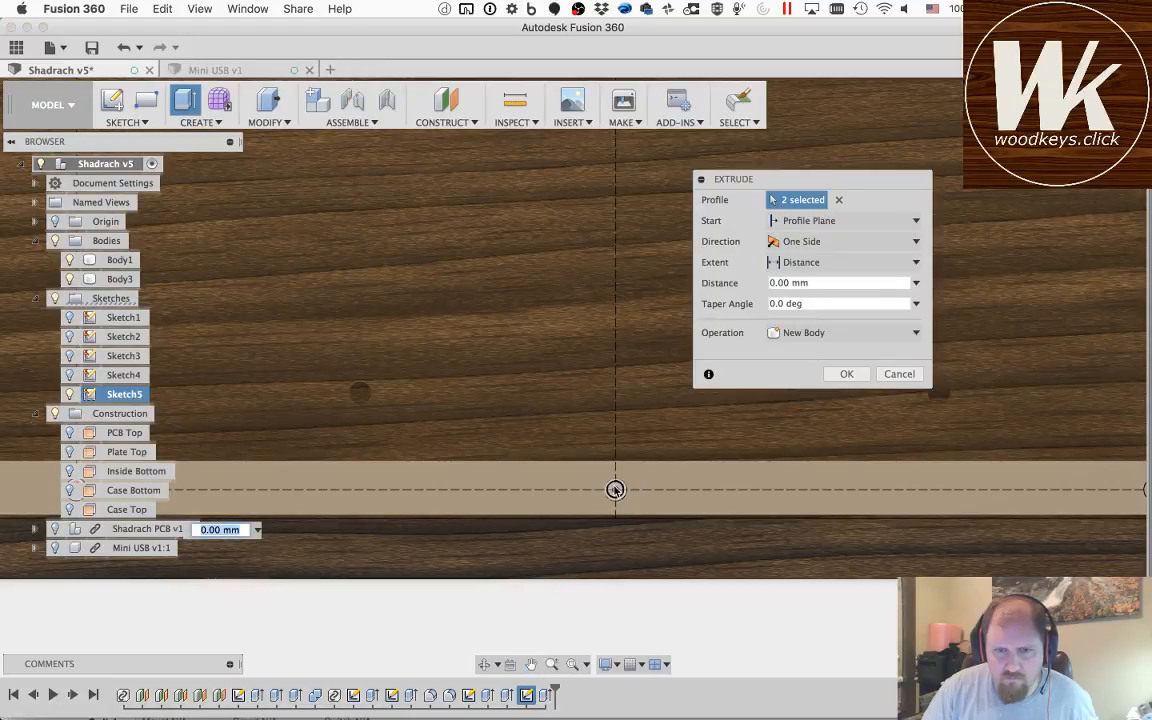
pyautogui.click(615, 489)
pyautogui.click(533, 666)
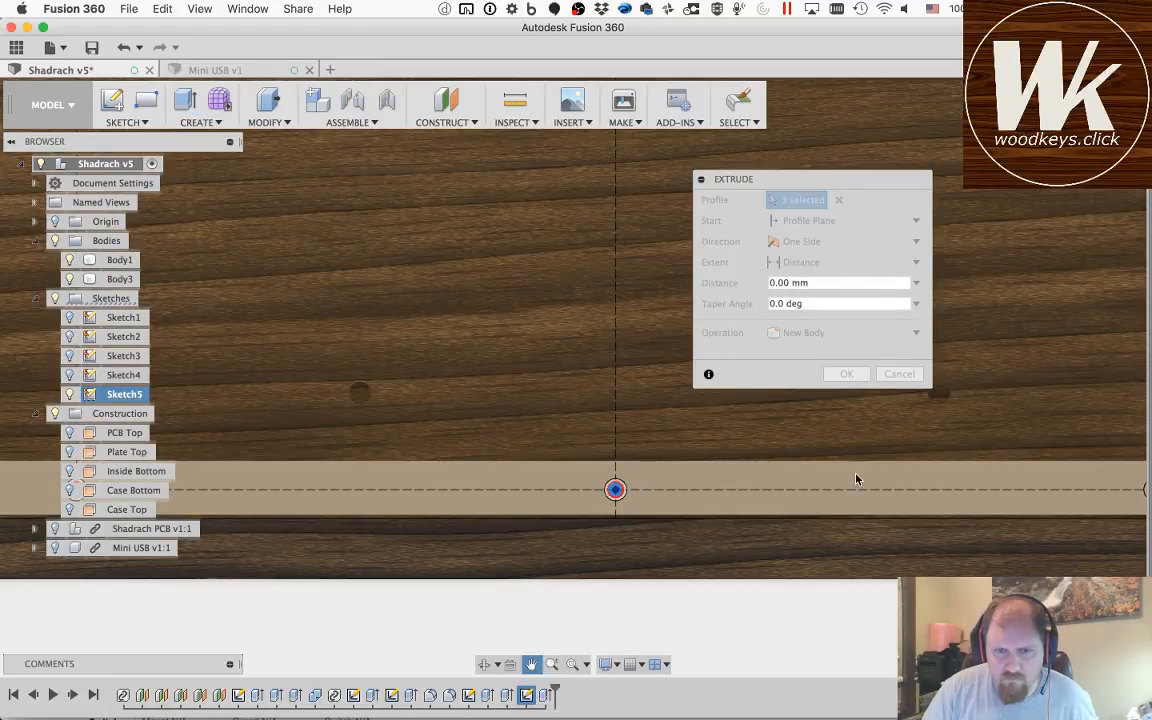
pyautogui.moveTo(960, 479); pyautogui.dragTo(476, 478)
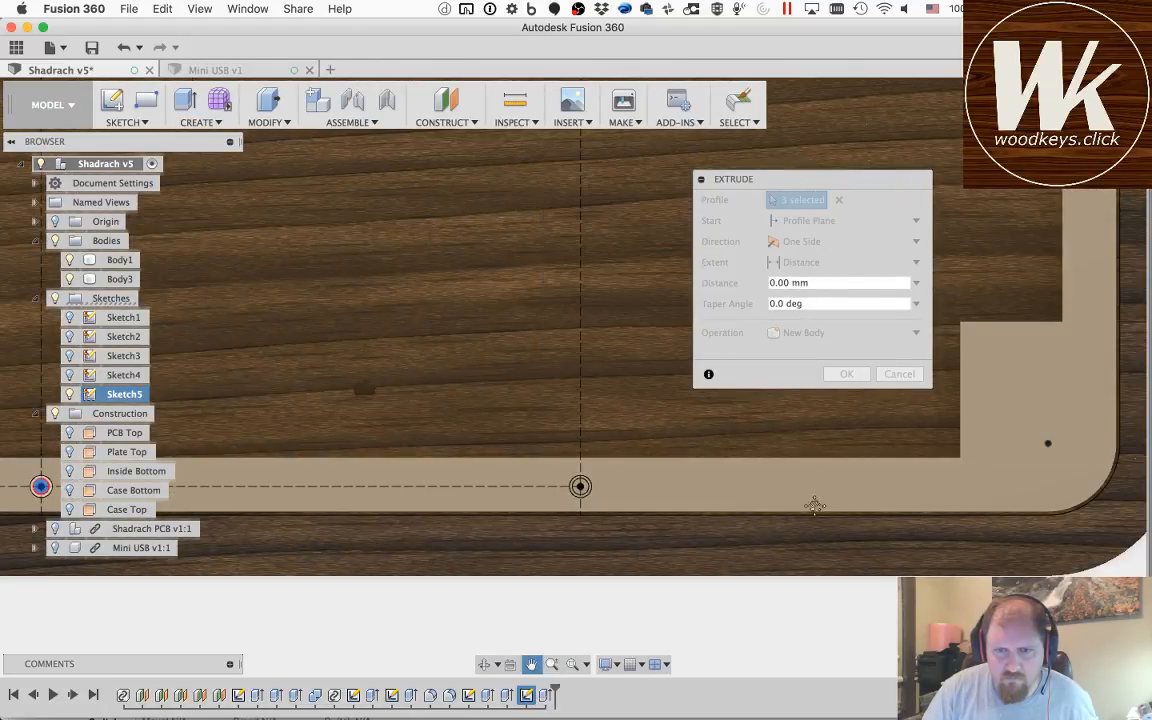
pyautogui.press('Escape')
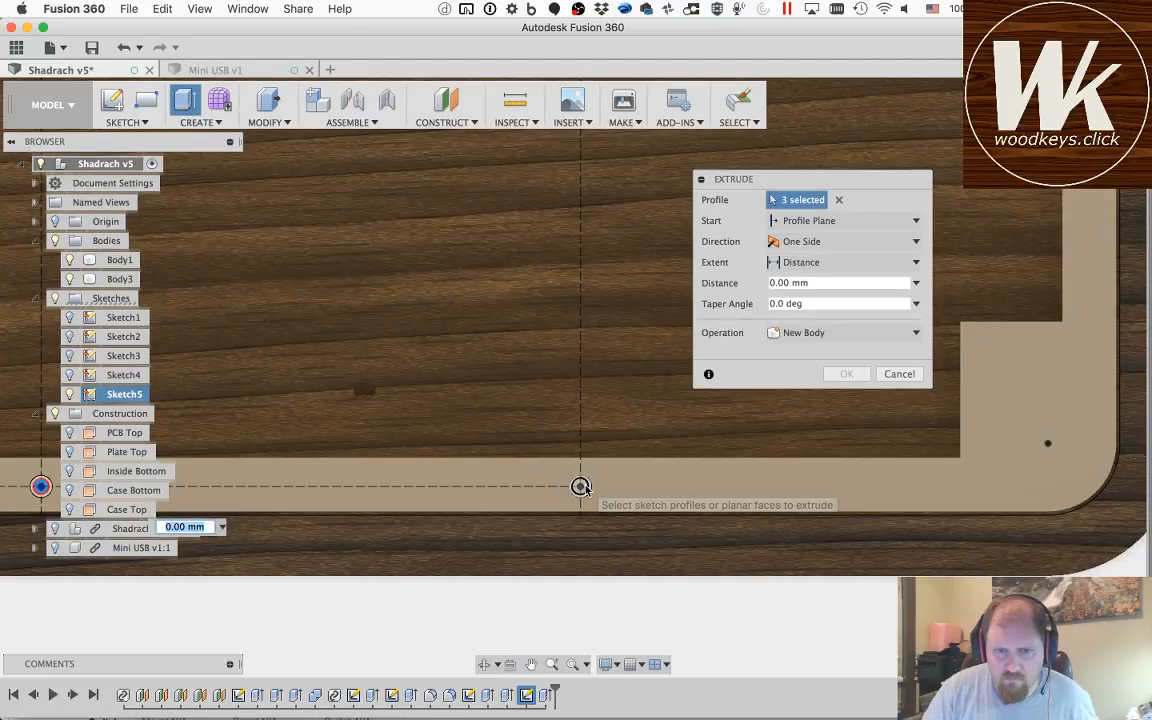
# Step: Add the inner circle on the case's right edge to the extrusion profiles
pyautogui.click(531, 665)
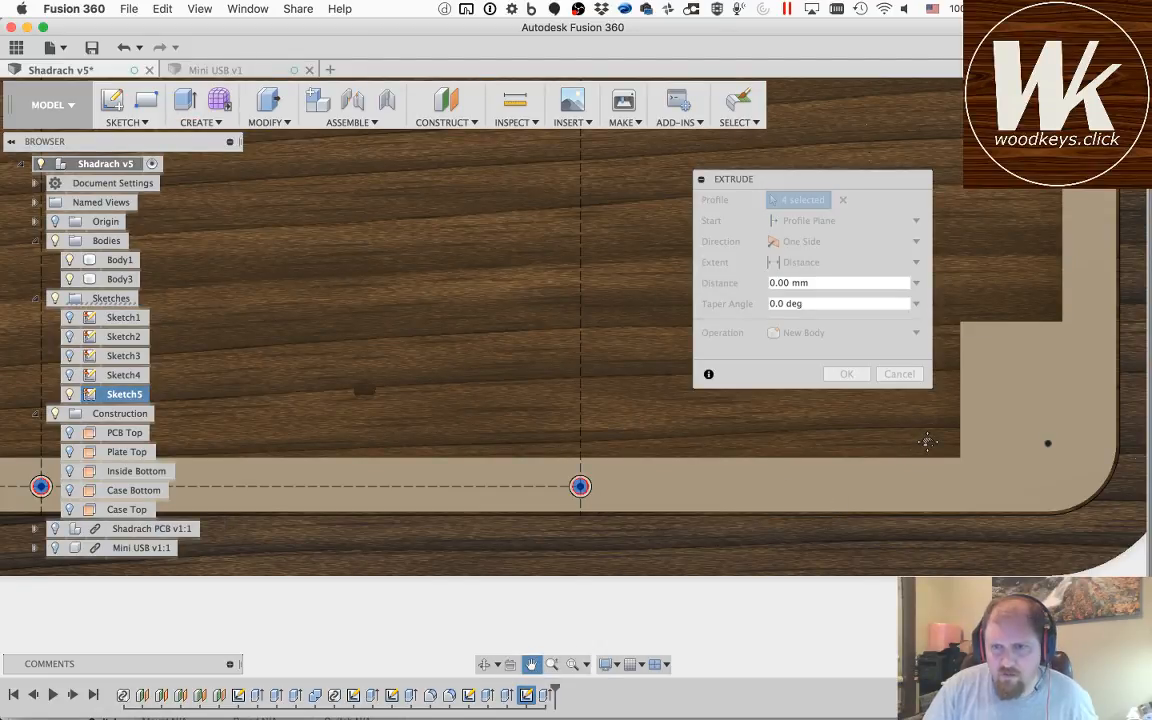
pyautogui.moveTo(760, 470); pyautogui.dragTo(400, 568)
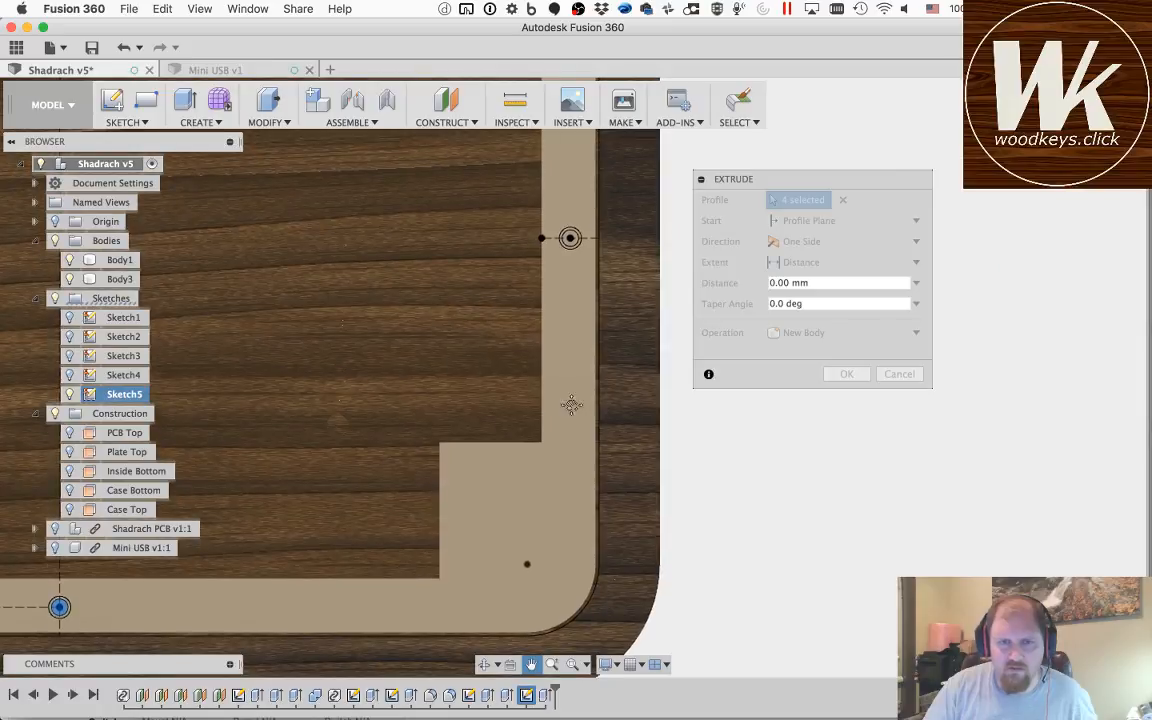
pyautogui.press('Escape')
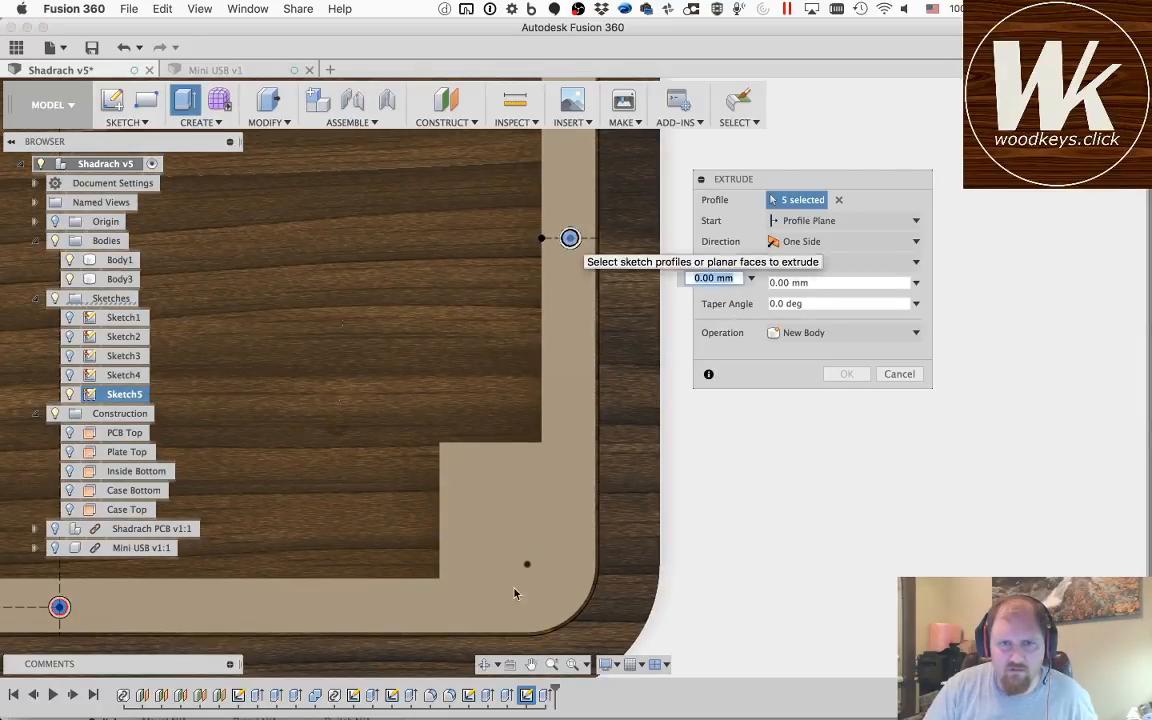
pyautogui.click(570, 241)
# Step: Add the inner circle at the upper end of the right vertical construction line to the extrusion profiles
pyautogui.click(531, 665)
pyautogui.moveTo(478, 189); pyautogui.dragTo(822, 595)
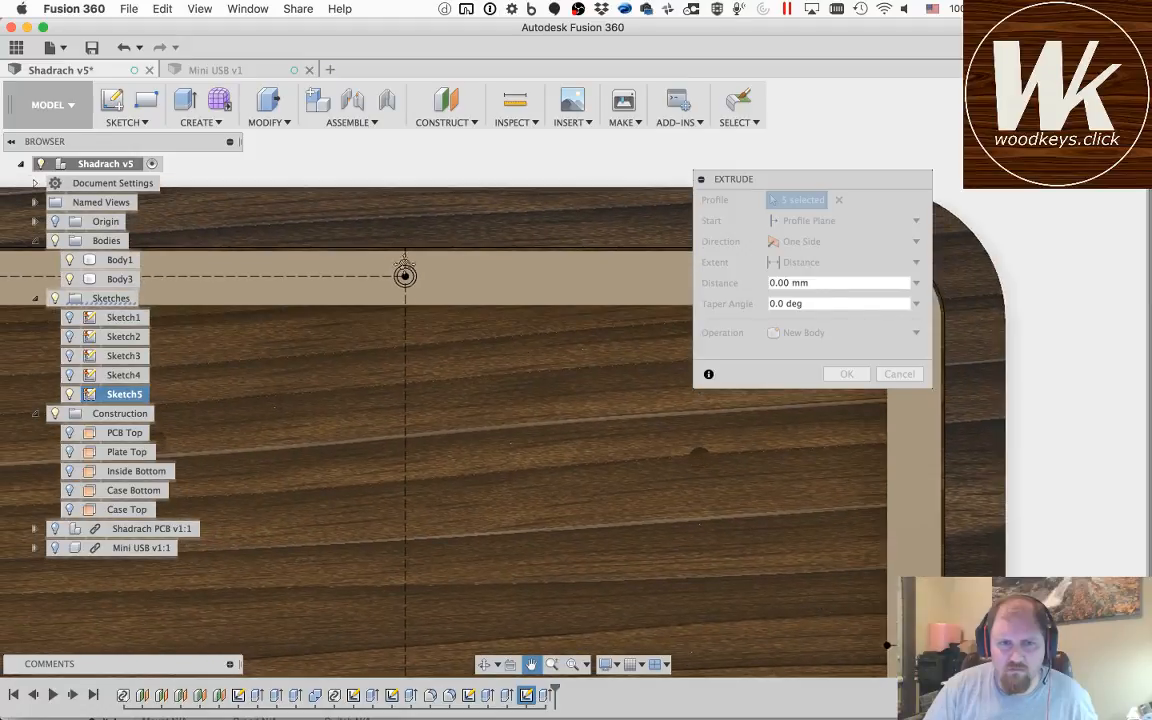
pyautogui.press('Escape')
pyautogui.click(405, 276)
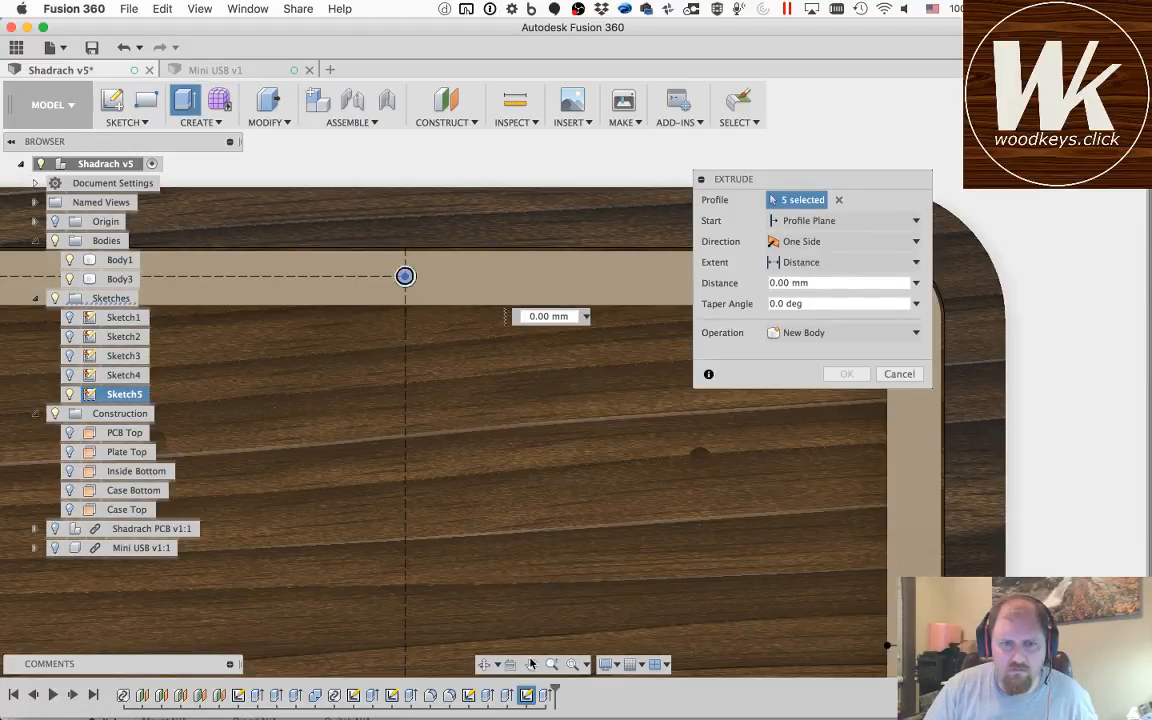
# Step: Add the inner circles at the upper ends of the vertical centre line and the left vertical construction line to the extrusion profiles
pyautogui.click(531, 665)
pyautogui.moveTo(311, 363); pyautogui.dragTo(925, 493)
pyautogui.press('Escape')
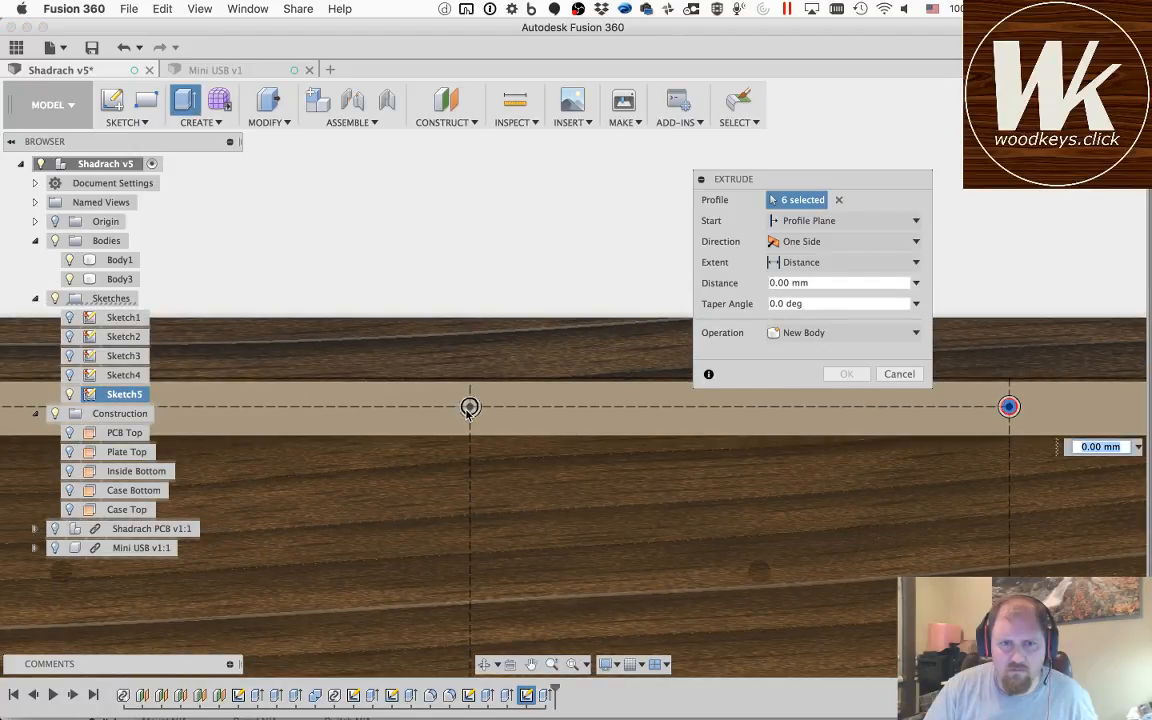
pyautogui.click(469, 408)
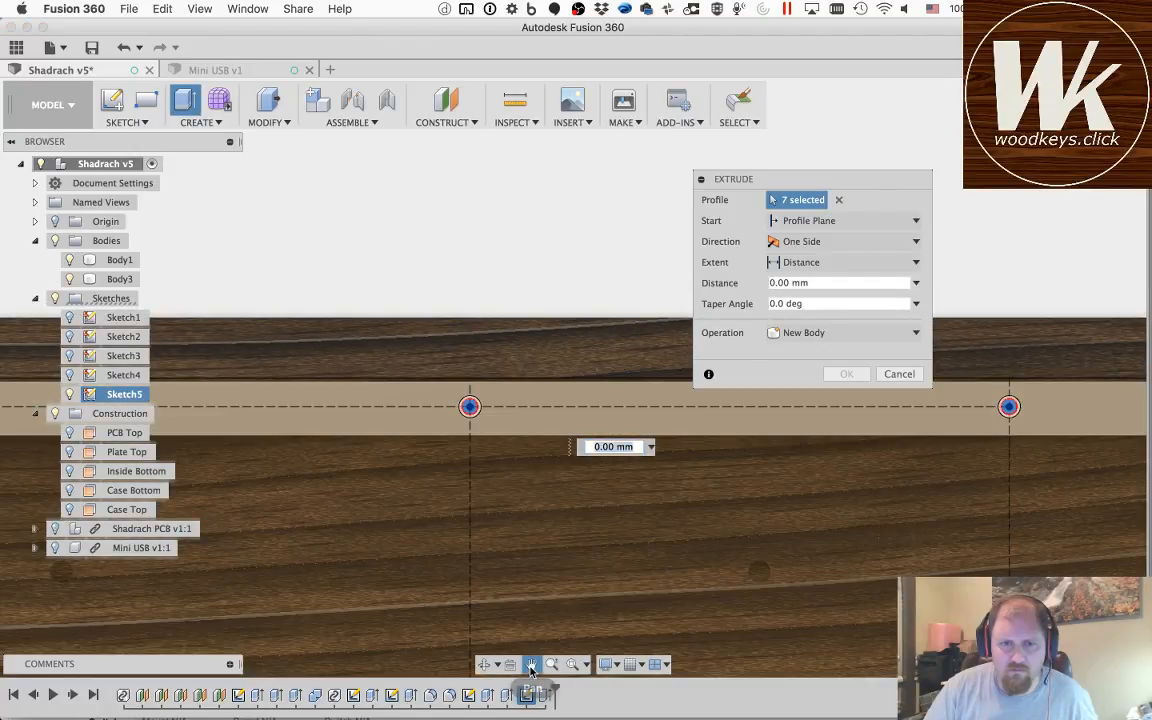
pyautogui.click(531, 667)
pyautogui.moveTo(293, 496); pyautogui.dragTo(929, 507)
pyautogui.press('Escape')
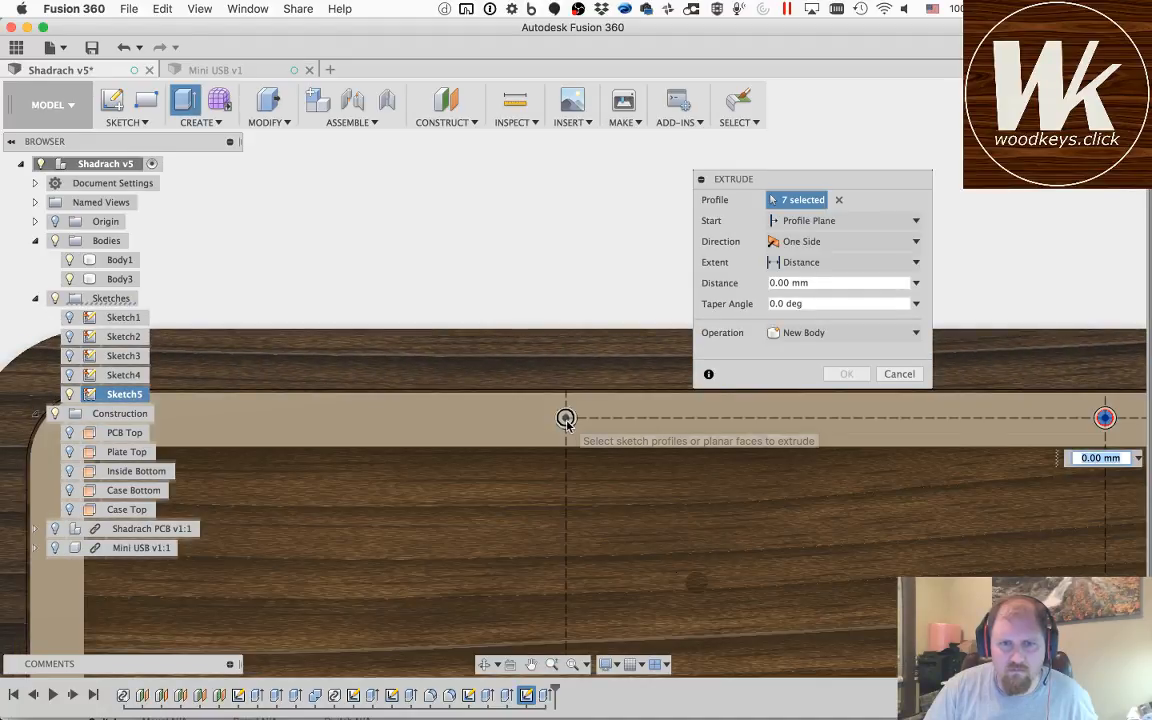
pyautogui.click(567, 418)
# Step: Hide Body1 so that only the bottom plate Body3 remains as the target of the extrusion
pyautogui.click(531, 667)
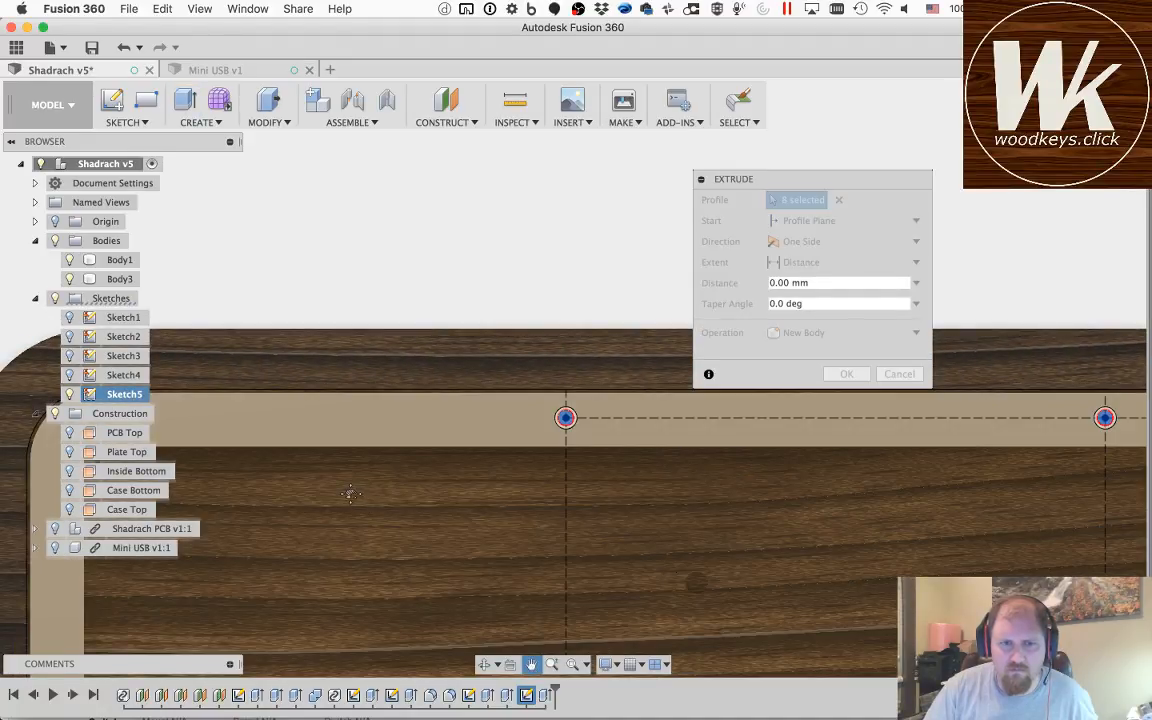
pyautogui.moveTo(350, 492); pyautogui.dragTo(656, 491)
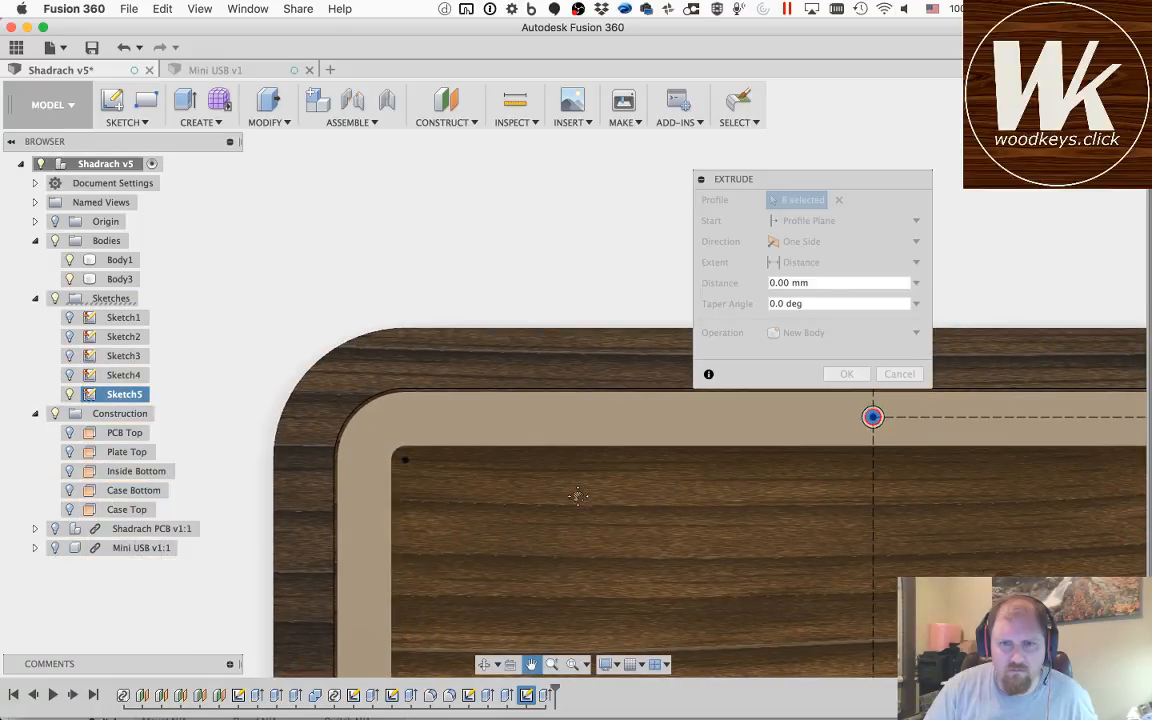
pyautogui.moveTo(560, 554); pyautogui.dragTo(465, 208)
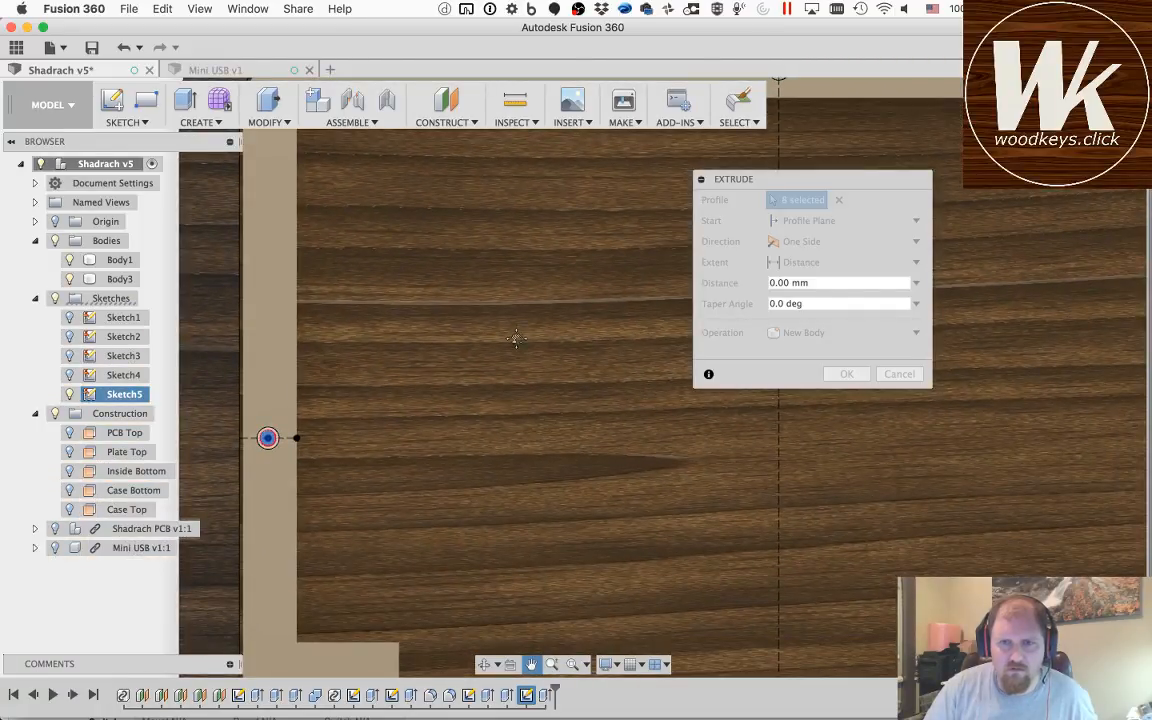
pyautogui.press('Escape')
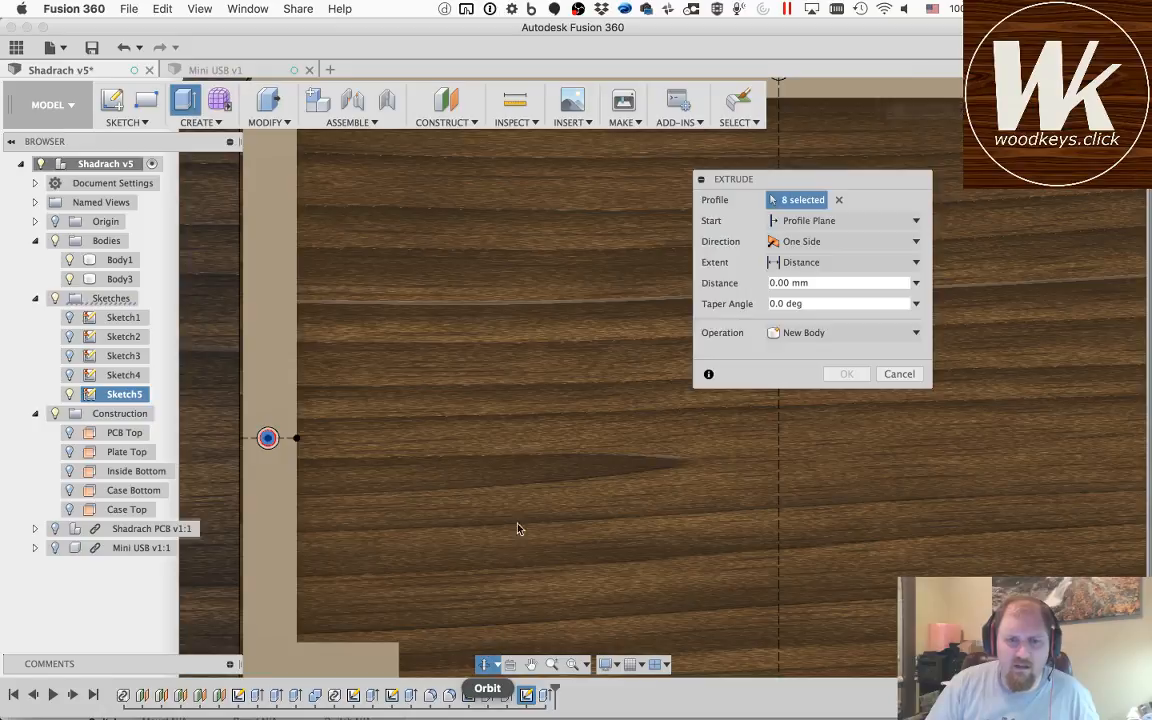
pyautogui.moveTo(625, 561); pyautogui.dragTo(619, 477)
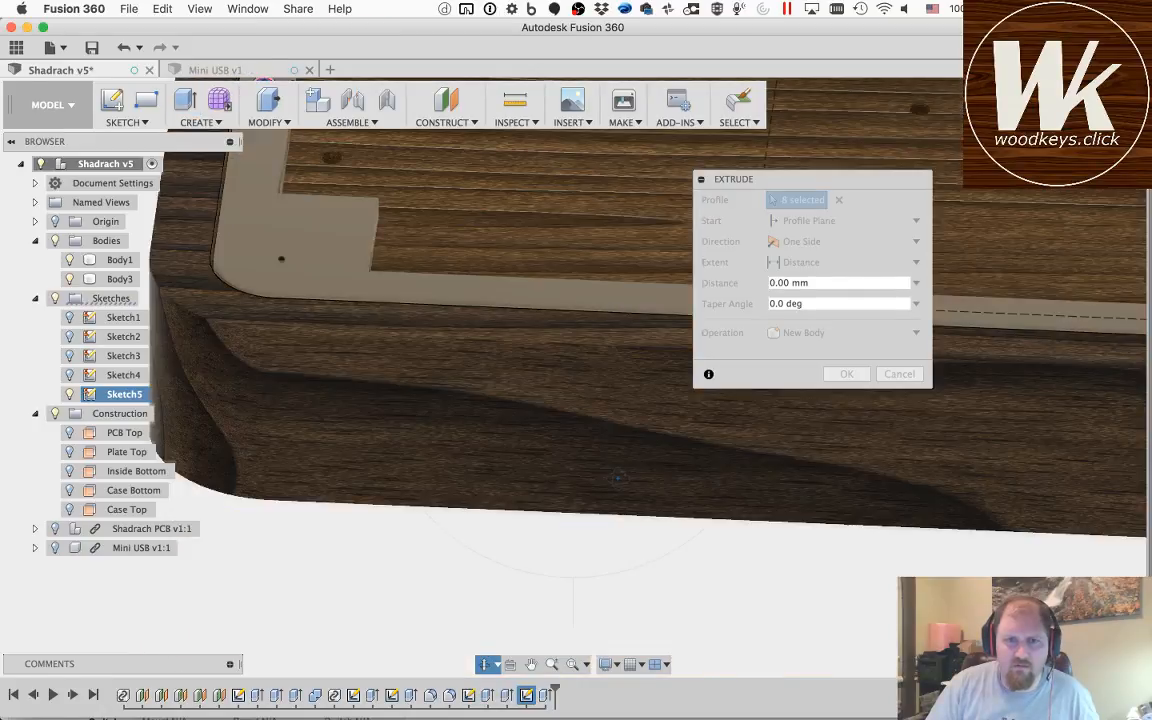
pyautogui.scroll(-5, 581, 355)
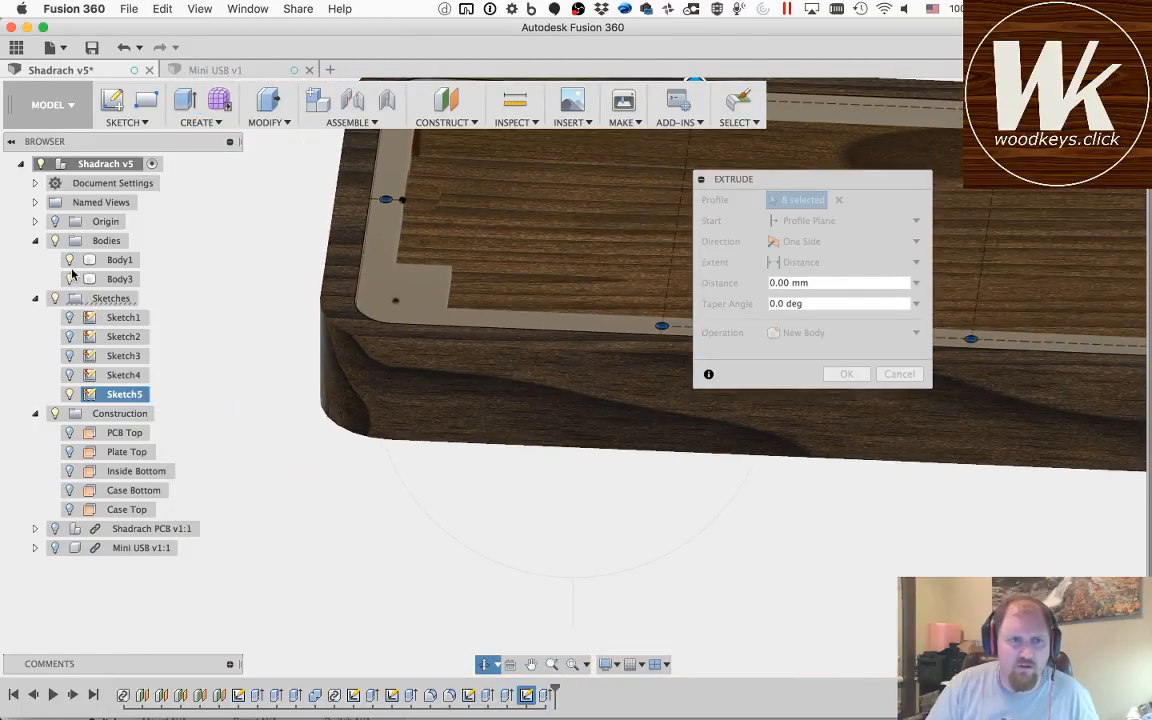
pyautogui.click(69, 261)
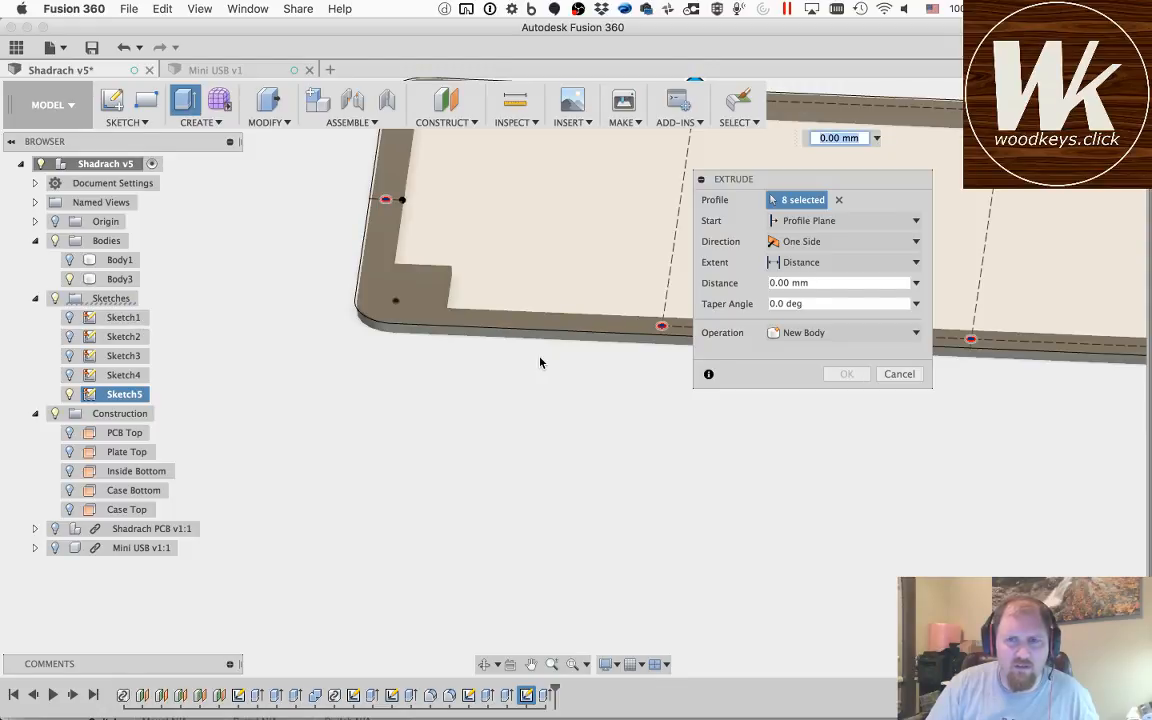
# Step: Cut the selected inner circles downward through Body3 with the extent set to All
pyautogui.click(531, 664)
pyautogui.moveTo(571, 267); pyautogui.dragTo(422, 437)
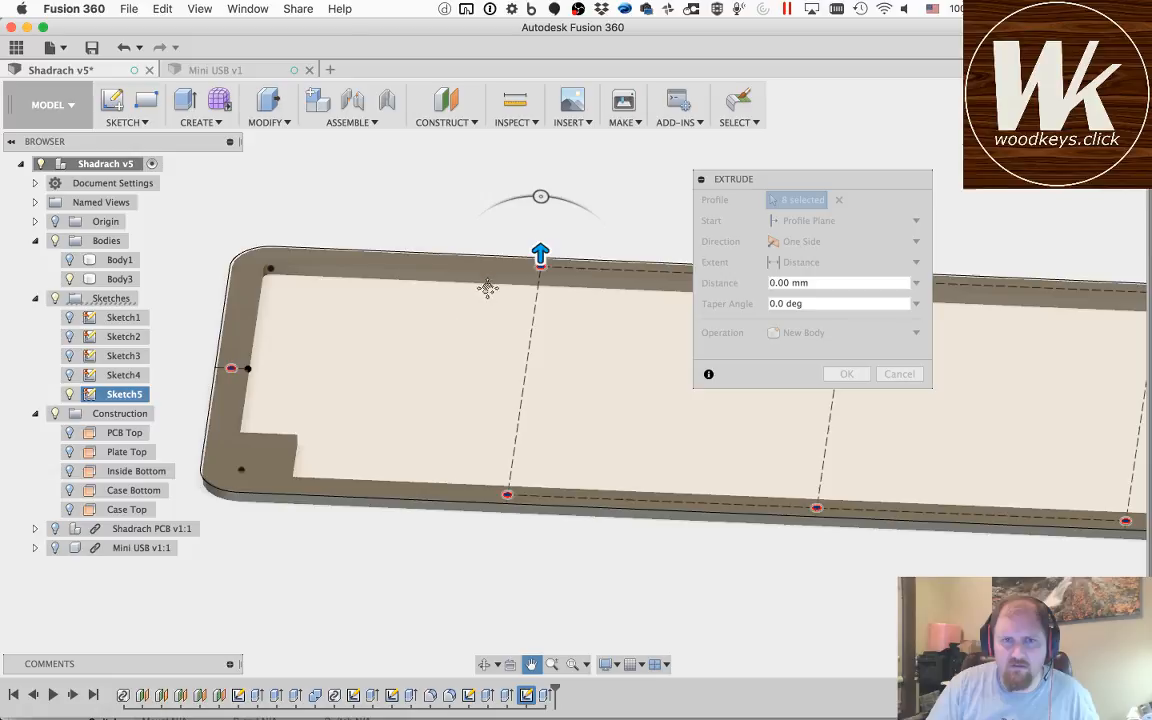
pyautogui.press('Escape')
pyautogui.moveTo(541, 255); pyautogui.dragTo(541, 302)
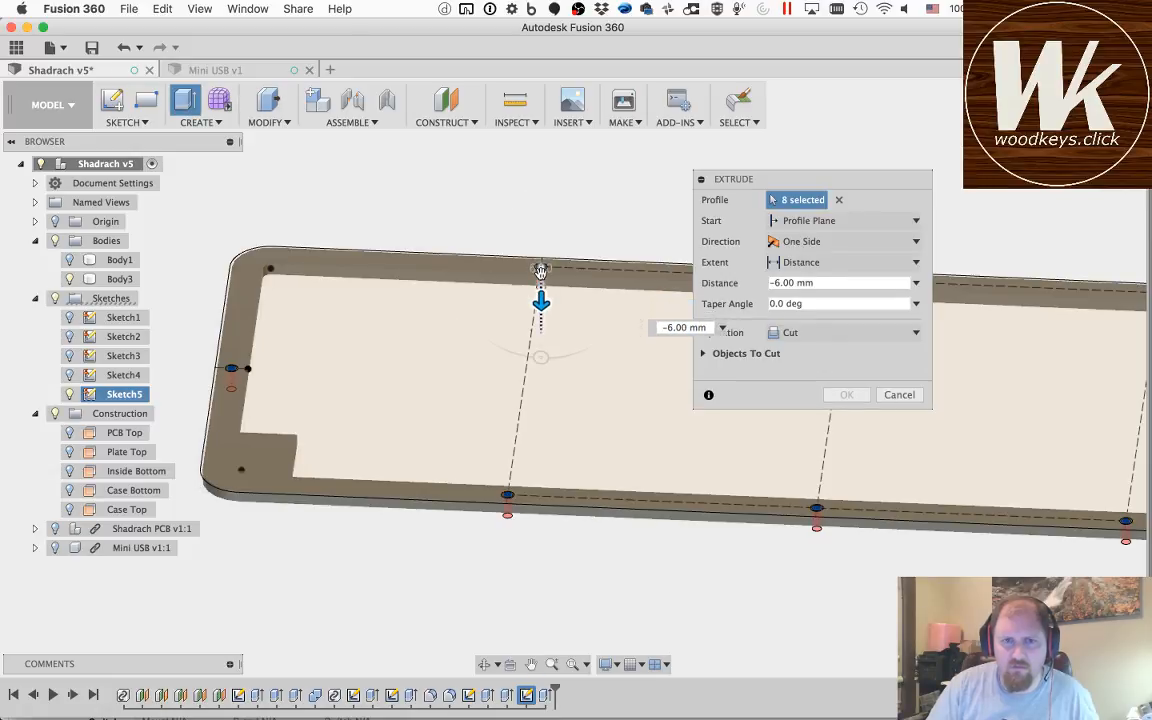
pyautogui.click(812, 331)
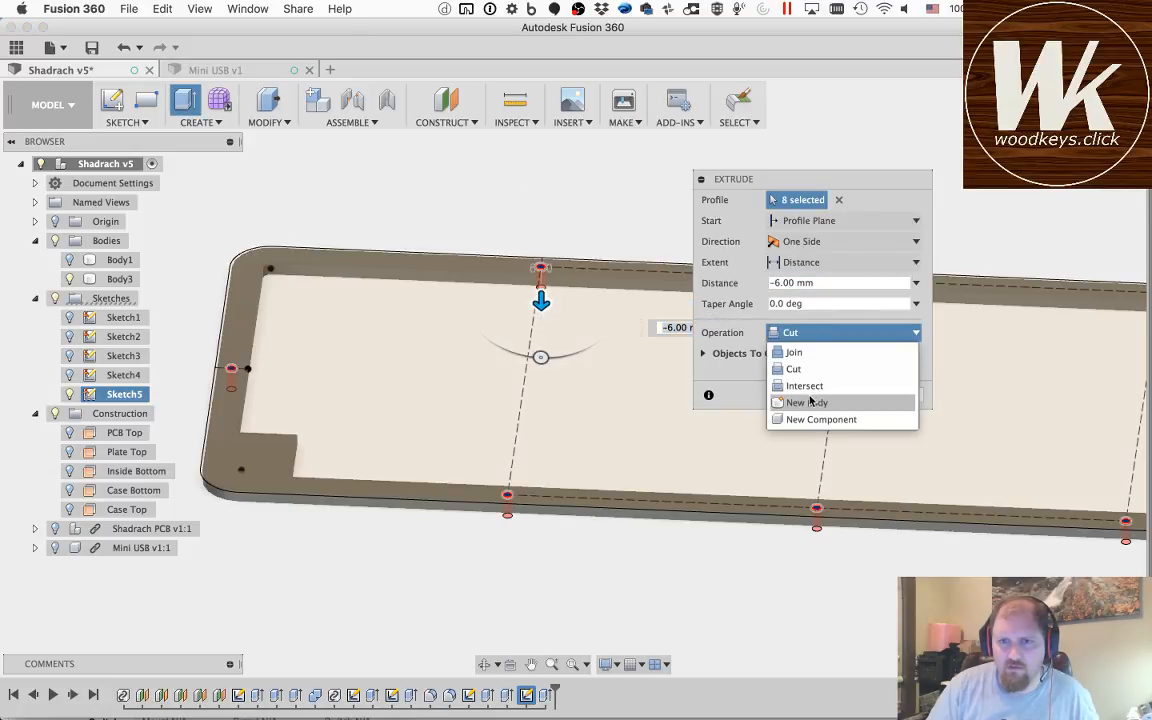
pyautogui.click(767, 312)
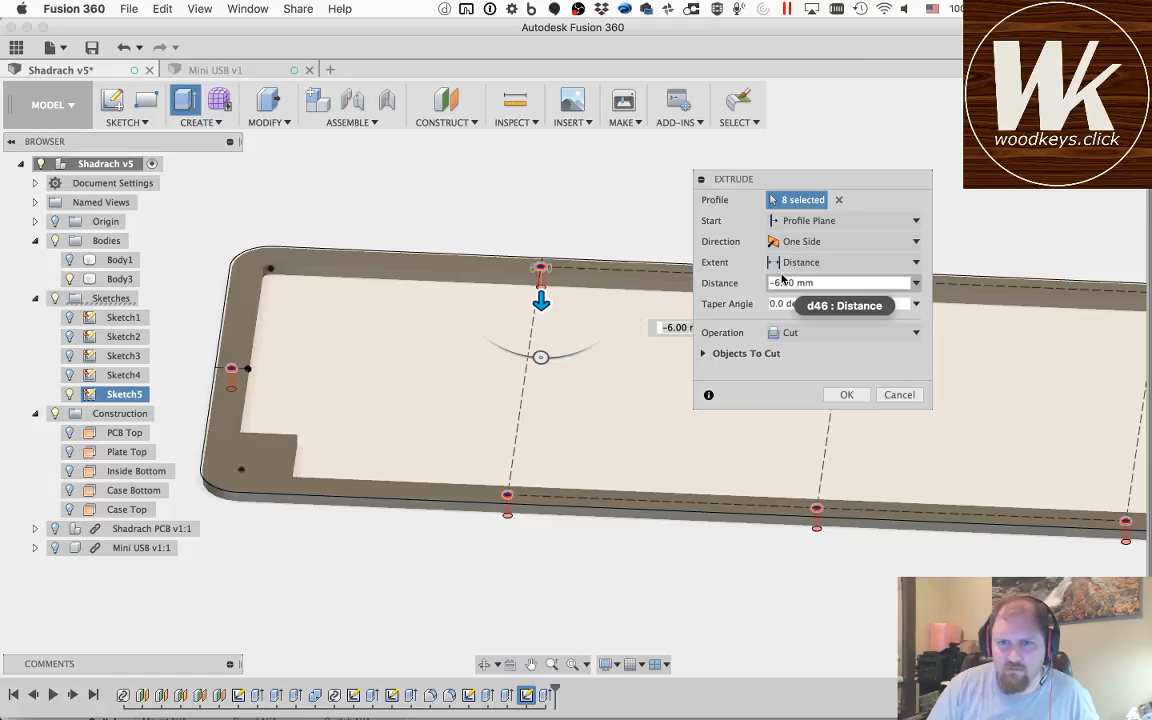
pyautogui.click(783, 264)
pyautogui.click(791, 315)
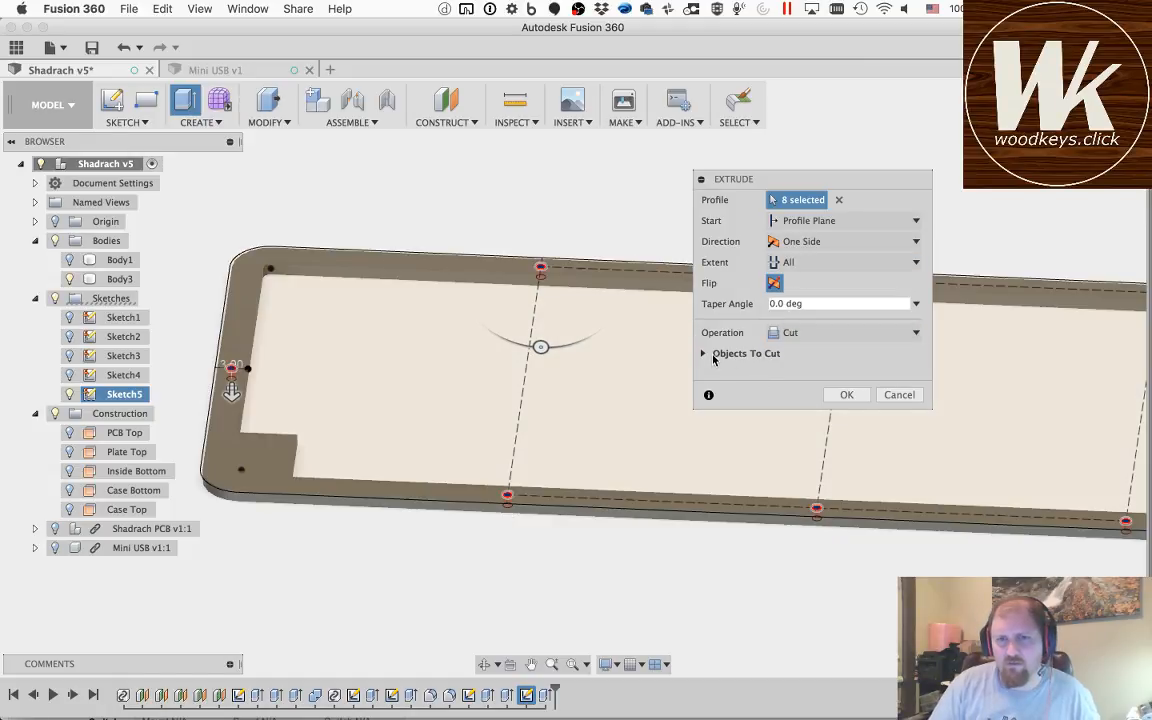
pyautogui.click(705, 354)
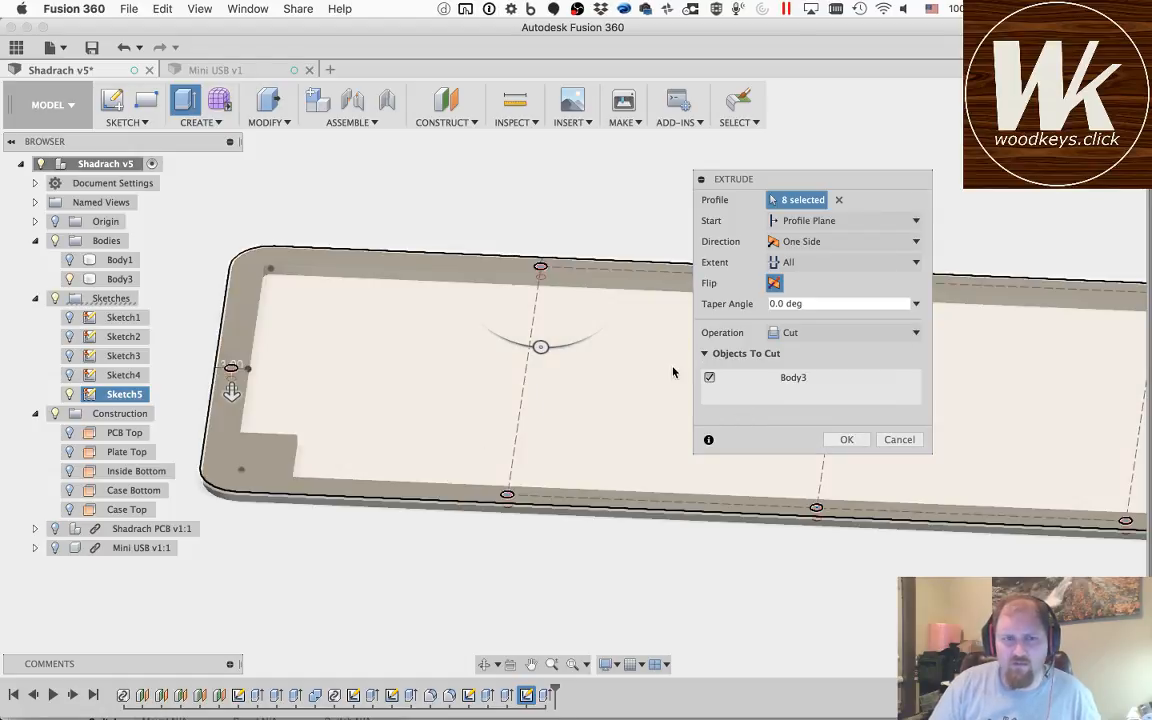
pyautogui.click(842, 440)
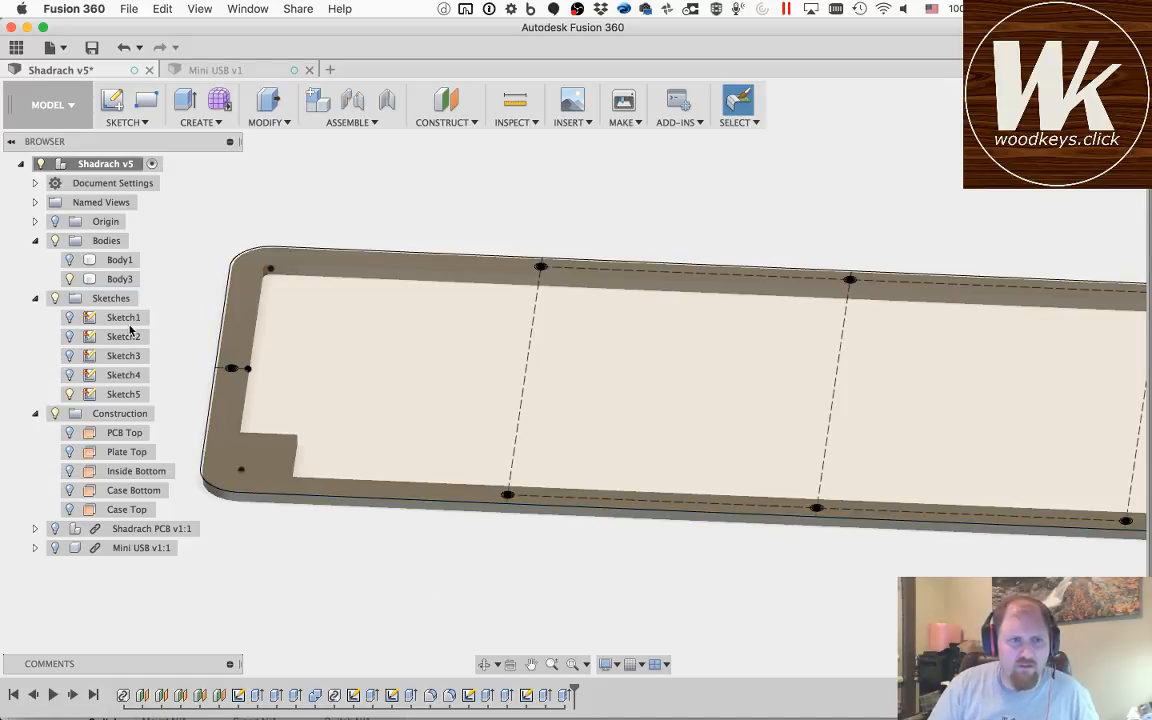
# Step: With Body1 shown and Body3 hidden, start a Press Pull extrusion with the inner circle and surrounding ring at the case's left edge
pyautogui.click(67, 258)
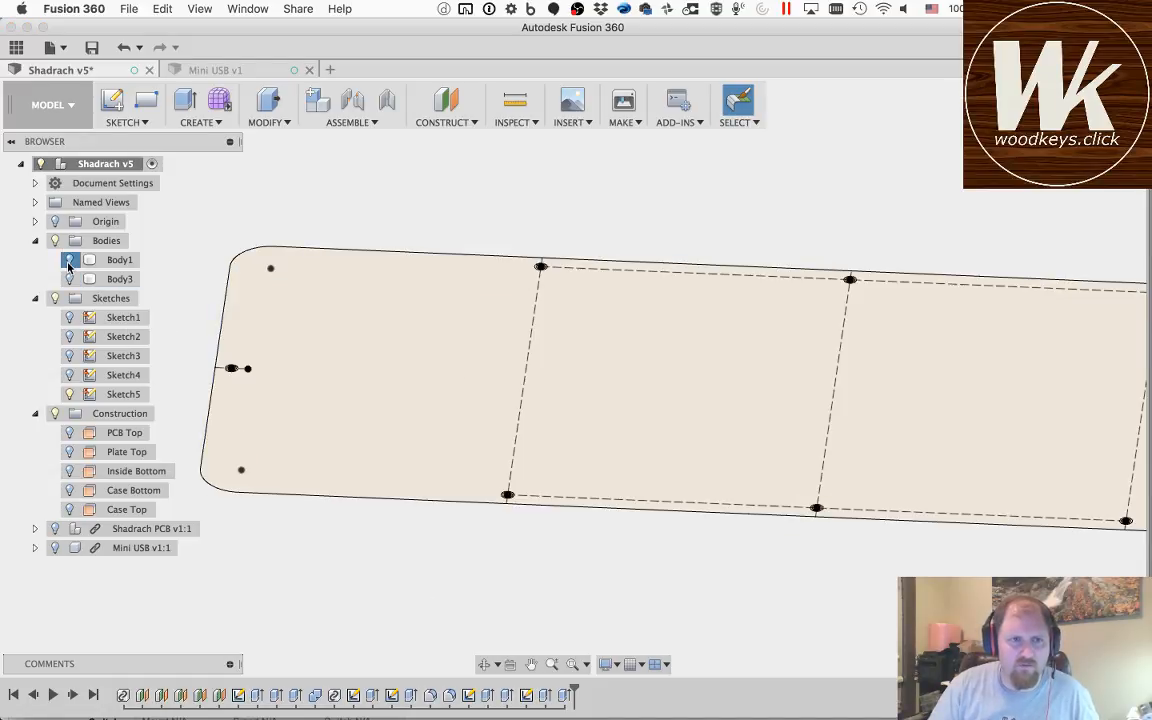
pyautogui.click(67, 260)
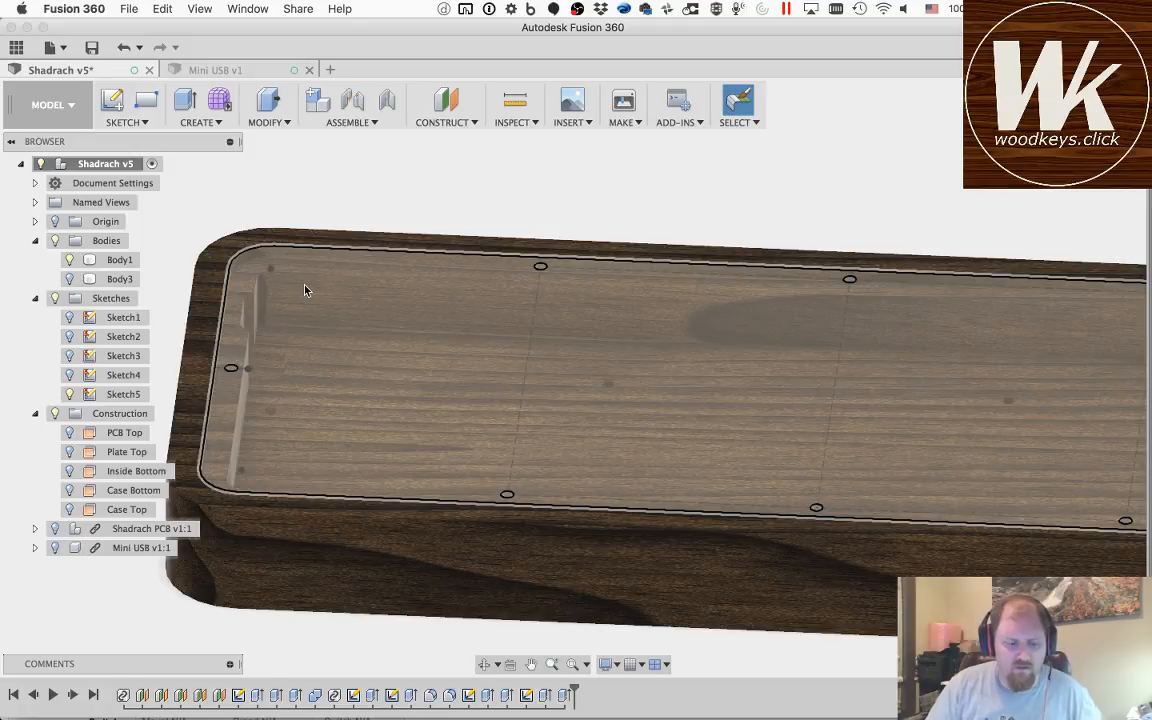
pyautogui.press('q')
pyautogui.scroll(-5, 230, 370)
pyautogui.scroll(10, 230, 374)
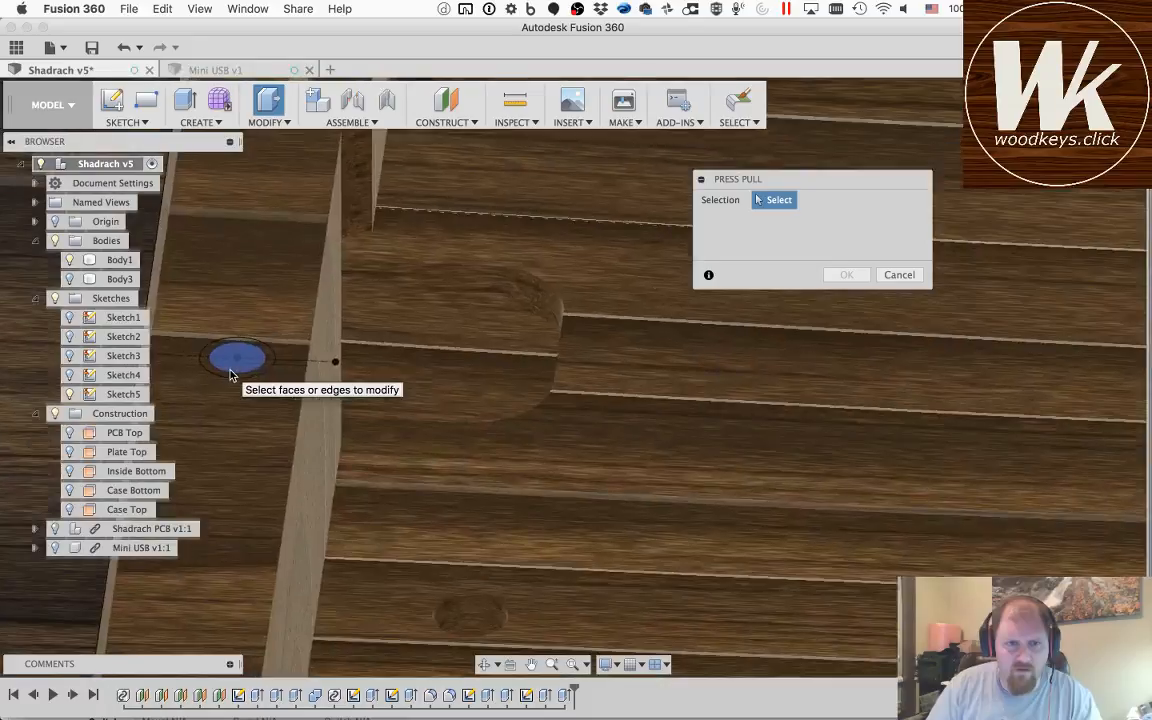
pyautogui.scroll(5, 230, 374)
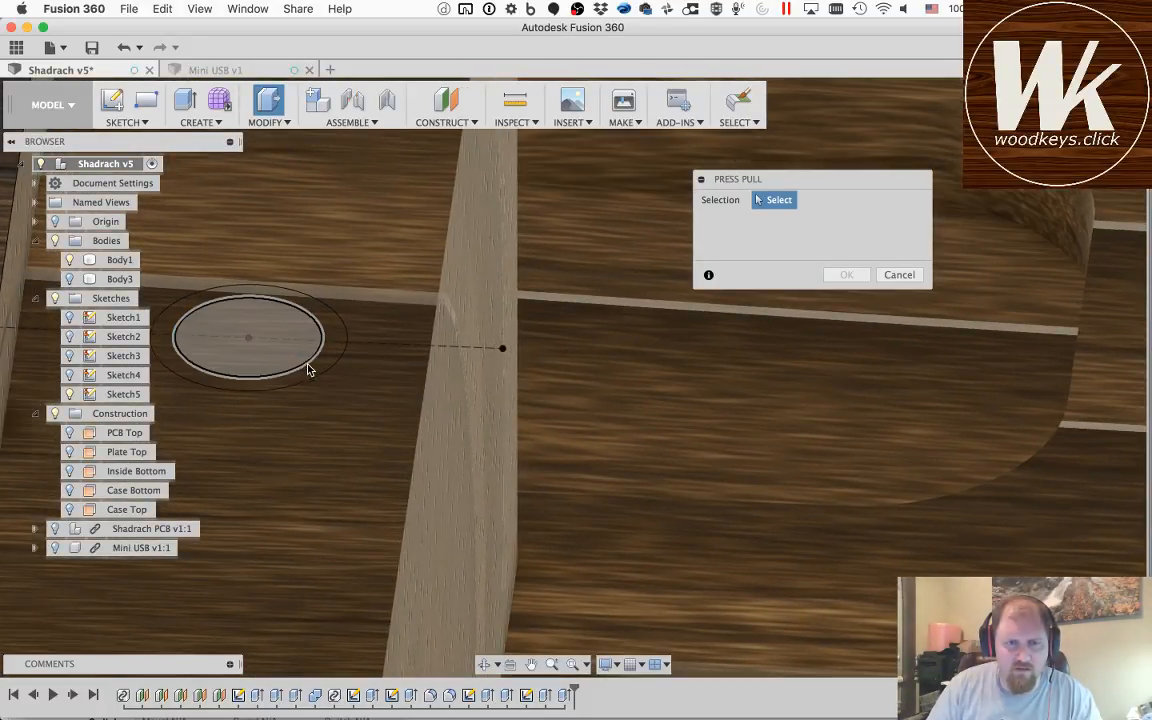
pyautogui.click(300, 360)
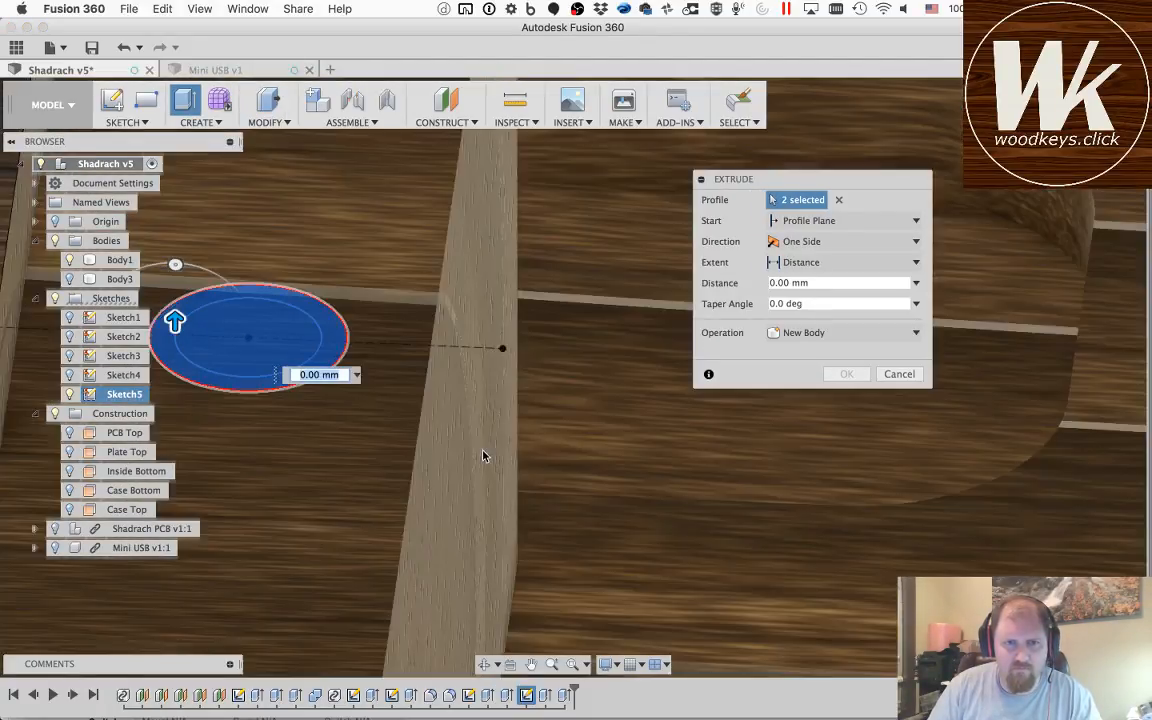
pyautogui.click(483, 456)
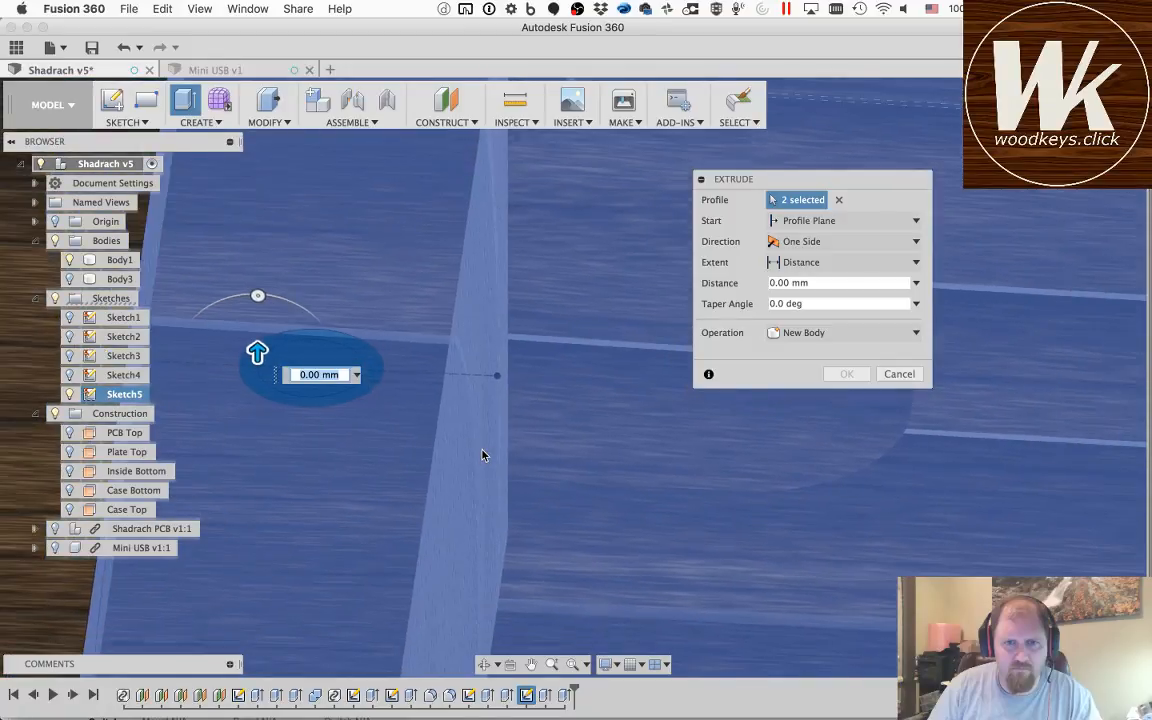
# Step: Hide Body1 and add the inner circle and ring at the upper end of the vertical centre line to the extrusion profiles
pyautogui.scroll(-5, 483, 456)
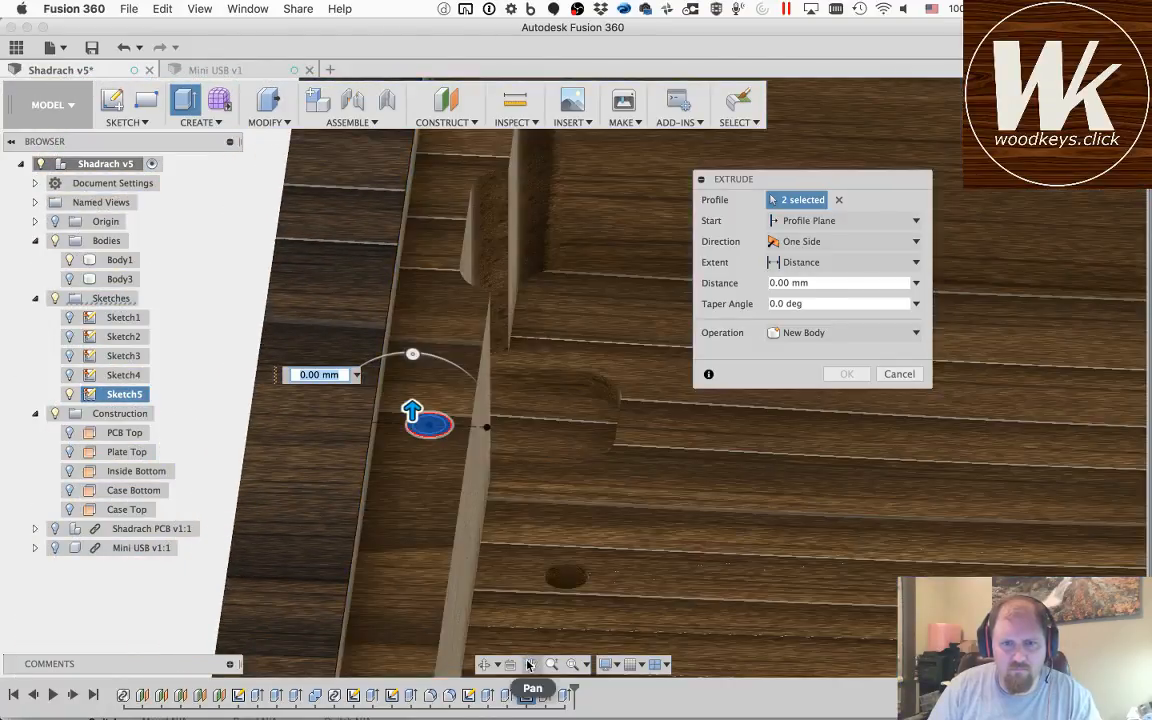
pyautogui.click(531, 664)
pyautogui.moveTo(639, 226); pyautogui.dragTo(110, 600)
pyautogui.moveTo(1067, 440); pyautogui.dragTo(96, 540)
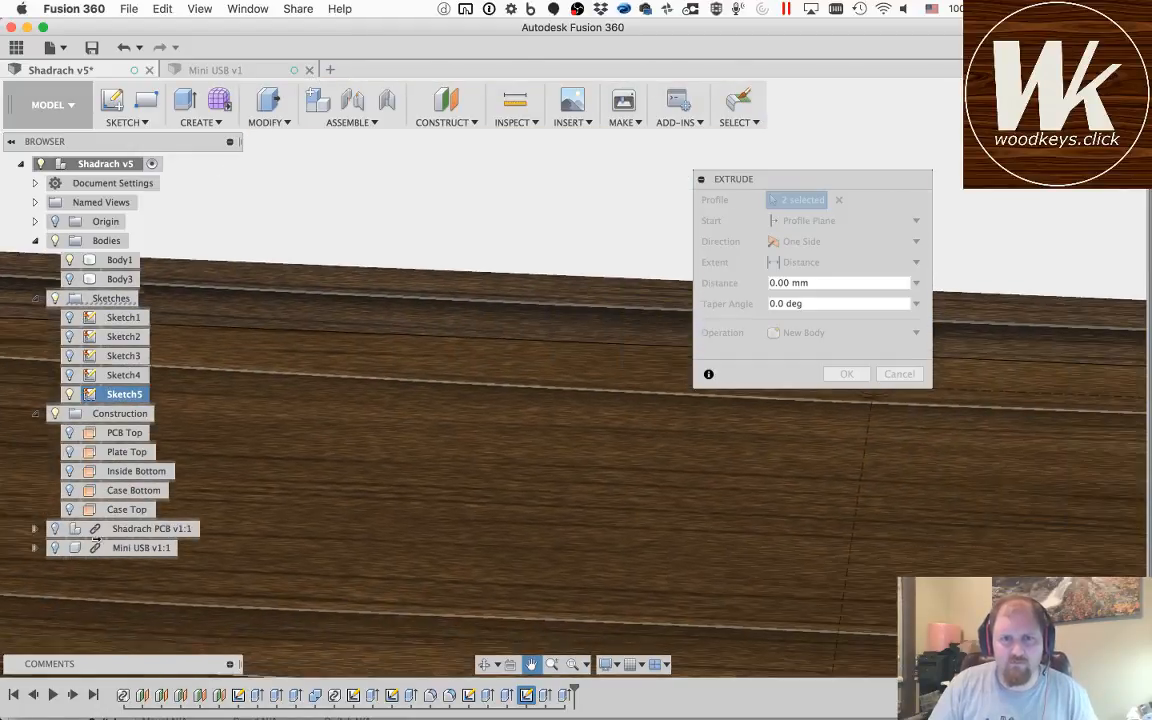
pyautogui.moveTo(1000, 604); pyautogui.dragTo(213, 586)
pyautogui.moveTo(1070, 504); pyautogui.dragTo(787, 533)
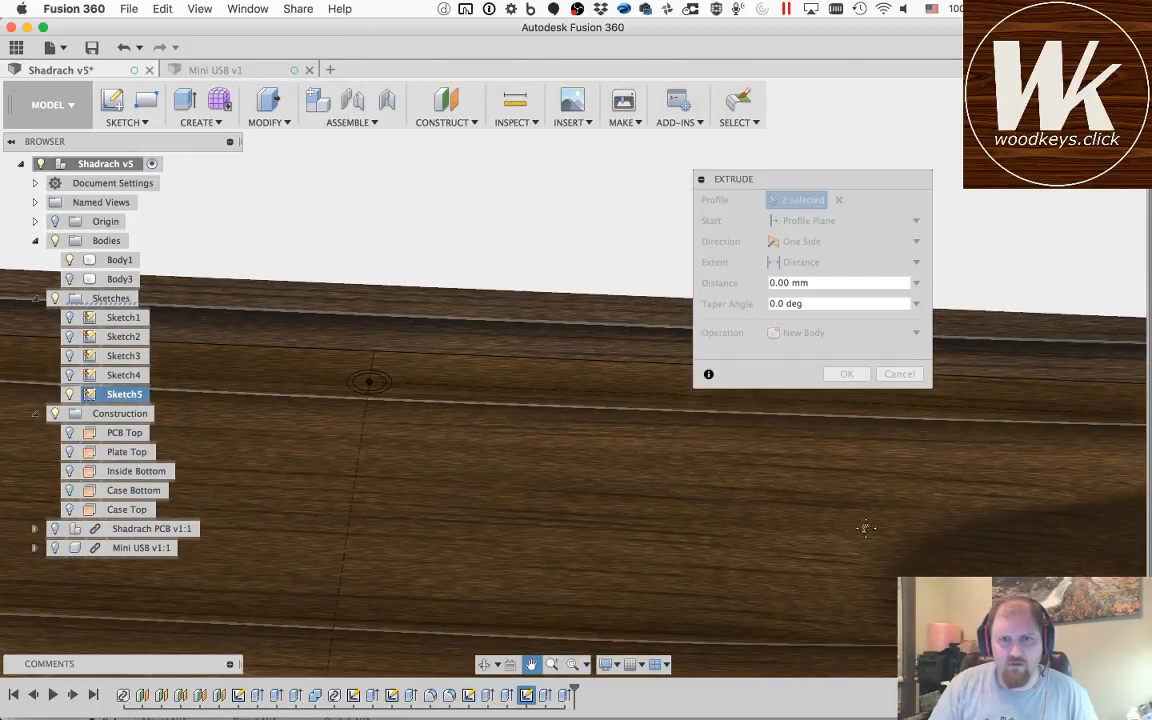
pyautogui.moveTo(866, 528); pyautogui.dragTo(340, 528)
pyautogui.scroll(4, 494, 519)
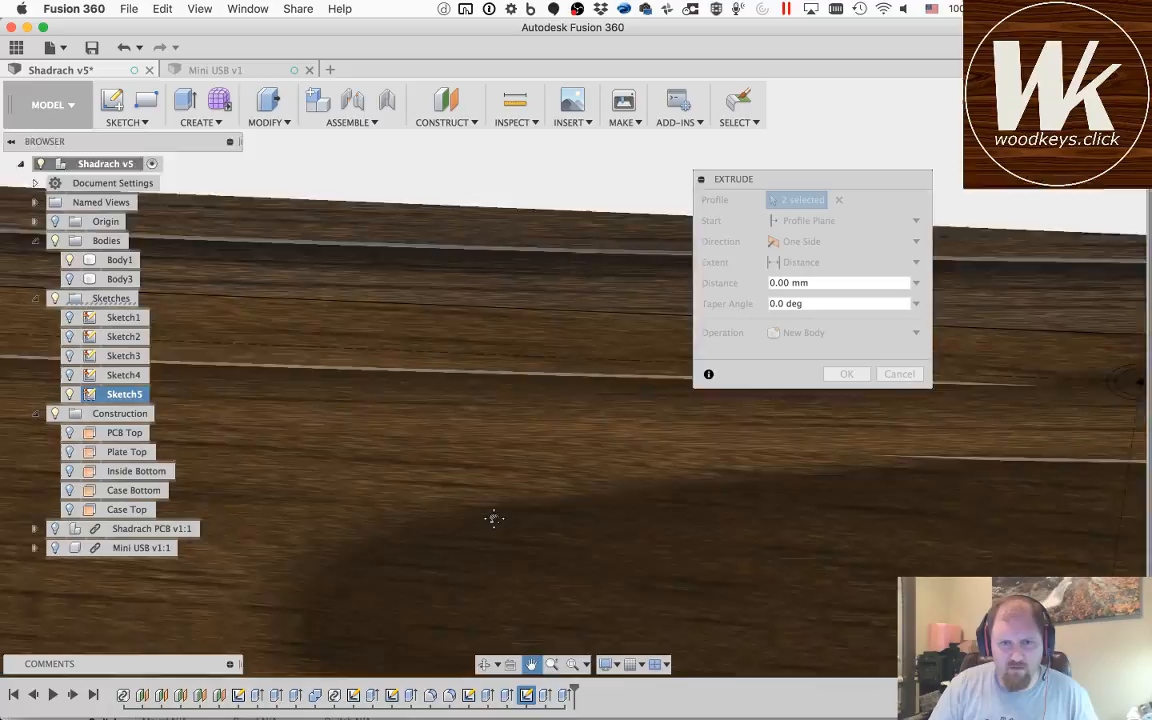
pyautogui.scroll(2, 494, 519)
pyautogui.scroll(-5, 494, 516)
pyautogui.scroll(-3, 215, 380)
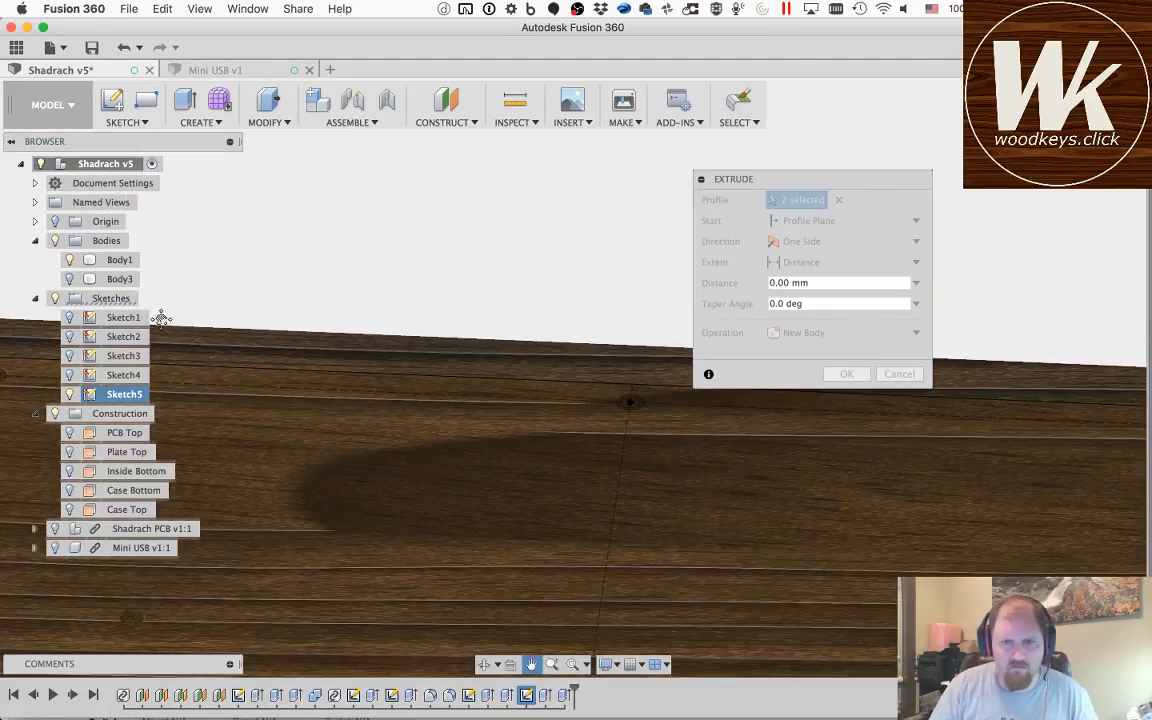
pyautogui.click(69, 260)
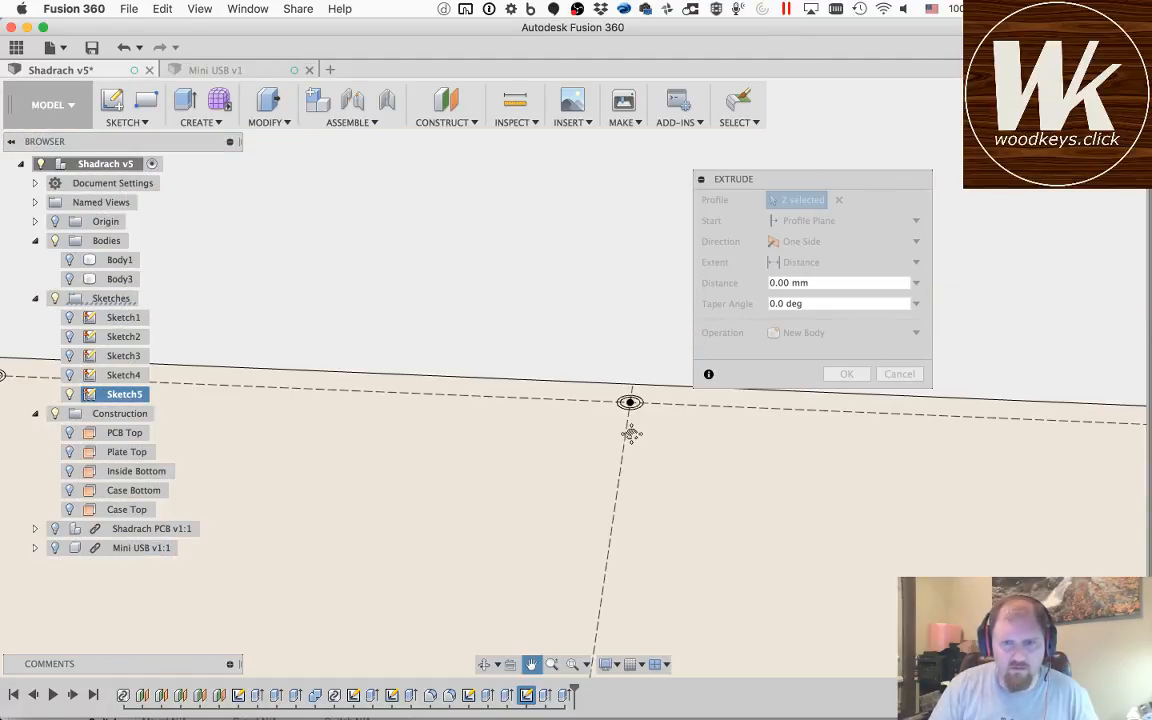
pyautogui.scroll(3, 630, 403)
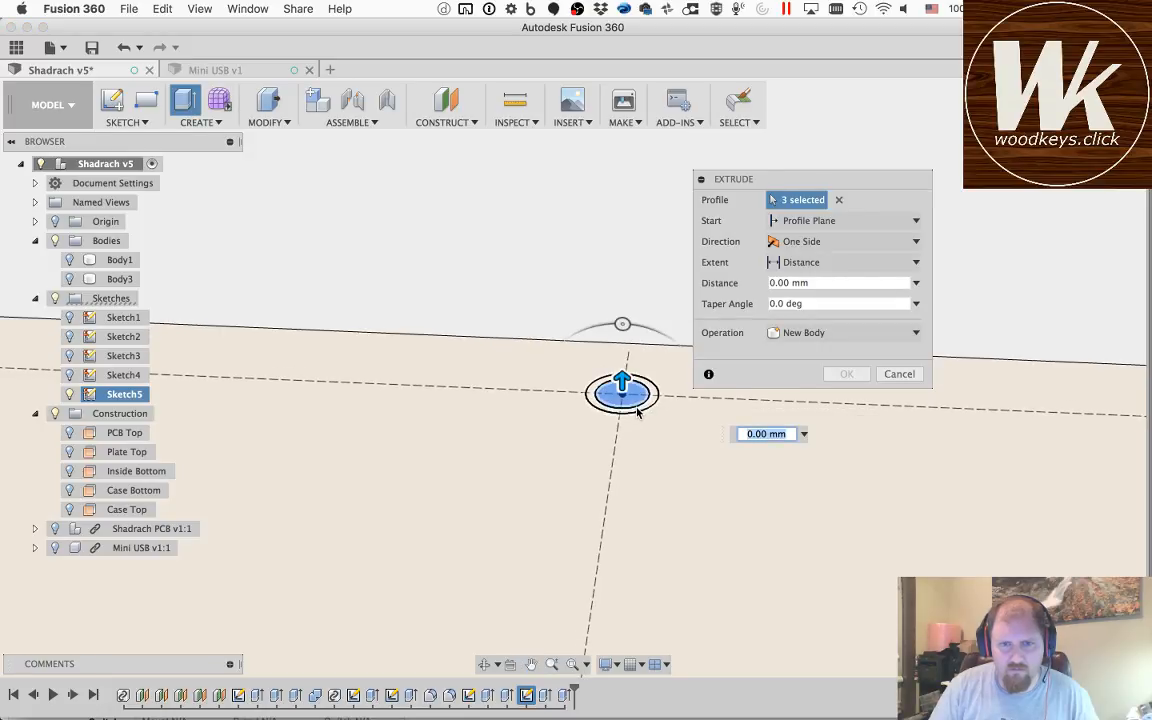
pyautogui.click(638, 412)
# Step: Add the inner circle and ring at the upper end of the left vertical construction line to the extrusion profiles
pyautogui.click(532, 665)
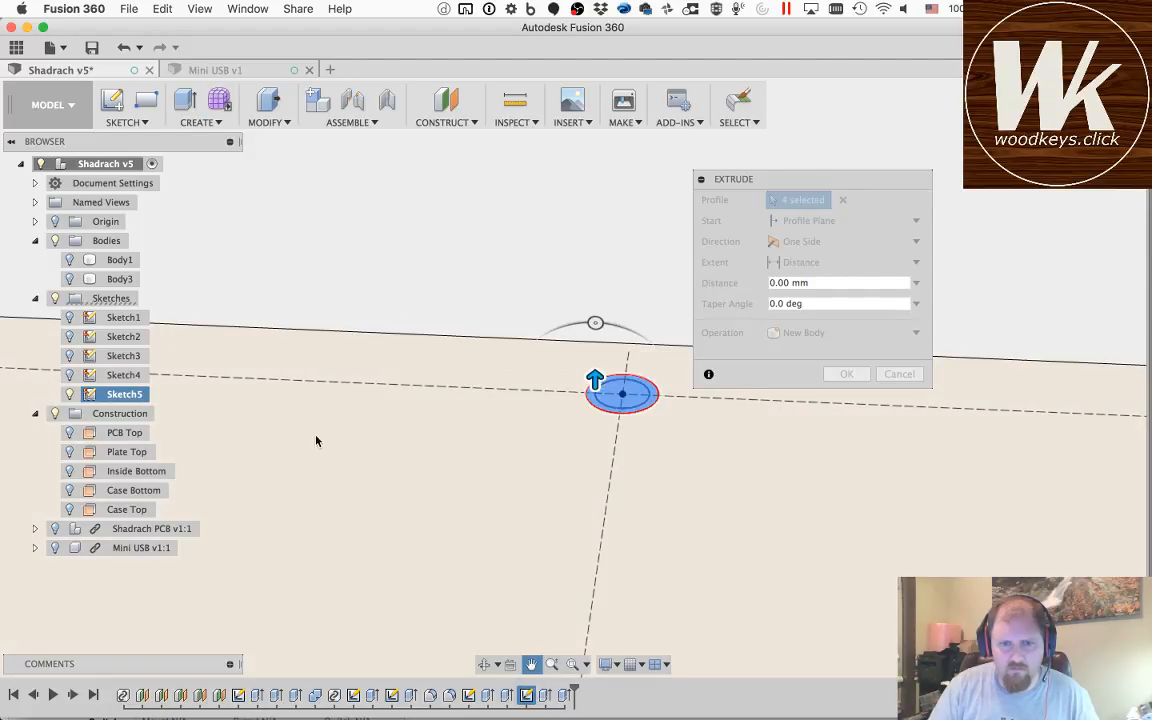
pyautogui.moveTo(250, 415); pyautogui.dragTo(785, 461)
pyautogui.moveTo(540, 490); pyautogui.dragTo(948, 464)
pyautogui.moveTo(363, 470); pyautogui.dragTo(745, 485)
pyautogui.press('Escape')
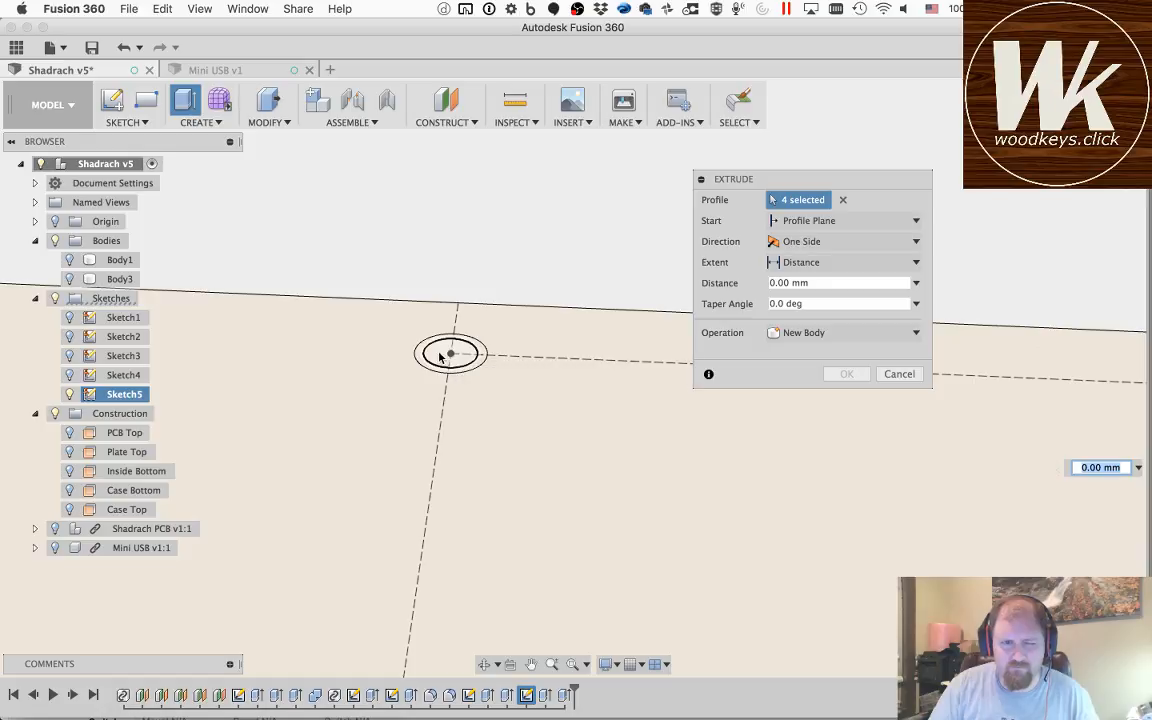
pyautogui.click(446, 355)
pyautogui.click(419, 354)
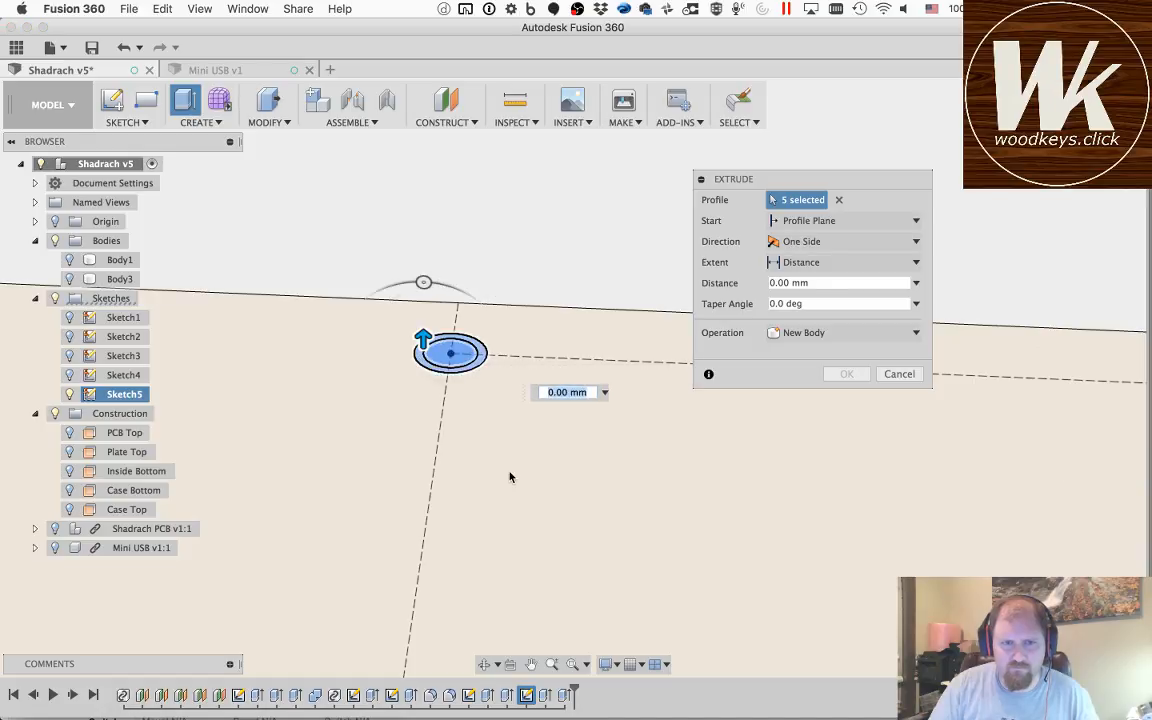
# Step: Add the inner circle and ring at the lower end of the left vertical construction line to the extrusion profiles
pyautogui.scroll(-5, 459, 424)
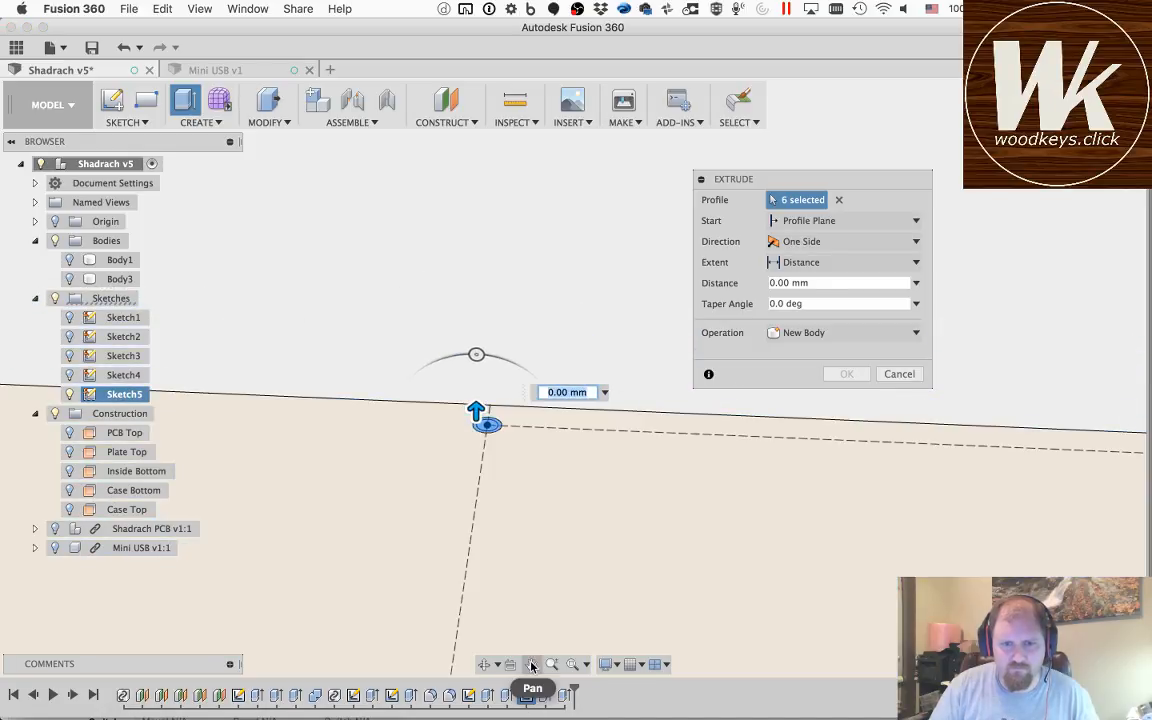
pyautogui.click(531, 665)
pyautogui.moveTo(416, 632); pyautogui.dragTo(451, 371)
pyautogui.scroll(-2, 448, 628)
pyautogui.scroll(6, 448, 628)
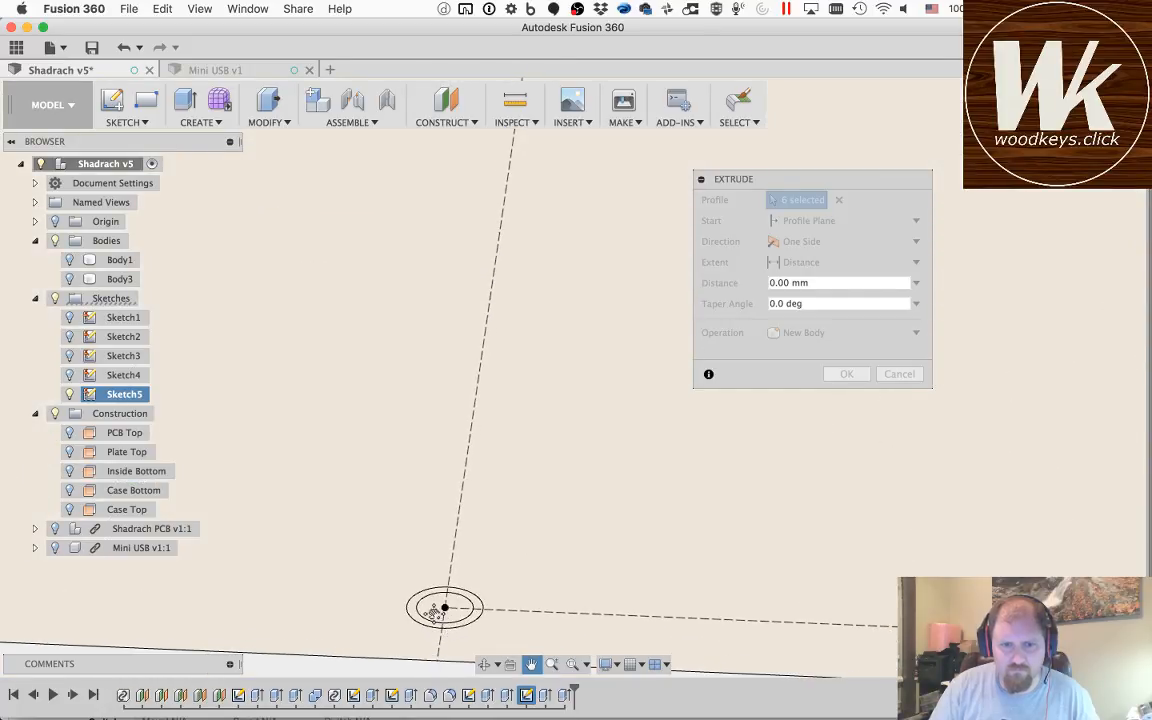
pyautogui.press('Escape')
pyautogui.click(416, 614)
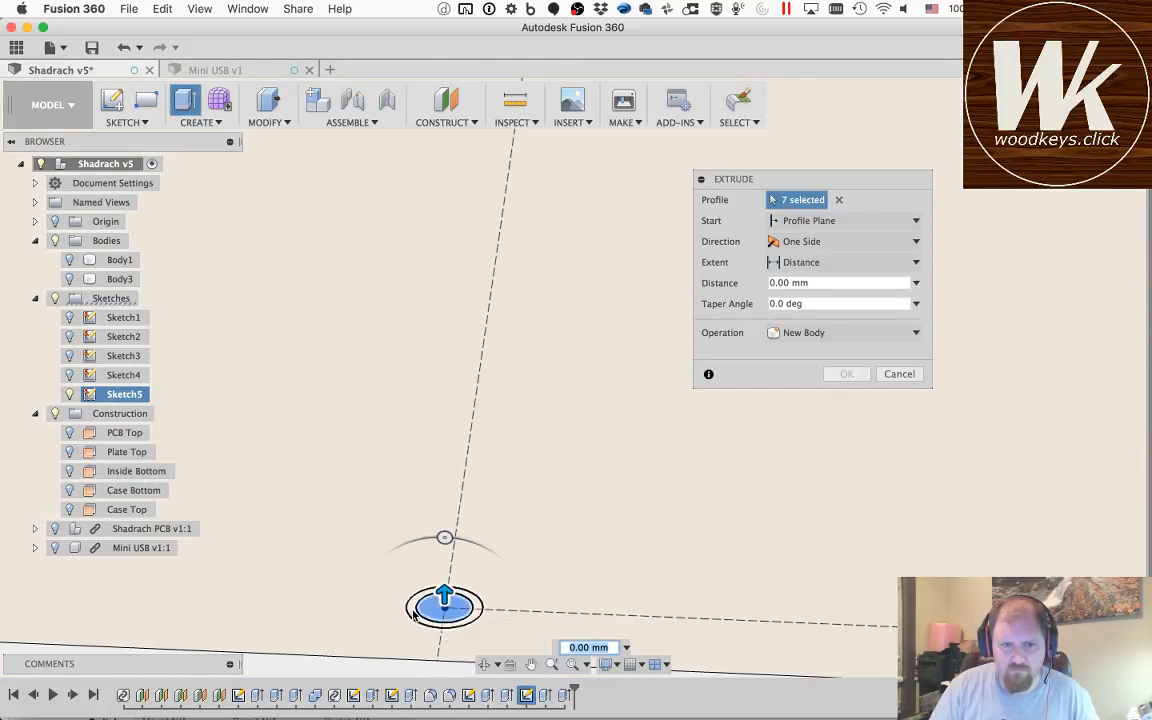
pyautogui.click(412, 613)
# Step: Add the inner circle and ring at the lower end of the vertical centre line to the extrusion profiles
pyautogui.click(531, 668)
pyautogui.moveTo(846, 612); pyautogui.dragTo(304, 546)
pyautogui.moveTo(800, 553)
pyautogui.mouseDown()
pyautogui.moveTo(430, 514)
pyautogui.moveTo(733, 556)
pyautogui.moveTo(545, 543)
pyautogui.mouseUp()
pyautogui.press('Escape')
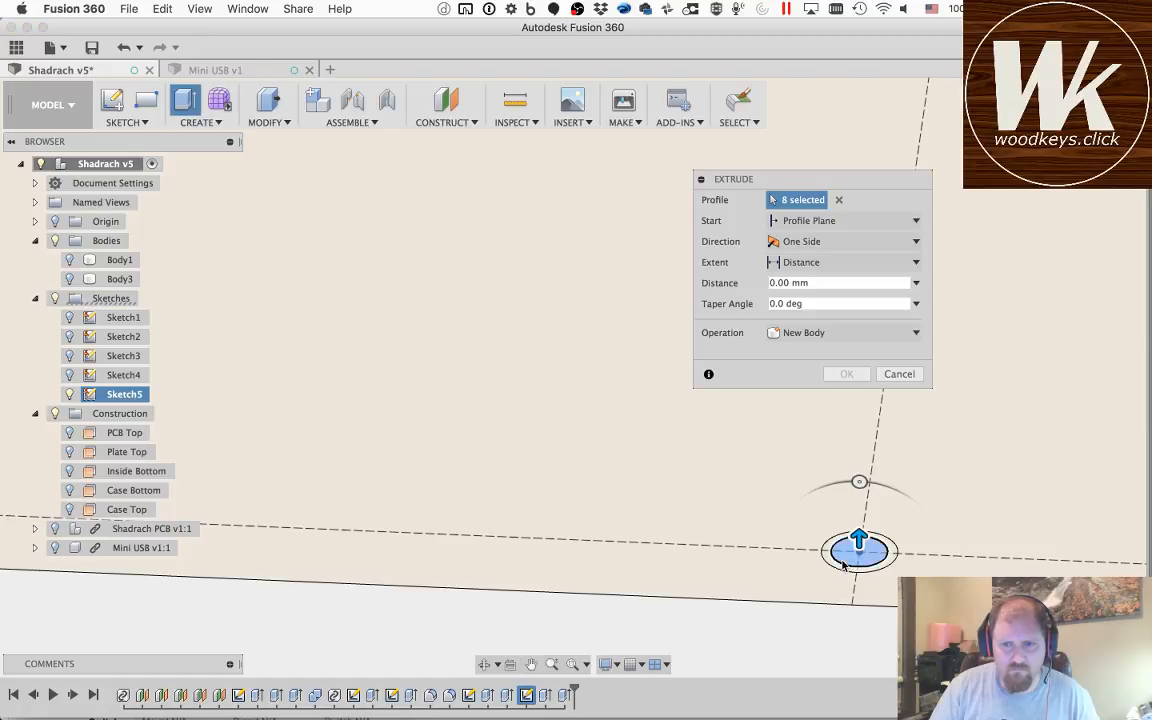
# Step: Add the inner circle and ring at the lower end of the right vertical construction line to the extrusion profiles
pyautogui.click(533, 661)
pyautogui.moveTo(1005, 519); pyautogui.dragTo(85, 442)
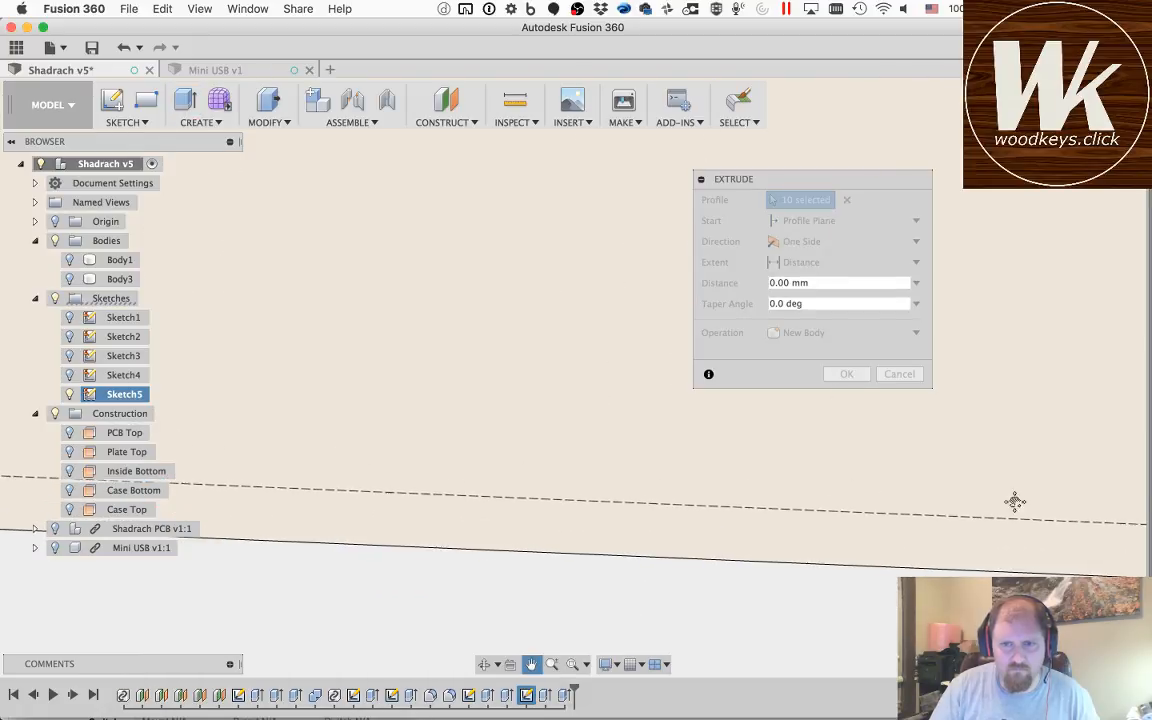
pyautogui.moveTo(1014, 502); pyautogui.dragTo(513, 460)
pyautogui.press('Escape')
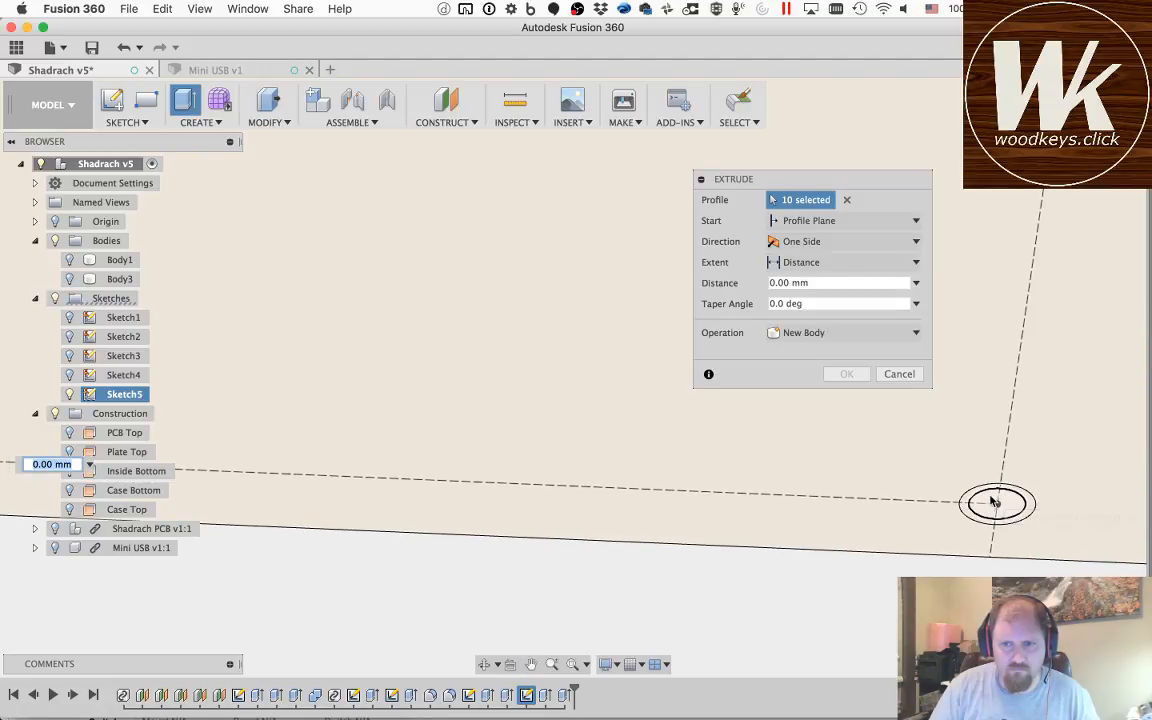
pyautogui.click(995, 502)
pyautogui.click(1000, 488)
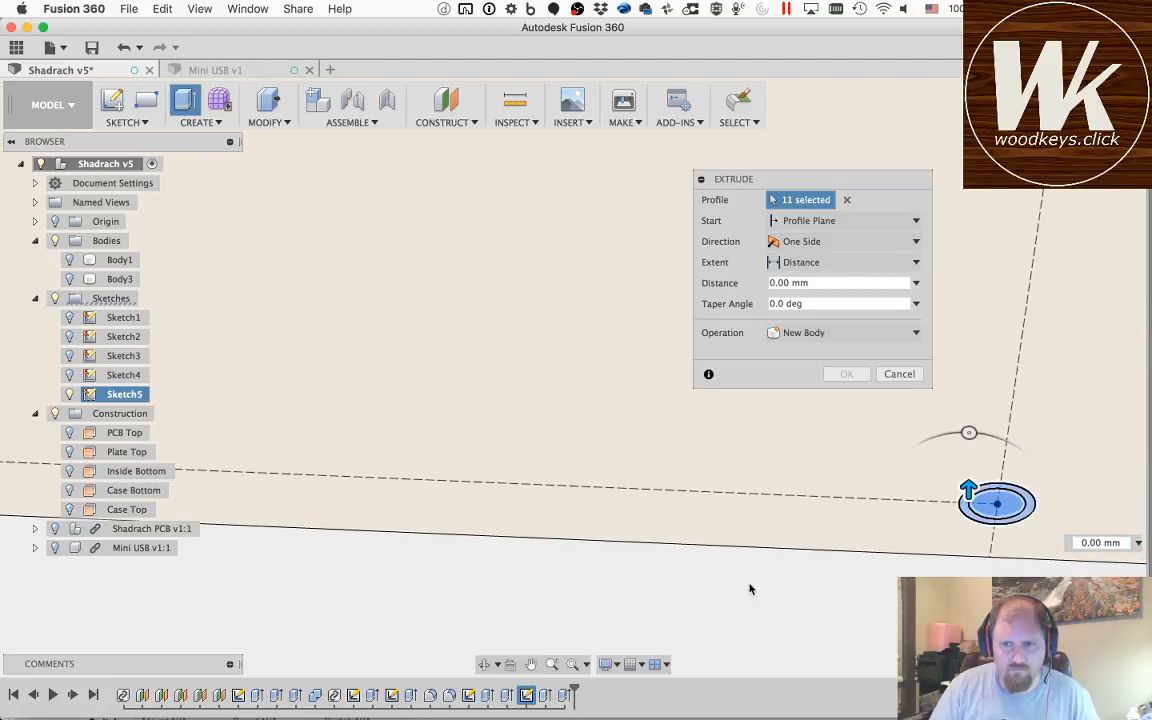
# Step: Add the inner circle and ring at the upper end of the right vertical construction line to the extrusion profiles
pyautogui.click(531, 664)
pyautogui.moveTo(573, 332); pyautogui.dragTo(506, 409)
pyautogui.moveTo(606, 274); pyautogui.dragTo(394, 604)
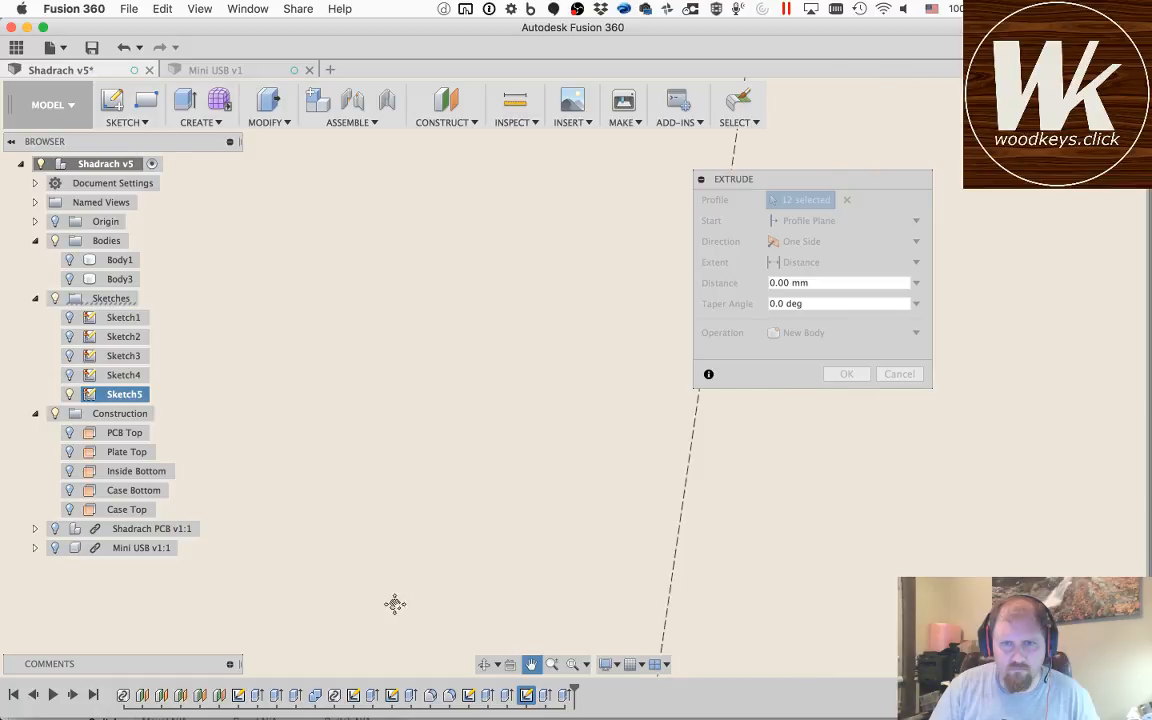
pyautogui.moveTo(543, 285)
pyautogui.mouseDown()
pyautogui.moveTo(468, 496)
pyautogui.moveTo(418, 595)
pyautogui.mouseUp()
pyautogui.moveTo(646, 140); pyautogui.dragTo(628, 280)
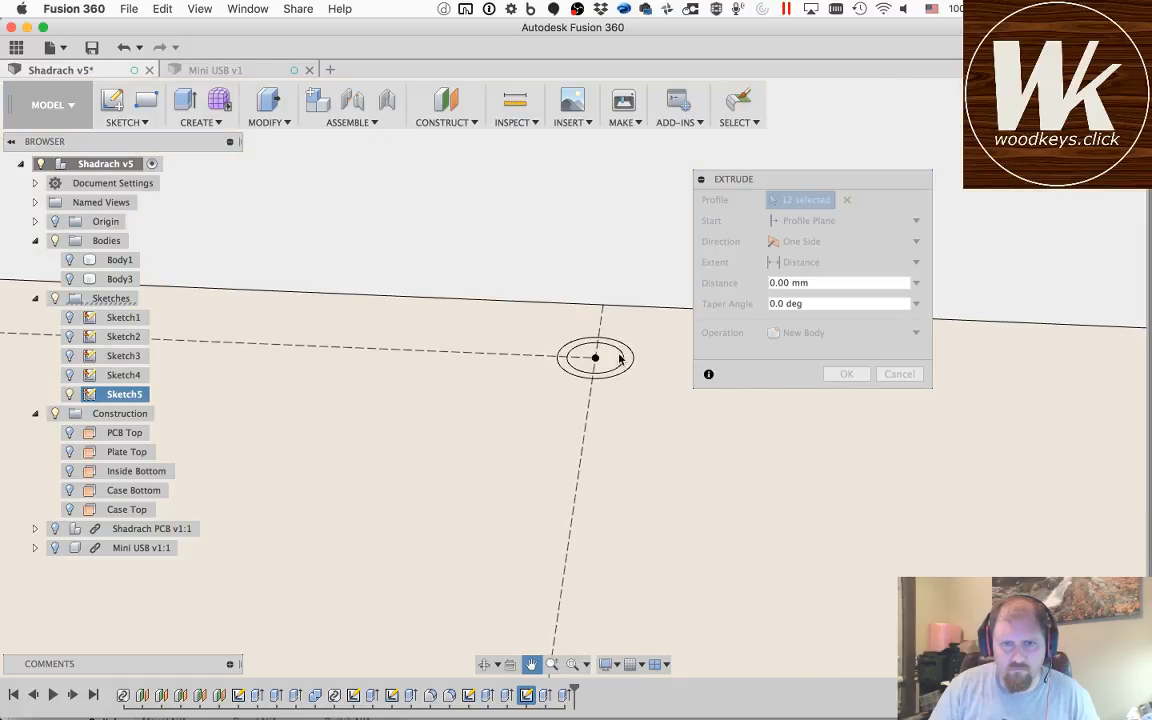
pyautogui.click(531, 664)
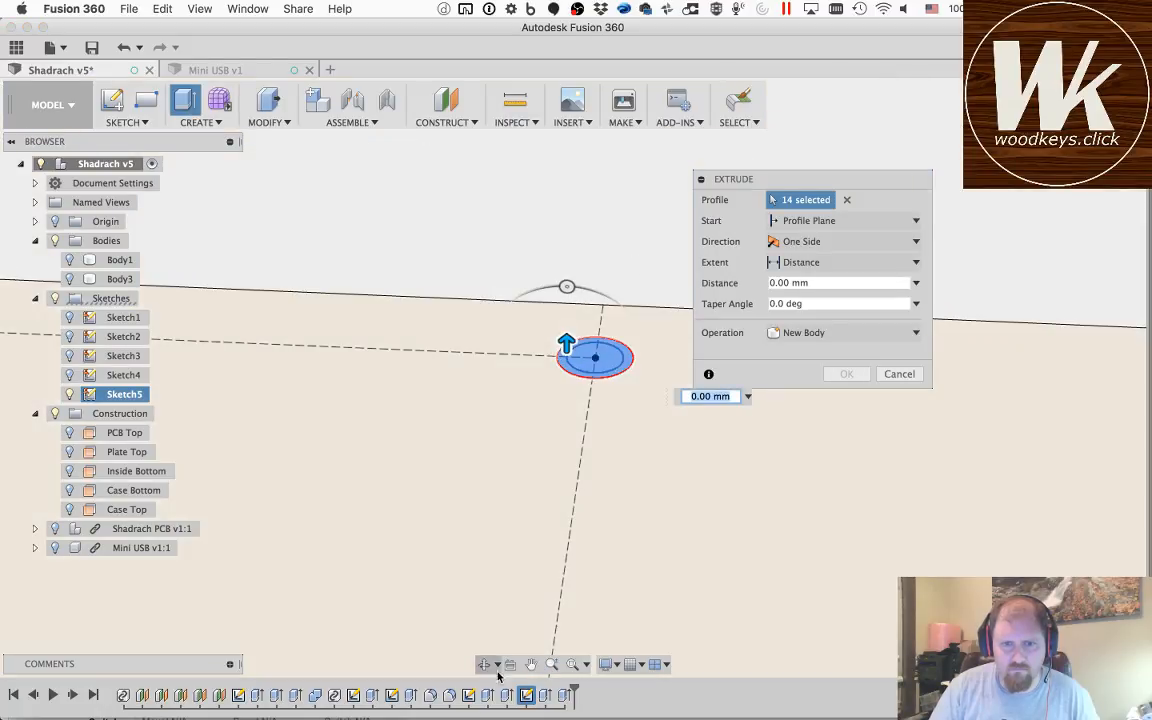
# Step: Check that the inner circle and ring at the upper end of the vertical centre line are included in the profile selection
pyautogui.click(531, 664)
pyautogui.moveTo(701, 535)
pyautogui.mouseDown()
pyautogui.moveTo(851, 523)
pyautogui.moveTo(1080, 538)
pyautogui.mouseUp()
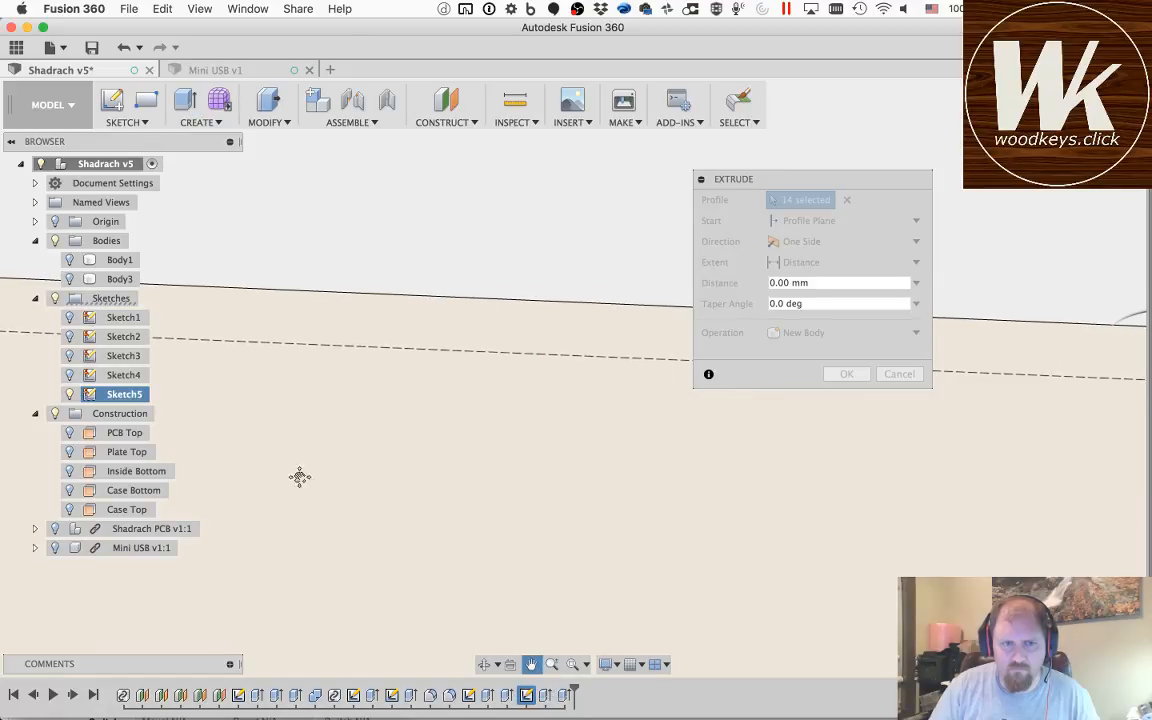
pyautogui.moveTo(298, 476); pyautogui.dragTo(800, 508)
pyautogui.moveTo(538, 496); pyautogui.dragTo(909, 522)
pyautogui.press('Escape')
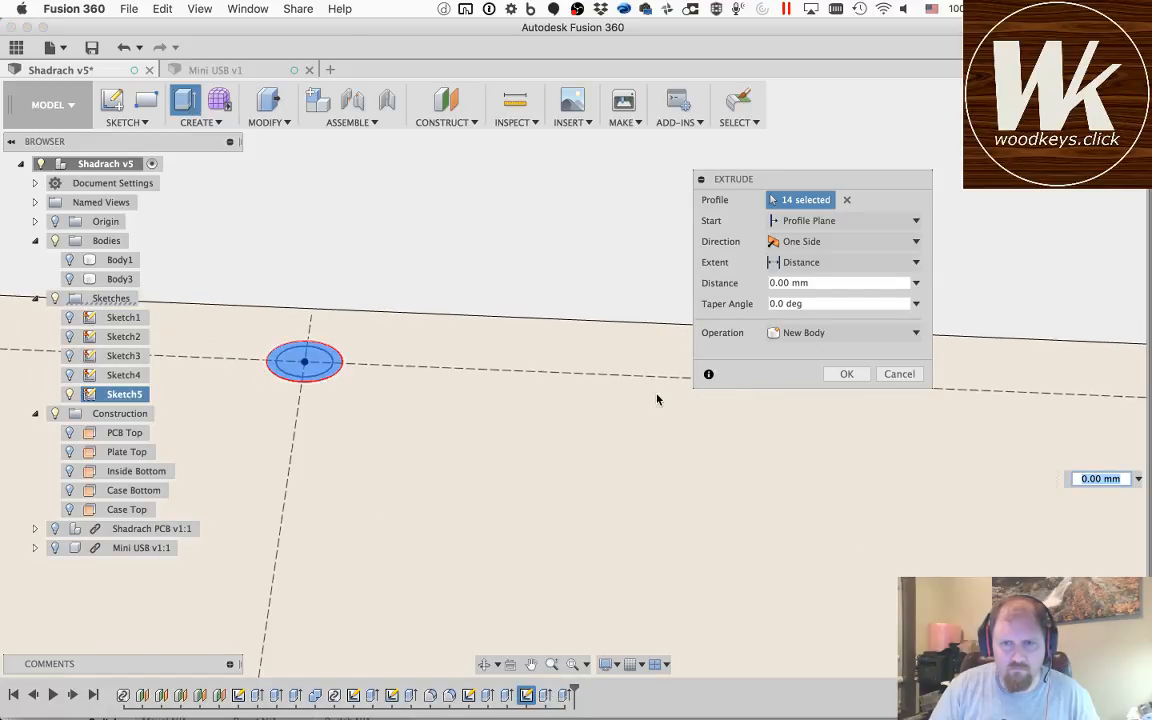
pyautogui.click(531, 664)
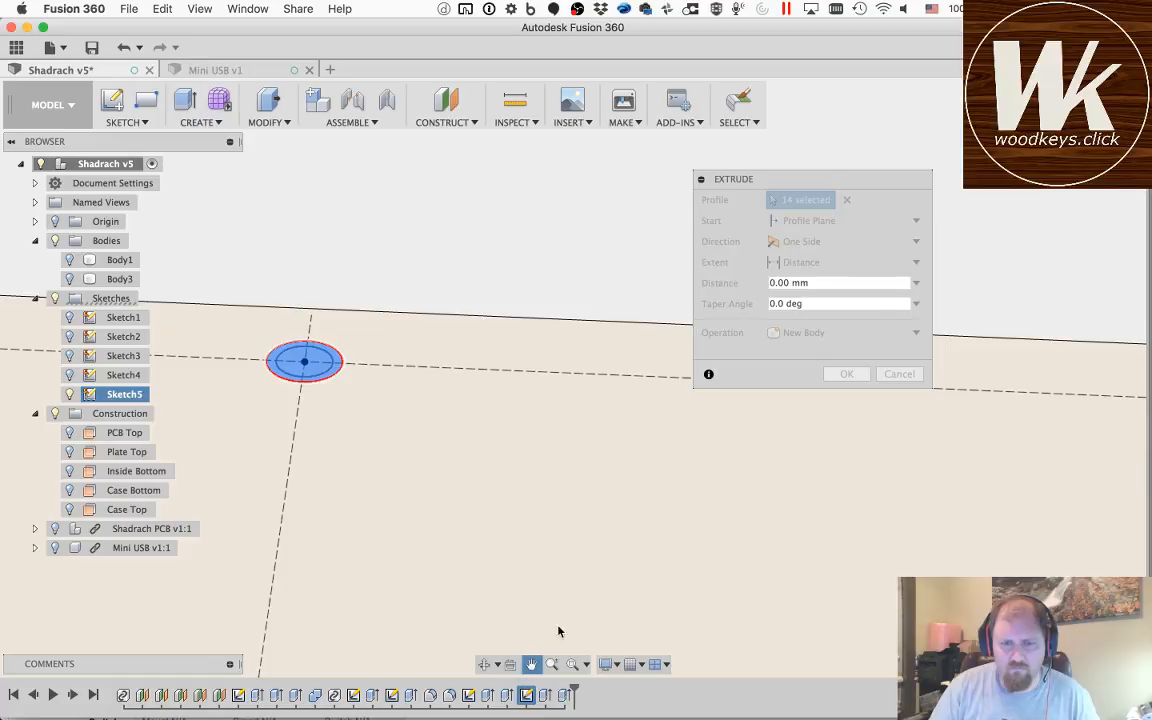
pyautogui.press('Escape')
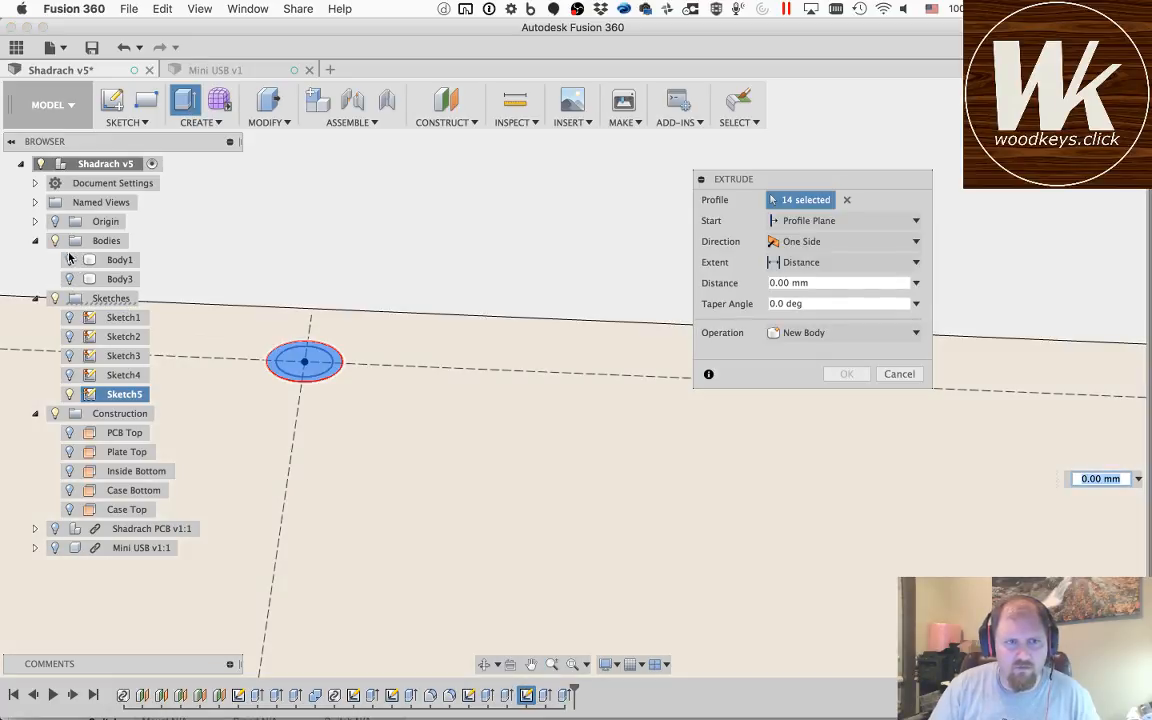
# Step: Show Body1 and set the extrusion to start From Object, using the case's narrow inner ledge face as the start object
pyautogui.click(69, 259)
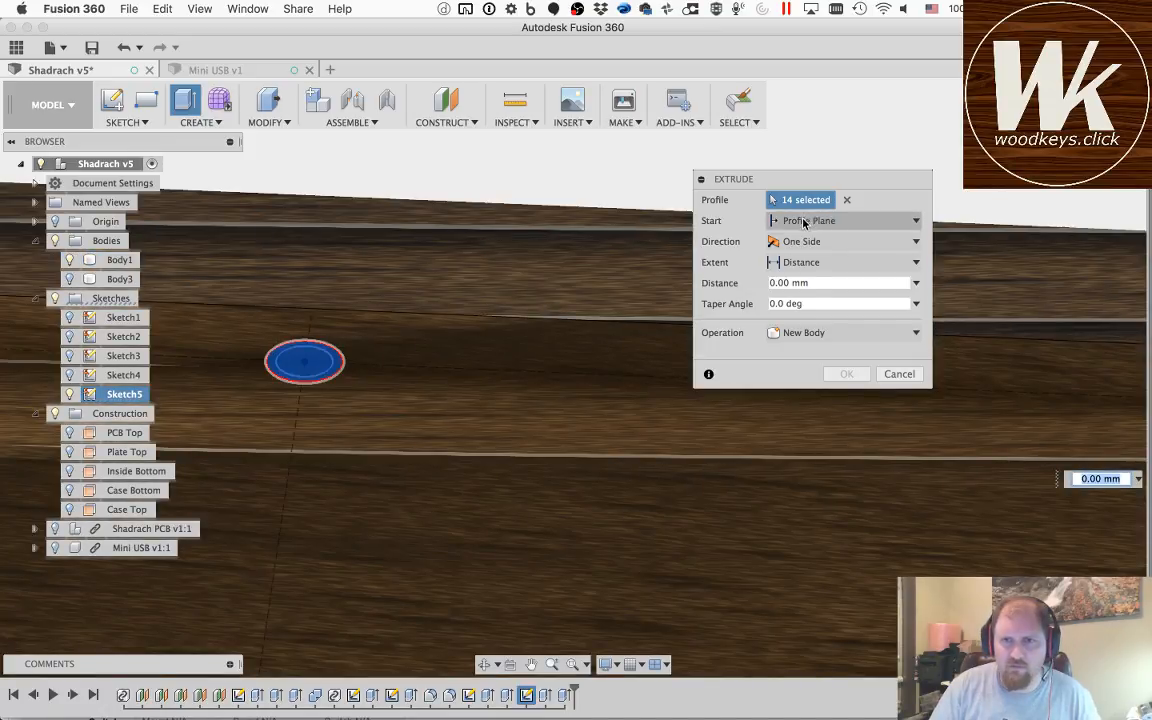
pyautogui.click(845, 220)
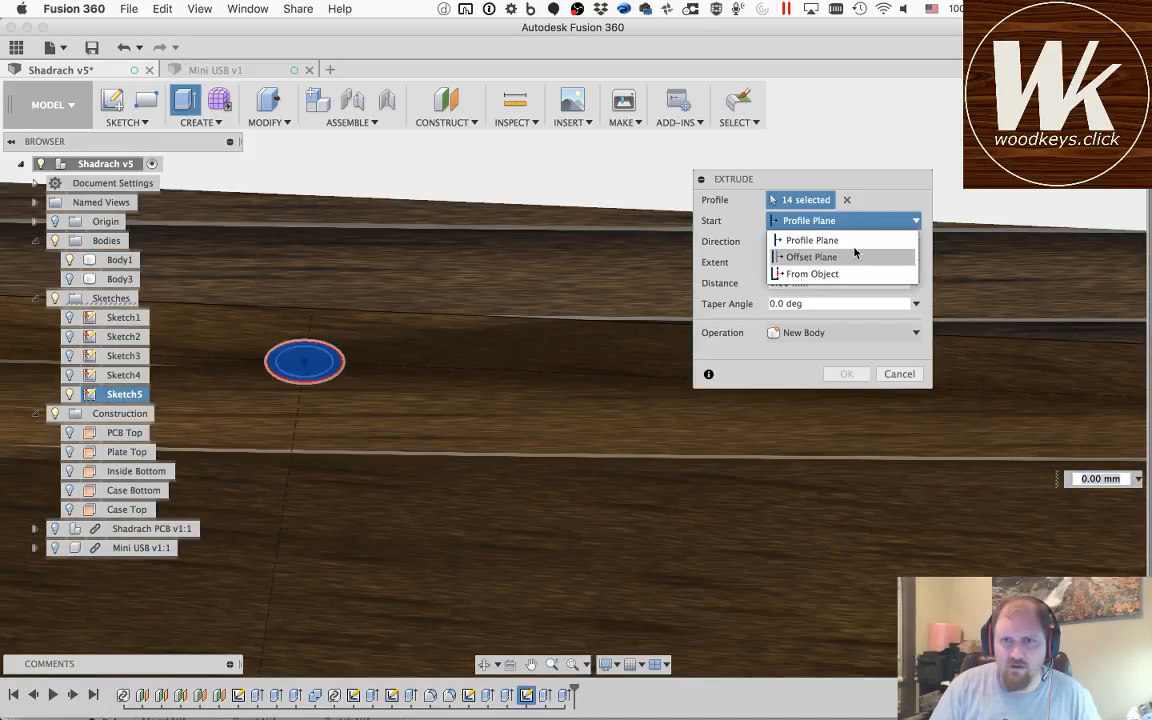
pyautogui.click(810, 273)
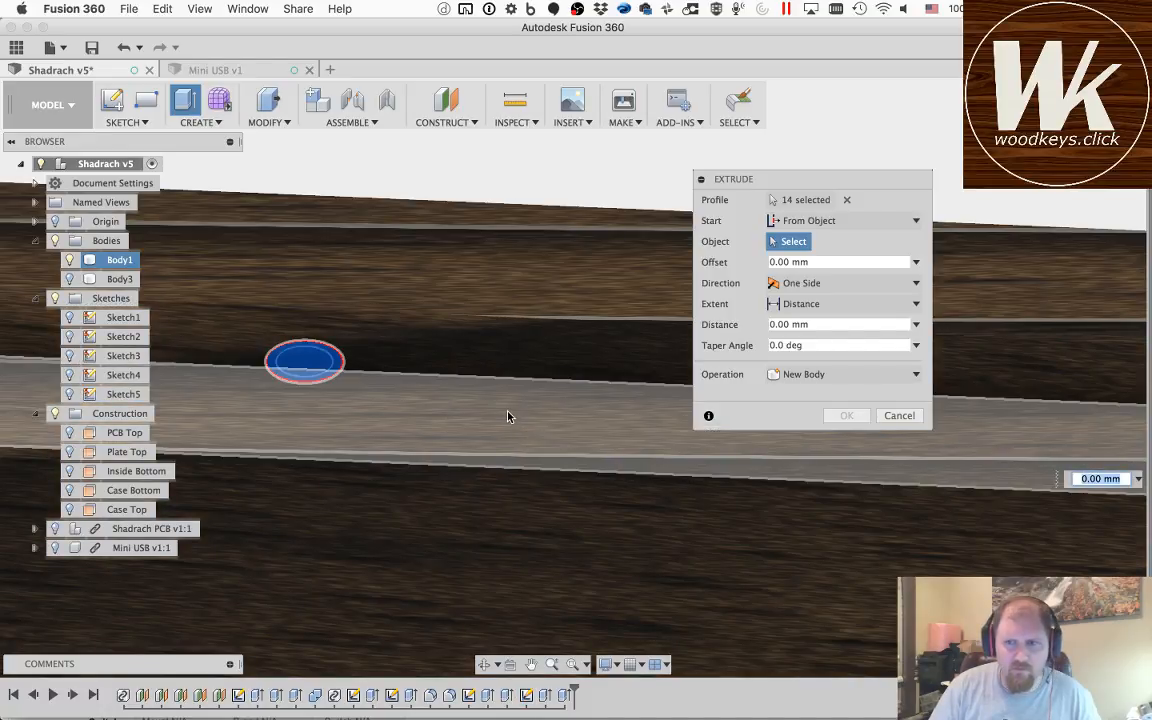
pyautogui.click(508, 416)
pyautogui.scroll(-10, 475, 581)
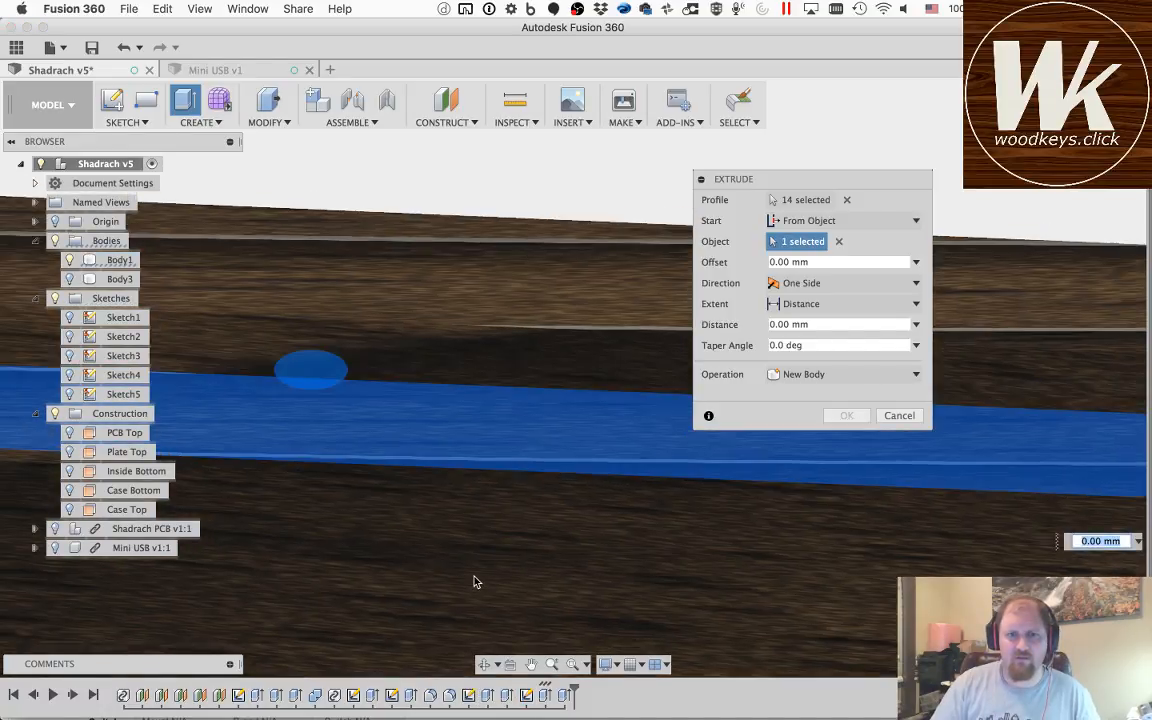
# Step: Extend the extrusion downward into Body1 as a cut and set its distance to -3.20 mm
pyautogui.click(484, 665)
pyautogui.moveTo(330, 600); pyautogui.dragTo(390, 578)
pyautogui.press('Escape')
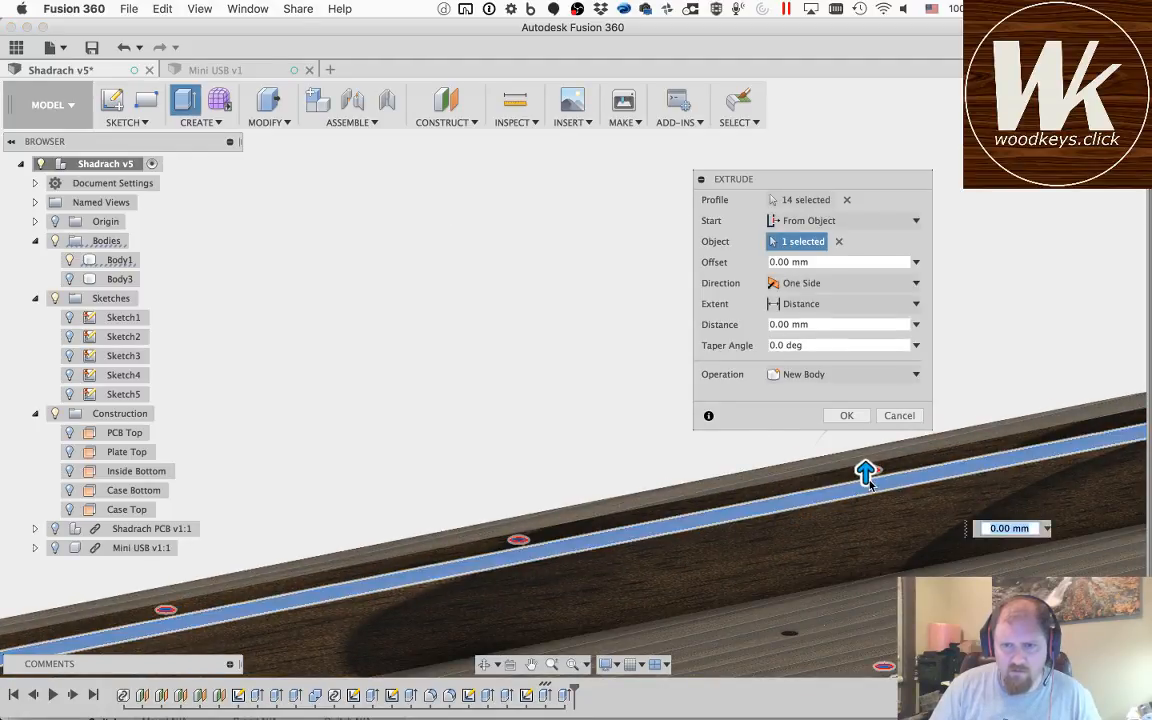
pyautogui.moveTo(865, 472); pyautogui.dragTo(866, 514)
pyautogui.click(1008, 543)
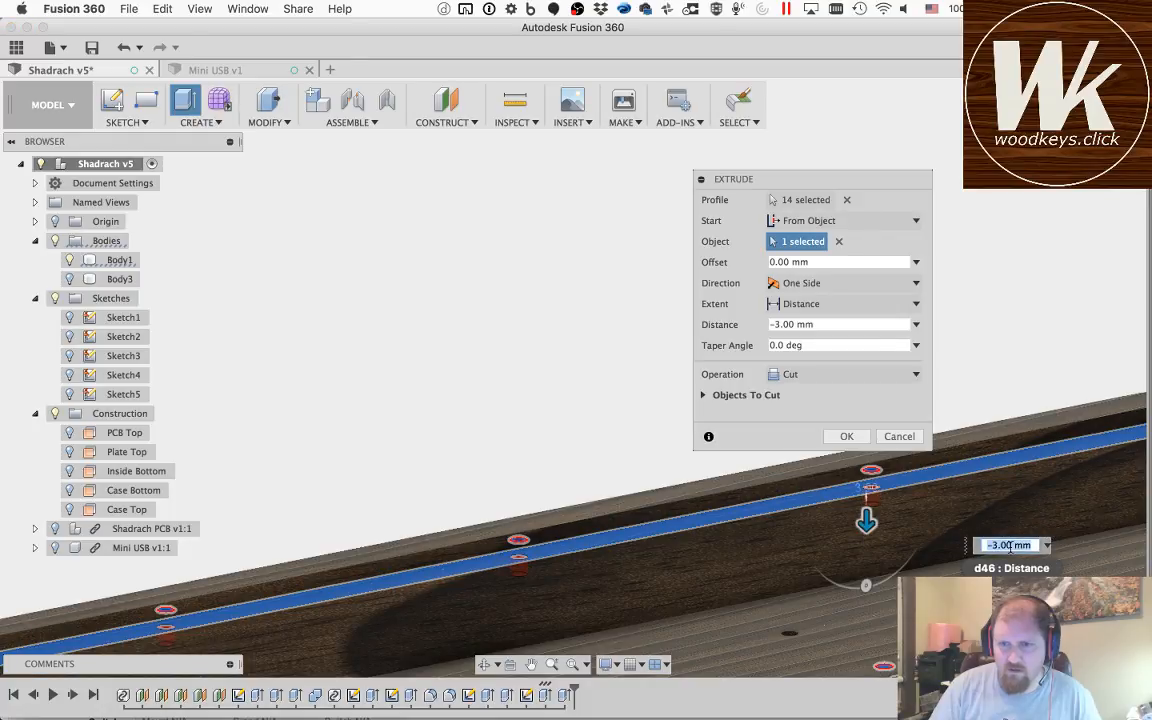
pyautogui.click(1008, 546)
pyautogui.press('BackSpace')
pyautogui.write('2')
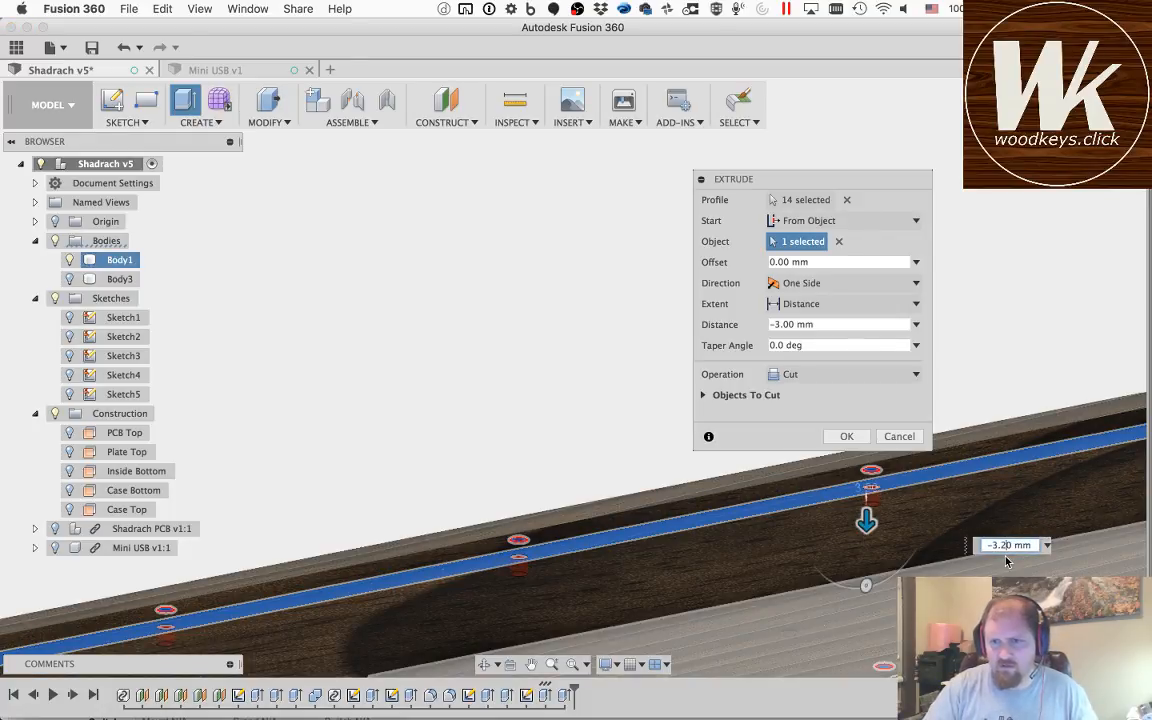
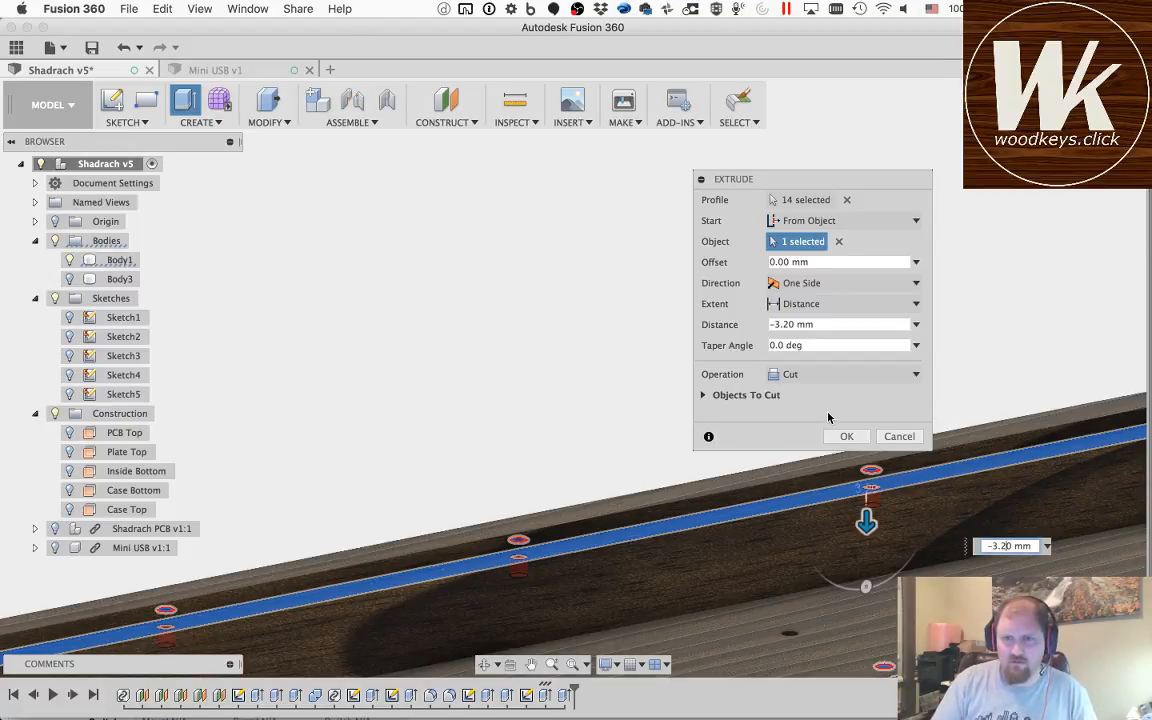
# Step: Finish the 3.2 mm deep hole cut into the case's inner ledge and show Body3 in place
pyautogui.click(845, 437)
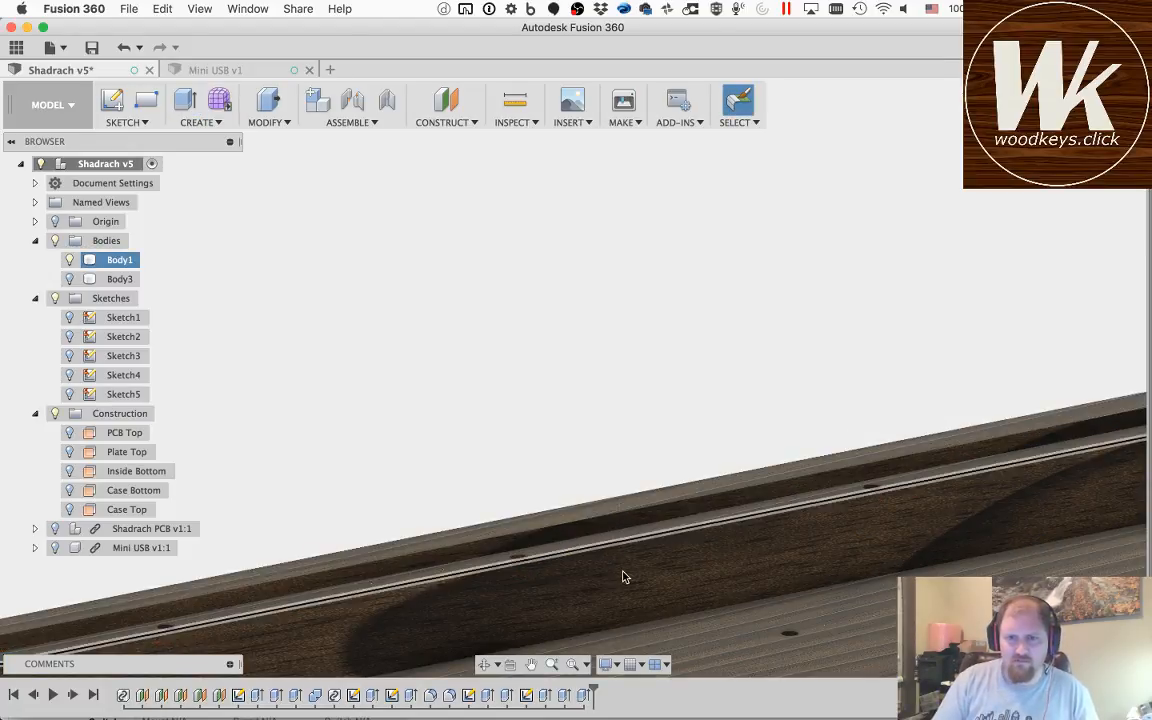
pyautogui.click(484, 664)
pyautogui.moveTo(490, 531); pyautogui.dragTo(202, 330)
pyautogui.scroll(-5, 687, 558)
pyautogui.press('Escape')
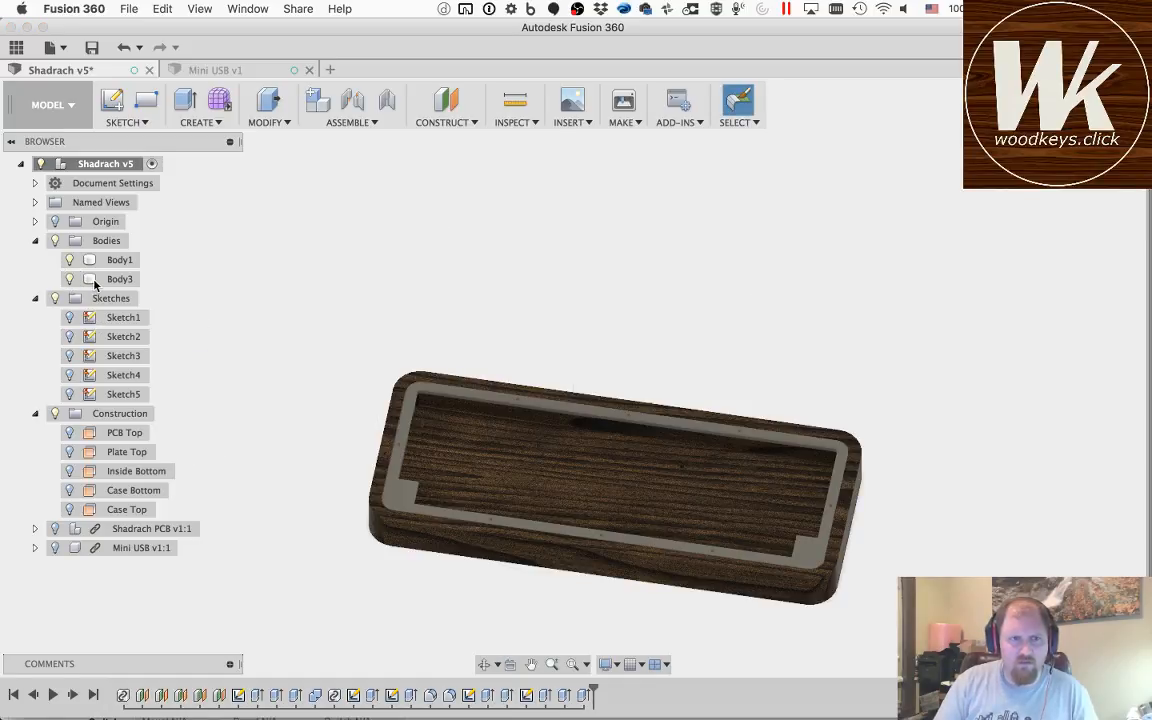
# Step: Rename Body1 as Case and Body3 as Top
pyautogui.doubleClick(110, 260)
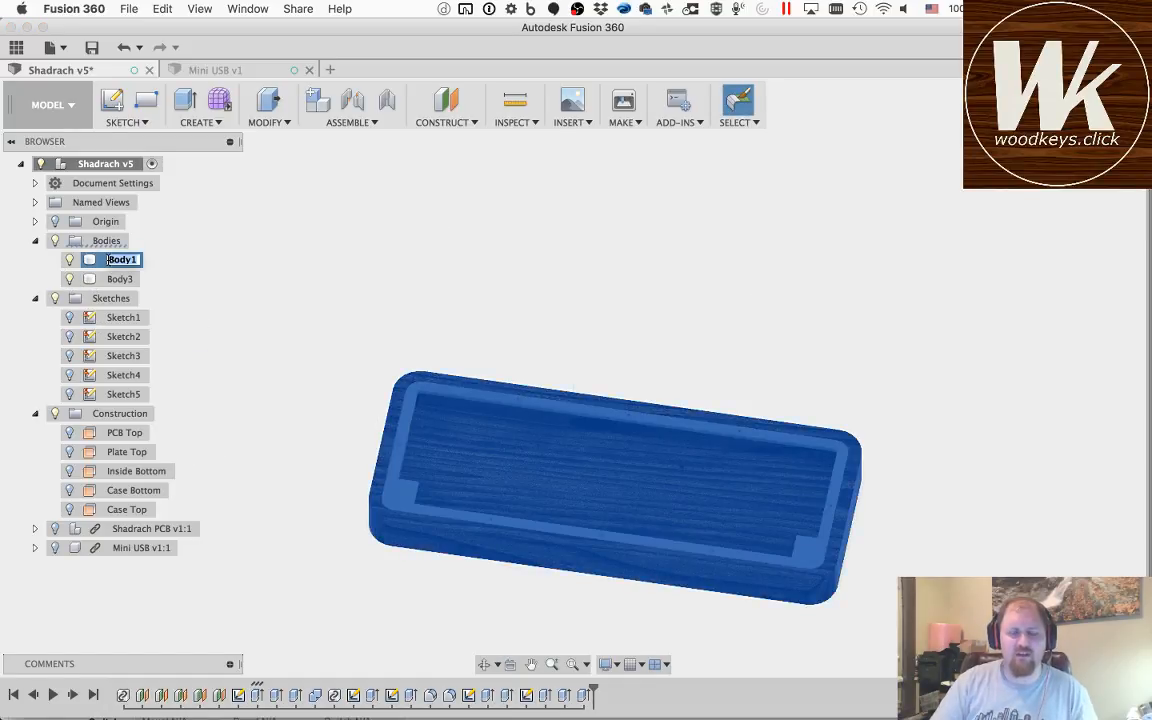
pyautogui.write('Case')
pyautogui.press('Return')
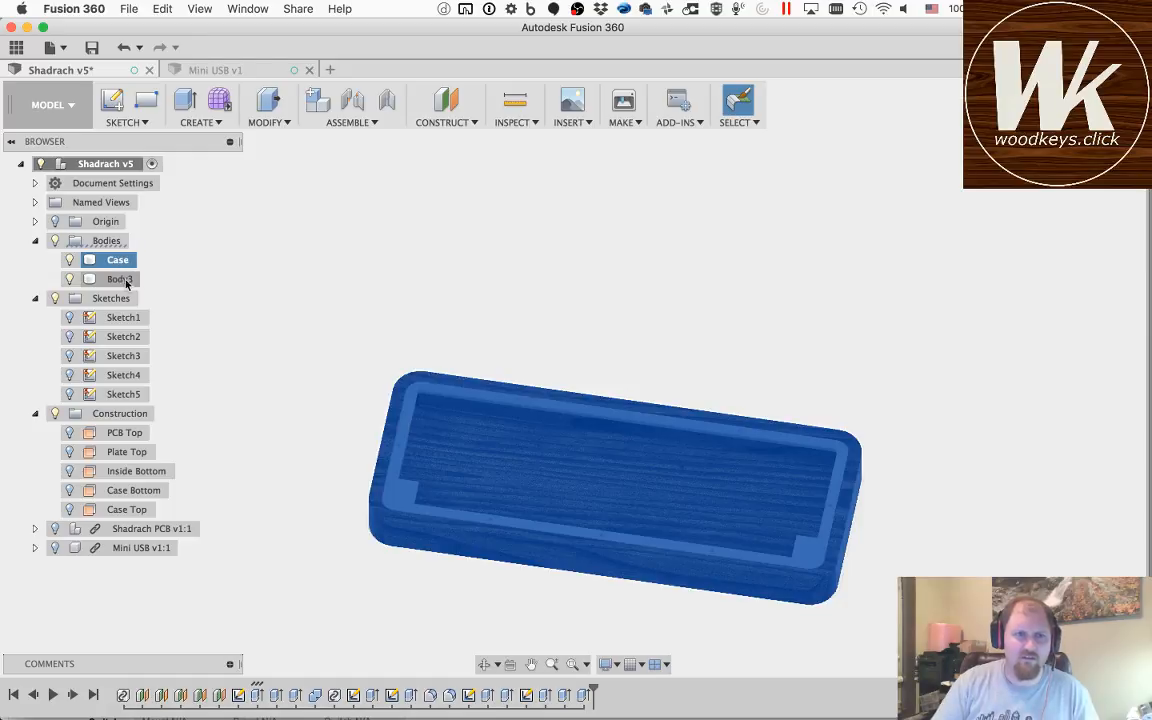
pyautogui.keyDown('shift'); pyautogui.click(120, 280); pyautogui.keyUp('shift')
pyautogui.doubleClick(121, 279)
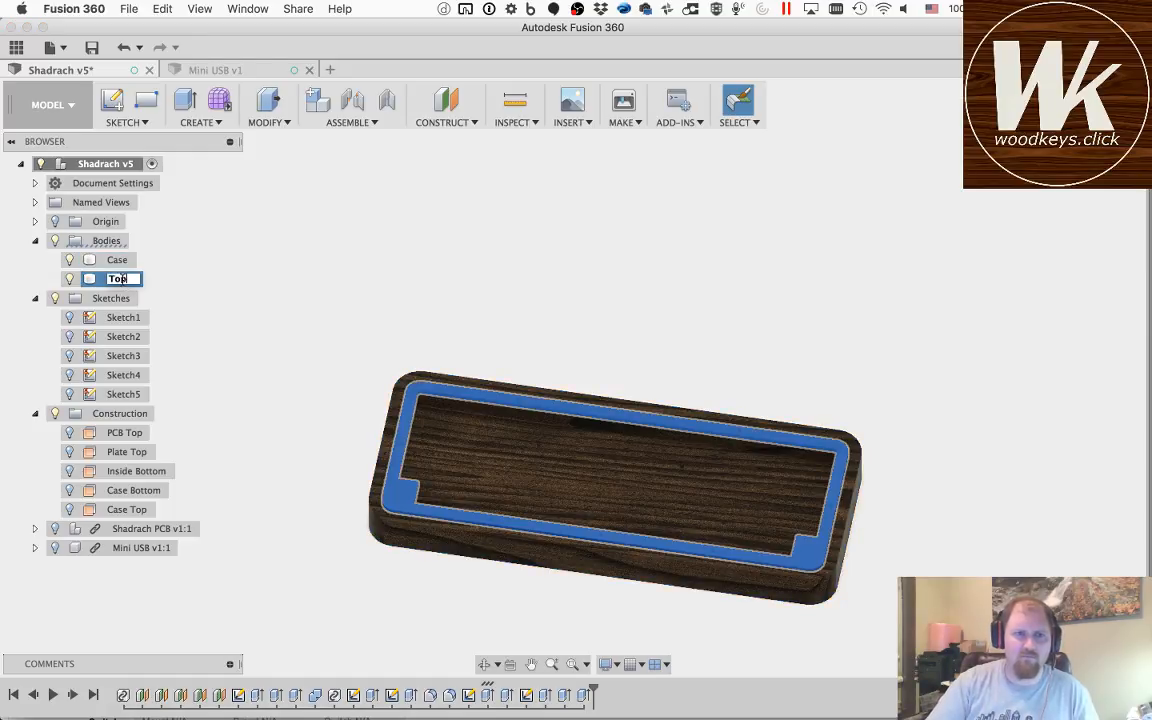
pyautogui.press('Return')
# Step: Create new components from the Case and Top bodies
pyautogui.keyDown('shift'); pyautogui.click(113, 260); pyautogui.keyUp('shift')
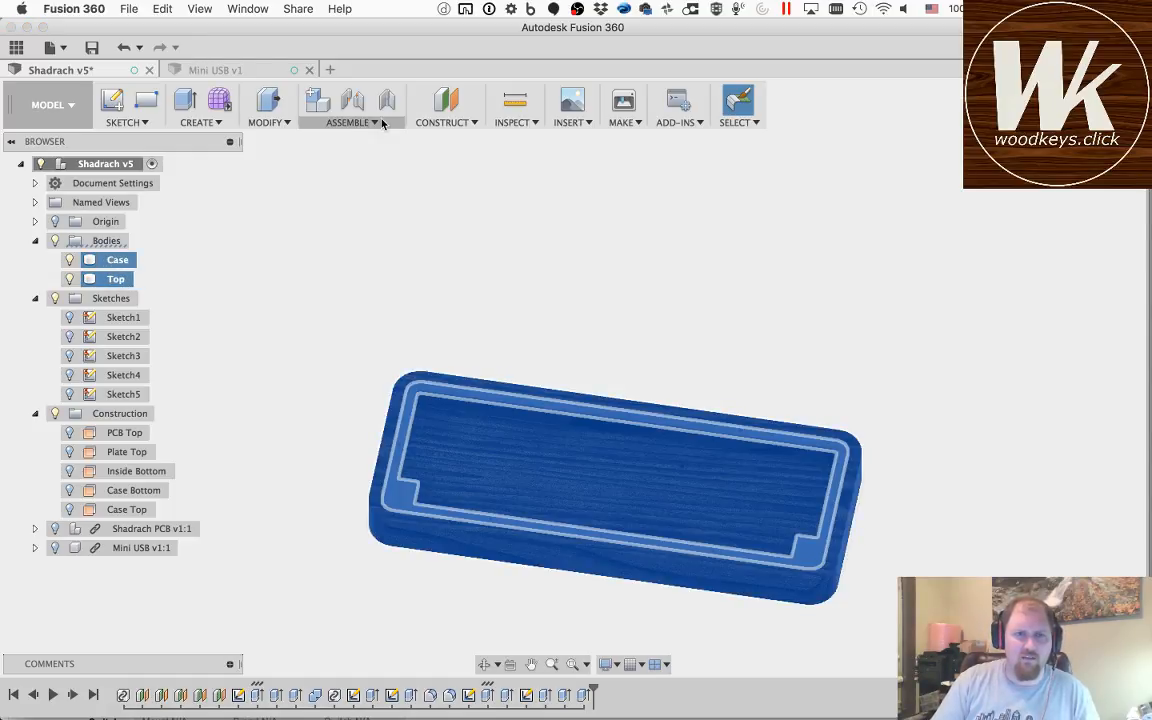
pyautogui.click(320, 104)
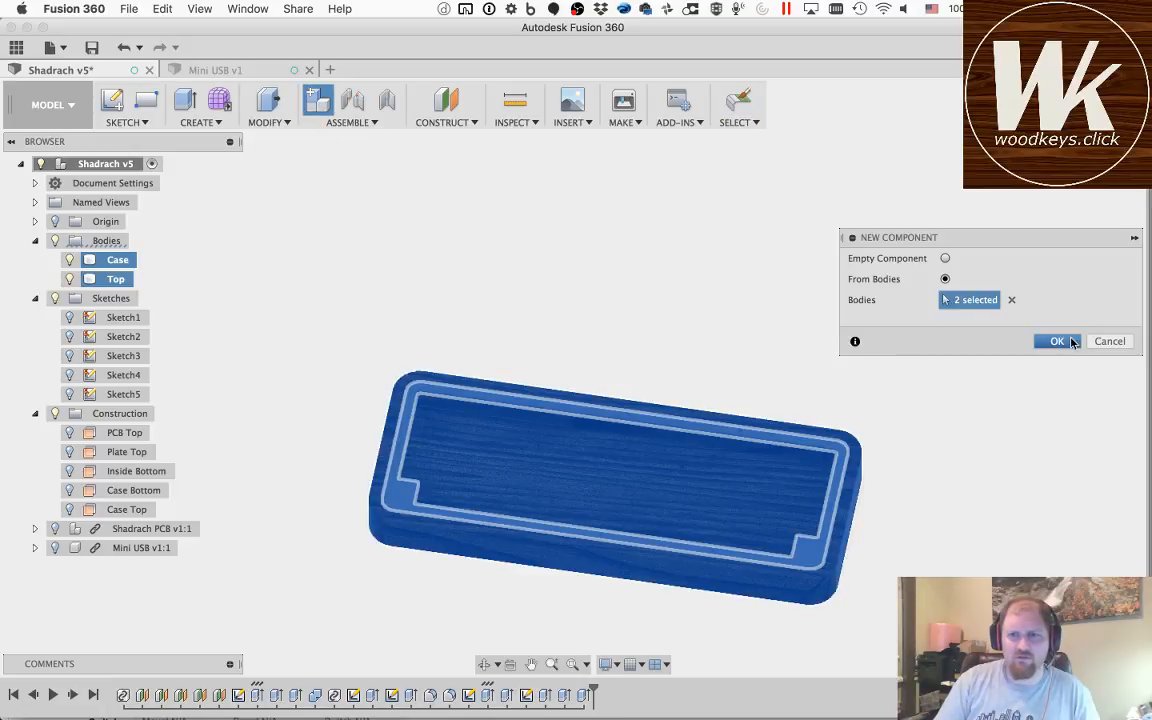
pyautogui.click(1057, 342)
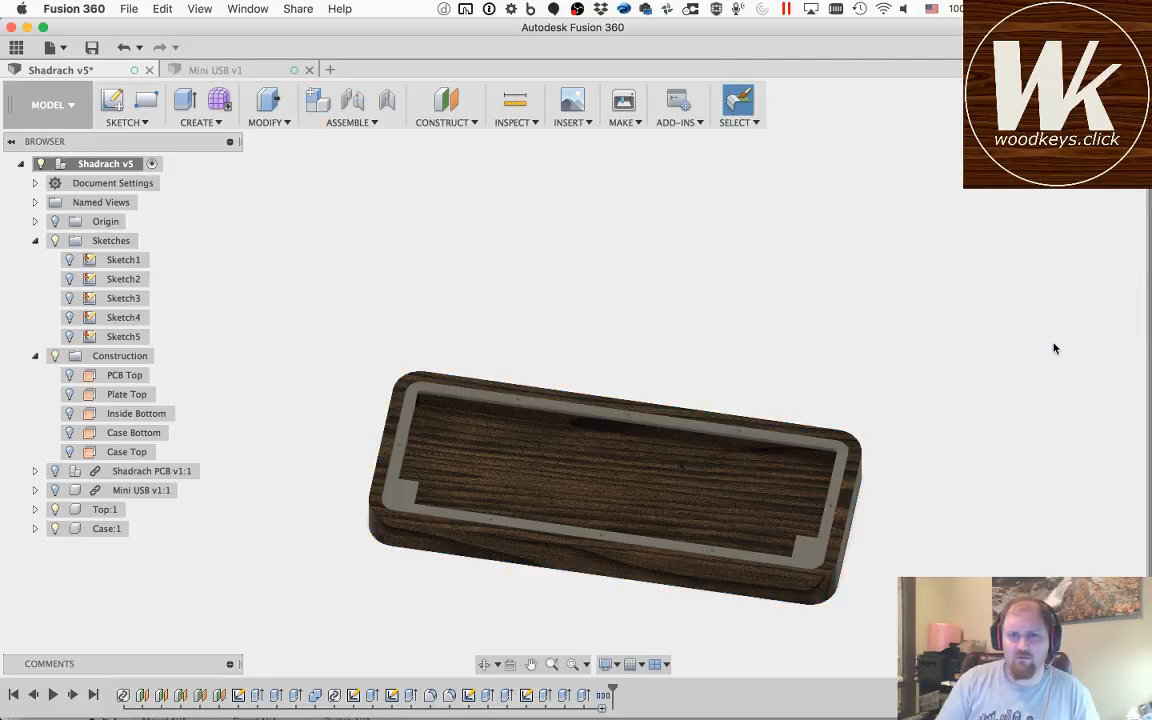
# Step: Collapse the Sketches and Construction folders and show the Shadrach PCB and Mini USB components inside the case
pyautogui.click(35, 240)
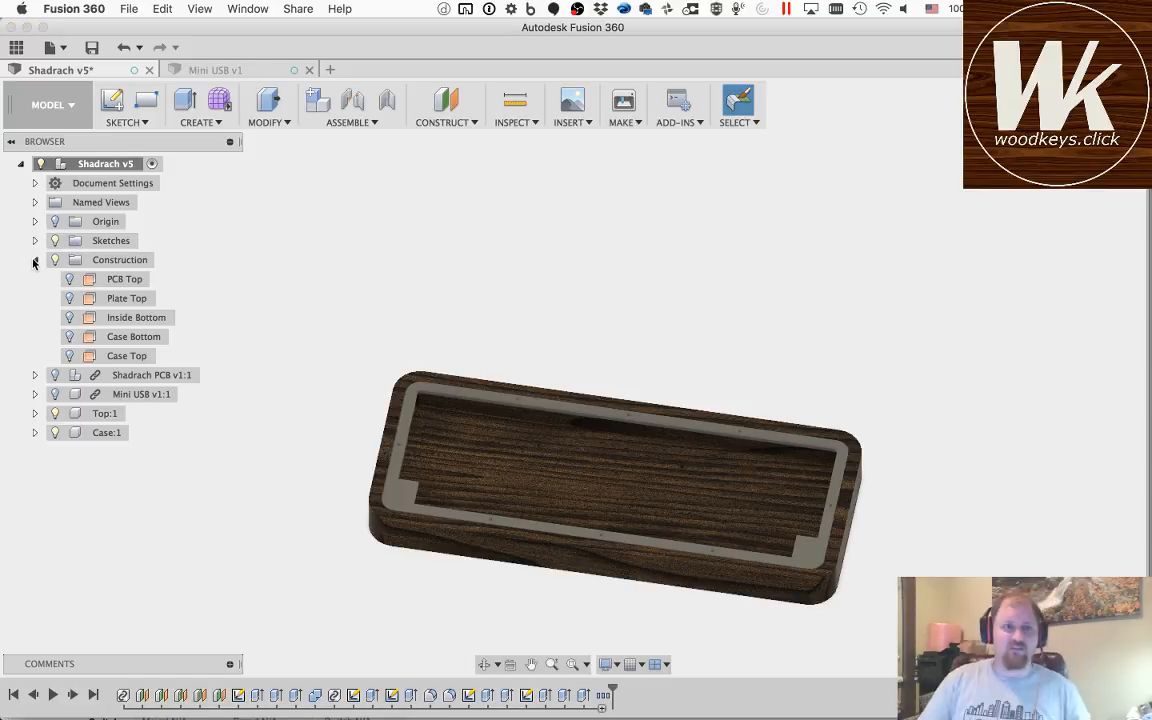
pyautogui.click(35, 260)
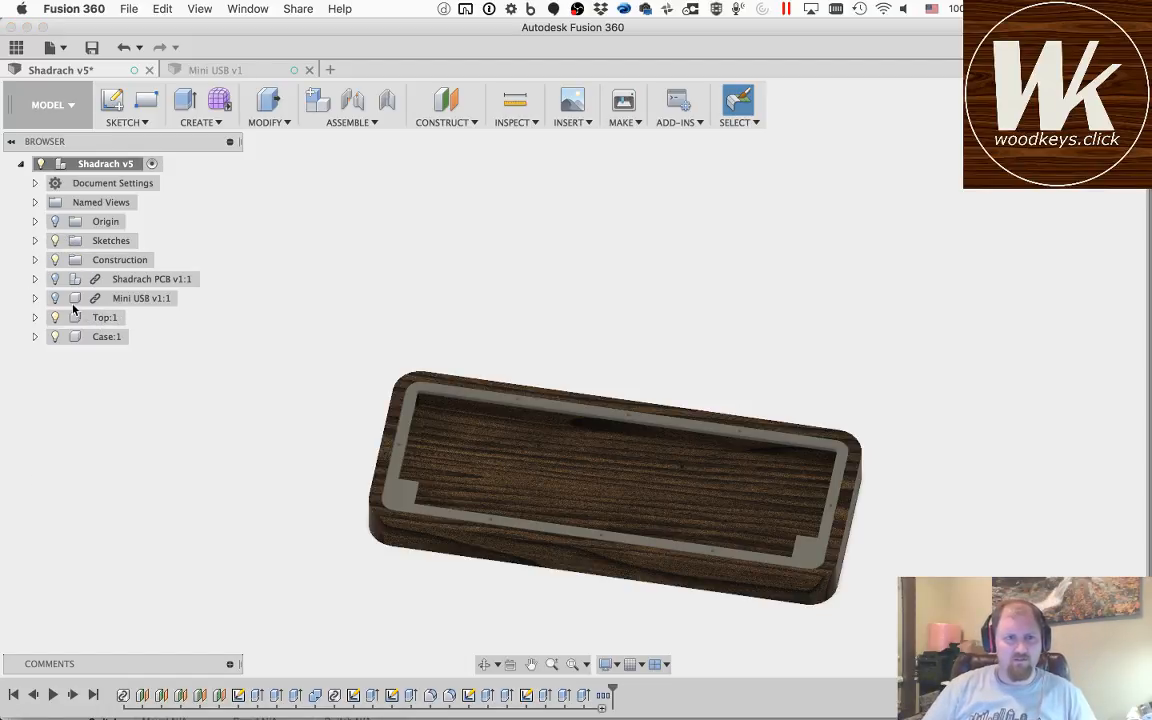
pyautogui.click(55, 279)
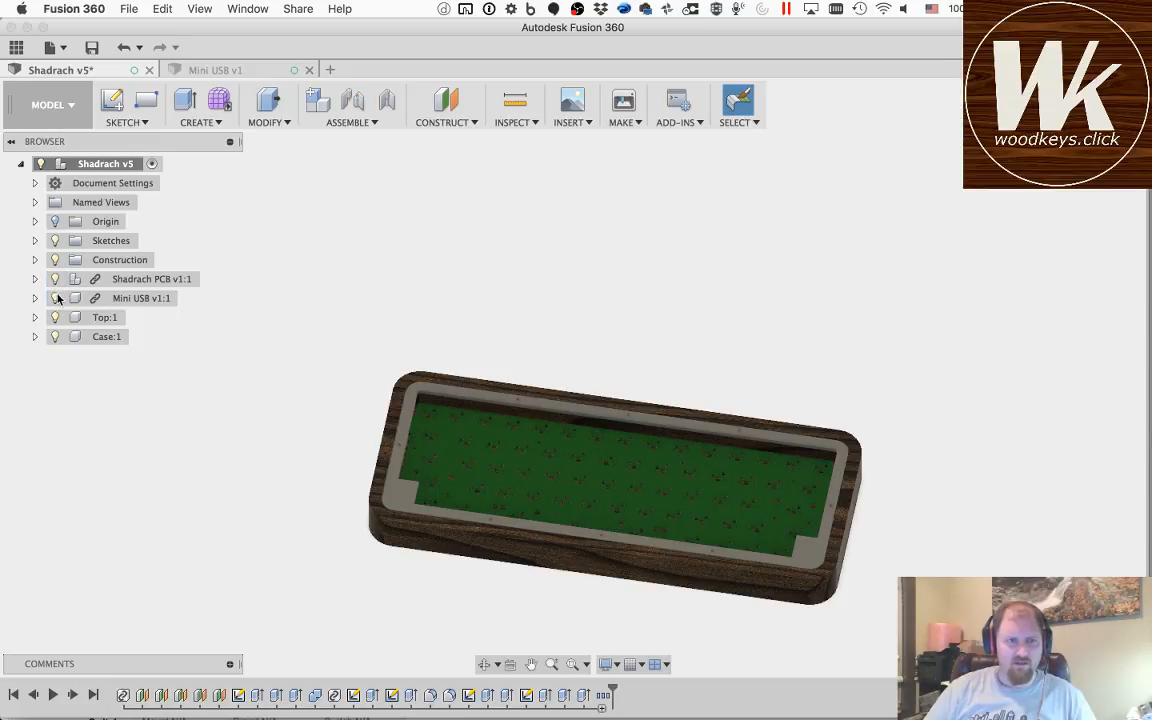
pyautogui.click(138, 300)
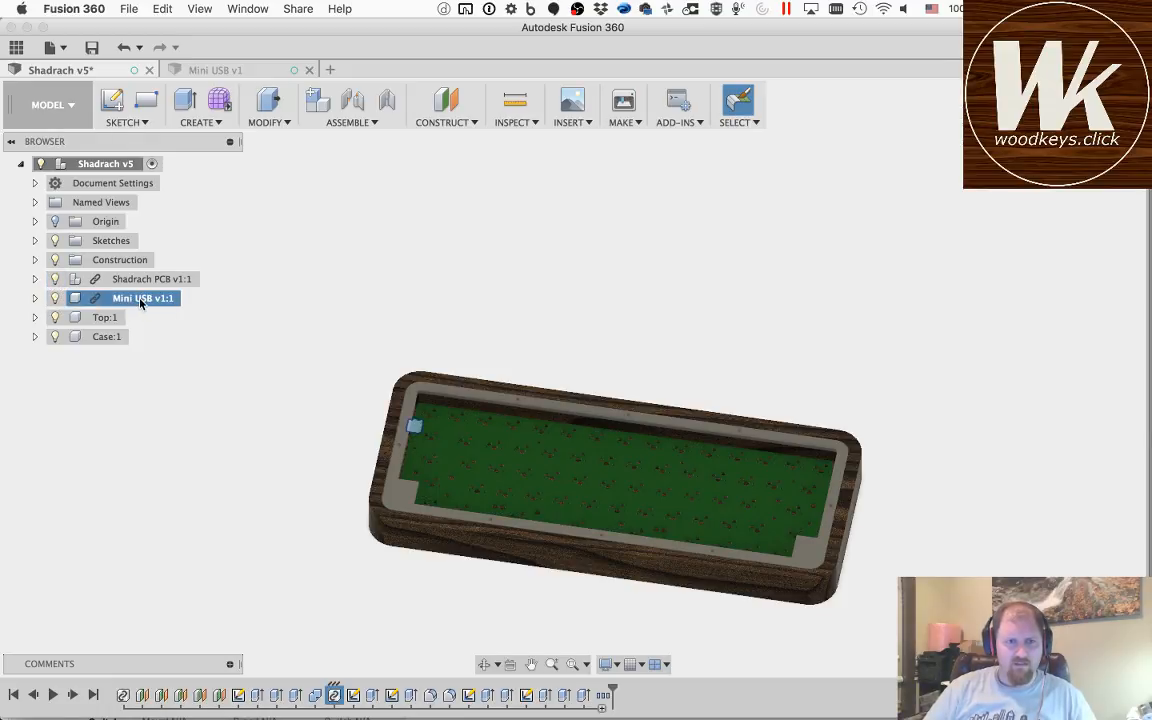
pyautogui.click(230, 389)
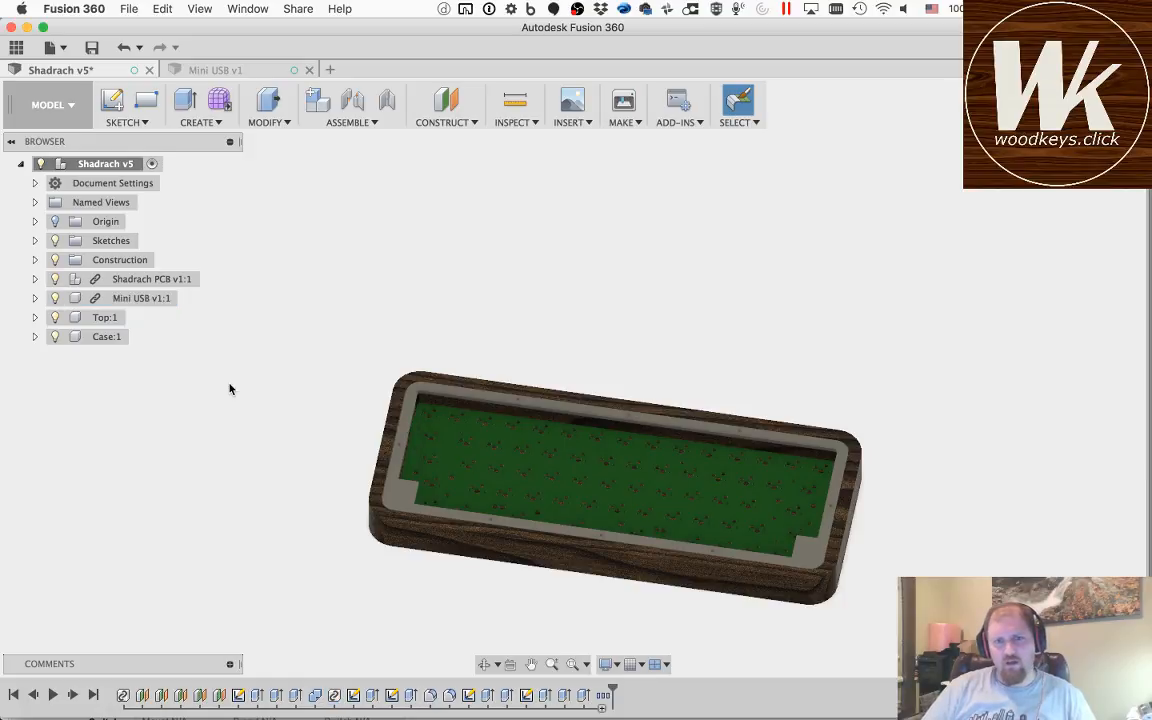
pyautogui.click(483, 666)
pyautogui.moveTo(491, 478); pyautogui.dragTo(559, 453)
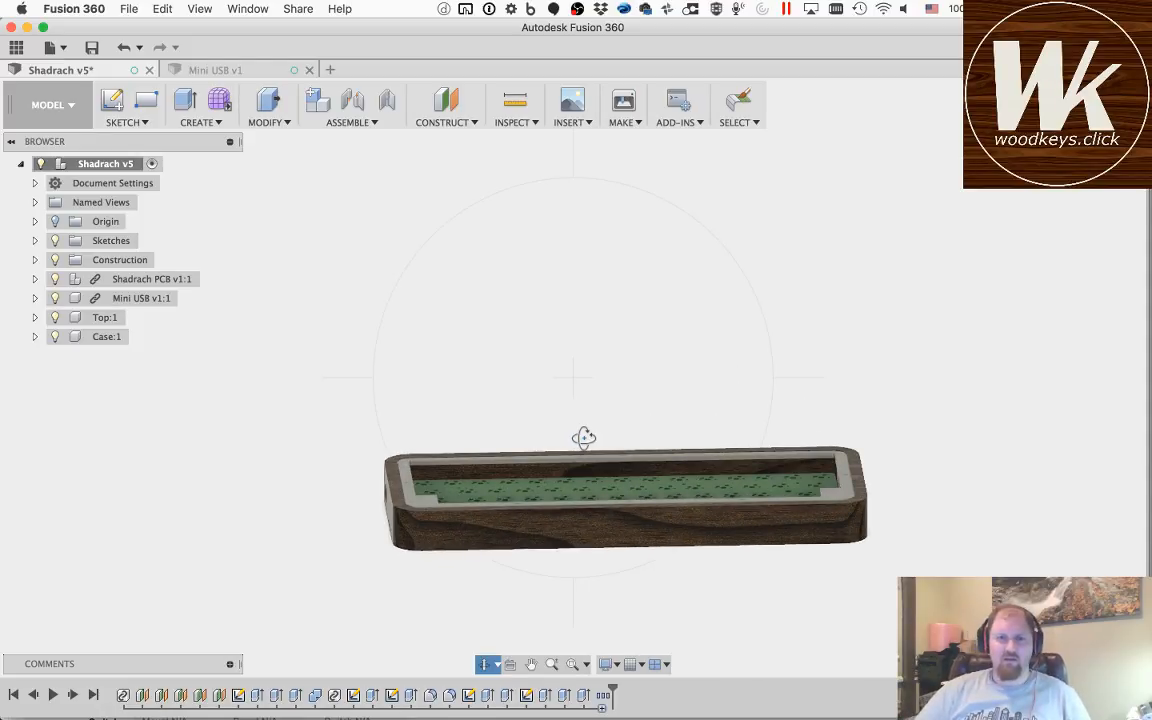
pyautogui.scroll(-3, 584, 438)
pyautogui.scroll(6, 584, 438)
pyautogui.moveTo(663, 429); pyautogui.dragTo(660, 488)
pyautogui.press('Escape')
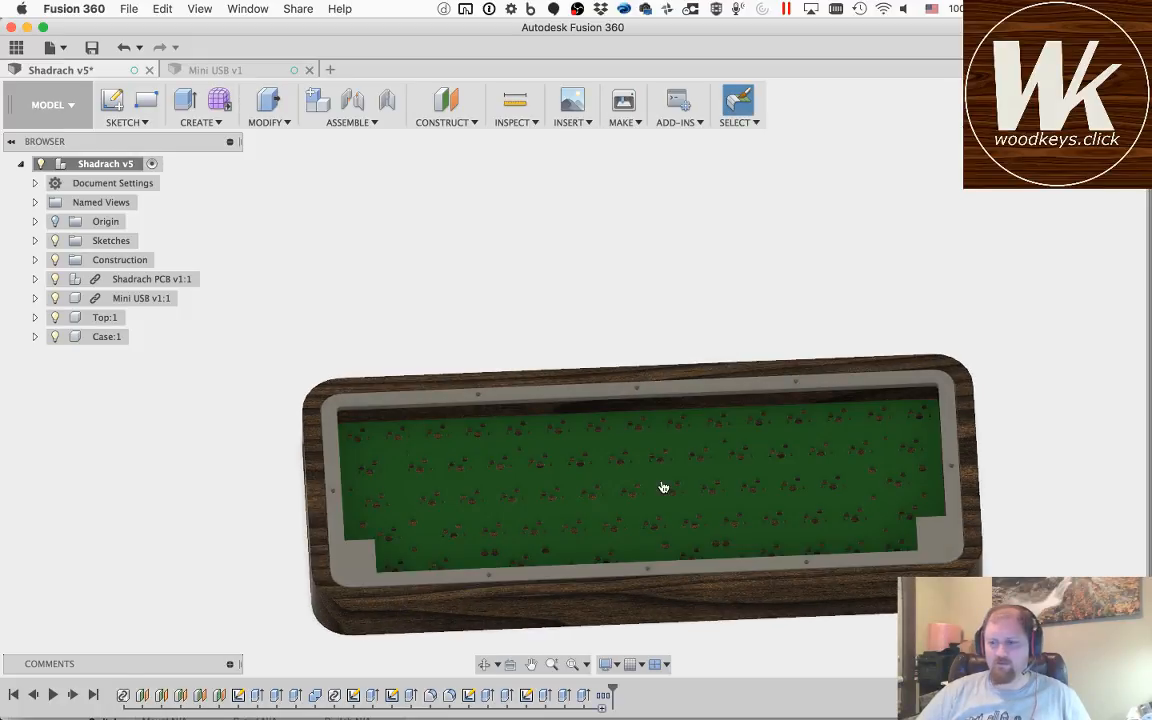
# Step: Switch to Chrome and bring up the HHKB w/ Arrows layout in Keyboard Layout Editor
pyautogui.press('super+Tab')
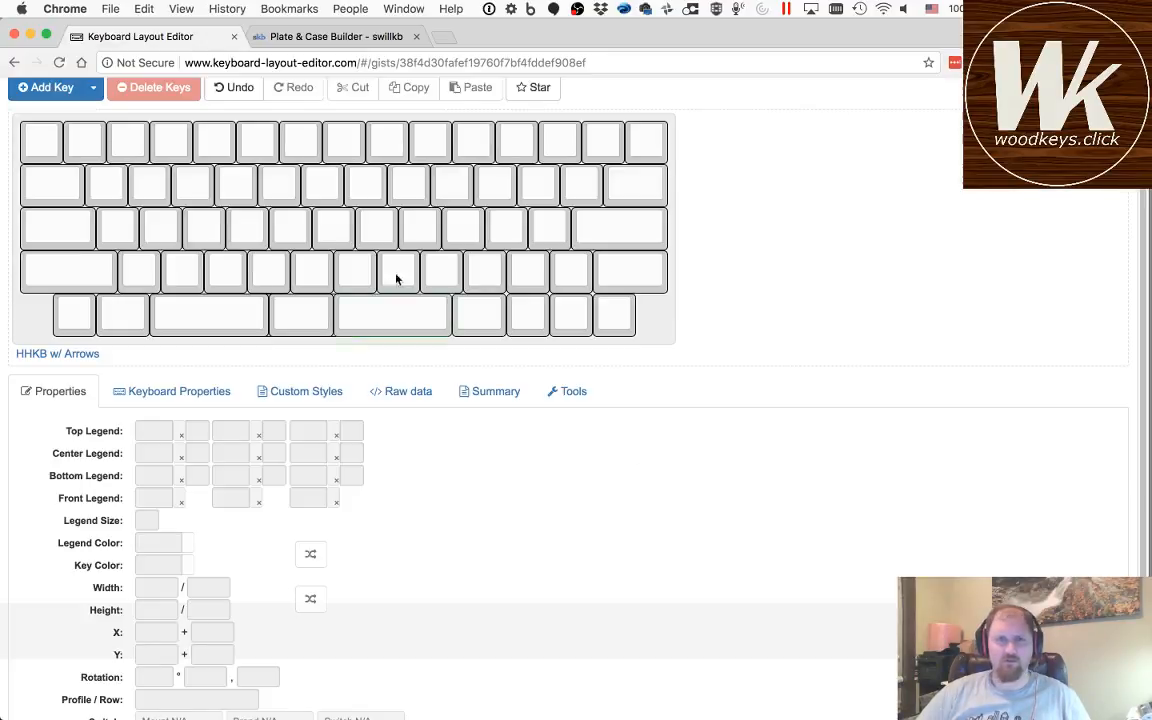
pyautogui.click(329, 37)
pyautogui.click(172, 37)
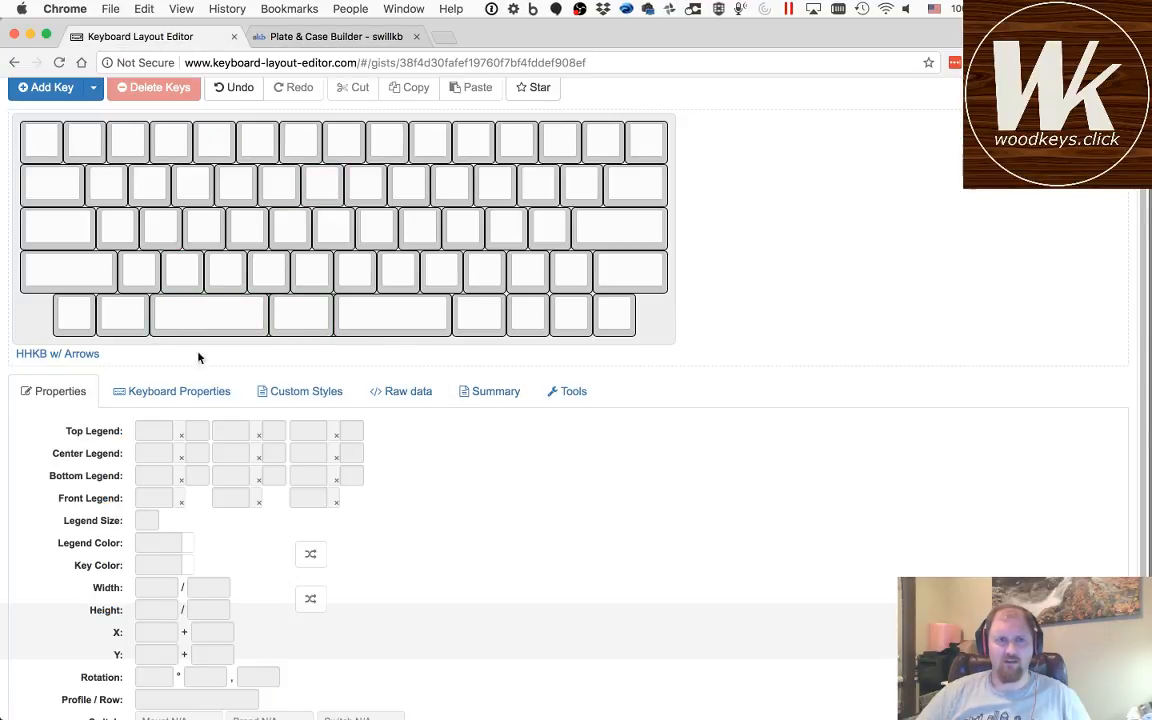
pyautogui.click(291, 314)
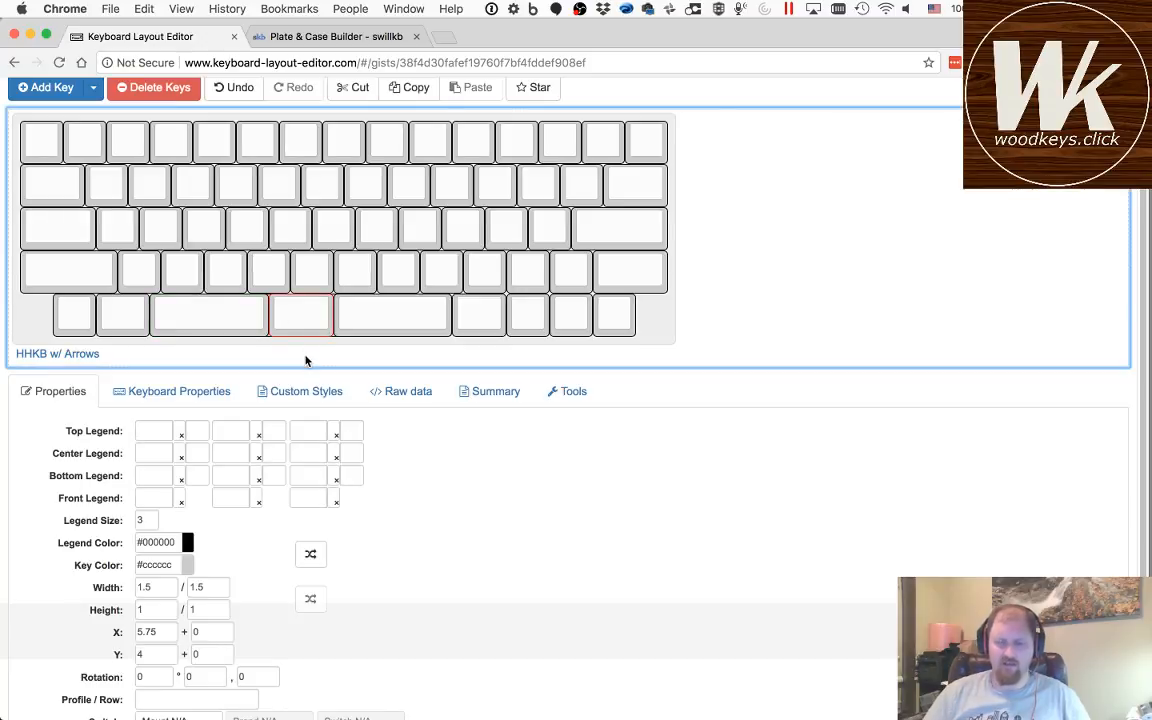
pyautogui.press('Down')
pyautogui.press('Down')
pyautogui.press('Down')
pyautogui.press('Down')
pyautogui.press('Up')
pyautogui.press('Up')
pyautogui.press('Up')
pyautogui.press('Up')
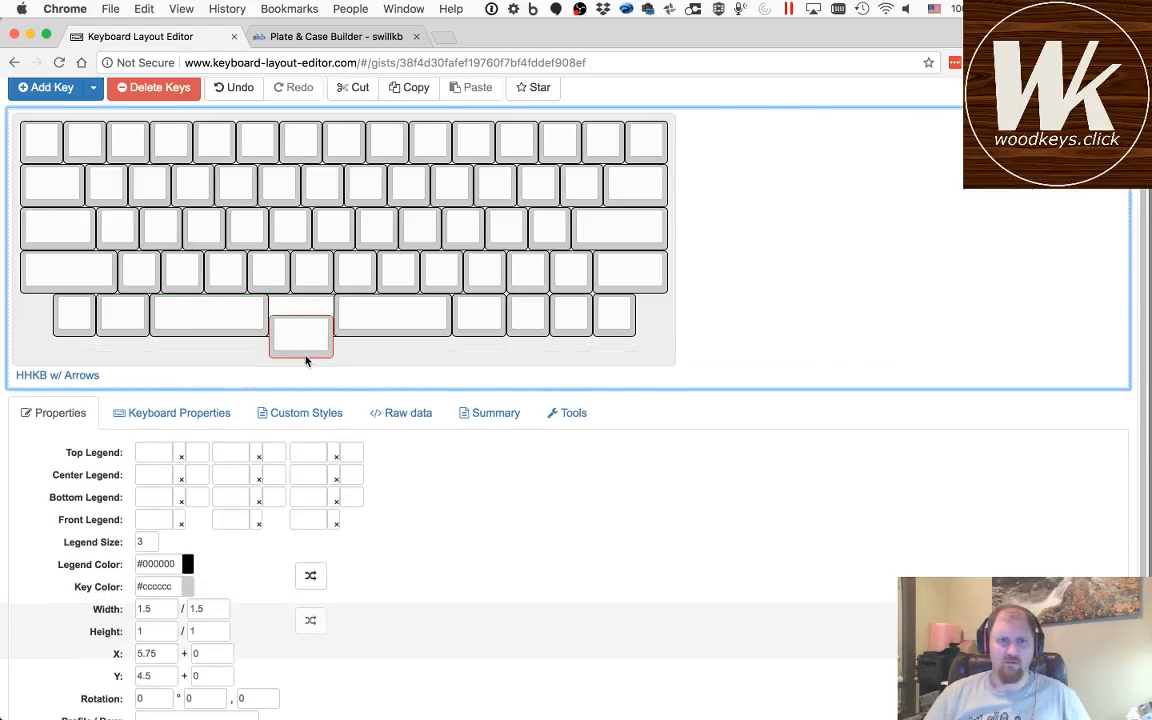
# Step: Move the two 2.75-unit keys and the 1.5-unit key between them down to Y 5, off the long spacebar beneath
pyautogui.click(244, 333)
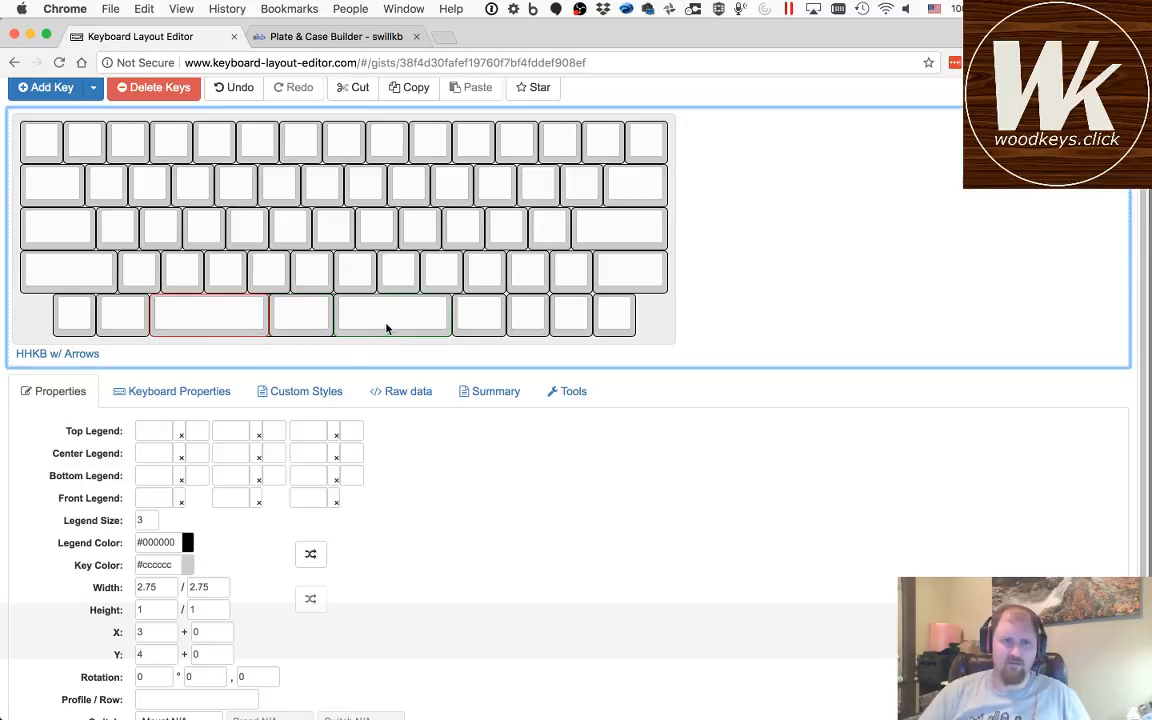
pyautogui.press('Down')
pyautogui.press('Down')
pyautogui.press('Down')
pyautogui.press('Down')
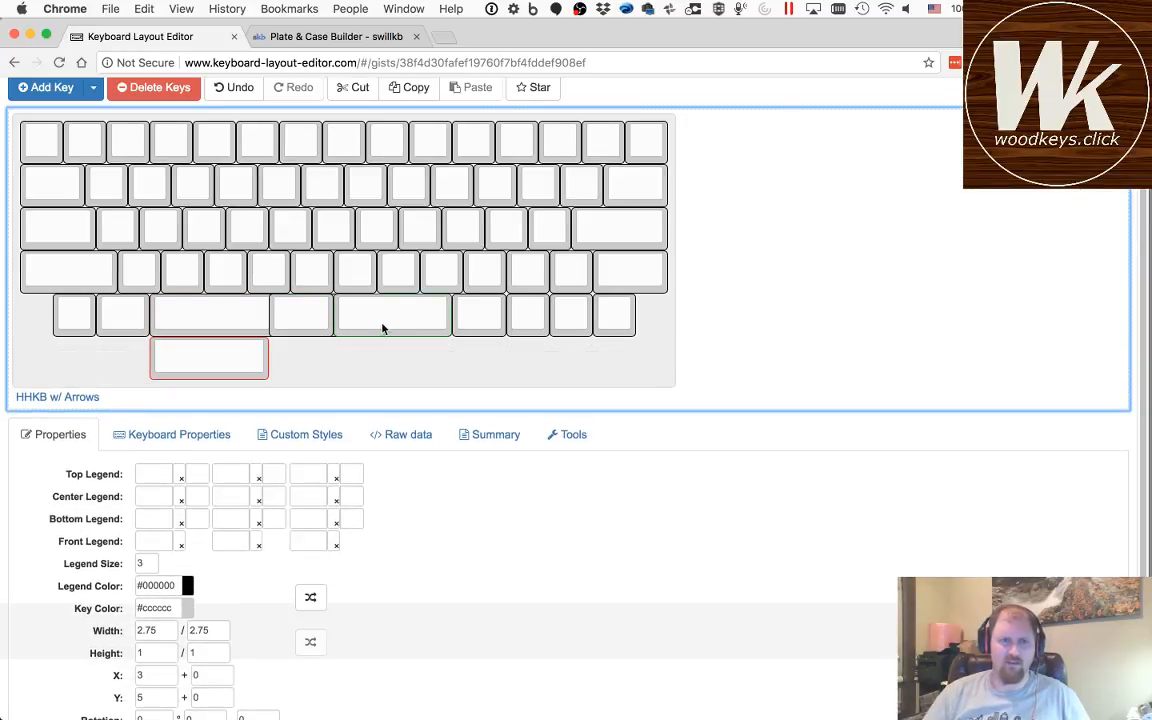
pyautogui.click(312, 324)
pyautogui.press('Down')
pyautogui.press('Down')
pyautogui.press('Down')
pyautogui.press('Down')
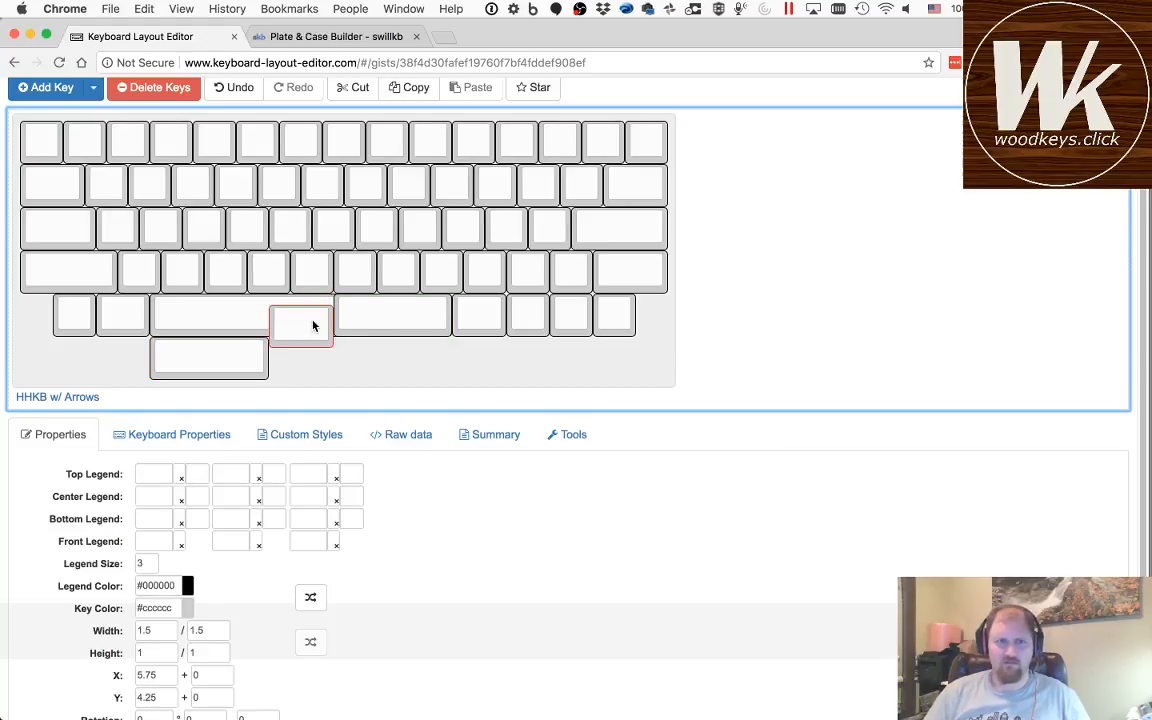
pyautogui.click(391, 320)
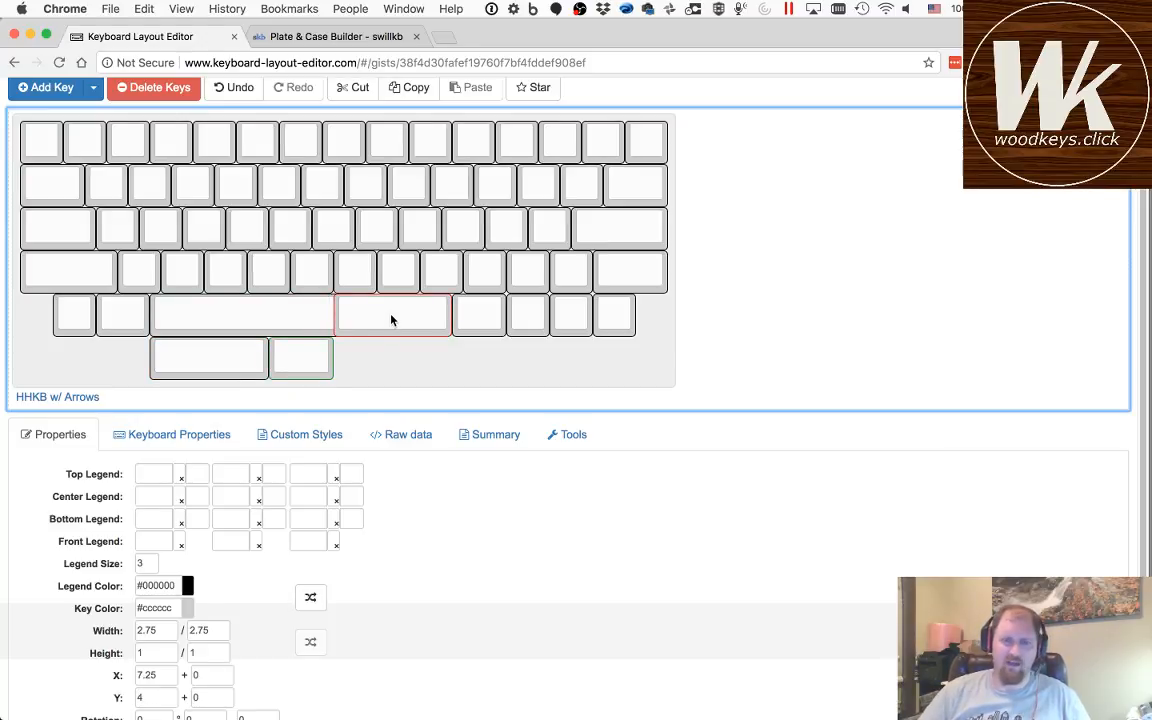
pyautogui.press('Down')
pyautogui.press('Down')
pyautogui.press('Down')
pyautogui.press('Down')
pyautogui.press('Down')
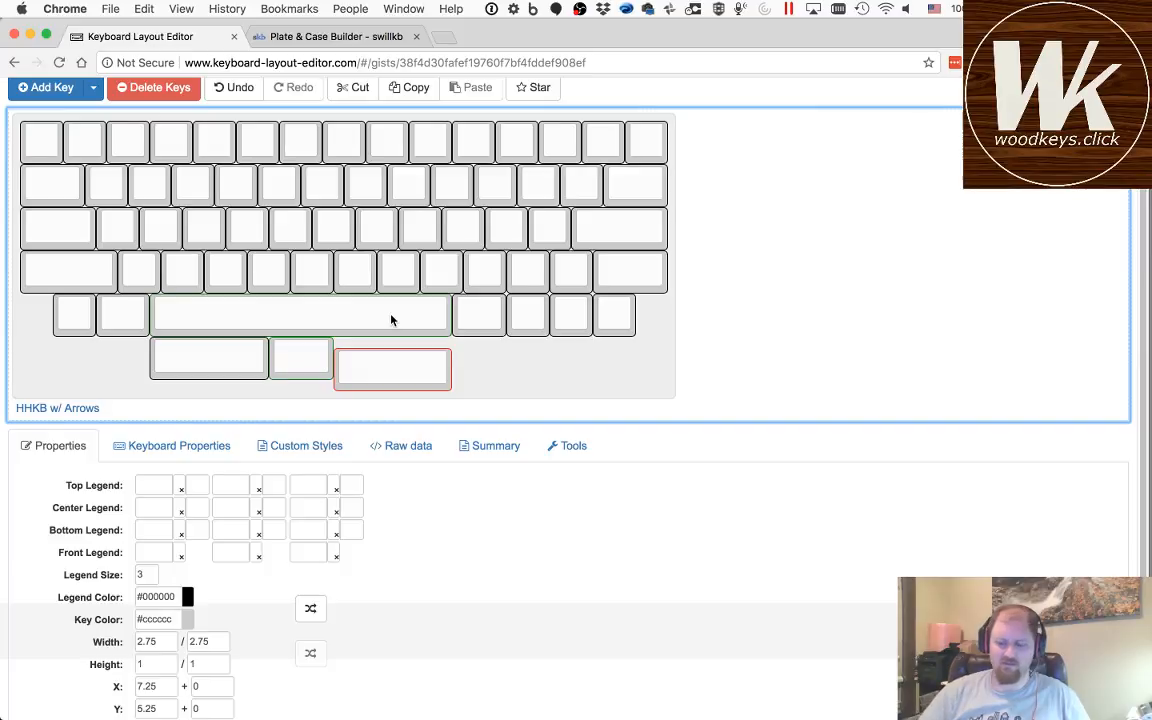
pyautogui.press('Up')
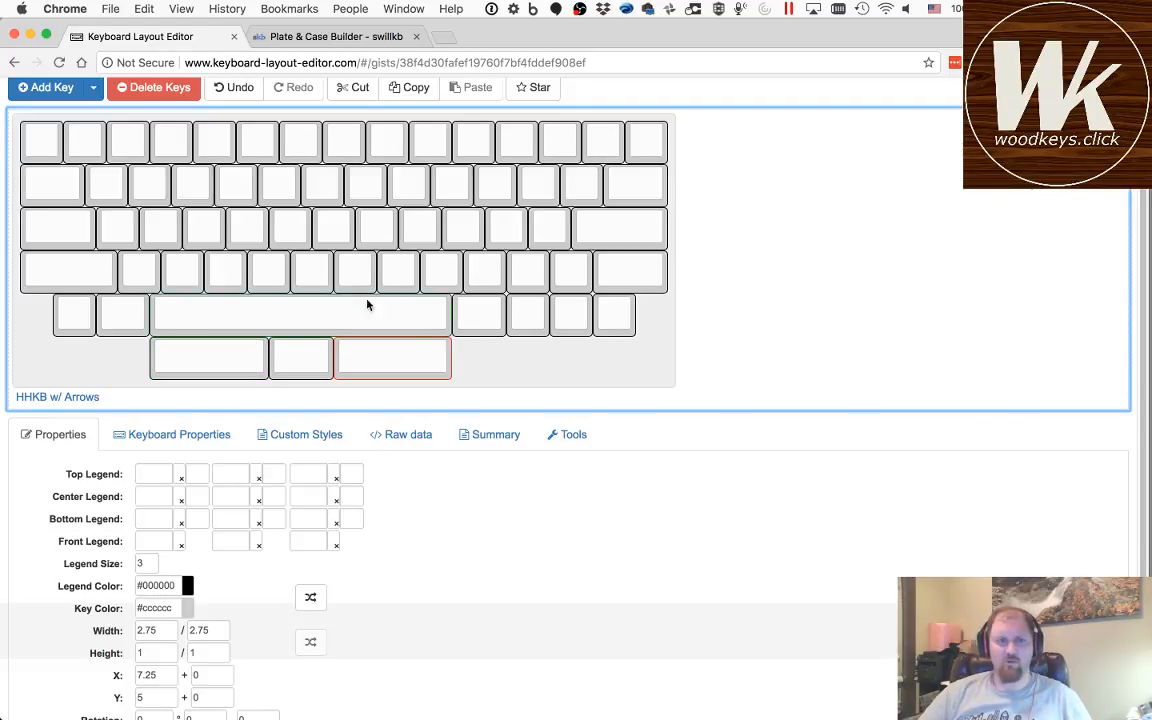
# Step: Select the three lowered keys together and move them back up to Y 4 over the long spacebar
pyautogui.click(206, 368)
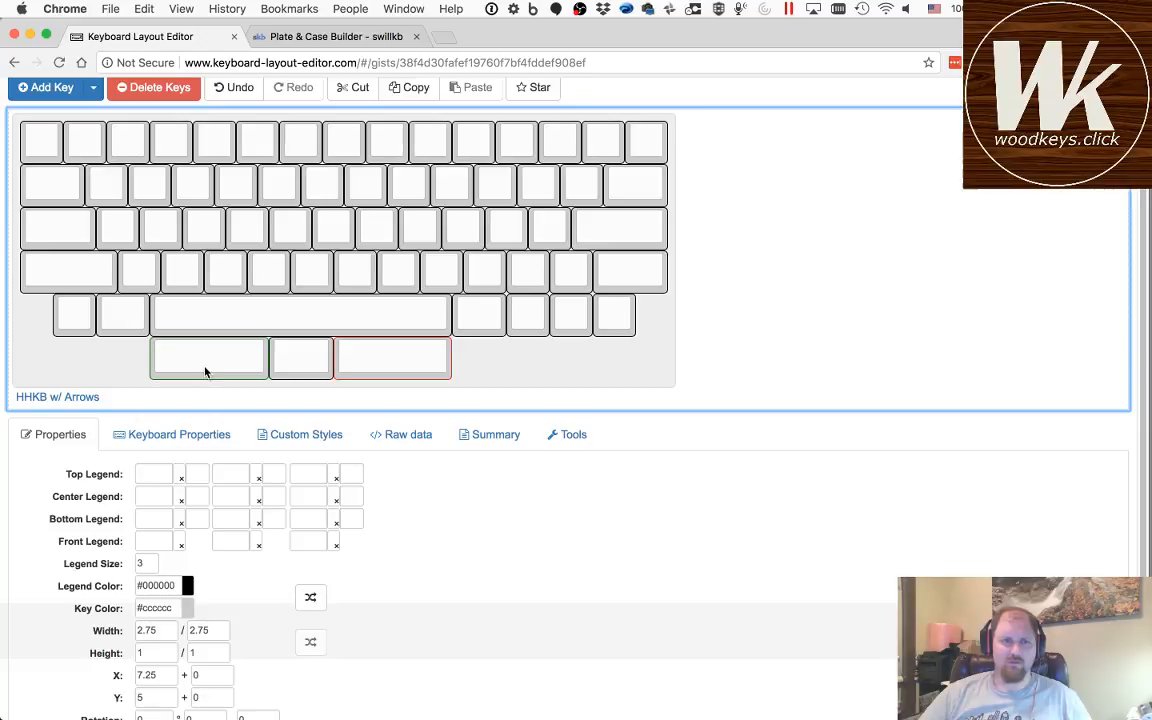
pyautogui.keyDown('shift'); pyautogui.click(354, 367); pyautogui.keyUp('shift')
pyautogui.press('Up')
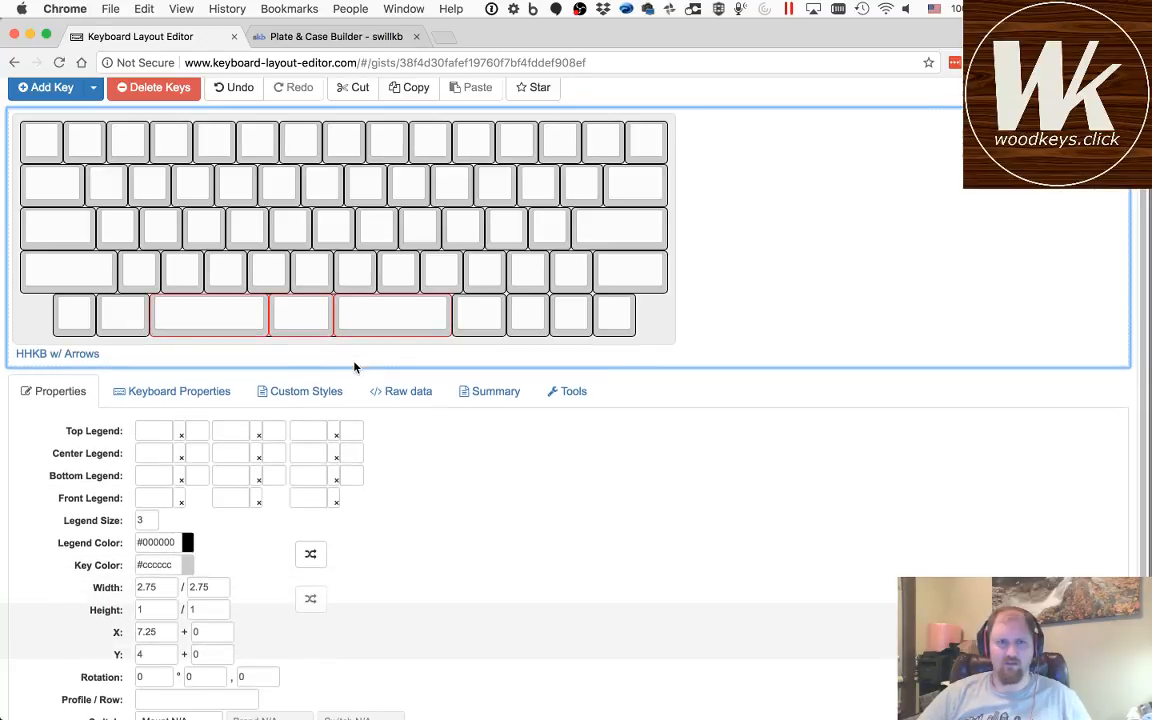
# Step: Examine the two single-unit keys at the right end of the layout's first row, then clear the selection
pyautogui.click(604, 145)
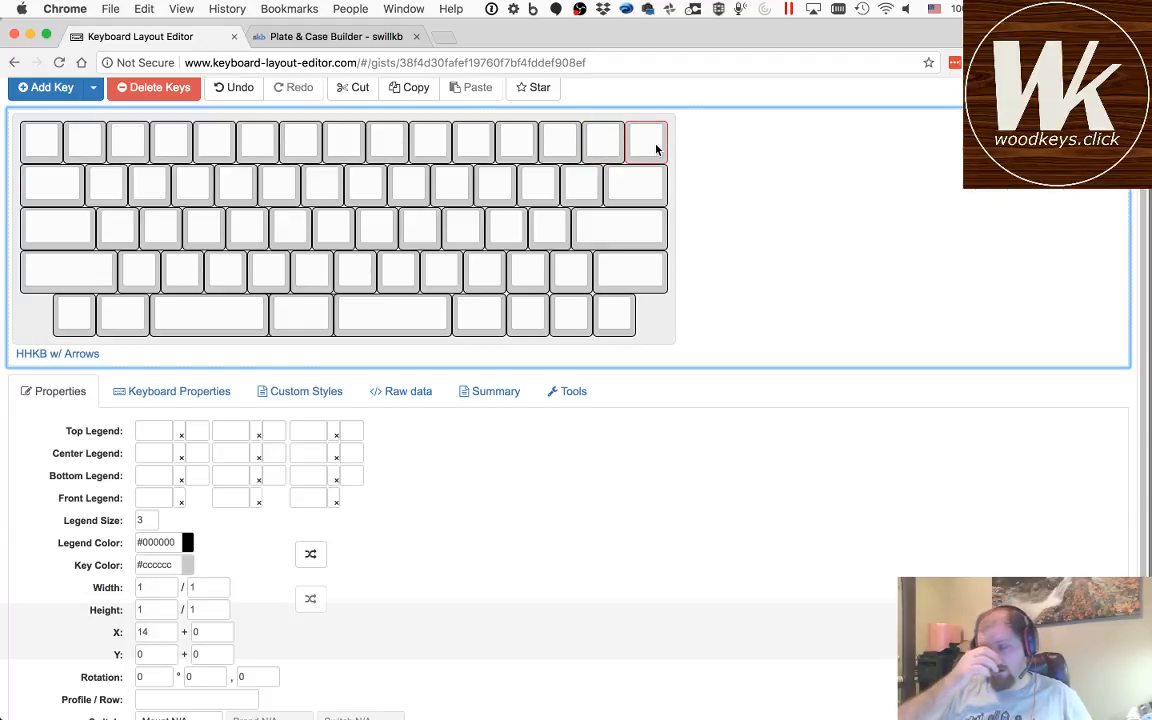
pyautogui.click(615, 146)
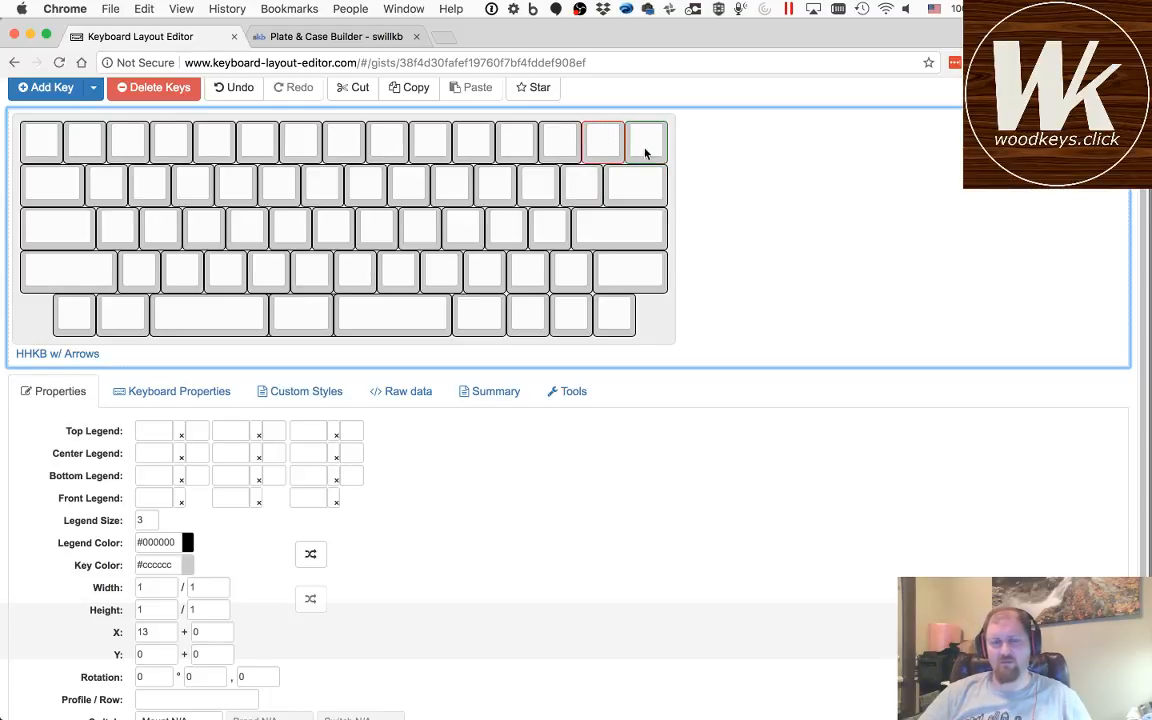
pyautogui.click(810, 229)
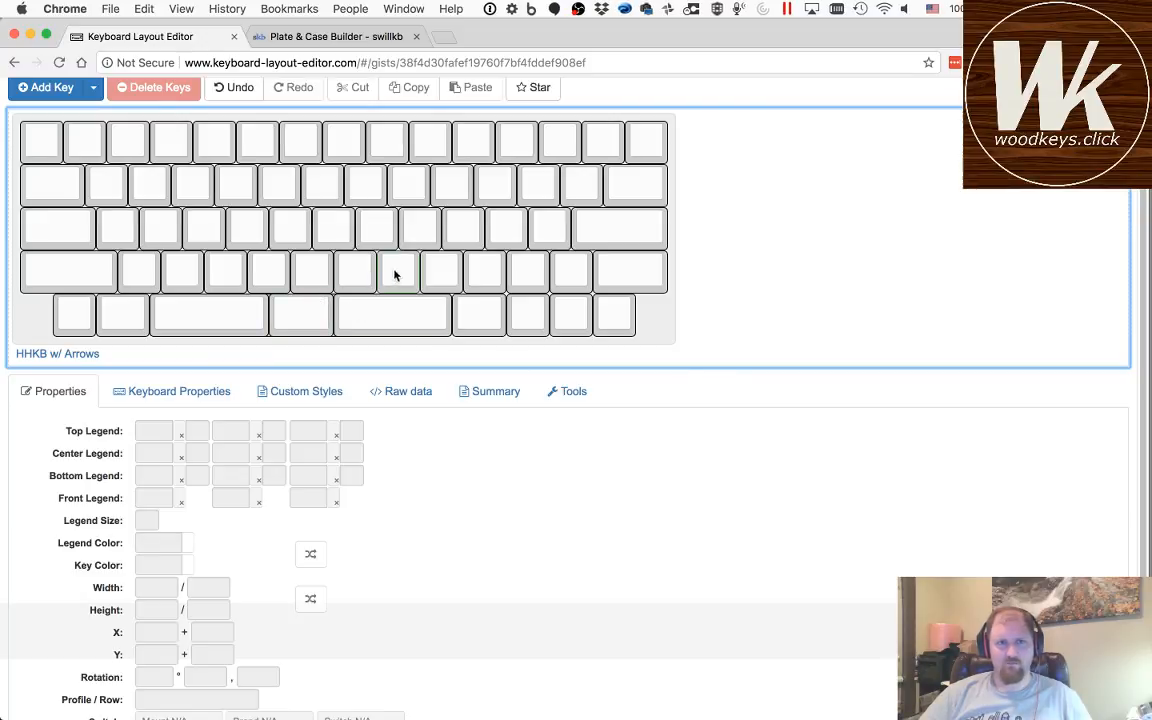
# Step: Copy the complete raw data of the HHKB w/ Arrows layout
pyautogui.click(408, 392)
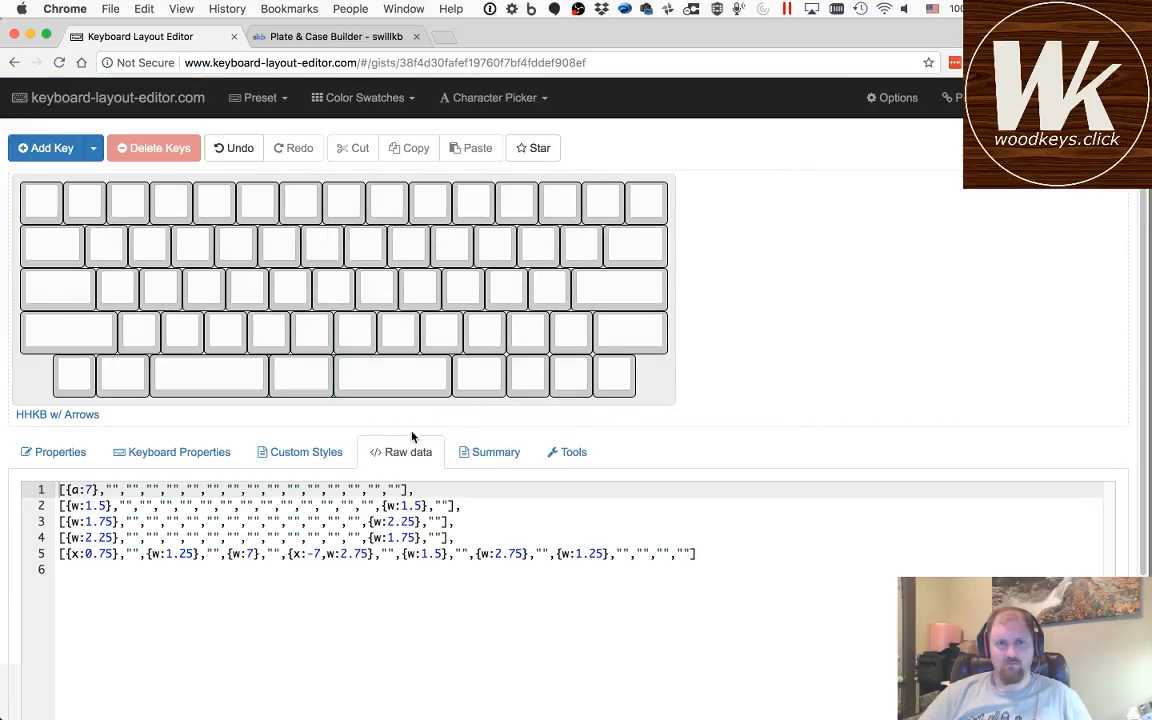
pyautogui.click(425, 567)
pyautogui.press('super+a')
pyautogui.press('super+c')
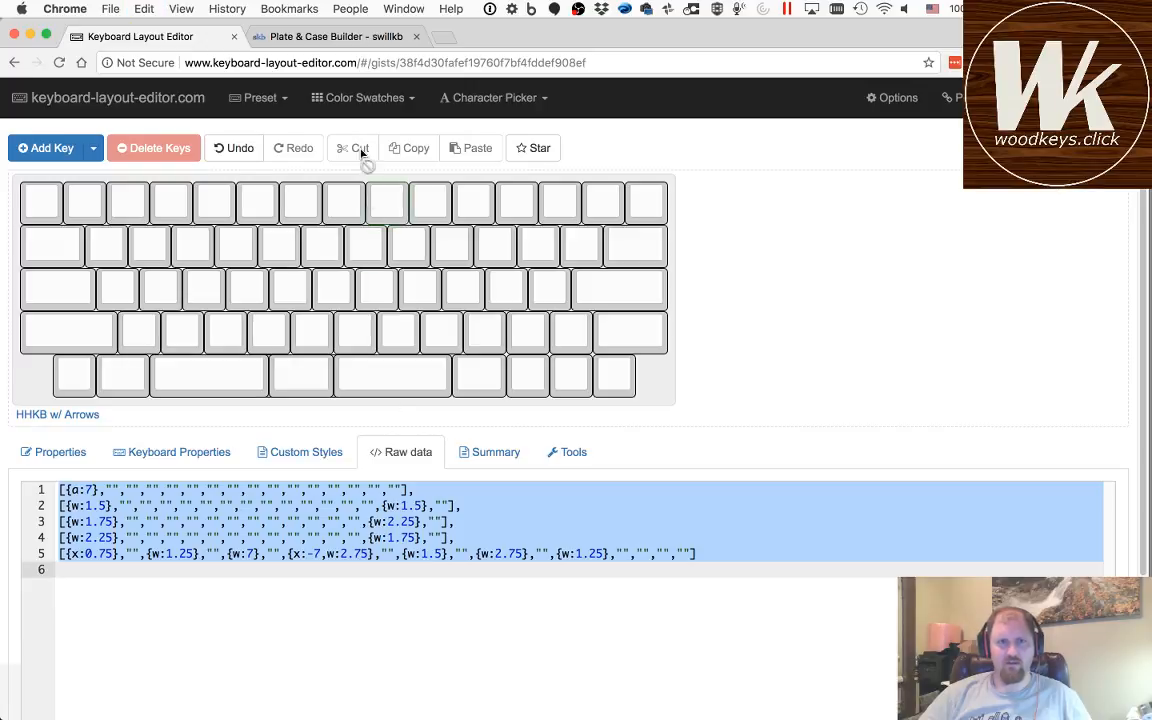
# Step: Paste the copied raw data as the plate layout in the swillkb Plate & Case Builder
pyautogui.click(336, 62)
pyautogui.click(336, 37)
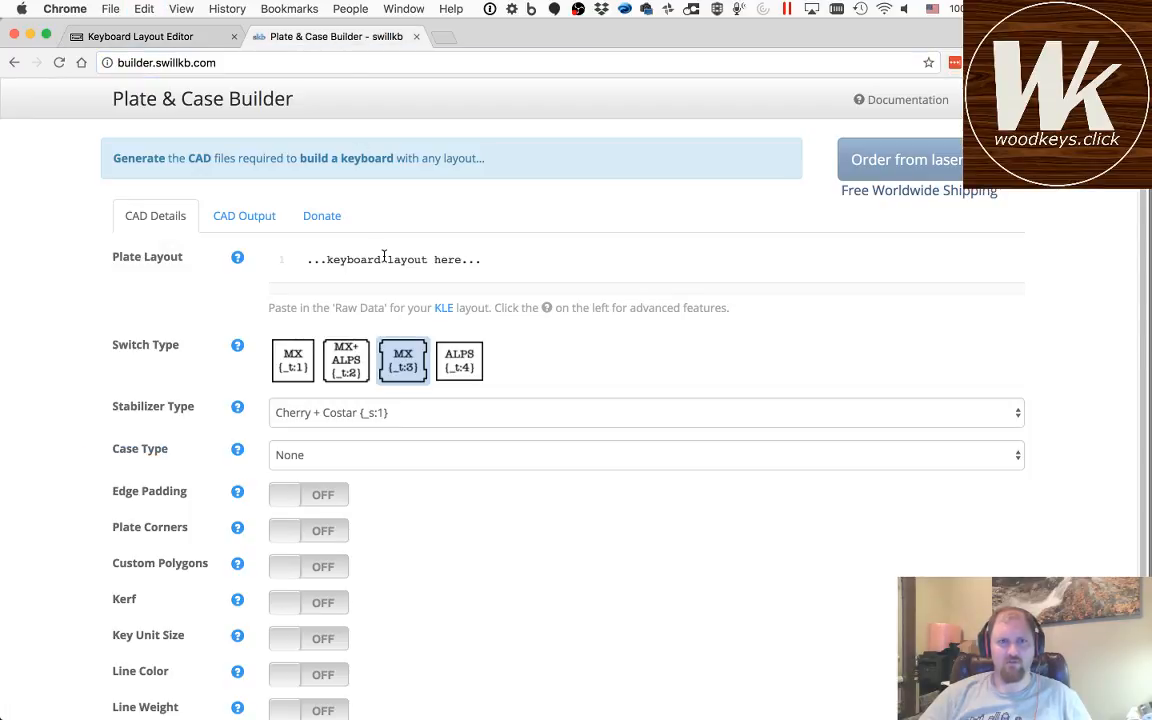
pyautogui.press('super+v')
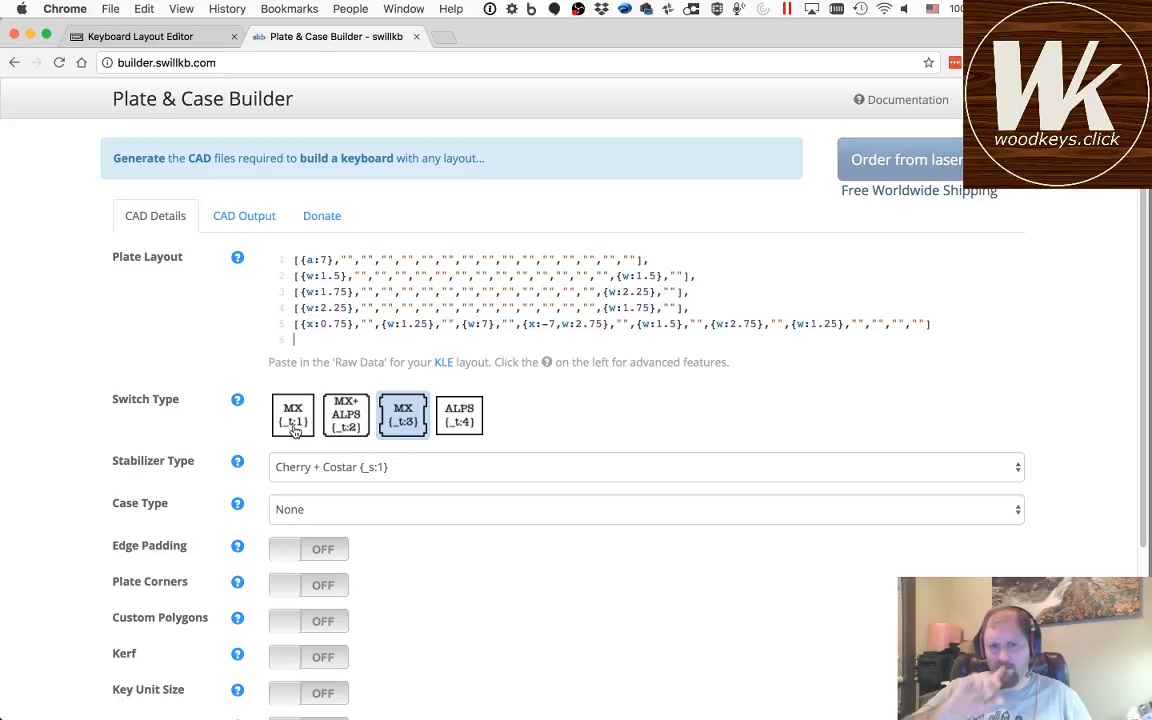
pyautogui.scroll(-3, 408, 576)
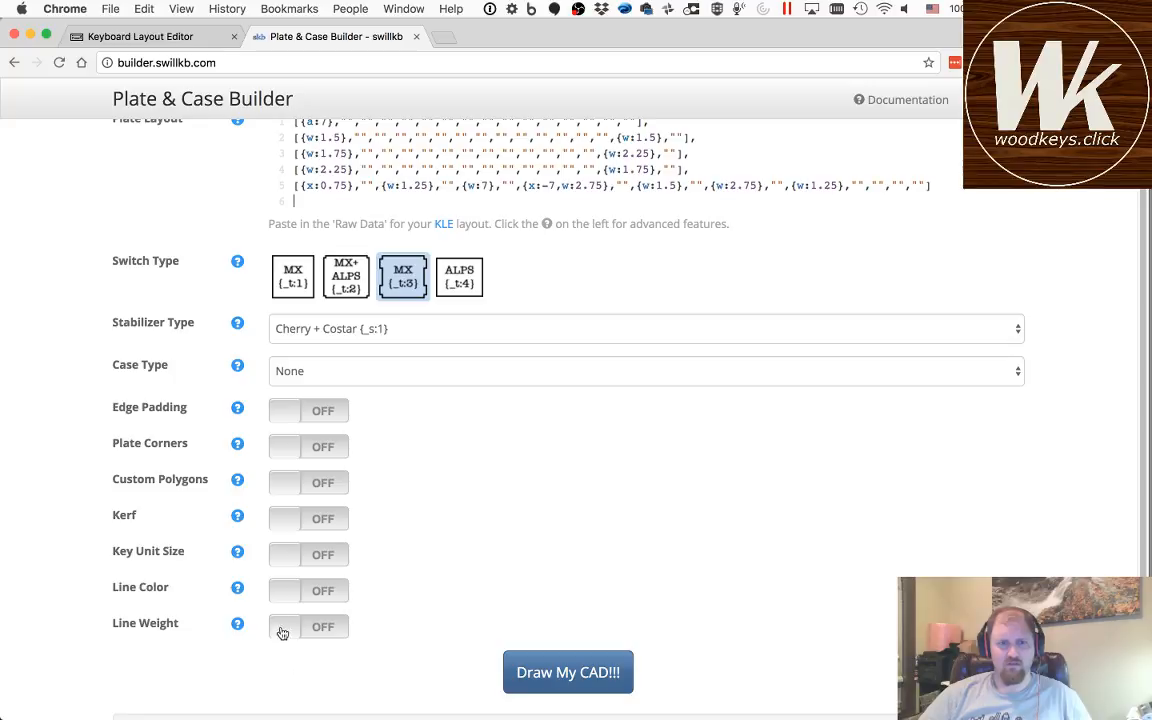
# Step: Set a custom key unit size of 19 mm and choose the plain MX {_t:1} switch type for the plate
pyautogui.click(283, 556)
pyautogui.click(475, 558)
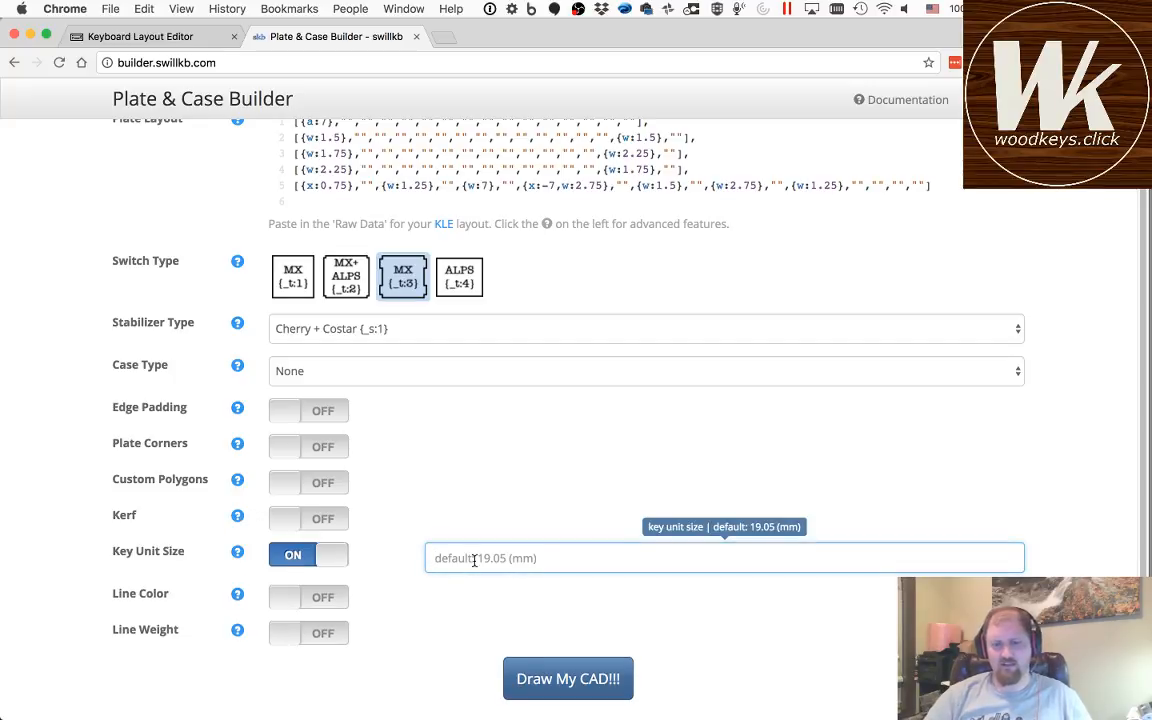
pyautogui.write('10')
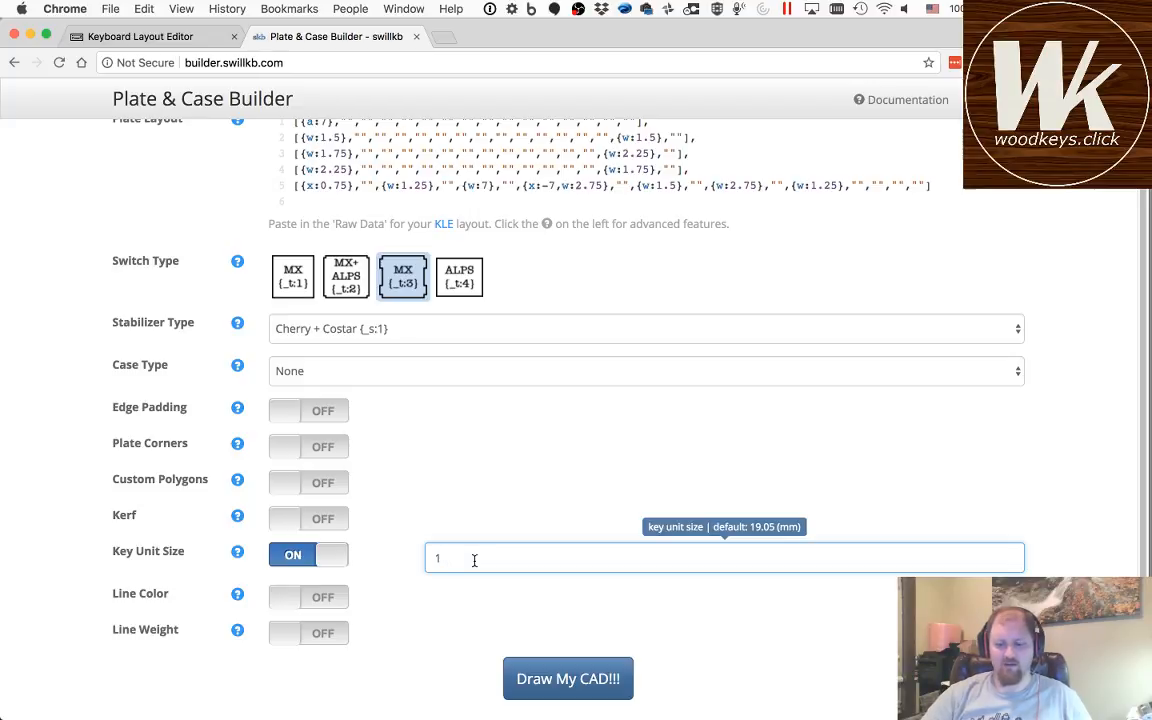
pyautogui.press('Tab')
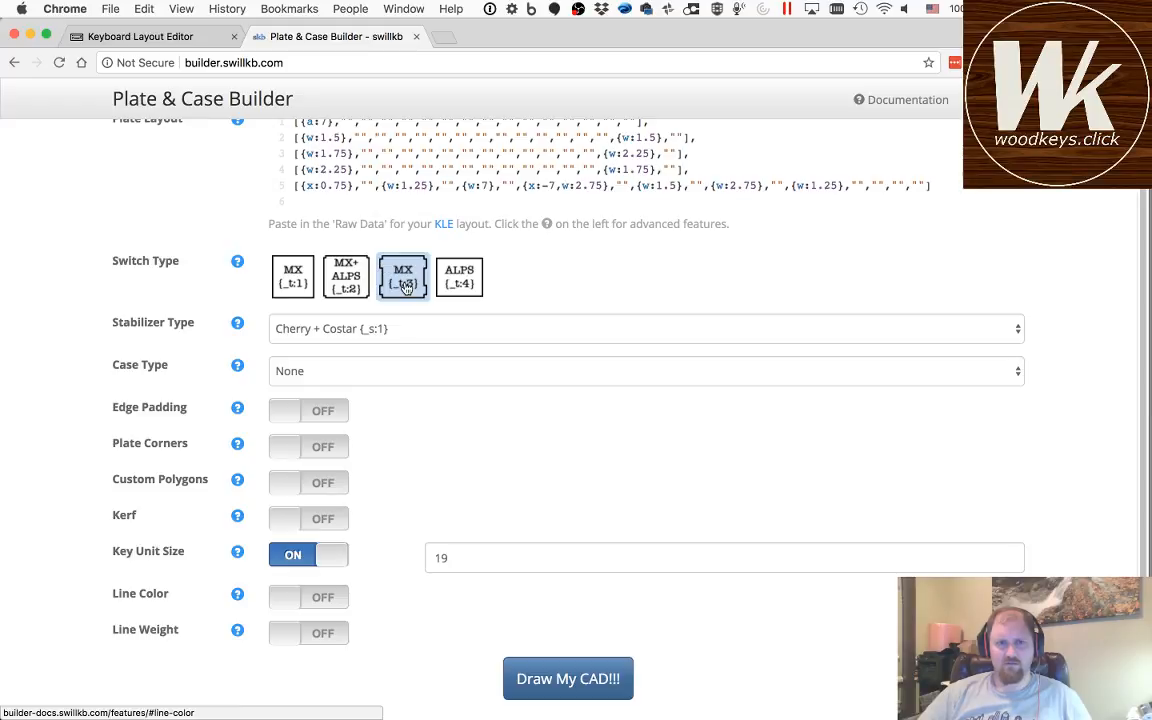
pyautogui.click(295, 280)
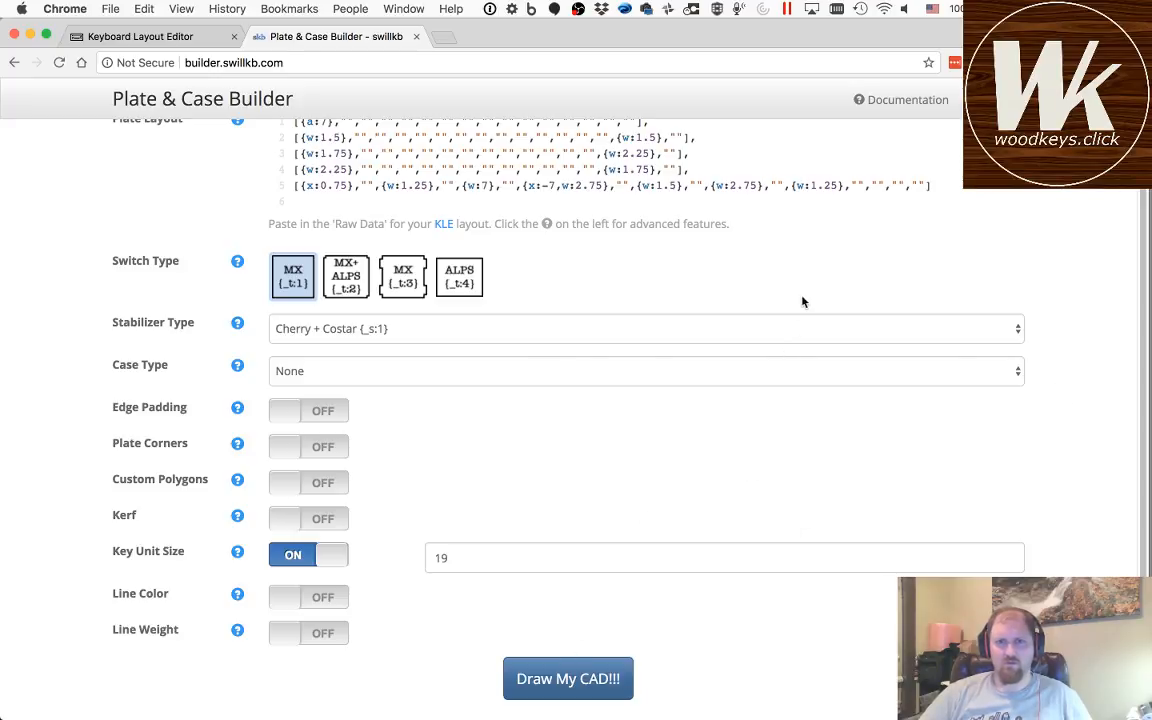
# Step: Generate the plate CAD, download the Switch Layer as a DXF file, and switch to Fusion 360
pyautogui.scroll(3, 808, 265)
pyautogui.scroll(-5, 810, 268)
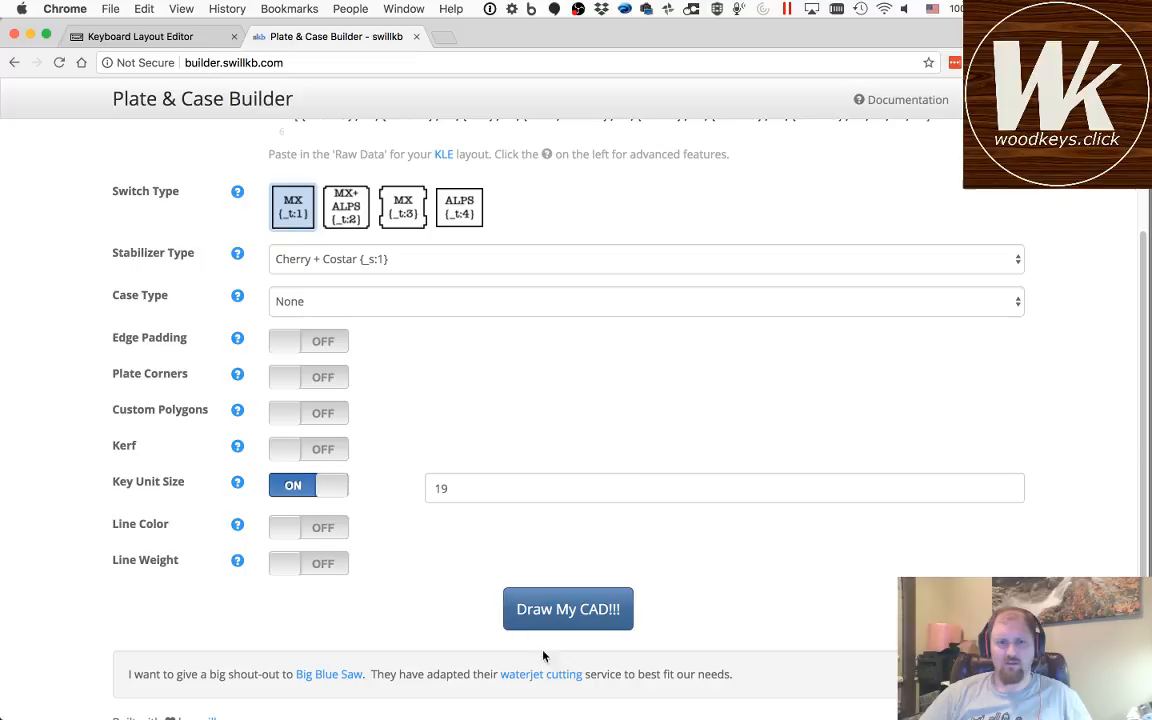
pyautogui.click(562, 606)
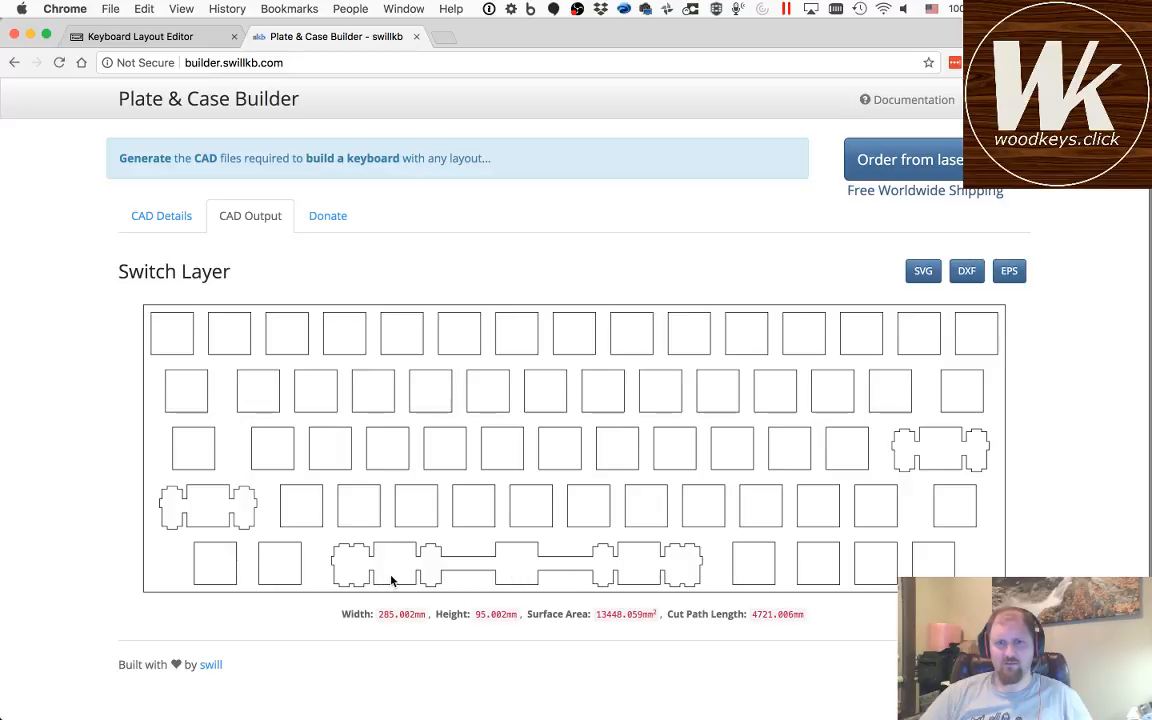
pyautogui.click(966, 272)
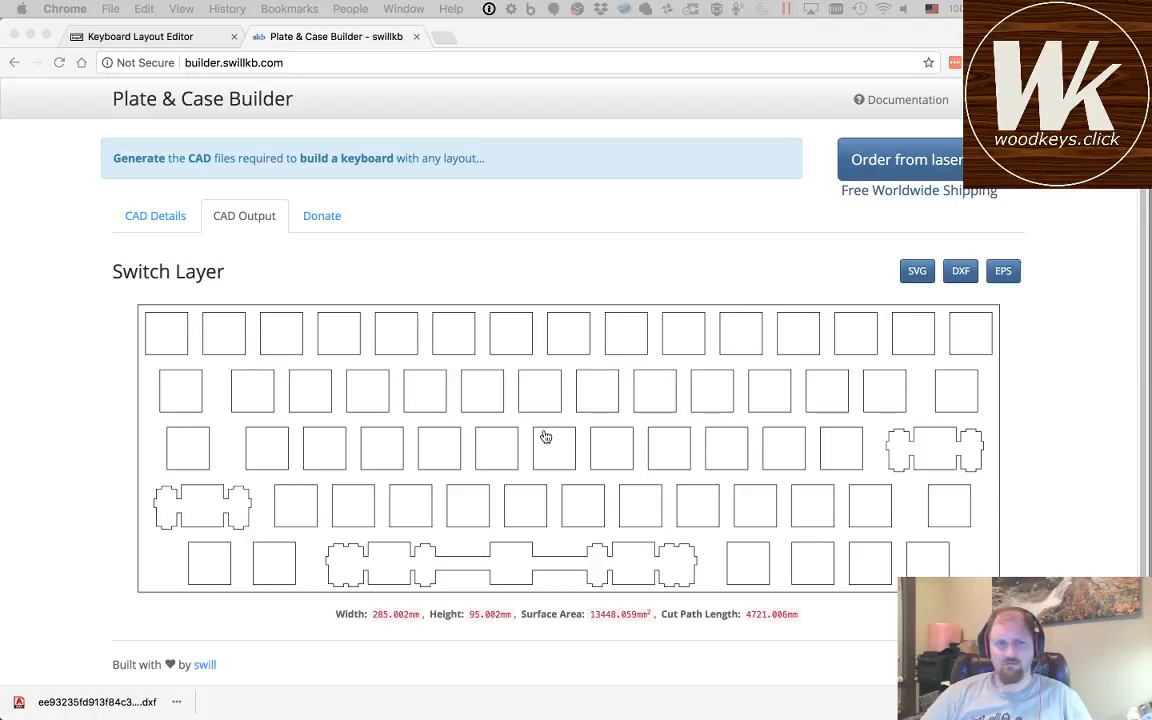
pyautogui.press('super+Tab')
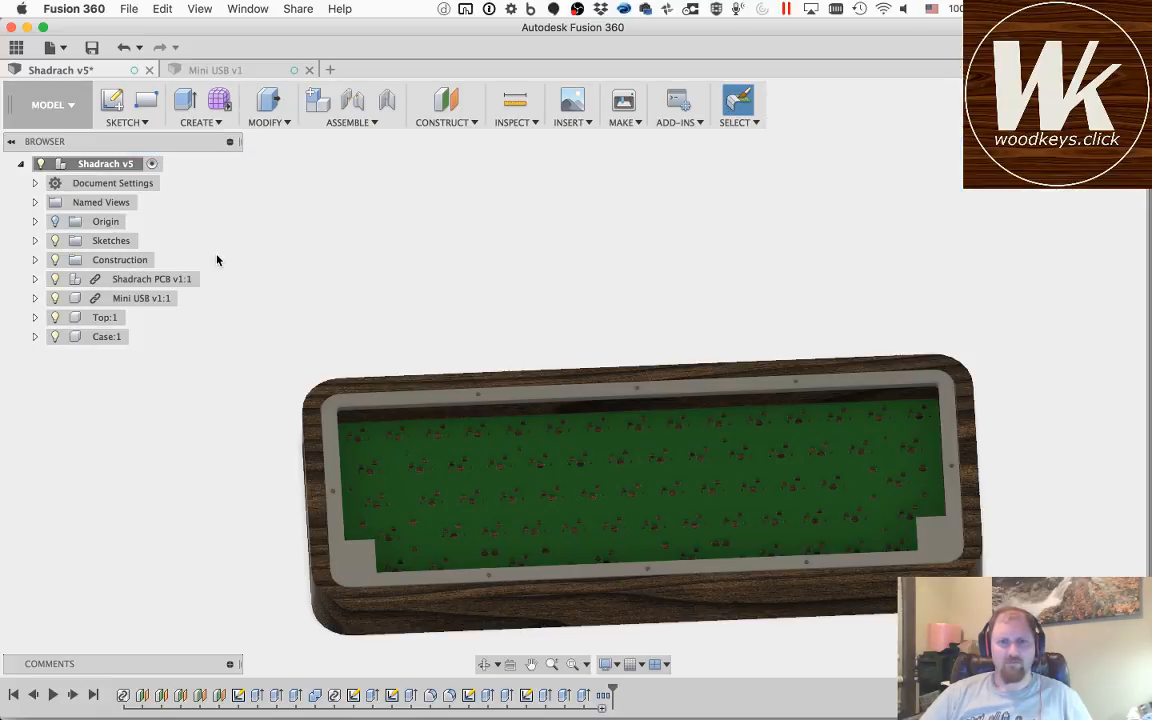
pyautogui.click(119, 110)
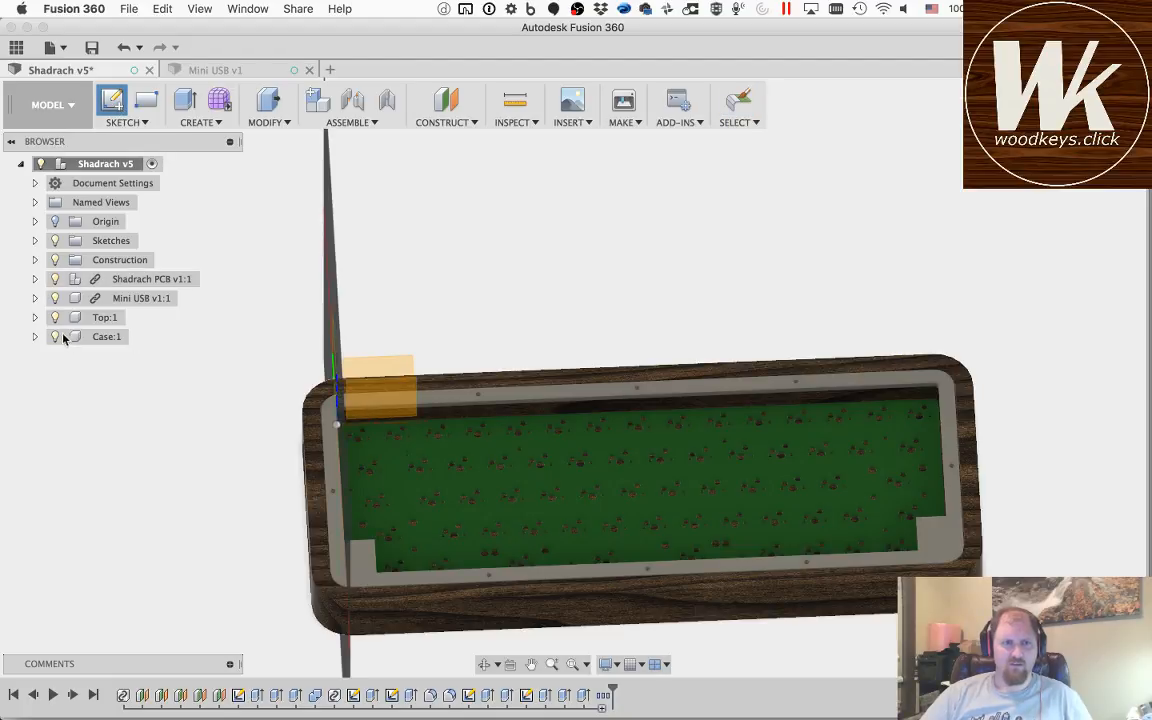
pyautogui.click(35, 259)
pyautogui.click(115, 298)
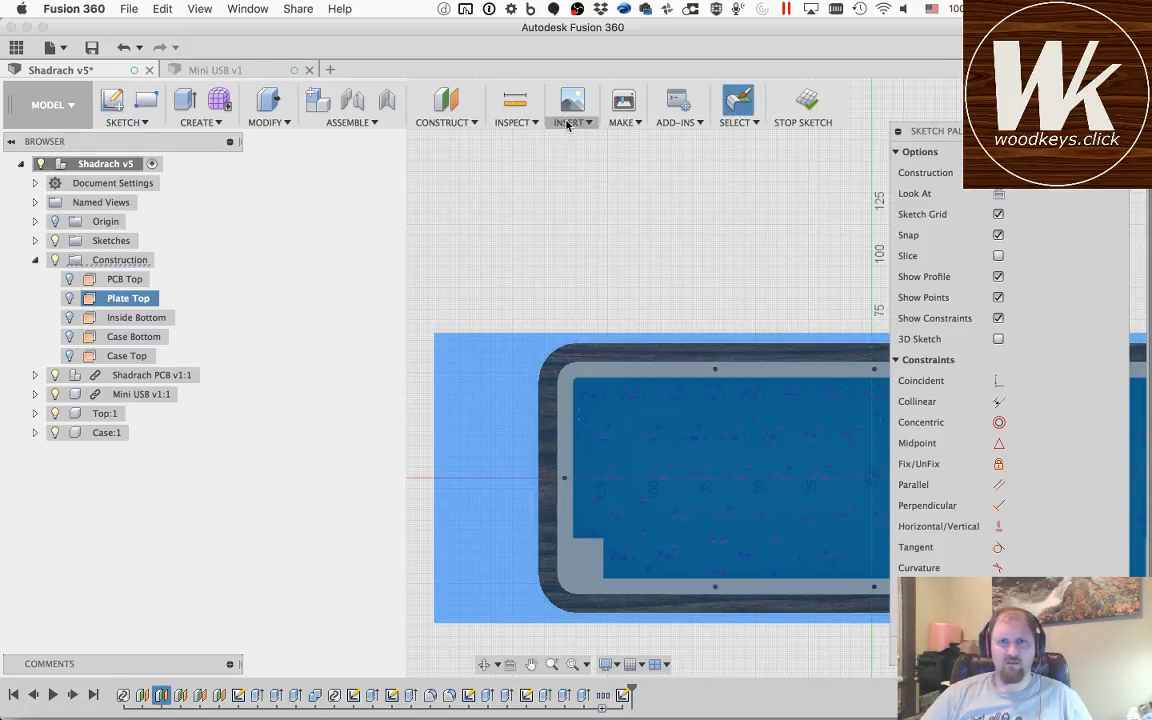
pyautogui.press('super+v')
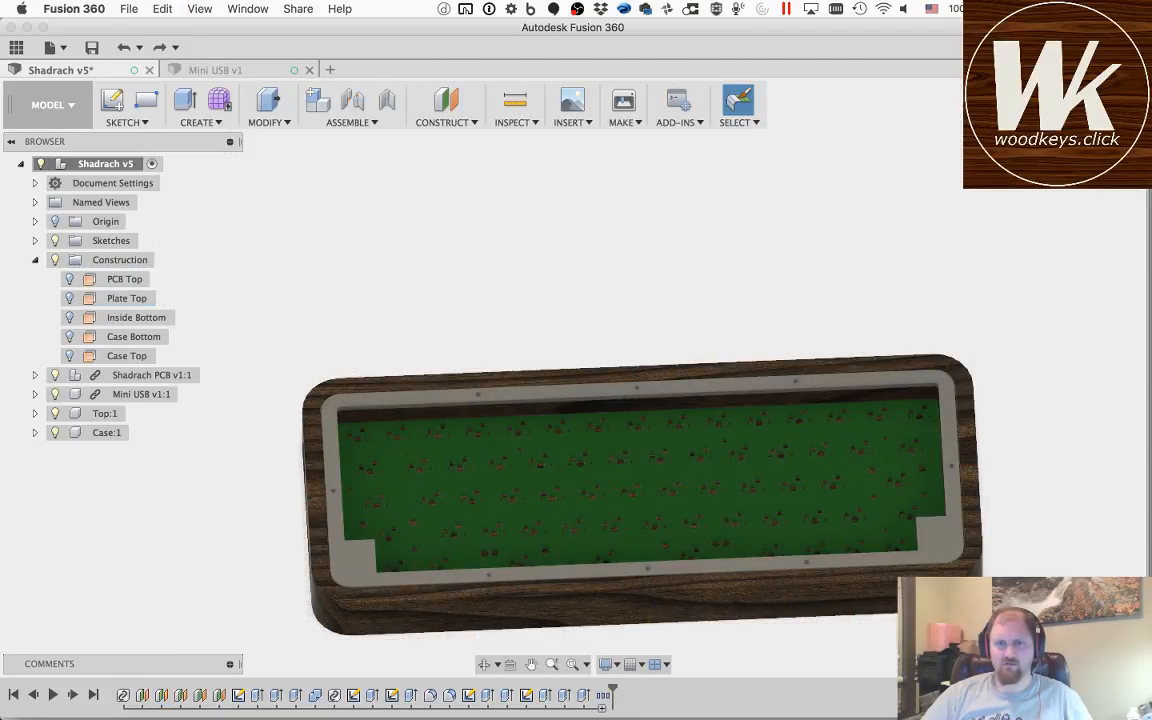
# Step: Use Insert DXF on the Plate Top construction plane and load the newest _switch.dxf file from the Downloads folder
pyautogui.click(569, 121)
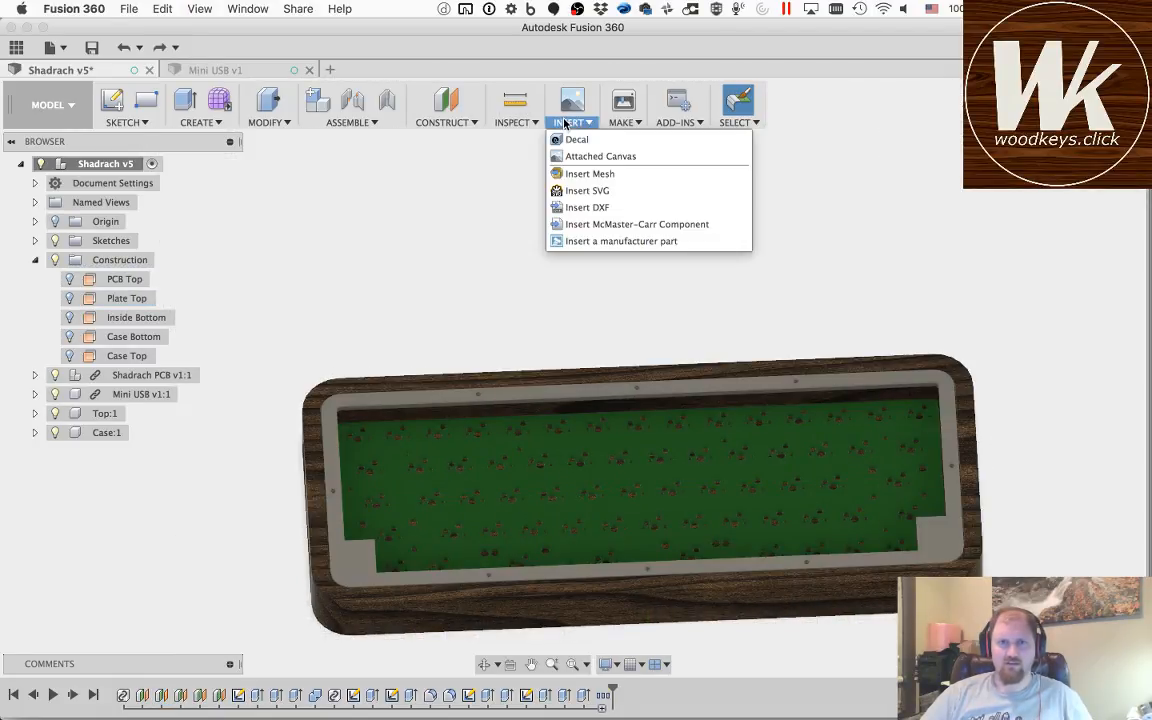
pyautogui.click(604, 207)
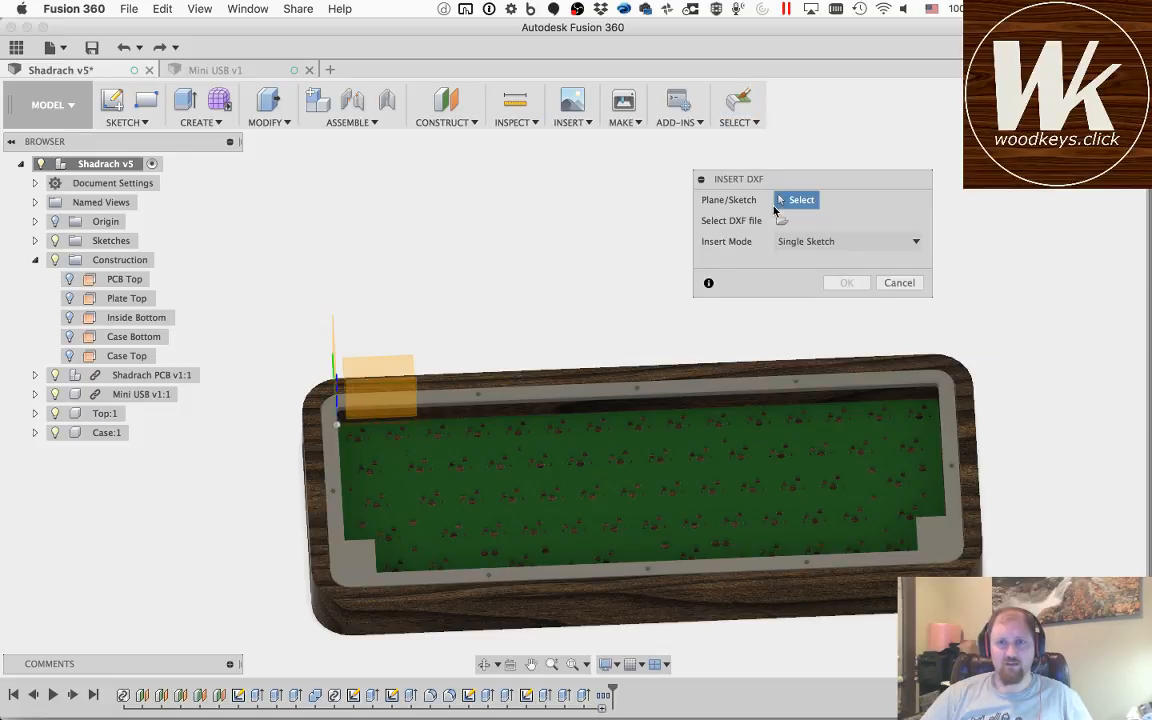
pyautogui.click(133, 301)
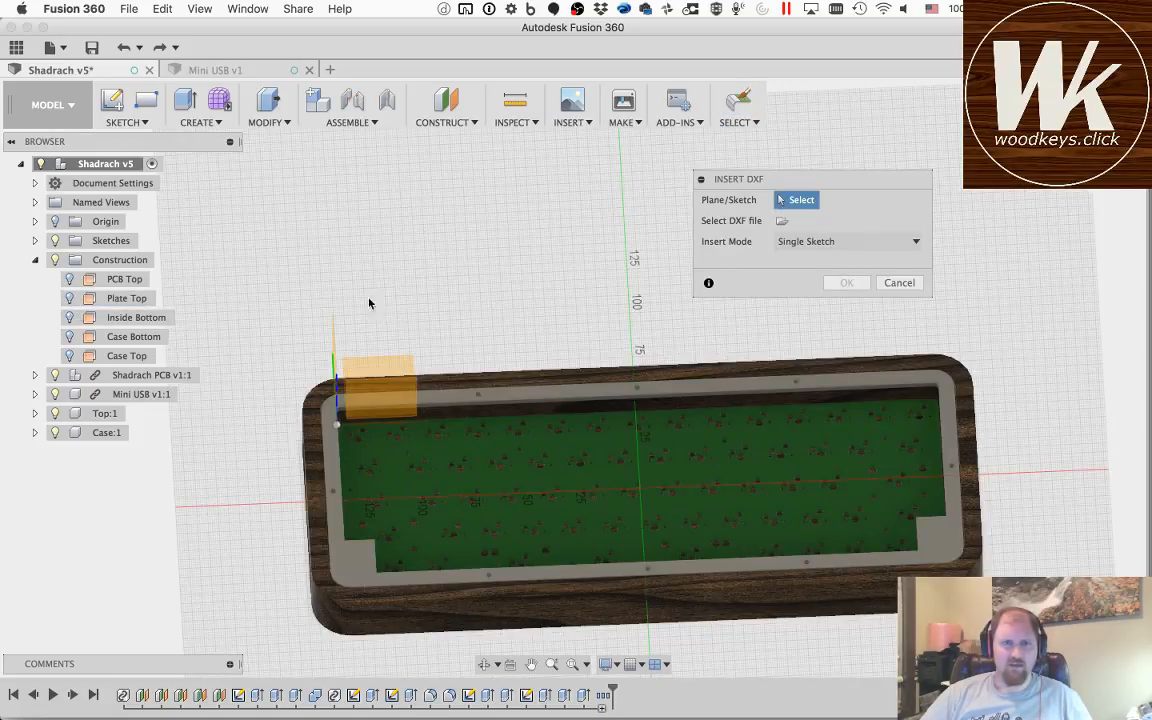
pyautogui.click(113, 300)
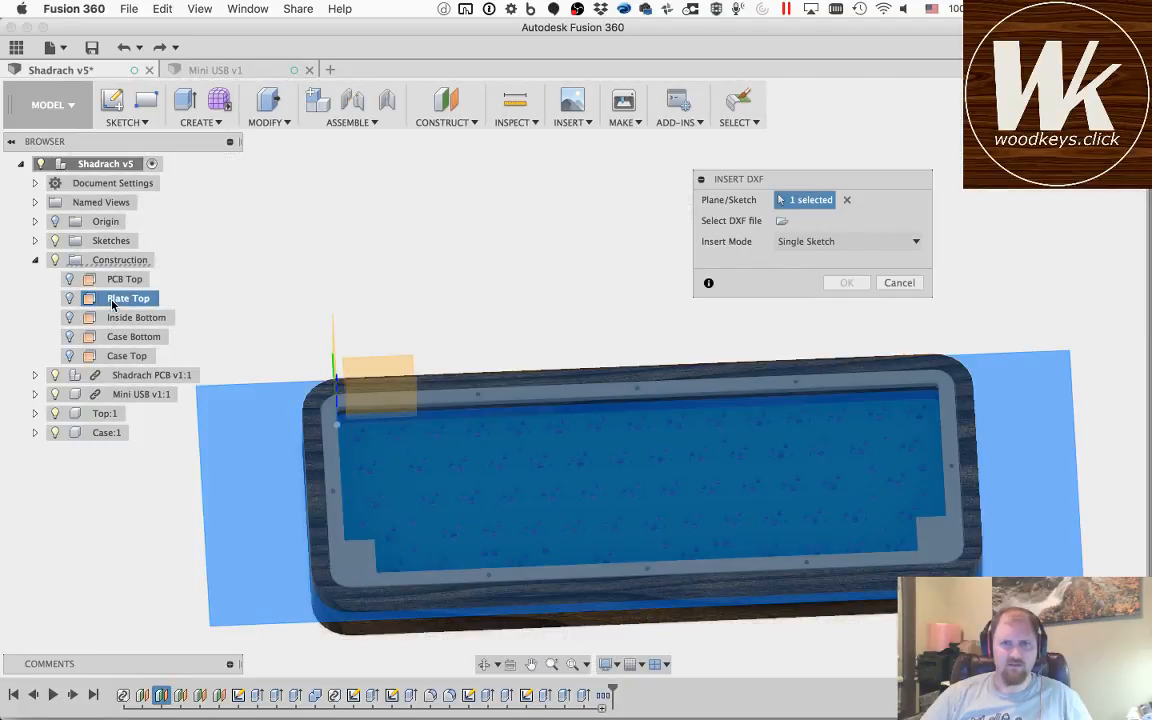
pyautogui.click(782, 221)
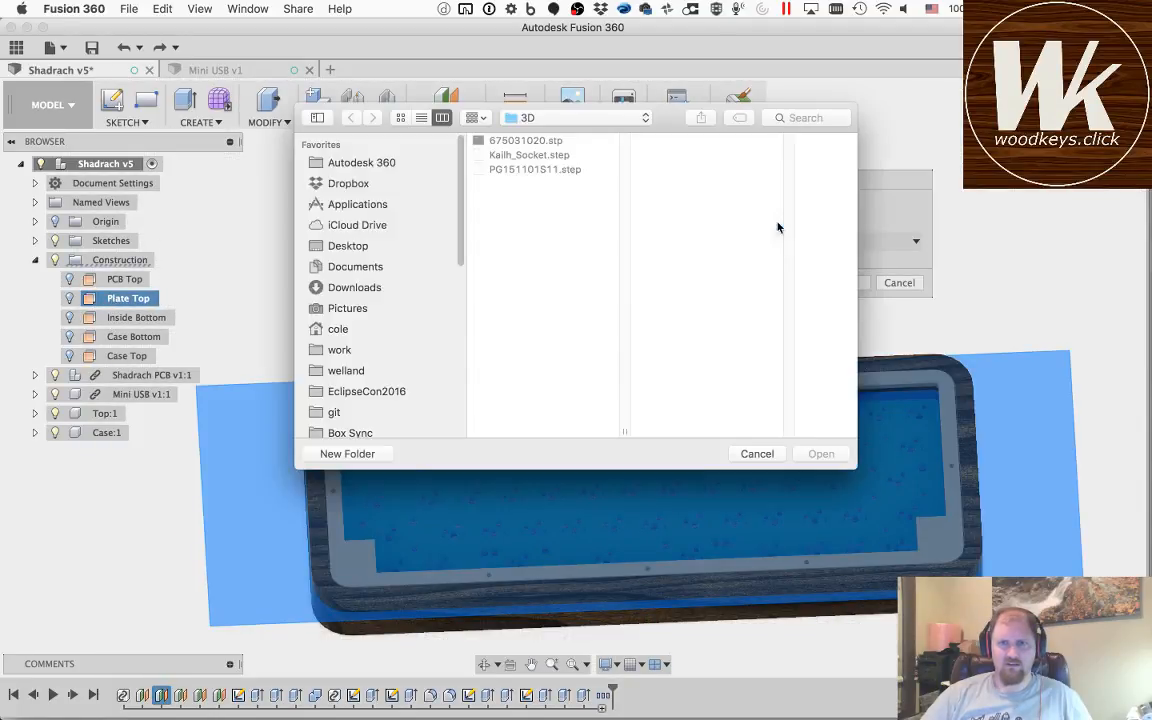
pyautogui.click(355, 287)
pyautogui.click(421, 117)
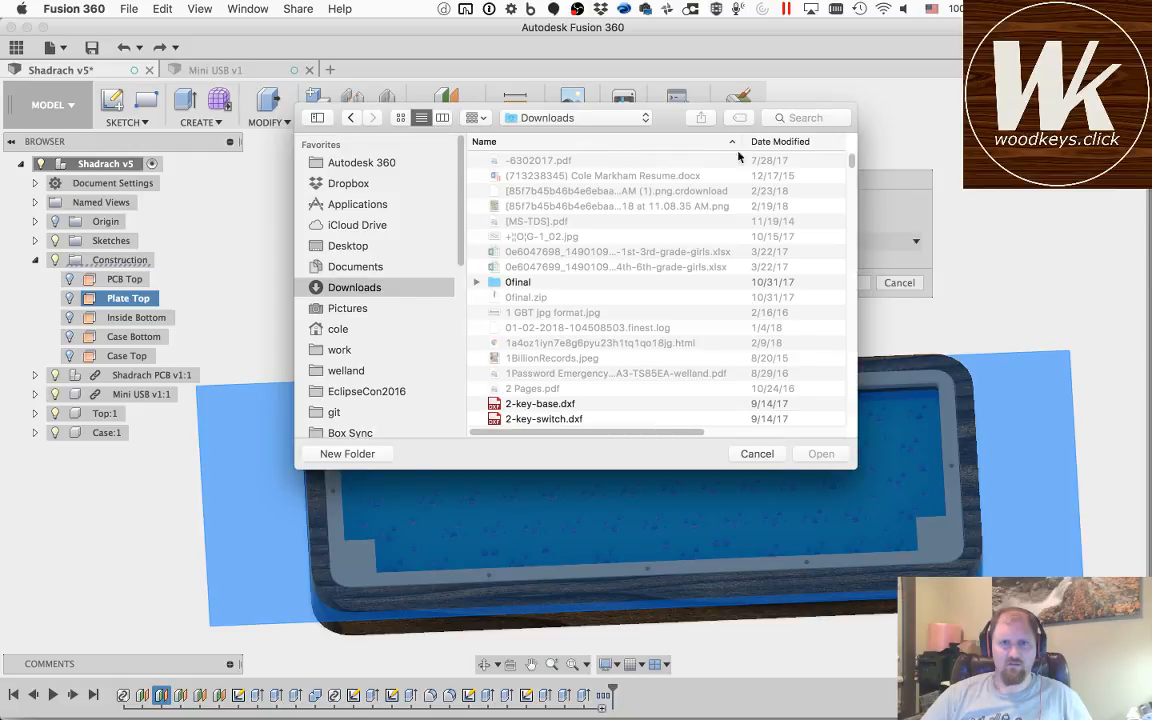
pyautogui.click(730, 142)
pyautogui.click(618, 162)
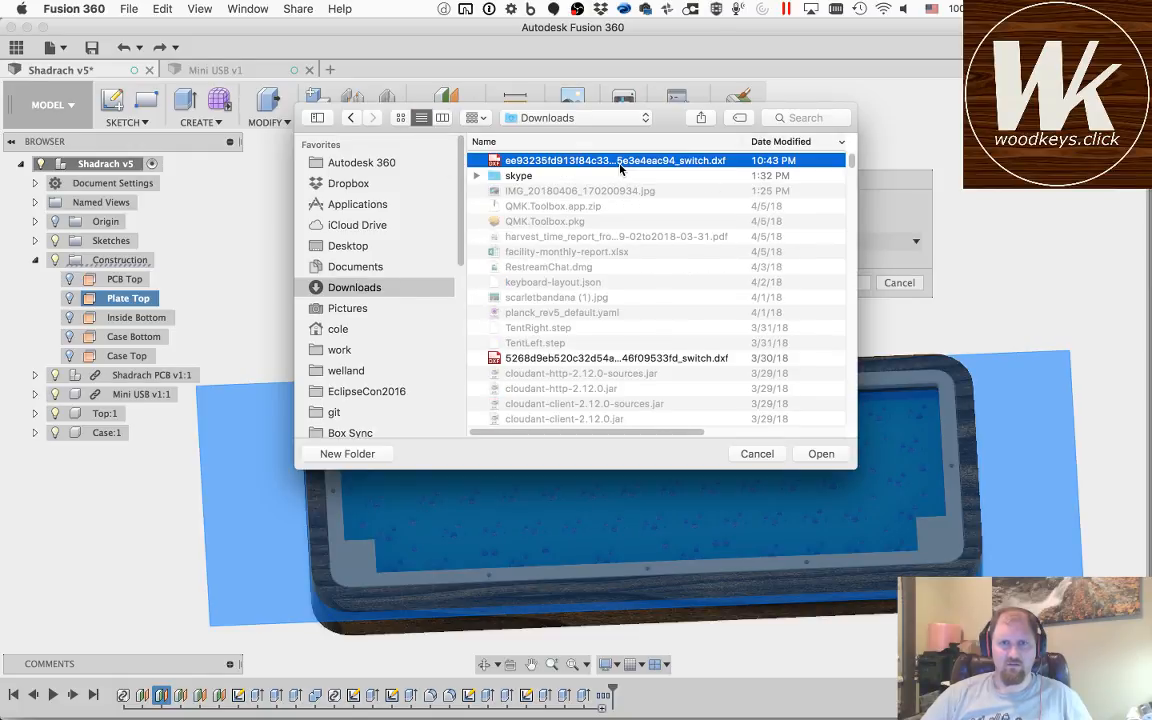
pyautogui.doubleClick(620, 165)
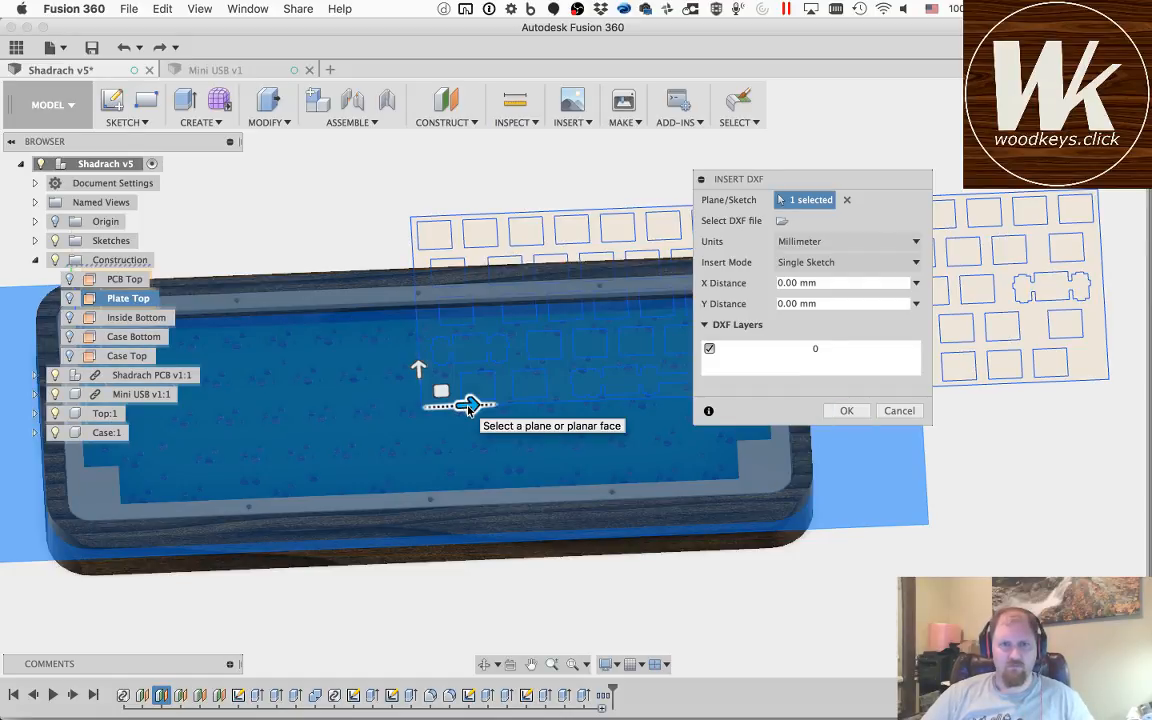
# Step: Move the inserted switch layout −155 mm in X and −48 mm in Y so it lies over the case opening
pyautogui.moveTo(370, 415); pyautogui.dragTo(96, 440)
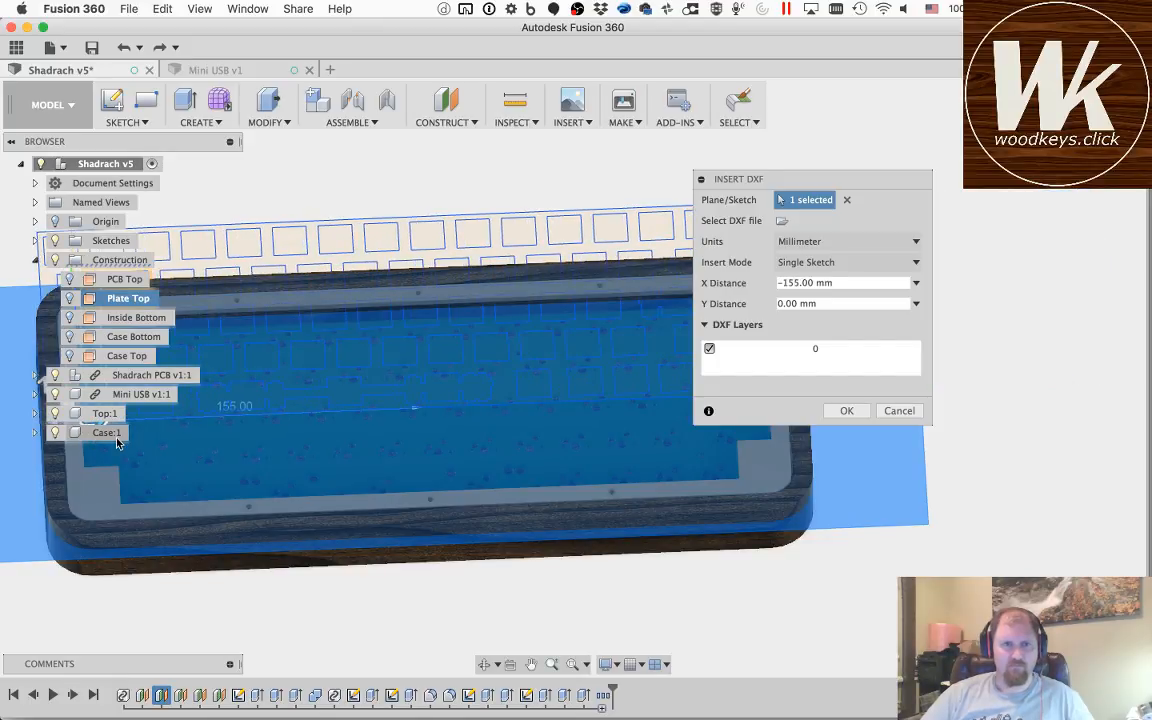
pyautogui.click(1090, 130)
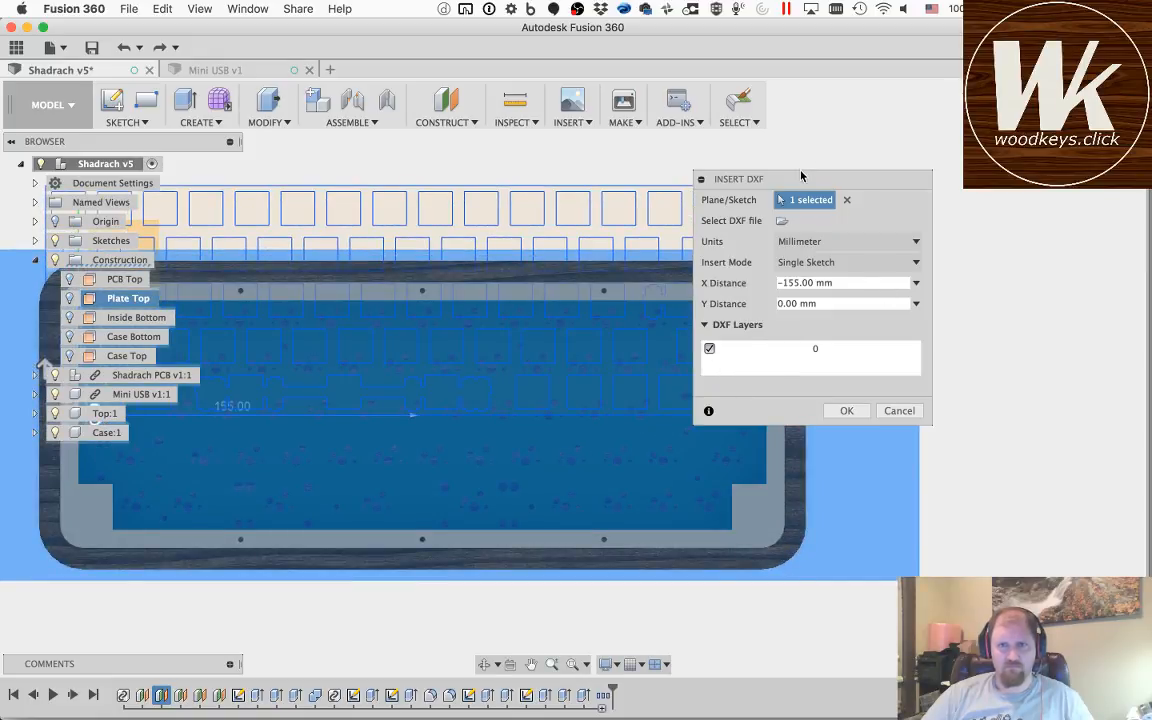
pyautogui.moveTo(928, 177); pyautogui.dragTo(1147, 162)
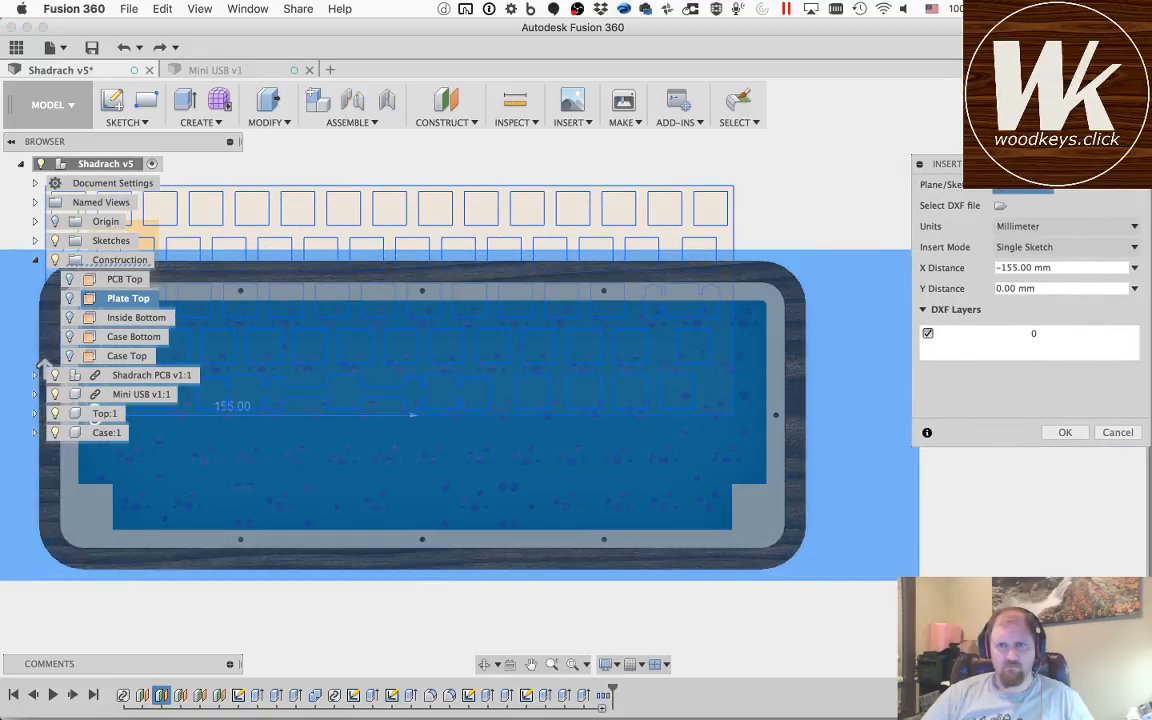
pyautogui.click(531, 664)
pyautogui.moveTo(338, 452); pyautogui.dragTo(609, 438)
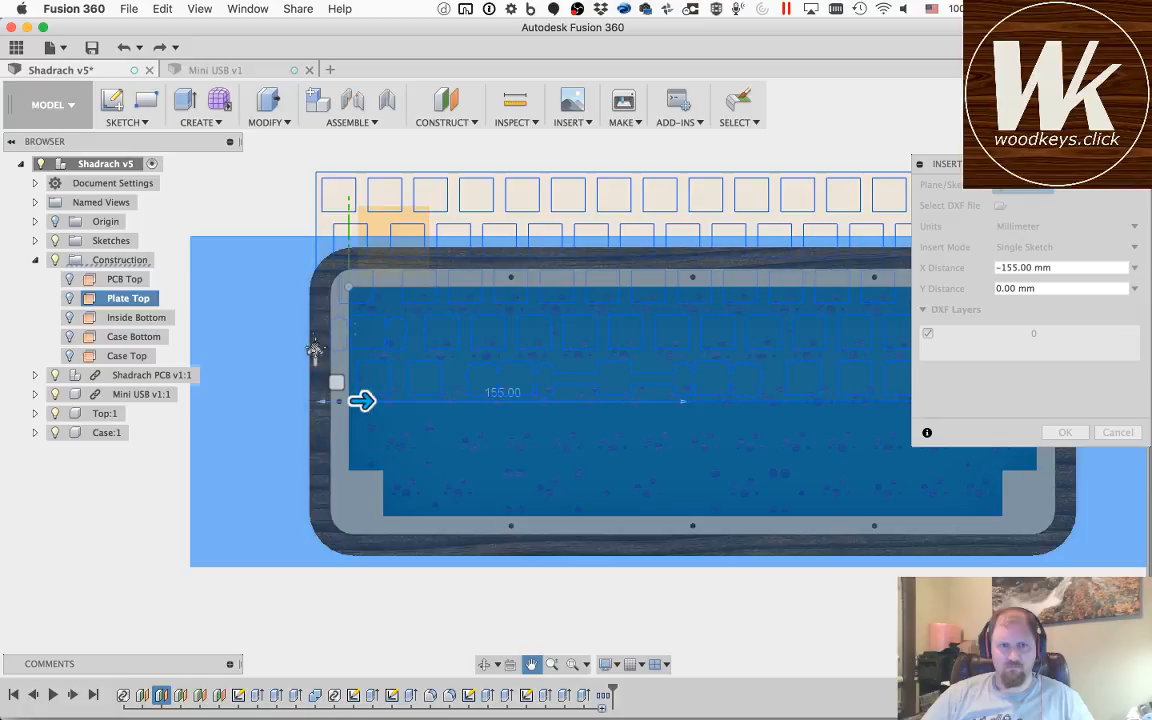
pyautogui.moveTo(315, 358); pyautogui.dragTo(319, 471)
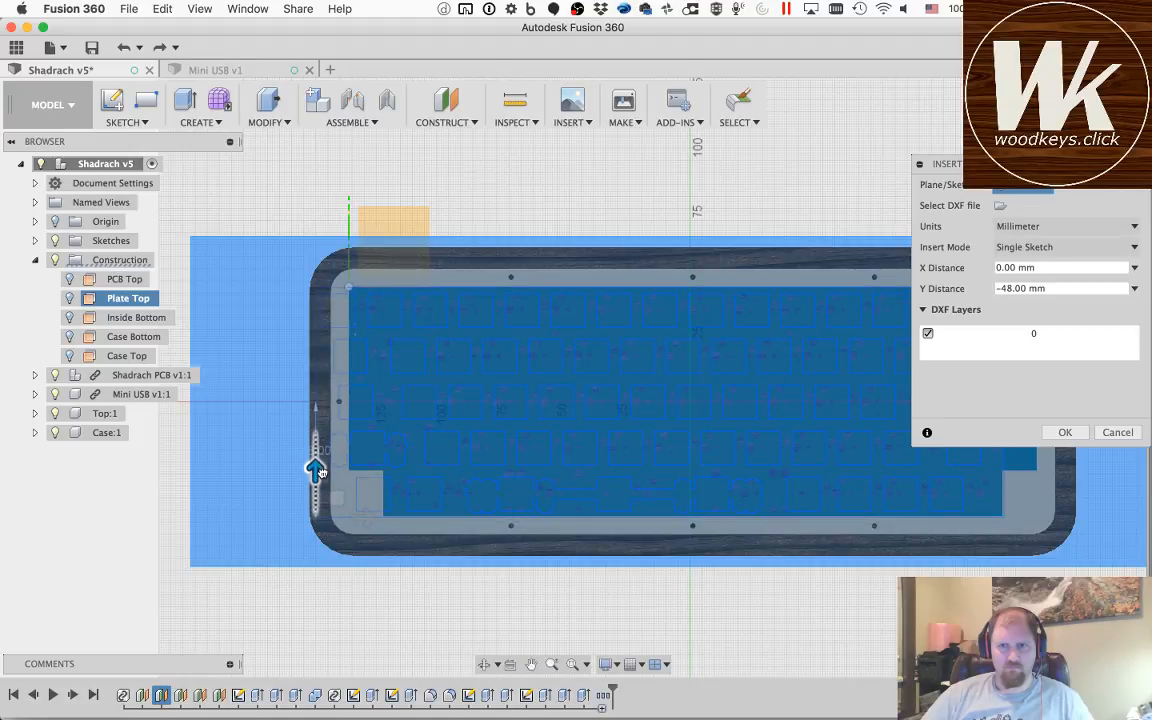
# Step: Shift the switch layout to an X distance of 14 mm to line its outer edge up with the case opening
pyautogui.moveTo(363, 517)
pyautogui.mouseDown()
pyautogui.moveTo(415, 518)
pyautogui.moveTo(395, 517)
pyautogui.mouseUp()
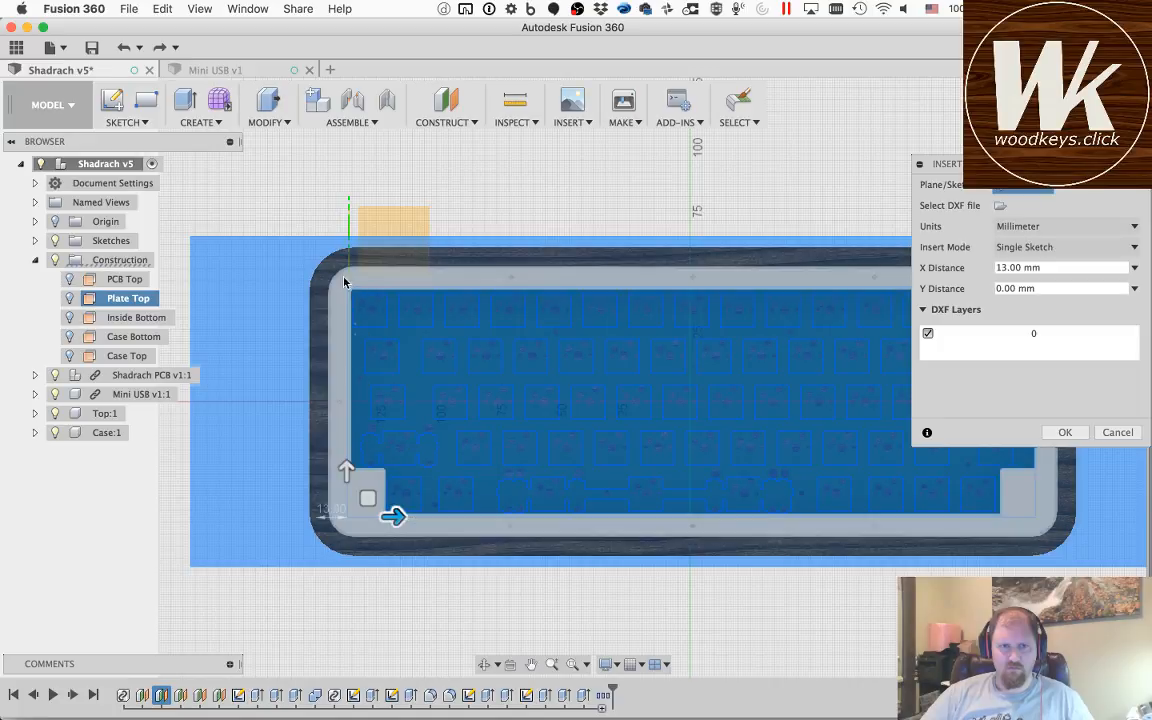
pyautogui.scroll(-8, 347, 291)
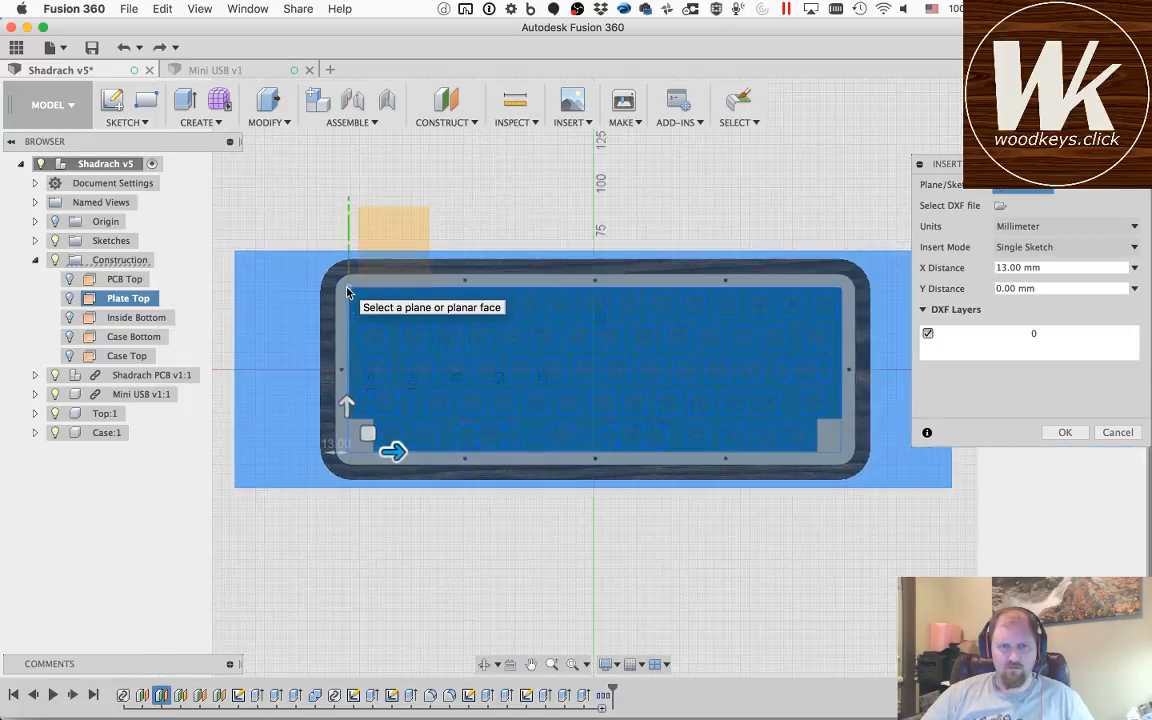
pyautogui.scroll(10, 347, 291)
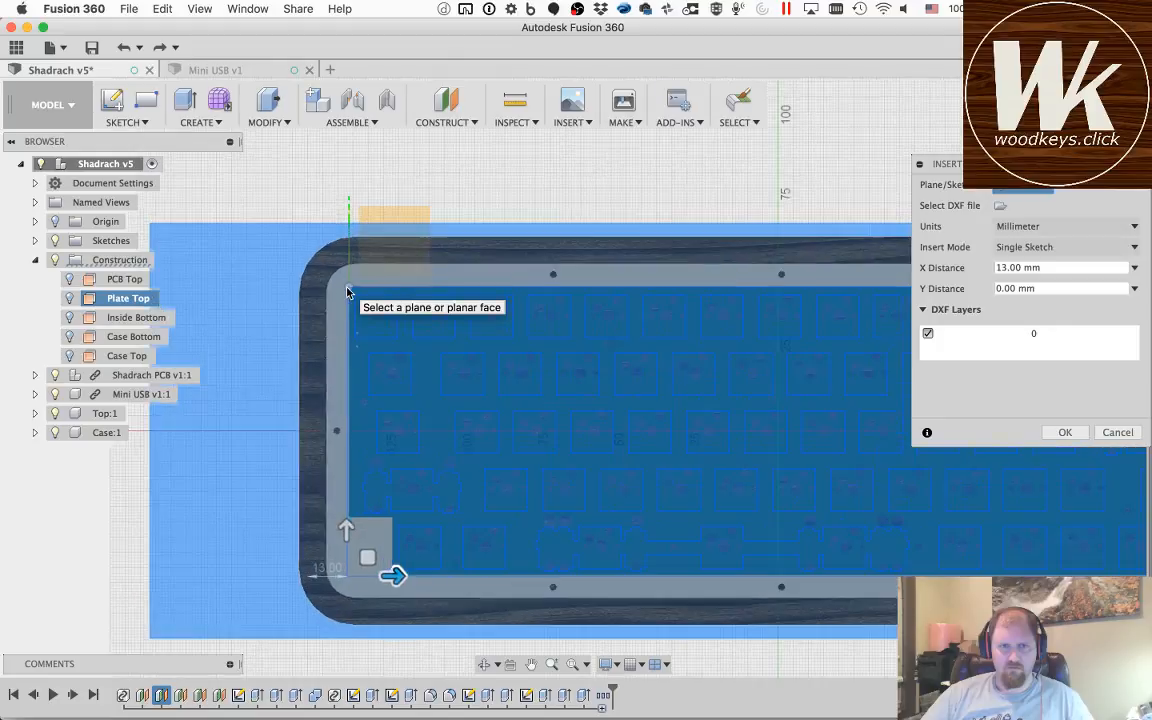
pyautogui.scroll(4, 347, 291)
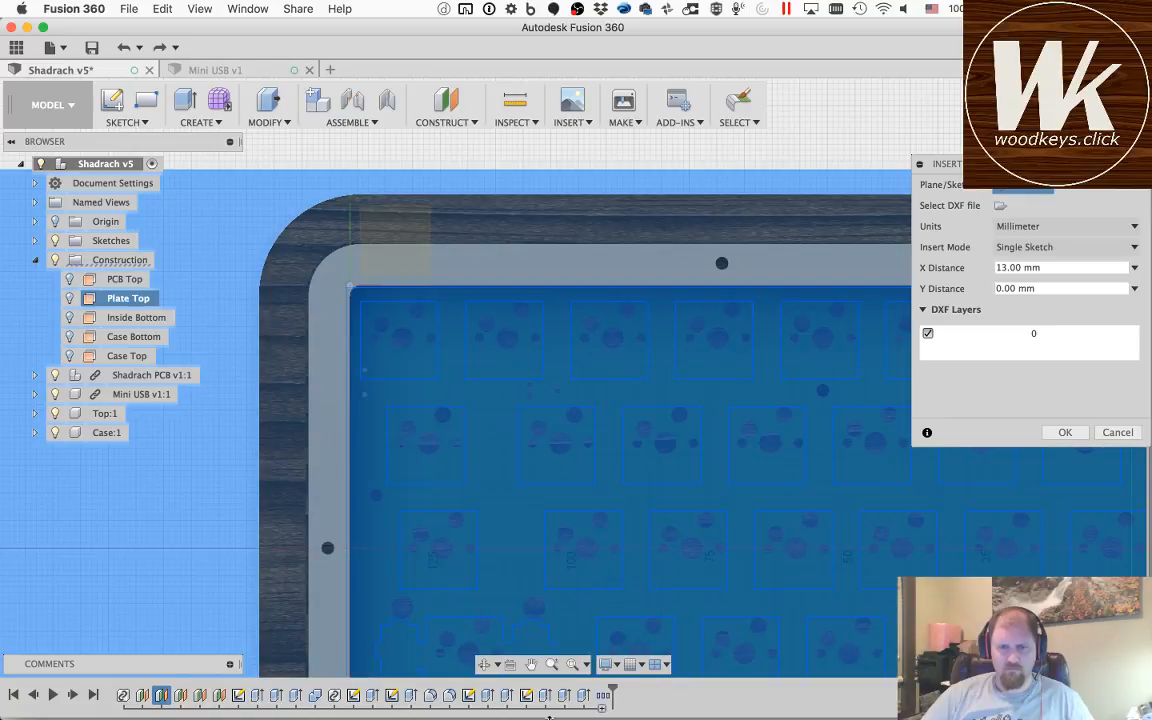
pyautogui.scroll(1, 526, 435)
pyautogui.scroll(-5, 526, 435)
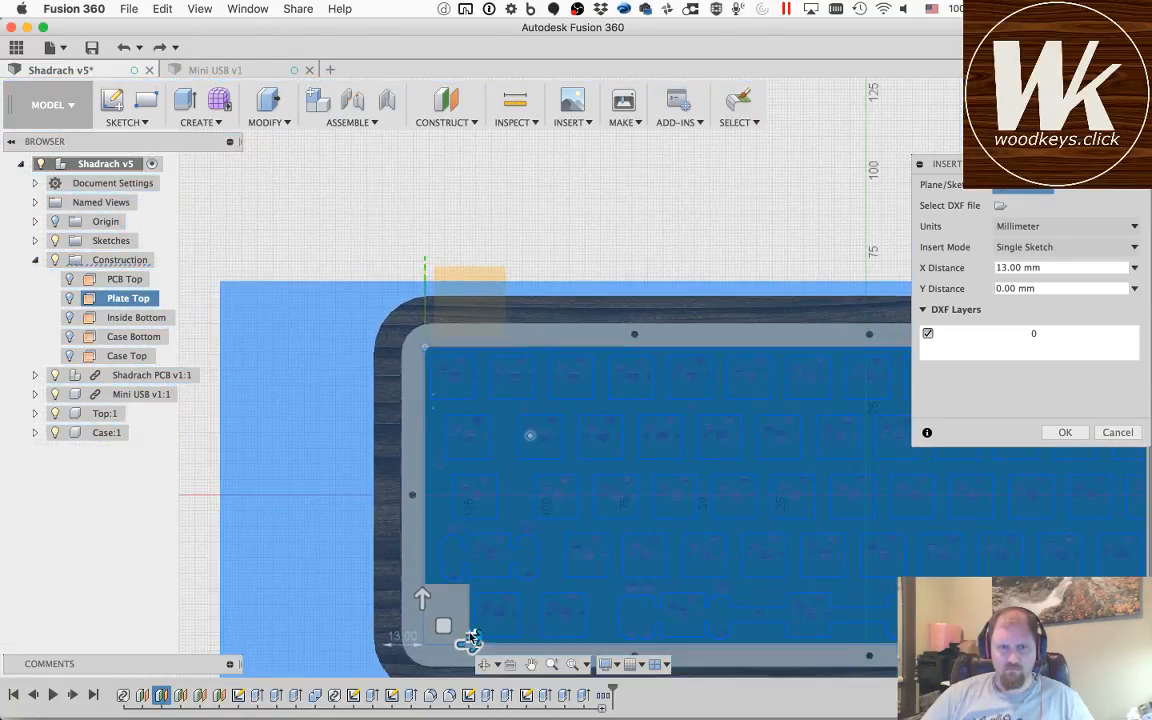
pyautogui.scroll(-2, 476, 638)
pyautogui.moveTo(480, 637); pyautogui.dragTo(483, 637)
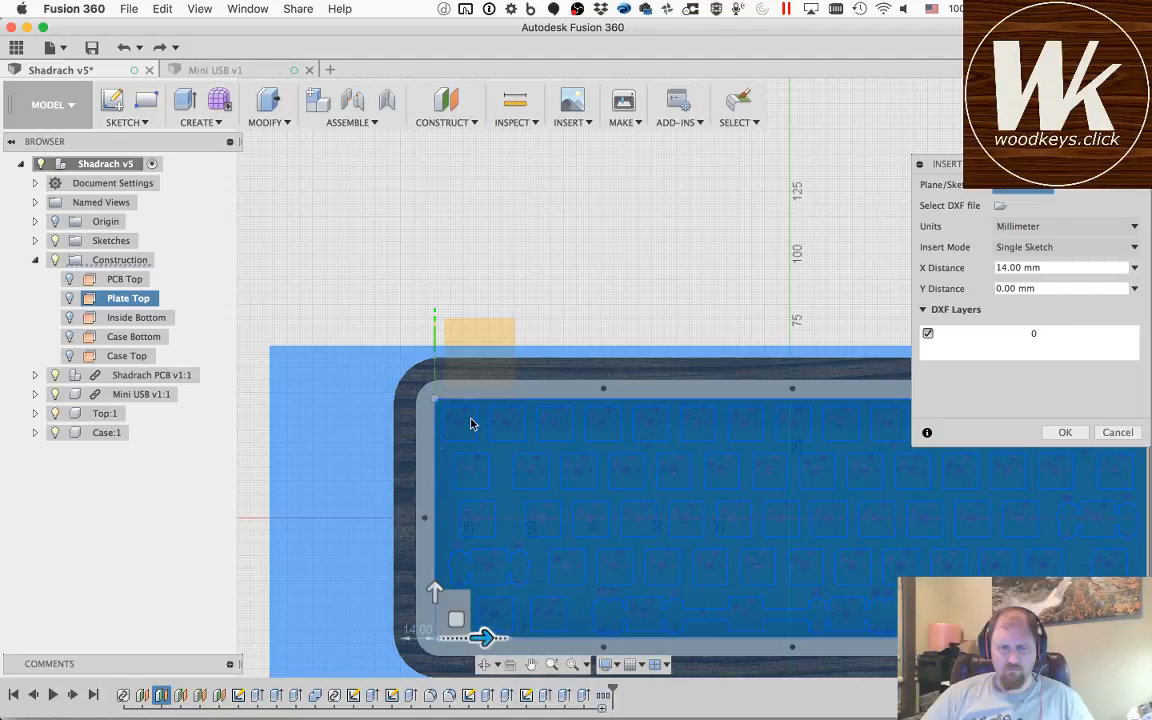
# Step: Try an X distance of 15 mm for the switch layout, checking its outline against the PCB's rounded corner
pyautogui.scroll(-2, 440, 408)
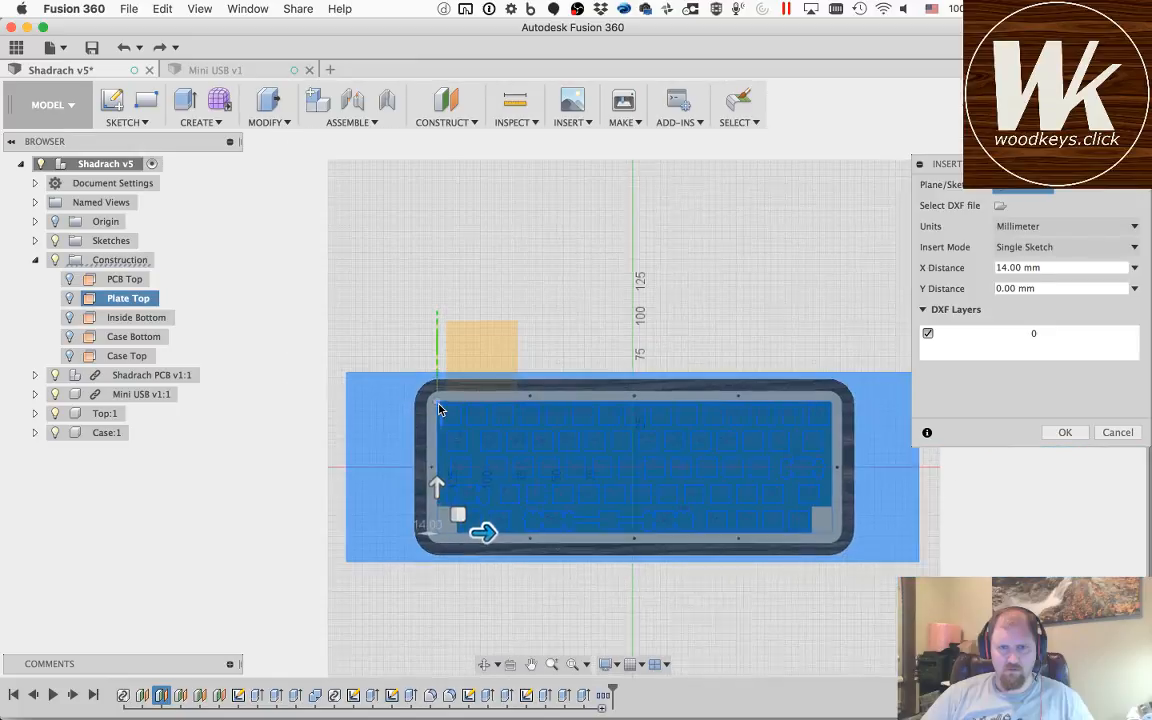
pyautogui.scroll(5, 440, 408)
pyautogui.scroll(3, 438, 408)
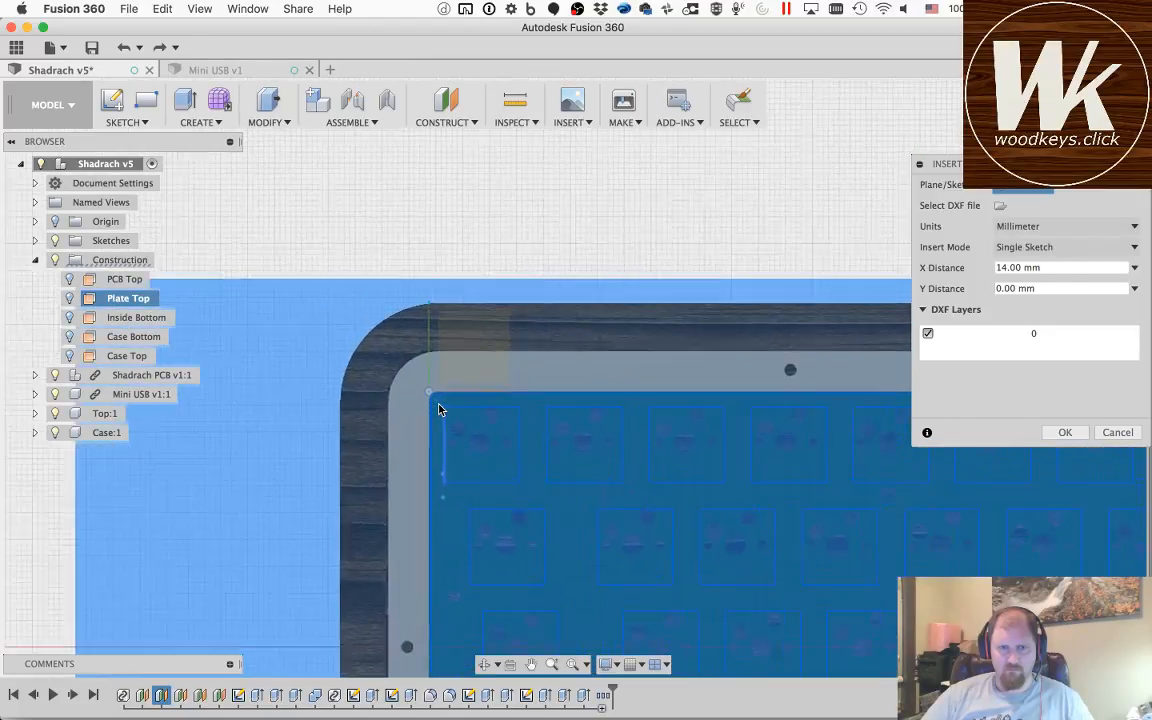
pyautogui.scroll(3, 438, 408)
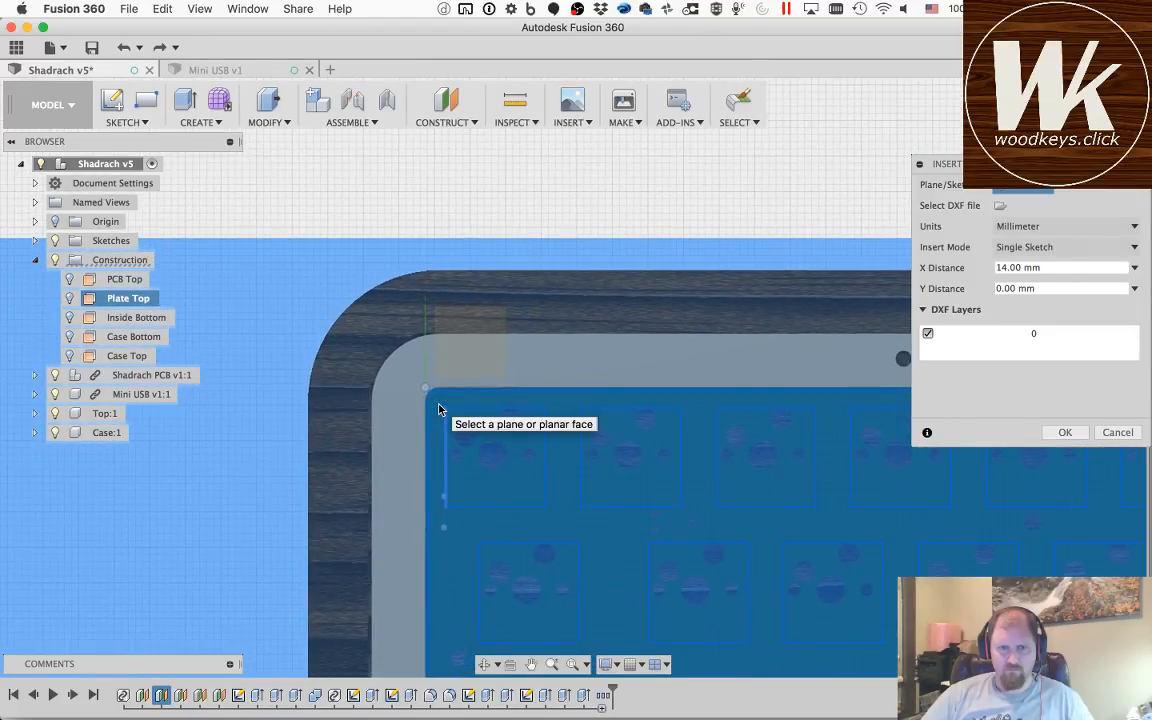
pyautogui.scroll(3, 400, 363)
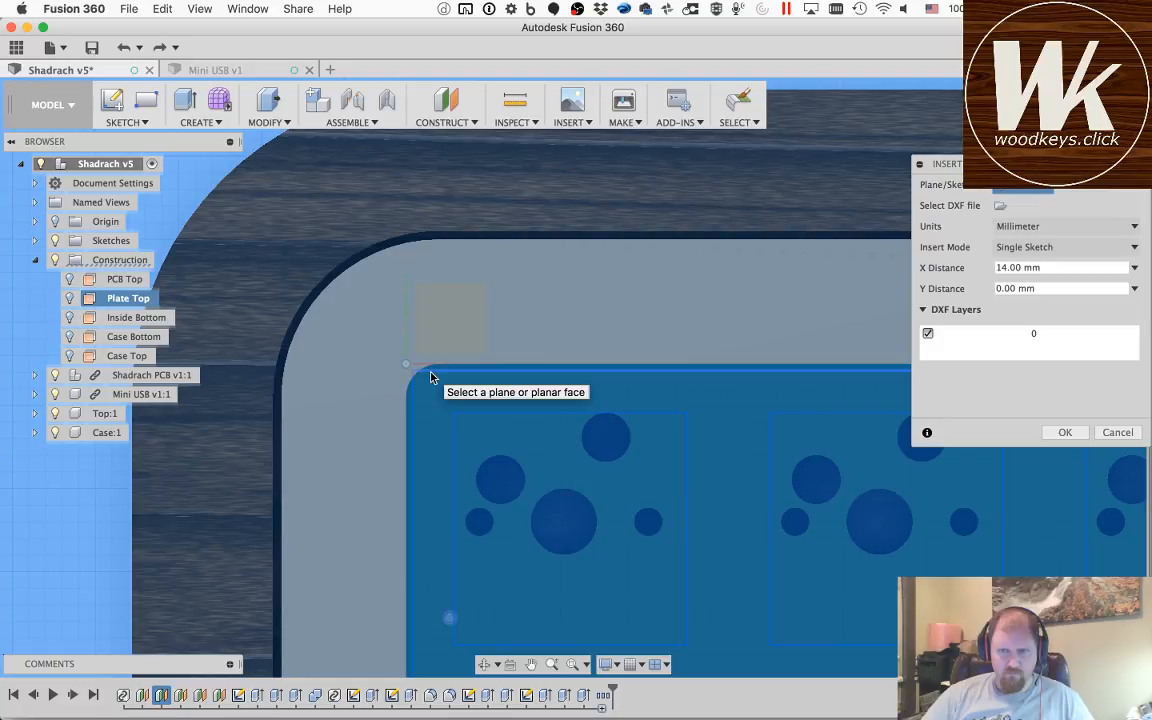
pyautogui.click(1020, 268)
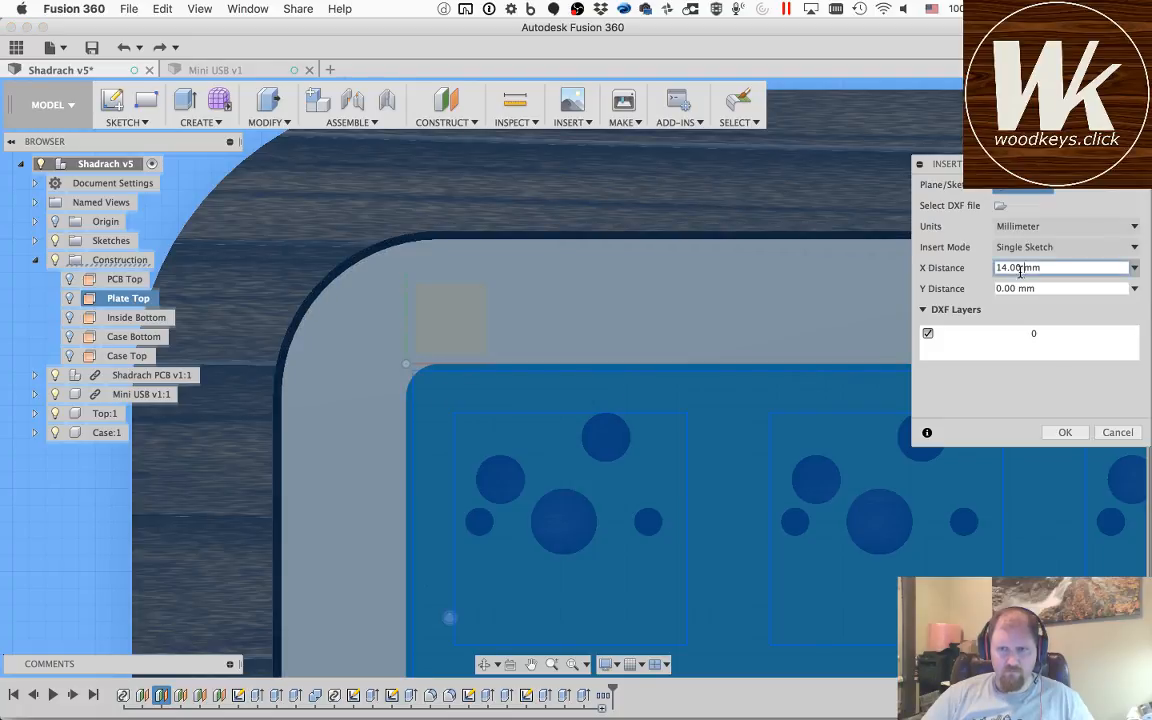
pyautogui.press('BackSpace')
pyautogui.write('5')
pyautogui.press('Tab')
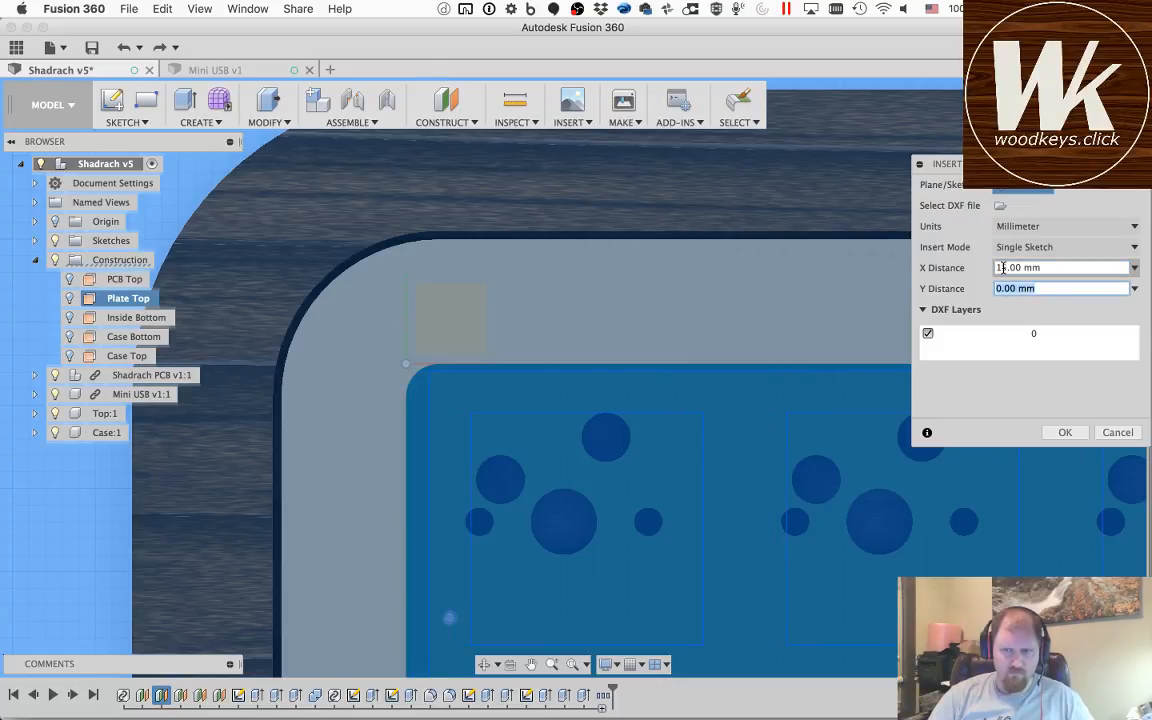
# Step: Set the X distance of the inserted switch layout to 13.5 mm
pyautogui.click(1005, 267)
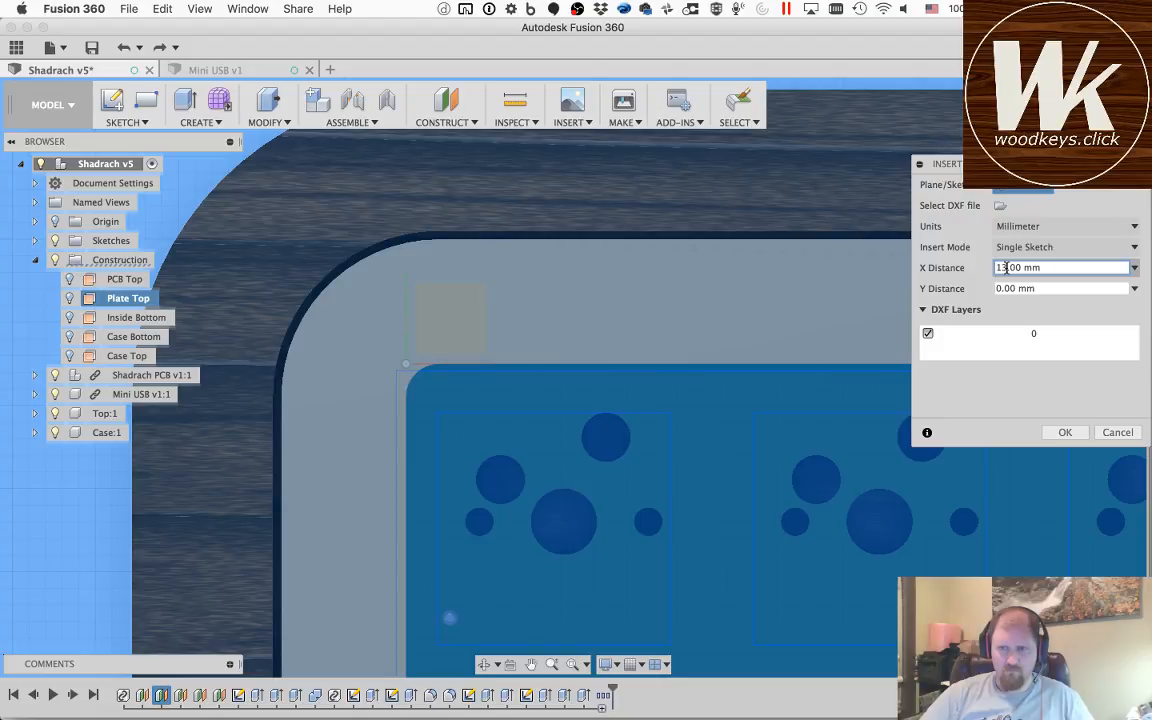
pyautogui.press('BackSpace')
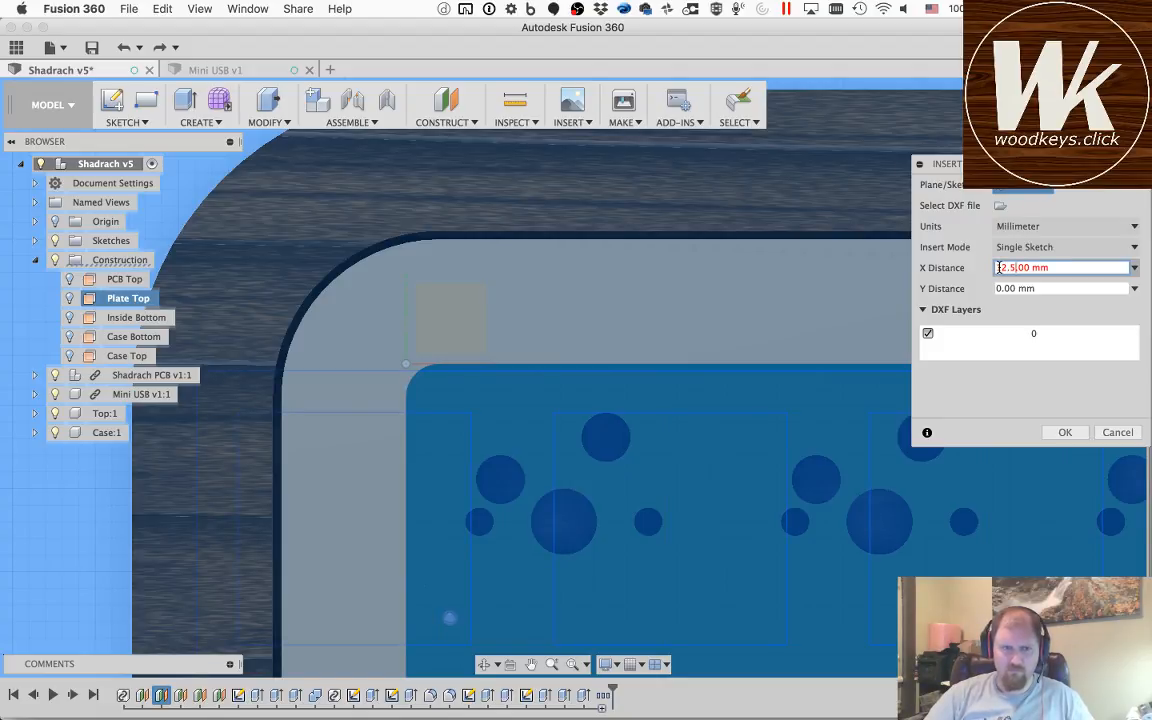
pyautogui.press('Tab')
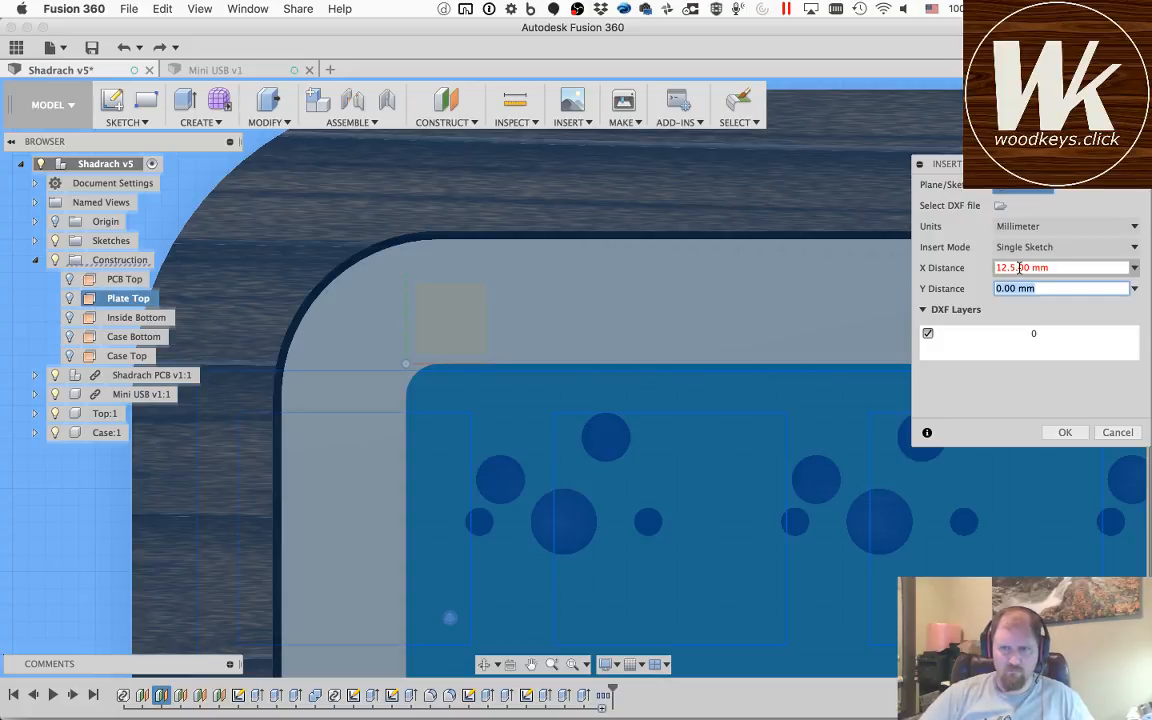
pyautogui.click(1020, 267)
pyautogui.press('BackSpace')
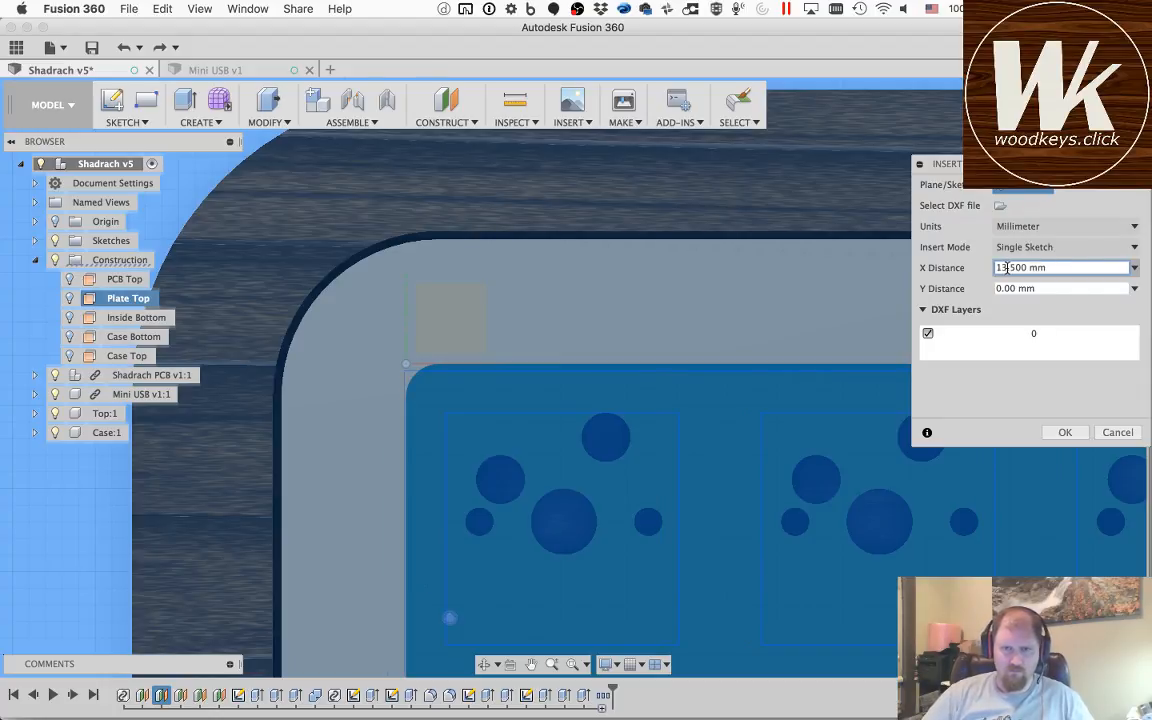
# Step: Set the Y distance of the switch layout to 0.4 mm and complete the DXF insertion
pyautogui.doubleClick(1015, 289)
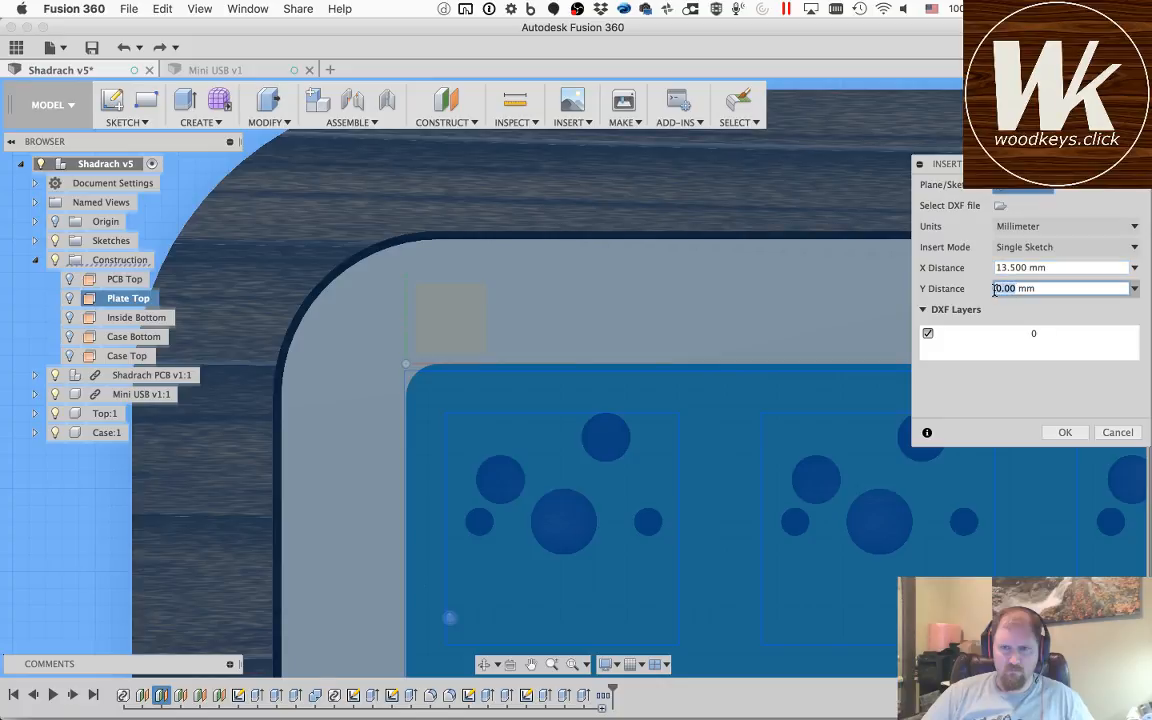
pyautogui.write('-')
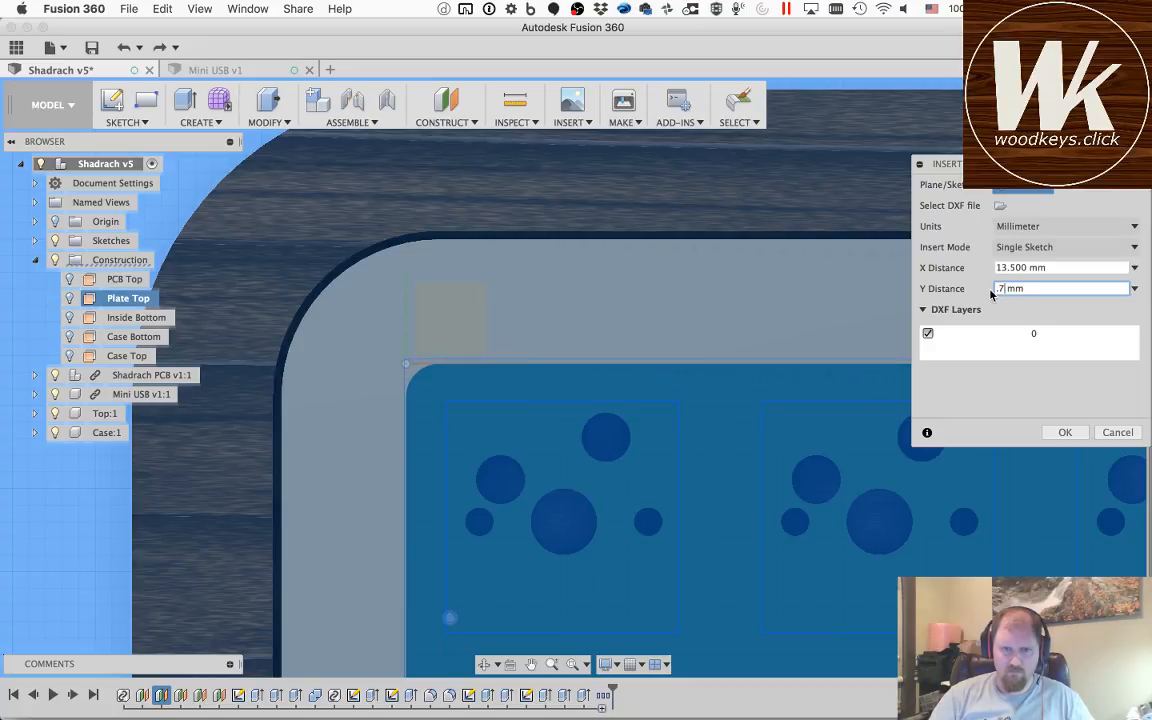
pyautogui.write('.4')
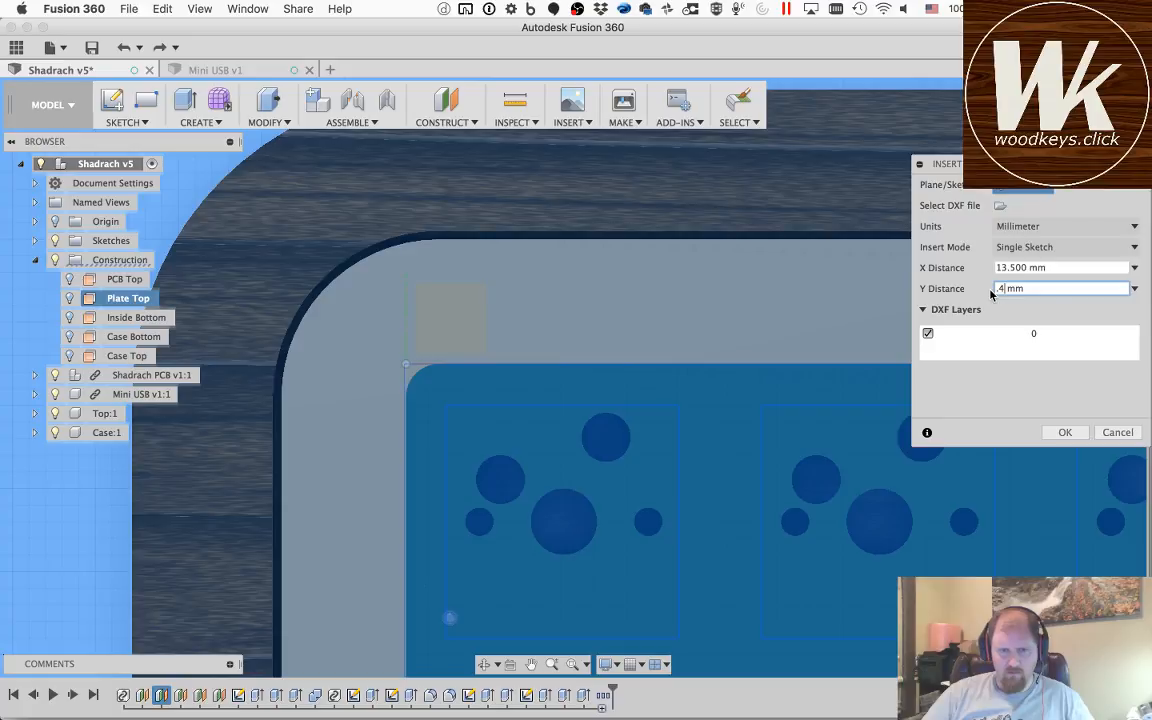
pyautogui.click(1064, 433)
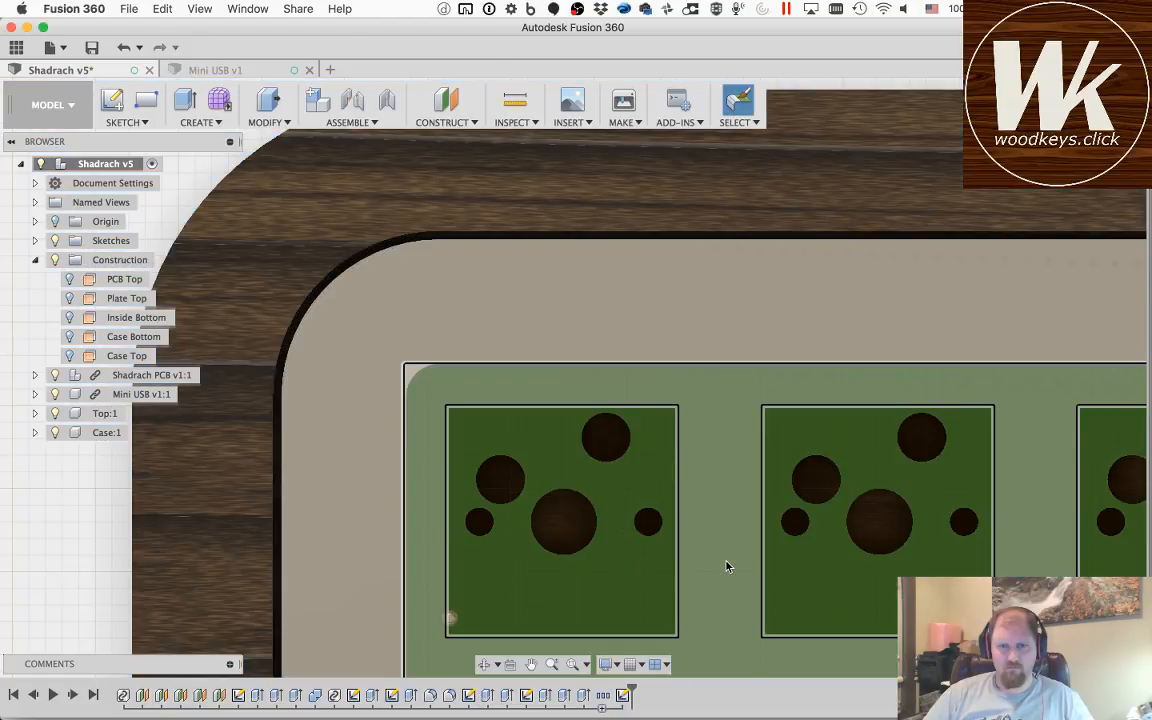
# Step: Hide the Top and Case components, leaving the PCB and the switch layout sketch in view
pyautogui.click(727, 565)
pyautogui.scroll(2, 727, 566)
pyautogui.scroll(-4, 727, 566)
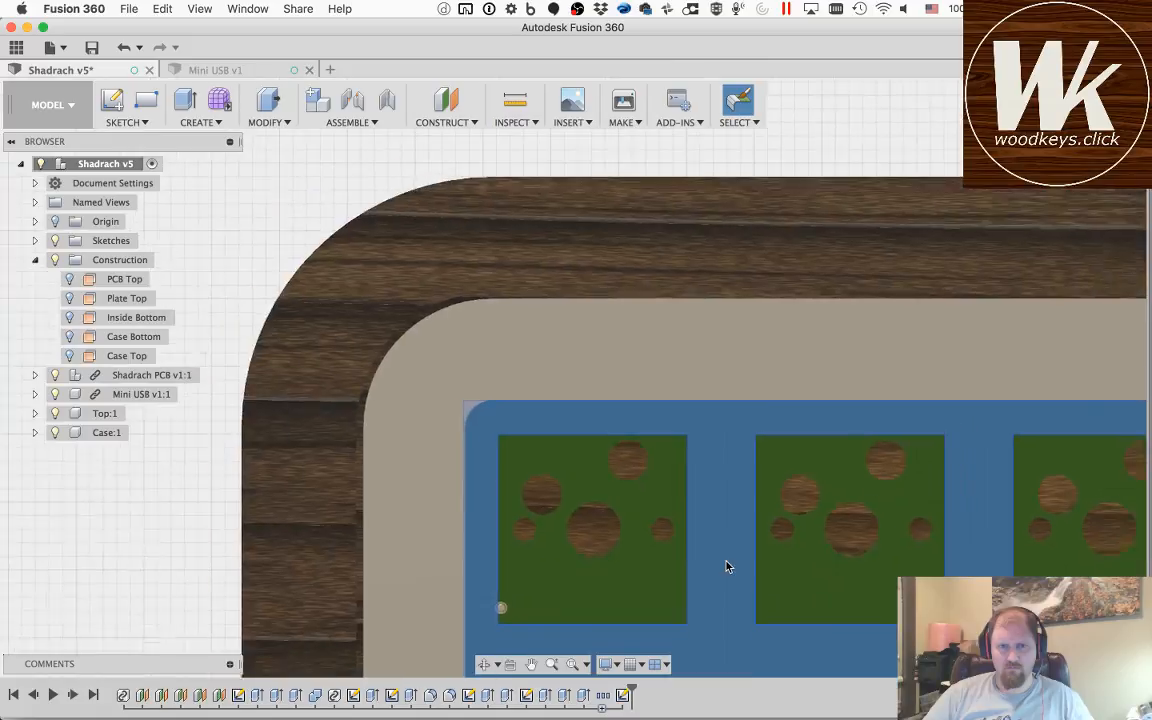
pyautogui.click(530, 665)
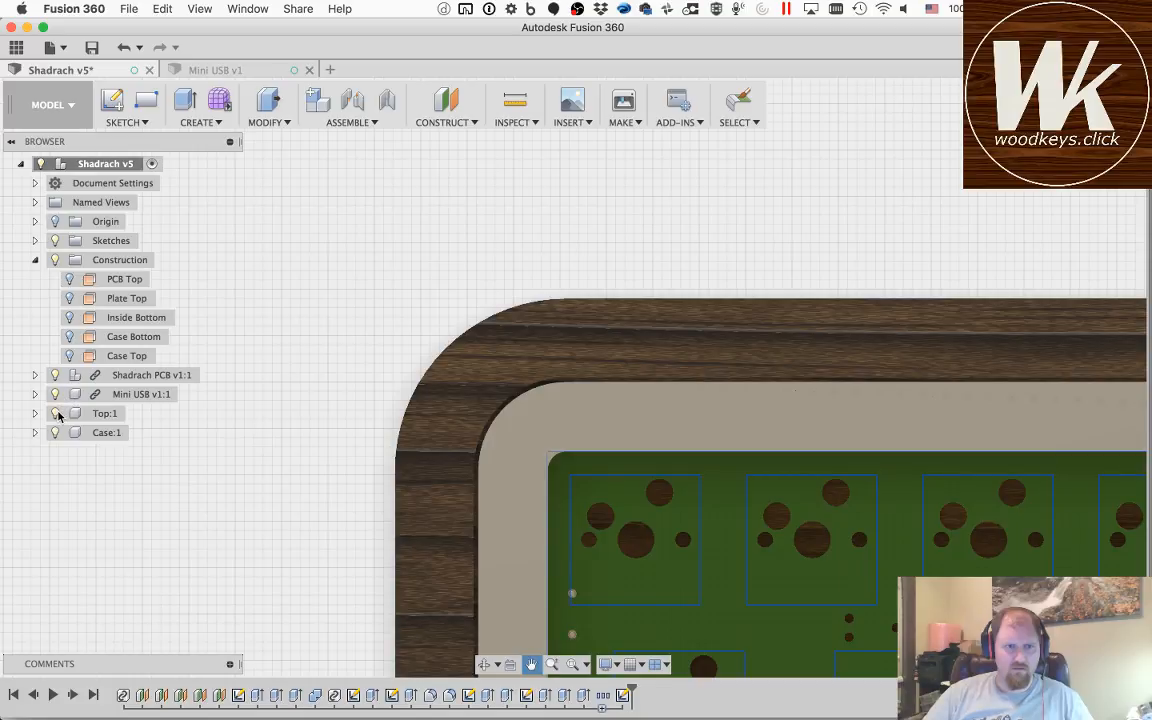
pyautogui.click(56, 414)
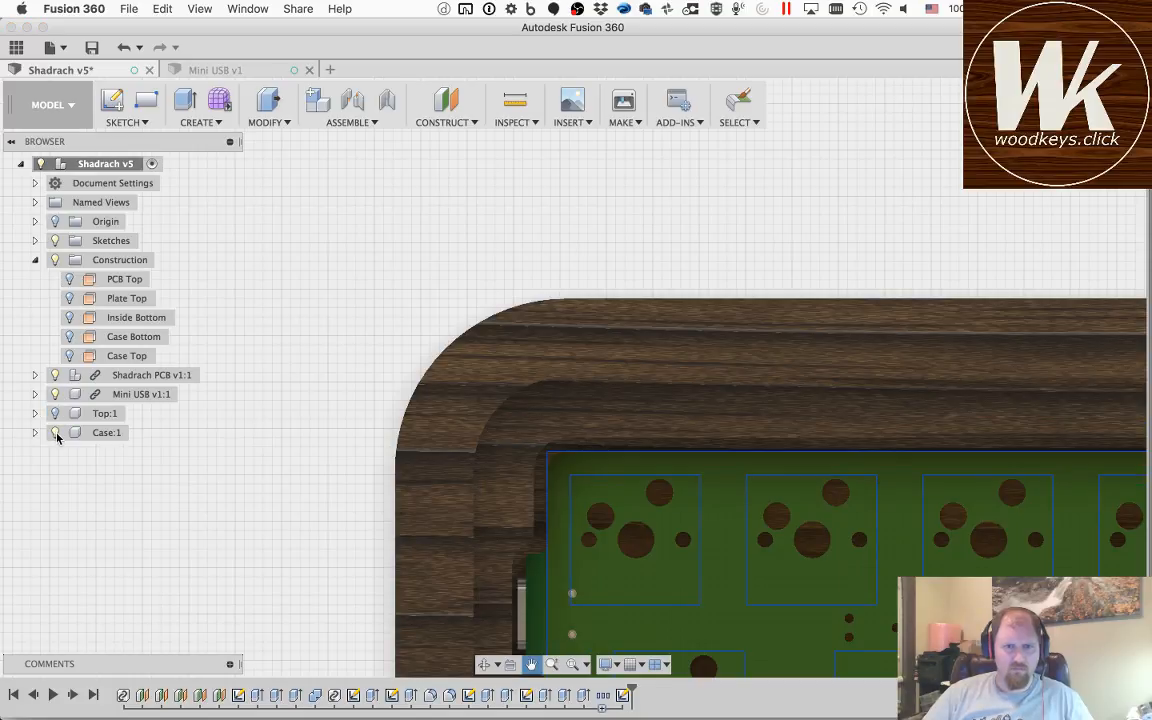
pyautogui.click(56, 433)
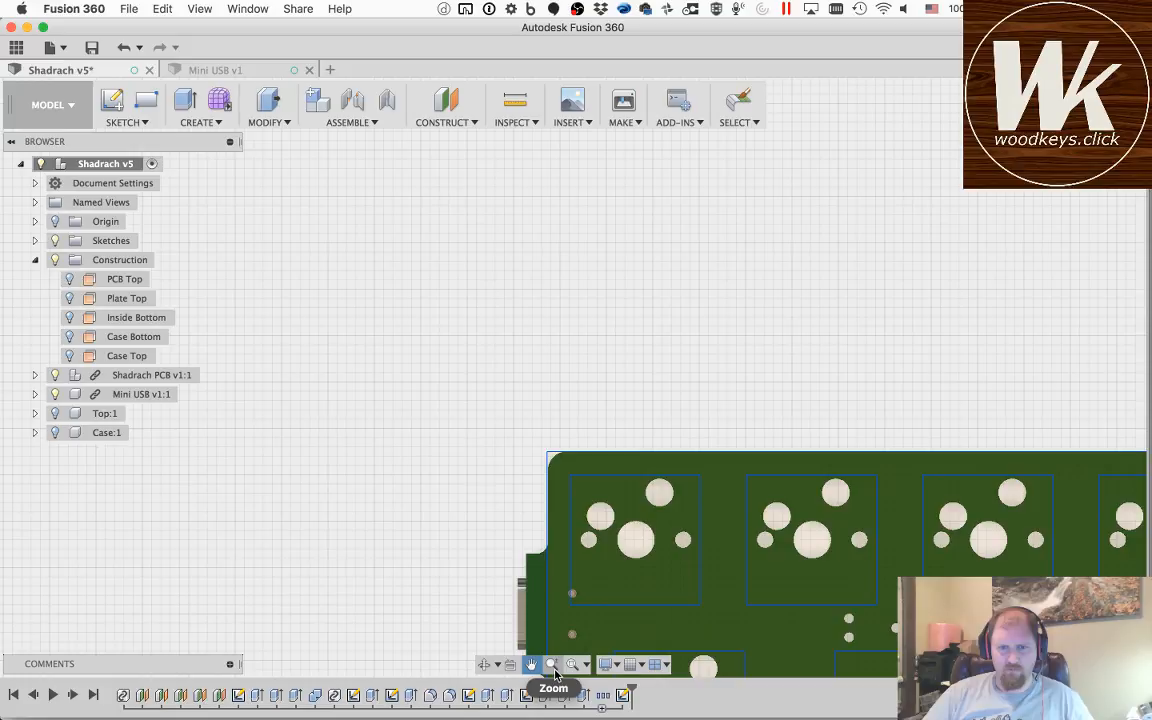
# Step: Examine how the switch layout lines up with the PCB across the board and at its lower-right corner
pyautogui.moveTo(1150, 697); pyautogui.dragTo(609, 378)
pyautogui.moveTo(976, 512); pyautogui.dragTo(572, 390)
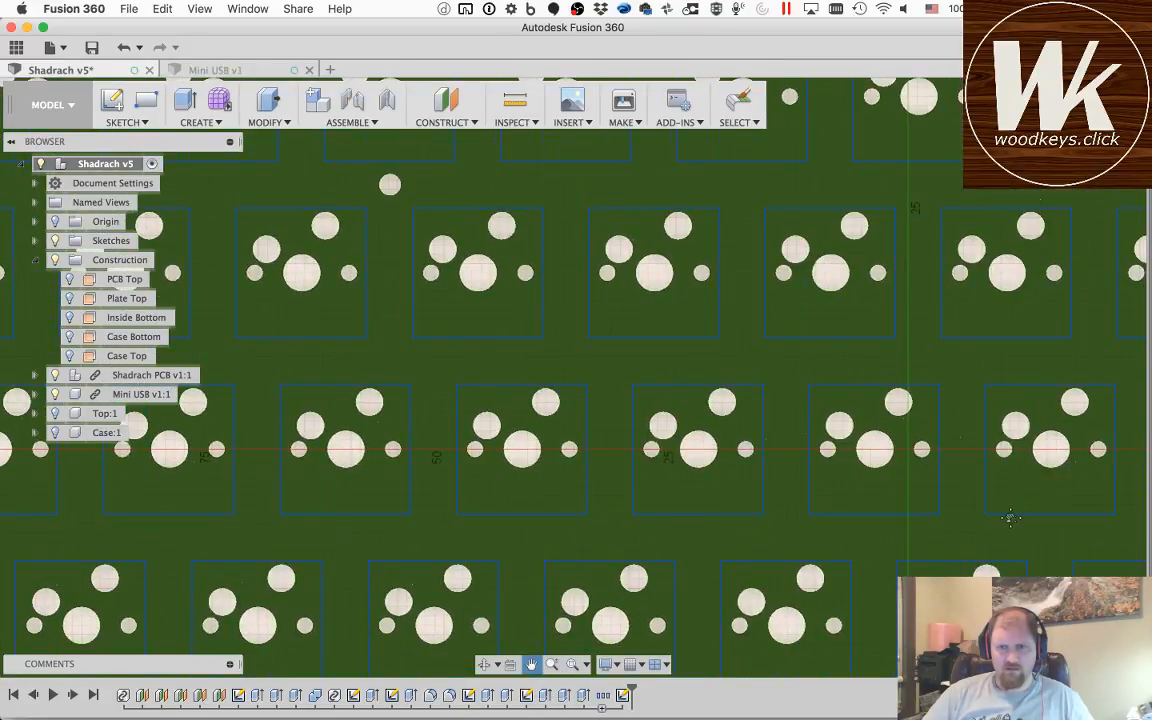
pyautogui.moveTo(1008, 517)
pyautogui.mouseDown()
pyautogui.moveTo(512, 329)
pyautogui.moveTo(460, 325)
pyautogui.mouseUp()
pyautogui.moveTo(1068, 531); pyautogui.dragTo(610, 444)
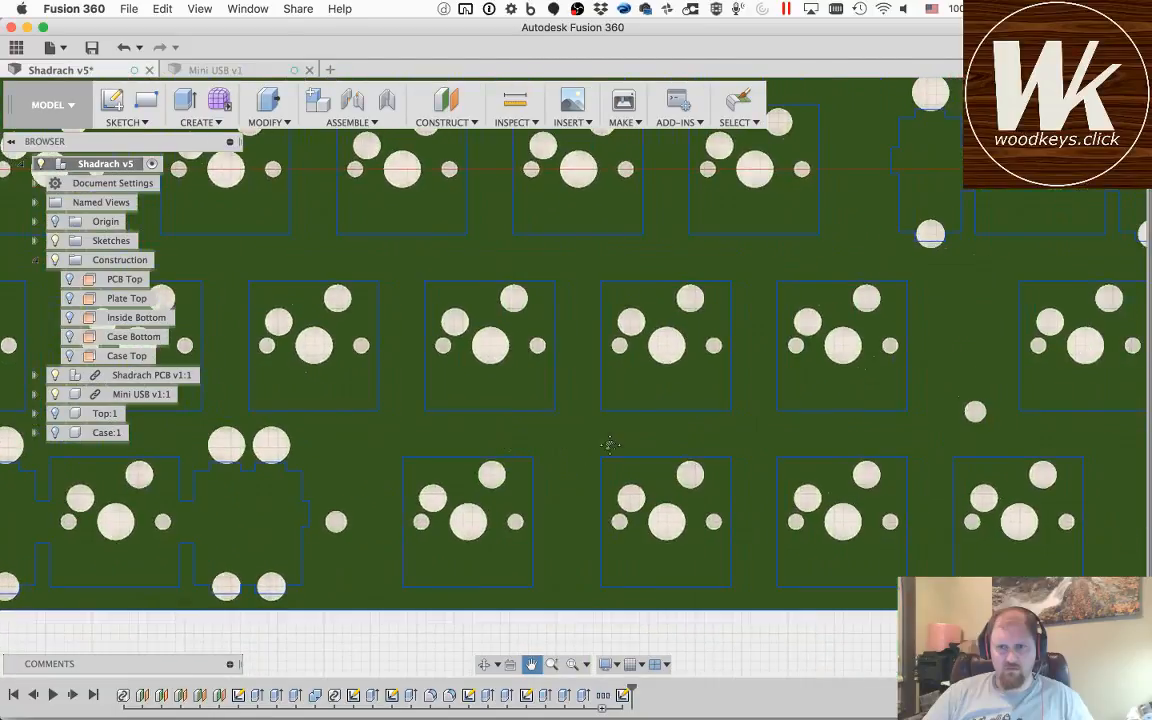
pyautogui.moveTo(1129, 535); pyautogui.dragTo(572, 474)
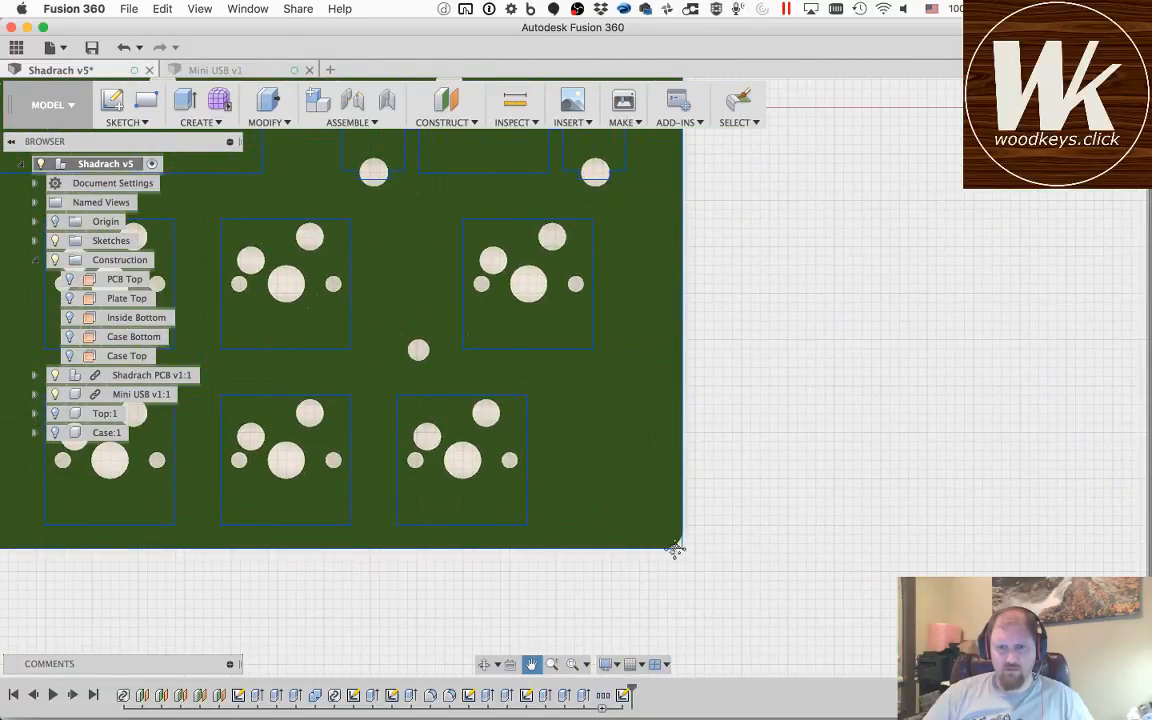
pyautogui.scroll(10, 676, 548)
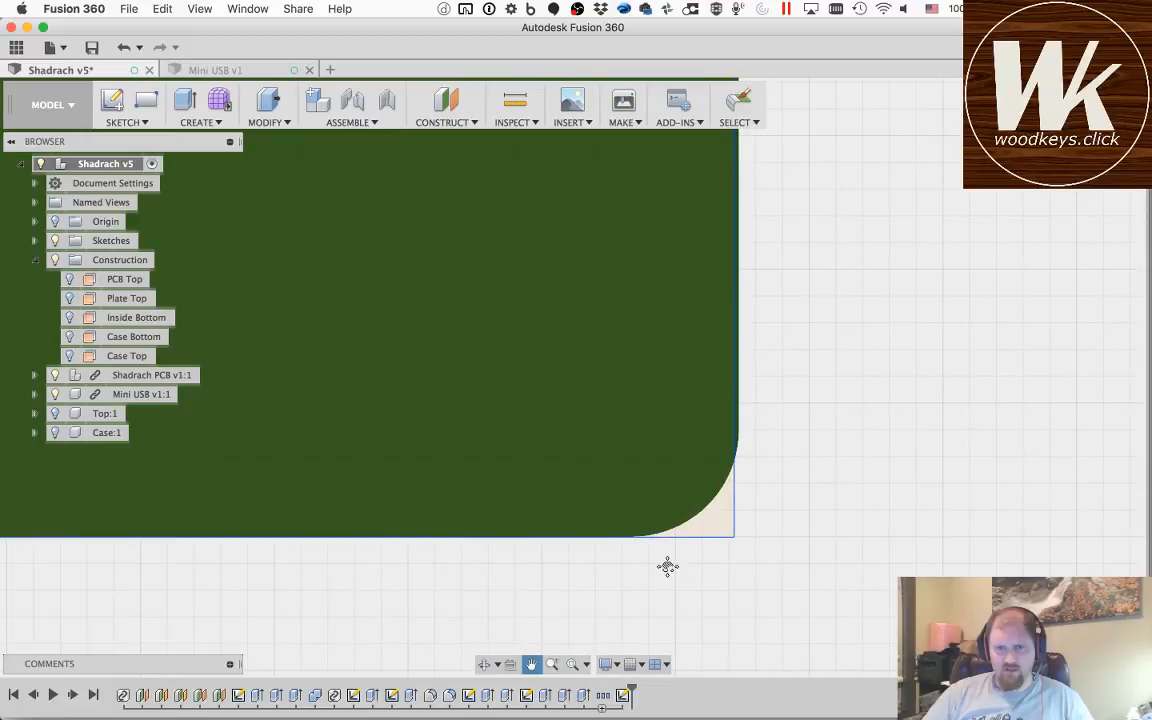
pyautogui.scroll(3, 731, 412)
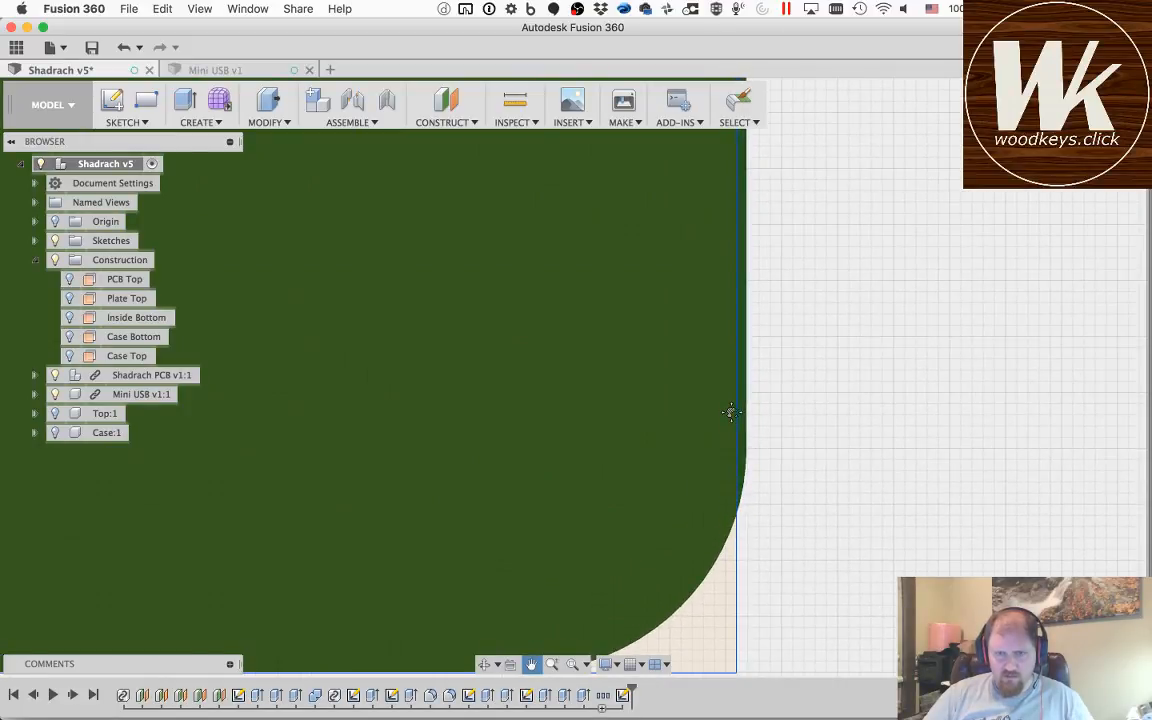
pyautogui.scroll(-2, 731, 412)
pyautogui.scroll(-3, 731, 412)
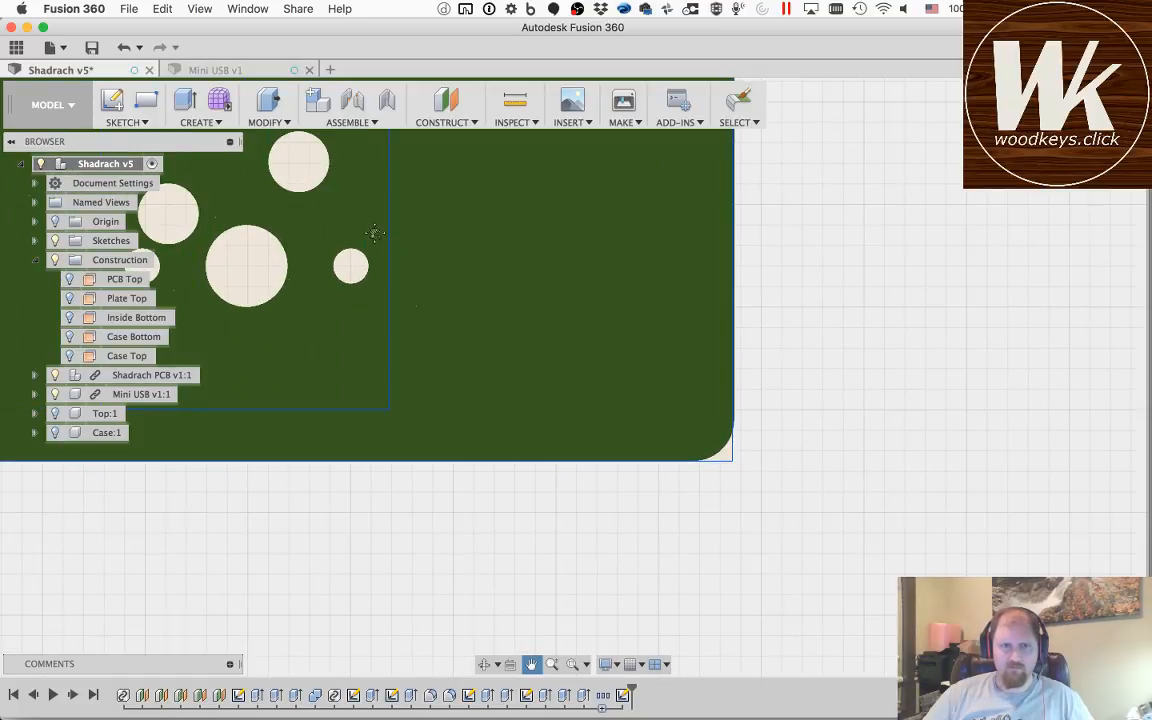
# Step: Examine the alignment of the switch cutouts and plate outline back across to the PCB's upper-left corner
pyautogui.moveTo(334, 180); pyautogui.dragTo(939, 495)
pyautogui.moveTo(247, 220); pyautogui.dragTo(769, 596)
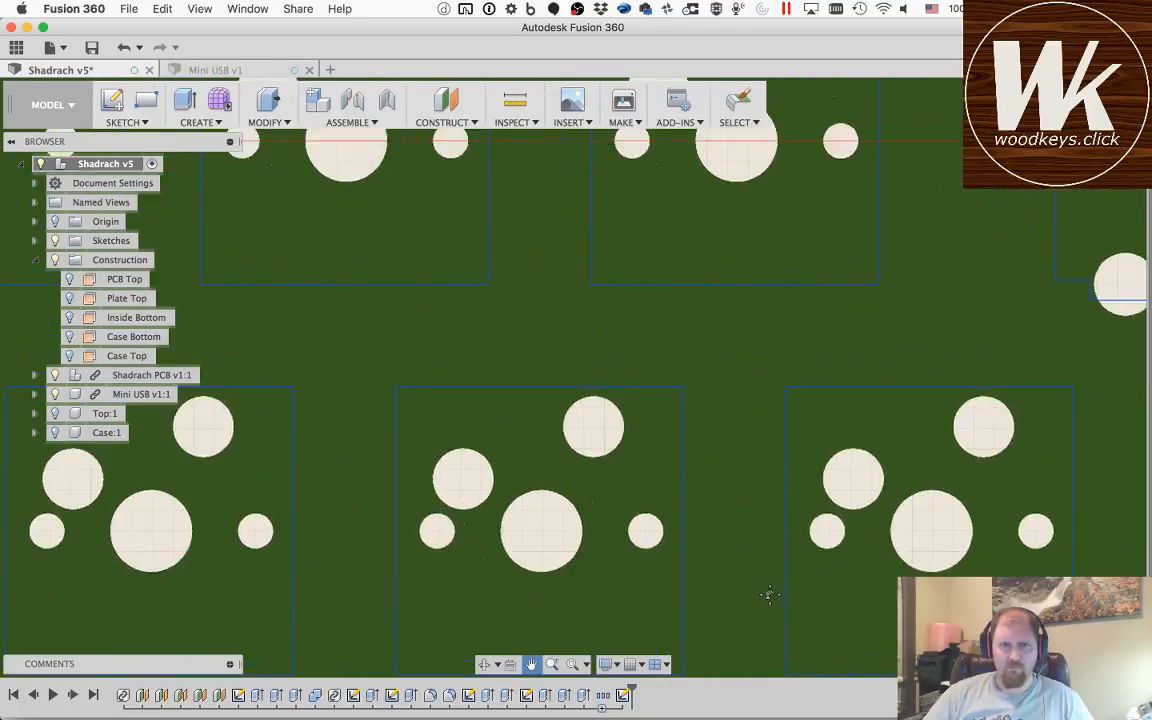
pyautogui.moveTo(193, 278); pyautogui.dragTo(711, 651)
pyautogui.moveTo(253, 296); pyautogui.dragTo(742, 594)
pyautogui.moveTo(300, 262); pyautogui.dragTo(803, 618)
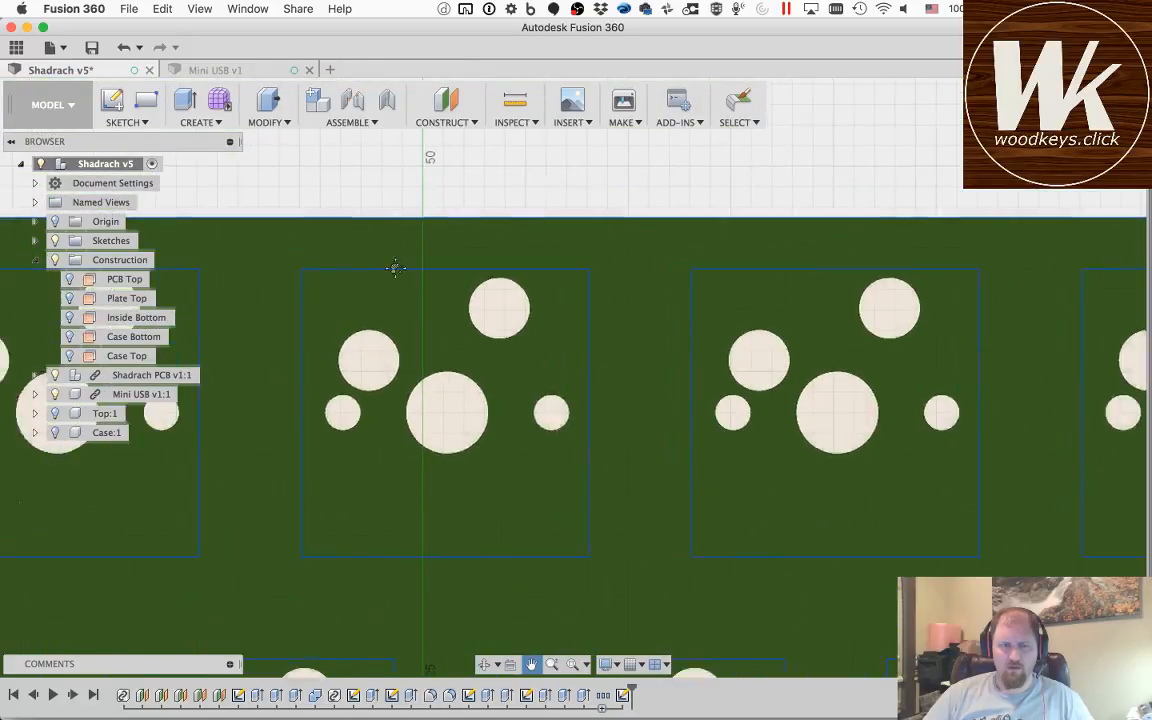
pyautogui.moveTo(393, 265); pyautogui.dragTo(882, 355)
pyautogui.moveTo(301, 303); pyautogui.dragTo(862, 329)
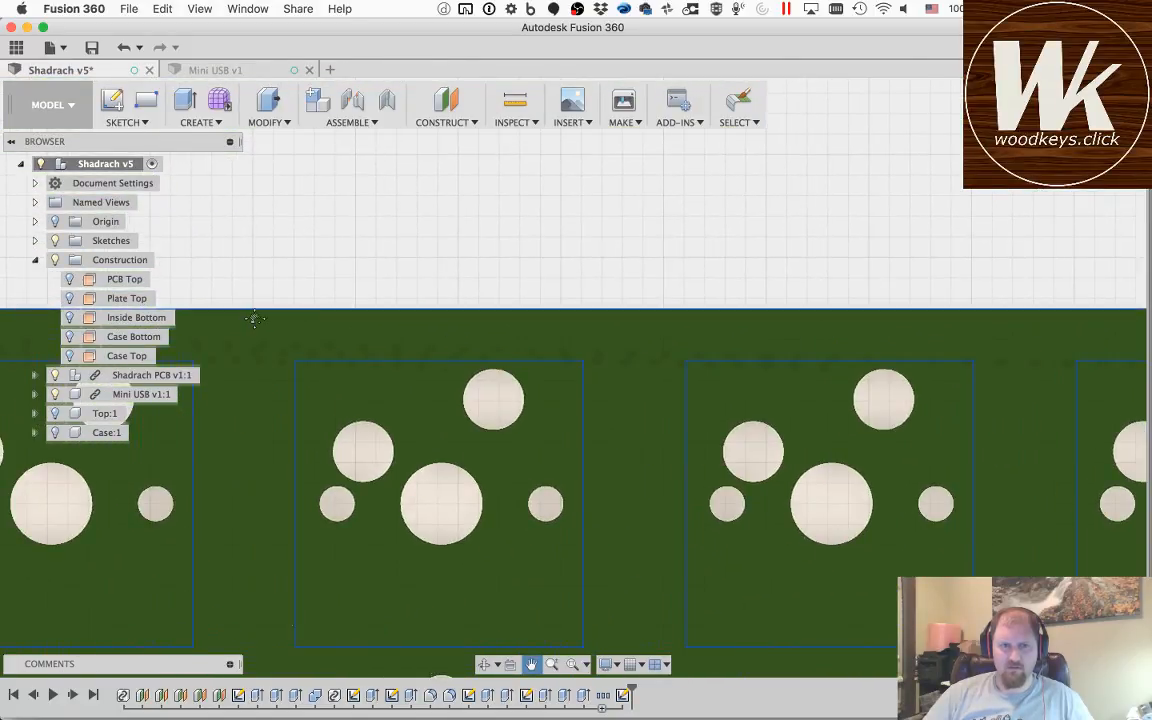
pyautogui.moveTo(256, 320); pyautogui.dragTo(870, 366)
pyautogui.moveTo(225, 367)
pyautogui.mouseDown()
pyautogui.moveTo(489, 379)
pyautogui.moveTo(573, 349)
pyautogui.mouseUp()
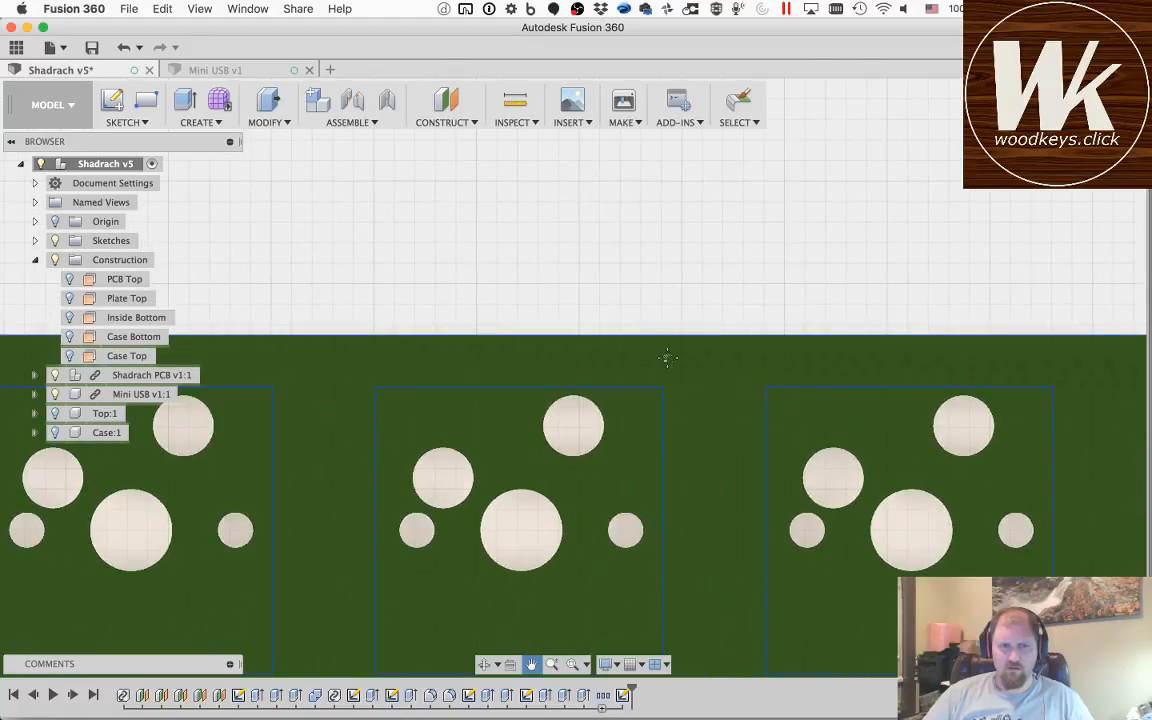
pyautogui.moveTo(368, 360); pyautogui.dragTo(700, 362)
pyautogui.moveTo(432, 372); pyautogui.dragTo(766, 374)
pyautogui.scroll(5, 607, 350)
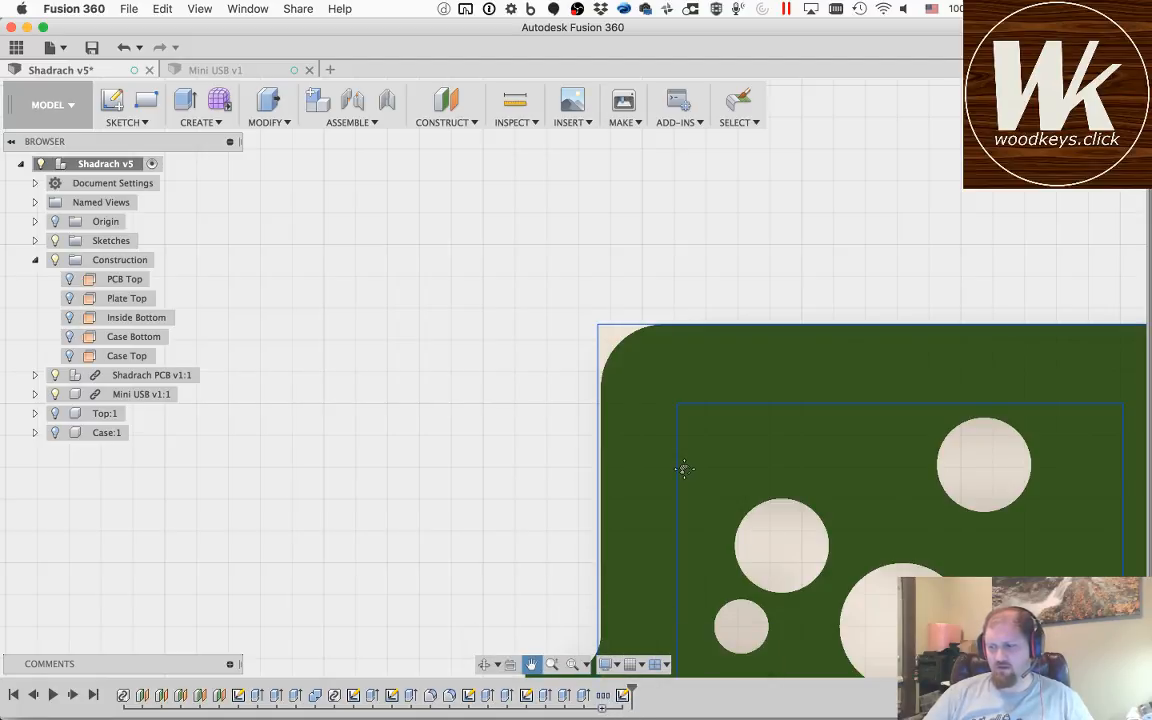
pyautogui.press('Escape')
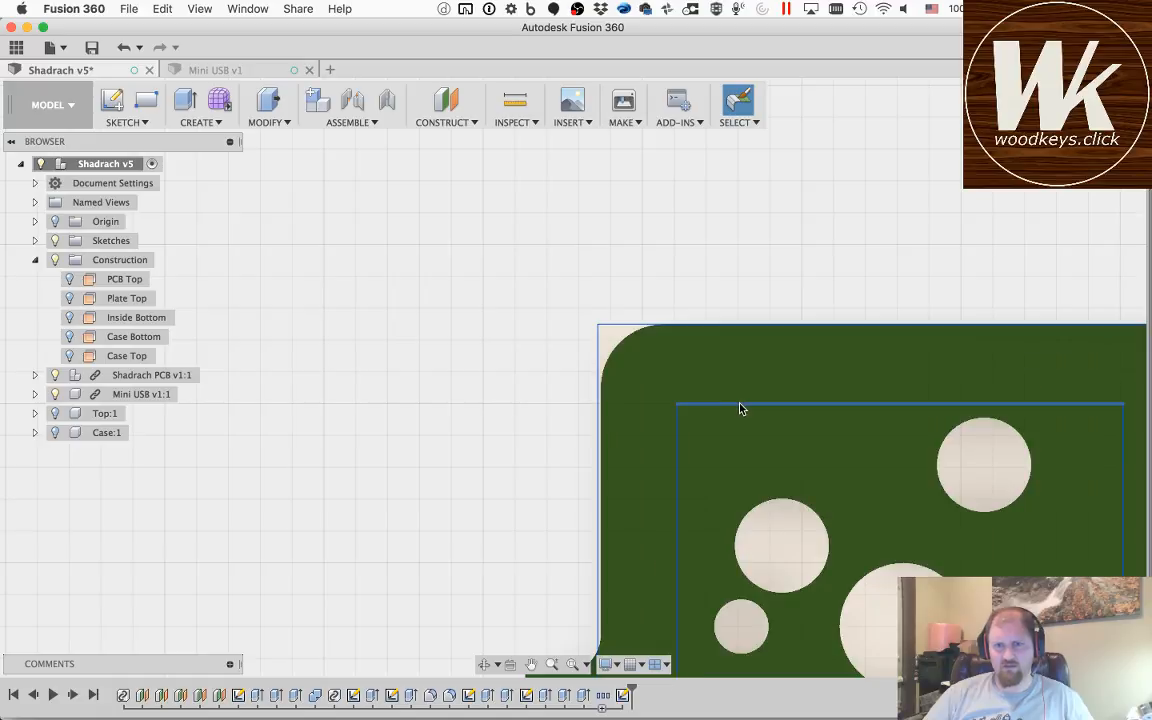
# Step: Try moving the upper edge of the first switch cutout outward, and undo the move
pyautogui.moveTo(740, 403); pyautogui.dragTo(739, 375)
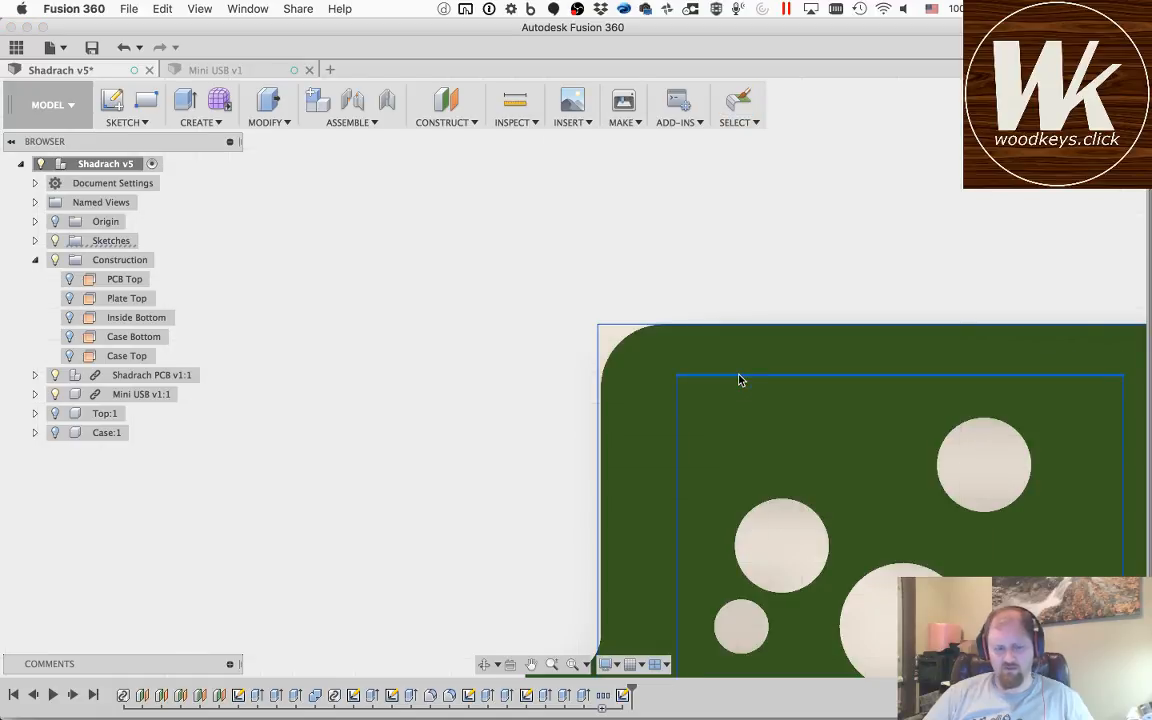
pyautogui.press('super+z')
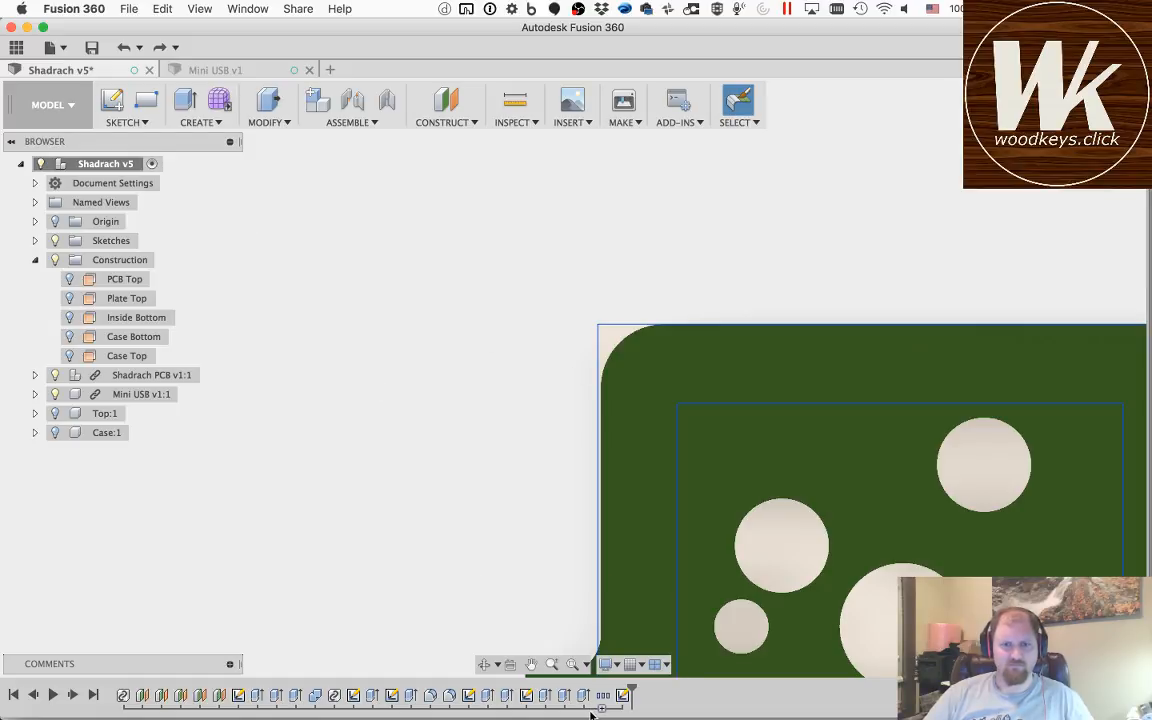
# Step: Extrude the switch plate profile around the cutouts by -1.5 mm toward the PCB as a new body
pyautogui.press('q')
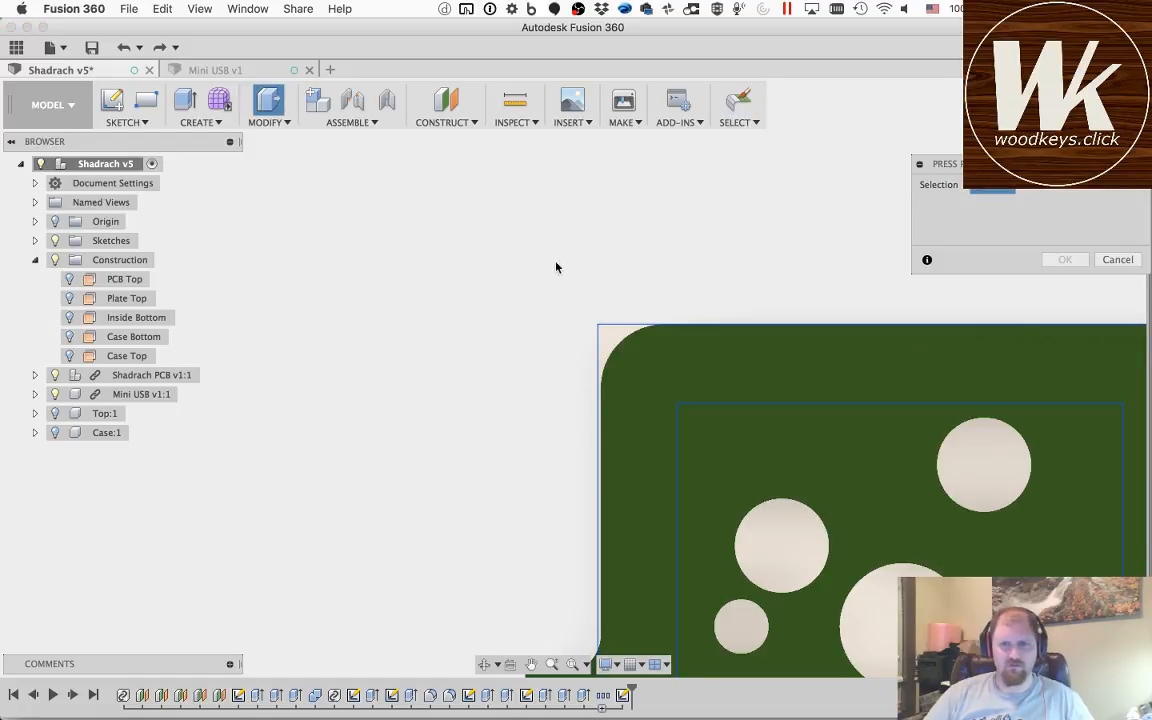
pyautogui.click(638, 325)
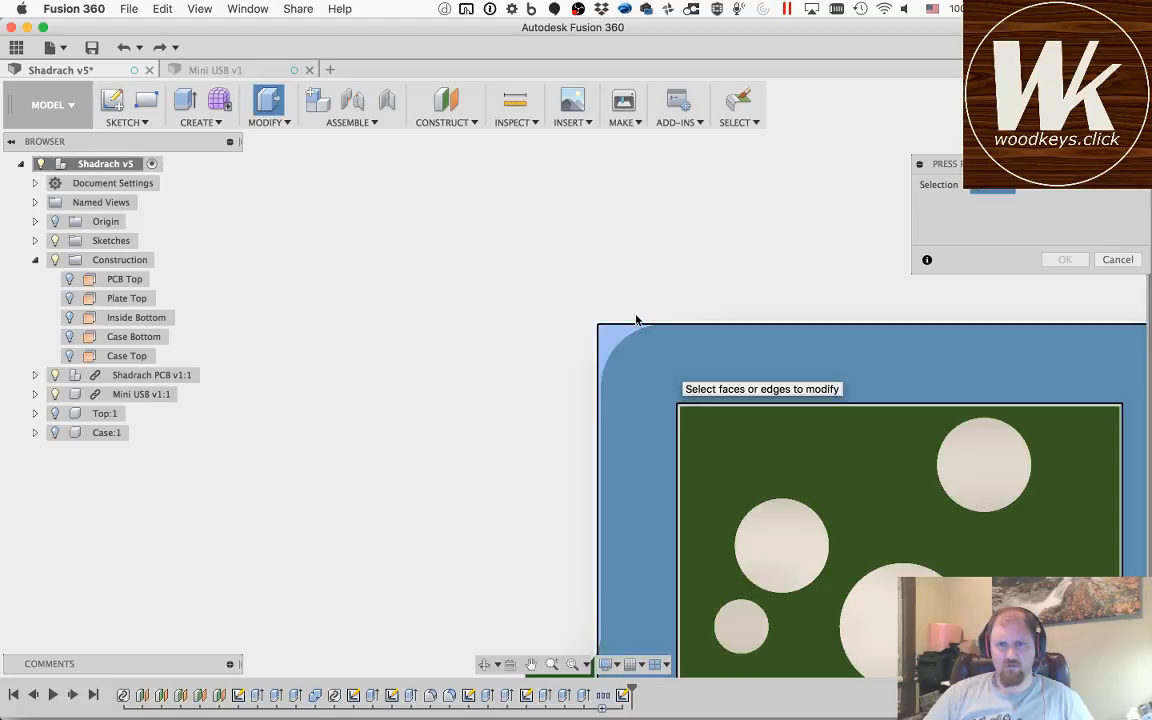
pyautogui.scroll(-3, 635, 320)
pyautogui.scroll(5, 634, 319)
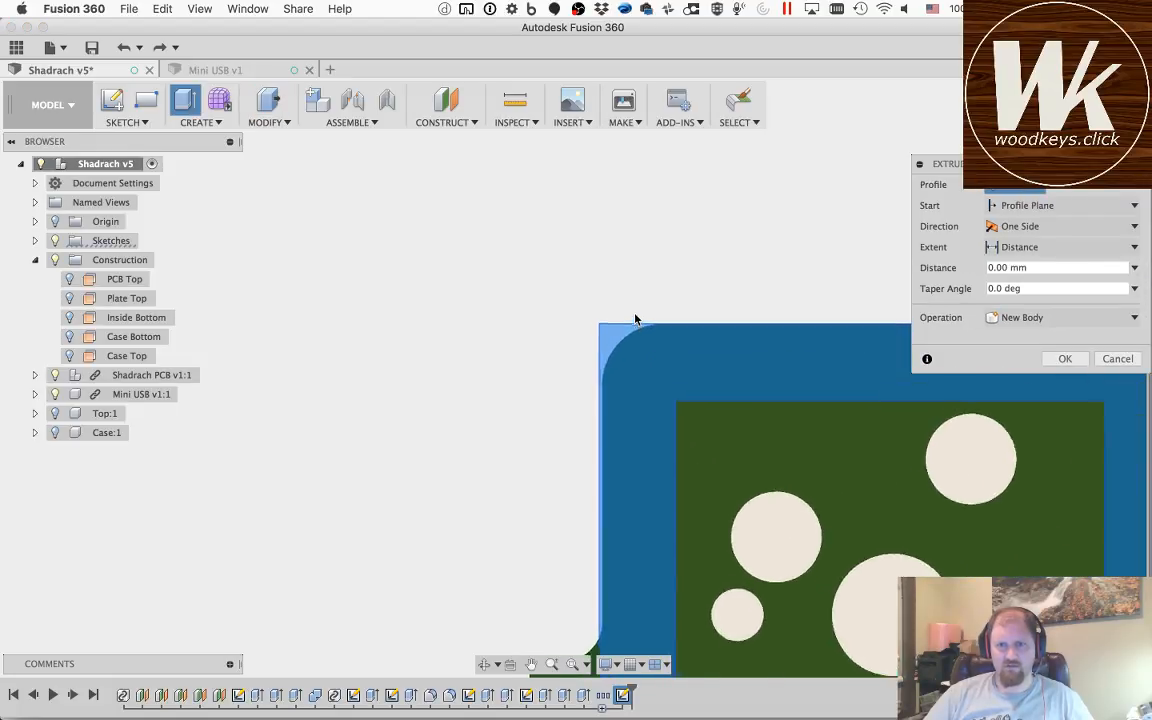
pyautogui.scroll(-5, 630, 315)
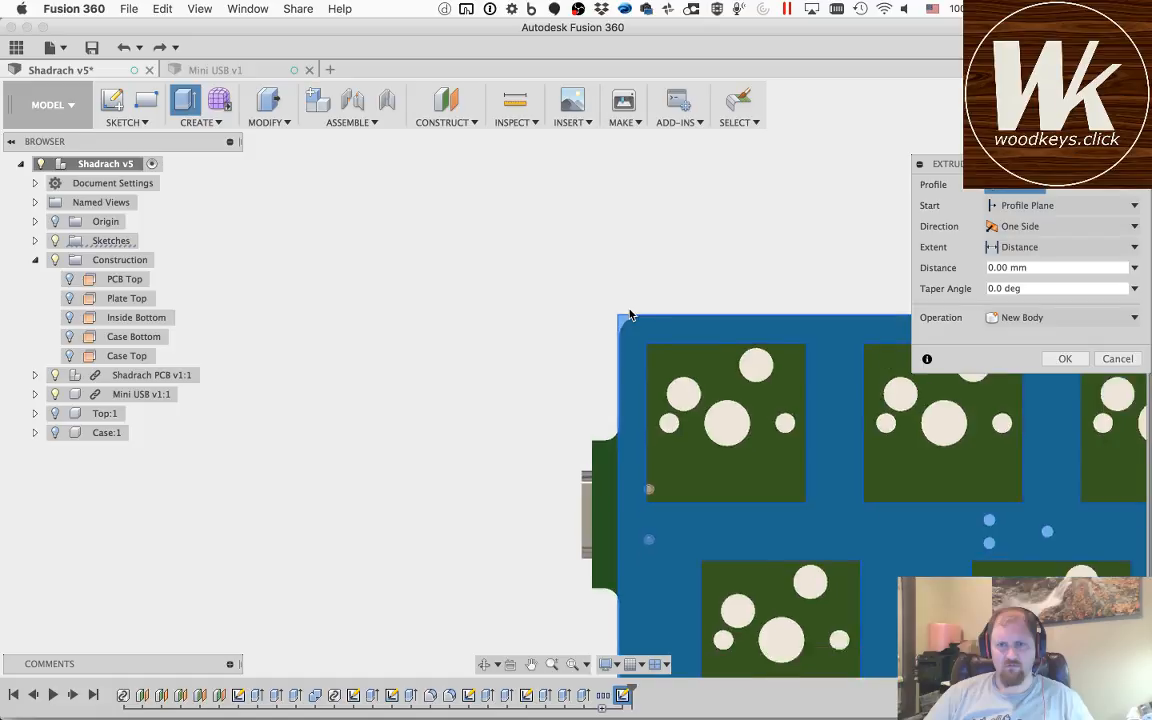
pyautogui.scroll(-5, 630, 315)
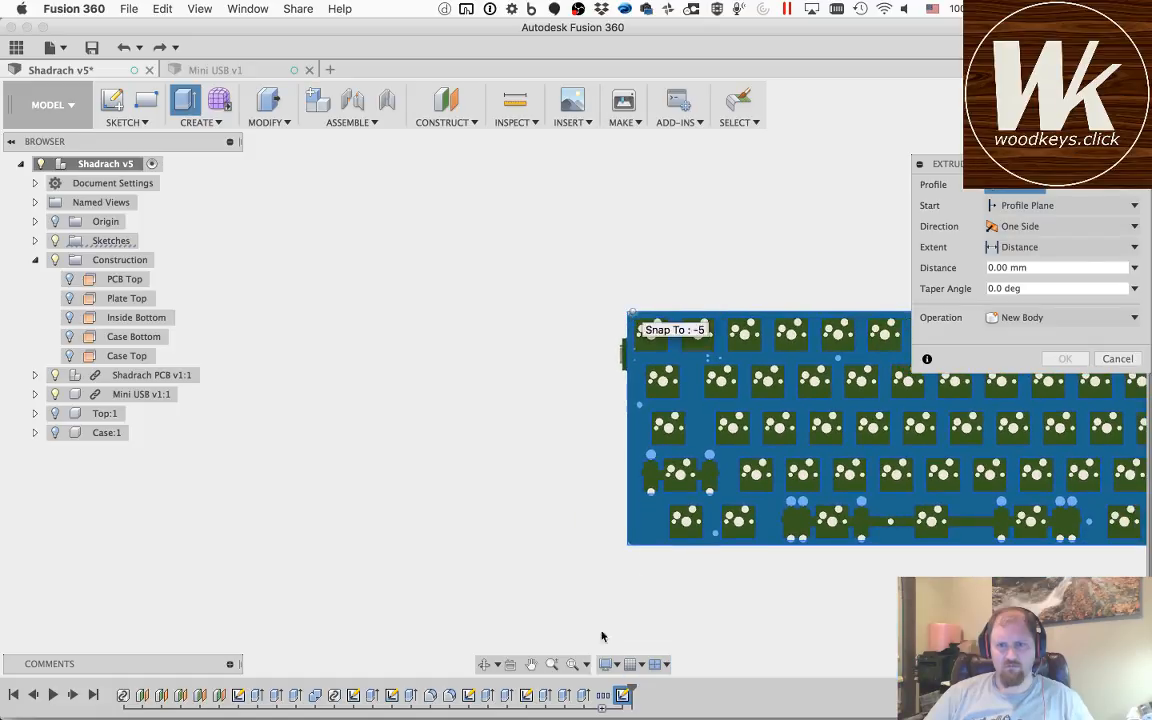
pyautogui.click(532, 667)
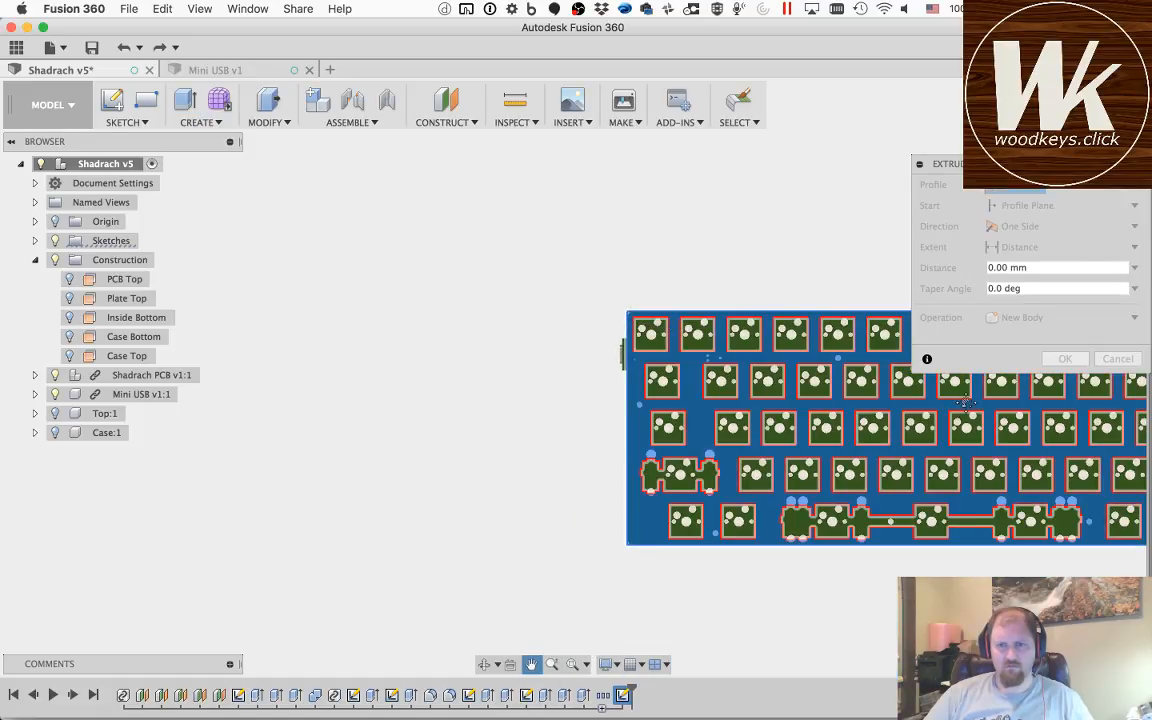
pyautogui.moveTo(573, 391); pyautogui.dragTo(156, 394)
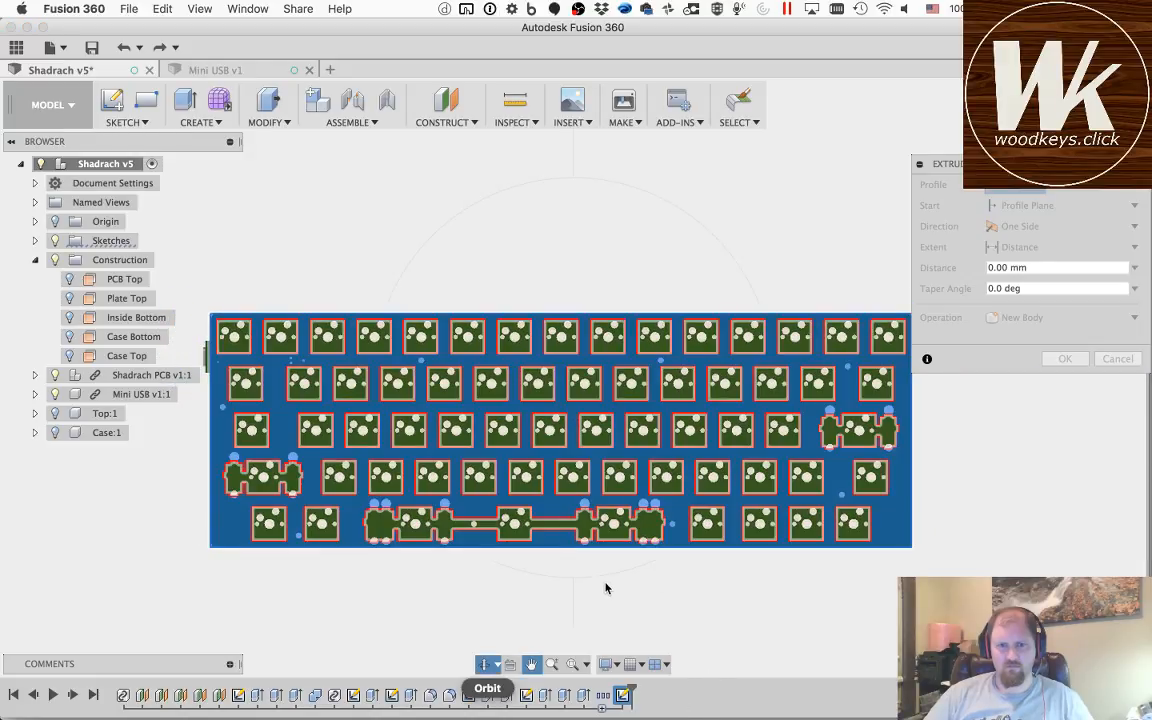
pyautogui.moveTo(603, 599); pyautogui.dragTo(618, 489)
pyautogui.press('Escape')
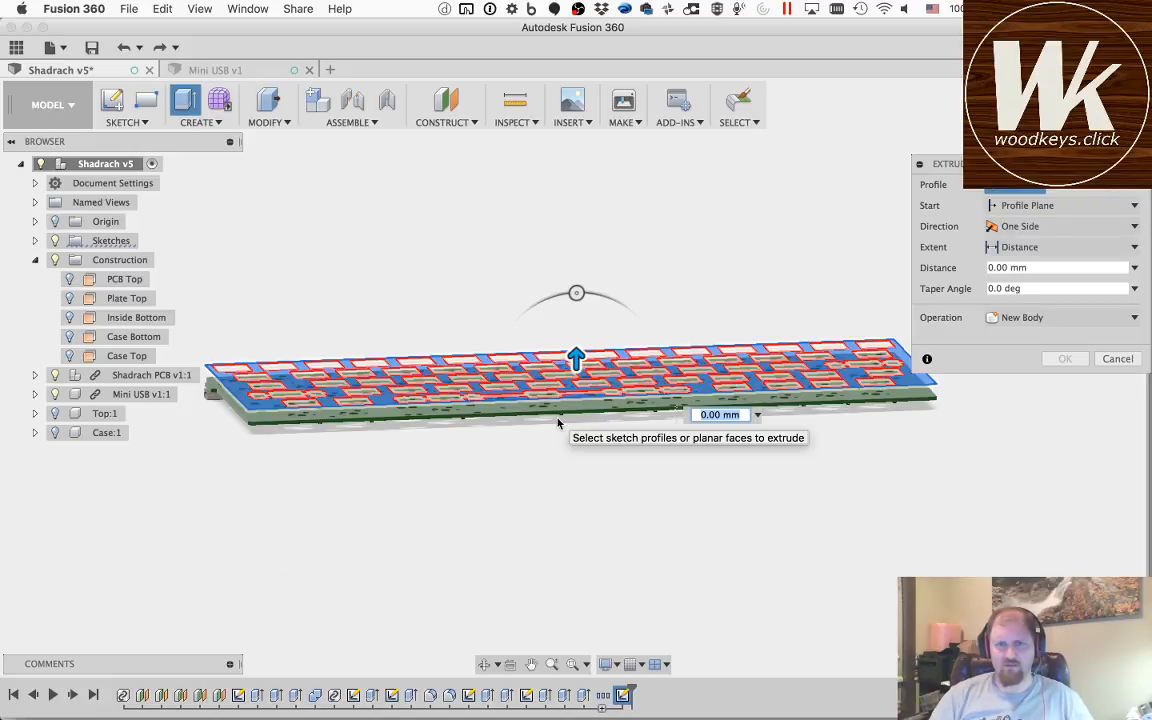
pyautogui.write('-.1')
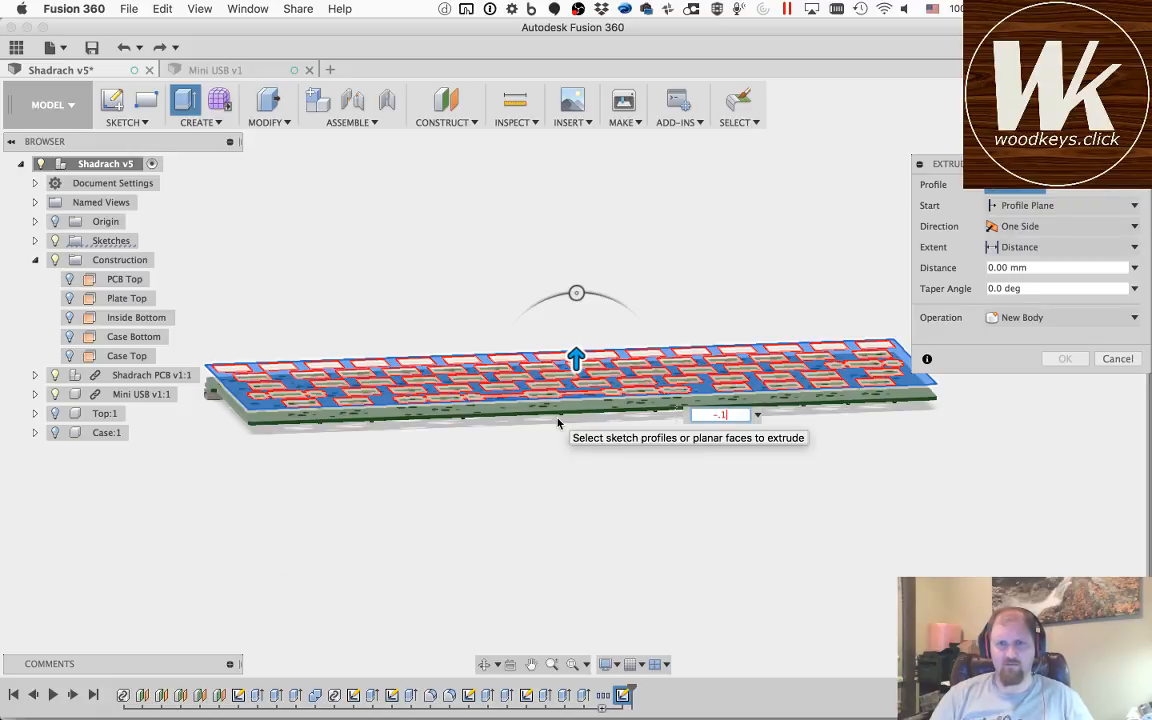
pyautogui.press('BackSpace')
pyautogui.press('BackSpace')
pyautogui.write('1.5')
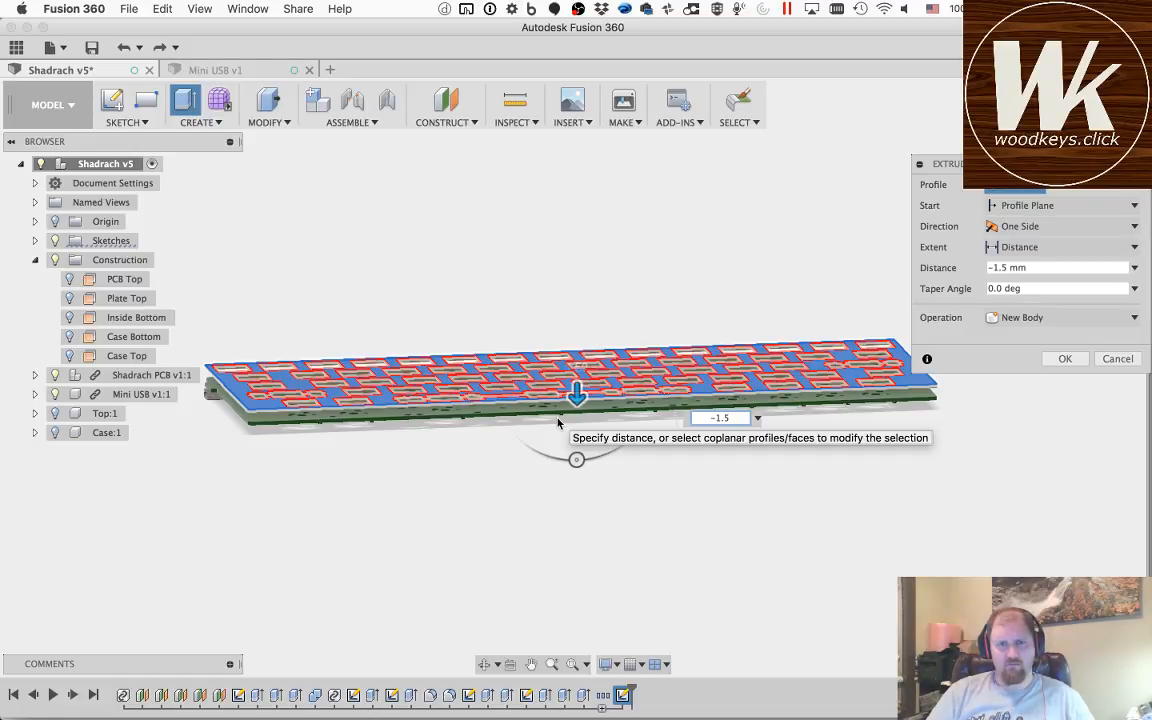
pyautogui.press('Return')
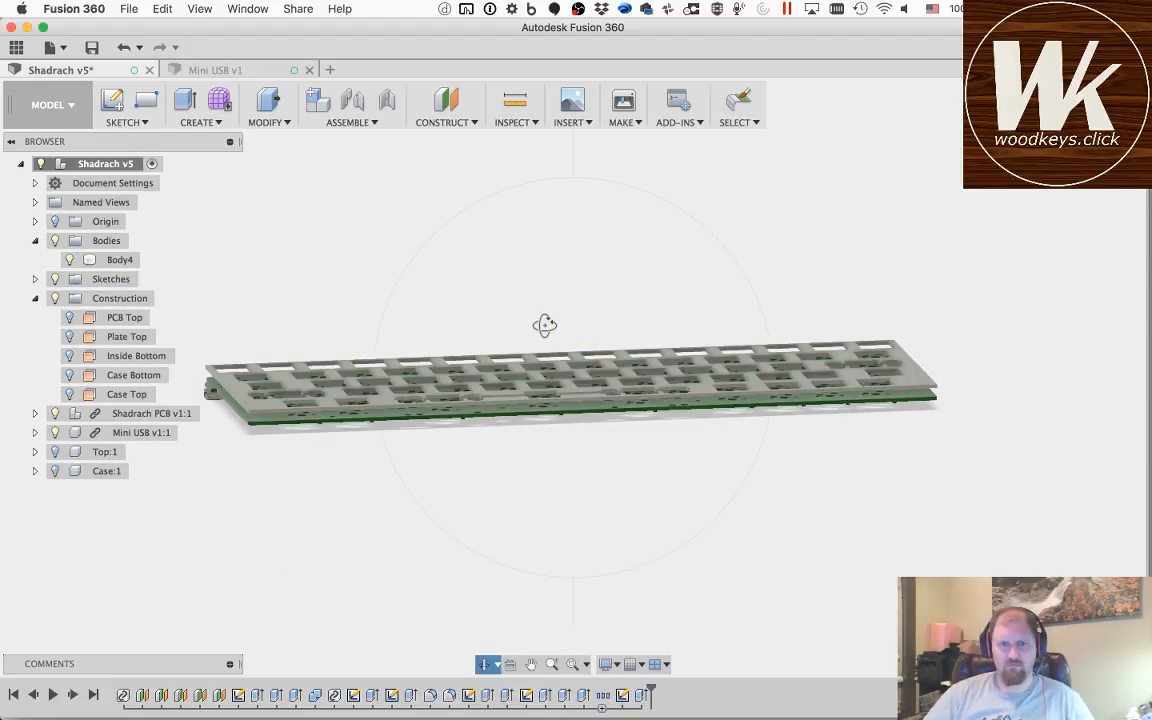
# Step: Examine from above how the extruded plate and its cutouts cover the PCB, from the lower-right corner to the upper-left corner
pyautogui.moveTo(543, 321); pyautogui.dragTo(525, 397)
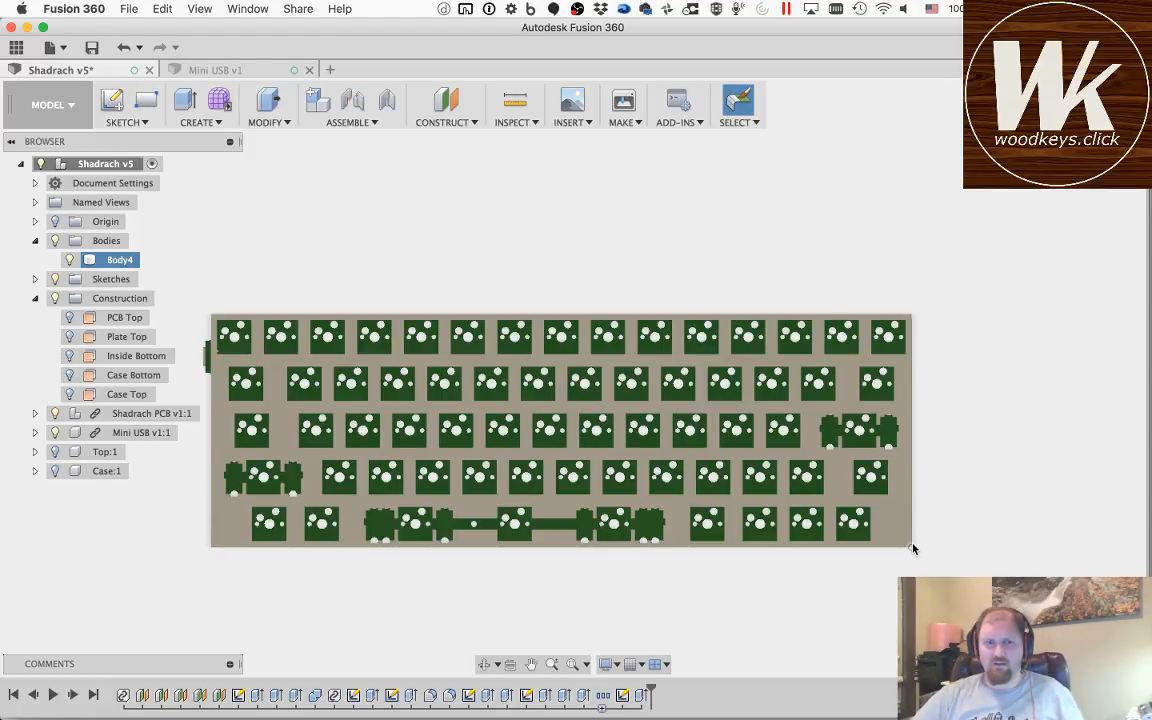
pyautogui.scroll(-1, 911, 548)
pyautogui.scroll(-2, 911, 548)
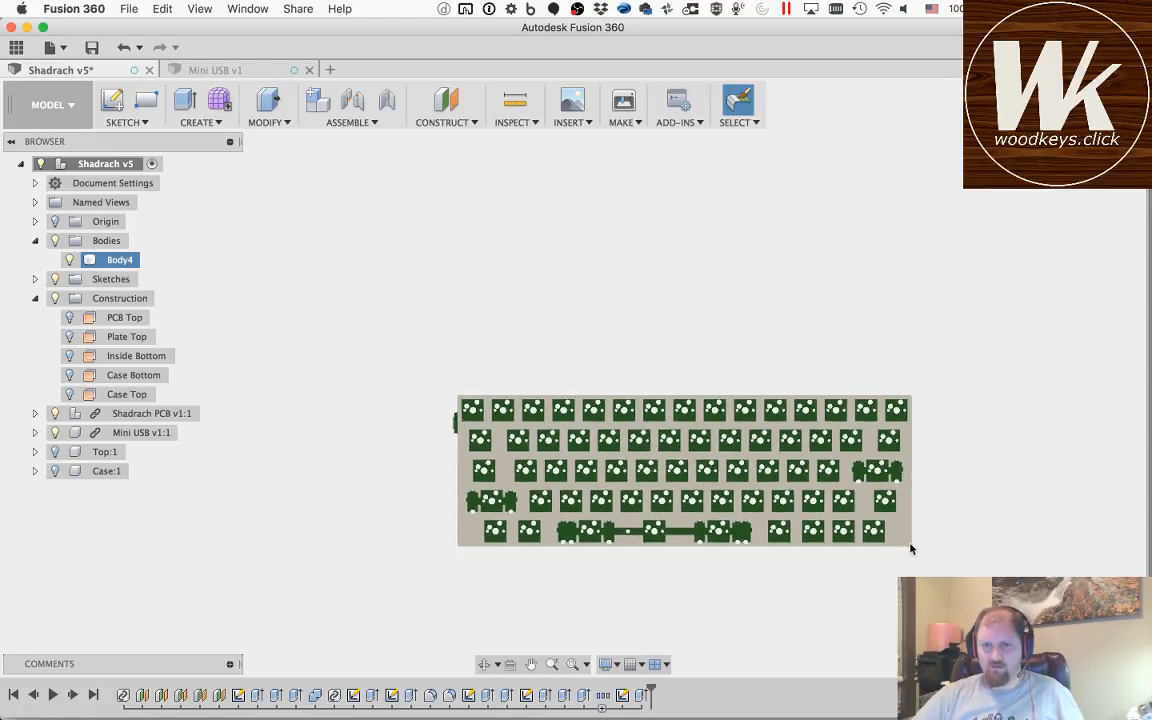
pyautogui.scroll(6, 911, 548)
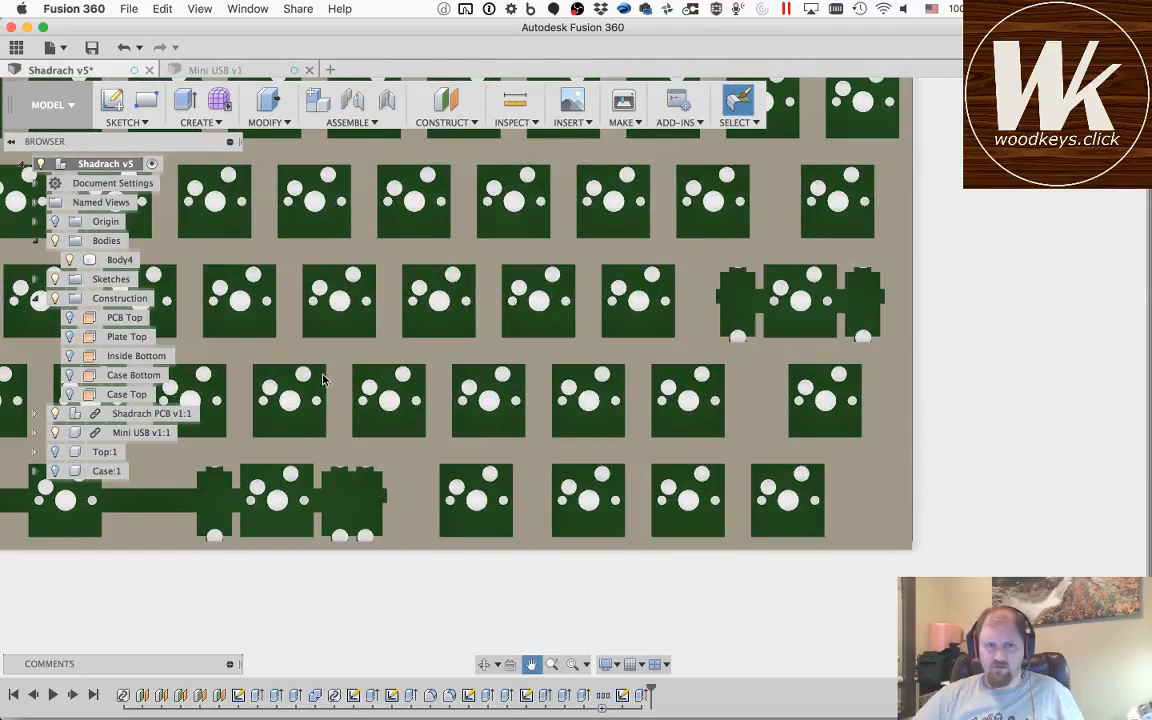
pyautogui.moveTo(312, 354); pyautogui.dragTo(976, 418)
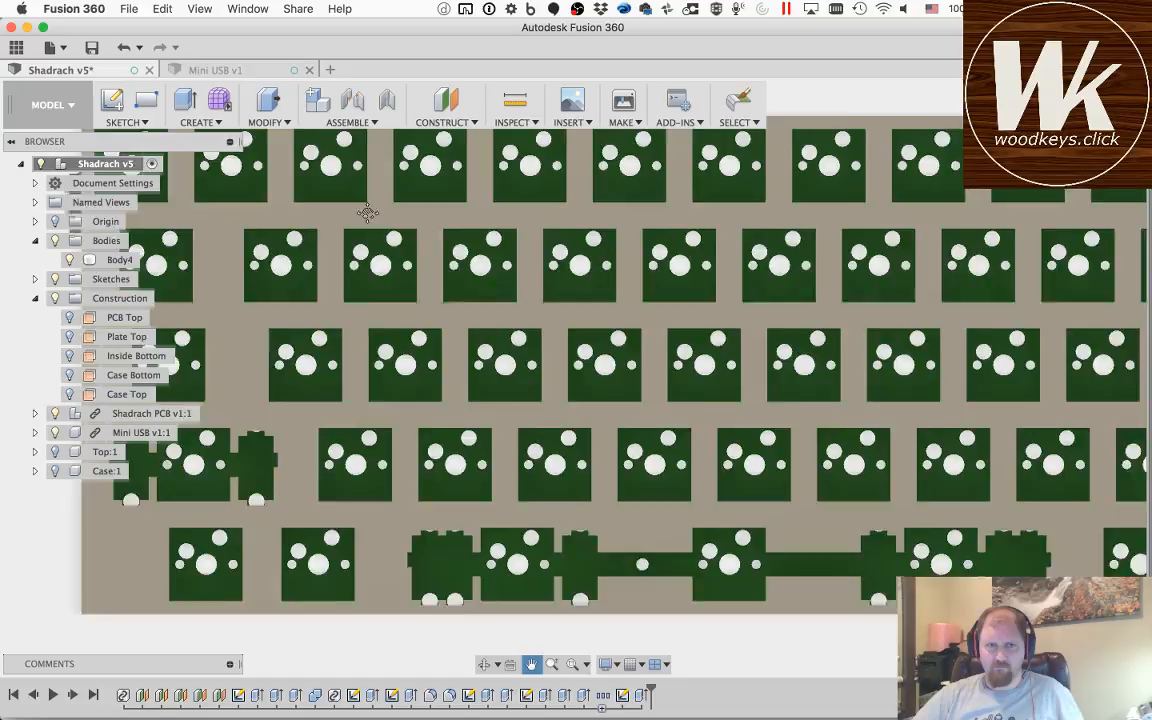
pyautogui.moveTo(367, 213); pyautogui.dragTo(838, 400)
pyautogui.scroll(10, 561, 302)
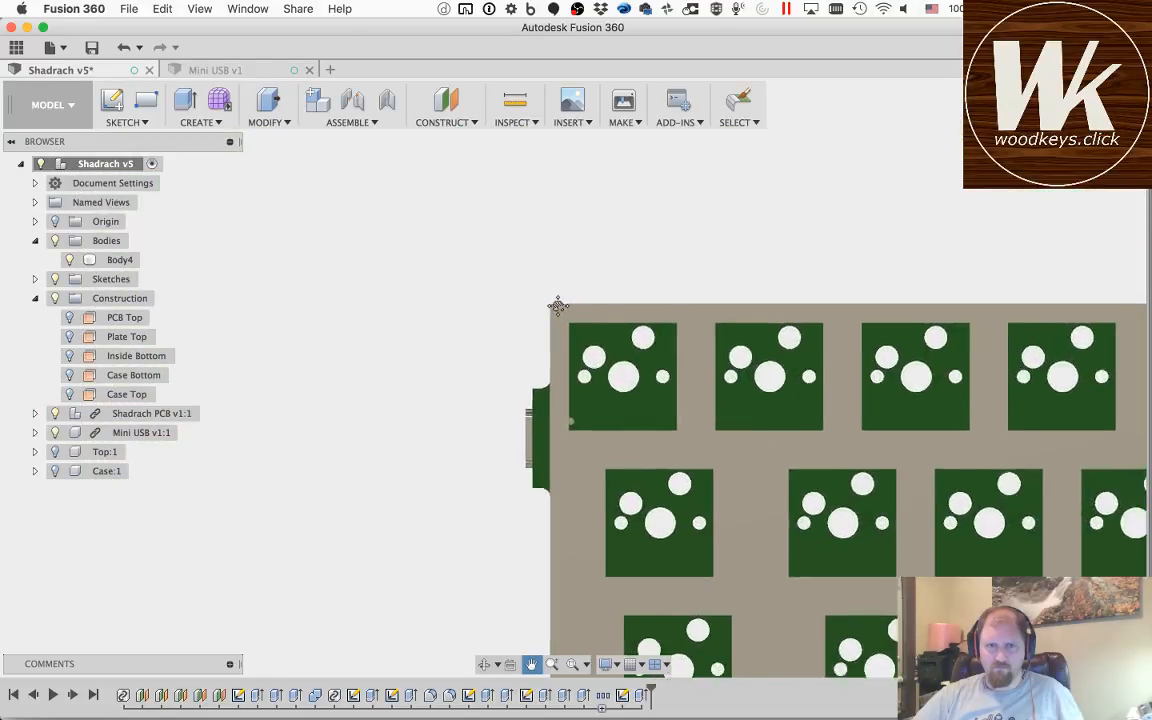
pyautogui.scroll(-2, 558, 306)
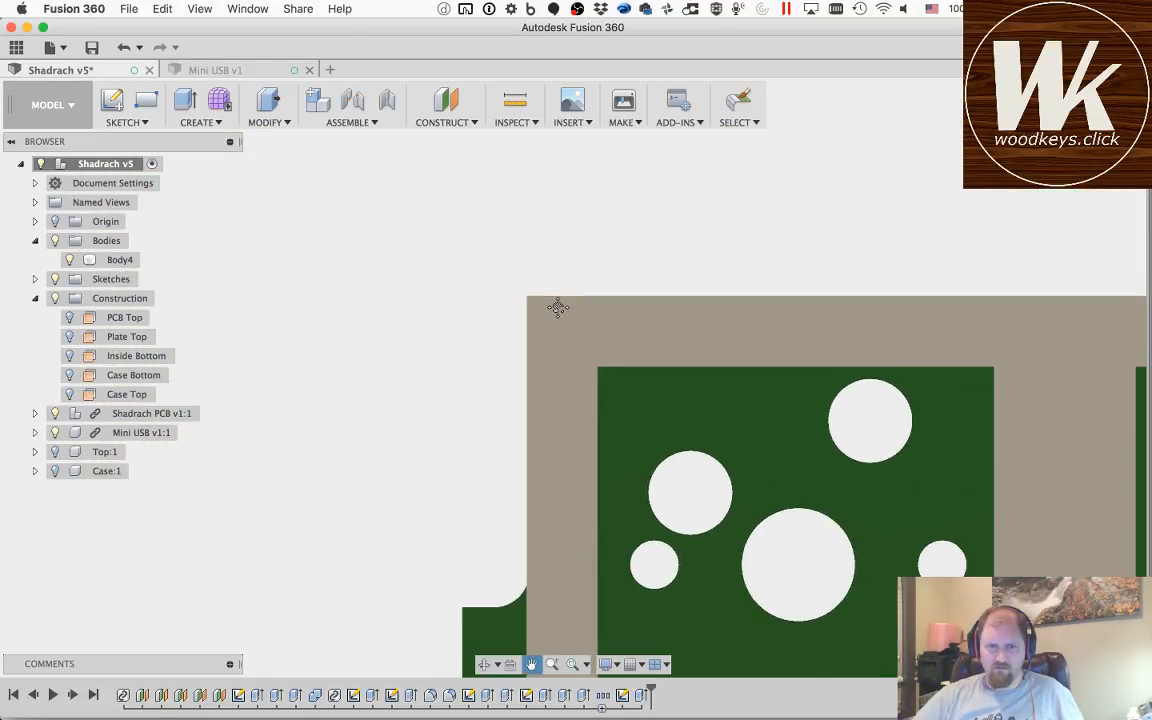
pyautogui.scroll(8, 558, 306)
pyautogui.scroll(-6, 558, 306)
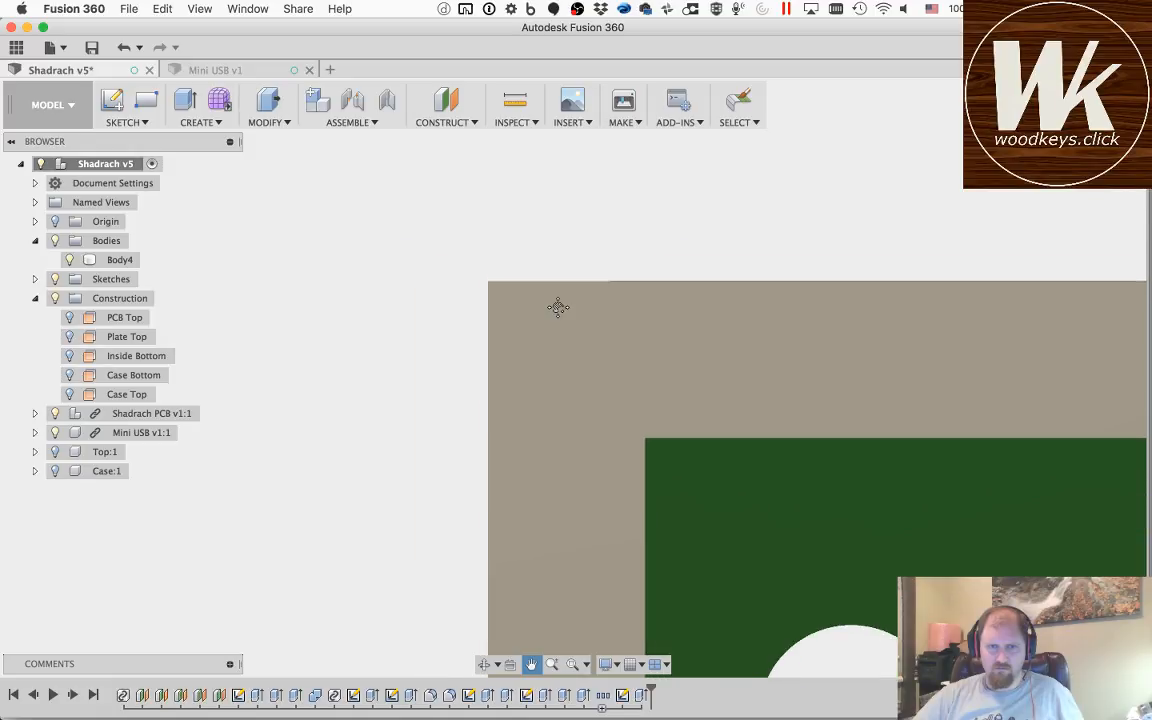
pyautogui.scroll(-2, 558, 307)
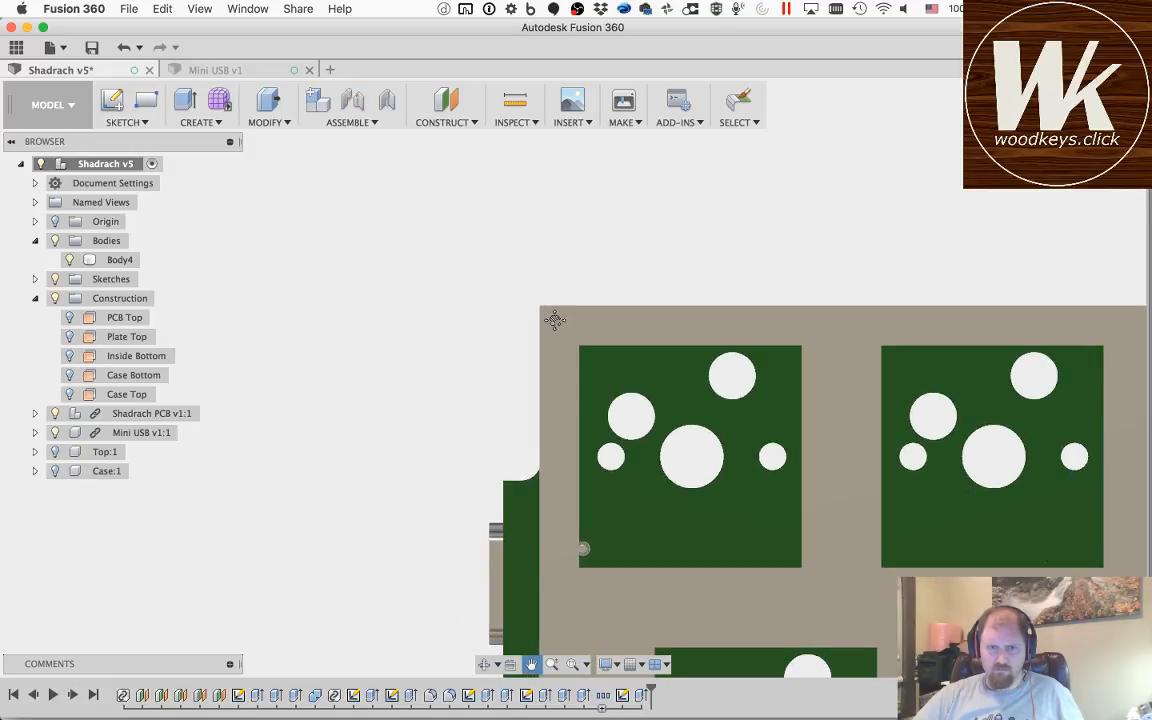
# Step: Check the camera projection setting, and examine the switch cutouts over the PCB from the plate's upper-left corner to its right end
pyautogui.click(607, 664)
pyautogui.moveTo(675, 612)
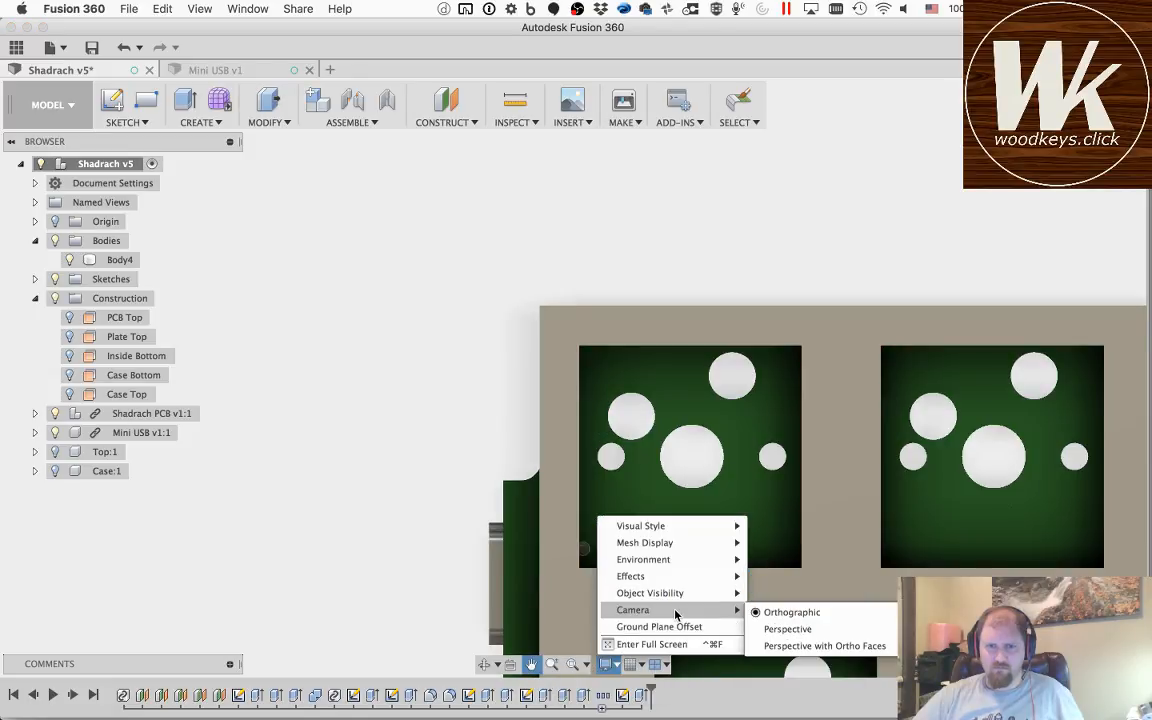
pyautogui.click(770, 629)
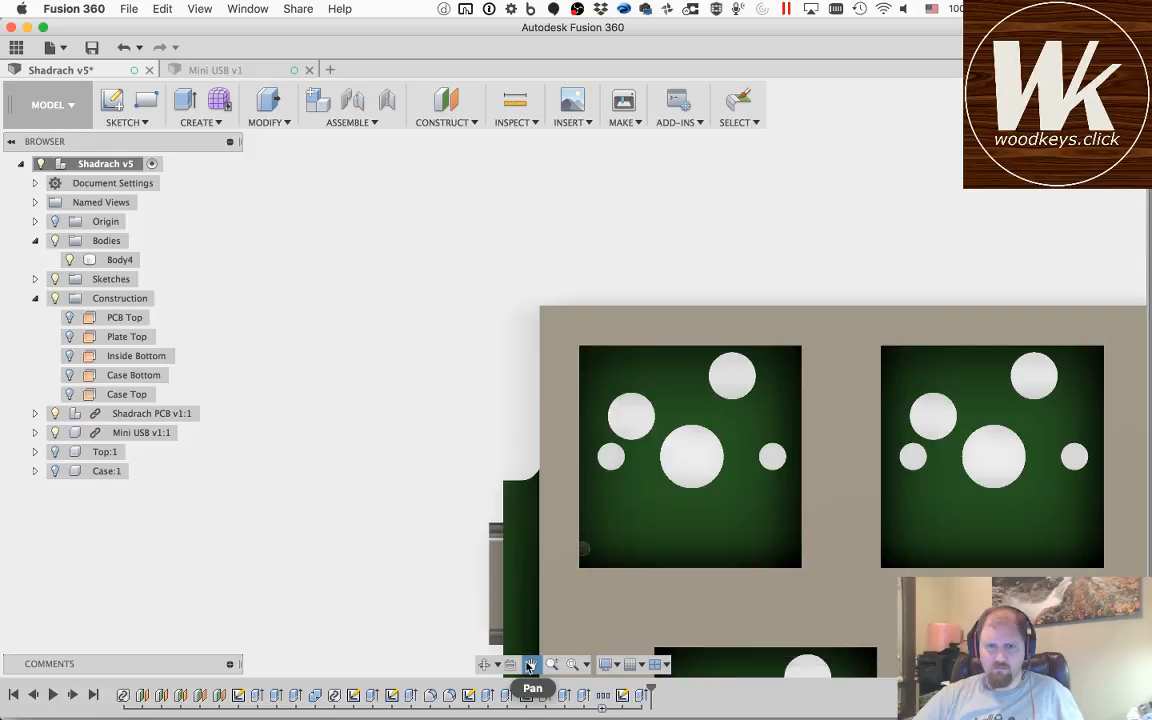
pyautogui.moveTo(976, 500); pyautogui.dragTo(479, 460)
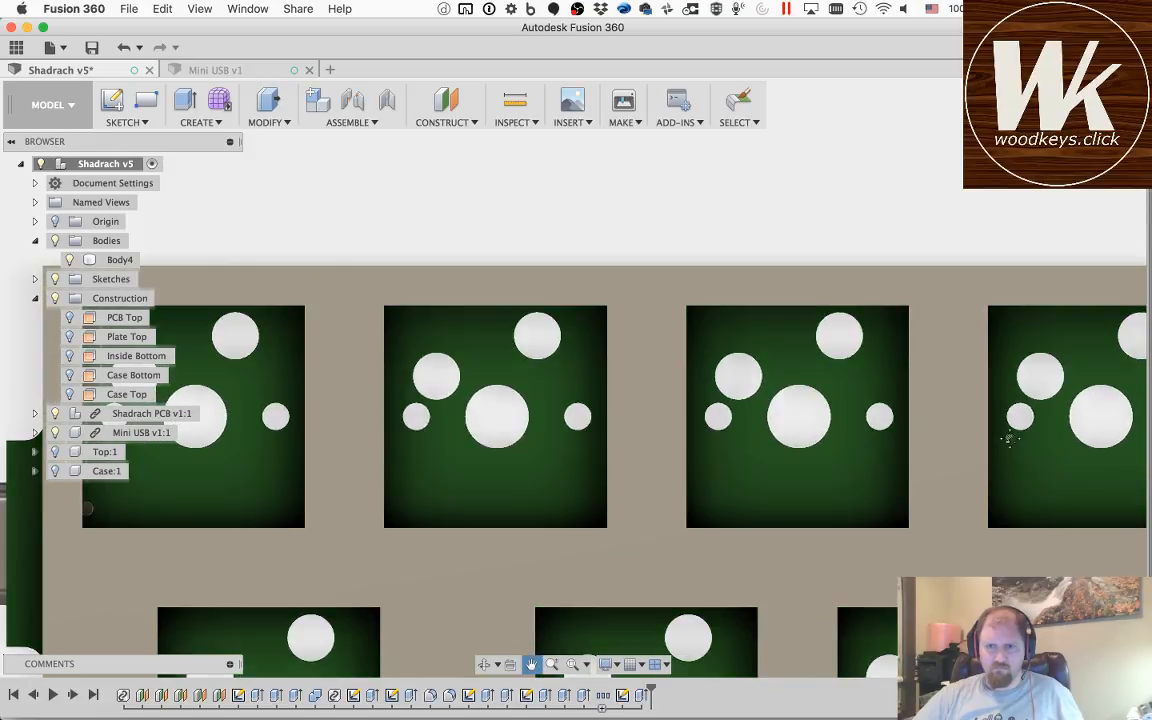
pyautogui.moveTo(1100, 455); pyautogui.dragTo(452, 408)
pyautogui.moveTo(1081, 401); pyautogui.dragTo(713, 391)
pyautogui.moveTo(1013, 373)
pyautogui.mouseDown()
pyautogui.moveTo(494, 347)
pyautogui.moveTo(1064, 380)
pyautogui.moveTo(510, 348)
pyautogui.moveTo(522, 321)
pyautogui.mouseUp()
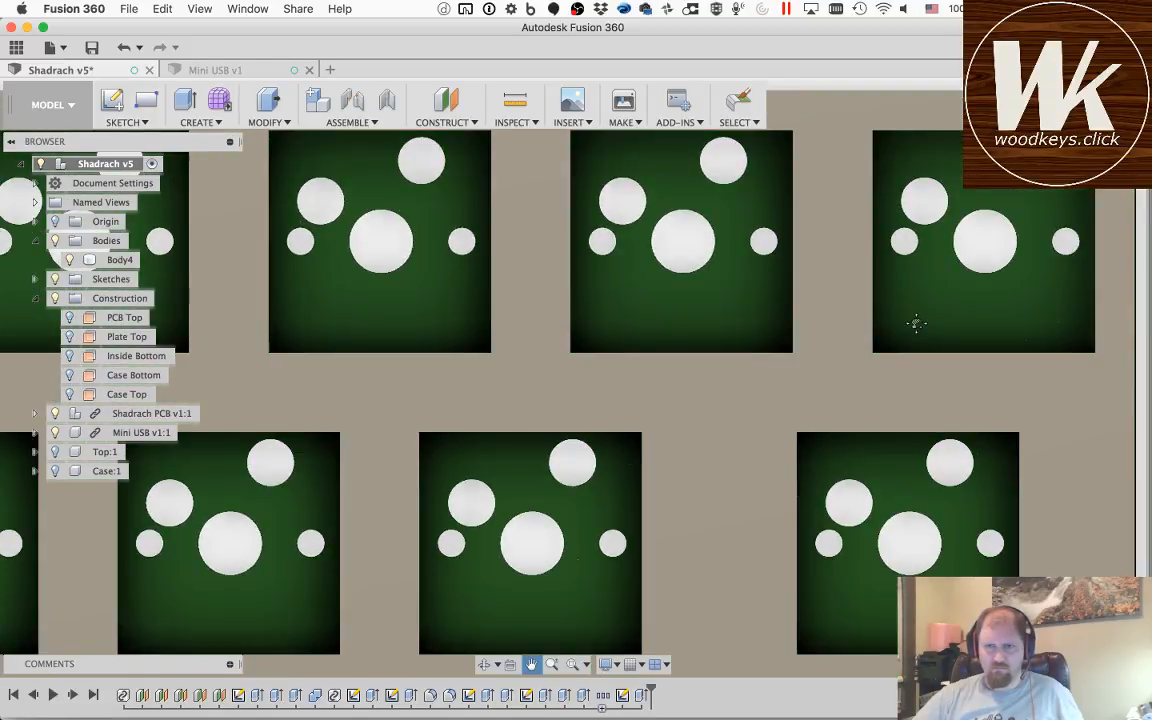
pyautogui.moveTo(913, 321); pyautogui.dragTo(483, 342)
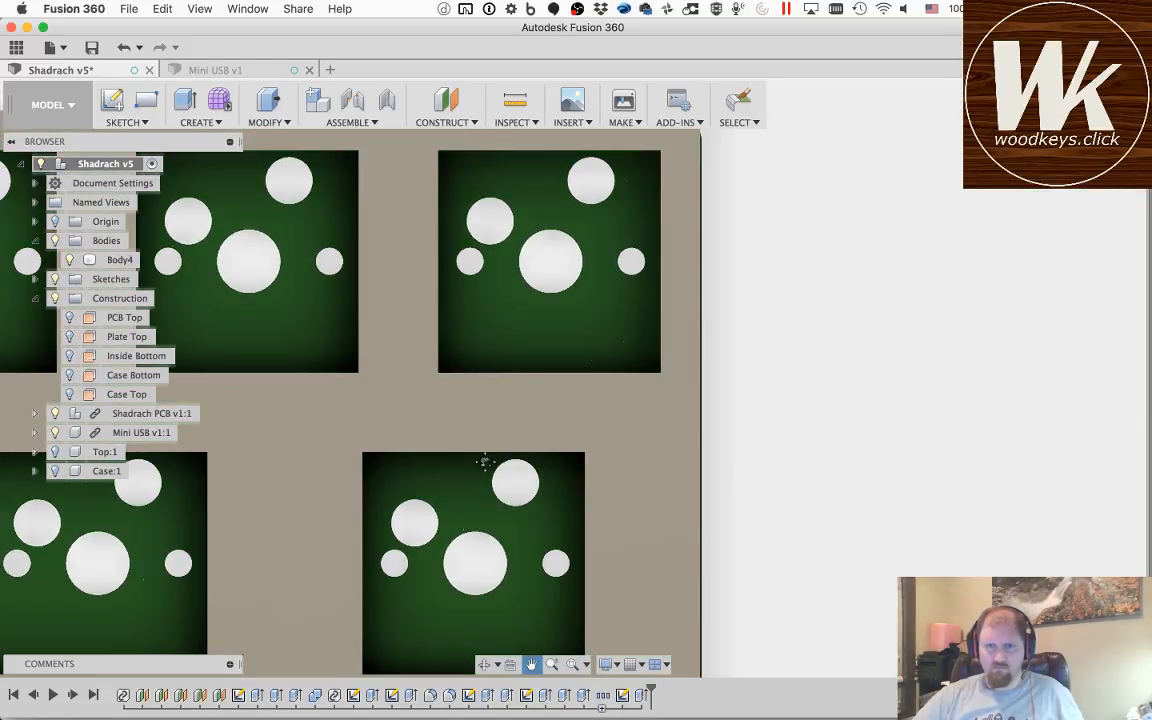
# Step: Measure the offset between the side faces of the plate and the PCB at the end opposite the USB connector
pyautogui.click(484, 664)
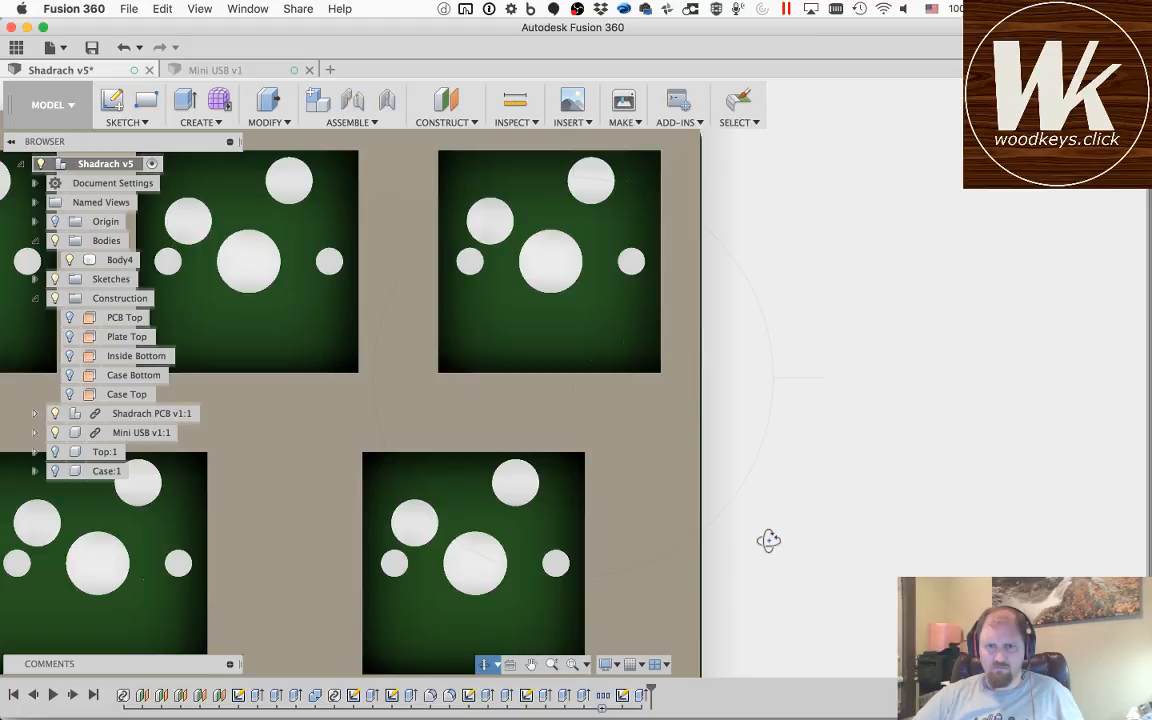
pyautogui.moveTo(766, 537); pyautogui.dragTo(668, 424)
pyautogui.click(514, 101)
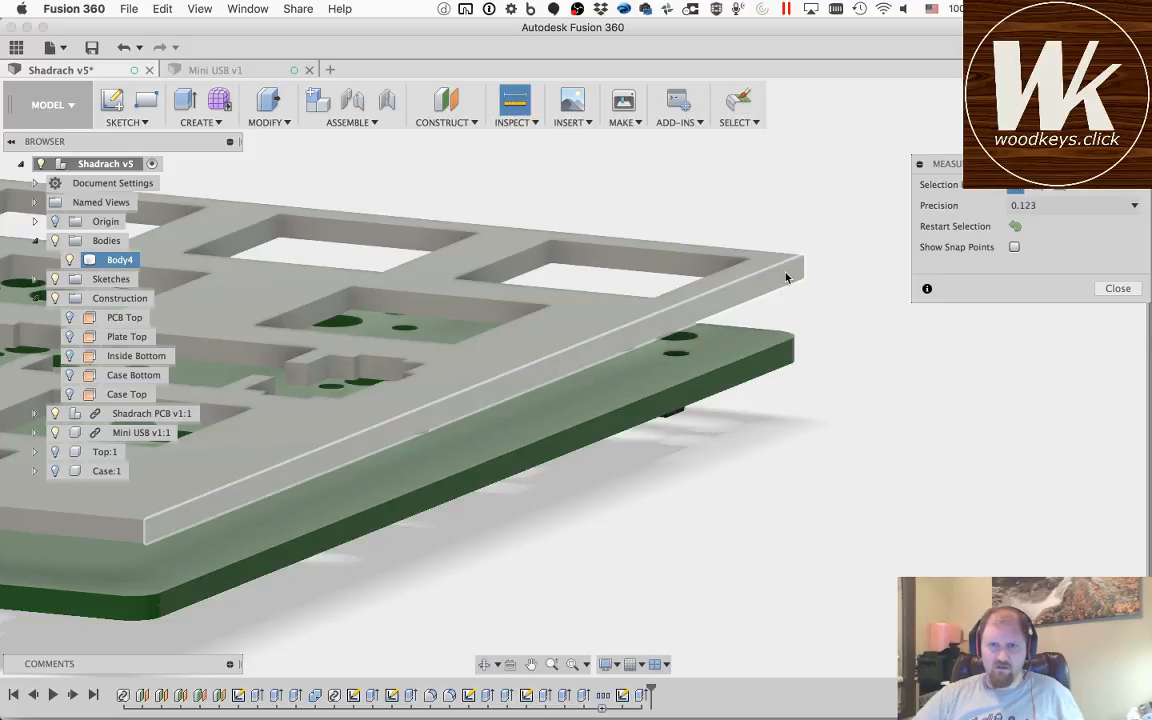
pyautogui.click(776, 357)
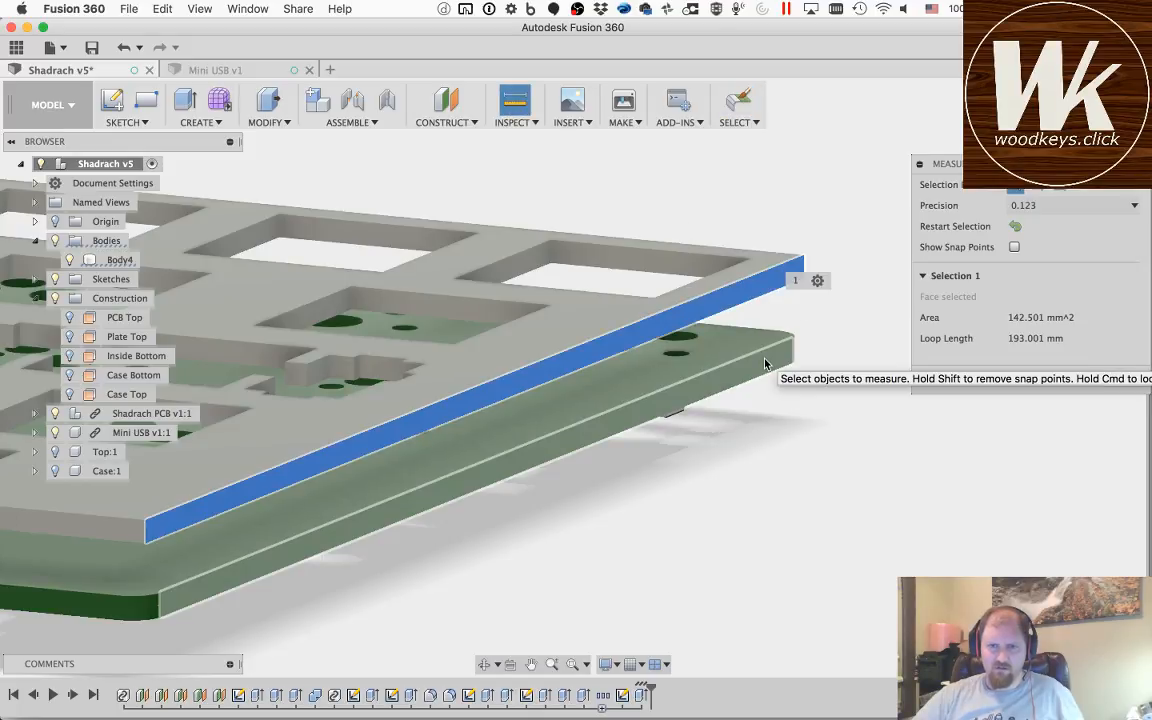
pyautogui.click(770, 362)
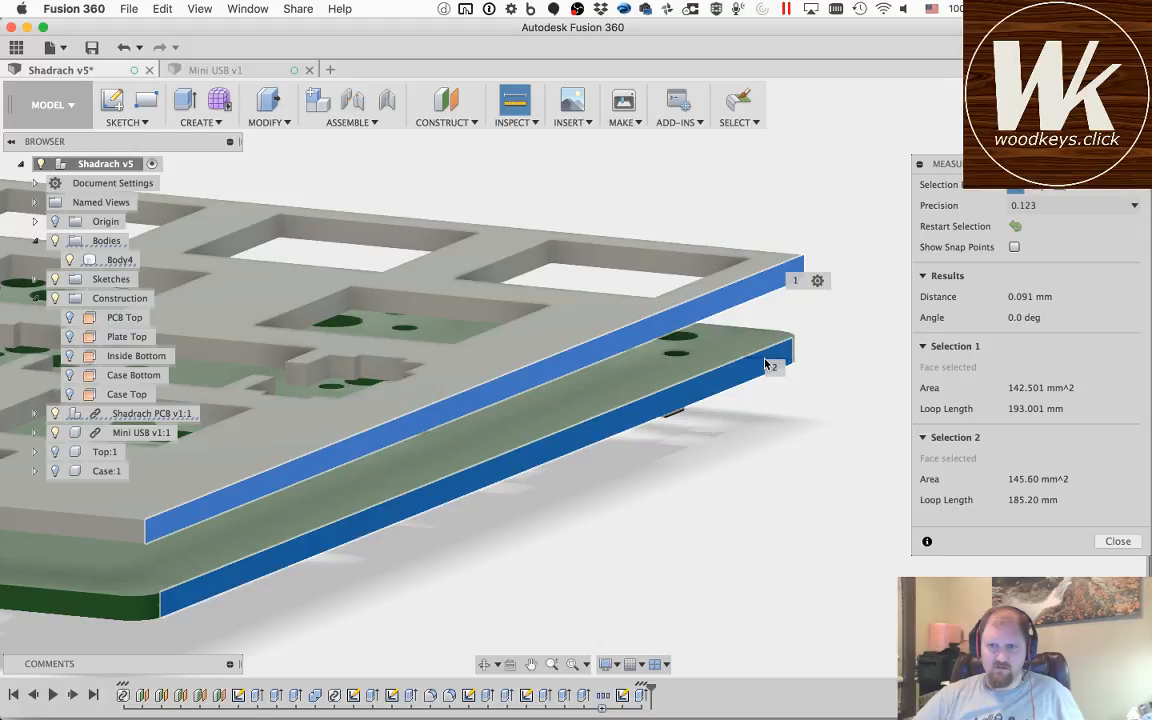
# Step: Measure the offset between the side faces of the plate and the PCB at the USB connector end
pyautogui.click(484, 664)
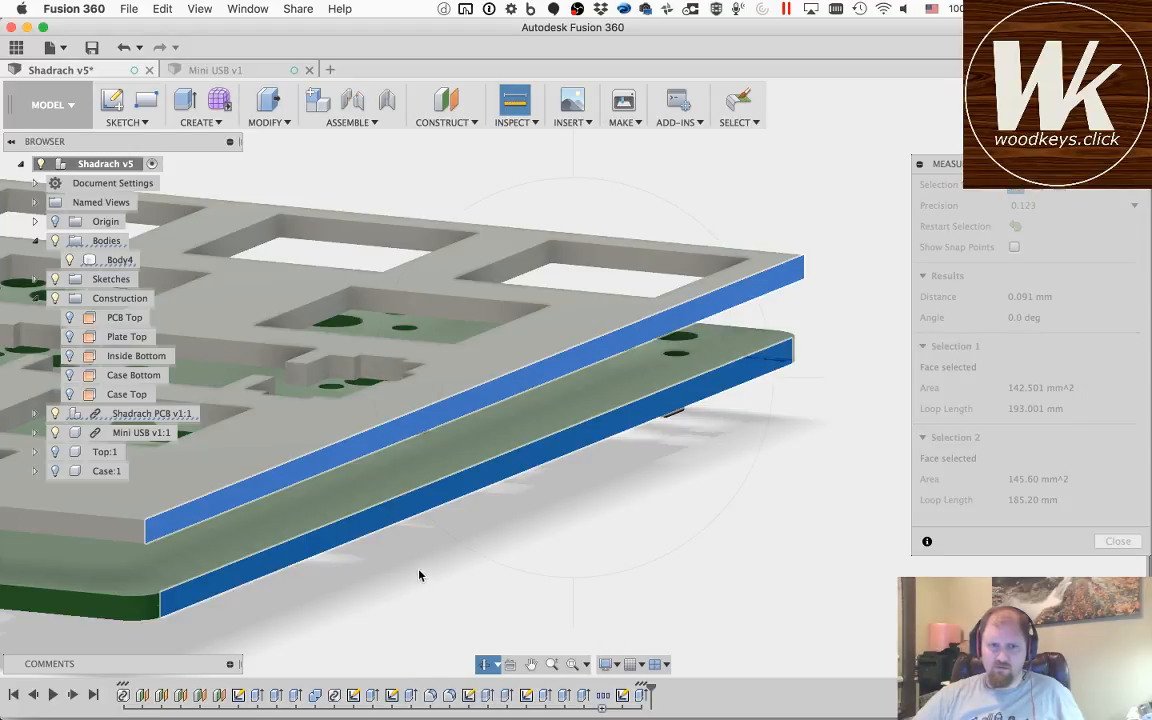
pyautogui.moveTo(409, 557); pyautogui.dragTo(445, 545)
pyautogui.keyDown('shift'); pyautogui.moveTo(451, 562); pyautogui.dragTo(134, 560, button='middle'); pyautogui.keyUp('shift')
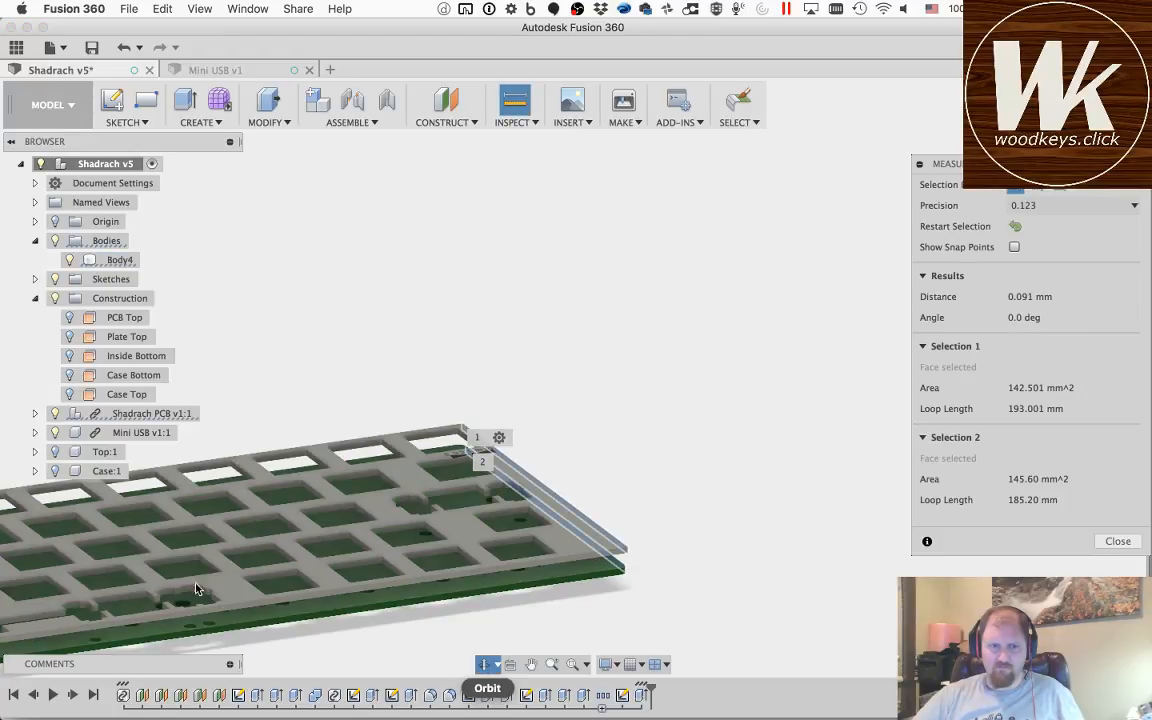
pyautogui.keyDown('shift'); pyautogui.moveTo(196, 590); pyautogui.dragTo(176, 553, button='middle'); pyautogui.keyUp('shift')
pyautogui.keyDown('shift'); pyautogui.moveTo(289, 523); pyautogui.dragTo(603, 341, button='middle'); pyautogui.keyUp('shift')
pyautogui.moveTo(603, 341); pyautogui.dragTo(571, 420)
pyautogui.scroll(-10, 570, 422)
pyautogui.scroll(10, 570, 420)
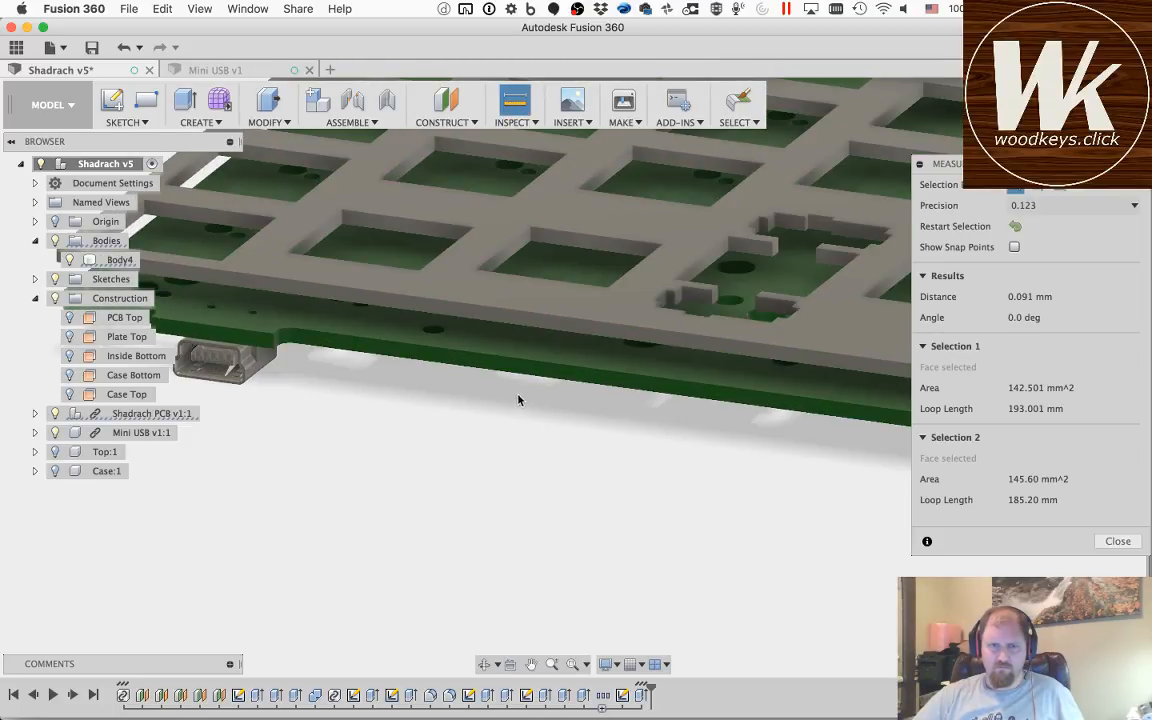
pyautogui.click(580, 333)
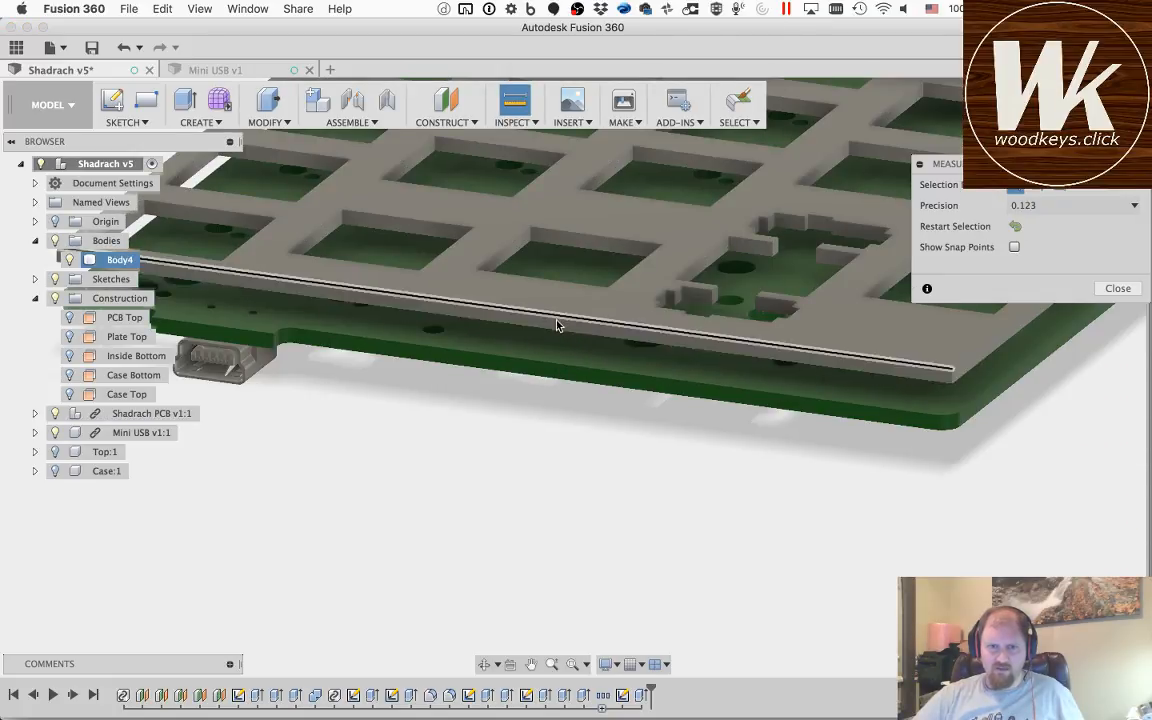
pyautogui.click(553, 347)
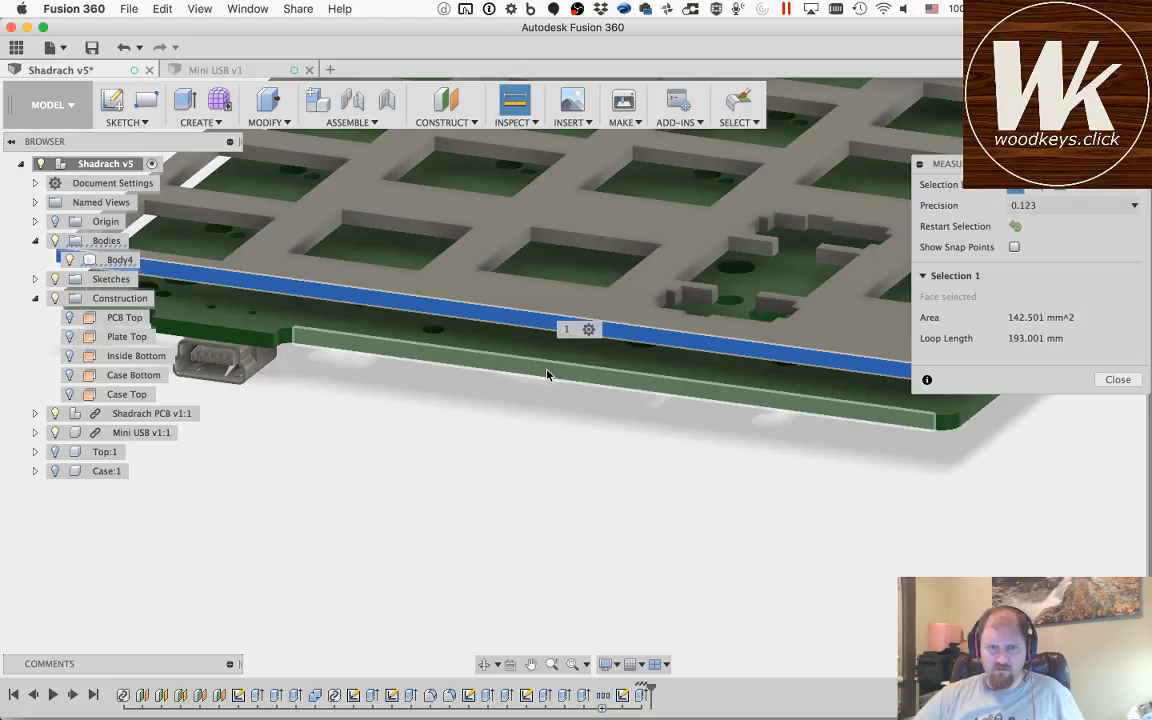
pyautogui.click(547, 376)
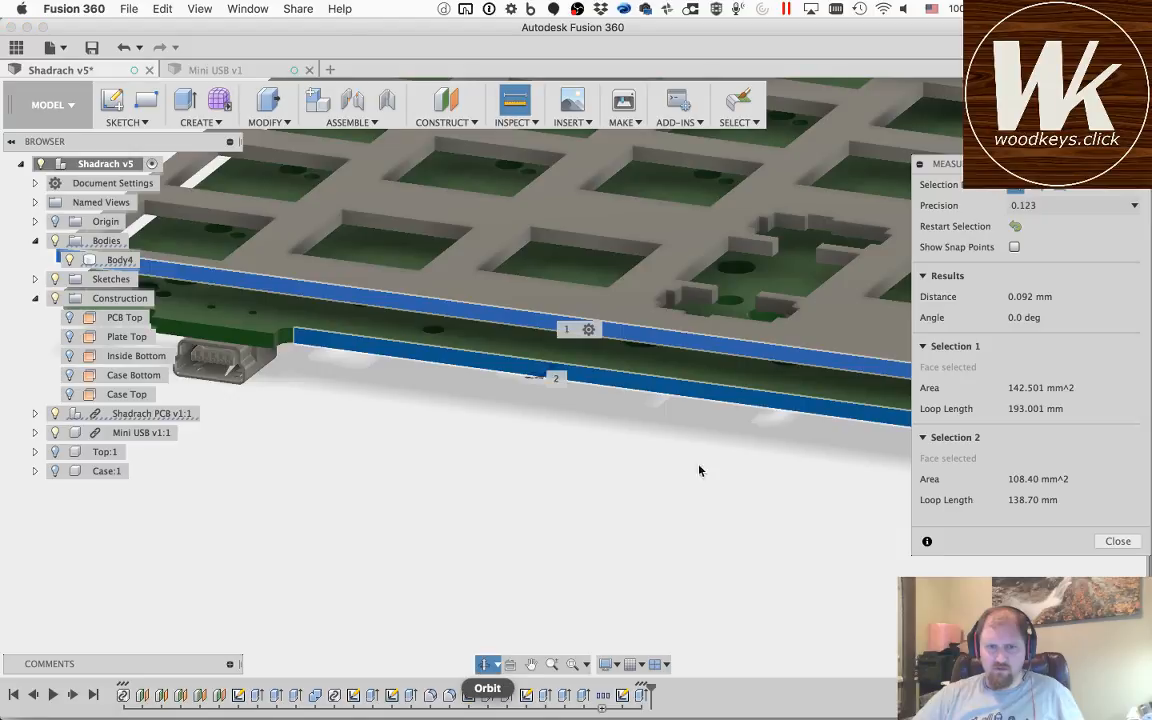
pyautogui.moveTo(730, 443); pyautogui.dragTo(628, 472)
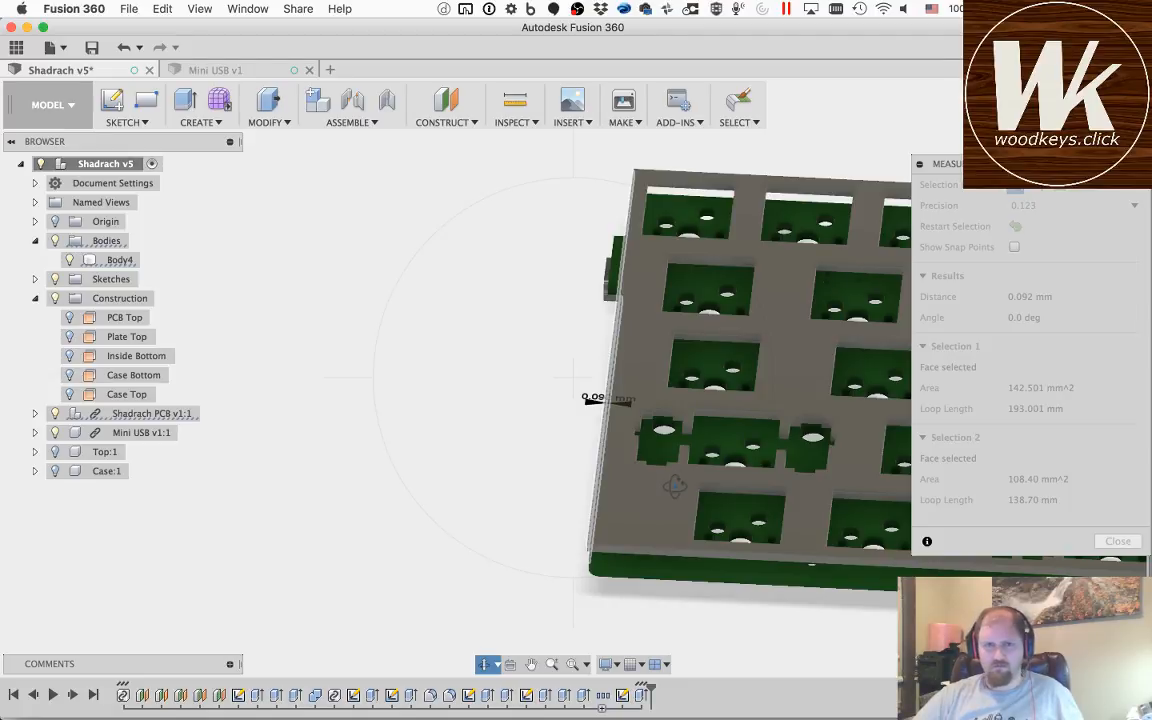
# Step: Open the imported plate layout sketch, examine its outline against the PCB edge near the USB connector, and leave the sketch
pyautogui.press('Escape')
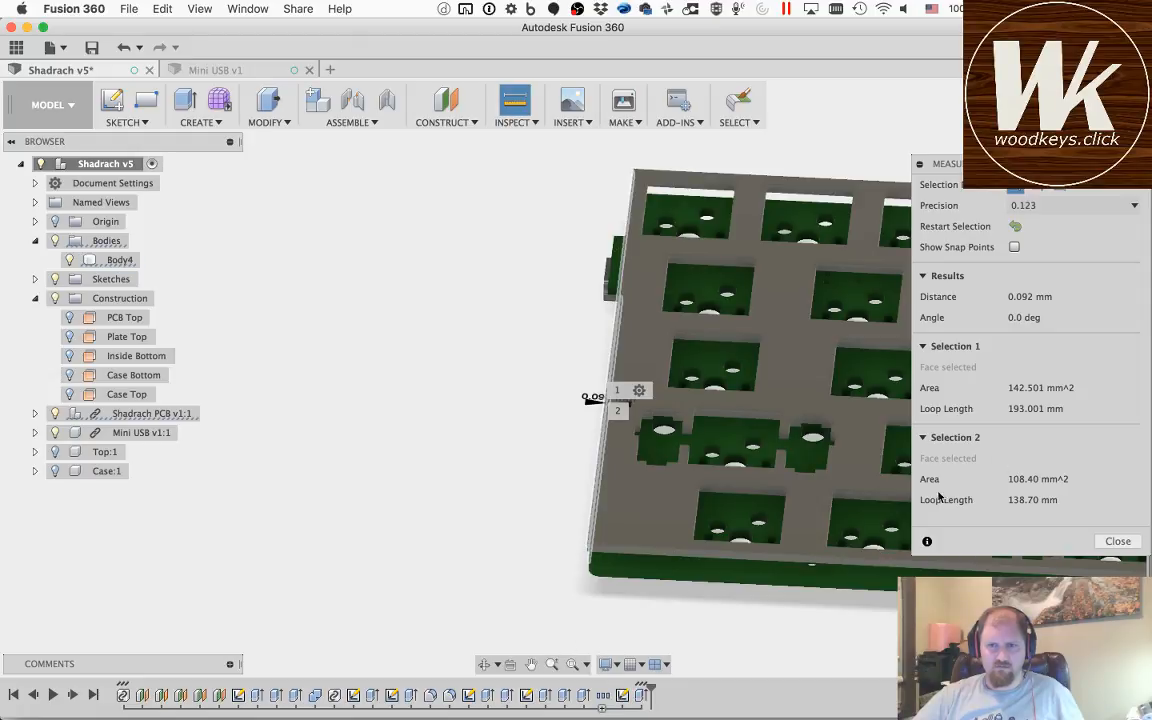
pyautogui.press('Escape')
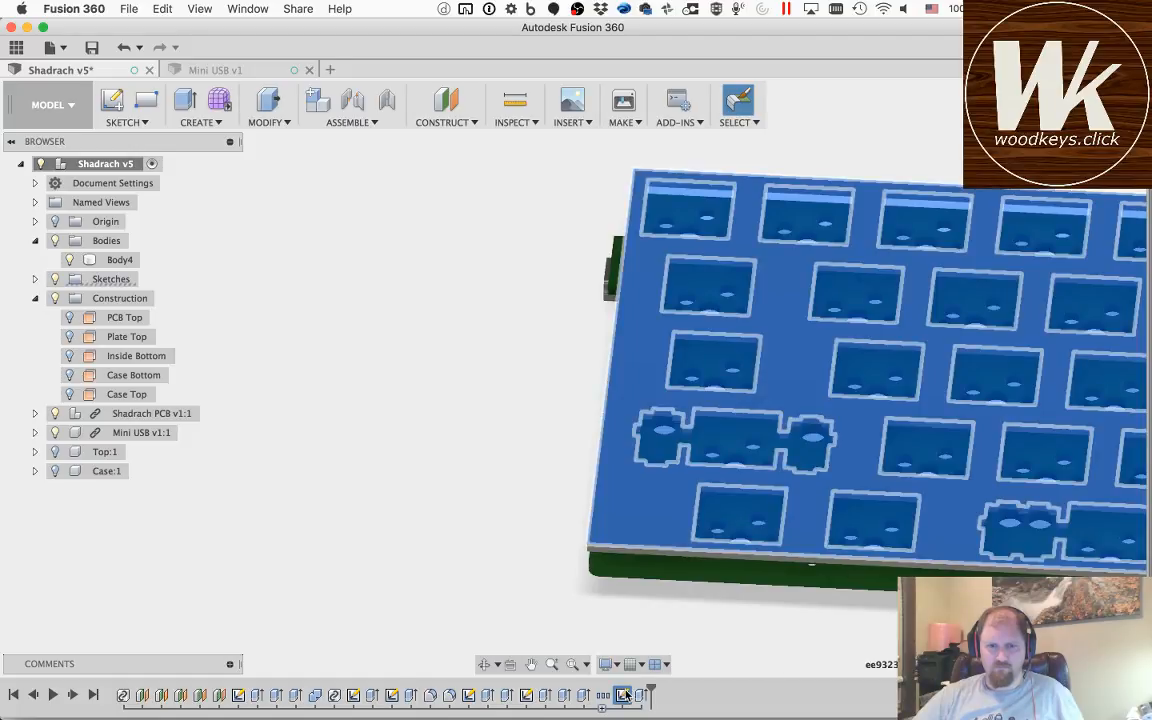
pyautogui.click(659, 540)
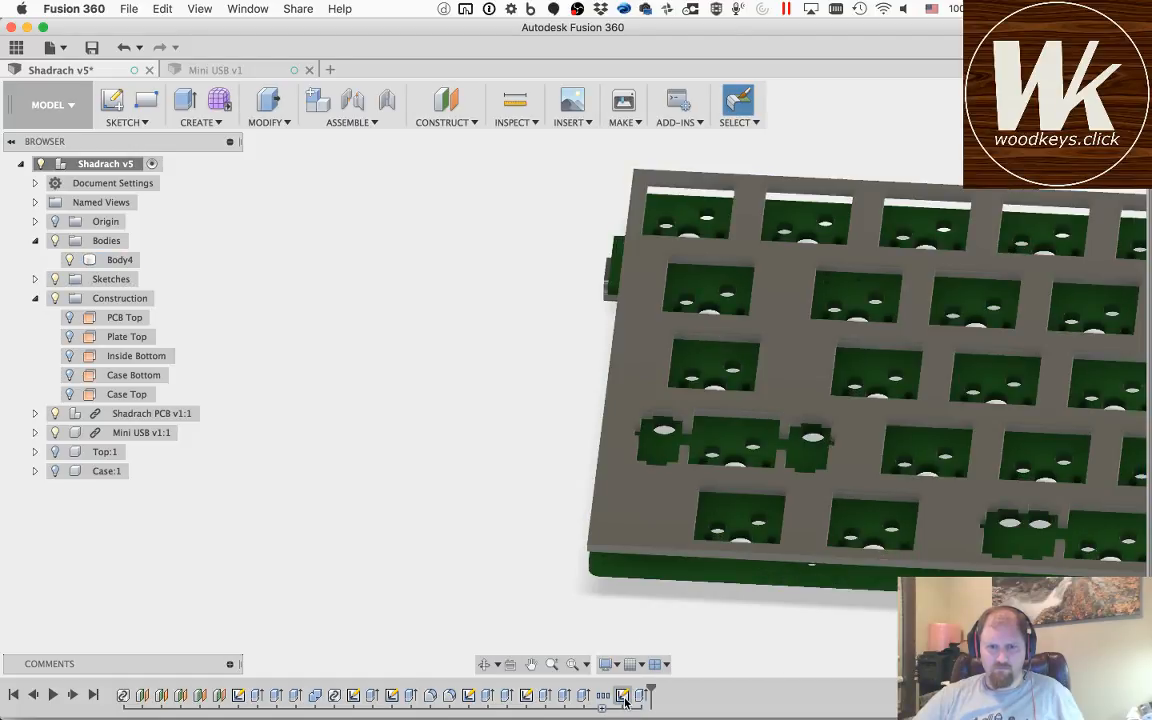
pyautogui.rightClick(624, 698)
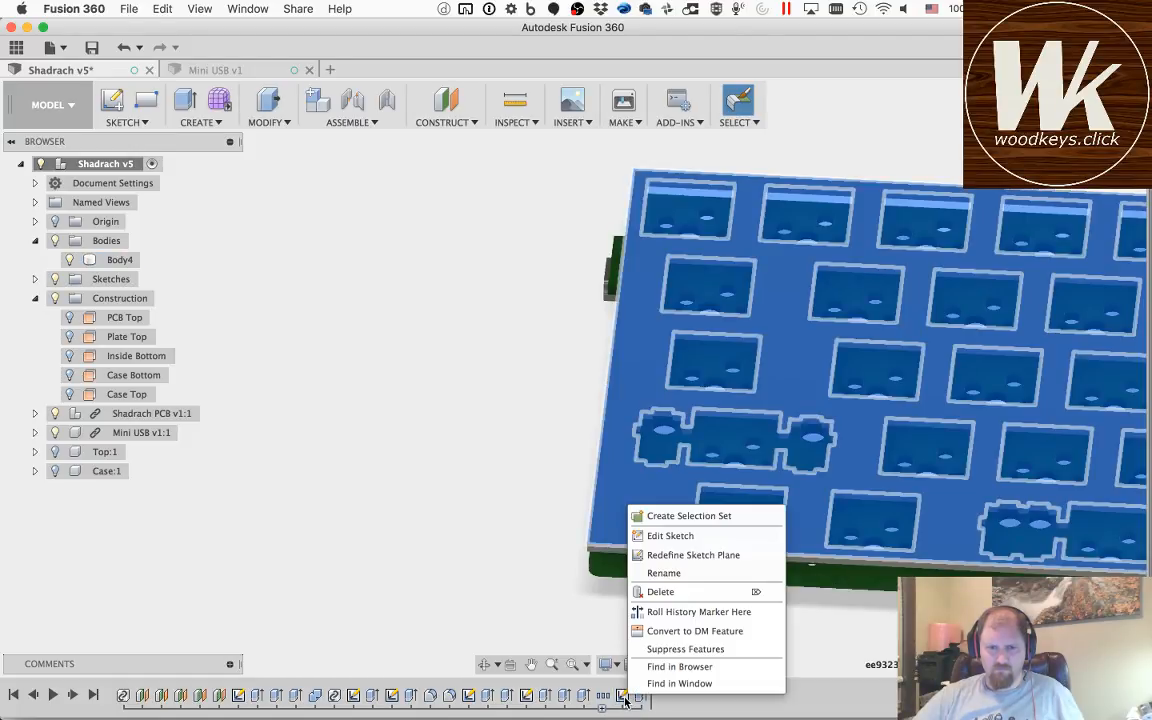
pyautogui.click(672, 536)
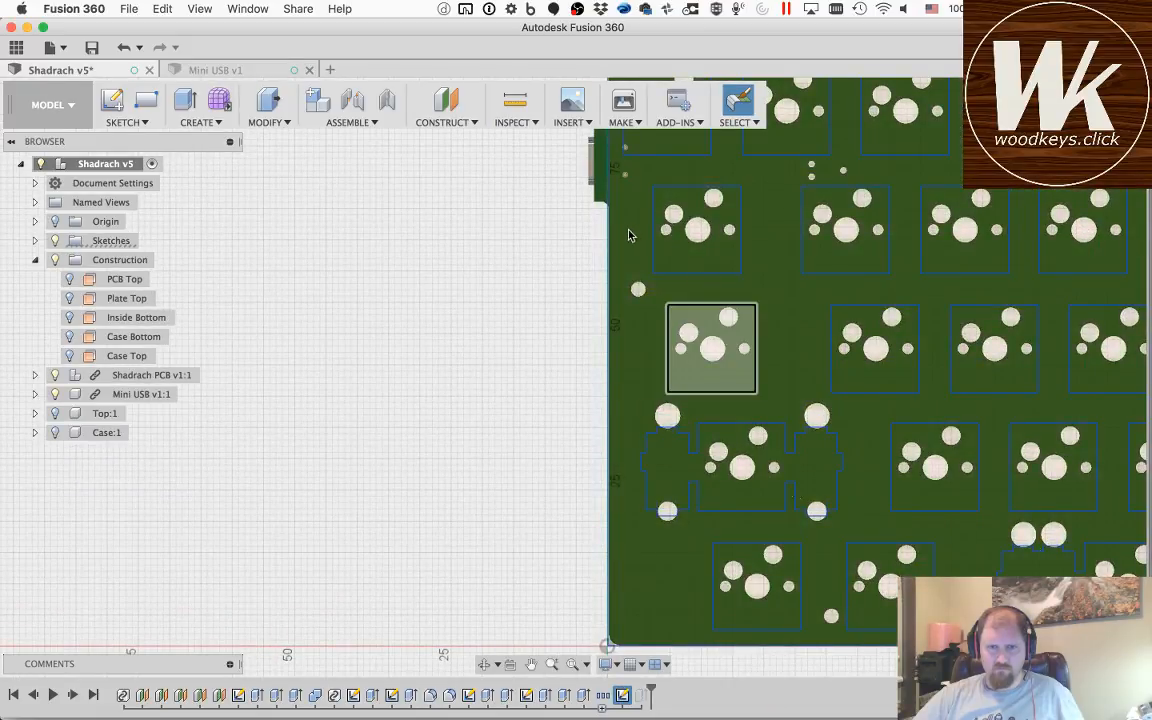
pyautogui.scroll(5, 615, 238)
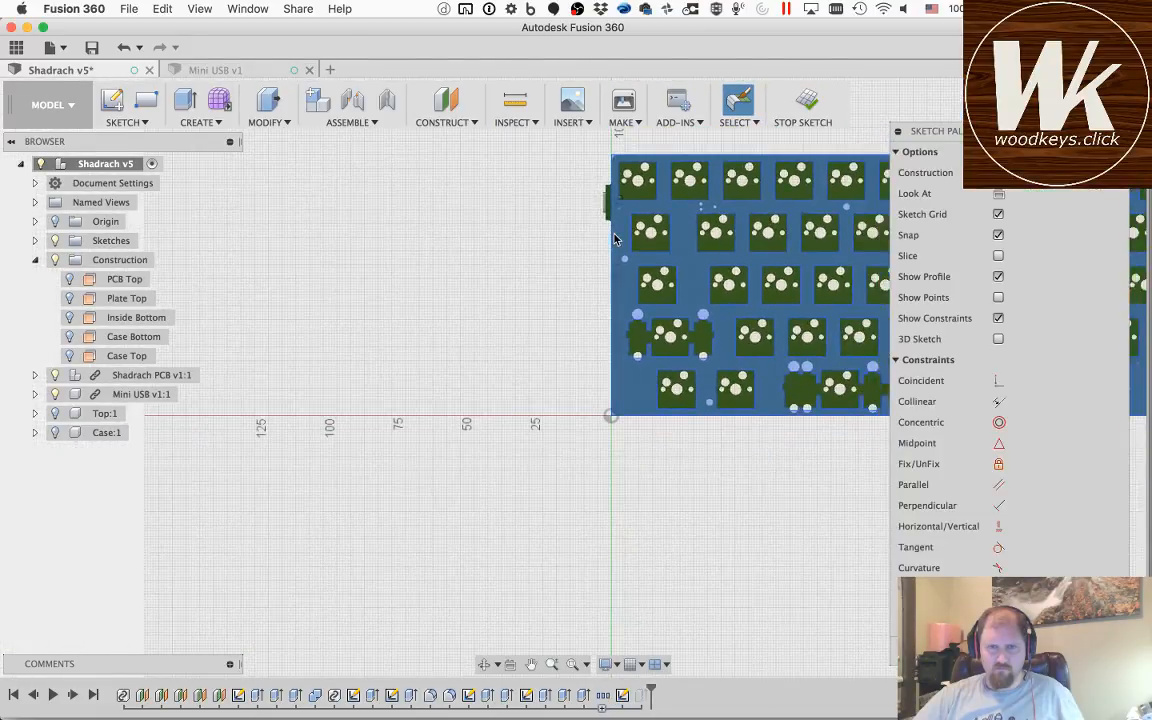
pyautogui.scroll(5, 615, 238)
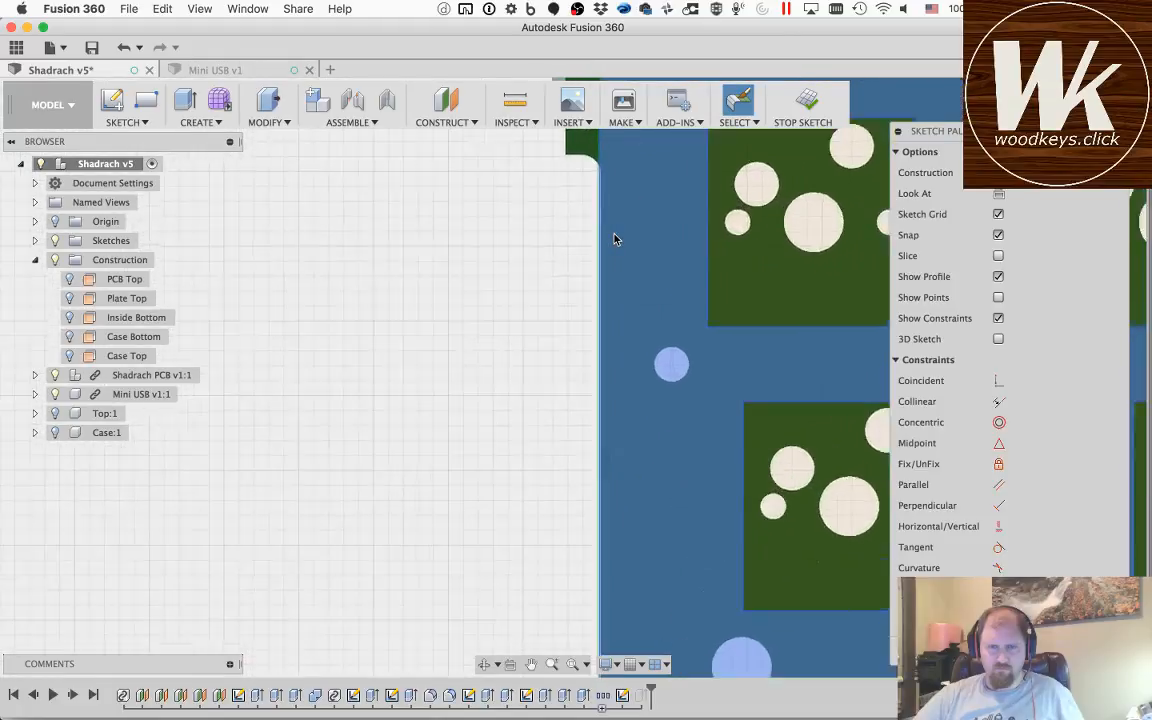
pyautogui.scroll(5, 579, 311)
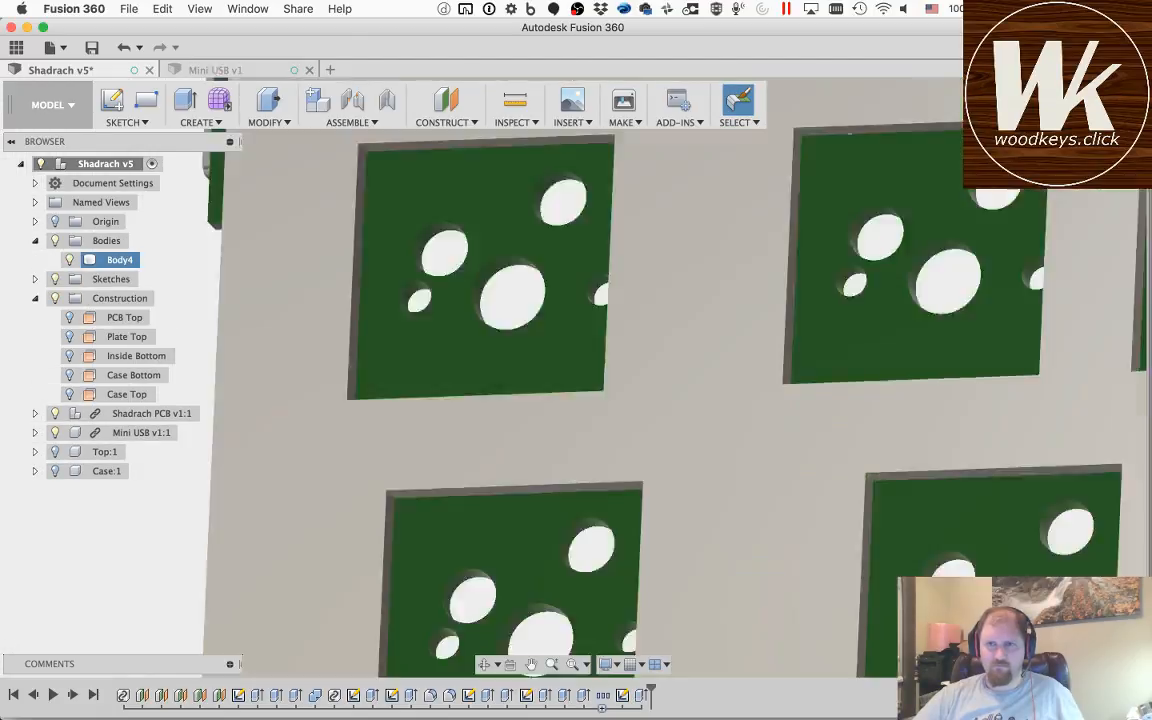
pyautogui.click(1067, 100)
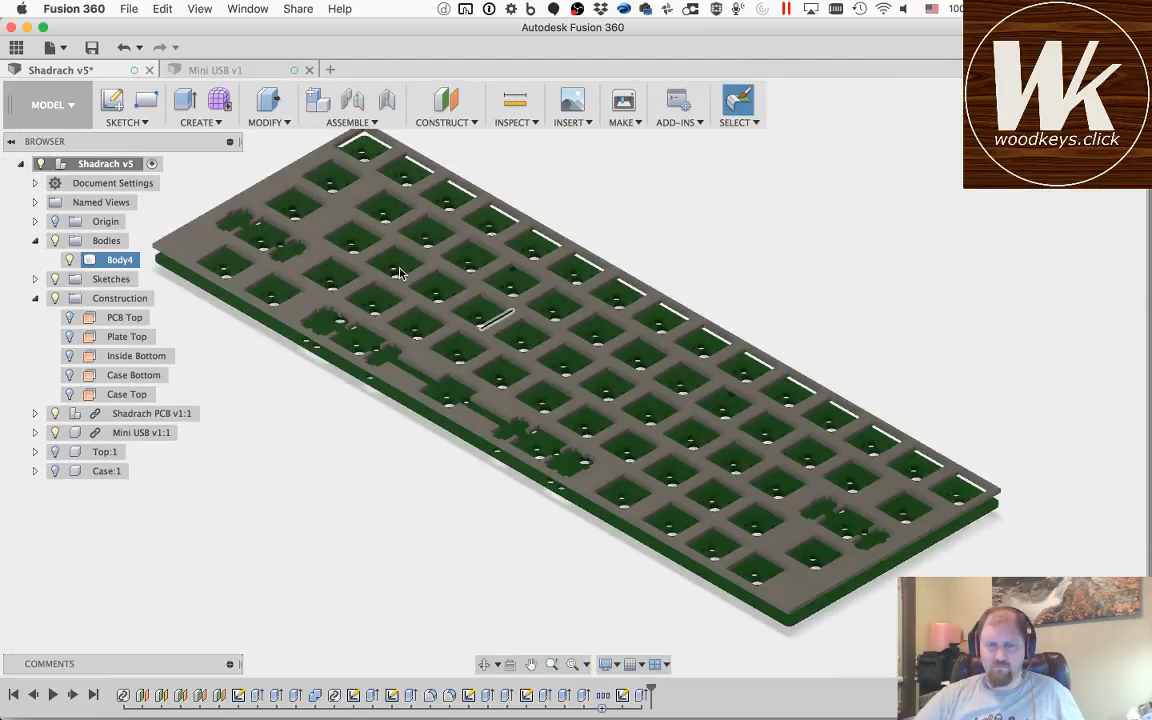
# Step: Move the plate body Body4 by 0.091 mm in the X direction
pyautogui.click(397, 272)
pyautogui.press('m')
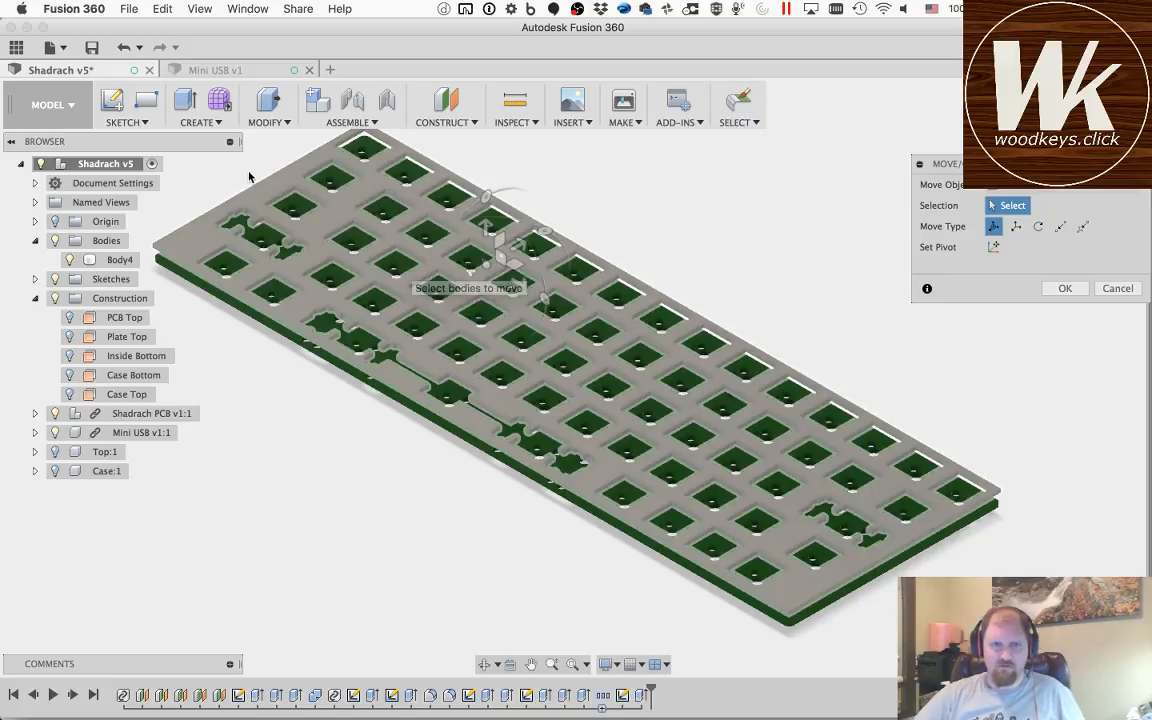
pyautogui.click(254, 193)
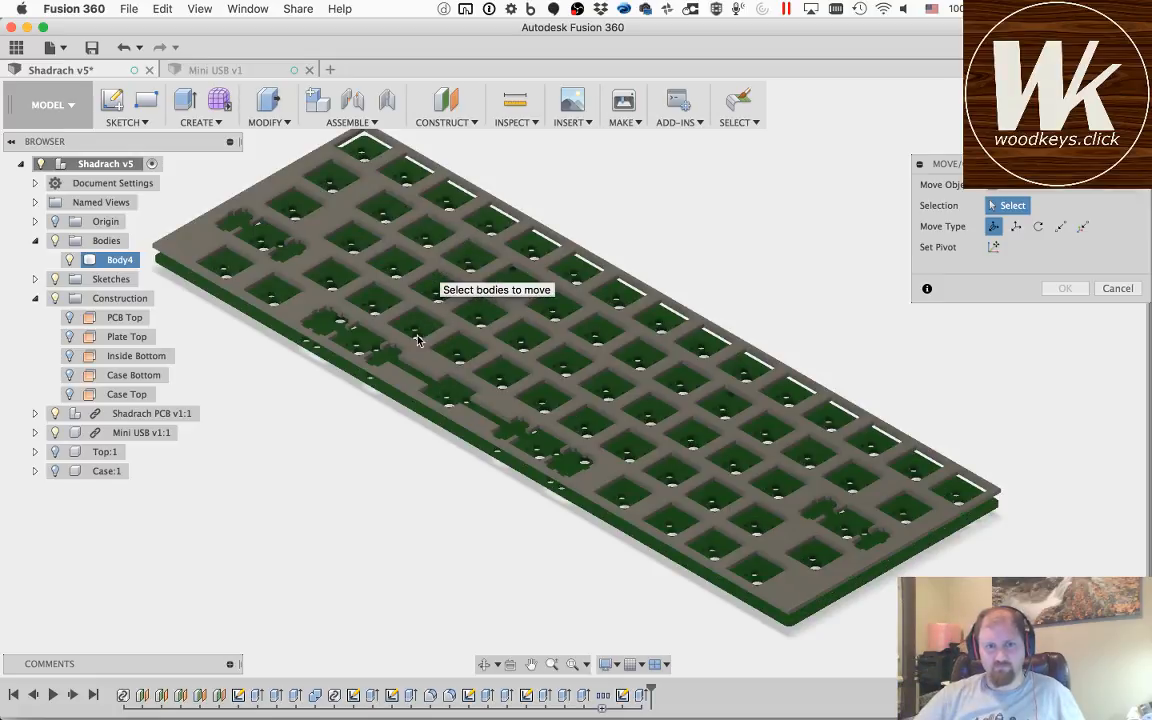
pyautogui.click(113, 263)
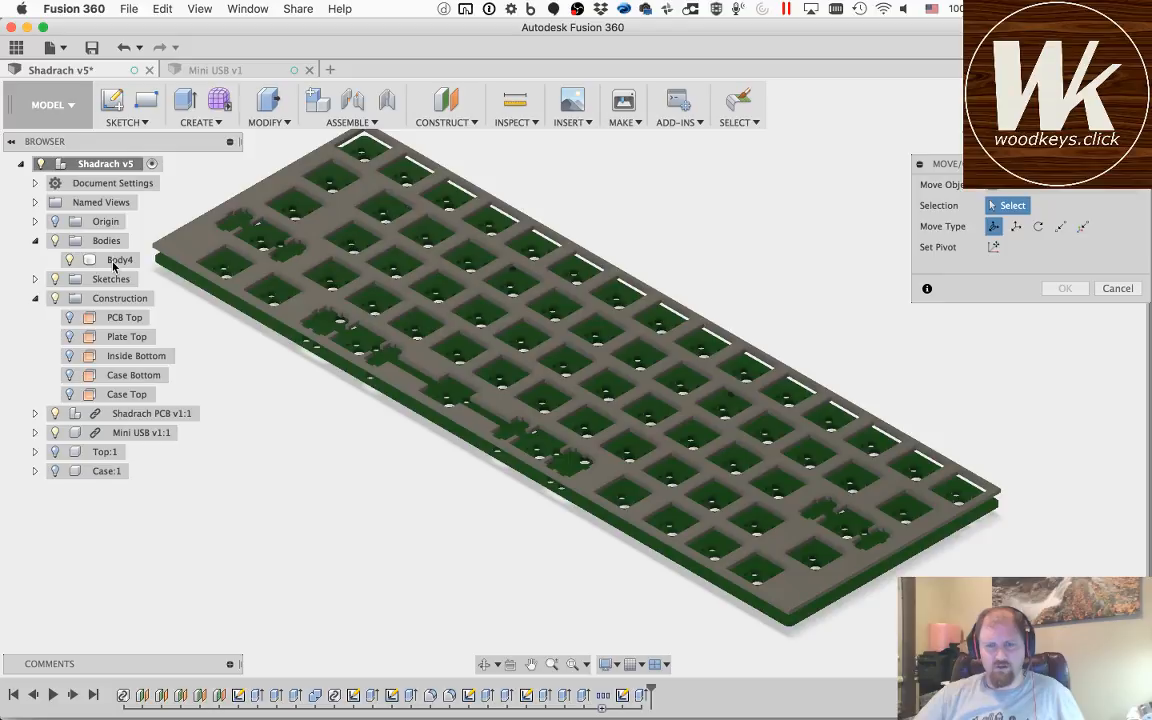
pyautogui.click(115, 260)
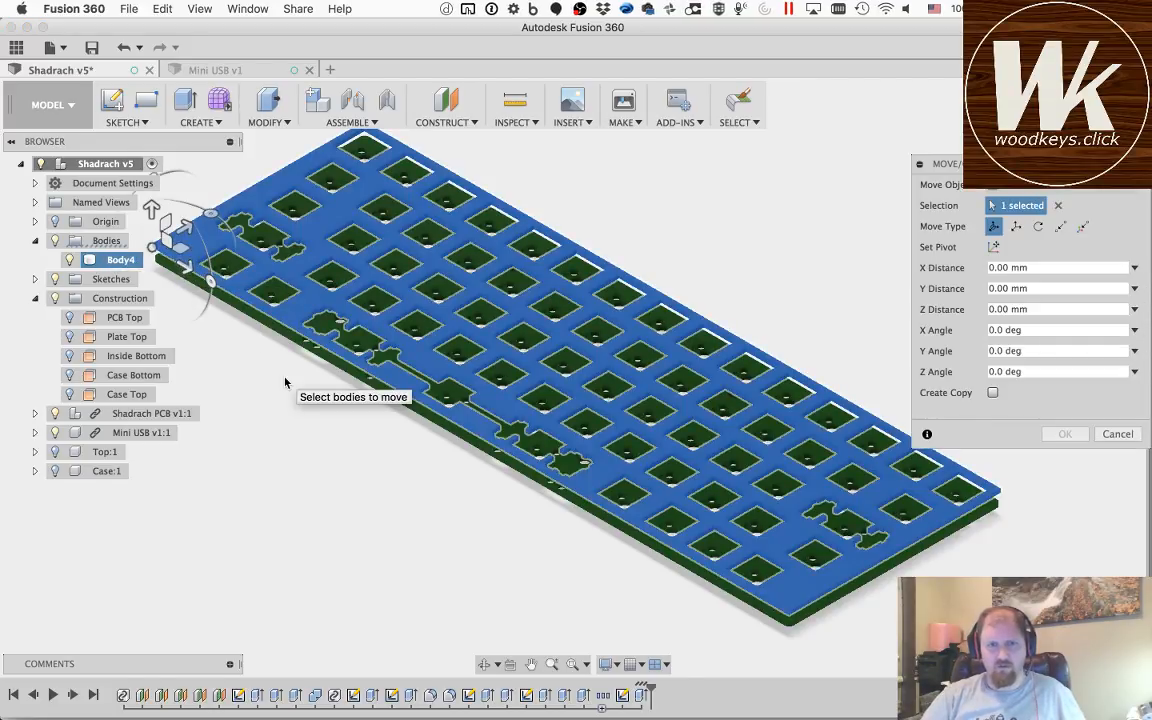
pyautogui.doubleClick(1009, 268)
pyautogui.press('BackSpace')
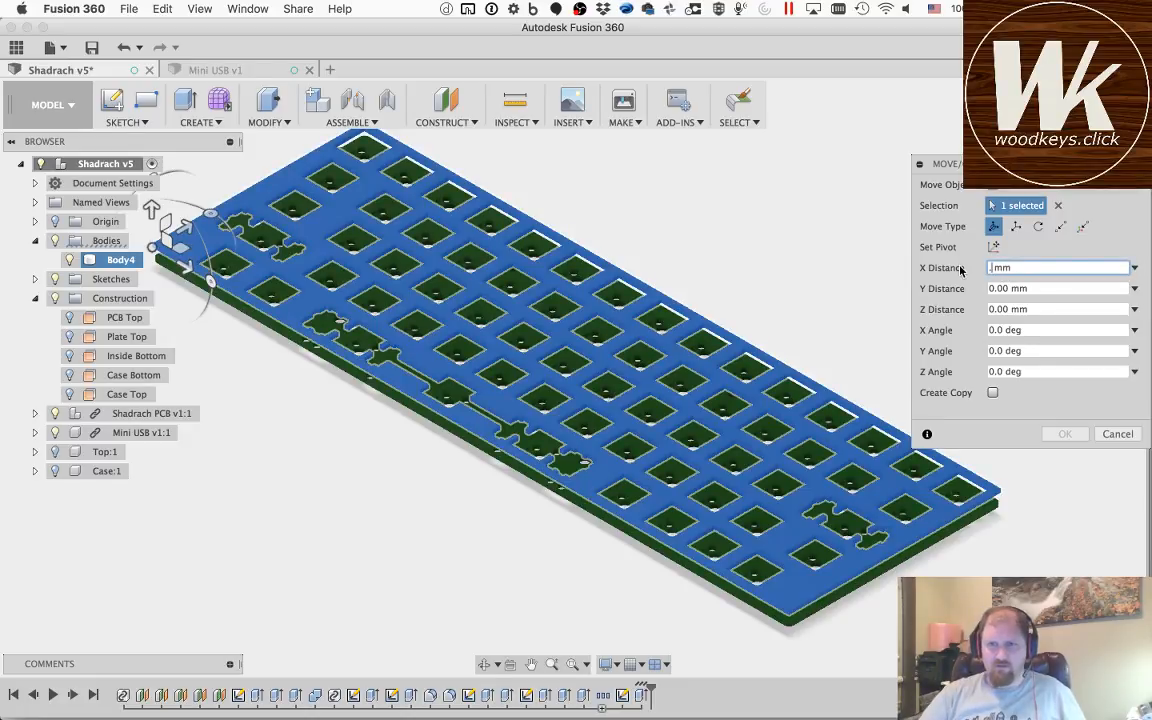
pyautogui.press('BackSpace')
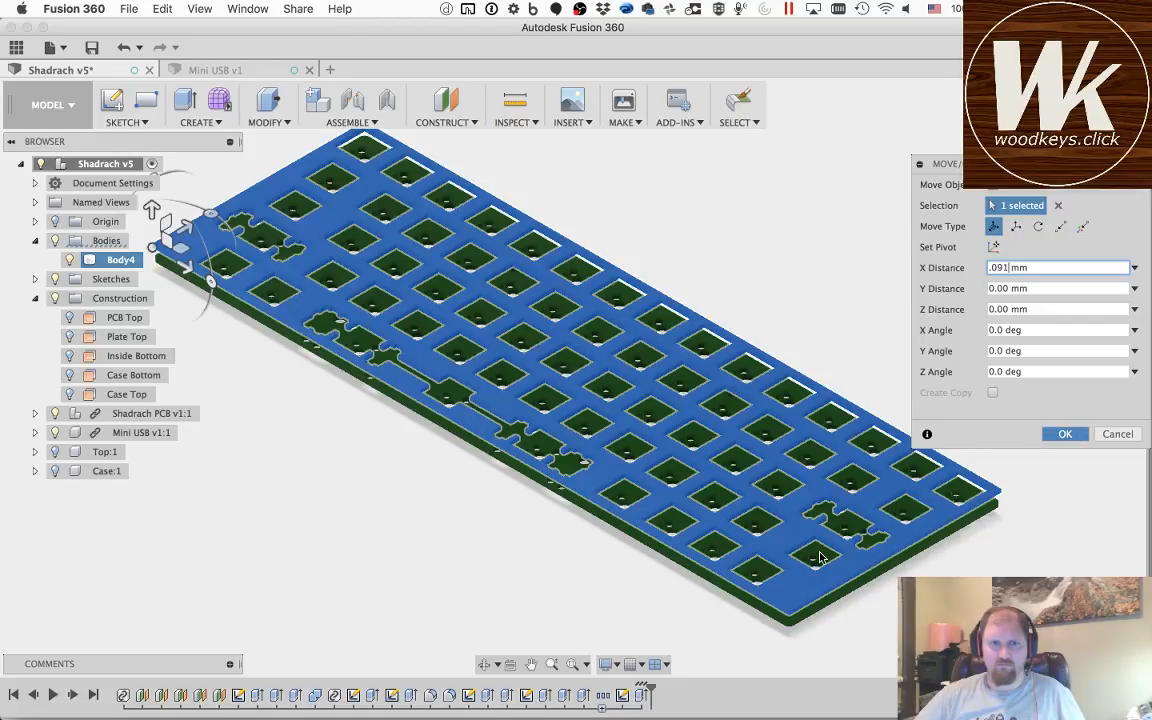
pyautogui.press('Return')
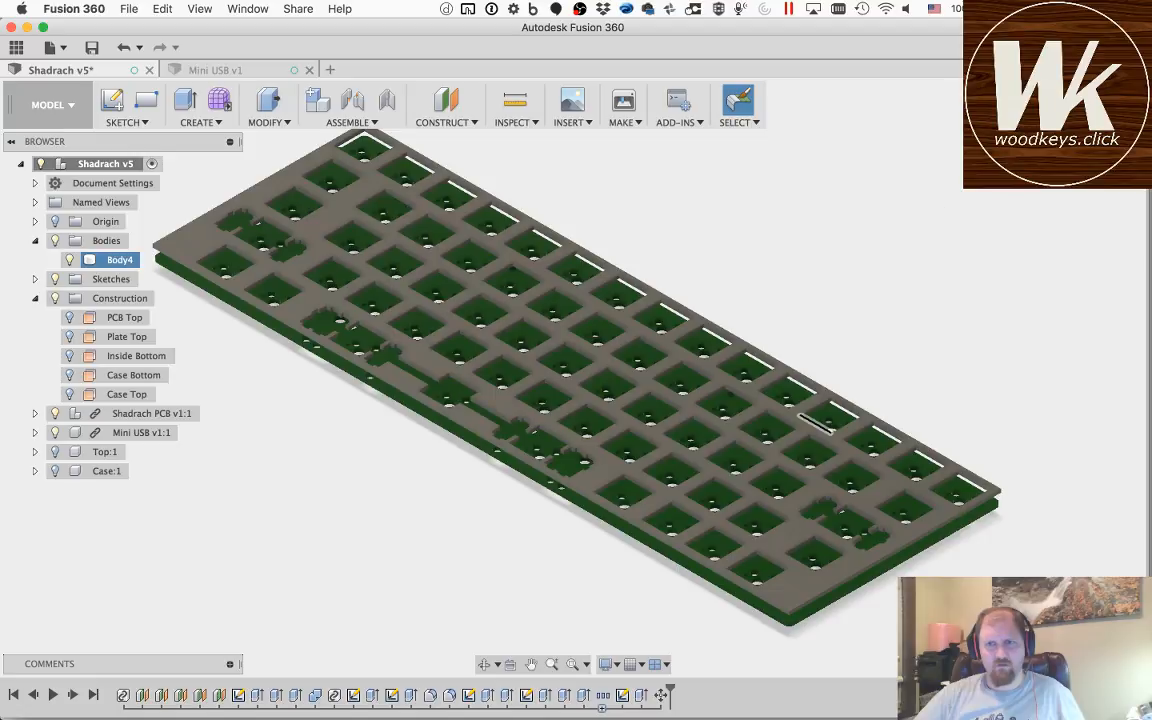
# Step: Start a new sketch on the top face of the switch plate
pyautogui.click(484, 664)
pyautogui.moveTo(347, 481); pyautogui.dragTo(396, 543)
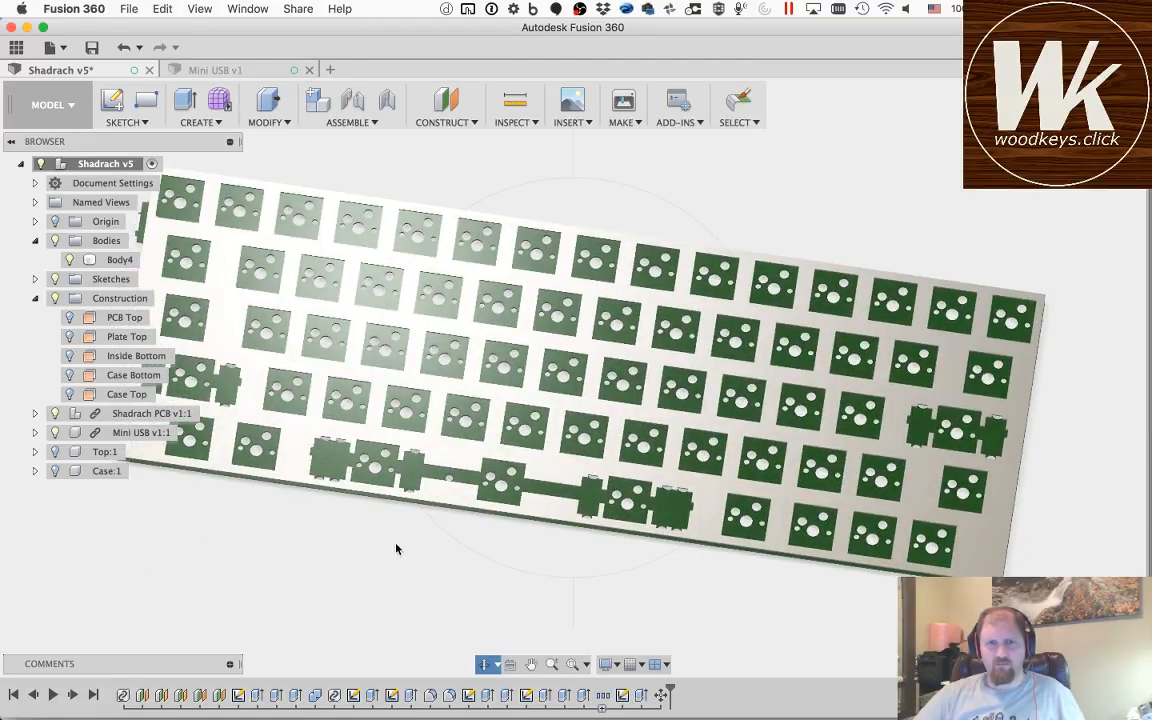
pyautogui.press('Escape')
pyautogui.click(110, 103)
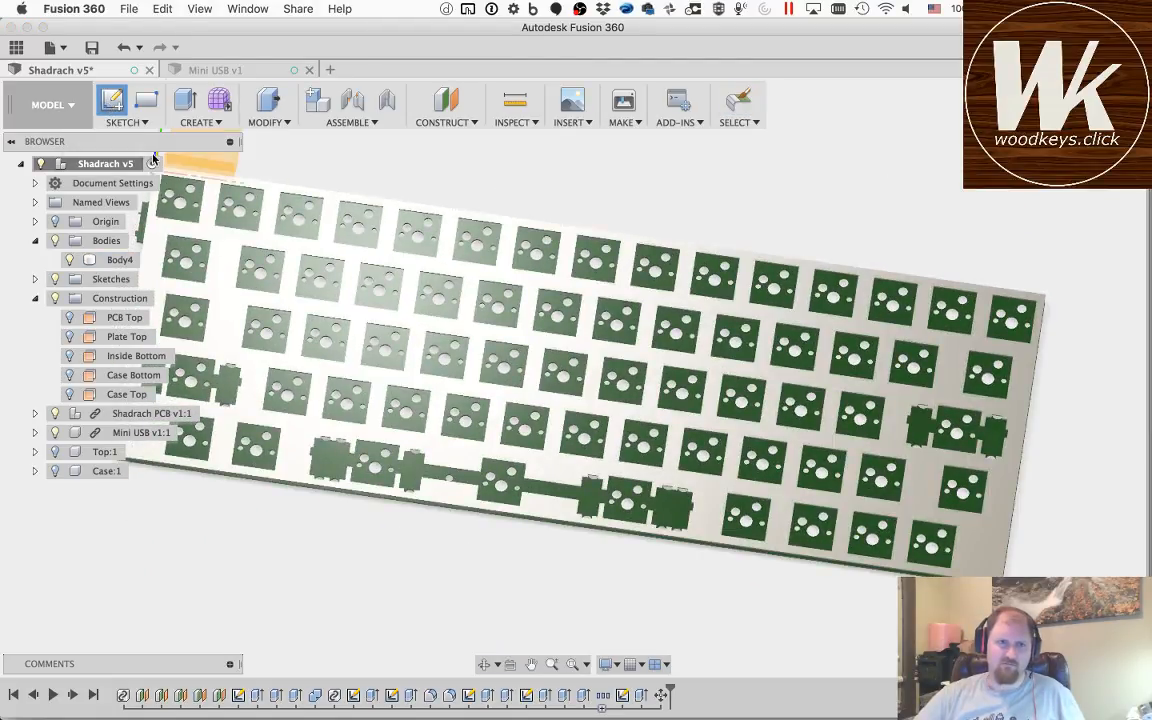
pyautogui.click(220, 258)
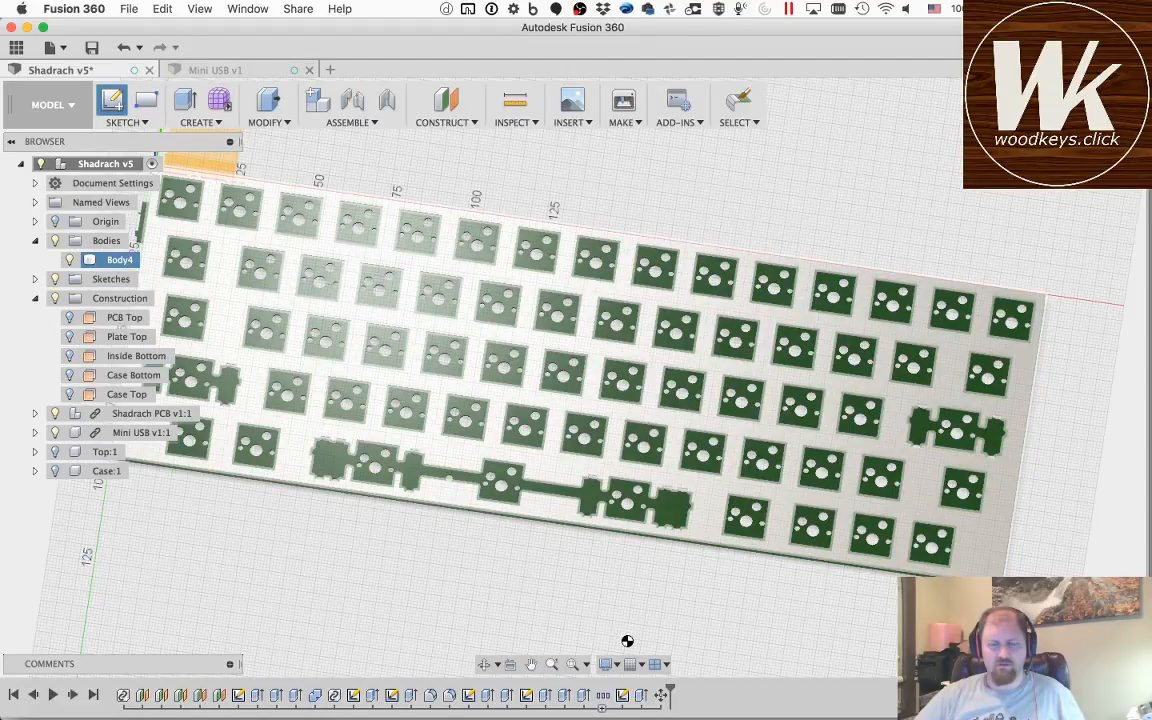
pyautogui.click(621, 640)
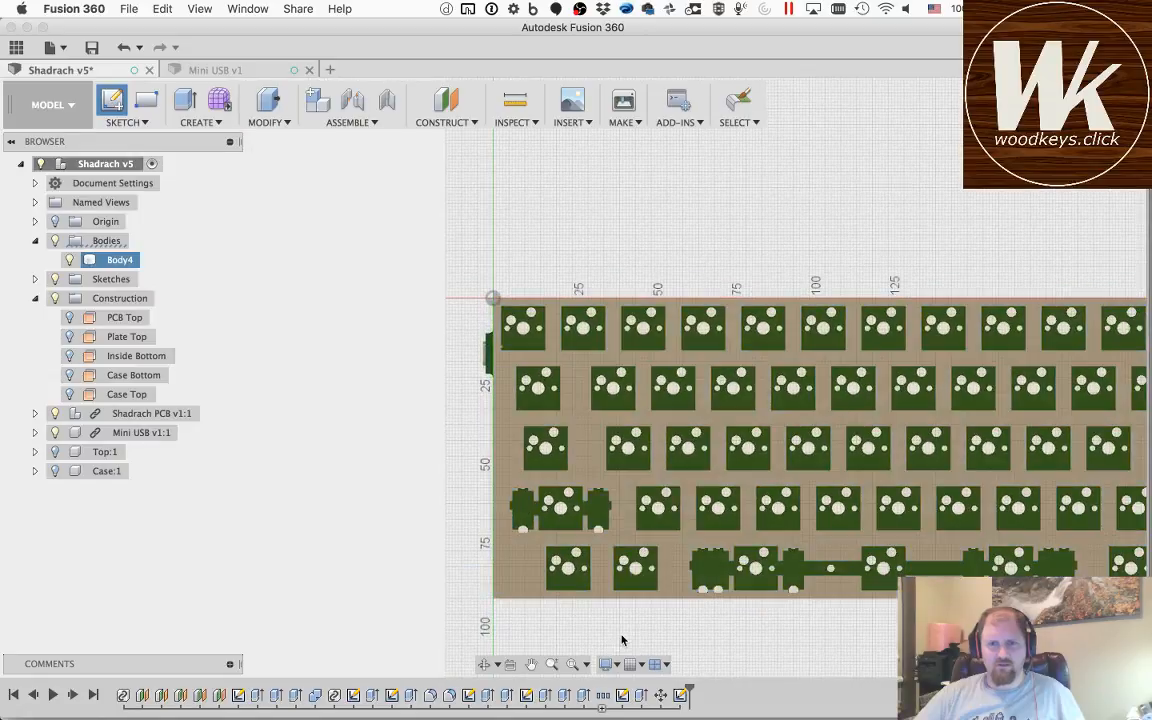
# Step: Start projecting geometry, hide the plate body, the Shadrach PCB and the Mini USB, and show Sketch1 as the projection source
pyautogui.press('p')
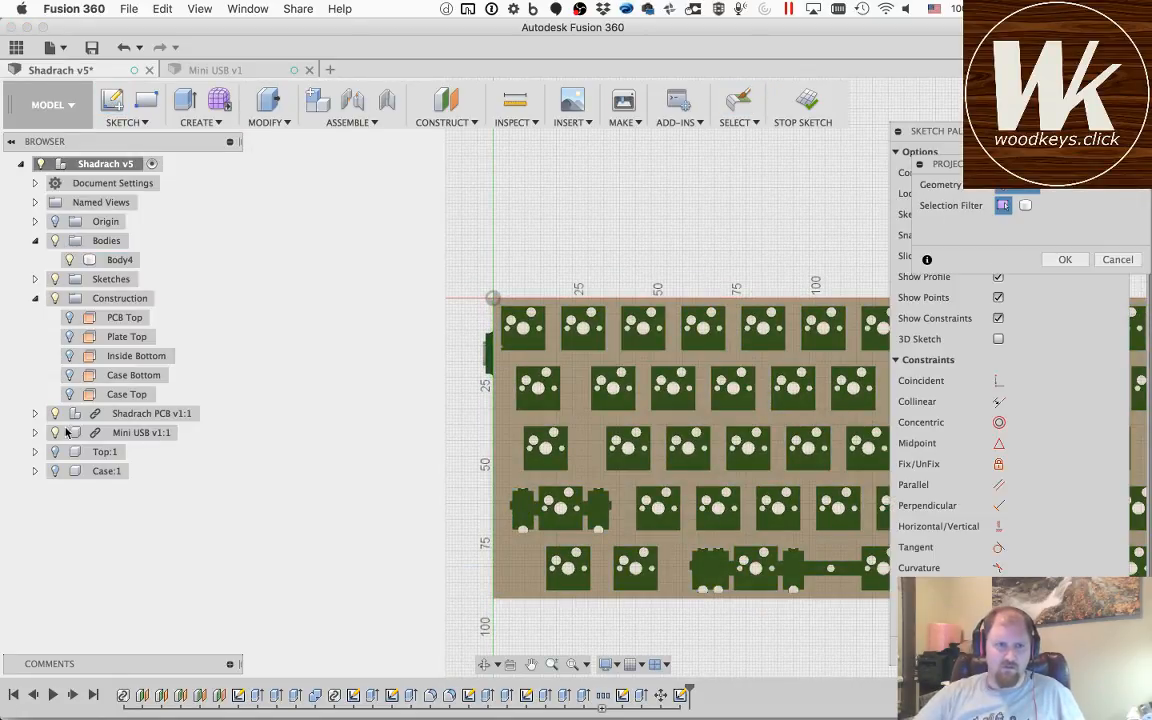
pyautogui.click(68, 261)
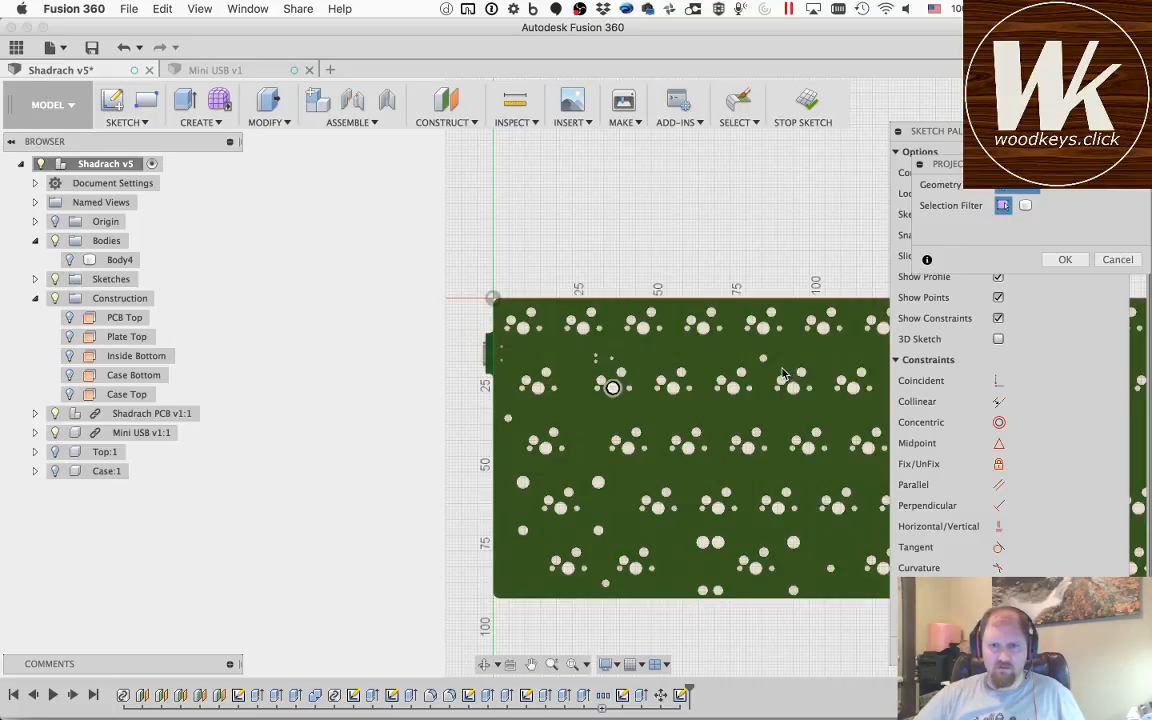
pyautogui.scroll(-3, 763, 362)
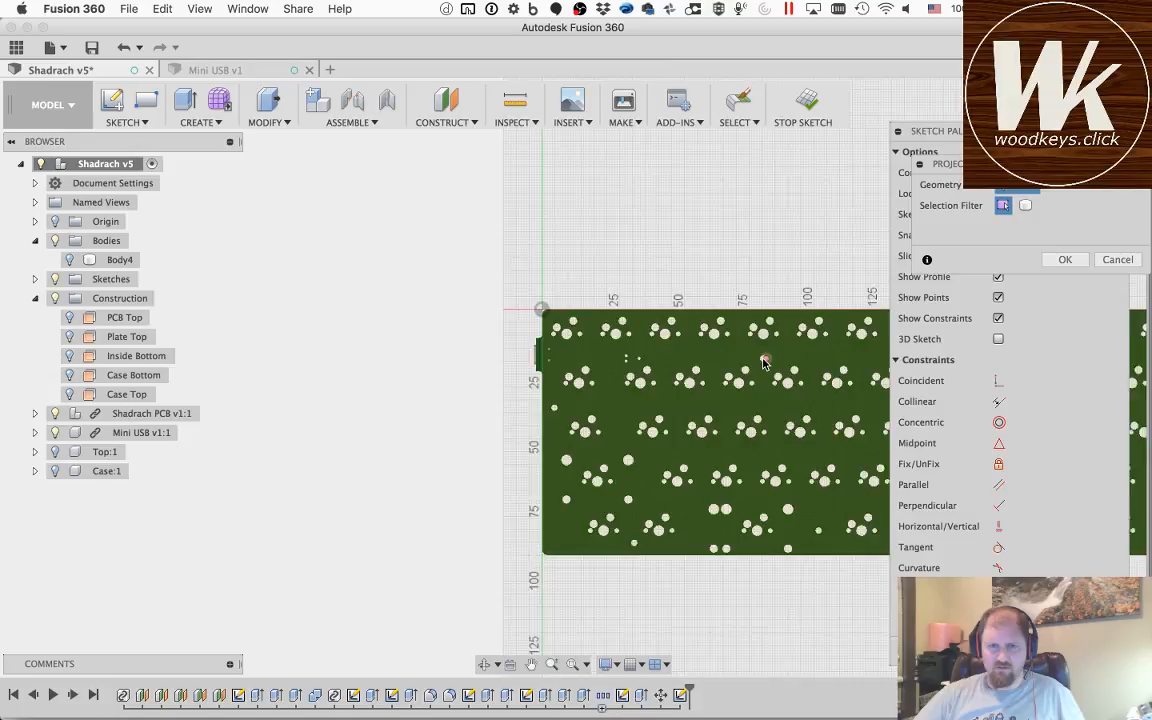
pyautogui.scroll(4, 763, 362)
pyautogui.scroll(1, 763, 362)
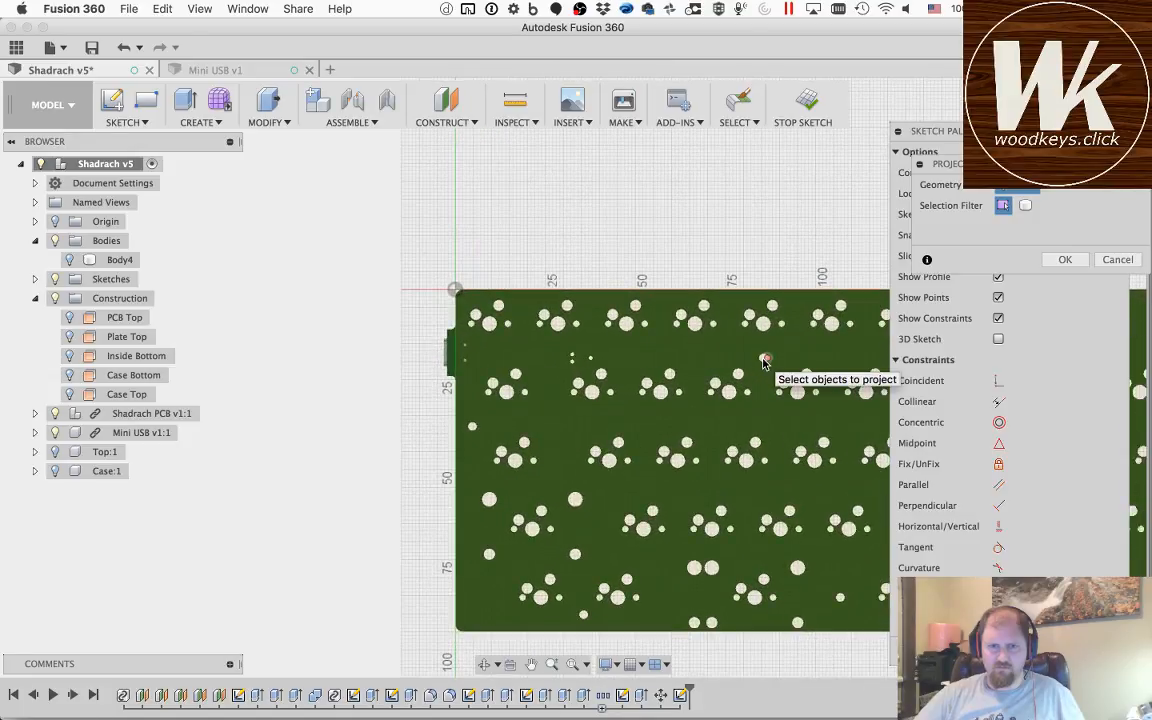
pyautogui.click(35, 279)
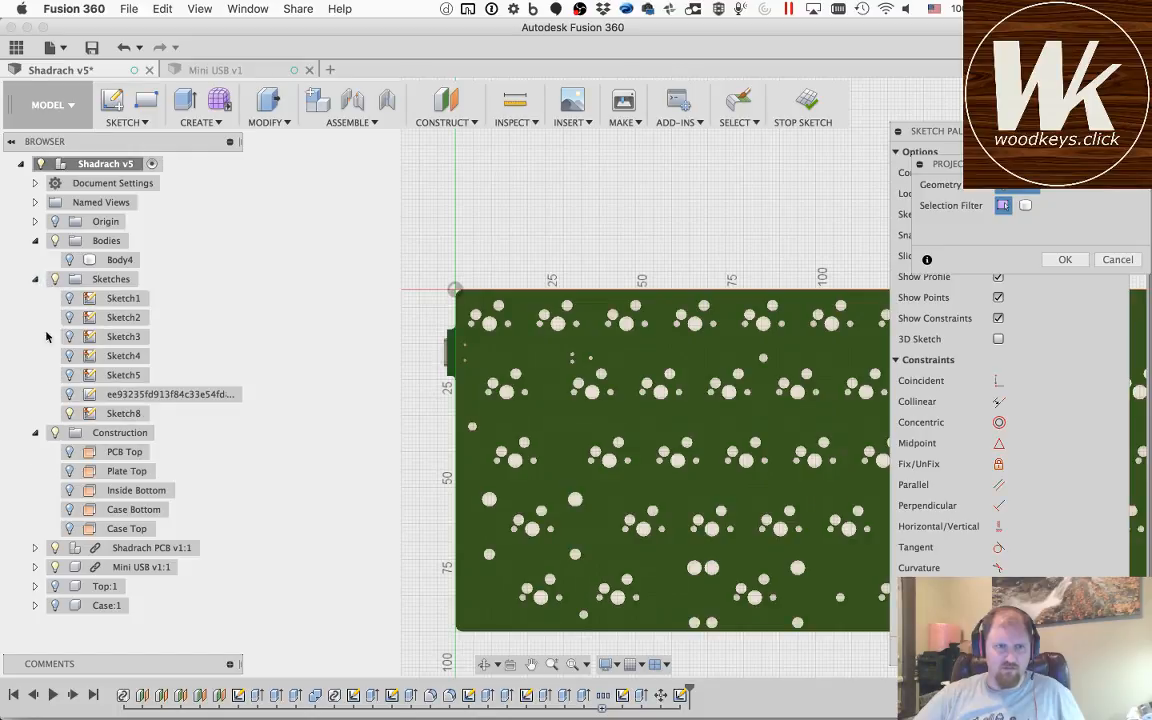
pyautogui.click(55, 548)
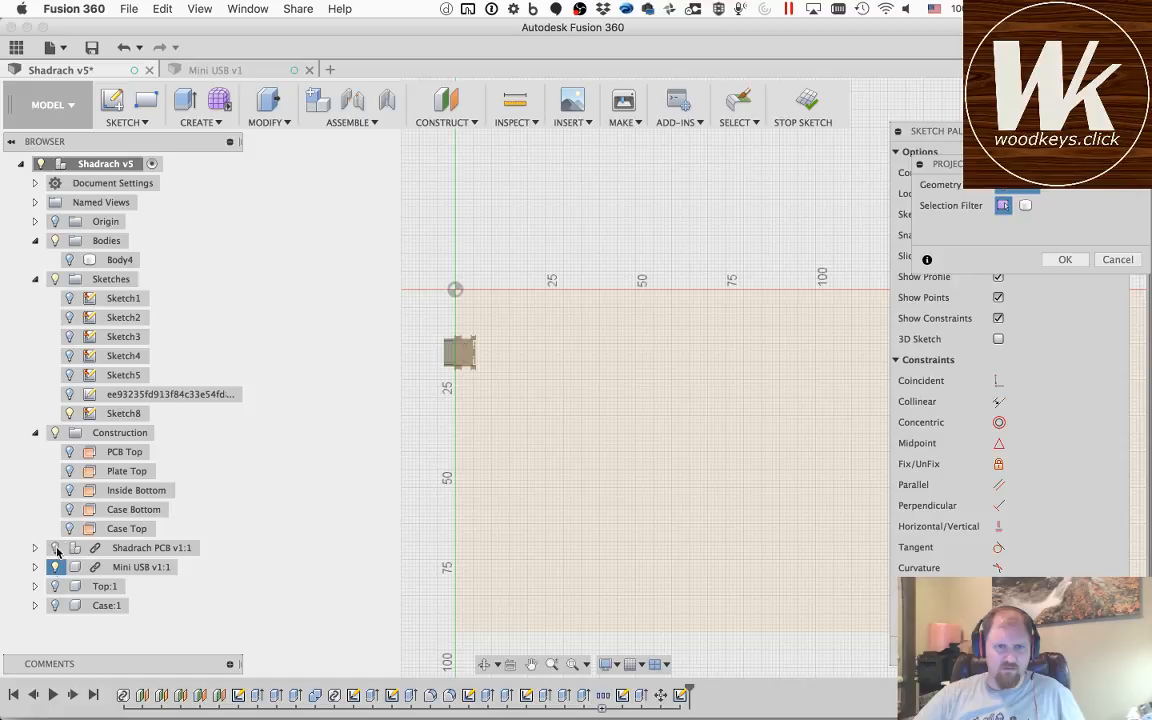
pyautogui.click(55, 566)
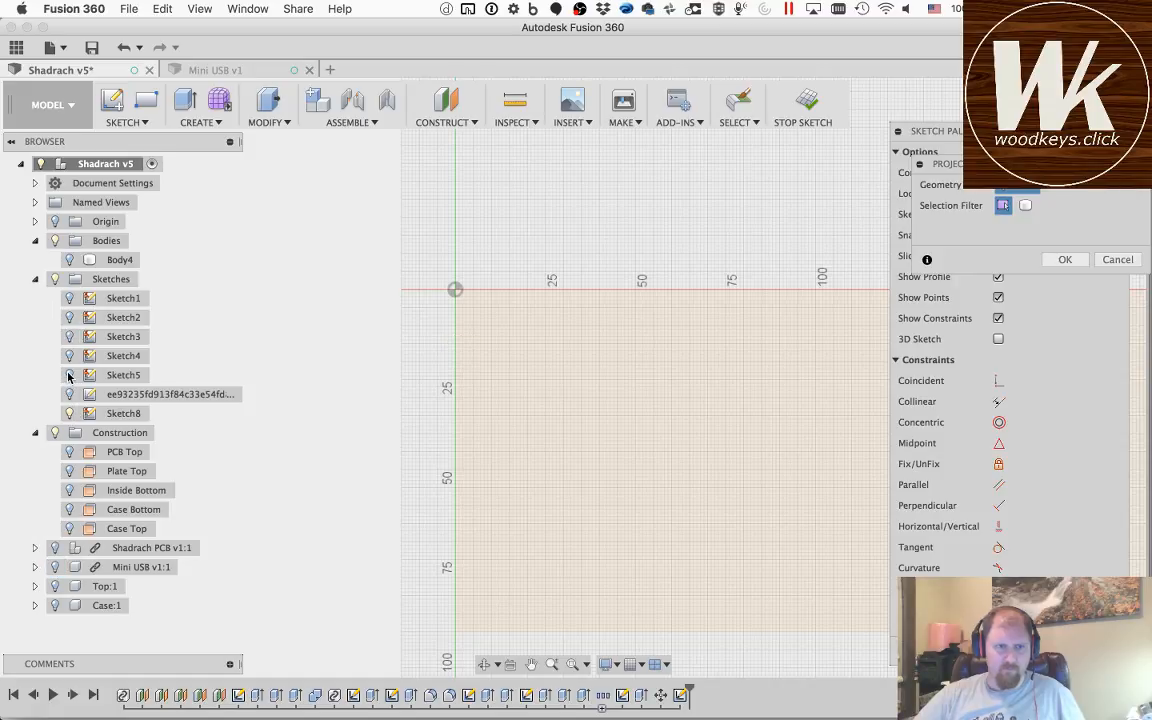
pyautogui.click(67, 298)
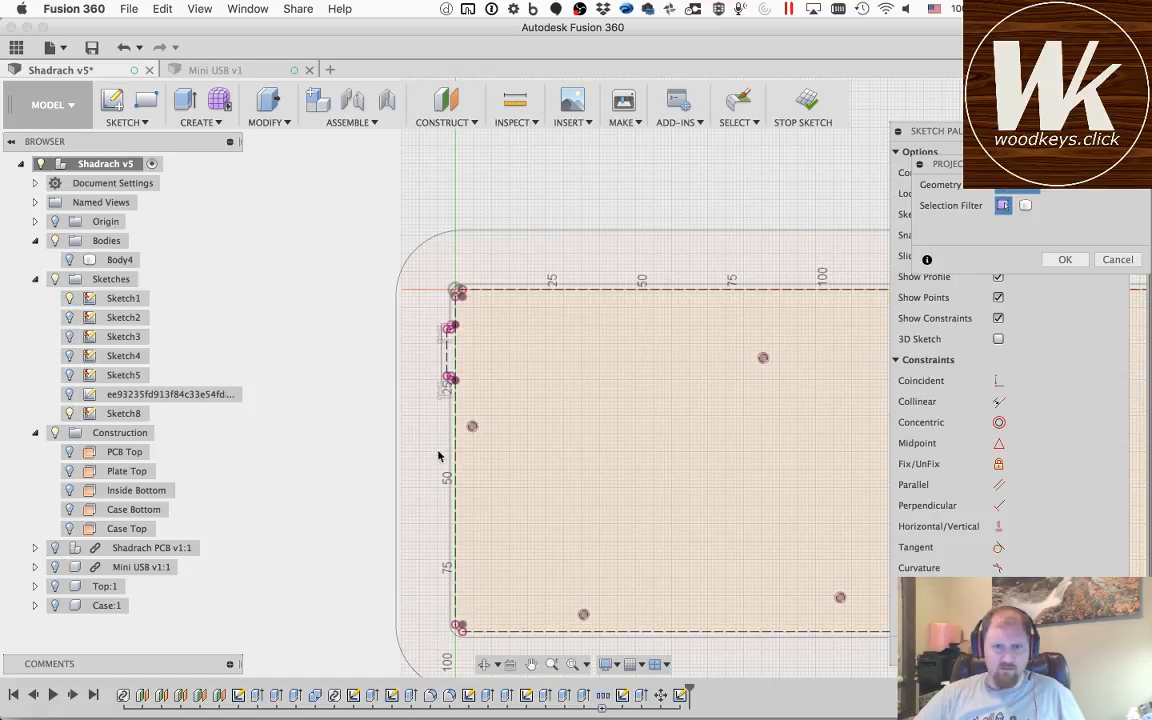
# Step: Project the inner circles of the left-edge mounting hole and the first upper-row mounting hole from Sketch1 into the plate sketch
pyautogui.scroll(5, 472, 434)
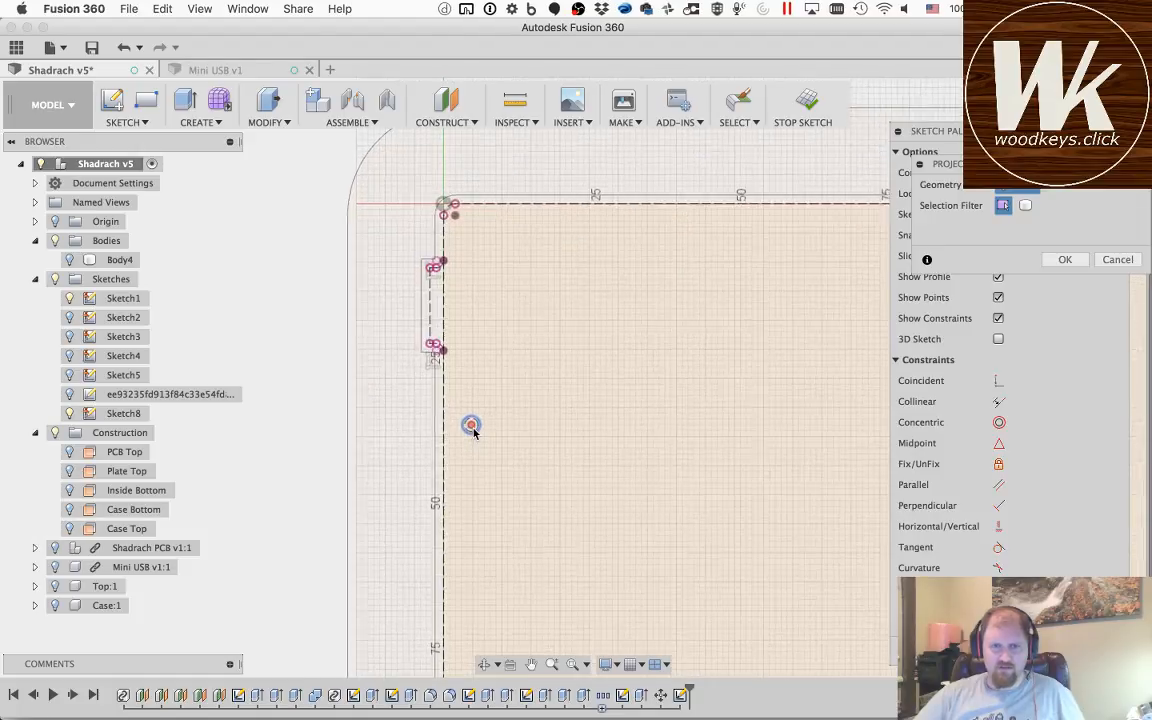
pyautogui.scroll(3, 474, 432)
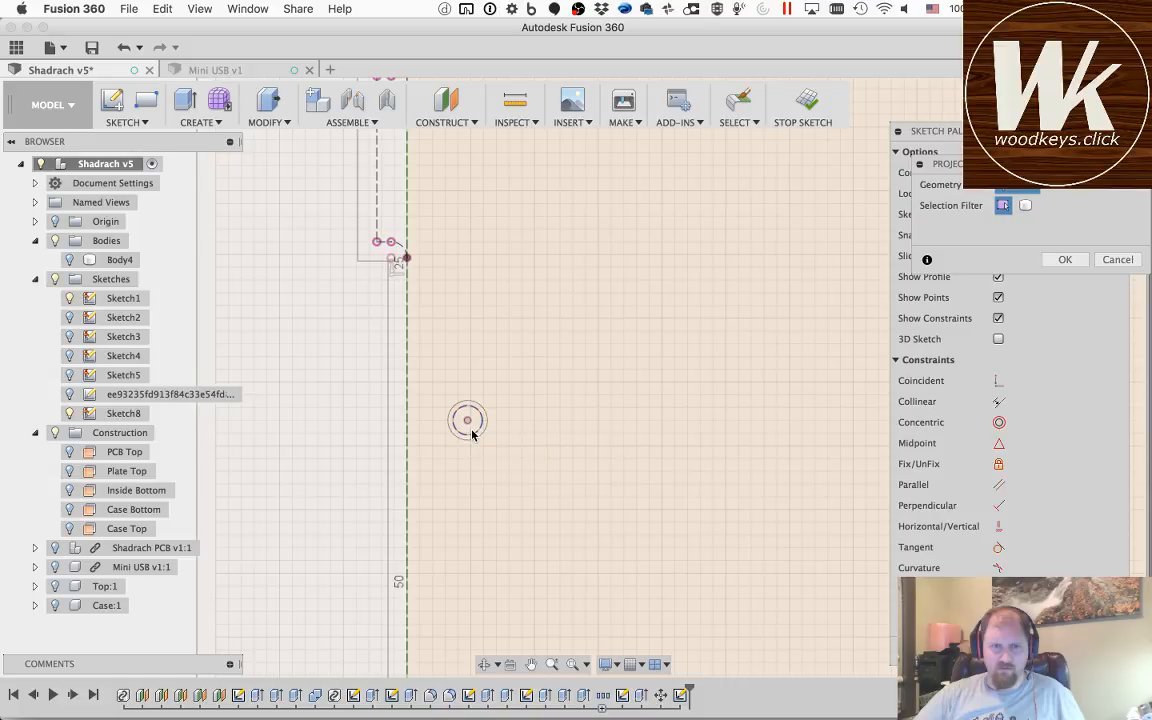
pyautogui.click(531, 664)
pyautogui.moveTo(680, 341); pyautogui.dragTo(275, 388)
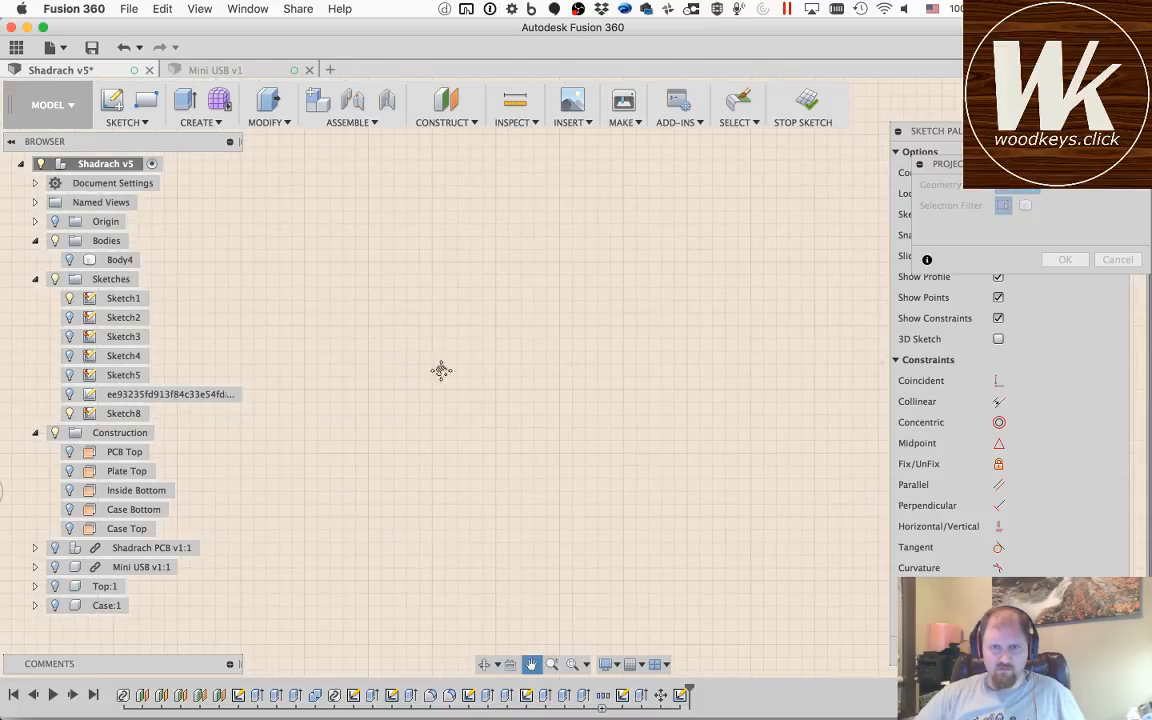
pyautogui.moveTo(780, 294)
pyautogui.mouseDown()
pyautogui.moveTo(638, 363)
pyautogui.moveTo(480, 390)
pyautogui.mouseUp()
pyautogui.moveTo(810, 340); pyautogui.dragTo(595, 393)
pyautogui.press('Escape')
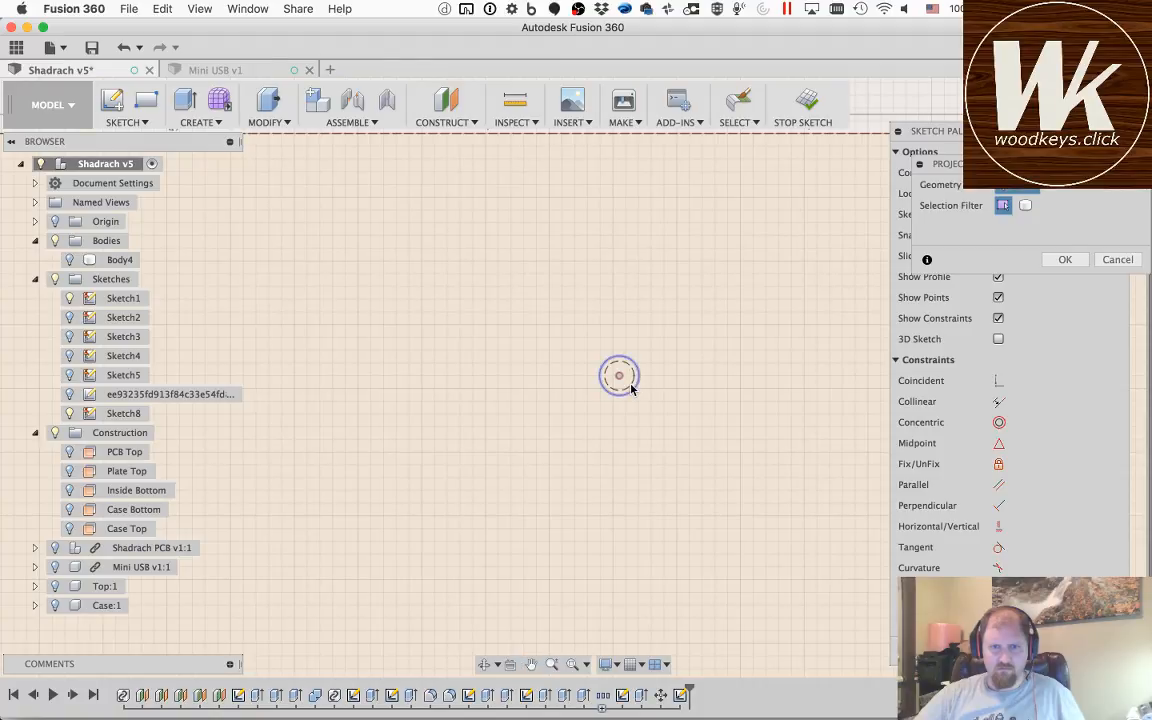
pyautogui.click(620, 376)
# Step: Project the inner circles of the next upper-row mounting hole and the lower-row hole beneath it
pyautogui.click(531, 666)
pyautogui.moveTo(680, 454); pyautogui.dragTo(373, 401)
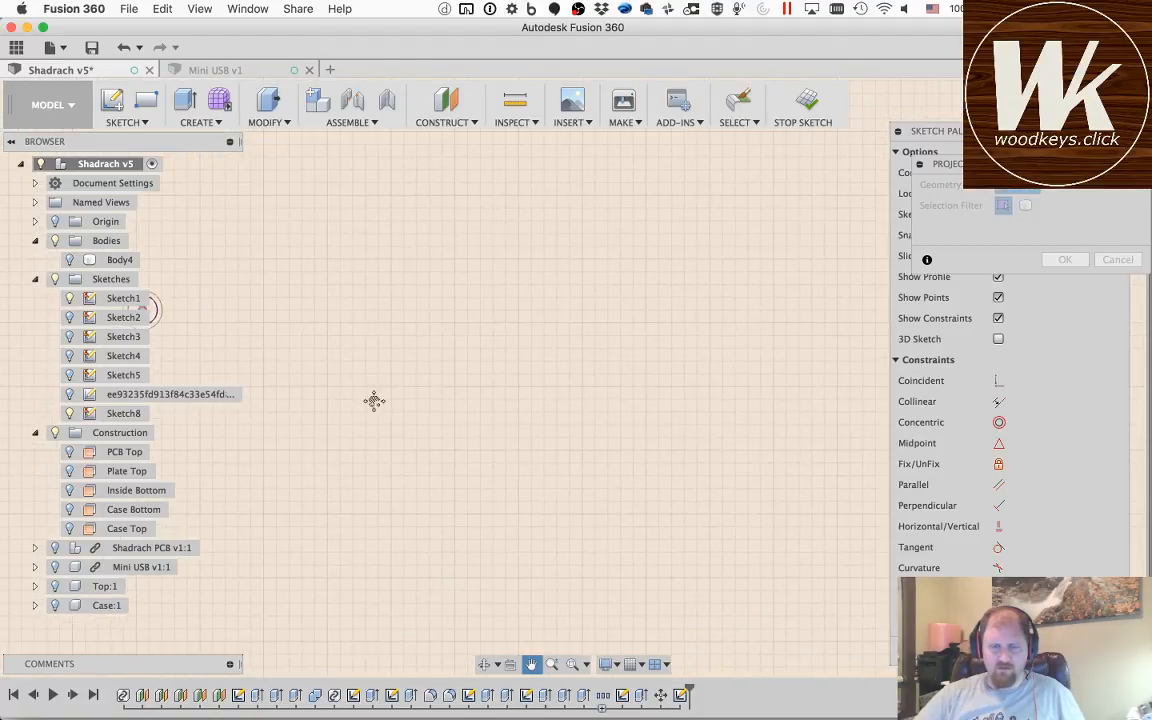
pyautogui.moveTo(743, 352); pyautogui.dragTo(522, 379)
pyautogui.moveTo(733, 404); pyautogui.dragTo(482, 366)
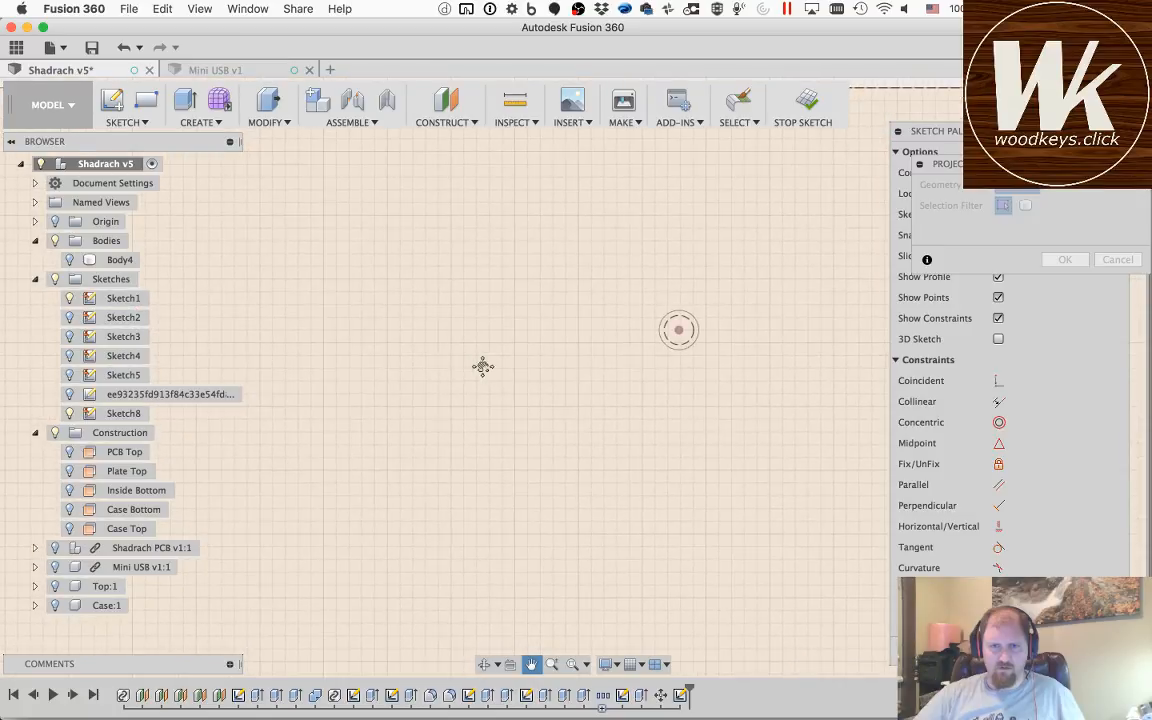
pyautogui.press('Escape')
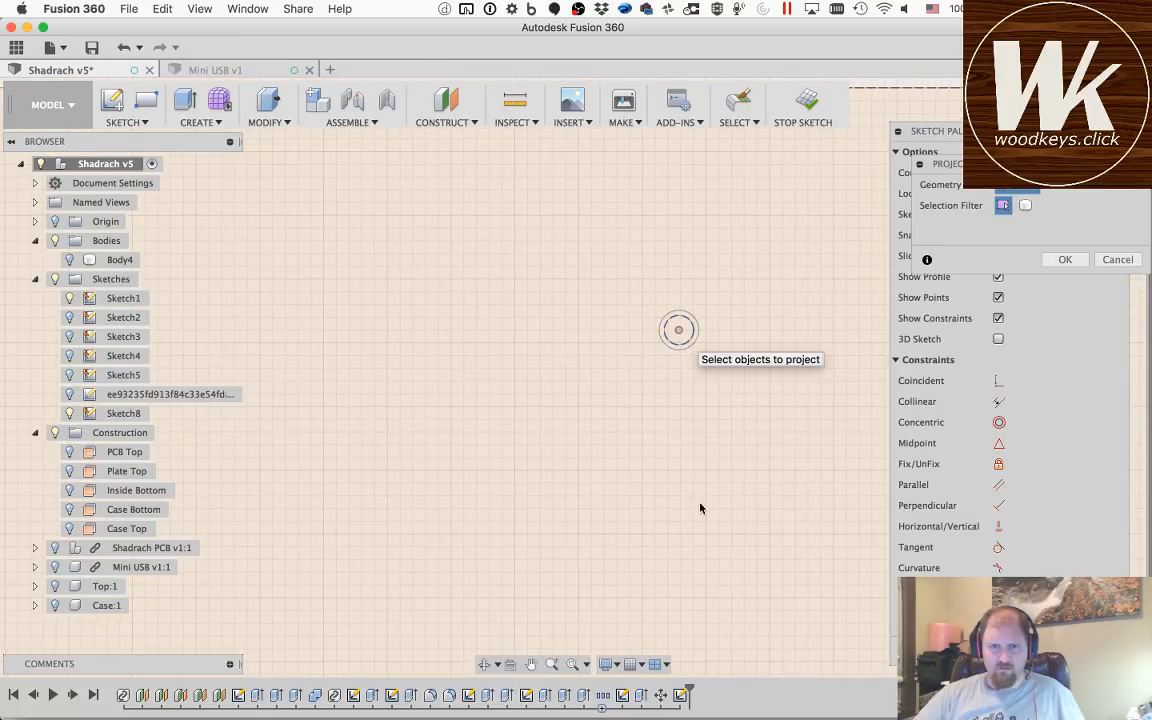
pyautogui.click(529, 664)
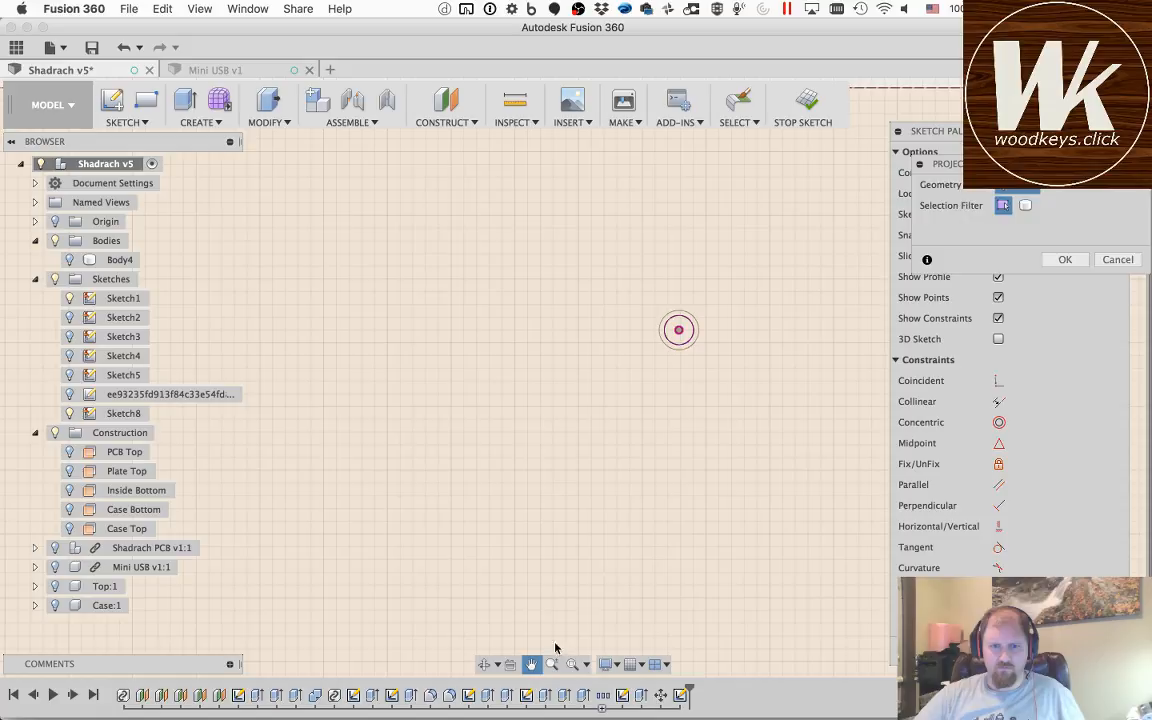
pyautogui.moveTo(653, 462); pyautogui.dragTo(572, 215)
pyautogui.moveTo(612, 450); pyautogui.dragTo(594, 225)
pyautogui.moveTo(670, 519); pyautogui.dragTo(655, 230)
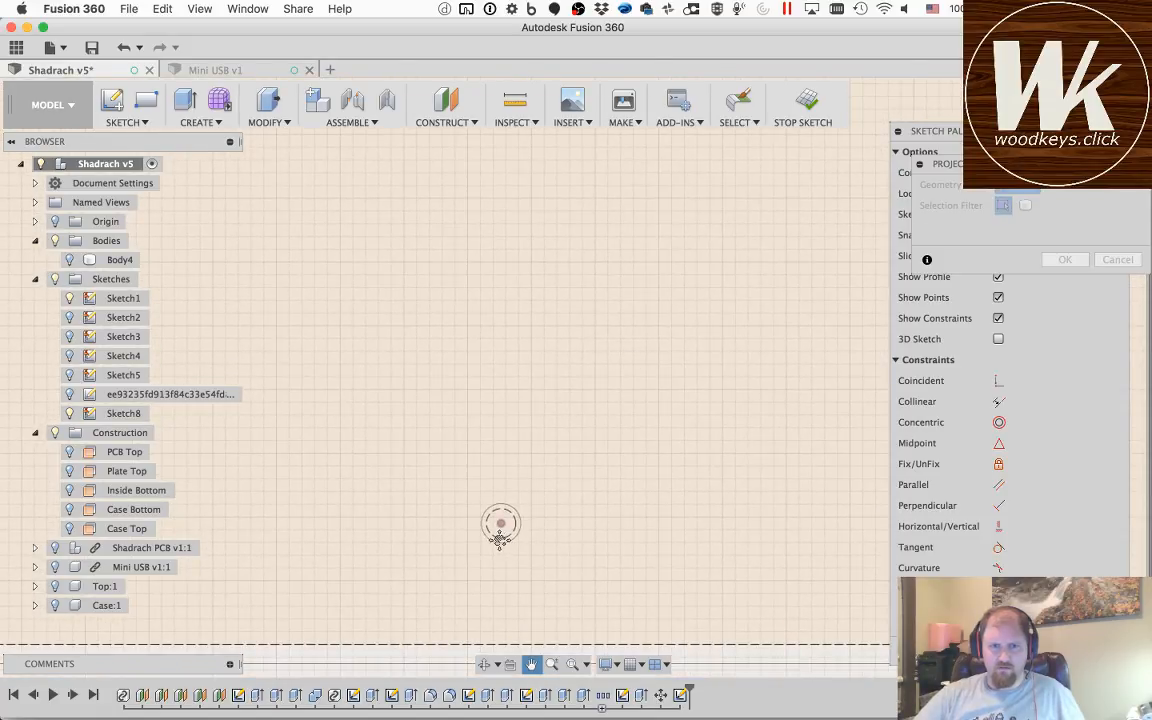
pyautogui.press('Escape')
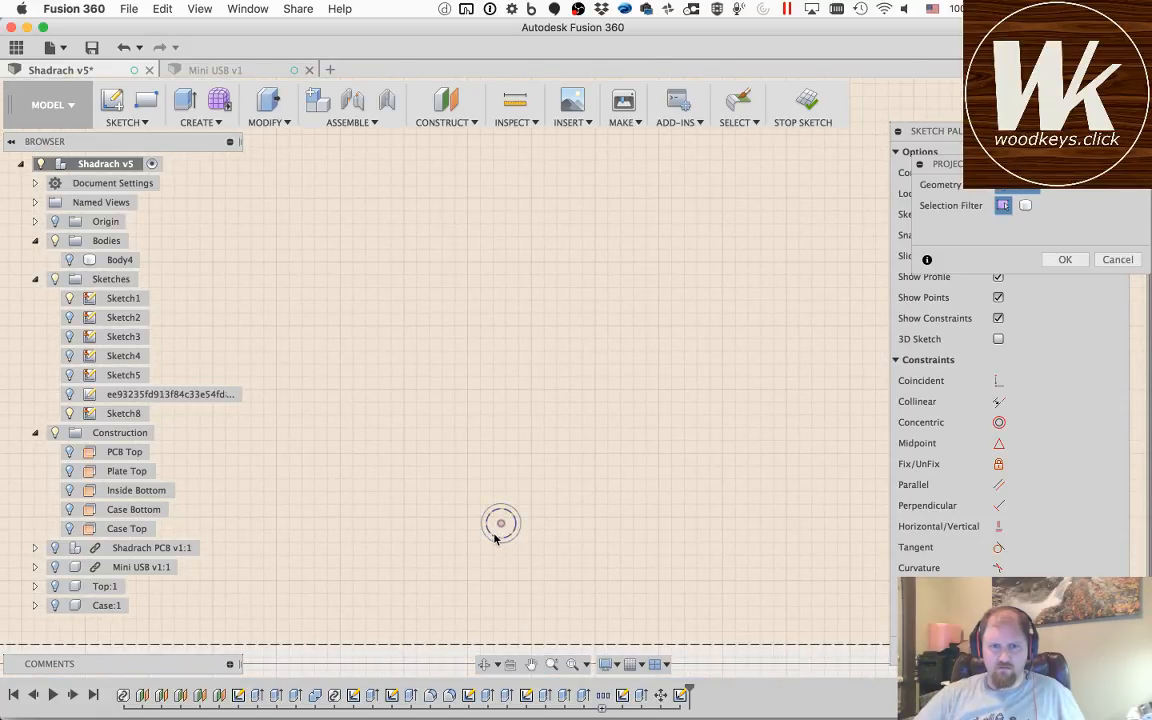
# Step: Project the inner circles of the lower-middle mounting hole and the one near the lower-left corner
pyautogui.click(529, 664)
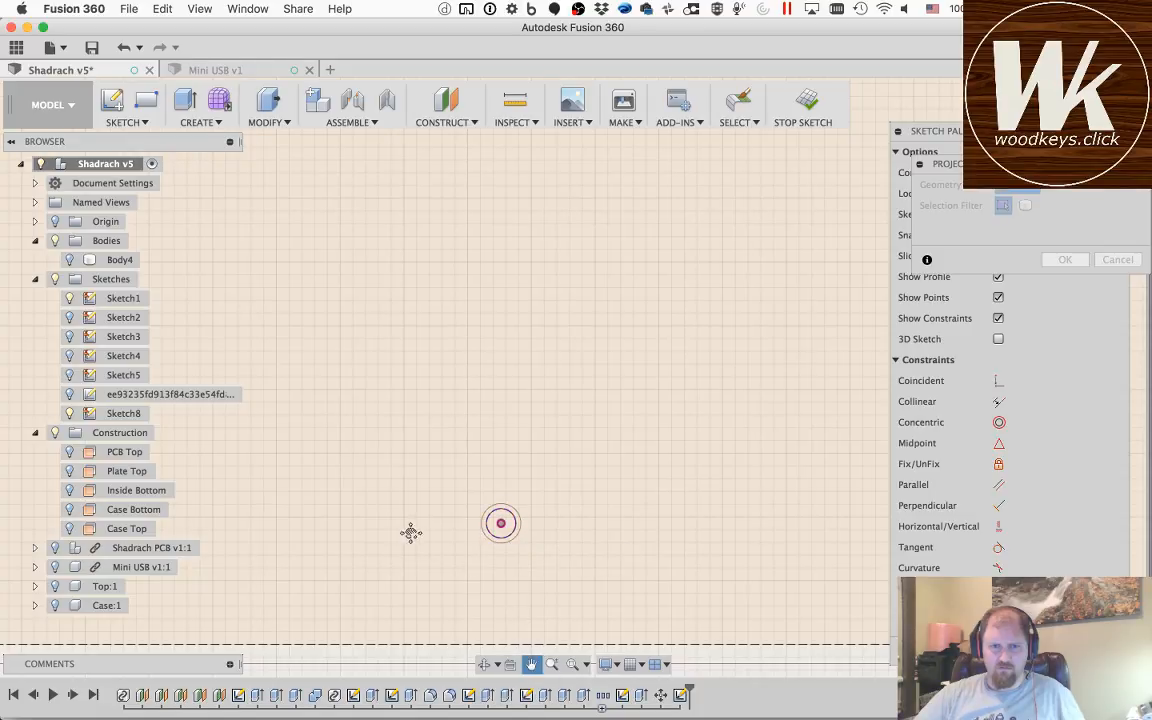
pyautogui.moveTo(378, 525); pyautogui.dragTo(792, 447)
pyautogui.moveTo(215, 488); pyautogui.dragTo(572, 493)
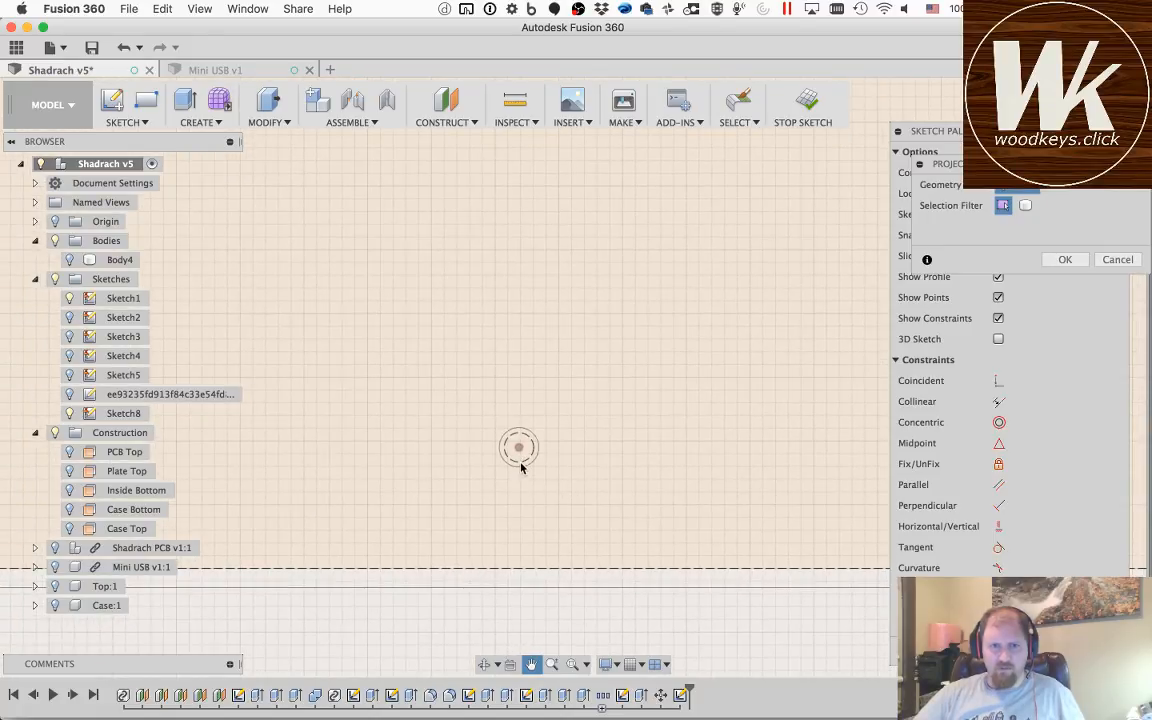
pyautogui.click(531, 664)
pyautogui.moveTo(368, 496); pyautogui.dragTo(858, 489)
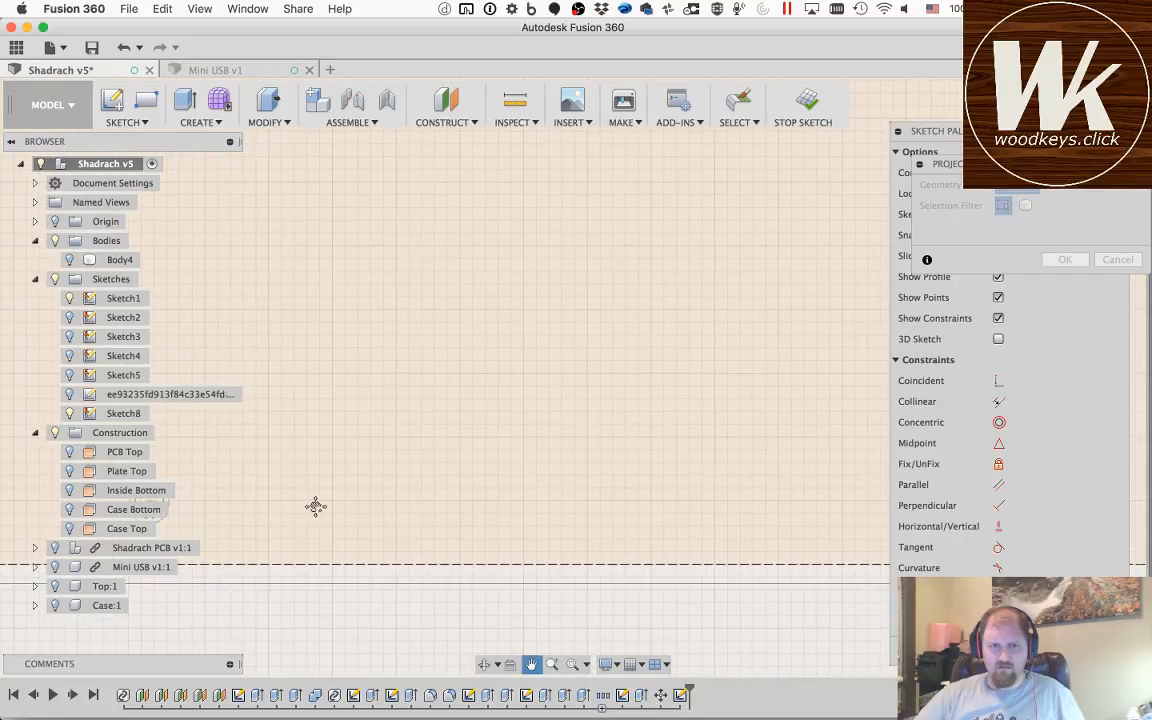
pyautogui.moveTo(316, 507); pyautogui.dragTo(856, 463)
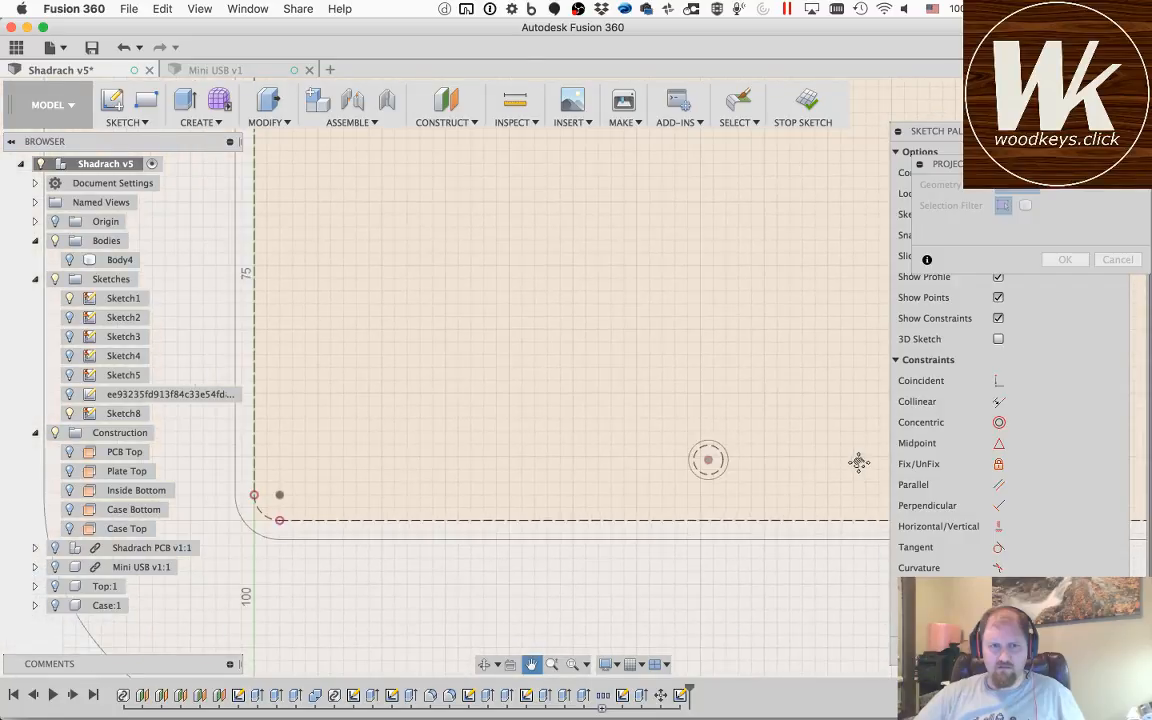
pyautogui.click(707, 463)
# Step: Check the projected mounting holes across the plate, accept the projection and leave the sketch
pyautogui.scroll(-6, 565, 447)
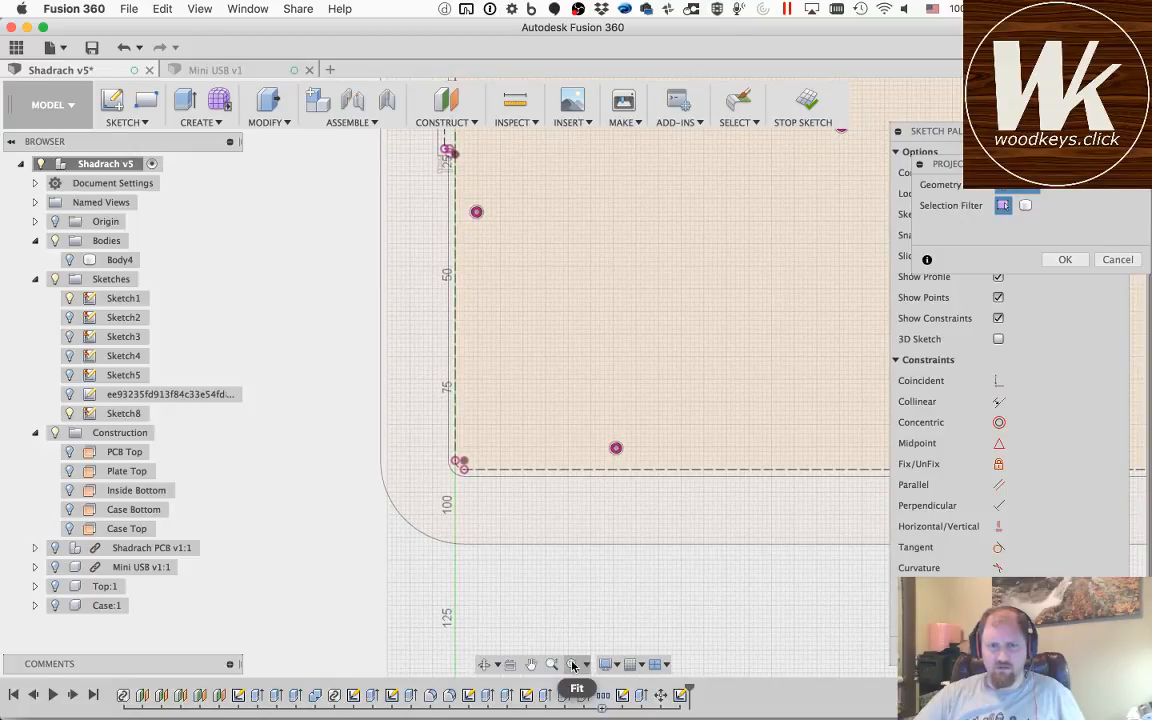
pyautogui.click(531, 664)
pyautogui.moveTo(722, 387); pyautogui.dragTo(454, 522)
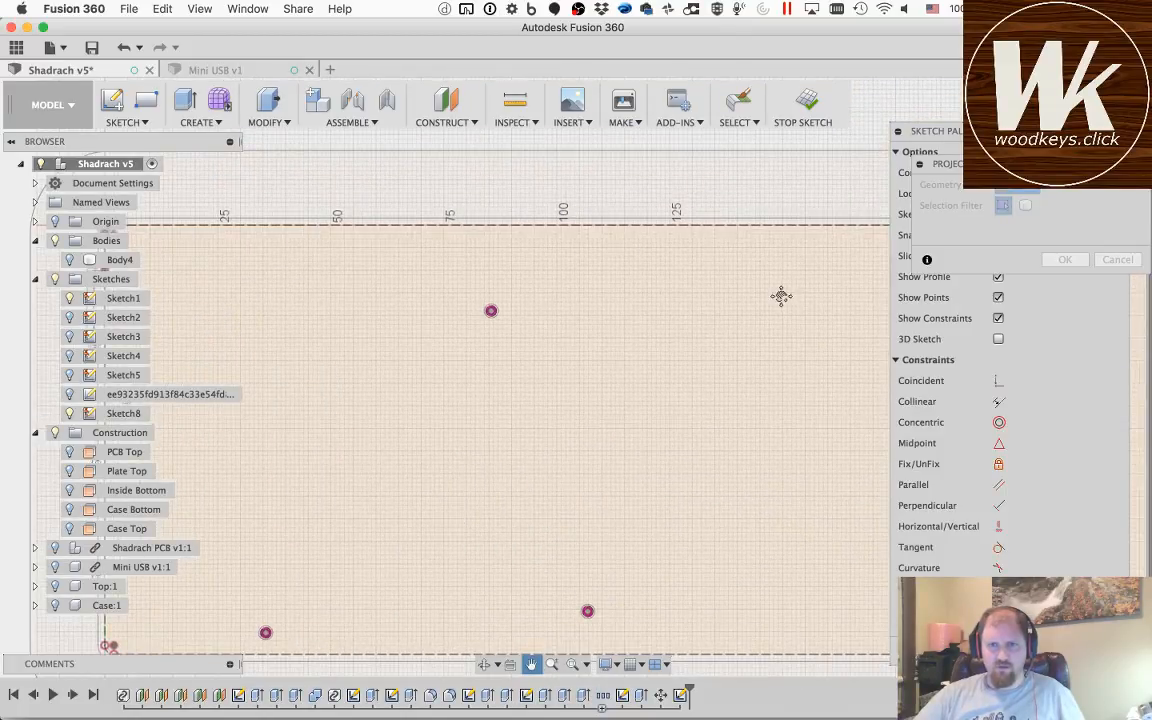
pyautogui.click(1065, 259)
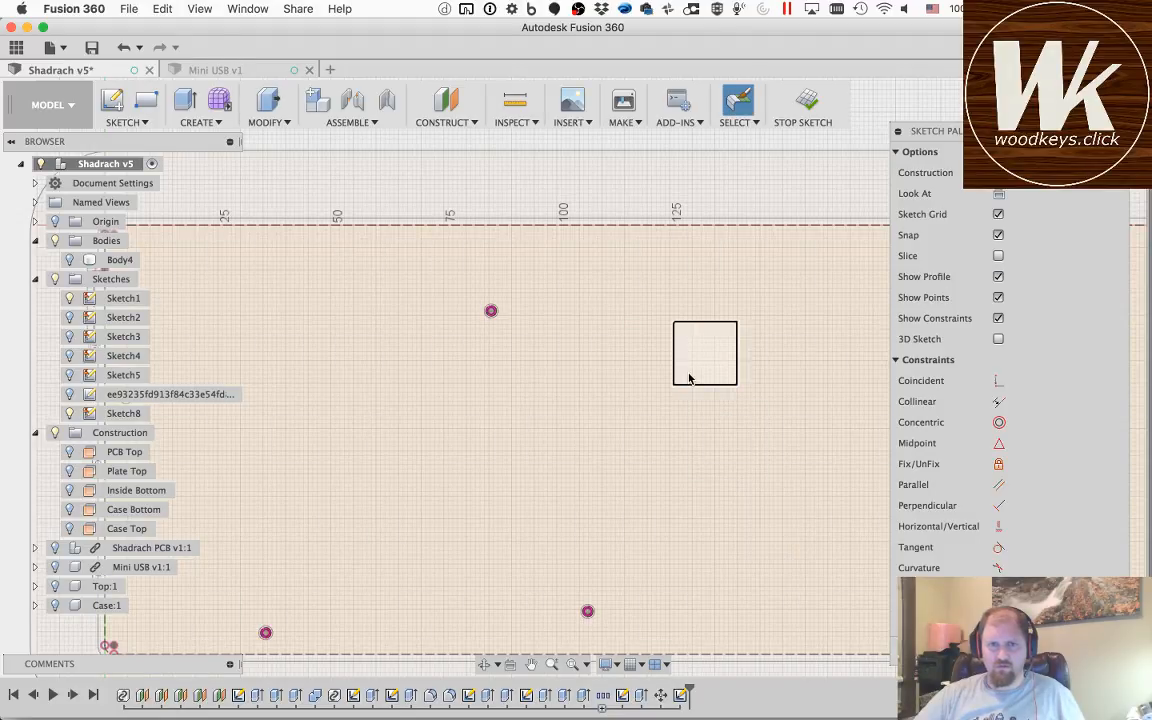
pyautogui.click(1040, 649)
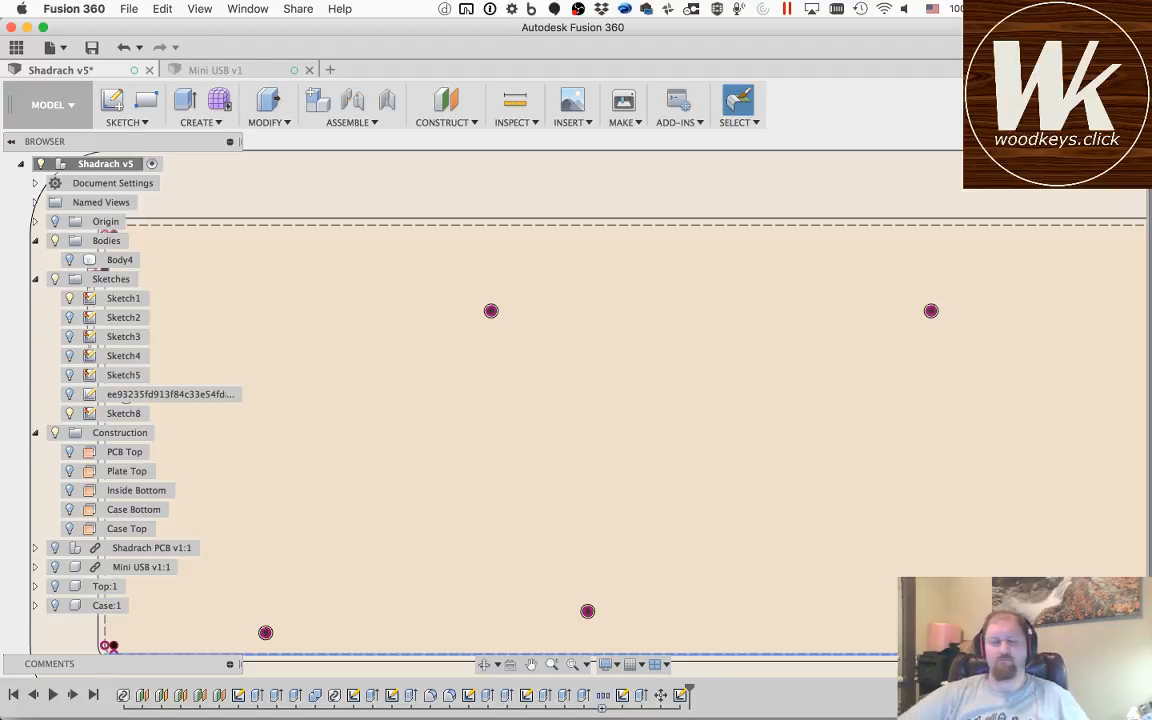
# Step: Show the Top and Case components and examine the projected mounting holes against the case from an angled view
pyautogui.click(484, 664)
pyautogui.moveTo(704, 473); pyautogui.dragTo(668, 416)
pyautogui.press('Escape')
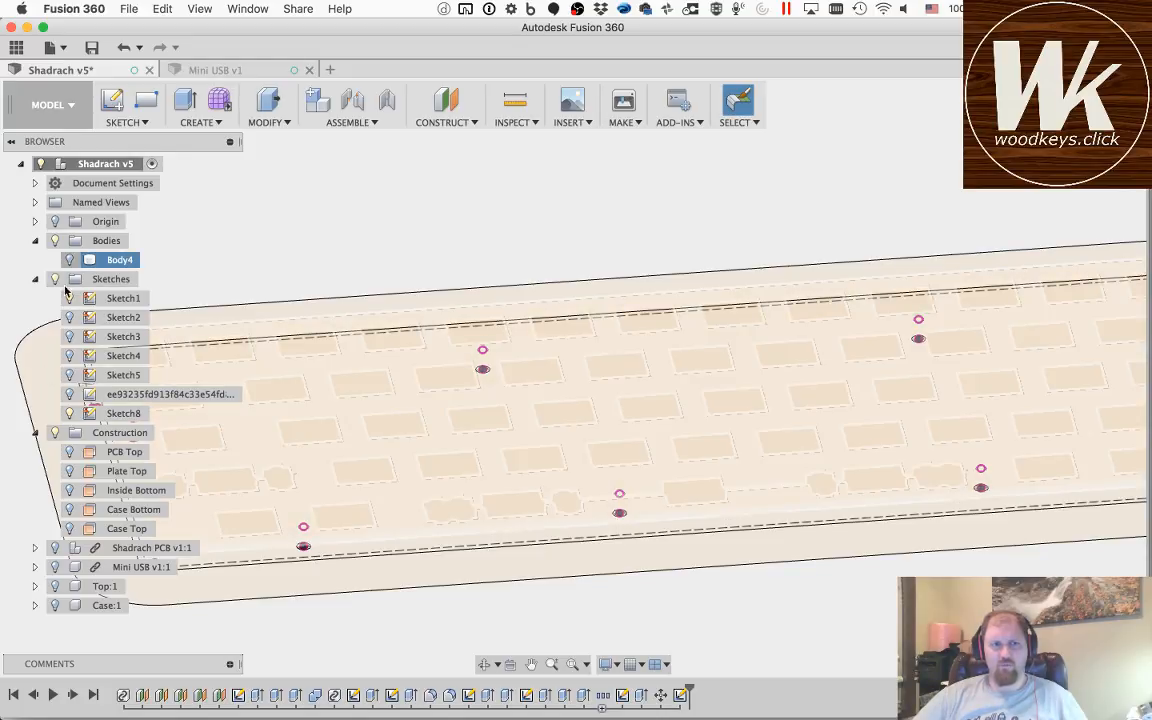
pyautogui.click(55, 586)
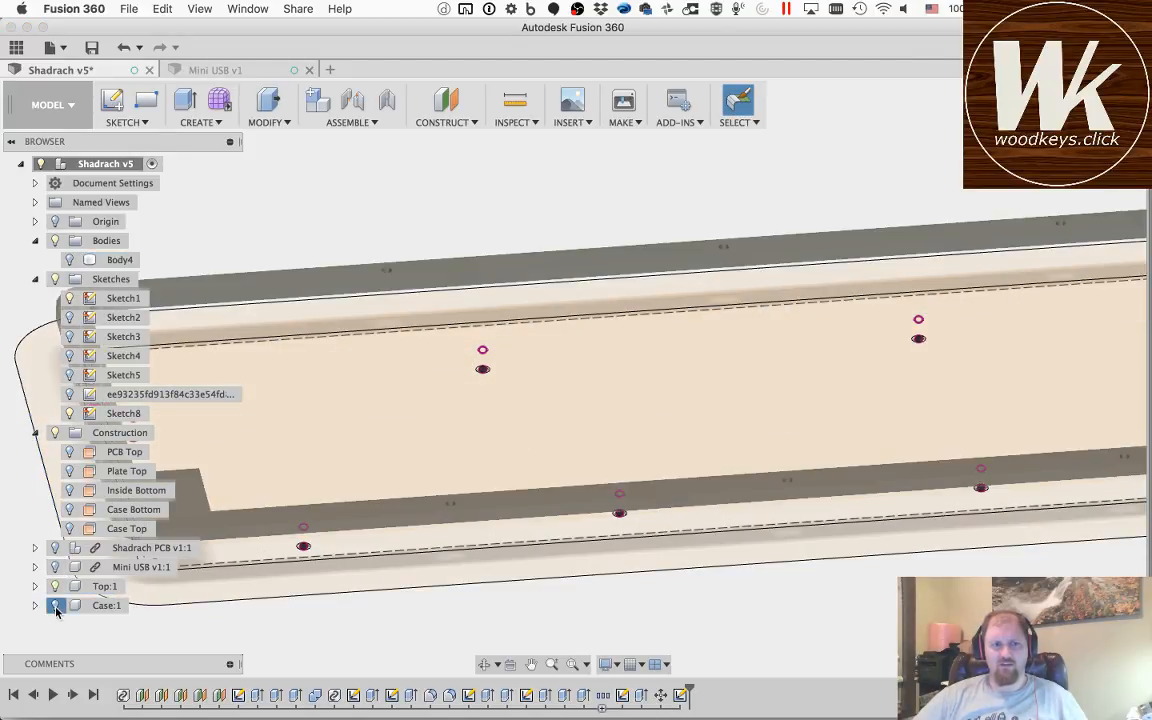
pyautogui.click(55, 605)
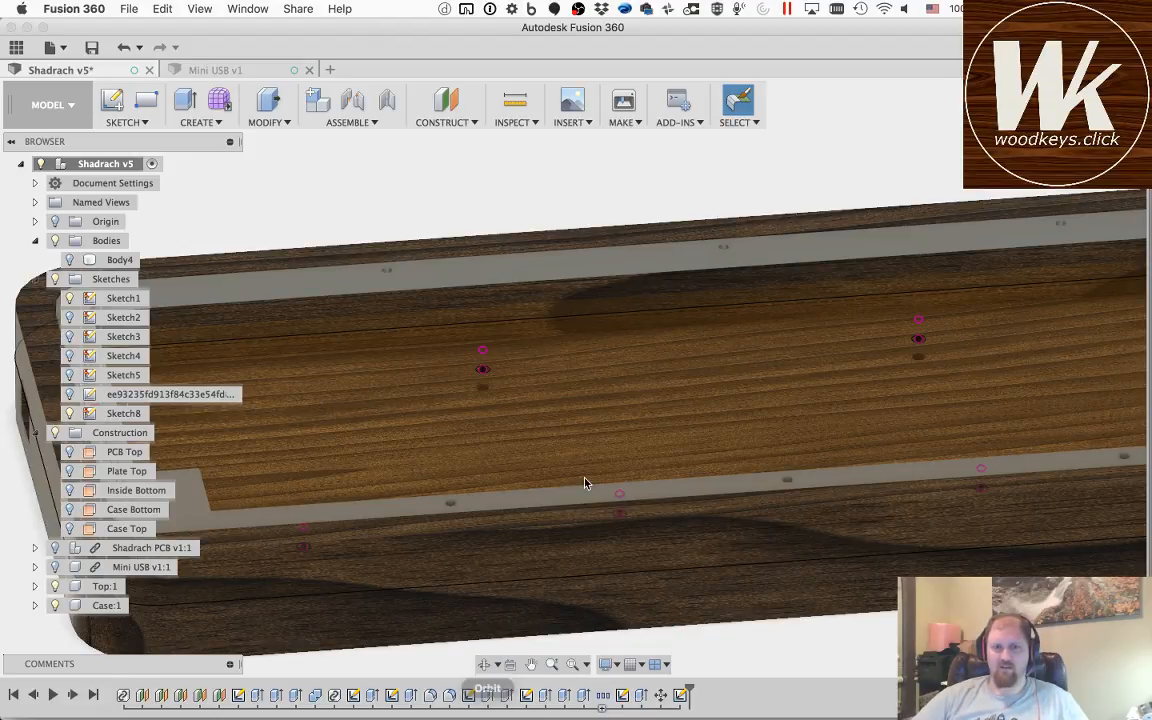
pyautogui.click(484, 664)
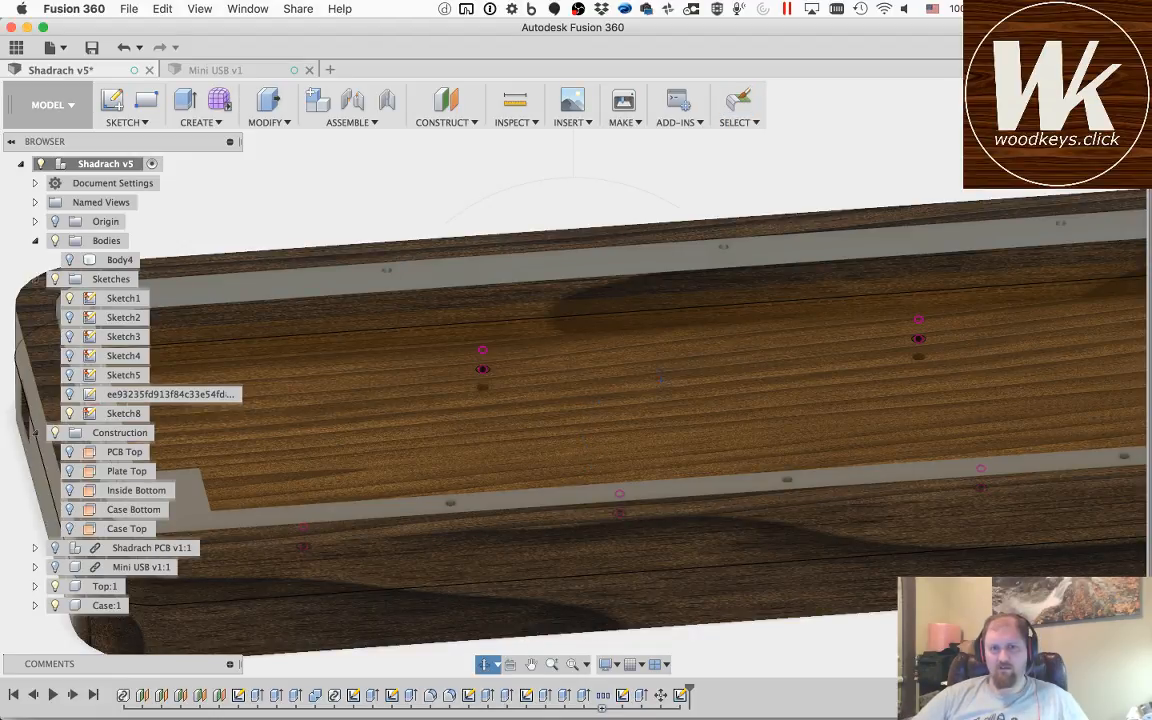
pyautogui.moveTo(677, 358); pyautogui.dragTo(667, 366)
pyautogui.moveTo(679, 384); pyautogui.dragTo(684, 381)
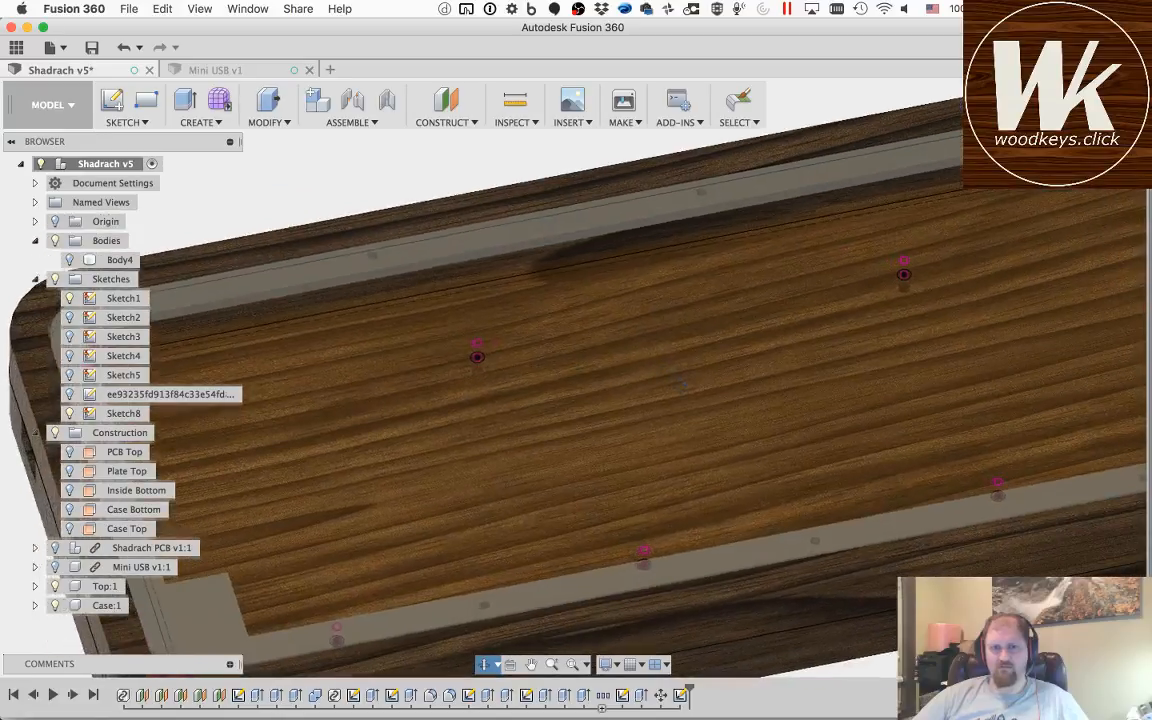
pyautogui.scroll(-4, 684, 381)
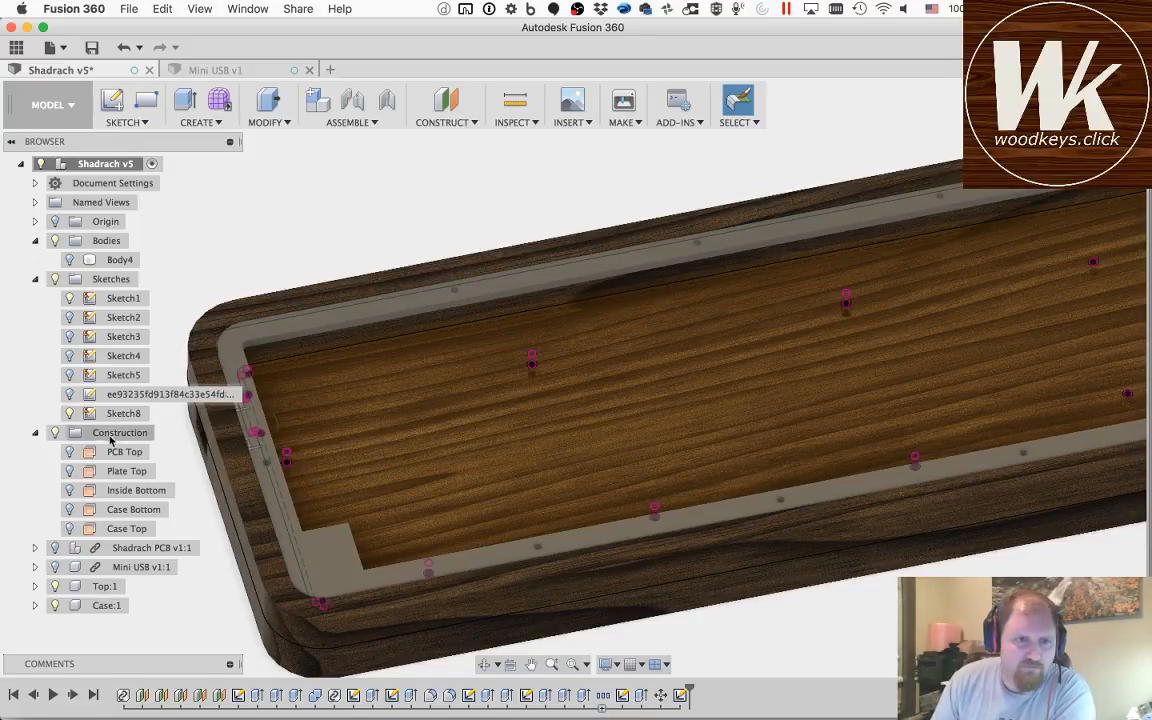
# Step: Show the plate body Body4, rename it Plate, and create a new component from it
pyautogui.click(72, 414)
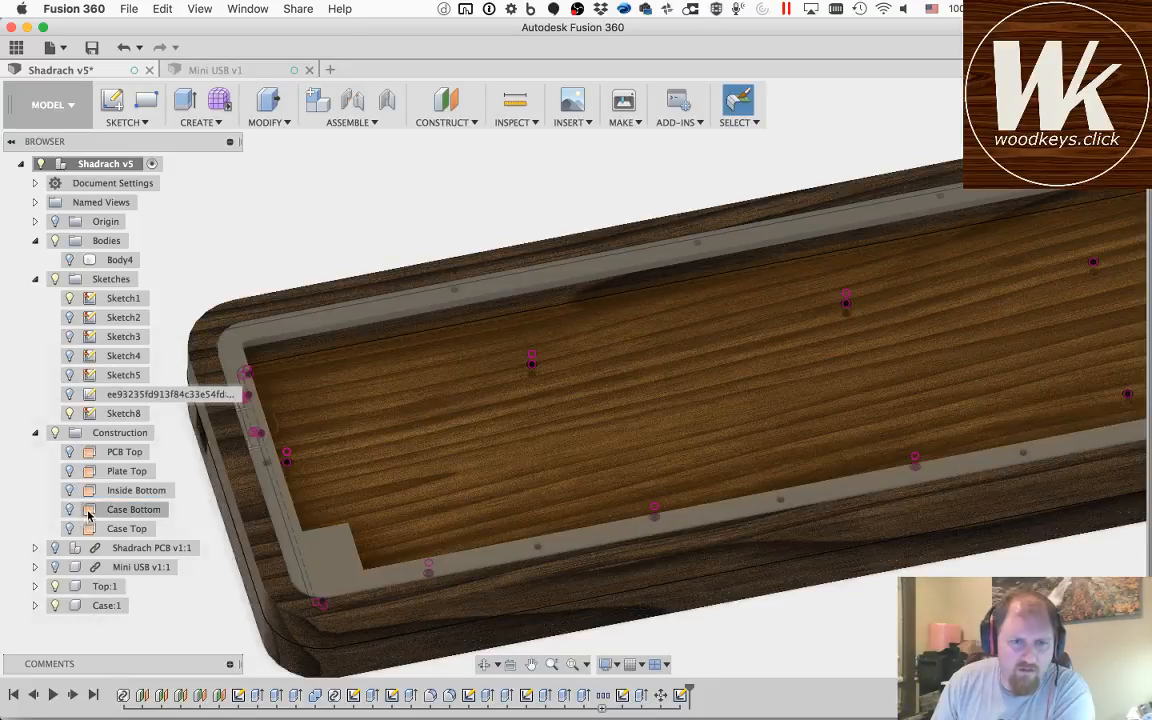
pyautogui.click(80, 496)
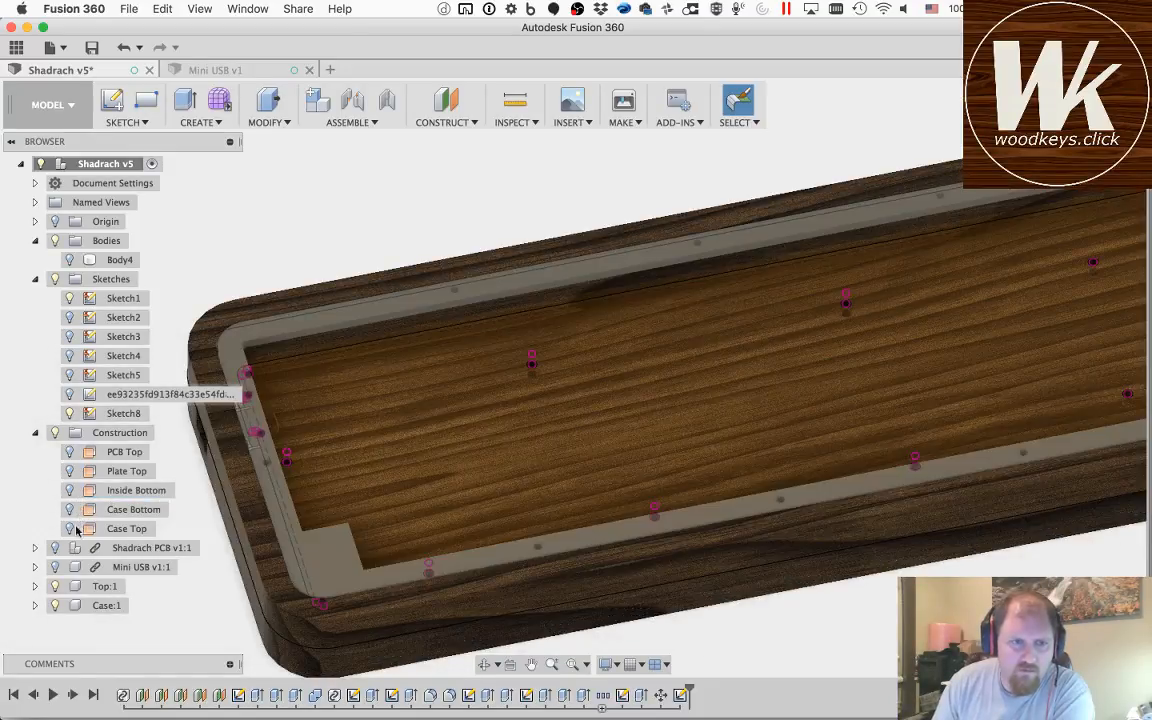
pyautogui.click(122, 259)
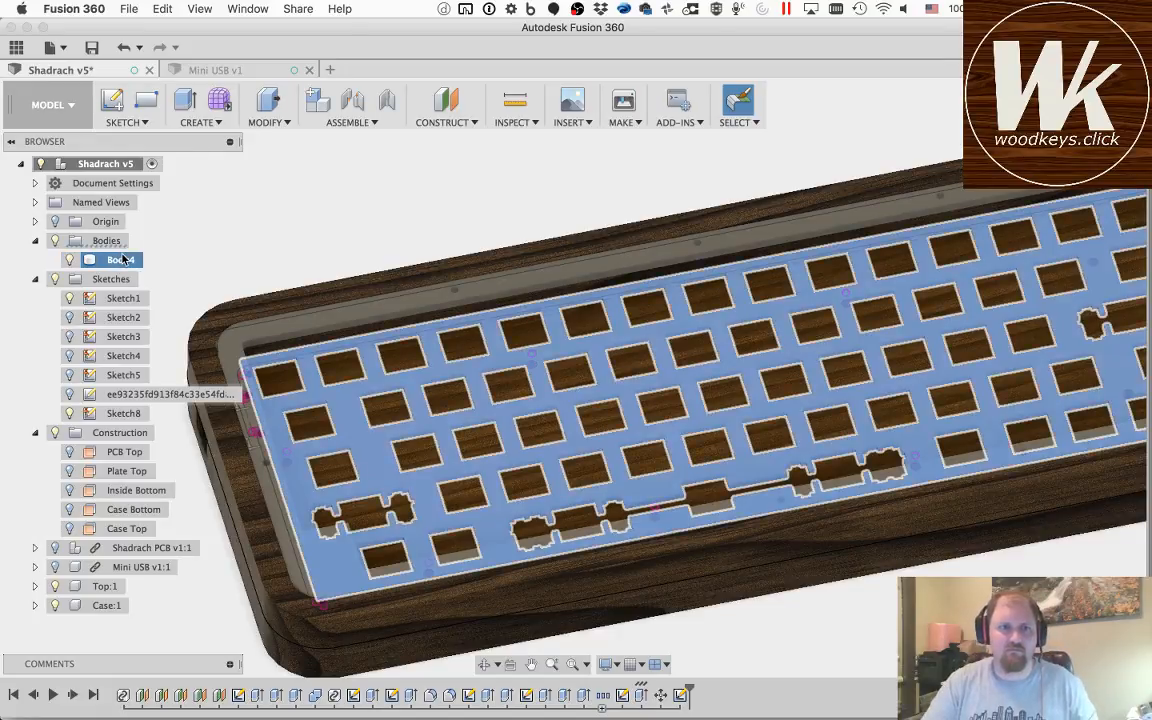
pyautogui.doubleClick(122, 259)
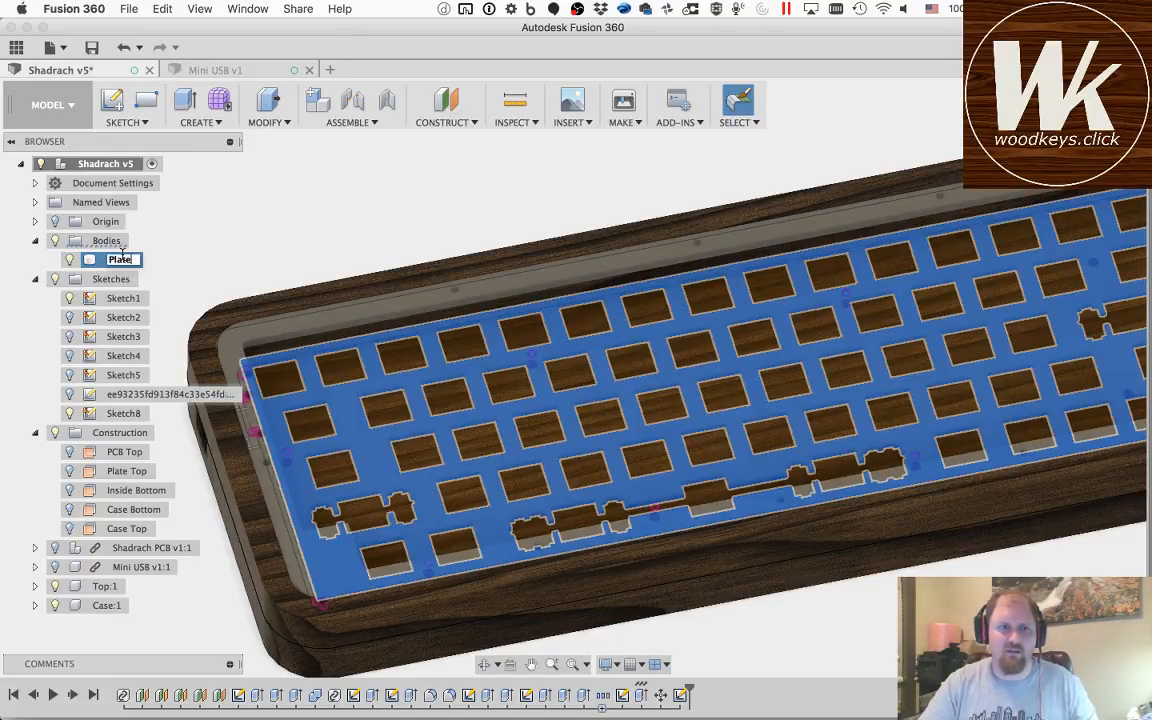
pyautogui.write('Plate')
pyautogui.press('Return')
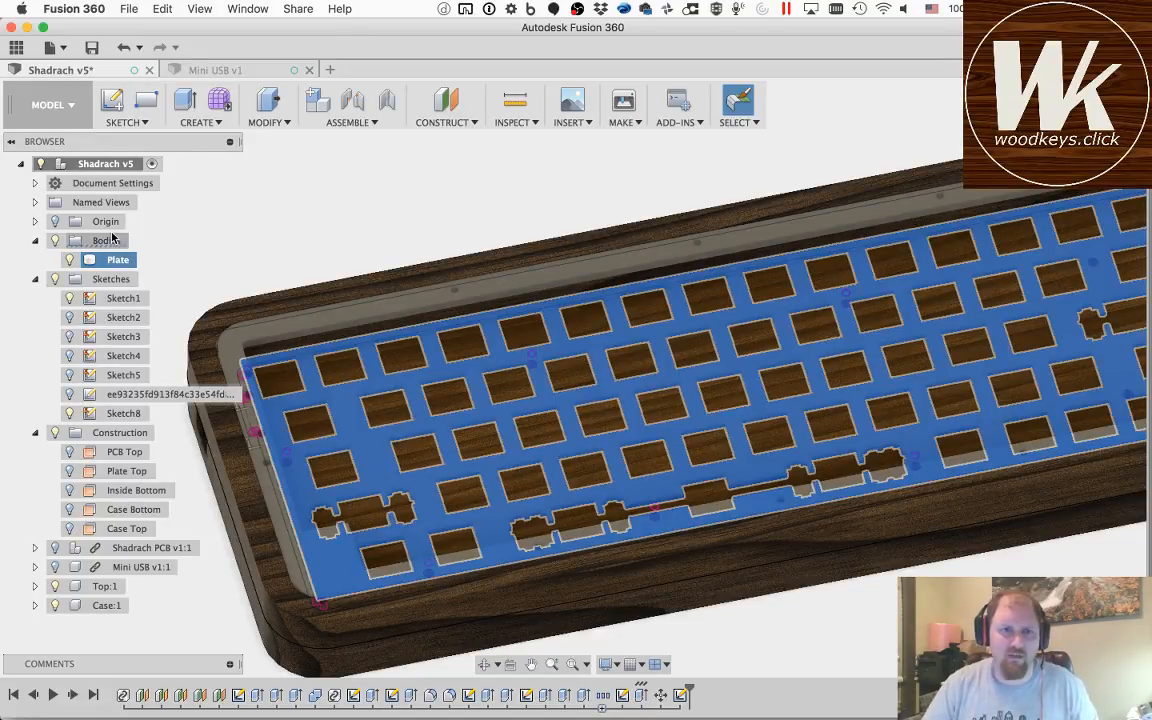
pyautogui.click(313, 102)
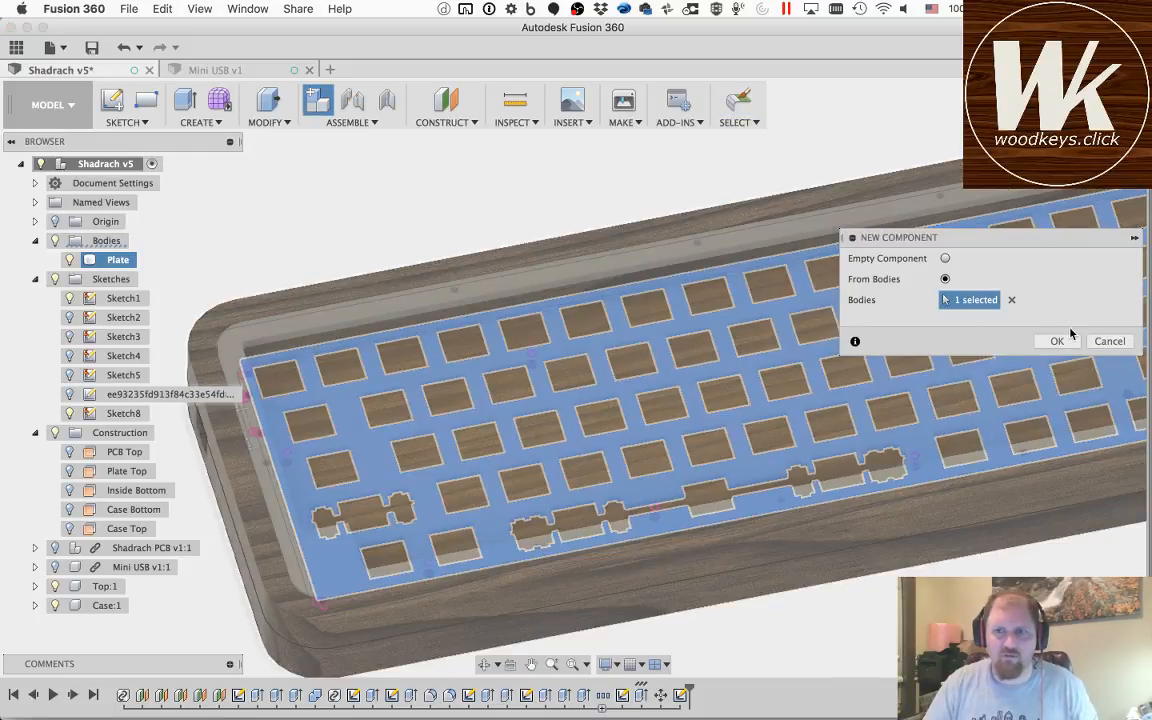
pyautogui.click(1057, 341)
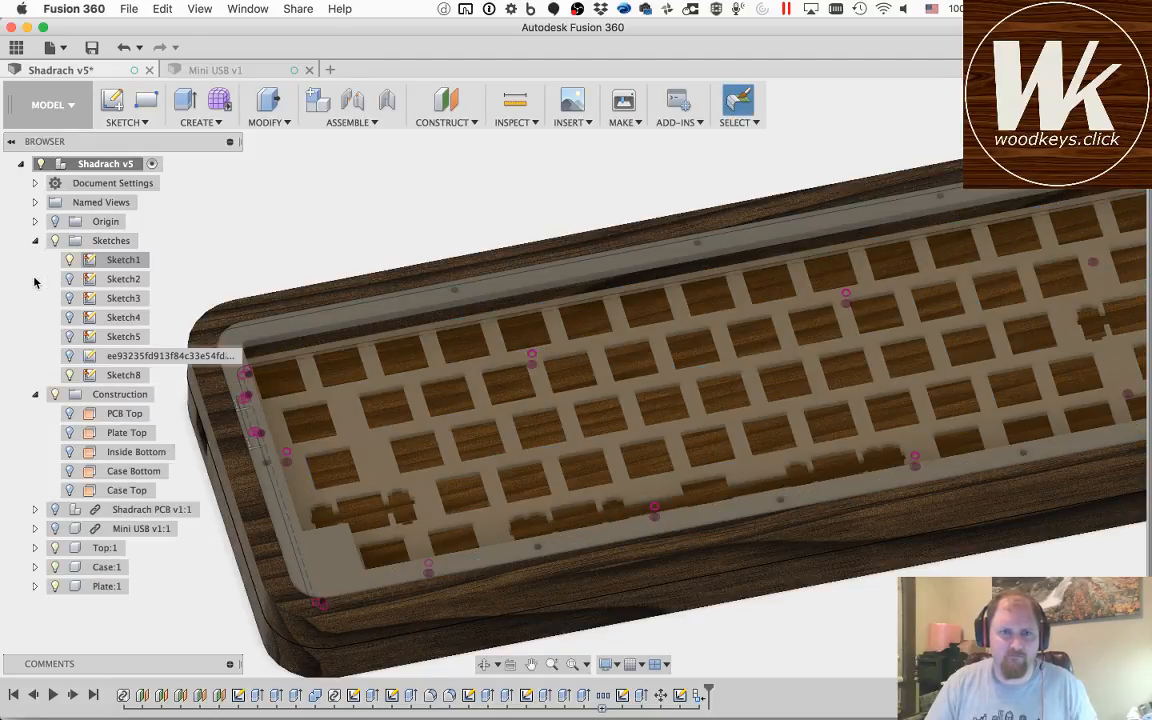
# Step: Start extruding the two upper, the left and the lower-left mounting hole profiles of Sketch8, hiding the Top and Case components
pyautogui.press('q')
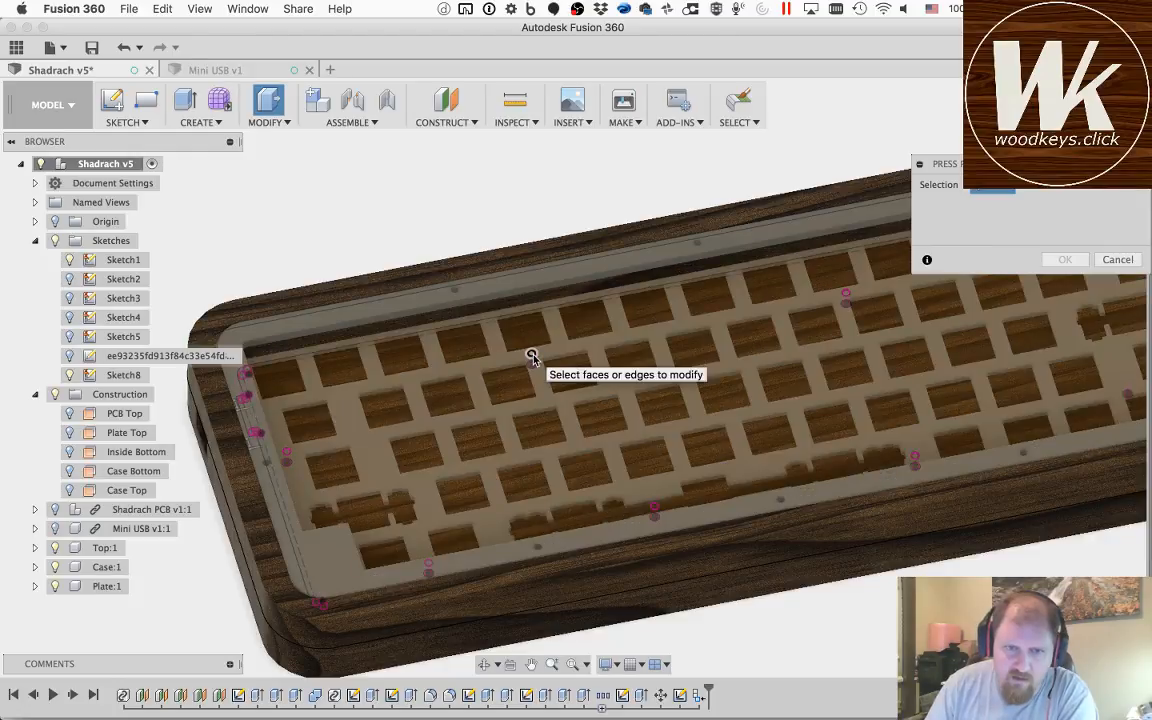
pyautogui.click(531, 344)
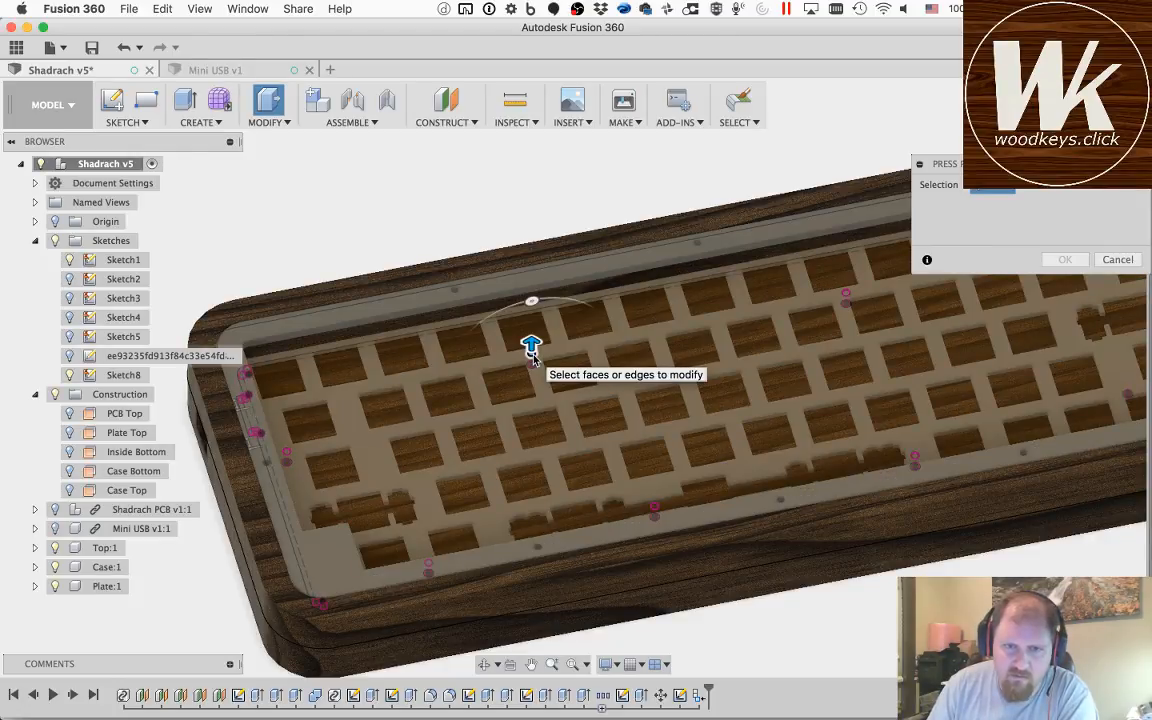
pyautogui.click(846, 296)
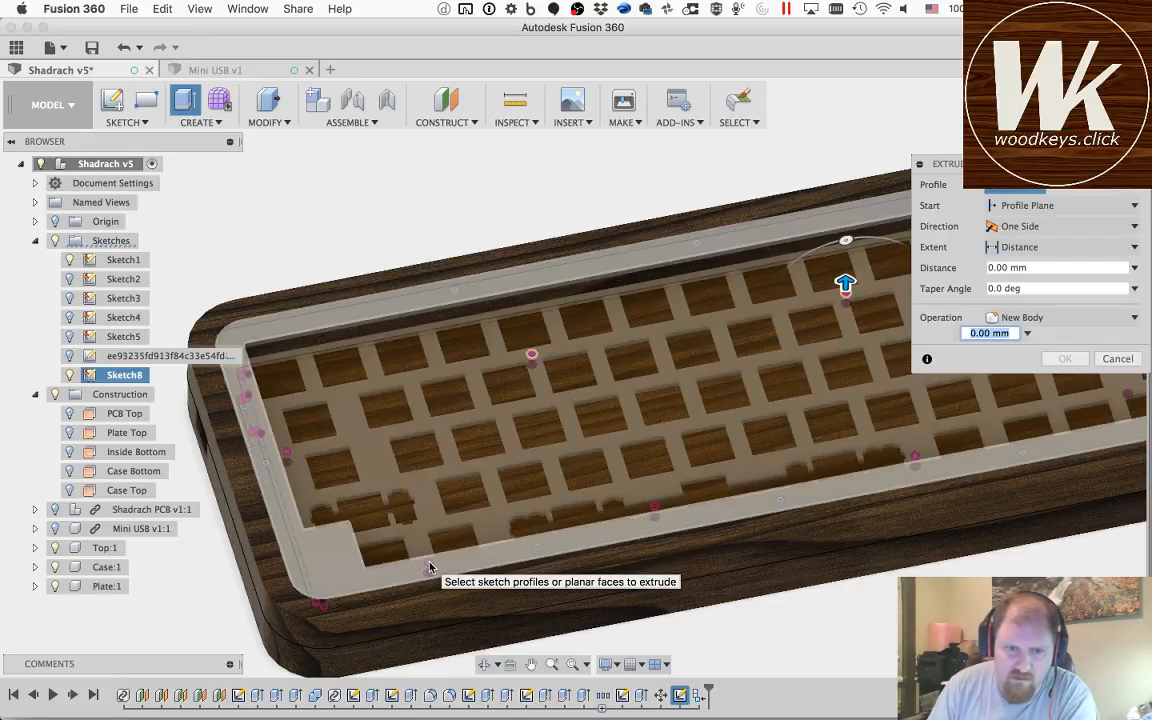
pyautogui.click(286, 455)
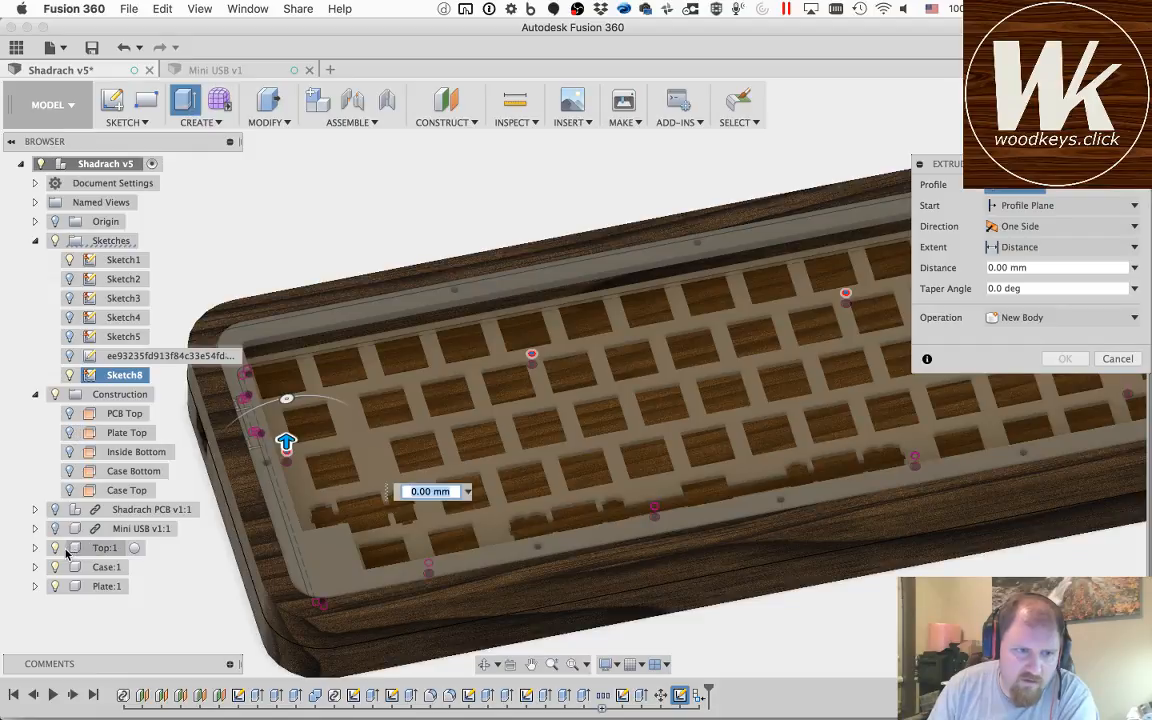
pyautogui.click(55, 548)
pyautogui.click(55, 567)
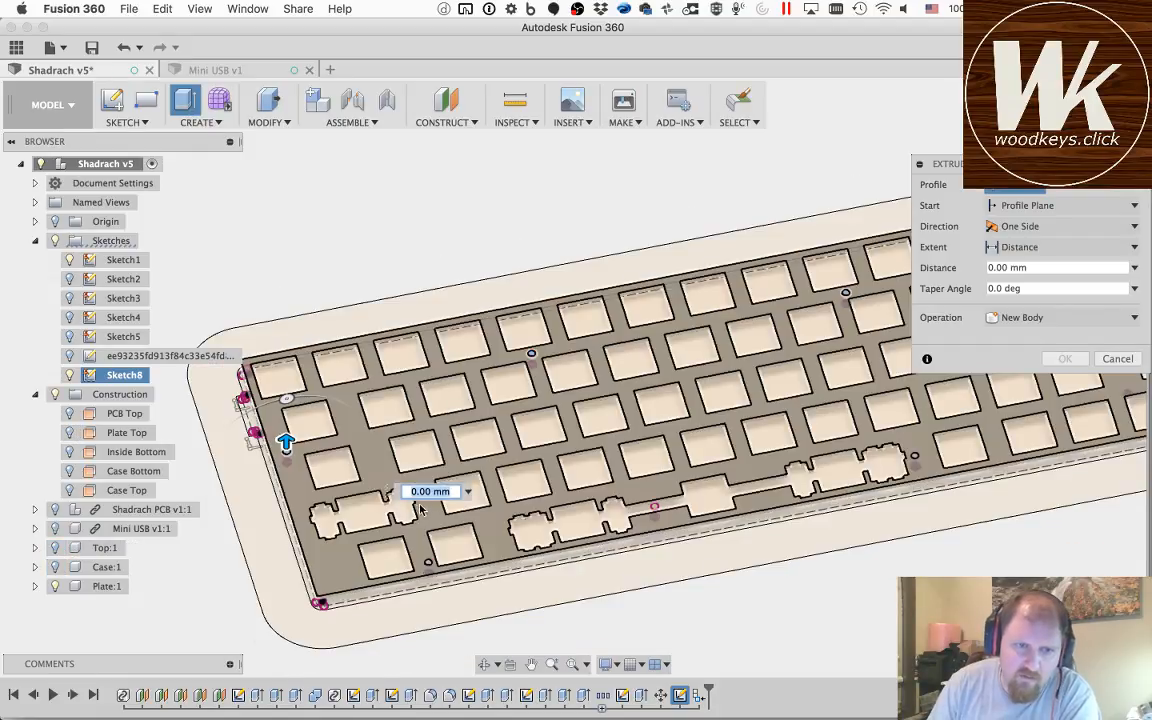
pyautogui.click(428, 566)
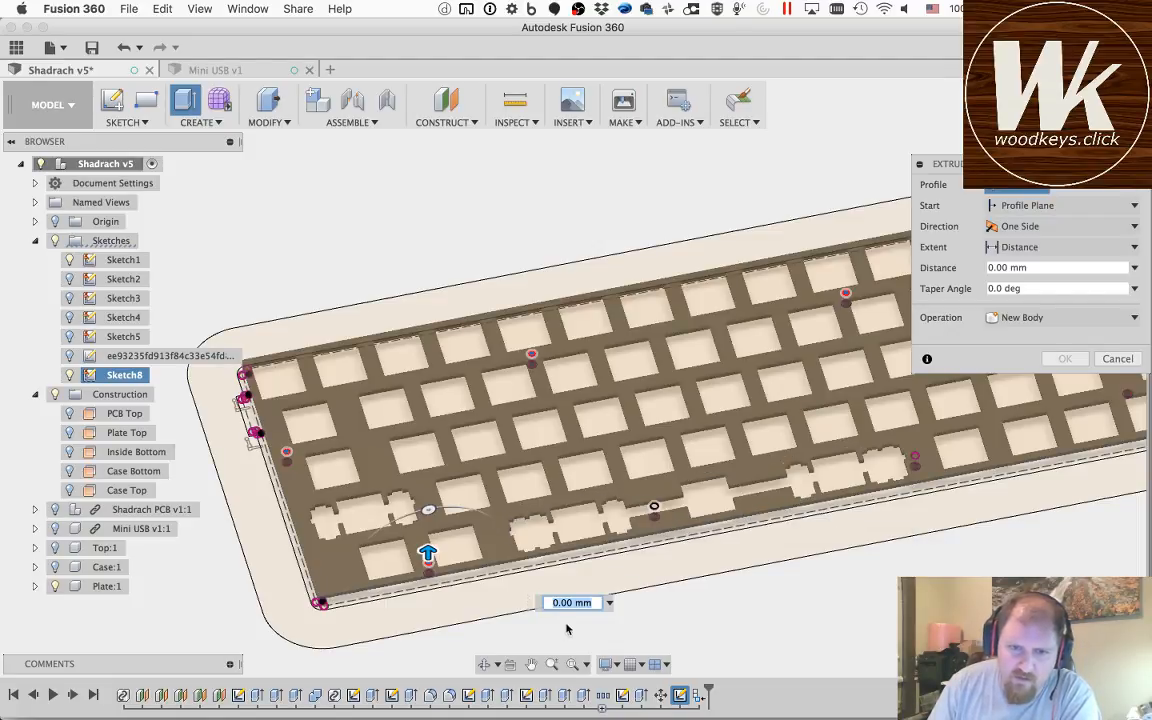
# Step: Add the mounting hole profile just right of the spacebar cutout in the plate's bottom row to the extrusion
pyautogui.click(485, 664)
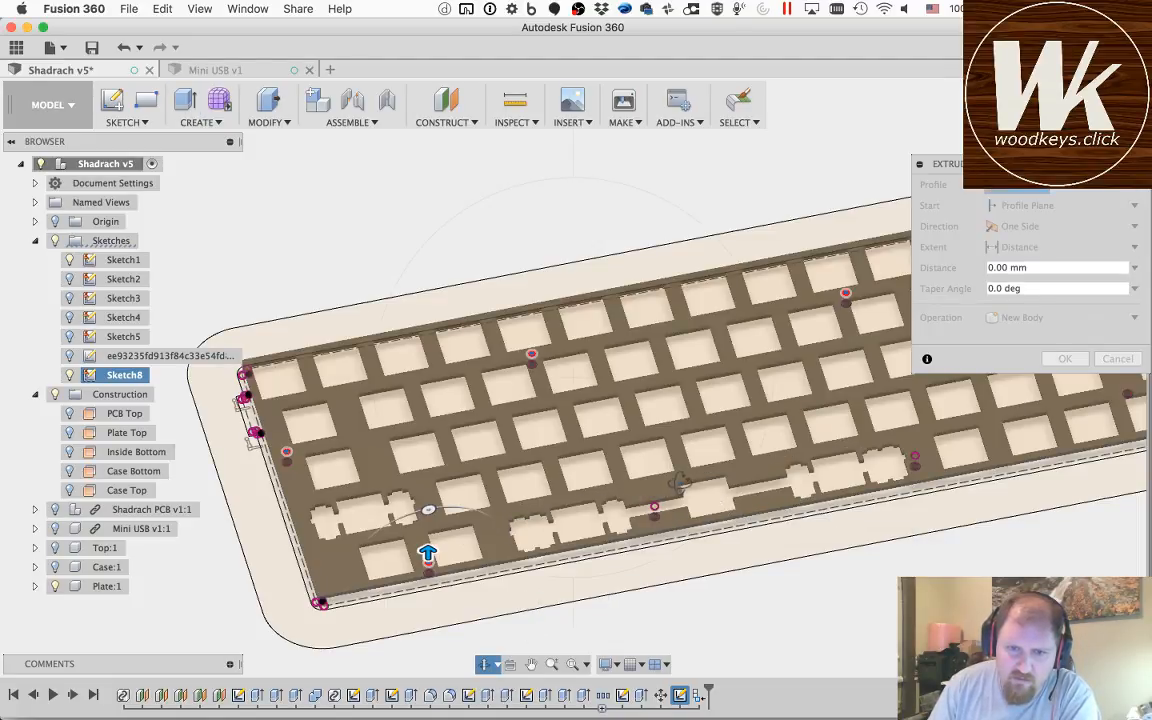
pyautogui.moveTo(679, 482); pyautogui.dragTo(819, 411)
pyautogui.scroll(5, 606, 554)
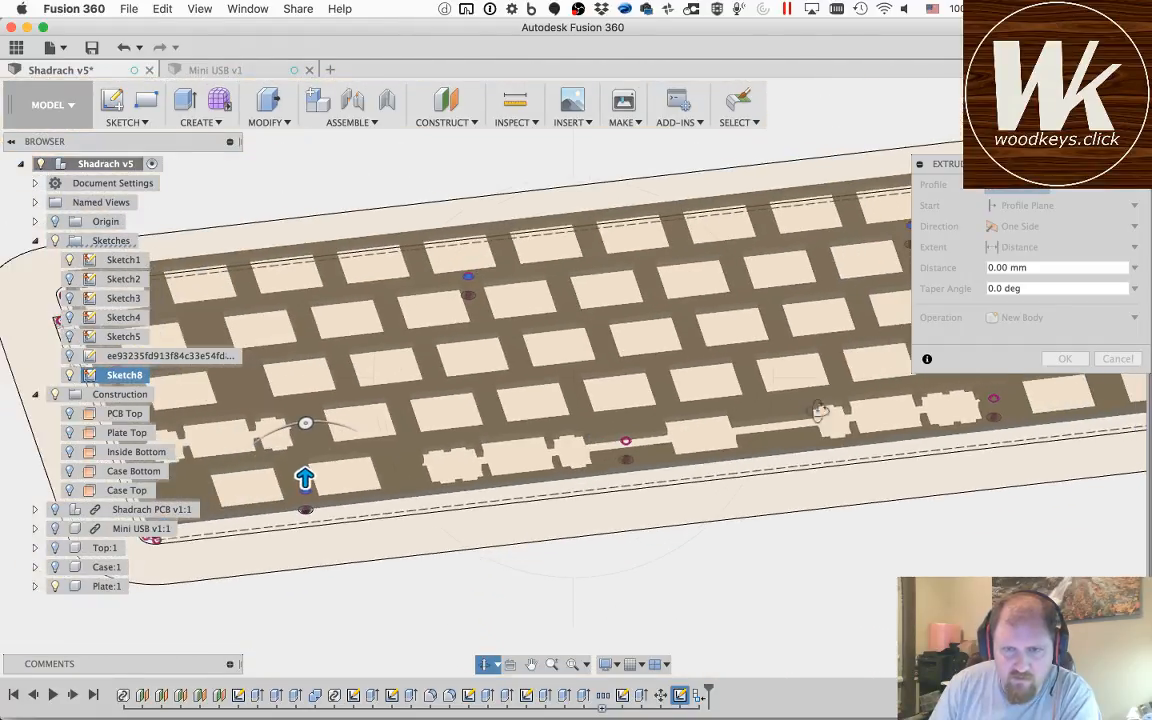
pyautogui.moveTo(941, 413); pyautogui.dragTo(712, 305)
pyautogui.press('Escape')
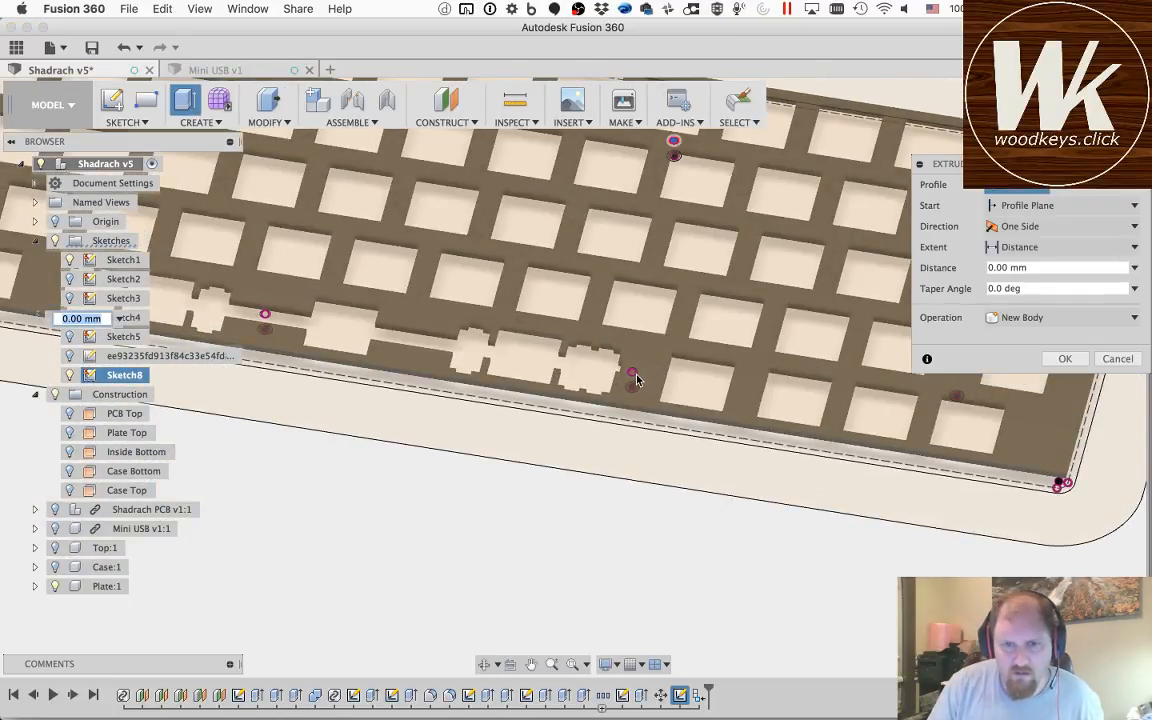
pyautogui.click(632, 374)
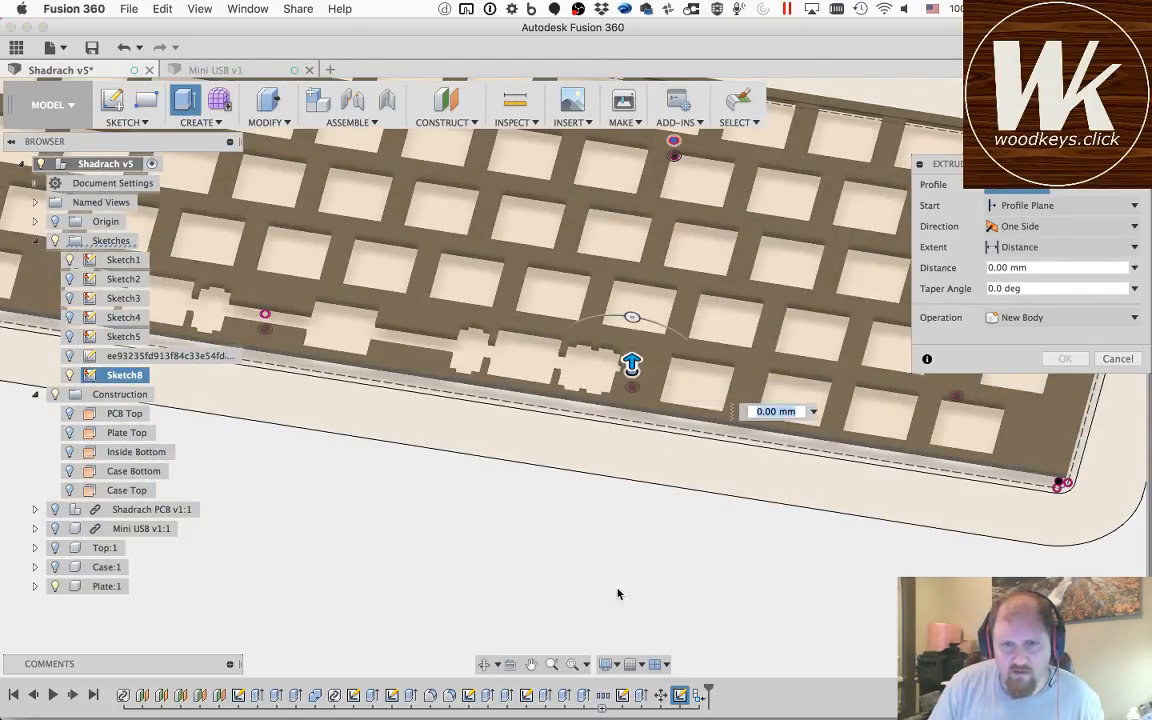
# Step: Check the mounting holes toward the plate's right end and set the extrusion distance to -3 mm as a cut
pyautogui.click(537, 663)
pyautogui.moveTo(915, 452); pyautogui.dragTo(707, 571)
pyautogui.press('Escape')
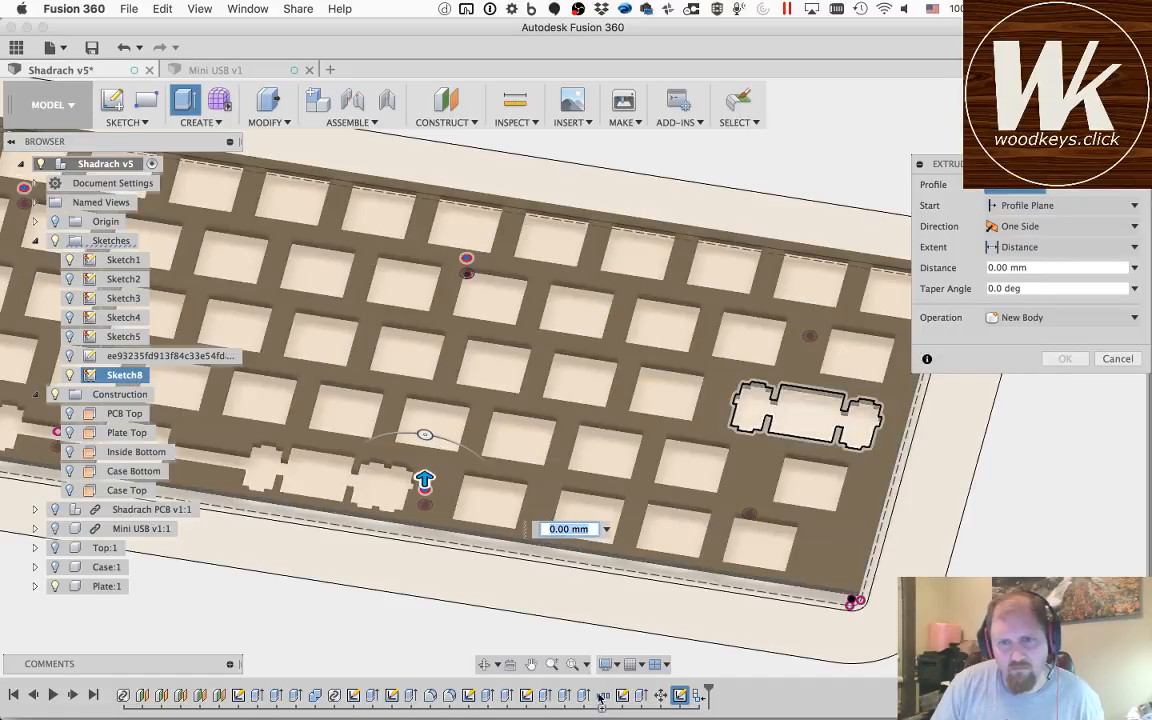
pyautogui.click(484, 664)
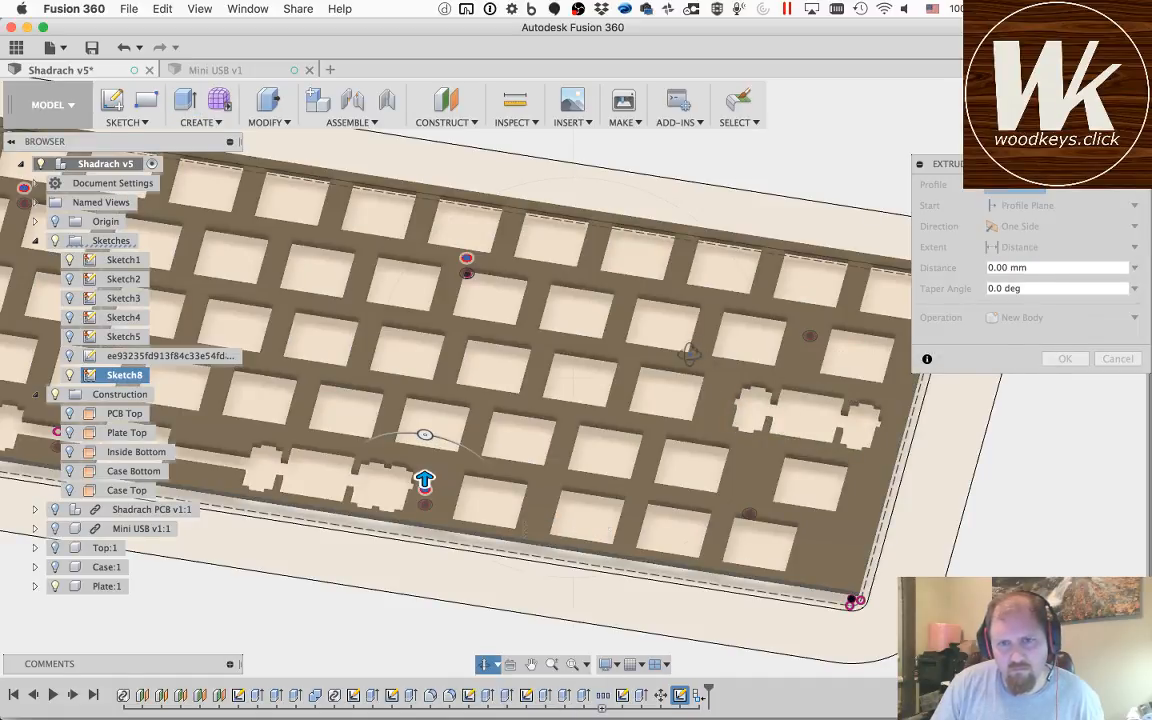
pyautogui.moveTo(689, 354); pyautogui.dragTo(758, 355)
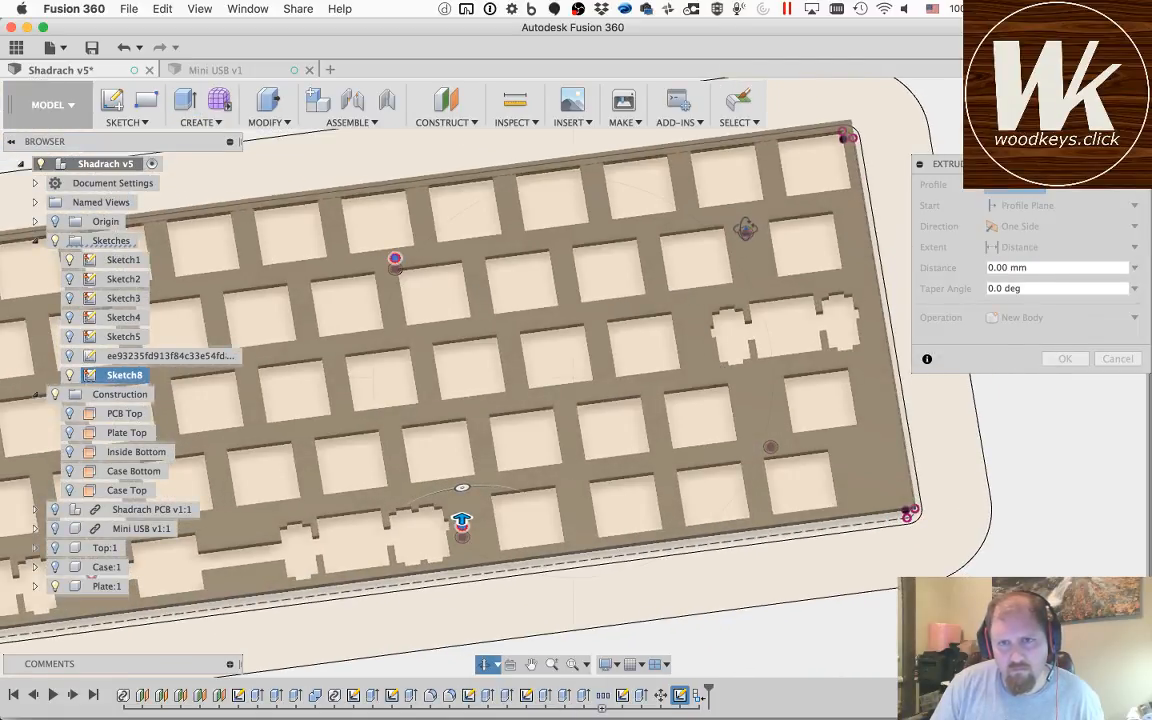
pyautogui.press('Escape')
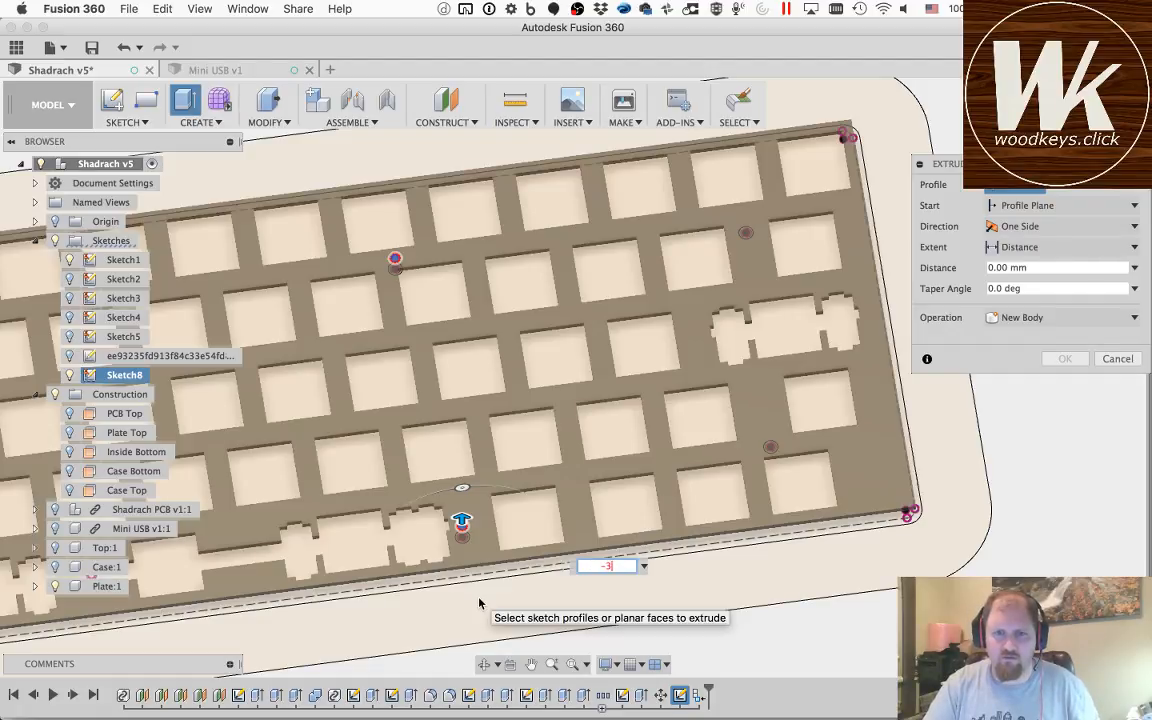
pyautogui.press('Return')
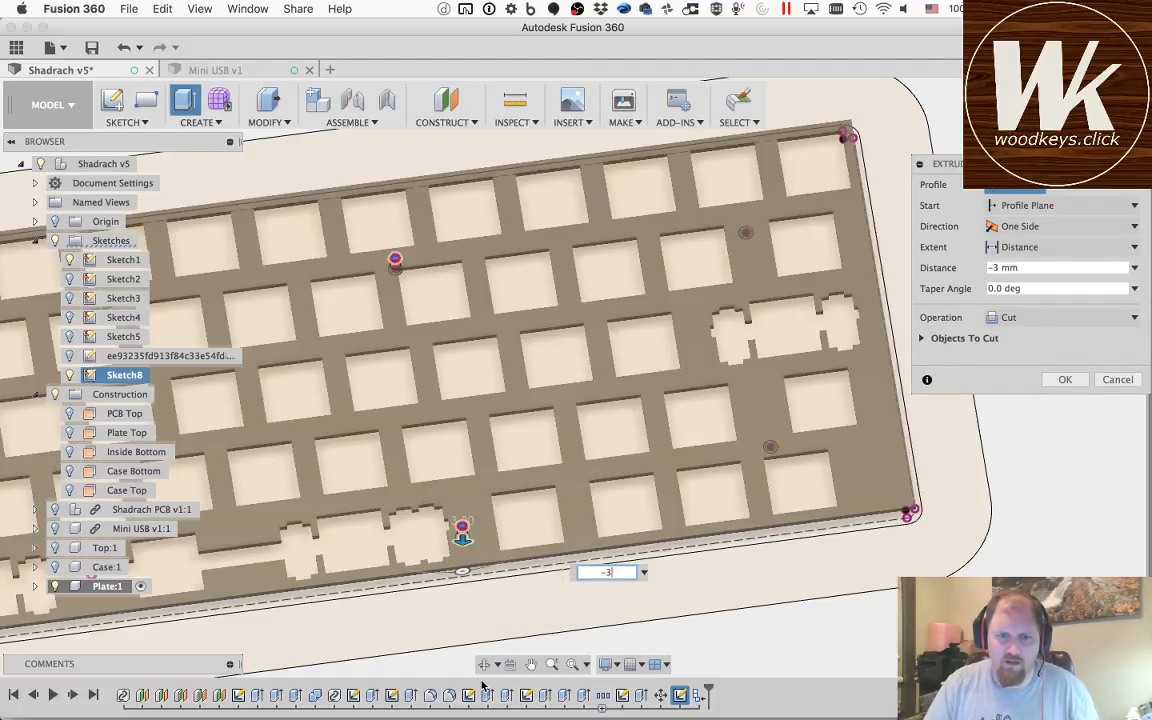
# Step: Change the cut's extent to To Object, ending at the plate's underside, and accept the extrusion
pyautogui.keyDown('shift'); pyautogui.moveTo(549, 590); pyautogui.dragTo(583, 505, button='middle'); pyautogui.keyUp('shift')
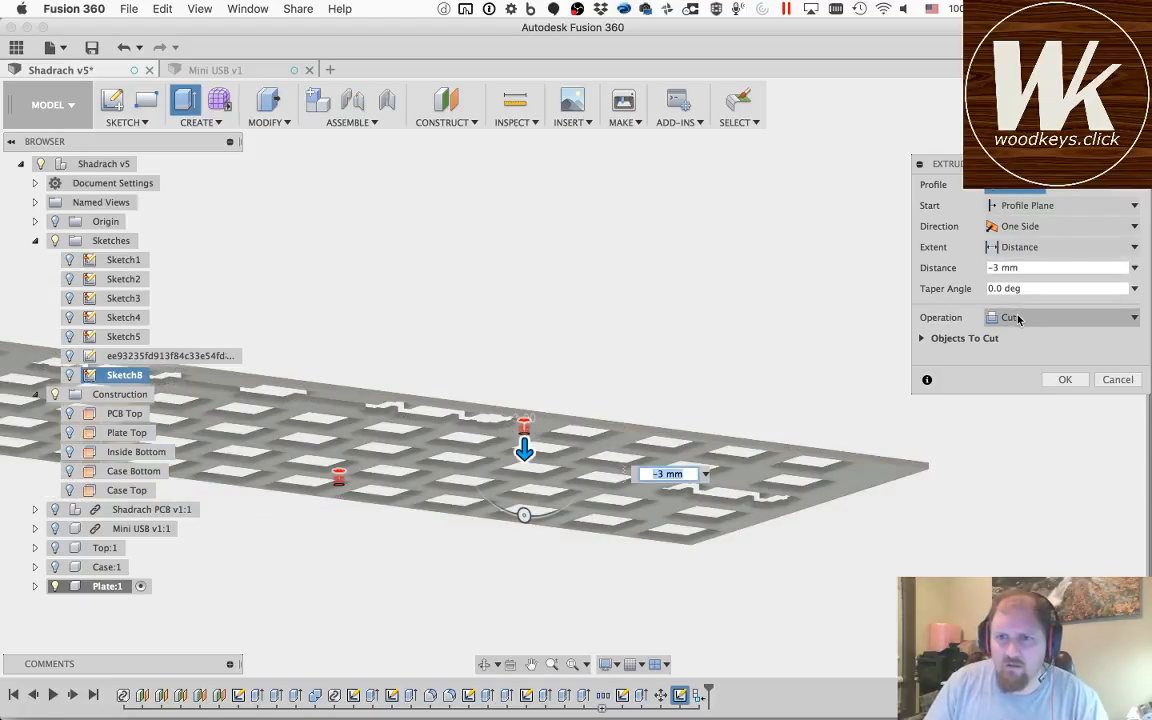
pyautogui.click(1016, 247)
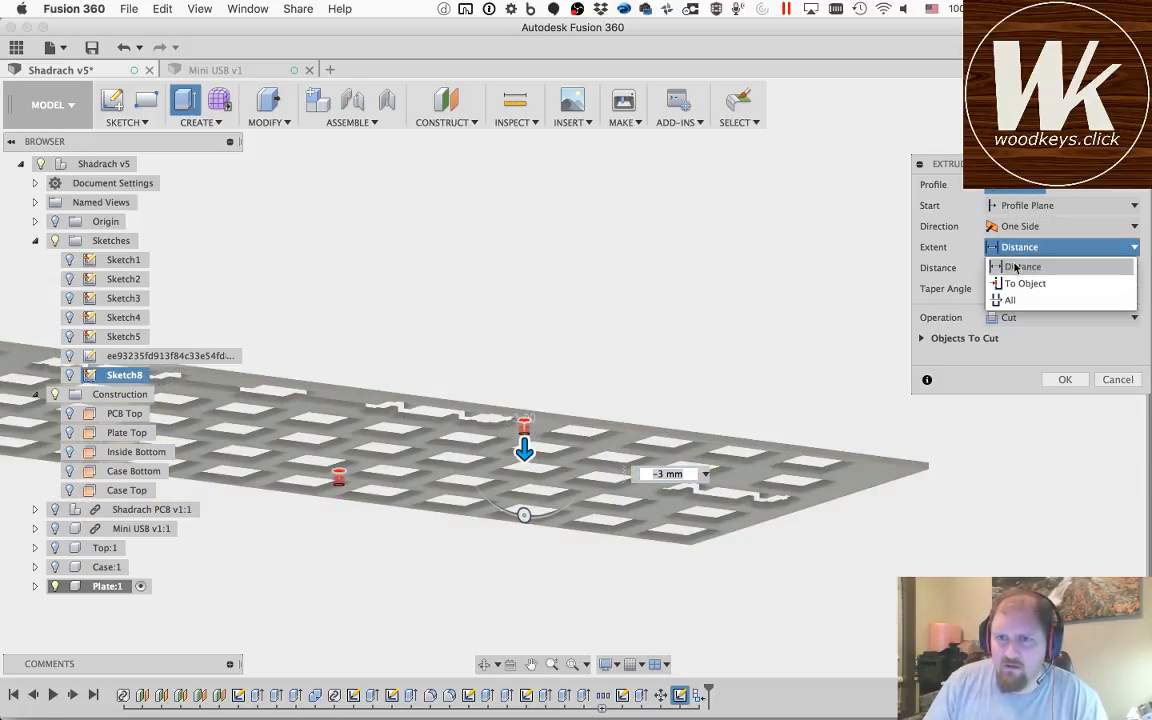
pyautogui.click(1022, 284)
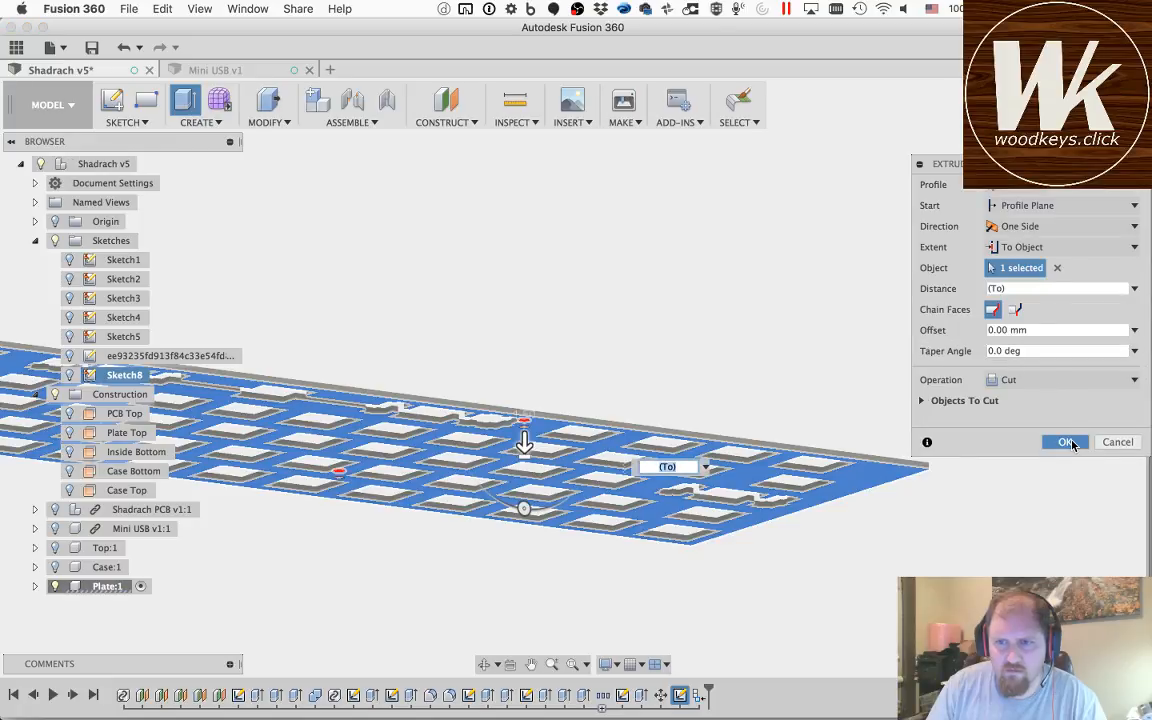
pyautogui.click(1068, 442)
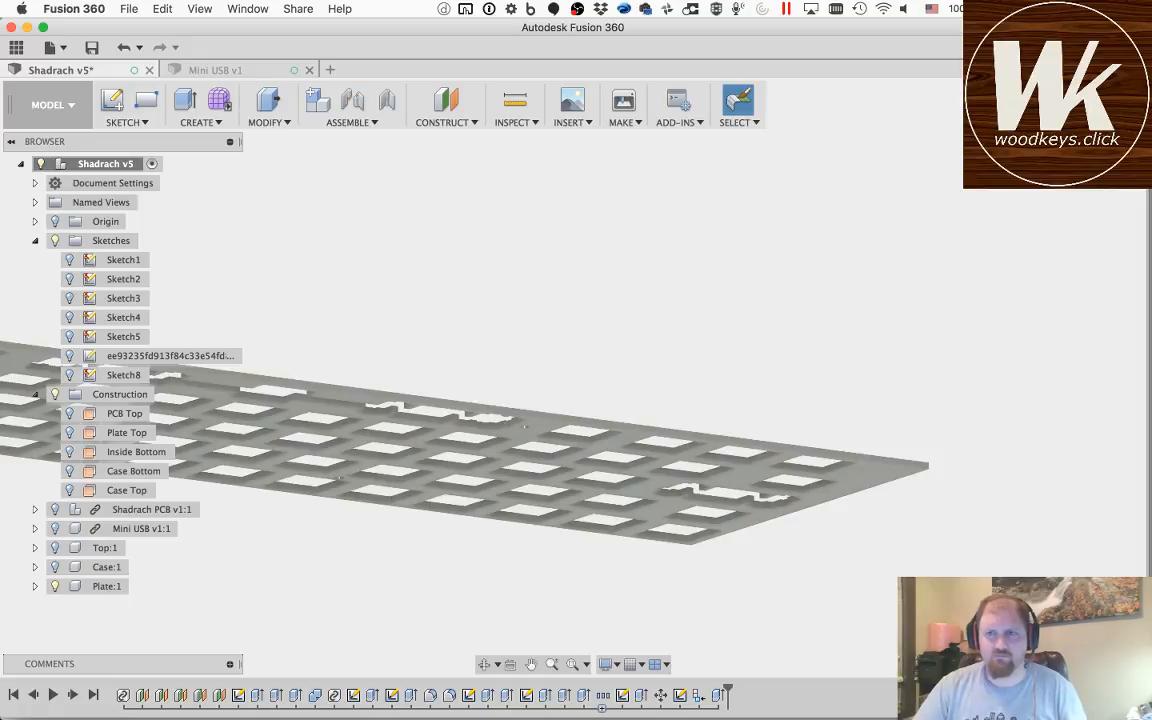
# Step: Inspect the cut plate and reopen Sketch8 for editing, framing the plate's right end
pyautogui.keyDown('shift'); pyautogui.moveTo(852, 172); pyautogui.dragTo(627, 373, button='middle'); pyautogui.keyUp('shift')
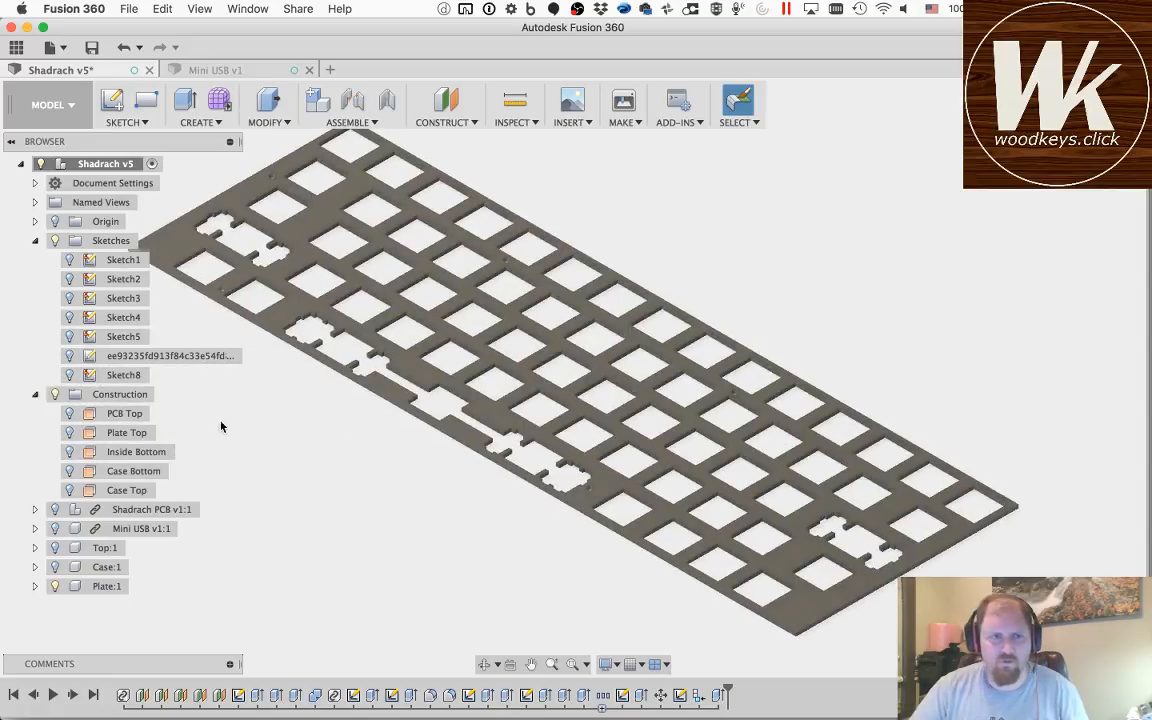
pyautogui.doubleClick(124, 375)
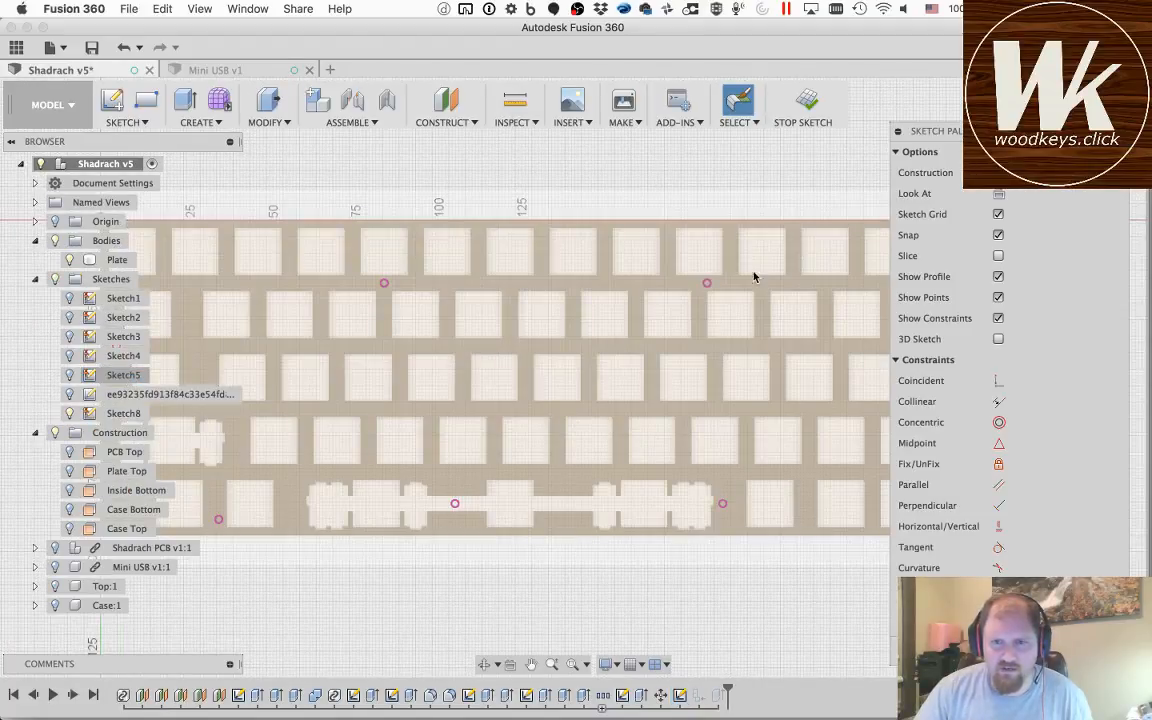
pyautogui.click(531, 664)
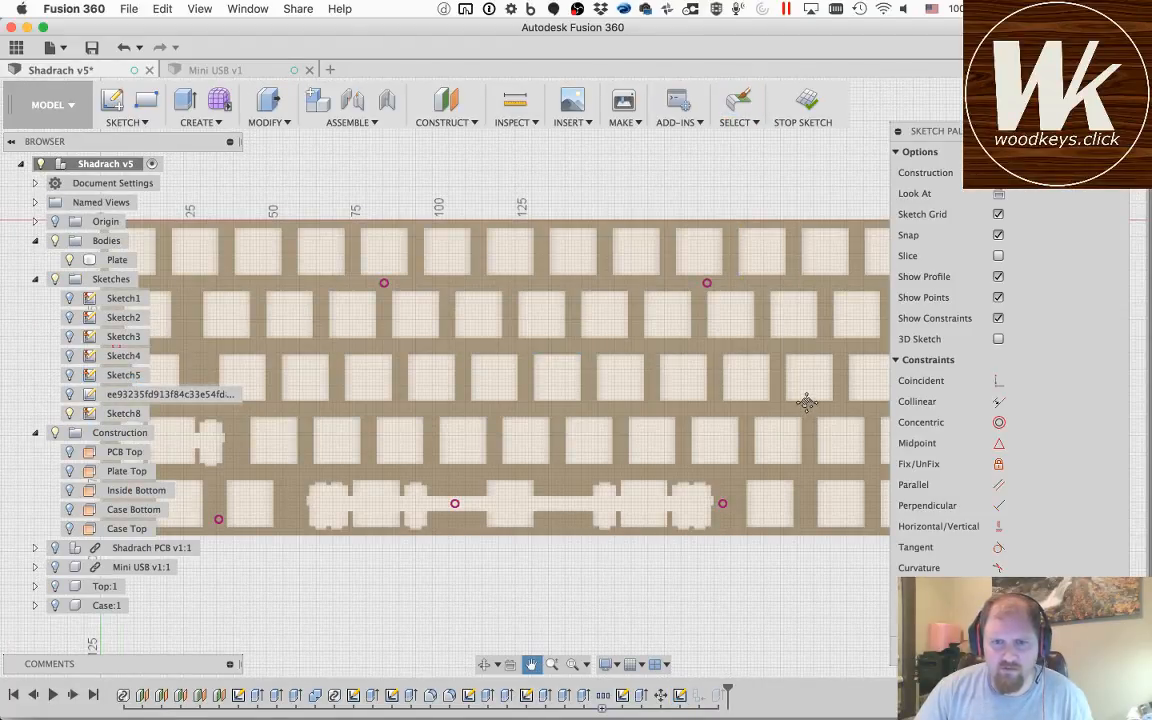
pyautogui.moveTo(806, 401); pyautogui.dragTo(595, 432)
pyautogui.press('Escape')
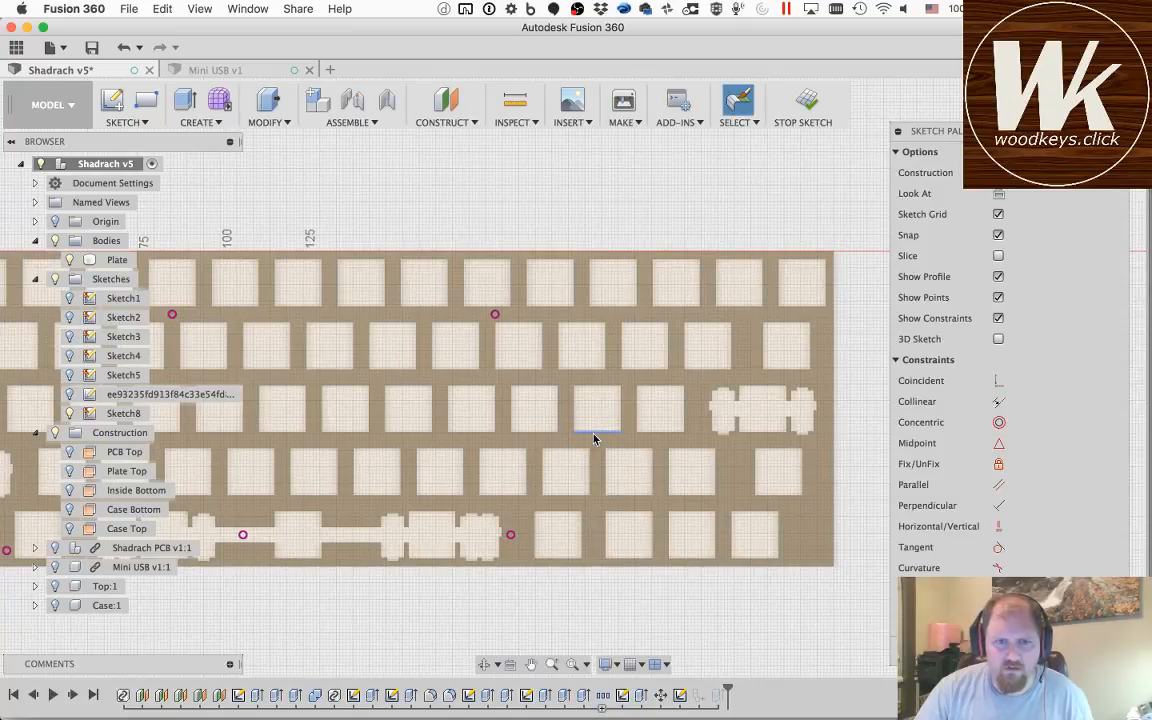
# Step: Show Sketch1 and project the inner circle of the plate's upper-right mounting hole into the sketch
pyautogui.press('p')
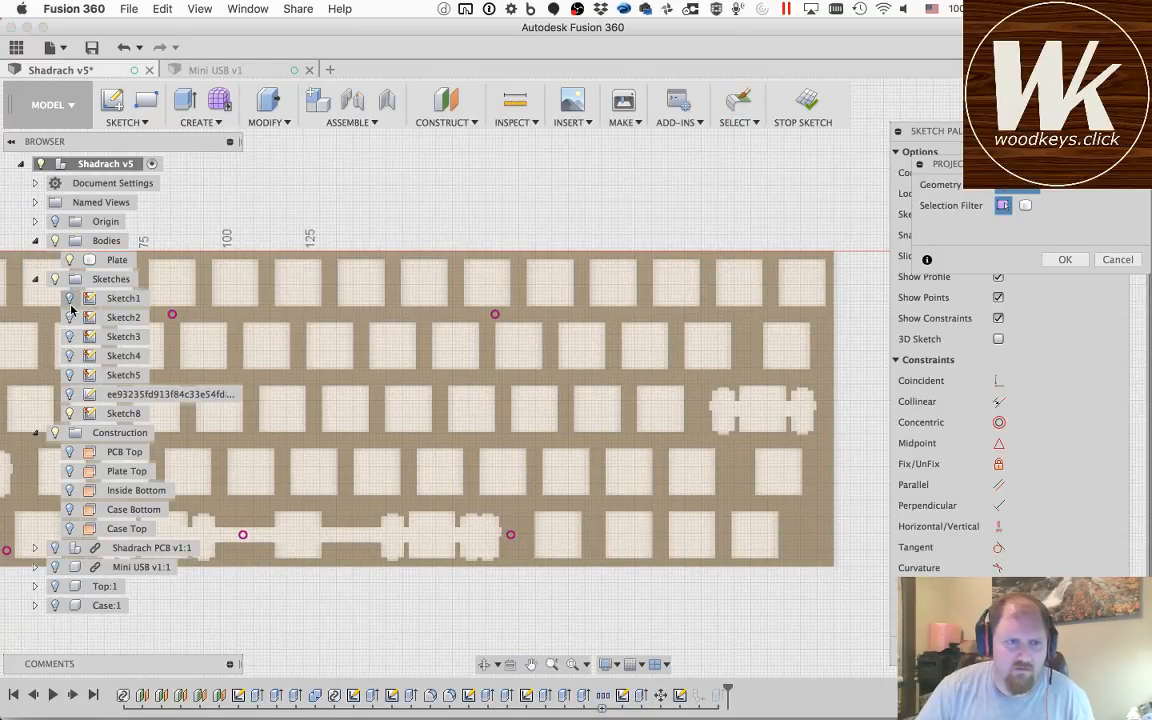
pyautogui.scroll(5, 740, 327)
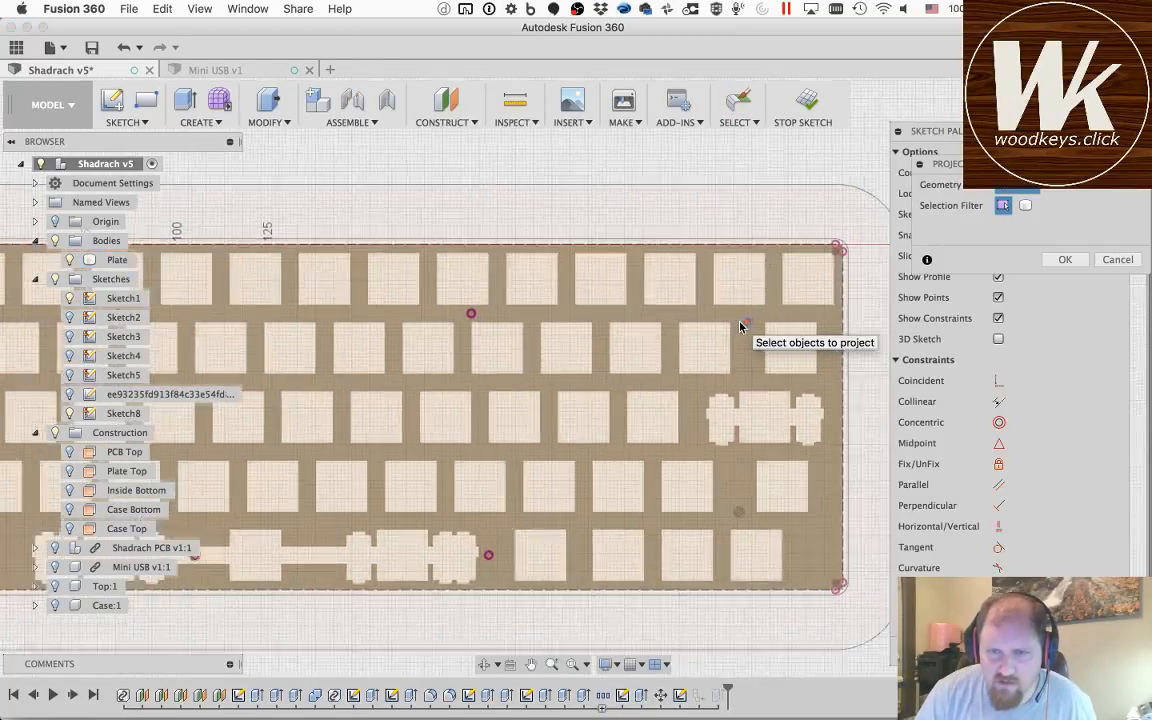
pyautogui.scroll(6, 745, 324)
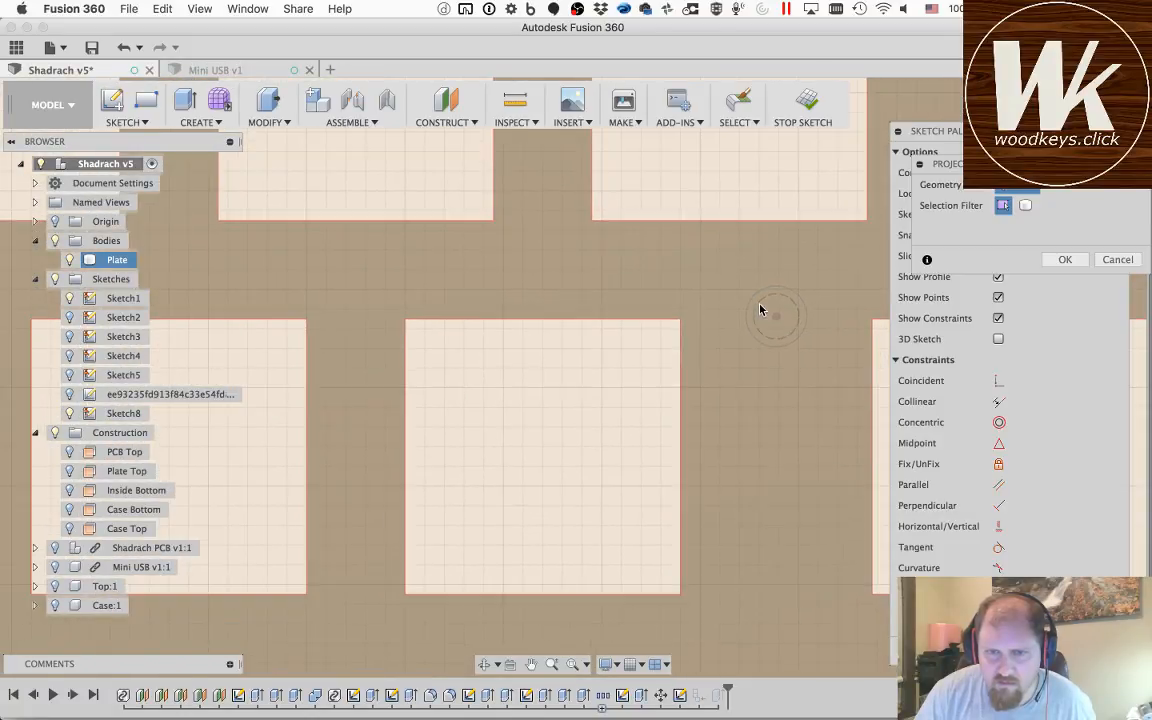
pyautogui.click(758, 309)
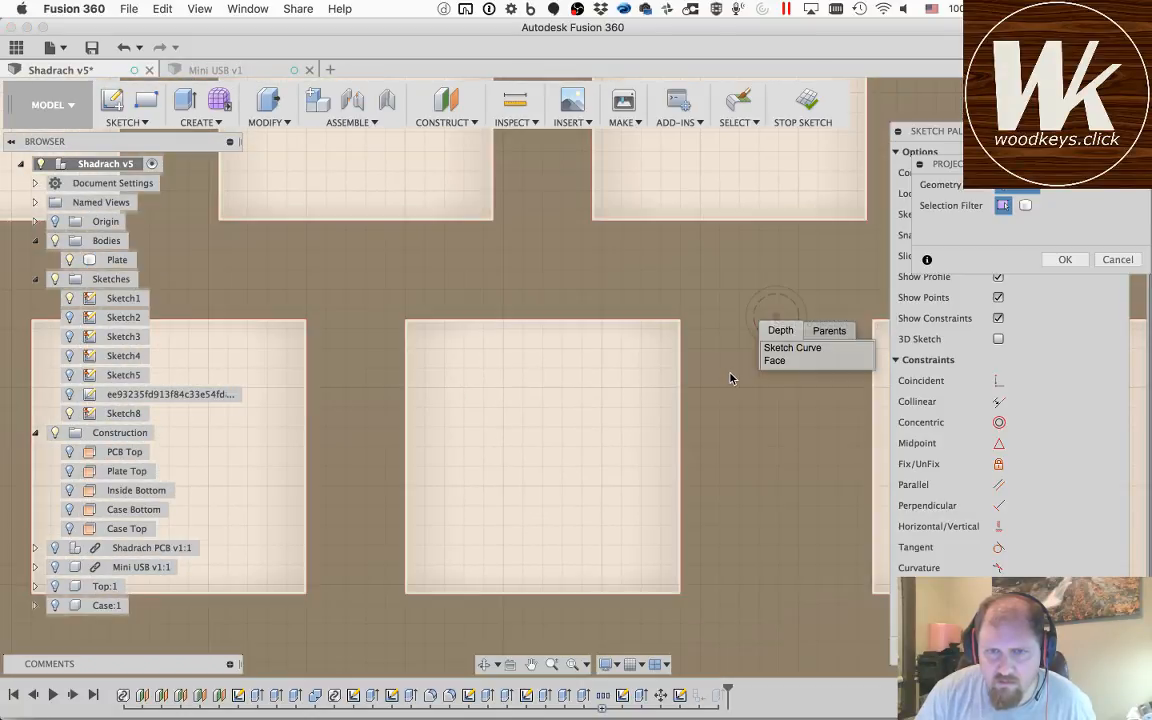
pyautogui.scroll(-1, 730, 378)
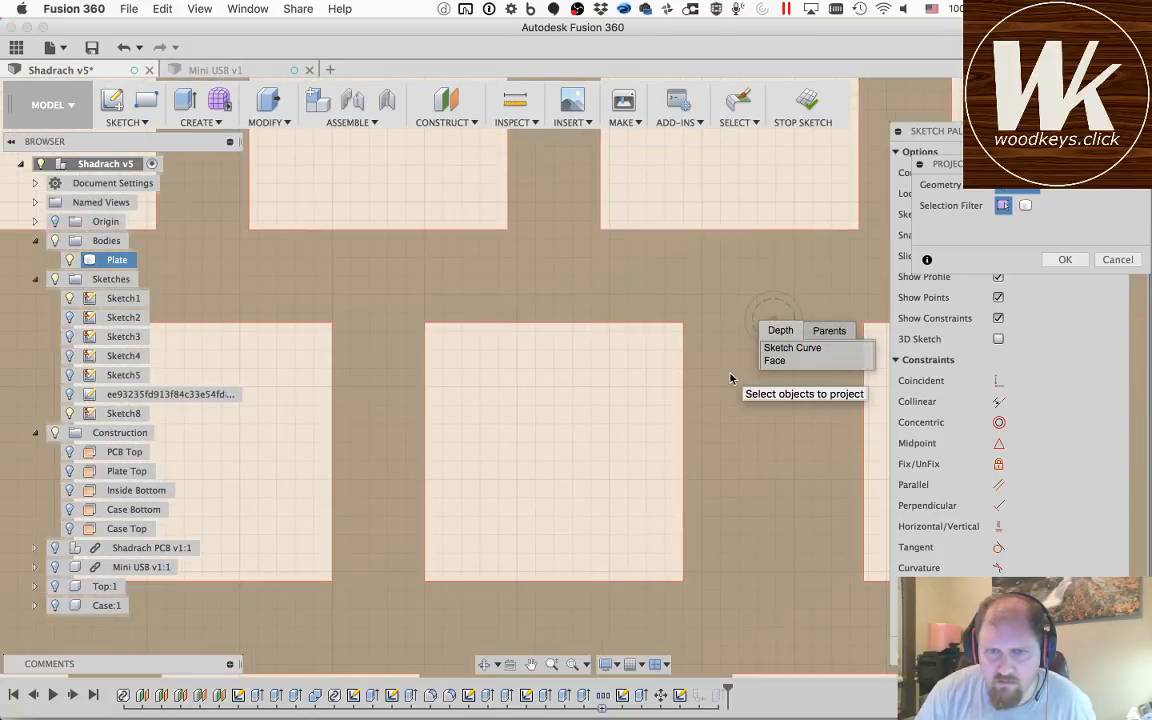
pyautogui.click(776, 348)
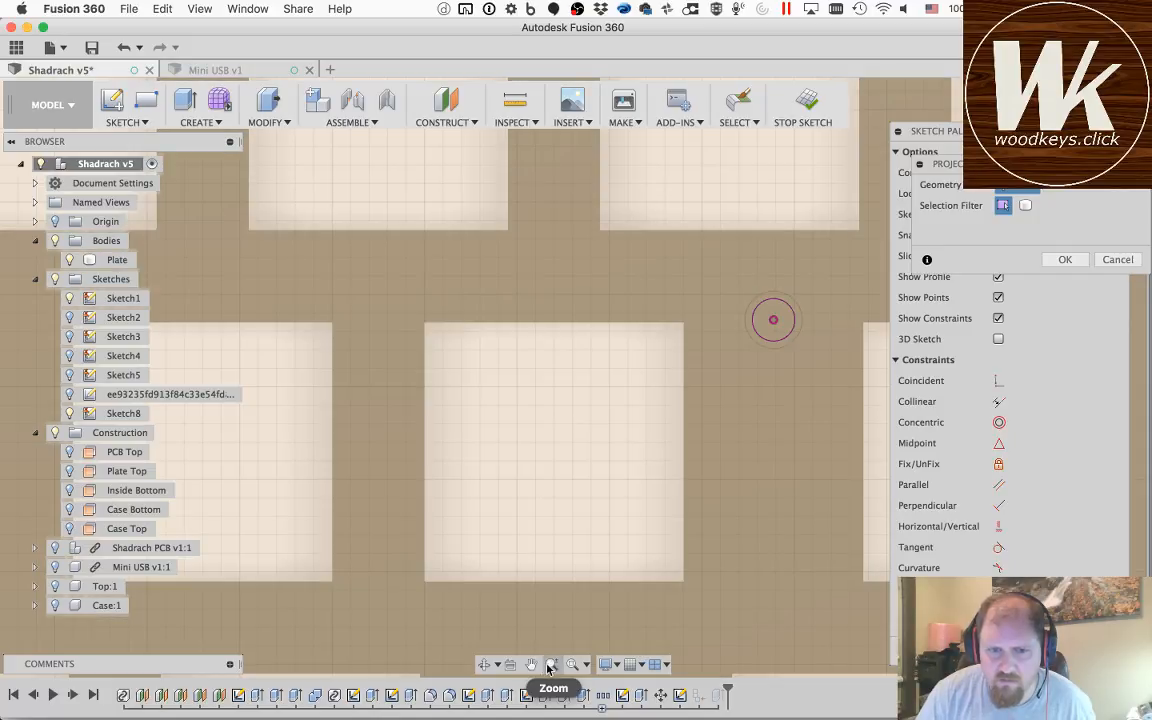
# Step: Project the inner circle of the lower-right mounting hole, accept the projection and leave the sketch
pyautogui.click(531, 664)
pyautogui.moveTo(774, 617); pyautogui.dragTo(670, 242)
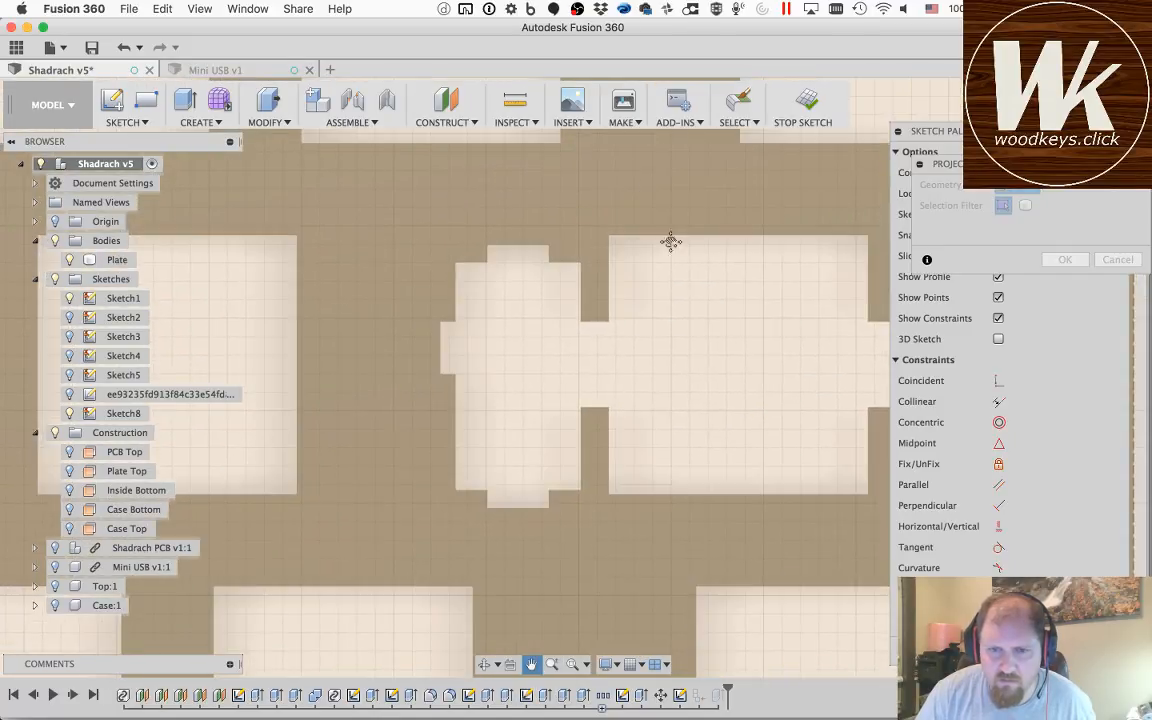
pyautogui.moveTo(732, 443); pyautogui.dragTo(640, 167)
pyautogui.moveTo(556, 547); pyautogui.dragTo(600, 366)
pyautogui.press('Escape')
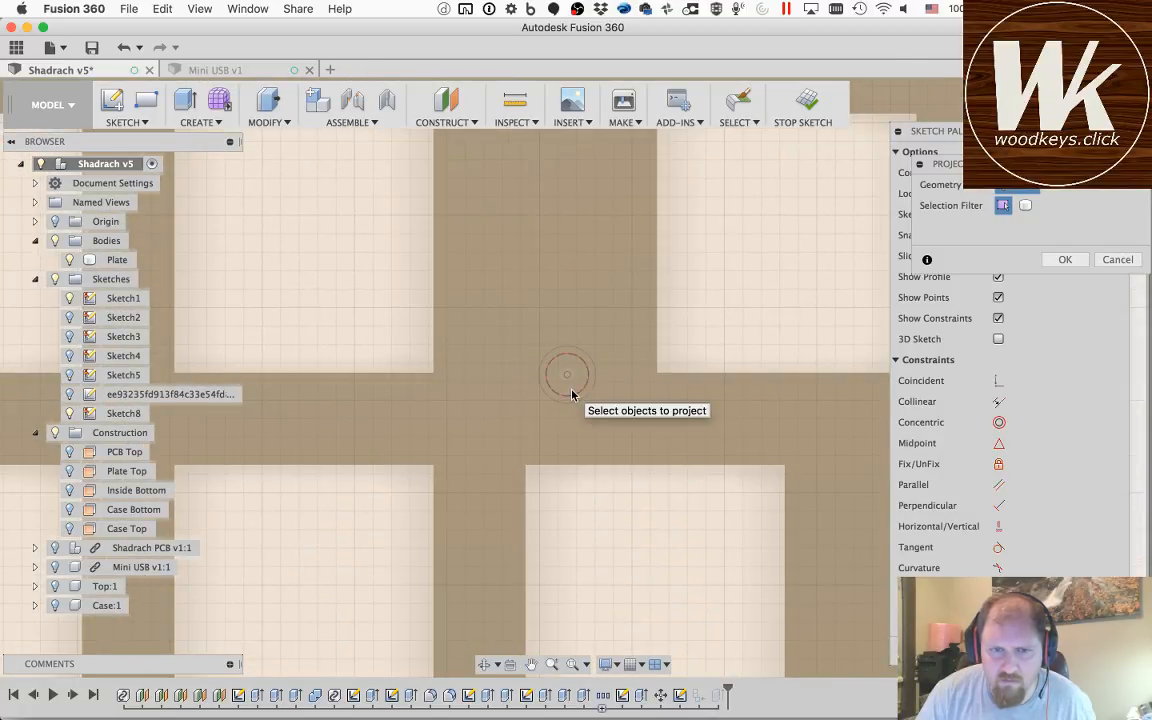
pyautogui.click(572, 395)
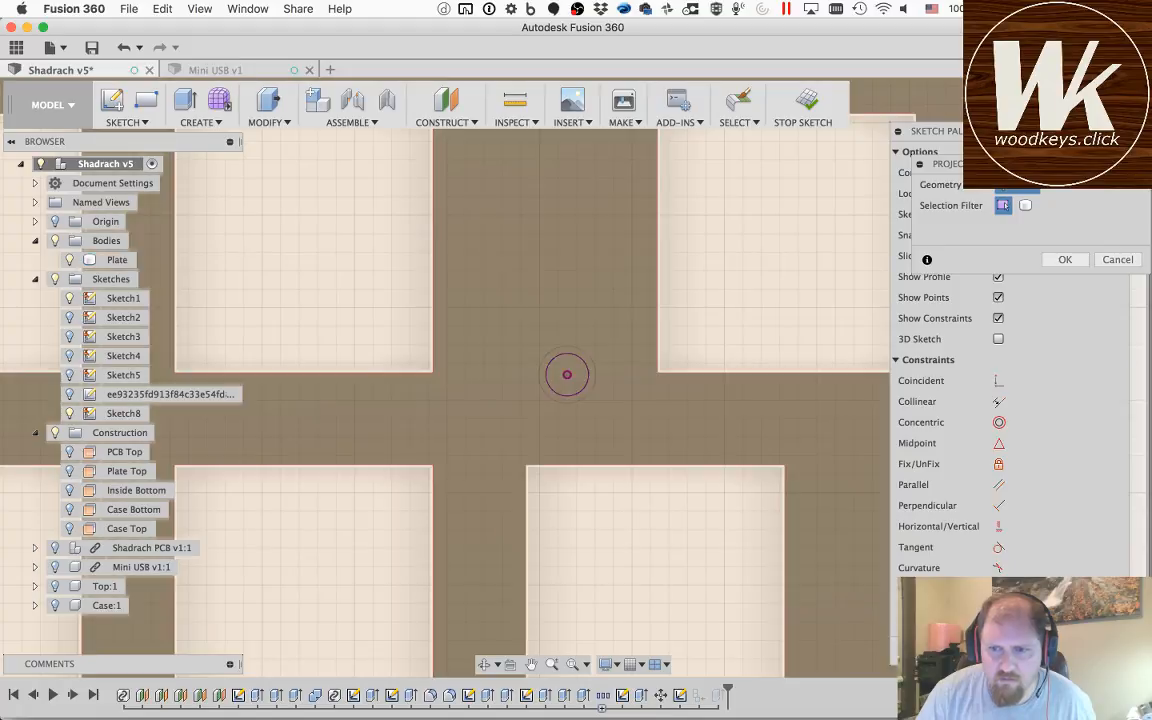
pyautogui.press('Return')
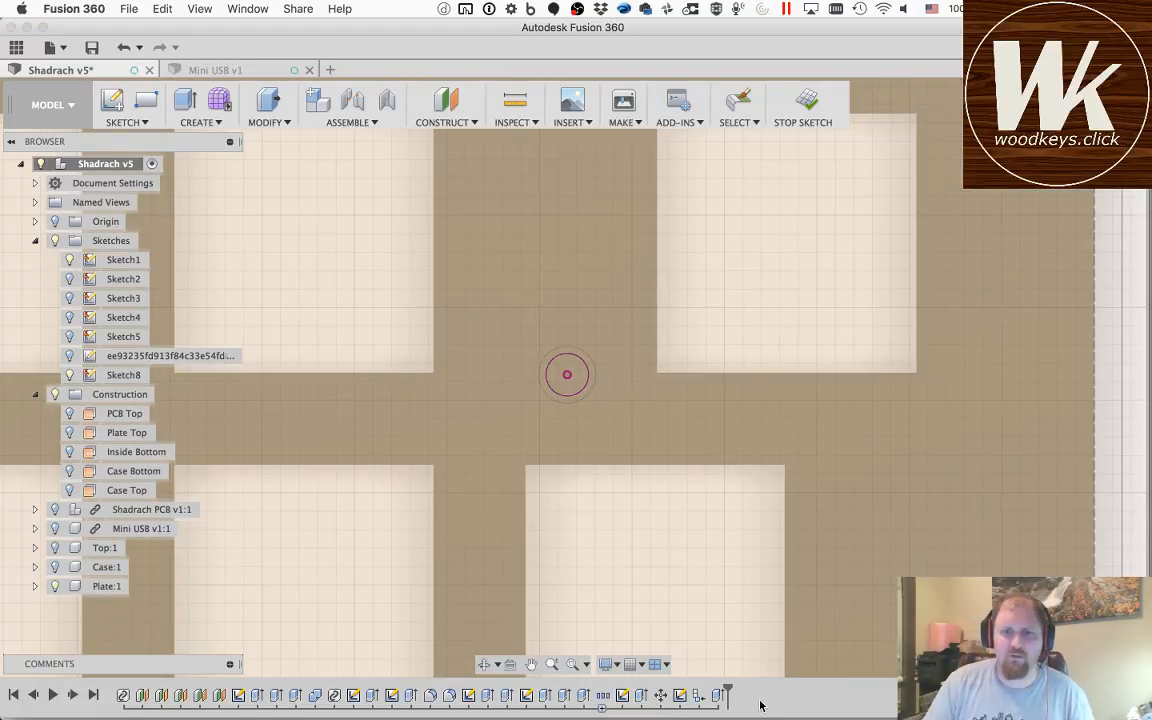
# Step: Edit the existing mounting-hole cut, add the two newly projected right-hand circles to its profiles, and accept the change
pyautogui.doubleClick(718, 698)
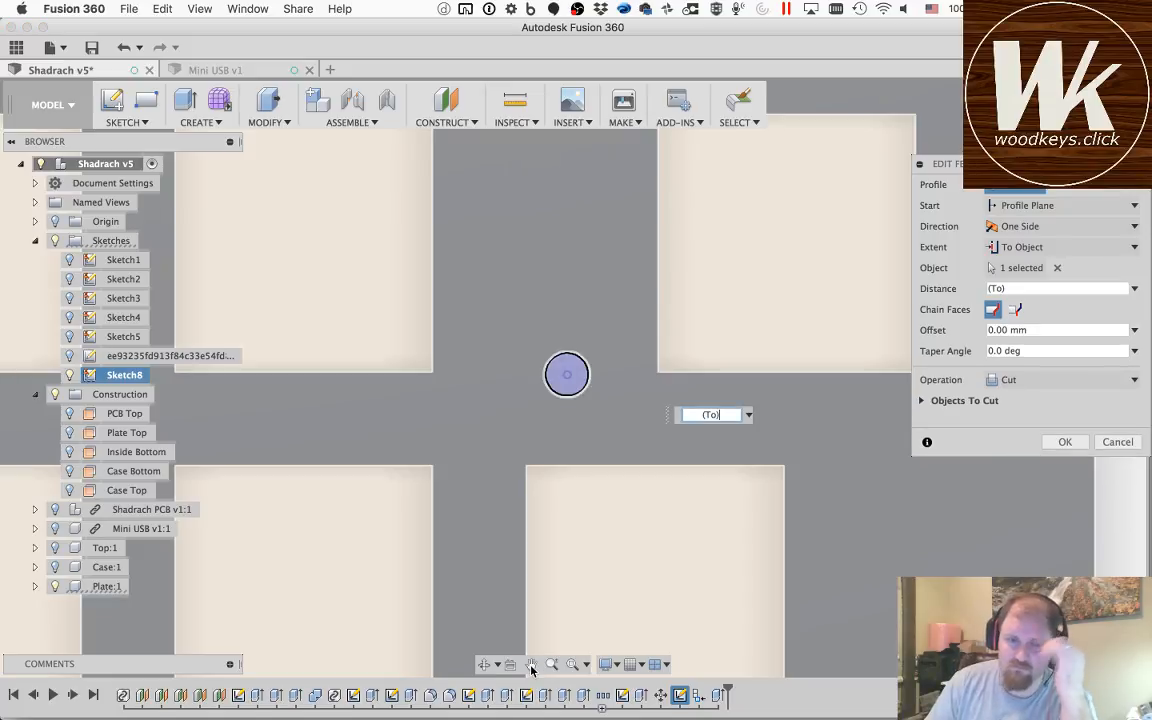
pyautogui.click(531, 664)
pyautogui.moveTo(568, 251); pyautogui.dragTo(558, 673)
pyautogui.moveTo(573, 260); pyautogui.dragTo(578, 683)
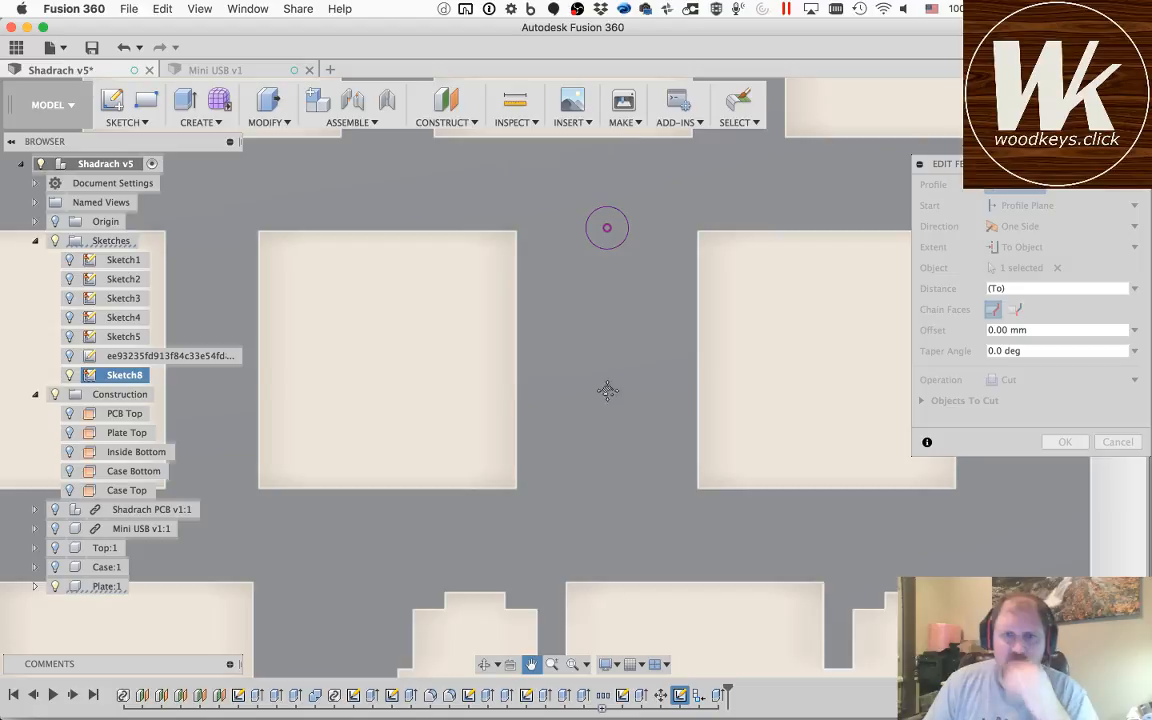
pyautogui.press('Escape')
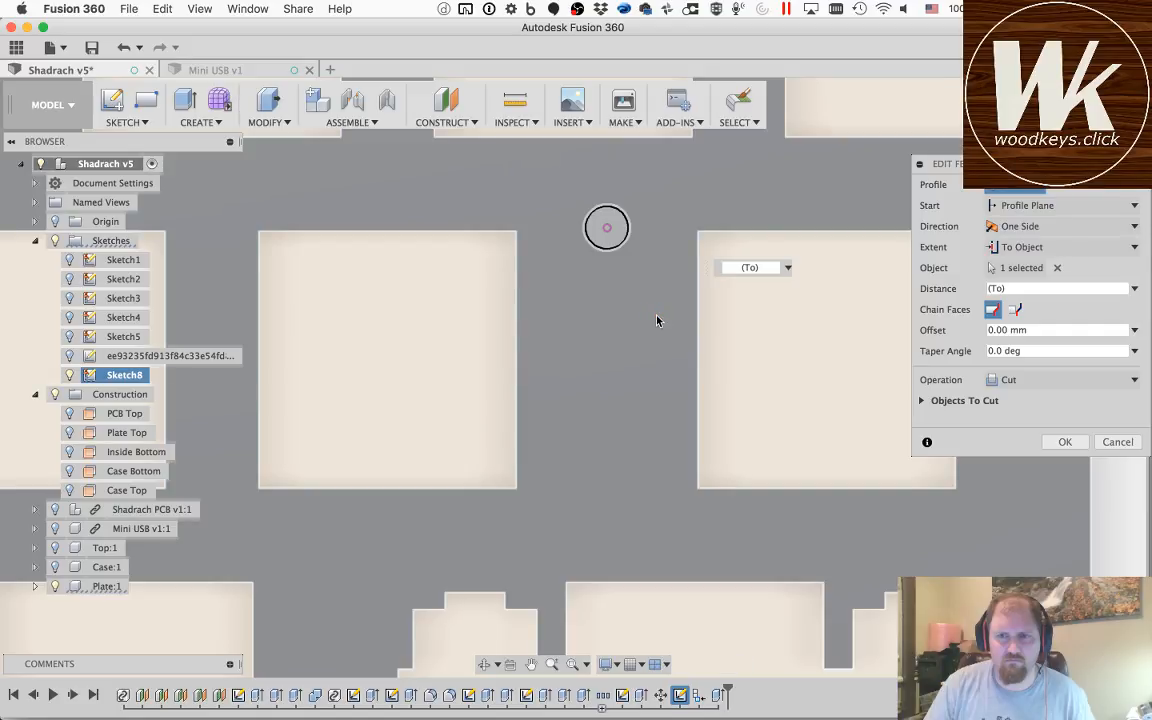
pyautogui.click(1079, 442)
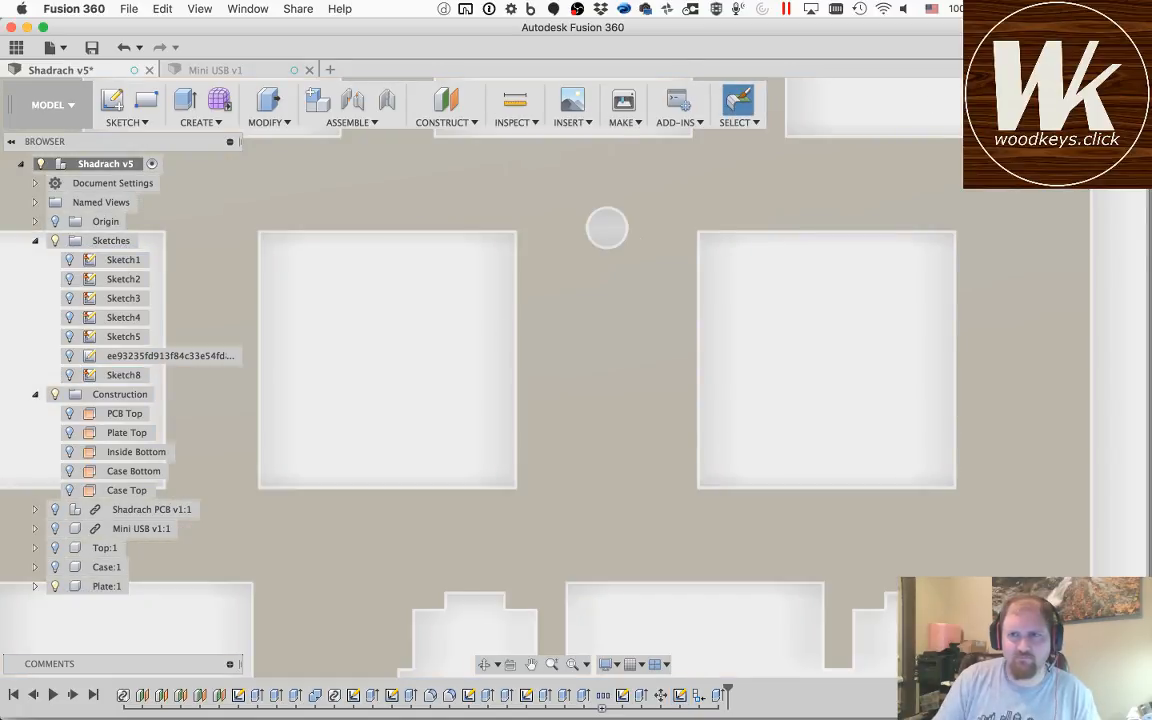
# Step: Show the Case and Top components around the plate and inspect the assembled keyboard from an angled view
pyautogui.click(1048, 98)
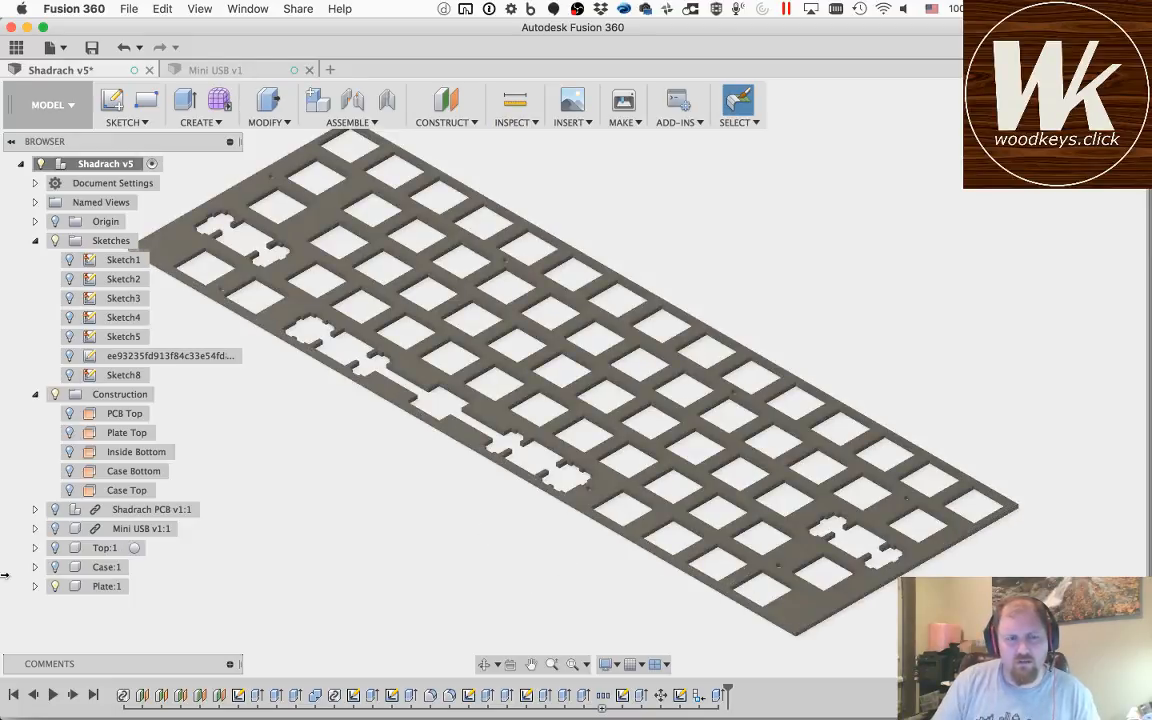
pyautogui.click(56, 569)
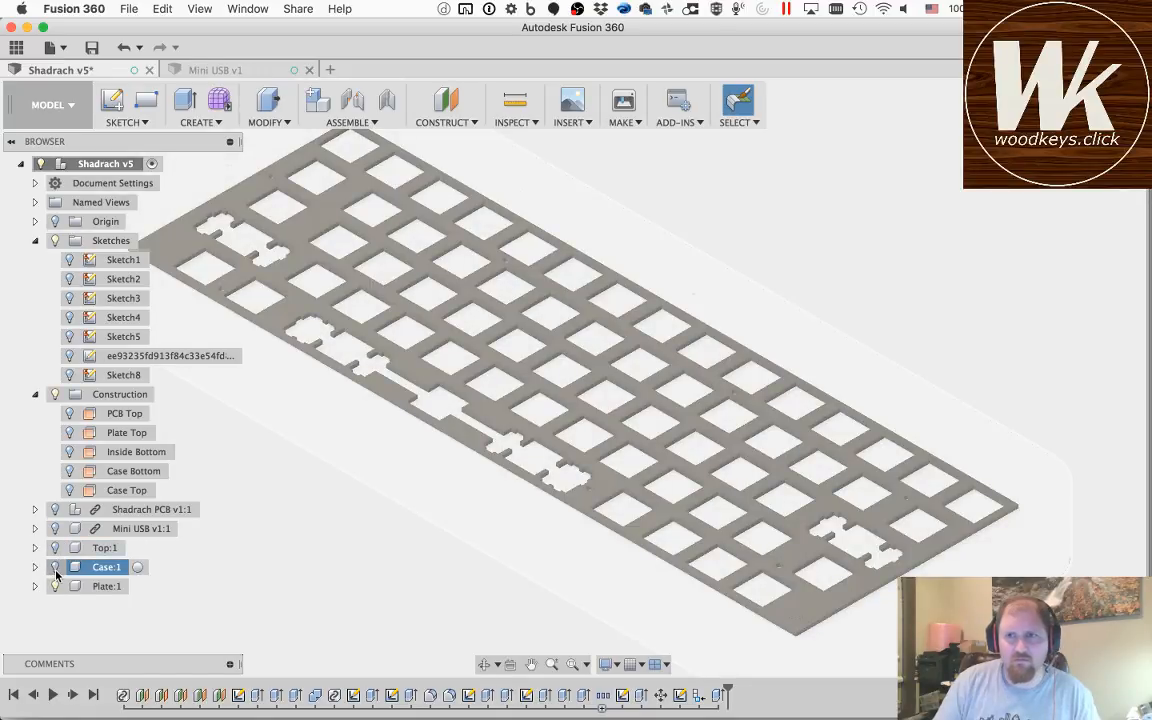
pyautogui.click(55, 567)
pyautogui.click(54, 548)
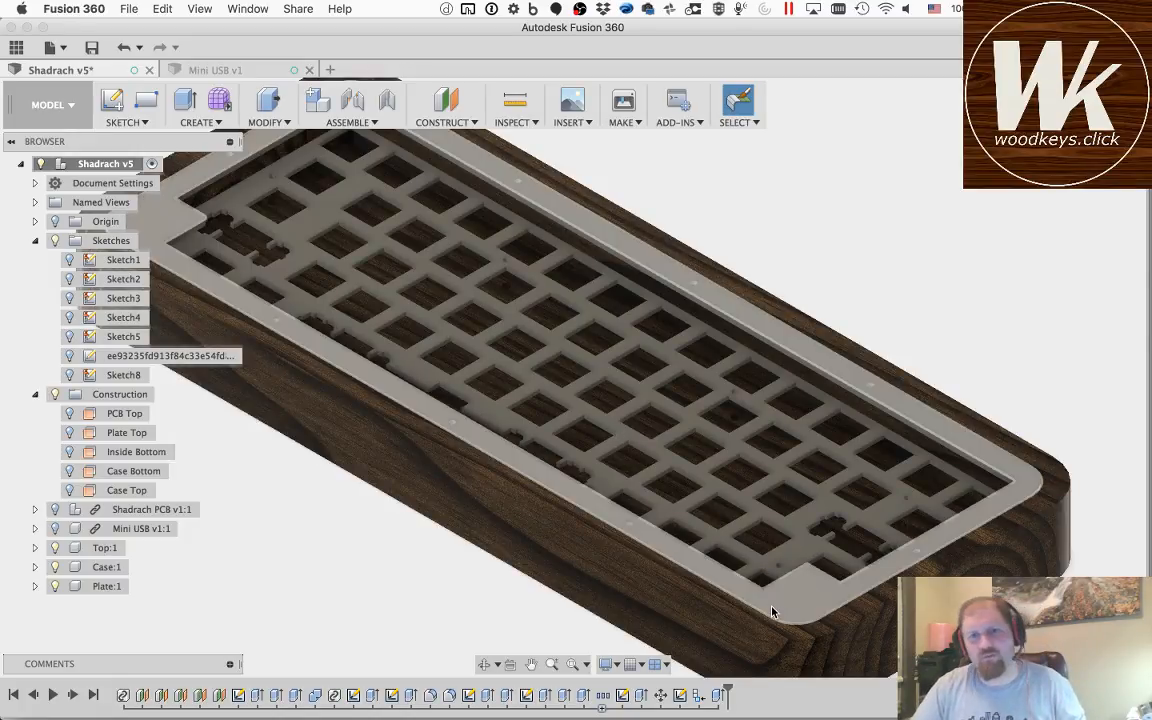
pyautogui.click(483, 664)
pyautogui.moveTo(770, 492)
pyautogui.mouseDown()
pyautogui.moveTo(663, 445)
pyautogui.moveTo(618, 458)
pyautogui.moveTo(905, 494)
pyautogui.moveTo(926, 472)
pyautogui.moveTo(722, 490)
pyautogui.moveTo(912, 502)
pyautogui.moveTo(764, 498)
pyautogui.mouseUp()
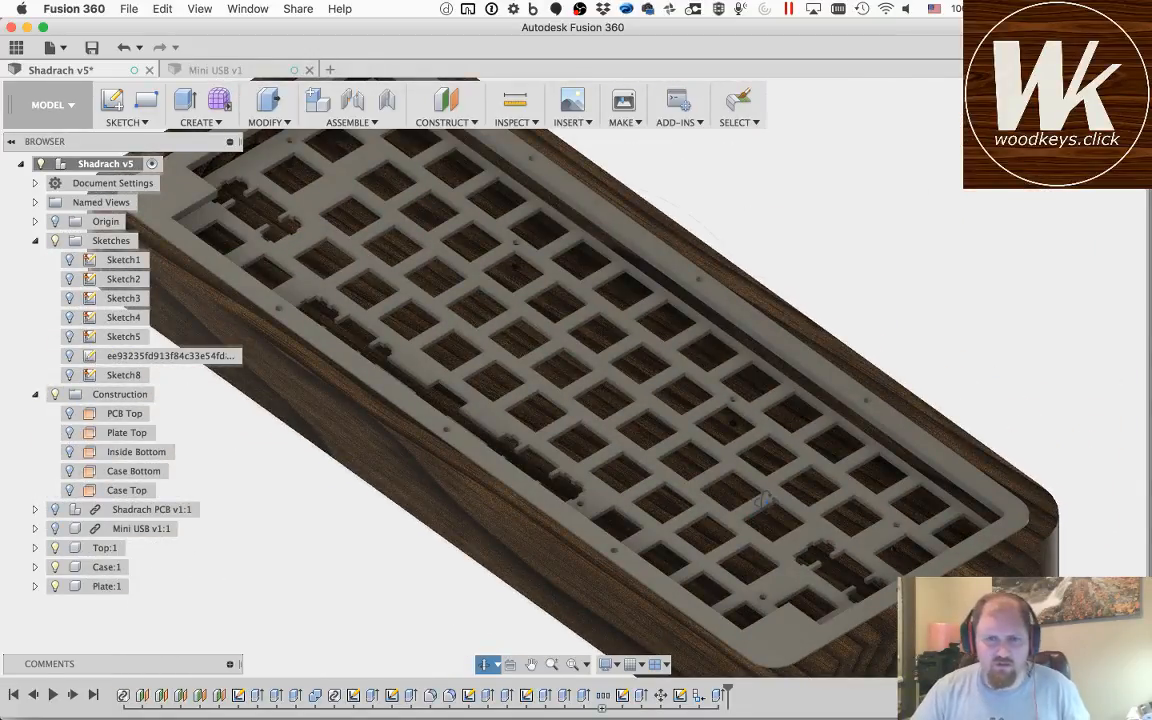
pyautogui.press('Escape')
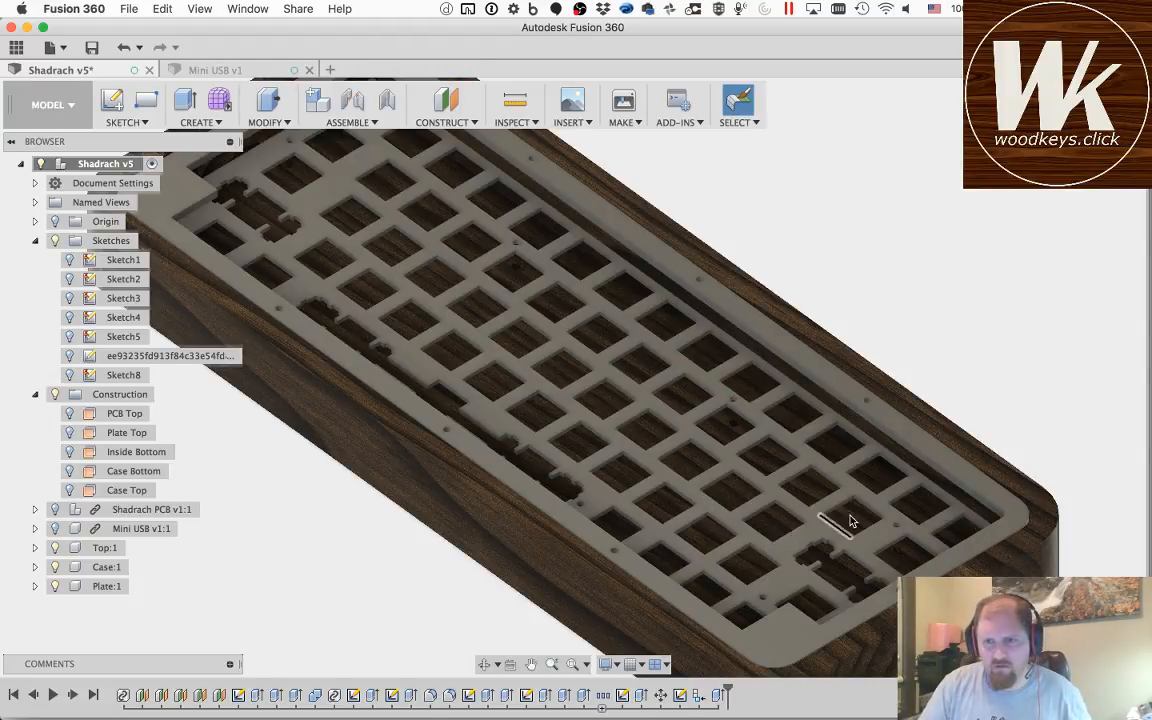
pyautogui.press('f')
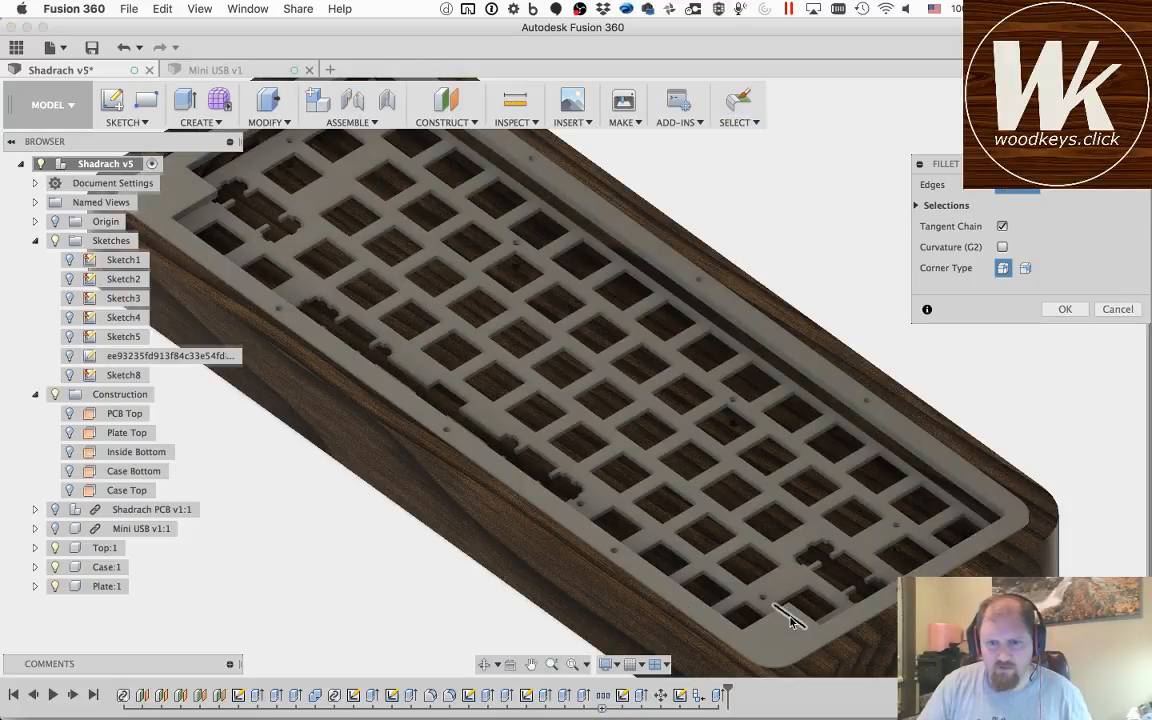
pyautogui.scroll(5, 790, 622)
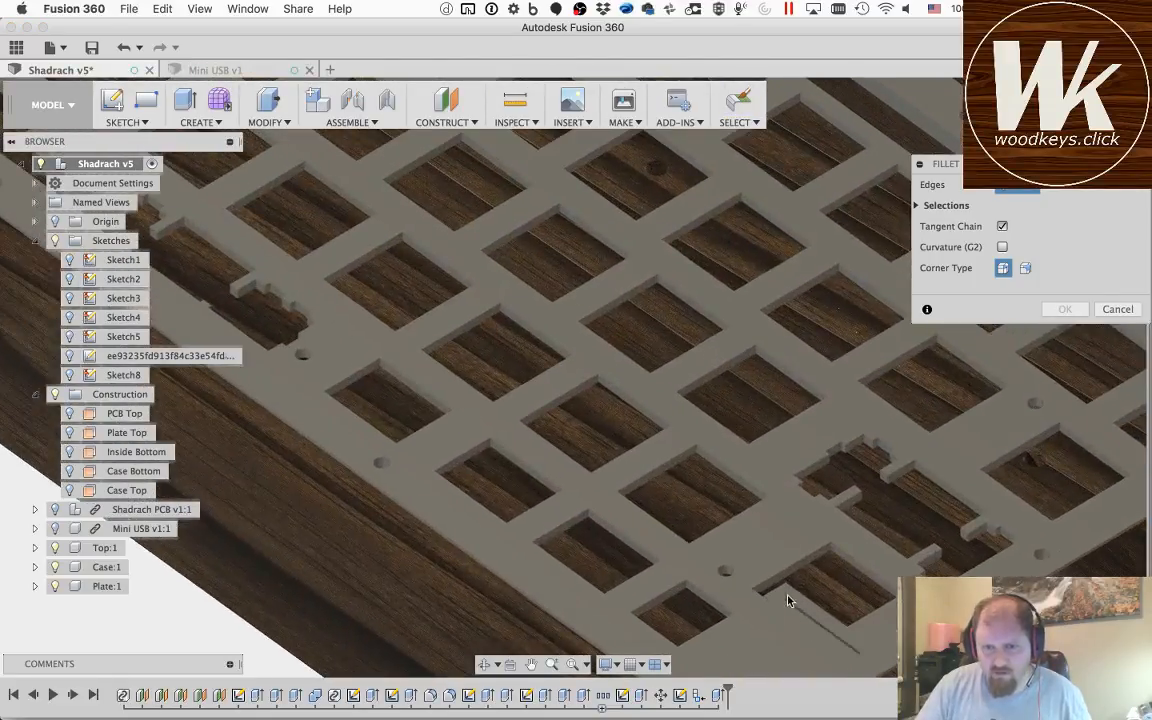
pyautogui.click(795, 604)
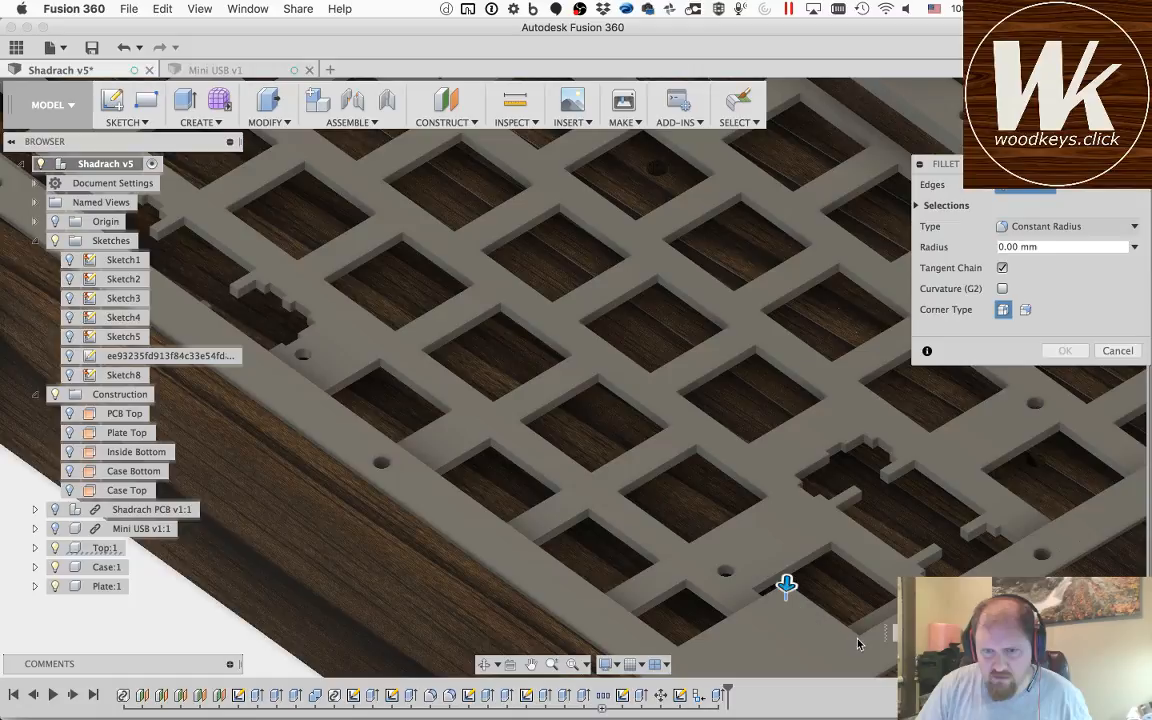
pyautogui.click(858, 643)
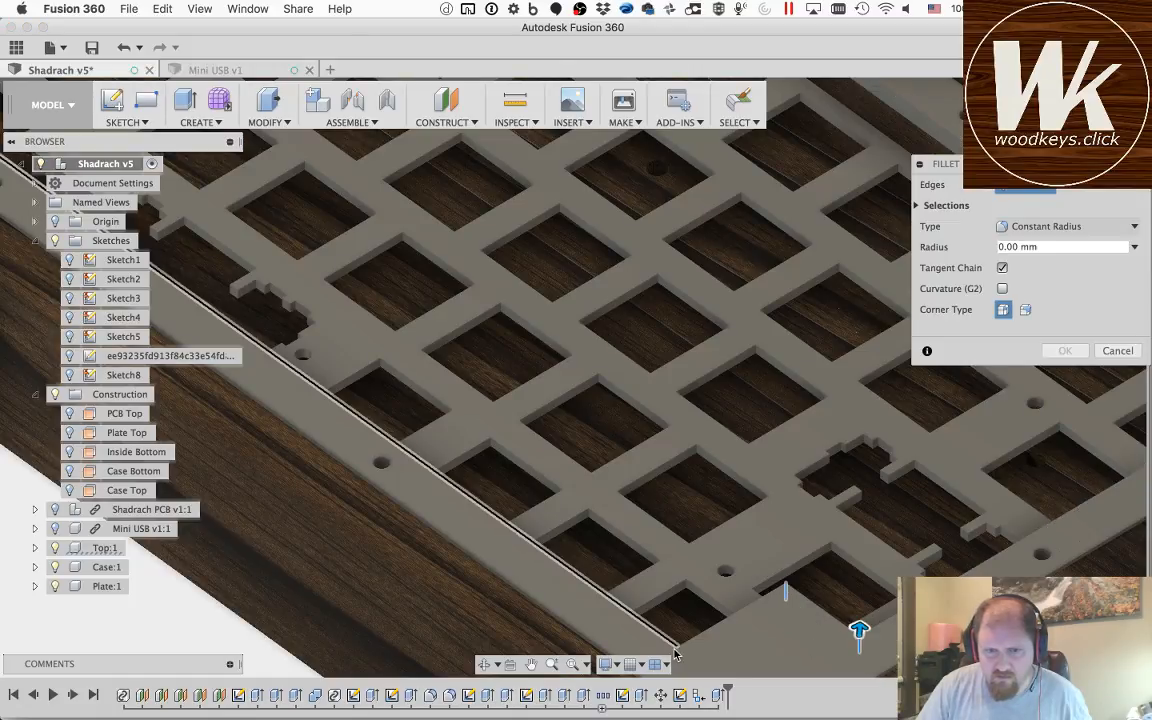
pyautogui.click(677, 652)
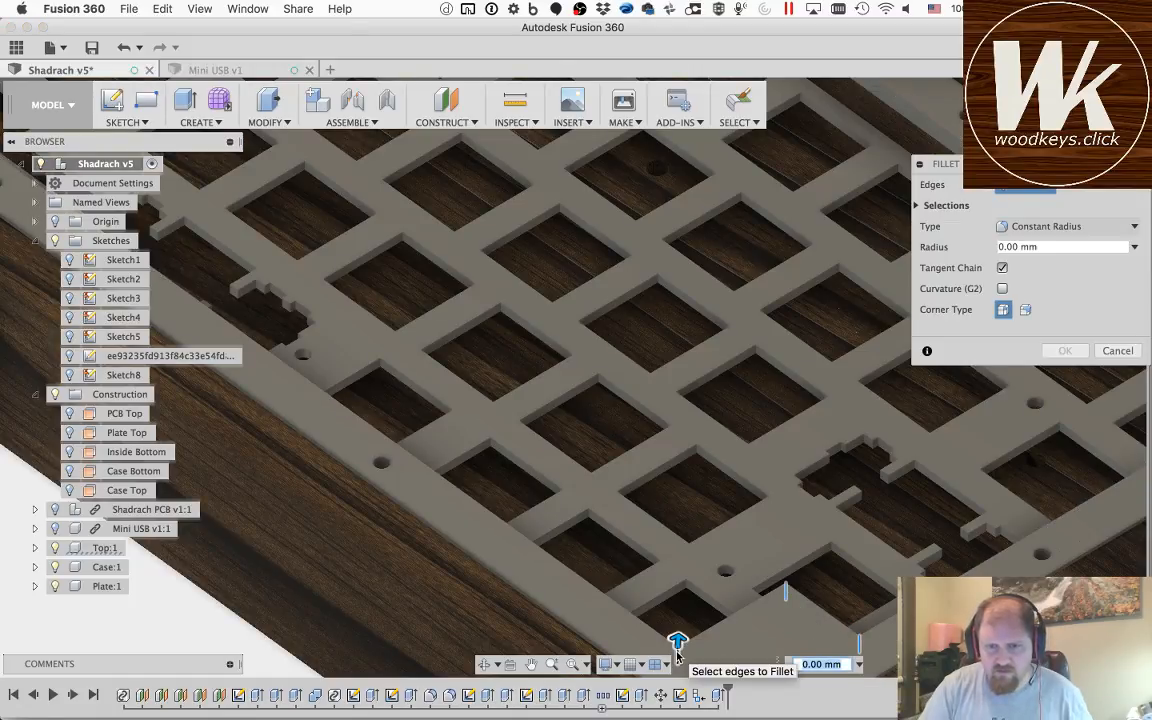
pyautogui.press('Return')
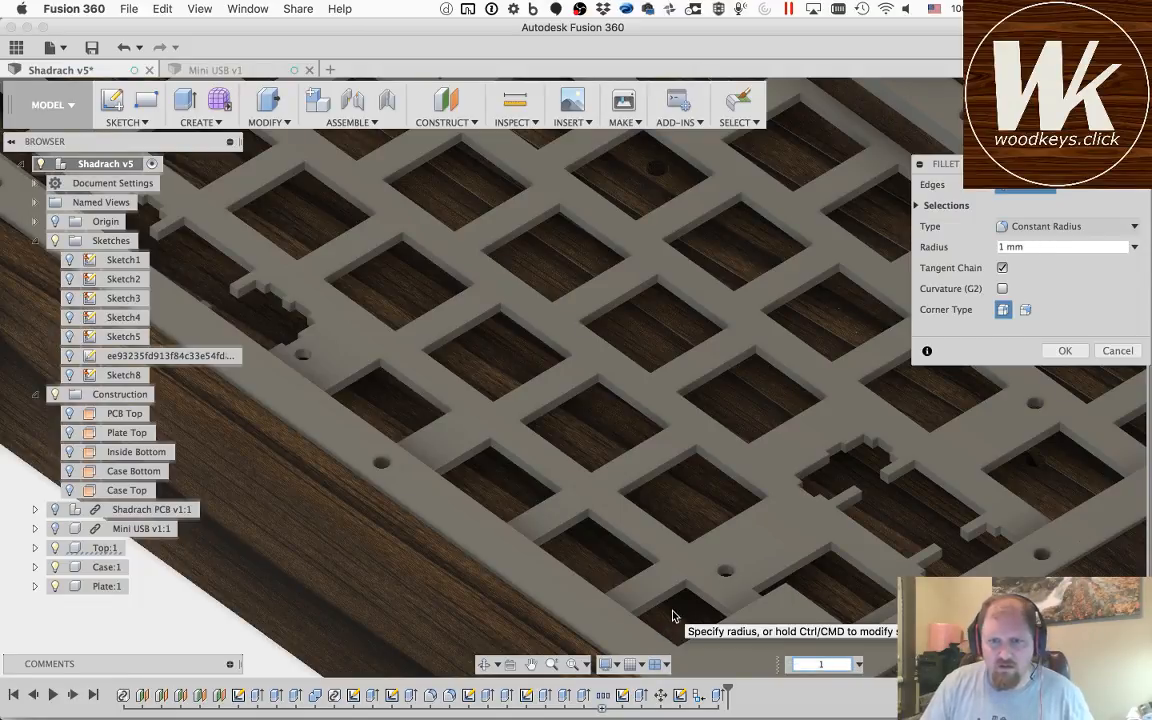
pyautogui.press('Return')
# Step: Fillet the Top component's vertical corner edges at the stepped notches on both ends of the front key opening with a 1 mm radius
pyautogui.press('f')
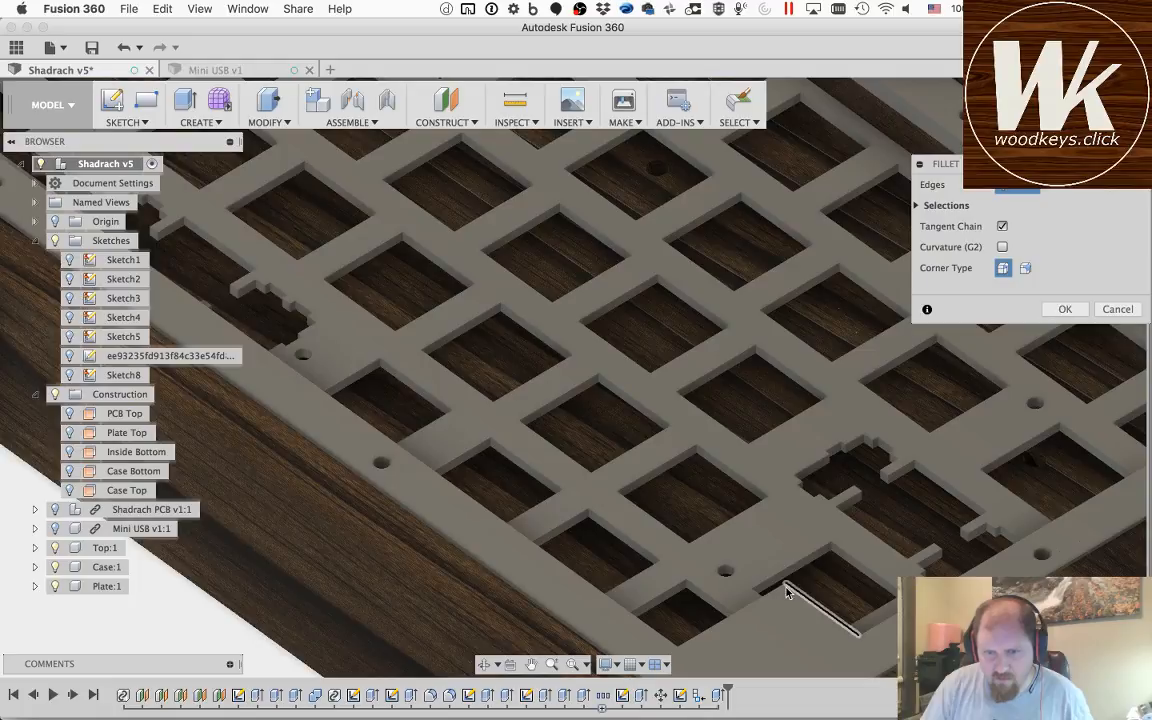
pyautogui.click(788, 592)
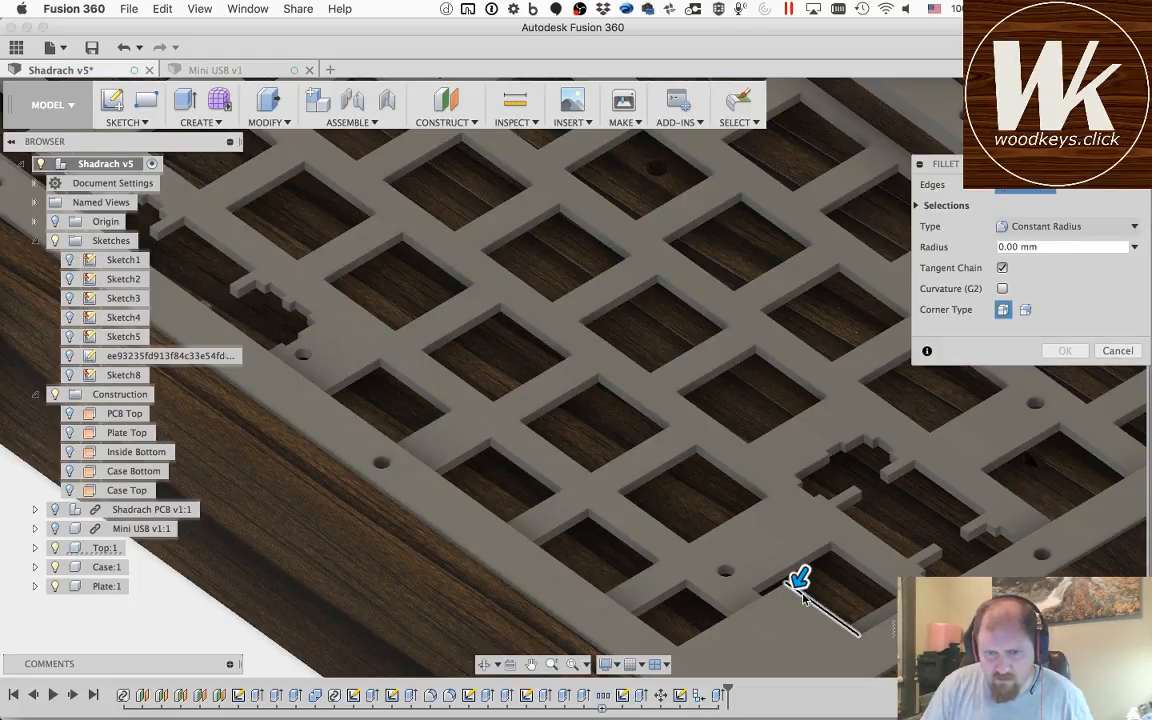
pyautogui.click(796, 592)
pyautogui.click(785, 591)
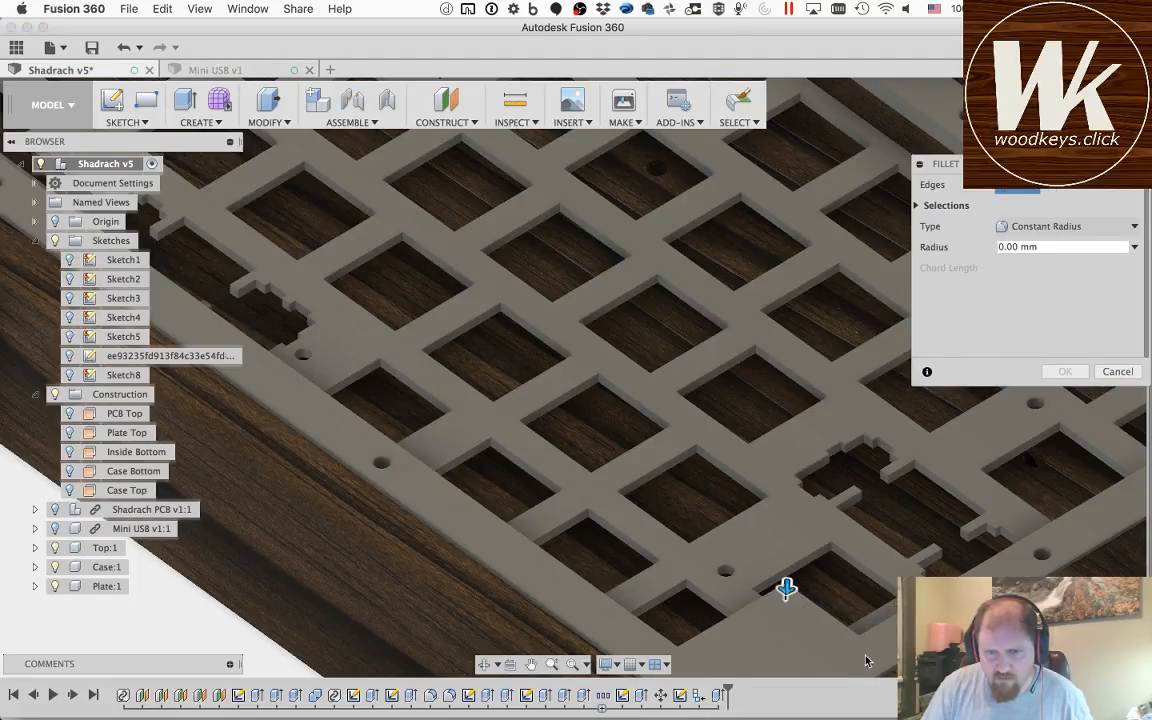
pyautogui.click(677, 652)
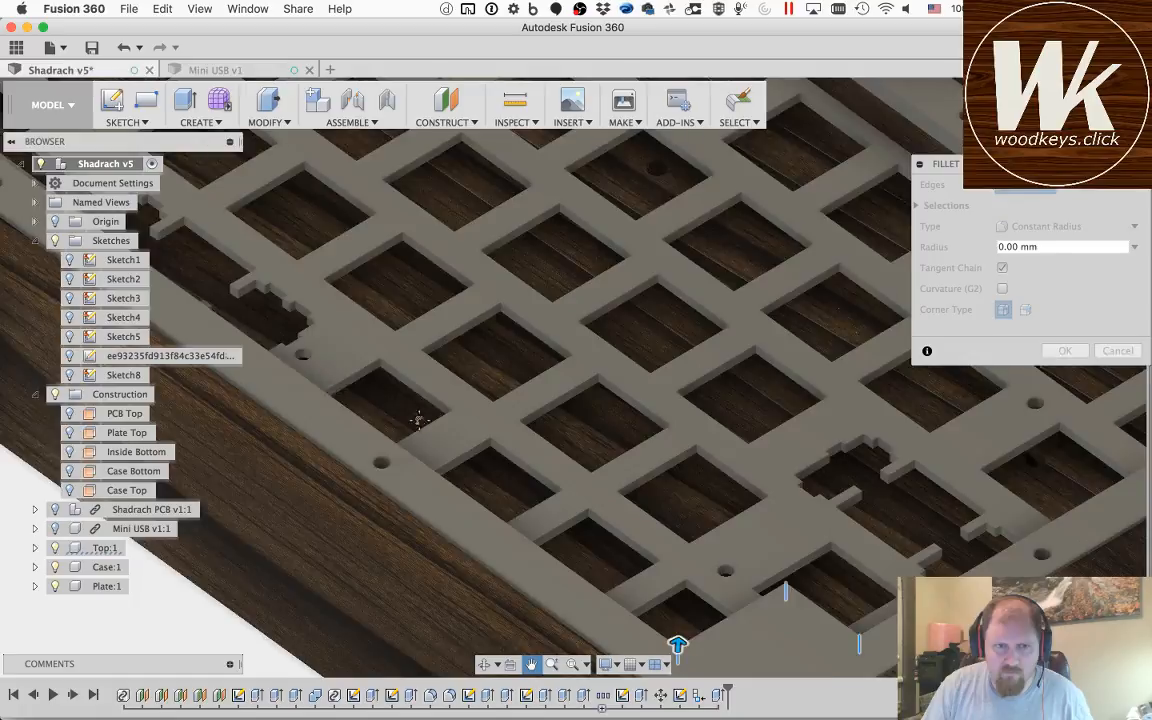
pyautogui.keyDown('shift'); pyautogui.moveTo(418, 418); pyautogui.dragTo(479, 395, button='middle'); pyautogui.keyUp('shift')
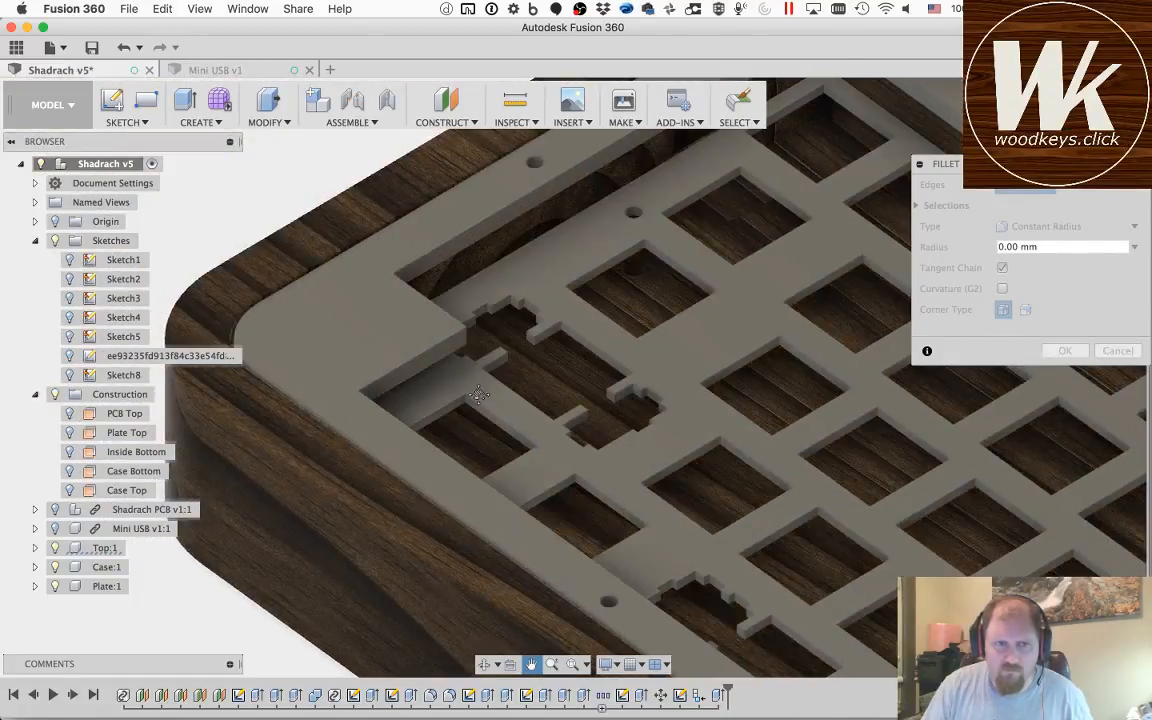
pyautogui.click(356, 400)
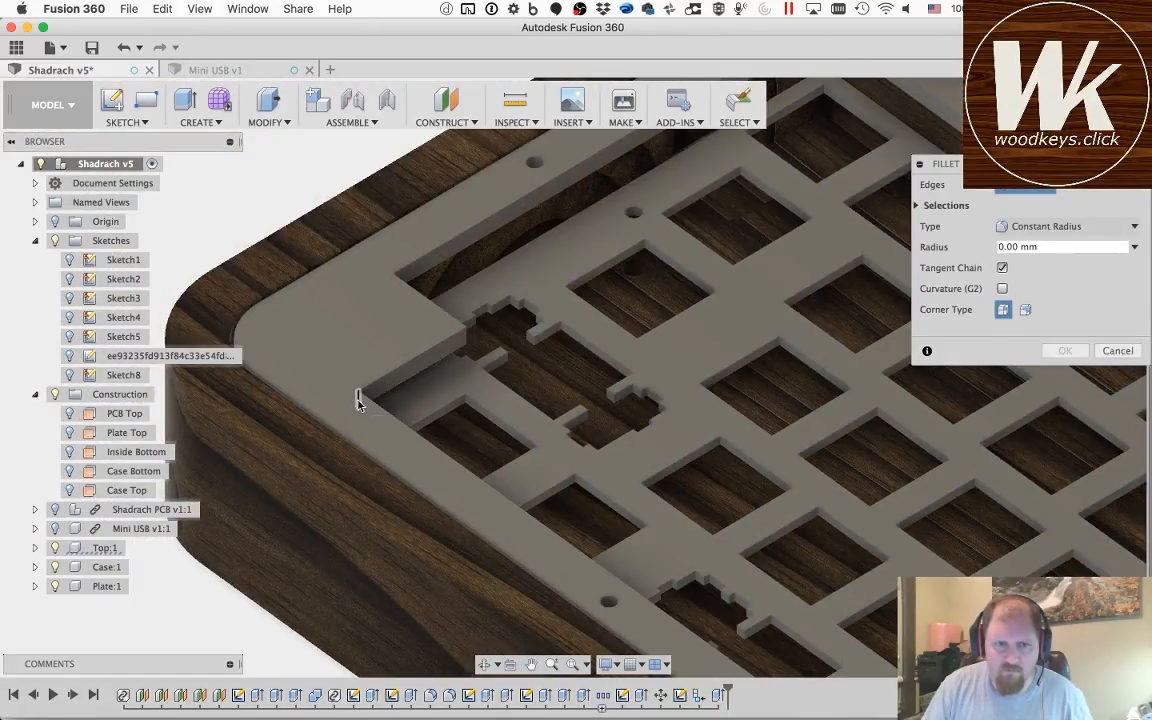
pyautogui.click(399, 285)
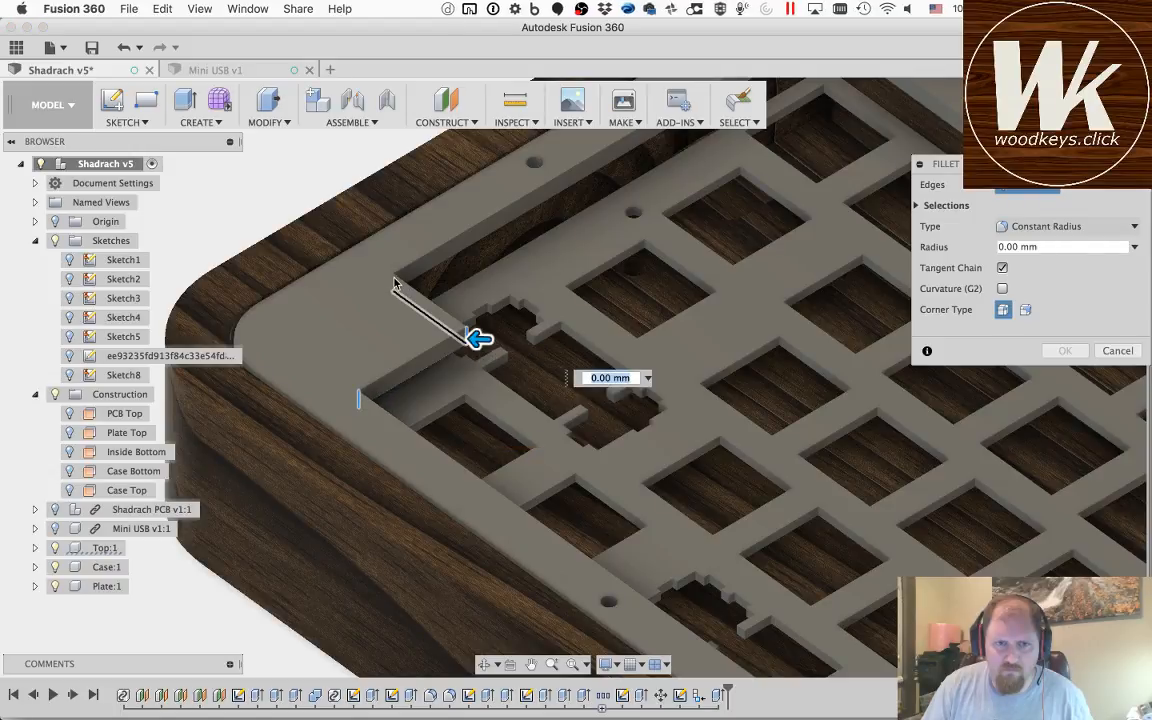
pyautogui.click(392, 279)
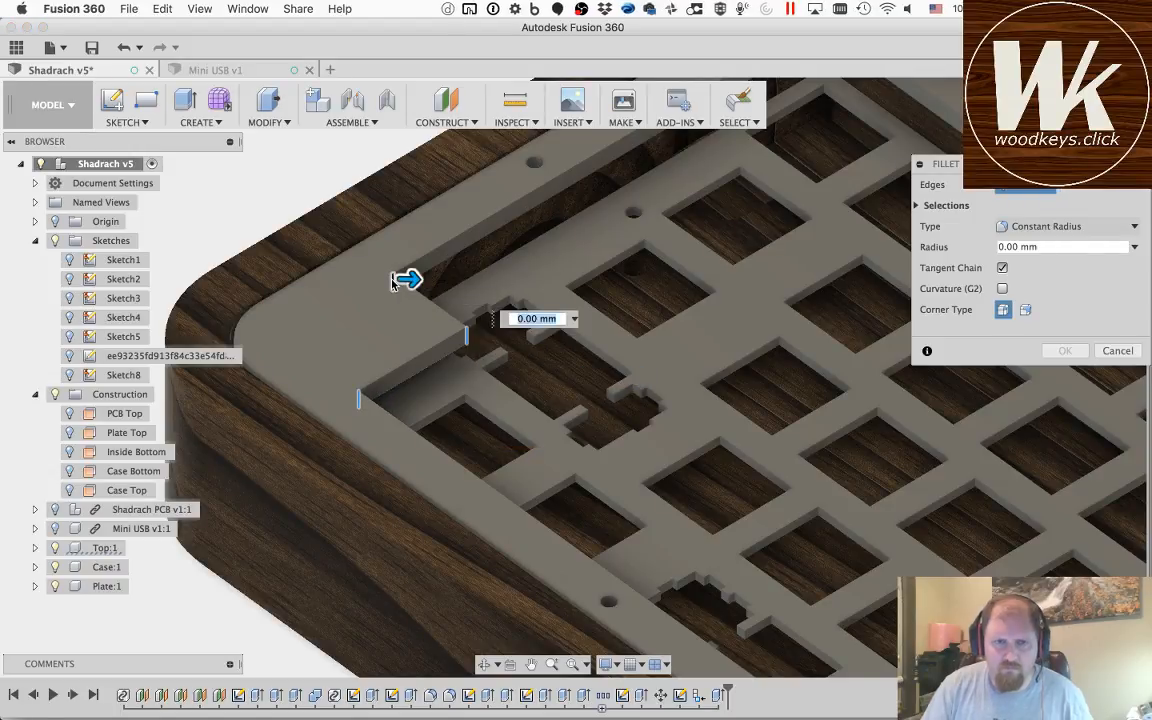
pyautogui.write('1')
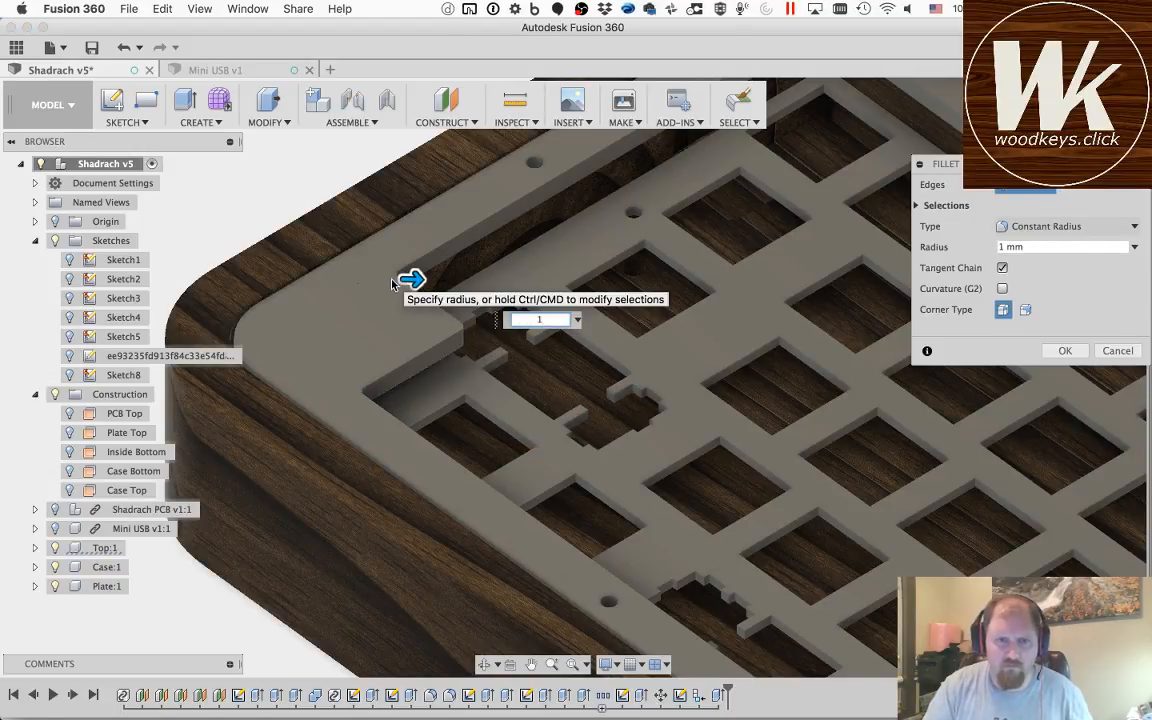
pyautogui.press('Return')
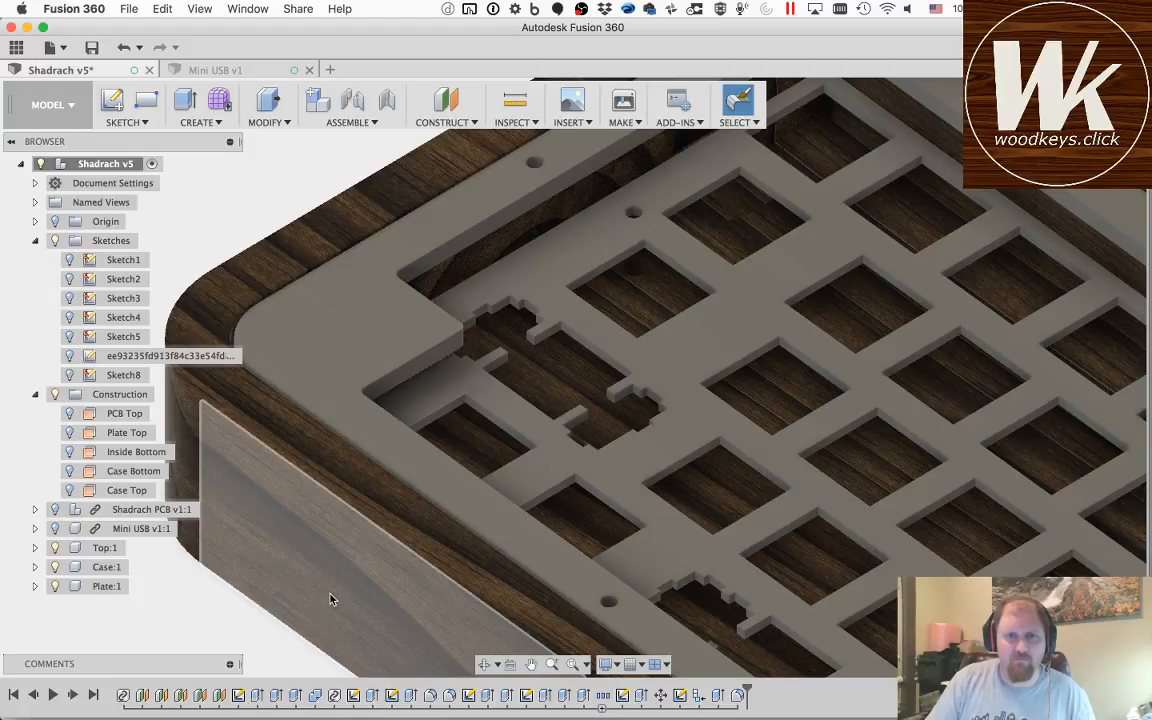
# Step: Hide the Top and Case components and select the Plate's two left-end vertical corner edges for a fillet
pyautogui.click(55, 547)
pyautogui.click(55, 567)
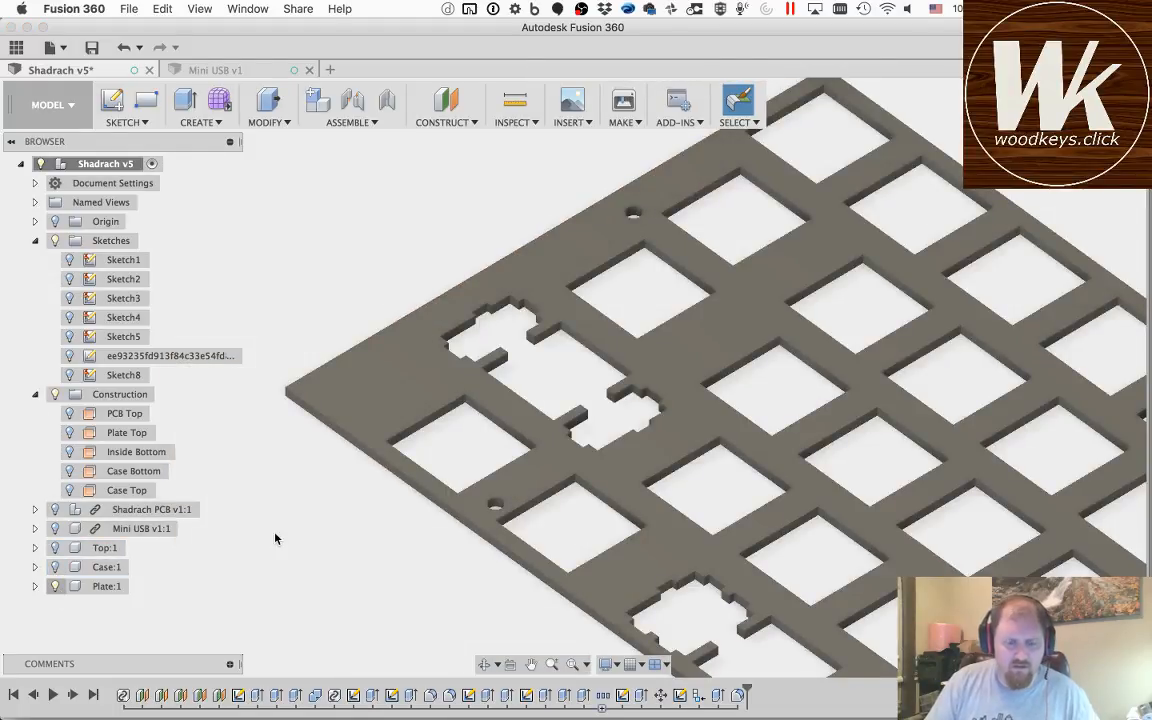
pyautogui.press('f')
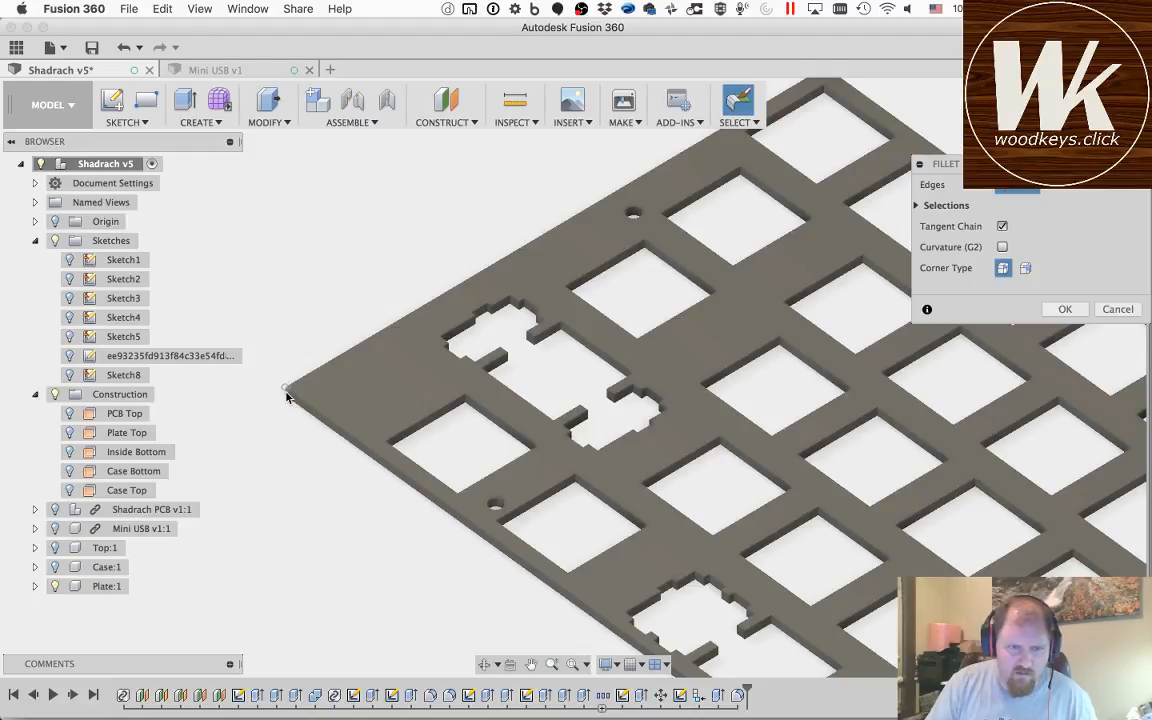
pyautogui.click(286, 398)
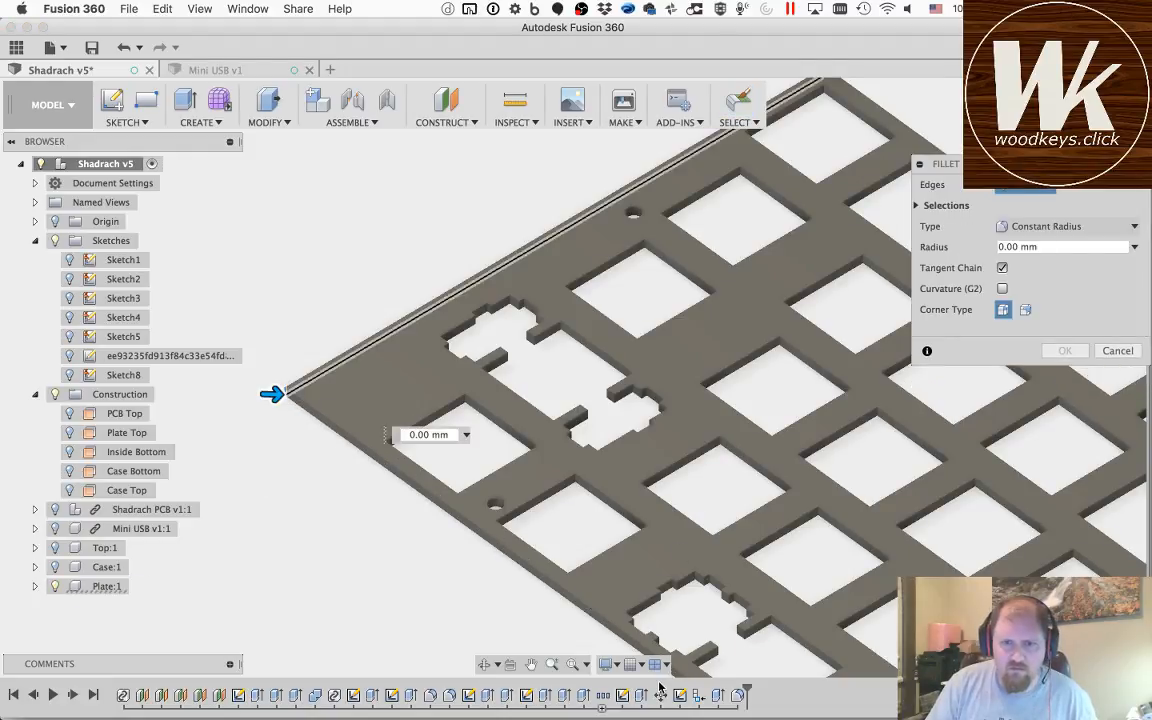
pyautogui.click(531, 664)
pyautogui.moveTo(708, 143); pyautogui.dragTo(648, 423)
pyautogui.press('Escape')
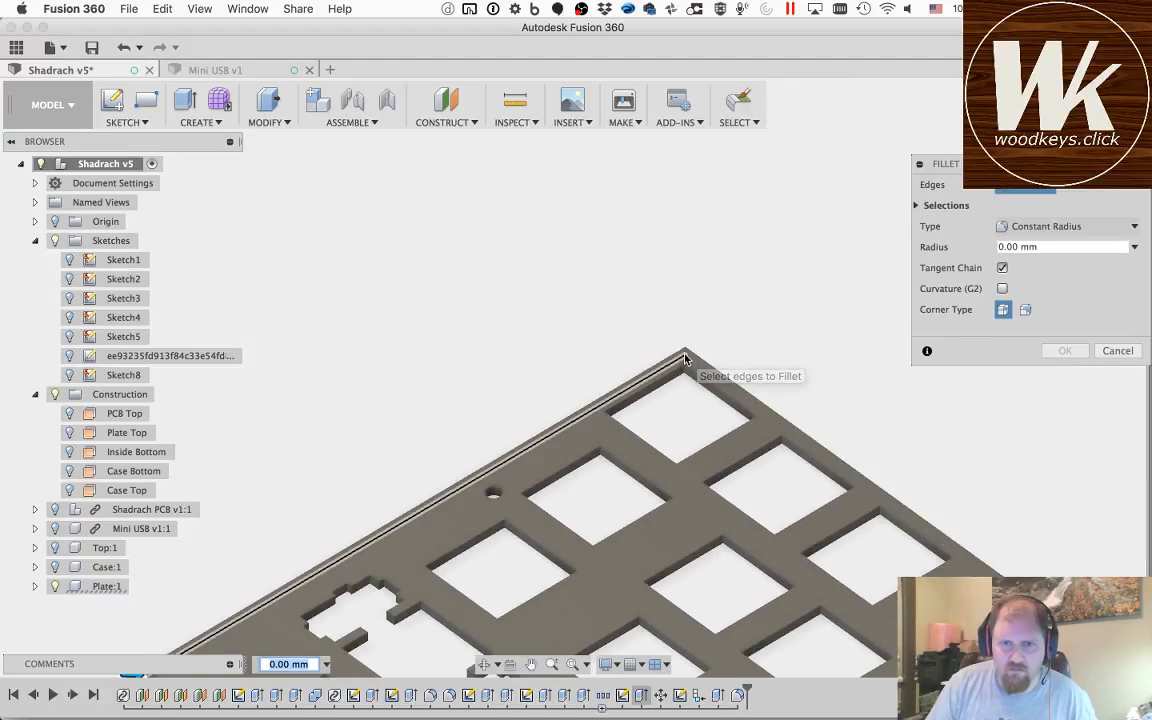
pyautogui.click(685, 356)
# Step: Add the Plate's two right-end vertical corner edges to the fillet, set the radius to 1.5 mm and accept it
pyautogui.click(531, 664)
pyautogui.moveTo(768, 451); pyautogui.dragTo(560, 190)
pyautogui.moveTo(789, 483); pyautogui.dragTo(480, 235)
pyautogui.moveTo(705, 535); pyautogui.dragTo(427, 216)
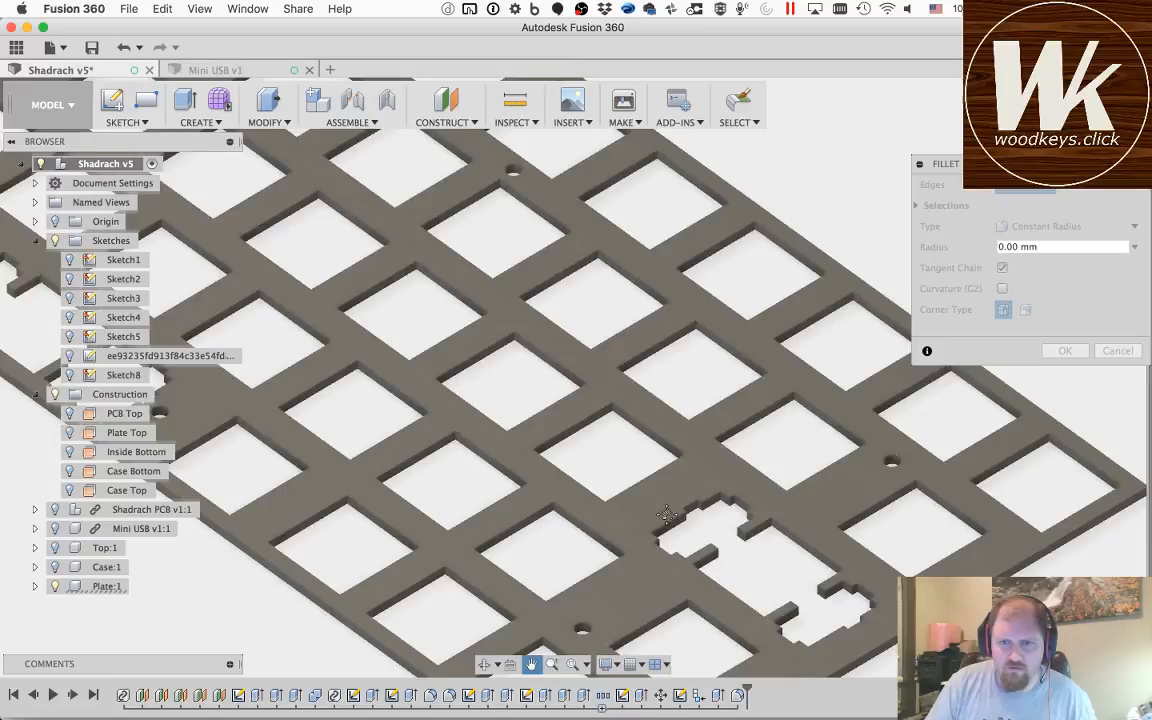
pyautogui.moveTo(664, 508); pyautogui.dragTo(333, 268)
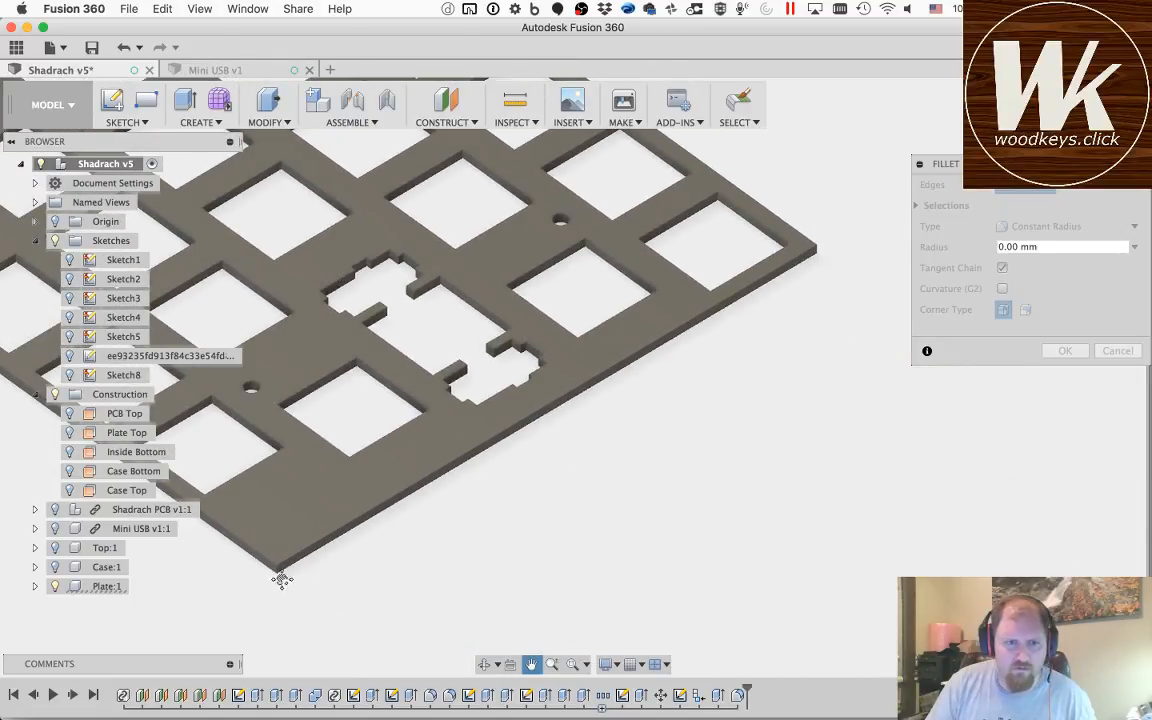
pyautogui.press('Escape')
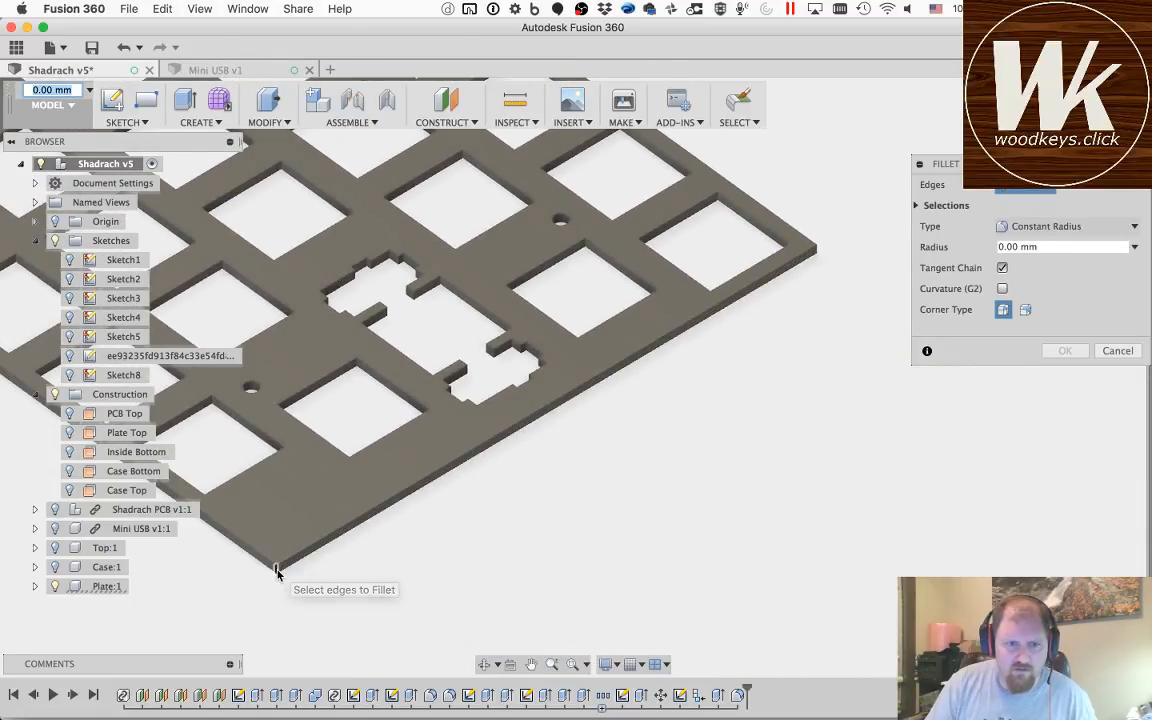
pyautogui.click(277, 572)
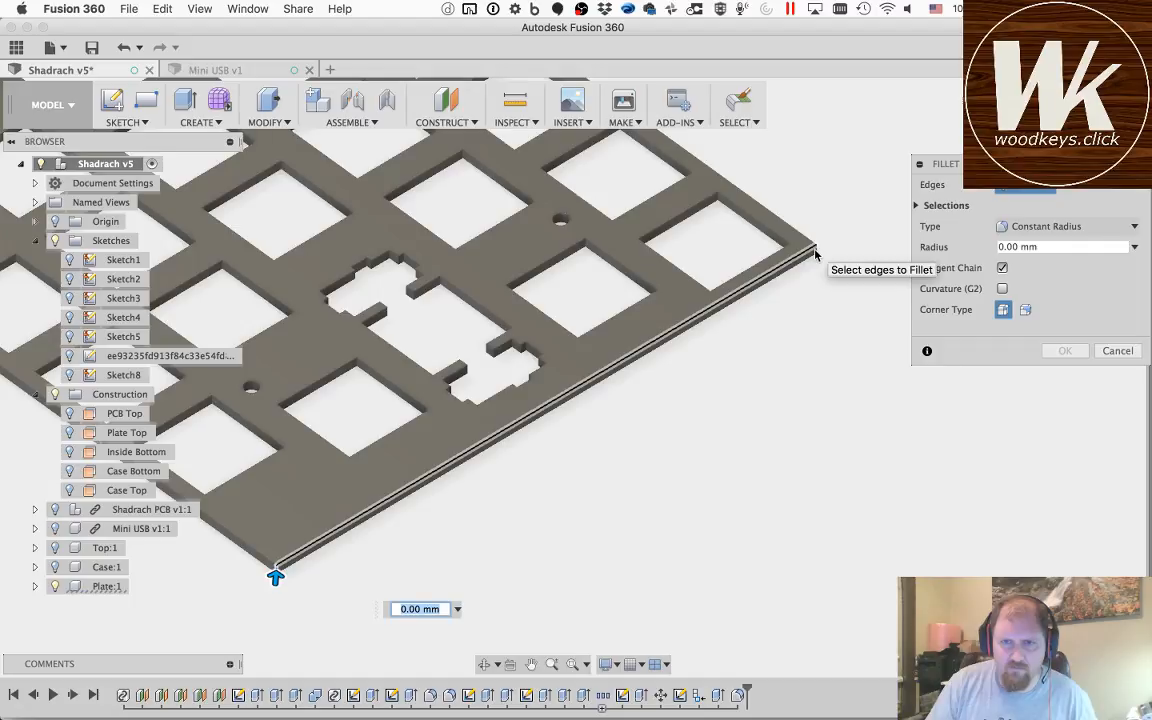
pyautogui.click(817, 254)
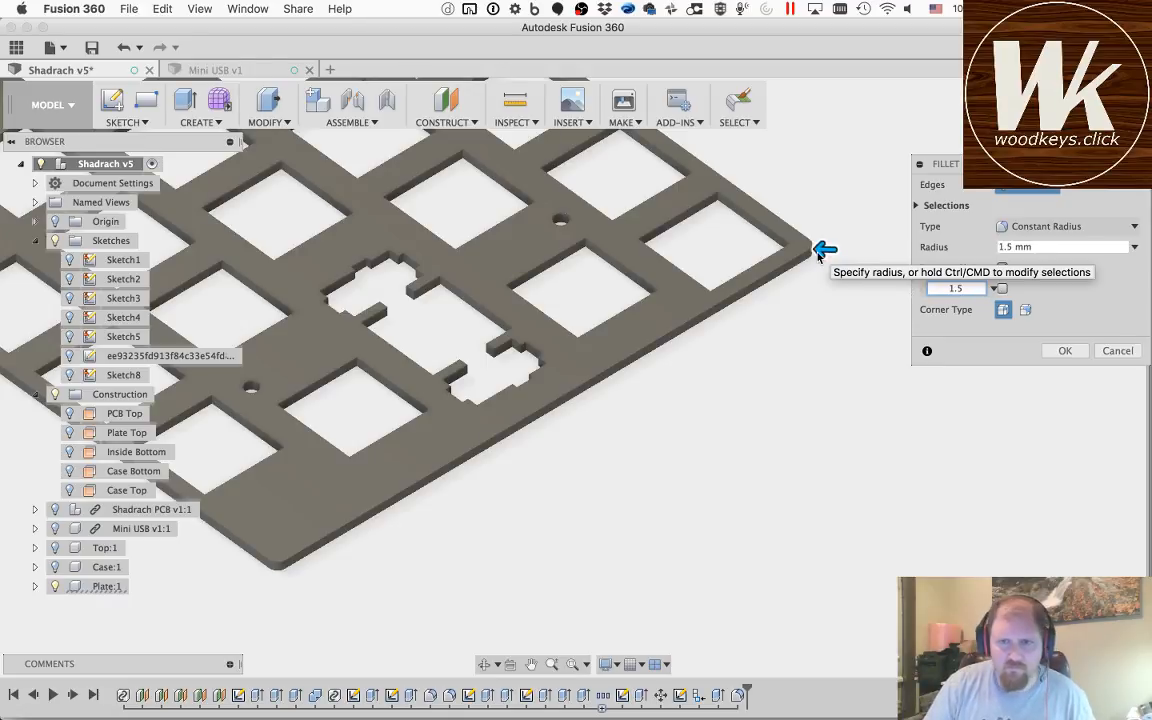
pyautogui.click(1063, 351)
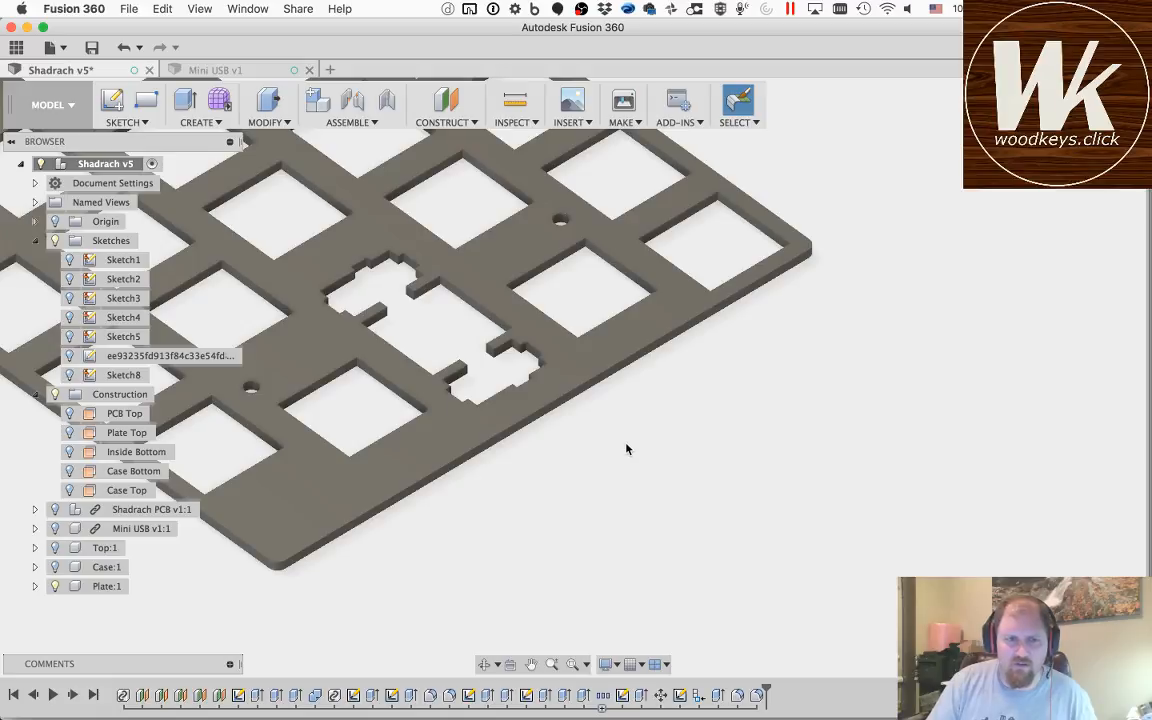
# Step: Save the Shadrach keyboard design with the rounded Plate corners as a new version
pyautogui.click(1062, 98)
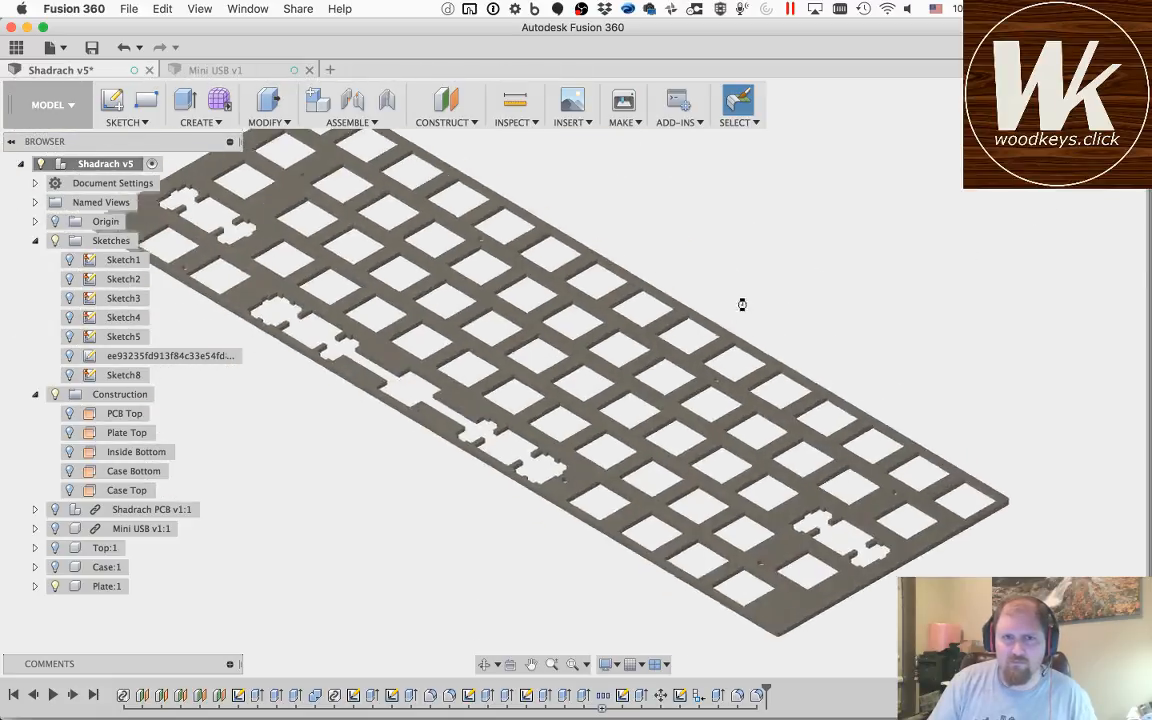
pyautogui.press('super+s')
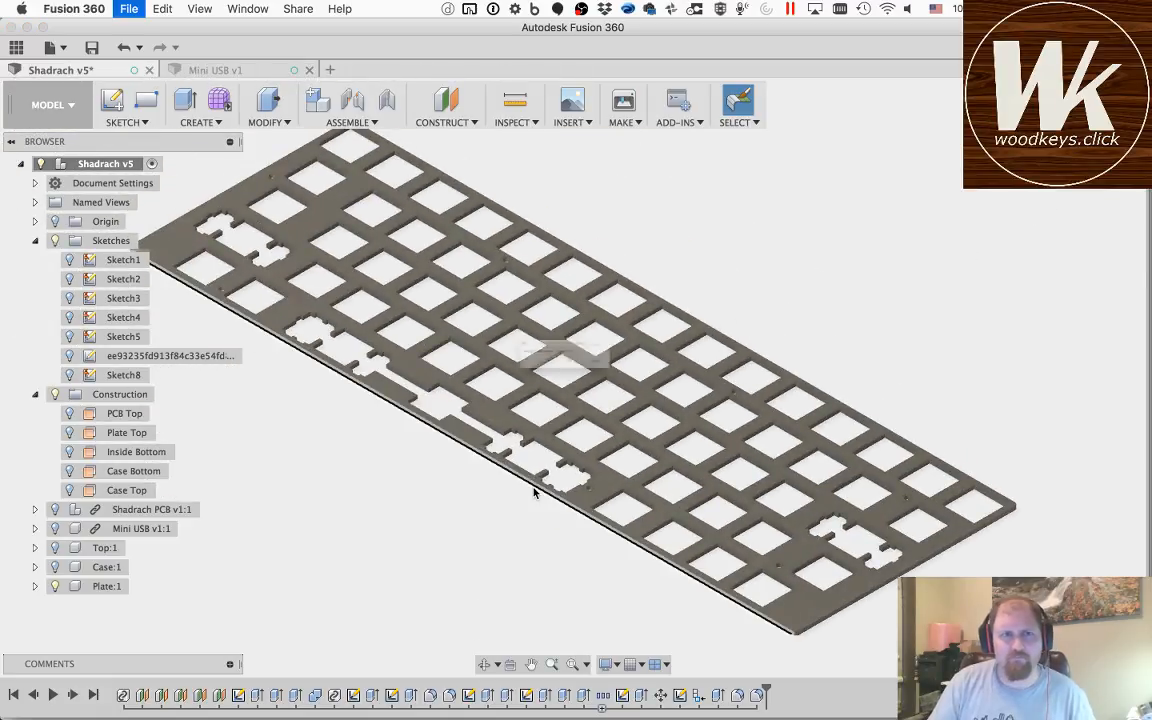
pyautogui.click(577, 378)
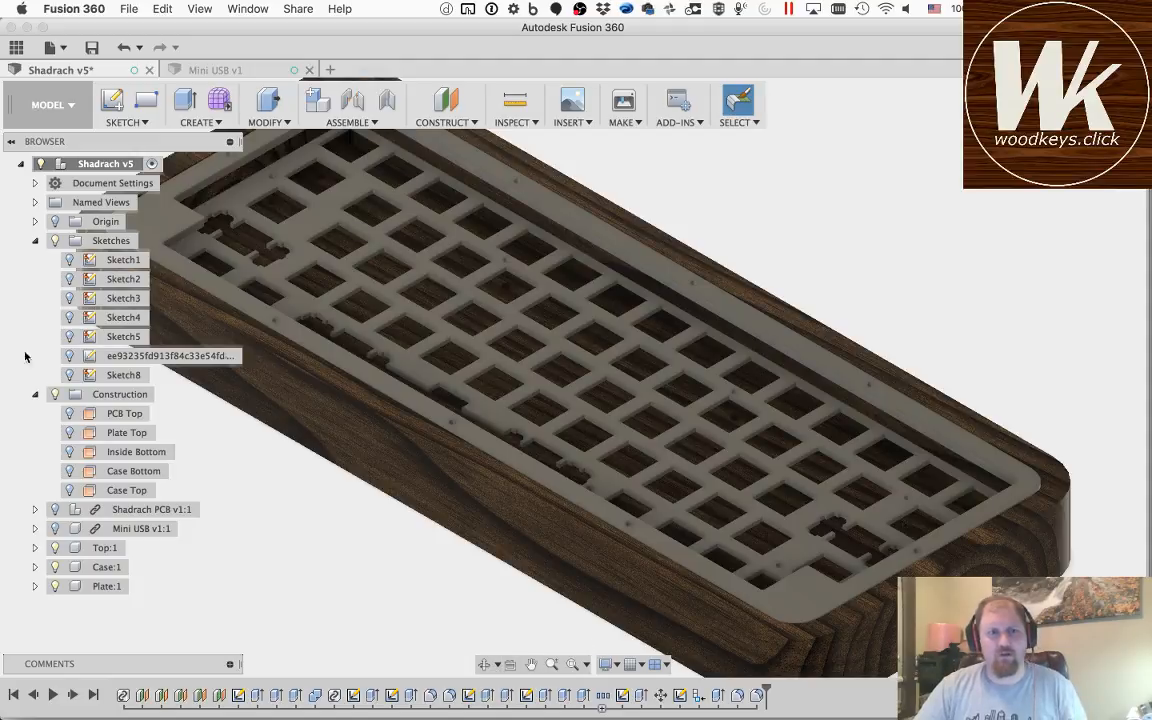
# Step: Collapse the Sketches folder and inspect the assembled case, Top and Plate from the end with the USB opening
pyautogui.click(36, 241)
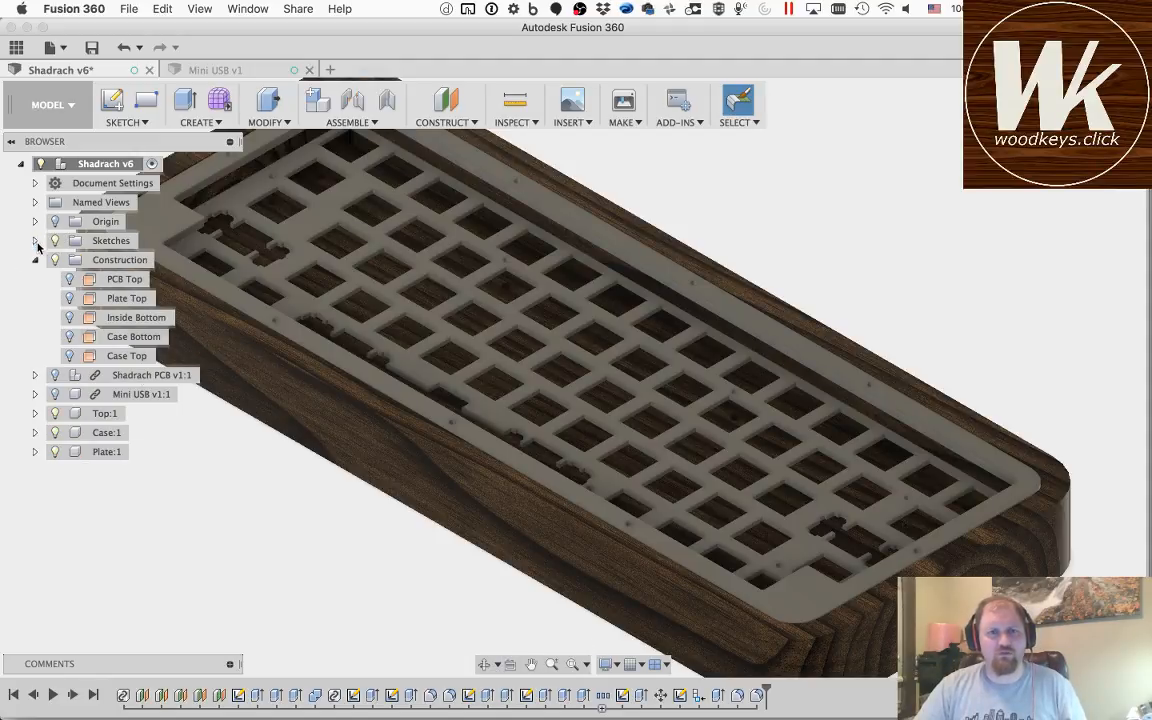
pyautogui.click(484, 664)
pyautogui.moveTo(298, 530); pyautogui.dragTo(446, 568)
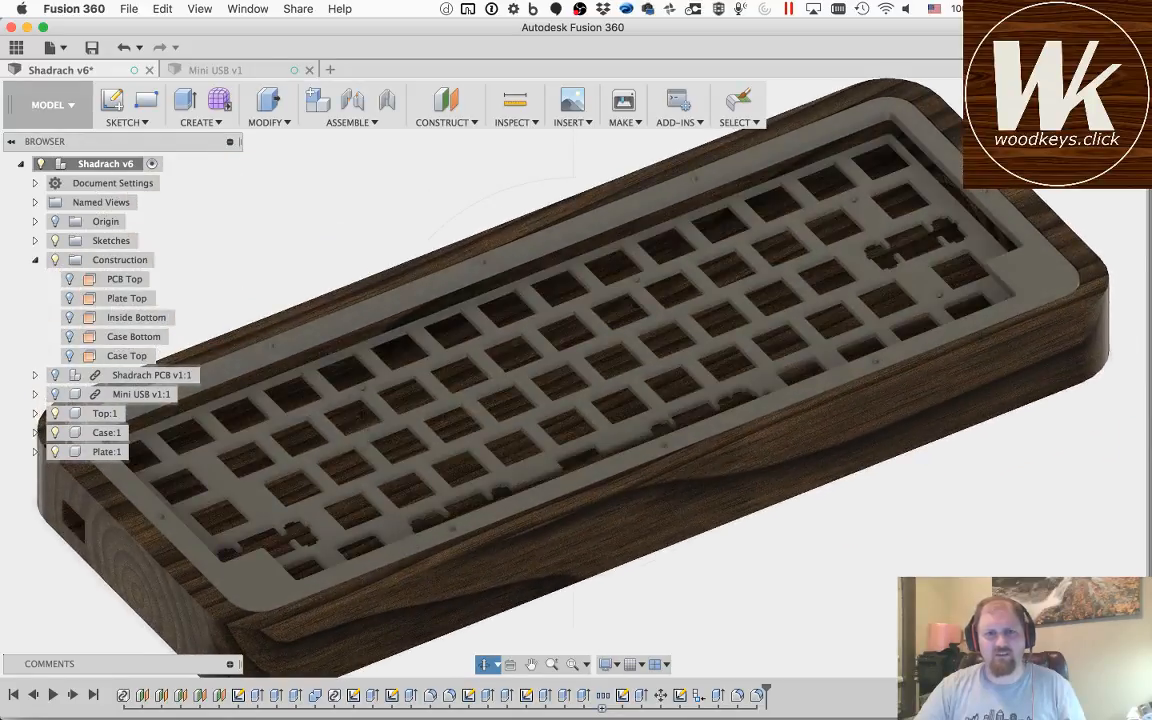
pyautogui.press('Escape')
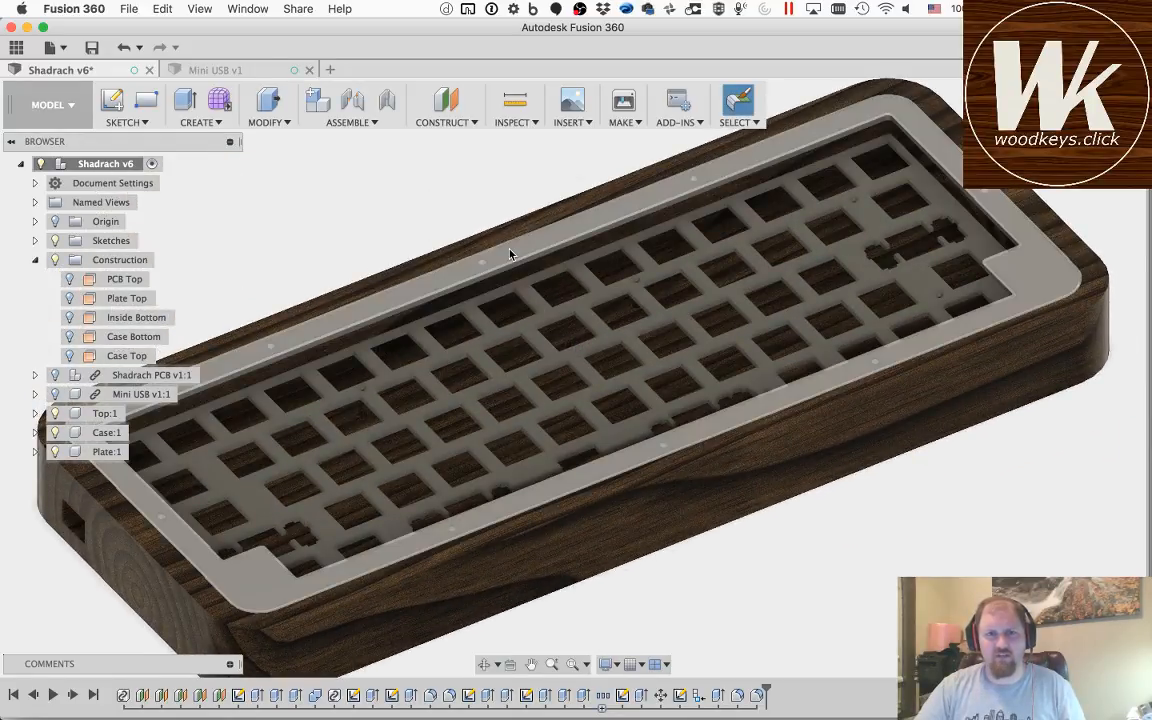
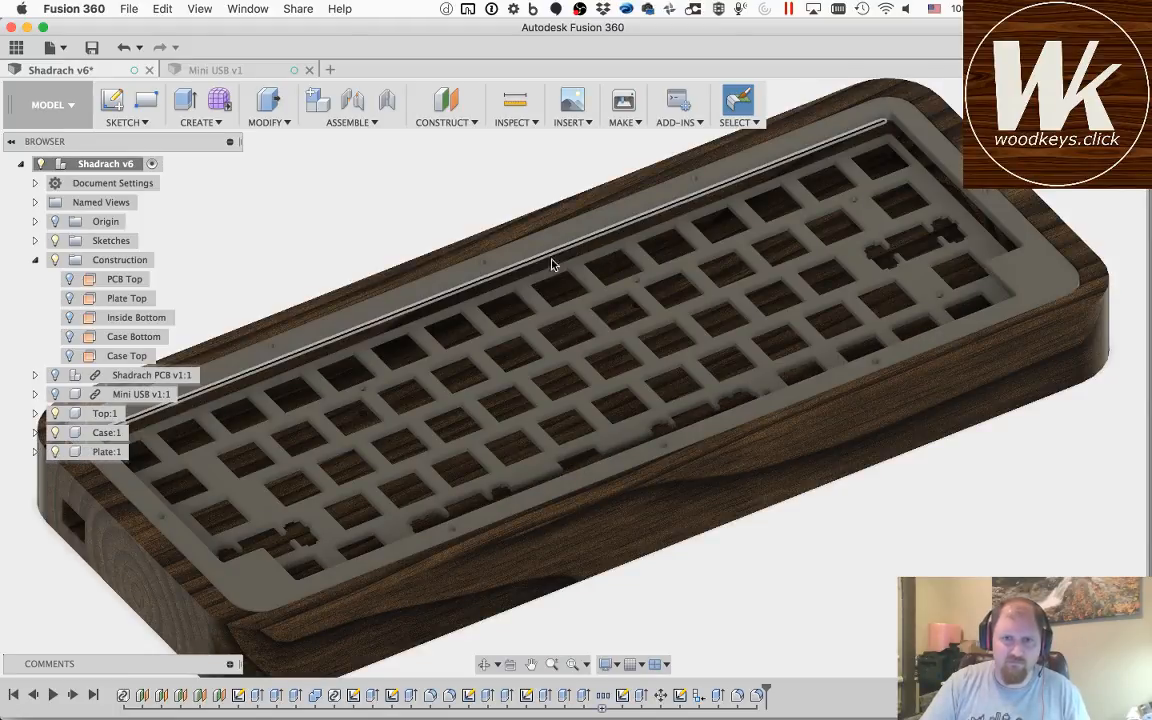
# Step: Activate the Plate component and expand its contents in the model tree
pyautogui.click(531, 664)
pyautogui.moveTo(352, 377); pyautogui.dragTo(428, 328)
pyautogui.press('Escape')
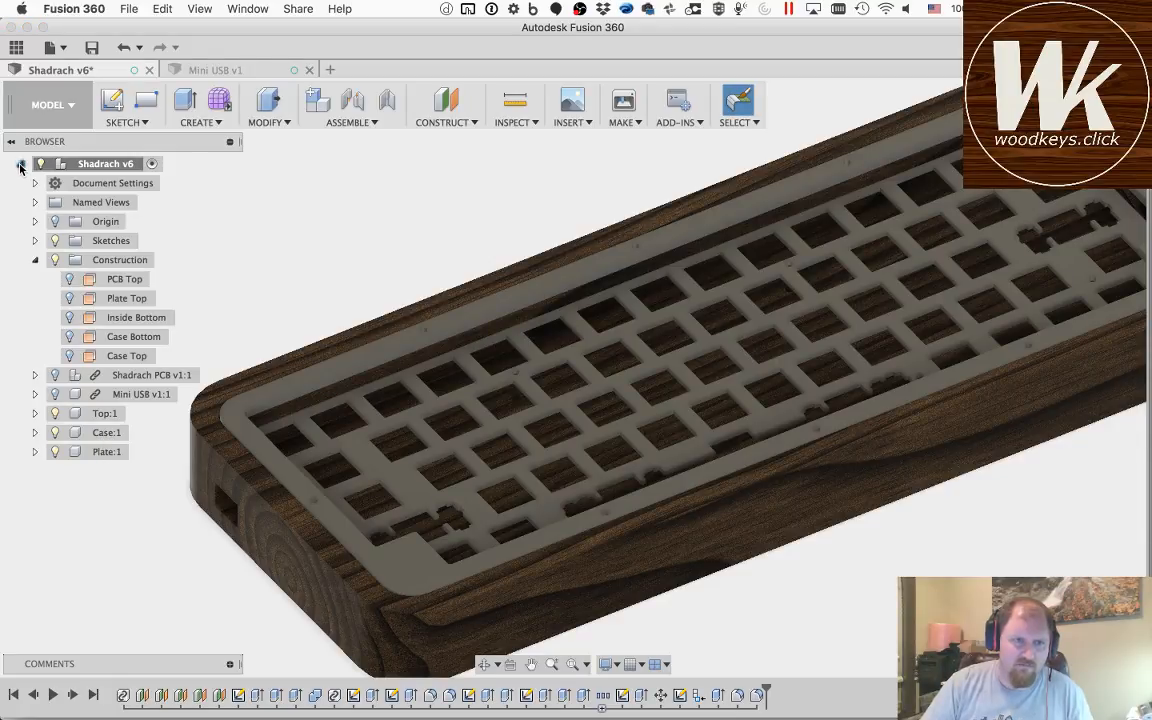
pyautogui.click(20, 164)
pyautogui.click(20, 164)
pyautogui.click(97, 451)
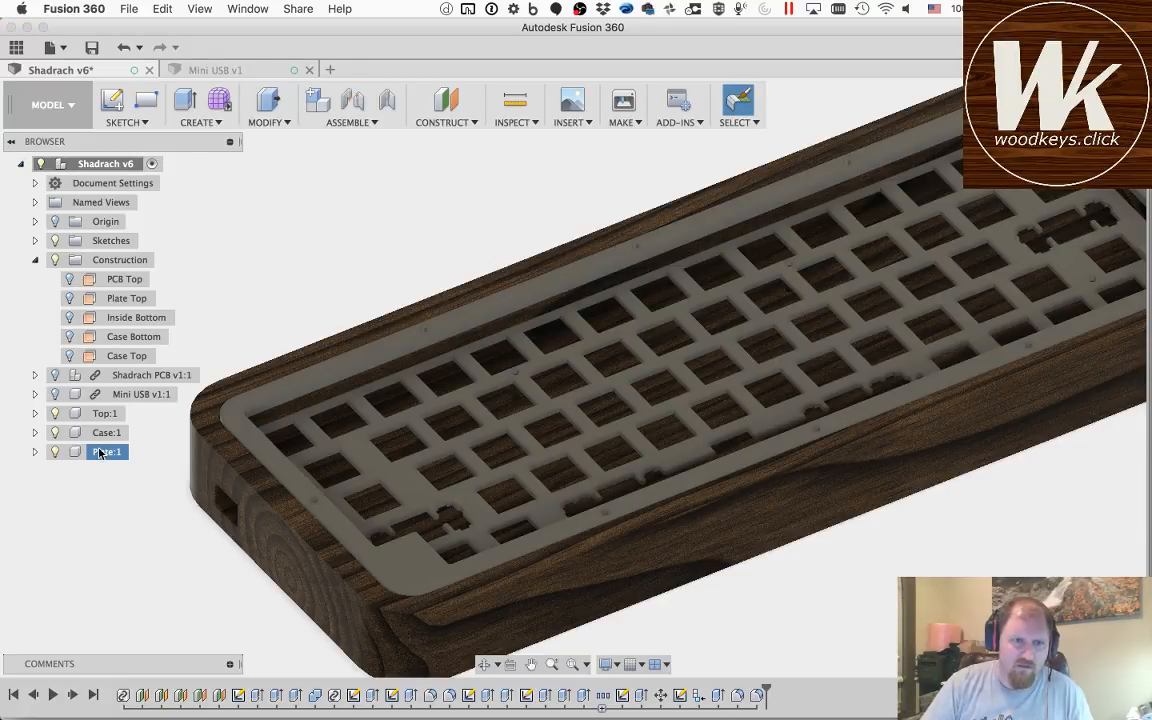
pyautogui.rightClick(99, 451)
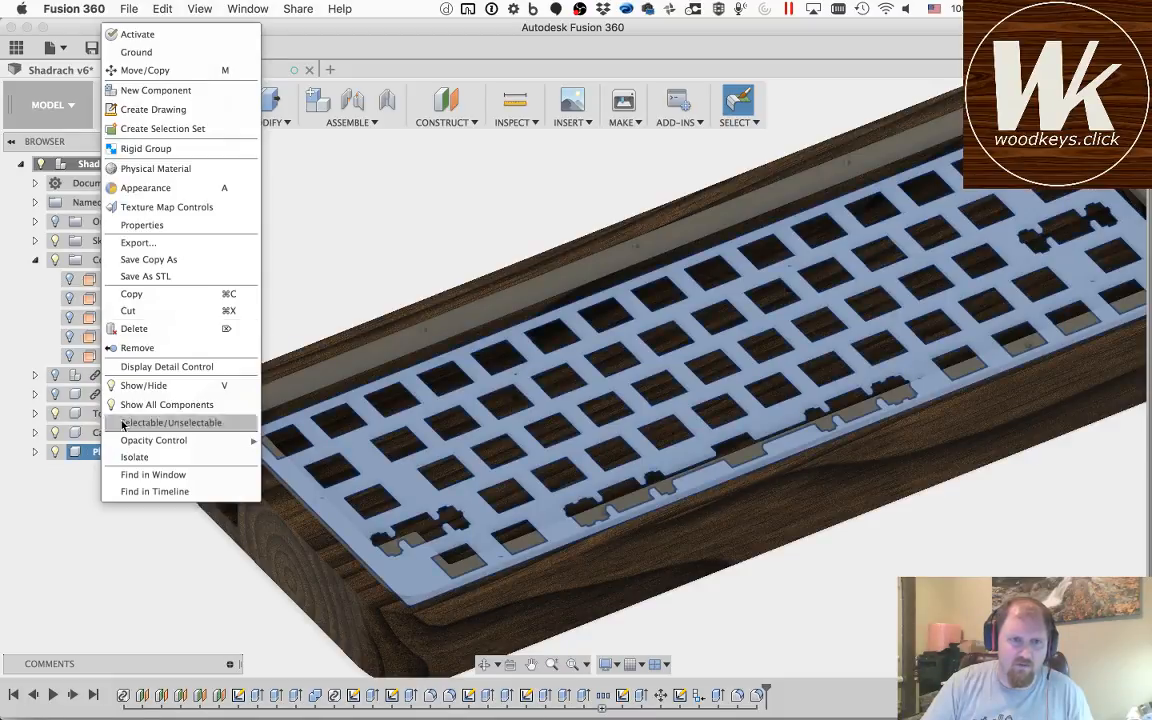
pyautogui.click(137, 36)
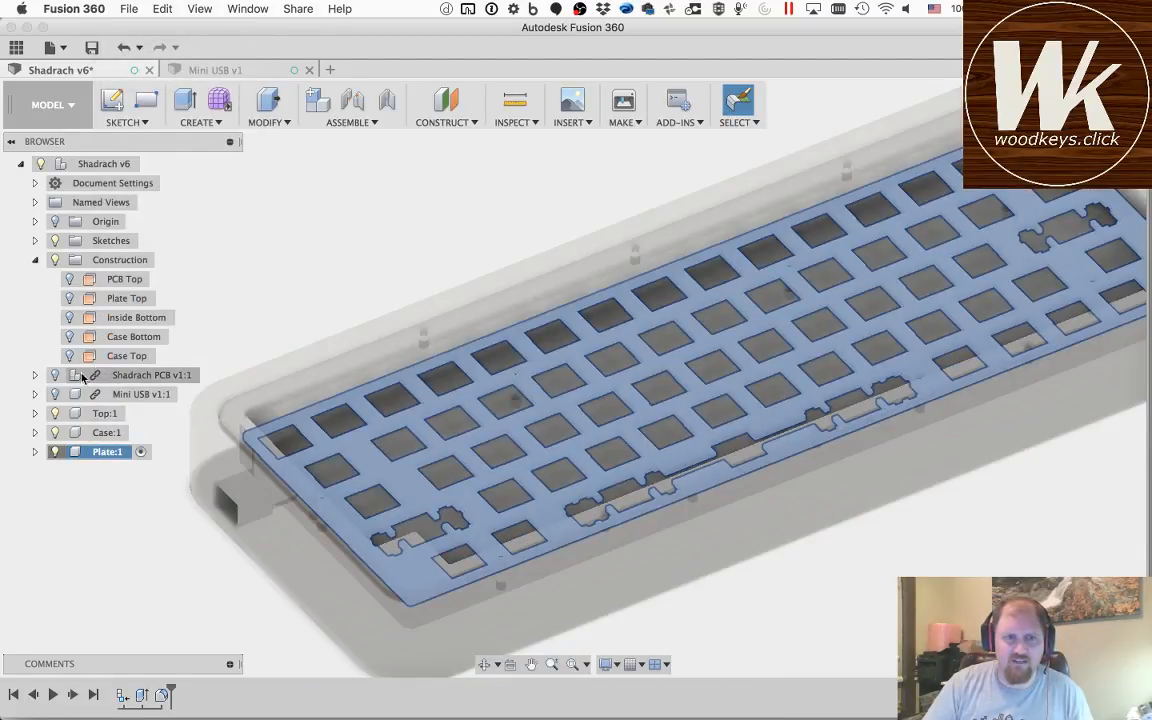
pyautogui.click(31, 456)
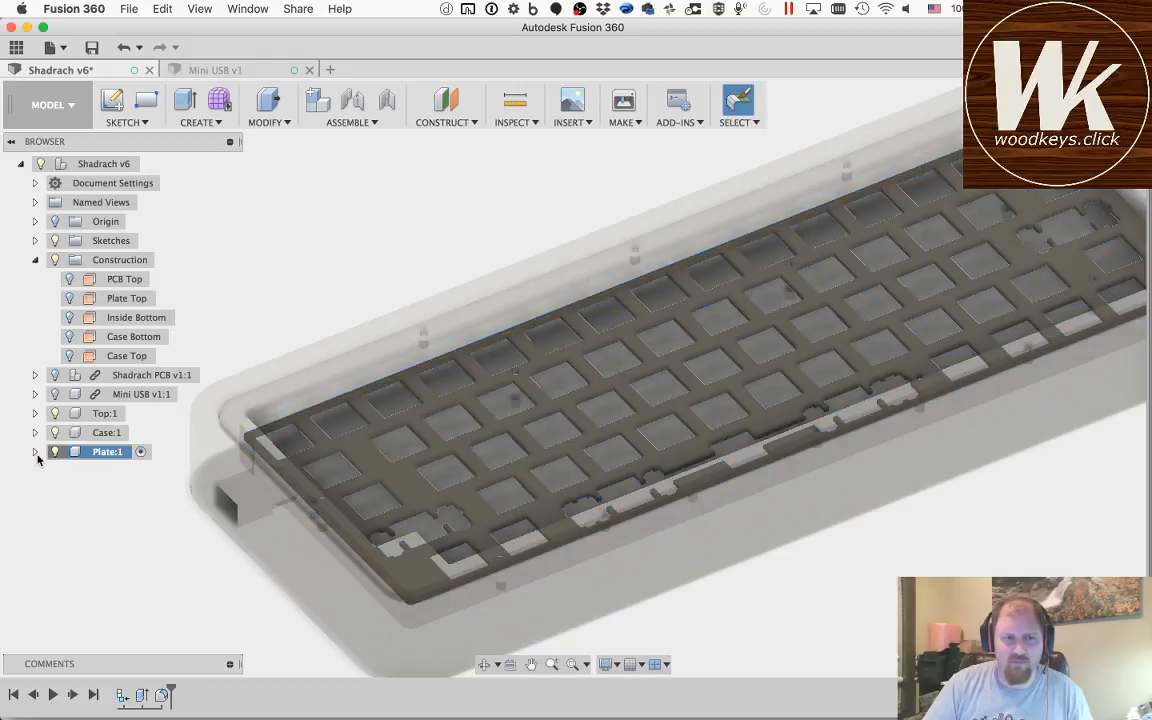
pyautogui.click(35, 451)
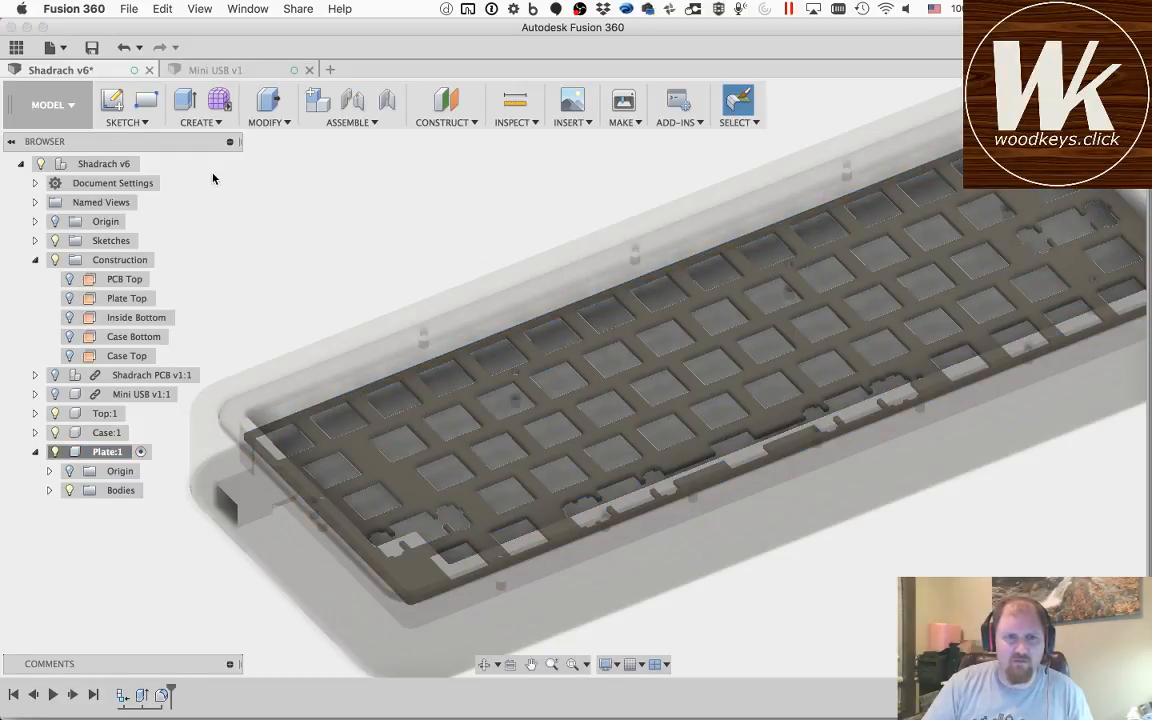
# Step: Create a sketch on the plate's upper face that captures its outline and cutouts, and finish the sketch
pyautogui.click(112, 104)
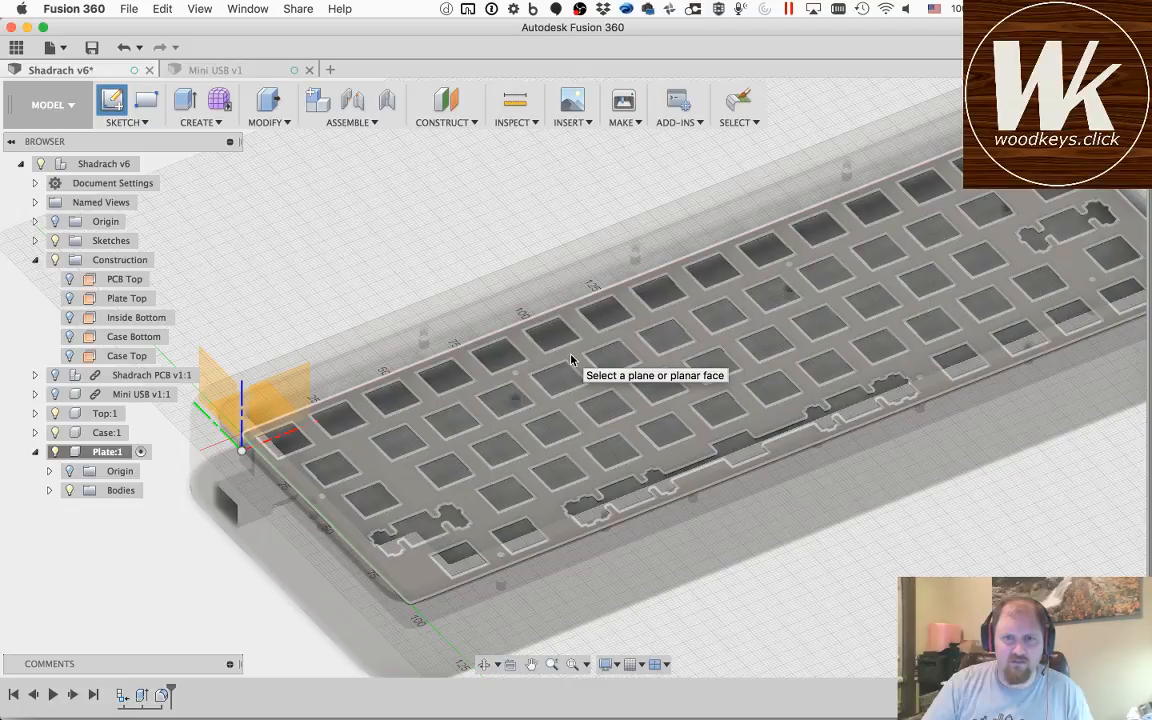
pyautogui.click(577, 361)
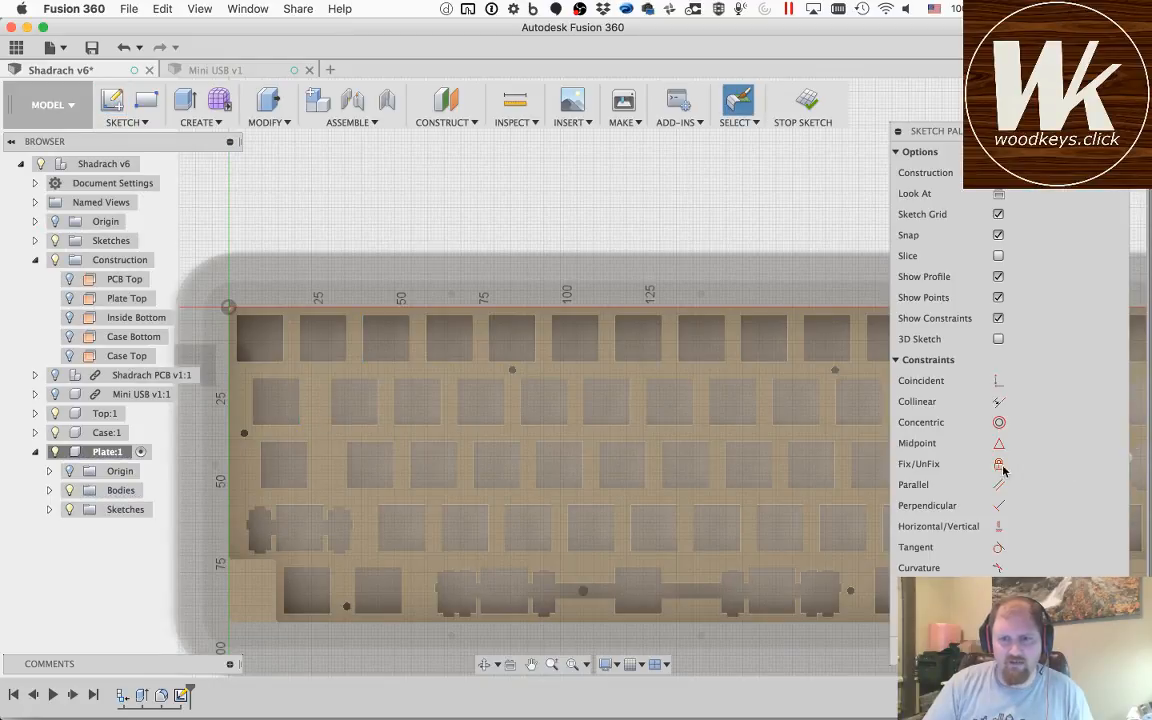
pyautogui.click(1090, 651)
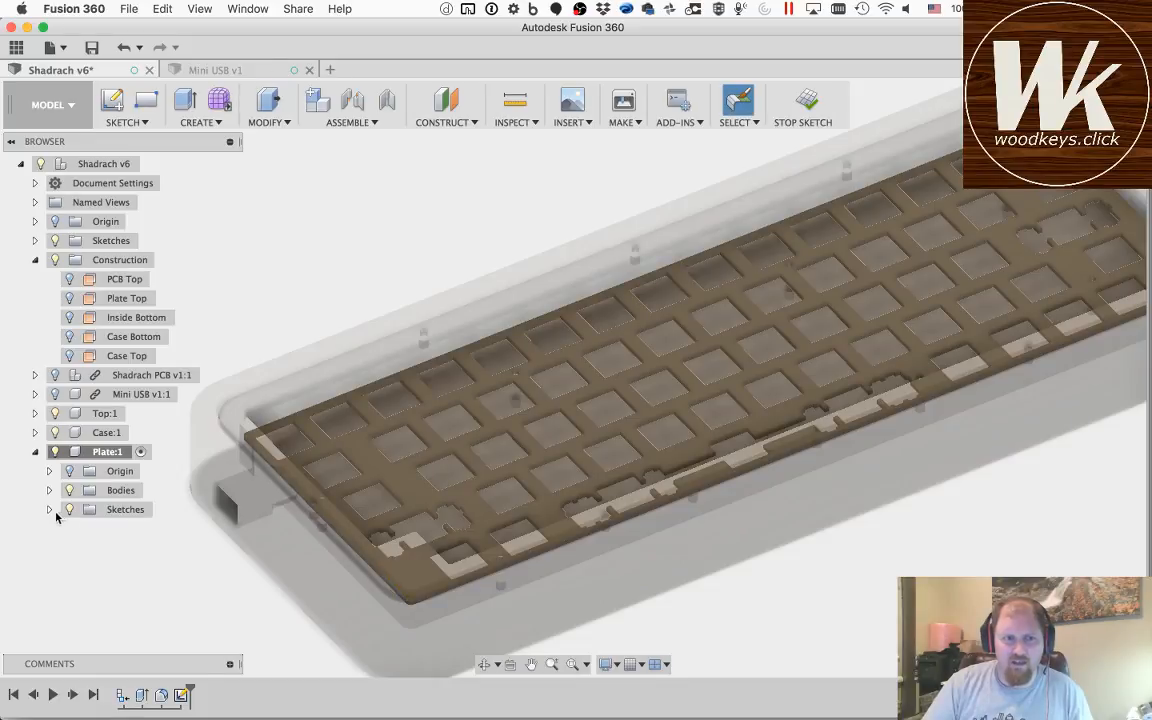
# Step: Rename the new sketch in the Plate component as Plate
pyautogui.click(49, 509)
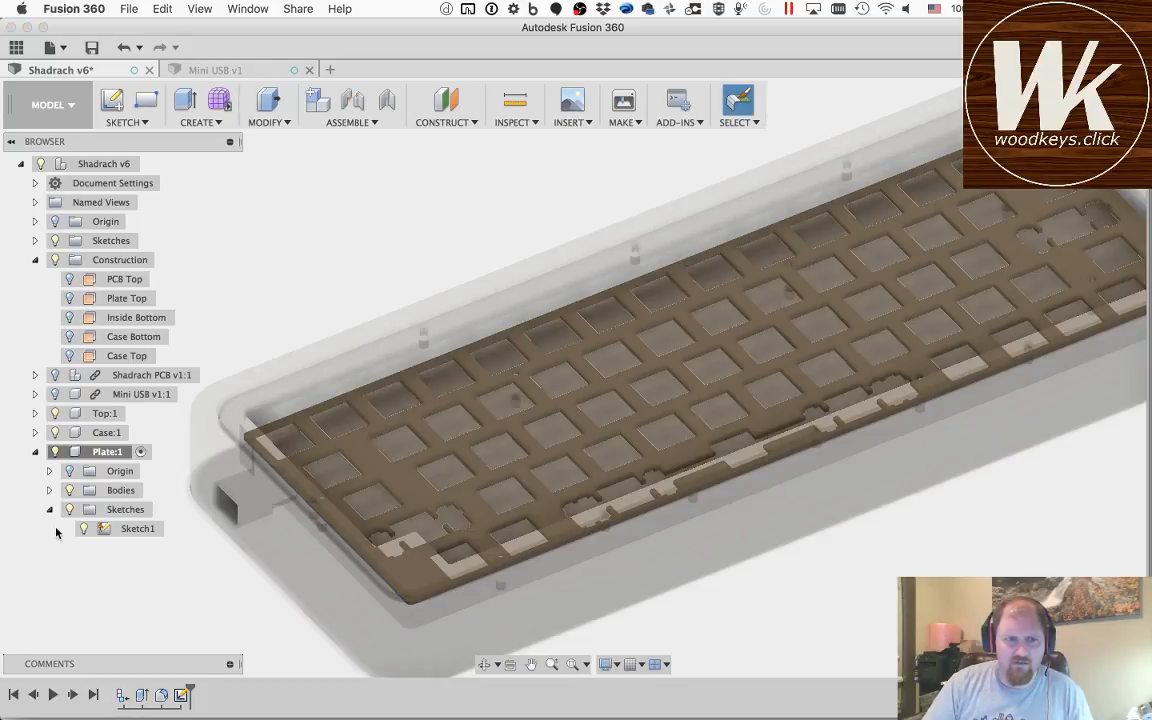
pyautogui.click(134, 530)
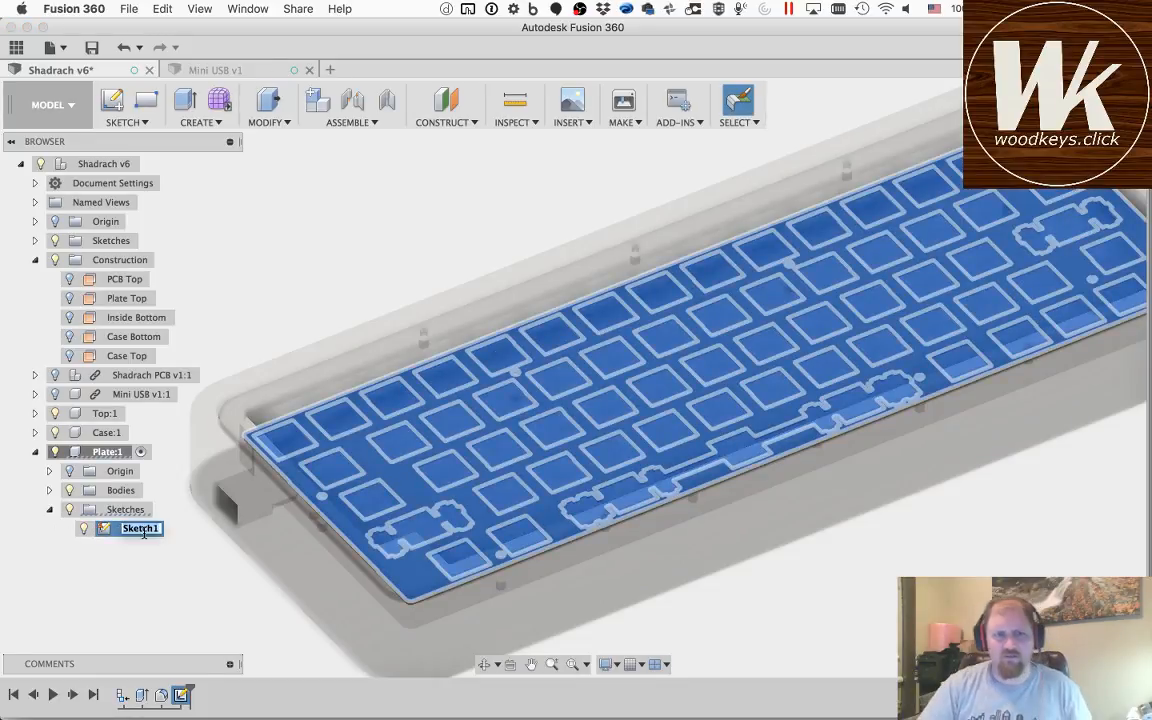
pyautogui.write('Plate')
pyautogui.press('Return')
# Step: Start a DXF export of the Plate sketch and create a Shadrach folder inside Dropbox's Woodkeys folder as its destination
pyautogui.rightClick(145, 537)
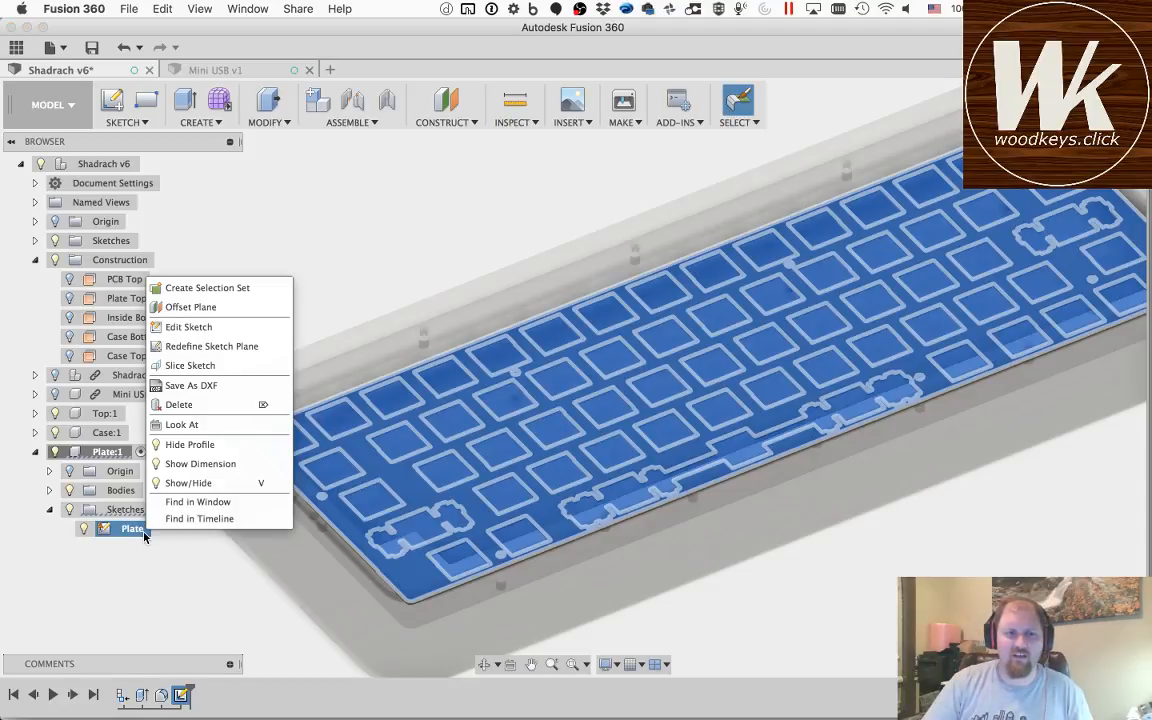
pyautogui.click(192, 387)
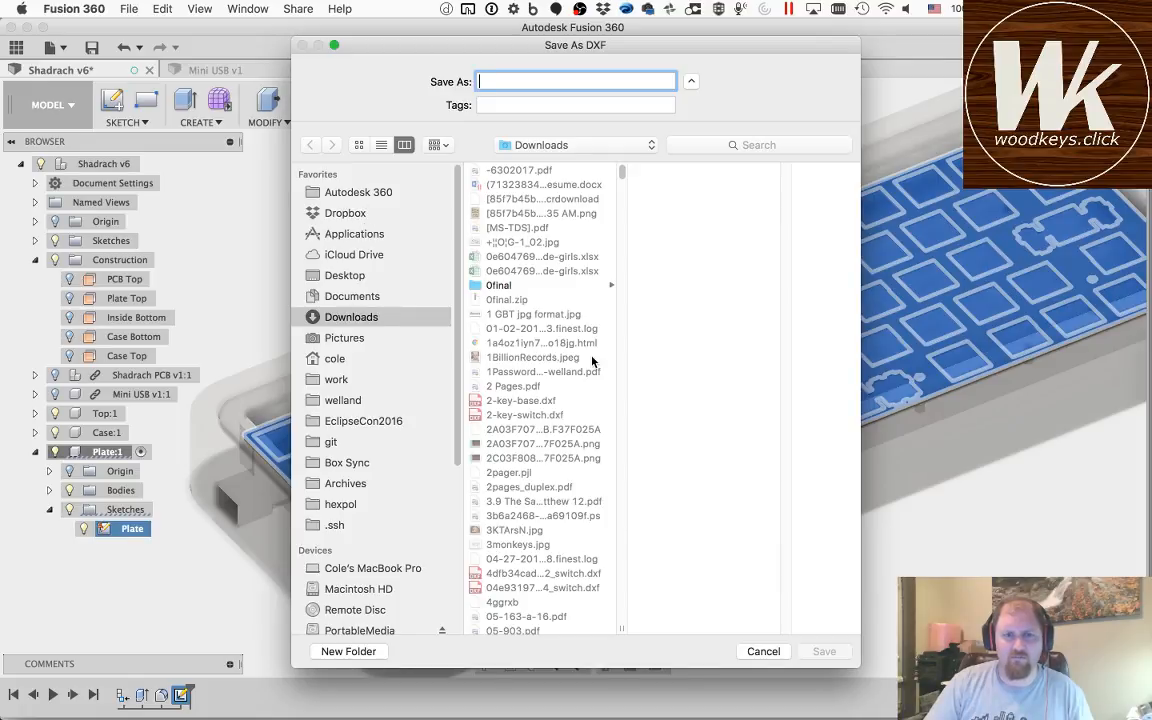
pyautogui.click(345, 212)
pyautogui.scroll(-10, 514, 510)
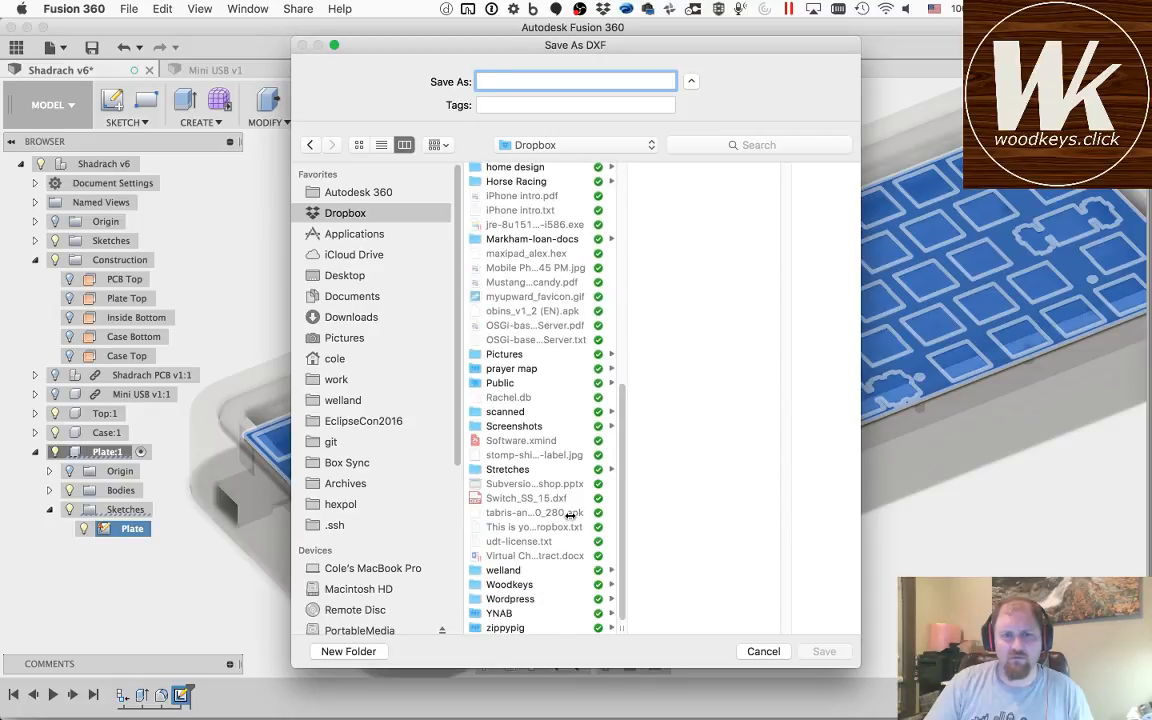
pyautogui.click(510, 599)
pyautogui.click(516, 588)
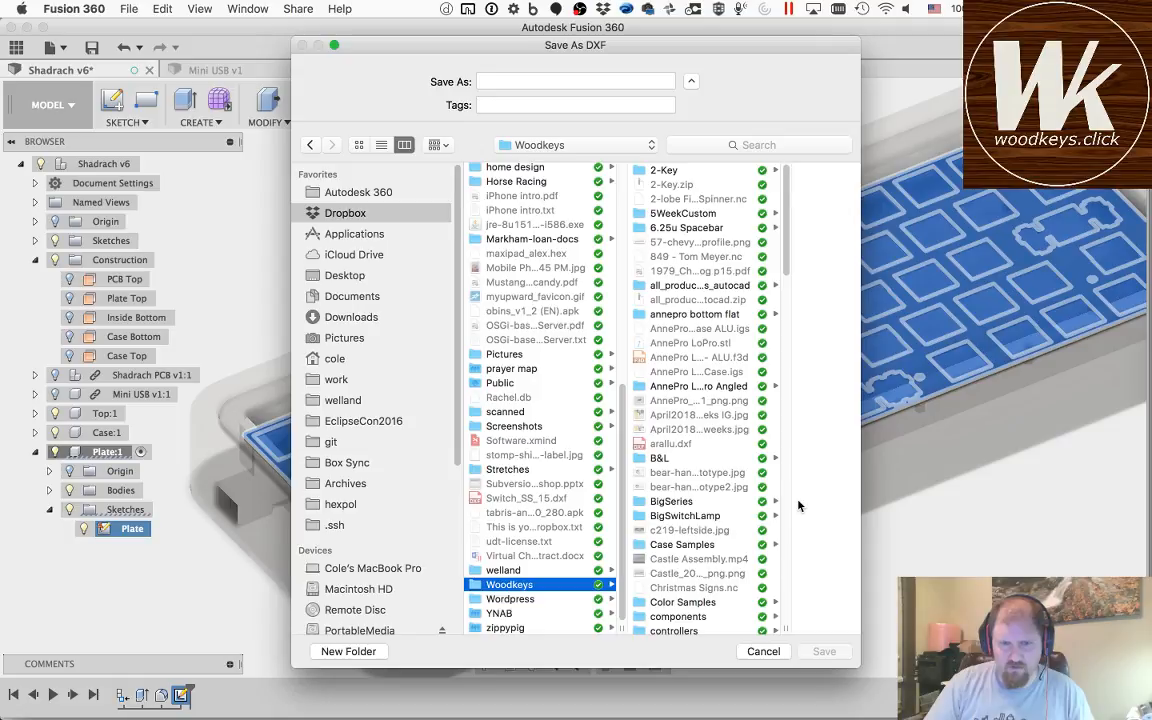
pyautogui.scroll(-10, 740, 480)
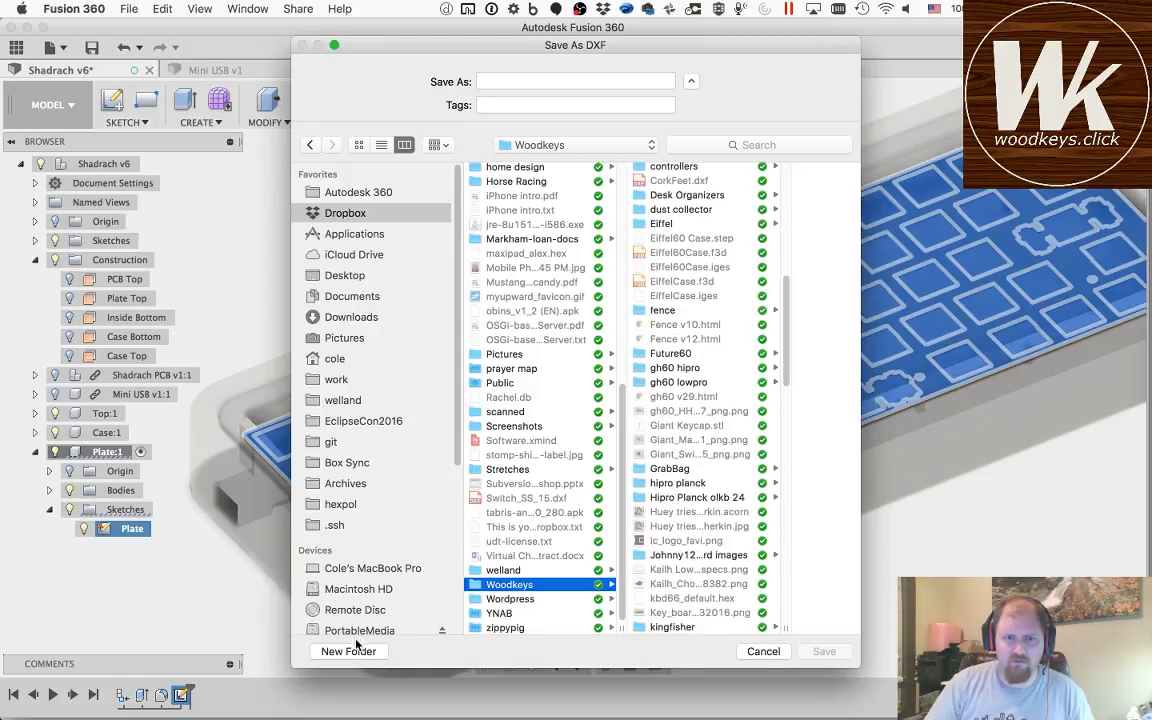
pyautogui.click(352, 651)
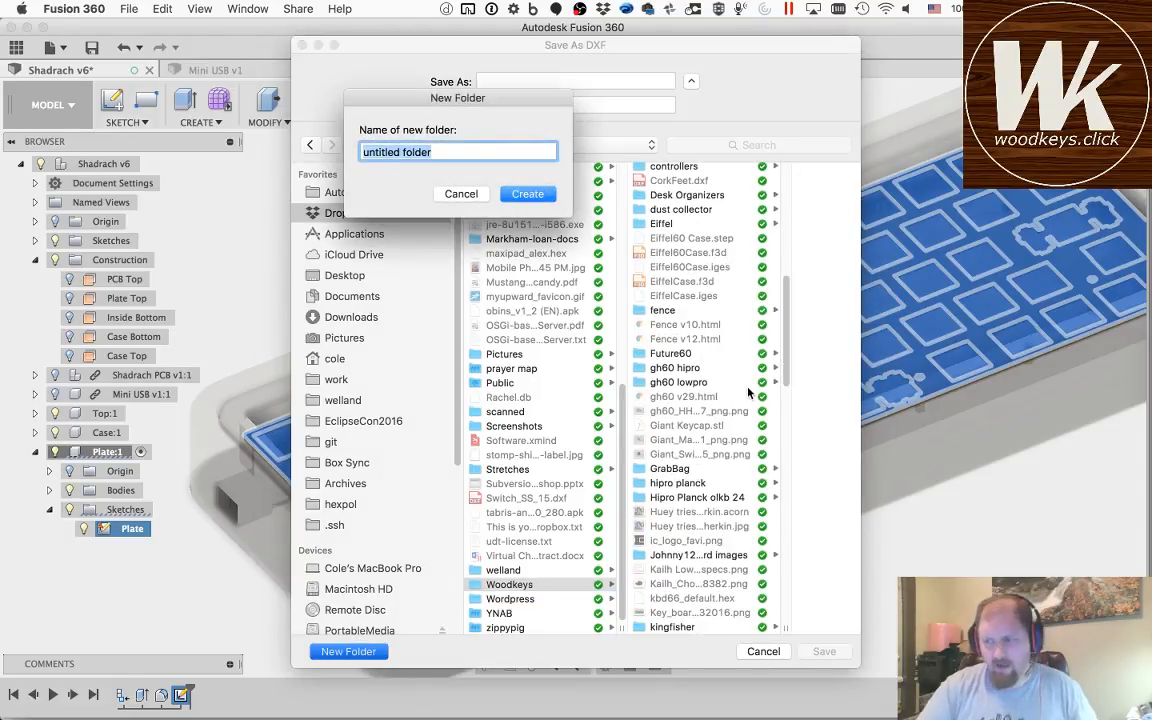
pyautogui.write('Shadrach')
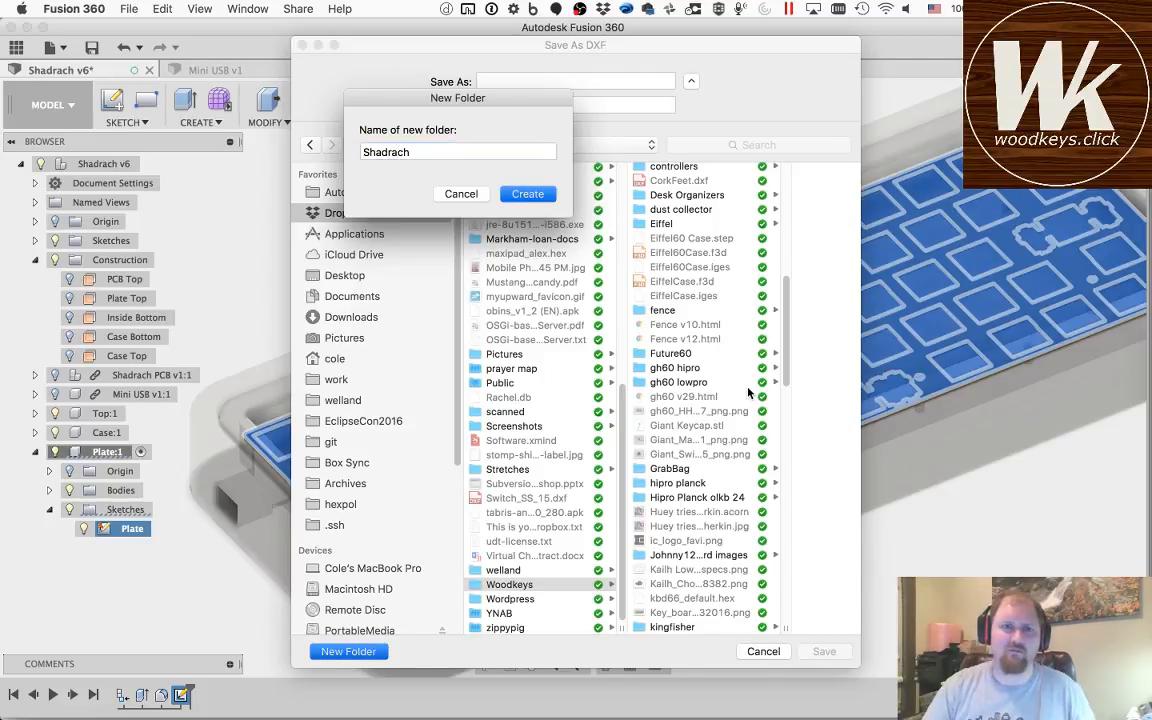
pyautogui.press('Return')
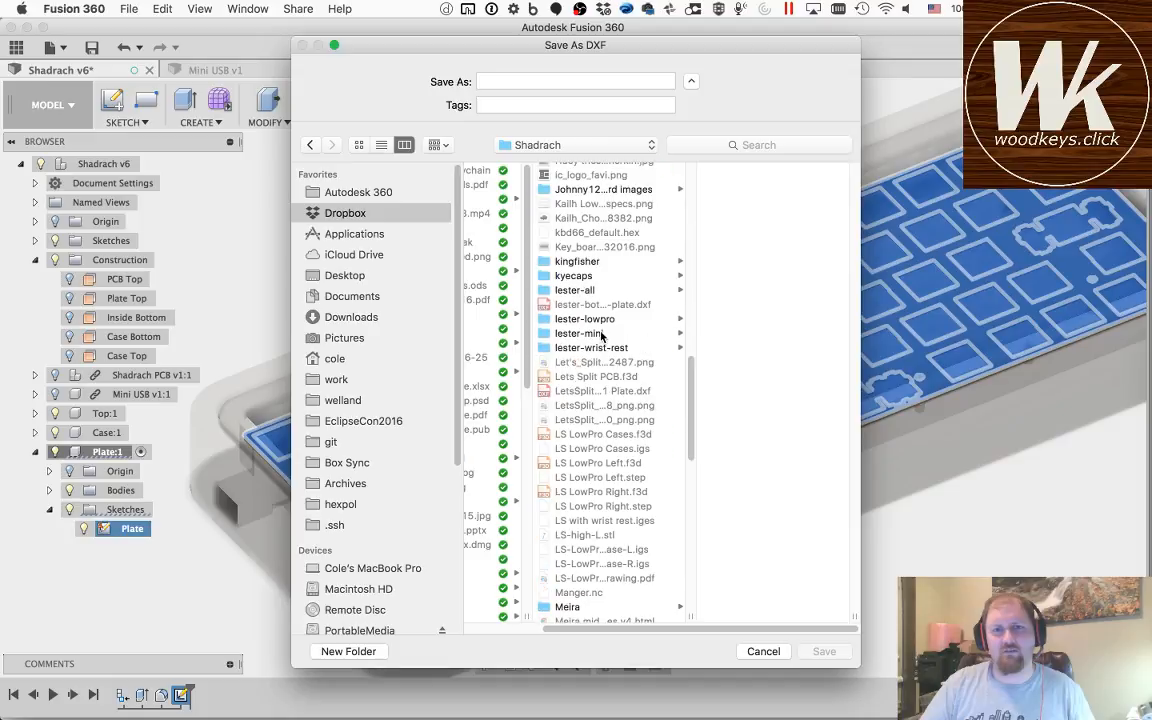
pyautogui.scroll(-3, 600, 337)
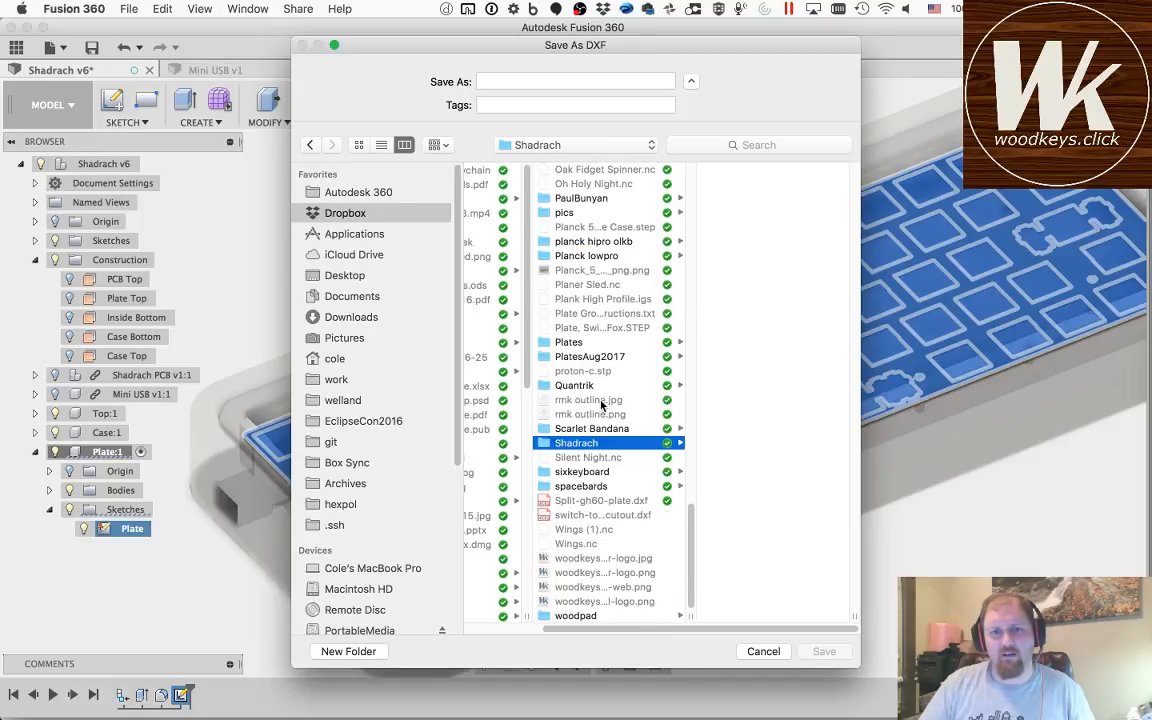
# Step: Save the Plate sketch export as Plate.dxf in the Shadrach folder
pyautogui.click(491, 81)
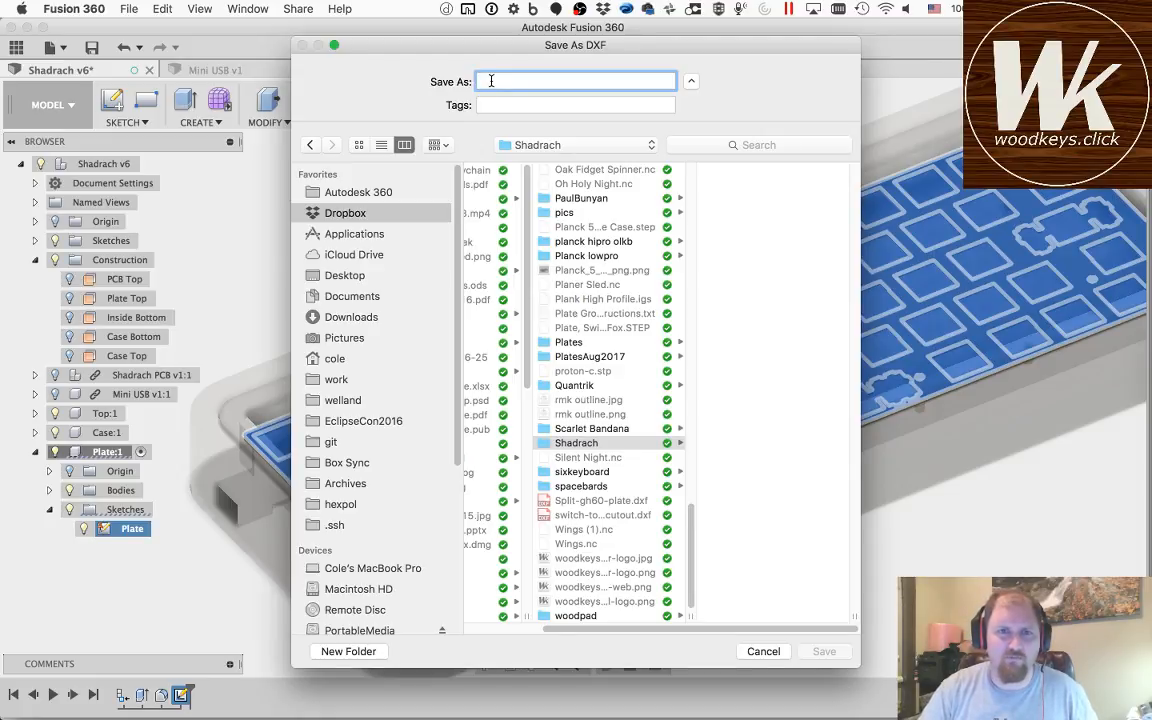
pyautogui.write('Plate')
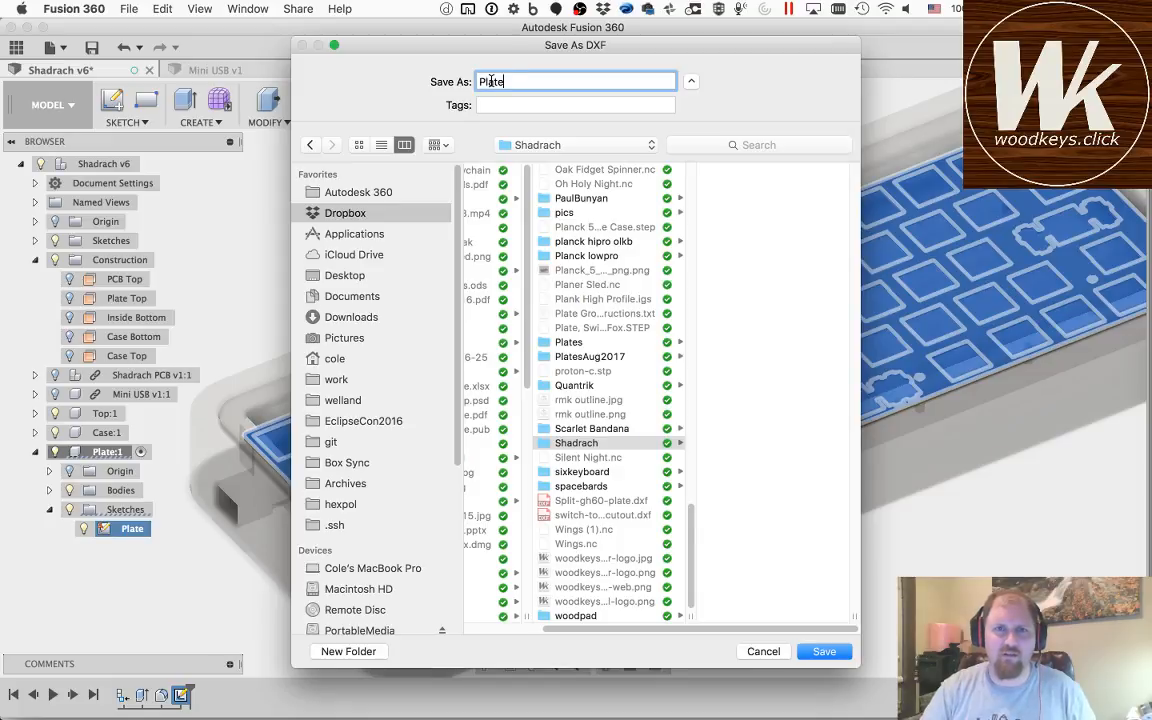
pyautogui.write('.dxf')
pyautogui.press('Return')
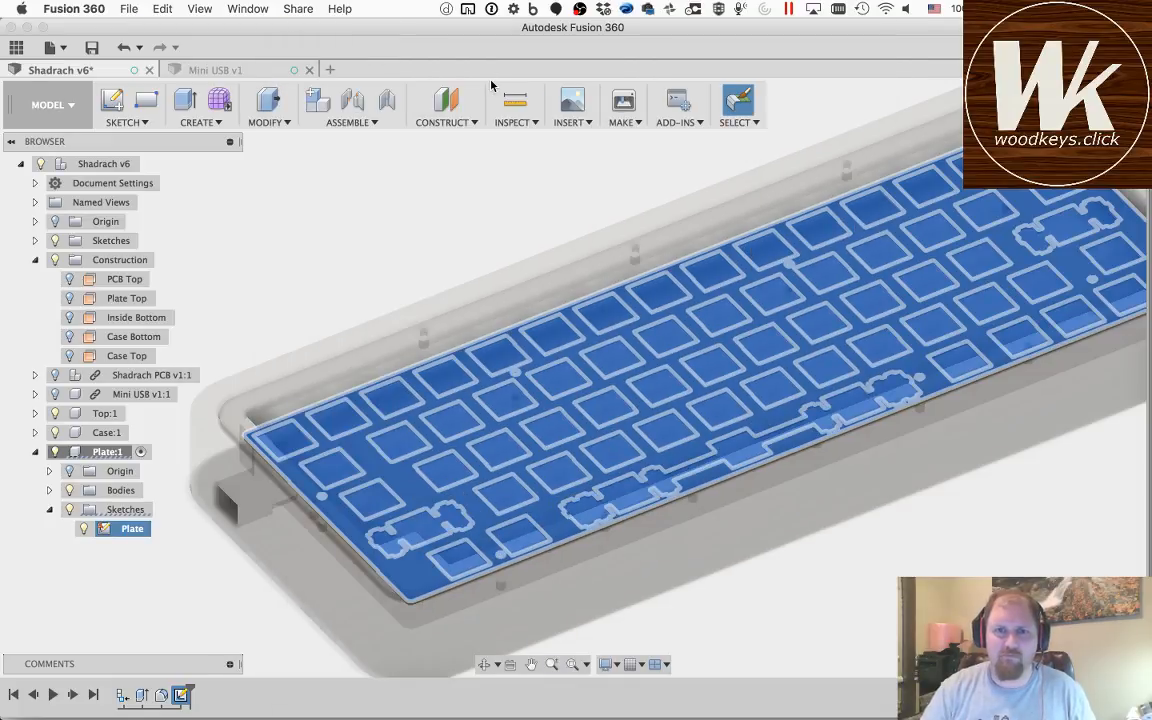
# Step: Activate the Top component, create a sketch on its upper frame face, and finish the sketch
pyautogui.rightClick(96, 415)
pyautogui.click(150, 32)
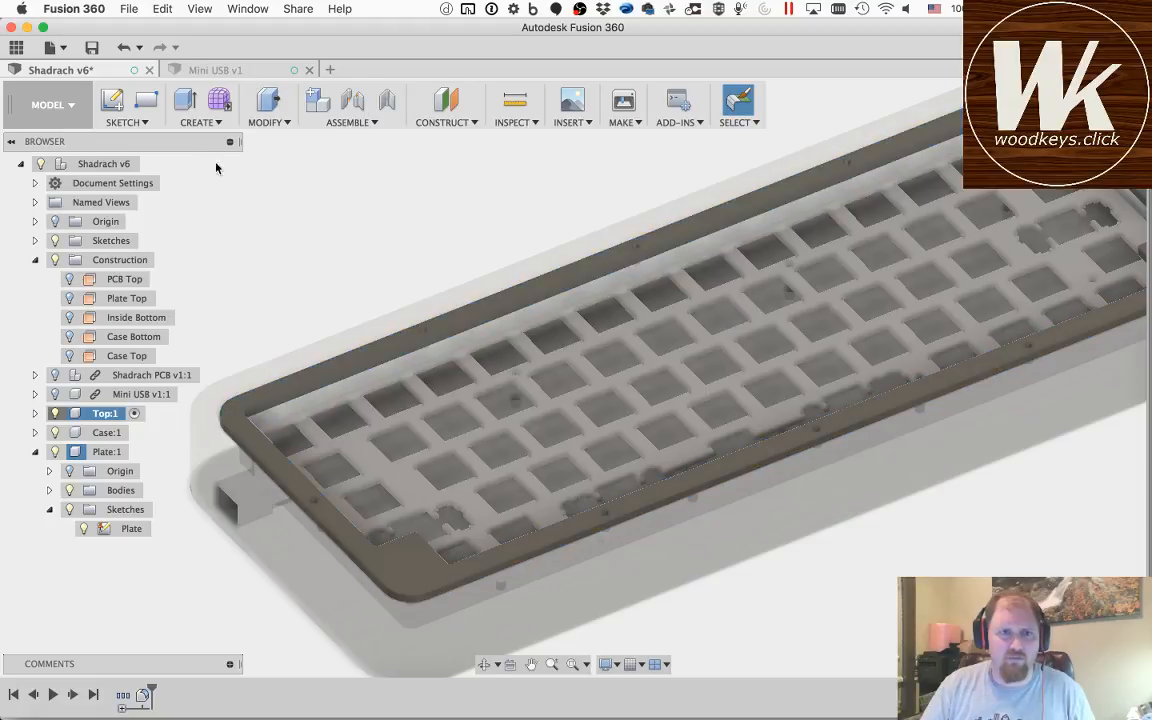
pyautogui.click(112, 100)
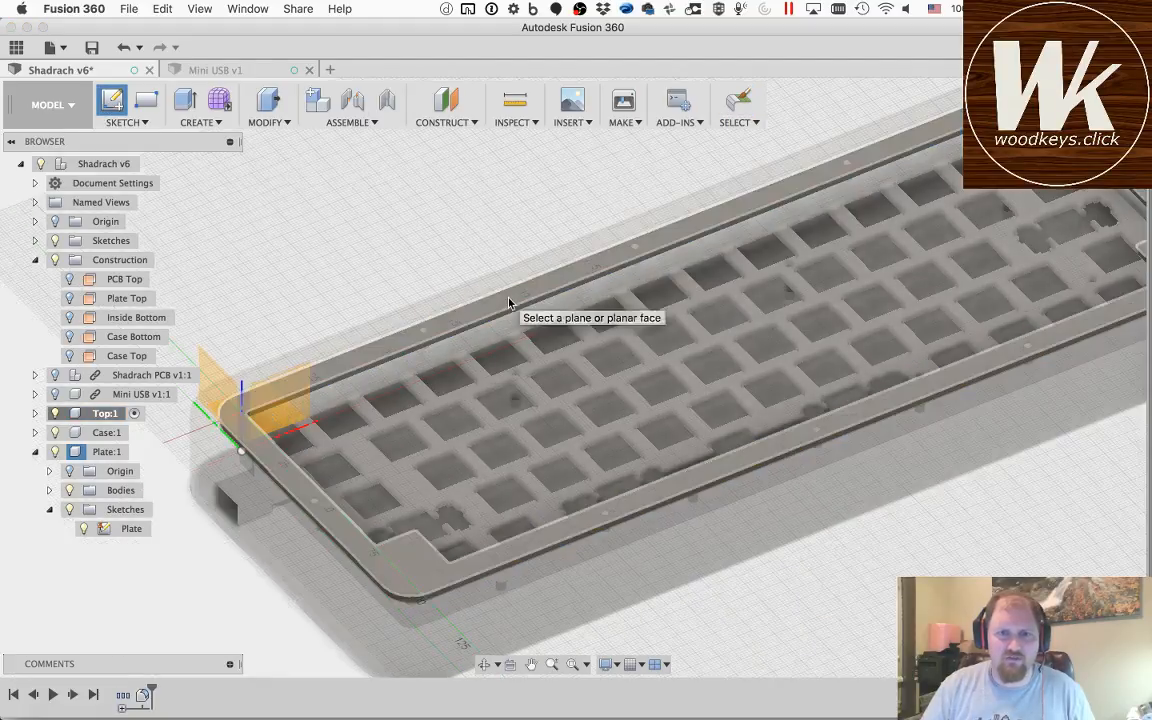
pyautogui.click(508, 303)
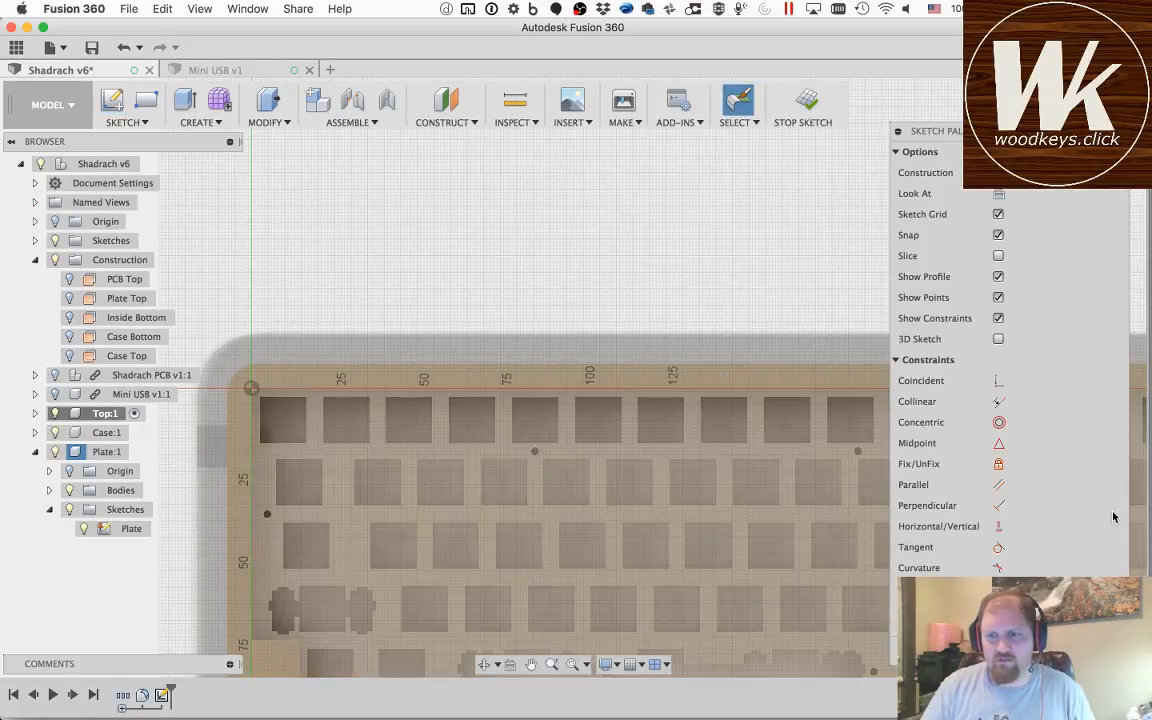
pyautogui.moveTo(440, 560)
pyautogui.keyDown('shift'); pyautogui.mouseDown(button='middle')
pyautogui.moveTo(322, 535)
pyautogui.moveTo(142, 449)
pyautogui.moveTo(21, 425)
pyautogui.mouseUp(button='middle'); pyautogui.keyUp('shift')
# Step: Rename the new sketch in the Top component as Top
pyautogui.click(35, 413)
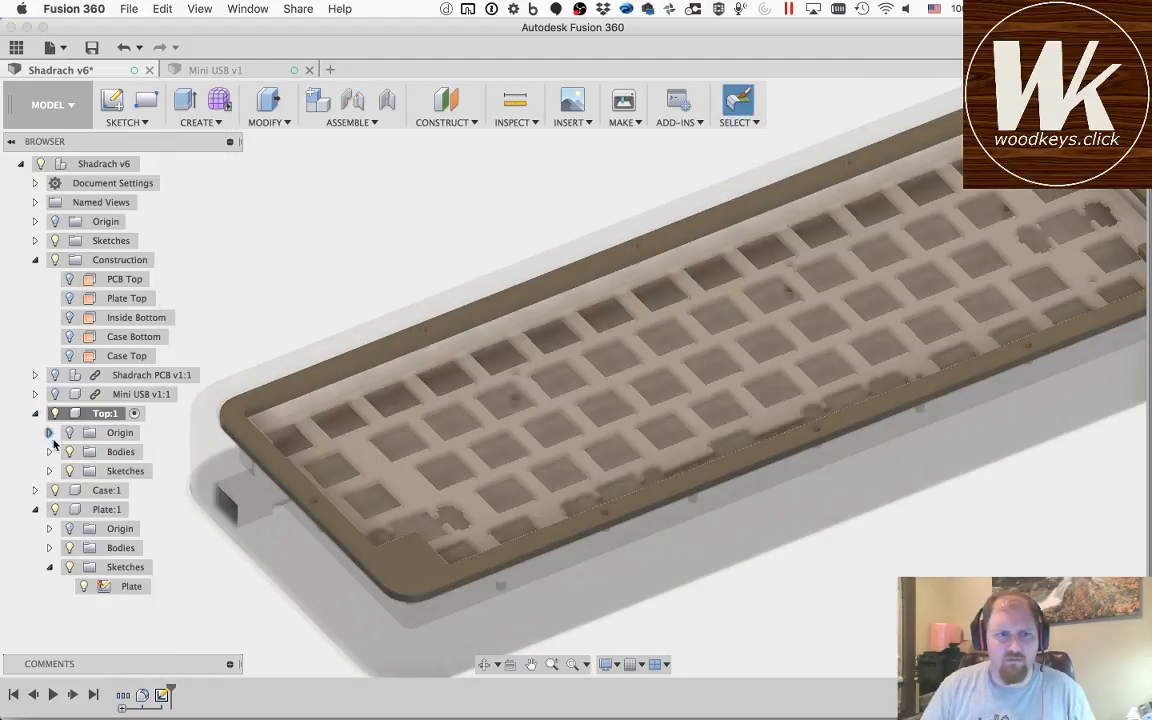
pyautogui.click(49, 471)
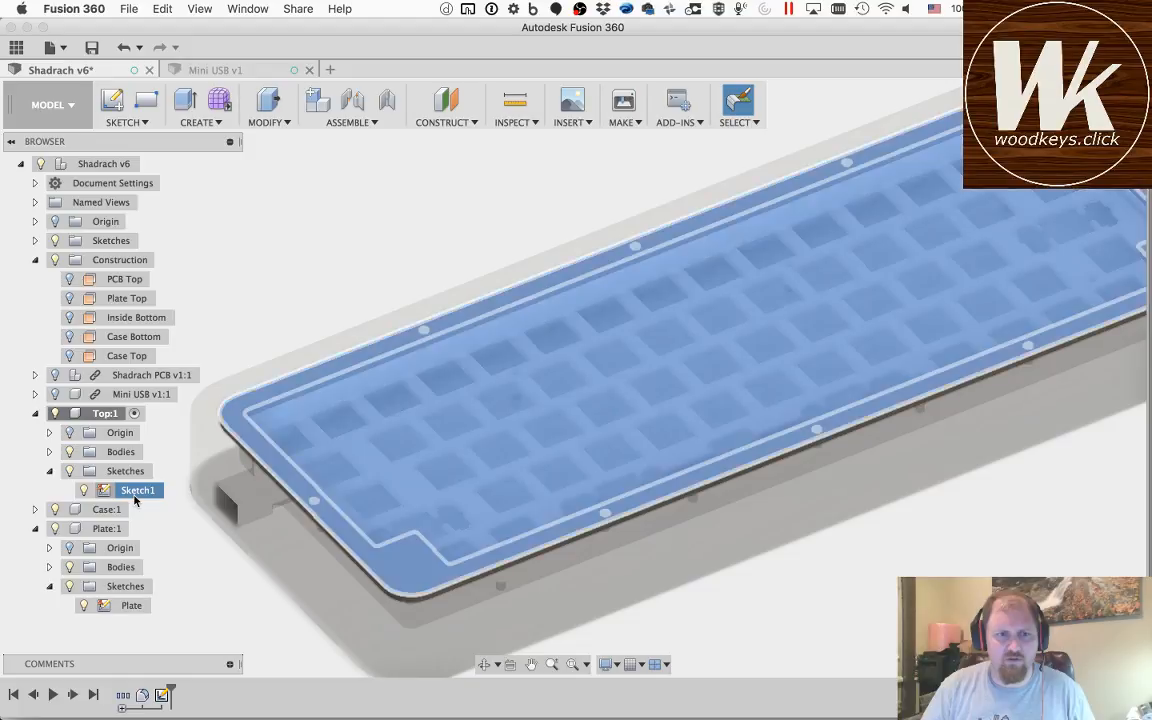
pyautogui.click(138, 489)
pyautogui.click(138, 489)
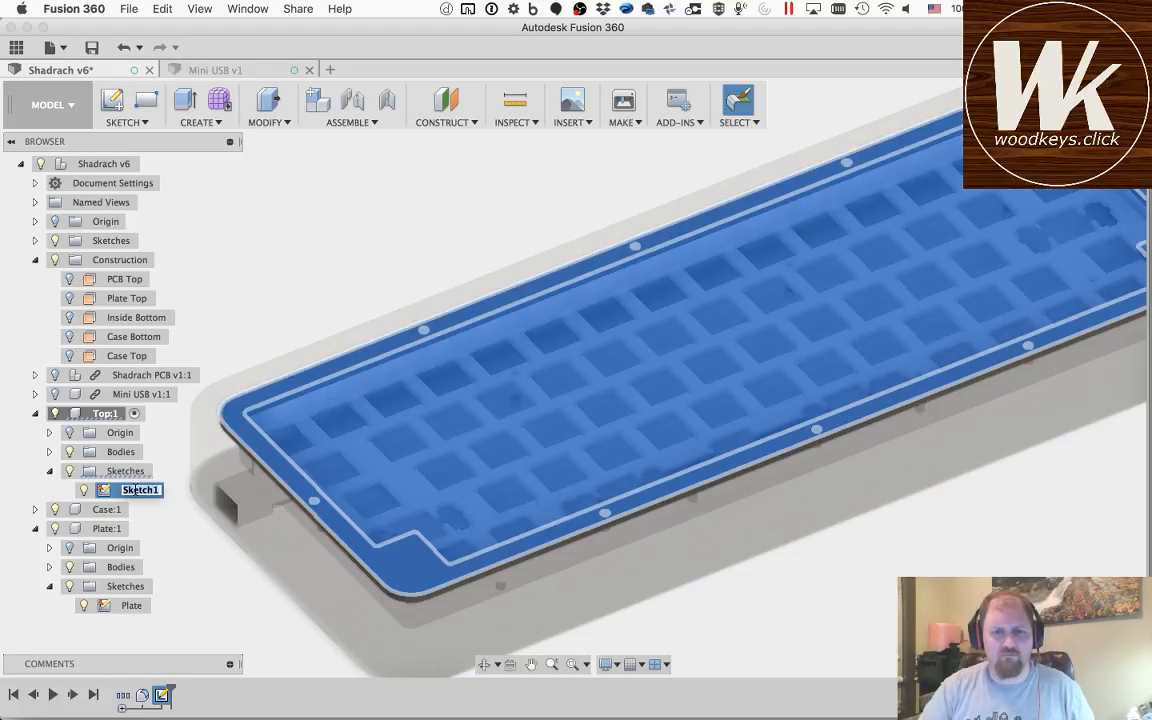
pyautogui.write('Top')
pyautogui.press('Return')
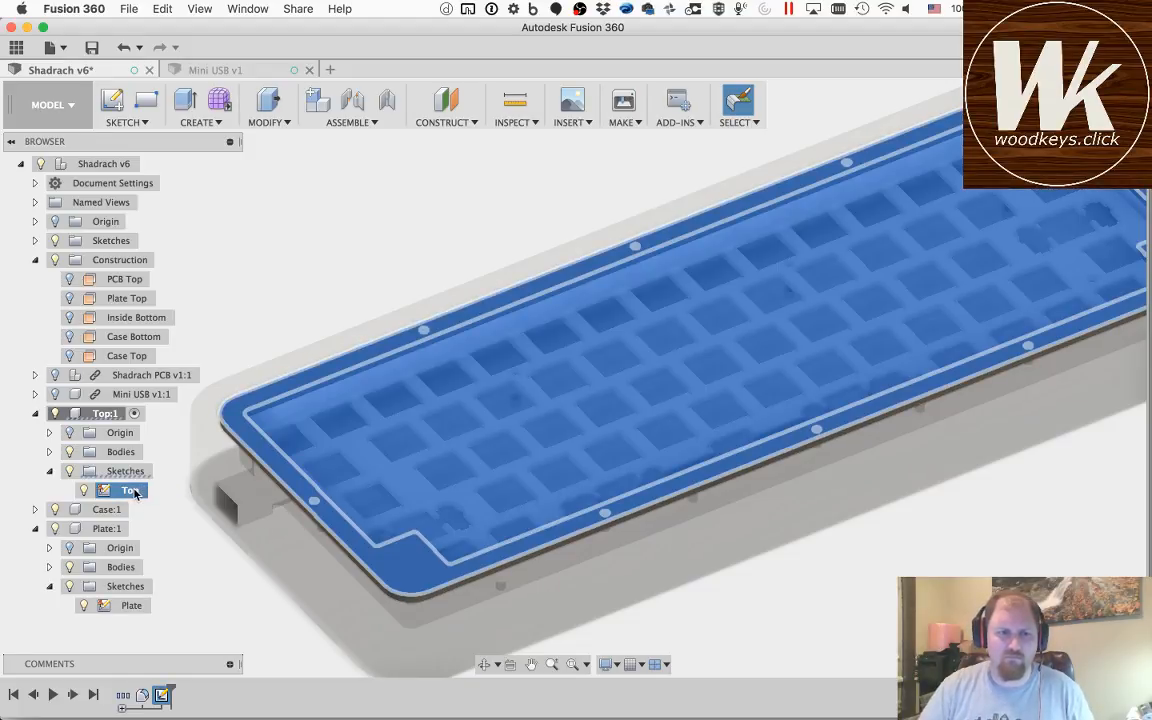
# Step: Export the Top sketch as Top.dxf into the Shadrach folder and clear the selection
pyautogui.rightClick(131, 490)
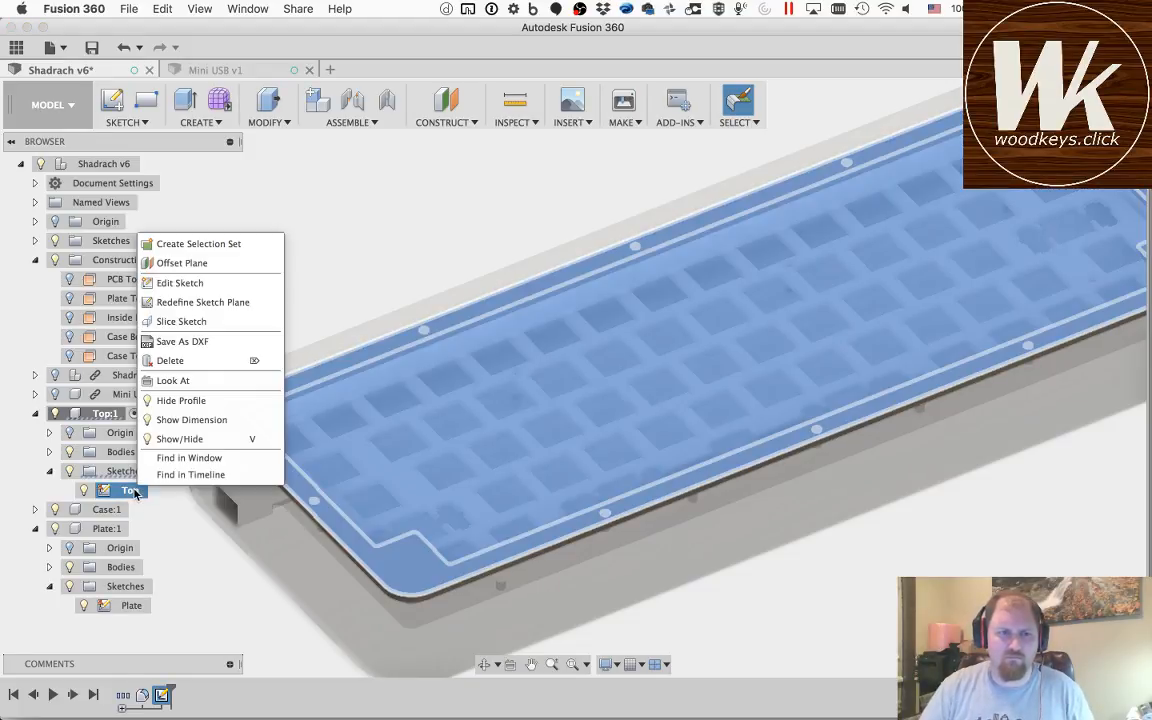
pyautogui.click(206, 340)
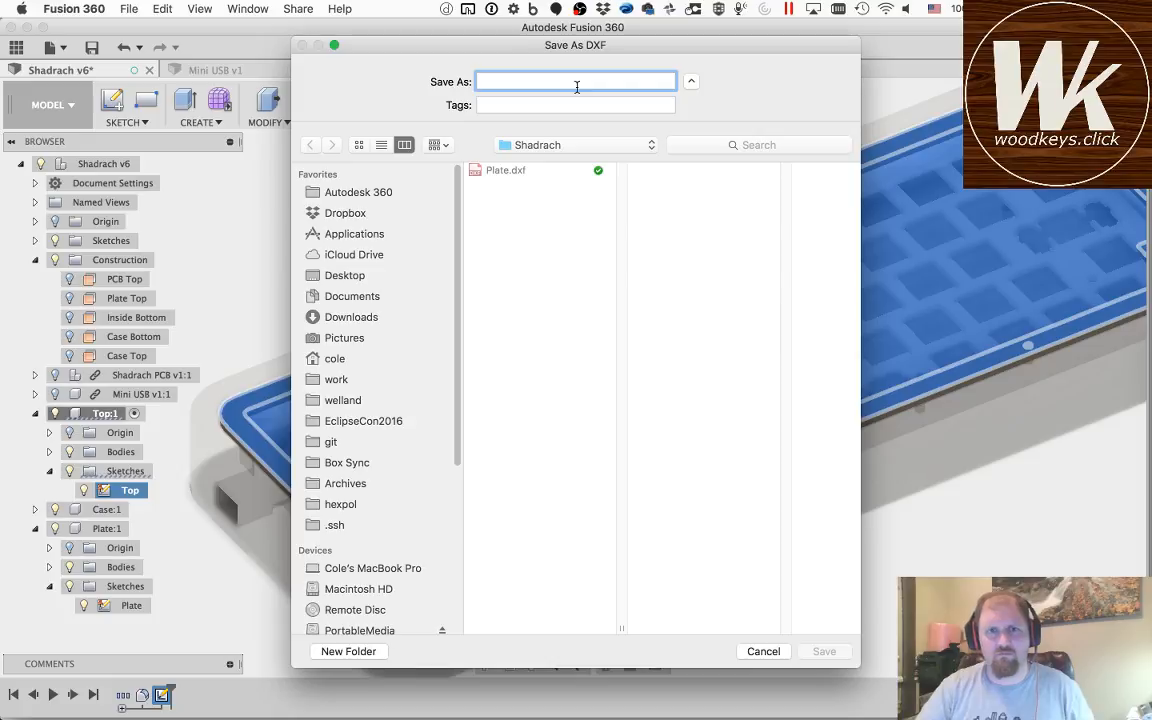
pyautogui.write('Top.dxf')
pyautogui.press('Return')
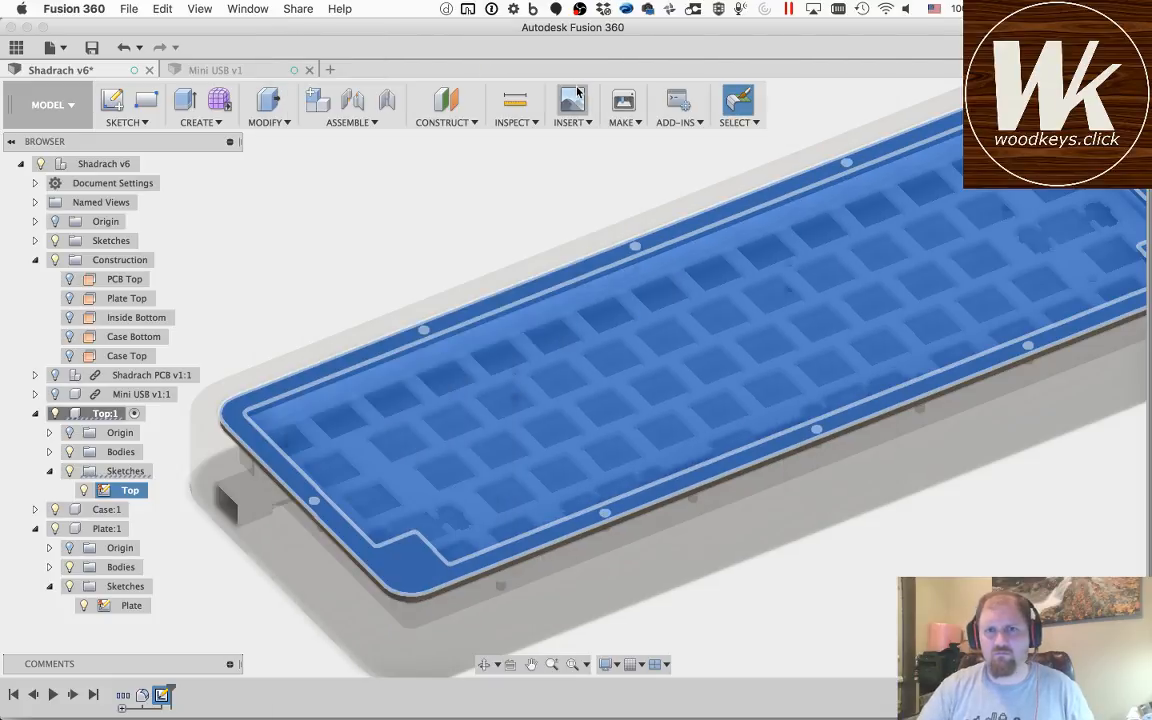
pyautogui.click(992, 525)
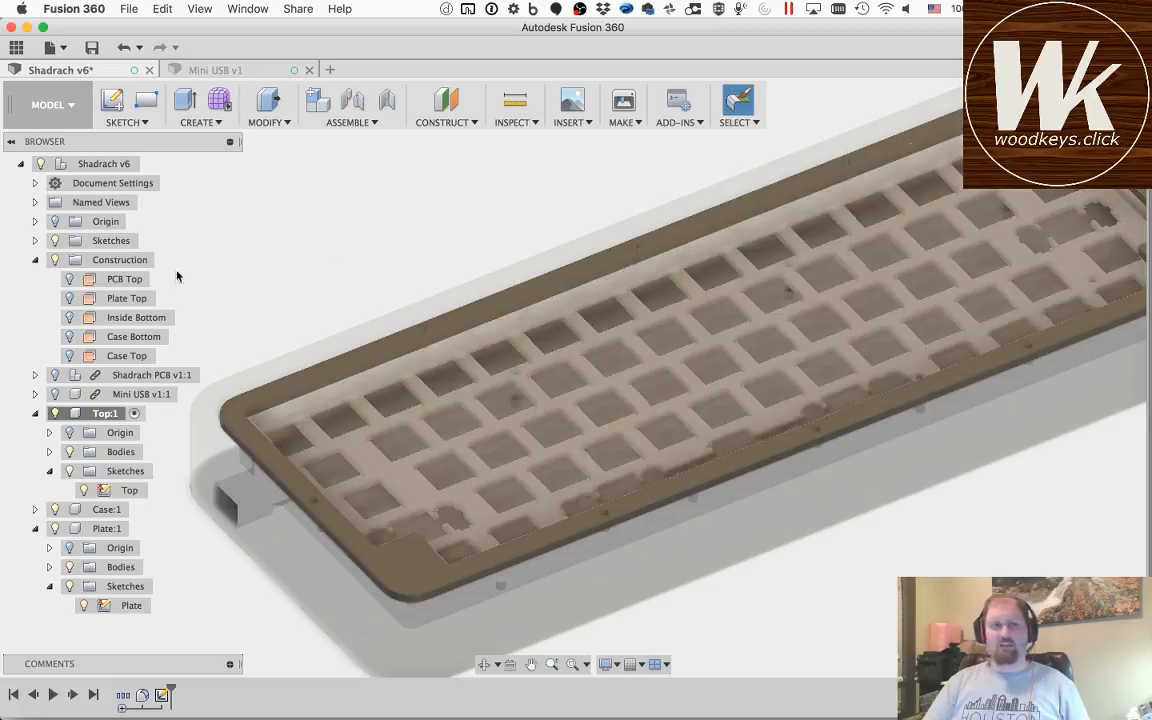
# Step: Activate the top-level Shadrach component so the whole keyboard case assembly is the active design again
pyautogui.rightClick(87, 165)
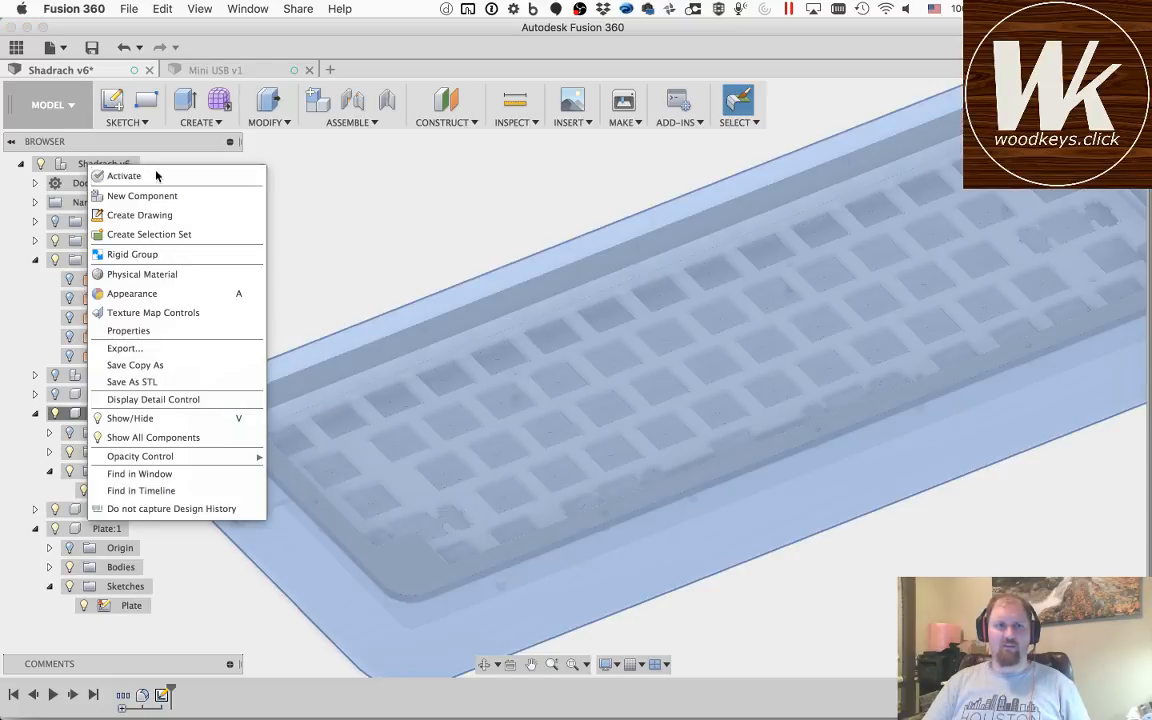
pyautogui.click(140, 156)
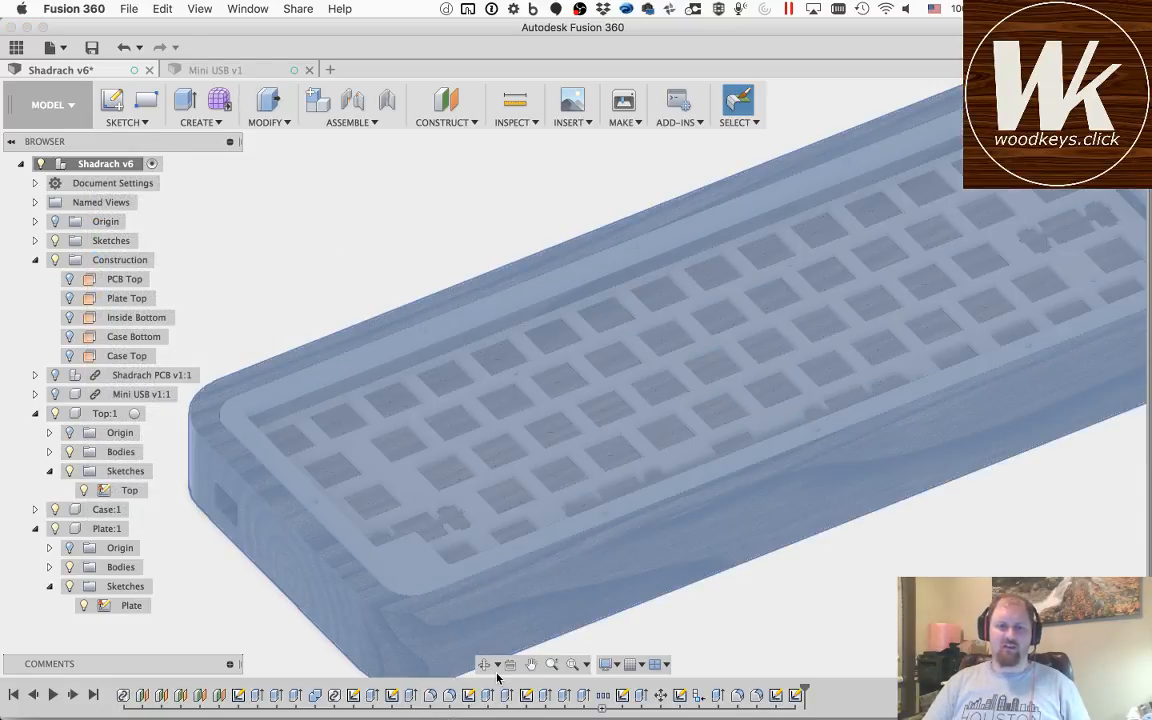
pyautogui.click(484, 664)
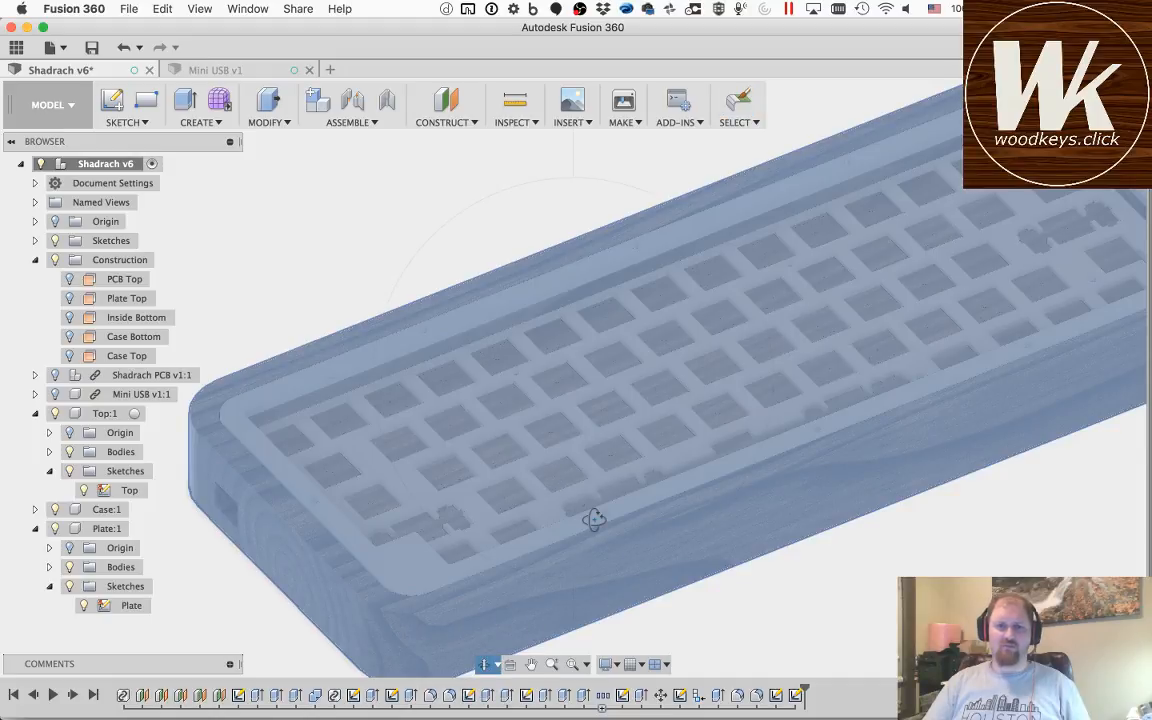
pyautogui.moveTo(591, 514); pyautogui.dragTo(599, 485)
pyautogui.press('Escape')
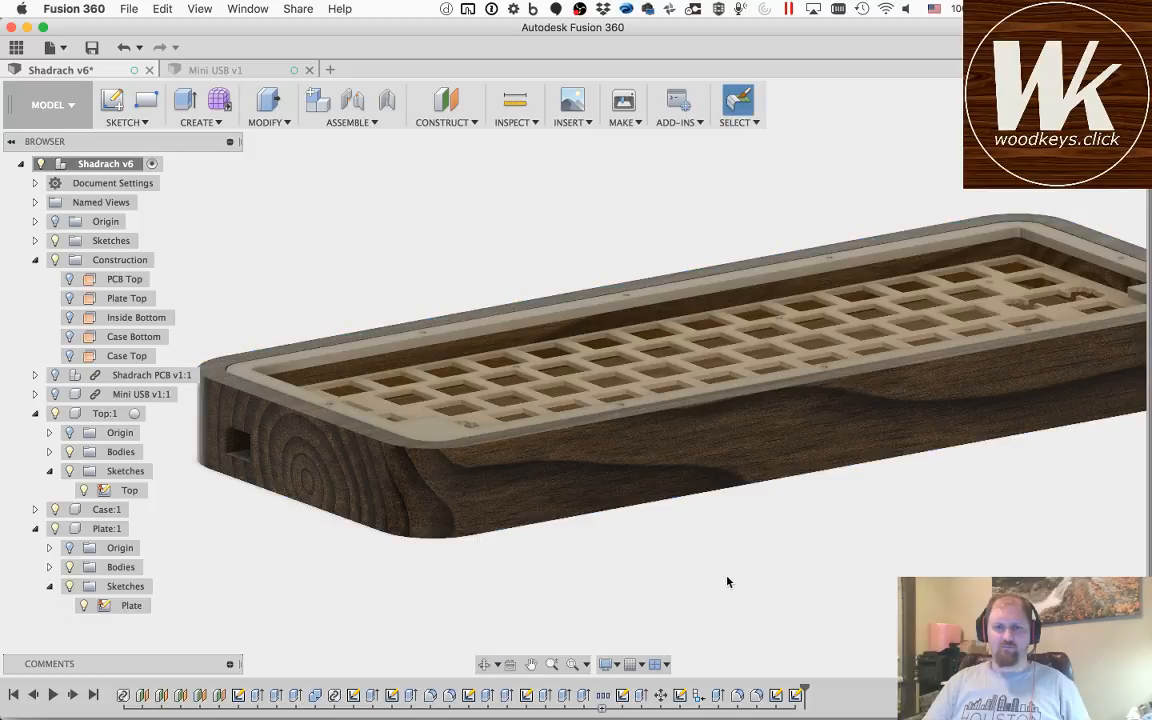
pyautogui.click(486, 665)
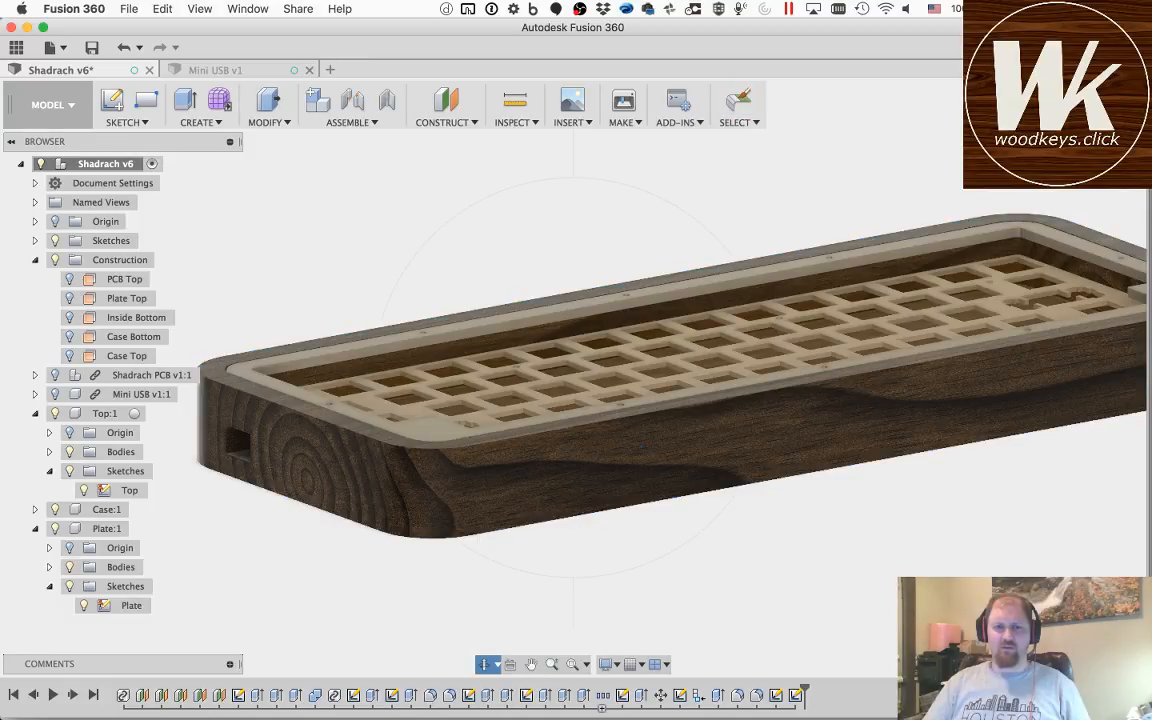
pyautogui.moveTo(609, 328); pyautogui.dragTo(607, 371)
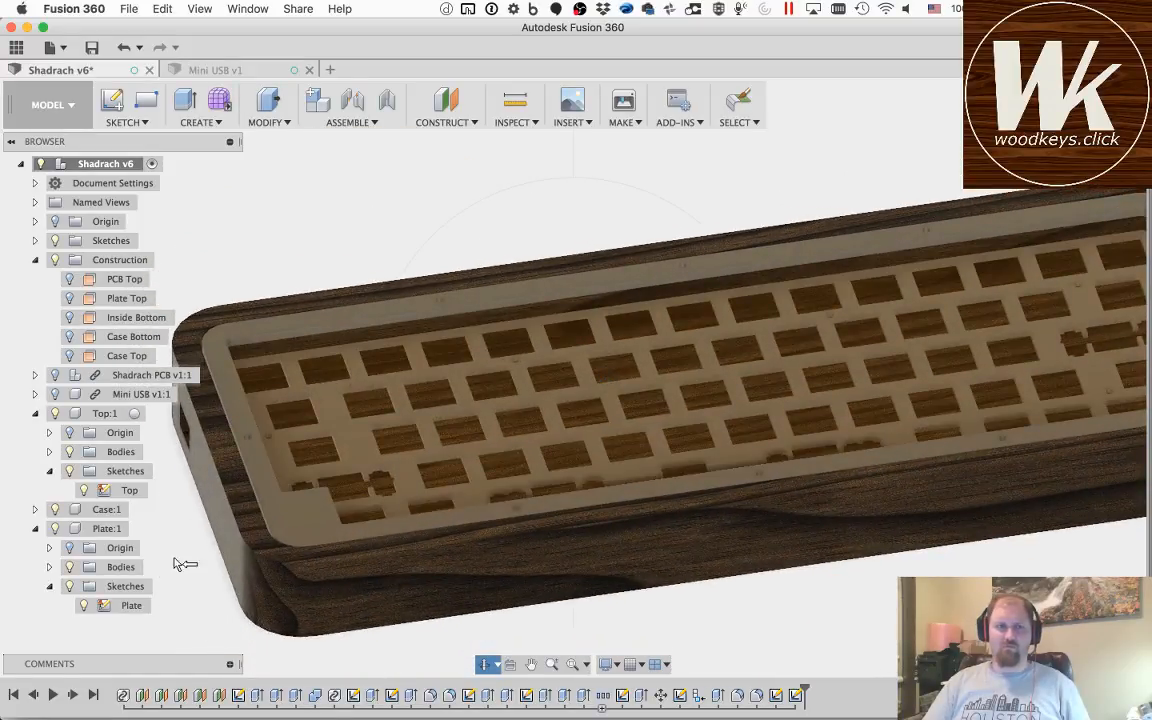
pyautogui.press('Escape')
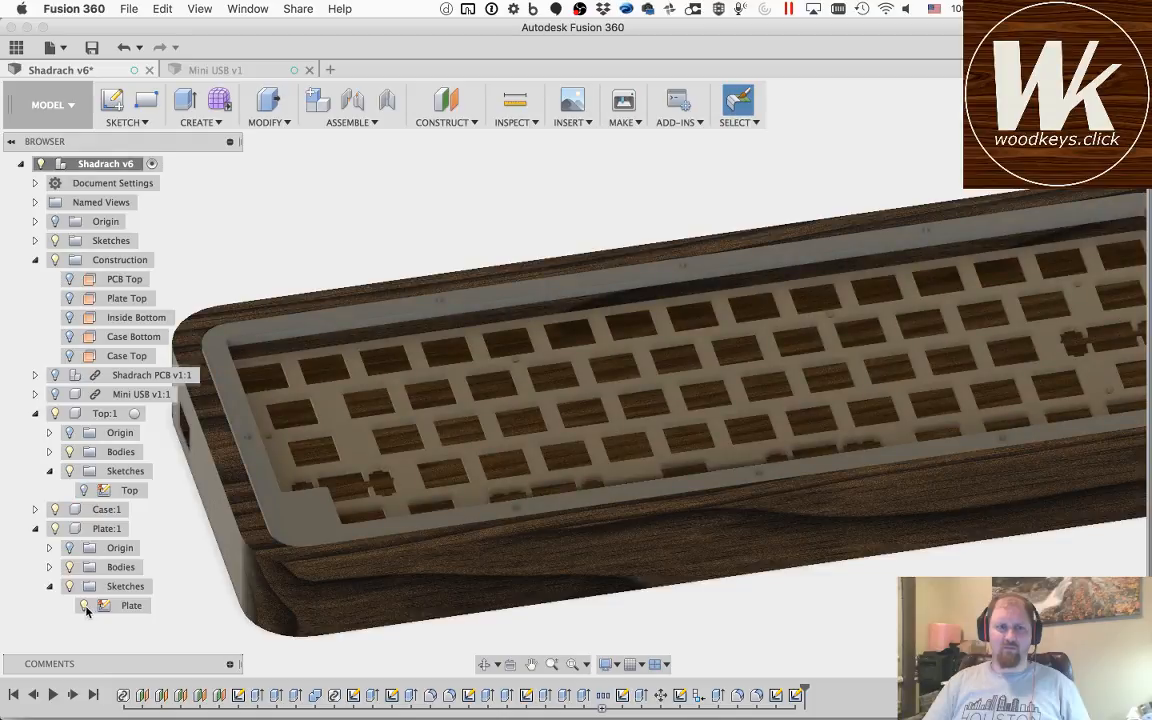
# Step: Hide the Top and Plate sketches, and collapse the Top and Plate components and the Construction folder in the browser tree
pyautogui.click(84, 606)
pyautogui.click(36, 413)
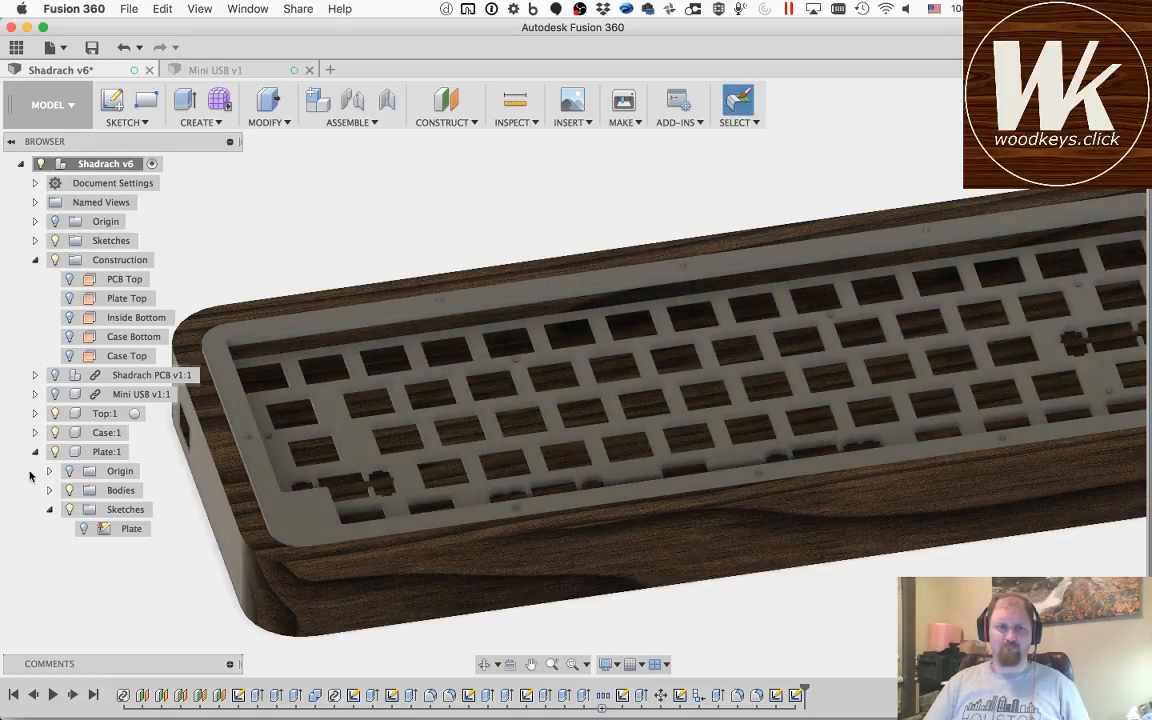
pyautogui.click(35, 451)
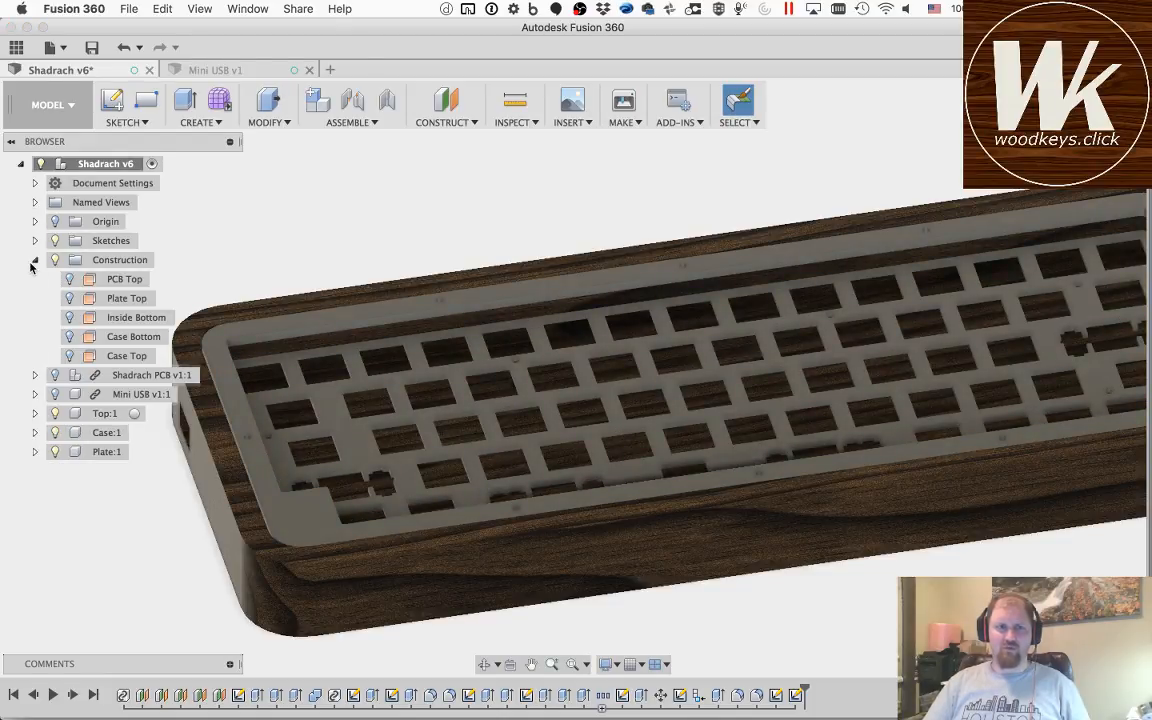
pyautogui.click(34, 260)
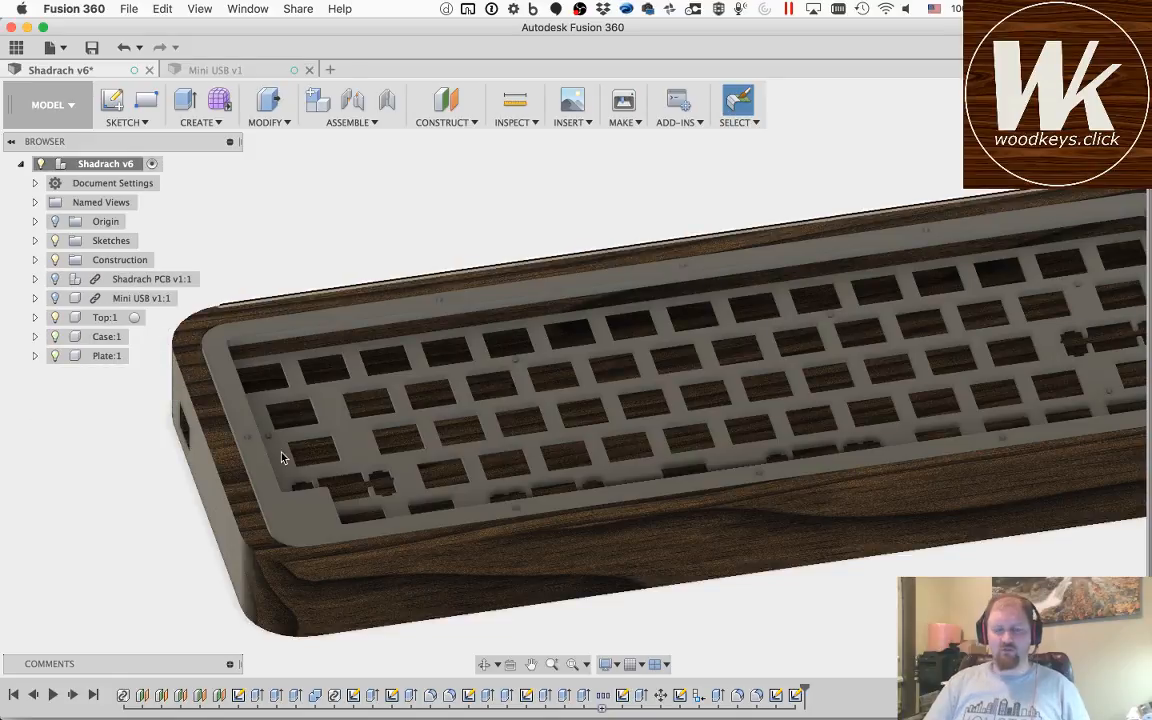
# Step: Show the Shadrach PCB and Mini USB components inside the keyboard case
pyautogui.click(484, 664)
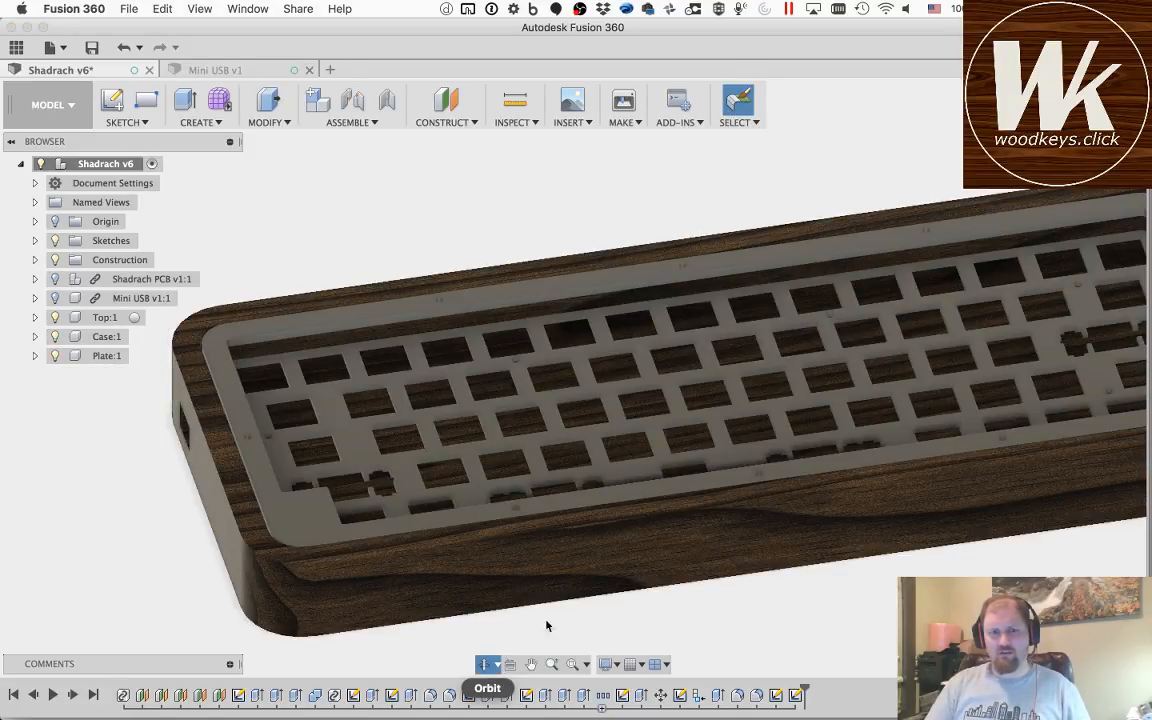
pyautogui.moveTo(800, 558); pyautogui.dragTo(773, 580)
pyautogui.keyDown('shift'); pyautogui.moveTo(786, 595); pyautogui.dragTo(810, 572, button='middle'); pyautogui.keyUp('shift')
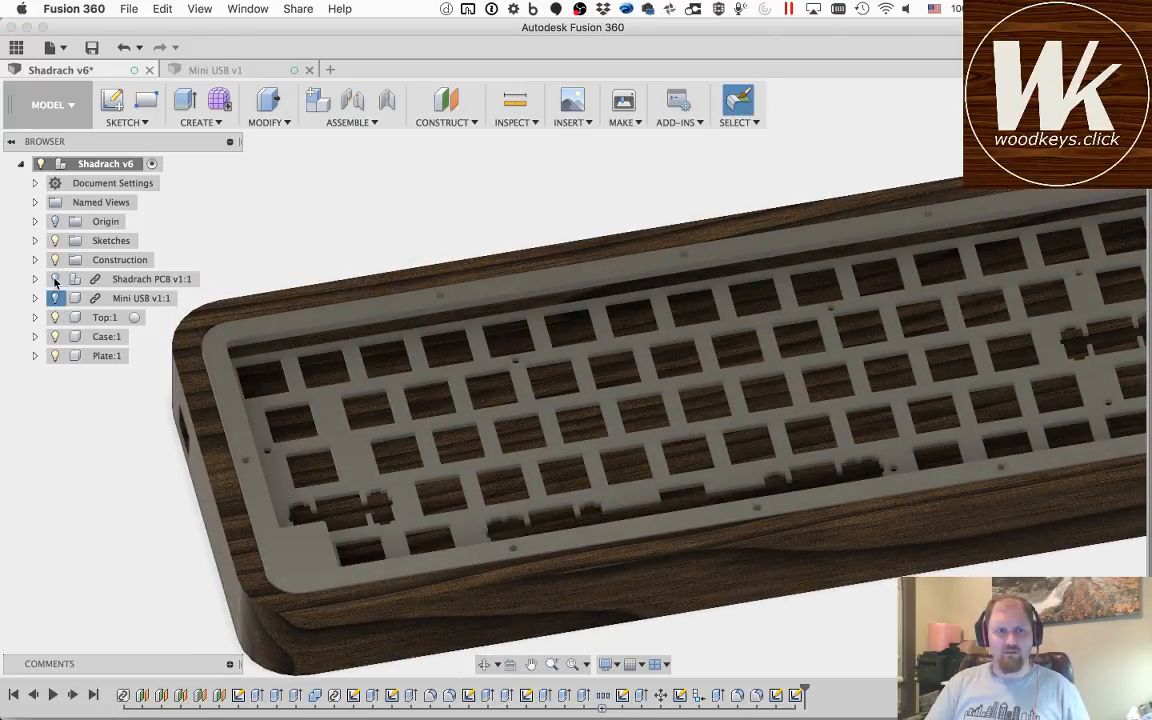
pyautogui.click(55, 279)
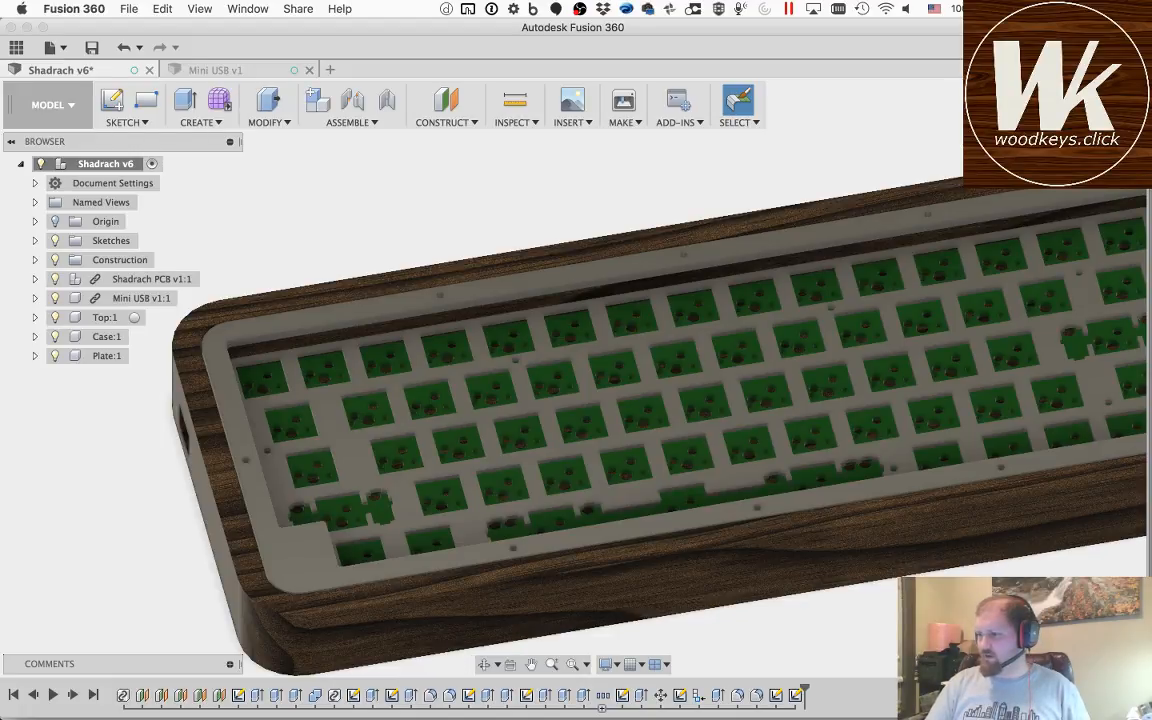
pyautogui.press('super+Tab')
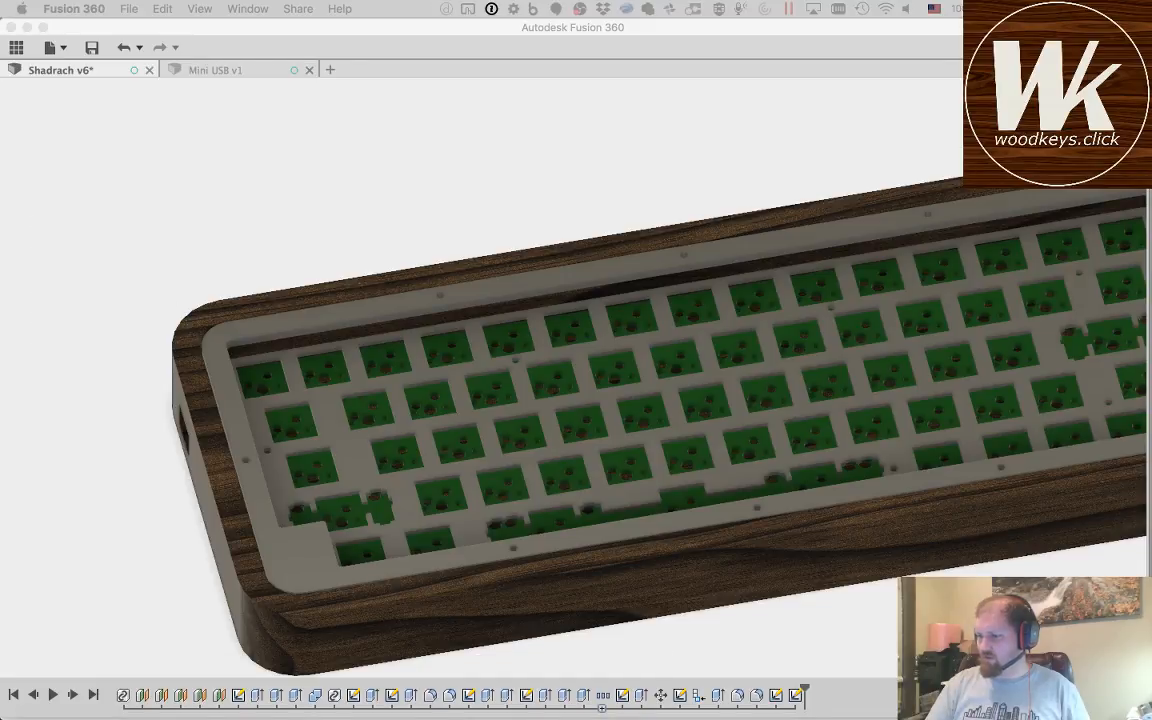